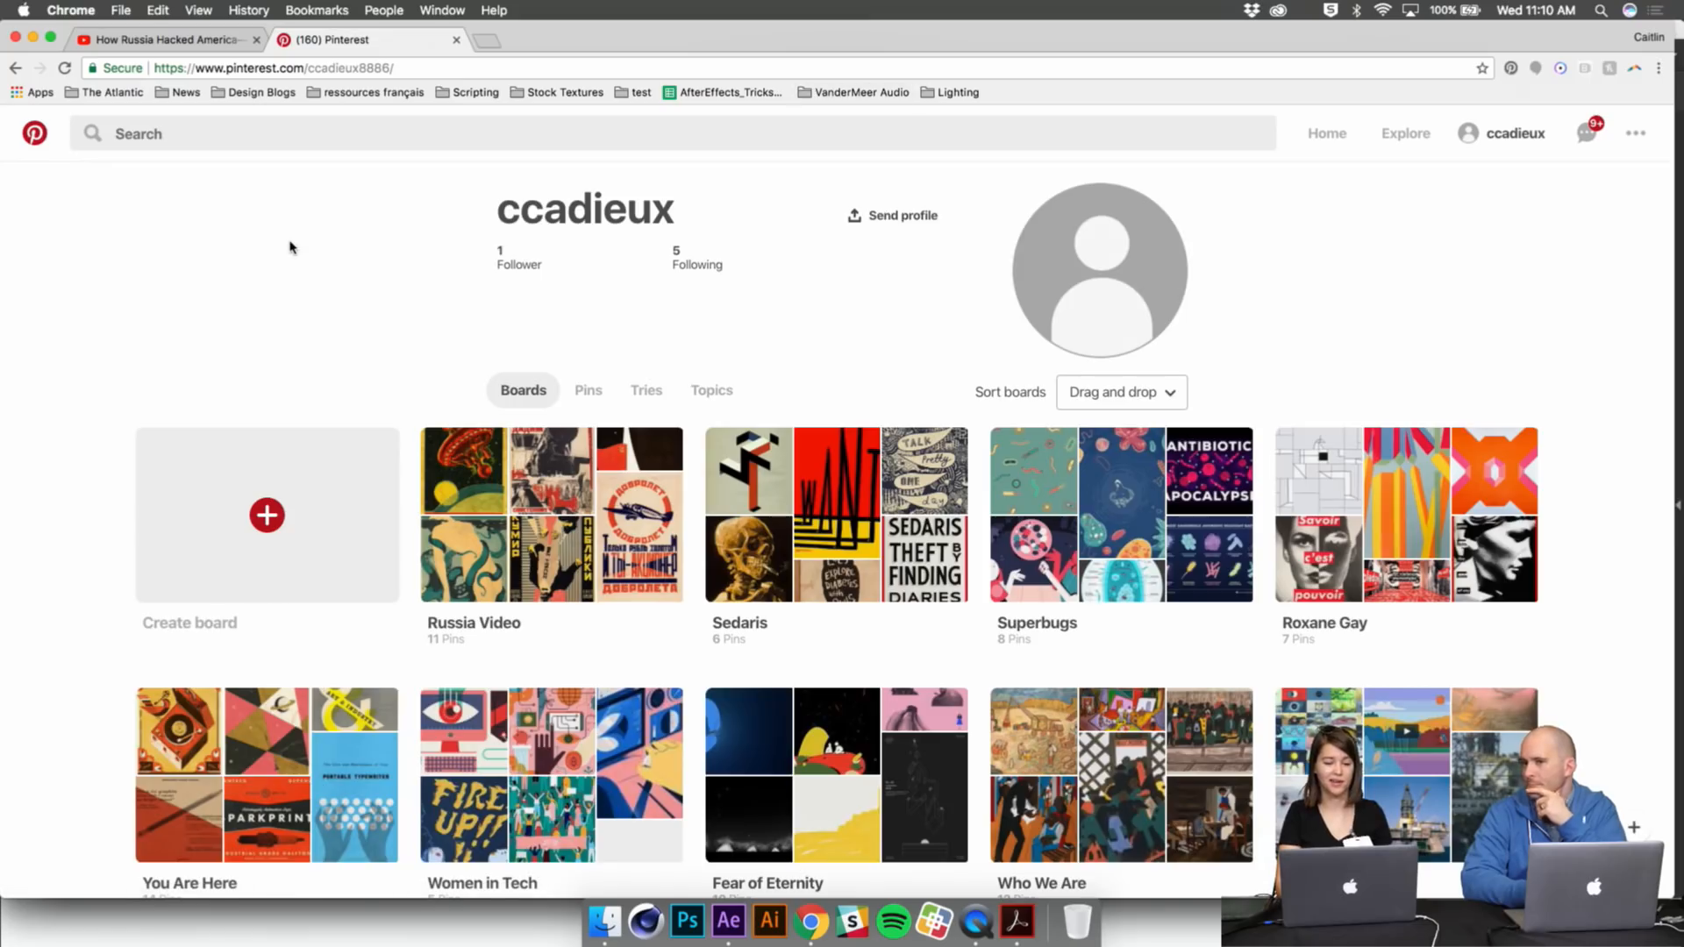
# Step: Open the Russia Video board from the profile's boards and look through its pinned poster references
pyautogui.scroll(-5, 290, 248)
pyautogui.scroll(3, 289, 248)
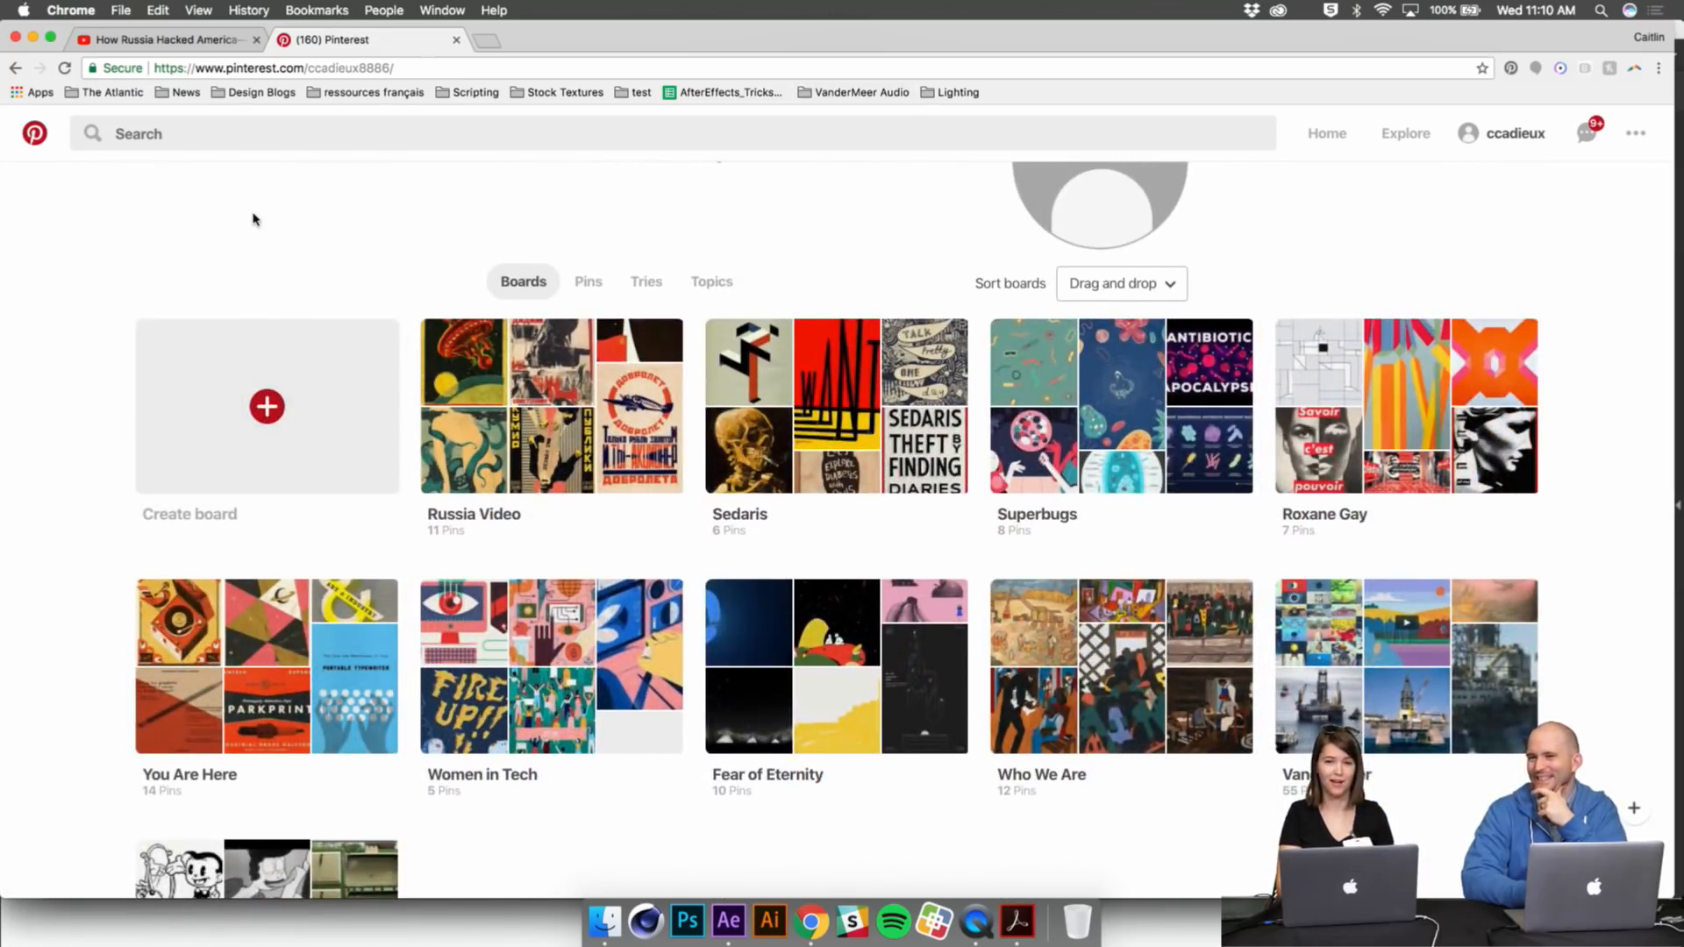
pyautogui.scroll(-3, 252, 219)
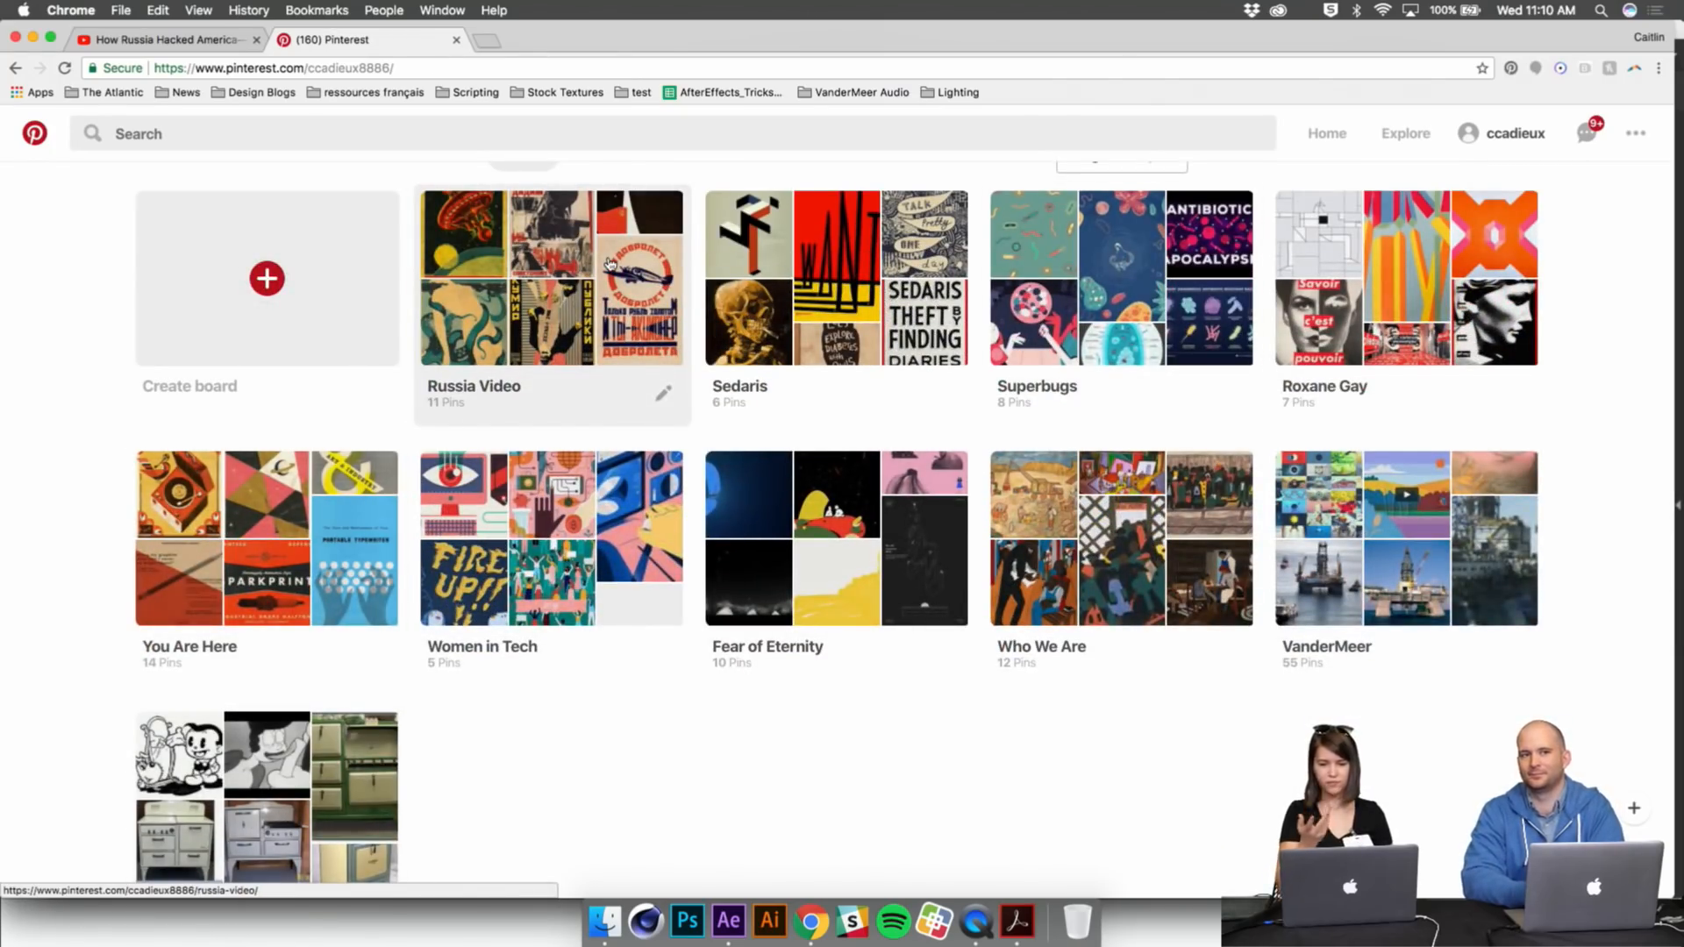
pyautogui.click(560, 303)
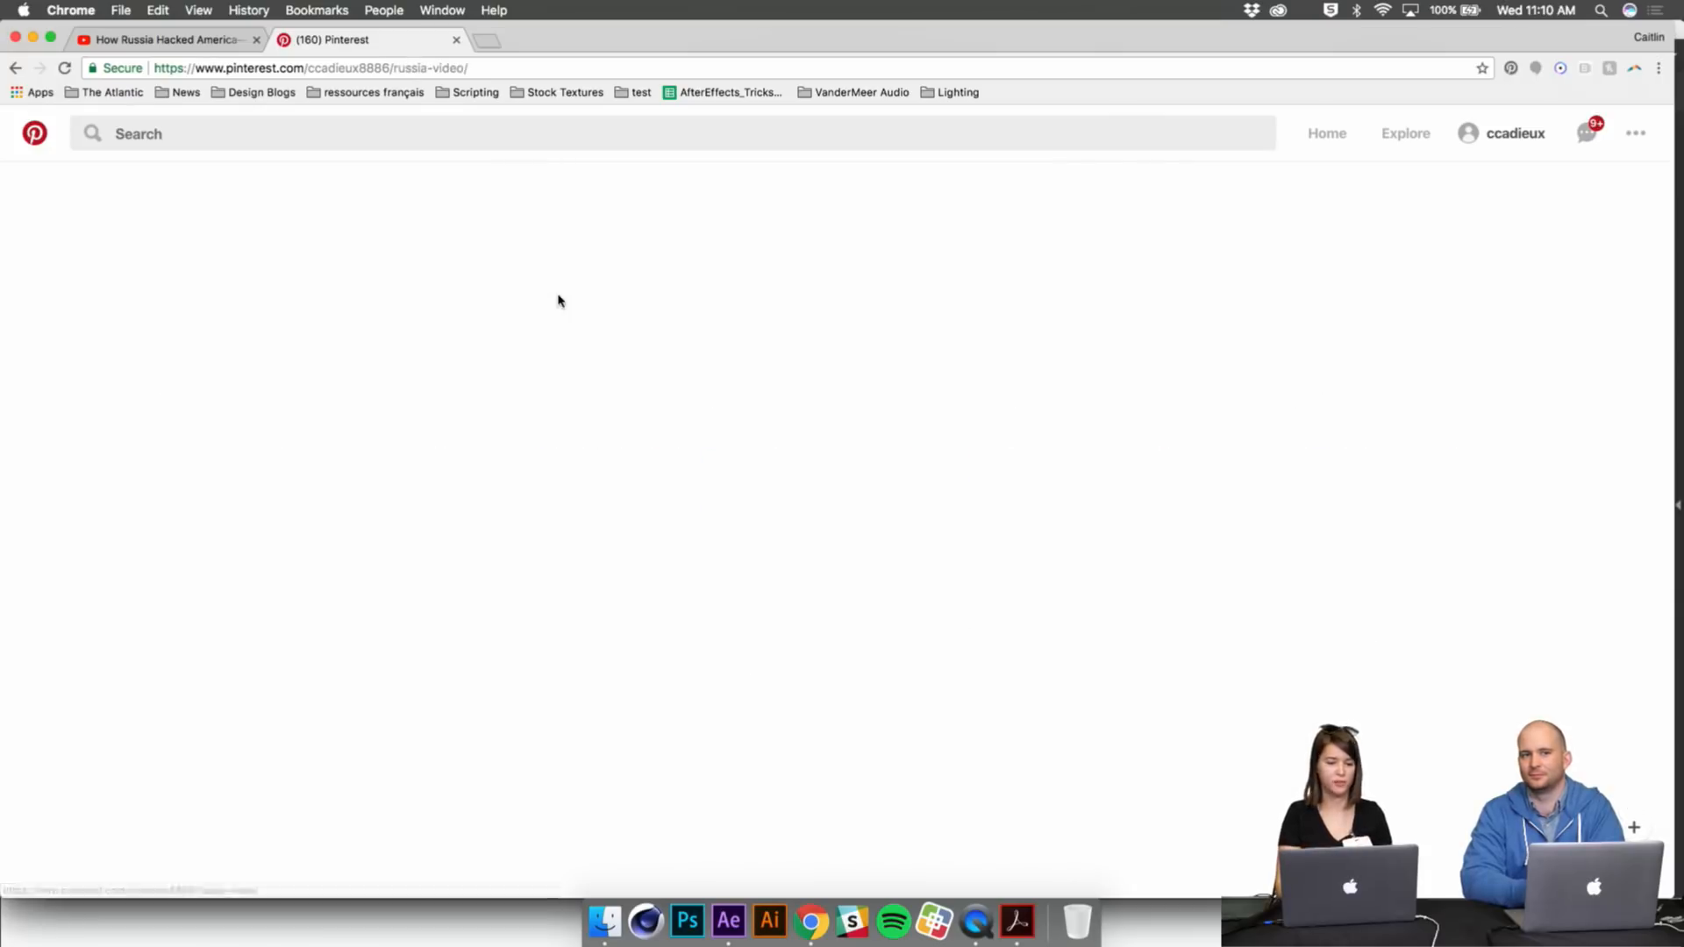
pyautogui.scroll(-5, 376, 301)
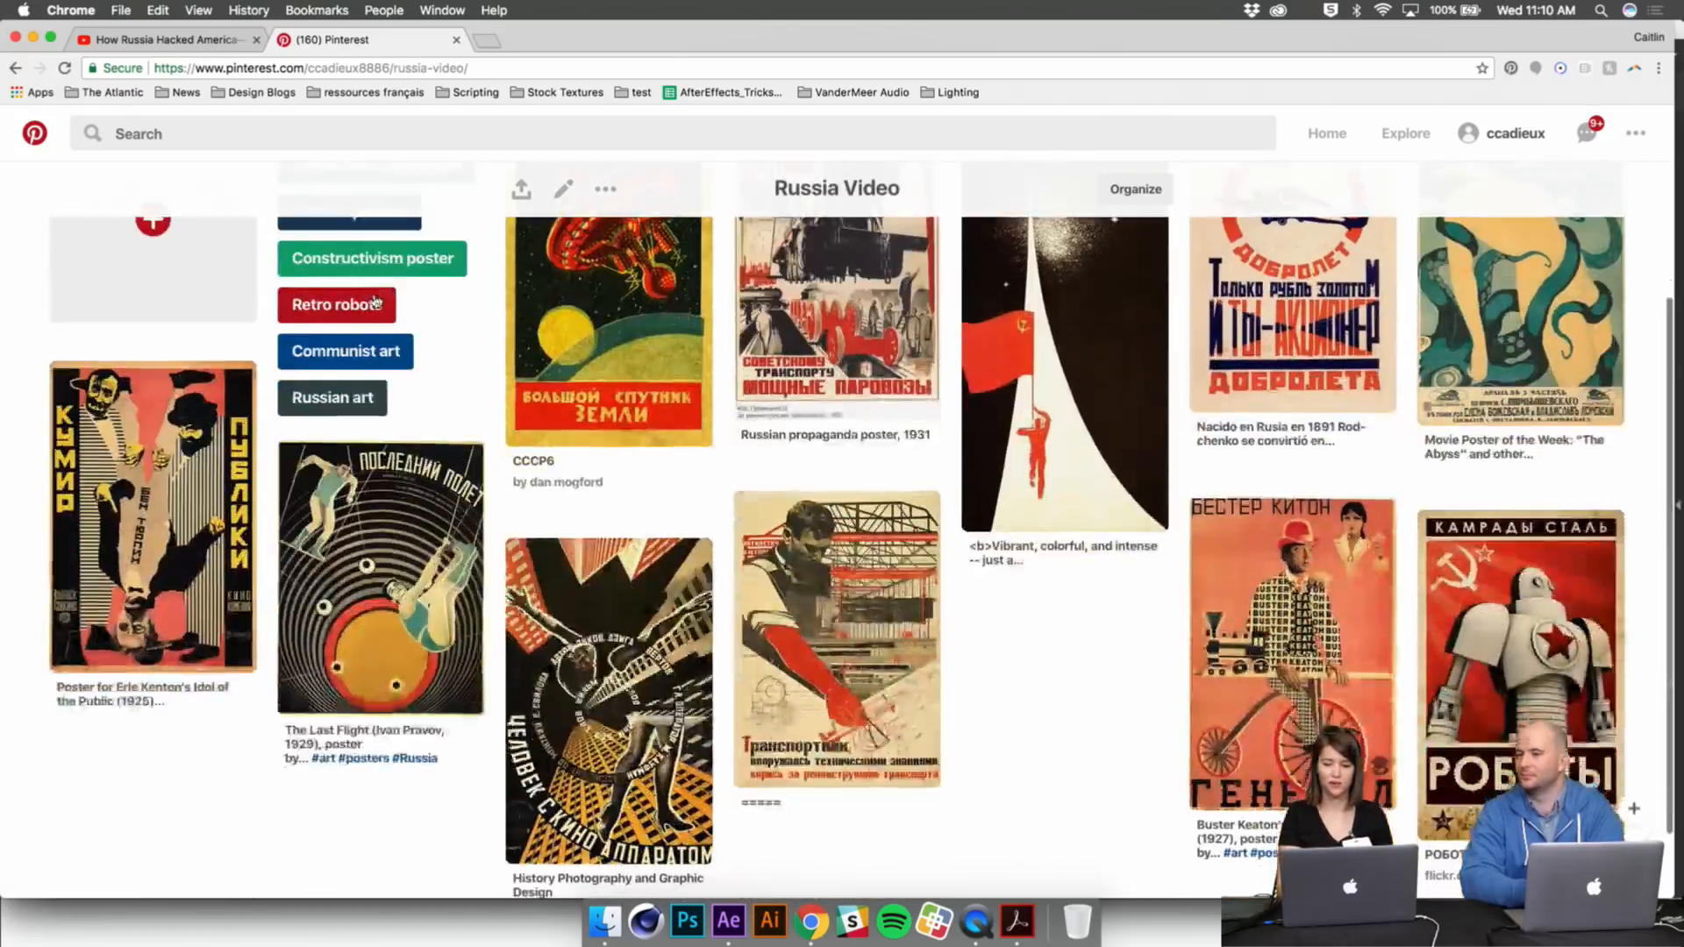
pyautogui.scroll(4, 375, 300)
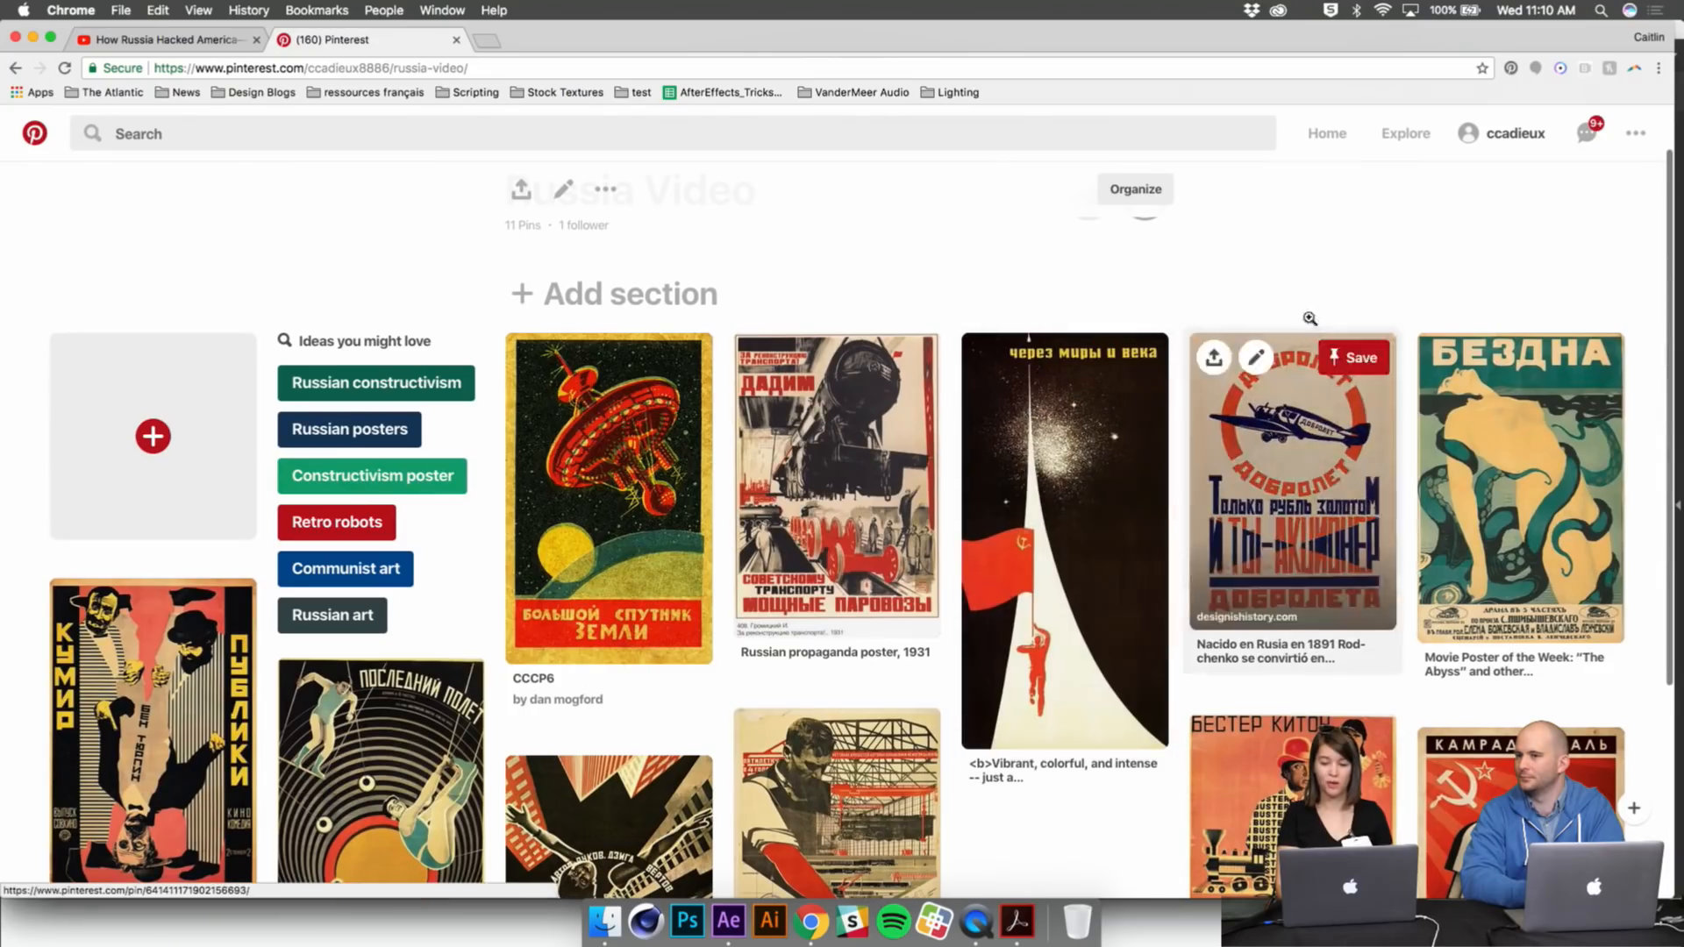
pyautogui.scroll(-1, 1305, 317)
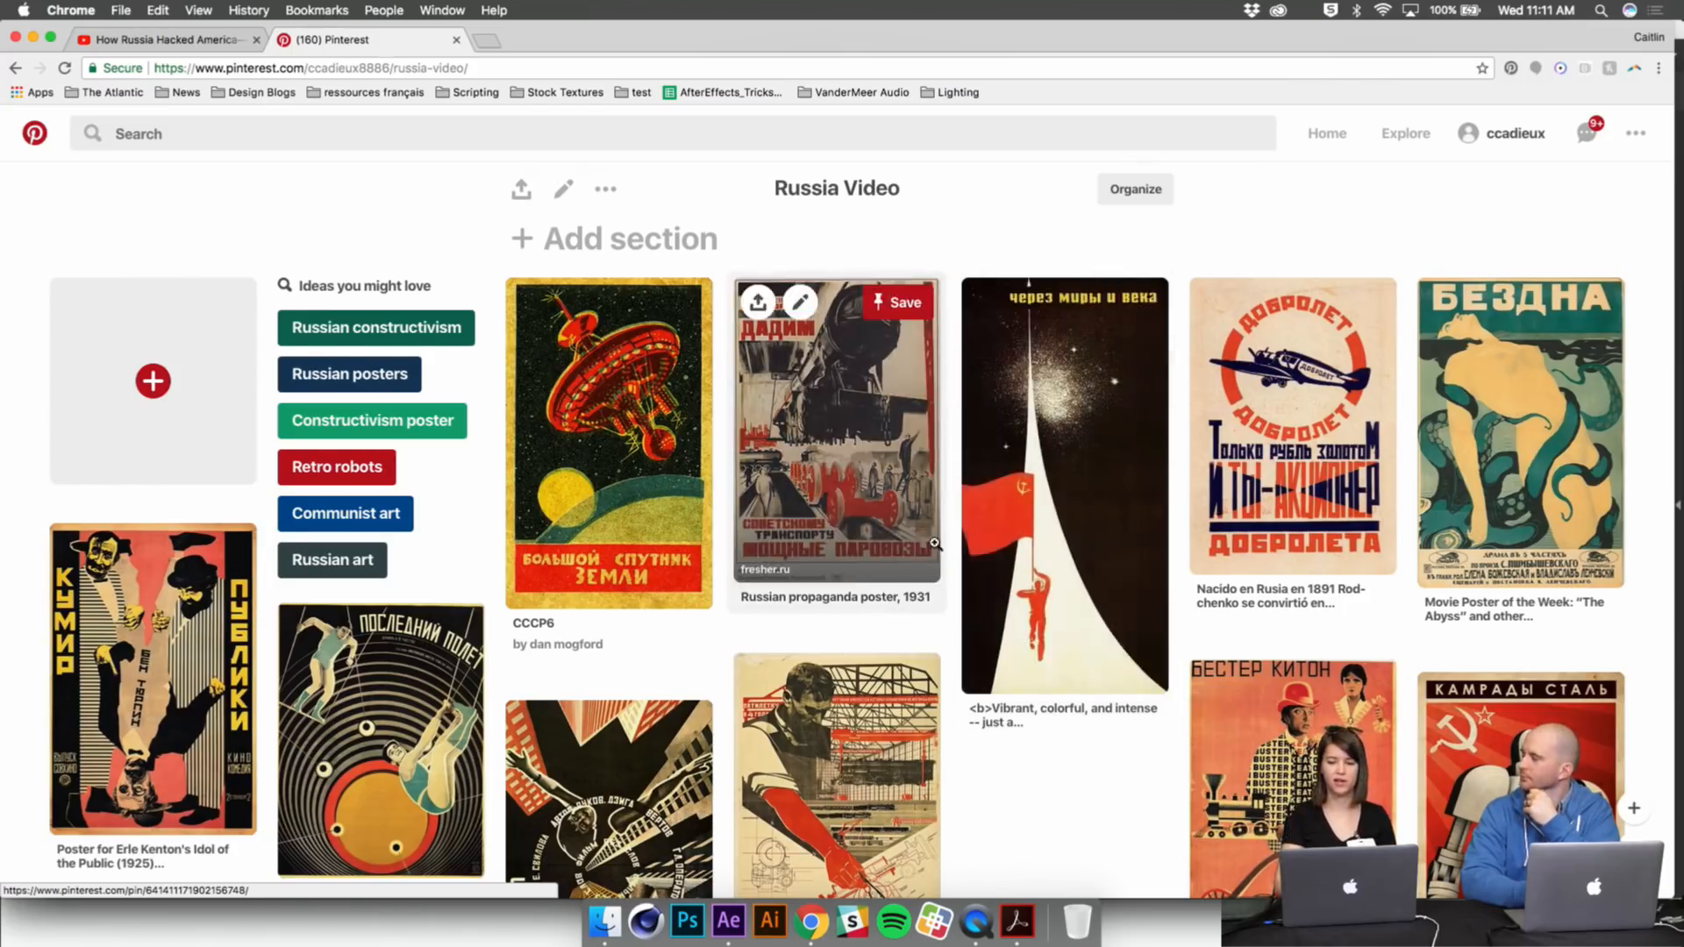
pyautogui.scroll(-5, 834, 527)
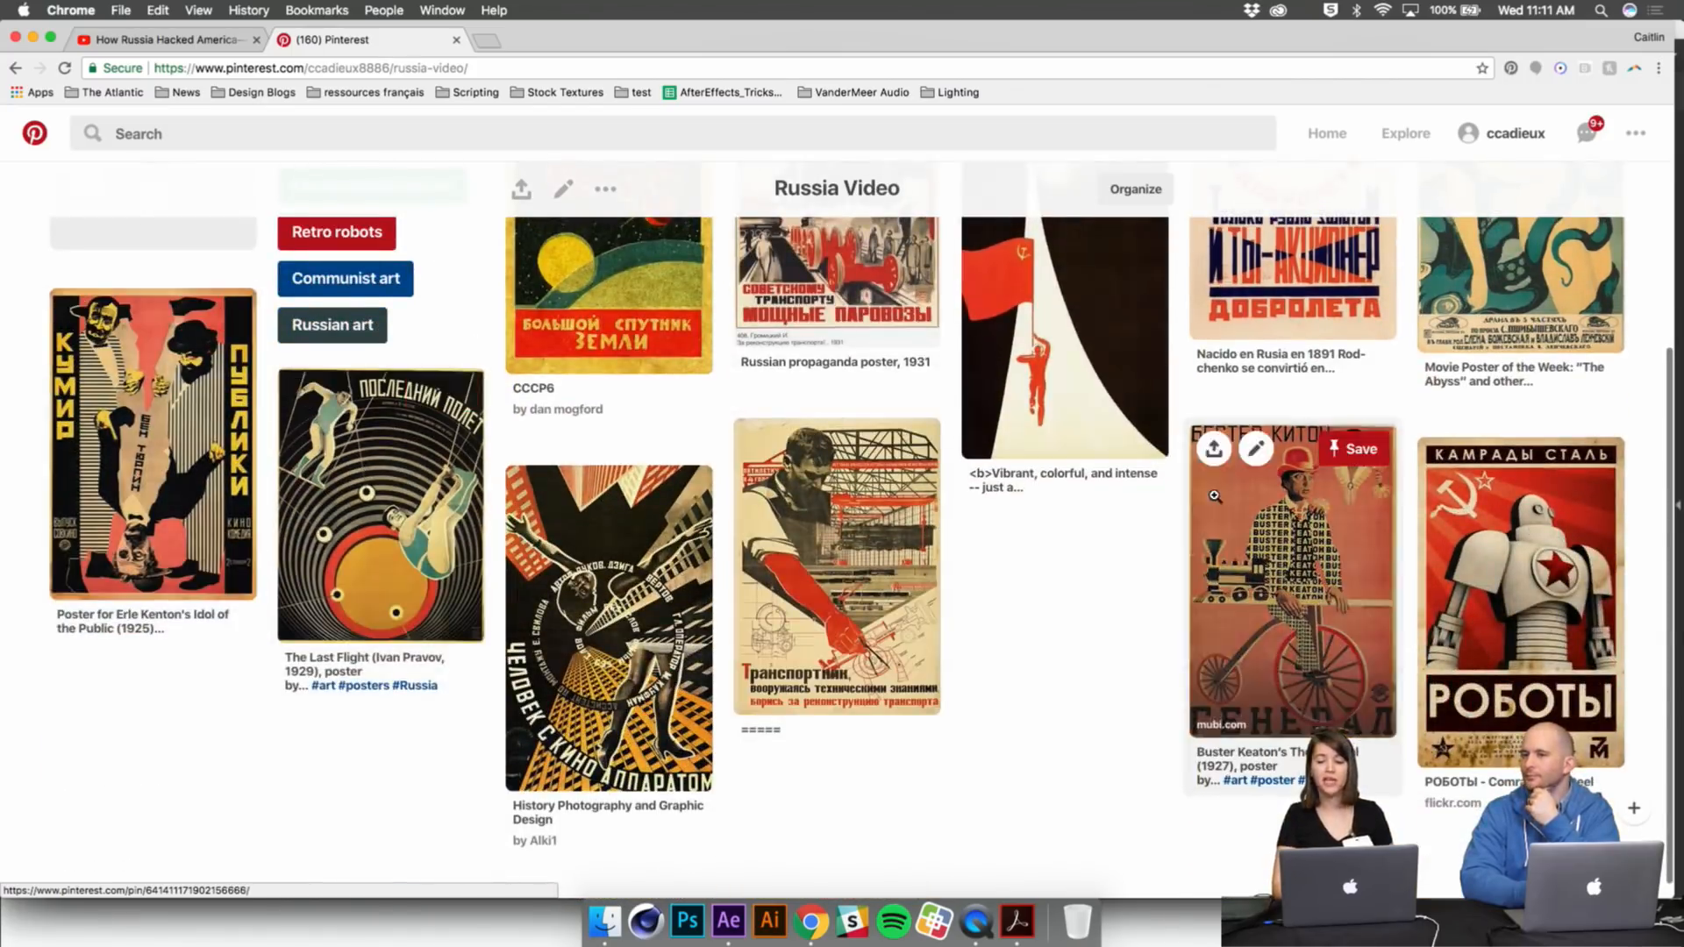
pyautogui.scroll(5, 1509, 379)
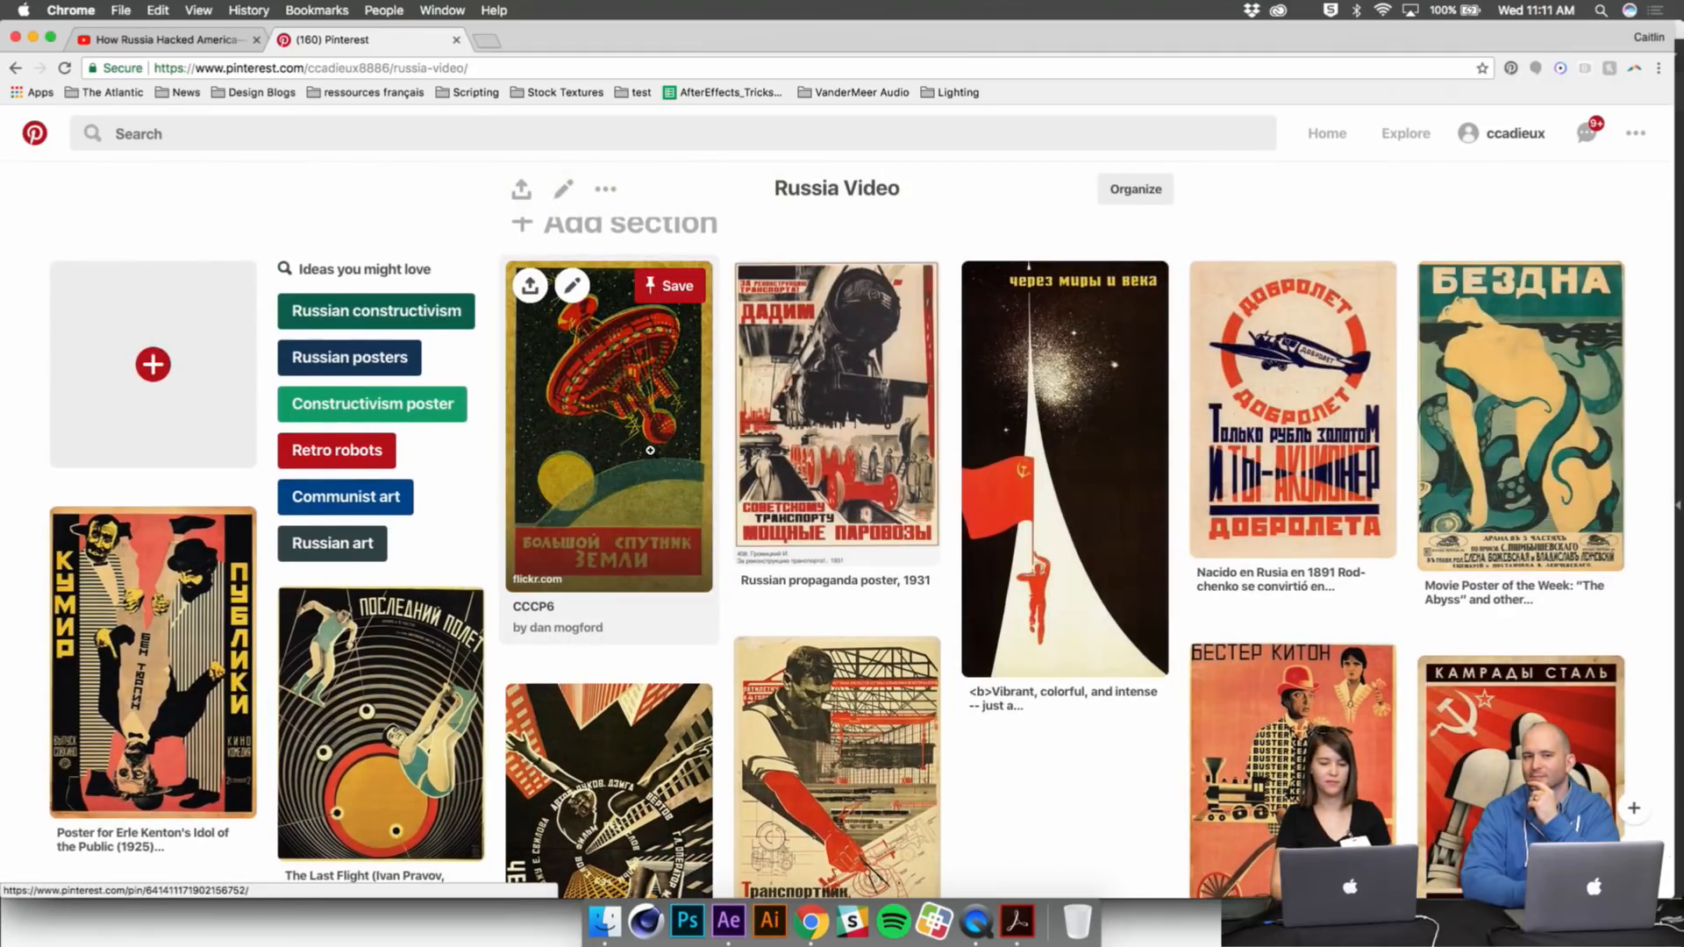
# Step: Return to the boards overview and open the Sedaris board to view its pinned references
pyautogui.hscroll(-5, 650, 450)
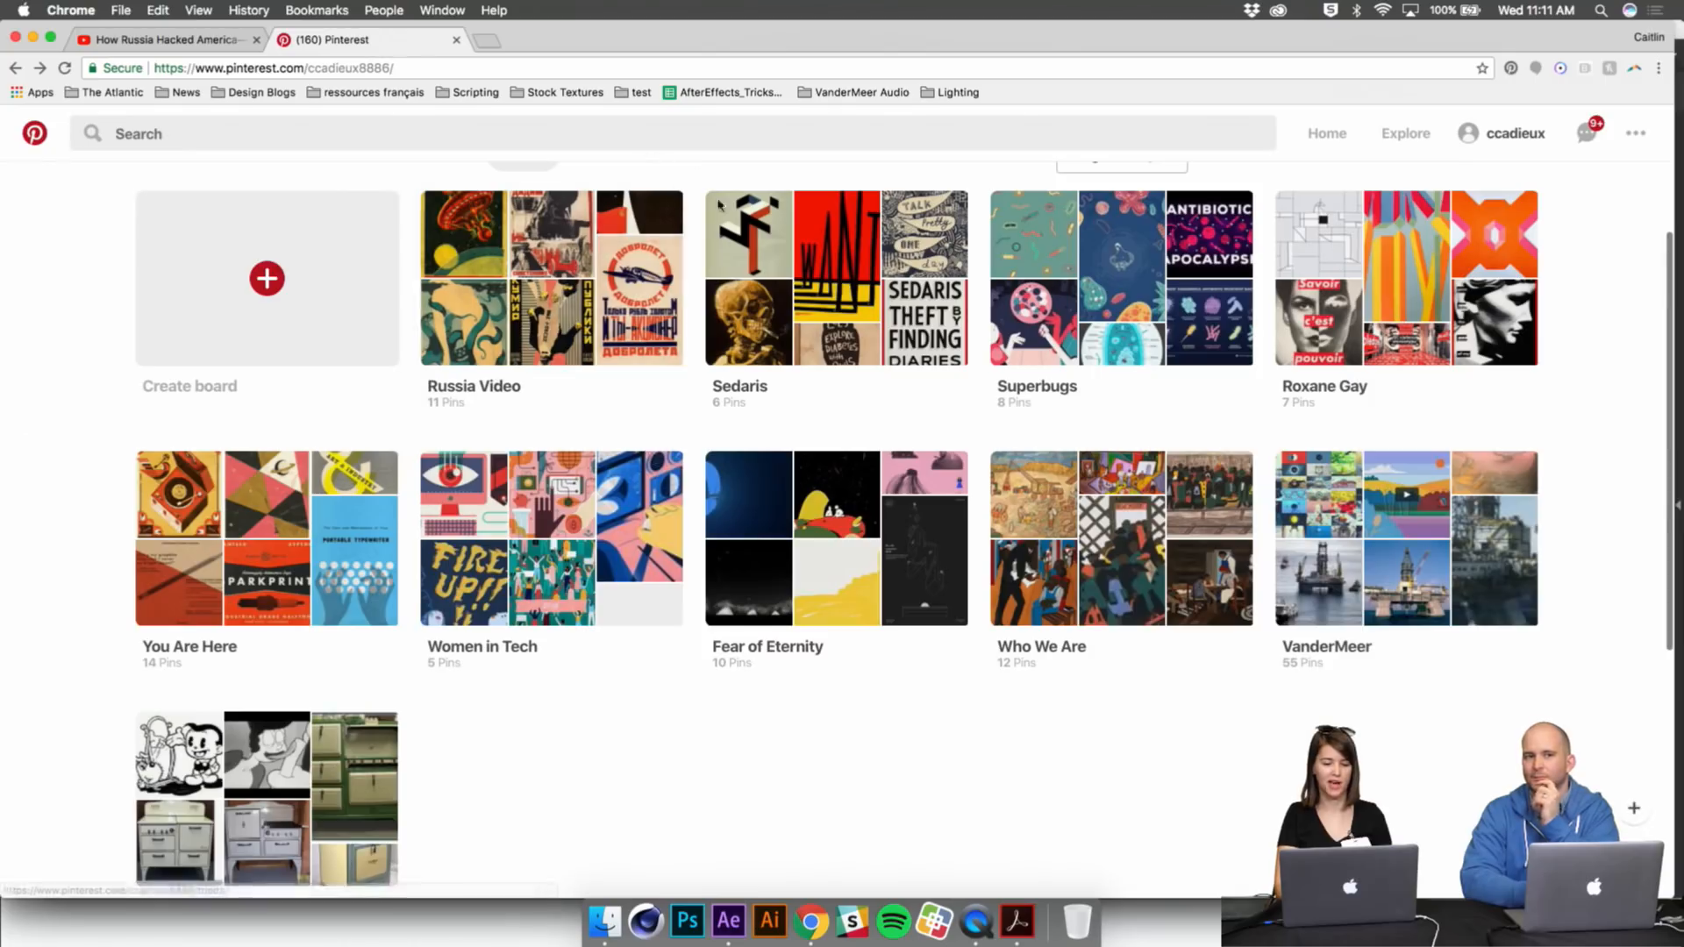
pyautogui.click(814, 299)
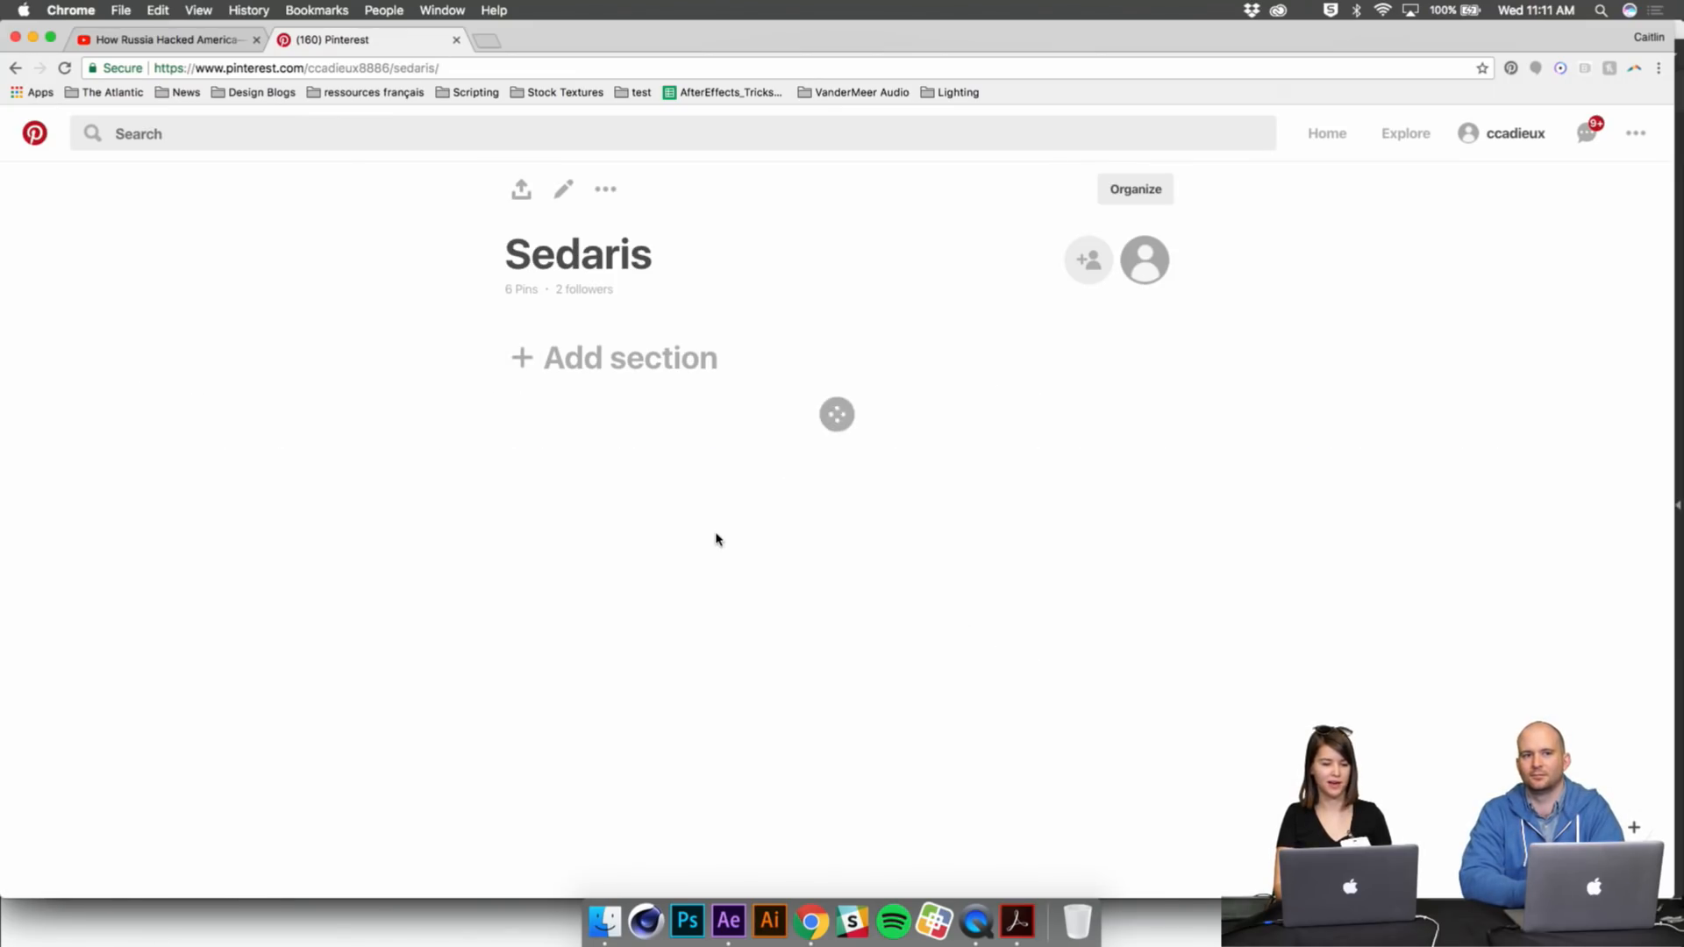
pyautogui.scroll(-2, 717, 536)
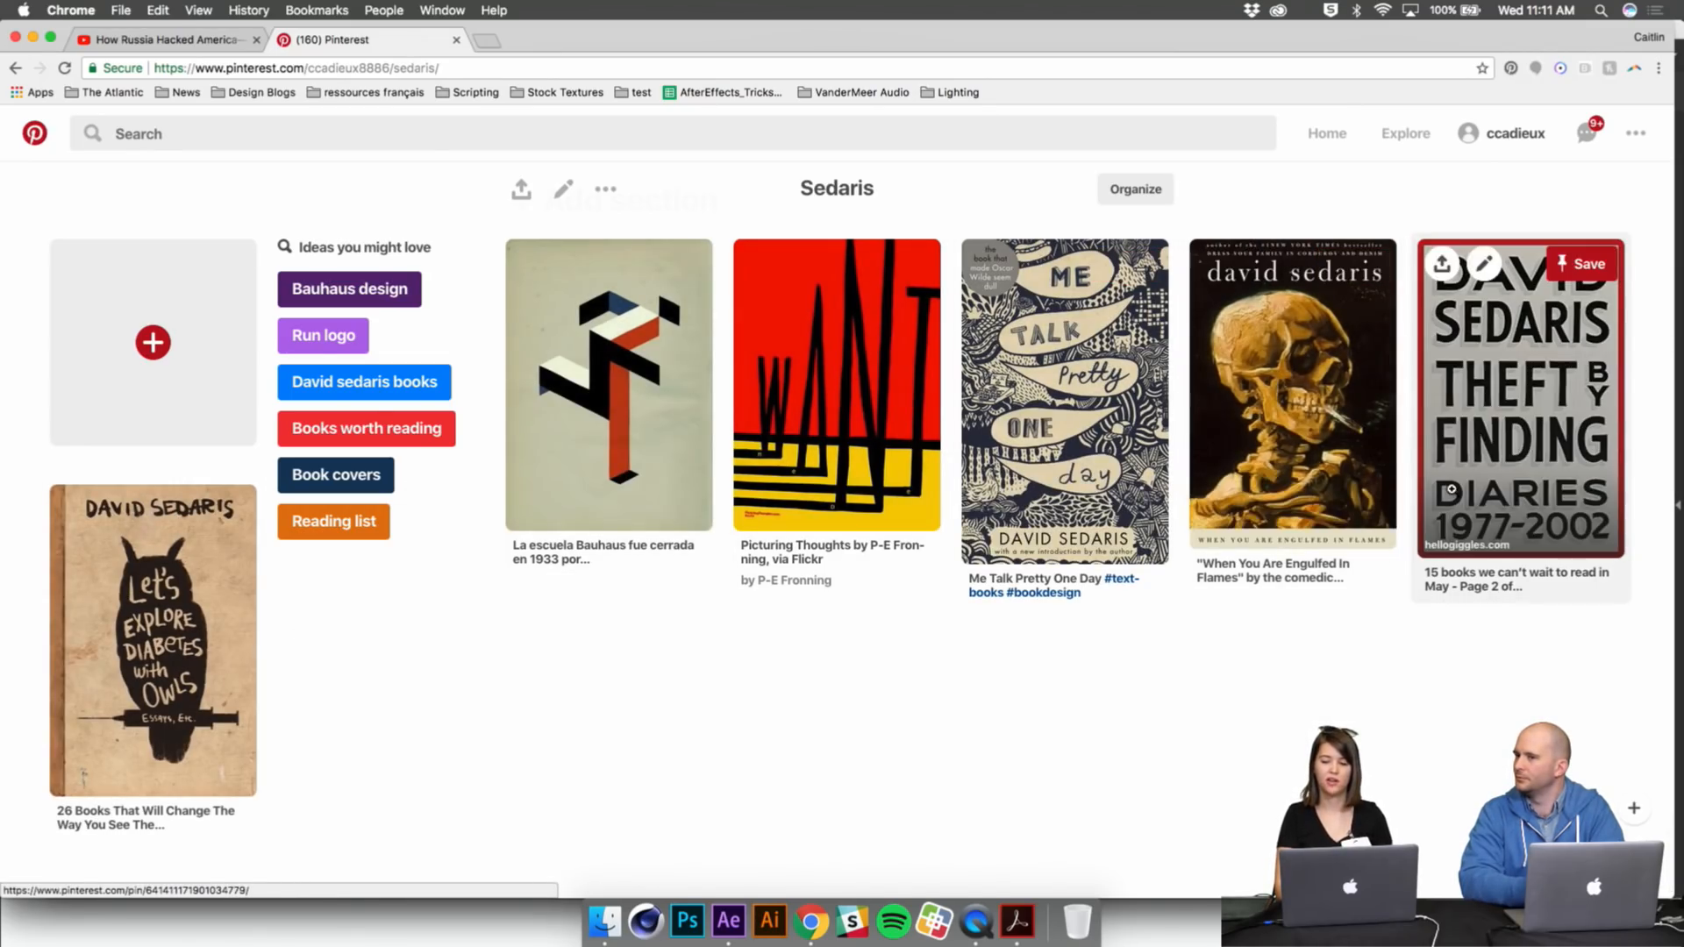
# Step: Go back to the profile's boards overview and look over the remaining boards
pyautogui.hscroll(-5, 974, 491)
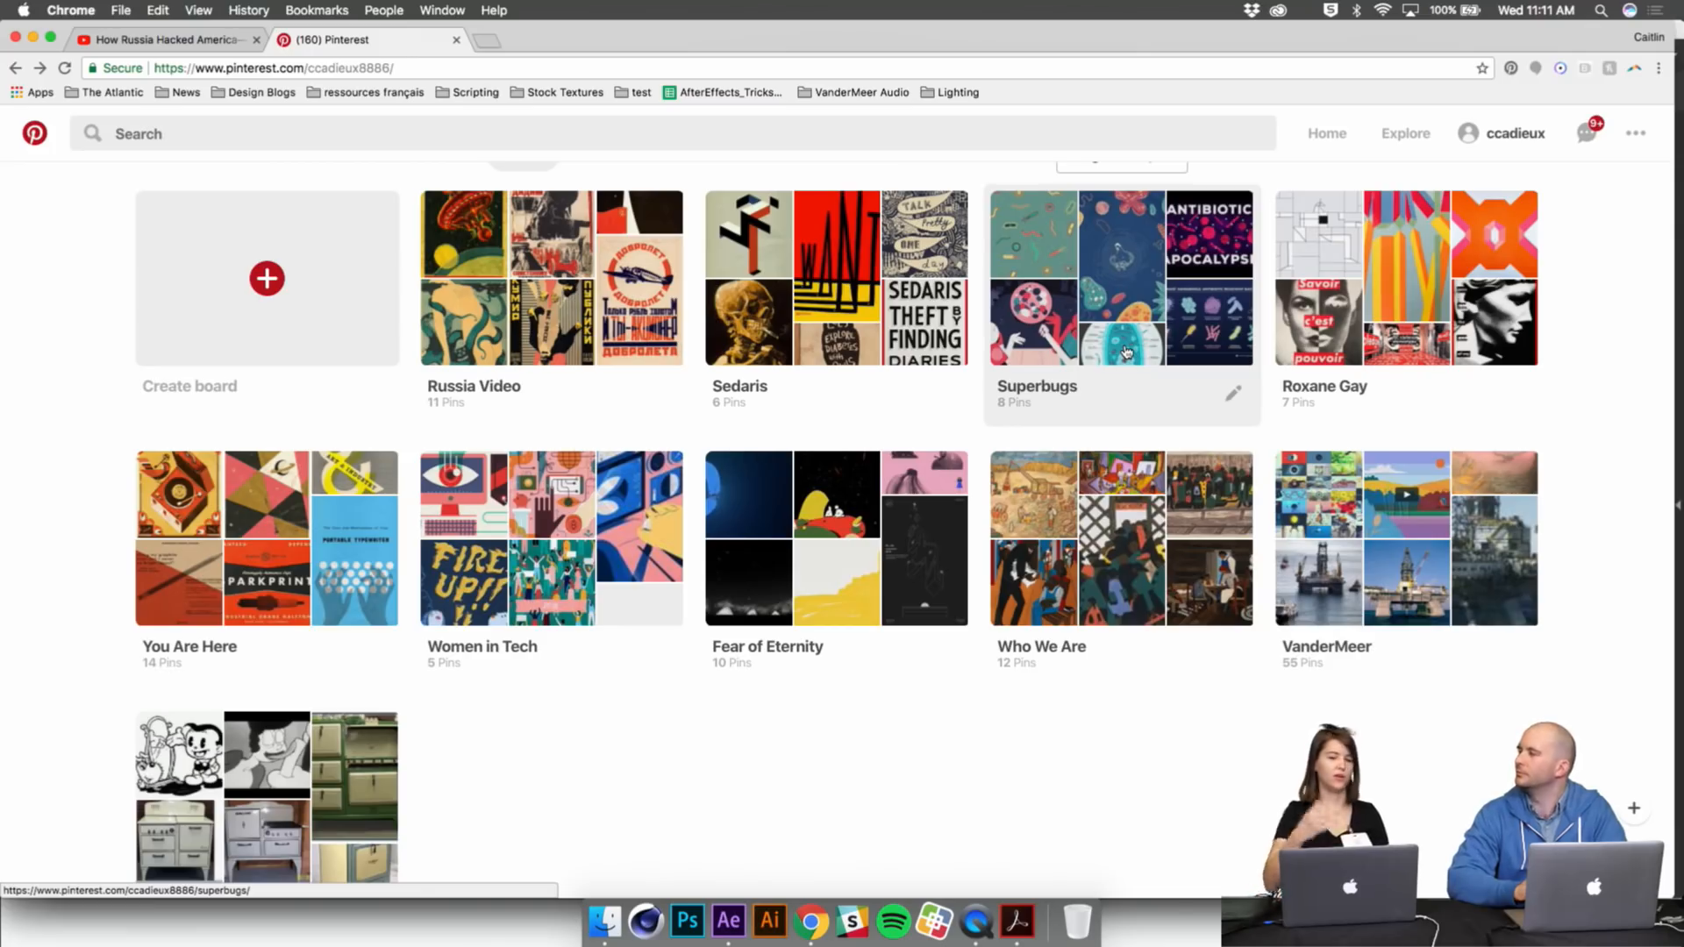
pyautogui.scroll(-3, 1150, 699)
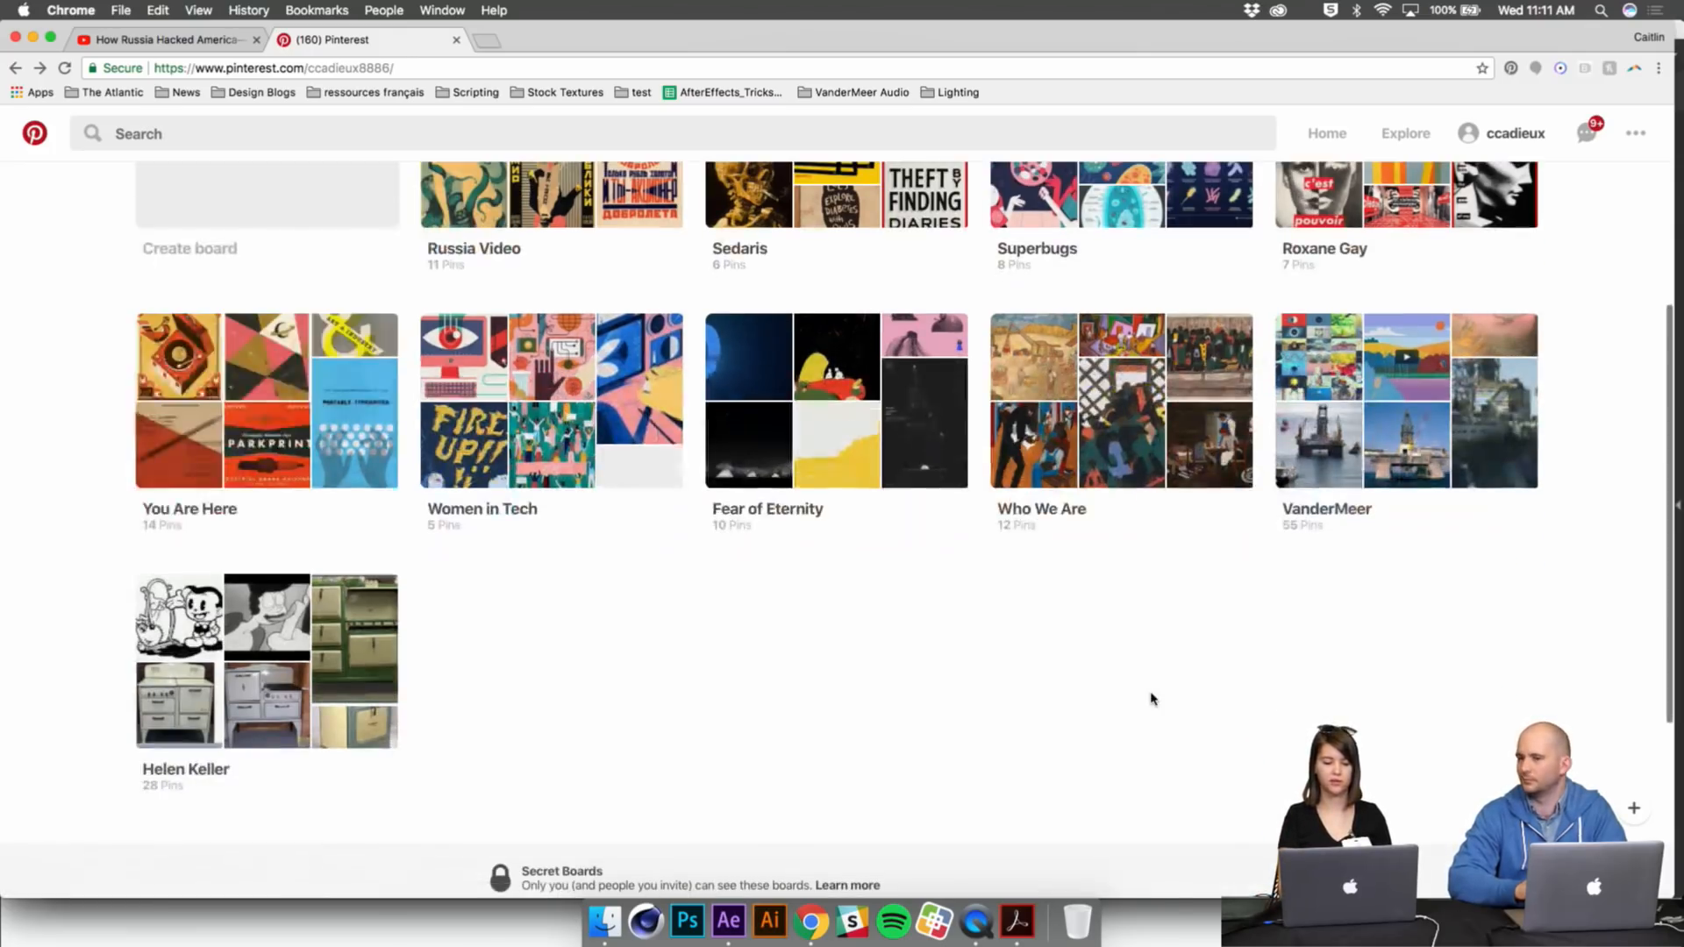
pyautogui.scroll(5, 526, 570)
pyautogui.scroll(-3, 737, 379)
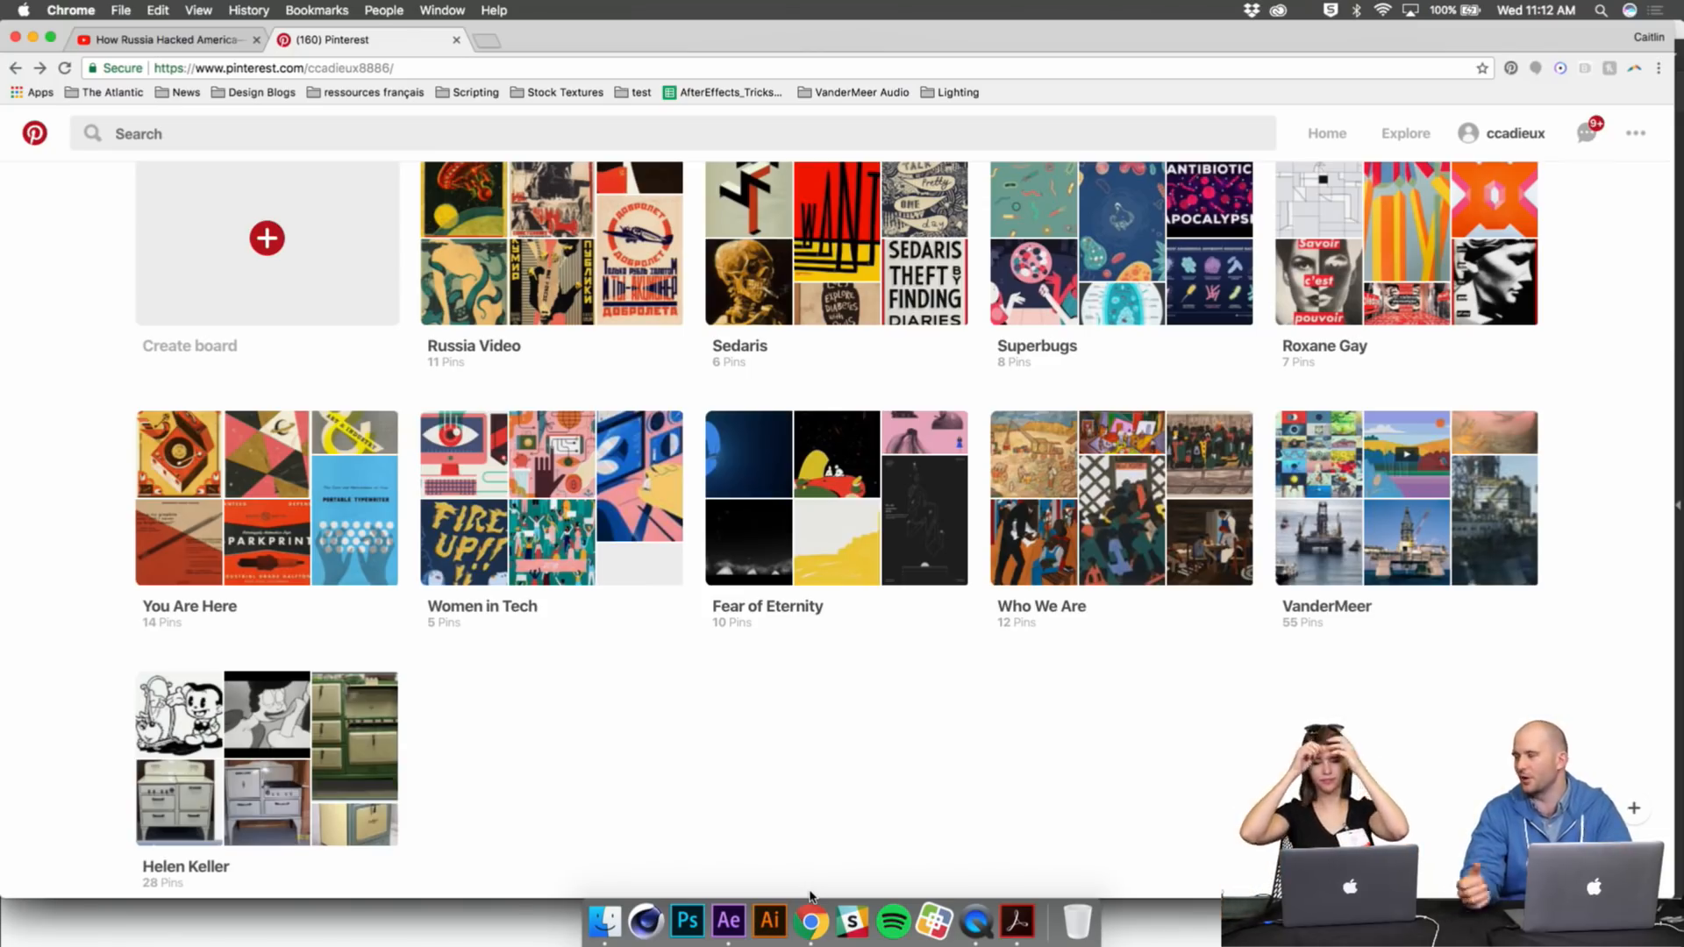
pyautogui.scroll(5, 811, 878)
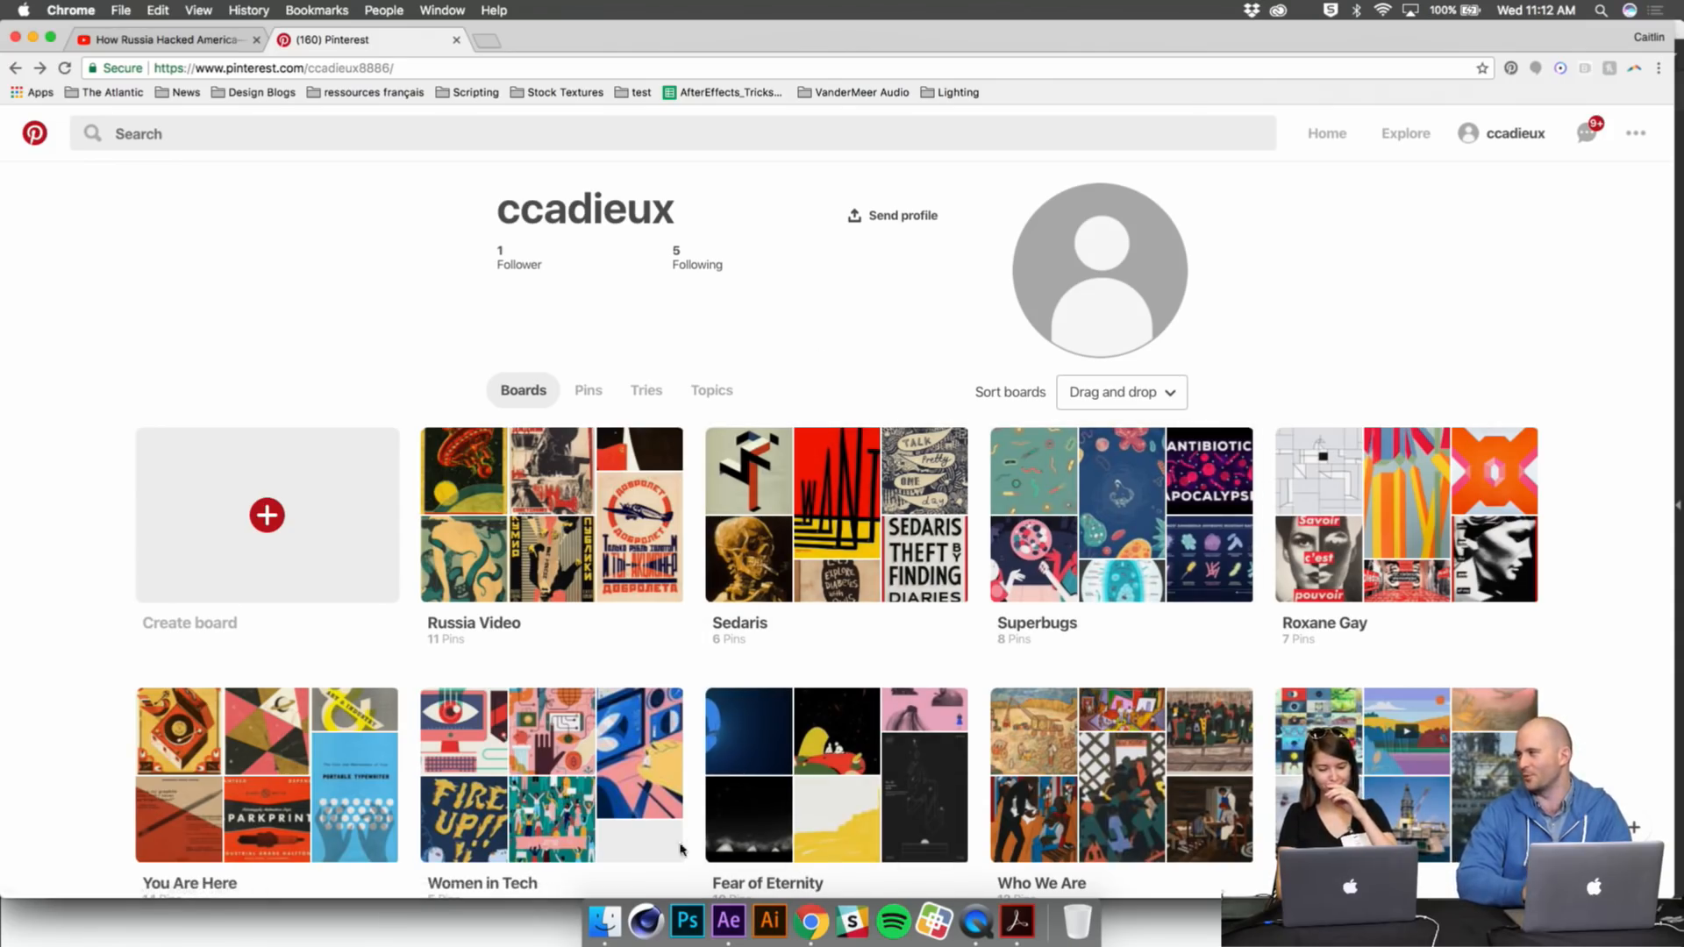
# Step: Switch to Finder, close the 1707_Sedaris_Storyboards_v2 window, preview the sketches from 1.jpg to 3.jpg, and return to the _Storyboards folder
pyautogui.click(605, 921)
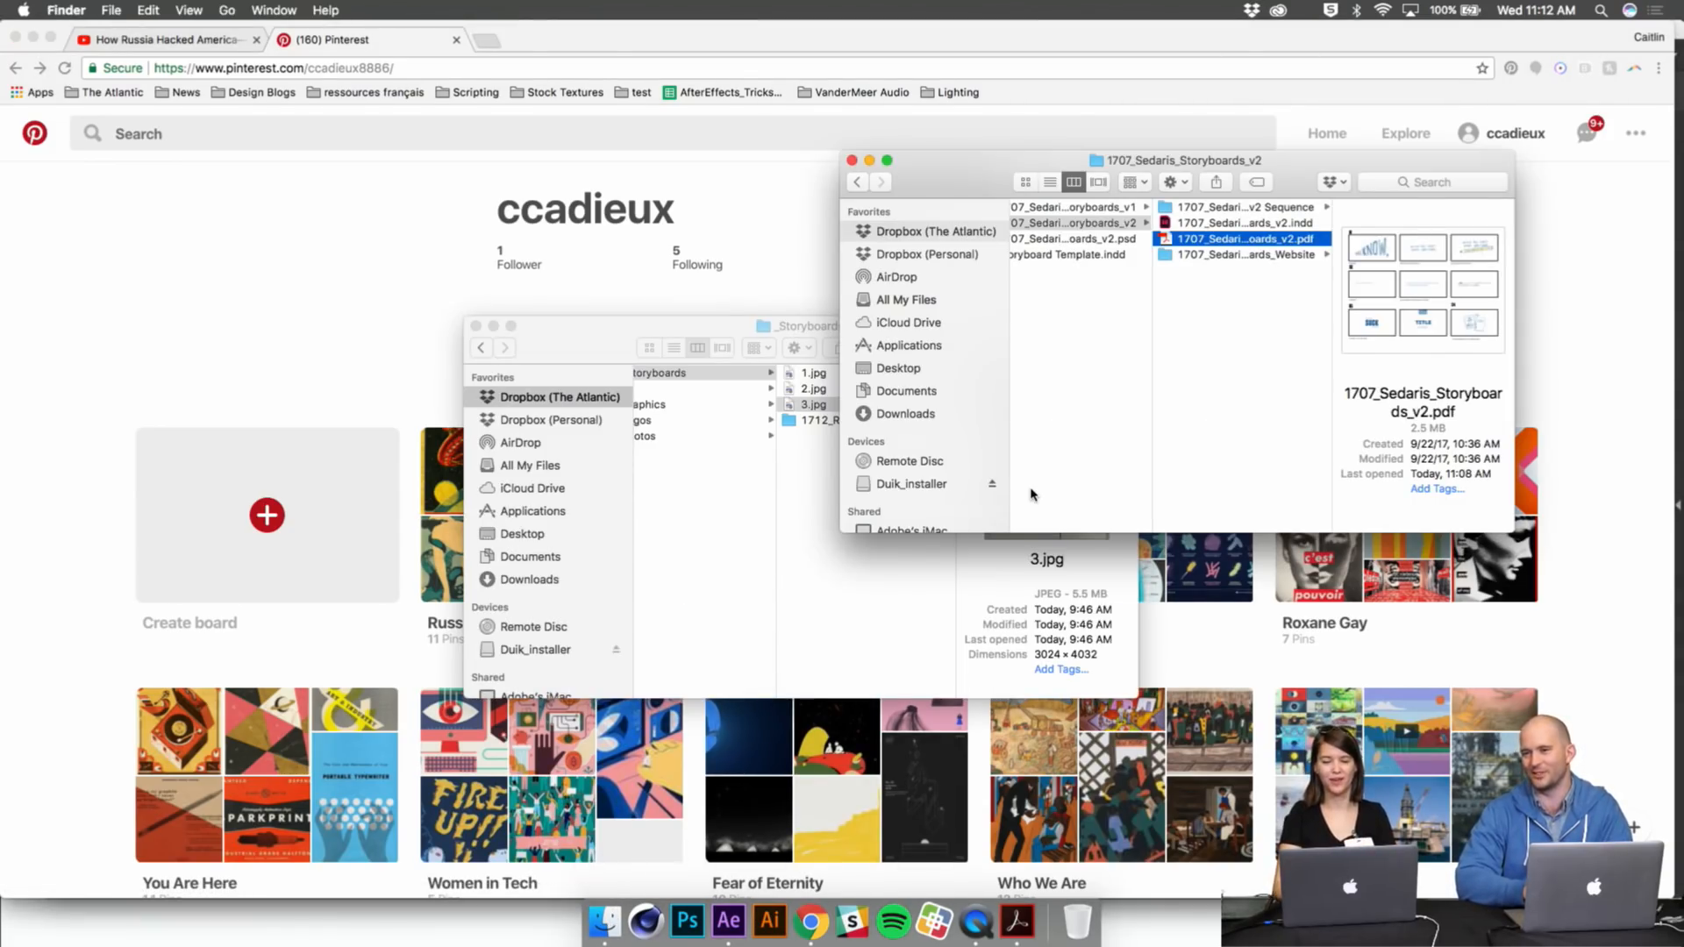
pyautogui.click(852, 160)
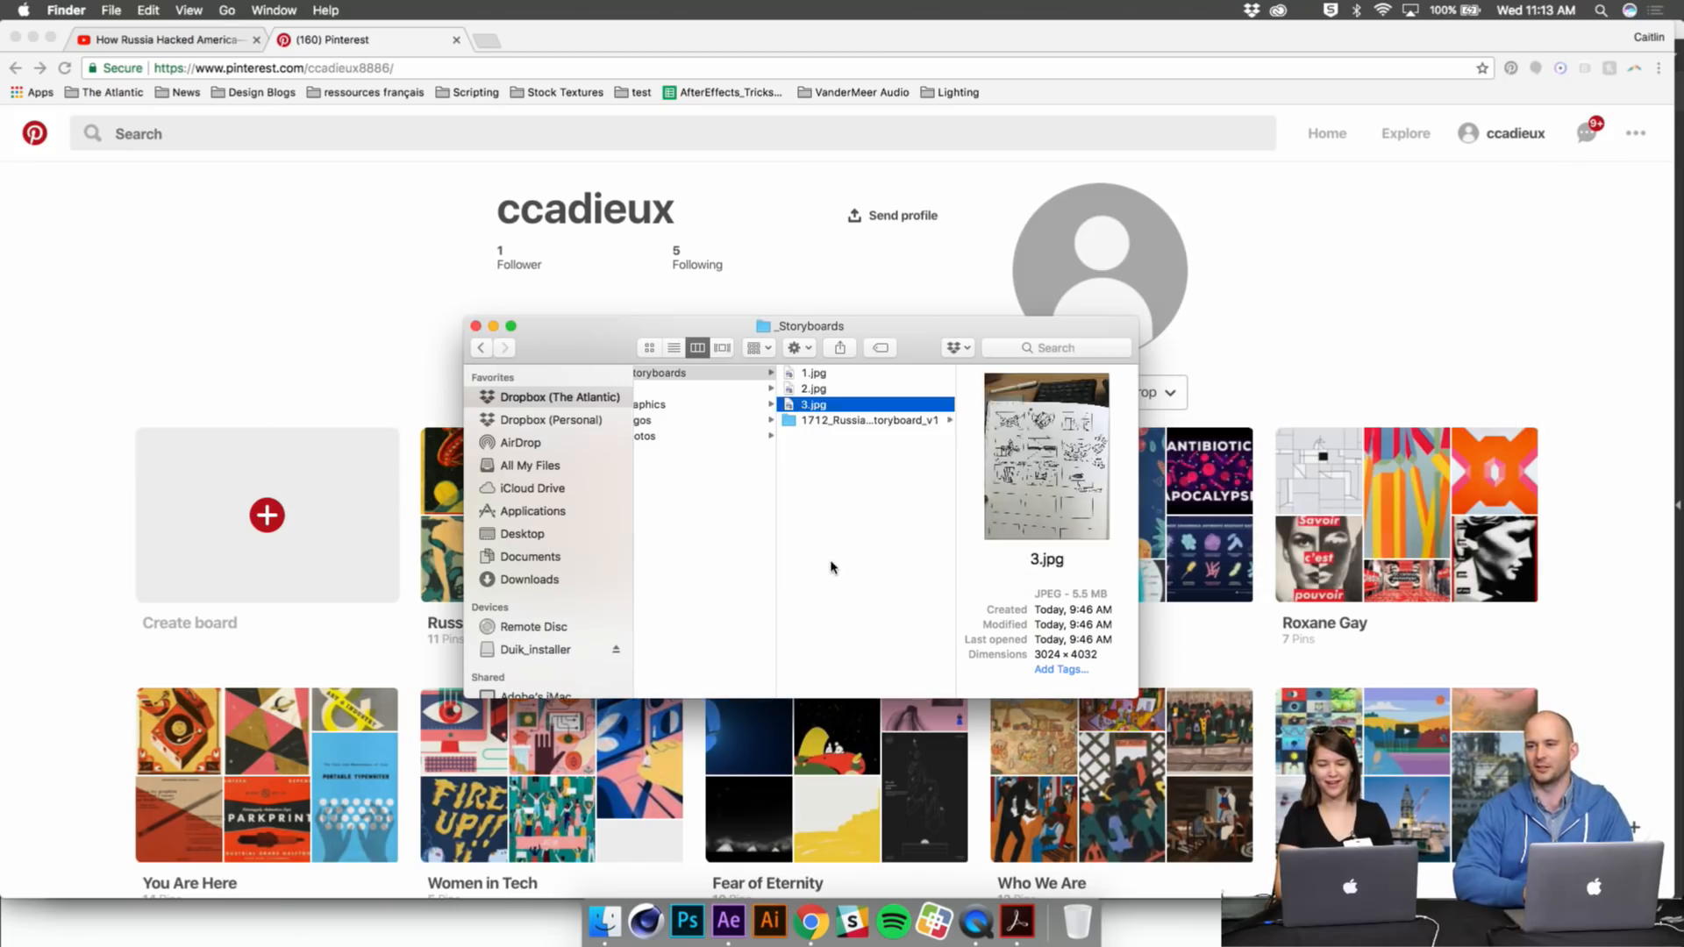
pyautogui.click(834, 568)
pyautogui.press('Down')
pyautogui.press('space')
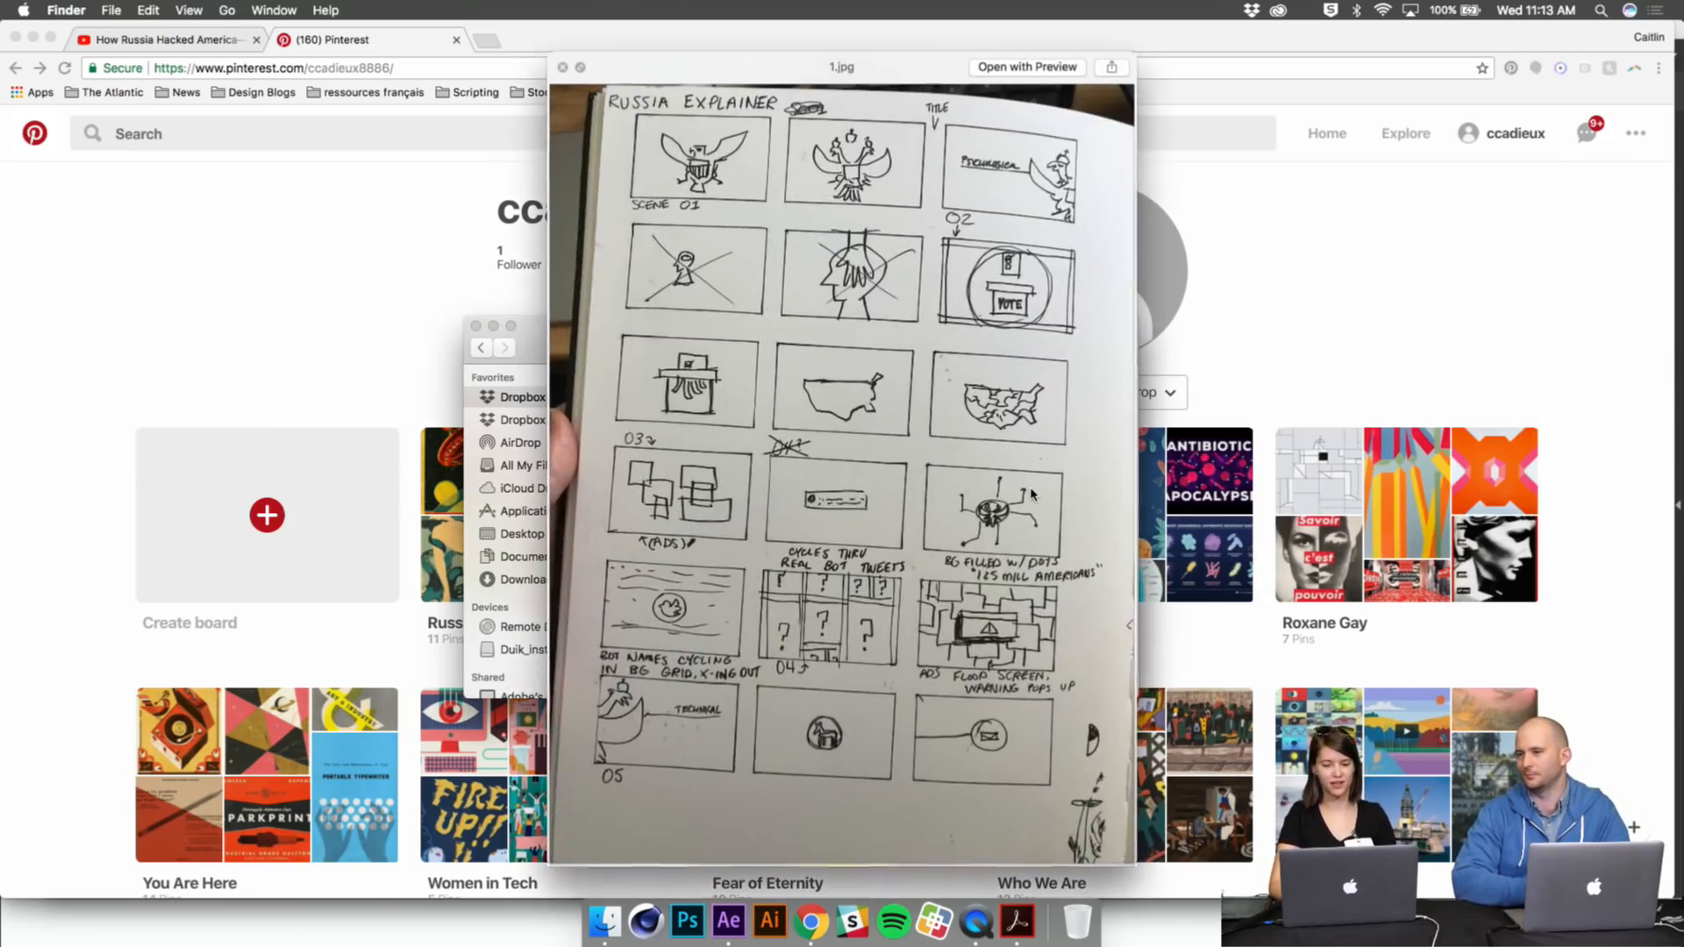
pyautogui.press('Down')
pyautogui.press('Down')
pyautogui.press('space')
pyautogui.press('Left')
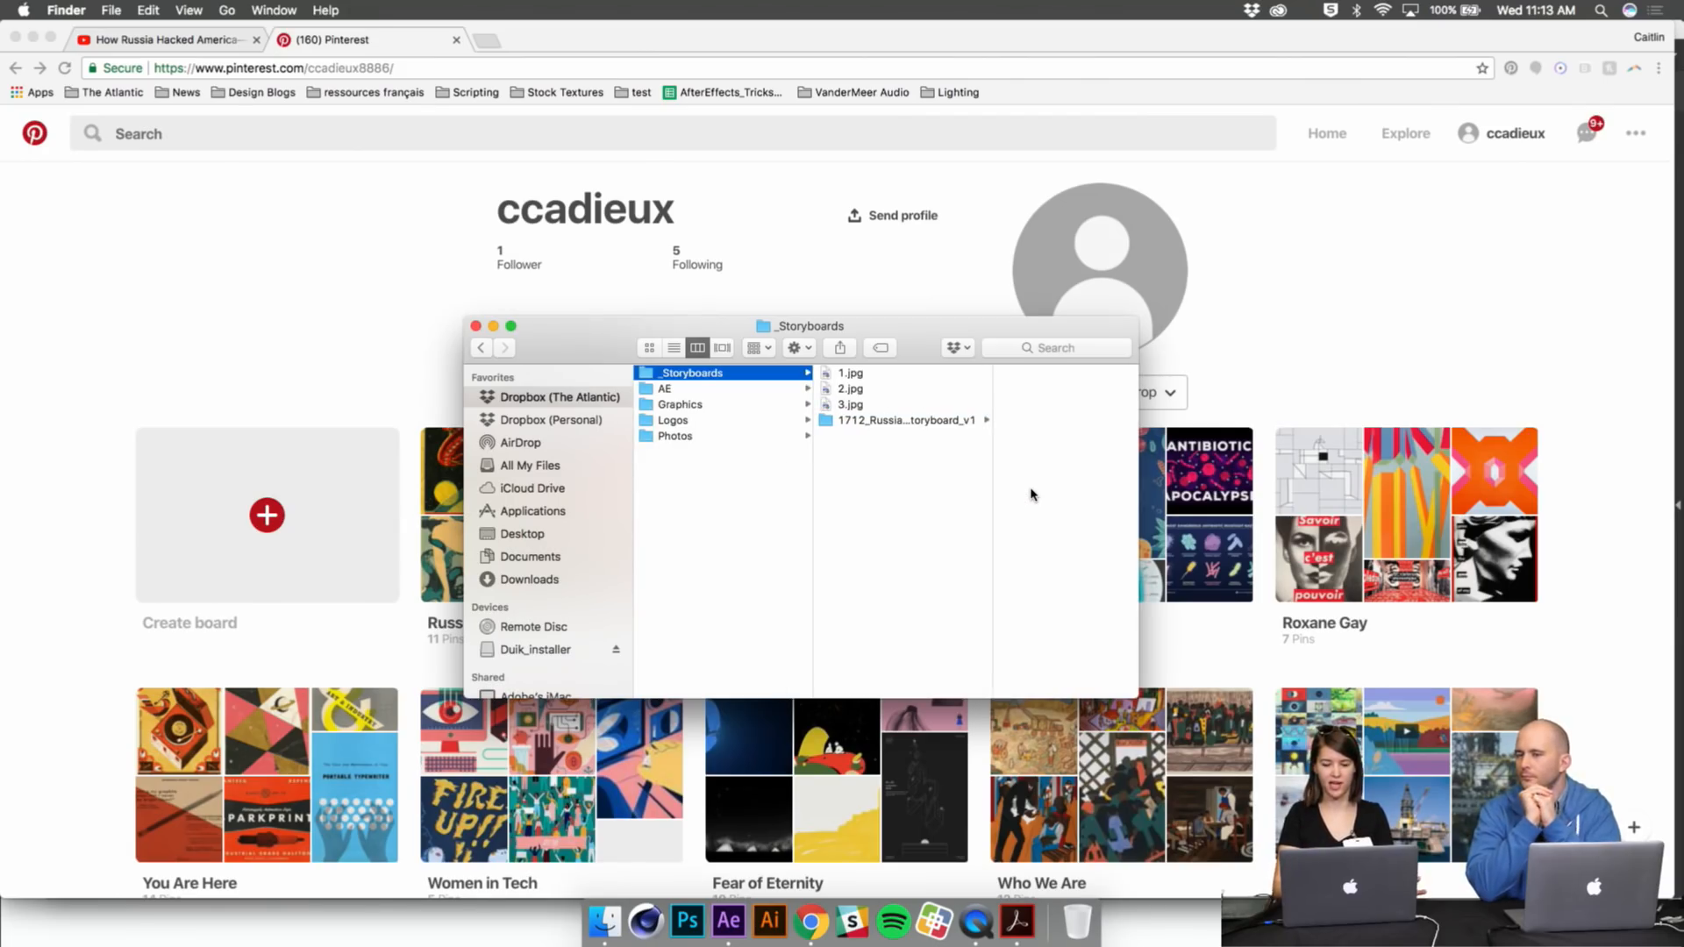
# Step: Switch to Acrobat and go back to page 1 of 1707_Sedaris_Storyboards_v2.pdf to view the storyboard frames
pyautogui.click(1031, 928)
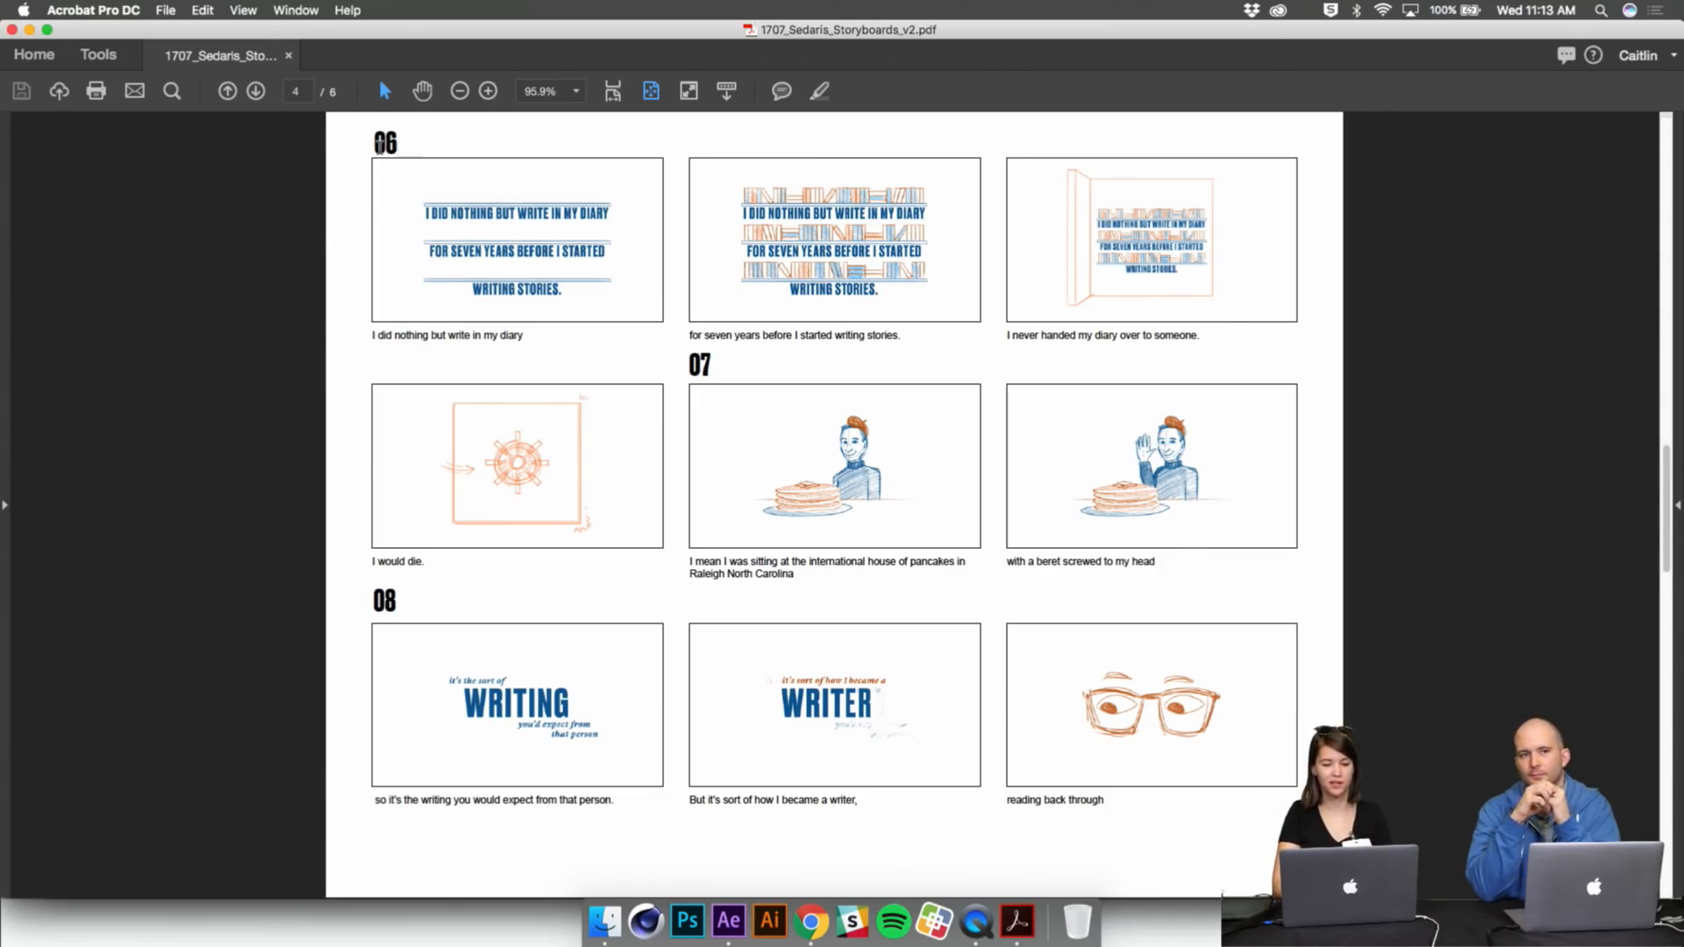
pyautogui.press('Left')
pyautogui.press('Left')
pyautogui.press('Left')
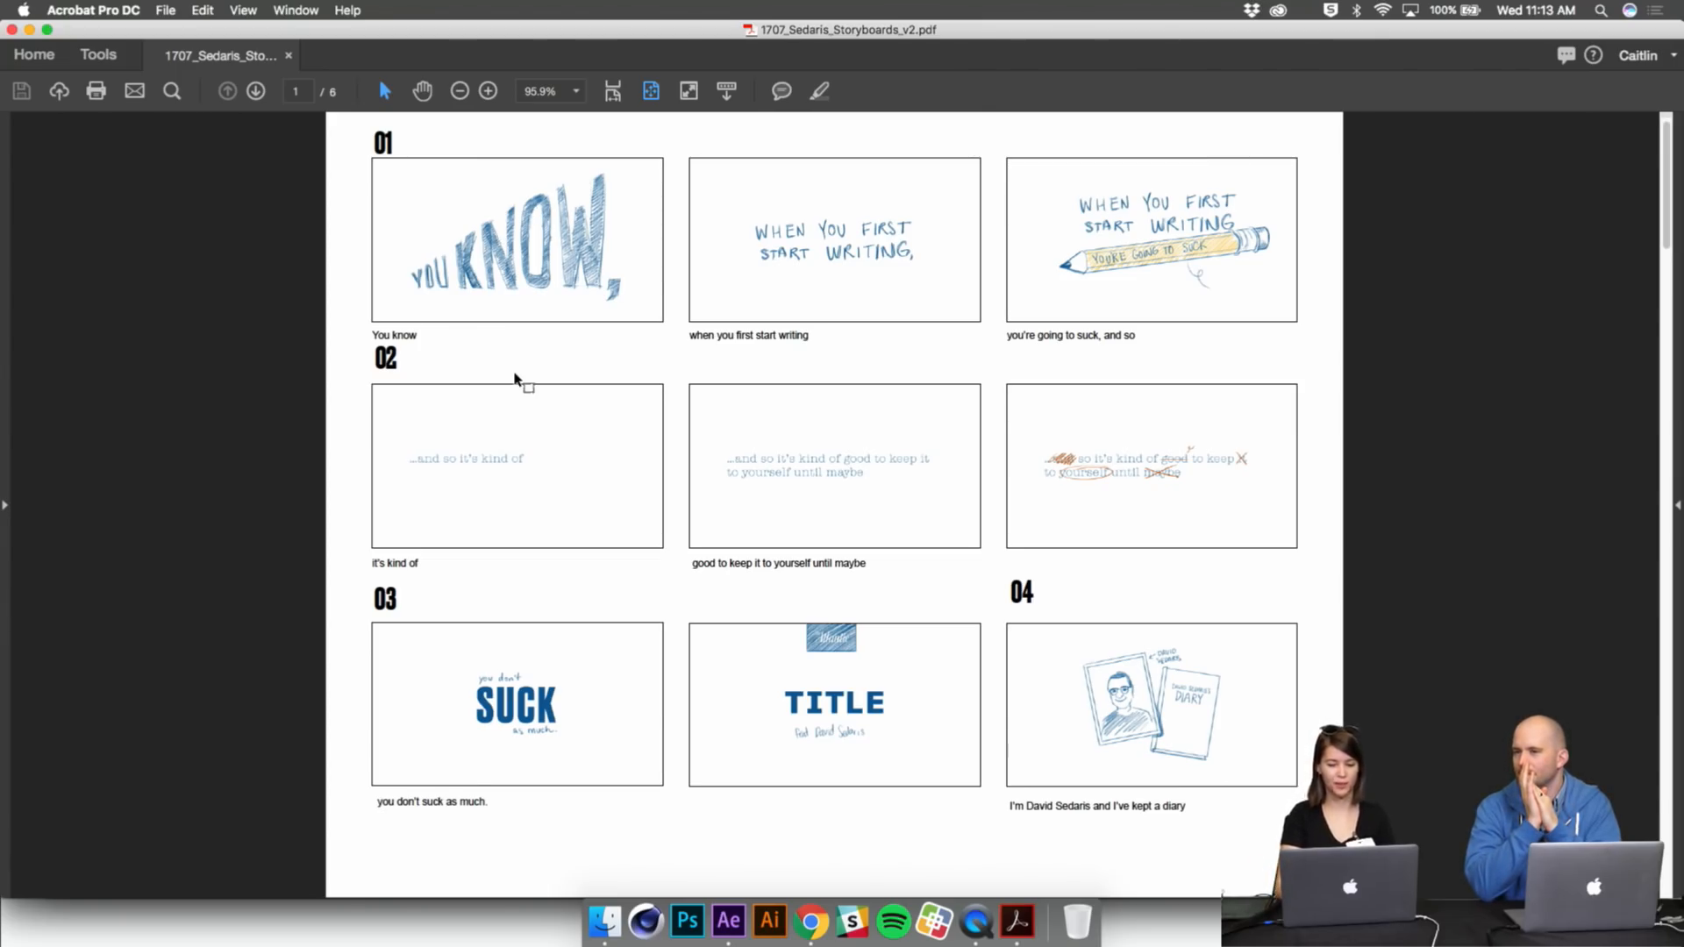
# Step: Switch to Finder and examine the artwork files in the Scene 01 and Scene 02 folders inside Graphics
pyautogui.click(604, 920)
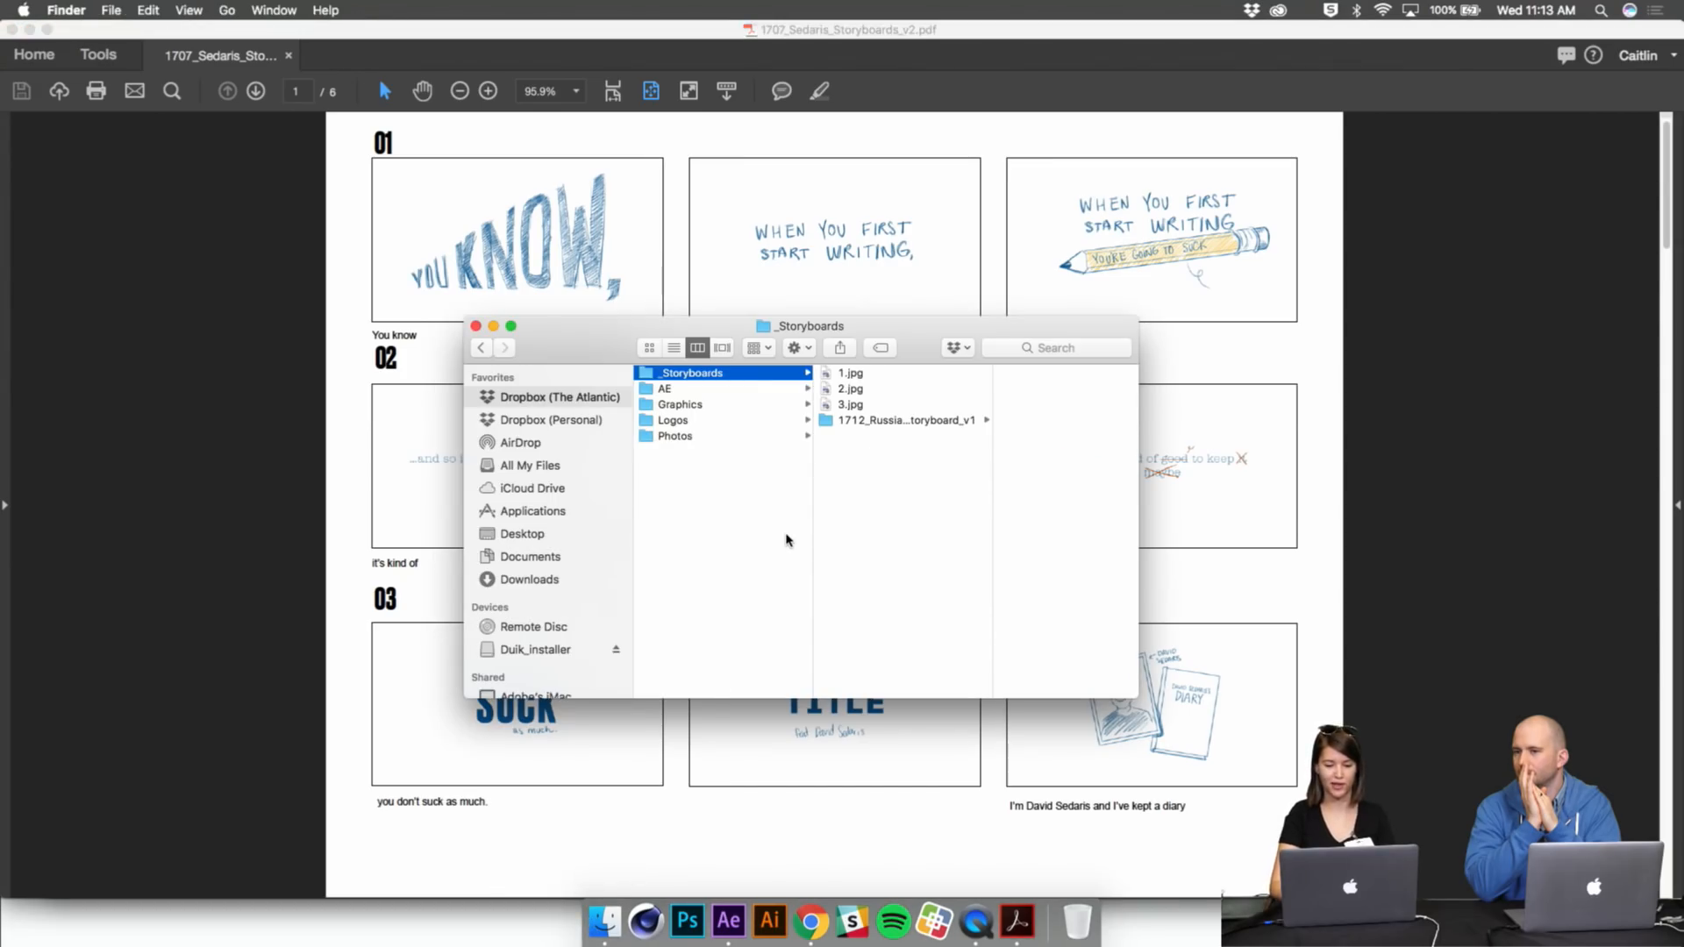
pyautogui.press('Down')
pyautogui.press('Down')
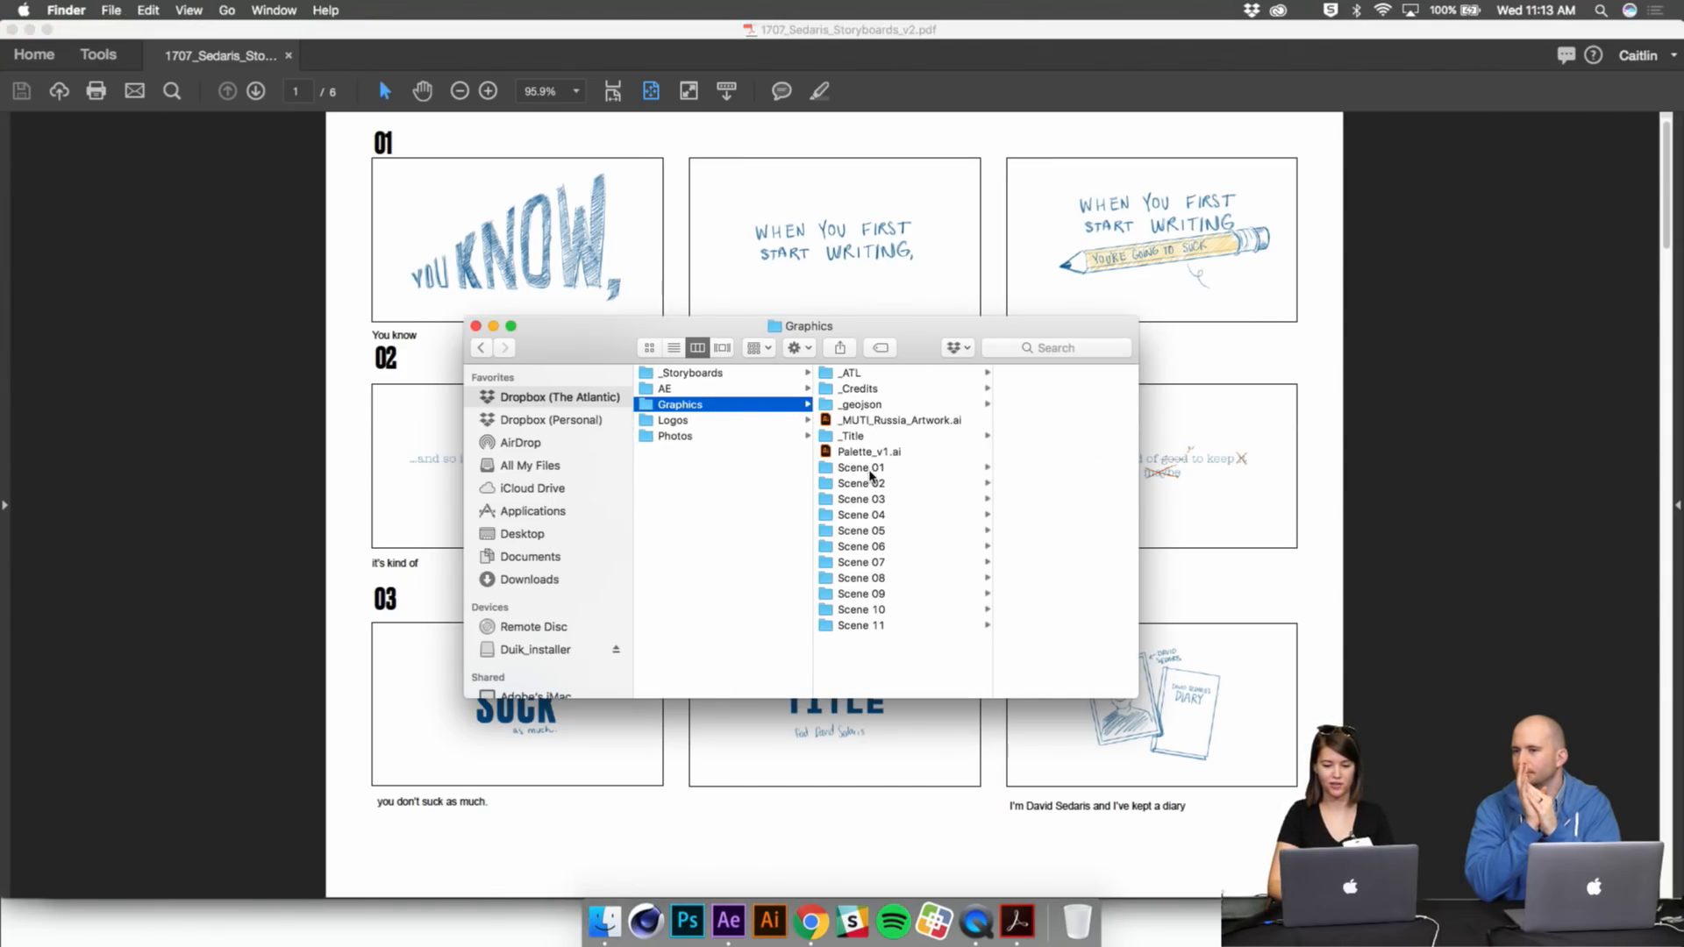
pyautogui.click(873, 471)
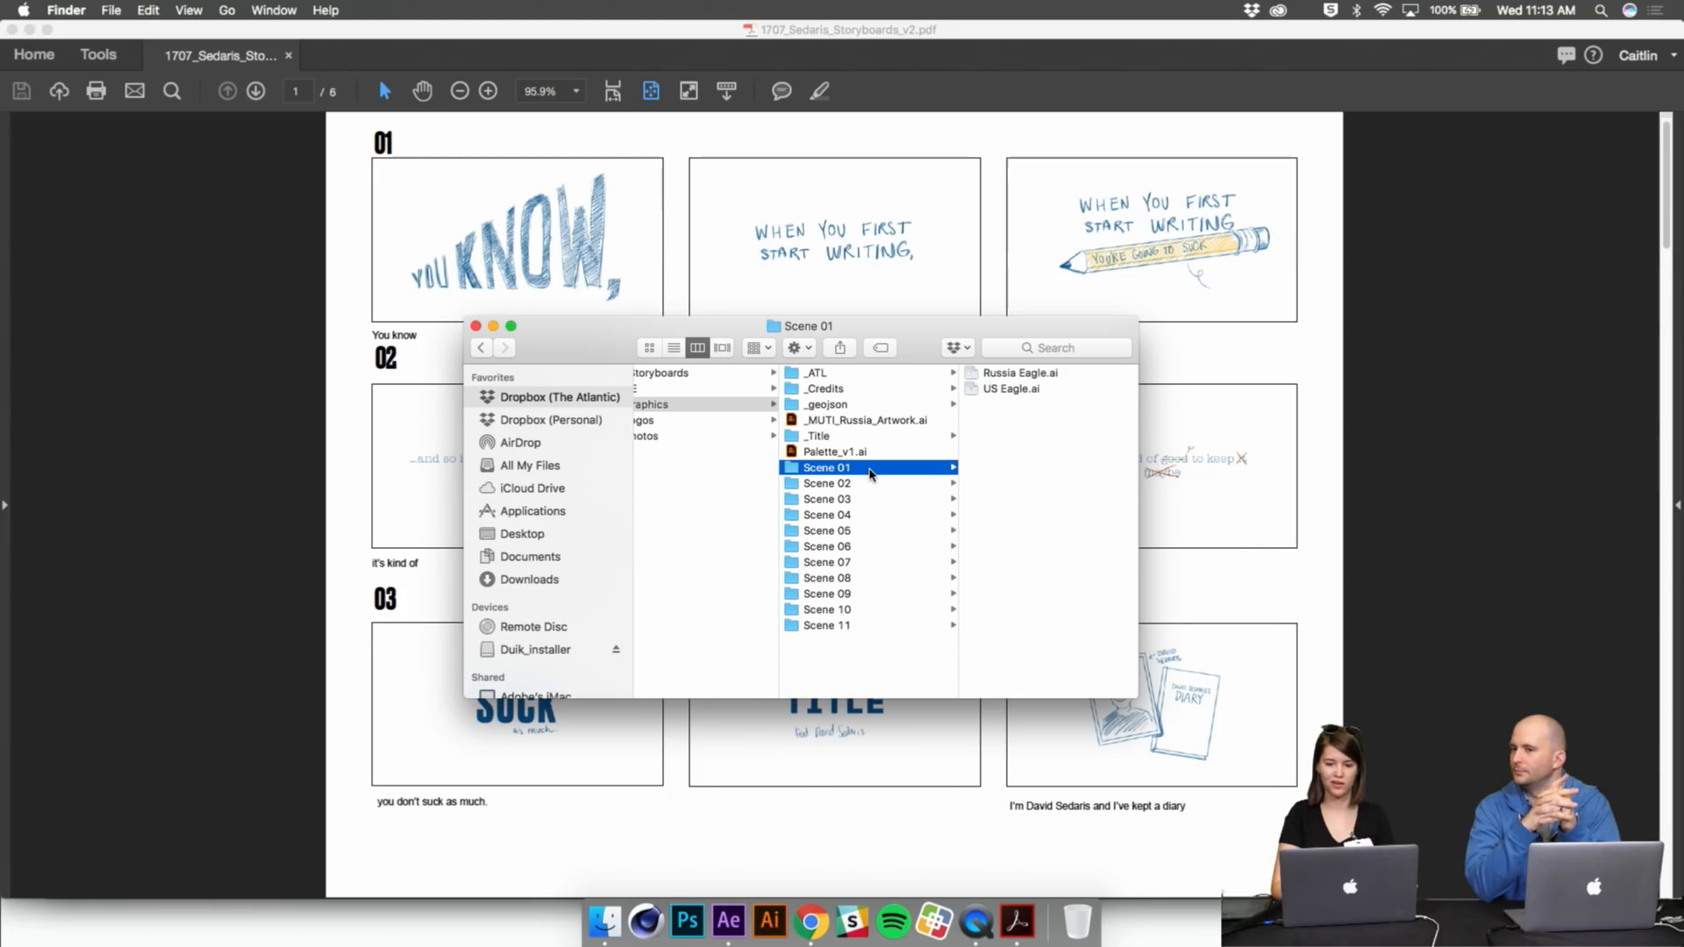
pyautogui.press('Right')
pyautogui.press('Down')
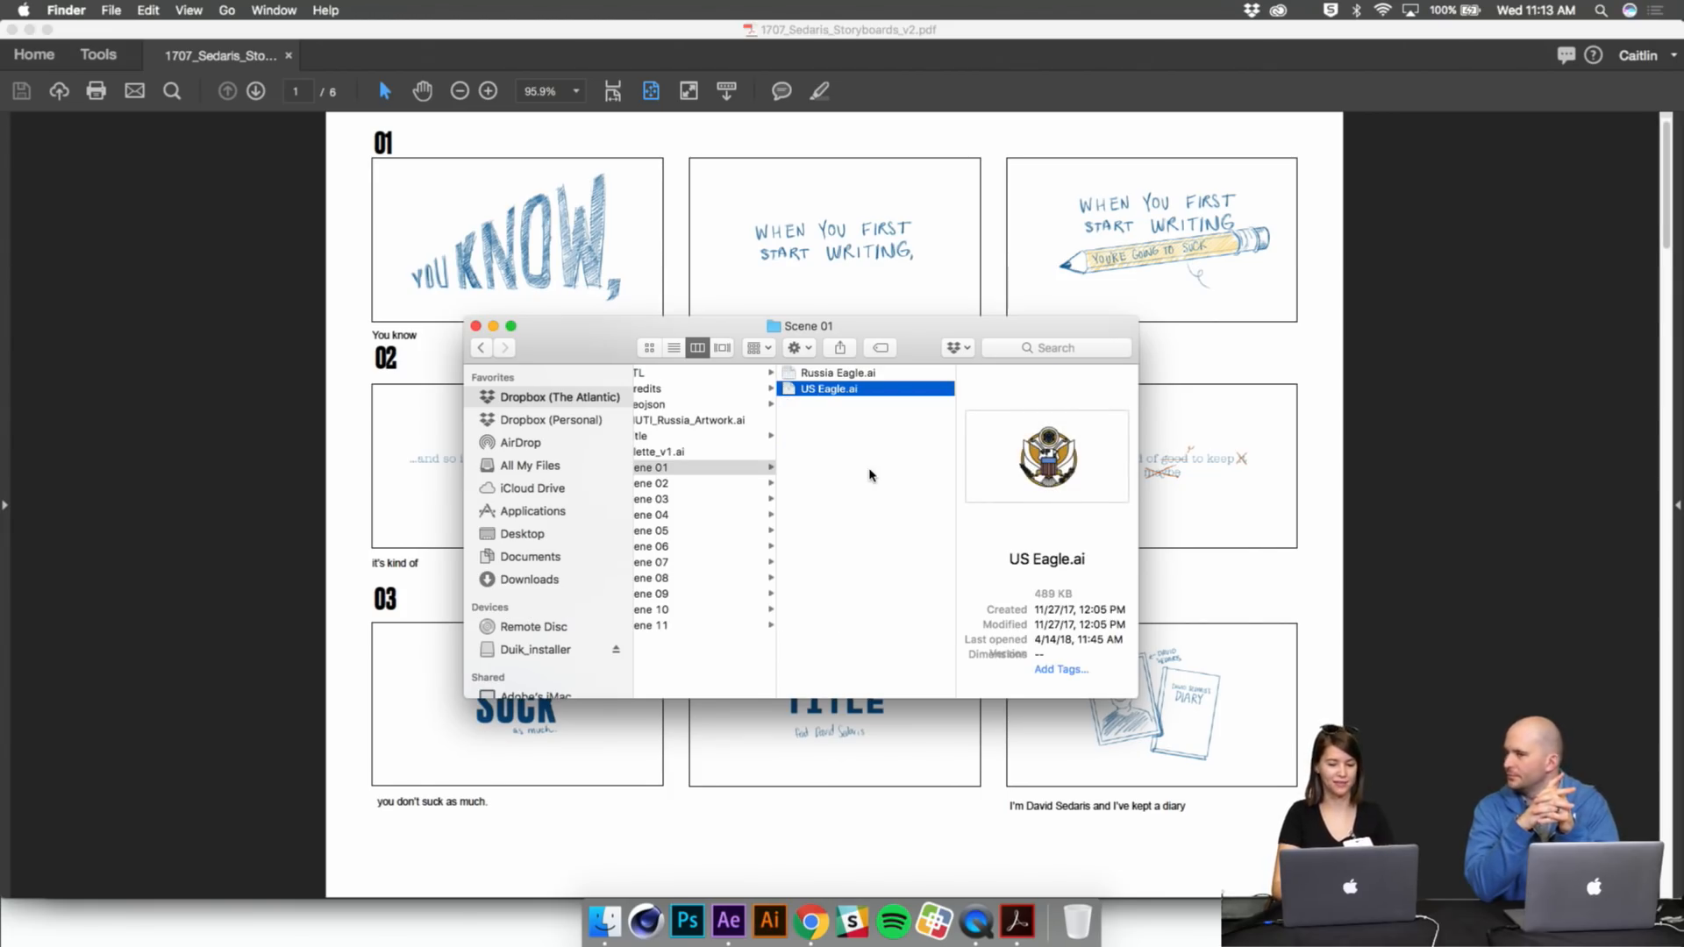
pyautogui.press('Left')
pyautogui.press('Down')
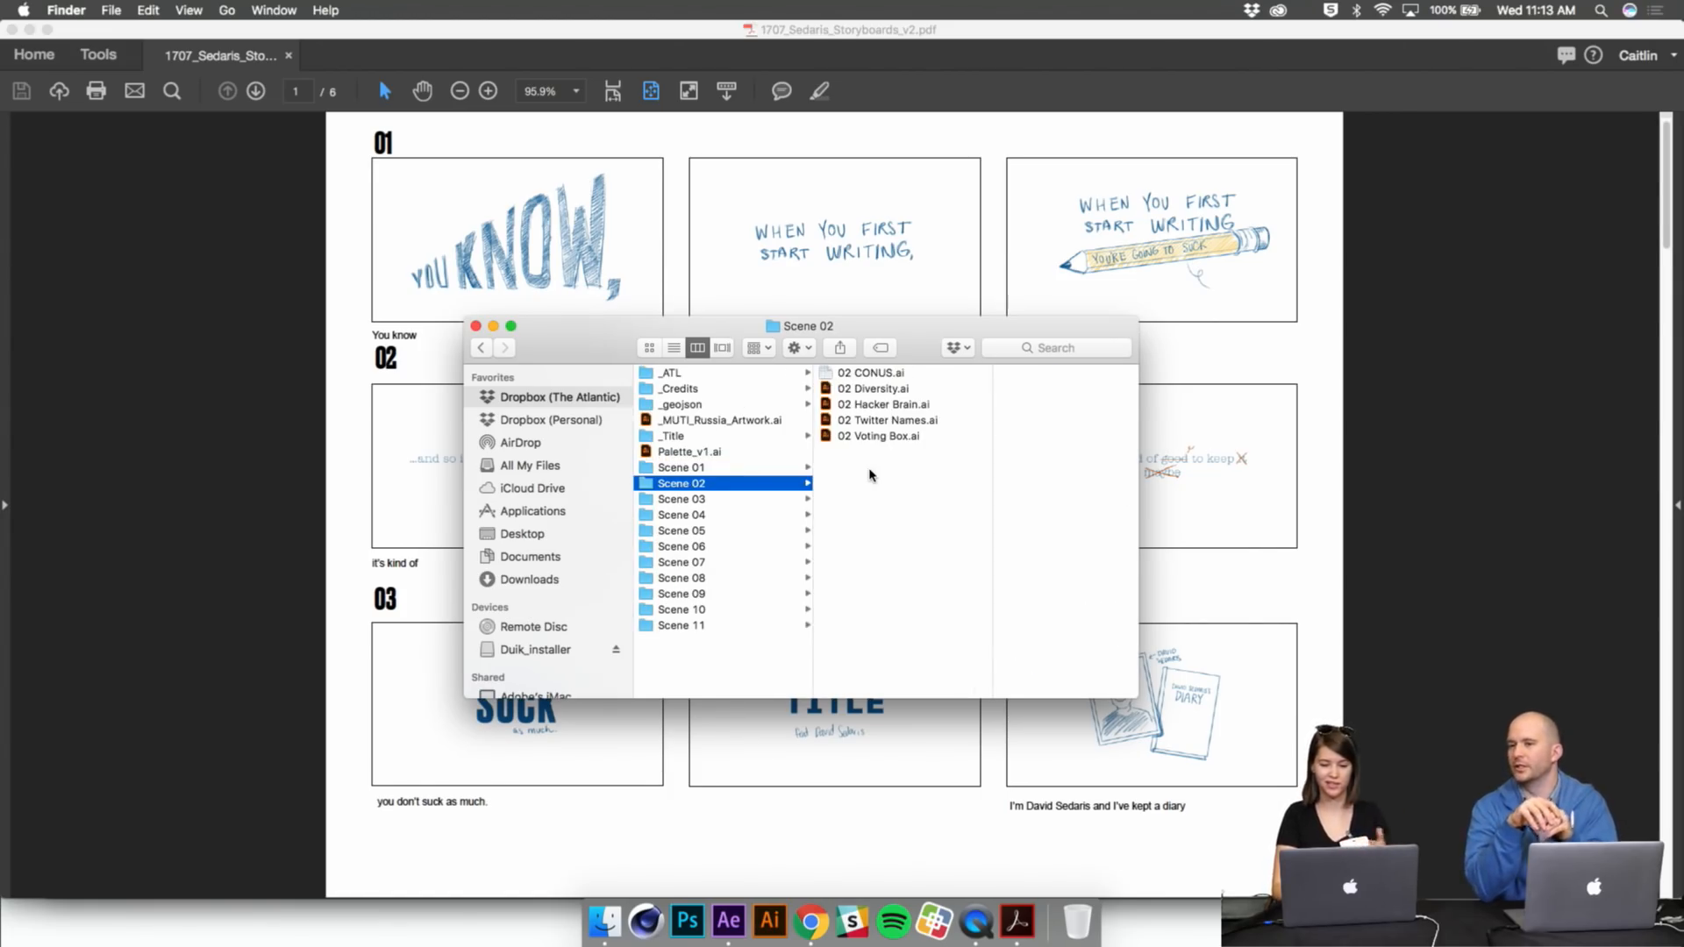
# Step: Switch to After Effects and open the Scene03 and Scene02 compositions
pyautogui.click(732, 923)
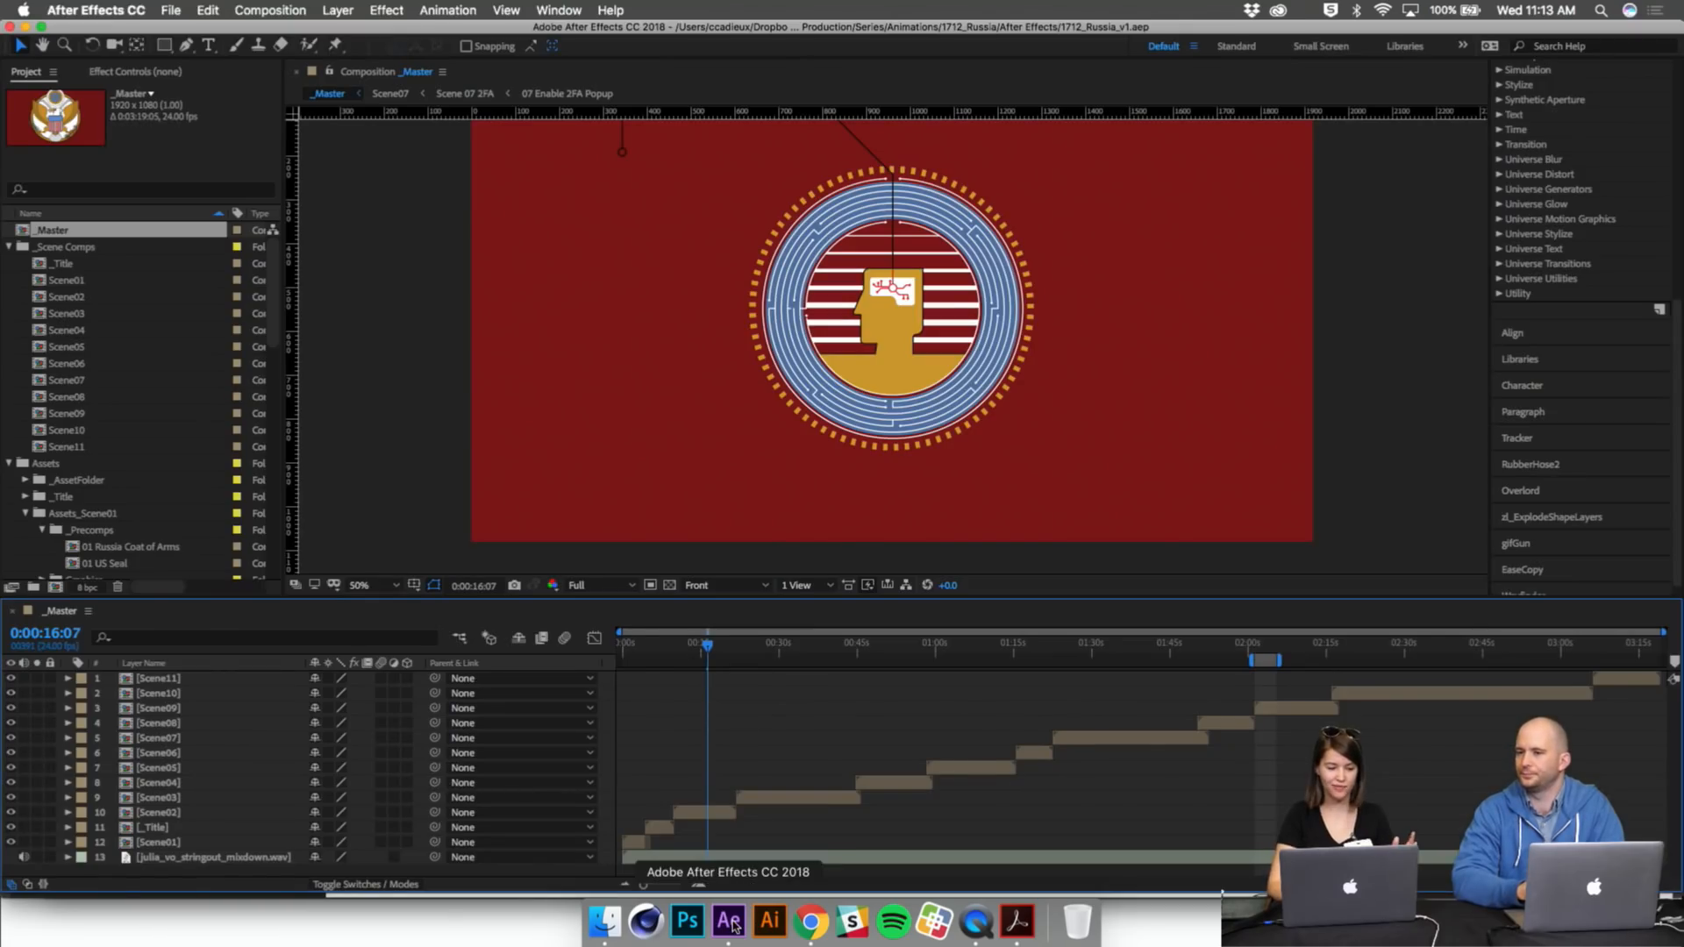
pyautogui.doubleClick(58, 311)
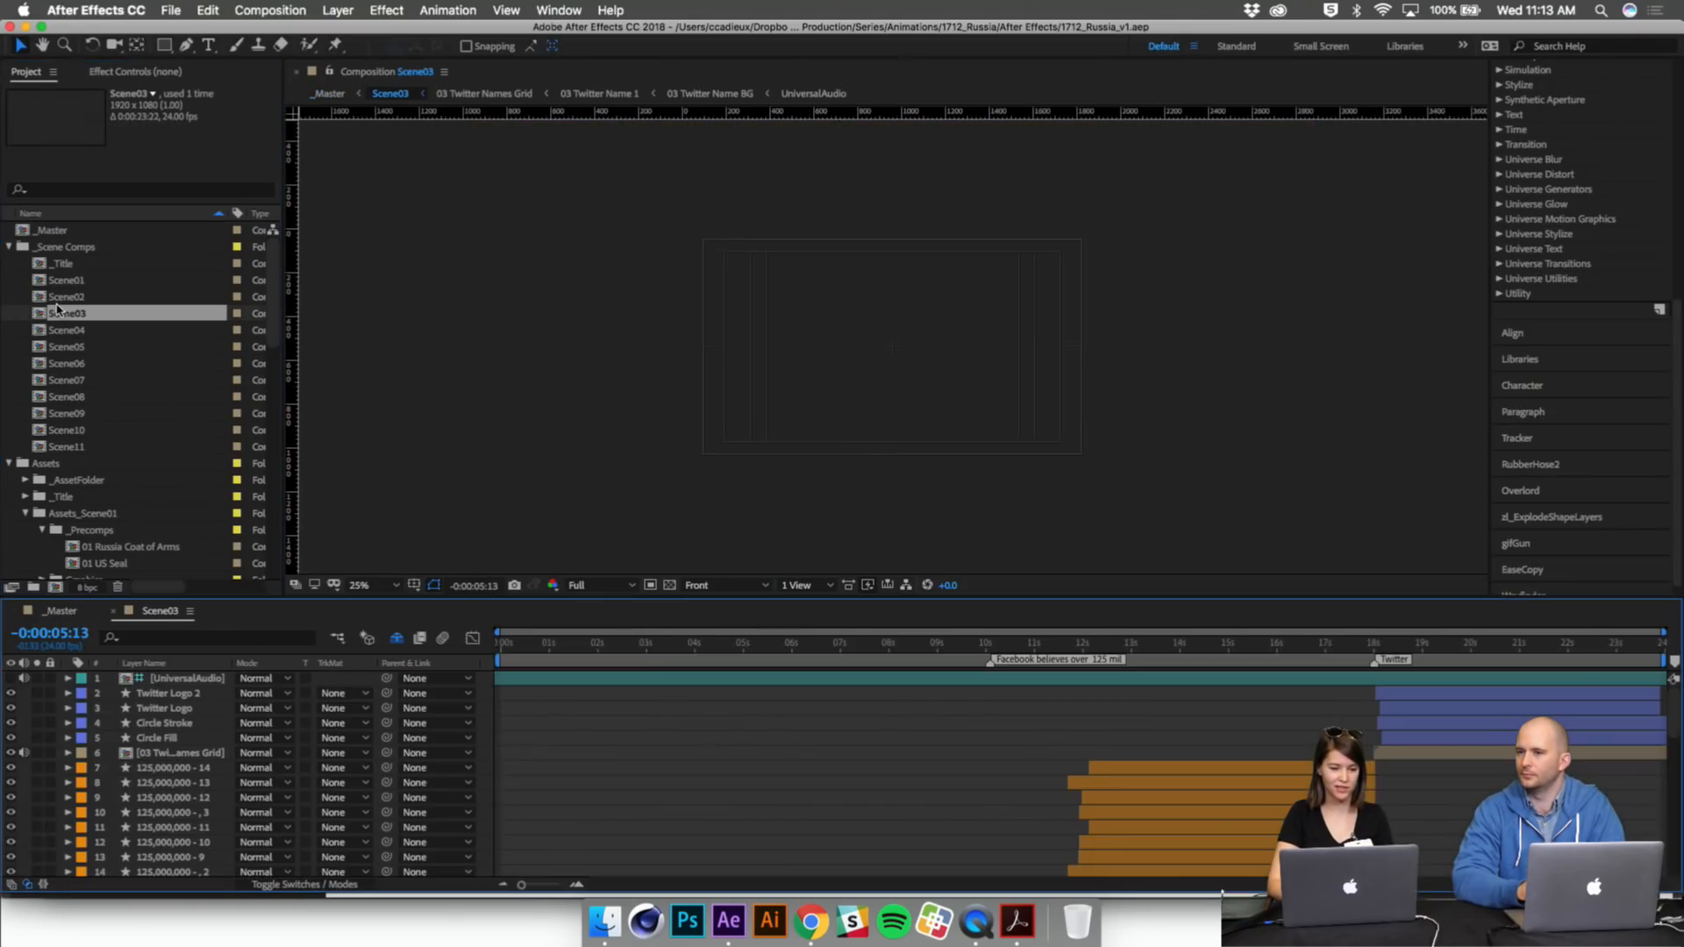
pyautogui.doubleClick(60, 298)
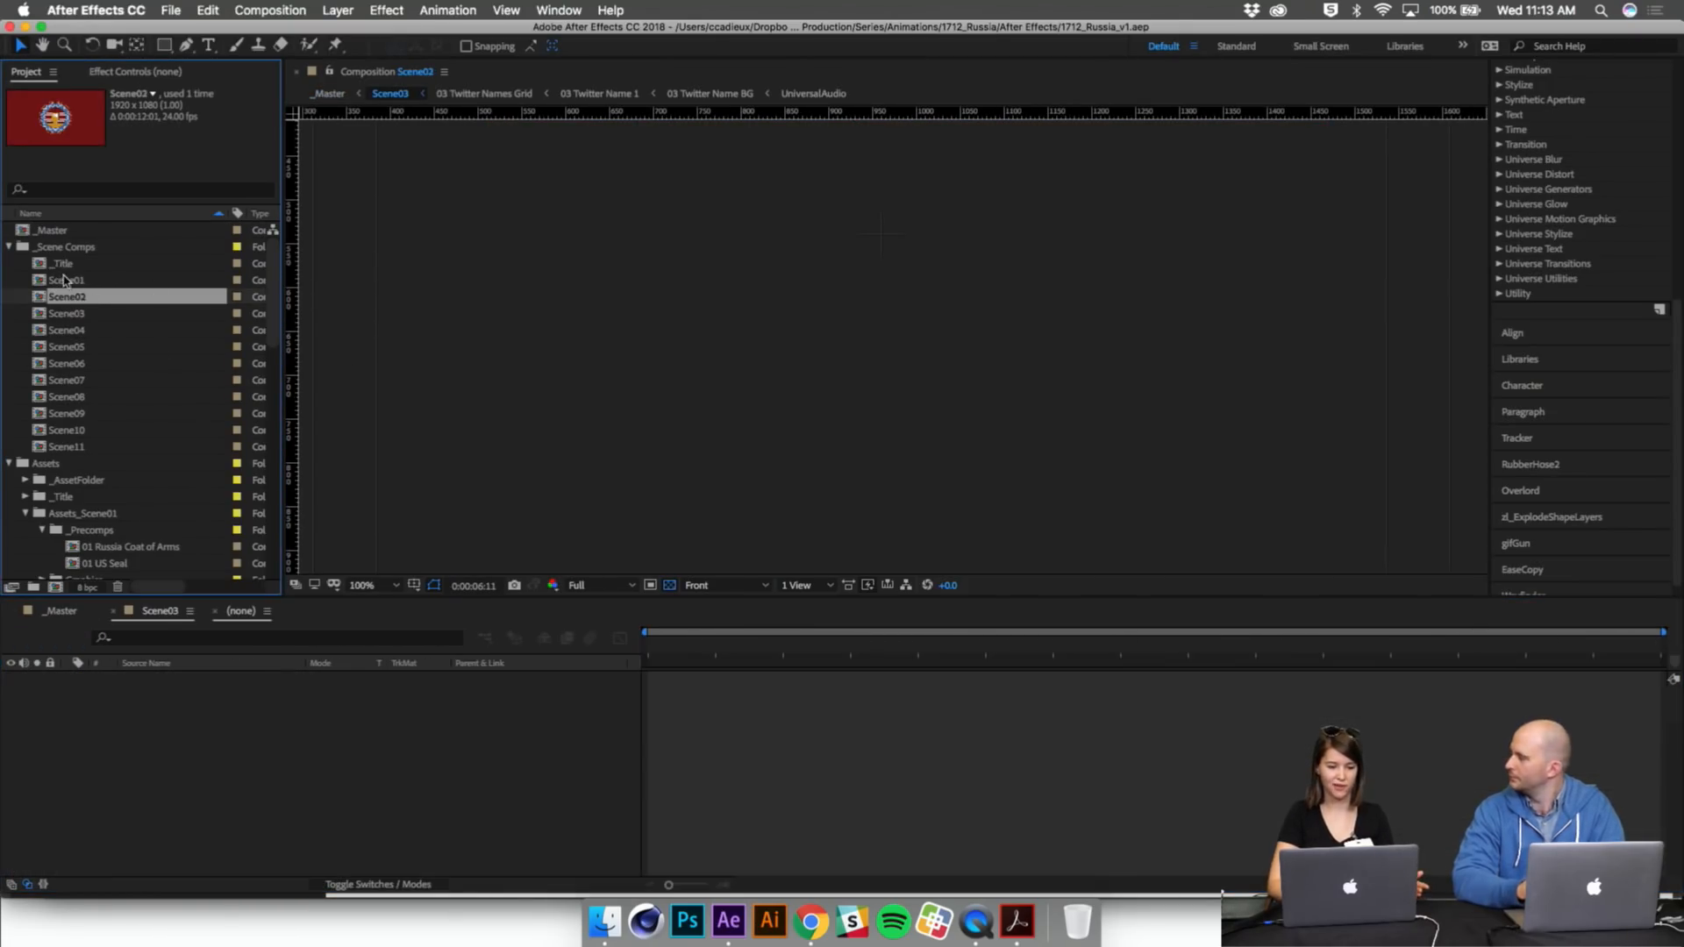
# Step: Collapse the expanded Assets_Scene05, Assets_Scene01, Assets_Scene10 and Assets_Scene11 folders in the project
pyautogui.scroll(-5, 64, 290)
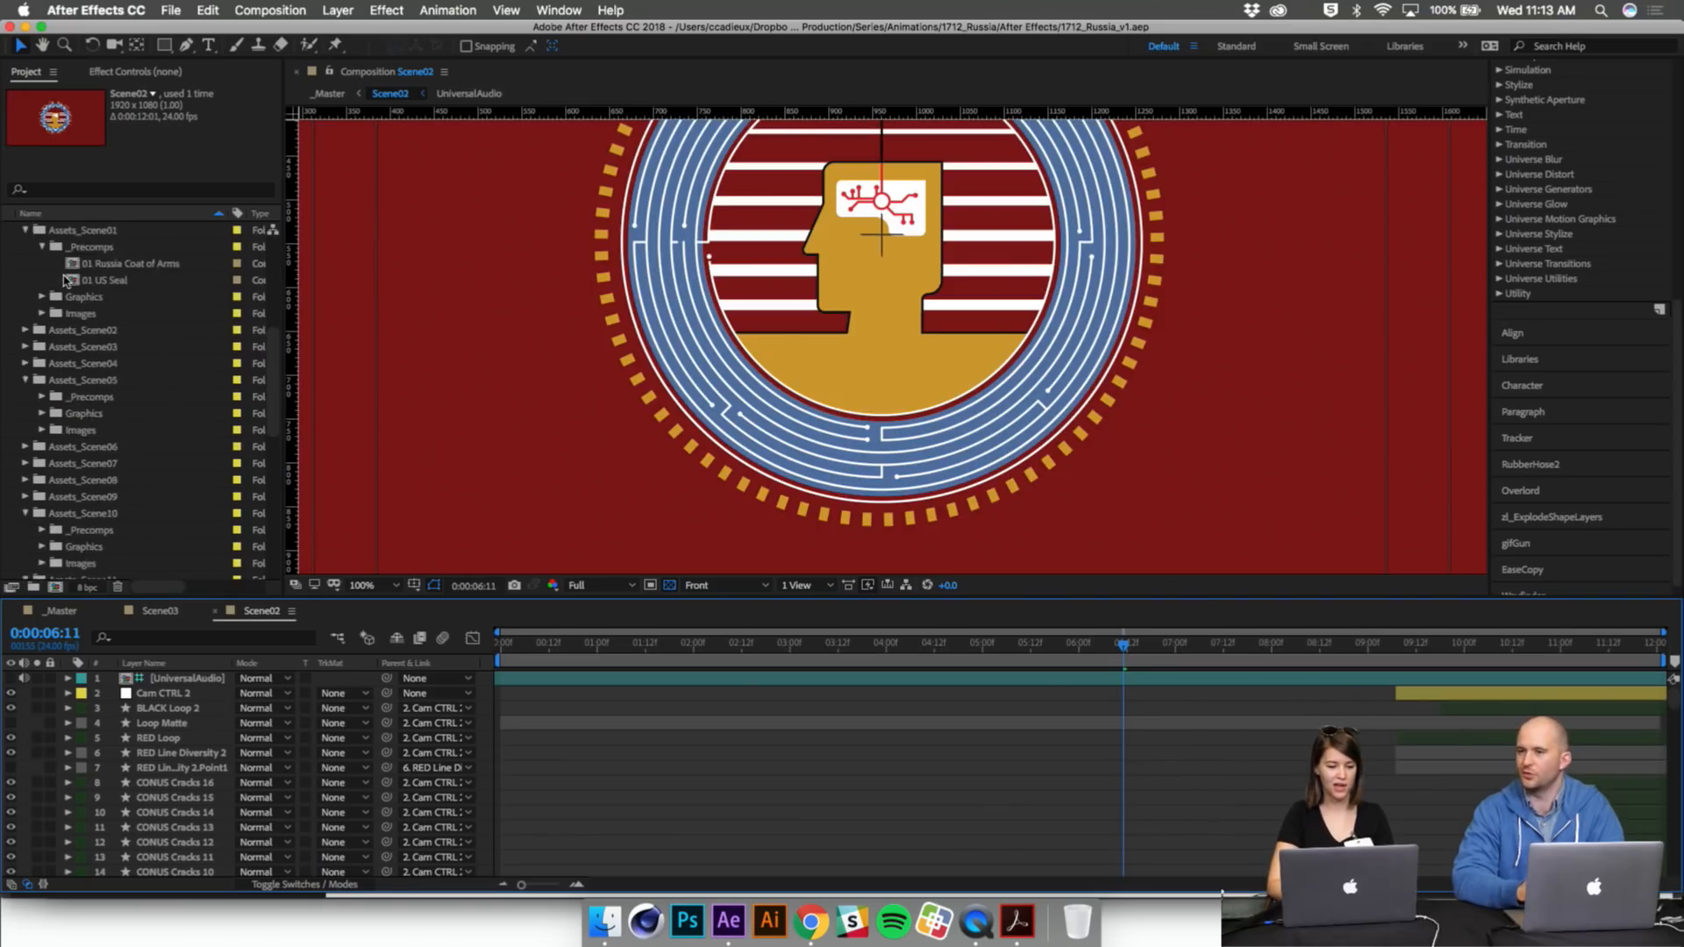
pyautogui.click(24, 431)
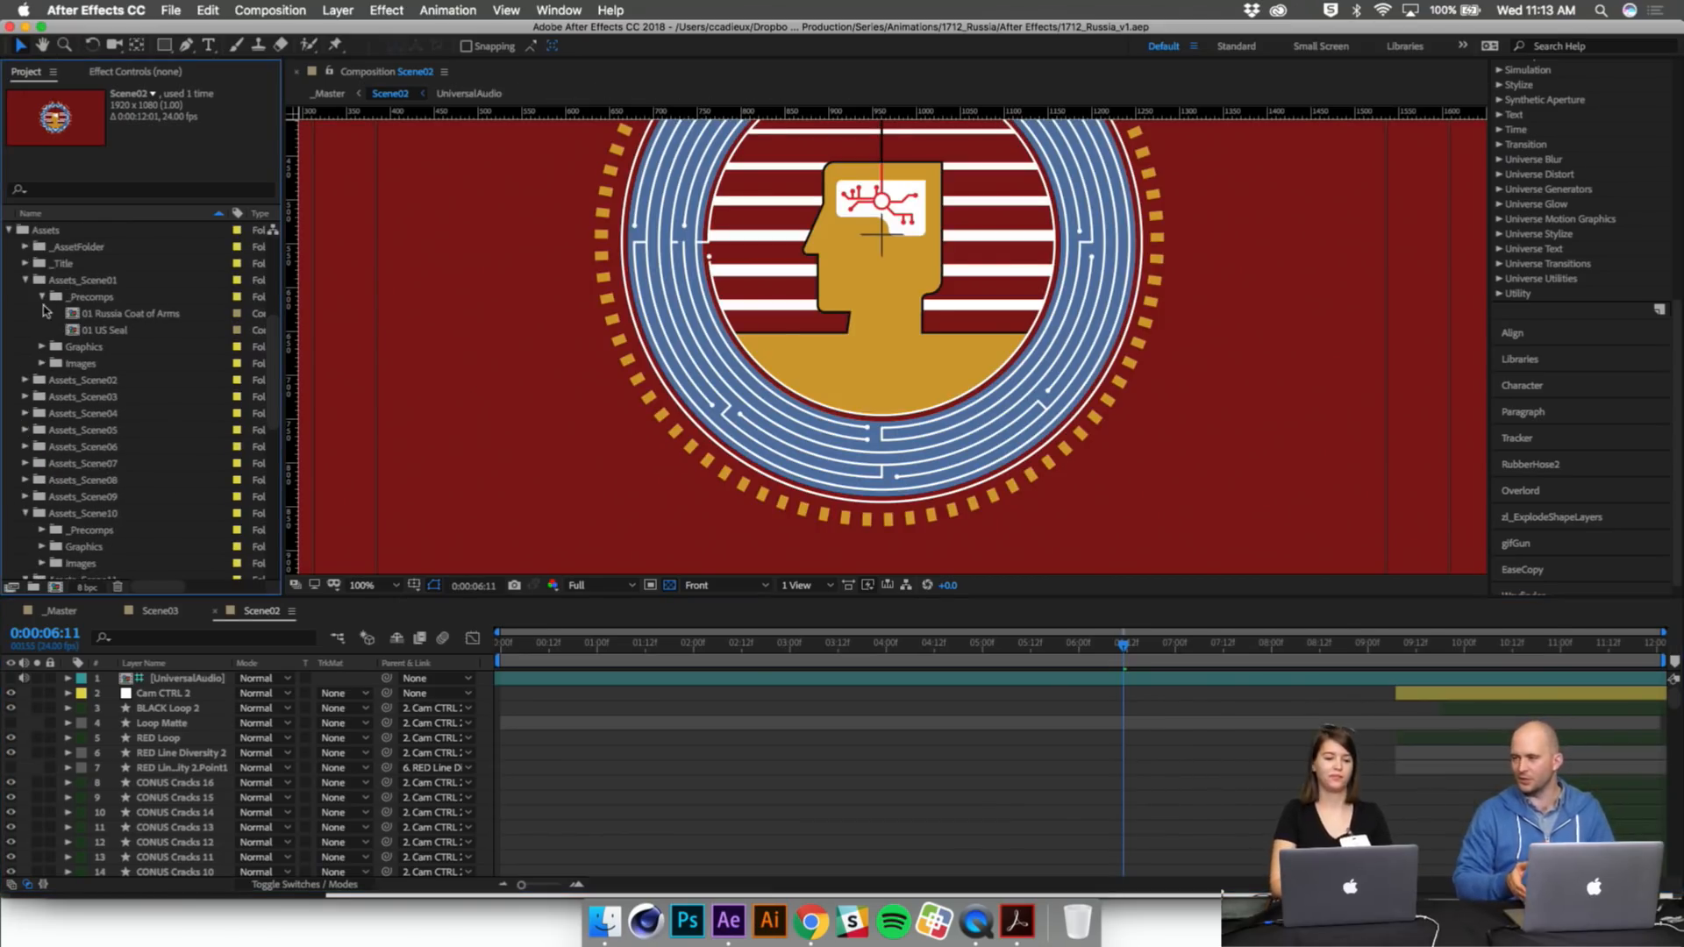
pyautogui.click(42, 298)
pyautogui.click(26, 280)
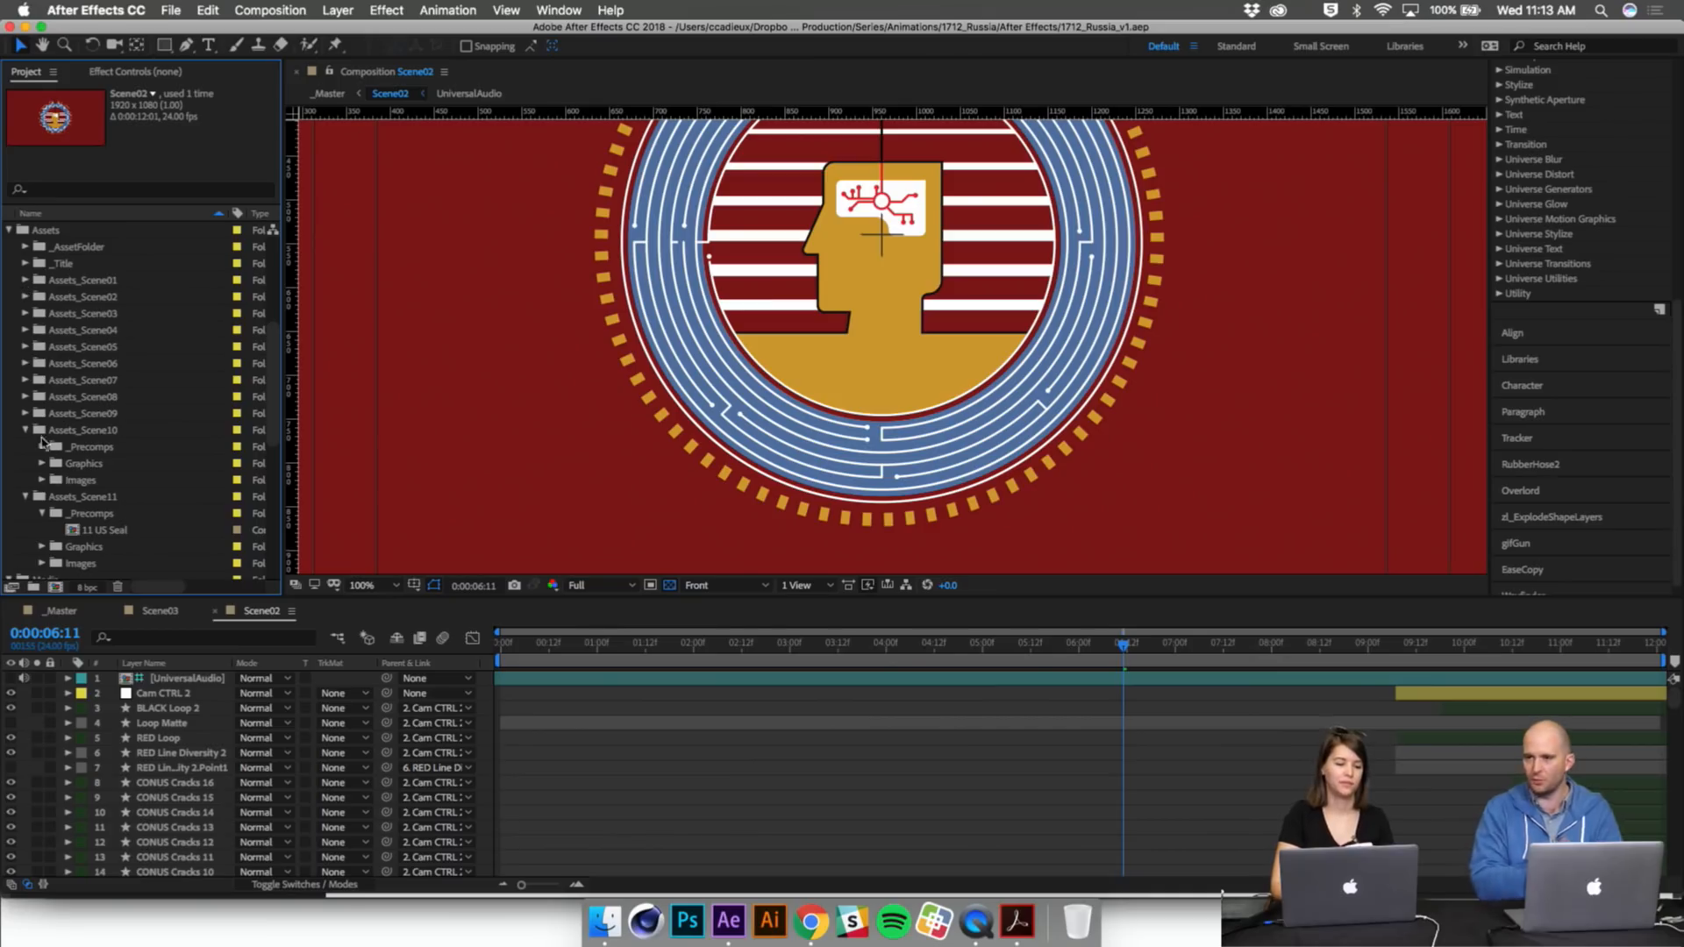
pyautogui.click(26, 431)
pyautogui.click(25, 448)
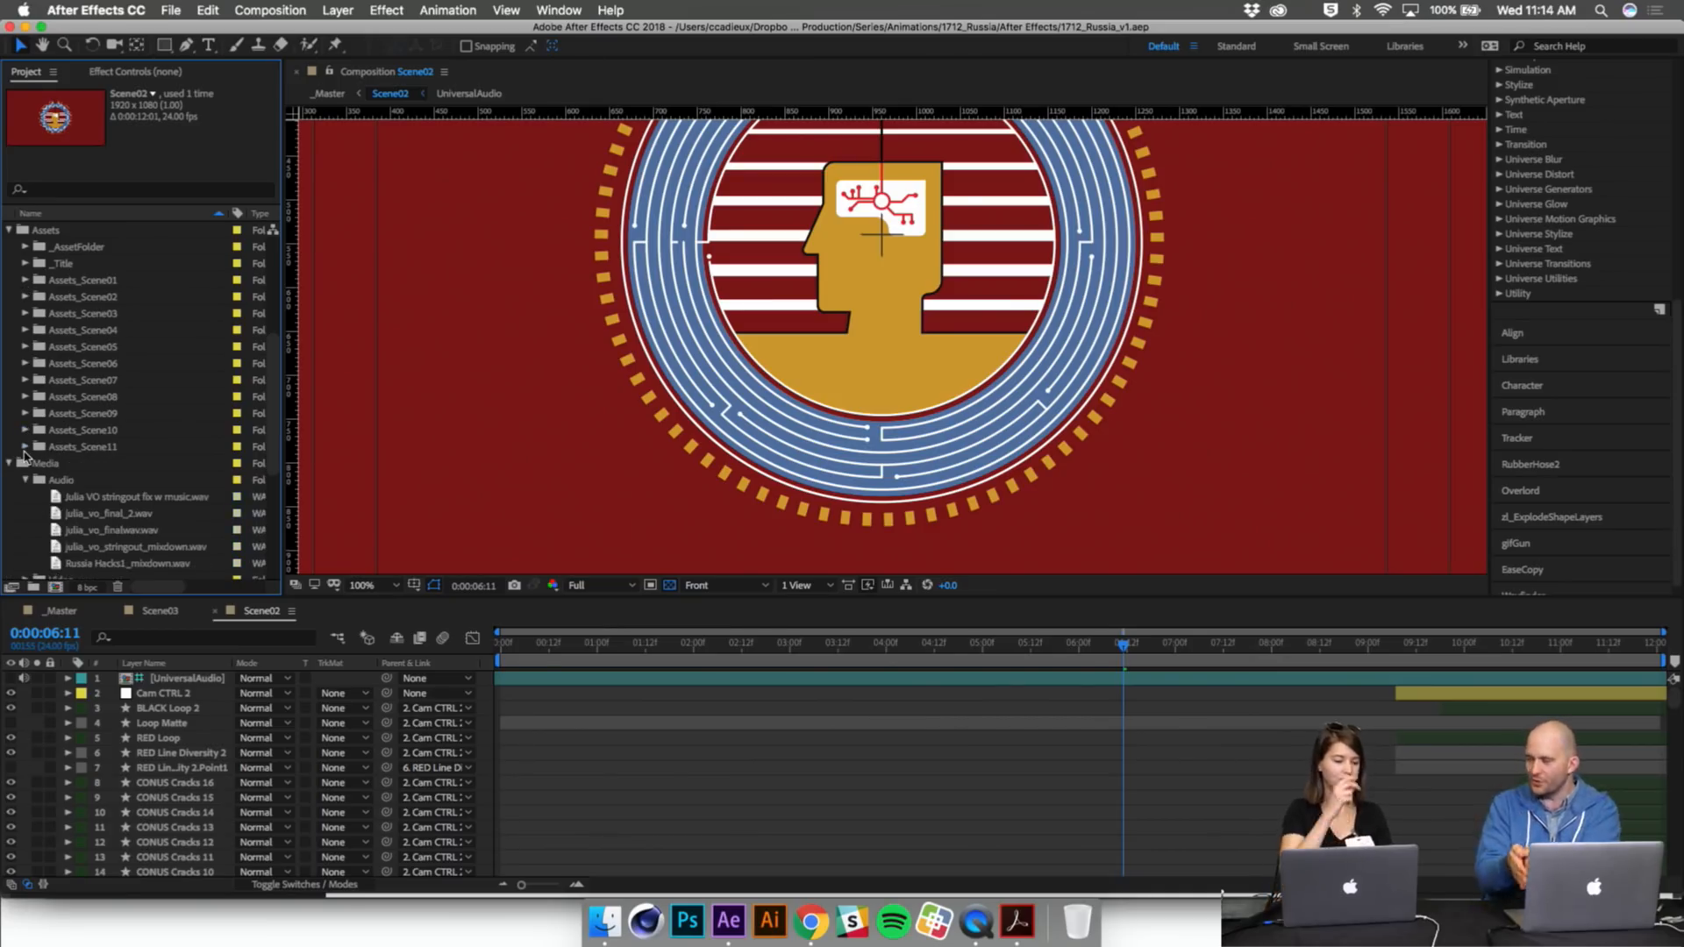
# Step: Close the Scene03 composition's timeline and return to the _Master composition
pyautogui.scroll(6, 101, 459)
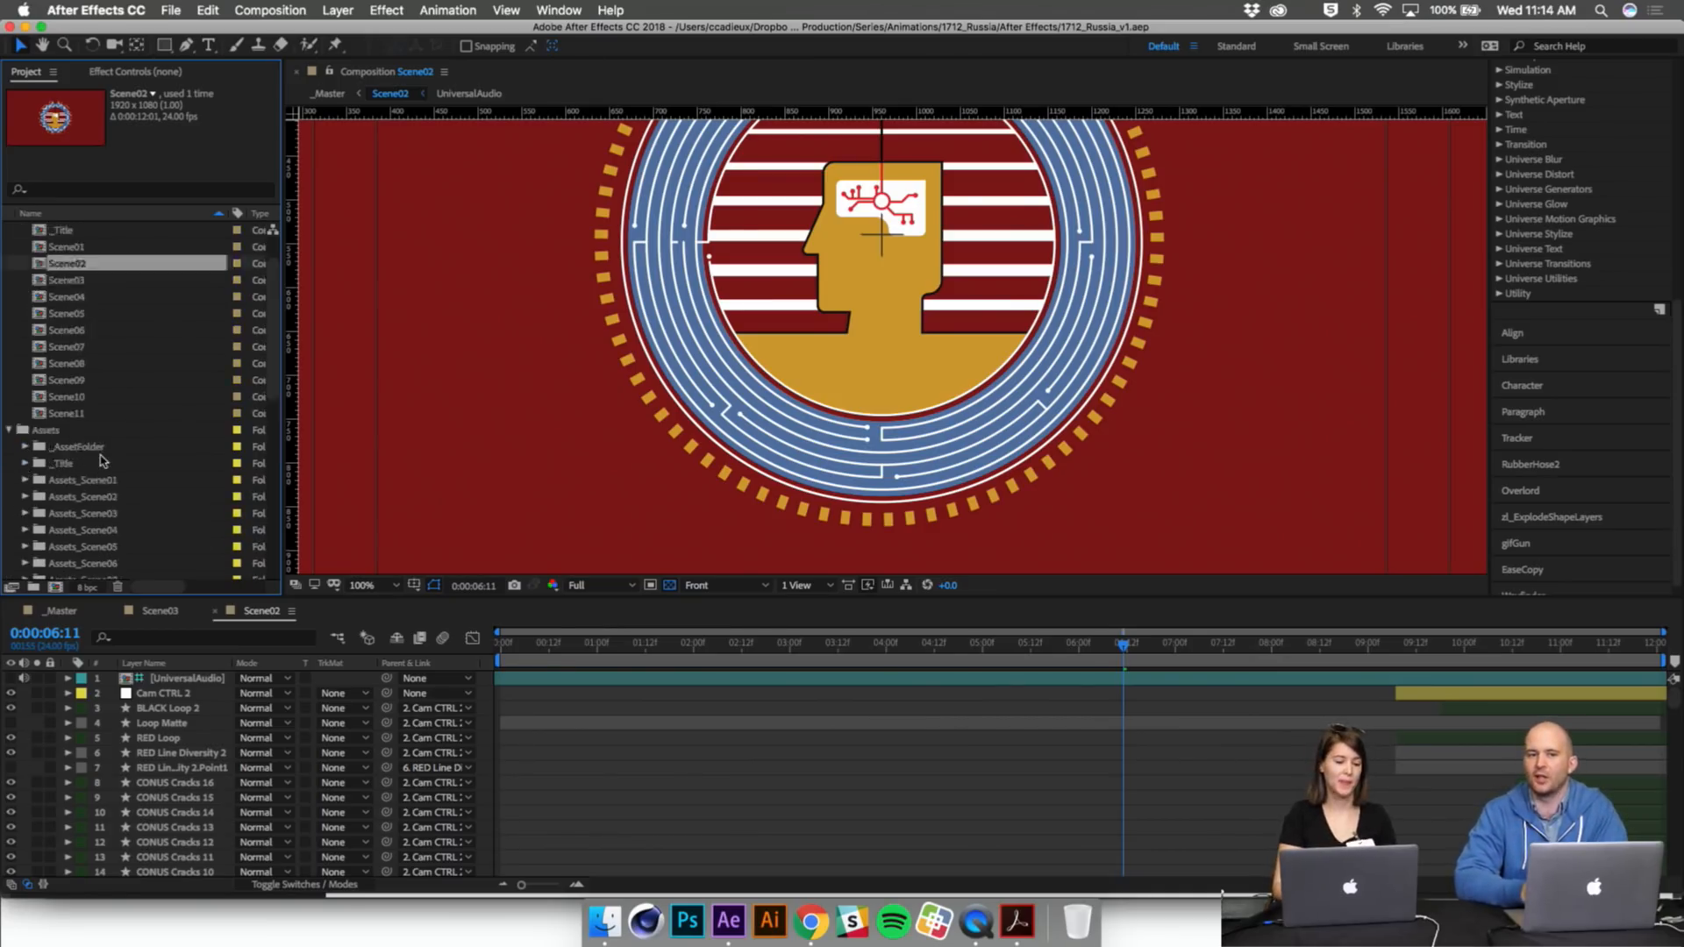
pyautogui.click(115, 611)
pyautogui.click(60, 612)
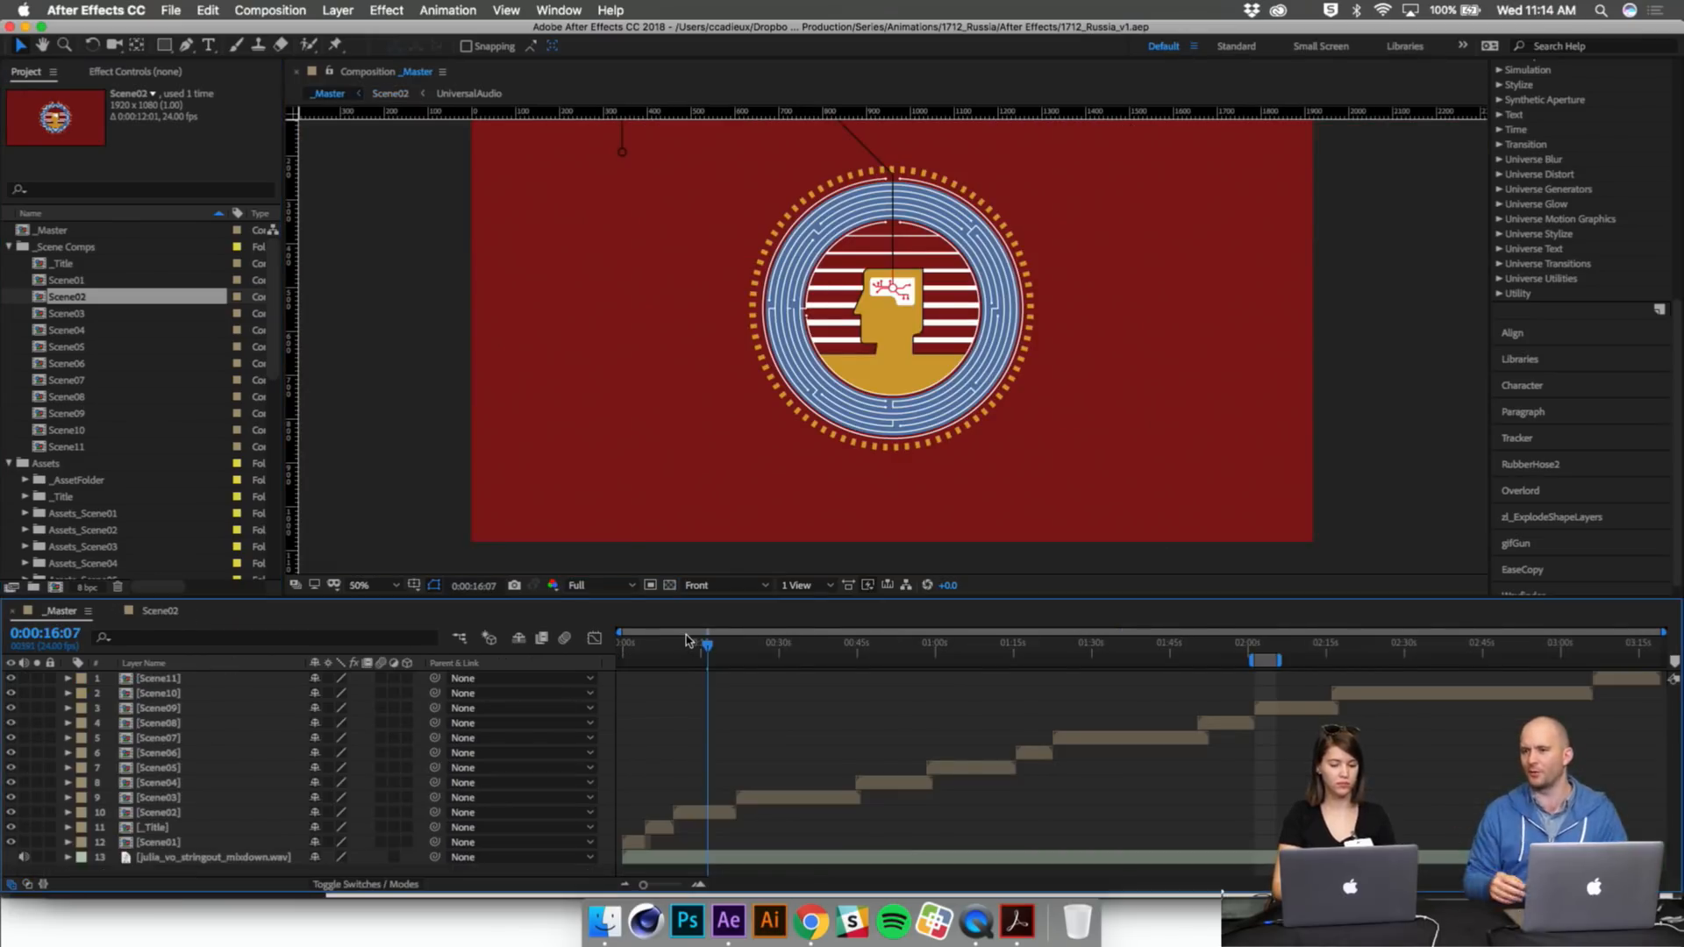
# Step: Move the _Master playhead to 0:00:00:08 and open the Scene01 composition from its layer
pyautogui.click(382, 586)
pyautogui.click(393, 292)
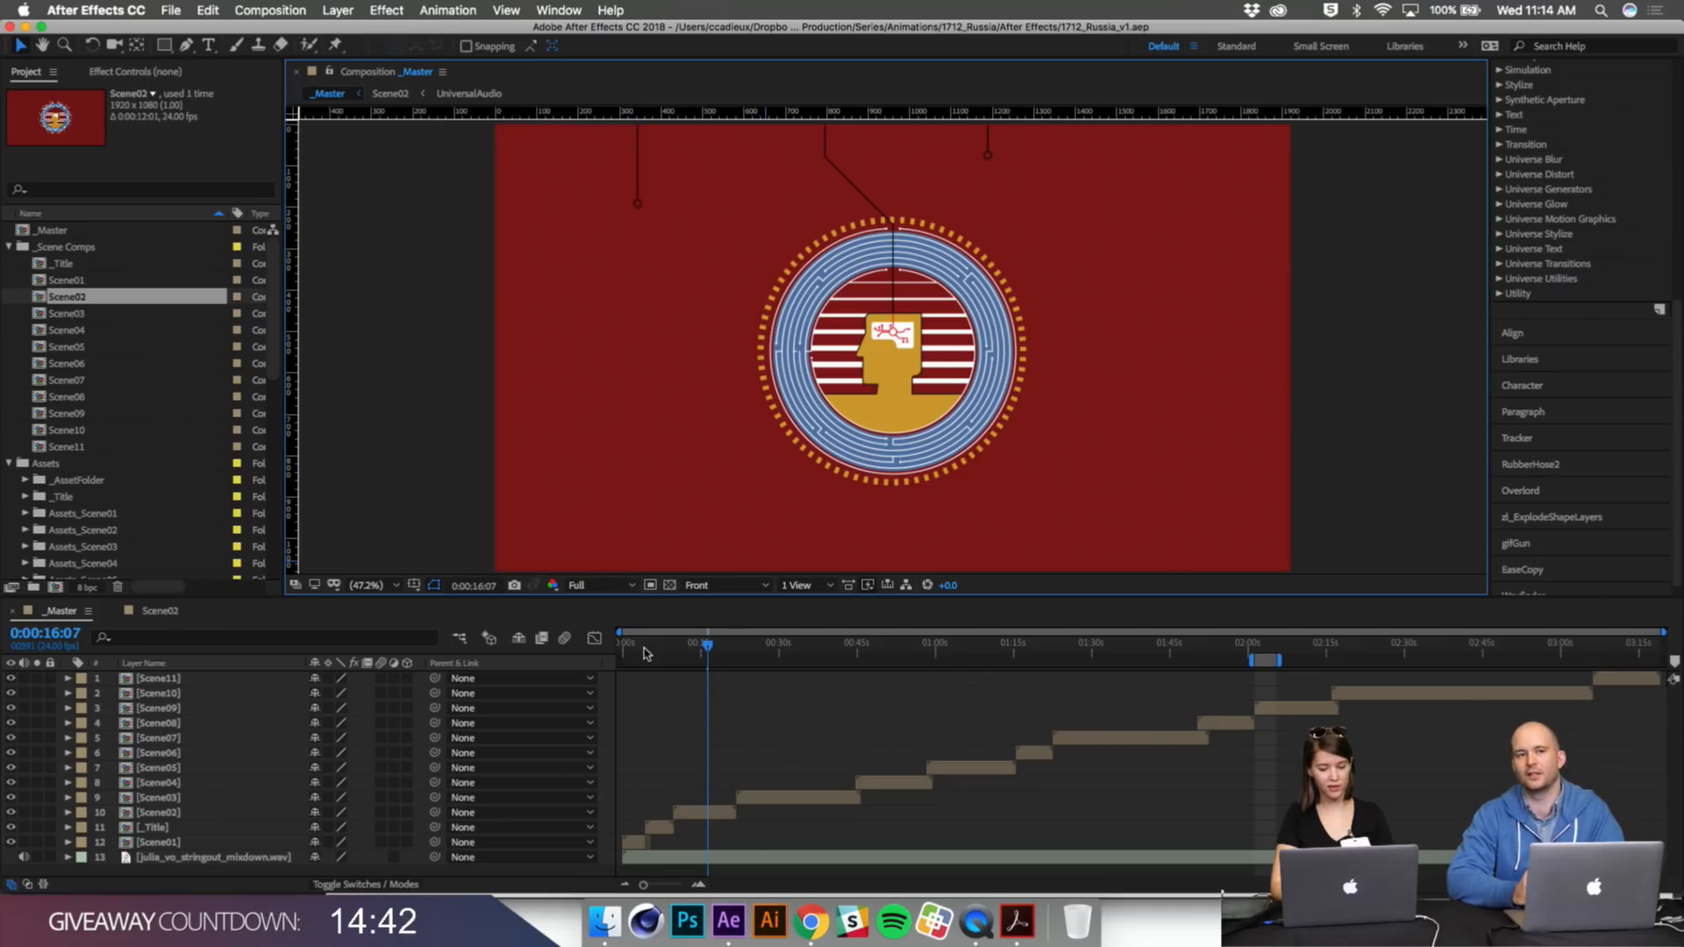
pyautogui.click(632, 646)
pyautogui.moveTo(632, 649); pyautogui.dragTo(626, 651)
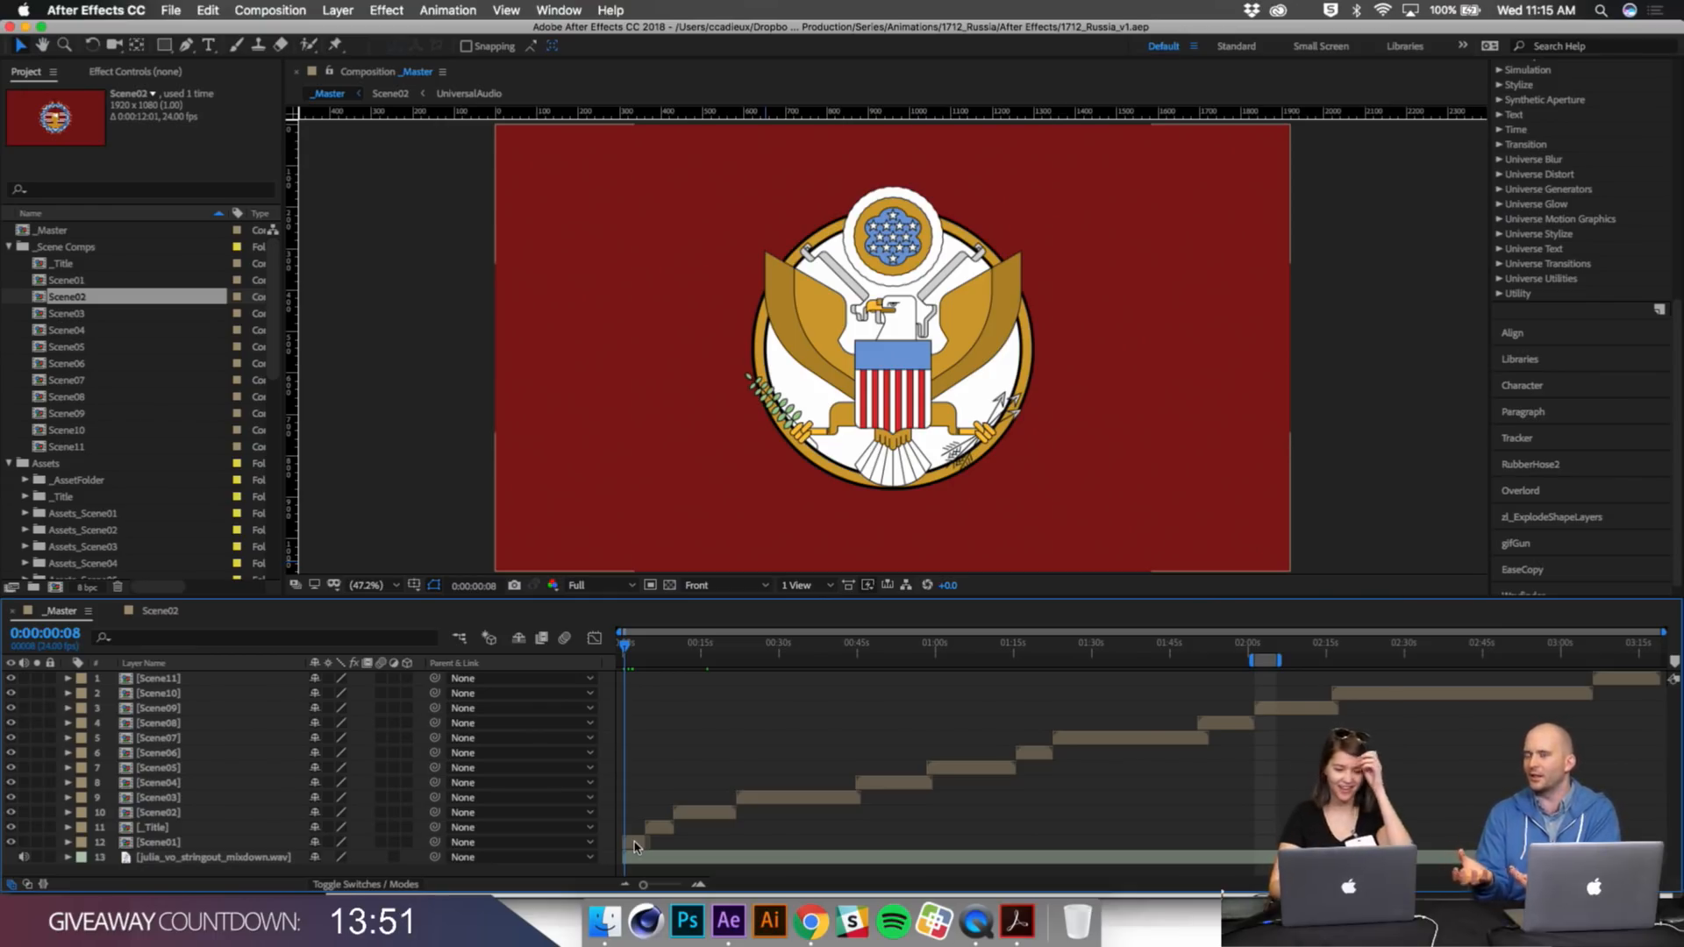
pyautogui.doubleClick(635, 845)
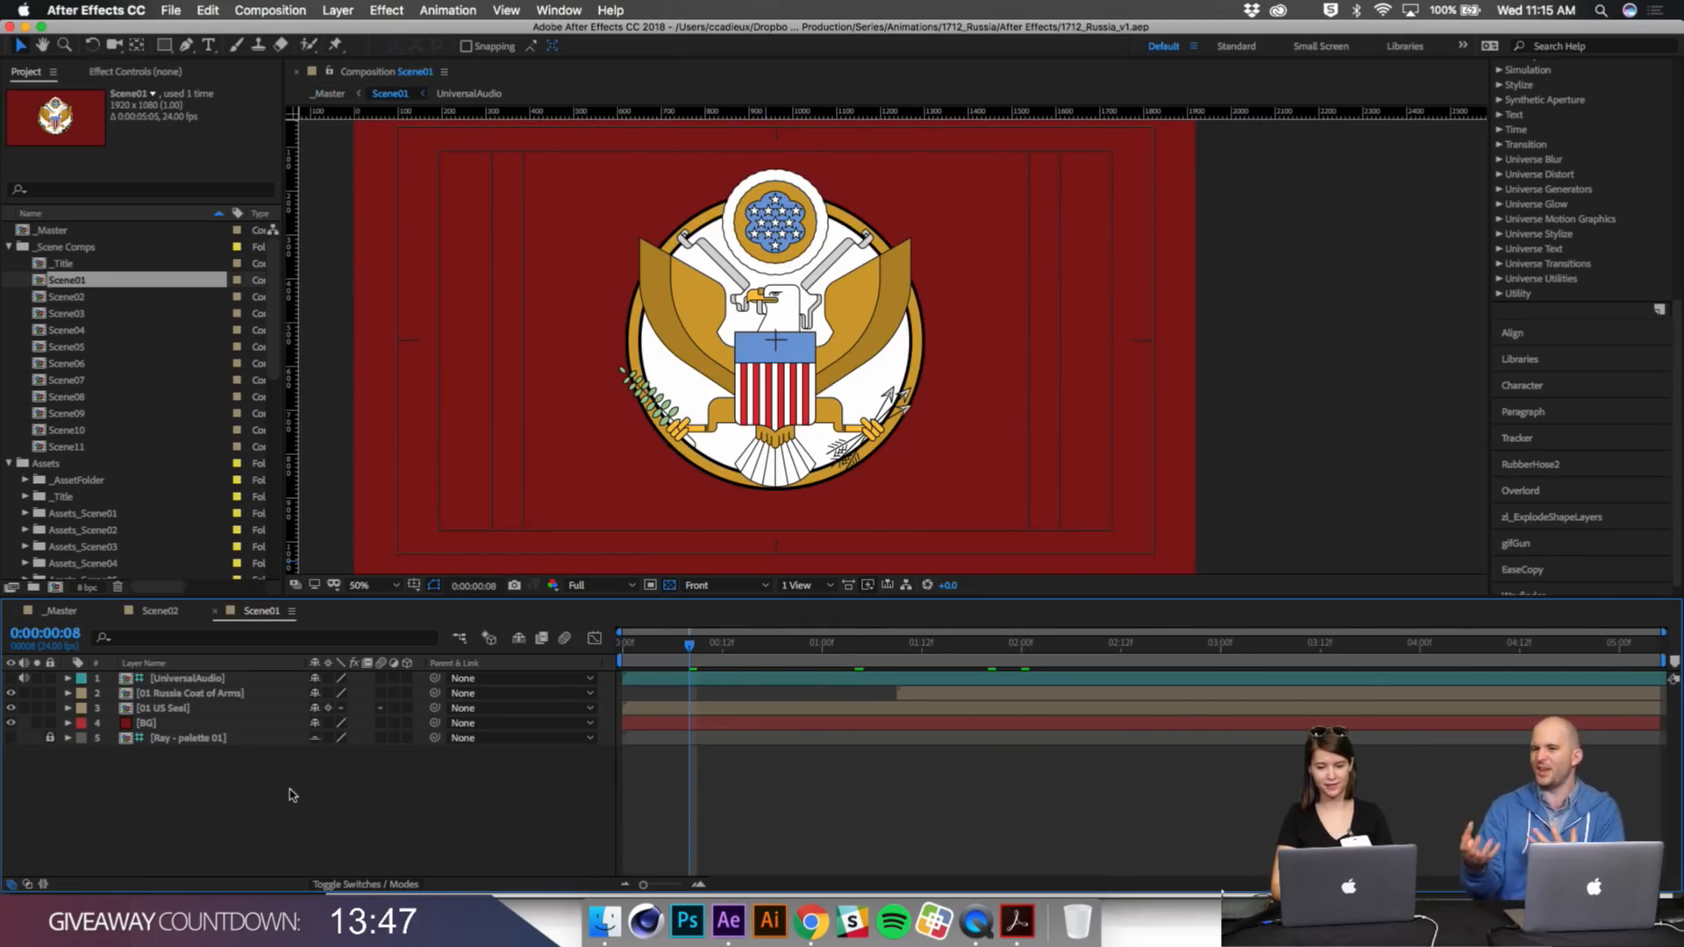
# Step: Open US Eagle.ai from the Scene 01 folder in Finder and return to the _Master composition in After Effects
pyautogui.click(605, 917)
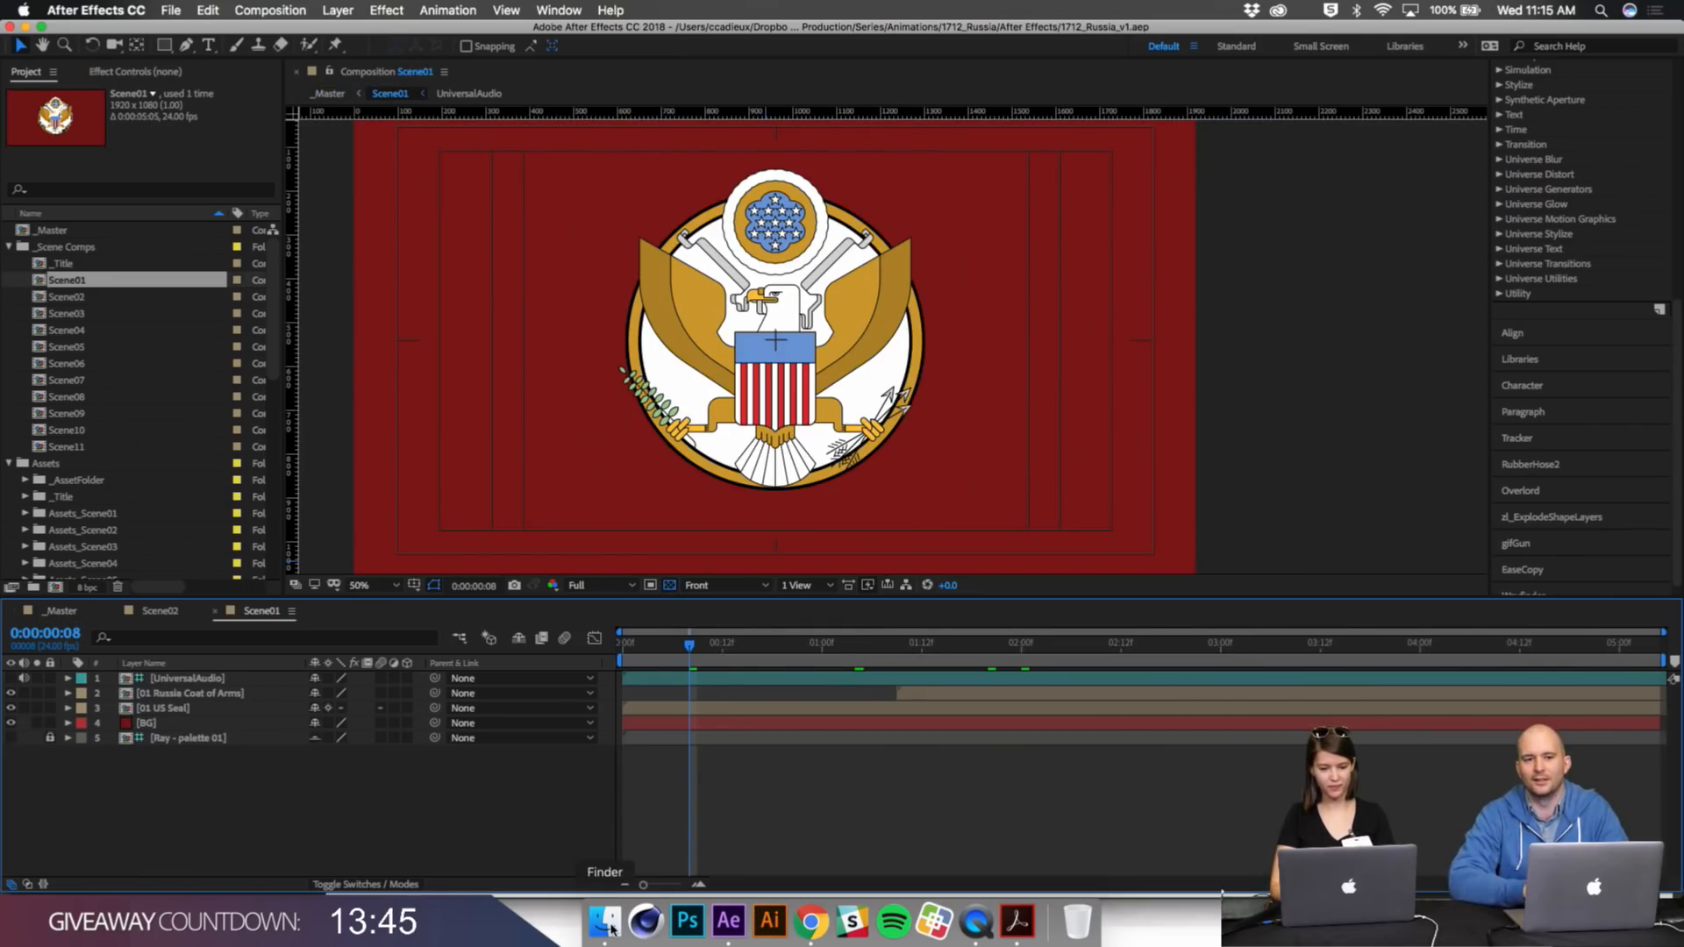
pyautogui.click(693, 469)
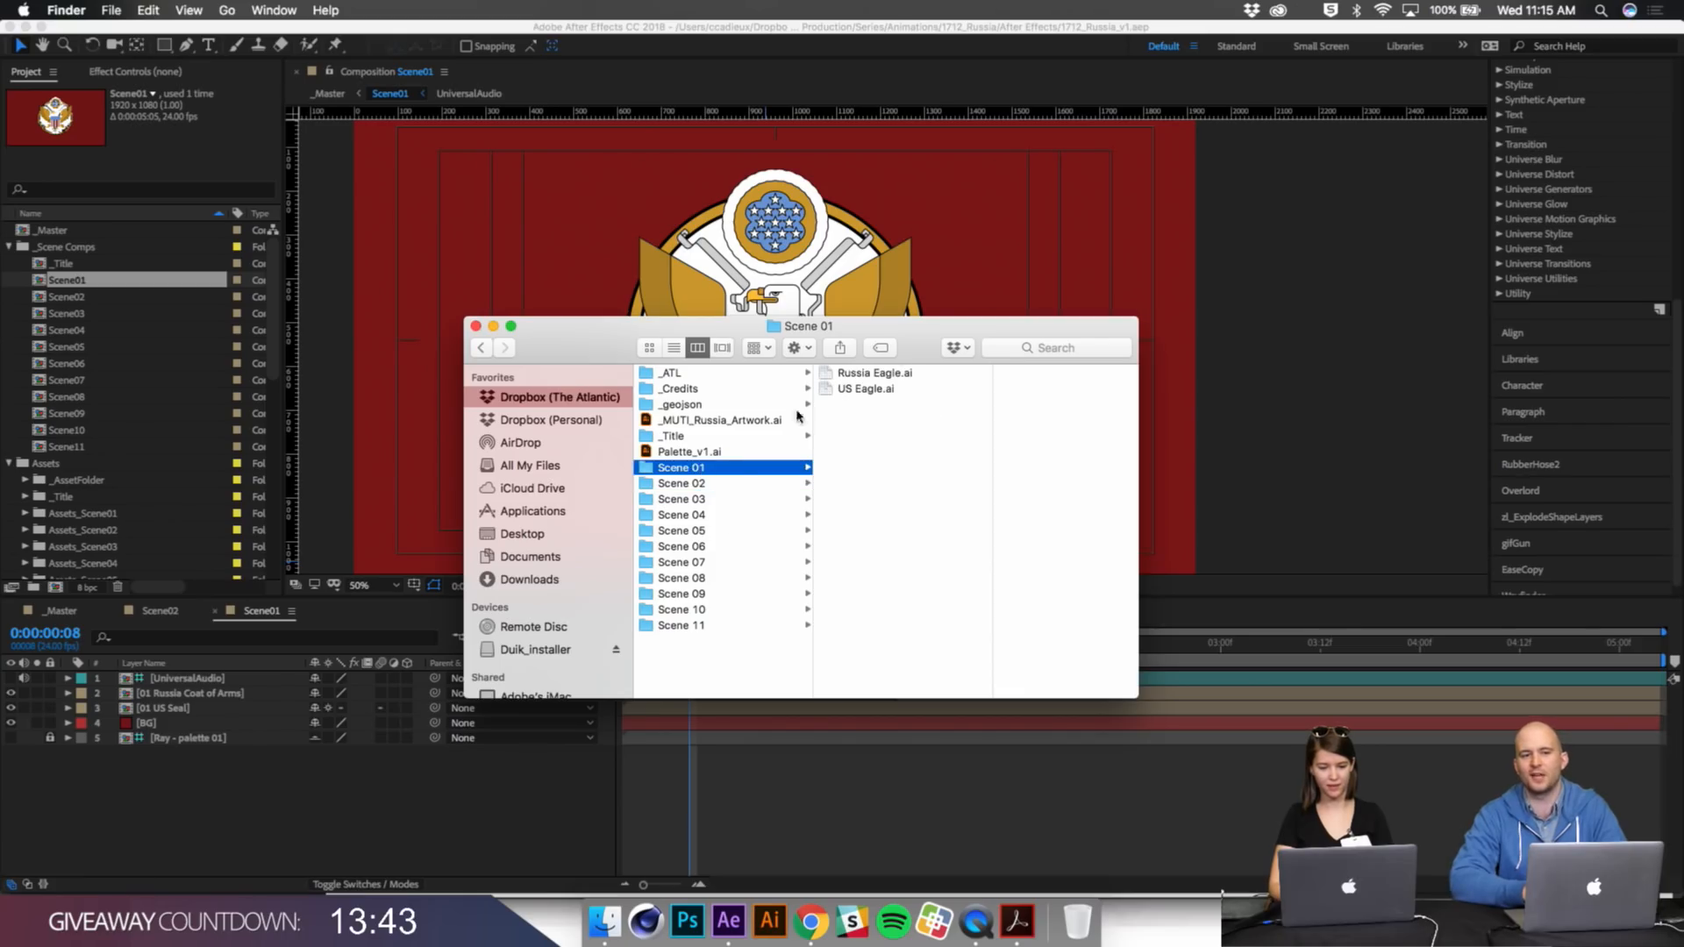
pyautogui.click(866, 388)
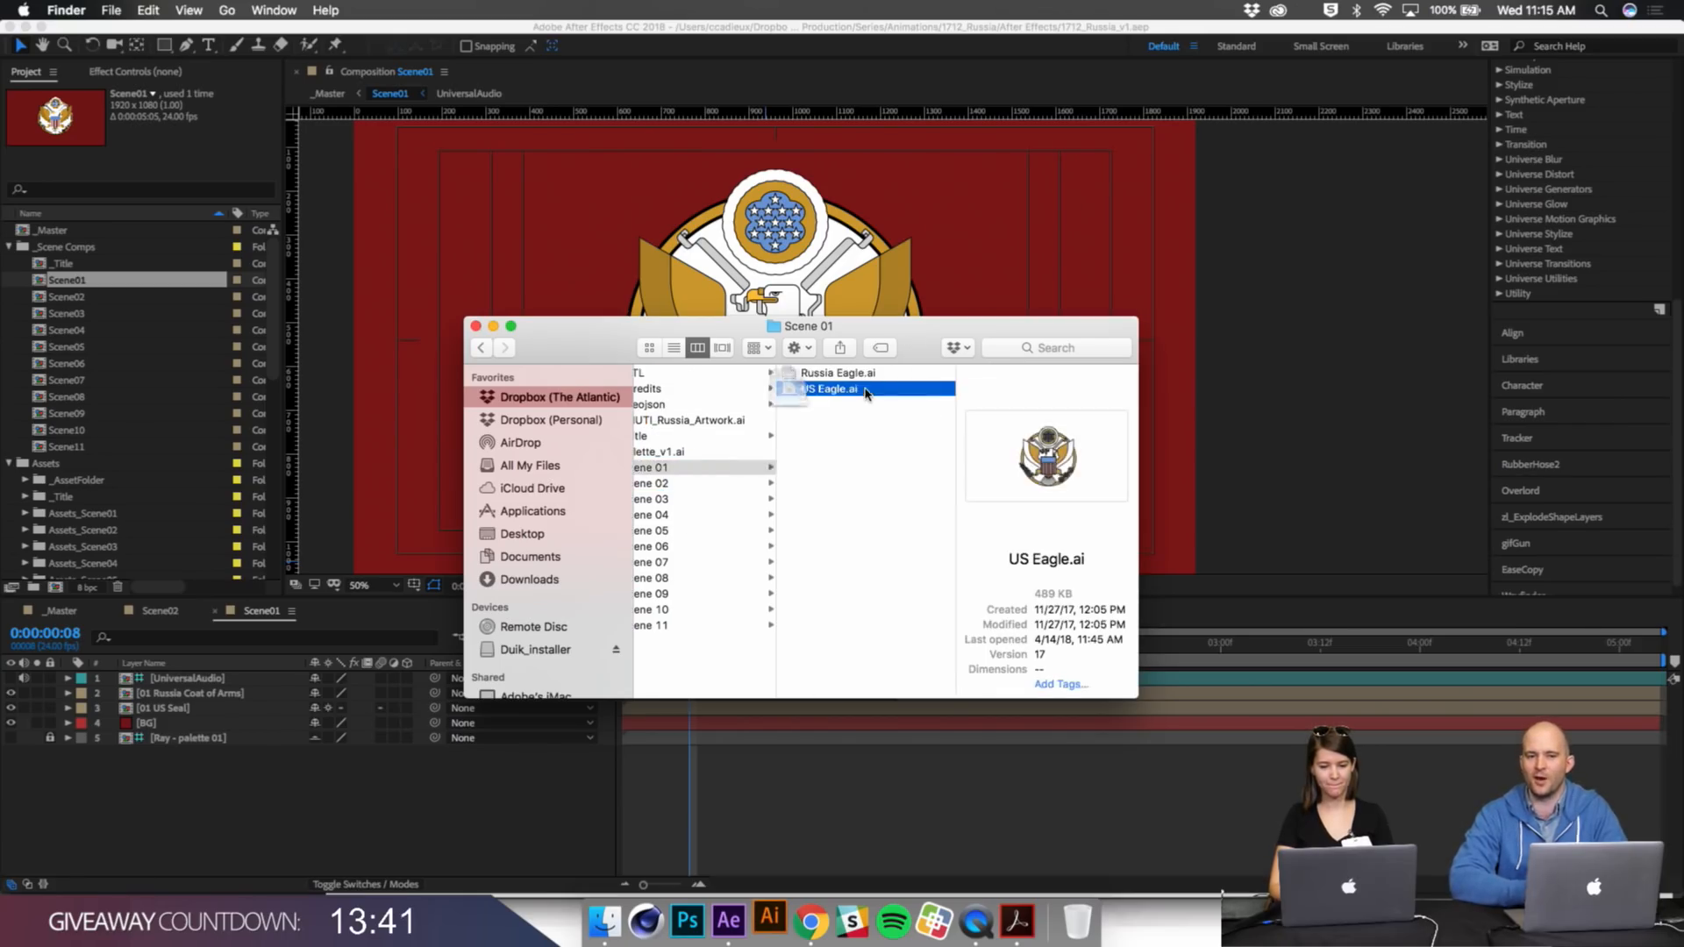
pyautogui.click(825, 789)
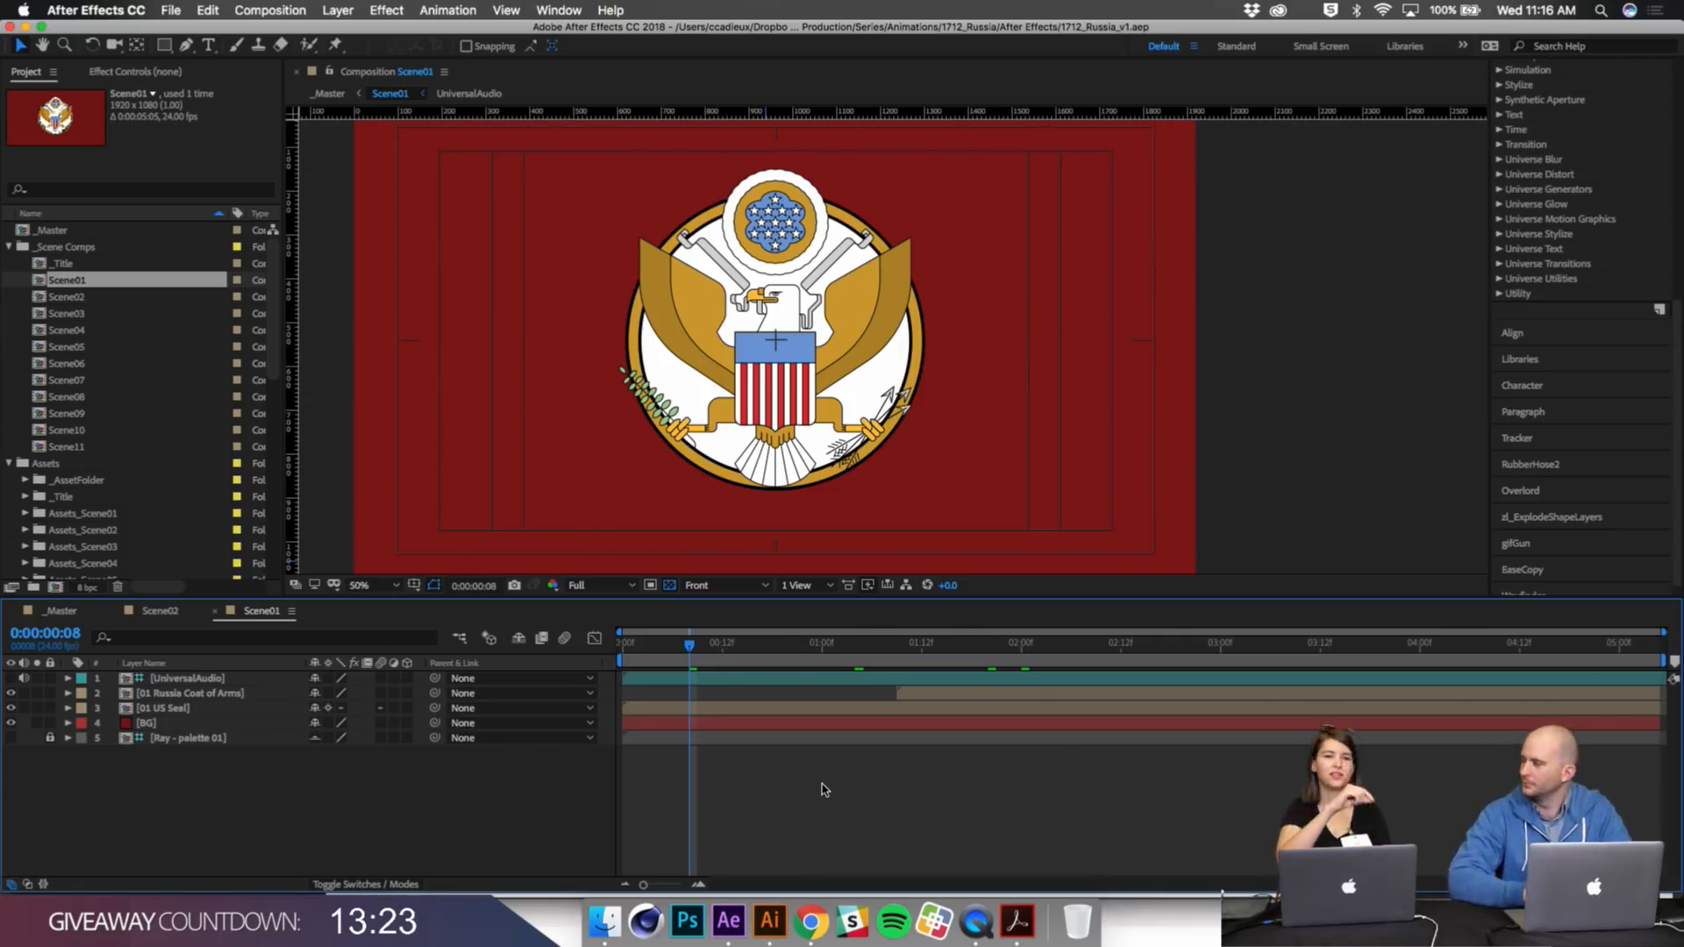
pyautogui.click(62, 611)
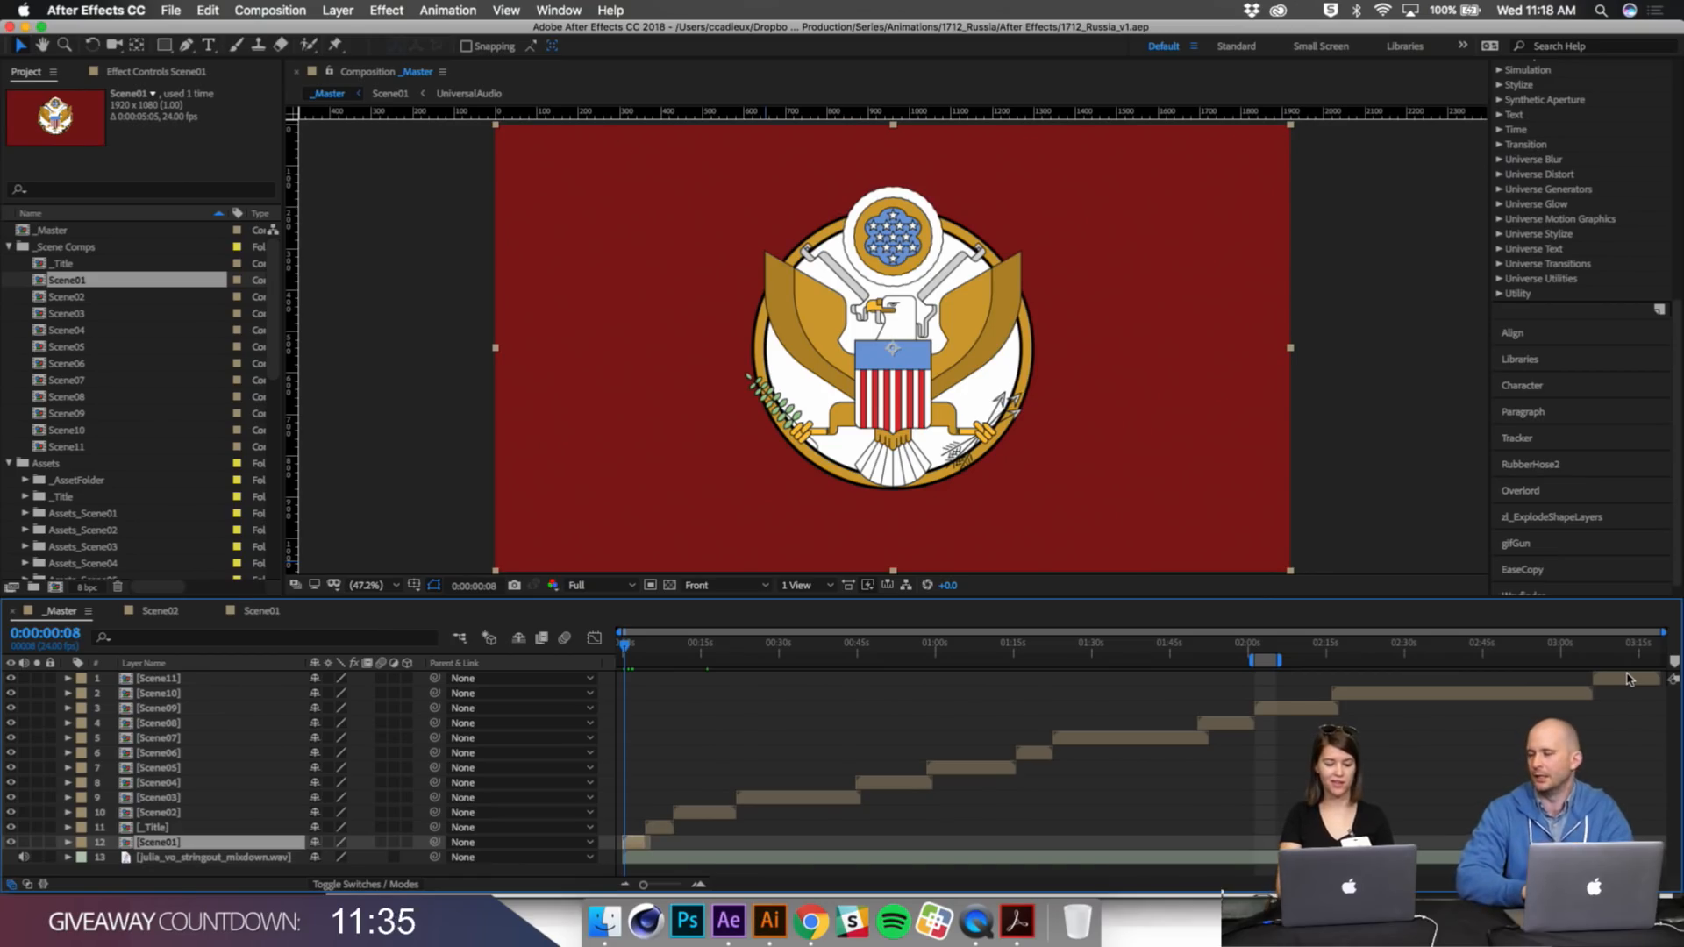
# Step: Switch to Illustrator, enlarge its window to fill the screen and display the US Eagle.ai artwork at 100%
pyautogui.click(770, 922)
pyautogui.moveTo(954, 374); pyautogui.dragTo(672, 288)
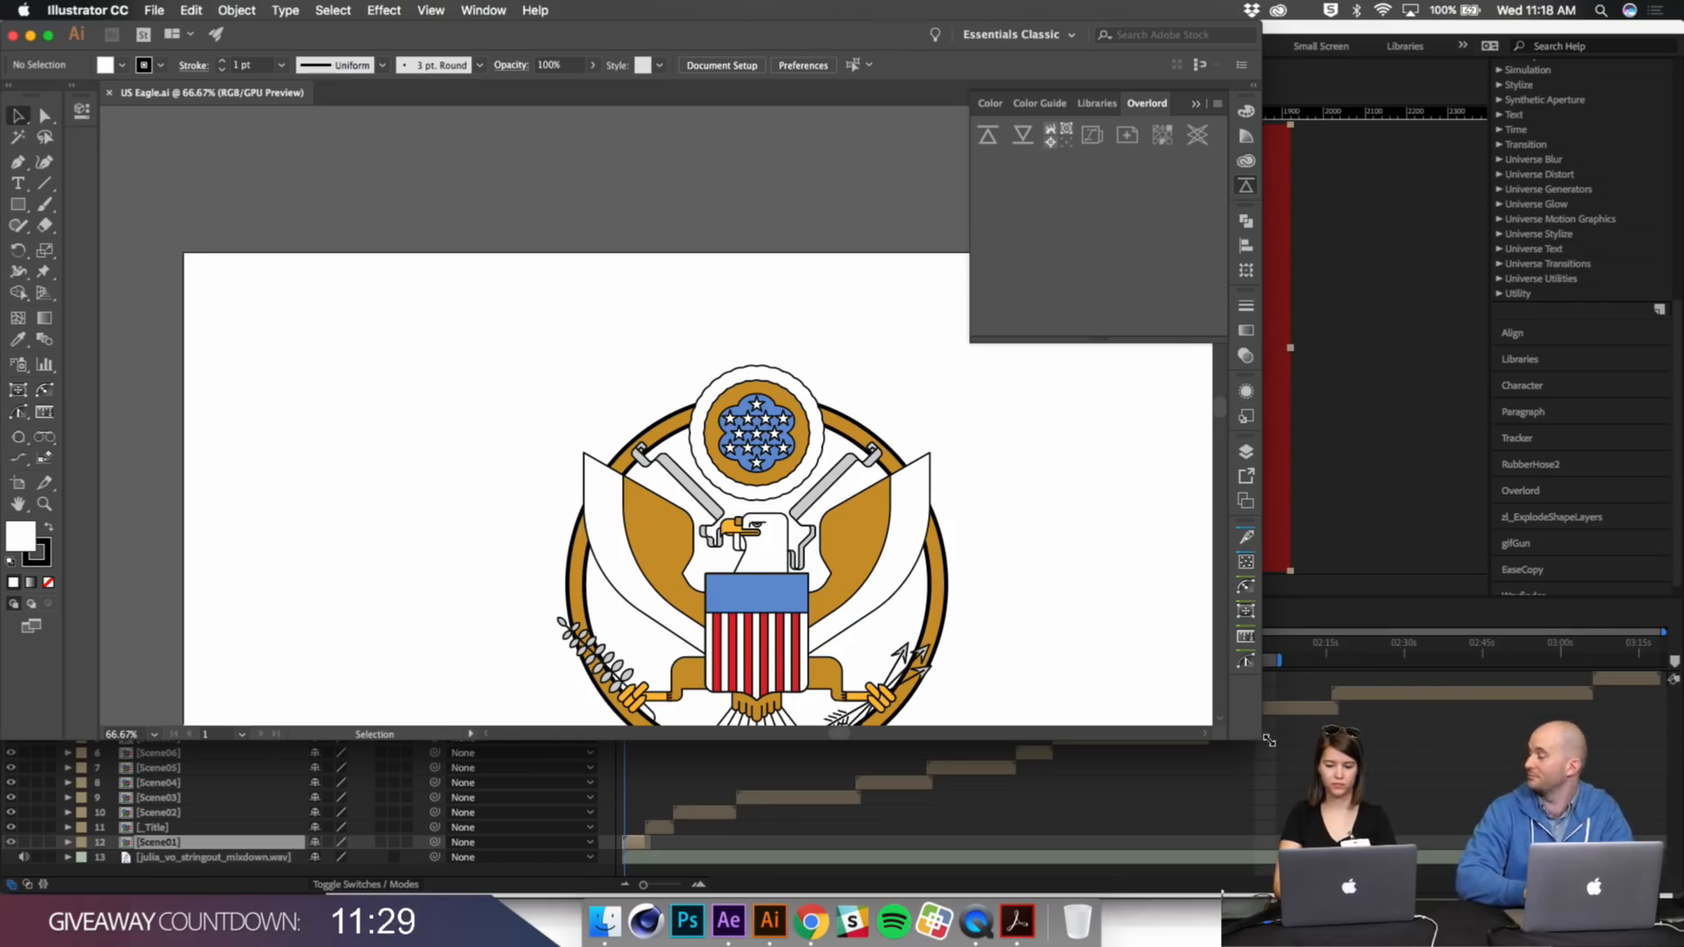
pyautogui.doubleClick(1263, 749)
pyautogui.moveTo(1130, 674); pyautogui.dragTo(1151, 590)
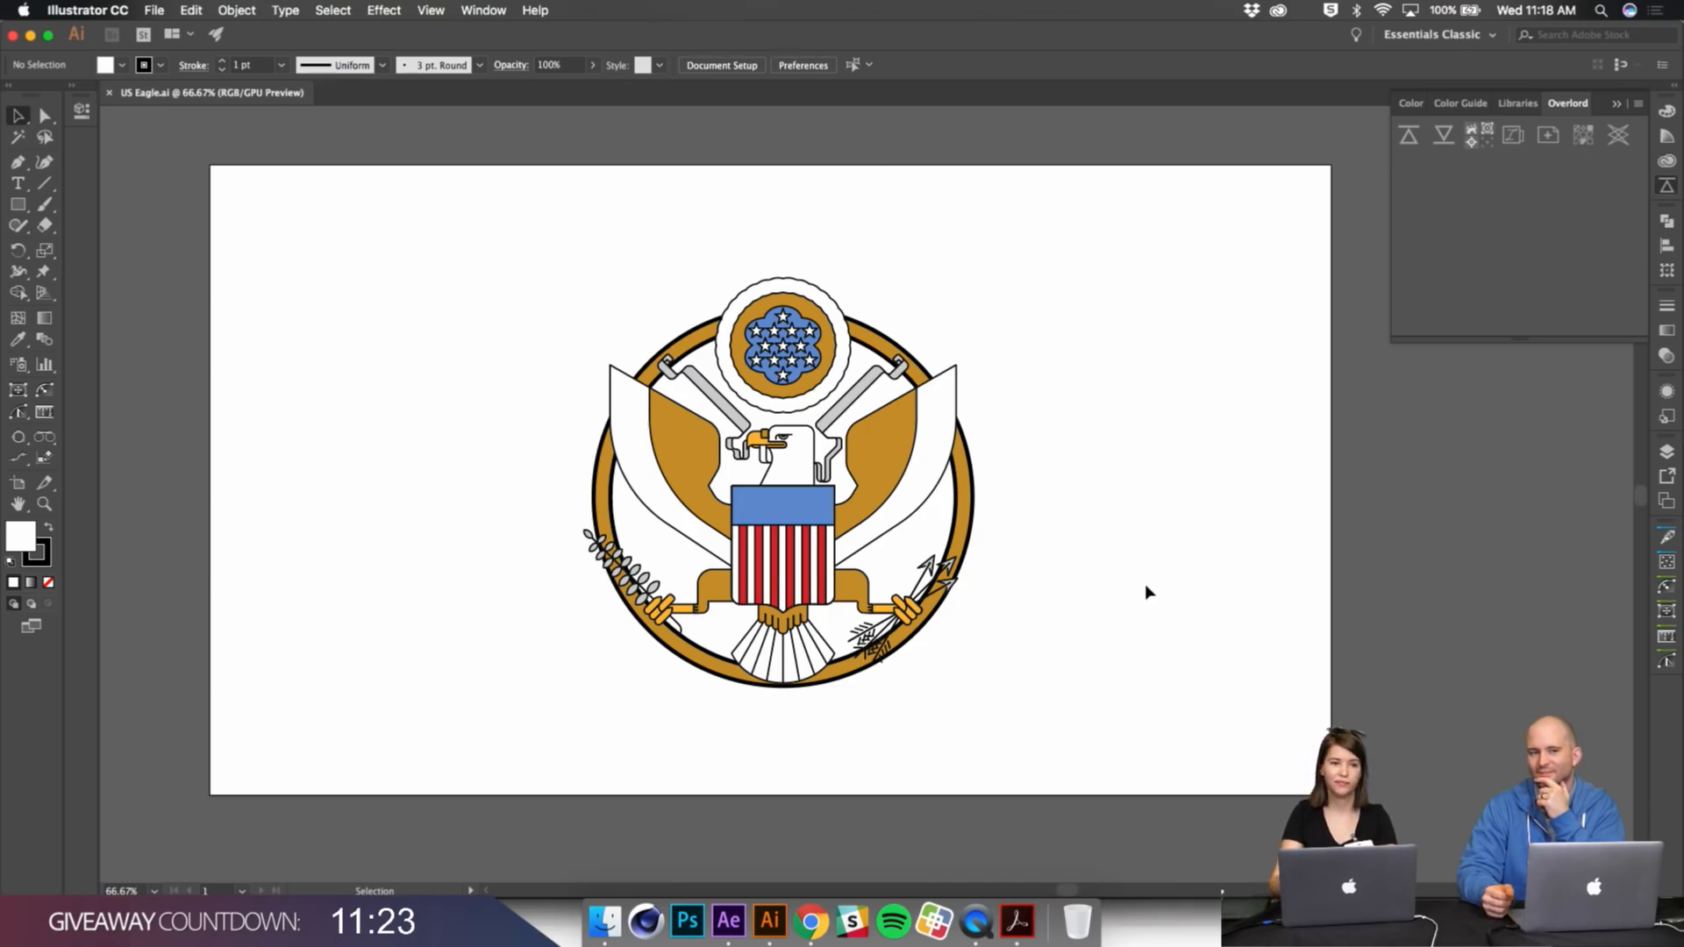
pyautogui.press('super+1')
pyautogui.moveTo(1149, 471); pyautogui.dragTo(1249, 471)
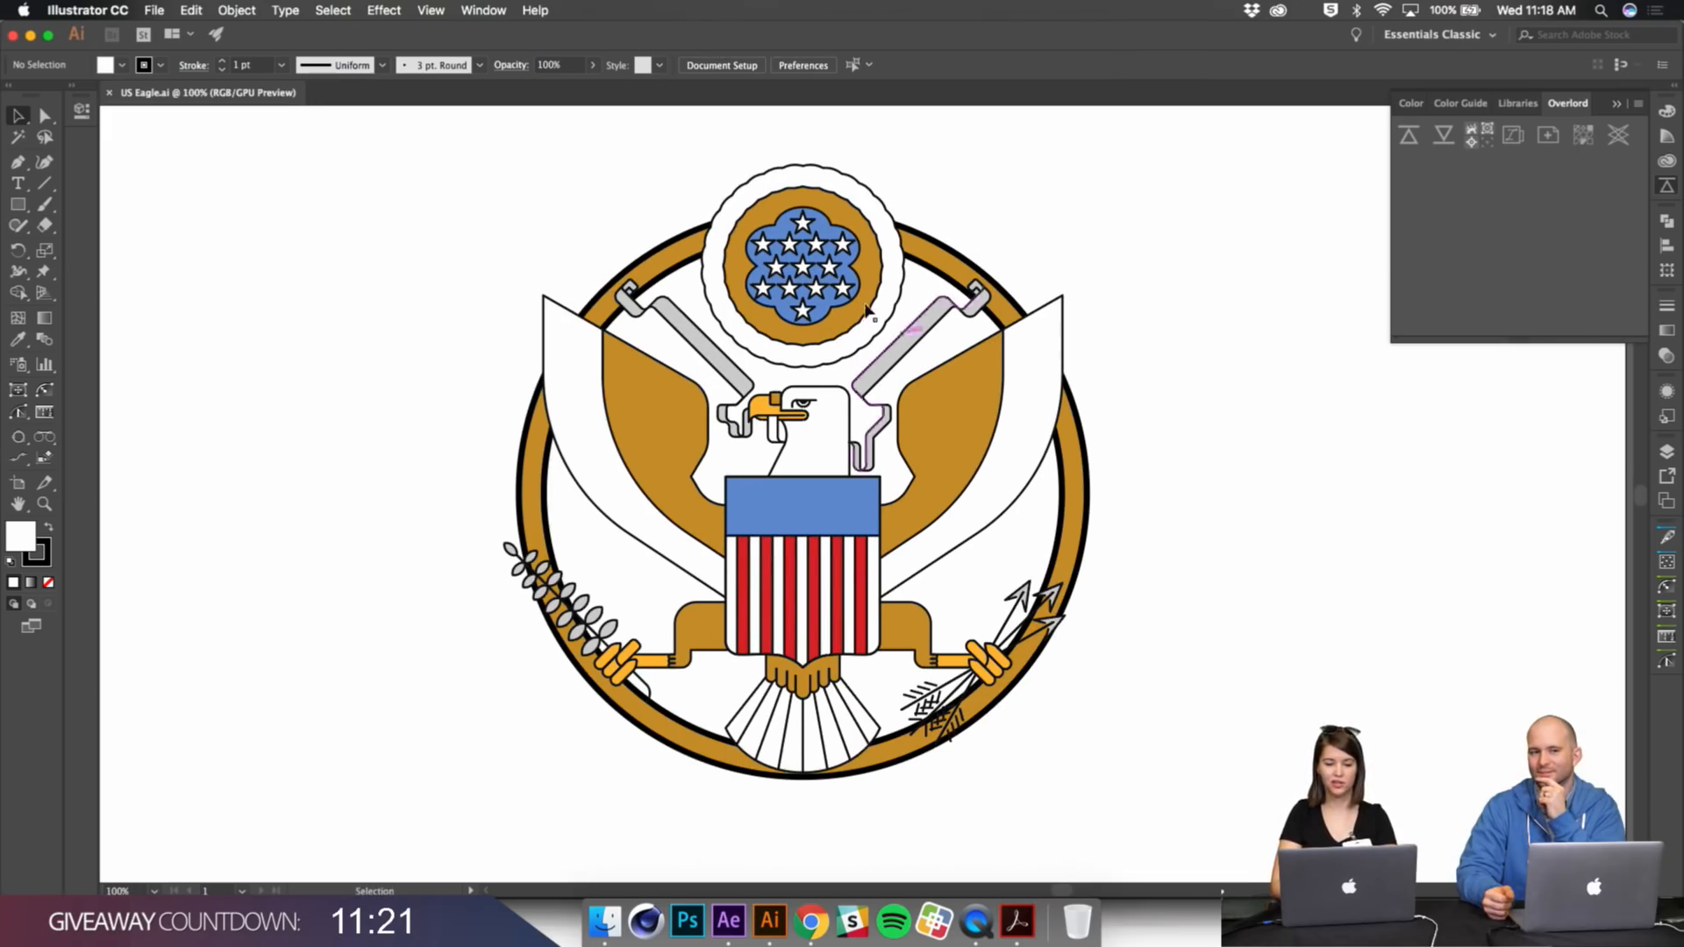
# Step: Switch to After Effects to enlarge the composition viewer above the _Master timeline, and return to the eagle artwork in Illustrator
pyautogui.click(729, 921)
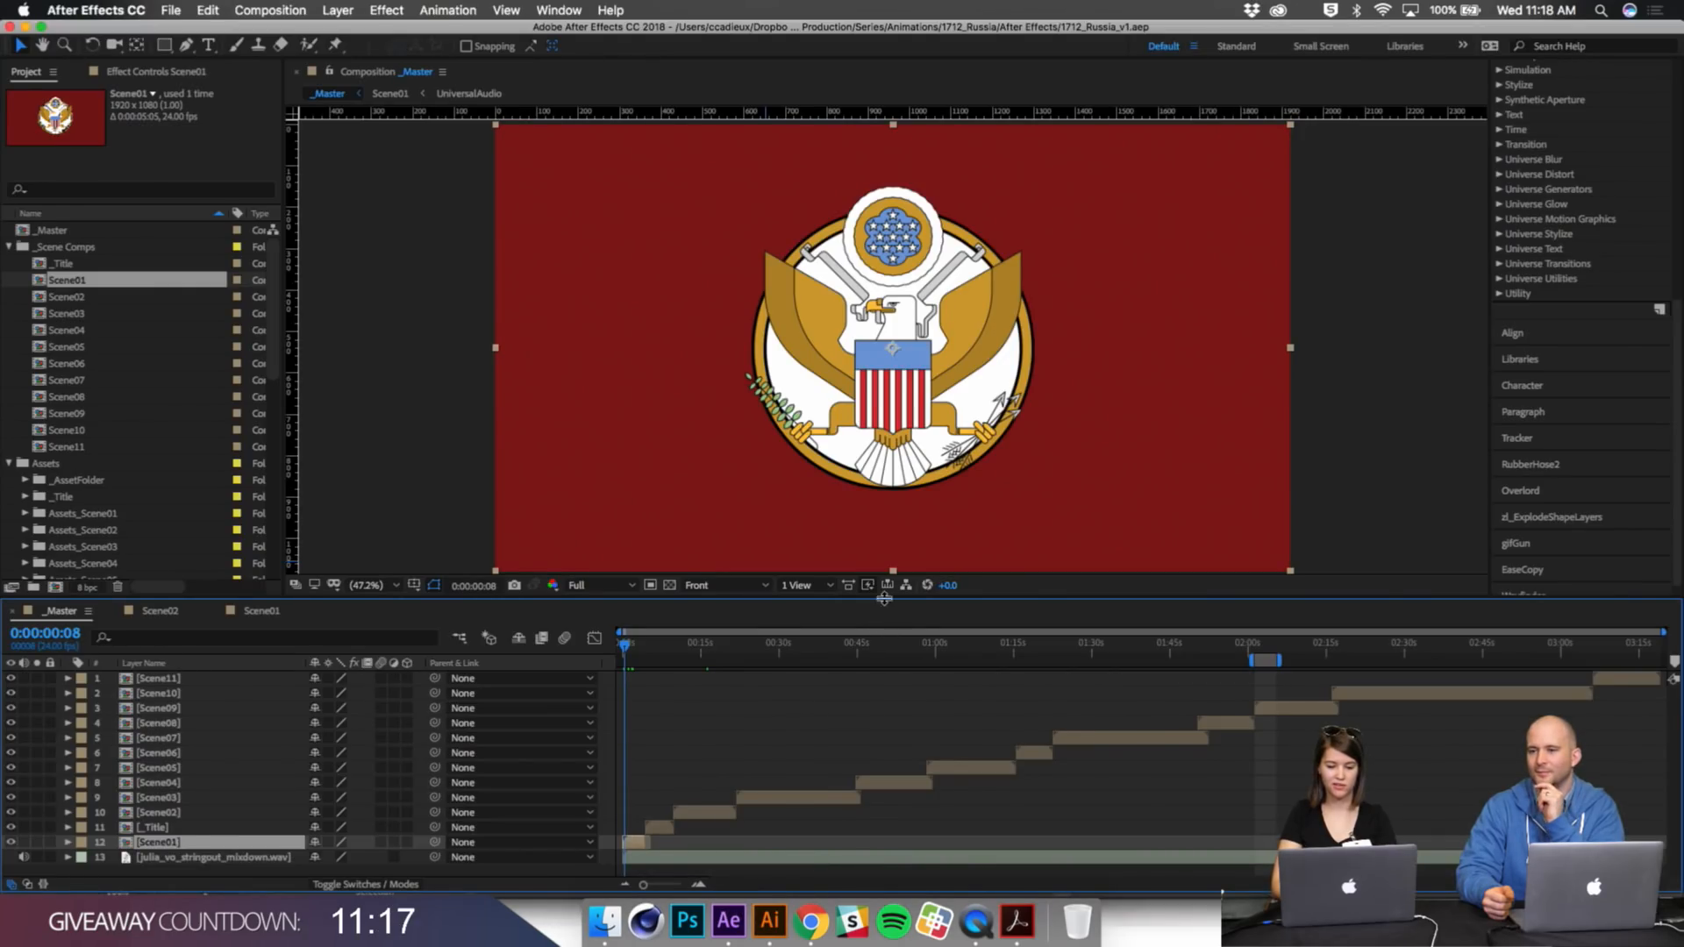
pyautogui.moveTo(880, 616); pyautogui.dragTo(890, 727)
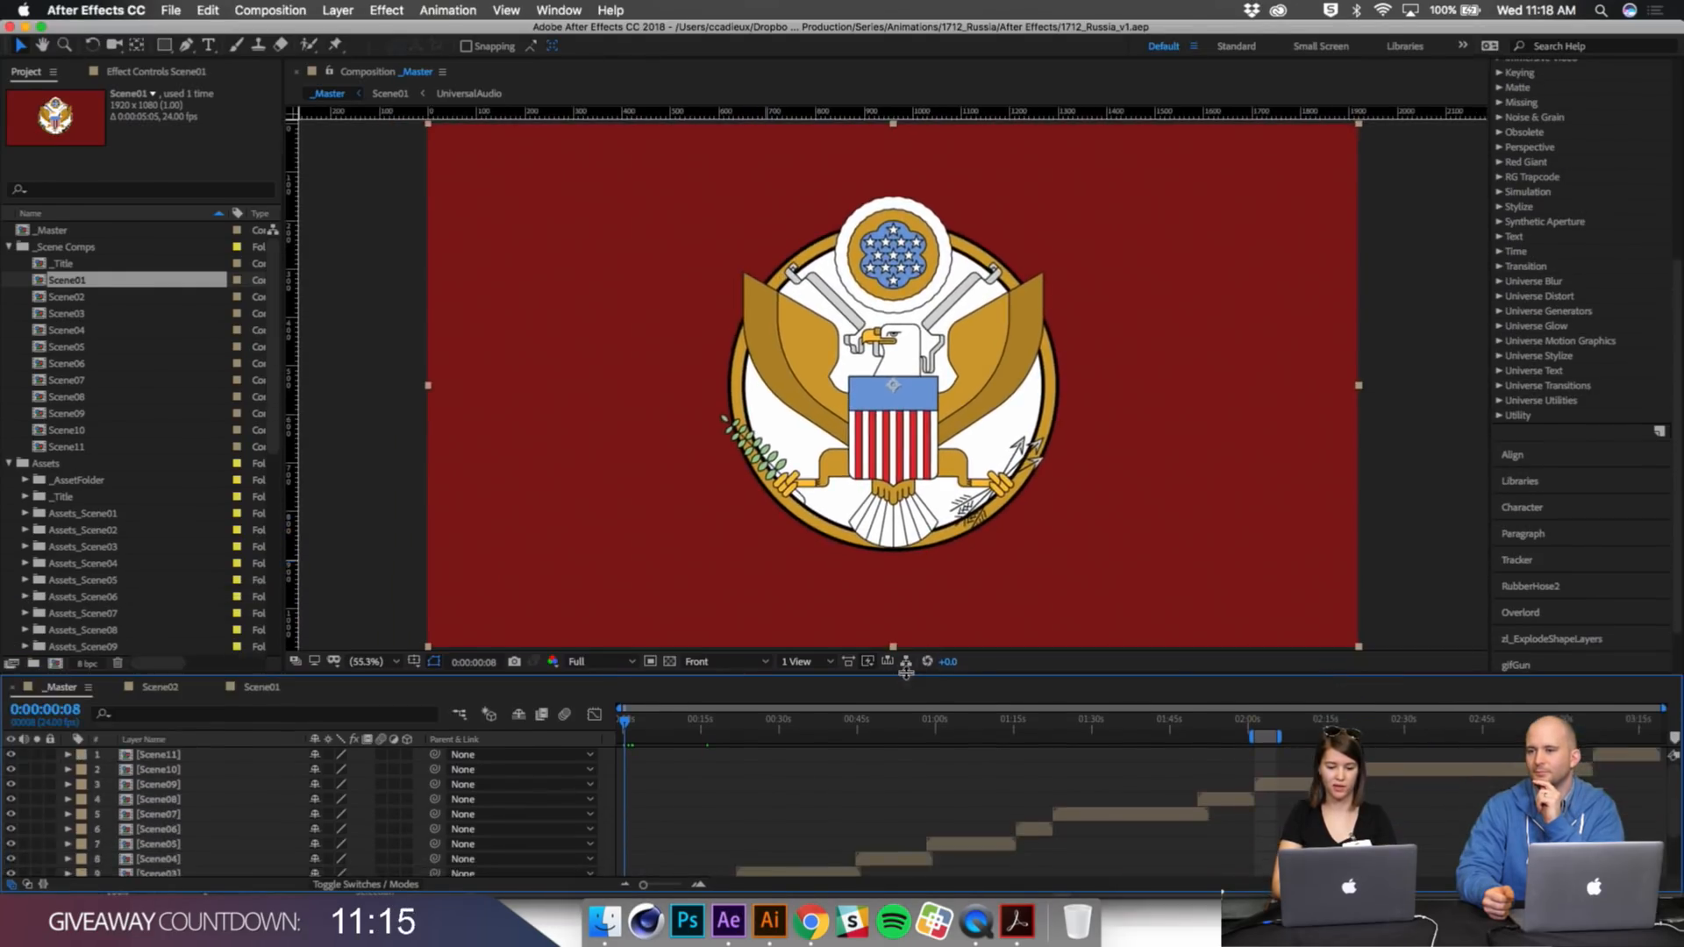
pyautogui.click(771, 920)
pyautogui.click(961, 402)
pyautogui.click(1318, 321)
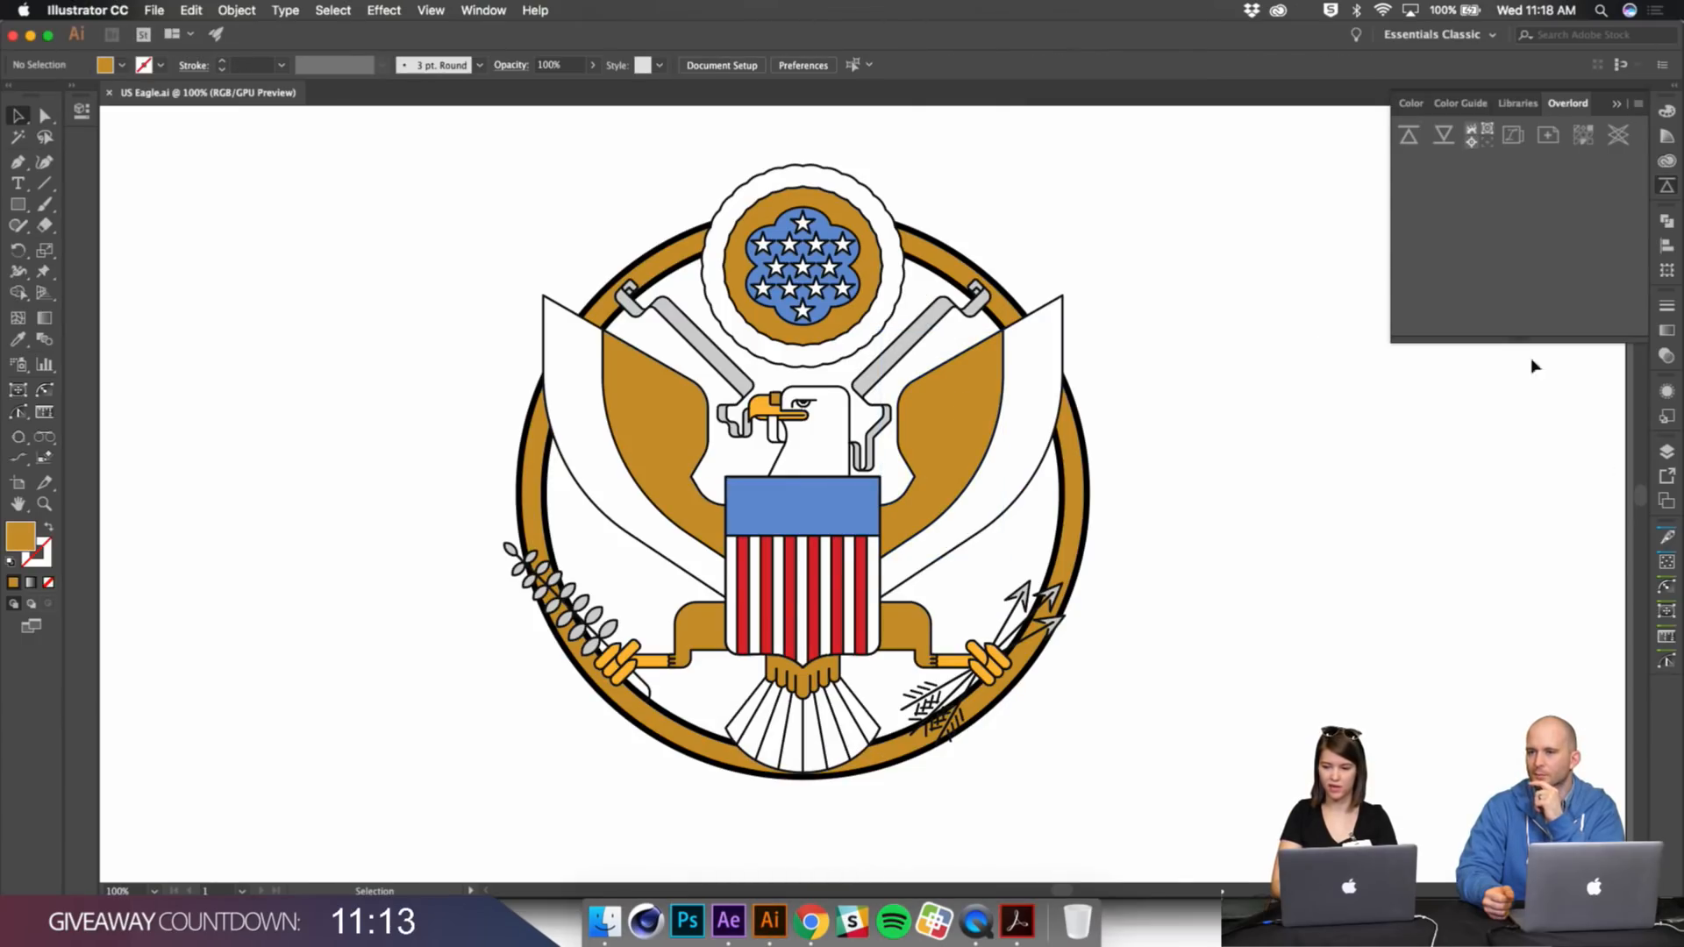
# Step: Show the layers of US Eagle.ai and point out the Strokes, Fills and BG Circle layers in turn
pyautogui.click(1669, 452)
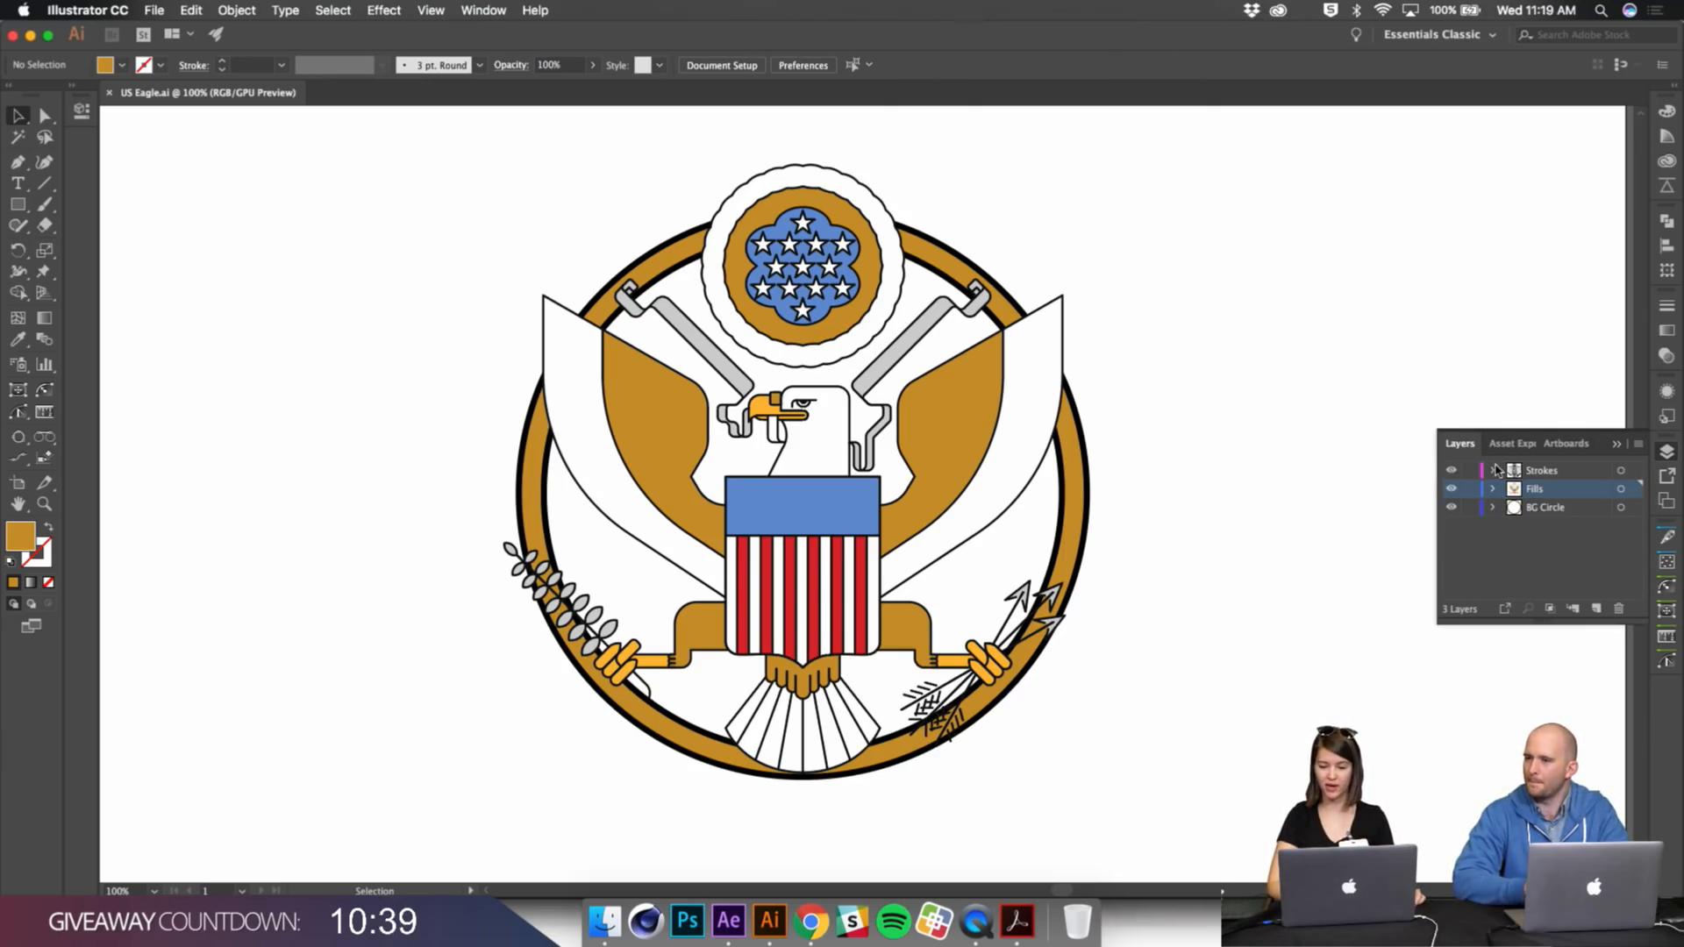
pyautogui.click(1541, 472)
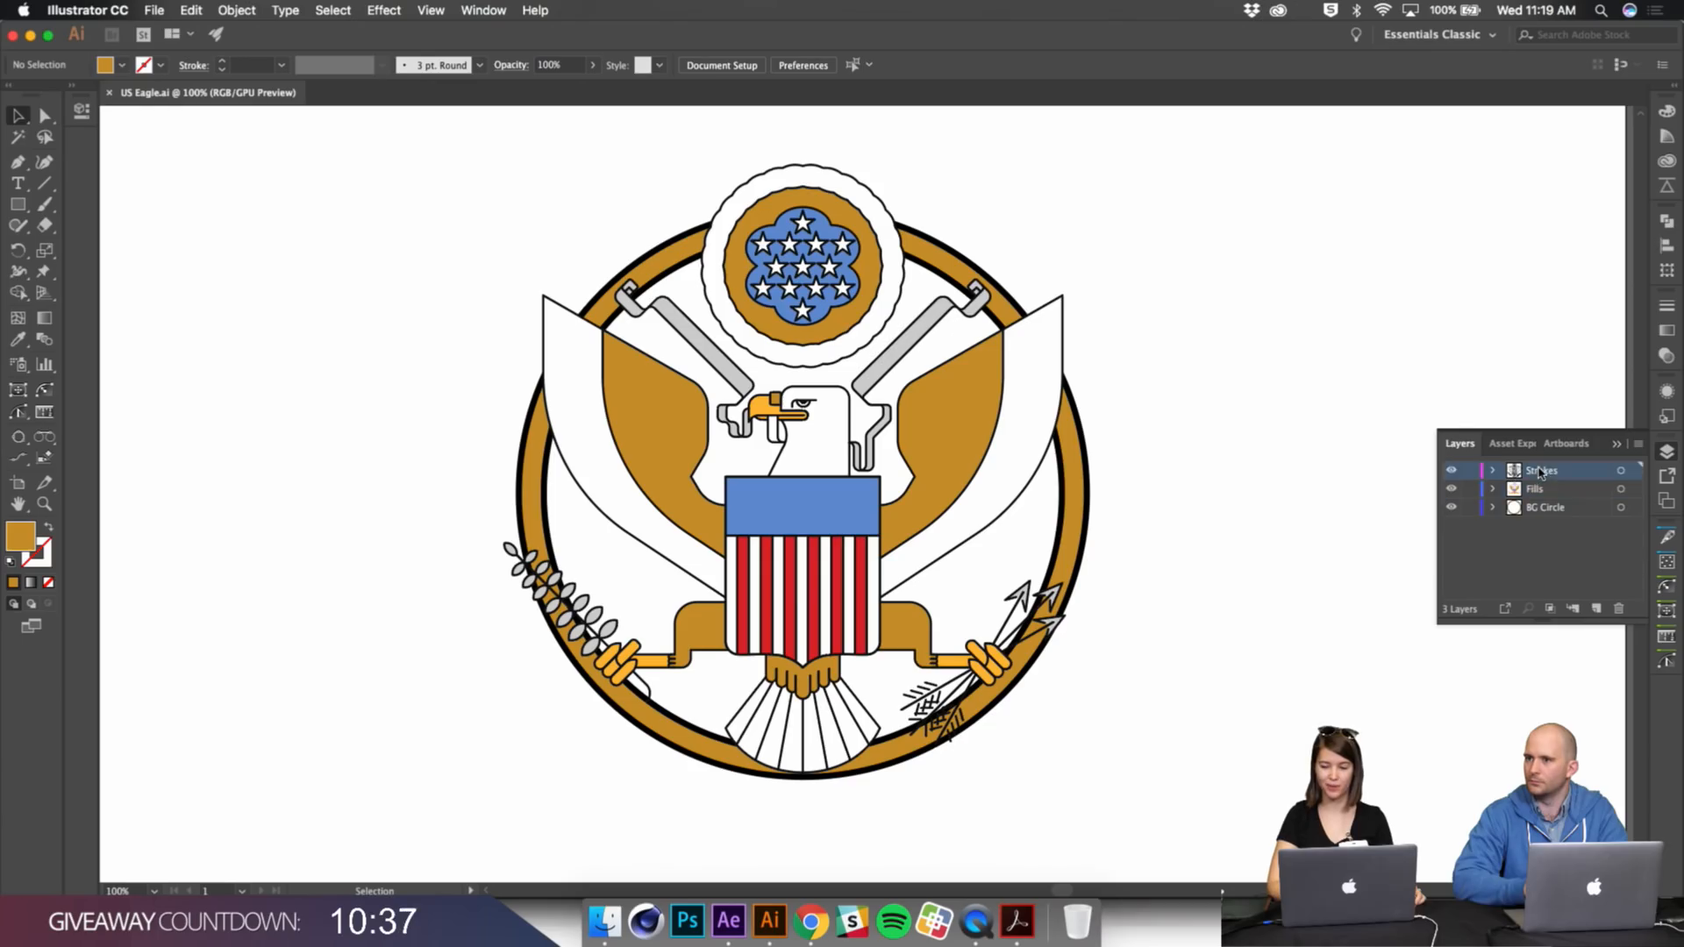
pyautogui.click(1547, 490)
pyautogui.click(1548, 507)
pyautogui.click(1547, 472)
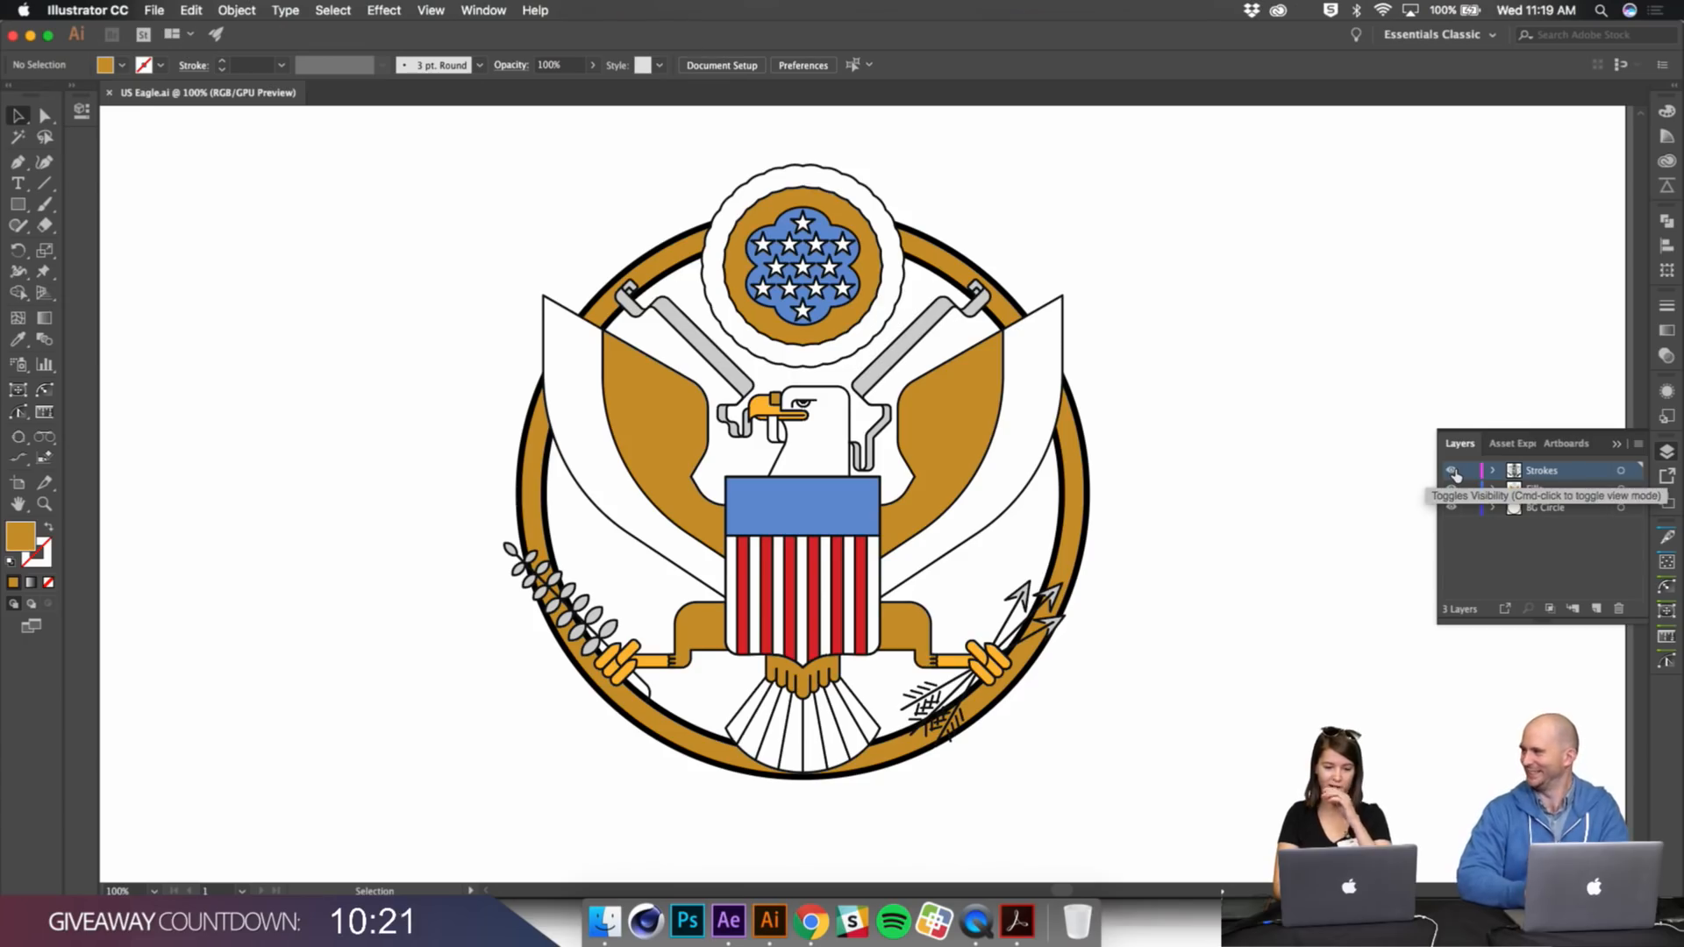
# Step: Hide and restore the Strokes, Fills and BG Circle layers individually to examine what each one contains
pyautogui.click(1453, 472)
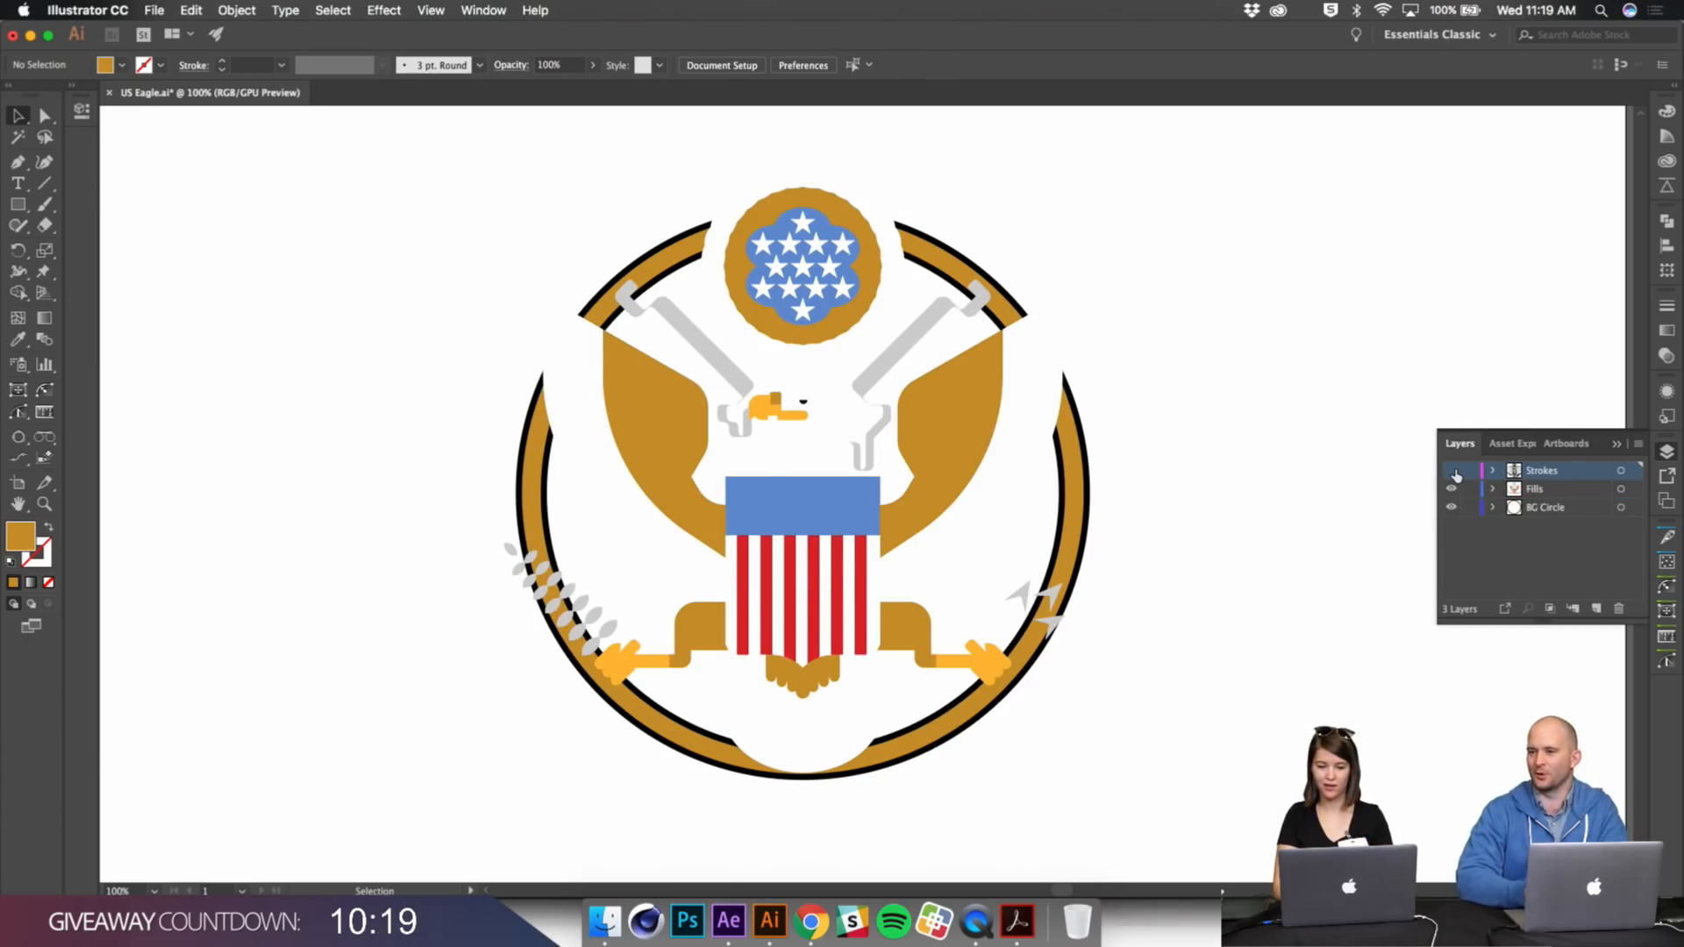
pyautogui.click(1452, 471)
pyautogui.click(1452, 488)
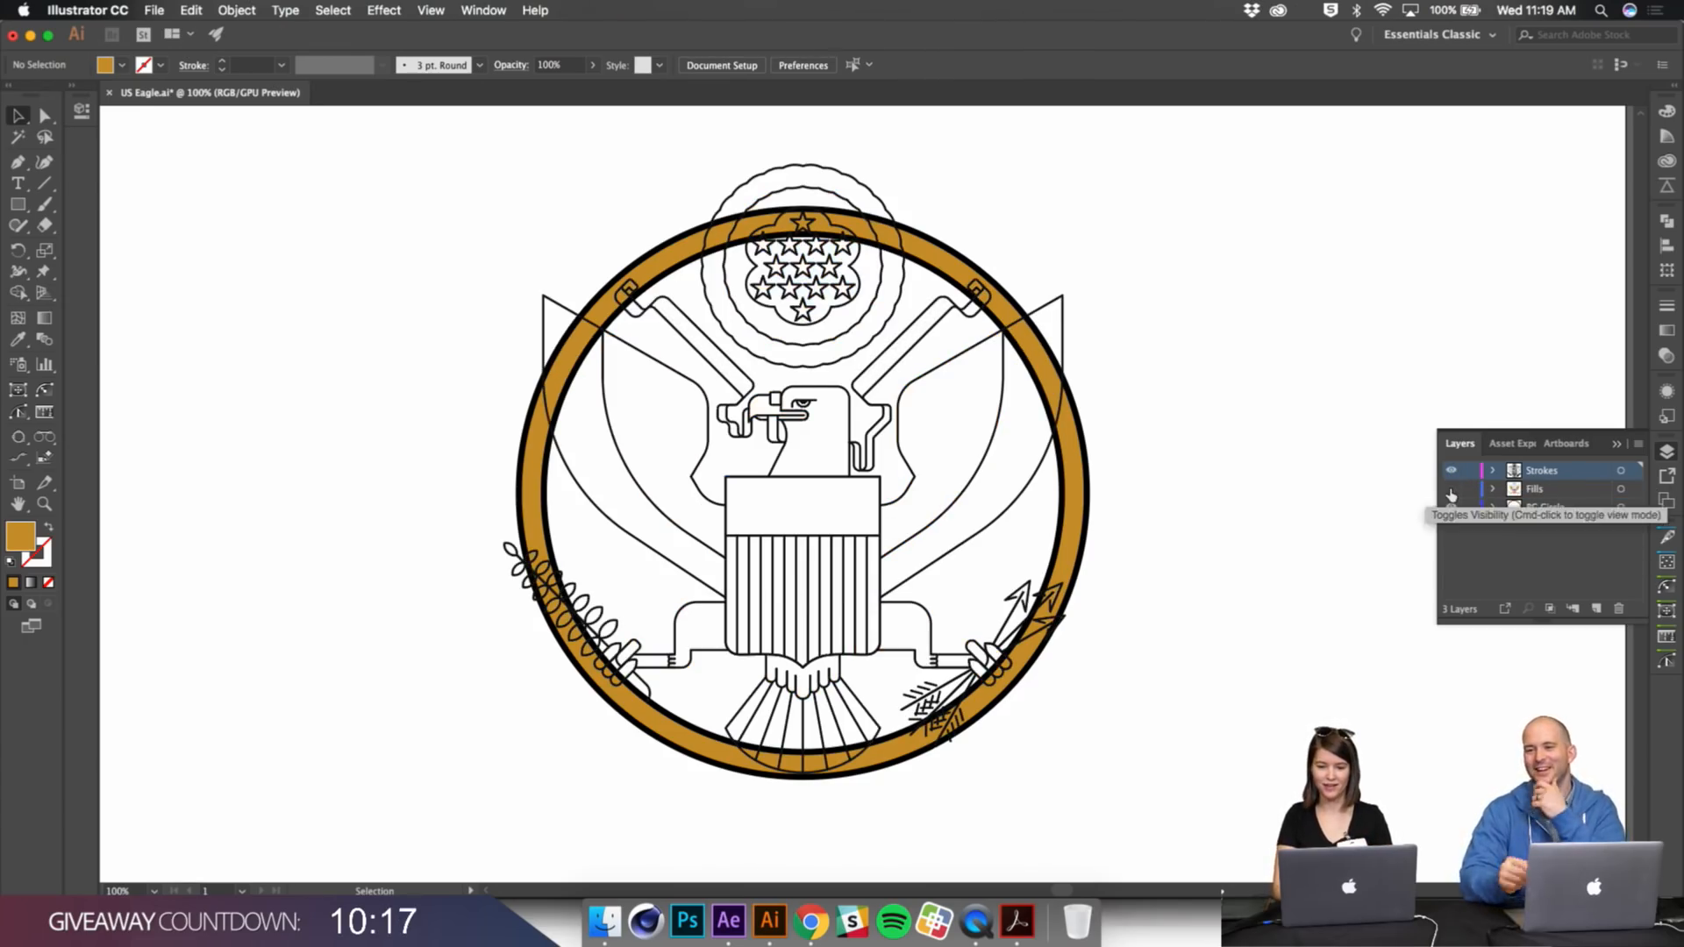
pyautogui.click(1540, 509)
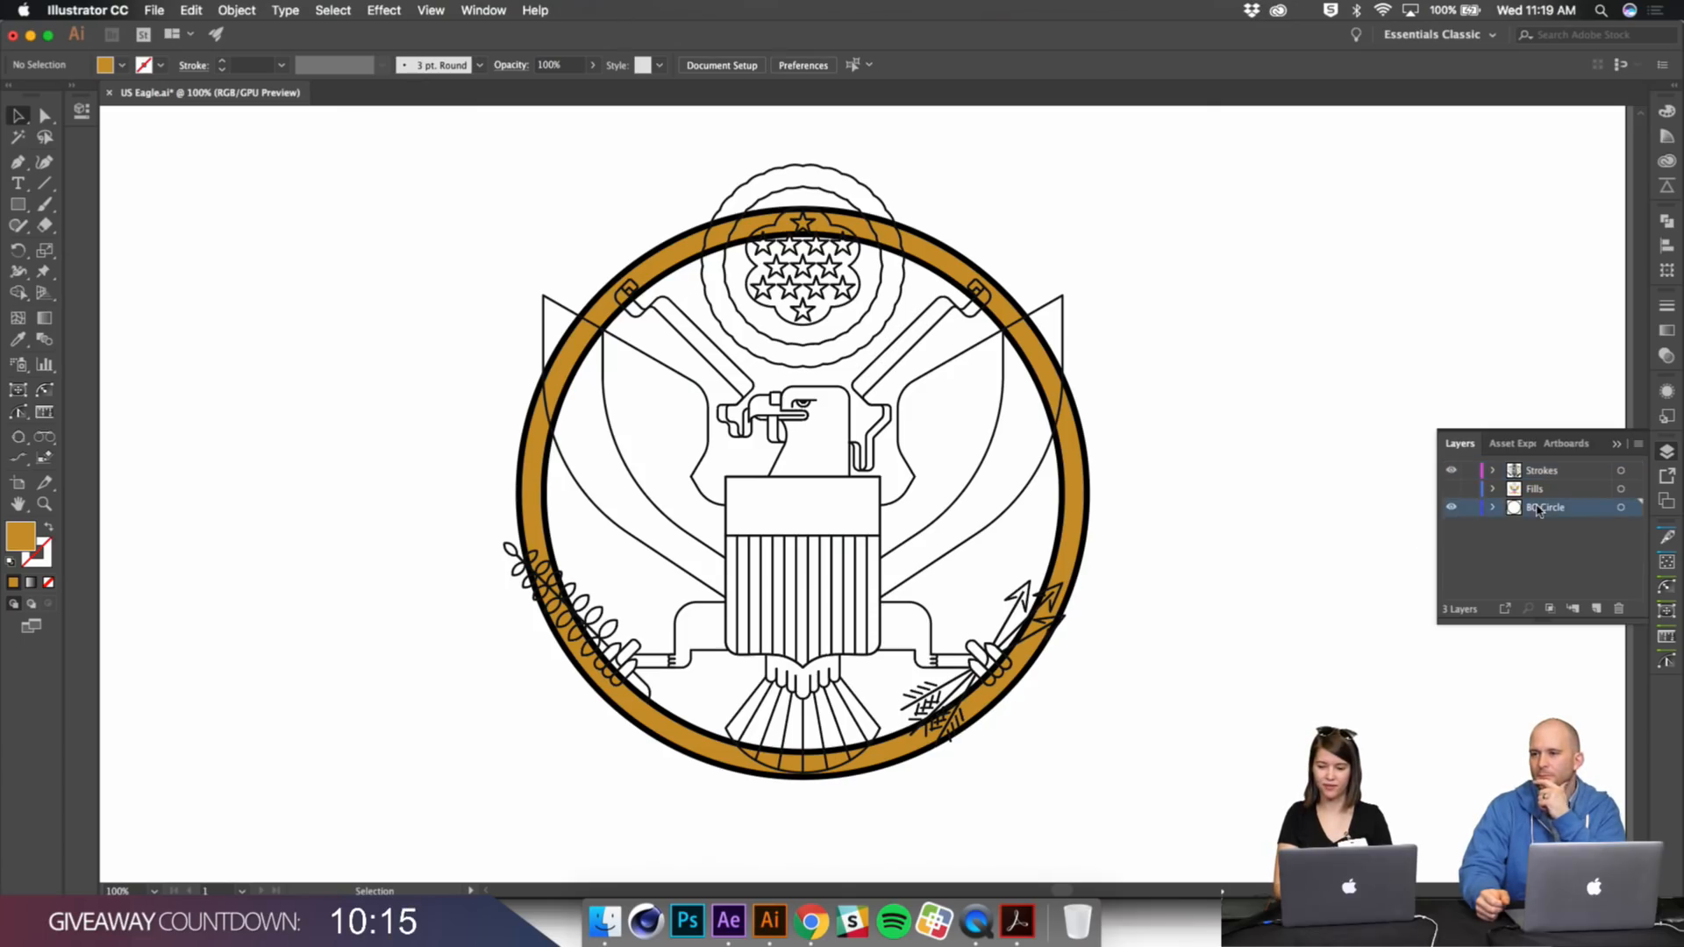
pyautogui.click(1452, 508)
pyautogui.click(1452, 508)
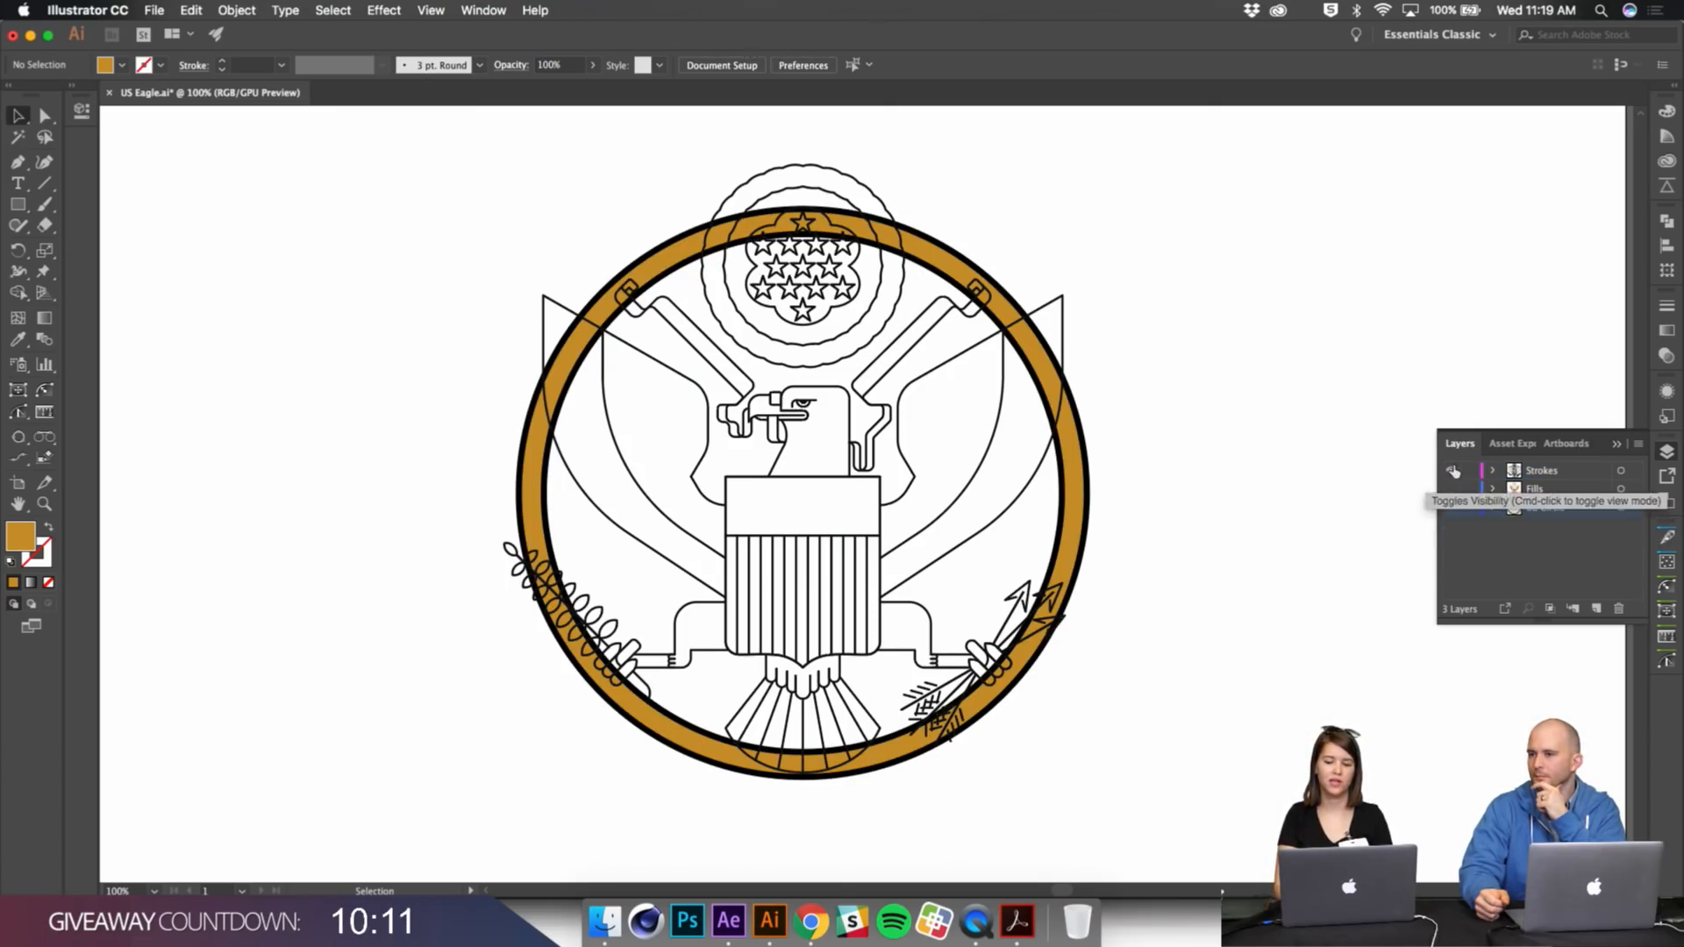
pyautogui.click(1452, 489)
pyautogui.click(1452, 471)
pyautogui.click(1452, 471)
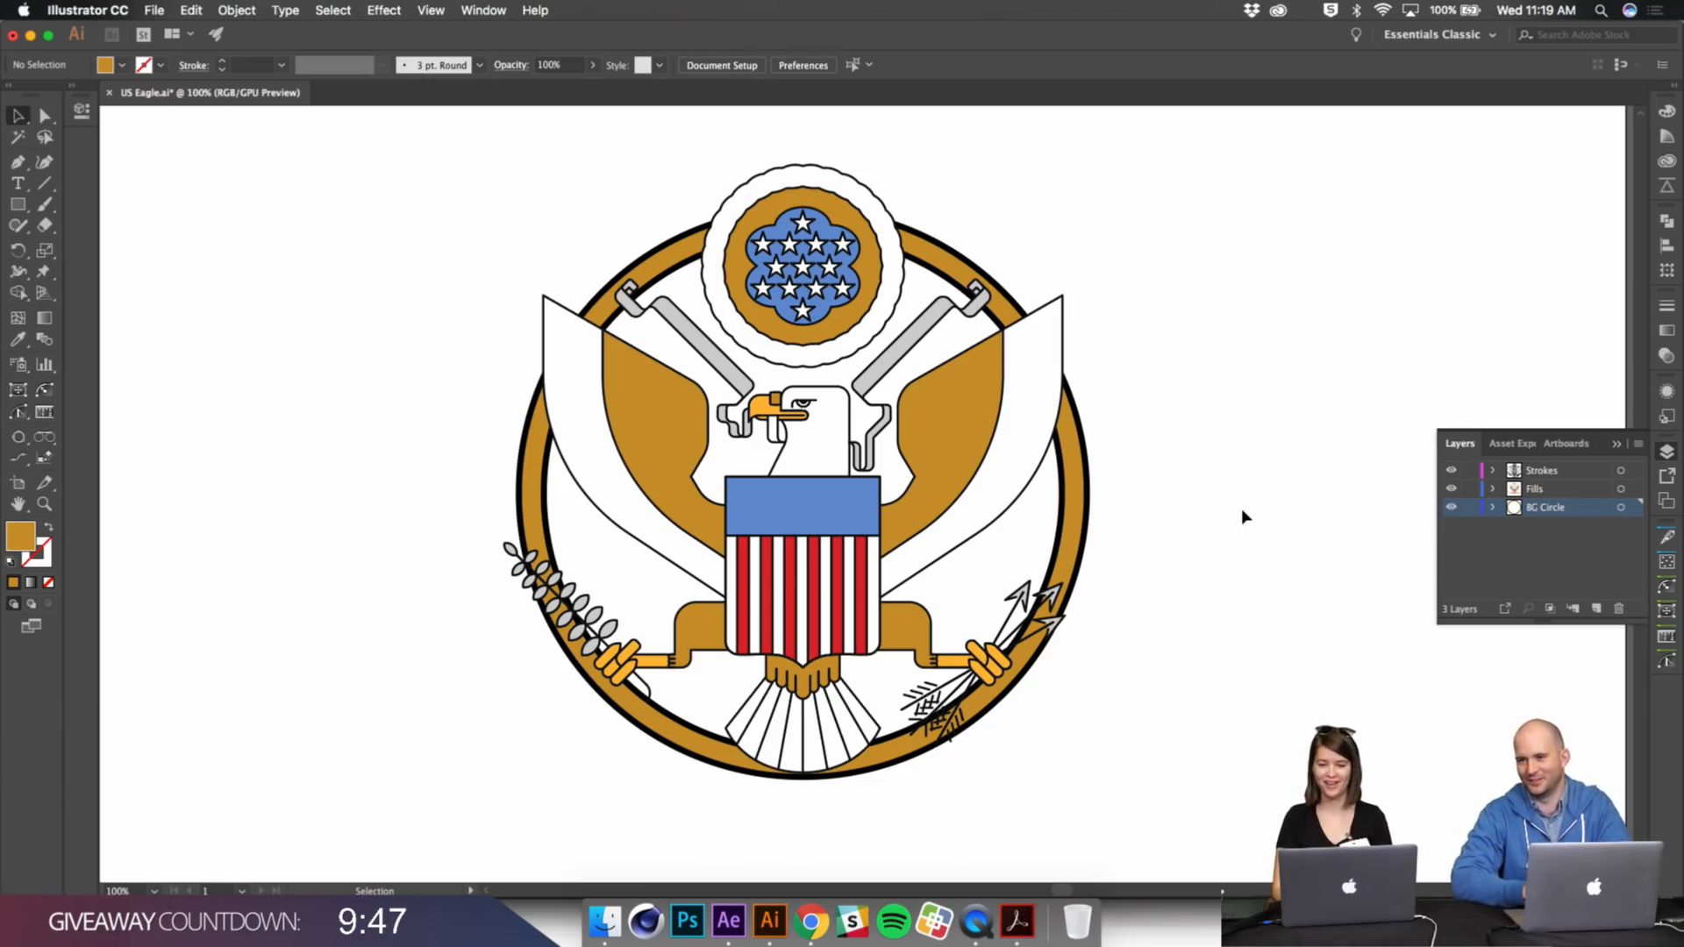
# Step: Hide the Strokes layer, toggle the Fills layer off and on, and show the Strokes layer again
pyautogui.click(1451, 471)
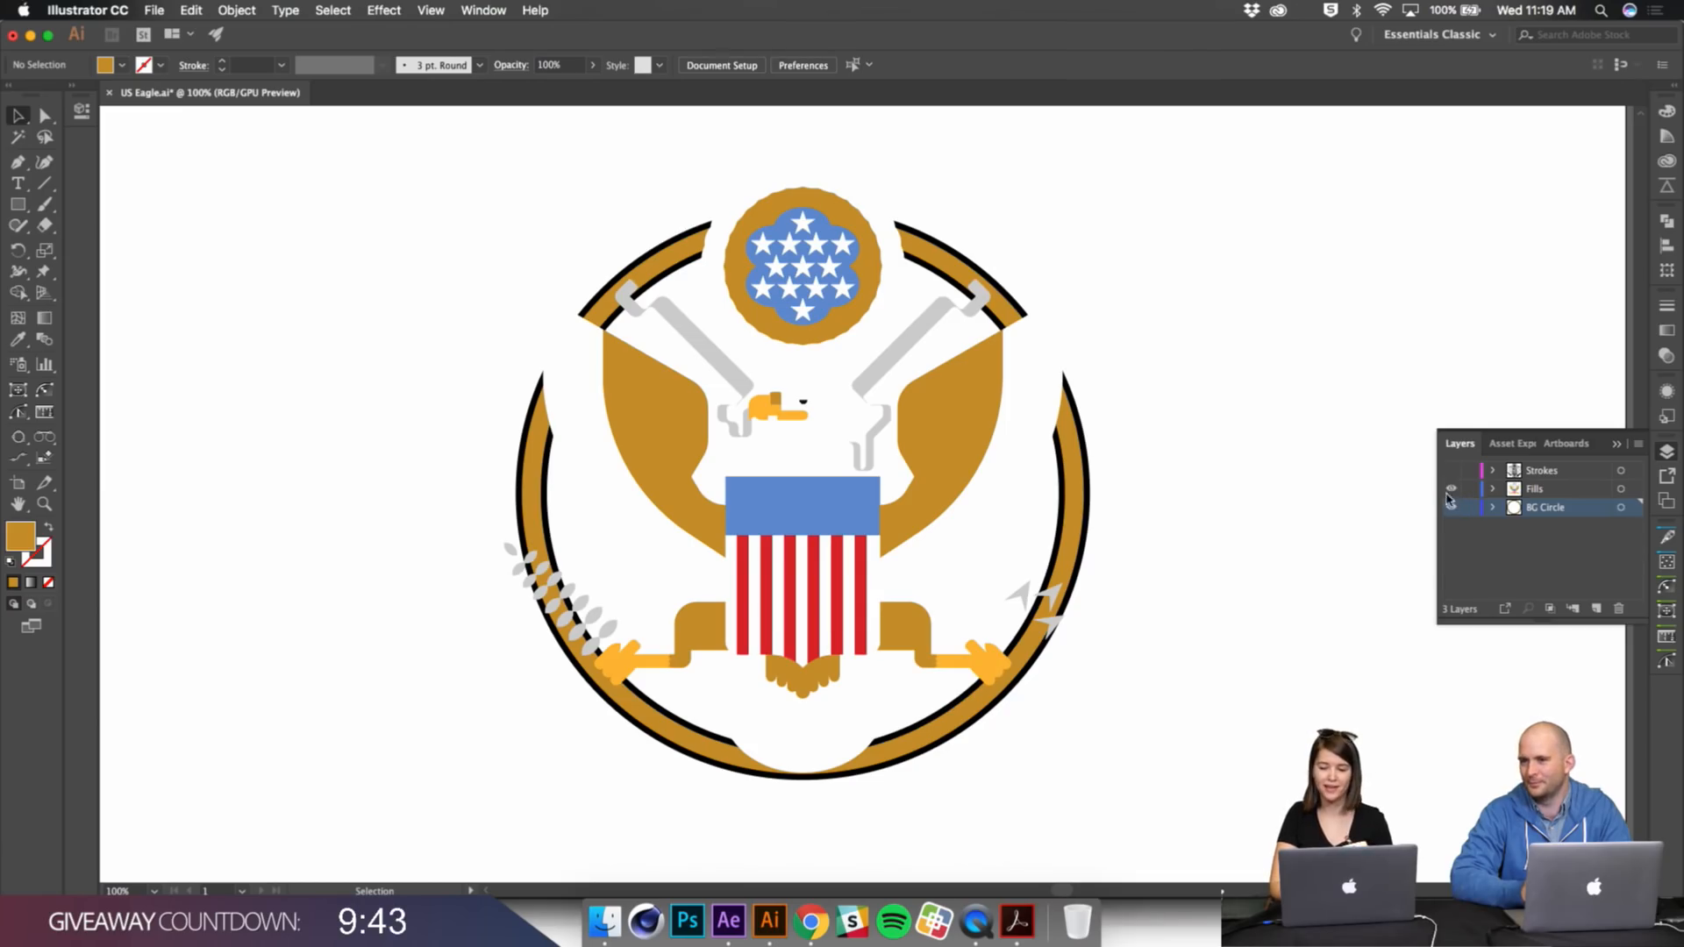
pyautogui.click(1451, 489)
pyautogui.click(1451, 489)
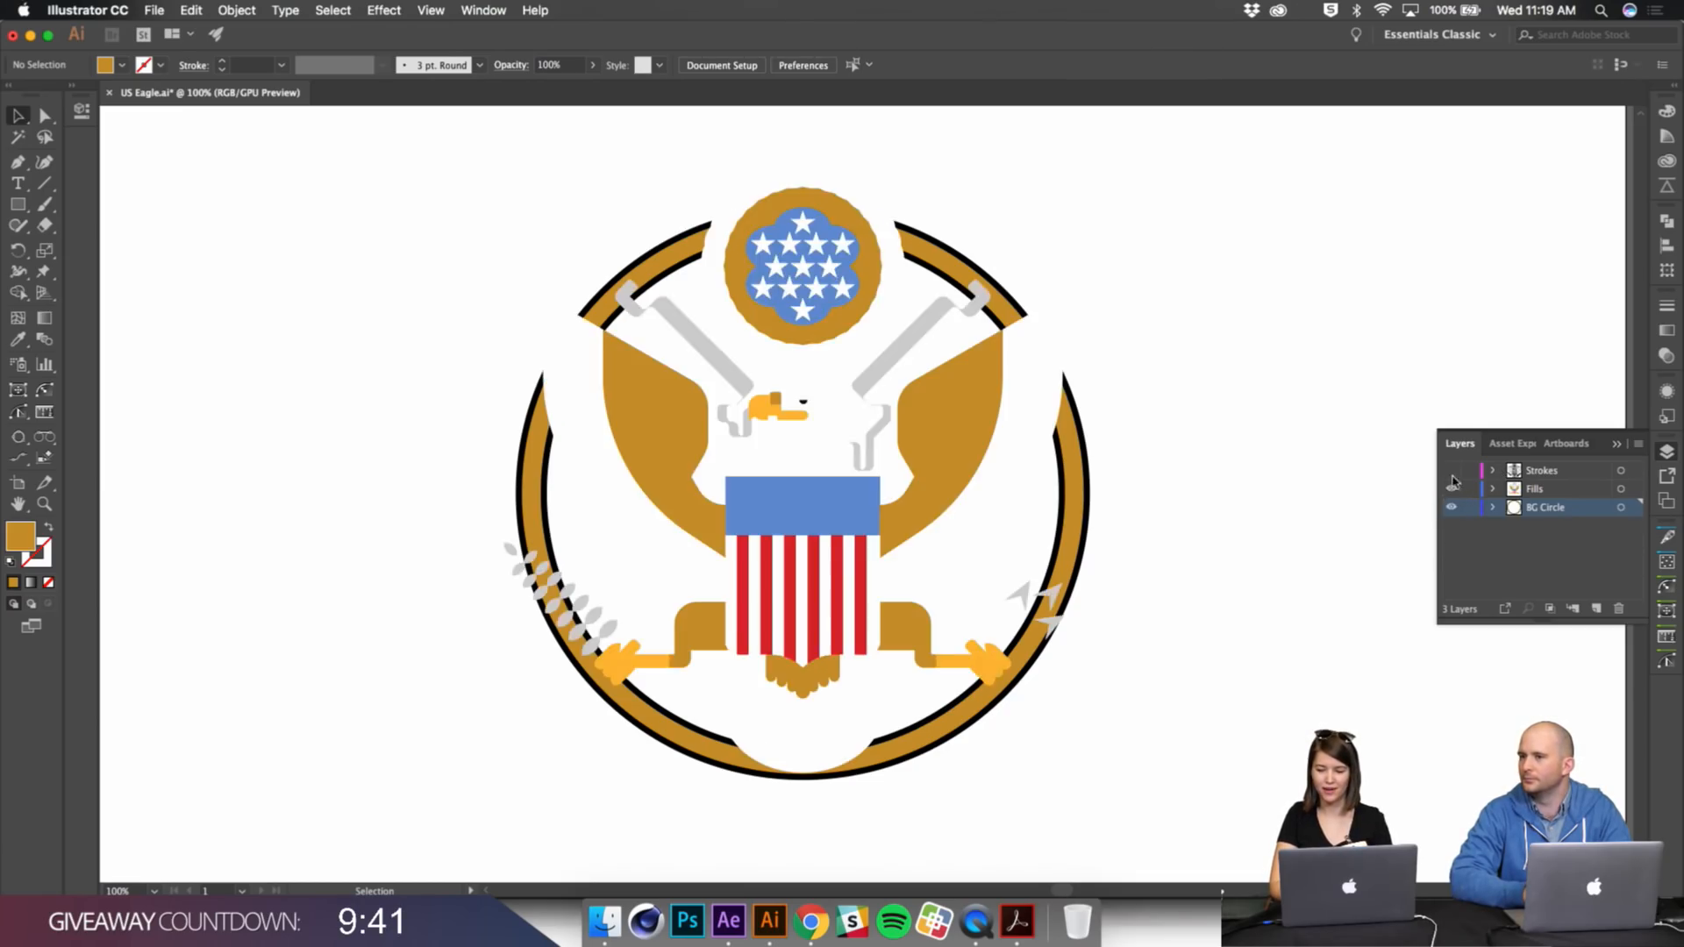
pyautogui.click(1451, 470)
# Step: Expand the Strokes layer, enlarge the layer list to examine its individual paths, and collapse the layer again
pyautogui.click(1494, 472)
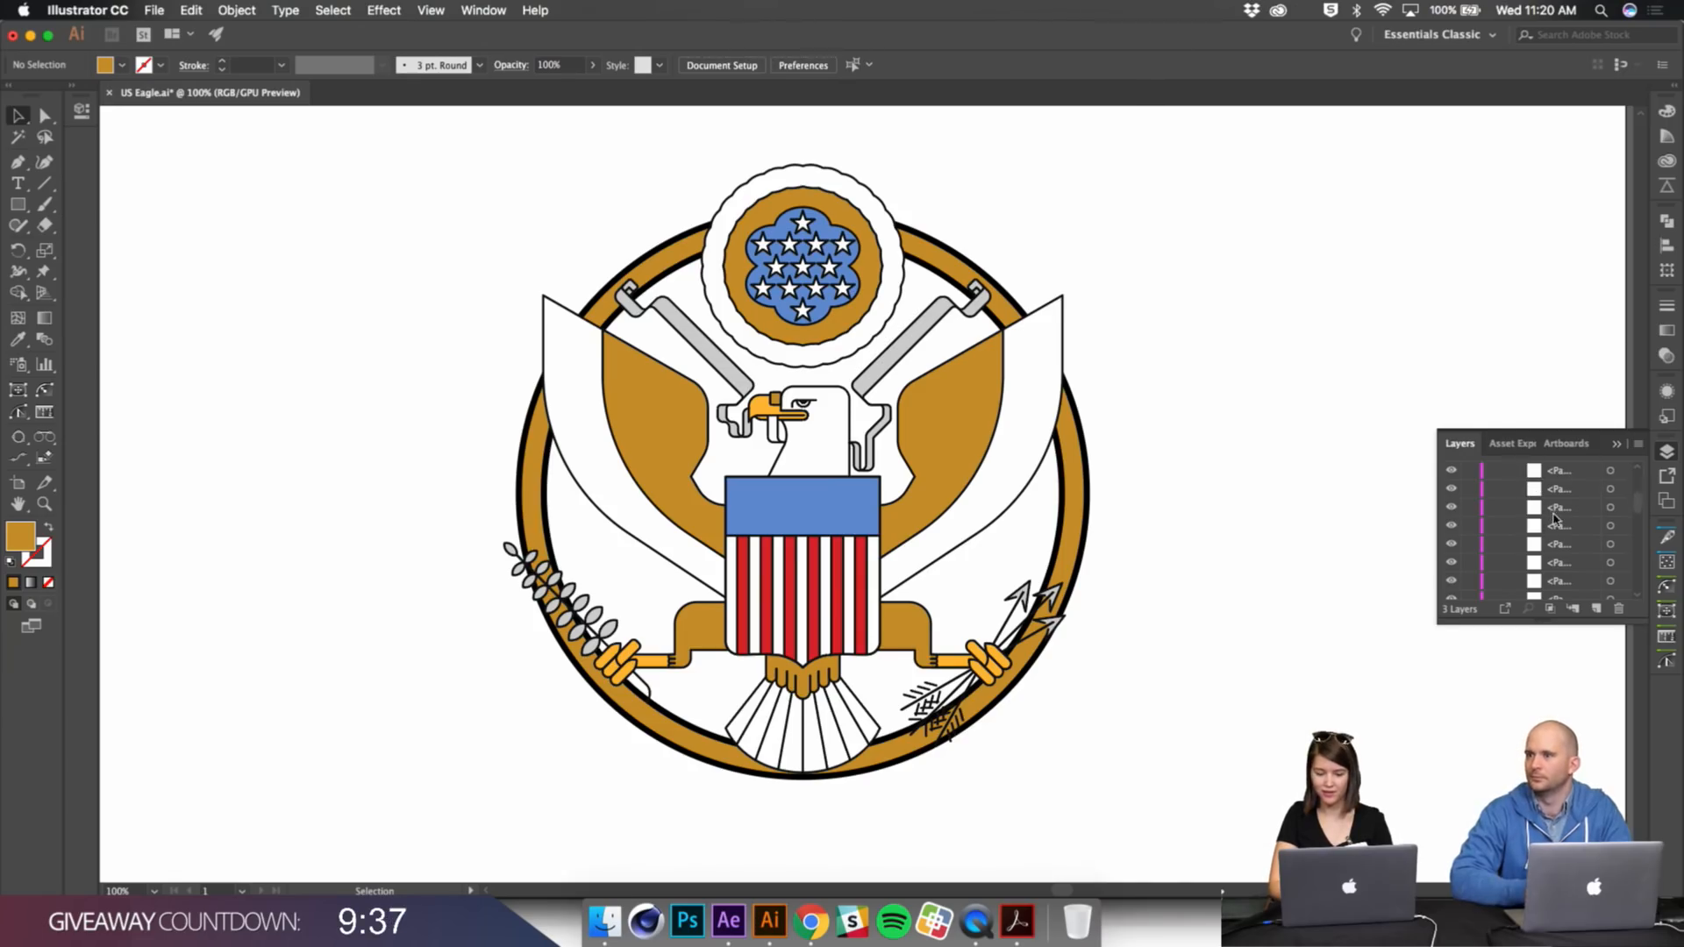
pyautogui.moveTo(1545, 624); pyautogui.dragTo(1545, 884)
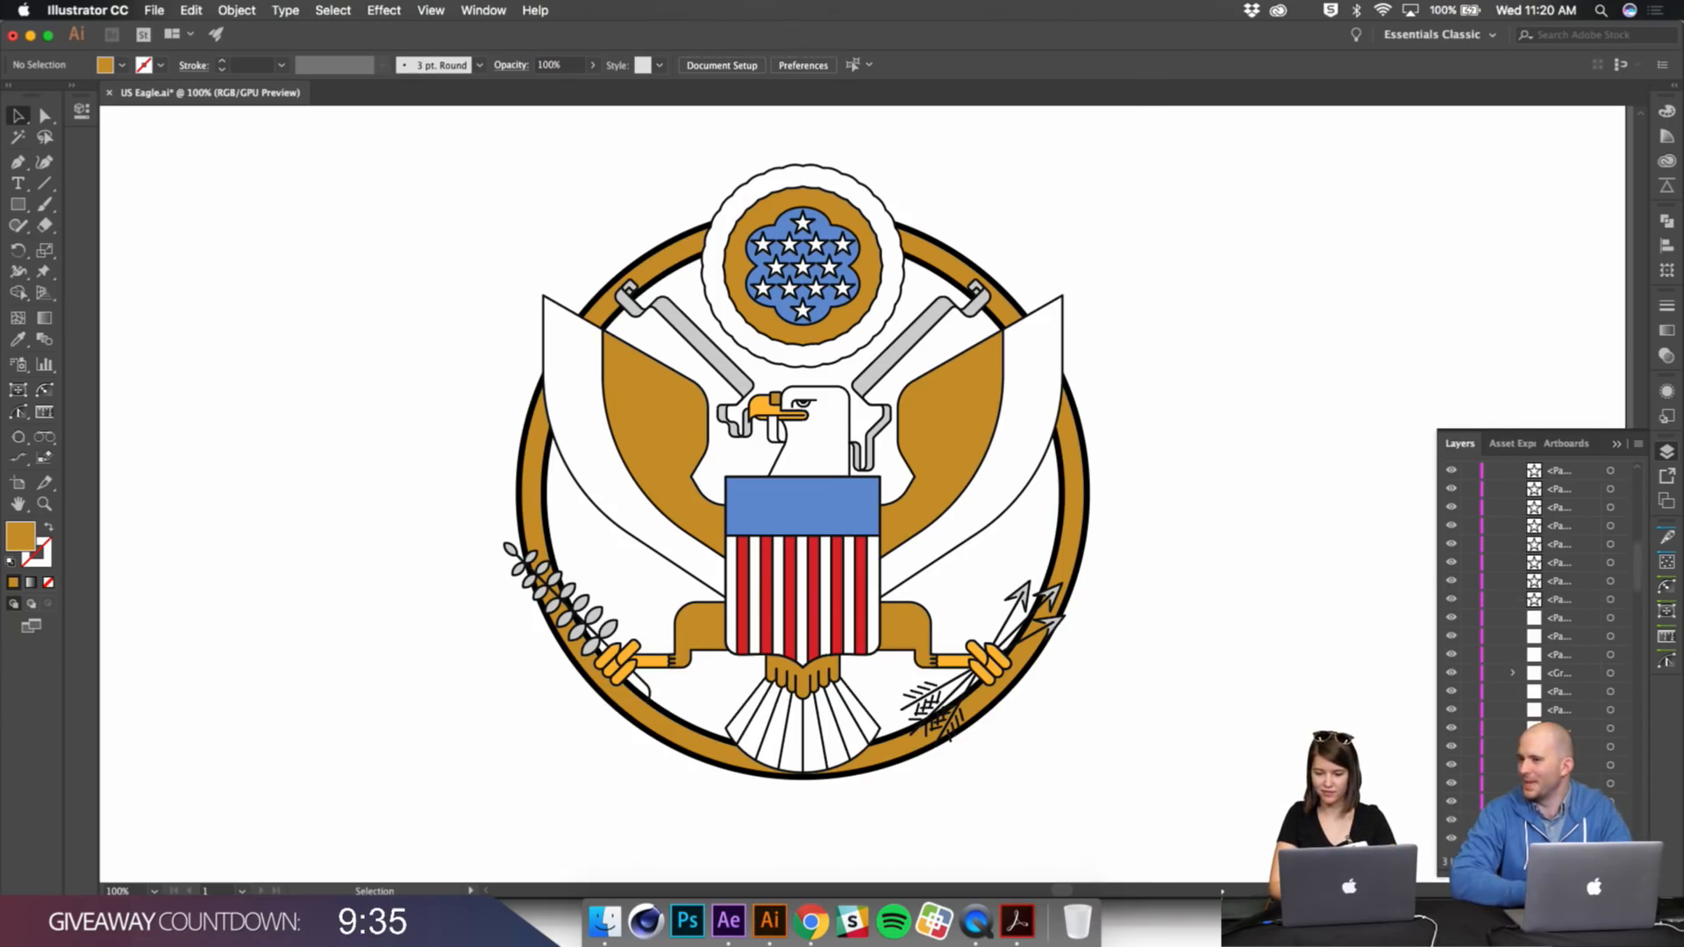
pyautogui.scroll(-5, 1577, 692)
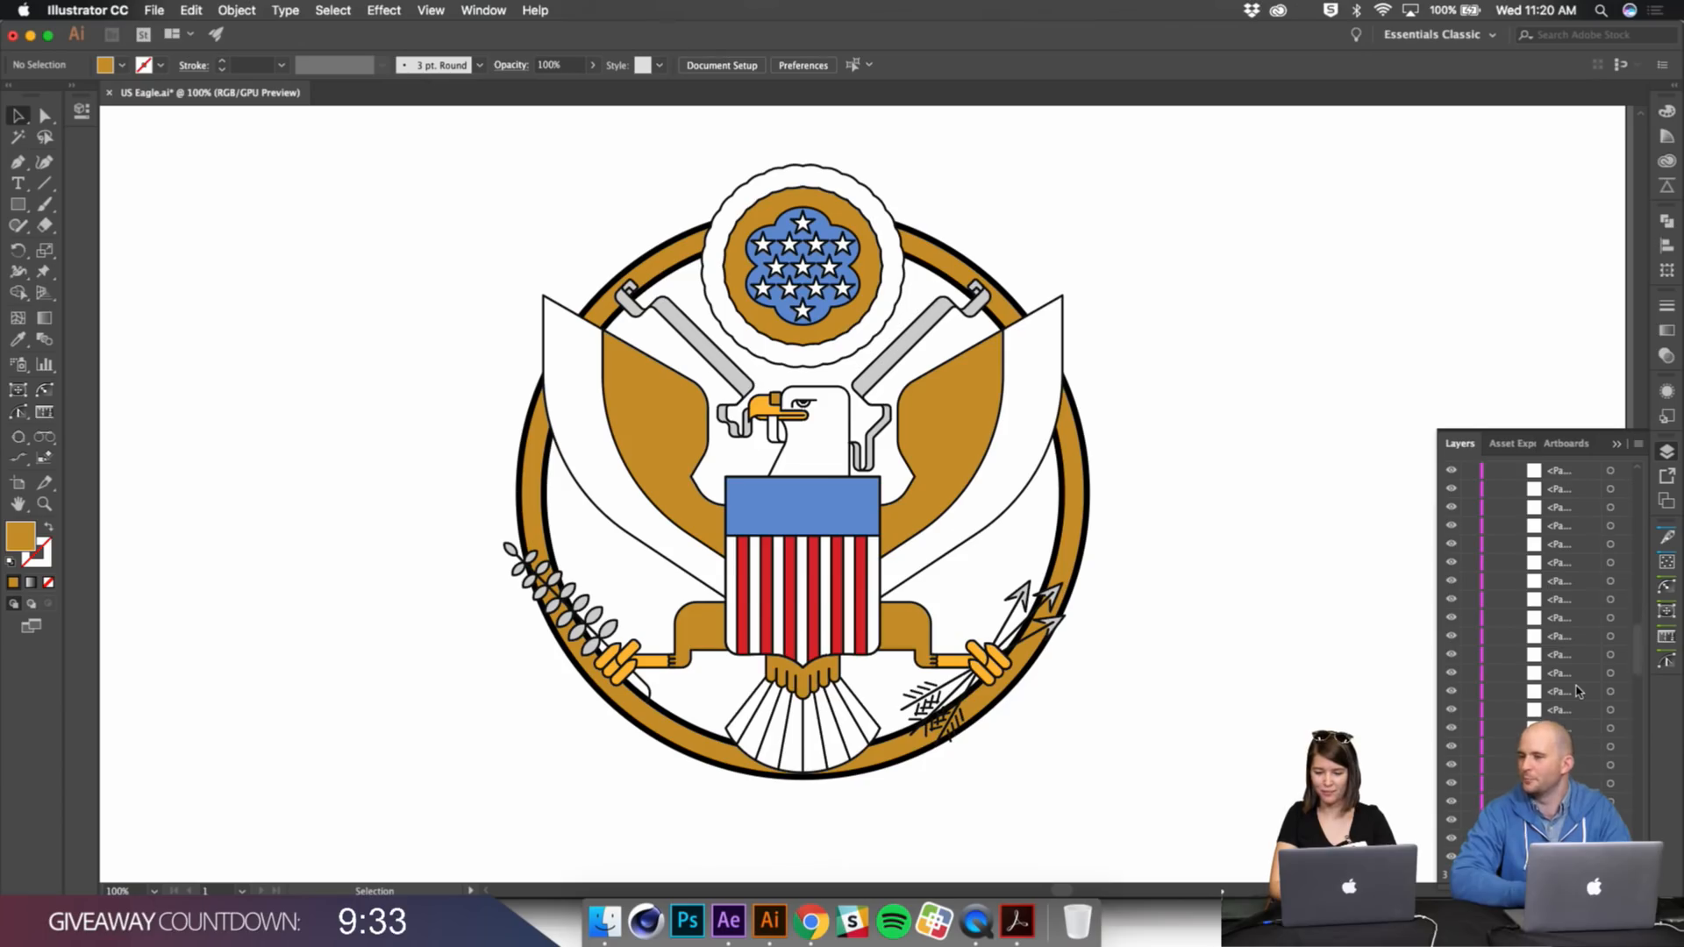
pyautogui.scroll(10, 1577, 692)
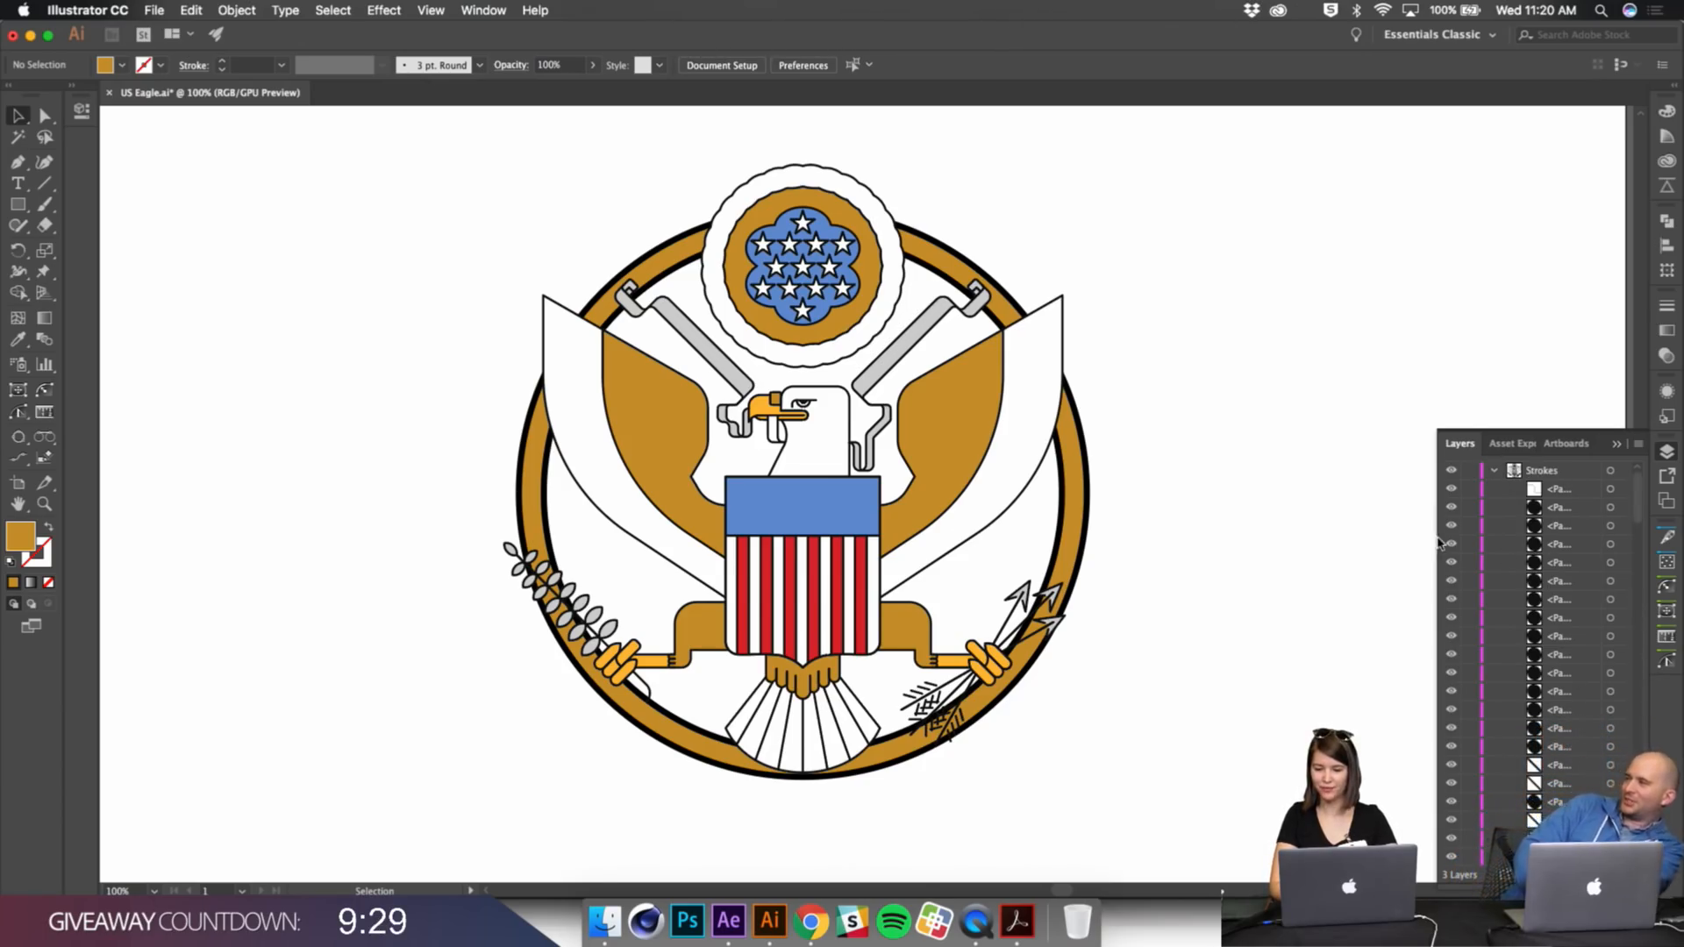
pyautogui.moveTo(1437, 544); pyautogui.dragTo(742, 675)
pyautogui.moveTo(1160, 688); pyautogui.dragTo(1397, 757)
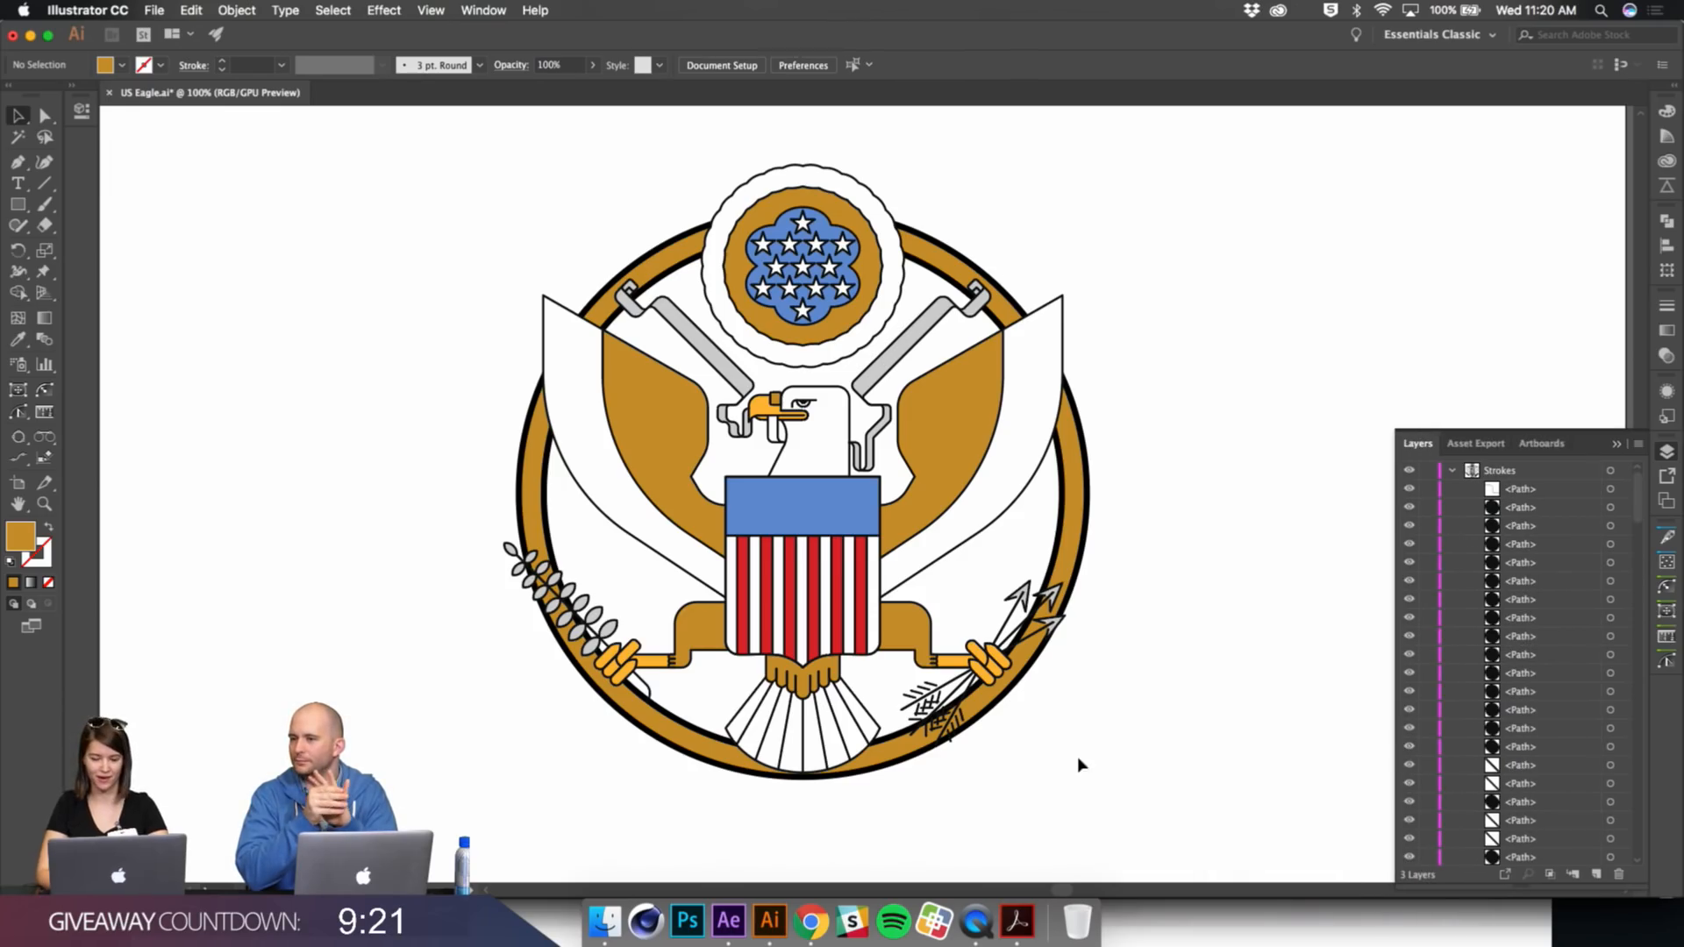
pyautogui.scroll(-10, 1450, 478)
pyautogui.scroll(10, 1450, 478)
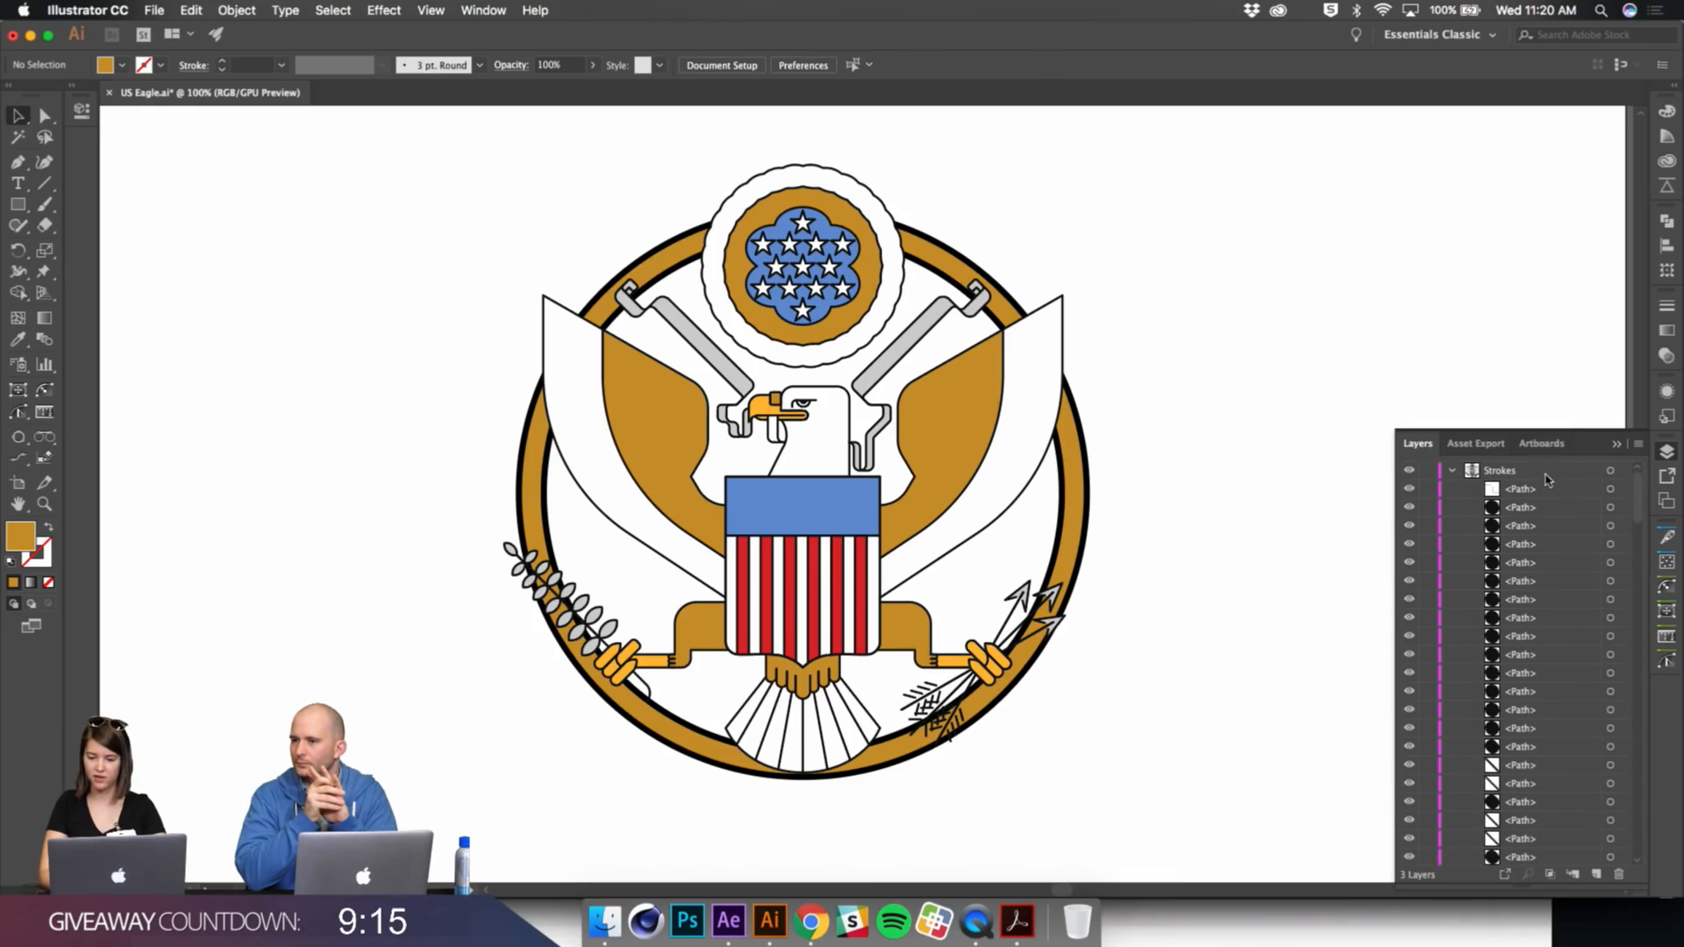
pyautogui.click(1451, 471)
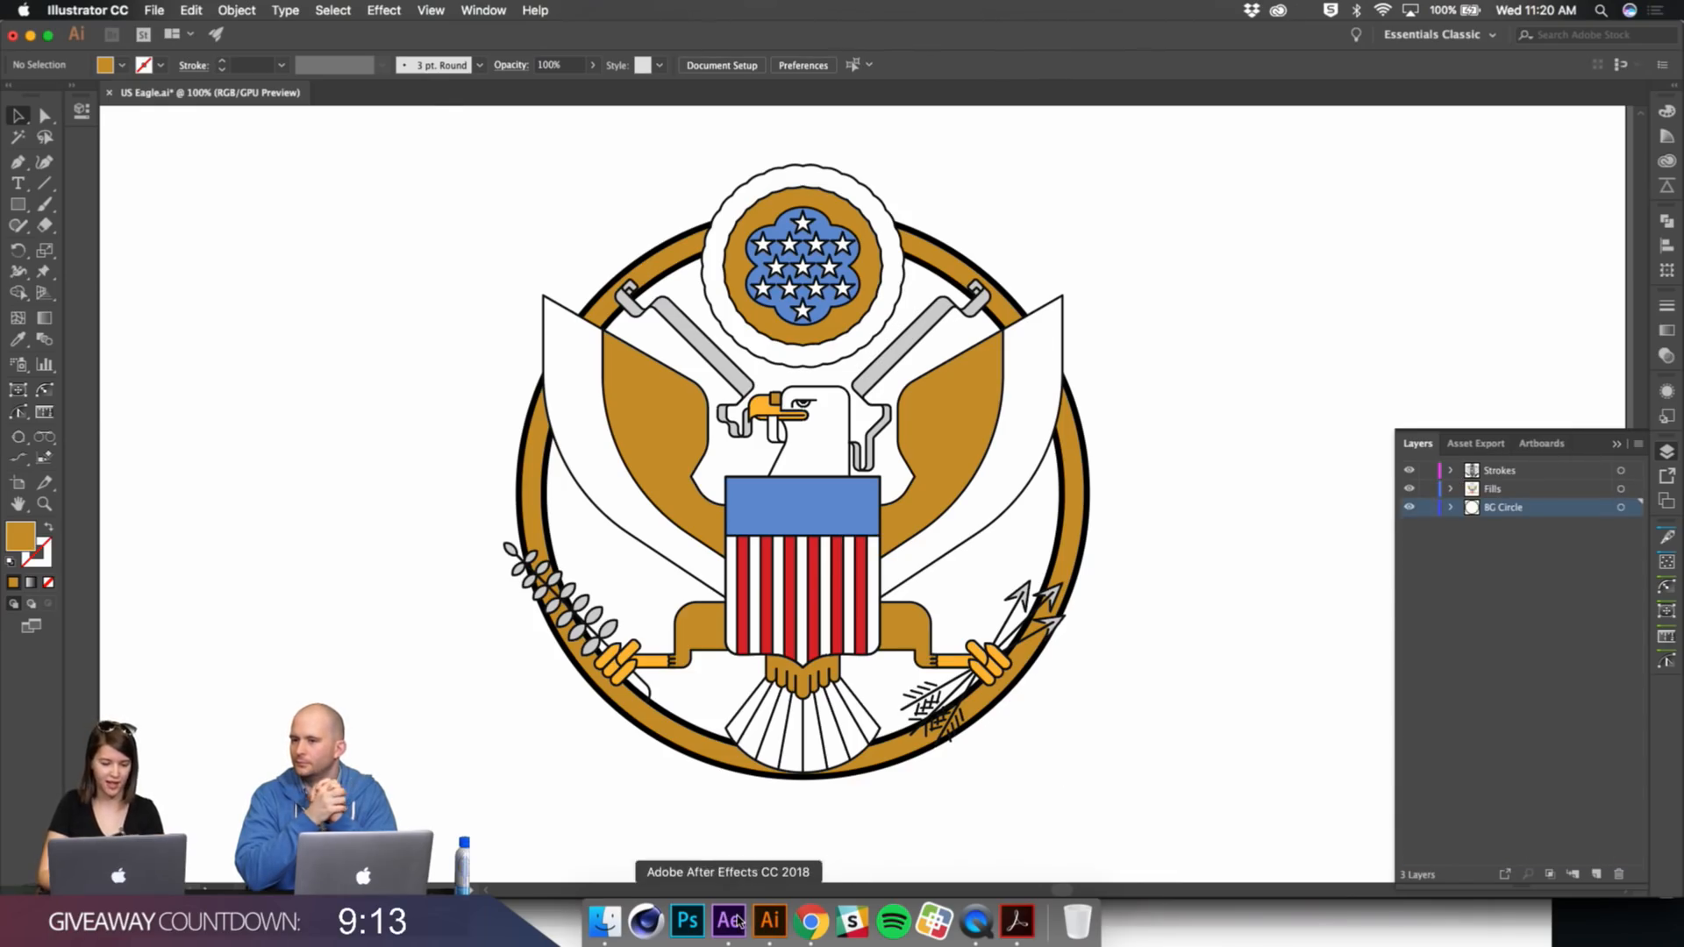
# Step: Switch to After Effects and open the 01 US Seal precomp from the Scene01 composition
pyautogui.click(730, 922)
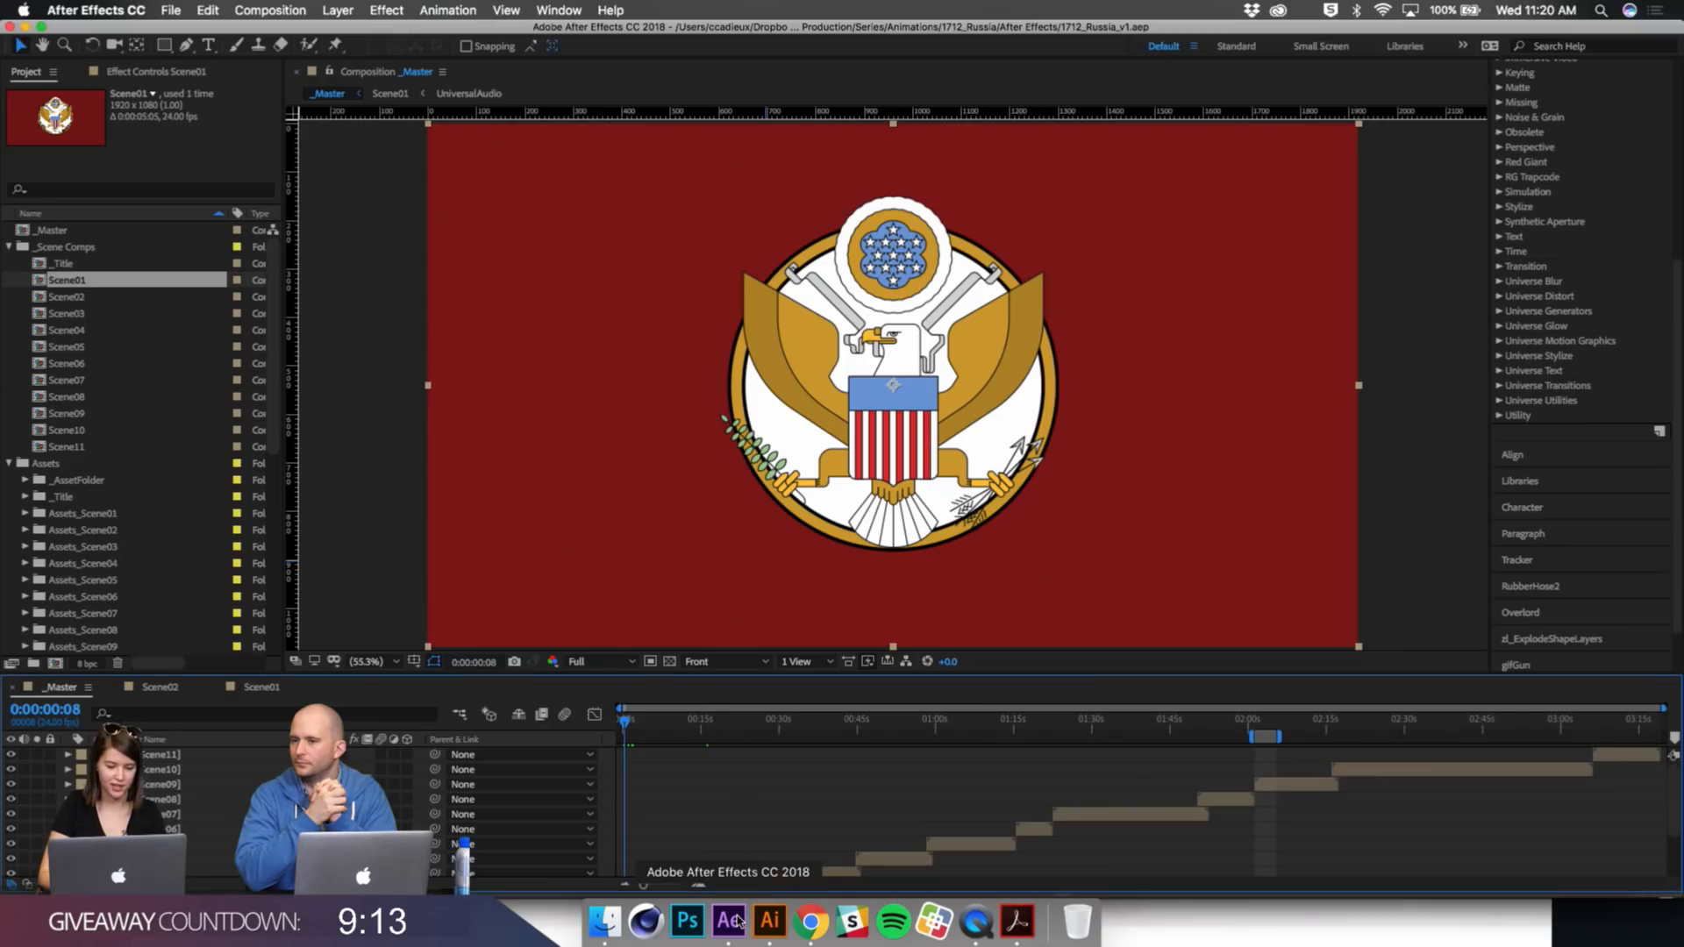
pyautogui.click(235, 689)
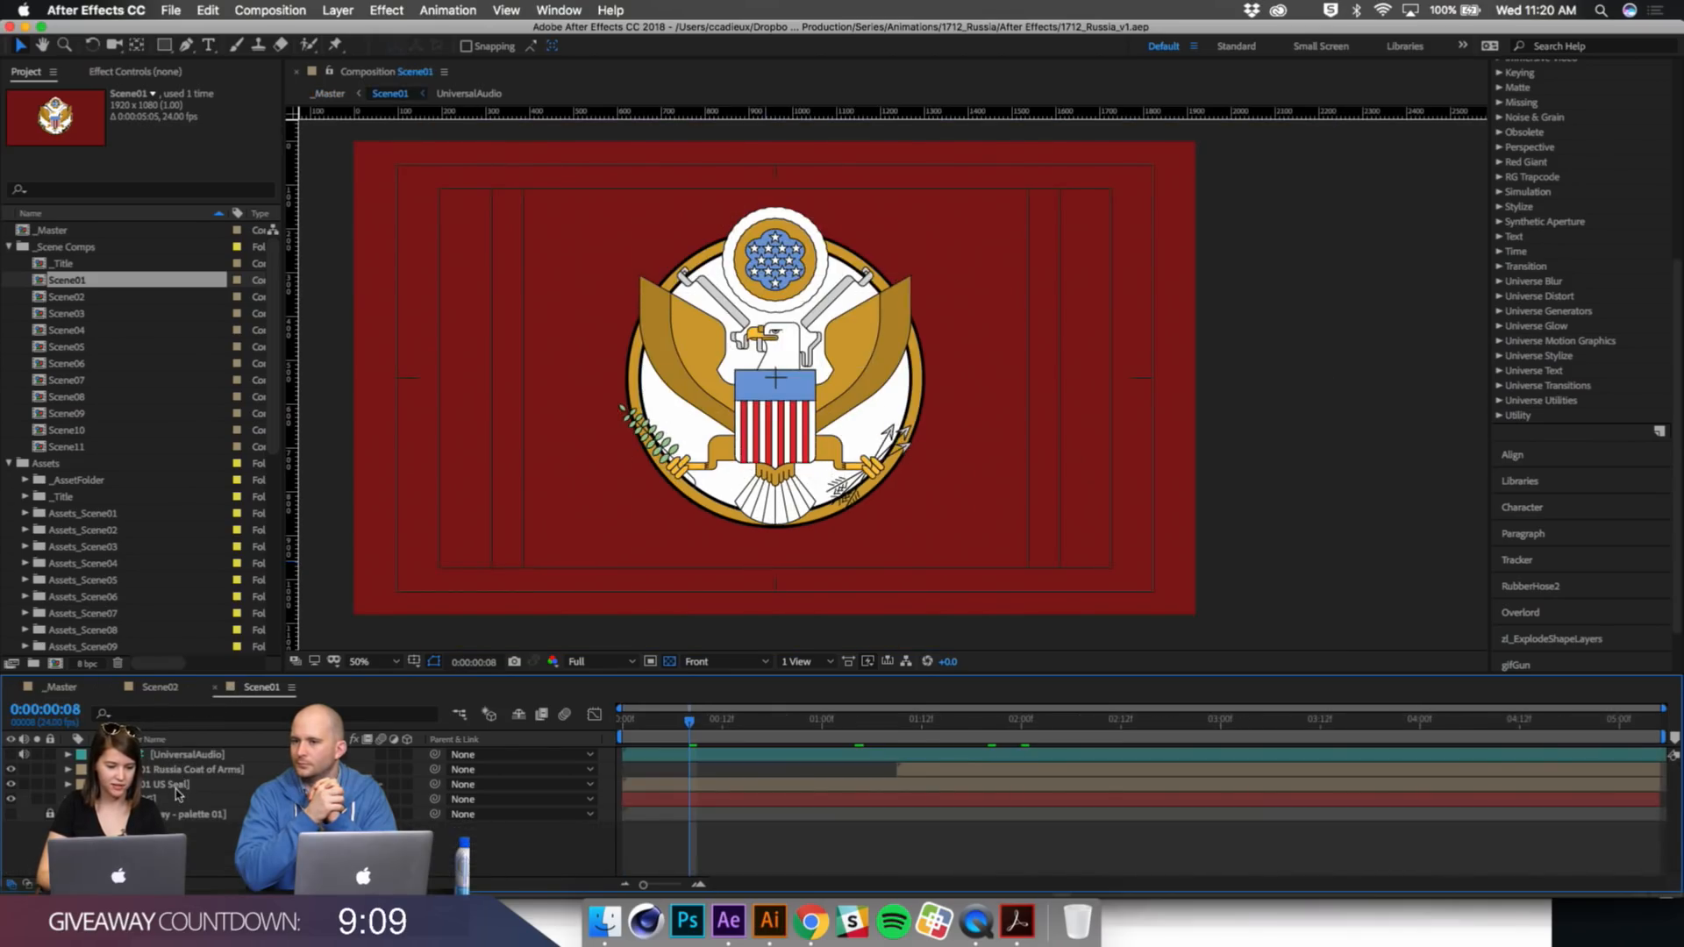
pyautogui.doubleClick(180, 784)
# Step: Maximize the 01 US Seal timeline and examine its list of separate Strokes shape layers
pyautogui.scroll(-2, 842, 812)
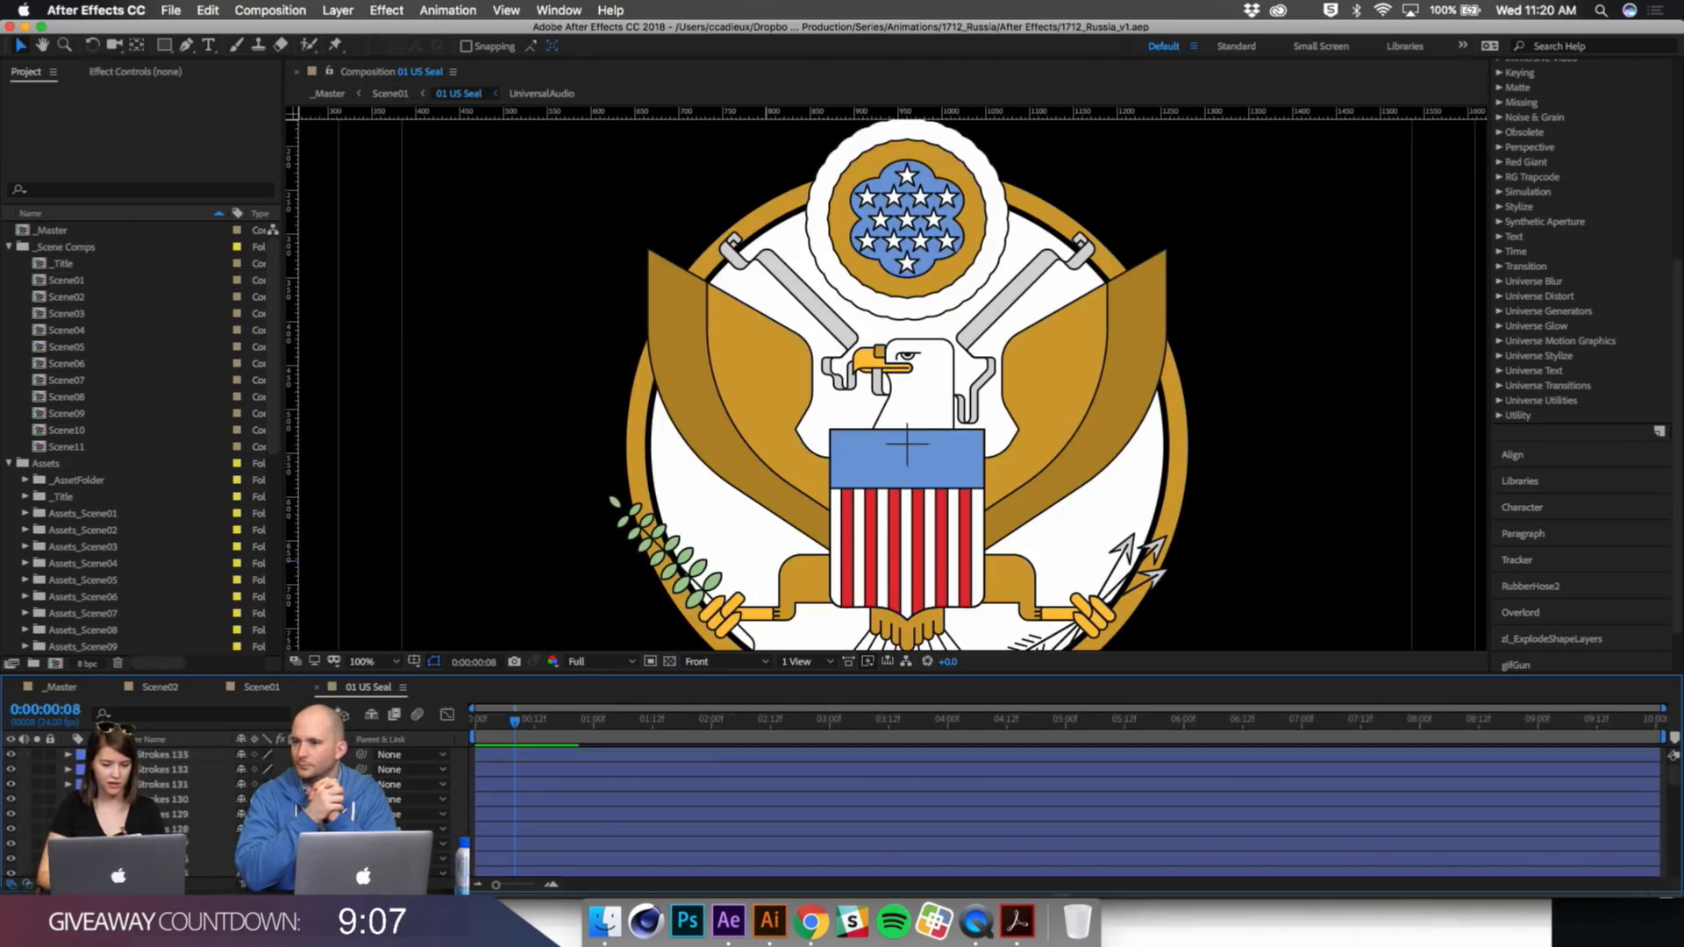
pyautogui.press('`')
pyautogui.scroll(-15, 135, 439)
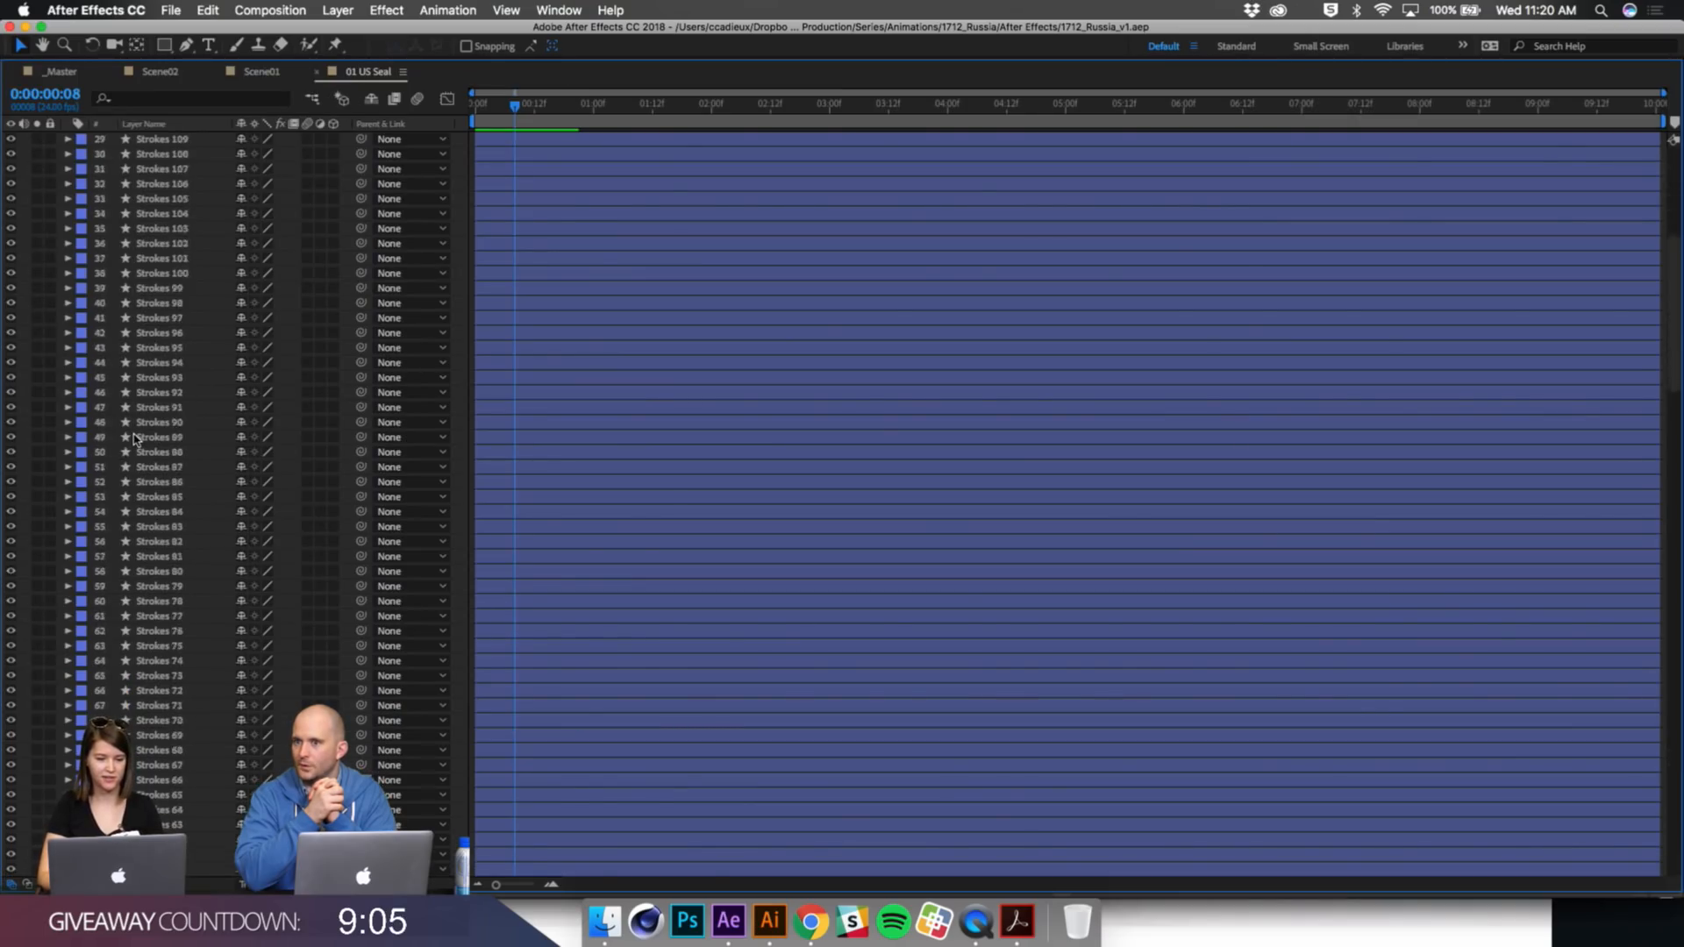
# Step: Look through the Strokes and Fills shape layers of the 01 US Seal composition
pyautogui.scroll(-20, 134, 439)
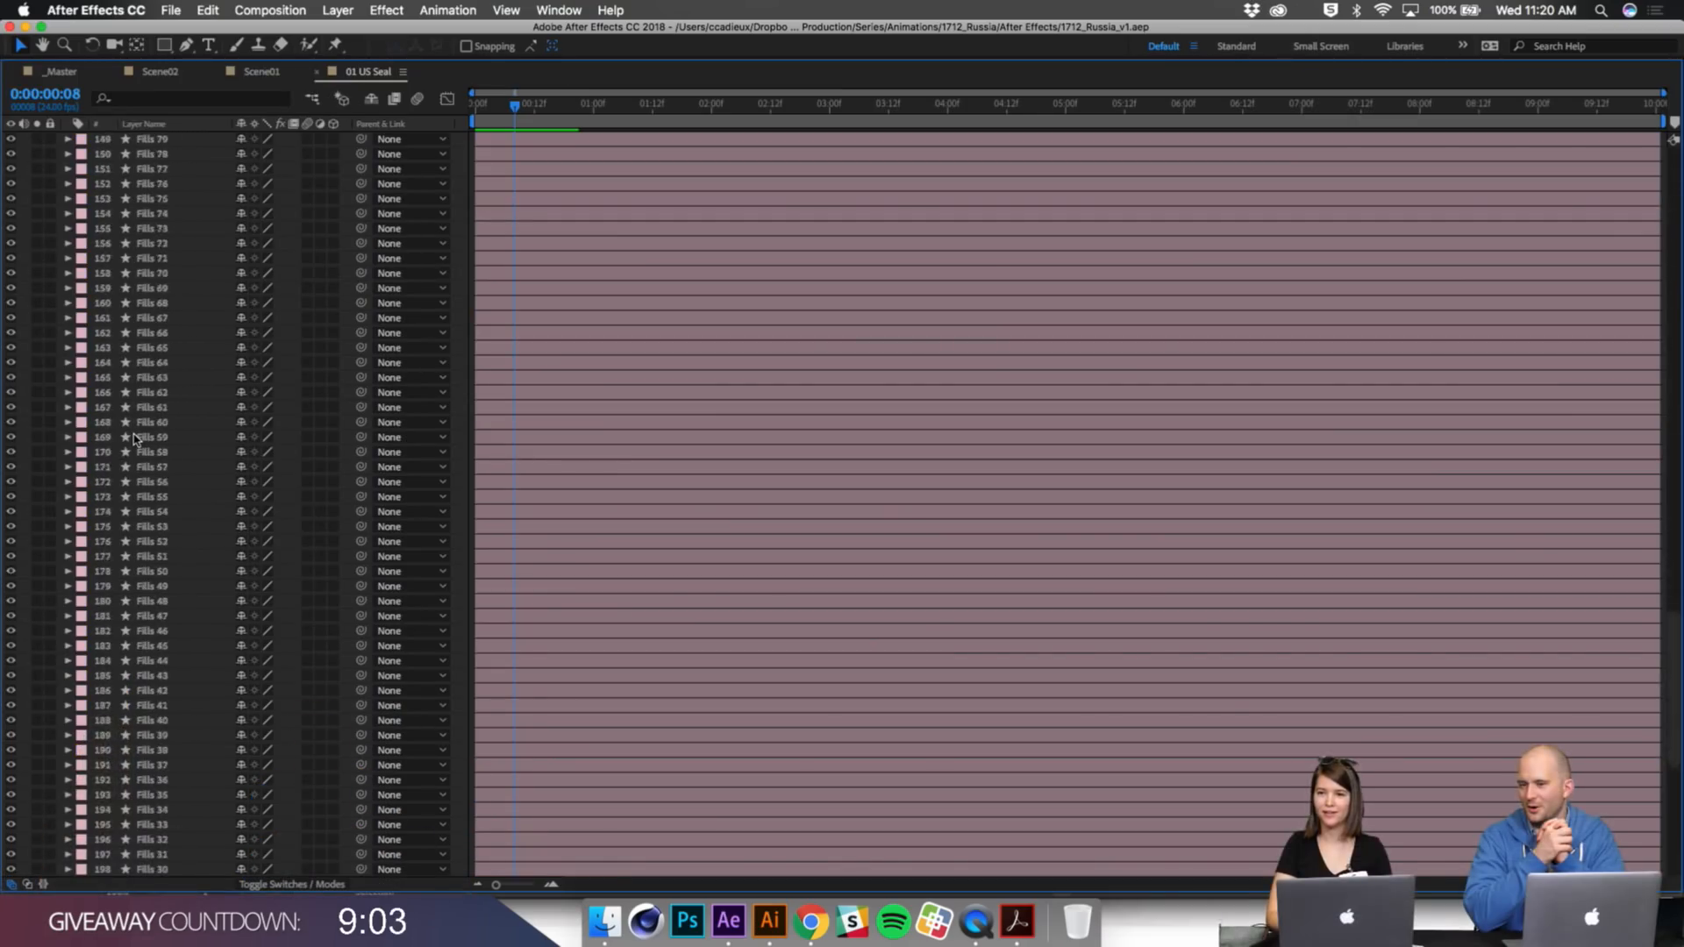
pyautogui.scroll(-3, 134, 439)
pyautogui.scroll(4, 134, 439)
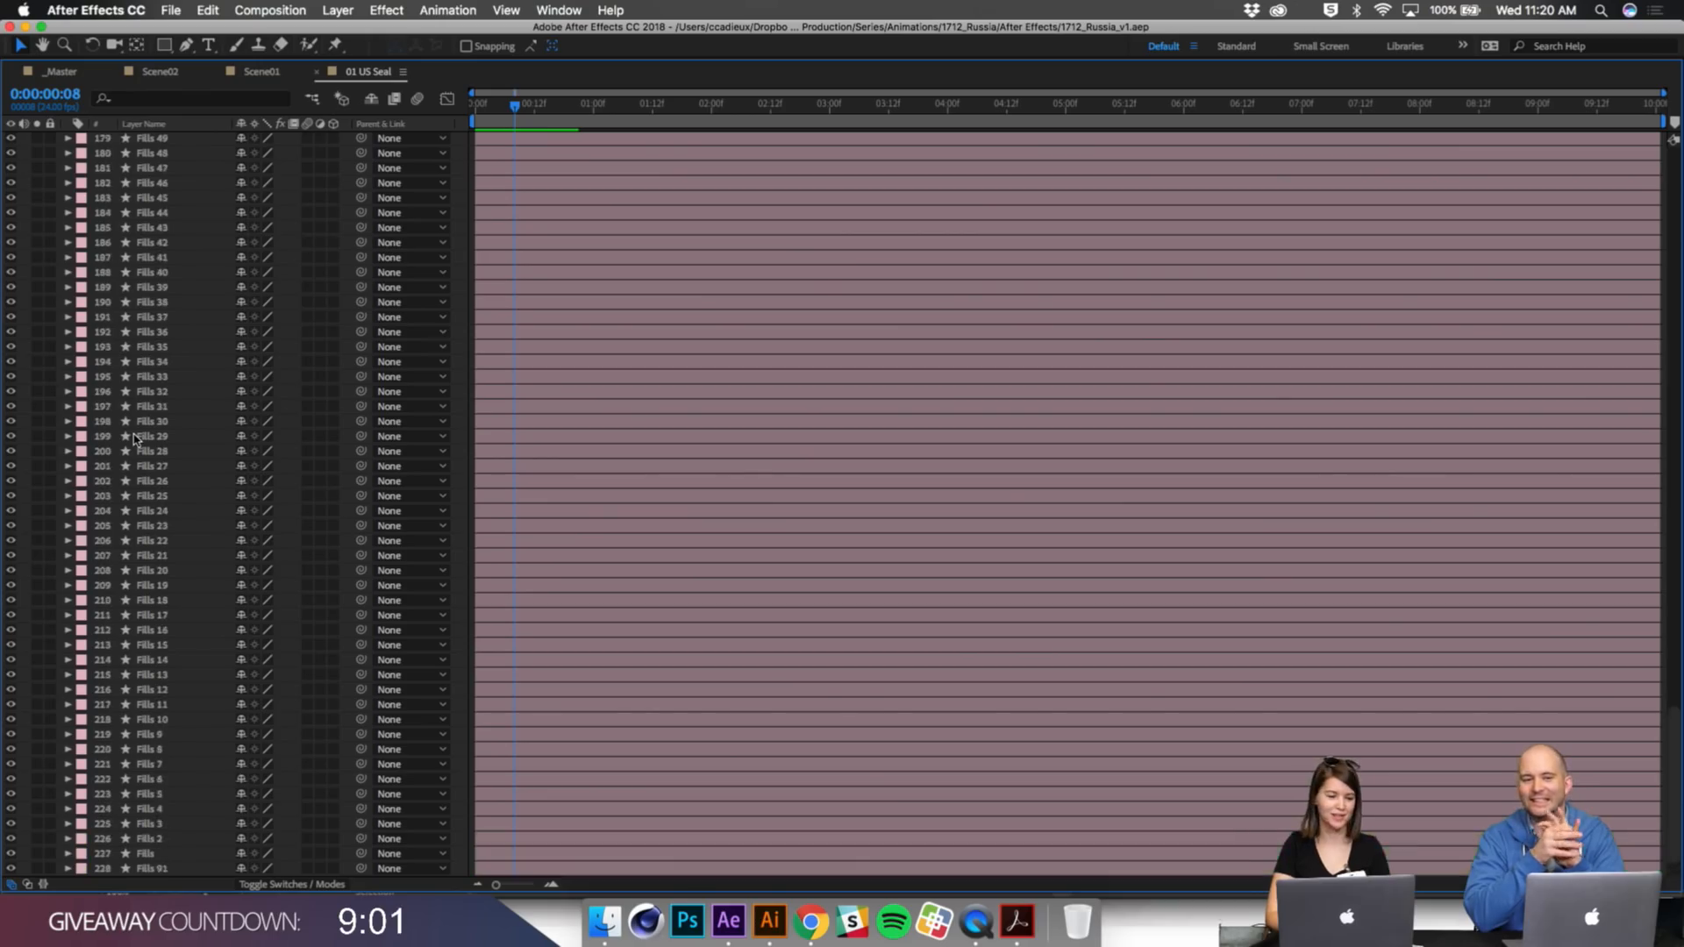
pyautogui.scroll(20, 134, 439)
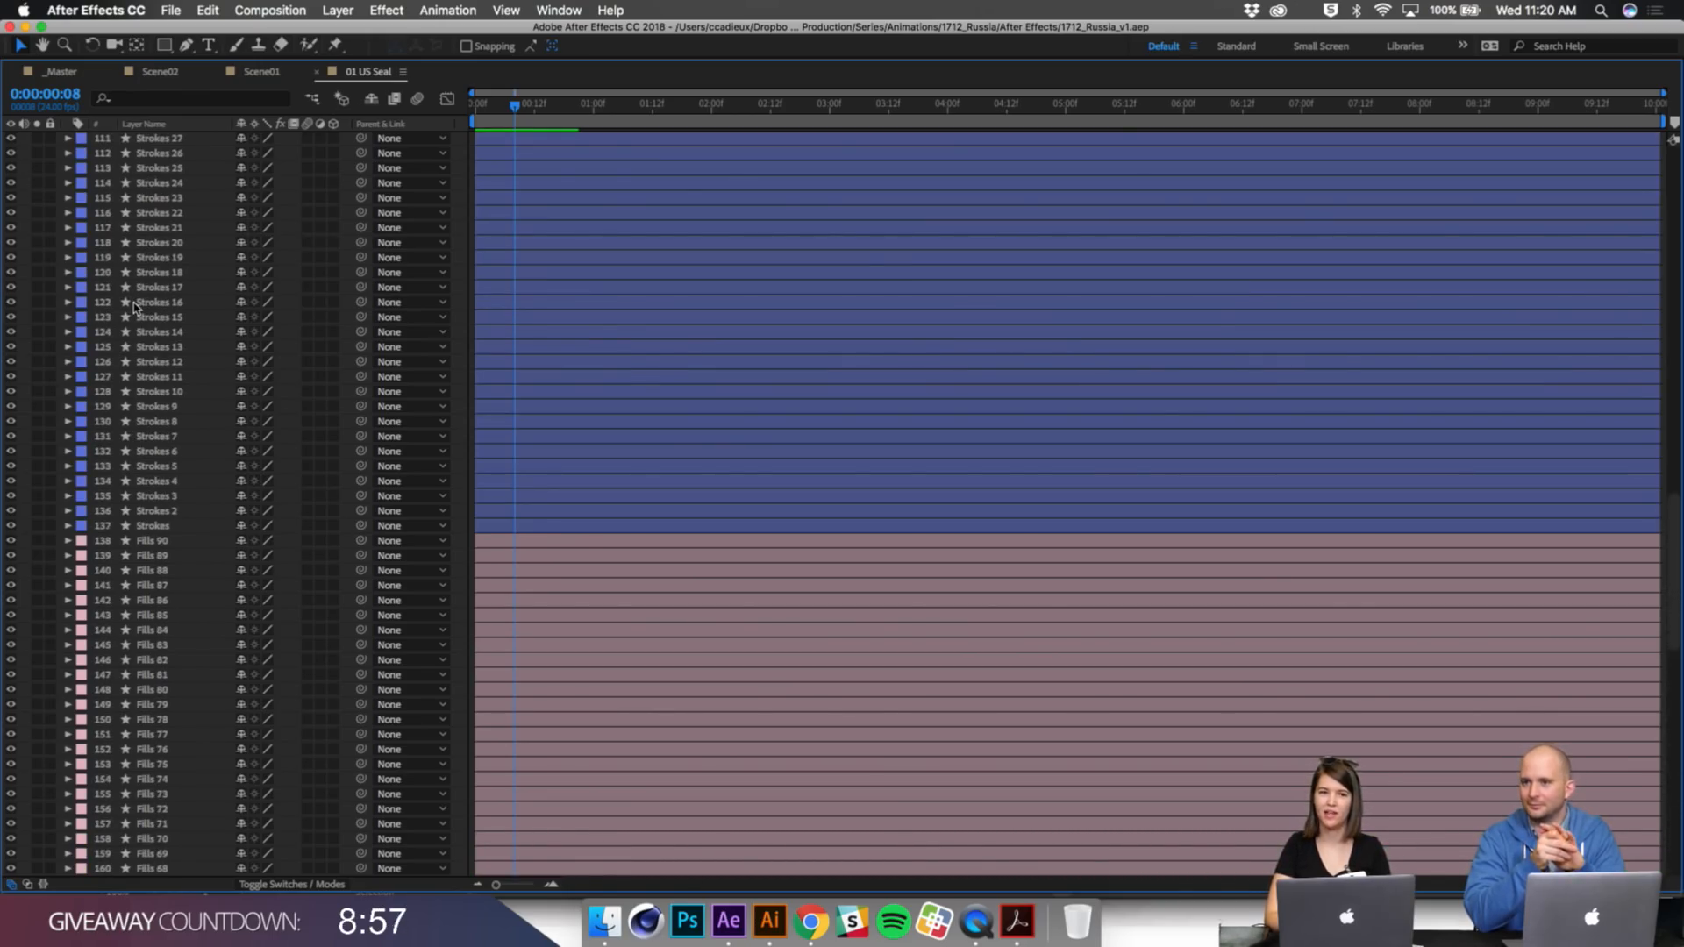
pyautogui.scroll(20, 134, 306)
pyautogui.scroll(-16, 135, 306)
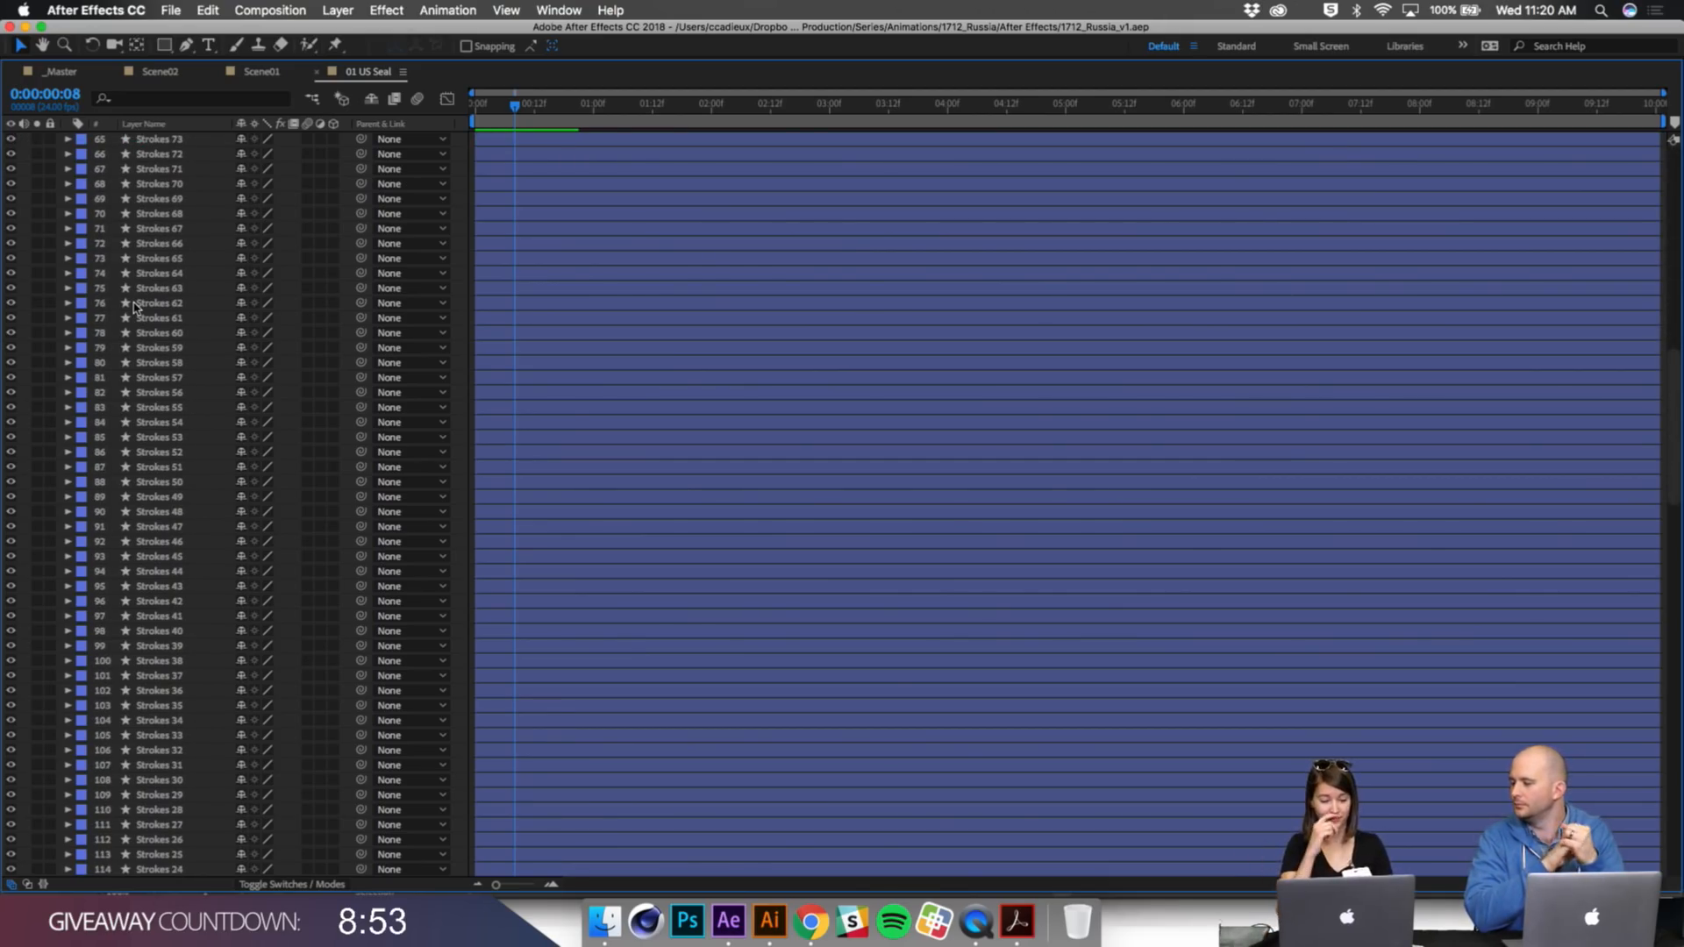
# Step: Reveal the keyframes of all the seal's layers and examine the staggered Opacity timing from the Strokes down to the BG Circle layers
pyautogui.press('u')
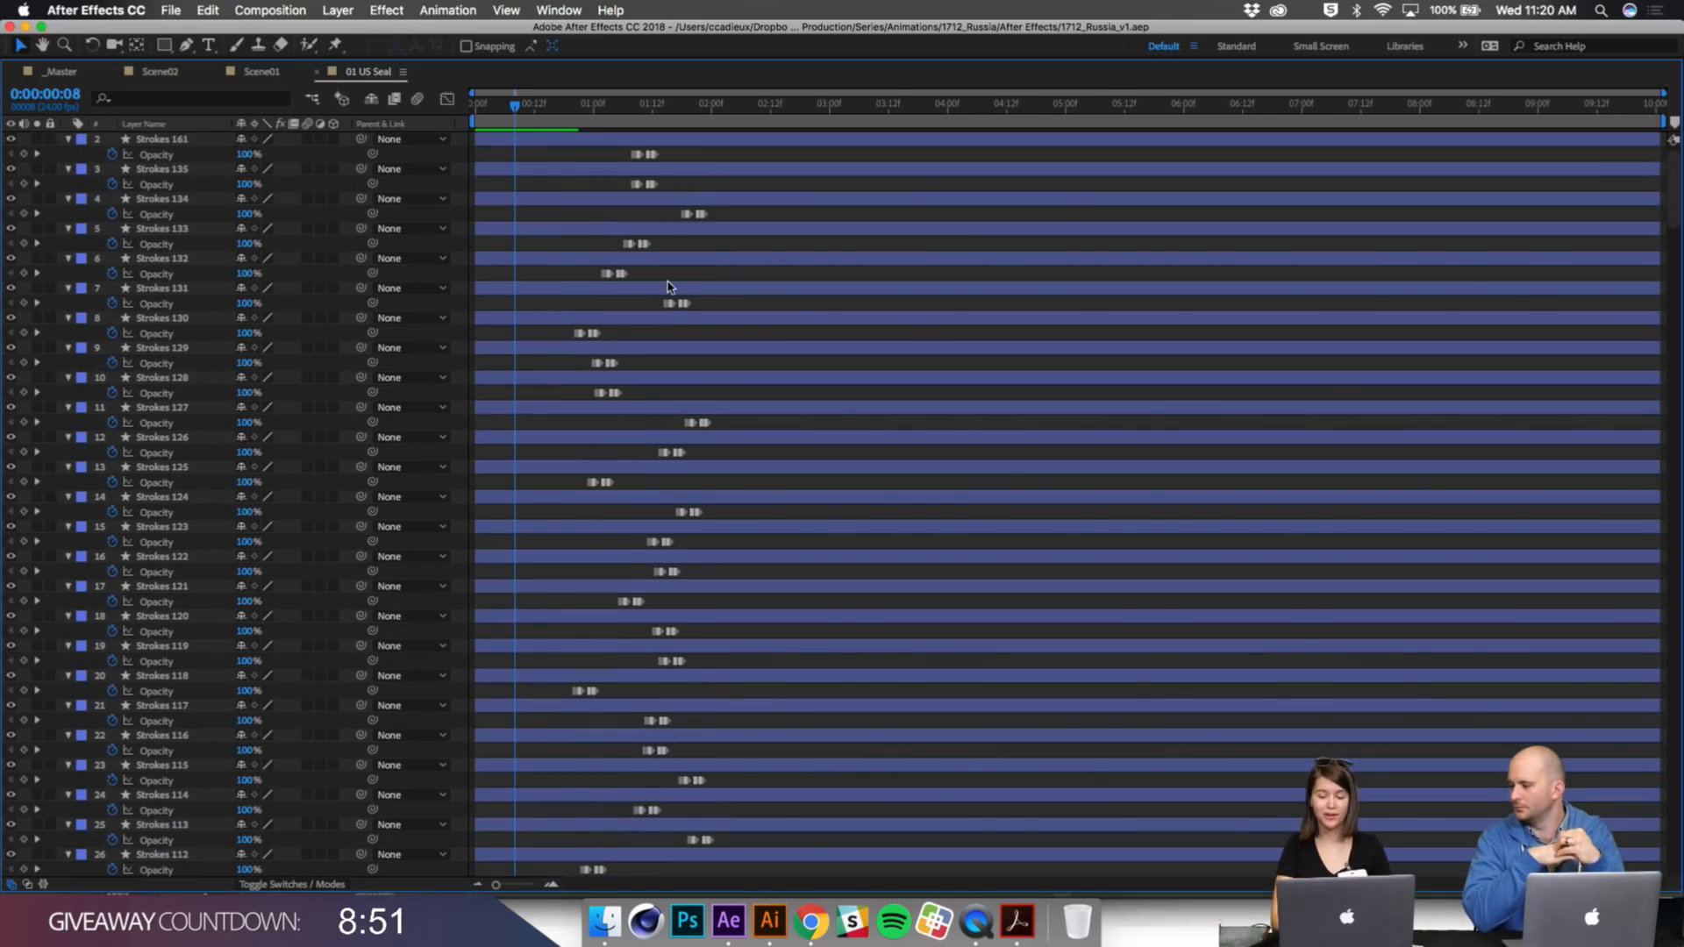
pyautogui.scroll(-6, 780, 388)
pyautogui.scroll(-4, 778, 389)
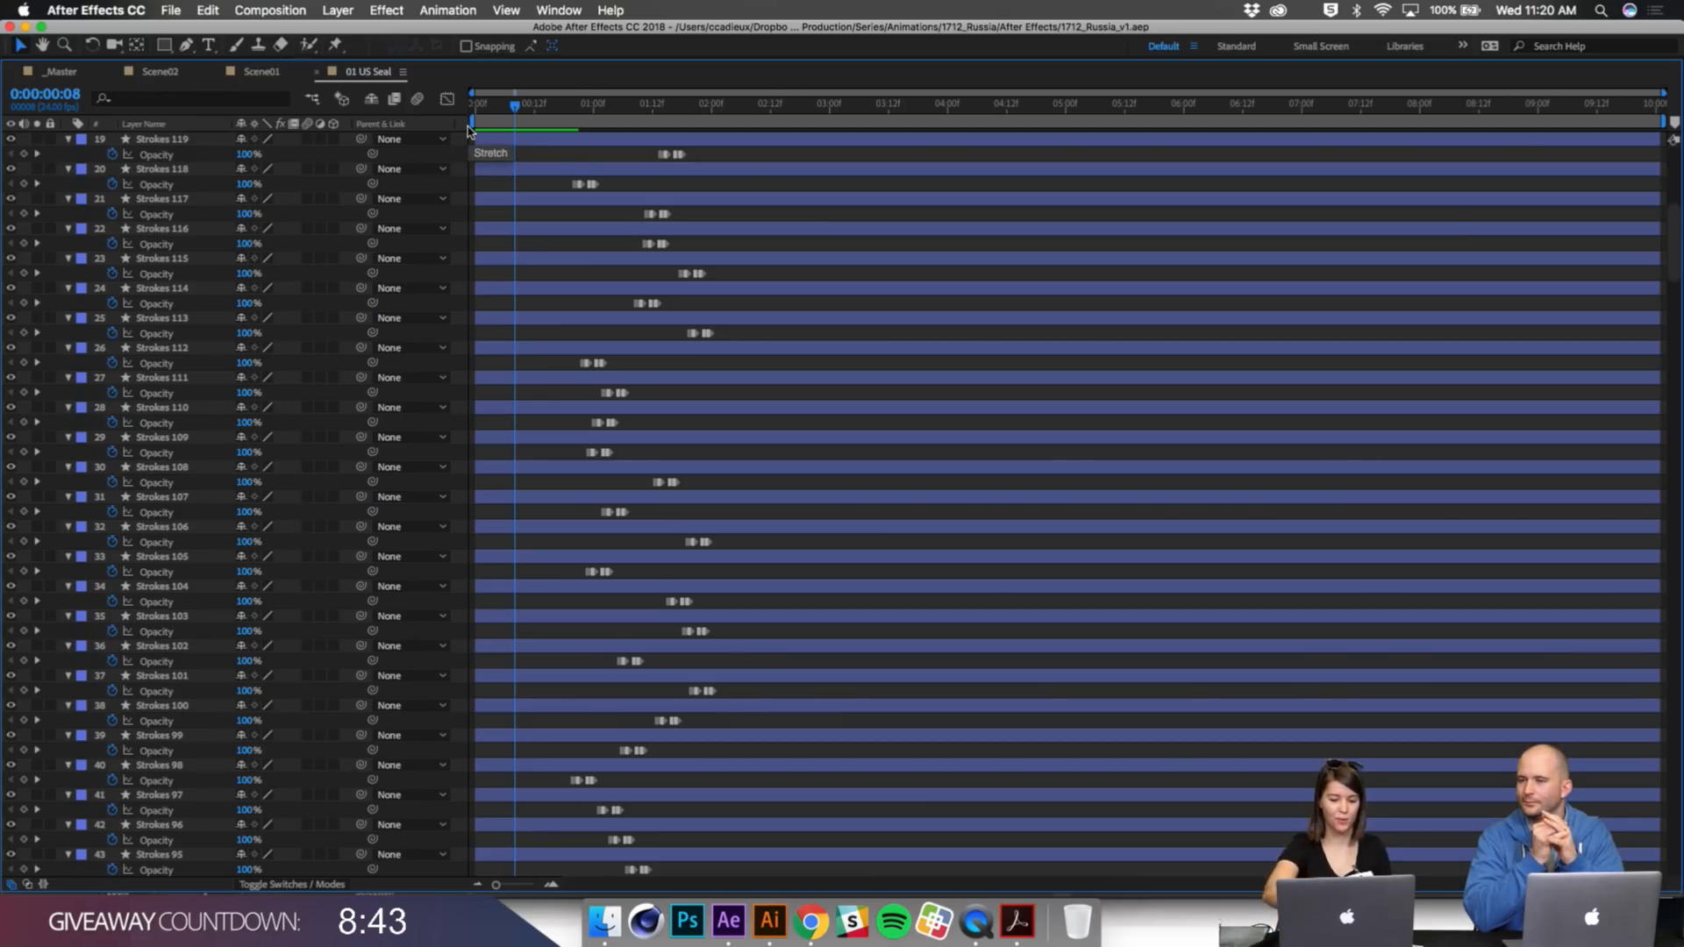
pyautogui.scroll(-15, 553, 373)
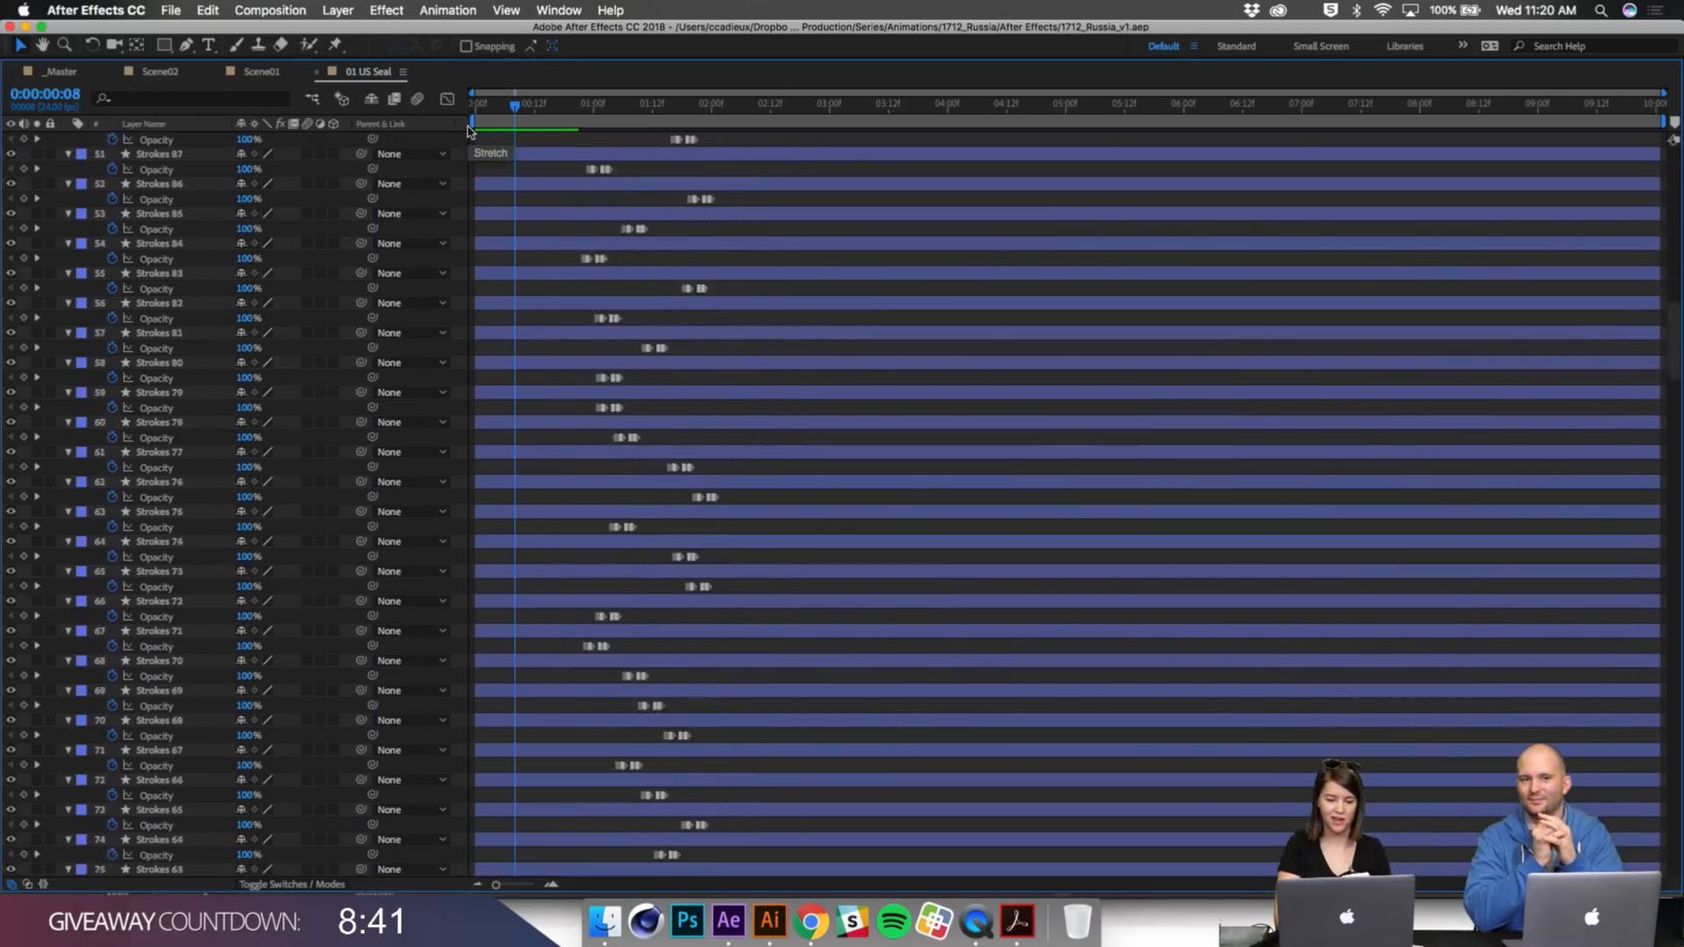
pyautogui.scroll(-20, 553, 373)
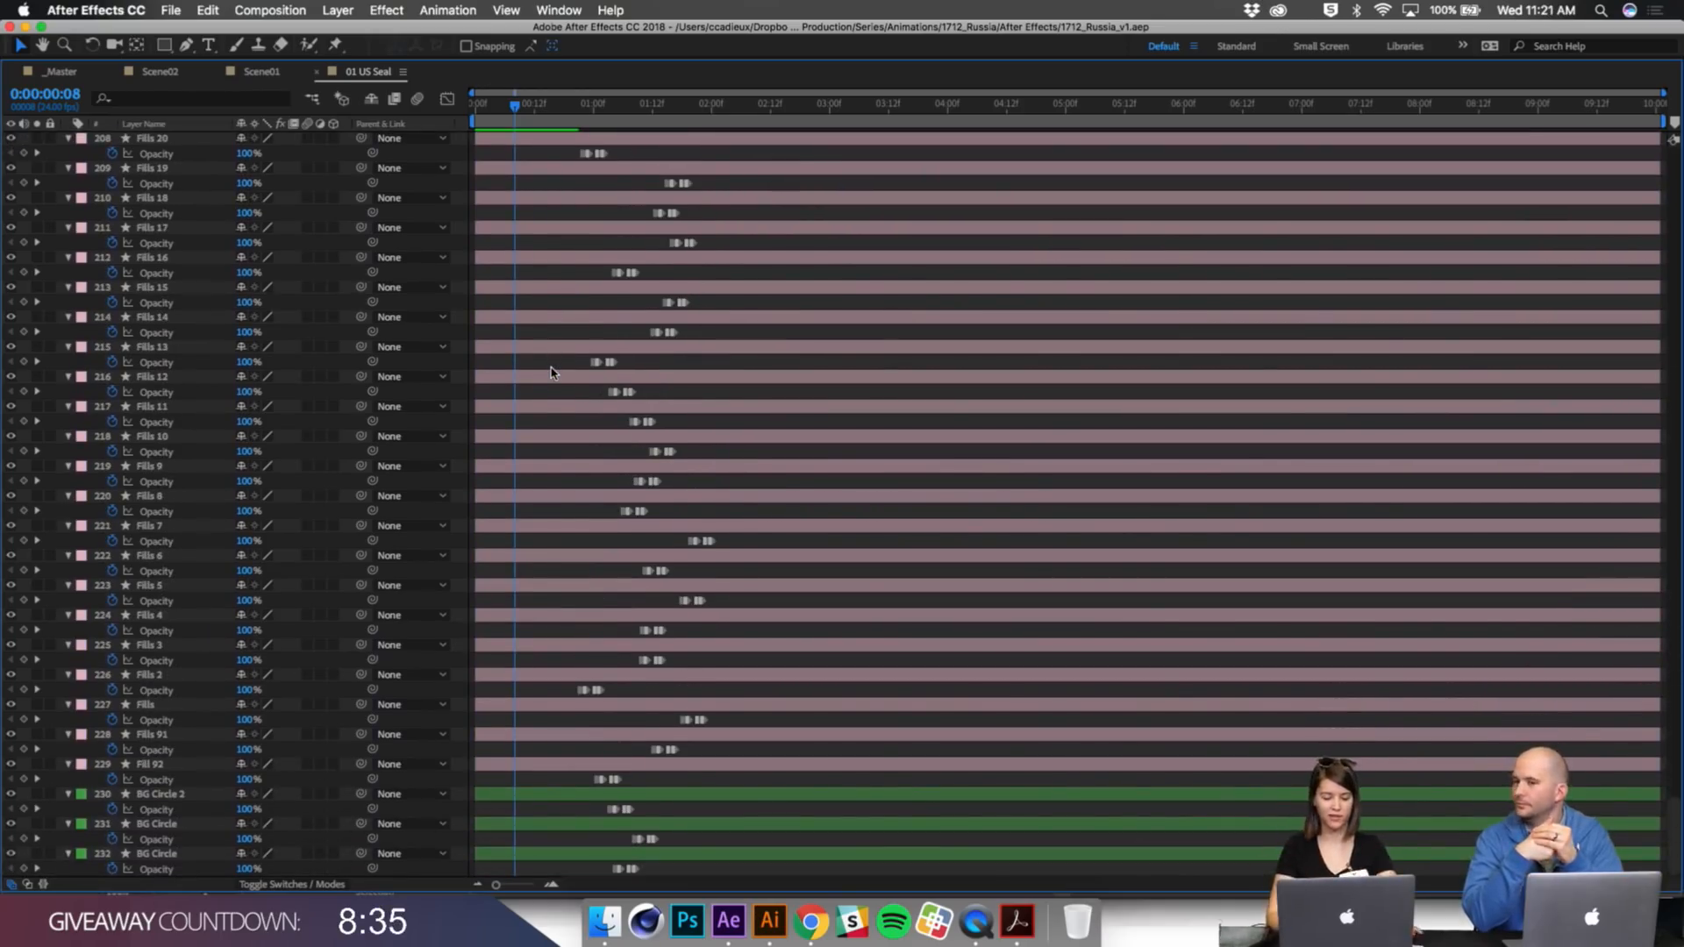
# Step: Restore the timeline to normal size, preview the 01 US Seal animation, and inspect the frame at 0:00:01:19 on the transparency grid
pyautogui.press('`')
pyautogui.moveTo(998, 469); pyautogui.dragTo(935, 395)
pyautogui.press('space')
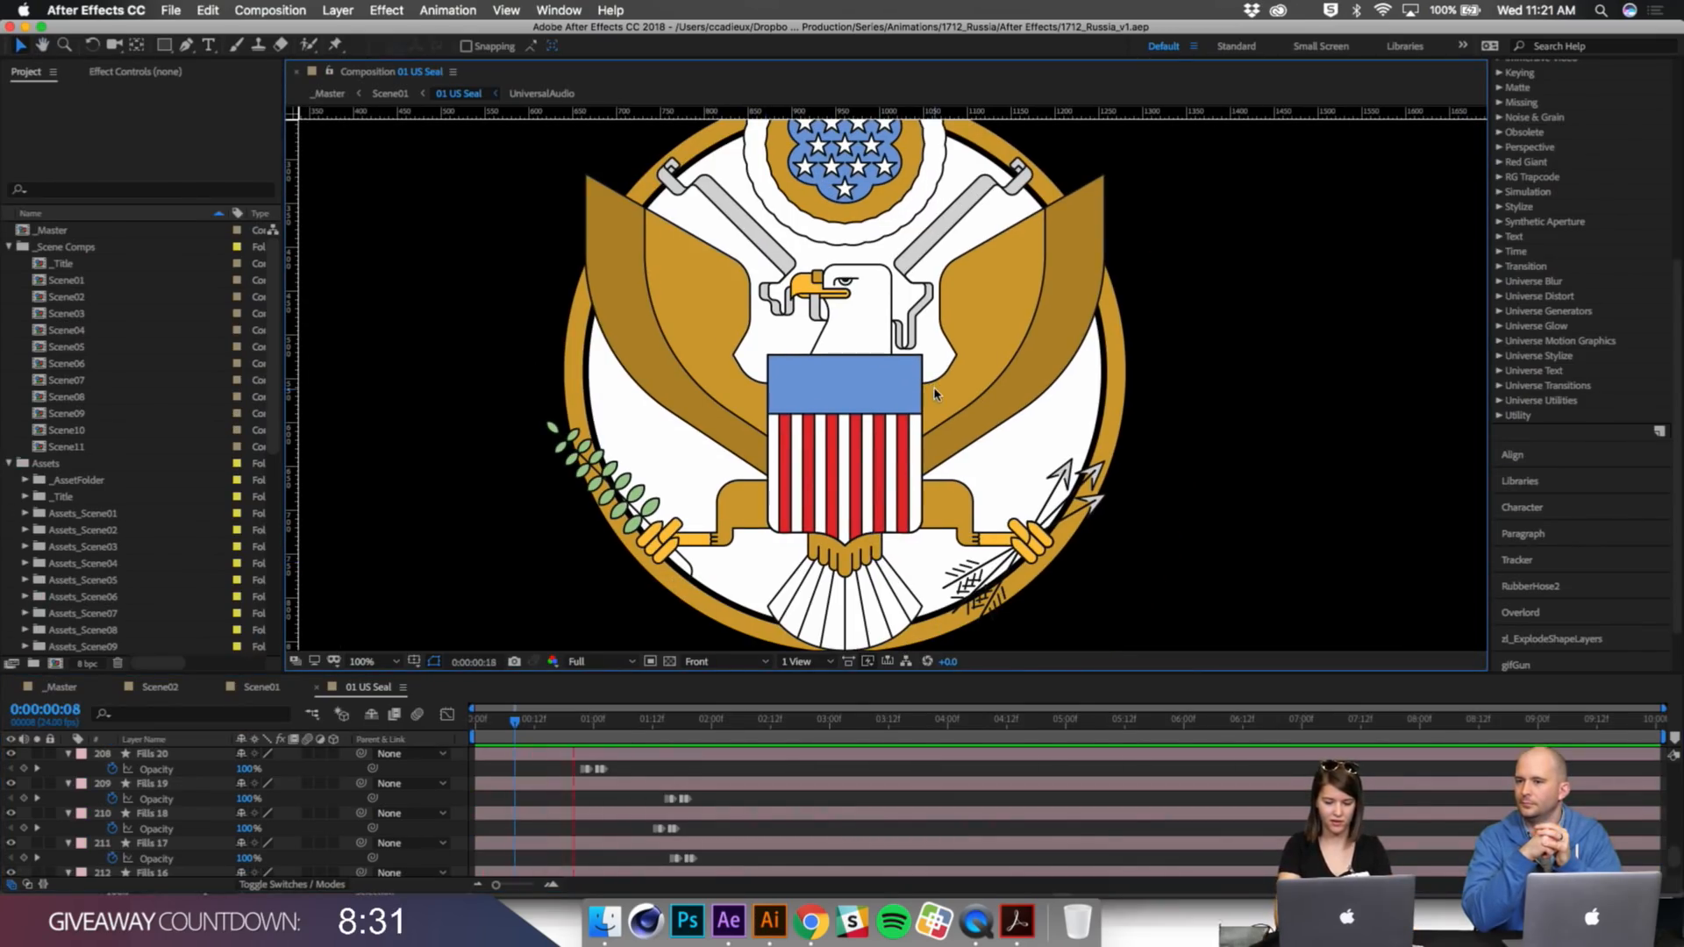
pyautogui.press('XF86AudioMute')
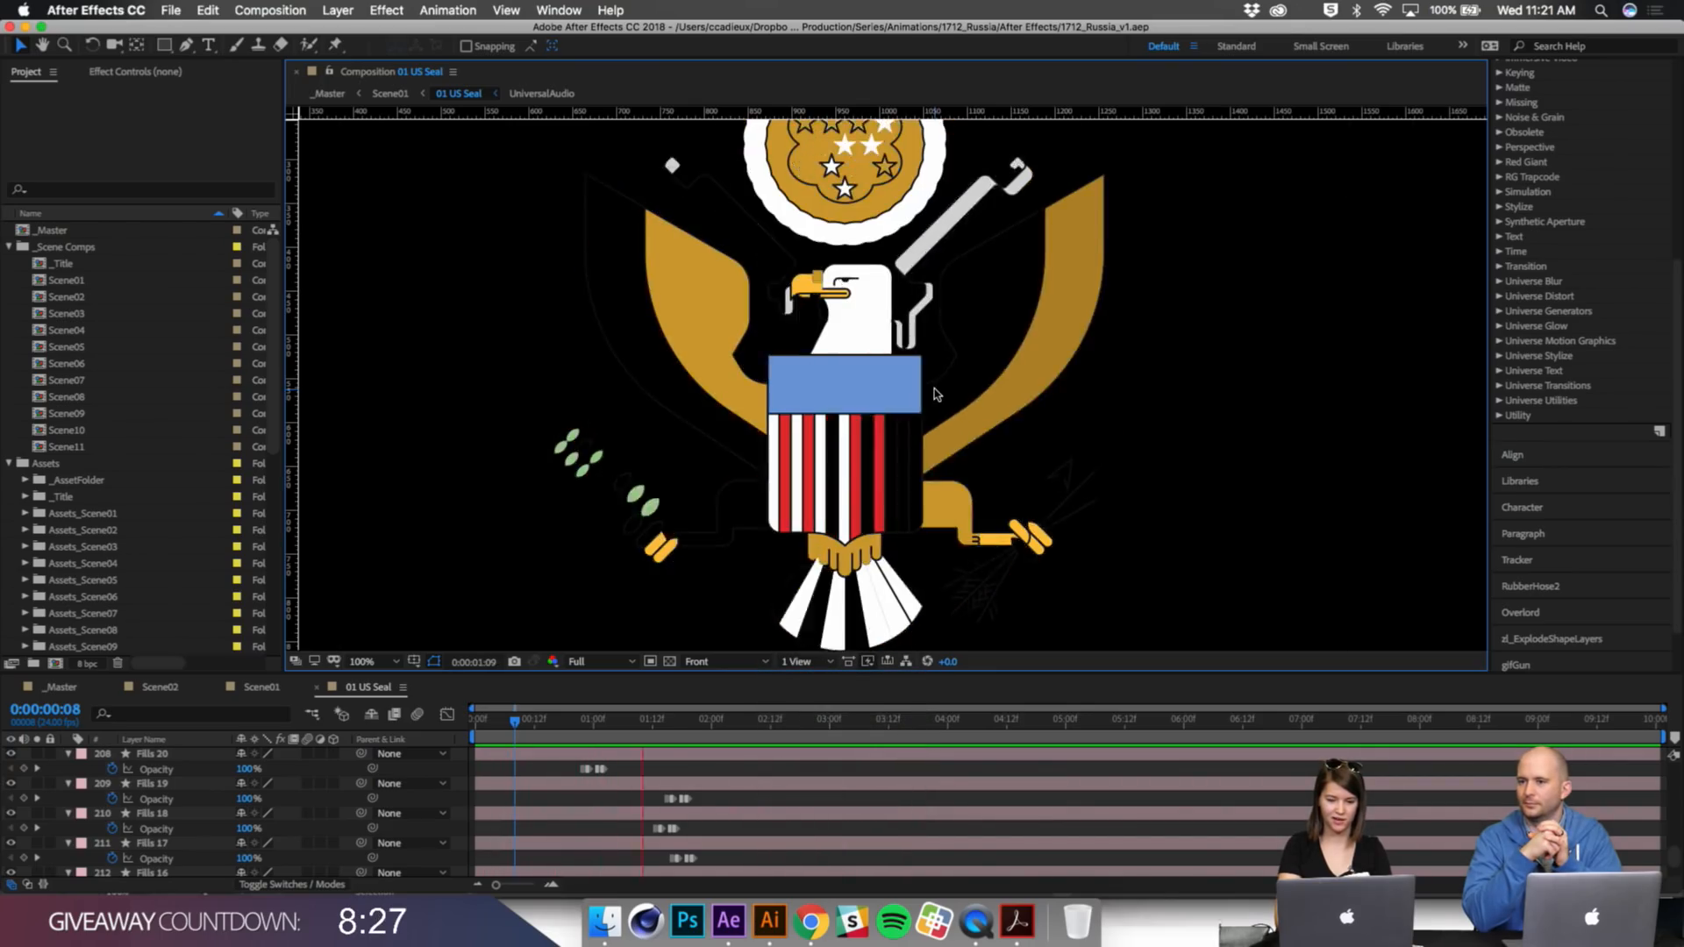
pyautogui.press('space')
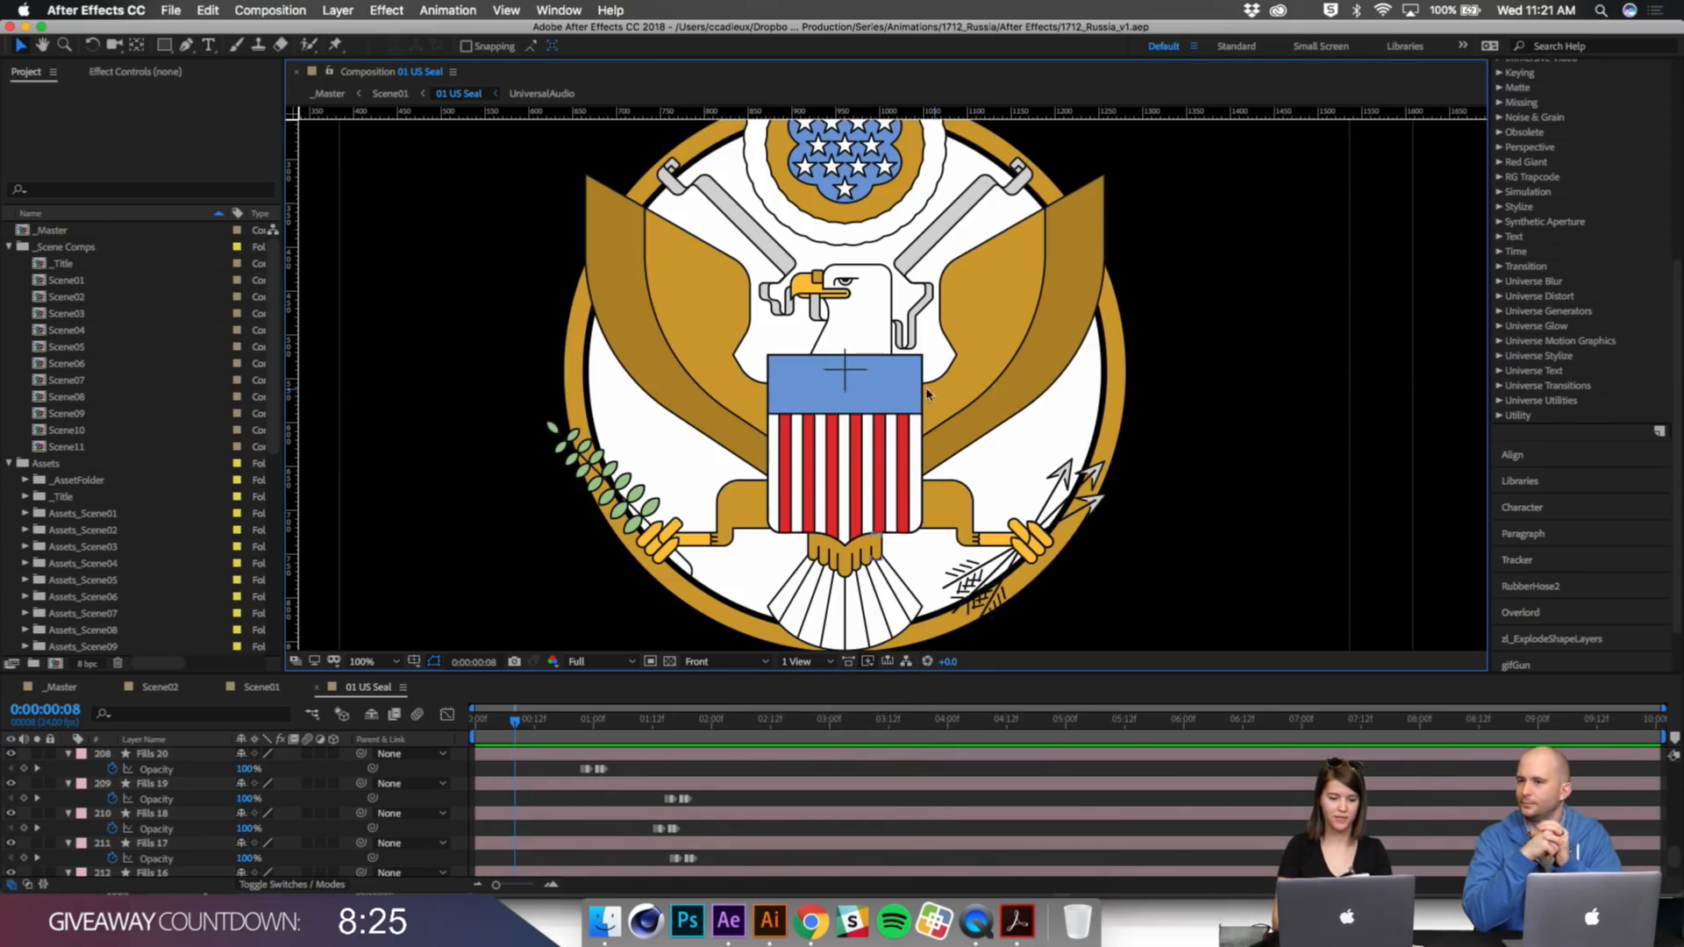
pyautogui.moveTo(566, 734); pyautogui.dragTo(687, 759)
pyautogui.click(671, 663)
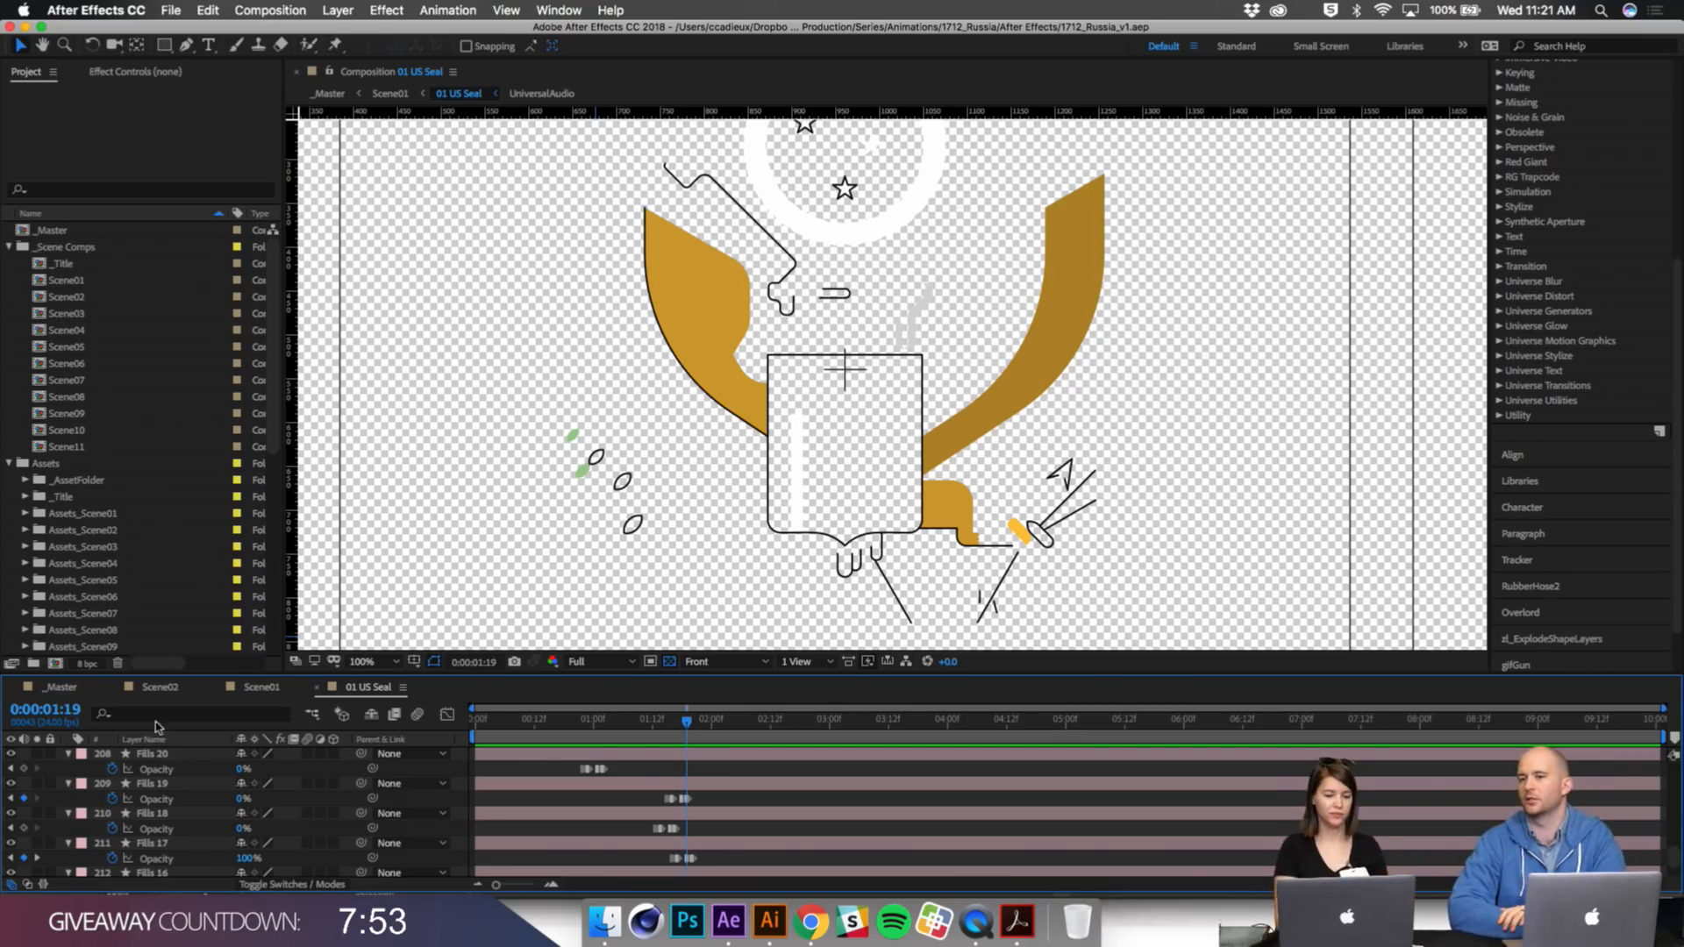
# Step: Open the _Master composition and scrub from the Russian coat of arms reveal to the PSYCHOLOGICAL title at 0:00:11:04
pyautogui.click(39, 685)
pyautogui.moveTo(632, 723); pyautogui.dragTo(676, 726)
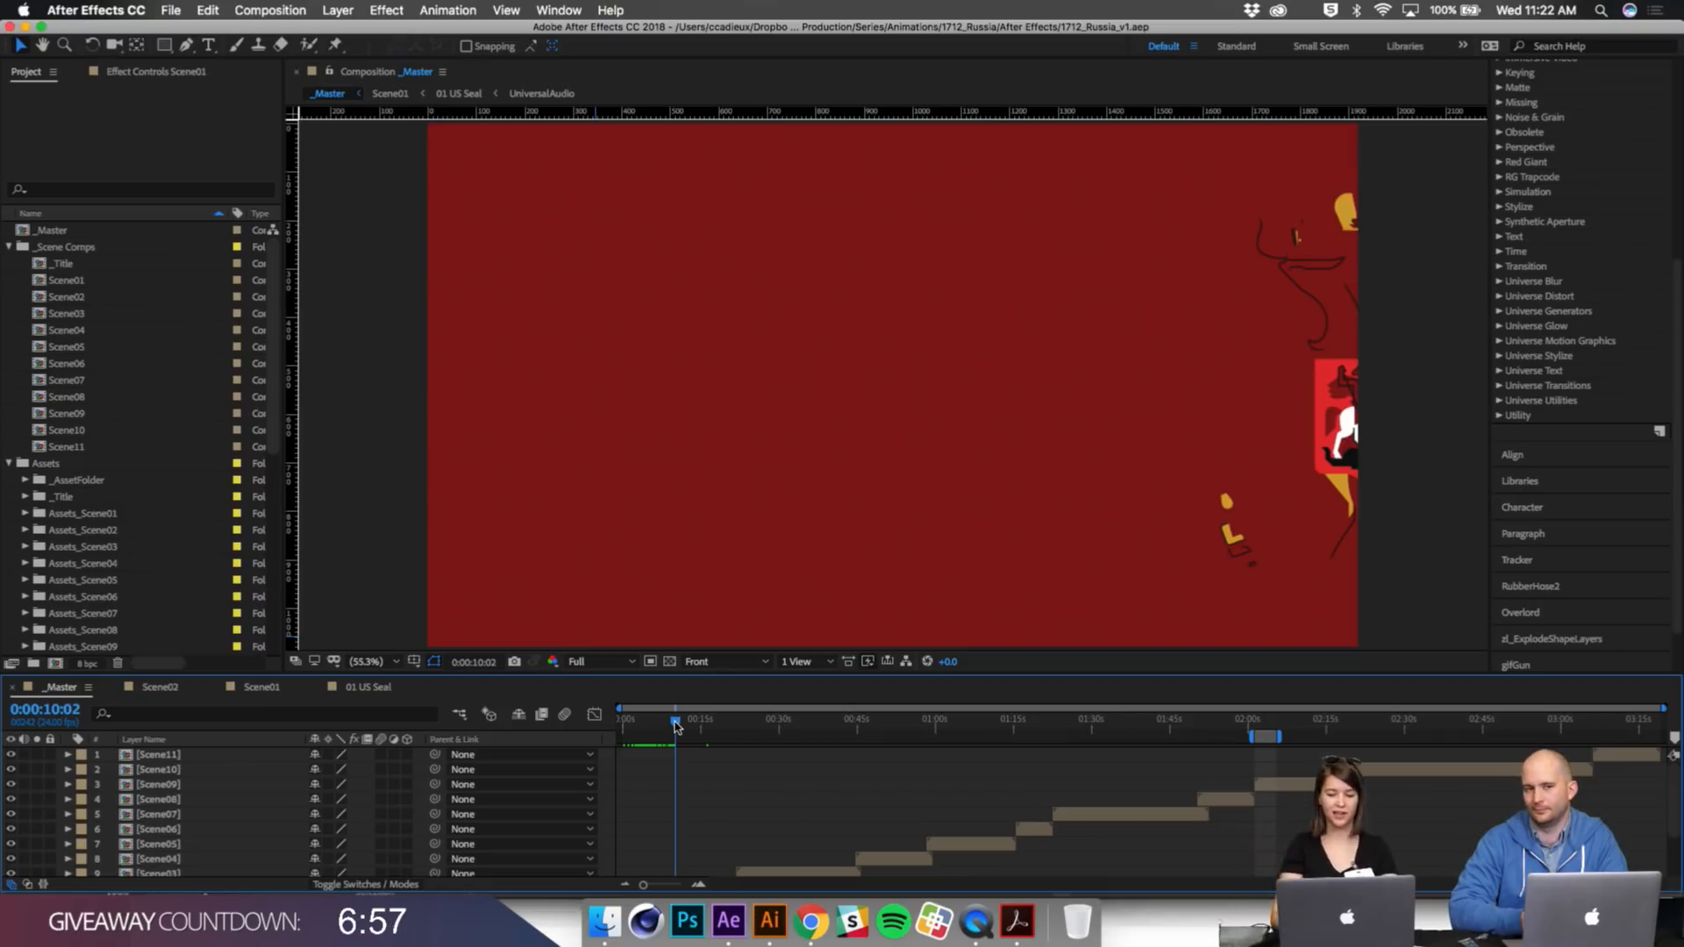
pyautogui.moveTo(676, 724); pyautogui.dragTo(679, 726)
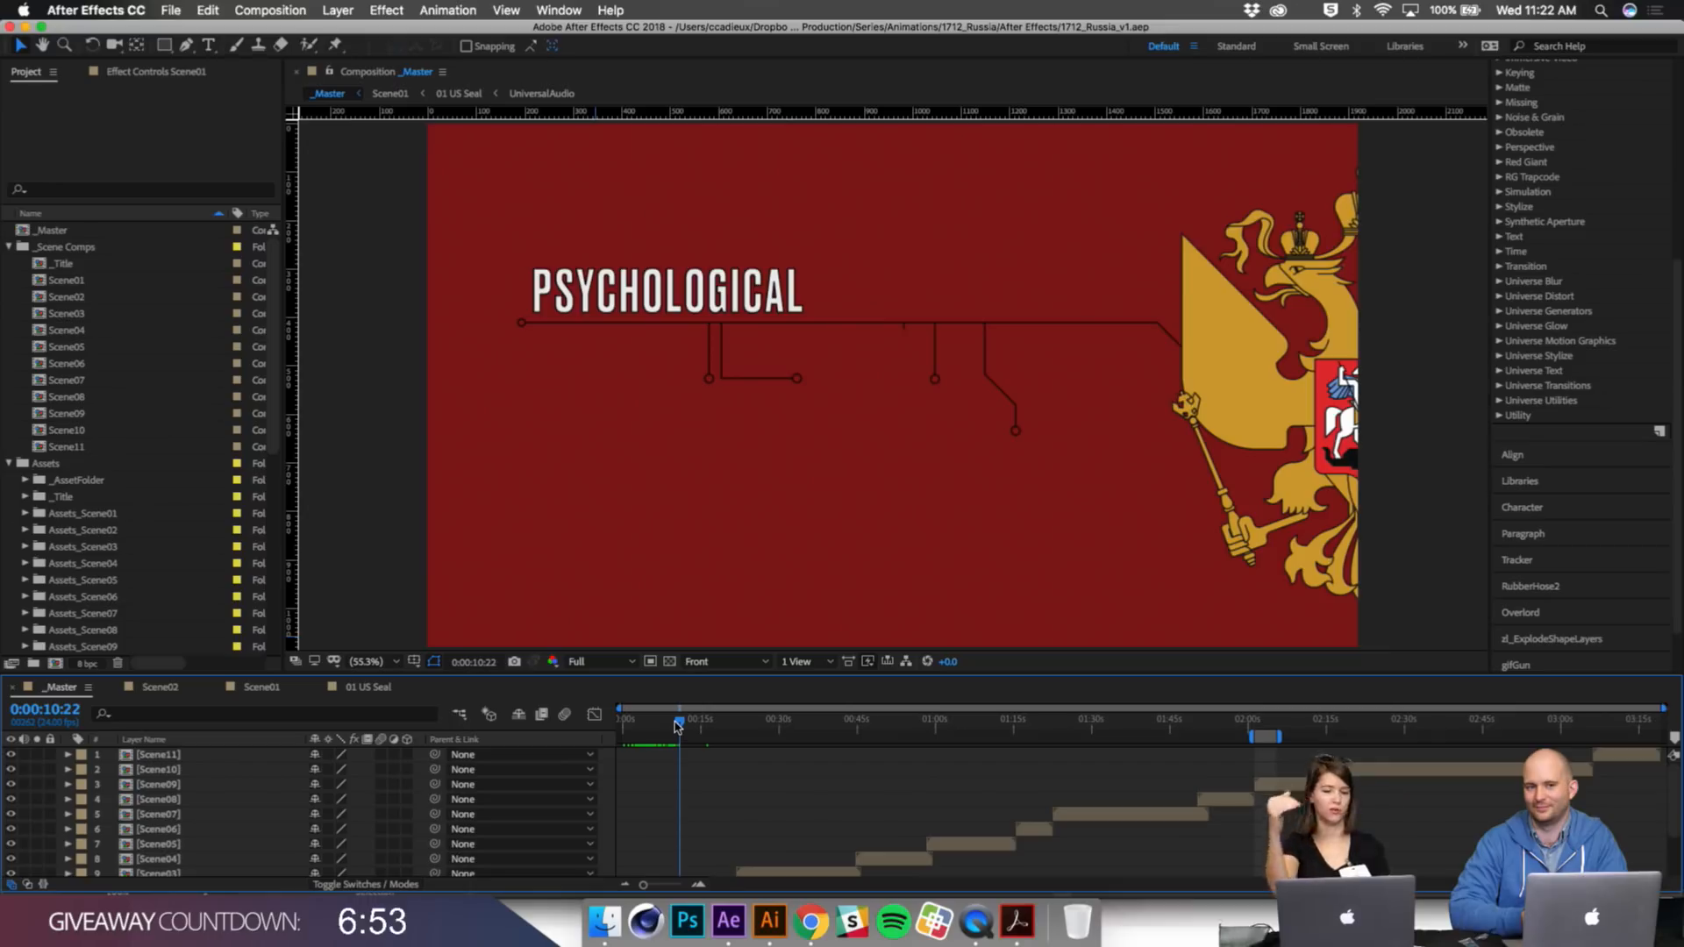
pyautogui.click(677, 725)
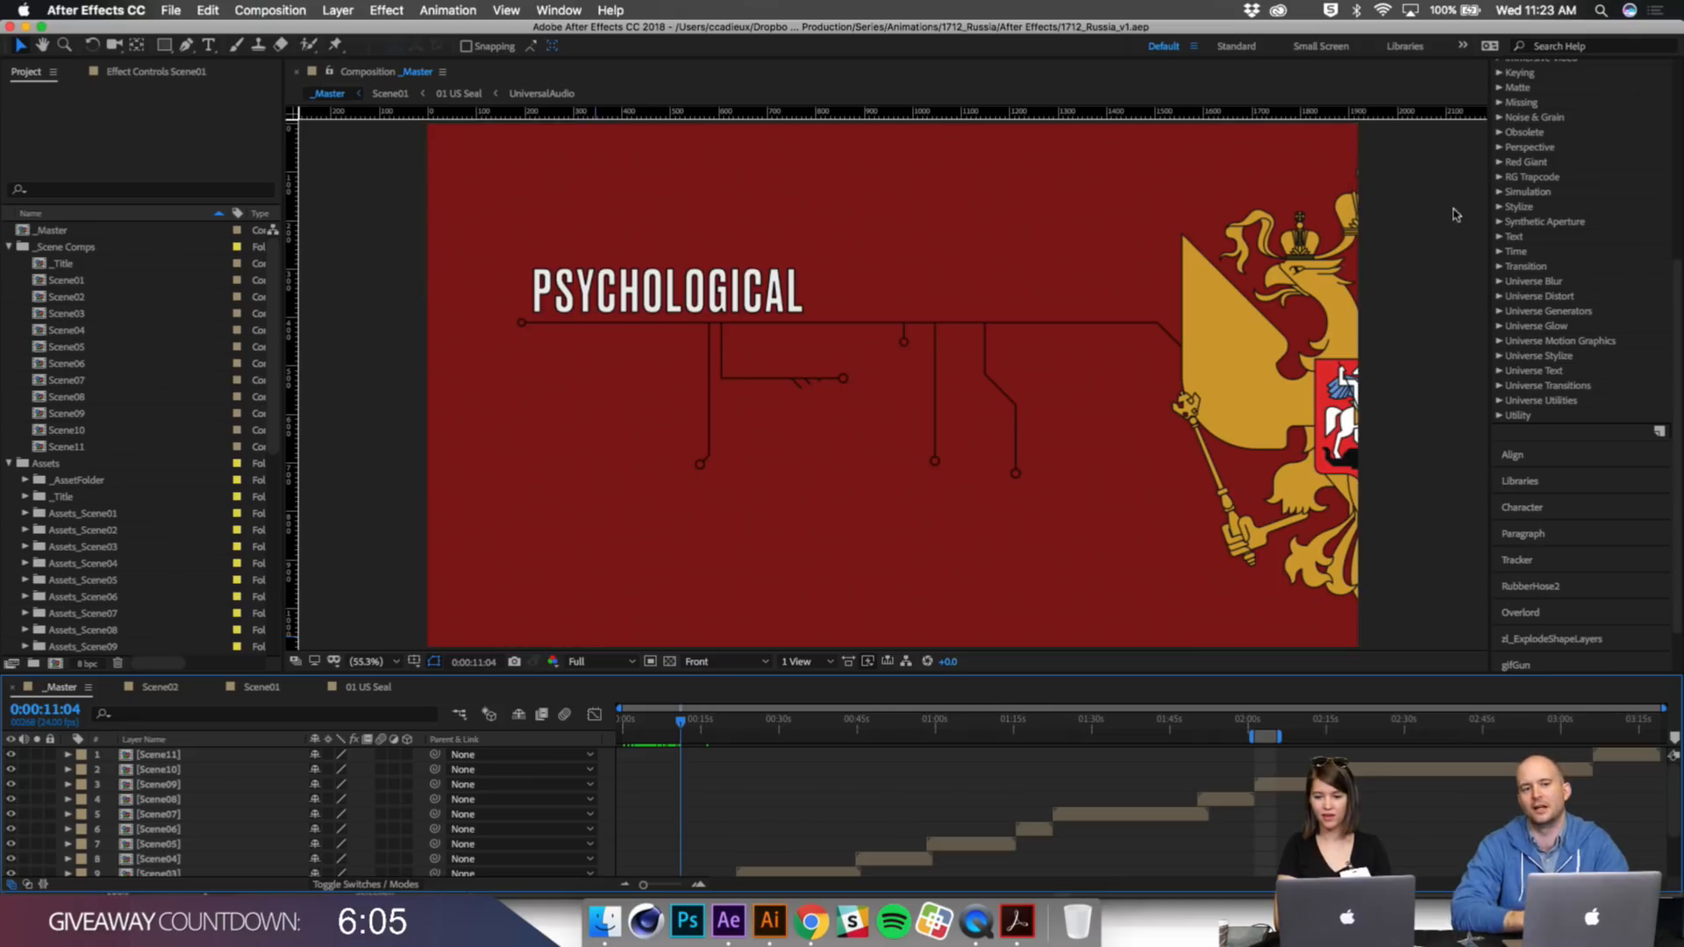
# Step: Widen the side panel area and collapse Effects & Presets to show the installed script panels
pyautogui.moveTo(1491, 214); pyautogui.dragTo(1333, 211)
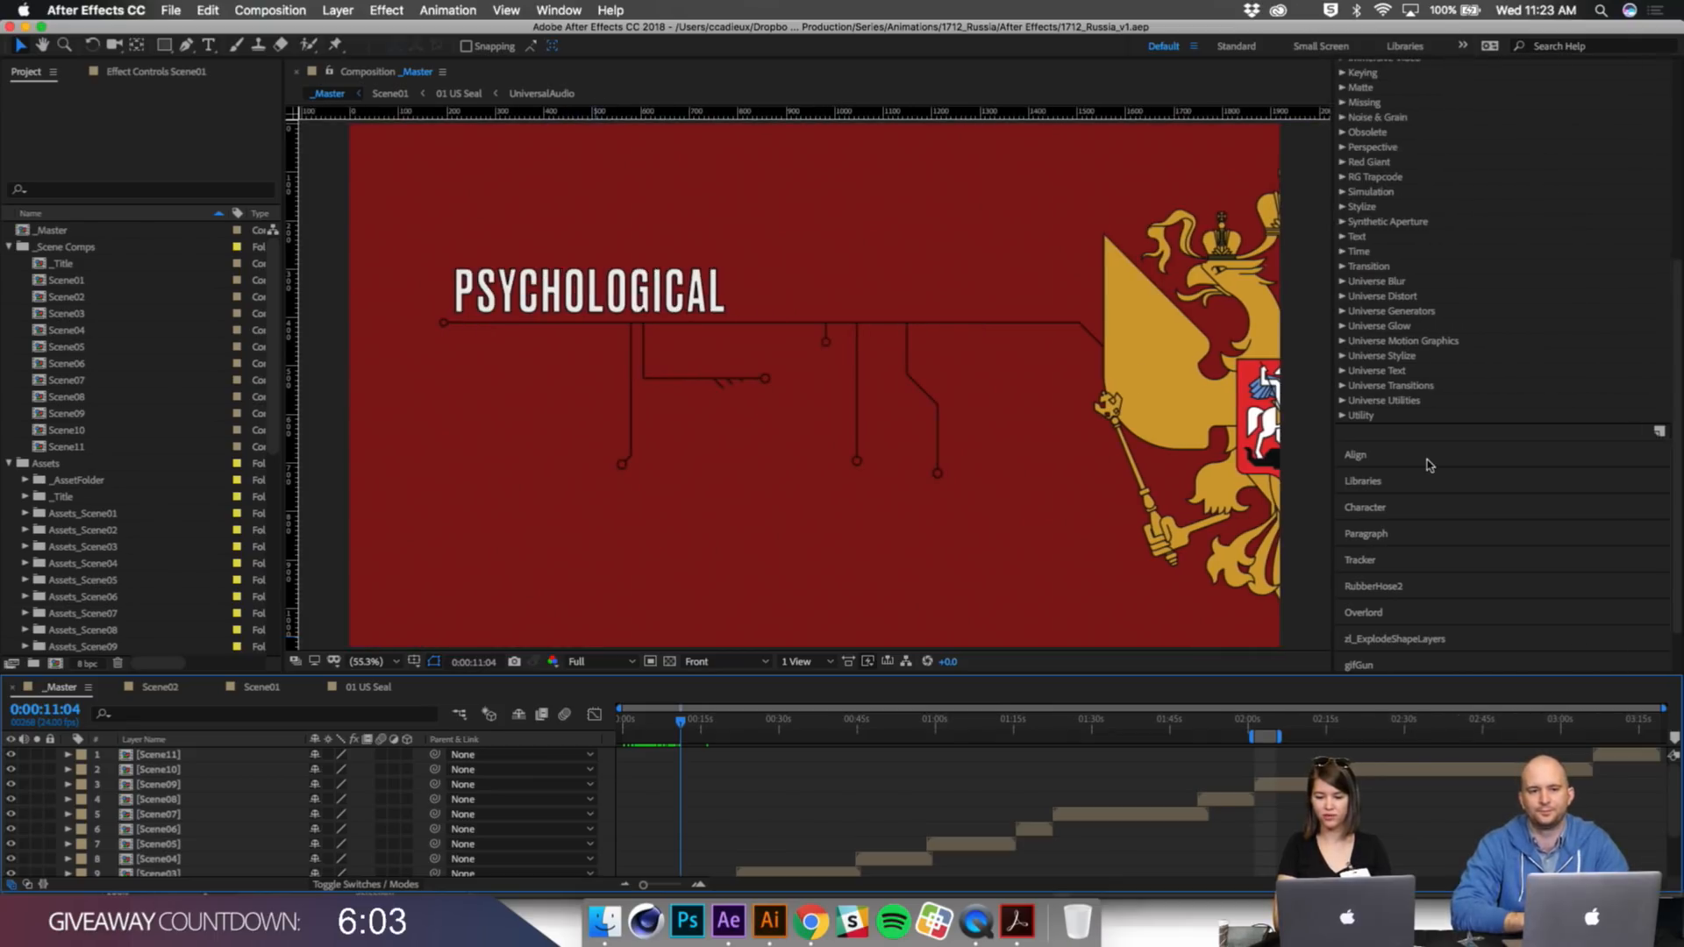
pyautogui.scroll(-1, 1430, 465)
pyautogui.scroll(5, 1430, 465)
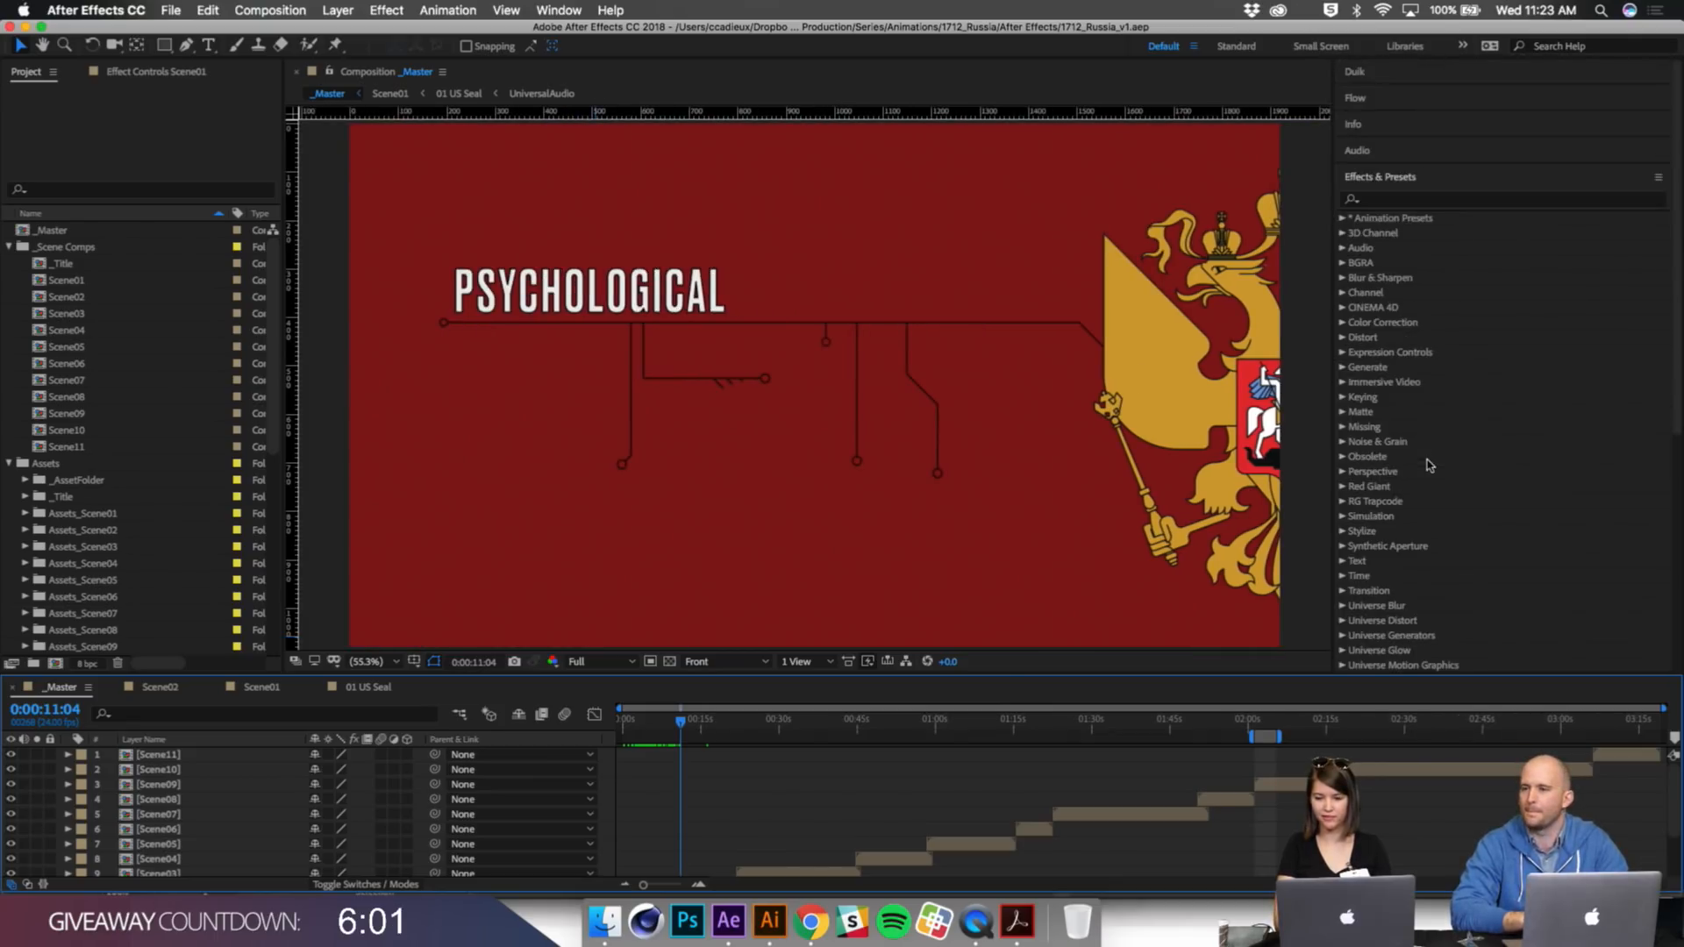
pyautogui.click(1400, 178)
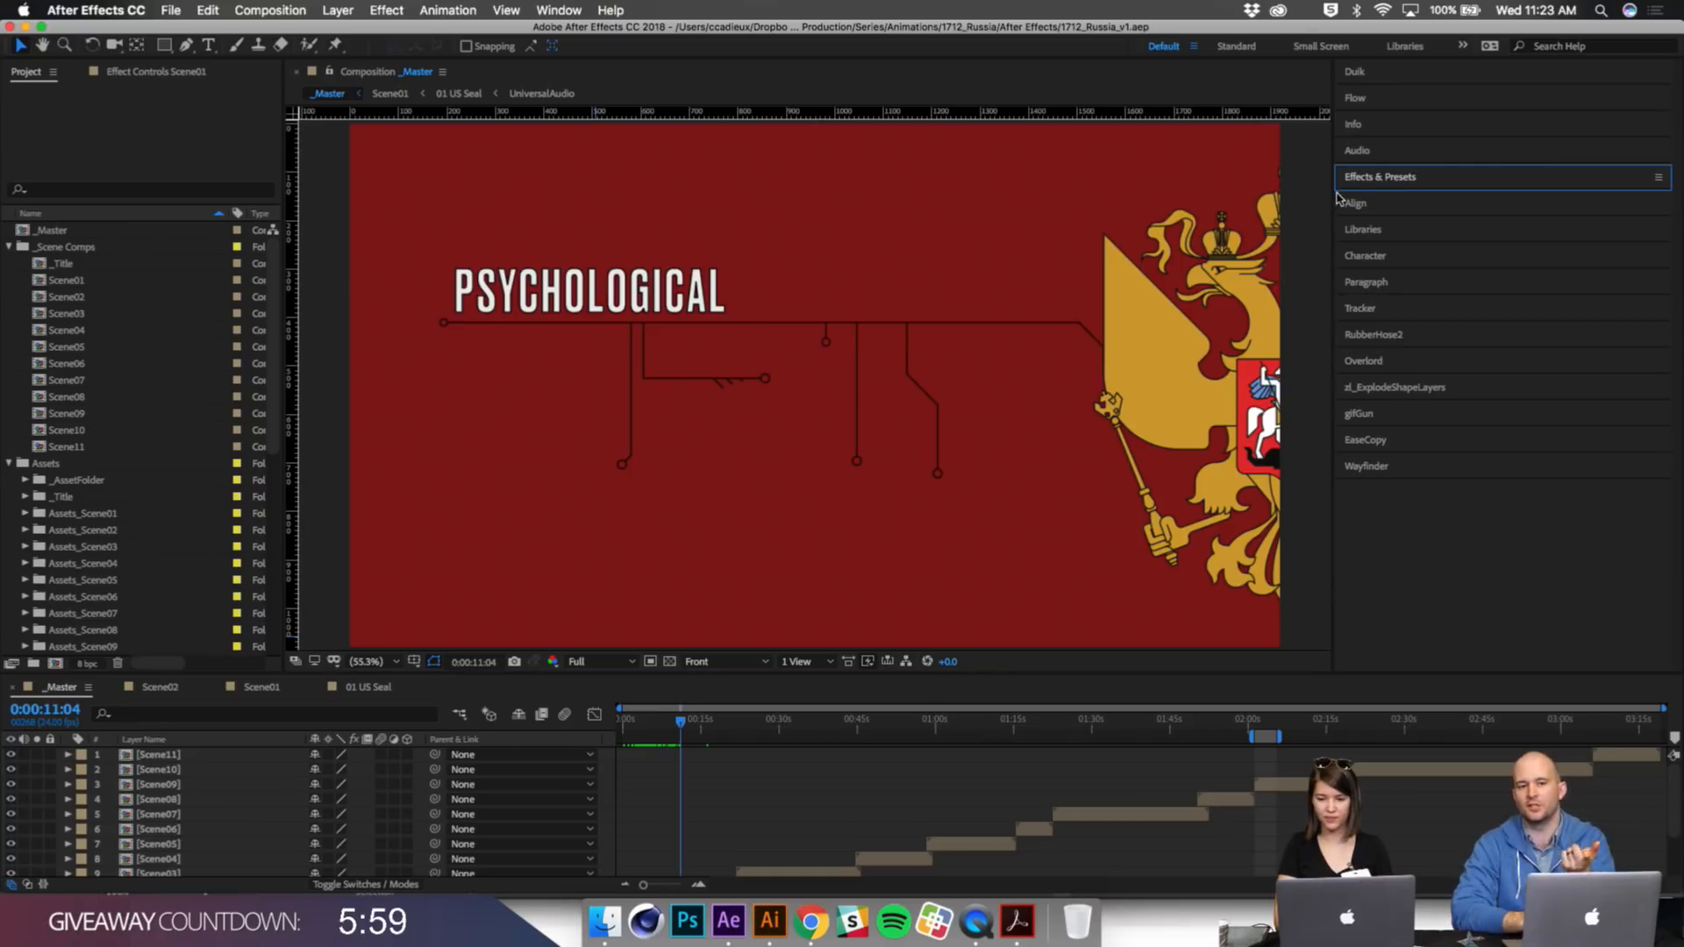
# Step: Open the Rift script panel and try to dock it among the side panels
pyautogui.click(559, 9)
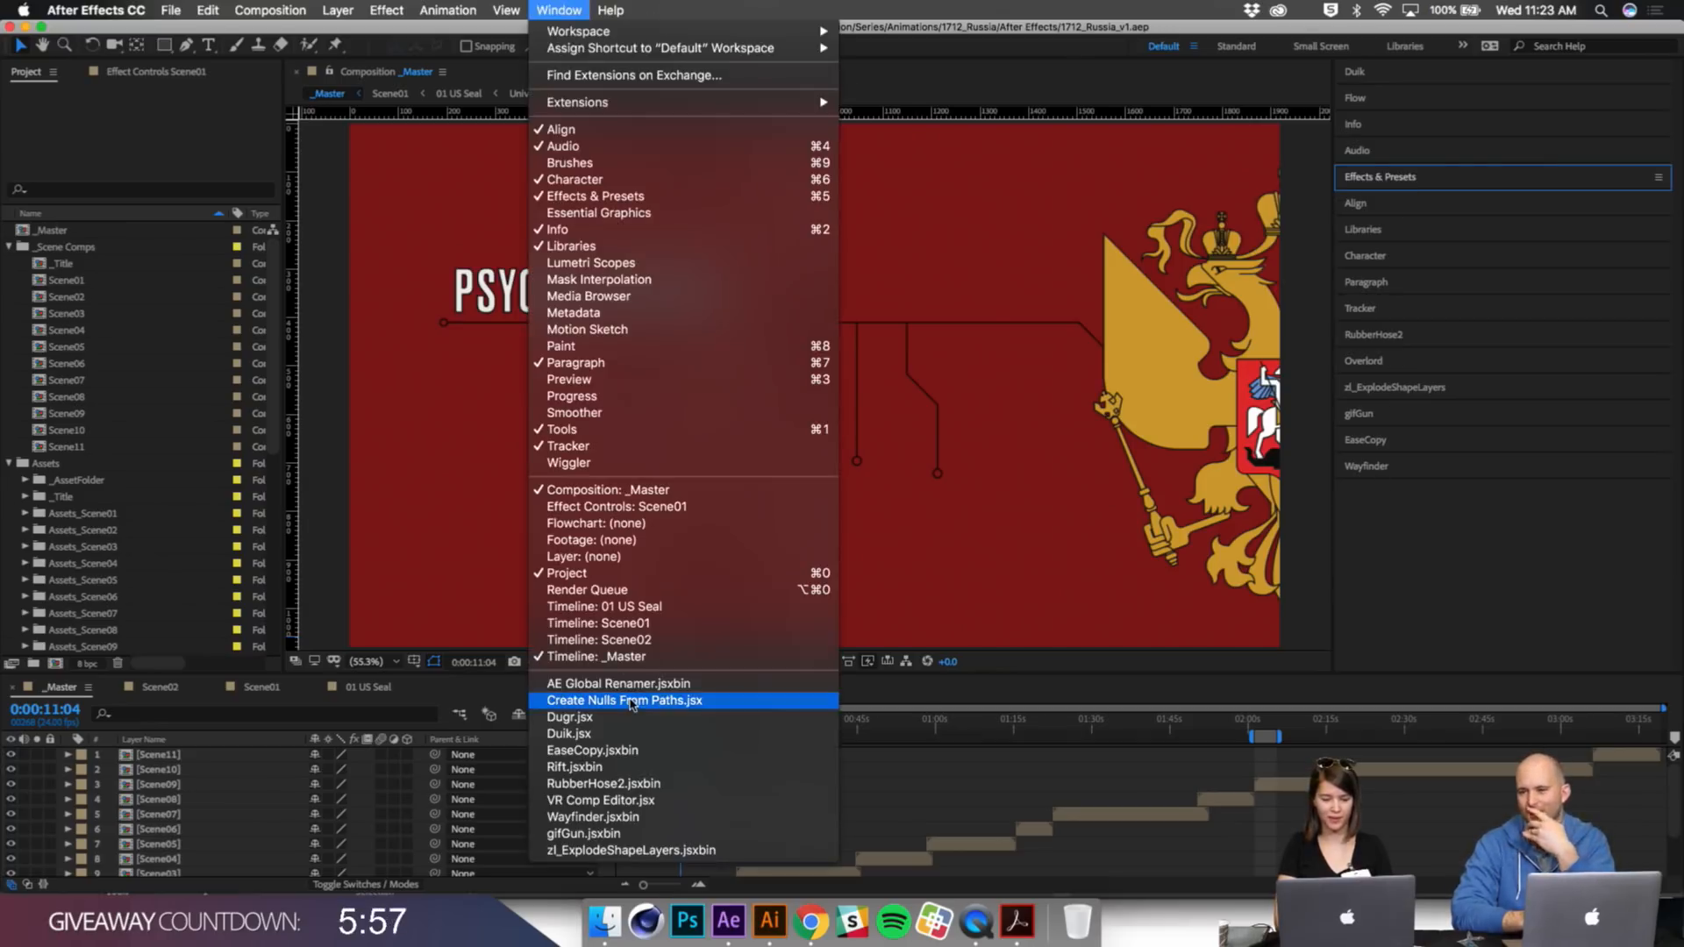
pyautogui.click(614, 767)
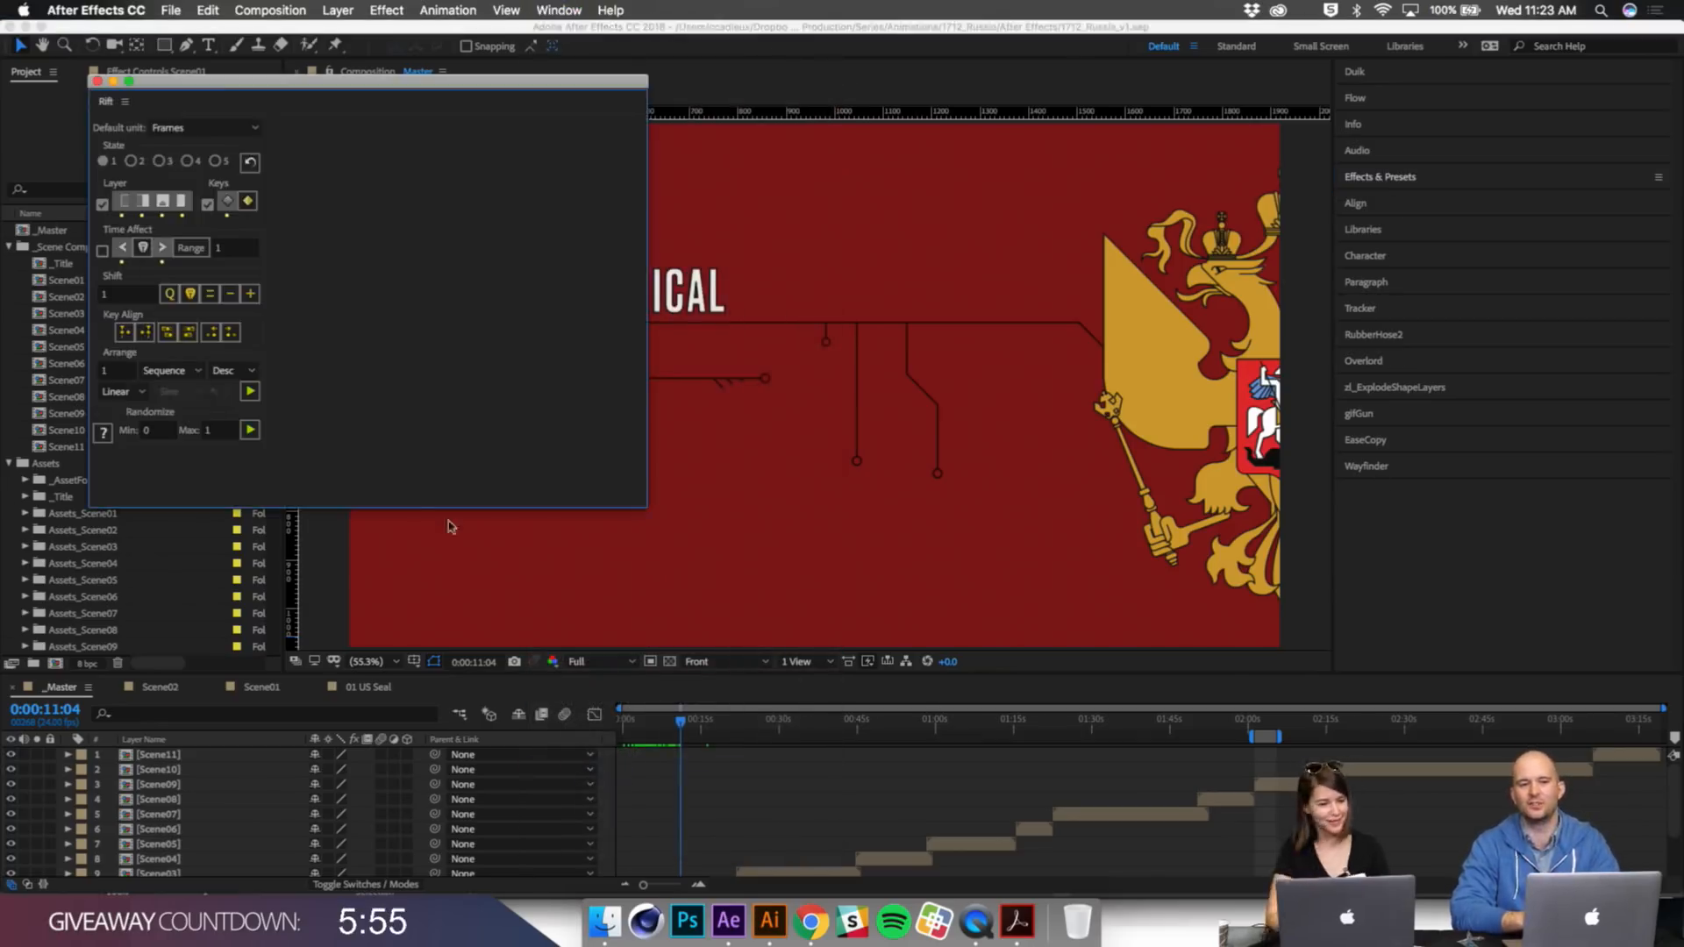
pyautogui.moveTo(107, 103); pyautogui.dragTo(518, 179)
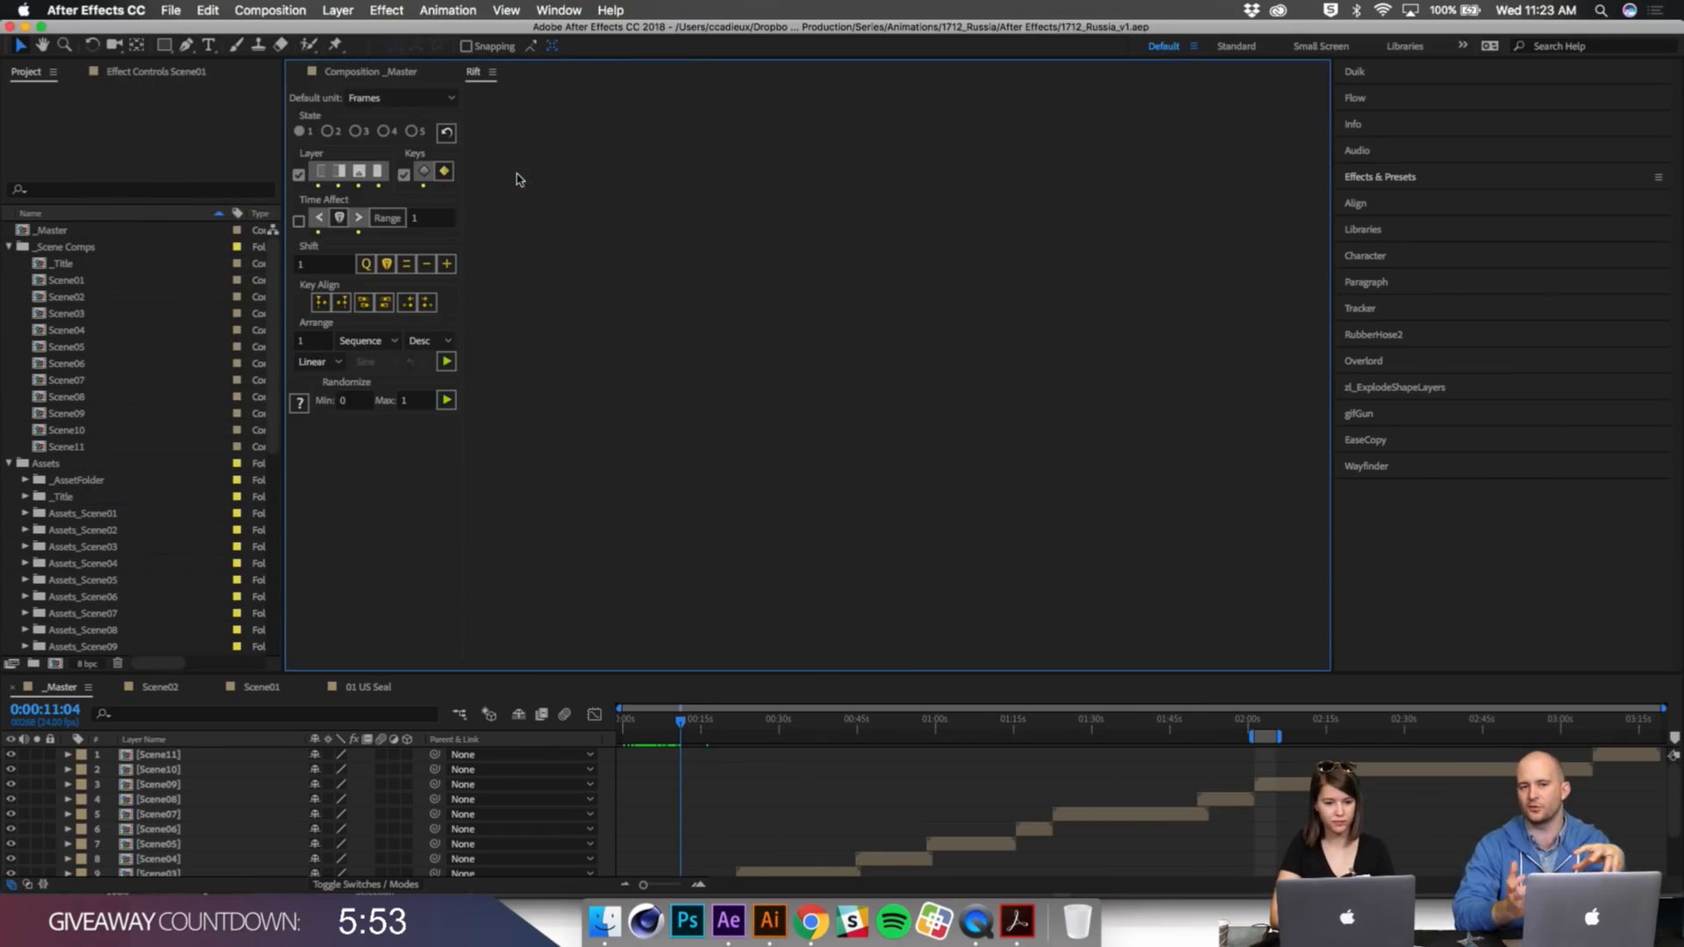
pyautogui.moveTo(473, 72); pyautogui.dragTo(1541, 489)
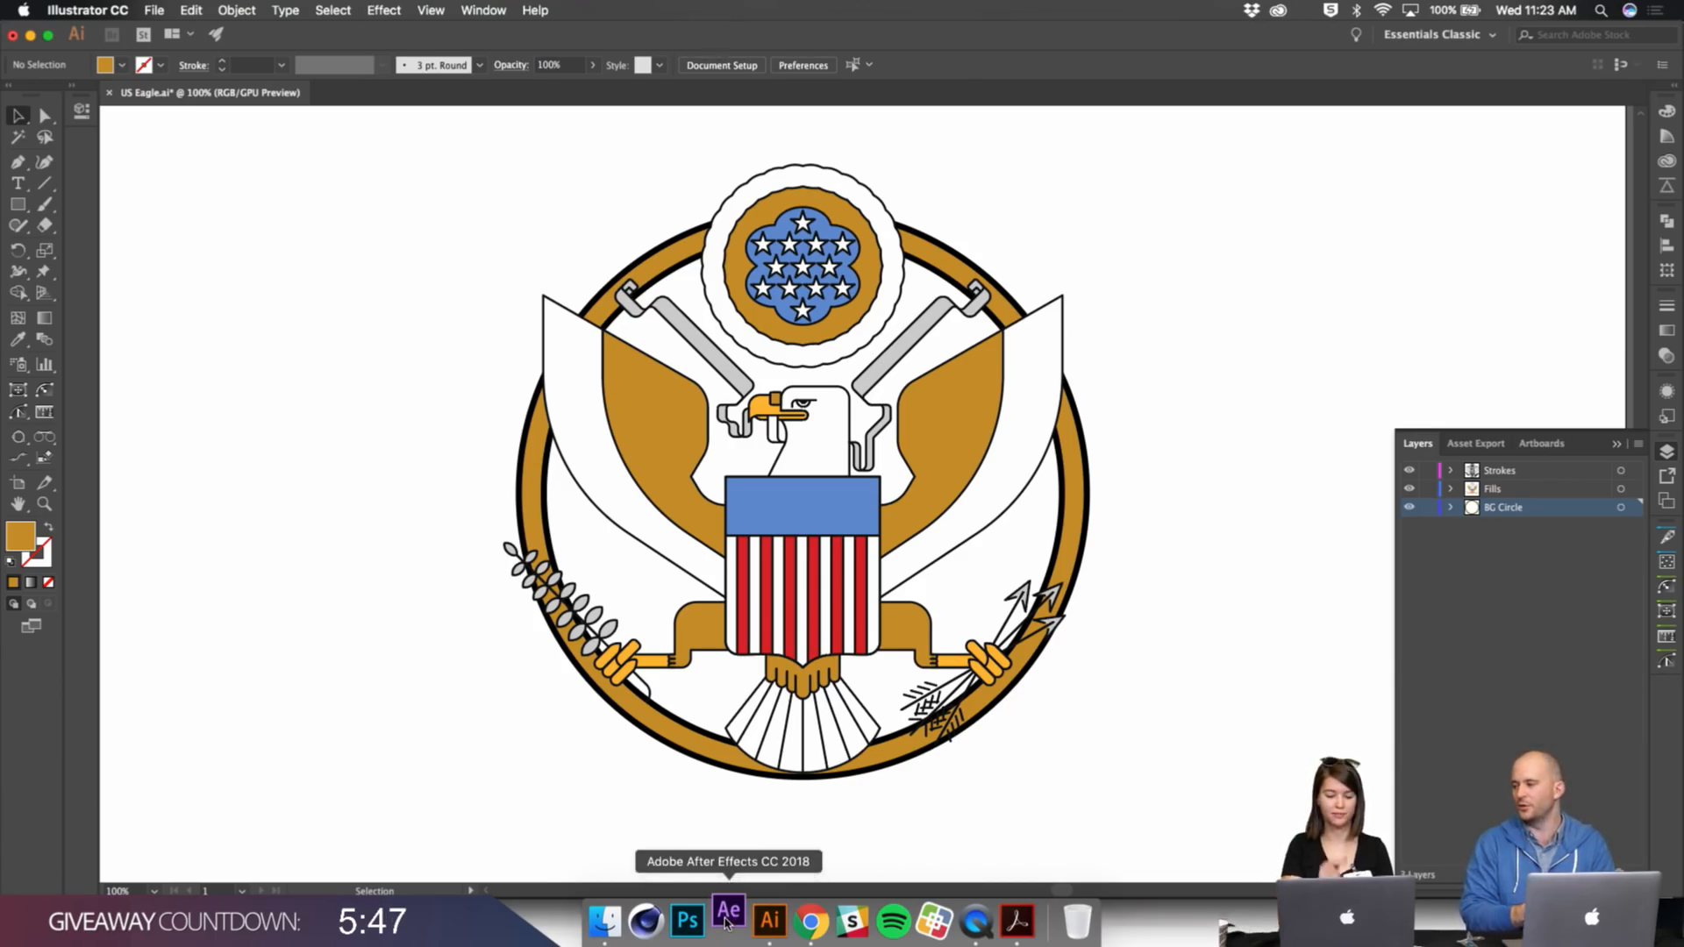
# Step: Relaunch After Effects from Illustrator and ignore the crash report
pyautogui.click(728, 922)
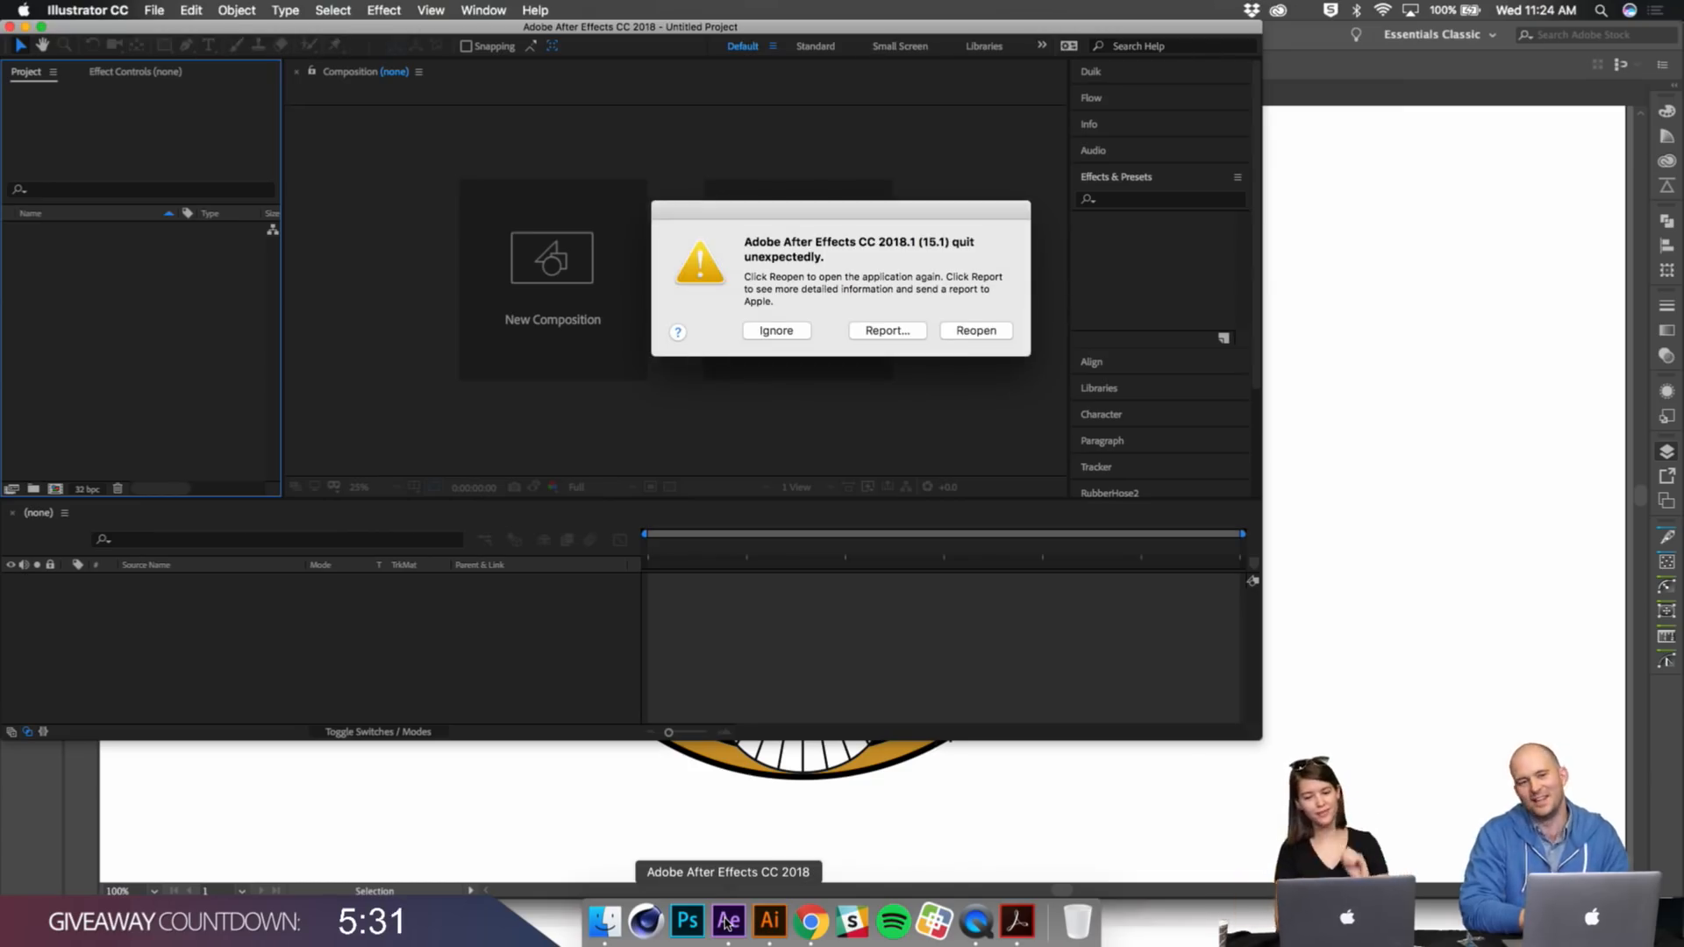
pyautogui.click(769, 330)
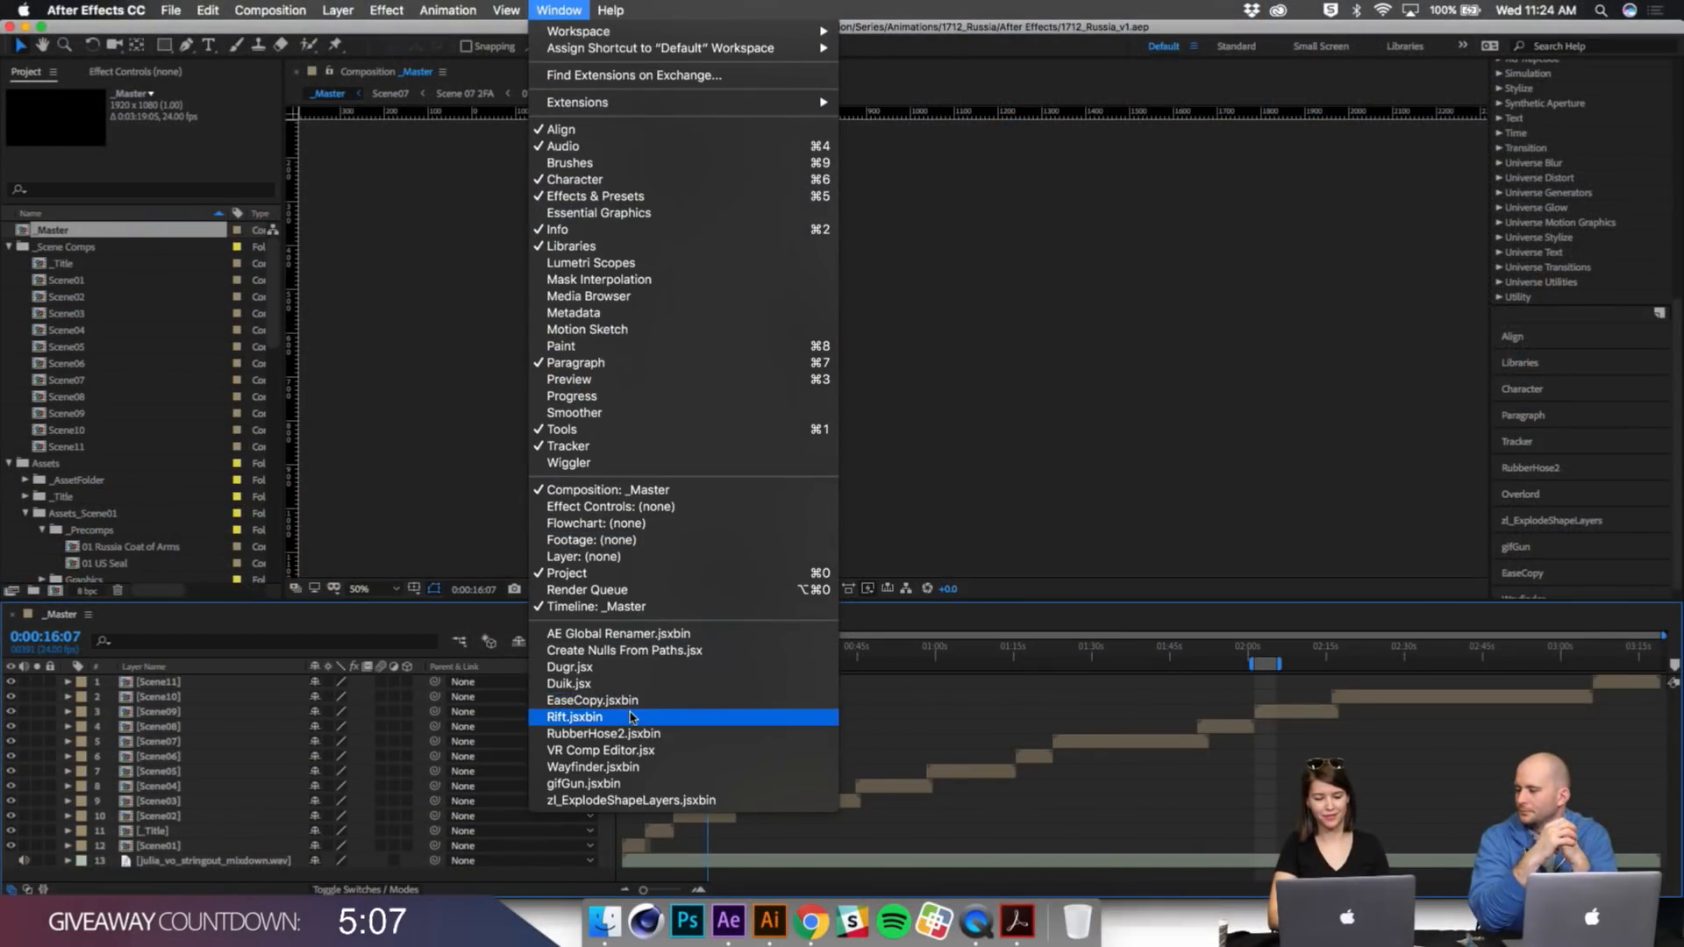
# Step: Open the Rift script in an enlarged floating window over the composition to examine its options, and close it
pyautogui.click(641, 717)
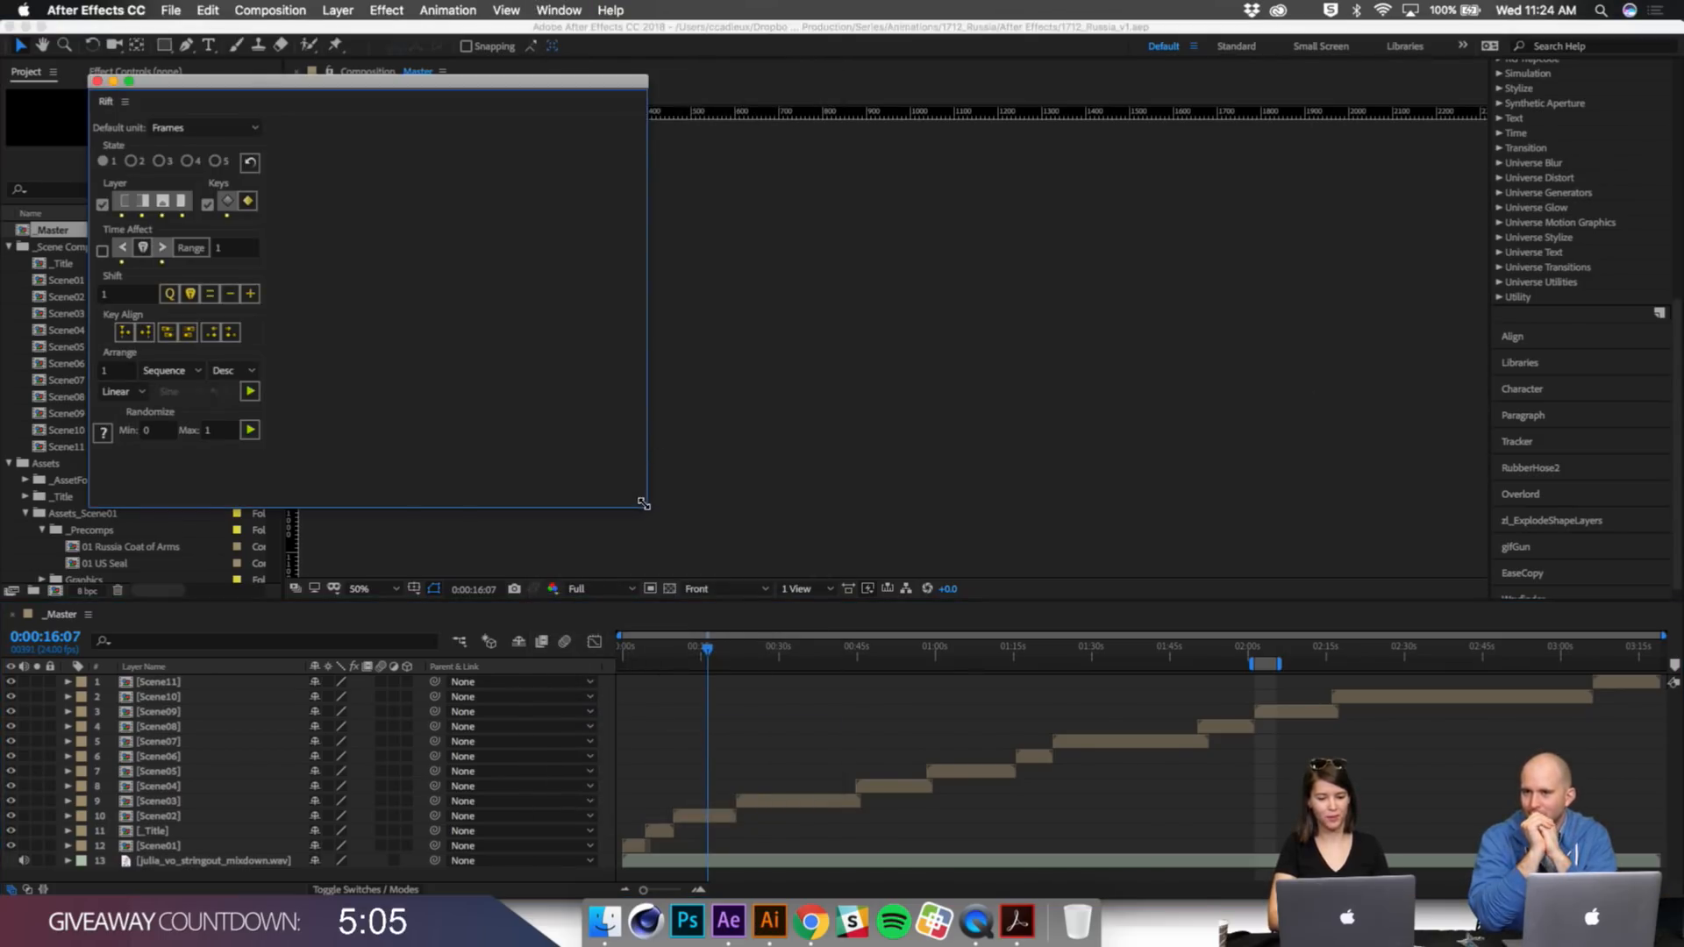
pyautogui.moveTo(647, 507); pyautogui.dragTo(811, 750)
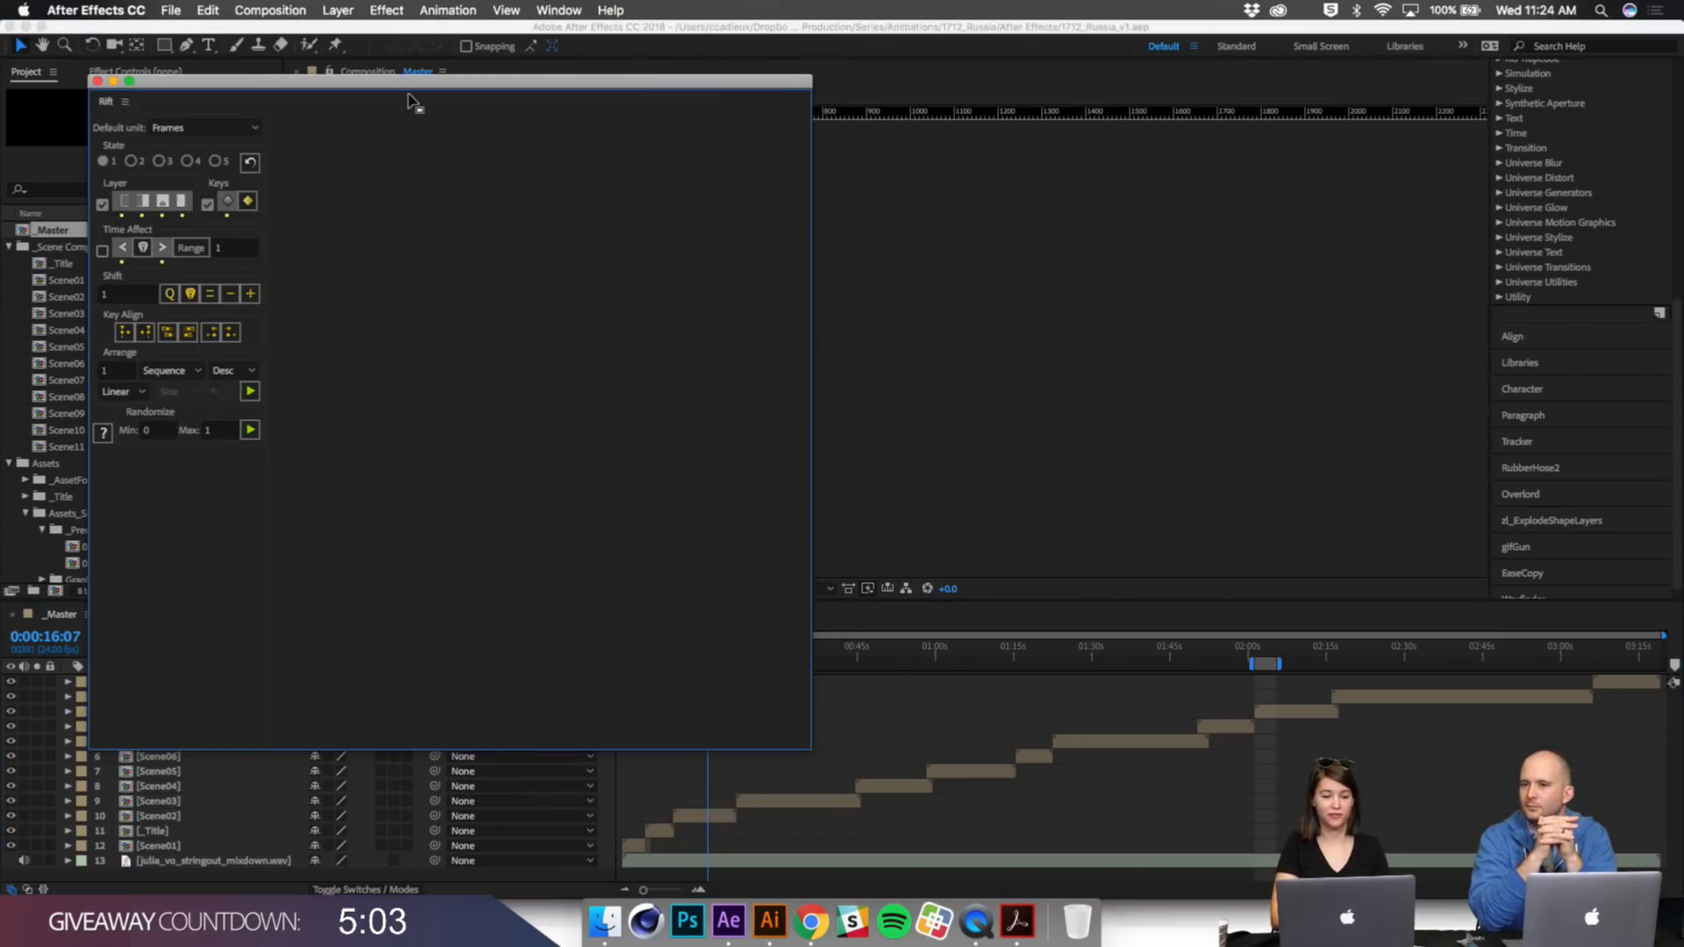
pyautogui.moveTo(409, 85); pyautogui.dragTo(1002, 173)
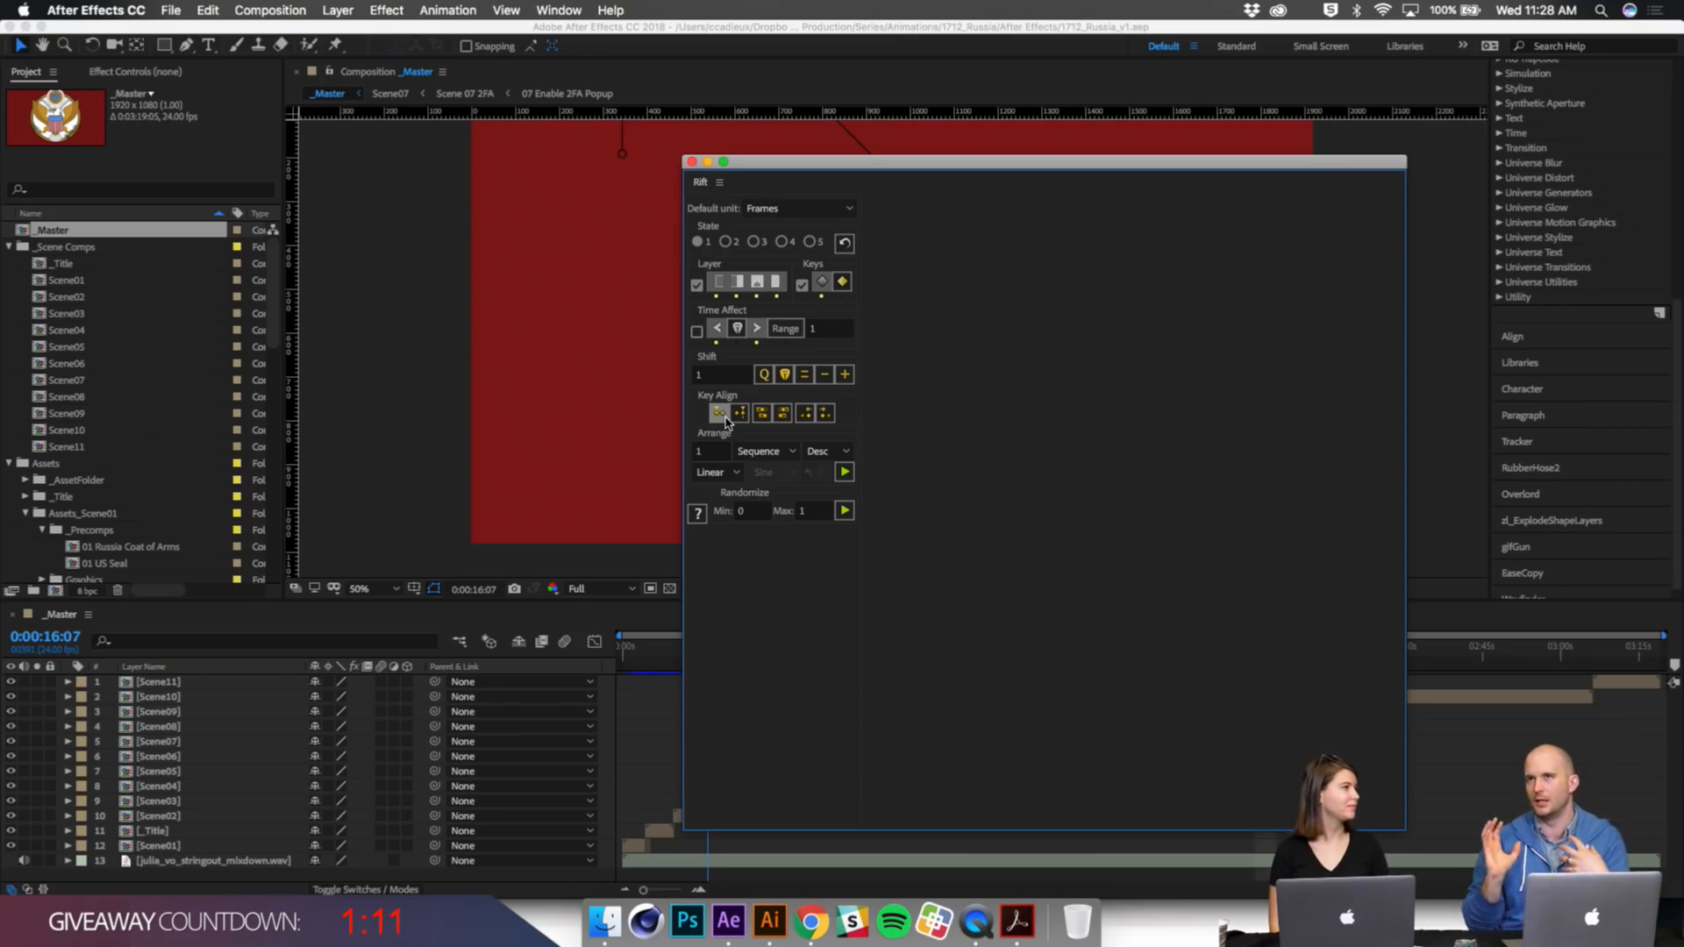
pyautogui.click(691, 162)
# Step: Create a new blank project
pyautogui.click(171, 10)
pyautogui.moveTo(180, 35)
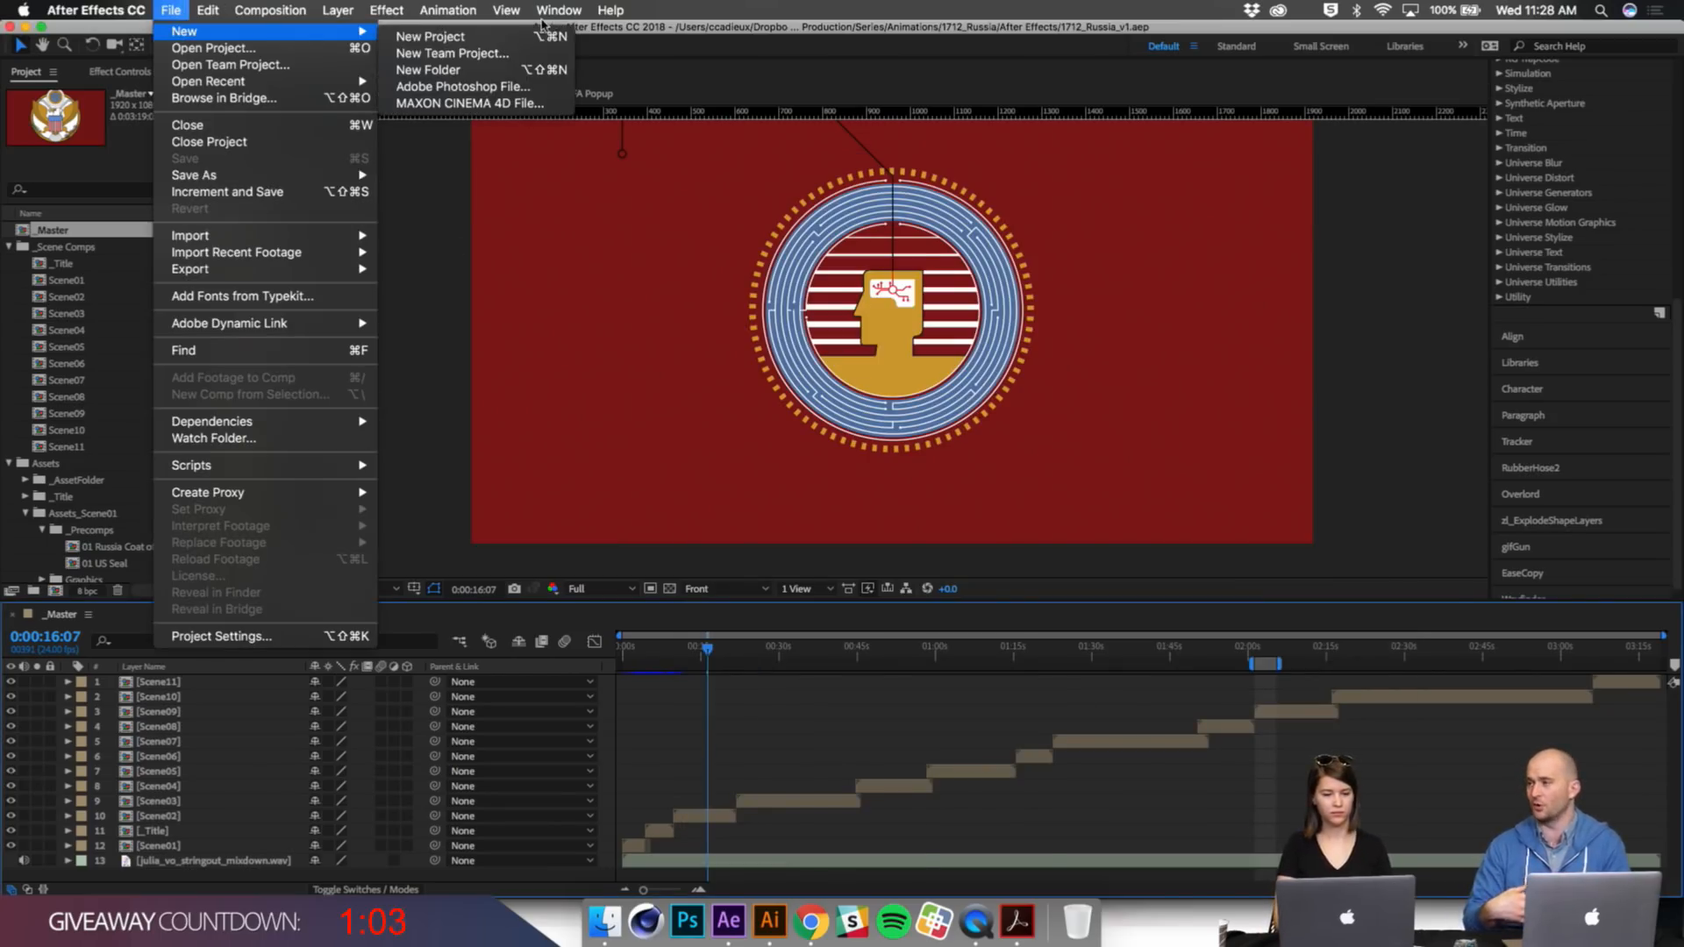
pyautogui.click(524, 36)
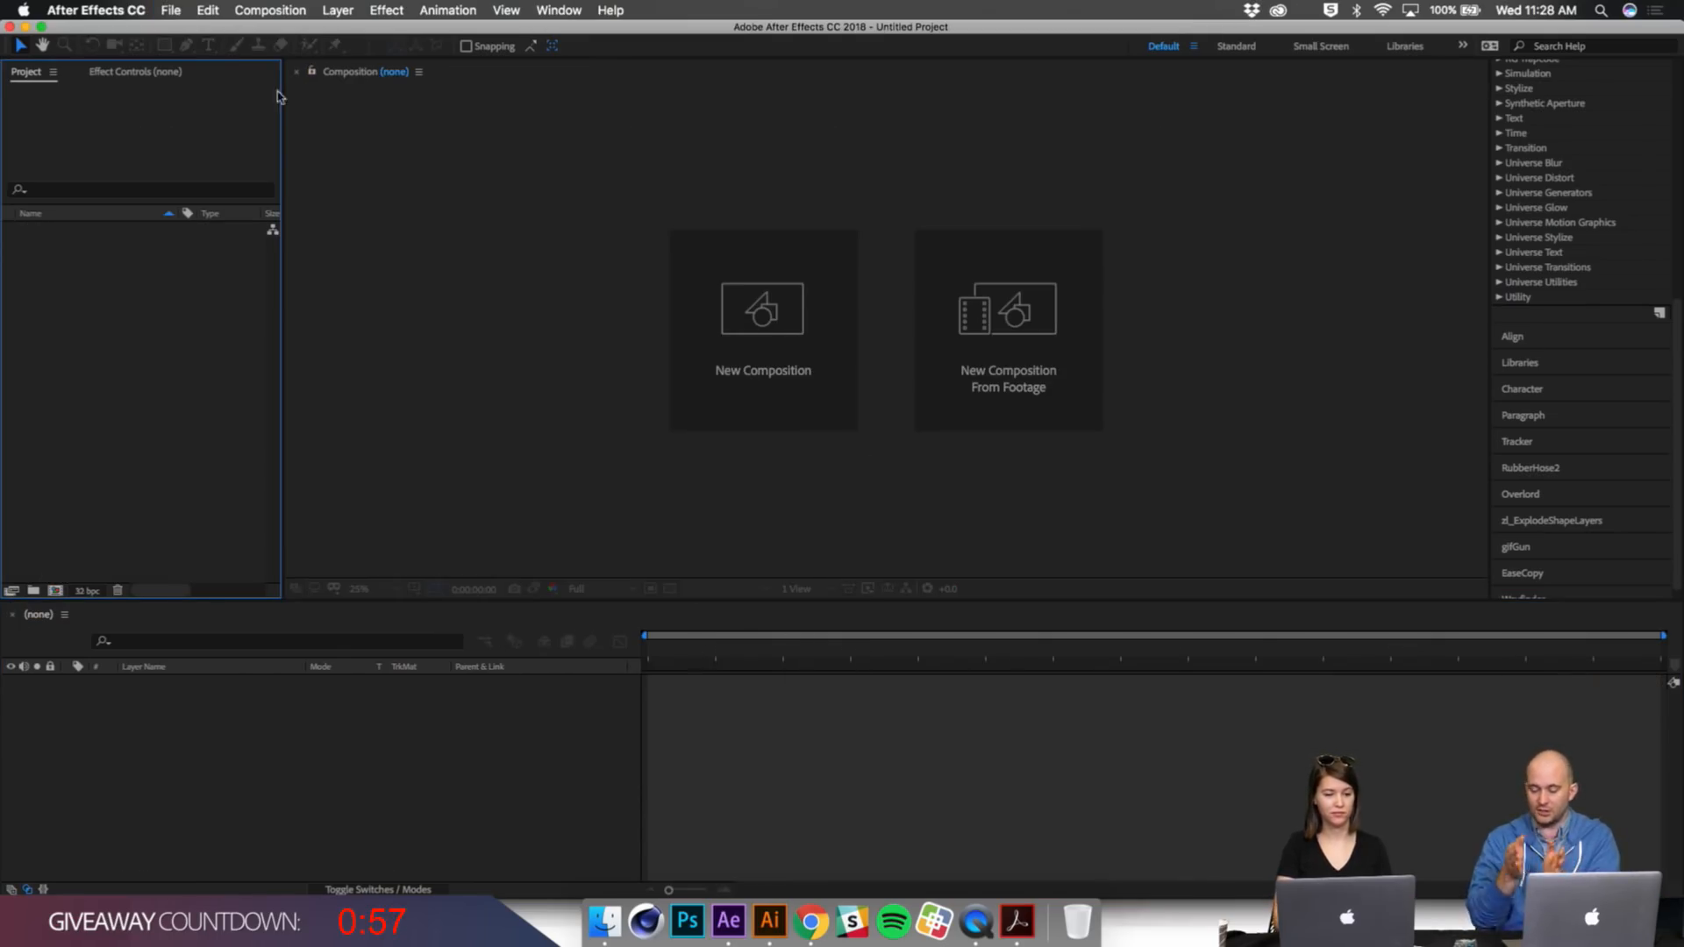
pyautogui.click(172, 10)
pyautogui.moveTo(187, 37)
pyautogui.click(452, 53)
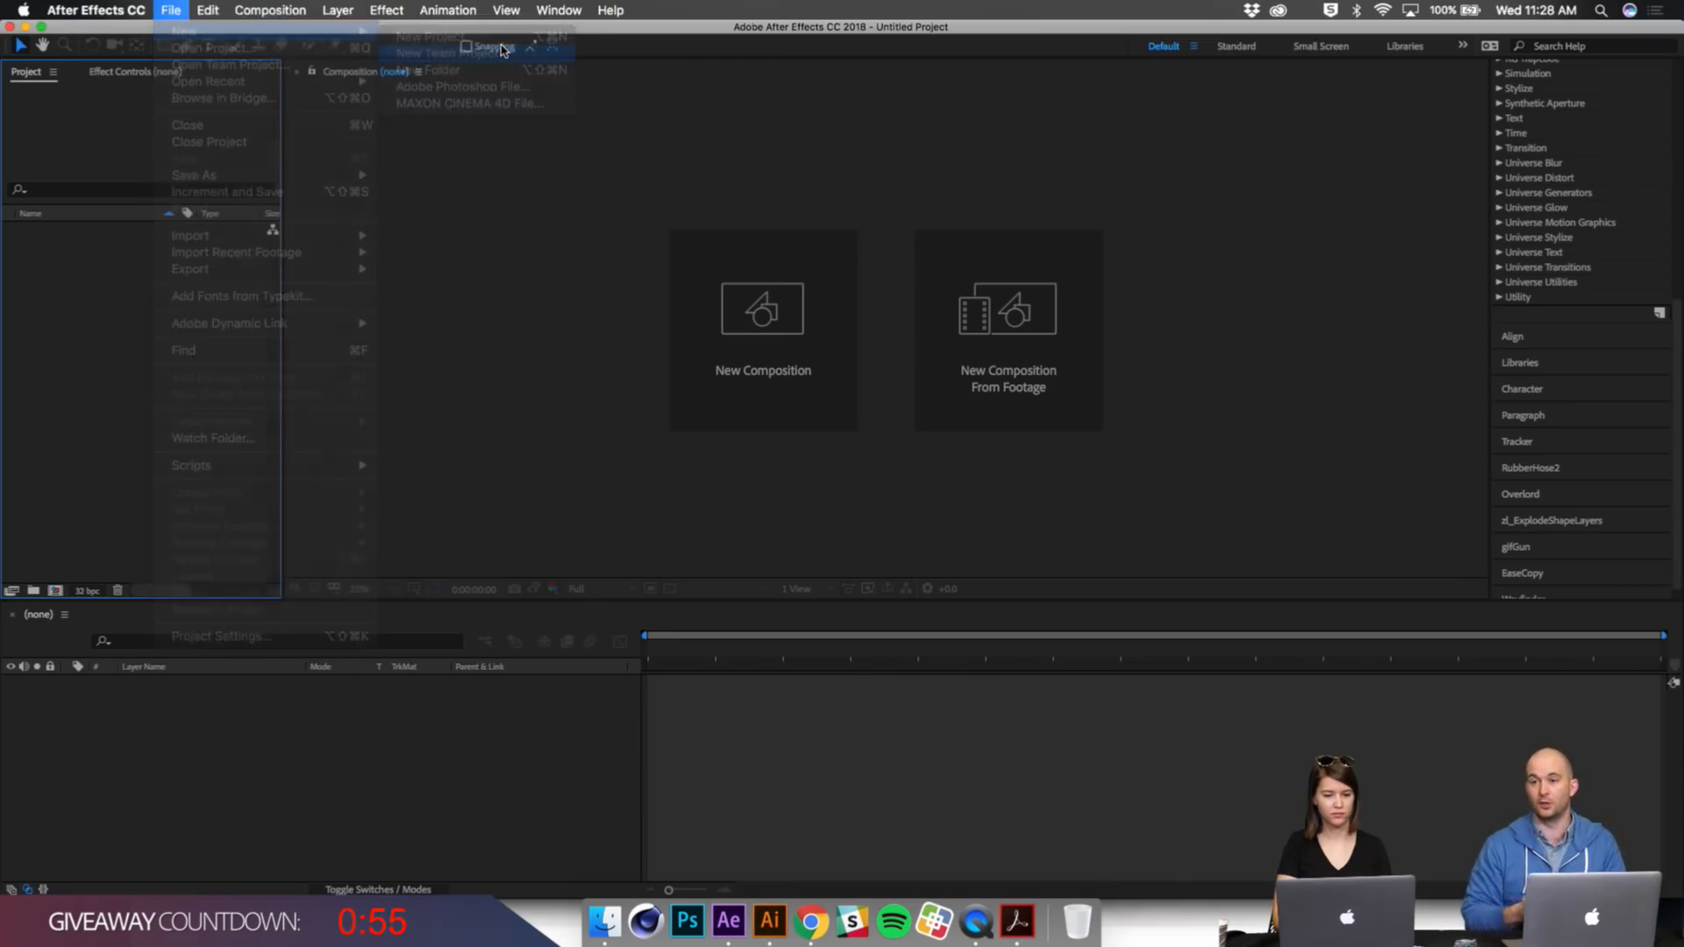
pyautogui.click(971, 490)
pyautogui.click(171, 9)
pyautogui.moveTo(187, 31)
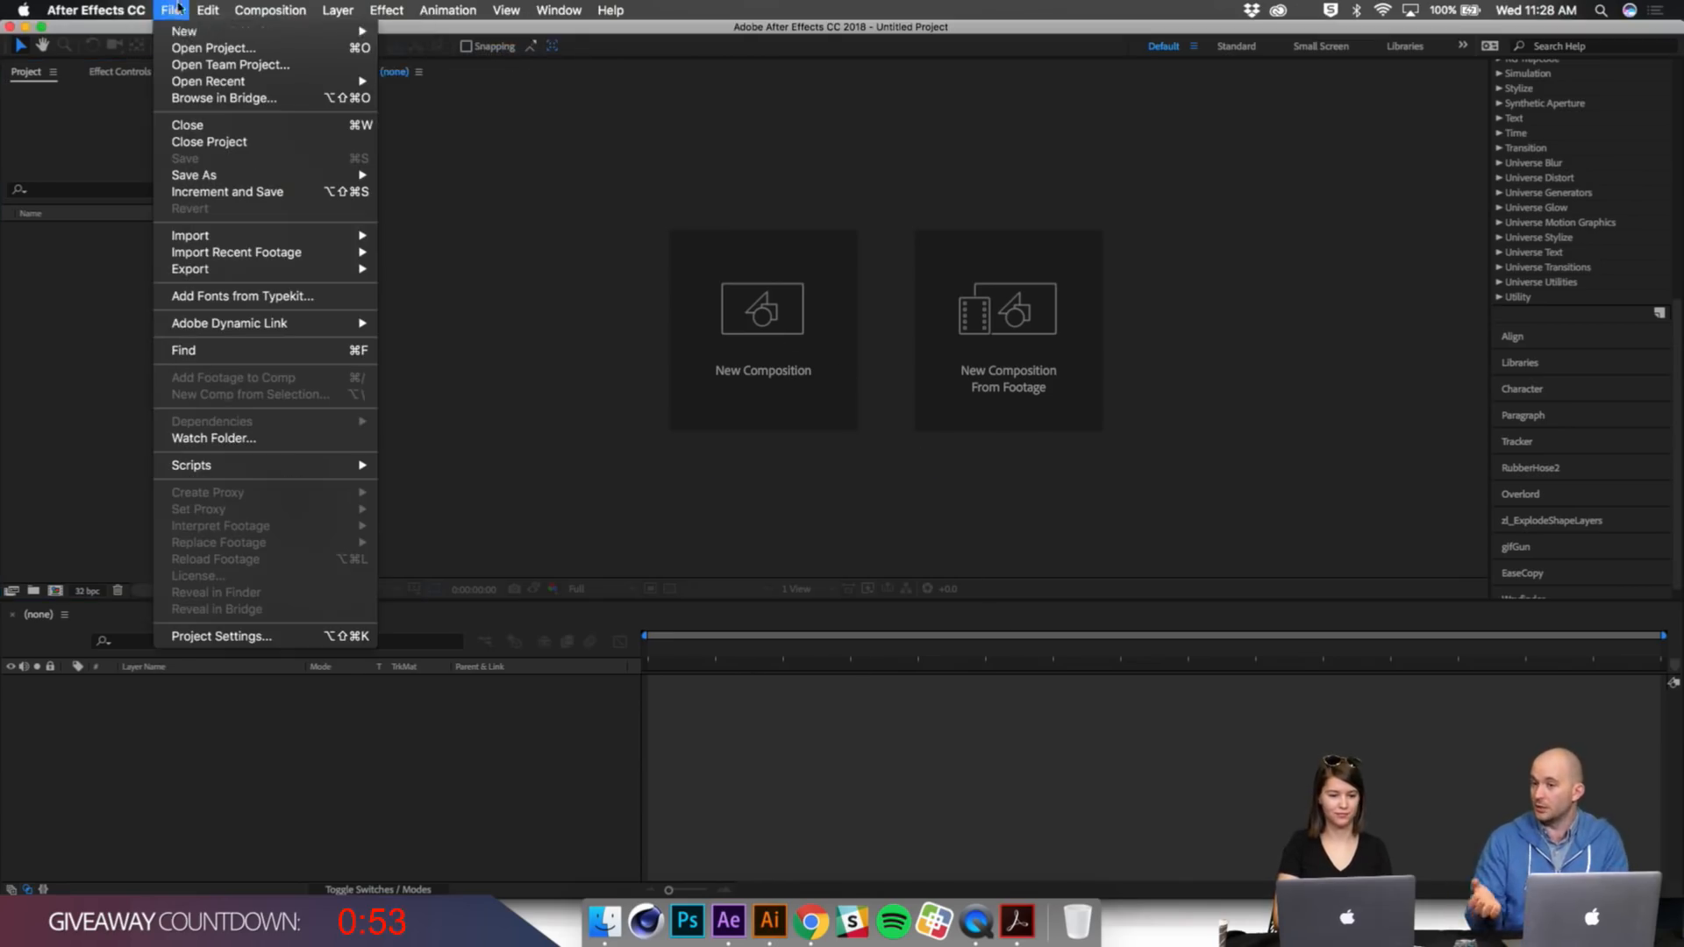
pyautogui.click(462, 39)
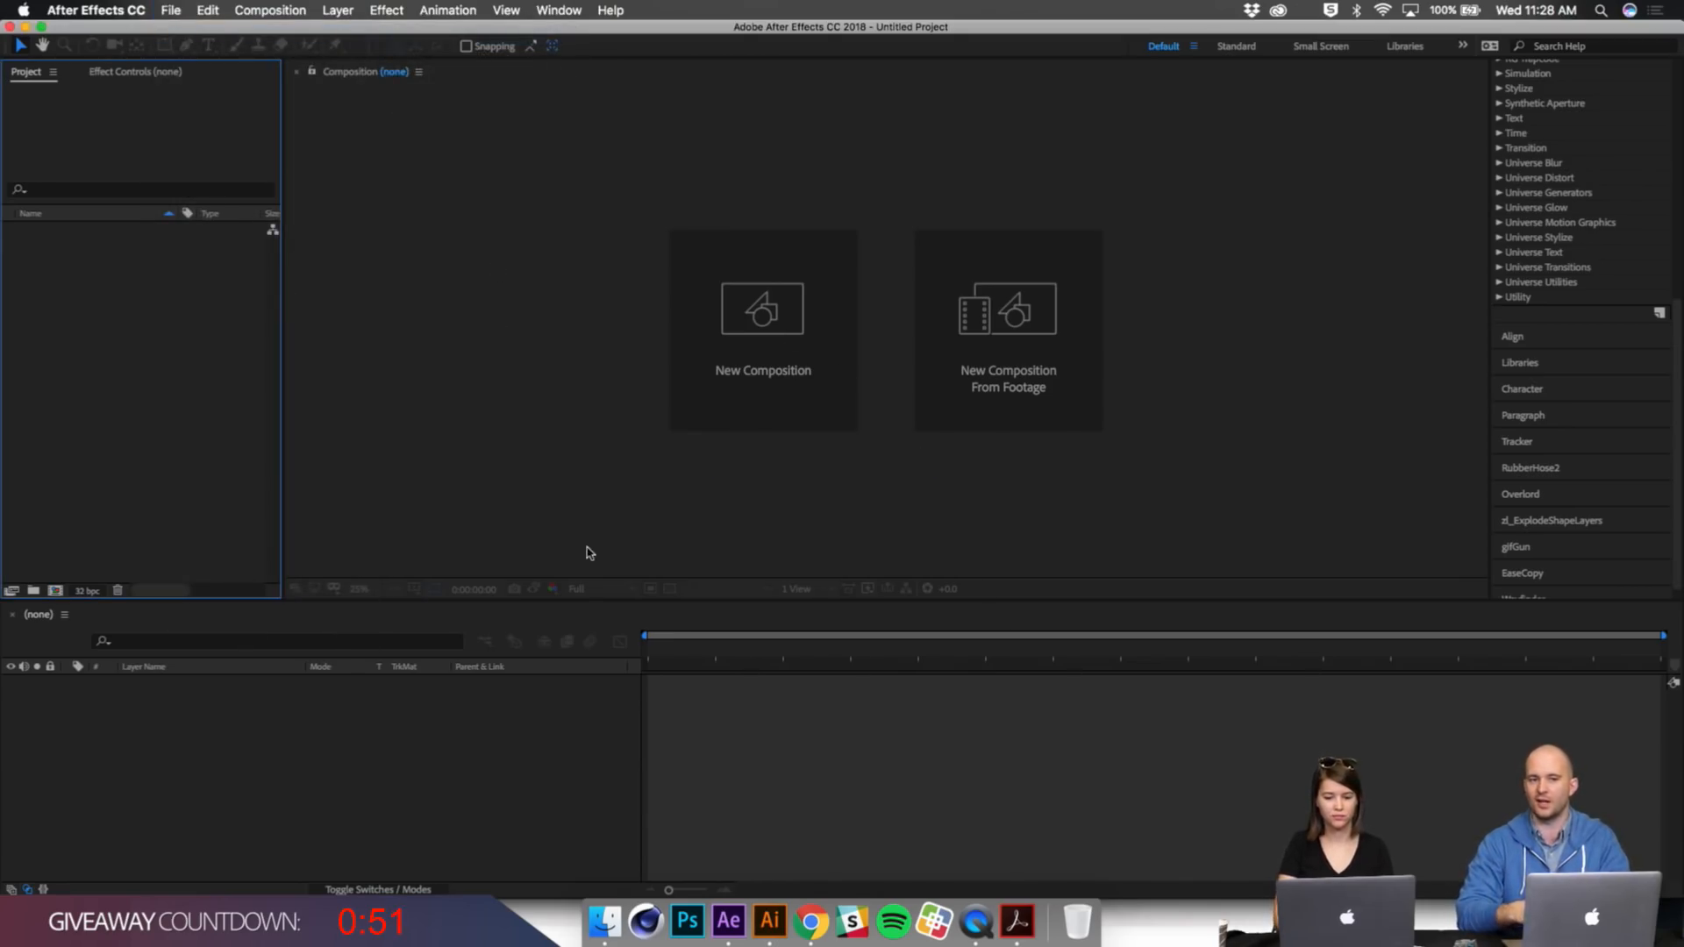
# Step: Create a composition with the HDTV 1080 24 preset, 1920 × 1080 px, 24 fps and a duration of 0:00:12:00
pyautogui.click(57, 592)
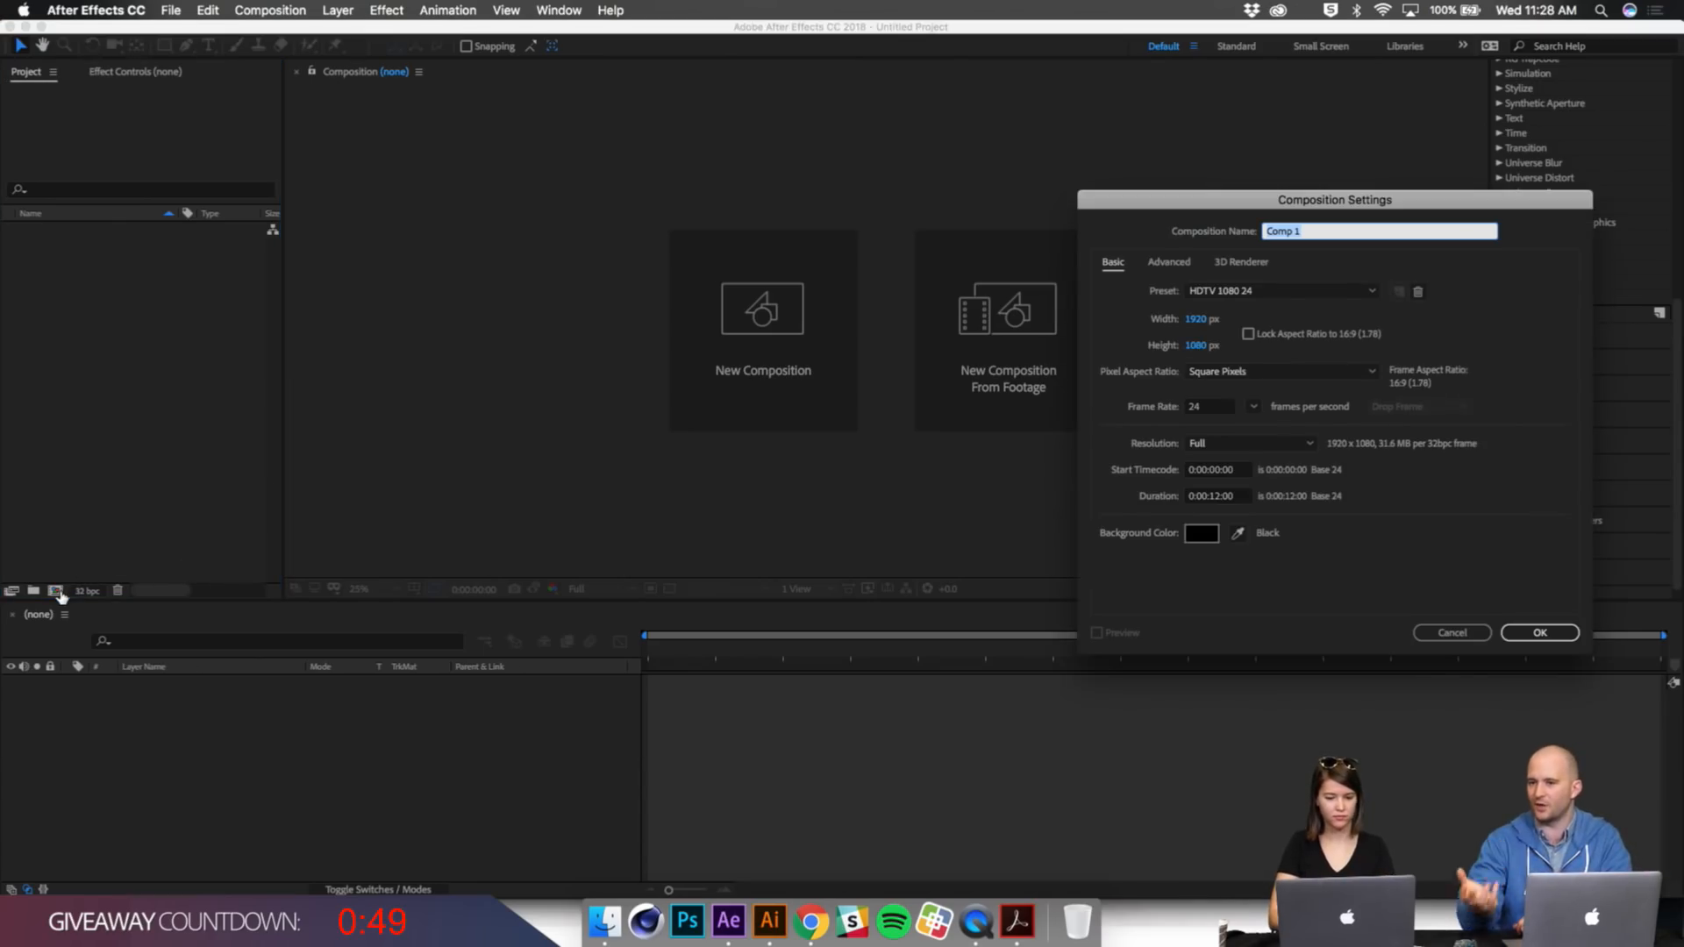
pyautogui.click(1533, 643)
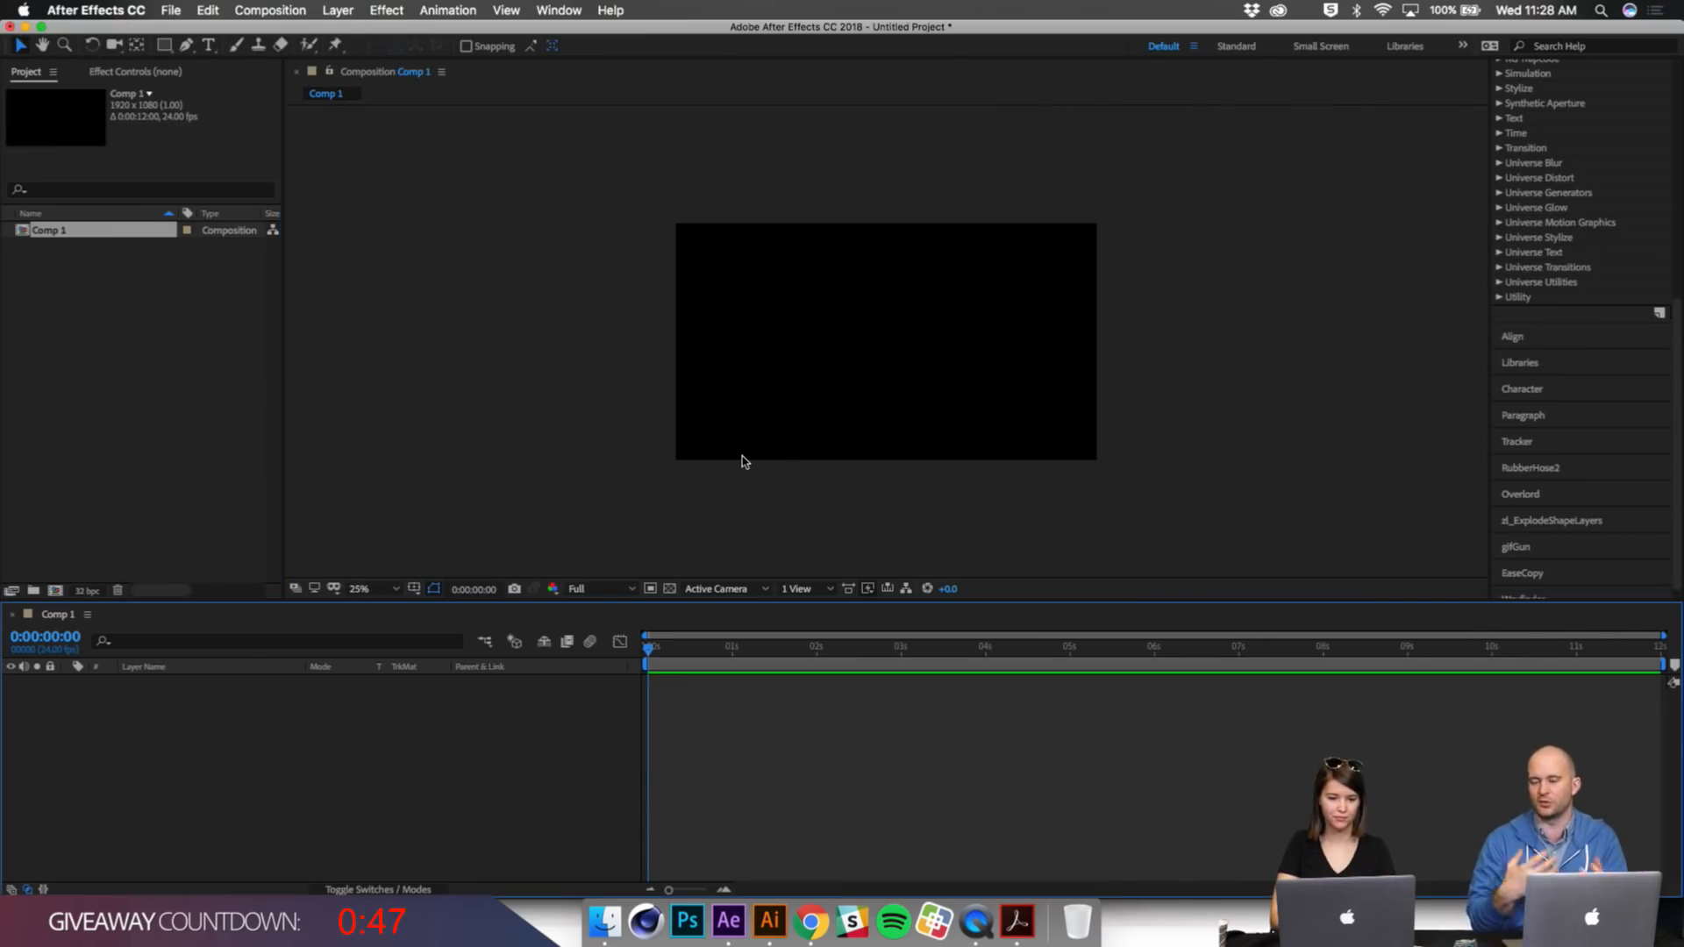
# Step: Draw a light grey square shape just above the composition's centre, and inspect its fill colour without changing it
pyautogui.click(163, 46)
pyautogui.click(234, 48)
pyautogui.click(739, 647)
pyautogui.moveTo(857, 368); pyautogui.dragTo(962, 268)
pyautogui.click(467, 45)
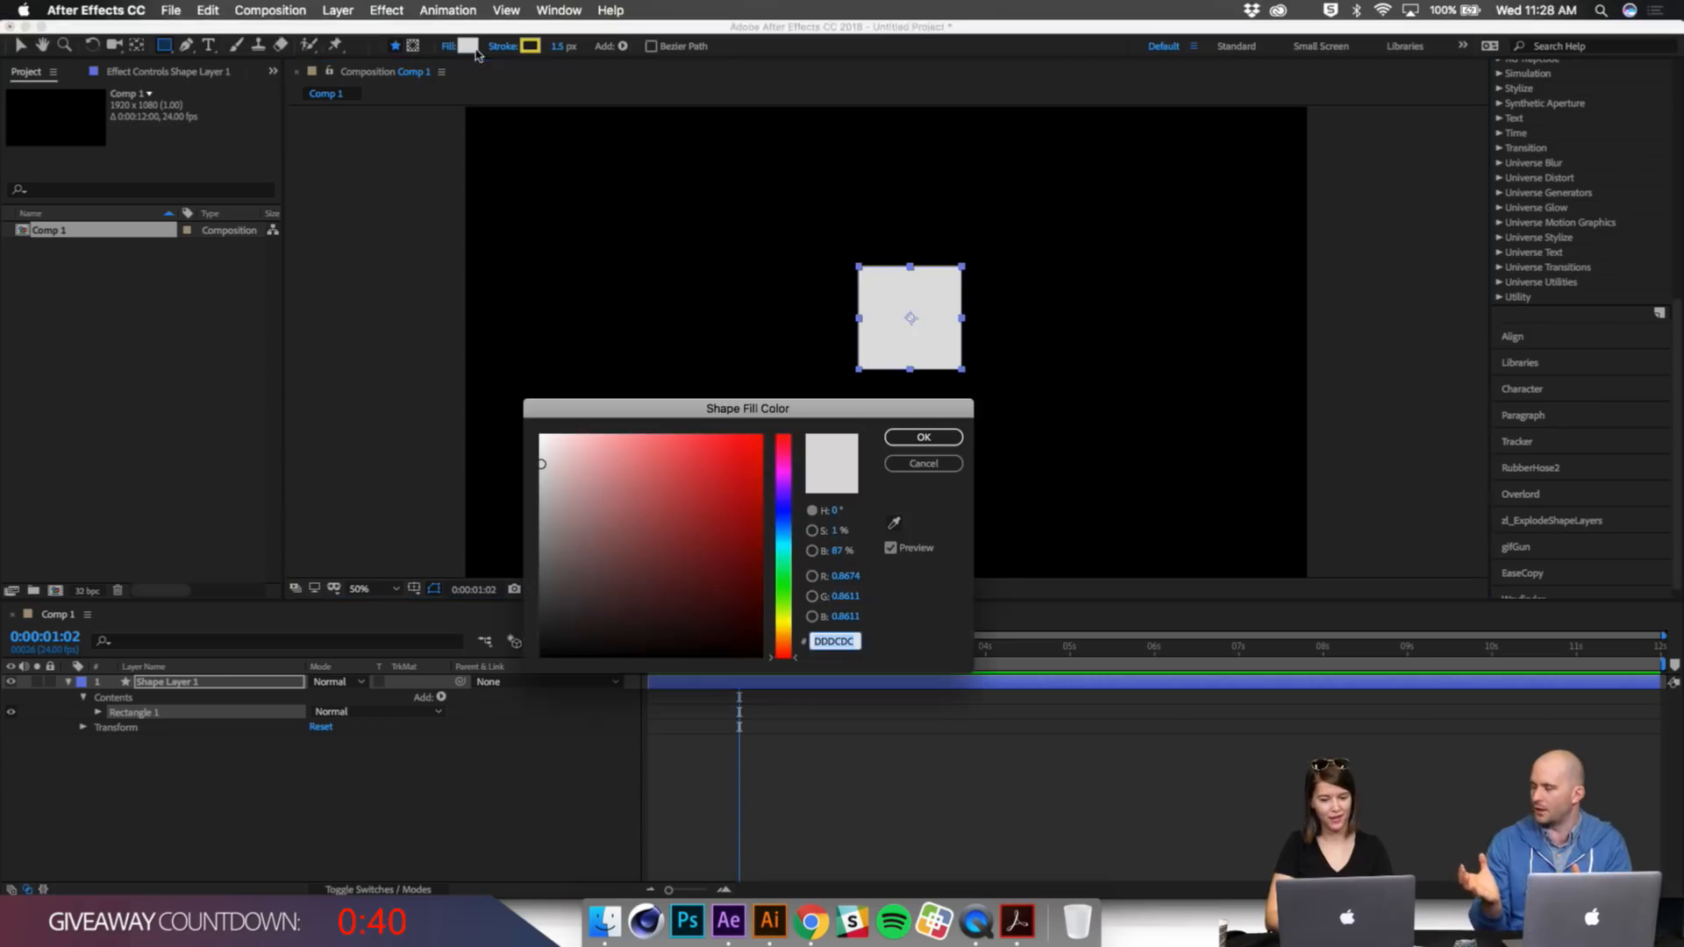
pyautogui.click(919, 461)
# Step: Keyframe the square's position to travel horizontally from the composition's left half at 0:00:00:00 to its right half at 0:00:00:20
pyautogui.click(249, 683)
pyautogui.press('p')
pyautogui.press('pageup')
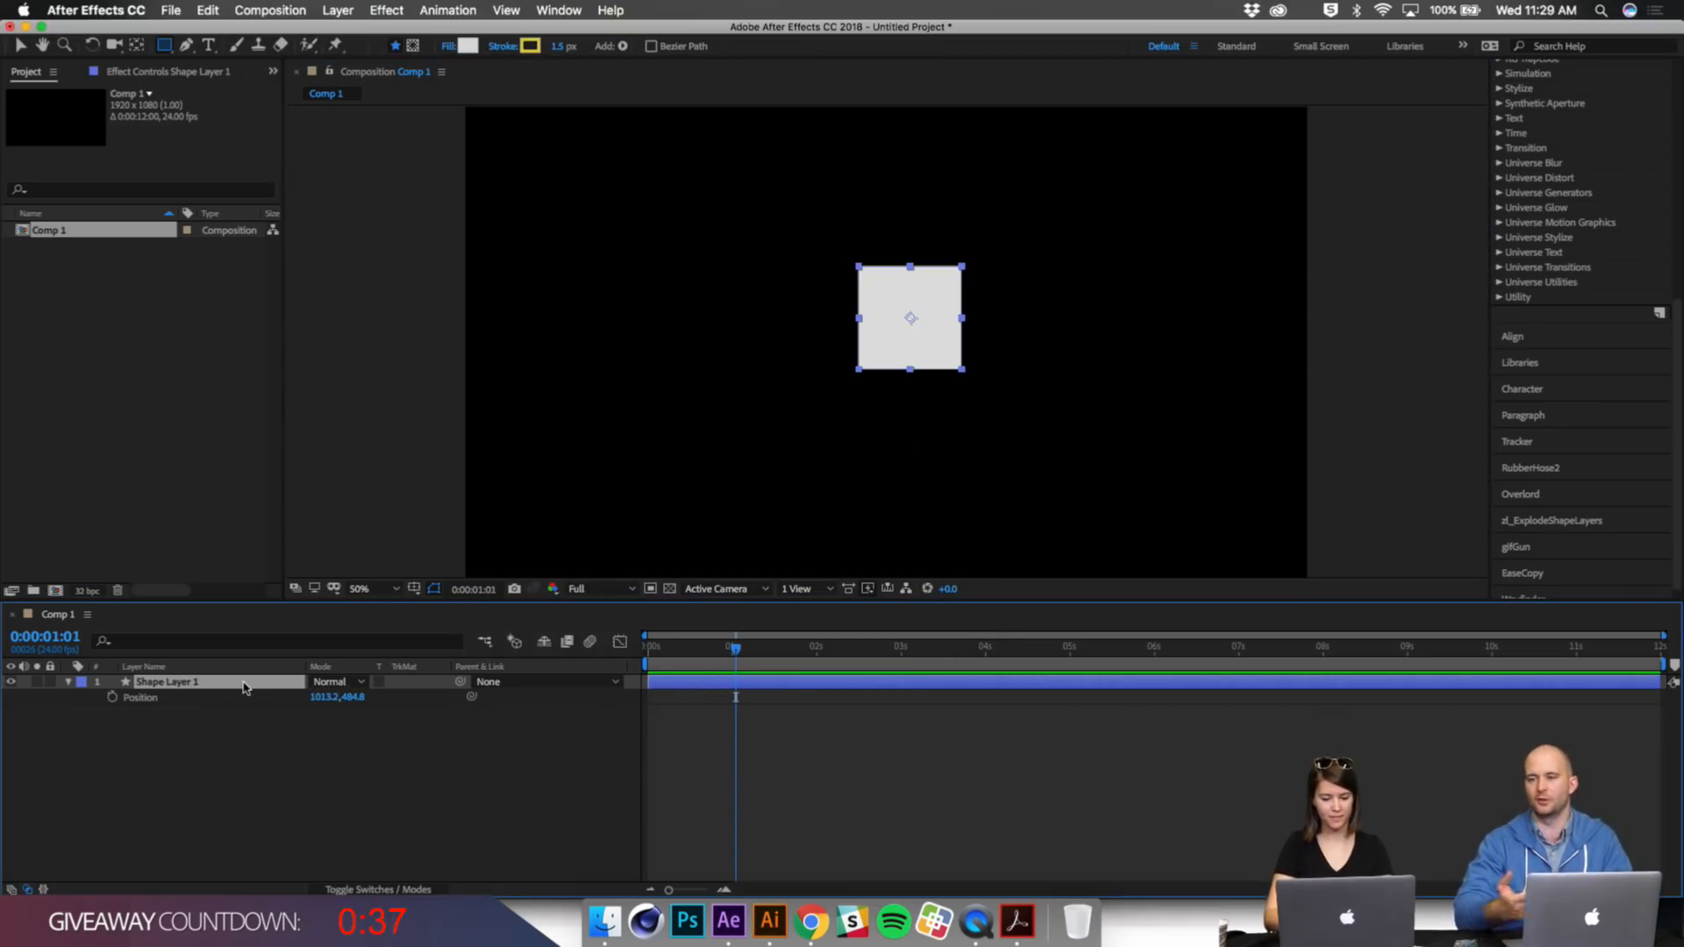
pyautogui.press('Home')
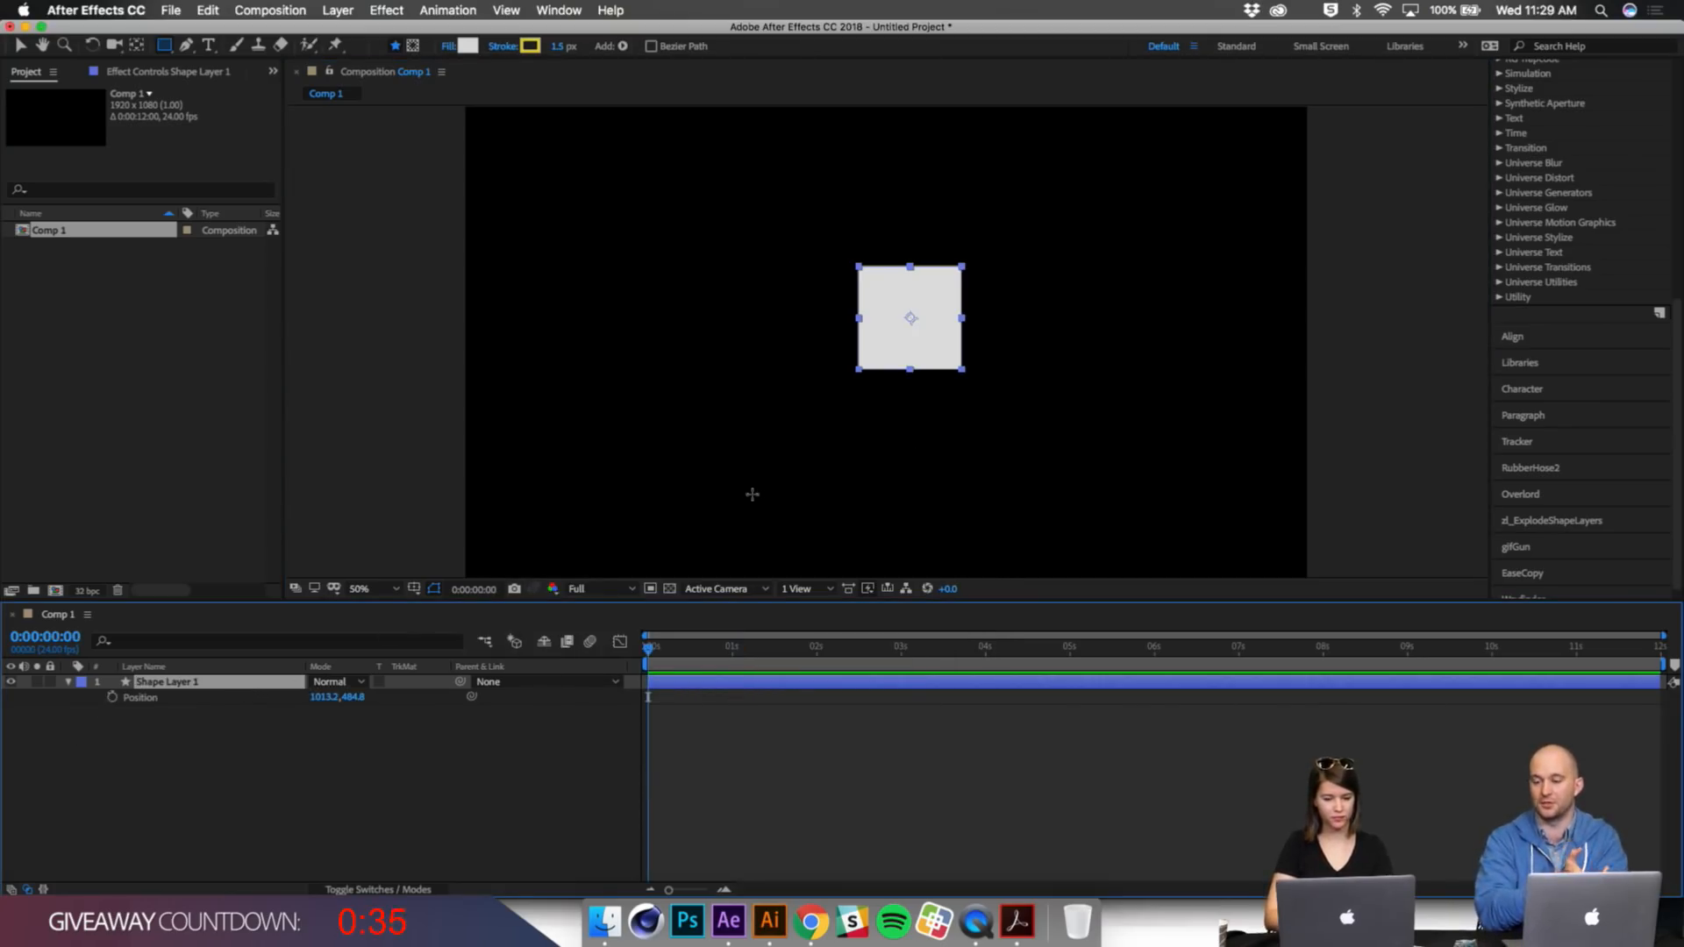
pyautogui.press('v')
pyautogui.moveTo(869, 360); pyautogui.dragTo(680, 345)
pyautogui.click(112, 697)
pyautogui.hotkey('shift', 'pagedown')
pyautogui.hotkey('shift', 'pagedown')
pyautogui.moveTo(682, 317); pyautogui.dragTo(1064, 317)
# Step: Add the expression loopOut() to the square's position and preview the looping movement
pyautogui.keyDown('alt'); pyautogui.click(112, 697); pyautogui.keyUp('alt')
pyautogui.write('loo')
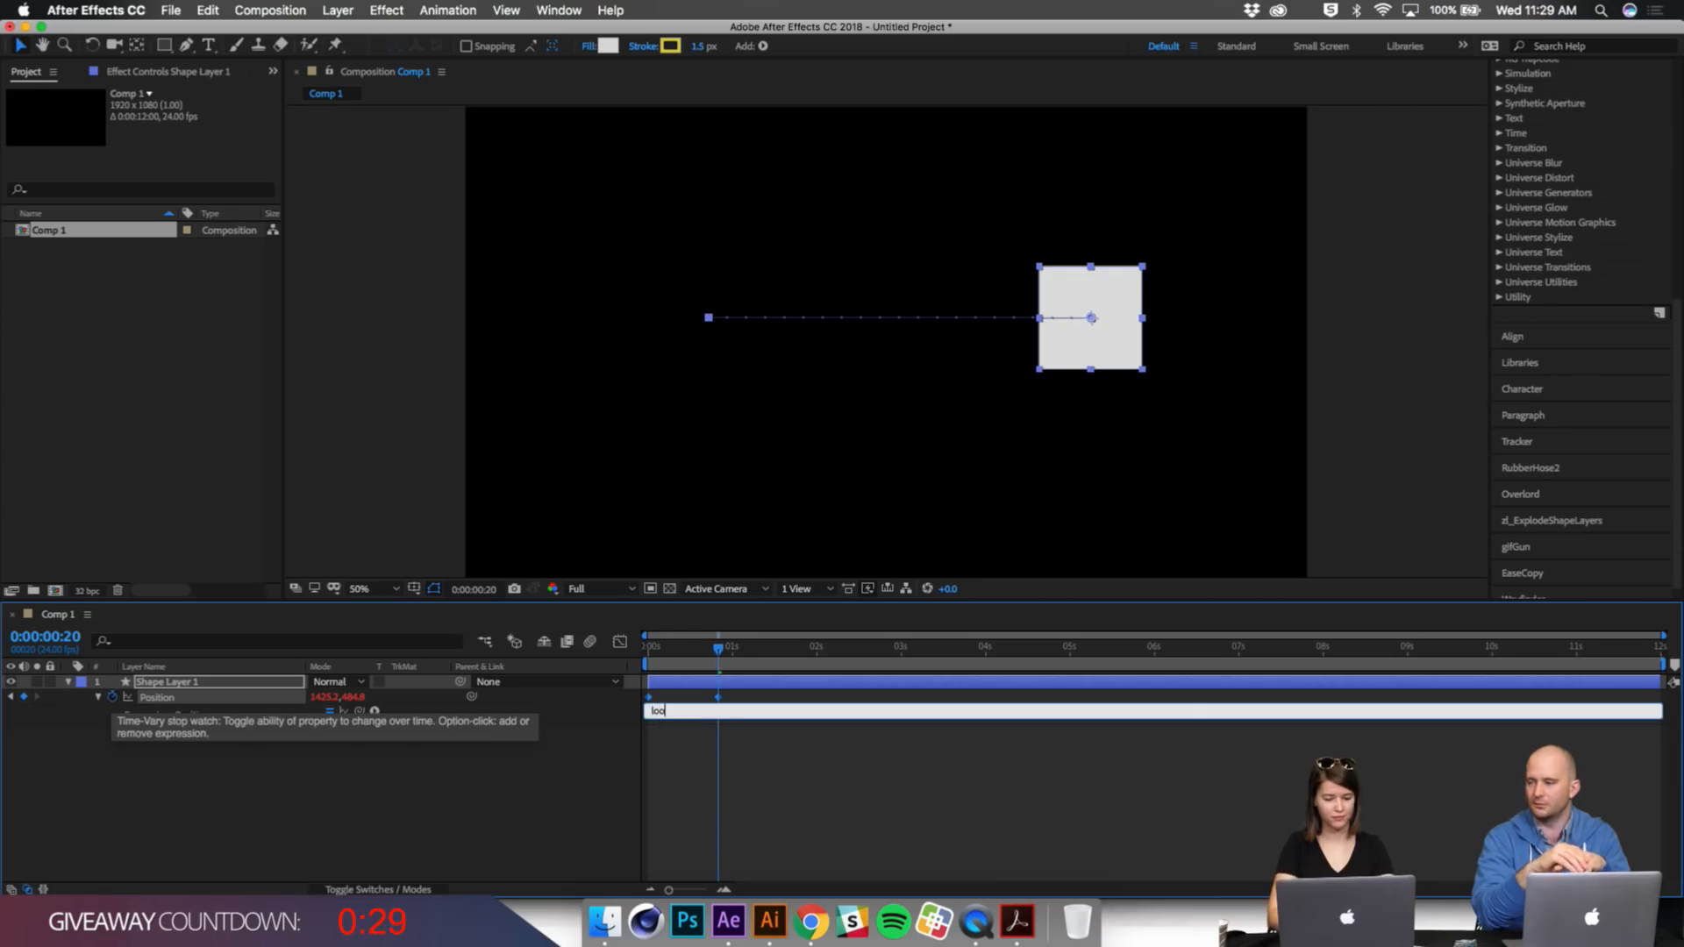
pyautogui.write('pOut()')
pyautogui.click(176, 782)
pyautogui.press('space')
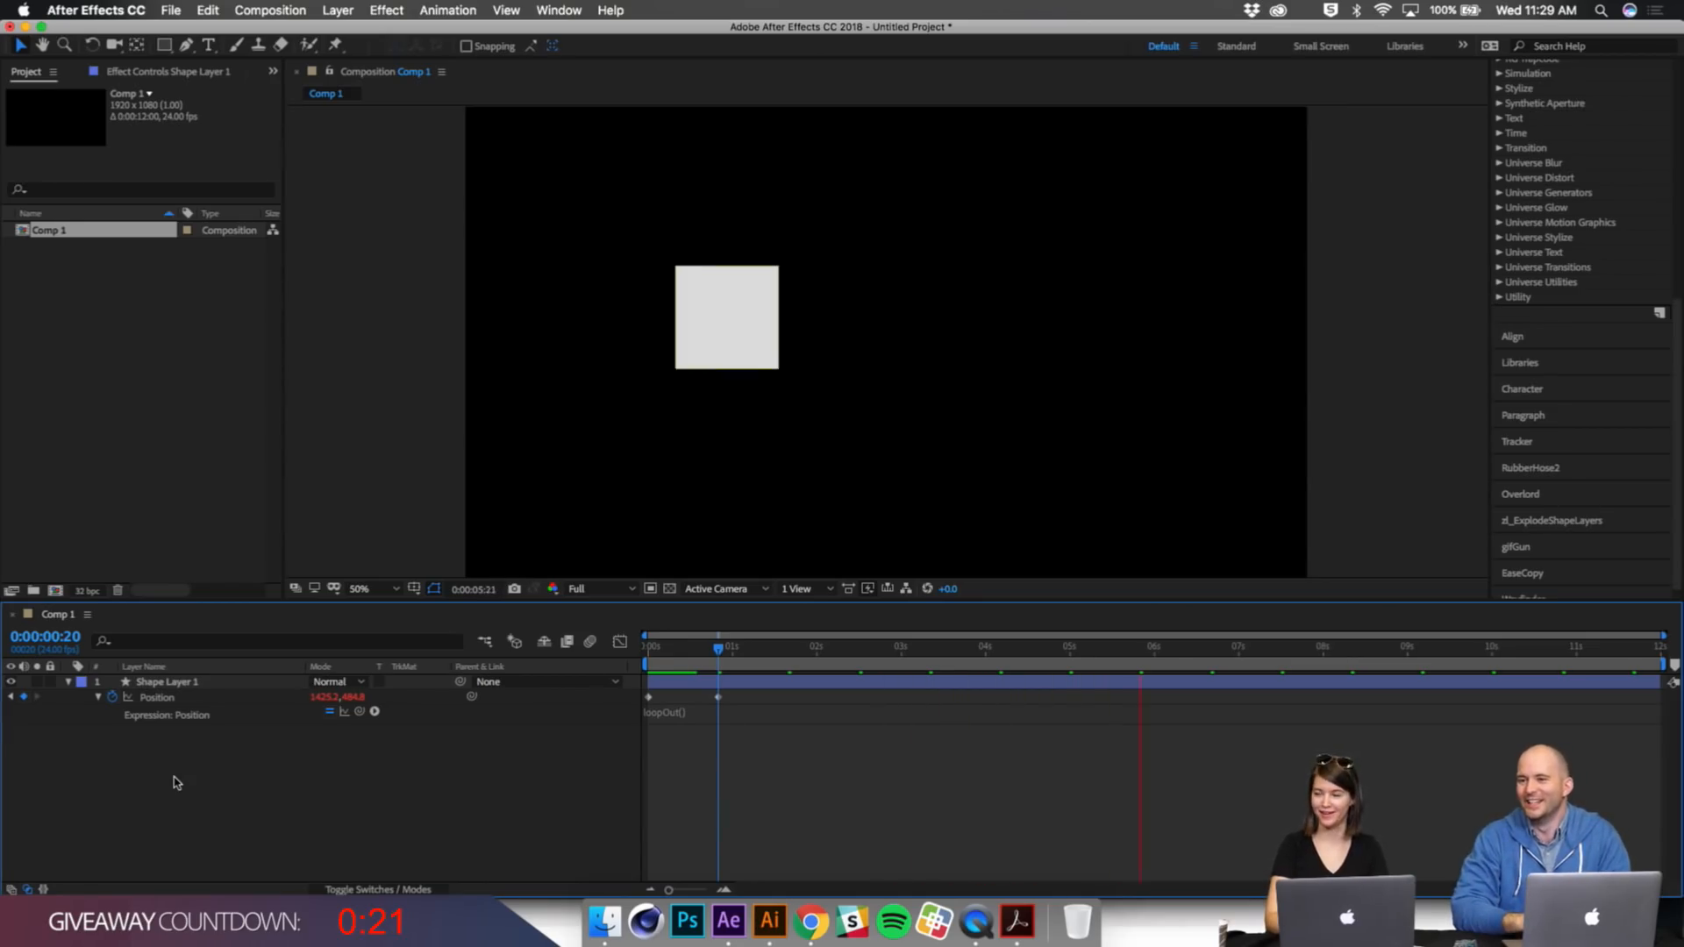
pyautogui.press('space')
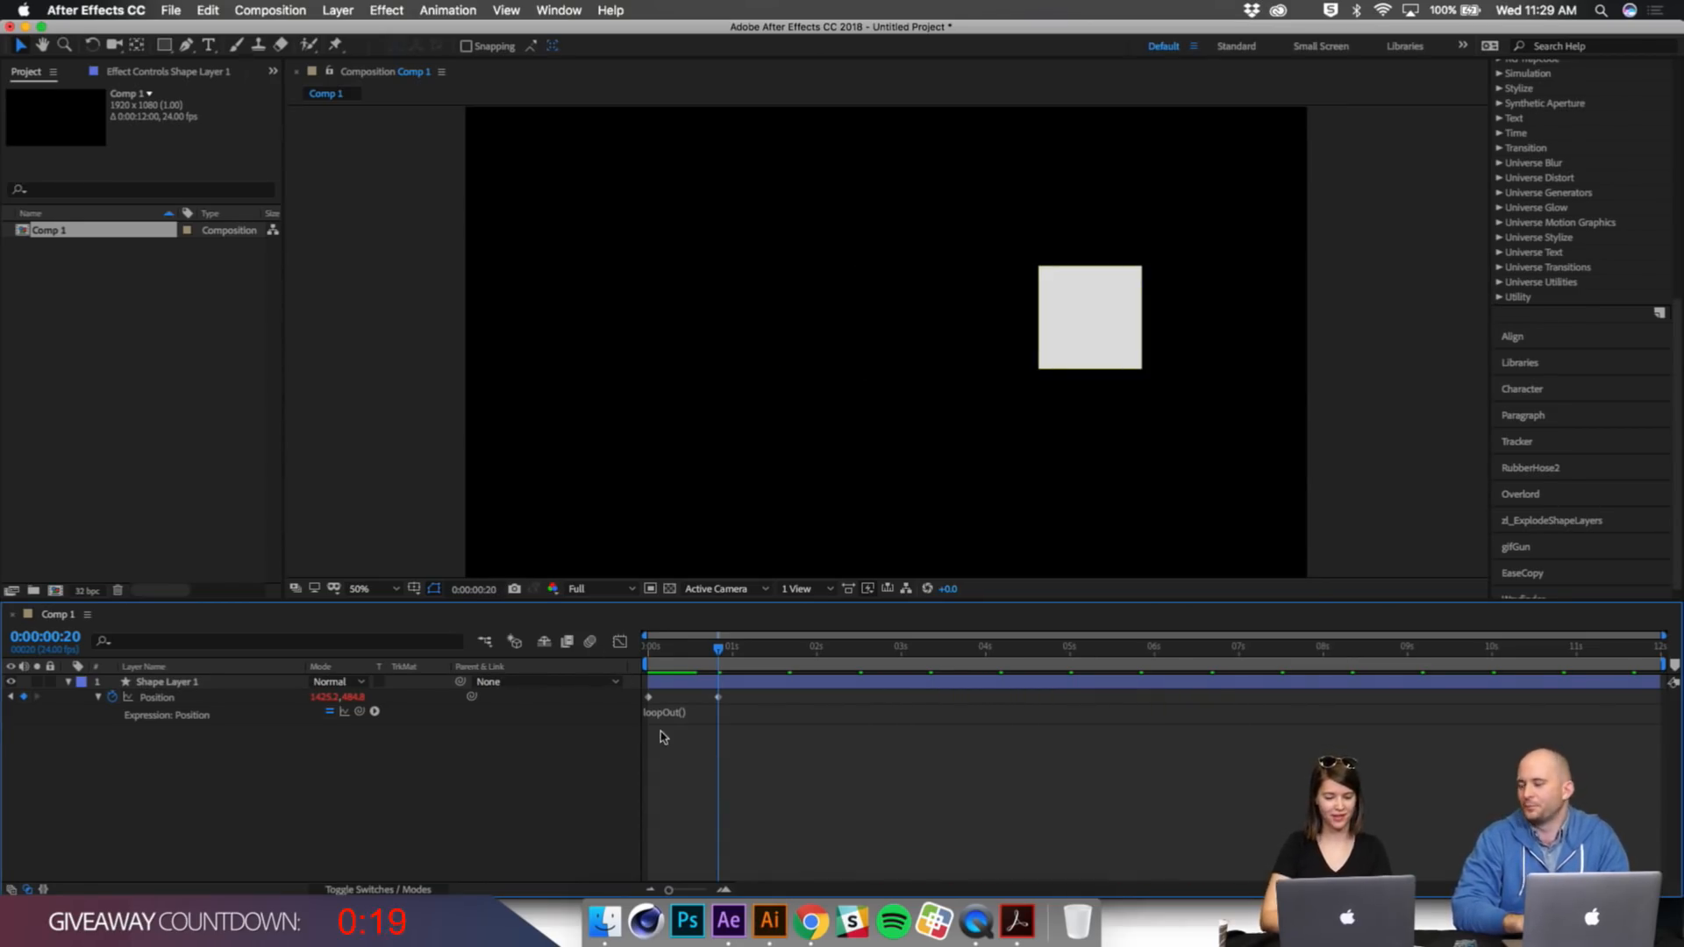
# Step: Replace the position expression with wiggle(5,20) and preview the square's motion
pyautogui.click(689, 715)
pyautogui.write('wiggle(5,20)')
pyautogui.click(923, 811)
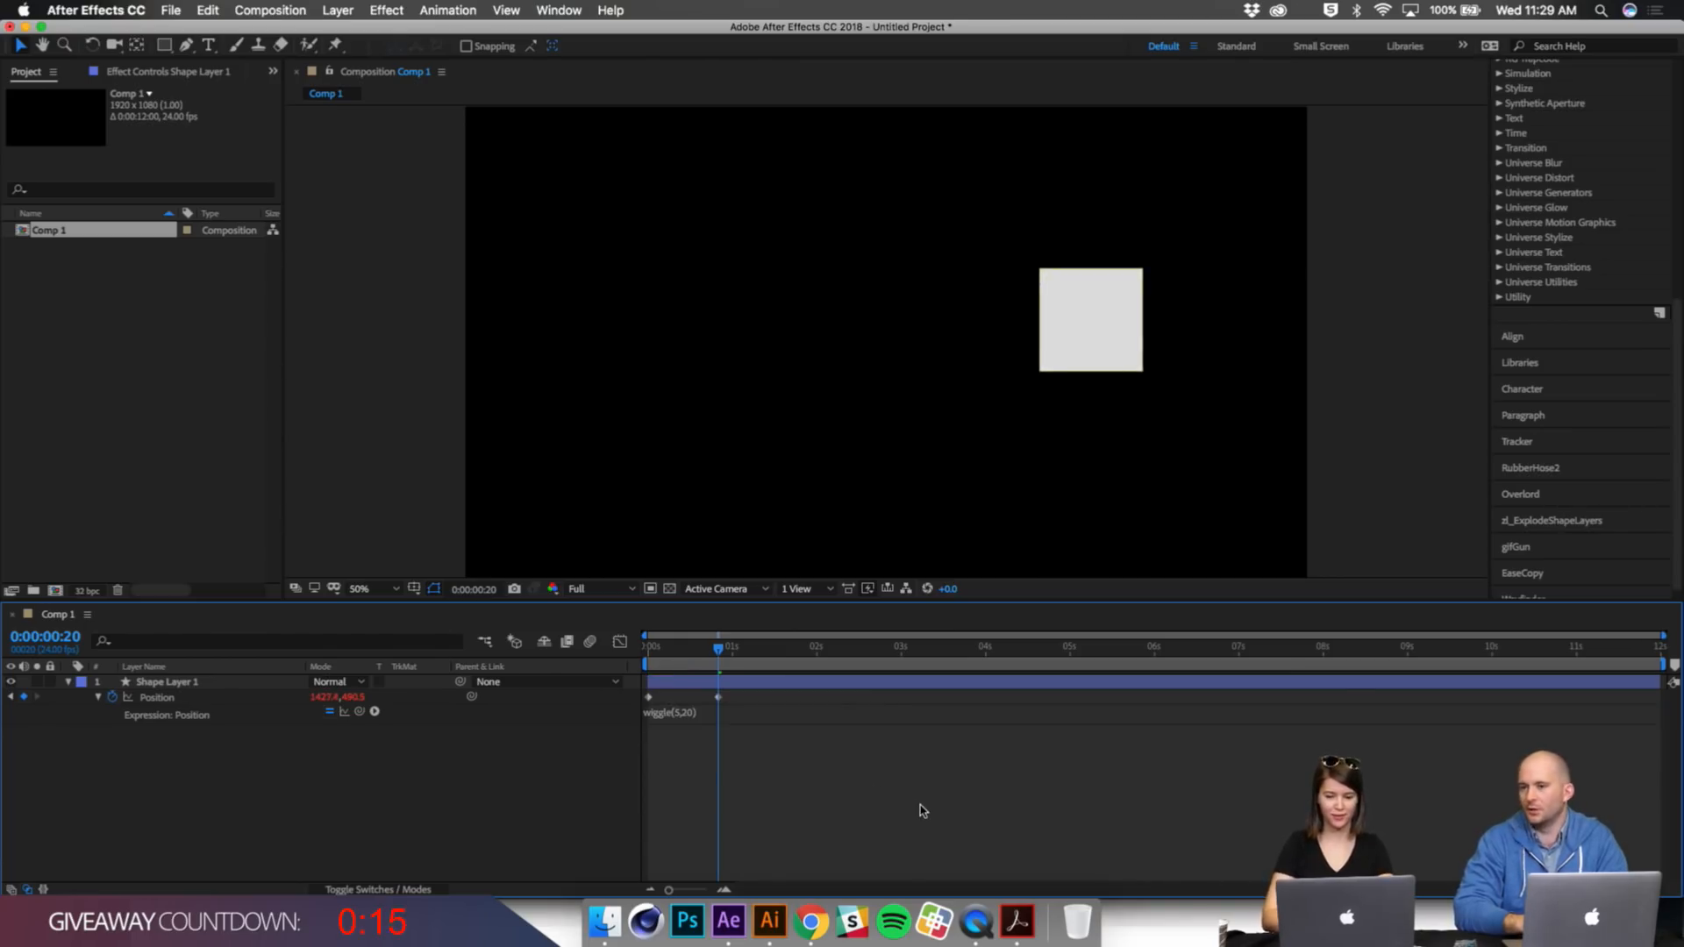
pyautogui.press('space')
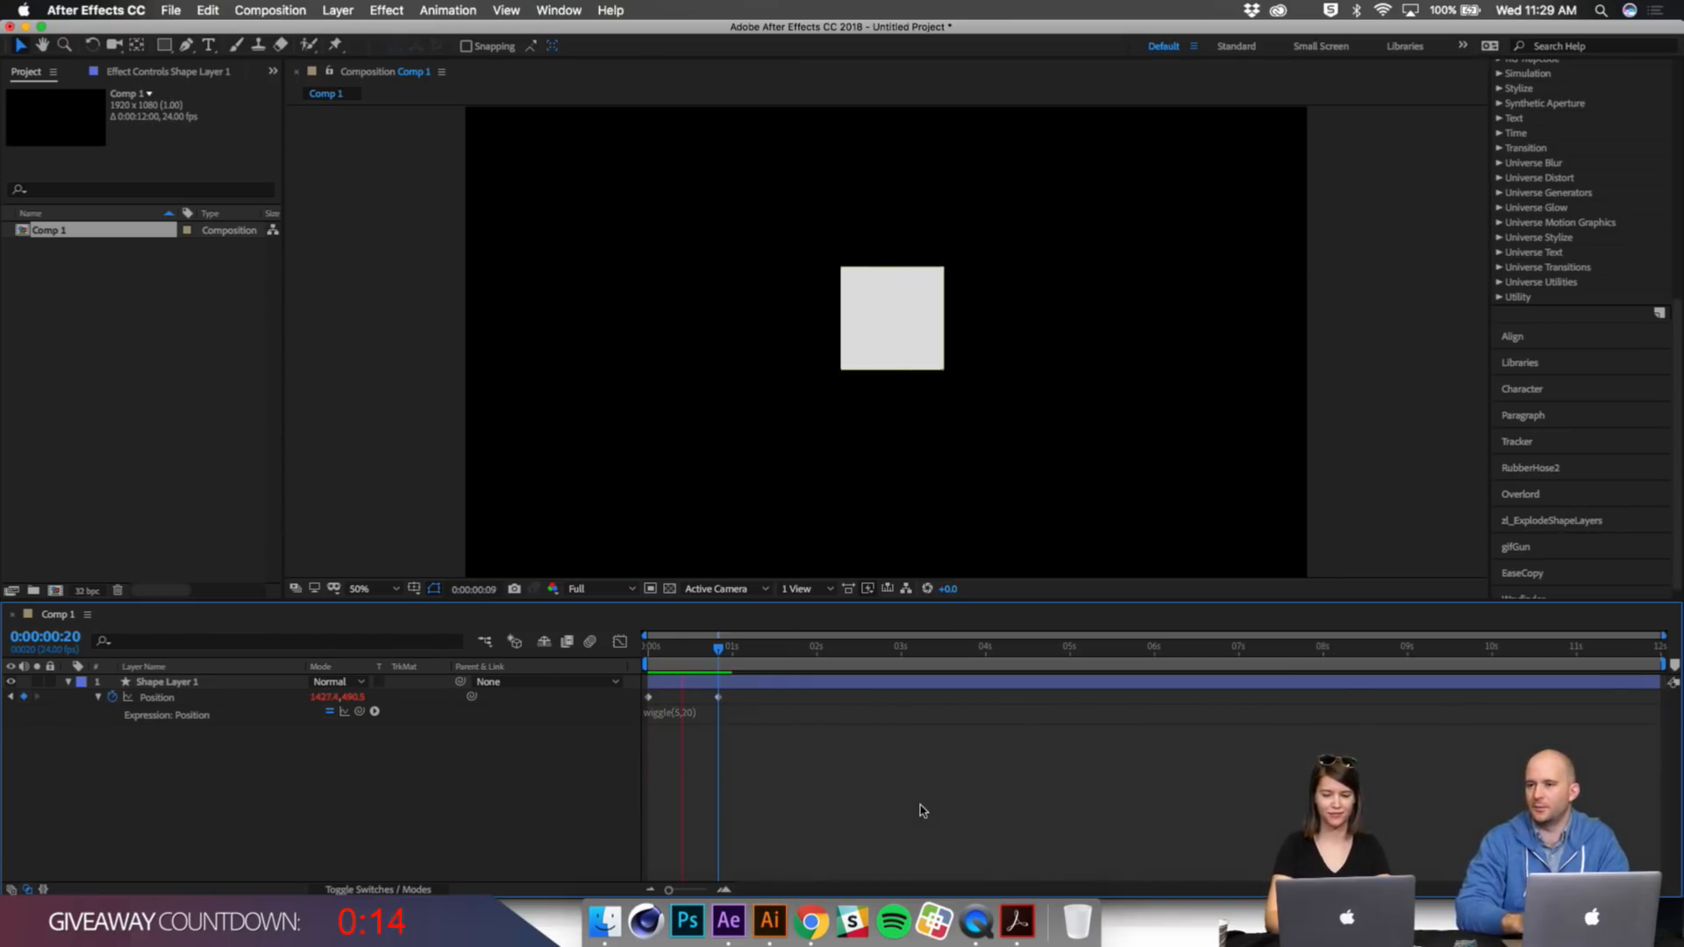
# Step: Increase the wiggle amplitude so the position expression reads wiggle(5,200), and preview the stronger shake
pyautogui.click(683, 713)
pyautogui.write('0')
pyautogui.click(769, 787)
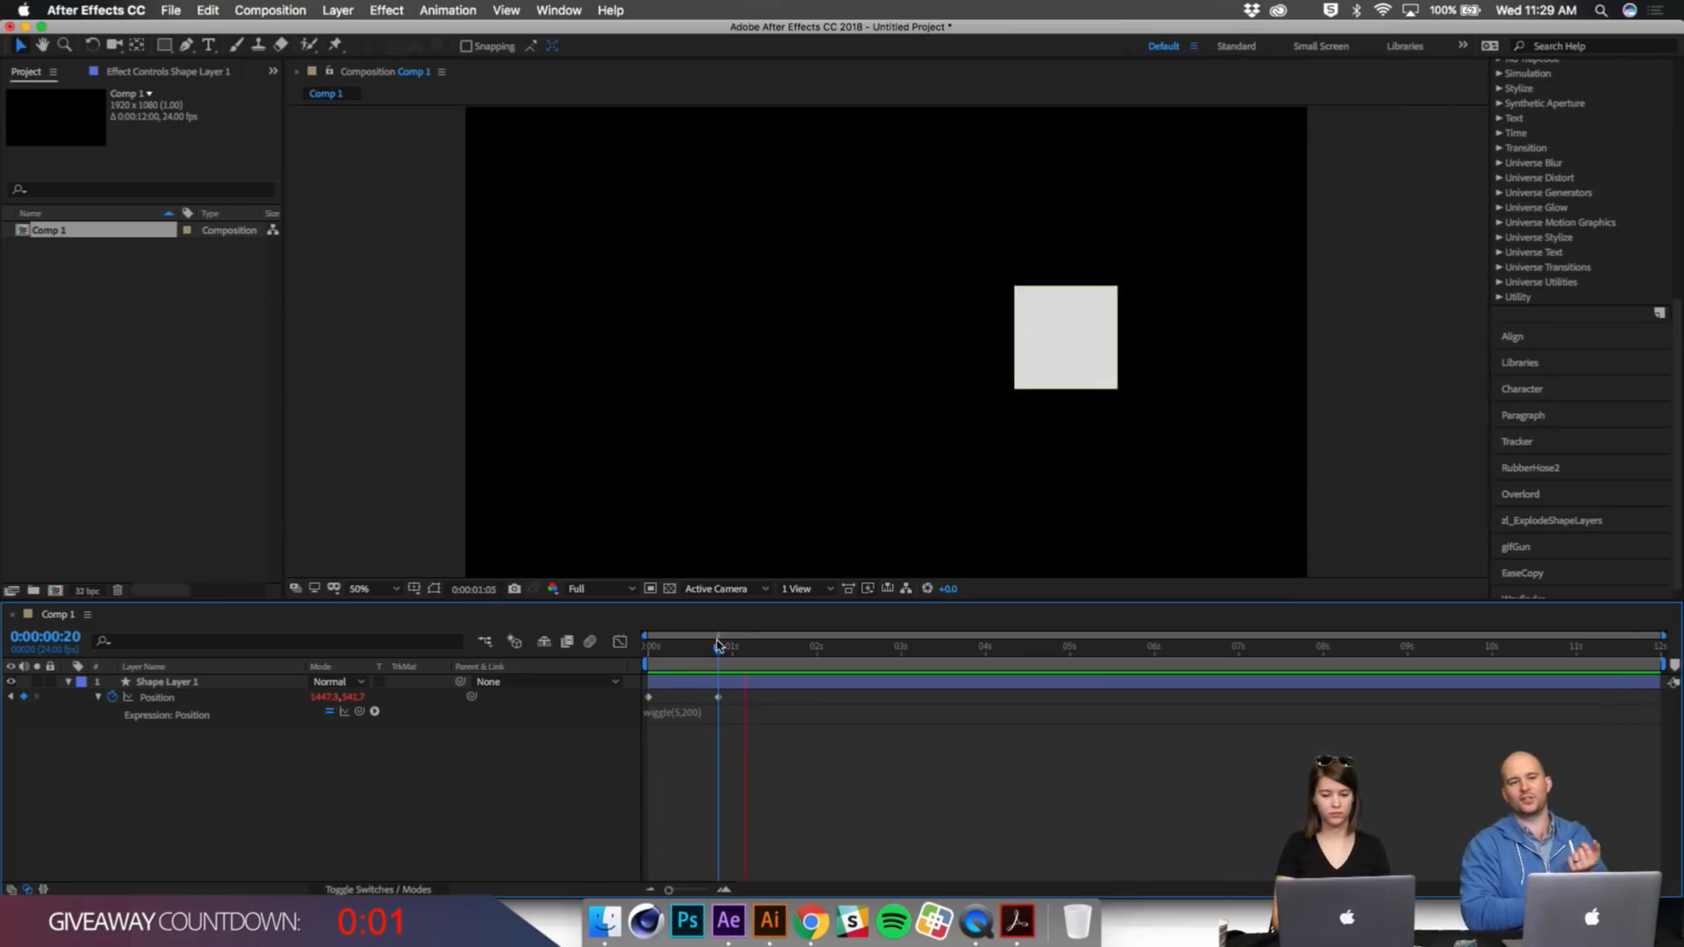
pyautogui.press('space')
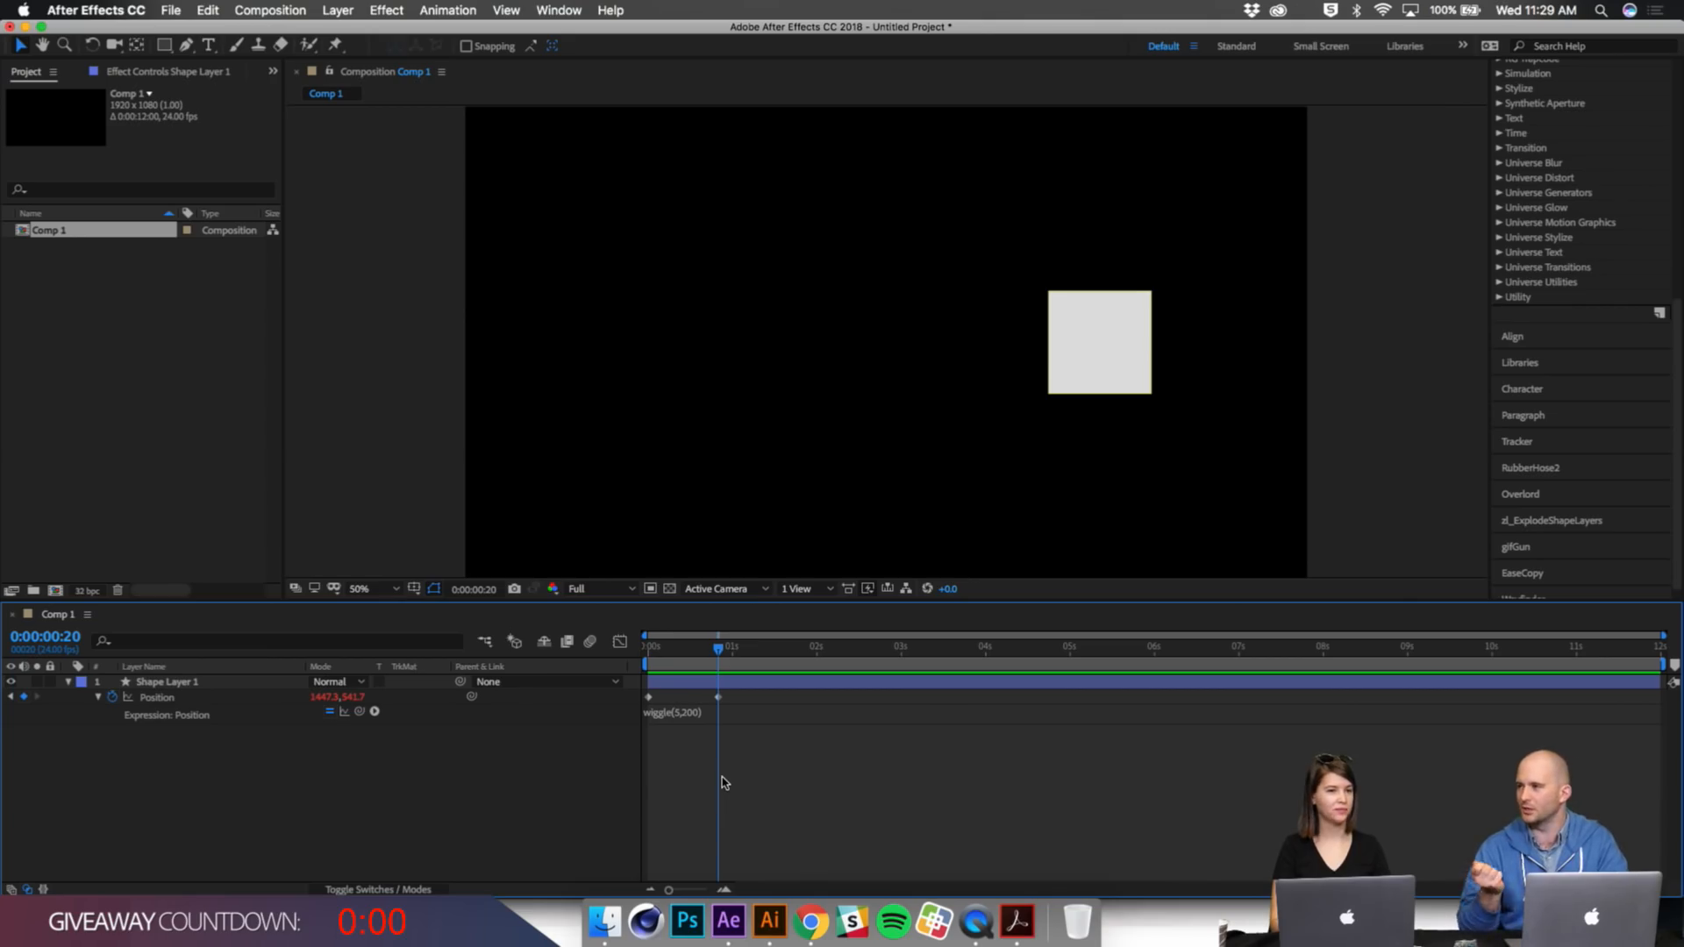
# Step: Leave the demo project and open the recent project 1712_Russia_v1.aep
pyautogui.click(171, 9)
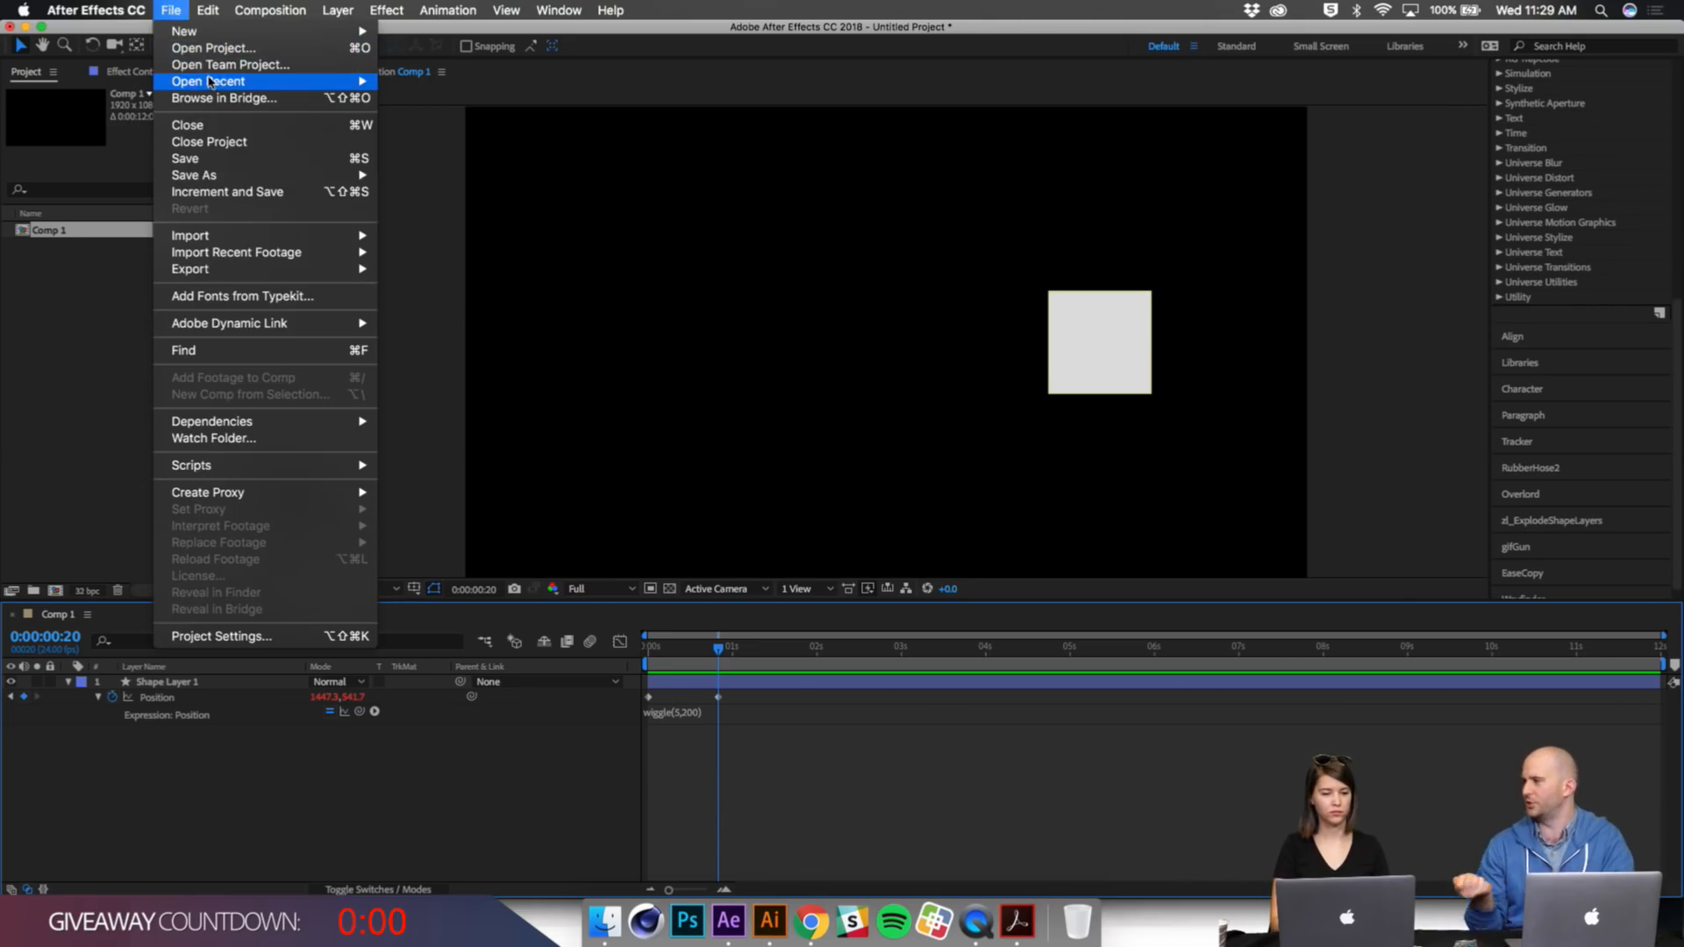
pyautogui.moveTo(210, 83)
pyautogui.click(548, 81)
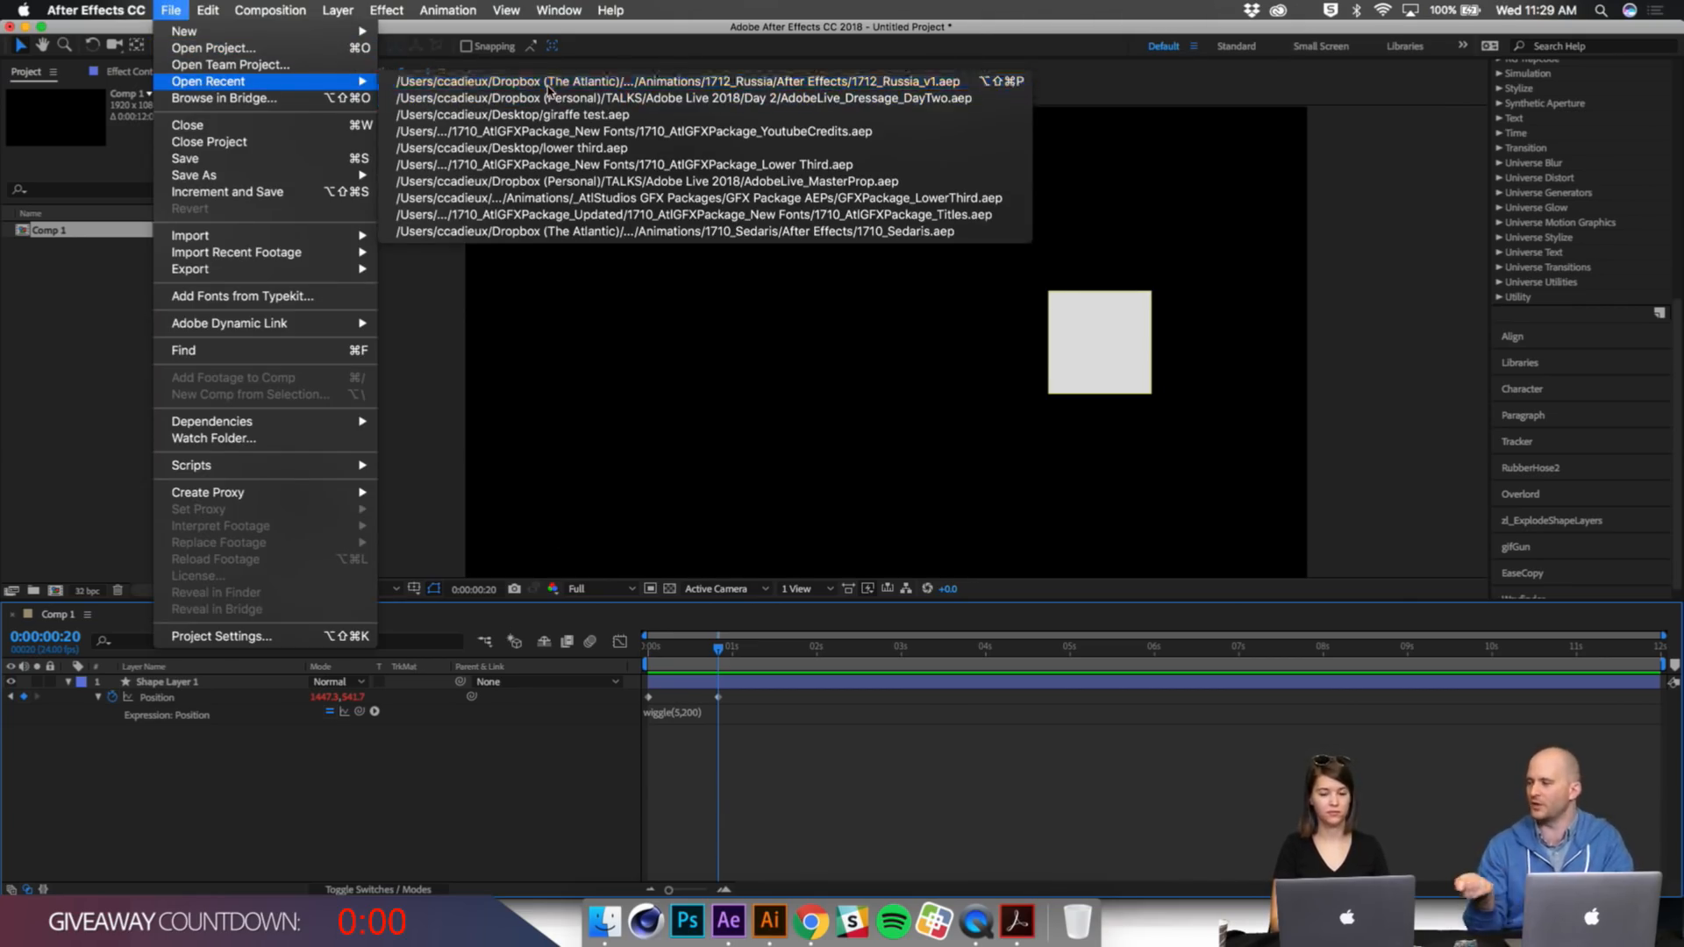
pyautogui.click(776, 490)
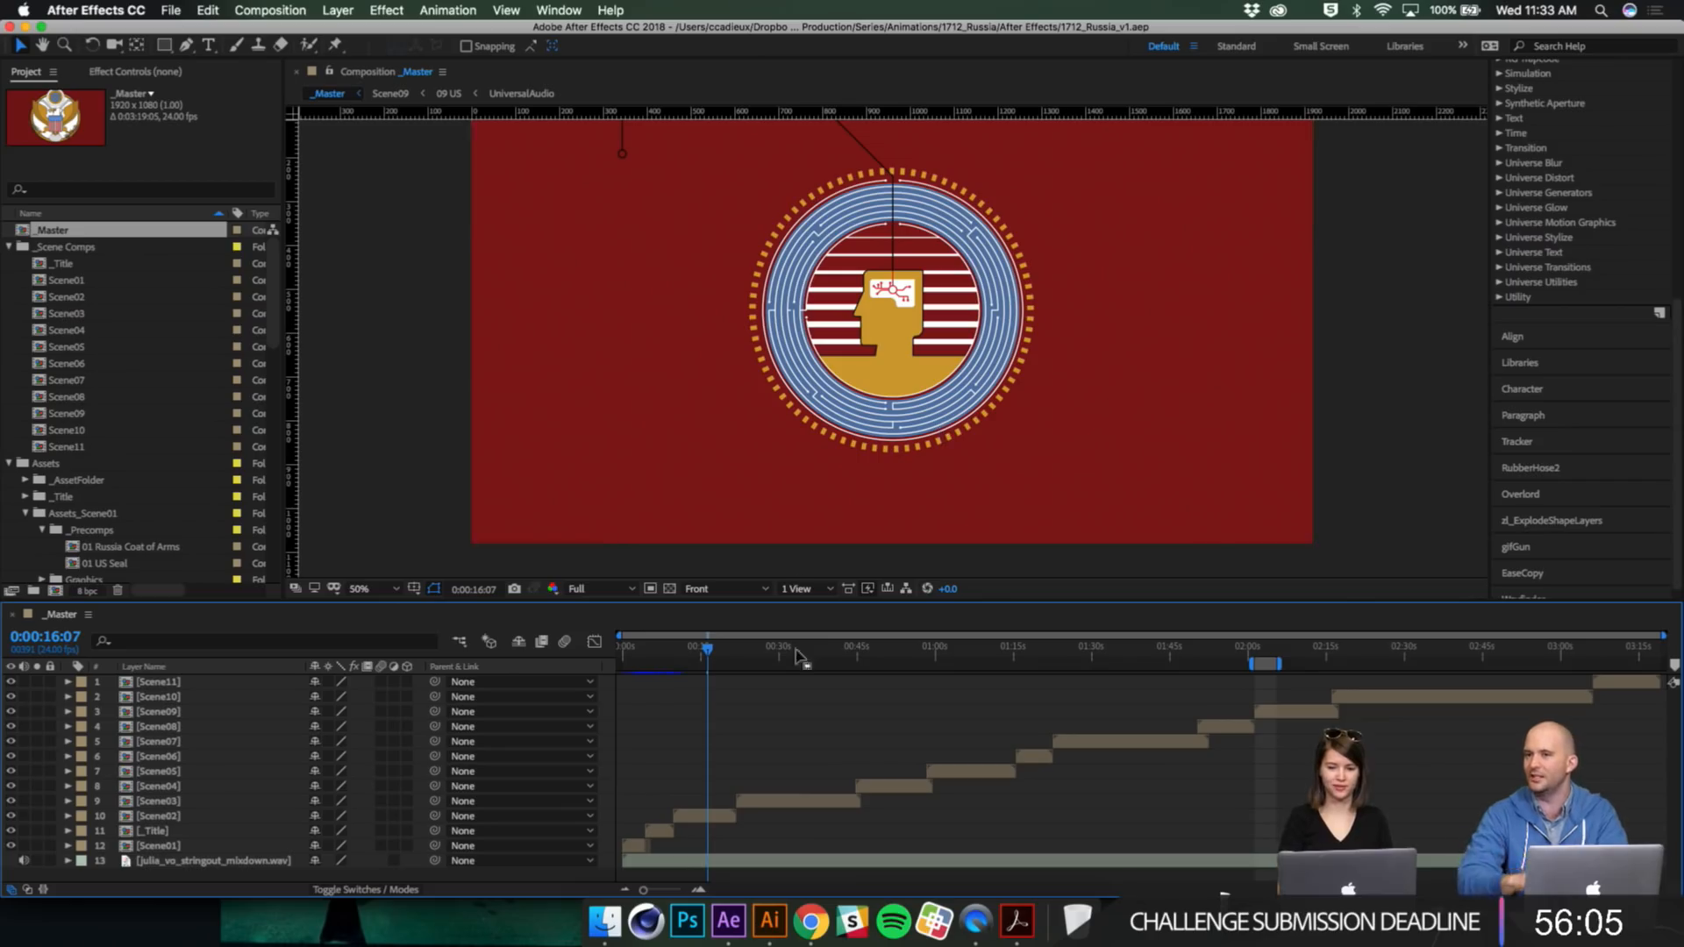
# Step: Switch to Illustrator and, while opening a file, browse the Dropbox animations folder to the 1712_Russia folder
pyautogui.click(772, 921)
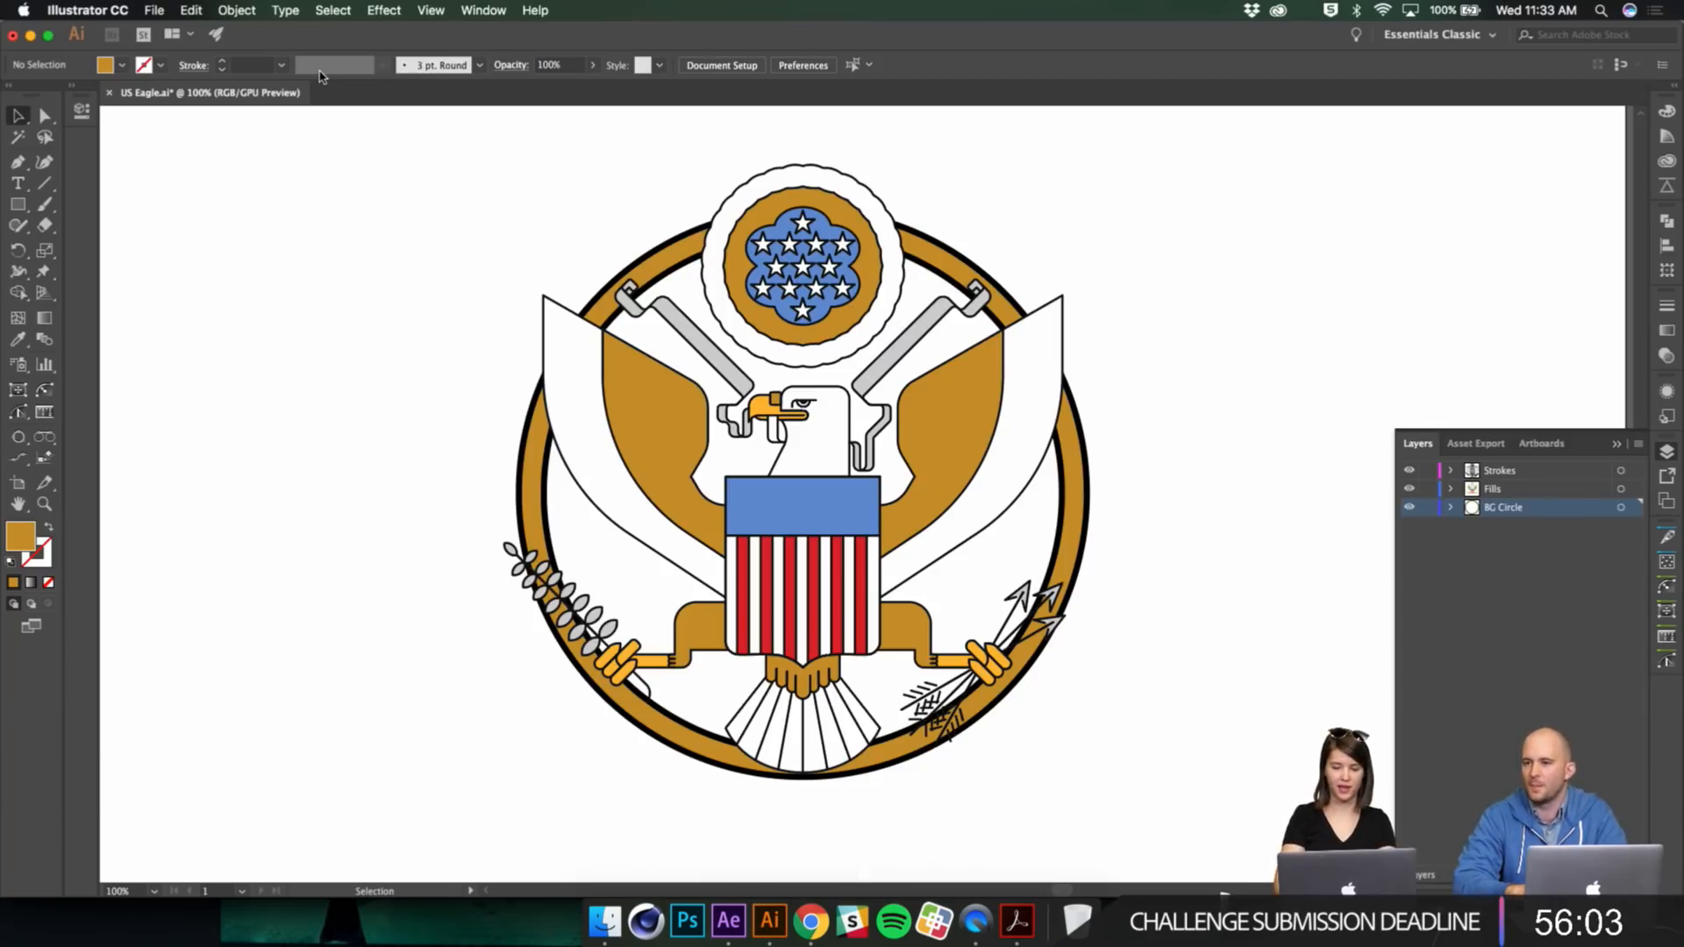
pyautogui.press('super+o')
pyautogui.click(790, 159)
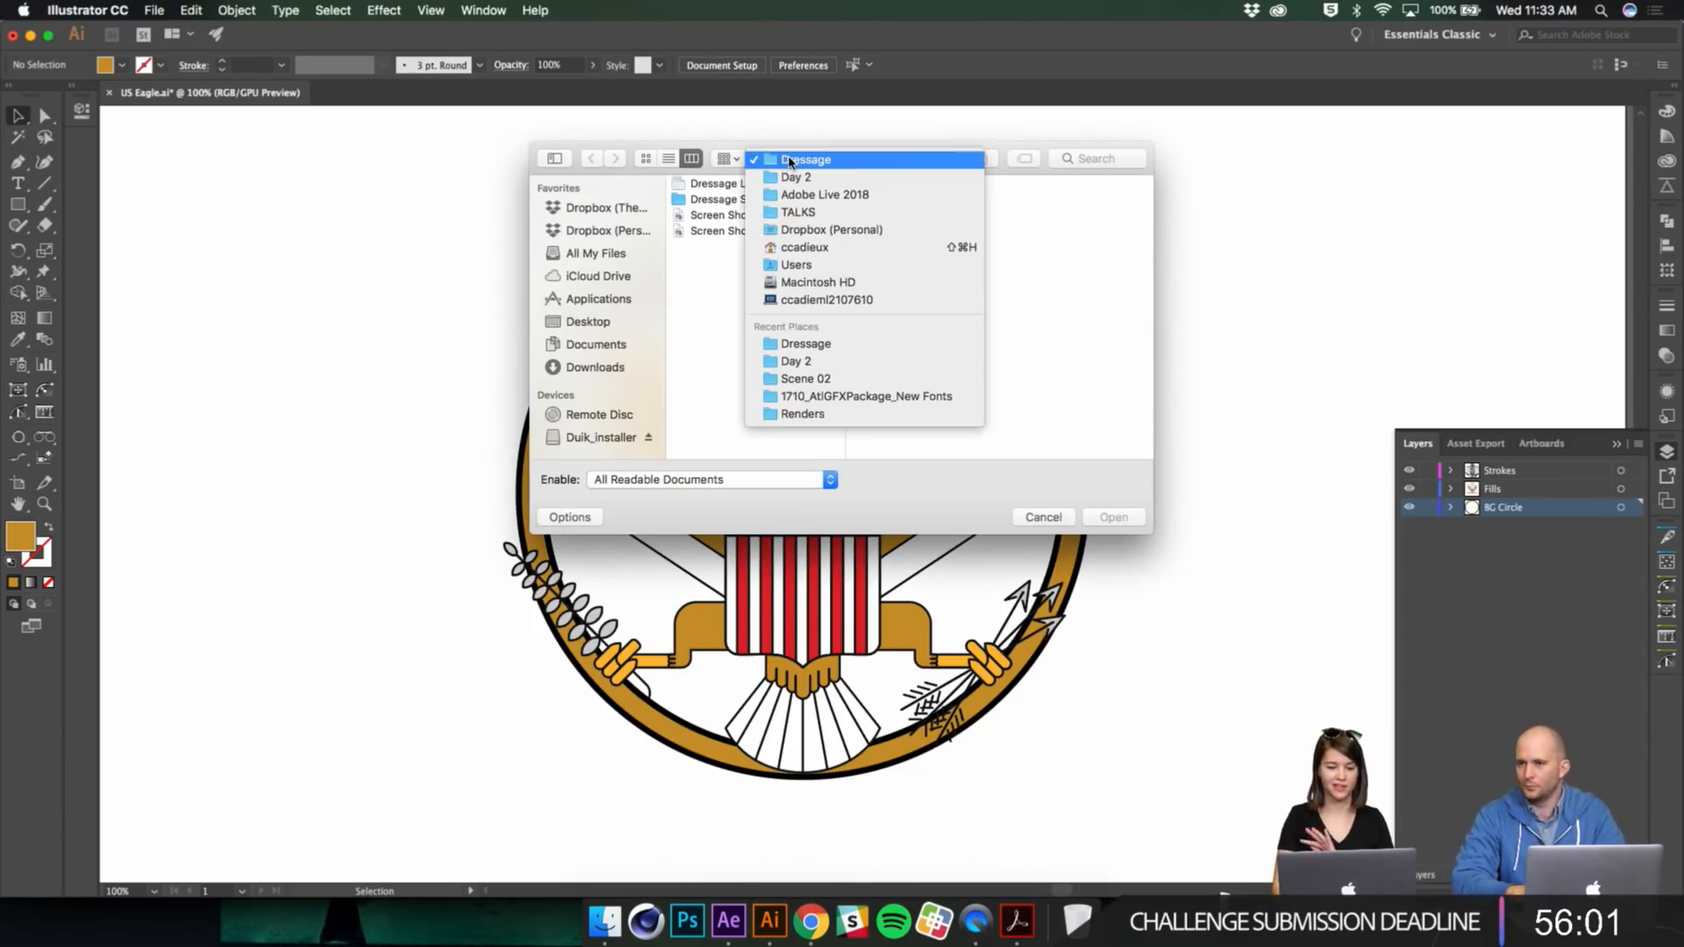
pyautogui.click(790, 160)
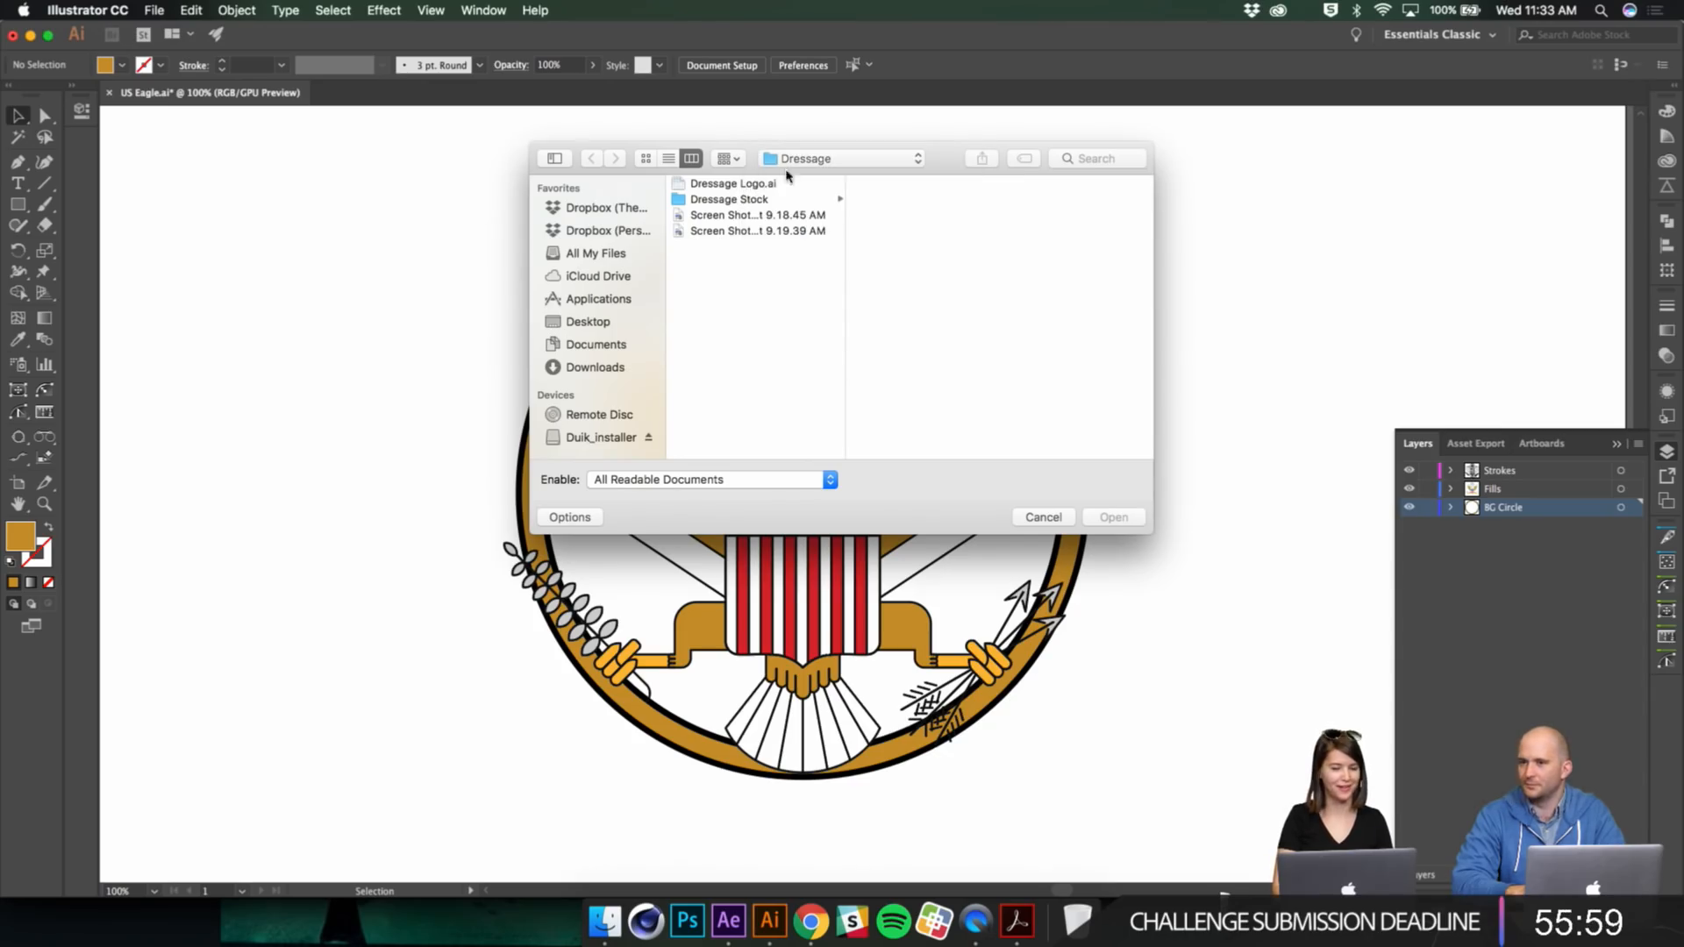
pyautogui.click(796, 162)
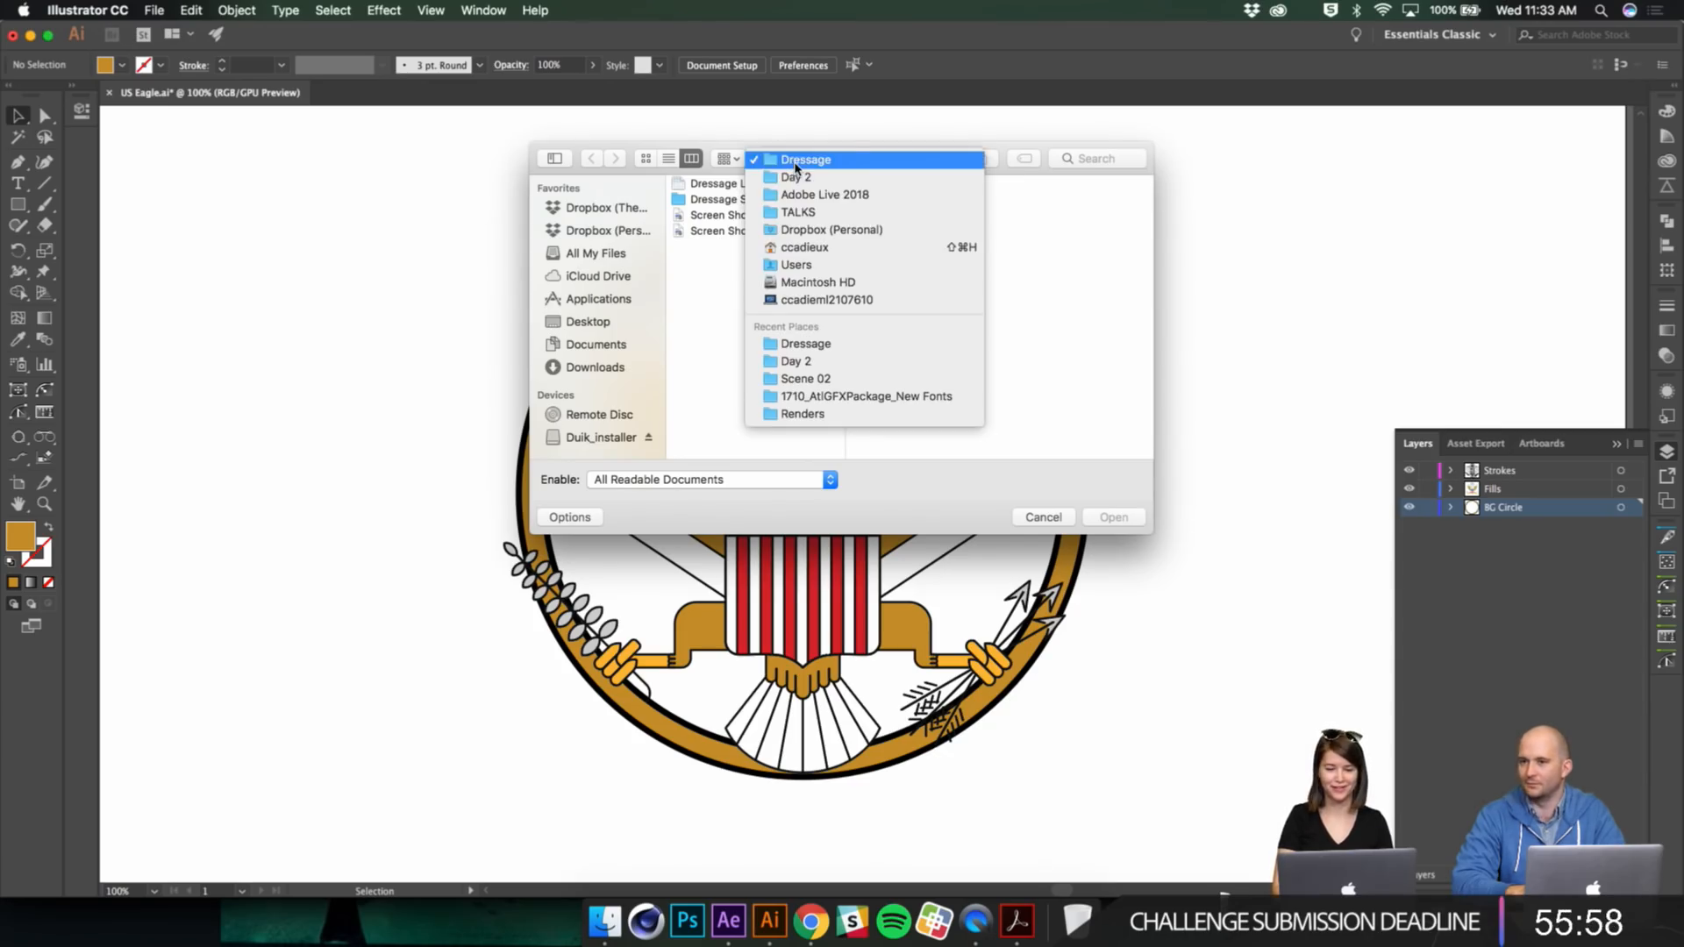
pyautogui.click(638, 213)
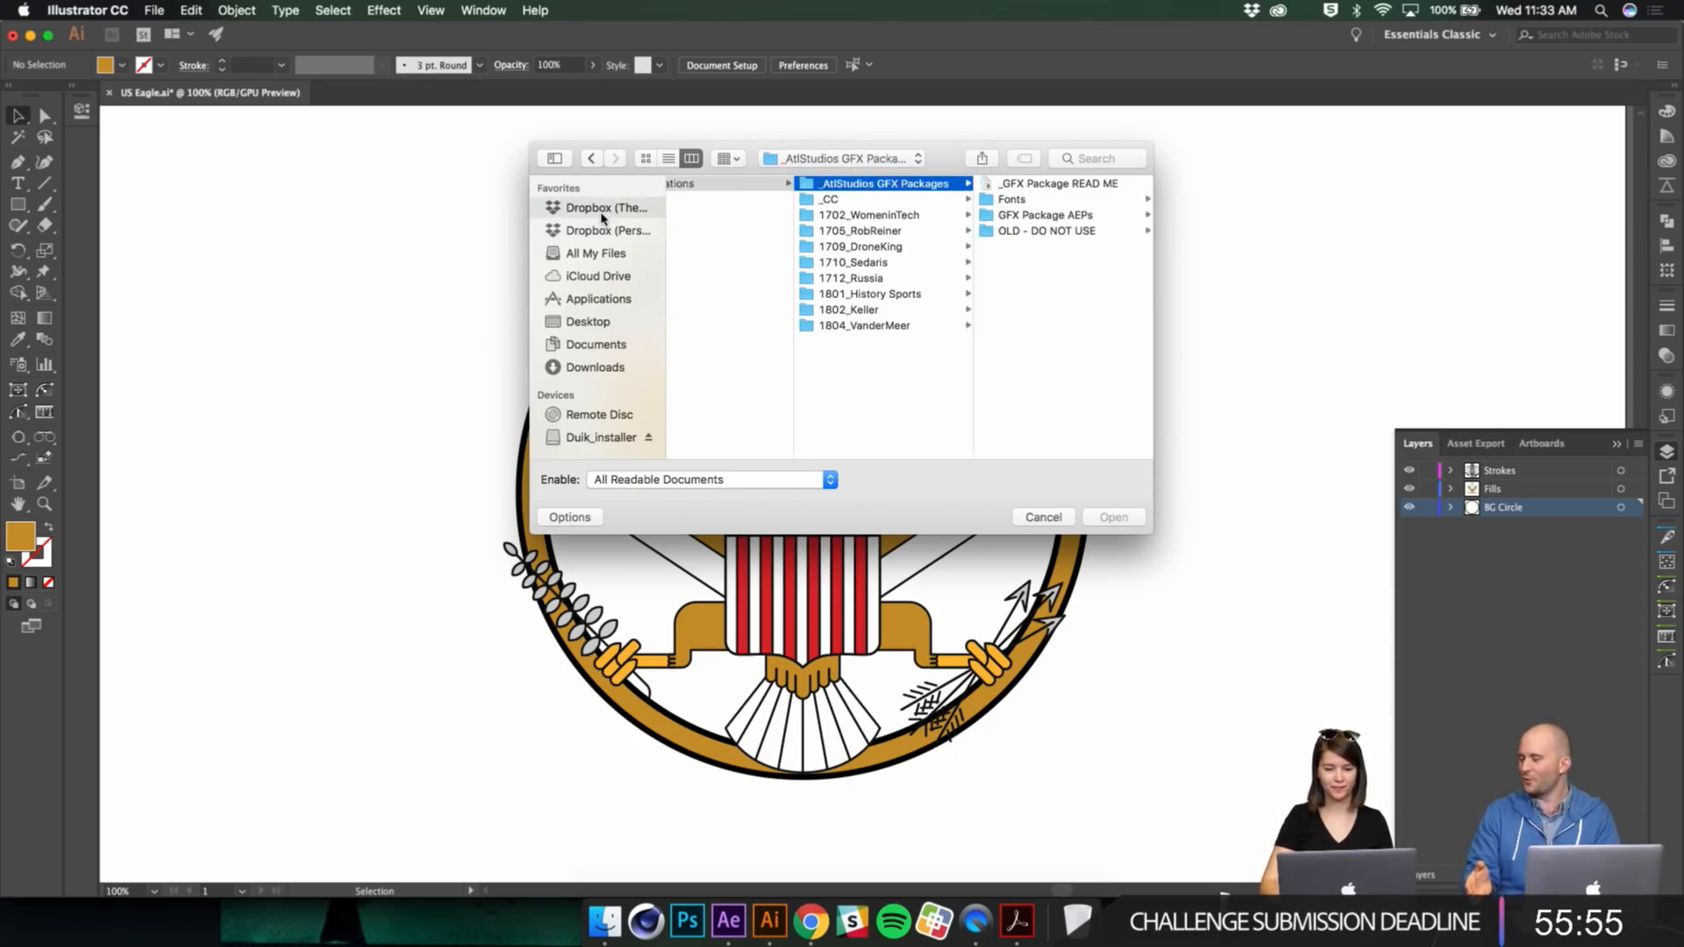
pyautogui.press('Down')
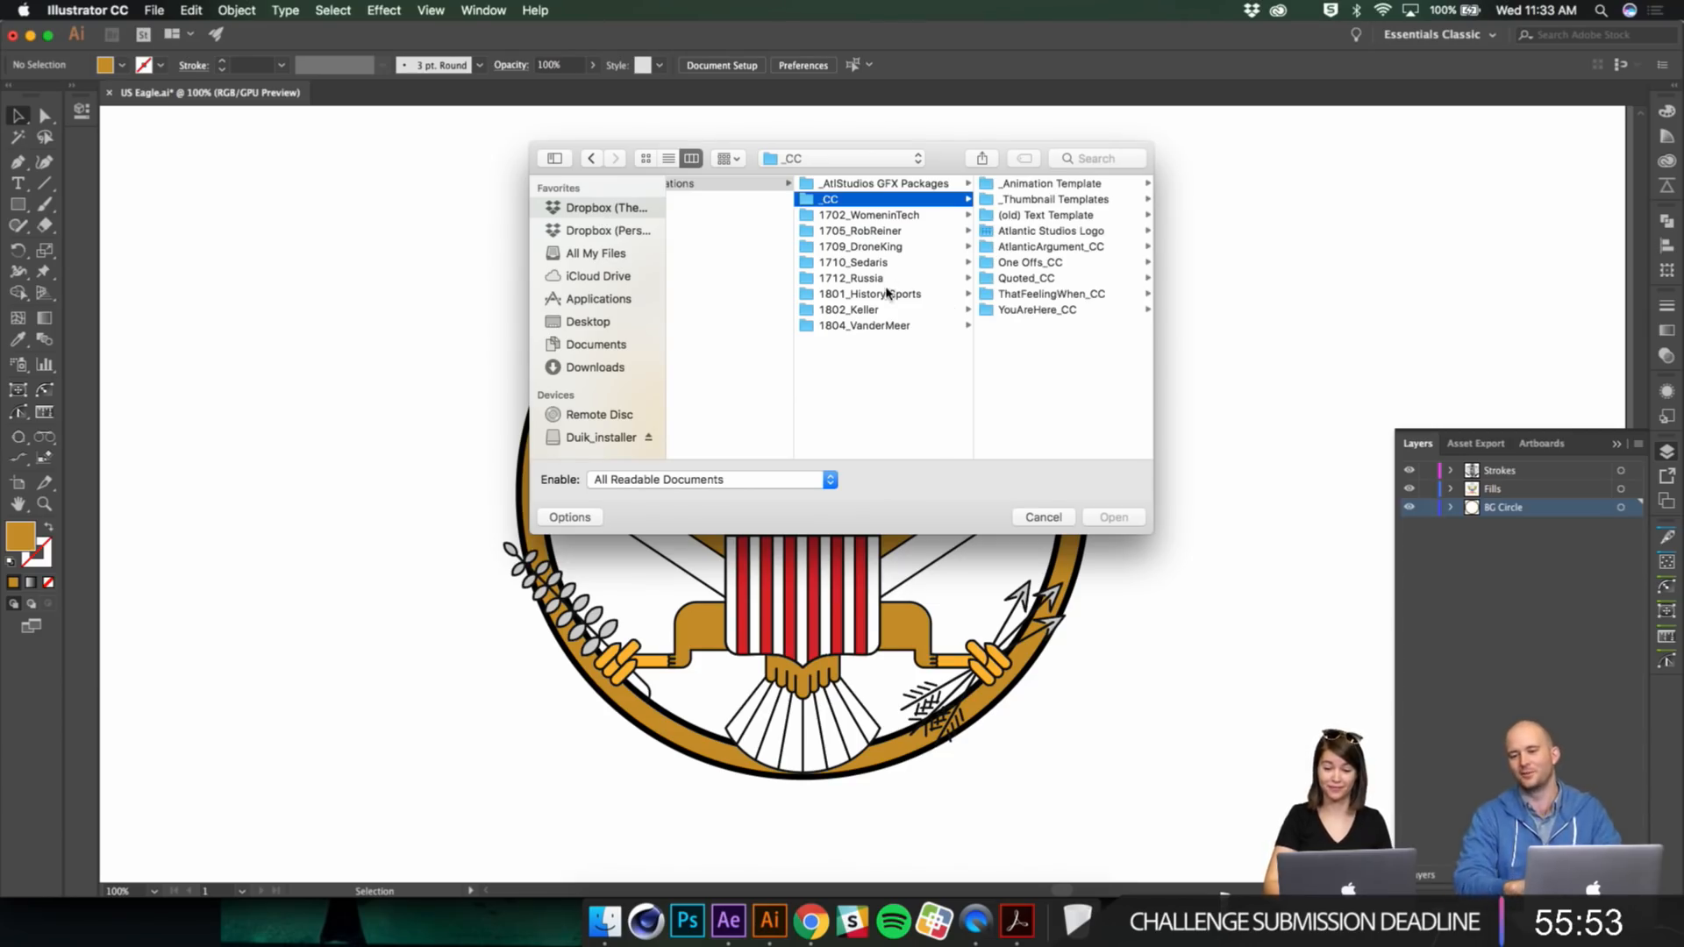
pyautogui.press('Down')
pyautogui.press('Down')
pyautogui.press('Down')
pyautogui.press('Down')
pyautogui.press('Down')
pyautogui.press('Right')
# Step: Open 02 Hacker Brain.ai from the Assets subfolders of the 1712_Russia folder
pyautogui.press('Down')
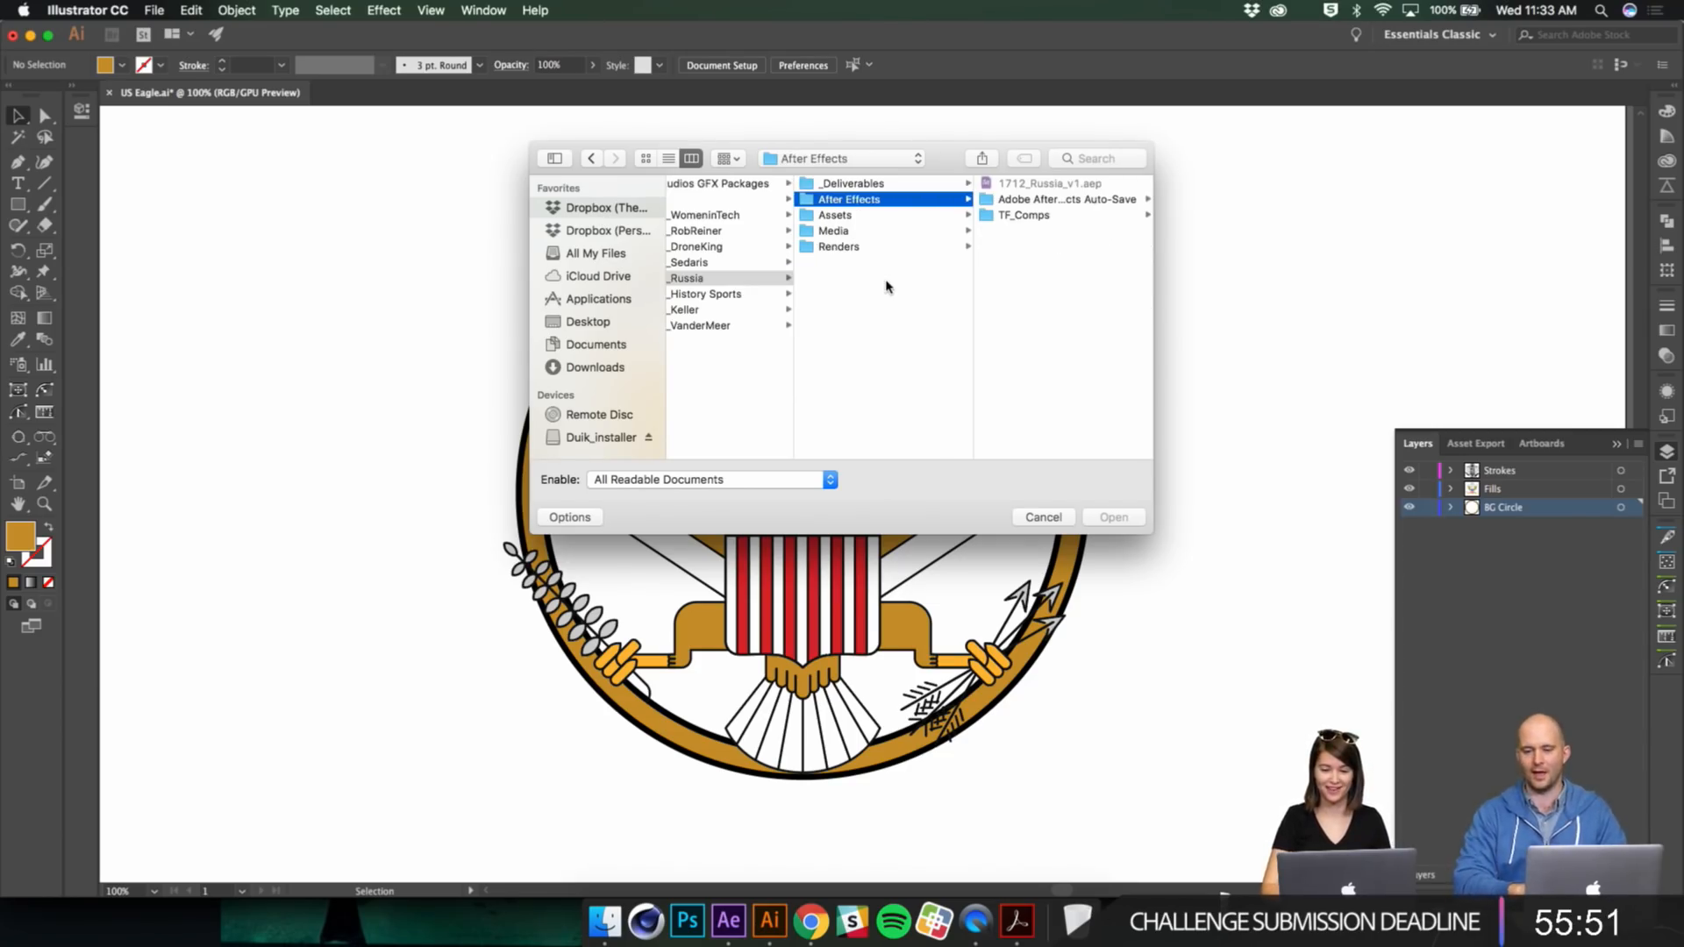
pyautogui.press('Down')
pyautogui.press('Right')
pyautogui.press('Down')
pyautogui.press('Down')
pyautogui.press('Right')
pyautogui.press('Down')
pyautogui.press('Down')
pyautogui.press('Down')
pyautogui.press('Down')
pyautogui.press('Down')
pyautogui.press('Down')
pyautogui.press('Down')
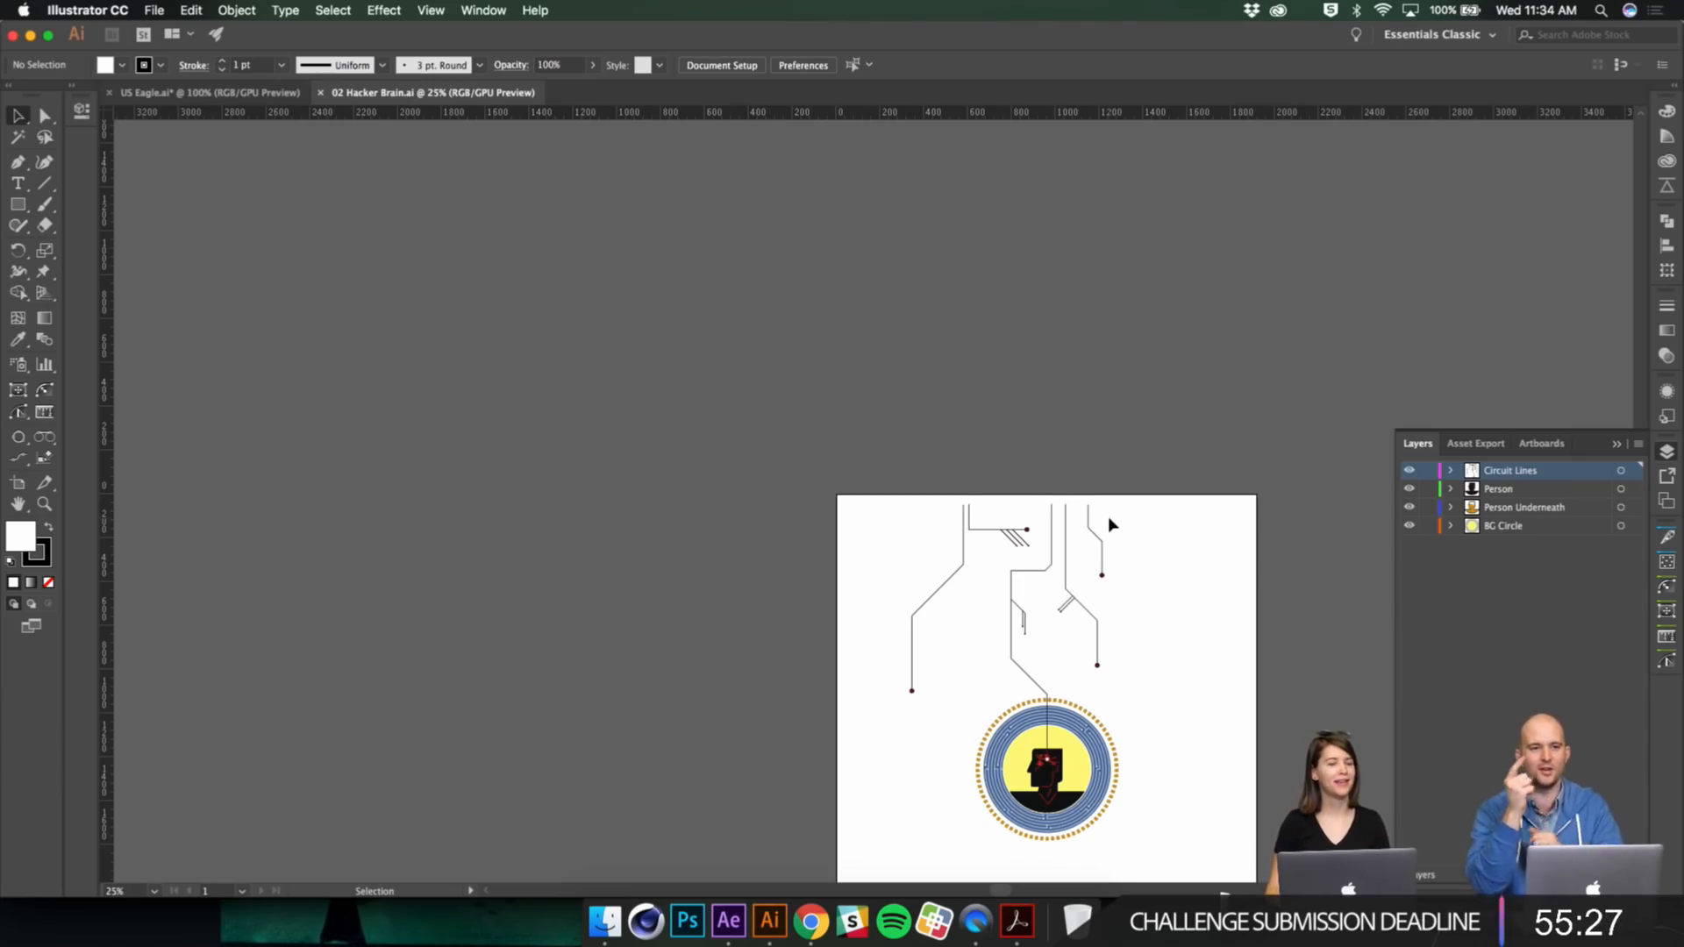
# Step: Examine the Hacker Brain artwork up close, including the circuit lines, the head emblem and the blue ring's ellipse
pyautogui.moveTo(985, 450); pyautogui.dragTo(818, 271)
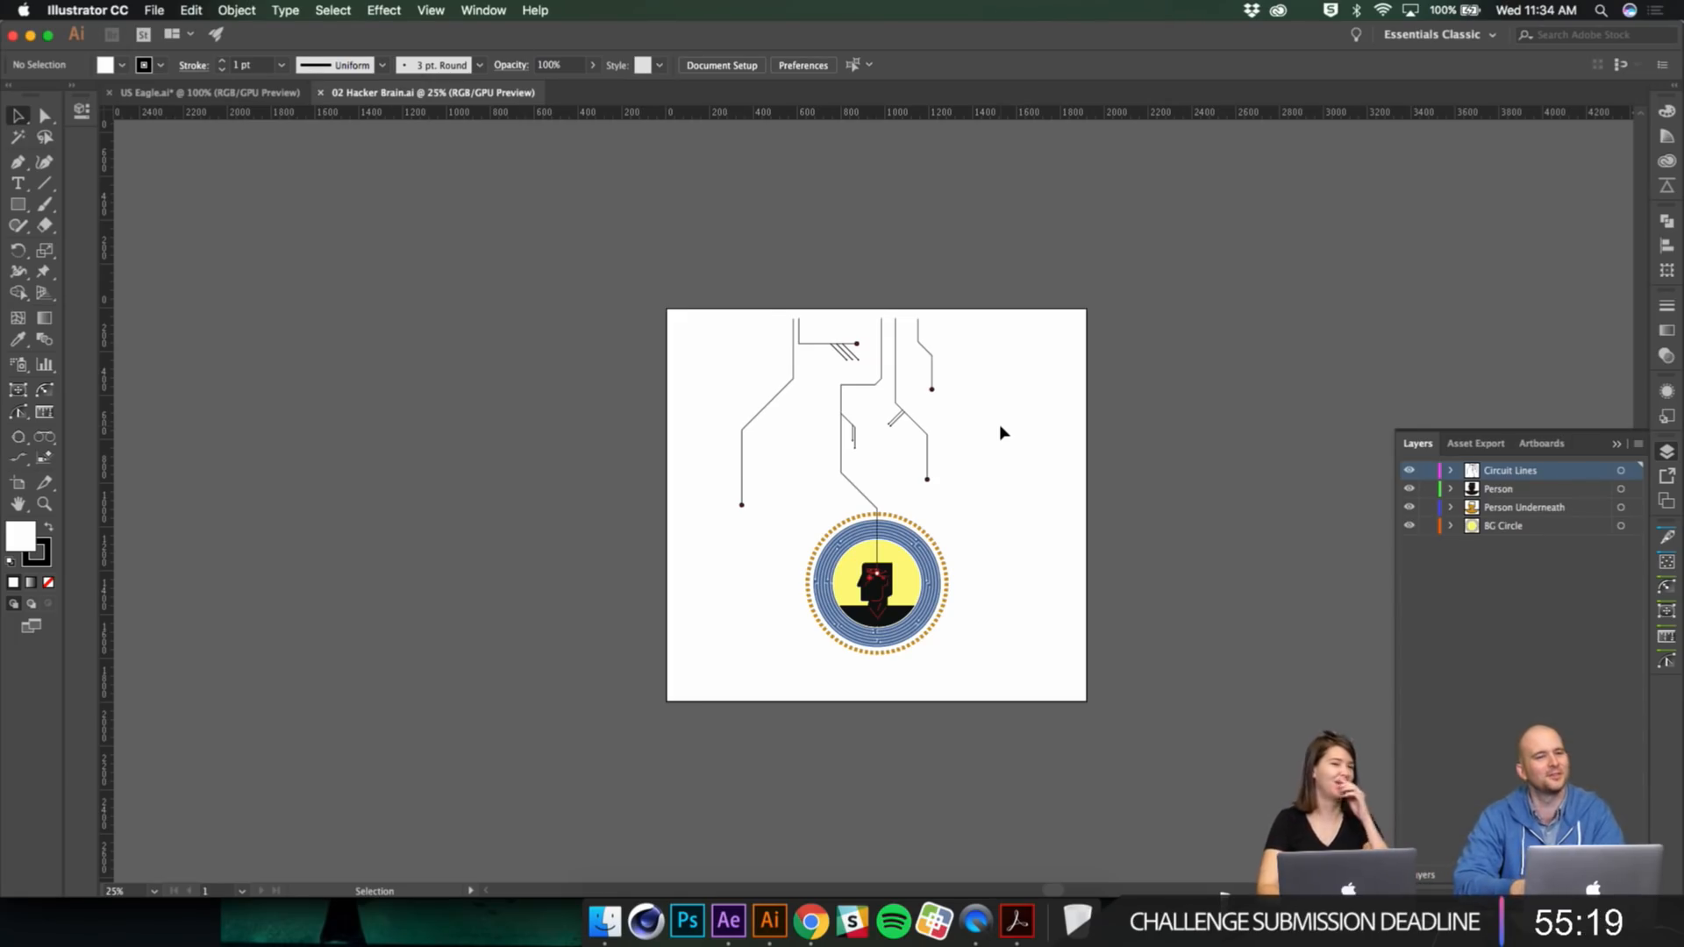
pyautogui.press('super+equal')
pyautogui.press('super+equal')
pyautogui.press('super+equal')
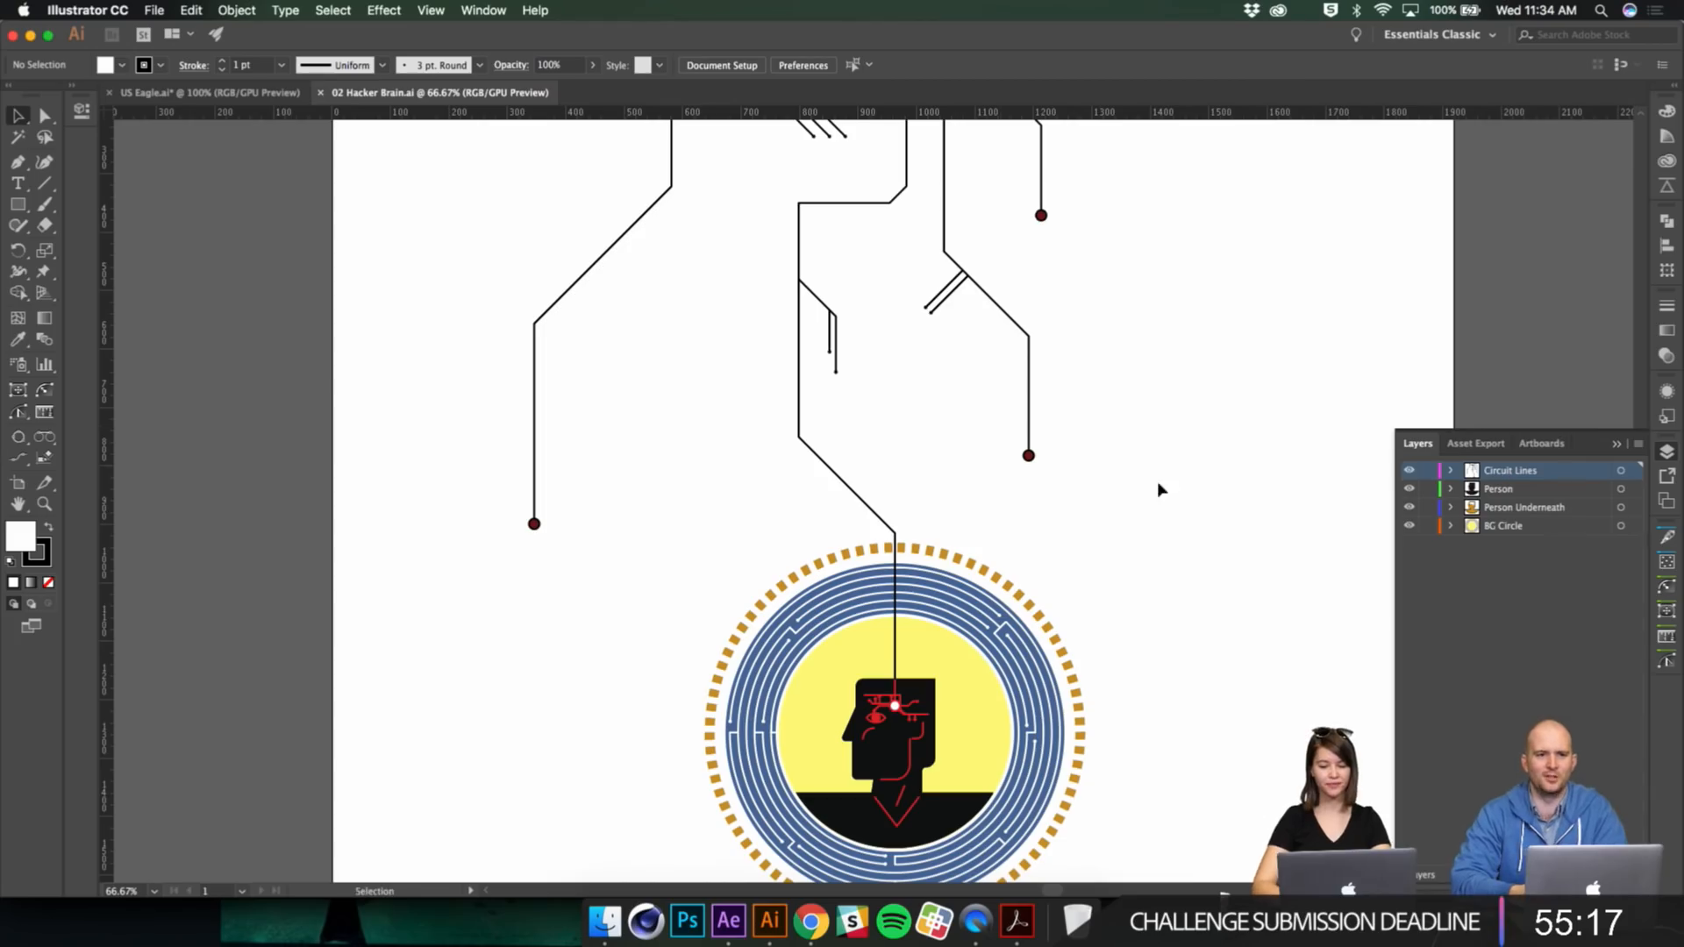
pyautogui.moveTo(1097, 428); pyautogui.dragTo(993, 324)
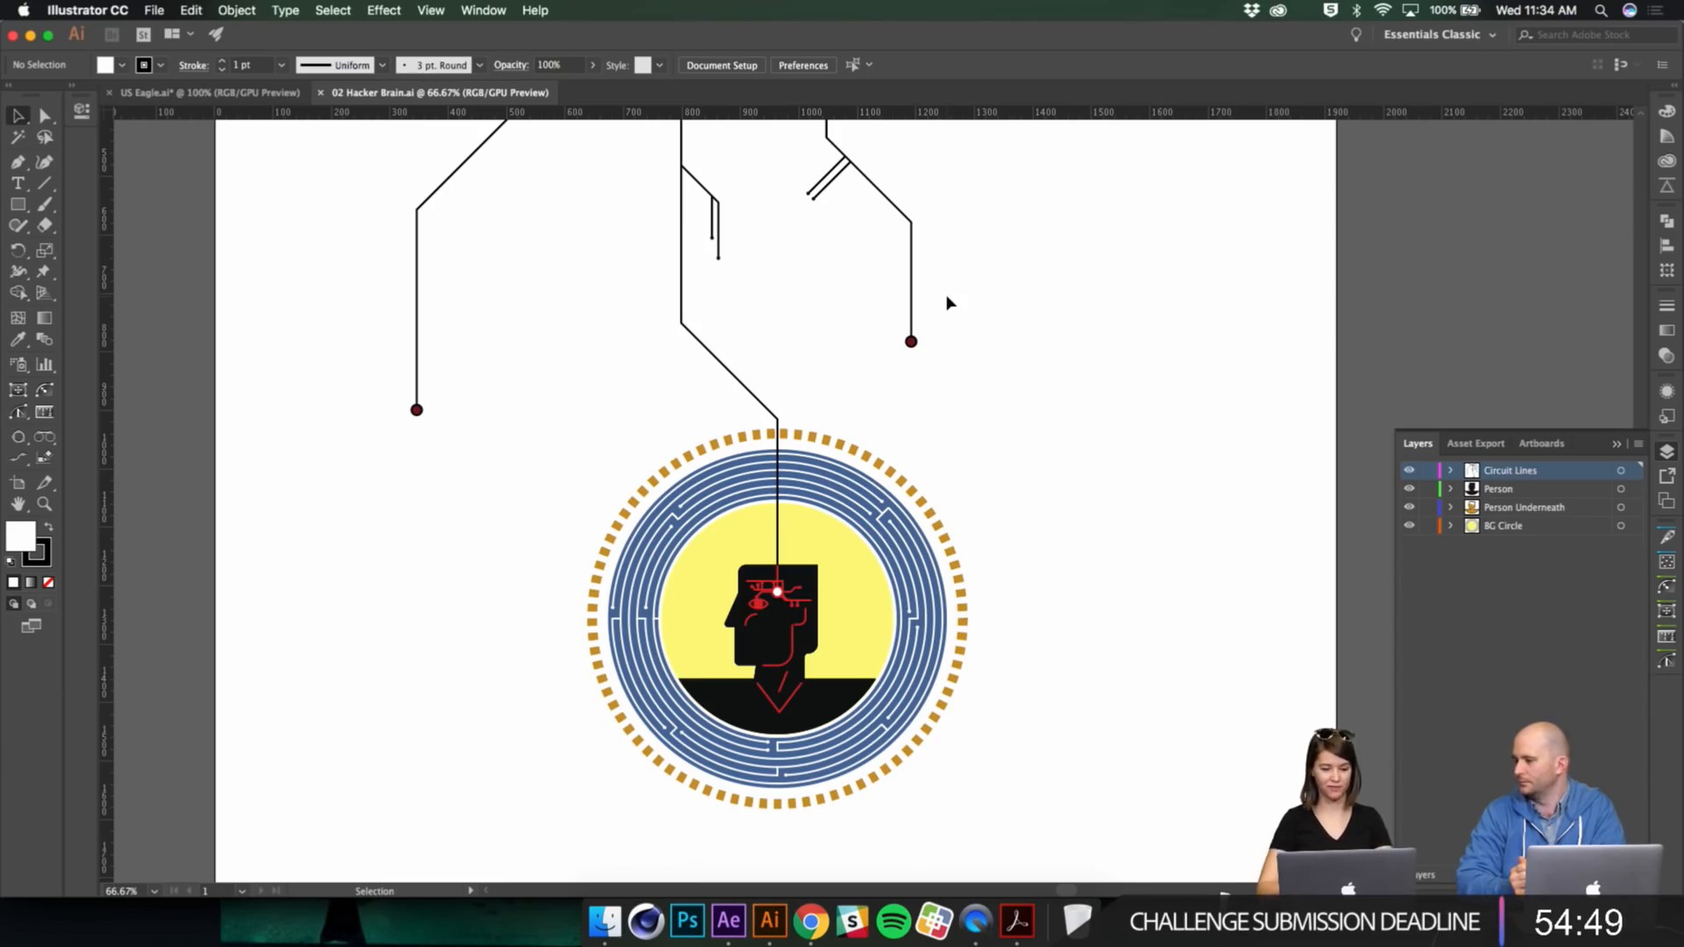
pyautogui.scroll(-3, 1075, 436)
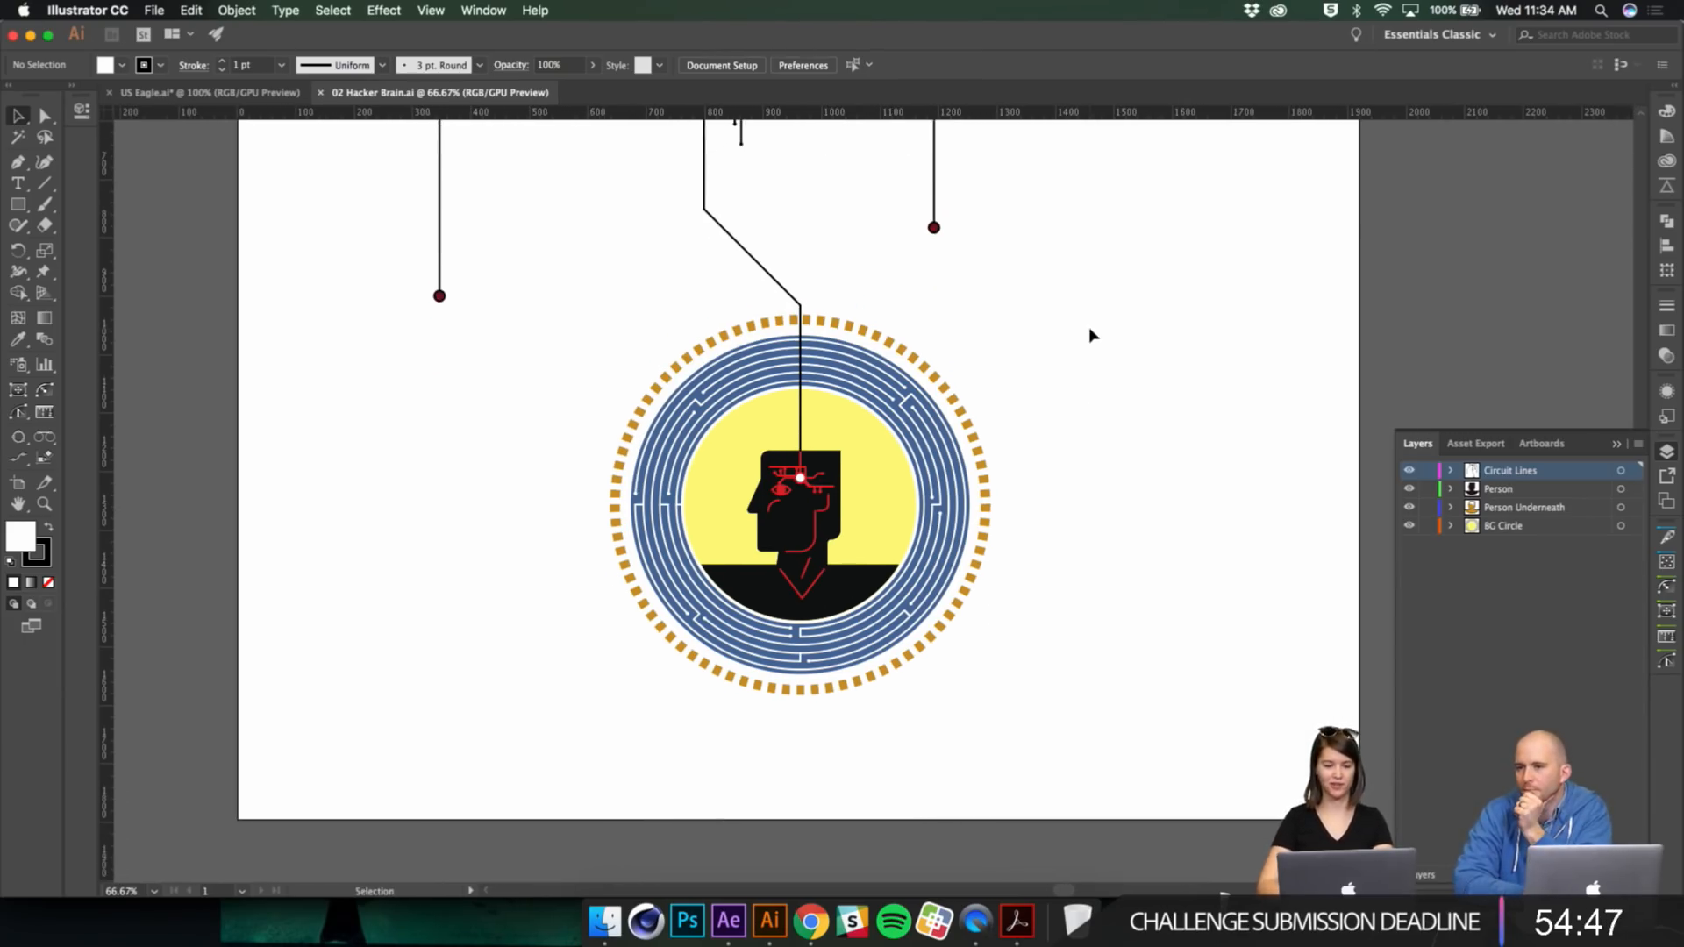
pyautogui.press('super+1')
pyautogui.moveTo(1169, 389); pyautogui.dragTo(1081, 349)
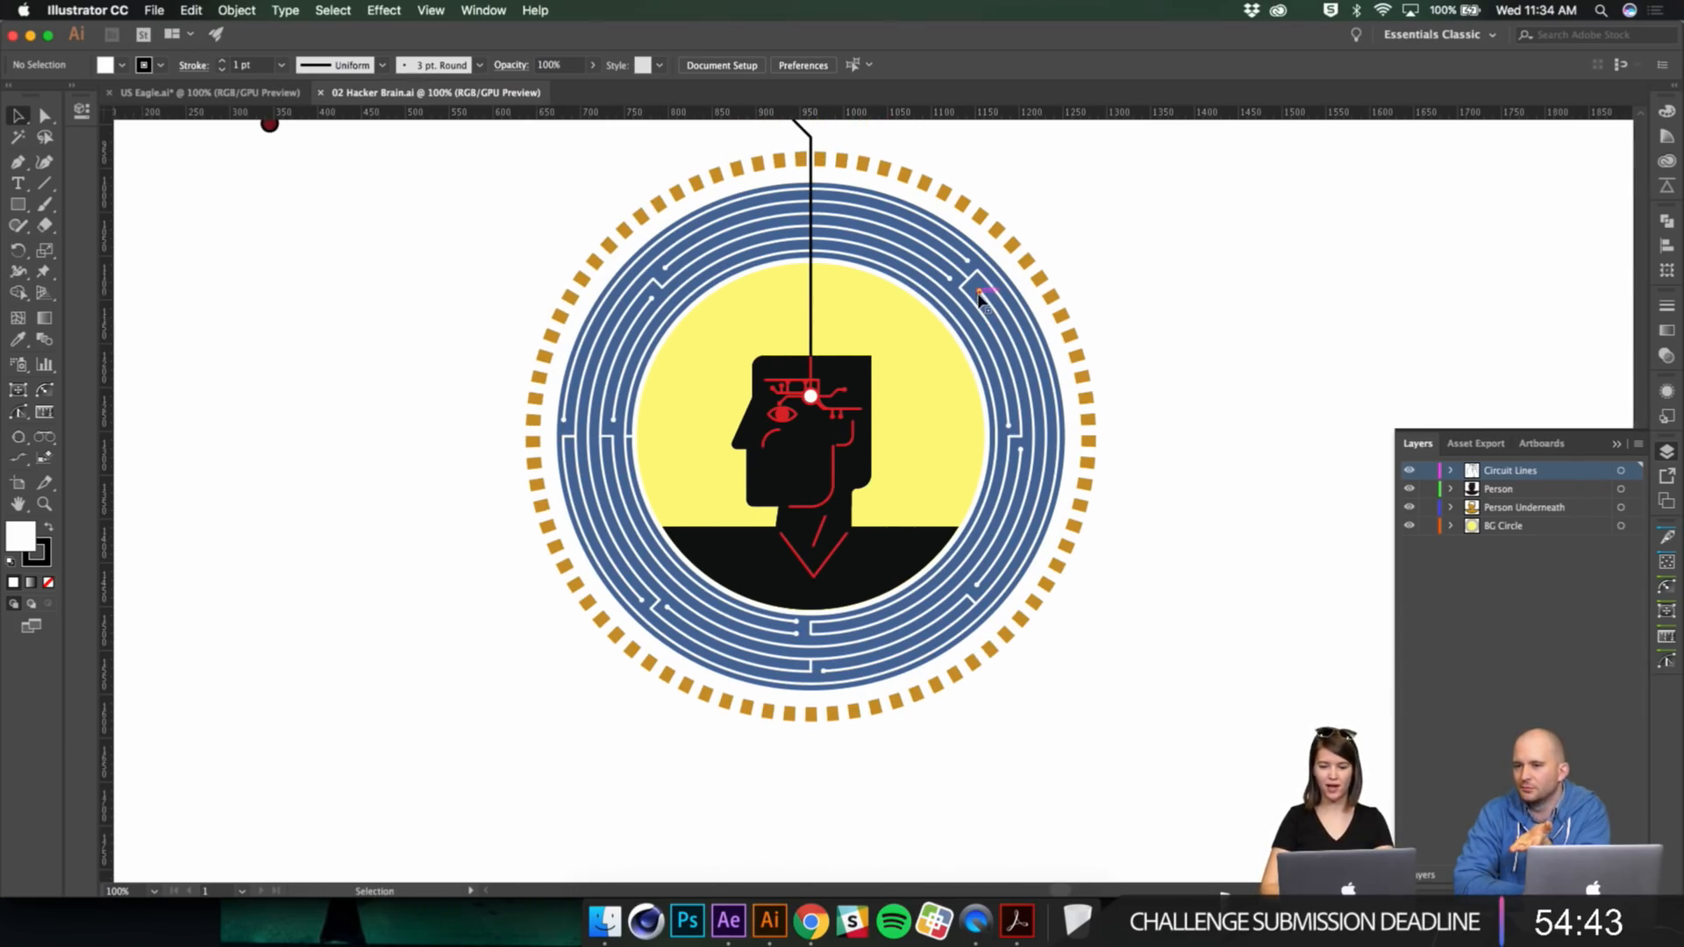
pyautogui.click(981, 304)
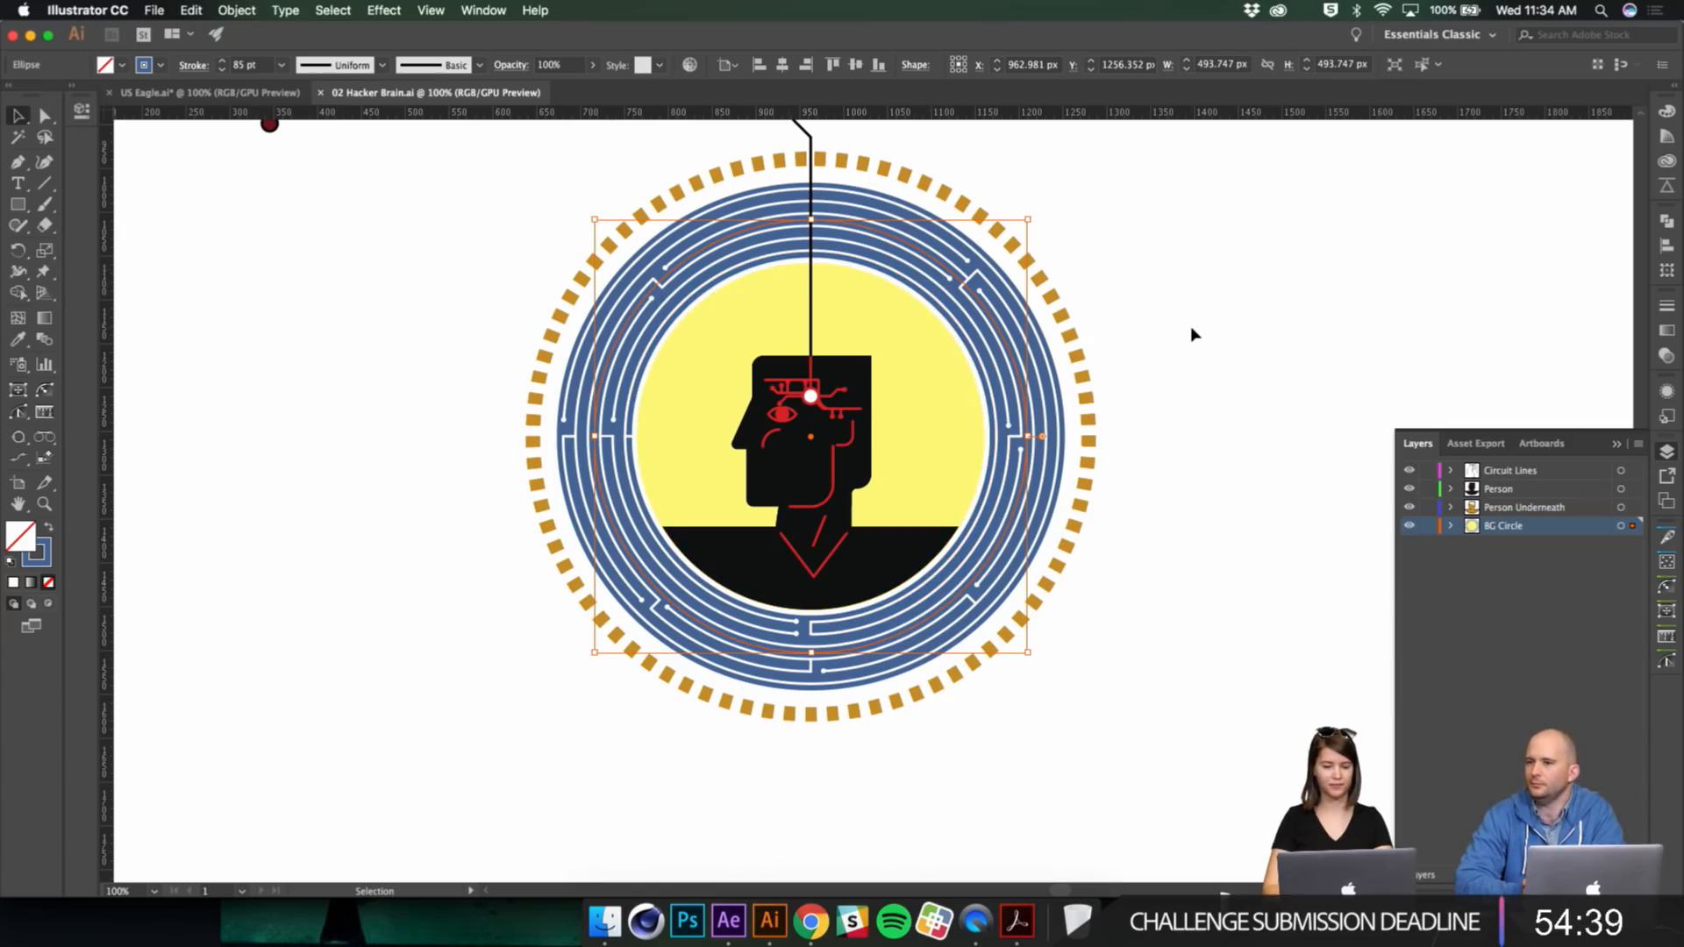
pyautogui.click(1391, 335)
# Step: Check the Circuit Lines, Person Underneath and BG Circle layers by hiding and reshowing them, and lock every layer except BG Circle
pyautogui.click(1409, 471)
pyautogui.click(1410, 471)
pyautogui.click(1409, 507)
pyautogui.click(1410, 507)
pyautogui.click(1410, 526)
pyautogui.click(1410, 525)
pyautogui.click(1429, 508)
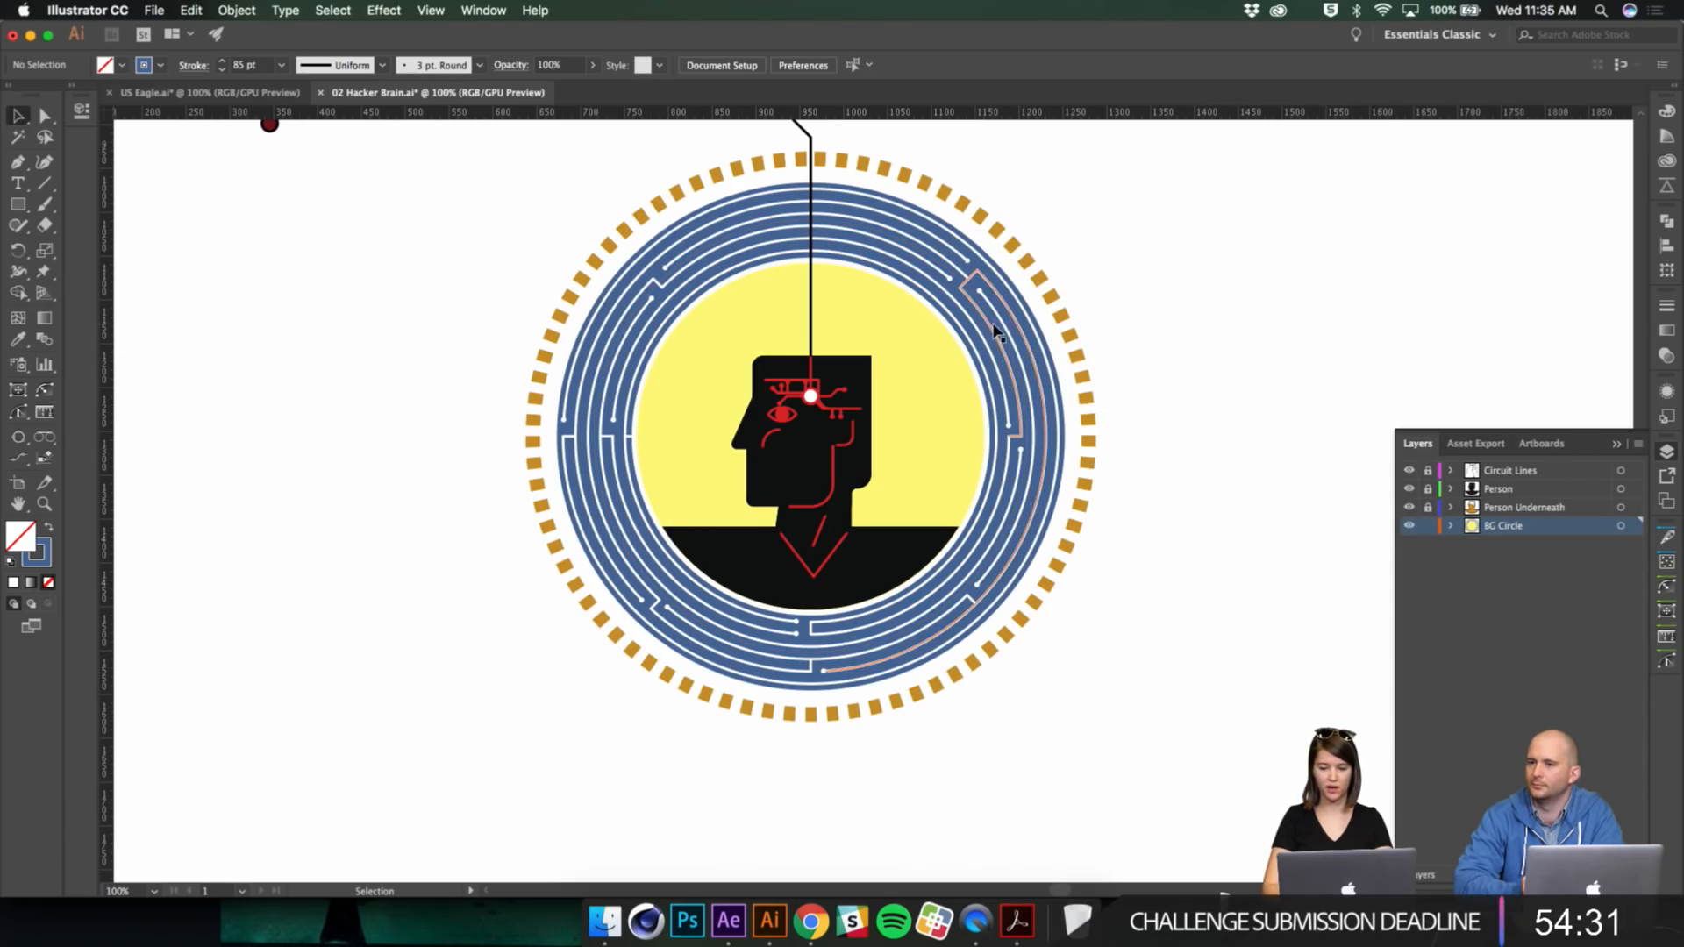
# Step: Pull a white maze path on the blue ring's right side and one on its lower left out of place, undoing each move
pyautogui.moveTo(1029, 290); pyautogui.dragTo(1200, 233)
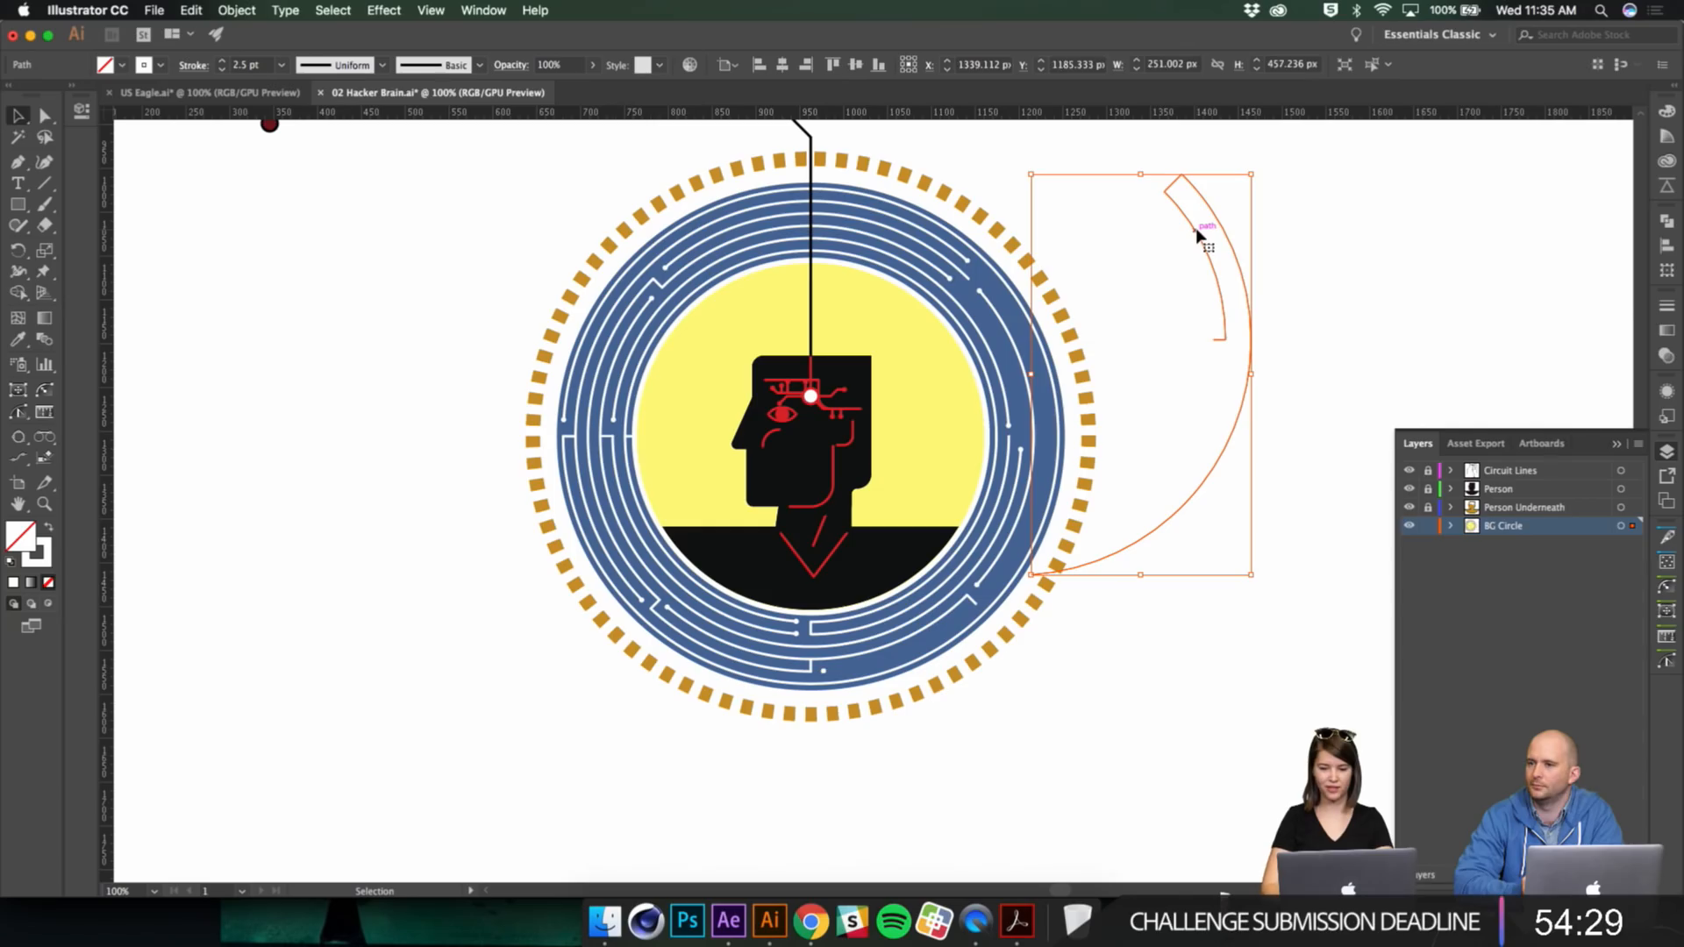
pyautogui.press('super+z')
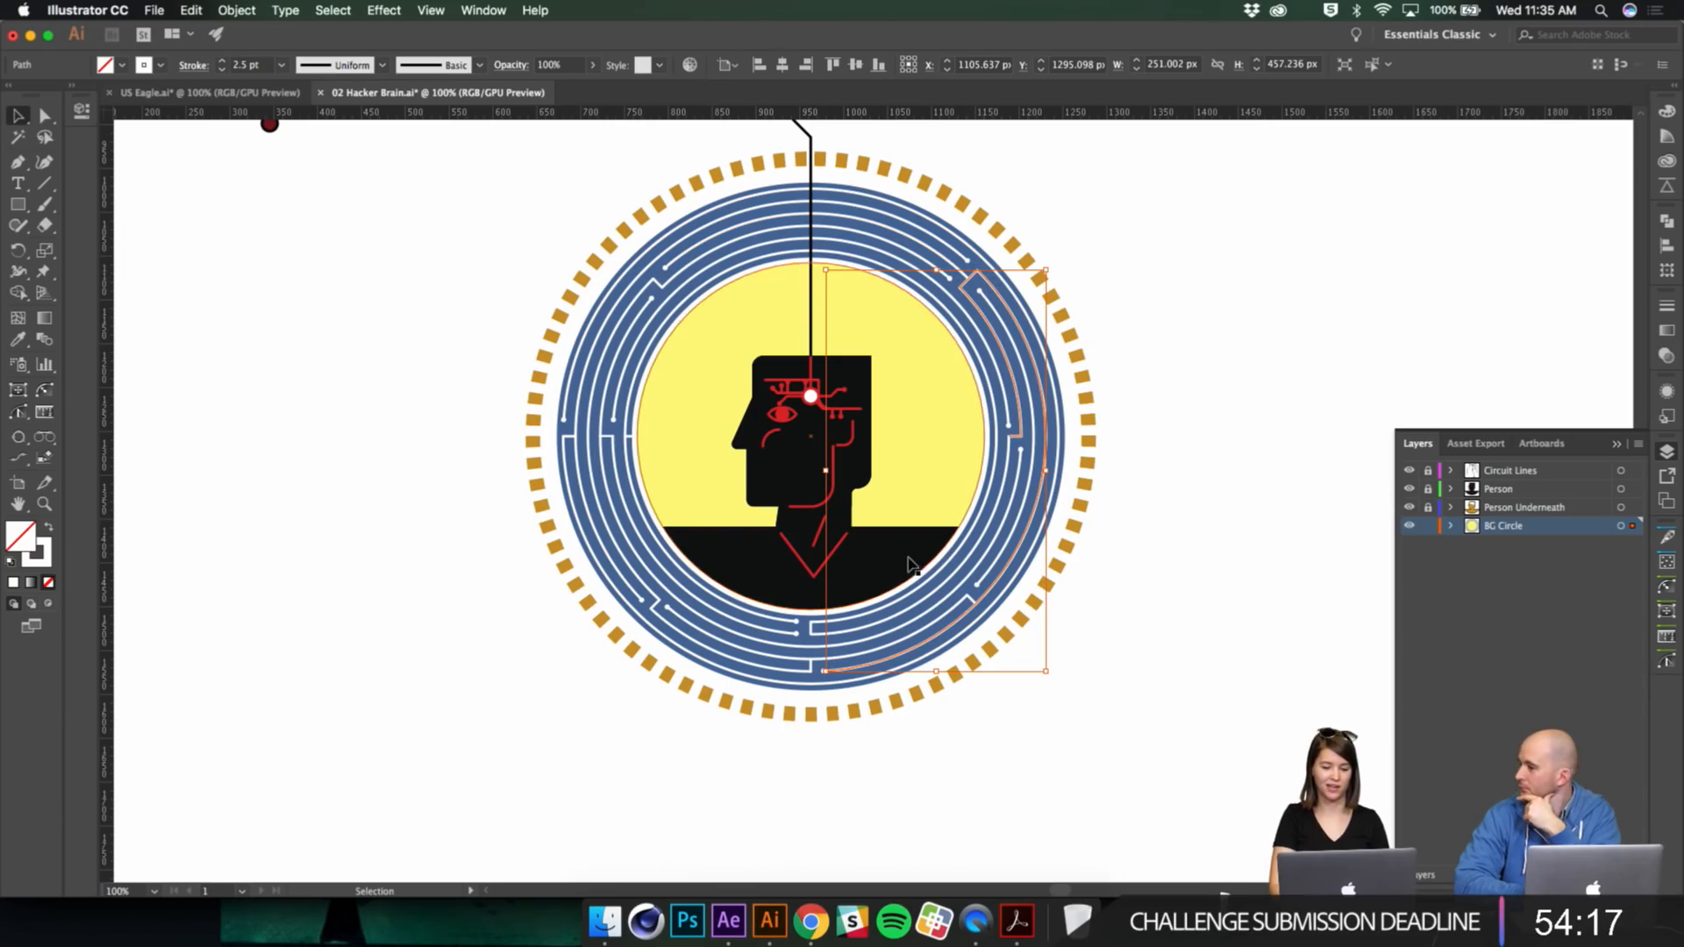
pyautogui.press('super+plus')
pyautogui.press('super+plus')
pyautogui.press('super+plus')
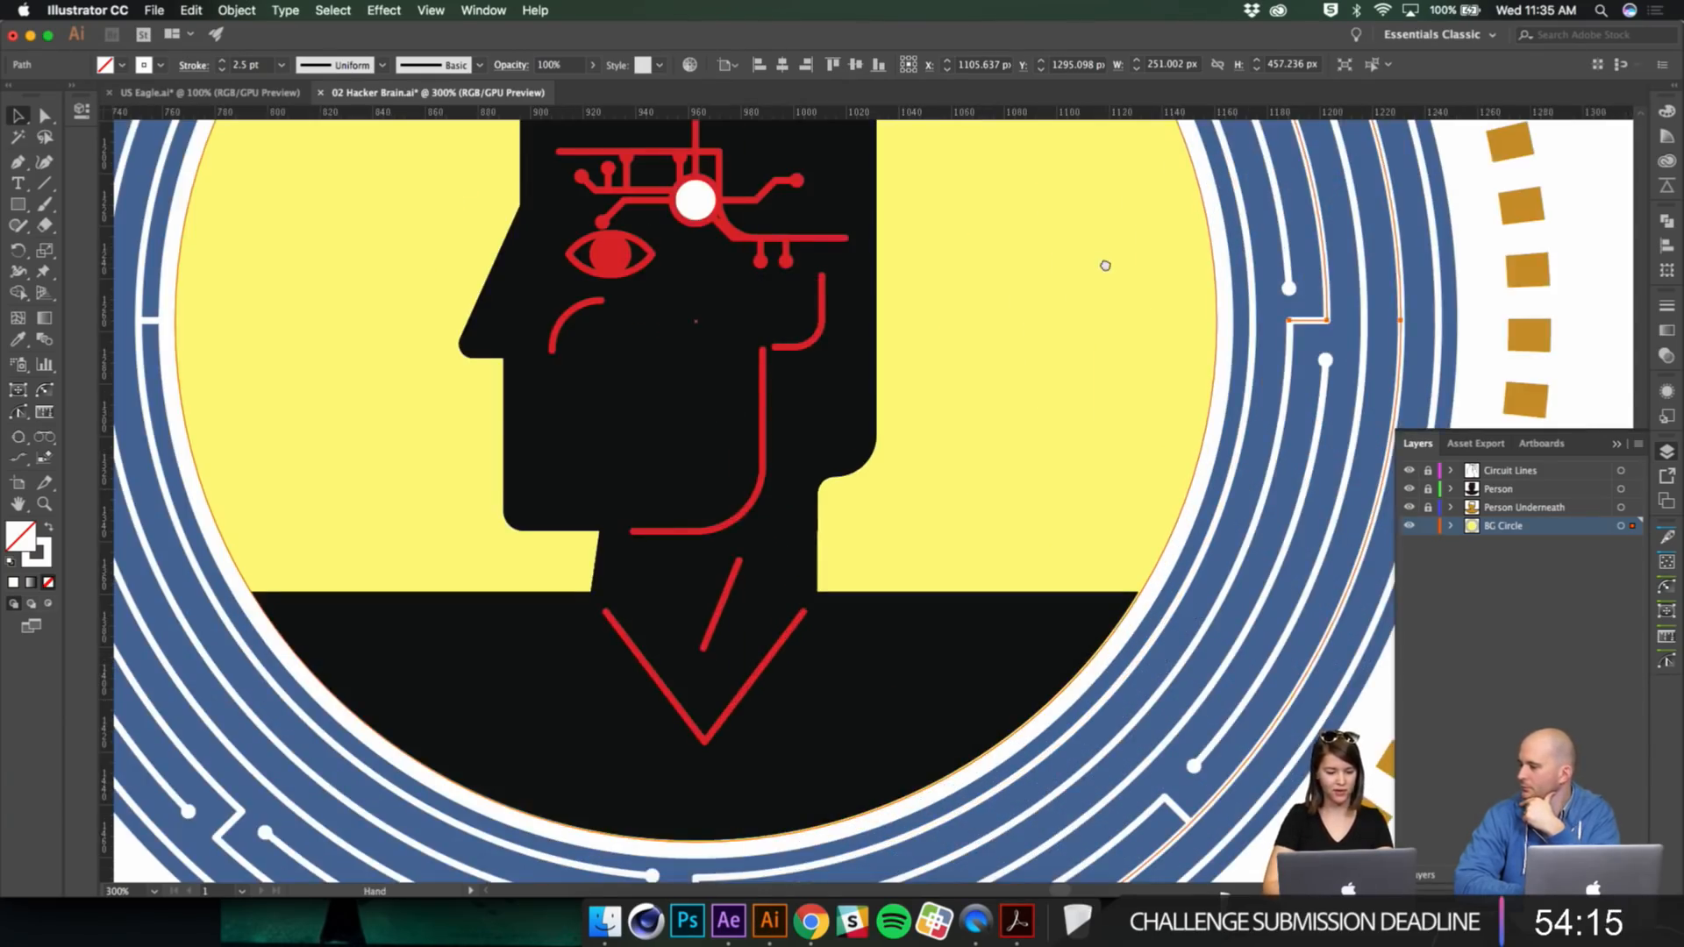
pyautogui.moveTo(1105, 266); pyautogui.dragTo(1248, 136)
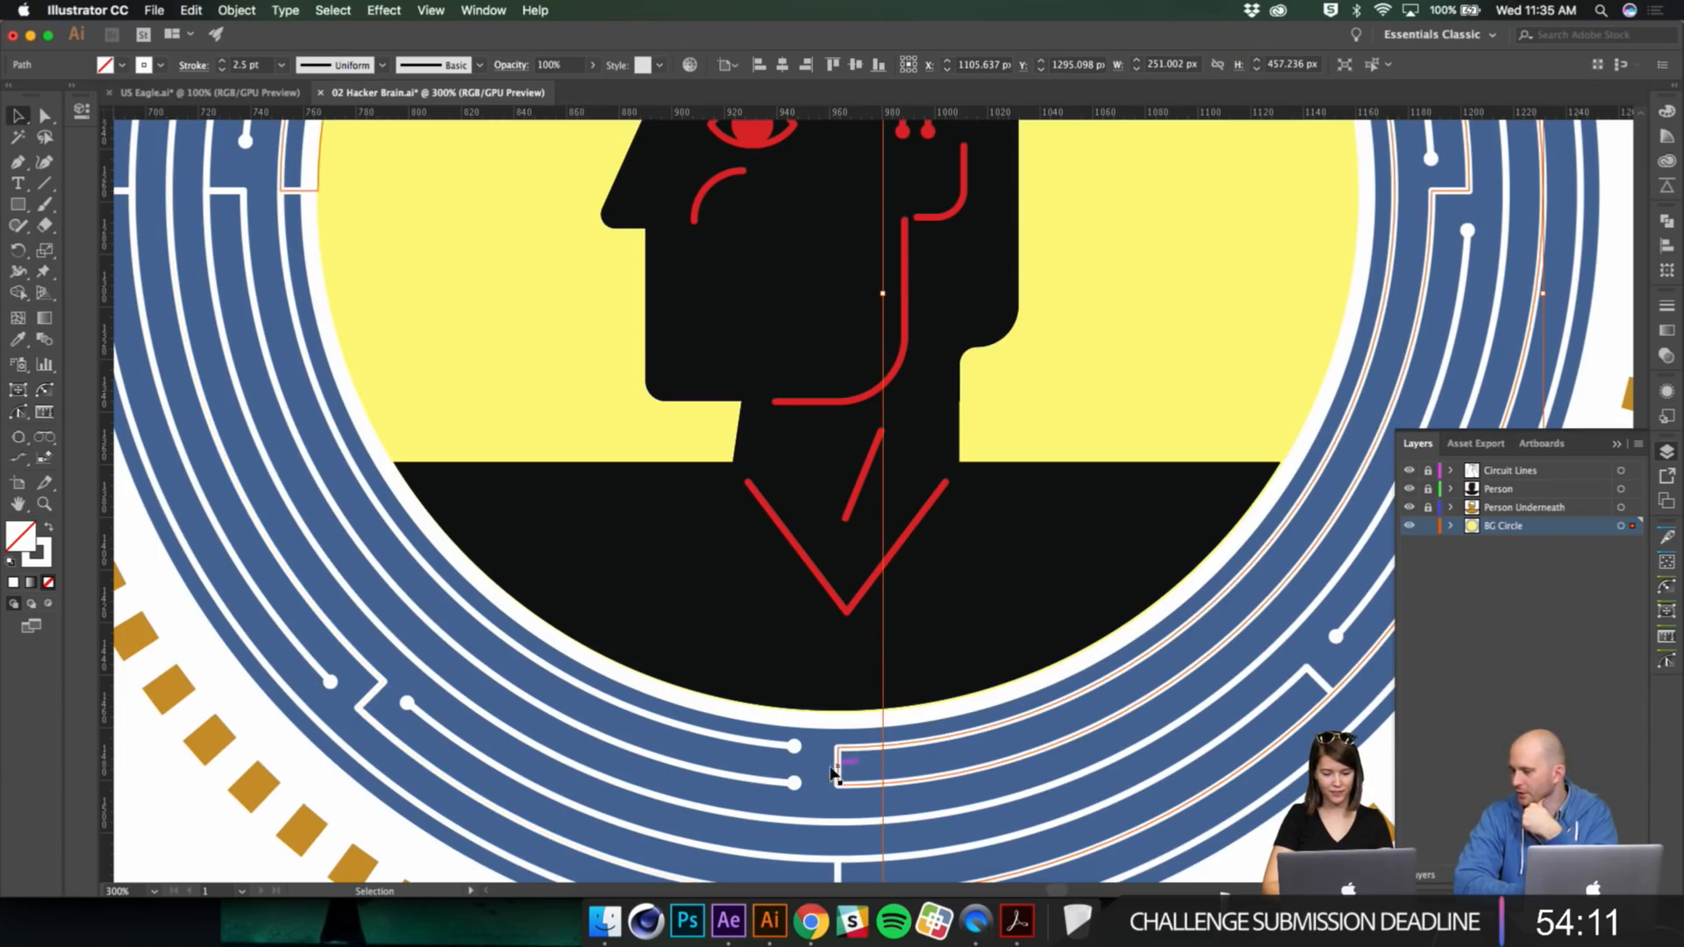
pyautogui.scroll(-4, 838, 772)
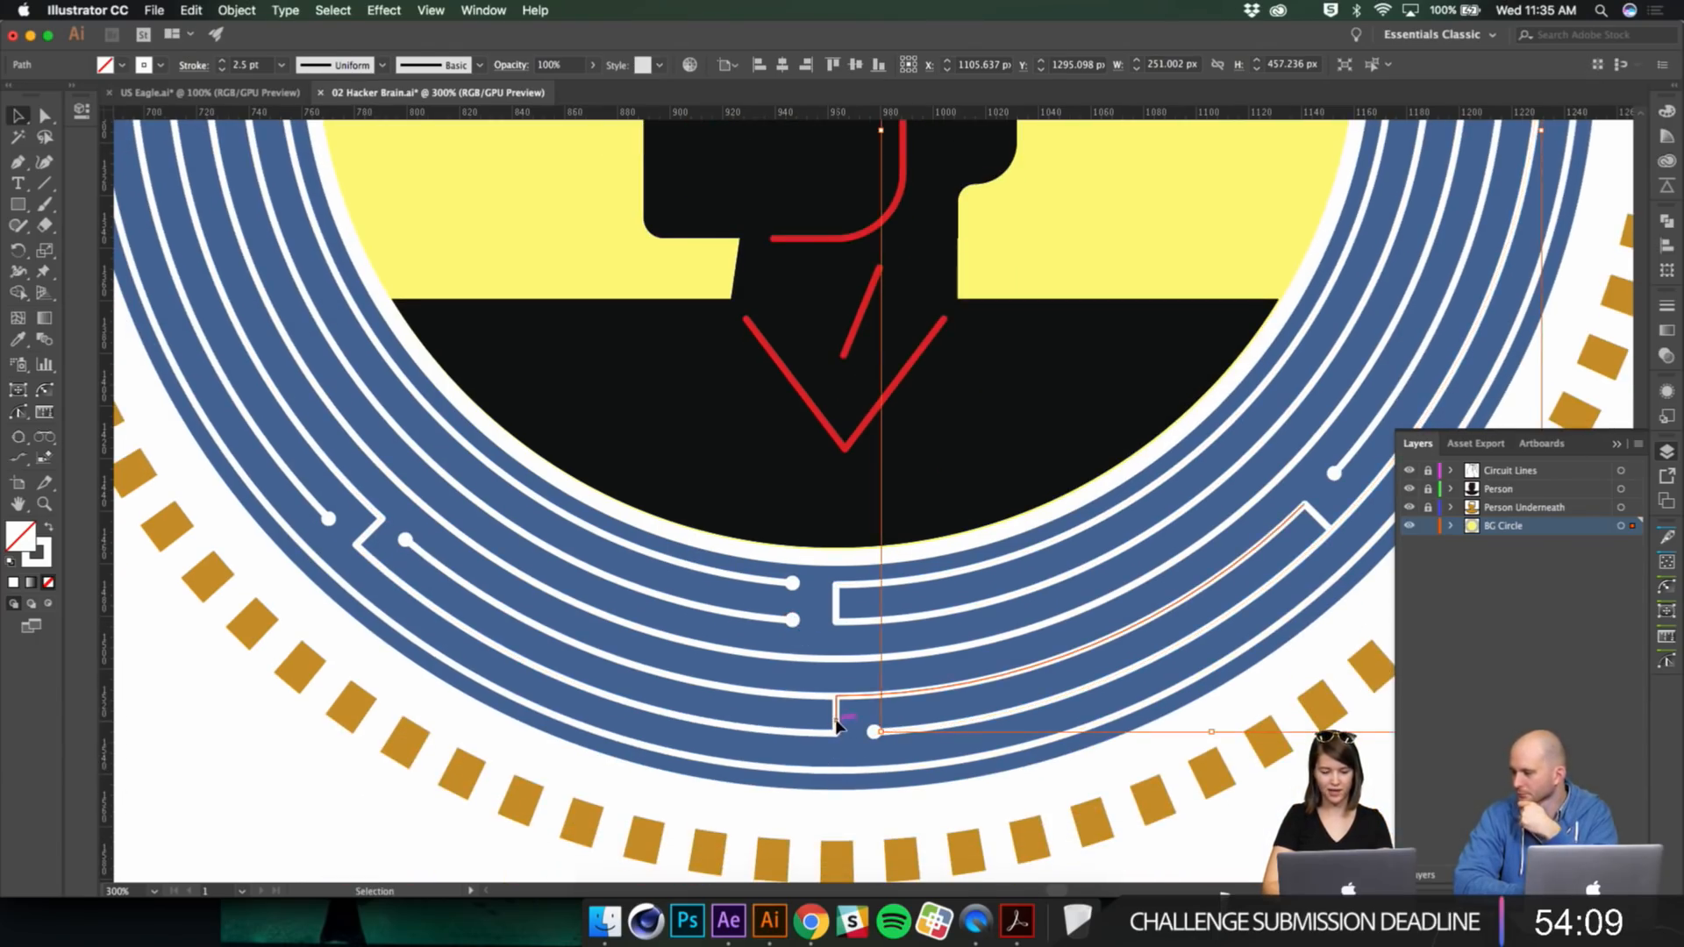
pyautogui.moveTo(838, 724); pyautogui.dragTo(763, 753)
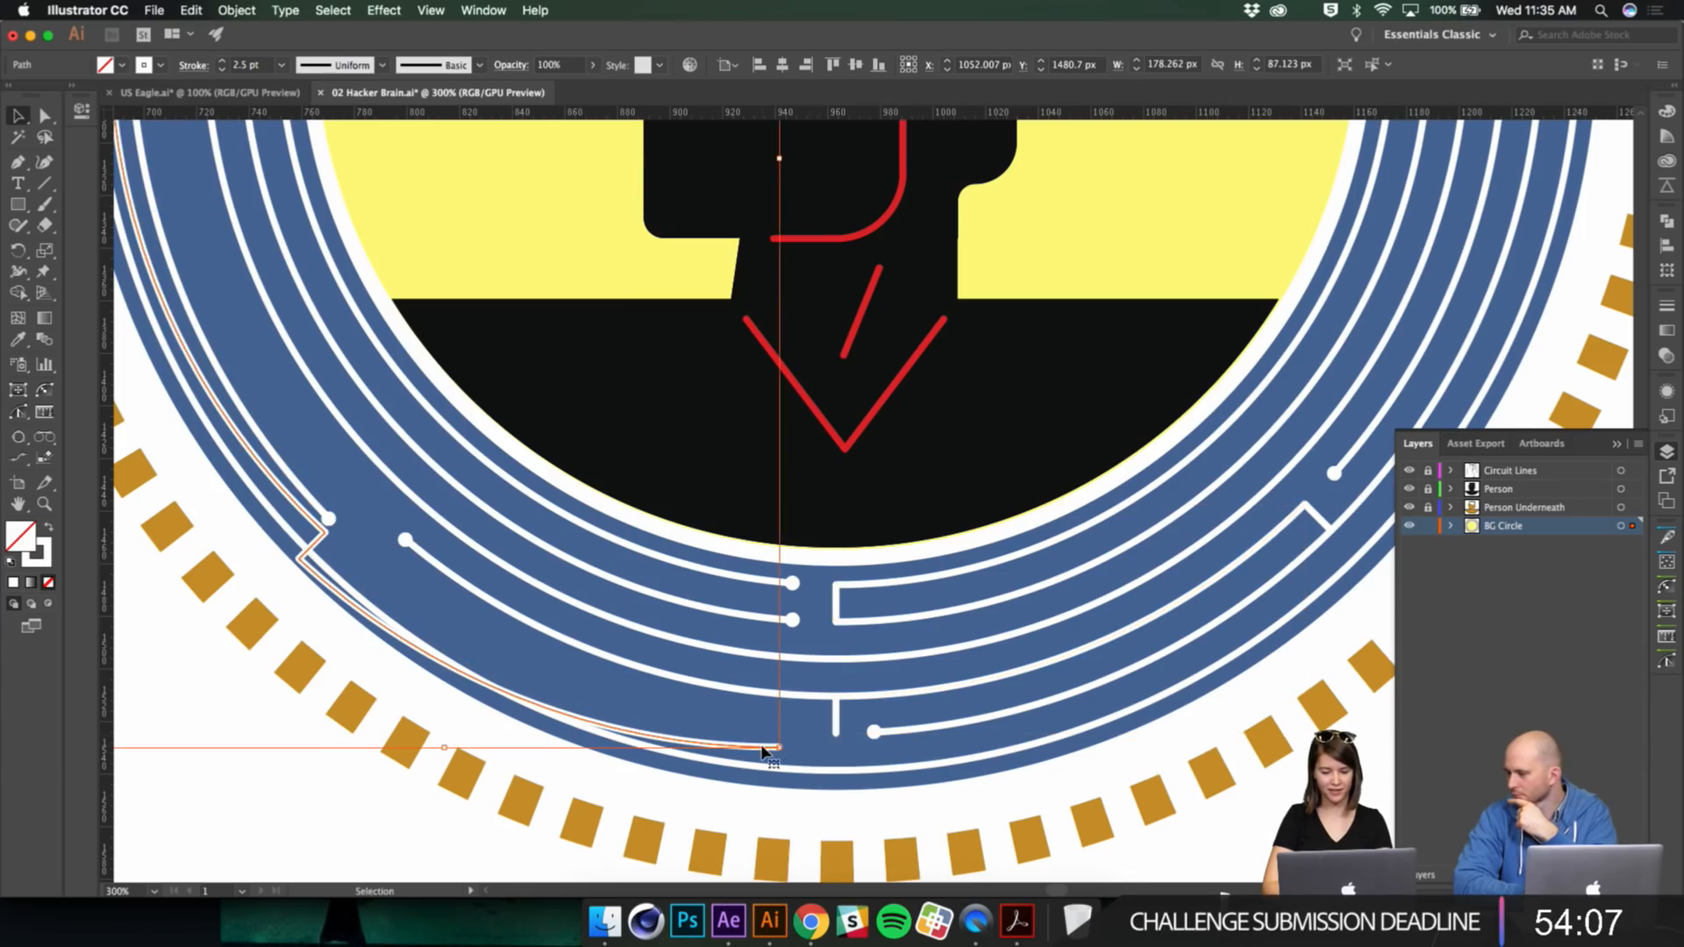
pyautogui.hotkey('ctrl', 'z')
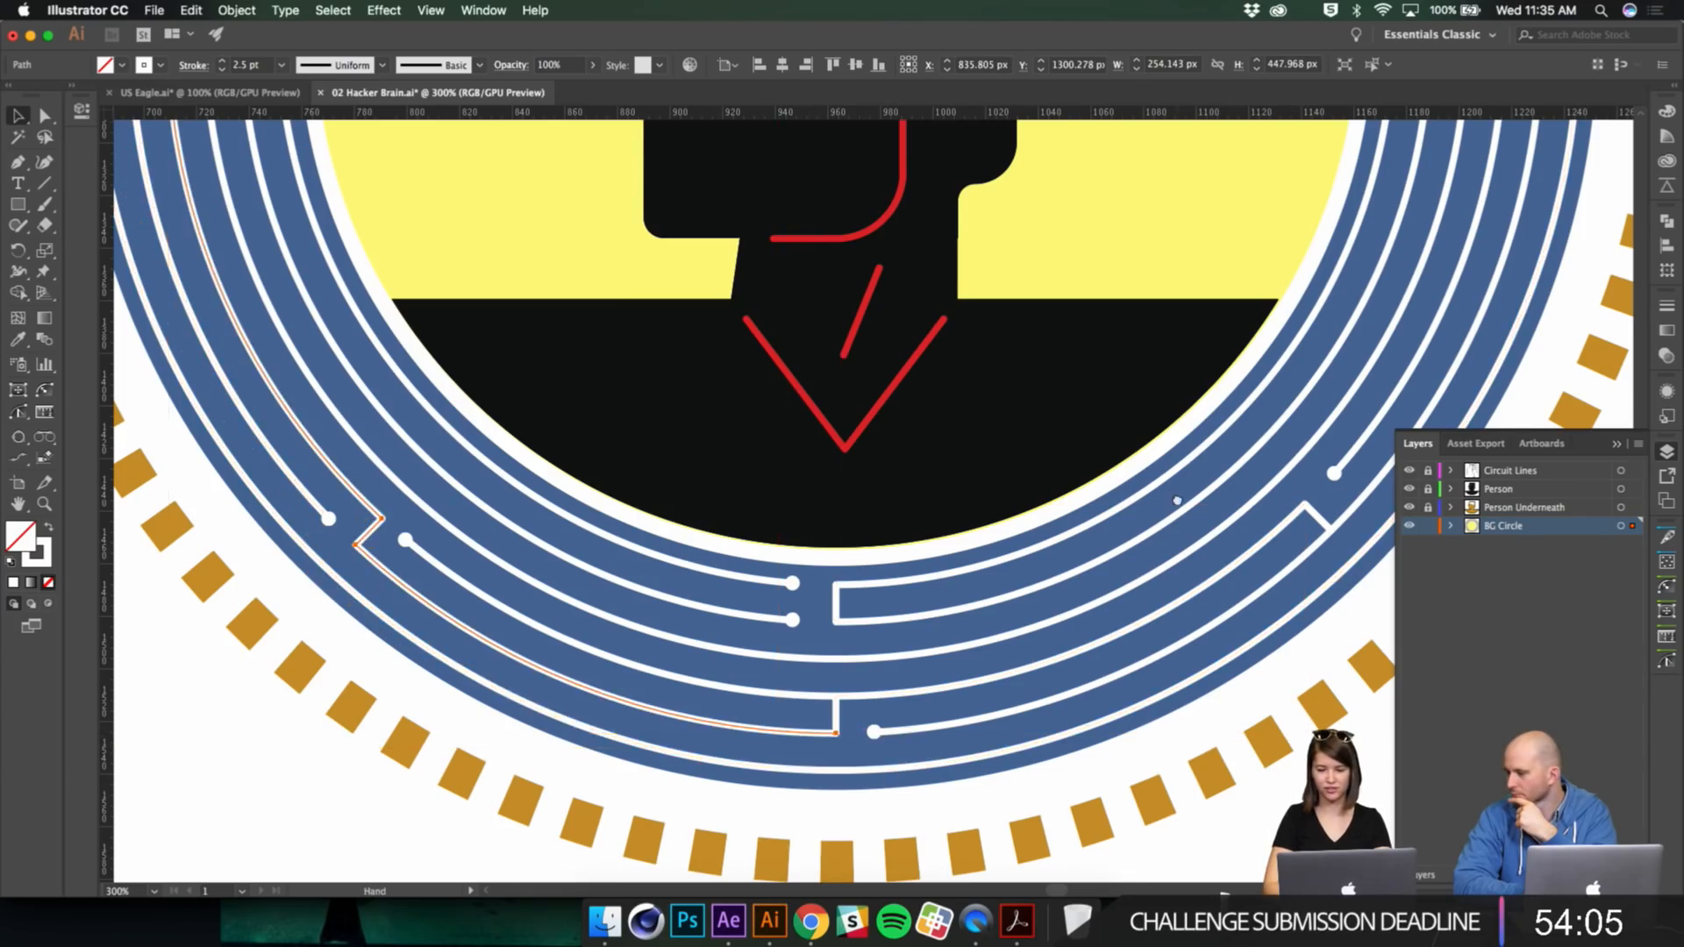
# Step: Try moving a white maze path on the blue ring's lower right, then undo the move and clear the selection
pyautogui.moveTo(1177, 500); pyautogui.dragTo(1145, 765)
pyautogui.moveTo(918, 514); pyautogui.dragTo(861, 433)
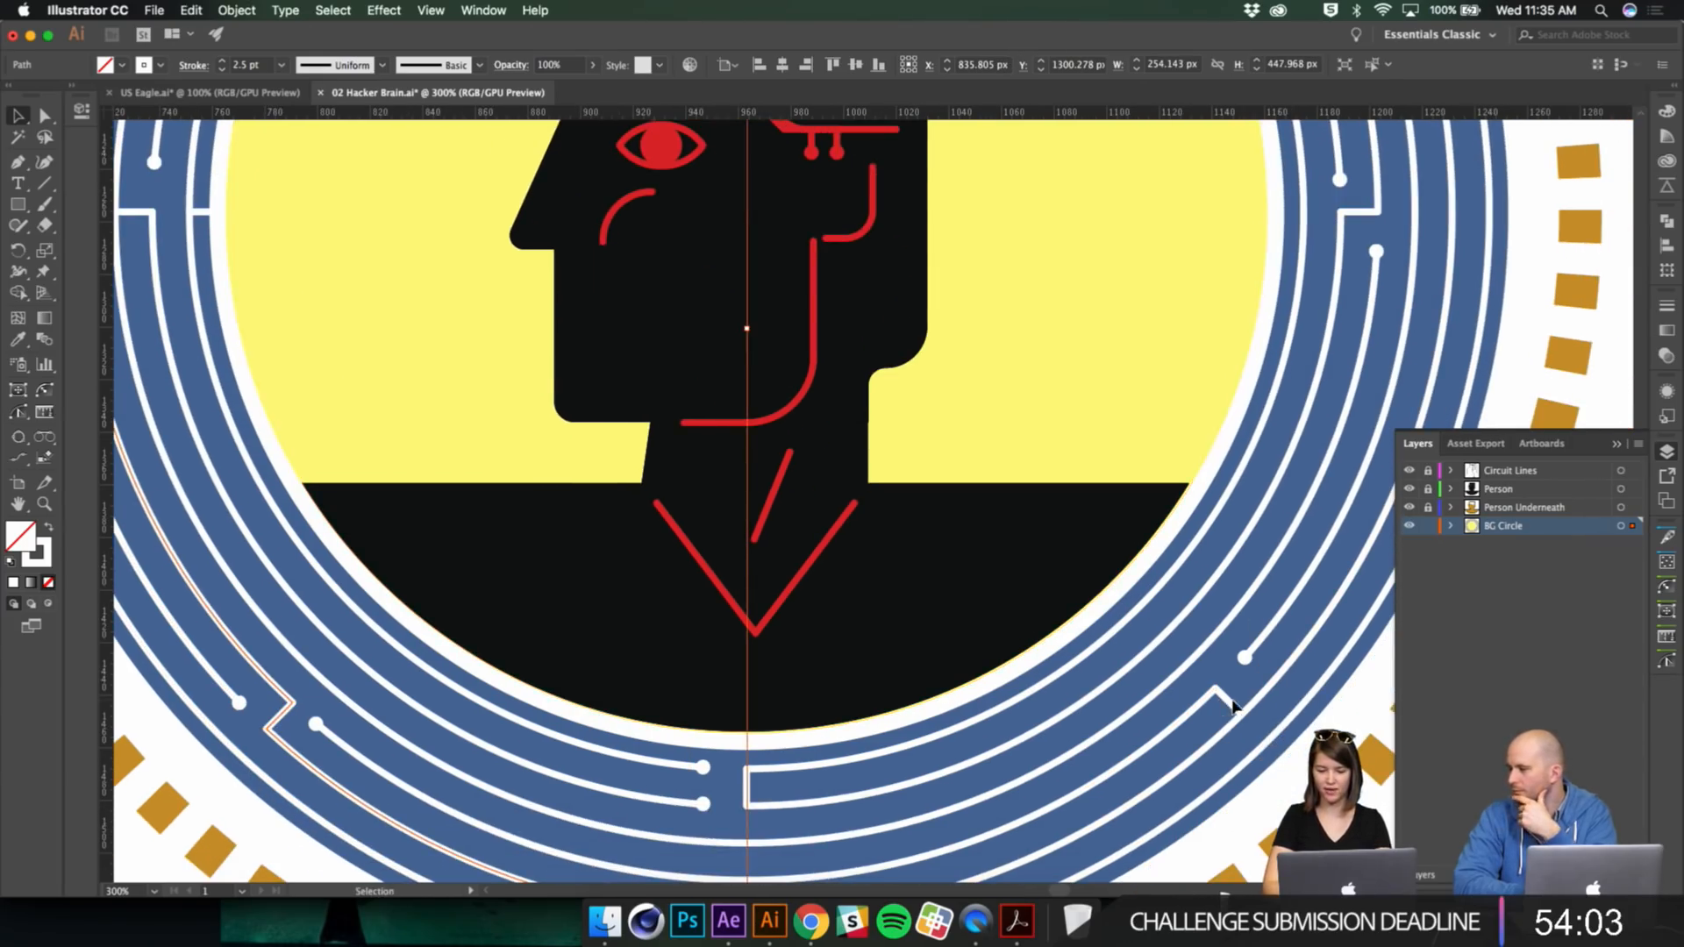
pyautogui.moveTo(1226, 696); pyautogui.dragTo(1174, 467)
pyautogui.hotkey('ctrl', 'z')
pyautogui.click(1284, 773)
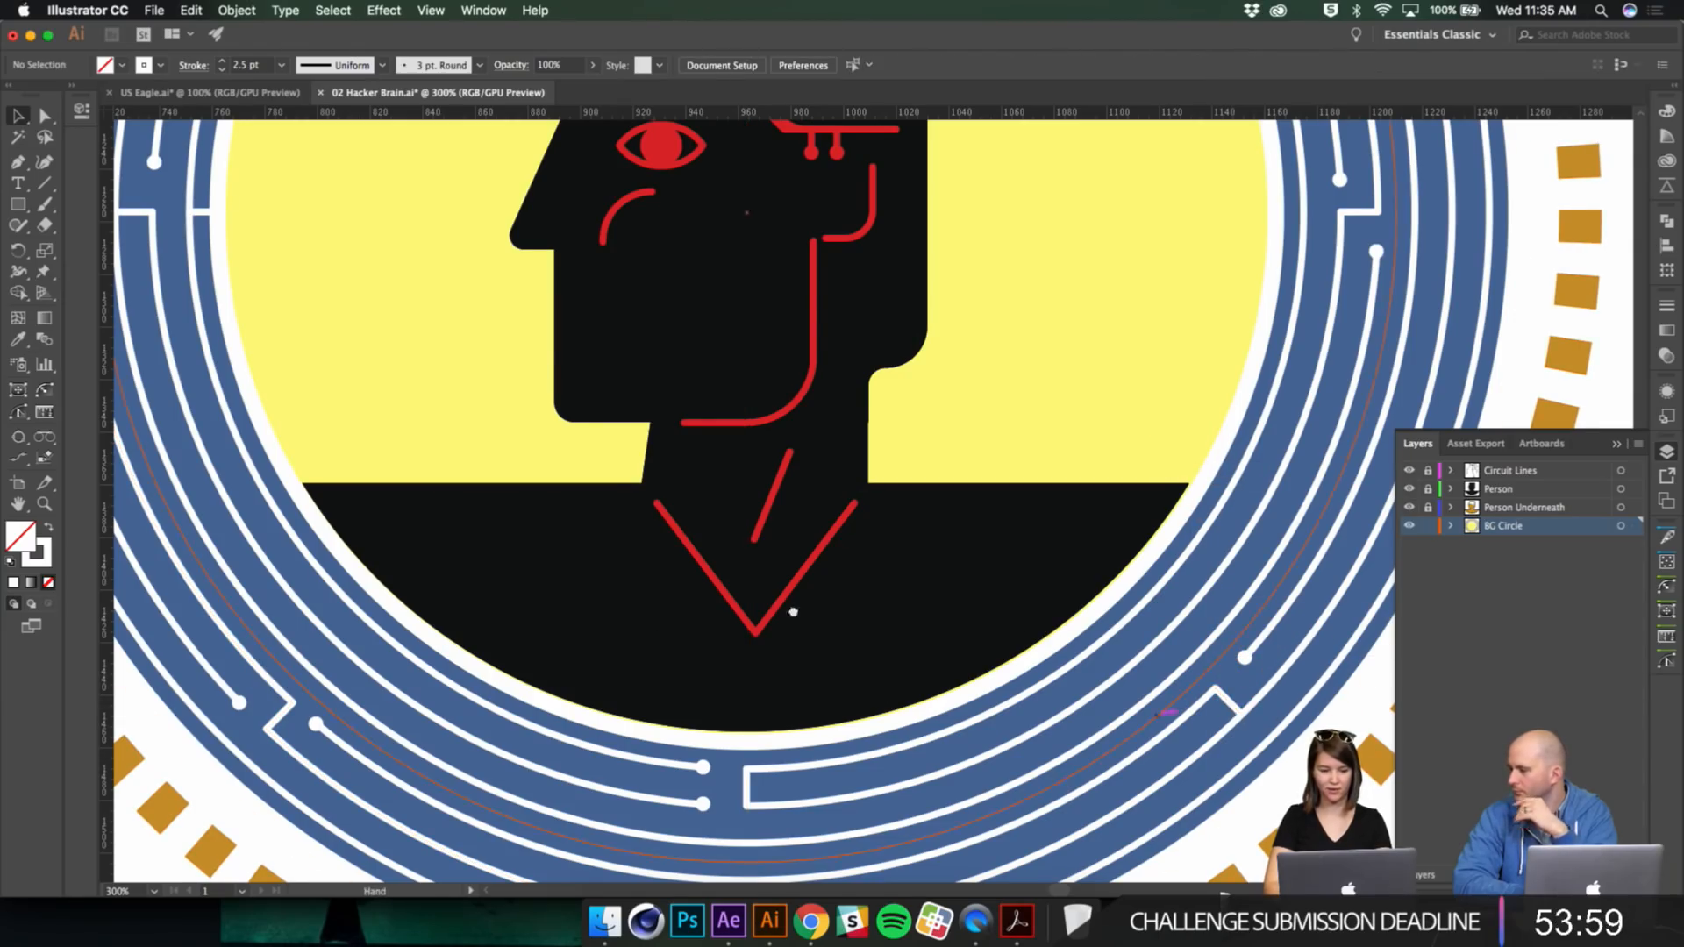
# Step: Examine the maze lines on the blue ring's left side, then the Hacker Brain emblem as a whole
pyautogui.moveTo(790, 608); pyautogui.dragTo(1076, 706)
pyautogui.moveTo(515, 409); pyautogui.dragTo(564, 519)
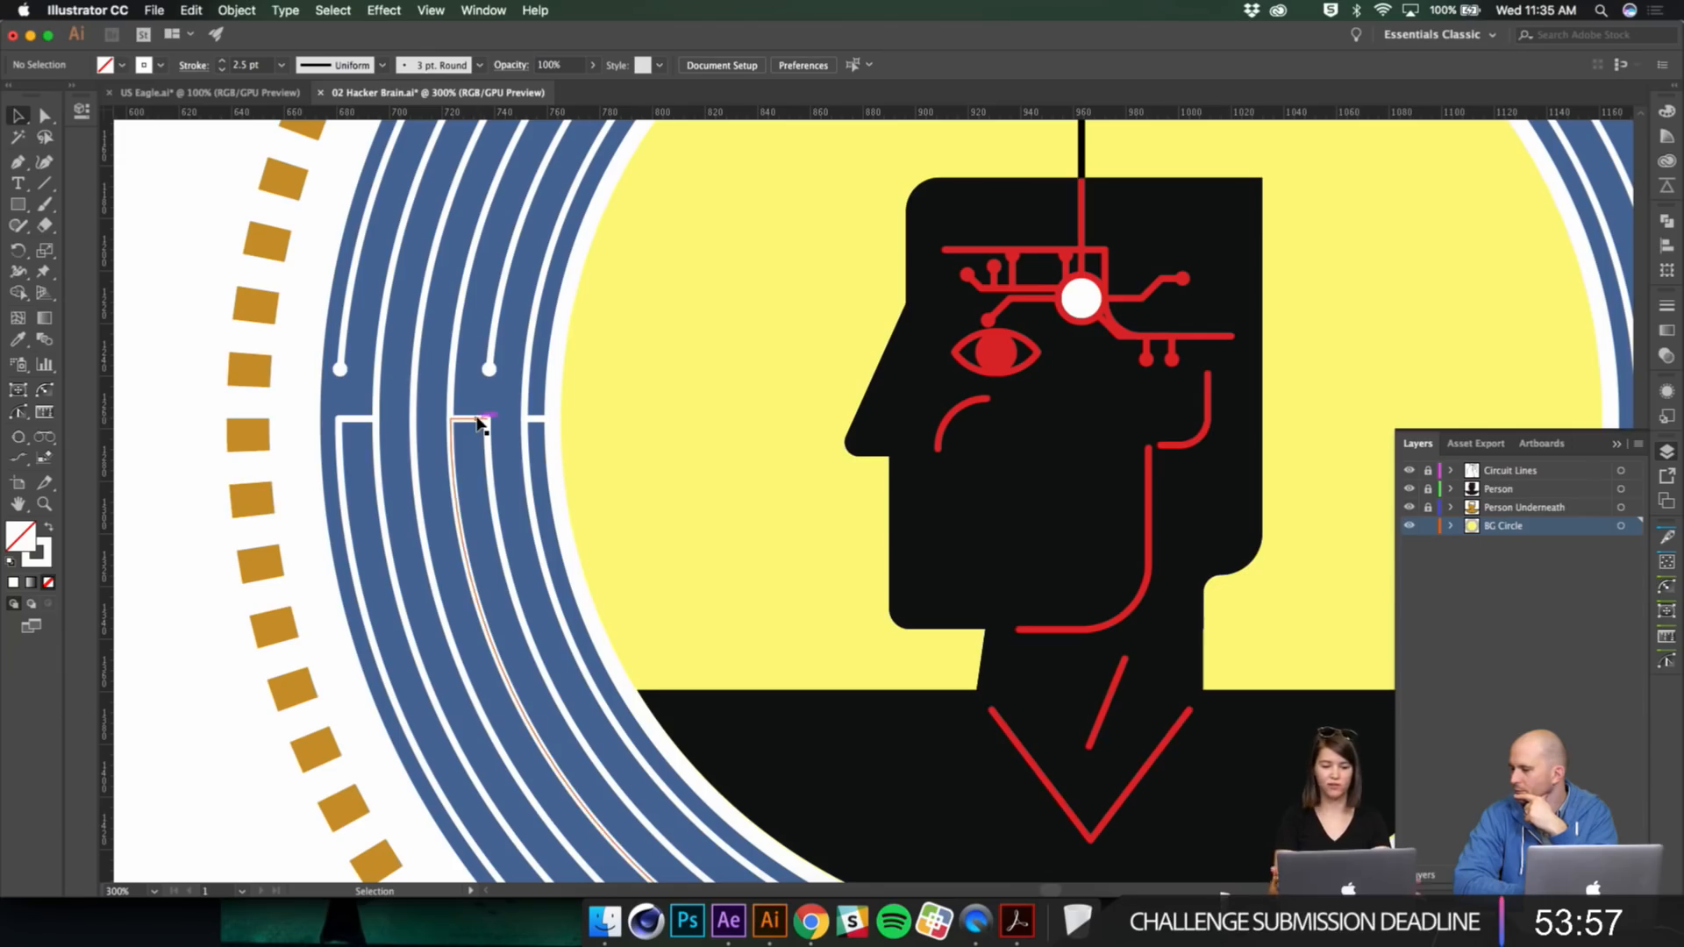
pyautogui.press('super+minus')
pyautogui.press('super+minus')
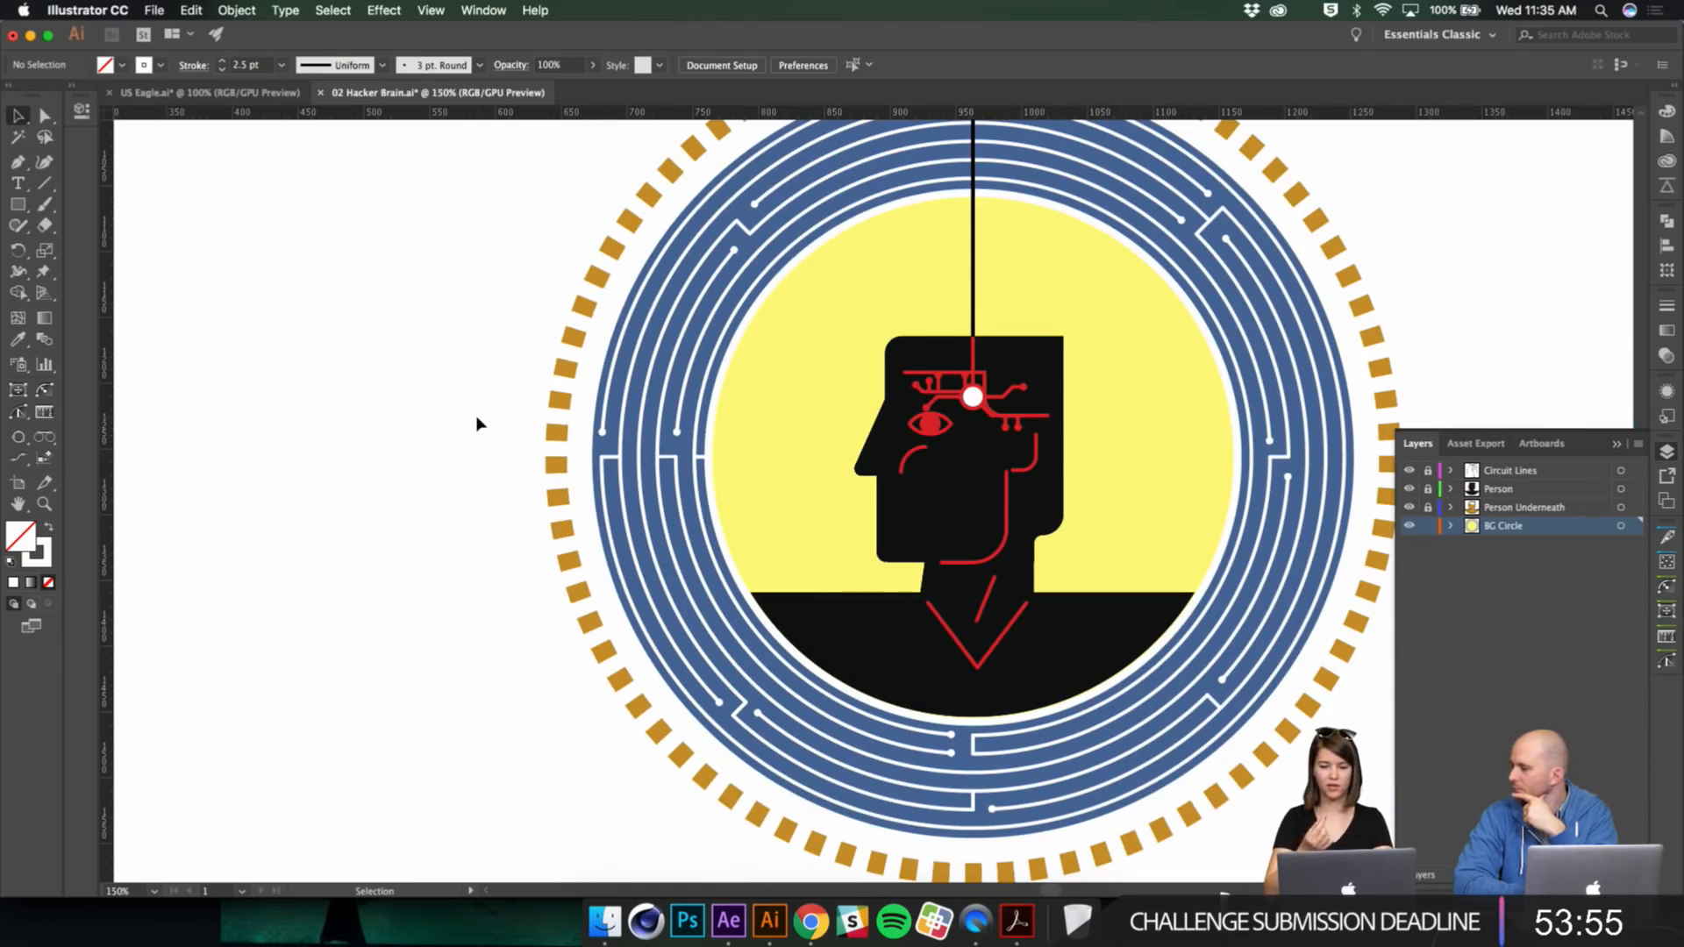
pyautogui.hscroll(3, 658, 395)
pyautogui.scroll(-2, 658, 395)
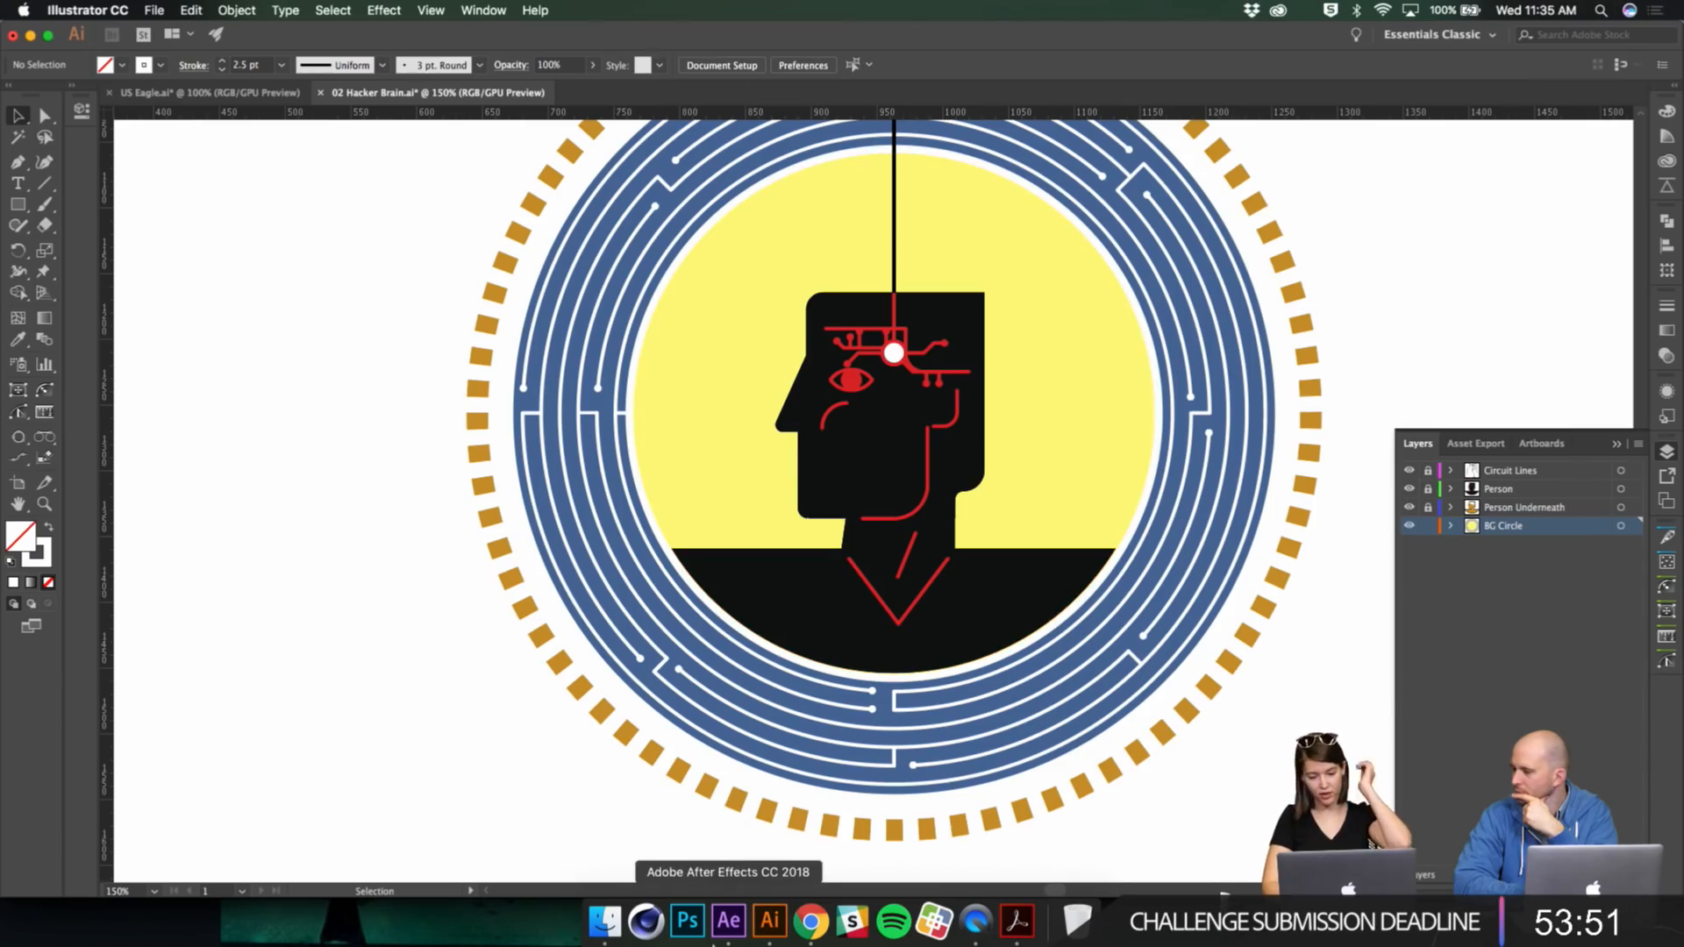
# Step: Switch to After Effects and examine Scene02's layer stack in an enlarged timeline, down to the BG Circuits and BG Dots layers
pyautogui.click(728, 921)
pyautogui.doubleClick(162, 816)
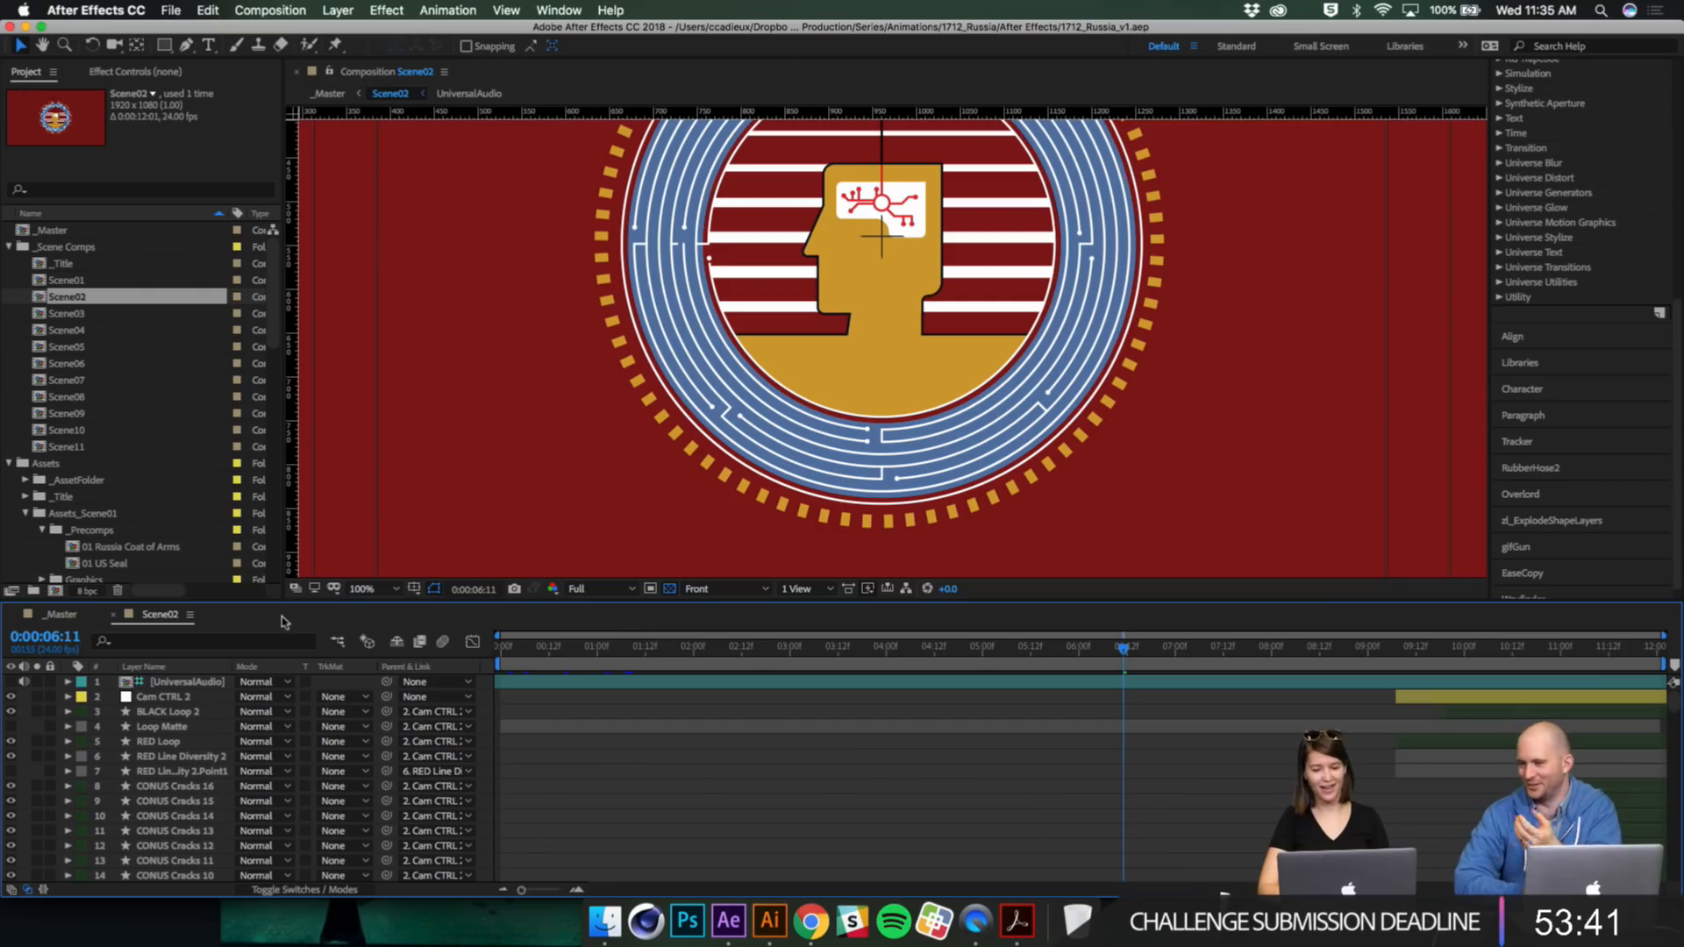
pyautogui.press('`')
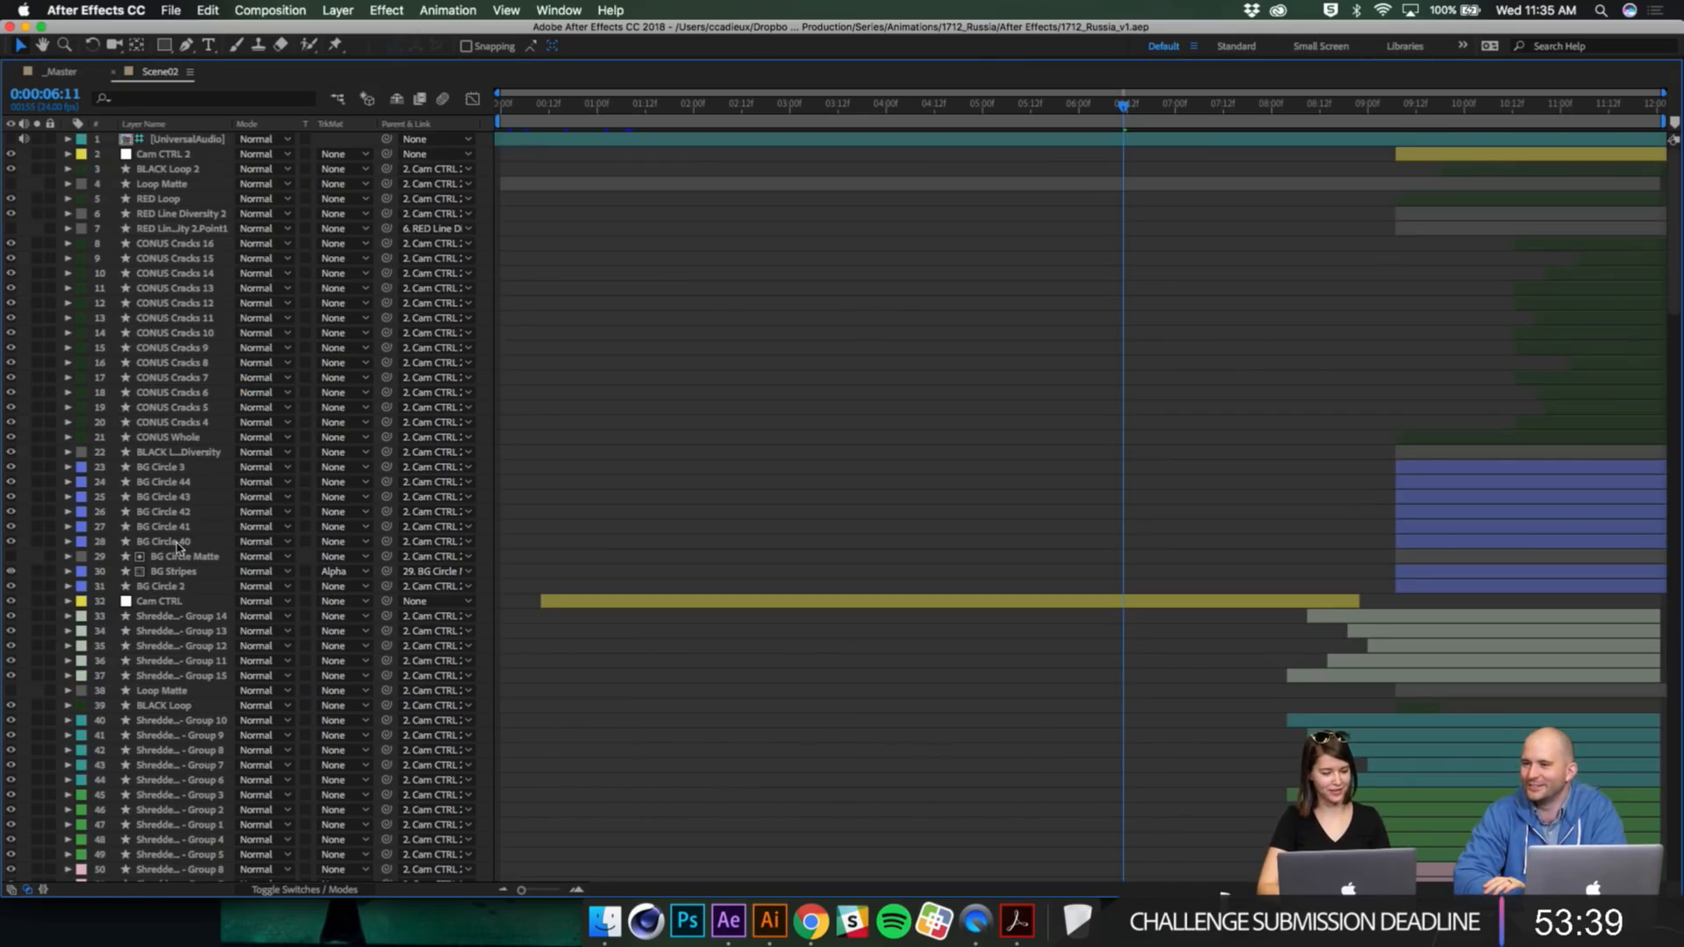
pyautogui.scroll(-15, 178, 545)
pyautogui.scroll(-10, 179, 546)
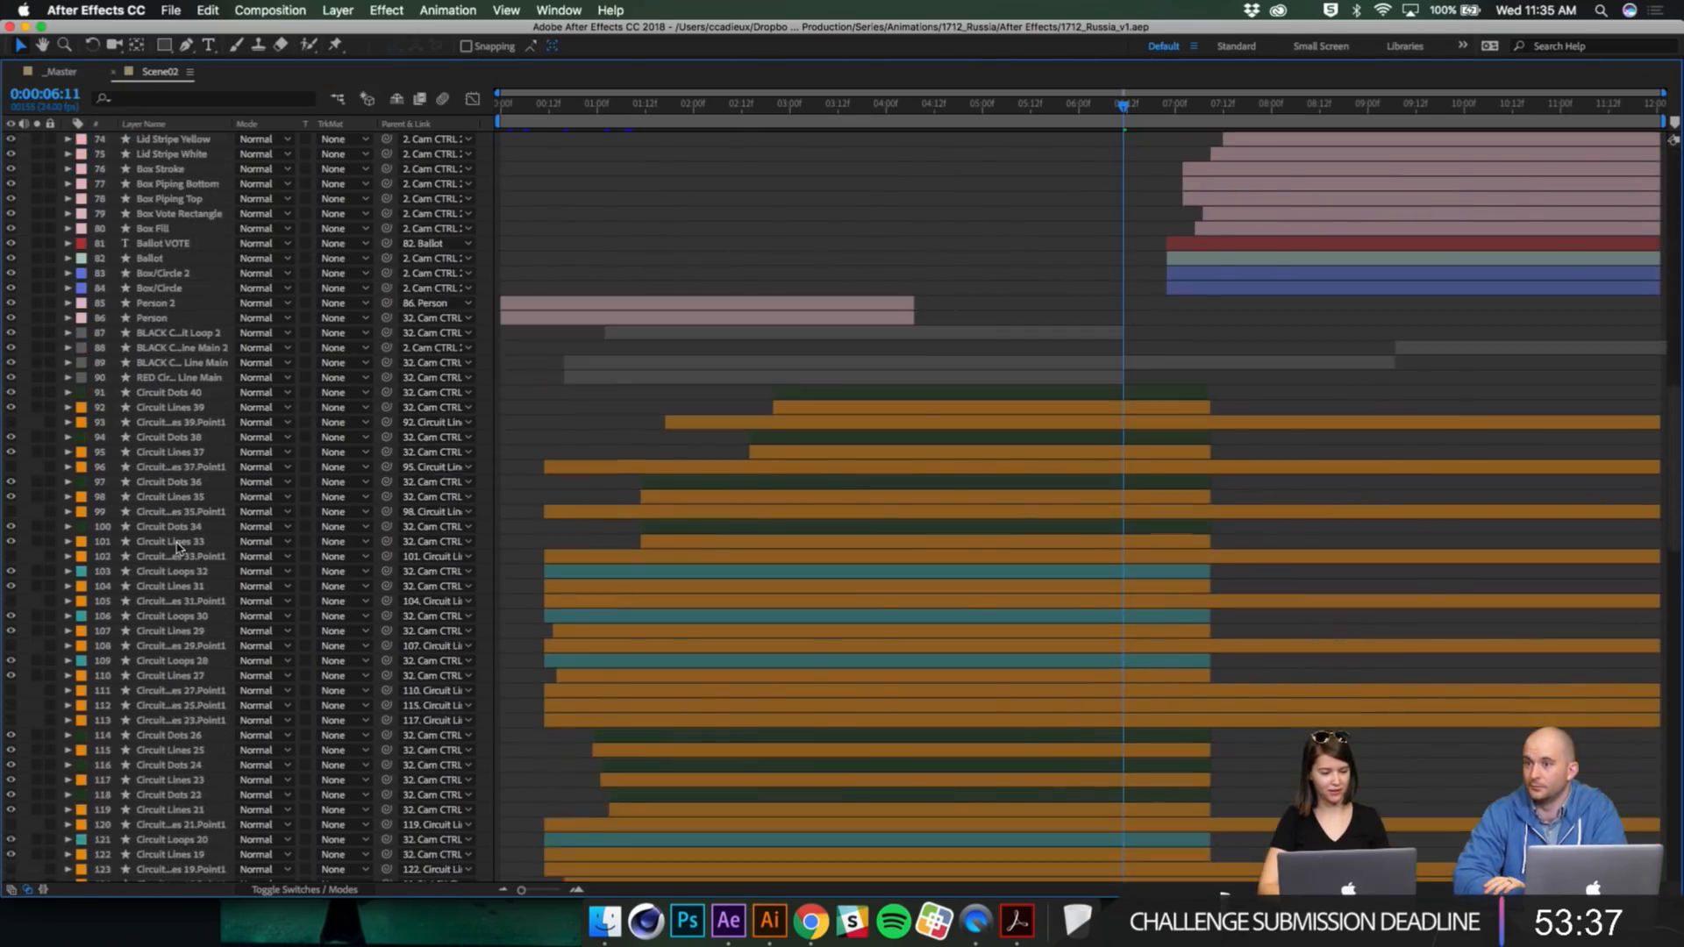
pyautogui.scroll(-10, 178, 546)
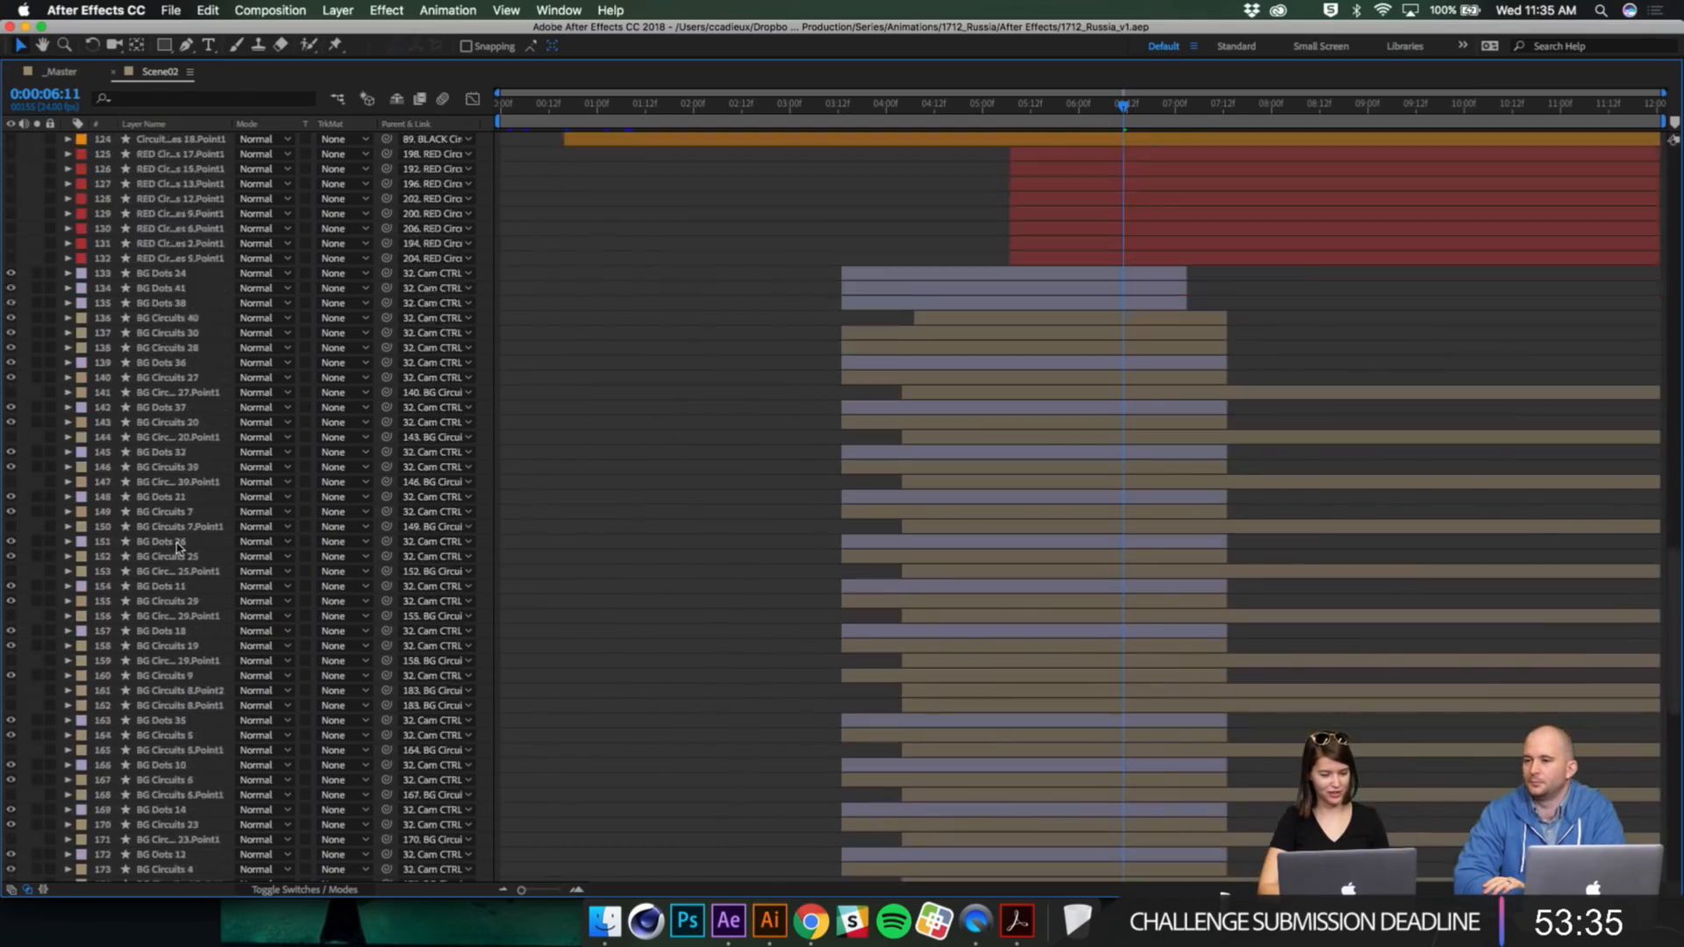
pyautogui.click(185, 690)
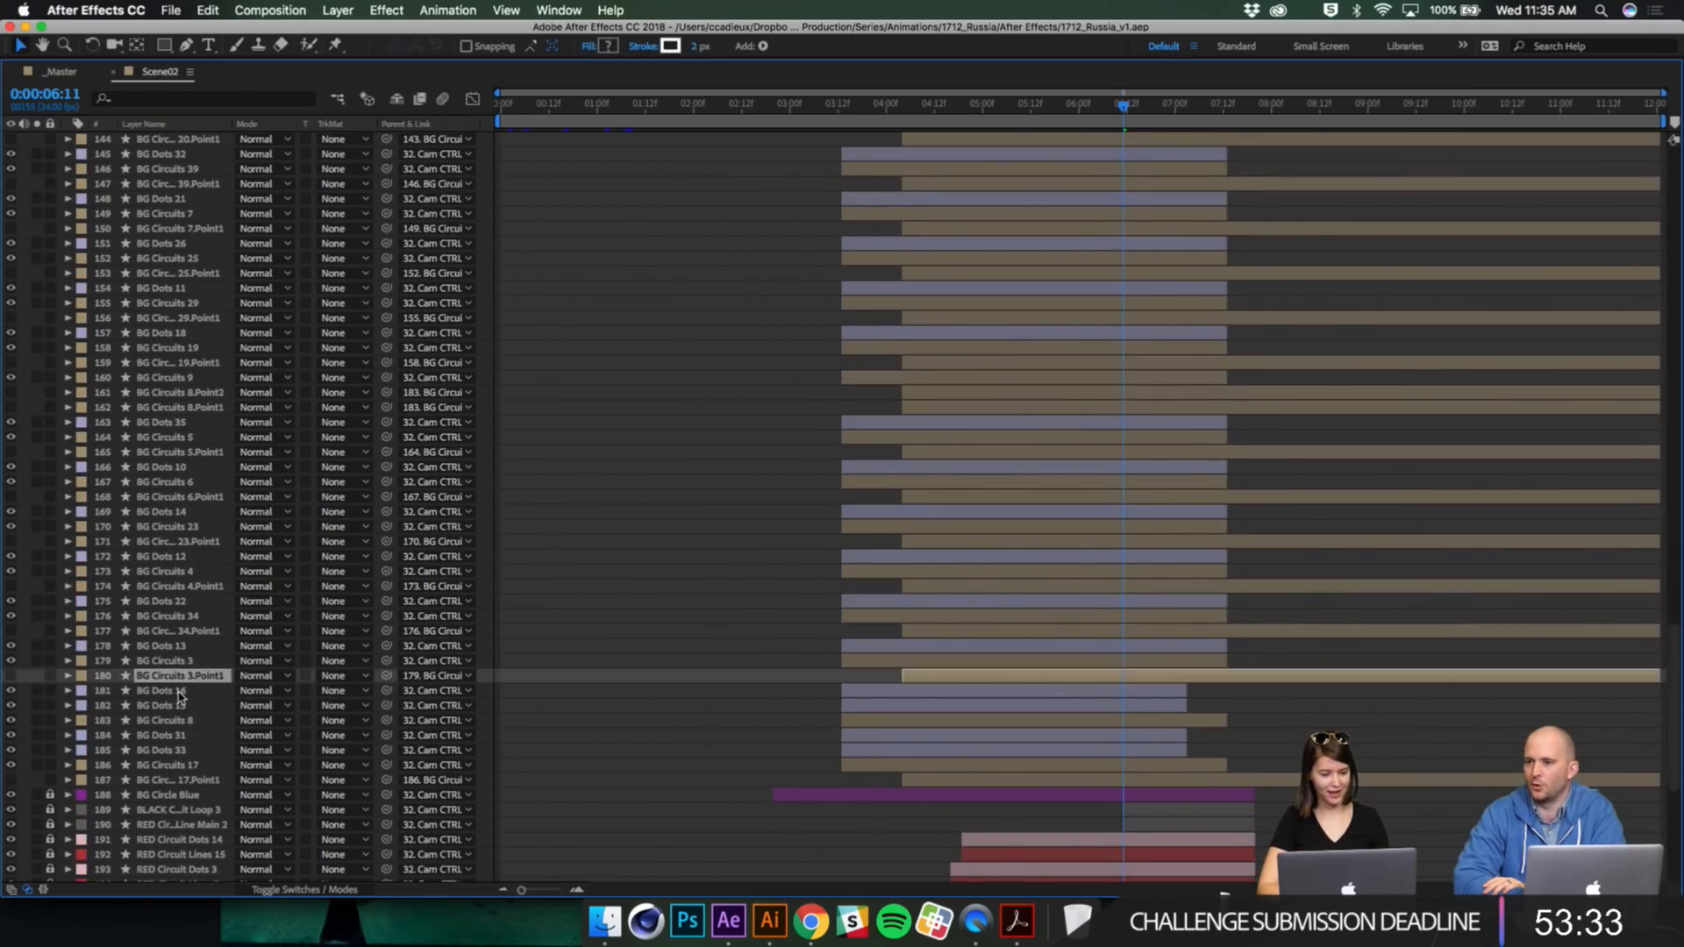
pyautogui.press('`')
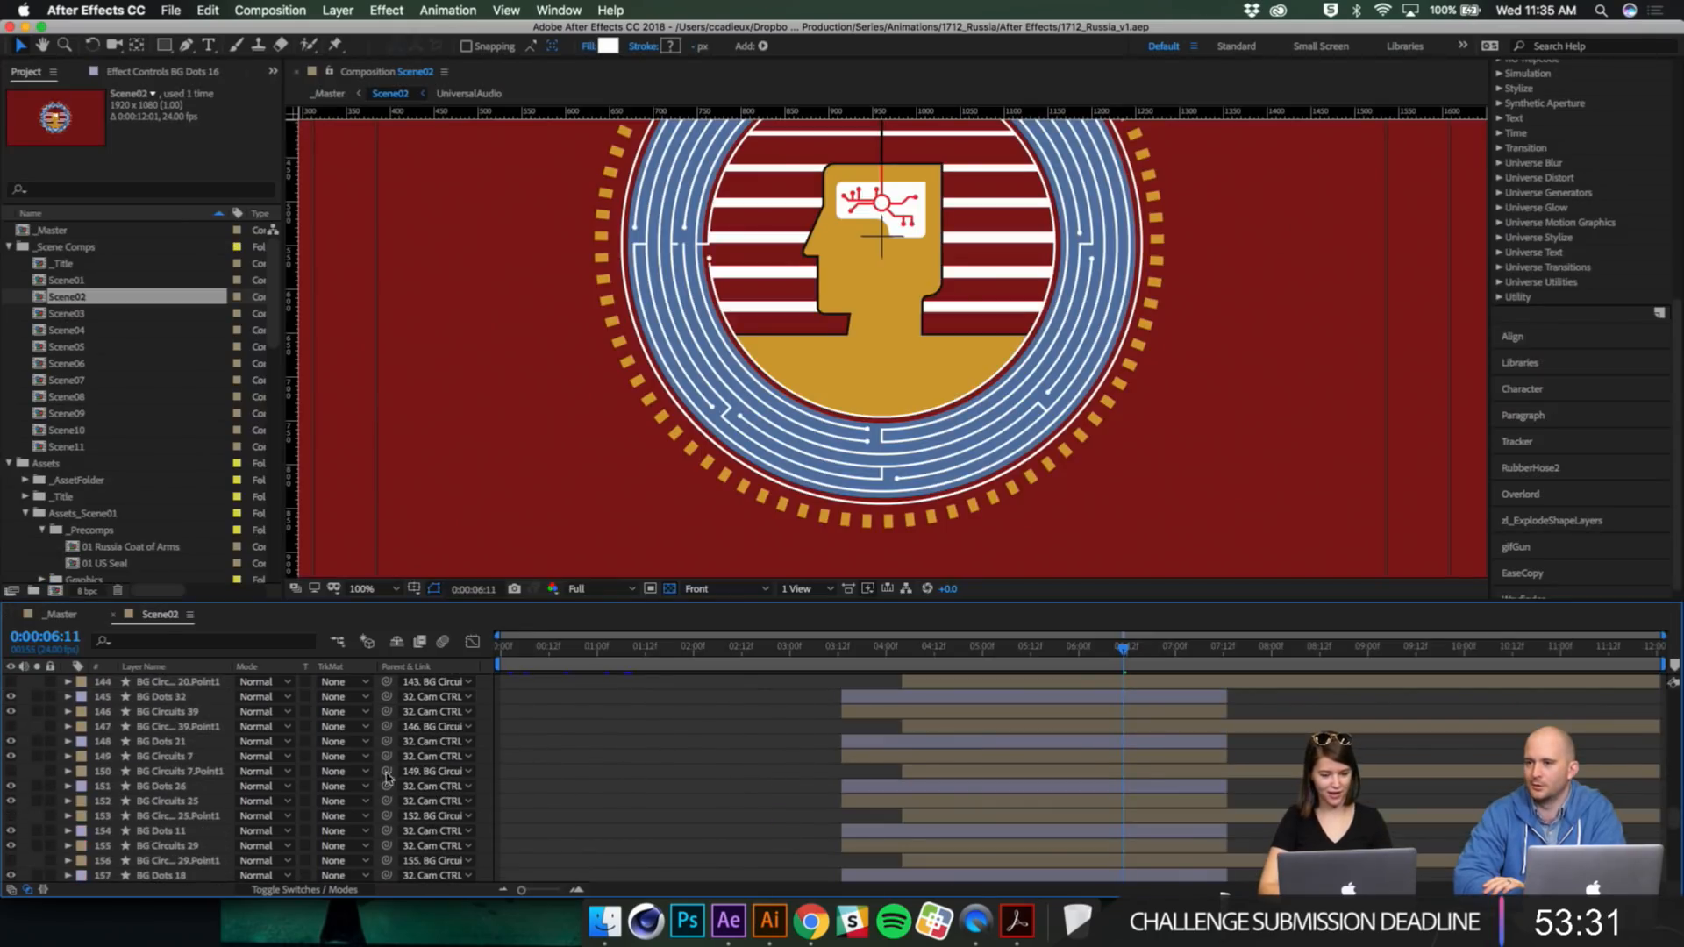
# Step: Hide Scene02's shy layers and locate the BG Circuits 28 layer in the timeline from its line on the blue ring
pyautogui.click(397, 644)
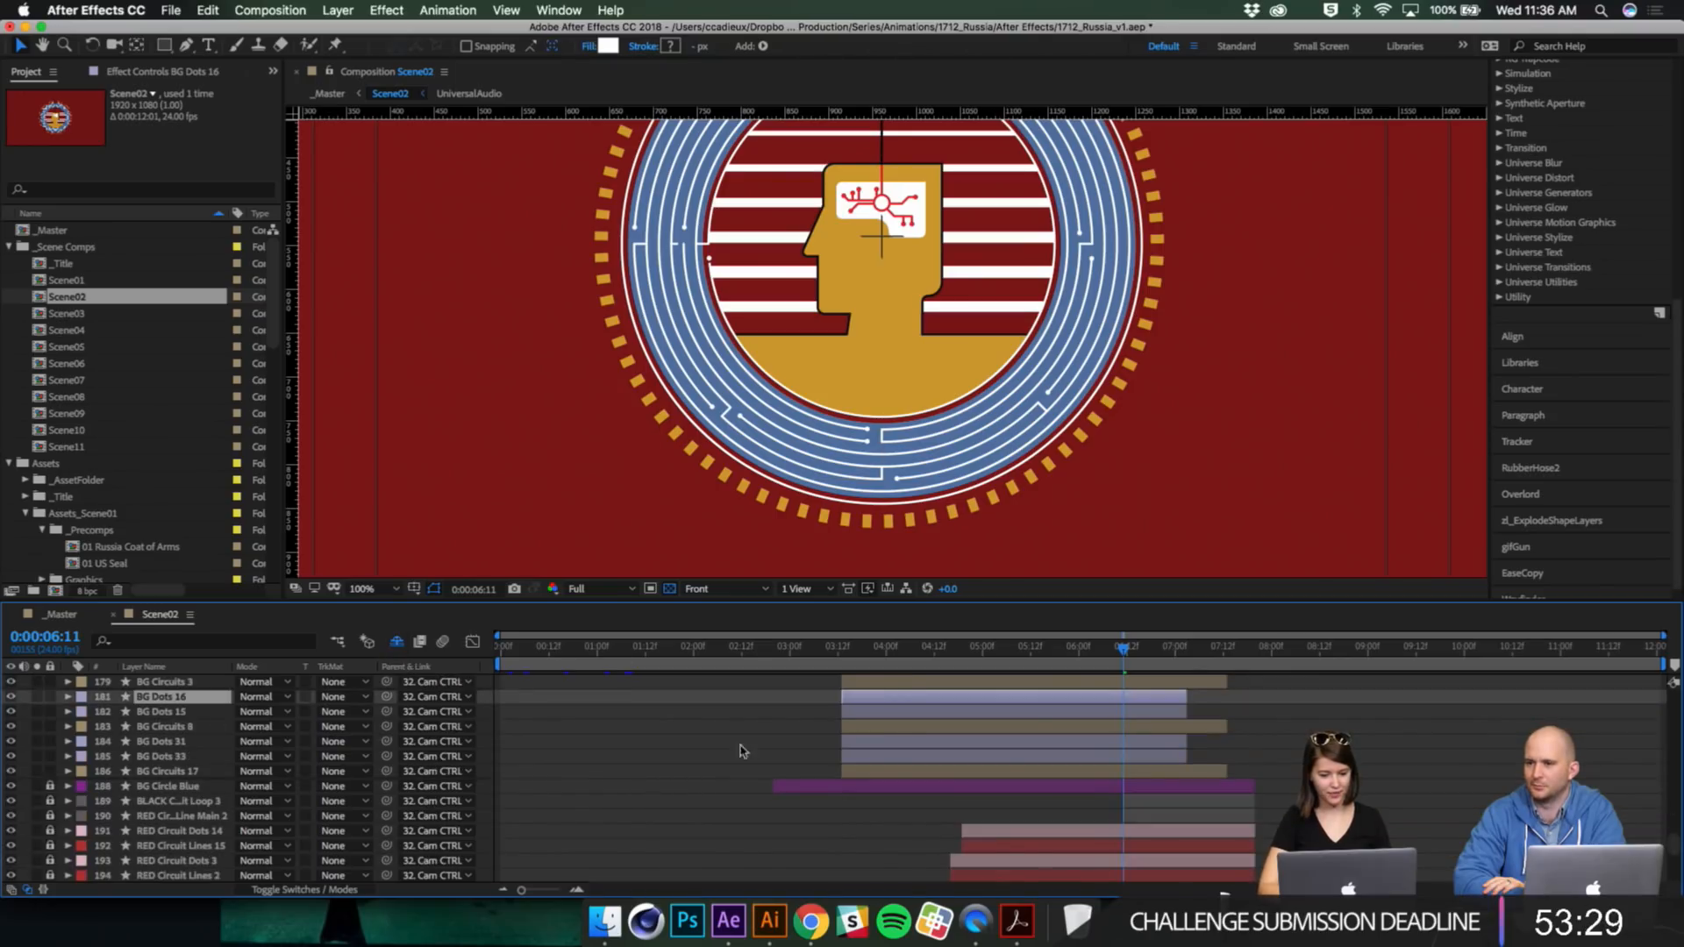
pyautogui.click(677, 453)
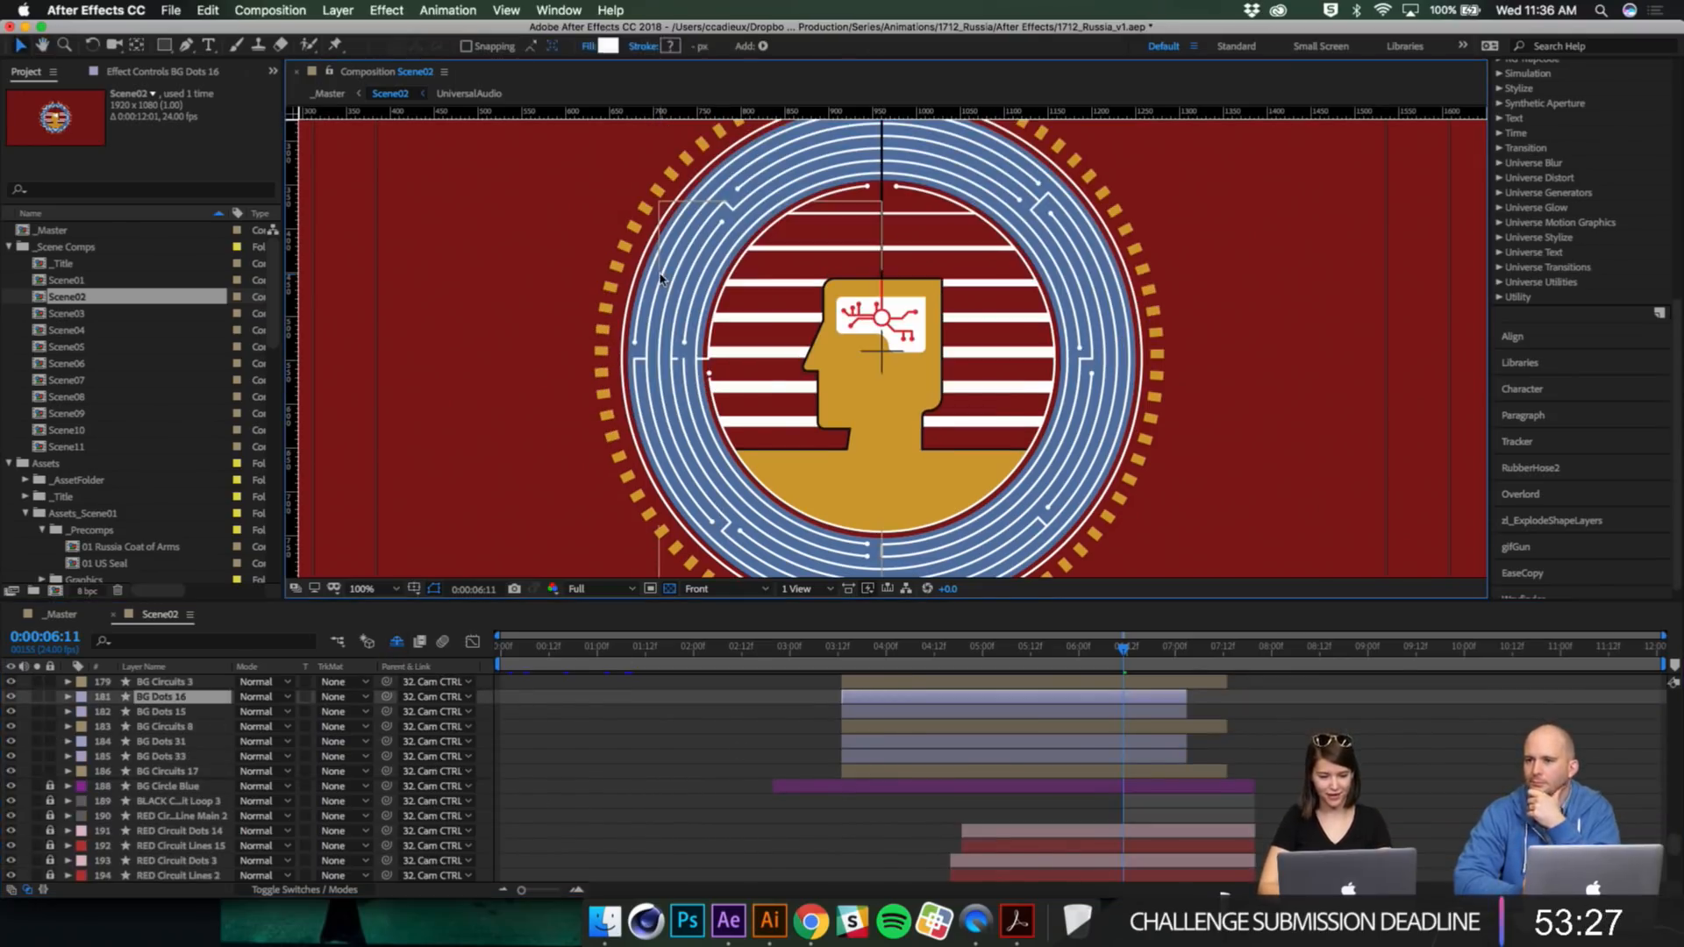
pyautogui.press('x')
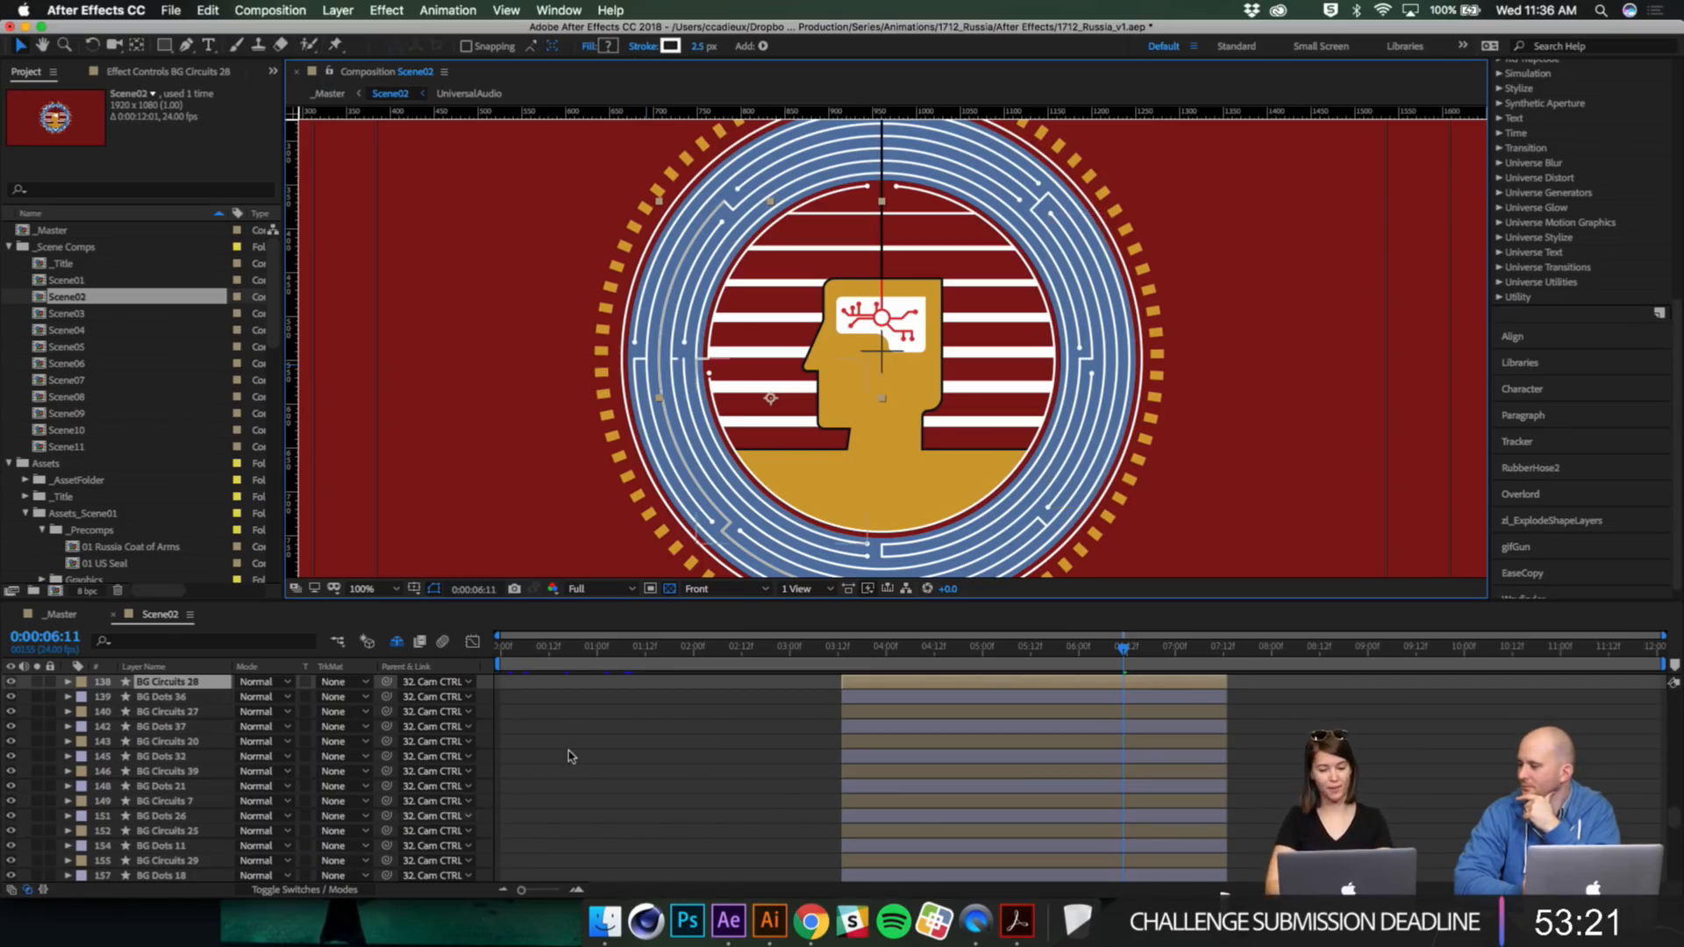
pyautogui.click(571, 756)
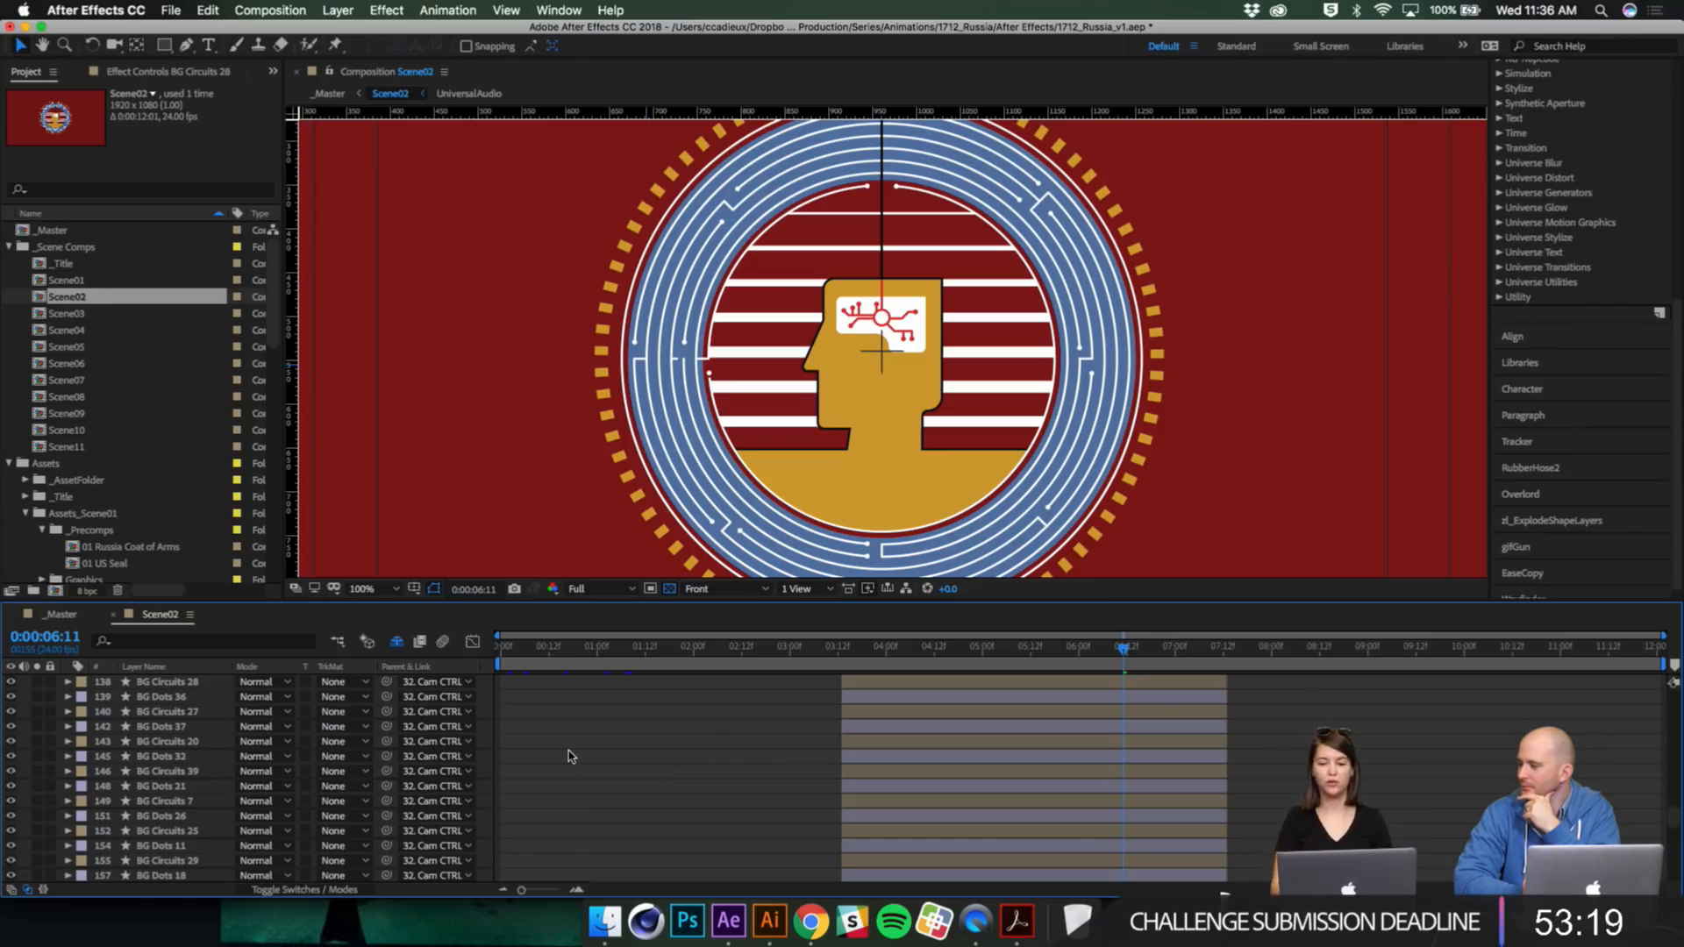
# Step: Collapse the Effects & Presets list and show the Wayfinder script's full settings
pyautogui.scroll(5, 1595, 208)
pyautogui.click(1527, 180)
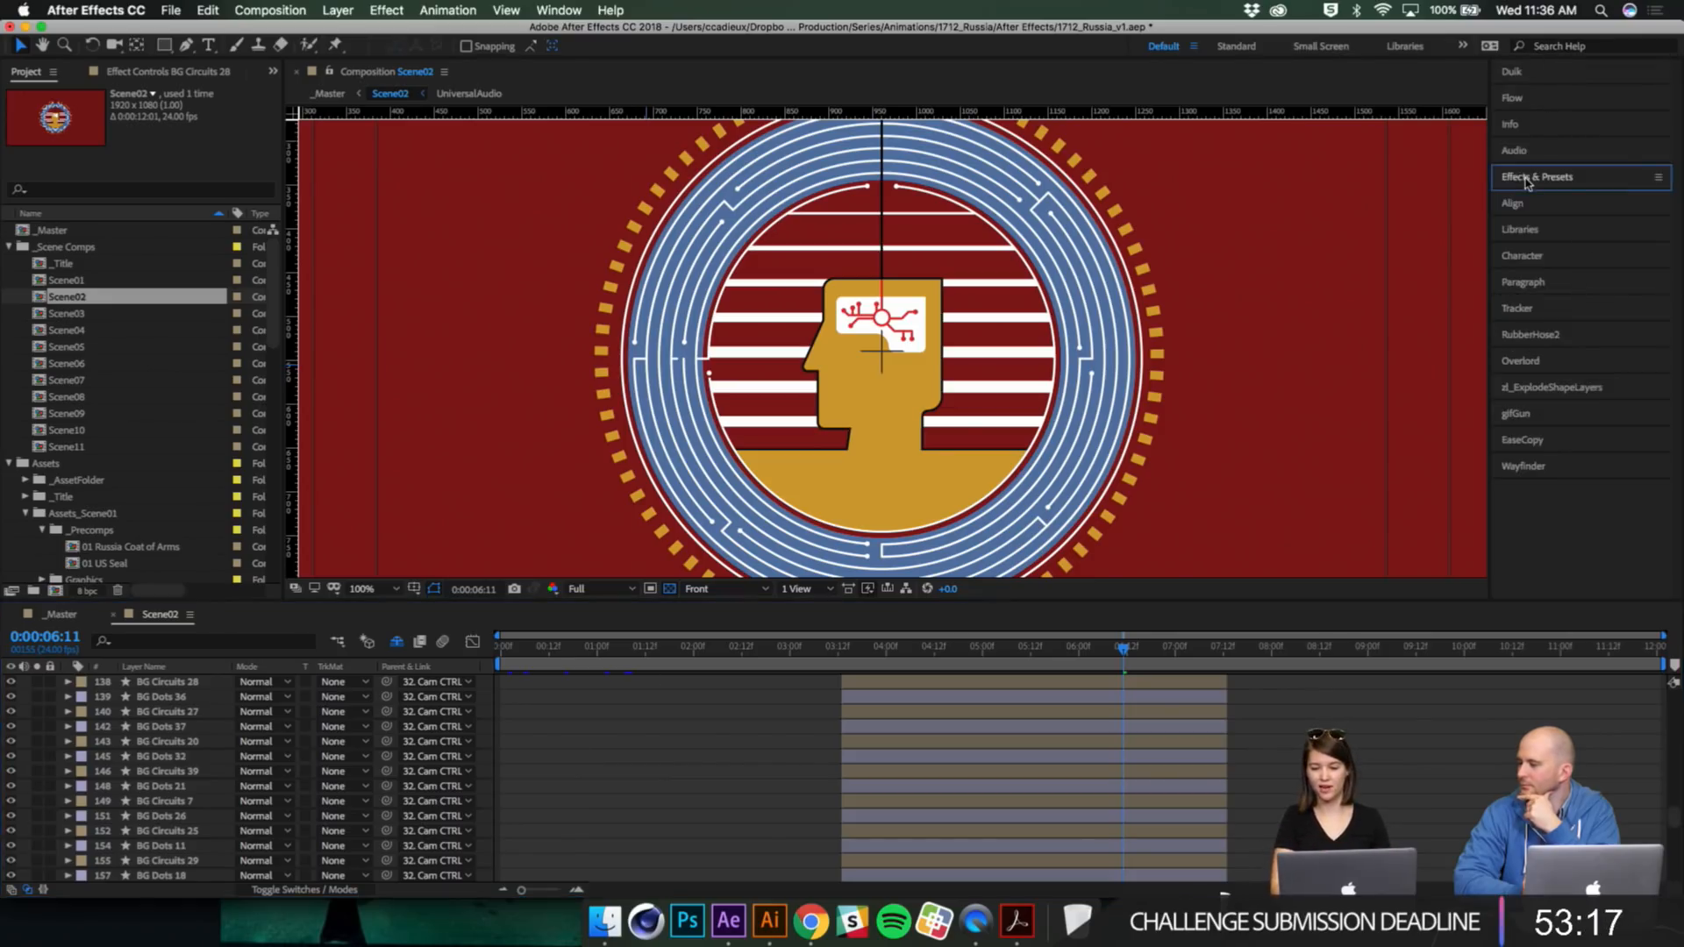
pyautogui.click(1525, 468)
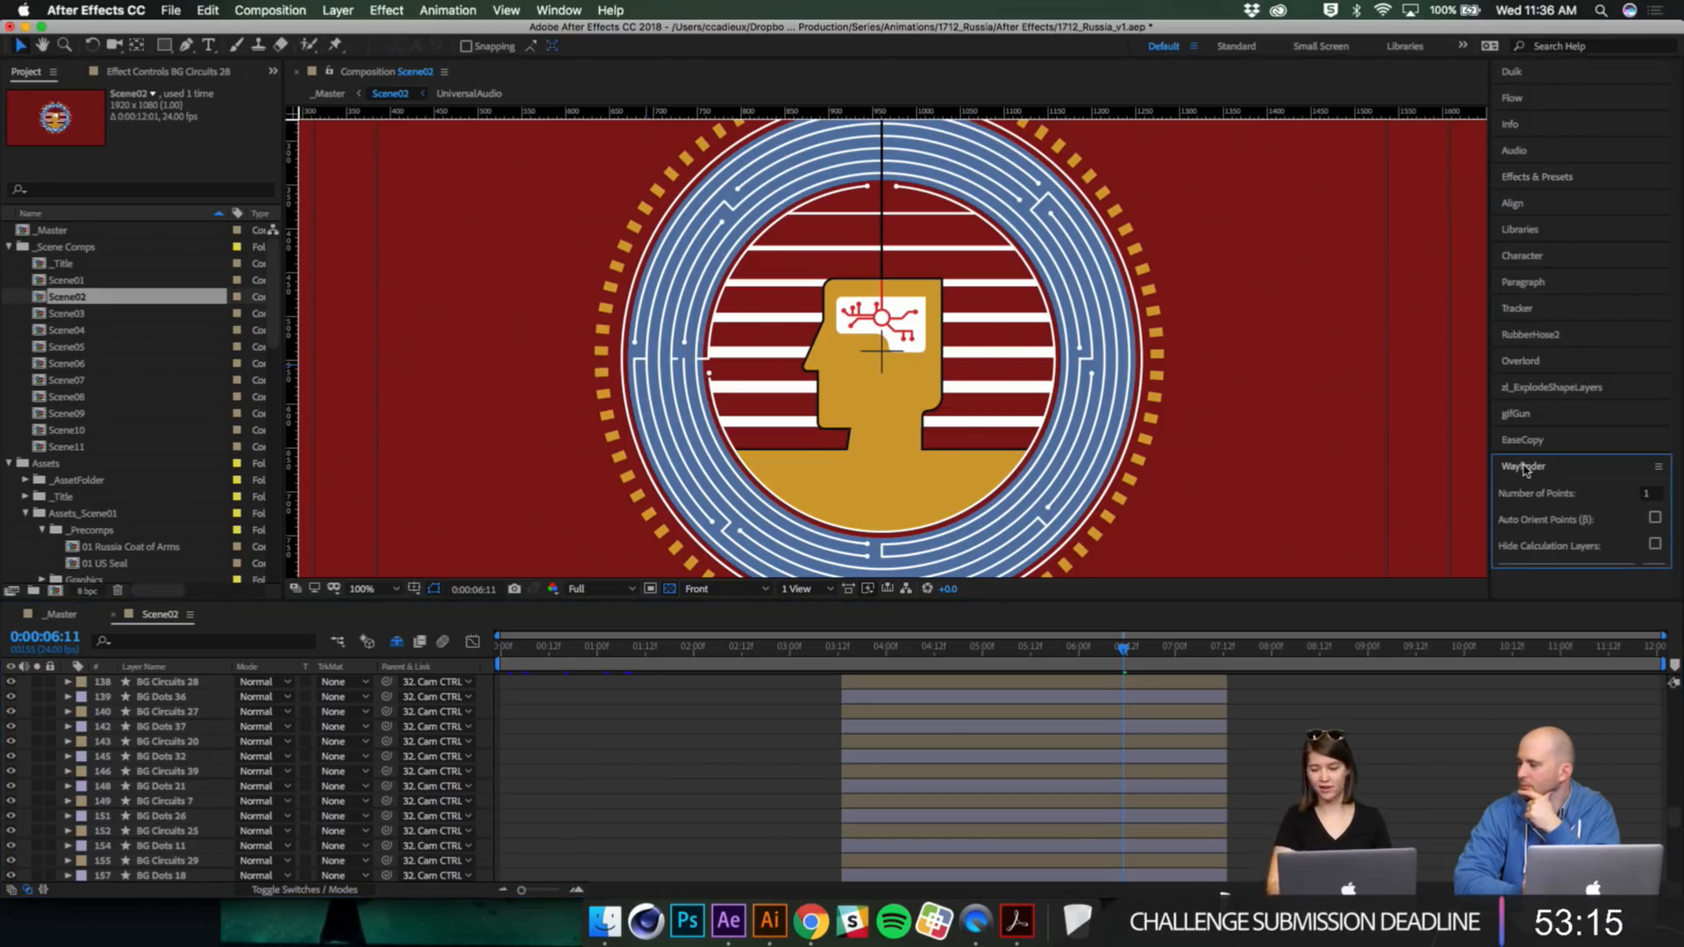
pyautogui.moveTo(1546, 567); pyautogui.dragTo(1547, 601)
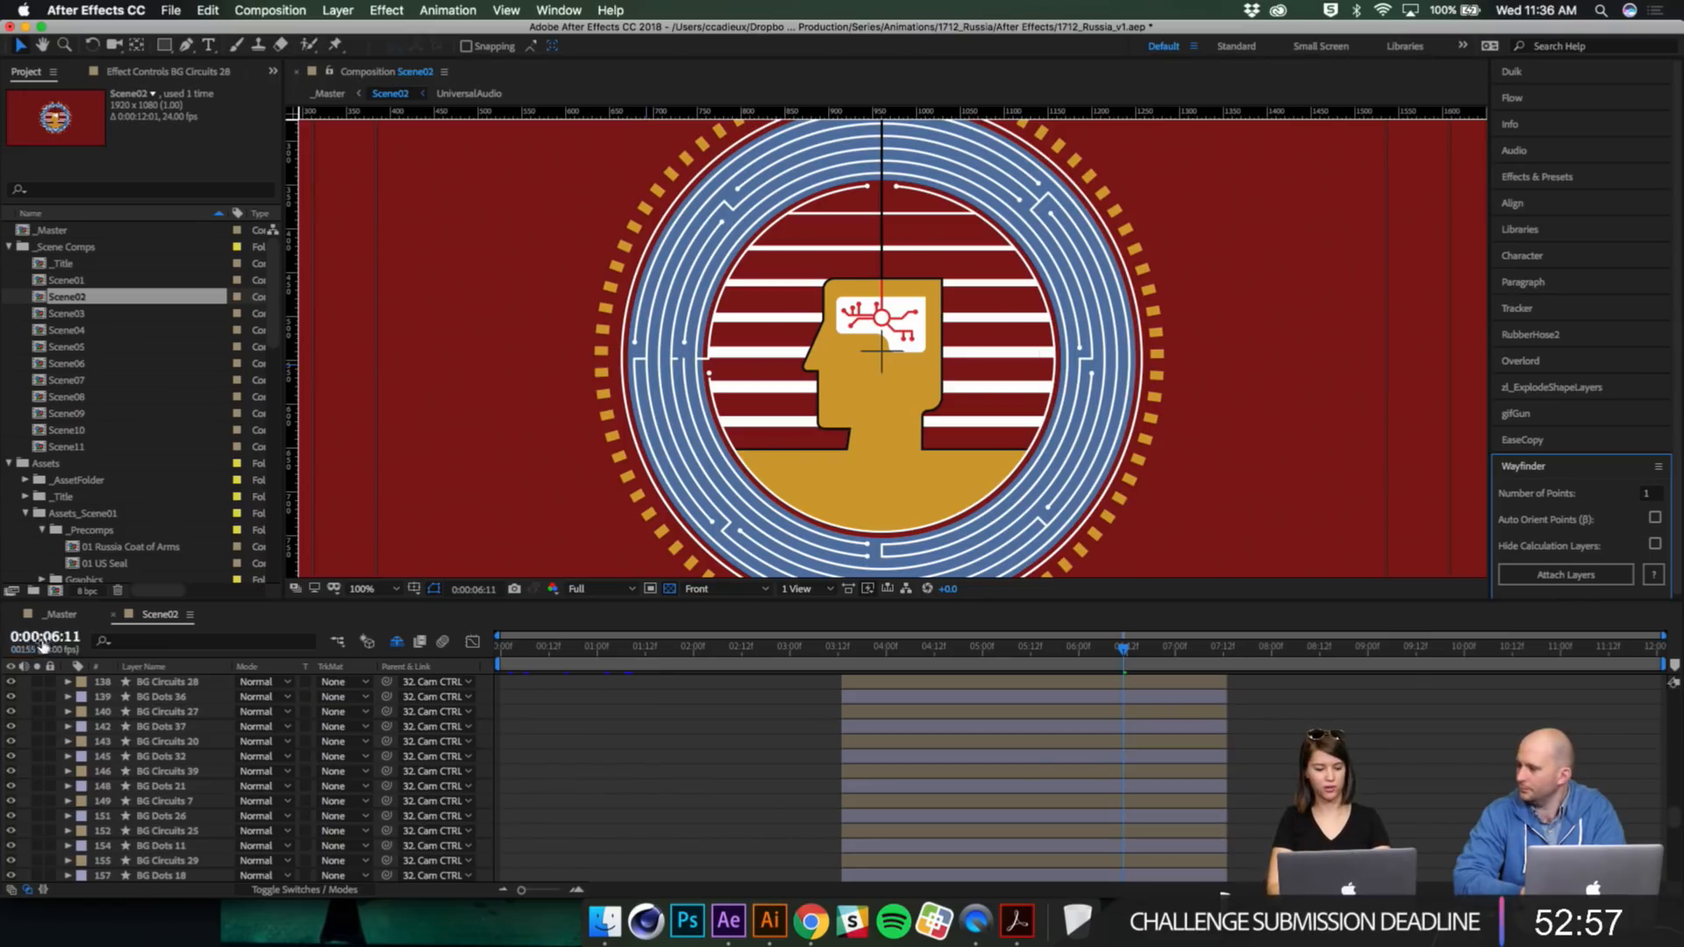
# Step: Preview the circuit lines growing beneath the PSYCHOLOGICAL title, ending at 0:00:01:06
pyautogui.moveTo(655, 652); pyautogui.dragTo(763, 649)
pyautogui.scroll(-2, 987, 427)
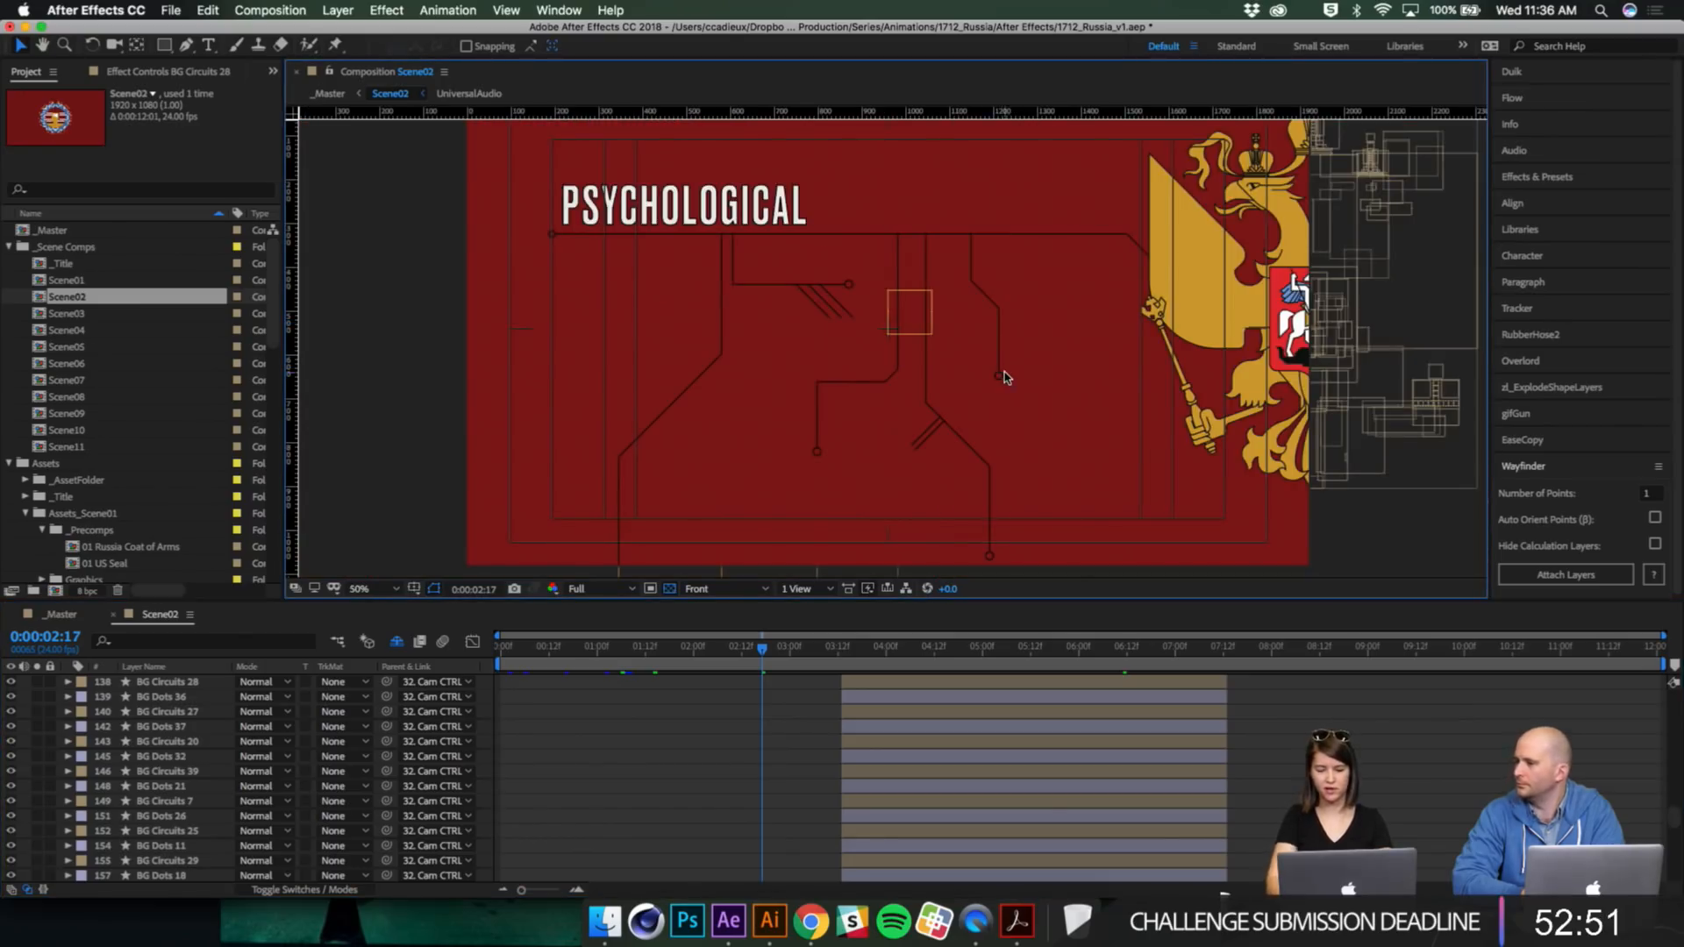
pyautogui.press('.')
pyautogui.moveTo(647, 656); pyautogui.dragTo(582, 660)
pyautogui.press('space')
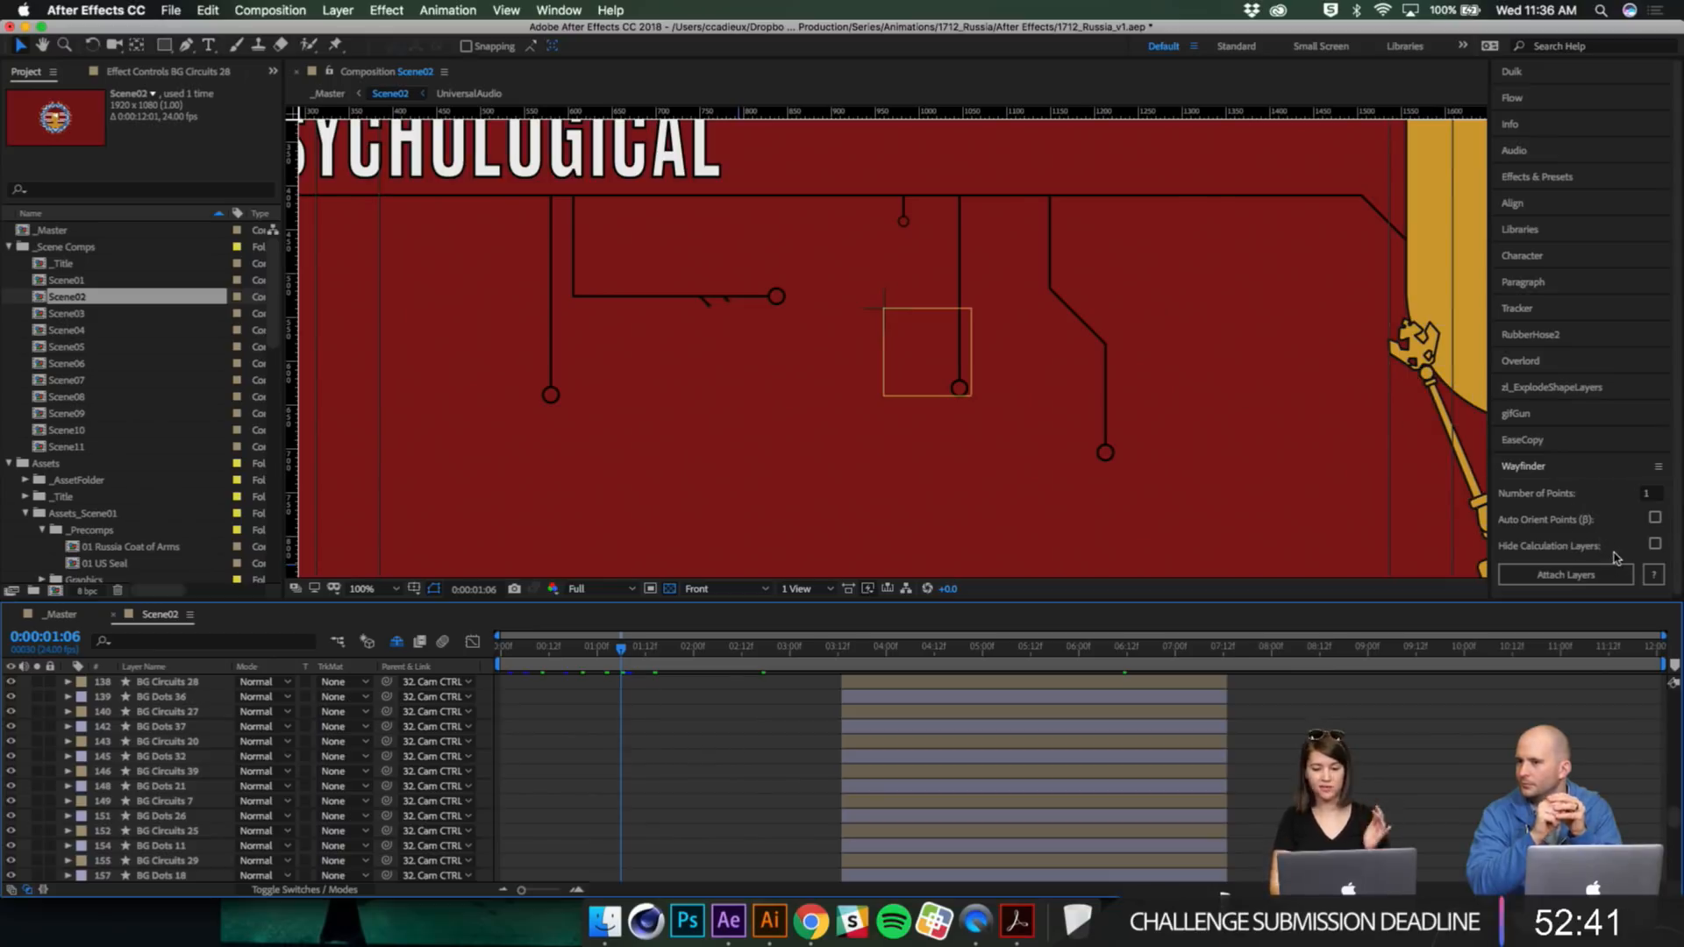
# Step: Reveal the End keyframes of the Circuit Lines 19 layer and play the line animation on to 0:00:02:02
pyautogui.click(576, 278)
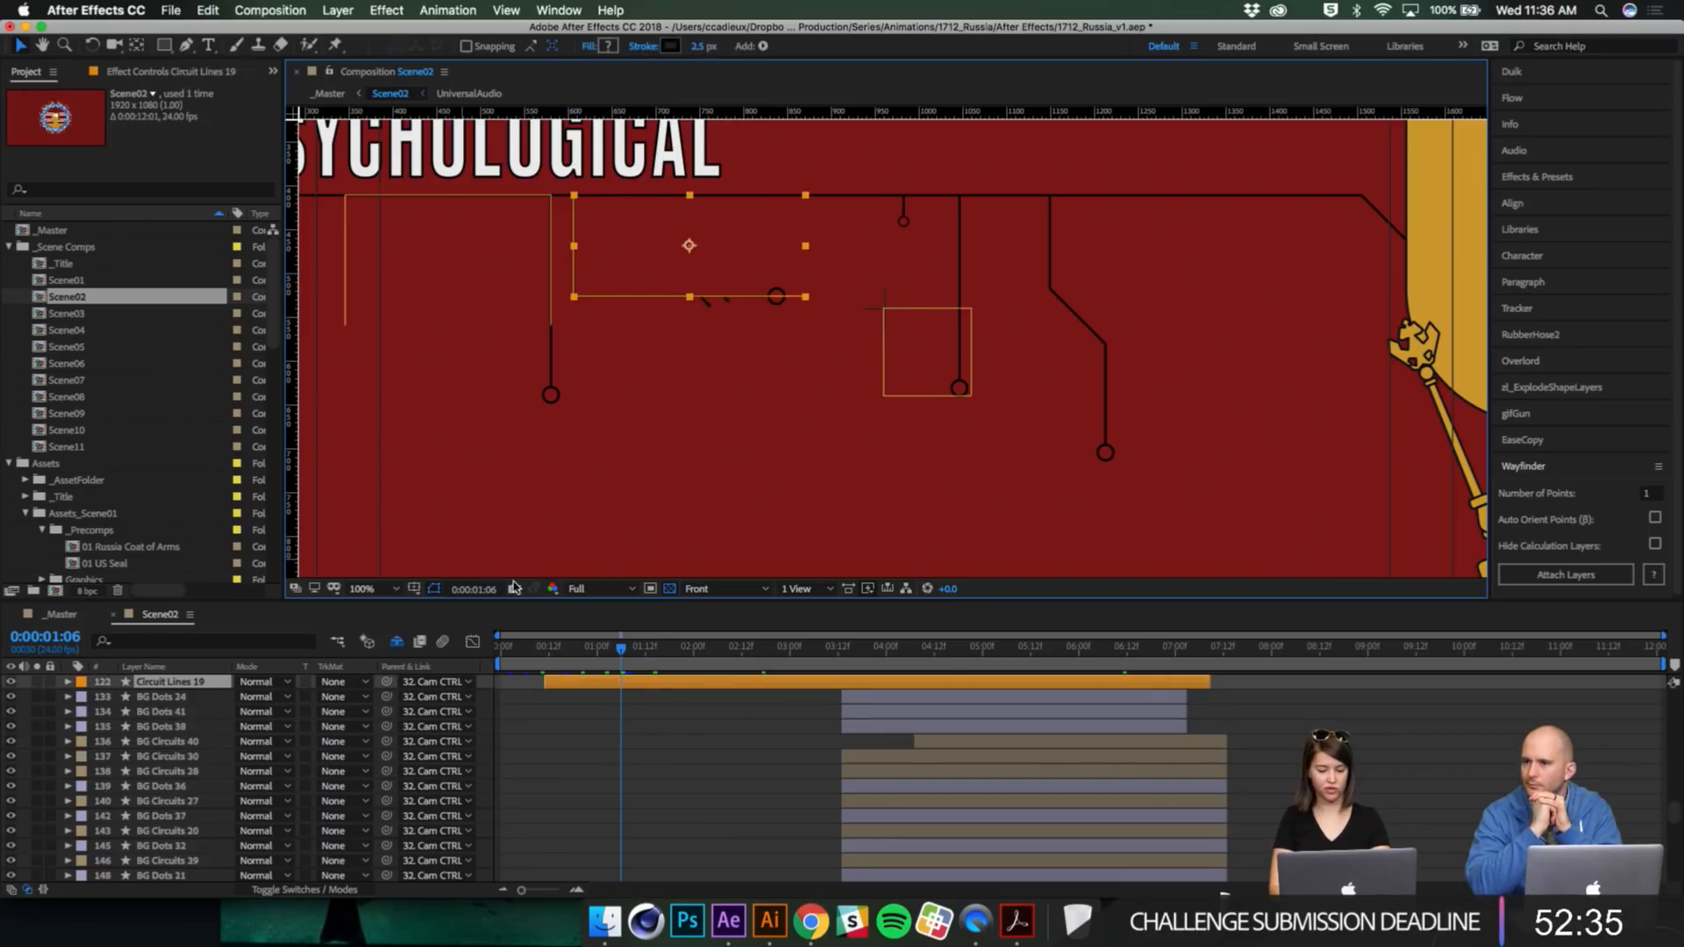
pyautogui.press('u')
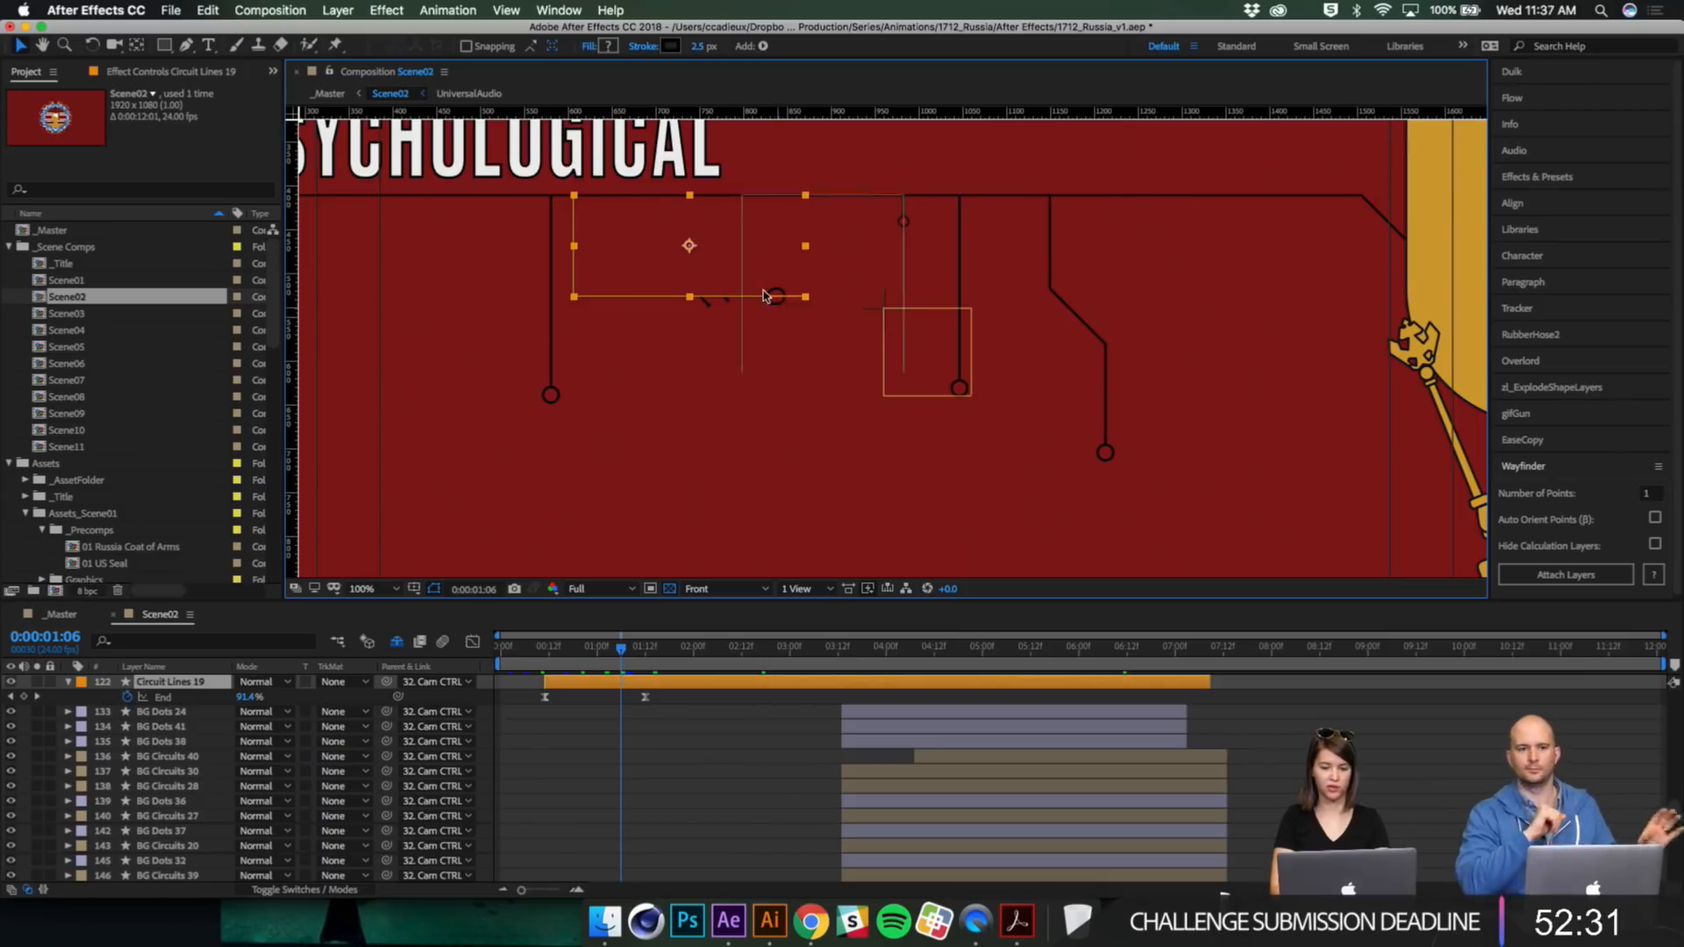
pyautogui.click(713, 706)
pyautogui.hotkey('shift', 'pagedown')
pyautogui.press('space')
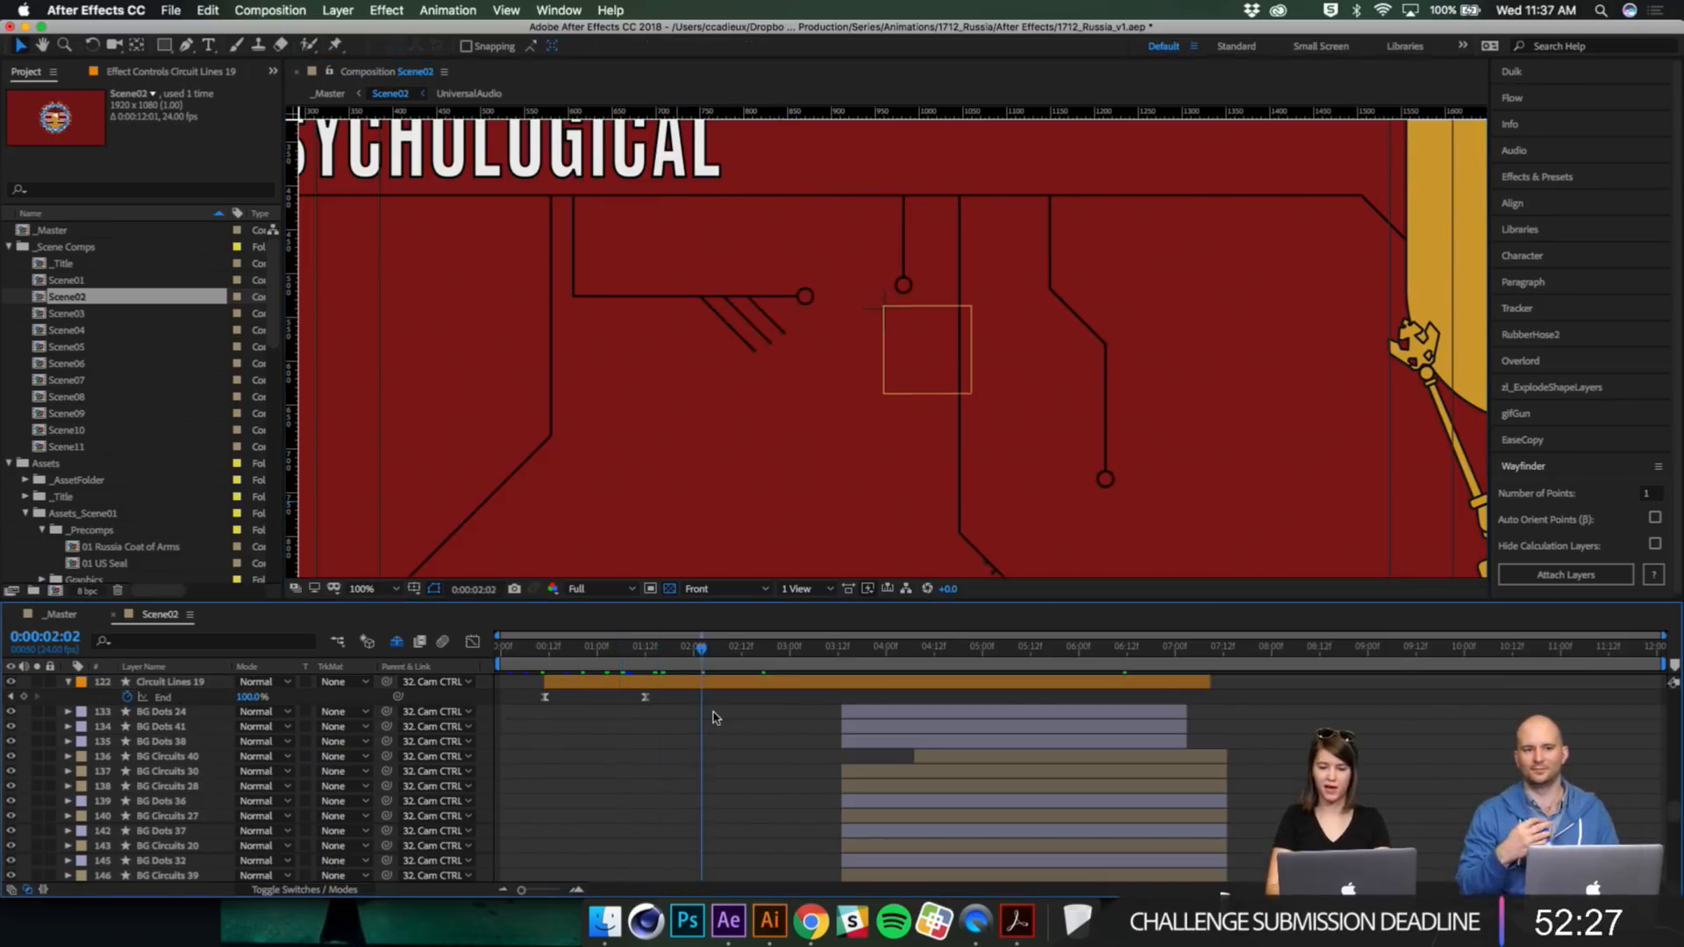
# Step: Check the lower circuit lines and move the playhead ahead to 0:00:04:23
pyautogui.moveTo(960, 360); pyautogui.dragTo(923, 430)
pyautogui.moveTo(898, 174); pyautogui.dragTo(896, 463)
pyautogui.click(914, 653)
pyautogui.click(978, 650)
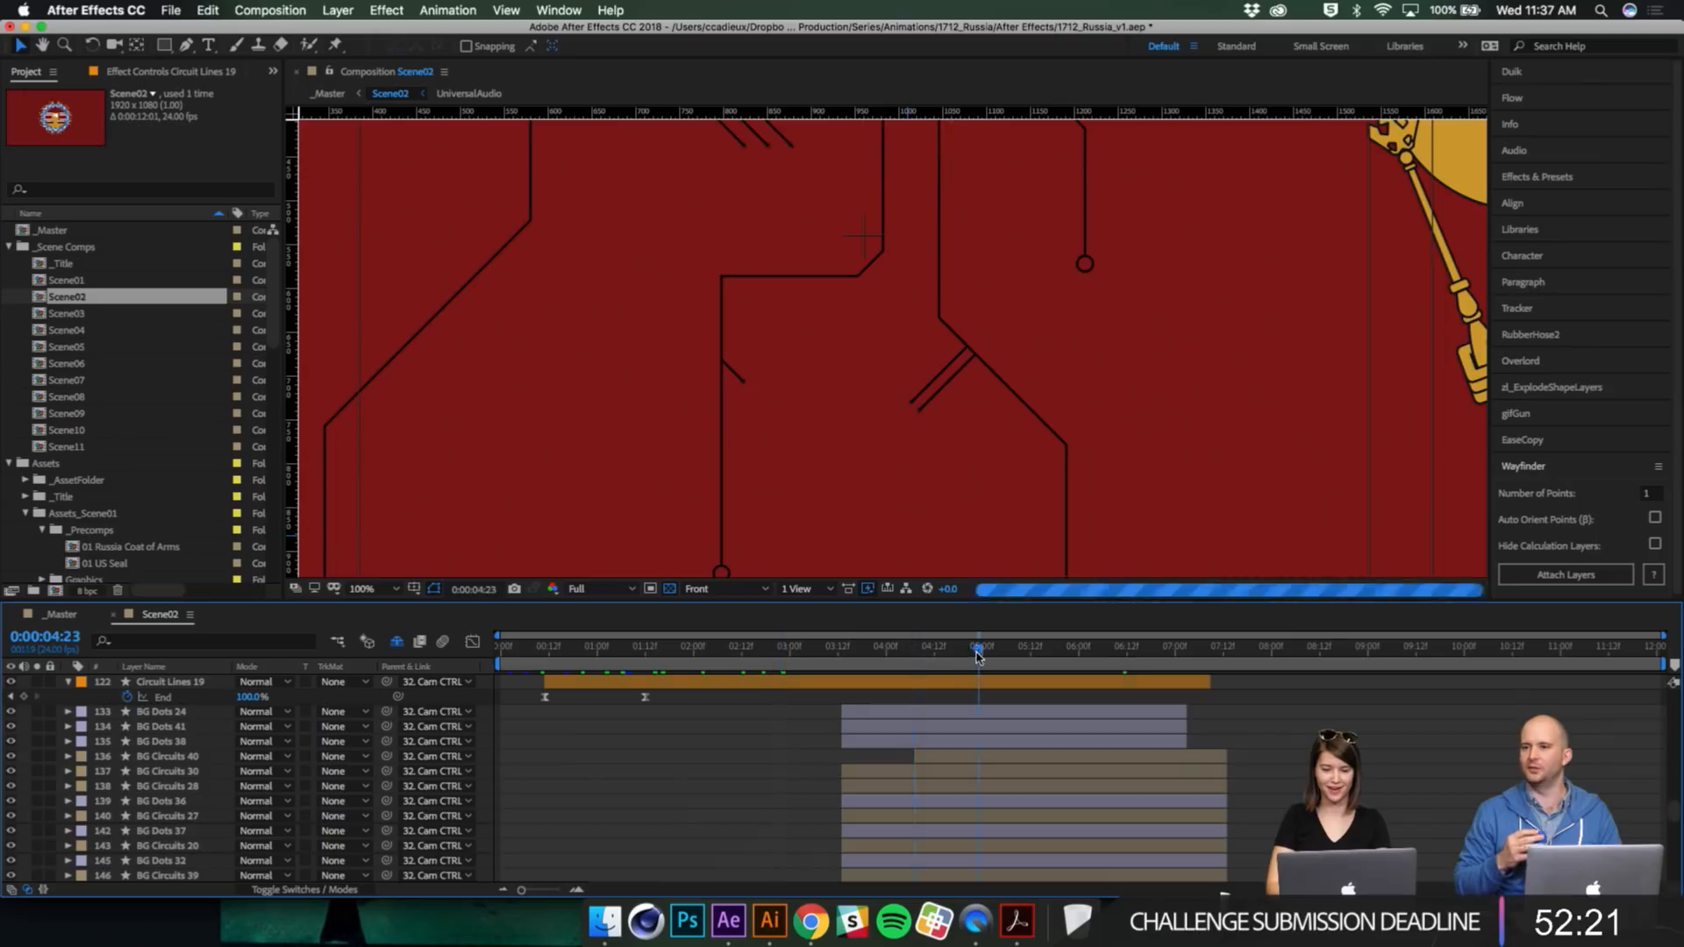
# Step: Go back to around 0:00:03:21 and step frame by frame through the hacker ring's maze lines drawing on, up to 0:00:04:14
pyautogui.hotkey('shift', 'pageup')
pyautogui.hotkey('shift', 'pageup')
pyautogui.hotkey('shift', 'pageup')
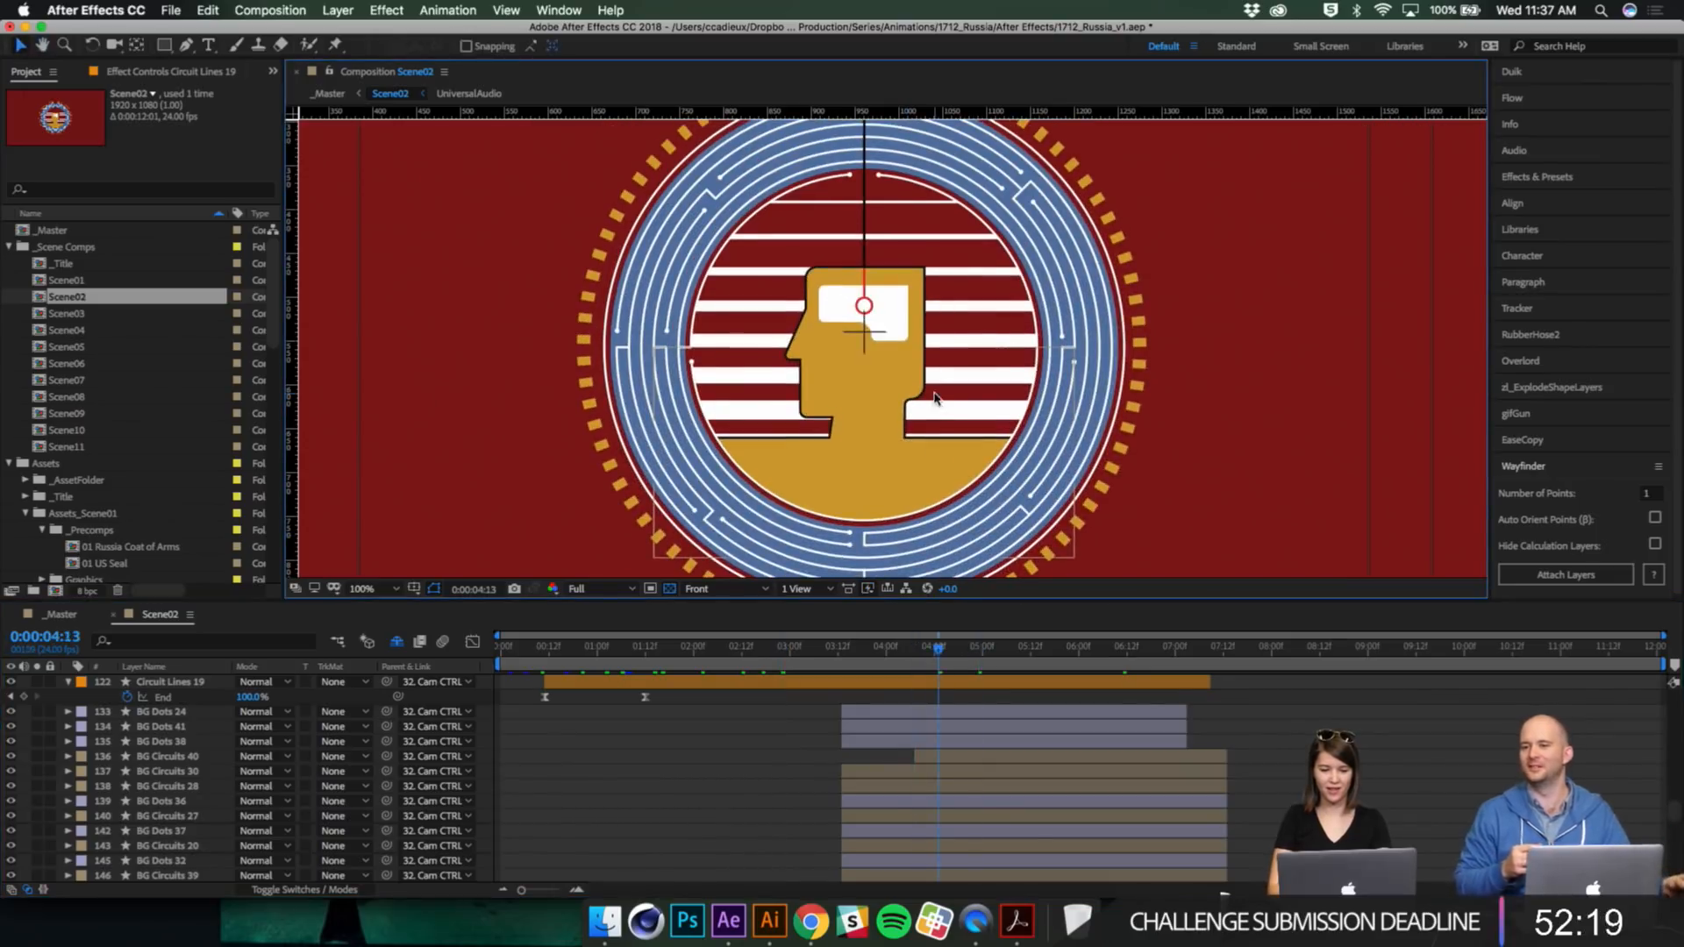
pyautogui.press('pagedown')
pyautogui.press('pagedown')
pyautogui.press('pagedown')
pyautogui.press('pagedown')
pyautogui.press('pagedown')
pyautogui.press('pagedown')
pyautogui.press('pagedown')
pyautogui.press('pagedown')
pyautogui.press('pagedown')
pyautogui.press('pagedown')
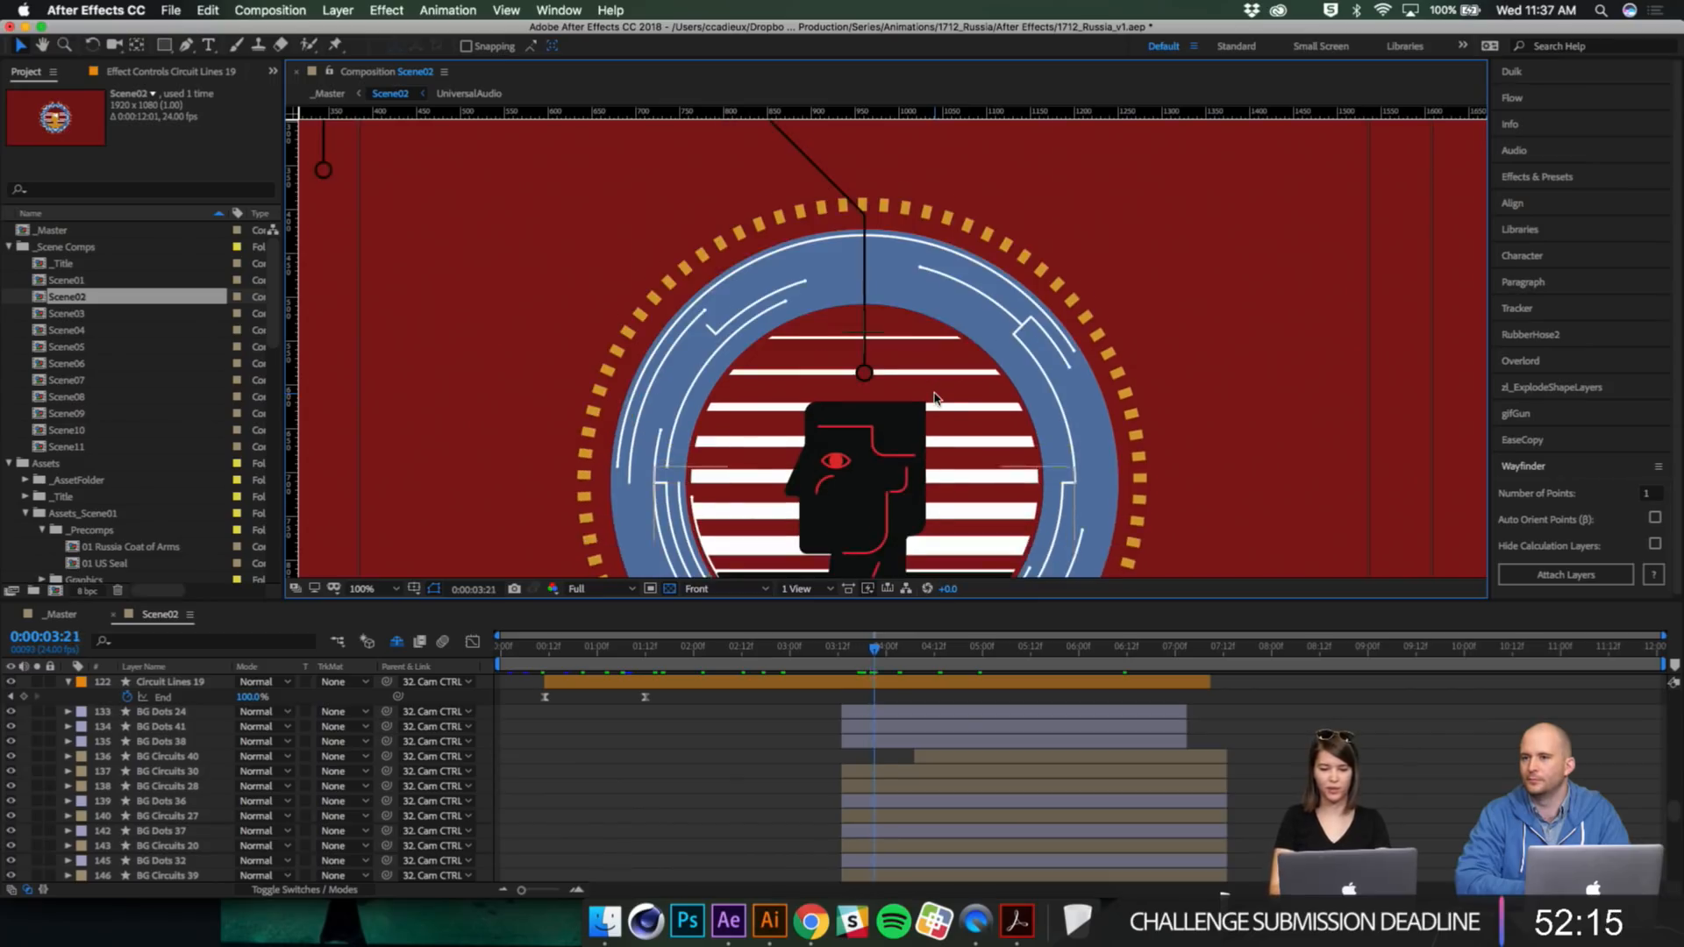
pyautogui.press('pagedown')
pyautogui.press('pagedown')
pyautogui.press('pagedown')
pyautogui.press('pagedown')
pyautogui.press('pagedown')
pyautogui.press('pagedown')
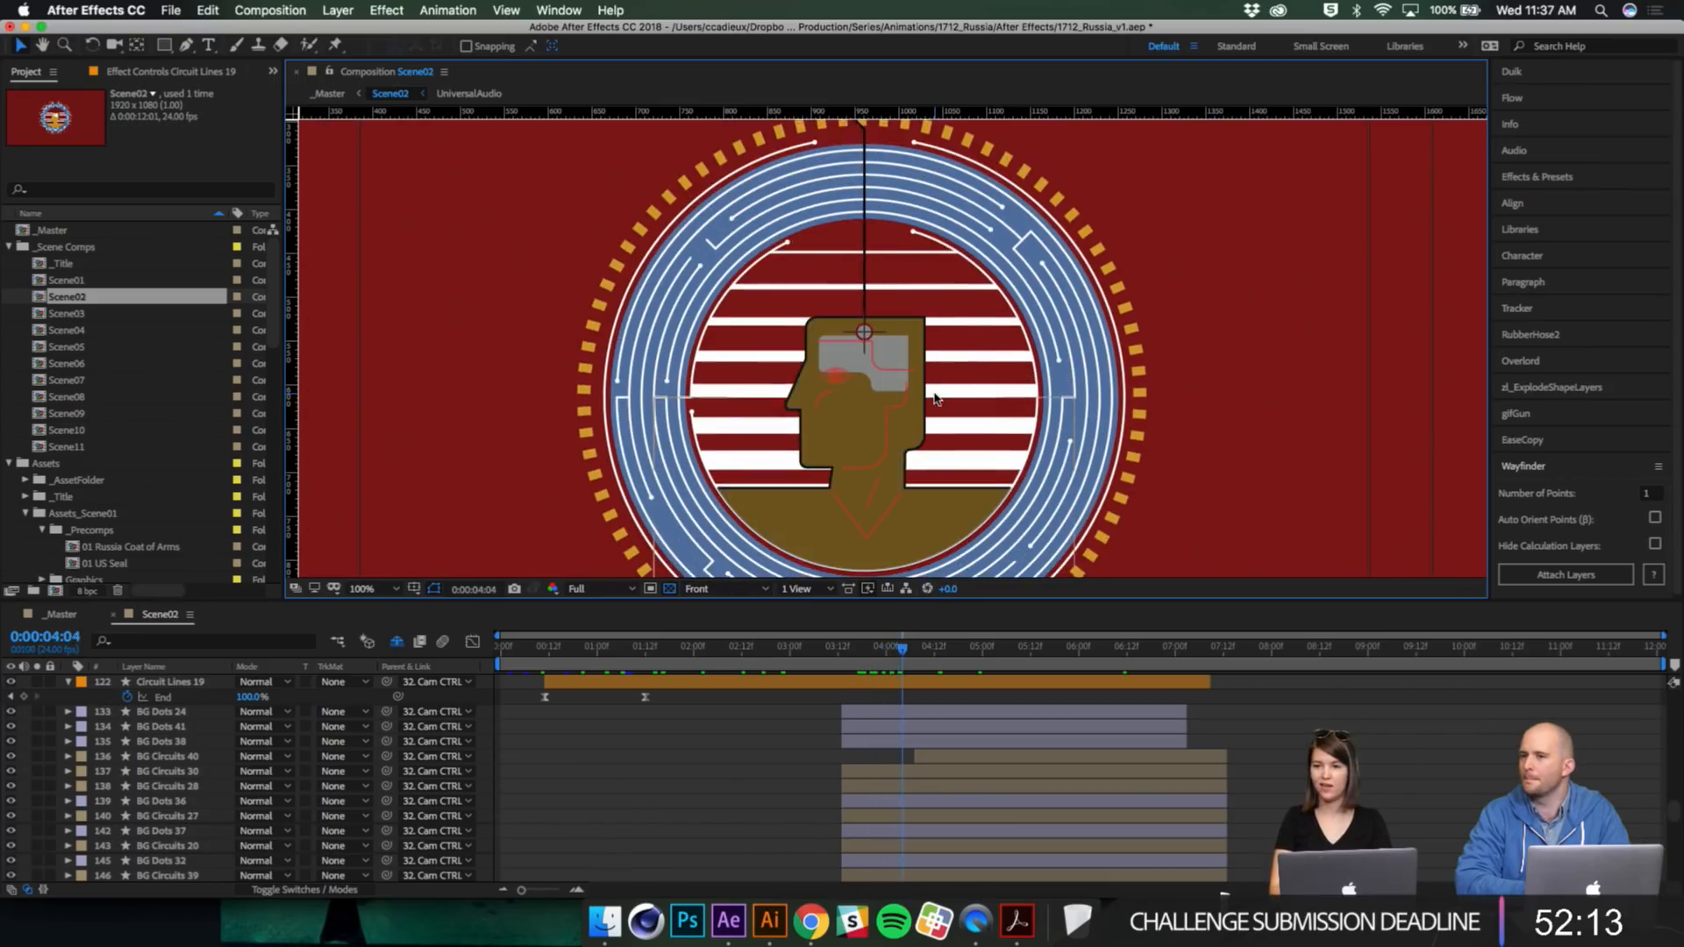
pyautogui.press('pagedown')
pyautogui.press('pagedown')
pyautogui.press('pagedown')
pyautogui.press('pagedown')
pyautogui.press('pagedown')
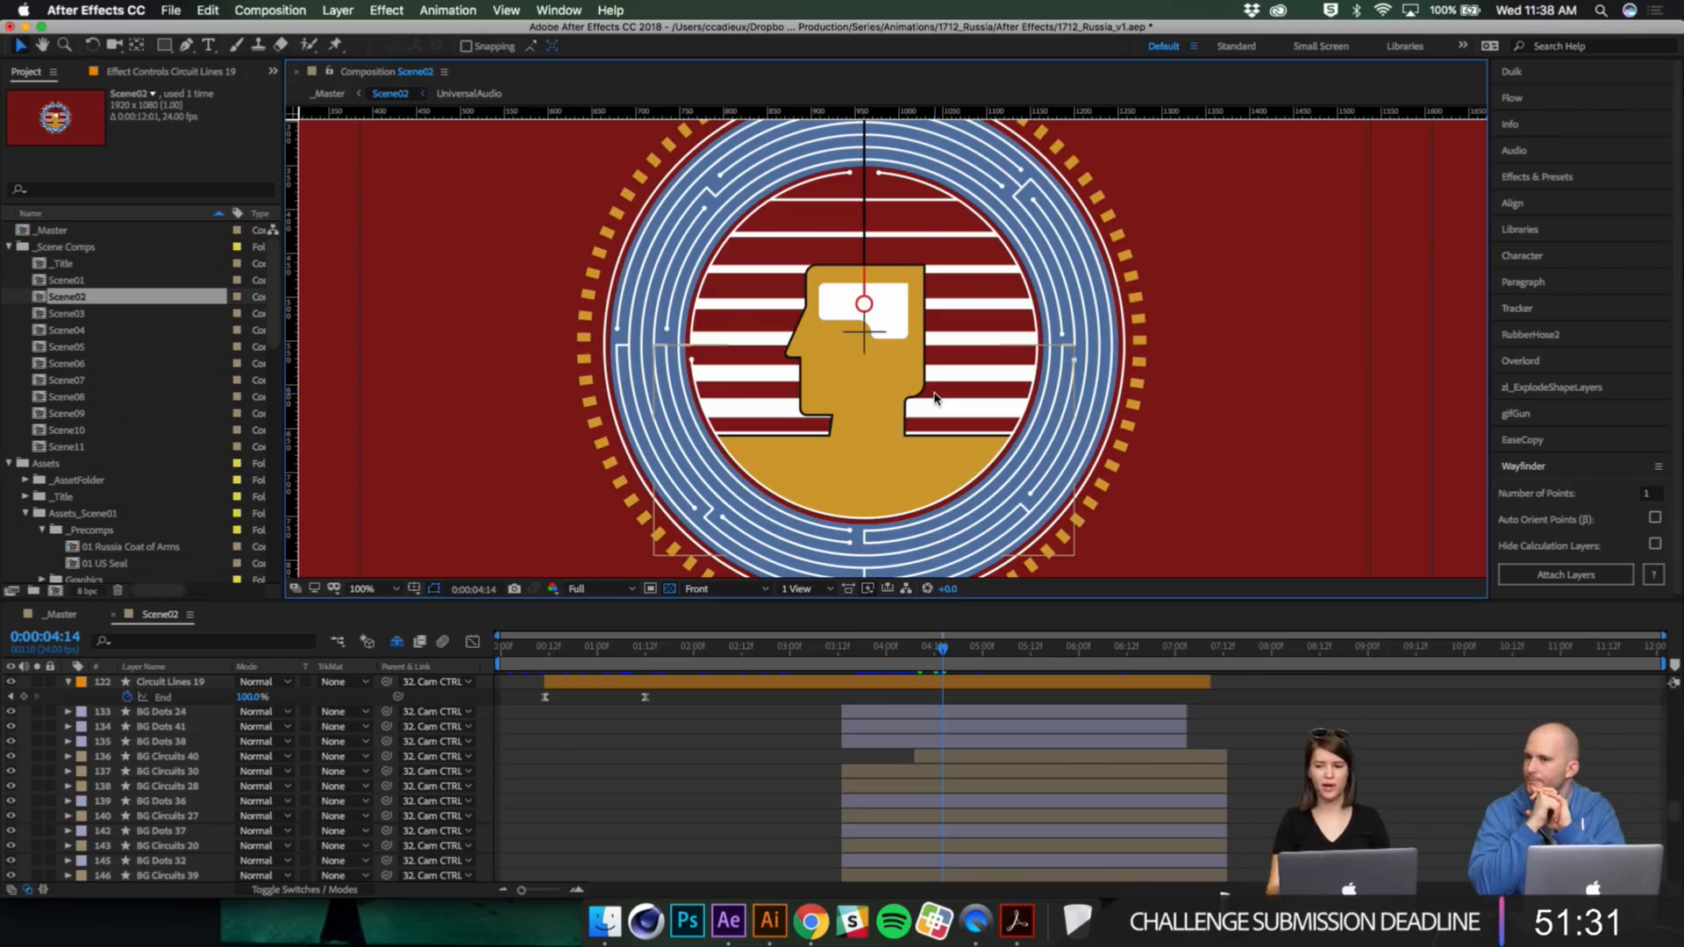
# Step: Switch to Finder and look through the contents of the Scene 01 to Scene 05 asset folders
pyautogui.click(604, 921)
pyautogui.hscroll(-3, 789, 526)
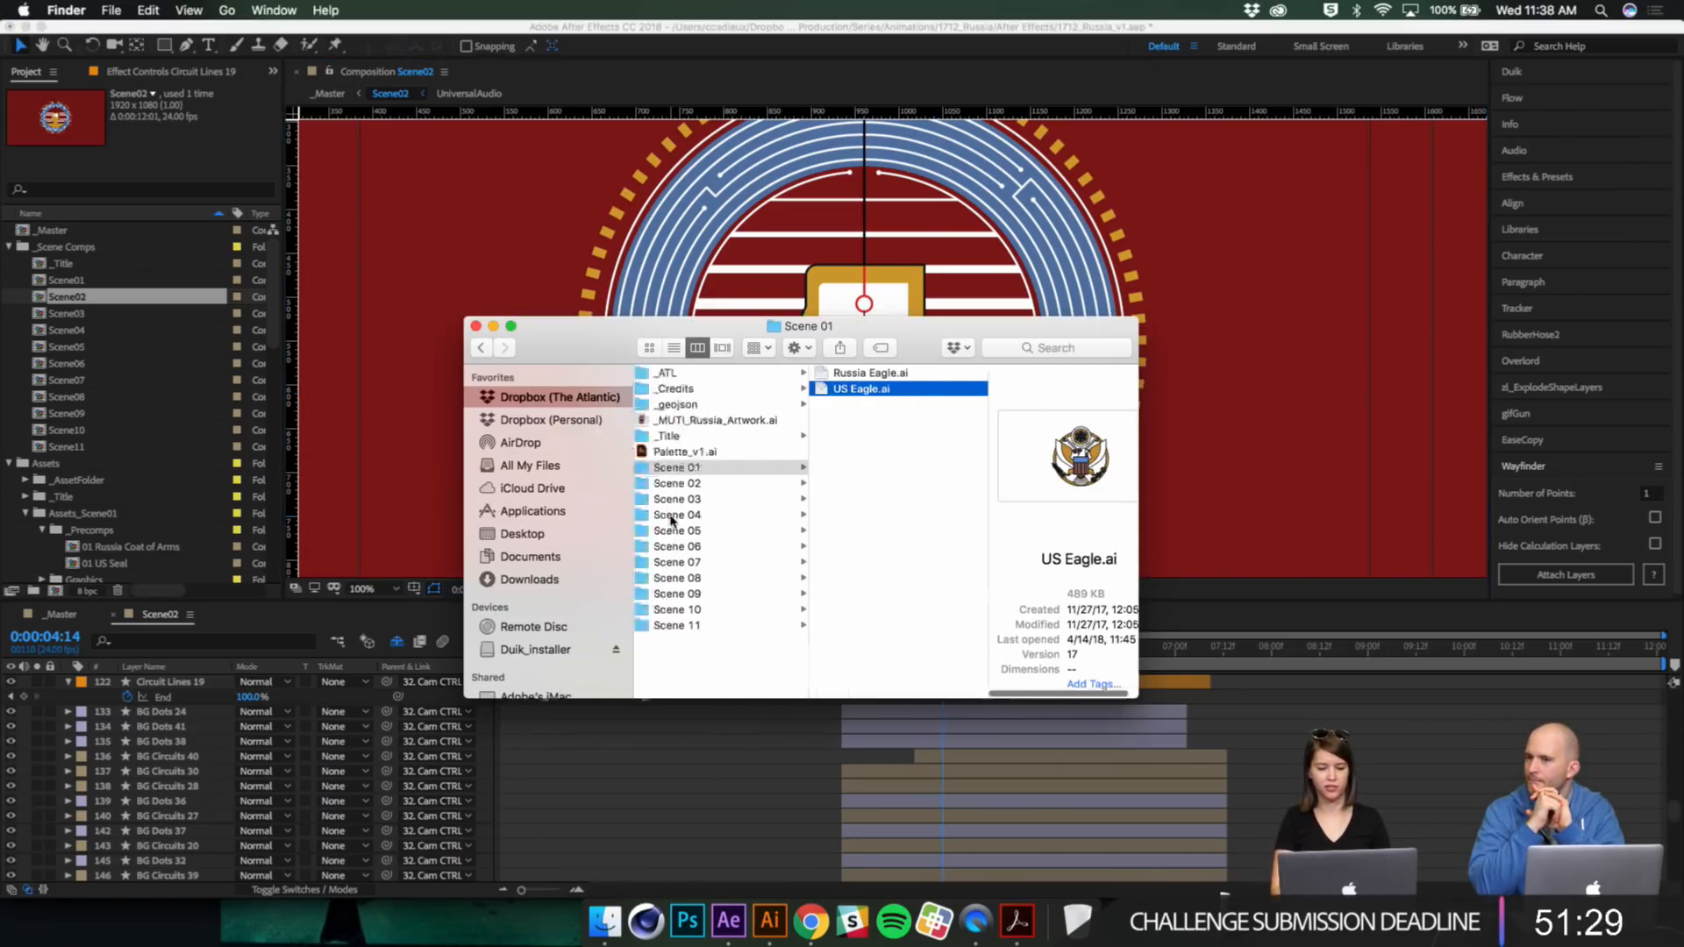
pyautogui.click(729, 485)
pyautogui.press('Down')
pyautogui.press('Down')
pyautogui.press('Down')
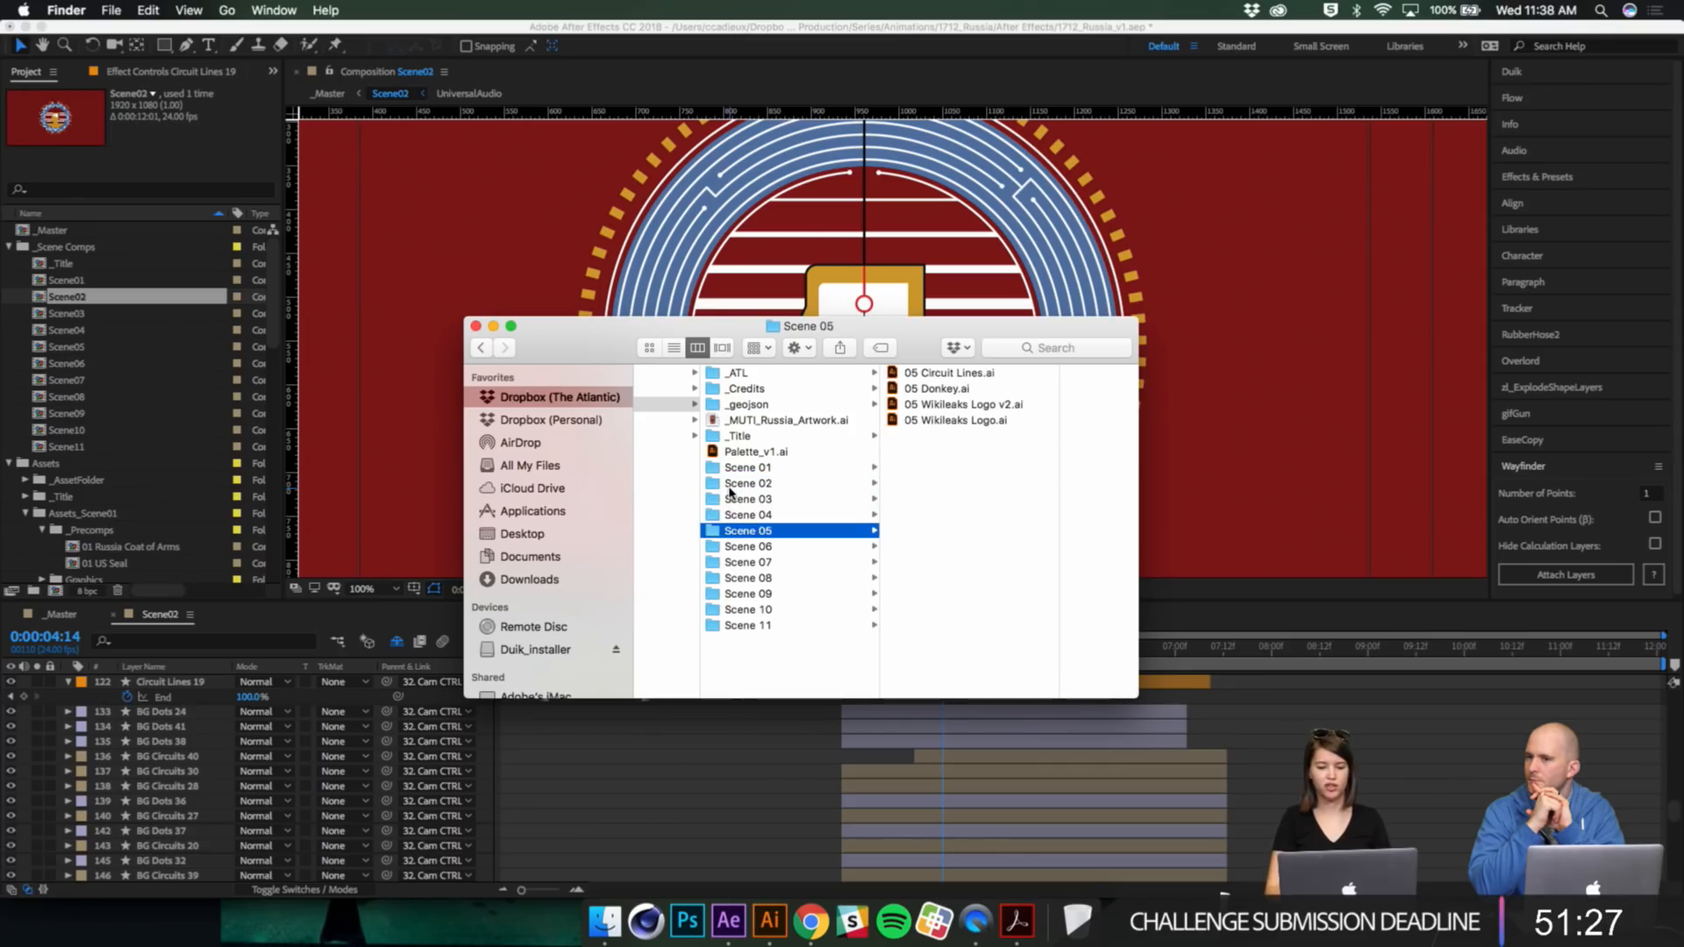
pyautogui.press('Up')
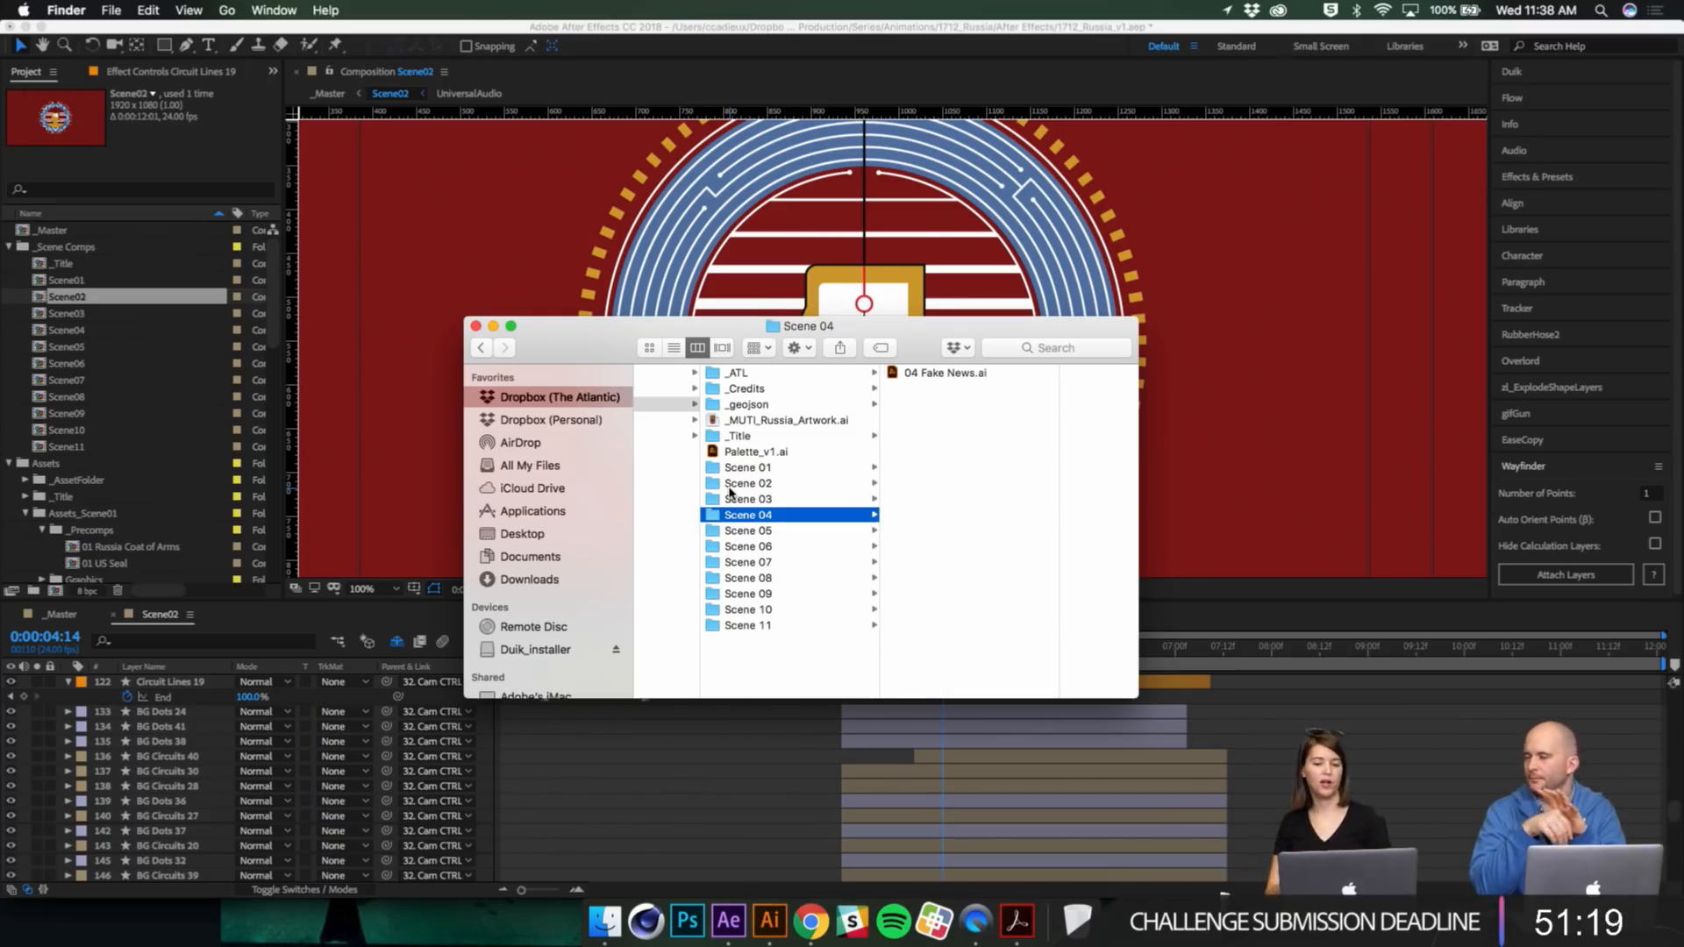
pyautogui.press('Up')
pyautogui.press('Up')
pyautogui.press('Up')
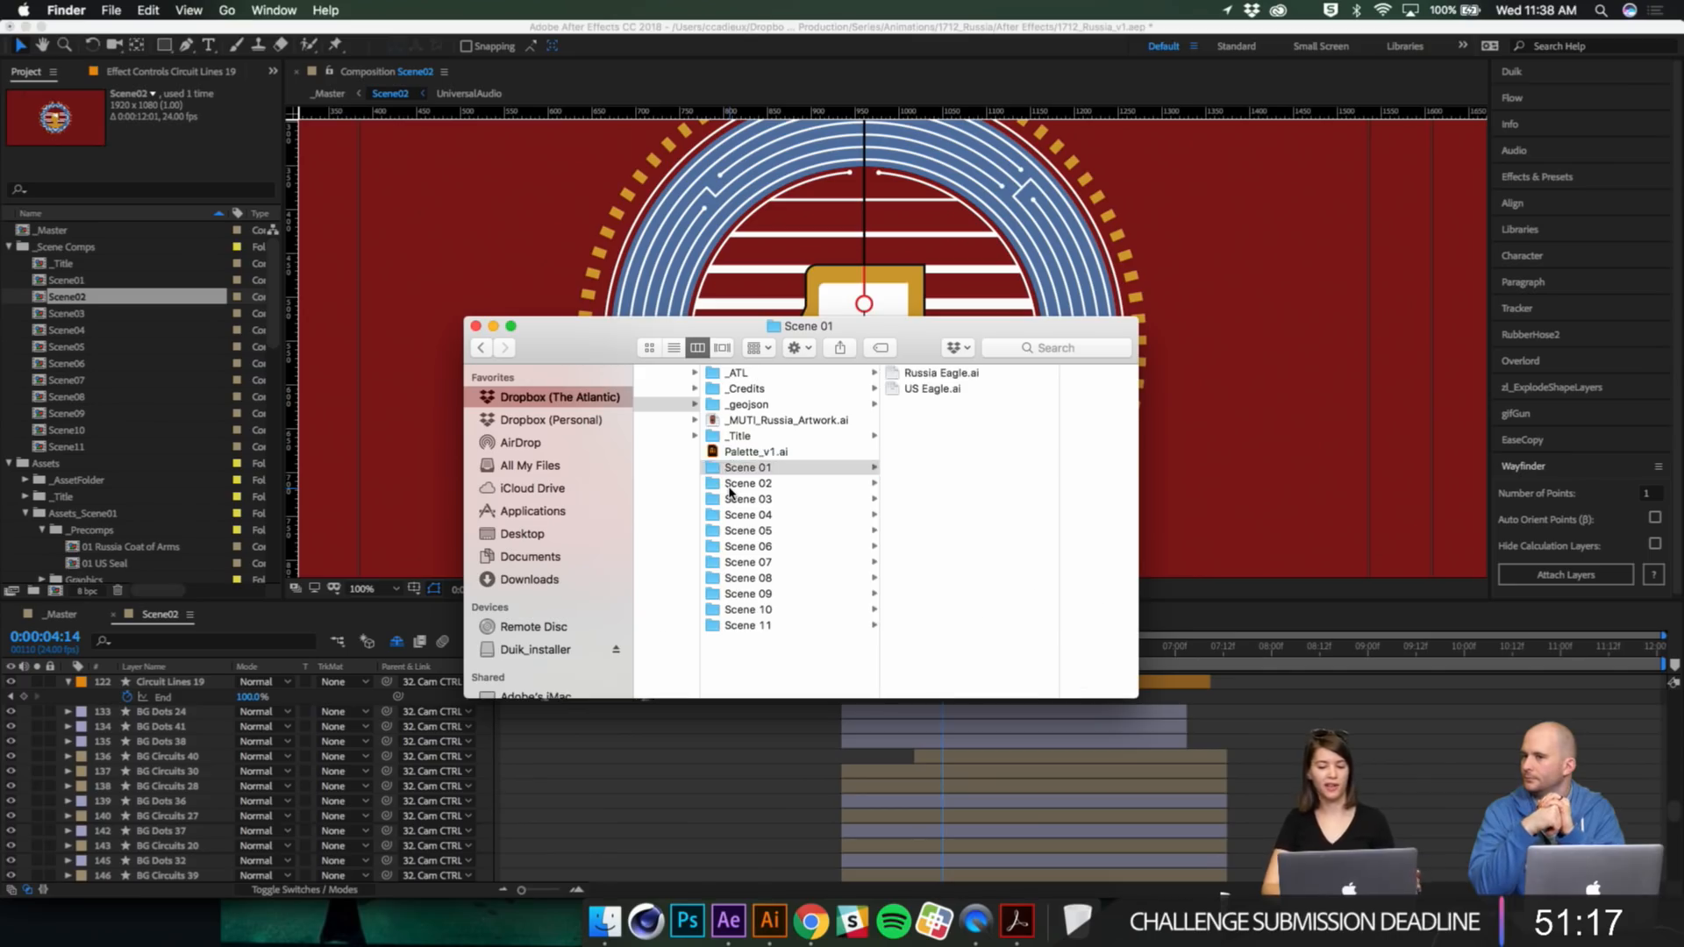
# Step: Preview the eagle artwork files in the Scene 01 folder, then return to the folder list
pyautogui.press('Right')
pyautogui.press('Down')
pyautogui.press('Up')
pyautogui.press('space')
pyautogui.press('Down')
pyautogui.press('Left')
pyautogui.press('space')
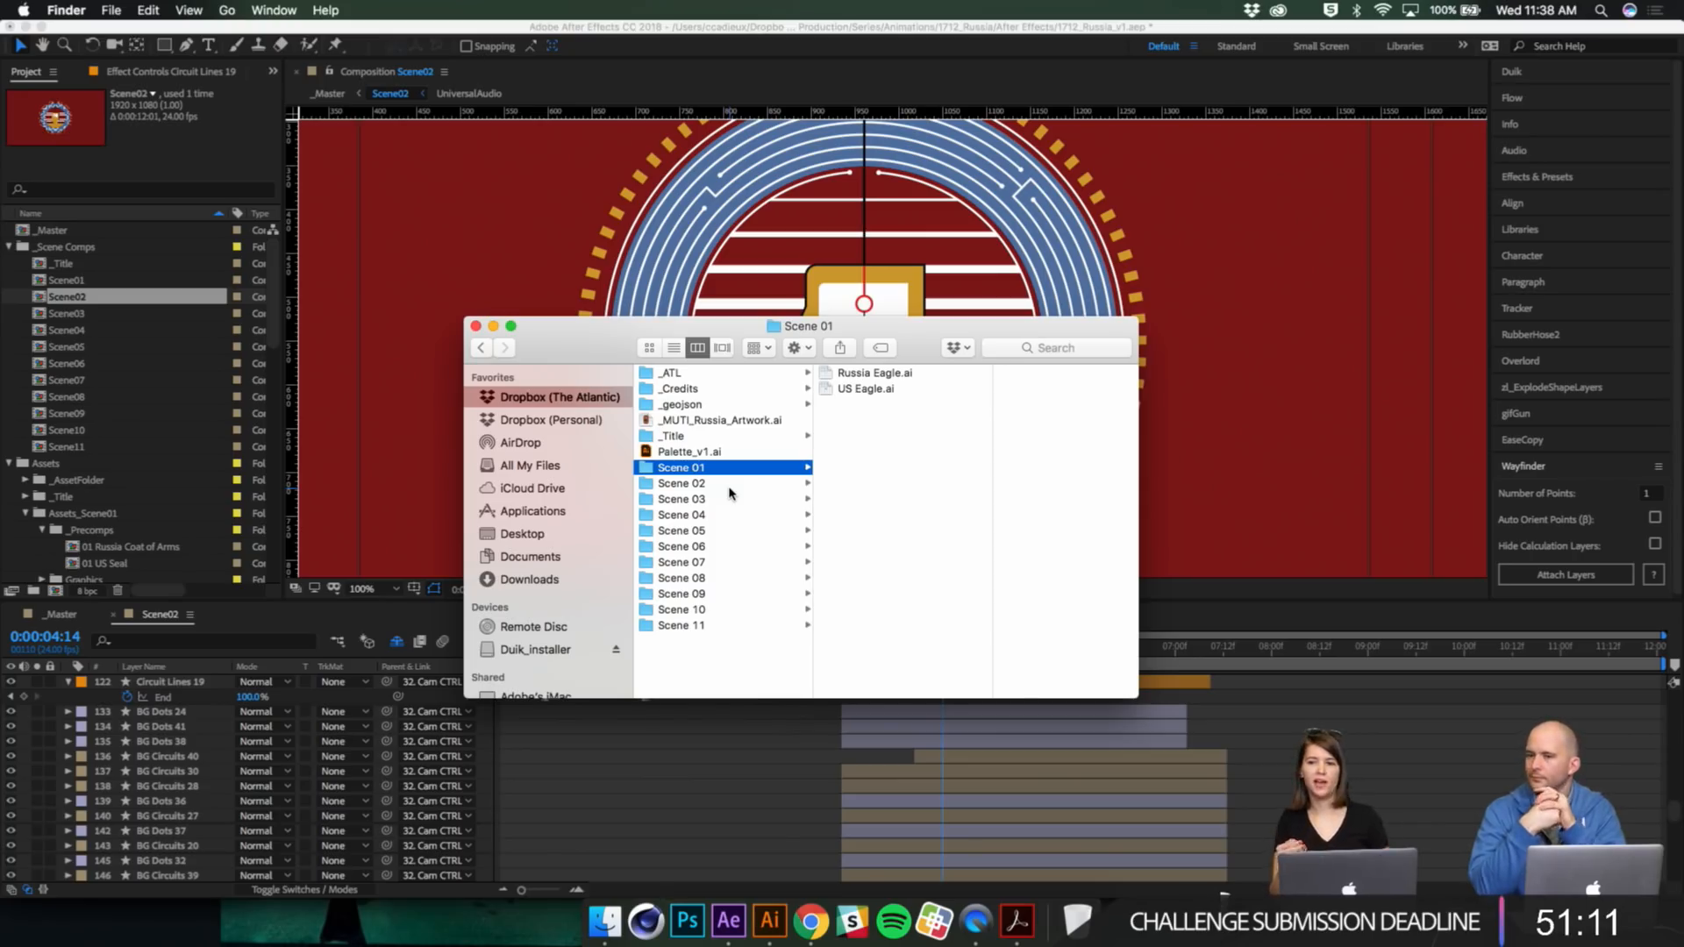
# Step: Preview 09 US Eagle.ai from the Scene 09 folder
pyautogui.click(722, 596)
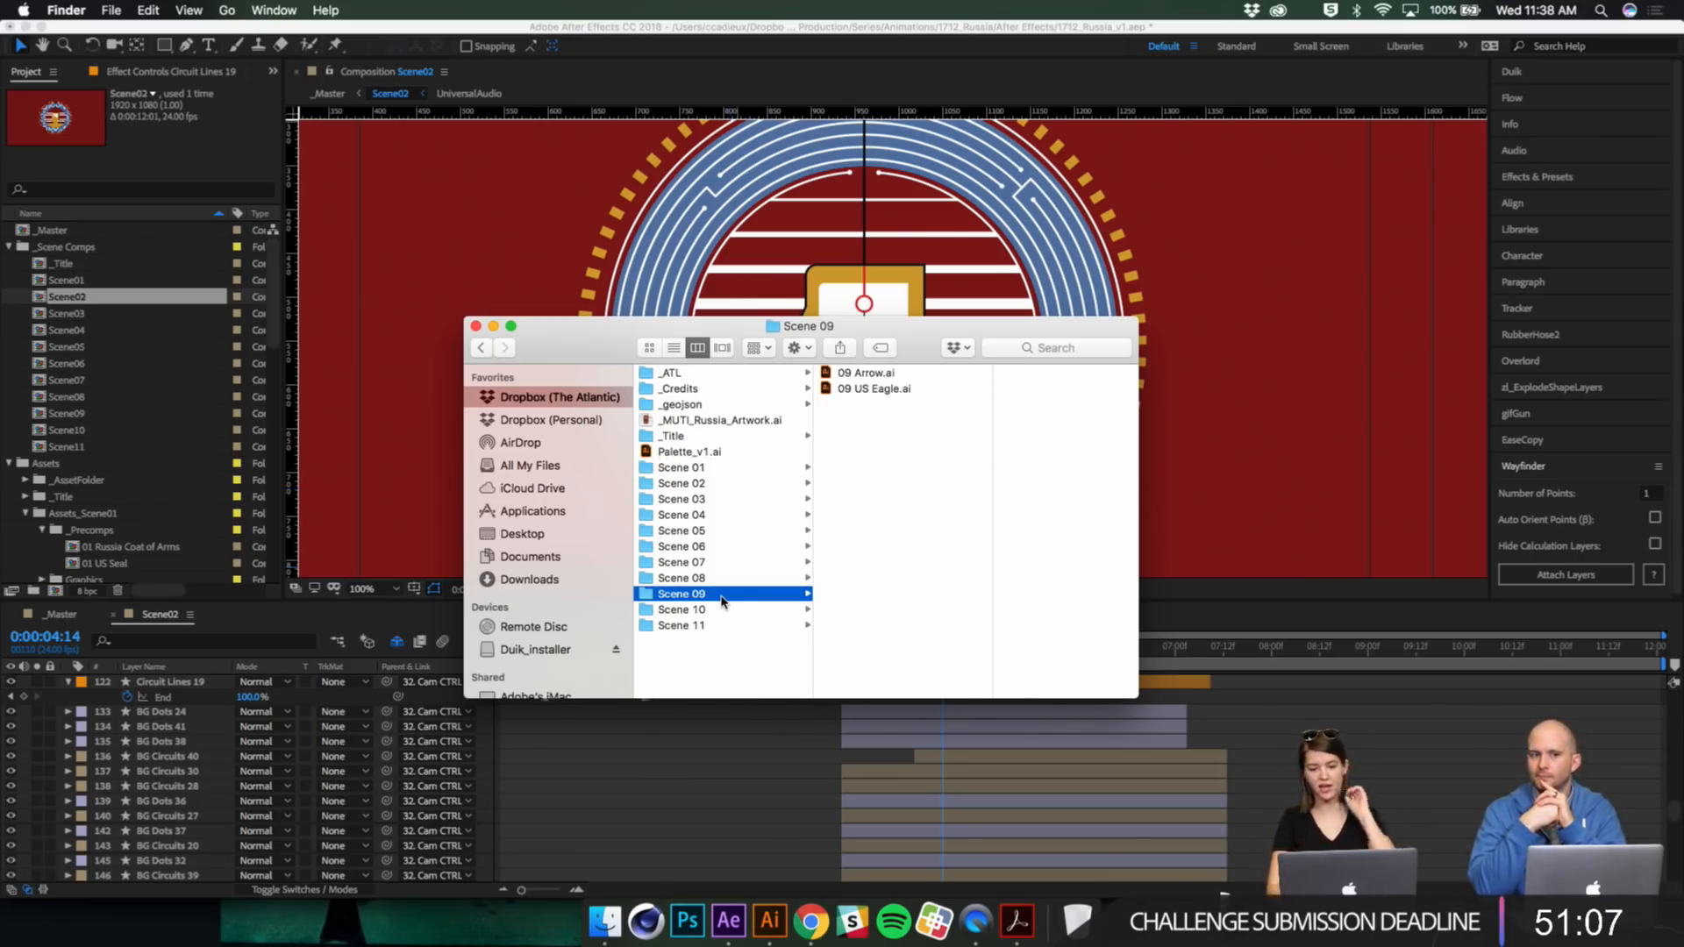
pyautogui.press('Right')
pyautogui.press('Down')
pyautogui.press('space')
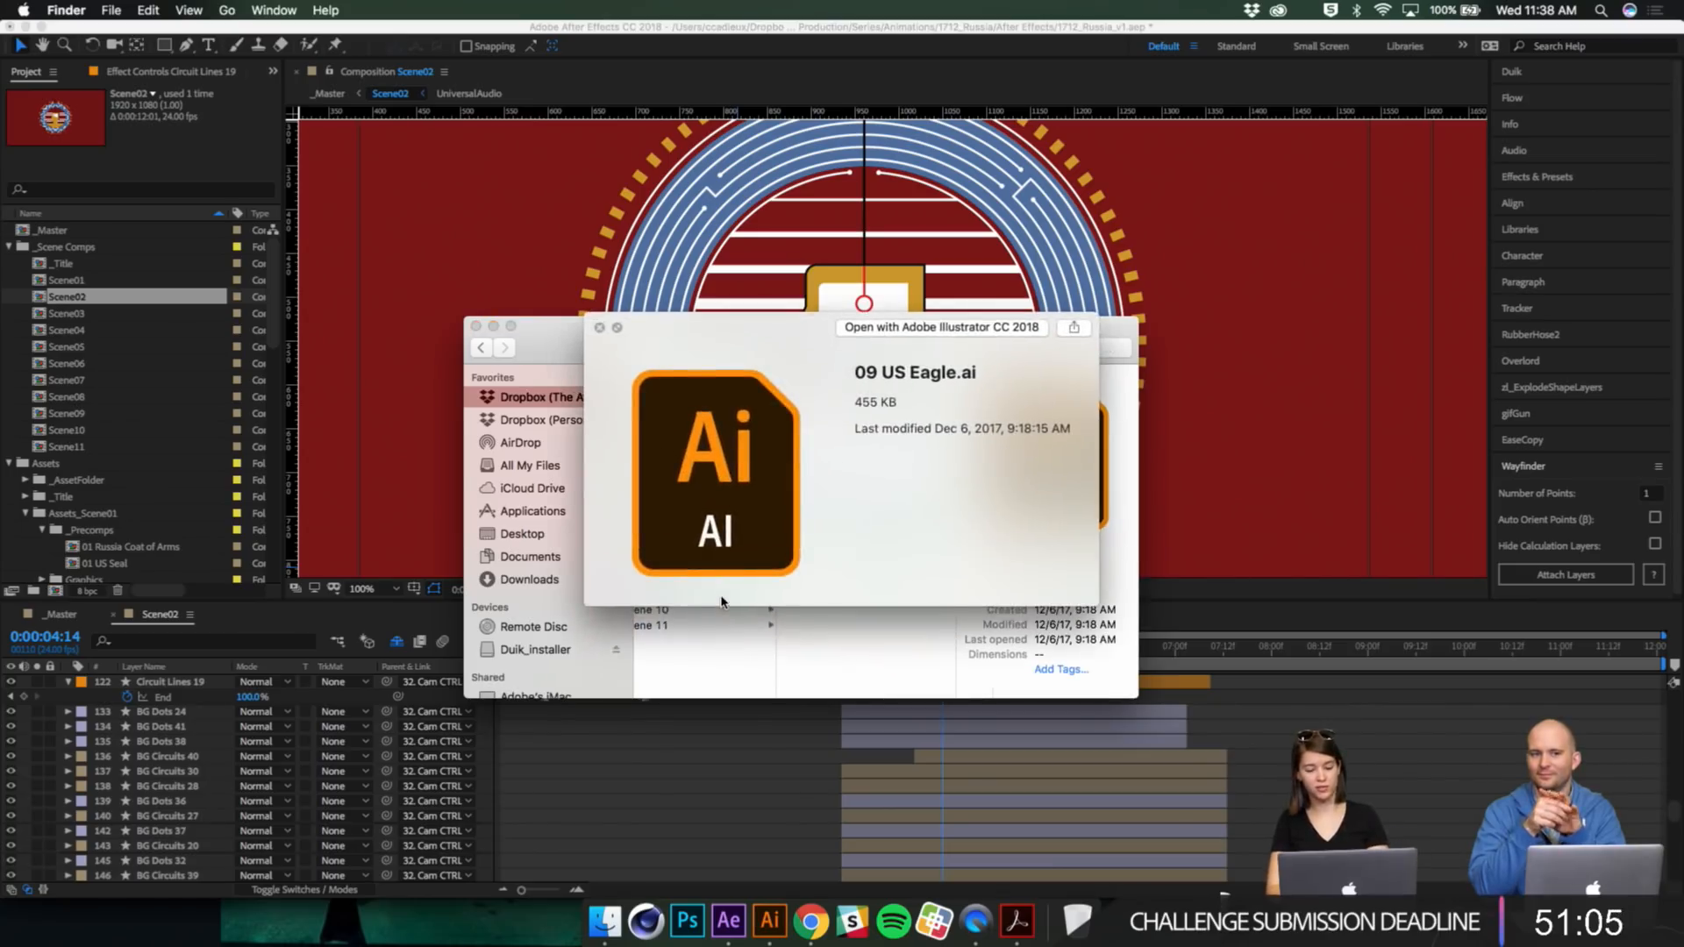
# Step: Return from the eagle preview to the scene folder list, go up to Scene 05, and close the Finder window
pyautogui.press('space')
pyautogui.press('Left')
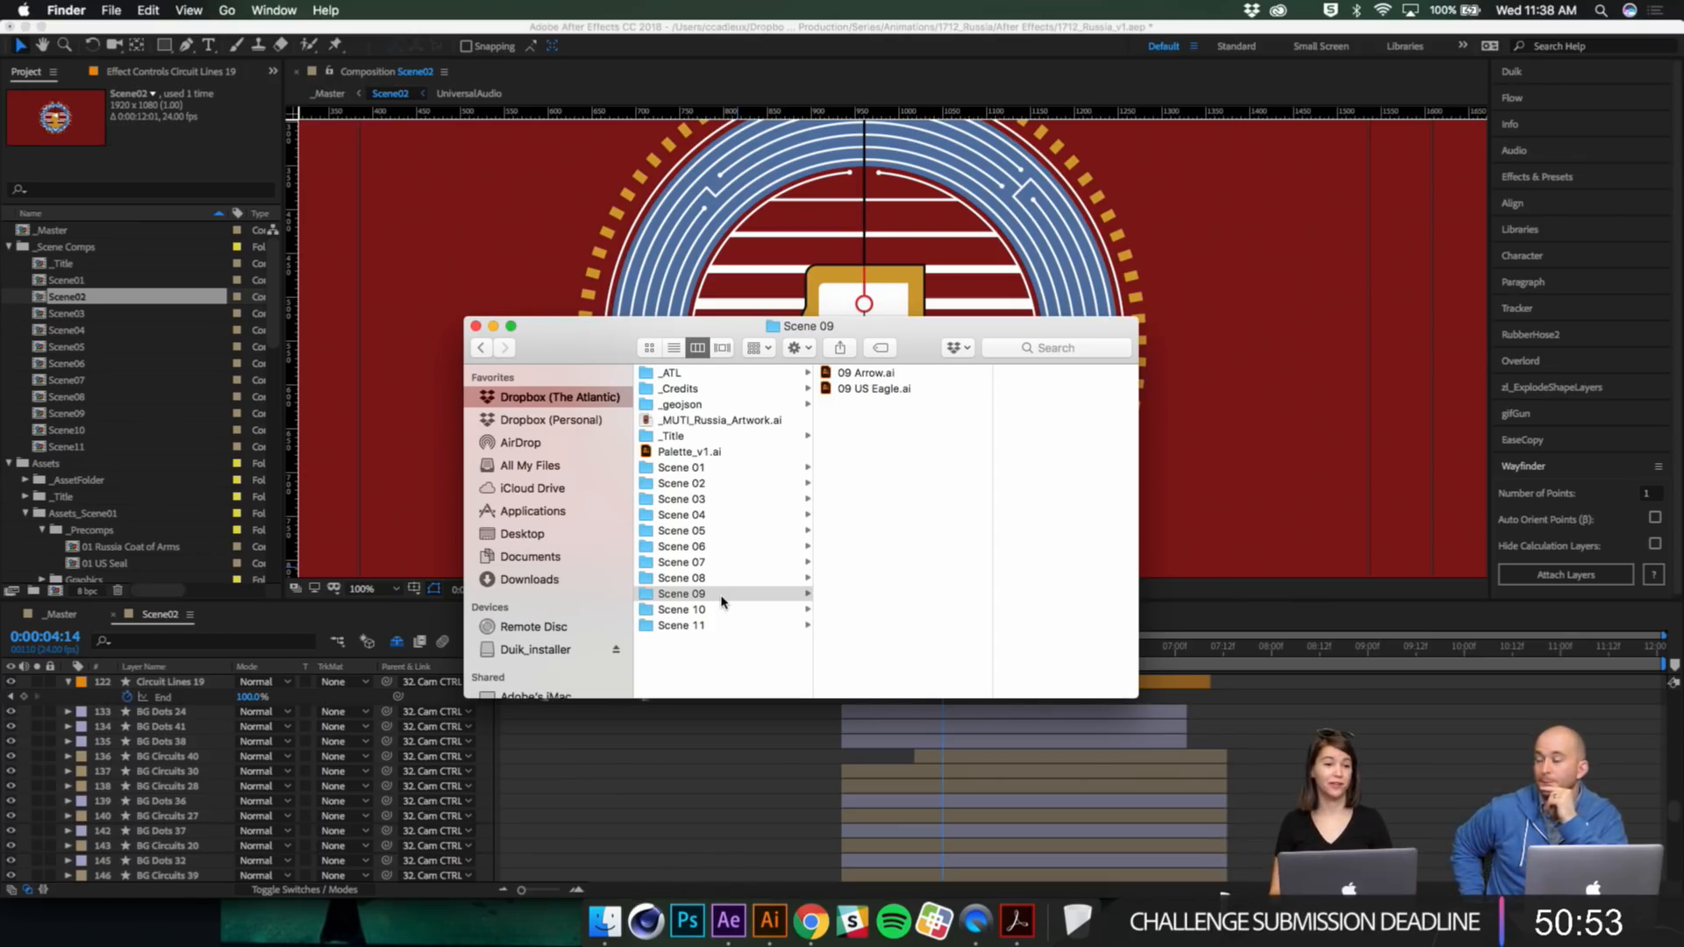
pyautogui.press('Right')
pyautogui.press('Left')
pyautogui.press('Up')
pyautogui.press('Up')
pyautogui.press('Up')
pyautogui.press('Up')
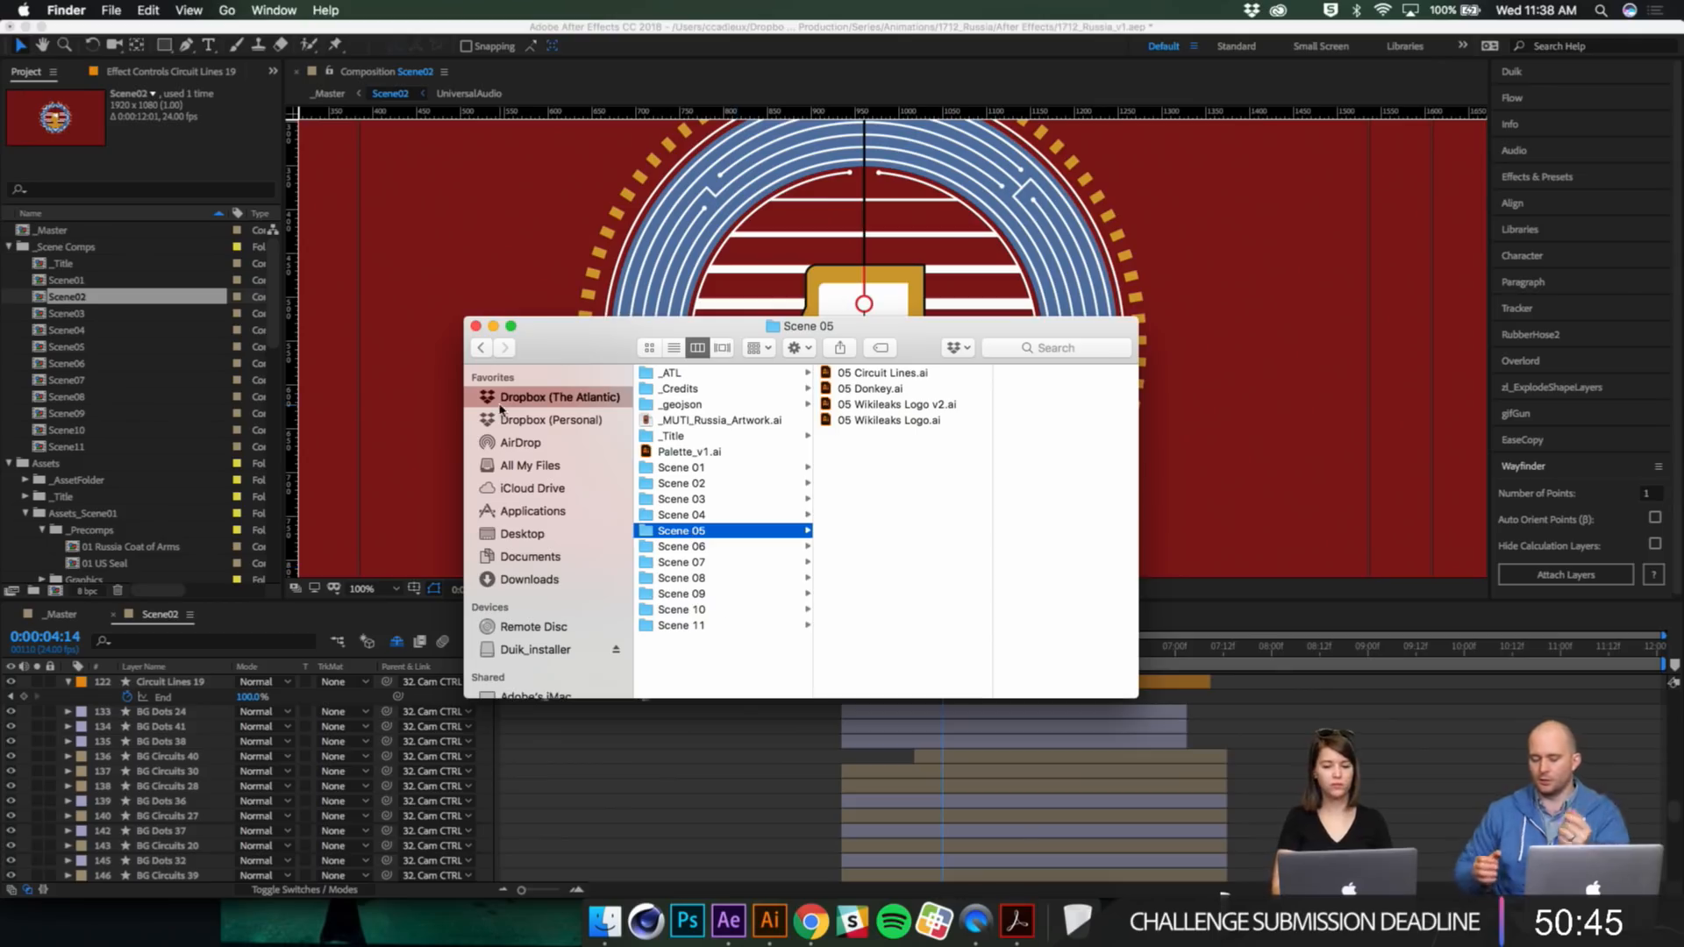
pyautogui.click(476, 327)
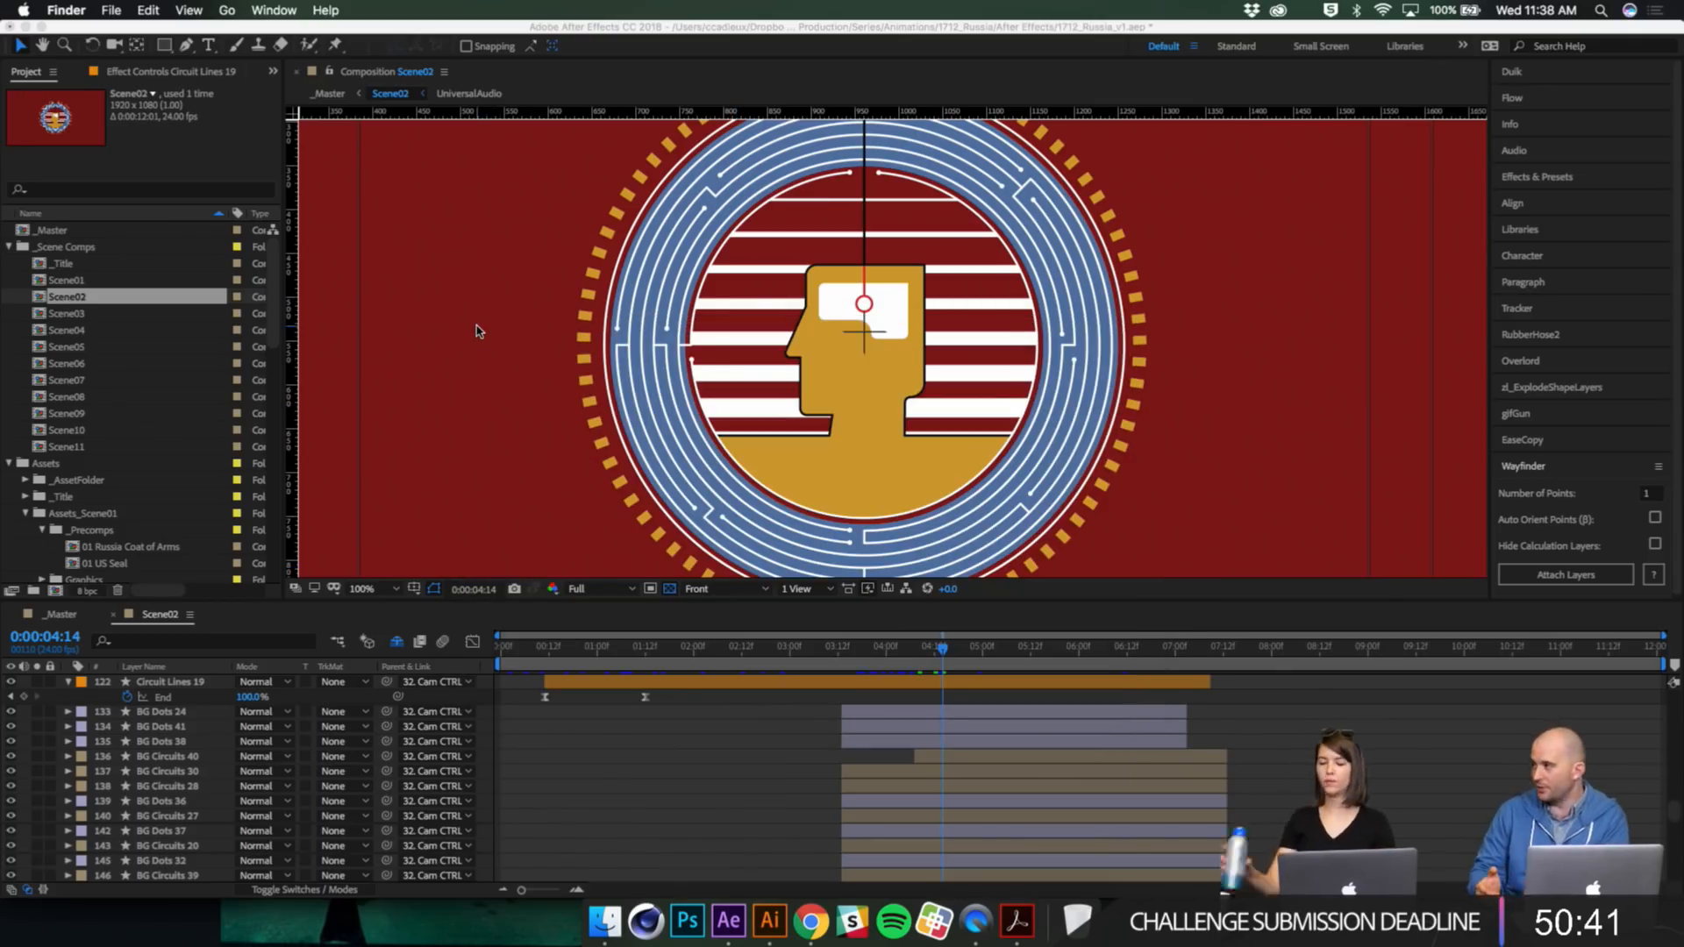
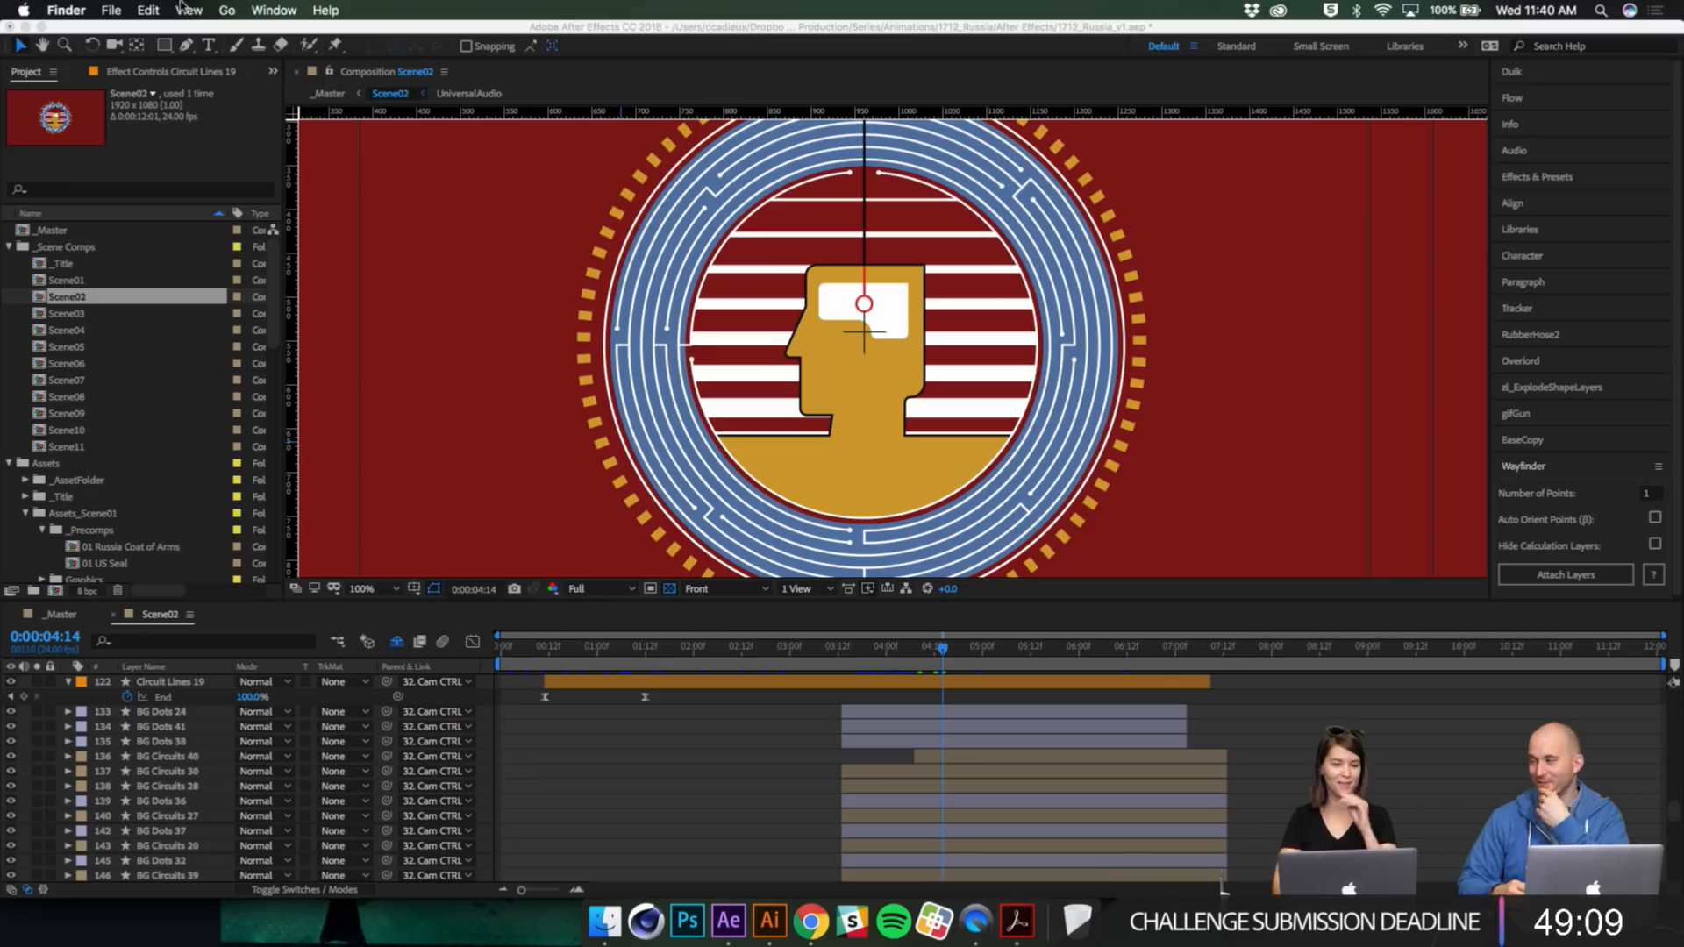
pyautogui.click(976, 748)
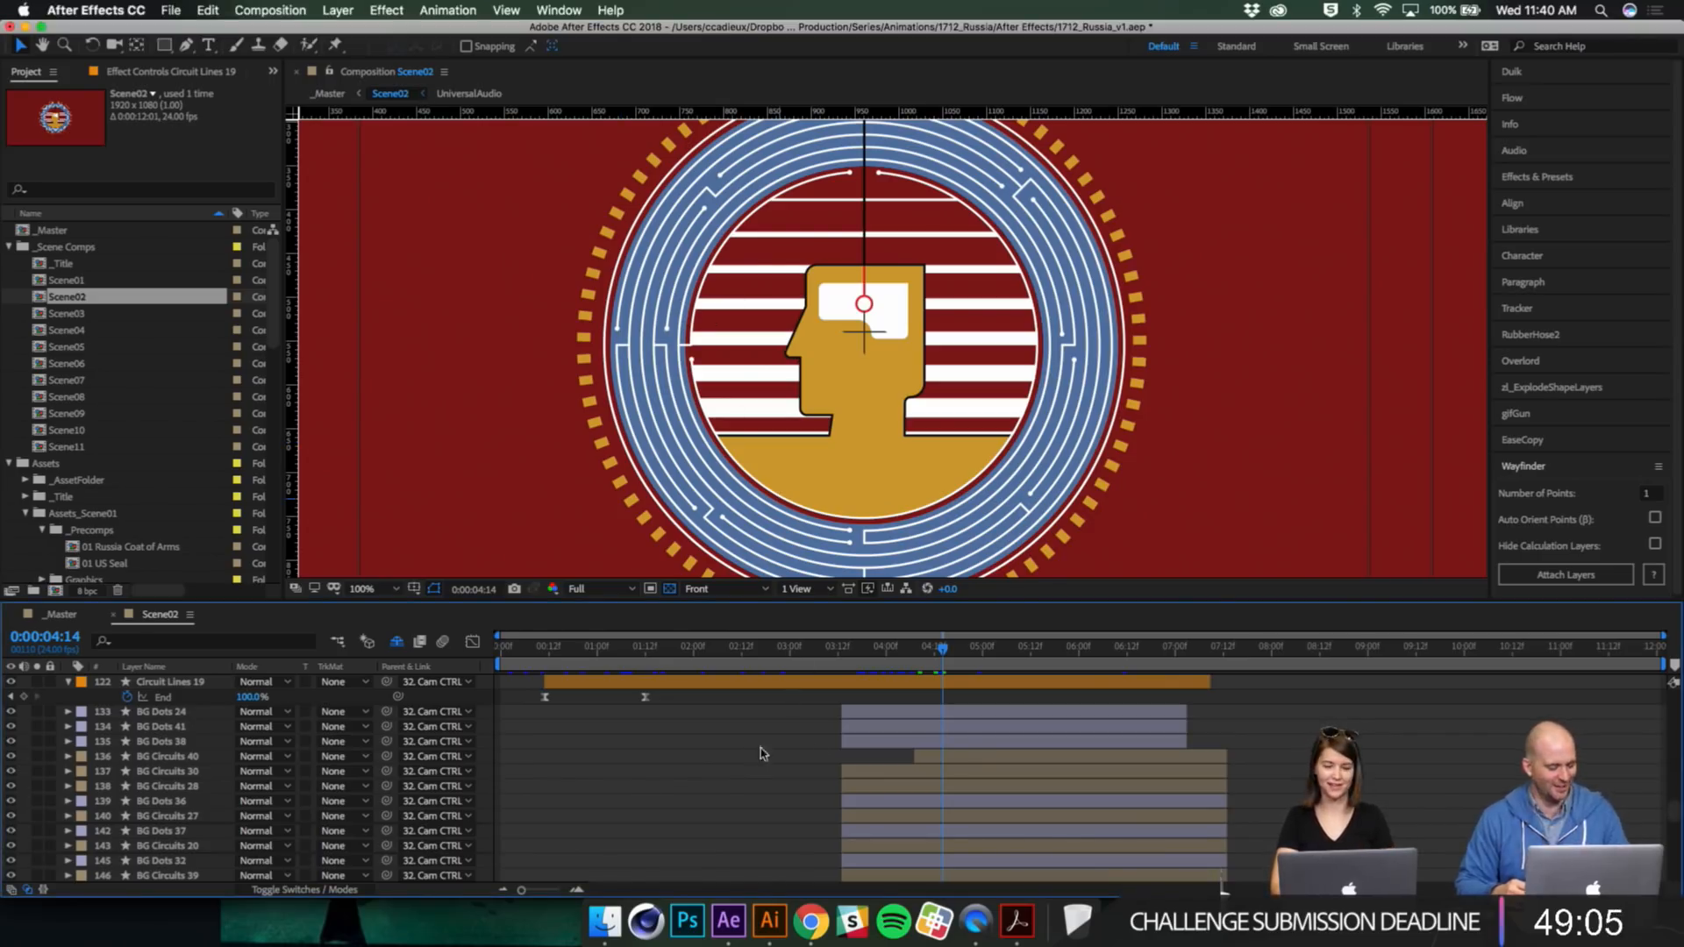
pyautogui.click(166, 10)
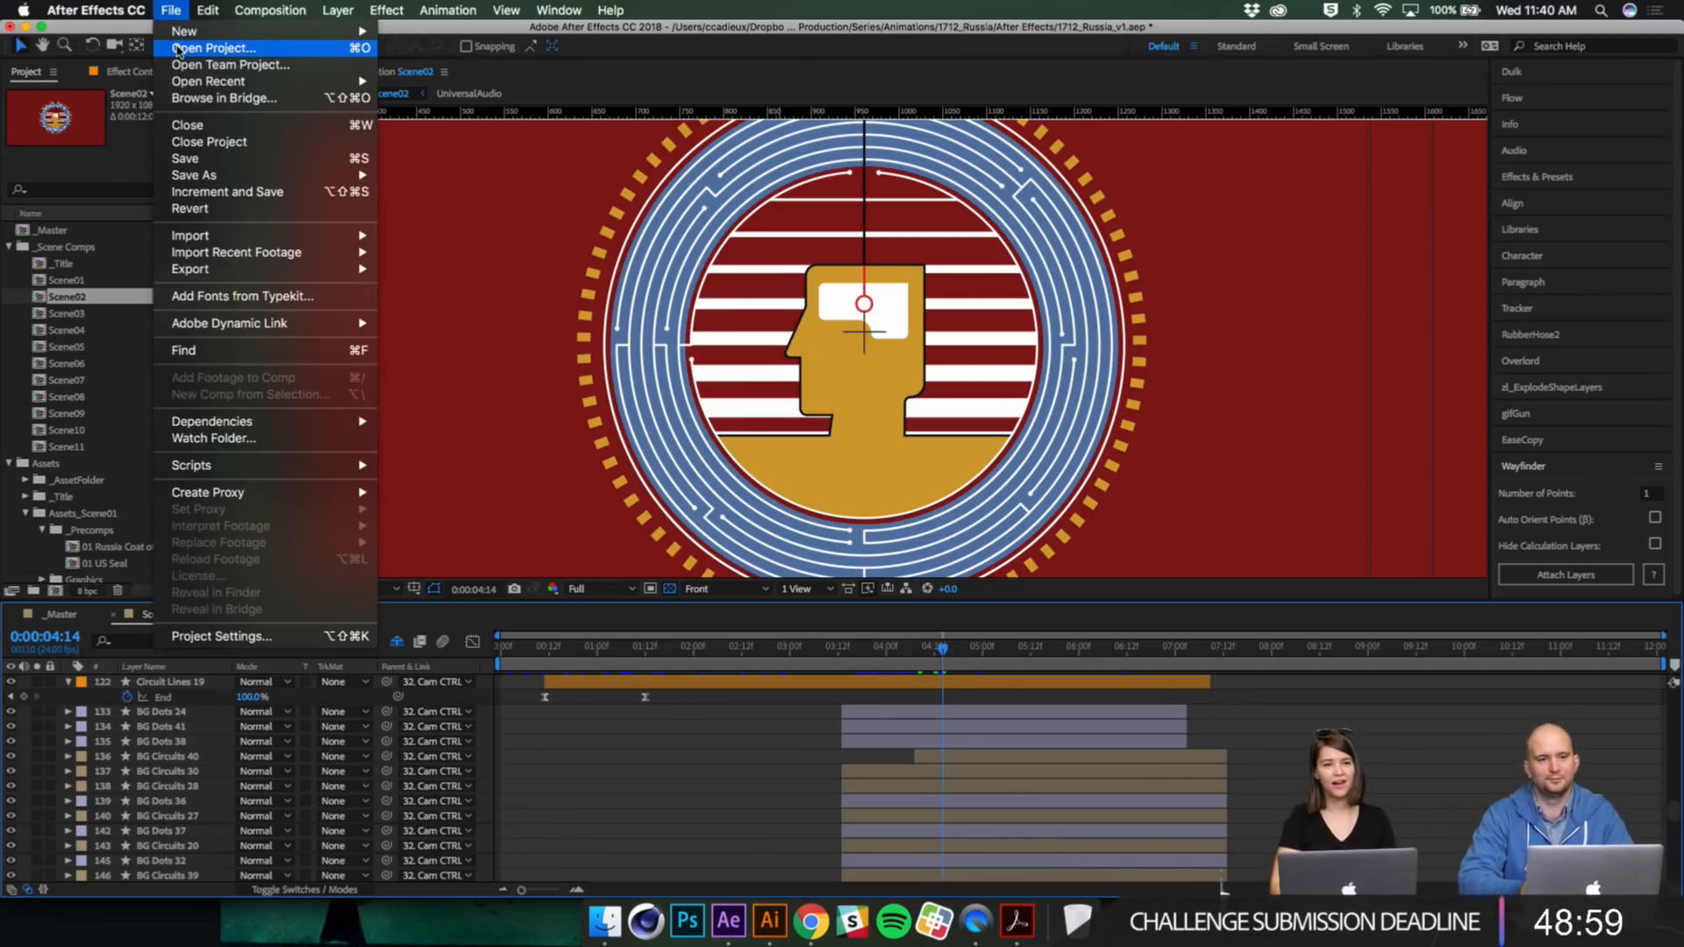
pyautogui.press('Escape')
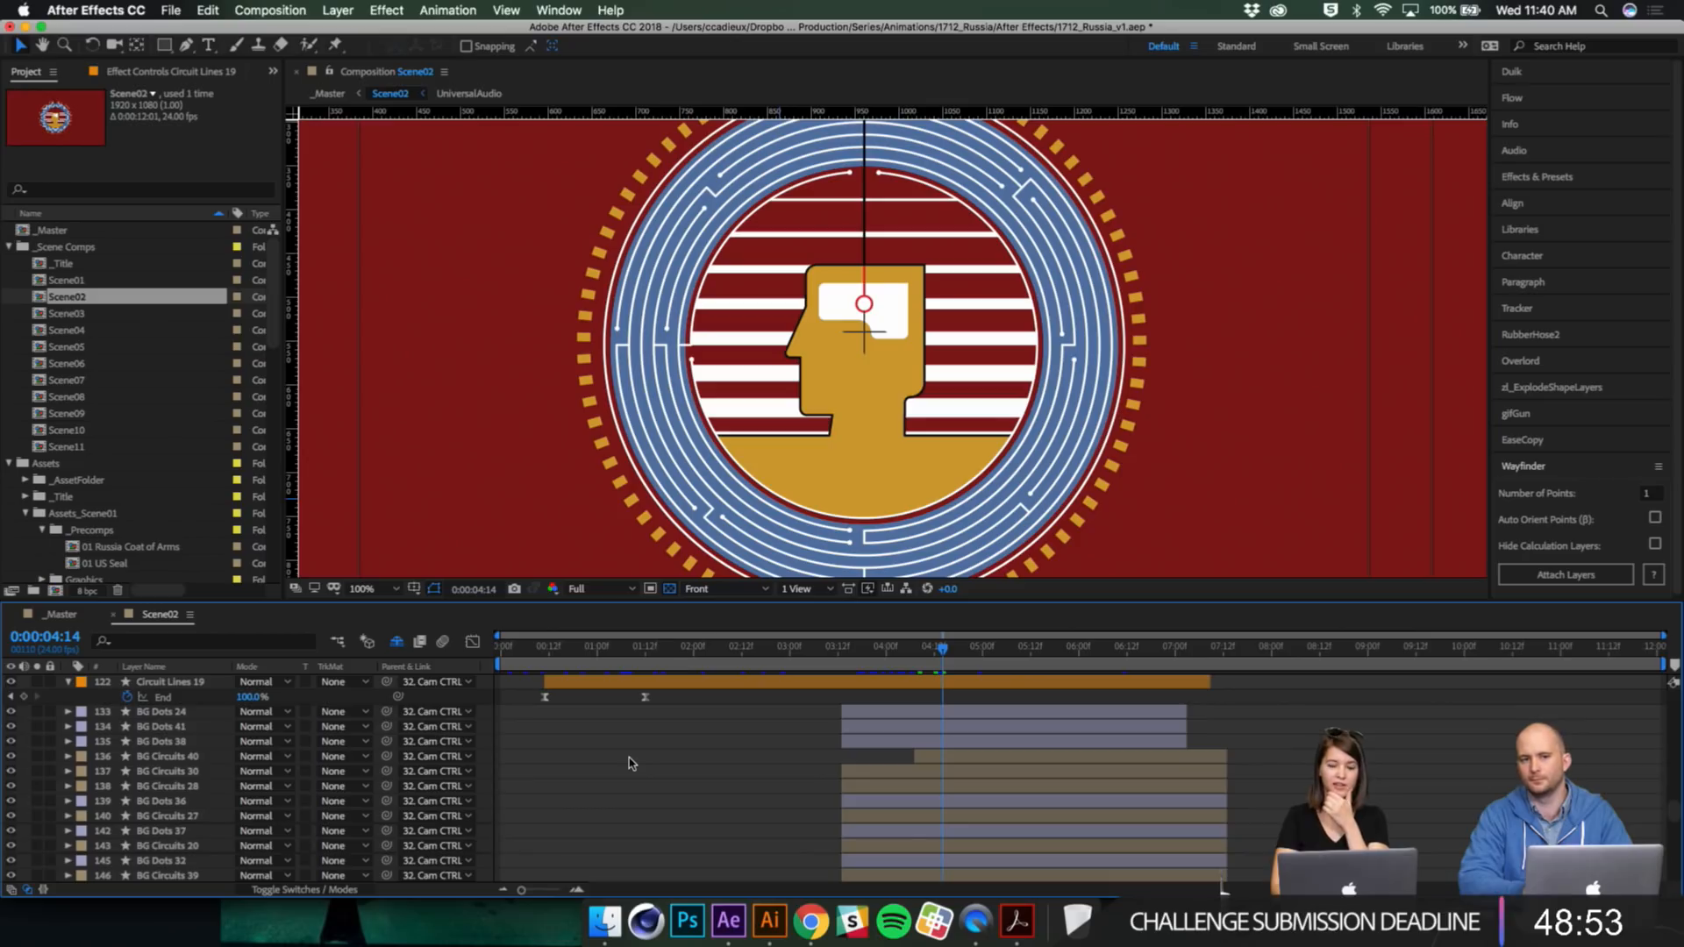
# Step: Open the _Master composition and step through the cut from Scene02 to Scene03 around 0:00:21:19
pyautogui.click(62, 615)
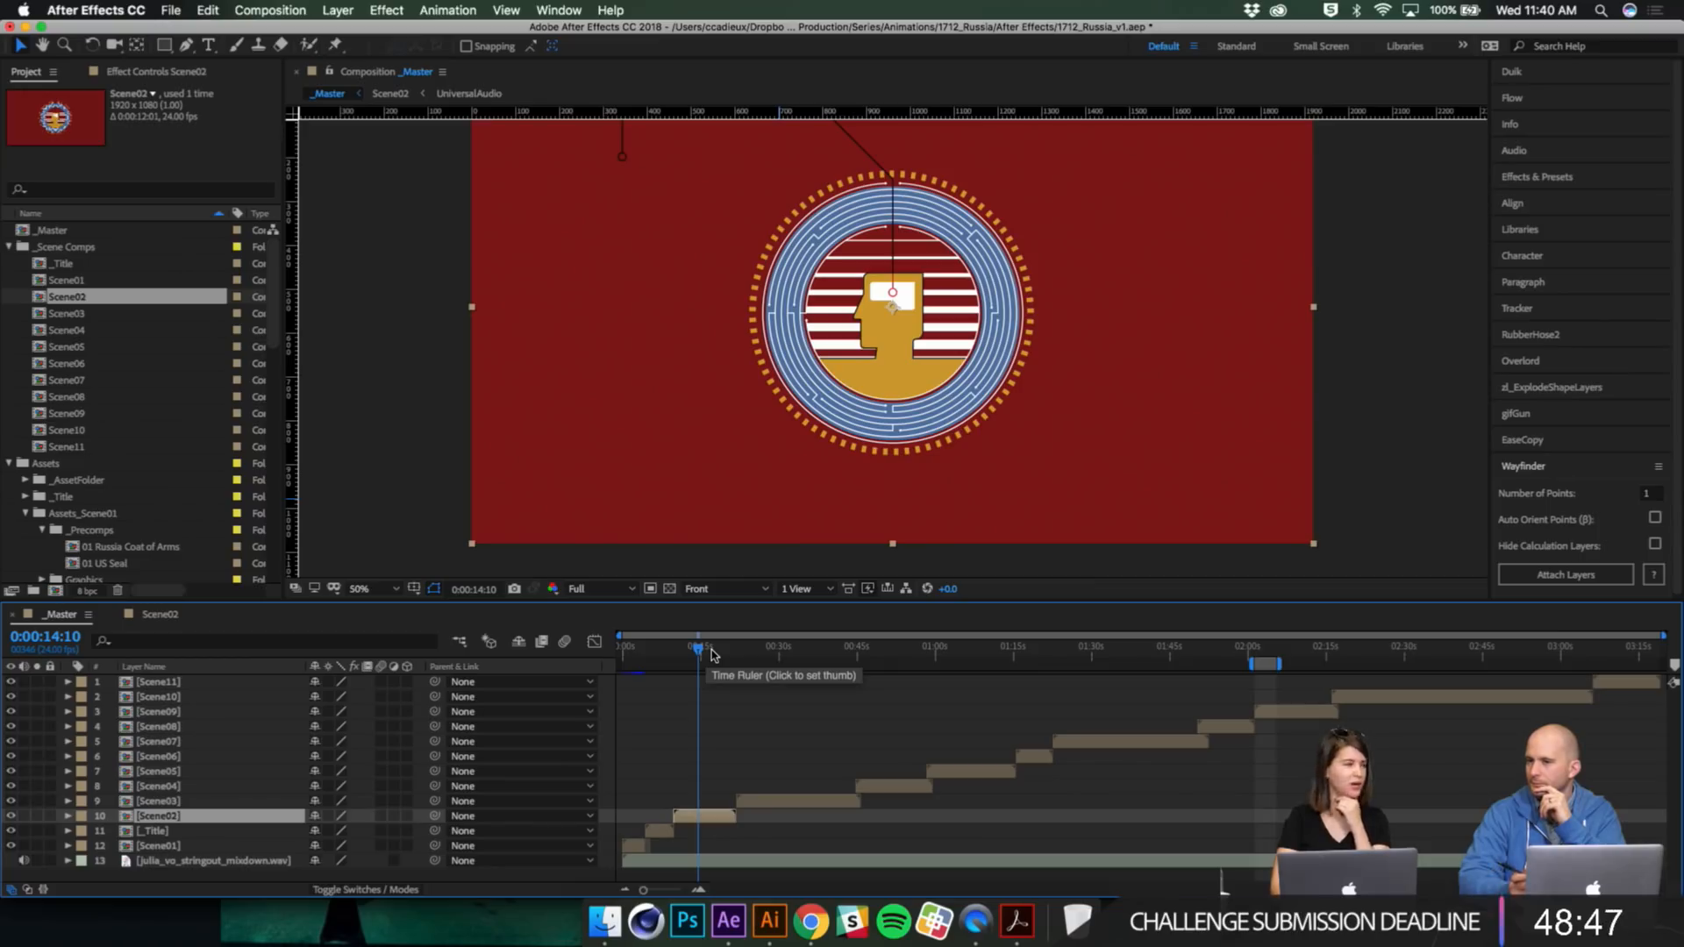
pyautogui.moveTo(713, 653); pyautogui.dragTo(737, 657)
pyautogui.press('super+Left')
pyautogui.press('super+Right')
pyautogui.press('super+Left')
pyautogui.press('super+Right')
pyautogui.press('super+Left')
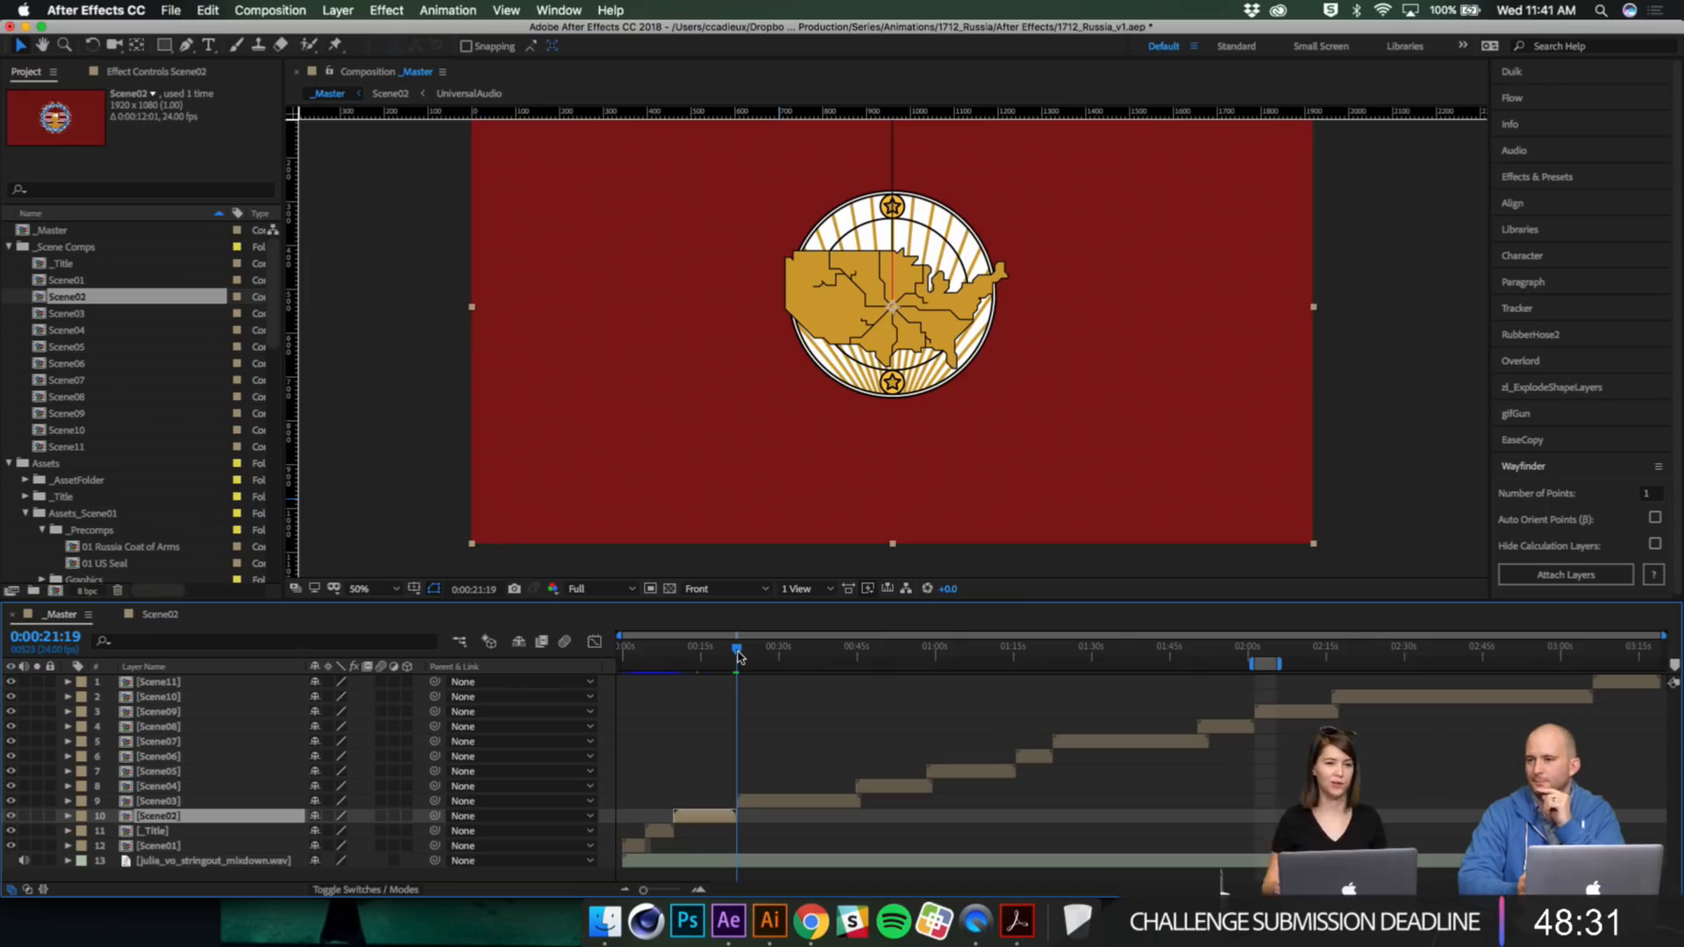
# Step: Scrub through the later scenes of _Master from 0:00:47:19 to the start of Scene10 at 0:02:16:07
pyautogui.click(827, 660)
pyautogui.moveTo(827, 660); pyautogui.dragTo(872, 665)
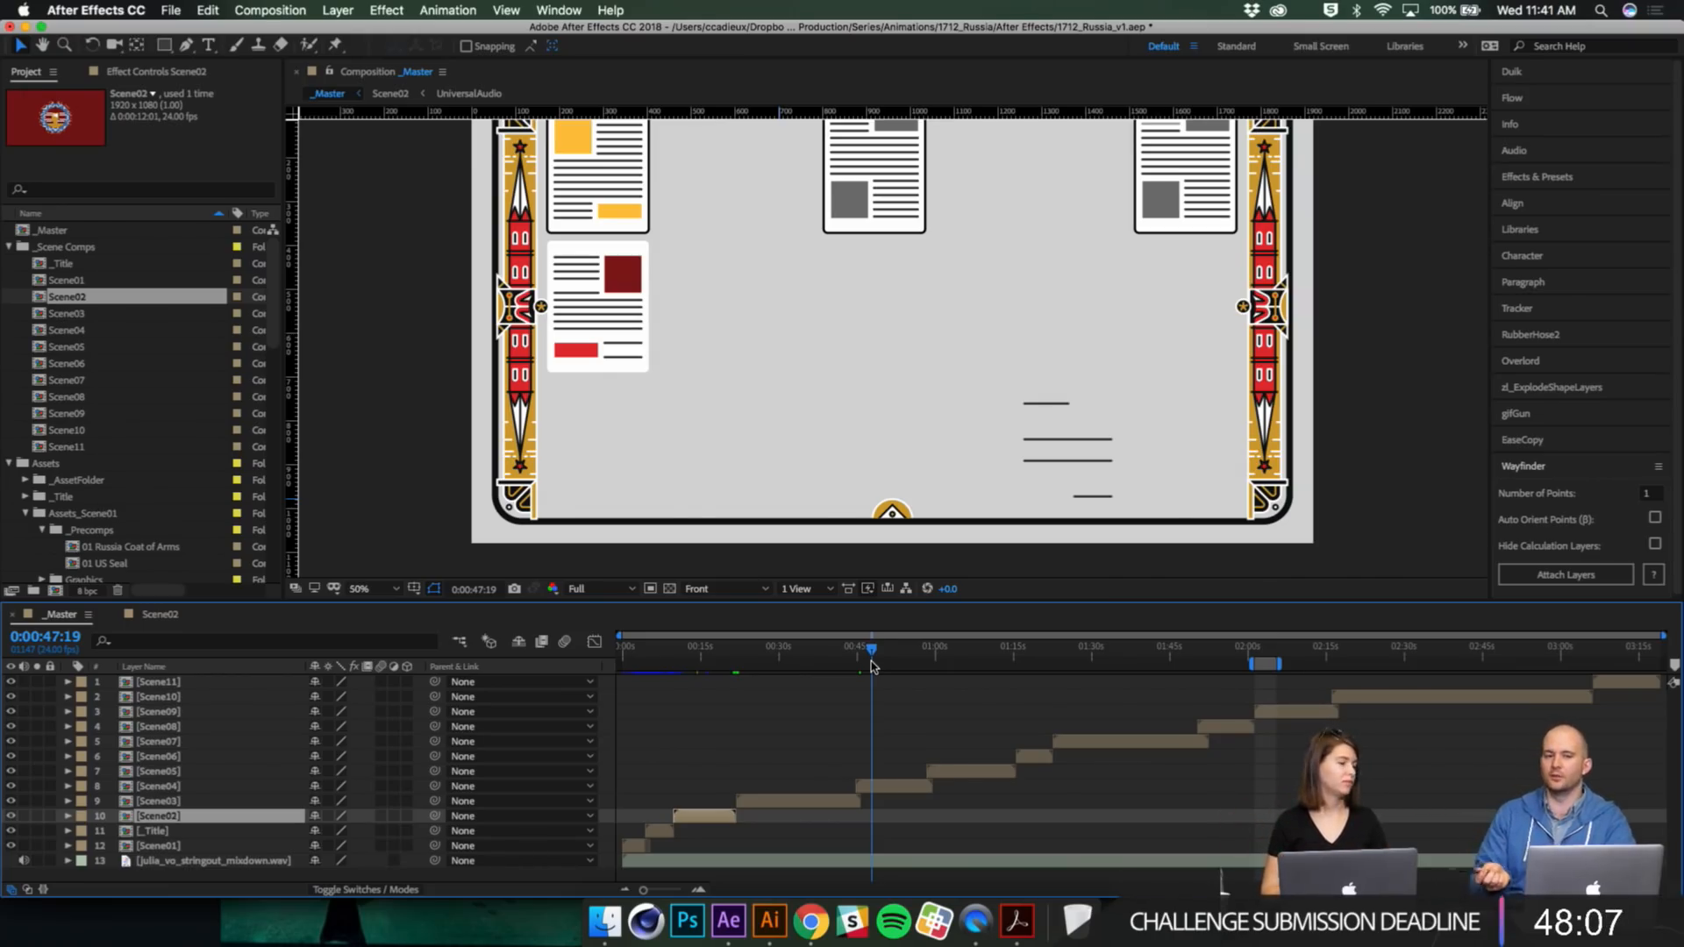
pyautogui.moveTo(921, 649); pyautogui.dragTo(928, 652)
pyautogui.moveTo(1047, 660); pyautogui.dragTo(1077, 658)
pyautogui.moveTo(1184, 658); pyautogui.dragTo(1200, 660)
pyautogui.click(1330, 651)
pyautogui.press('space')
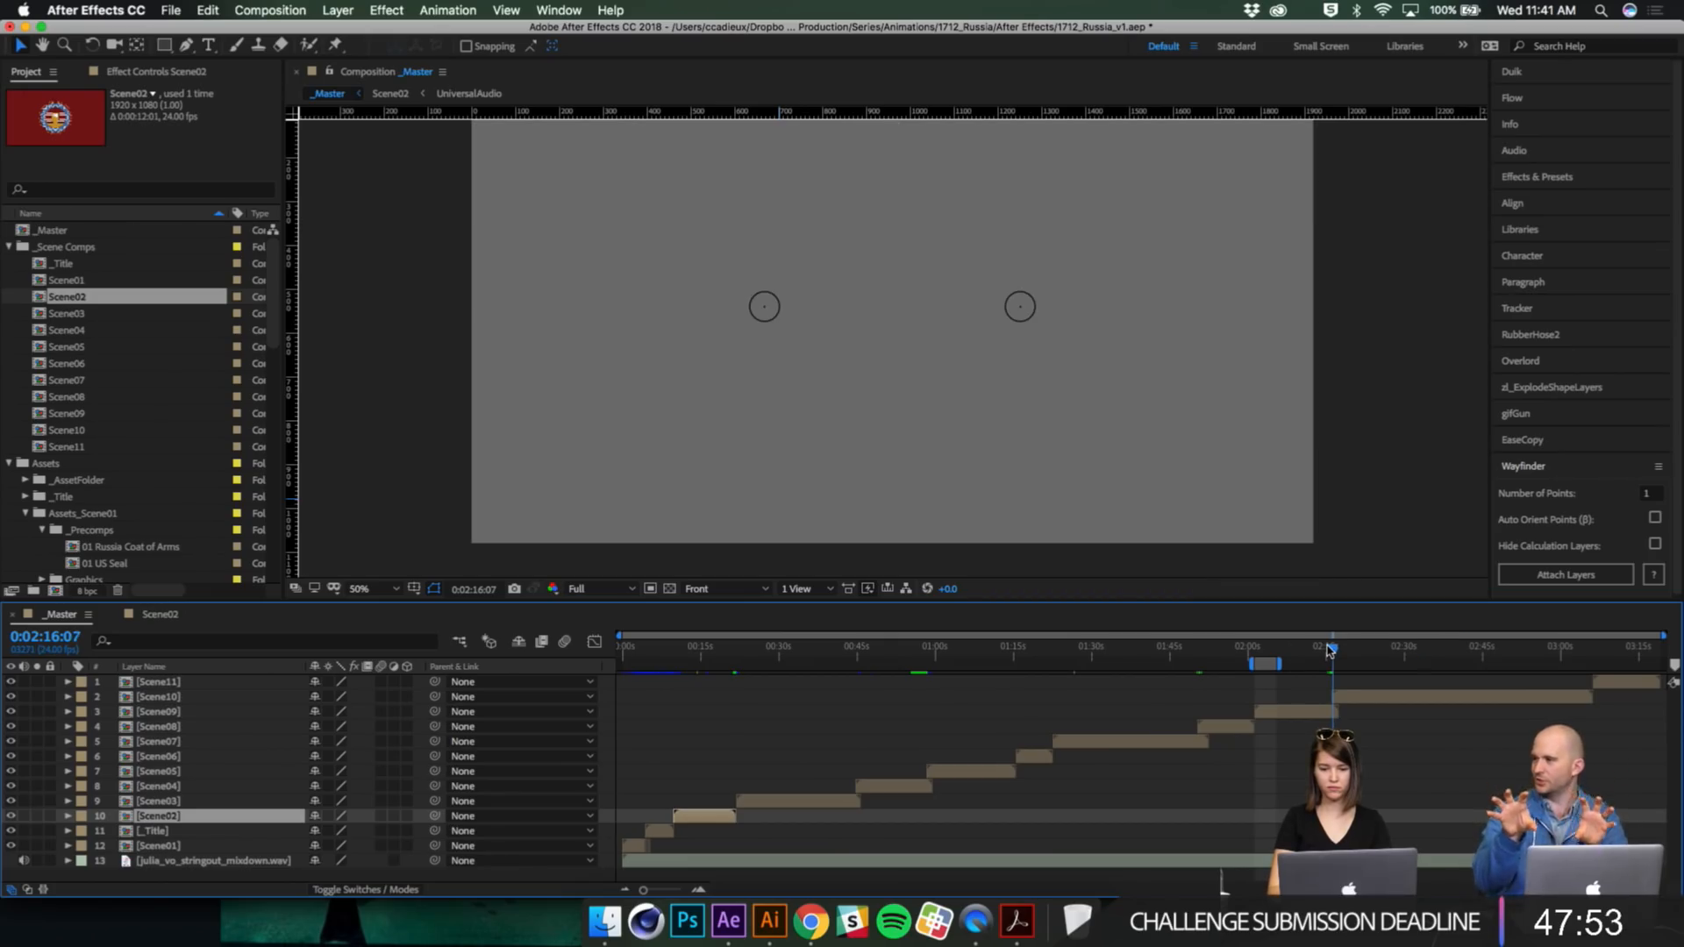
pyautogui.press('space')
# Step: Go back to the two-factor authentication shot at 0:01:35:10, then view the Capitol and arrows at 0:02:41:02
pyautogui.moveTo(1329, 650); pyautogui.dragTo(1265, 653)
pyautogui.moveTo(1239, 723); pyautogui.dragTo(1119, 711)
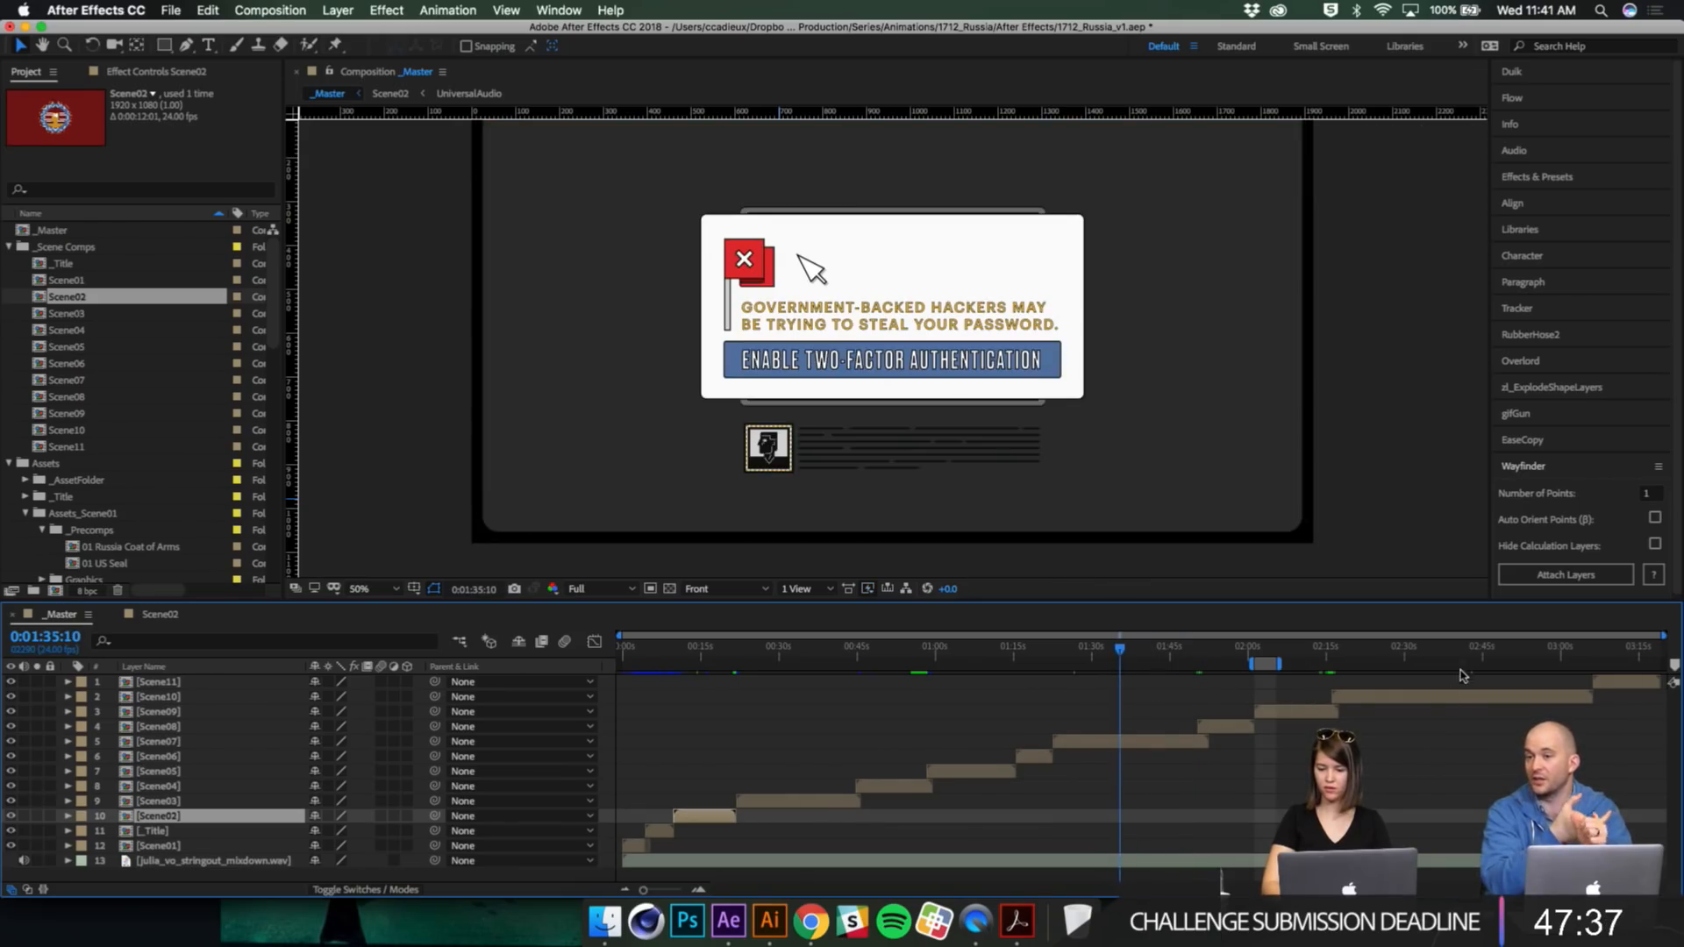
pyautogui.click(1462, 651)
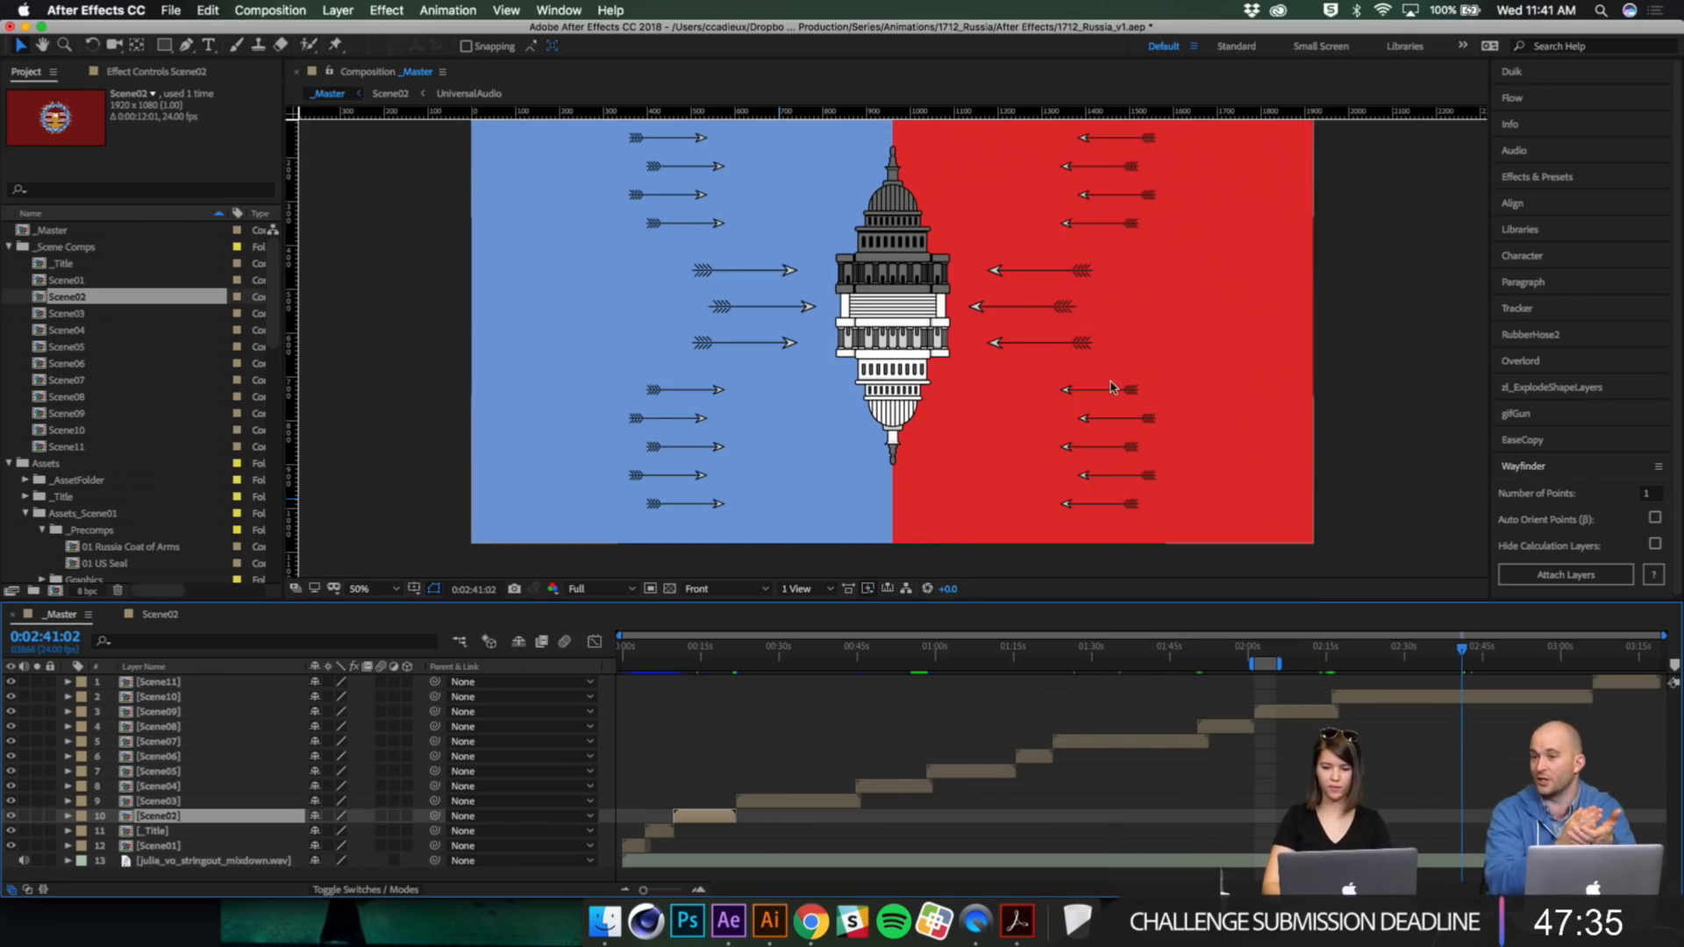
# Step: Jump back in ten-frame increments from the US flag shot and start the work area shortly before it in Scene10
pyautogui.moveTo(1463, 651)
pyautogui.mouseDown()
pyautogui.moveTo(1393, 660)
pyautogui.moveTo(1483, 658)
pyautogui.mouseUp()
pyautogui.hotkey('shift', 'pageup')
pyautogui.hotkey('shift', 'pageup')
pyautogui.hotkey('shift', 'pageup')
pyautogui.hotkey('shift', 'pageup')
pyautogui.hotkey('shift', 'pageup')
pyautogui.hotkey('shift', 'pageup')
pyautogui.hotkey('shift', 'pageup')
pyautogui.hotkey('shift', 'pageup')
pyautogui.press('b')
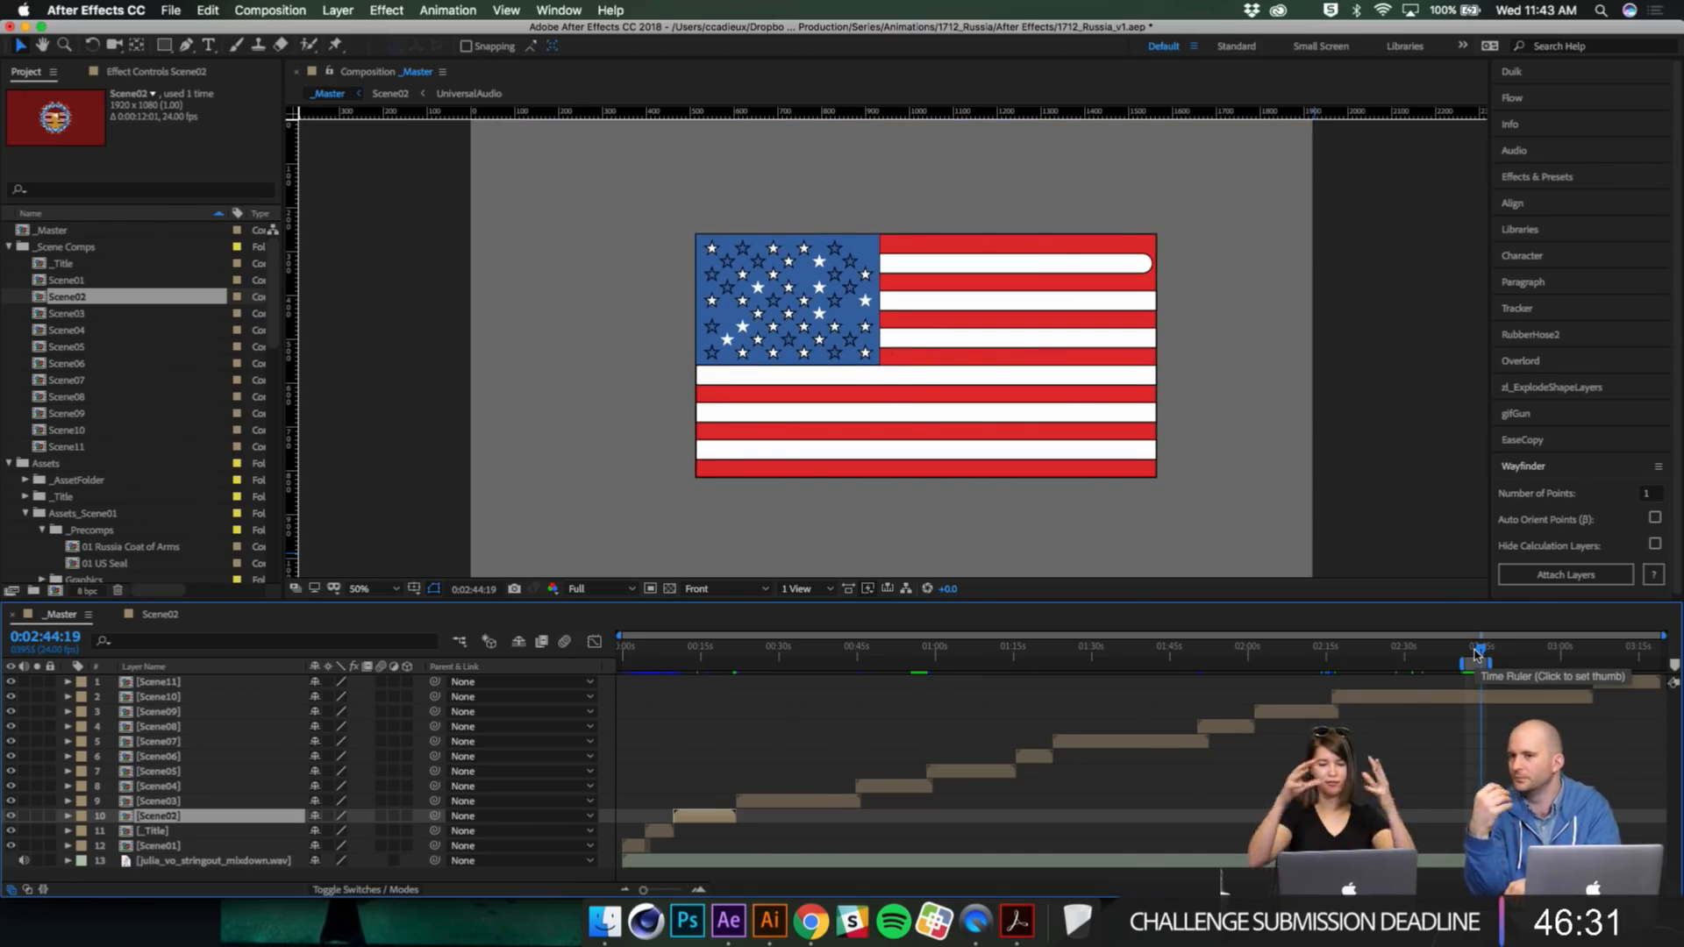
# Step: Move back to the Capitol shot at 0:02:33:07 and step frame by frame through the eagles' entrance to 0:02:33:12
pyautogui.click(1478, 654)
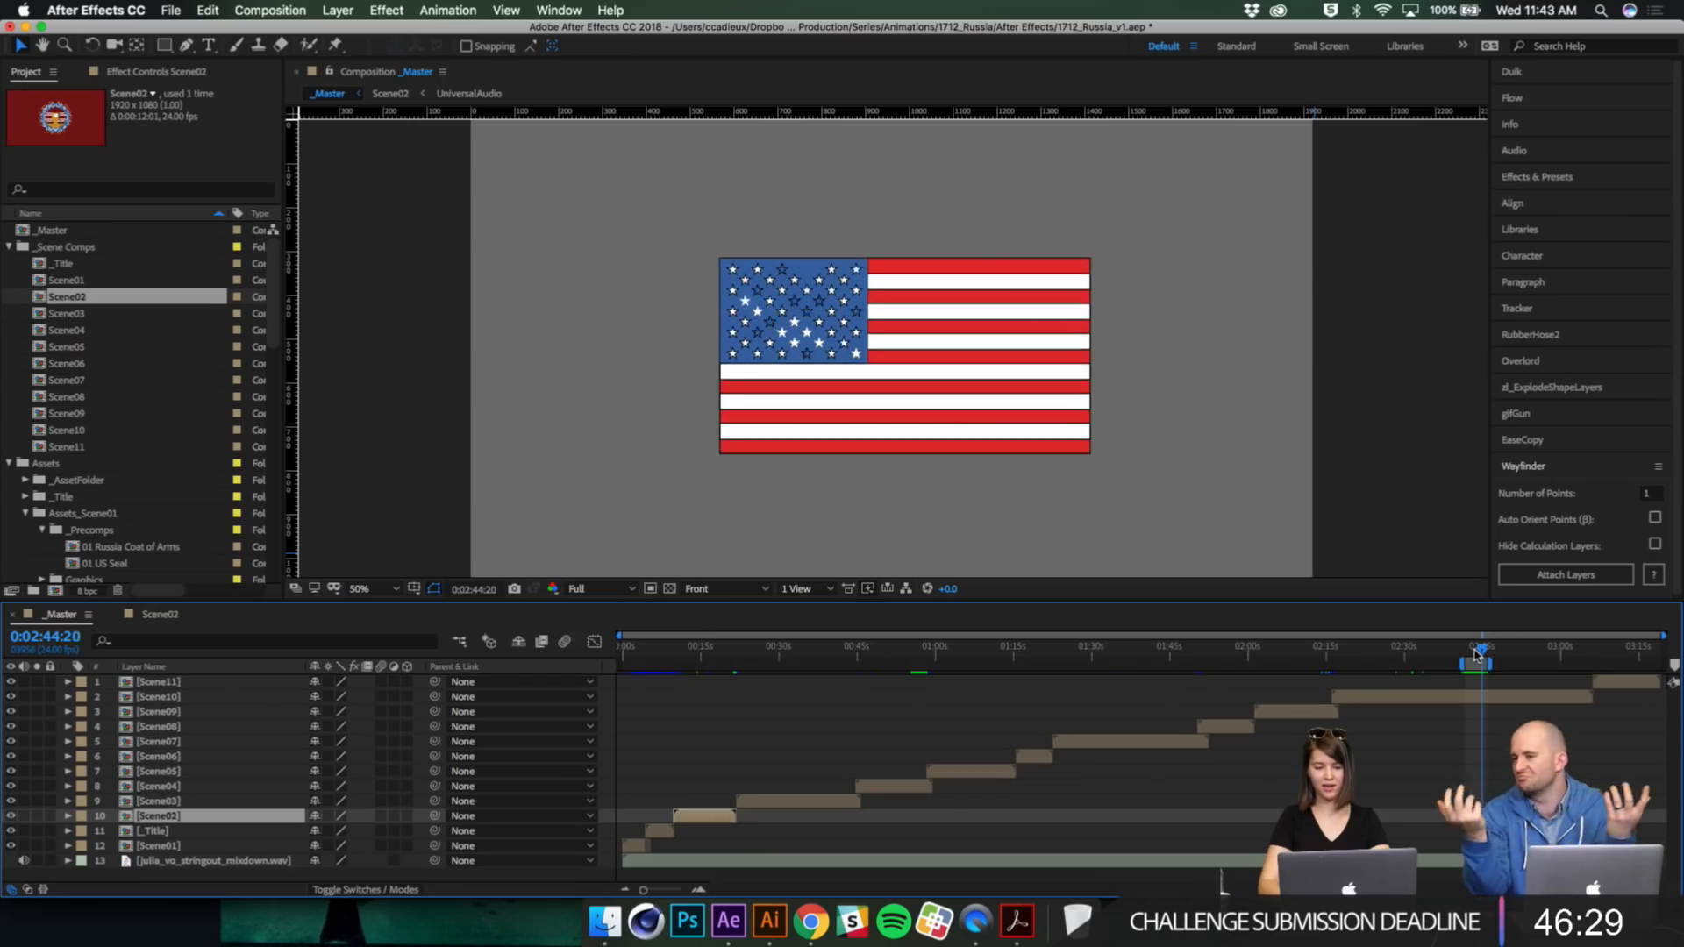
pyautogui.moveTo(1478, 653); pyautogui.dragTo(1423, 654)
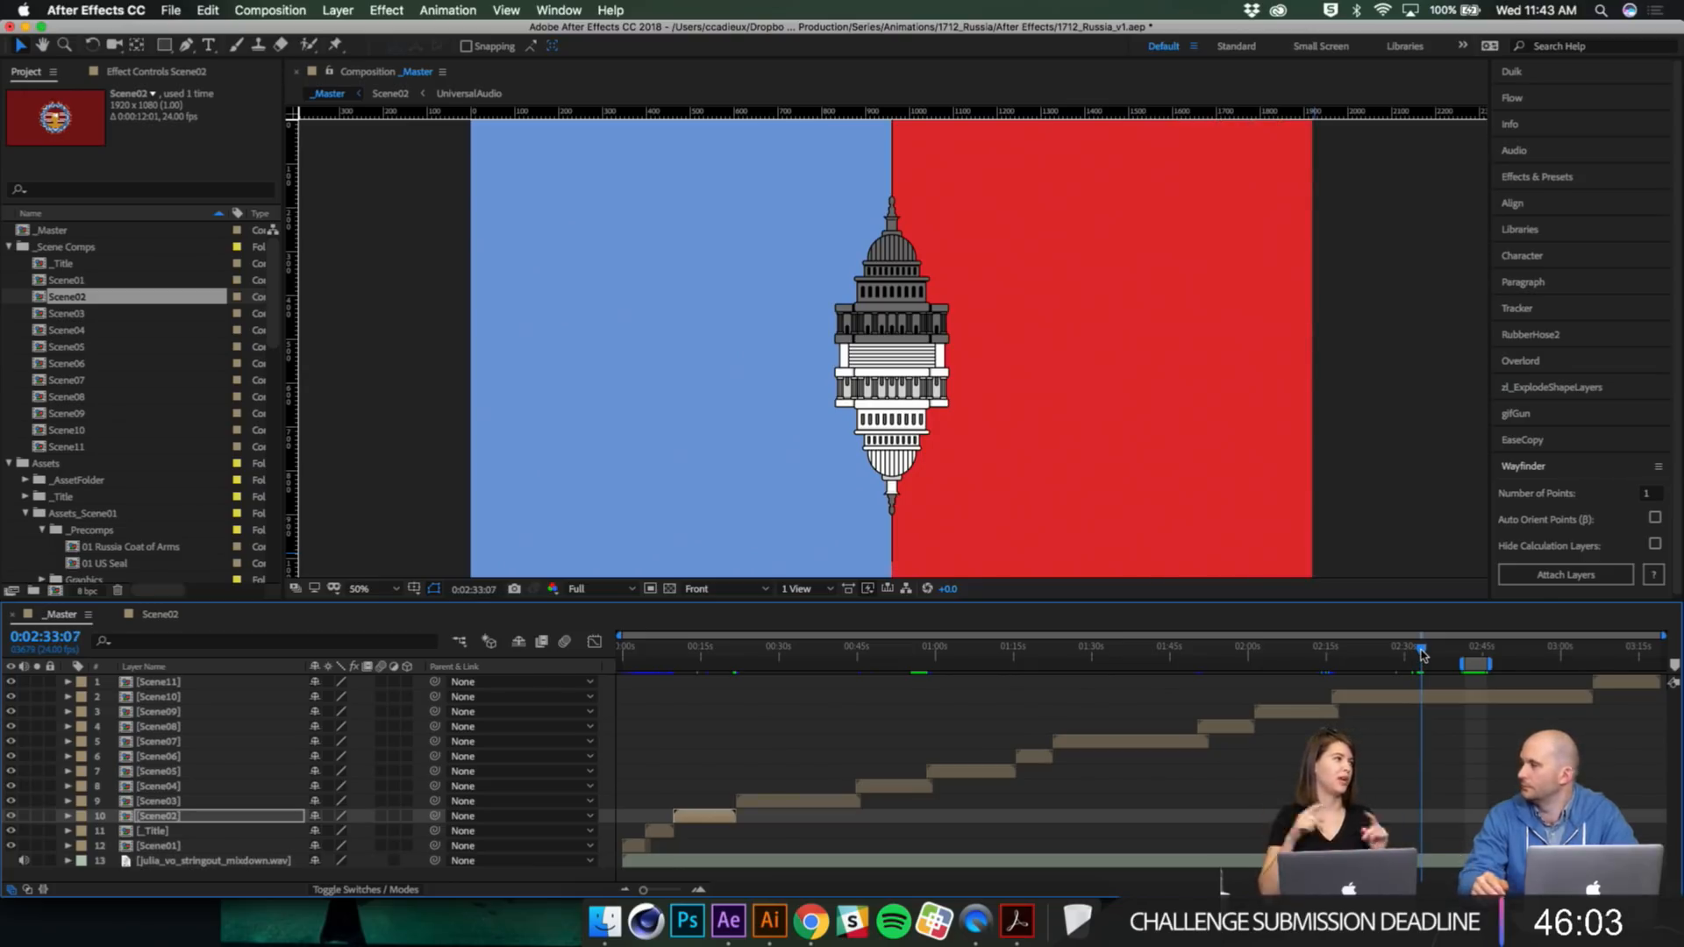
pyautogui.moveTo(1423, 655); pyautogui.dragTo(1423, 655)
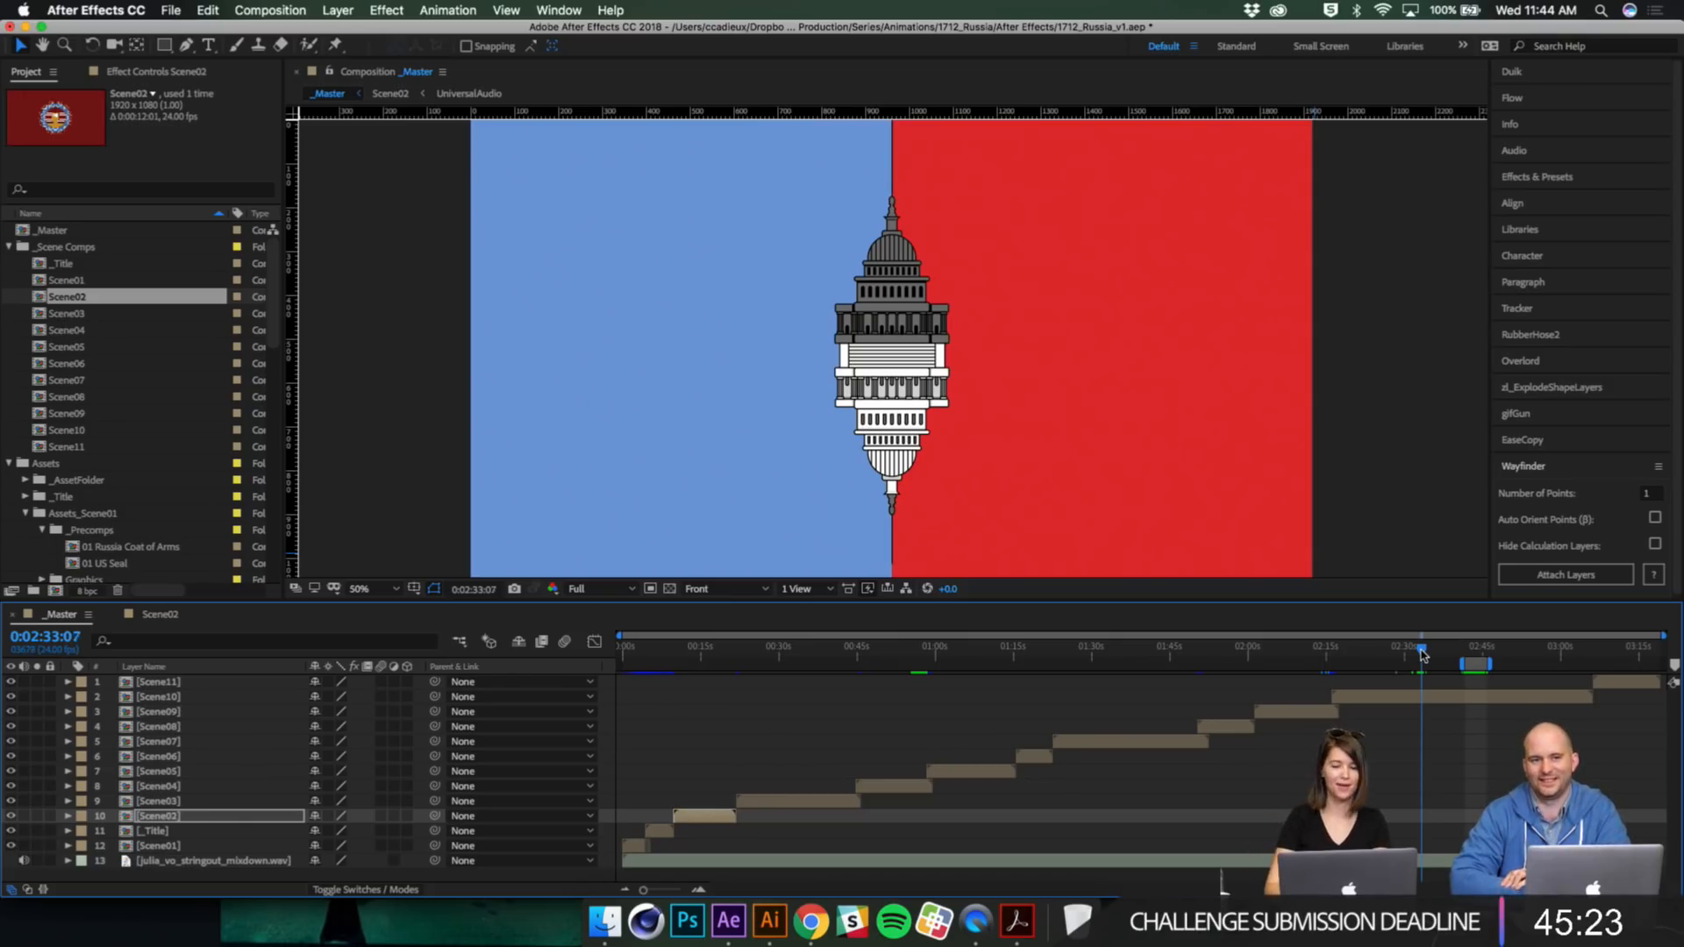
pyautogui.press('super+Right')
pyautogui.press('super+Right')
pyautogui.press('super+Right')
pyautogui.press('super+Right')
pyautogui.press('super+Right')
pyautogui.press('super+Right')
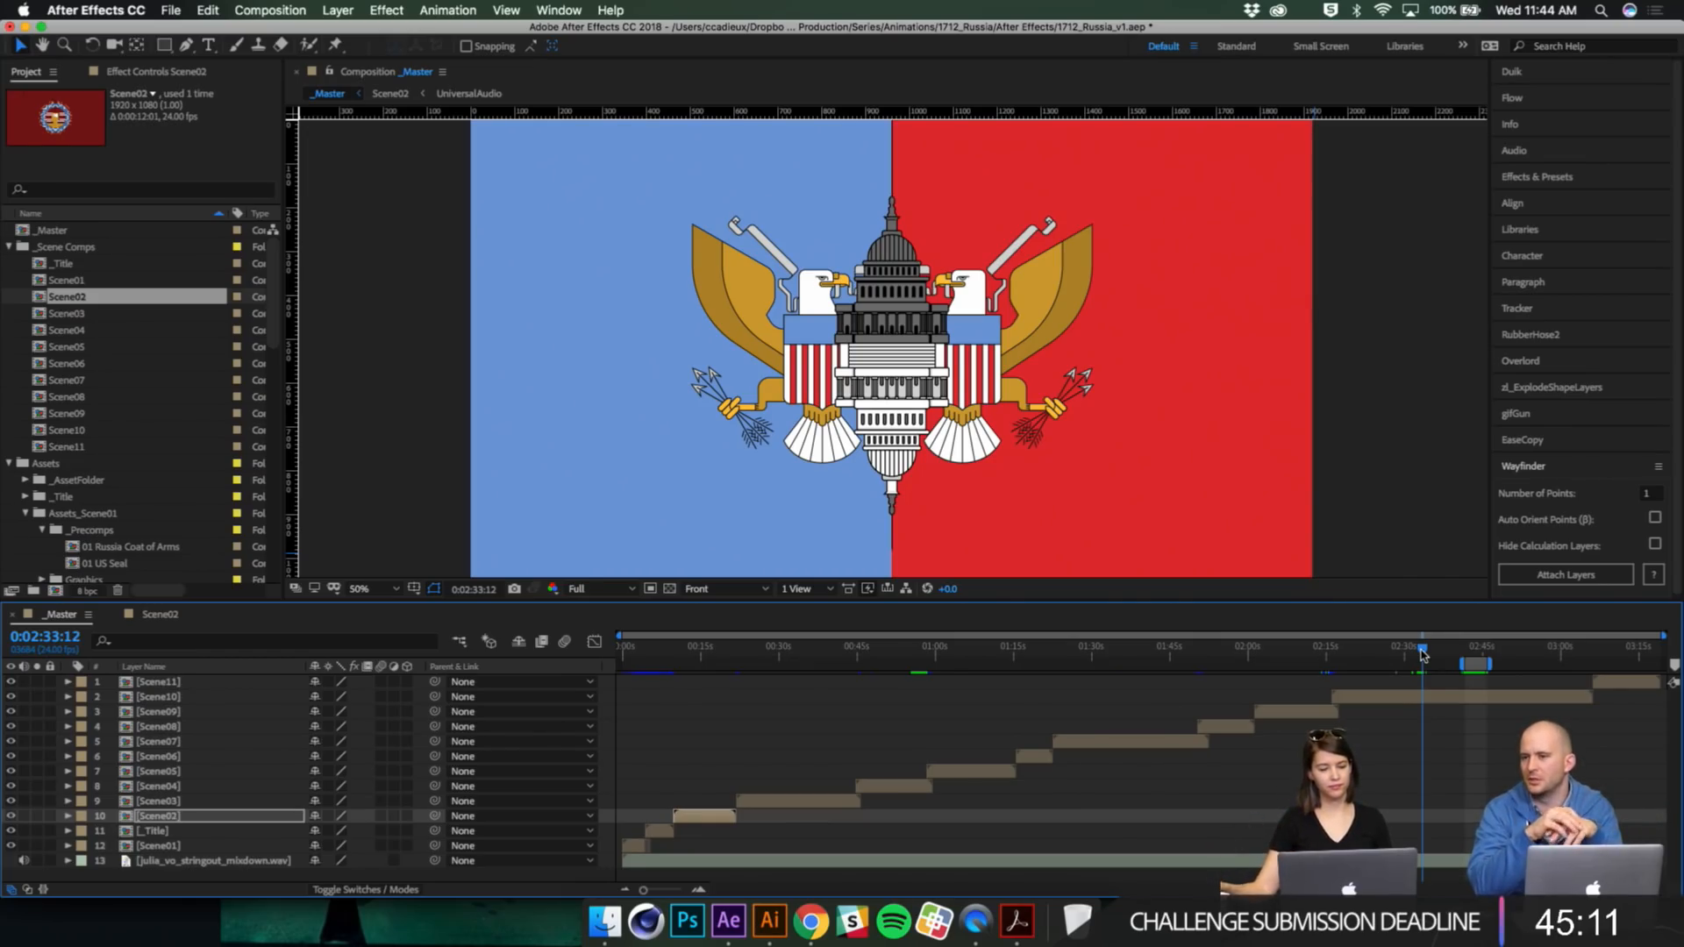
# Step: Try Half preview resolution on the _Master composition, then restore it to Full
pyautogui.click(595, 600)
pyautogui.click(597, 614)
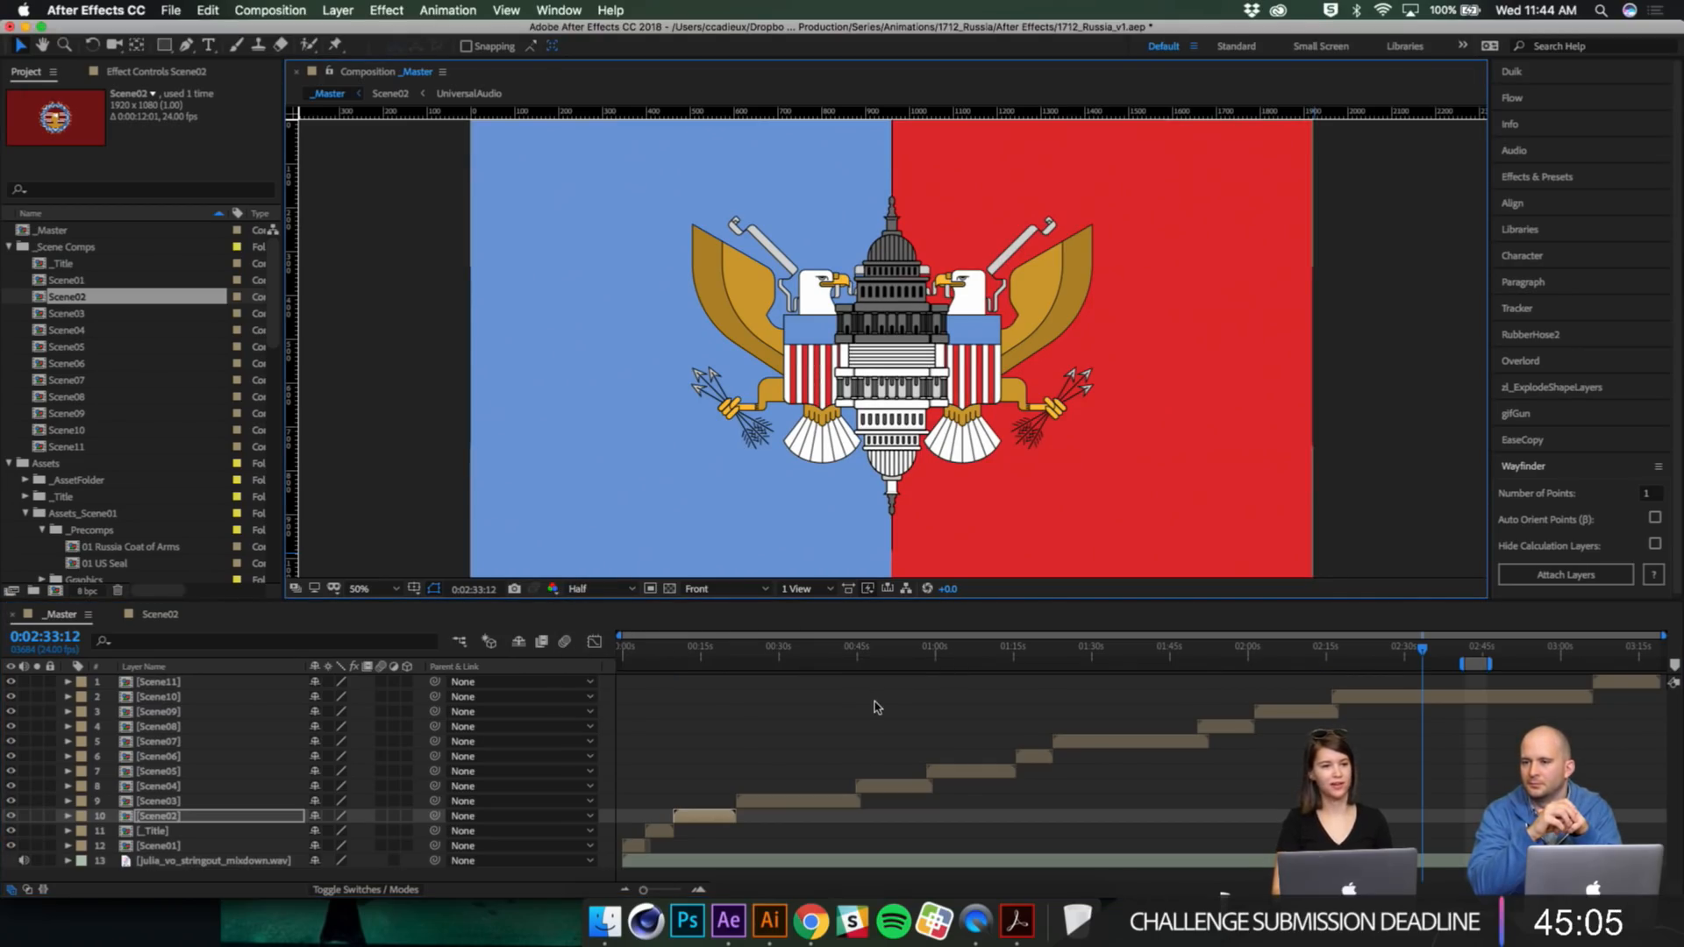
pyautogui.click(611, 596)
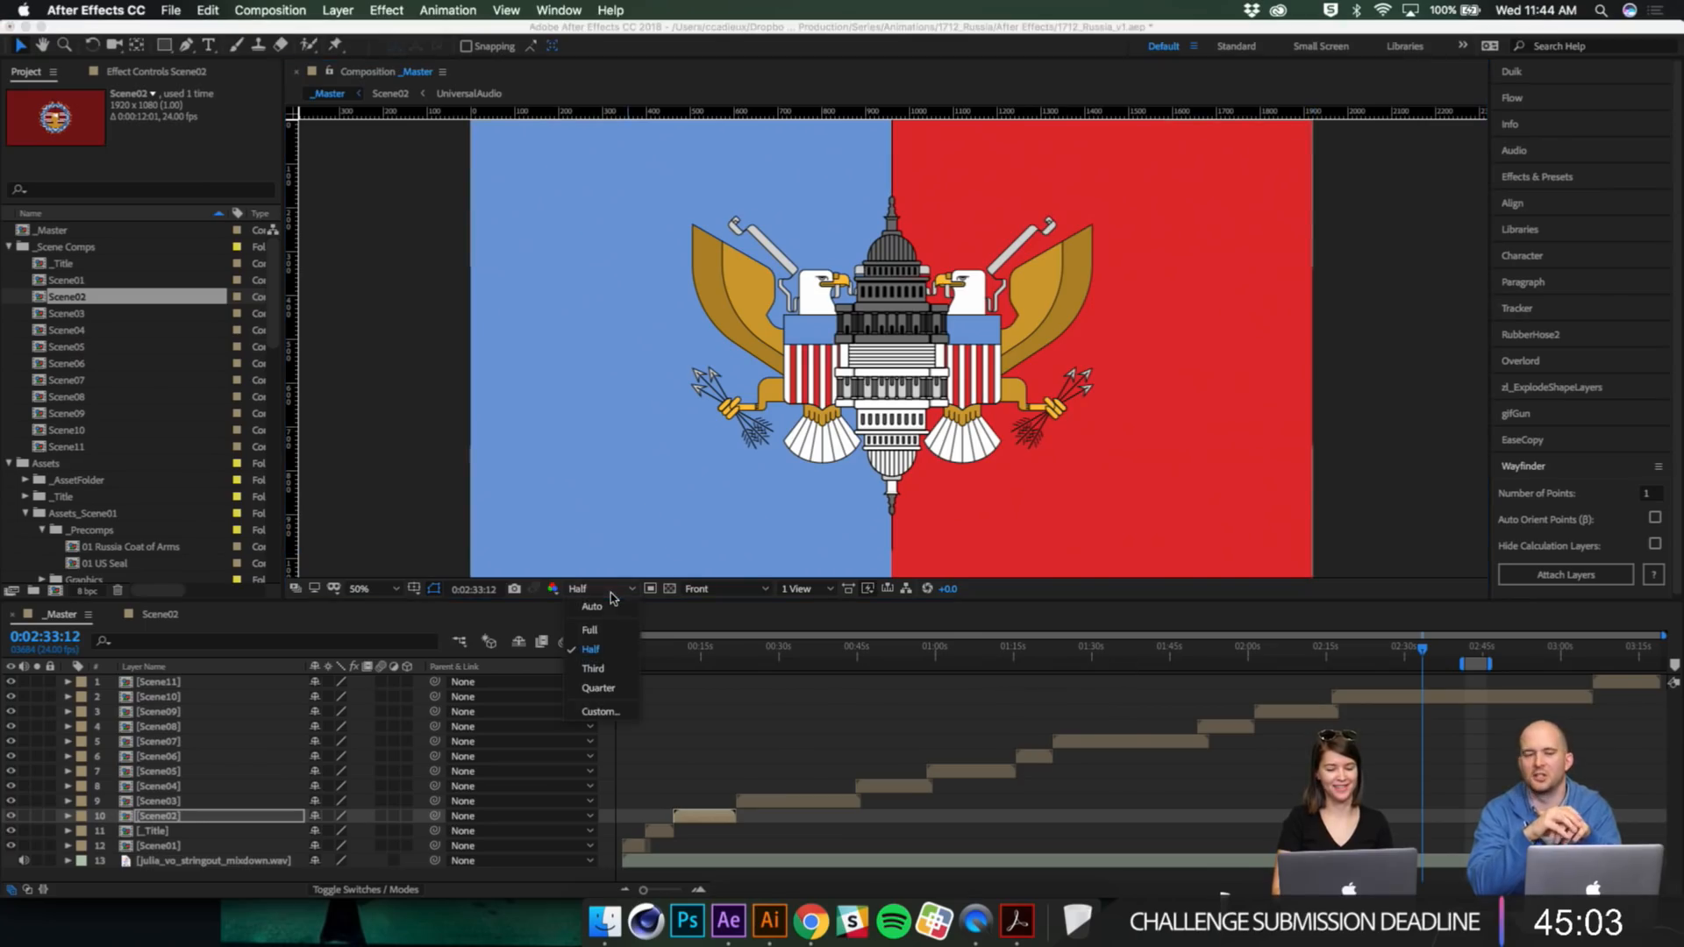
pyautogui.click(590, 630)
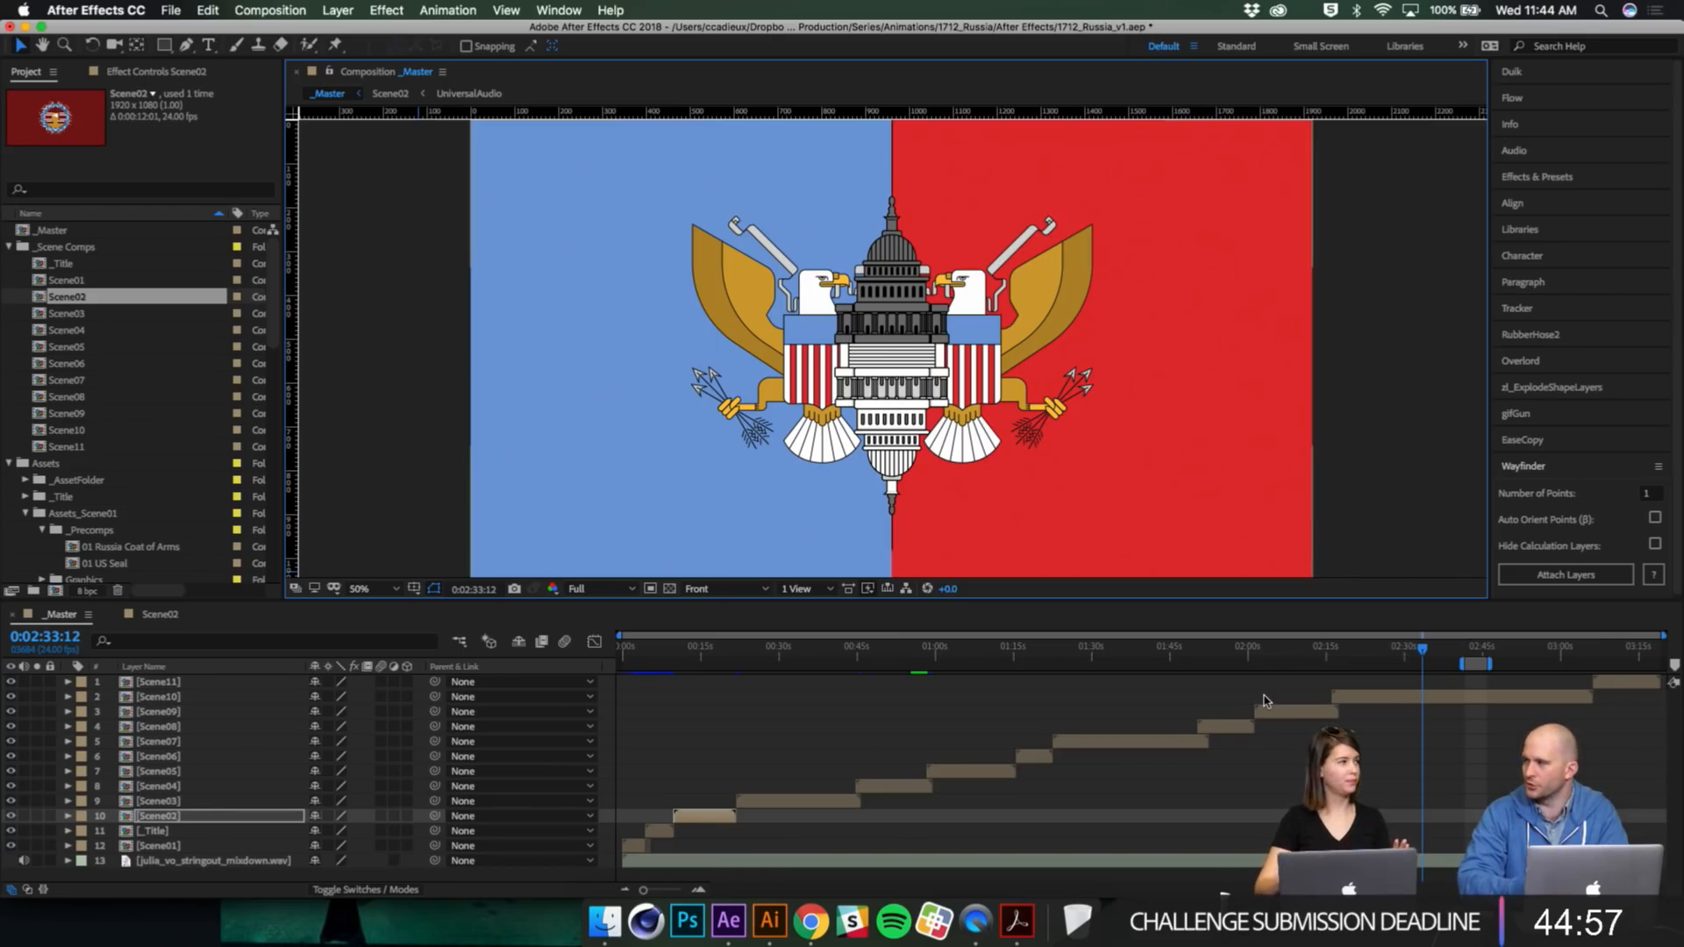
# Step: Open the recent project AdobeLive_Dressage_DayTwo.aep without saving the changes to 1712_Russia_v1.aep
pyautogui.click(217, 8)
pyautogui.moveTo(179, 7)
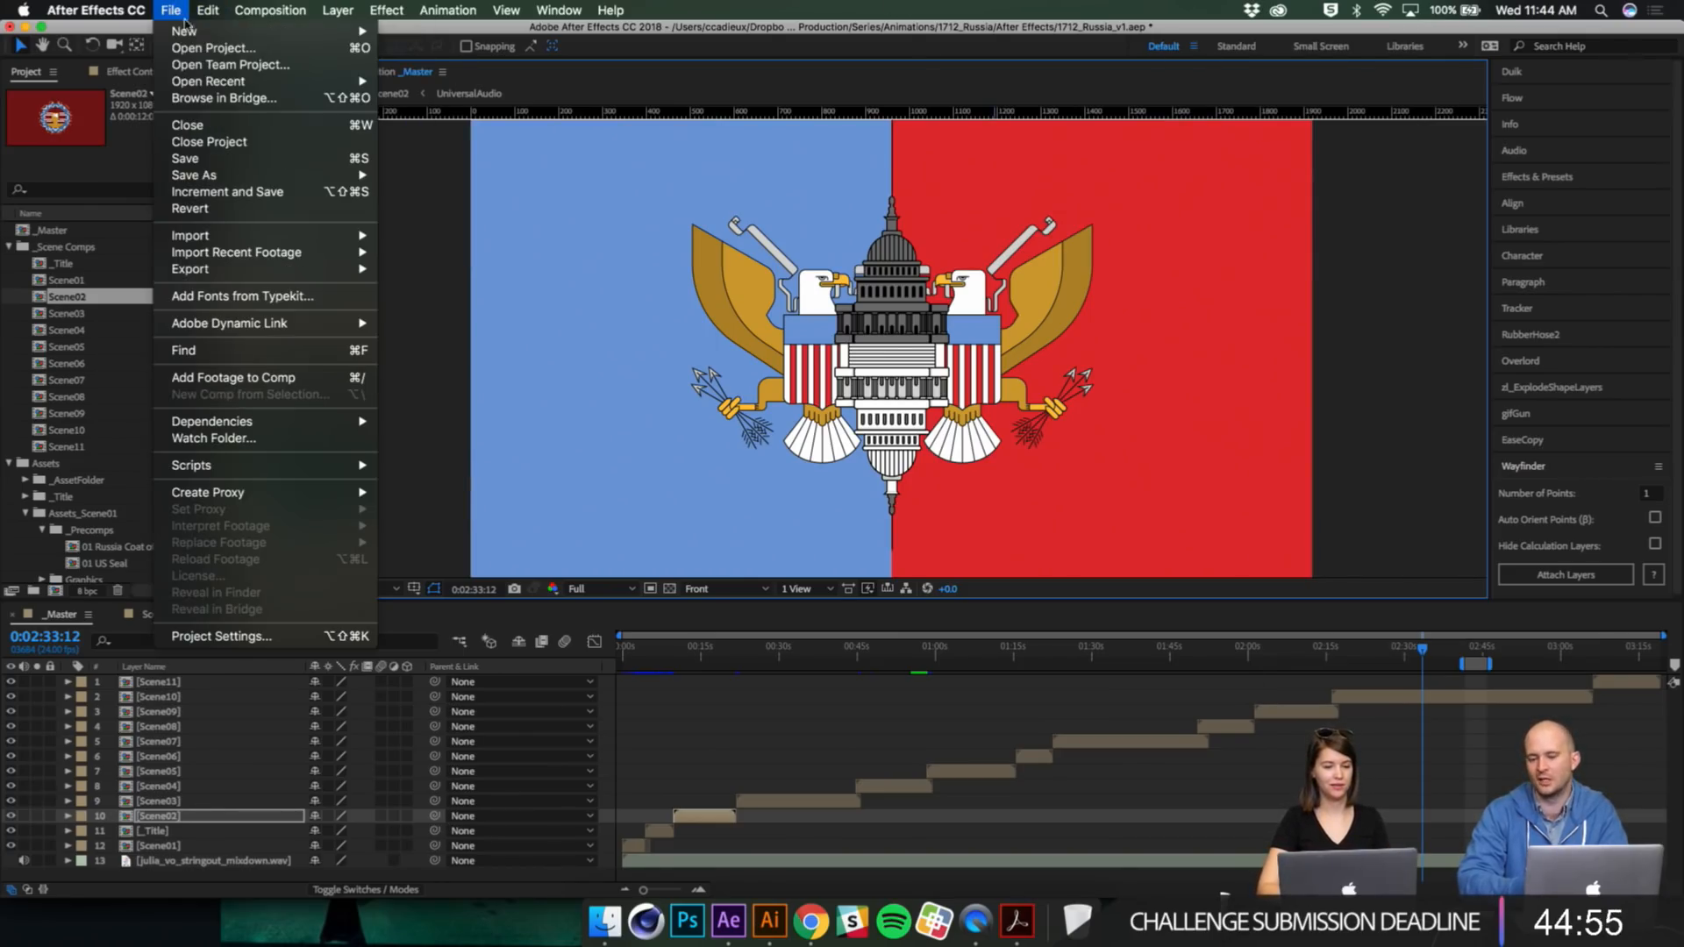
pyautogui.moveTo(200, 86)
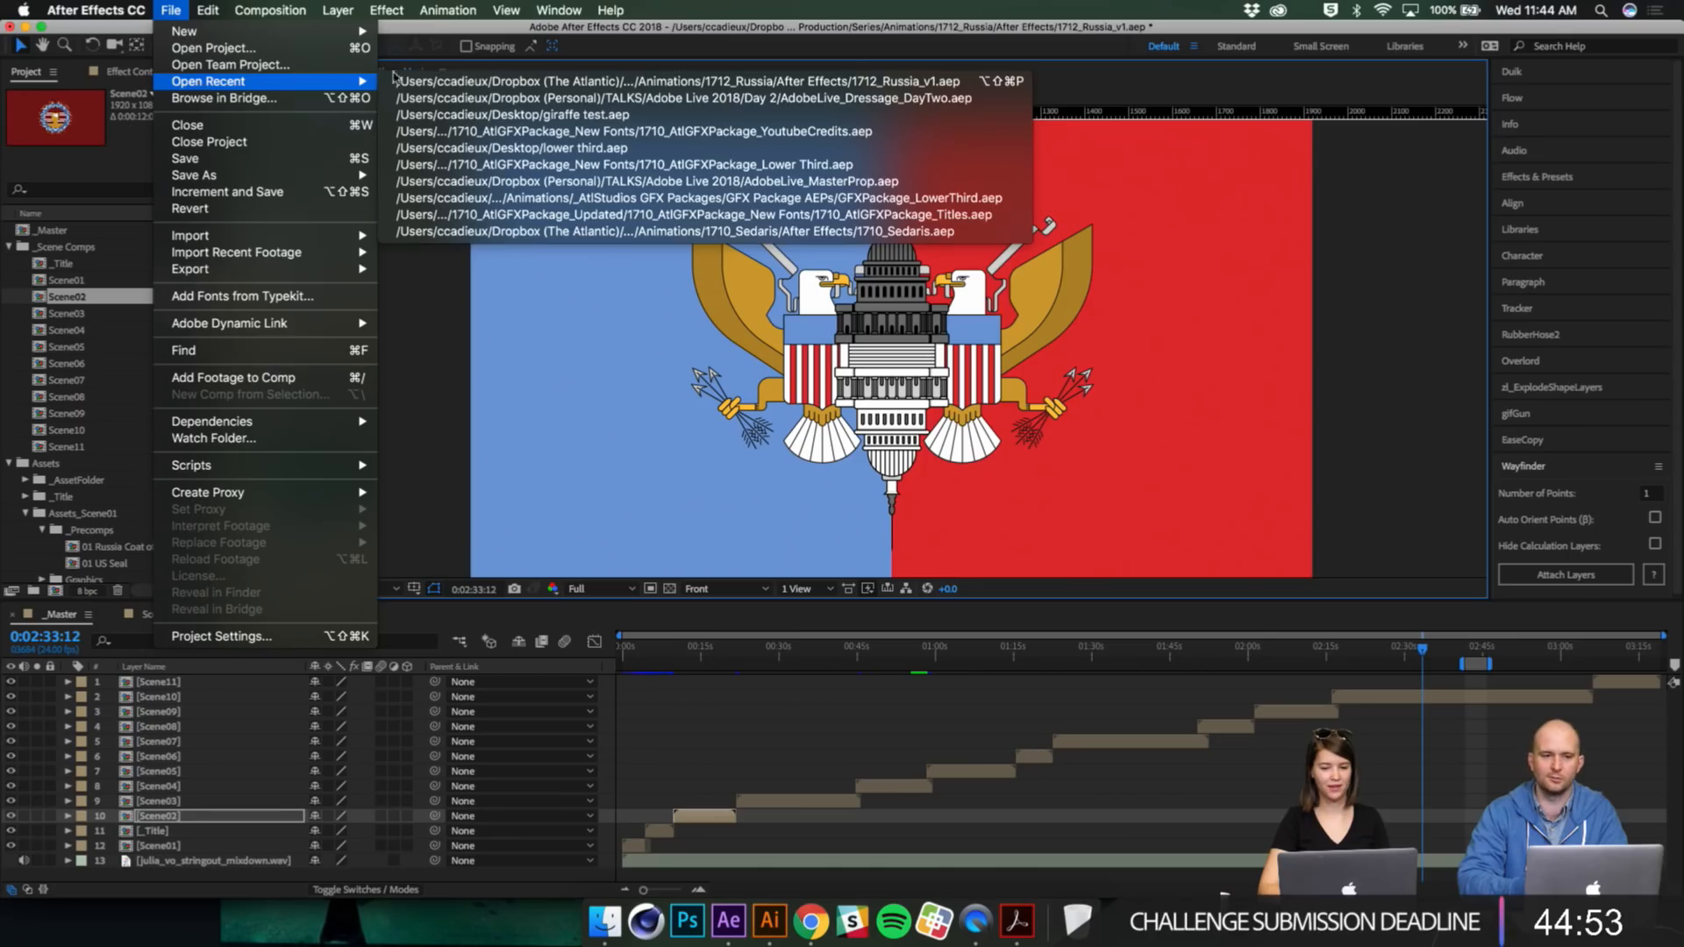
pyautogui.click(430, 98)
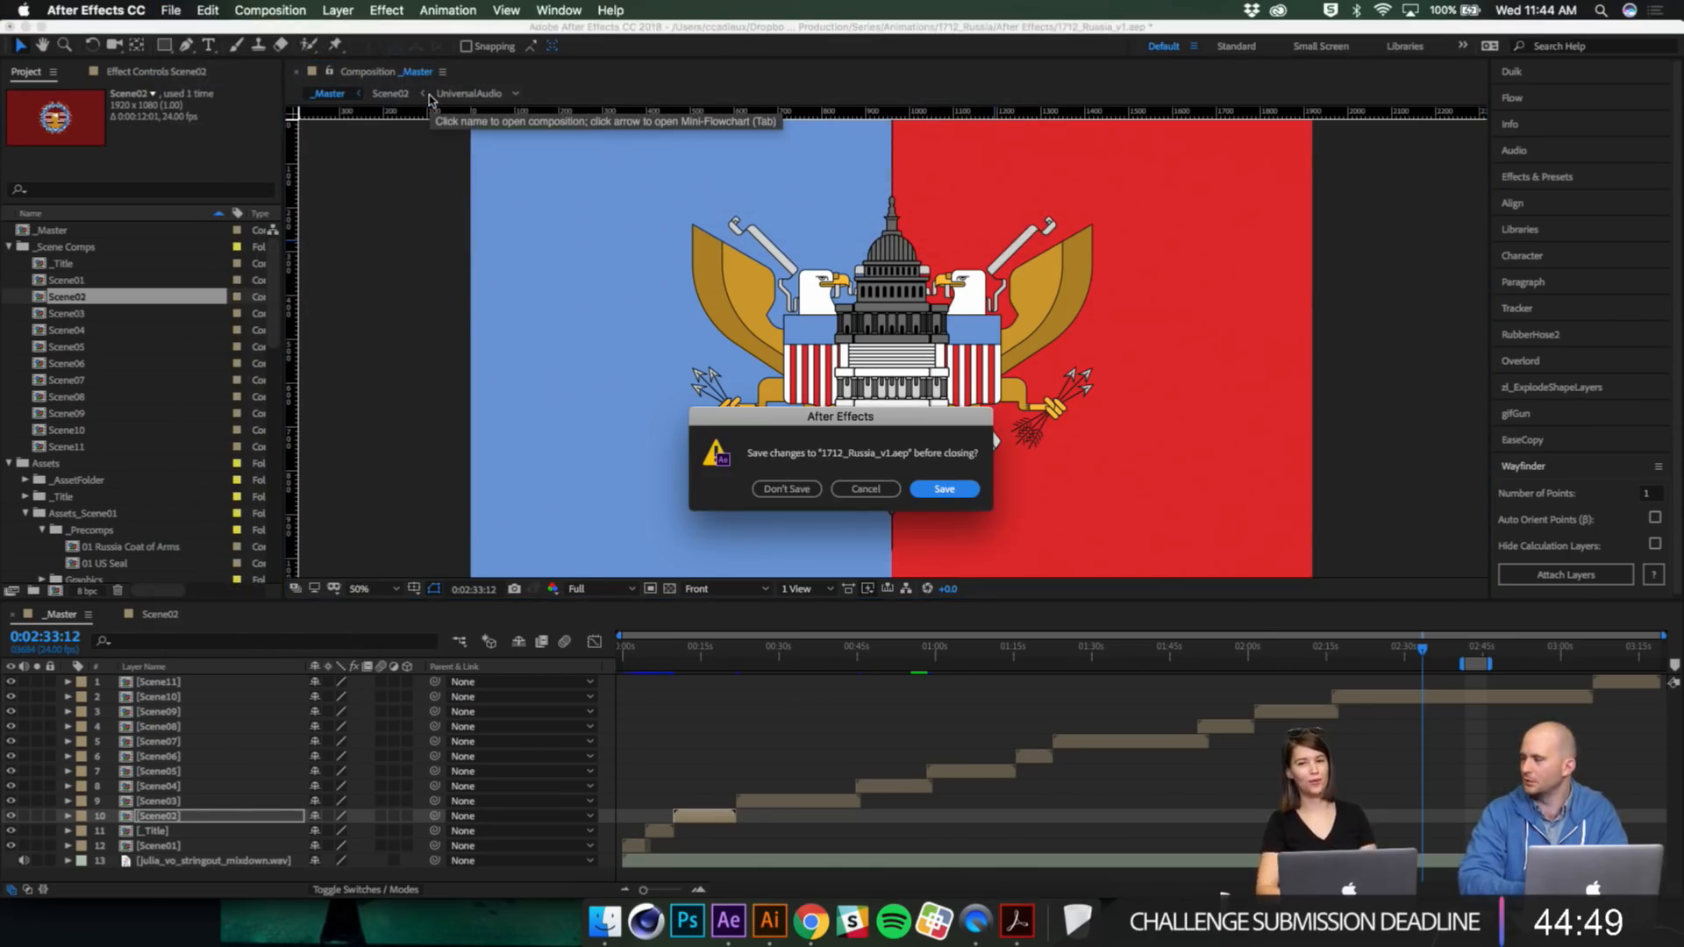
pyautogui.click(787, 493)
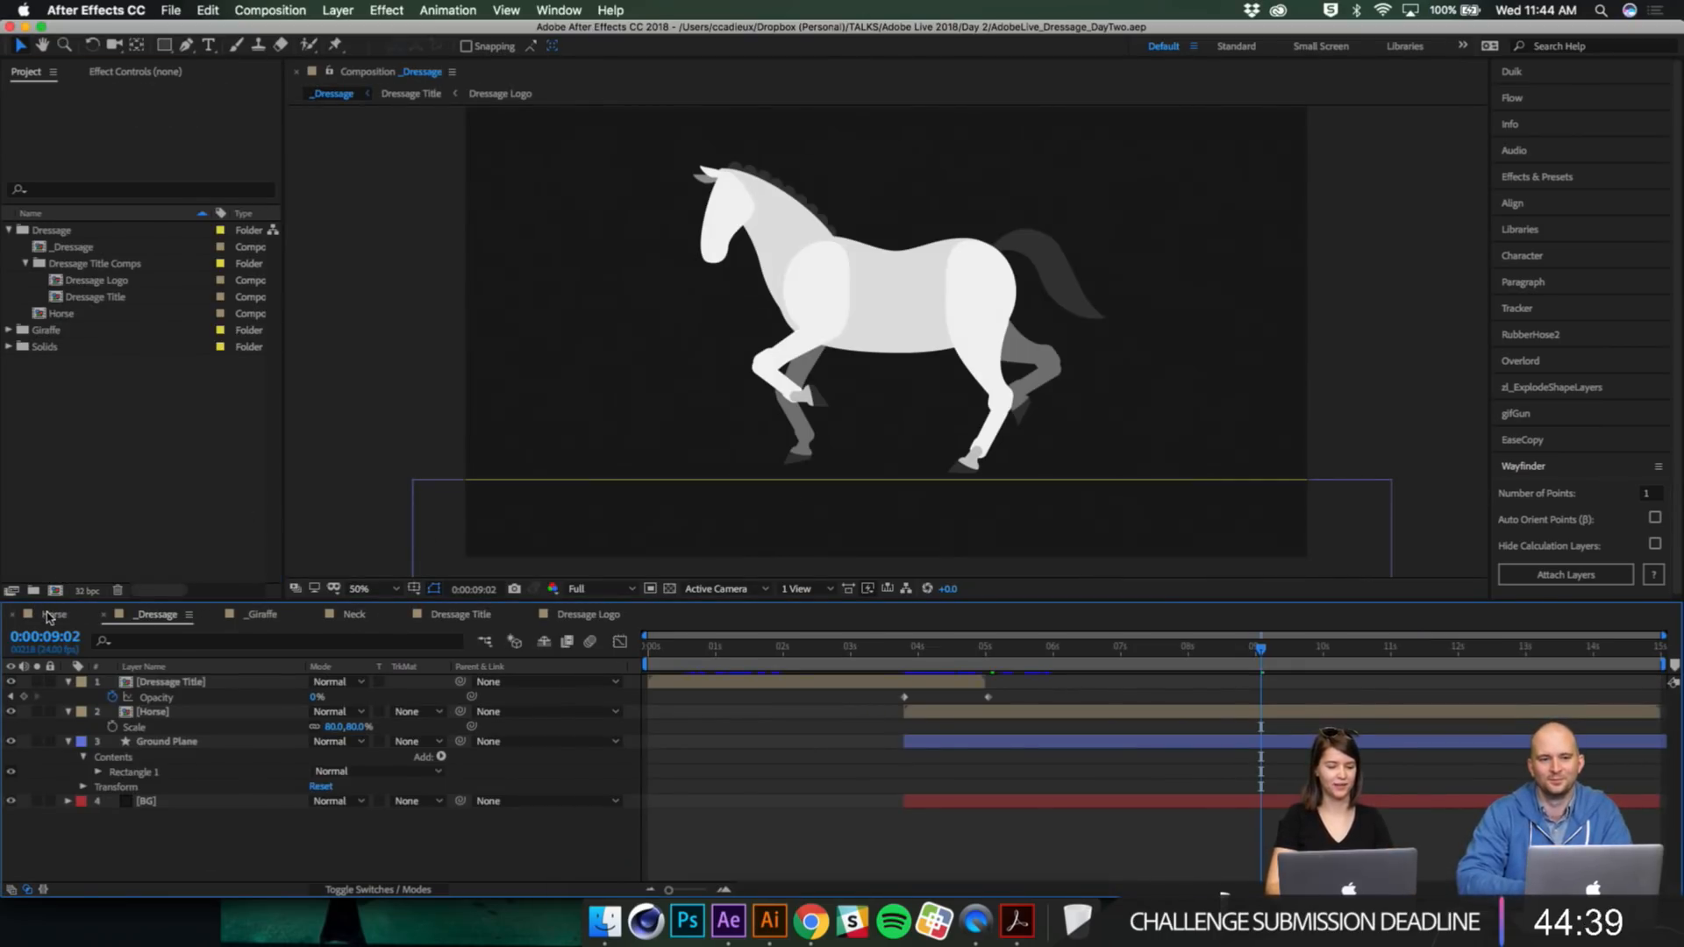
# Step: View the Horse composition, then open Dressage Title and scrub to 0:00:00:21
pyautogui.click(50, 616)
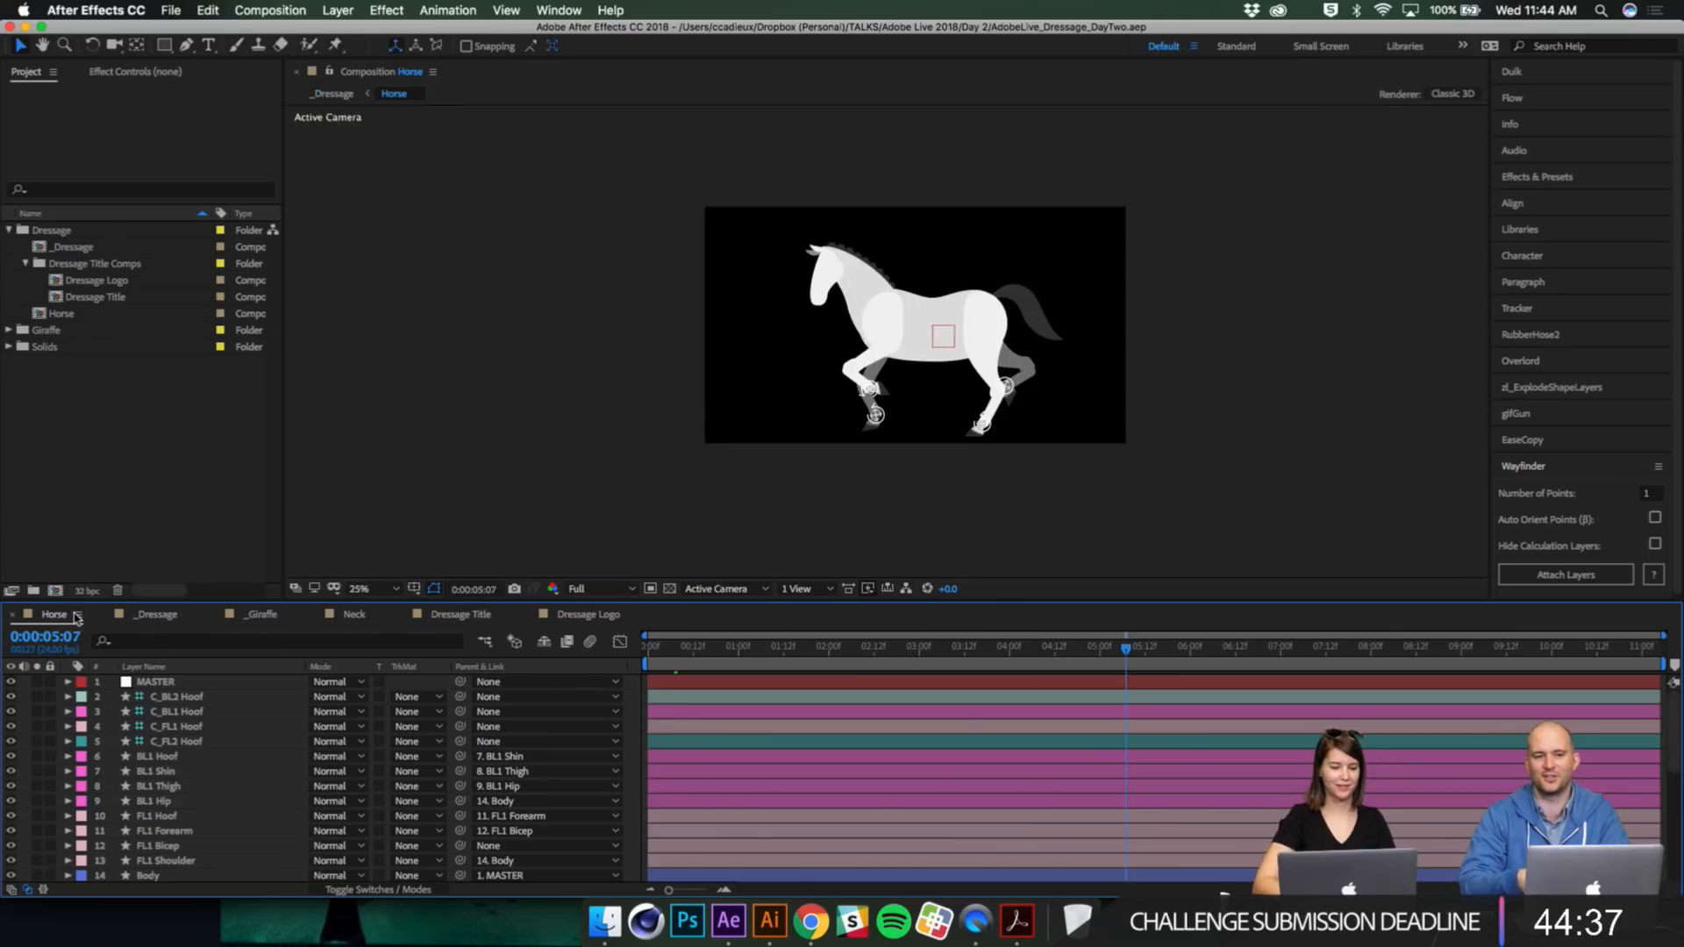
pyautogui.click(458, 615)
pyautogui.moveTo(742, 654); pyautogui.dragTo(825, 656)
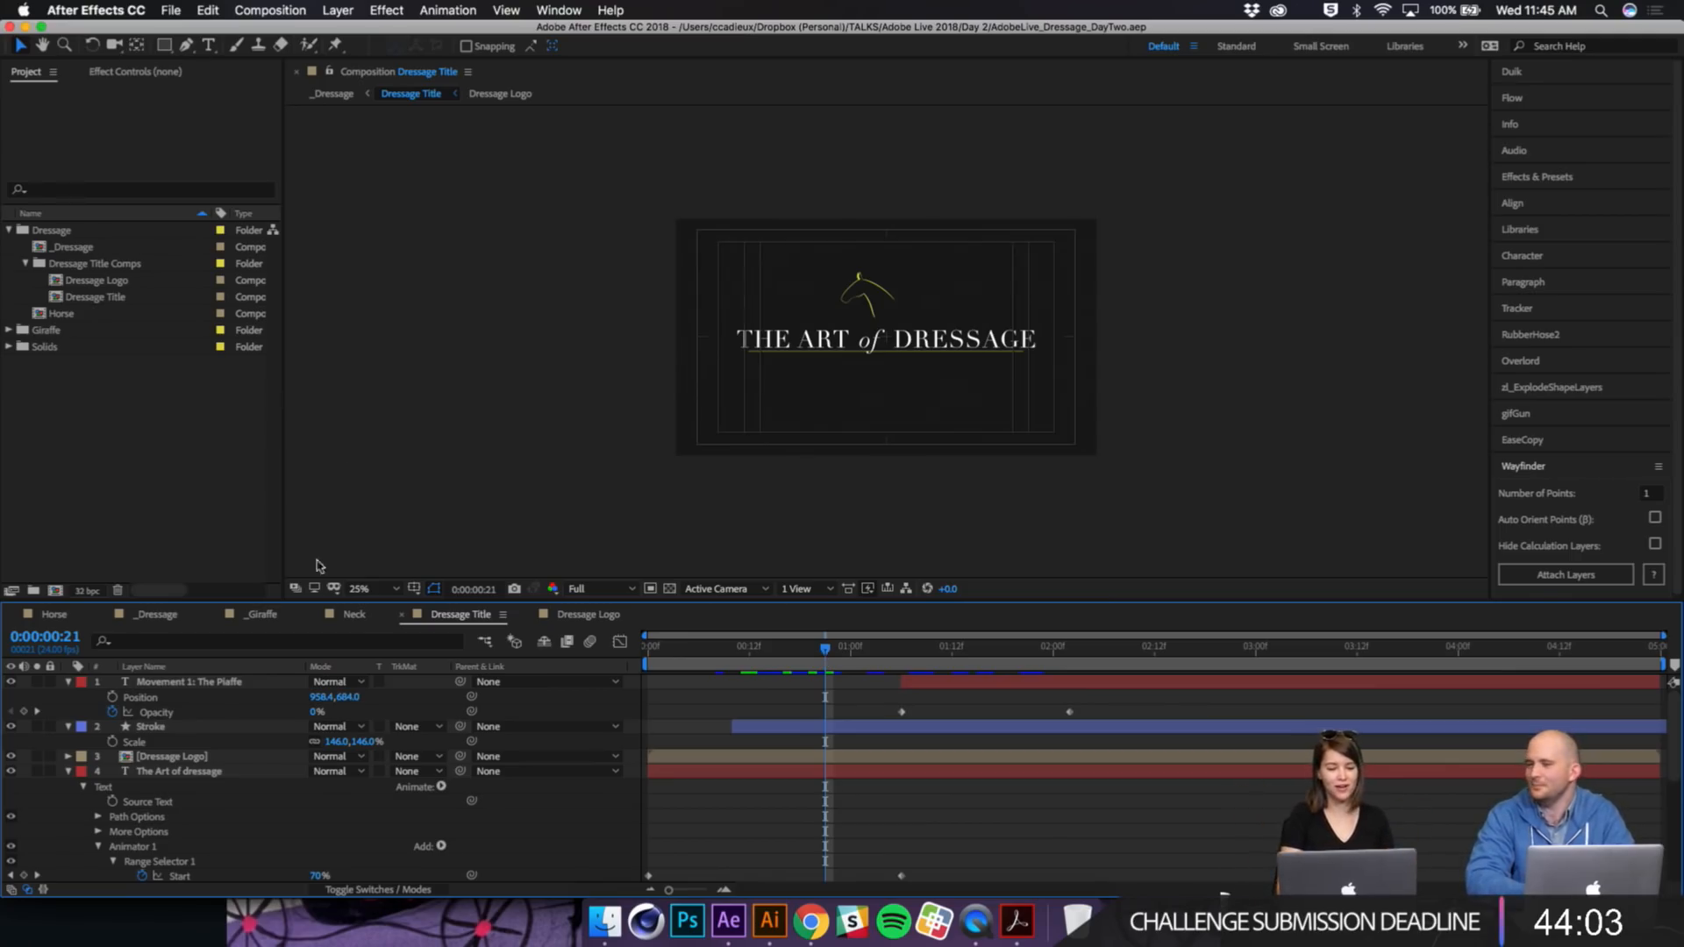
# Step: Fit the Dressage Title composition in the viewer up to 100% and preview its title animation
pyautogui.click(359, 589)
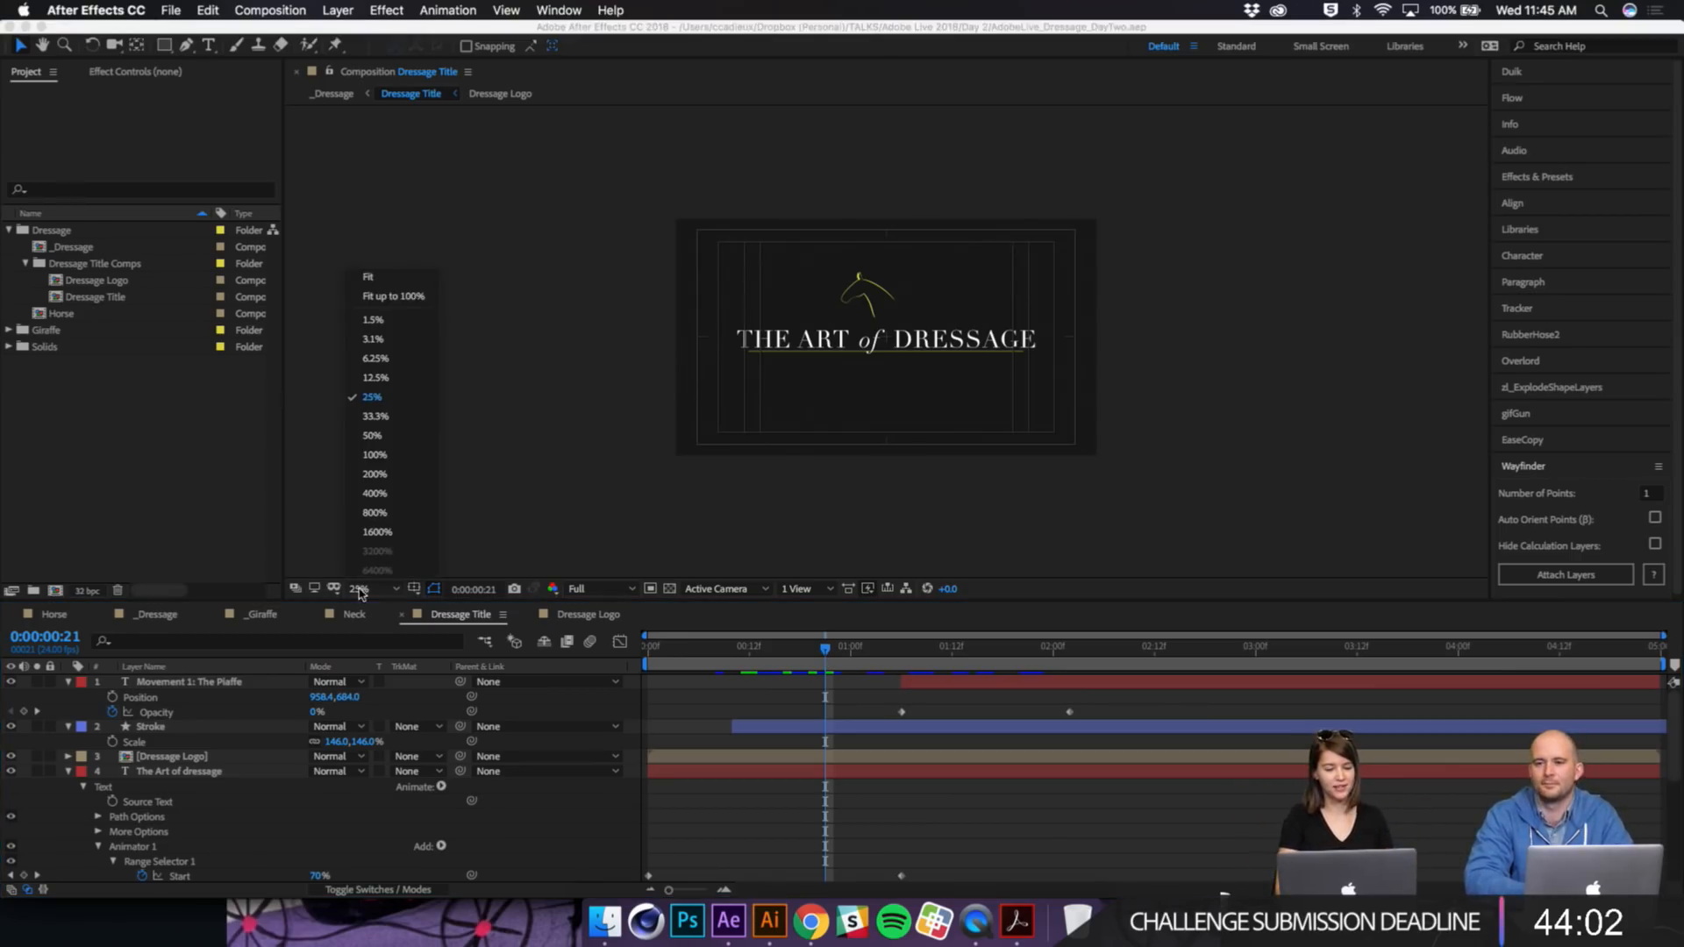
pyautogui.click(381, 297)
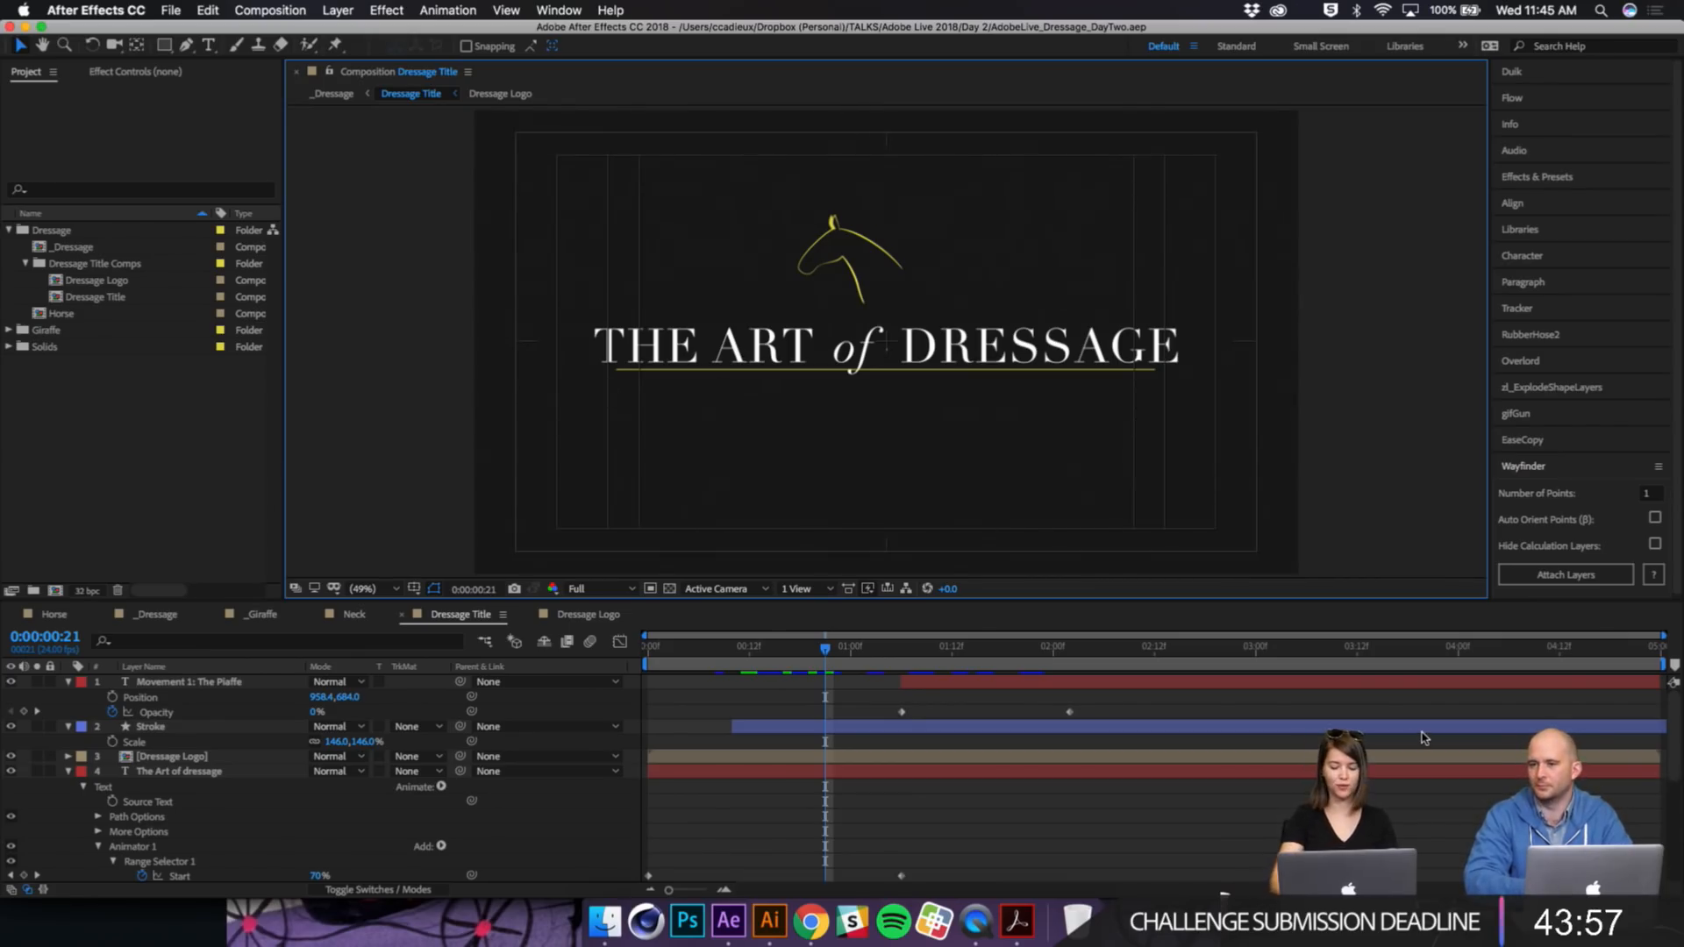
pyautogui.press("'")
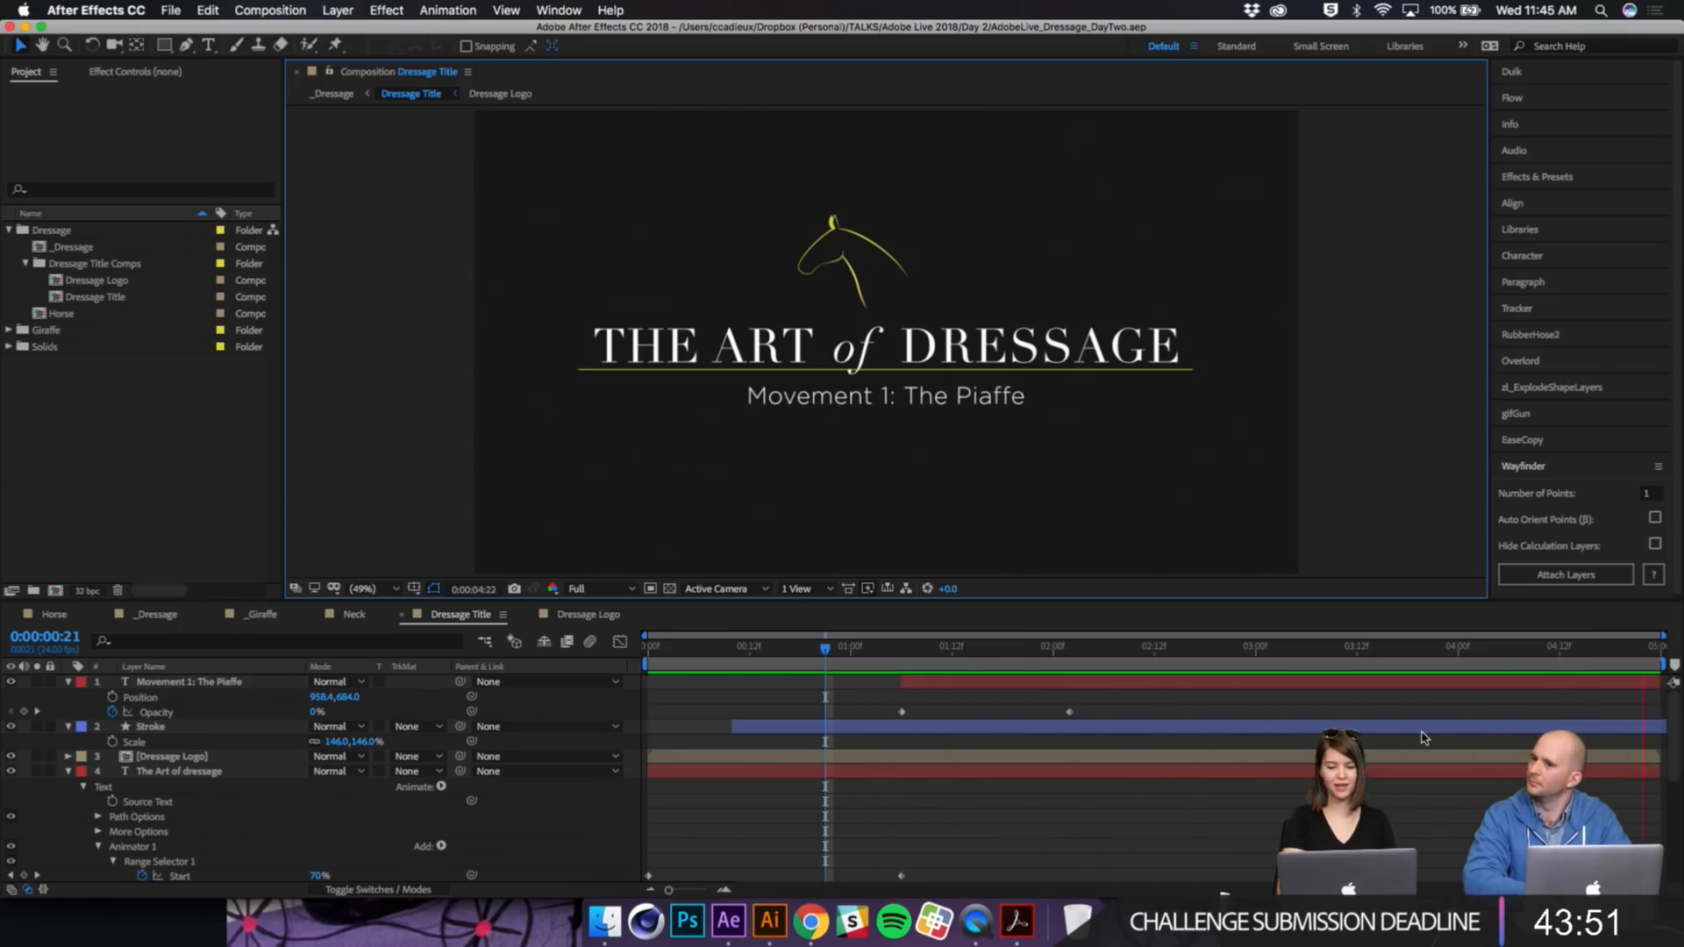
pyautogui.press('space')
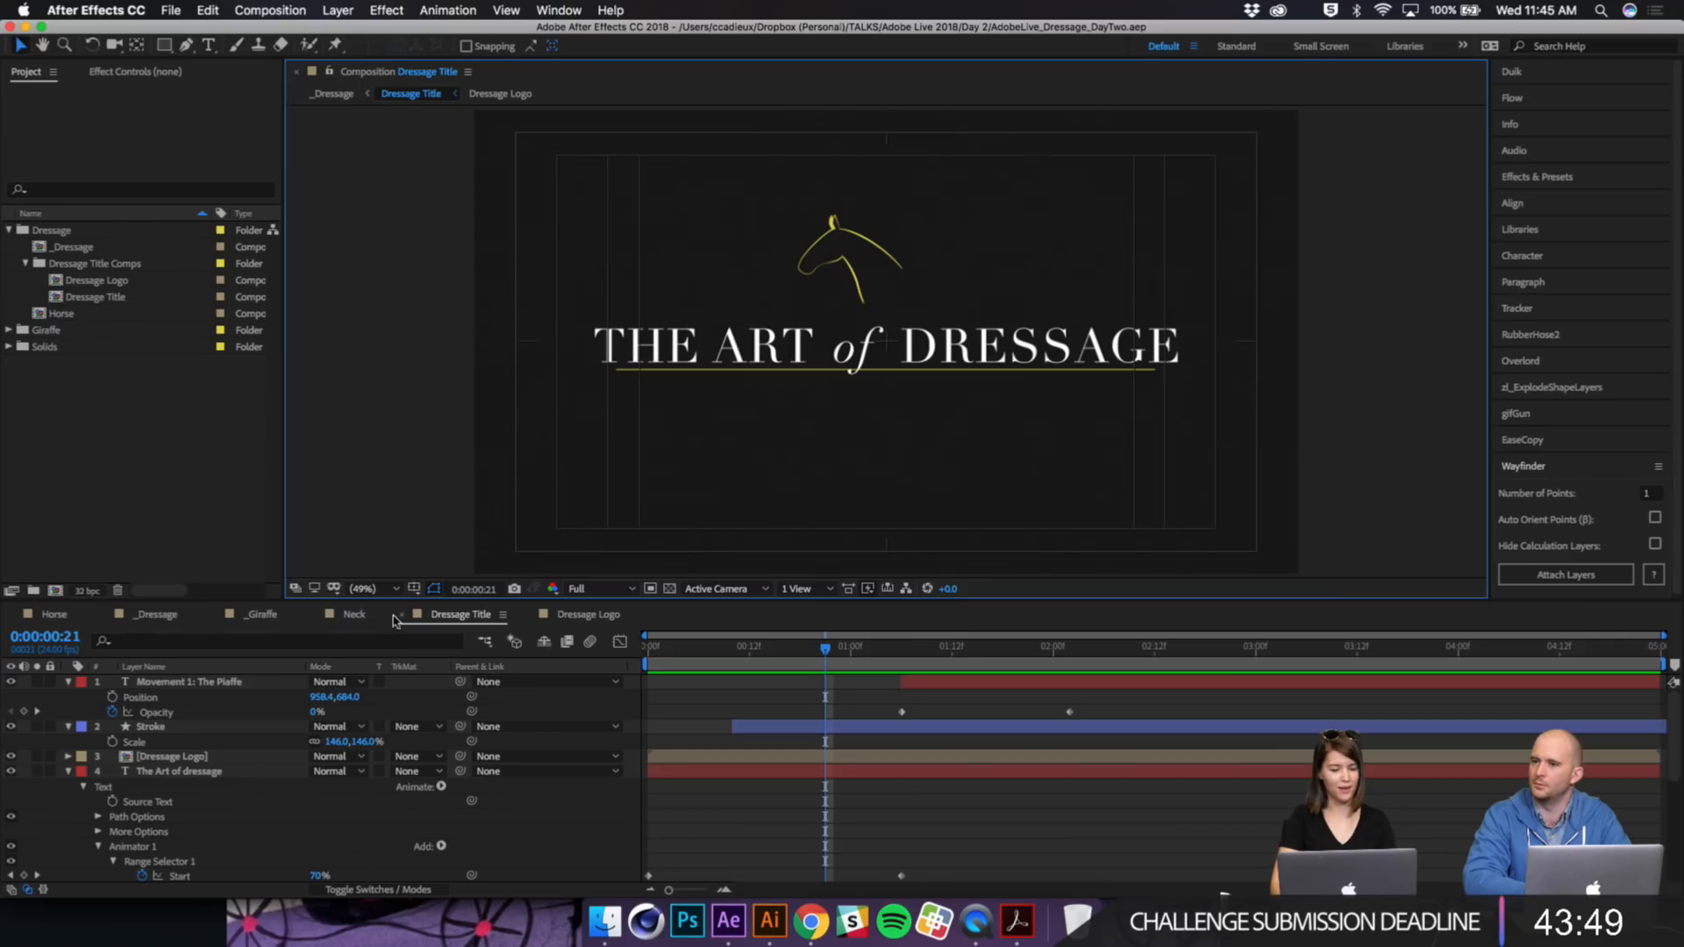
# Step: Open the _Dressage composition, play the trotting horse animation, and stop it at 0:00:06:06
pyautogui.click(78, 250)
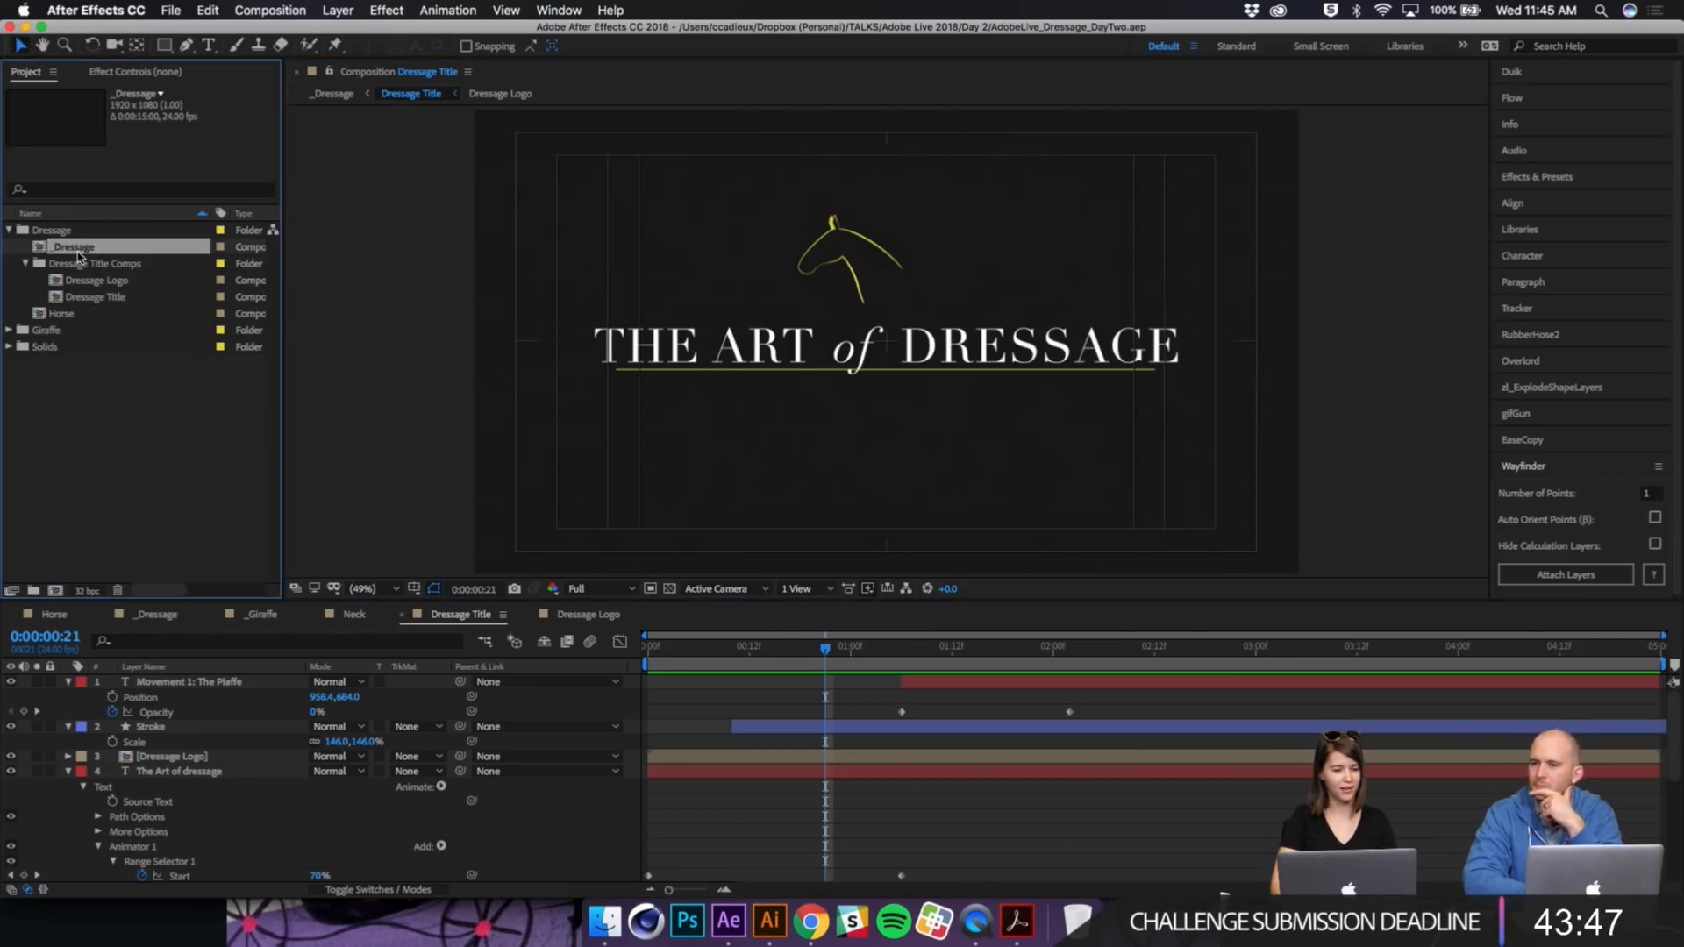
pyautogui.doubleClick(78, 250)
pyautogui.press('space')
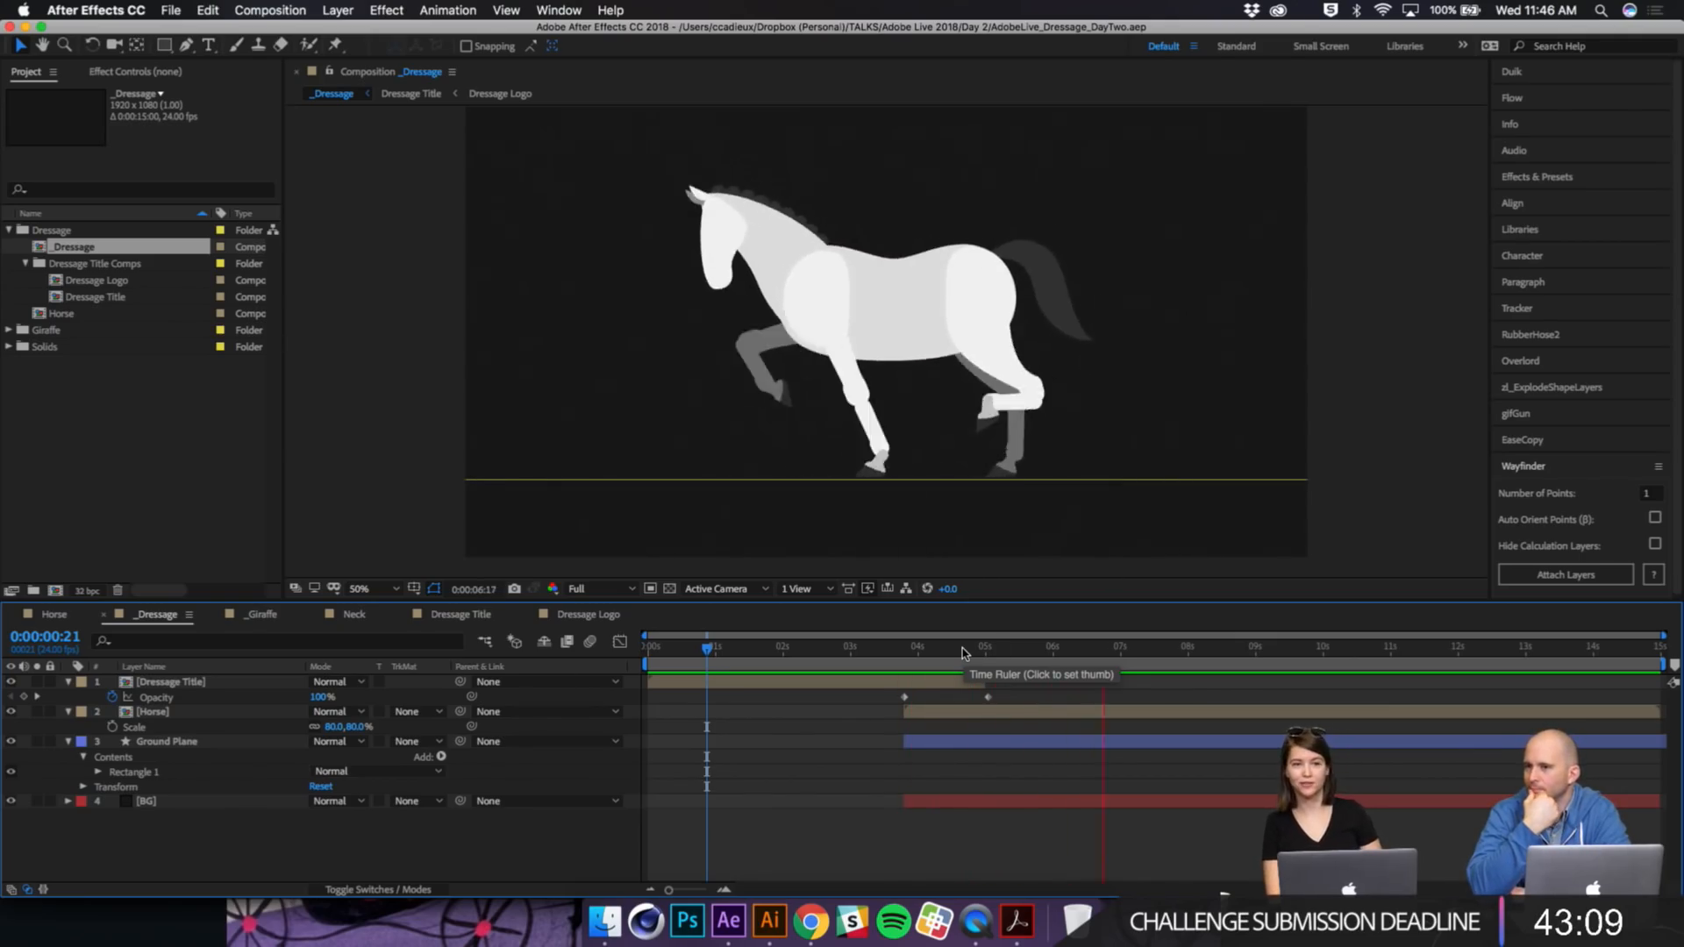
pyautogui.click(1061, 653)
# Step: Switch to Finder and browse the Dropbox (Personal) location to the TALKS folder
pyautogui.click(600, 926)
pyautogui.click(939, 233)
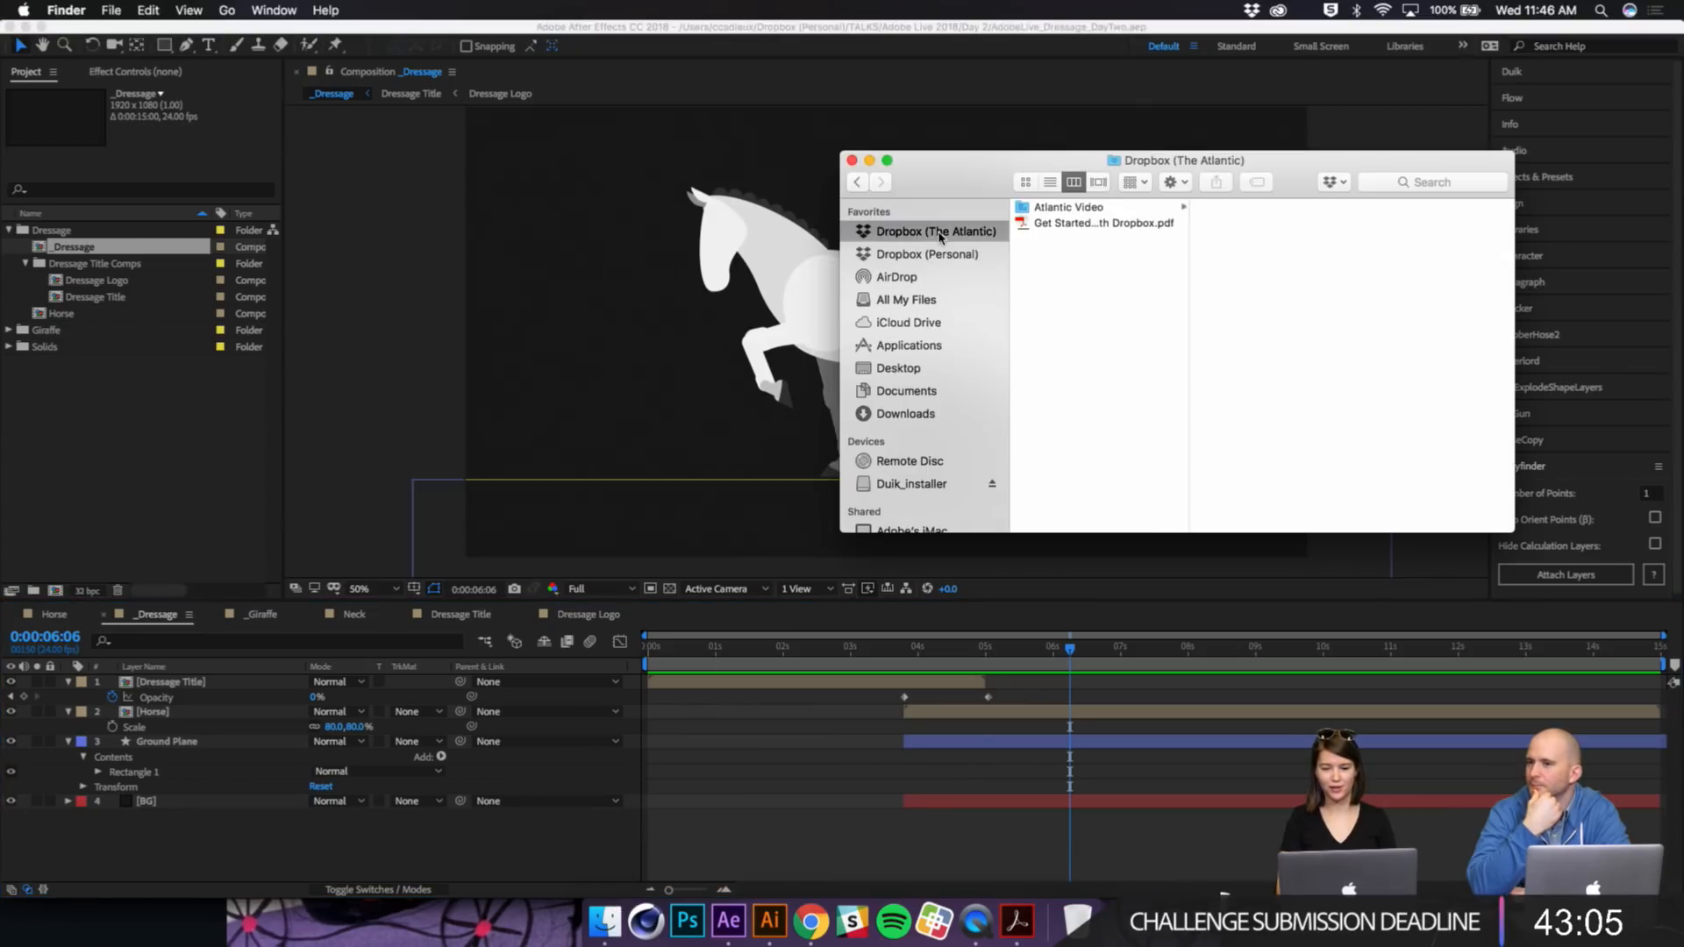
pyautogui.click(944, 254)
pyautogui.press('Tab')
pyautogui.press('Down')
pyautogui.press('Down')
pyautogui.press('Down')
pyautogui.press('Down')
pyautogui.press('Down')
pyautogui.press('Down')
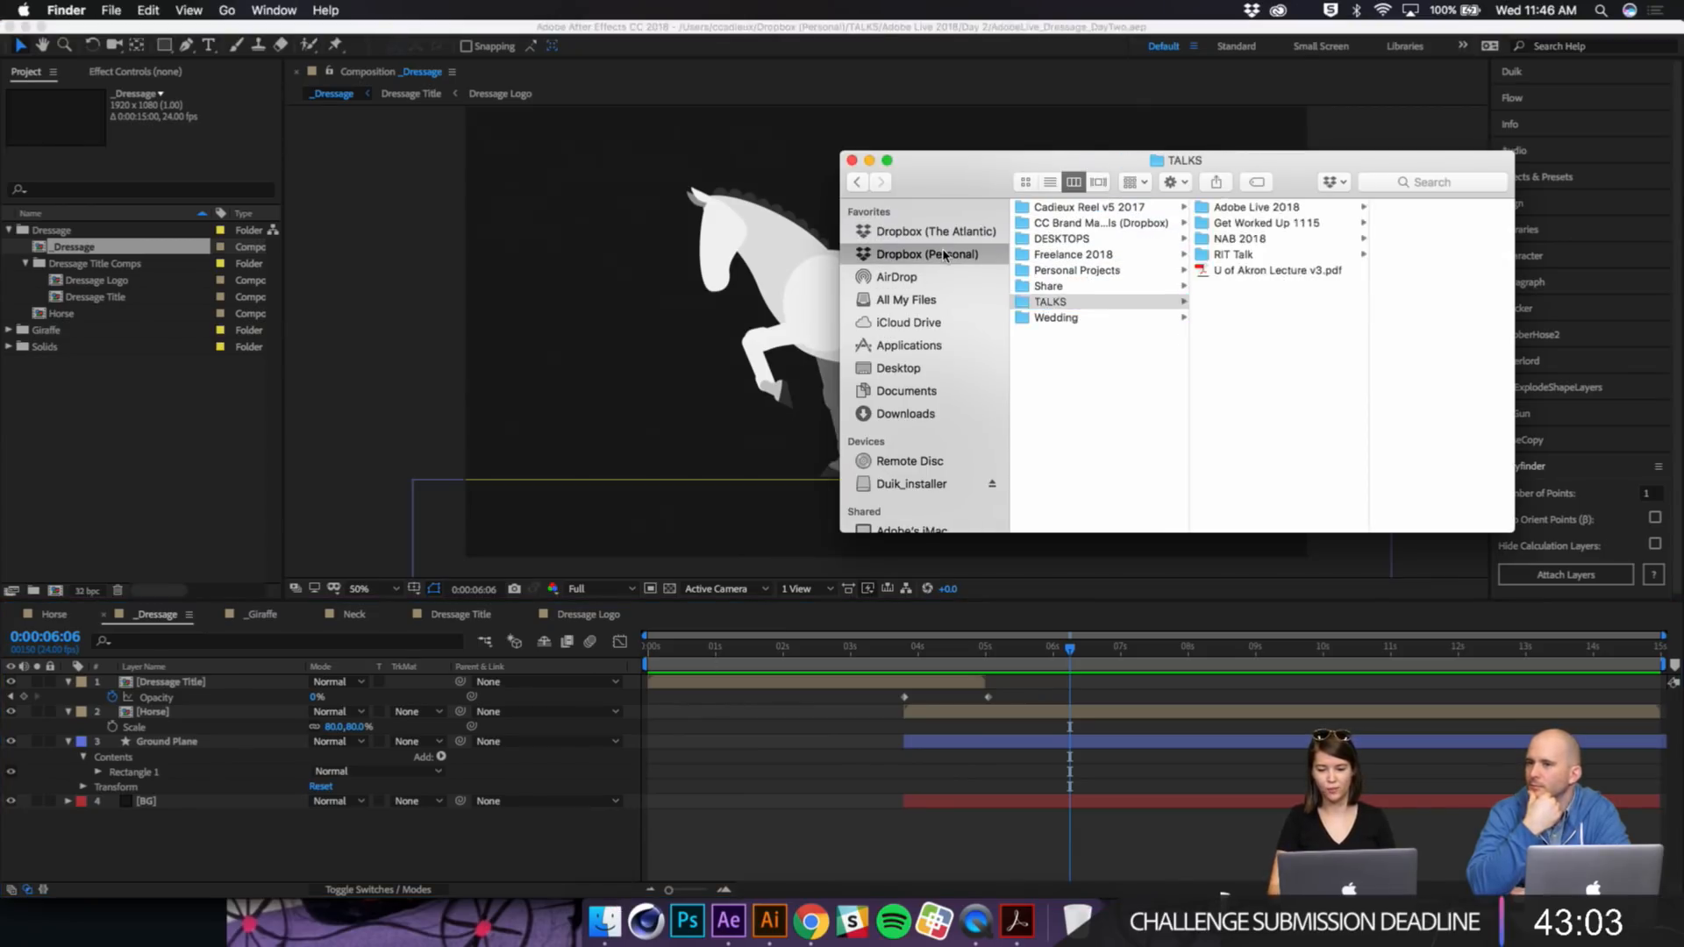
# Step: Browse into Adobe Live 2018, Day 2, and its Dressage folder, and select the Dressage Stock subfolder
pyautogui.press('Right')
pyautogui.press('Right')
pyautogui.press('Down')
pyautogui.press('Right')
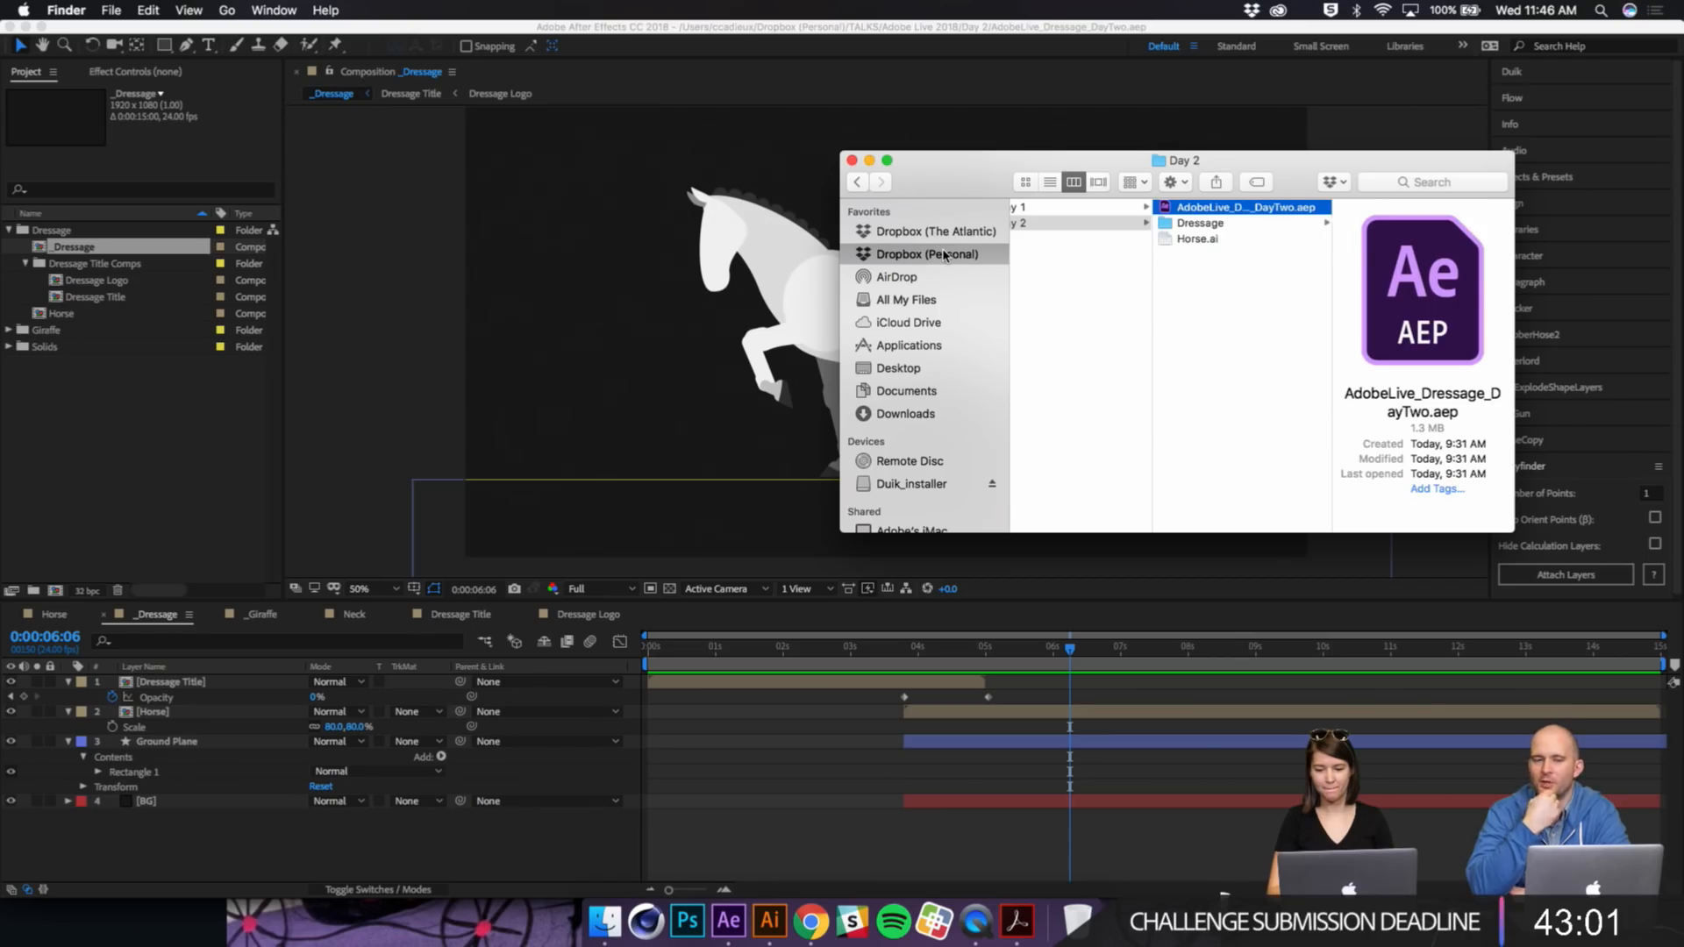
pyautogui.press('Down')
pyautogui.press('Right')
pyautogui.press('Down')
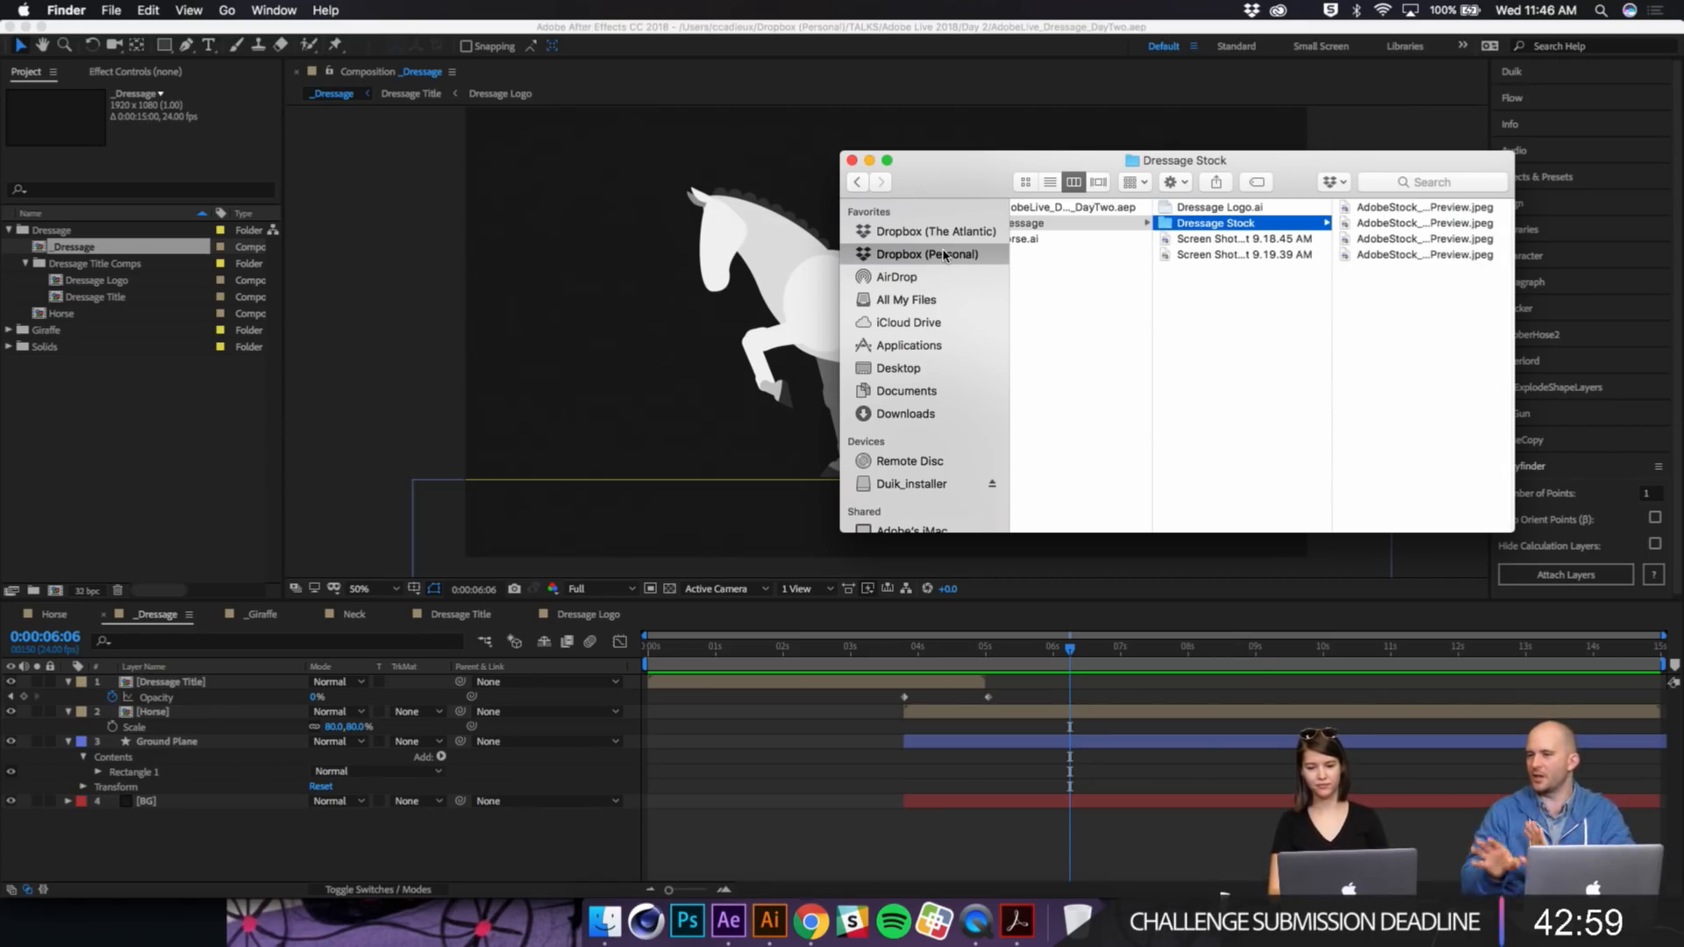
# Step: Switch to Chrome, open stock.adobe.com, and search its images for dressage
pyautogui.click(813, 917)
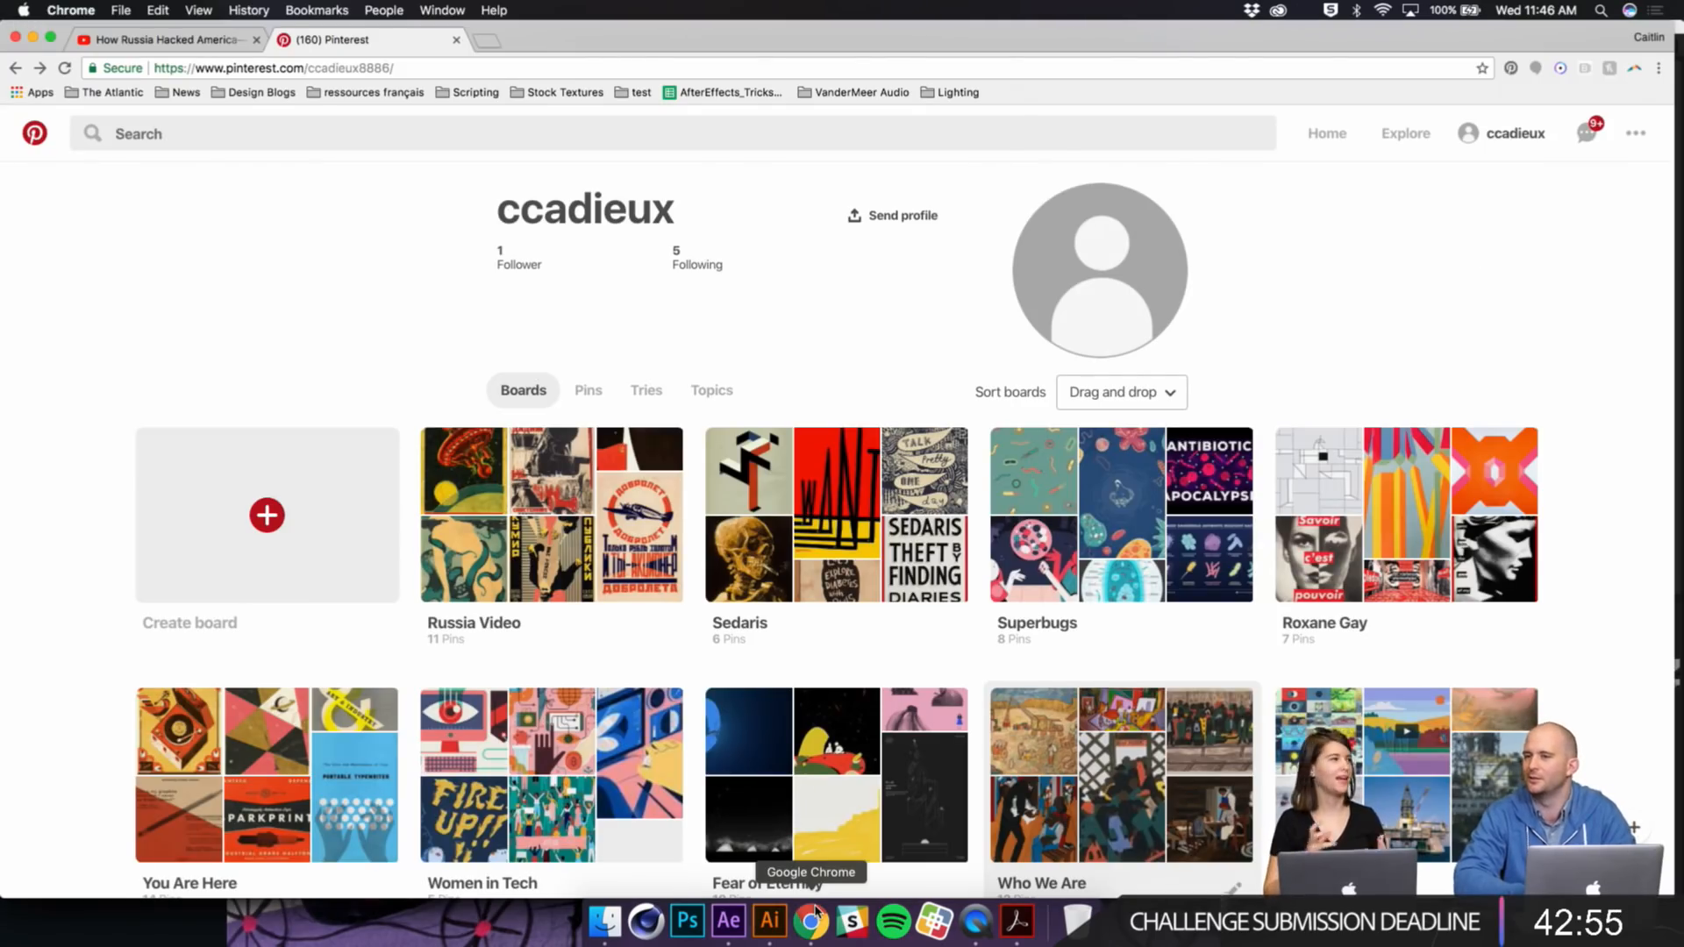
pyautogui.press('super+l')
pyautogui.write('stock.adobe.com')
pyautogui.press('Return')
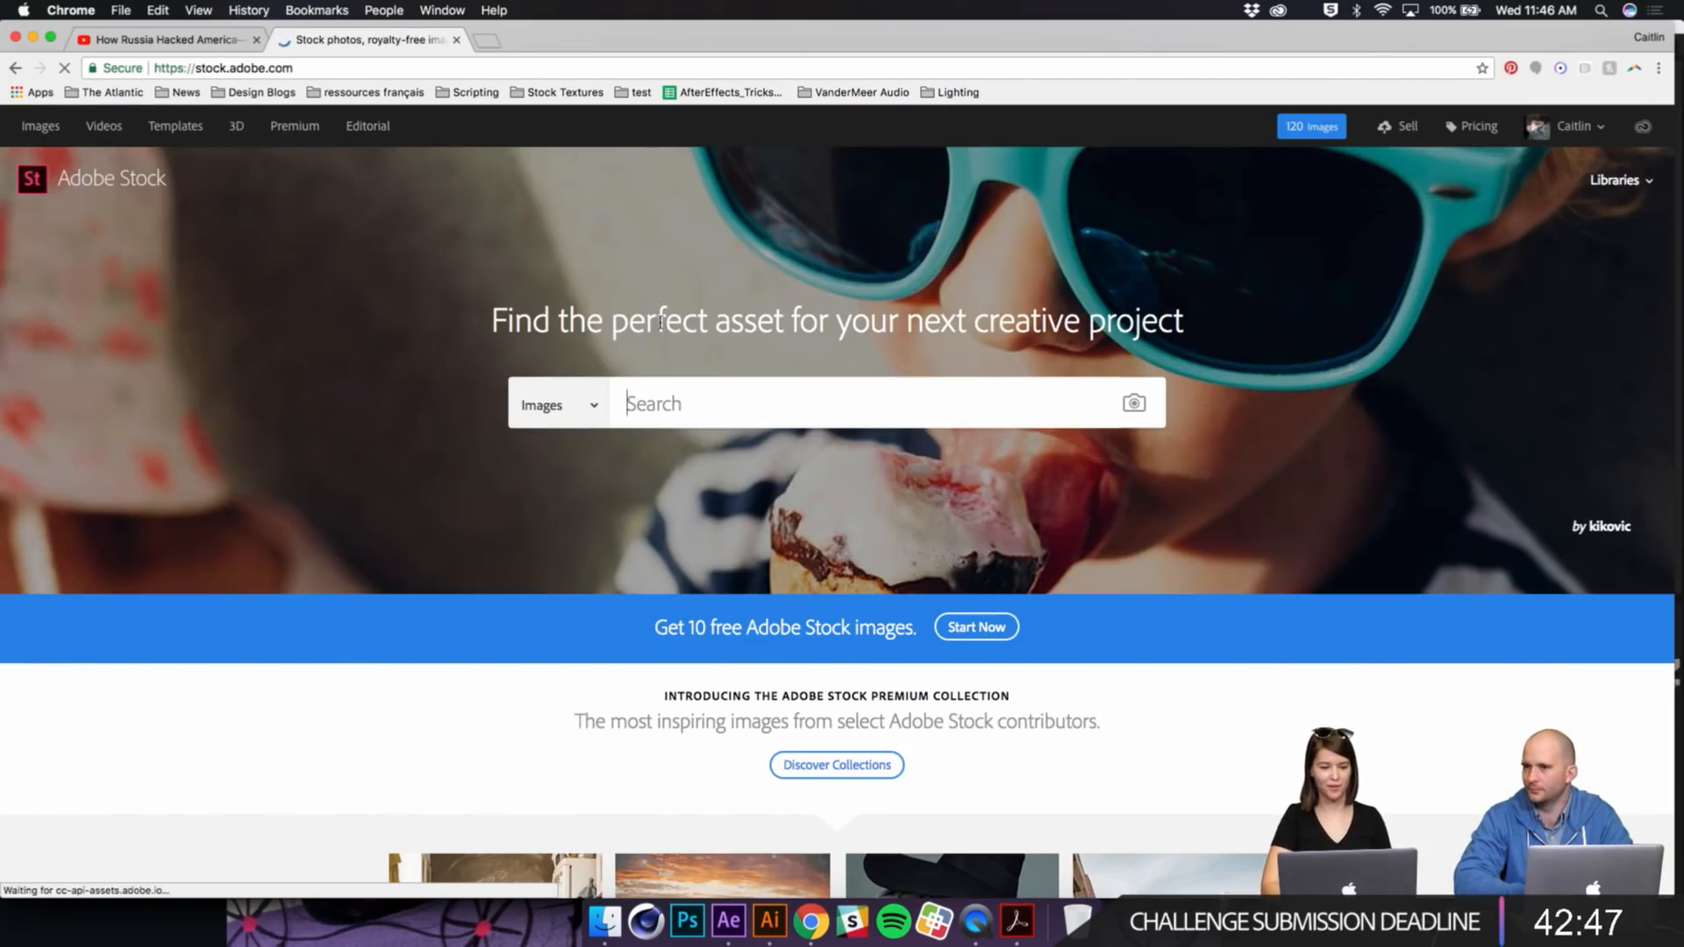
pyautogui.click(776, 424)
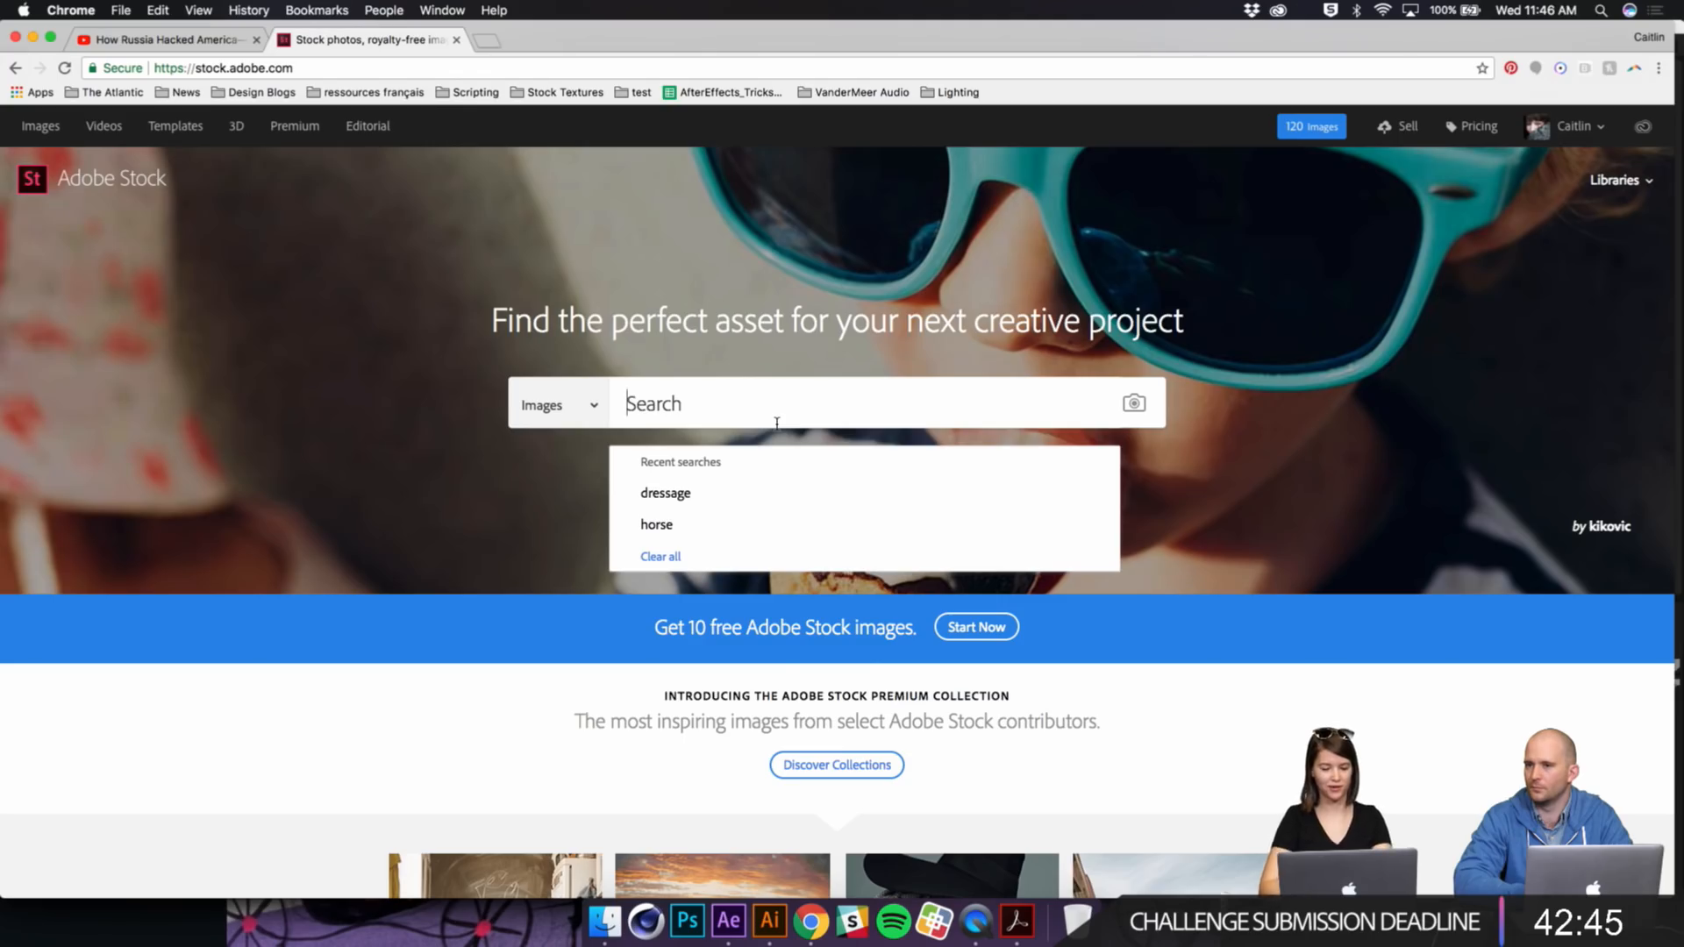
pyautogui.click(671, 507)
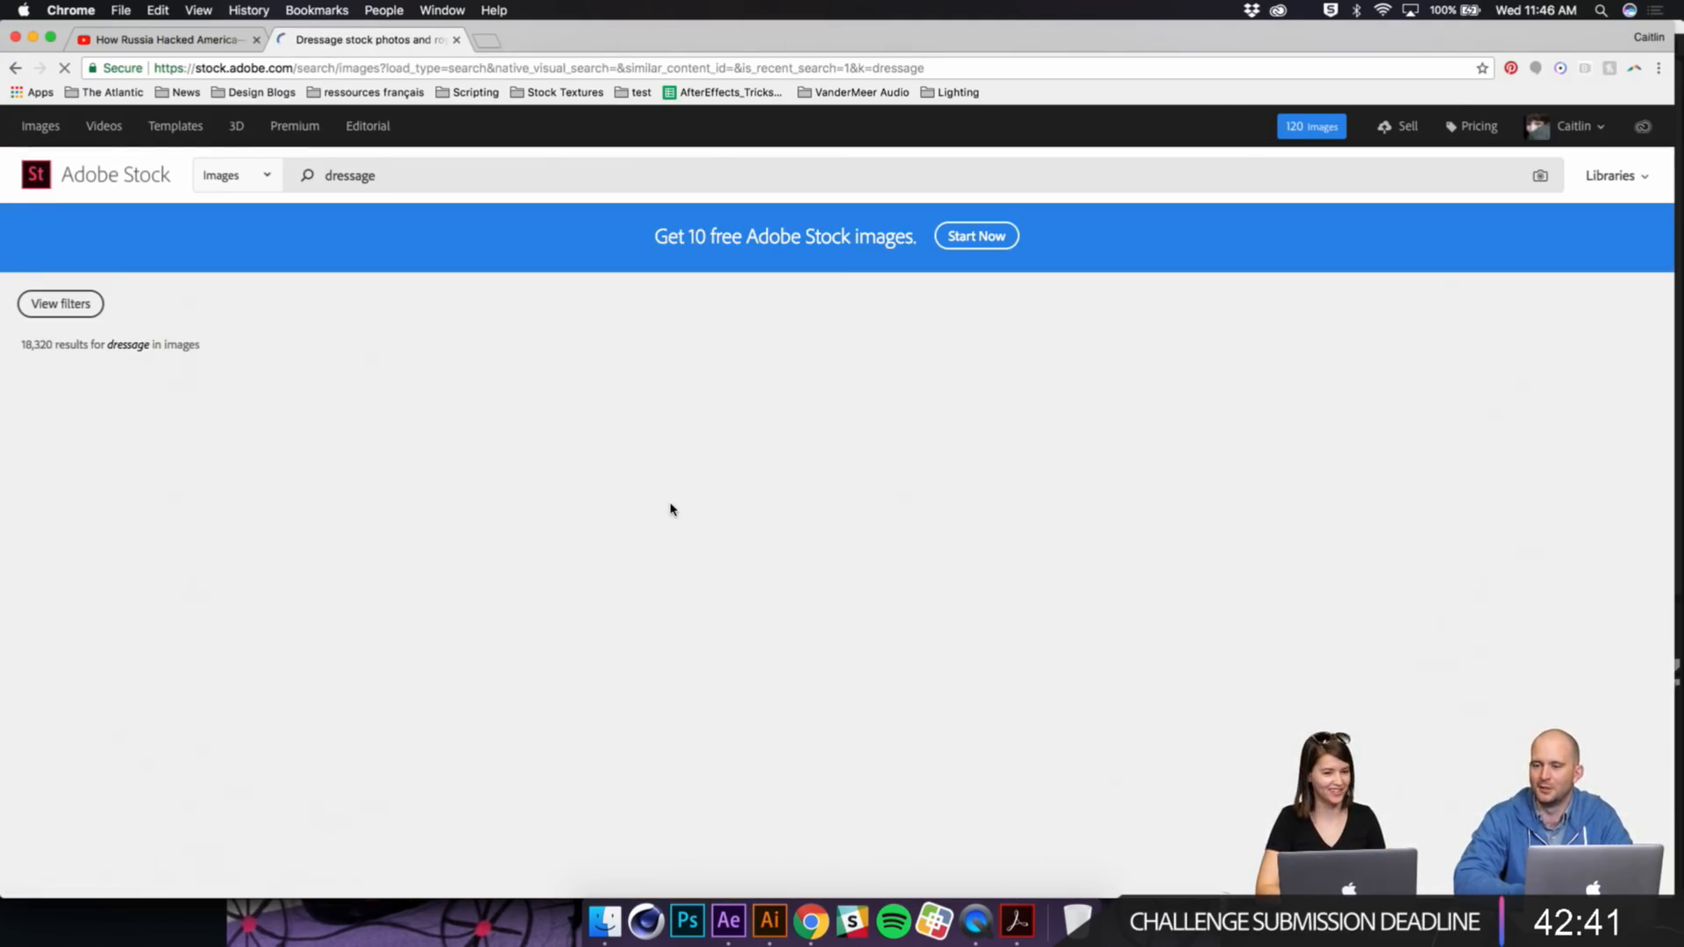
# Step: Look through the dressage image results for horse and rider references, and return to the start of the results
pyautogui.scroll(-2, 671, 508)
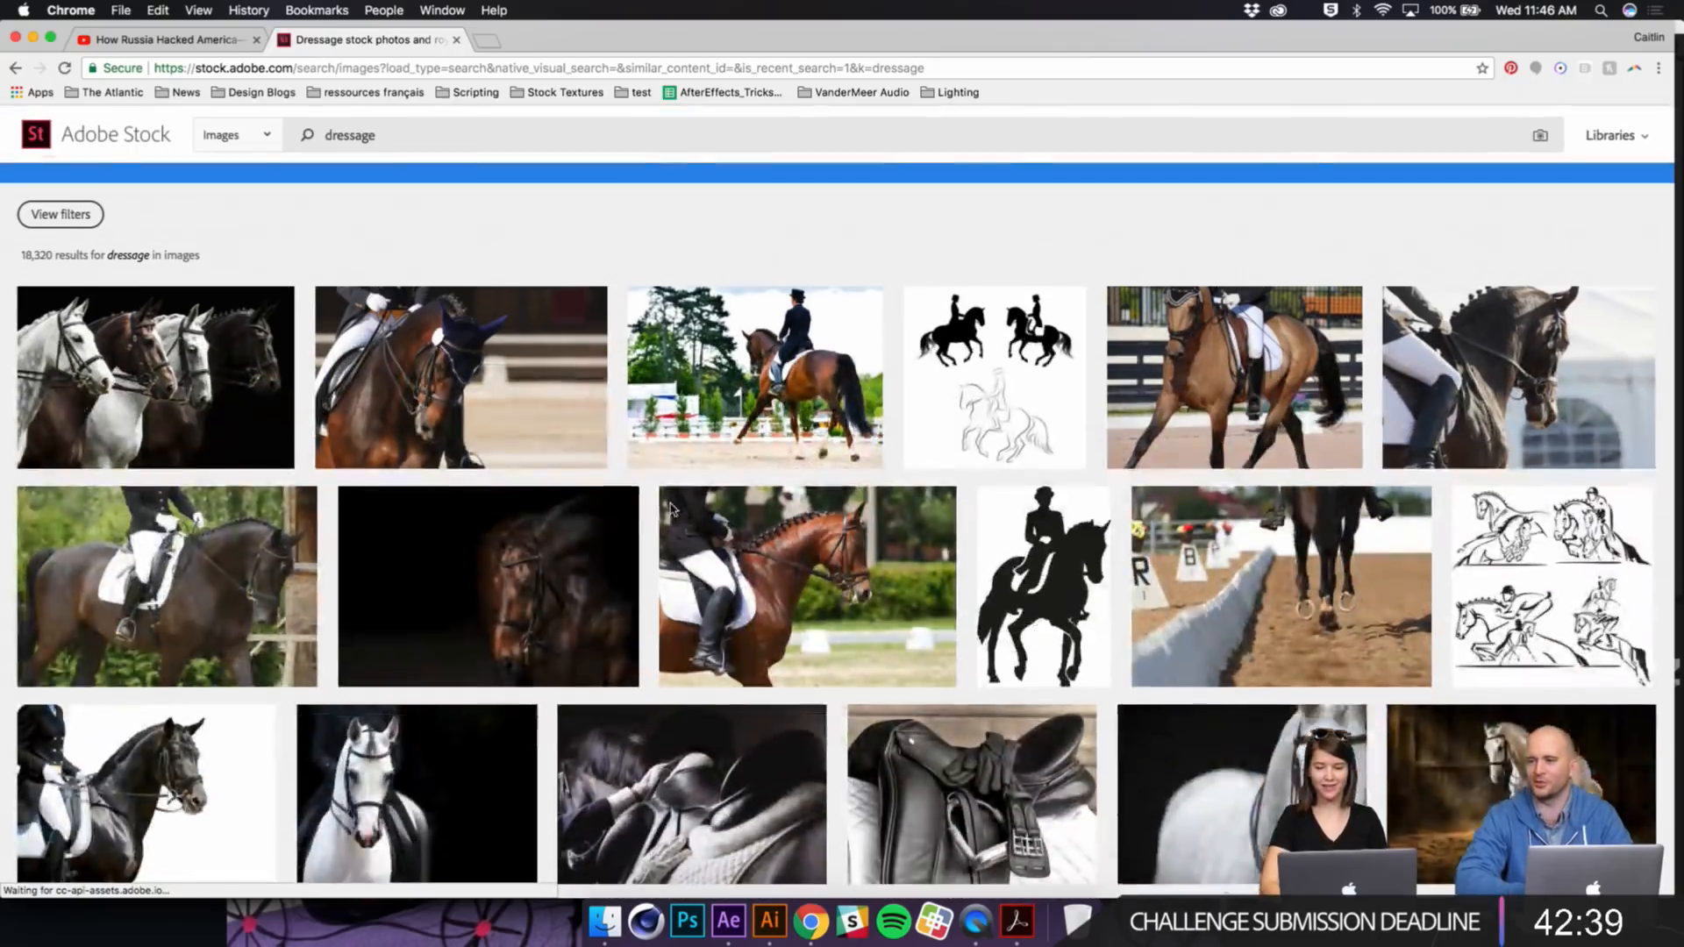
pyautogui.scroll(1, 671, 508)
pyautogui.scroll(-5, 671, 509)
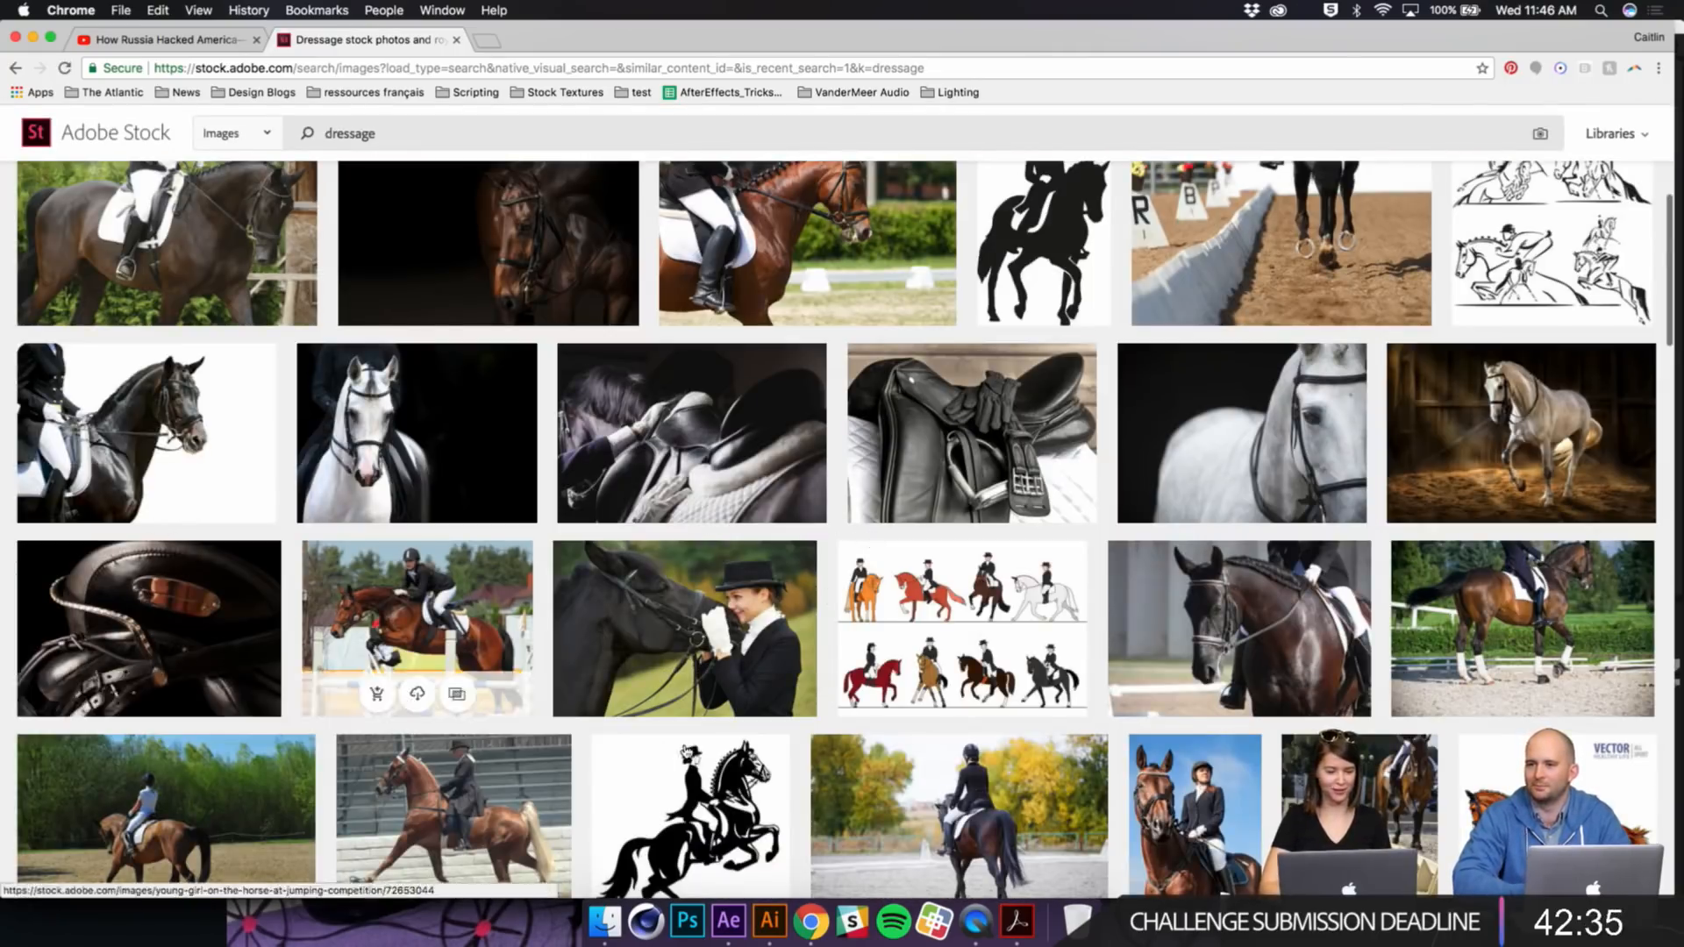
pyautogui.scroll(-3, 684, 439)
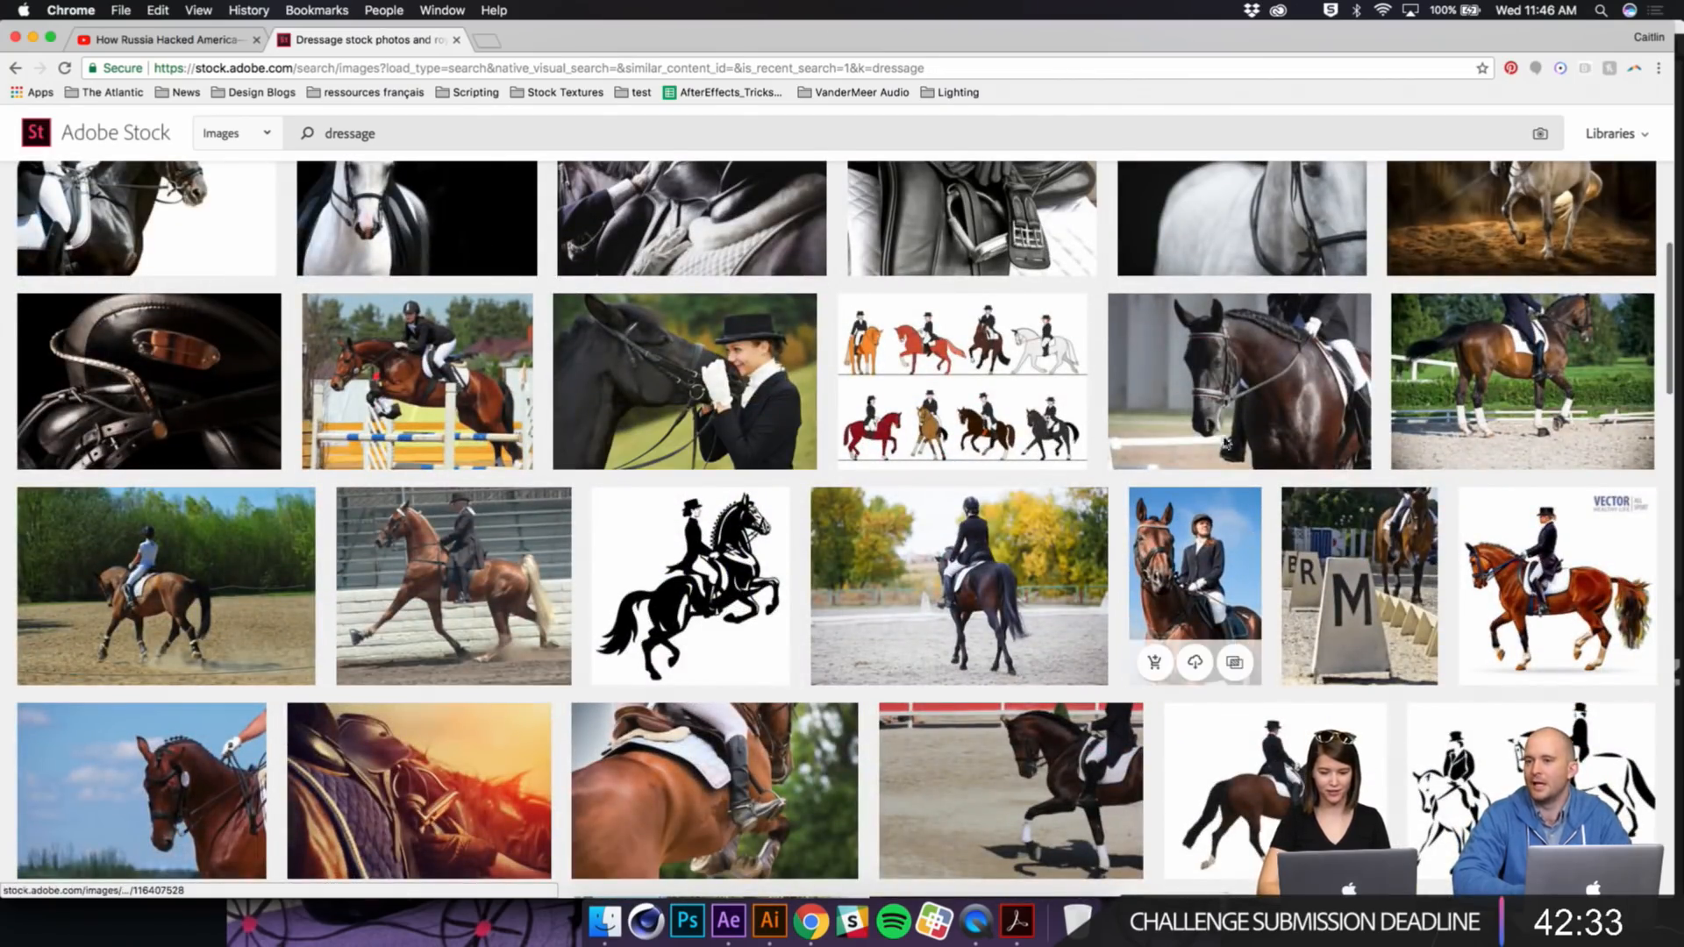
pyautogui.scroll(1, 1256, 436)
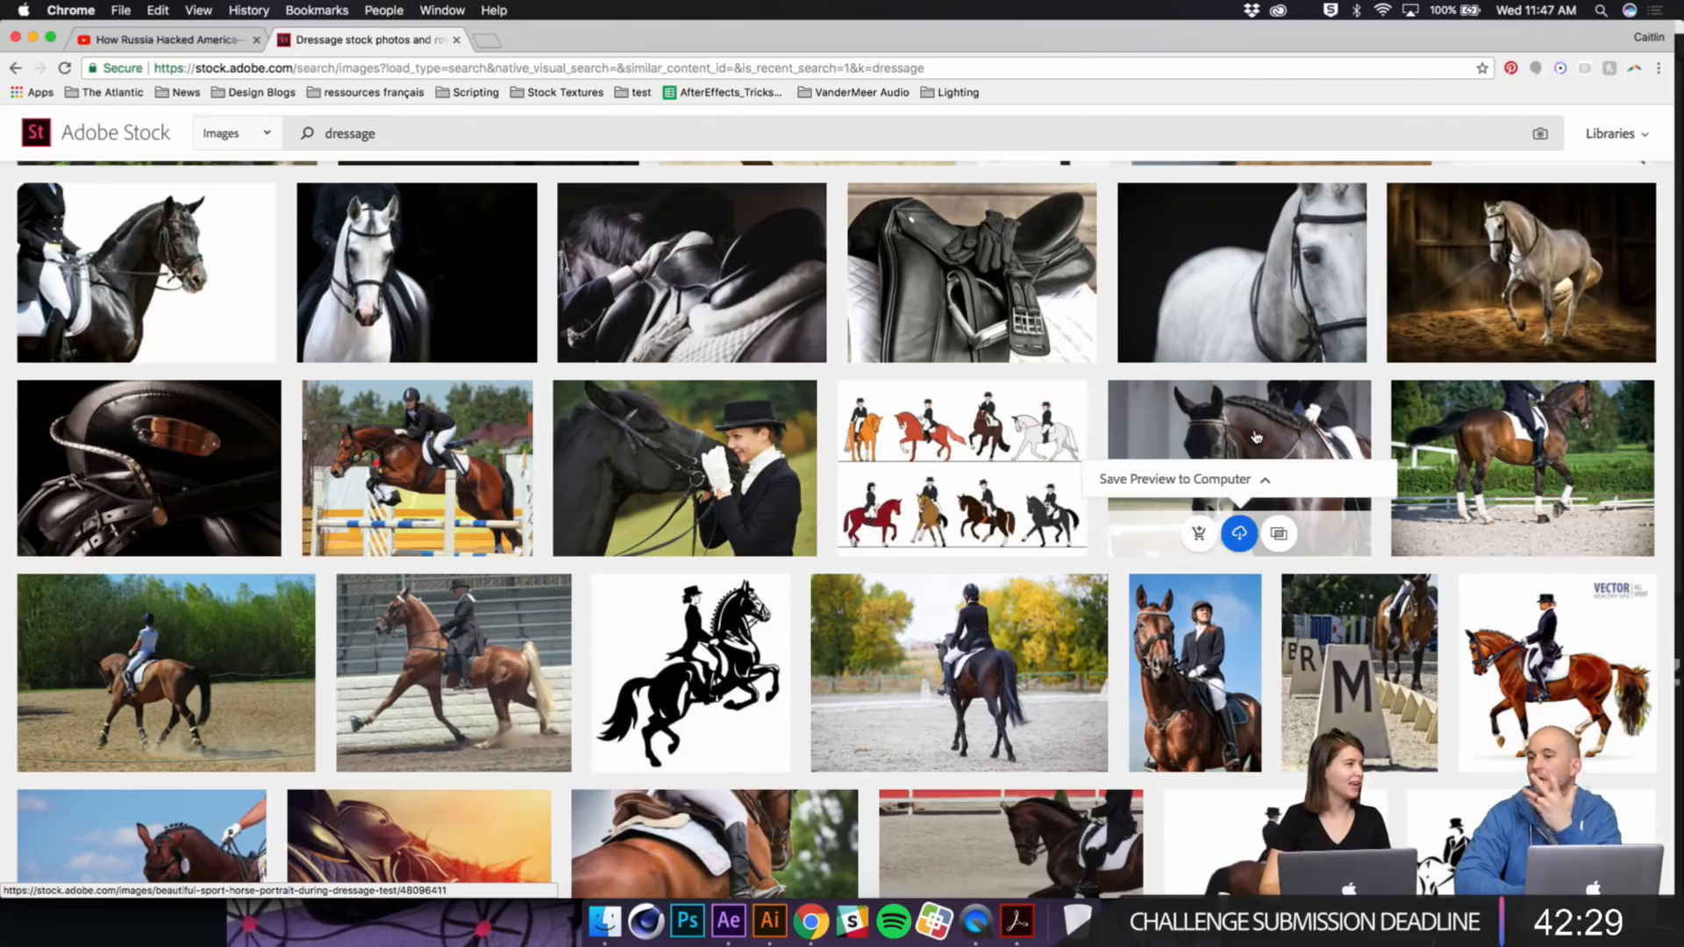
pyautogui.scroll(5, 1256, 436)
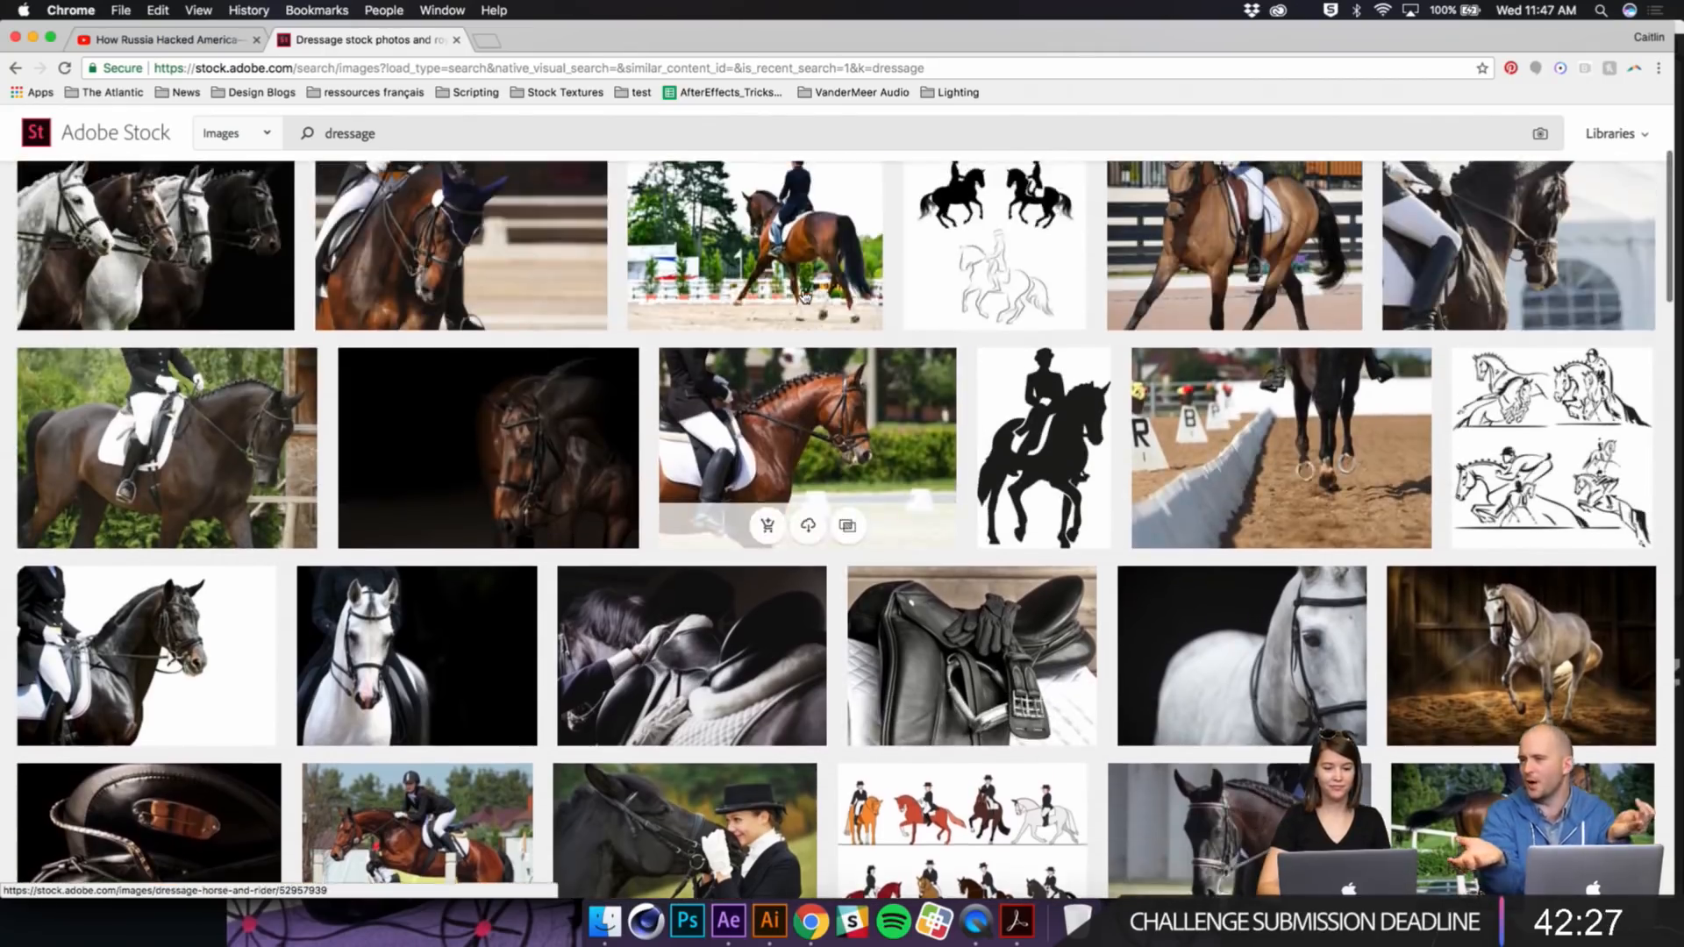
pyautogui.scroll(3, 804, 295)
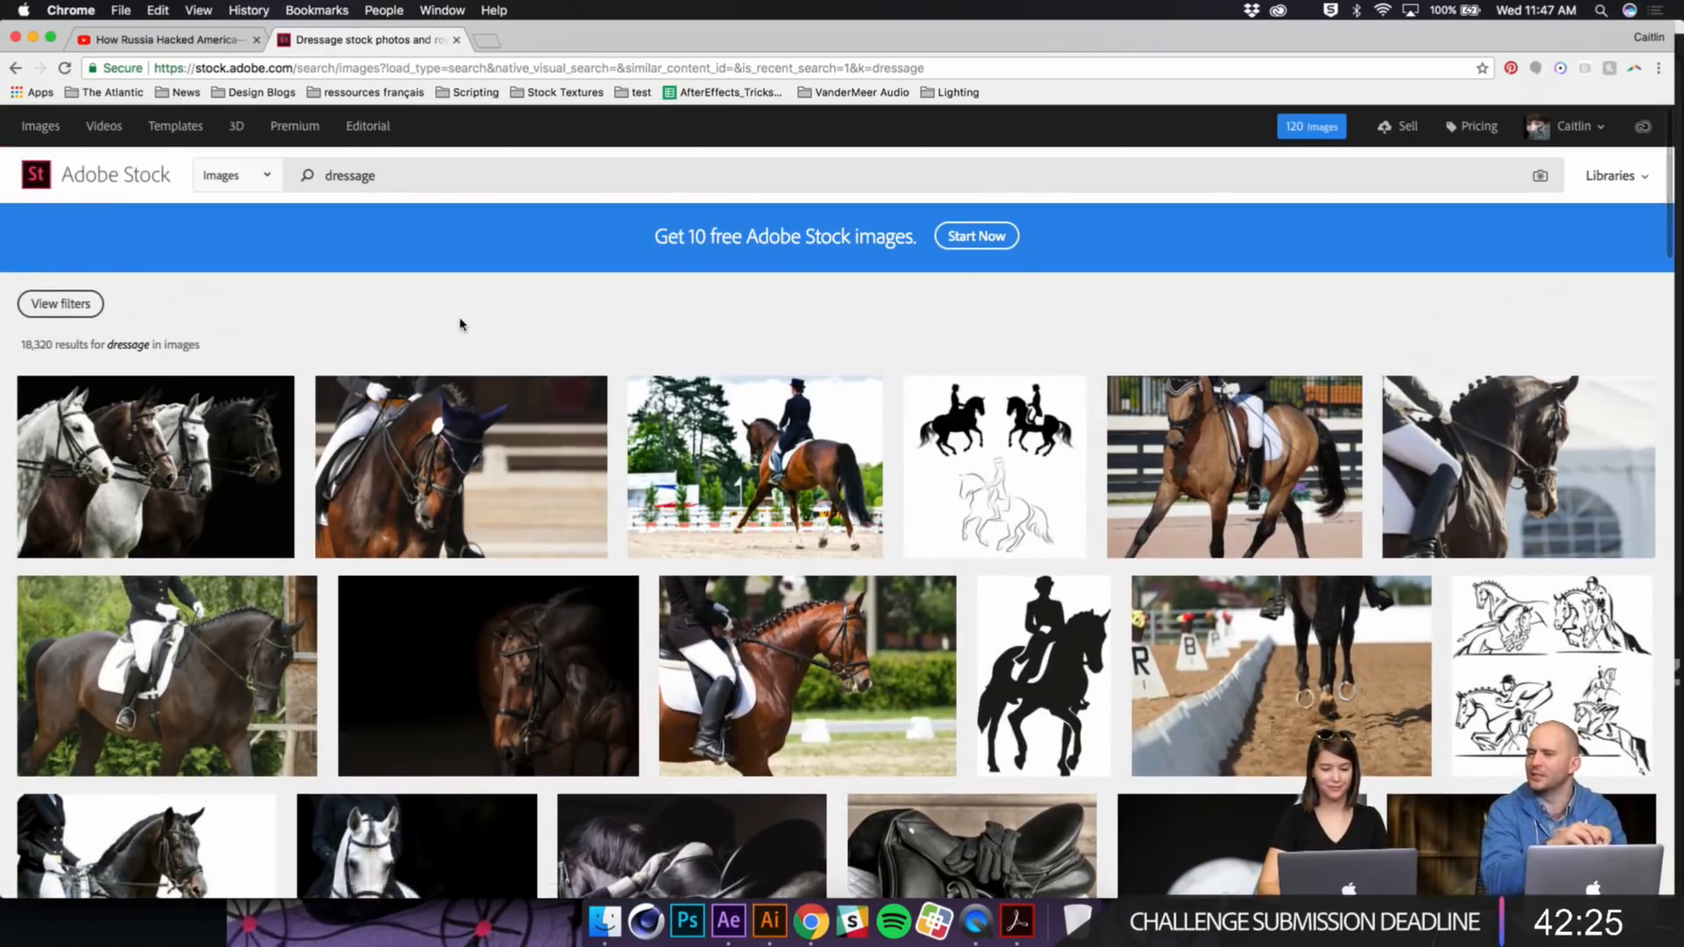
# Step: Switch to Finder and preview each AdobeStock reference image in the Dressage Stock folder in turn
pyautogui.click(606, 928)
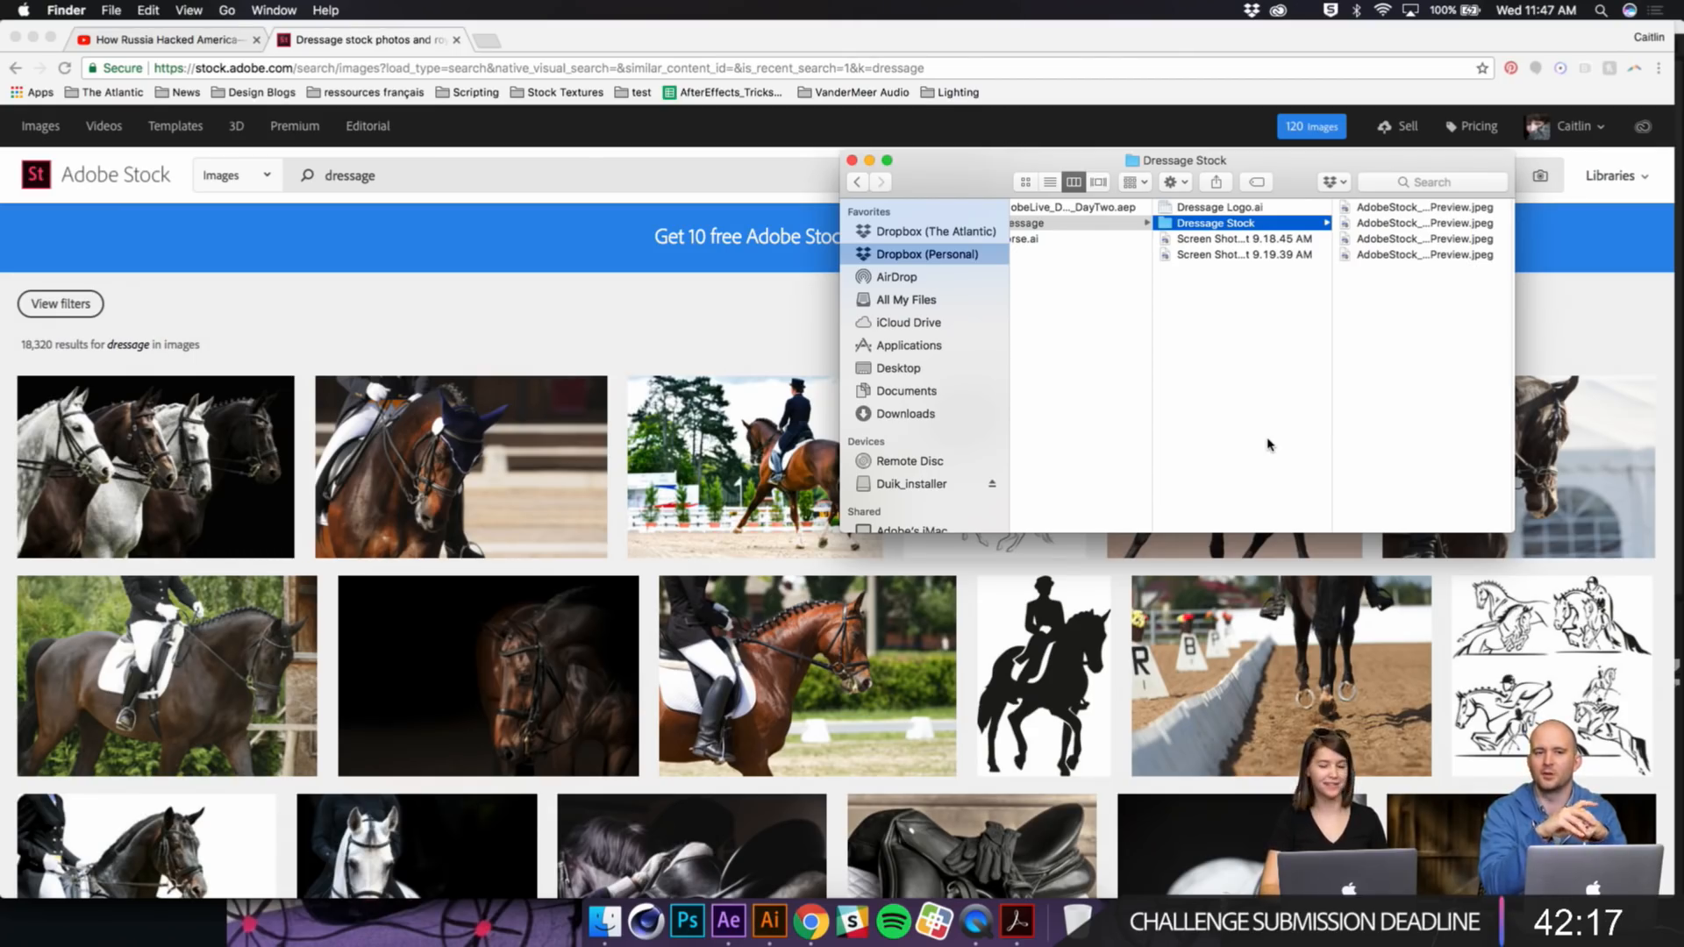
pyautogui.press('Right')
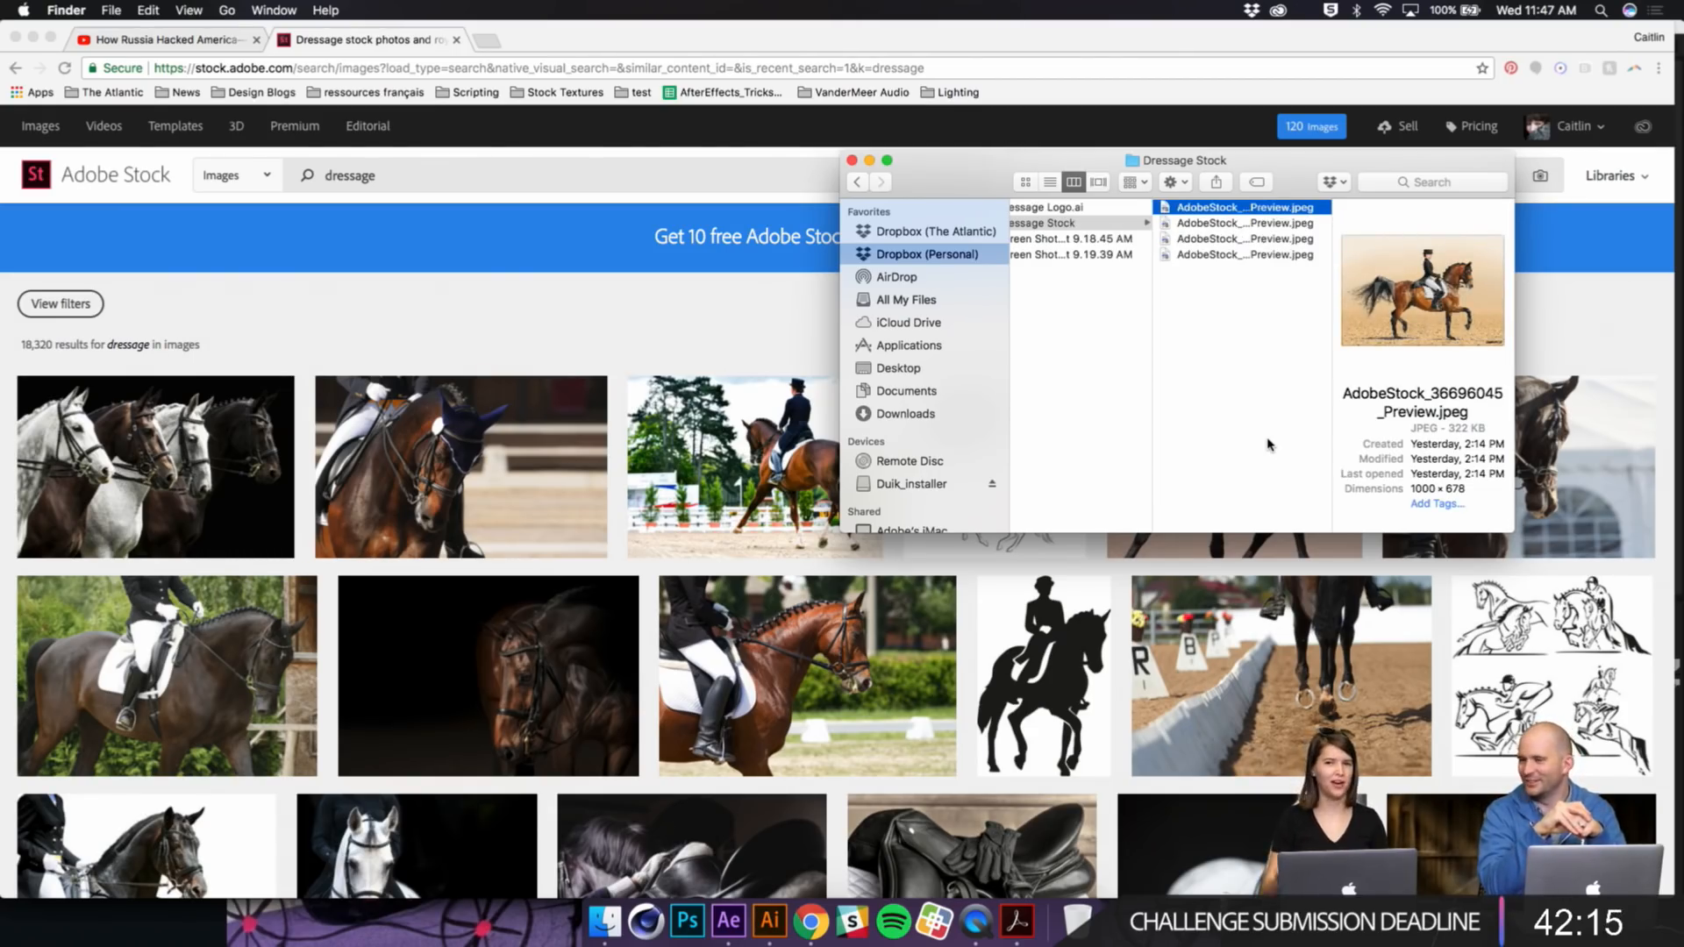
pyautogui.press('space')
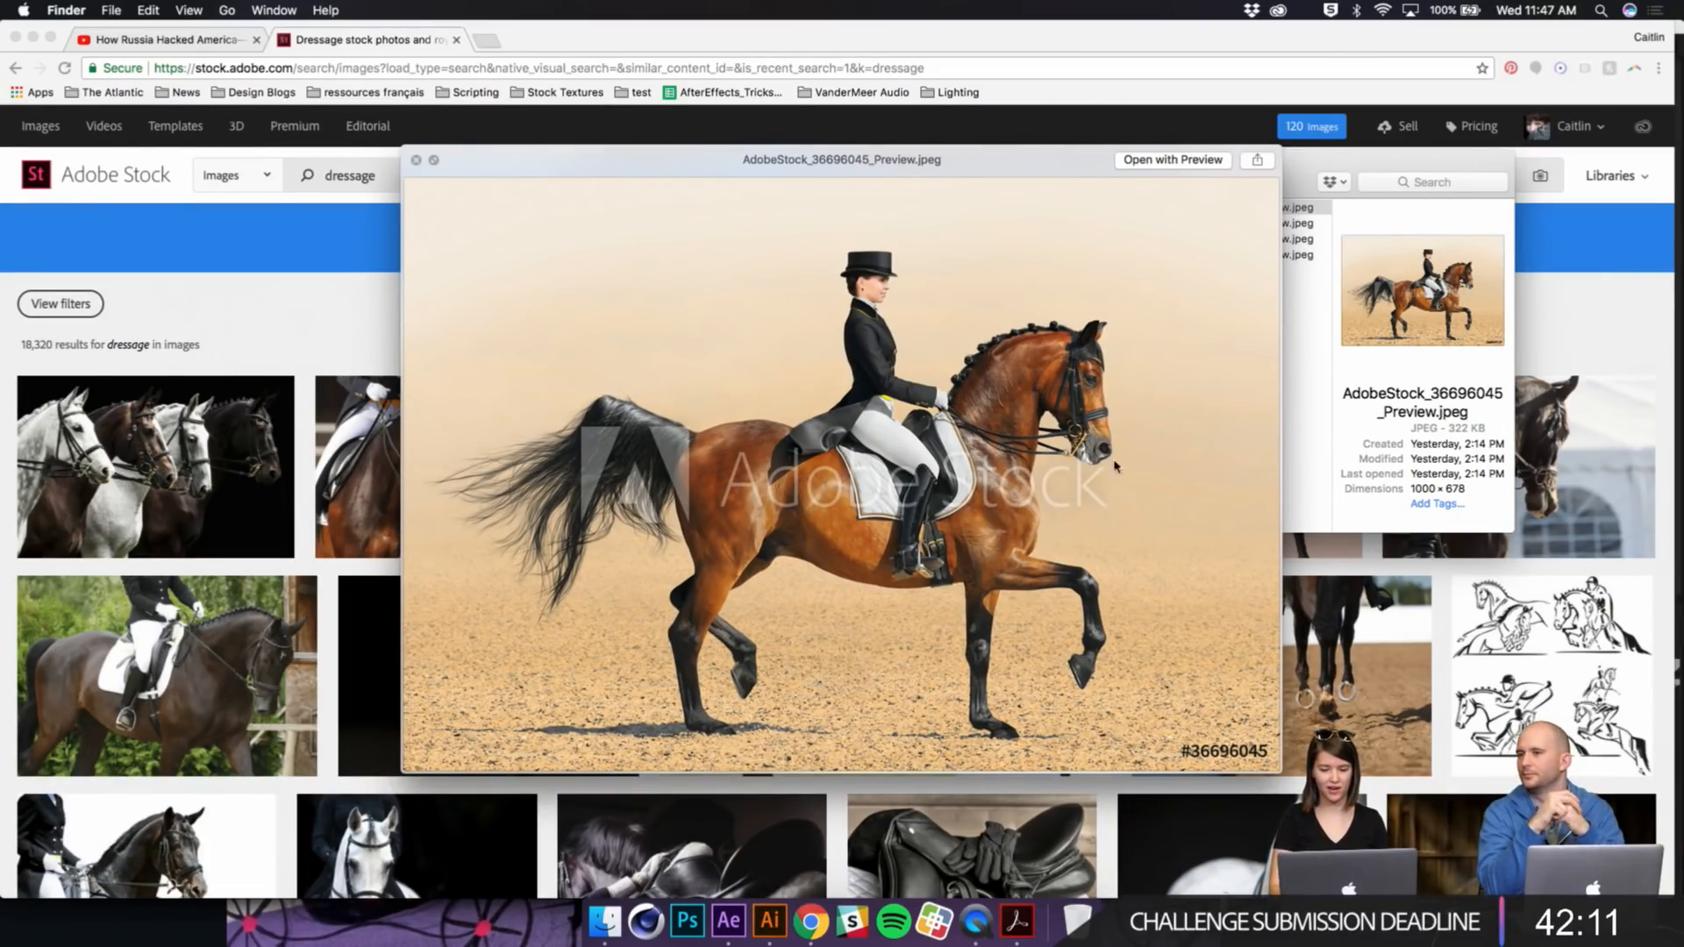
pyautogui.press('Down')
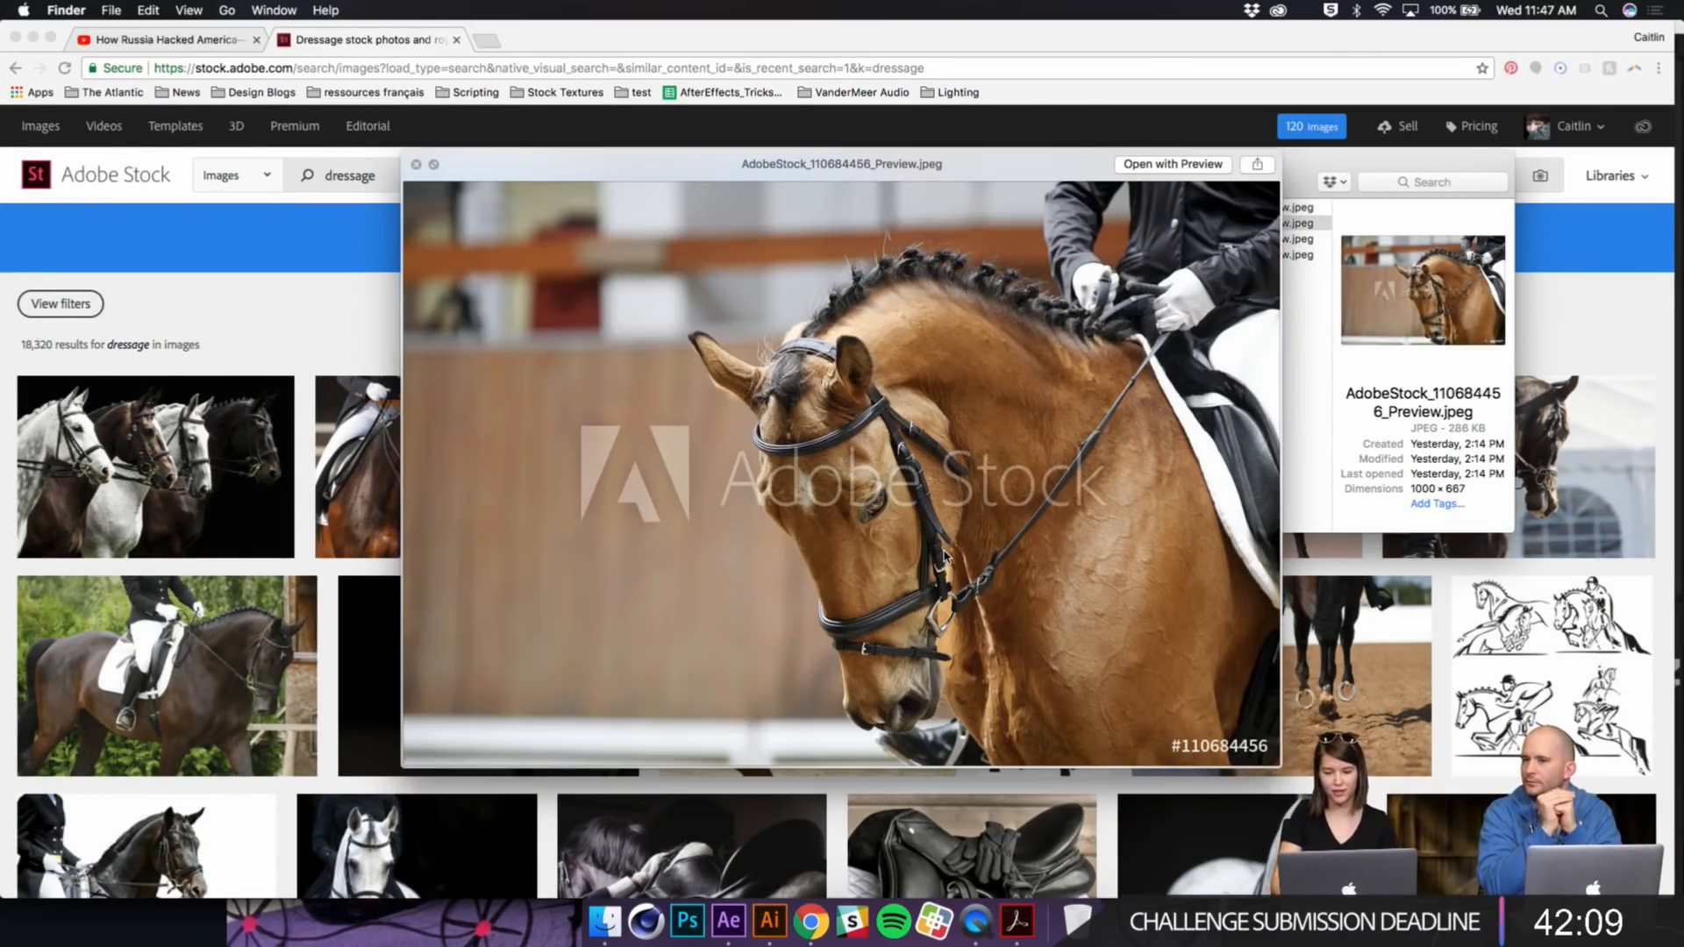
pyautogui.press('Down')
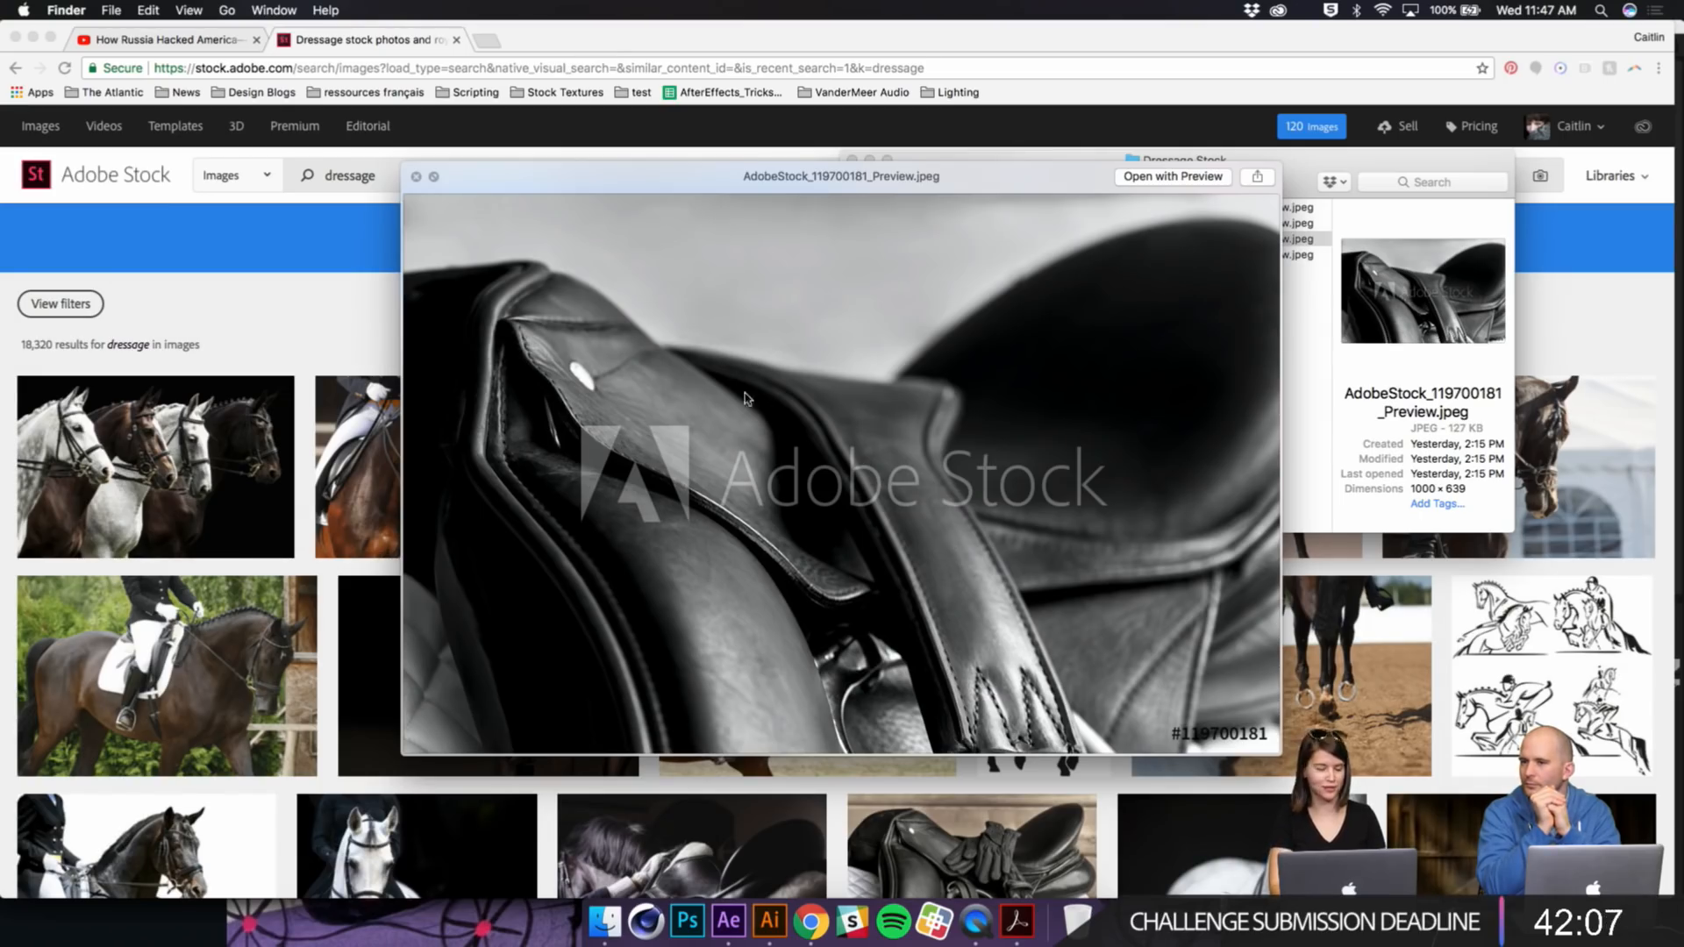
pyautogui.press('Down')
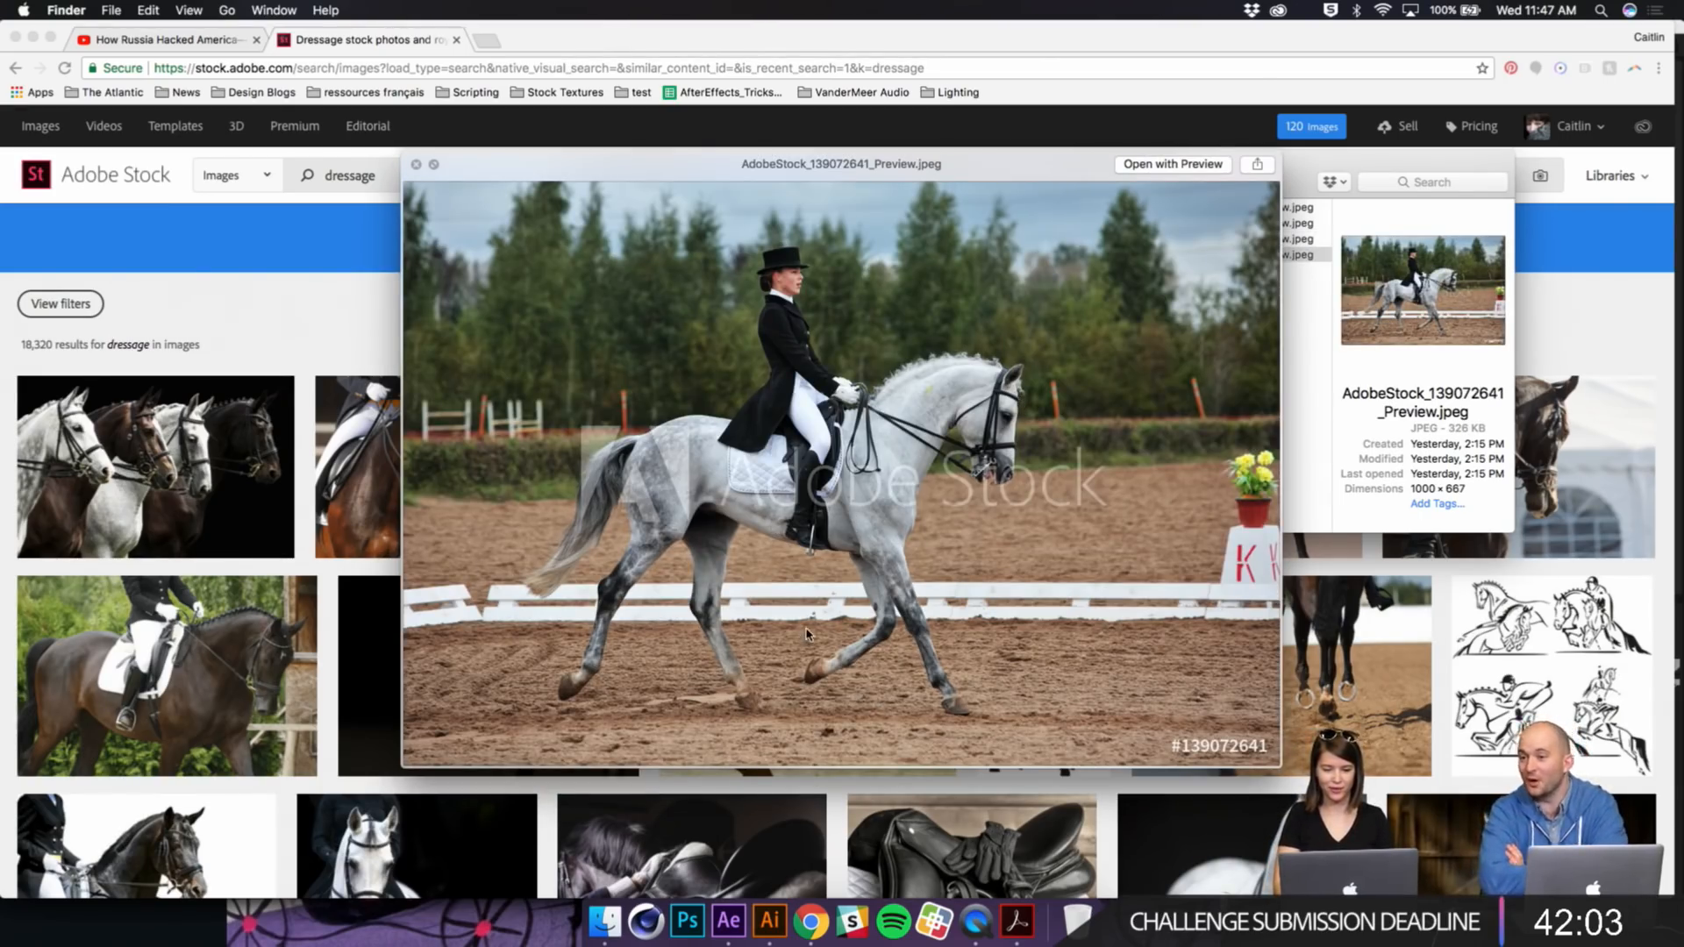
pyautogui.press('space')
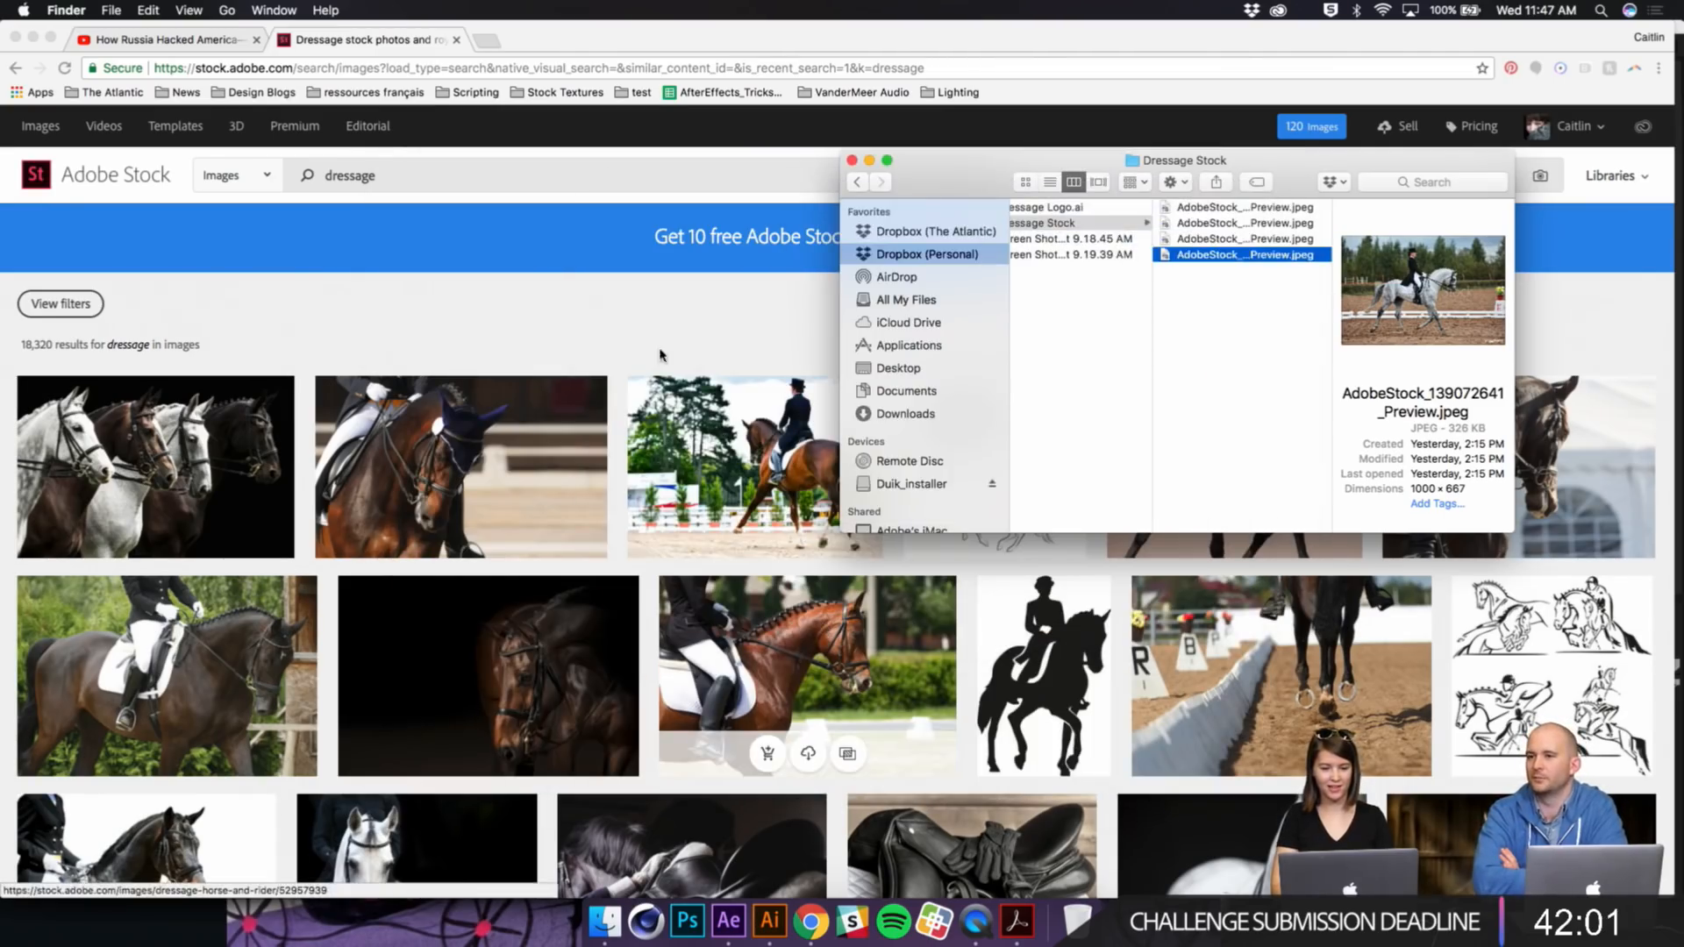
# Step: Return to Chrome and search Google for dressage movements in a new browser tab
pyautogui.click(602, 571)
pyautogui.hotkey('ctrl', 't')
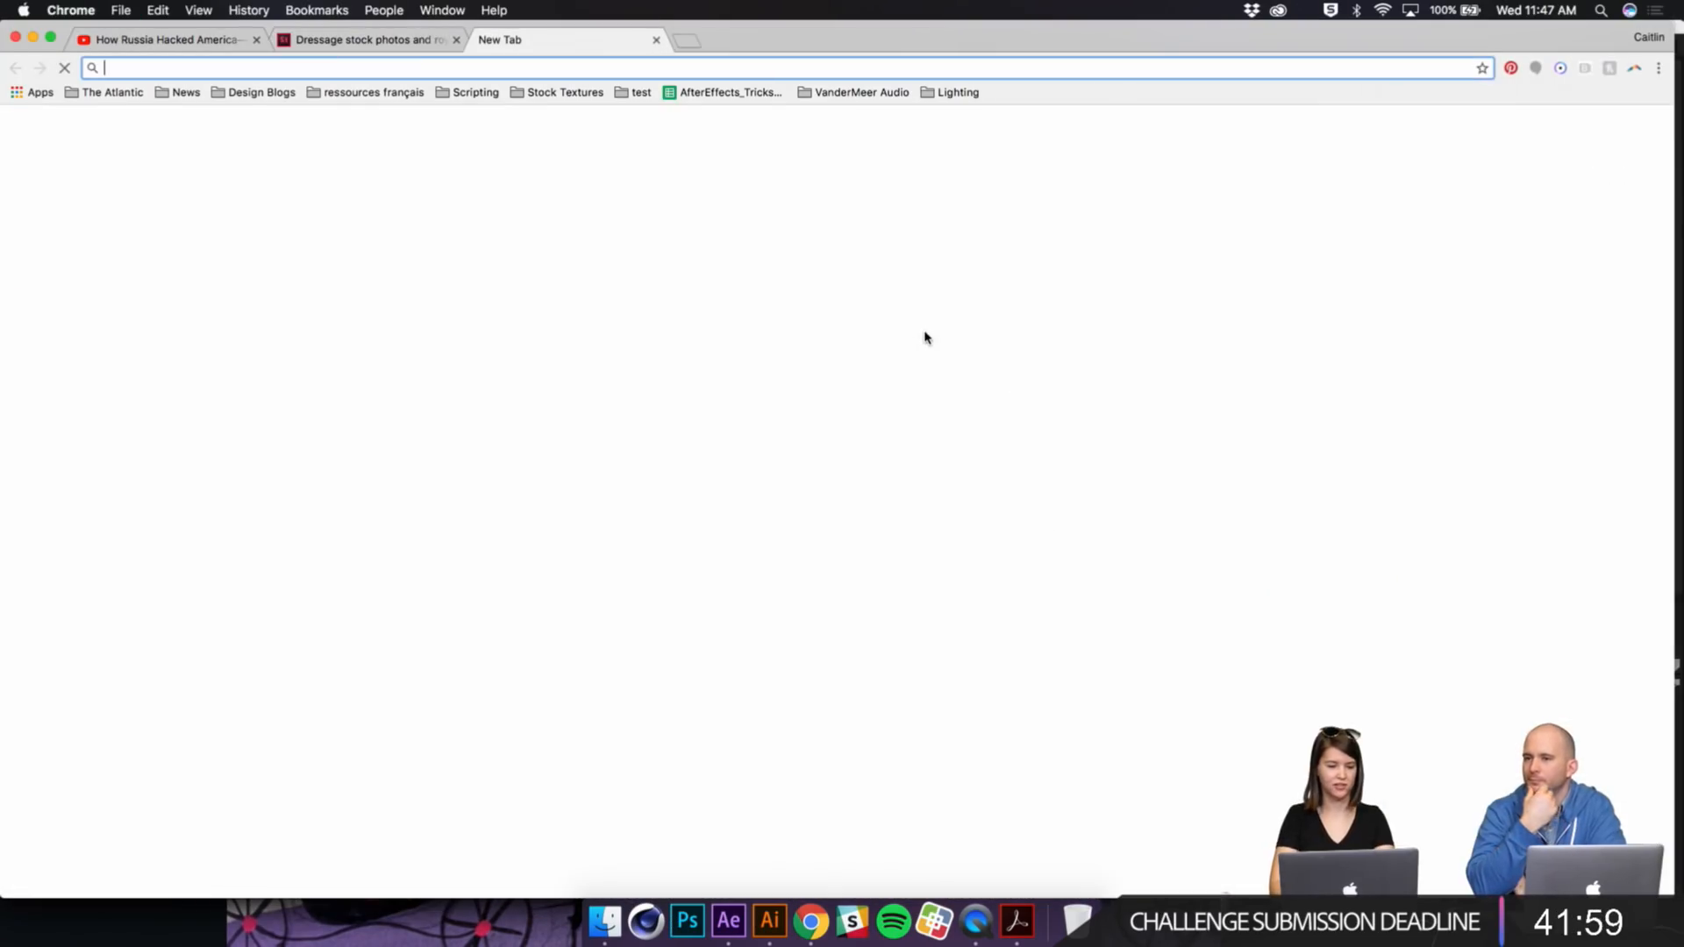
pyautogui.write('dressage movements')
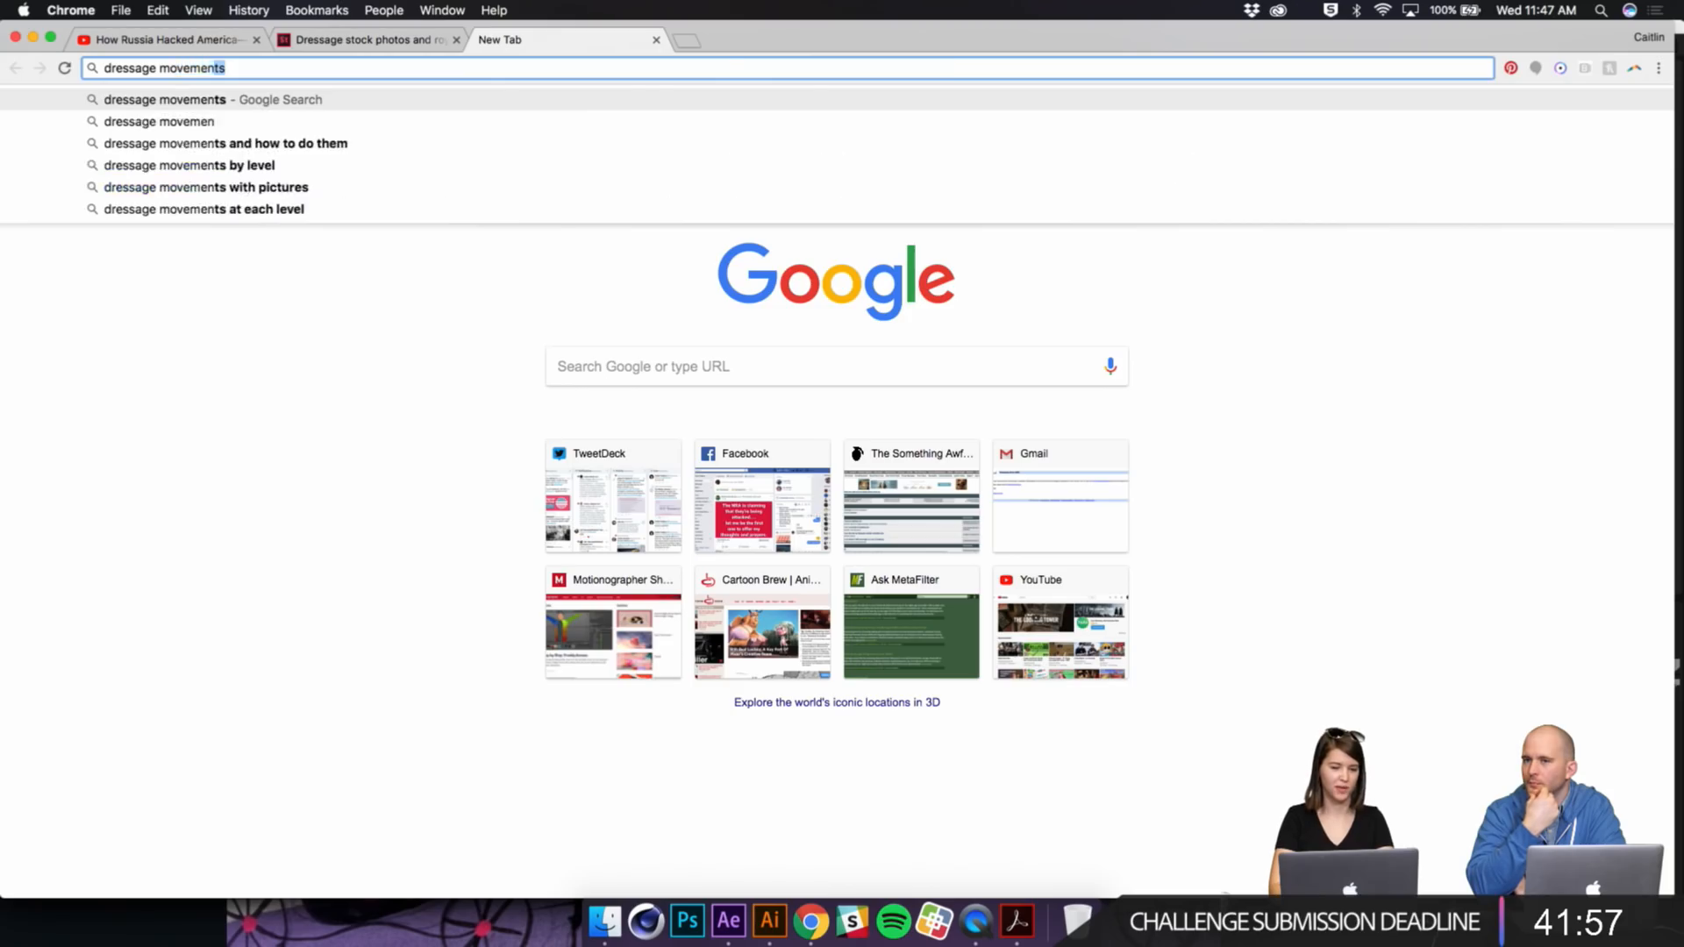
pyautogui.press('Return')
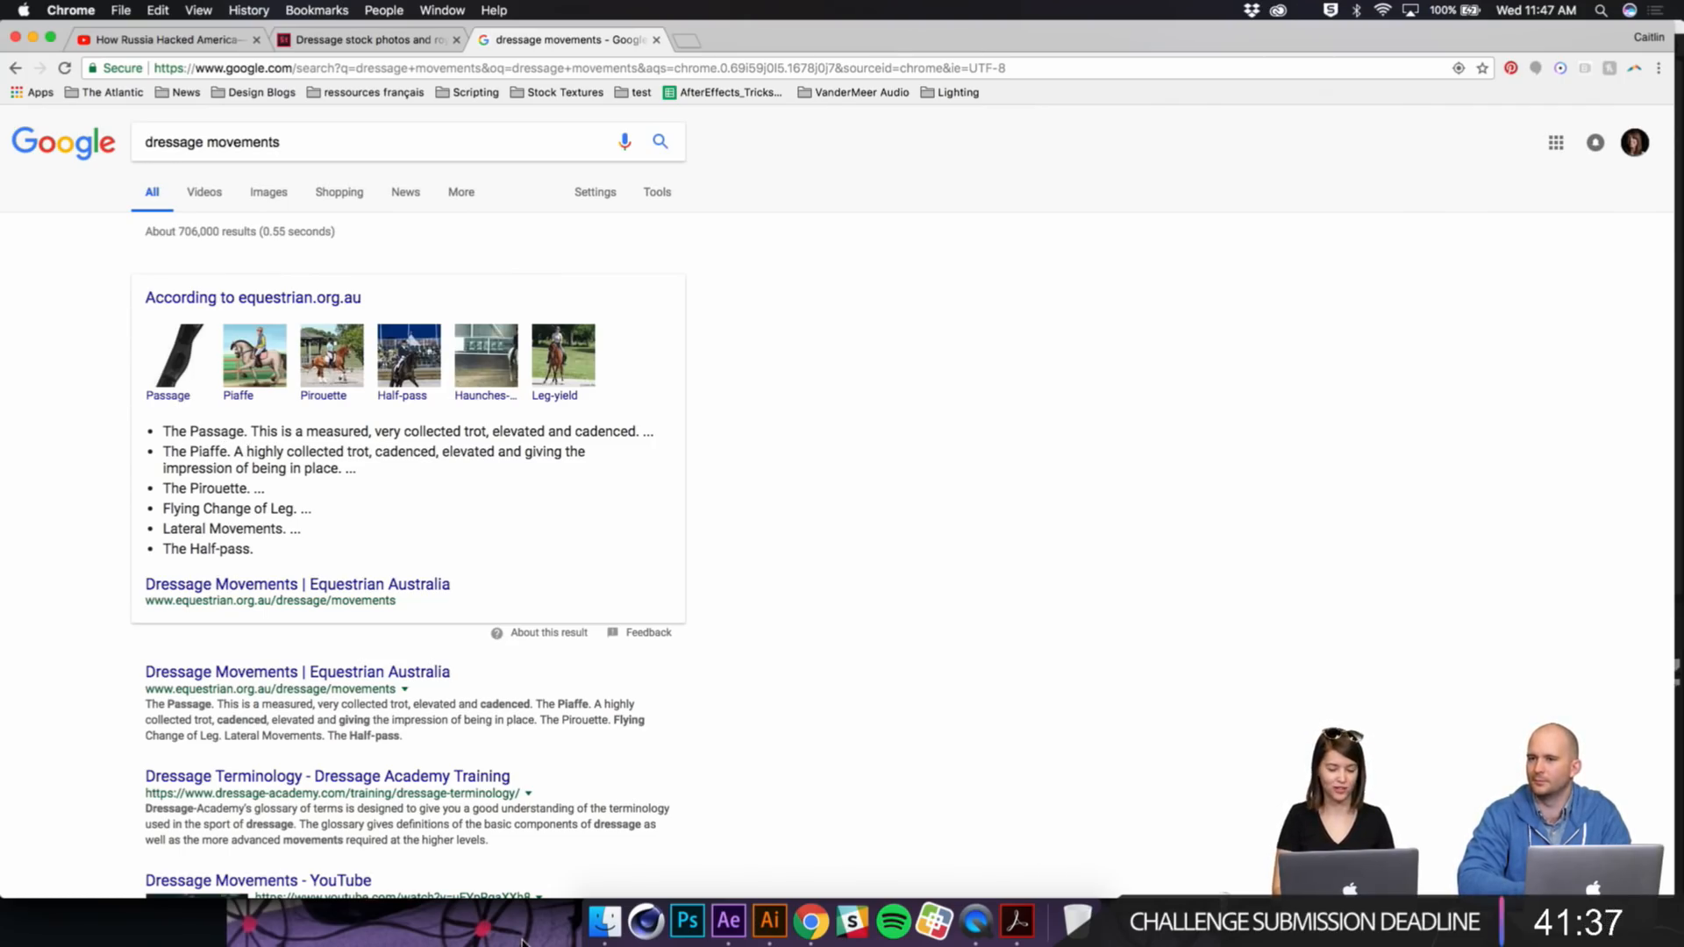
# Step: Switch to Finder and preview the two Screen Shot 2018-04-18 comment images in the Dressage folder
pyautogui.click(597, 923)
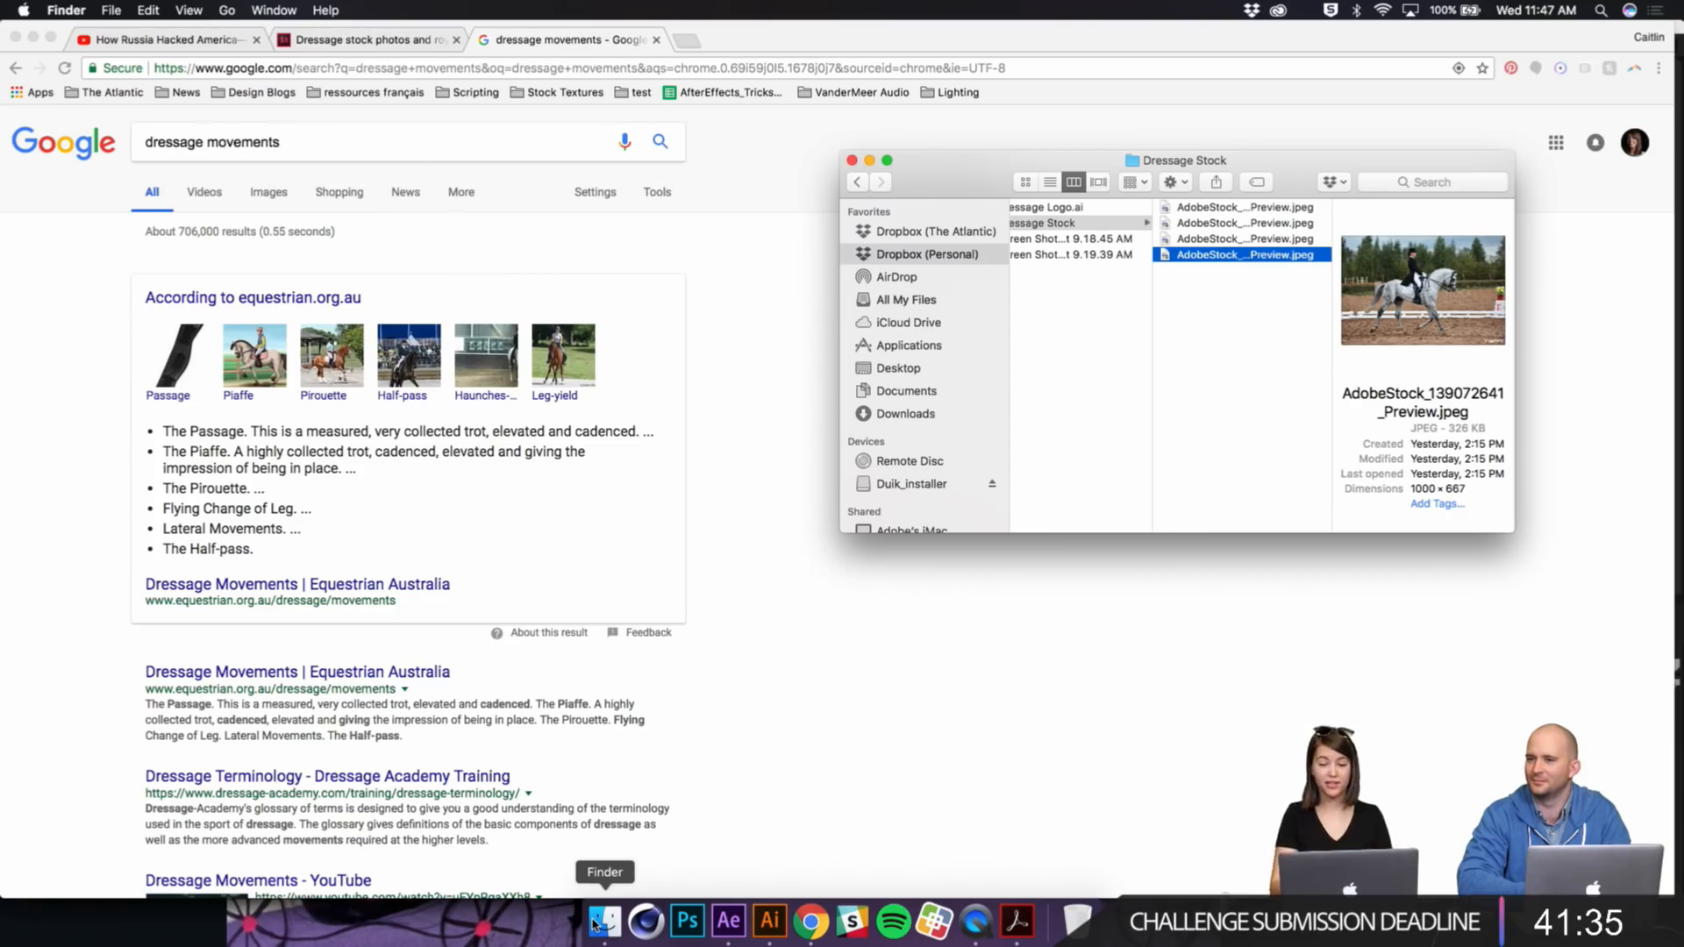
pyautogui.press('Left')
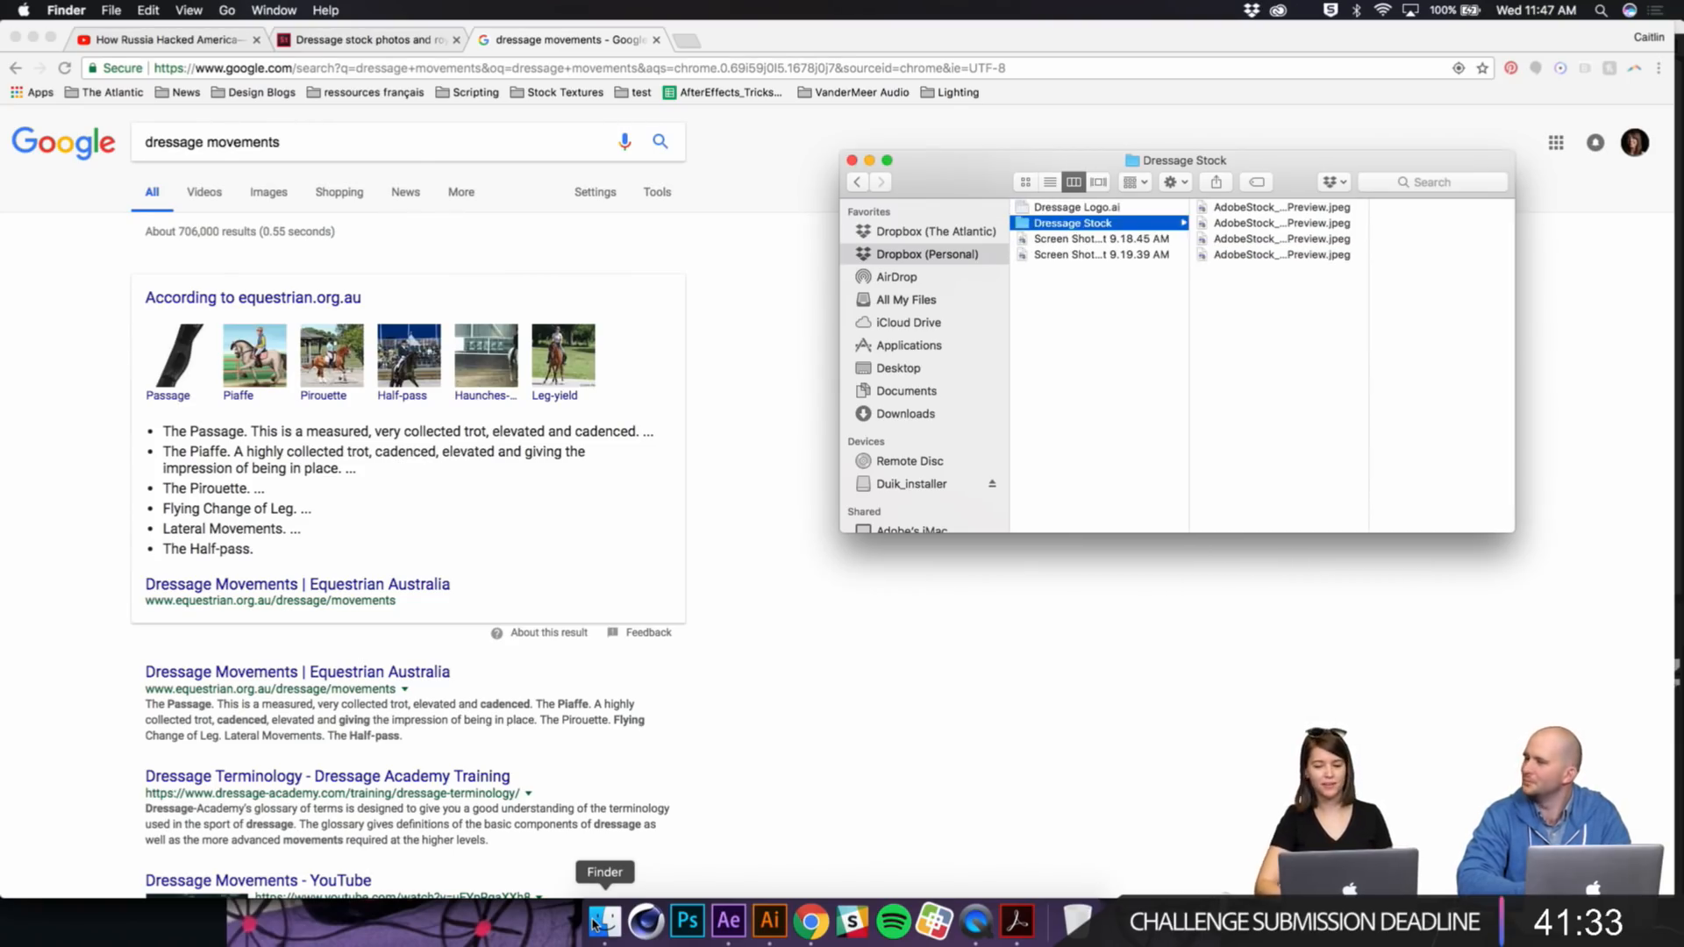
pyautogui.press('Down')
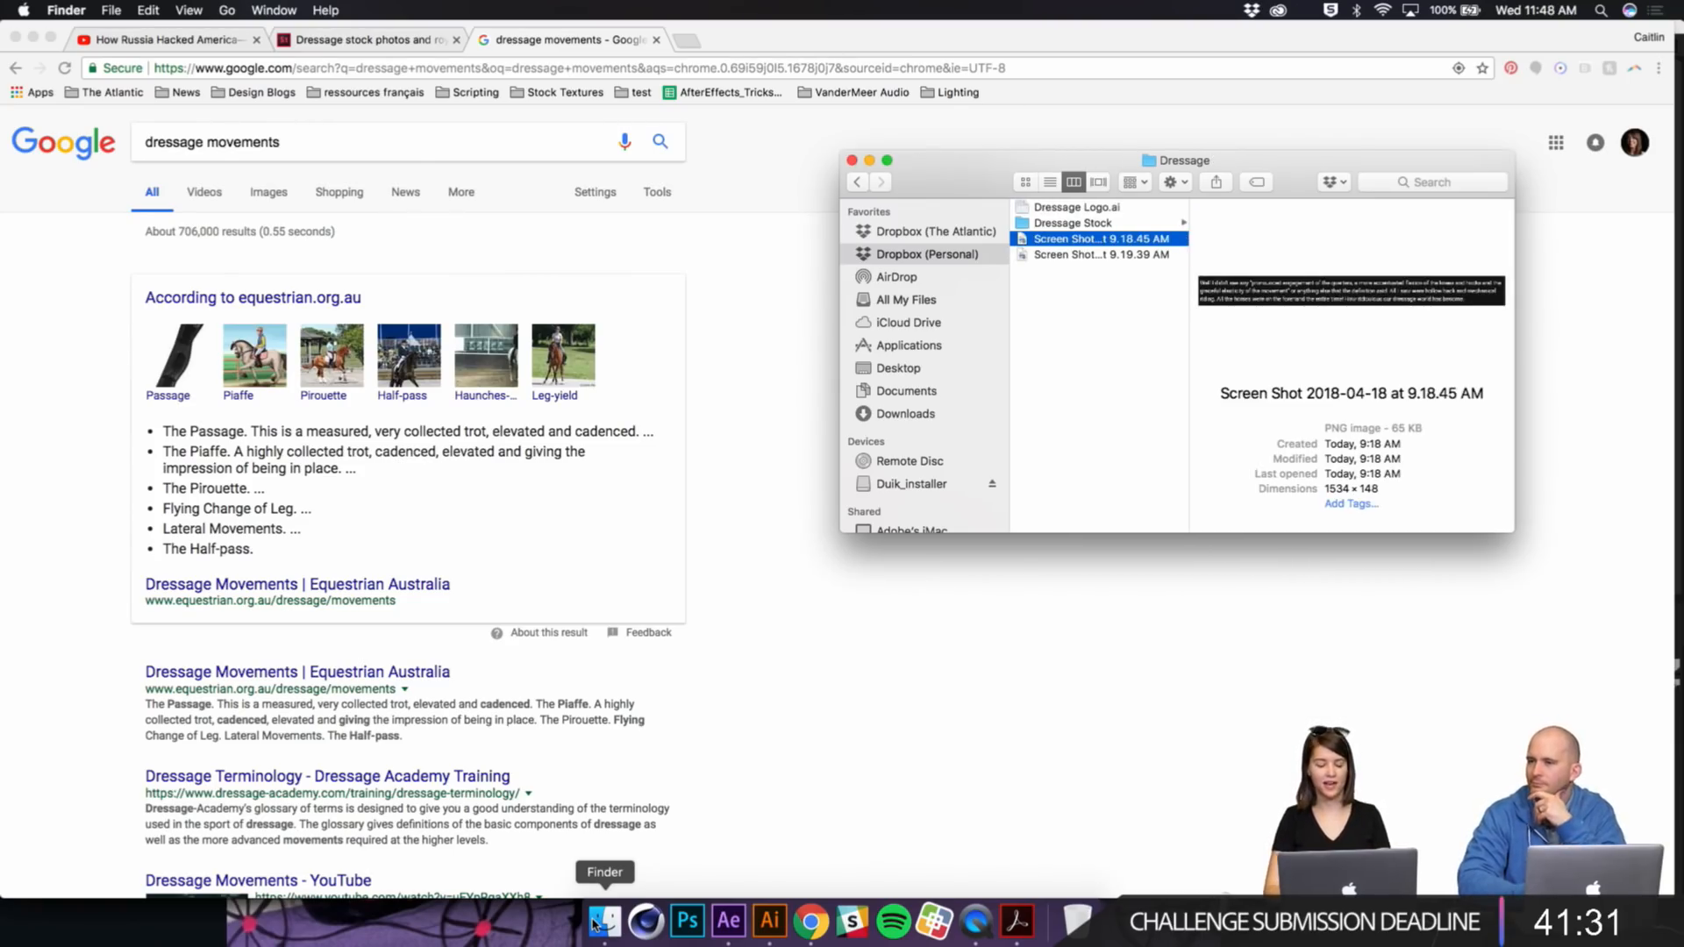
pyautogui.press('space')
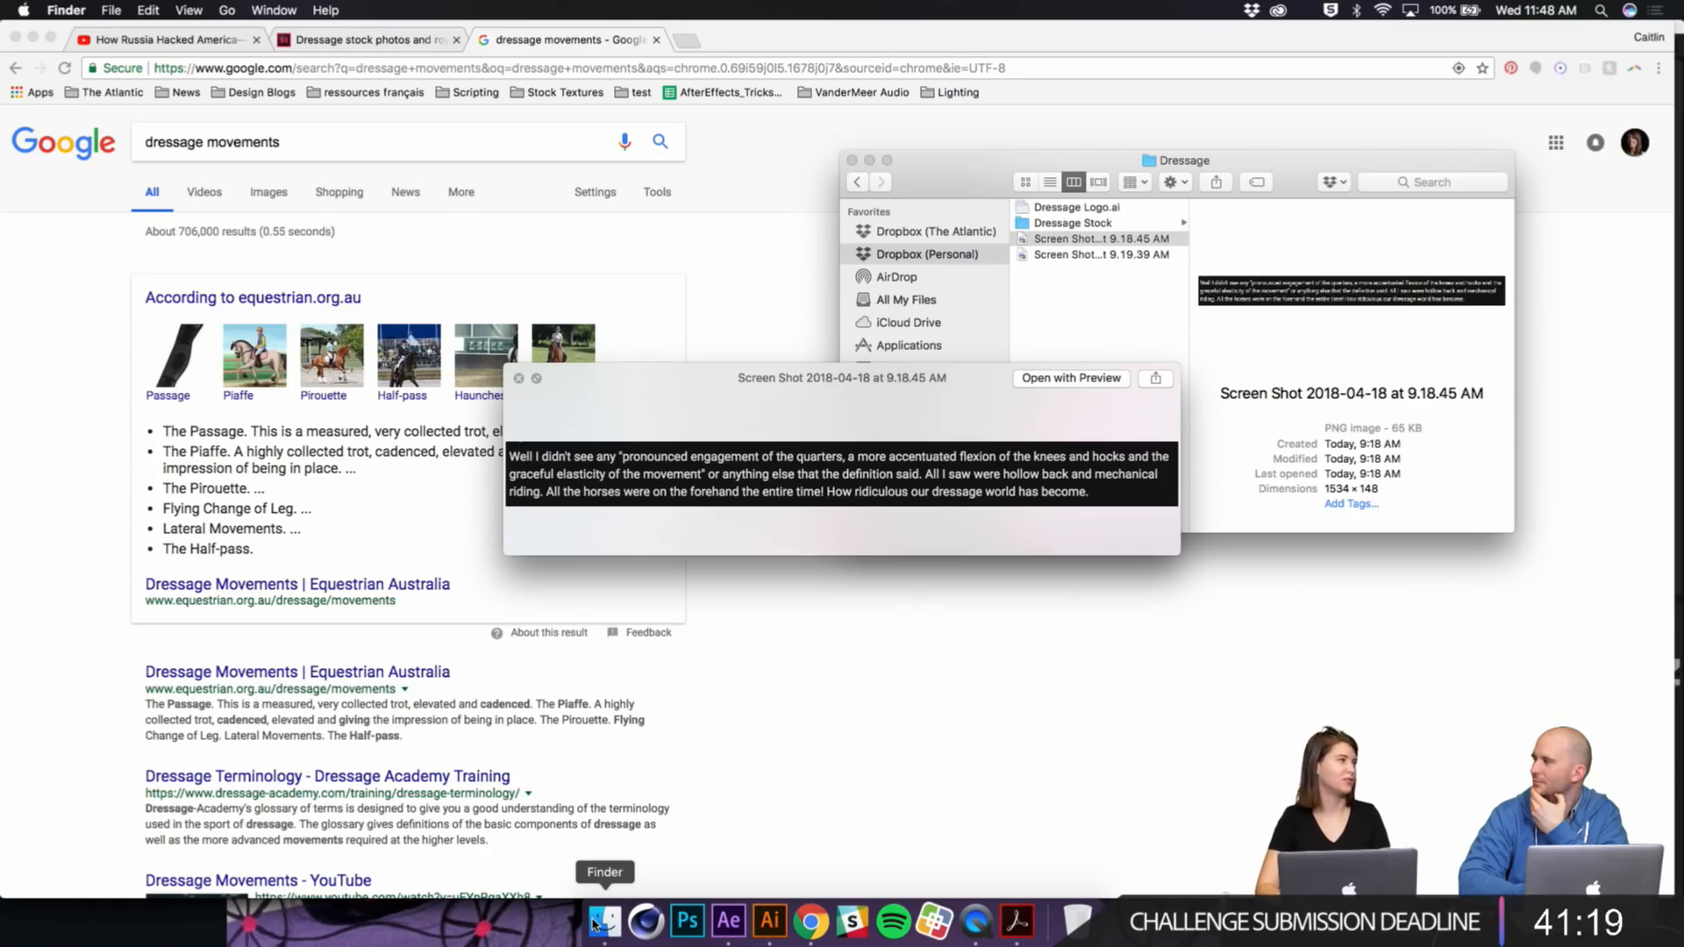
pyautogui.press('Down')
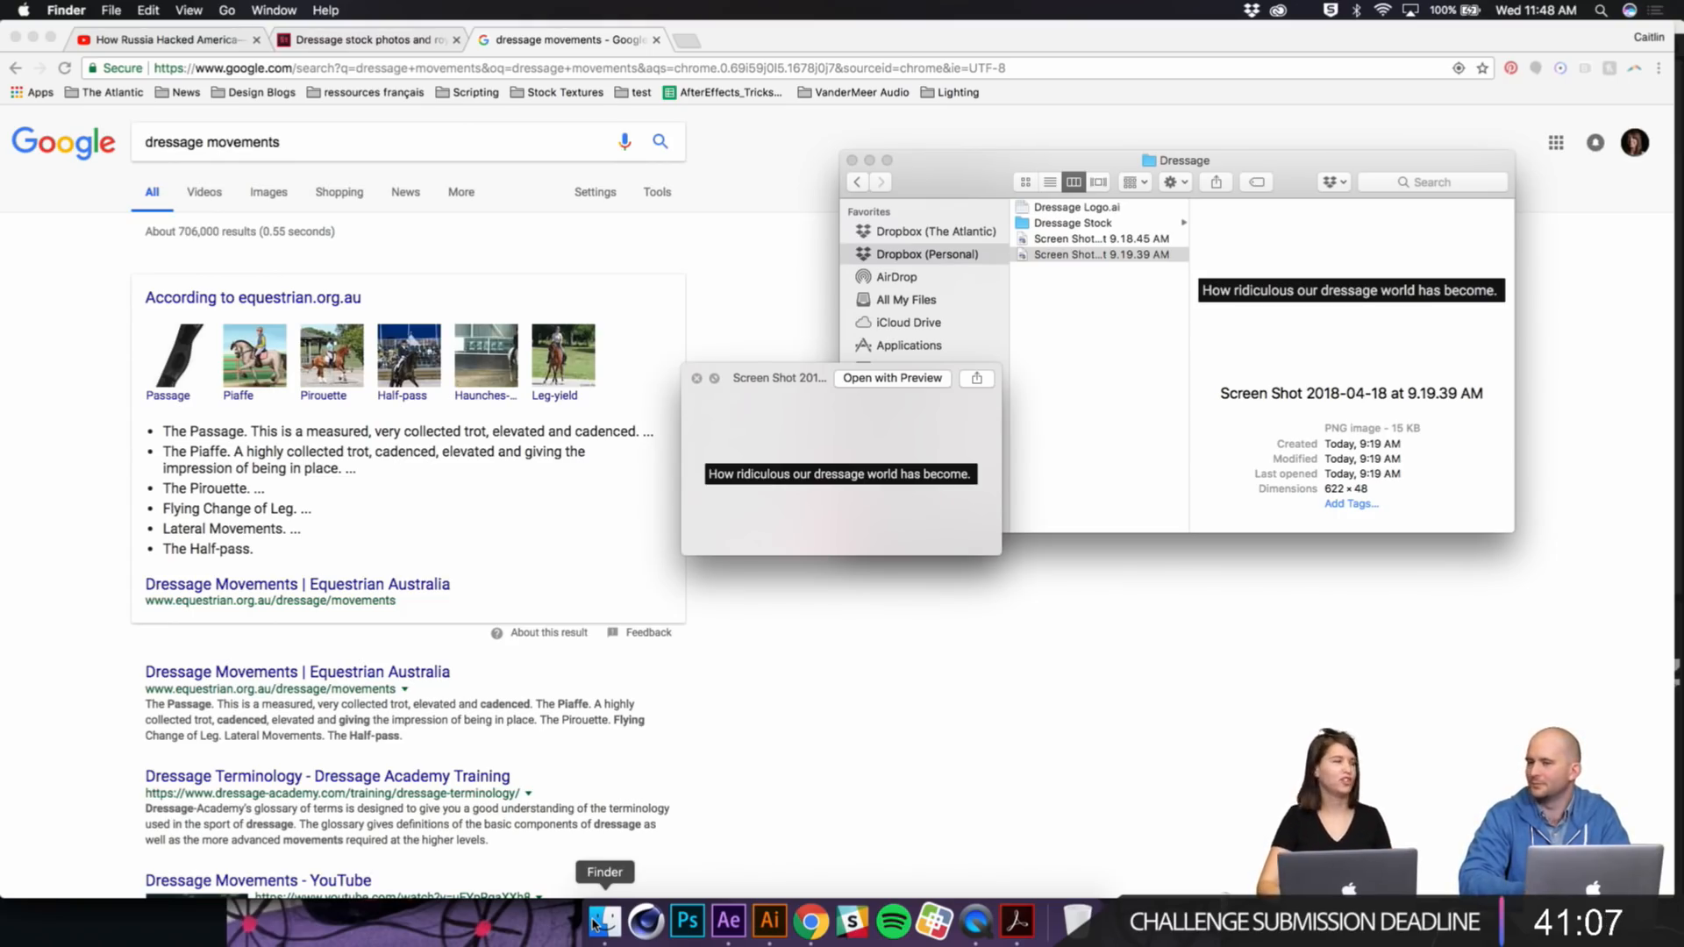
pyautogui.press('Up')
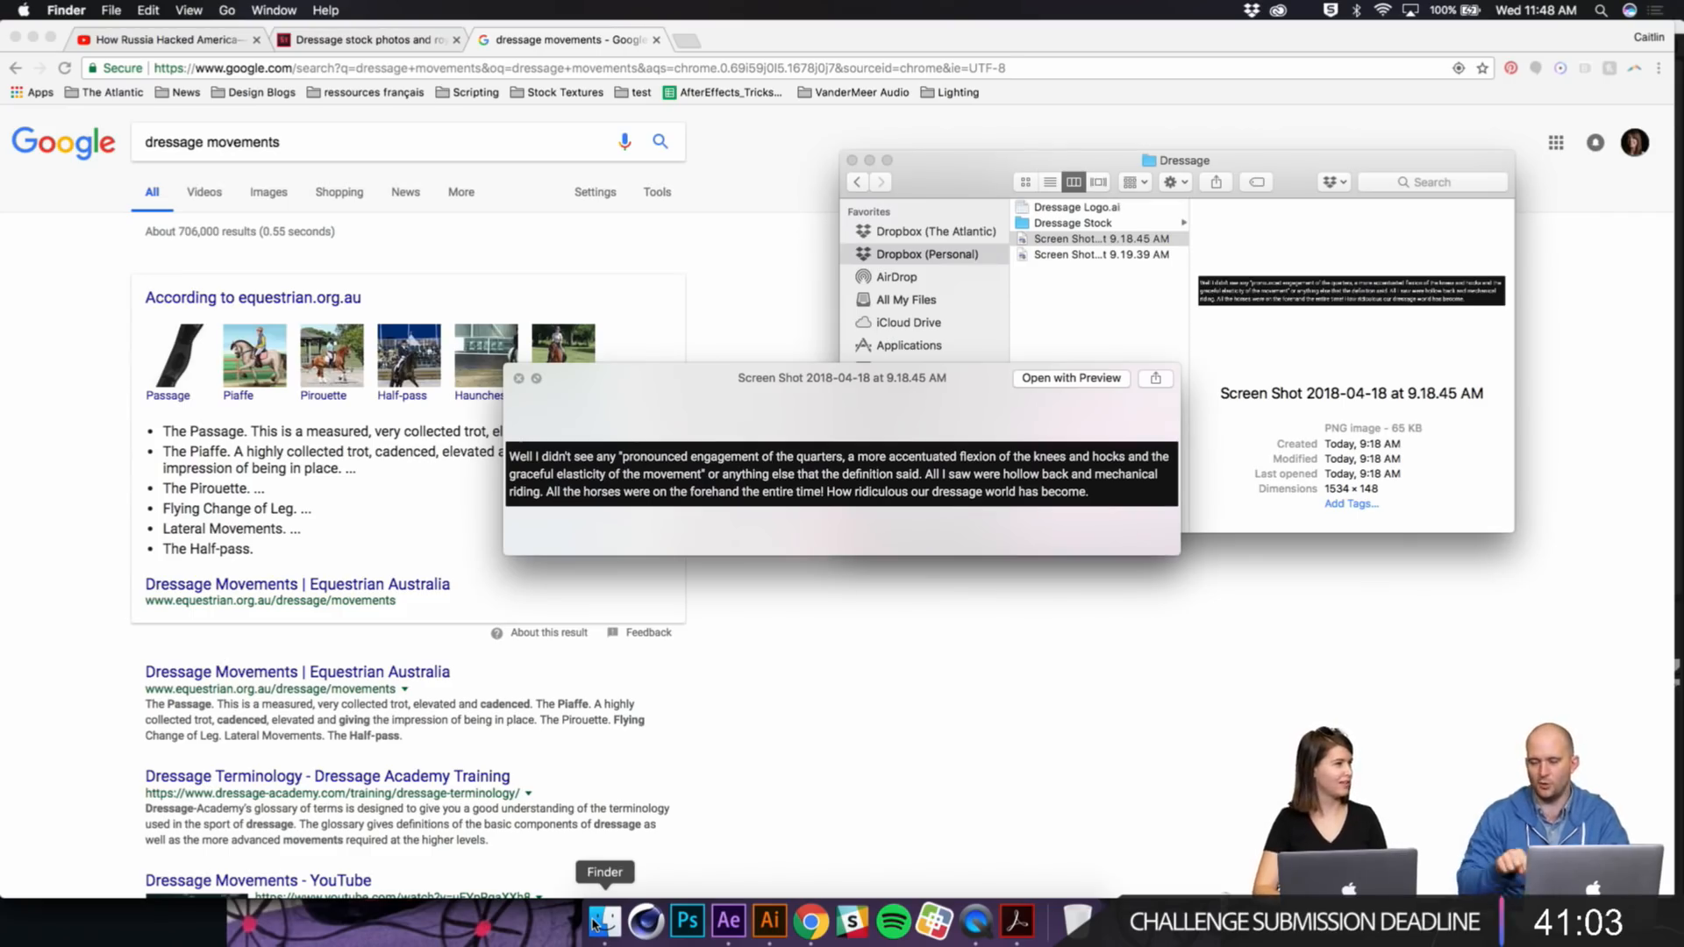
pyautogui.press('space')
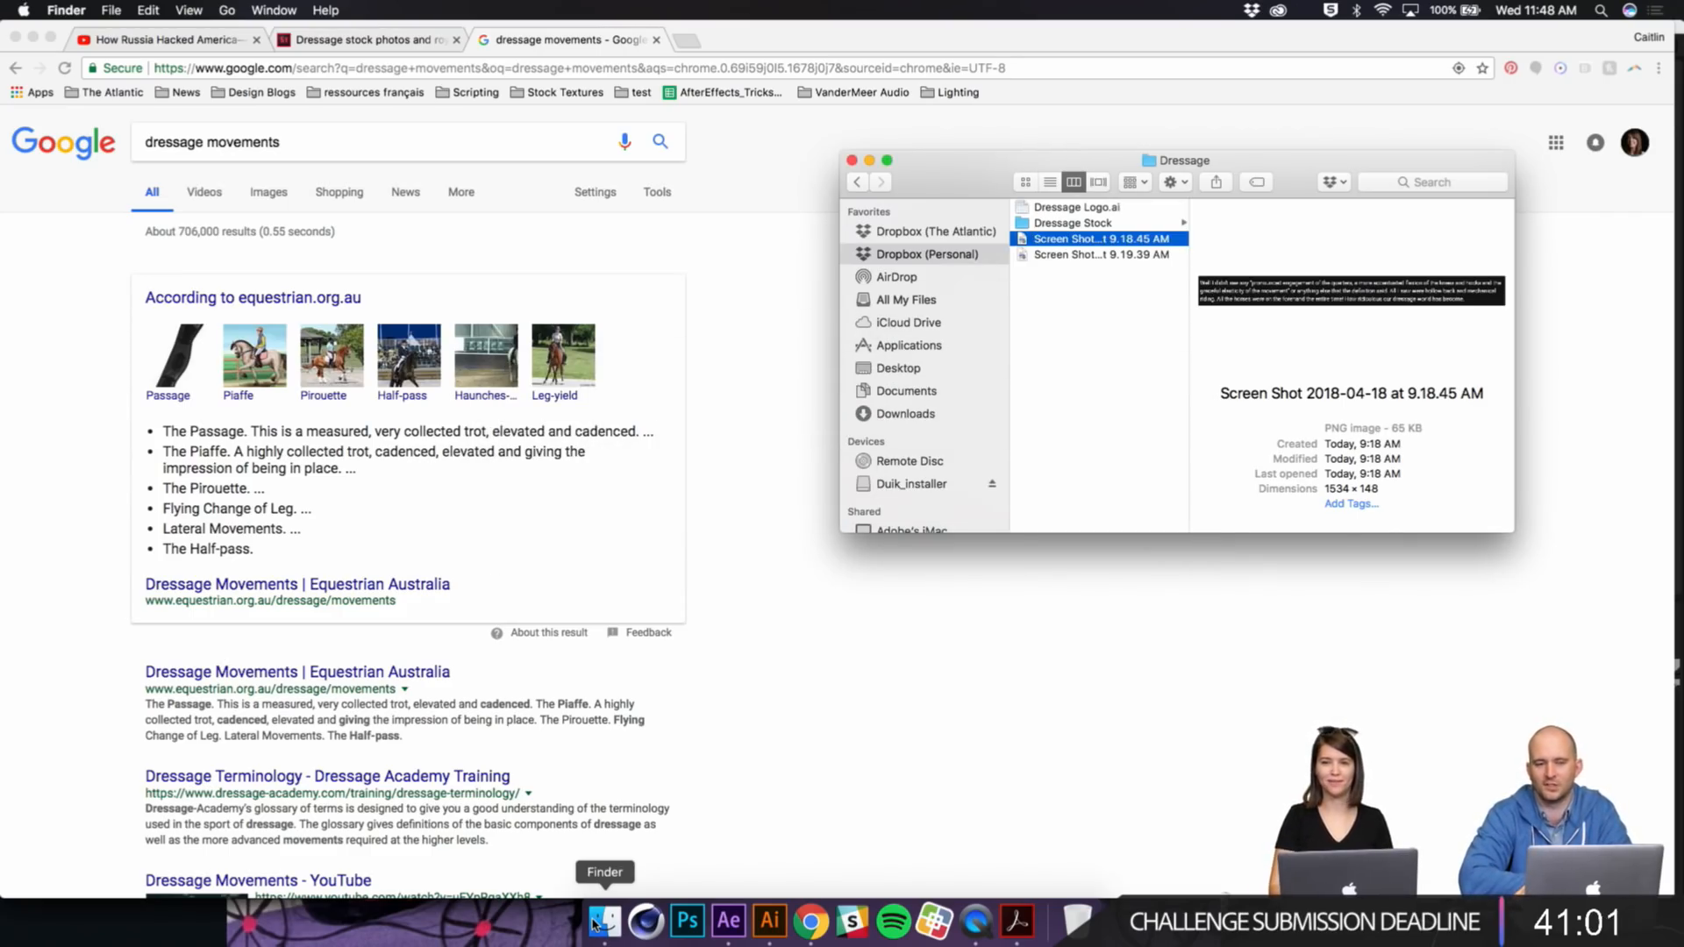
# Step: Switch to After Effects, preview the _Dressage composition, and restart the work area and playback from 0:00:05:10
pyautogui.click(740, 783)
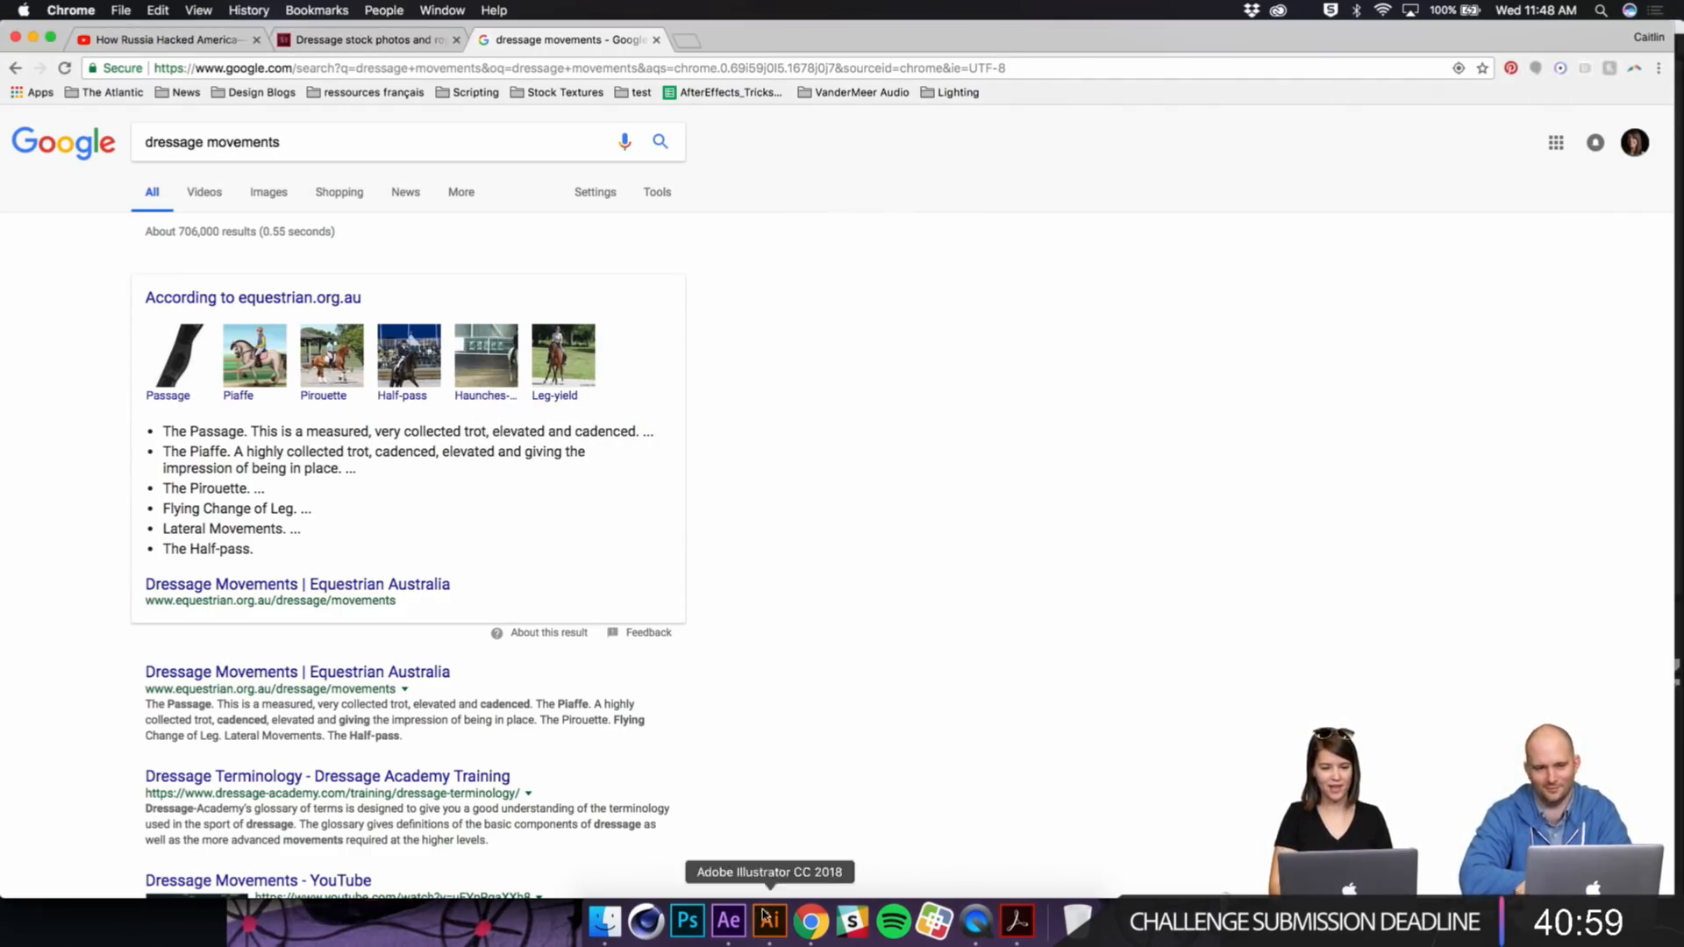
pyautogui.click(721, 920)
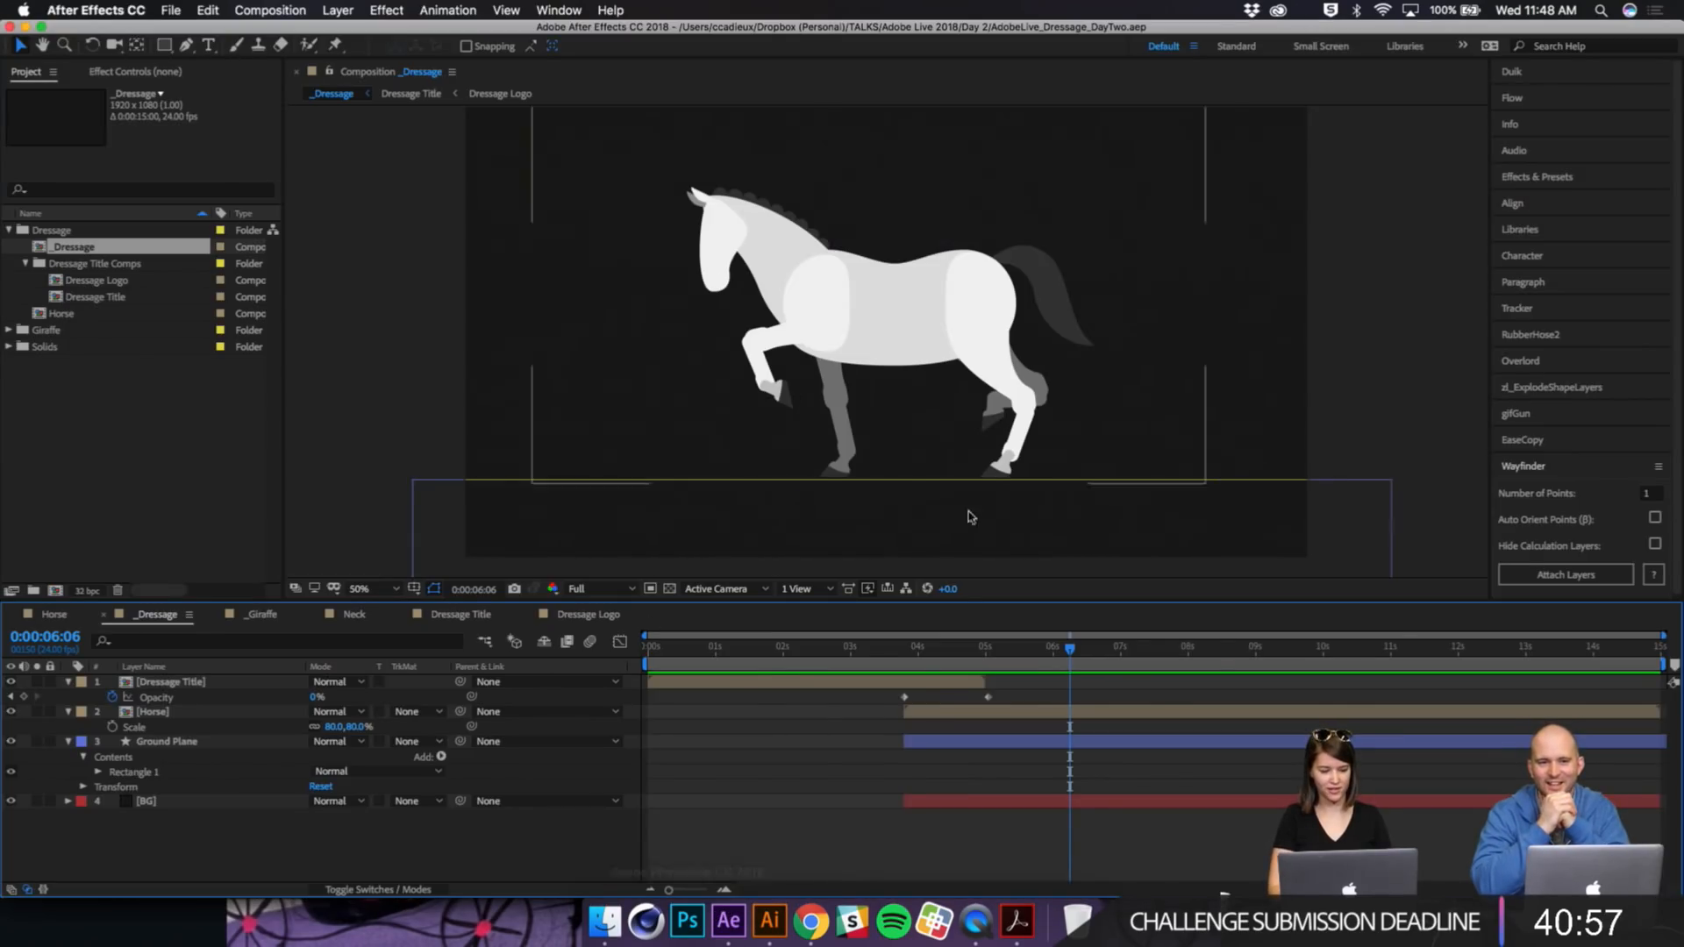
pyautogui.press('space')
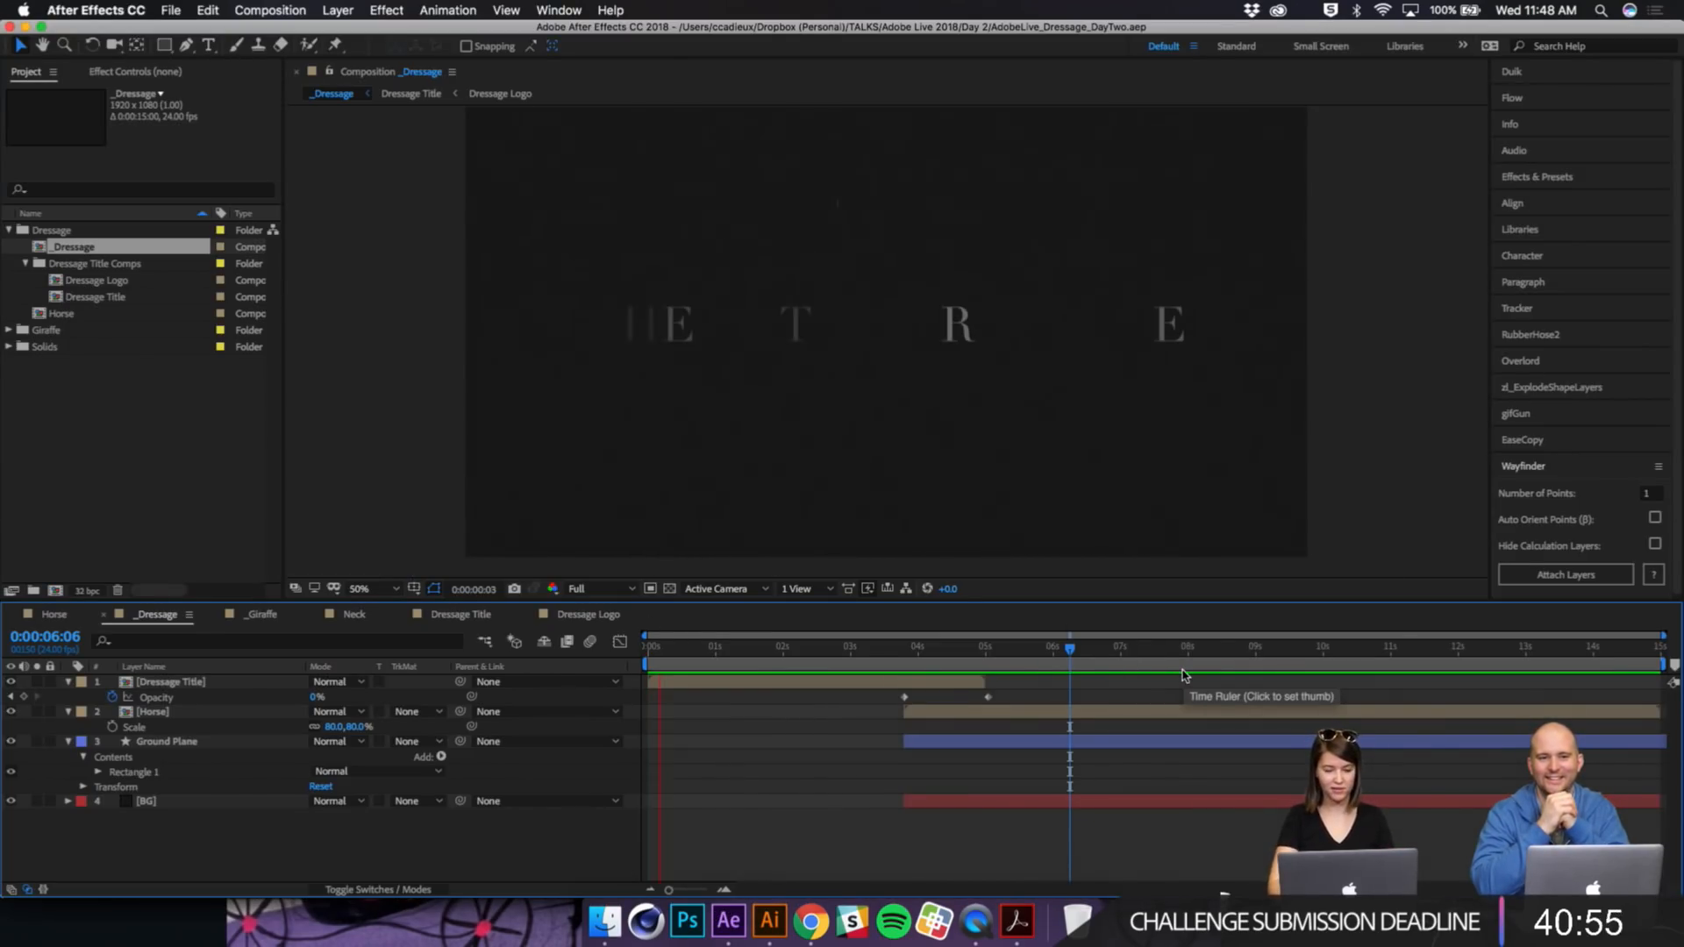
pyautogui.click(1014, 656)
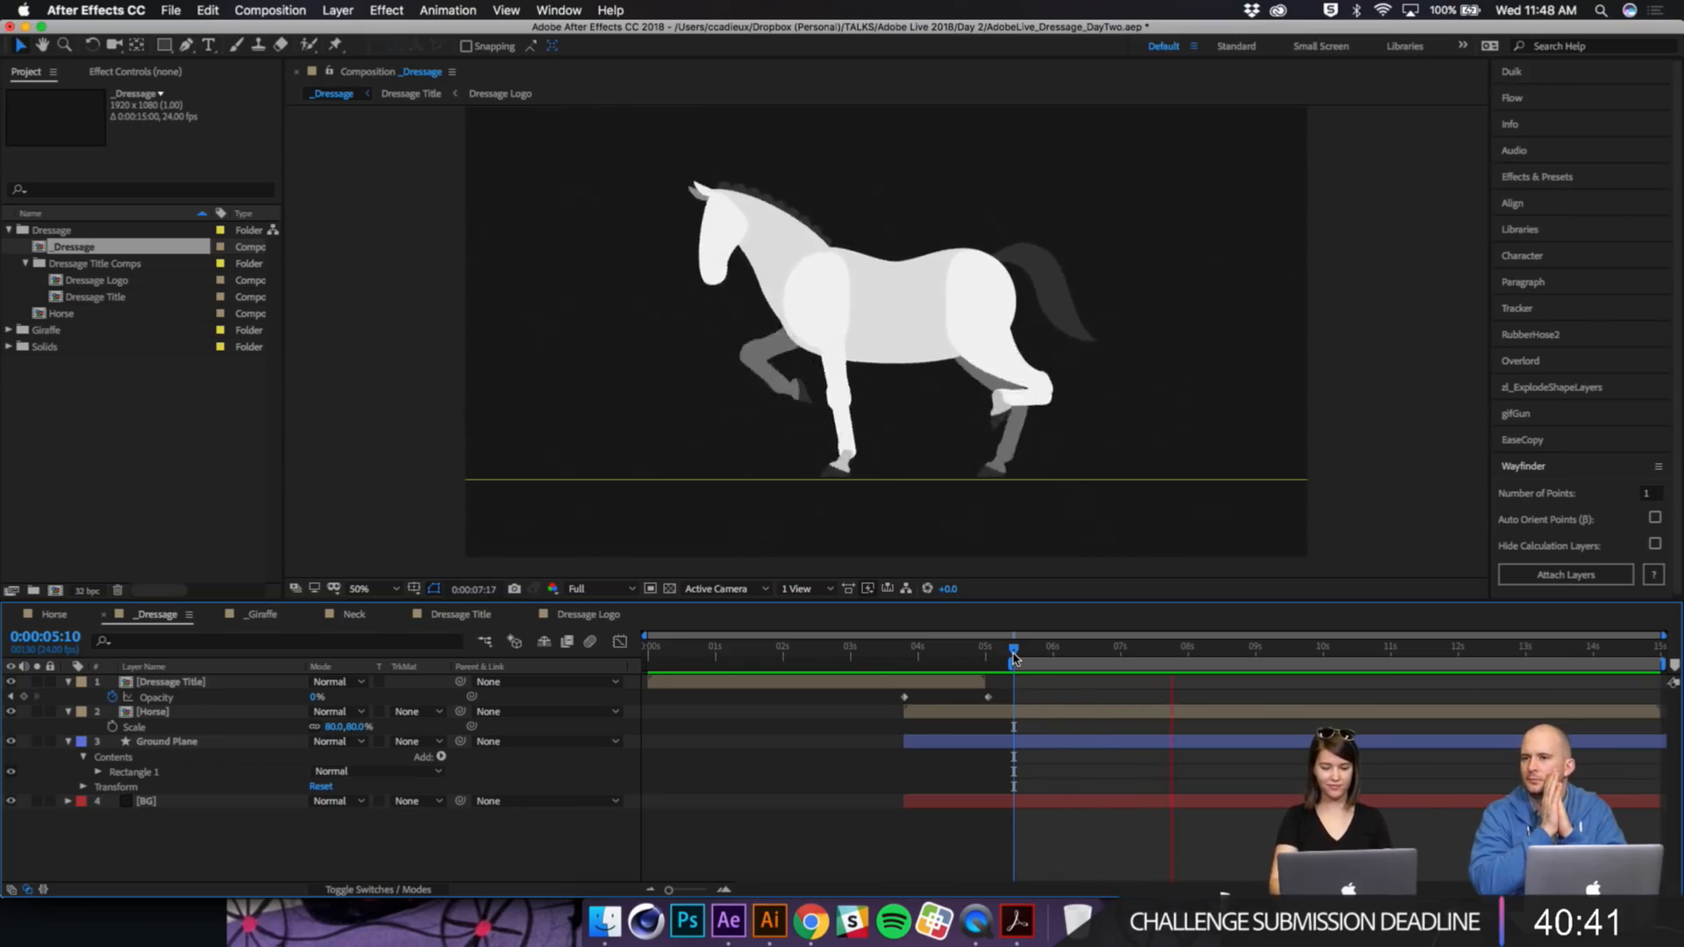
# Step: Preview the _Dressage composition again and move the current time to 0:00:08:00
pyautogui.press('space')
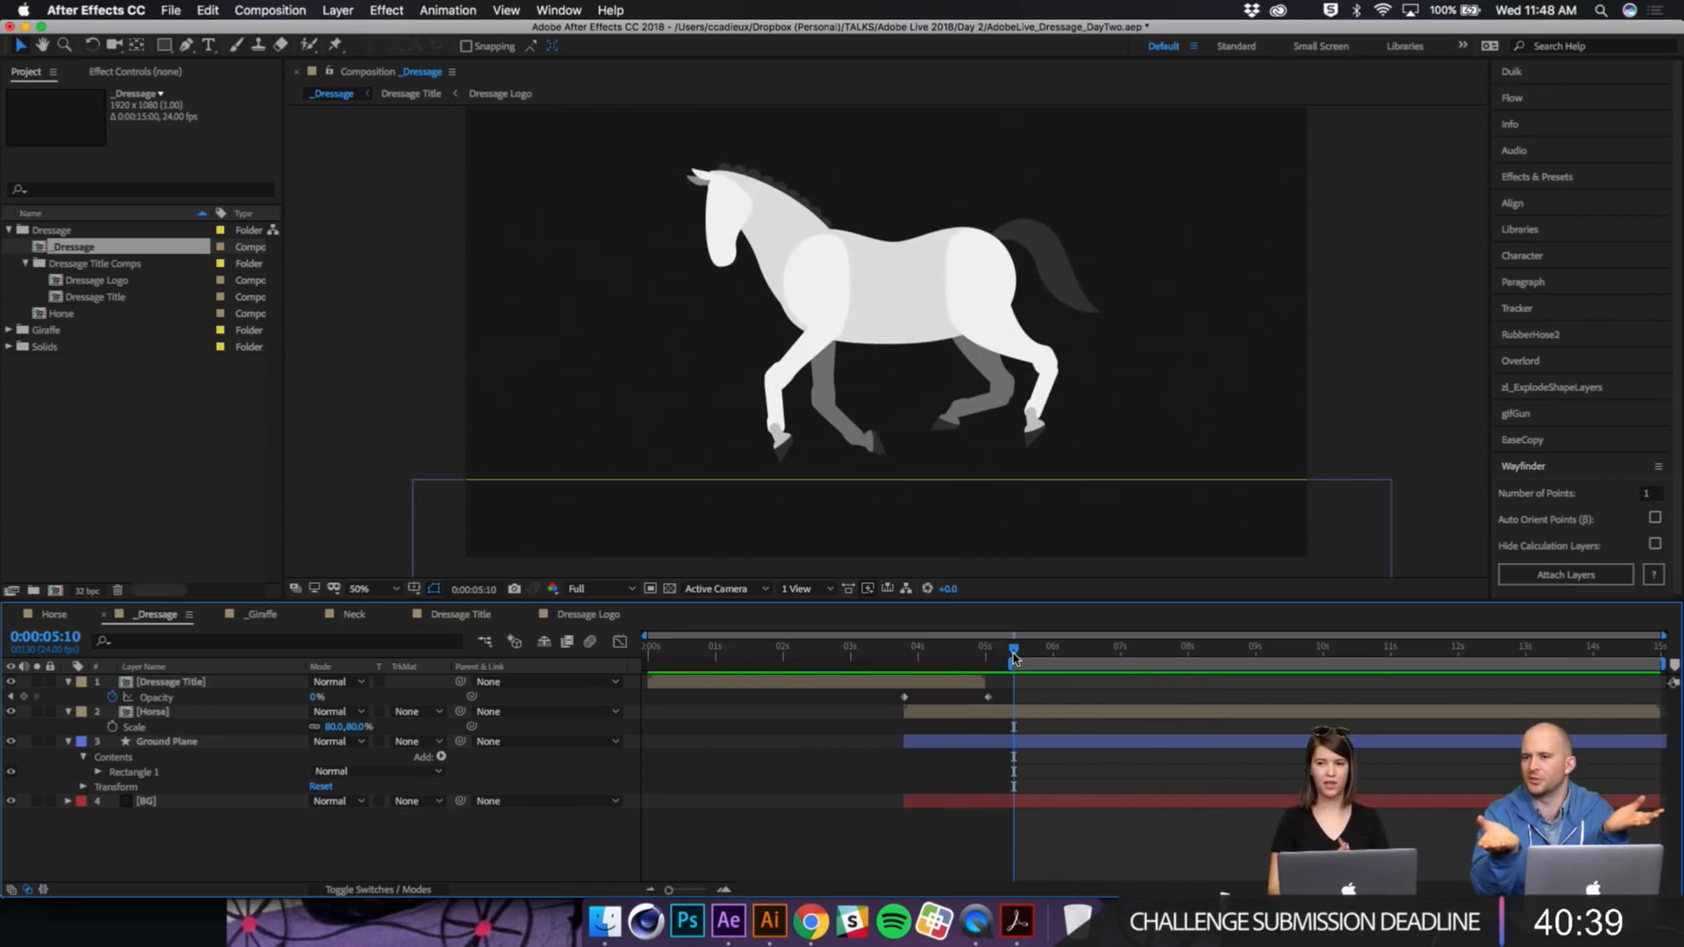
pyautogui.press('space')
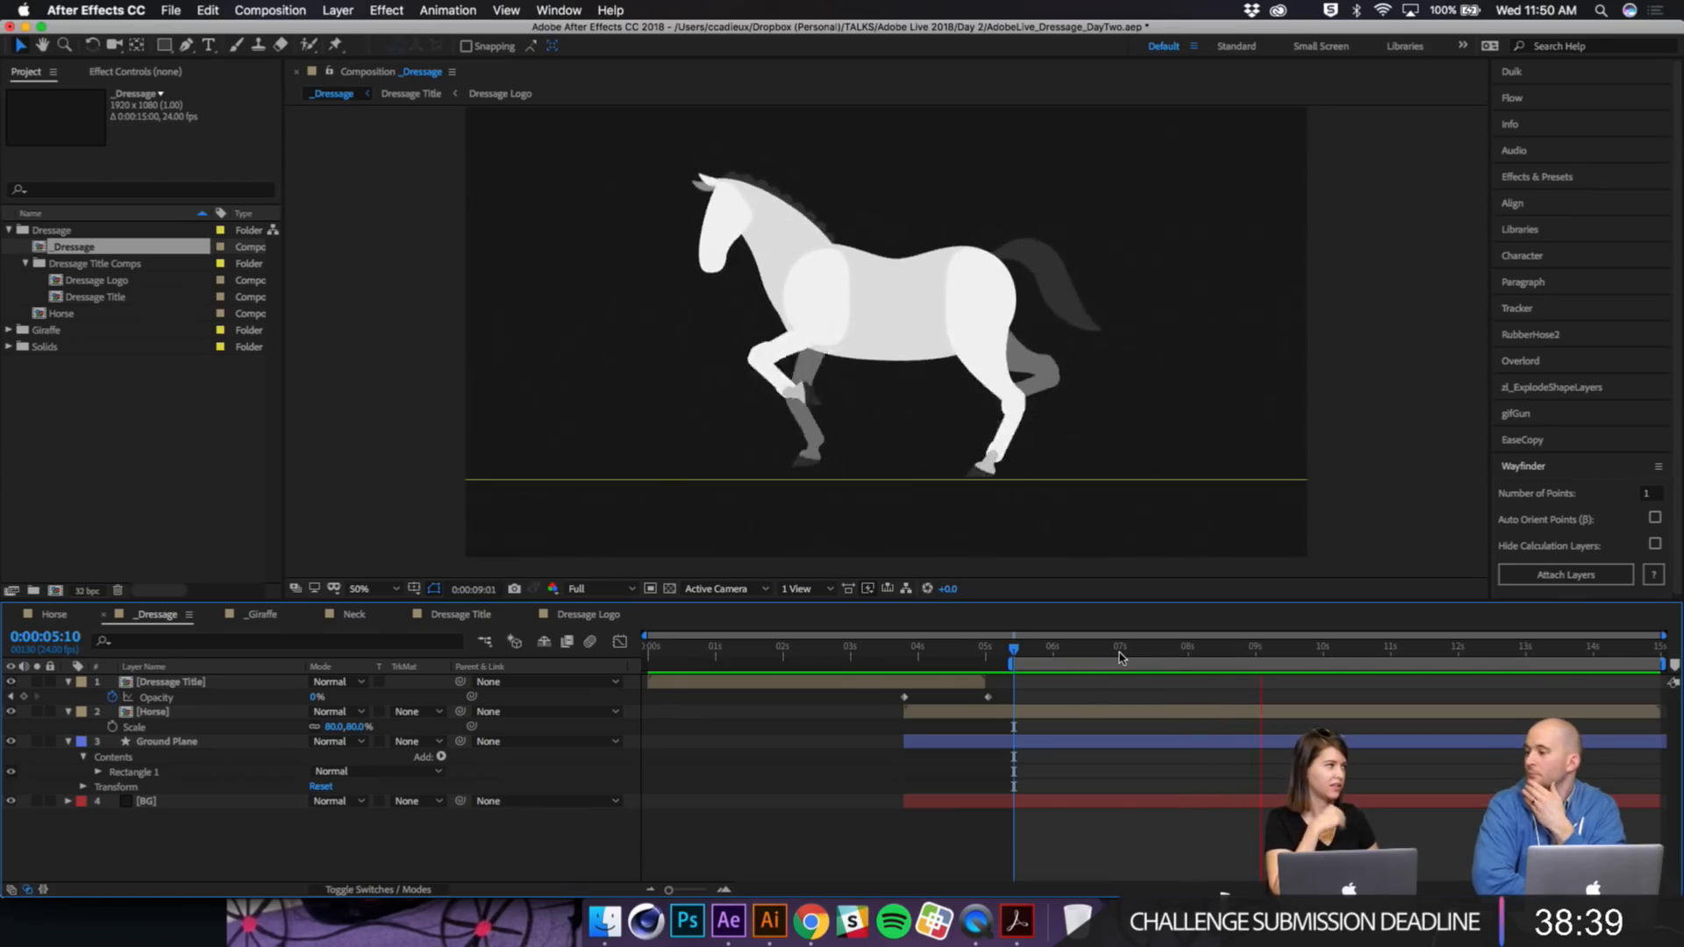
pyautogui.click(1188, 658)
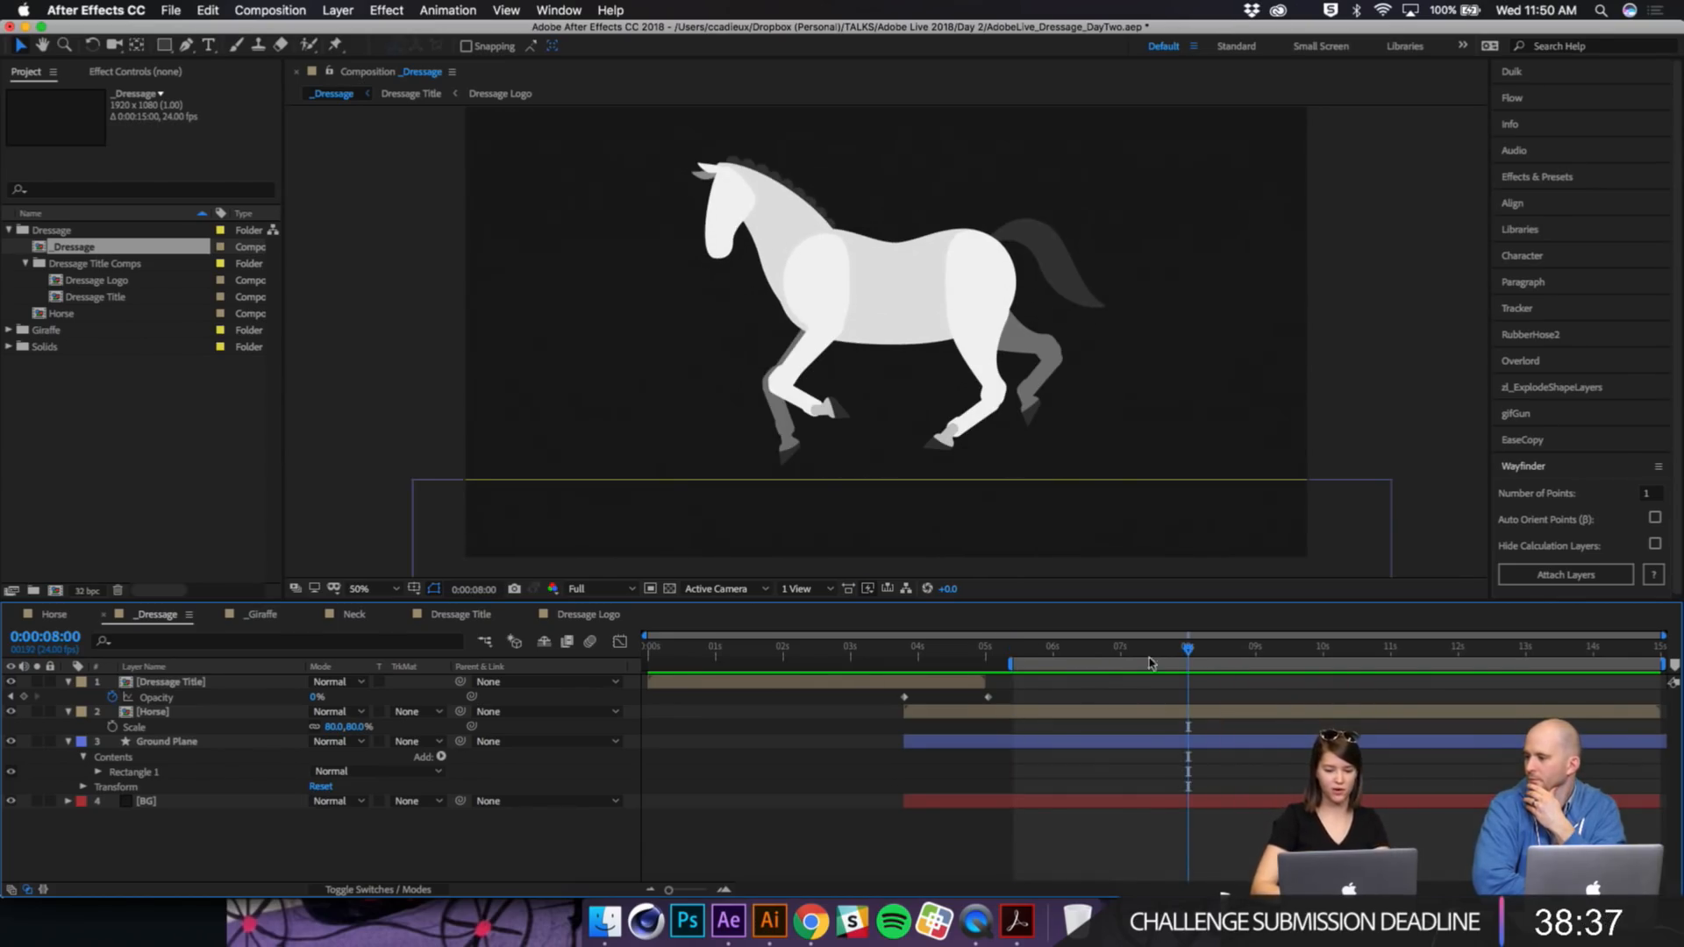
# Step: Open the Horse composition and set its viewer magnification to Fit up to 100%
pyautogui.click(45, 616)
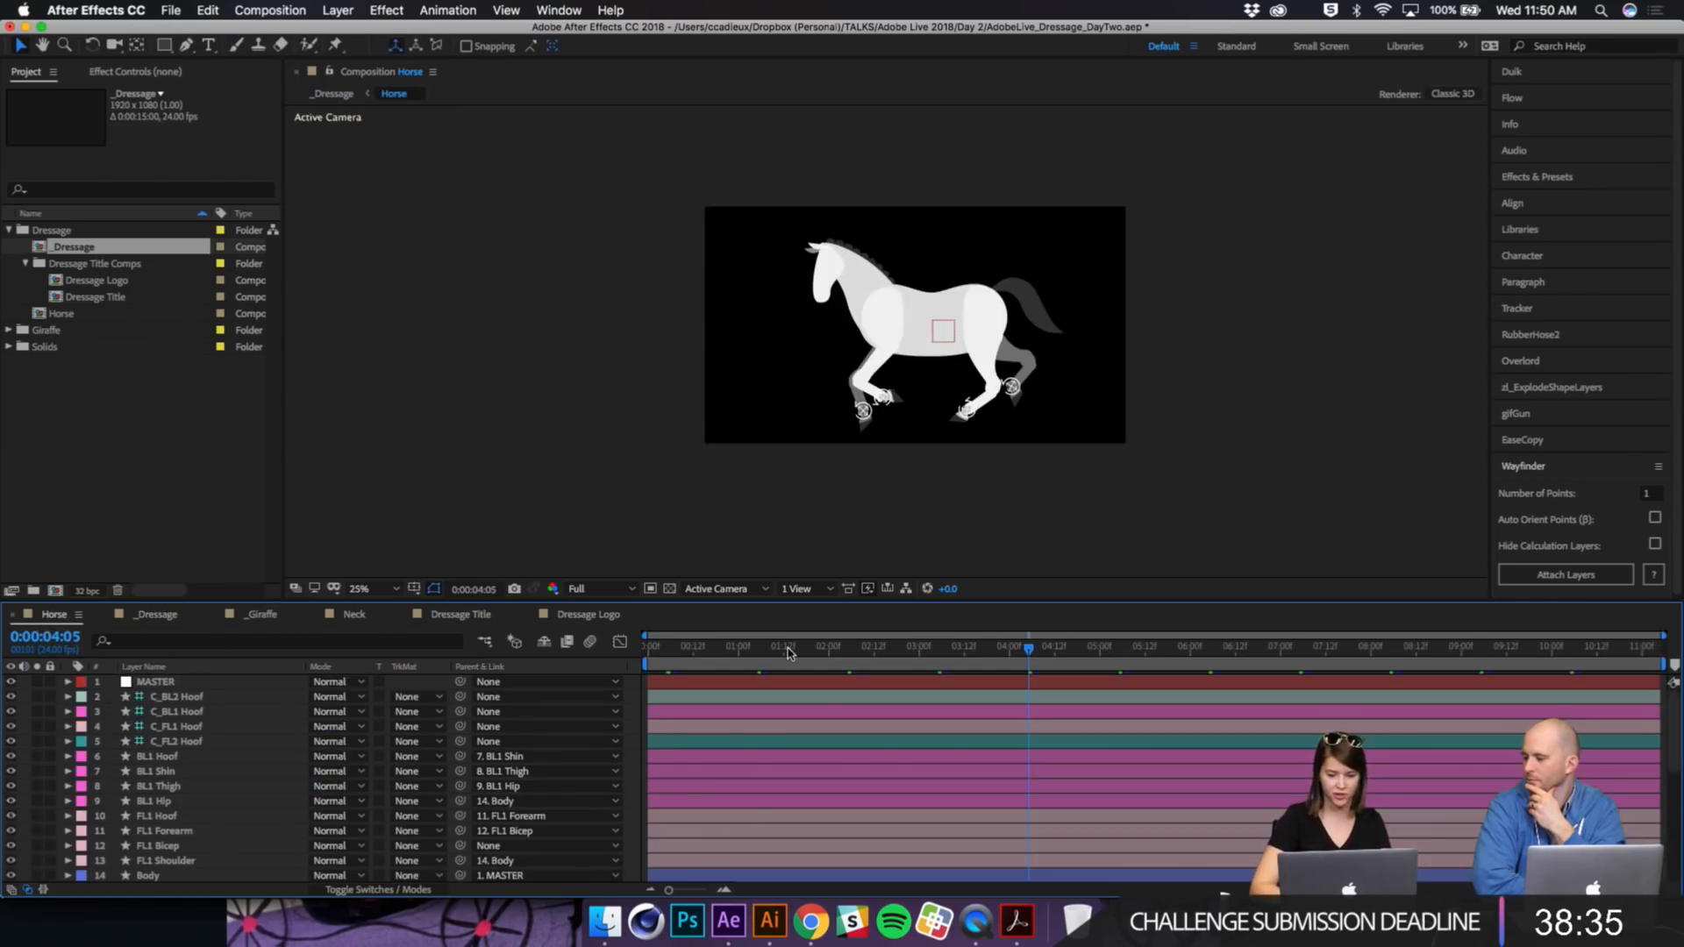
pyautogui.click(375, 588)
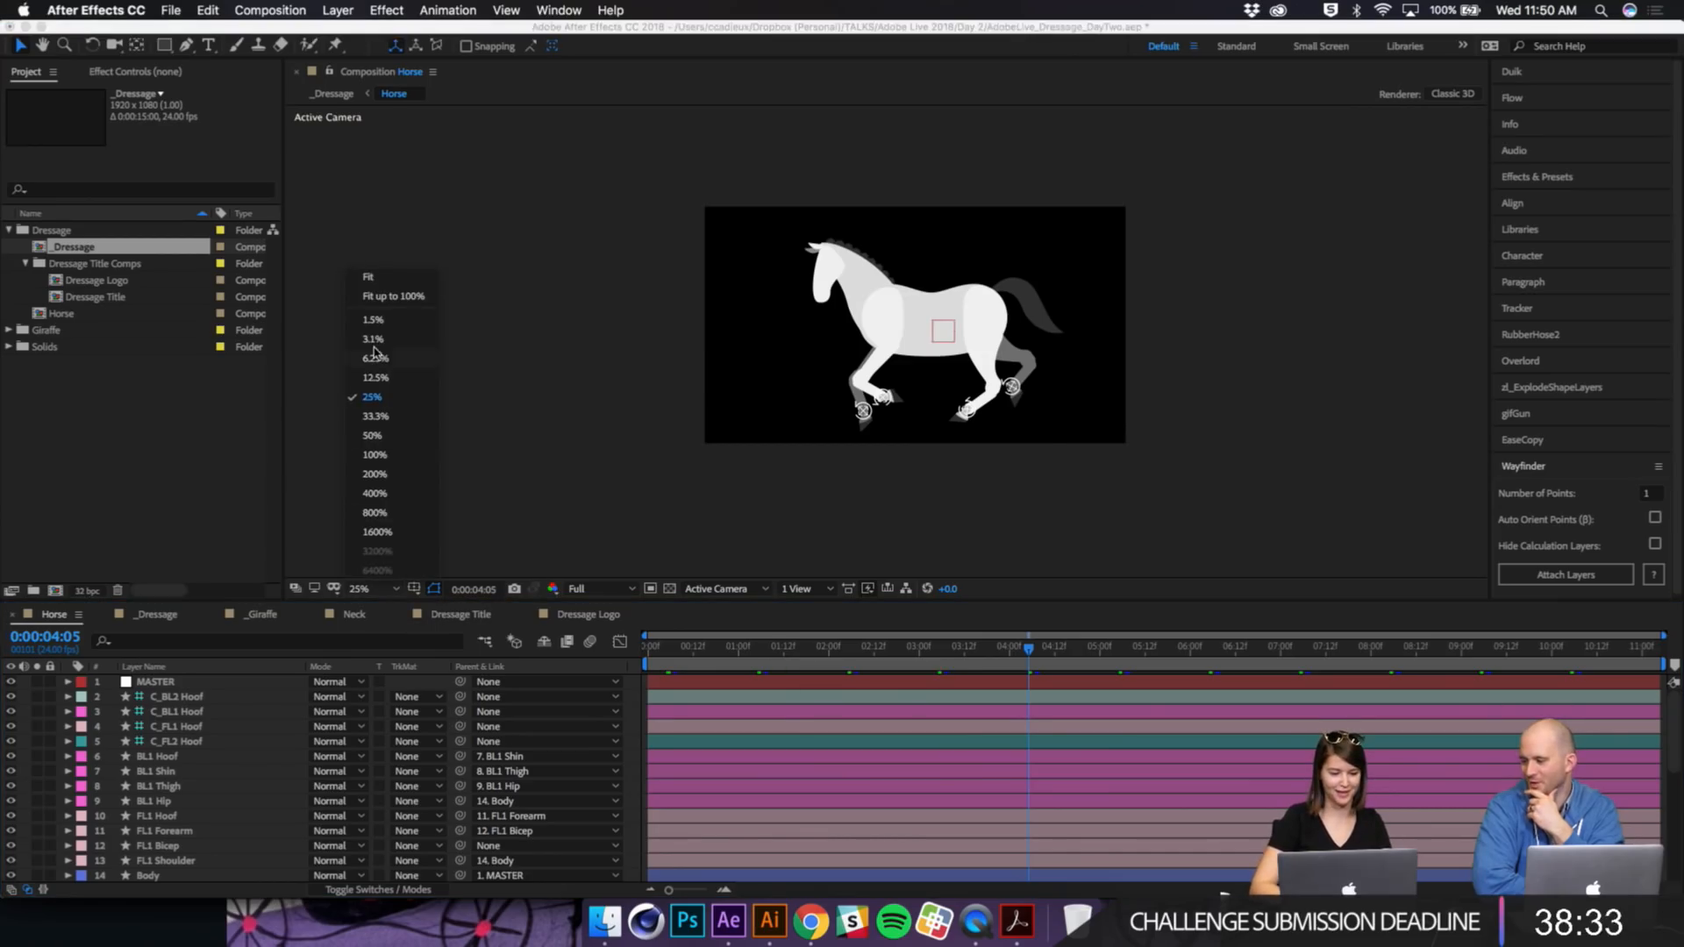
pyautogui.click(377, 296)
pyautogui.press('h')
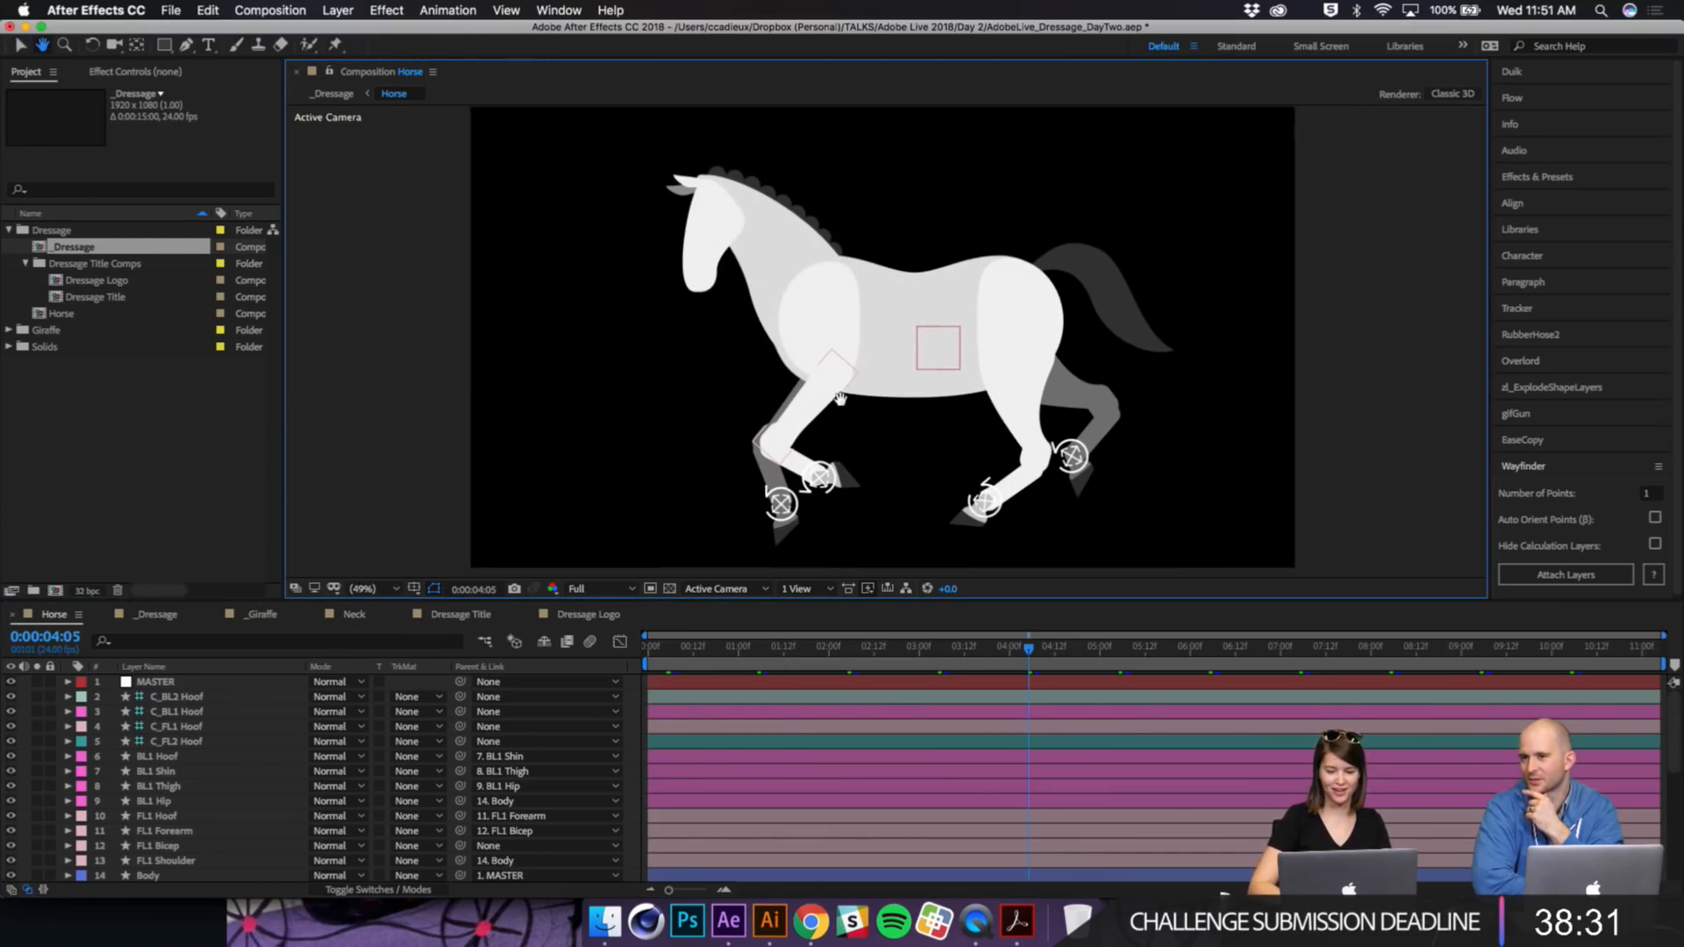
pyautogui.press('v')
# Step: Examine the Horse layers' keyframed properties, their expressions including MASTER's position loop, and the hoof controllers' IK effects
pyautogui.press('u')
pyautogui.scroll(-5, 742, 722)
pyautogui.scroll(5, 741, 722)
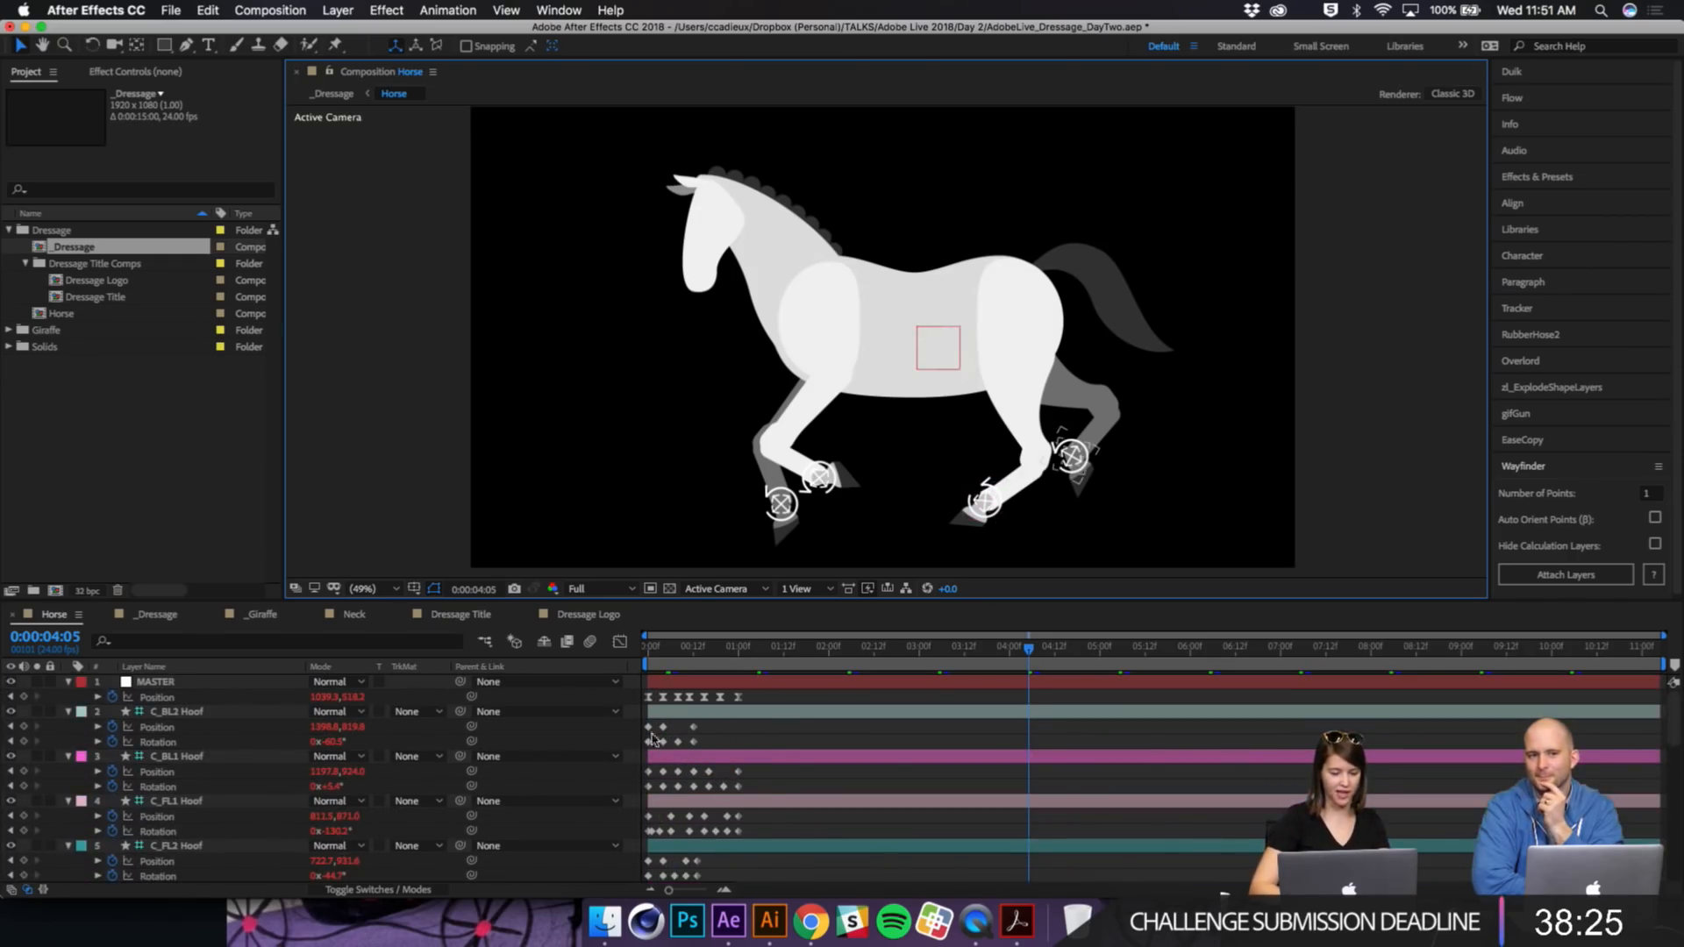
pyautogui.press('e')
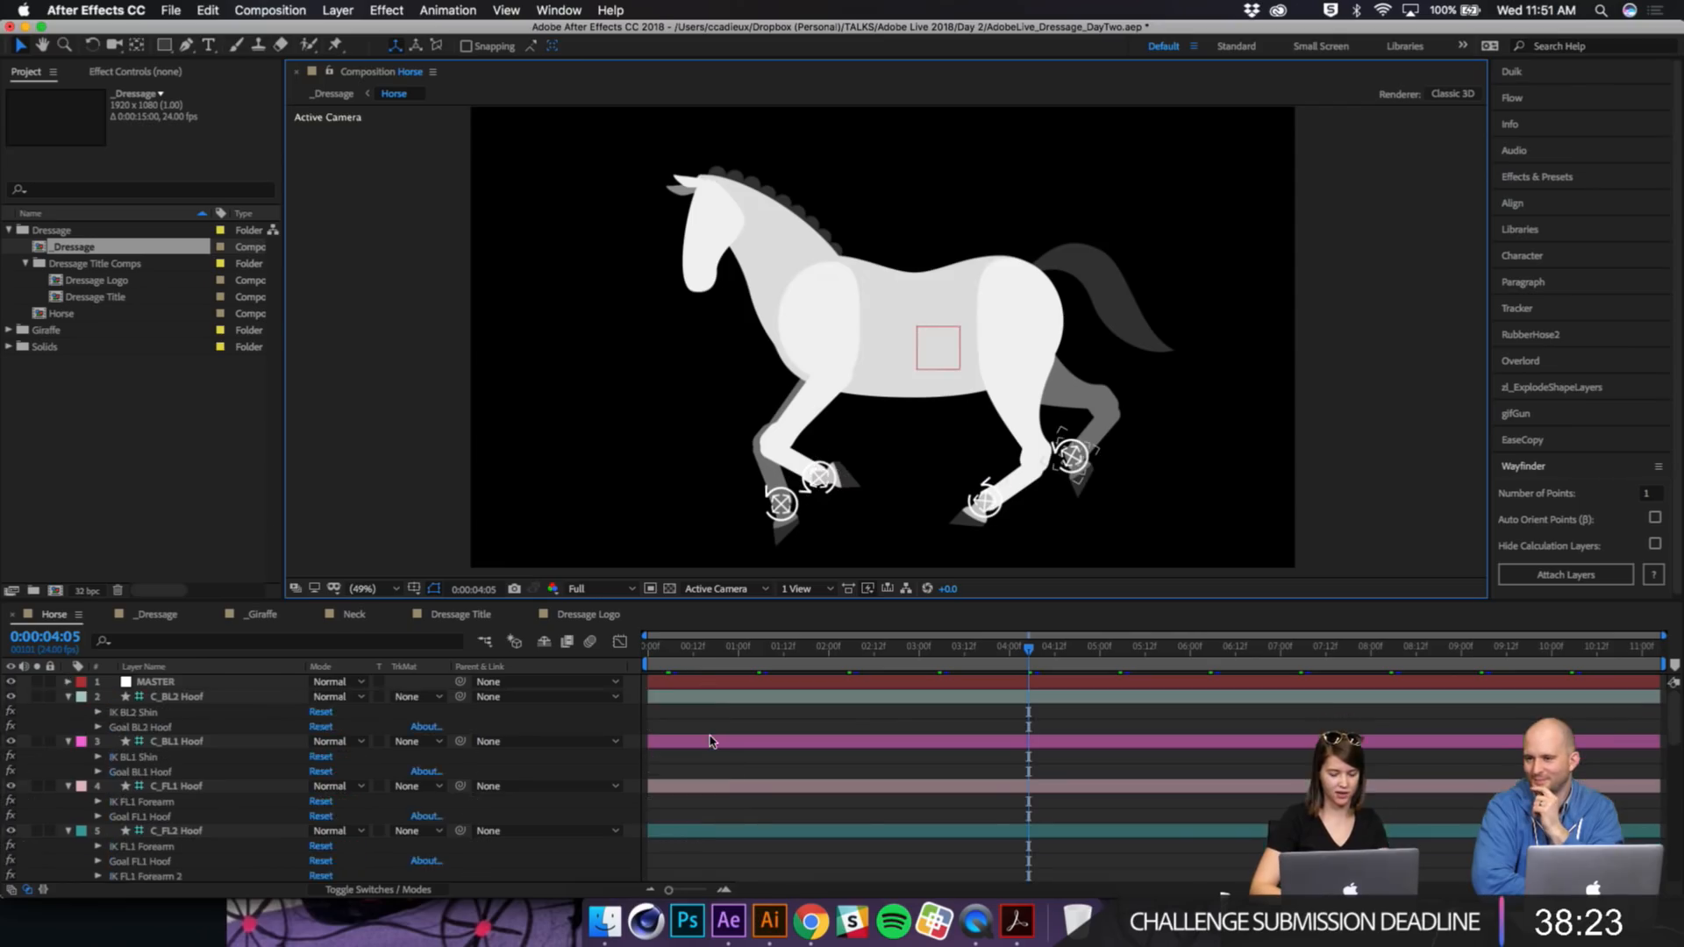
pyautogui.press('e')
pyautogui.press('e')
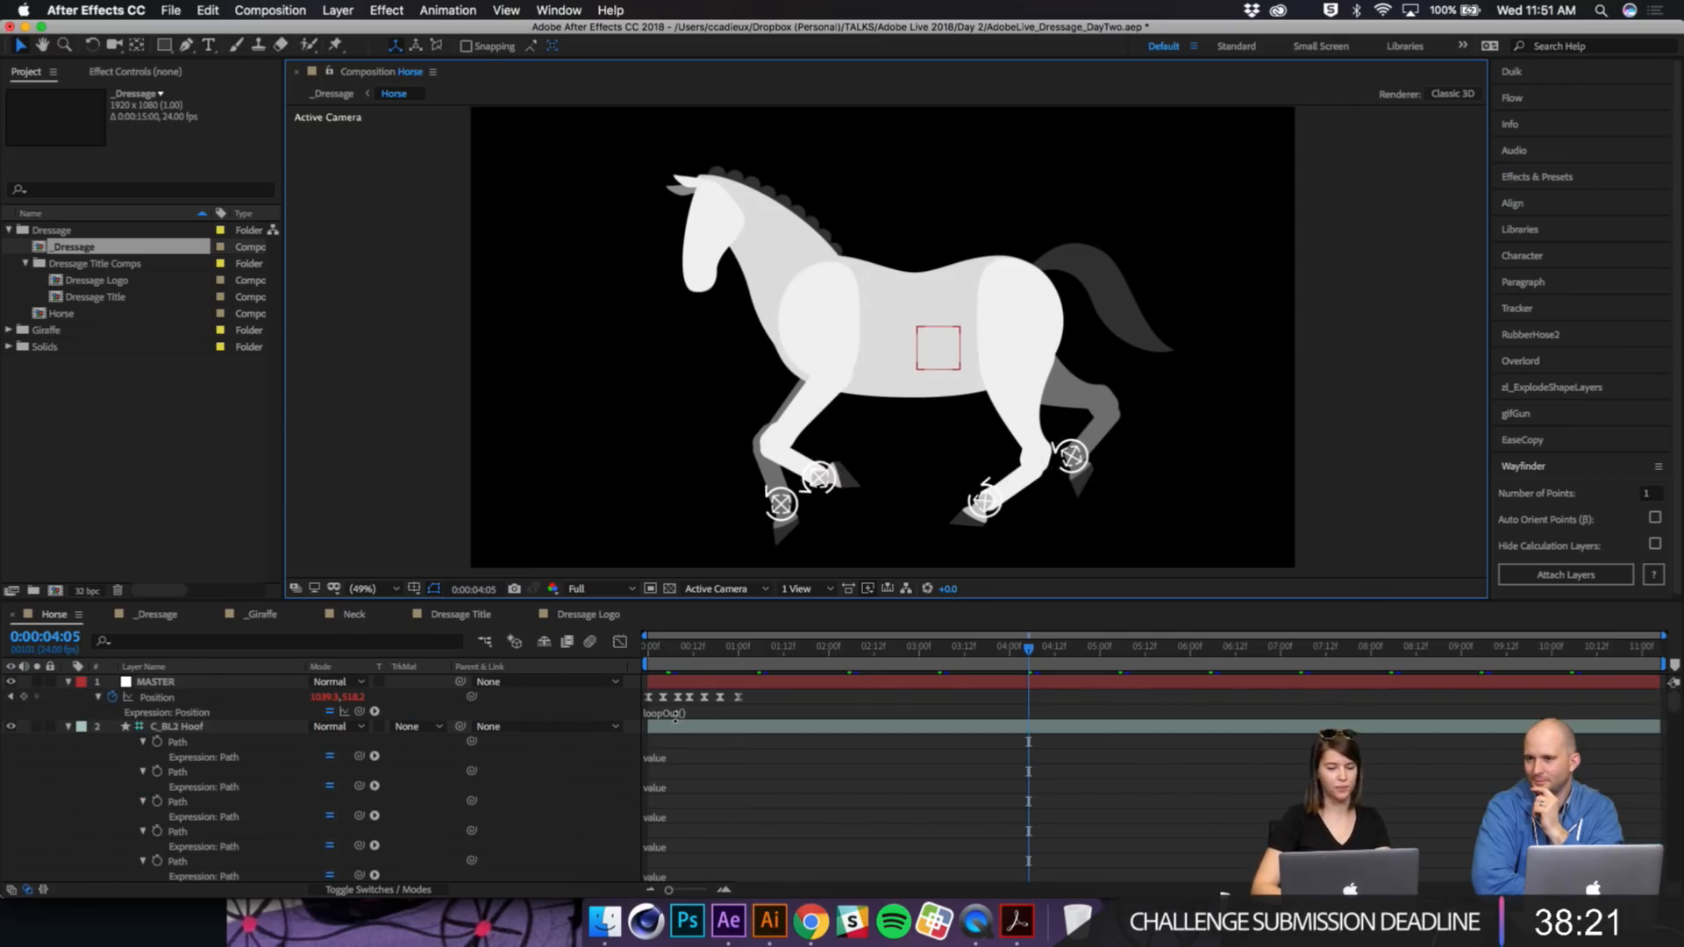
pyautogui.press('e')
# Step: Play back the Horse composition from 0:00:04:05 to review the walk cycle, and stop it
pyautogui.press('space')
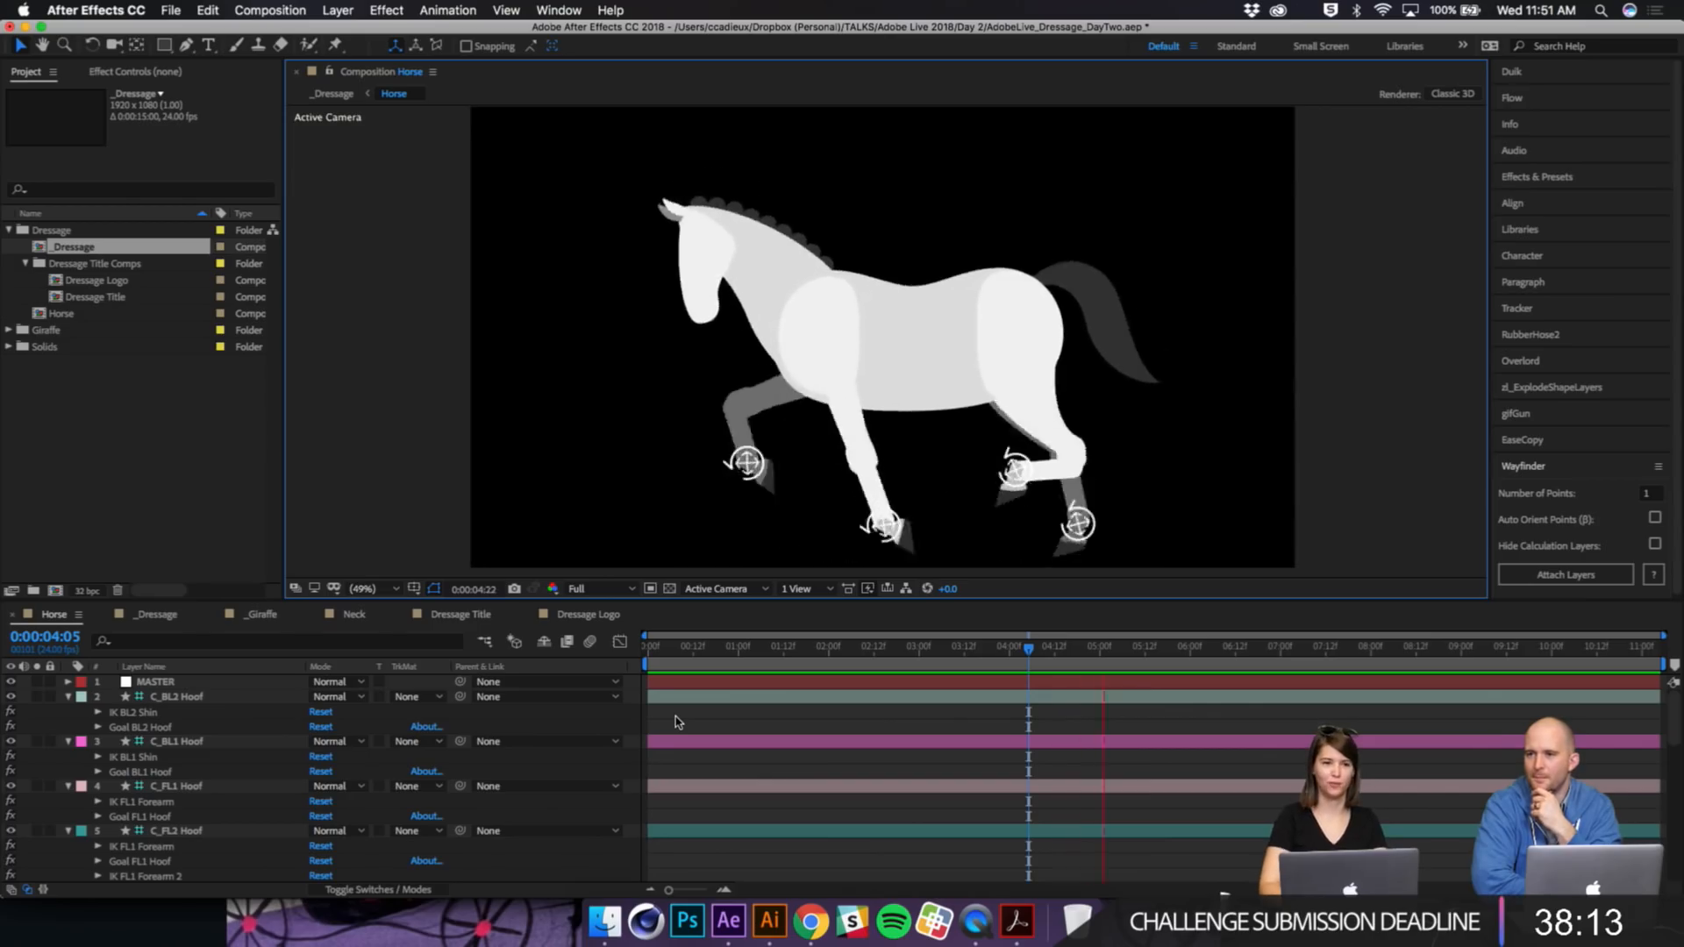
pyautogui.press('space')
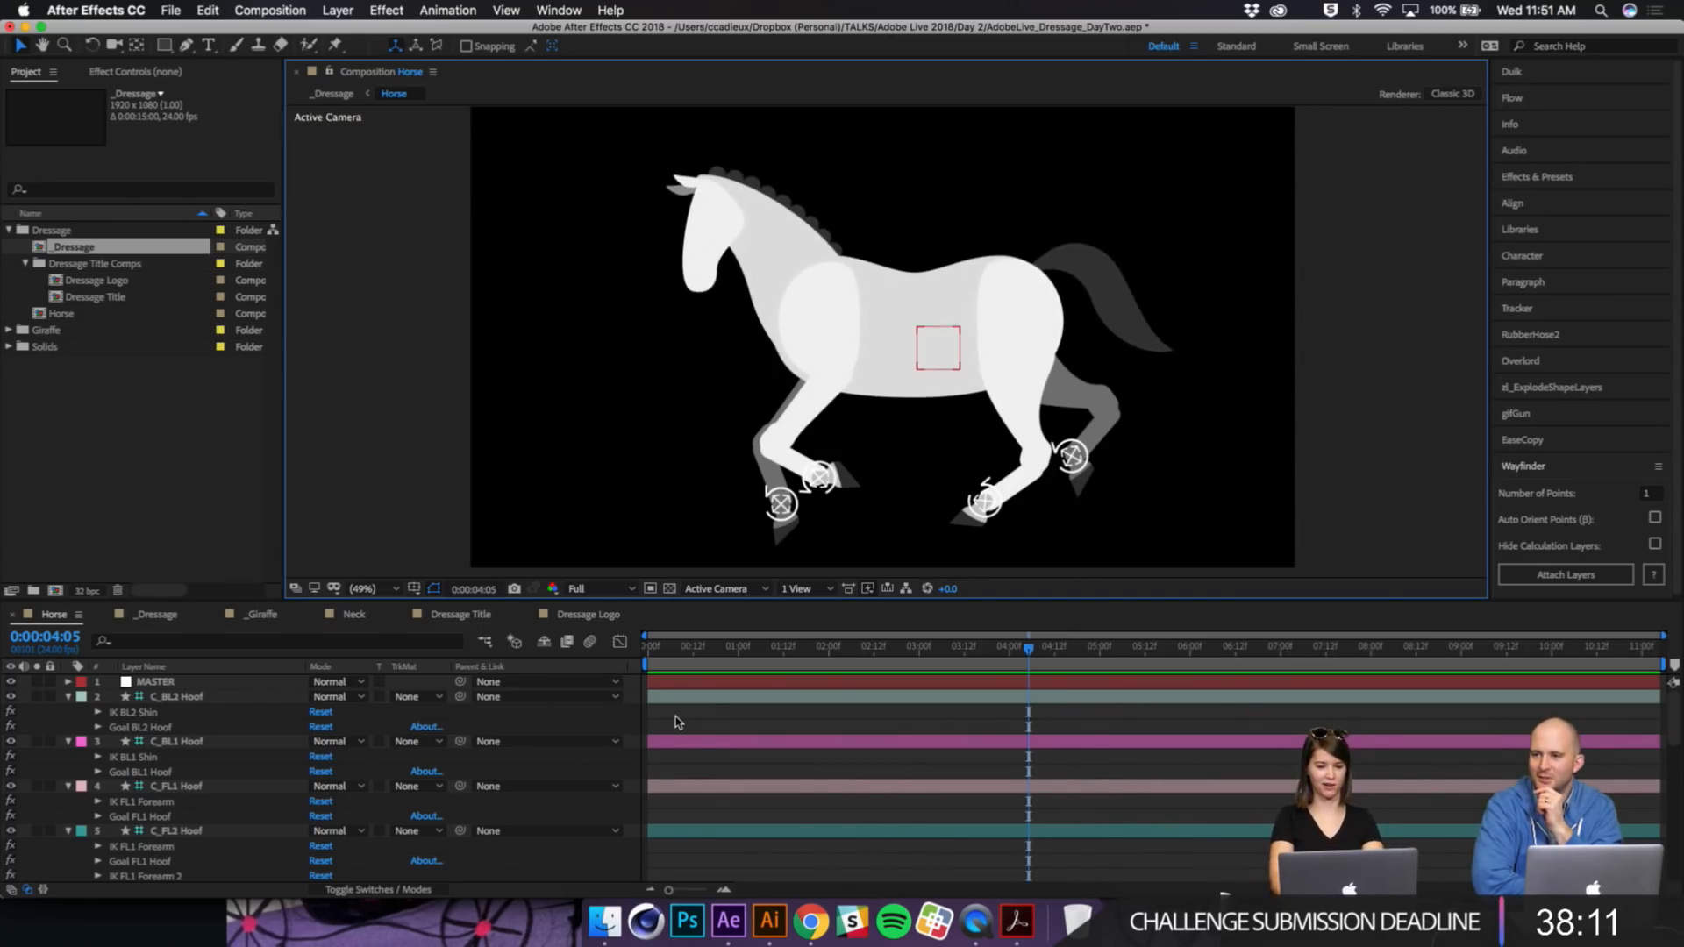
pyautogui.click(792, 746)
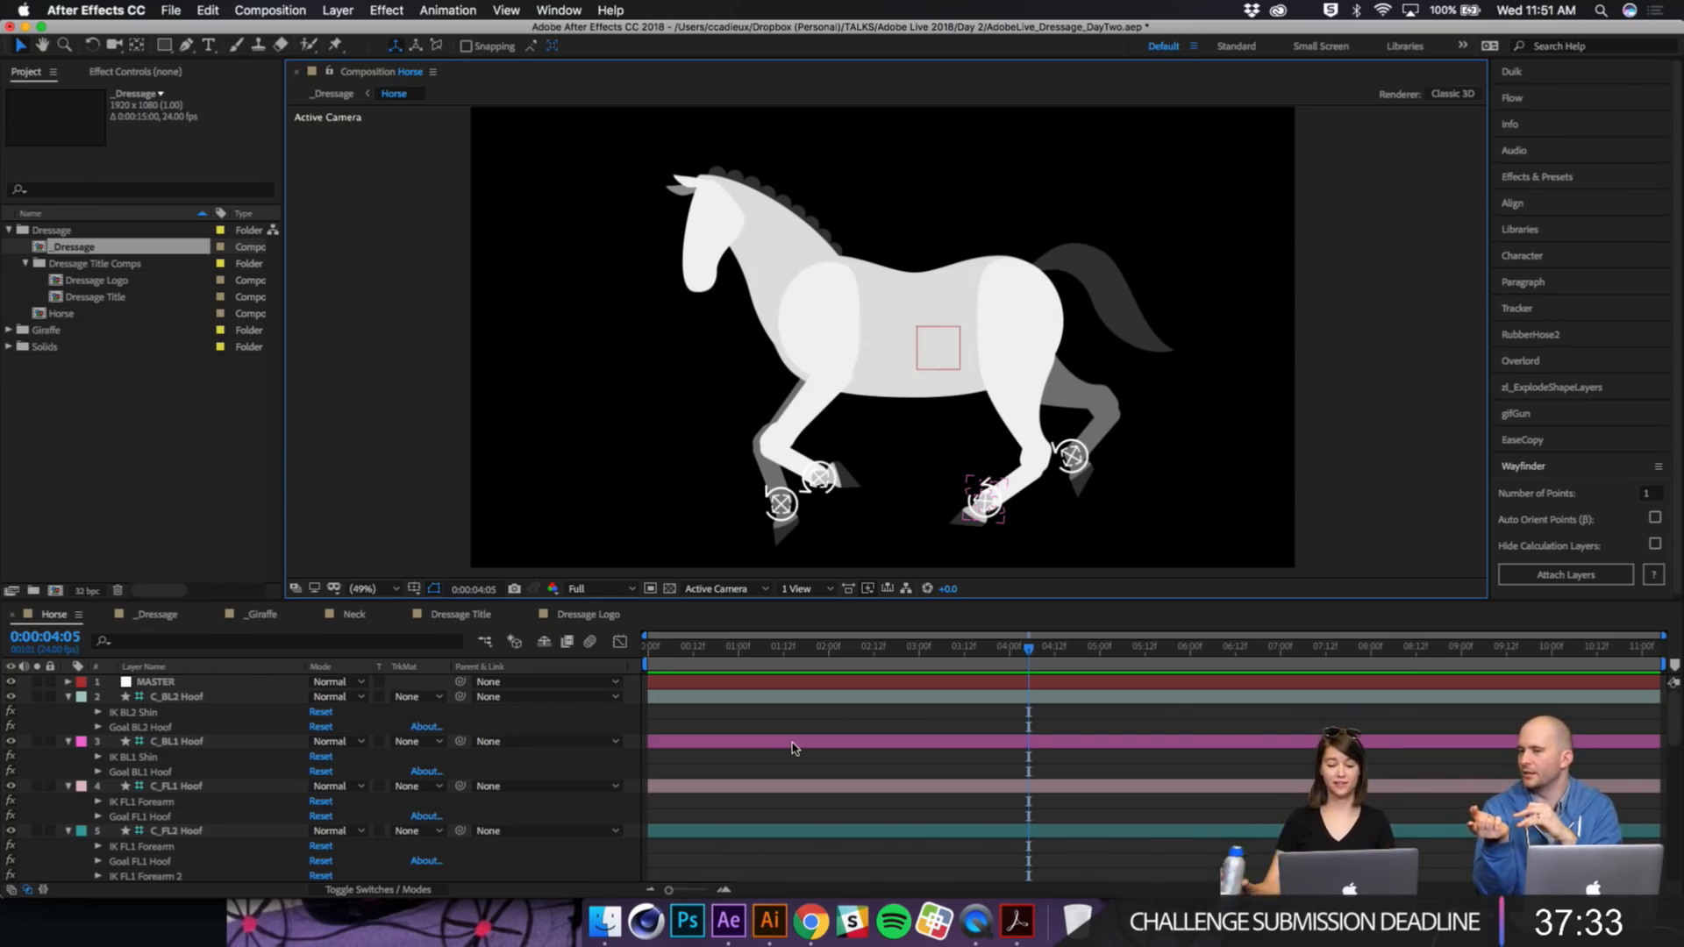
# Step: Switch to Illustrator and start opening a file, browsing to the personal Dropbox folder
pyautogui.click(770, 917)
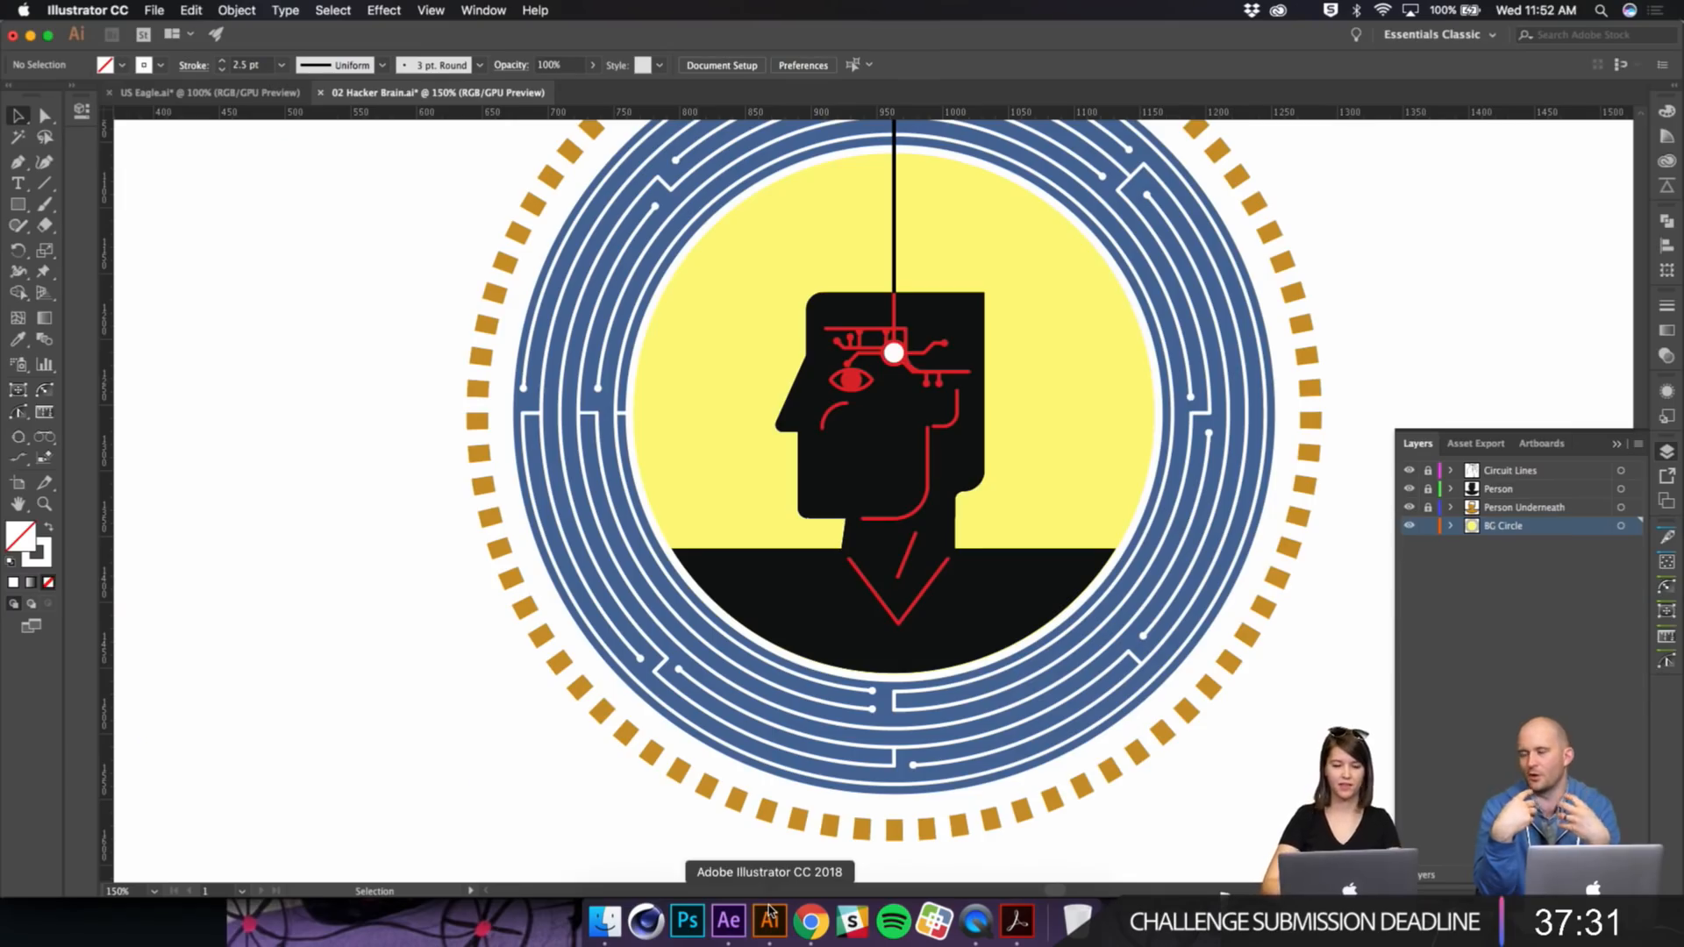
pyautogui.press('super+o')
pyautogui.click(915, 165)
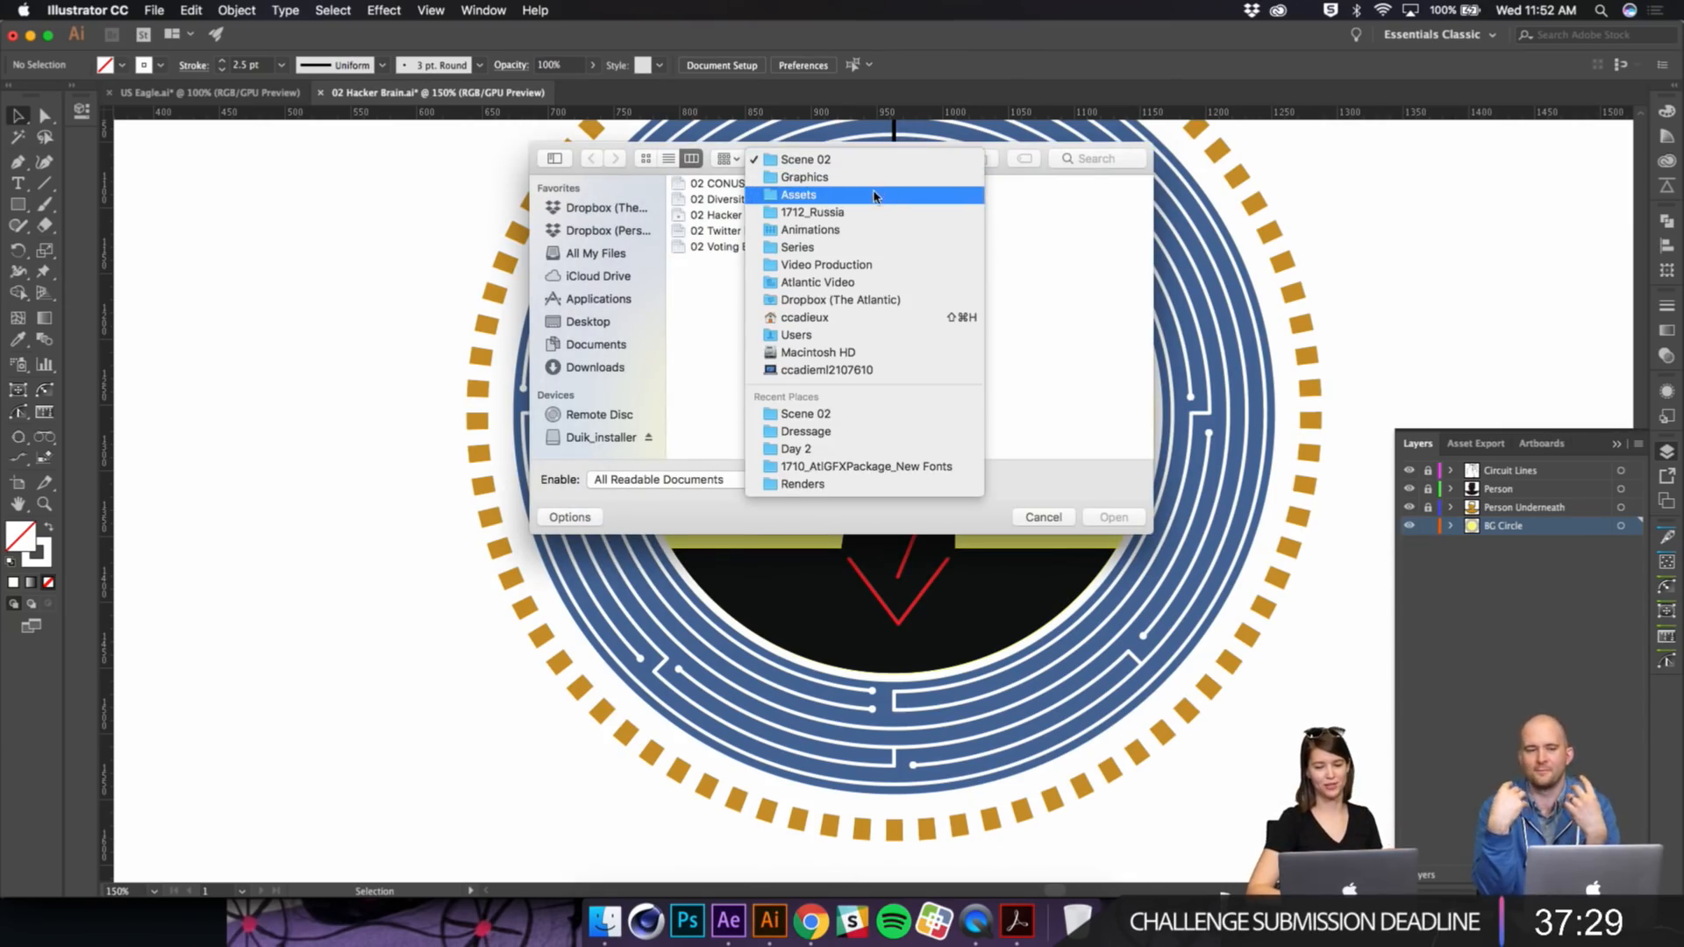
pyautogui.click(876, 197)
pyautogui.click(625, 211)
pyautogui.click(628, 225)
# Step: Open Horse.ai from the Day 2 folder inside Adobe Live 2018
pyautogui.press('Down')
pyautogui.press('Down')
pyautogui.press('Down')
pyautogui.press('Down')
pyautogui.press('Down')
pyautogui.press('Right')
pyautogui.press('Down')
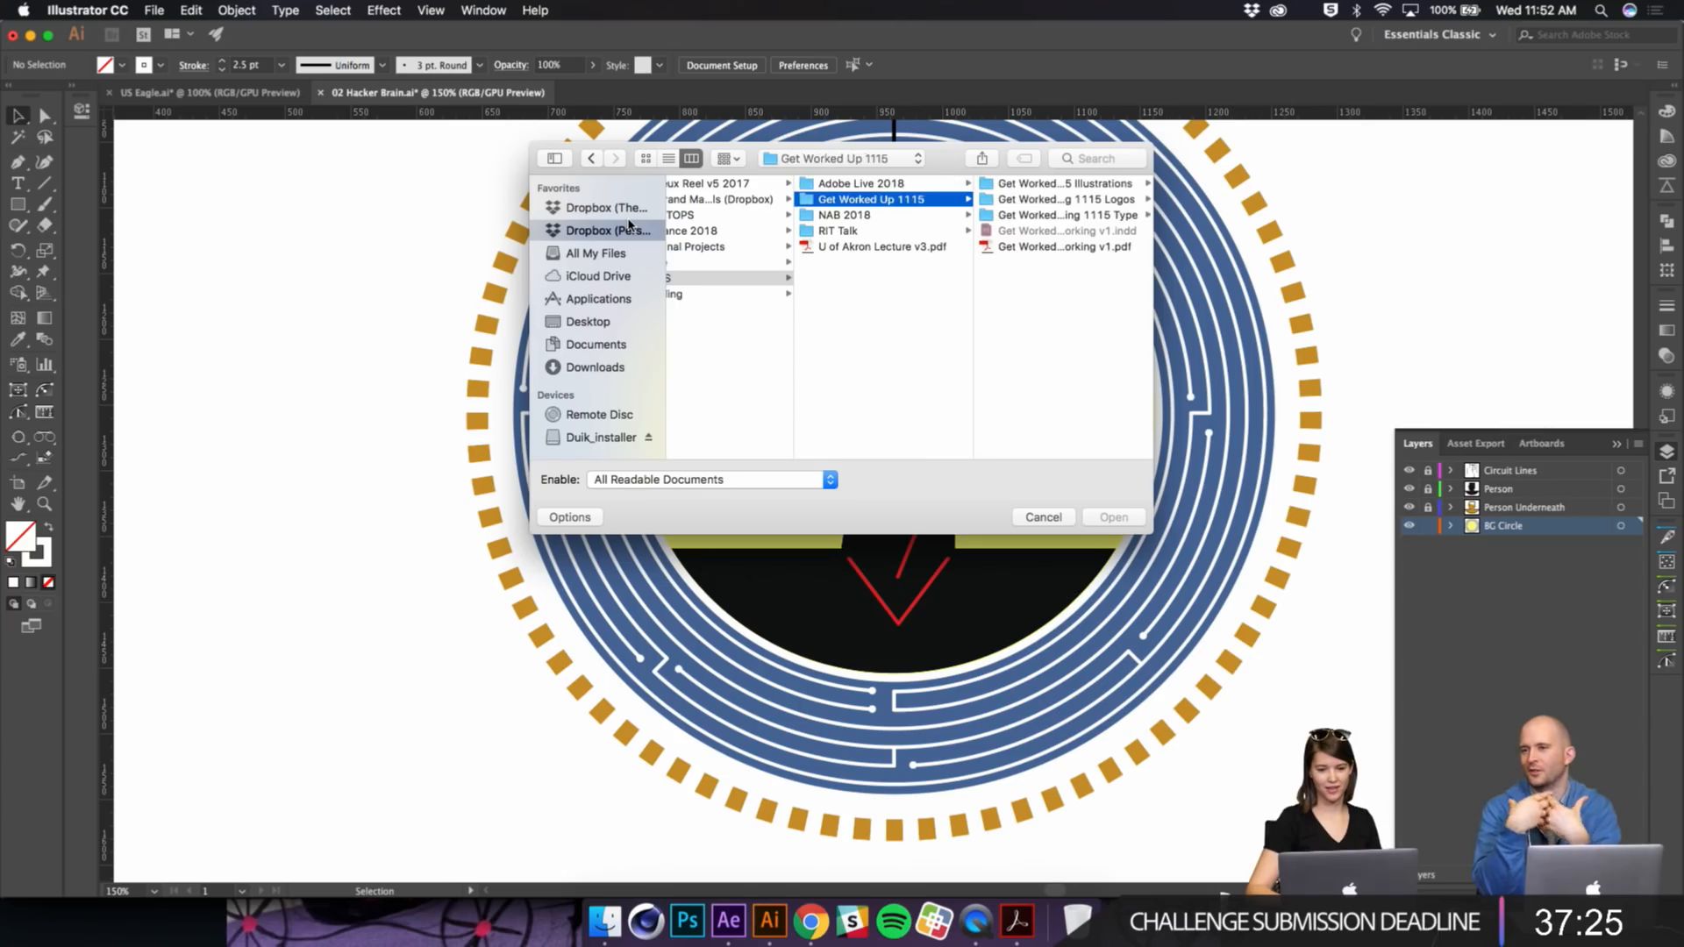
pyautogui.press('Up')
pyautogui.press('Right')
pyautogui.press('Down')
pyautogui.press('Right')
pyautogui.press('Down')
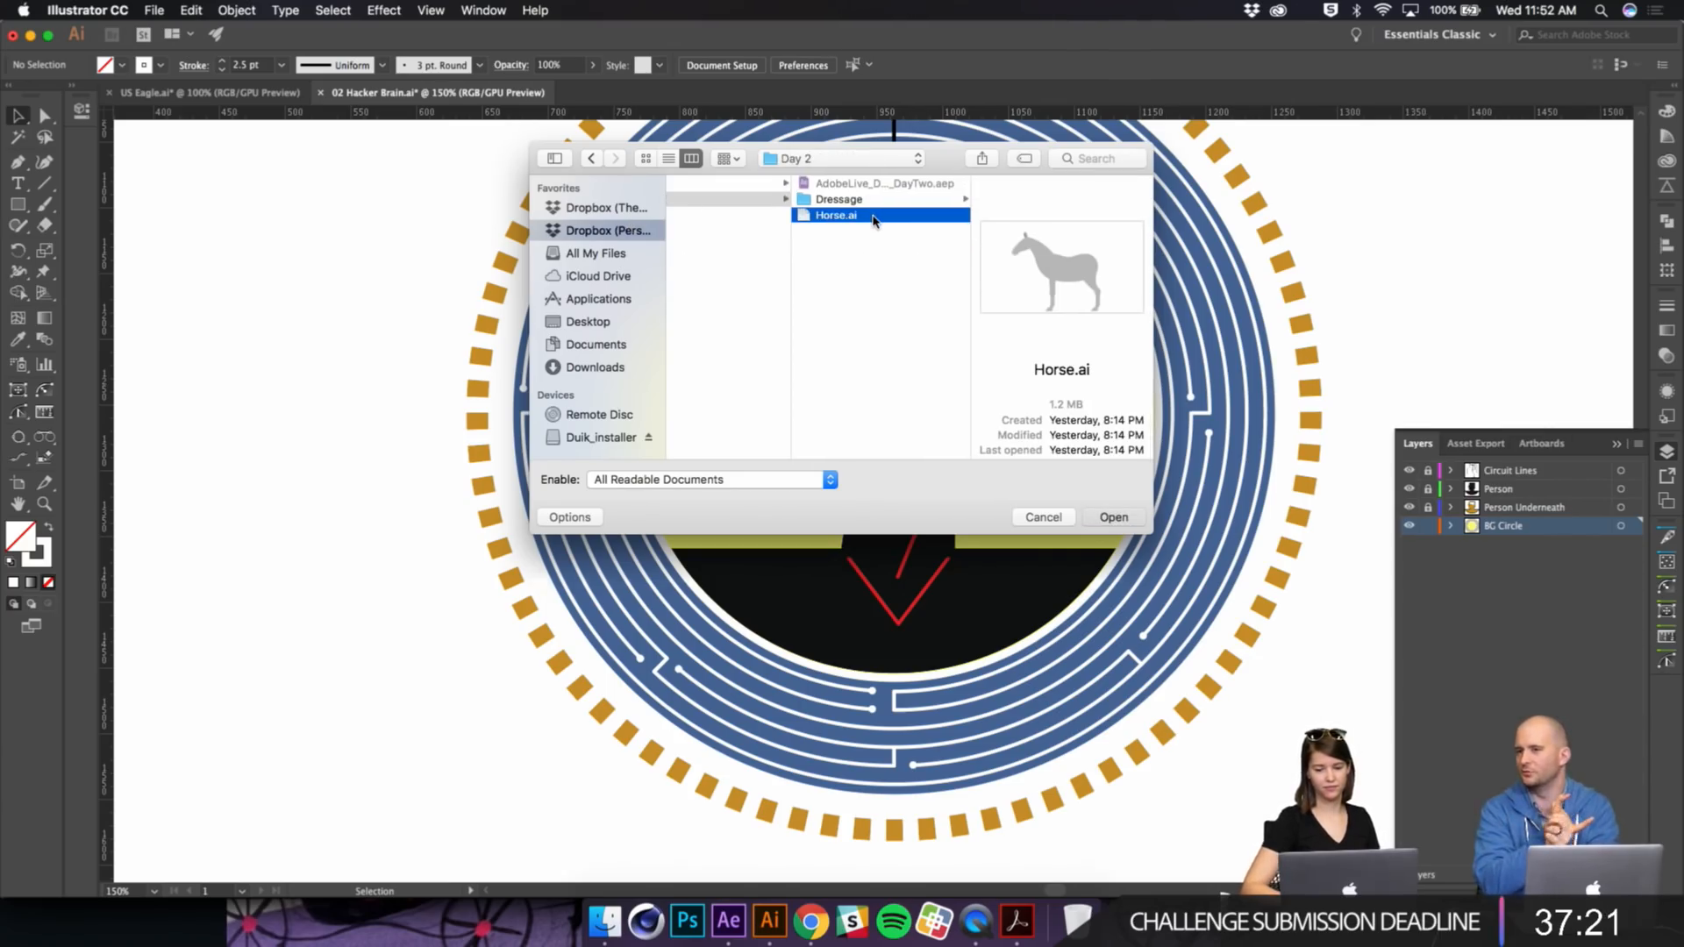
pyautogui.doubleClick(873, 219)
# Step: Select the horse's front shoulder shape to show its outline, and clear the selection
pyautogui.moveTo(978, 316); pyautogui.dragTo(1056, 479)
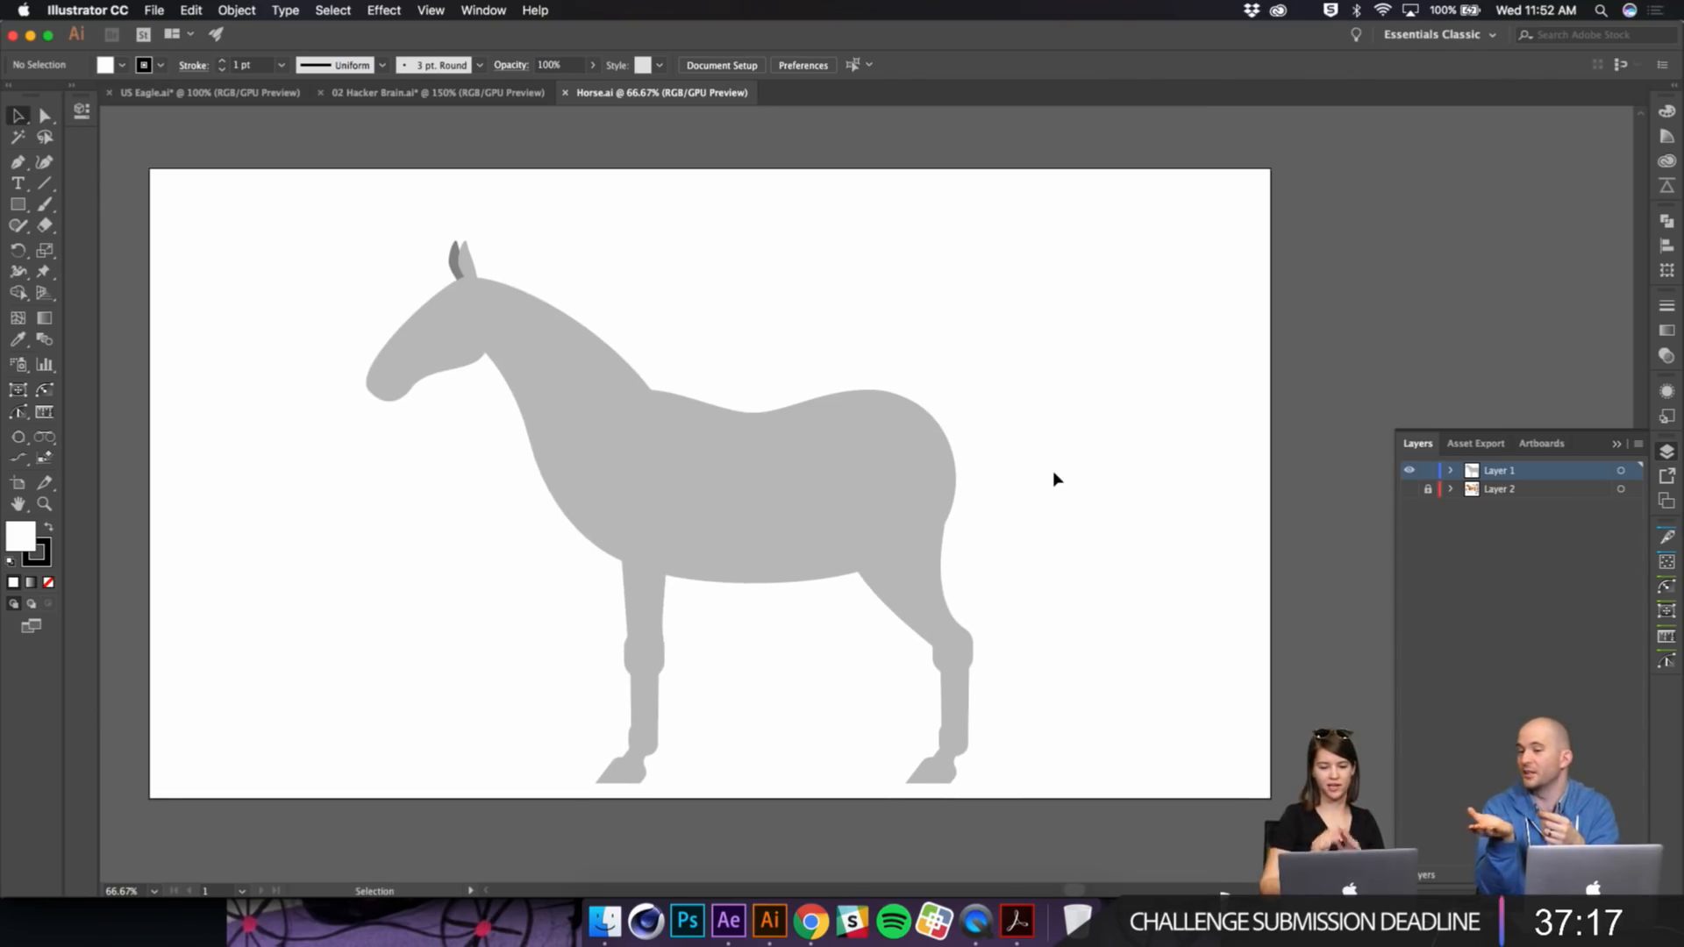
pyautogui.click(609, 477)
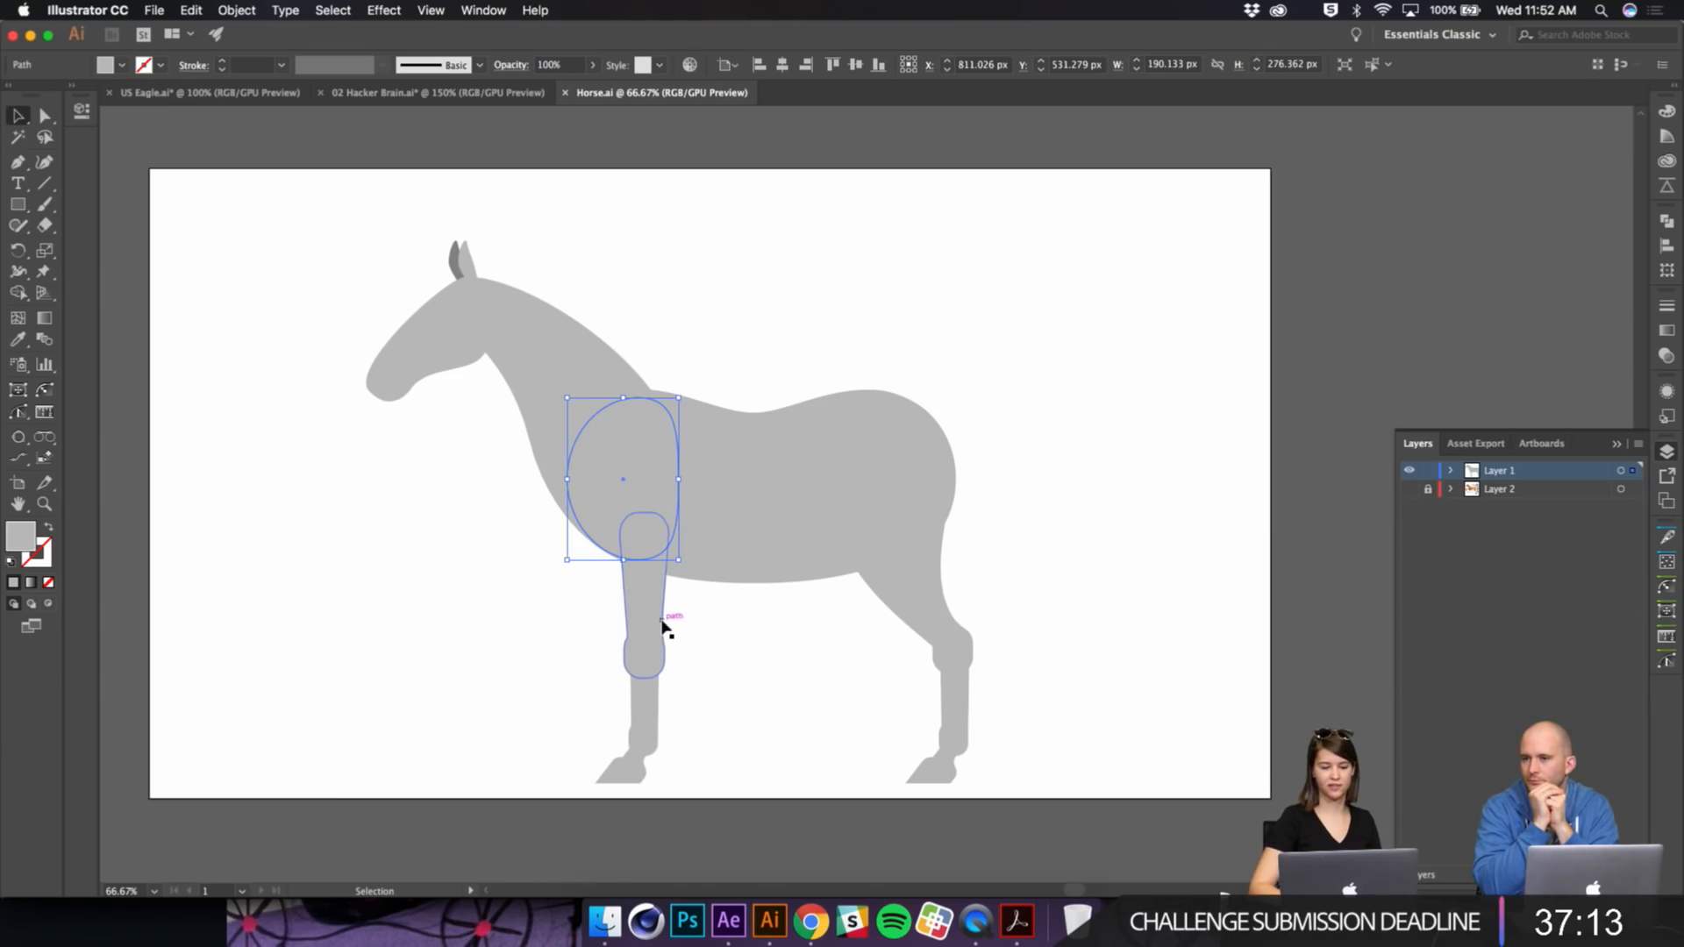
pyautogui.click(531, 665)
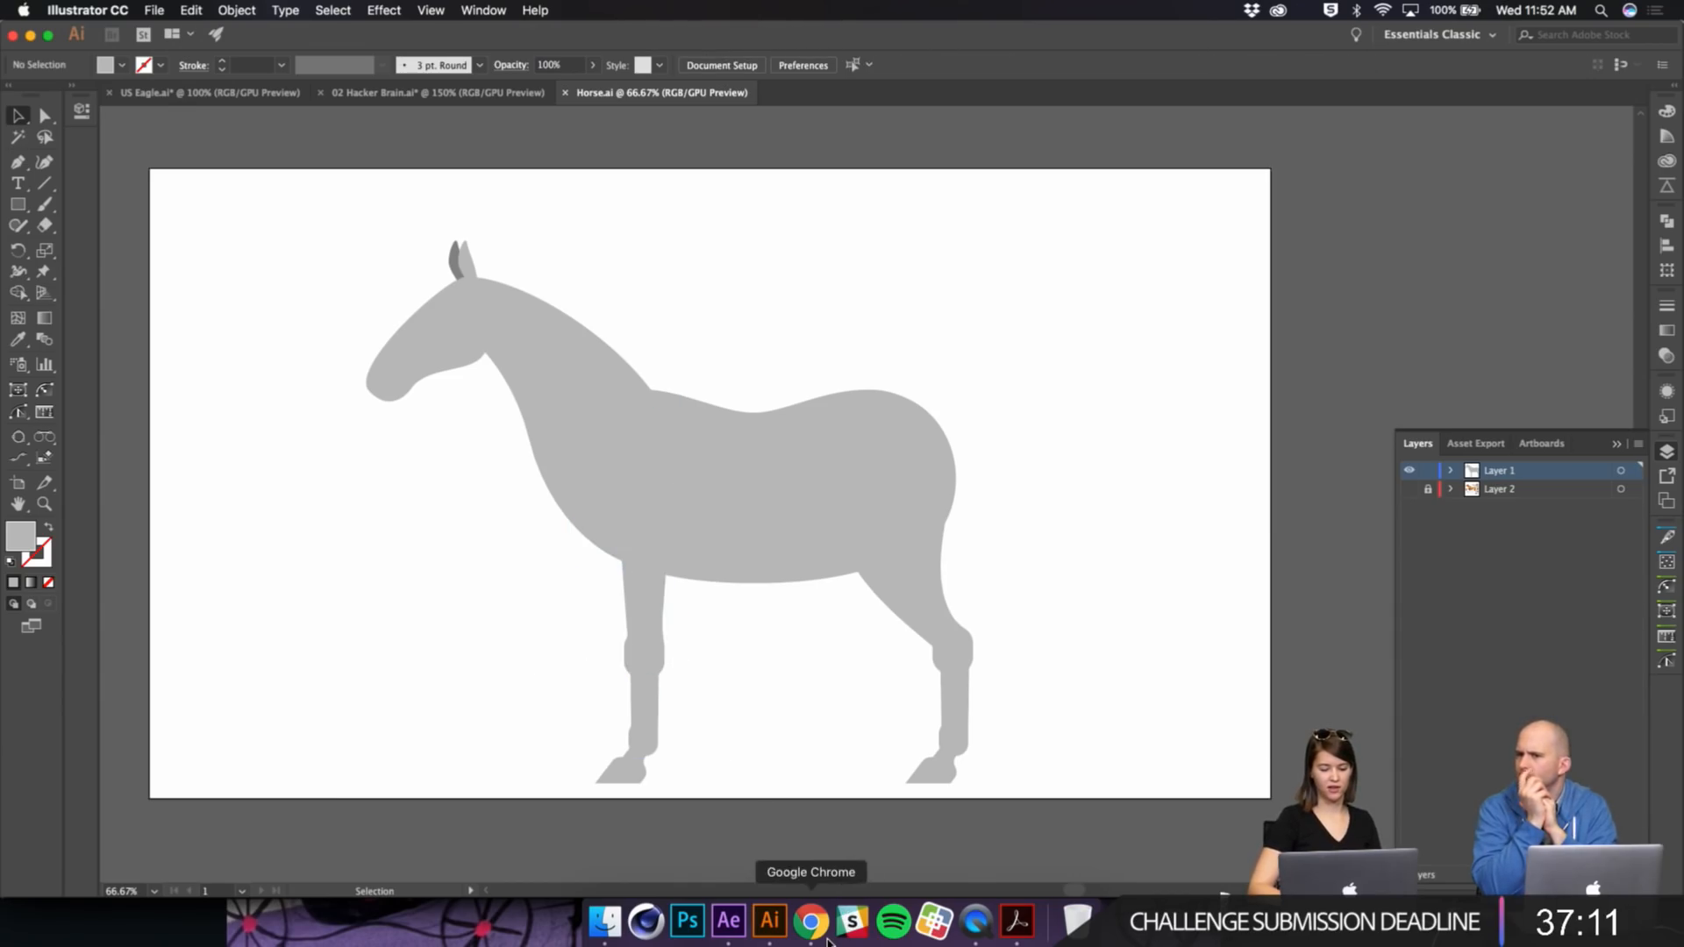
# Step: Switch to Chrome and search Google Images for horse anatomy in a new browser tab
pyautogui.click(811, 921)
pyautogui.press('super+t')
pyautogui.write('horse anato')
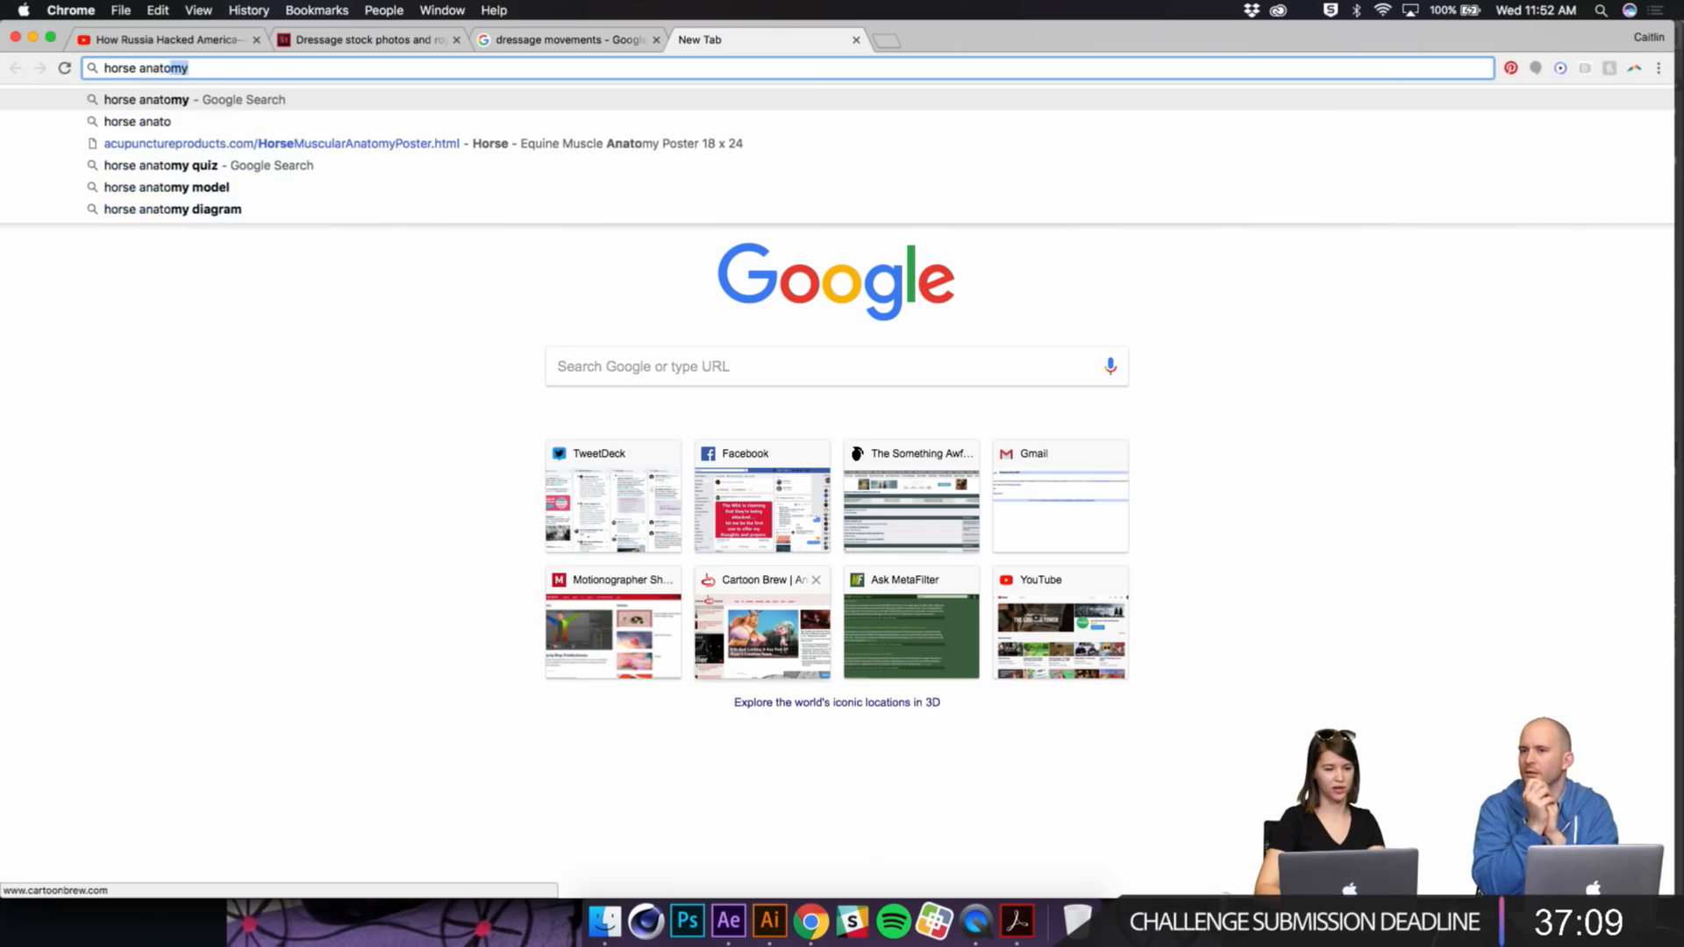
pyautogui.press('Return')
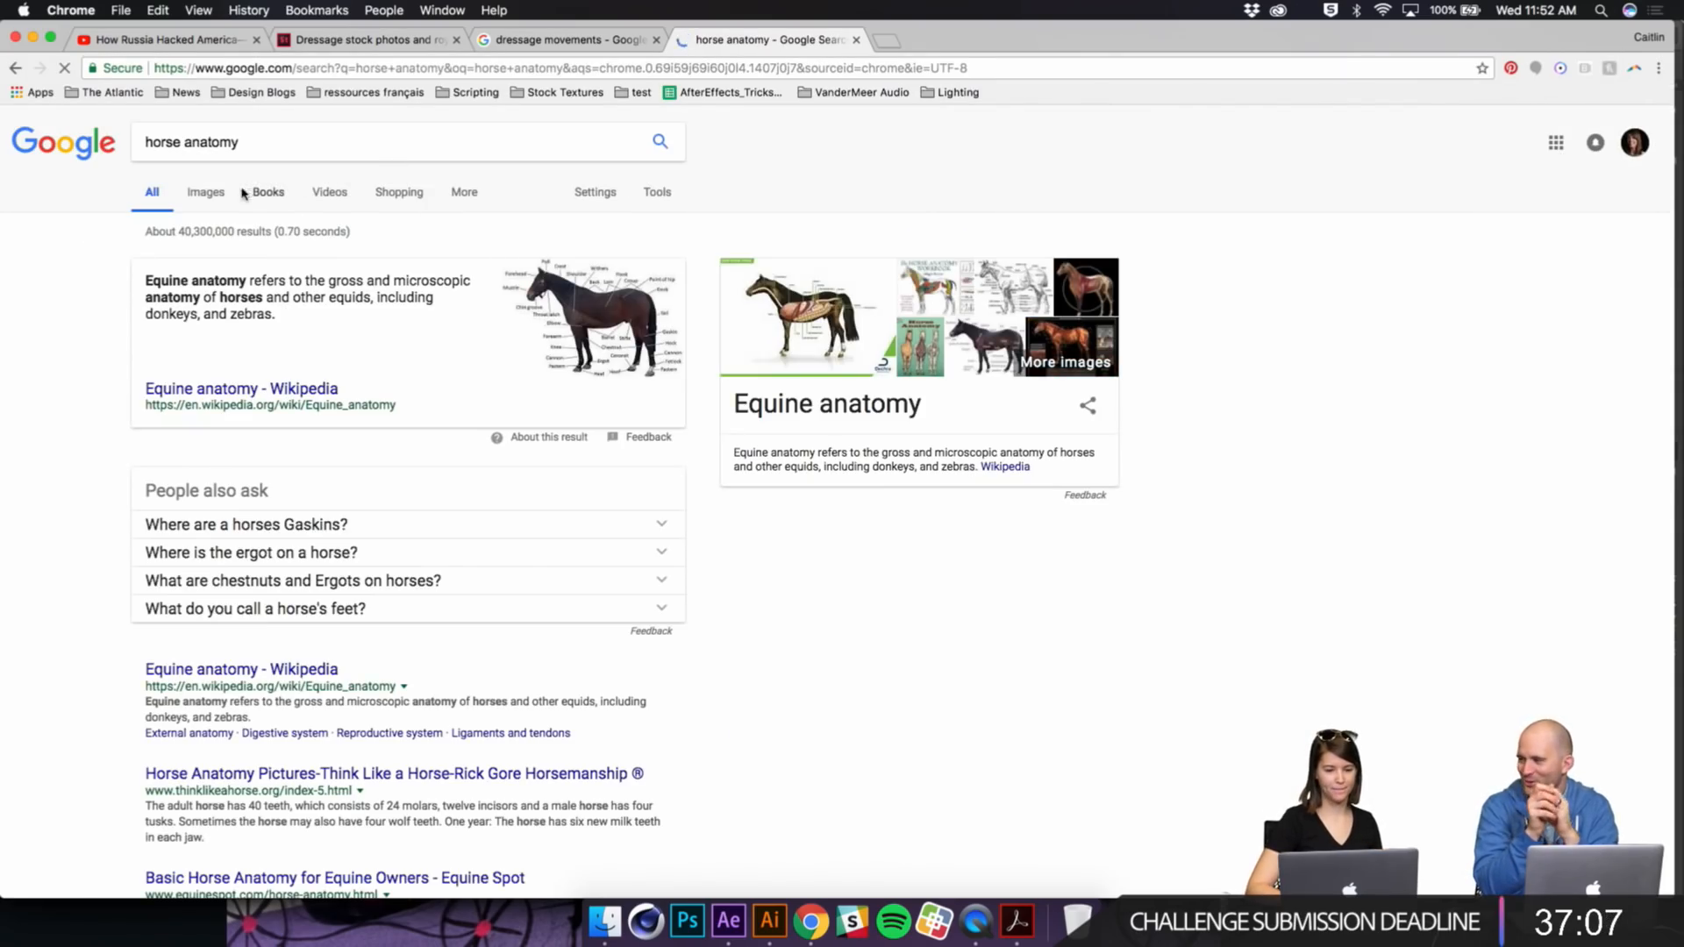
pyautogui.click(202, 194)
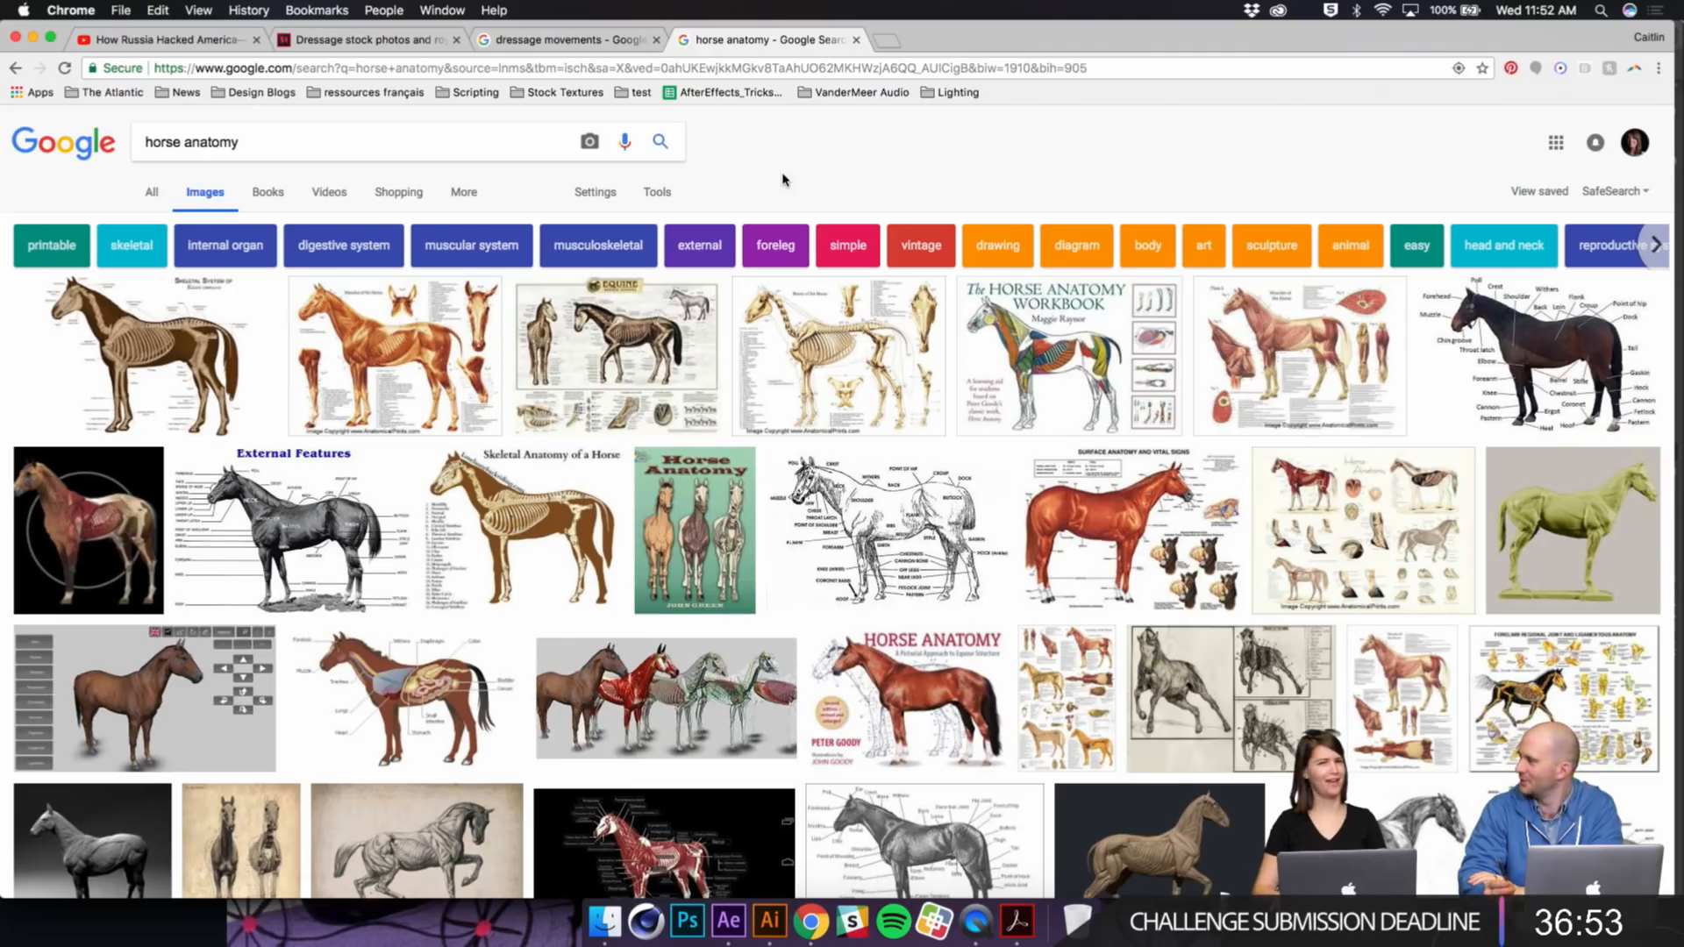
# Step: Examine the Equine Muscle Anatomy Poster image and its source page, and preview the Equine Skeletal Anatomy Poster from the image results
pyautogui.click(1319, 351)
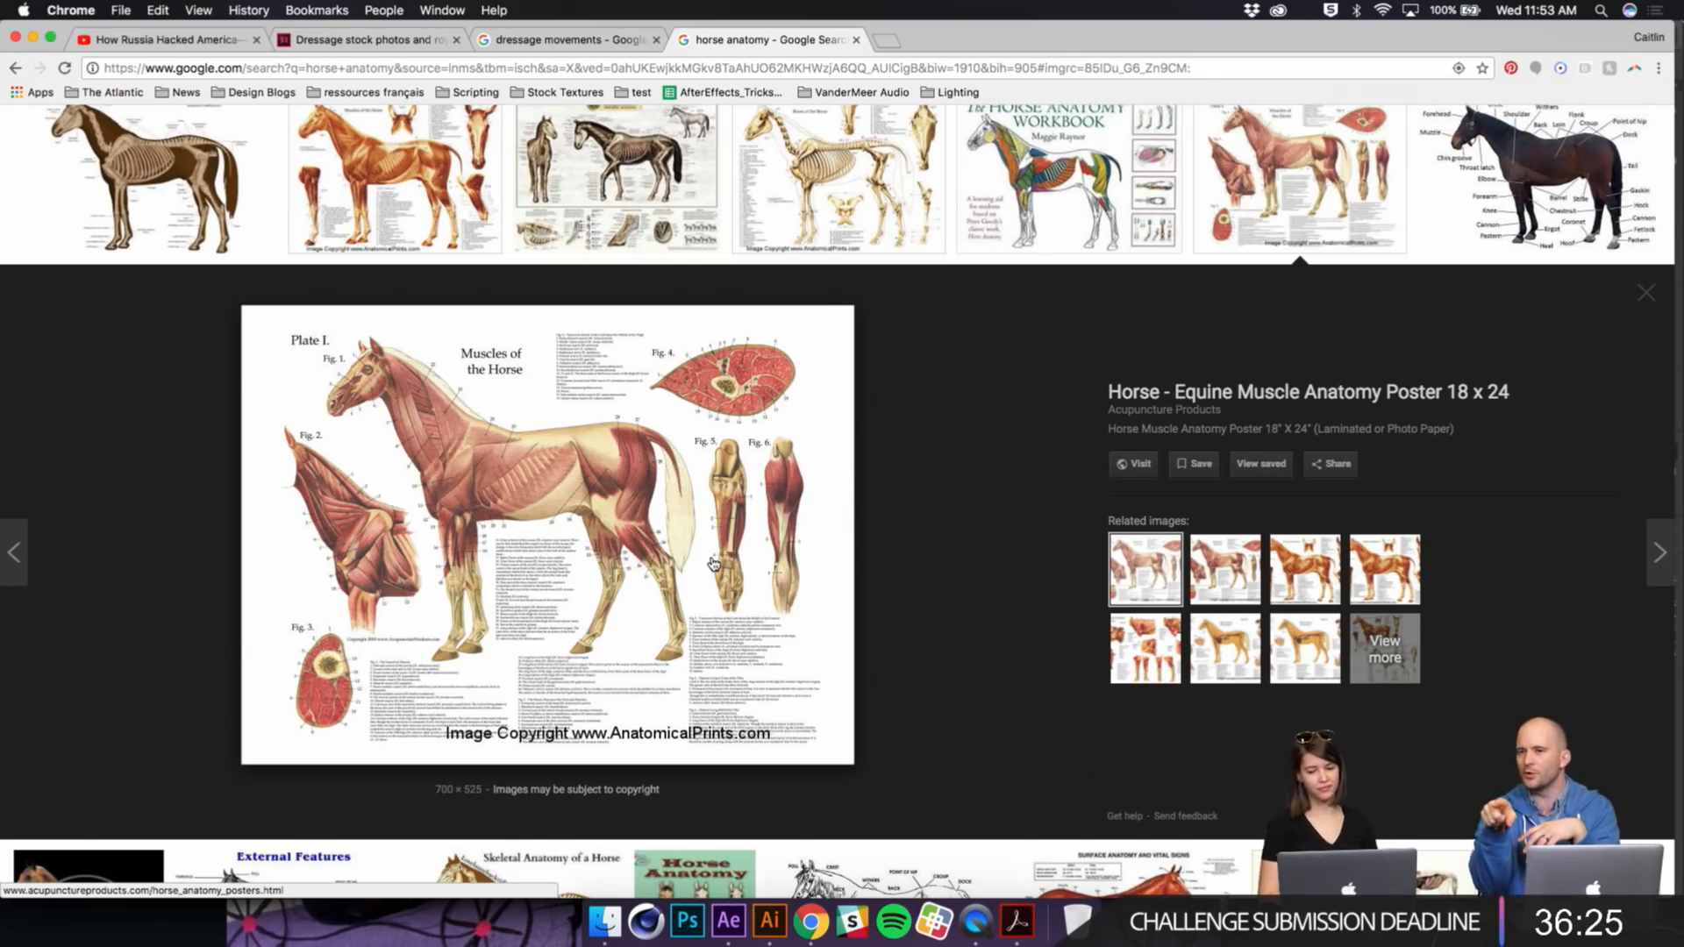
pyautogui.rightClick(577, 611)
pyautogui.click(614, 620)
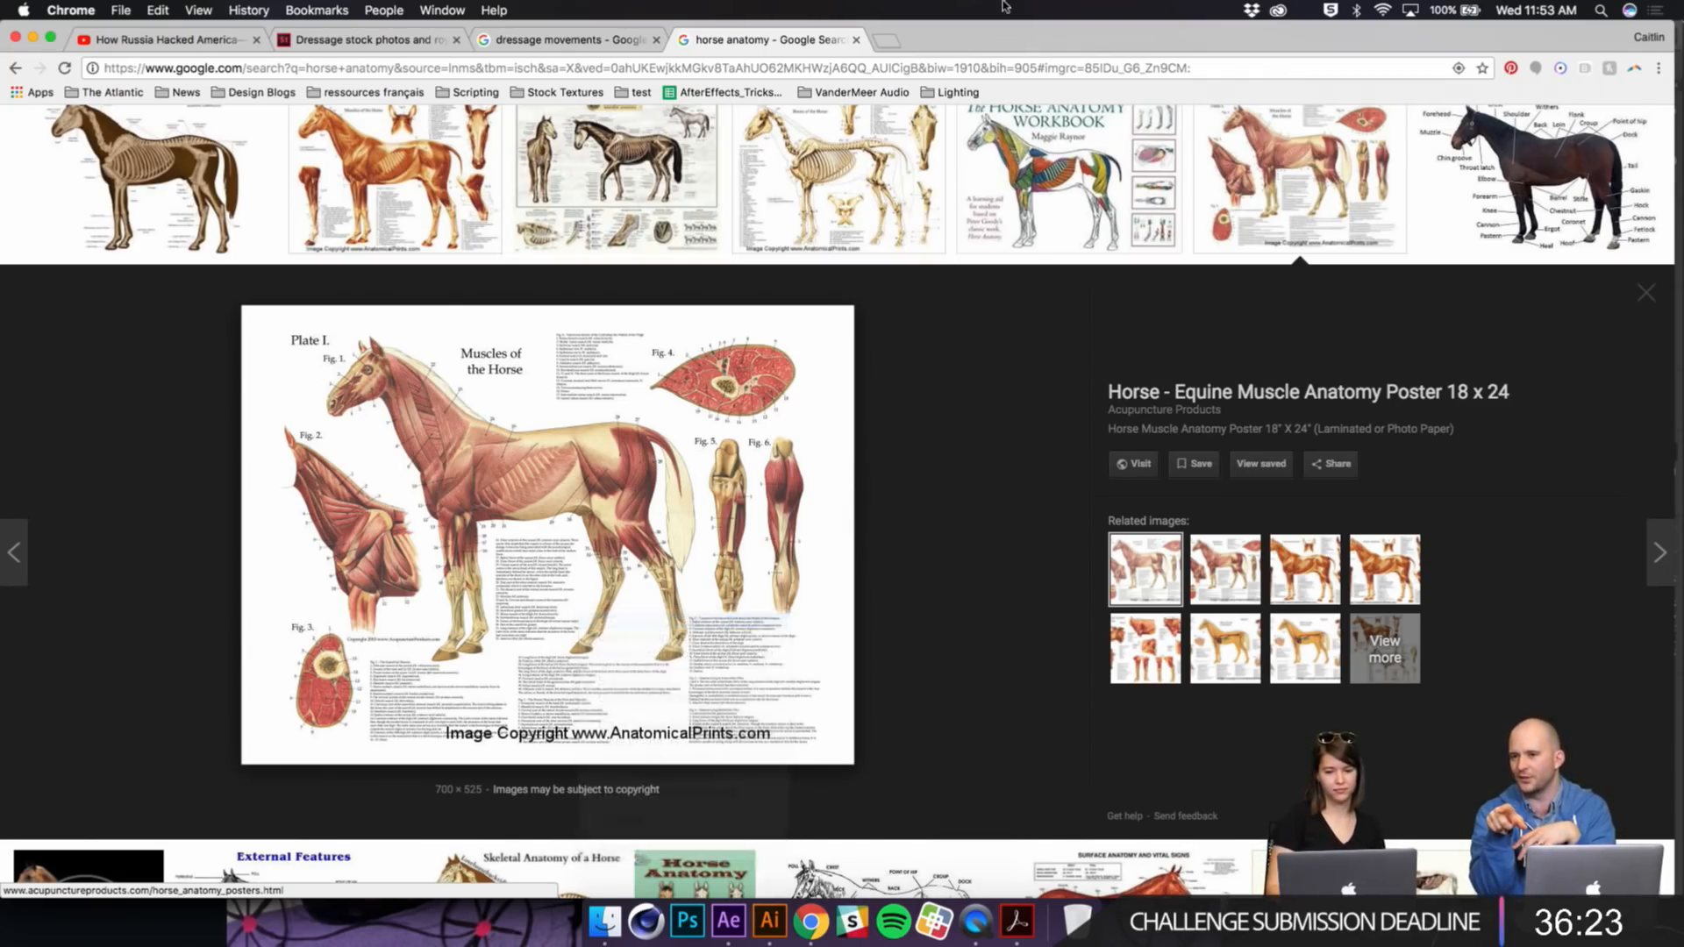
pyautogui.click(949, 44)
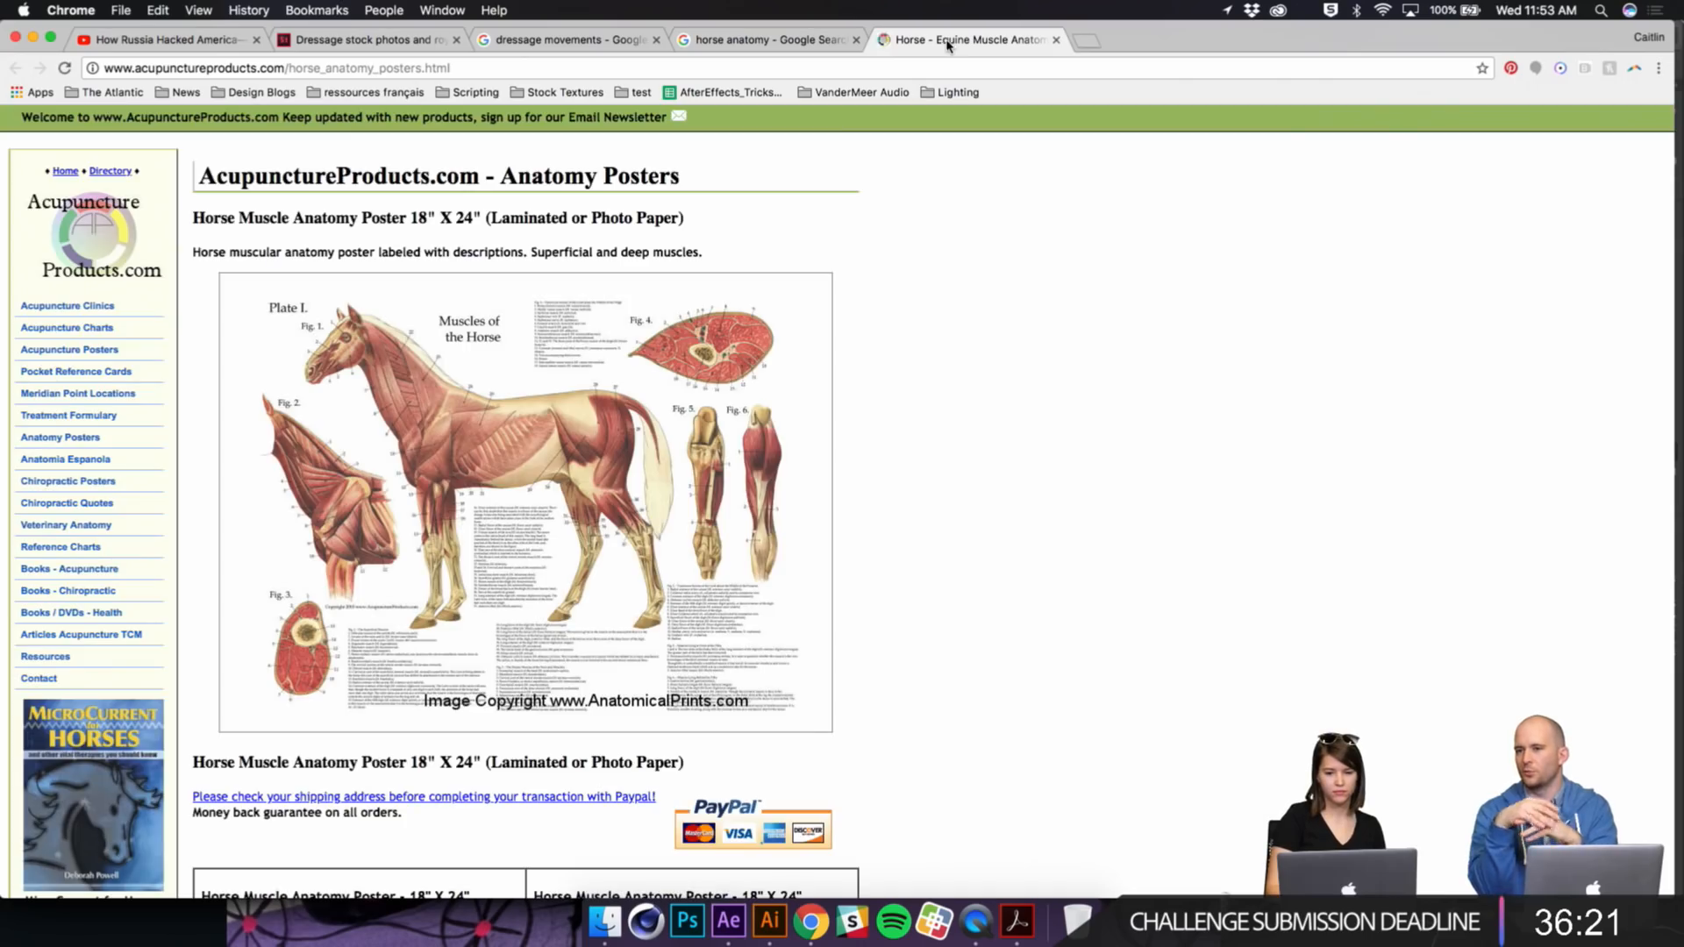
pyautogui.scroll(-1, 434, 384)
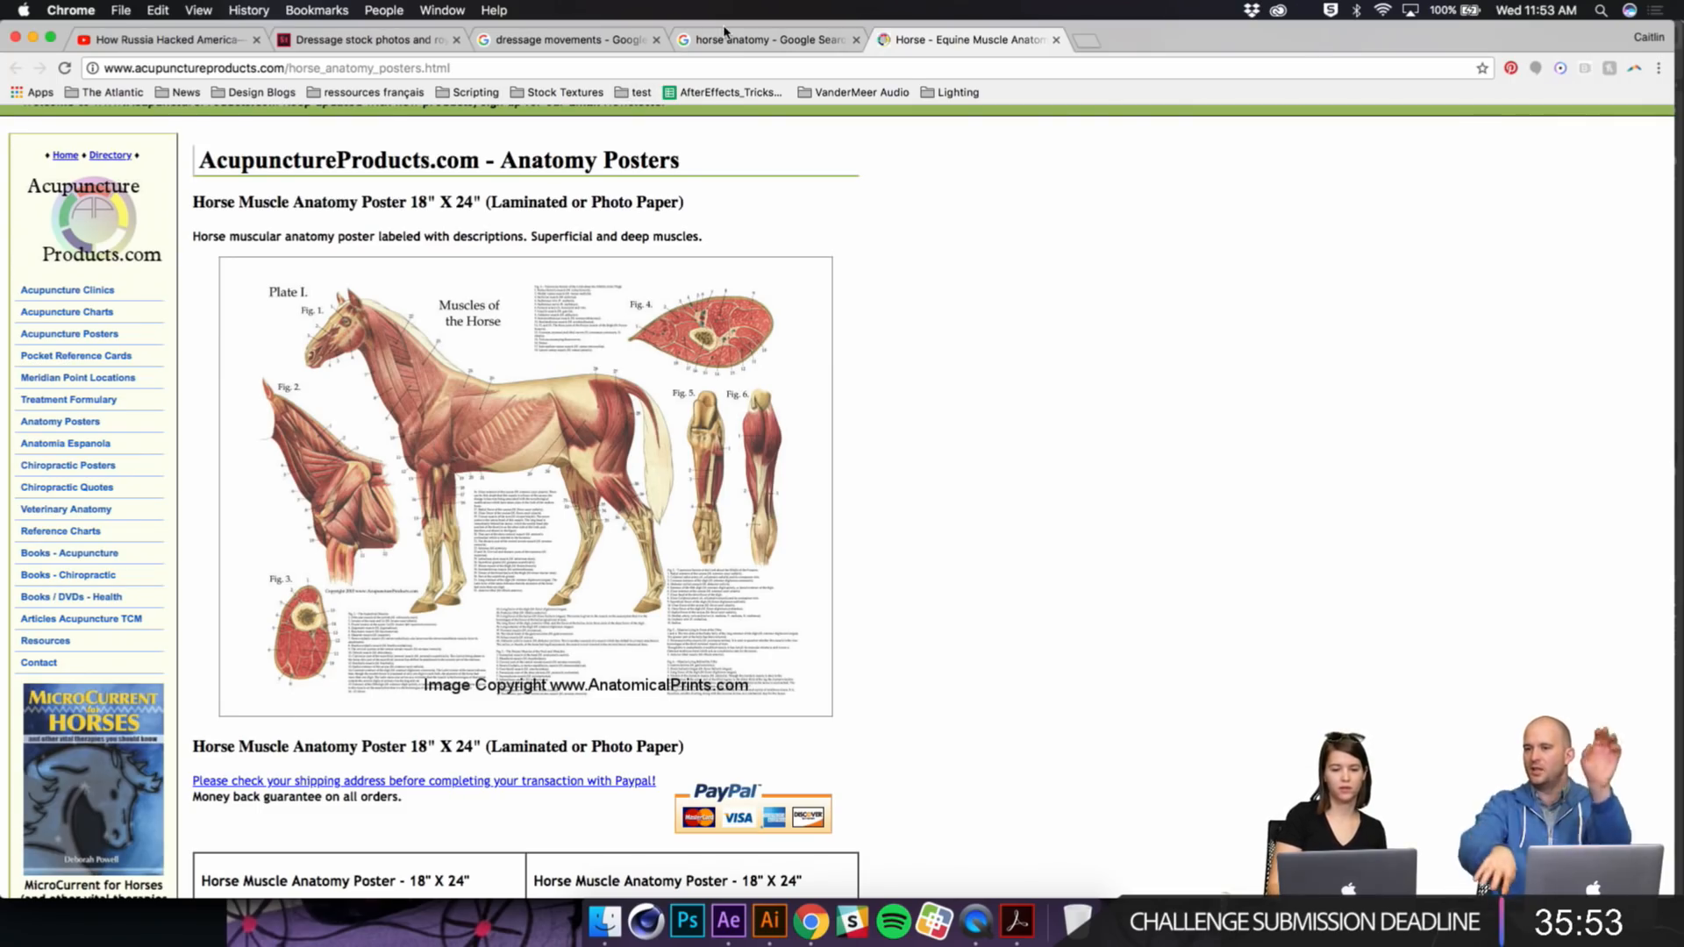
pyautogui.click(786, 46)
pyautogui.click(829, 193)
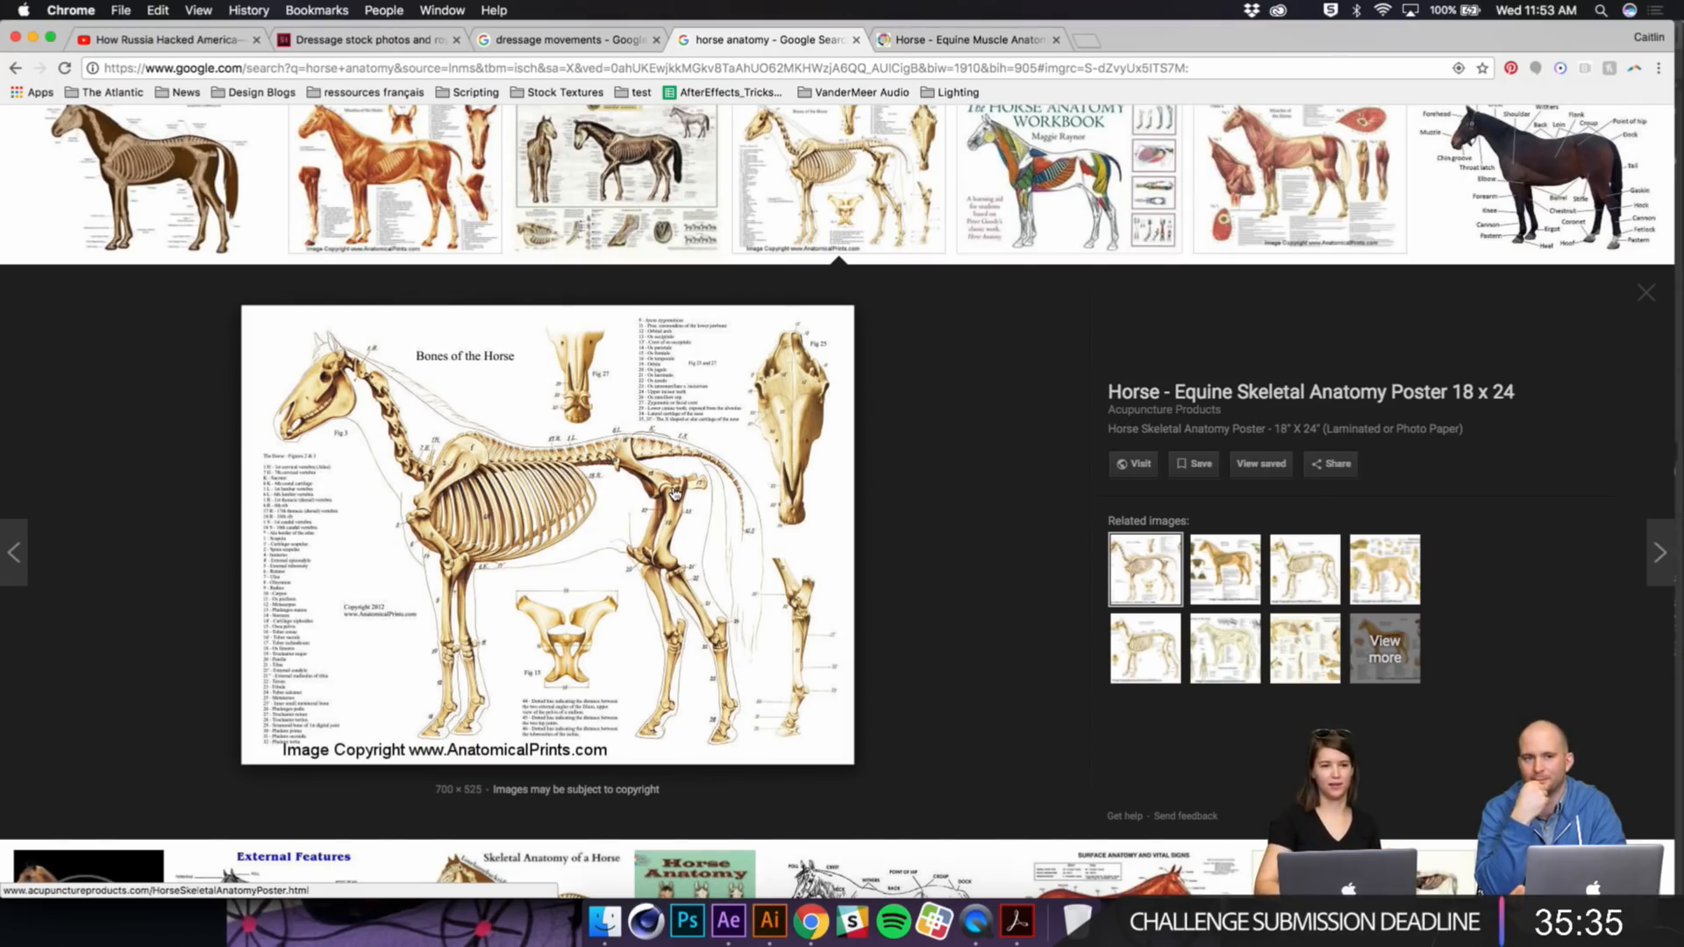
# Step: Return to Illustrator, try rotating the horse's front shoulder shape around different pivot points, undo the rotations and deselect it
pyautogui.click(769, 921)
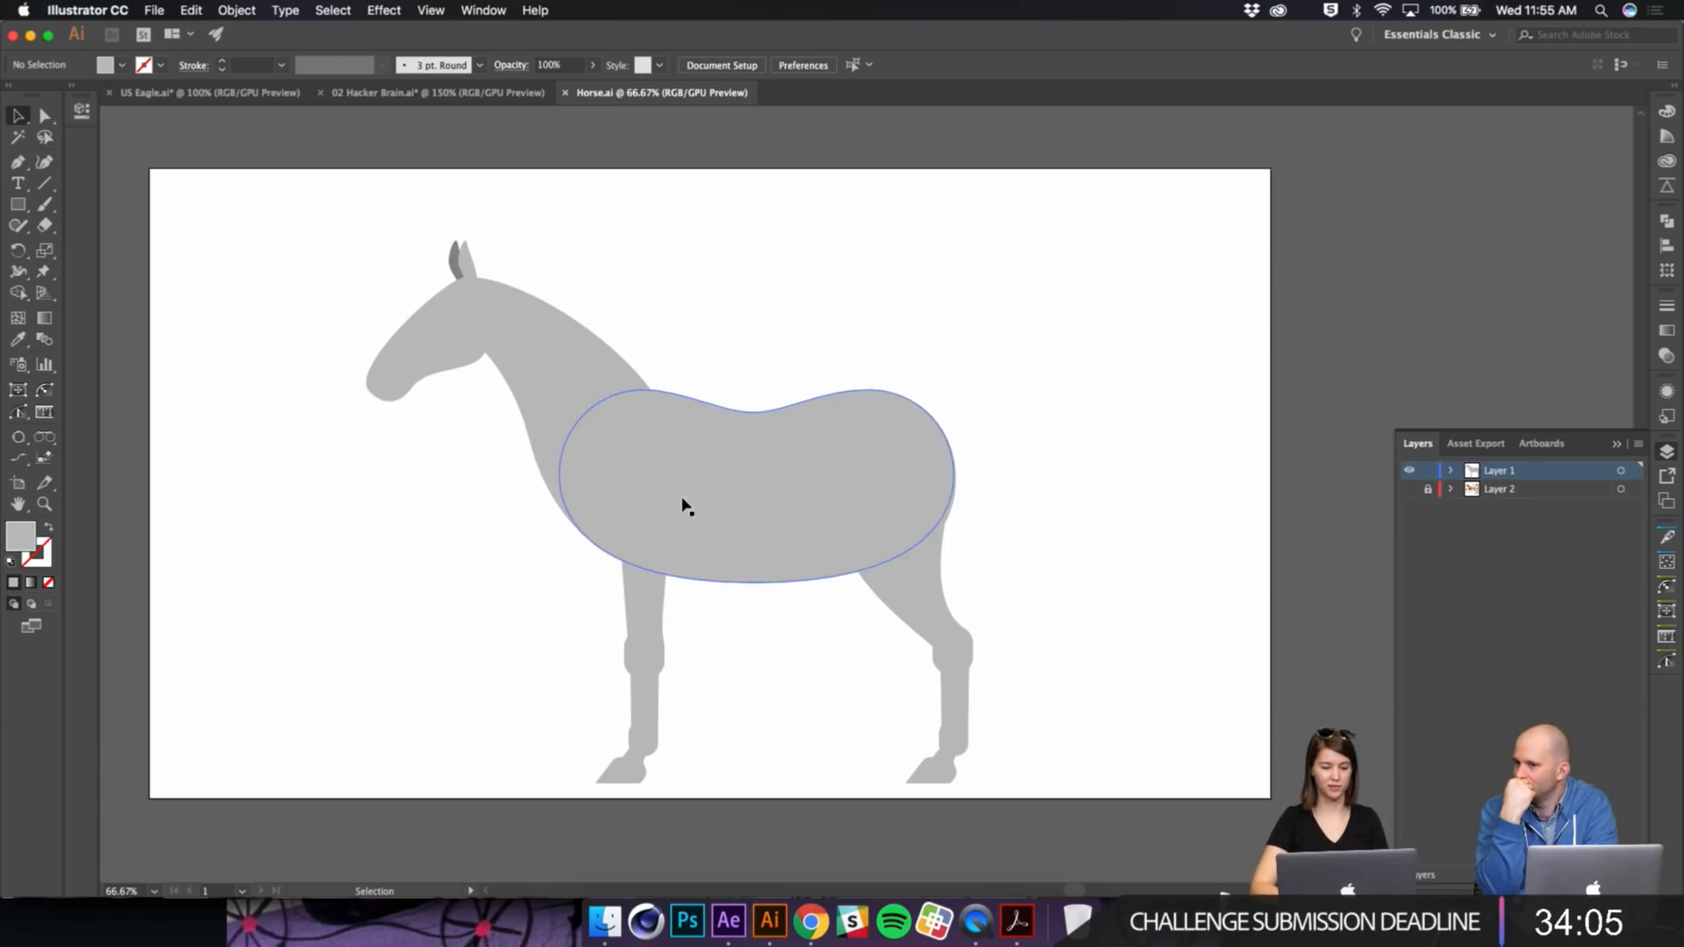
pyautogui.click(628, 551)
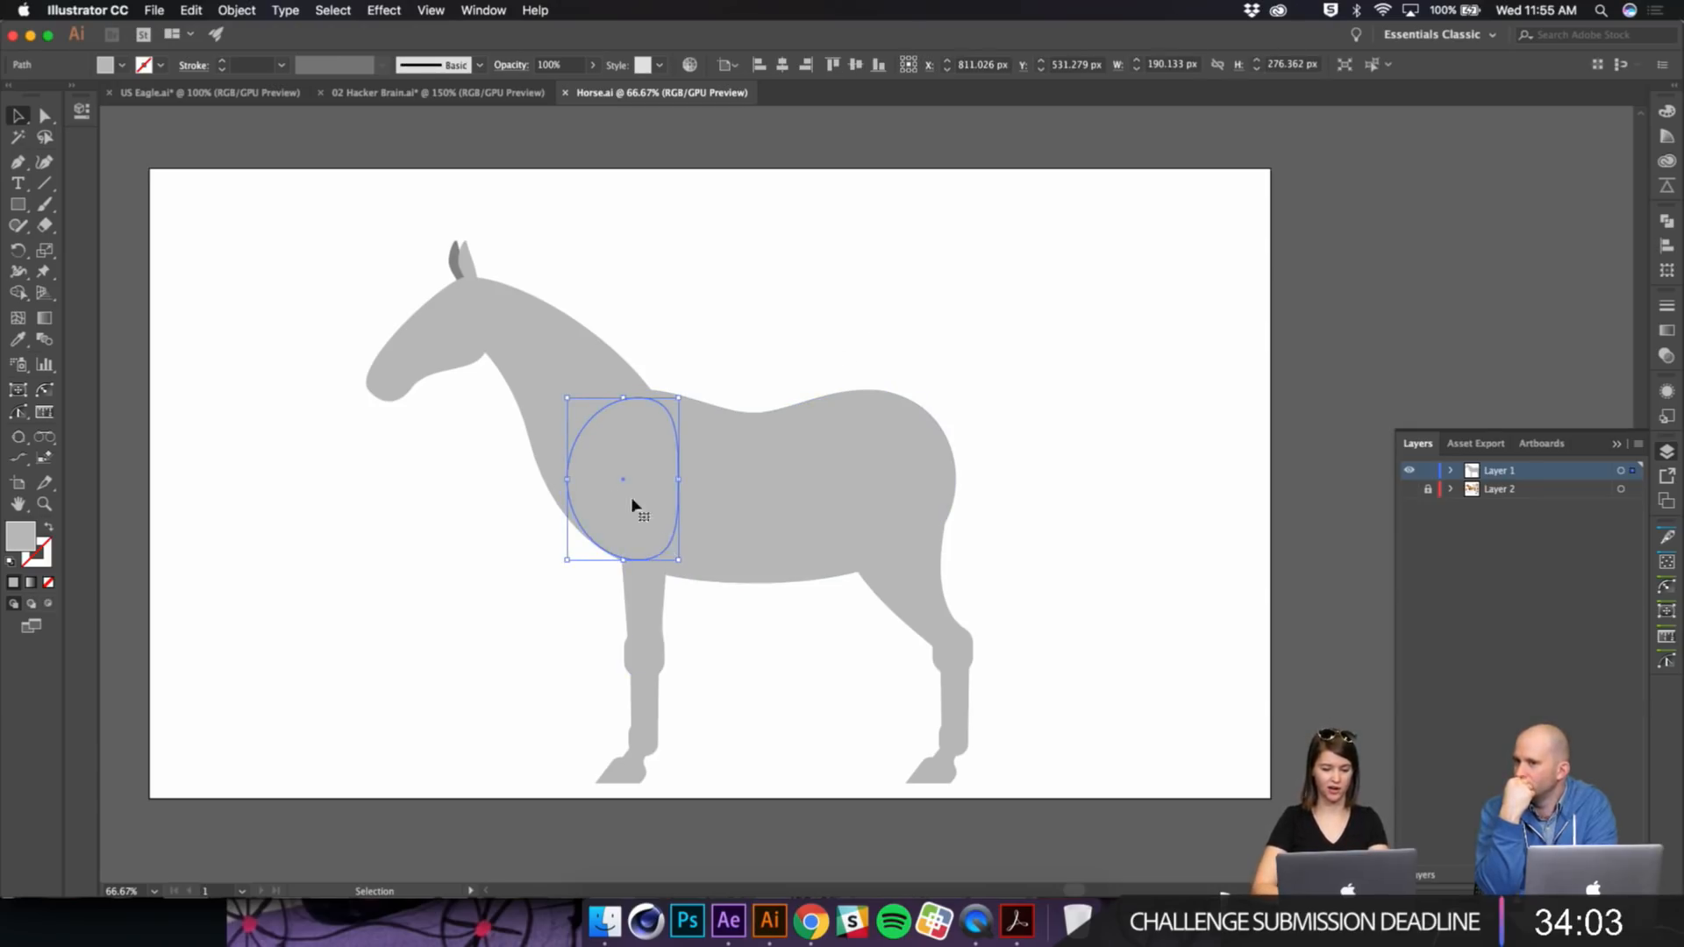
pyautogui.press('r')
pyautogui.moveTo(652, 509); pyautogui.dragTo(633, 479)
pyautogui.press('super+z')
pyautogui.press('super+z')
pyautogui.press('super+z')
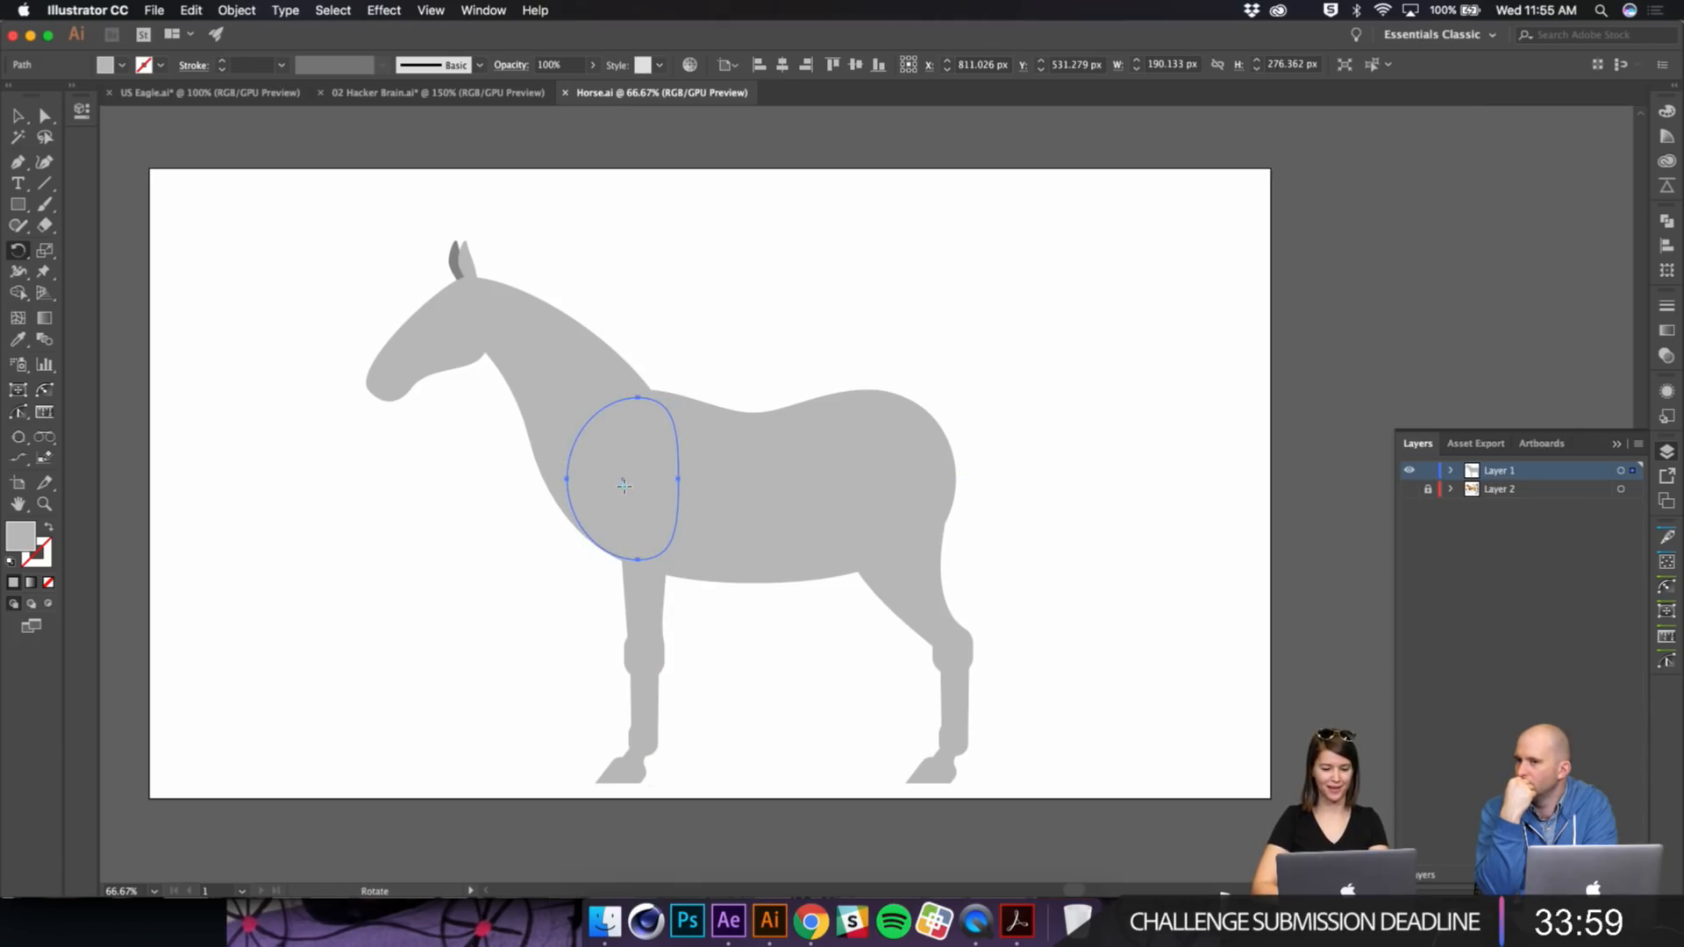
pyautogui.moveTo(639, 516); pyautogui.dragTo(581, 503)
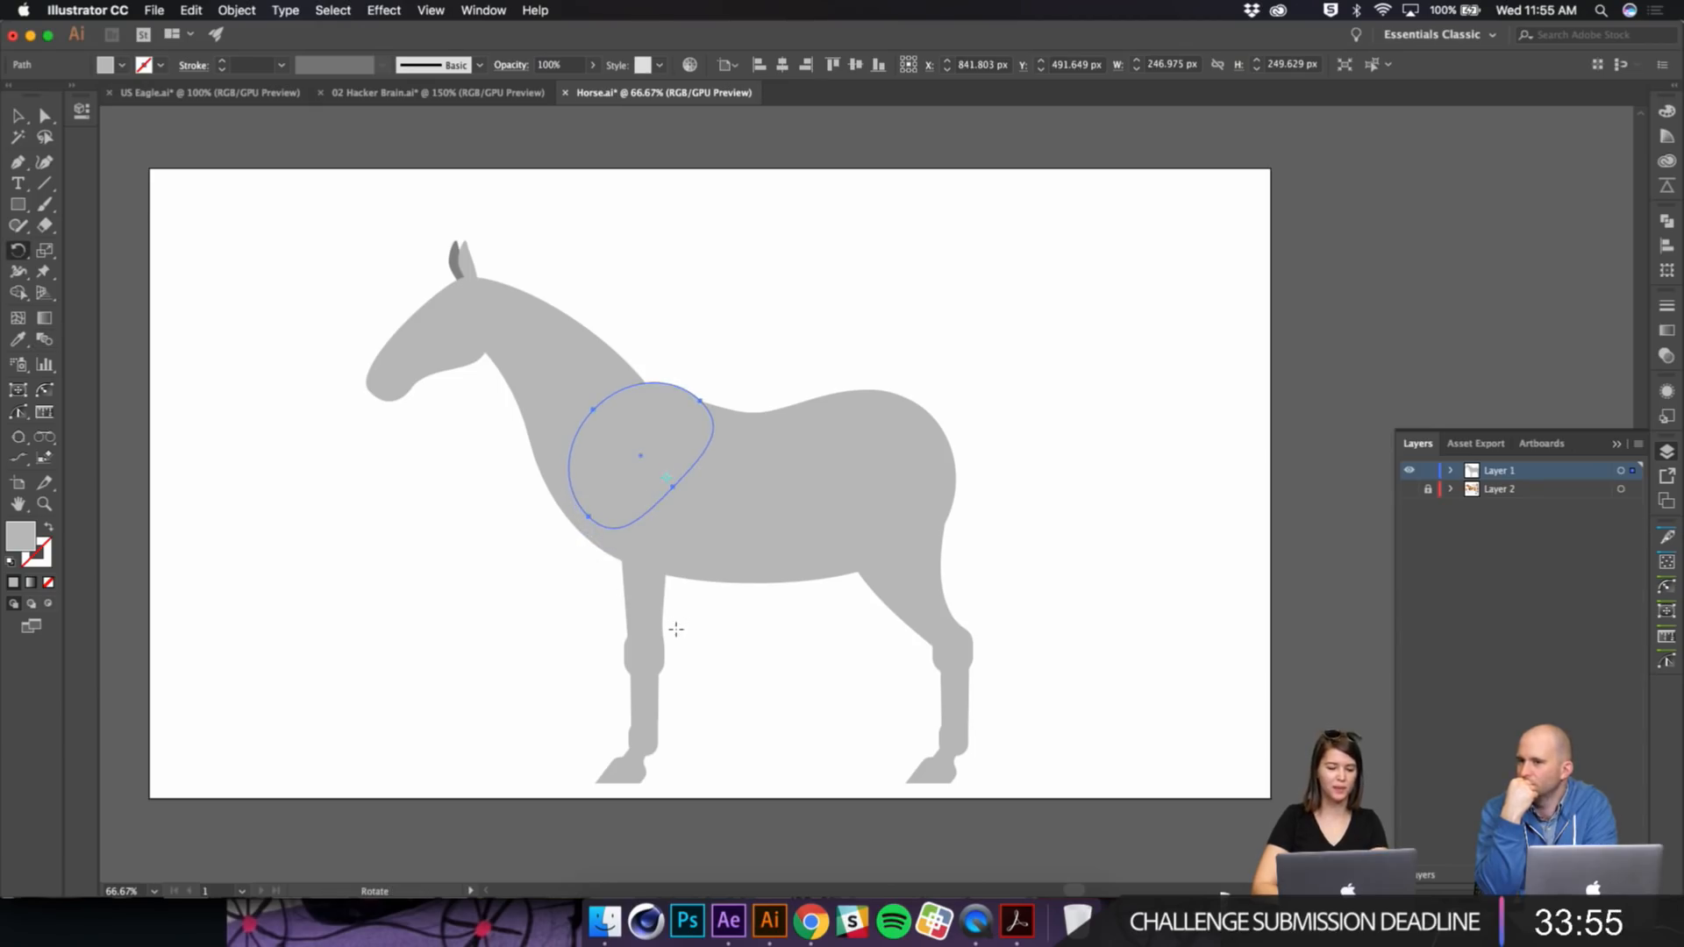
pyautogui.press('super+z')
pyautogui.press('v')
pyautogui.click(444, 598)
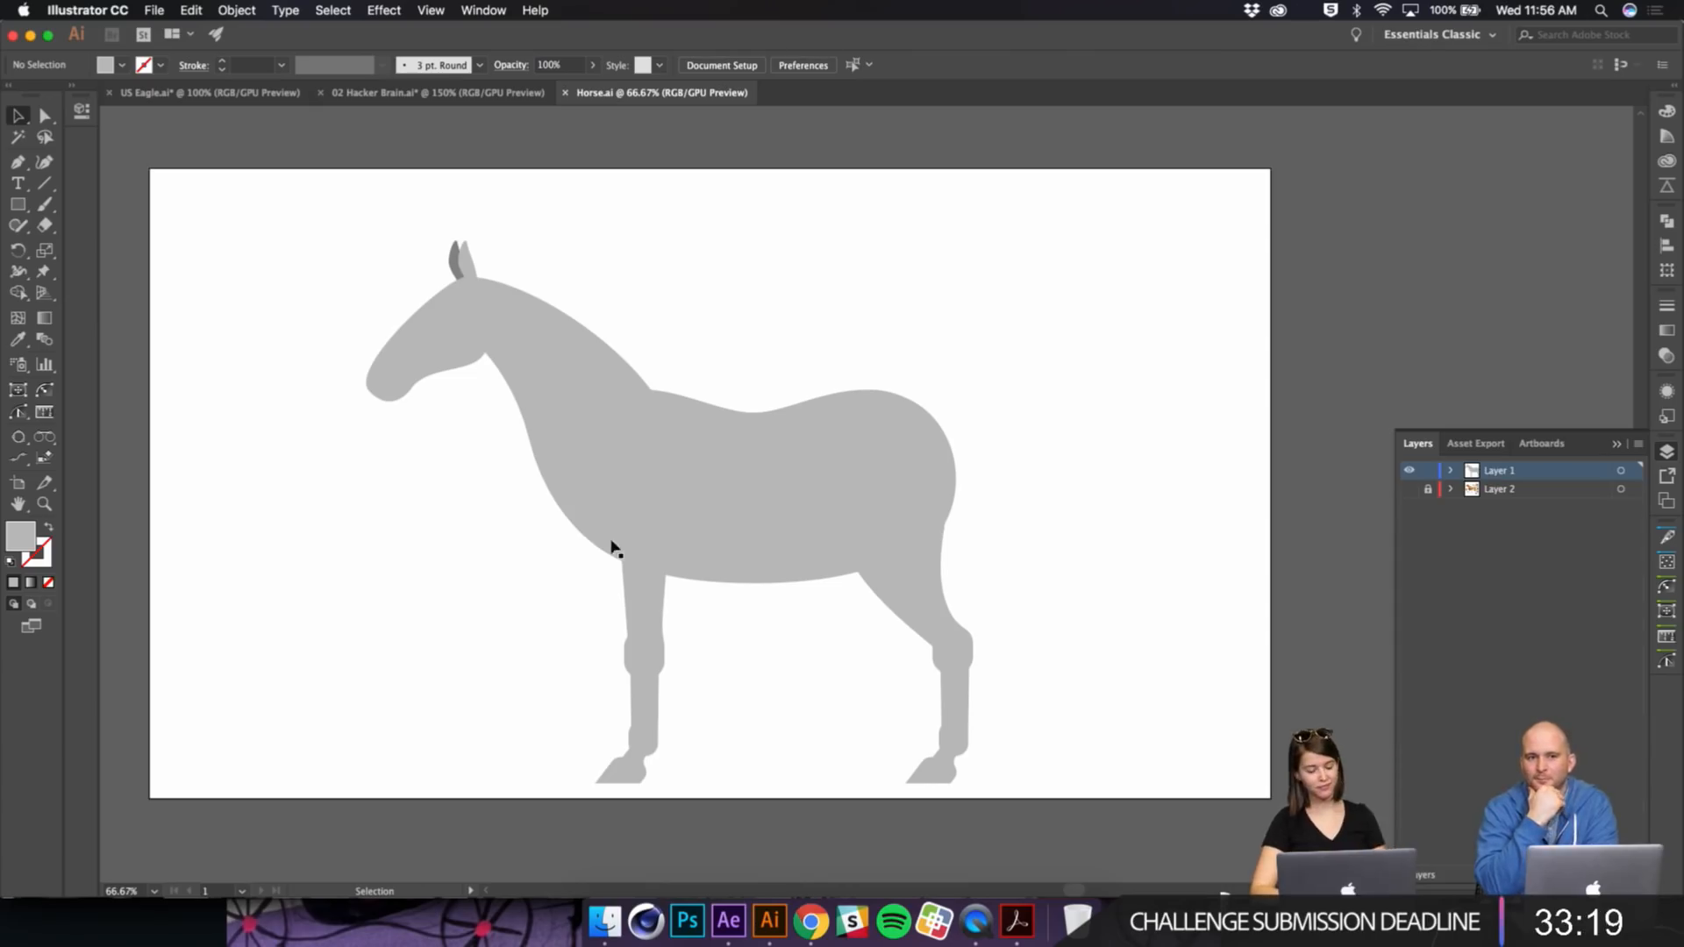
# Step: Select the front leg's upper segment, lower segment and hoof in turn to show how the leg is divided
pyautogui.click(658, 591)
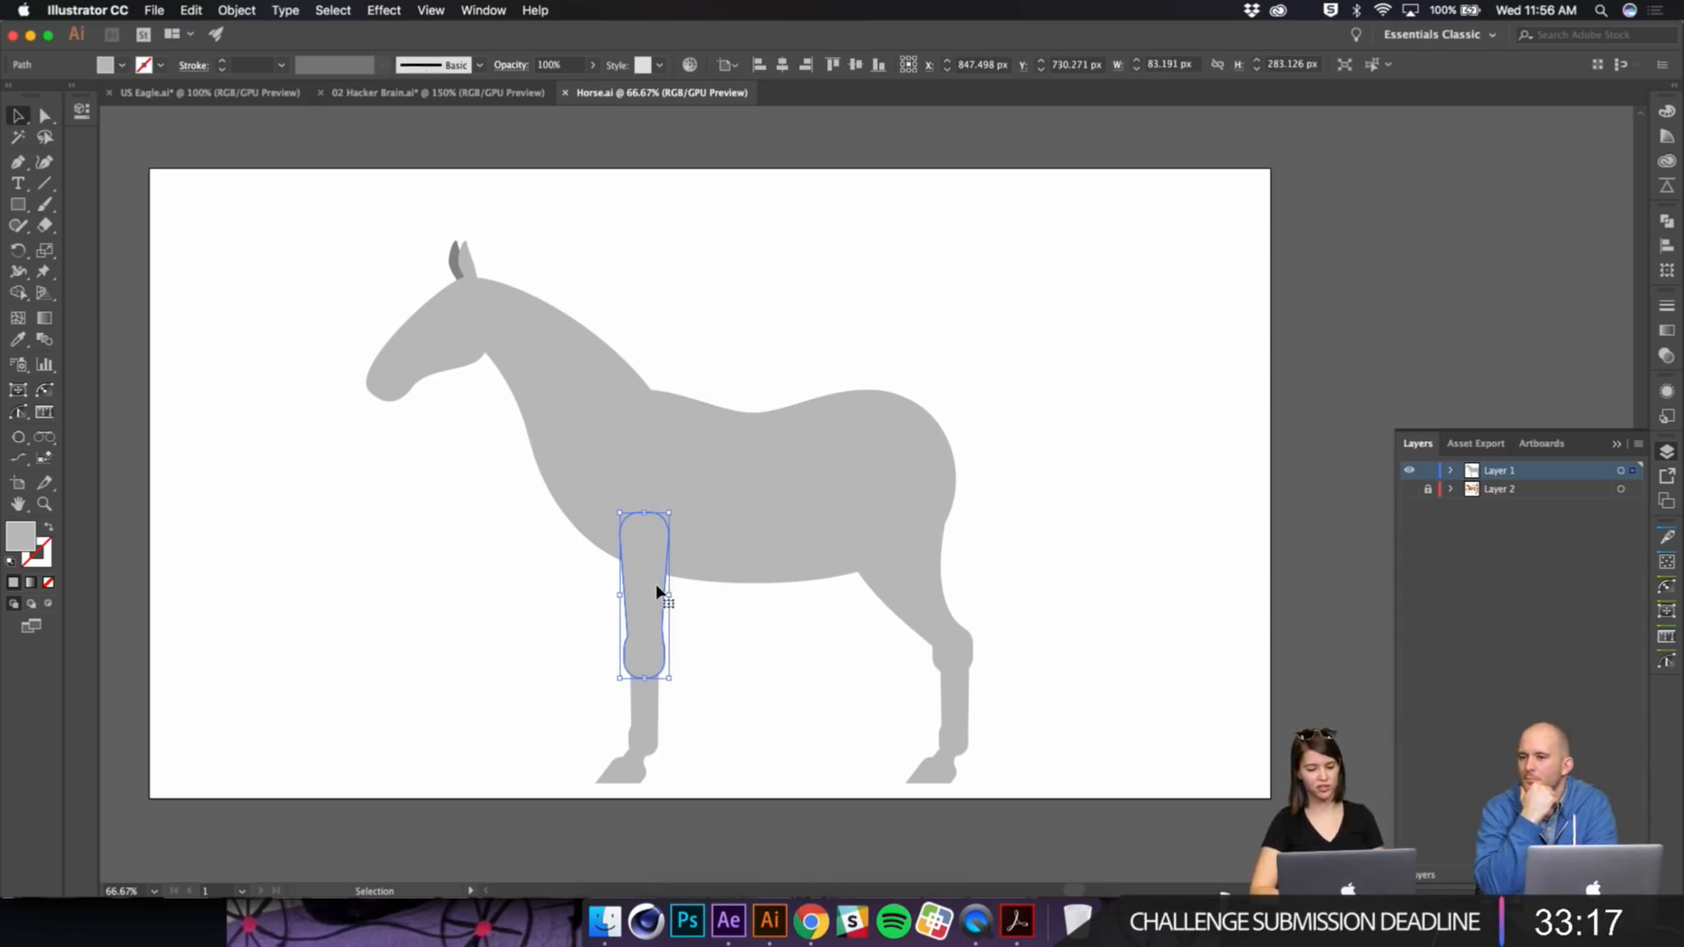
pyautogui.click(646, 707)
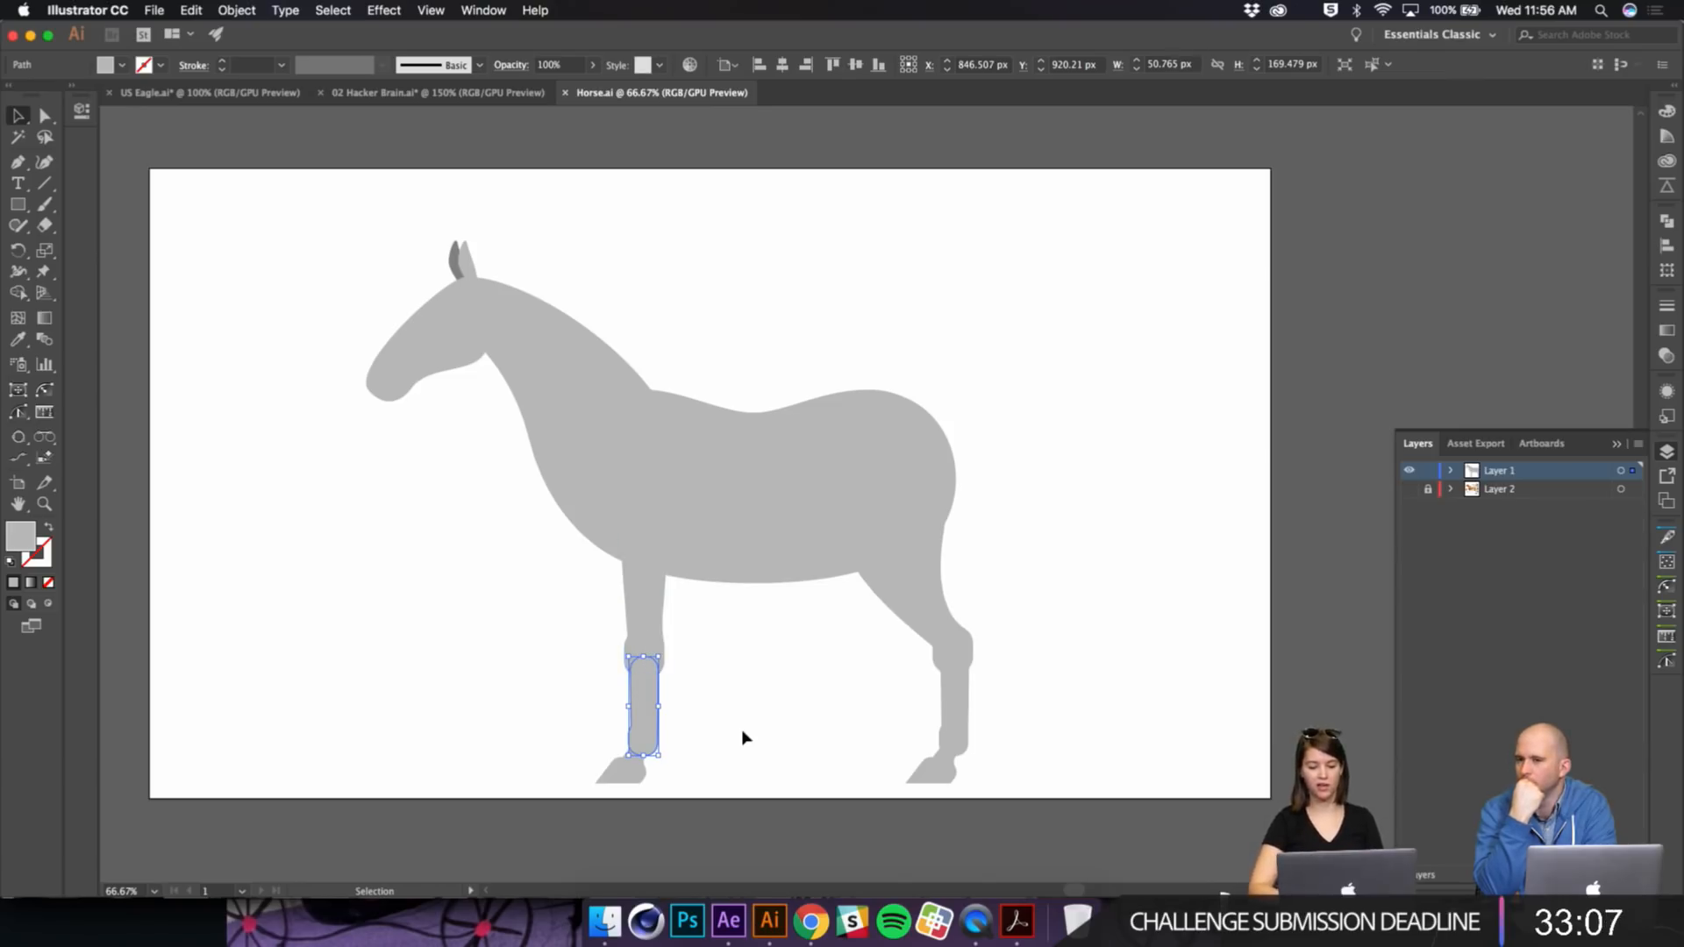
pyautogui.click(639, 777)
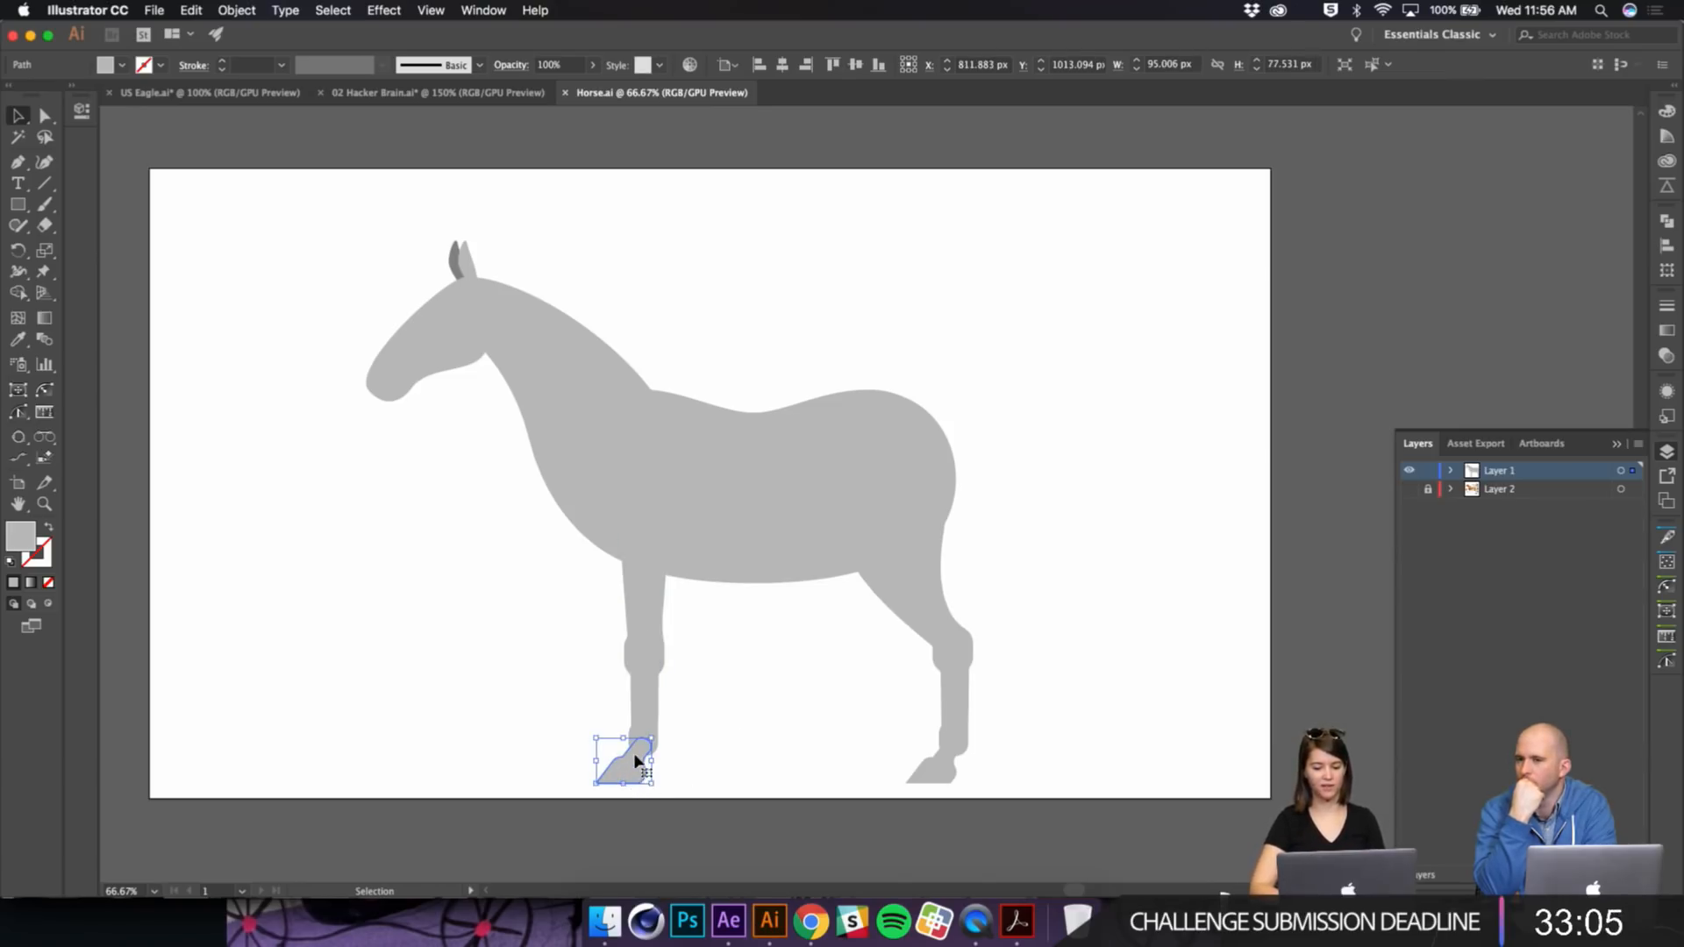
# Step: Examine how the front hoof overlaps the lower leg segment up close and within the whole horse, and deselect the hoof
pyautogui.press('super+equal')
pyautogui.press('super+equal')
pyautogui.press('super+equal')
pyautogui.moveTo(651, 767); pyautogui.dragTo(869, 411)
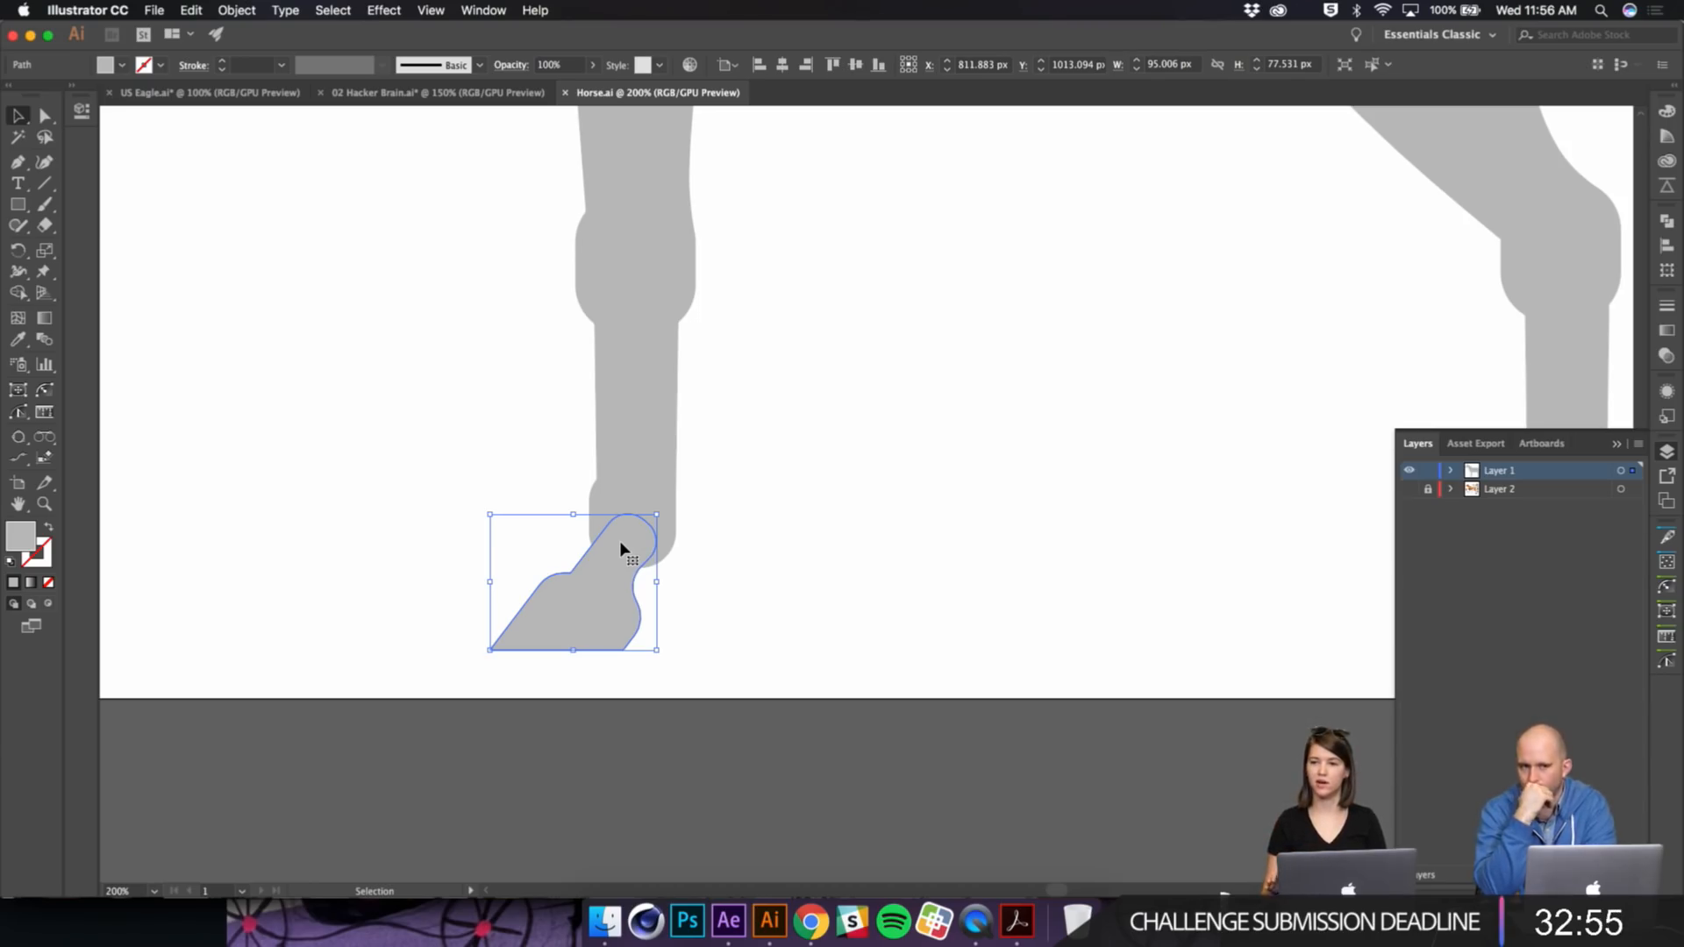
pyautogui.press('super+minus')
pyautogui.press('super+minus')
pyautogui.press('super+minus')
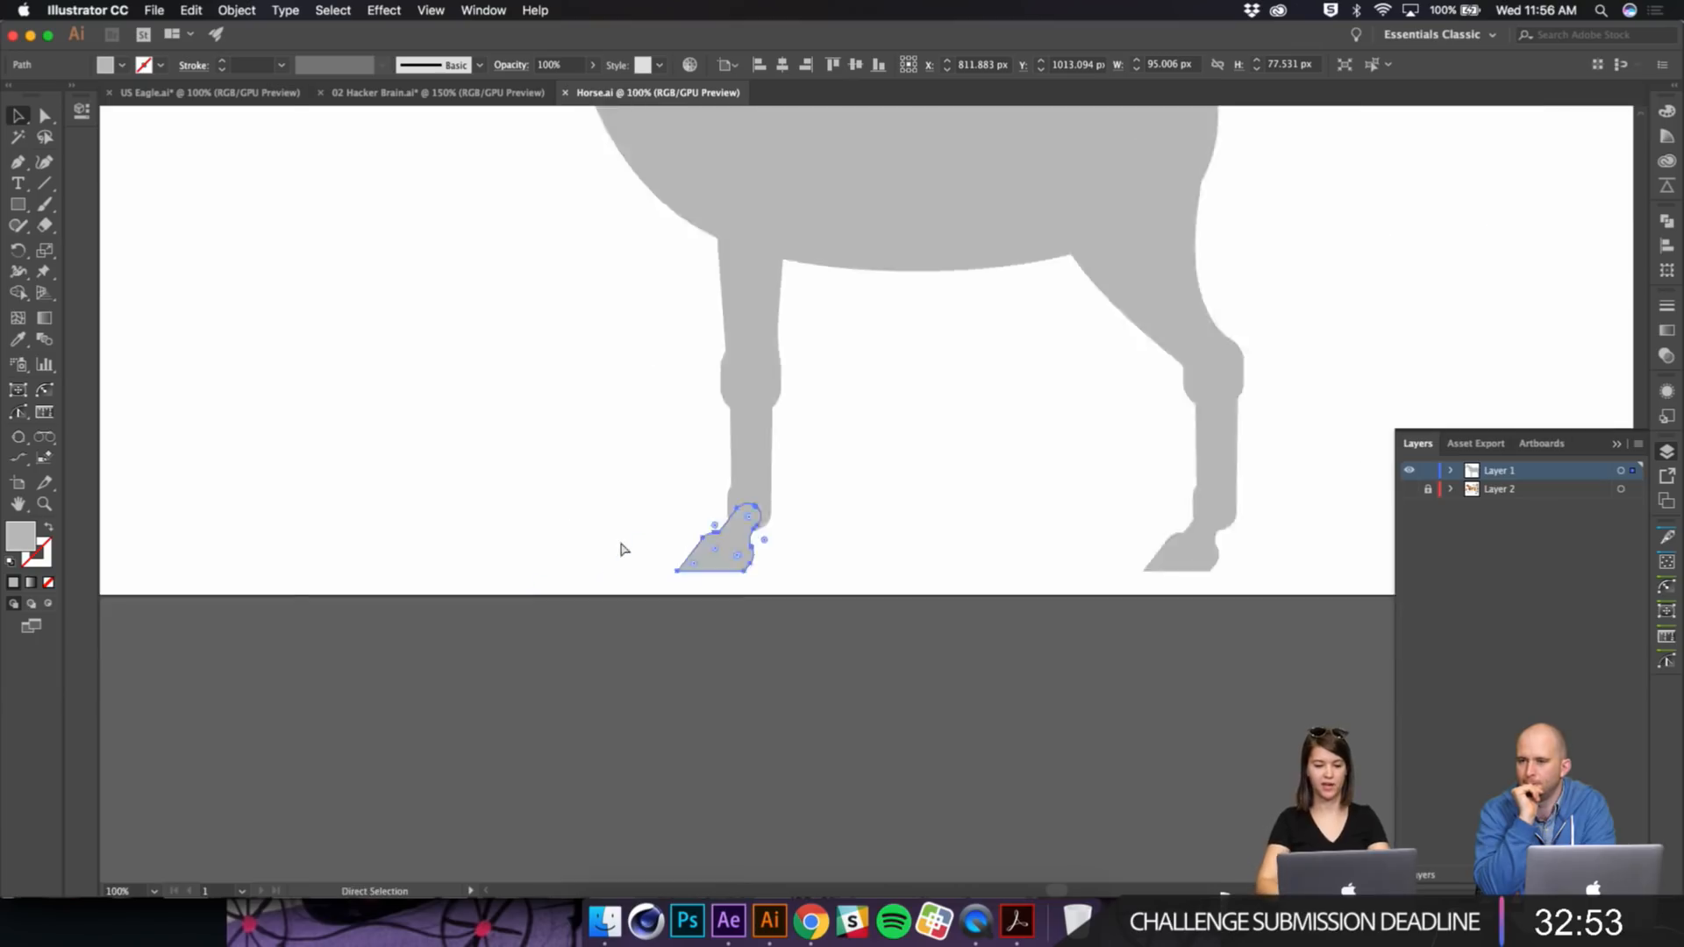
pyautogui.moveTo(838, 440); pyautogui.dragTo(775, 594)
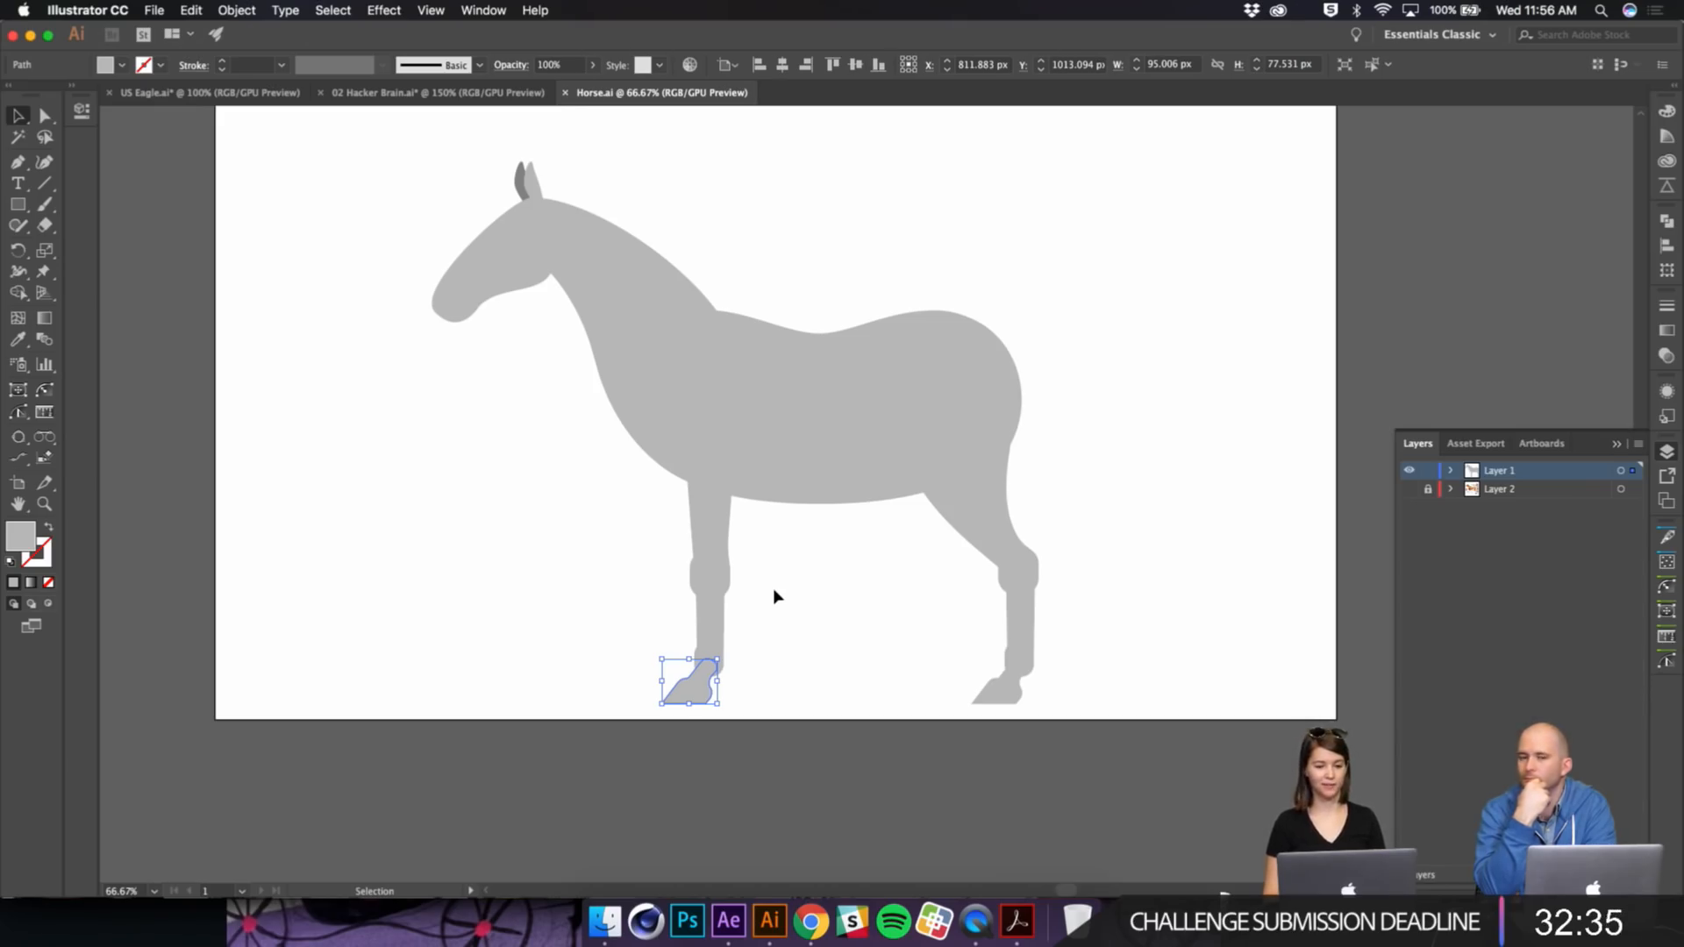
pyautogui.click(726, 156)
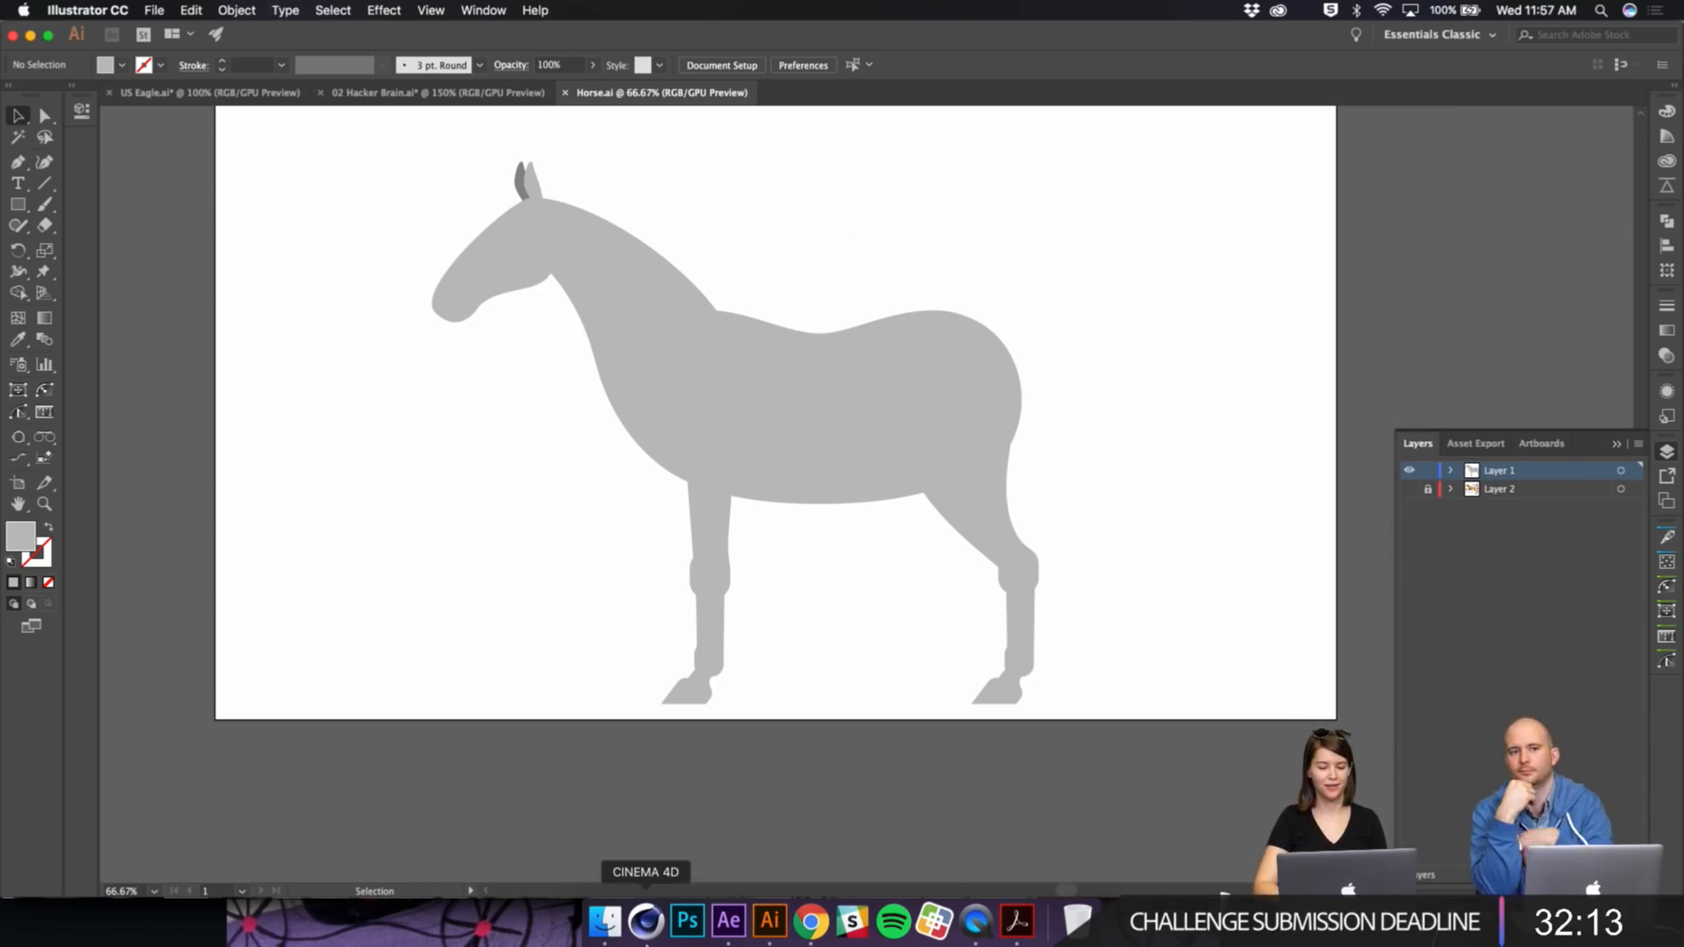
# Step: Switch to After Effects, play back the Horse composition's run cycle and return the playhead to the first frame
pyautogui.click(737, 932)
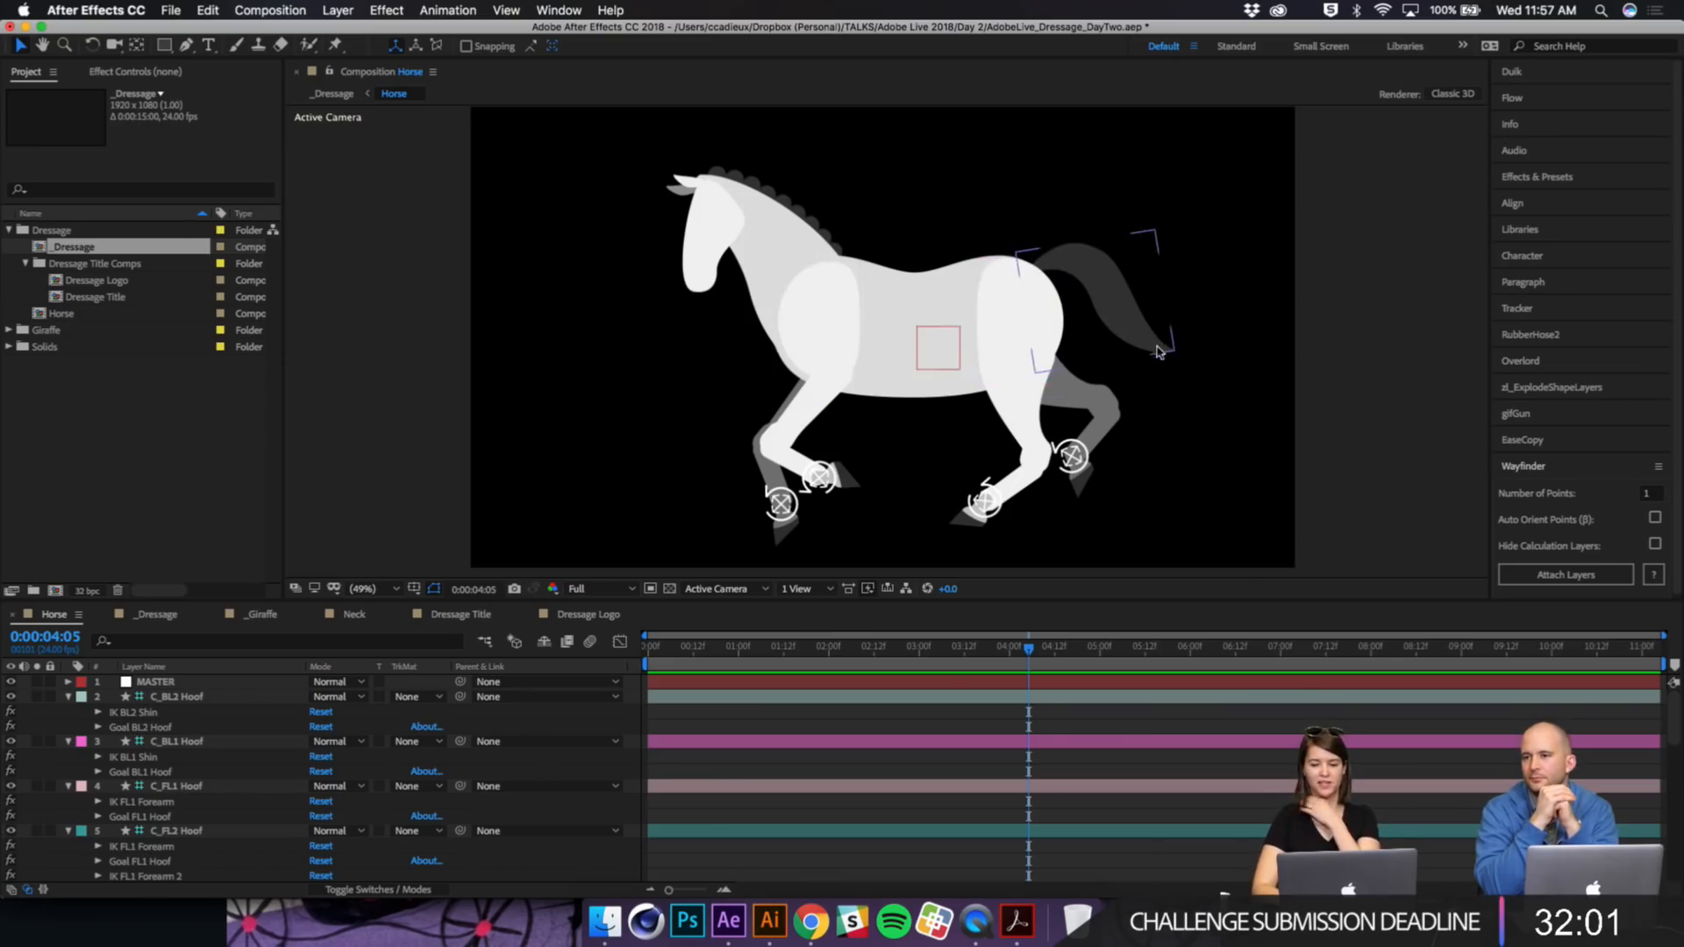
pyautogui.click(1206, 348)
pyautogui.press('space')
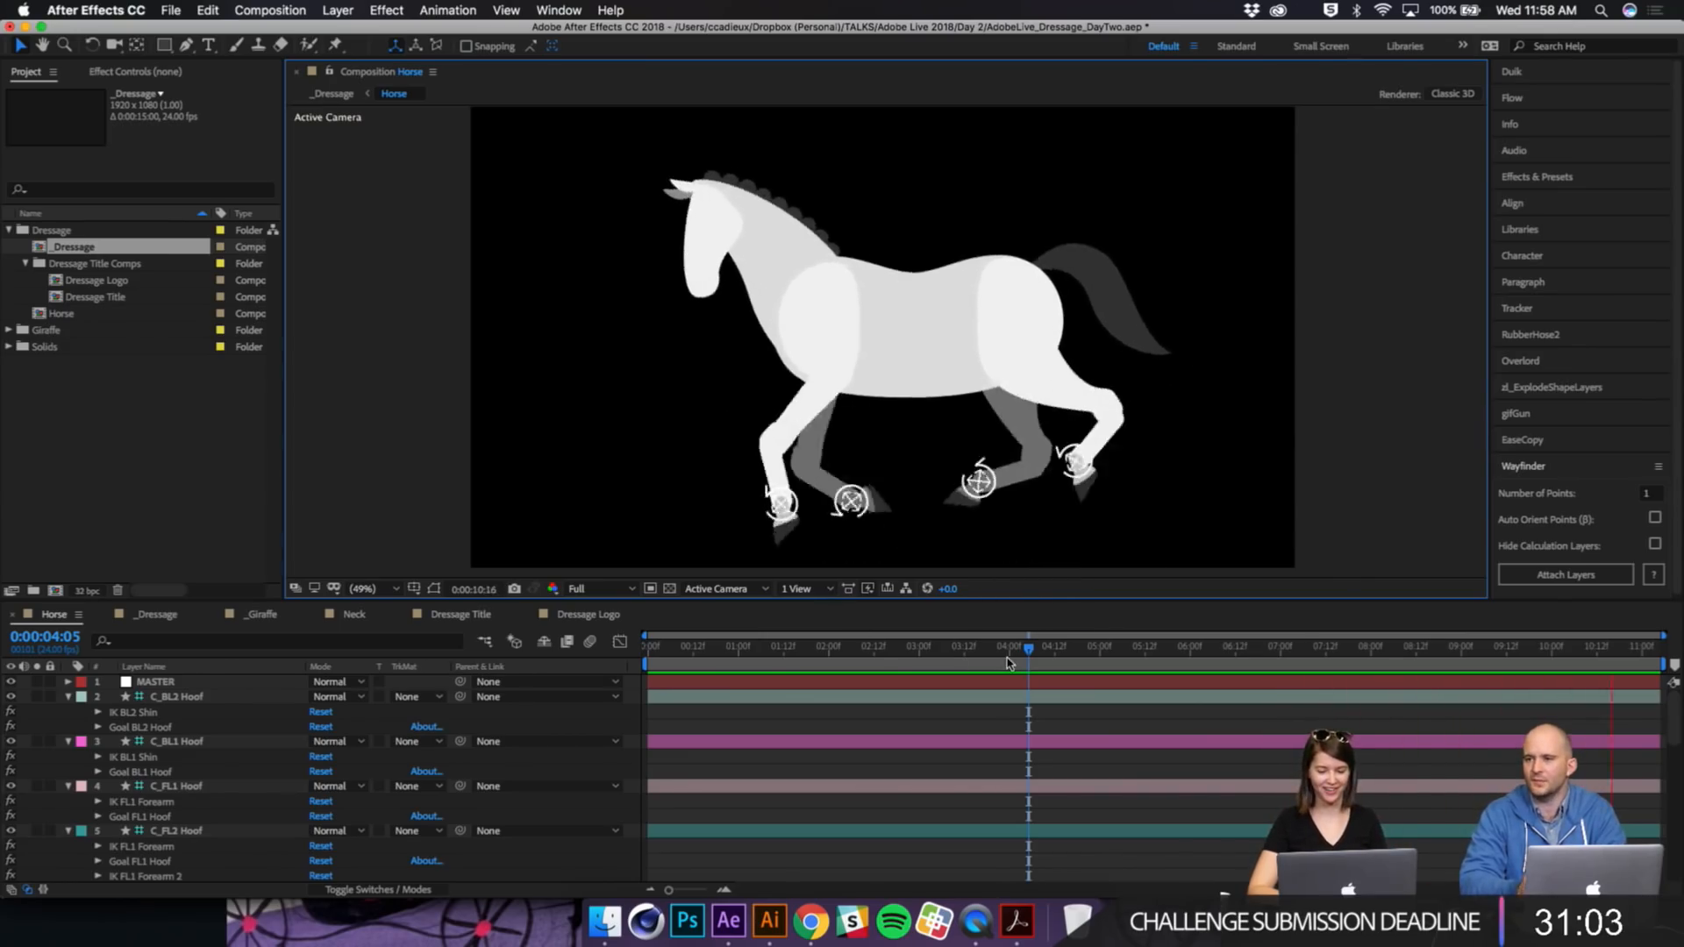
pyautogui.moveTo(1033, 650); pyautogui.dragTo(642, 678)
# Step: Create a composition named Horse 2 in the Dressage Title Comps folder with the HDTV 1080 24 preset and a 12-second duration
pyautogui.click(69, 232)
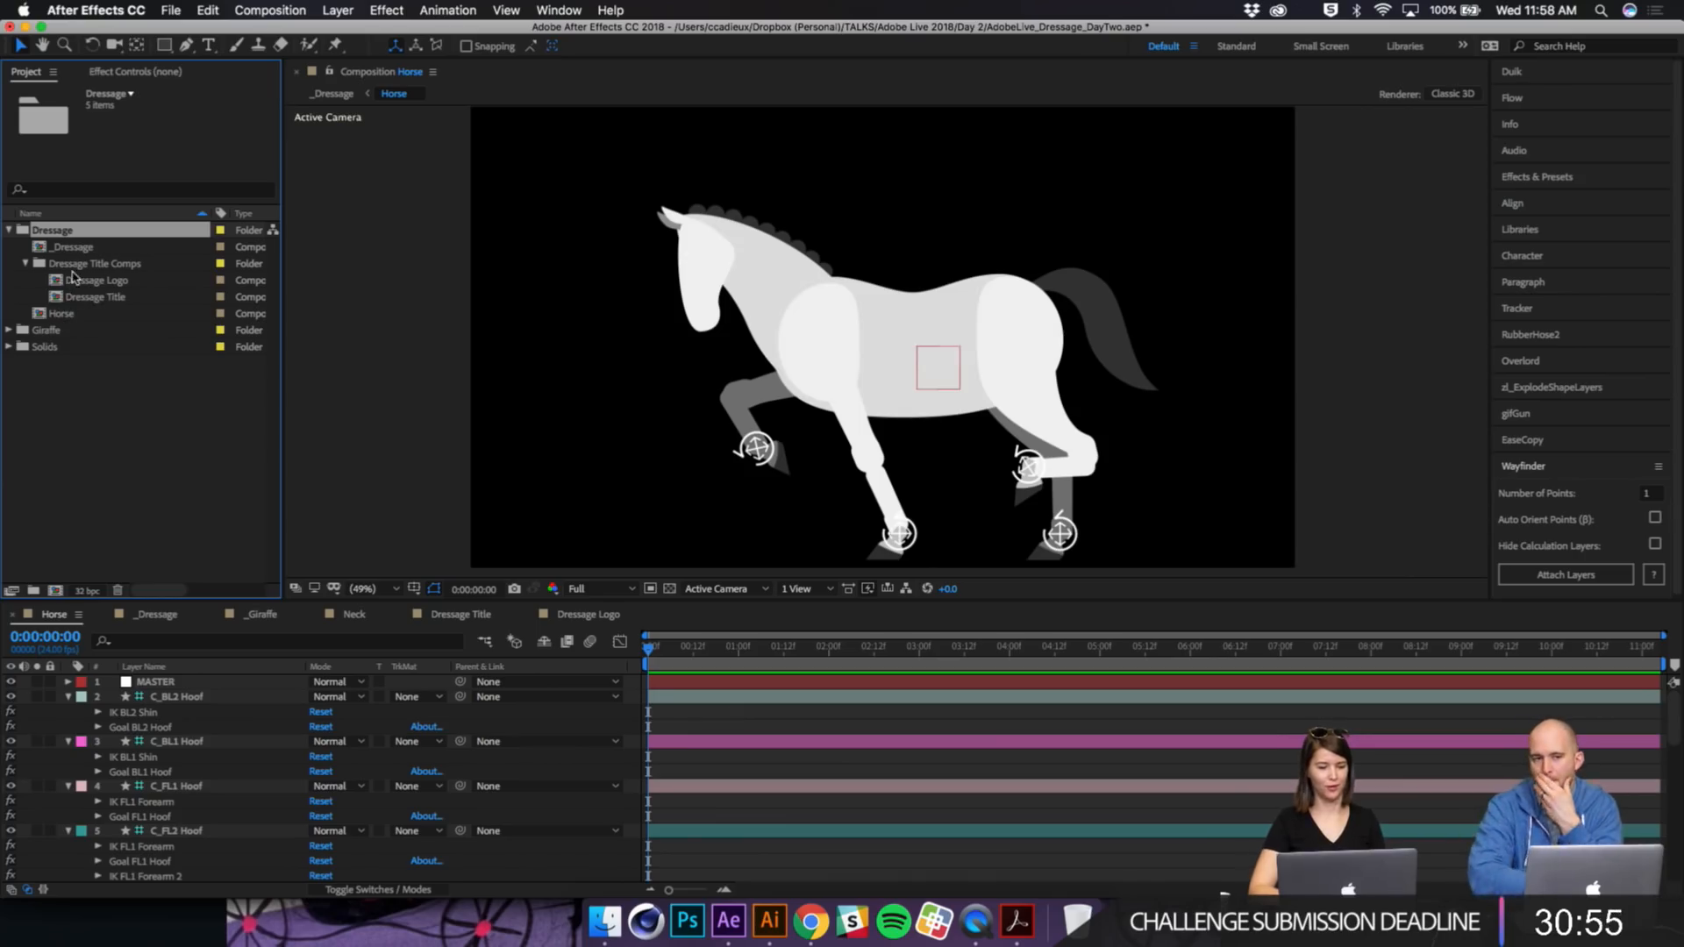
pyautogui.click(75, 265)
pyautogui.click(54, 592)
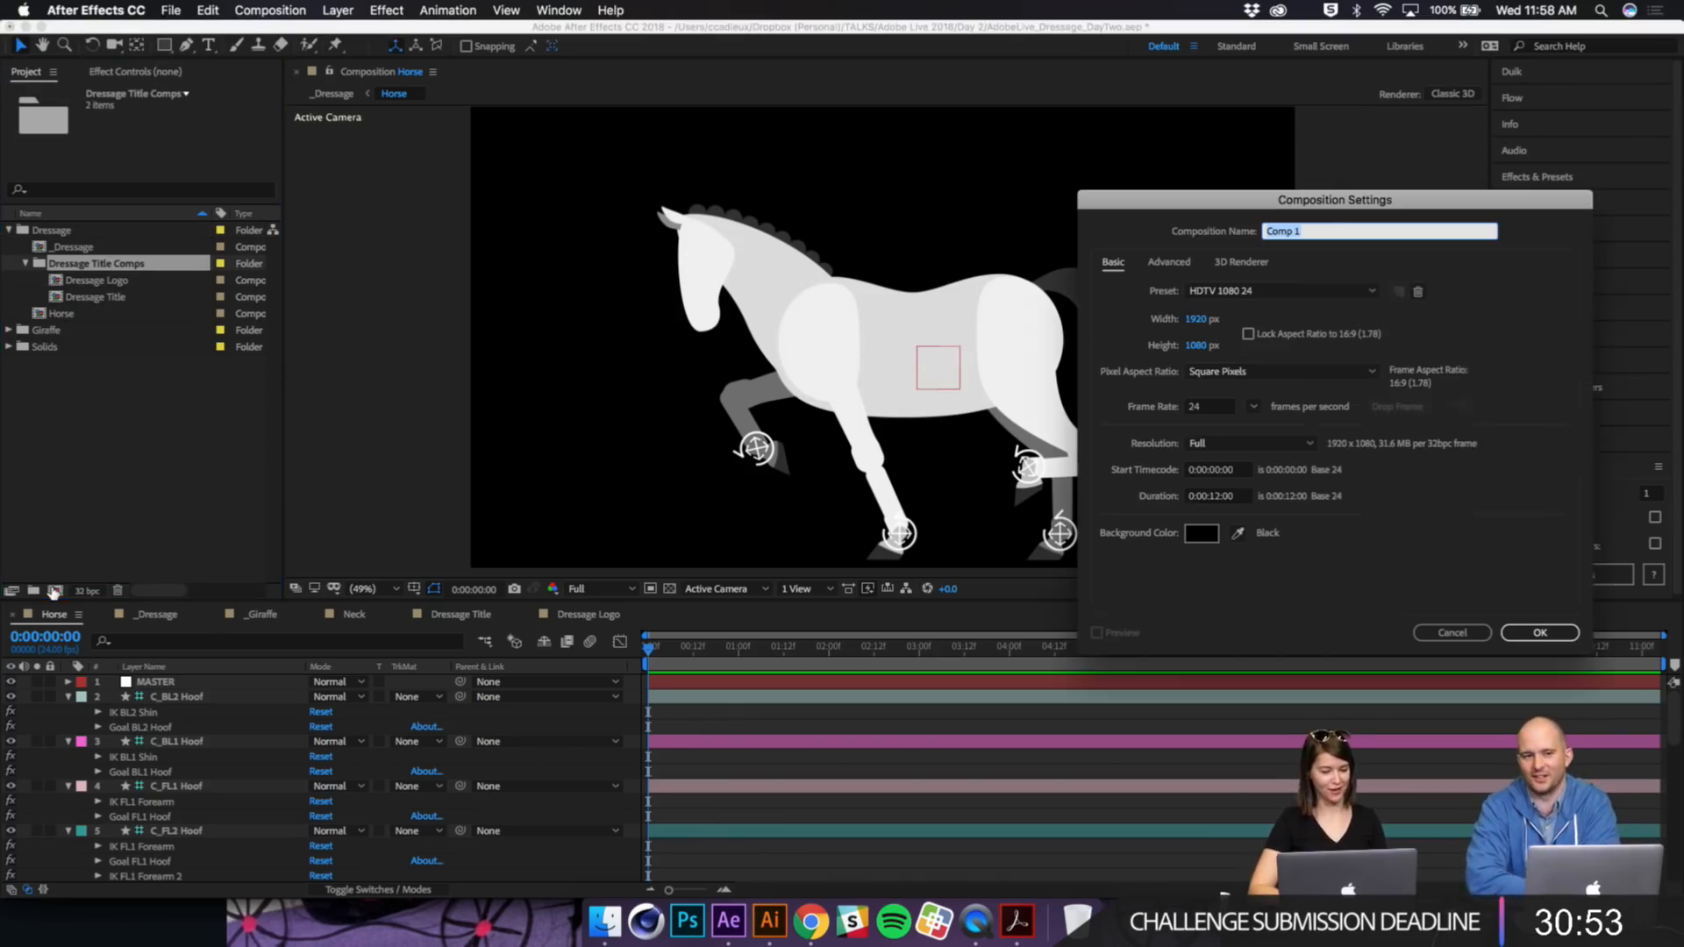
pyautogui.write('Horse 2')
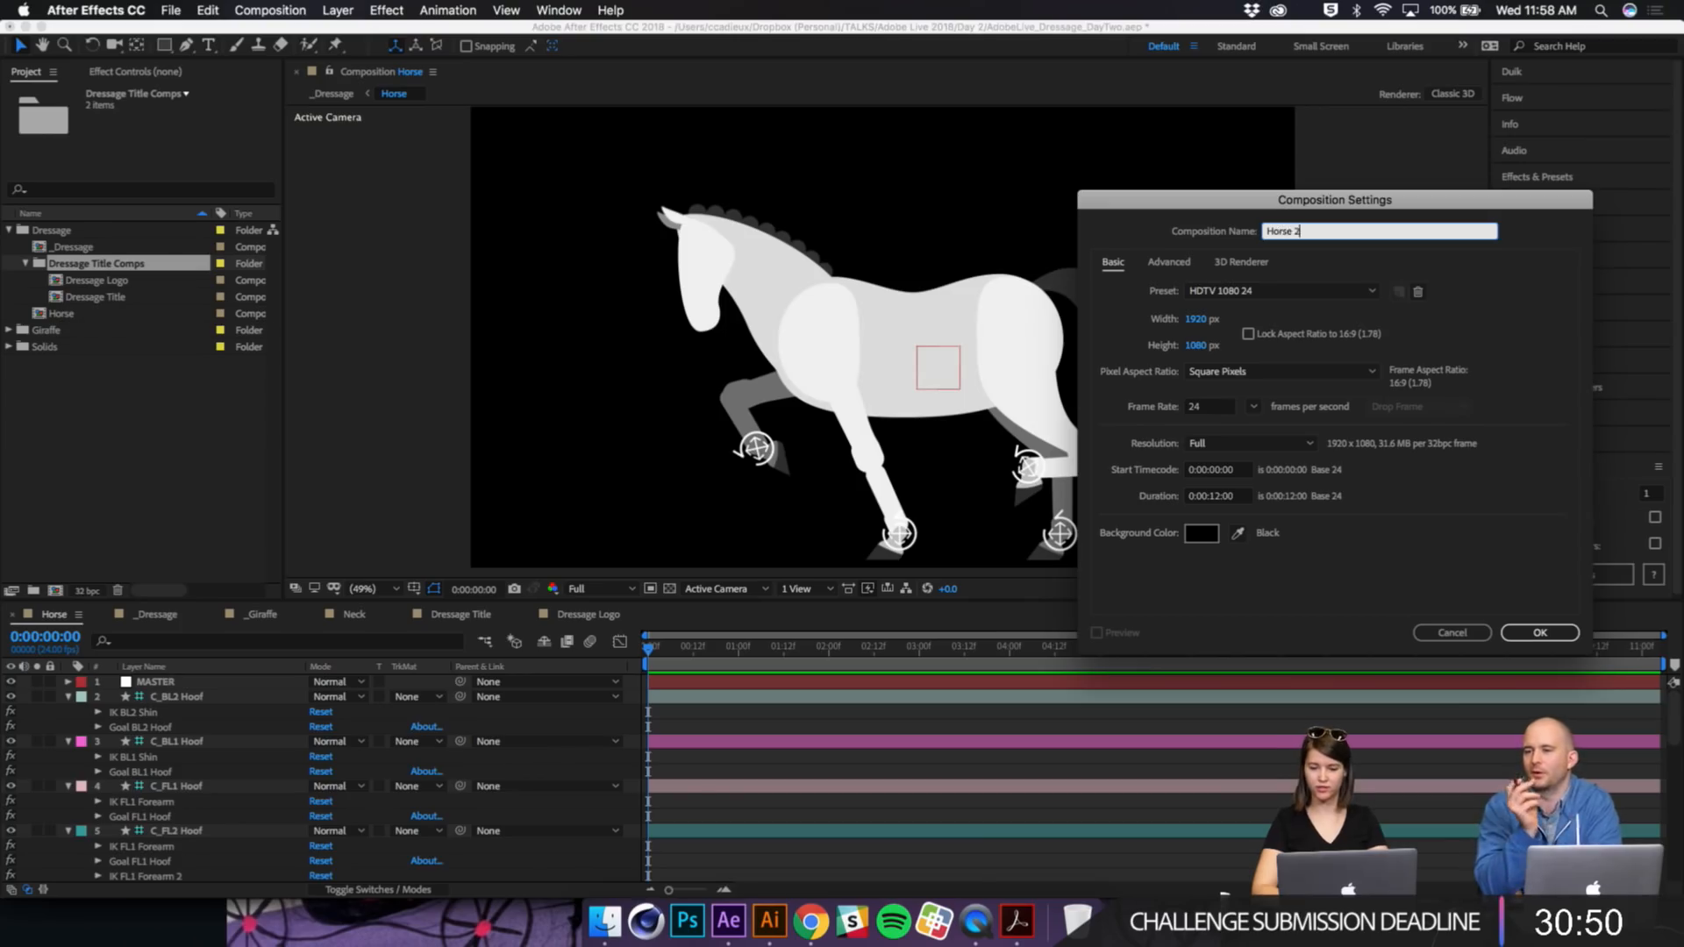
pyautogui.press('Return')
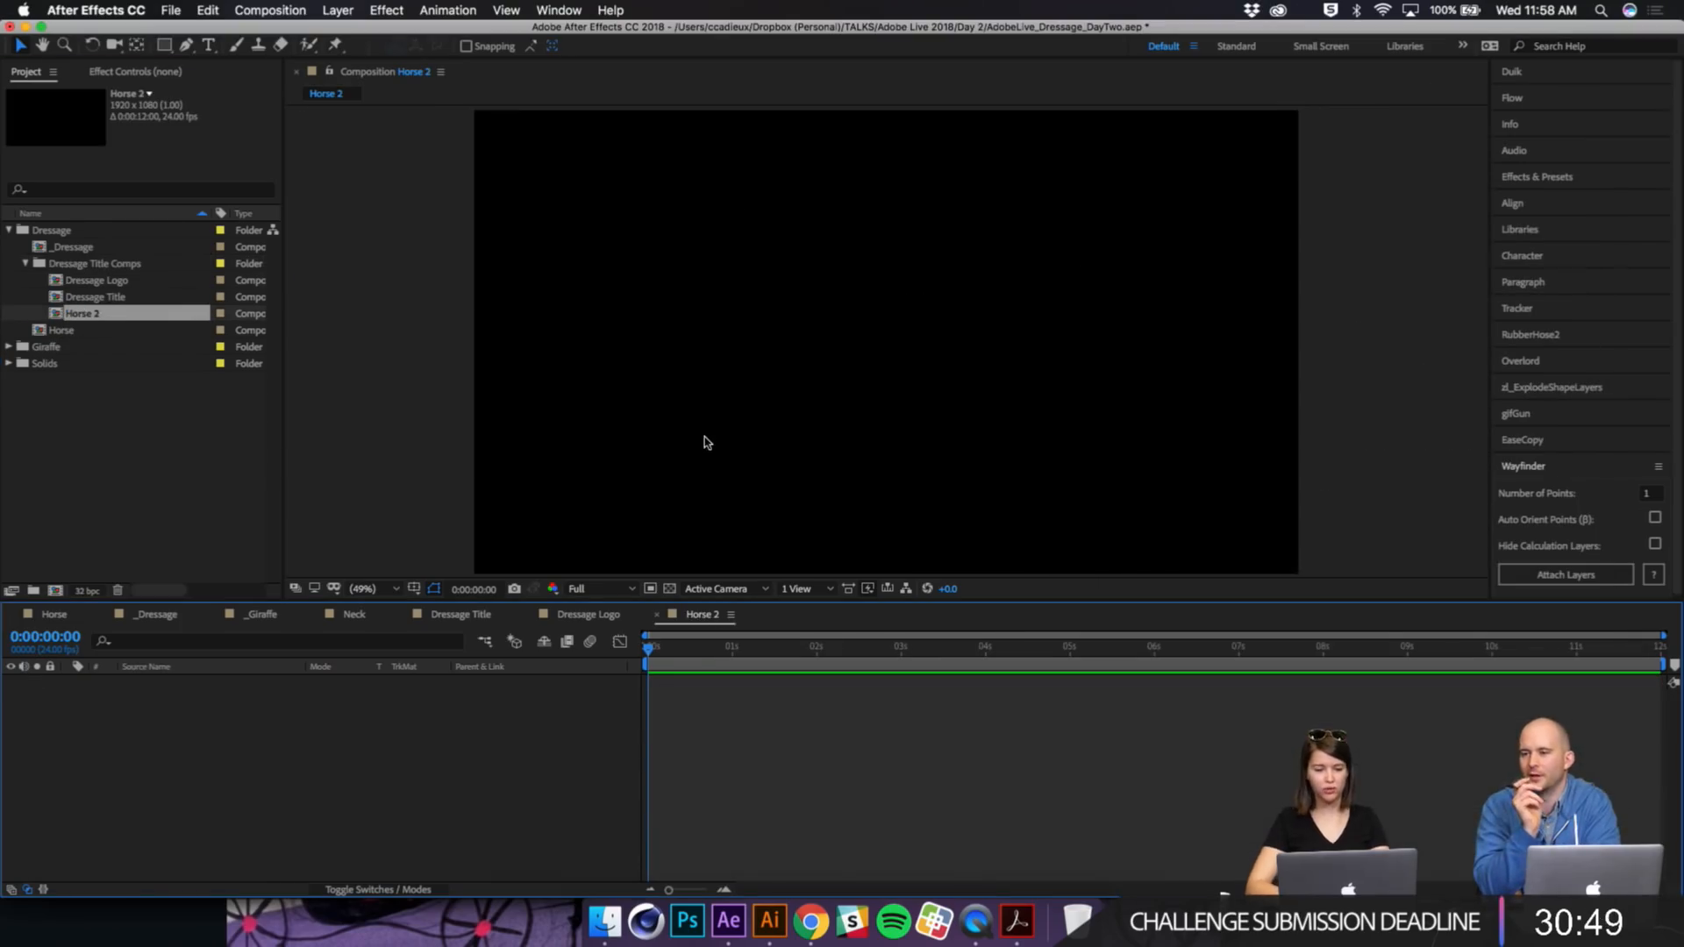
pyautogui.click(91, 316)
pyautogui.press('super+k')
pyautogui.press('Escape')
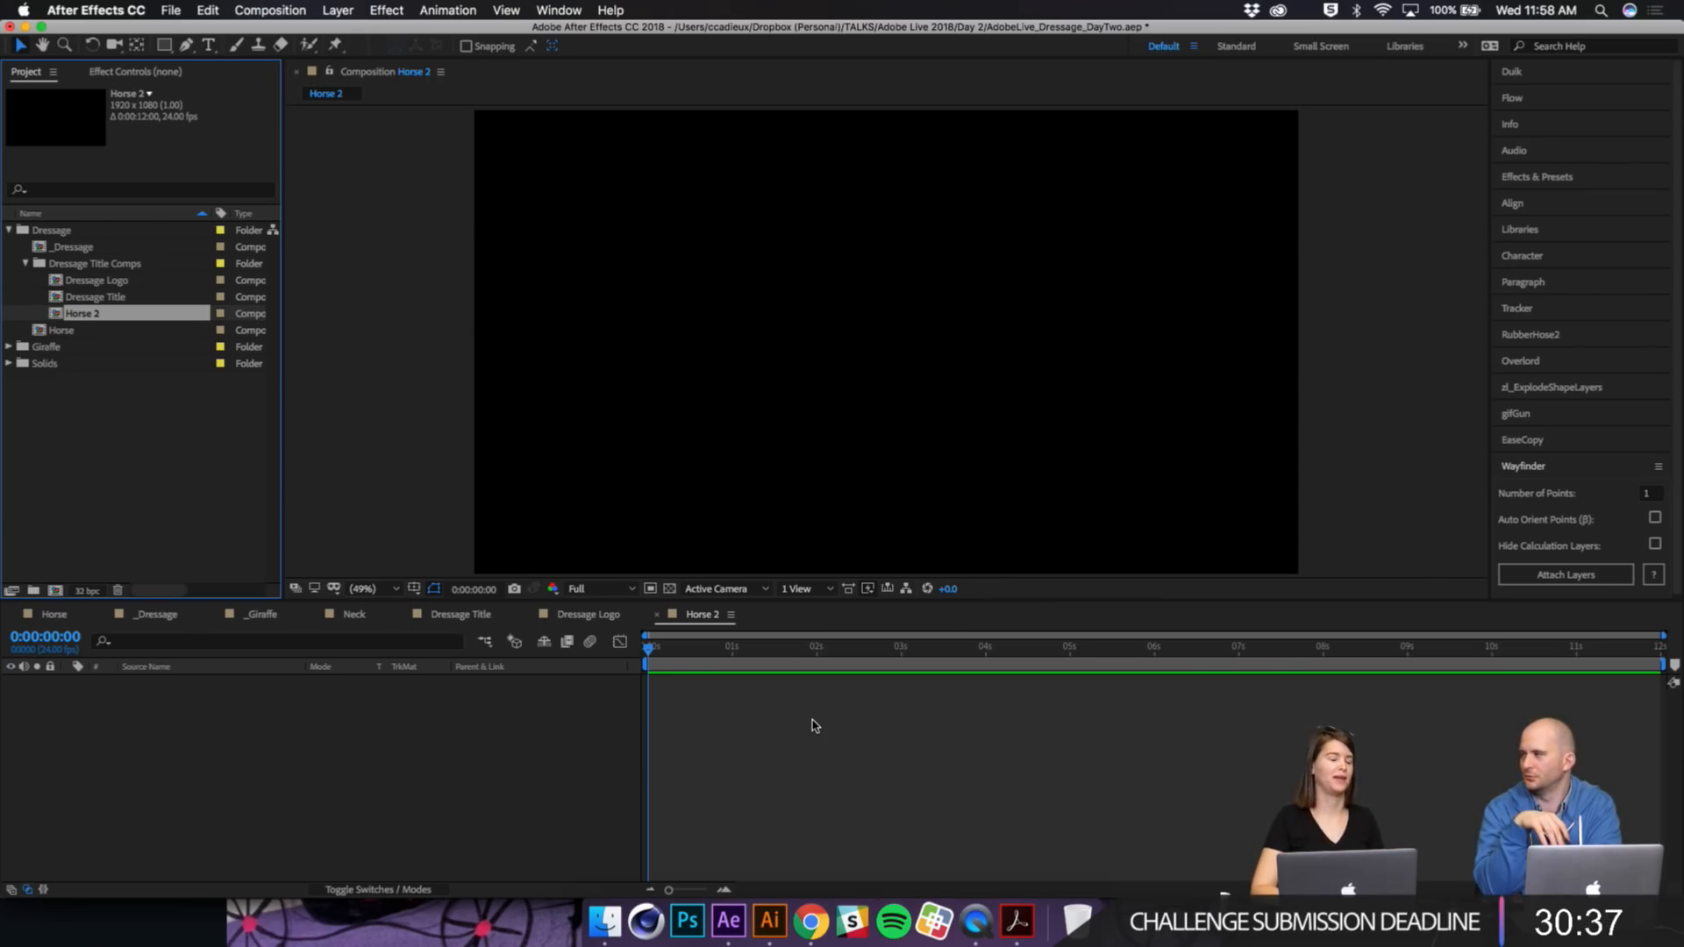
# Step: Switch to Illustrator, select all the horse shapes and send them with Overlord to the Horse 2 composition in After Effects
pyautogui.click(769, 921)
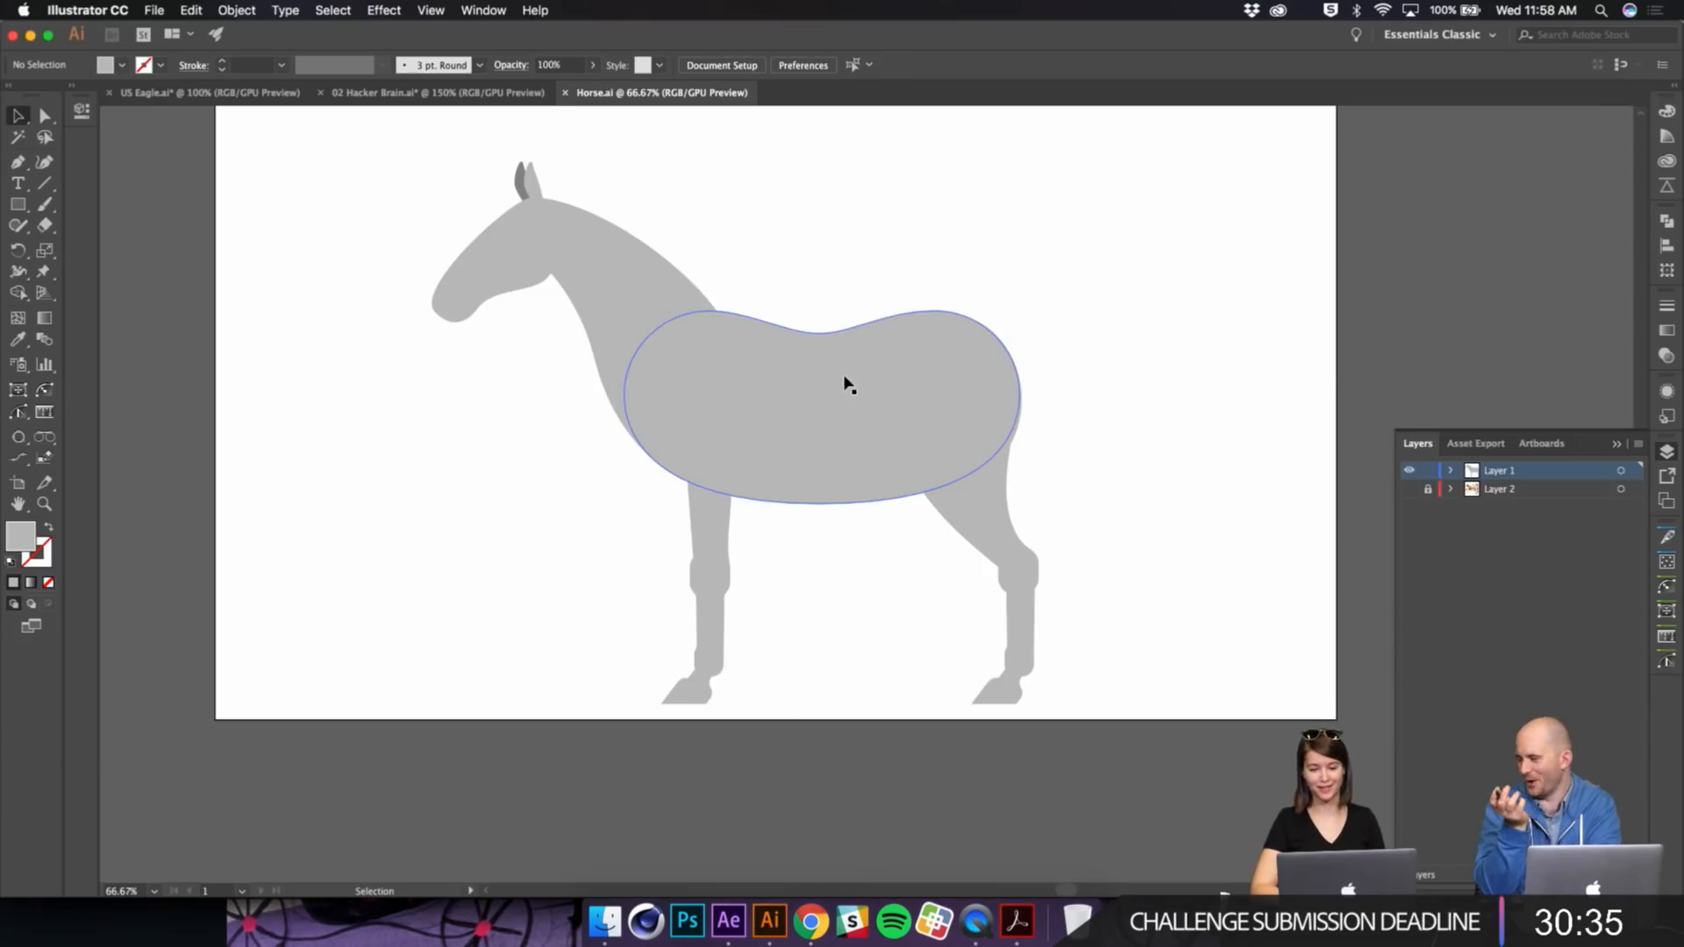
pyautogui.click(1667, 186)
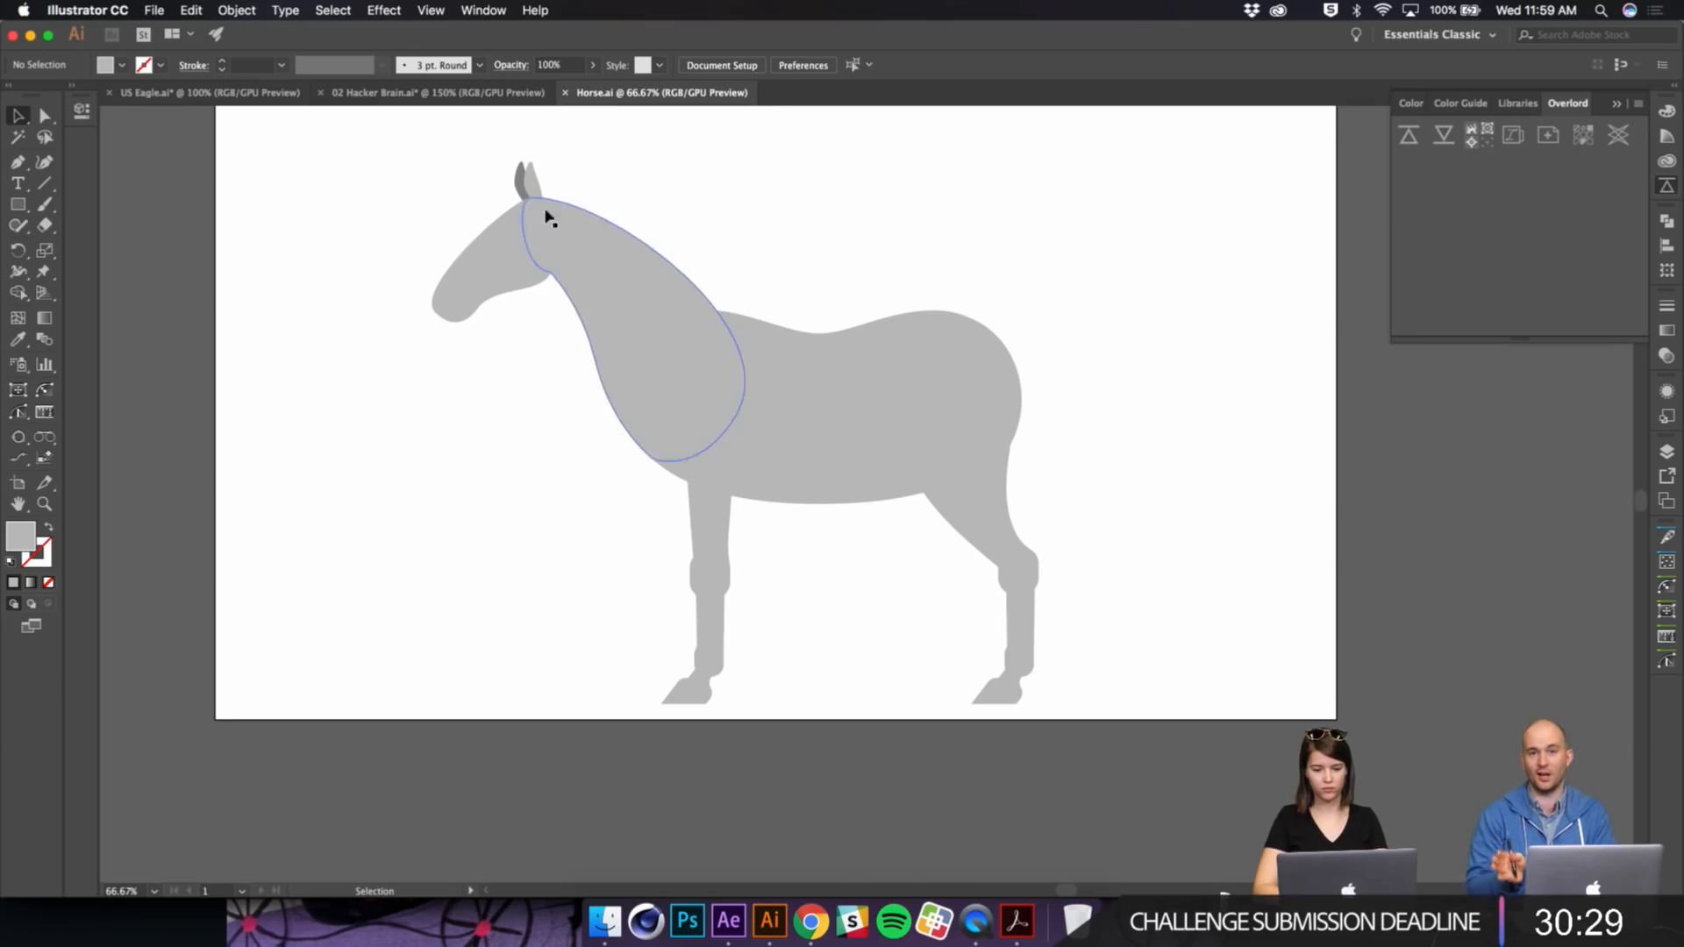
pyautogui.moveTo(365, 167); pyautogui.dragTo(1092, 726)
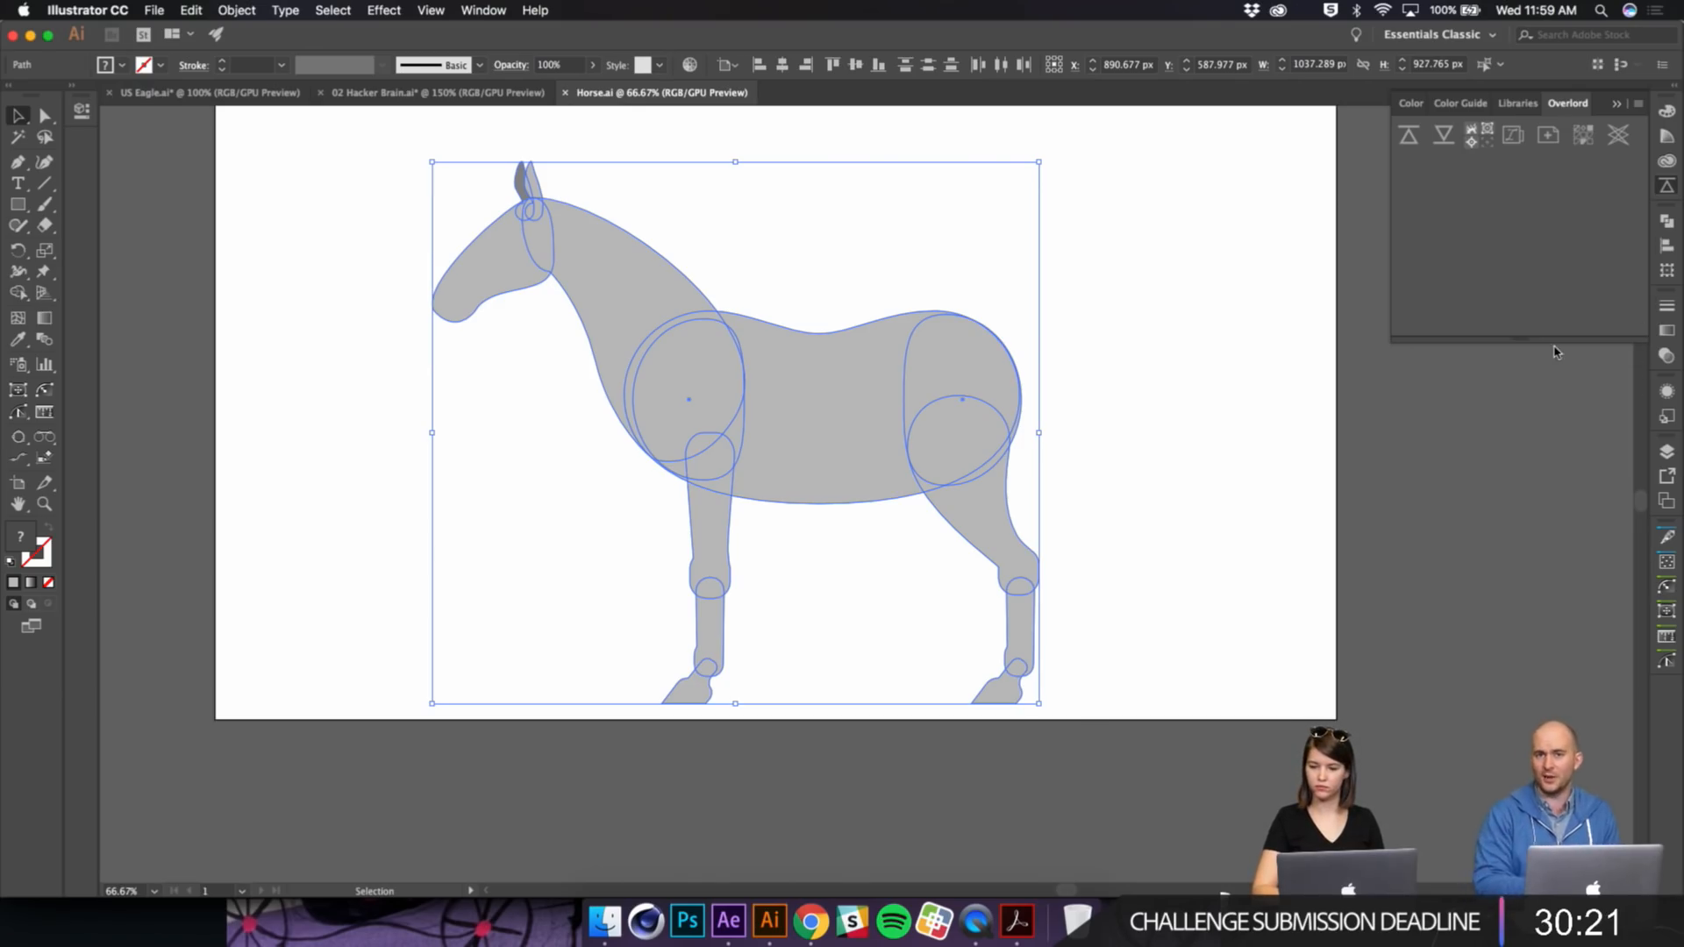
pyautogui.click(729, 921)
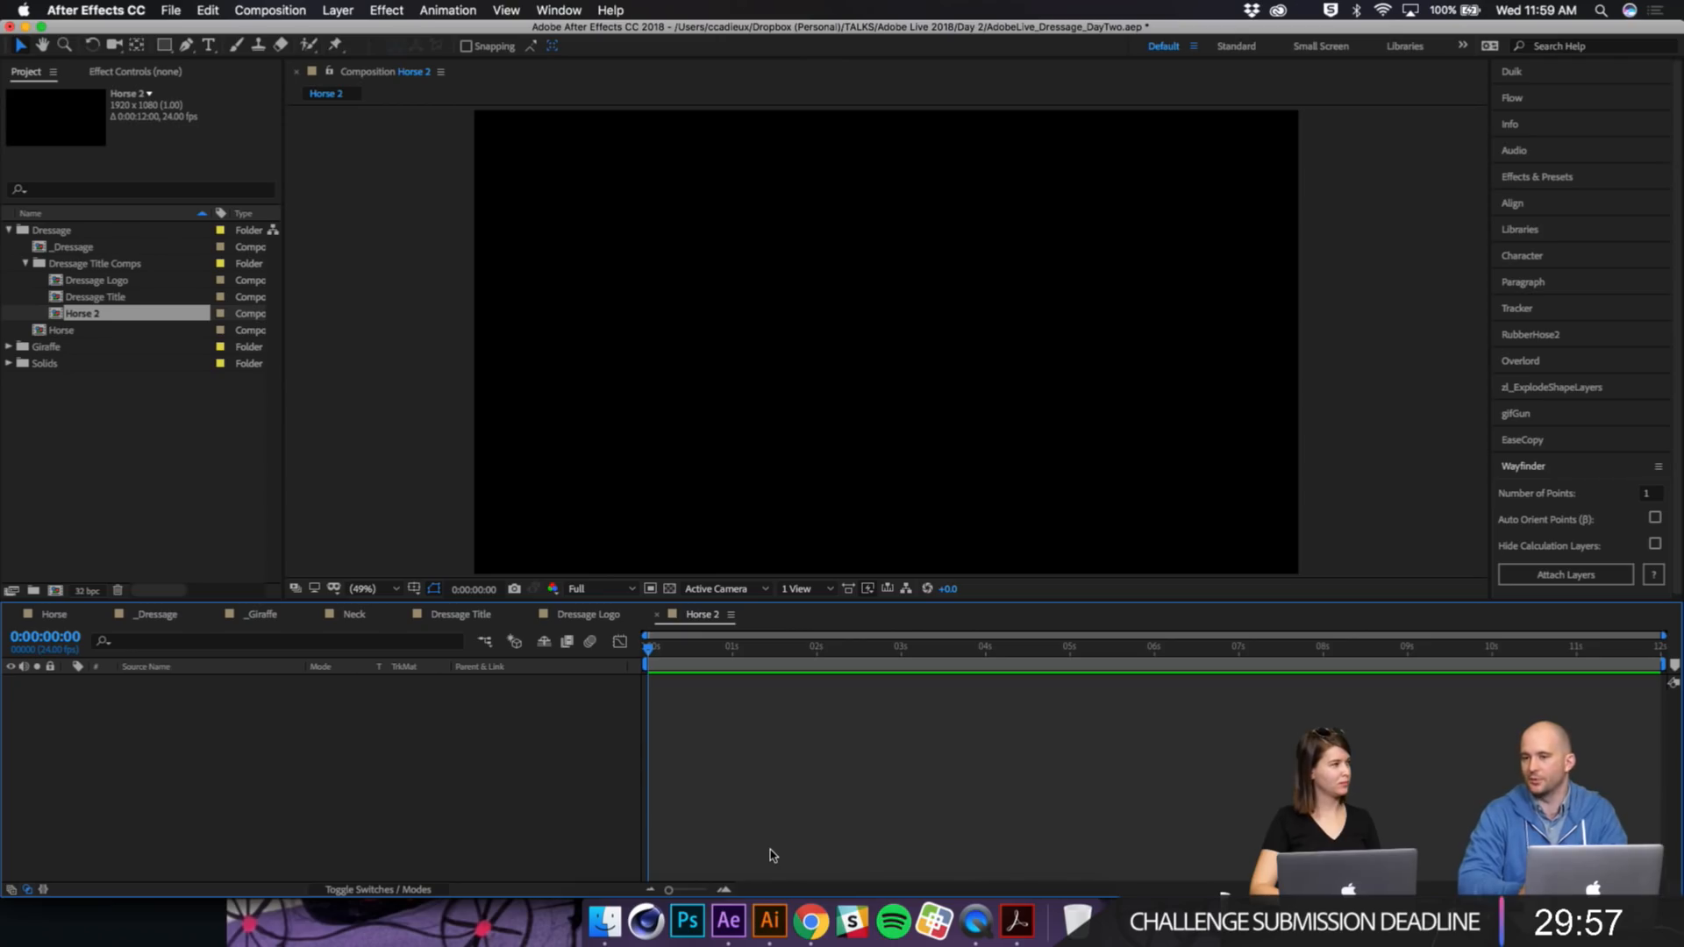
pyautogui.click(769, 921)
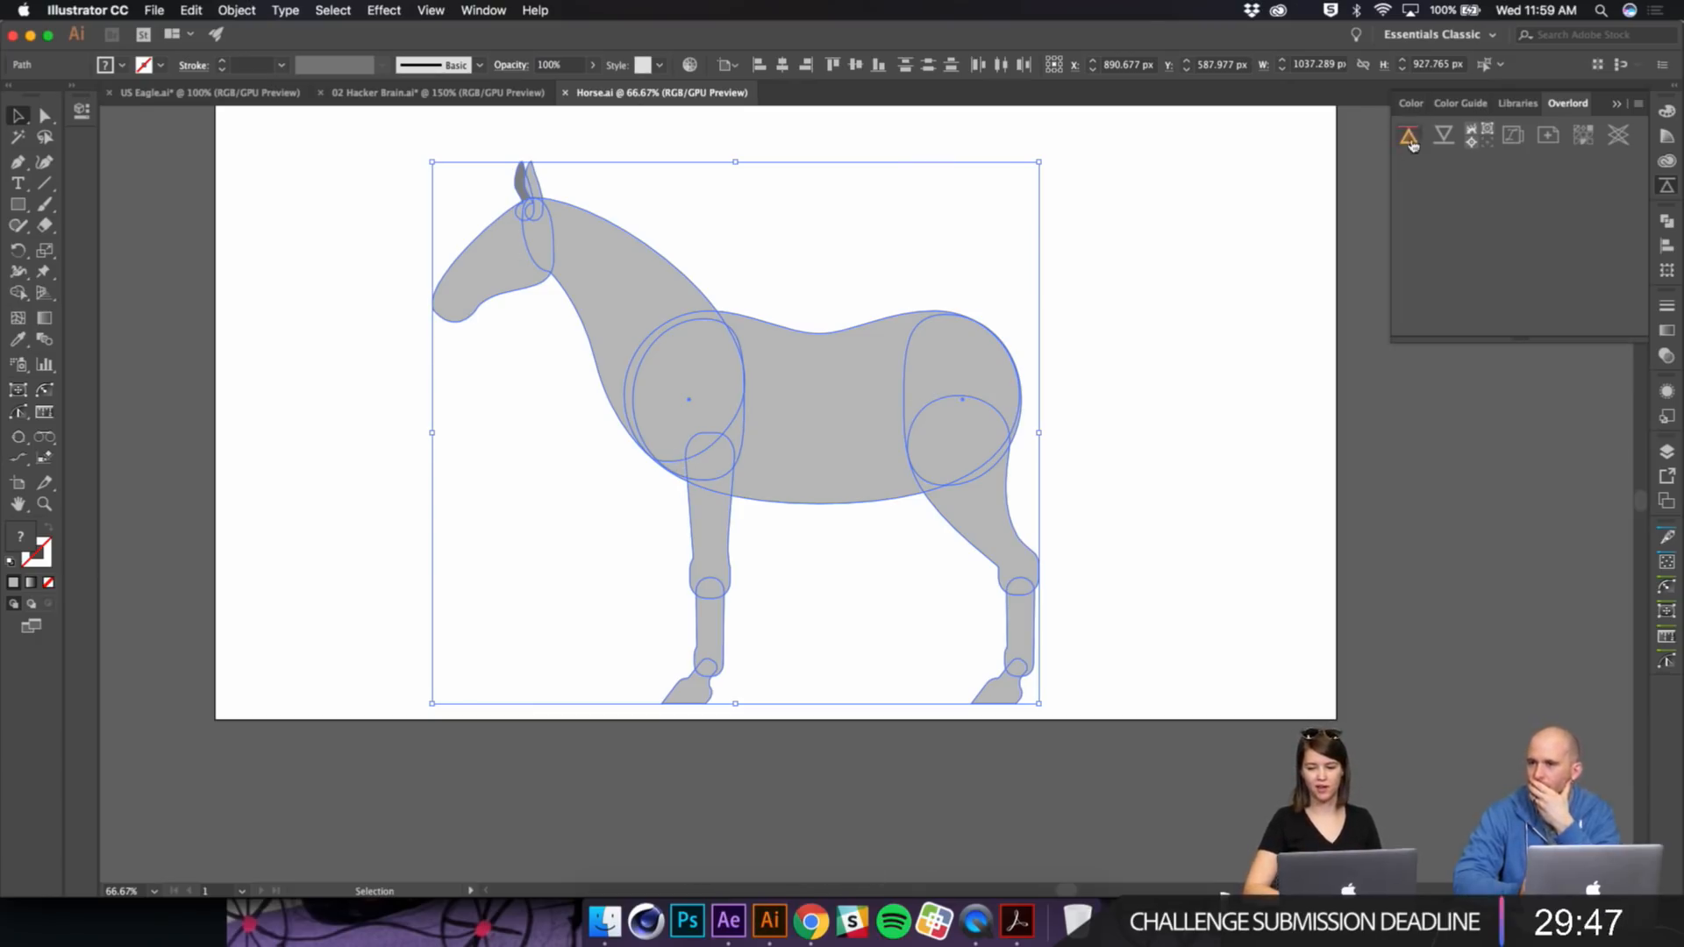
pyautogui.click(1410, 139)
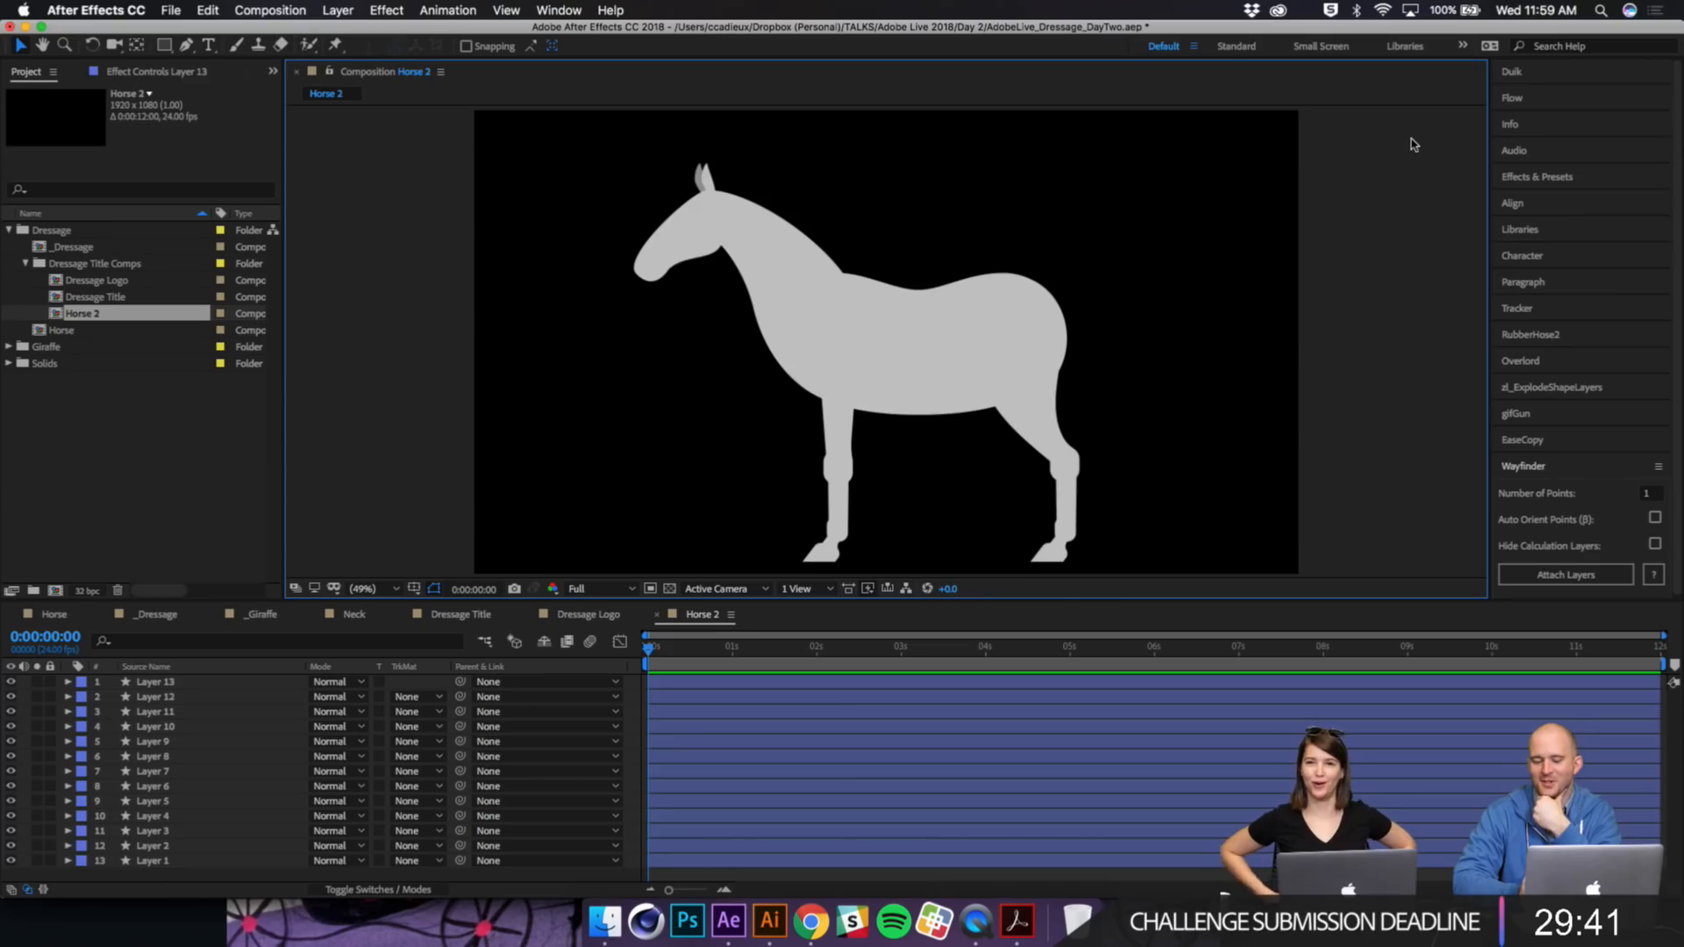
# Step: Rename the horse's head layer as Head and its neck layer as Neck
pyautogui.click(667, 230)
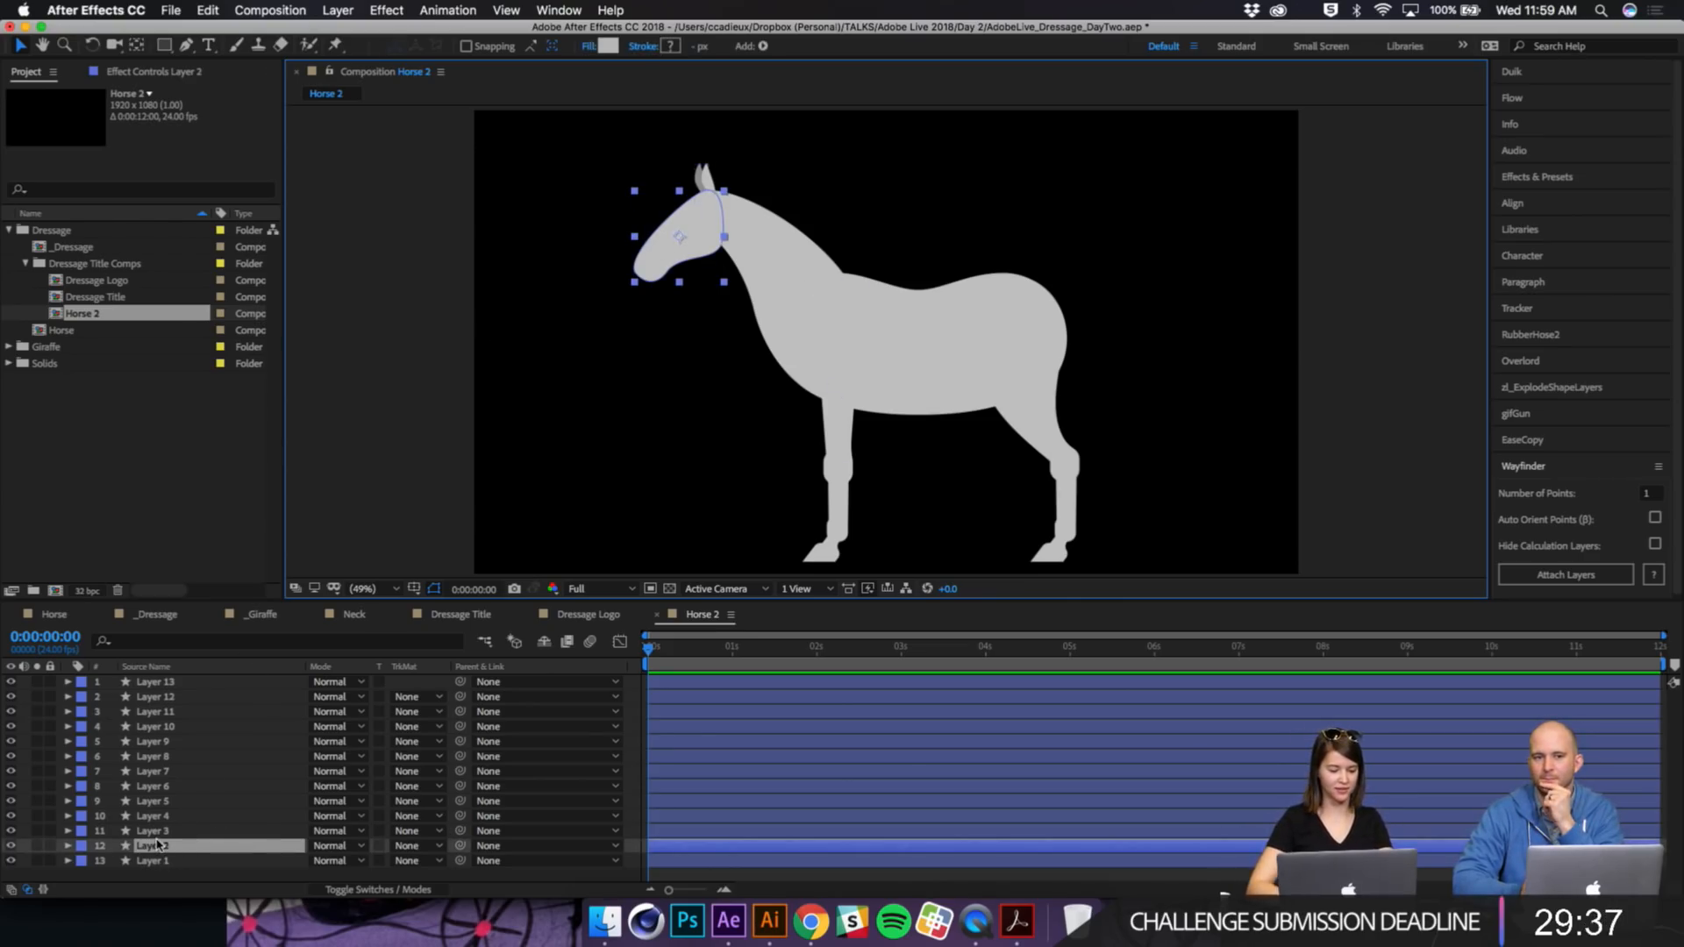
pyautogui.press('Return')
pyautogui.write('Head')
pyautogui.press('Return')
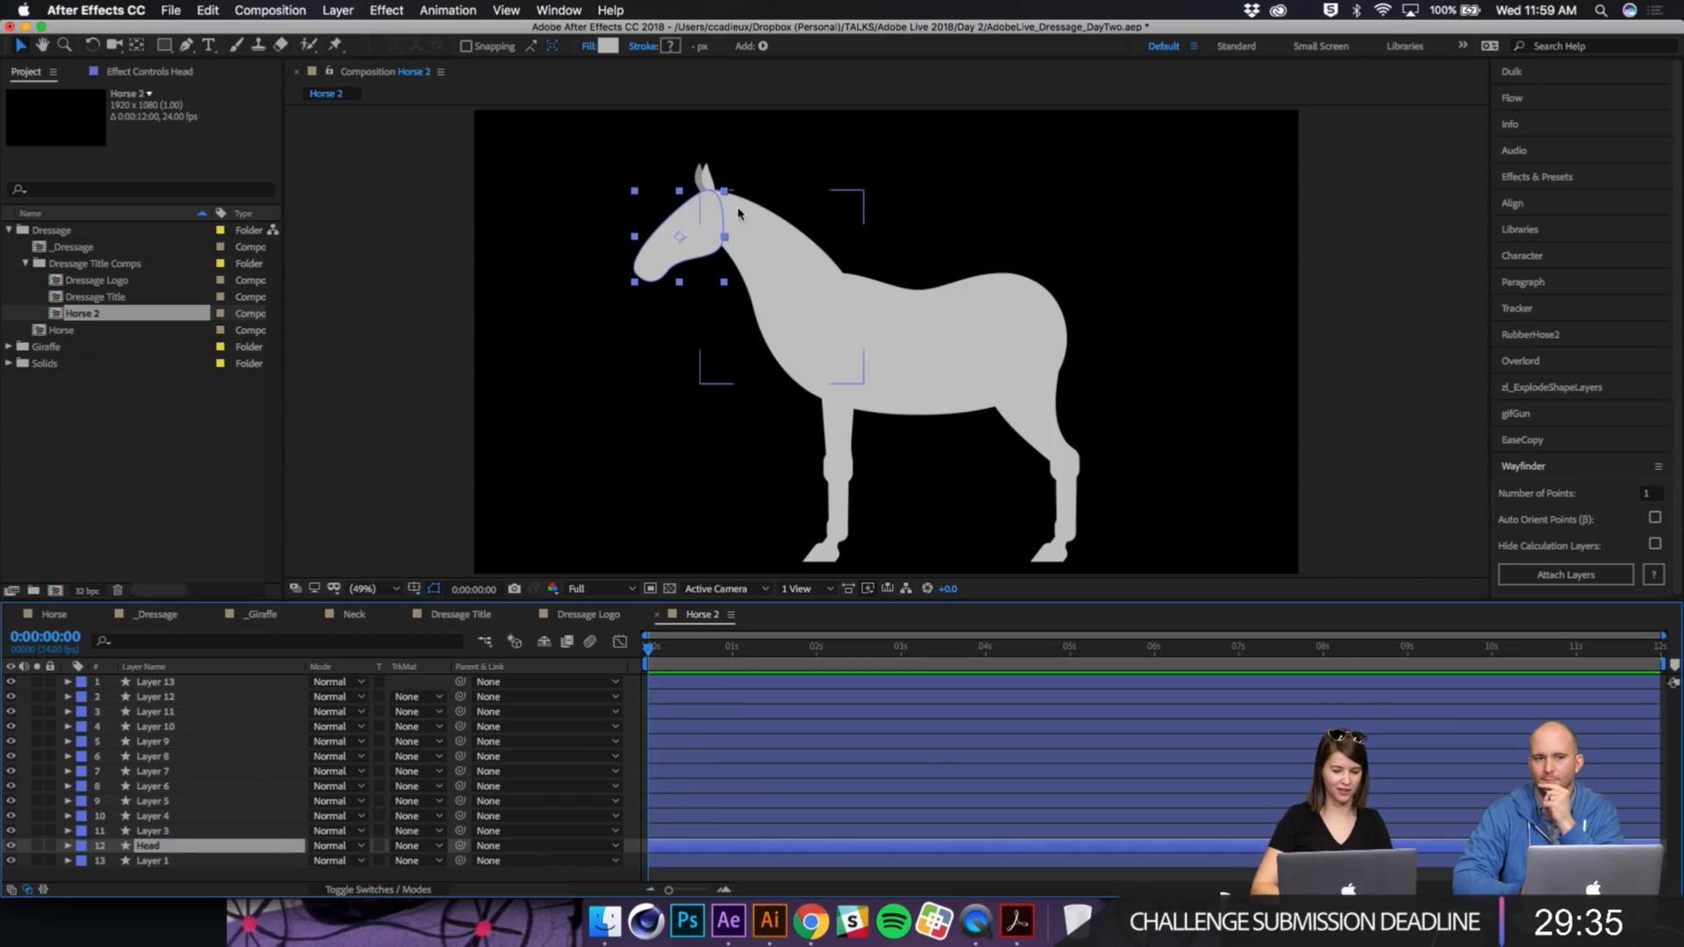
pyautogui.click(743, 256)
pyautogui.press('Return')
pyautogui.write('Neck')
pyautogui.press('Return')
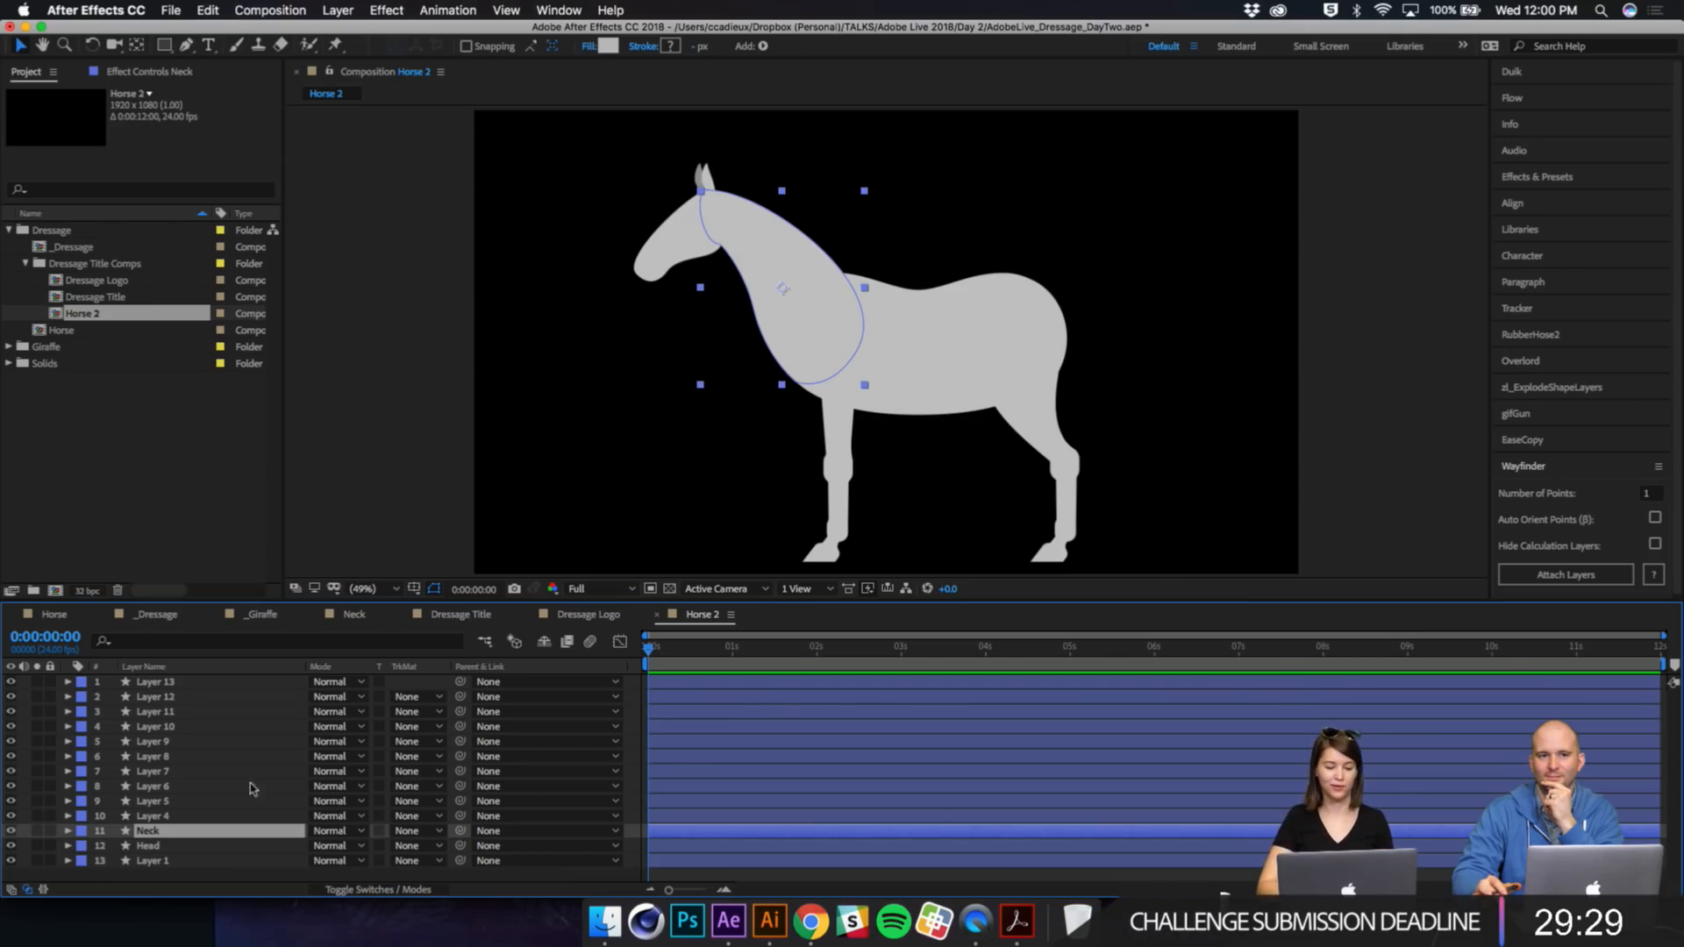
# Step: Review the layer names, label colors and parenting in the original Horse composition, and return to Horse 2
pyautogui.click(53, 614)
pyautogui.scroll(-5, 145, 730)
pyautogui.click(165, 727)
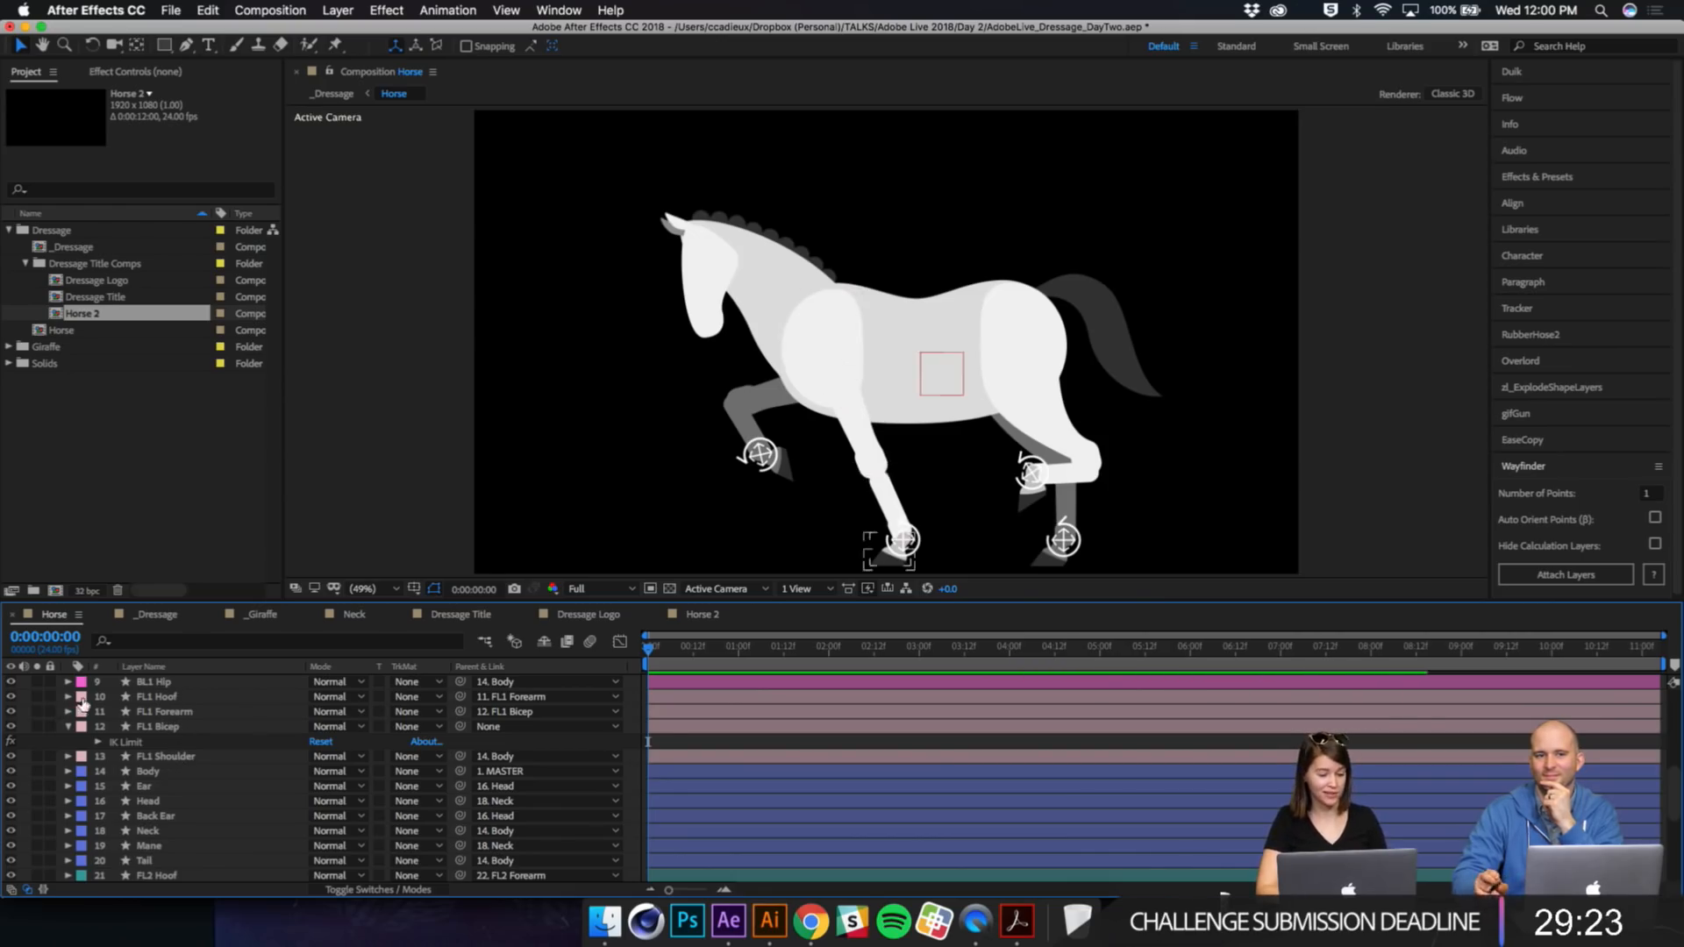
pyautogui.click(696, 618)
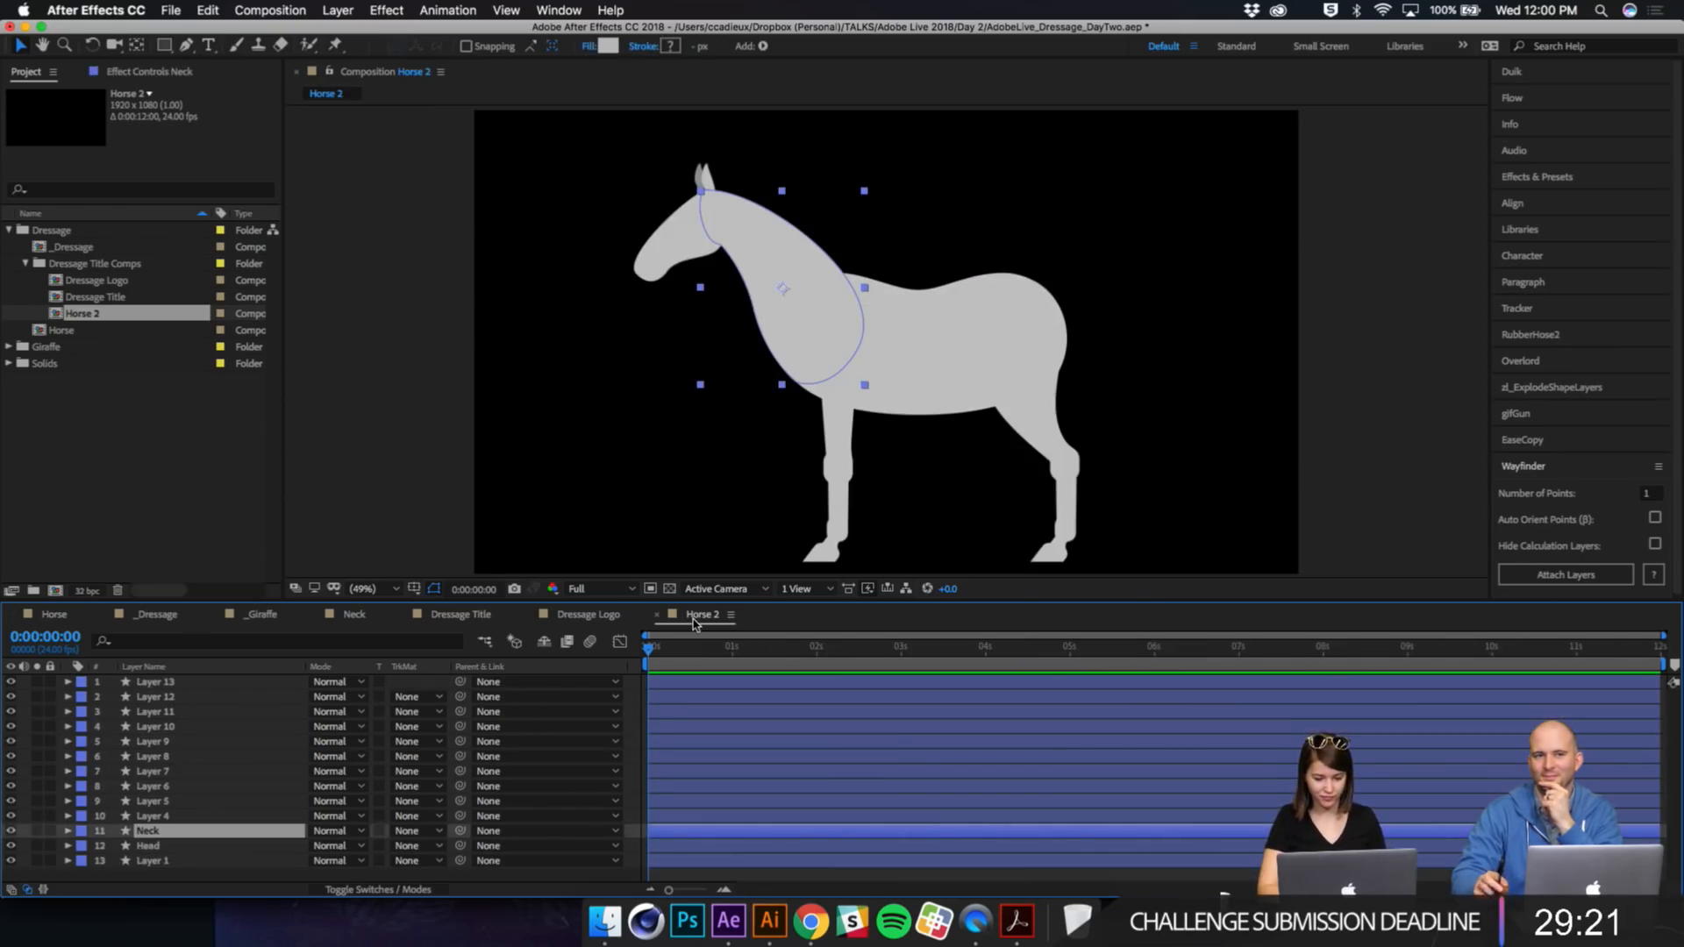
# Step: Fill the front shoulder, upper leg, lower leg and hoof layers with pink at hue 339°, and deselect them
pyautogui.click(838, 434)
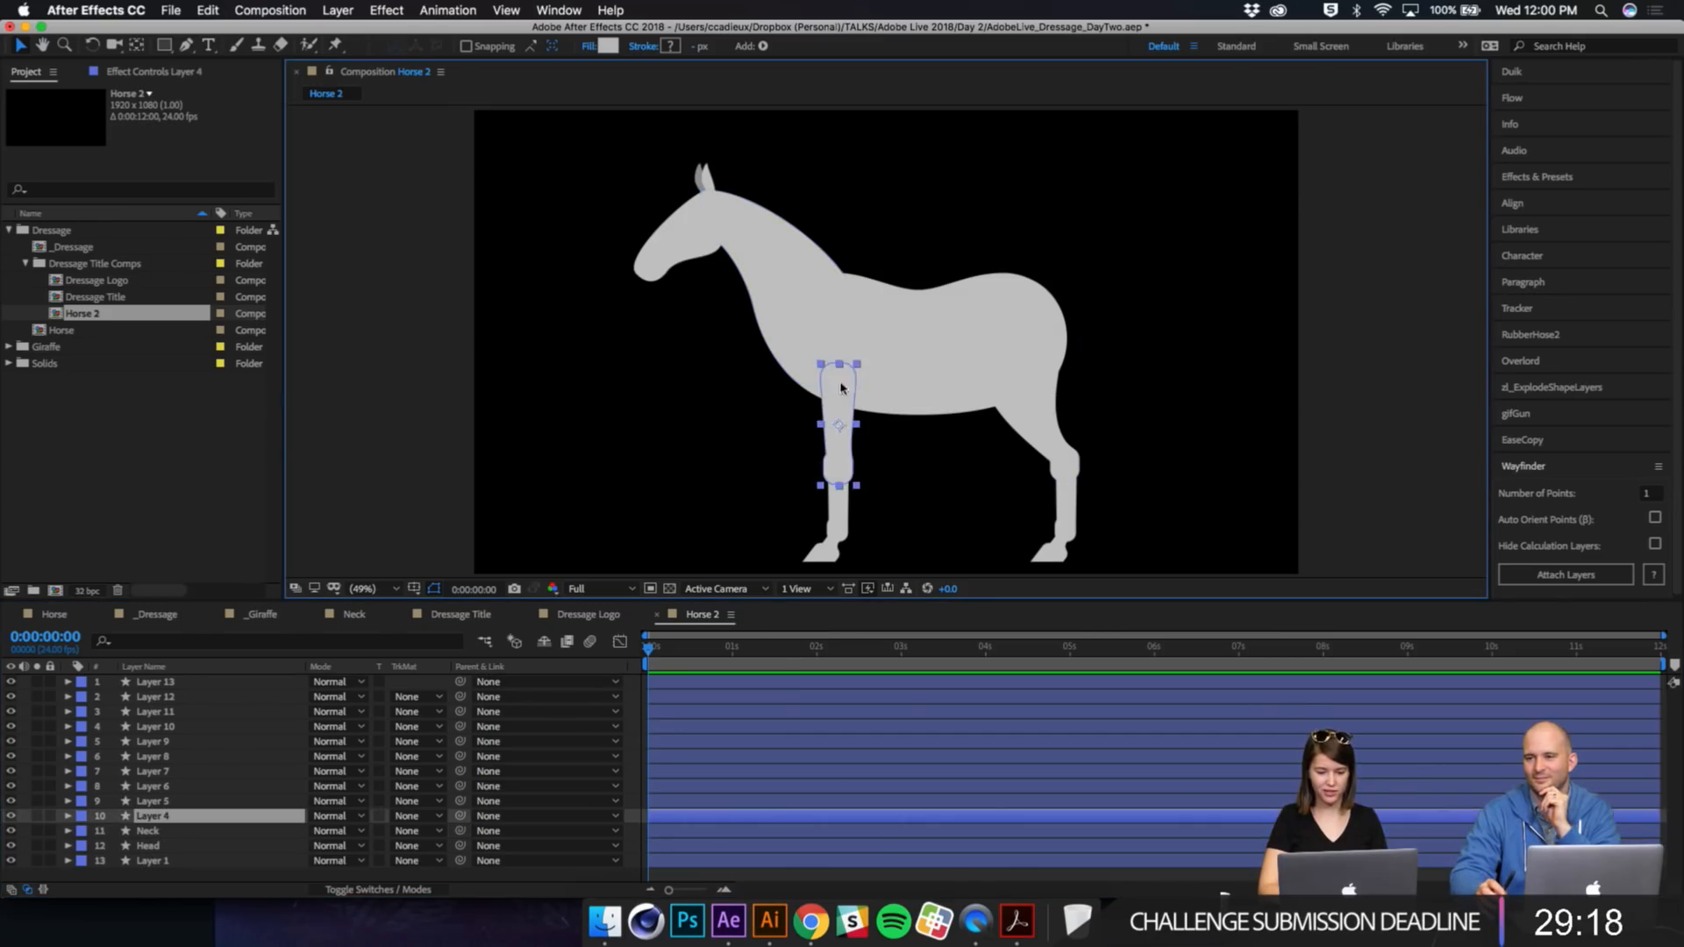
pyautogui.keyDown('shift'); pyautogui.click(839, 439); pyautogui.keyUp('shift')
pyautogui.keyDown('shift'); pyautogui.click(824, 546); pyautogui.keyUp('shift')
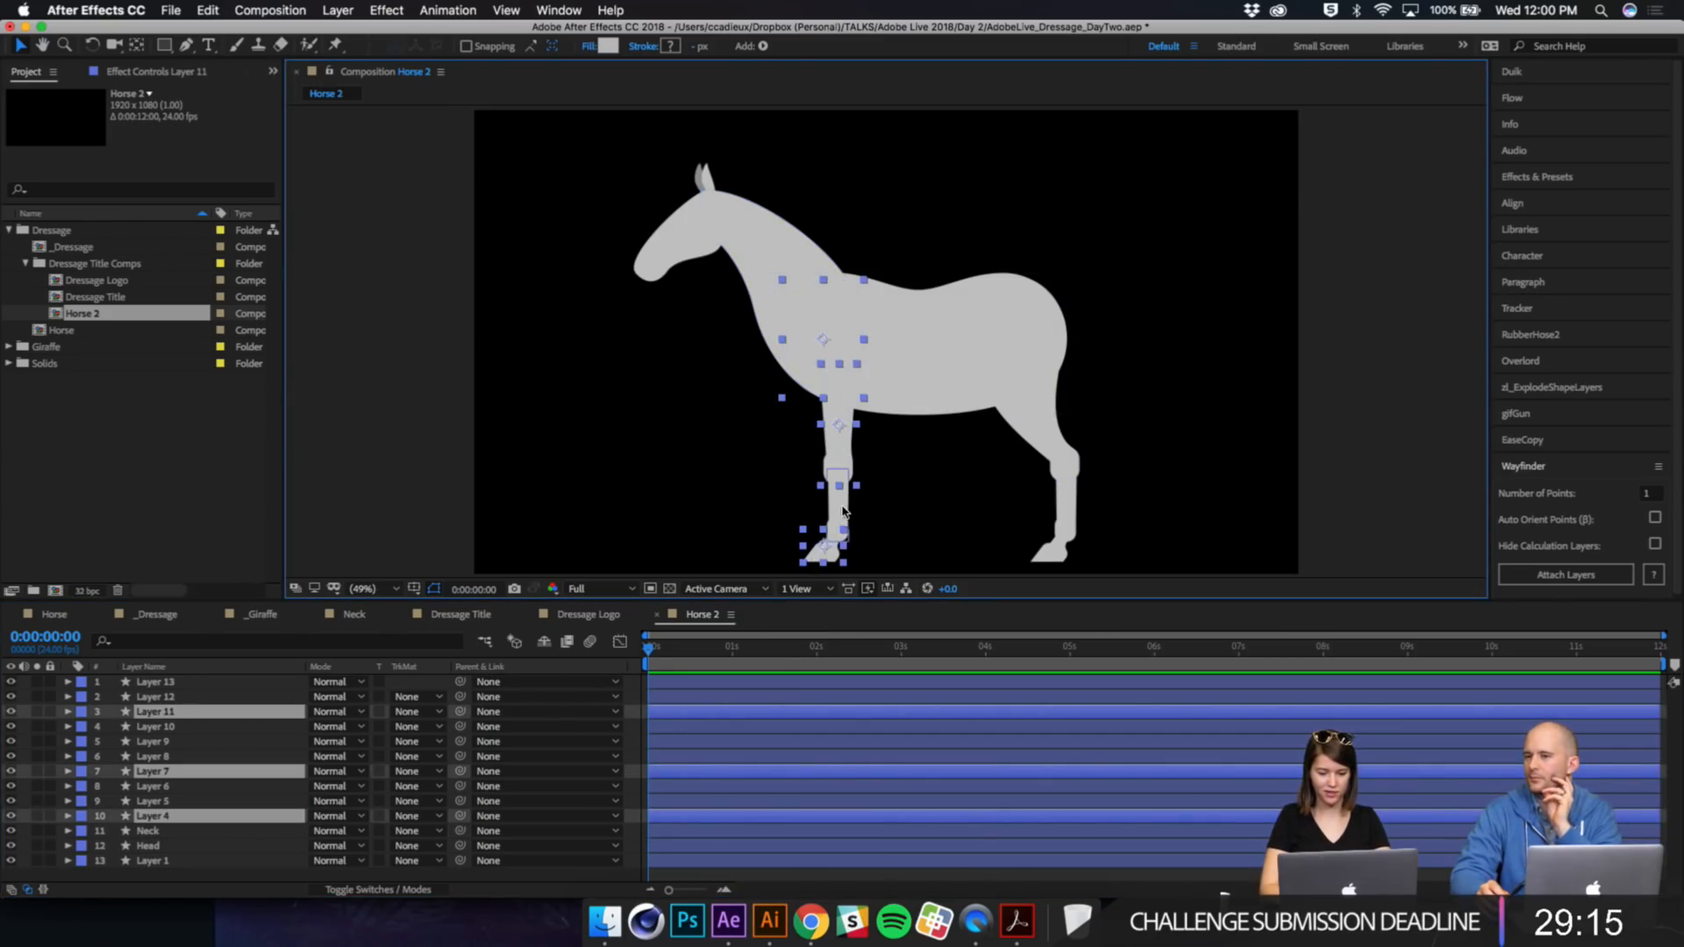
pyautogui.keyDown('shift'); pyautogui.click(843, 511); pyautogui.keyUp('shift')
pyautogui.click(611, 48)
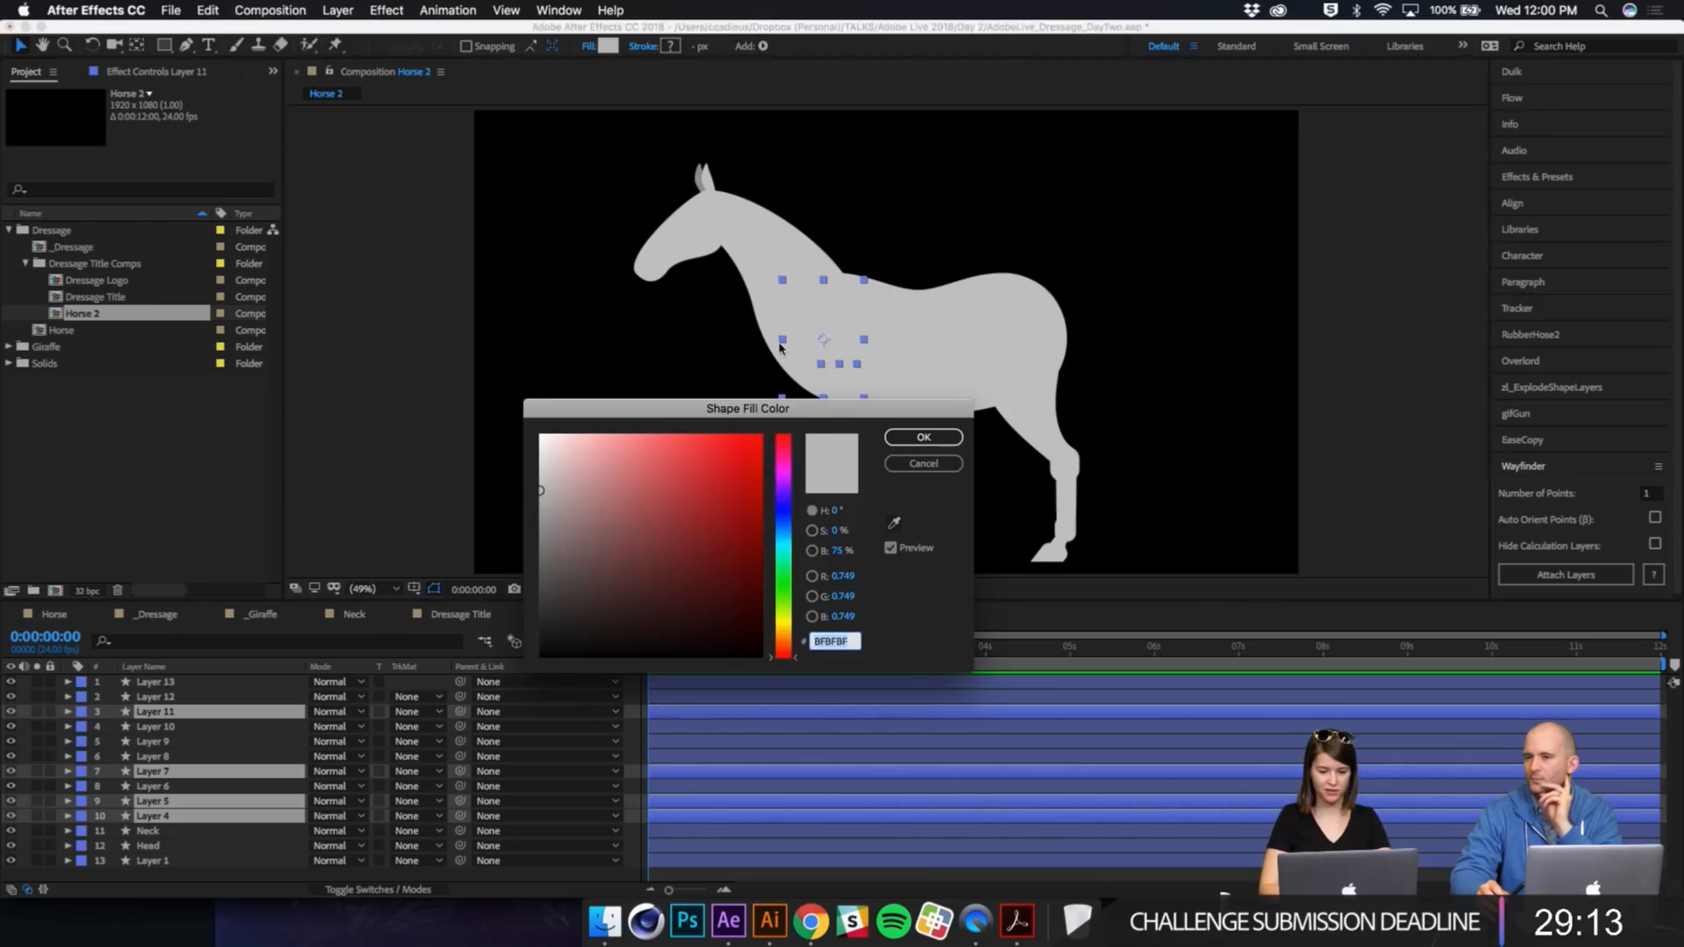
pyautogui.click(783, 469)
pyautogui.click(649, 441)
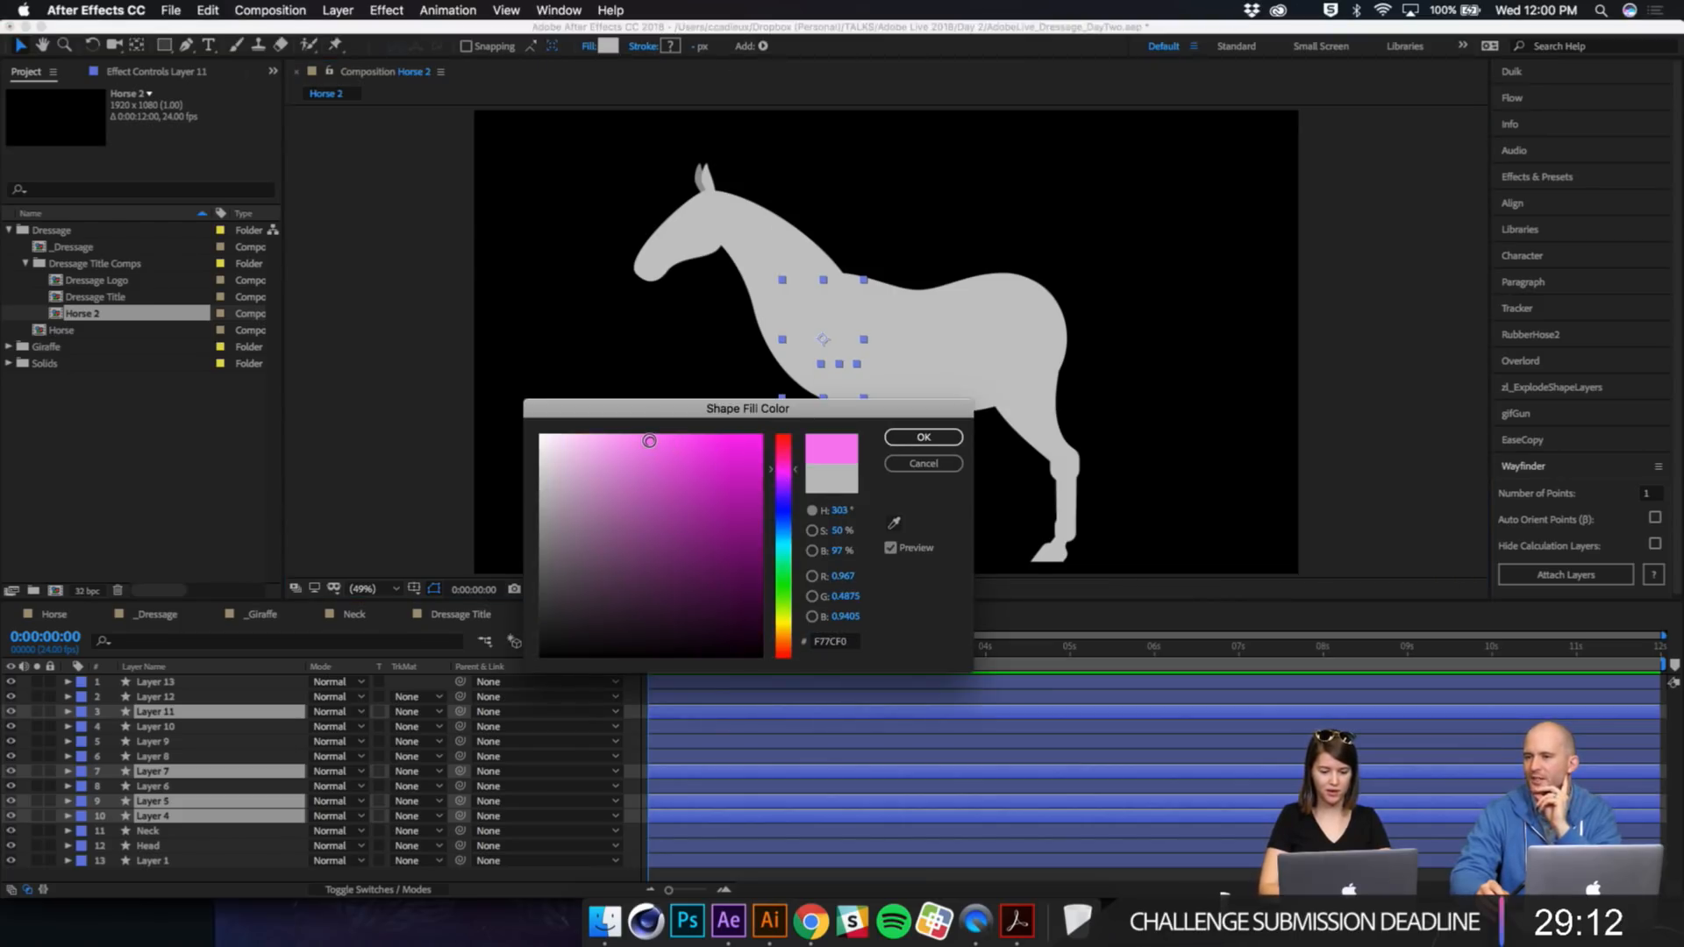
pyautogui.click(784, 447)
pyautogui.click(691, 436)
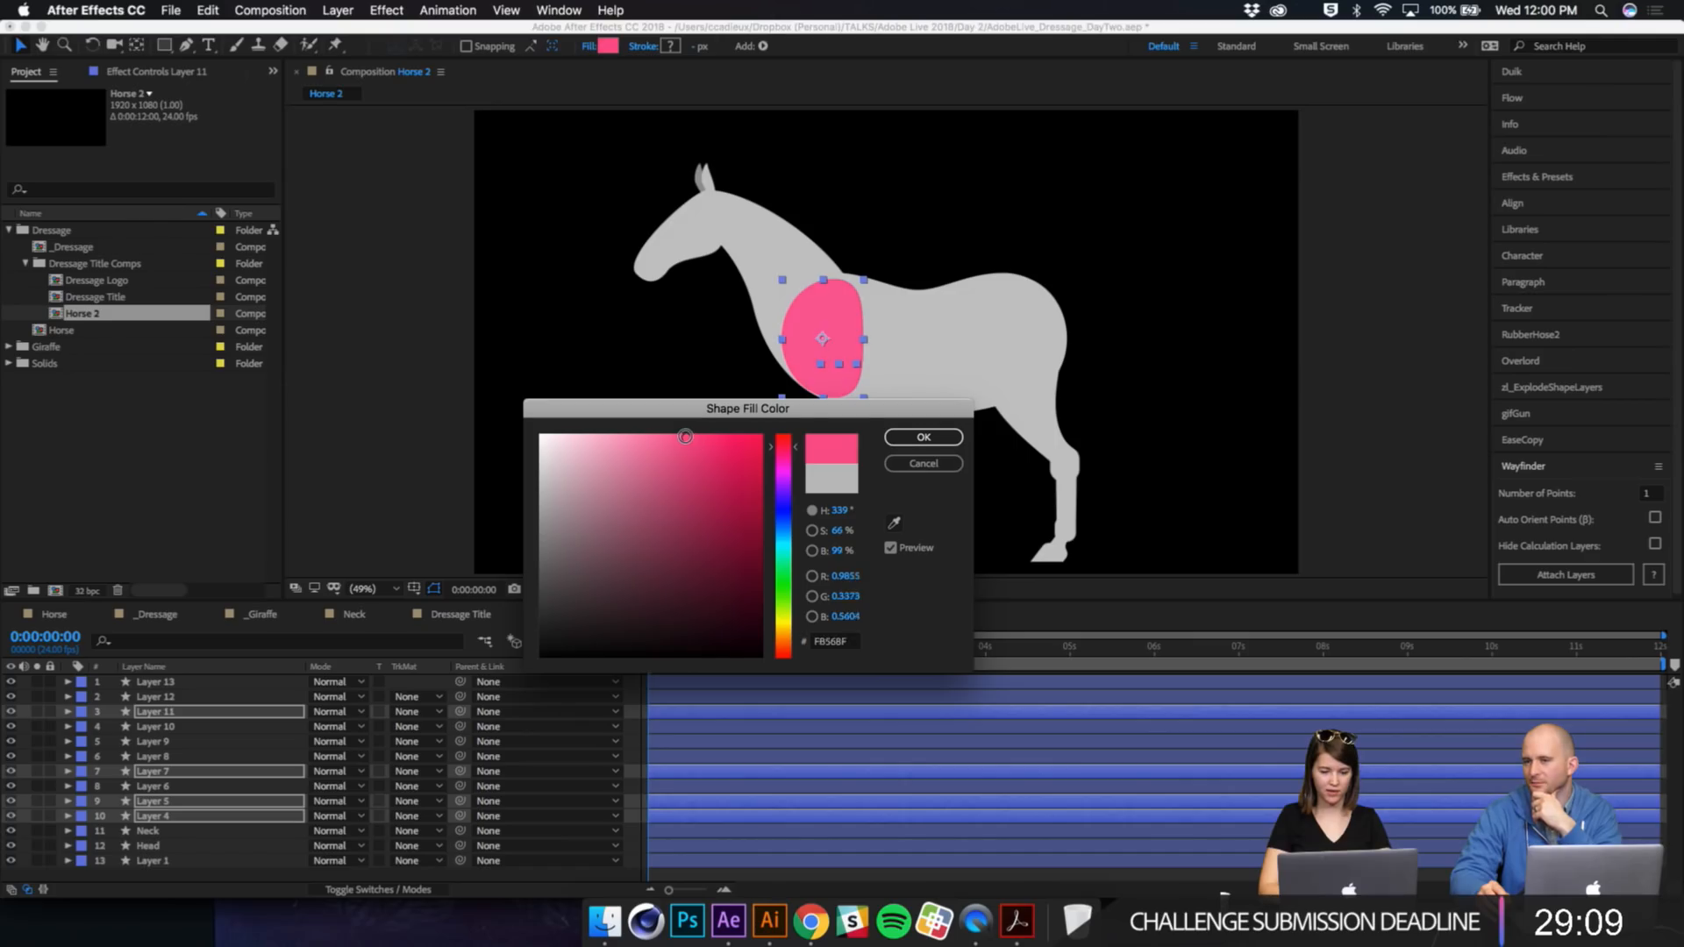
pyautogui.press('Return')
pyautogui.click(643, 448)
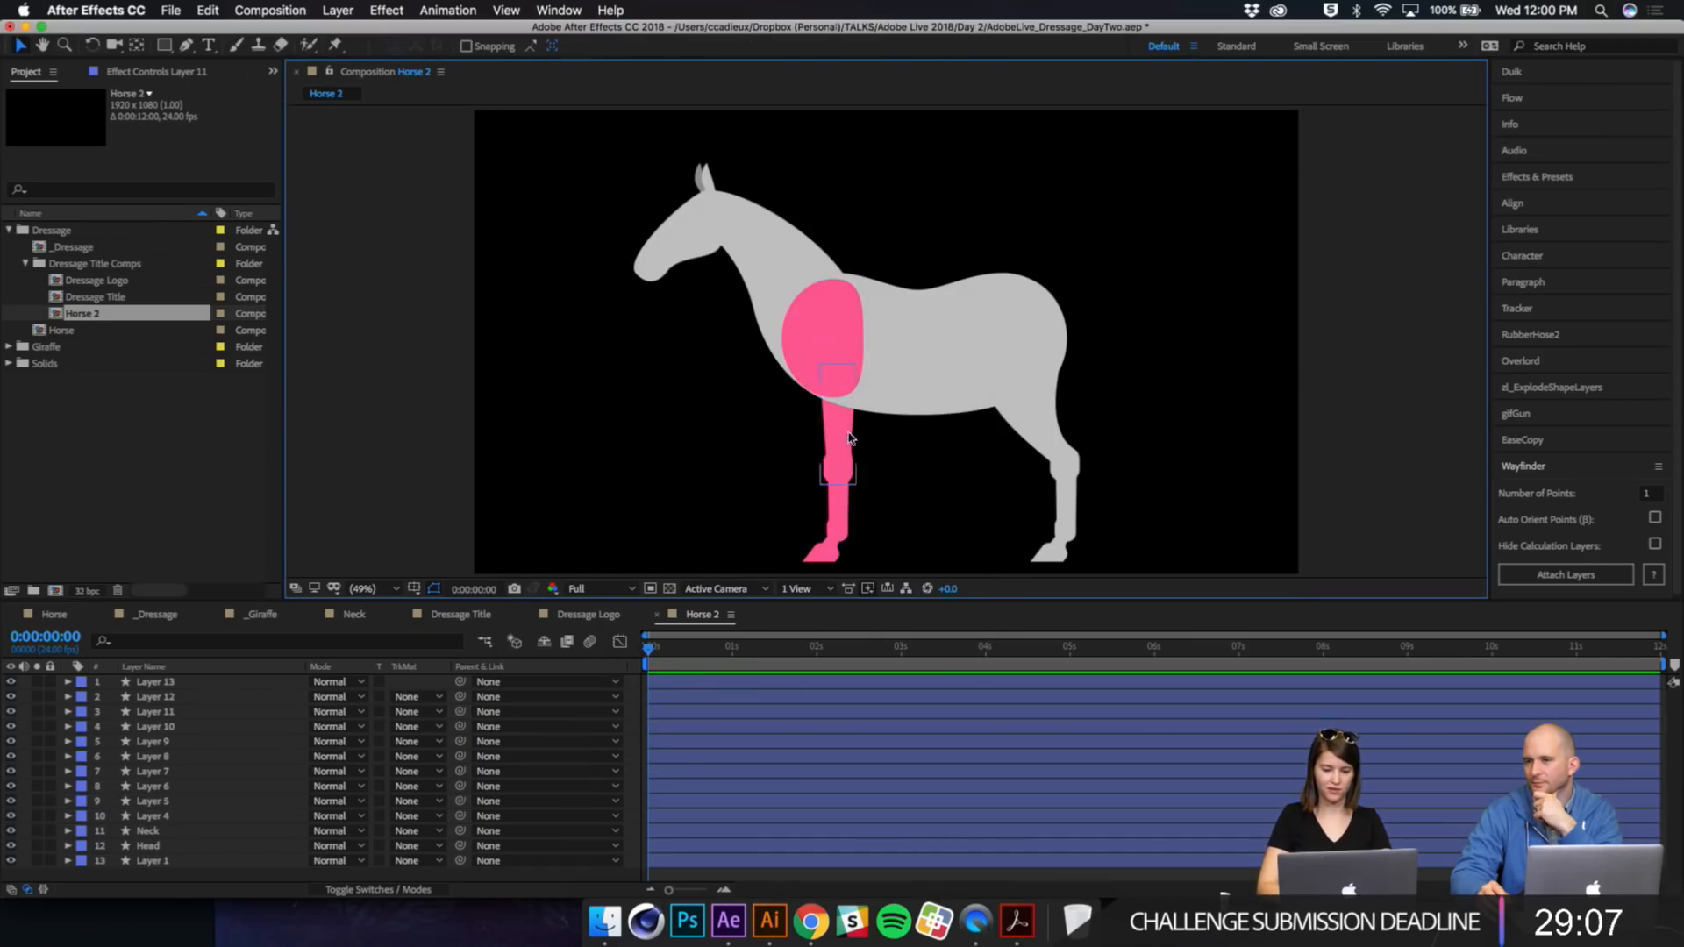
# Step: Send the horse's body layer to the bottom of the layer stack and deselect it
pyautogui.click(913, 379)
pyautogui.press('super+shift+bracketleft')
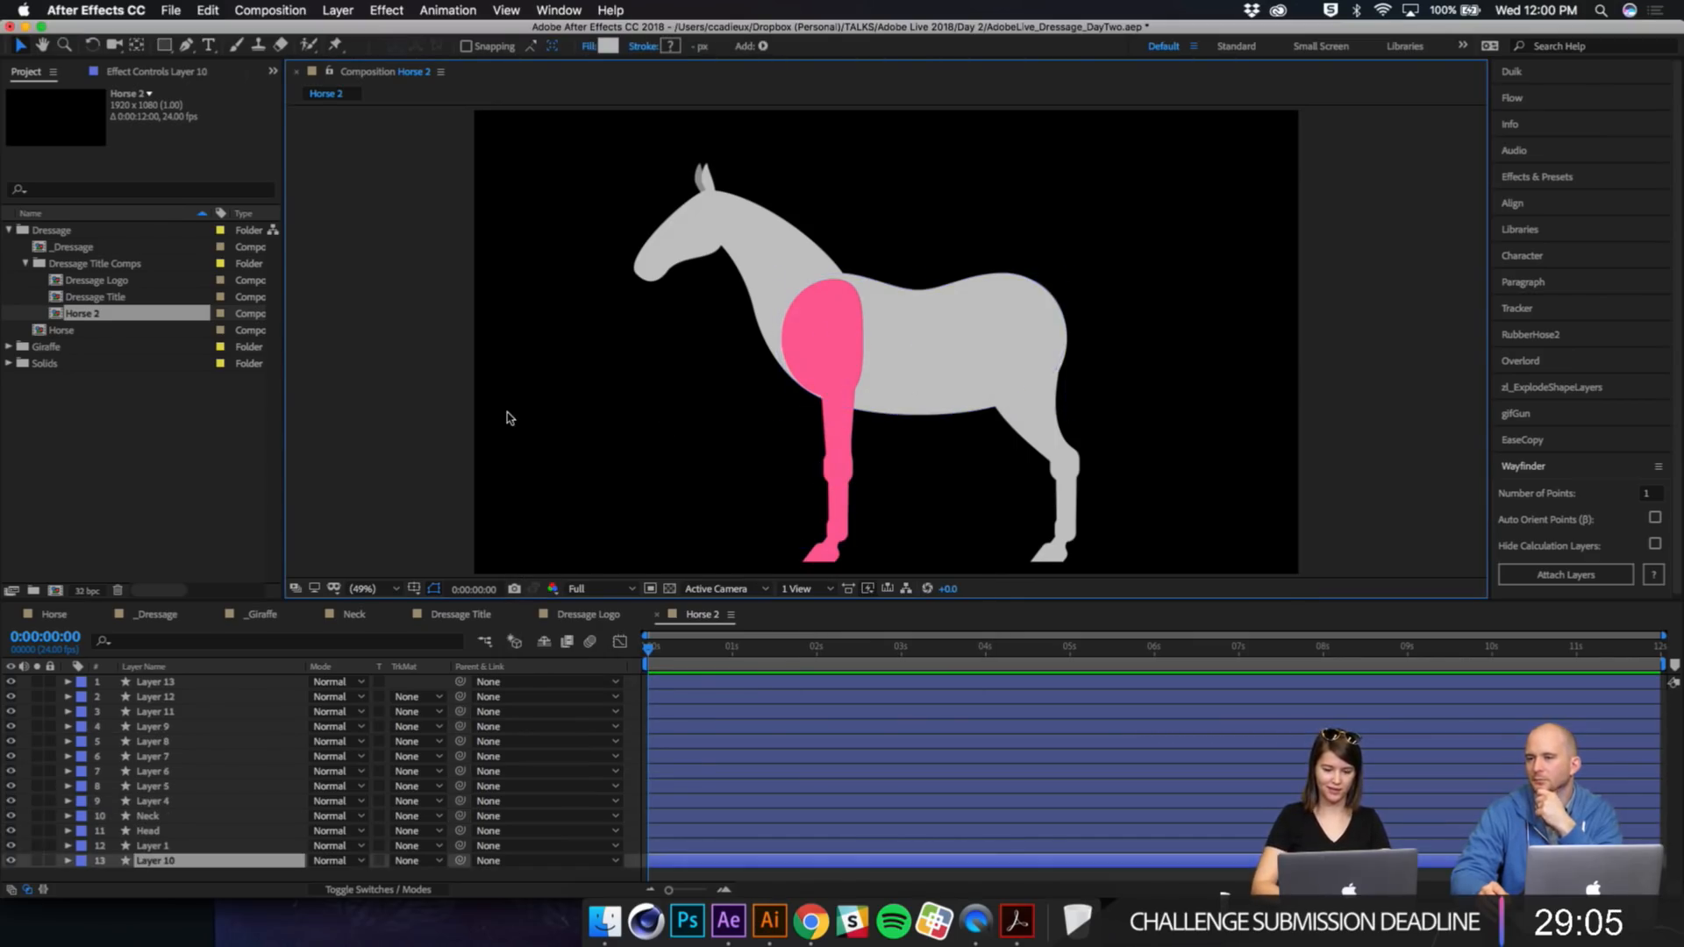
pyautogui.click(506, 418)
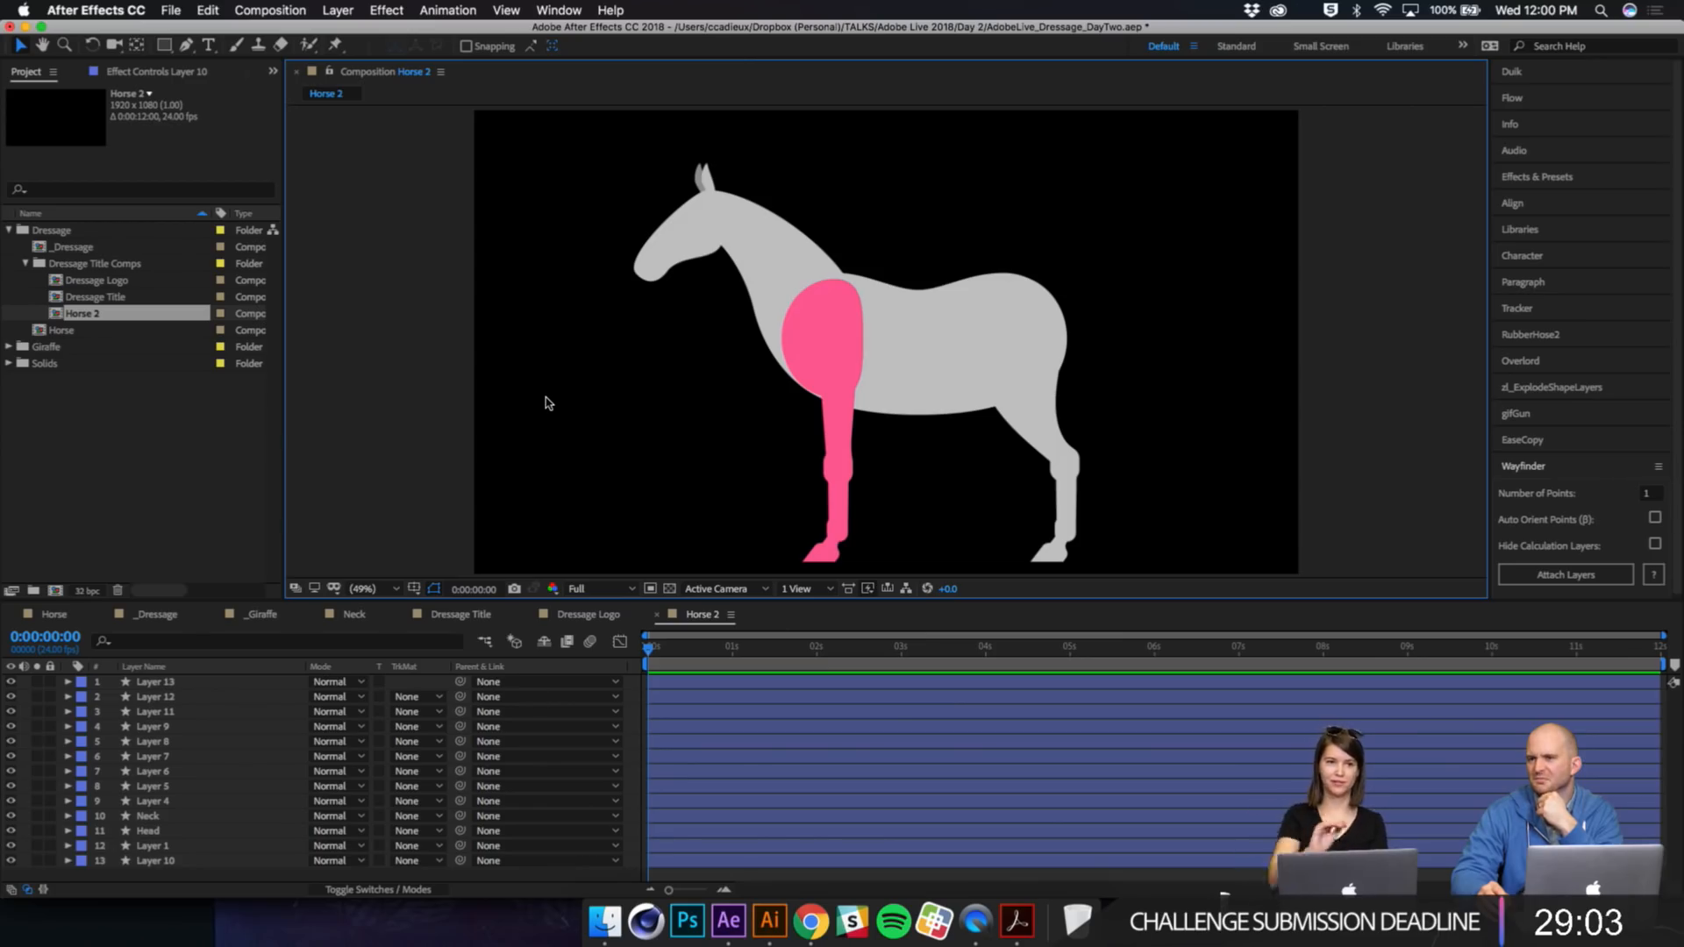
# Step: Bring the pink shoulder, upper leg, lower leg and hoof layers to the top of the layer stack and deselect them
pyautogui.press('space')
pyautogui.moveTo(726, 358); pyautogui.dragTo(727, 346)
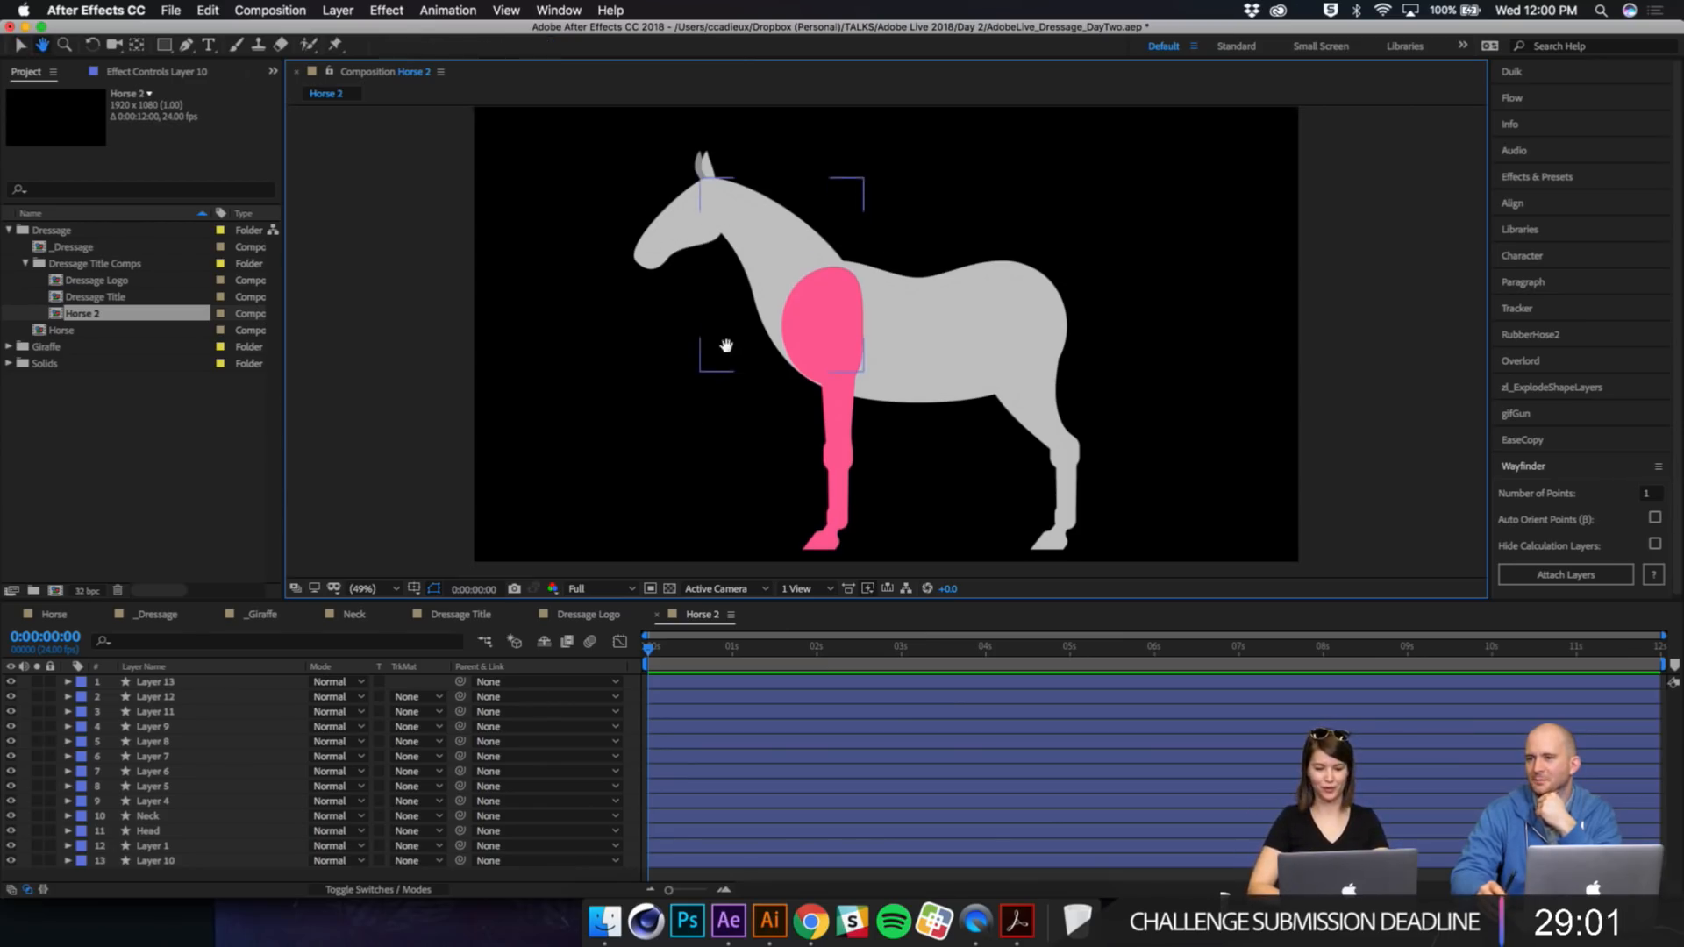
pyautogui.scroll(3, 910, 444)
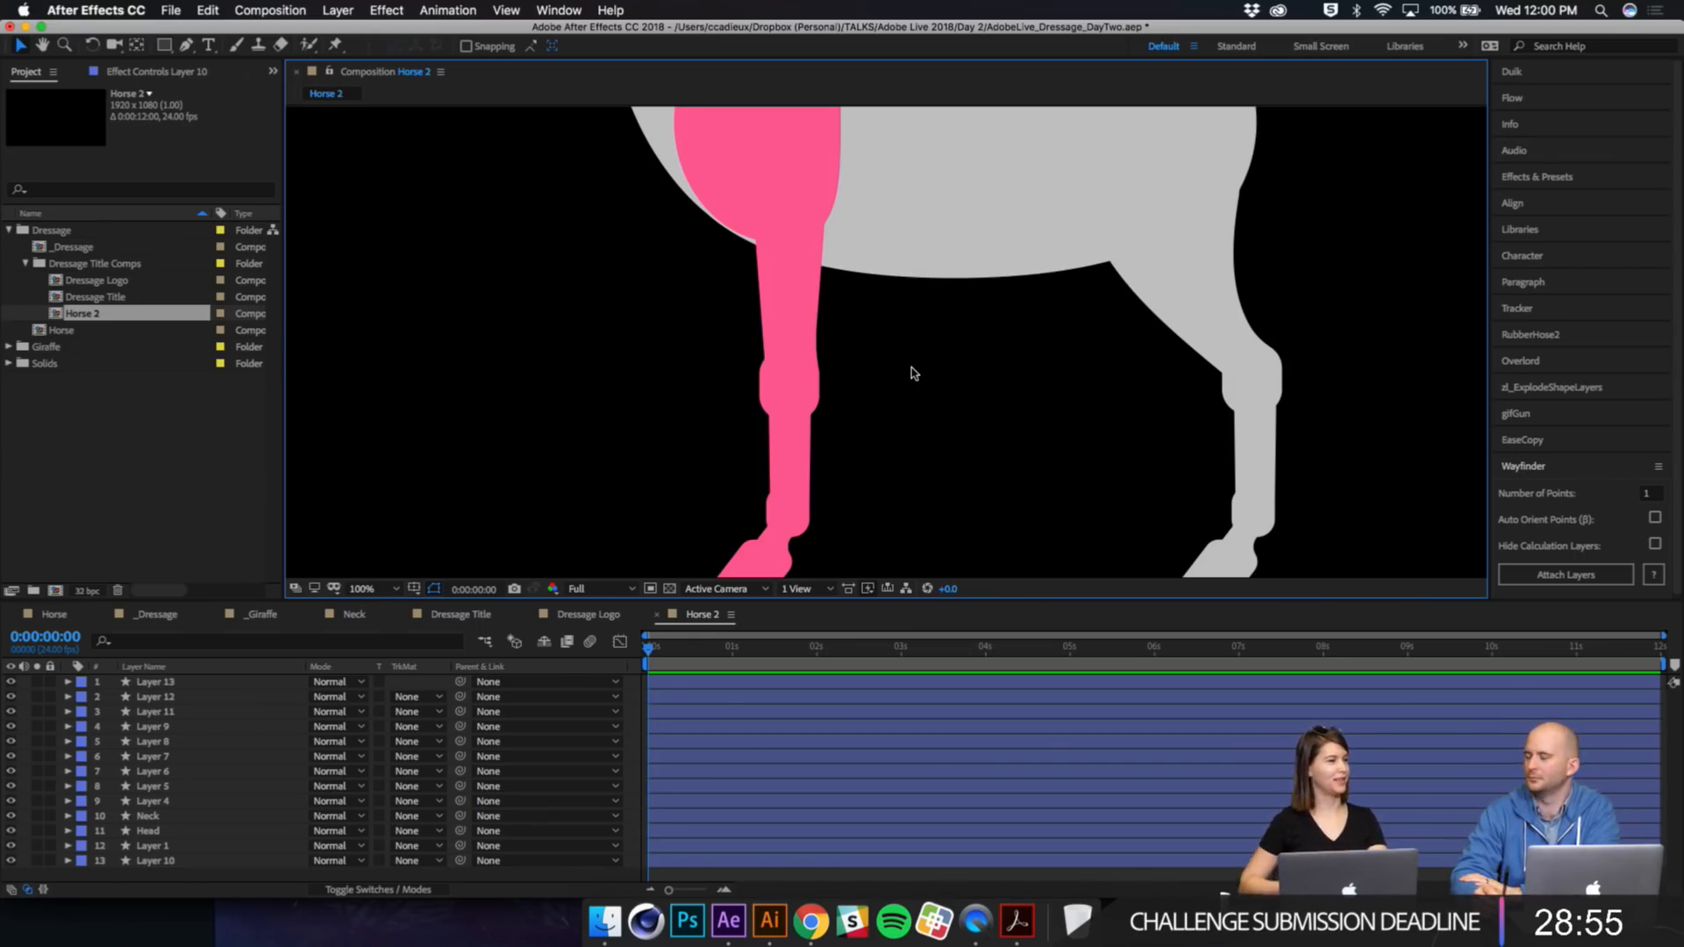
pyautogui.press('space')
pyautogui.moveTo(854, 327); pyautogui.dragTo(850, 501)
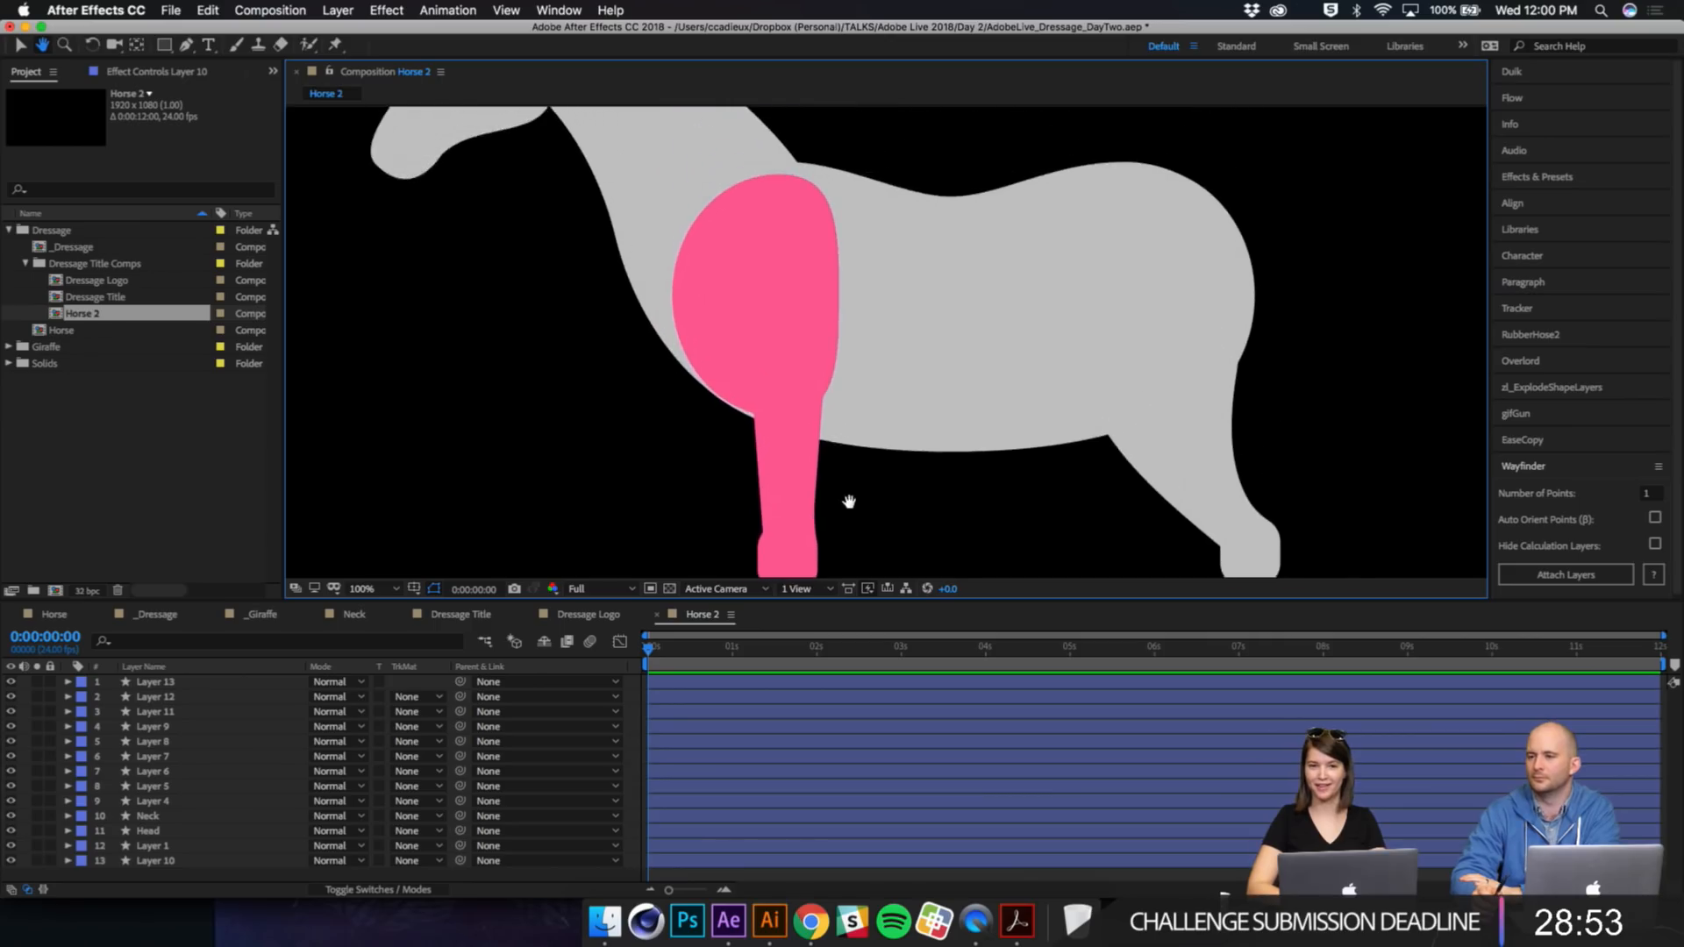
pyautogui.moveTo(672, 440); pyautogui.dragTo(719, 243)
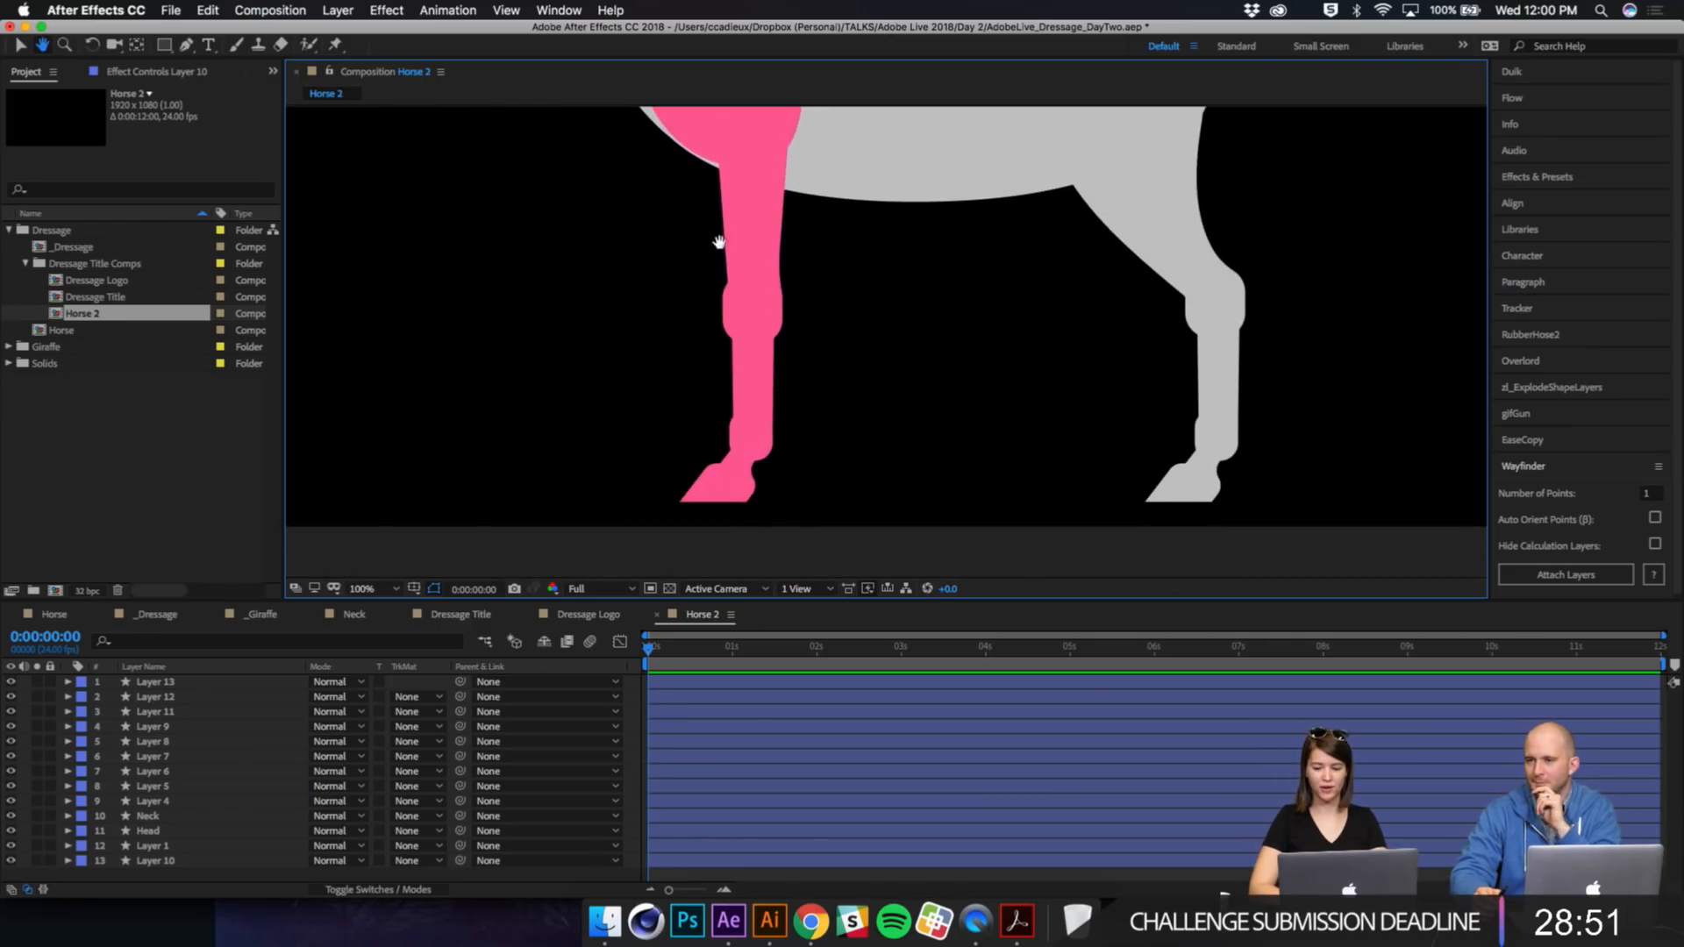
pyautogui.moveTo(865, 271); pyautogui.dragTo(921, 320)
pyautogui.click(797, 286)
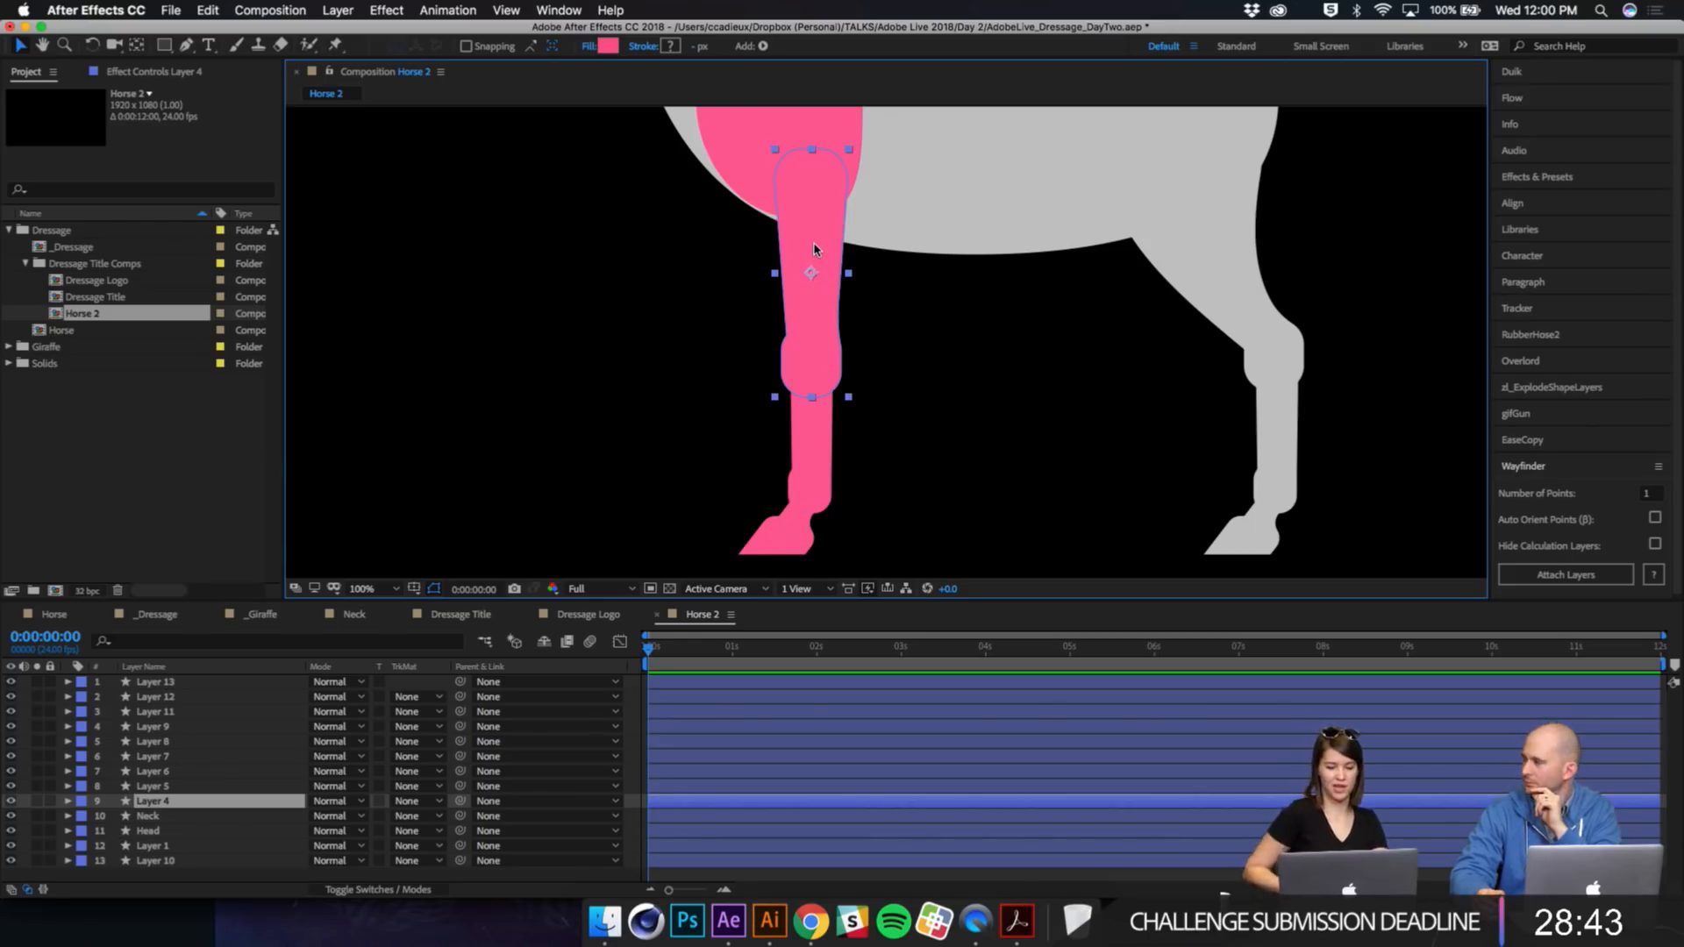
pyautogui.scroll(3, 699, 214)
pyautogui.click(780, 204)
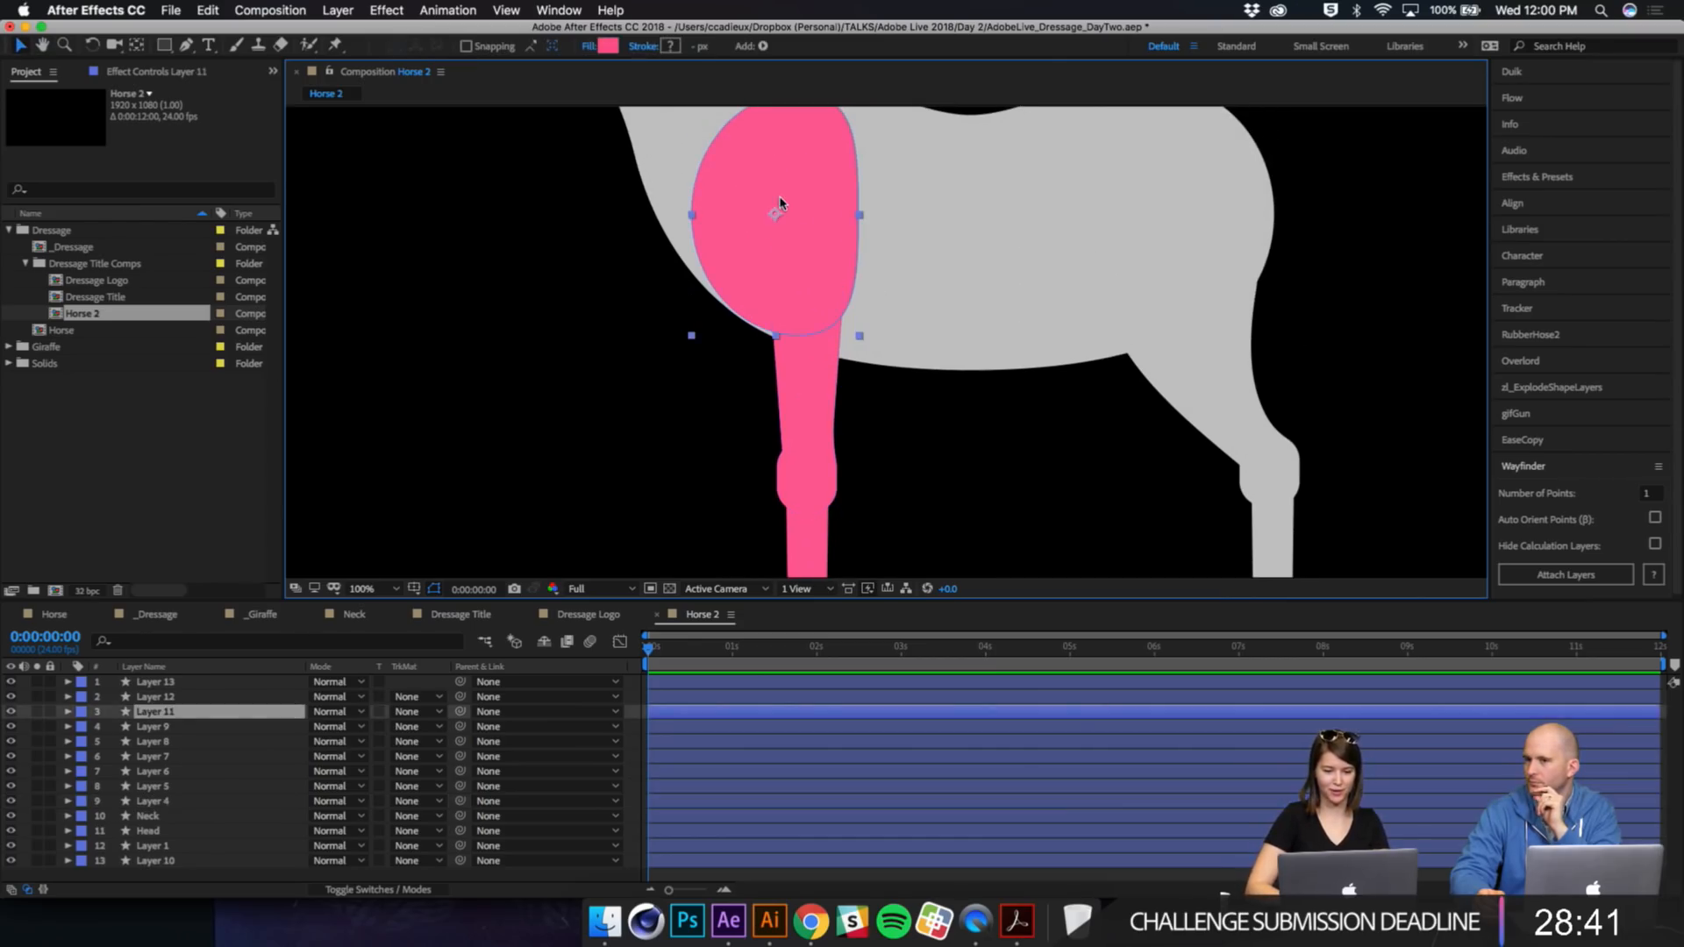
pyautogui.click(176, 711)
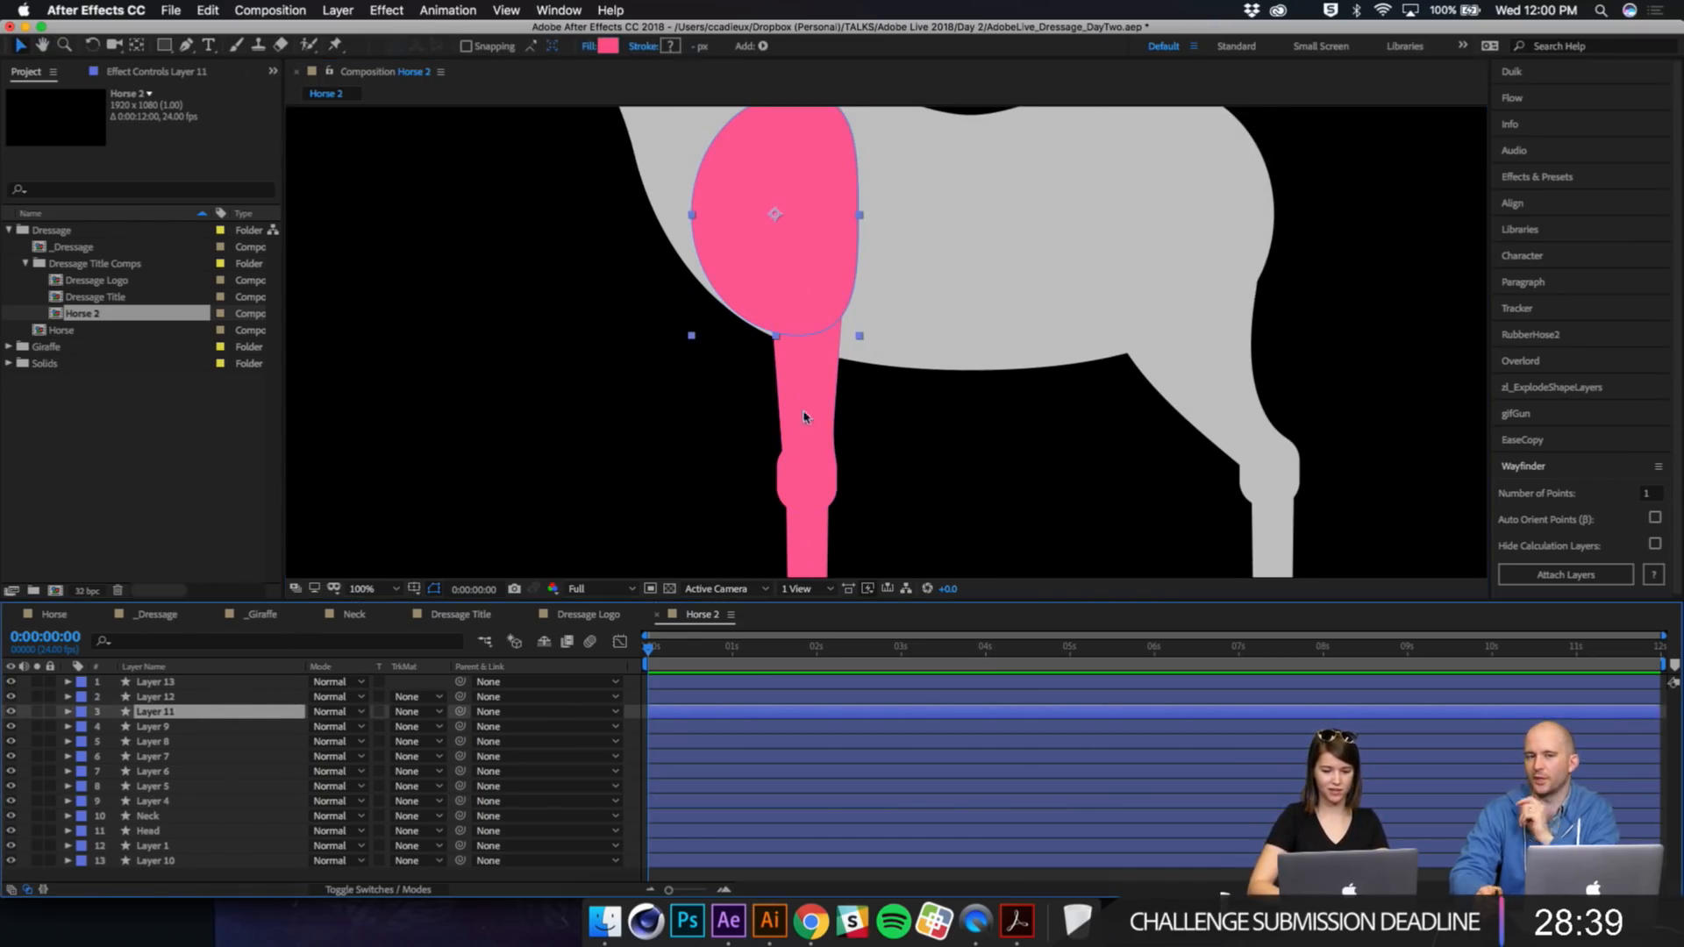
pyautogui.keyDown('shift'); pyautogui.click(811, 404); pyautogui.keyUp('shift')
pyautogui.moveTo(956, 402); pyautogui.dragTo(956, 261)
pyautogui.keyDown('shift'); pyautogui.click(817, 416); pyautogui.keyUp('shift')
pyautogui.keyDown('shift'); pyautogui.click(762, 508); pyautogui.keyUp('shift')
pyautogui.press('super+shift+bracketright')
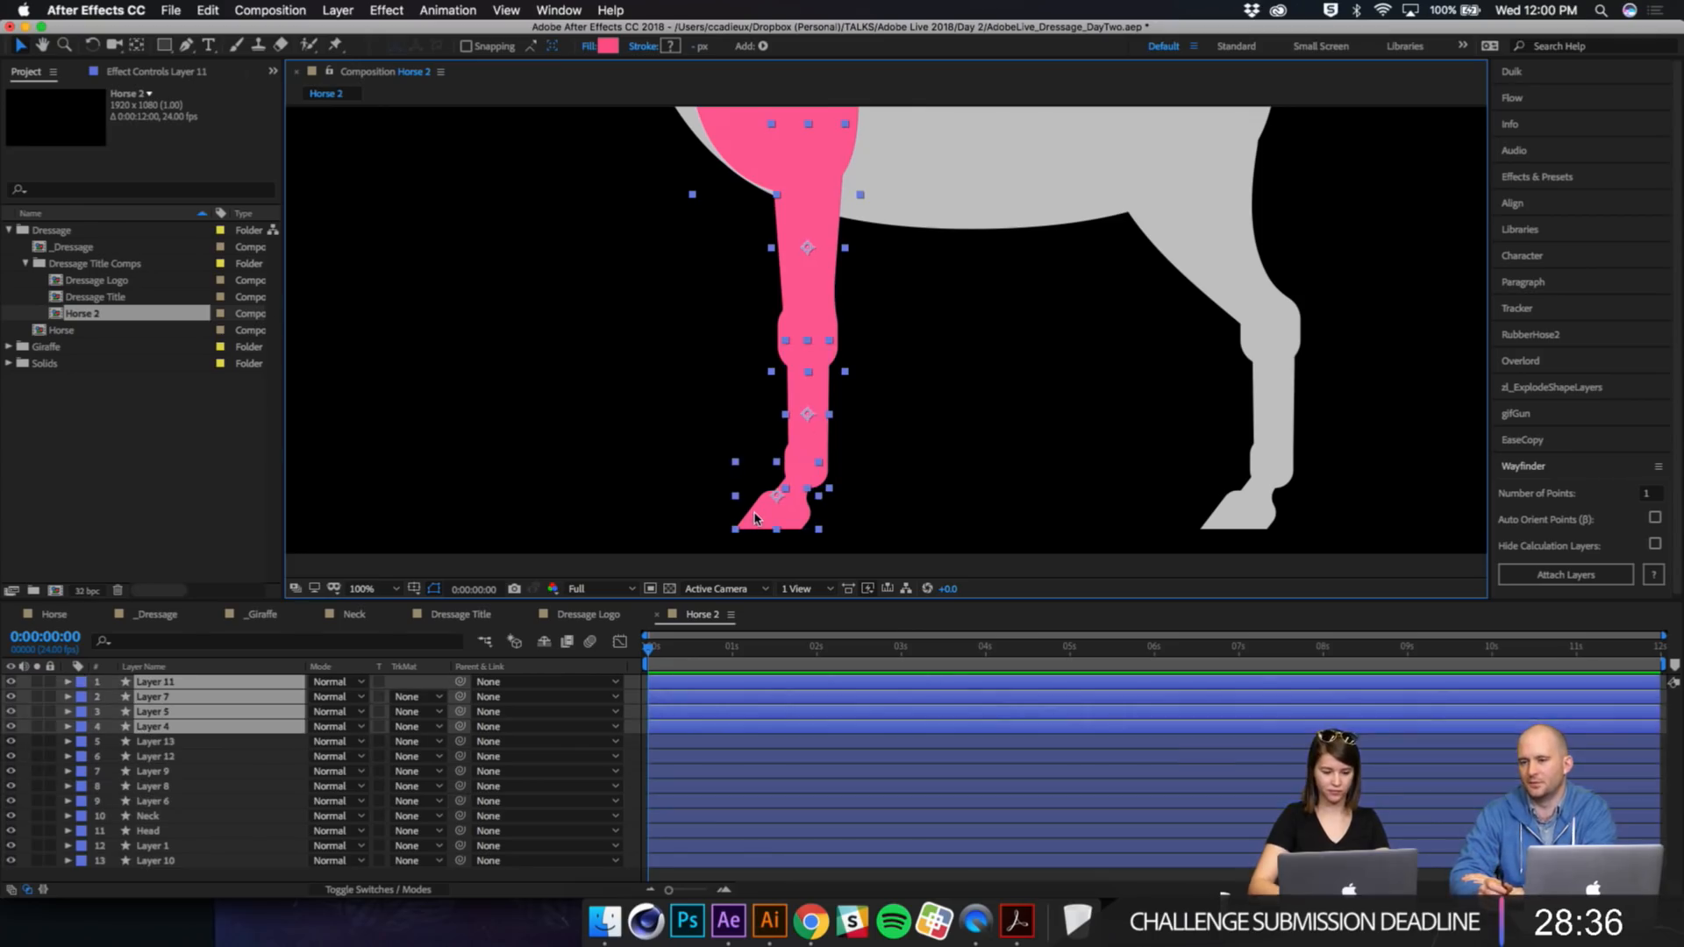
pyautogui.click(500, 455)
# Step: Rename the pink shoulder layer as Shoulder and the front hoof layer as Hoof
pyautogui.click(726, 167)
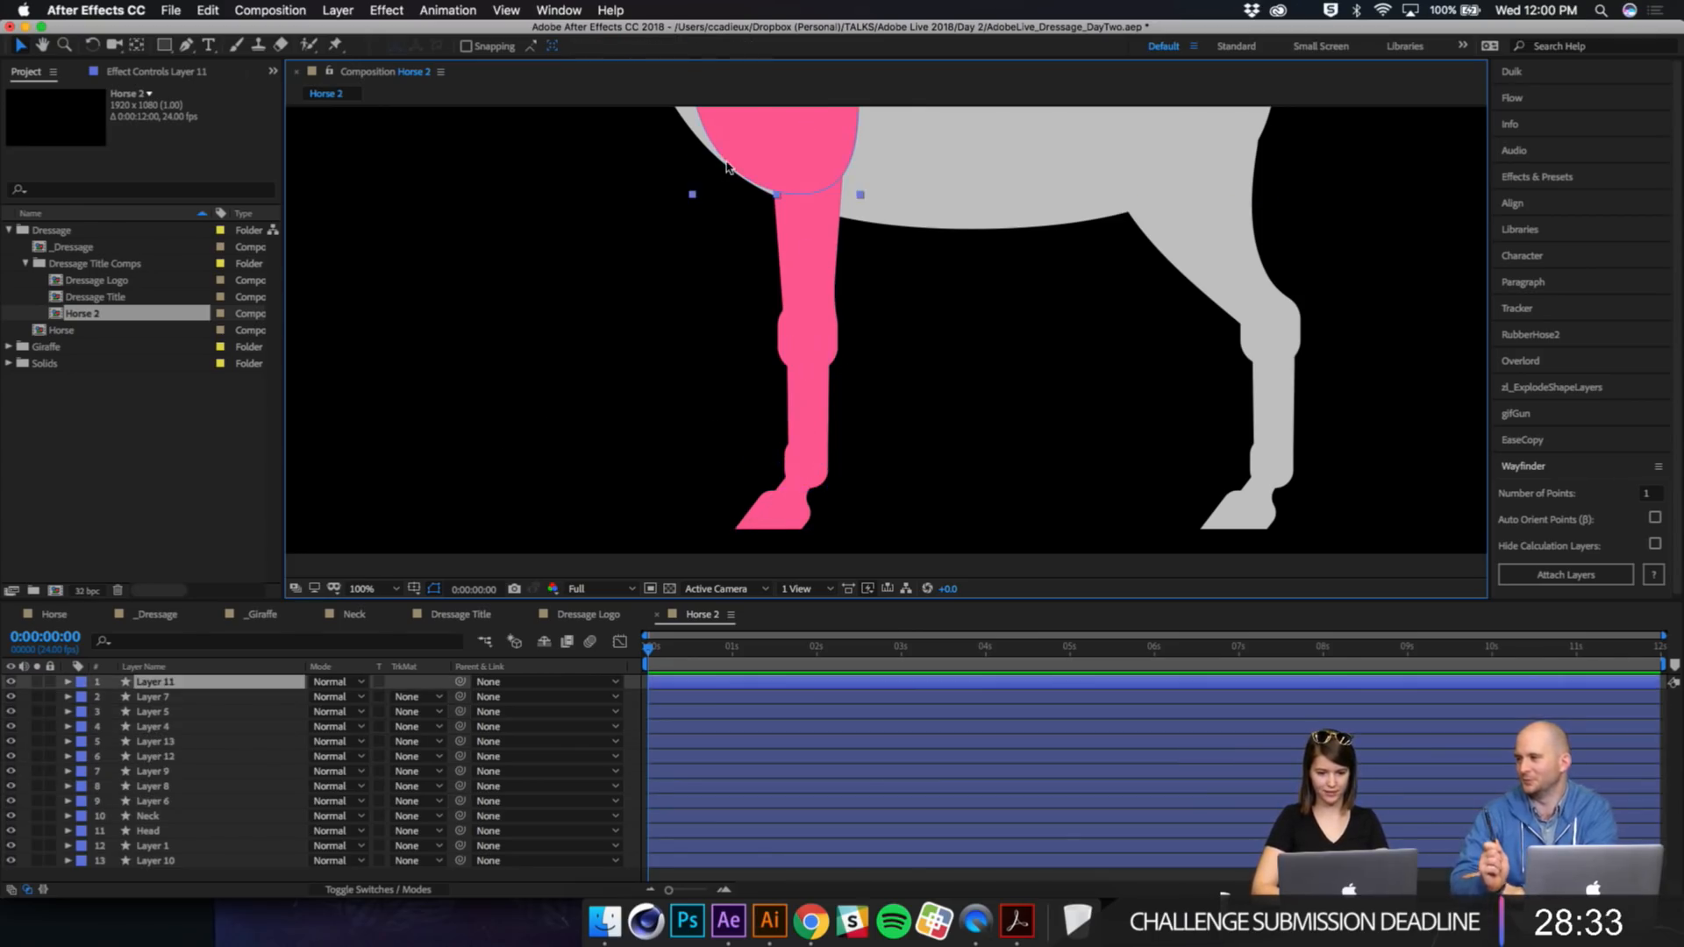
pyautogui.press('Return')
pyautogui.write('Shoulder')
pyautogui.press('Return')
pyautogui.press('super+Down')
pyautogui.press('Return')
pyautogui.write('Hoof')
pyautogui.press('Return')
# Step: Rename the front lower leg layer as Forearm and the front upper leg layer as Bicep
pyautogui.press('super+Down')
pyautogui.press('Return')
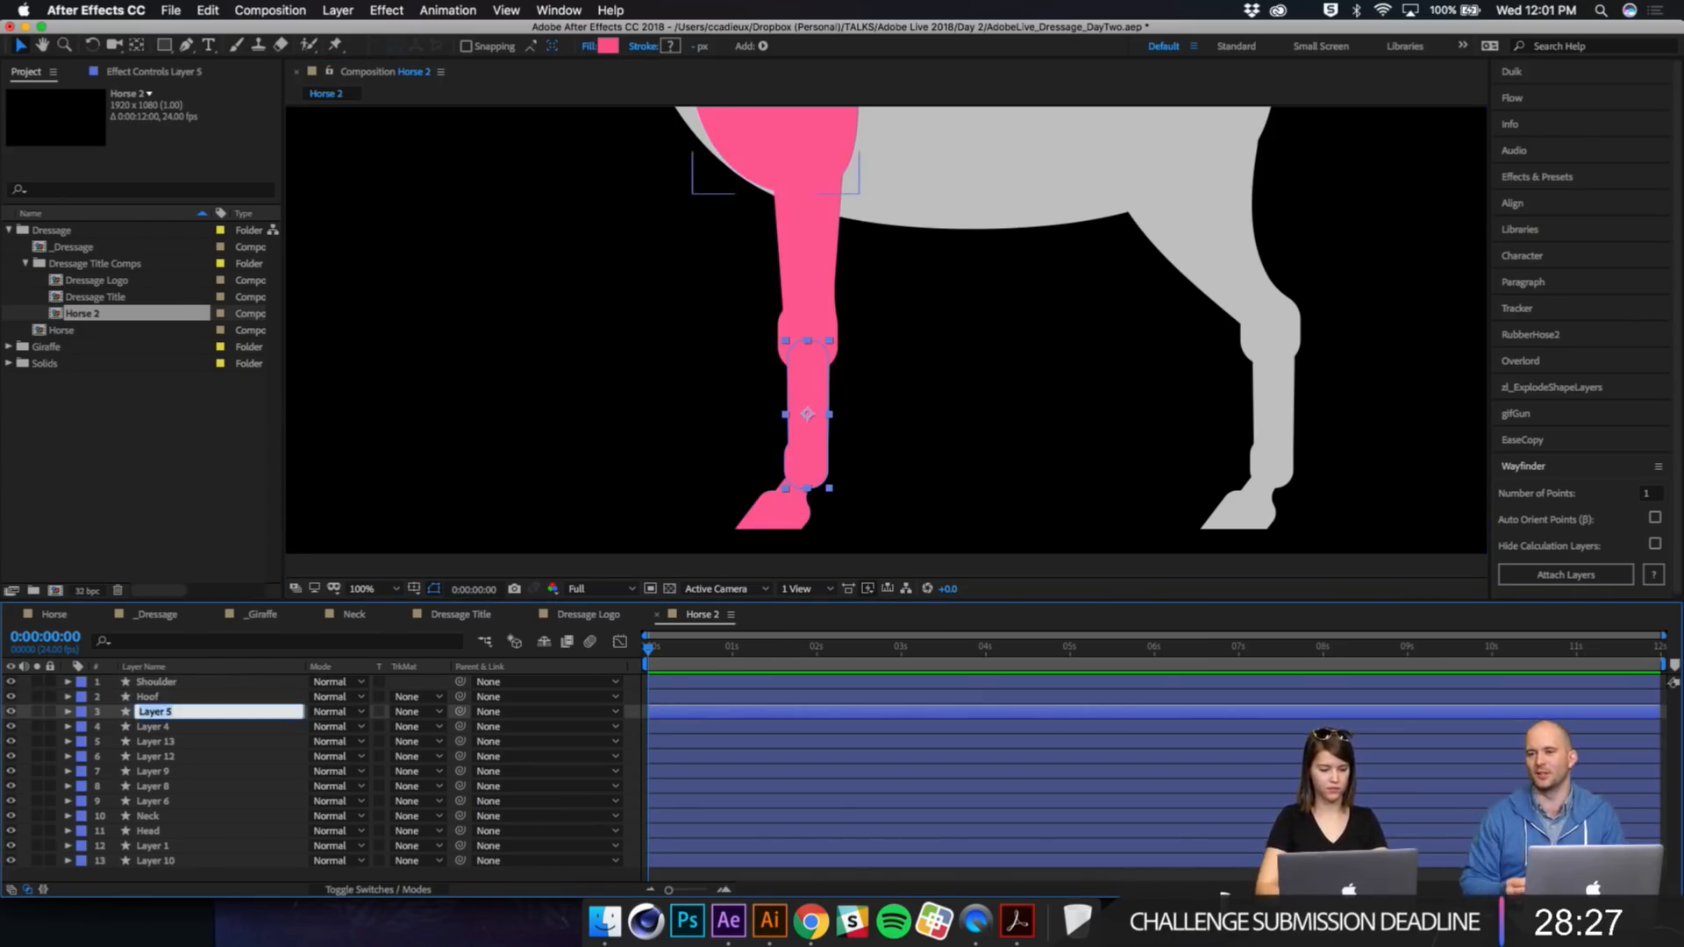
pyautogui.write('Forearm')
pyautogui.press('Return')
pyautogui.press('super+Down')
pyautogui.press('Return')
pyautogui.write('Bicep')
pyautogui.press('Return')
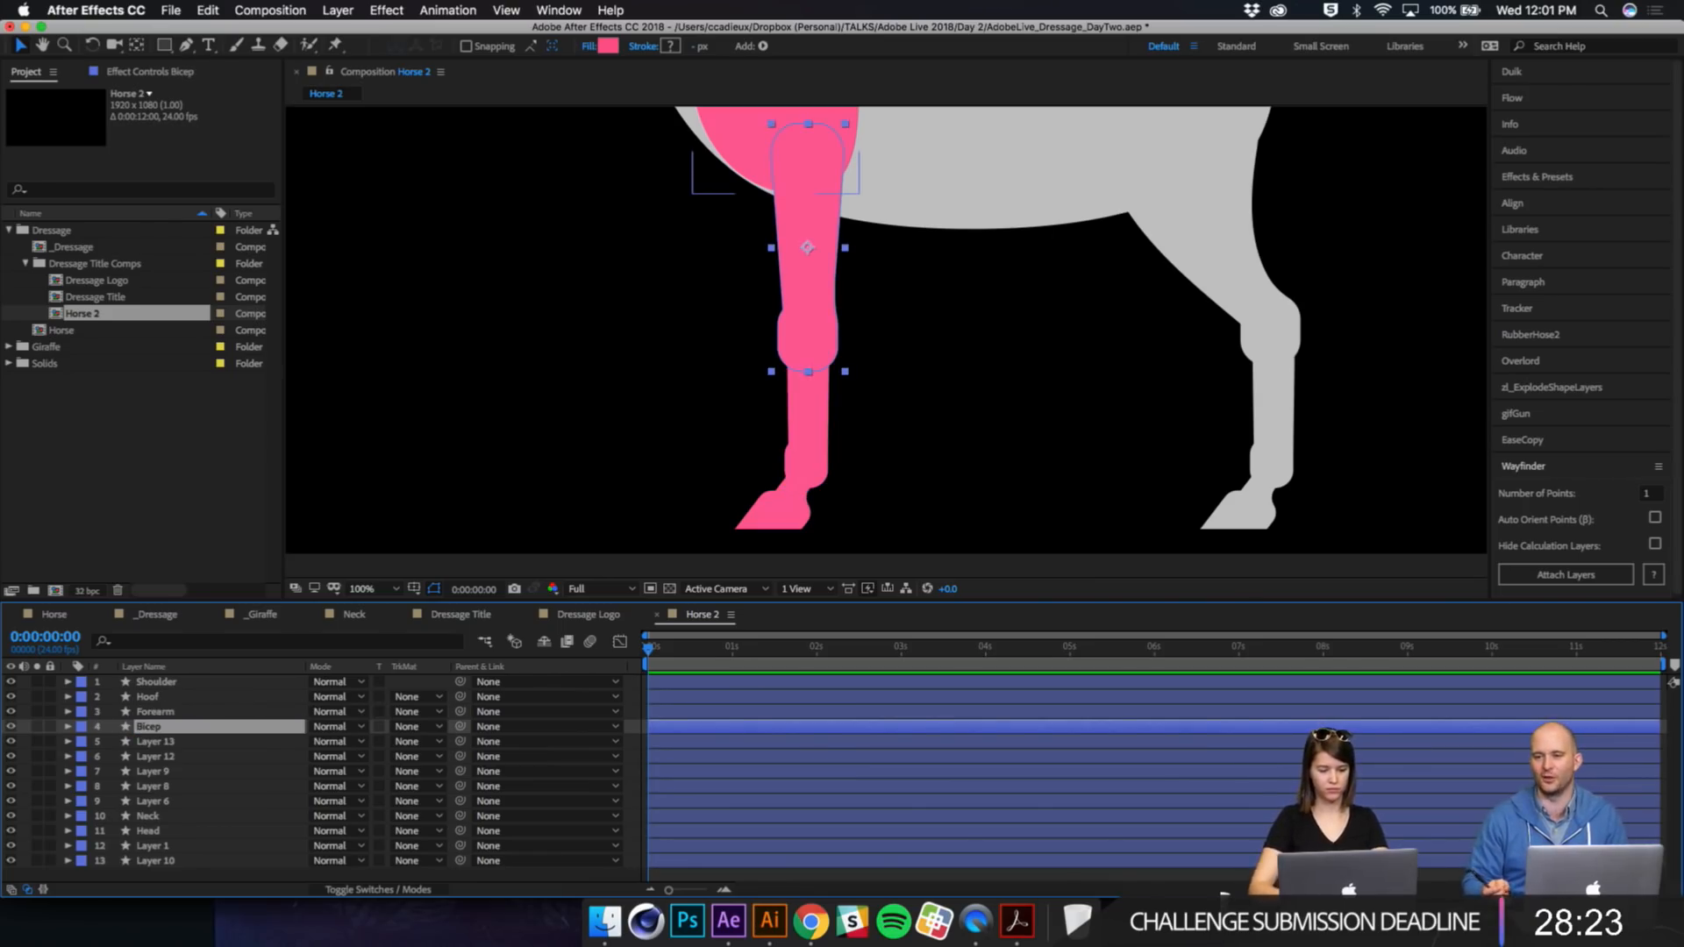
# Step: Order the front leg layers as Shoulder, Bicep, Forearm, Hoof and give all four a yellow label color
pyautogui.click(158, 713)
pyautogui.moveTo(160, 699)
pyautogui.mouseDown()
pyautogui.moveTo(158, 731)
pyautogui.moveTo(157, 701)
pyautogui.moveTo(158, 717)
pyautogui.mouseUp()
pyautogui.click(158, 727)
pyautogui.keyDown('shift'); pyautogui.click(156, 681); pyautogui.keyUp('shift')
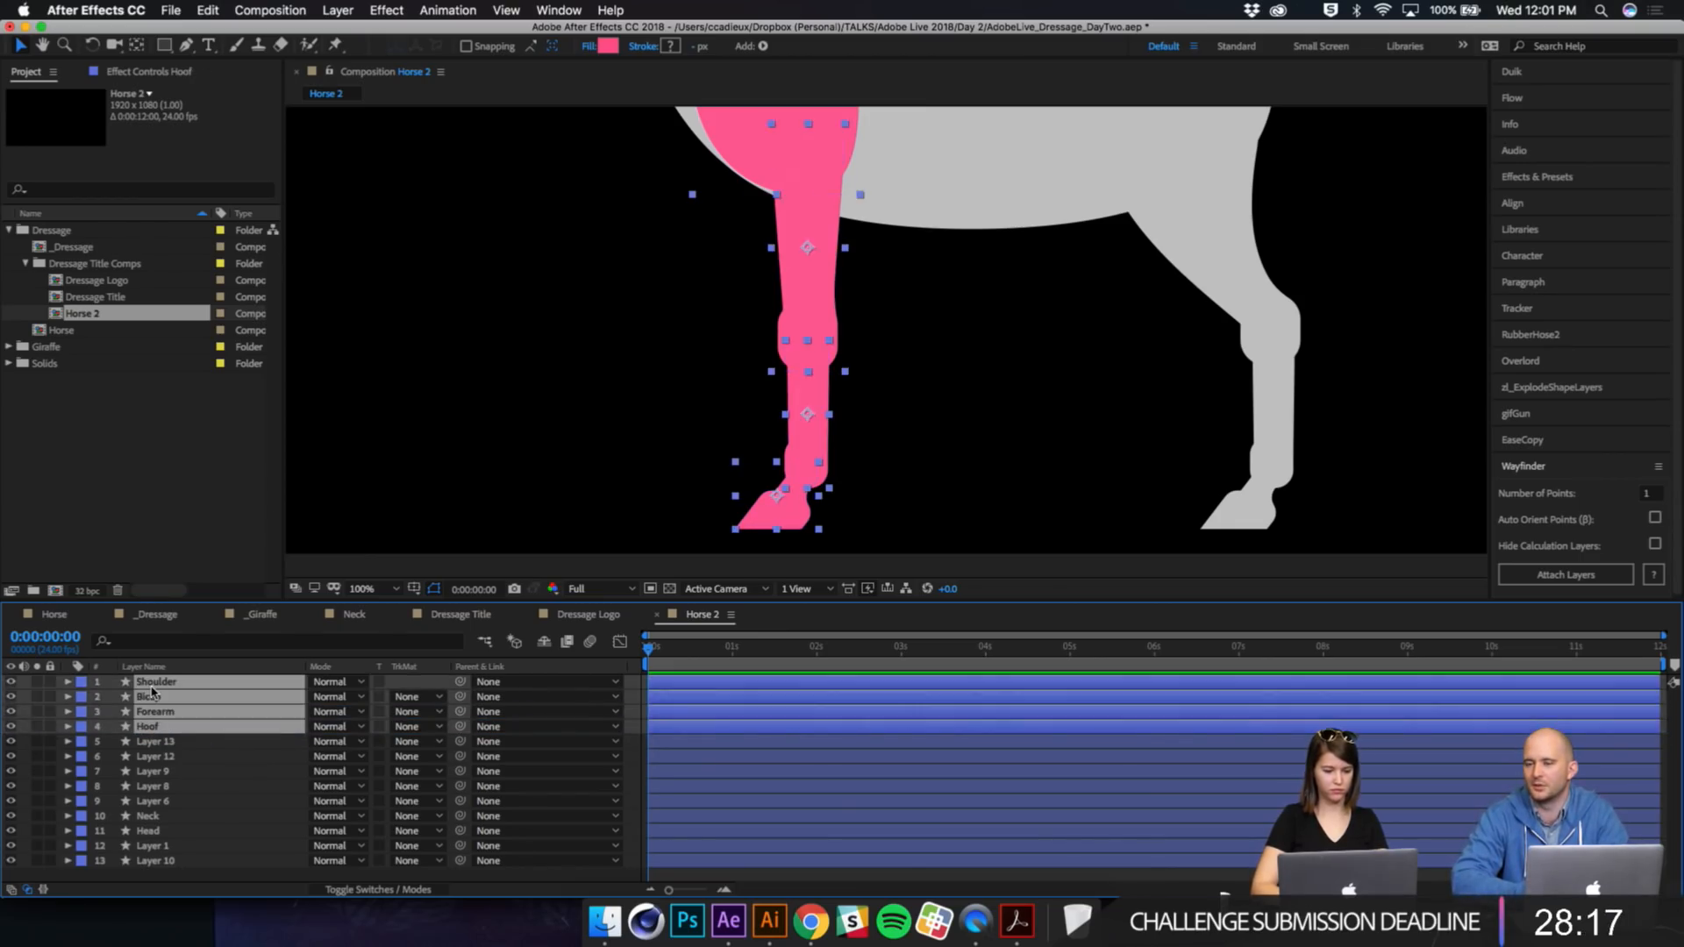
pyautogui.click(80, 690)
pyautogui.click(113, 648)
# Step: Move the Hoof layer's anchor point up to the ankle joint and undo the rotation test
pyautogui.click(166, 755)
pyautogui.click(165, 741)
pyautogui.click(162, 727)
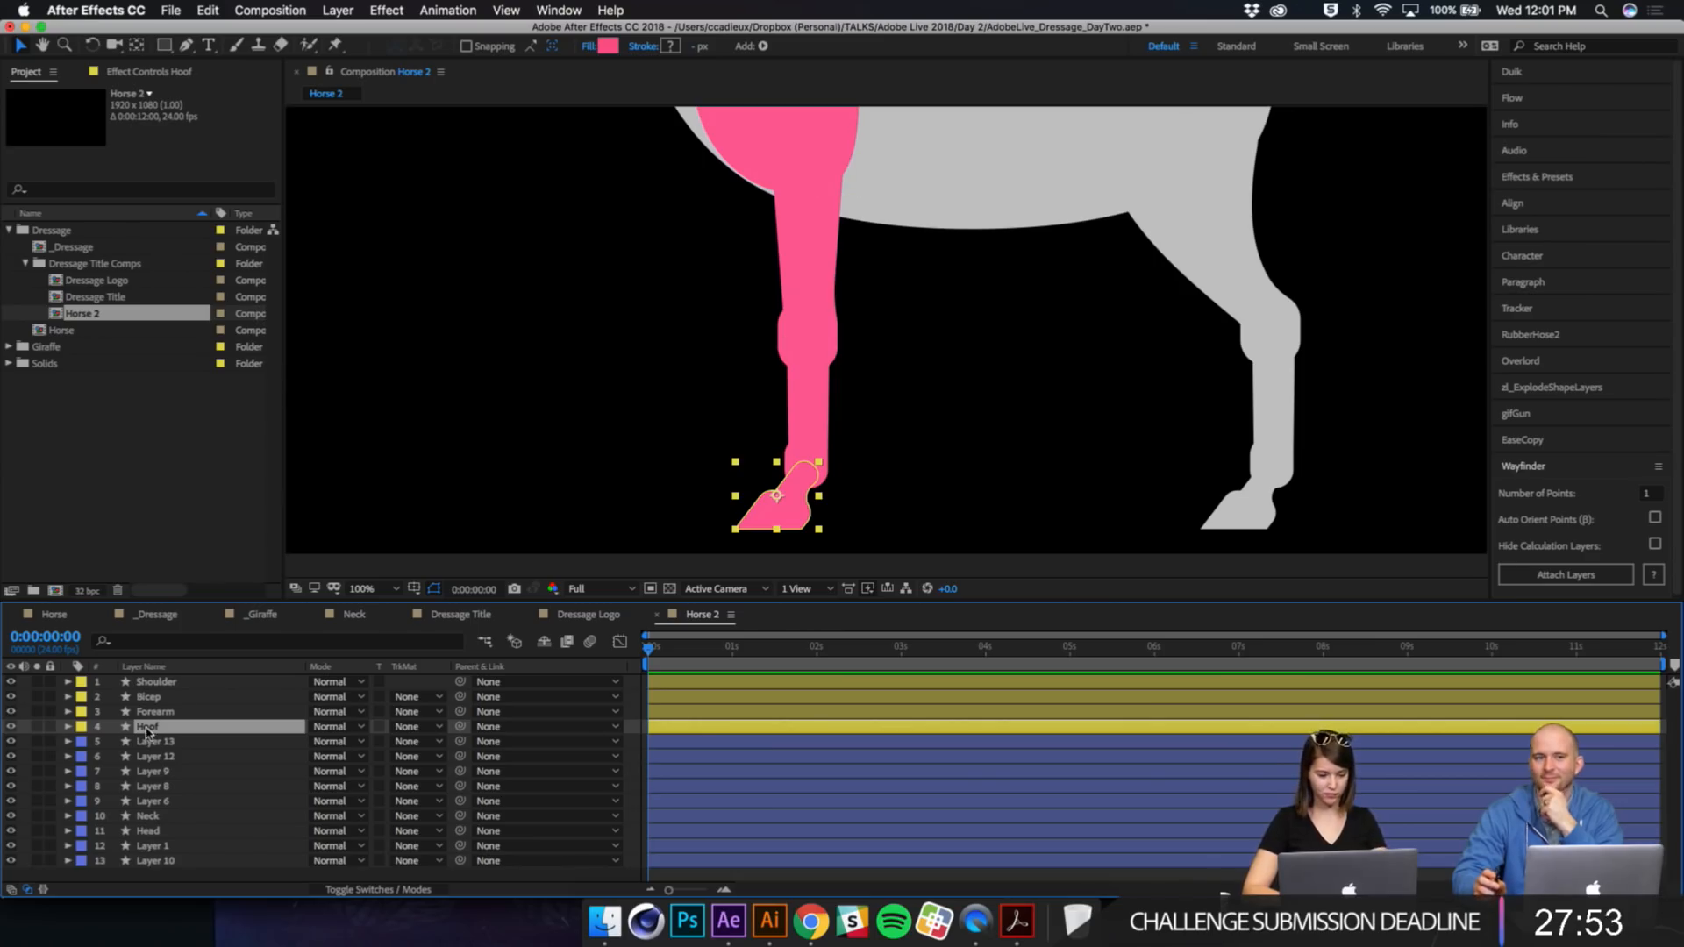
pyautogui.press('y')
pyautogui.moveTo(777, 495); pyautogui.dragTo(807, 552)
pyautogui.press('w')
pyautogui.press('super+z')
pyautogui.click(812, 430)
pyautogui.press('y')
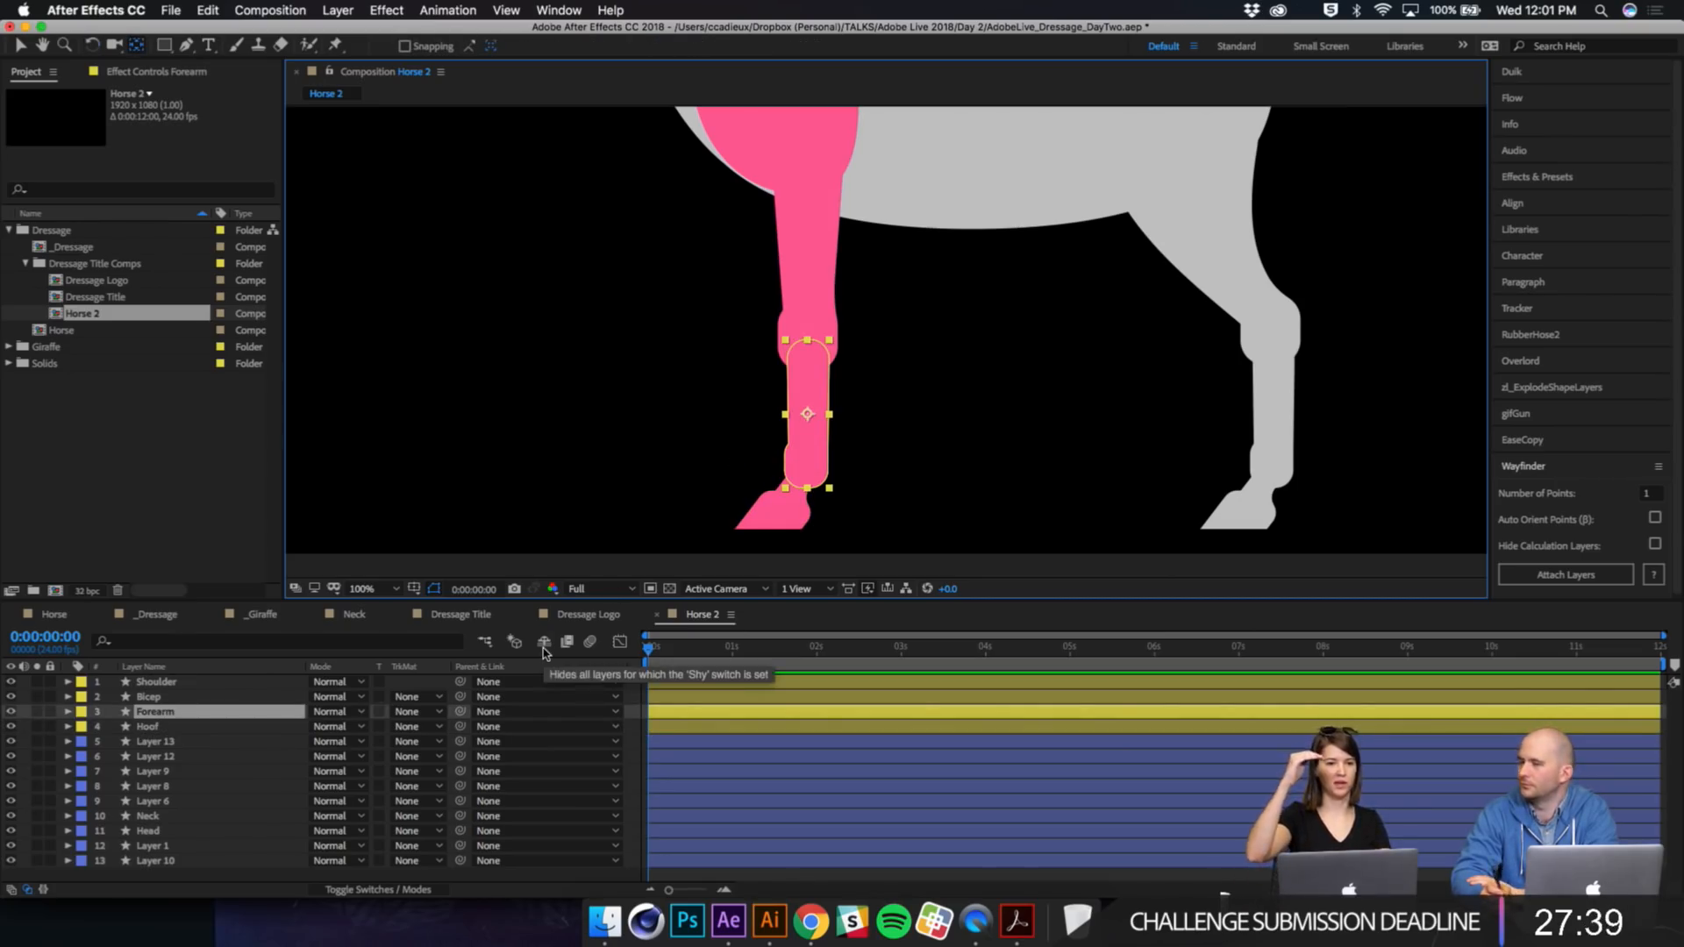
pyautogui.press('v')
# Step: Send the four yellow front leg layers to the bottom of the stack and back to the top several times, and deselect them
pyautogui.click(169, 743)
pyautogui.click(169, 730)
pyautogui.keyDown('shift'); pyautogui.click(183, 685); pyautogui.keyUp('shift')
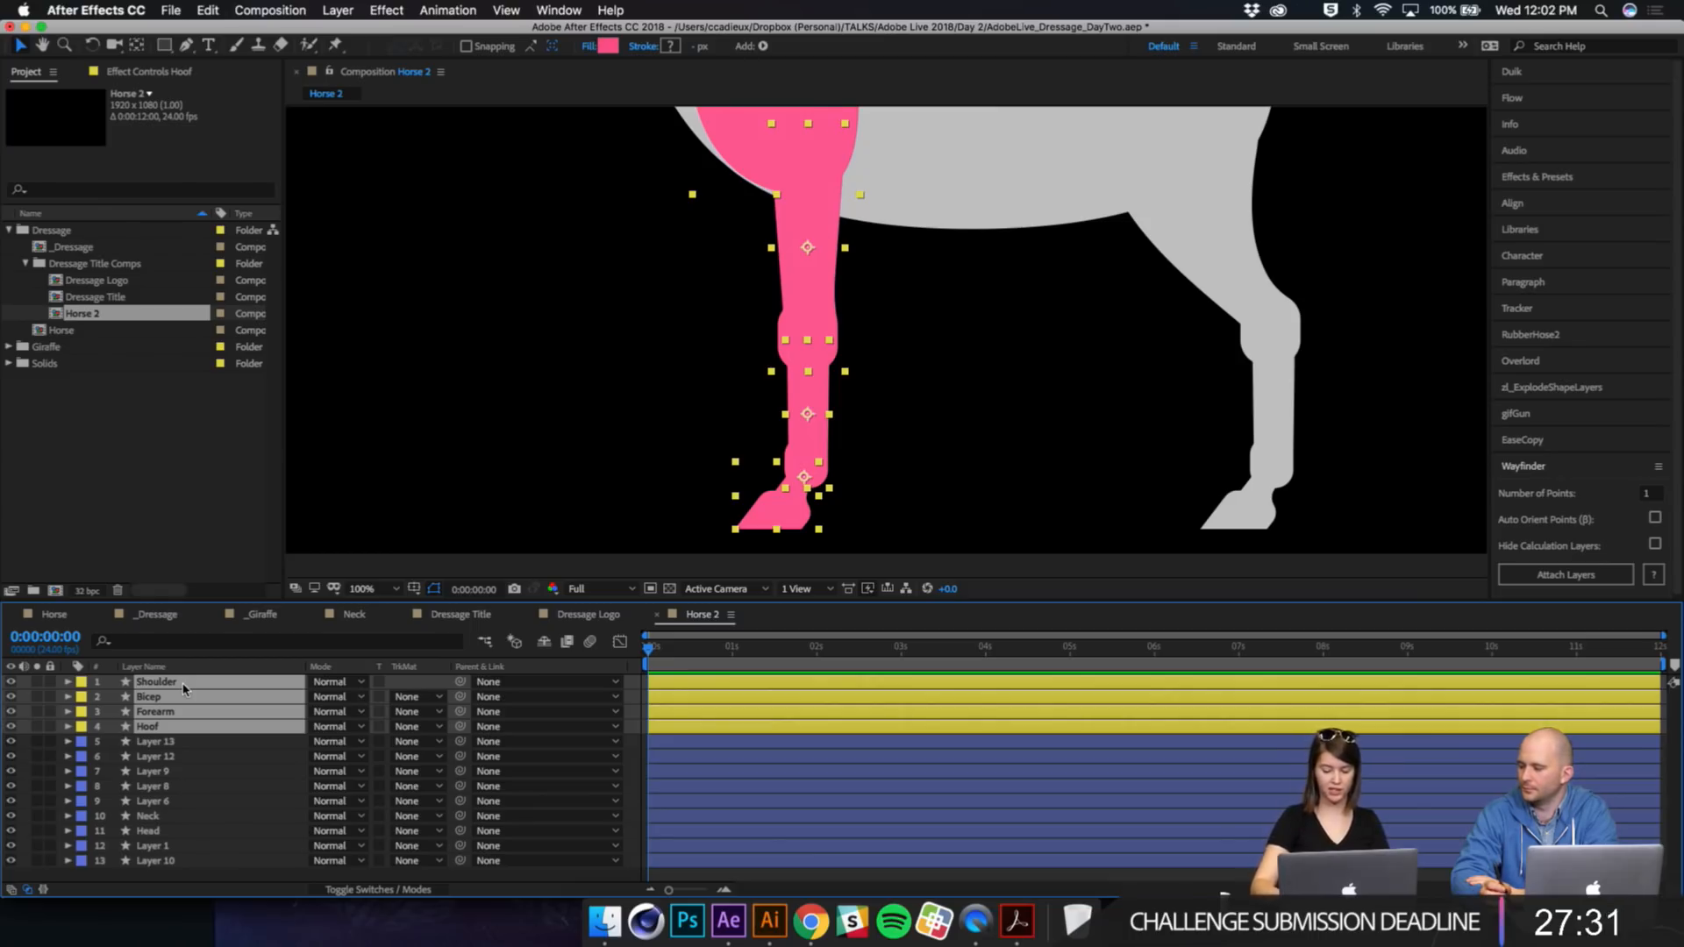
pyautogui.press('super+shift+bracketleft')
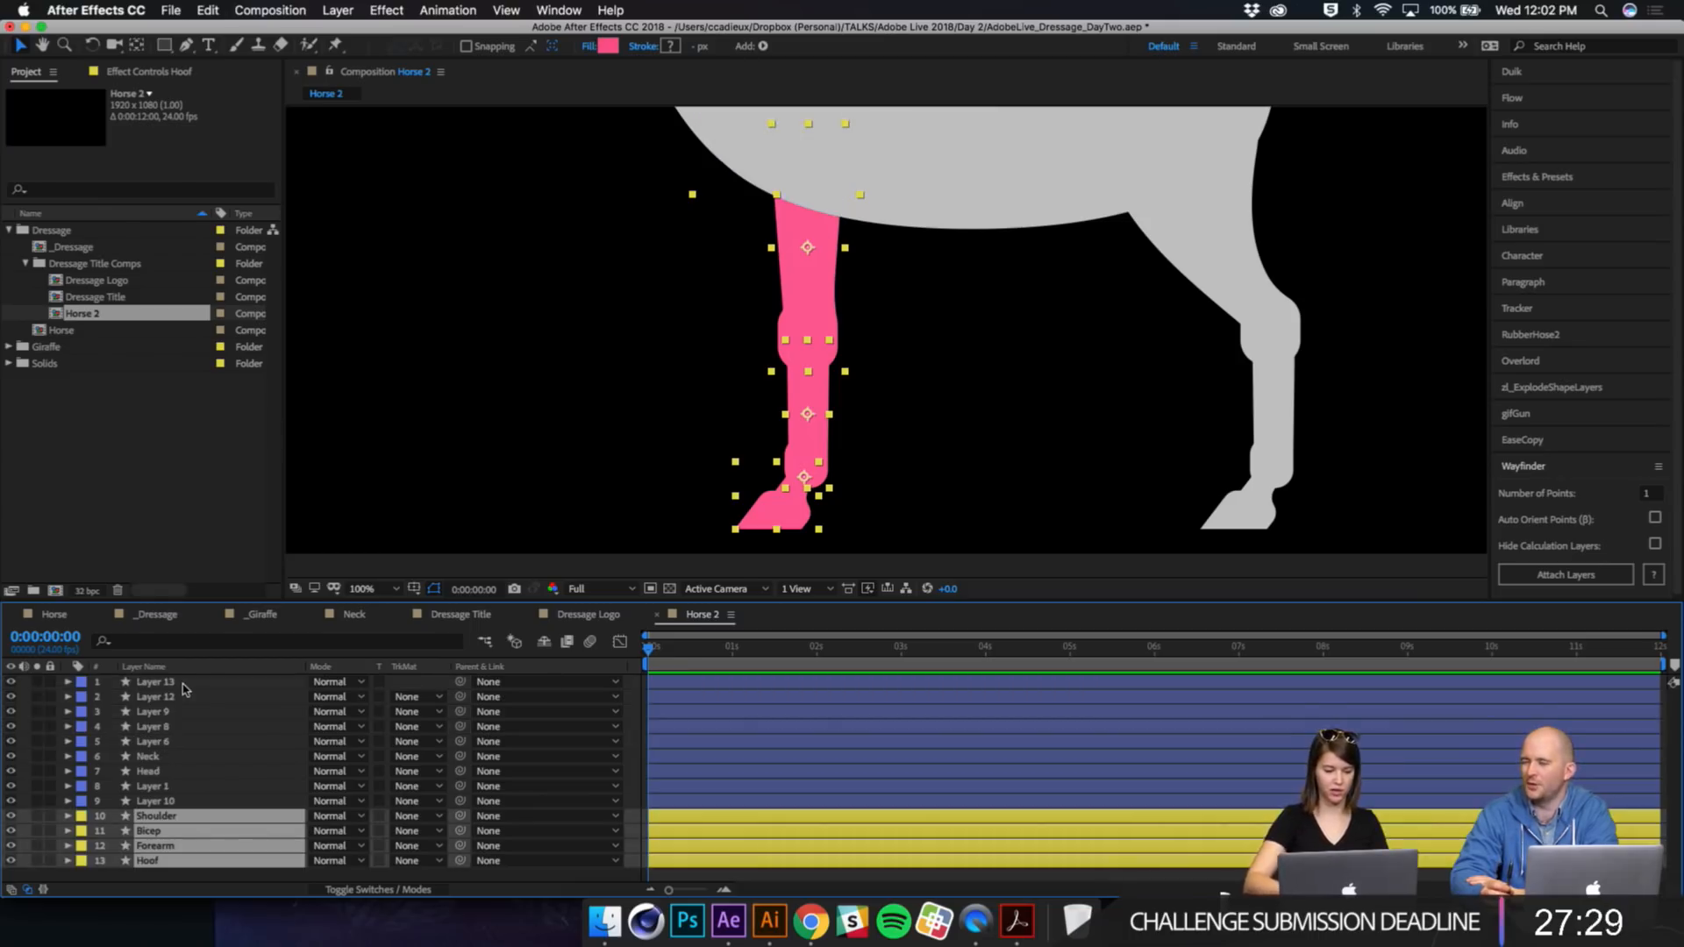
pyautogui.press('super+shift+bracketright')
pyautogui.press('super+shift+bracketleft')
pyautogui.press('super+shift+bracketright')
pyautogui.press('super+shift+bracketleft')
pyautogui.press('super+shift+bracketright')
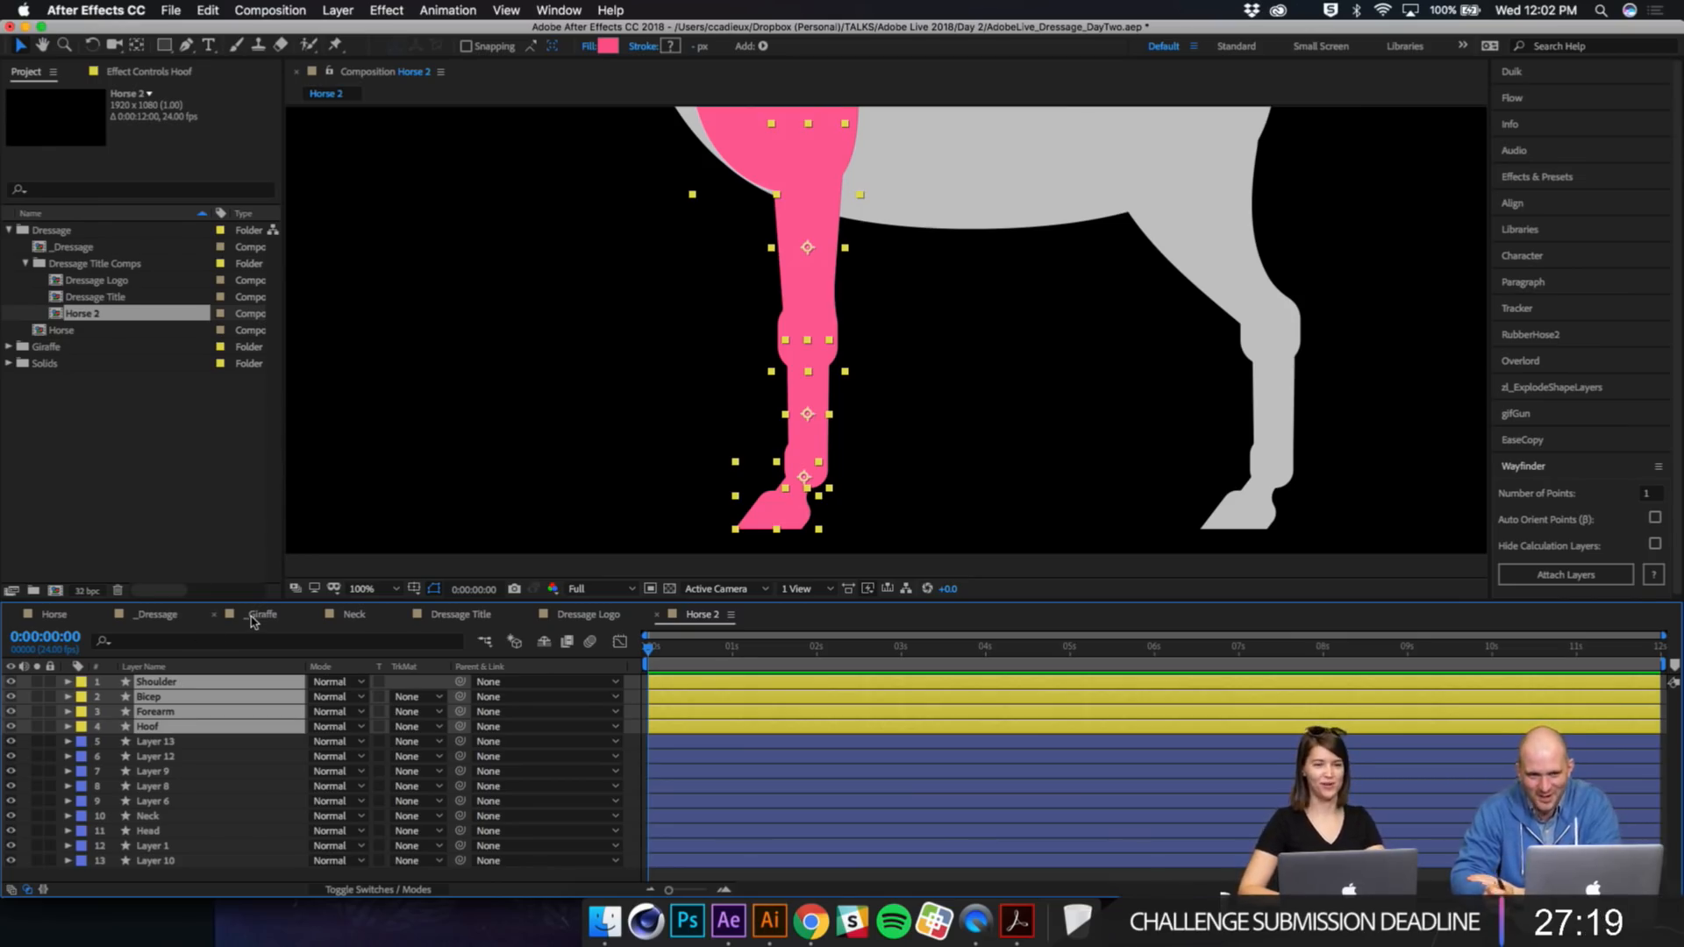
pyautogui.click(500, 311)
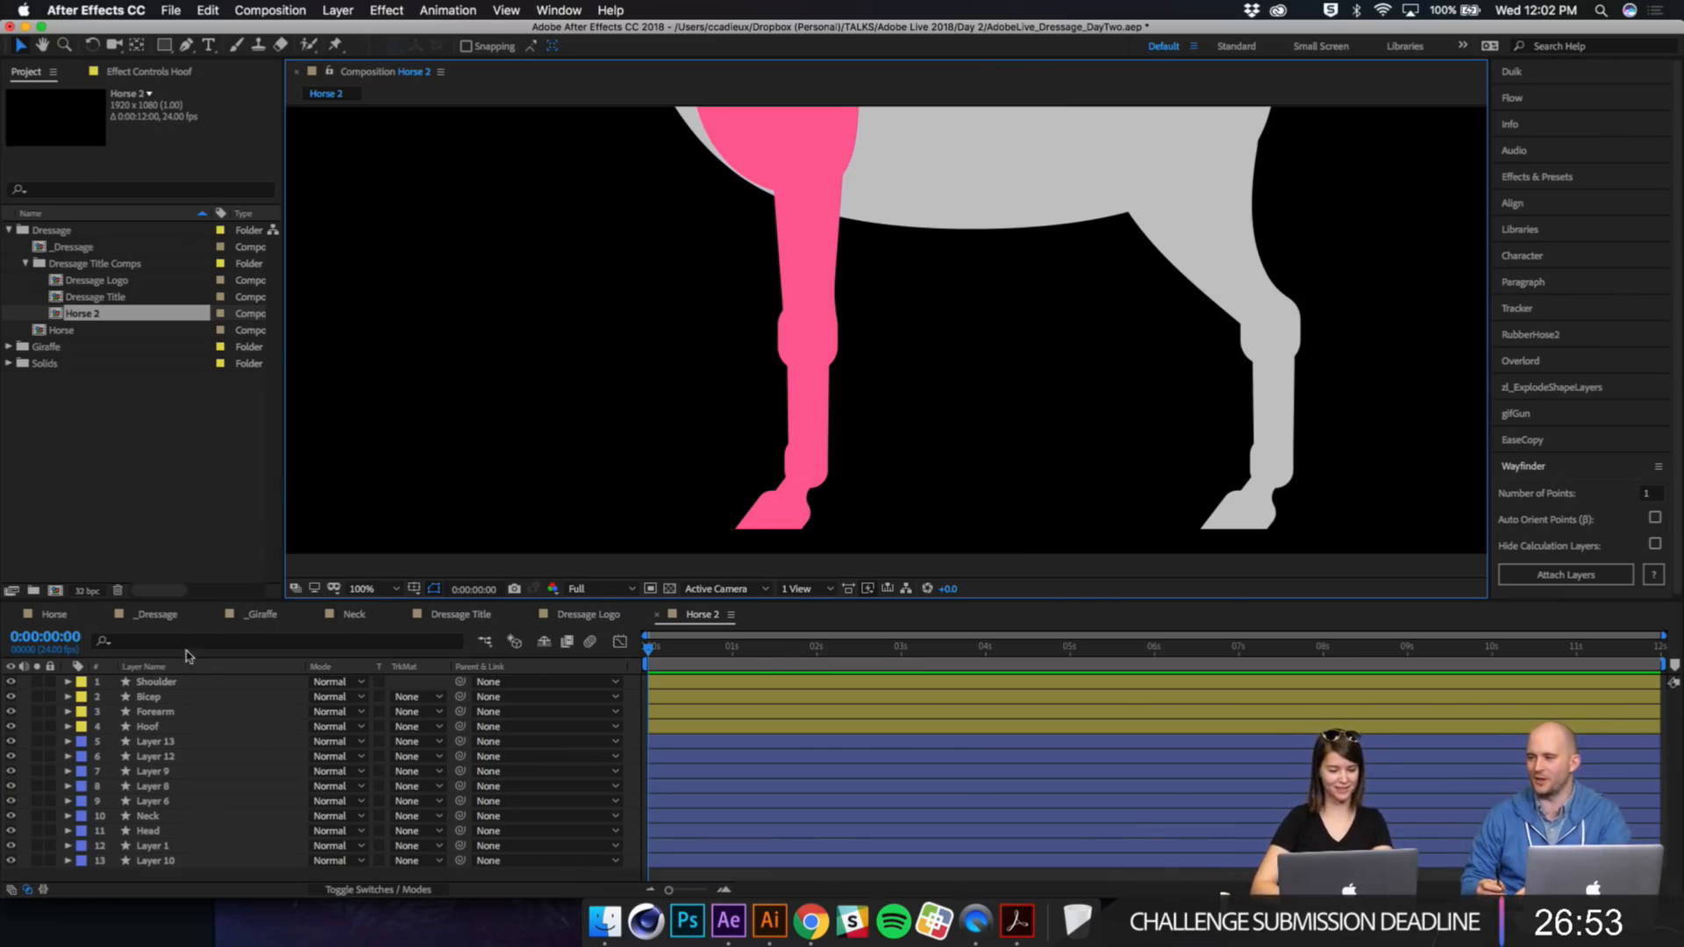
# Step: Move the Forearm layer's anchor point up to the knee joint, where it overlaps the Bicep layer
pyautogui.click(797, 476)
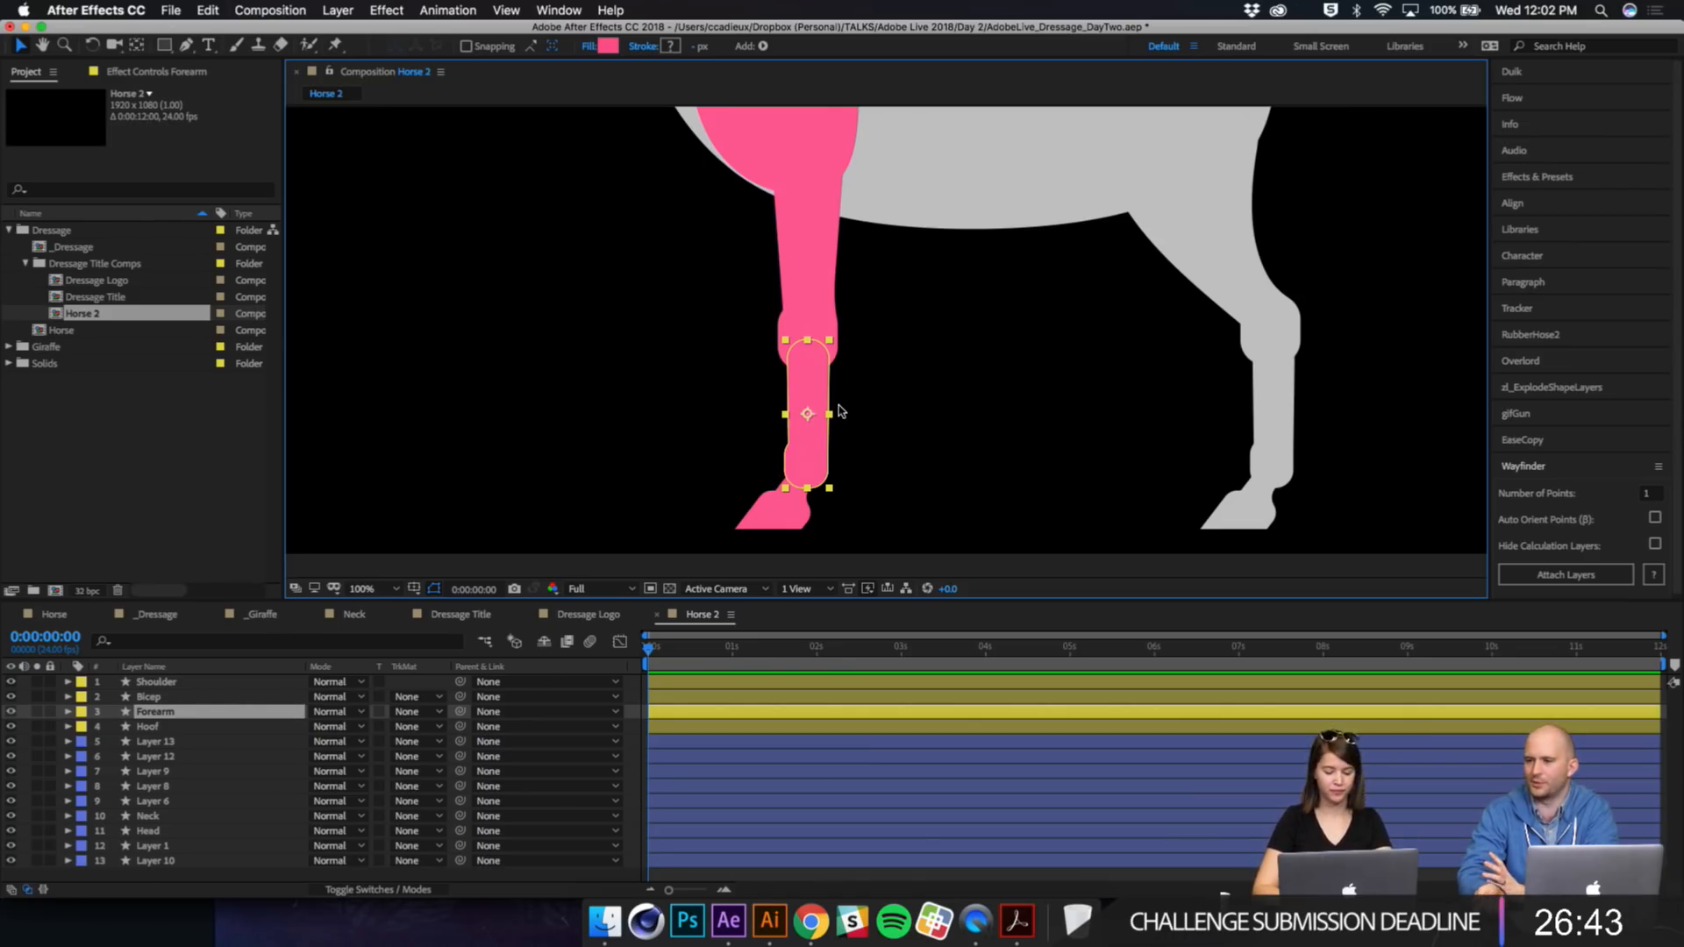
pyautogui.press('y')
pyautogui.moveTo(807, 413); pyautogui.dragTo(809, 357)
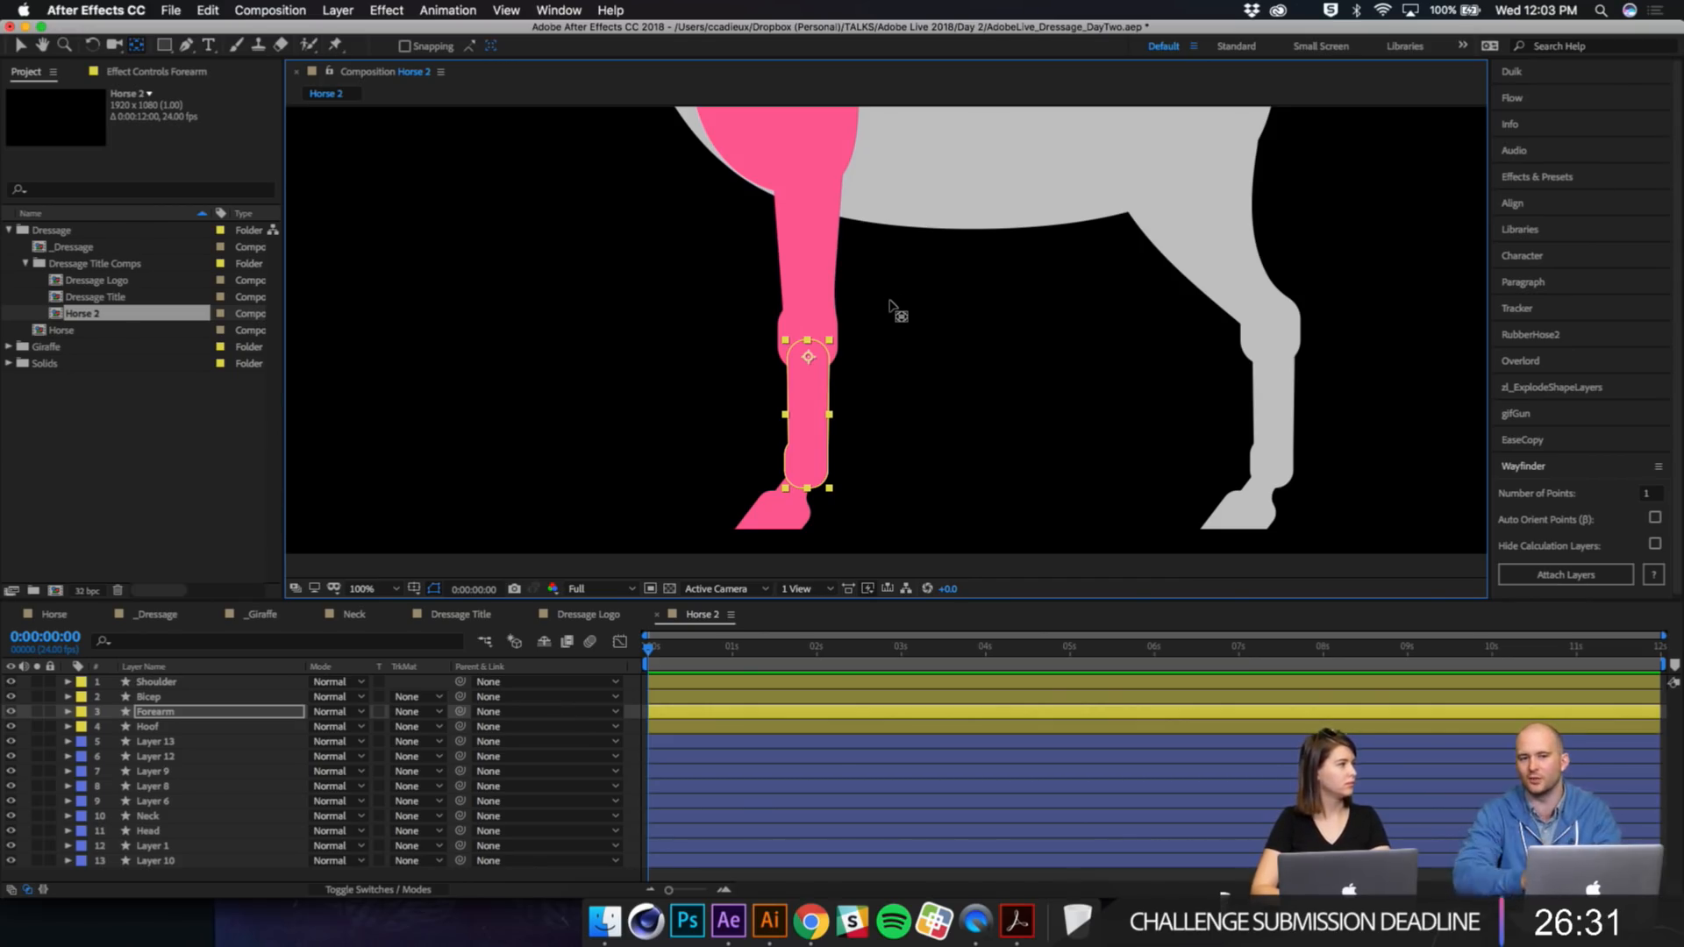
pyautogui.click(559, 10)
pyautogui.moveTo(565, 33)
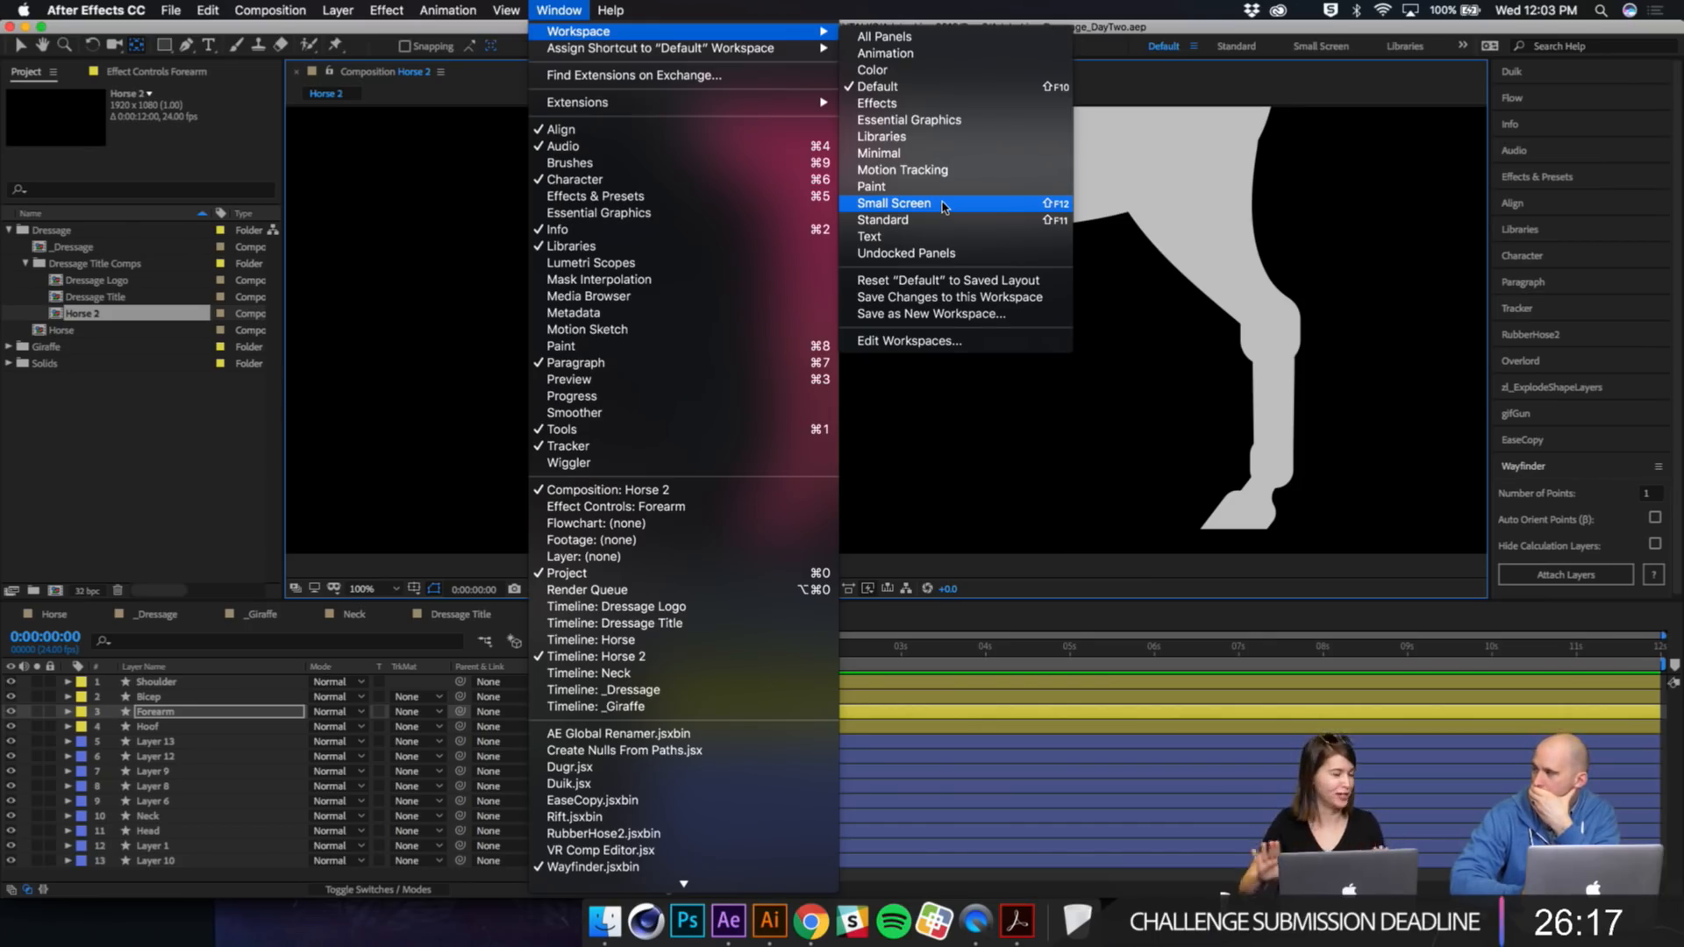
# Step: Move the Bicep layer's anchor point up to its upper end, where it overlaps the Shoulder layer, and deselect it
pyautogui.click(811, 279)
pyautogui.scroll(3, 812, 279)
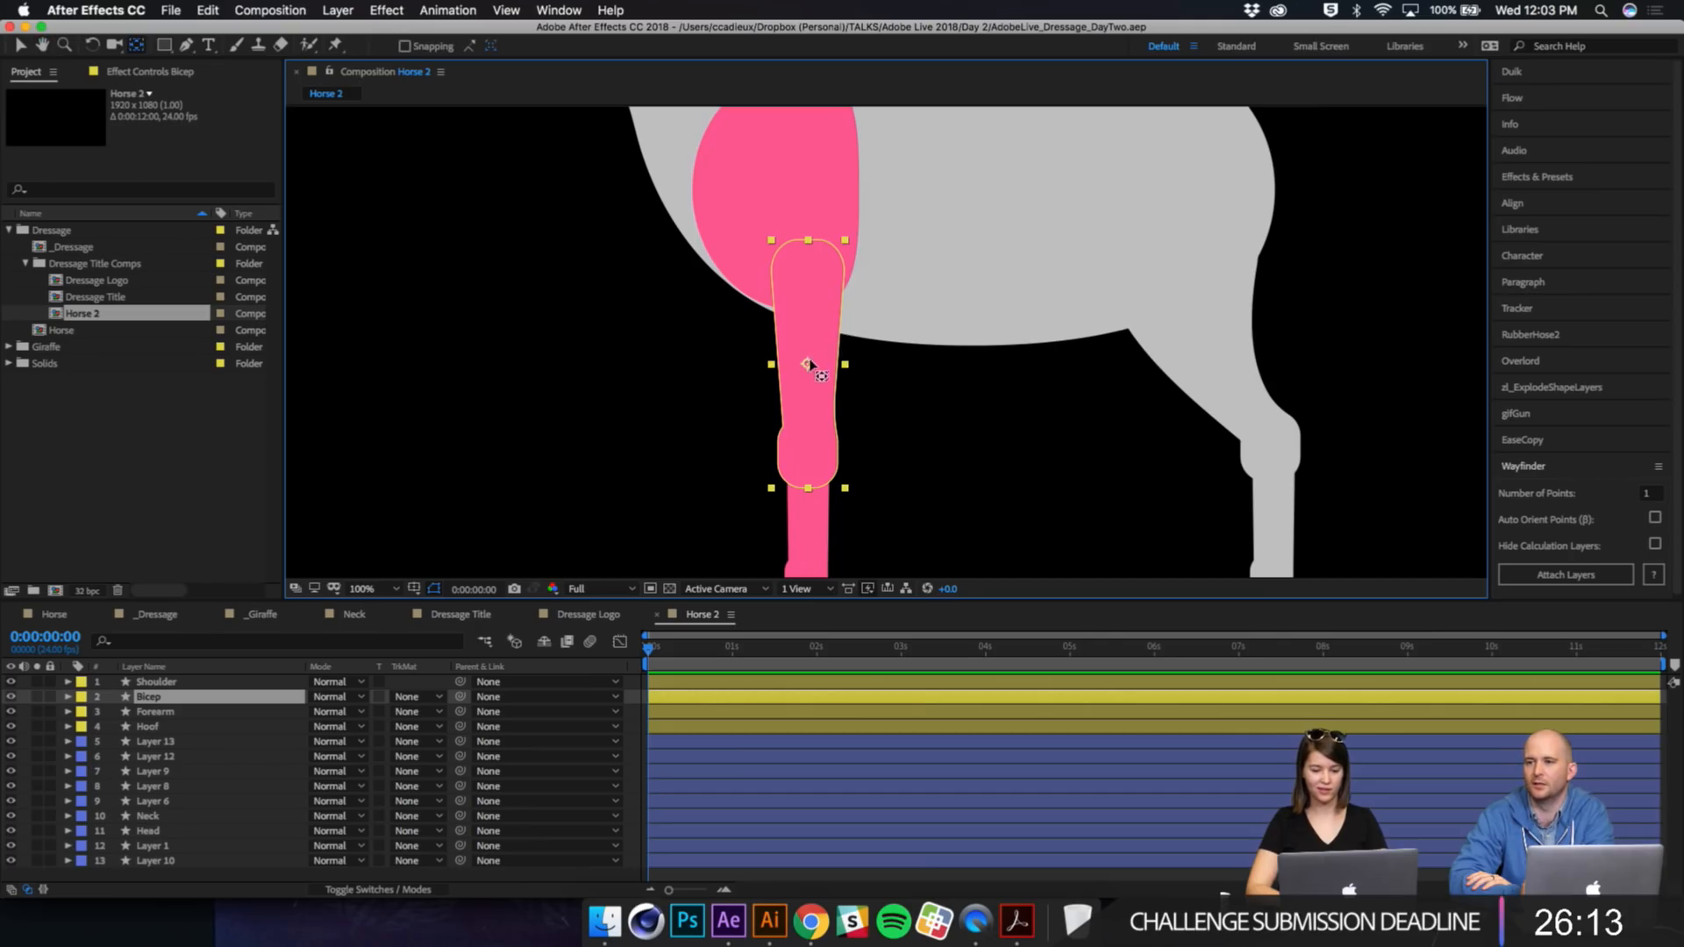
pyautogui.moveTo(808, 365); pyautogui.dragTo(809, 272)
pyautogui.press('v')
pyautogui.click(885, 402)
pyautogui.press(',')
pyautogui.press(',')
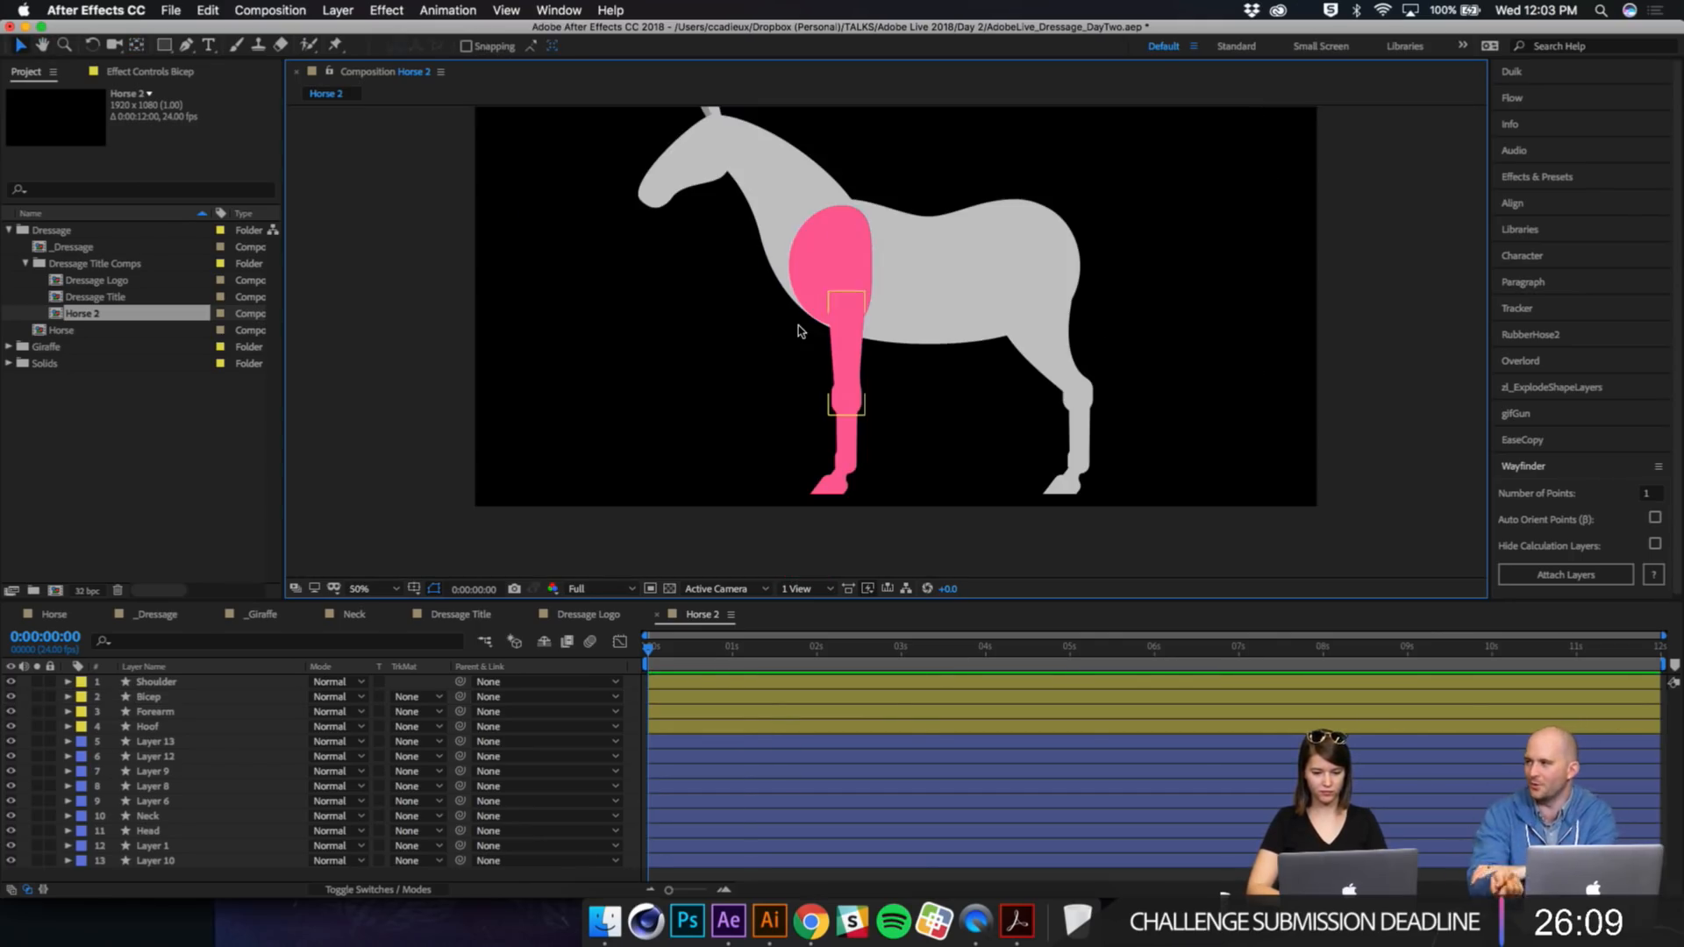
pyautogui.click(823, 236)
pyautogui.click(872, 395)
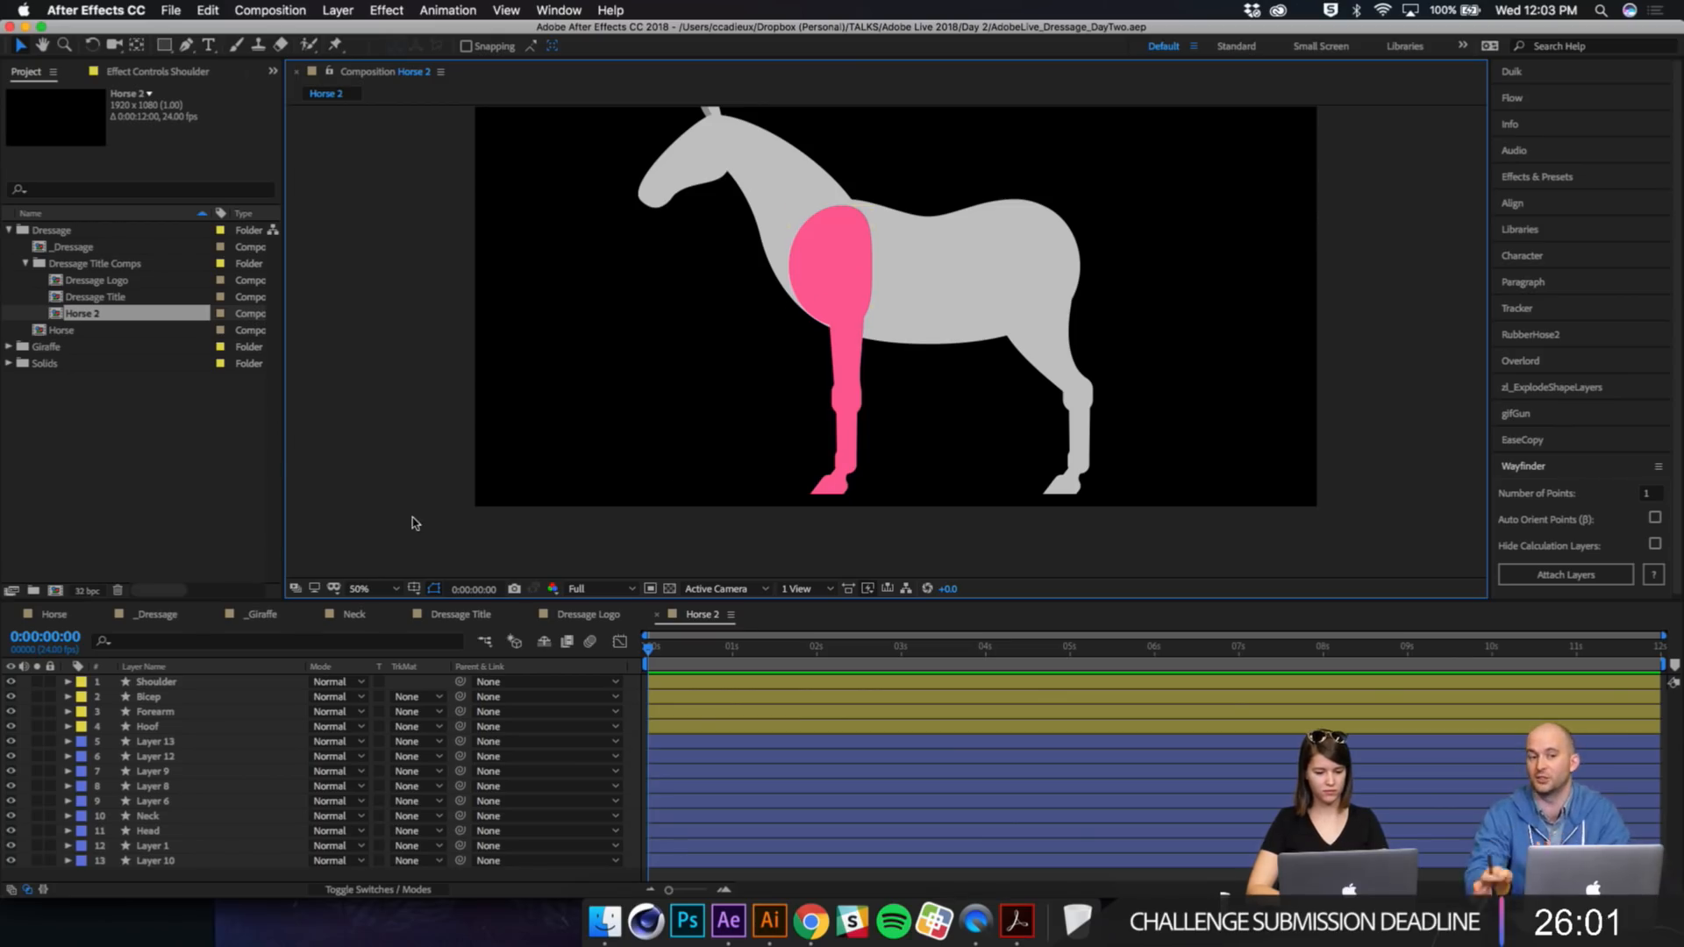
pyautogui.press('.')
pyautogui.press(',')
pyautogui.moveTo(850, 327); pyautogui.dragTo(849, 281)
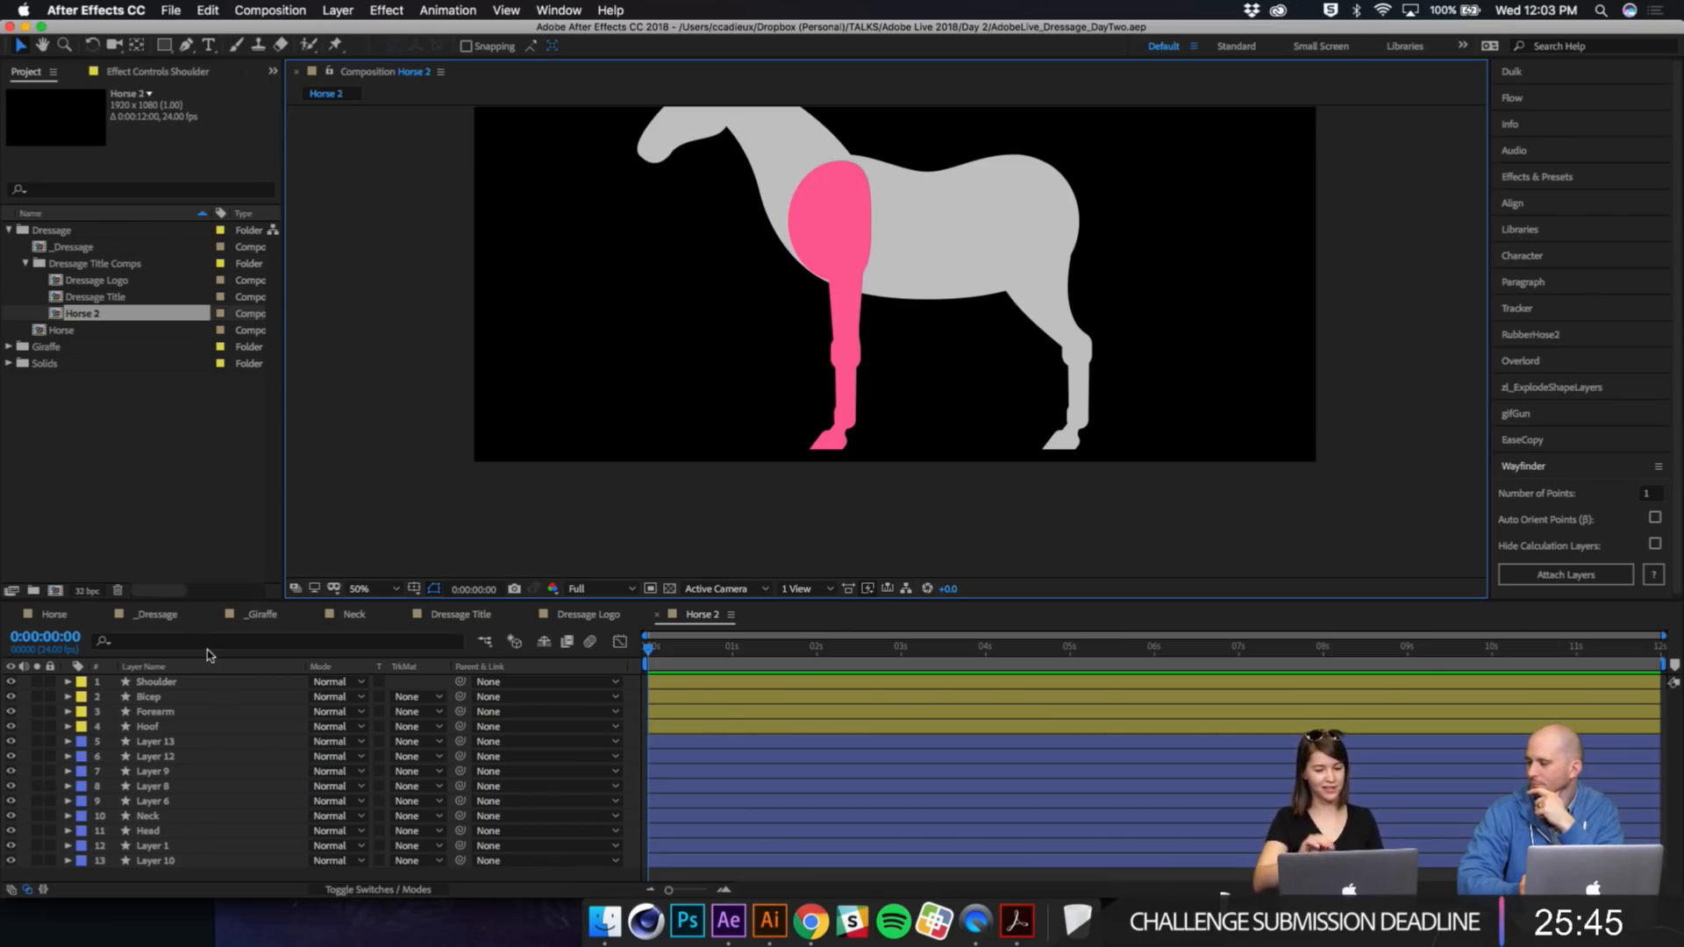
# Step: Check the anchor point of the FL1 Shoulder layer in the original Horse composition and return to Horse 2
pyautogui.click(71, 617)
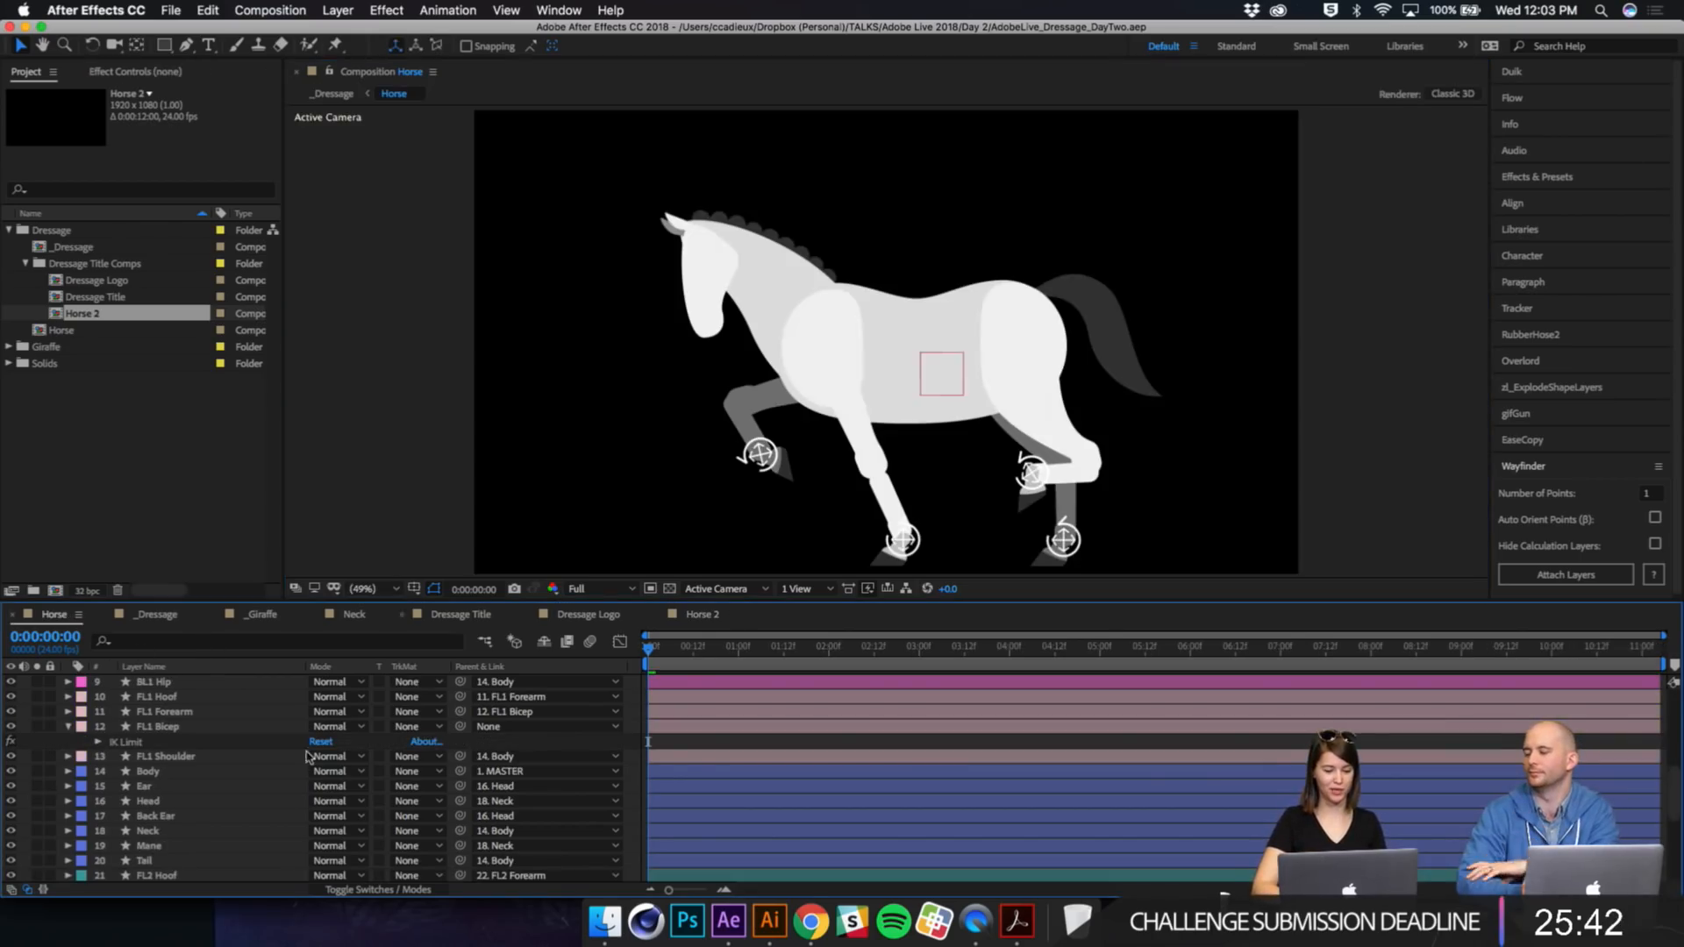
pyautogui.click(176, 758)
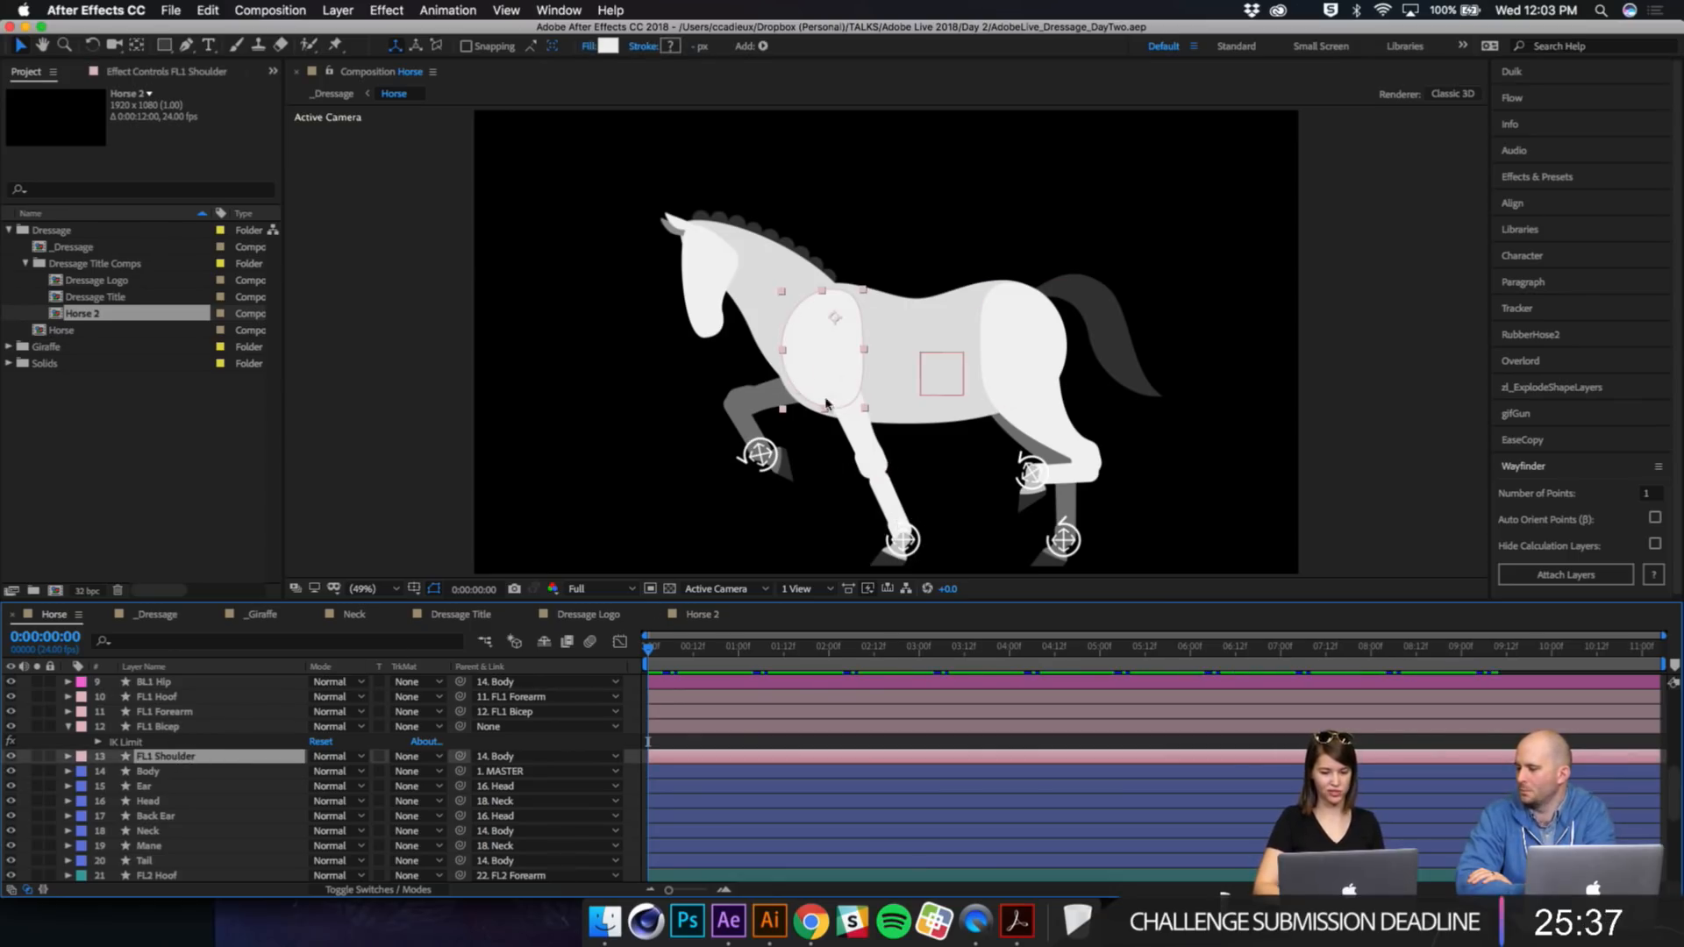
pyautogui.click(707, 614)
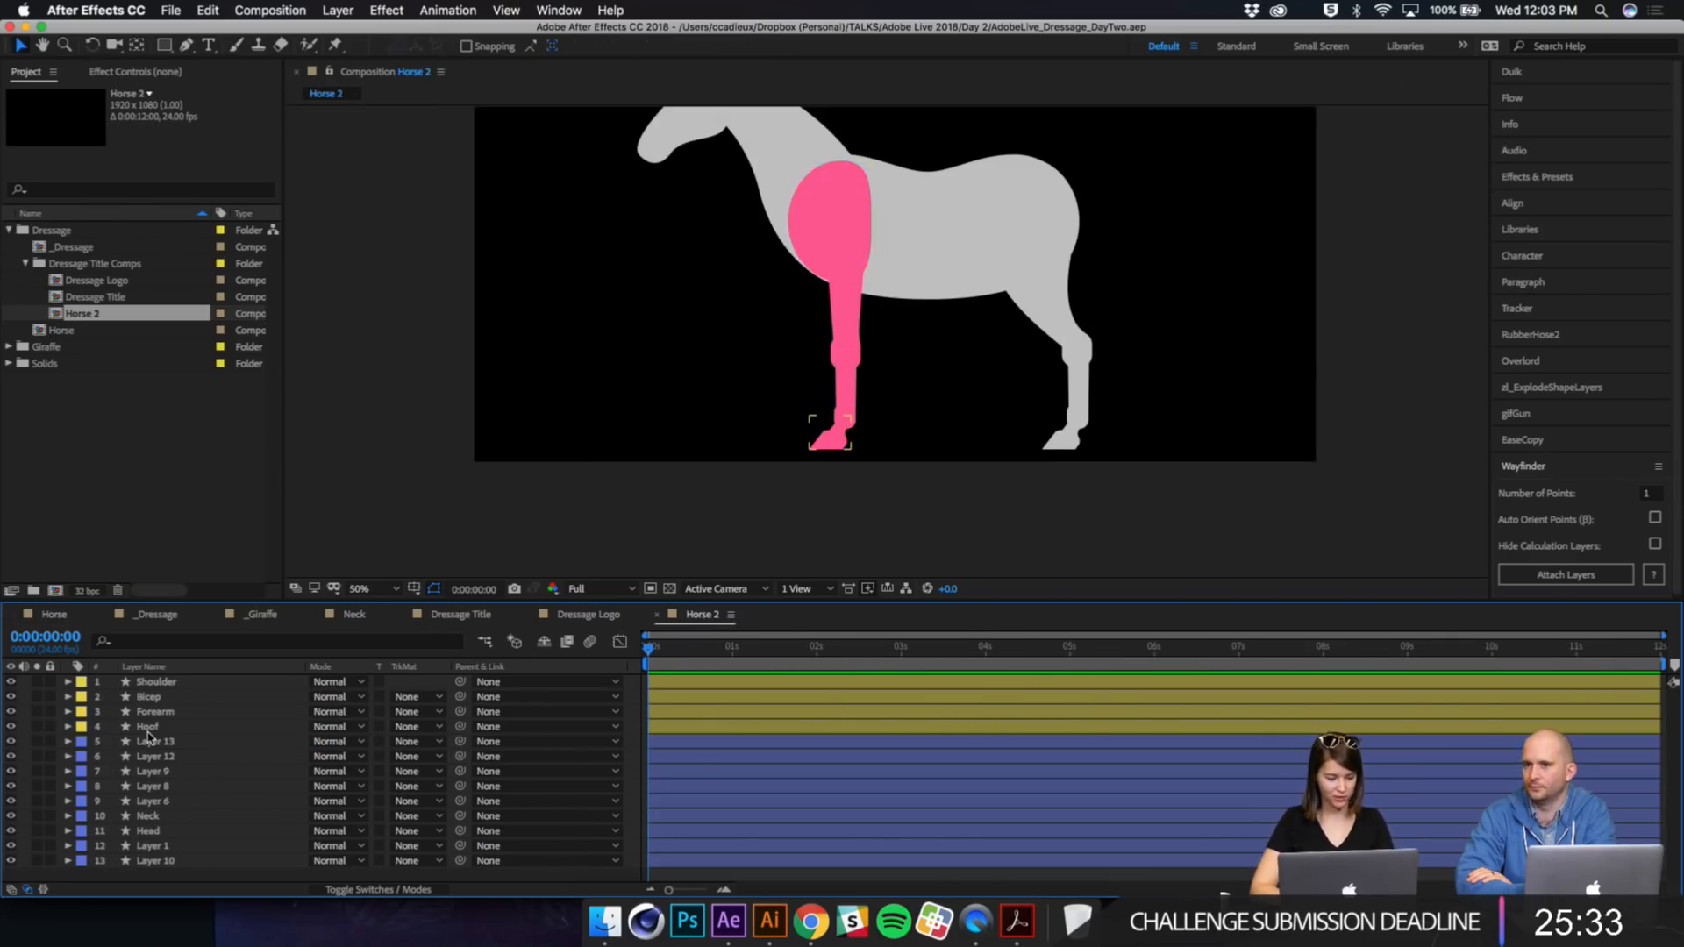
# Step: Select the Hoof layer and expand the Duik rigging tools wide enough to show all their labels
pyautogui.click(148, 728)
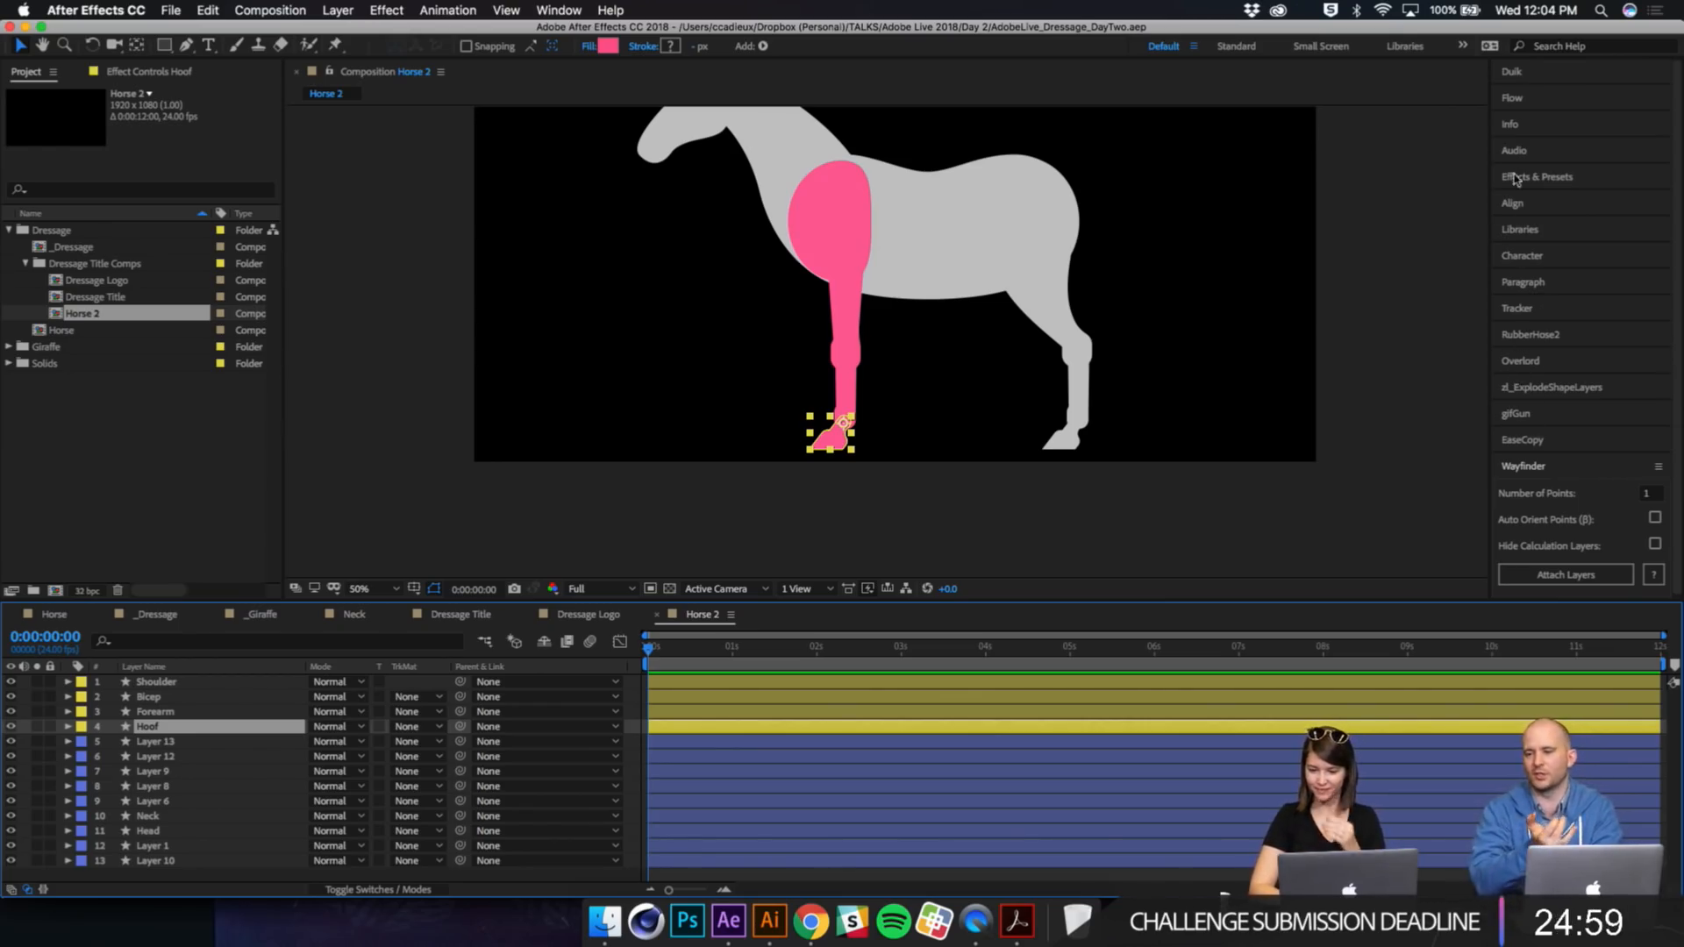
pyautogui.click(1512, 72)
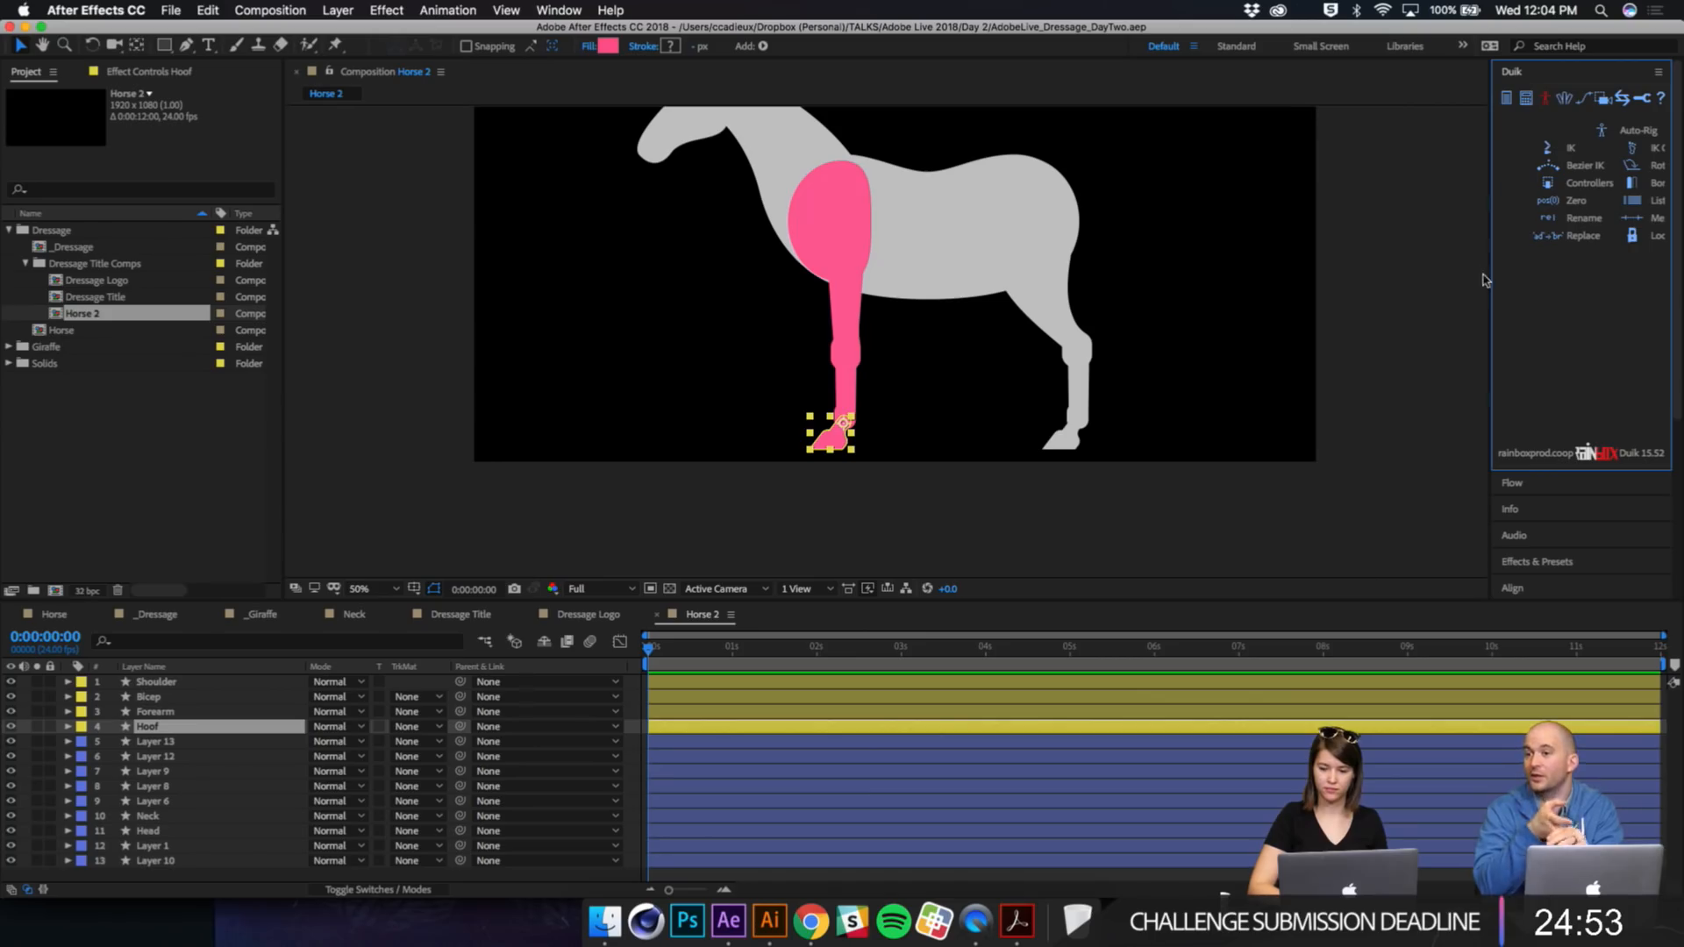
pyautogui.moveTo(1490, 273); pyautogui.dragTo(1376, 286)
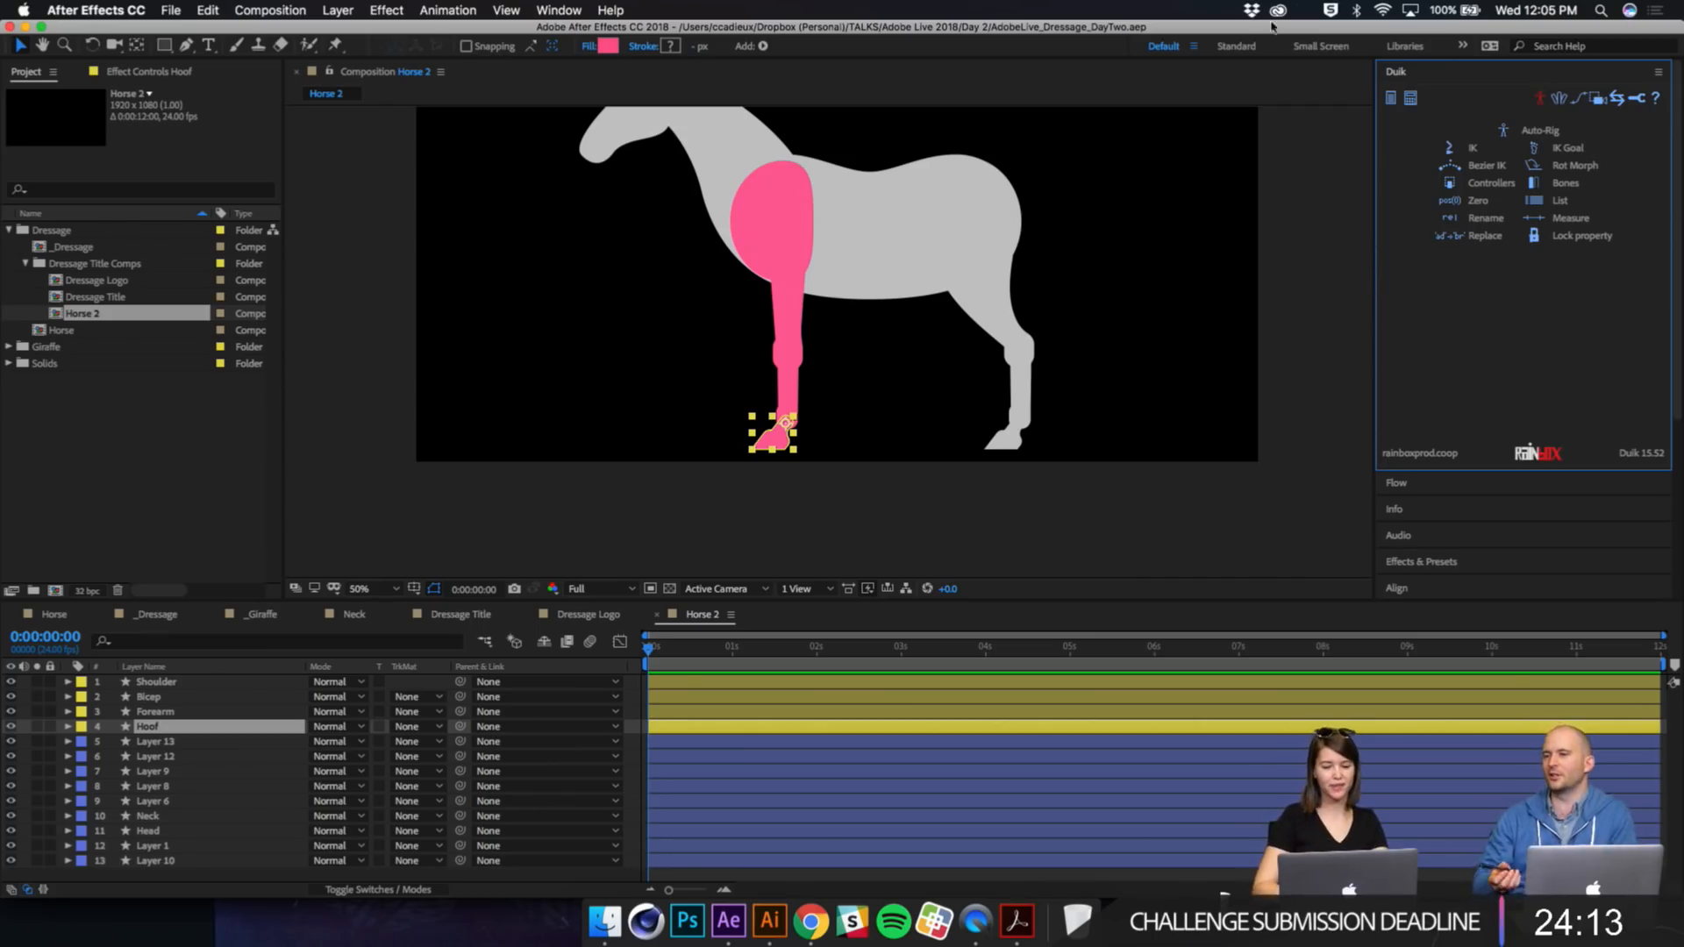
# Step: Examine the pink front leg closely from shoulder to hoof, and view the Duik rigging tools at full size
pyautogui.press('space')
pyautogui.moveTo(916, 299); pyautogui.dragTo(915, 363)
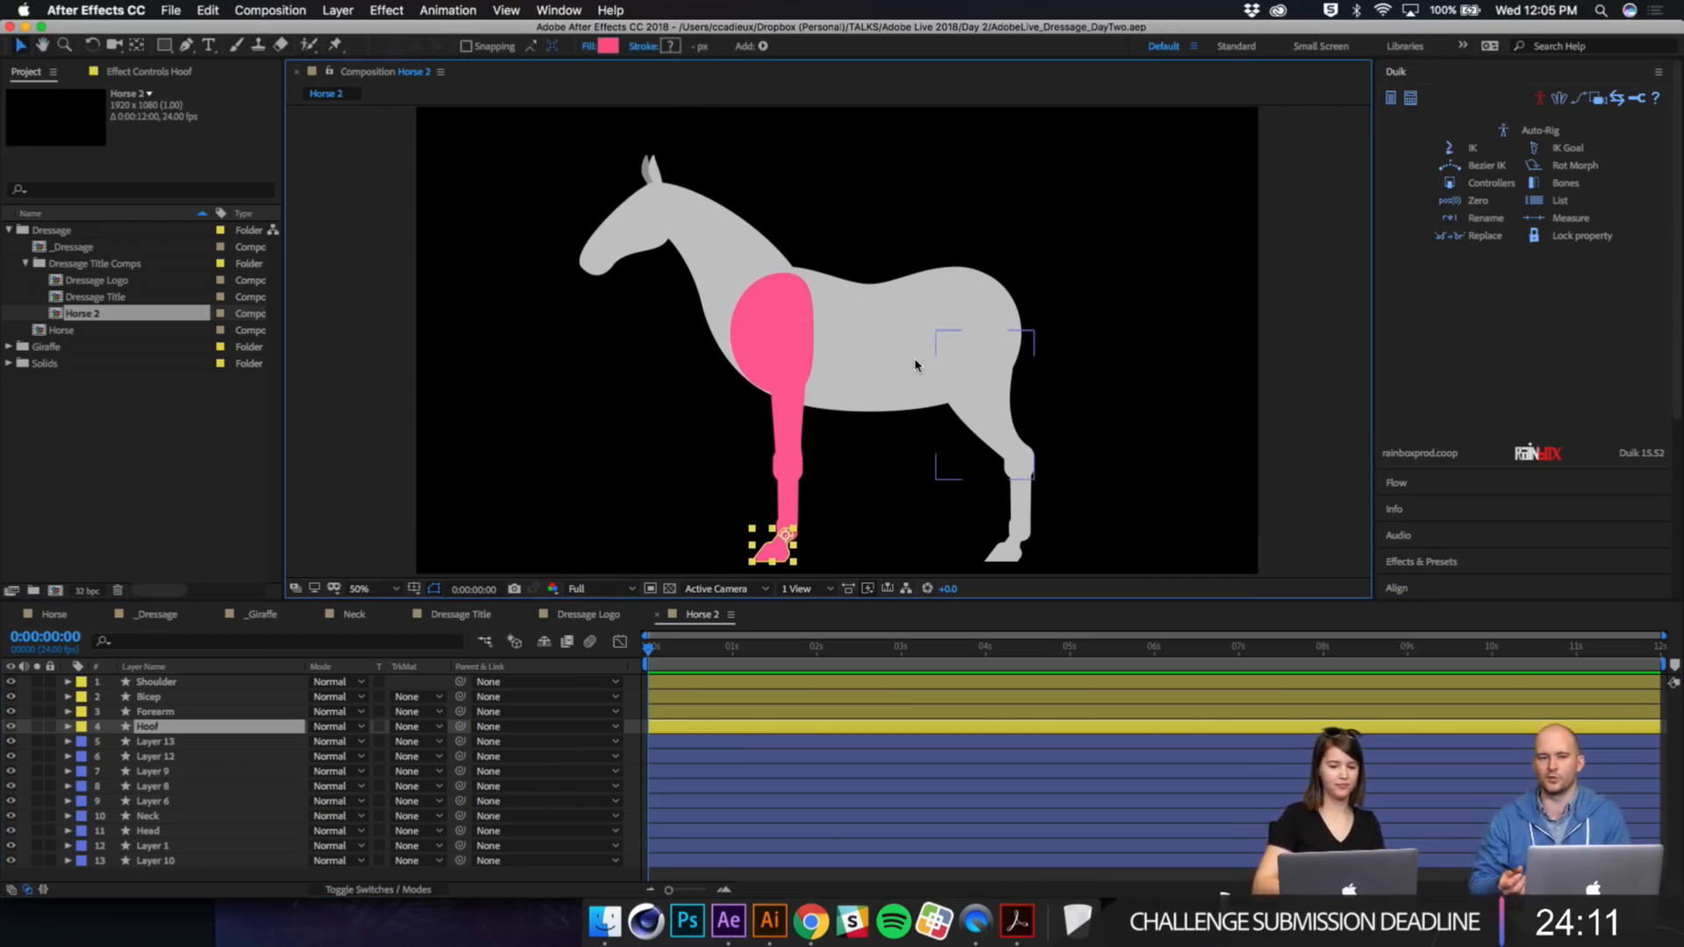
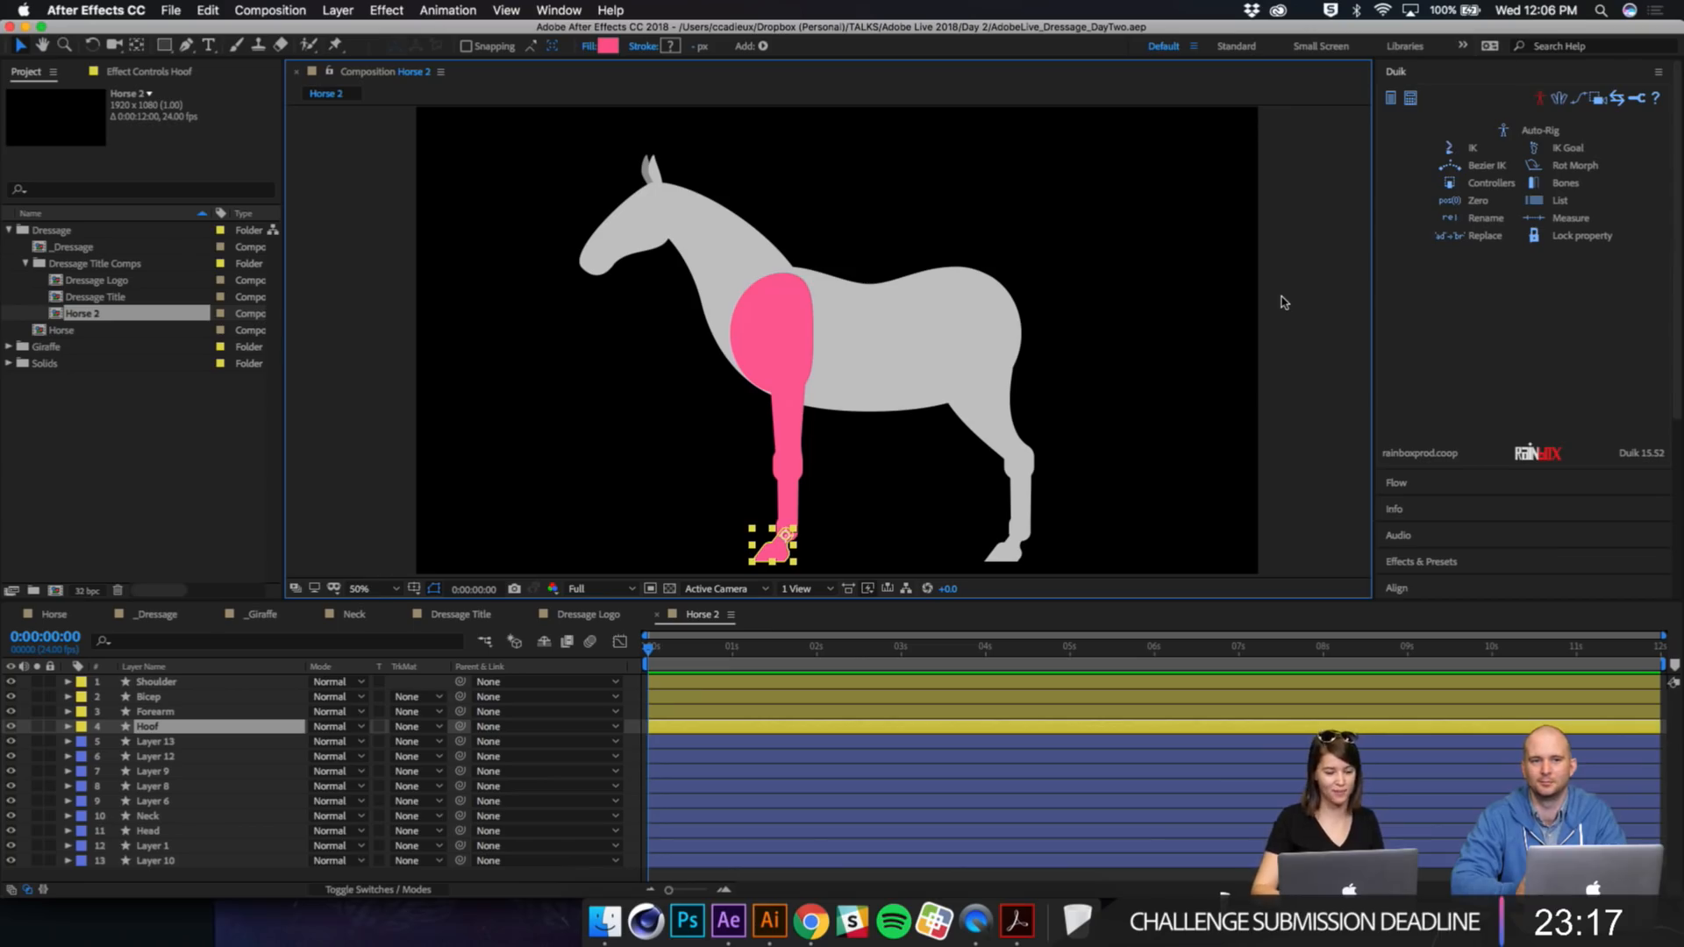
pyautogui.press('.')
pyautogui.press('space')
pyautogui.moveTo(725, 536); pyautogui.dragTo(800, 249)
pyautogui.moveTo(815, 363); pyautogui.dragTo(824, 398)
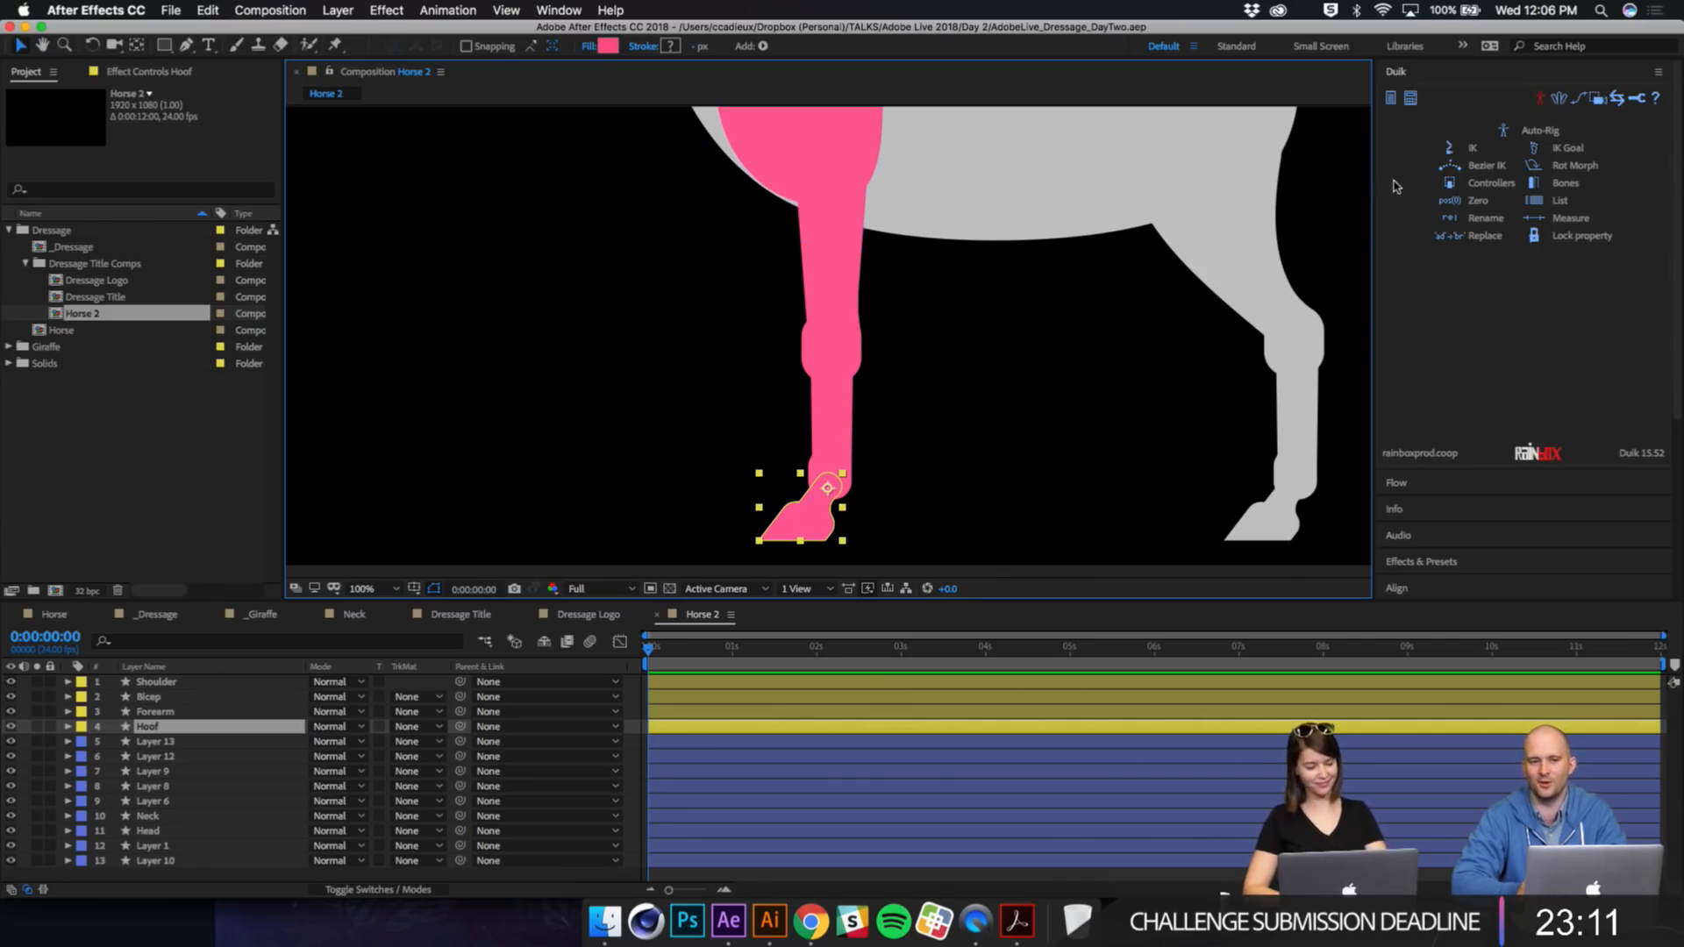
pyautogui.click(173, 727)
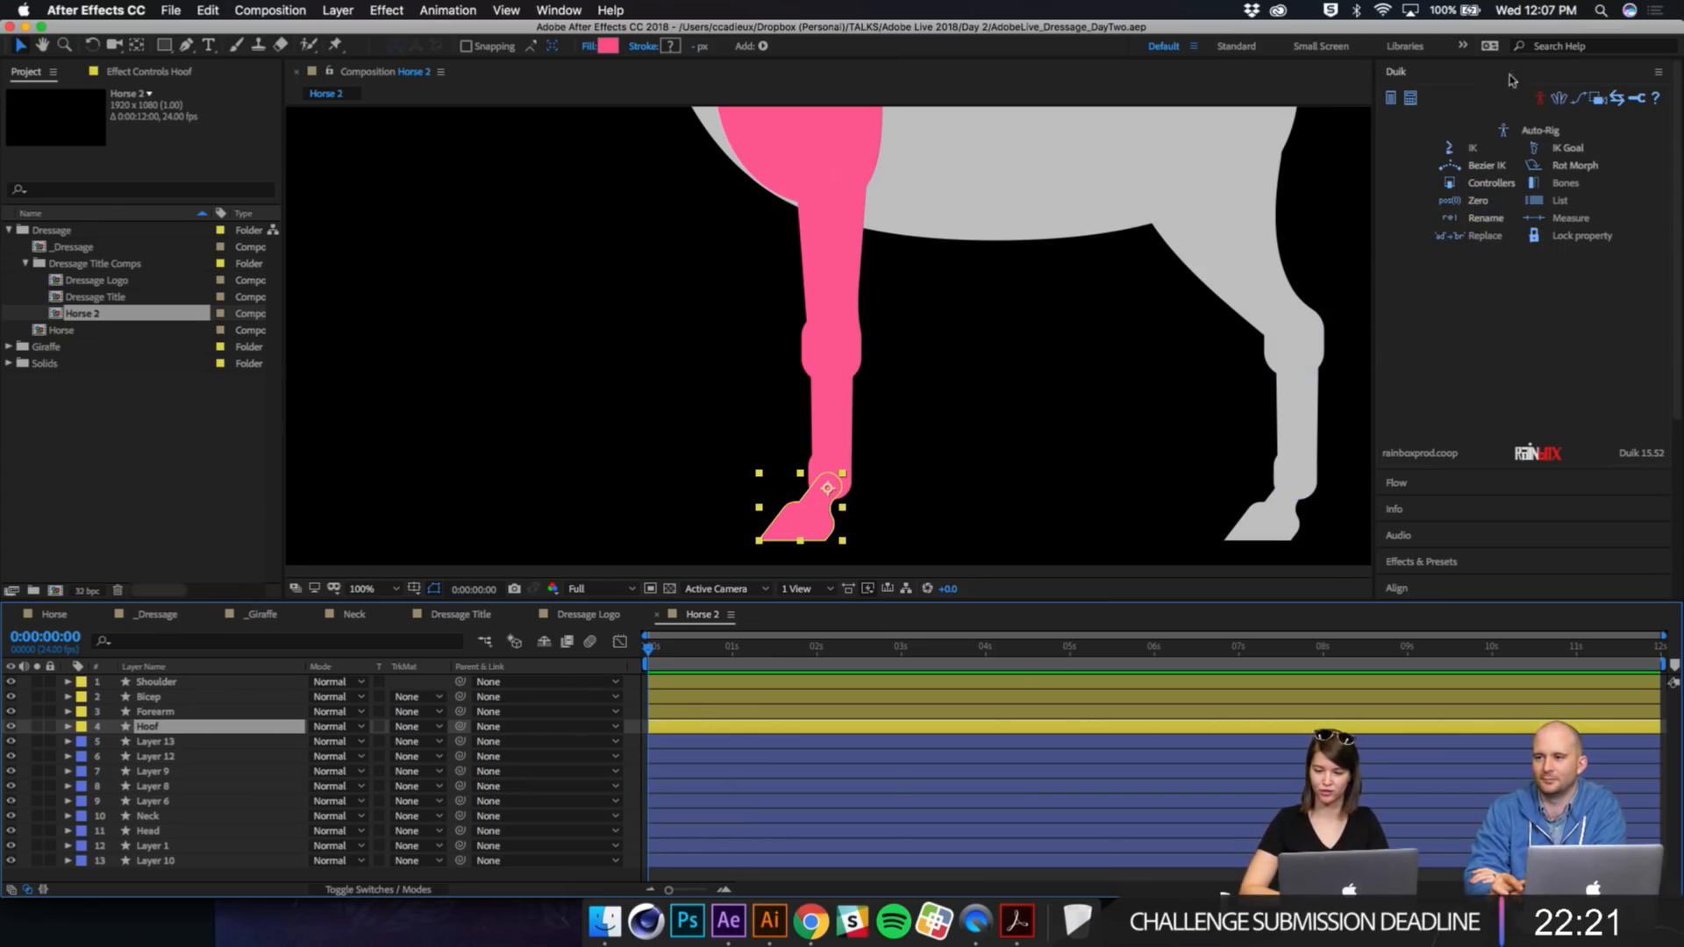
pyautogui.press('`')
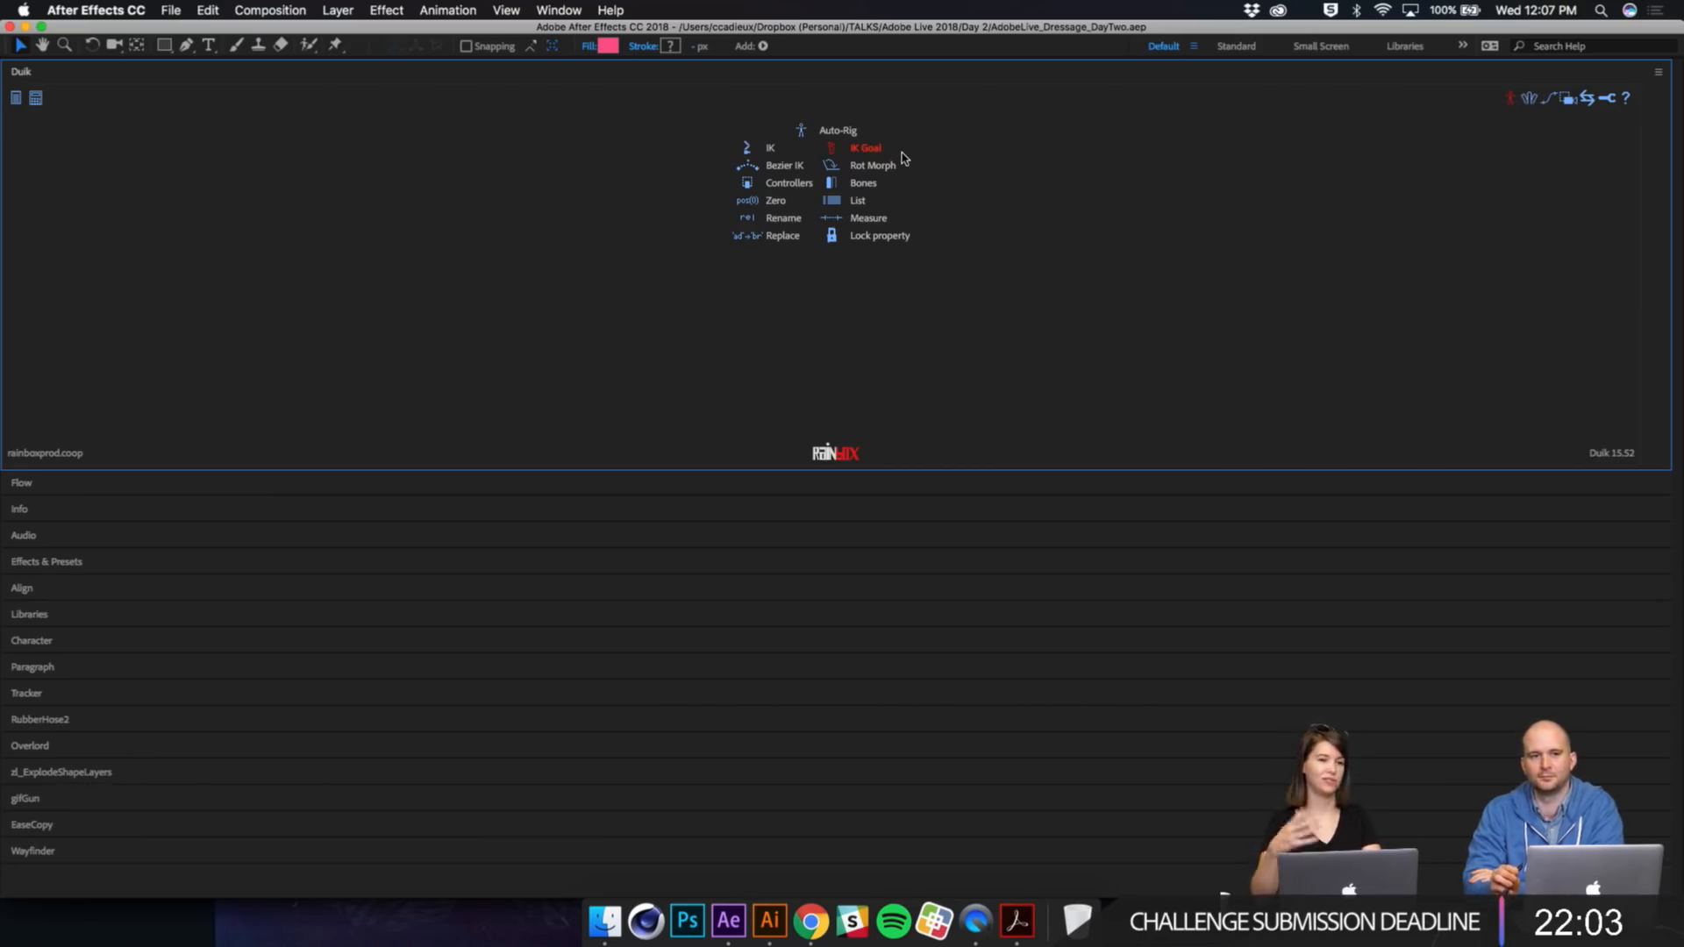
pyautogui.press('`')
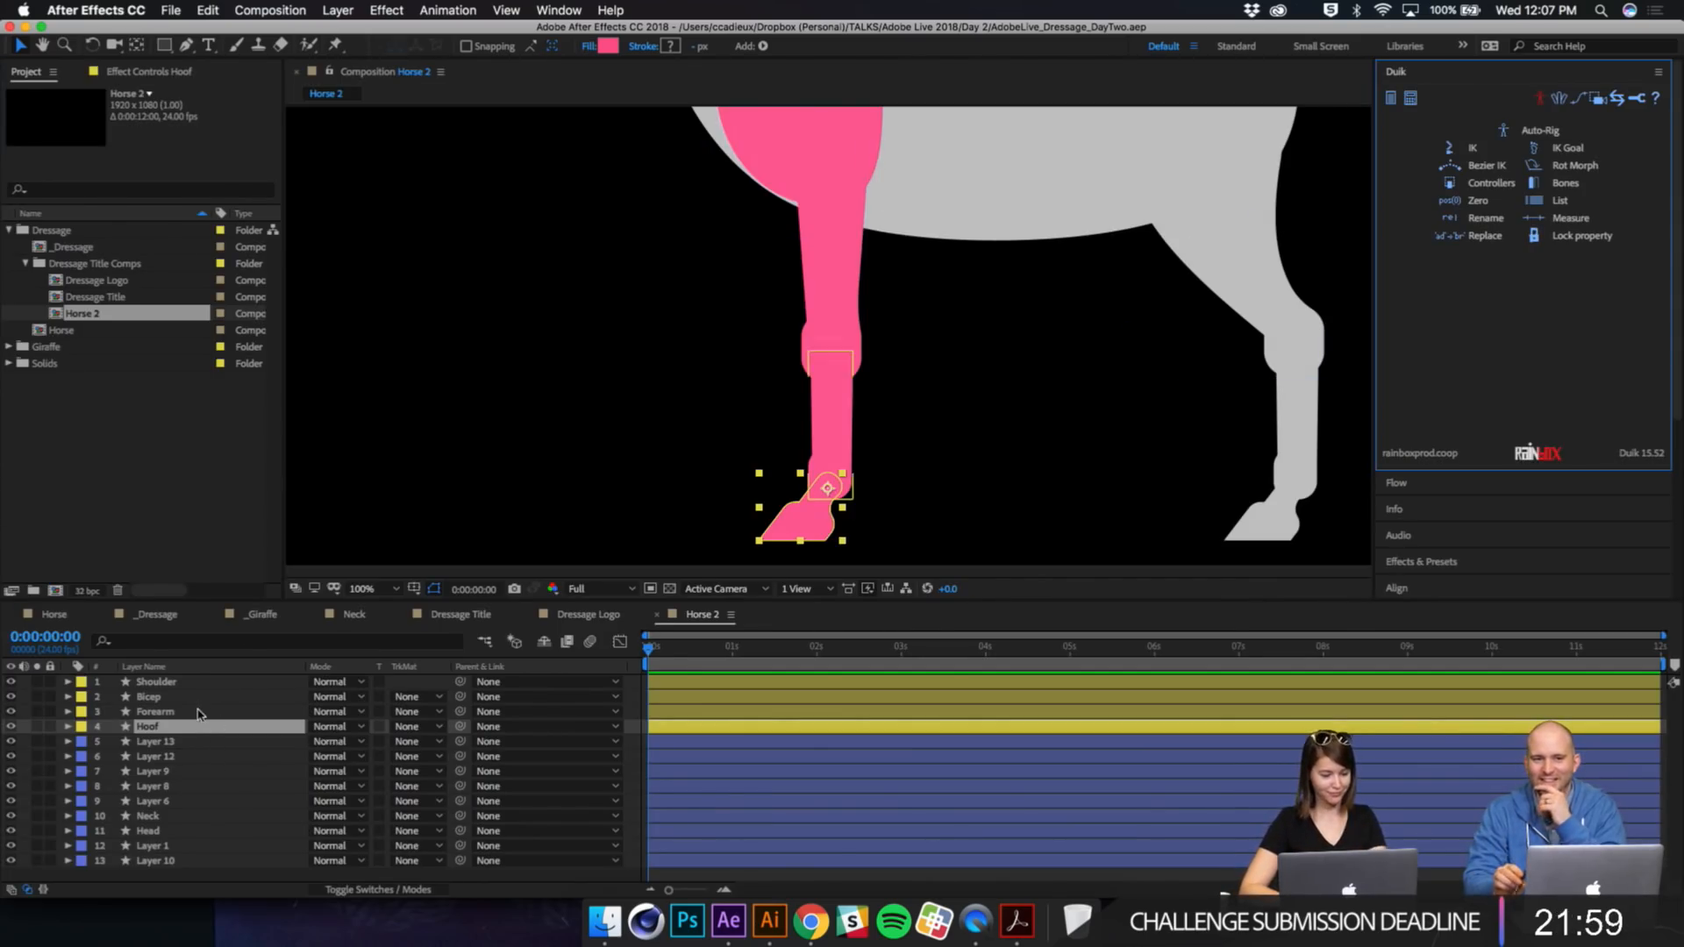
# Step: Create a medium white Duik controller for the Hoof layer with rotation and position enabled
pyautogui.click(175, 735)
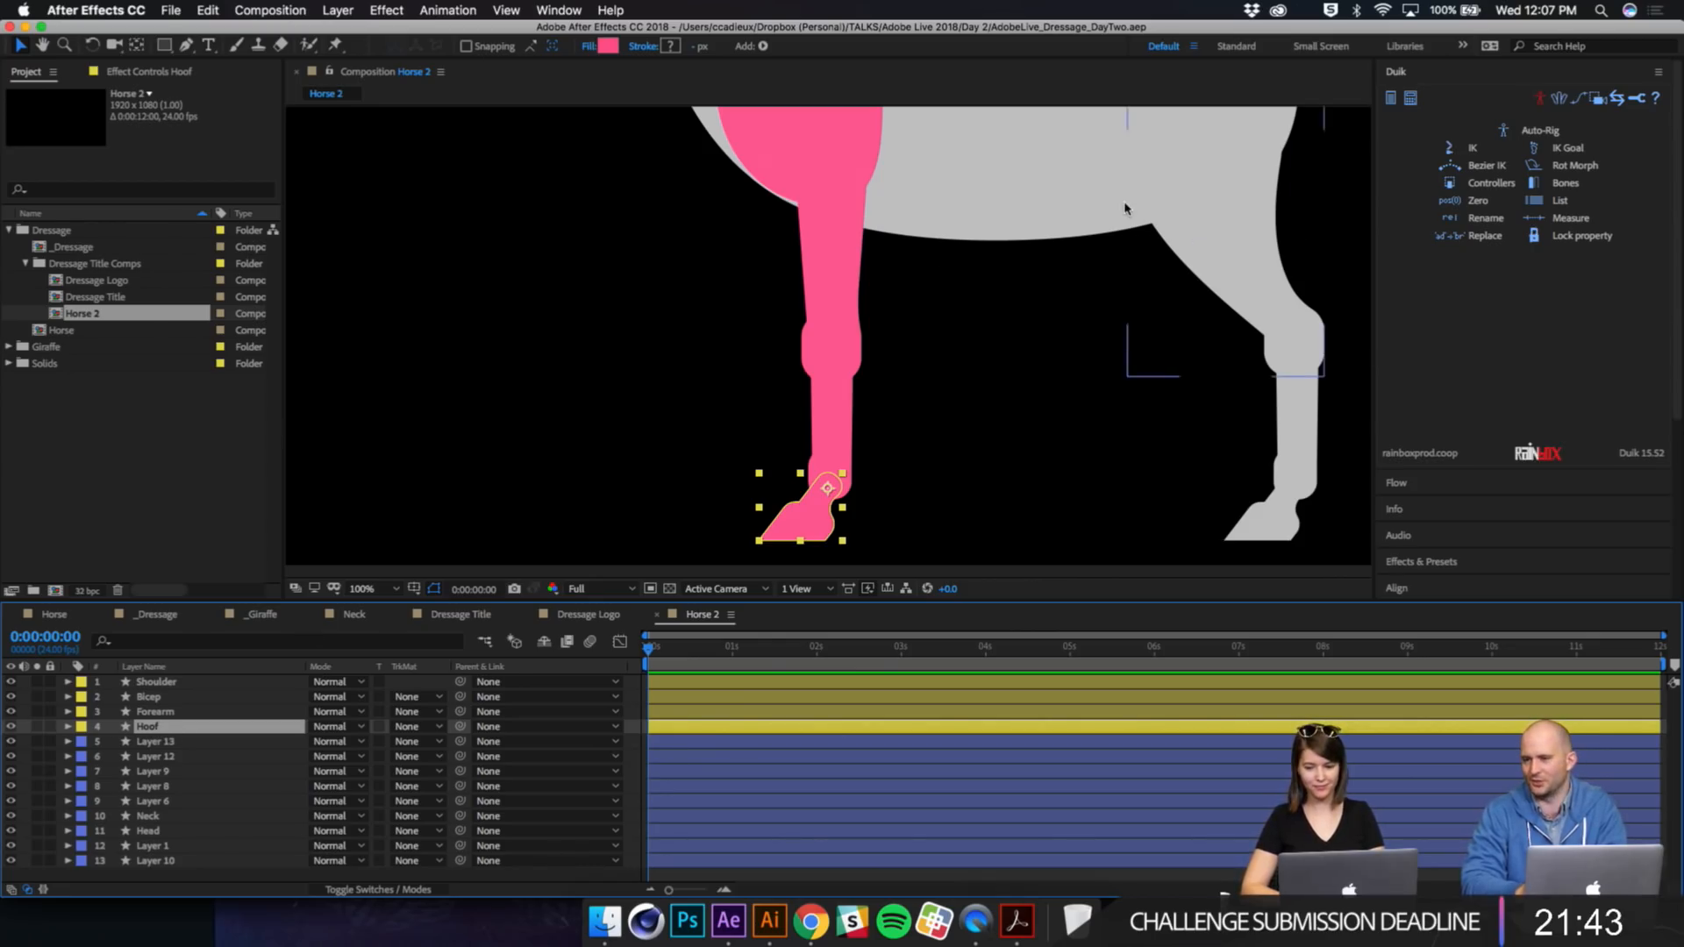
pyautogui.click(1487, 184)
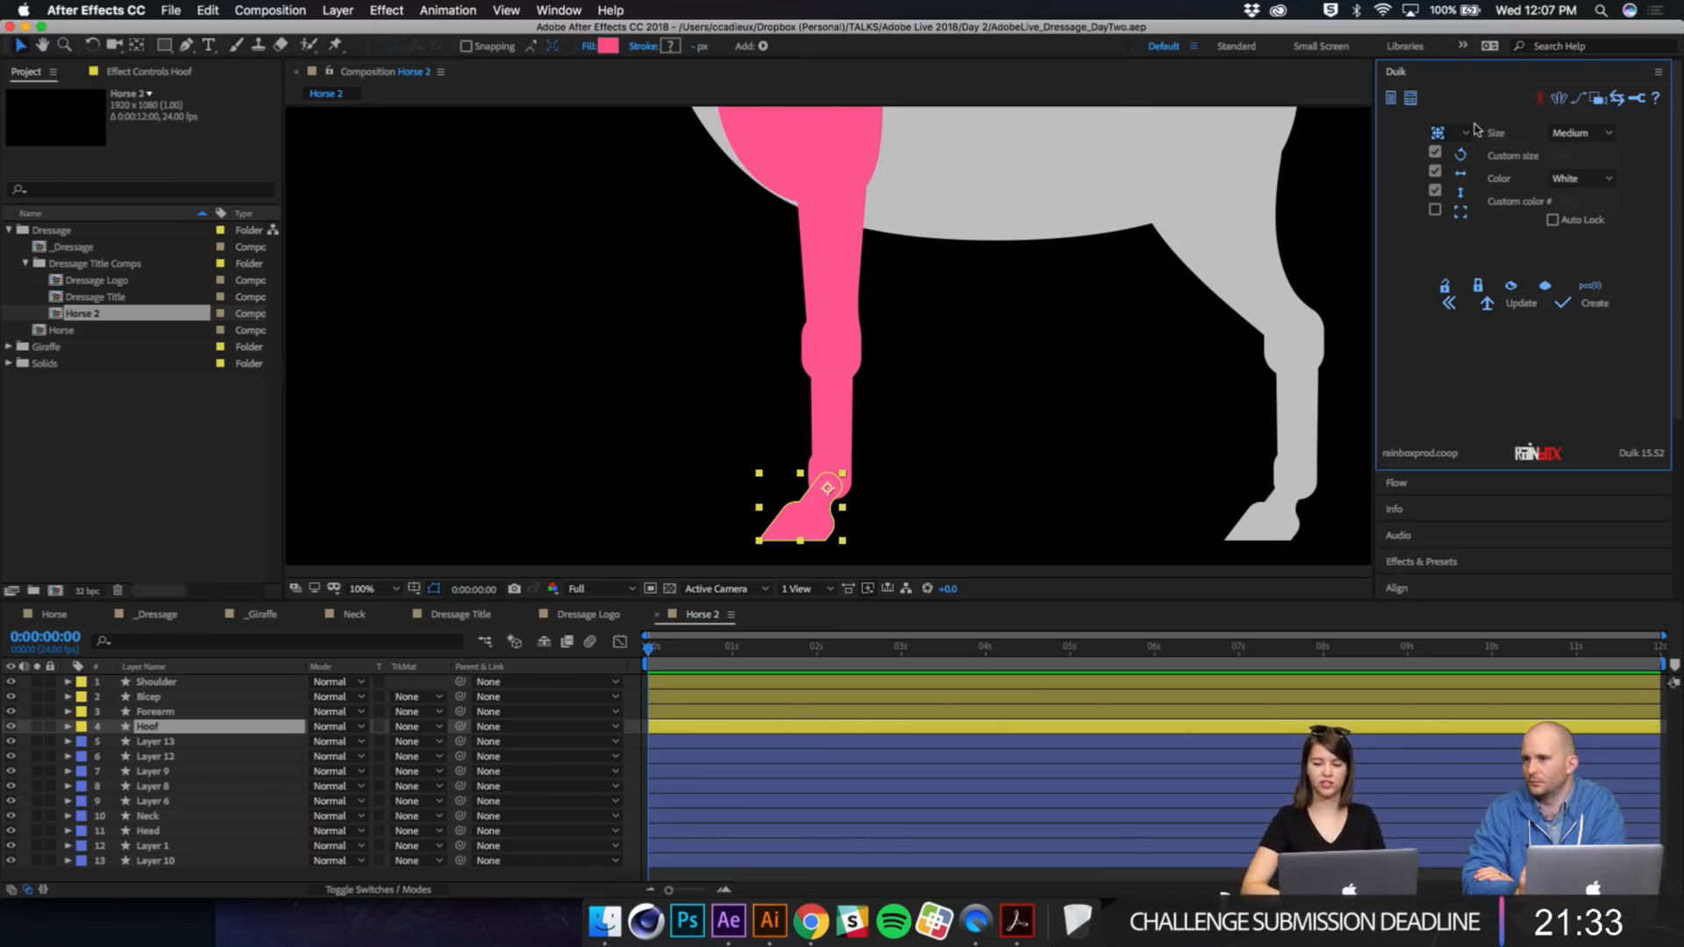
pyautogui.click(1566, 179)
pyautogui.click(1633, 290)
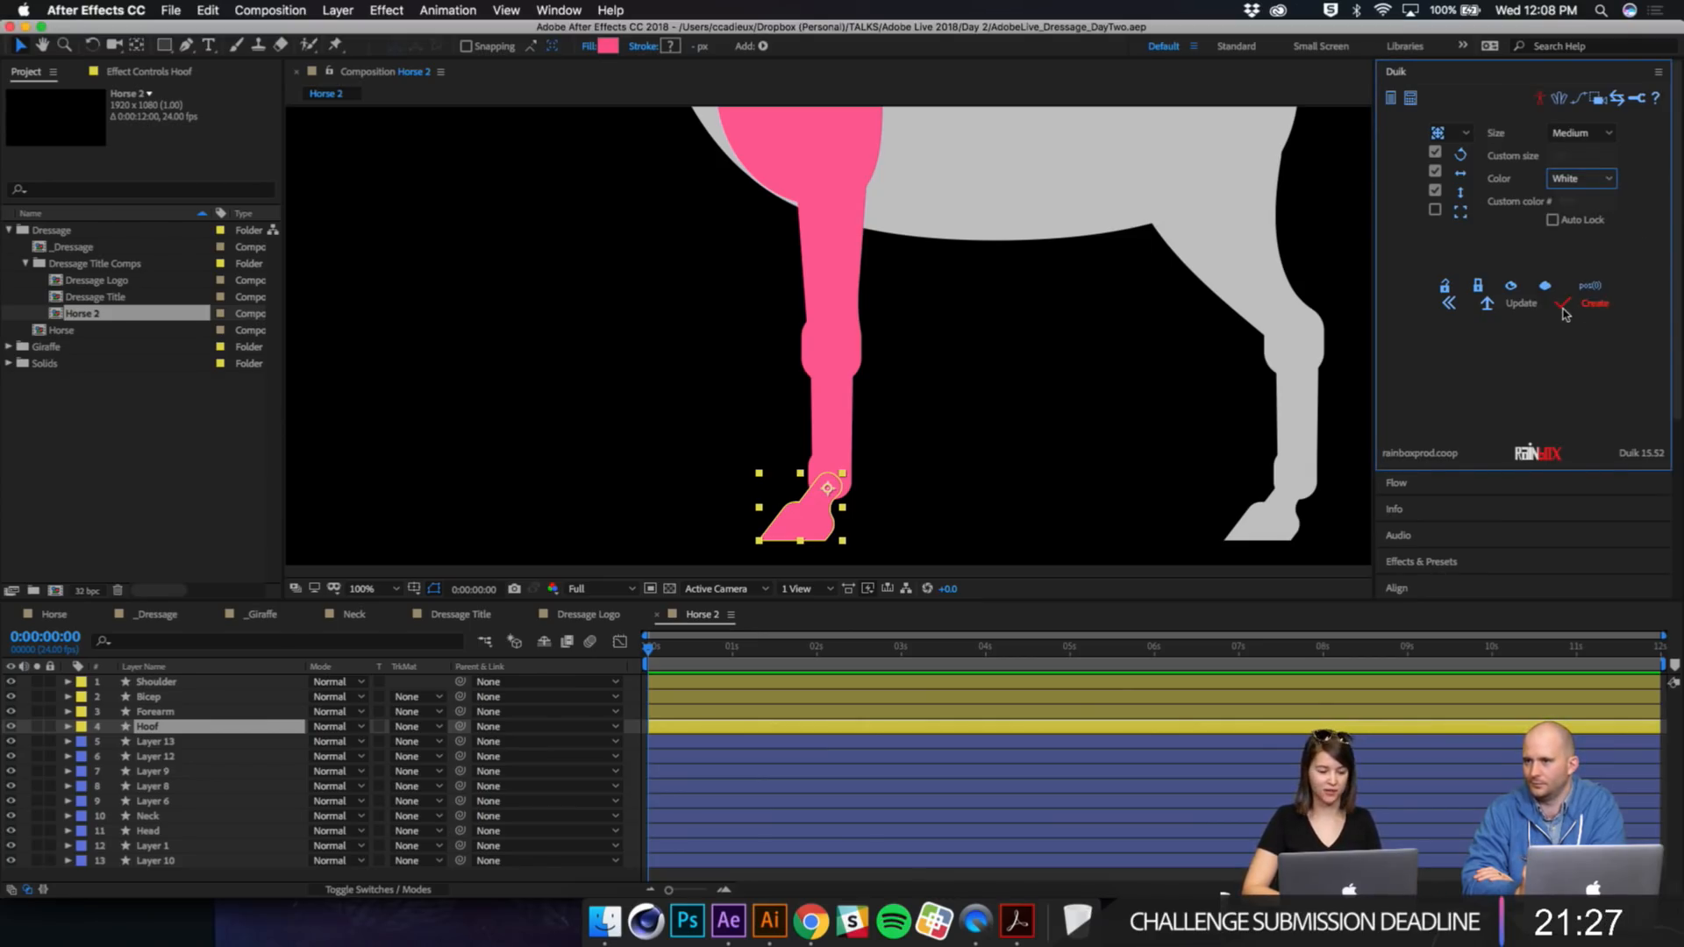
pyautogui.click(1595, 303)
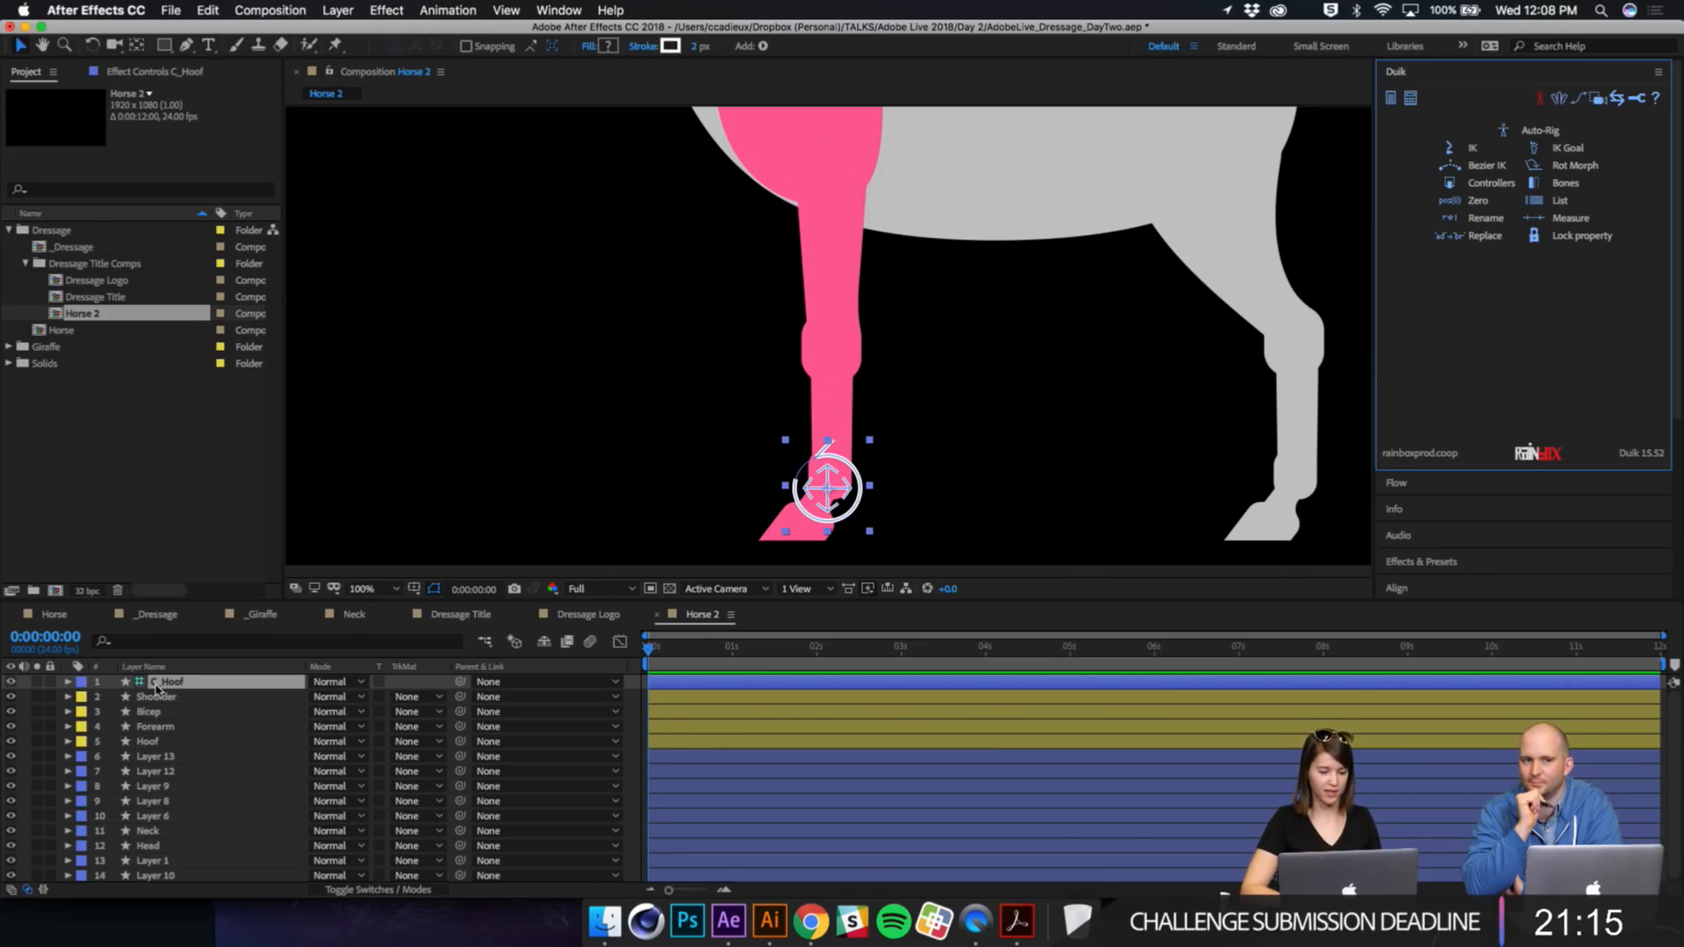
# Step: Parent the Hoof layer to Forearm and the Forearm layer to Bicep
pyautogui.click(158, 744)
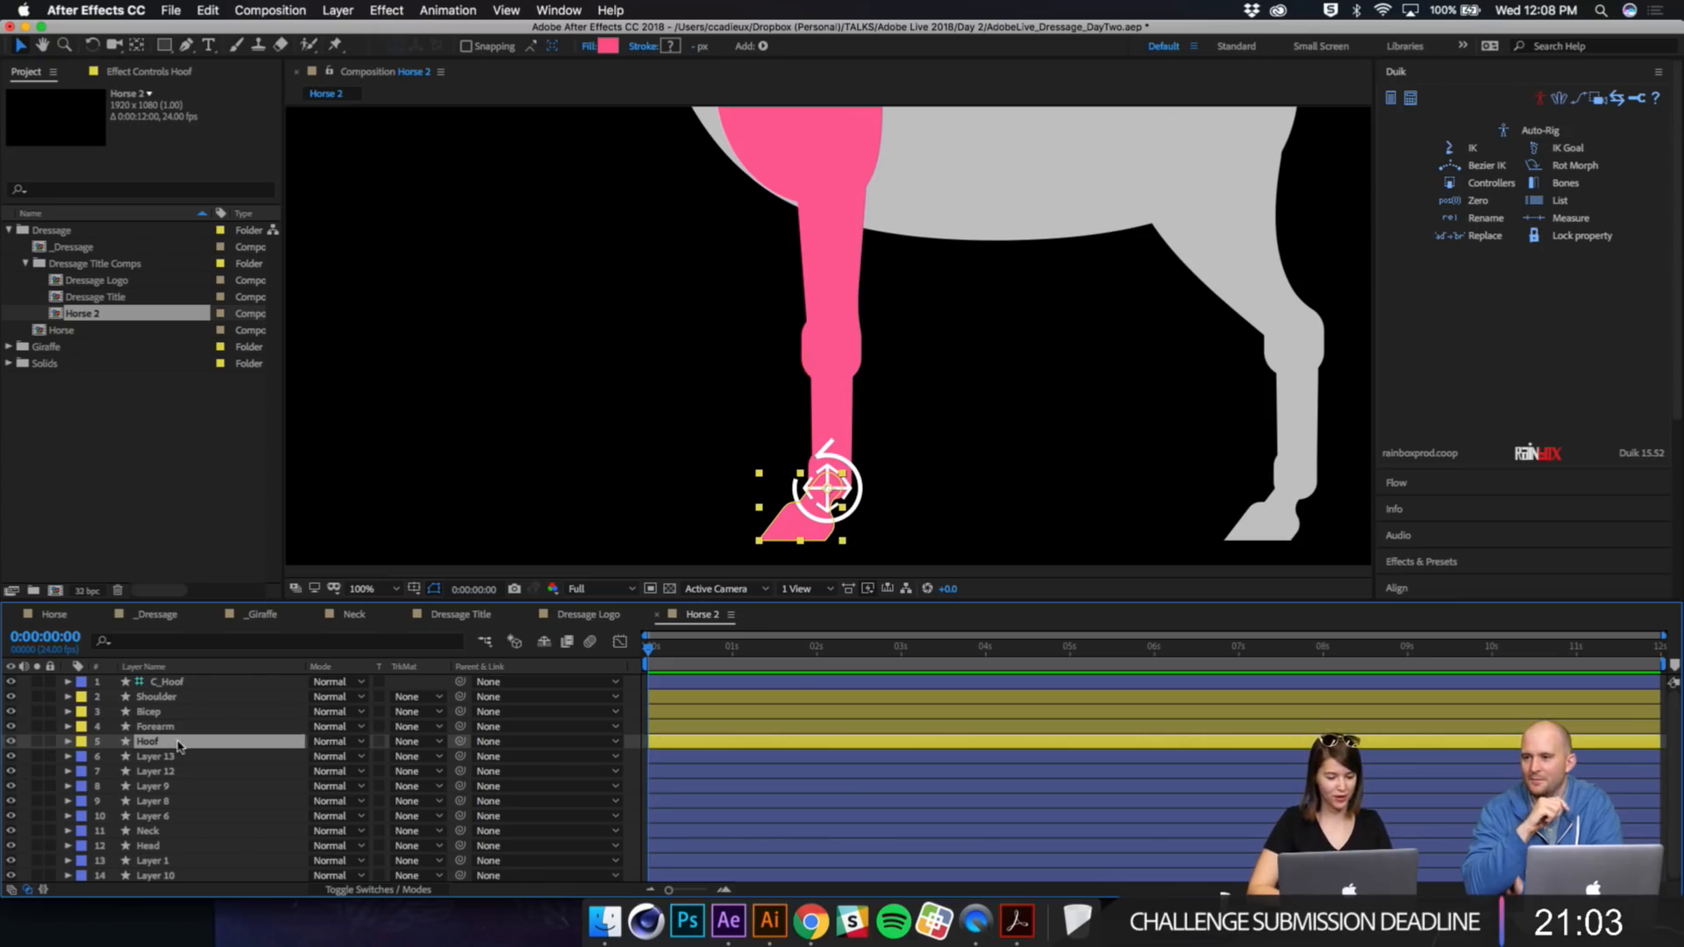
pyautogui.moveTo(459, 744); pyautogui.dragTo(263, 727)
pyautogui.click(469, 722)
pyautogui.moveTo(469, 721); pyautogui.dragTo(171, 713)
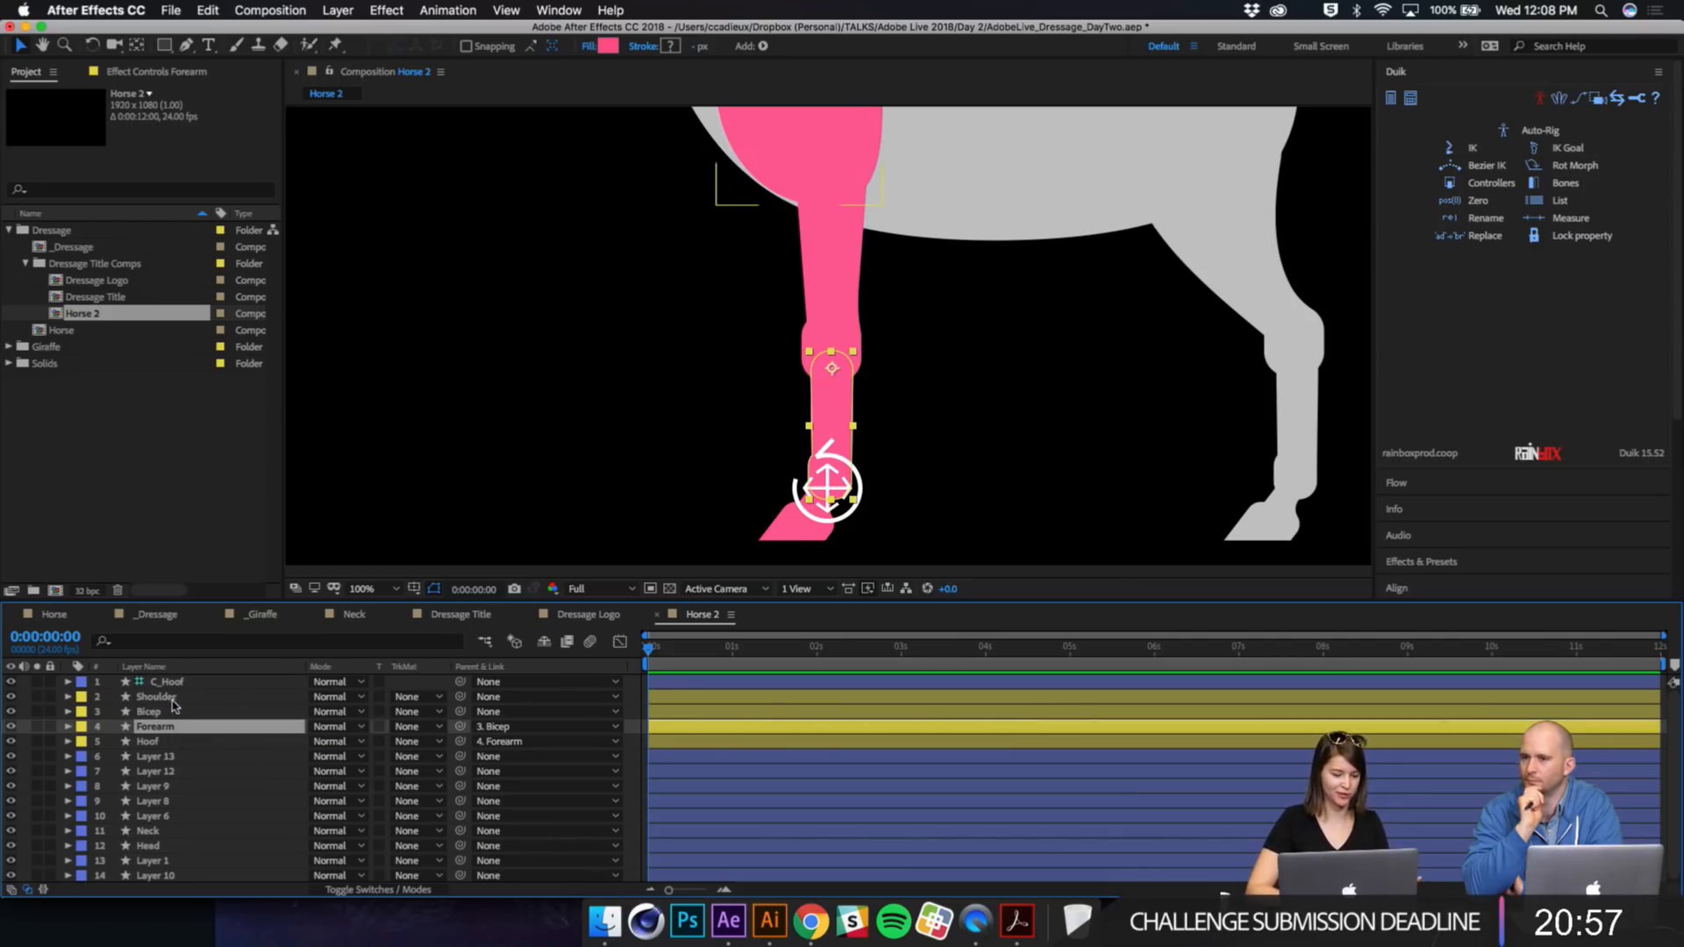
# Step: Create a Duik IK & Goal rig from the Hoof, Forearm and Bicep layers together with the C_Hoof controller
pyautogui.click(151, 743)
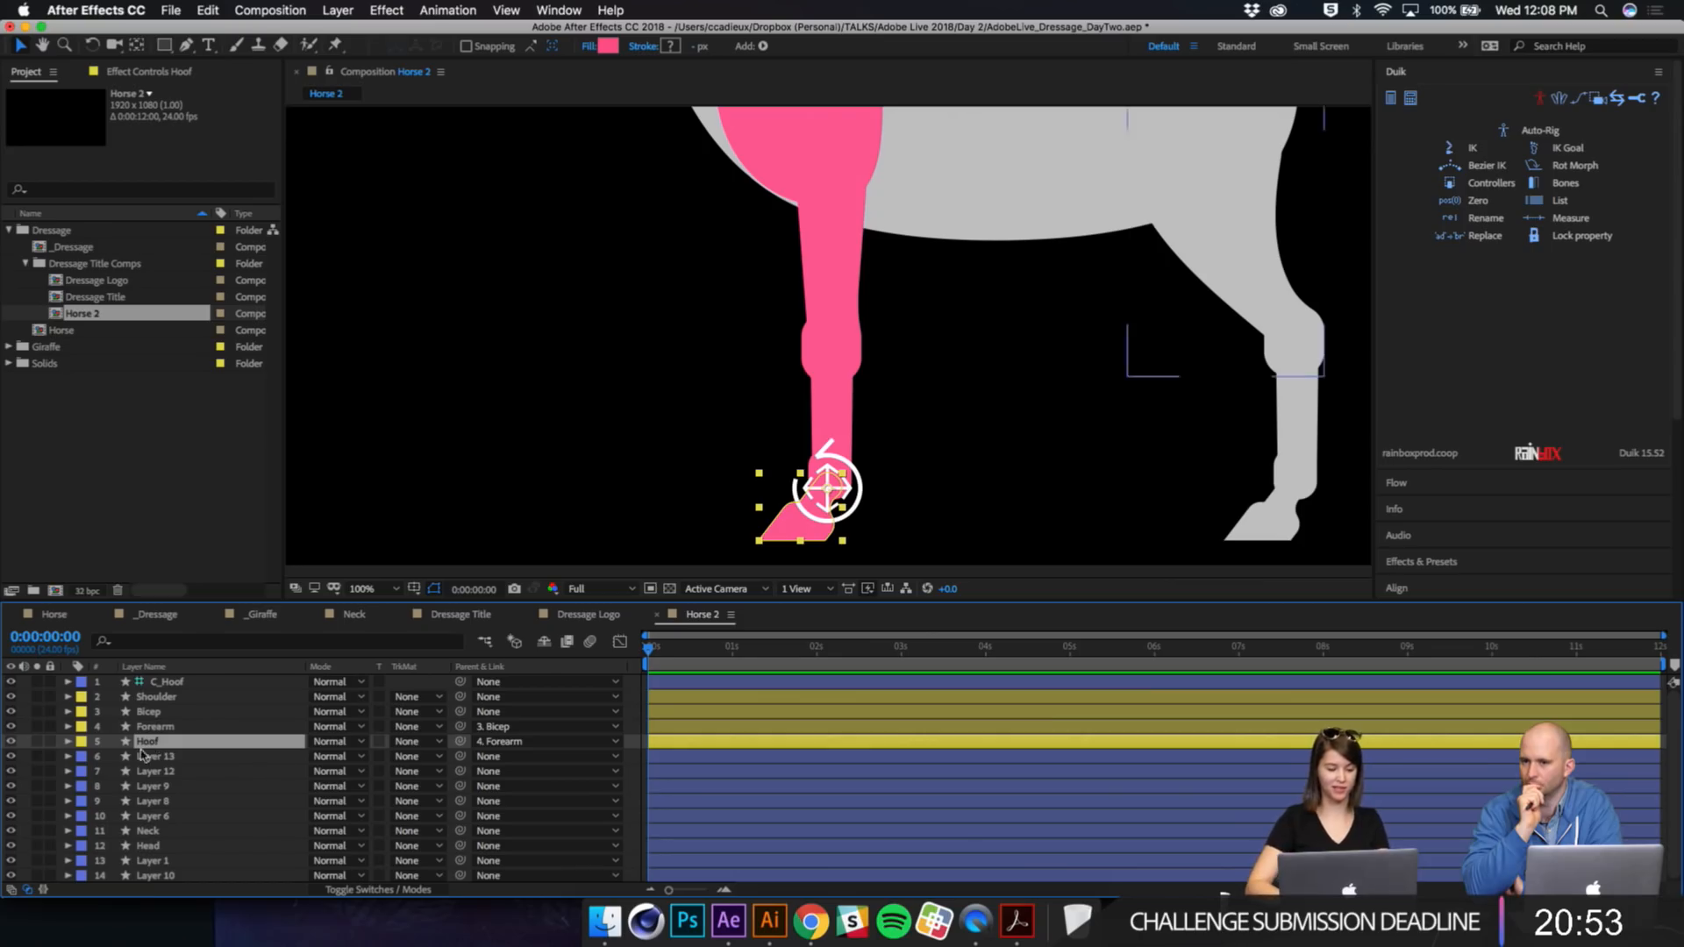
pyautogui.keyDown('shift'); pyautogui.click(178, 726); pyautogui.keyUp('shift')
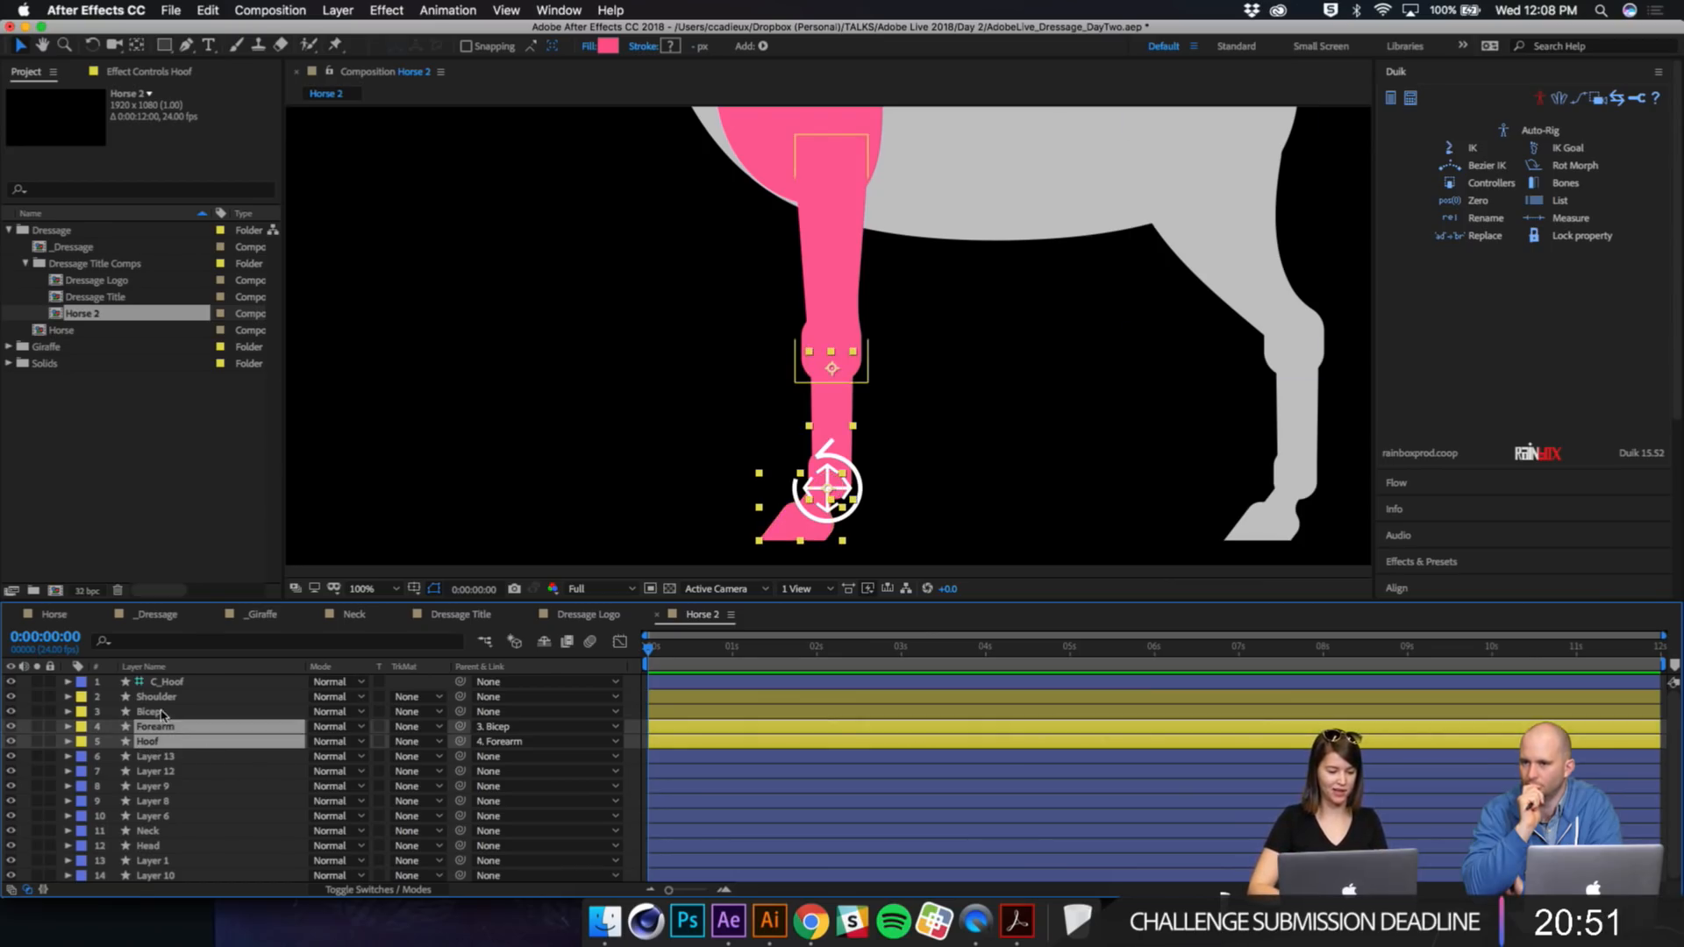
pyautogui.keyDown('shift'); pyautogui.click(167, 711); pyautogui.keyUp('shift')
pyautogui.keyDown('super'); pyautogui.click(171, 682); pyautogui.keyUp('super')
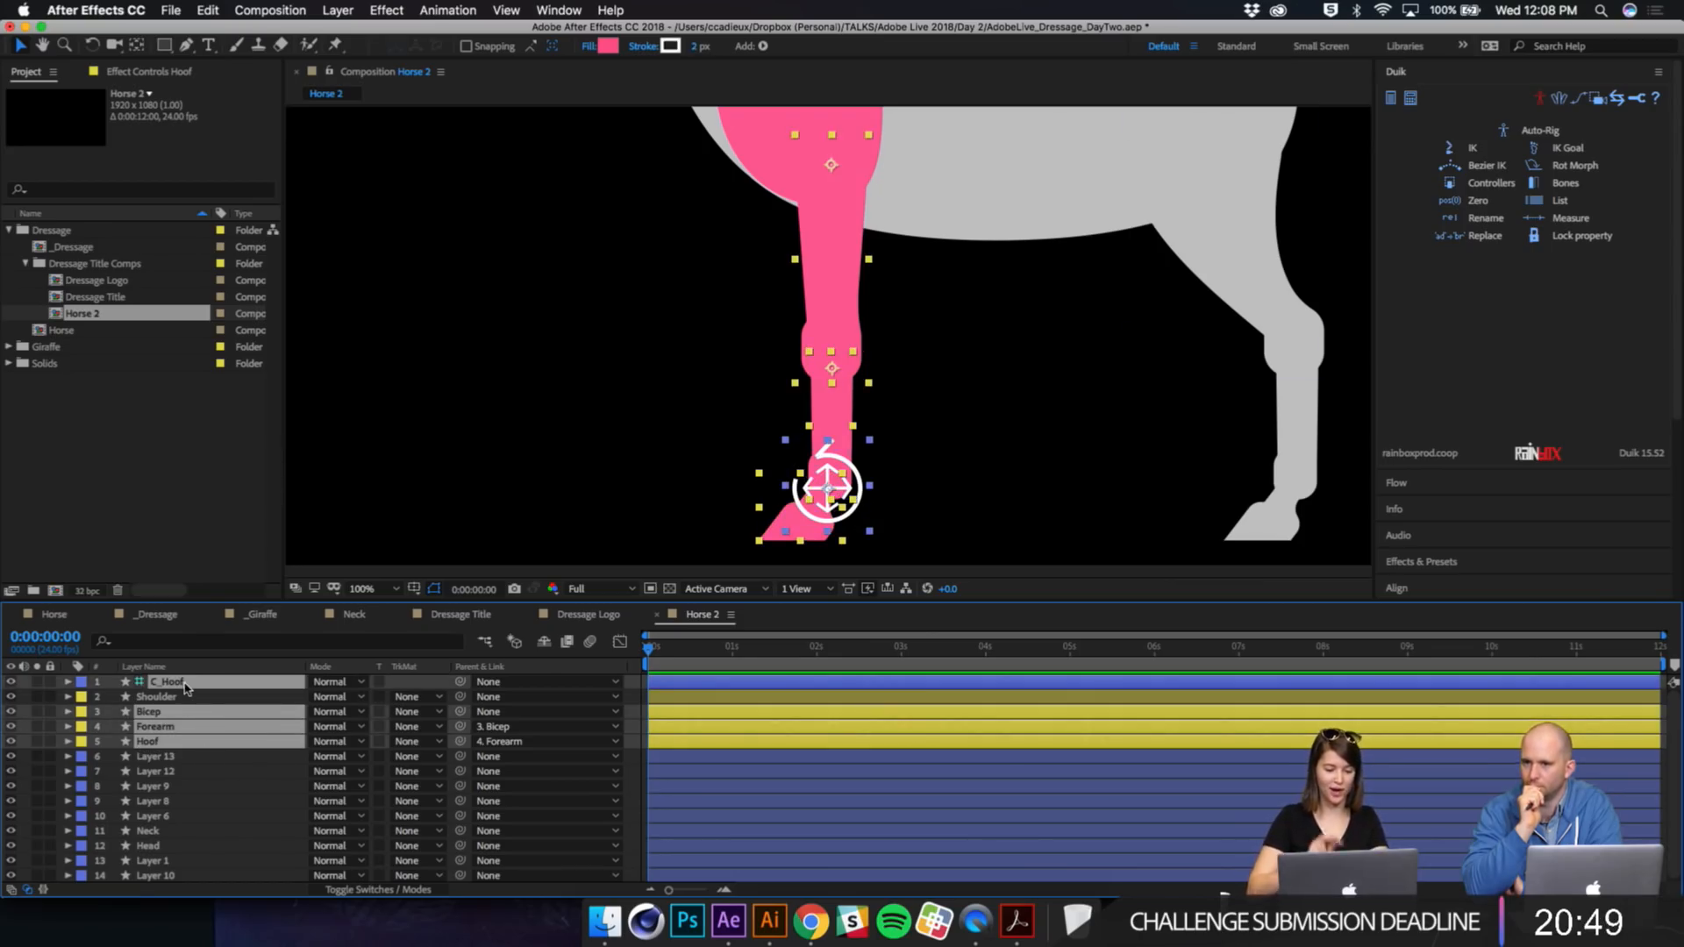
pyautogui.click(1472, 147)
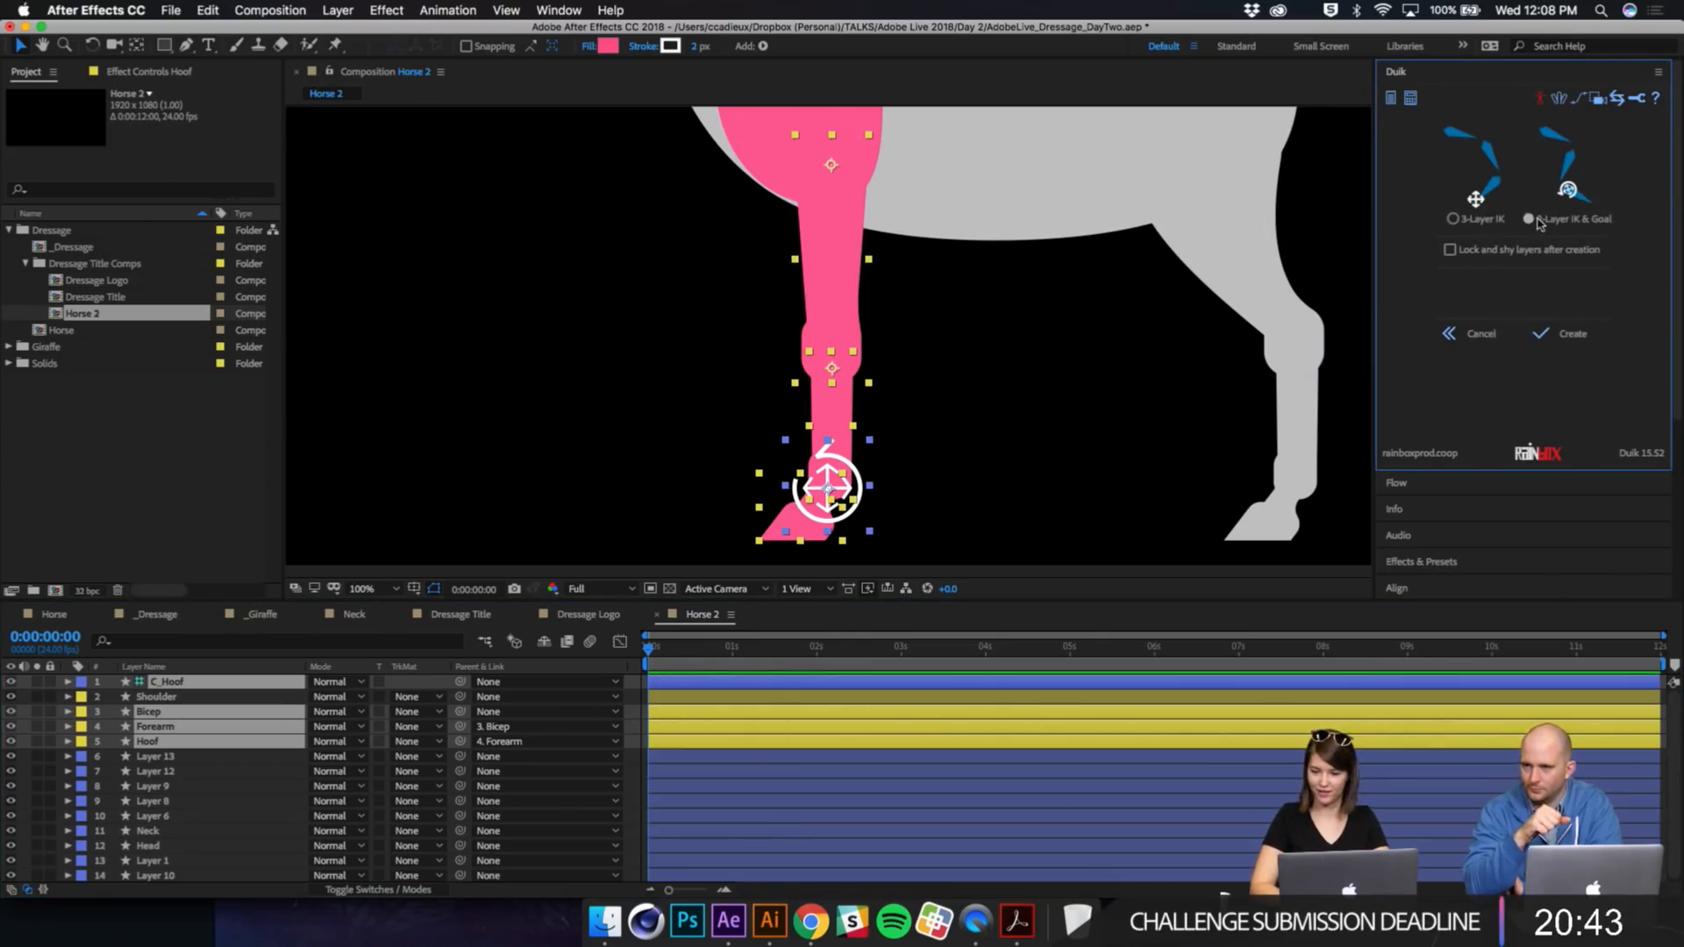
pyautogui.click(1572, 334)
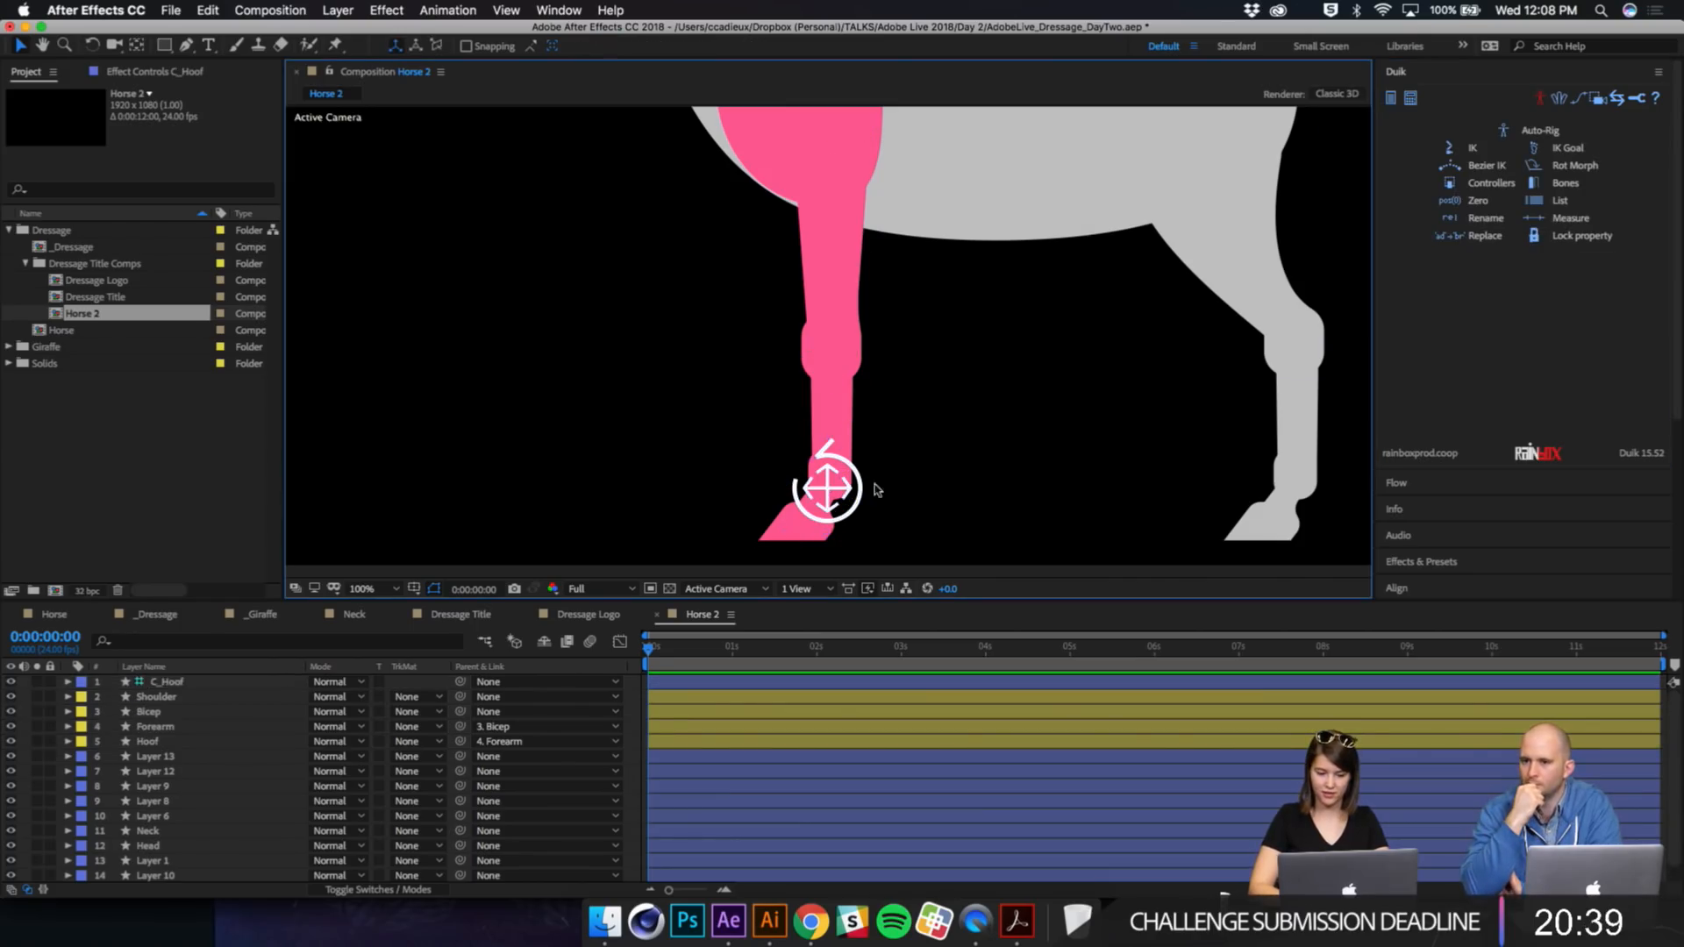
# Step: Raise the C_Hoof controller forward to bend the leg, and turn off Clockwise in its IK Forearm effect
pyautogui.moveTo(826, 481); pyautogui.dragTo(664, 292)
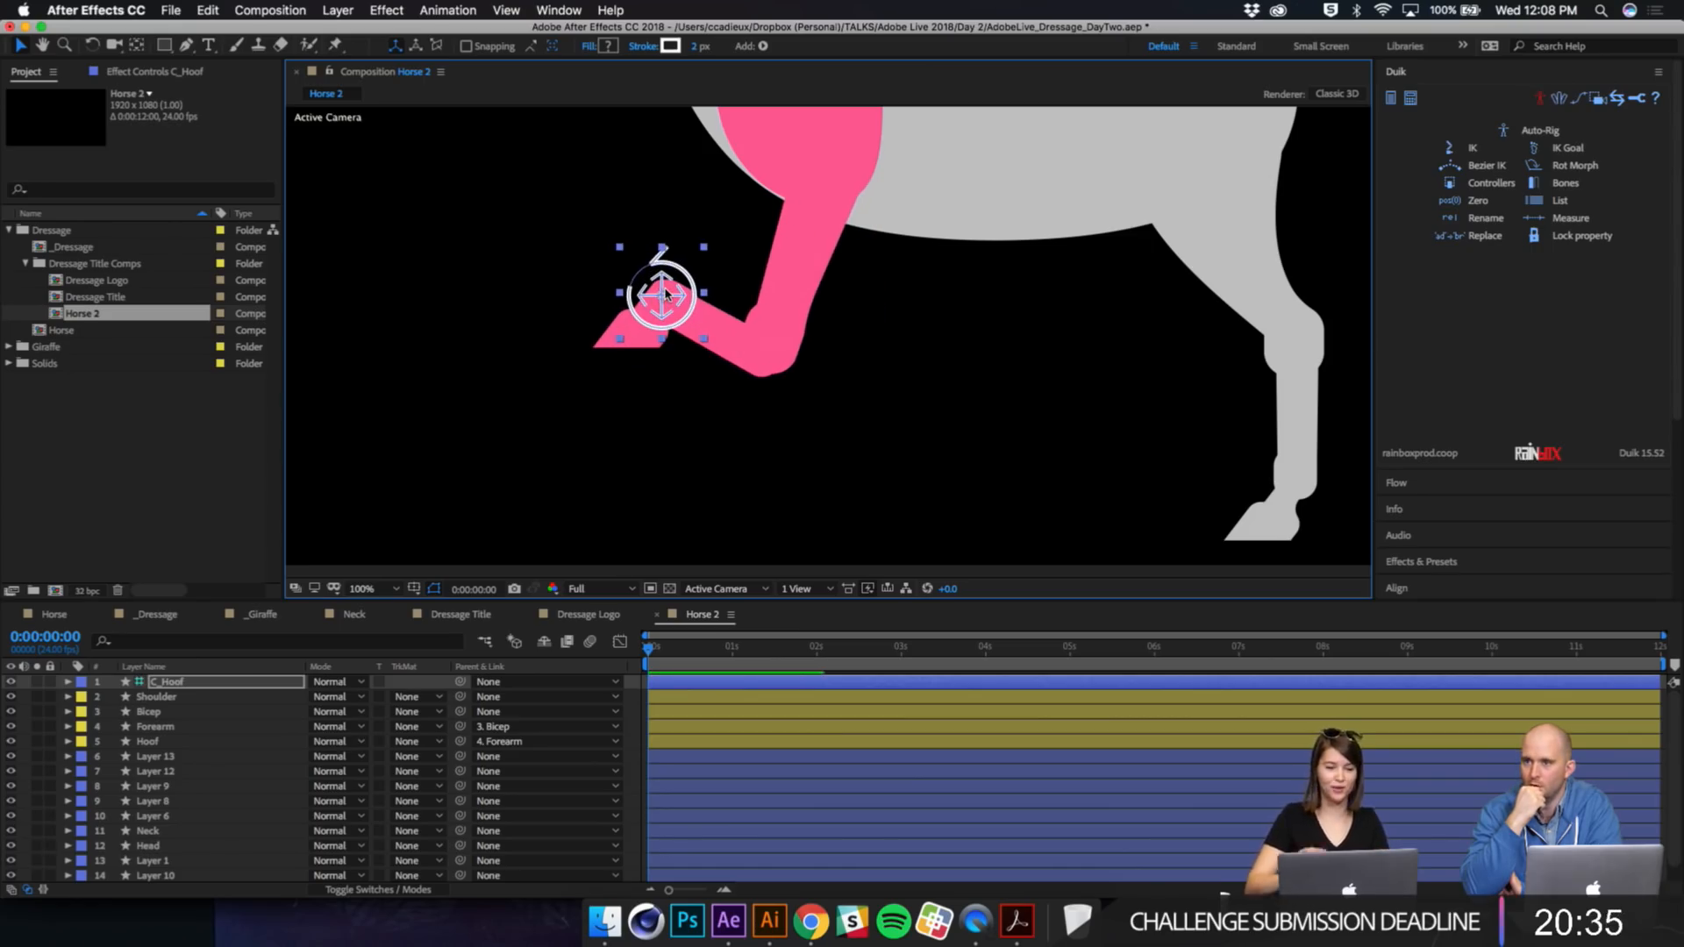
pyautogui.click(167, 75)
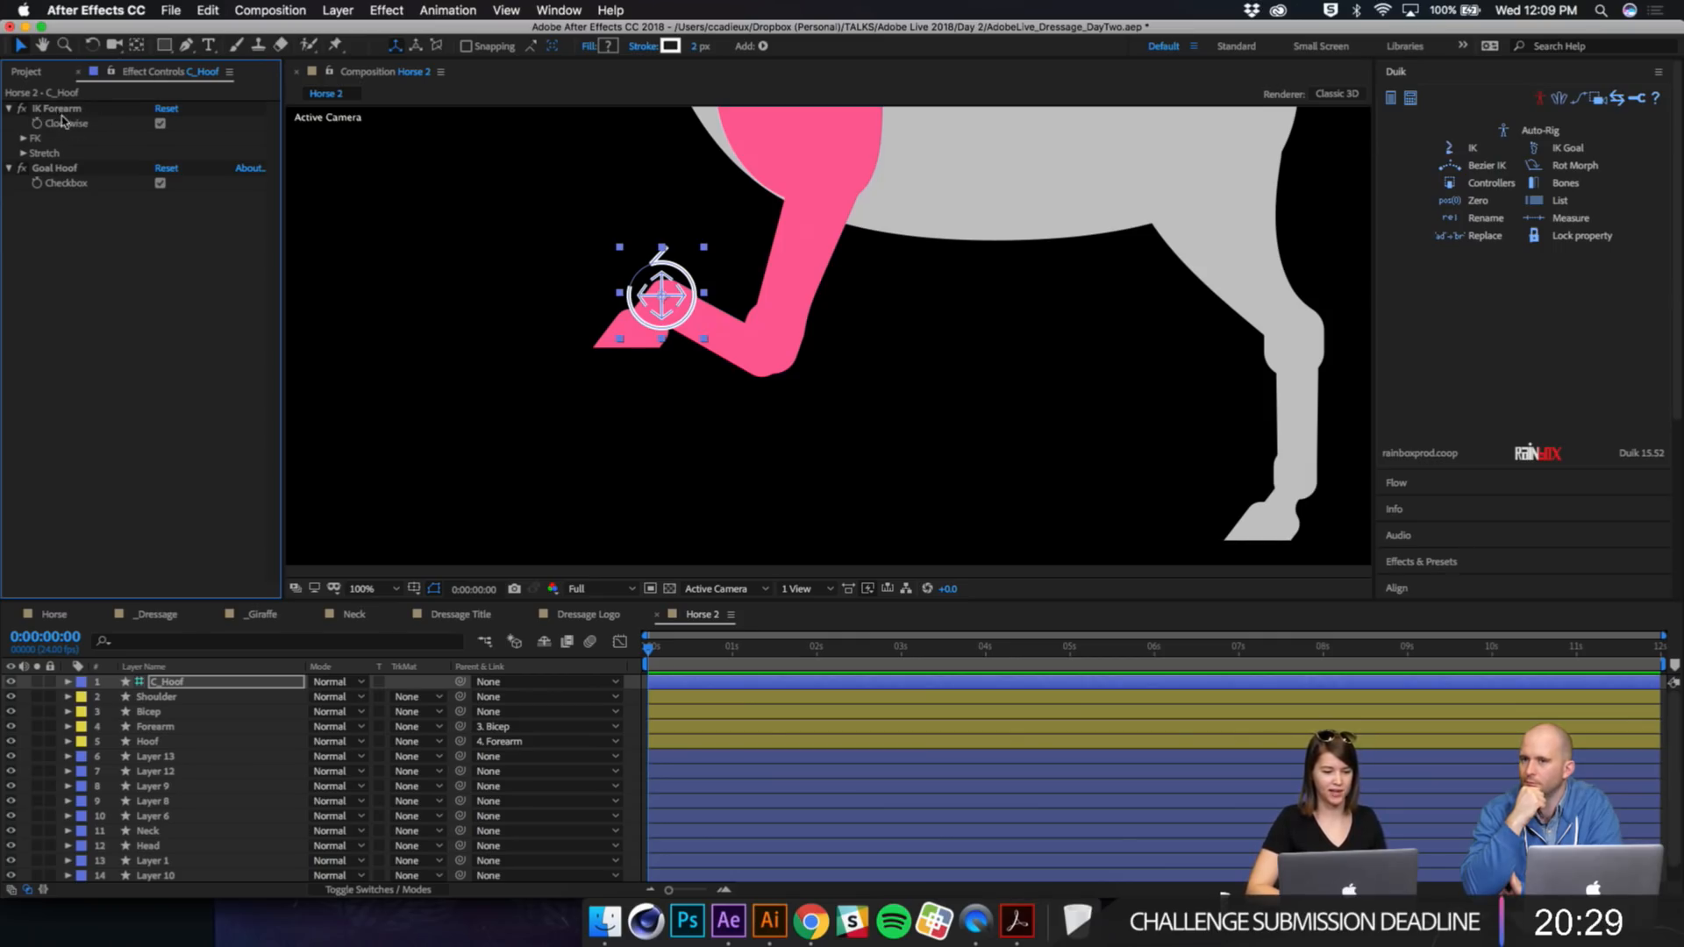
pyautogui.click(159, 124)
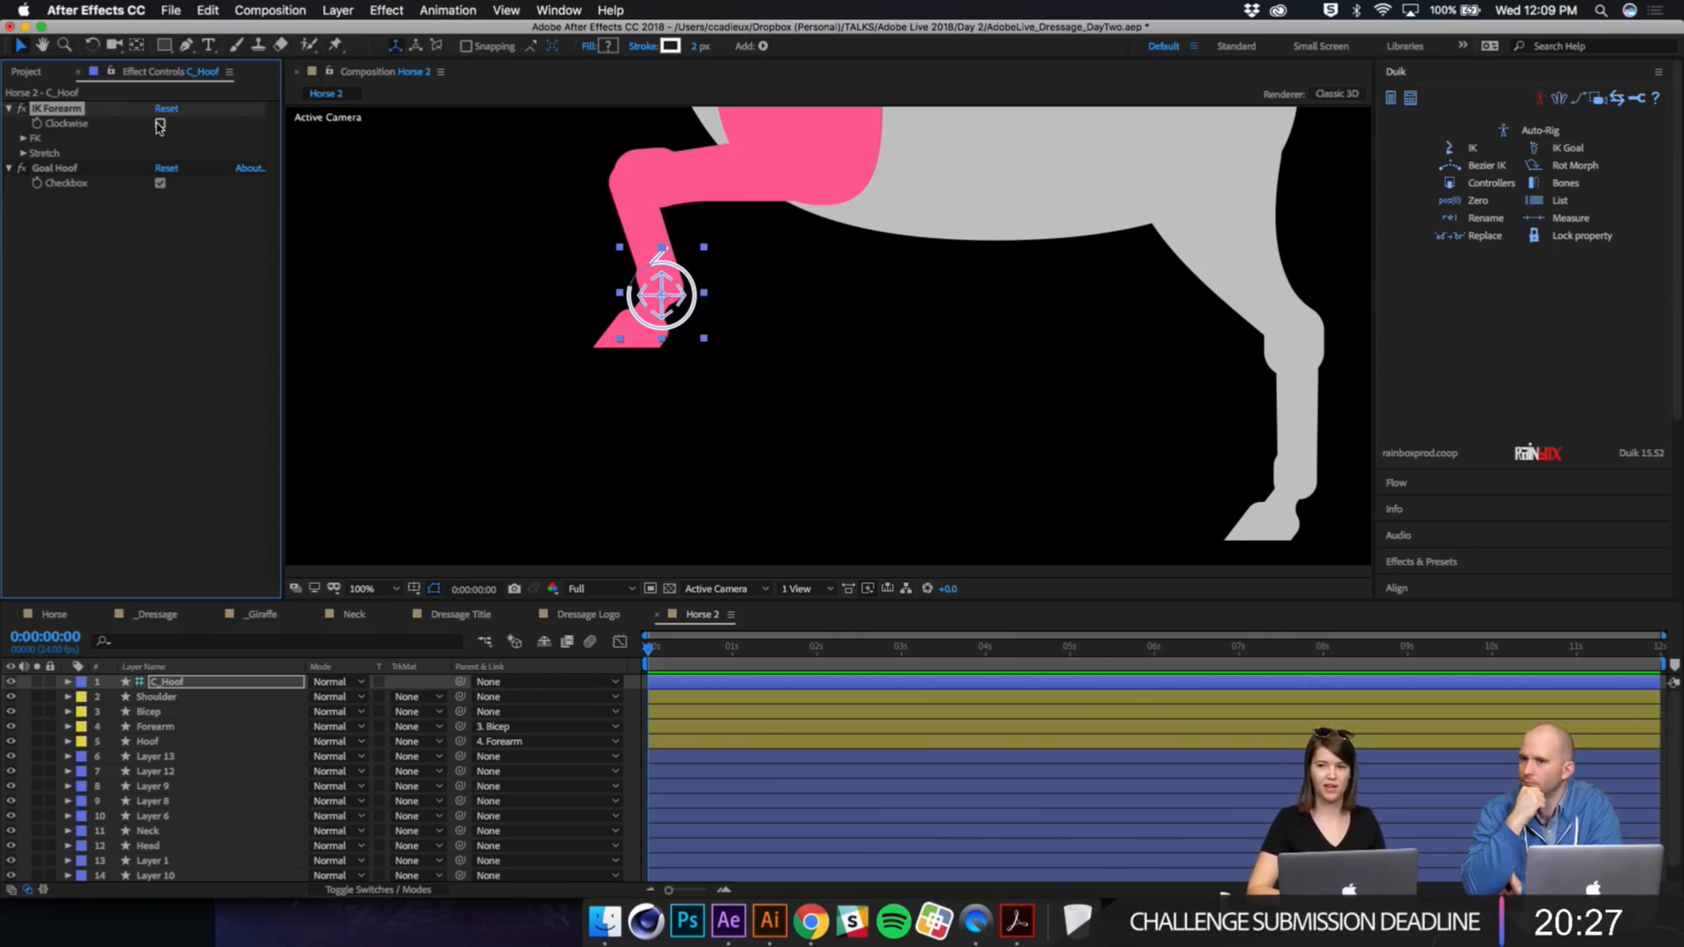
pyautogui.click(160, 125)
pyautogui.click(160, 124)
pyautogui.click(160, 125)
pyautogui.click(160, 125)
pyautogui.click(160, 125)
pyautogui.click(160, 125)
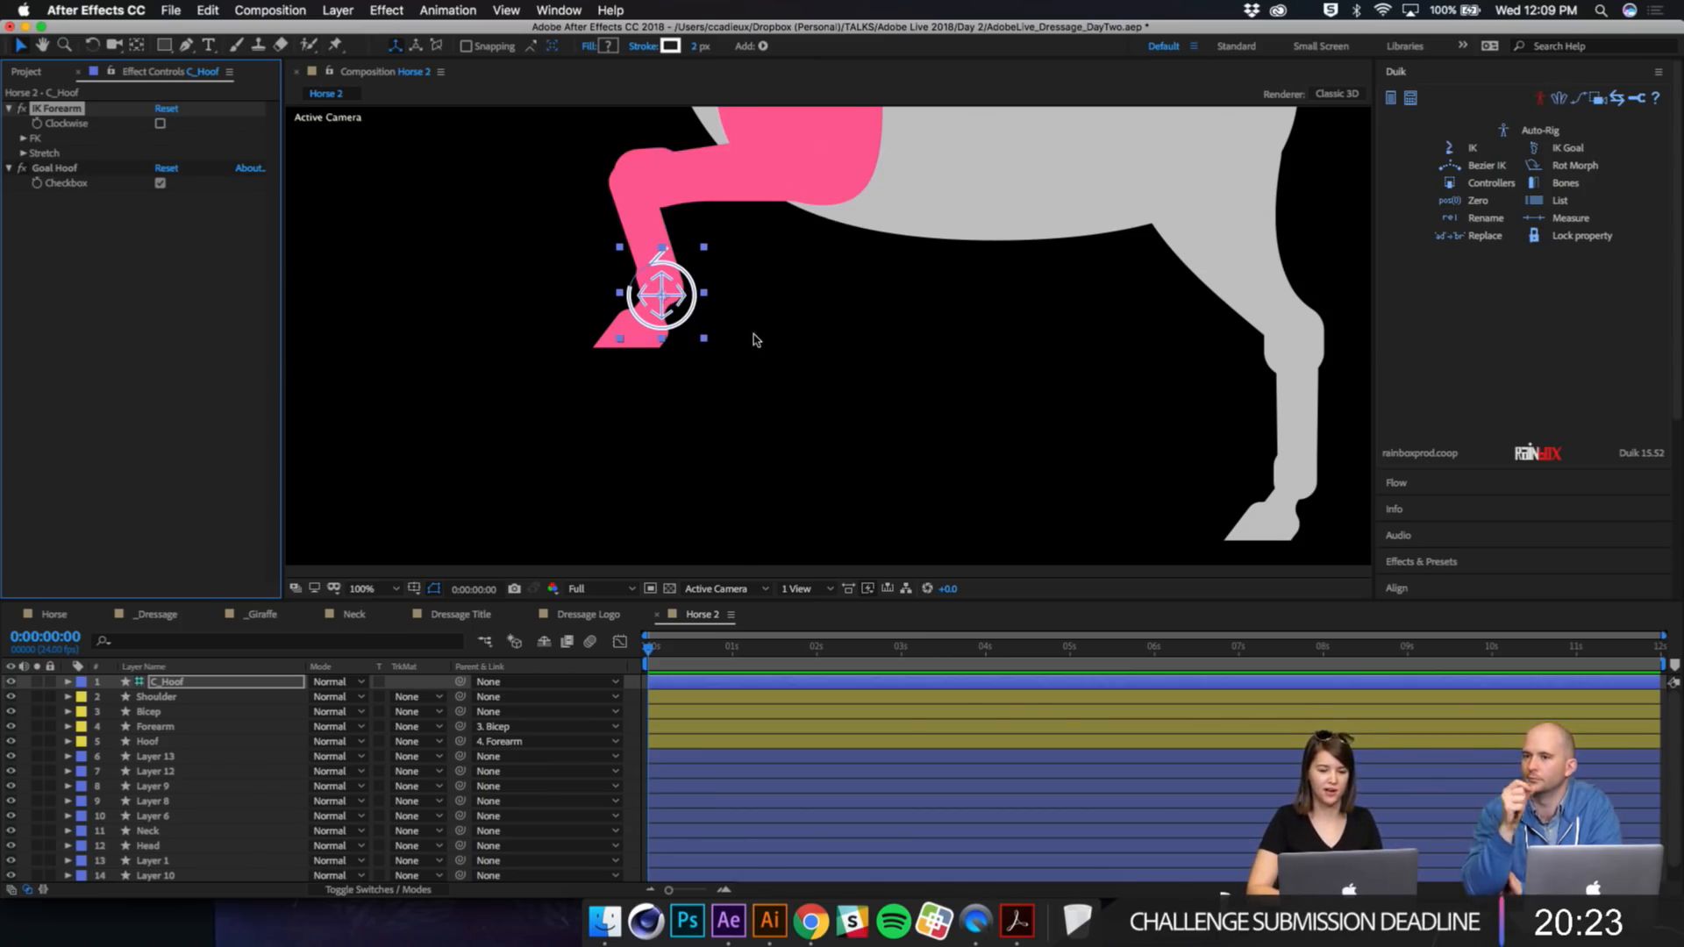
# Step: Rotate the C_Hoof controller to fold the hoof backward, and move the controller slightly lower to pose the raised leg
pyautogui.press('w')
pyautogui.moveTo(680, 312); pyautogui.dragTo(687, 269)
pyautogui.press('v')
pyautogui.moveTo(816, 221); pyautogui.dragTo(814, 354)
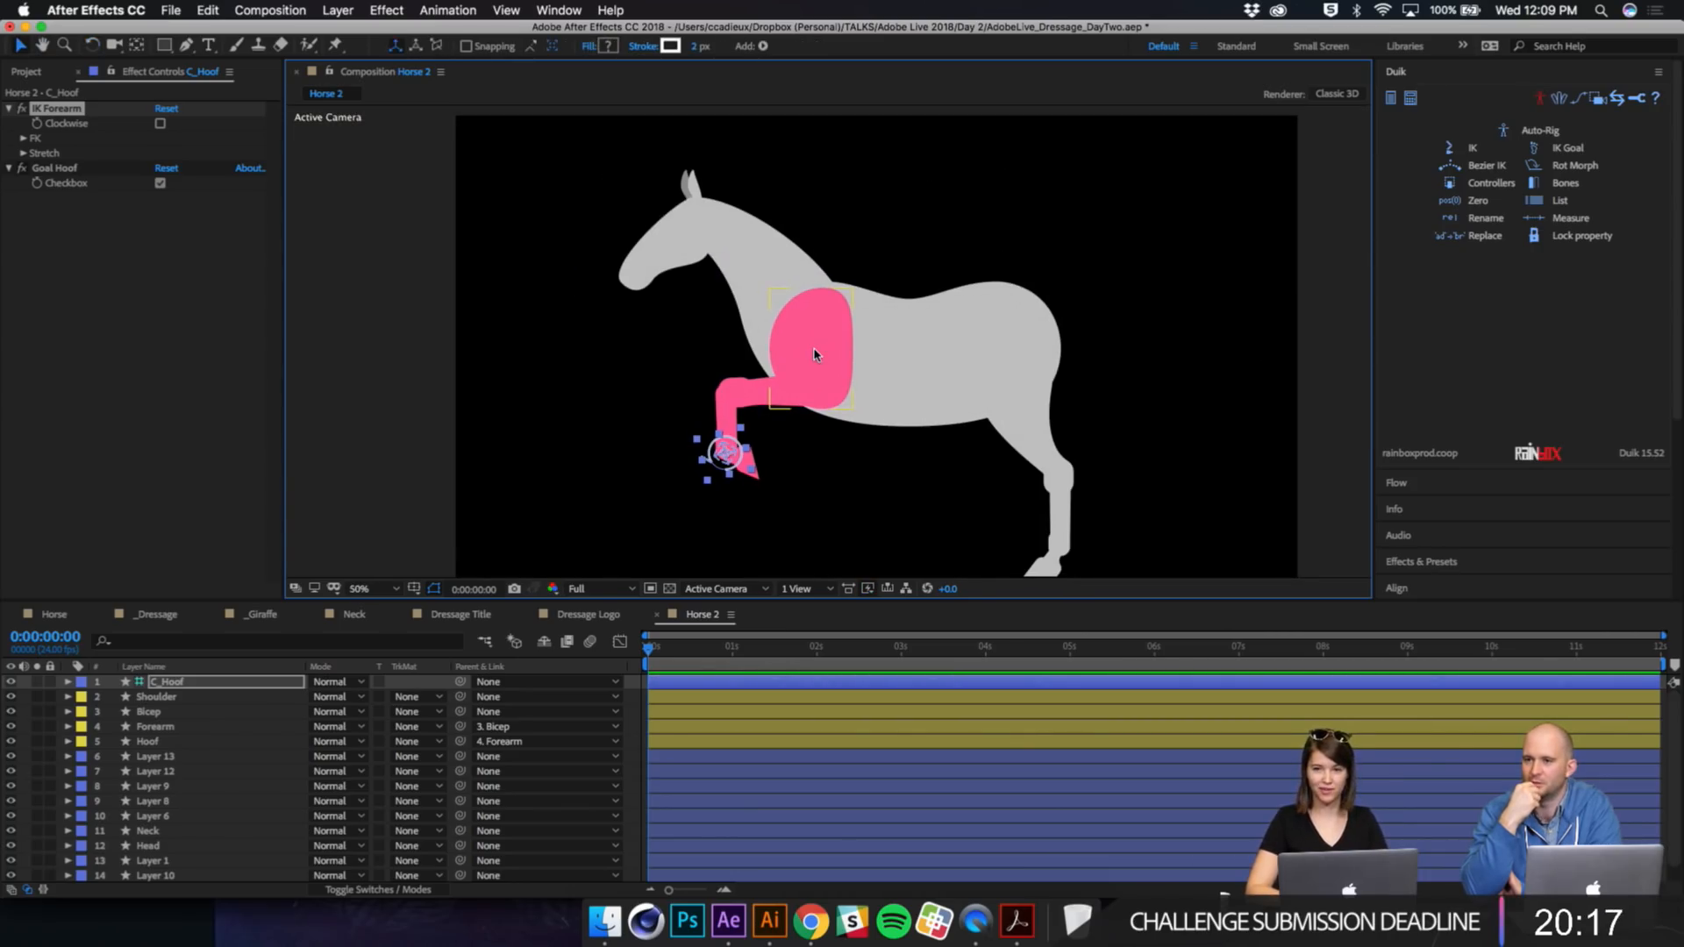
pyautogui.click(887, 211)
pyautogui.press('h')
pyautogui.moveTo(897, 250); pyautogui.dragTo(878, 227)
pyautogui.press('v')
pyautogui.moveTo(703, 429)
pyautogui.mouseDown()
pyautogui.moveTo(680, 443)
pyautogui.moveTo(816, 476)
pyautogui.moveTo(750, 482)
pyautogui.moveTo(687, 460)
pyautogui.moveTo(721, 505)
pyautogui.mouseUp()
pyautogui.moveTo(752, 446); pyautogui.dragTo(723, 474)
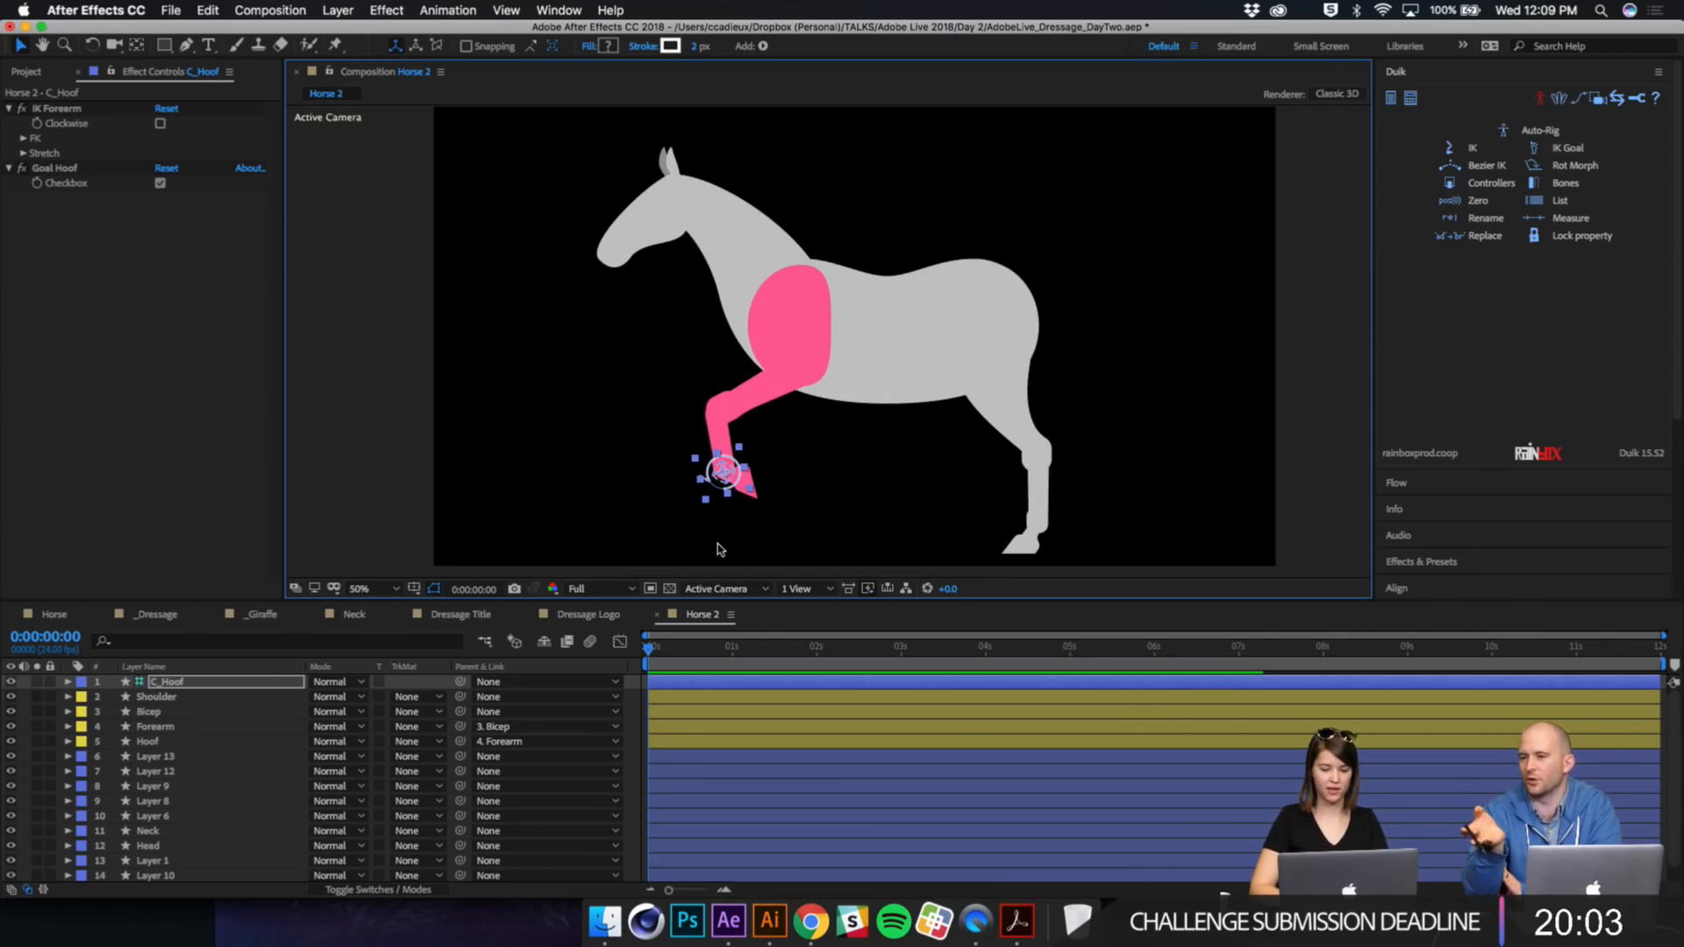
# Step: Inspect the position and rotation keyframes of the four hoof controllers in the original Horse composition
pyautogui.click(55, 615)
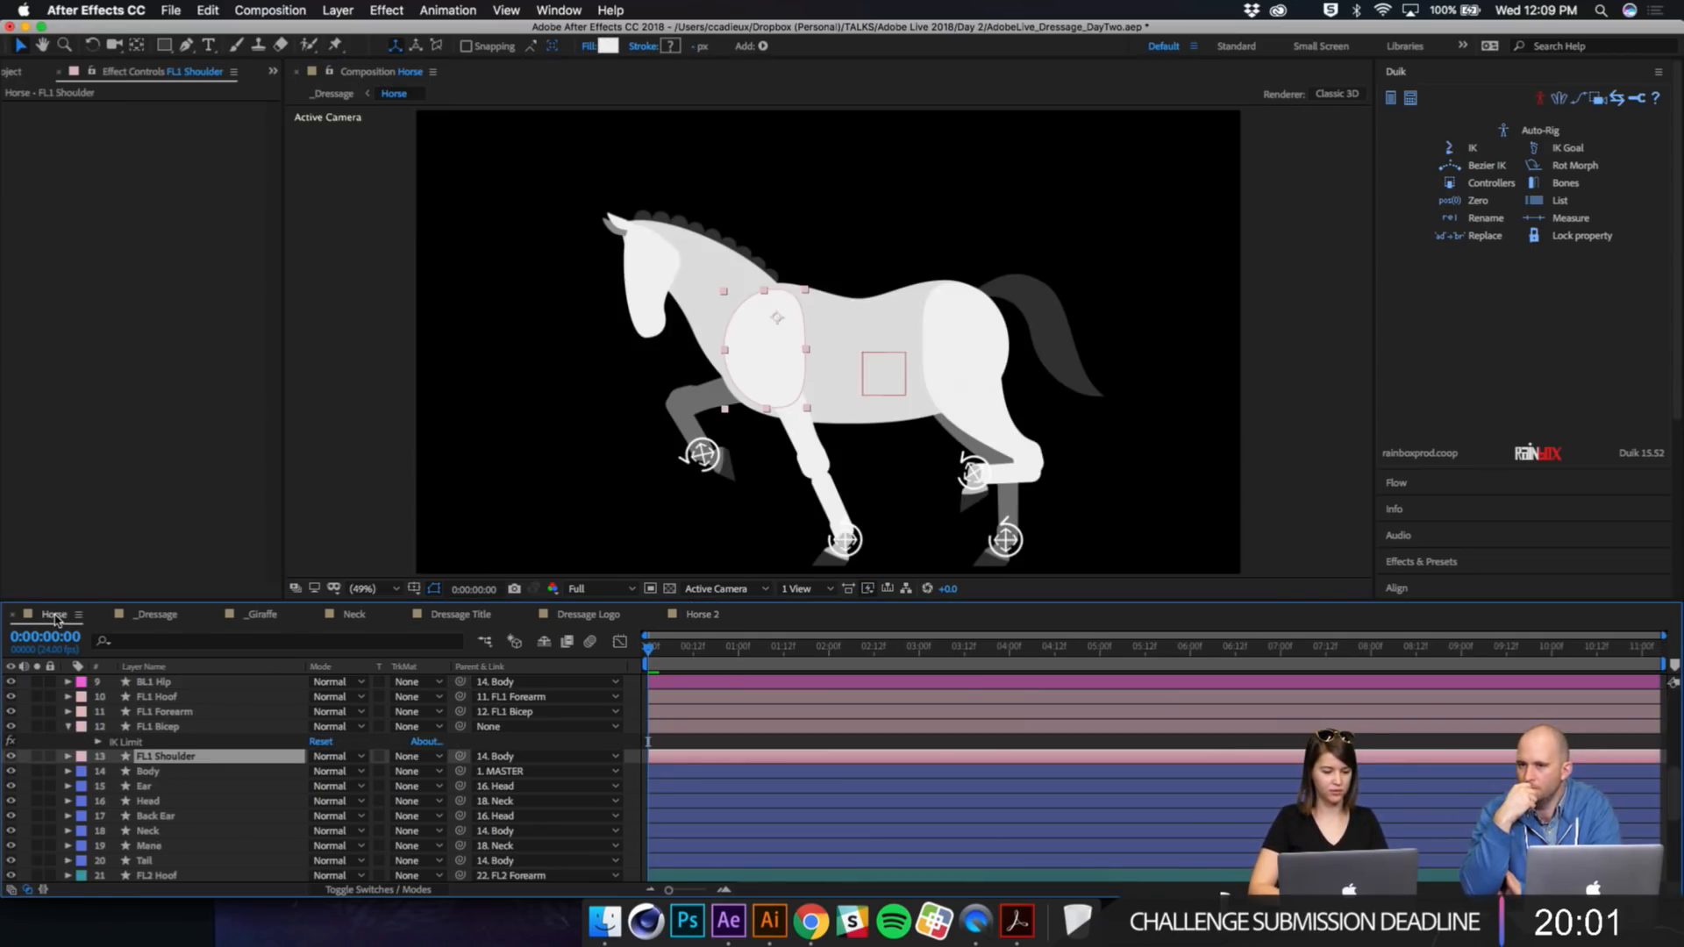
pyautogui.scroll(8, 171, 697)
pyautogui.click(178, 697)
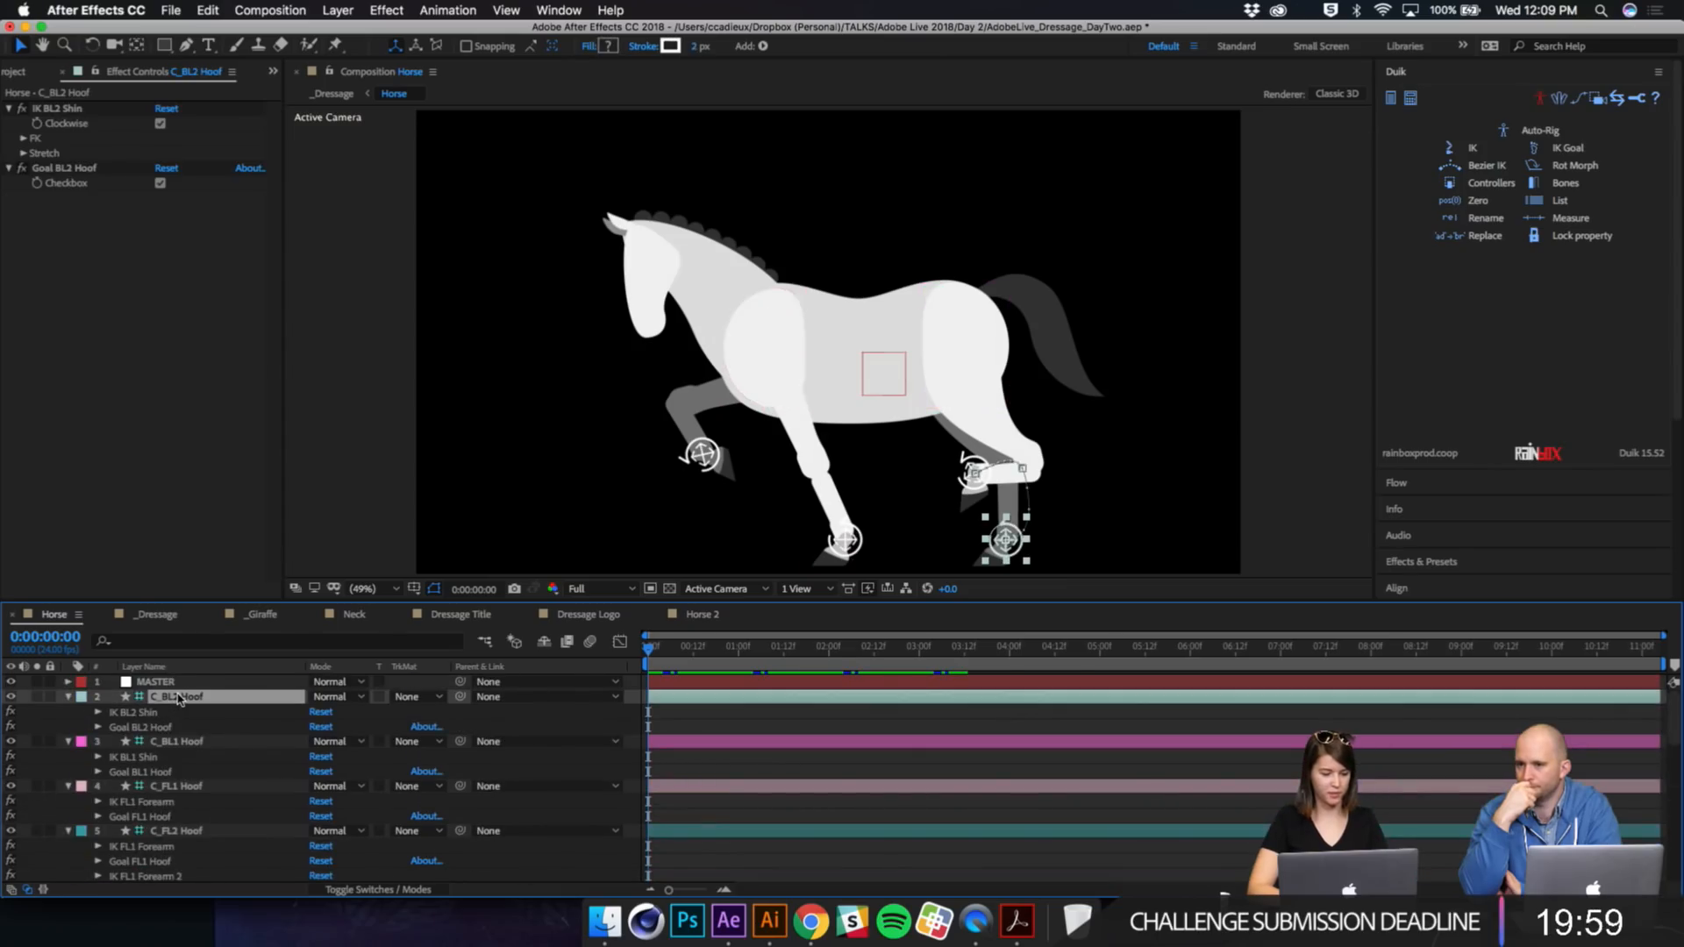
pyautogui.press('u')
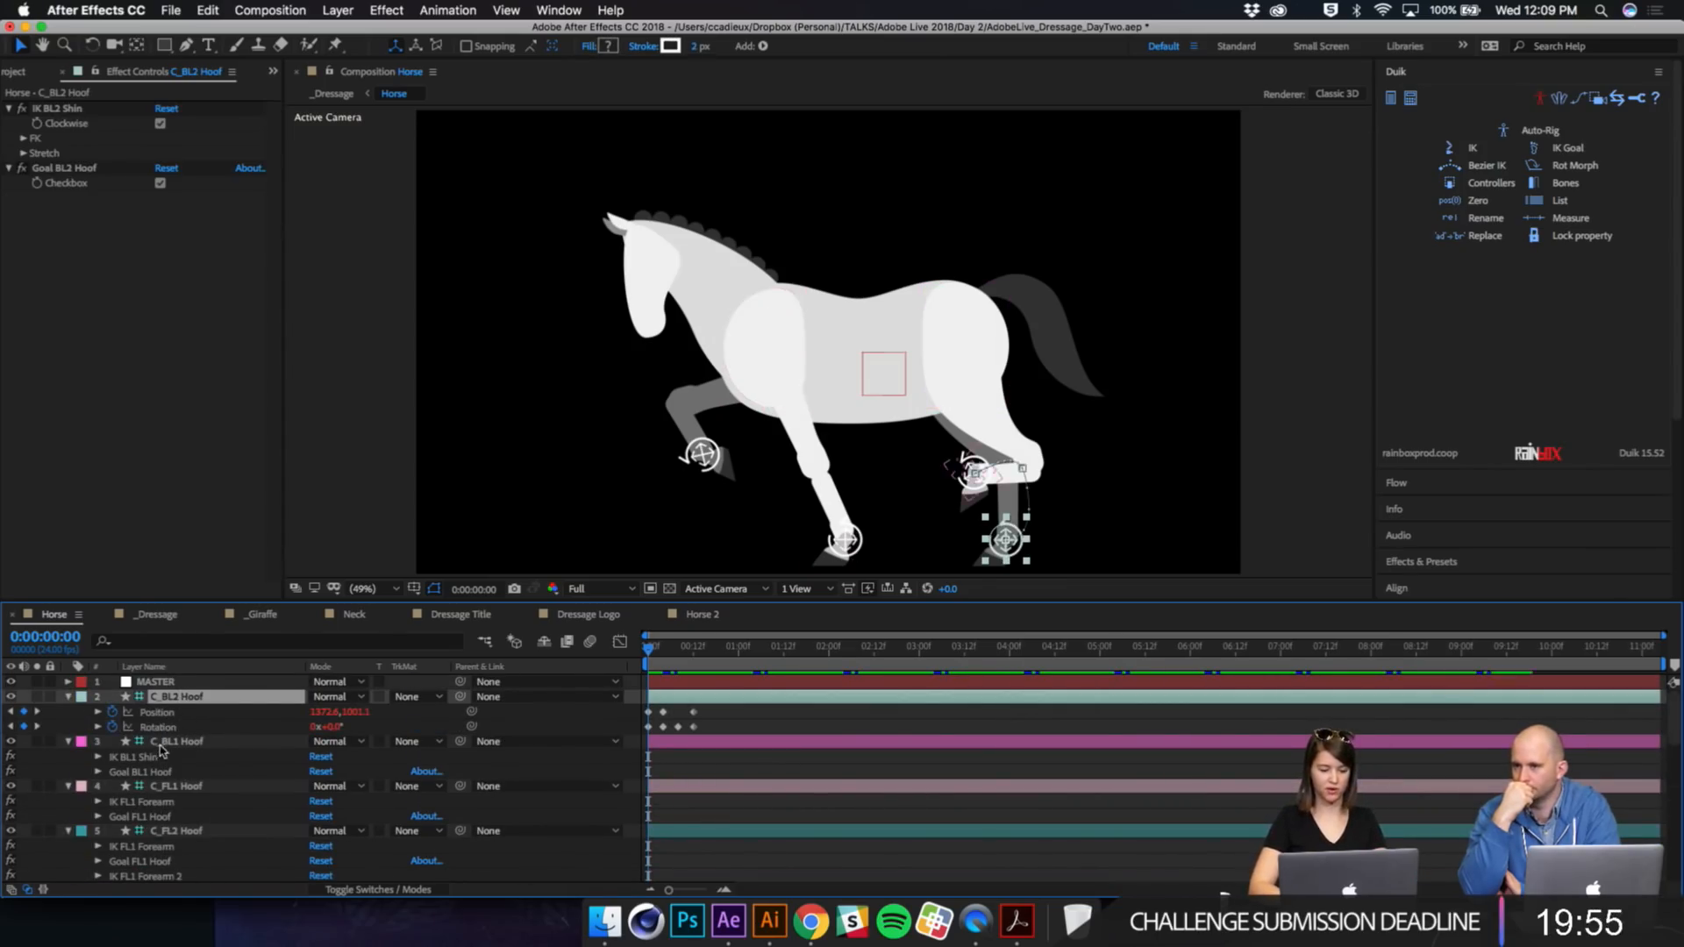
pyautogui.keyDown('shift'); pyautogui.click(173, 832); pyautogui.keyUp('shift')
pyautogui.press('u')
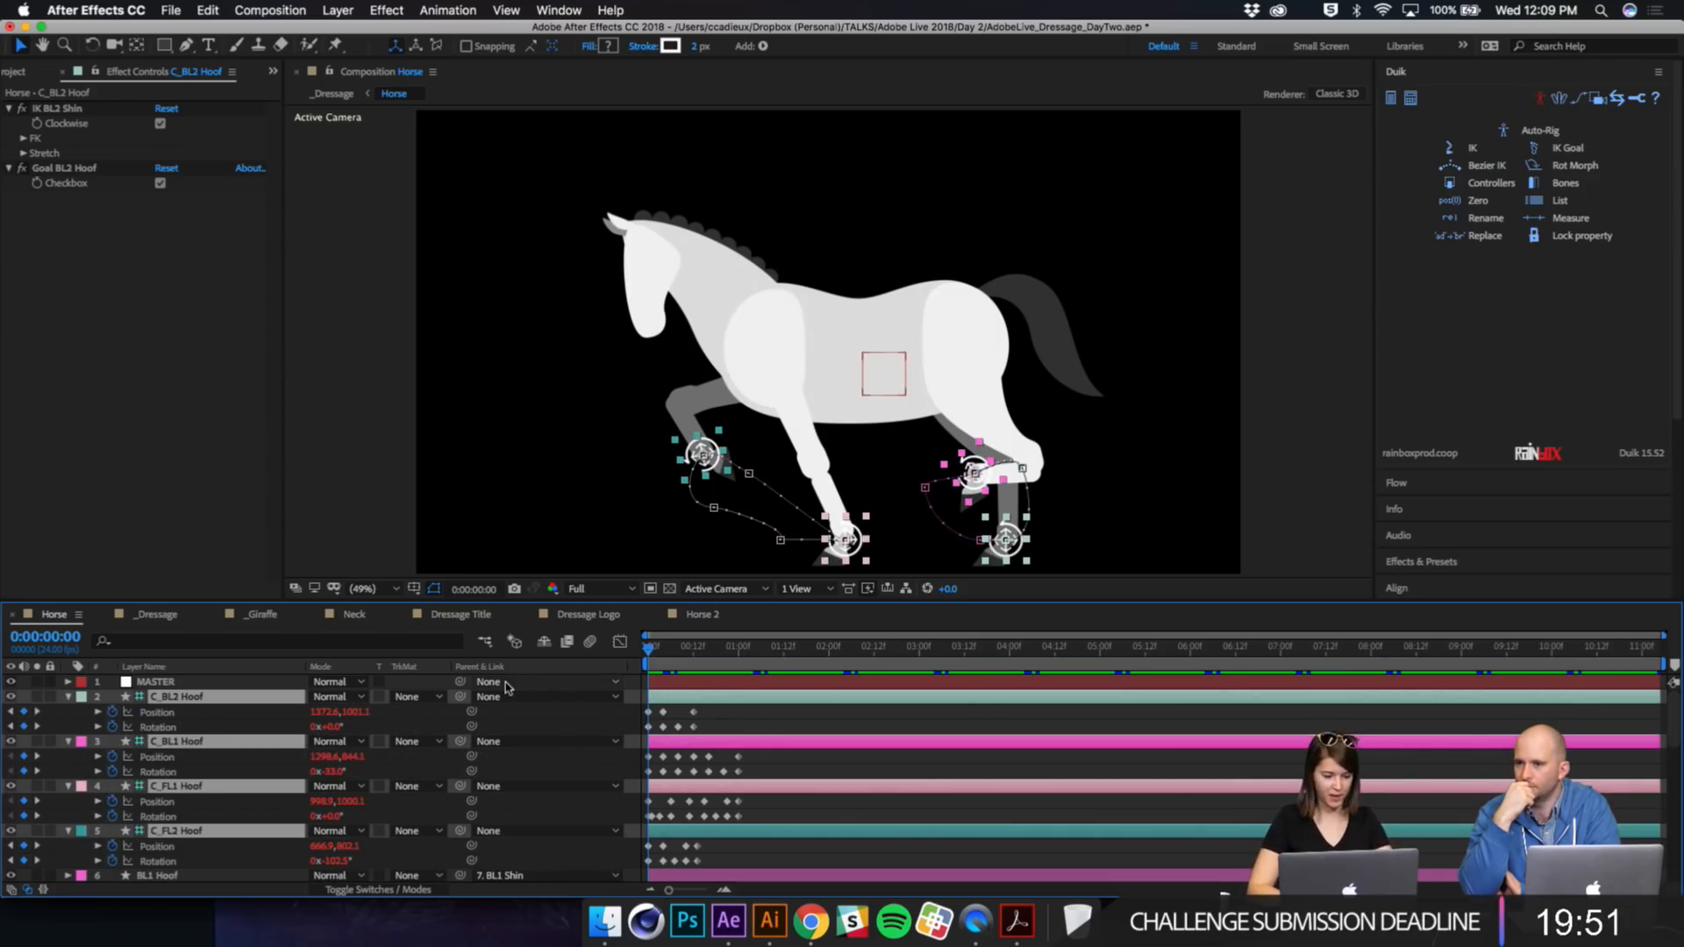
# Step: Return to Horse 2 and set the C_Hoof controller's rotation to -77.7°
pyautogui.click(702, 614)
pyautogui.press('r')
pyautogui.moveTo(322, 698); pyautogui.dragTo(162, 697)
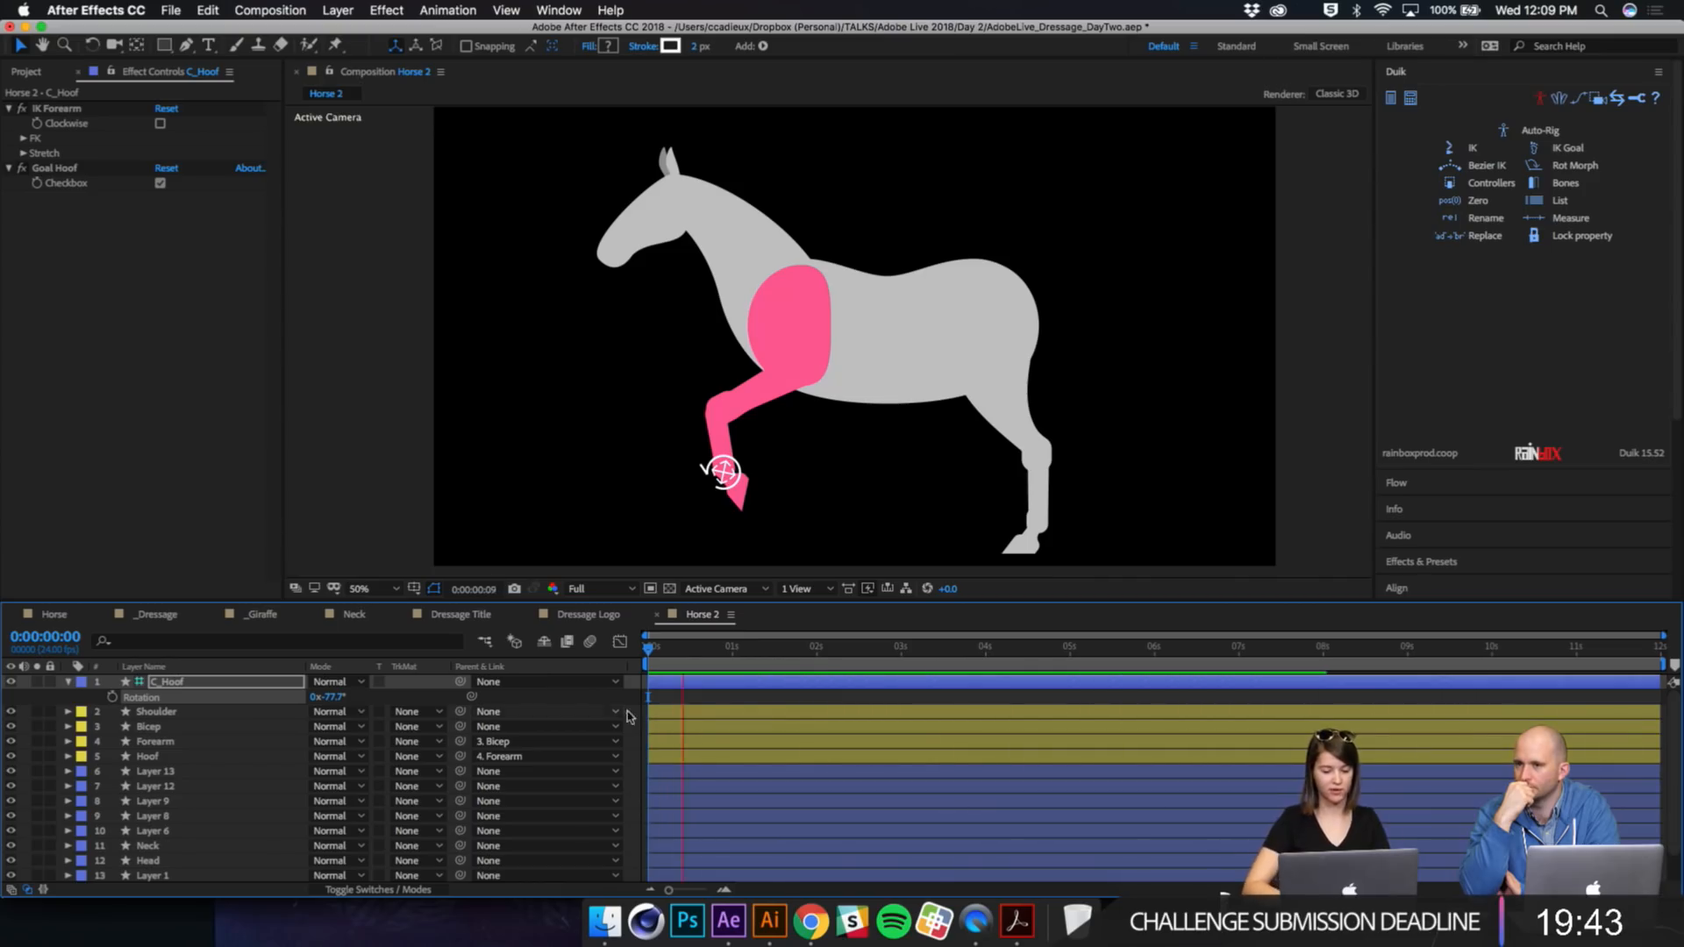
# Step: Examine the rigged front leg up close, checking its hoof controller and the shoulder and bicep layers
pyautogui.click(688, 684)
pyautogui.moveTo(649, 650); pyautogui.dragTo(561, 689)
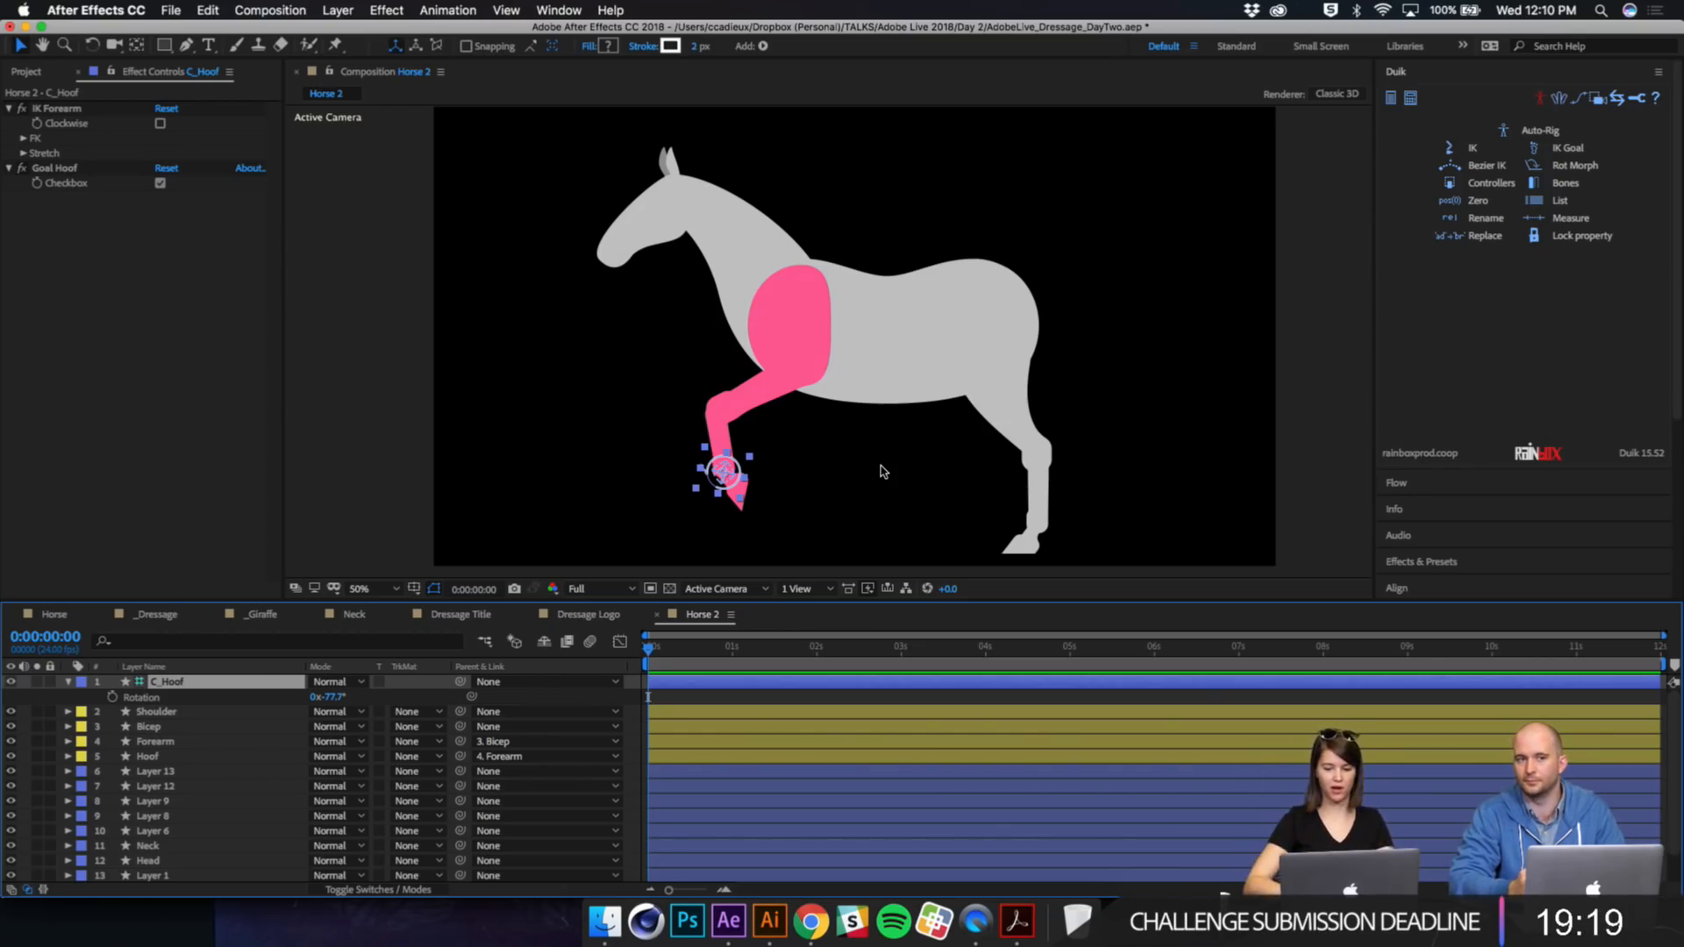
pyautogui.scroll(2, 882, 472)
pyautogui.moveTo(857, 471); pyautogui.dragTo(798, 302)
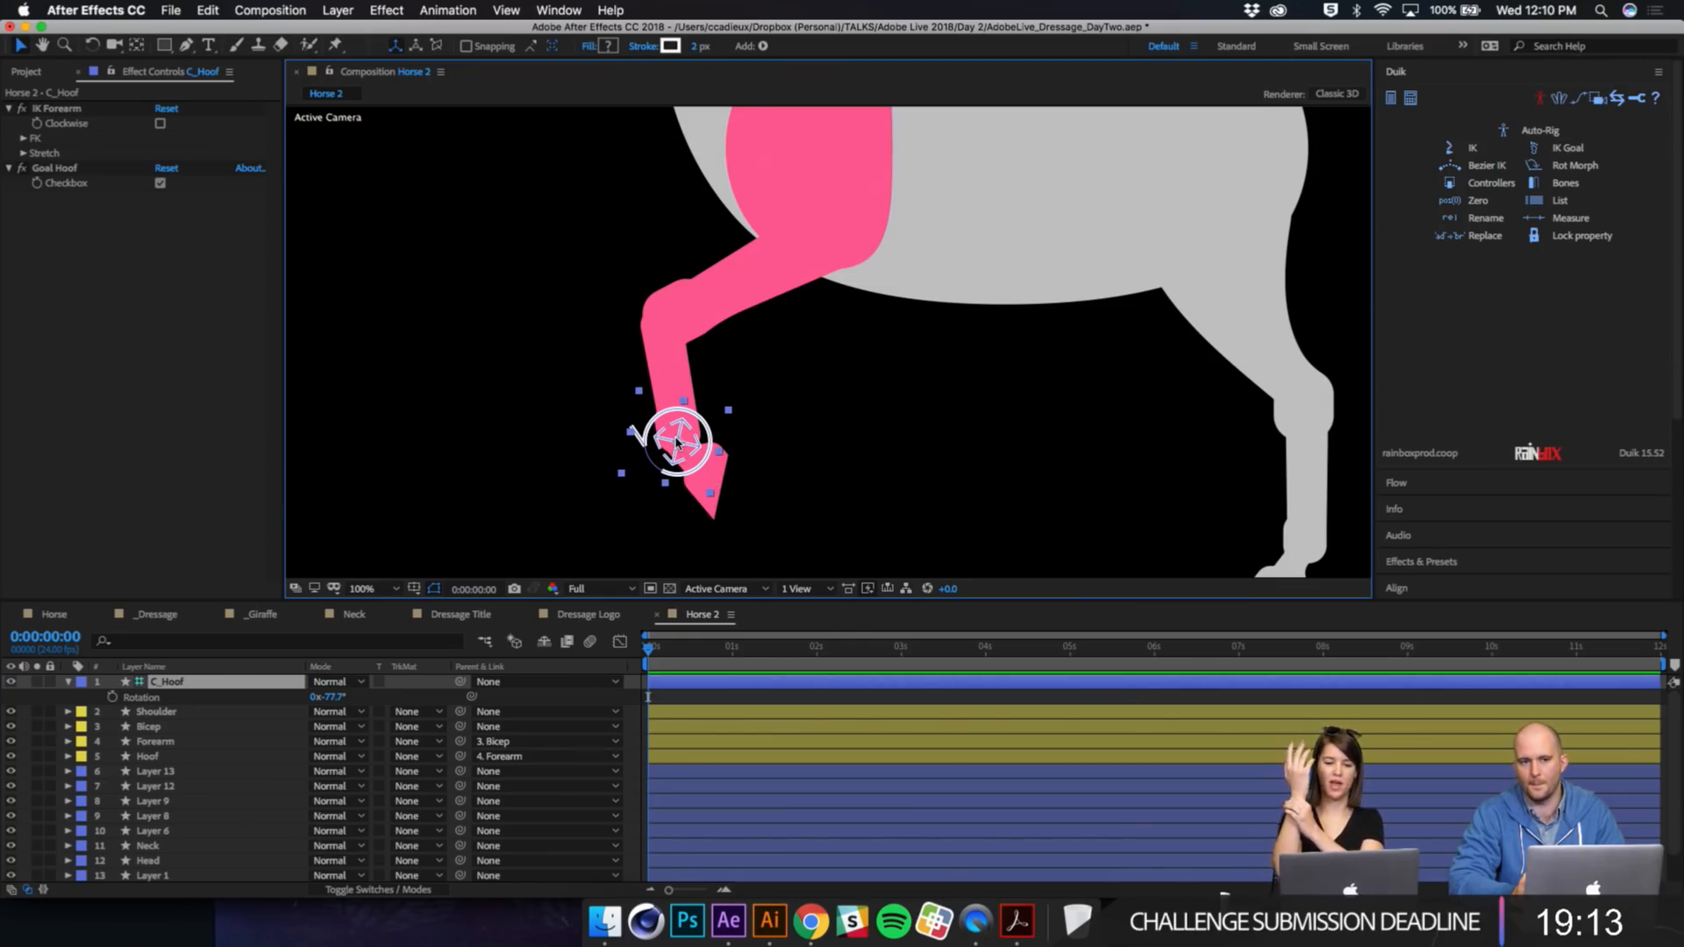
pyautogui.click(662, 377)
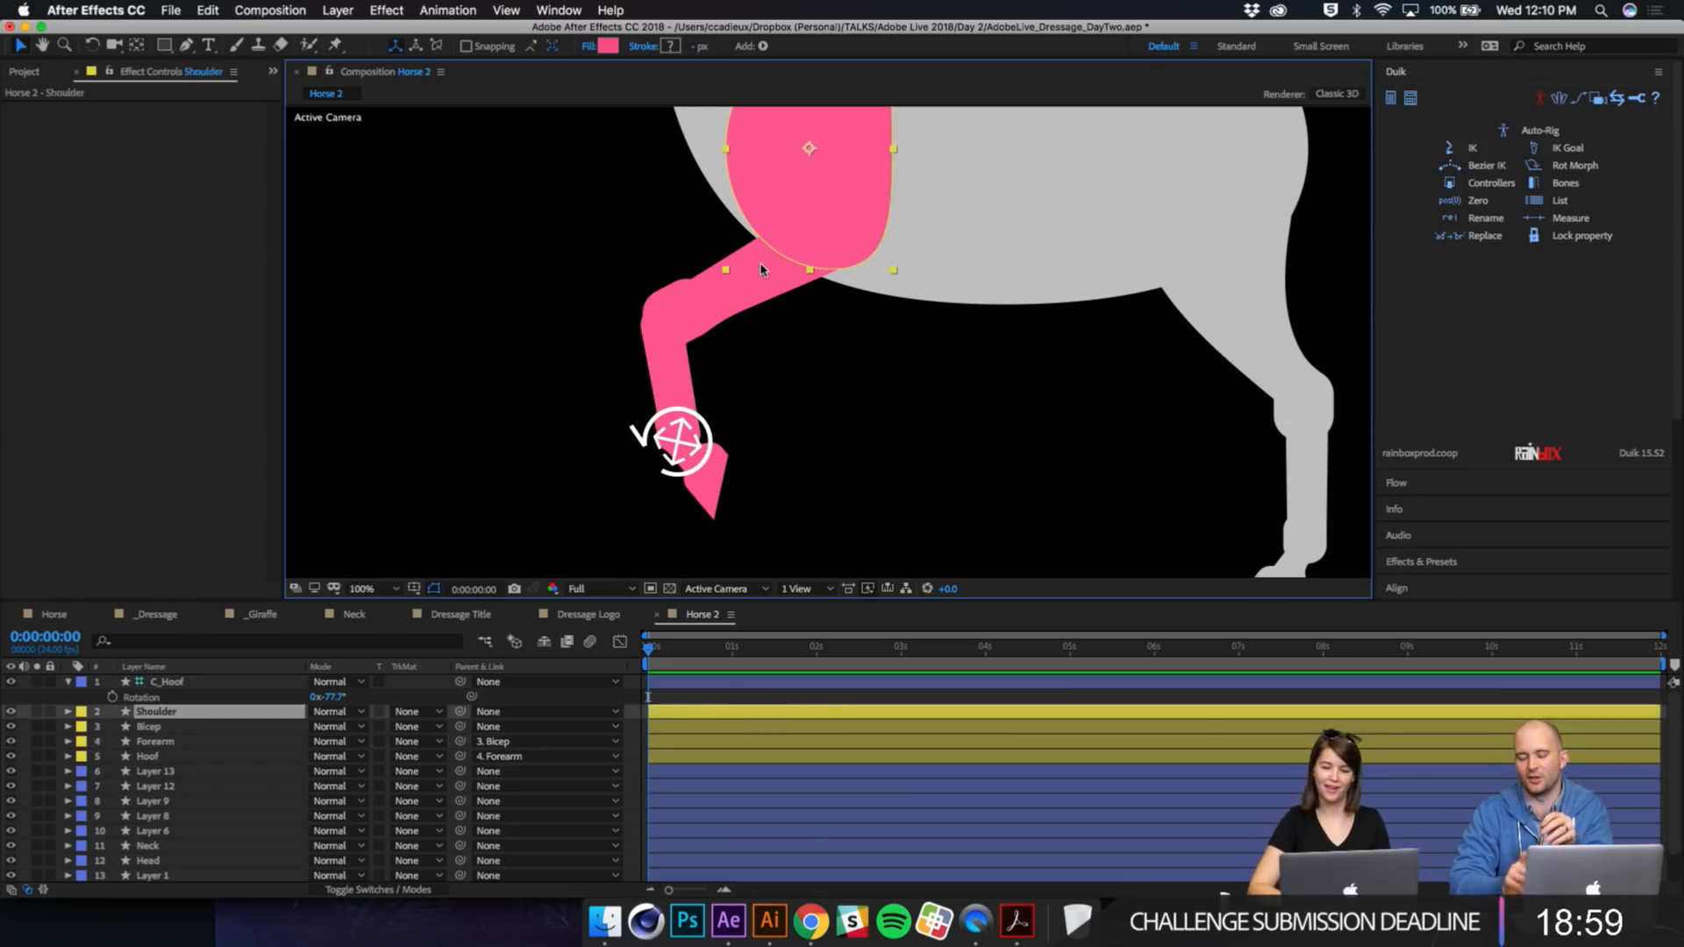
pyautogui.click(730, 301)
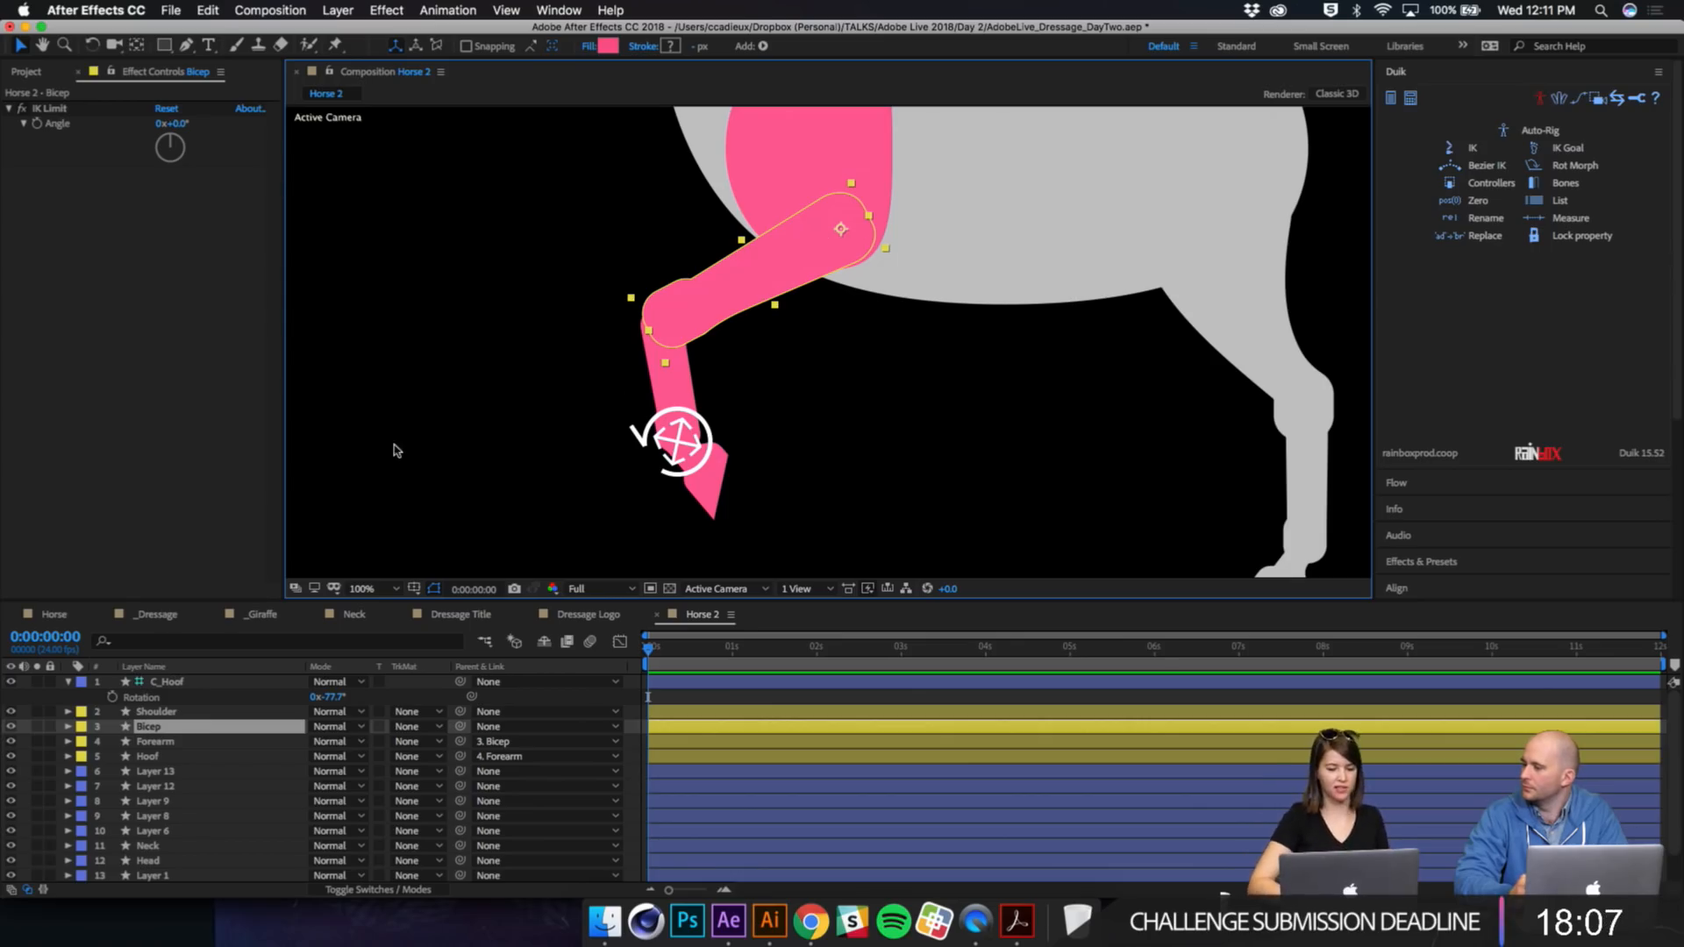
pyautogui.click(178, 771)
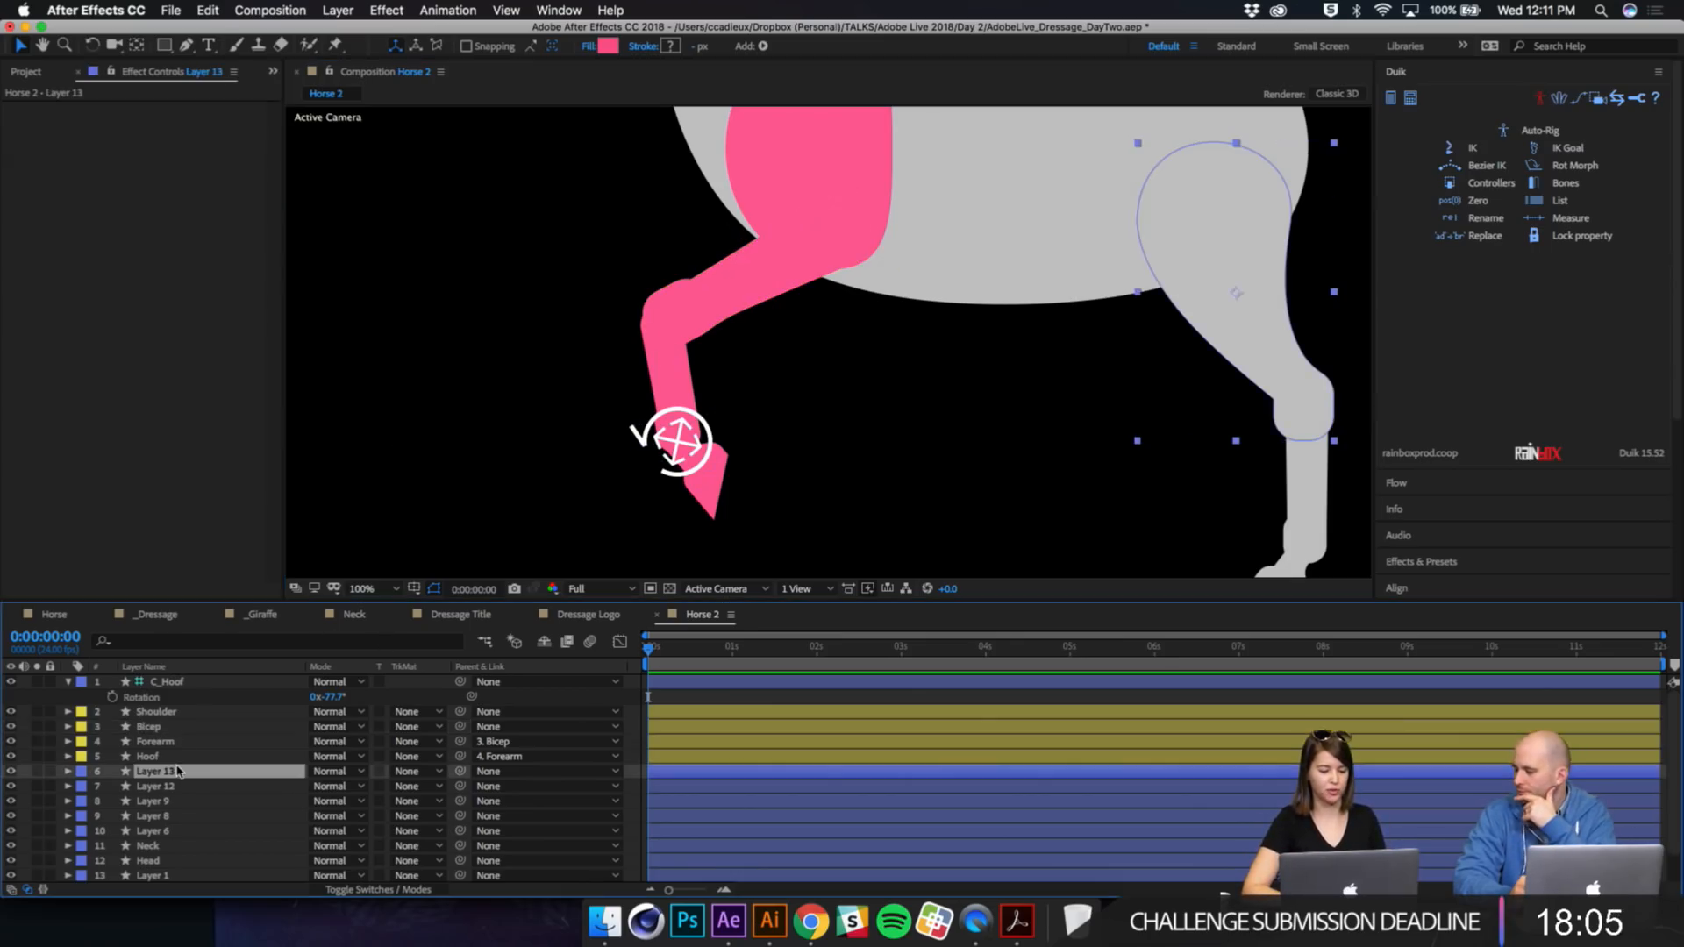
# Step: Set the C_Hoof controller's rotation to 0 and move it down so the front leg stands nearly straight
pyautogui.click(640, 443)
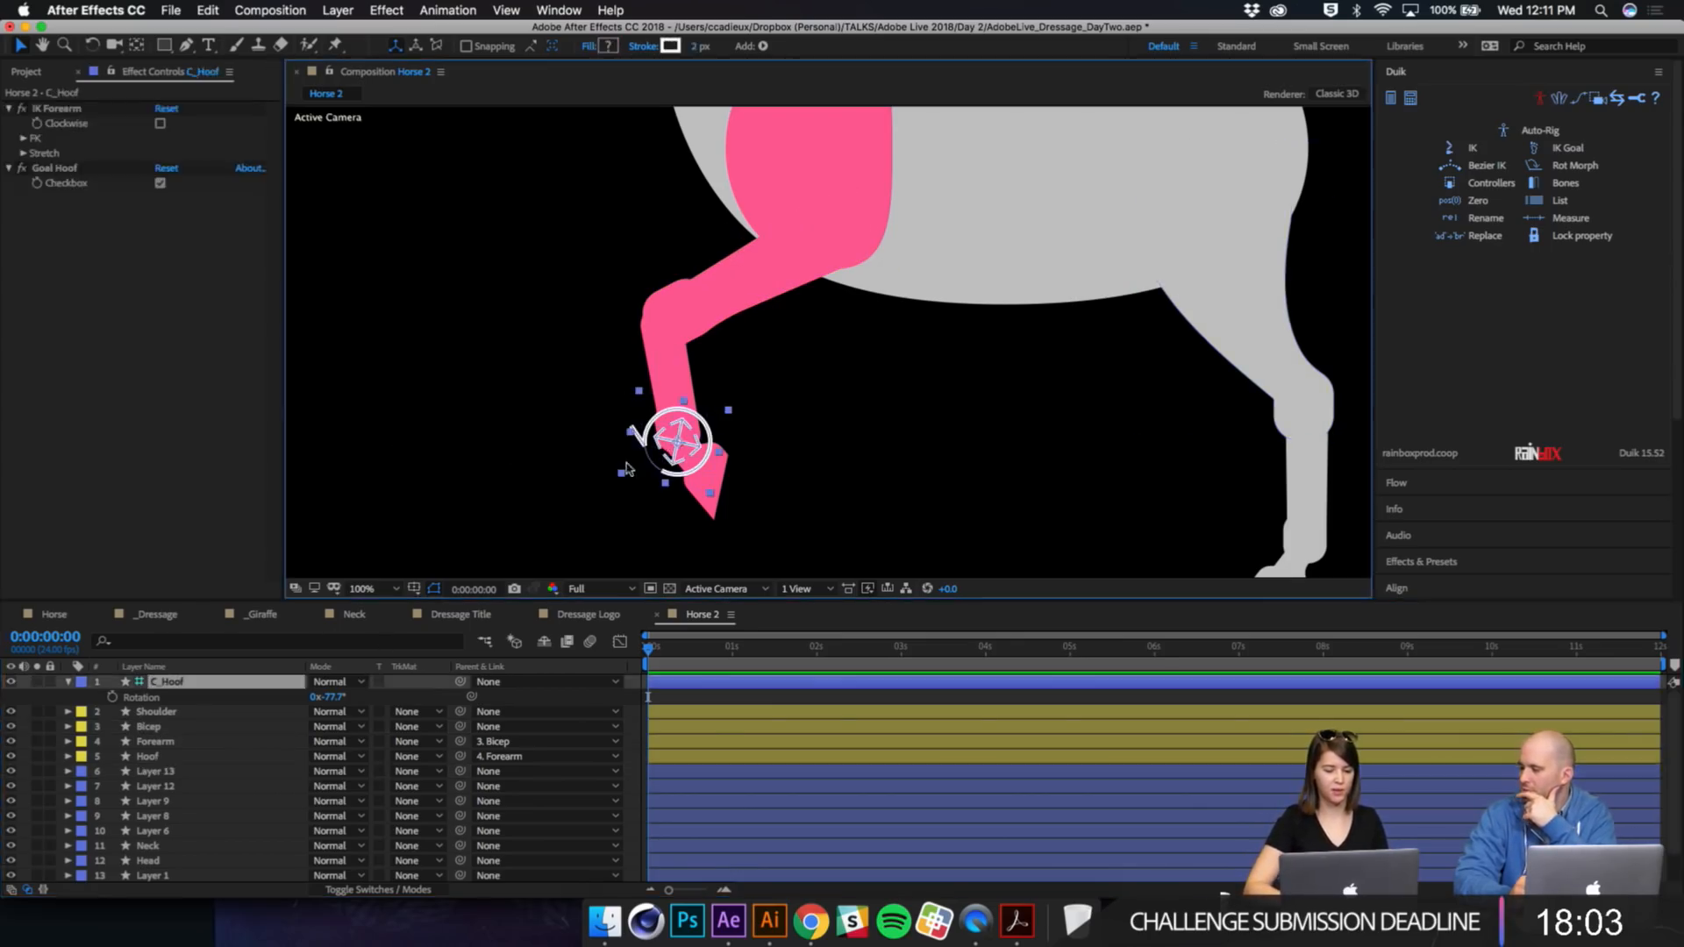
pyautogui.click(340, 698)
pyautogui.write('0')
pyautogui.press('Return')
pyautogui.press('r')
pyautogui.press('r')
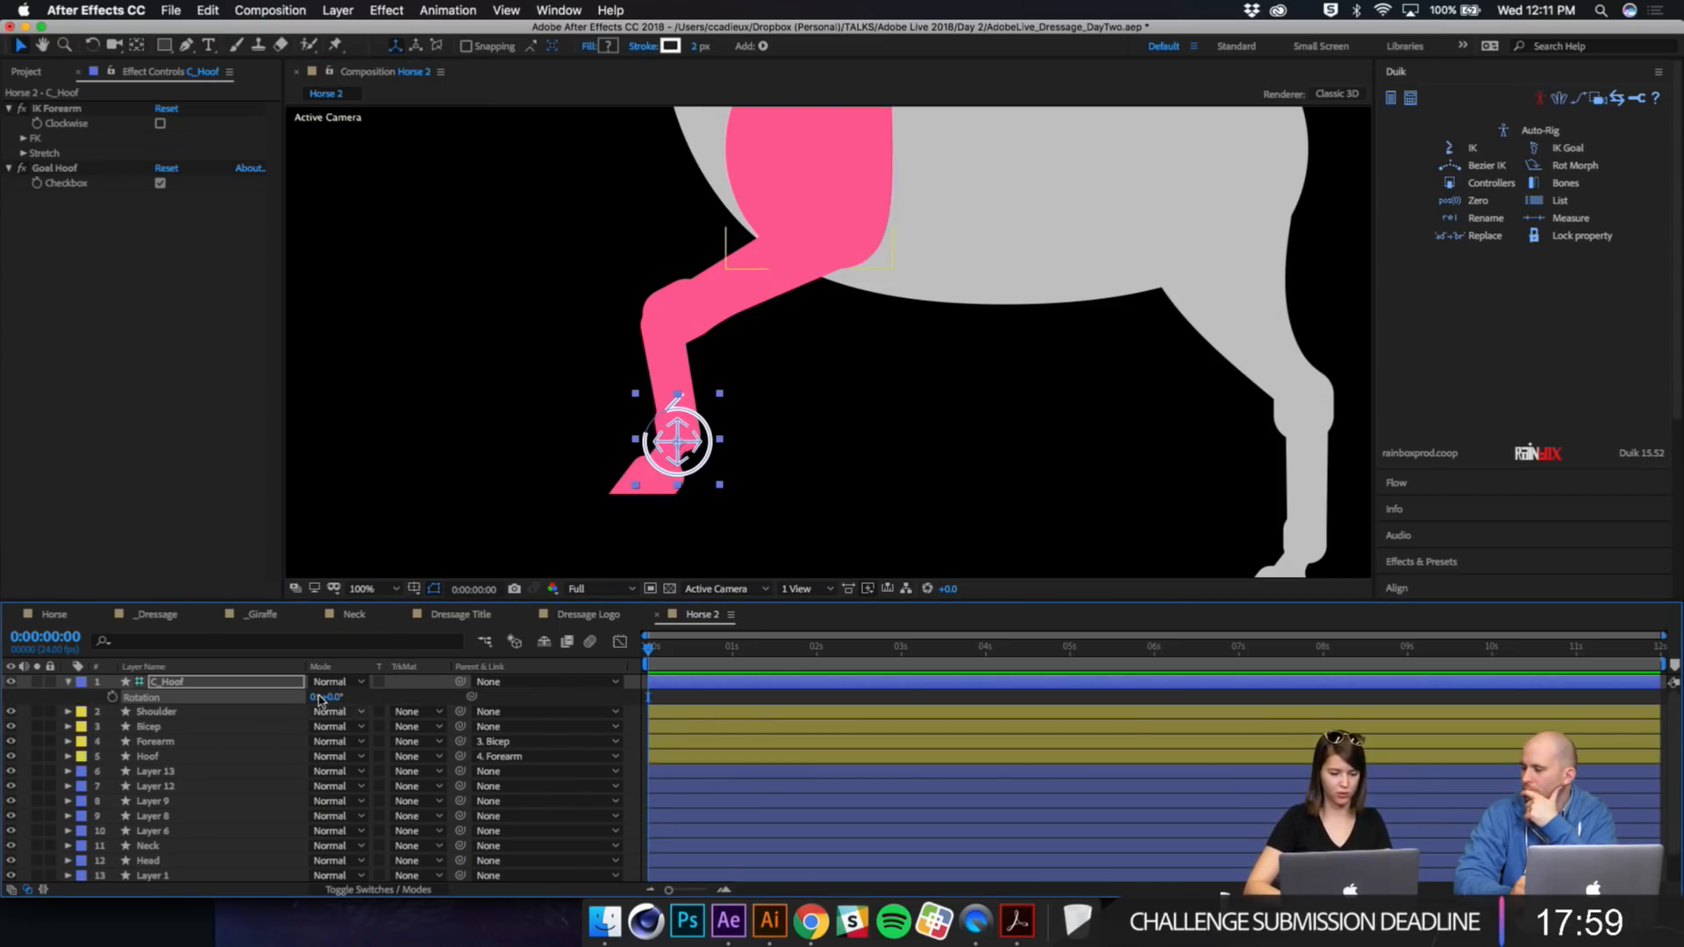
pyautogui.moveTo(704, 470); pyautogui.dragTo(787, 423)
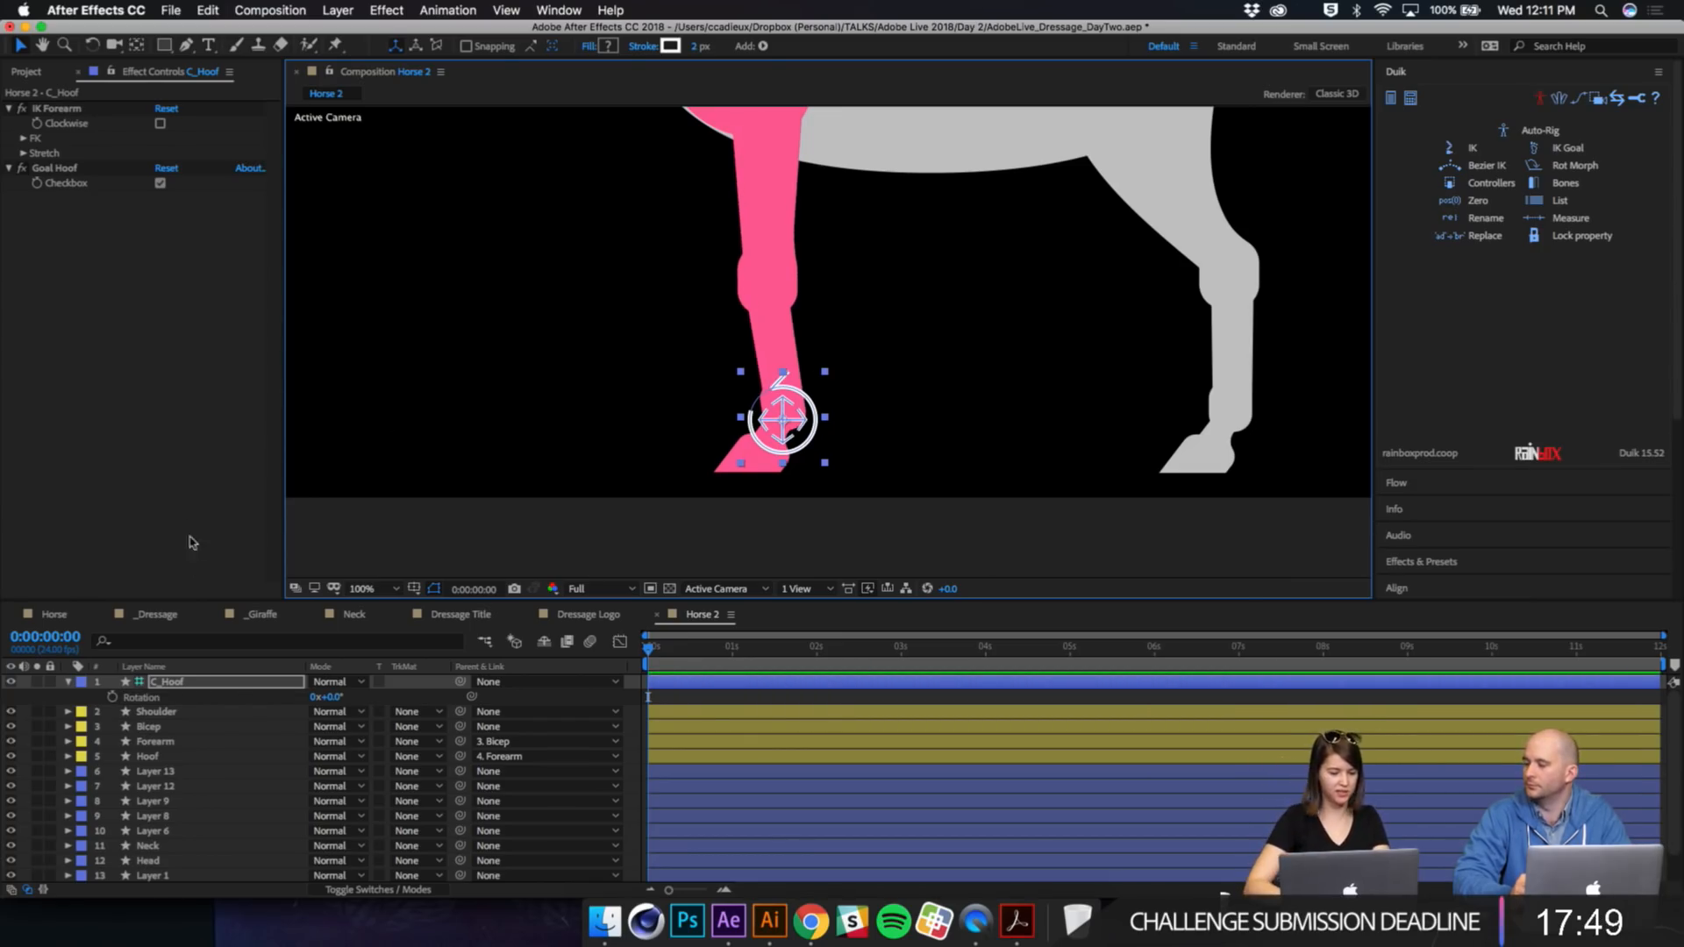
# Step: Duplicate the C_Hoof controller together with the Shoulder, Bicep, Forearm and Hoof layers
pyautogui.click(186, 691)
pyautogui.keyDown('shift'); pyautogui.click(154, 756); pyautogui.keyUp('shift')
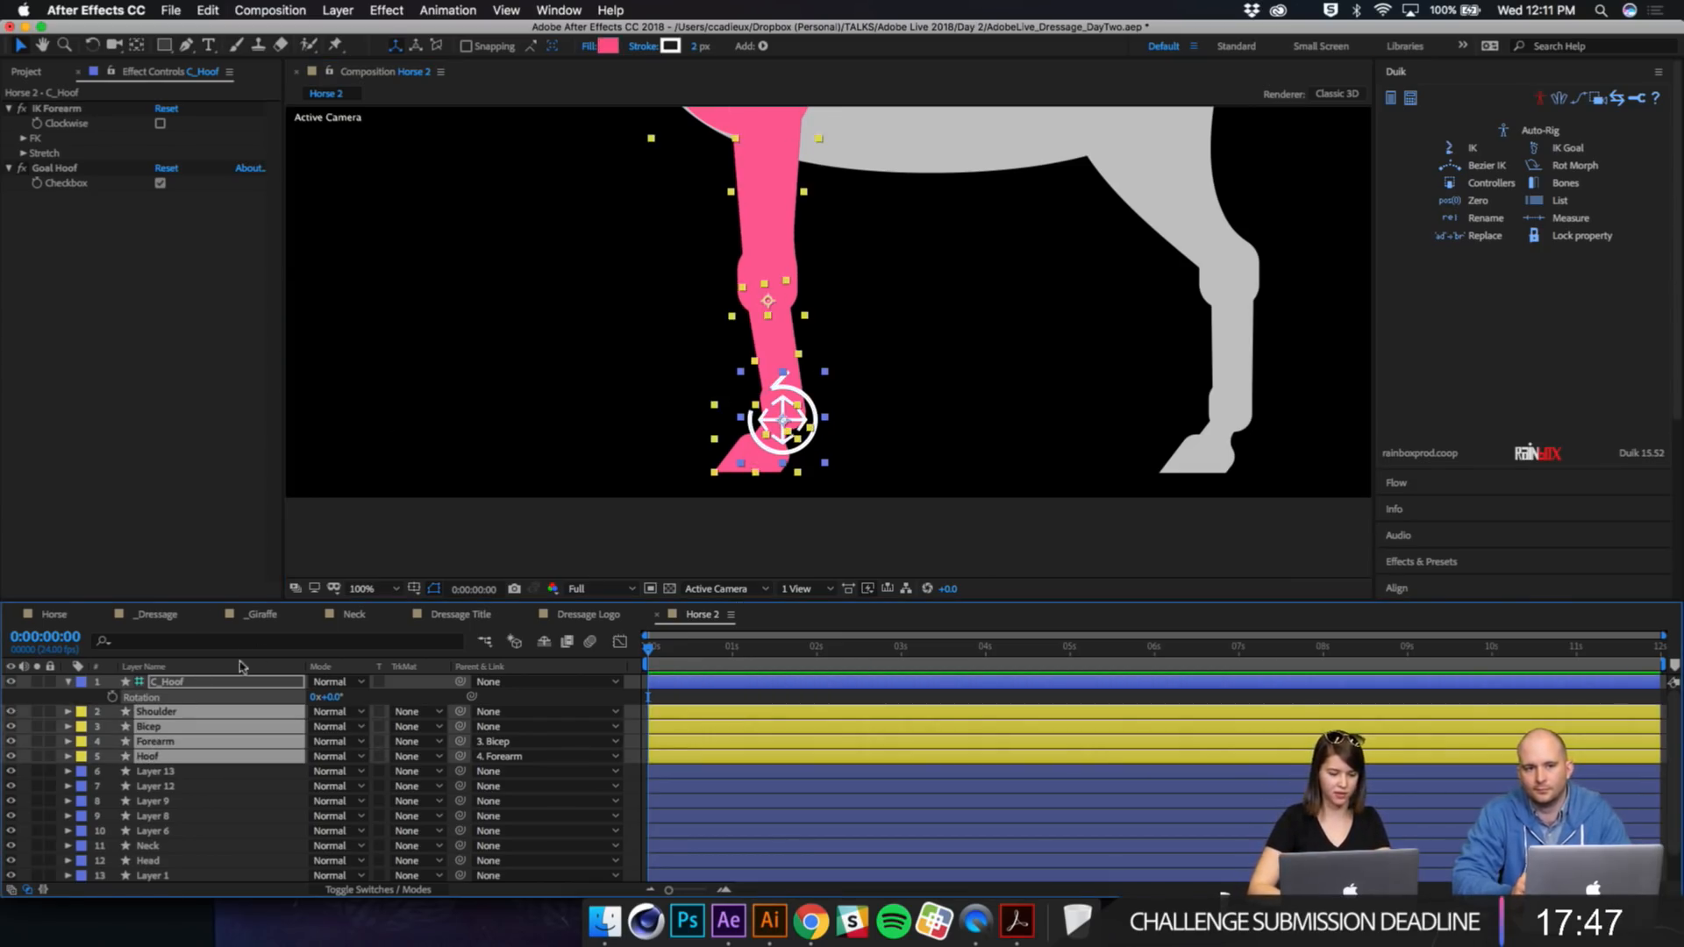
pyautogui.press('super+d')
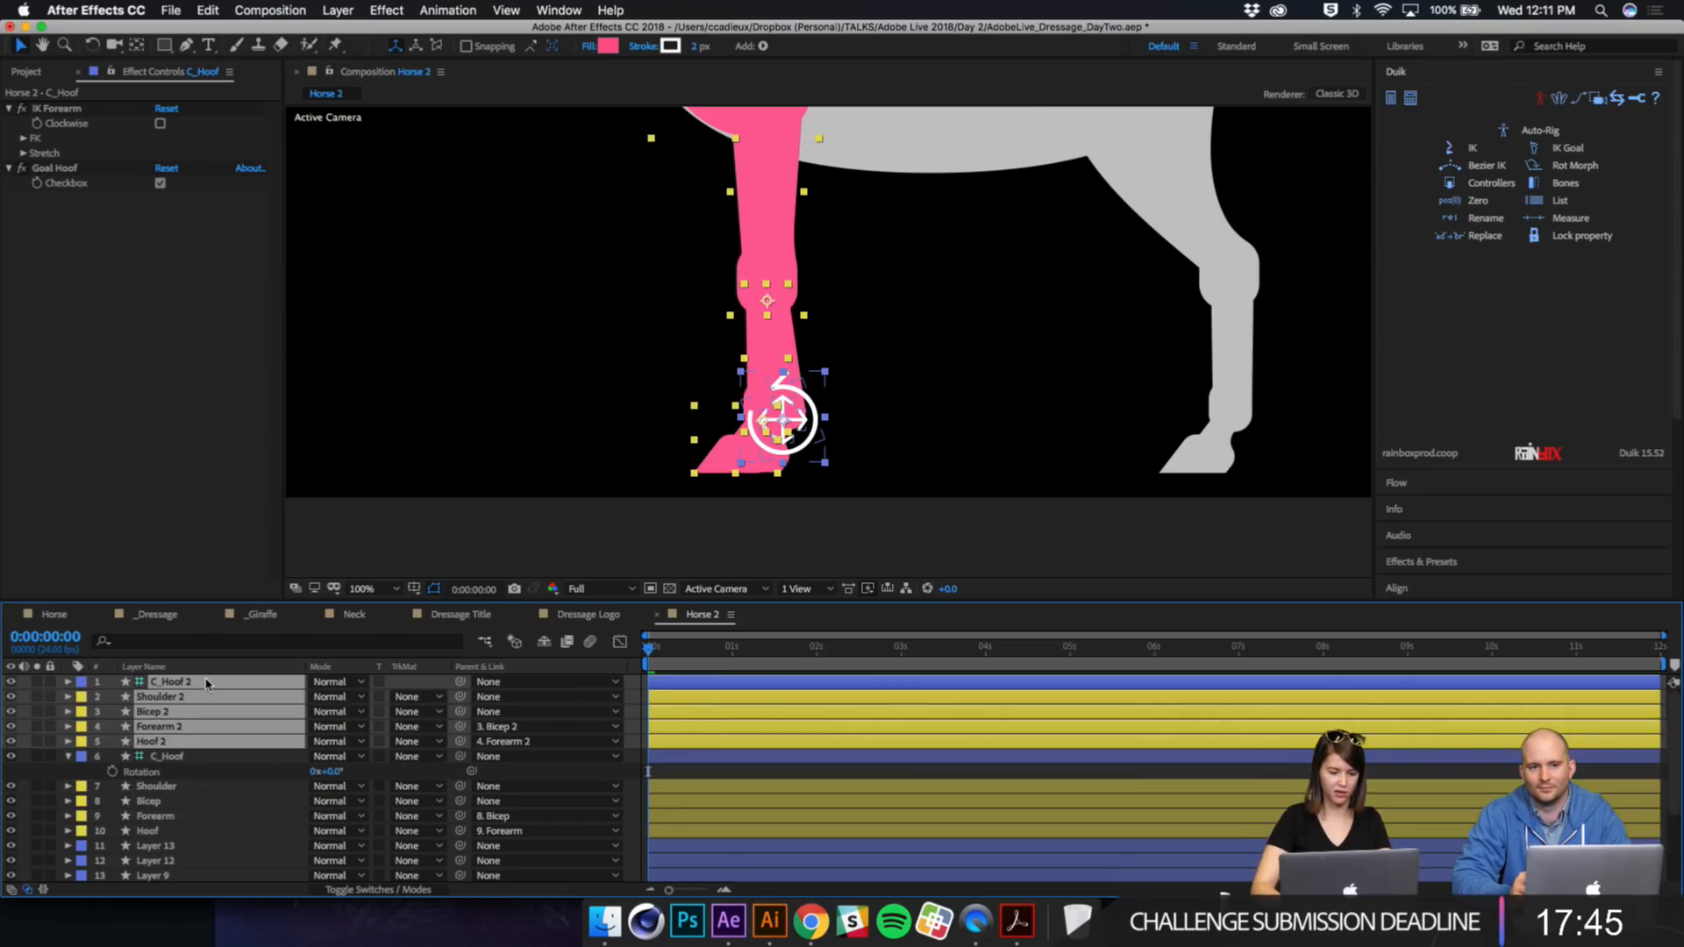
pyautogui.click(752, 419)
pyautogui.moveTo(752, 419)
pyautogui.mouseDown()
pyautogui.moveTo(694, 339)
pyautogui.moveTo(624, 330)
pyautogui.moveTo(754, 316)
pyautogui.moveTo(811, 339)
pyautogui.moveTo(841, 390)
pyautogui.moveTo(772, 399)
pyautogui.mouseUp()
pyautogui.press('super+z')
# Step: Change the fill of Shoulder 2, Bicep 2, Forearm 2 and Hoof 2 to a dark red
pyautogui.click(181, 741)
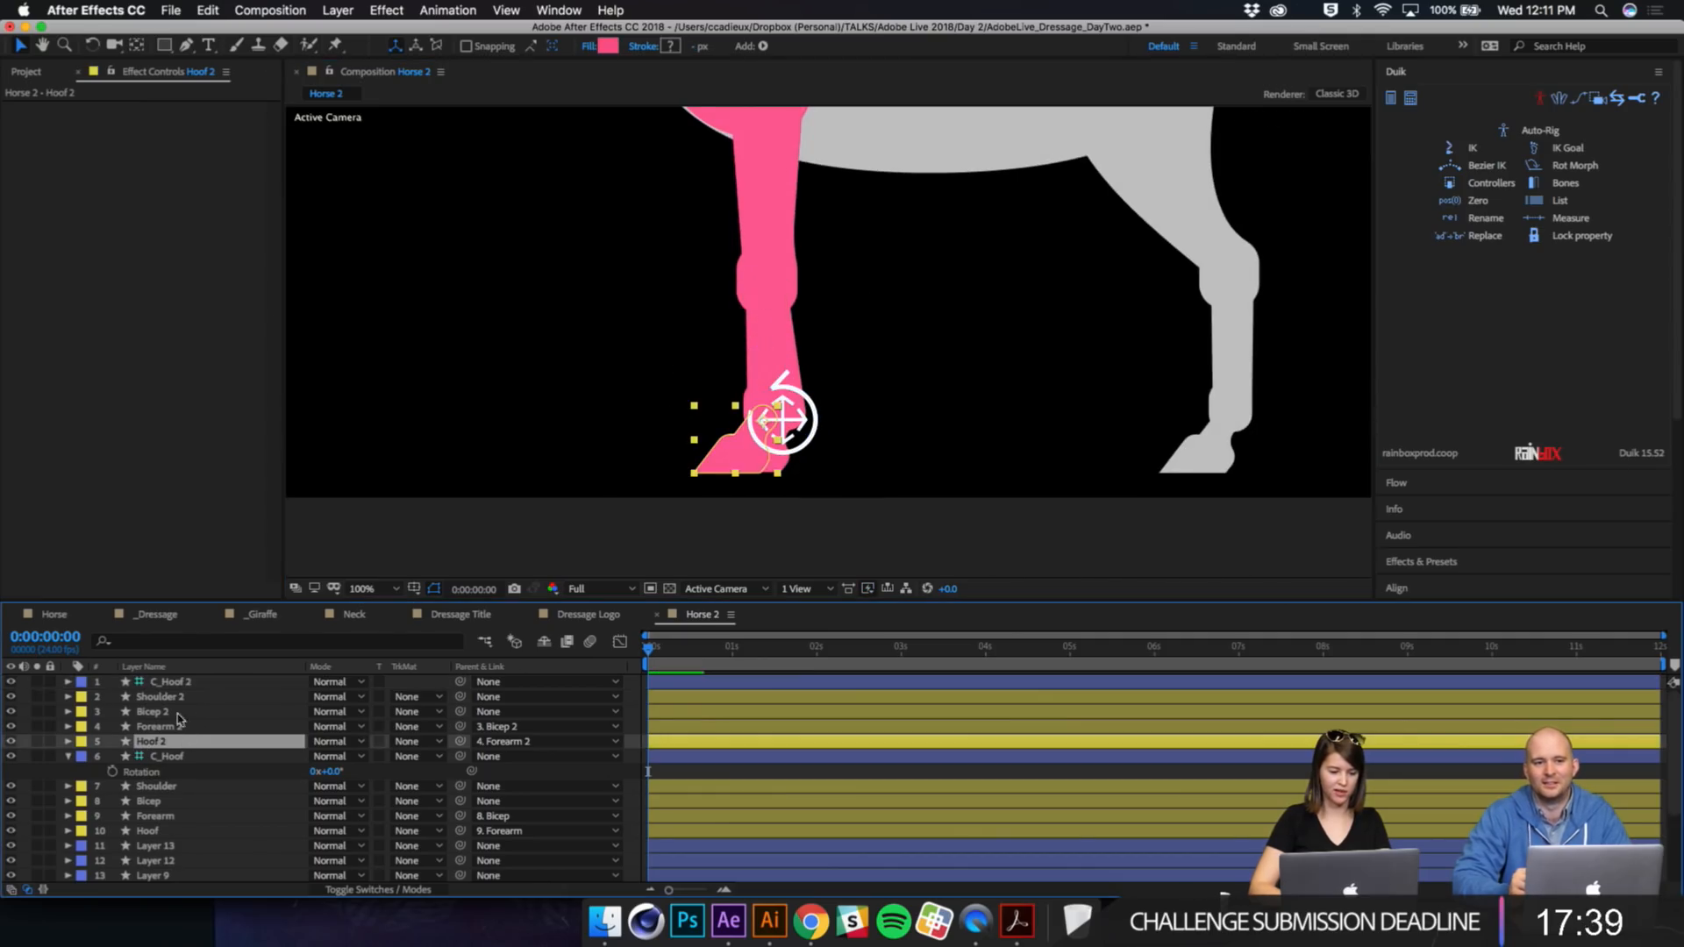
pyautogui.keyDown('shift'); pyautogui.click(175, 697); pyautogui.keyUp('shift')
pyautogui.click(605, 46)
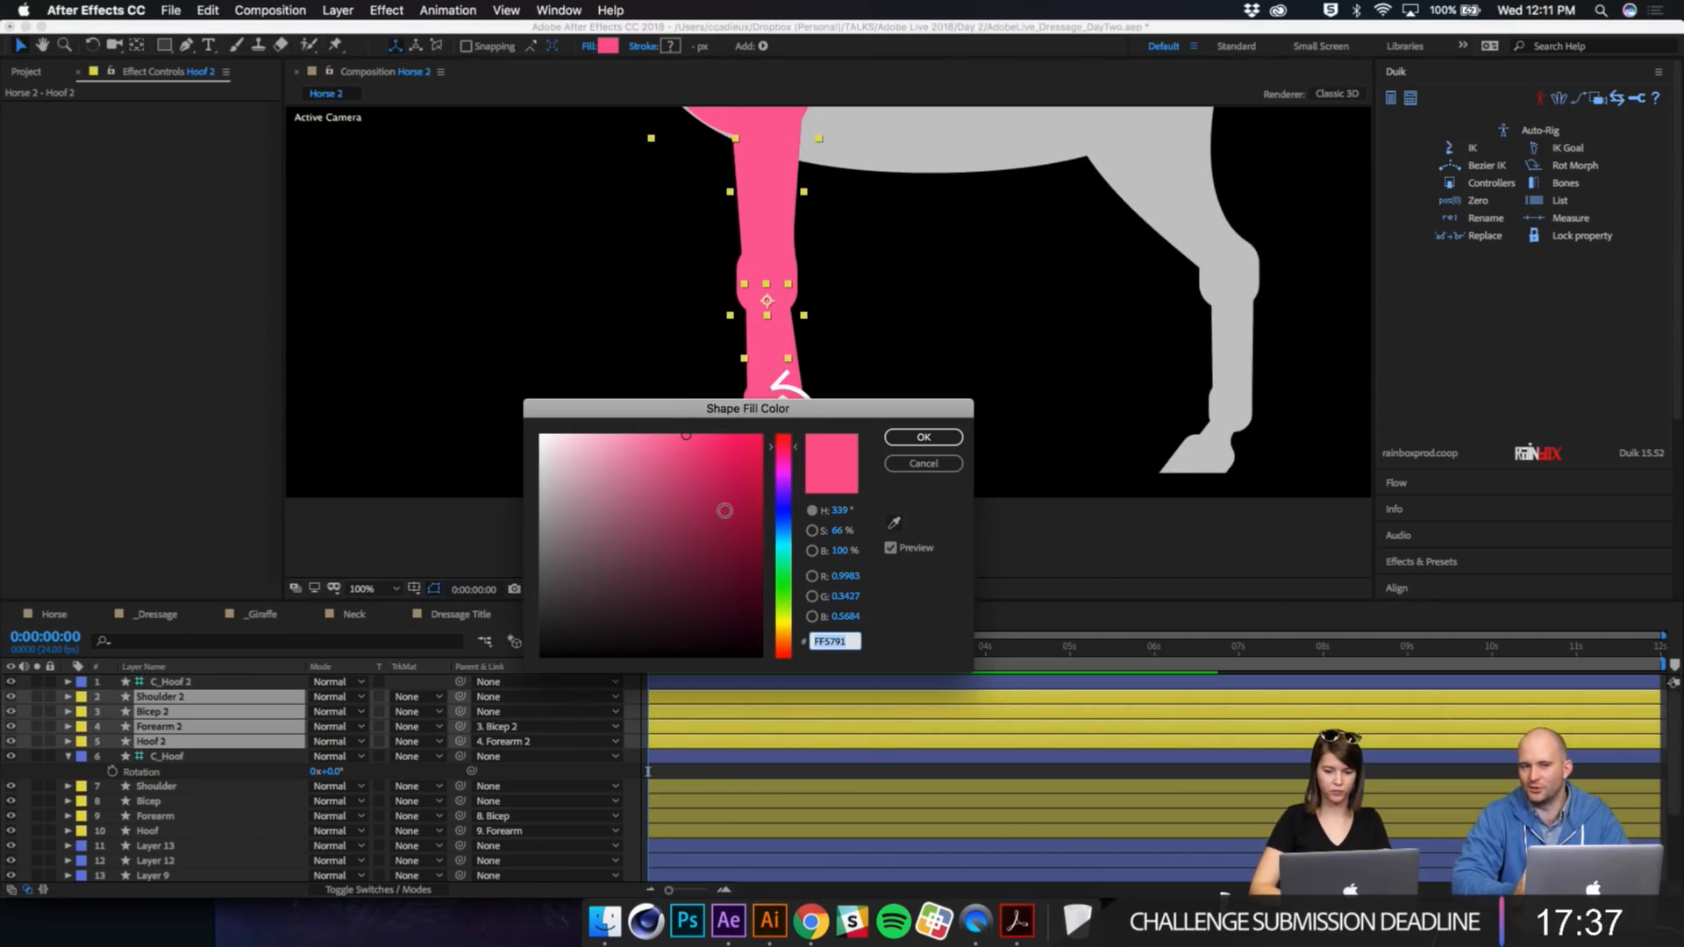
pyautogui.click(756, 527)
pyautogui.press('Return')
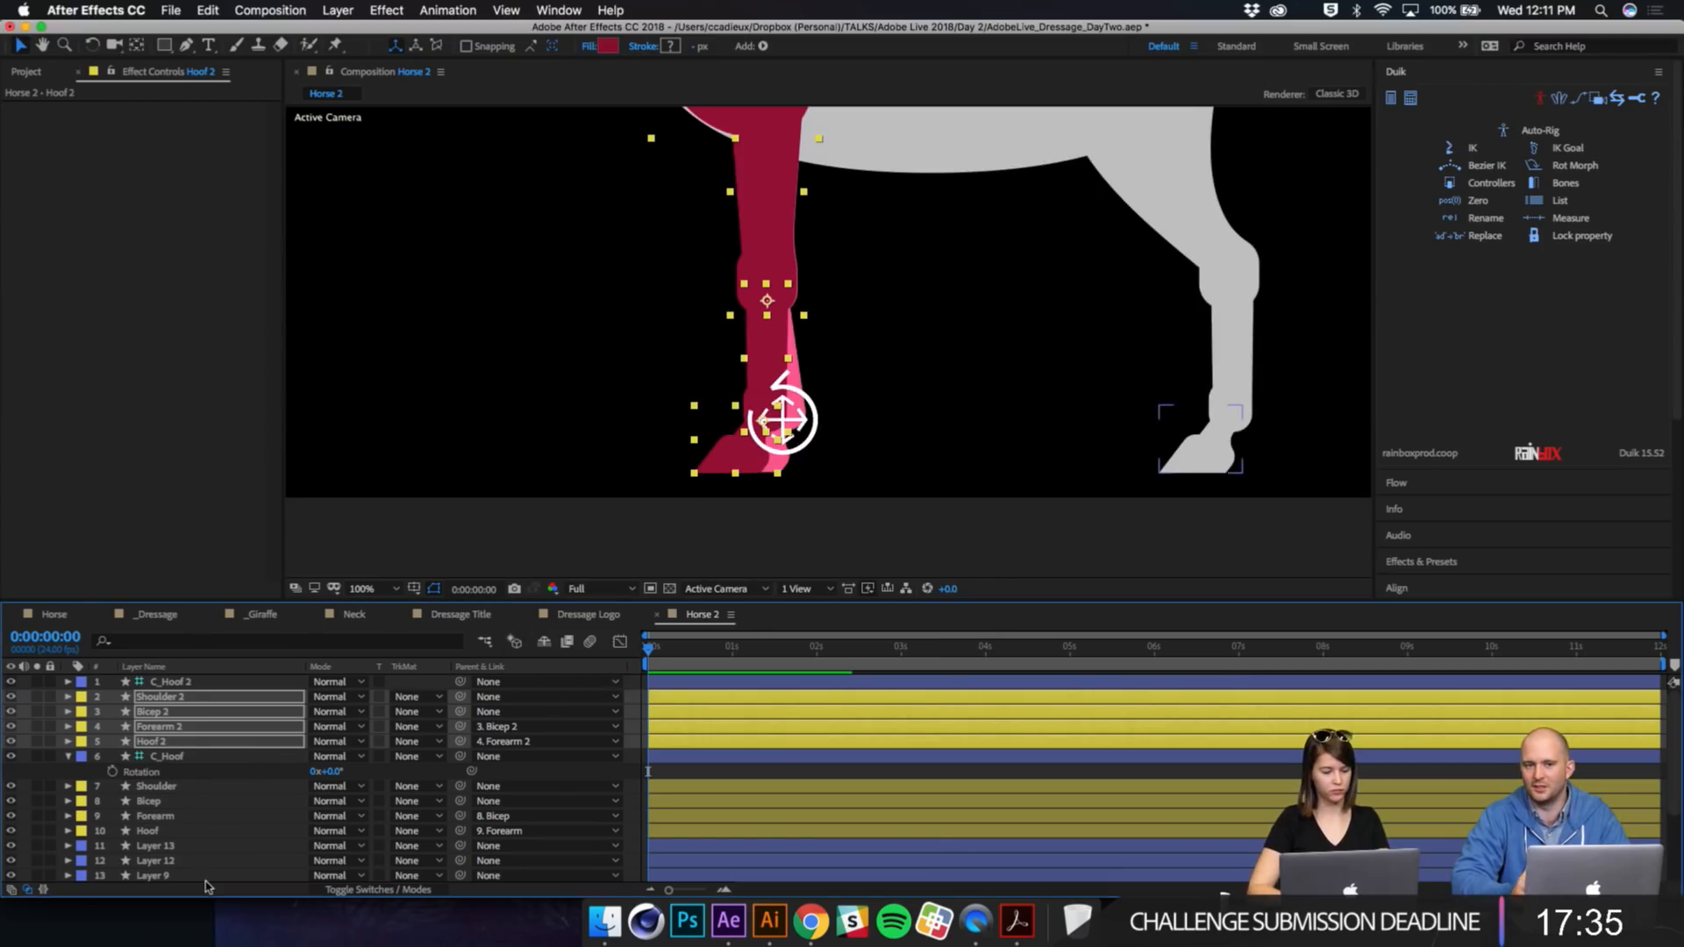
pyautogui.keyDown('shift'); pyautogui.click(179, 682); pyautogui.keyUp('shift')
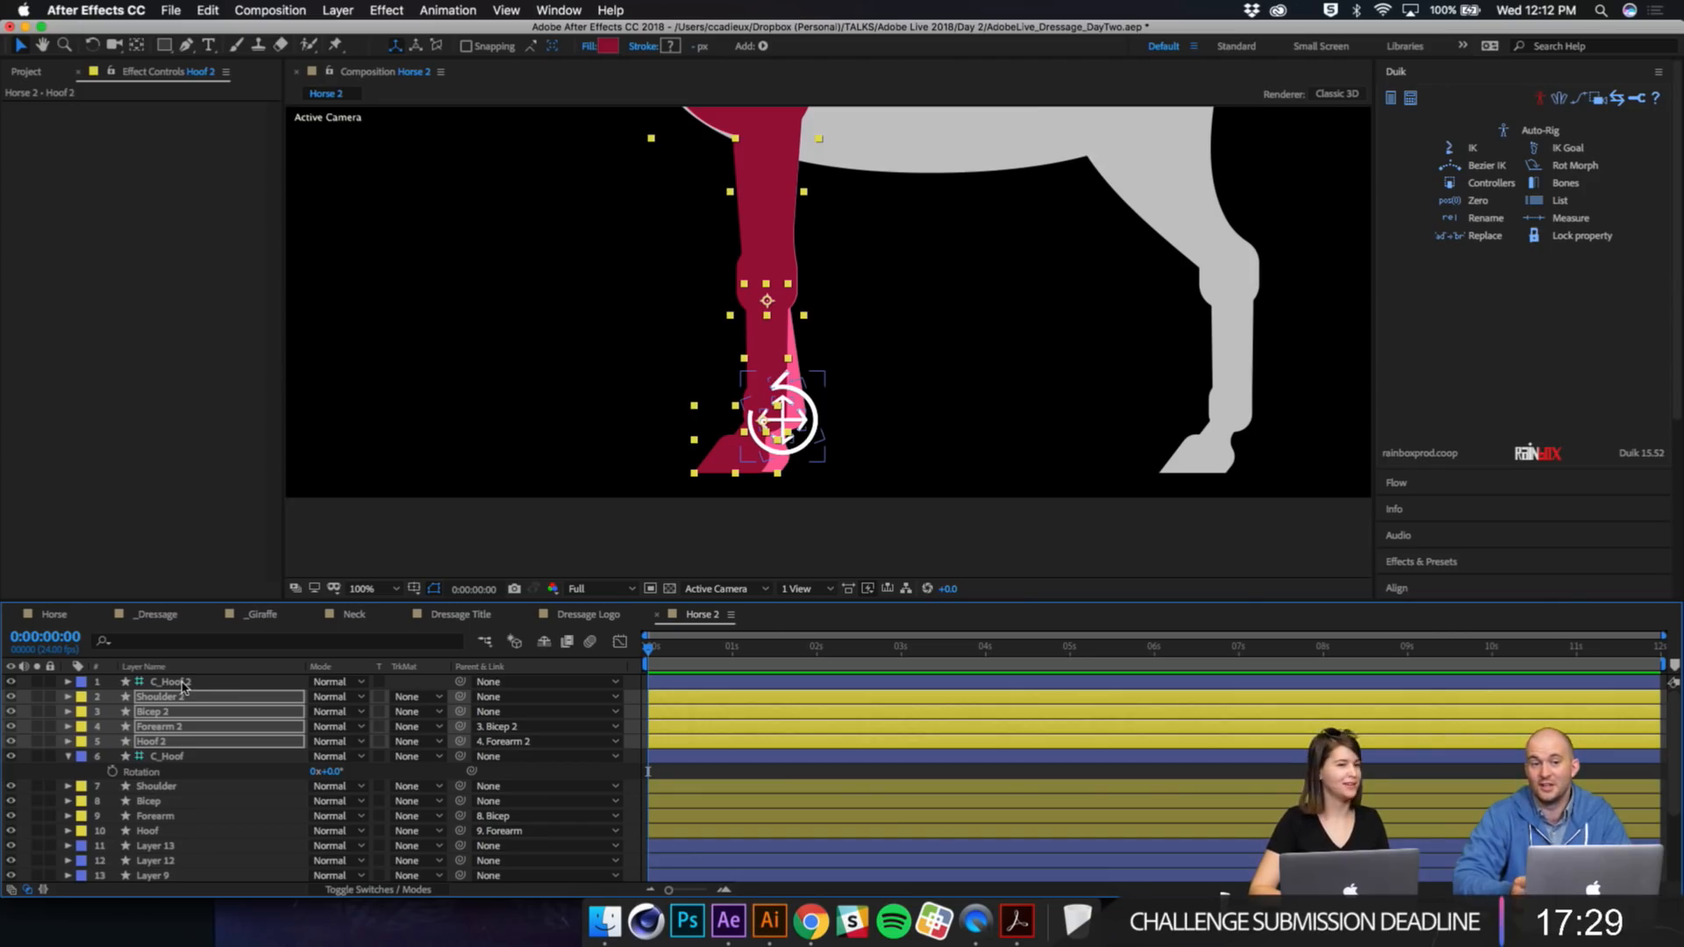
pyautogui.click(180, 682)
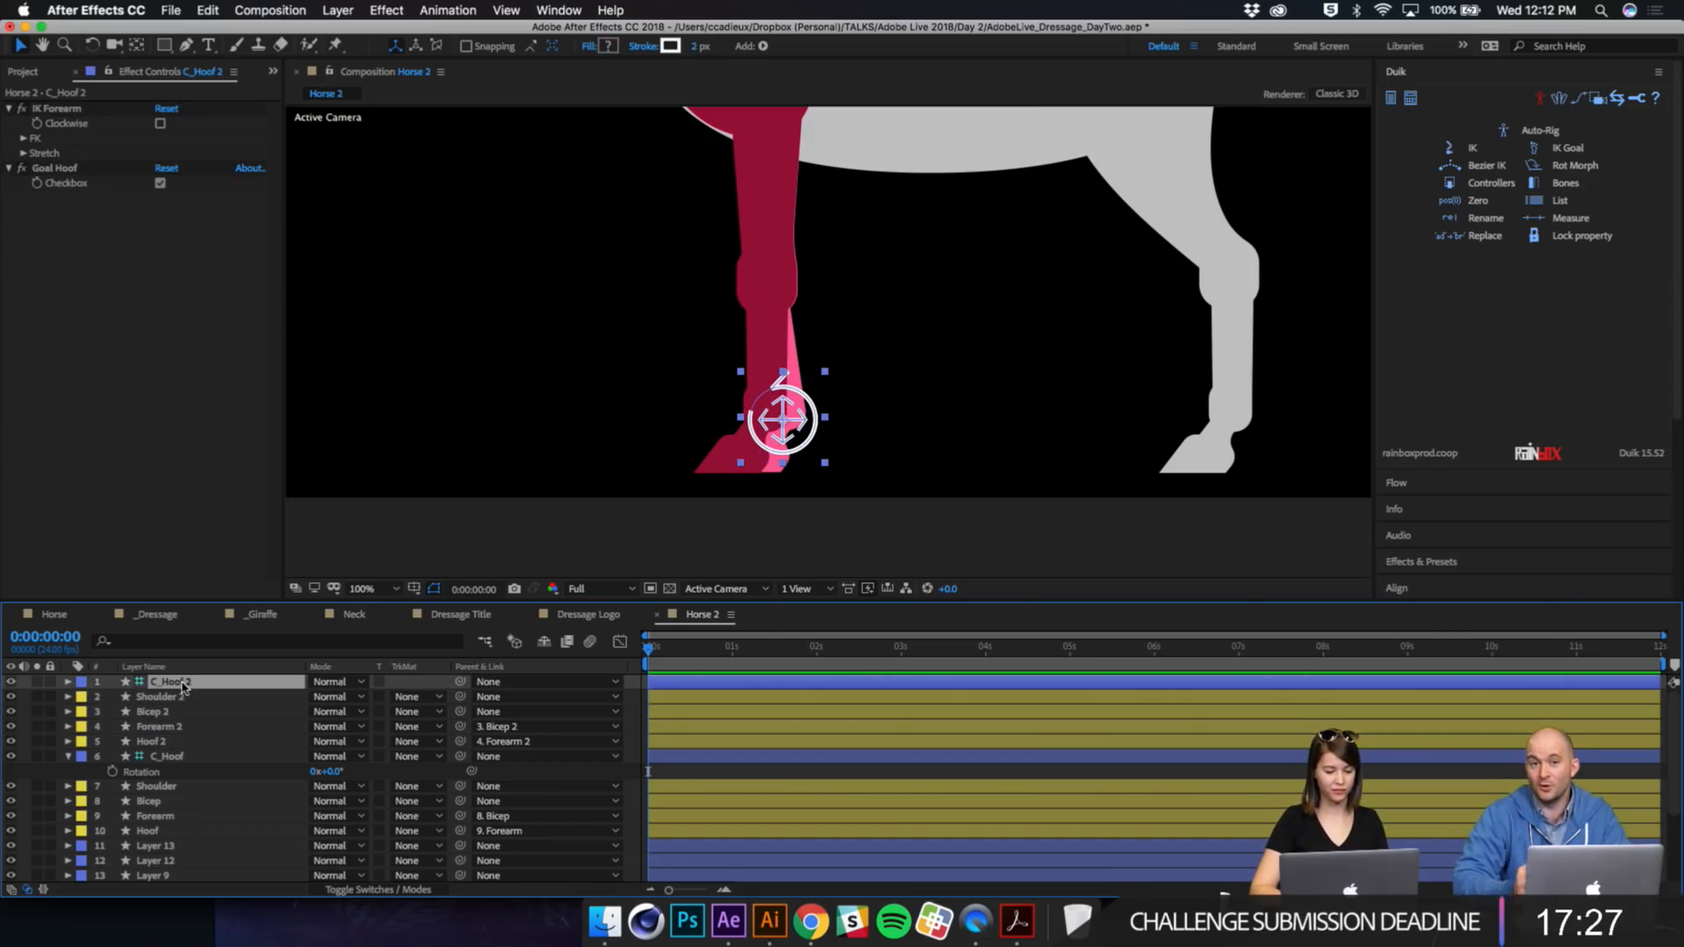
pyautogui.click(178, 743)
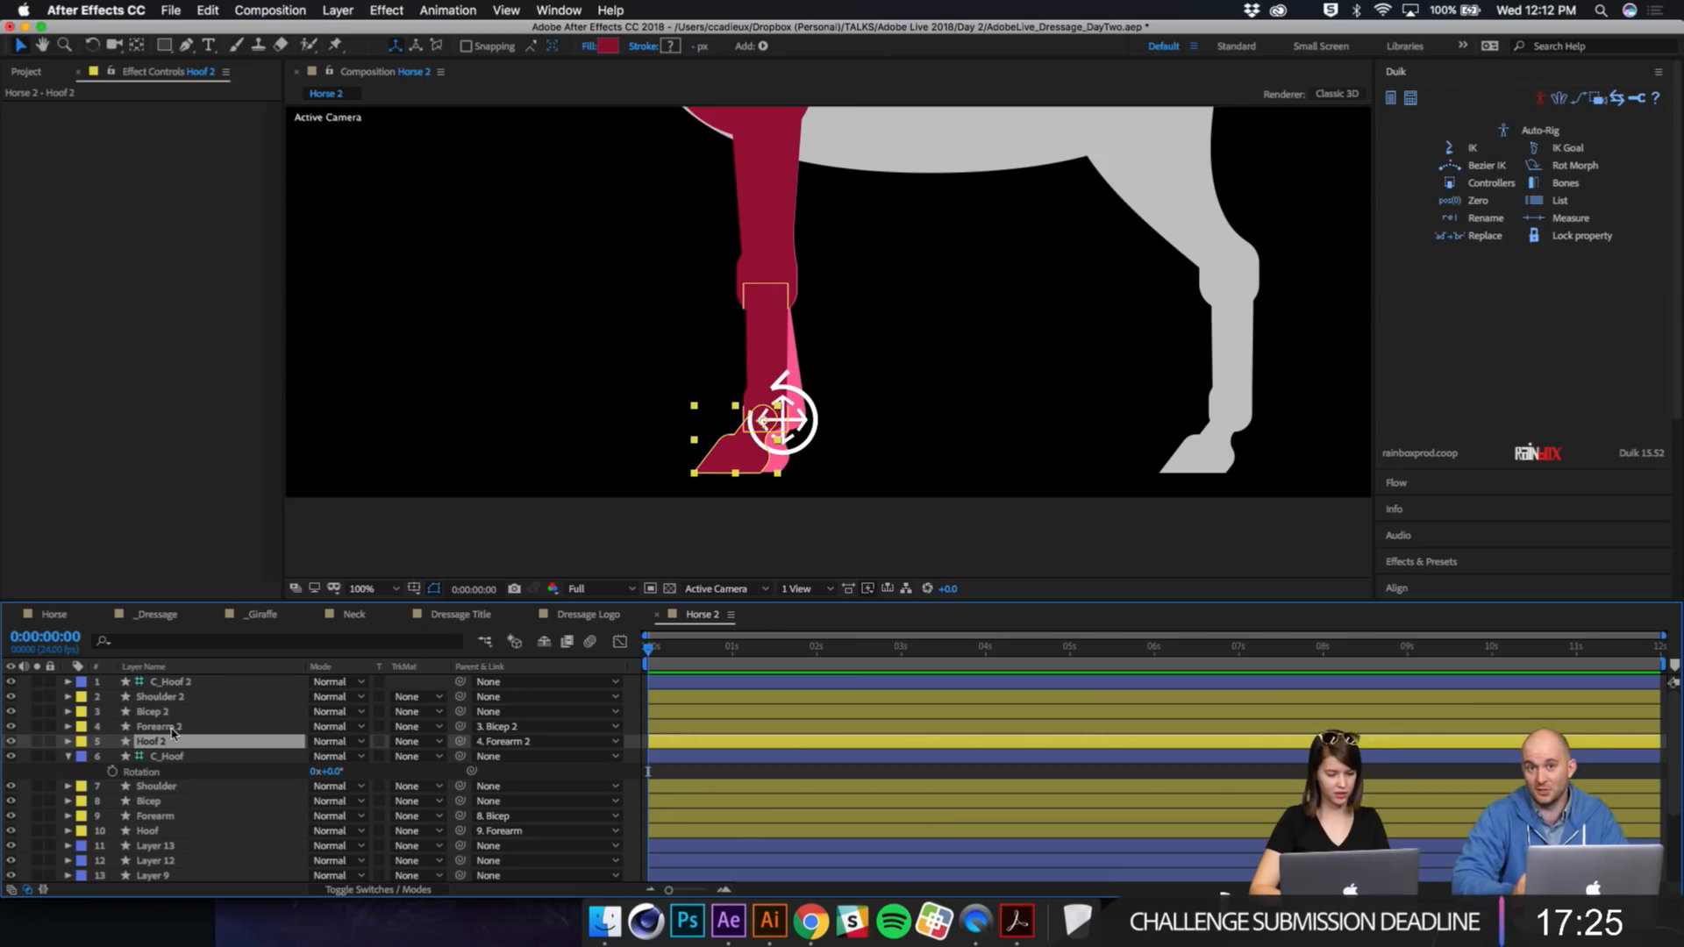
pyautogui.keyDown('super'); pyautogui.click(171, 727); pyautogui.keyUp('super')
pyautogui.keyDown('super'); pyautogui.click(176, 713); pyautogui.keyUp('super')
pyautogui.keyDown('super'); pyautogui.click(182, 684); pyautogui.keyUp('super')
pyautogui.keyDown('super'); pyautogui.click(180, 684); pyautogui.keyUp('super')
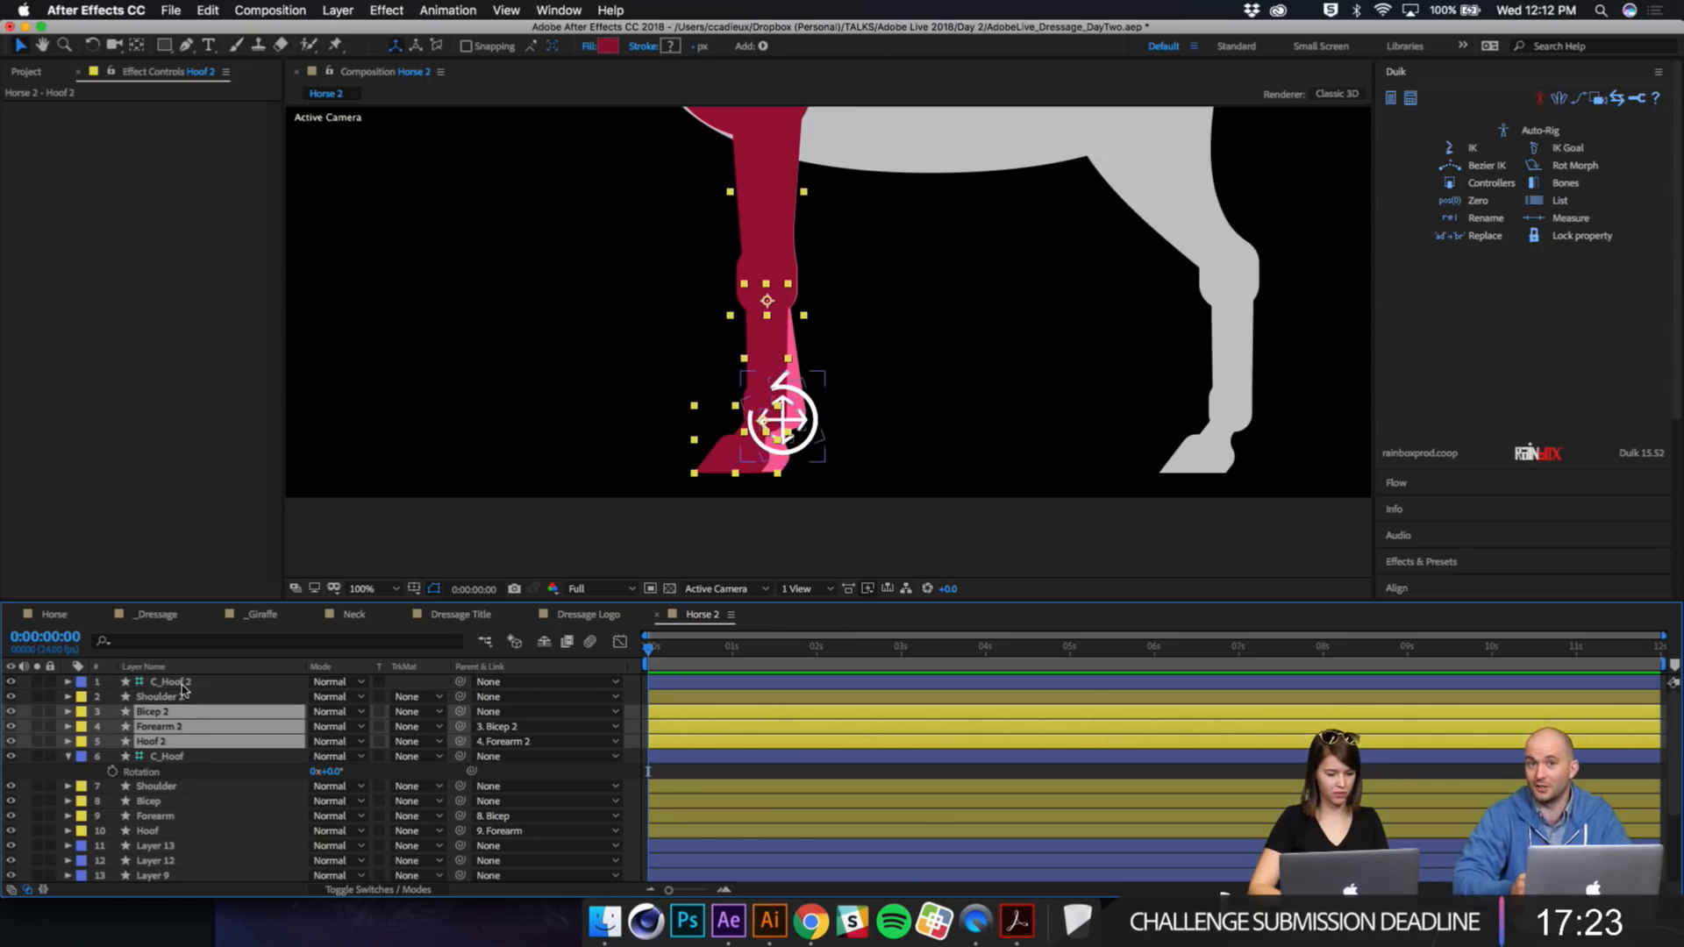
# Step: Try to create a Duik IK on Hoof 2, Forearm 2 and Bicep 2 with the C_Hoof 2 controller, and undo it
pyautogui.click(165, 743)
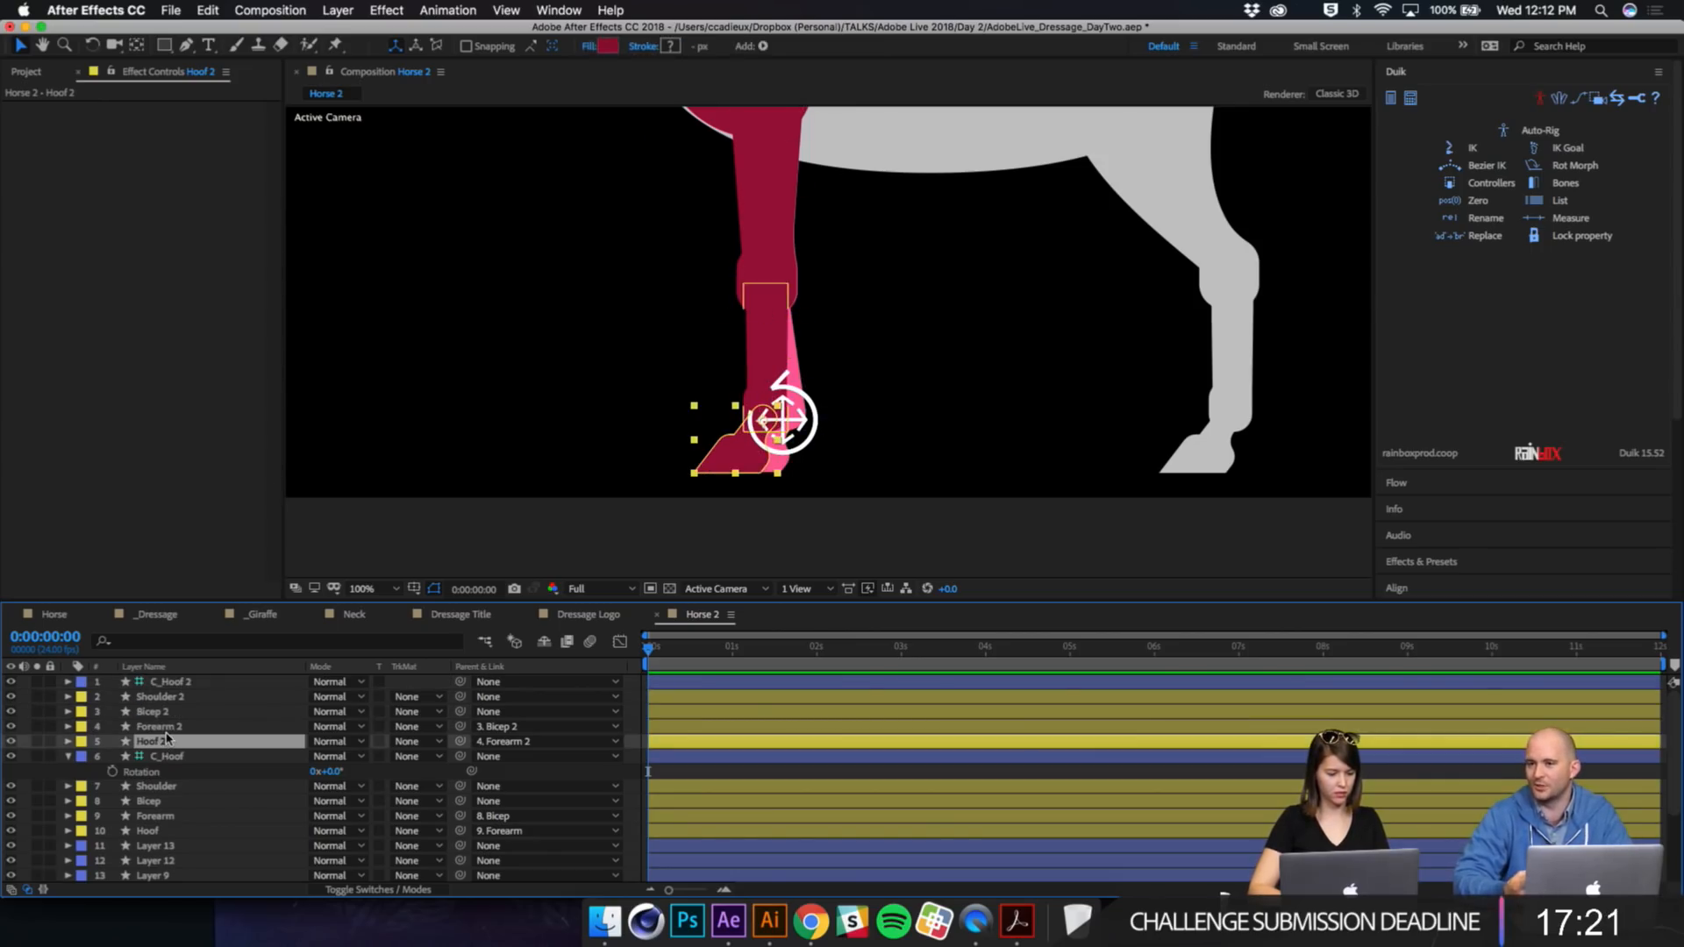
pyautogui.keyDown('super'); pyautogui.click(169, 727); pyautogui.keyUp('super')
pyautogui.keyDown('super'); pyautogui.click(167, 713); pyautogui.keyUp('super')
pyautogui.keyDown('super'); pyautogui.click(184, 682); pyautogui.keyUp('super')
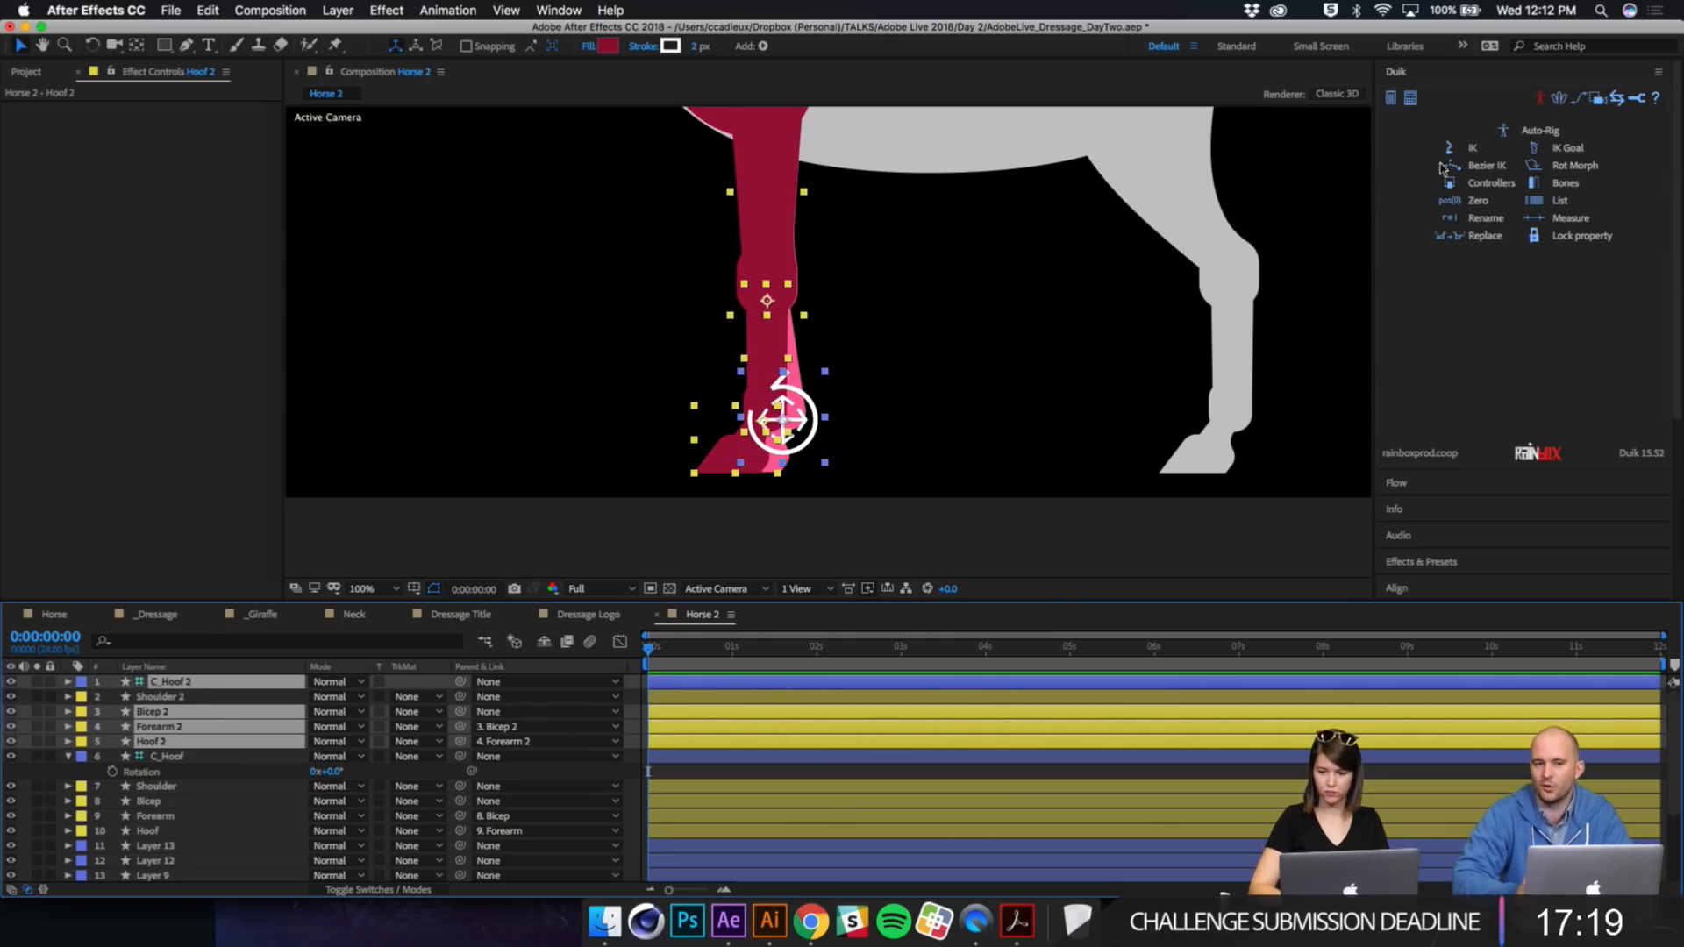
pyautogui.click(1464, 149)
pyautogui.click(1551, 333)
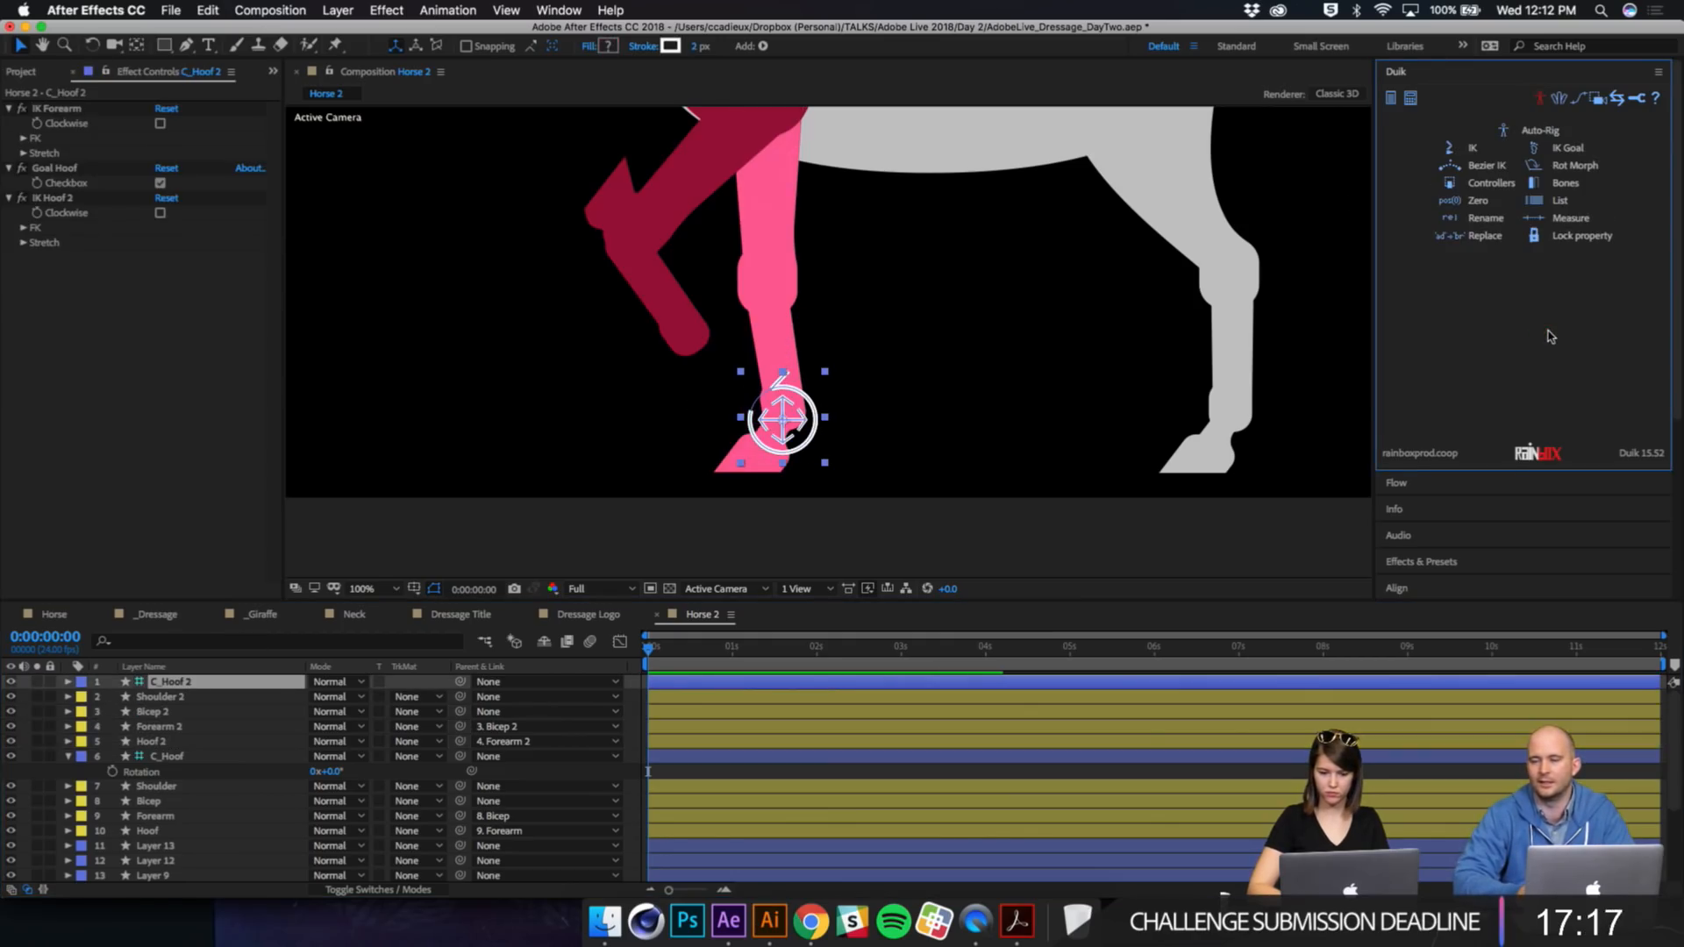
pyautogui.click(254, 336)
pyautogui.press('super+z')
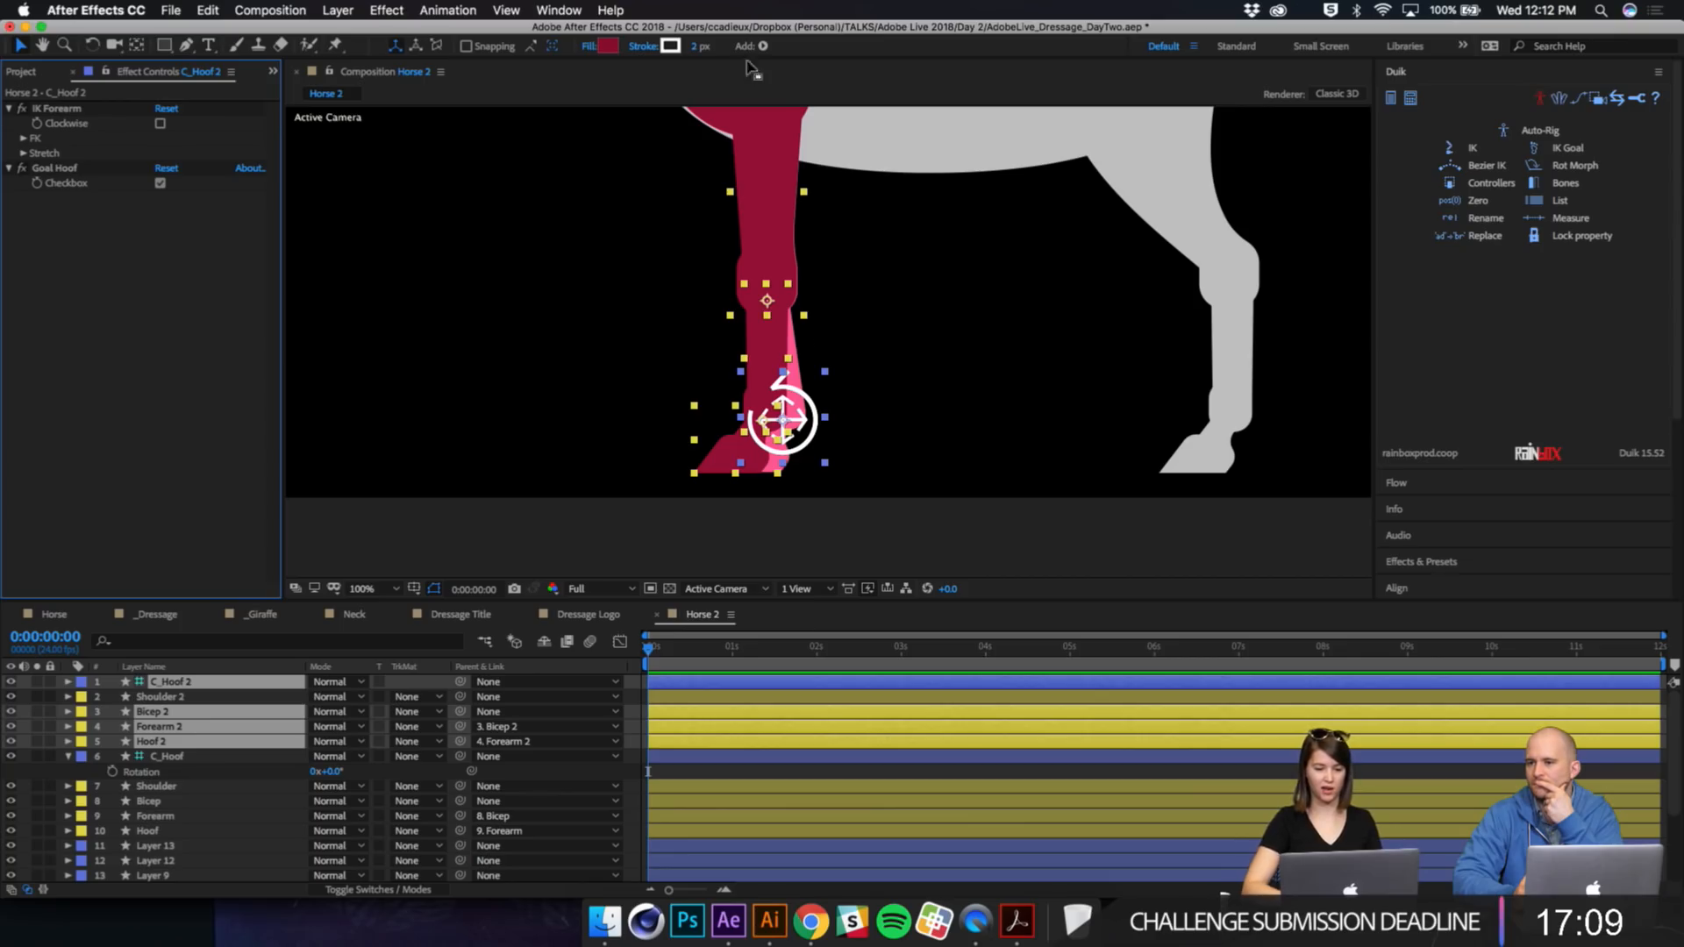
# Step: Retry the Duik IK on the same duplicated leg layers and controller, and undo it again
pyautogui.press('h')
pyautogui.moveTo(797, 214); pyautogui.dragTo(803, 255)
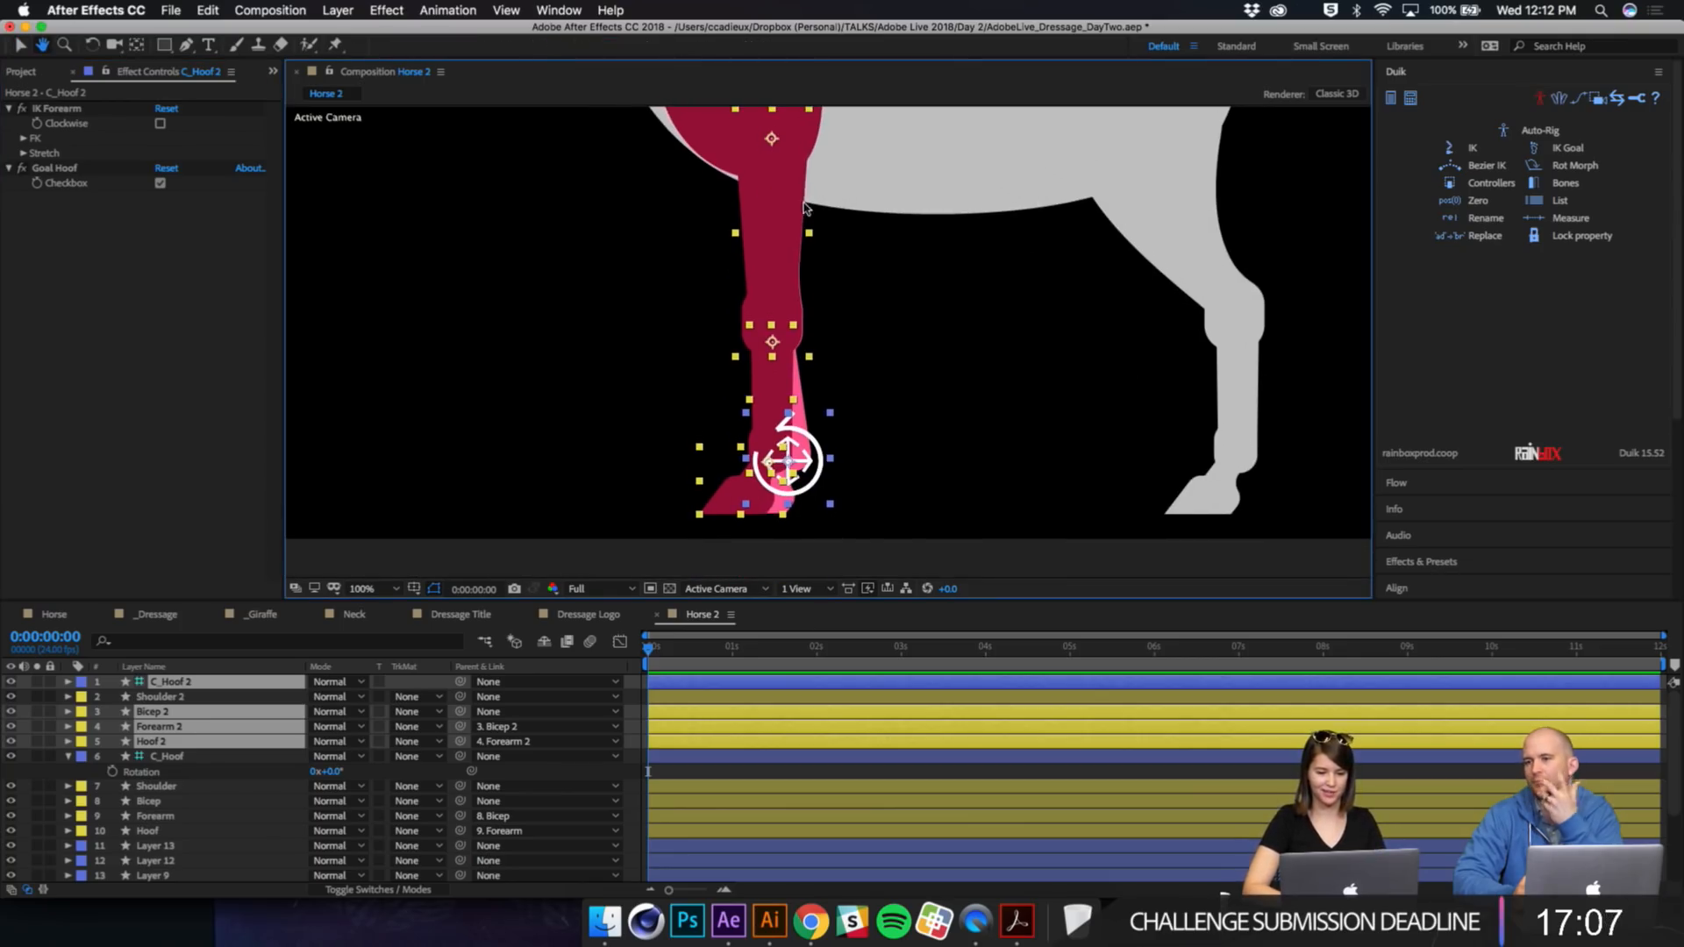
pyautogui.press('v')
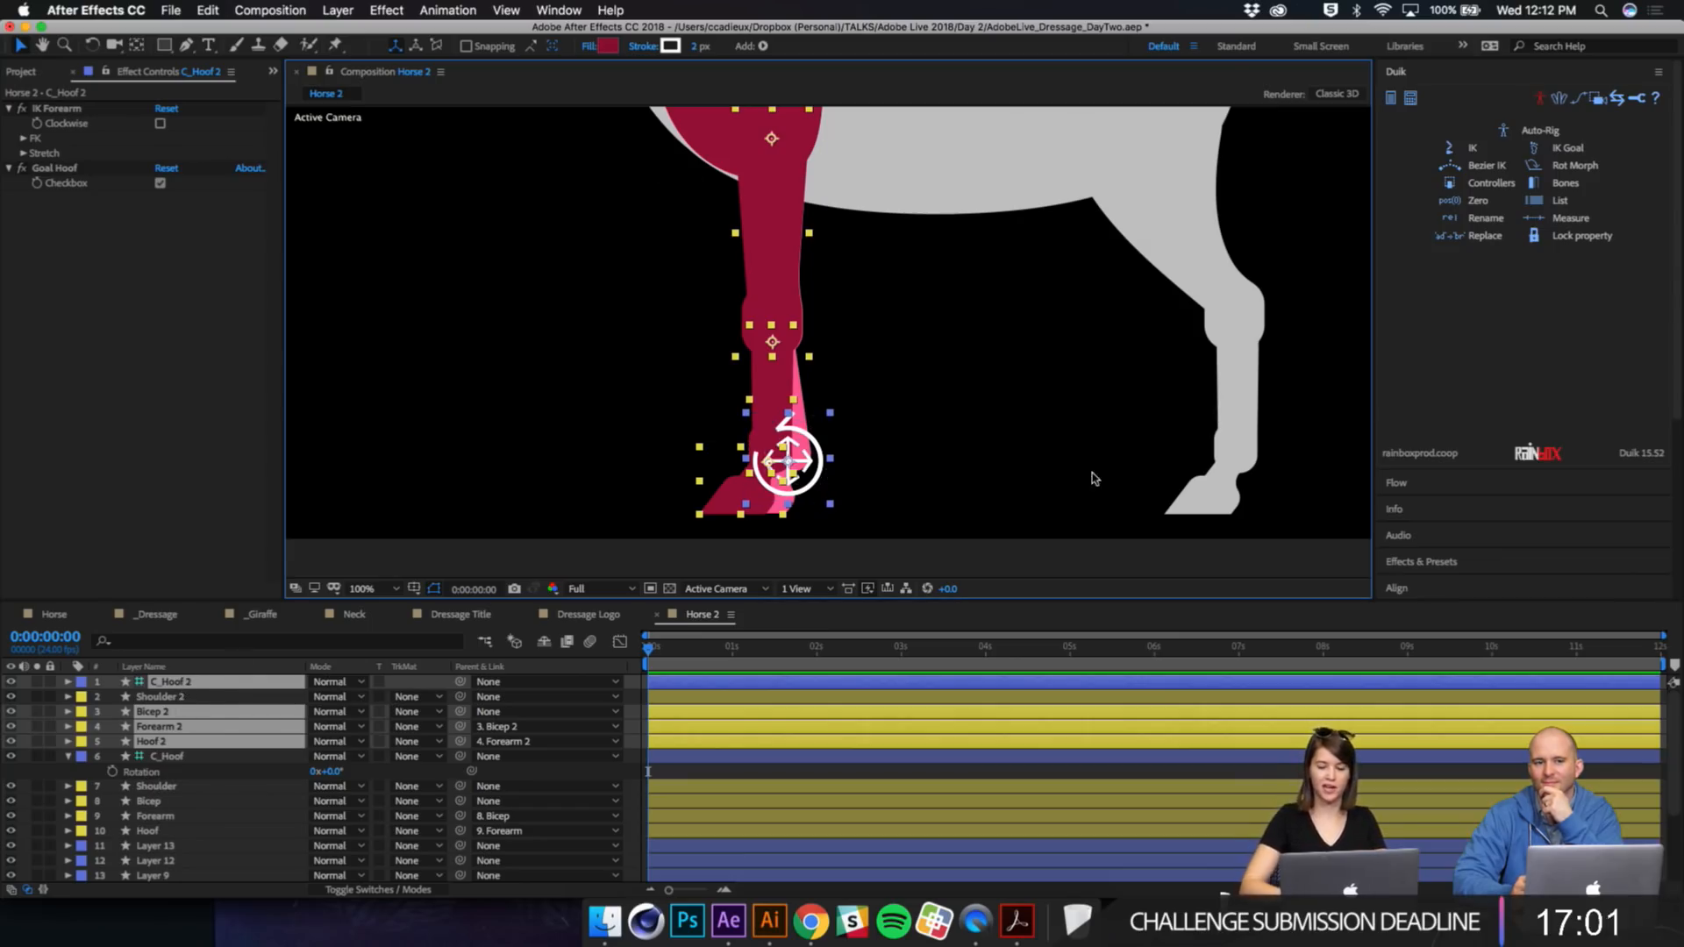
pyautogui.click(1474, 148)
pyautogui.click(1562, 336)
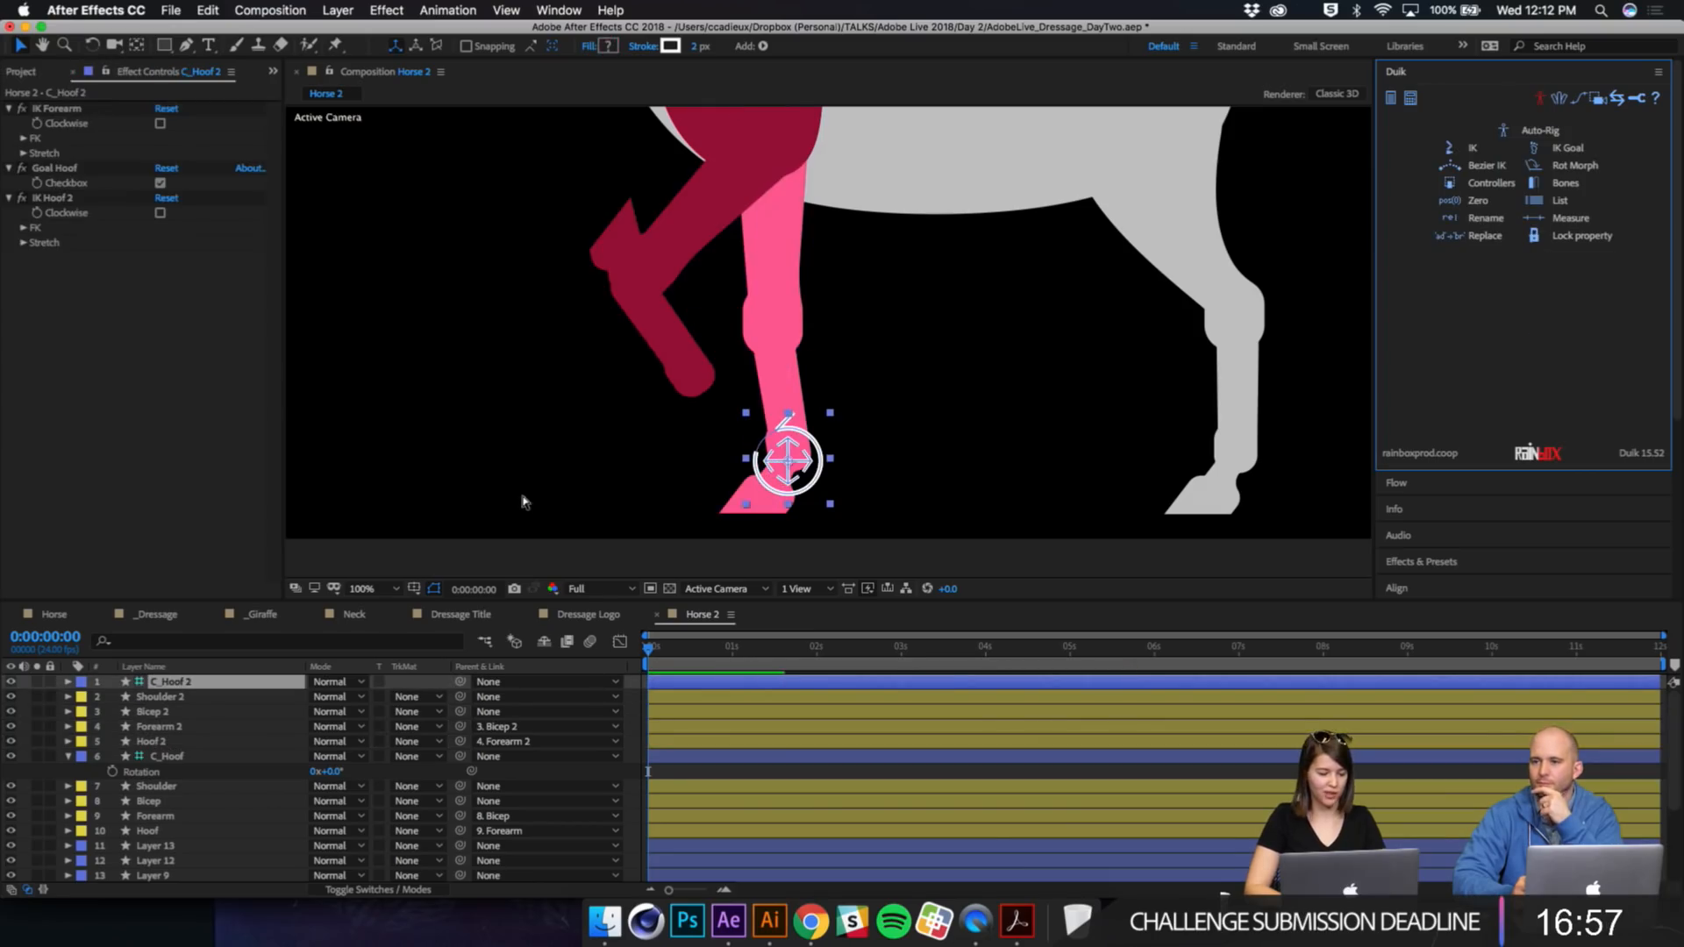
pyautogui.press('super+z')
# Step: Remove the copied position and rotation expressions from Hoof 2 and Forearm 2, and the rotation expression from Bicep 2
pyautogui.press('u')
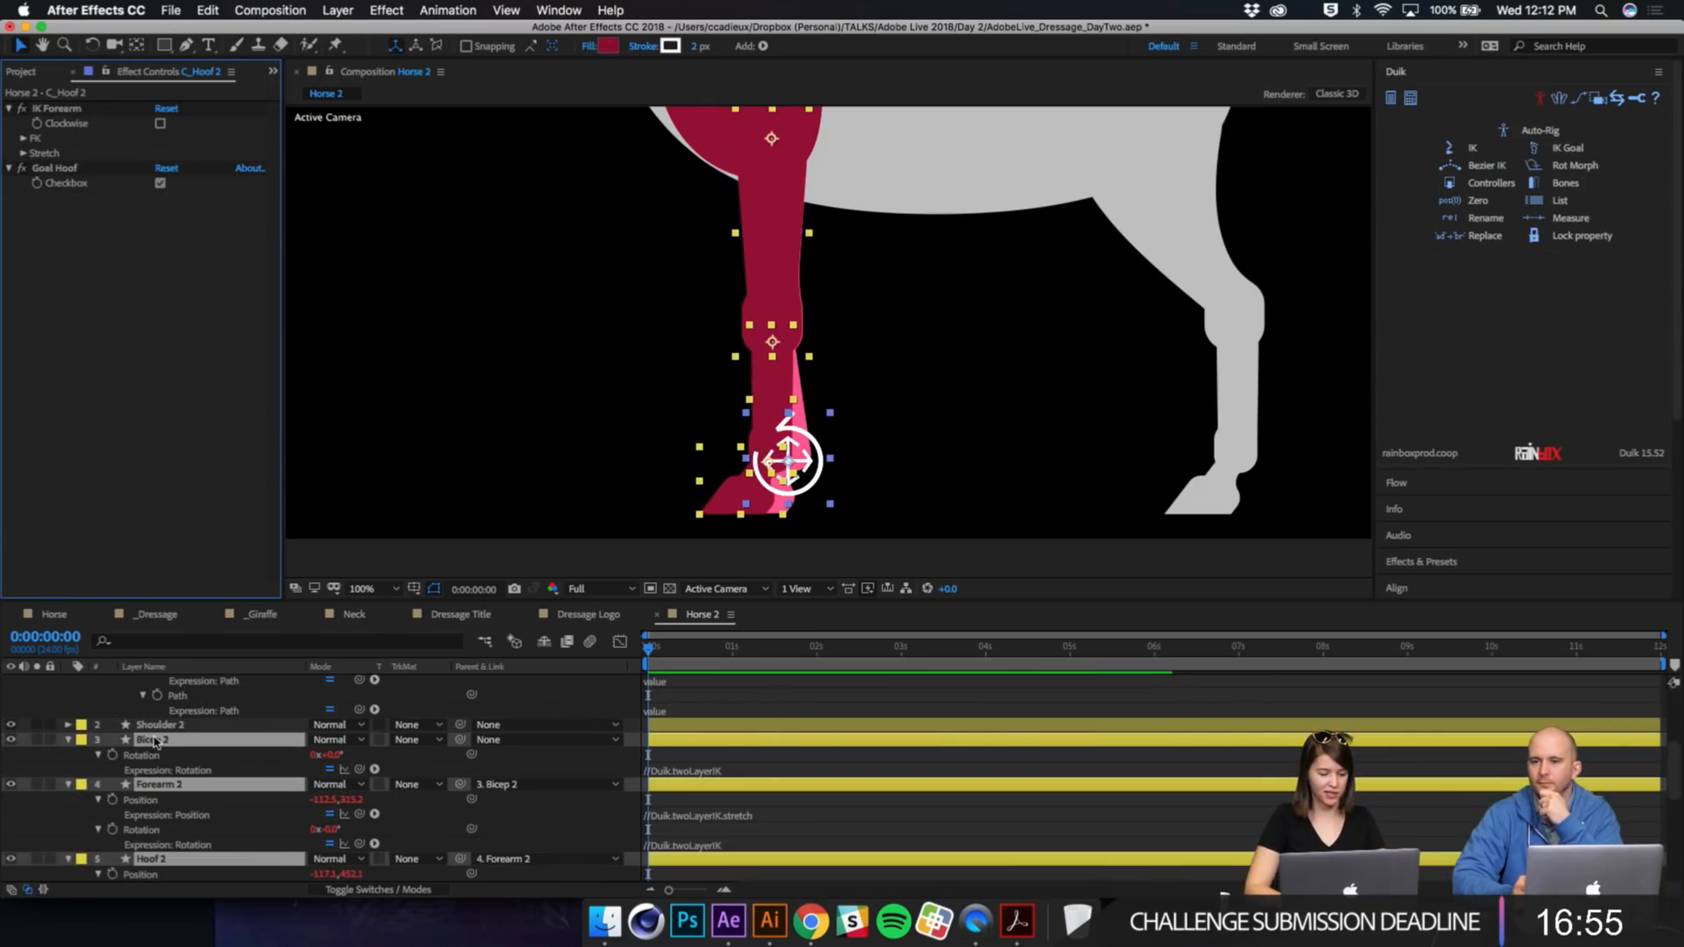
pyautogui.press('`')
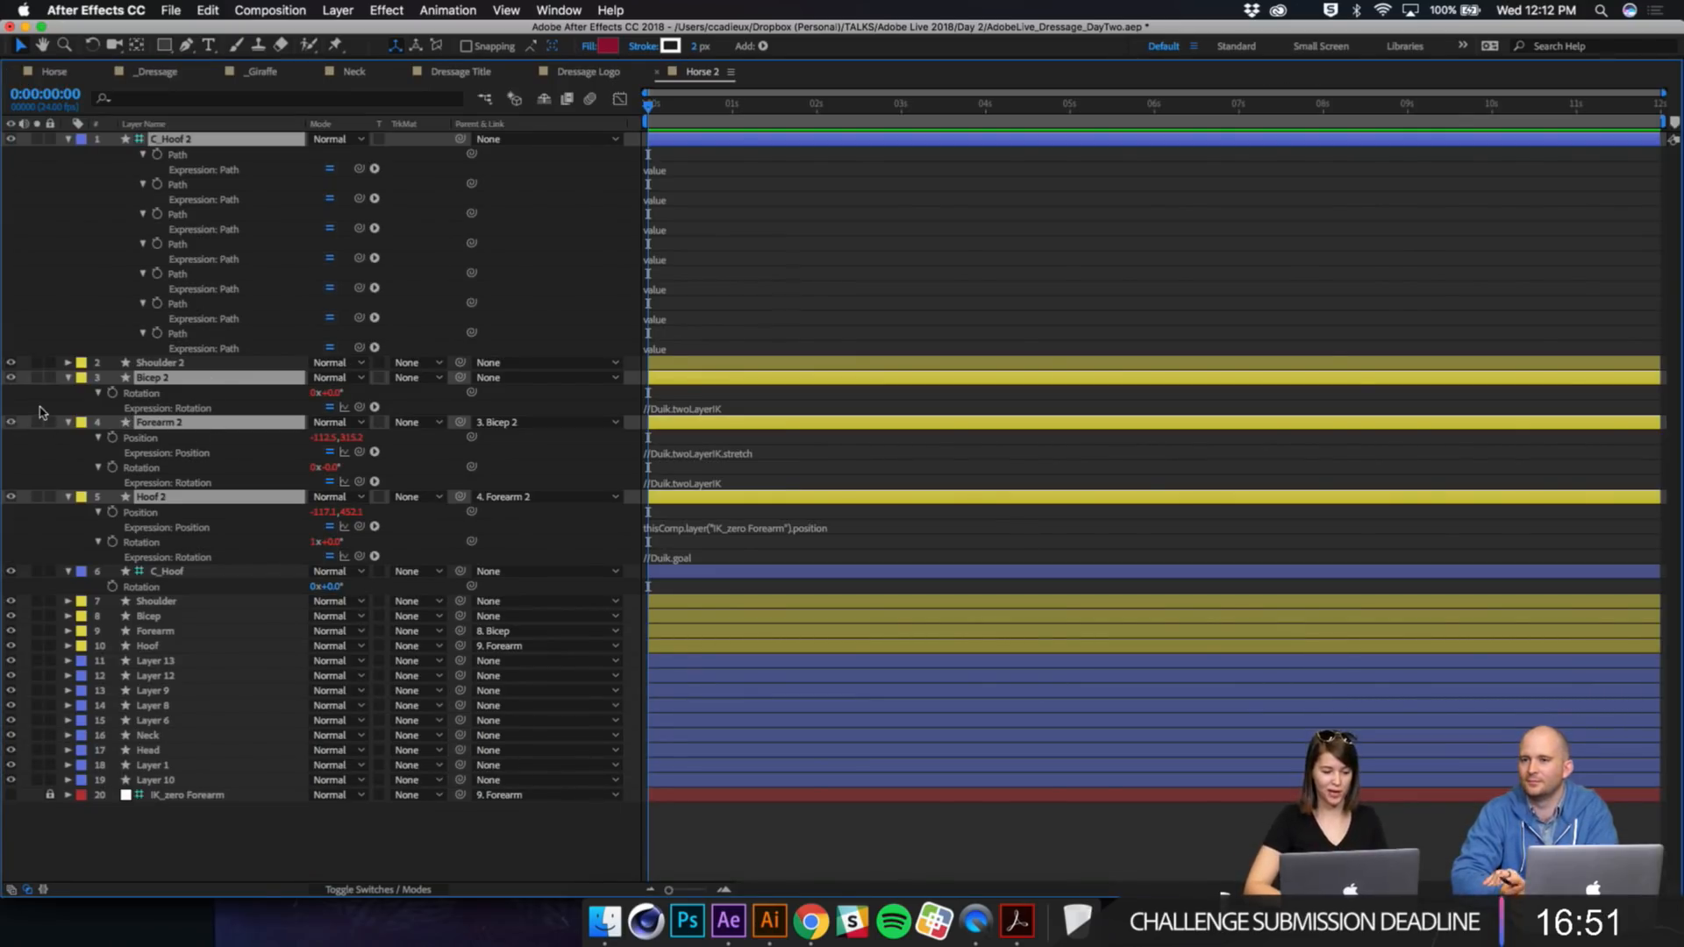
pyautogui.click(42, 412)
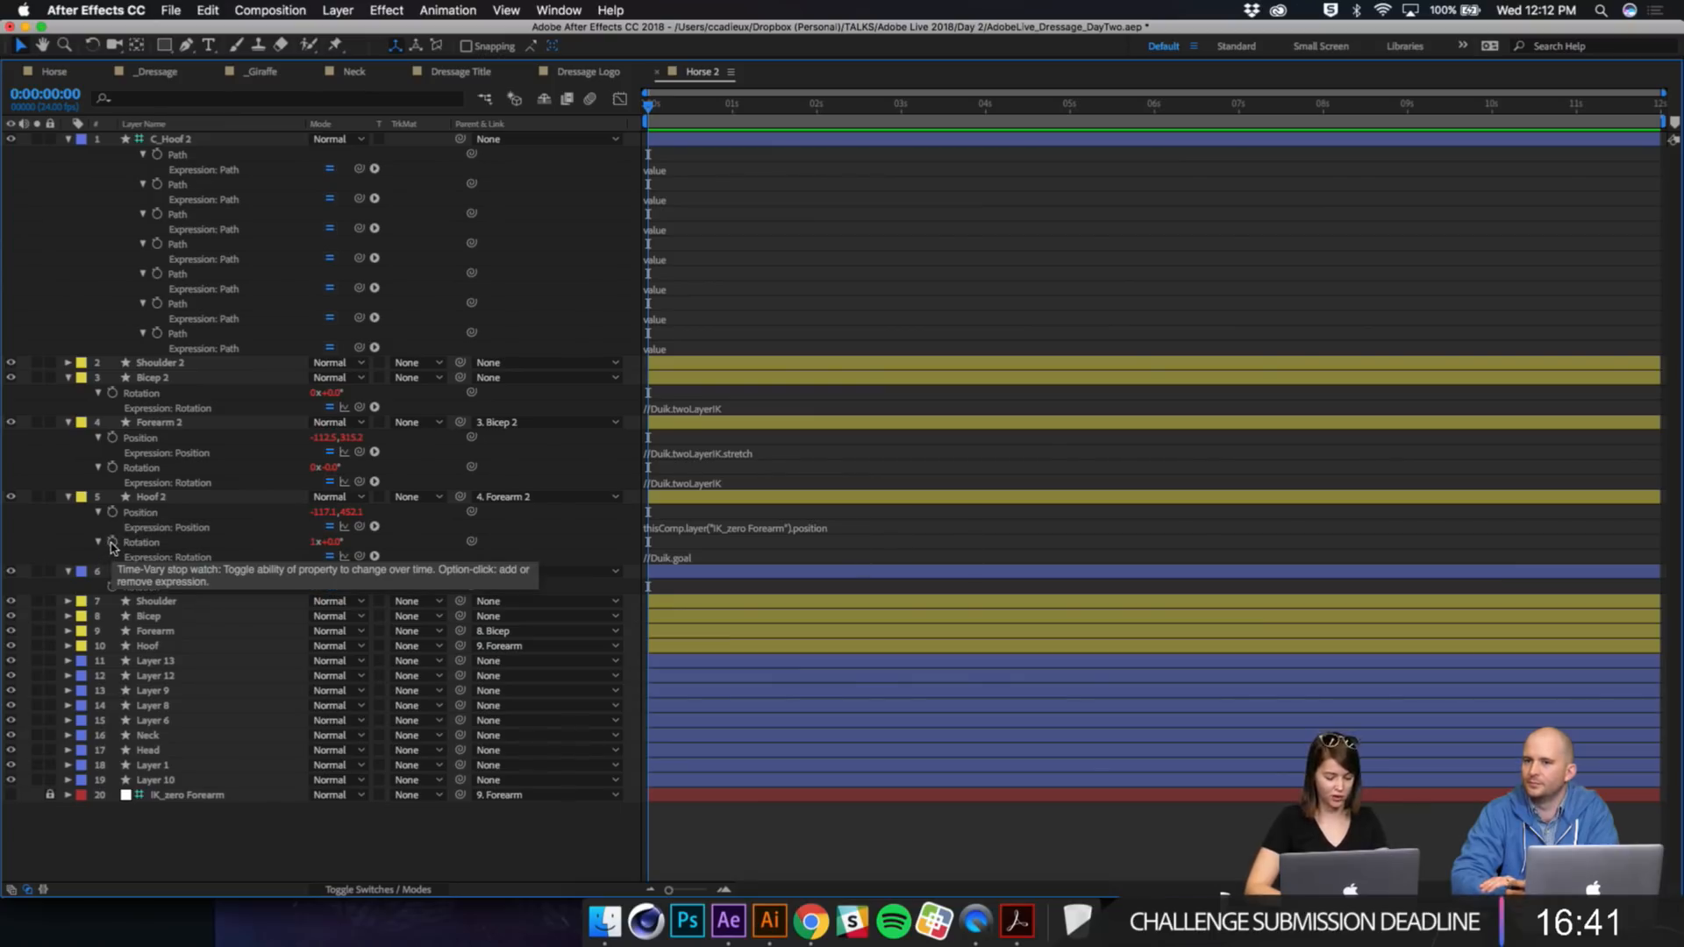
pyautogui.keyDown('alt'); pyautogui.click(112, 543); pyautogui.keyUp('alt')
pyautogui.keyDown('alt'); pyautogui.click(113, 513); pyautogui.keyUp('alt')
pyautogui.keyDown('alt'); pyautogui.click(112, 468); pyautogui.keyUp('alt')
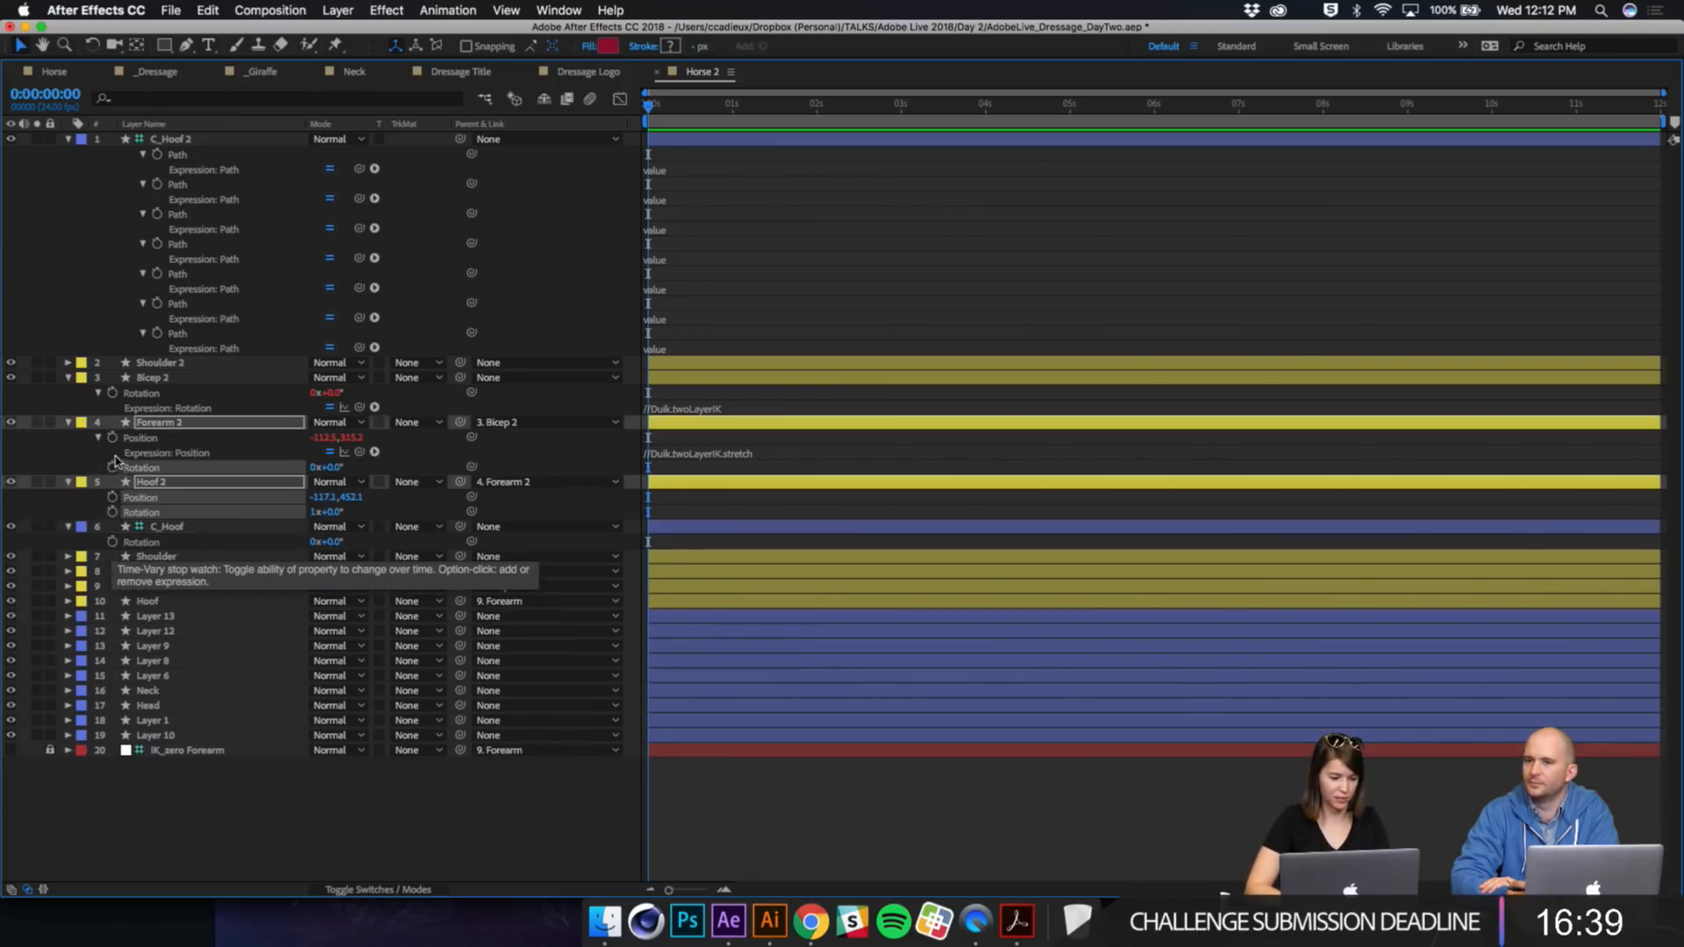
pyautogui.keyDown('alt'); pyautogui.click(112, 438); pyautogui.keyUp('alt')
pyautogui.keyDown('alt'); pyautogui.click(112, 393); pyautogui.keyUp('alt')
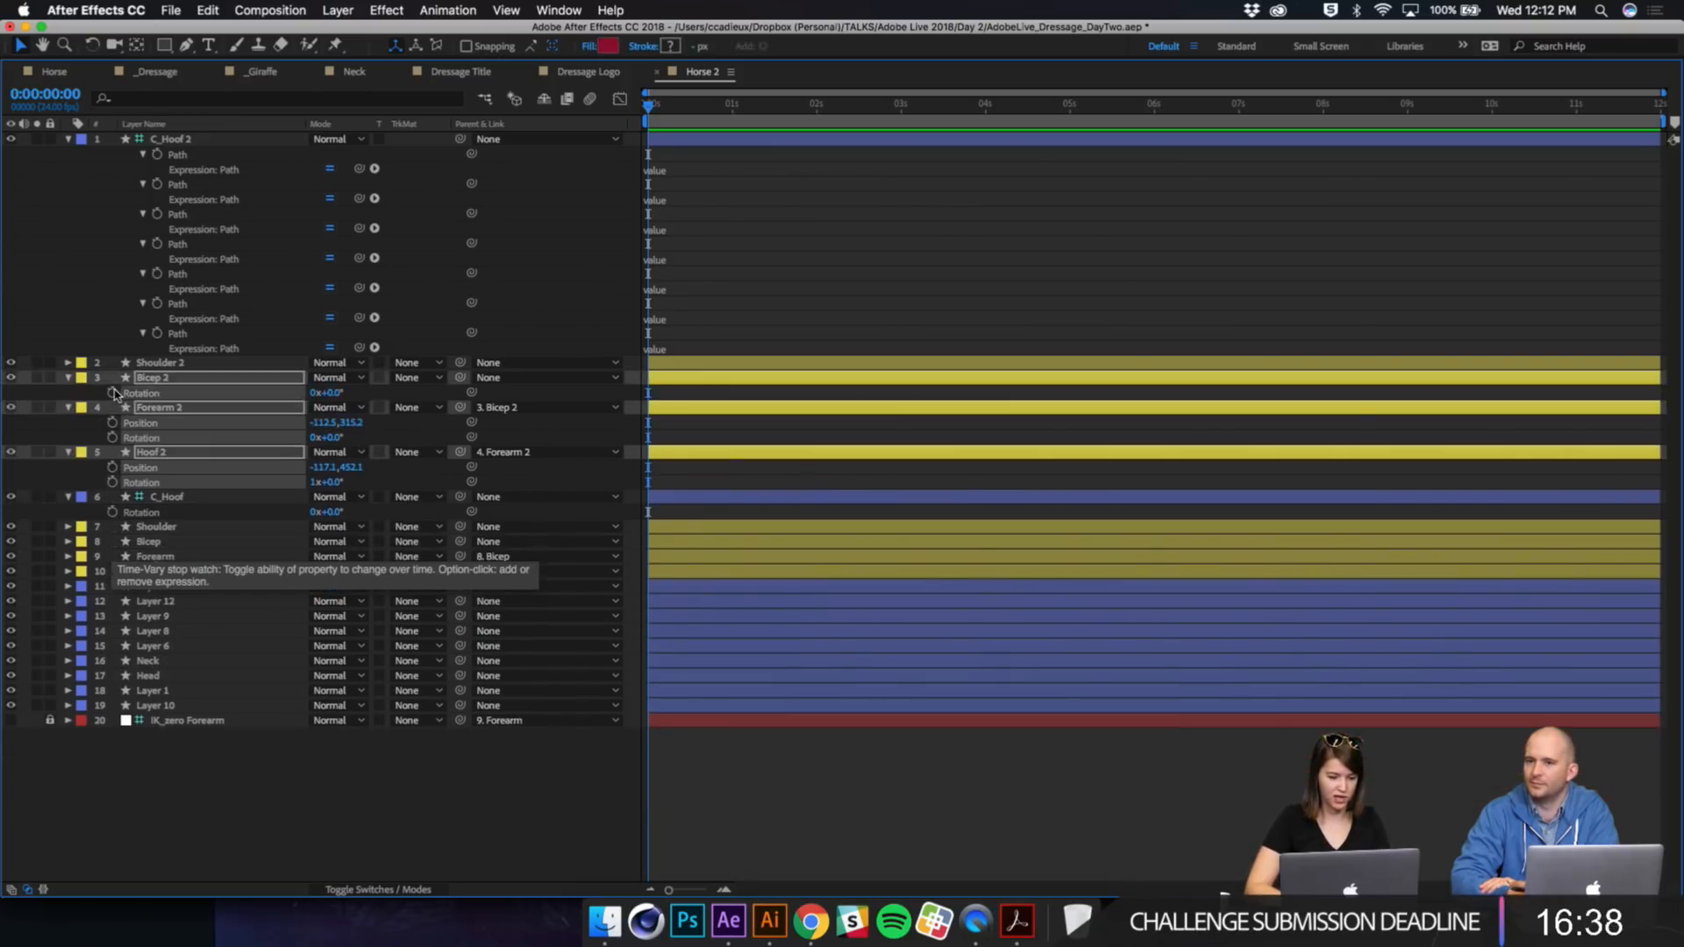
pyautogui.click(85, 325)
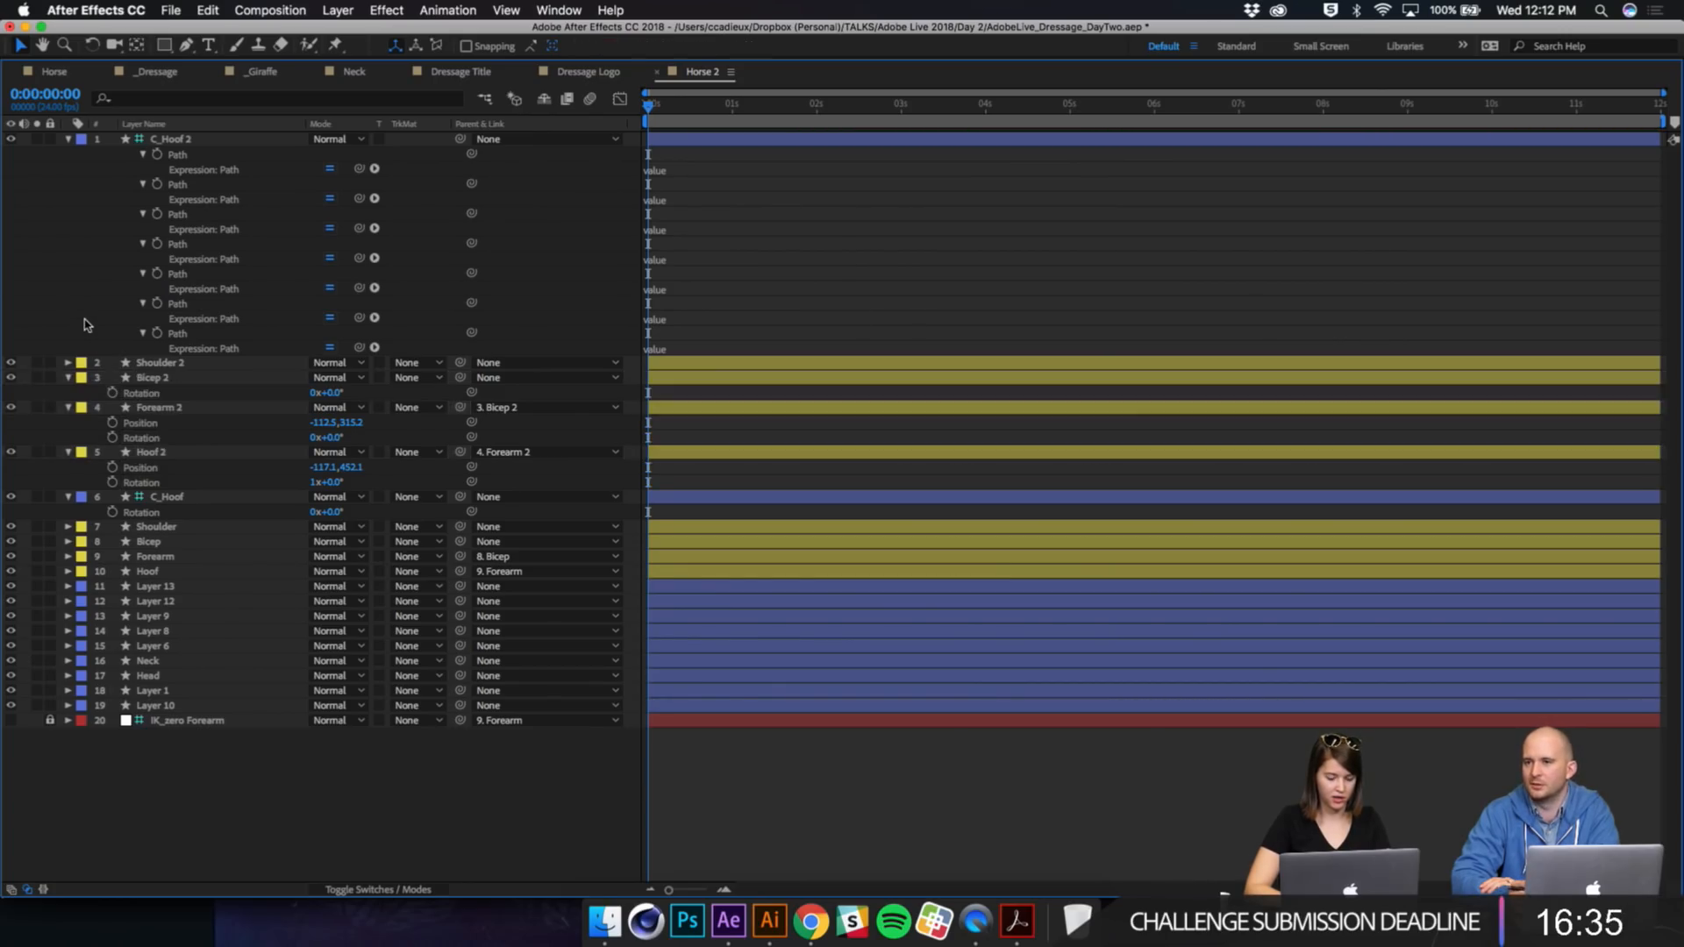
pyautogui.press('u')
pyautogui.press('`')
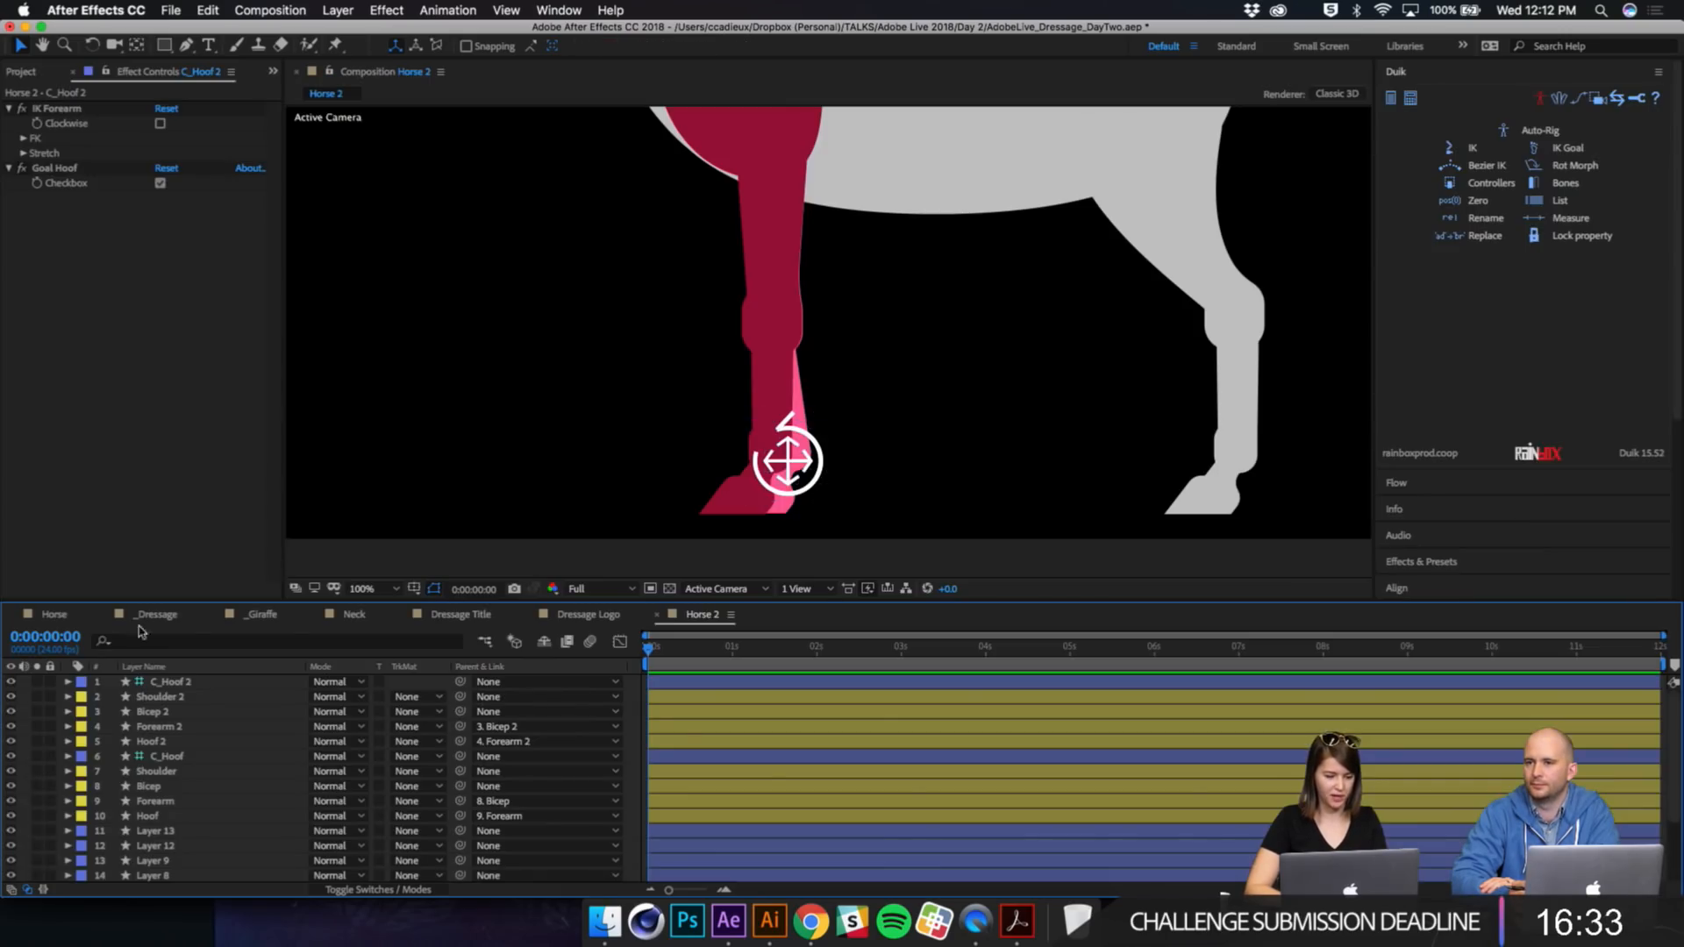
# Step: Try a 3-Layer IK on the expression-free Hoof 2, Forearm 2 and Bicep 2 layers with the C_Hoof 2 controller
pyautogui.click(161, 741)
pyautogui.keyDown('super'); pyautogui.click(157, 726); pyautogui.keyUp('super')
pyautogui.keyDown('super'); pyautogui.click(153, 712); pyautogui.keyUp('super')
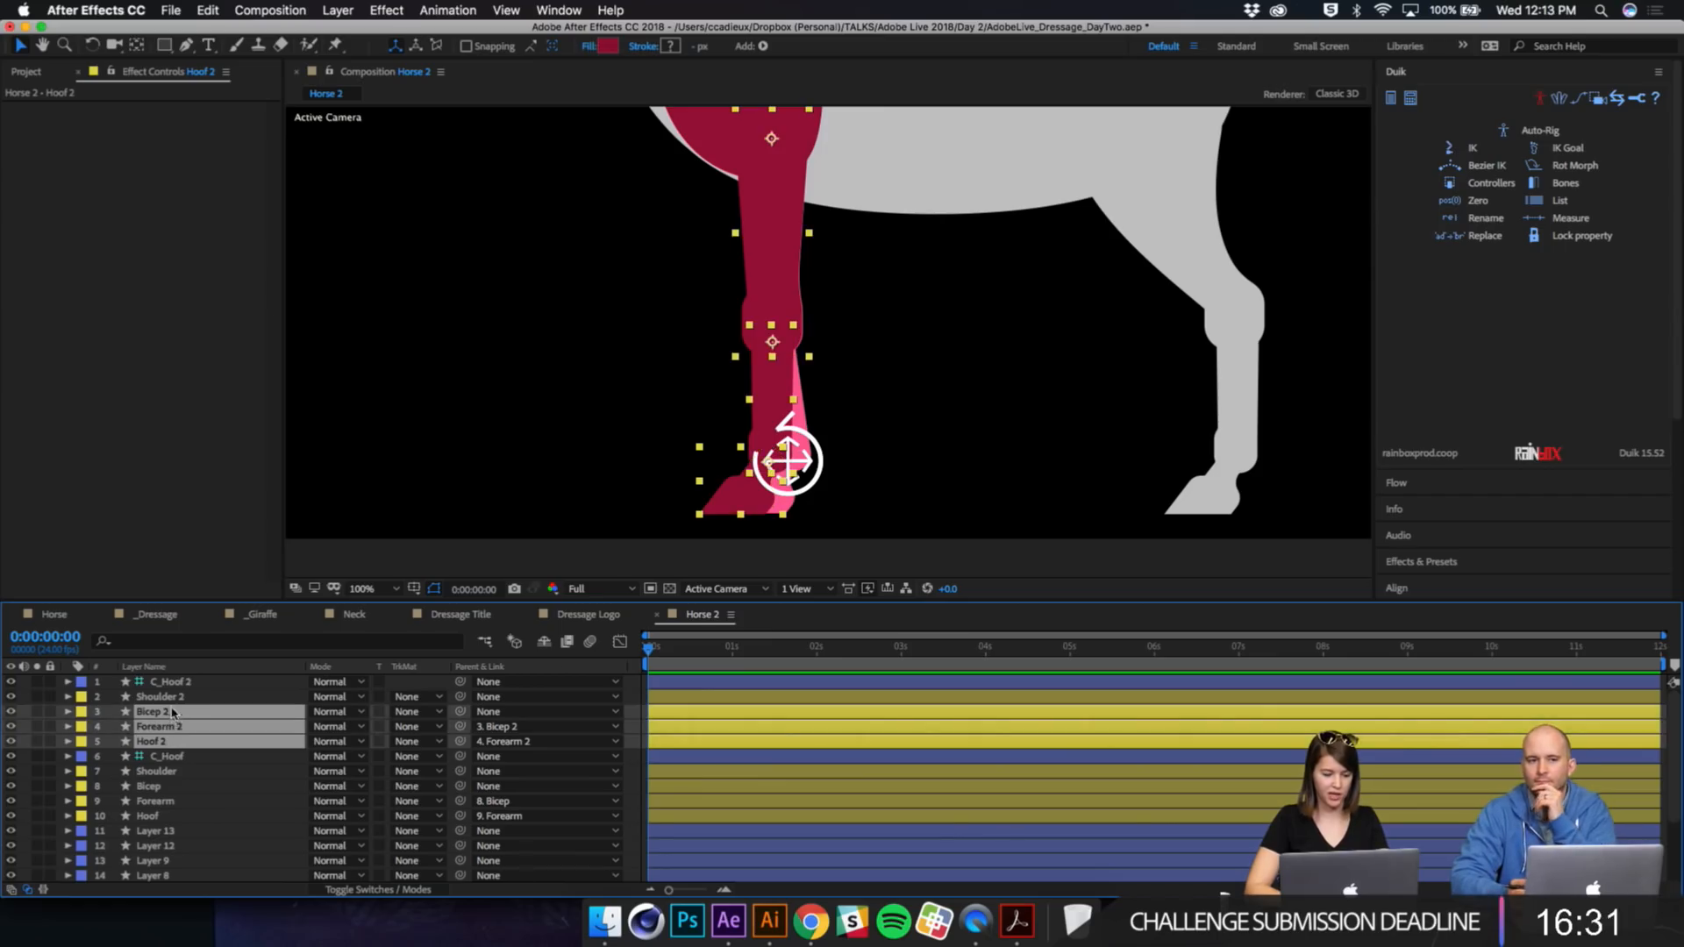
pyautogui.keyDown('super'); pyautogui.click(185, 683); pyautogui.keyUp('super')
pyautogui.click(1474, 149)
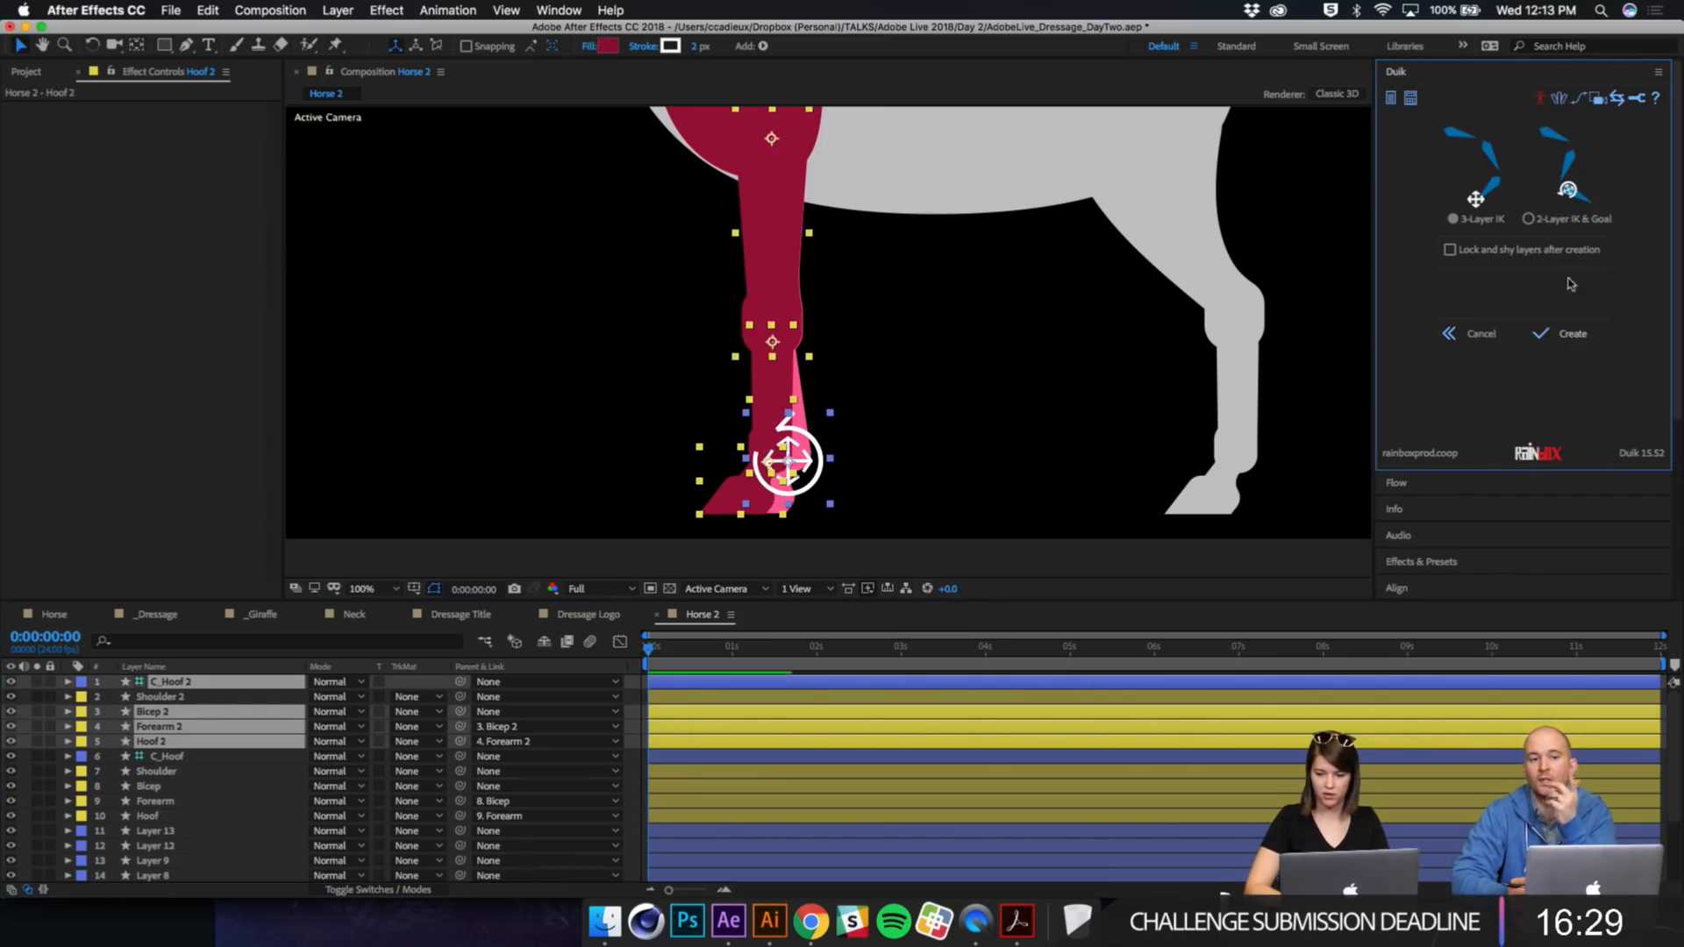
pyautogui.click(1551, 336)
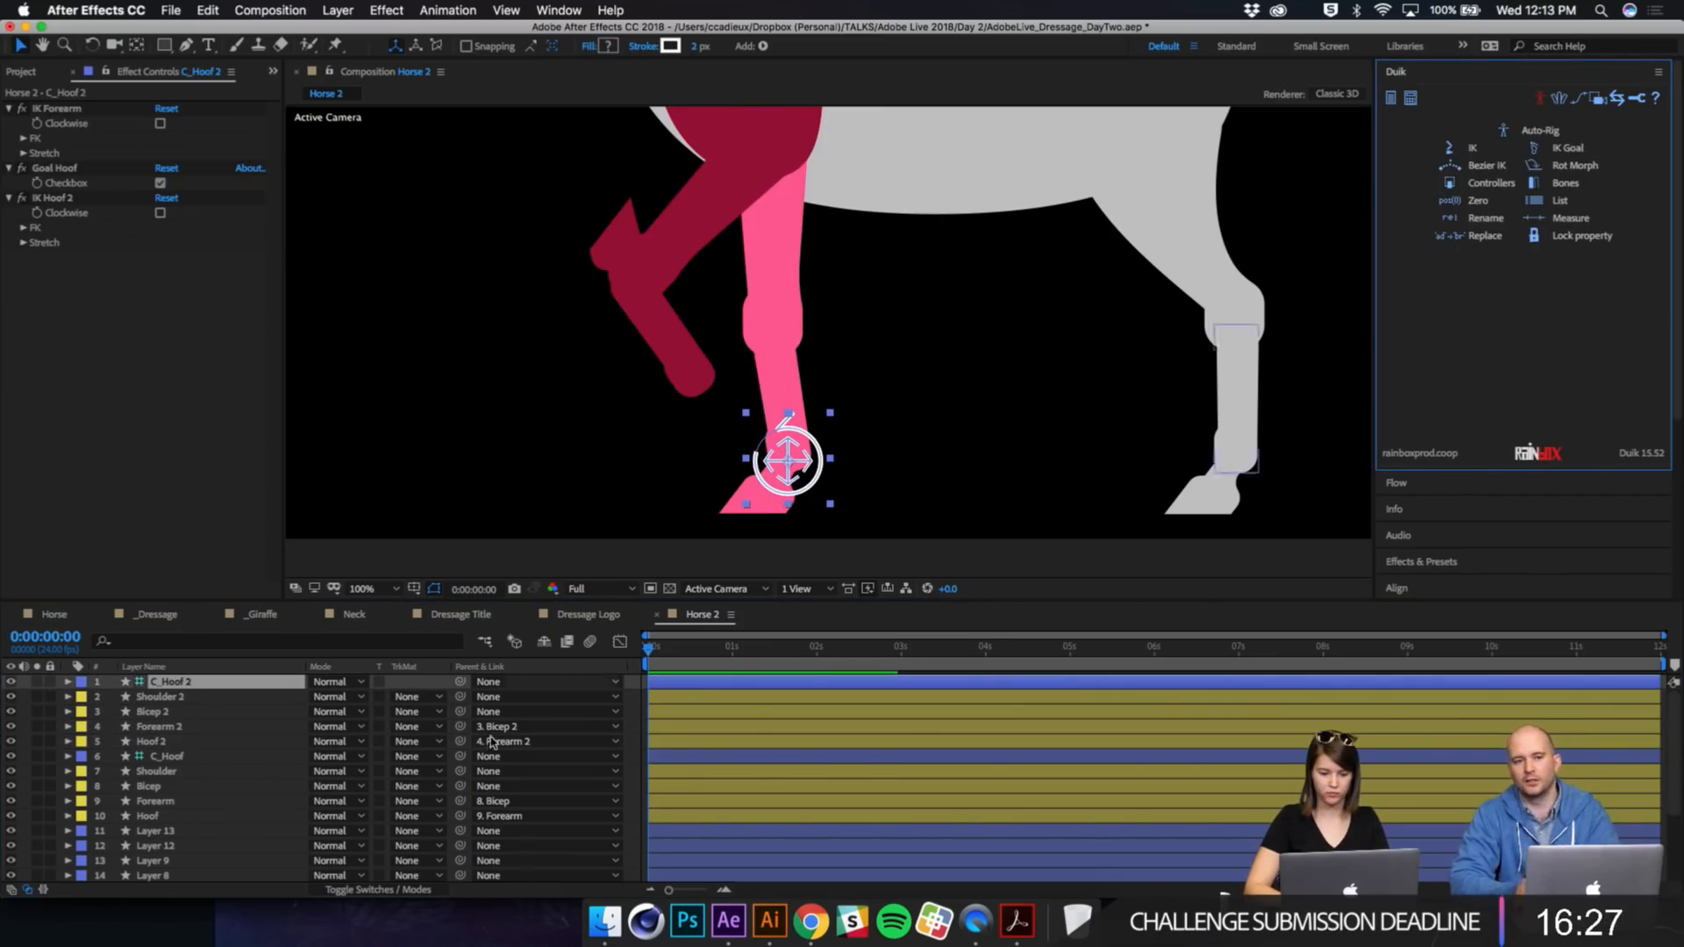
# Step: Delete the duplicated C_Hoof 2 controller layer
pyautogui.click(198, 687)
pyautogui.press('Delete')
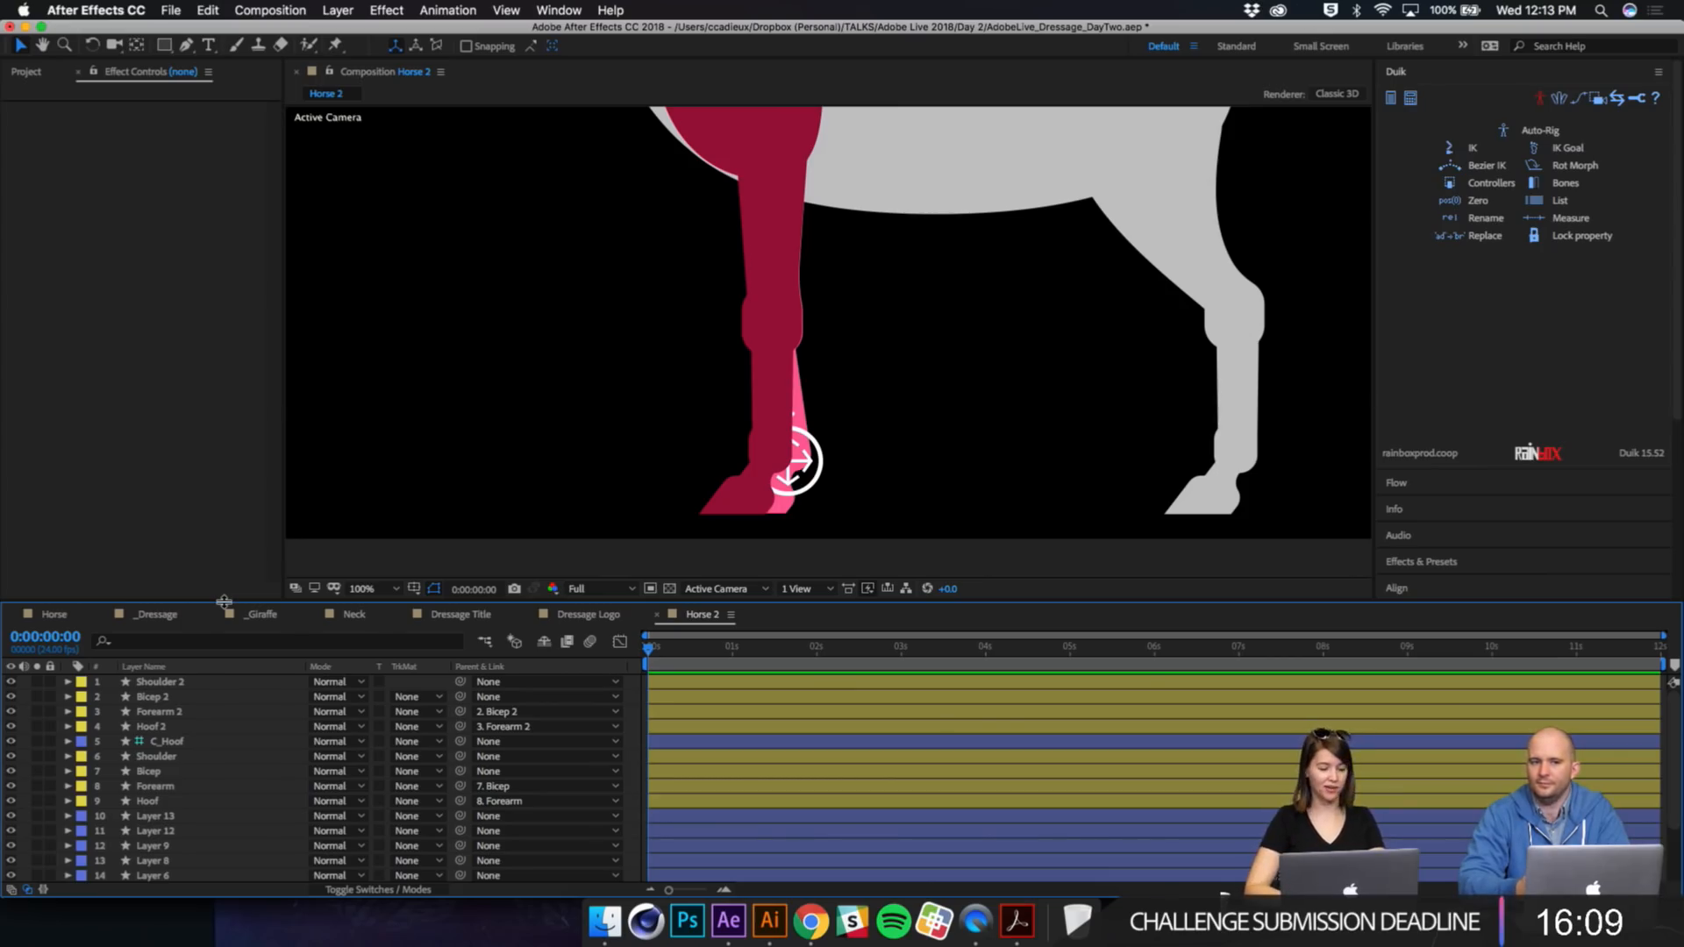
# Step: Create a medium white Duik controller on the Hoof 2 layer
pyautogui.click(742, 492)
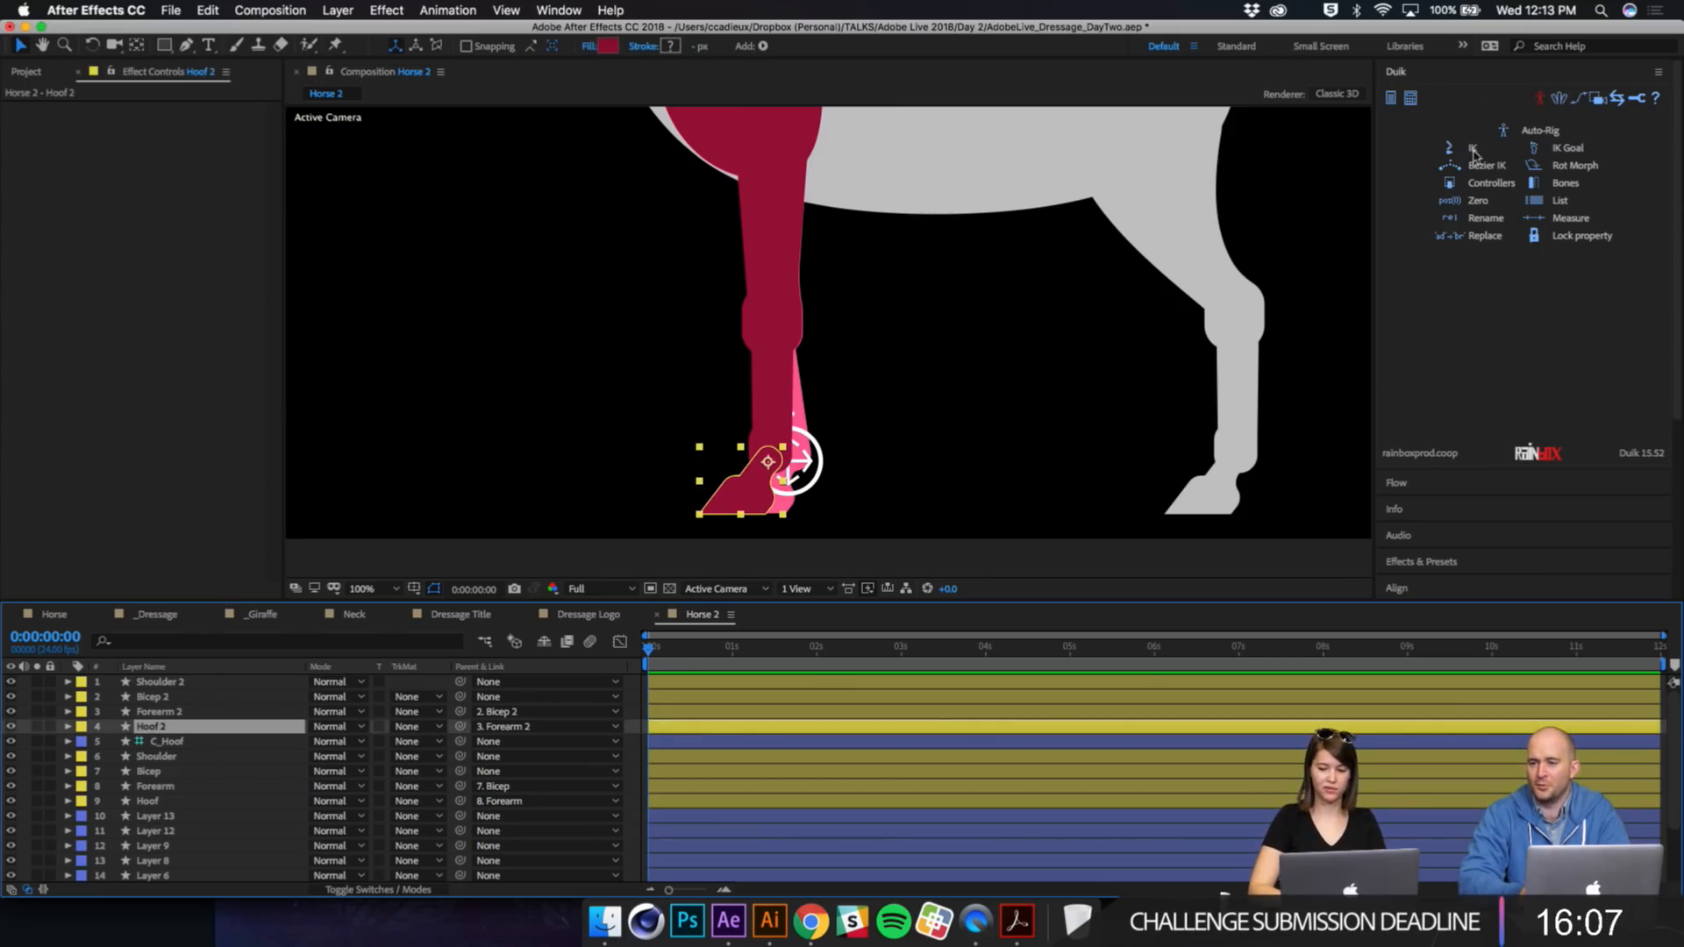
pyautogui.click(1490, 183)
pyautogui.click(1588, 307)
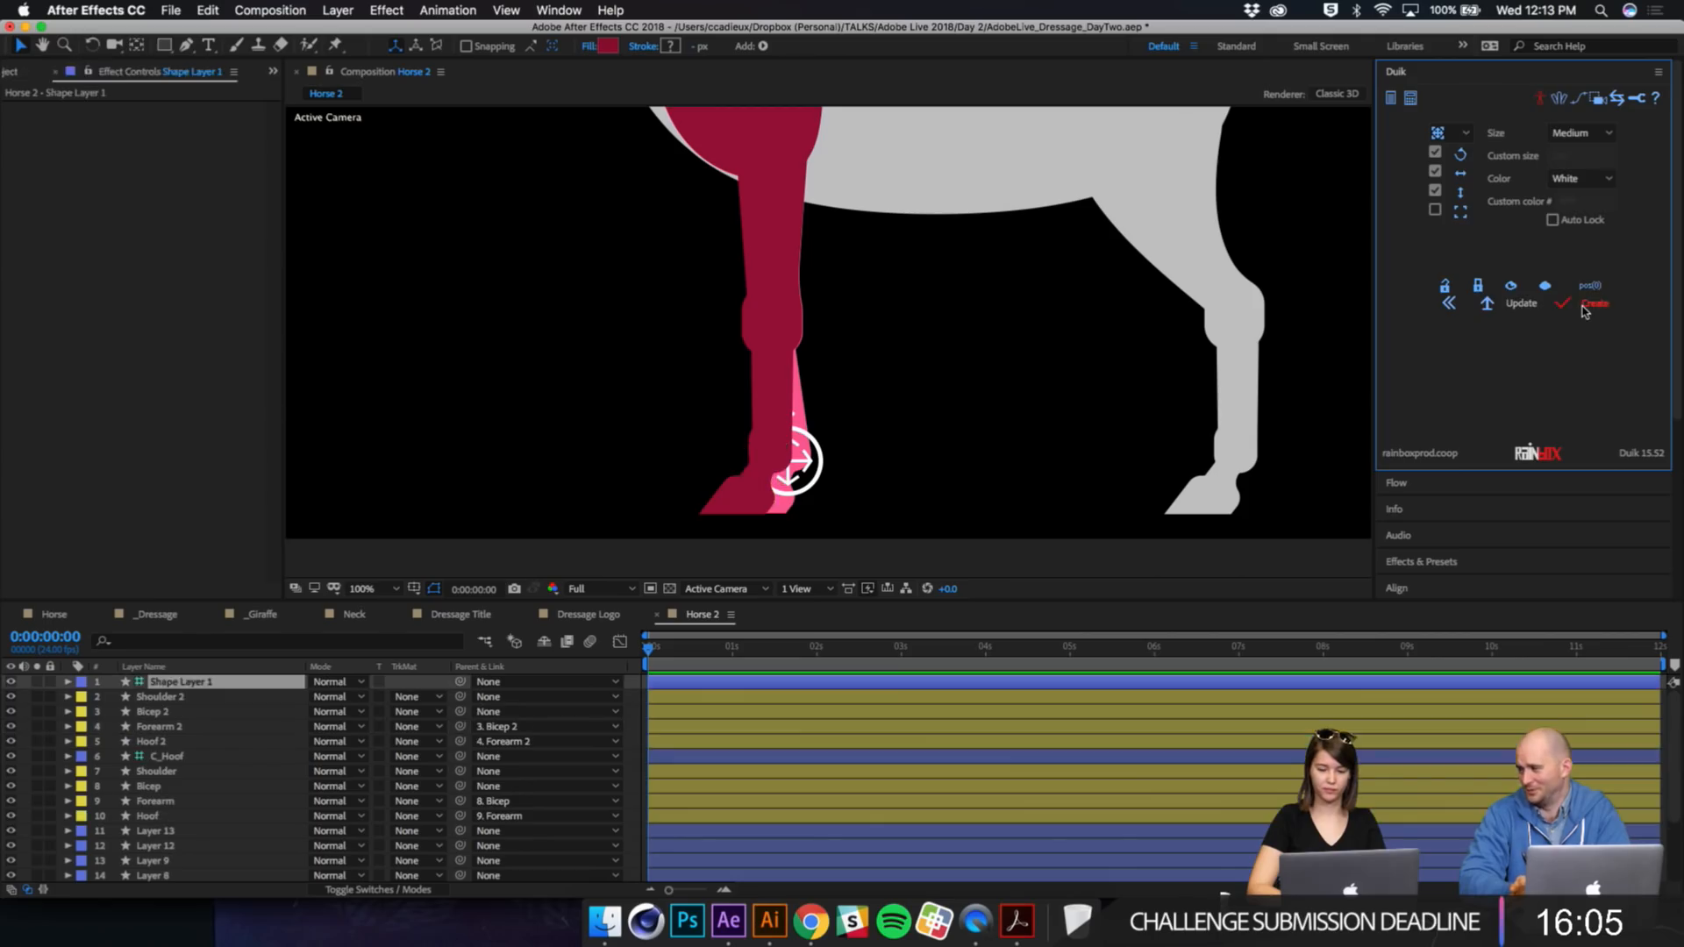
# Step: Apply Duik IK to the Hoof 2, Forearm 2 and Bicep 2 layers with the C_Hoof 2 controller
pyautogui.click(184, 742)
pyautogui.keyDown('super'); pyautogui.click(183, 729); pyautogui.keyUp('super')
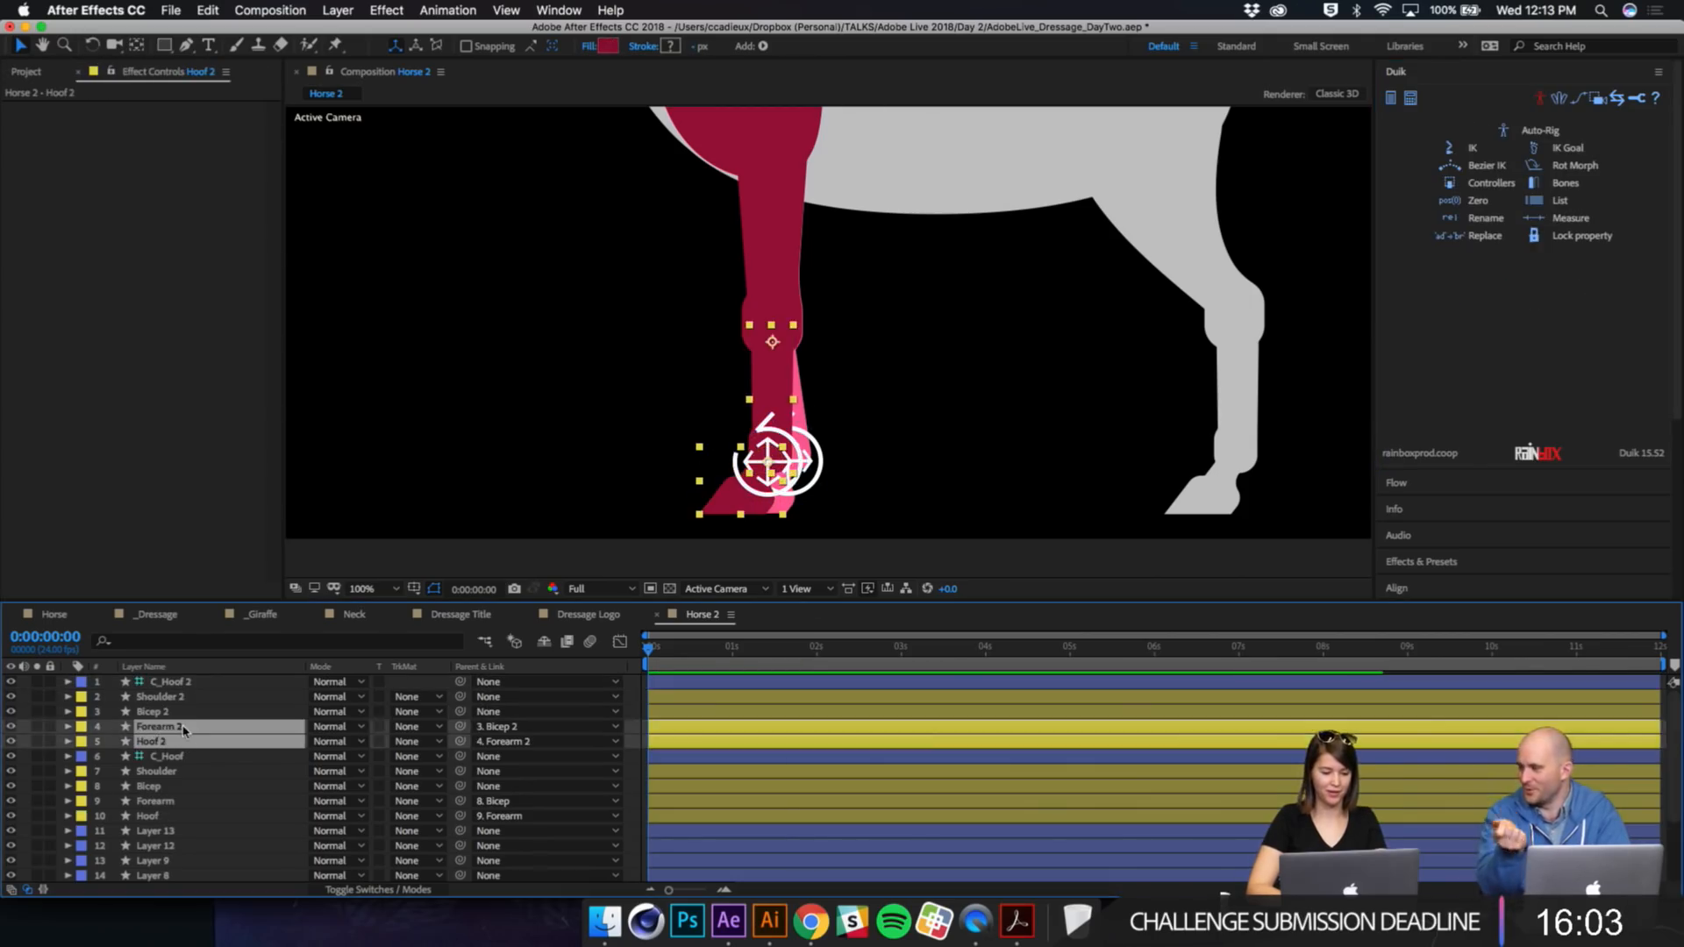
pyautogui.keyDown('super'); pyautogui.click(183, 727); pyautogui.keyUp('super')
pyautogui.keyDown('super'); pyautogui.click(183, 727); pyautogui.keyUp('super')
pyautogui.keyDown('super'); pyautogui.click(178, 715); pyautogui.keyUp('super')
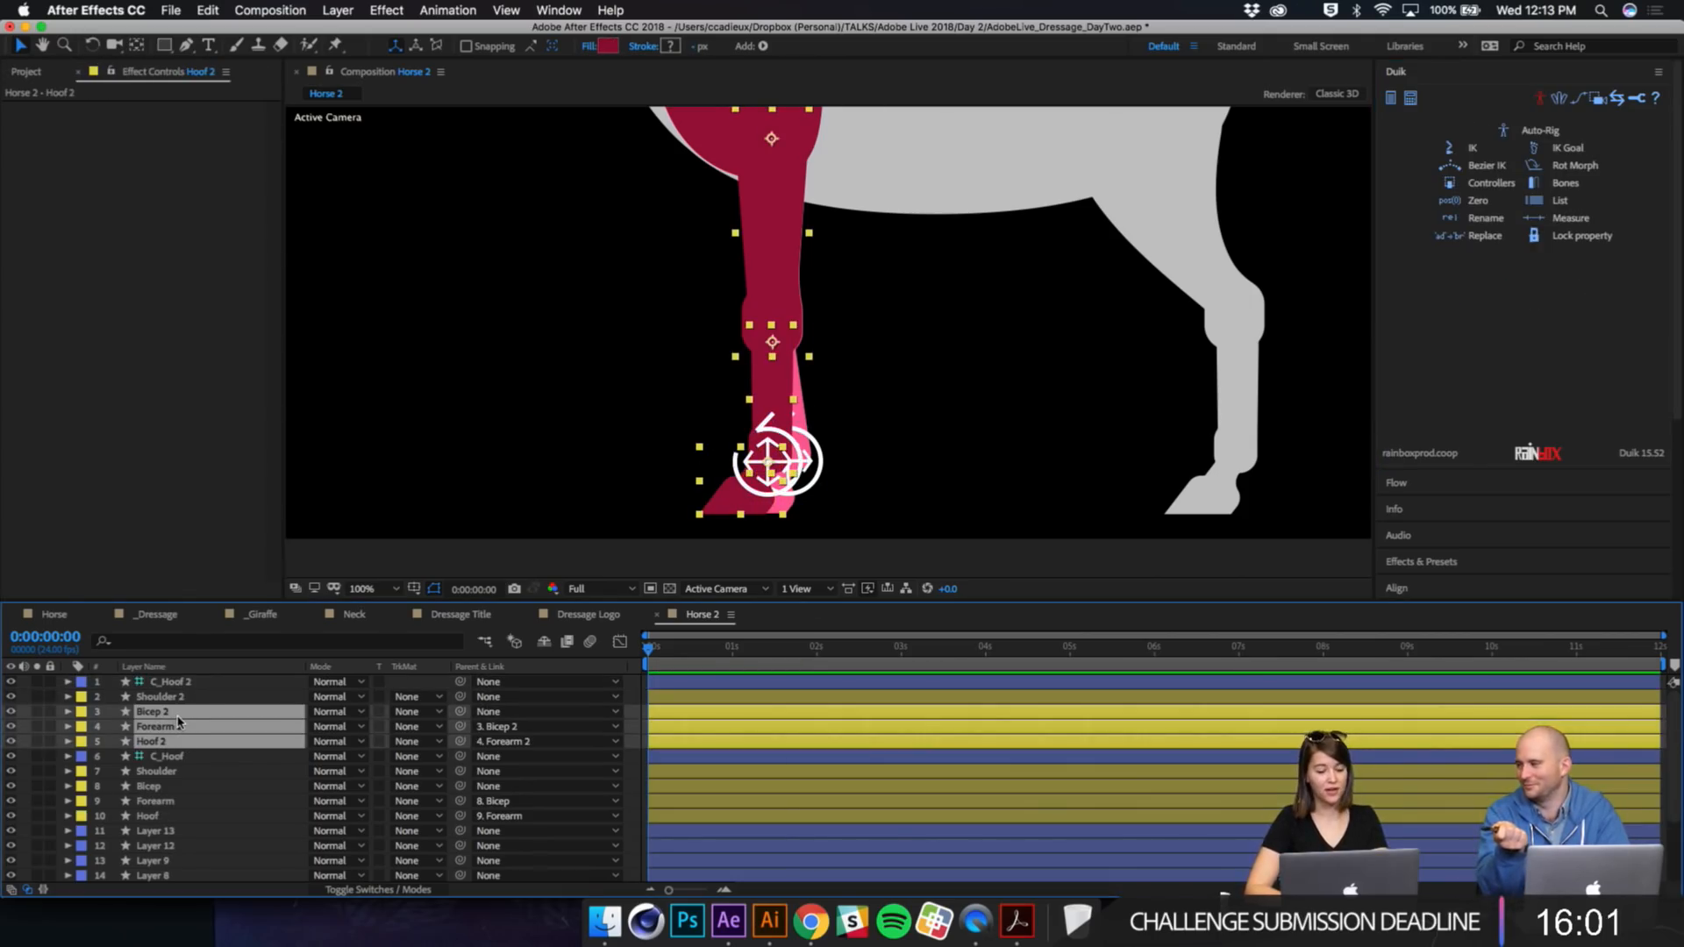
pyautogui.keyDown('super'); pyautogui.click(180, 686); pyautogui.keyUp('super')
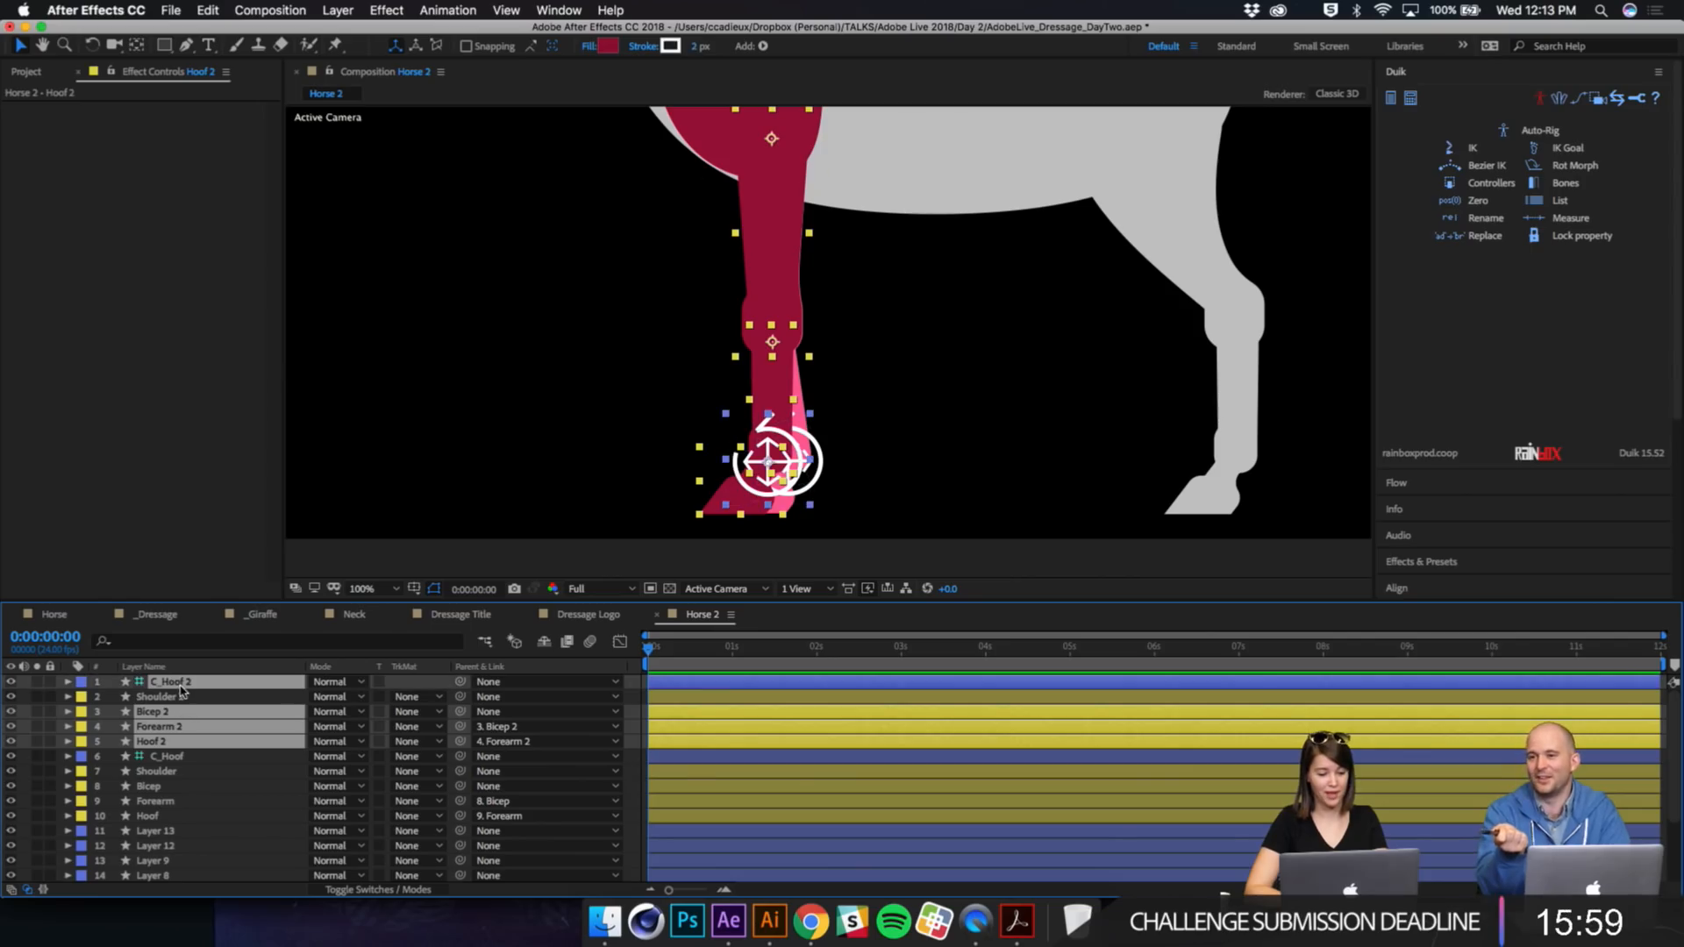
pyautogui.click(1449, 149)
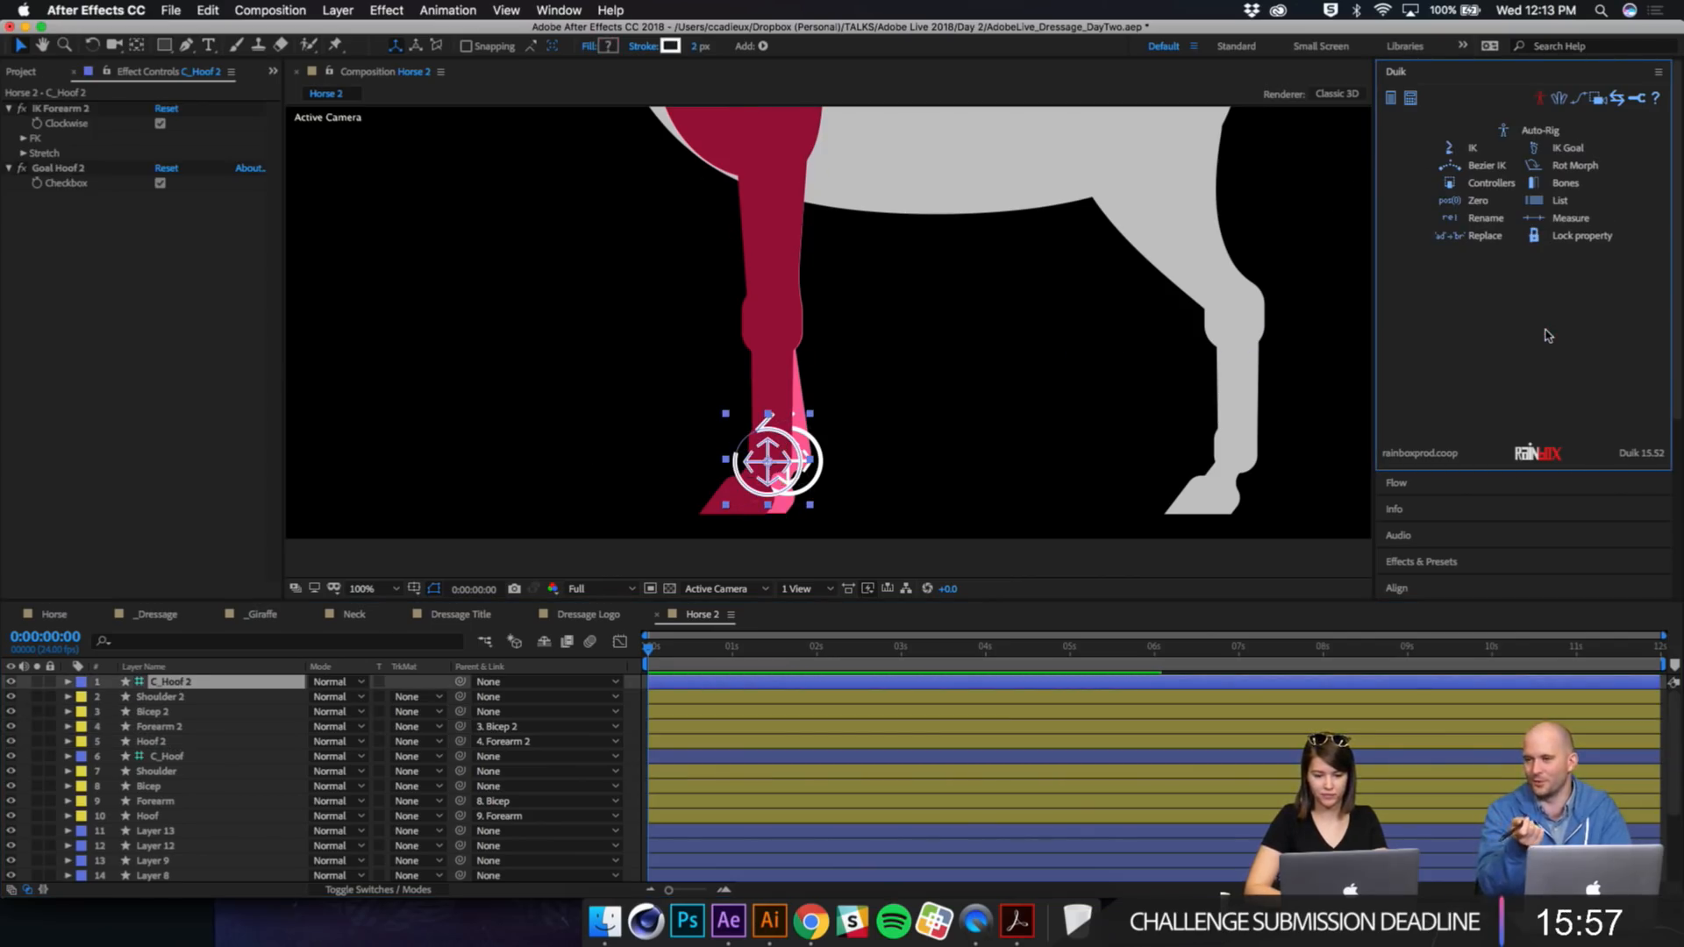
# Step: Pose both front legs with their controllers, raising the pink leg forward and swinging the dark leg back with its hoof rotated
pyautogui.click(644, 461)
pyautogui.moveTo(727, 428); pyautogui.dragTo(548, 294)
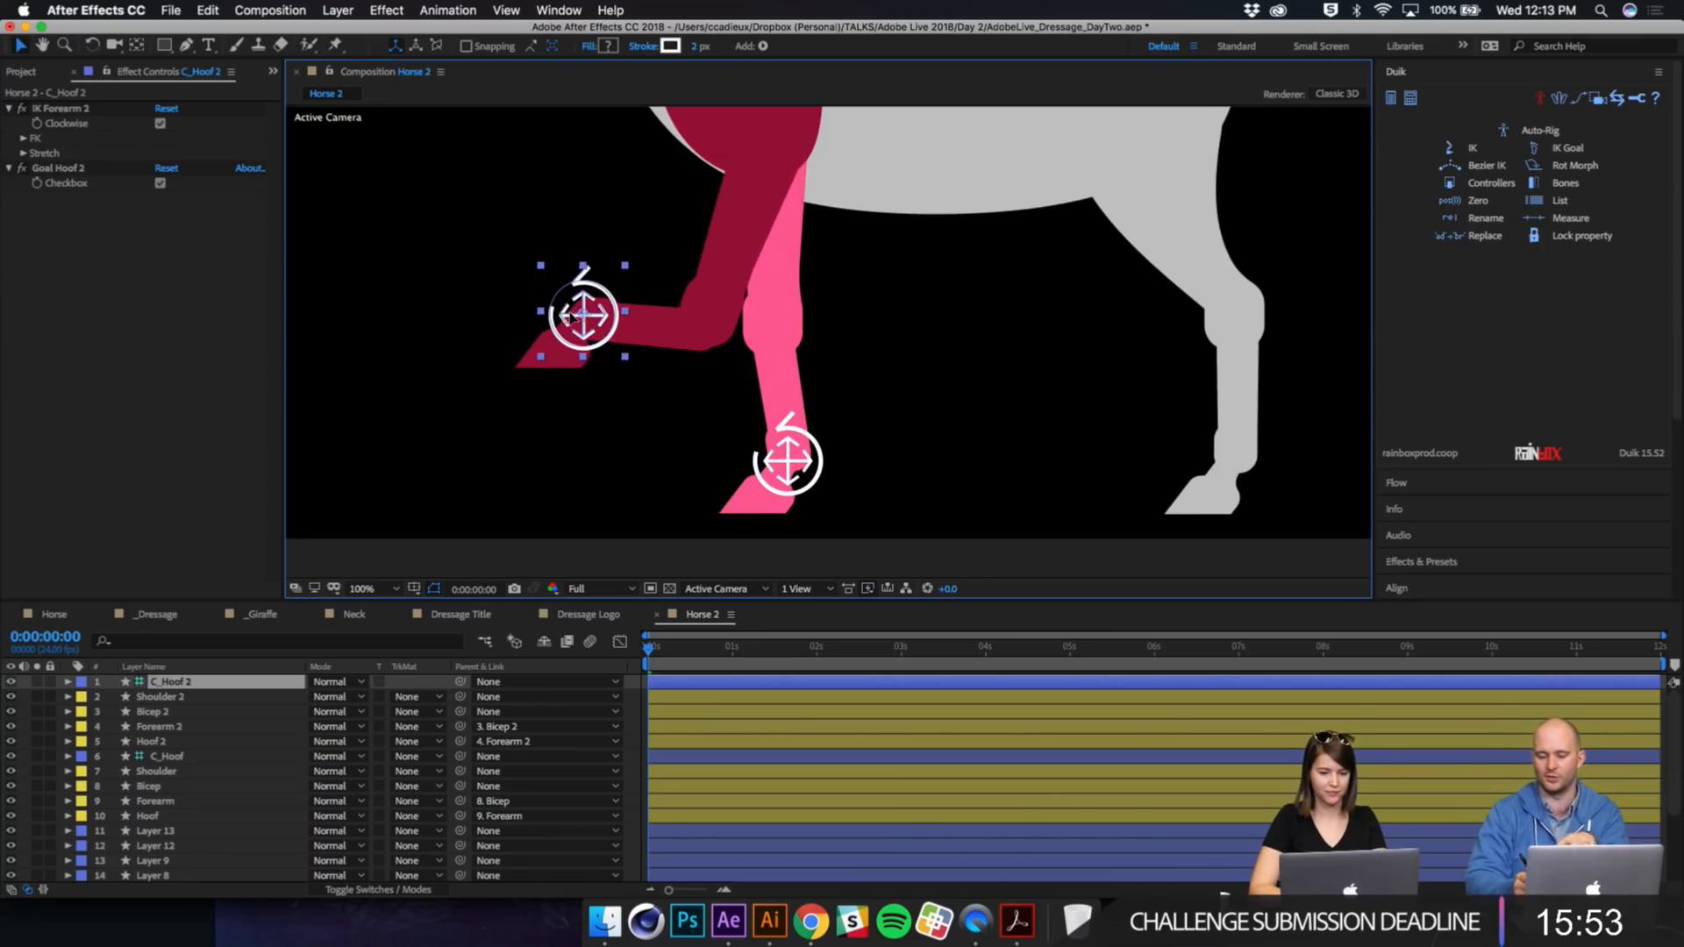
pyautogui.moveTo(759, 446); pyautogui.dragTo(488, 230)
pyautogui.moveTo(582, 307); pyautogui.dragTo(892, 522)
pyautogui.press('w')
pyautogui.scroll(-4, 860, 390)
pyautogui.scroll(2, 860, 381)
pyautogui.click(556, 377)
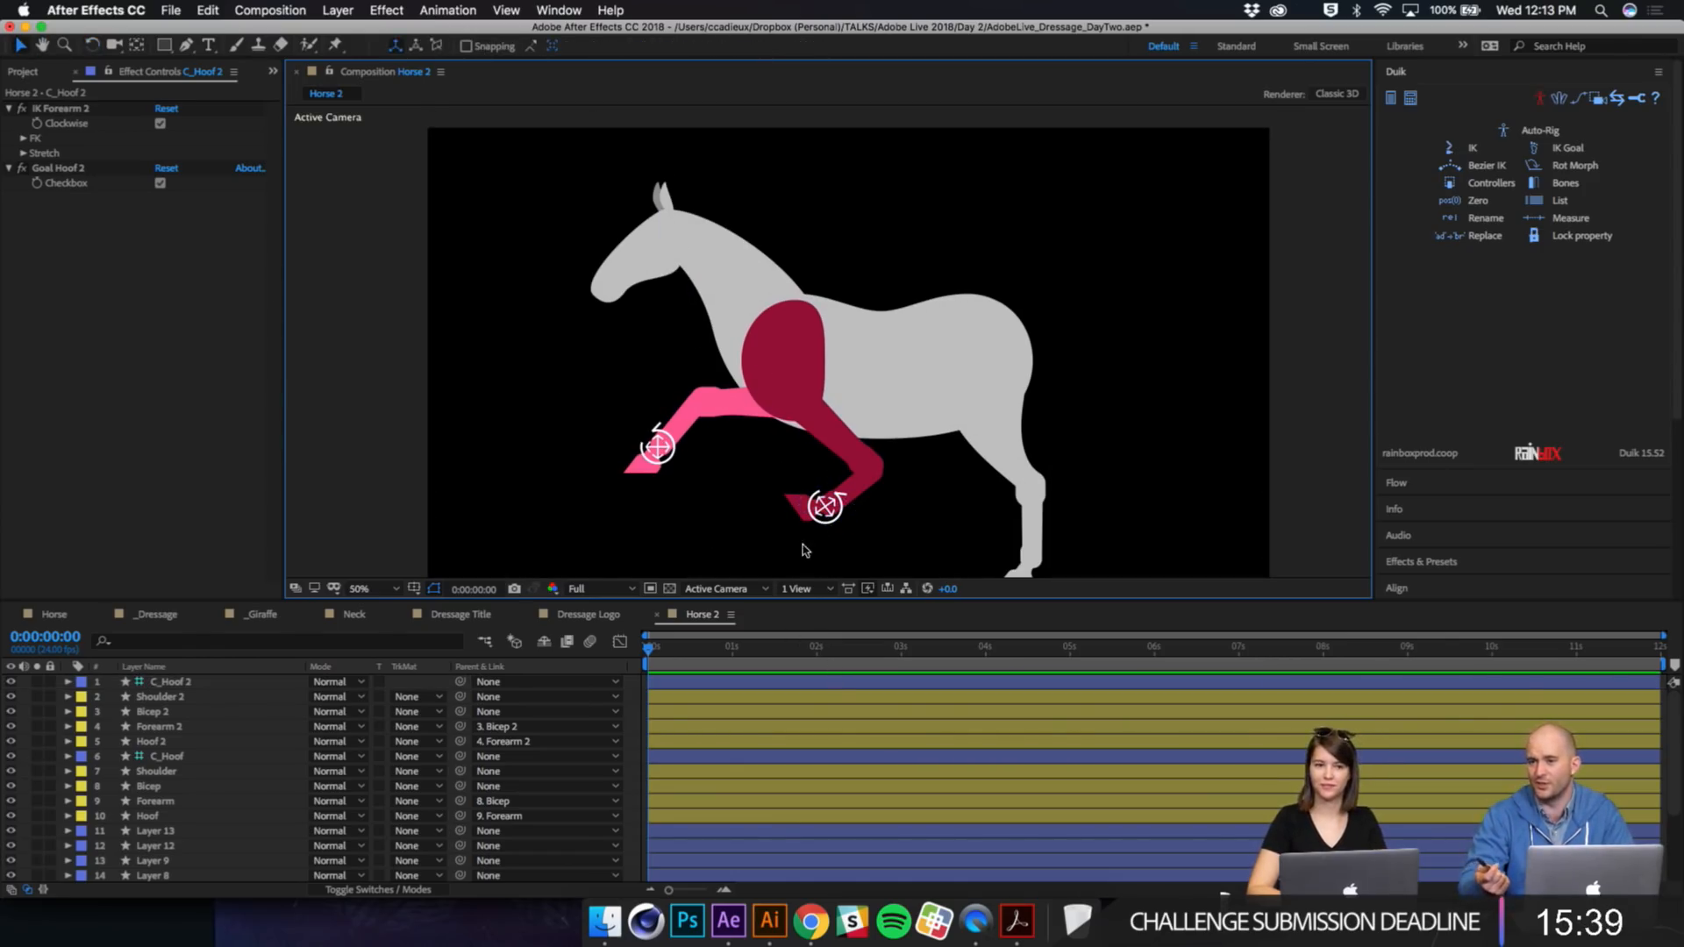
# Step: Move C_Hoof 2 forward, turn off Clockwise for IK Forearm 2, and rotate the controller to angle the dark hoof downward
pyautogui.moveTo(825, 507); pyautogui.dragTo(780, 512)
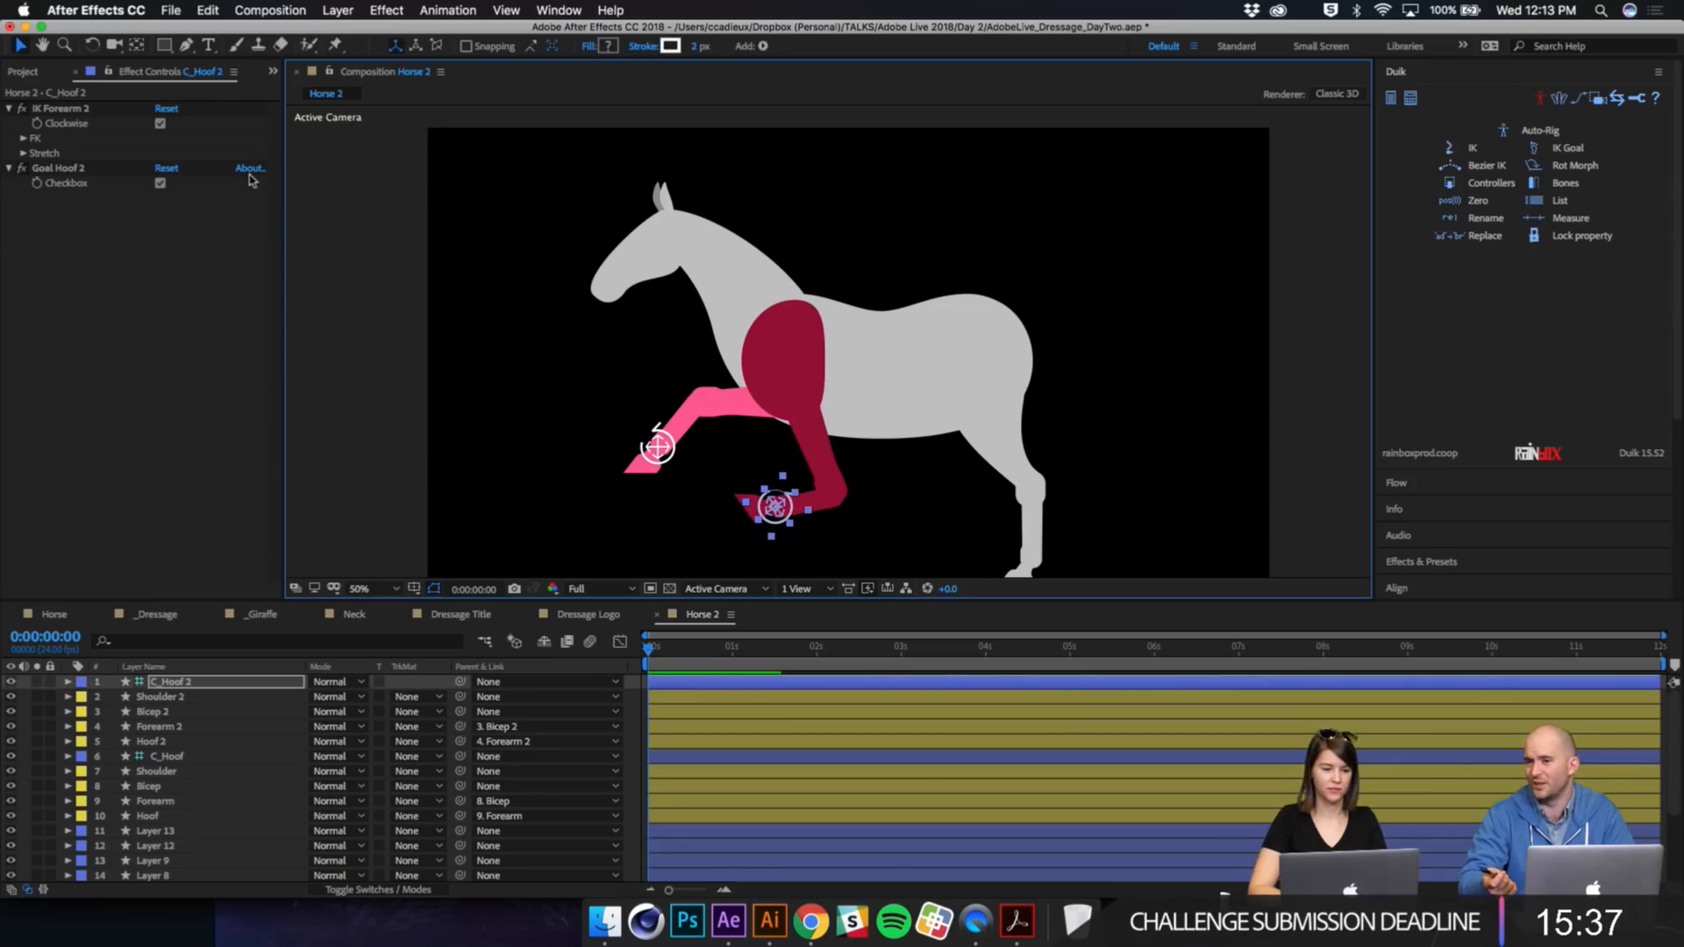
pyautogui.click(160, 123)
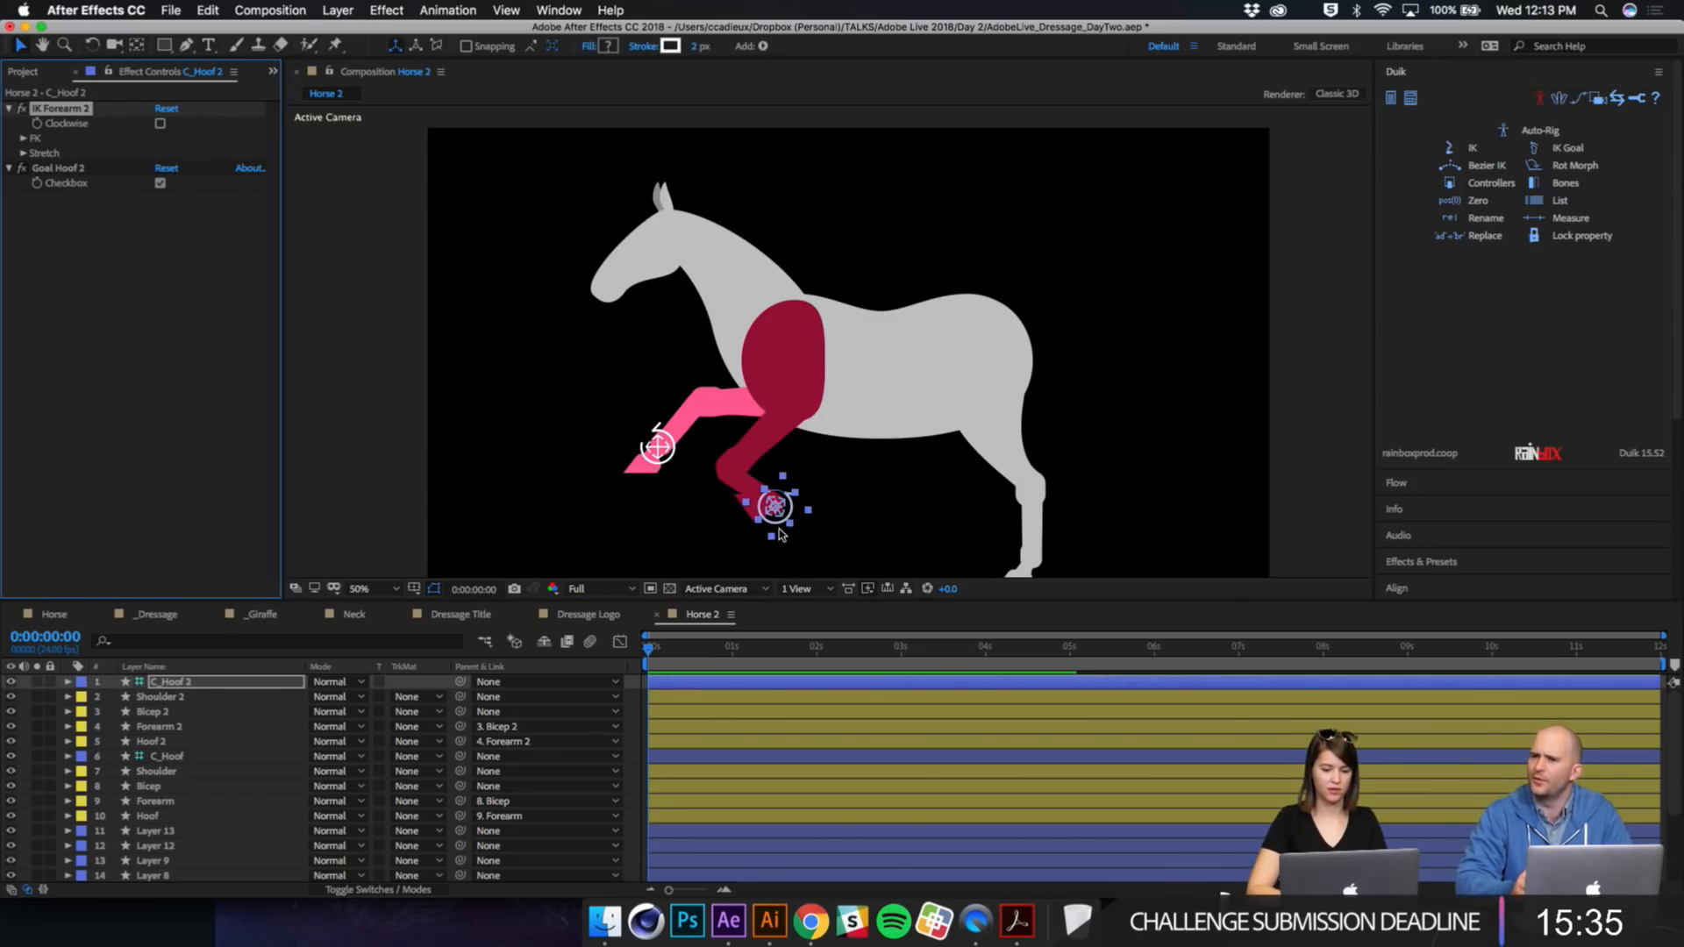
pyautogui.press('w')
pyautogui.moveTo(796, 508); pyautogui.dragTo(743, 502)
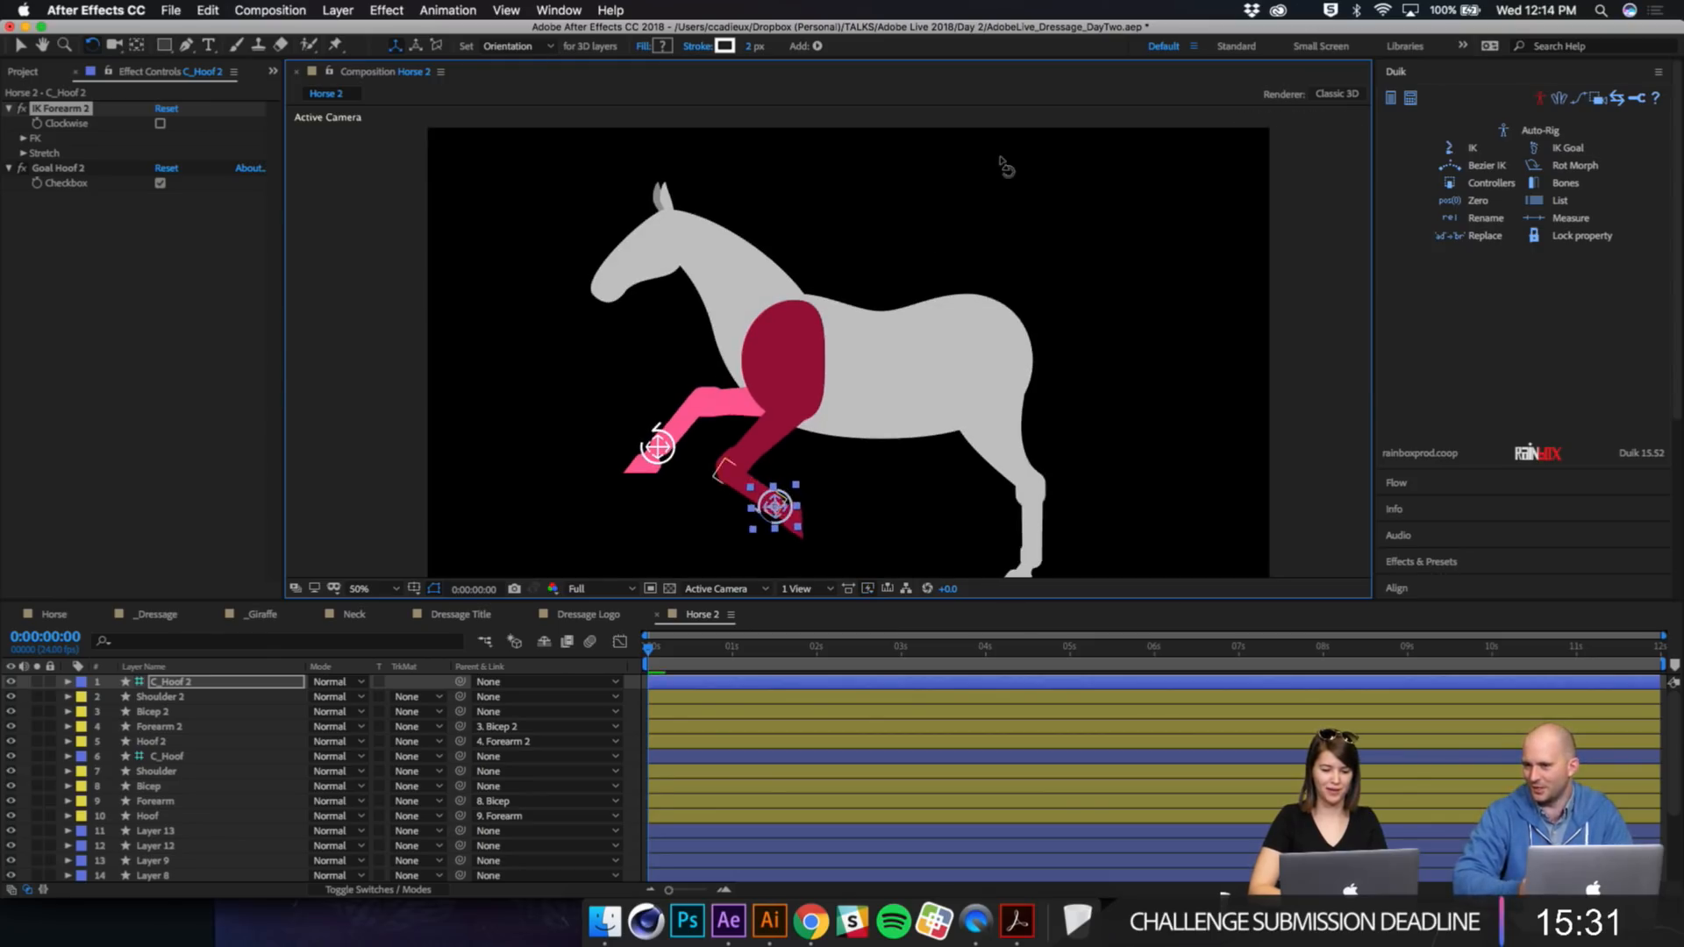
pyautogui.press('v')
pyautogui.click(1002, 159)
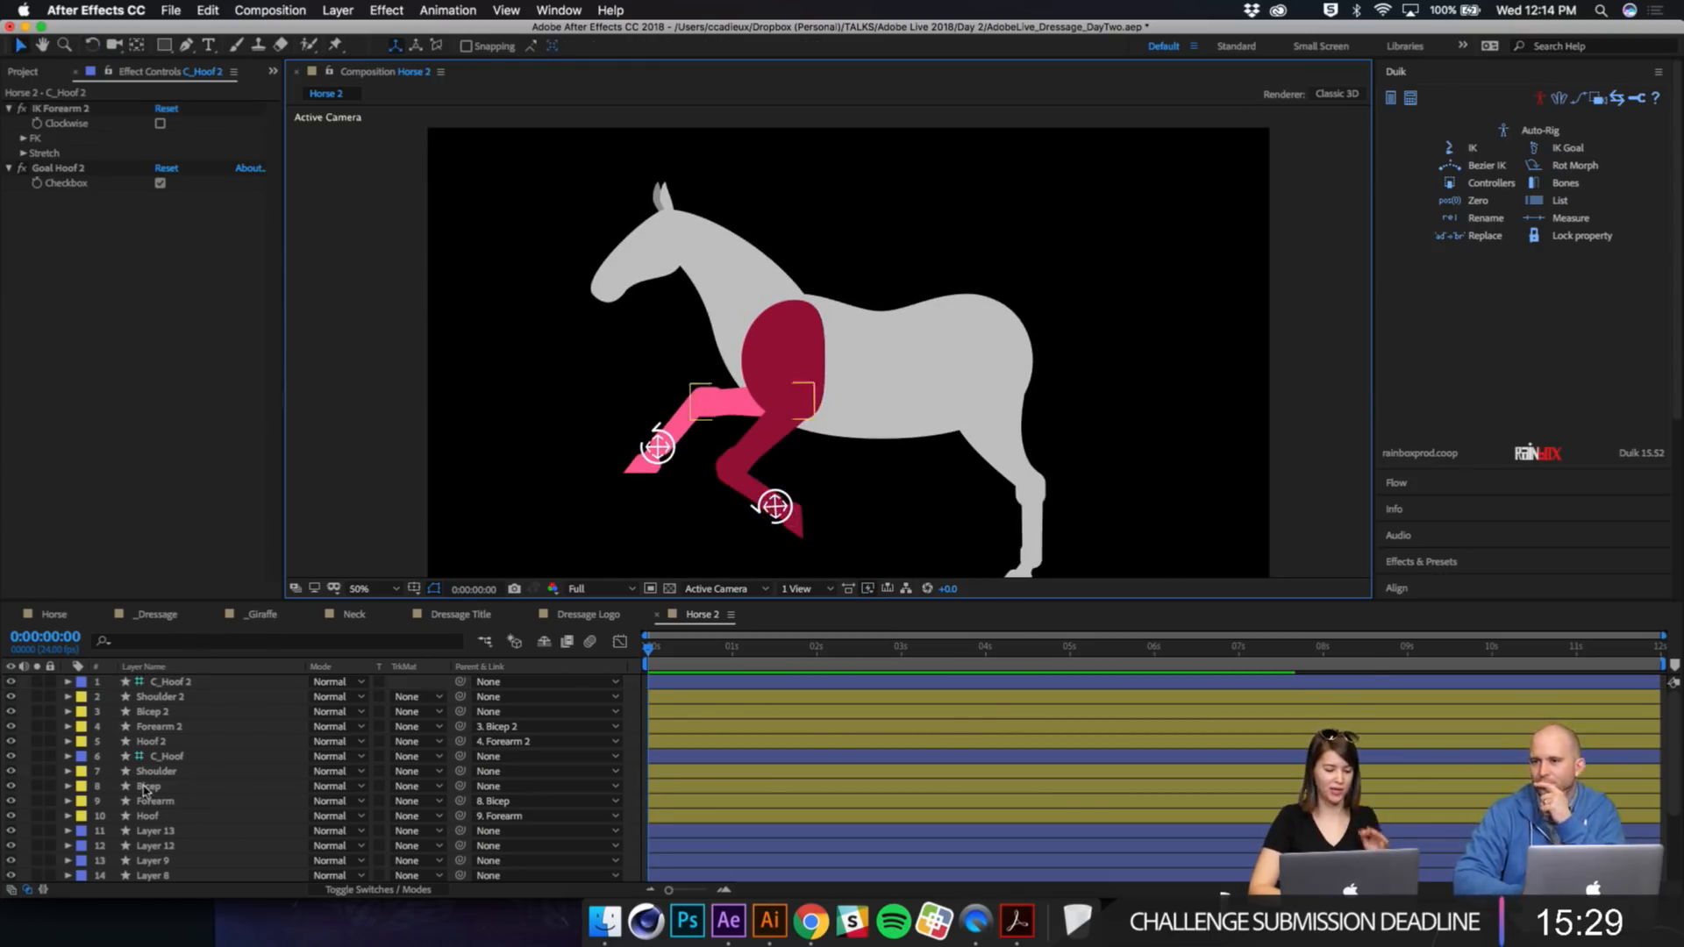
# Step: Move the C_Hoof 2 controller further forward to lift the dark leg's knee
pyautogui.click(156, 756)
pyautogui.click(157, 744)
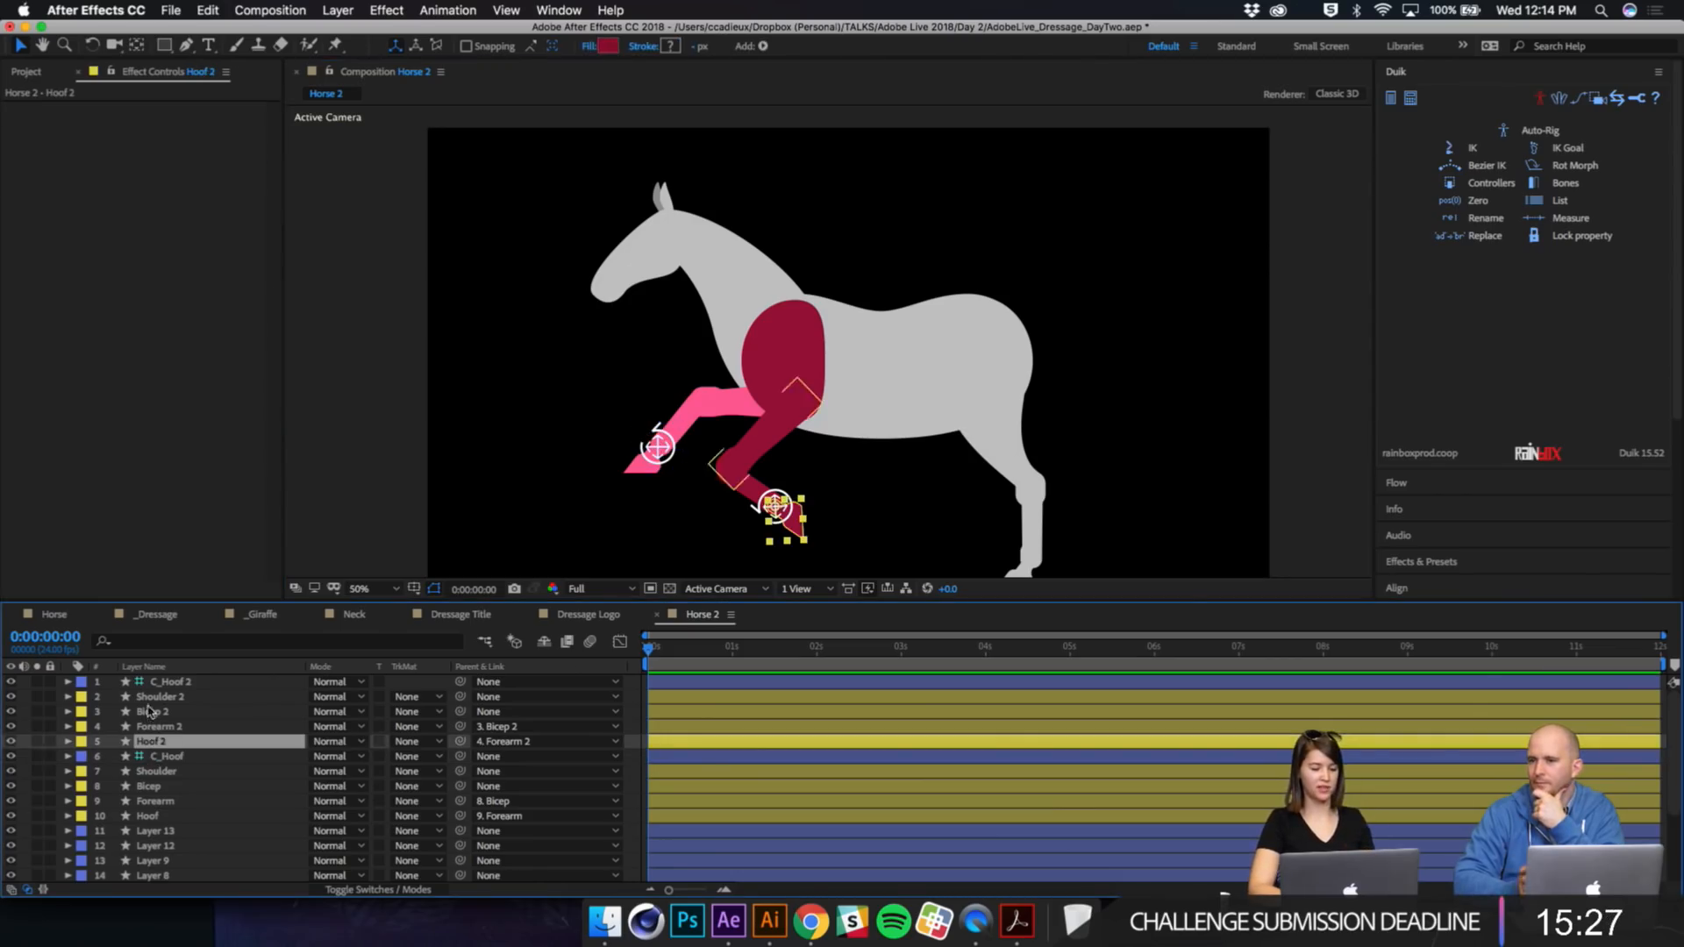
pyautogui.click(156, 697)
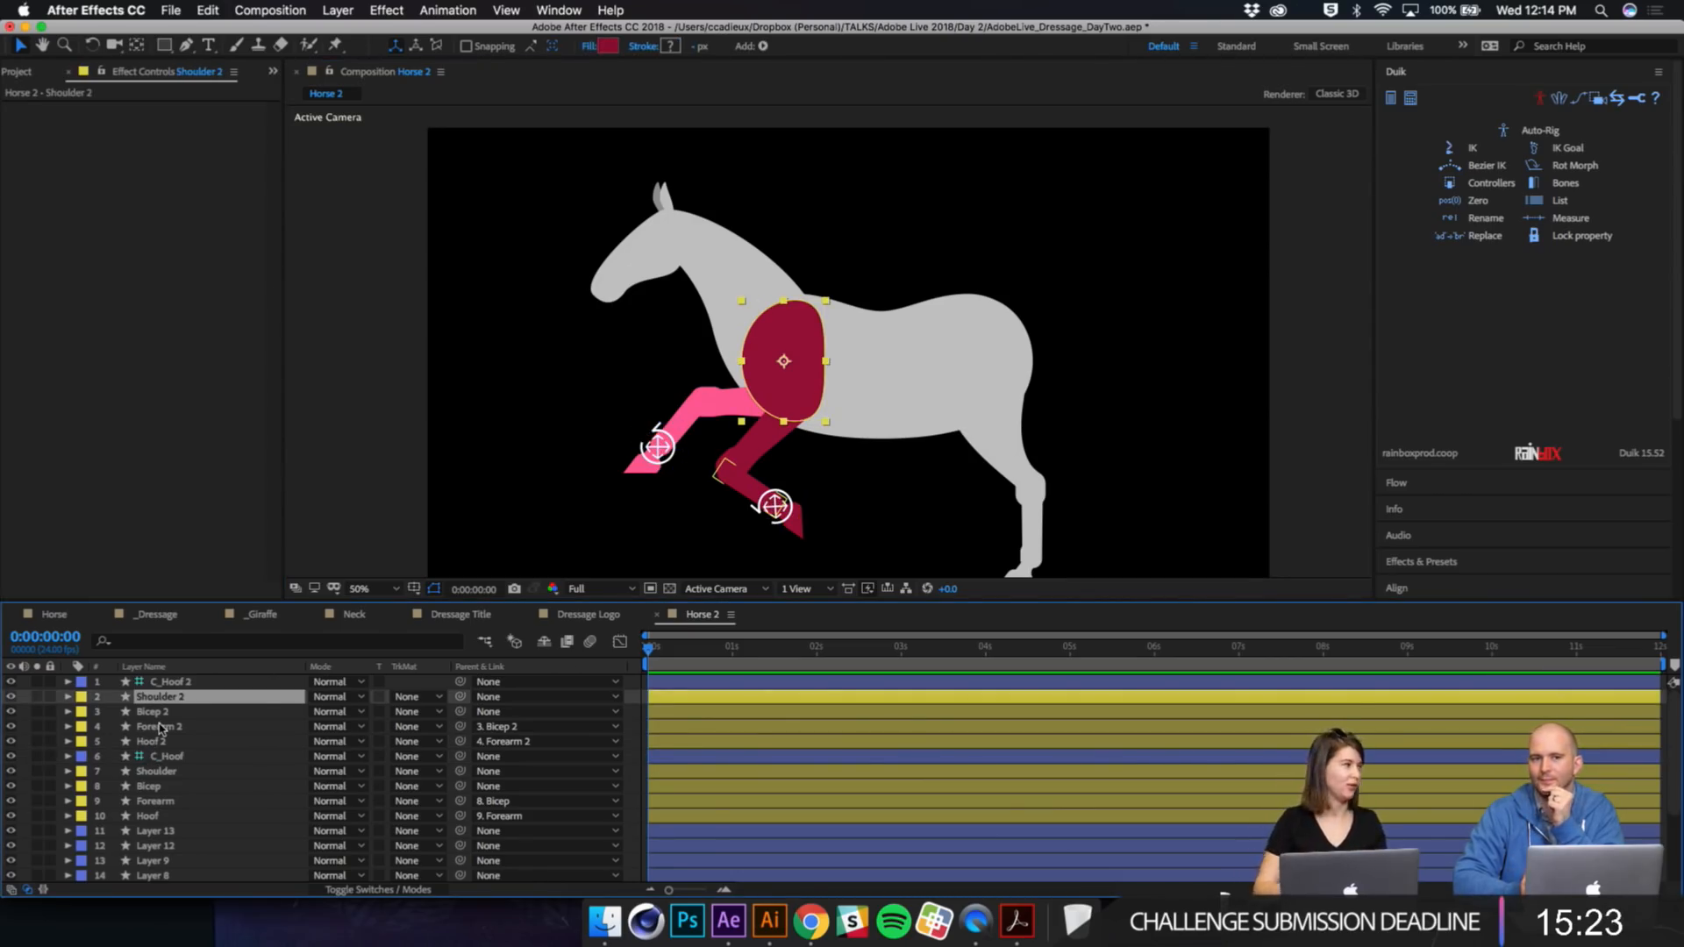
pyautogui.moveTo(774, 513); pyautogui.dragTo(720, 503)
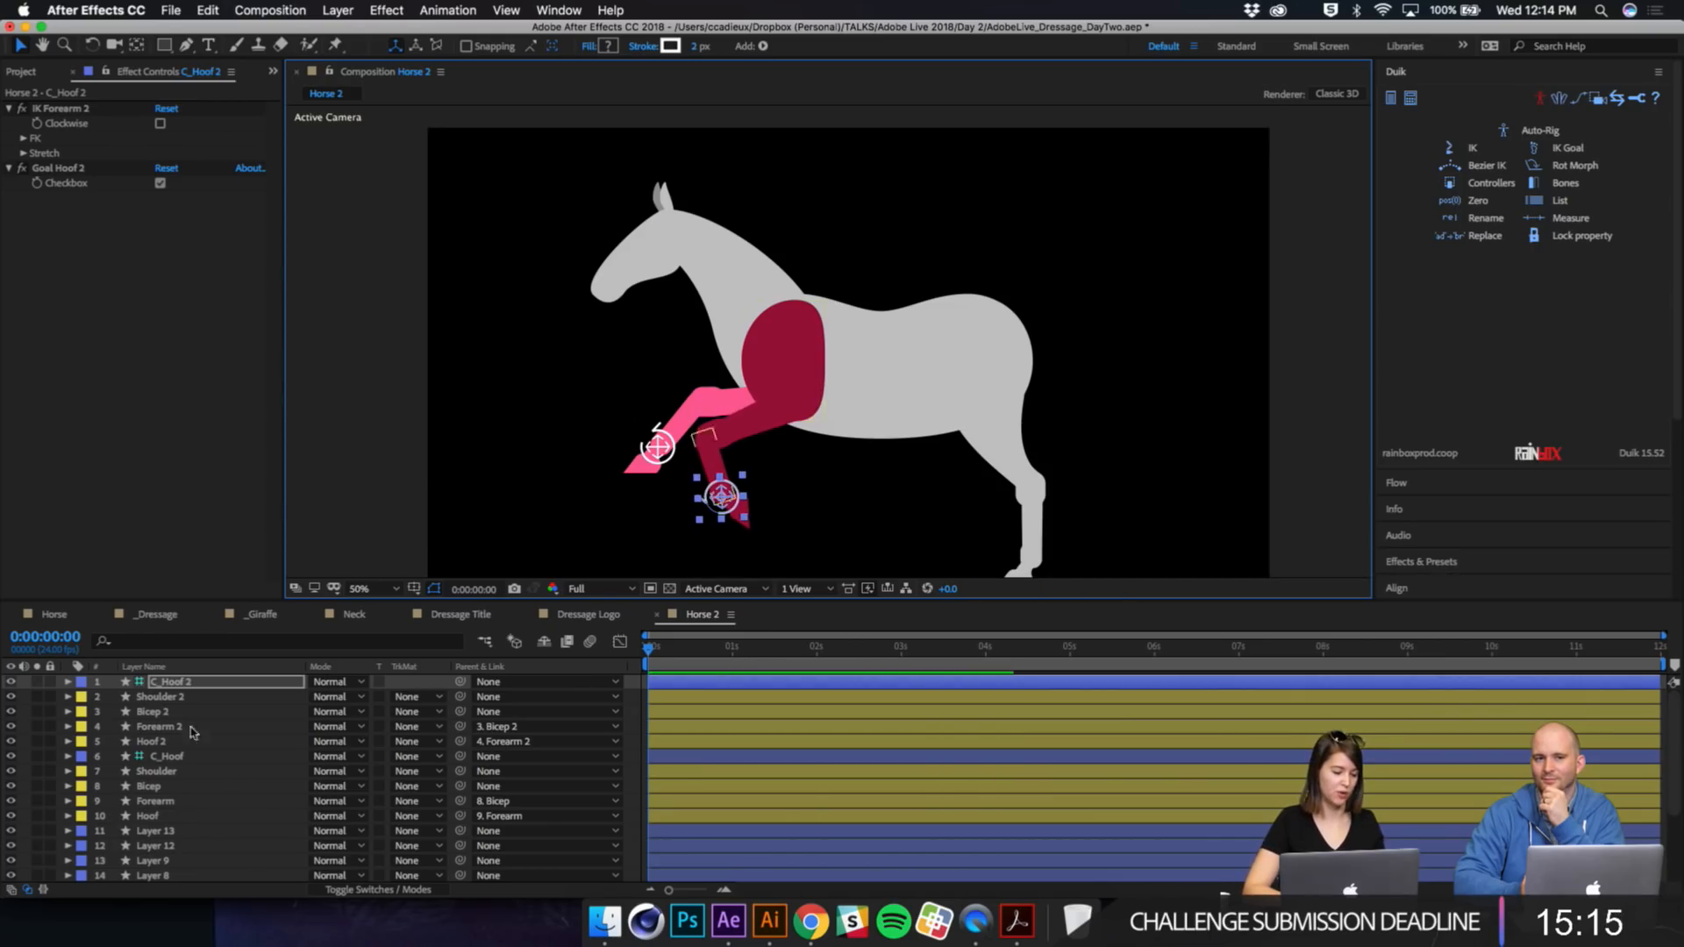
# Step: Move the C_Hoof layer directly below C_Hoof 2 in the layer stack and deselect it
pyautogui.click(185, 757)
pyautogui.moveTo(185, 760); pyautogui.dragTo(189, 697)
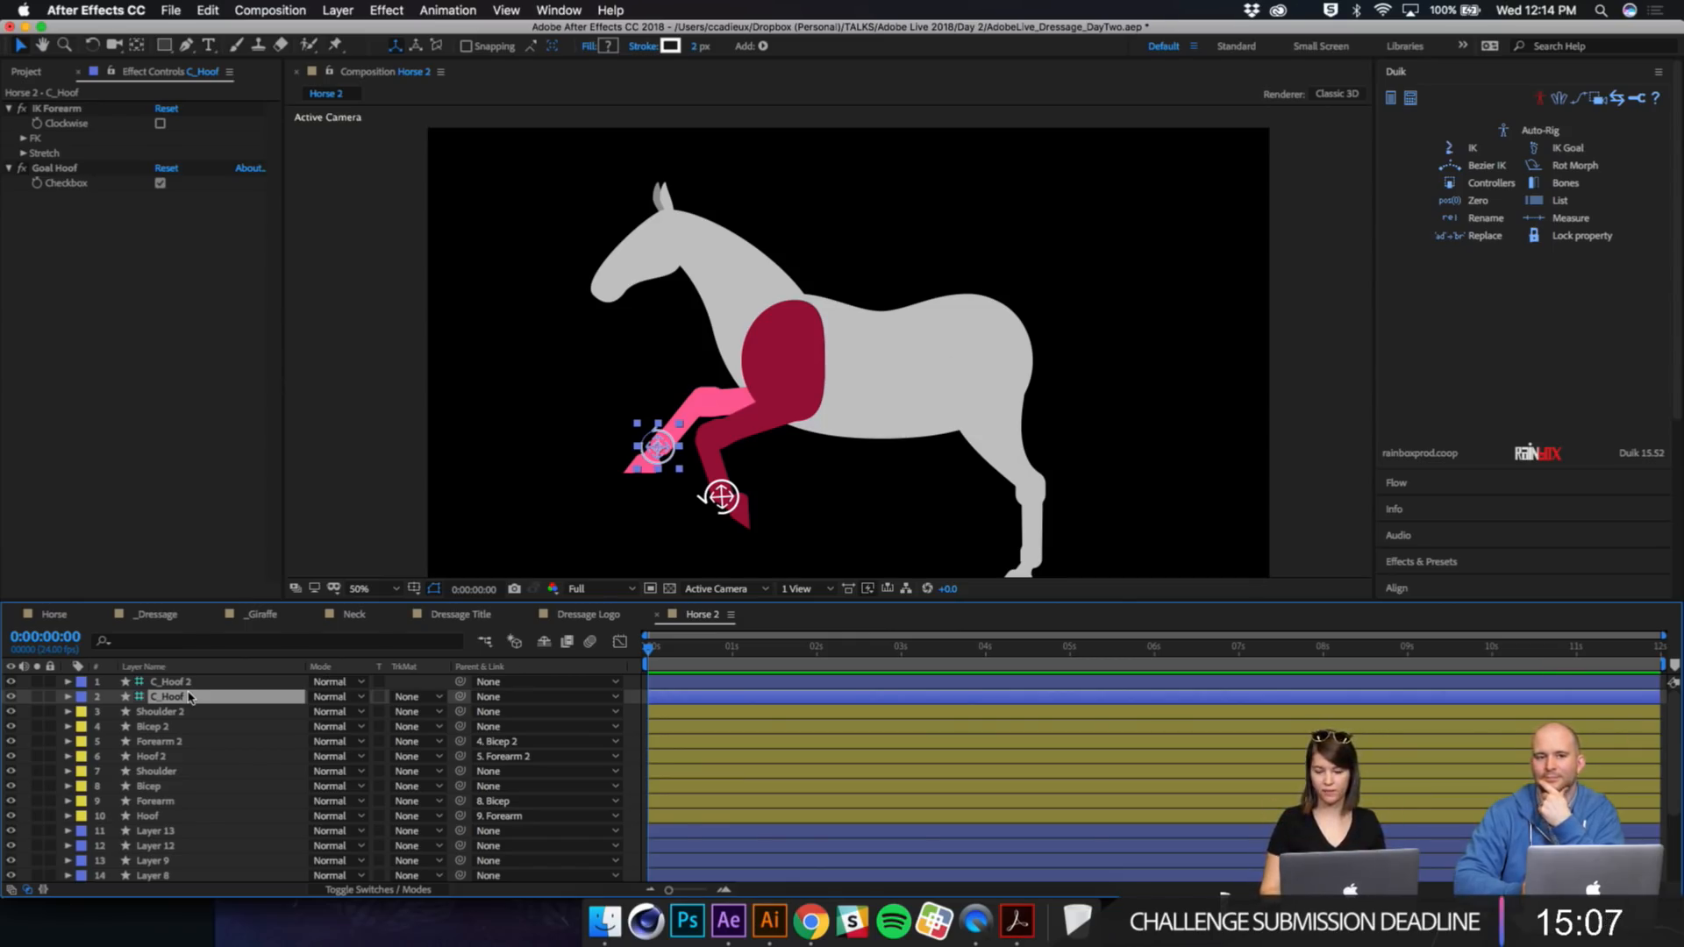
pyautogui.click(410, 359)
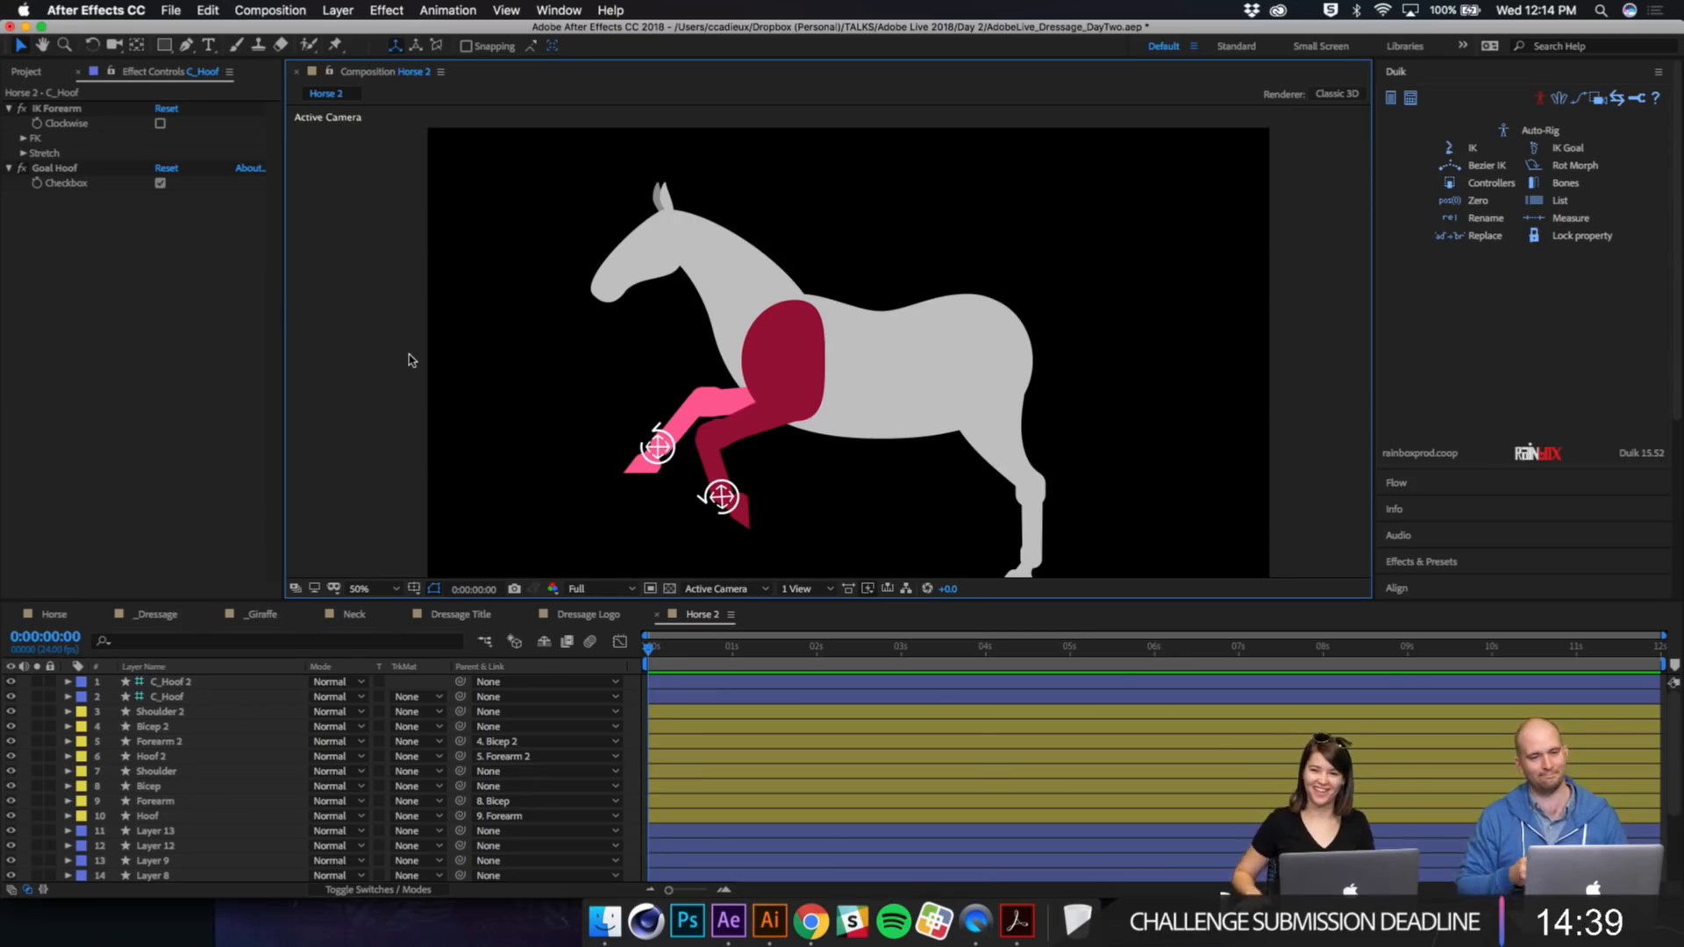
# Step: Open the _Giraffe composition and preview its neck animation
pyautogui.click(165, 617)
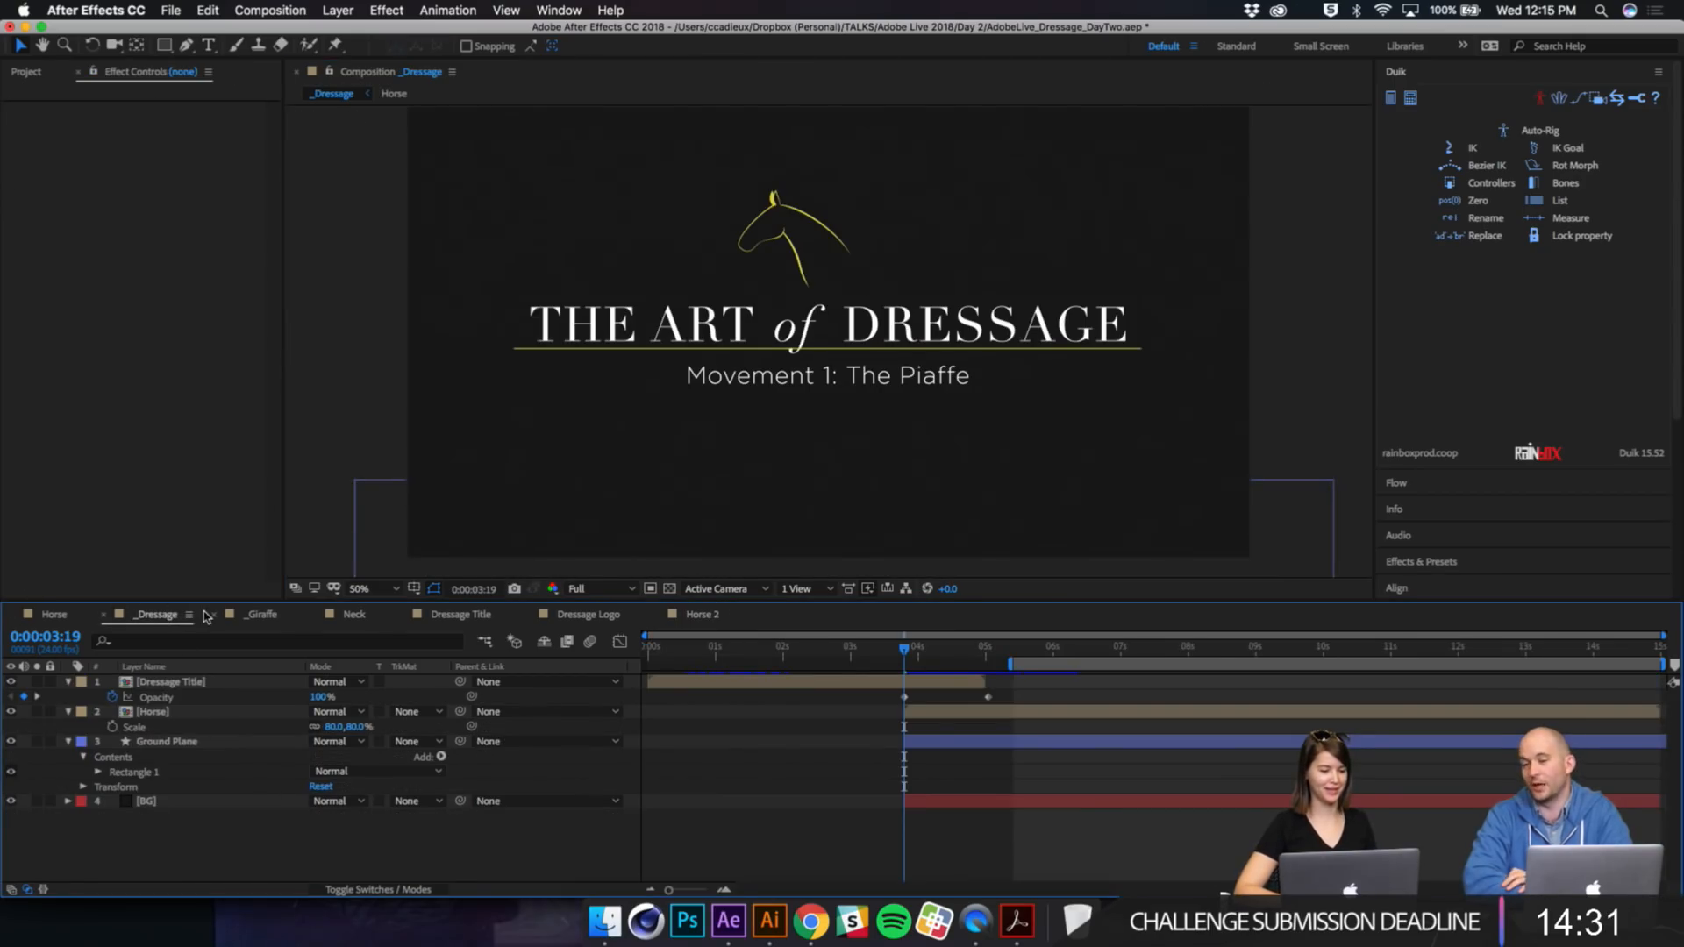
pyautogui.click(261, 615)
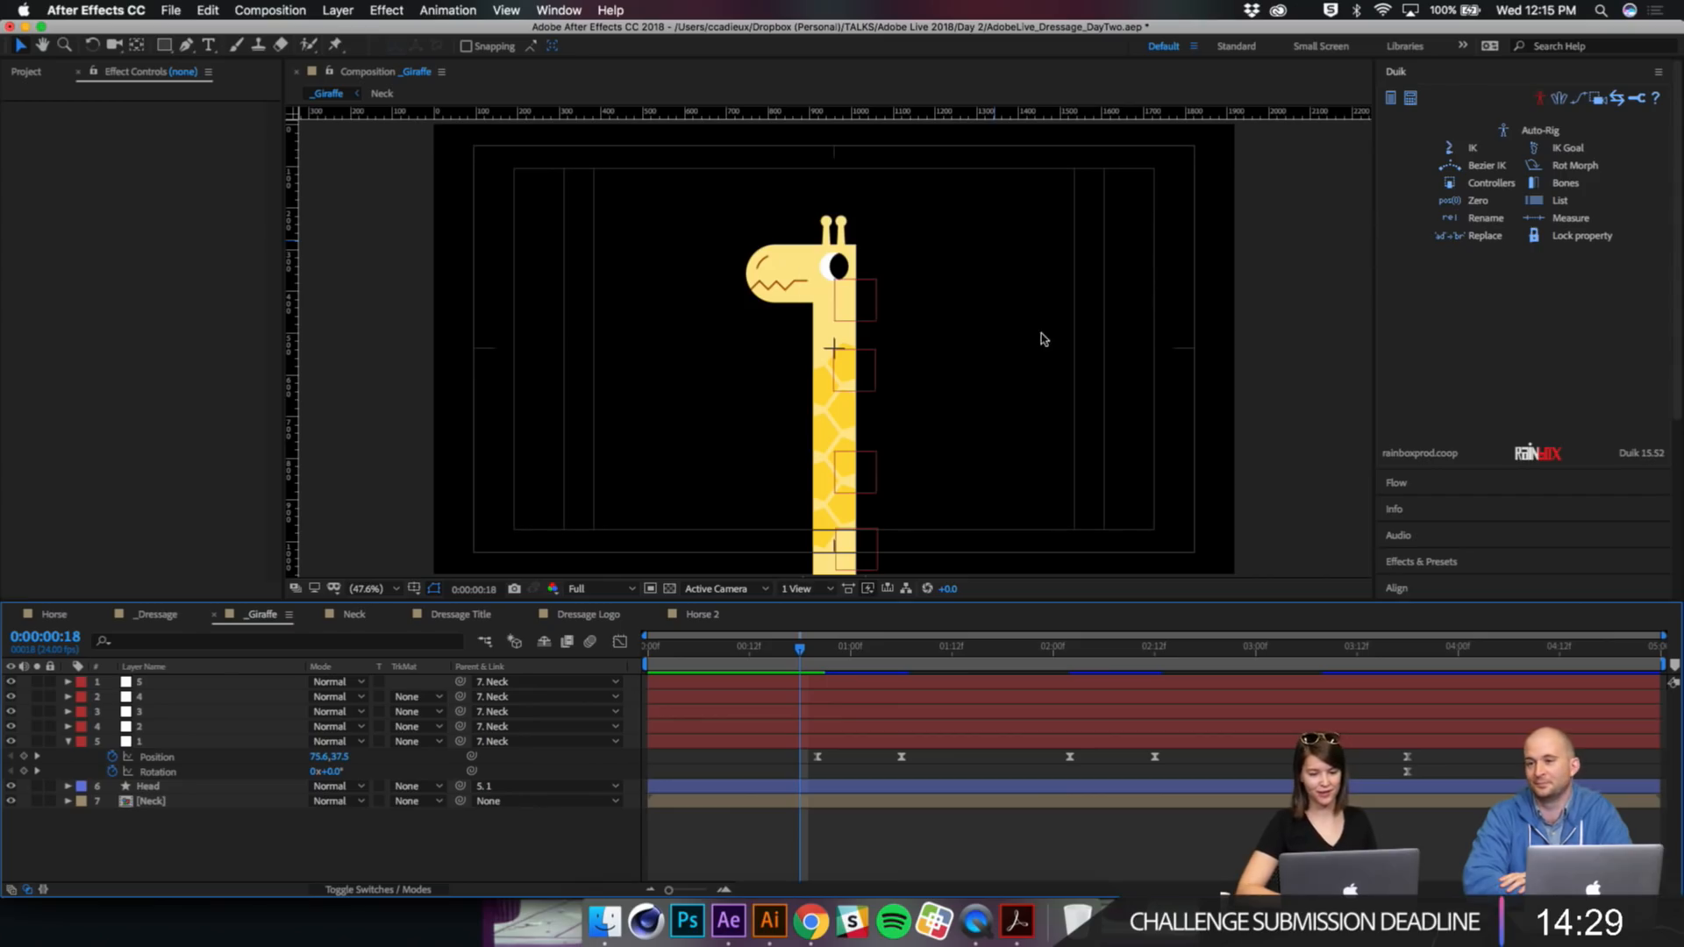
pyautogui.click(1335, 357)
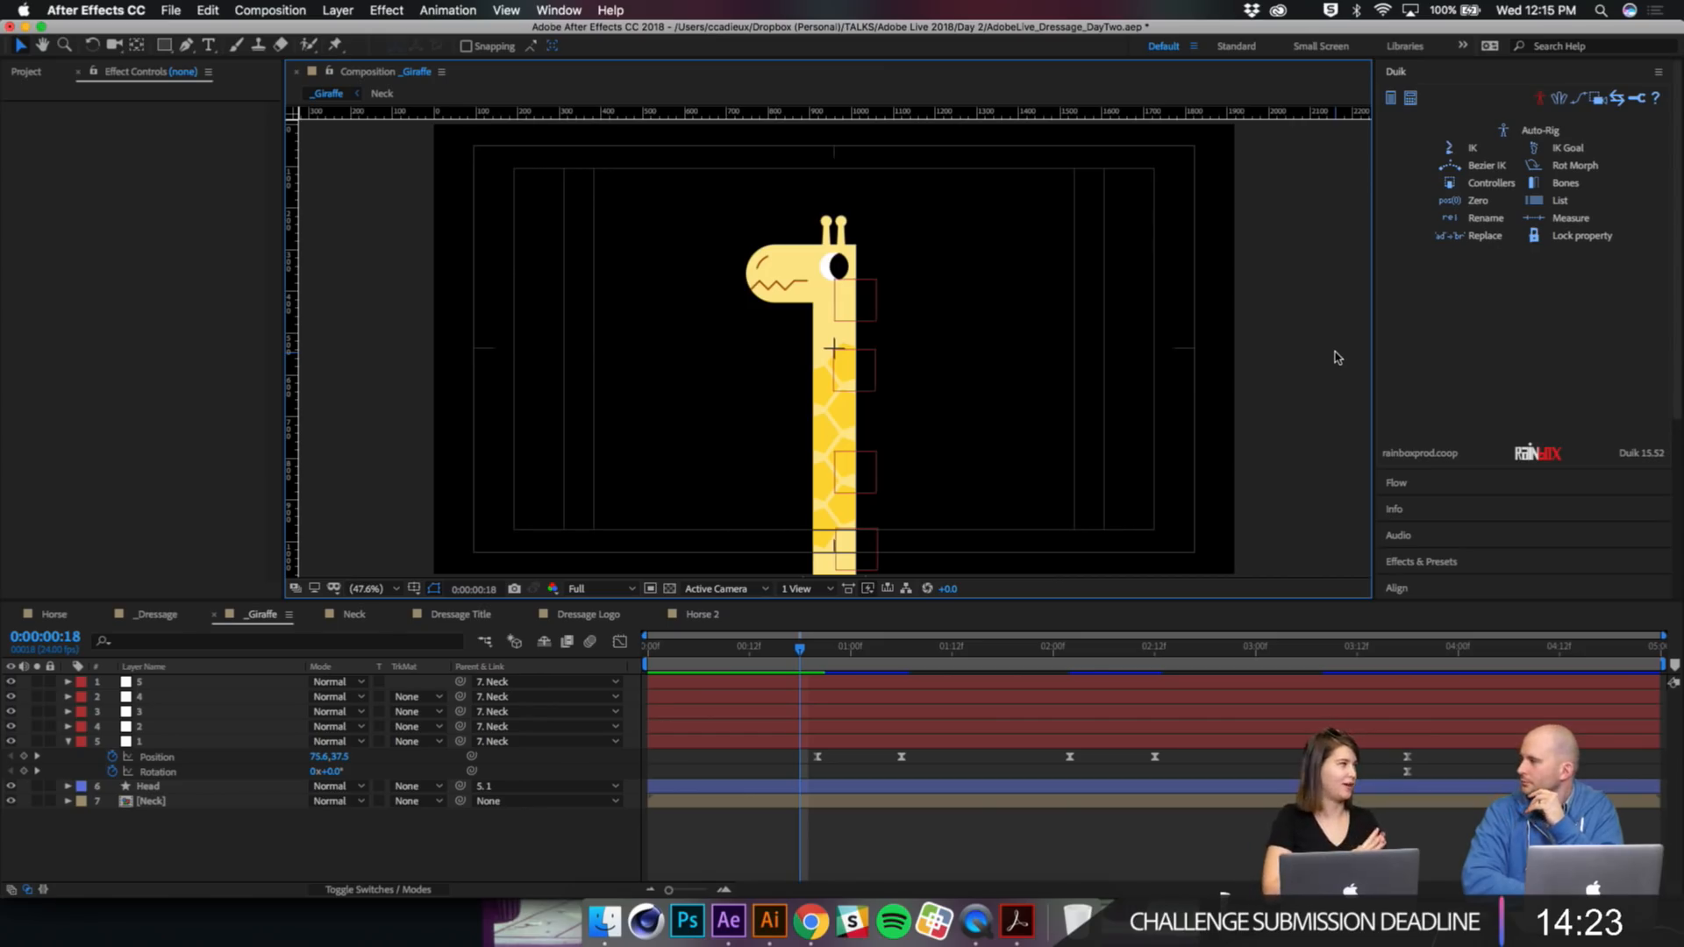
pyautogui.press('space')
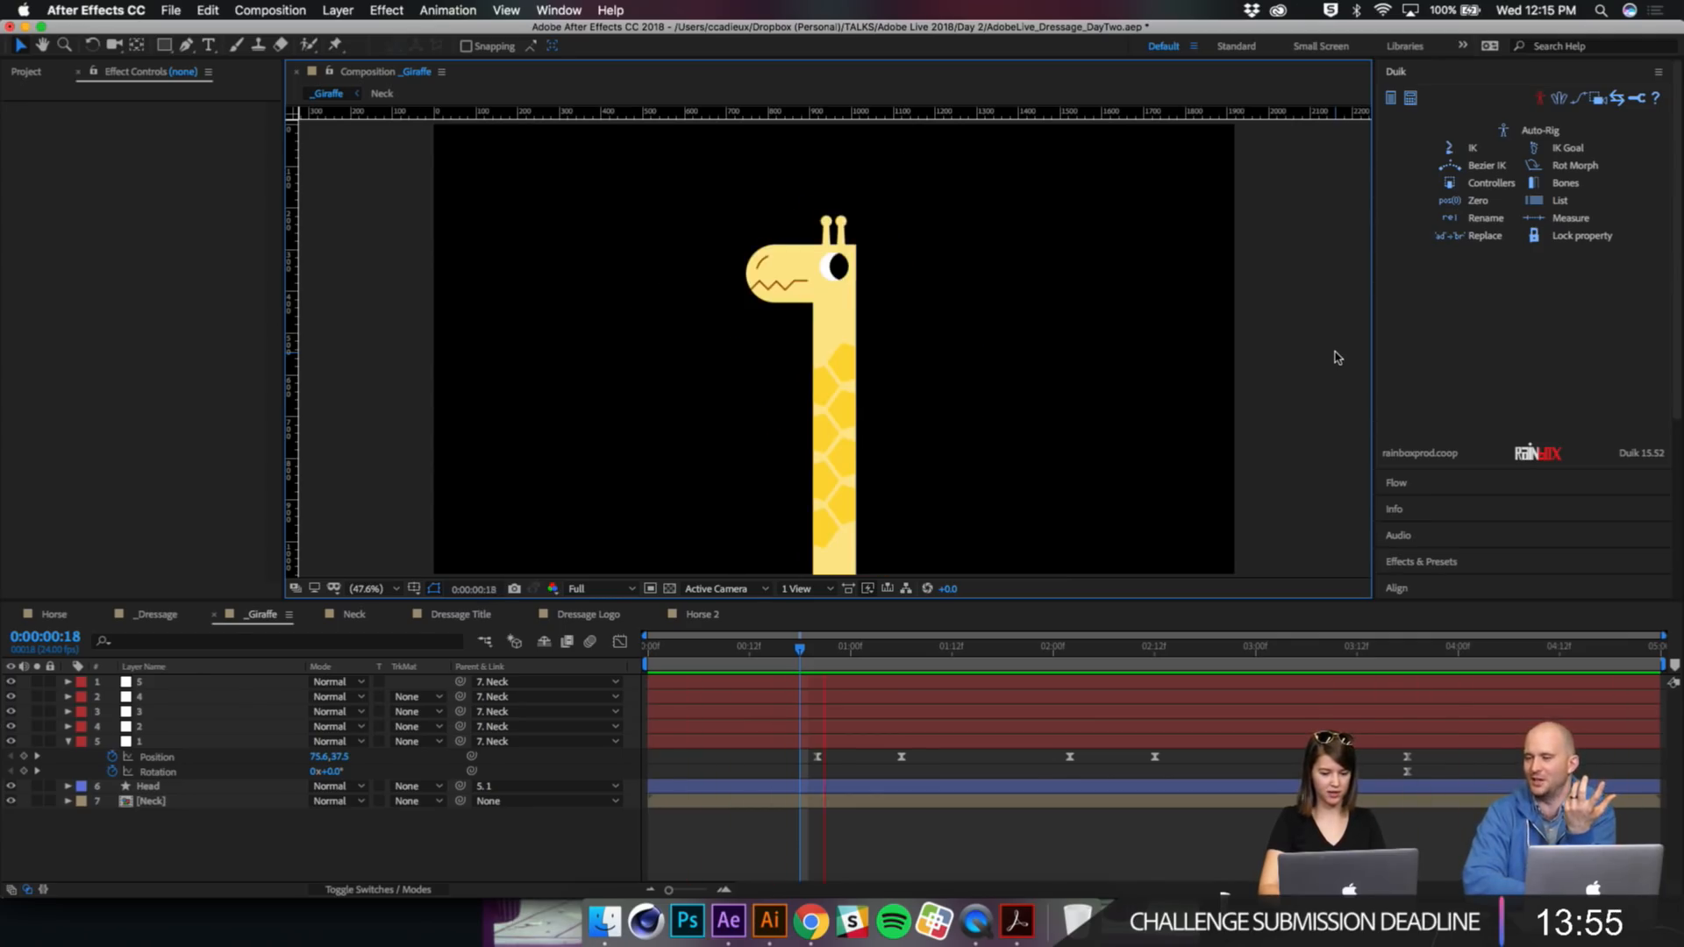
pyautogui.press('space')
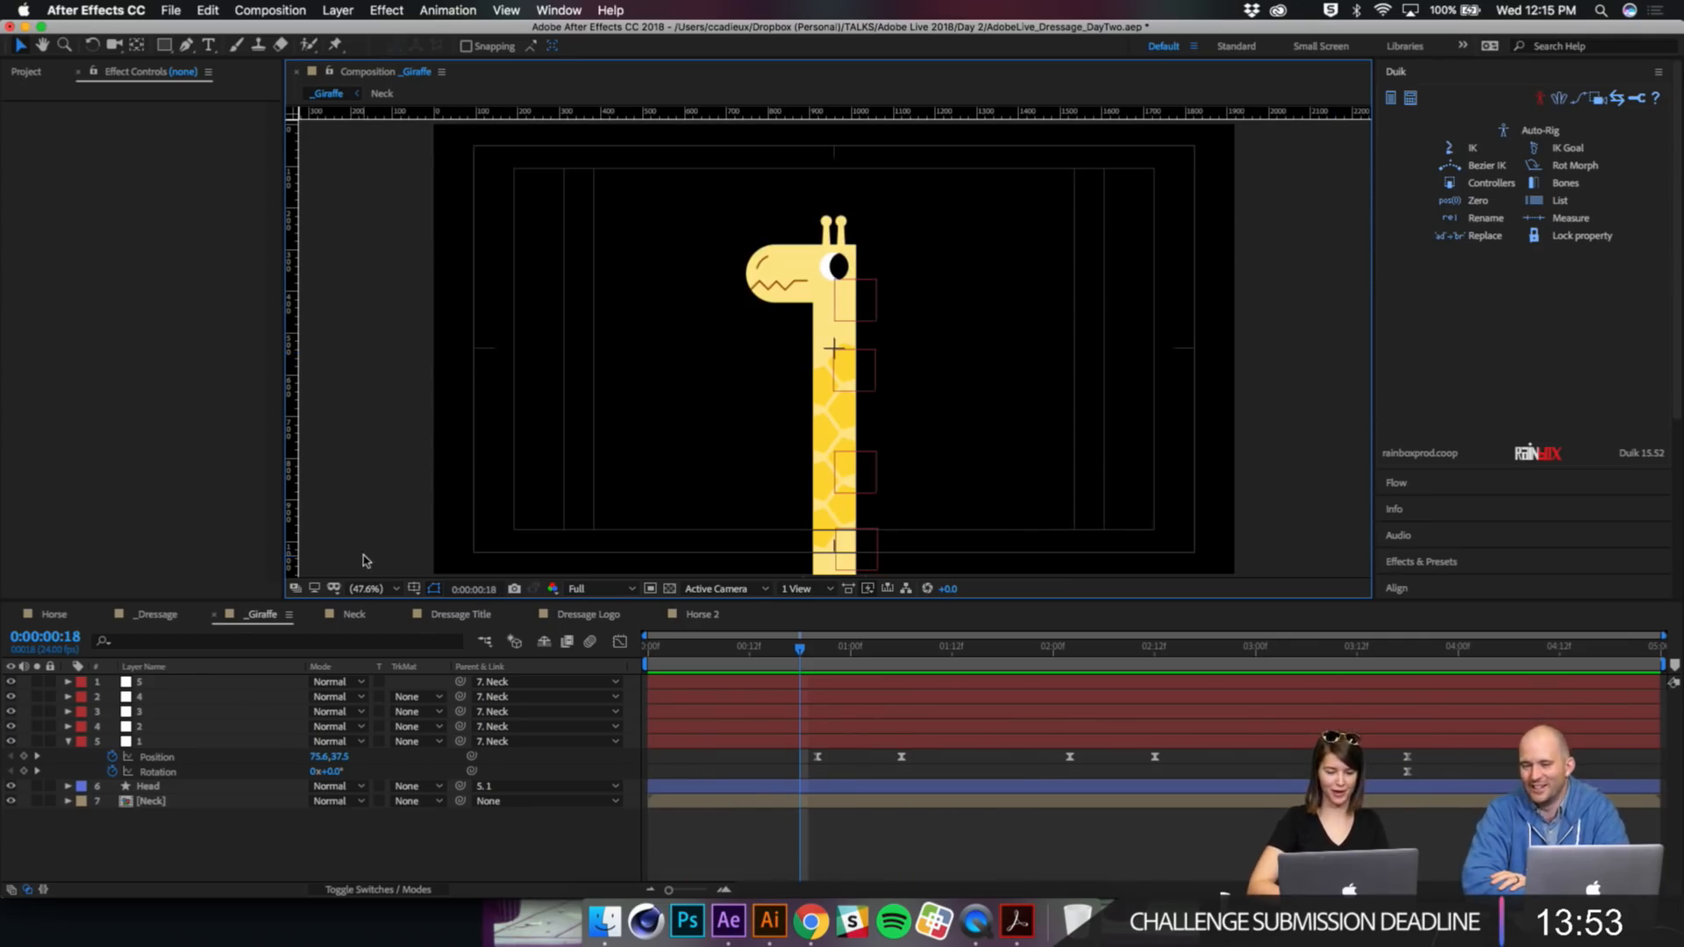
# Step: Try moving null 1 to bend the giraffe's neck, and undo the change
pyautogui.click(153, 744)
pyautogui.moveTo(849, 310); pyautogui.dragTo(825, 362)
pyautogui.press('w')
pyautogui.hotkey('ctrl', 'z')
pyautogui.hotkey('ctrl', 'z')
pyautogui.press('v')
pyautogui.click(289, 816)
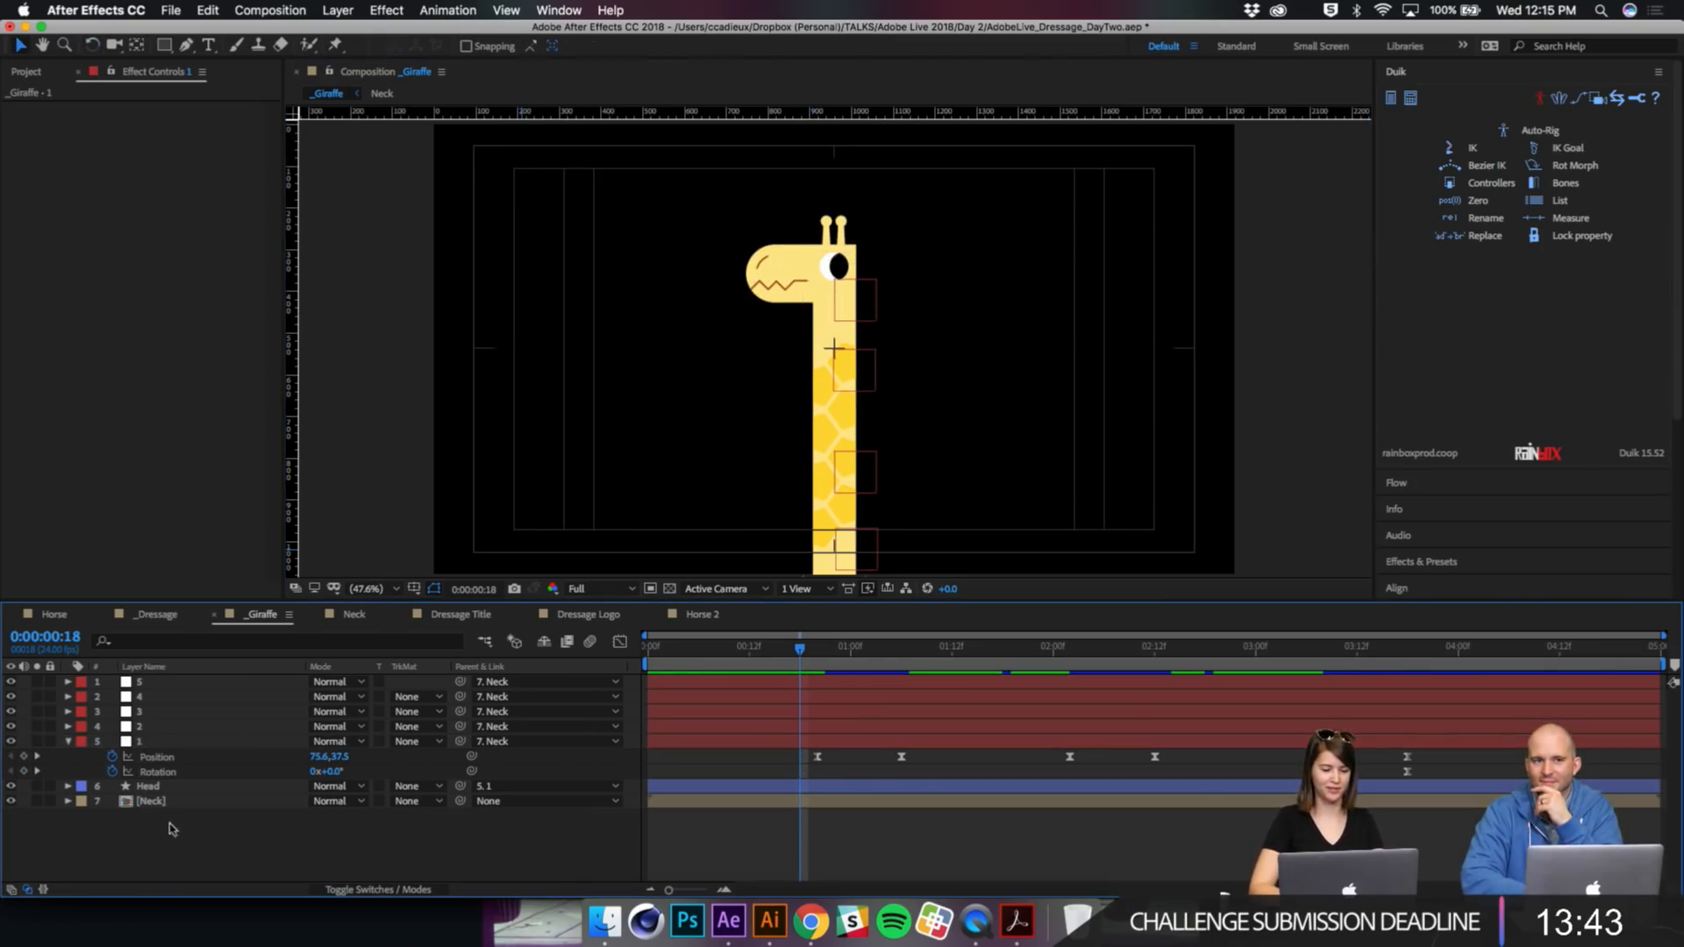
# Step: Inspect the Neck layer's source composition and return to the _Giraffe composition
pyautogui.click(104, 803)
pyautogui.click(65, 802)
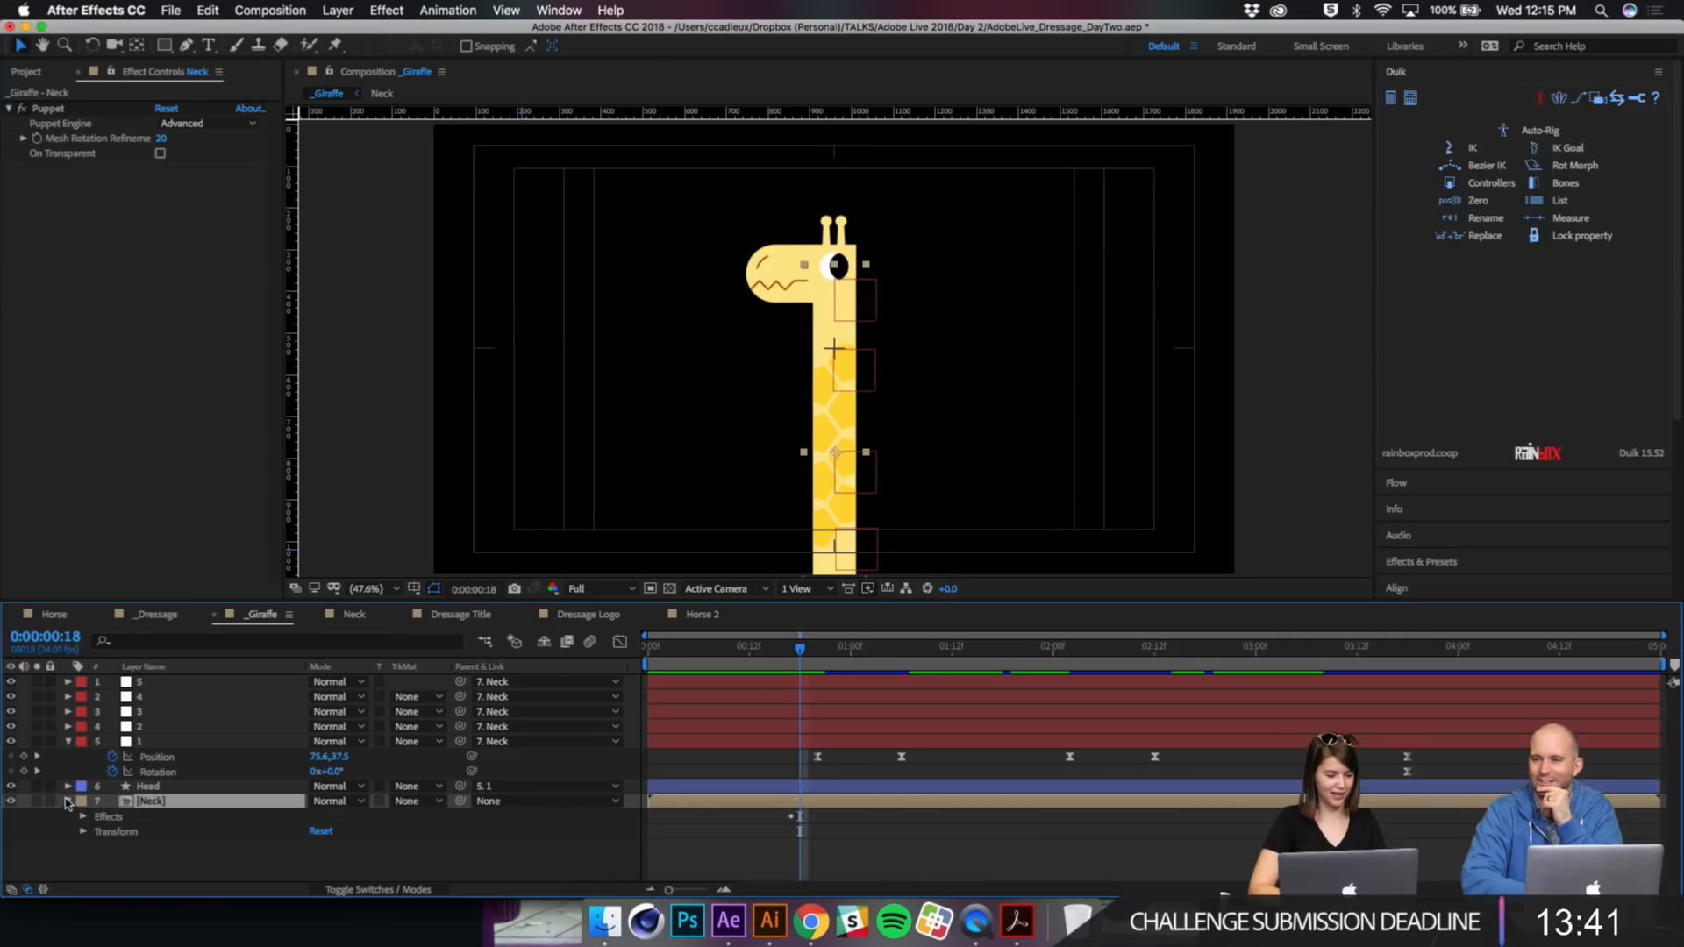
pyautogui.doubleClick(142, 802)
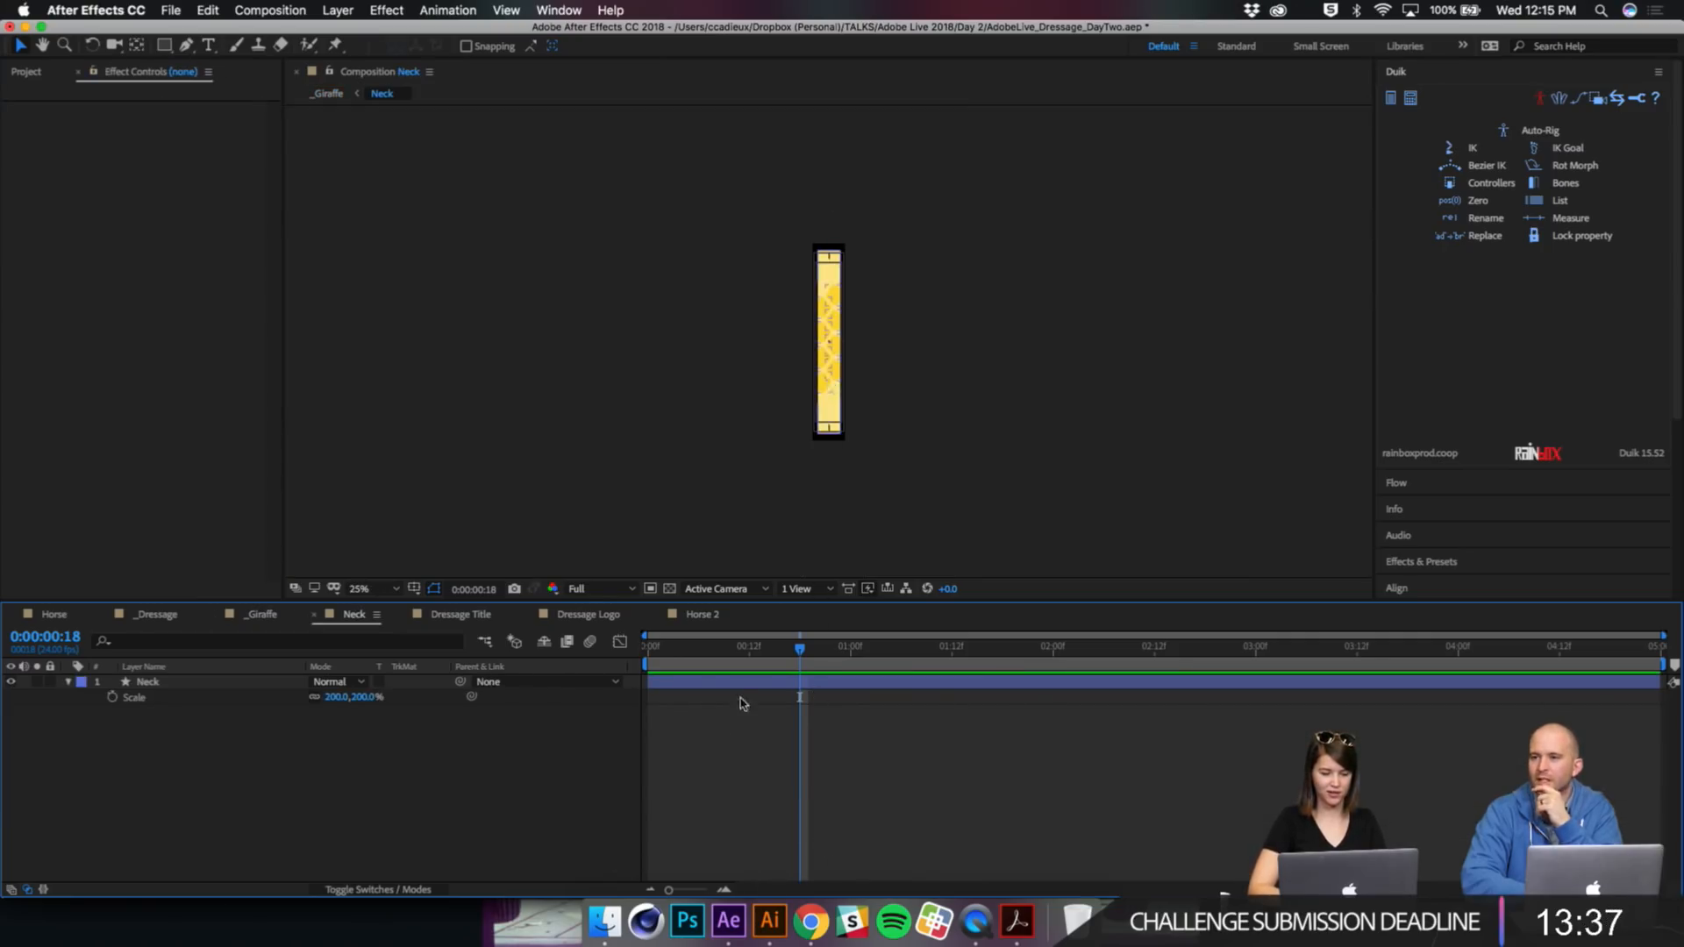
pyautogui.click(271, 622)
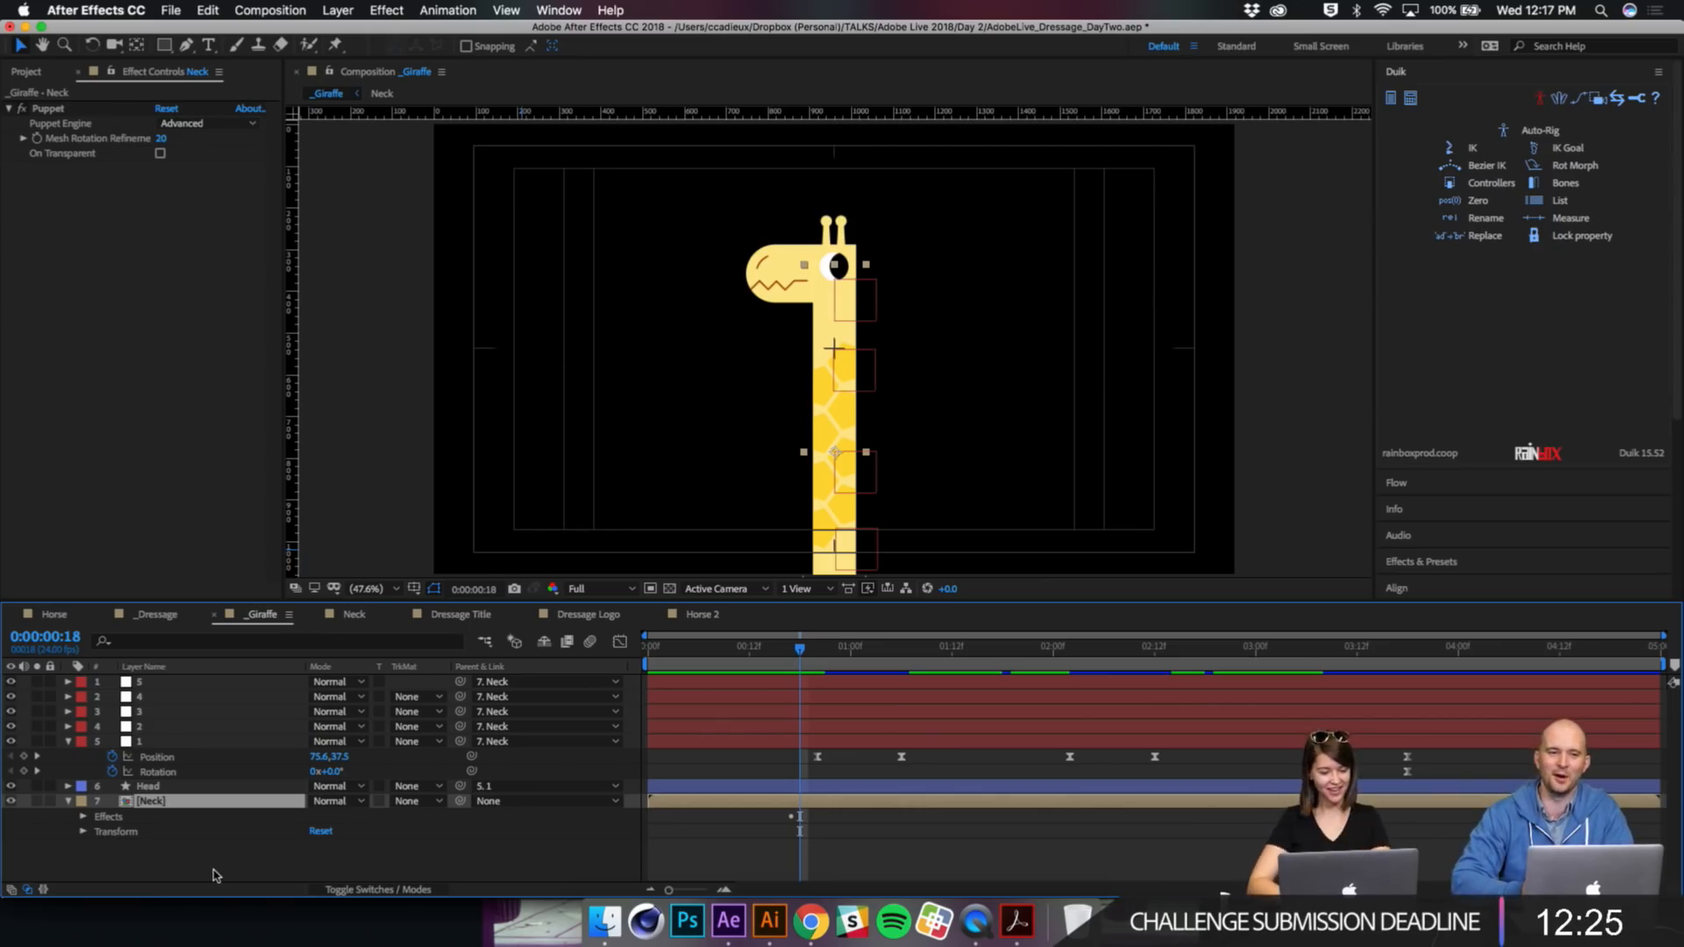
# Step: Expand the Neck layer's Puppet effect and examine its mesh closely around the giraffe's head with the Puppet Pin tool
pyautogui.click(84, 817)
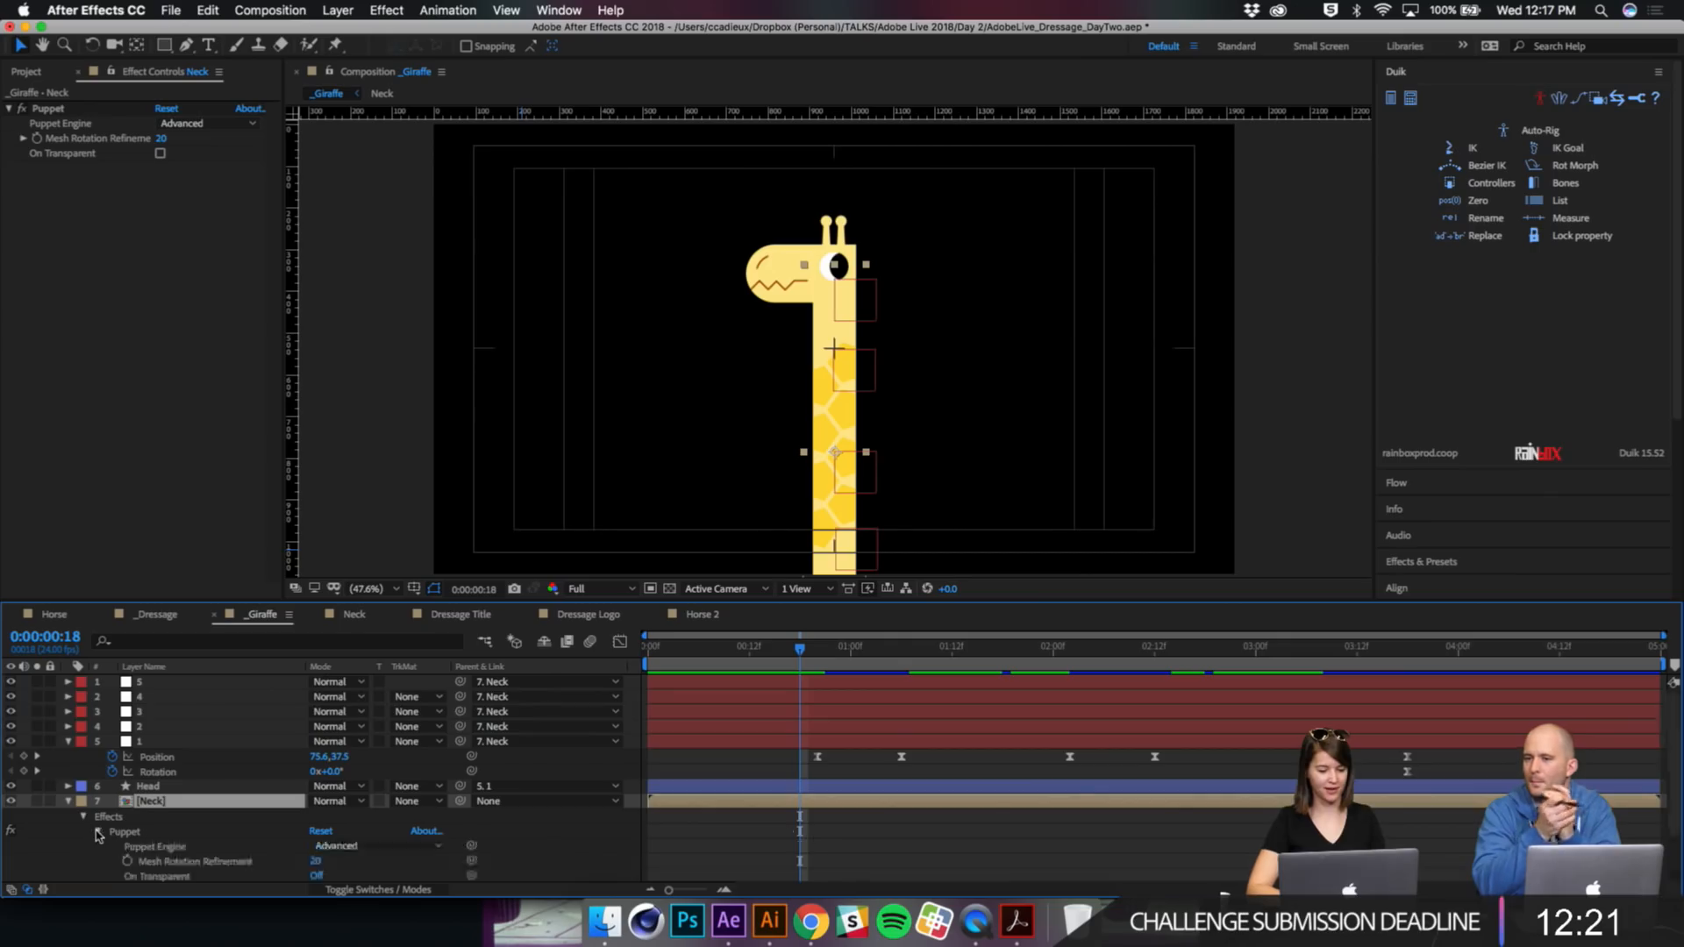
pyautogui.click(98, 831)
pyautogui.scroll(-2, 98, 834)
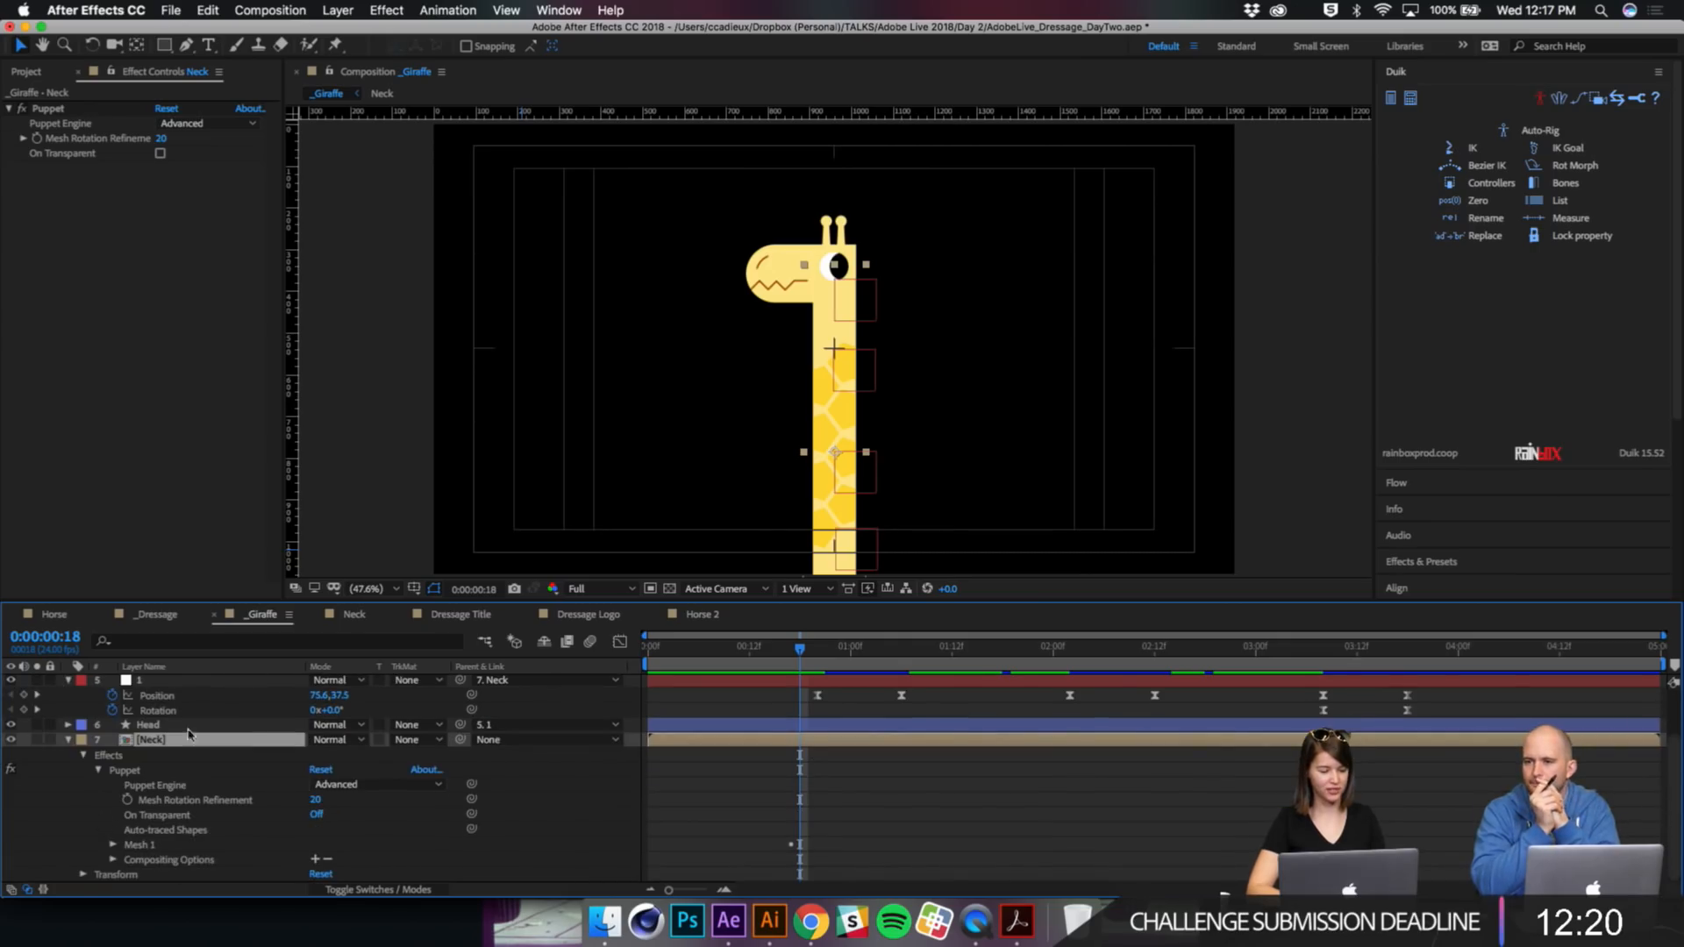
pyautogui.click(336, 45)
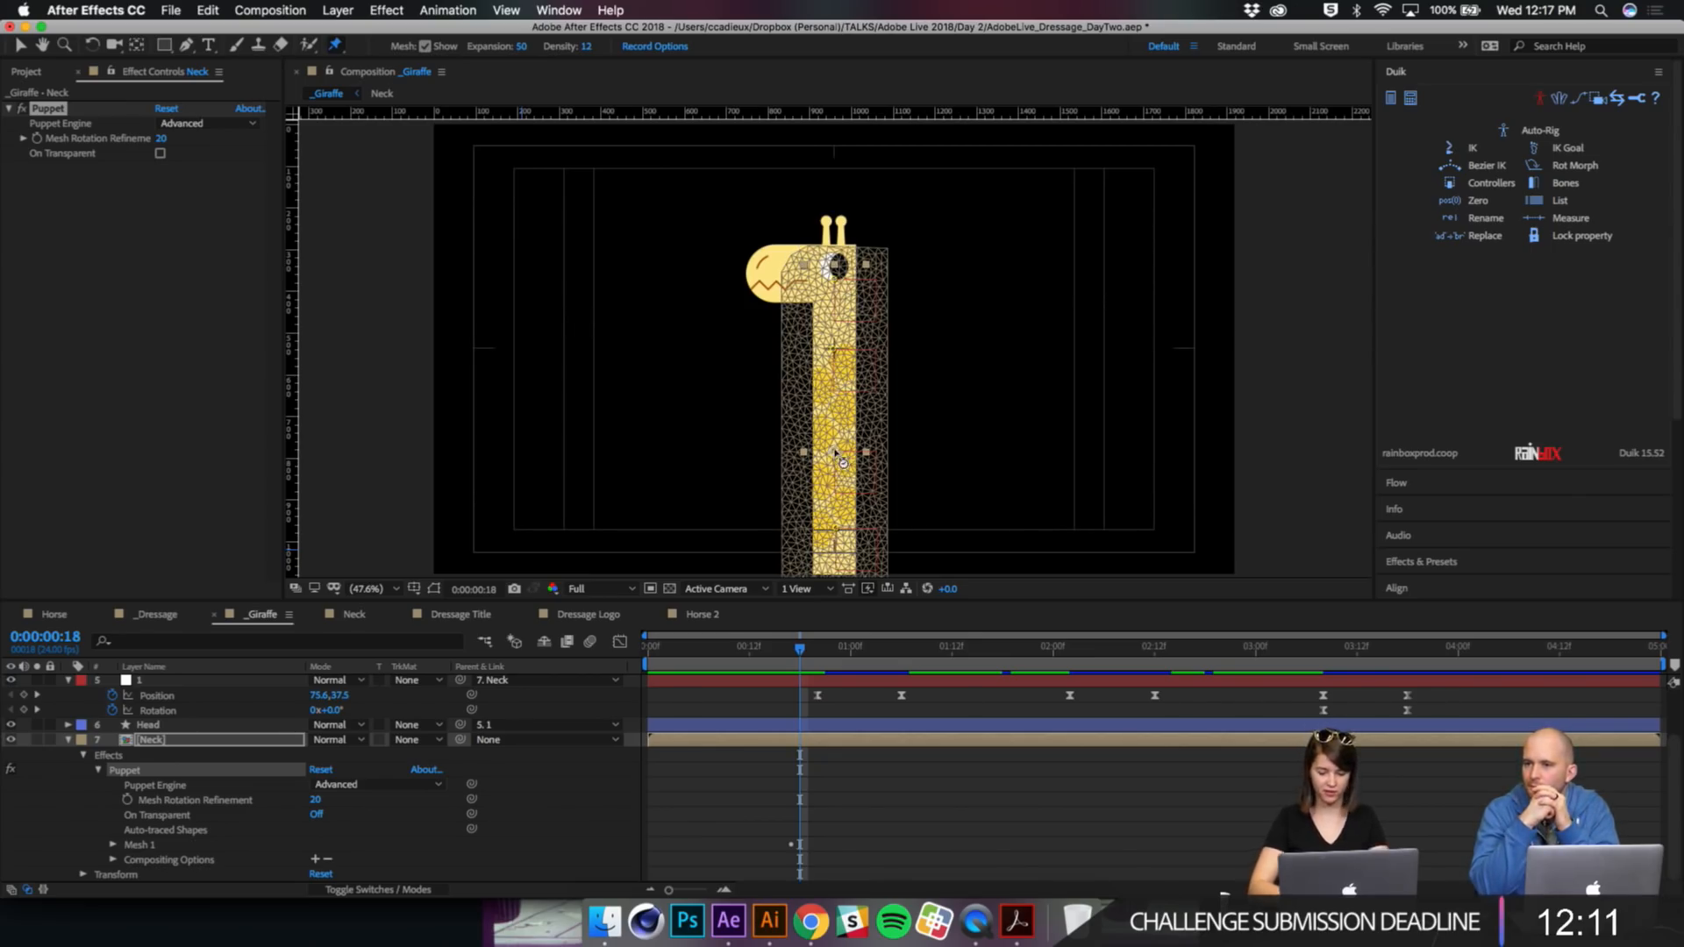
pyautogui.press('/')
pyautogui.scroll(3, 844, 444)
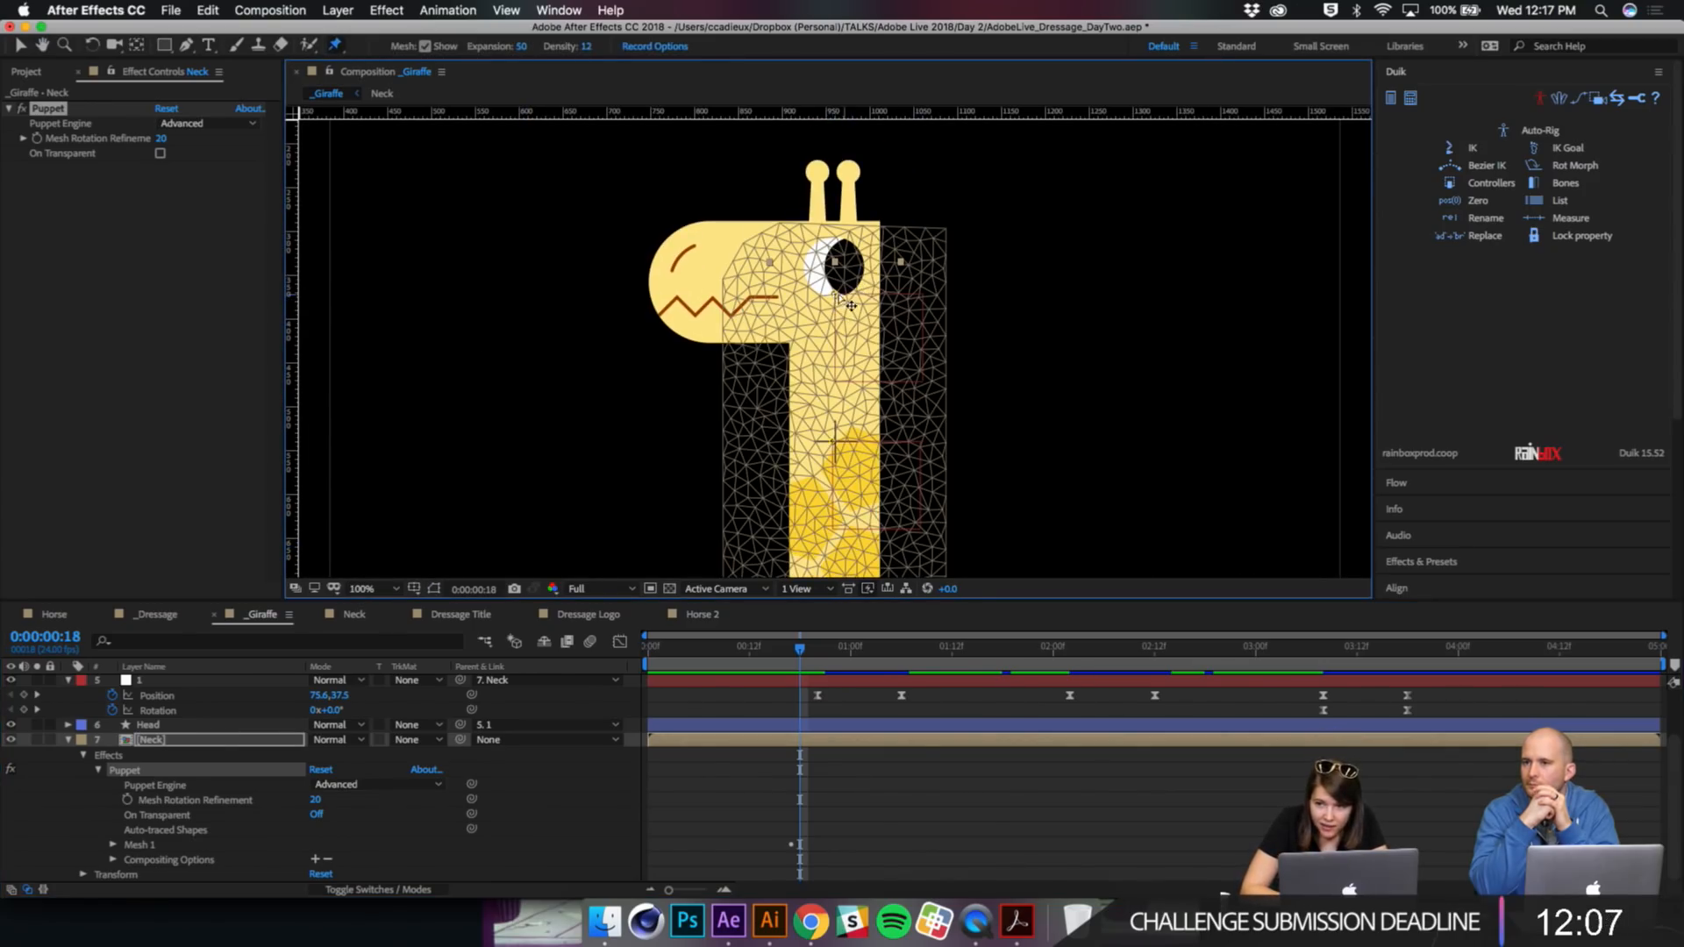
pyautogui.press('v')
pyautogui.click(834, 296)
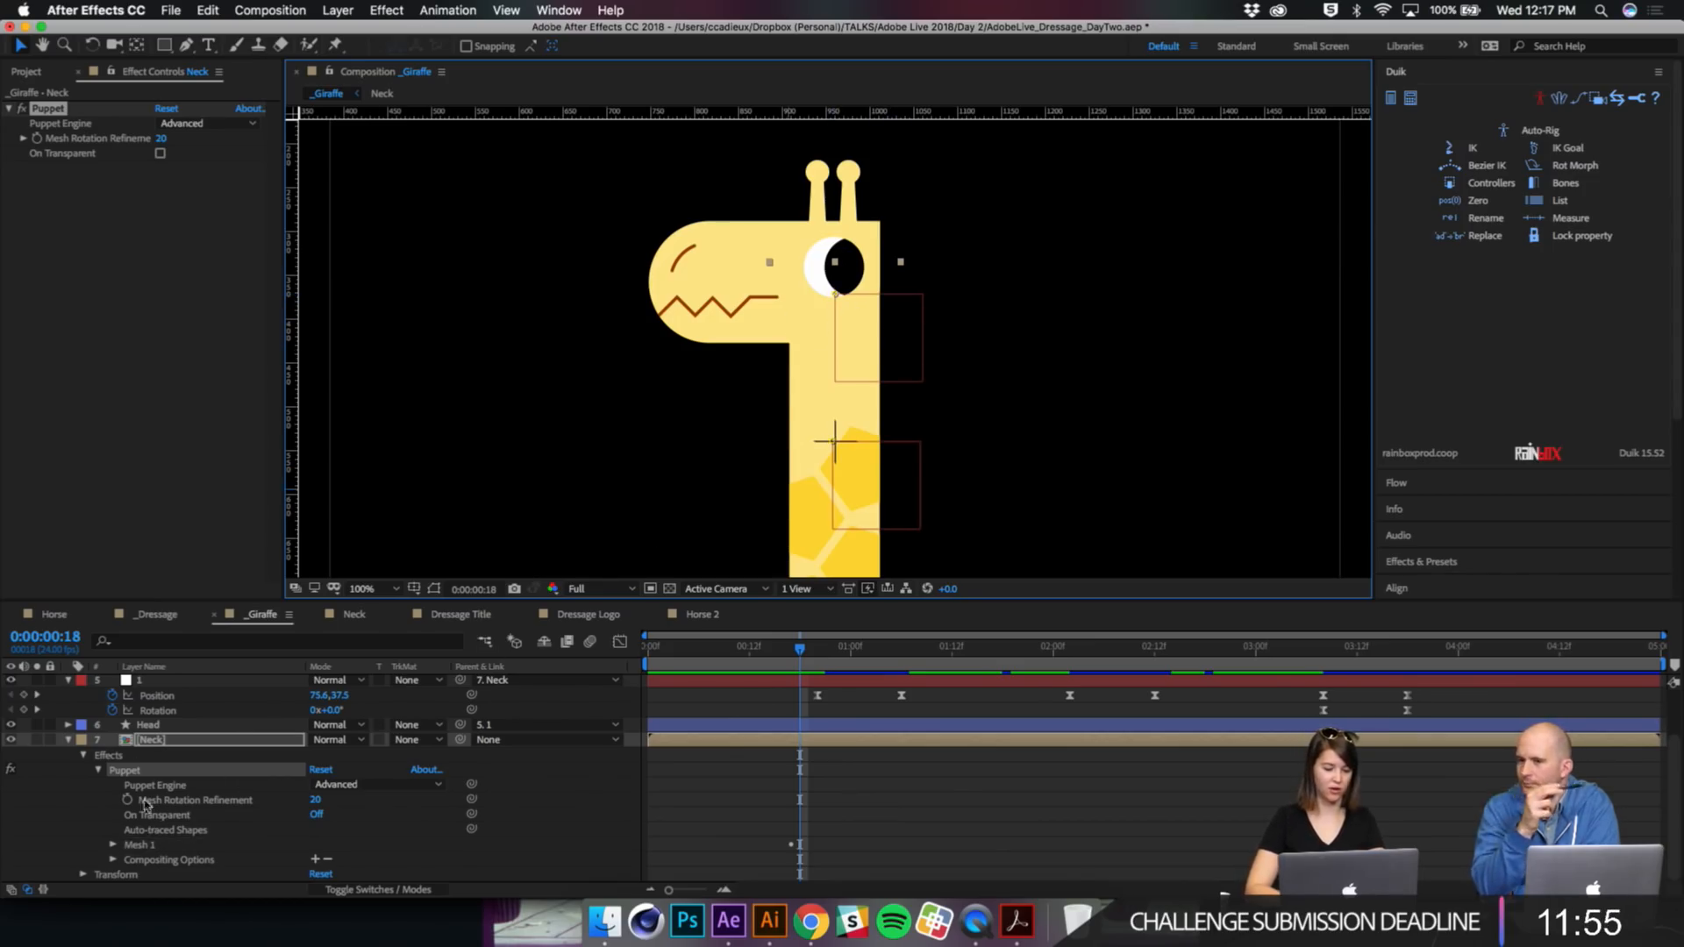
# Step: Demonstrate bending the upper neck by shifting null 1 toward the lower left, and undo the move
pyautogui.click(906, 338)
pyautogui.moveTo(877, 327); pyautogui.dragTo(767, 349)
pyautogui.moveTo(886, 264); pyautogui.dragTo(823, 383)
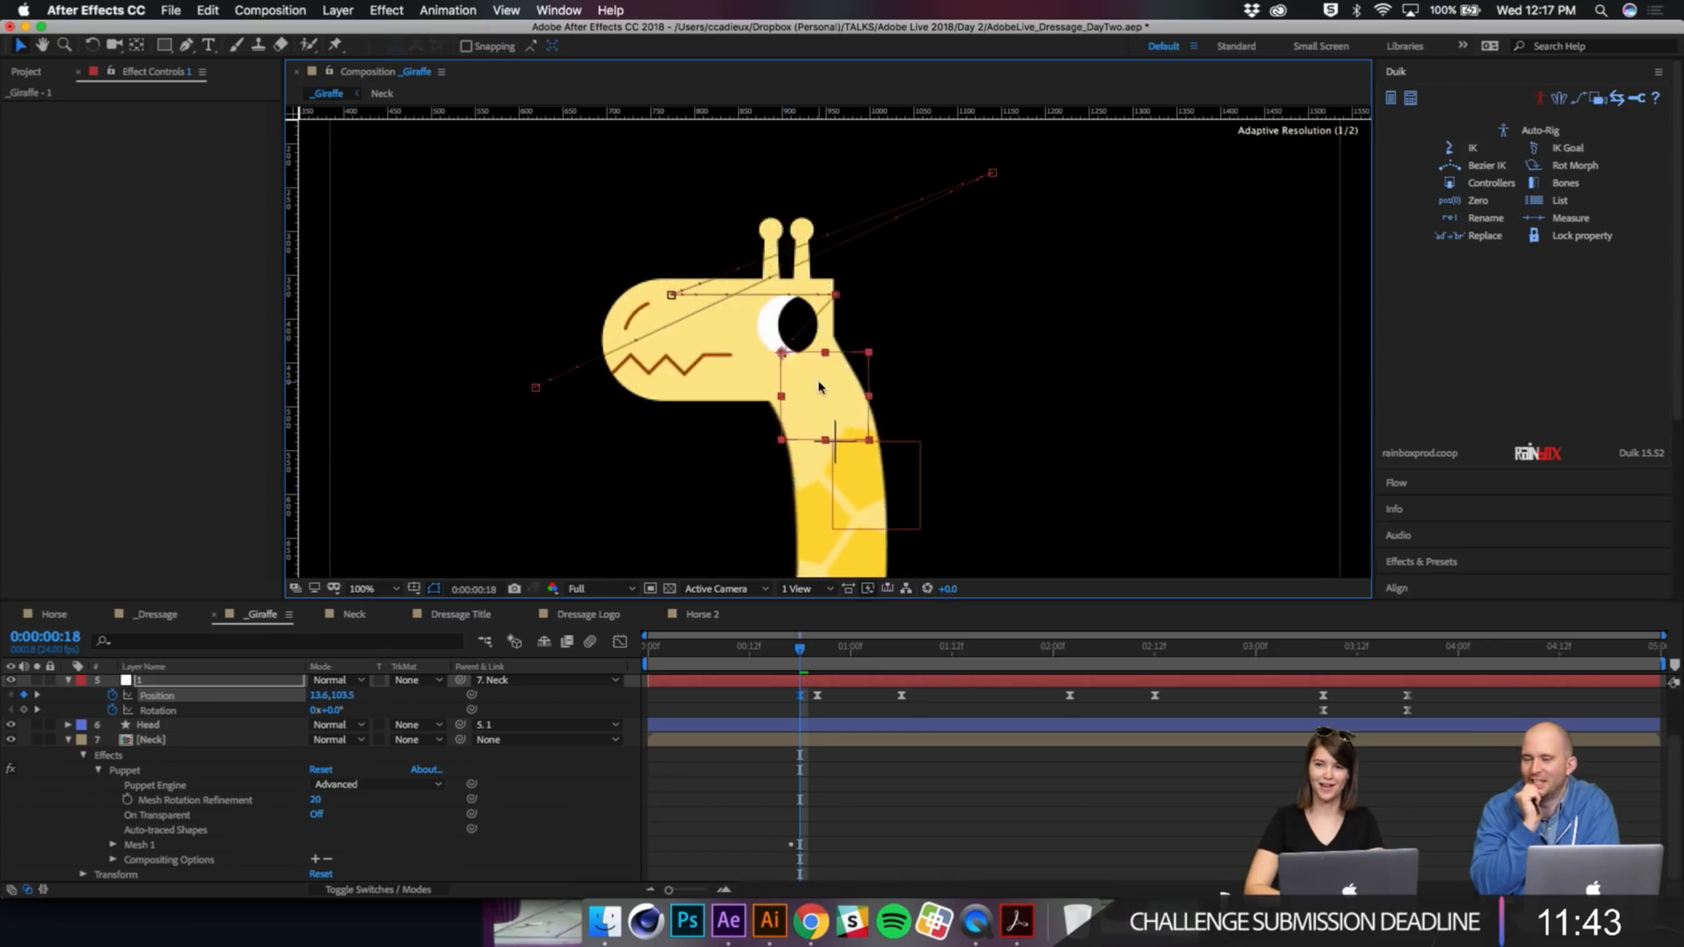
pyautogui.press('super+z')
pyautogui.press('space')
pyautogui.moveTo(719, 441); pyautogui.dragTo(724, 387)
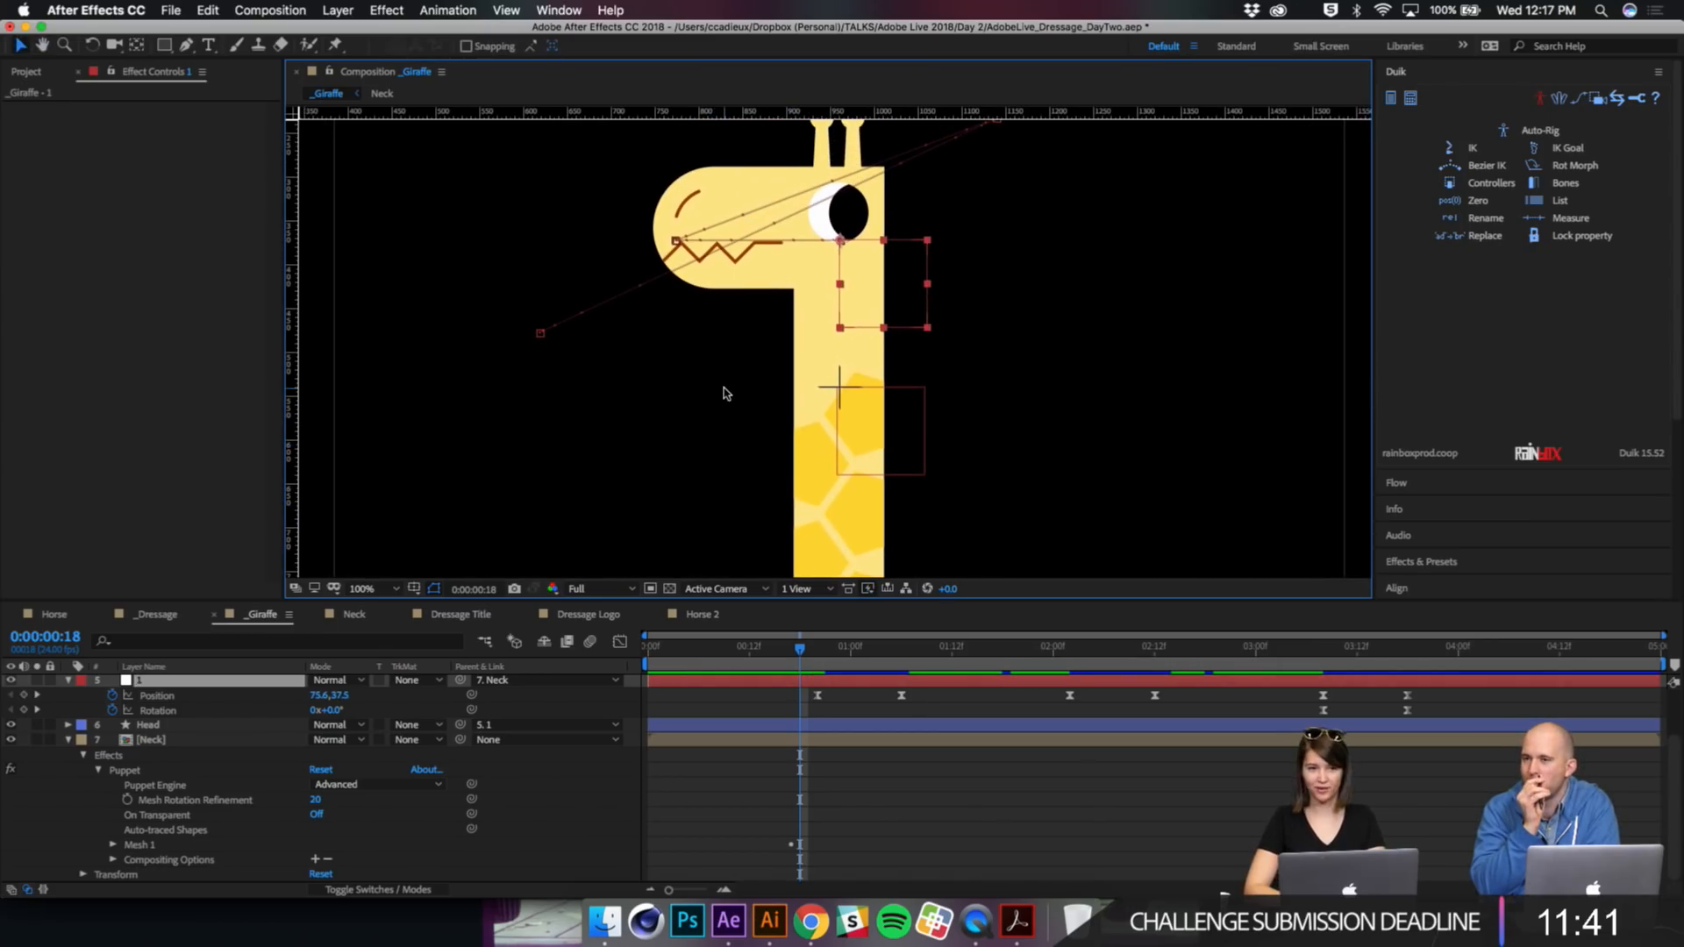
# Step: Go to 0:00:01:06 in the giraffe animation and view the whole bent neck
pyautogui.press(',')
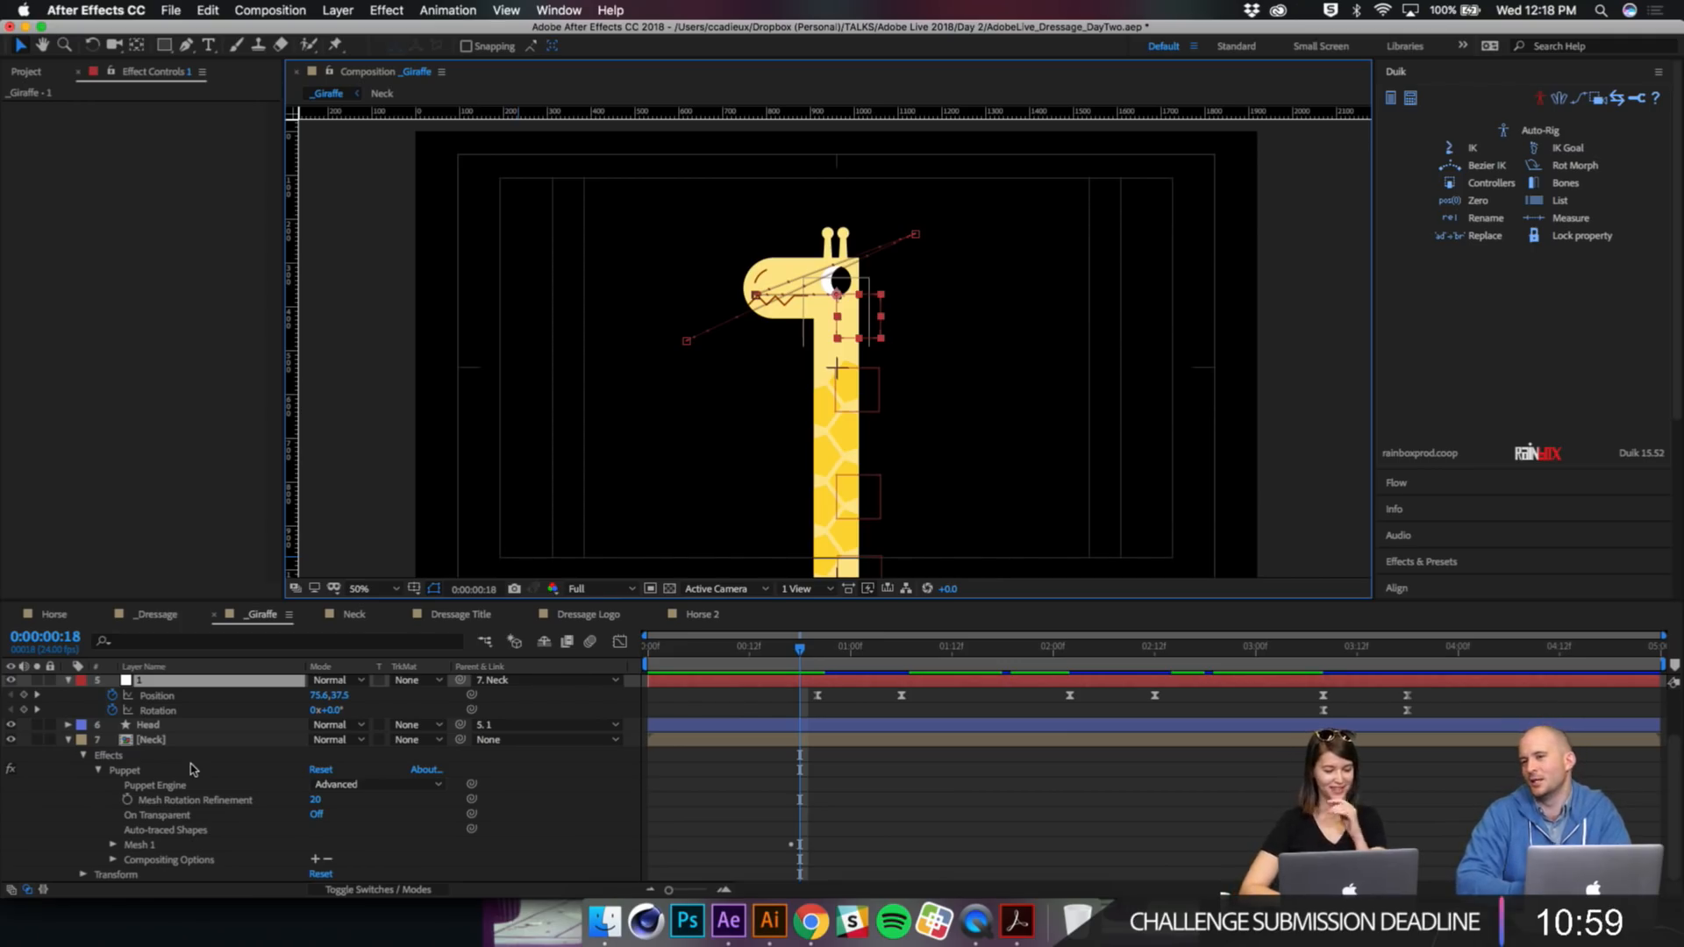
pyautogui.moveTo(806, 654); pyautogui.dragTo(901, 647)
pyautogui.press('space')
pyautogui.moveTo(887, 395); pyautogui.dragTo(887, 343)
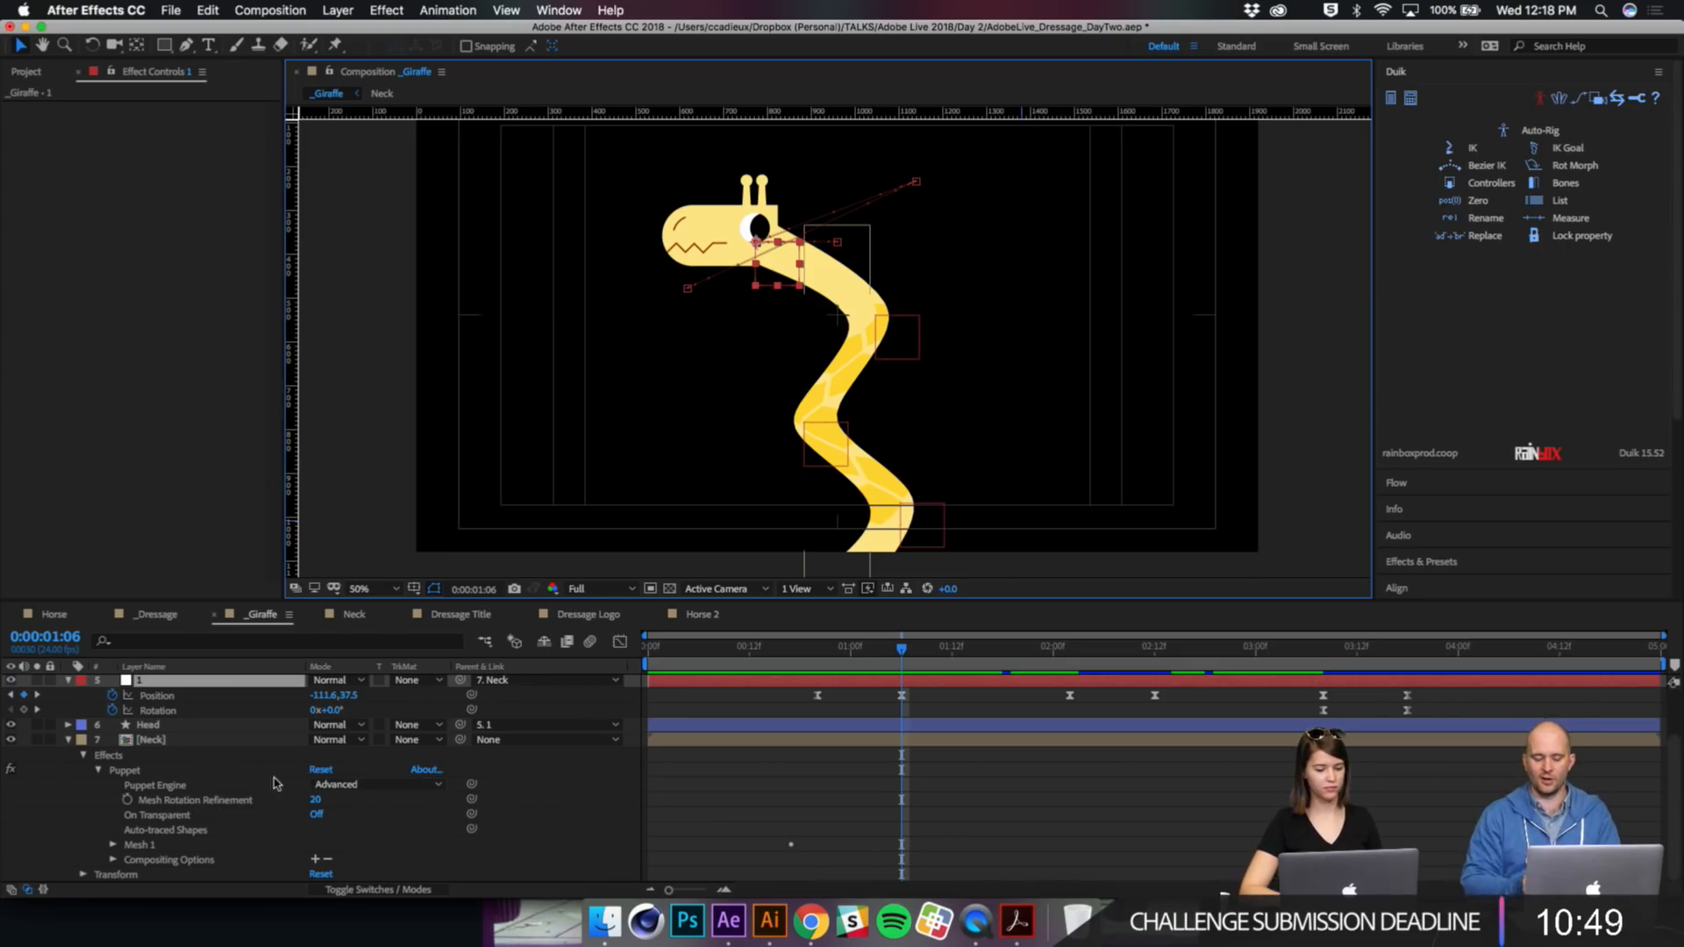
# Step: Expand Mesh 1 of the Neck layer's Puppet effect and display its mesh with the Puppet Pin tool
pyautogui.click(292, 784)
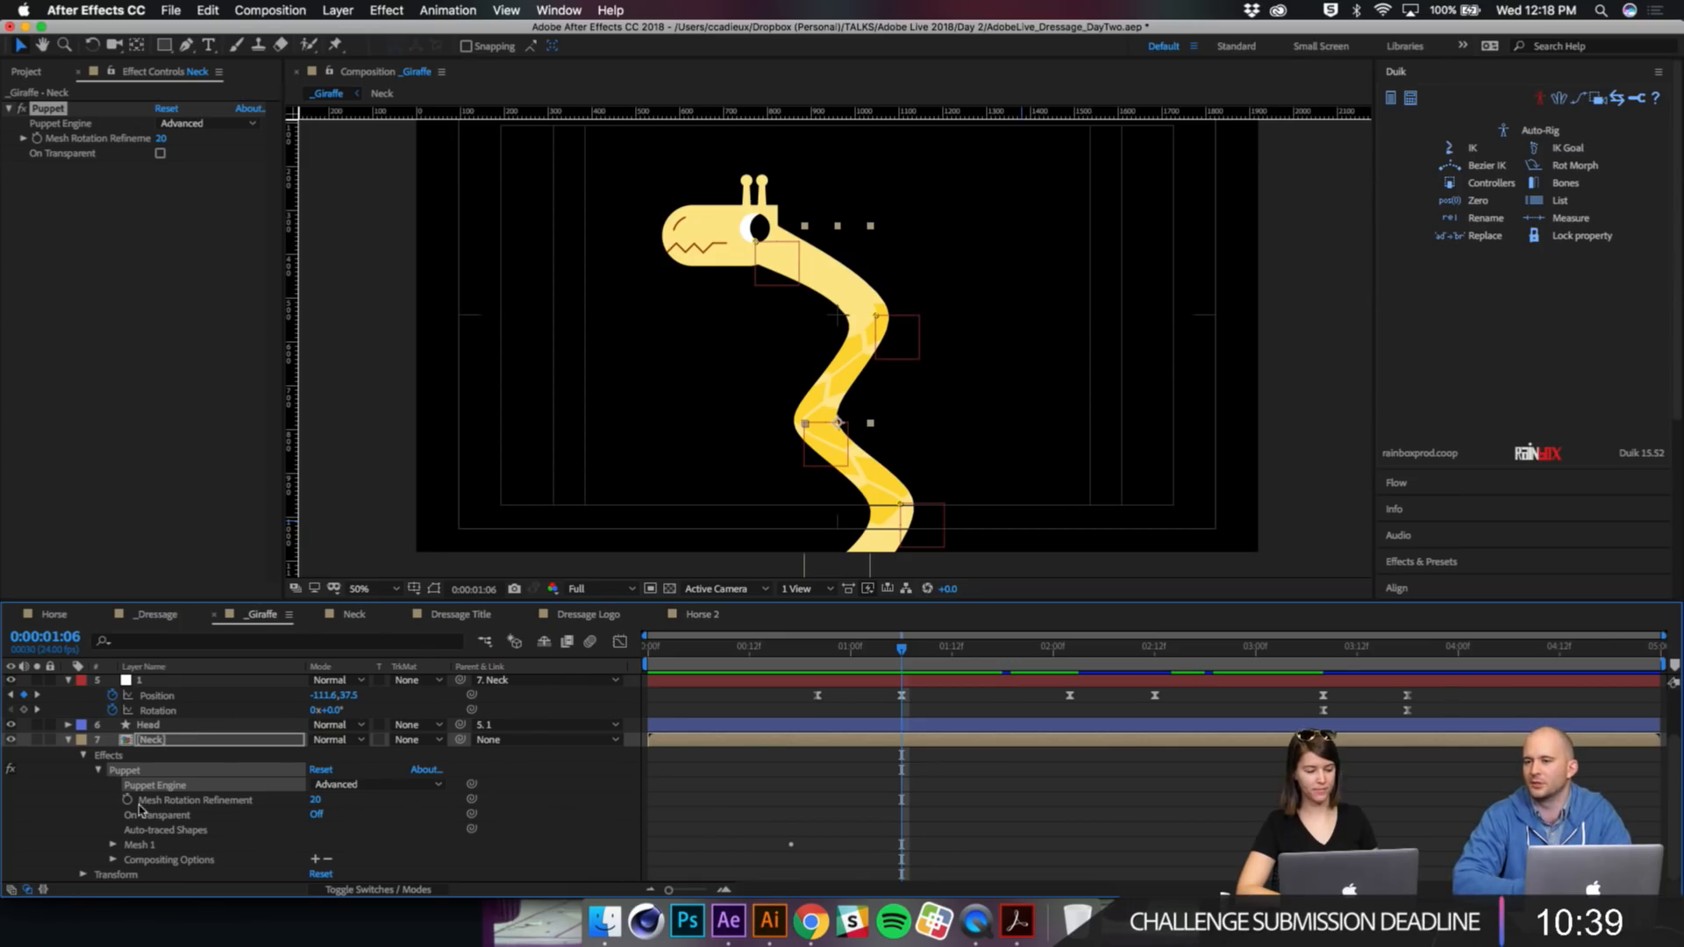
pyautogui.click(112, 845)
pyautogui.scroll(-1, 77, 803)
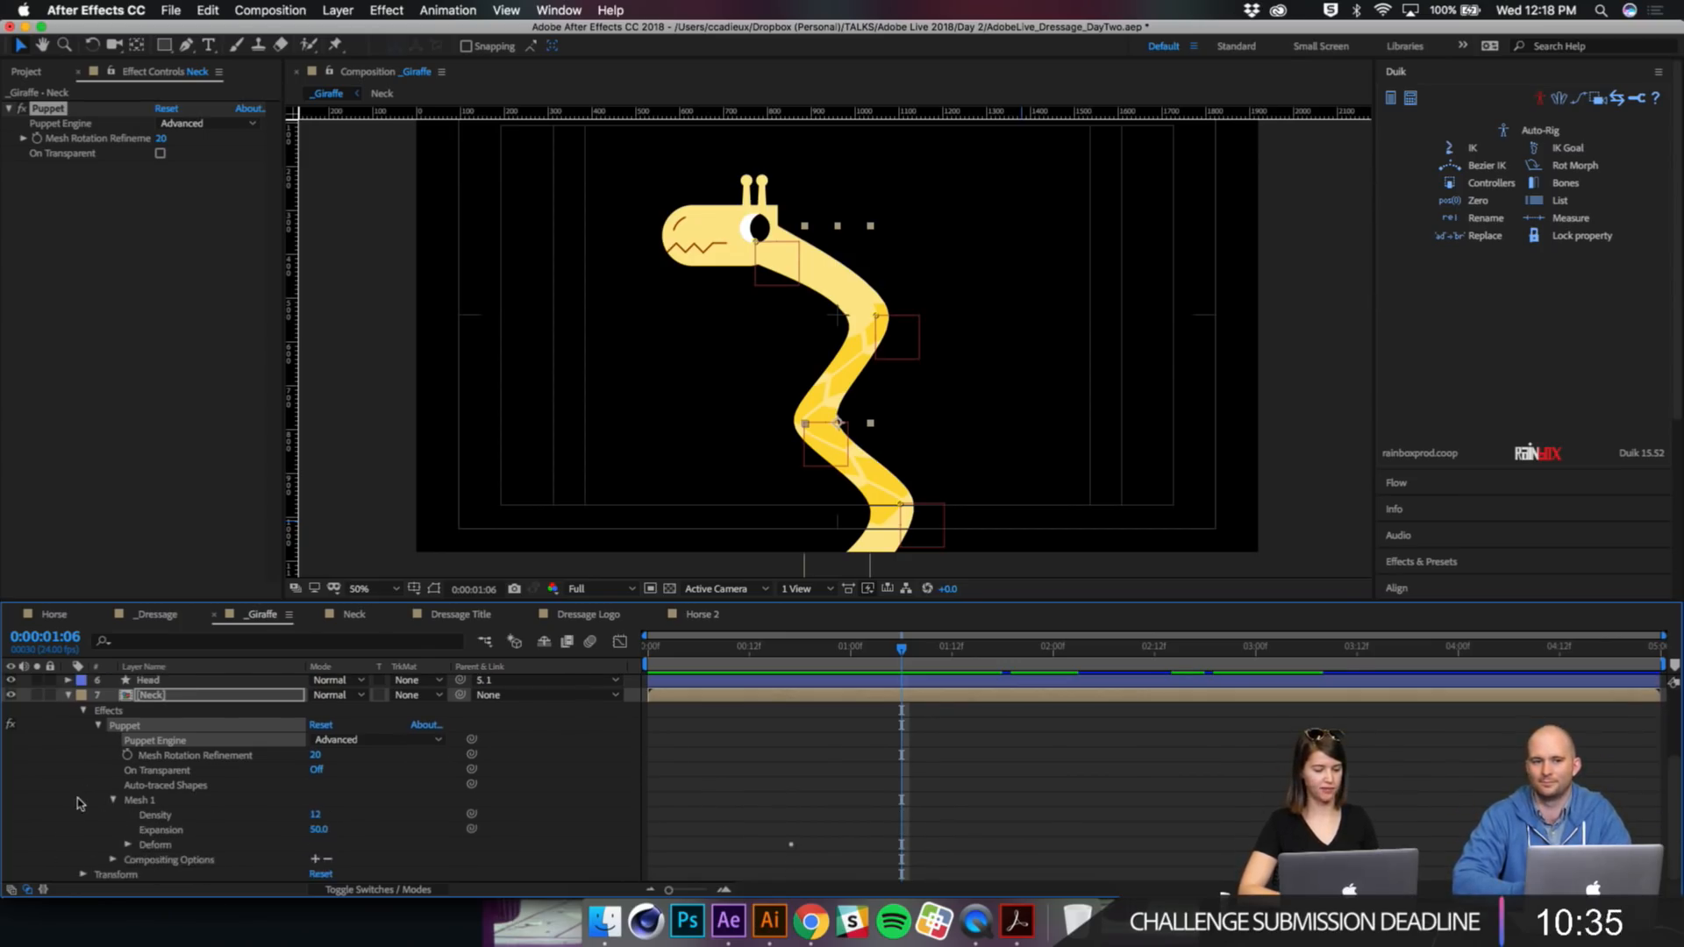
pyautogui.scroll(1, 77, 804)
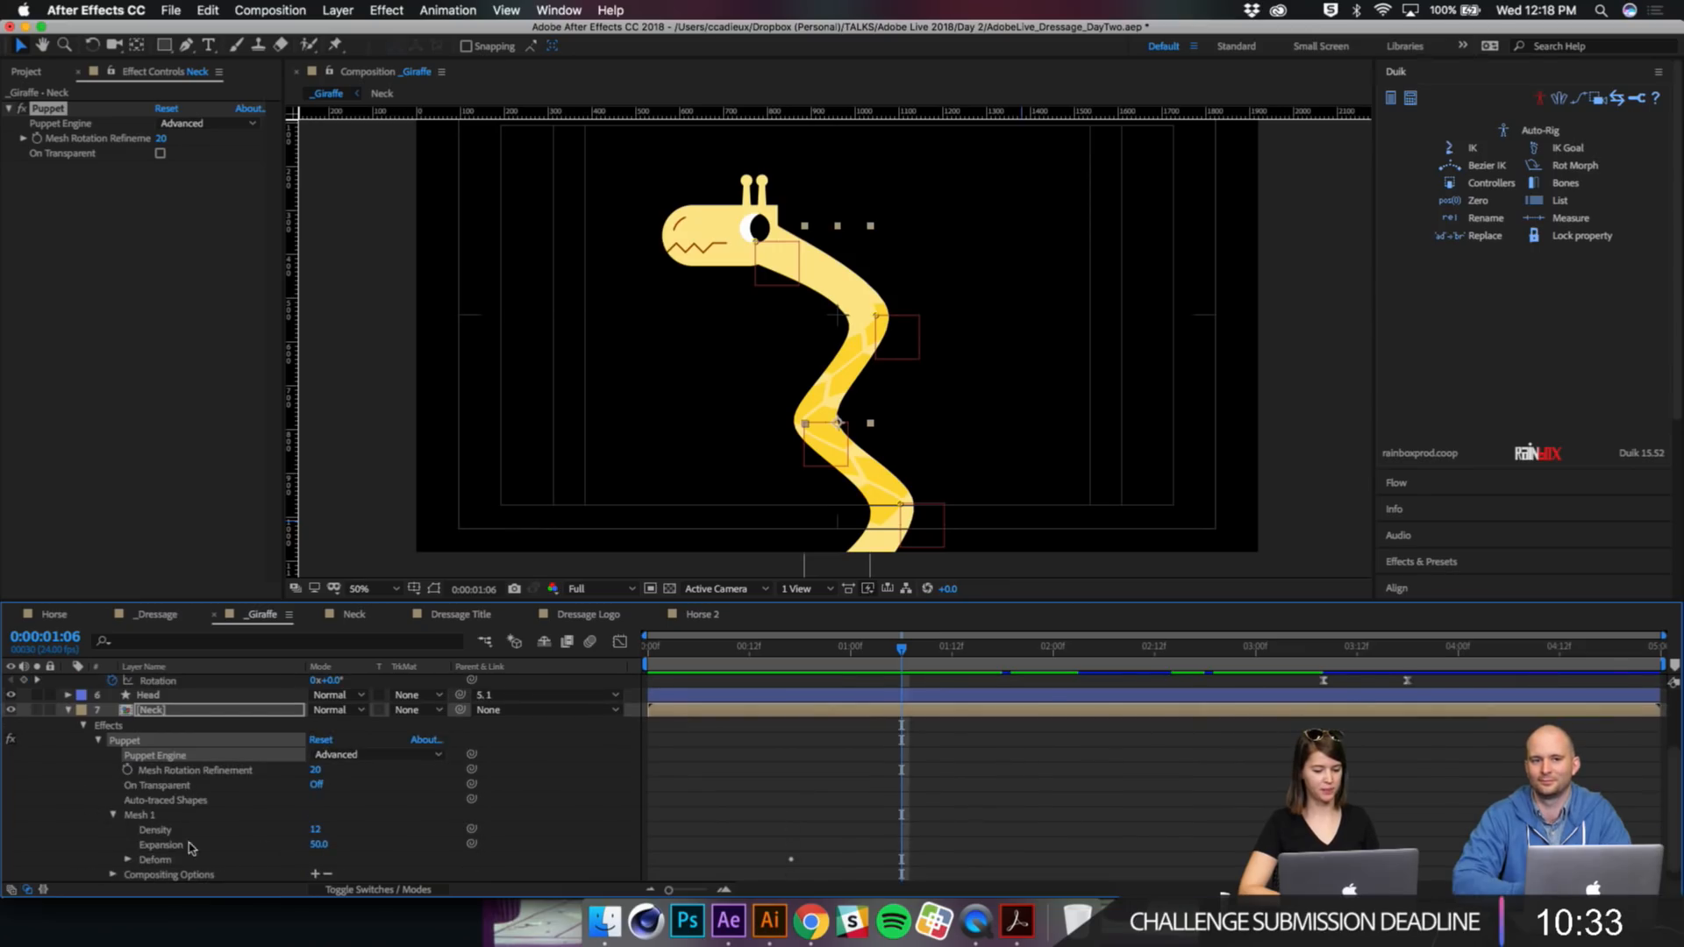
pyautogui.click(204, 847)
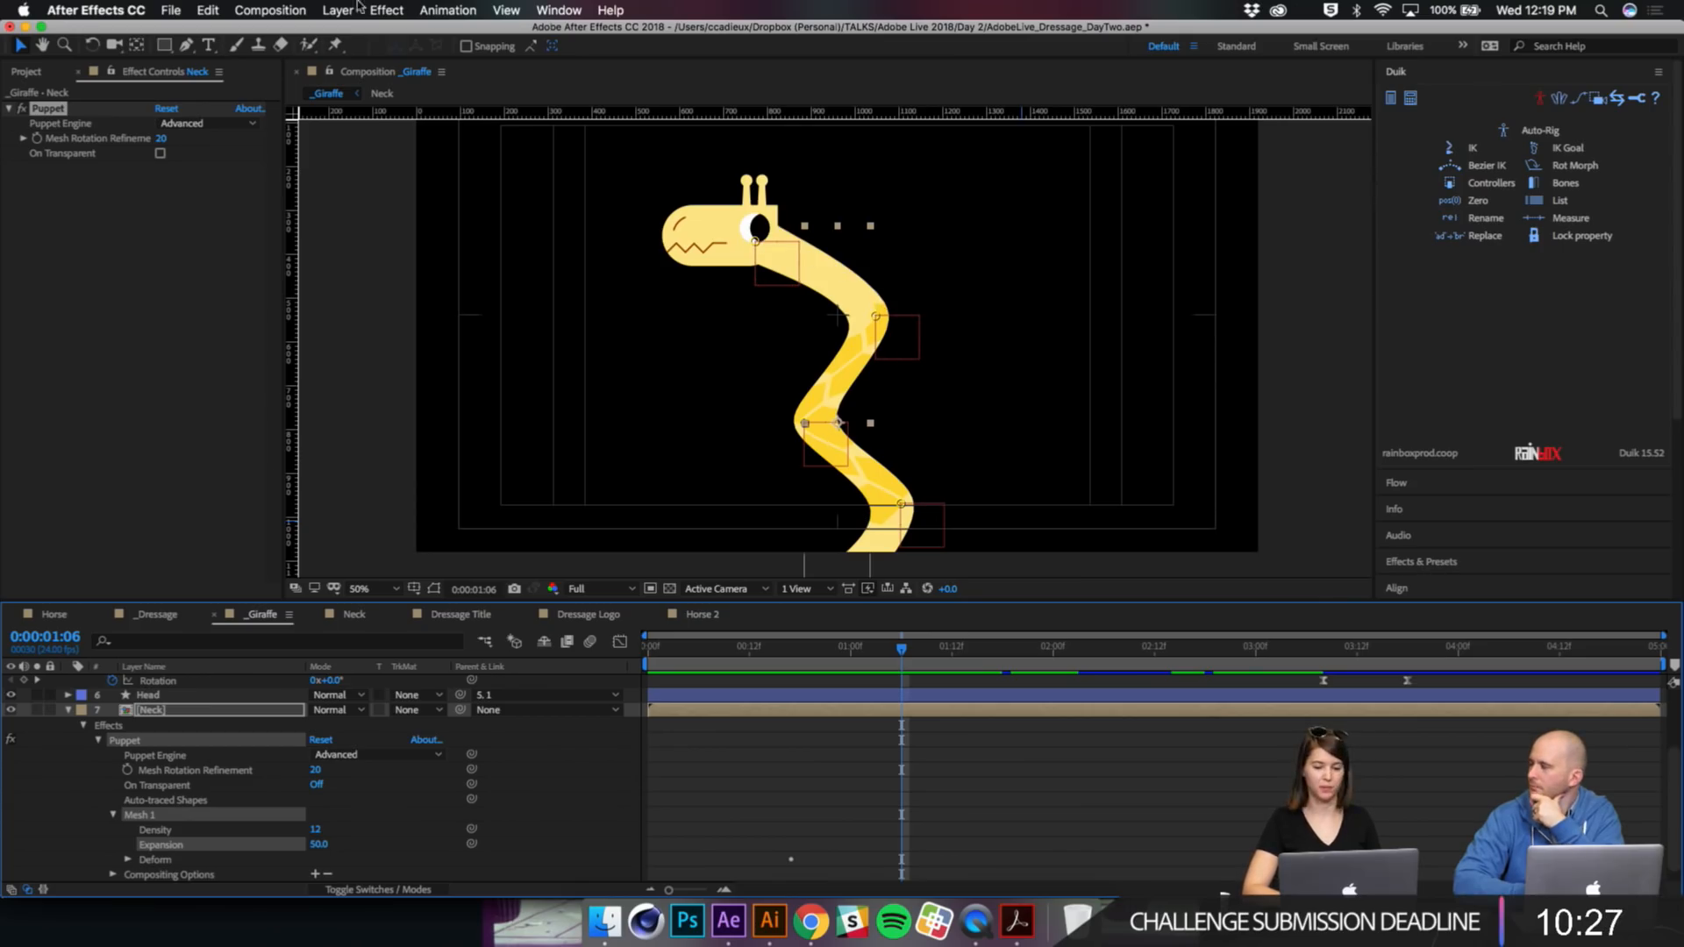
pyautogui.click(335, 45)
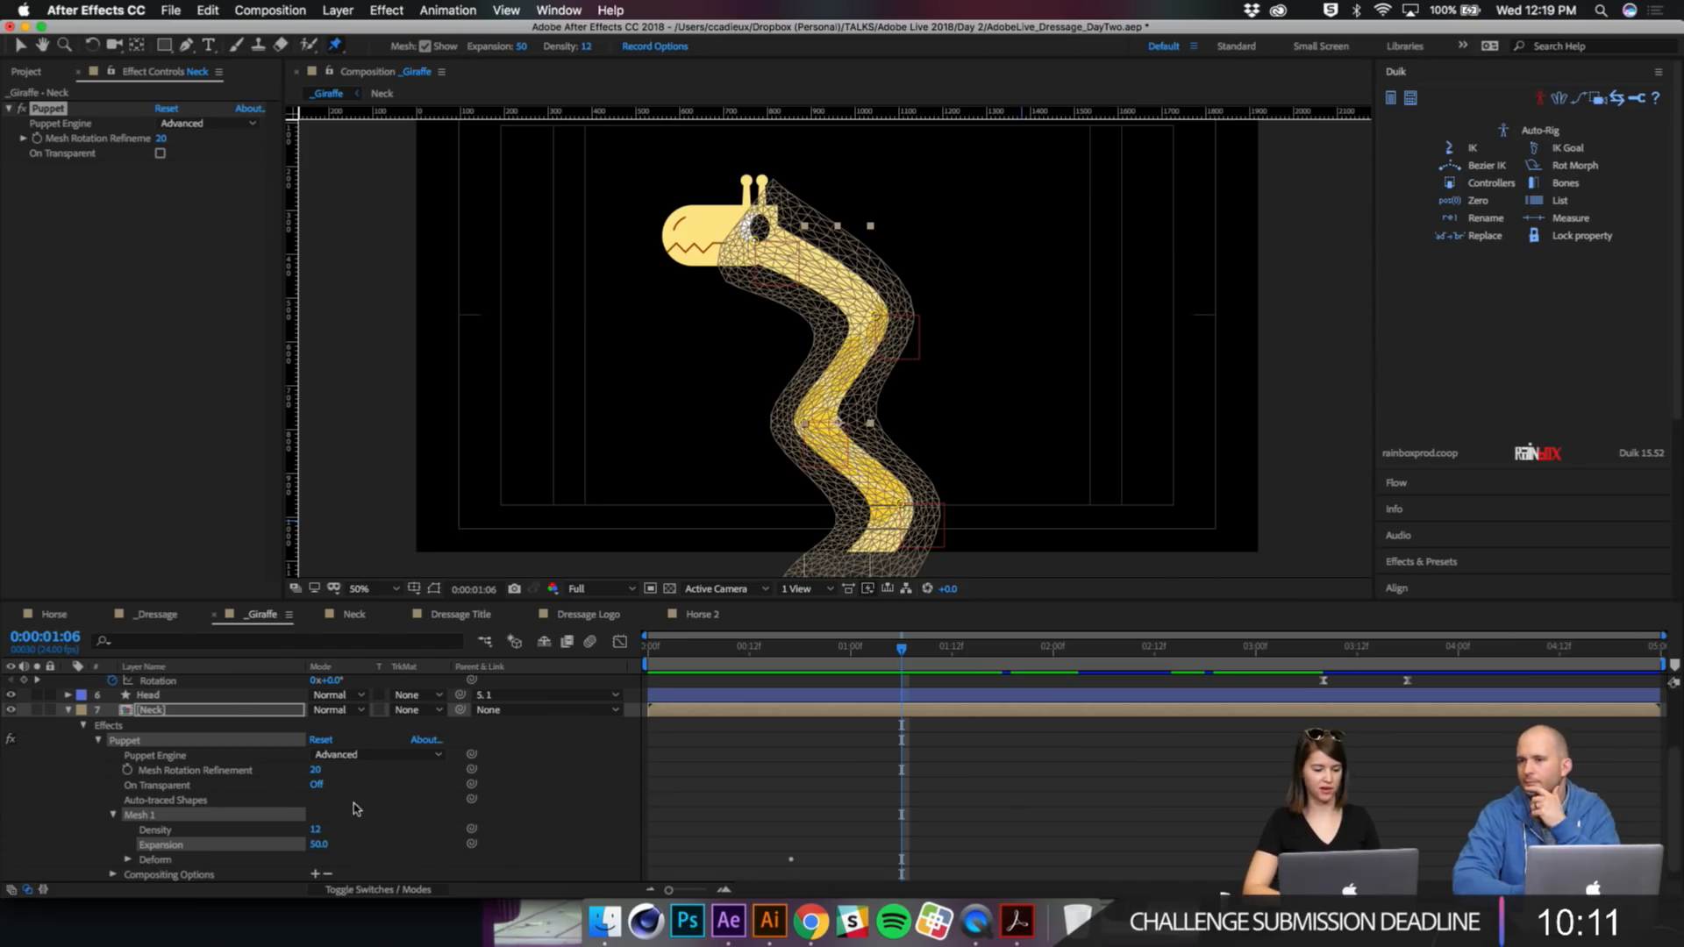
# Step: Demonstrate a coarse neck mesh by lowering the Mesh 1 Density to 0, and set it back to 12
pyautogui.moveTo(317, 830); pyautogui.dragTo(204, 850)
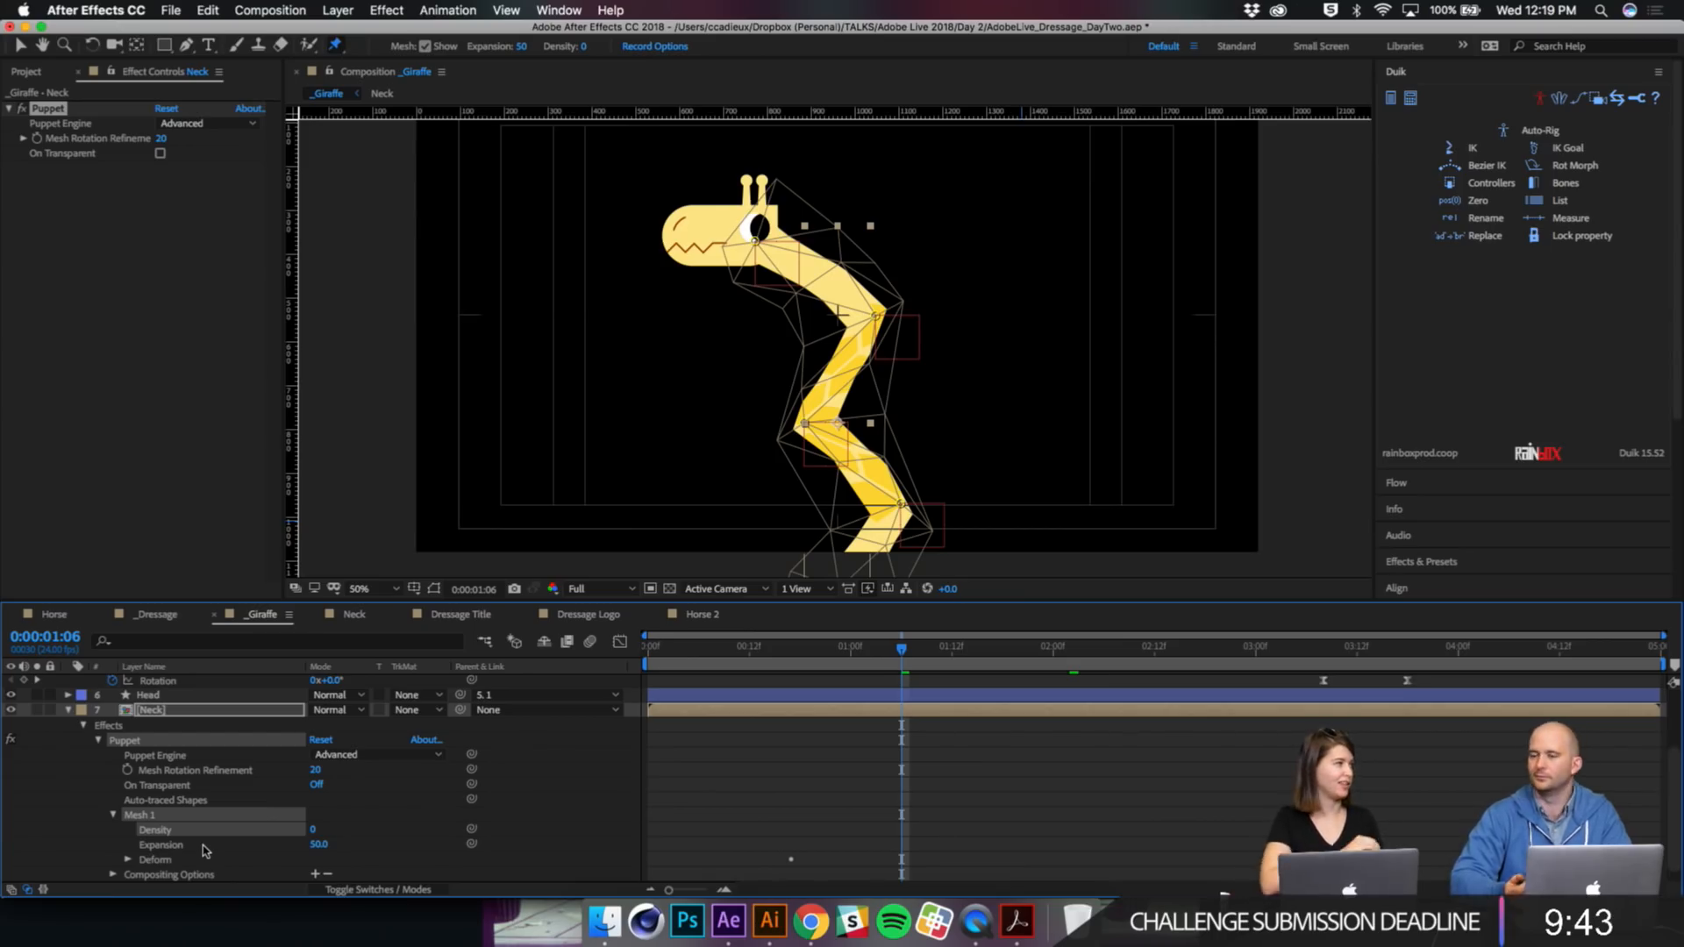
pyautogui.moveTo(312, 829); pyautogui.dragTo(504, 834)
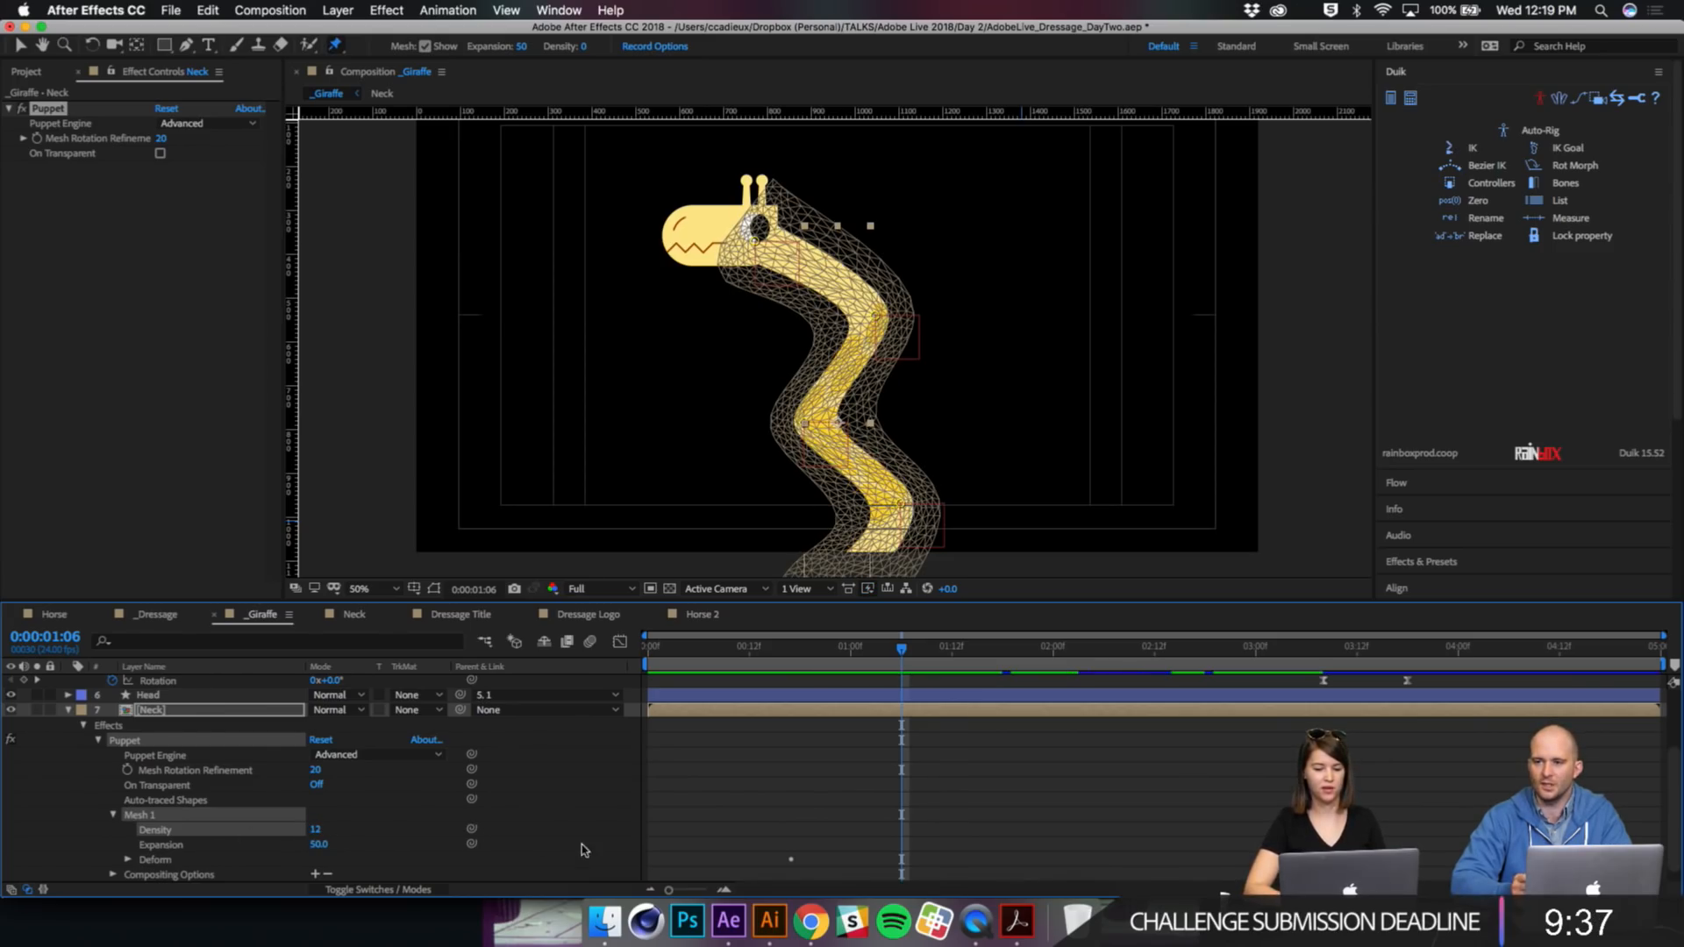
# Step: Try to shrink the neck mesh to an Expansion of -380, and undo the change
pyautogui.click(160, 847)
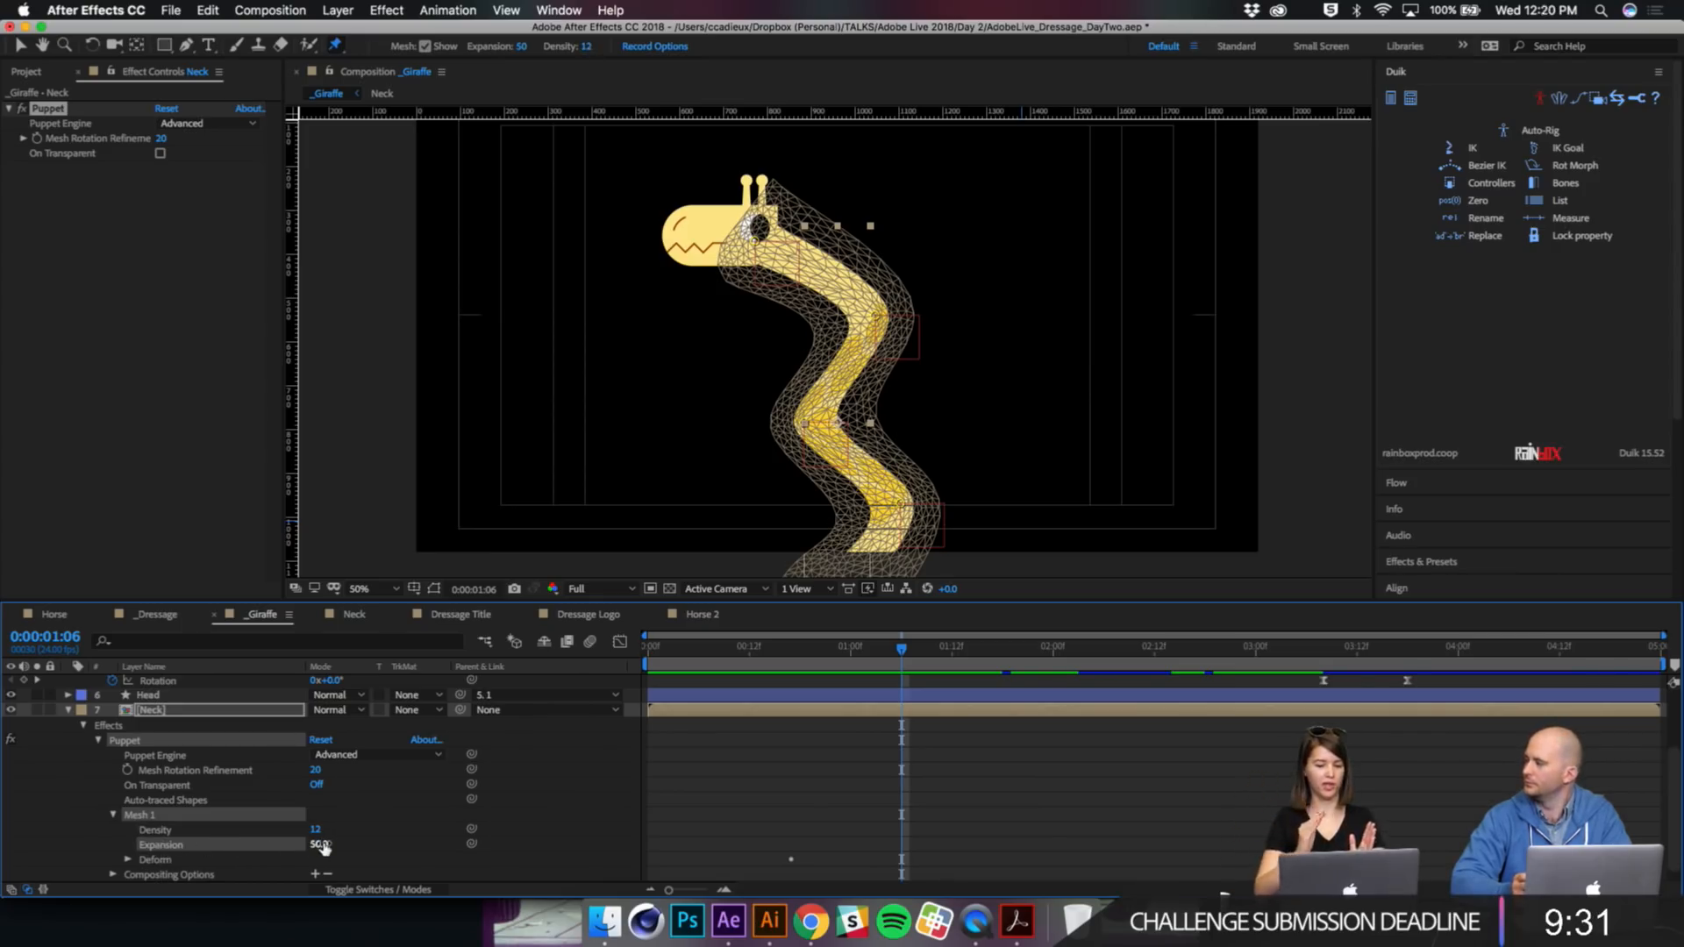
pyautogui.moveTo(323, 847); pyautogui.dragTo(271, 845)
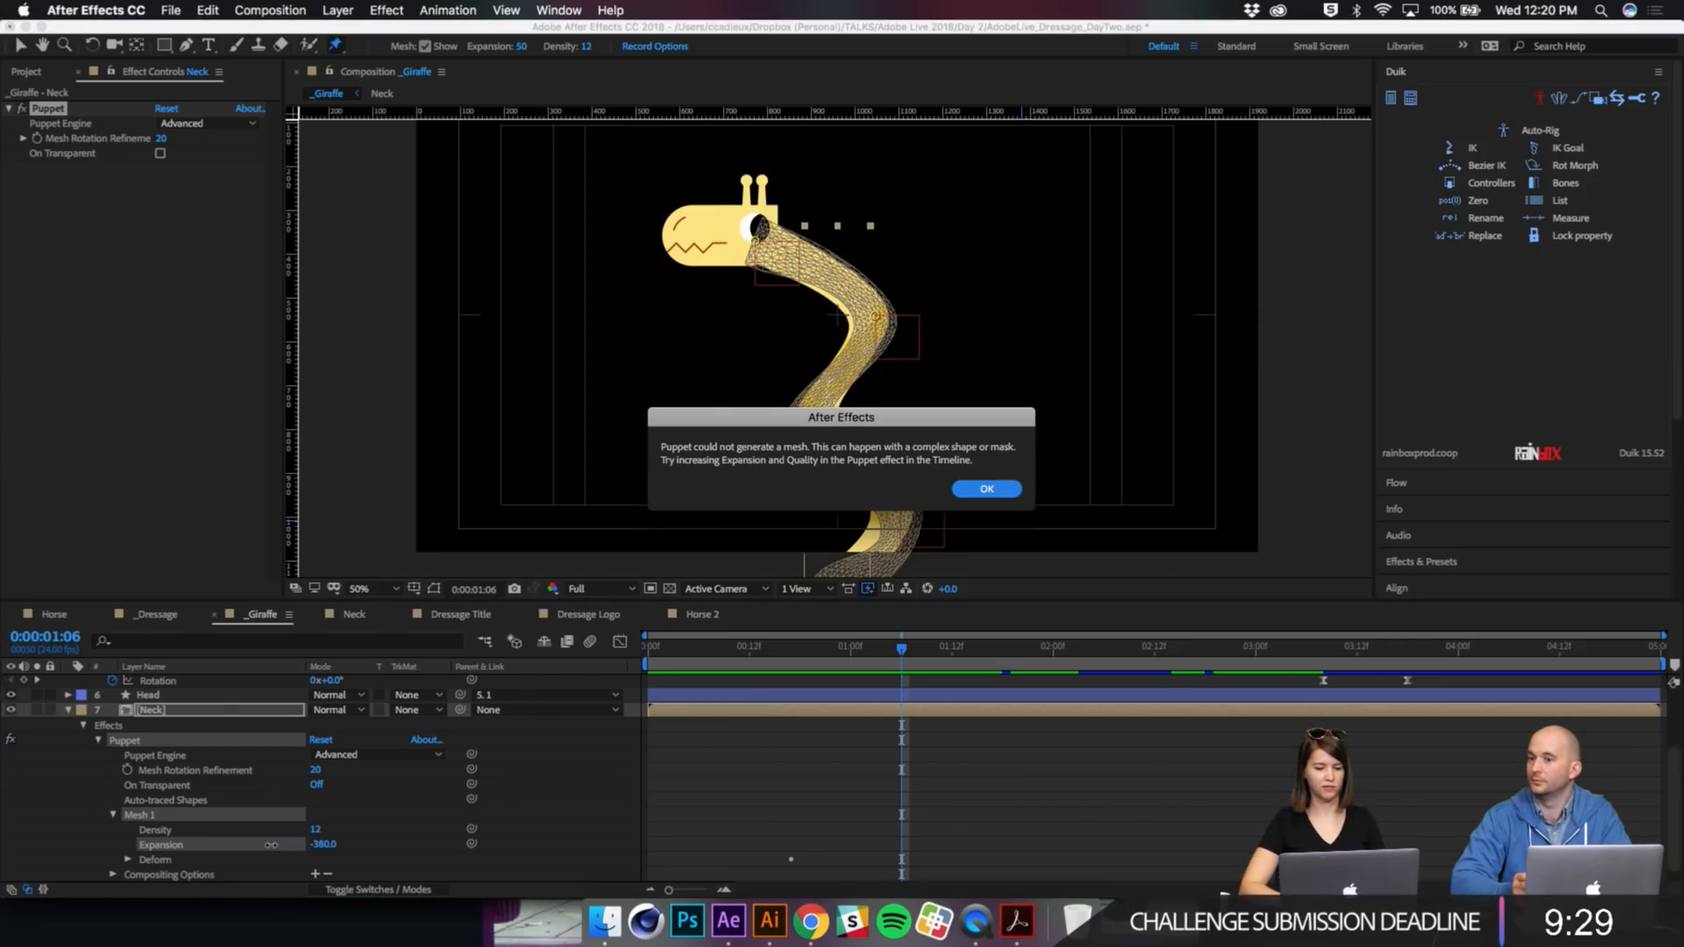
pyautogui.press('Return')
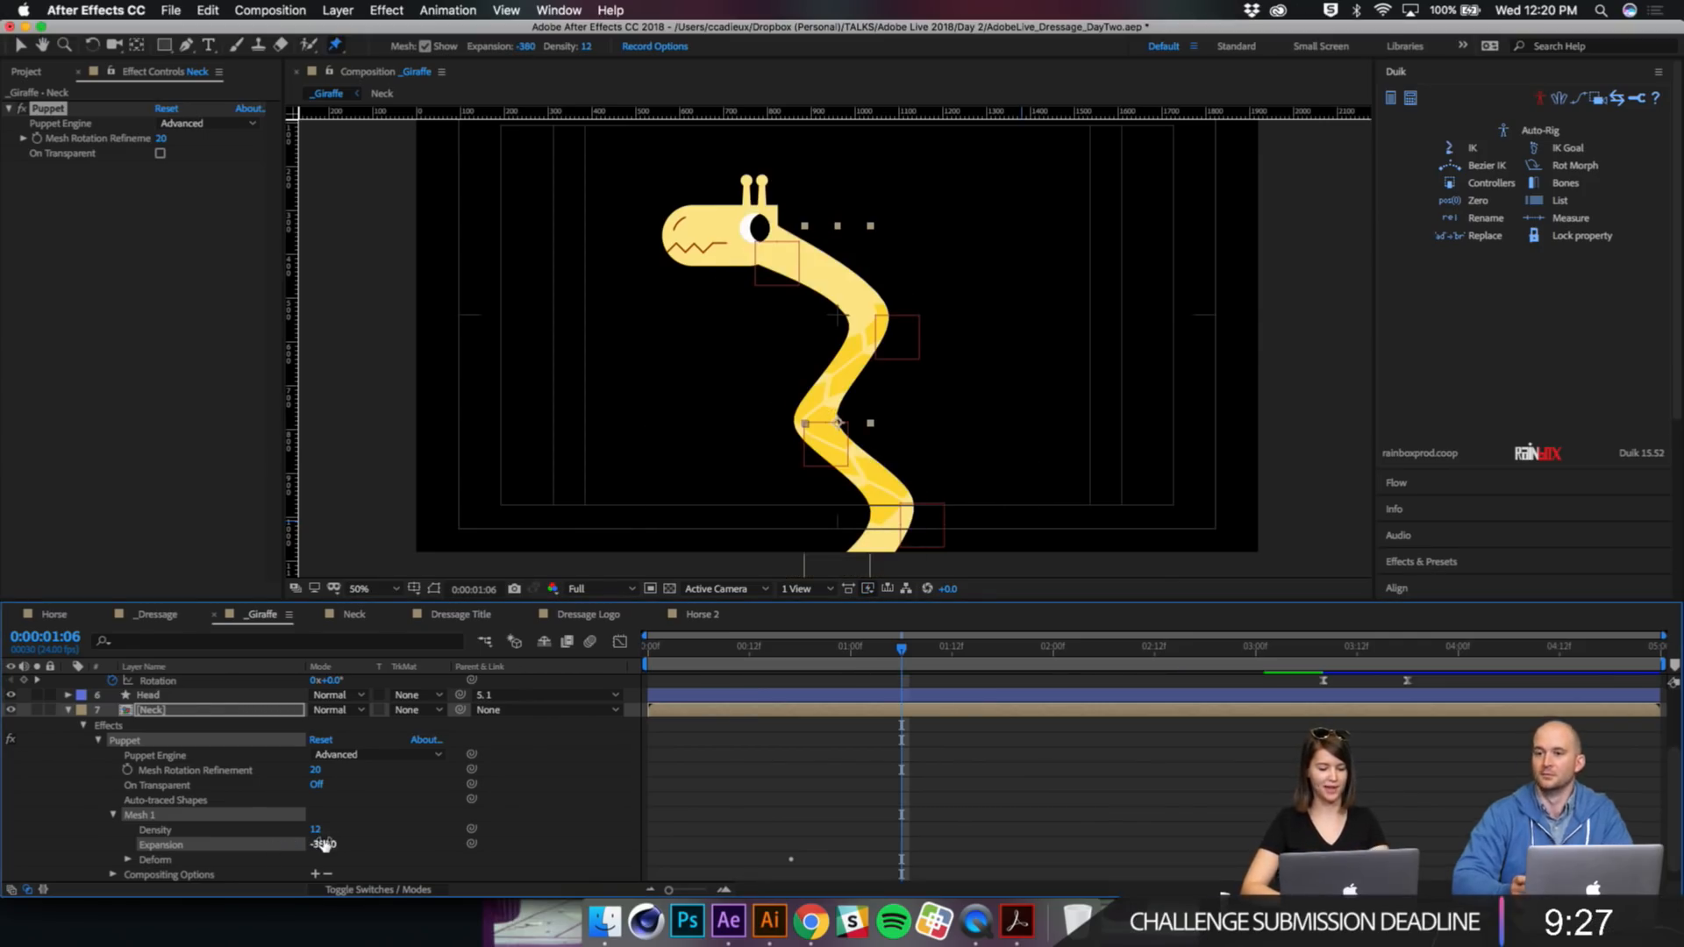
pyautogui.press('super+z')
# Step: Set the Mesh 1 Expansion to 10 to demonstrate a tighter mesh, and return it to 50
pyautogui.click(319, 846)
pyautogui.write('10')
pyautogui.press('Return')
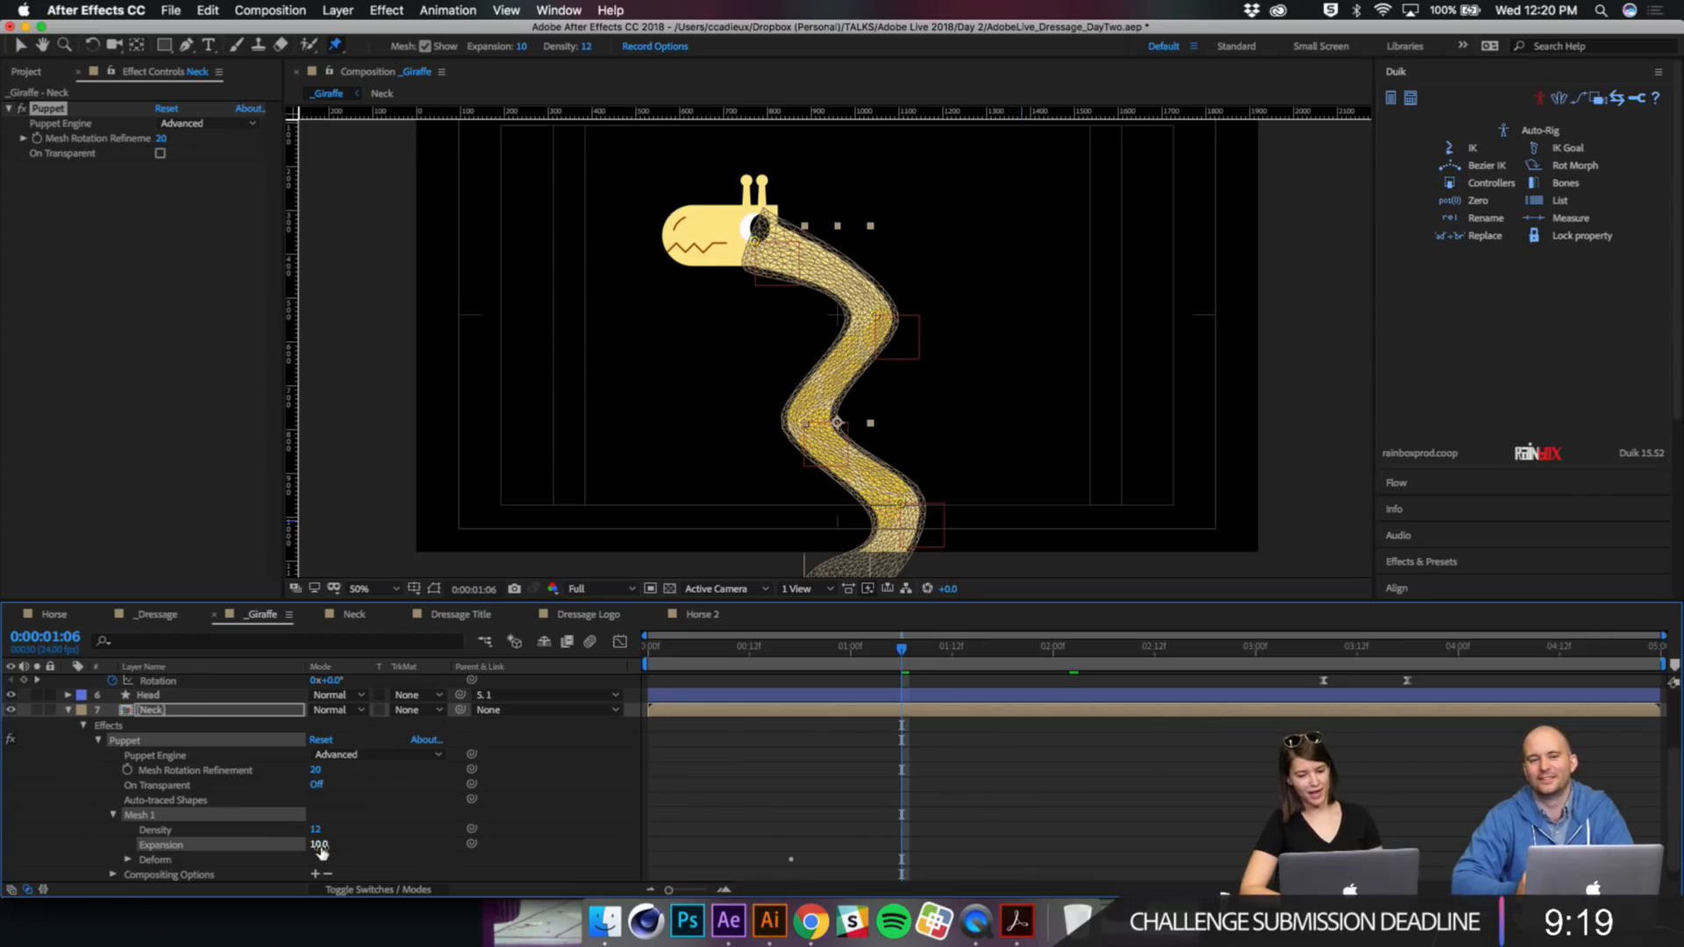
pyautogui.write('50')
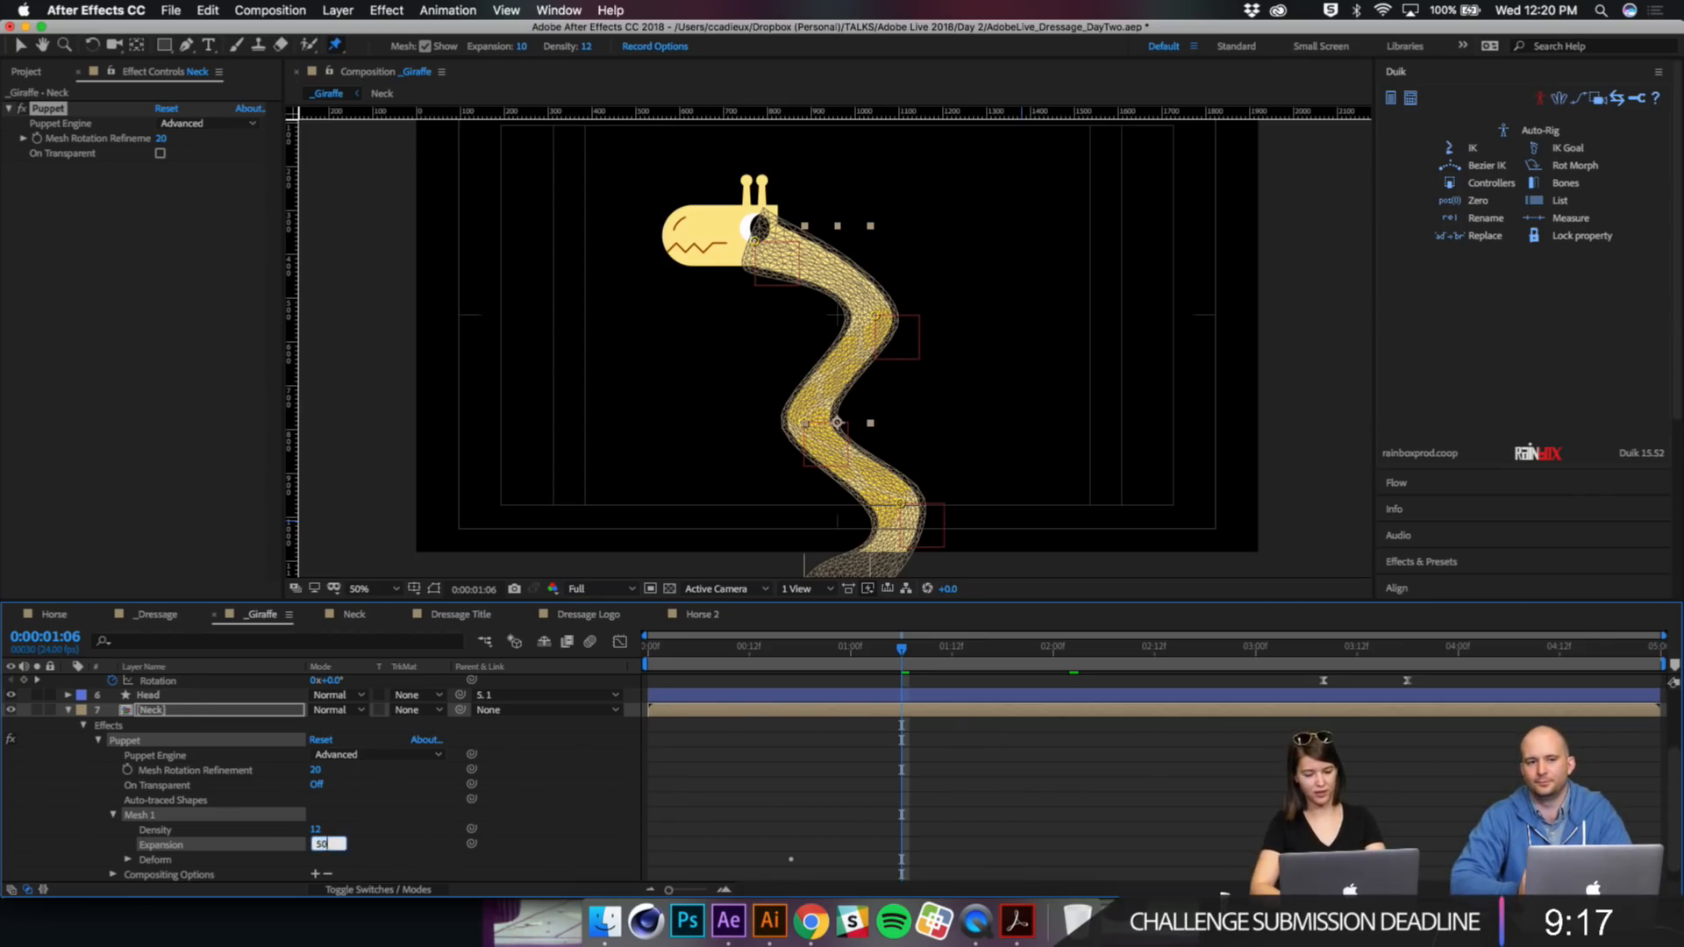
pyautogui.press('Return')
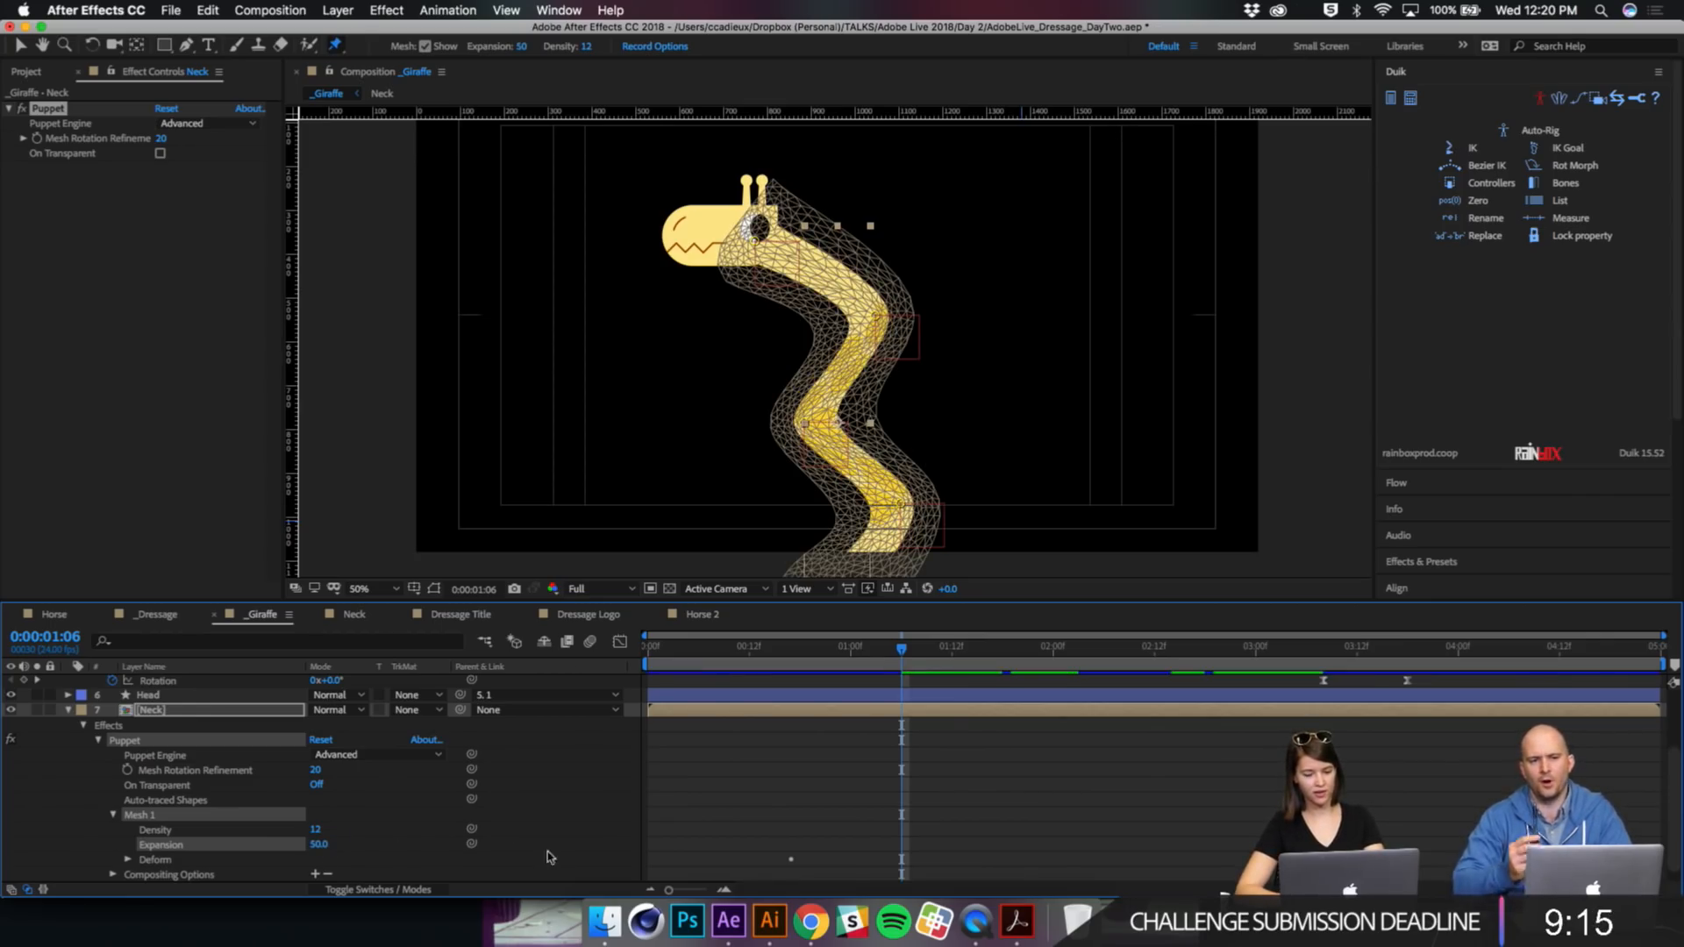
# Step: Set the neck mesh's Expansion to 10 once more, undo that change, and deselect the layer
pyautogui.click(317, 844)
pyautogui.write('10')
pyautogui.press('Return')
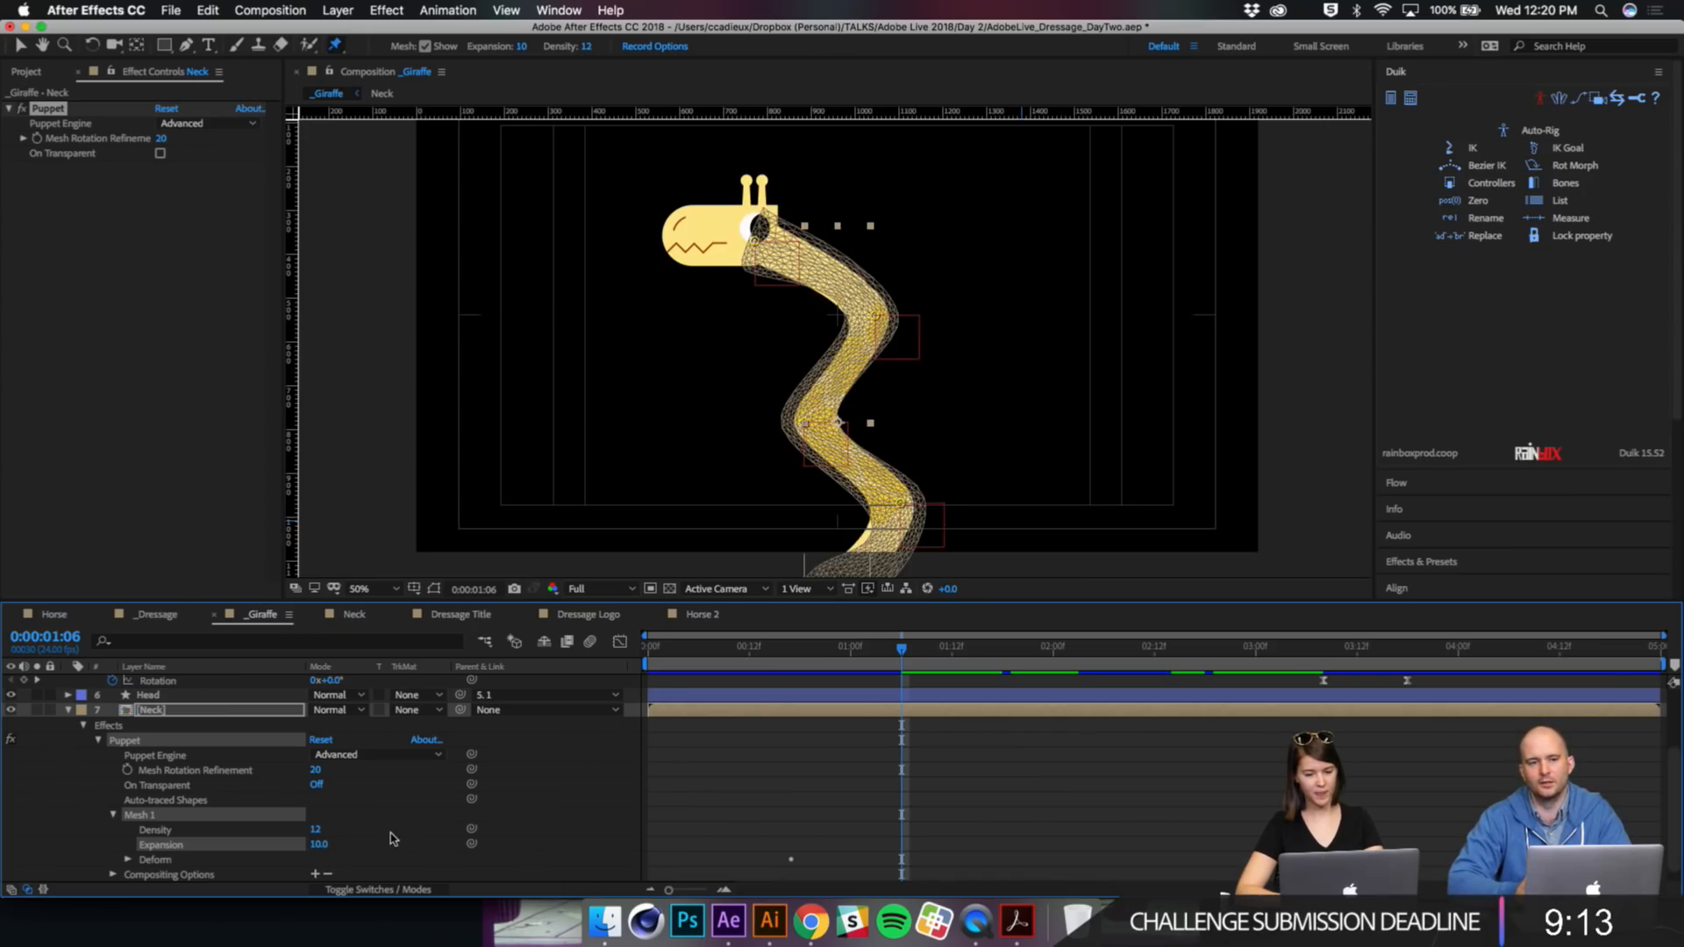
pyautogui.press('super+z')
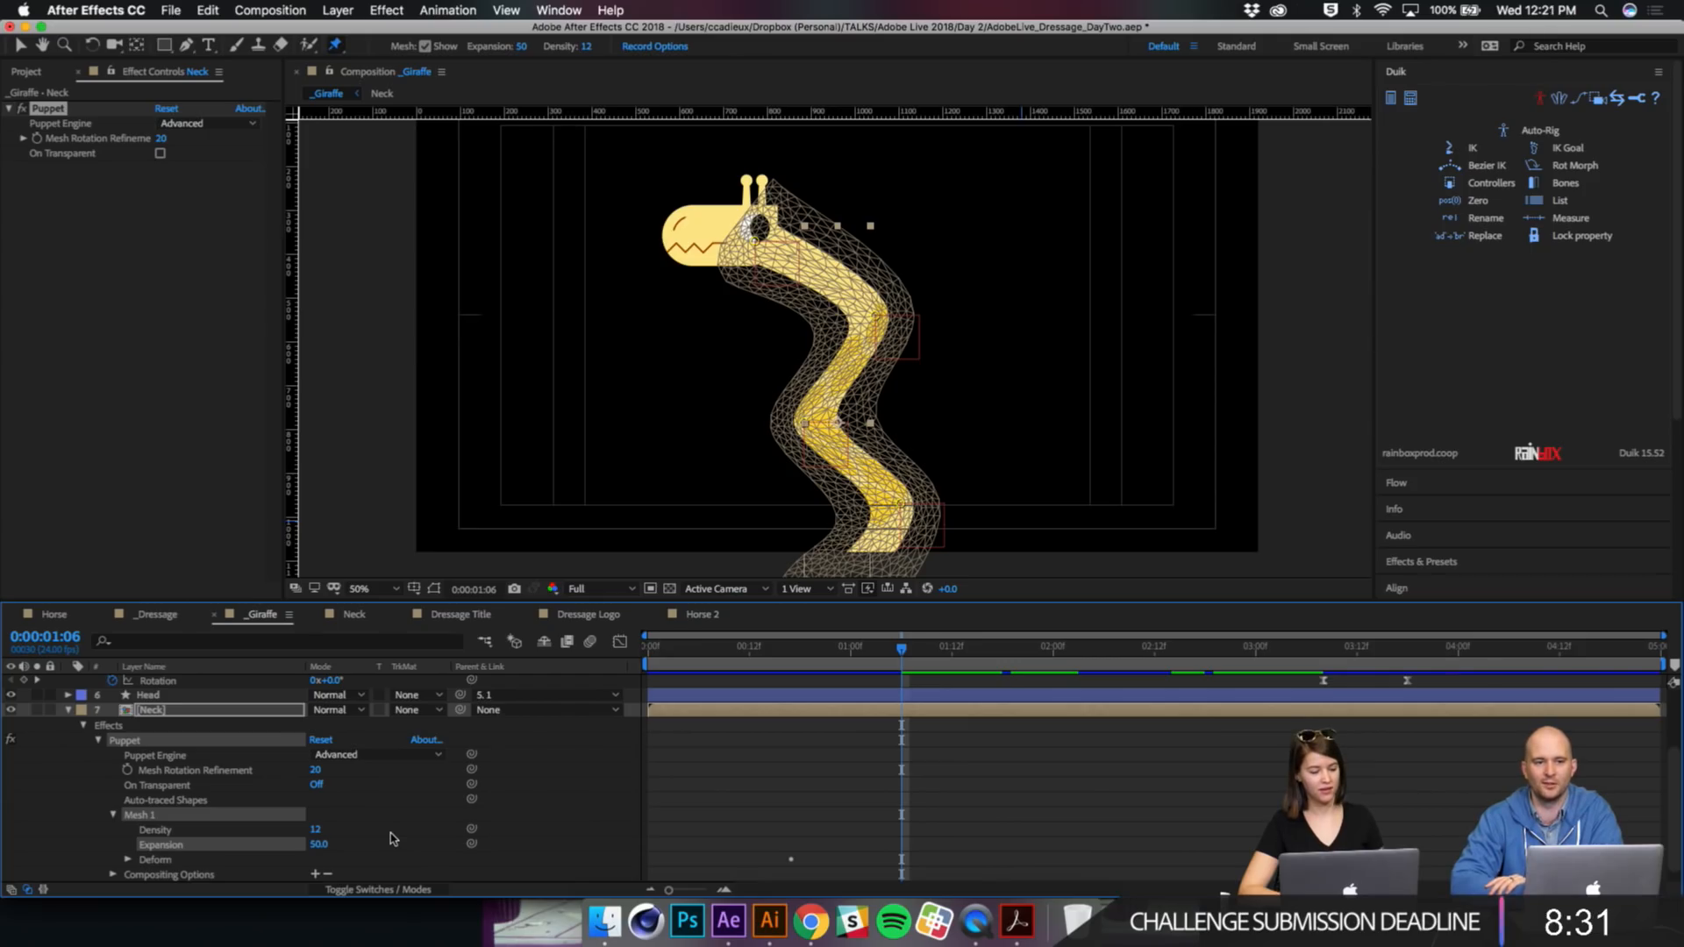
pyautogui.click(391, 826)
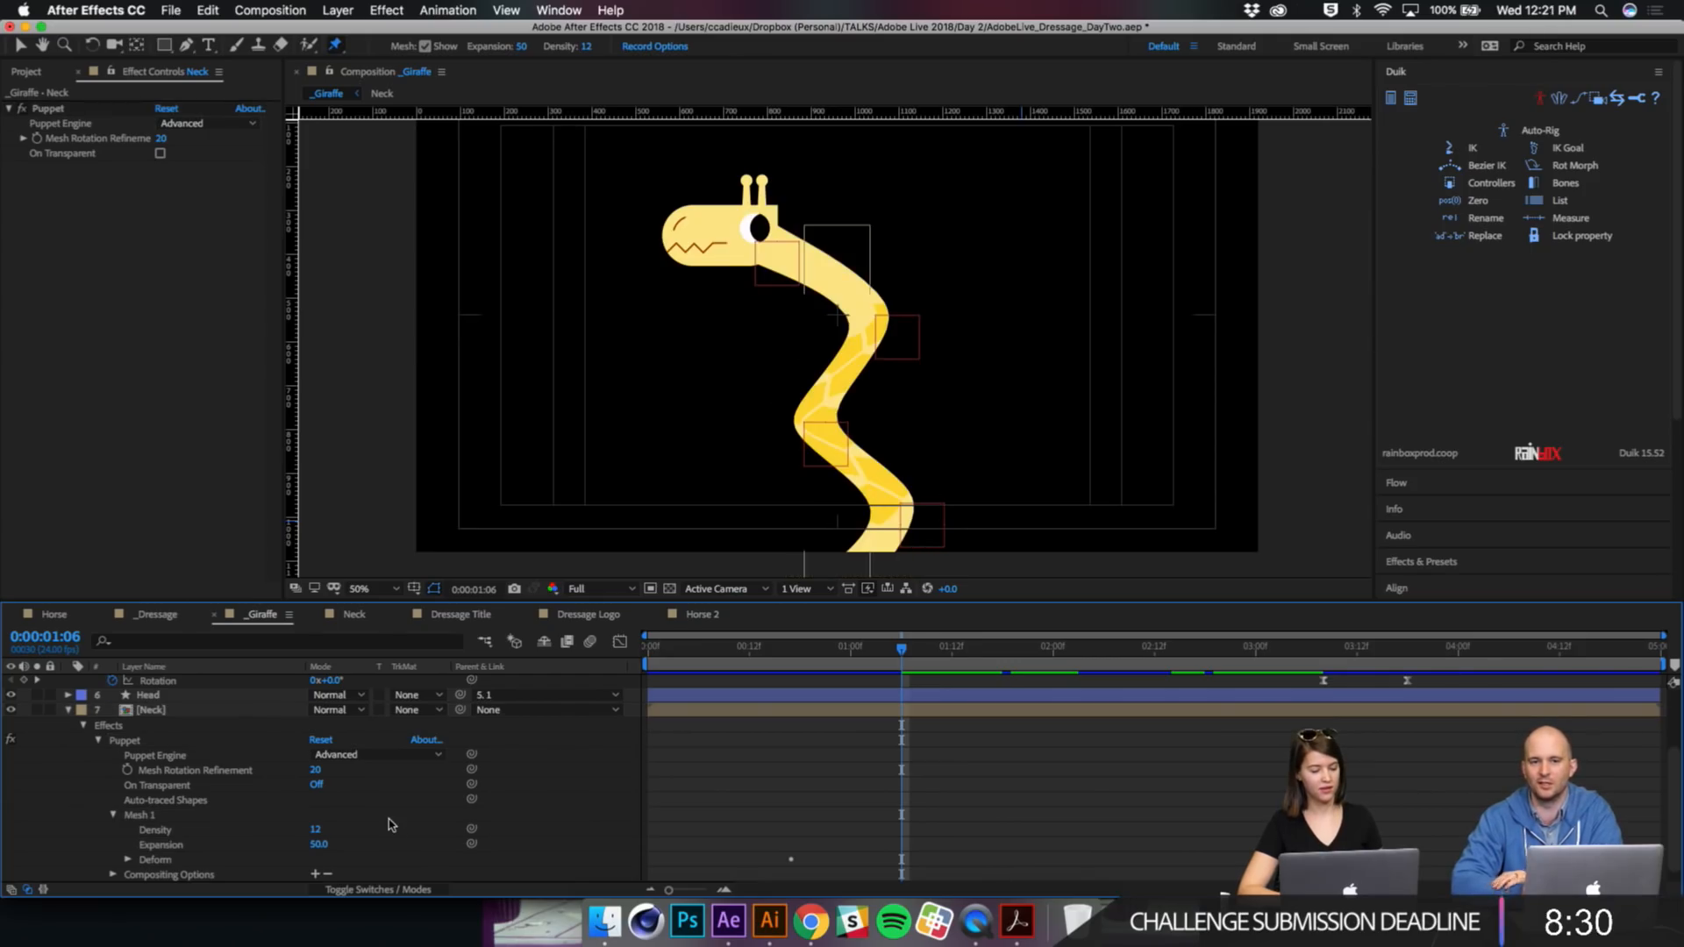
# Step: Set the Neck layer's Mesh Rotation Refinement to 1 in the Puppet effect
pyautogui.click(195, 757)
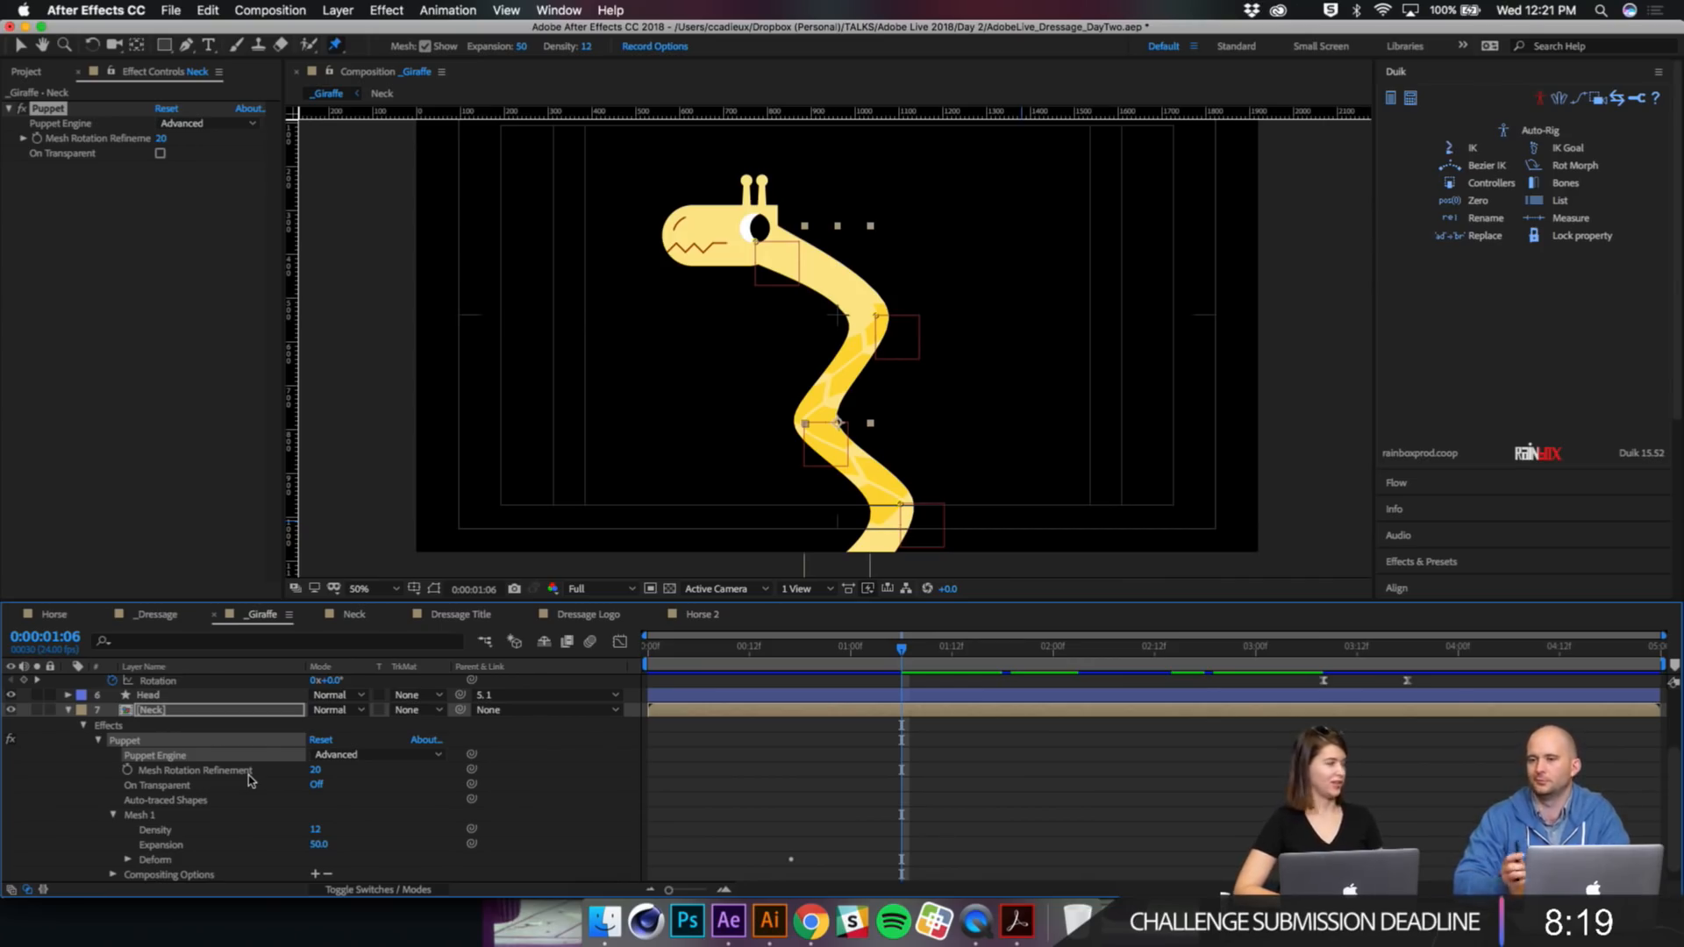
pyautogui.click(314, 776)
pyautogui.write('5')
pyautogui.press('Escape')
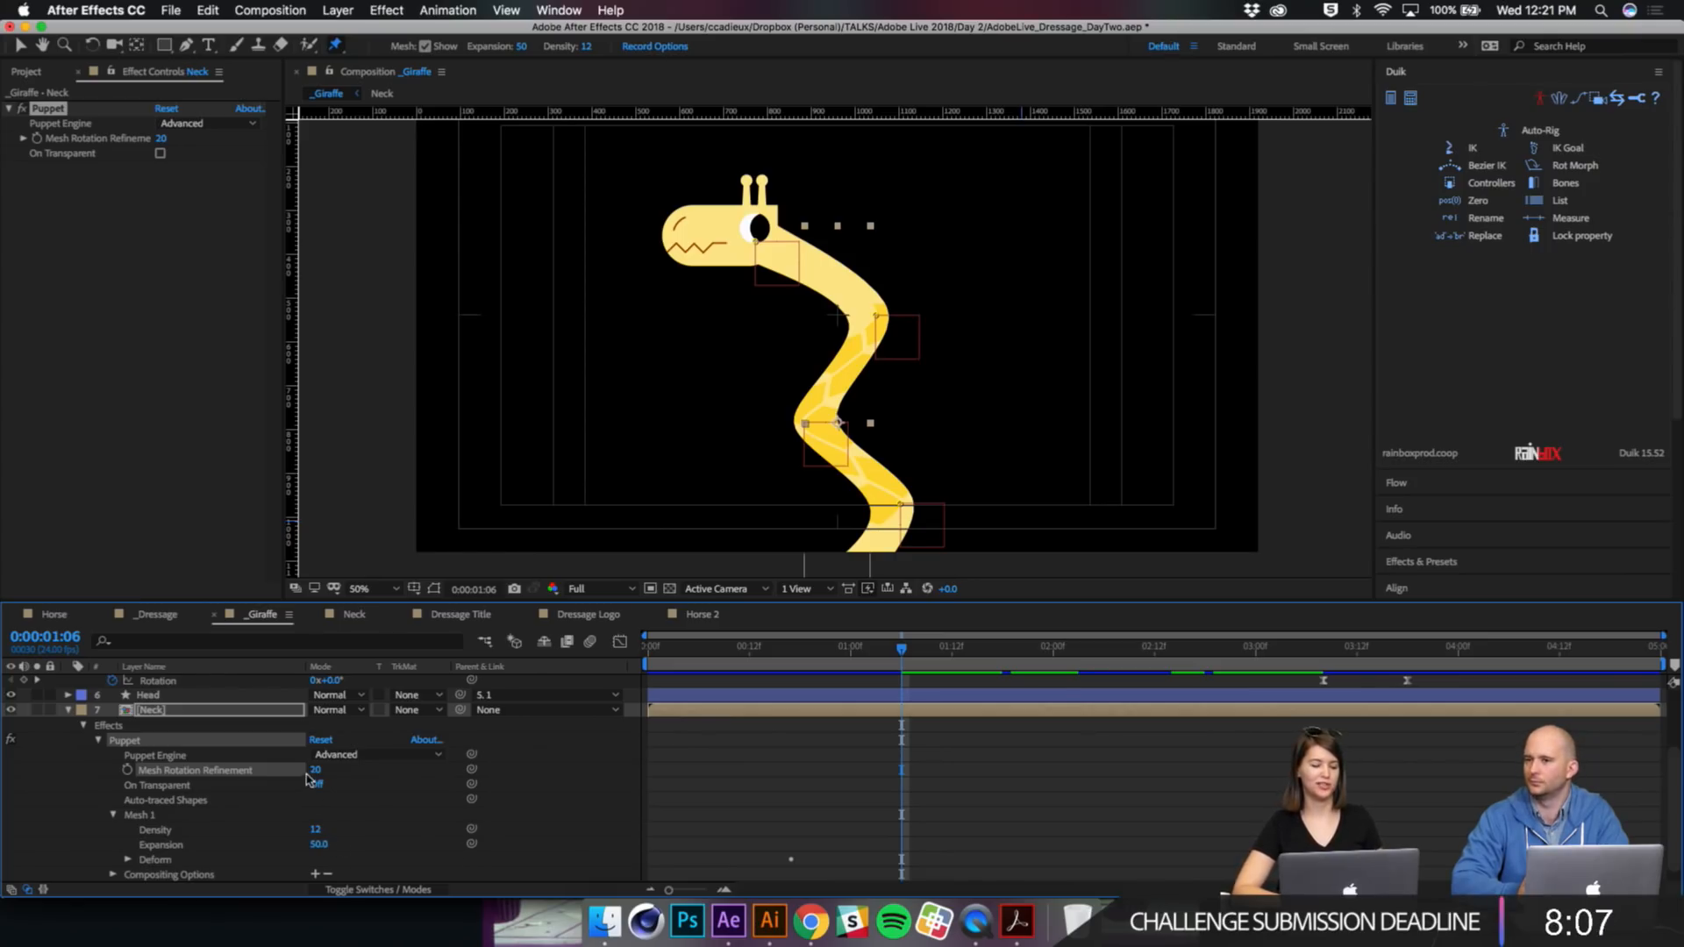
pyautogui.moveTo(297, 770); pyautogui.dragTo(142, 771)
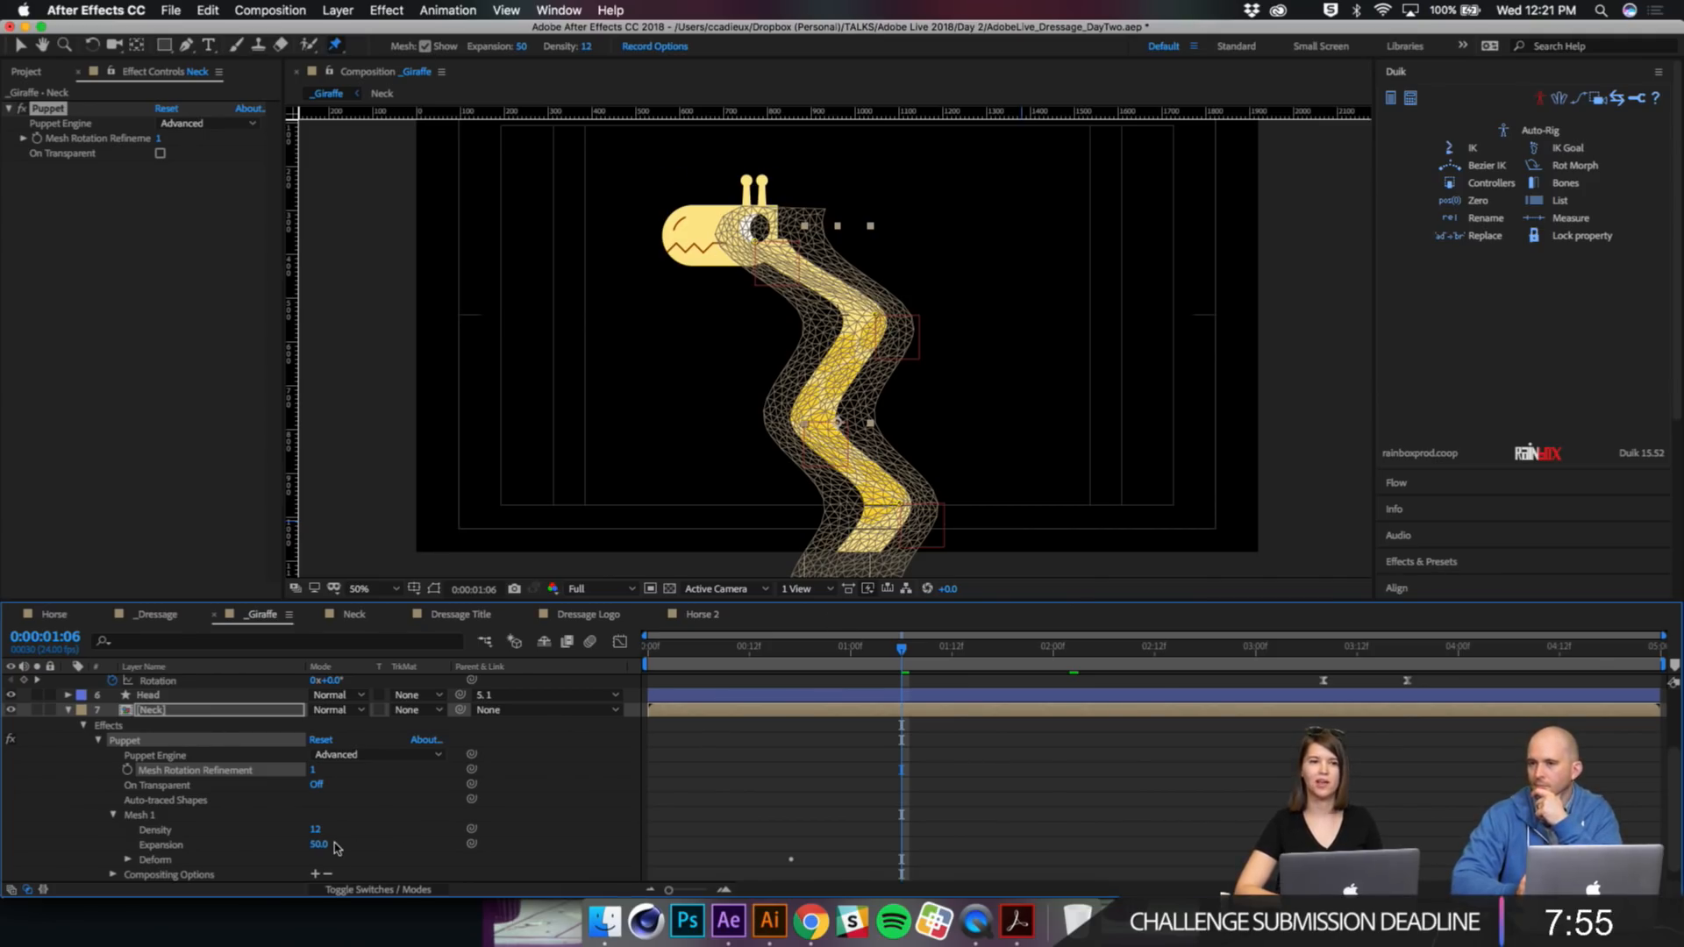
# Step: Preview the giraffe animation without the mesh overlay and examine the neck's bends at 0:00:03:17 and 0:00:02:02
pyautogui.press('space')
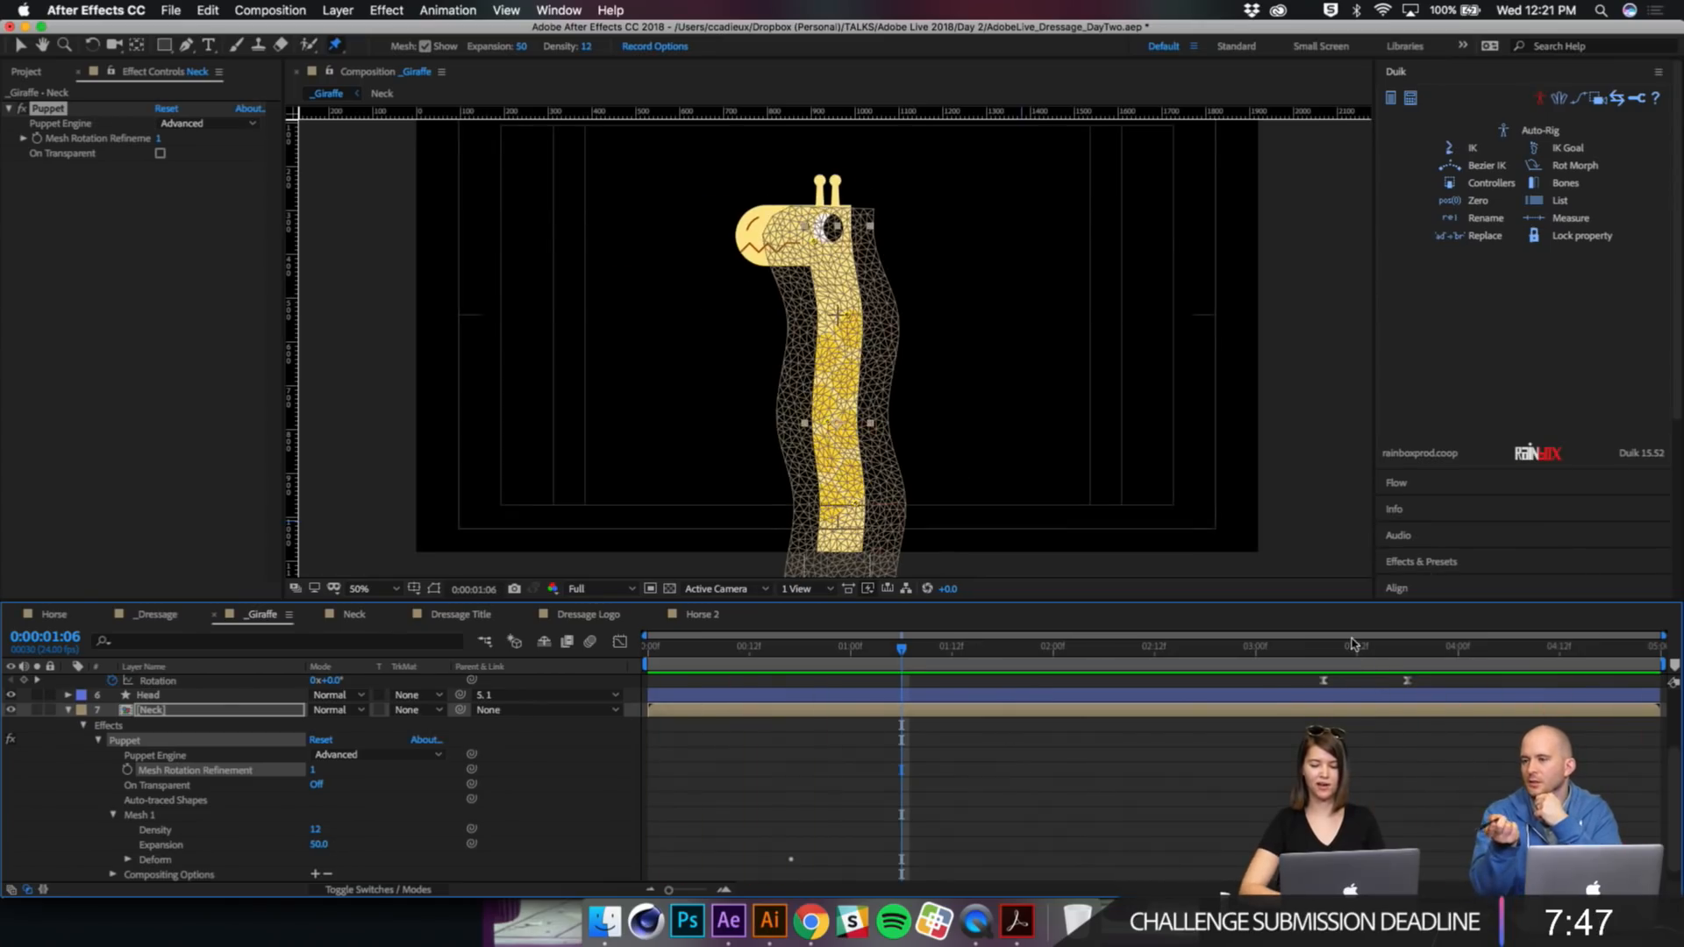
pyautogui.click(20, 45)
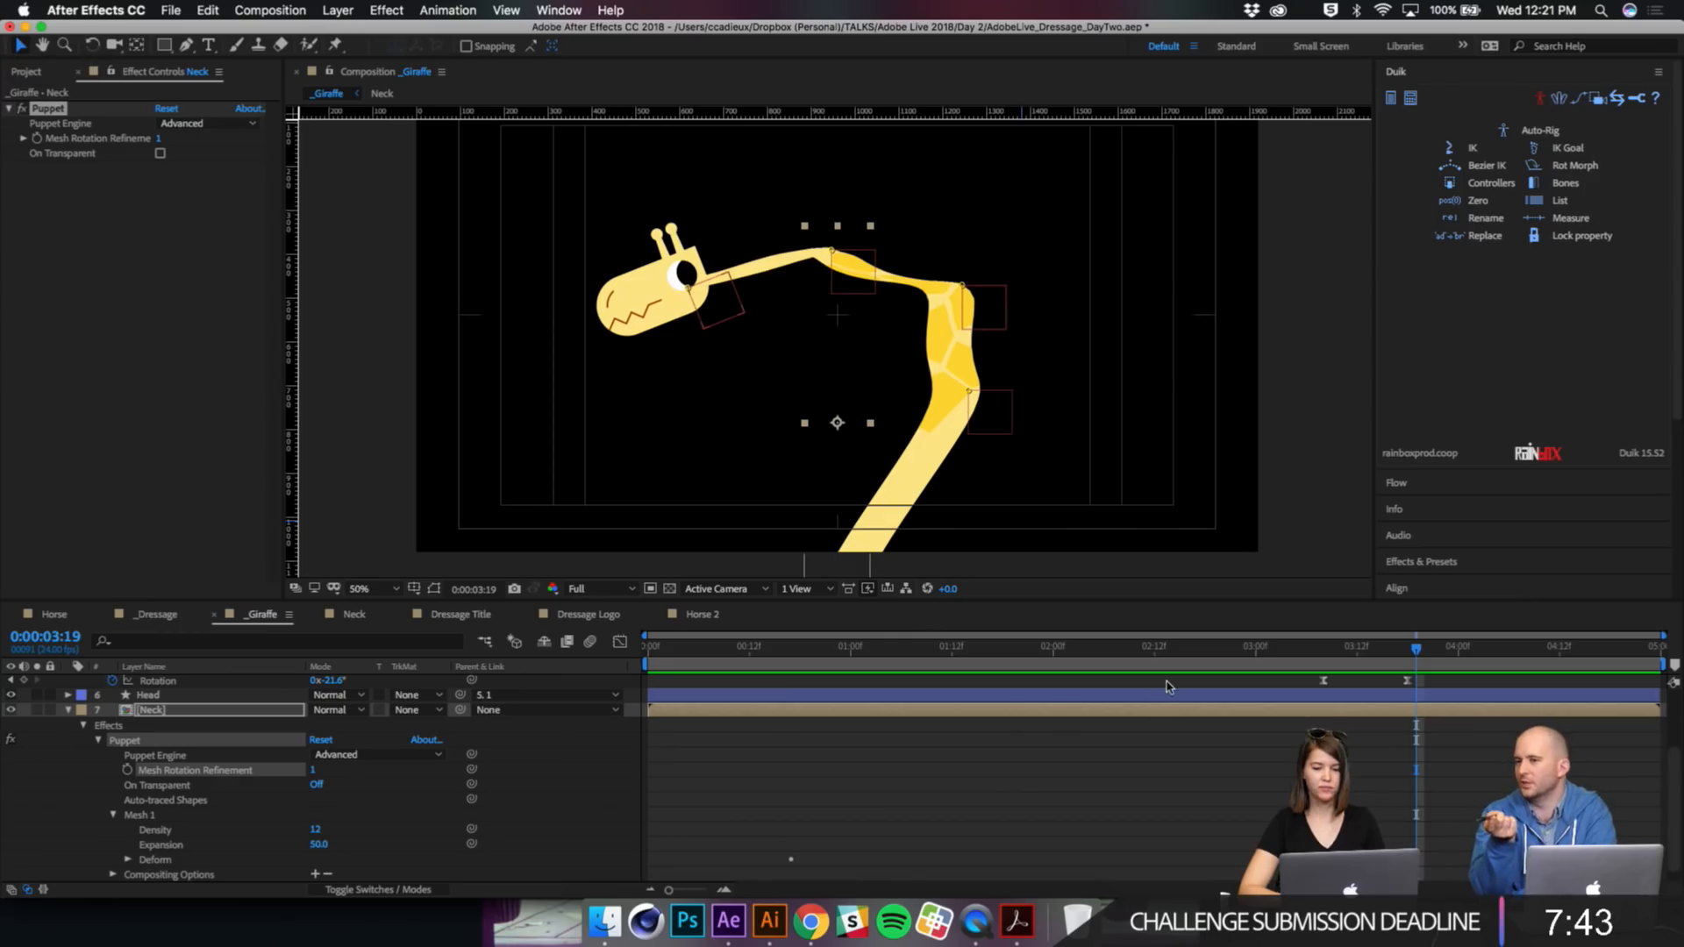
pyautogui.moveTo(1414, 650); pyautogui.dragTo(1399, 702)
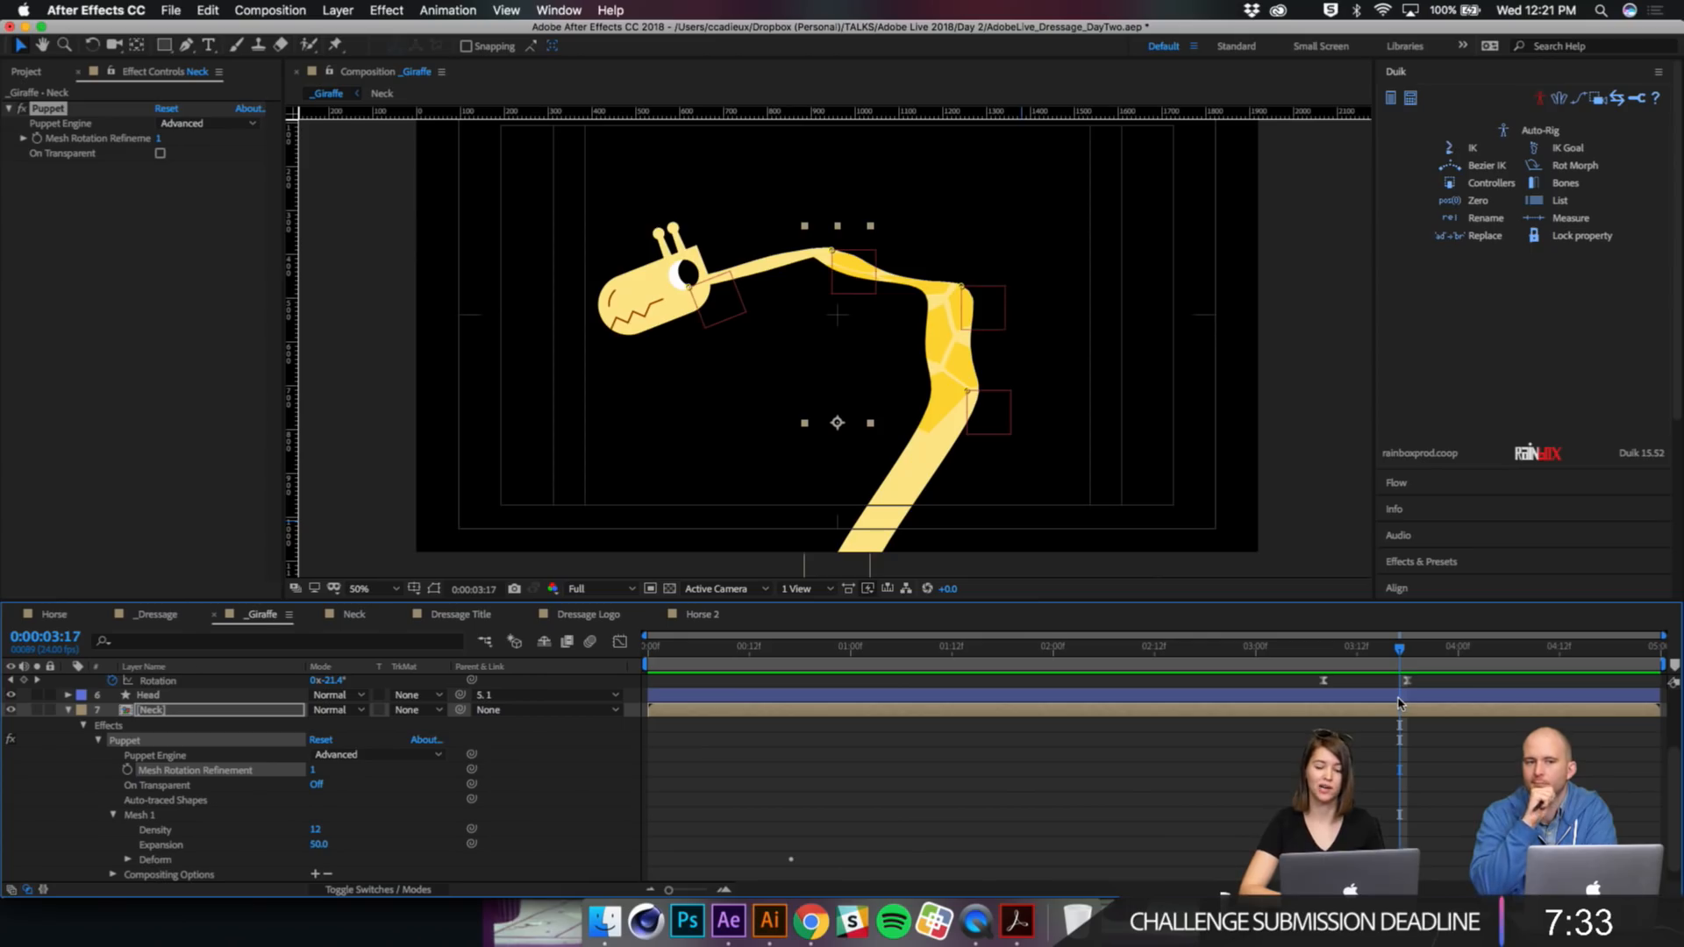
pyautogui.moveTo(1402, 658); pyautogui.dragTo(1070, 771)
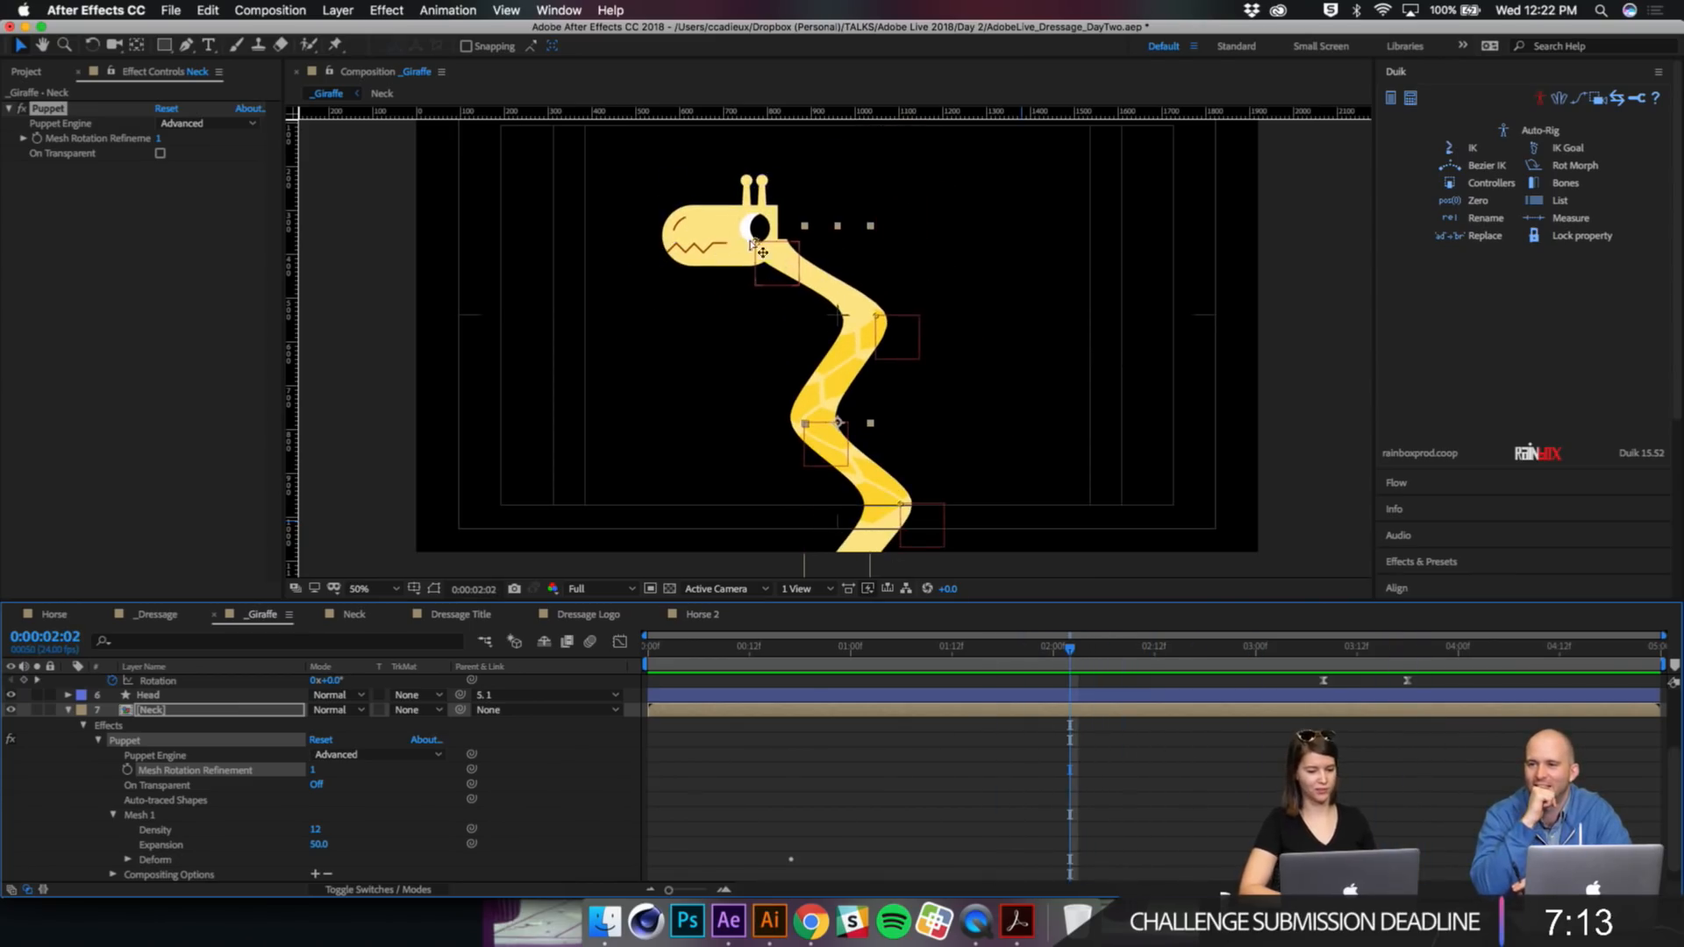
# Step: Set the Mesh Rotation Refinement back to 20 and check the neck's bend at 0:00:03:13
pyautogui.moveTo(310, 772); pyautogui.dragTo(322, 772)
pyautogui.moveTo(459, 784); pyautogui.dragTo(498, 789)
pyautogui.click(751, 753)
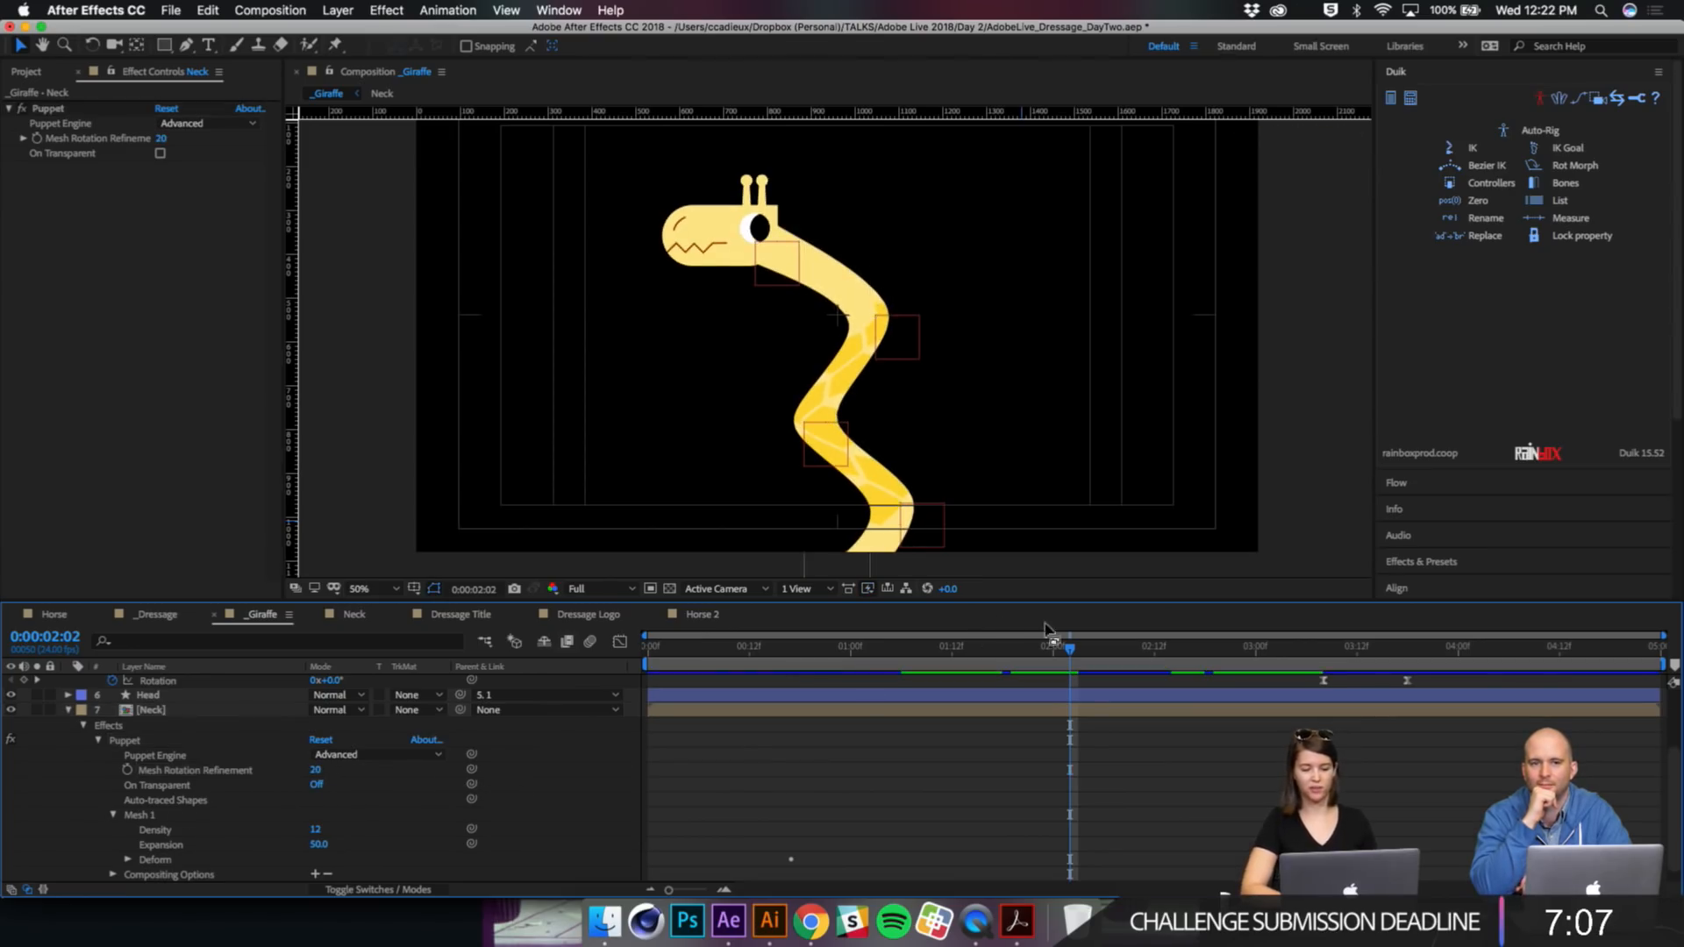
pyautogui.moveTo(1072, 649); pyautogui.dragTo(1364, 649)
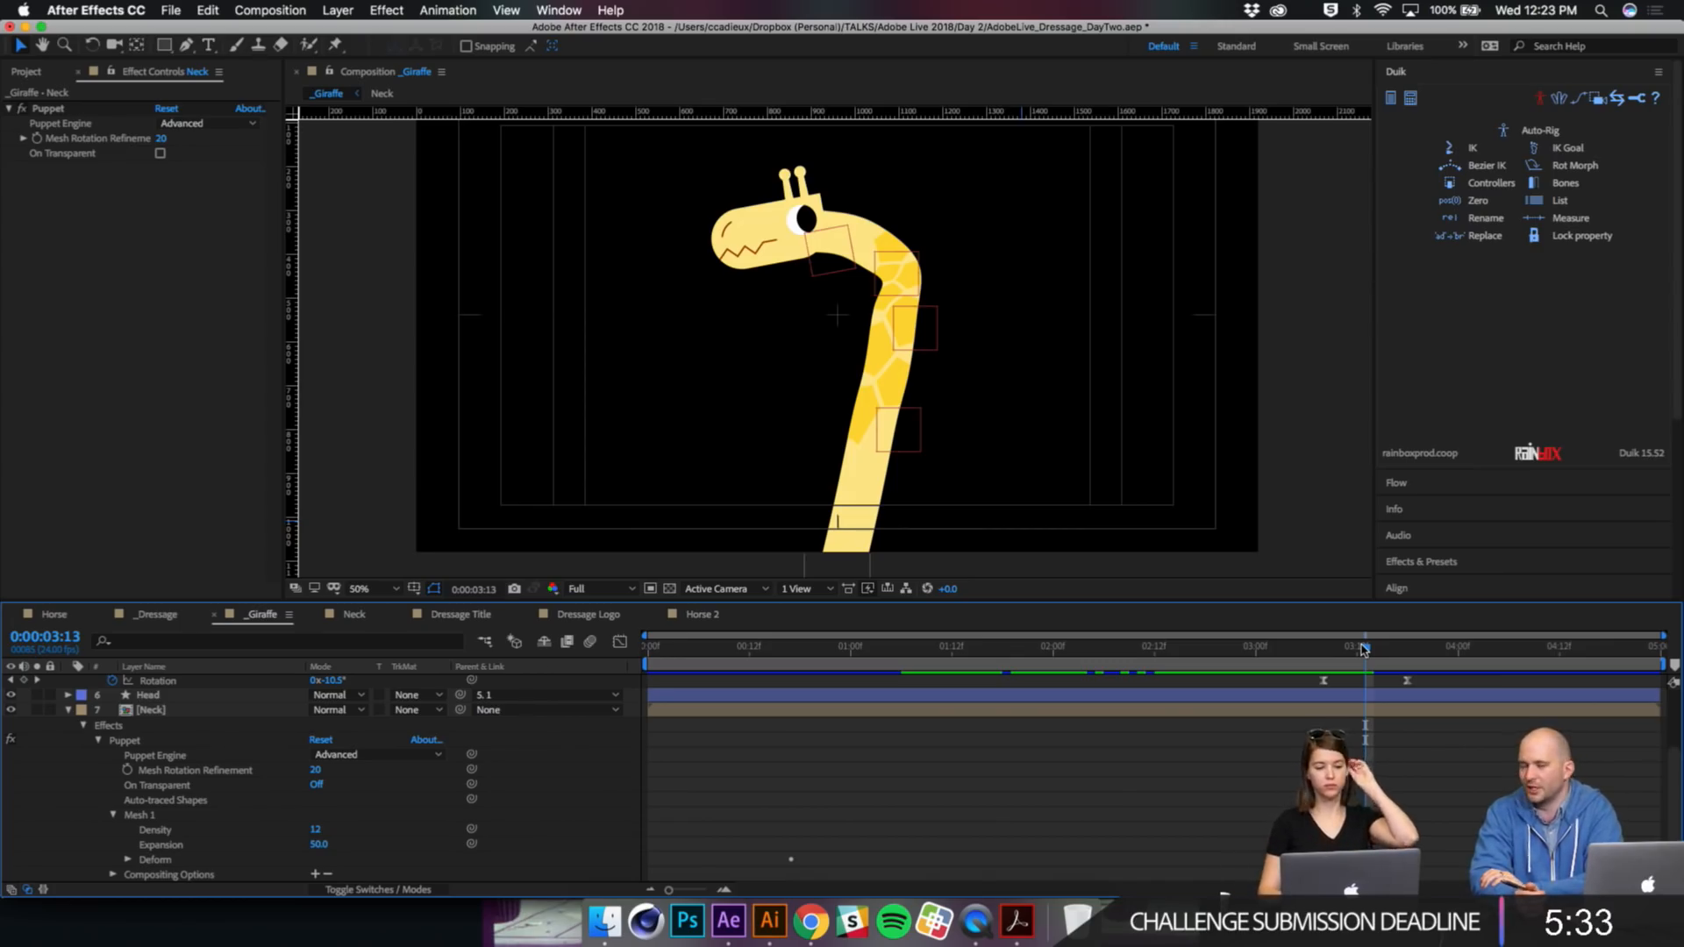
# Step: Locate the tail shape in the Horse composition and compare it with the horse in the Horse 2 composition
pyautogui.click(63, 615)
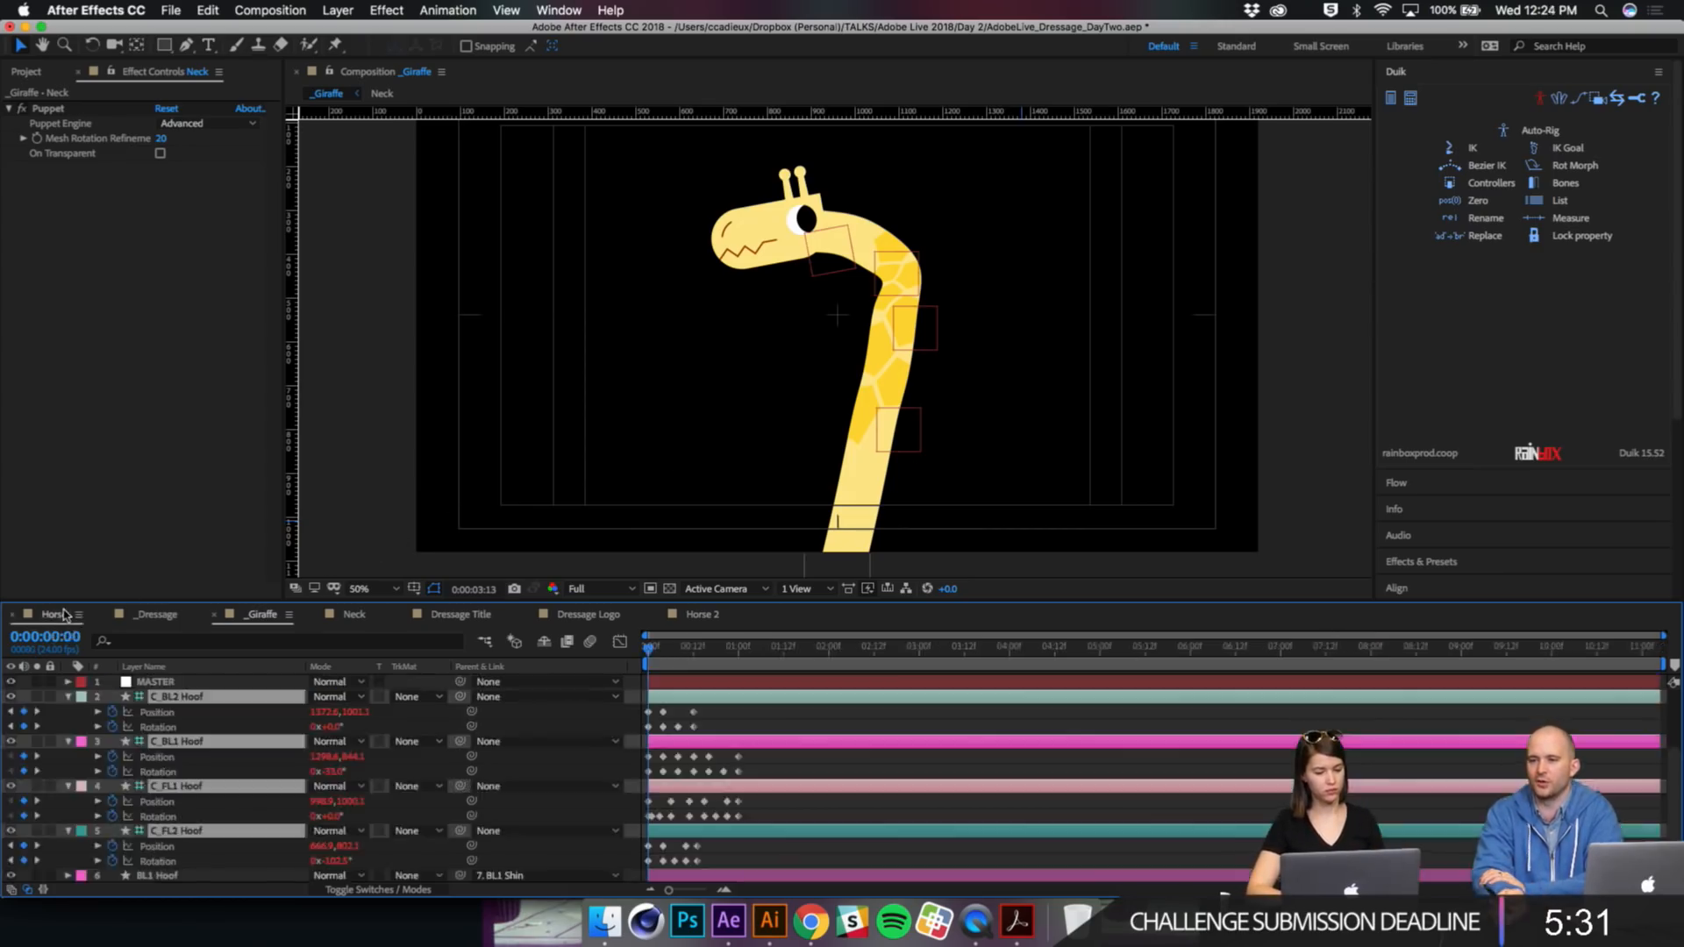
pyautogui.click(1031, 325)
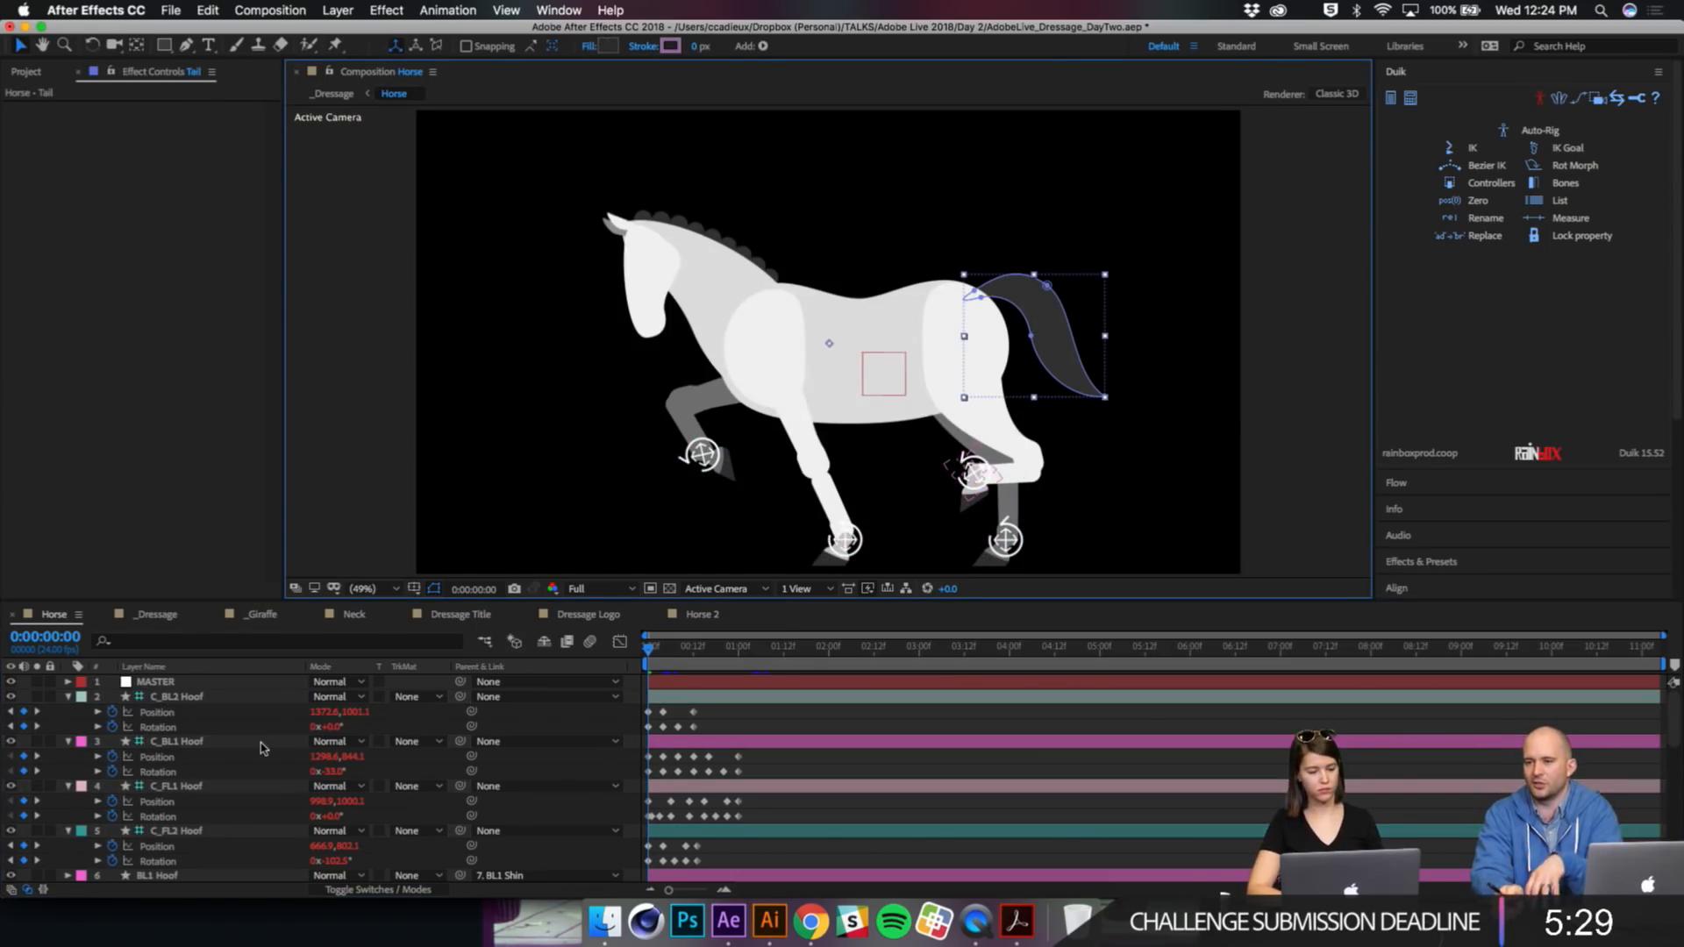
pyautogui.click(702, 615)
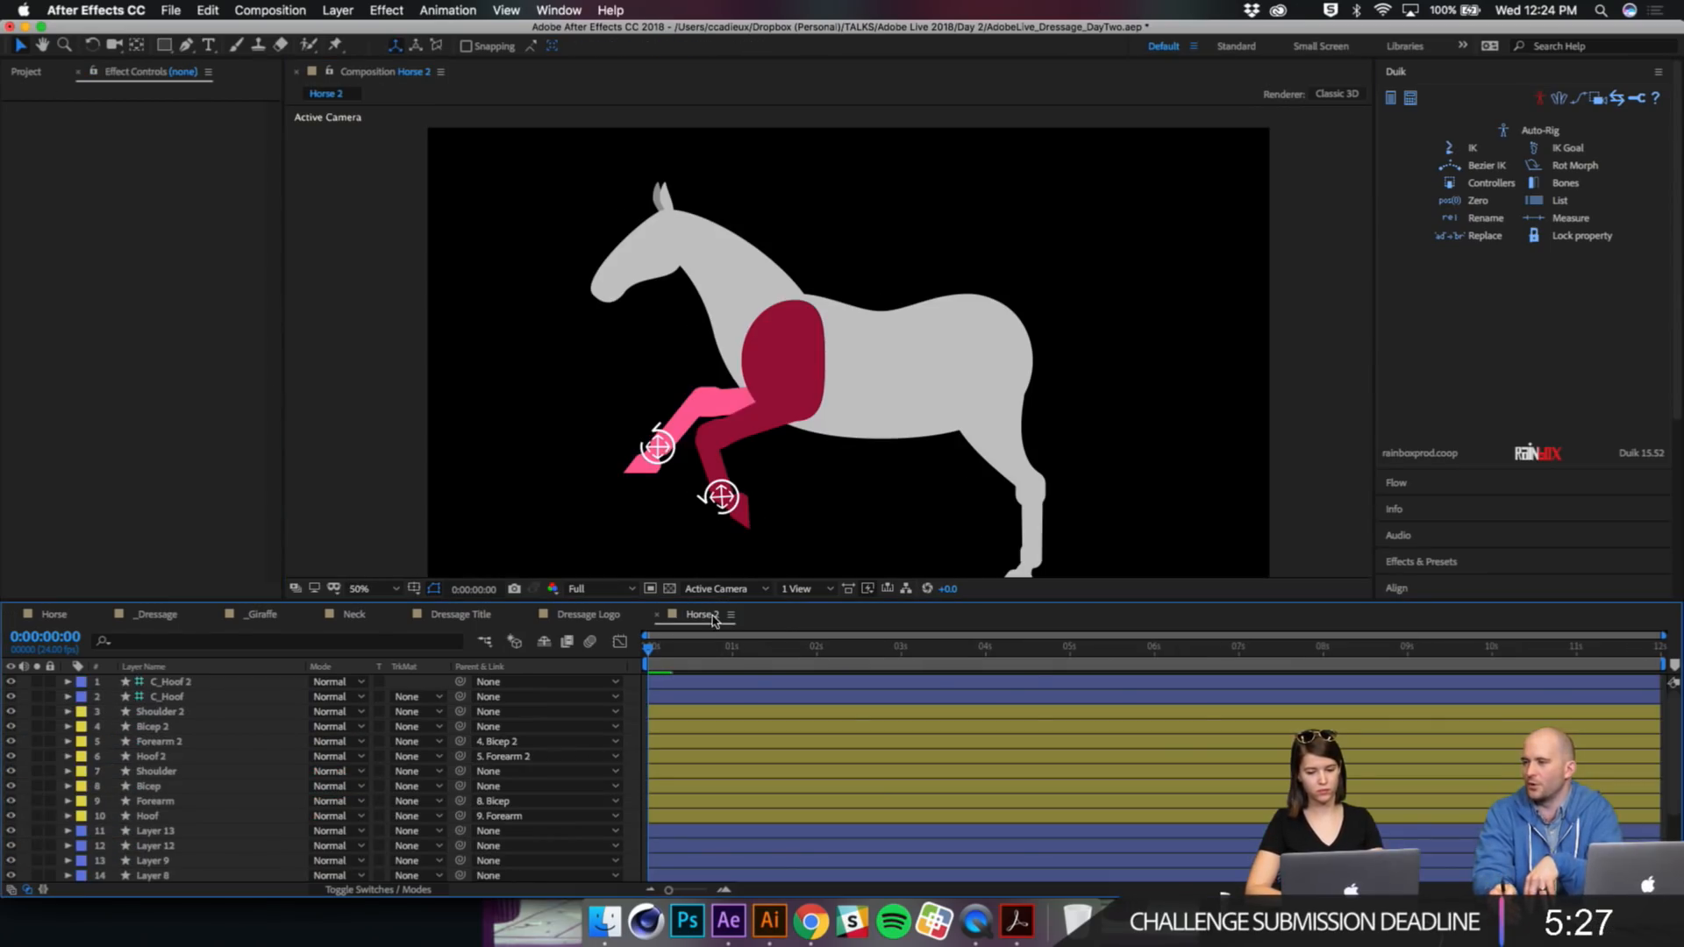
pyautogui.click(1165, 365)
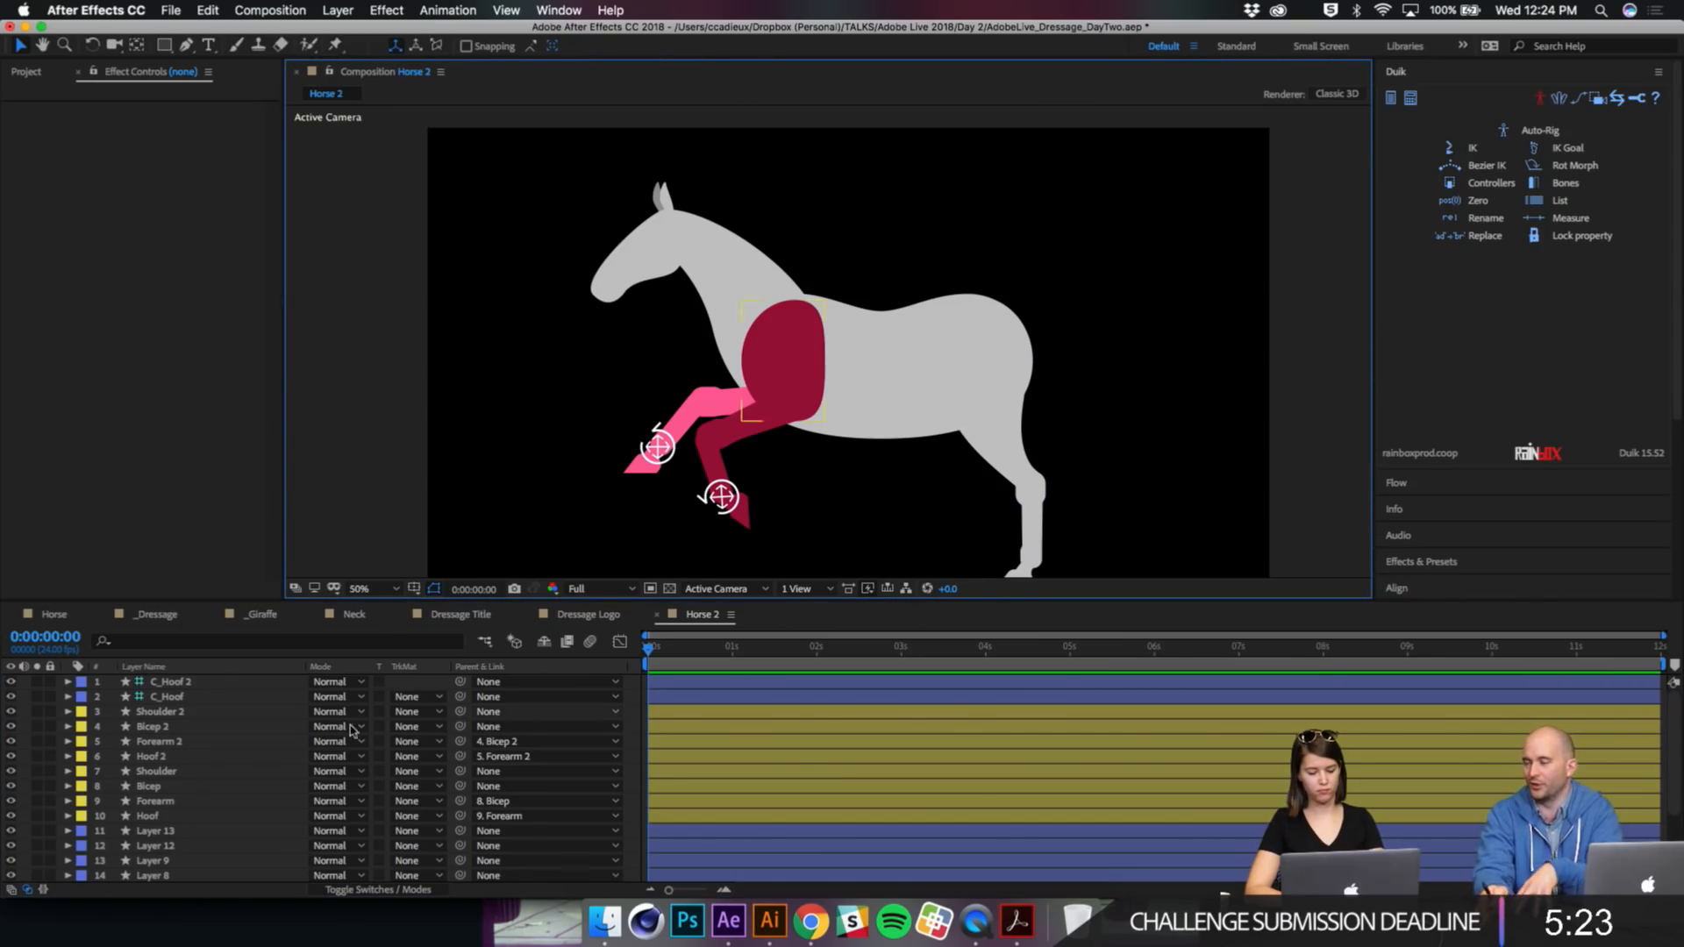
# Step: Copy the Tail layer from the Horse composition into Horse 2 and send it to the bottom of the layer stack
pyautogui.click(50, 614)
pyautogui.press('x')
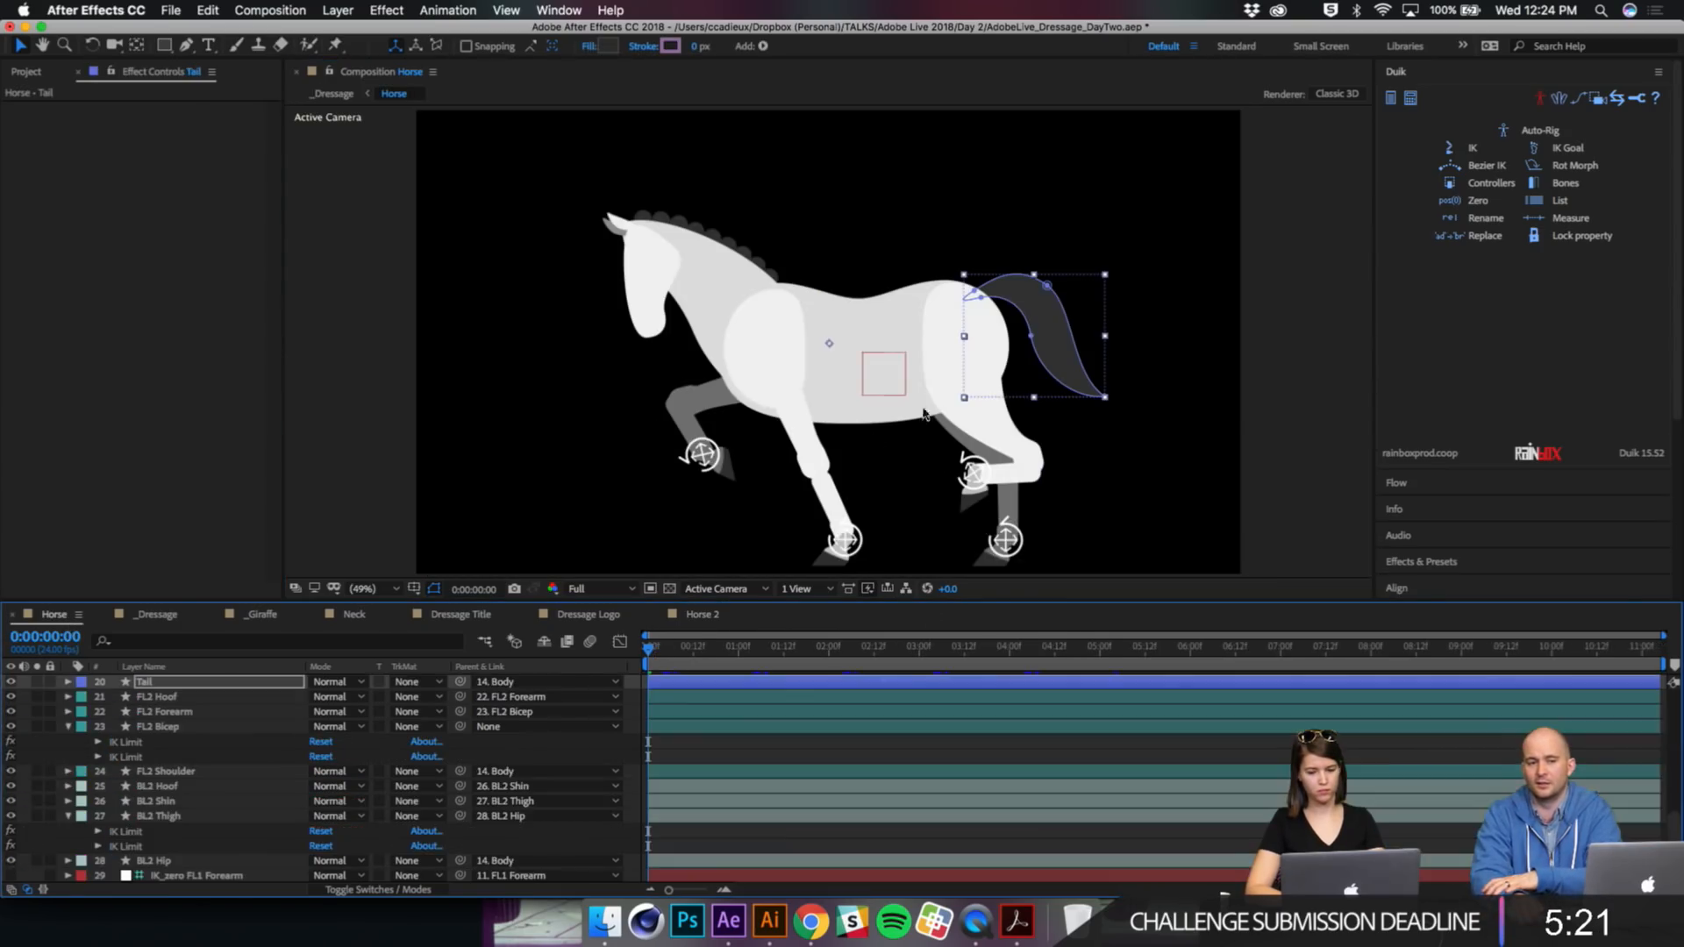
pyautogui.click(191, 698)
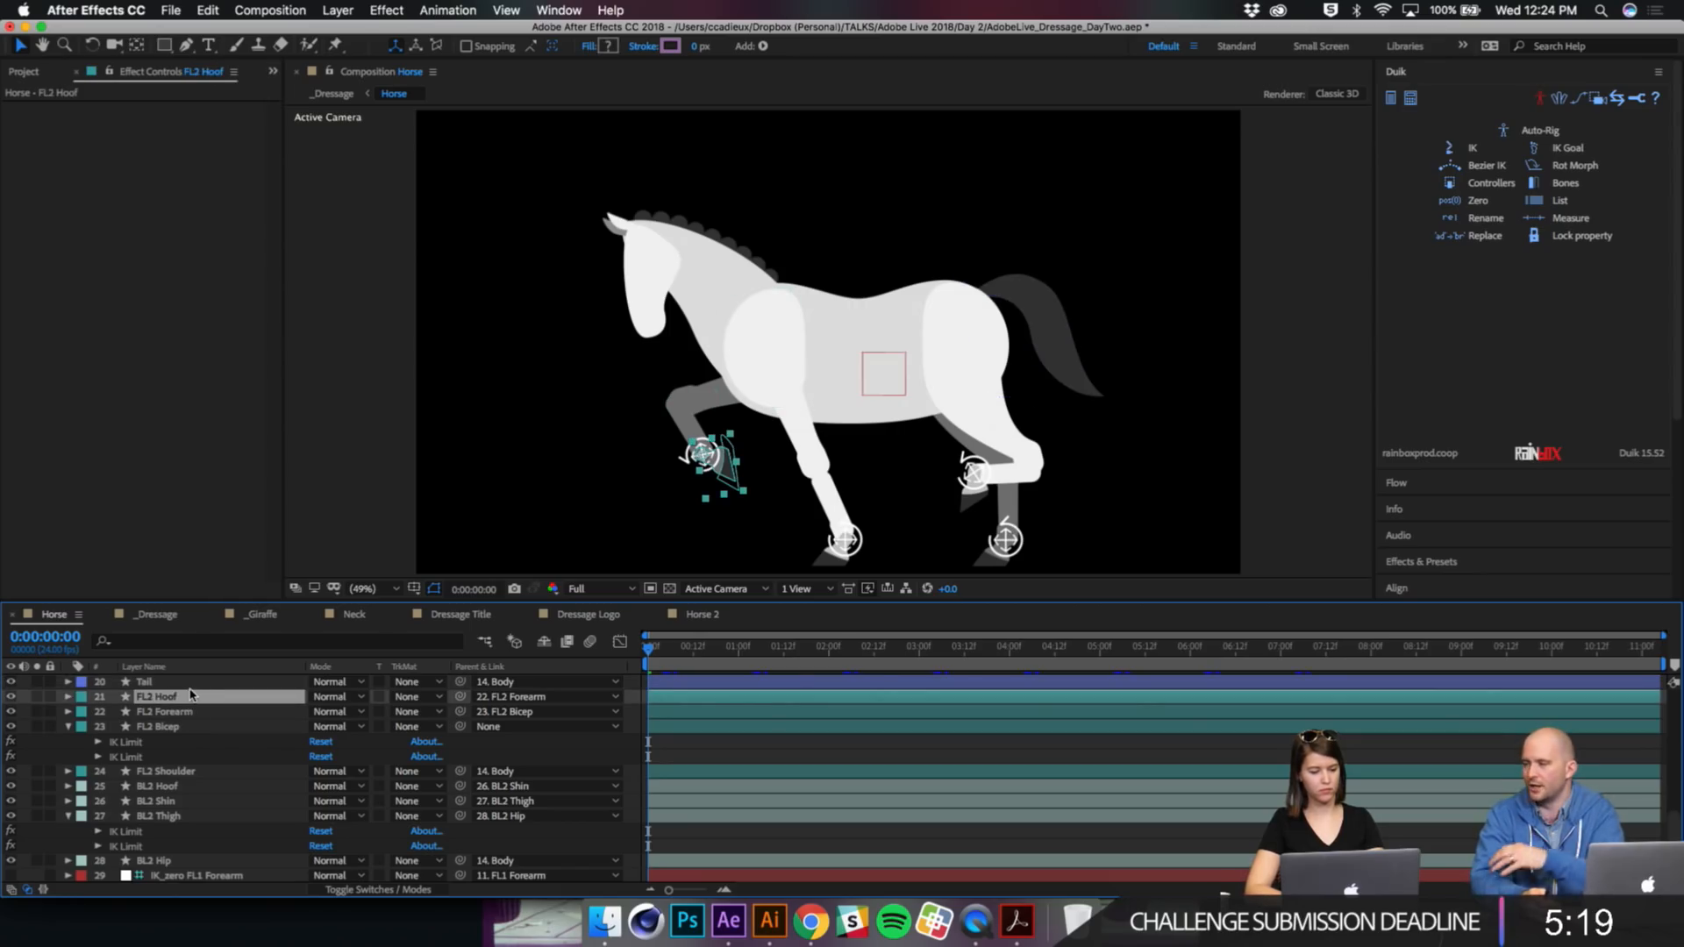
pyautogui.click(192, 684)
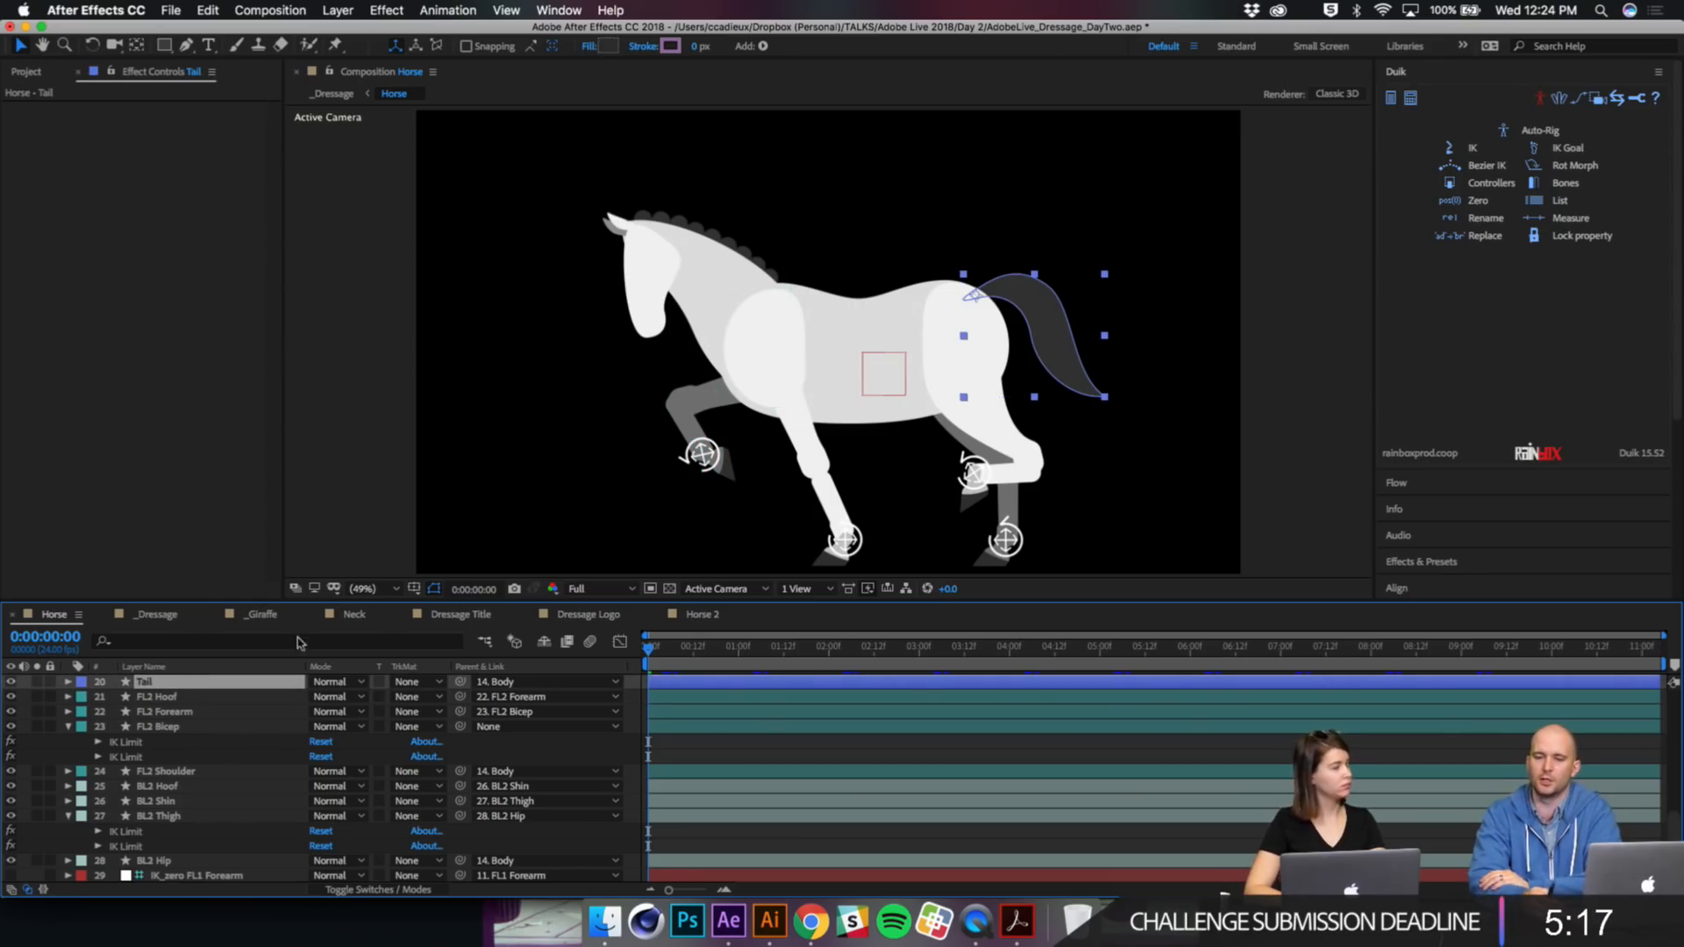
pyautogui.click(704, 615)
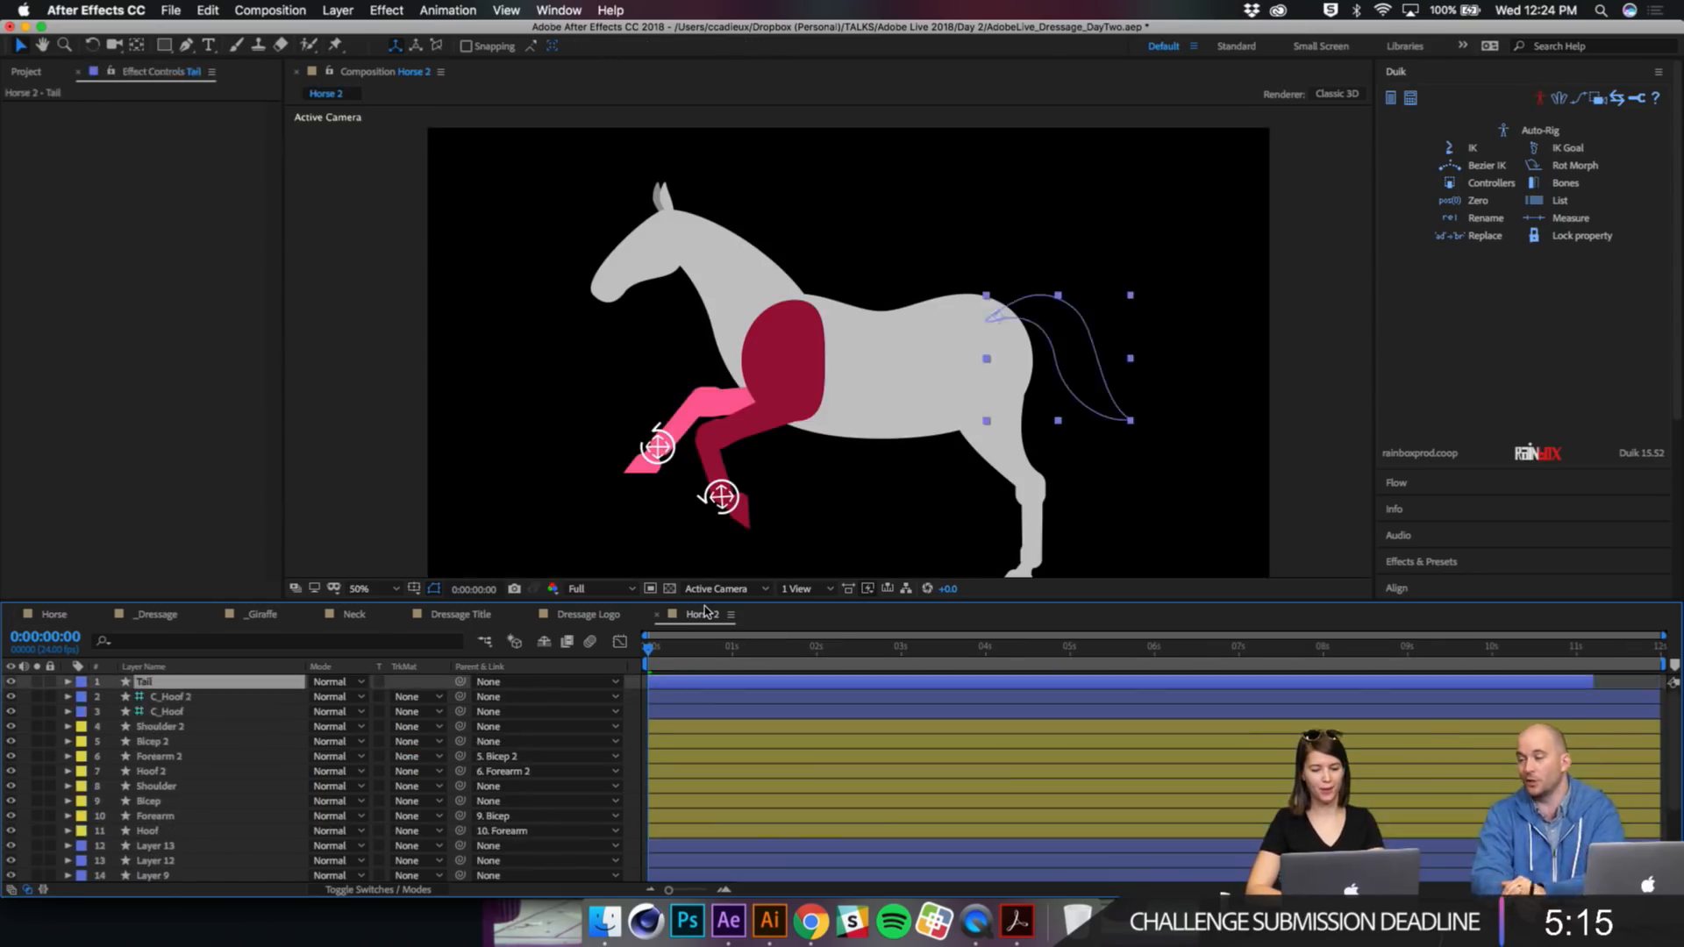
pyautogui.press('super+shift+bracketleft')
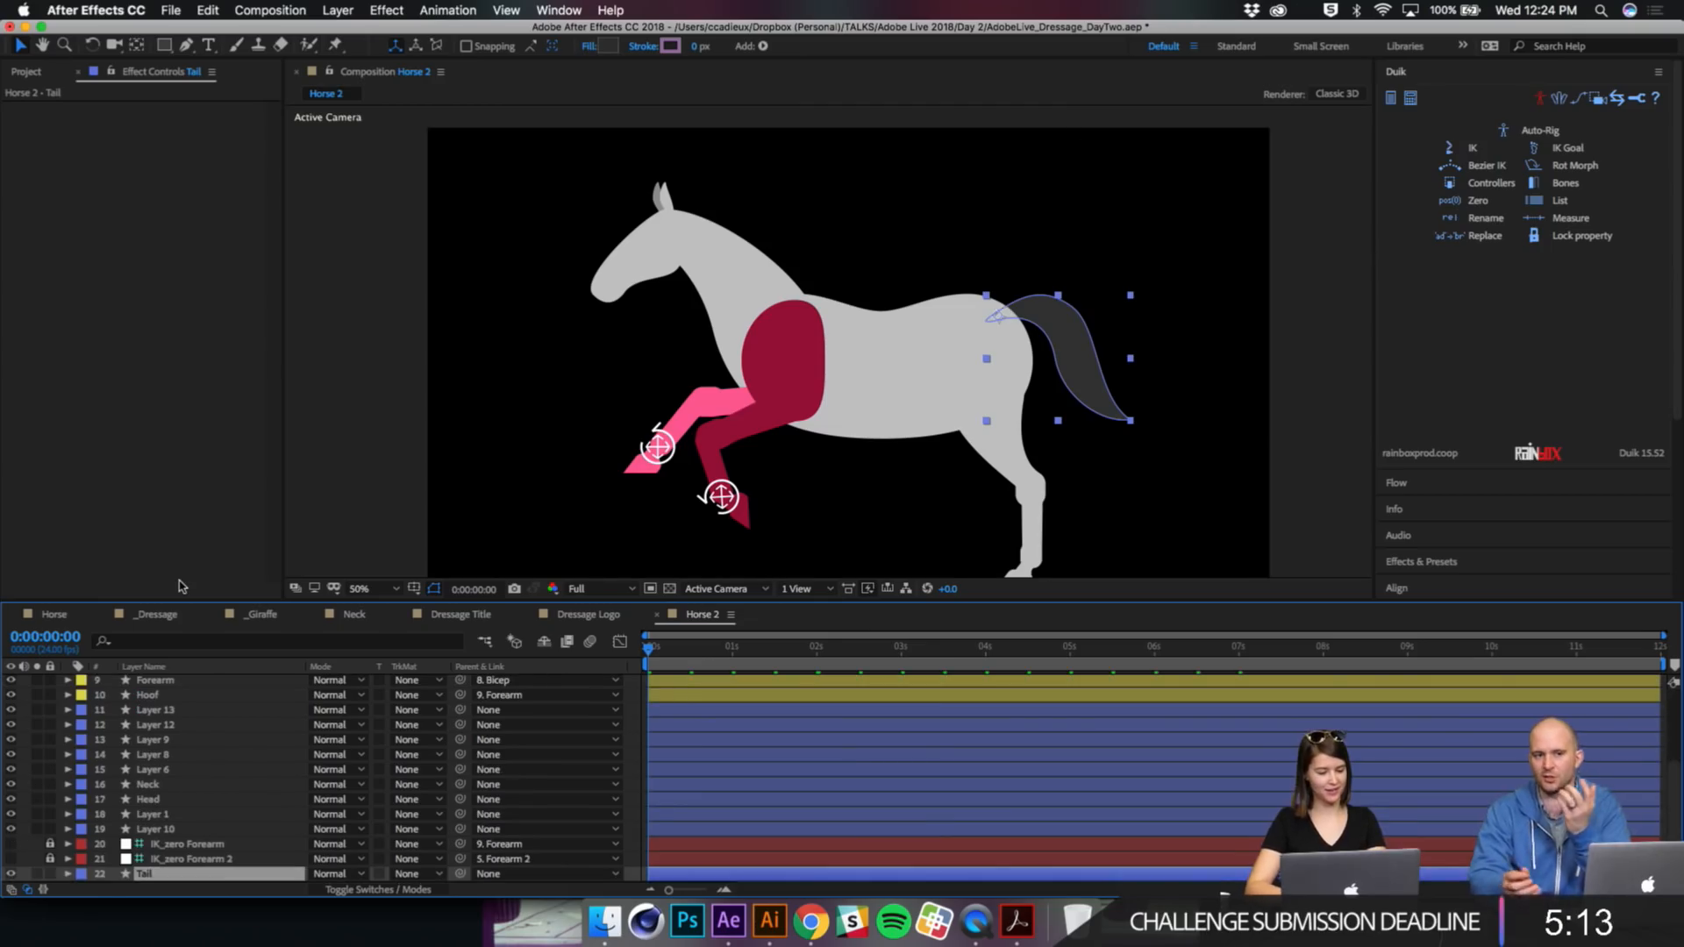
# Step: Duplicate the Tail layer in the Horse composition and keep the original tail hidden
pyautogui.click(336, 44)
pyautogui.moveTo(948, 161); pyautogui.dragTo(816, 132)
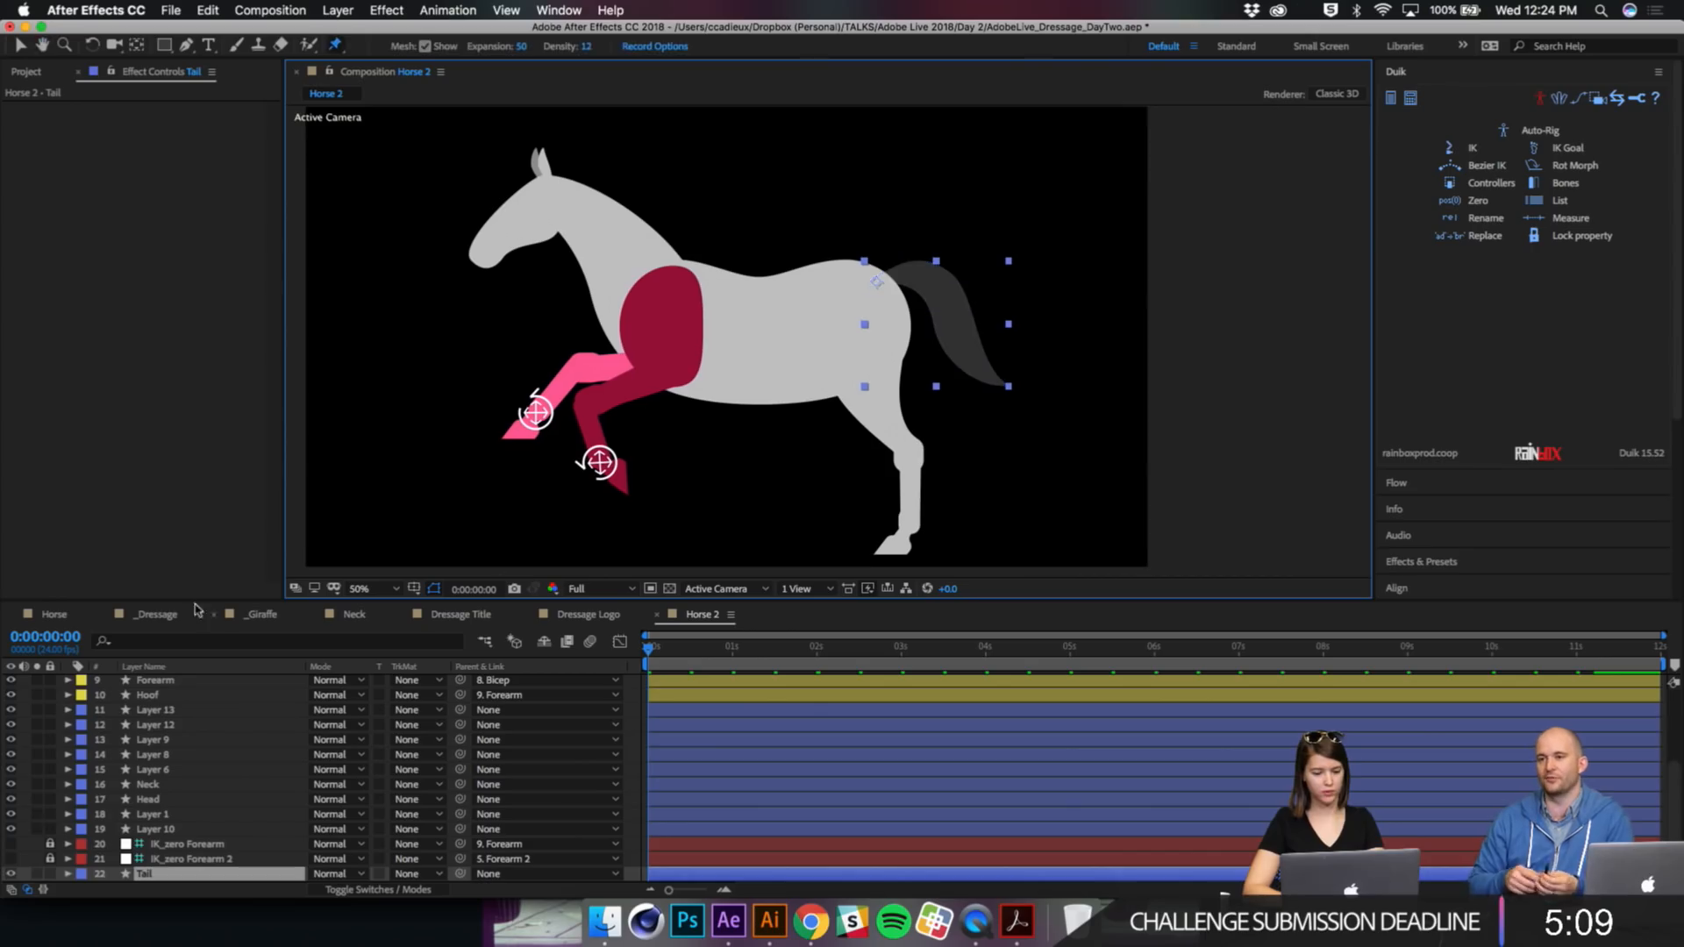
pyautogui.click(55, 614)
pyautogui.press('super+d')
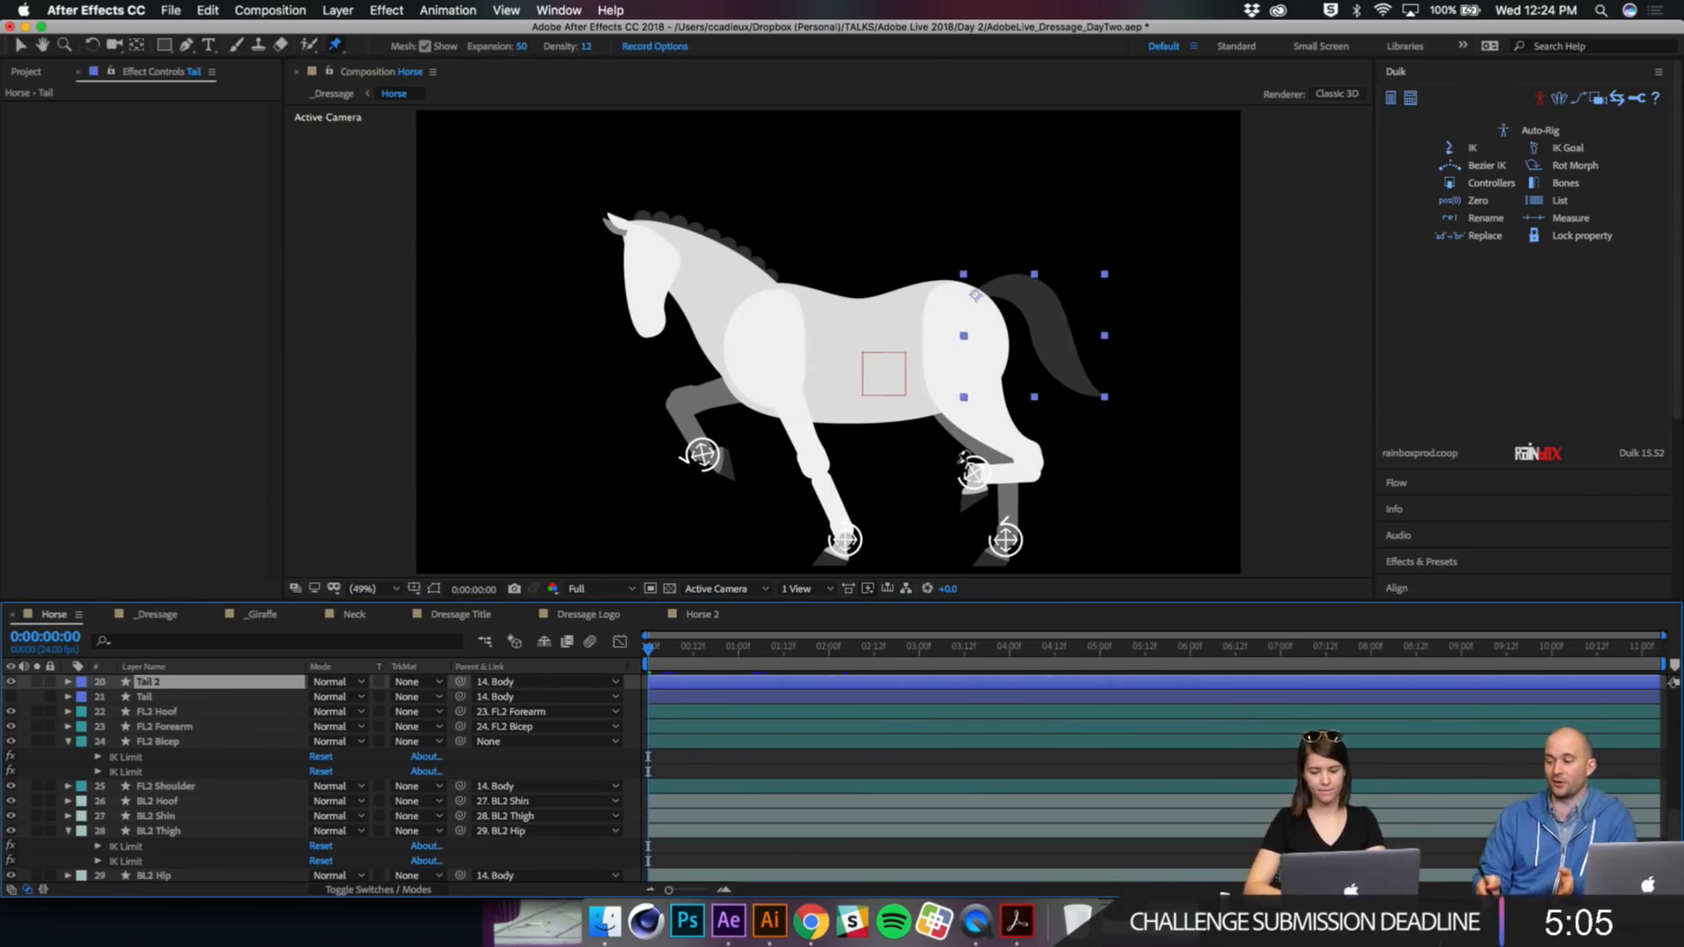
pyautogui.scroll(1, 966, 459)
pyautogui.moveTo(989, 411); pyautogui.dragTo(842, 384)
pyautogui.scroll(2, 842, 384)
pyautogui.moveTo(971, 257); pyautogui.dragTo(791, 508)
pyautogui.scroll(-1, 791, 509)
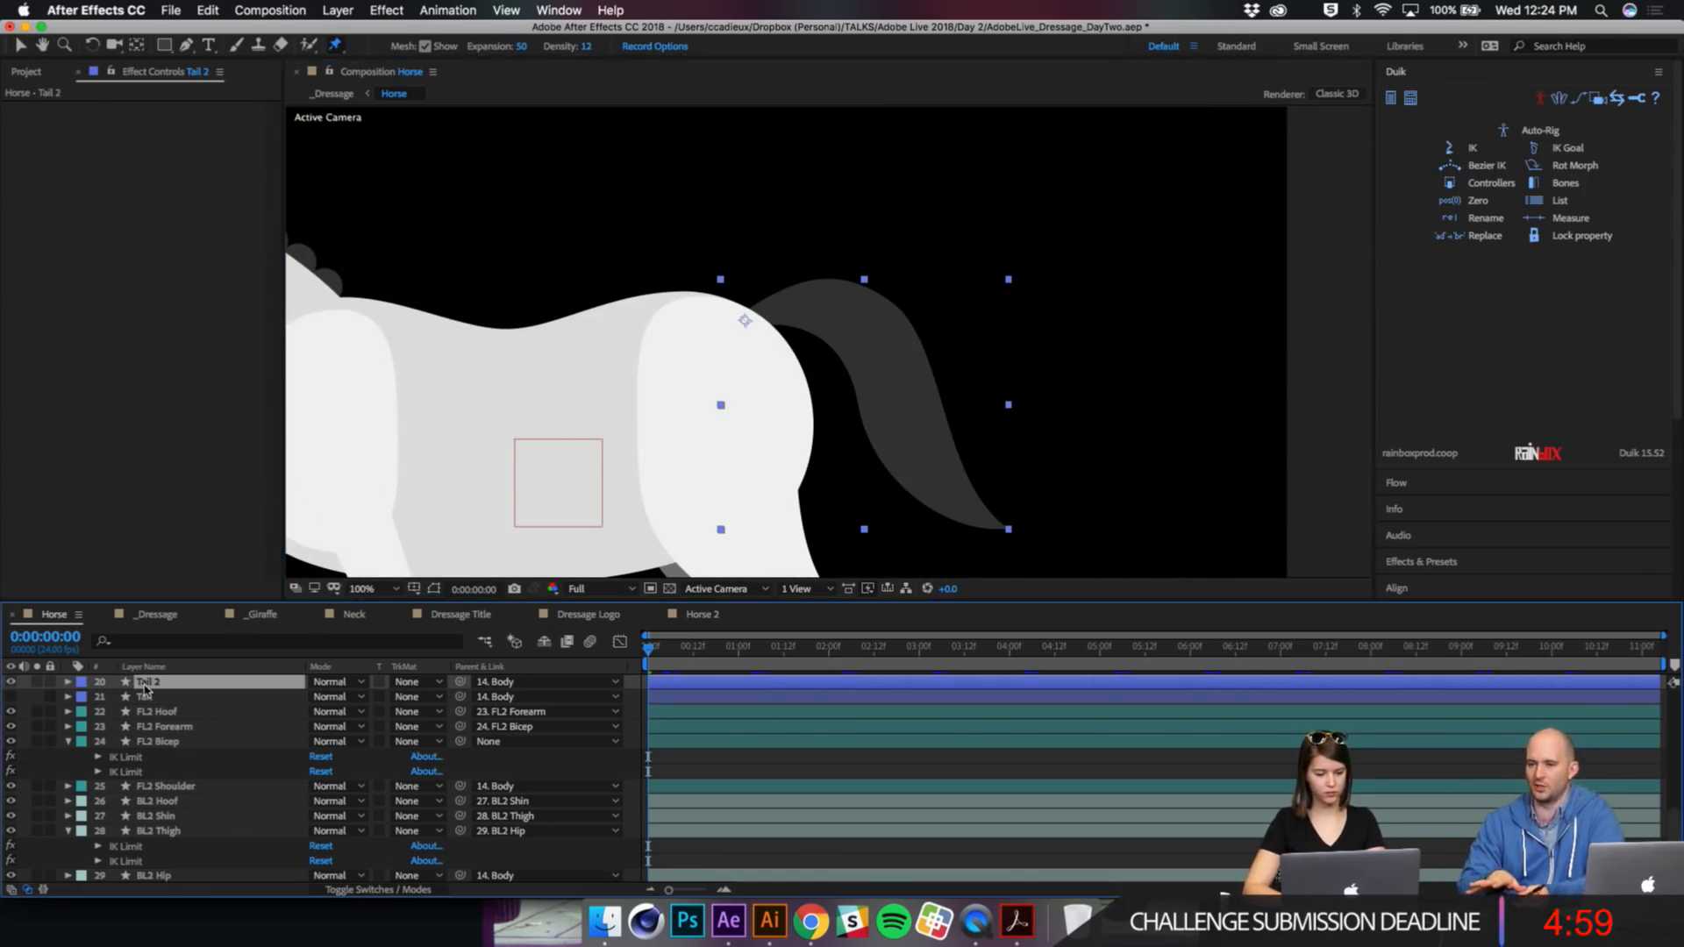
# Step: Pre-compose the duplicated tail into a new composition named Tail 2 and open that composition
pyautogui.press('super+shift+c')
pyautogui.write('Tail 2')
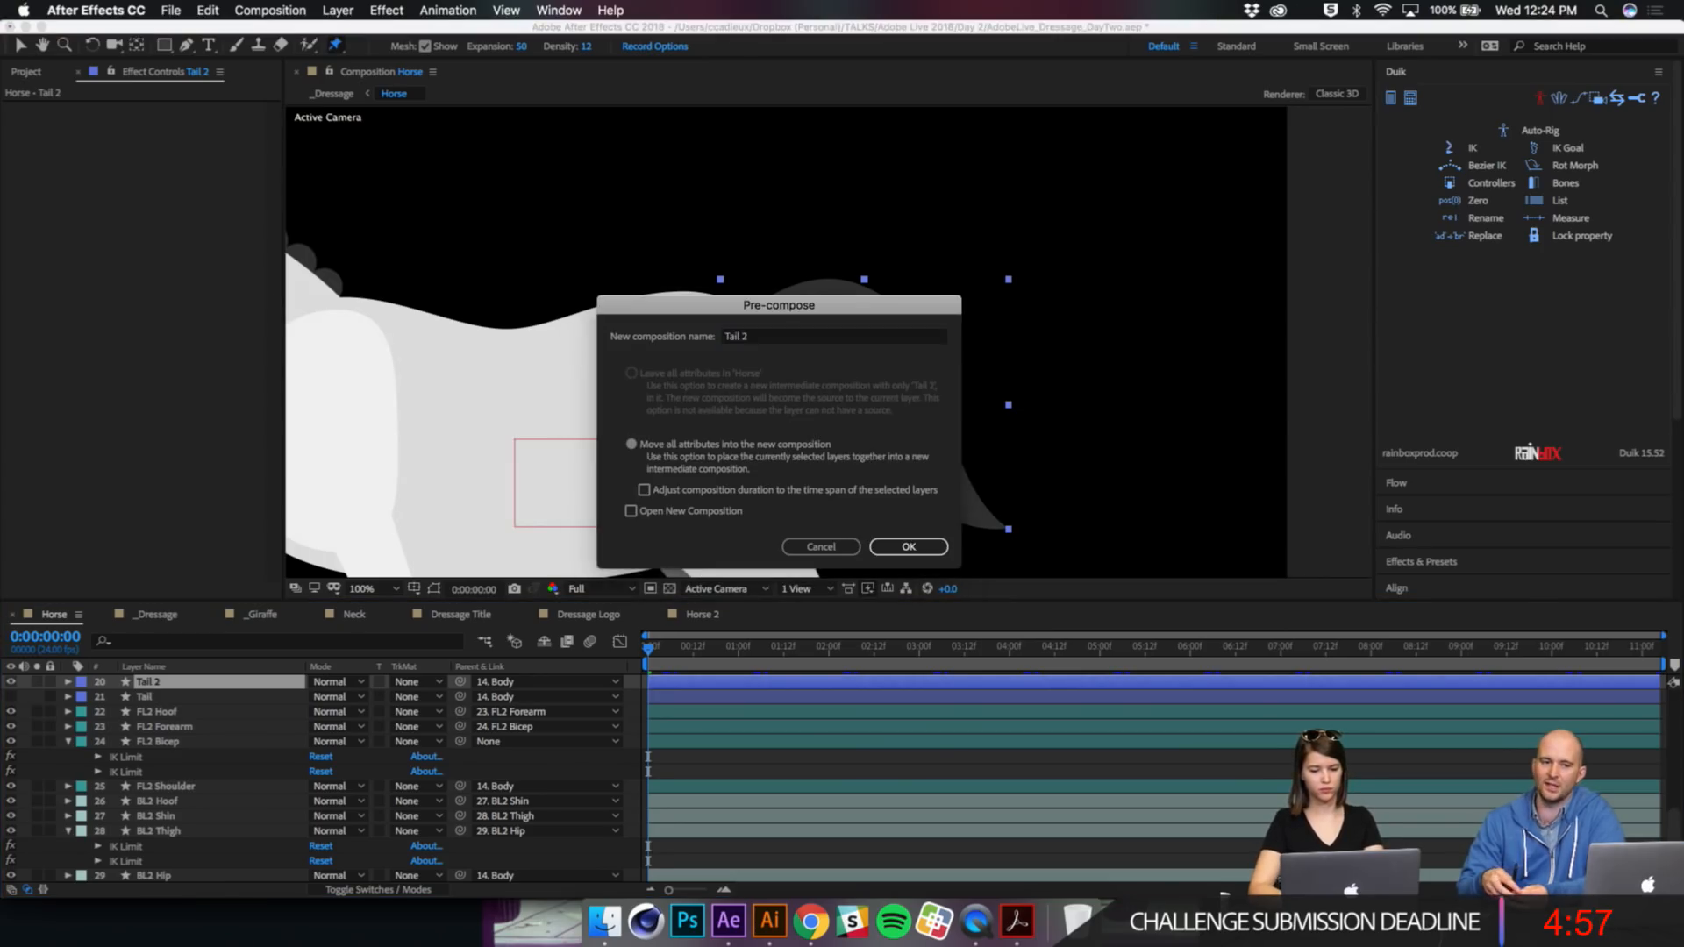
pyautogui.press('Return')
pyautogui.doubleClick(166, 685)
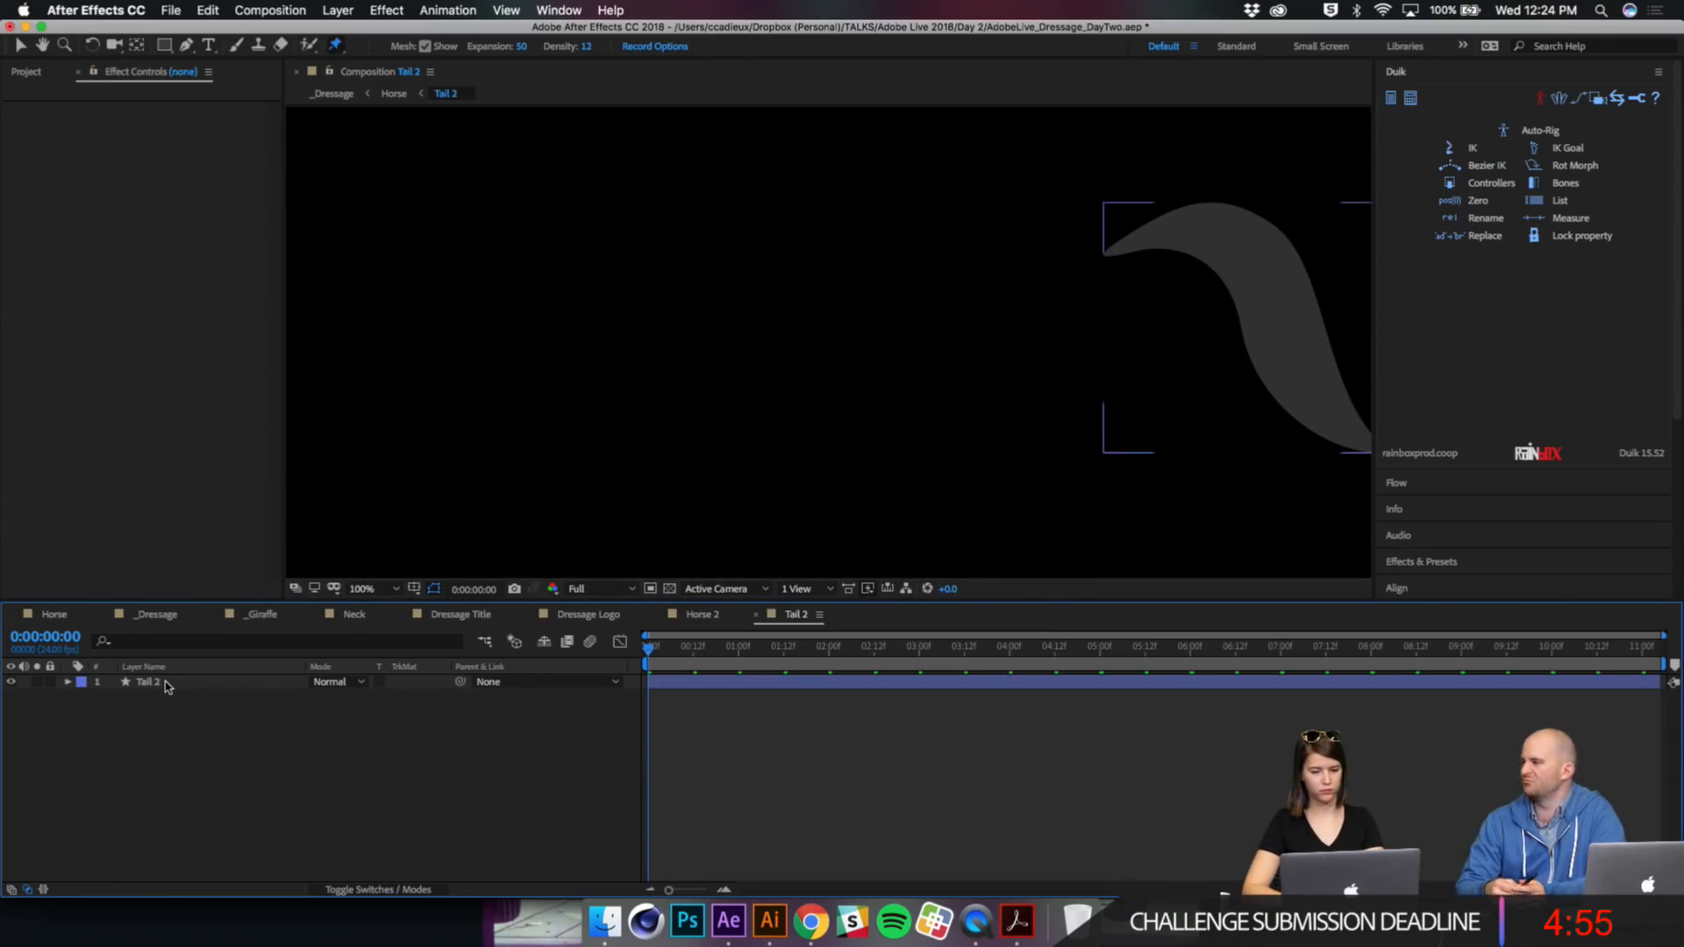
# Step: Center the tail shape horizontally and vertically within the Tail 2 composition, without any puppet pins on it
pyautogui.click(1249, 283)
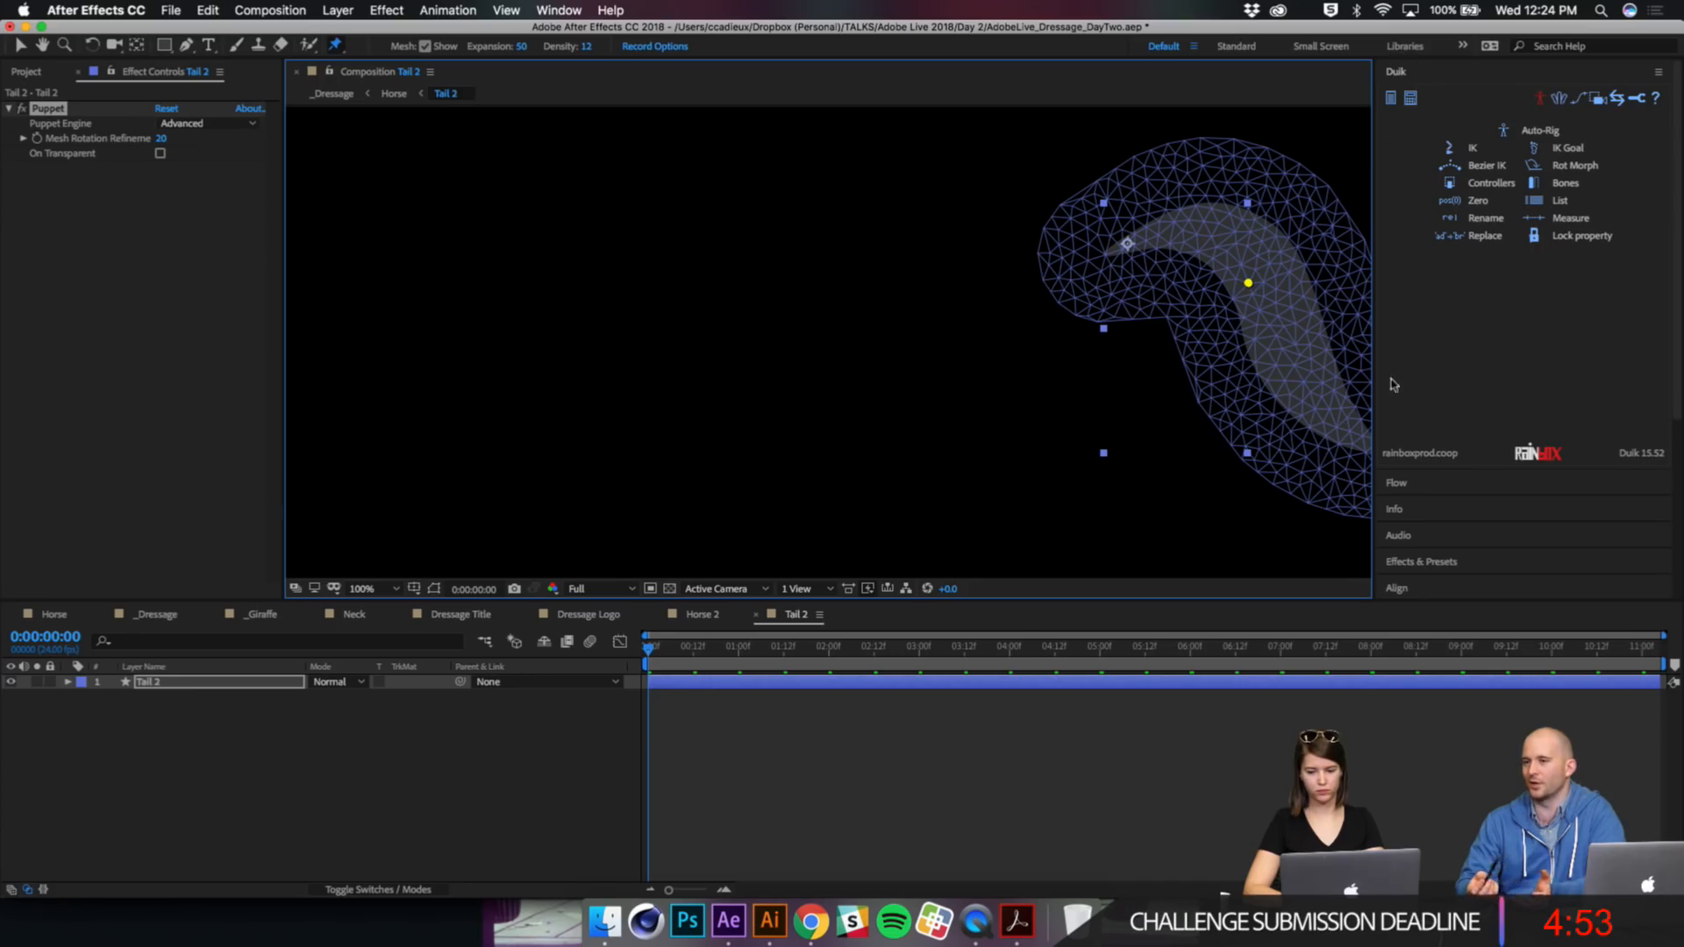
pyautogui.press('Delete')
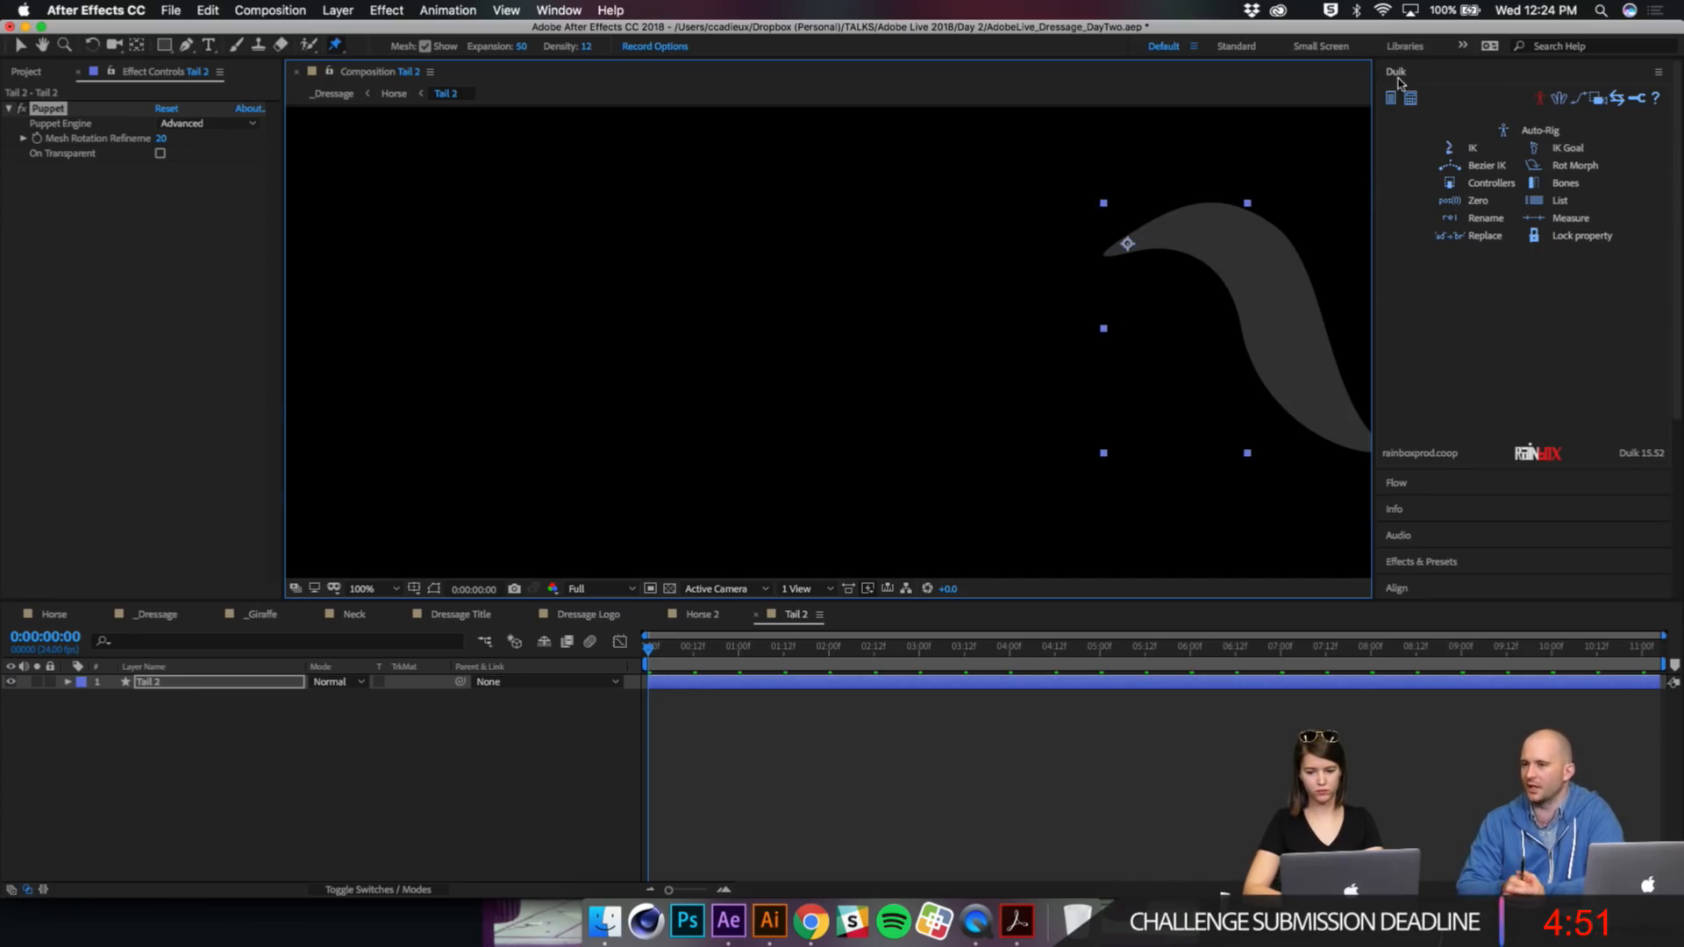
pyautogui.click(1399, 79)
pyautogui.click(1402, 205)
pyautogui.click(1422, 246)
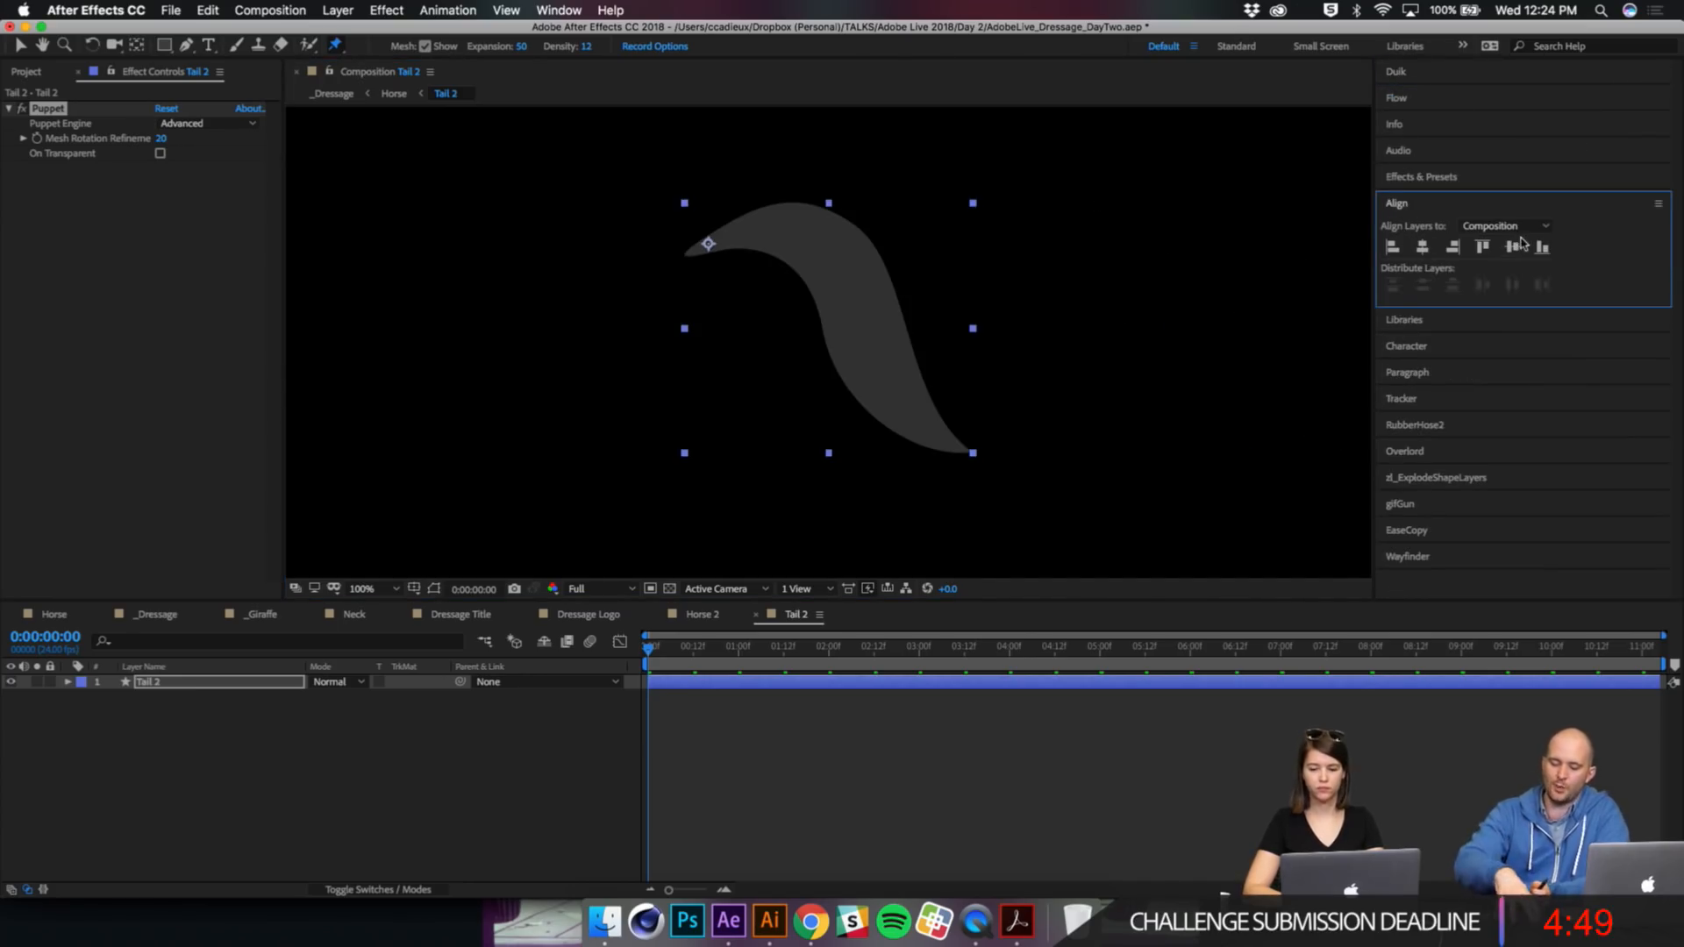
pyautogui.click(1513, 246)
pyautogui.click(1192, 343)
pyautogui.press(';')
pyautogui.press(';')
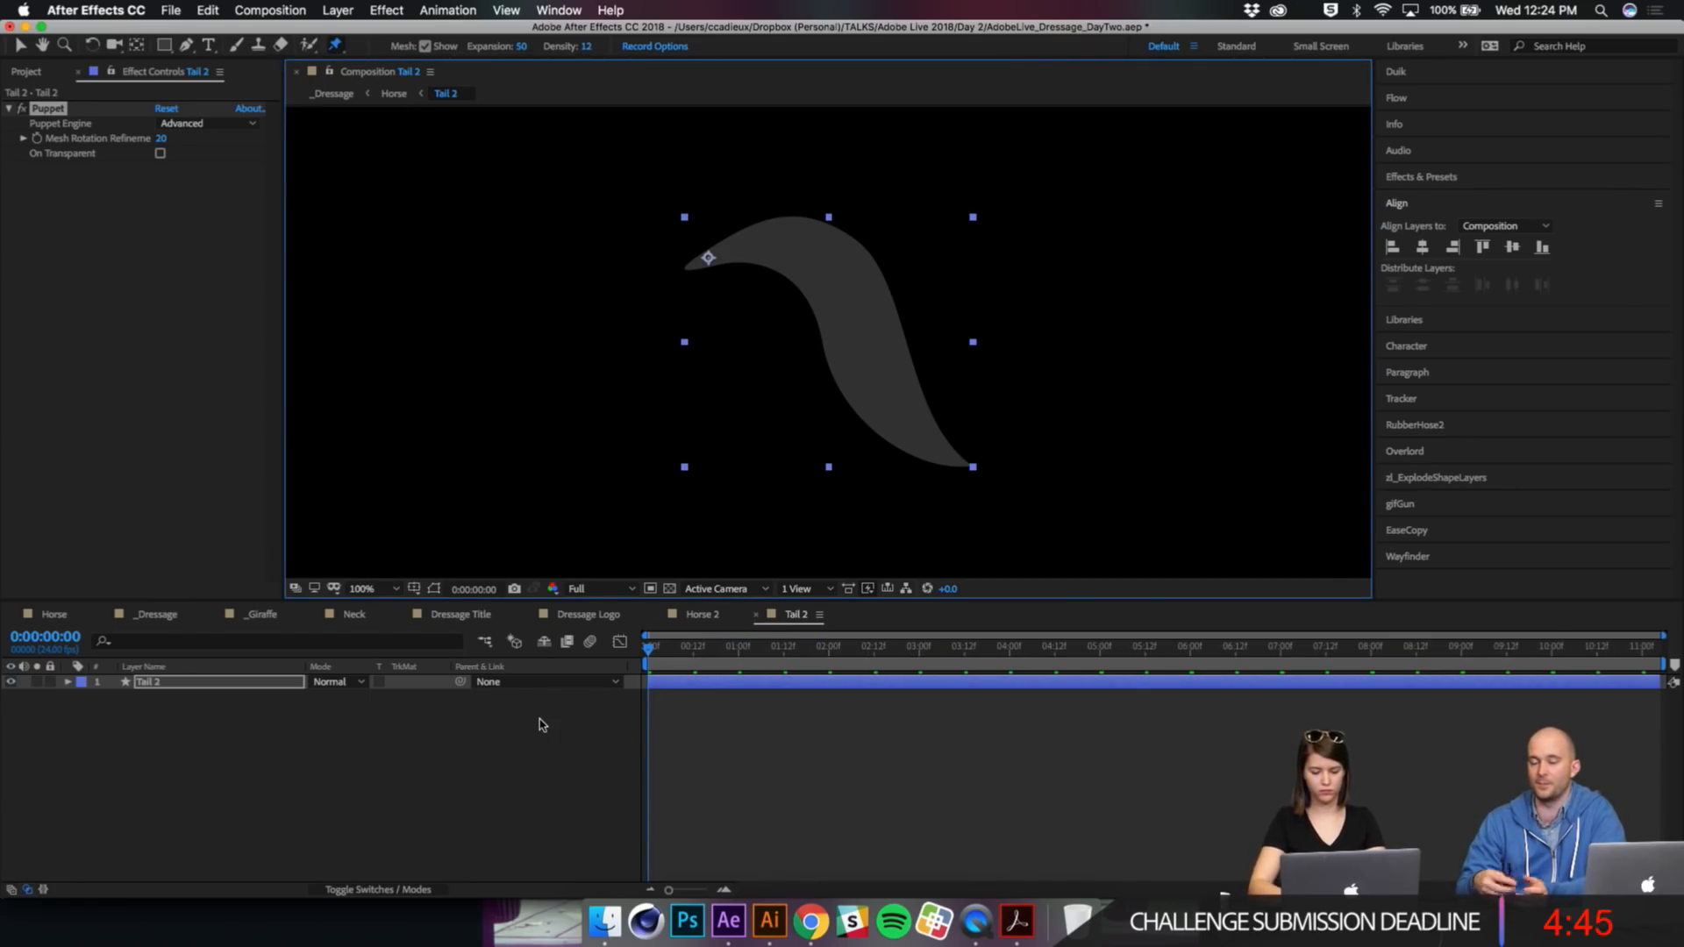
# Step: Resize the Tail 2 composition to 400 by 400 px
pyautogui.press(',')
pyautogui.press('super+k')
pyautogui.press('Tab')
pyautogui.write('5')
pyautogui.press('BackSpace')
pyautogui.write('400')
pyautogui.press('Tab')
pyautogui.write('400')
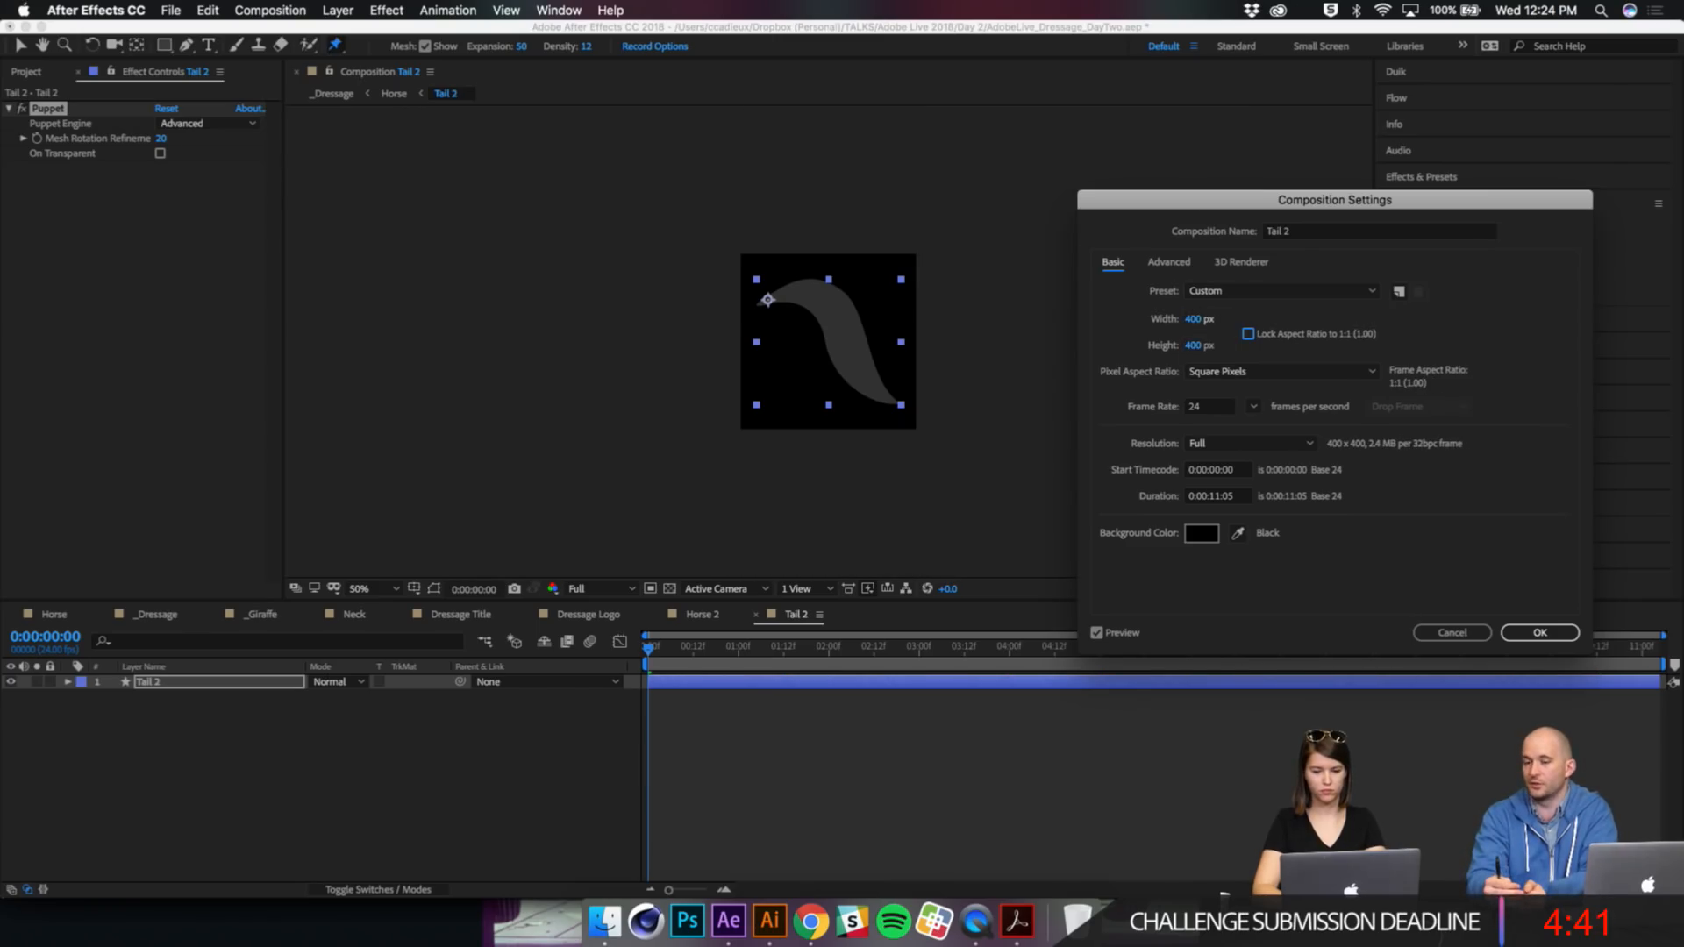
pyautogui.click(1551, 632)
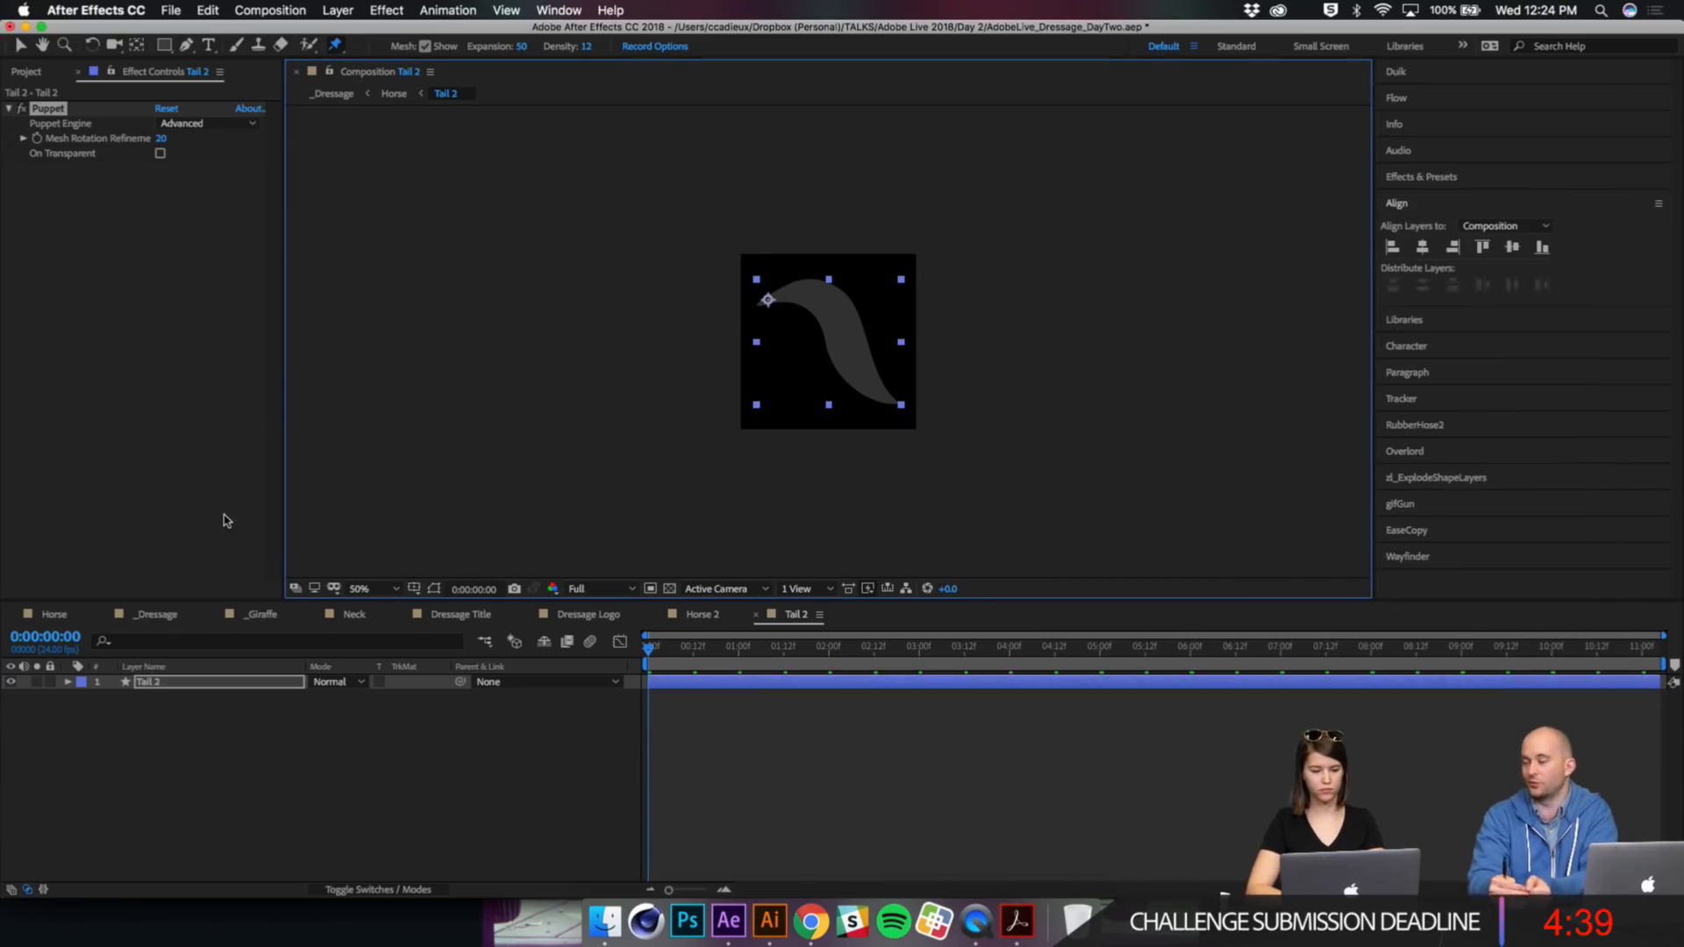
# Step: In the Horse composition, move the Tail 2 precomp onto the hindquarters and place its anchor point at the tail's base
pyautogui.click(51, 614)
pyautogui.press('v')
pyautogui.moveTo(909, 297); pyautogui.dragTo(884, 297)
pyautogui.press('y')
pyautogui.moveTo(906, 418); pyautogui.dragTo(772, 348)
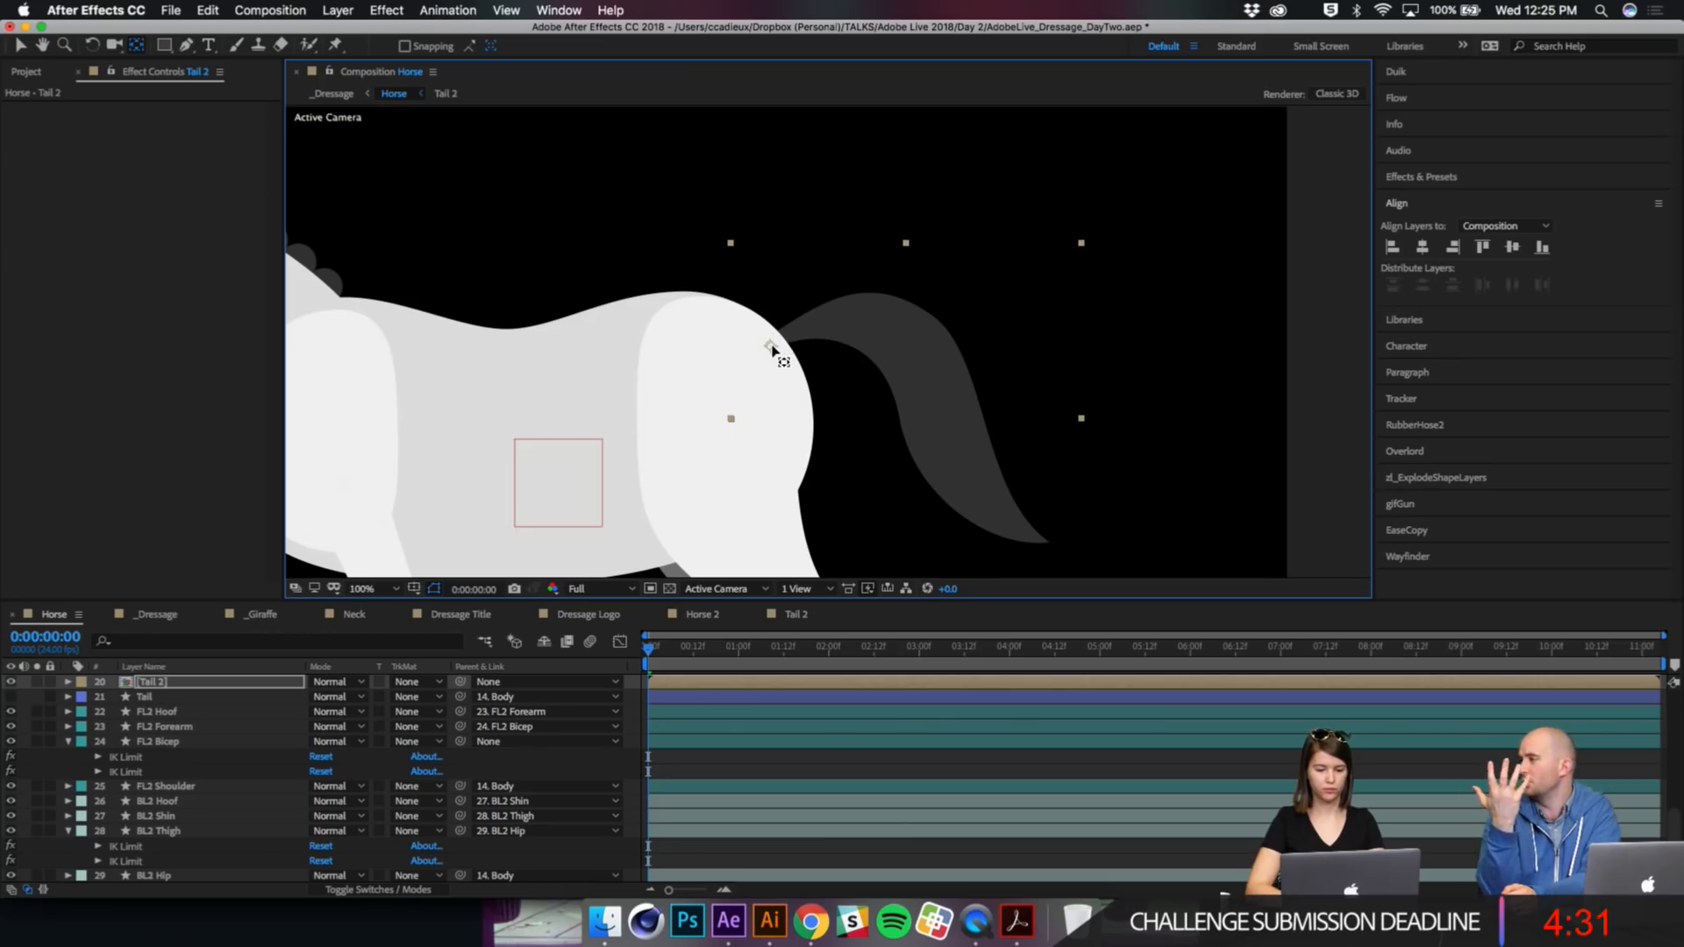
# Step: Place five puppet pins along the tail, from its base at the hindquarters to its tip
pyautogui.click(337, 48)
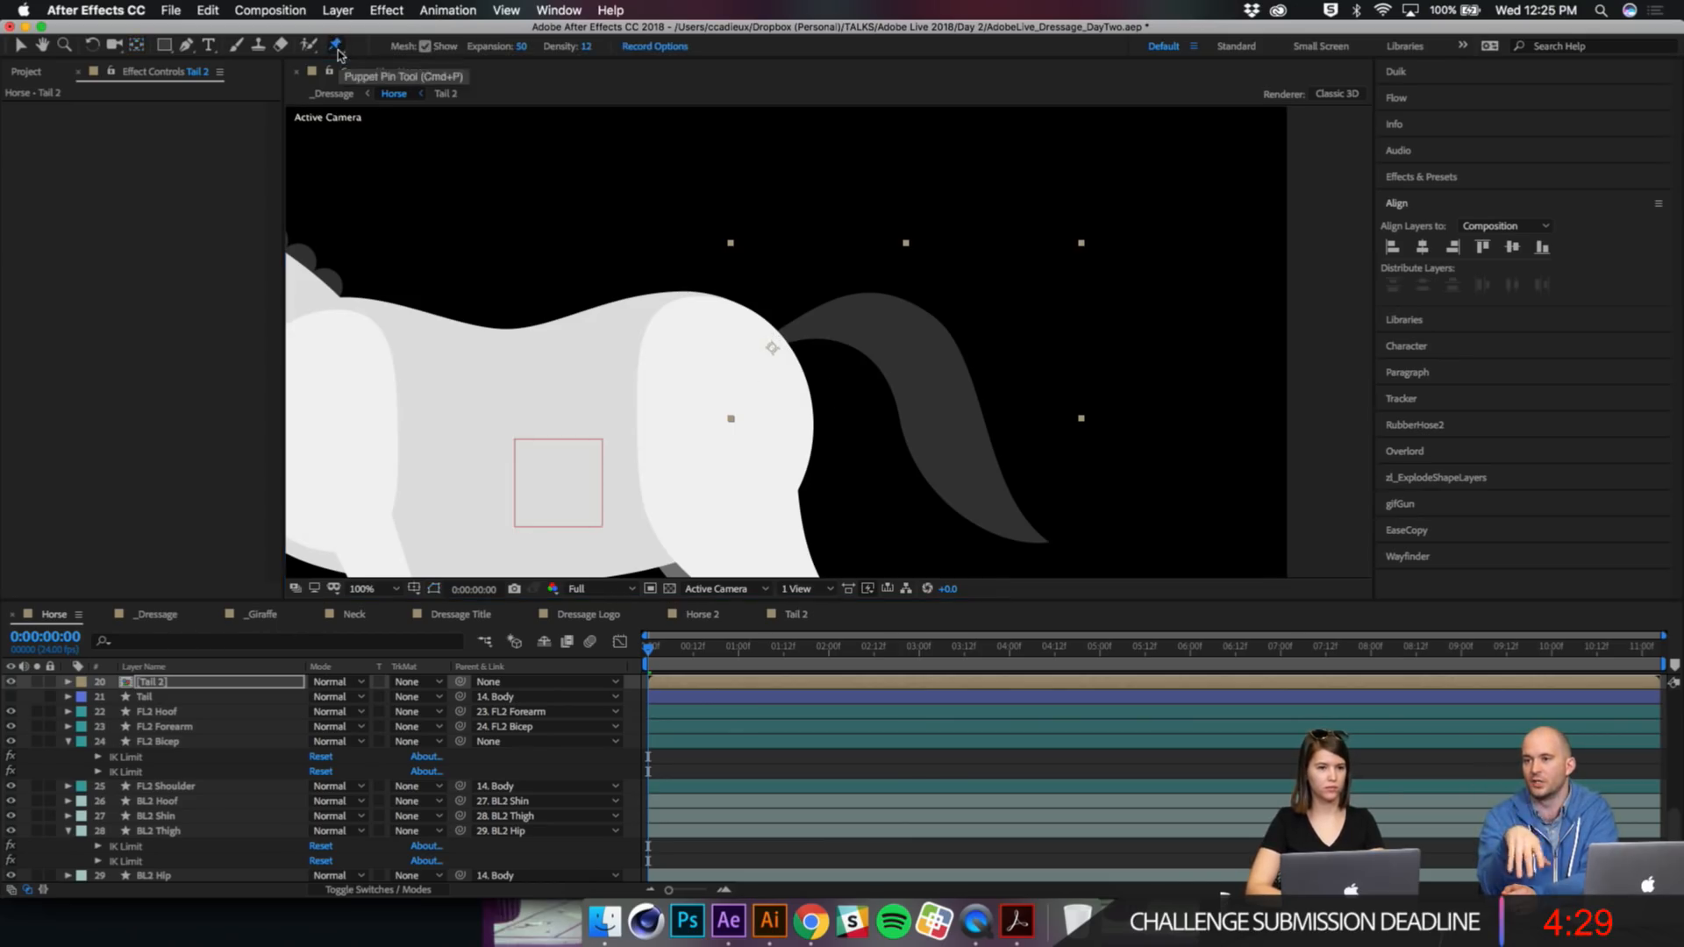
pyautogui.click(794, 333)
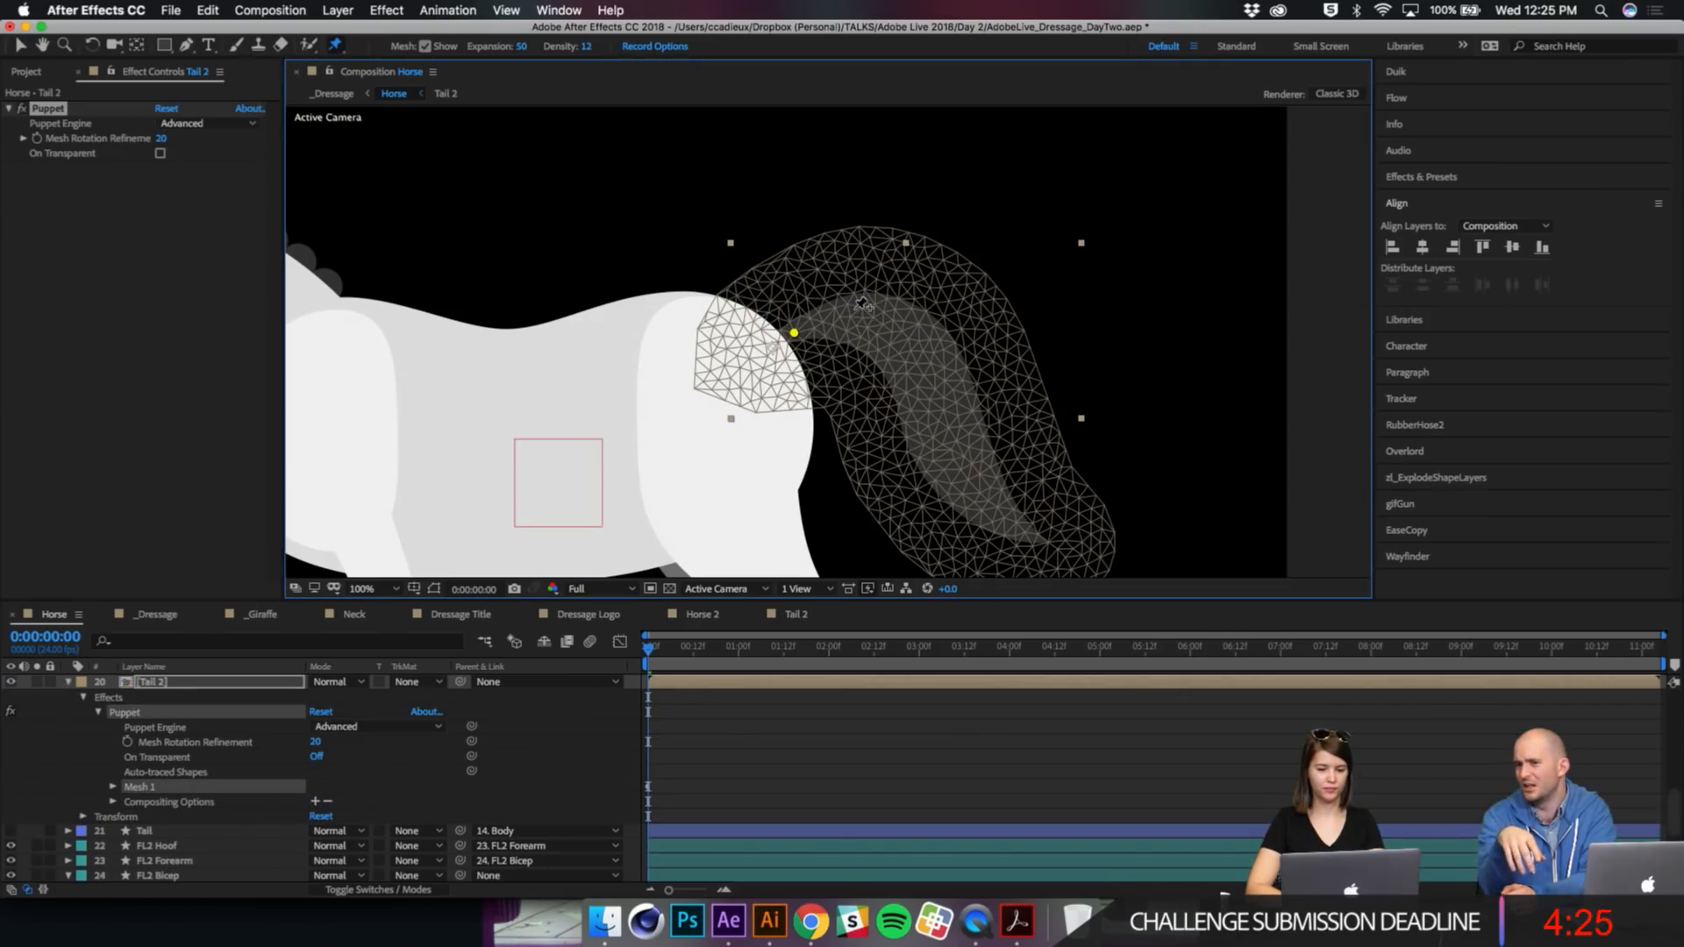
pyautogui.click(878, 323)
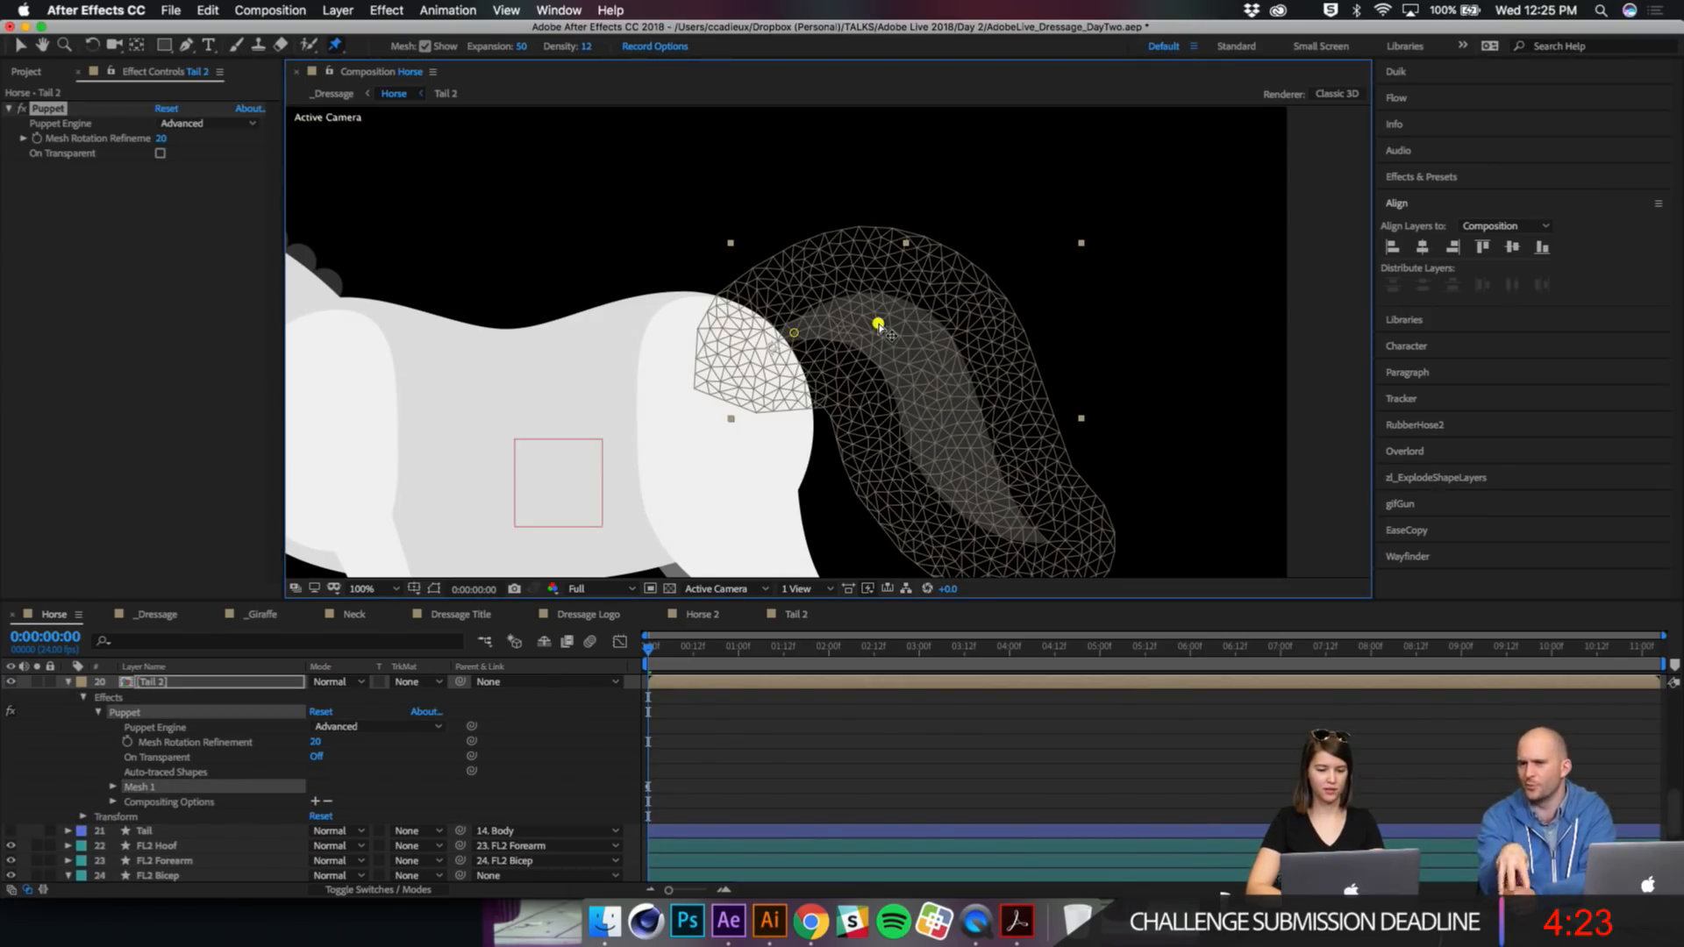
pyautogui.click(940, 400)
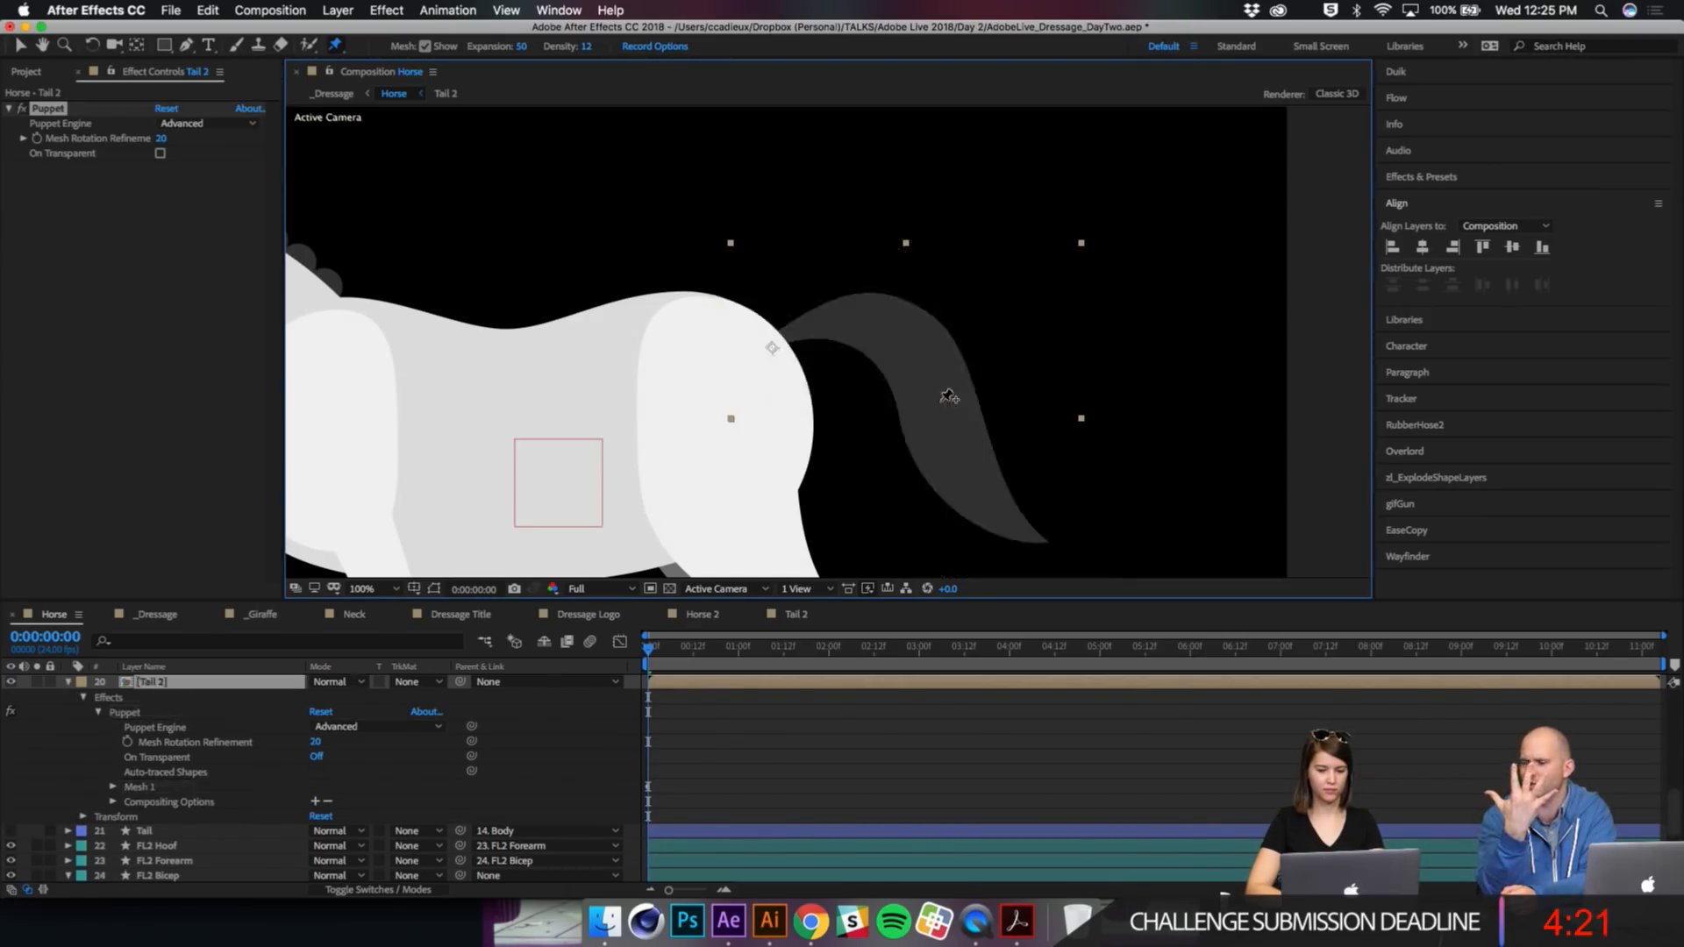
pyautogui.click(974, 481)
pyautogui.click(1041, 539)
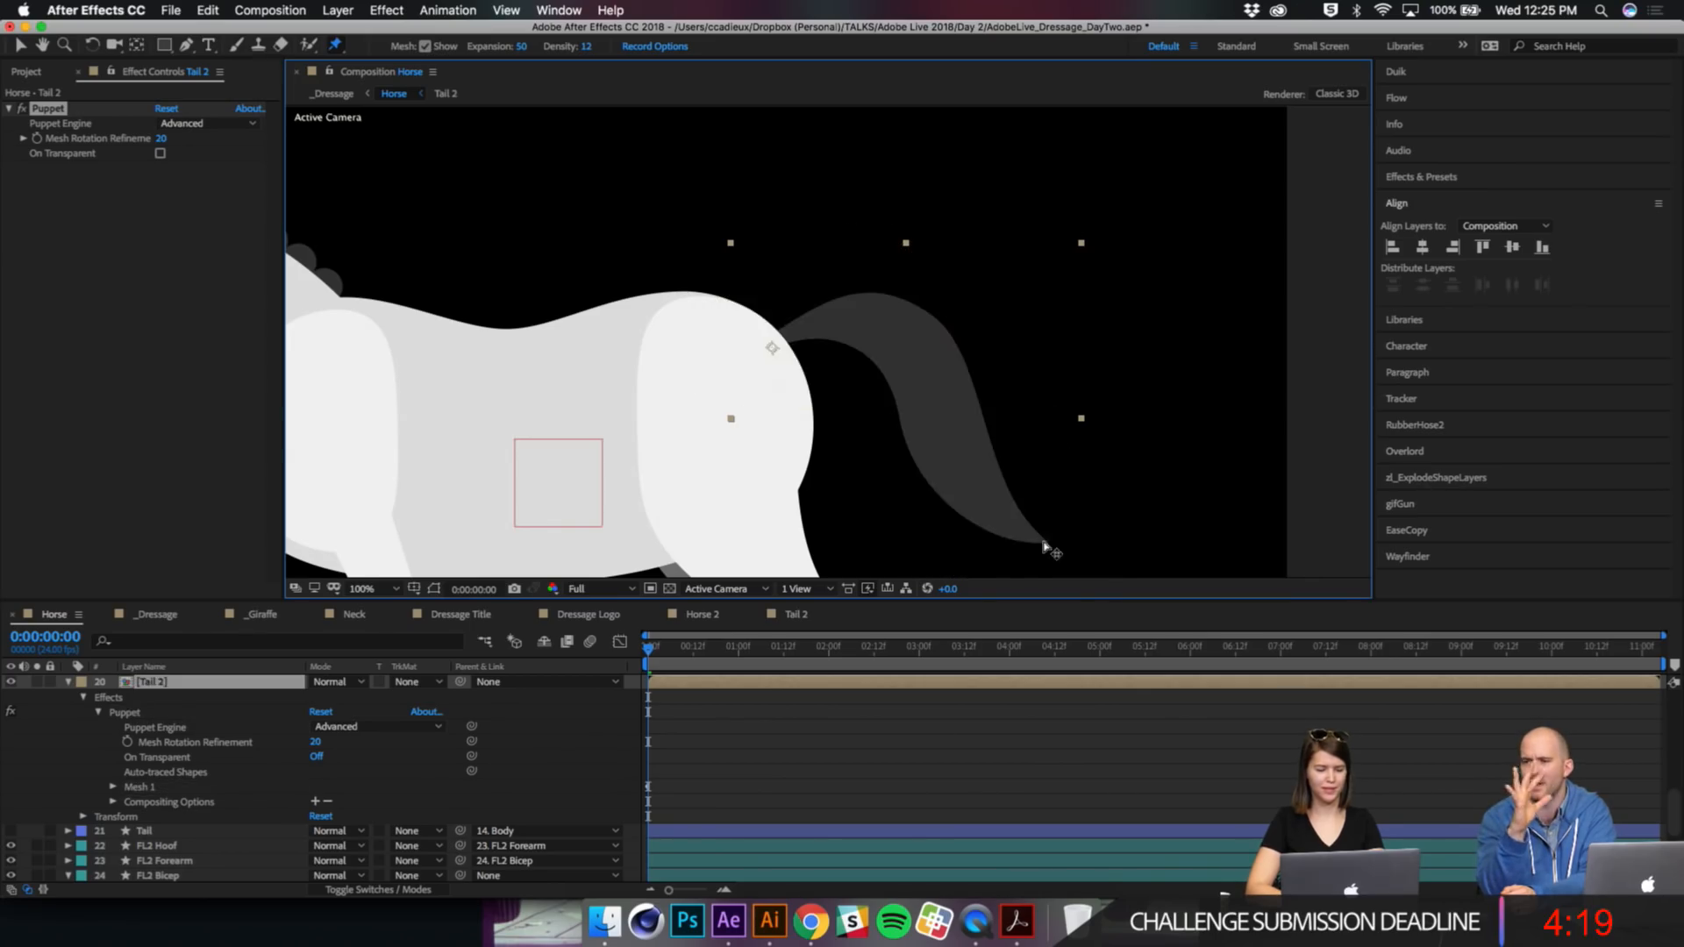
pyautogui.press('space')
pyautogui.moveTo(1002, 389); pyautogui.dragTo(928, 323)
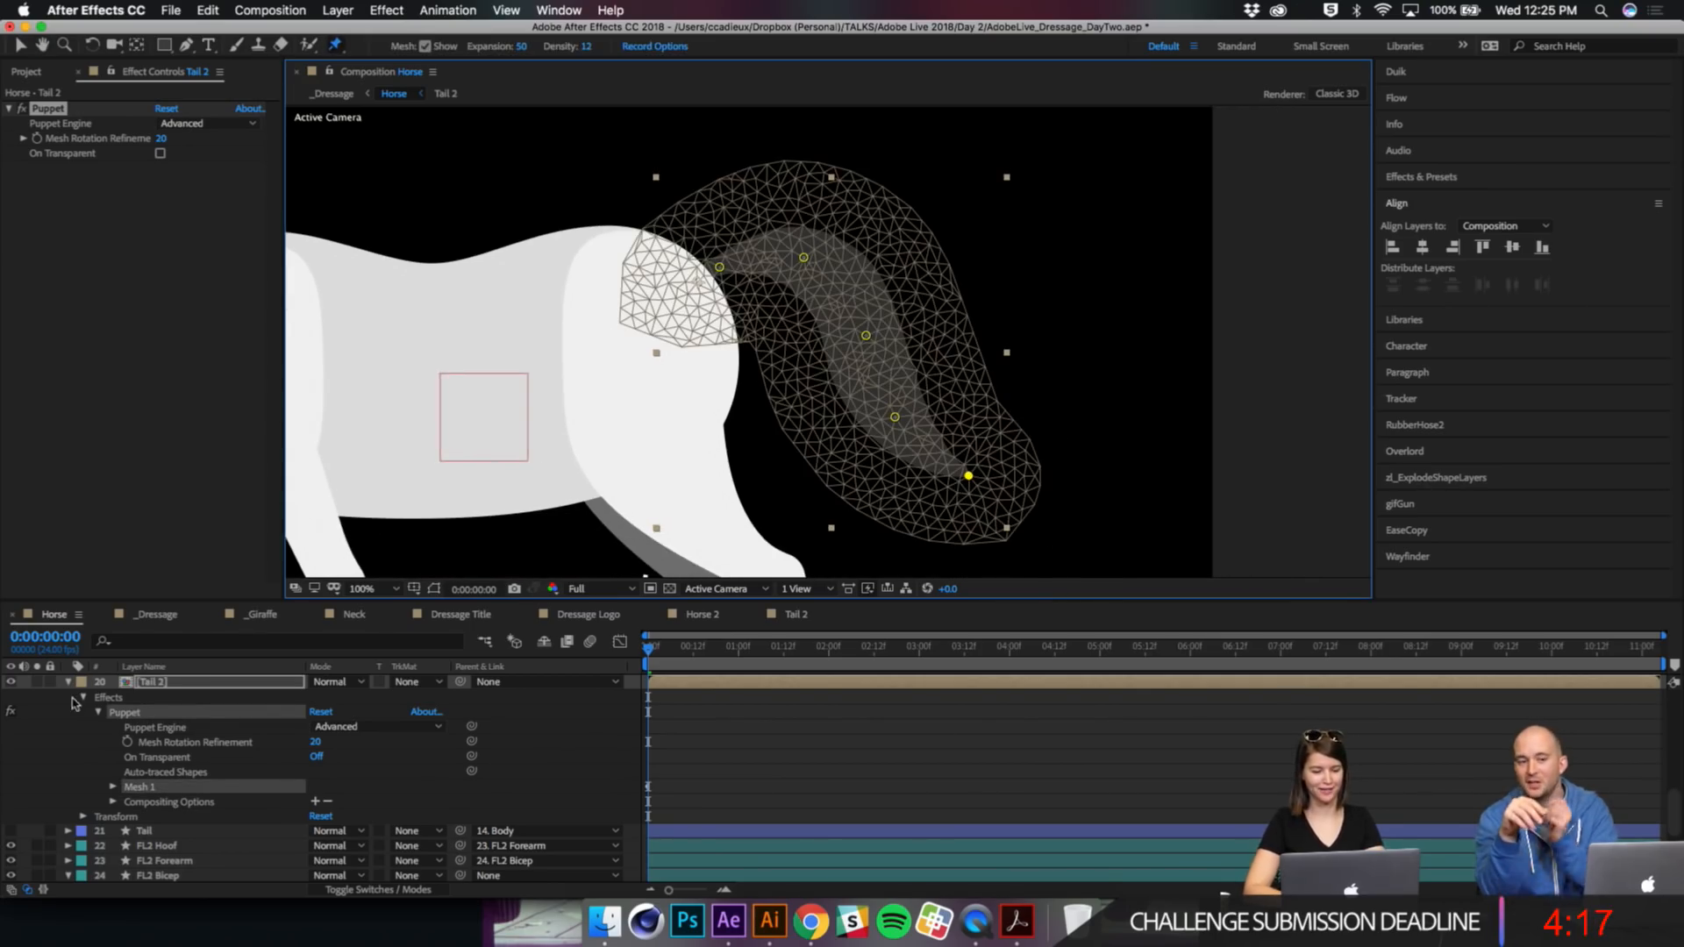
# Step: Reveal the deform pins of the tail's puppet mesh and add a null object named Tail 1
pyautogui.click(160, 684)
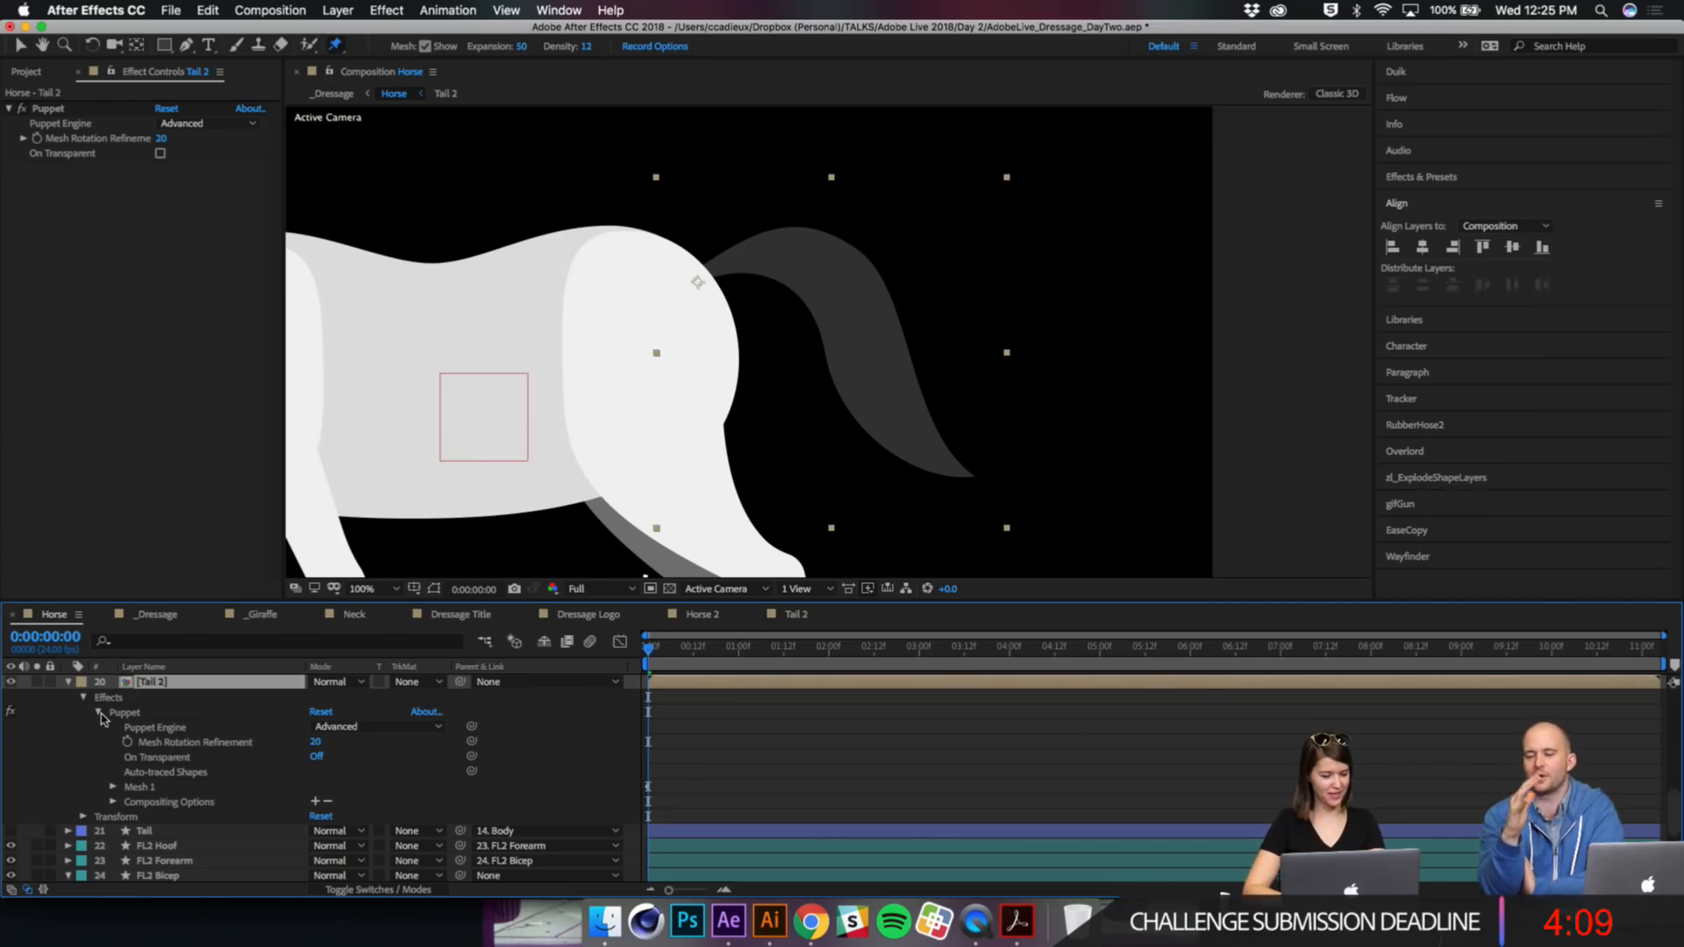
pyautogui.click(112, 789)
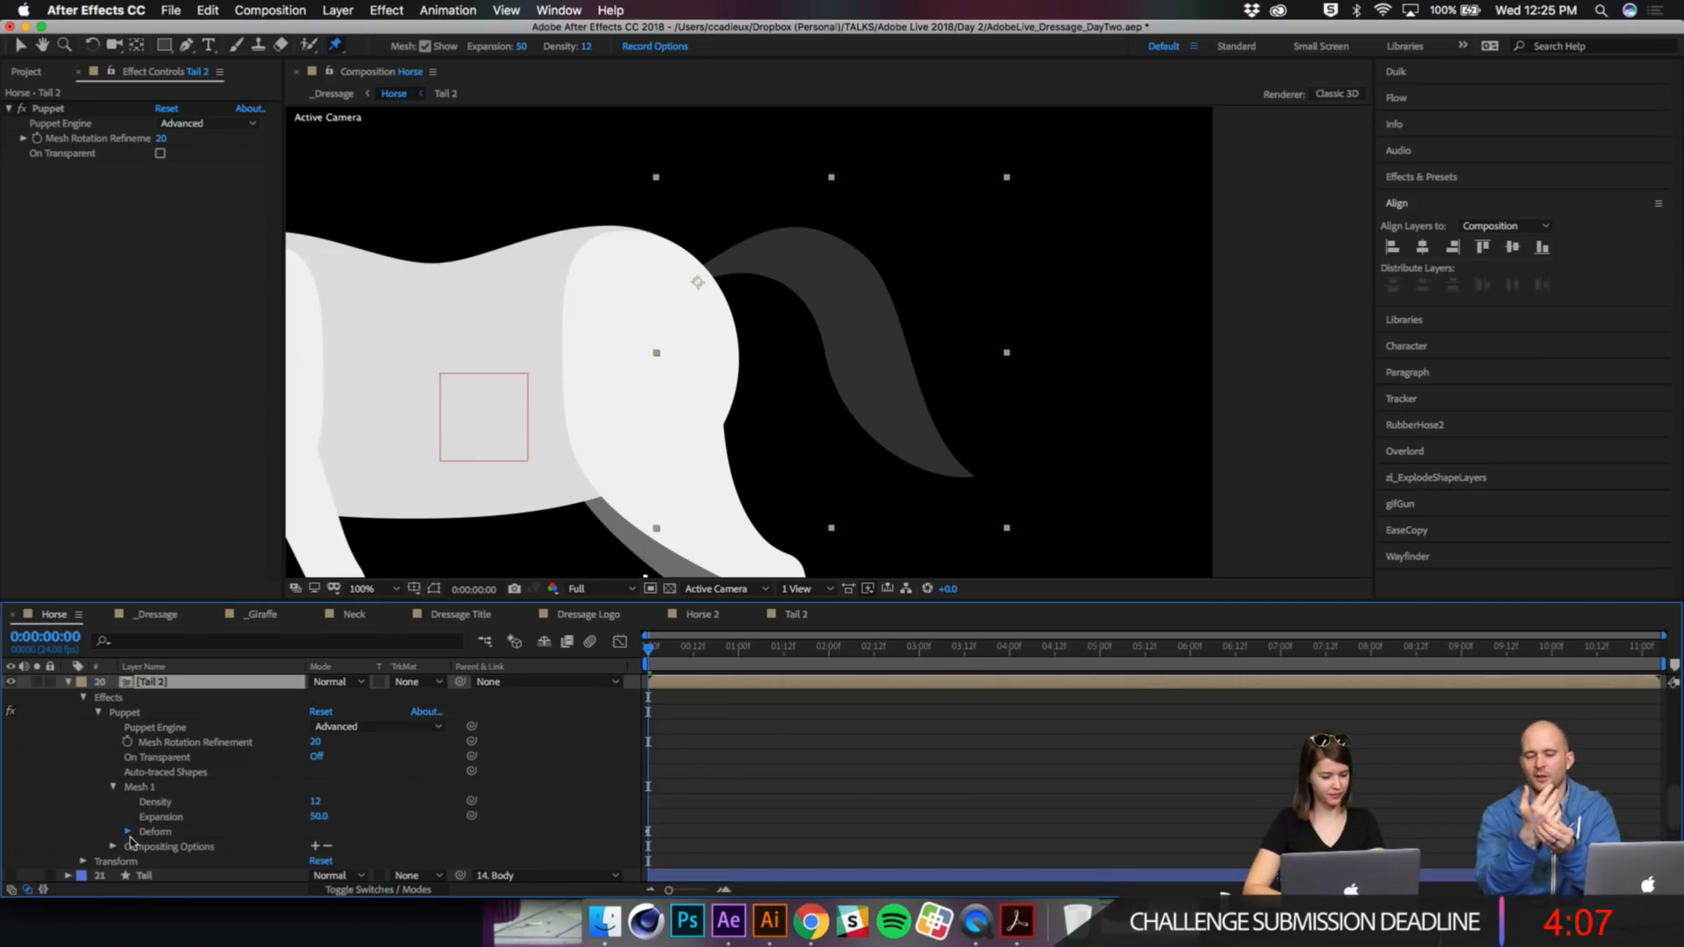
pyautogui.click(129, 833)
pyautogui.click(611, 830)
pyautogui.press('super+alt+shift+y')
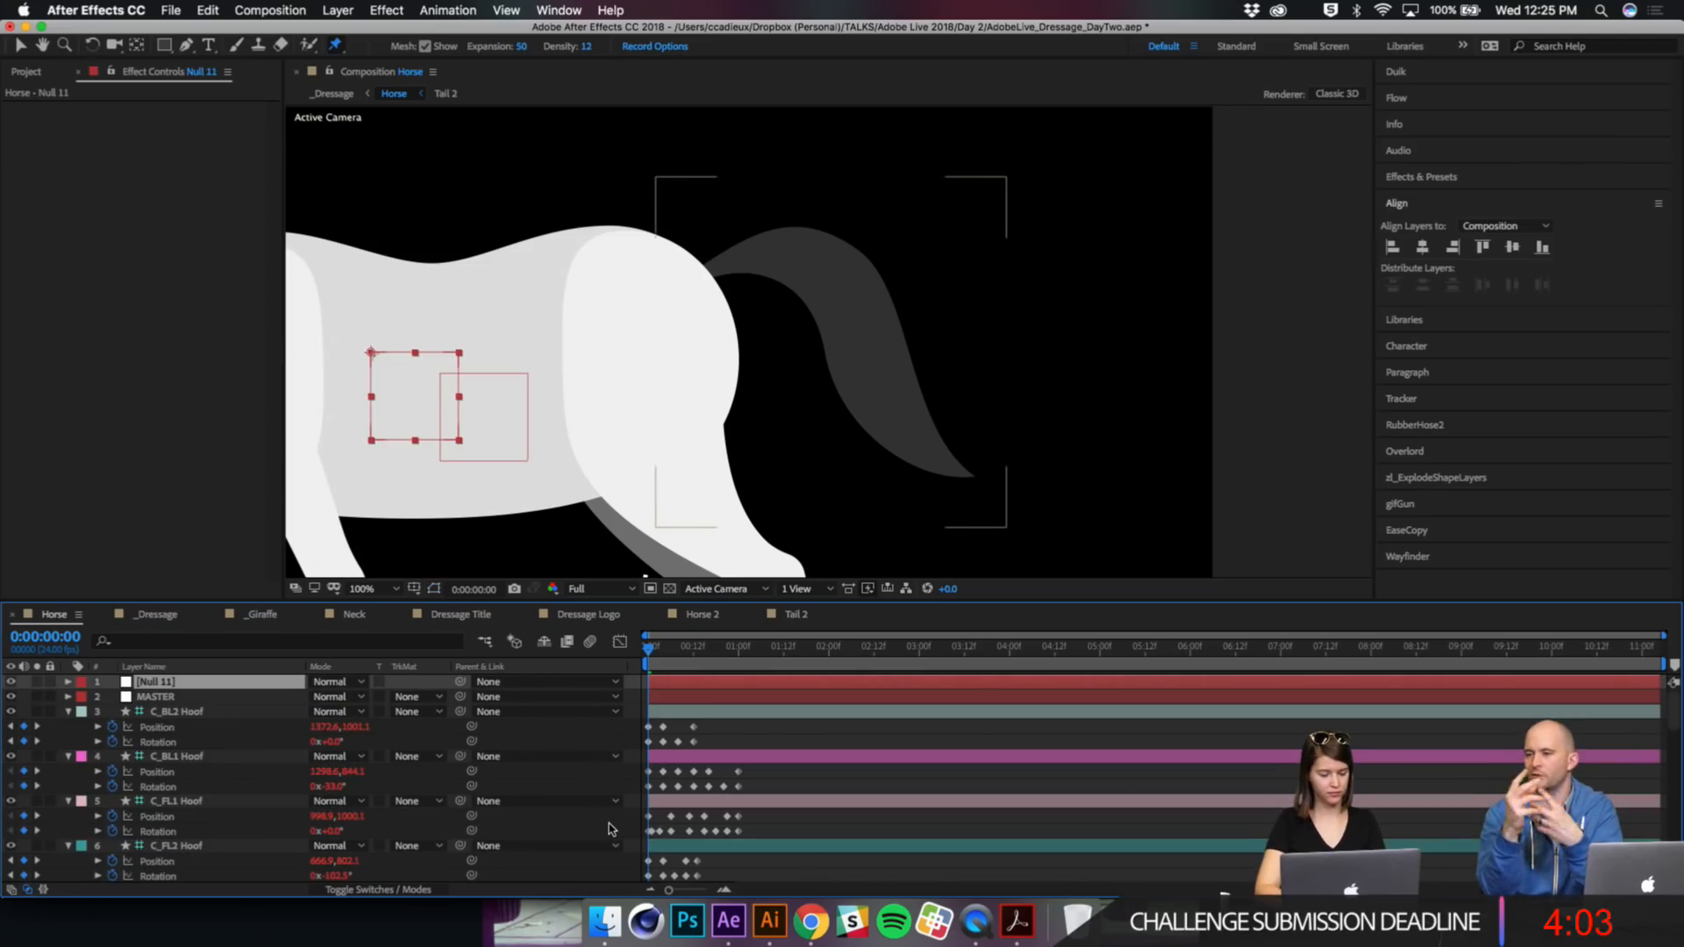
pyautogui.press('Return')
pyautogui.write('Tail 1')
pyautogui.press('Return')
# Step: Duplicate the Tail 1 null into four more nulls named Tail 2 through Tail 5
pyautogui.press('super+d')
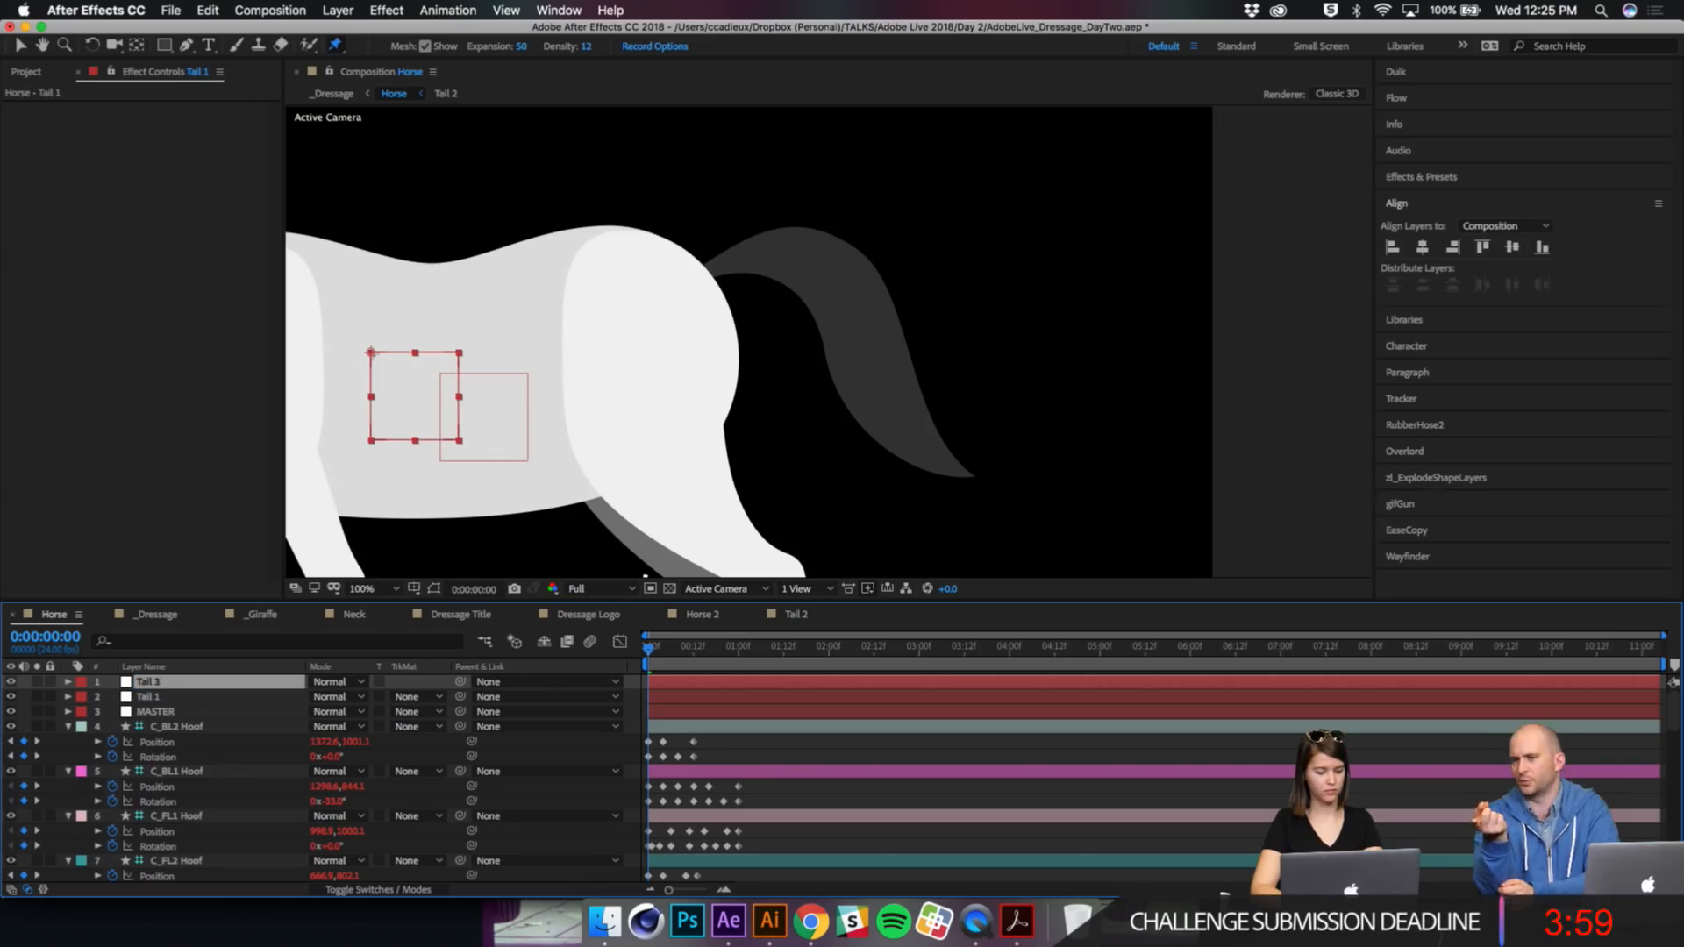
pyautogui.press('Return')
pyautogui.press('Right')
pyautogui.press('Return')
pyautogui.press('super+d')
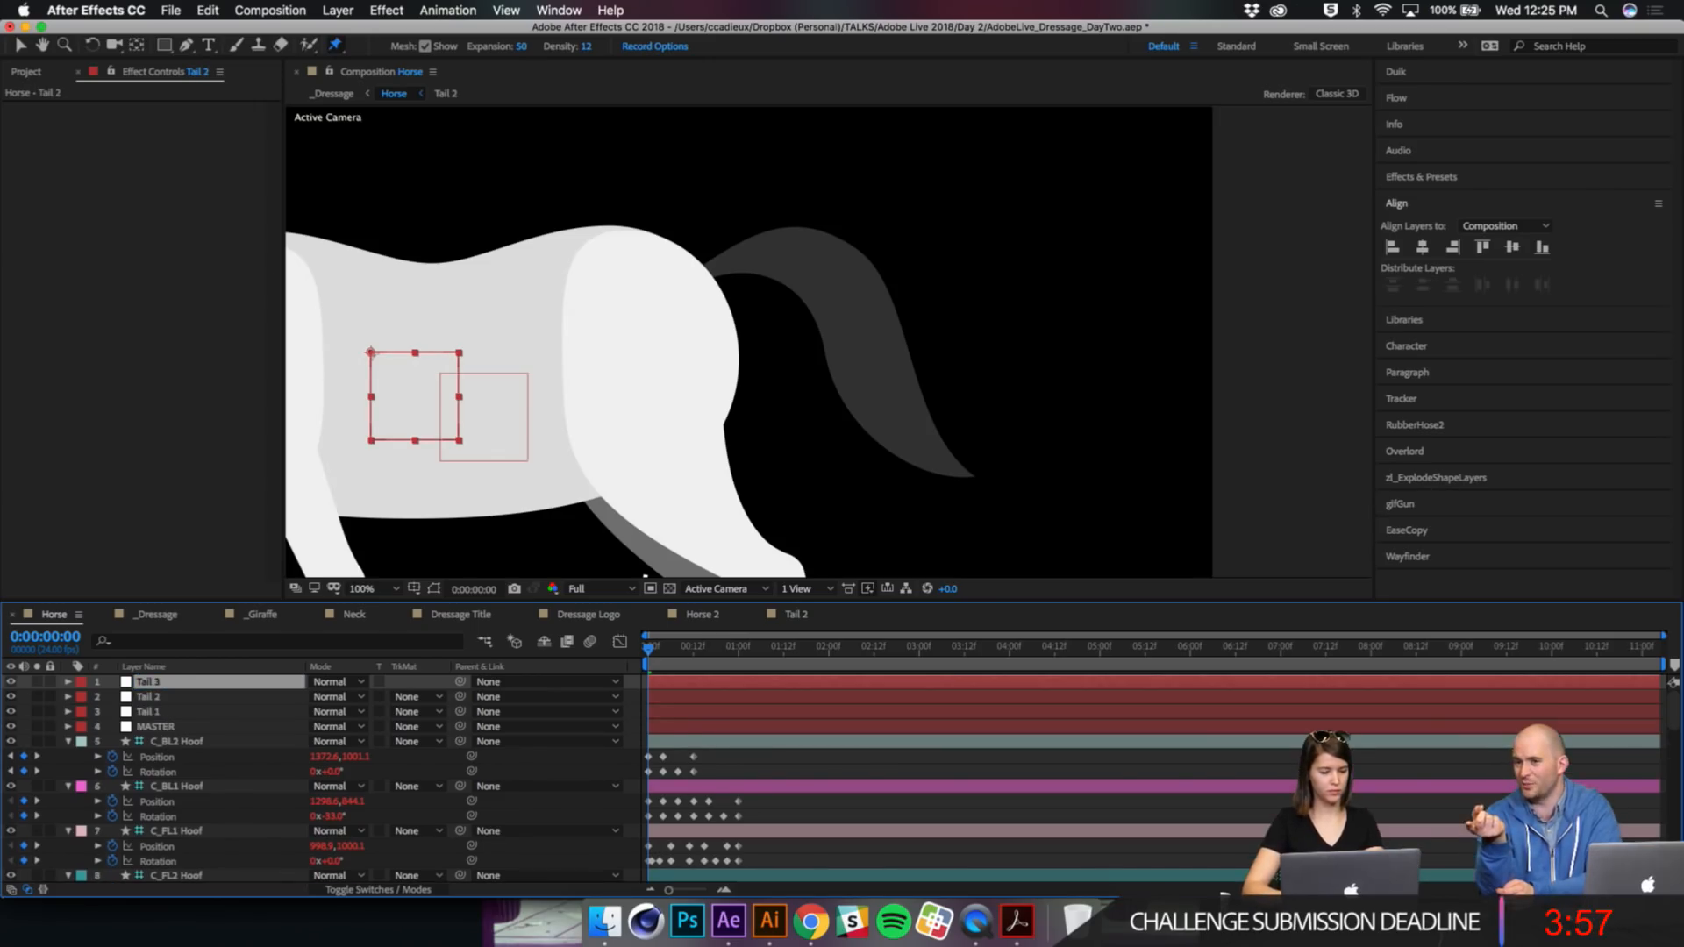
pyautogui.press('super+a')
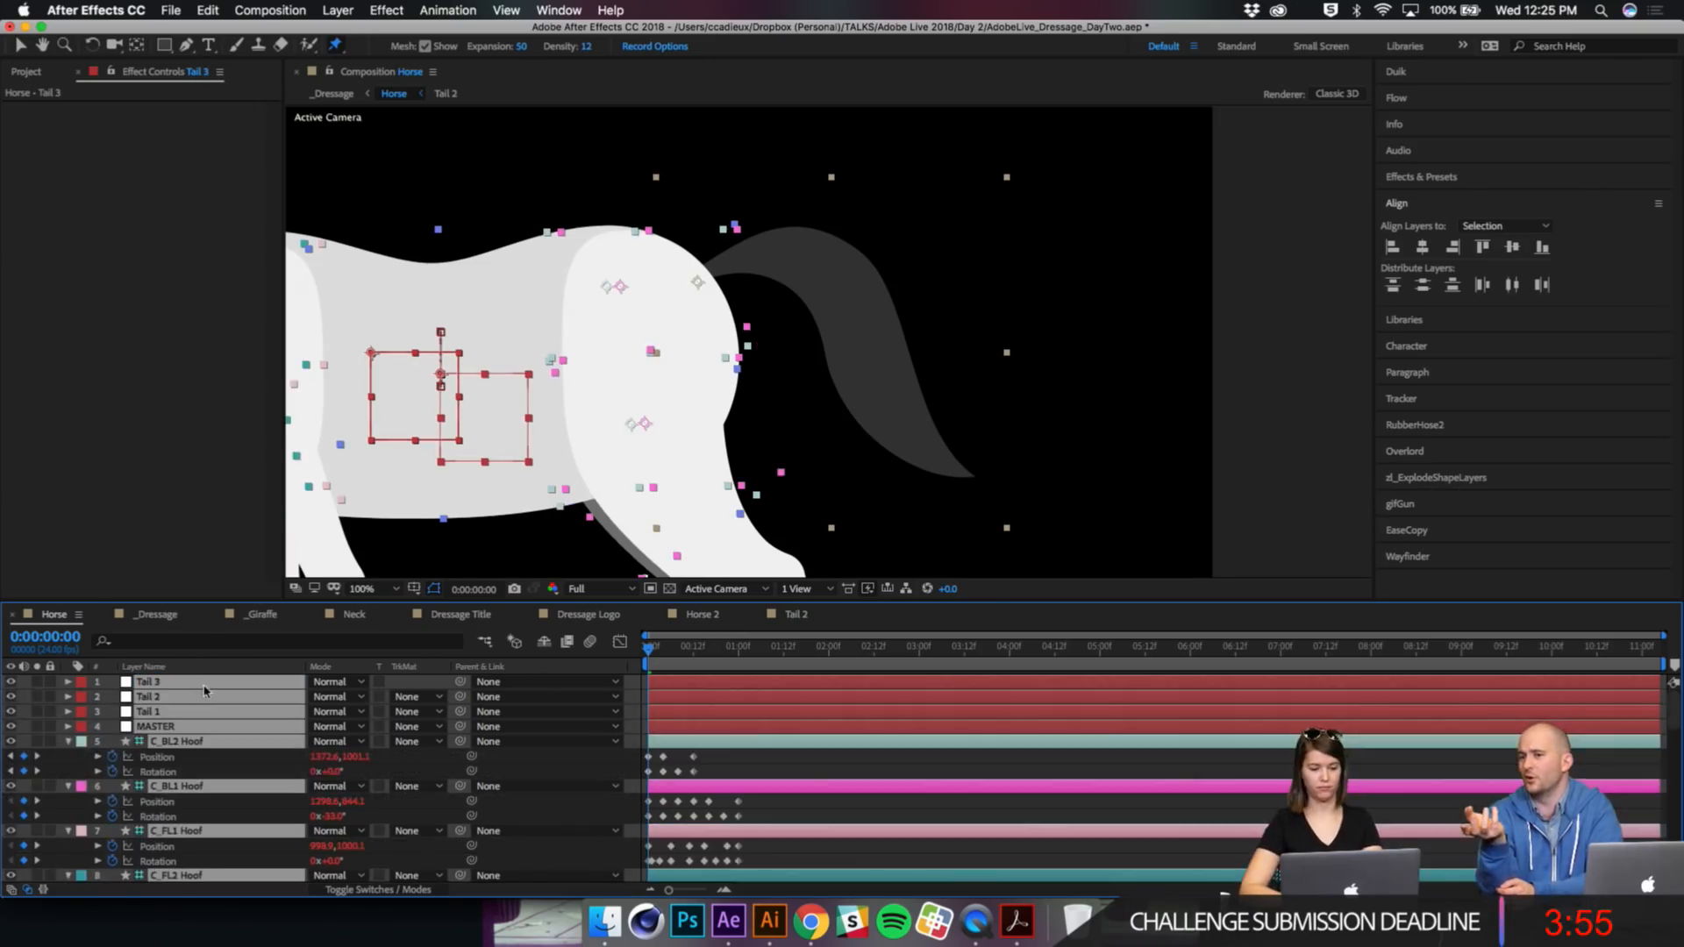
pyautogui.press('F2')
pyautogui.click(191, 682)
pyautogui.press('super+d')
pyautogui.press('super+d')
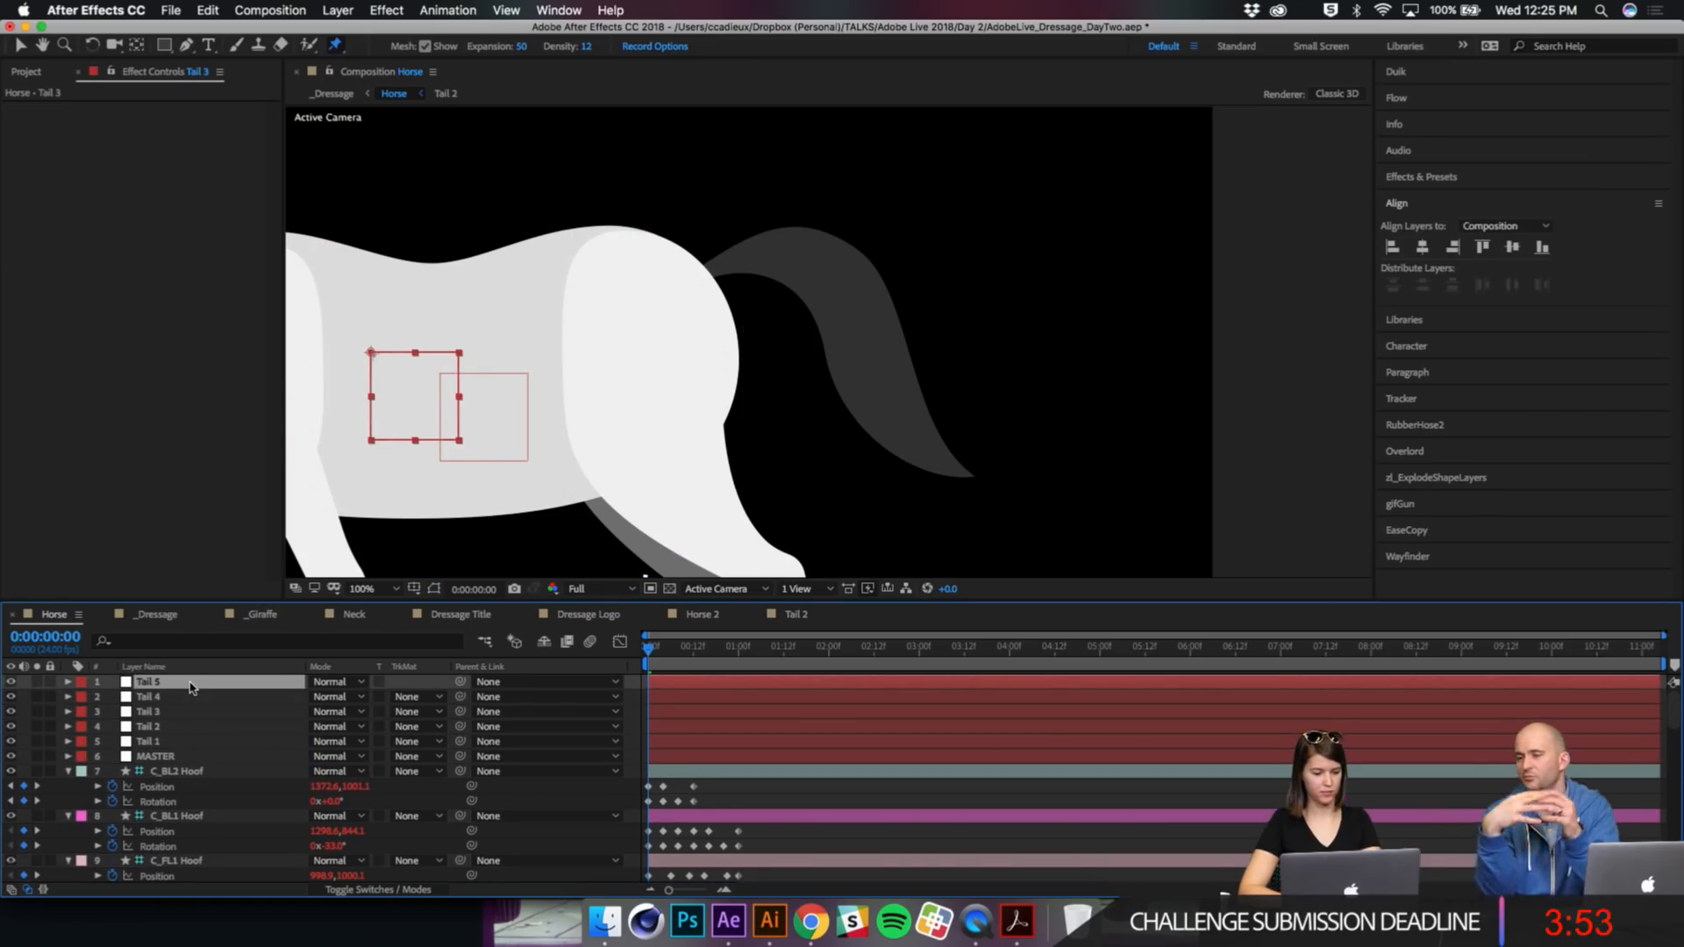
# Step: Move the five Tail nulls directly above the Tail 2 precomp layer and parent them to it
pyautogui.keyDown('shift'); pyautogui.click(177, 743); pyautogui.keyUp('shift')
pyautogui.press('`')
pyautogui.moveTo(200, 173); pyautogui.dragTo(171, 649)
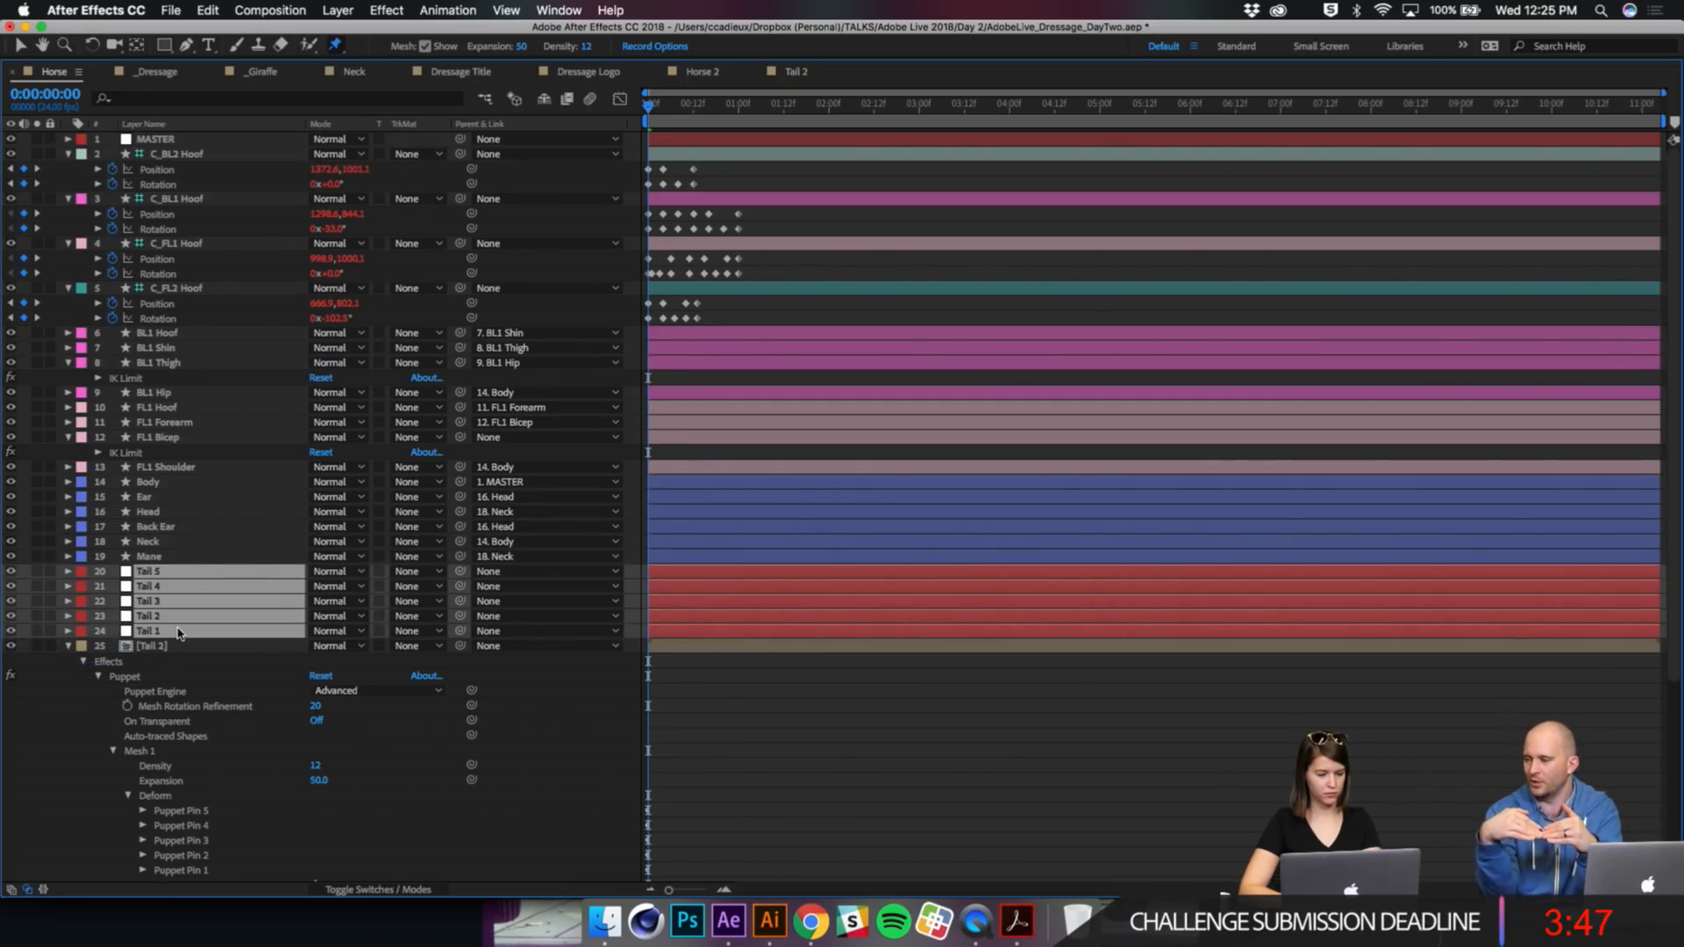
pyautogui.moveTo(460, 630); pyautogui.dragTo(166, 649)
pyautogui.click(166, 649)
pyautogui.scroll(-2, 166, 651)
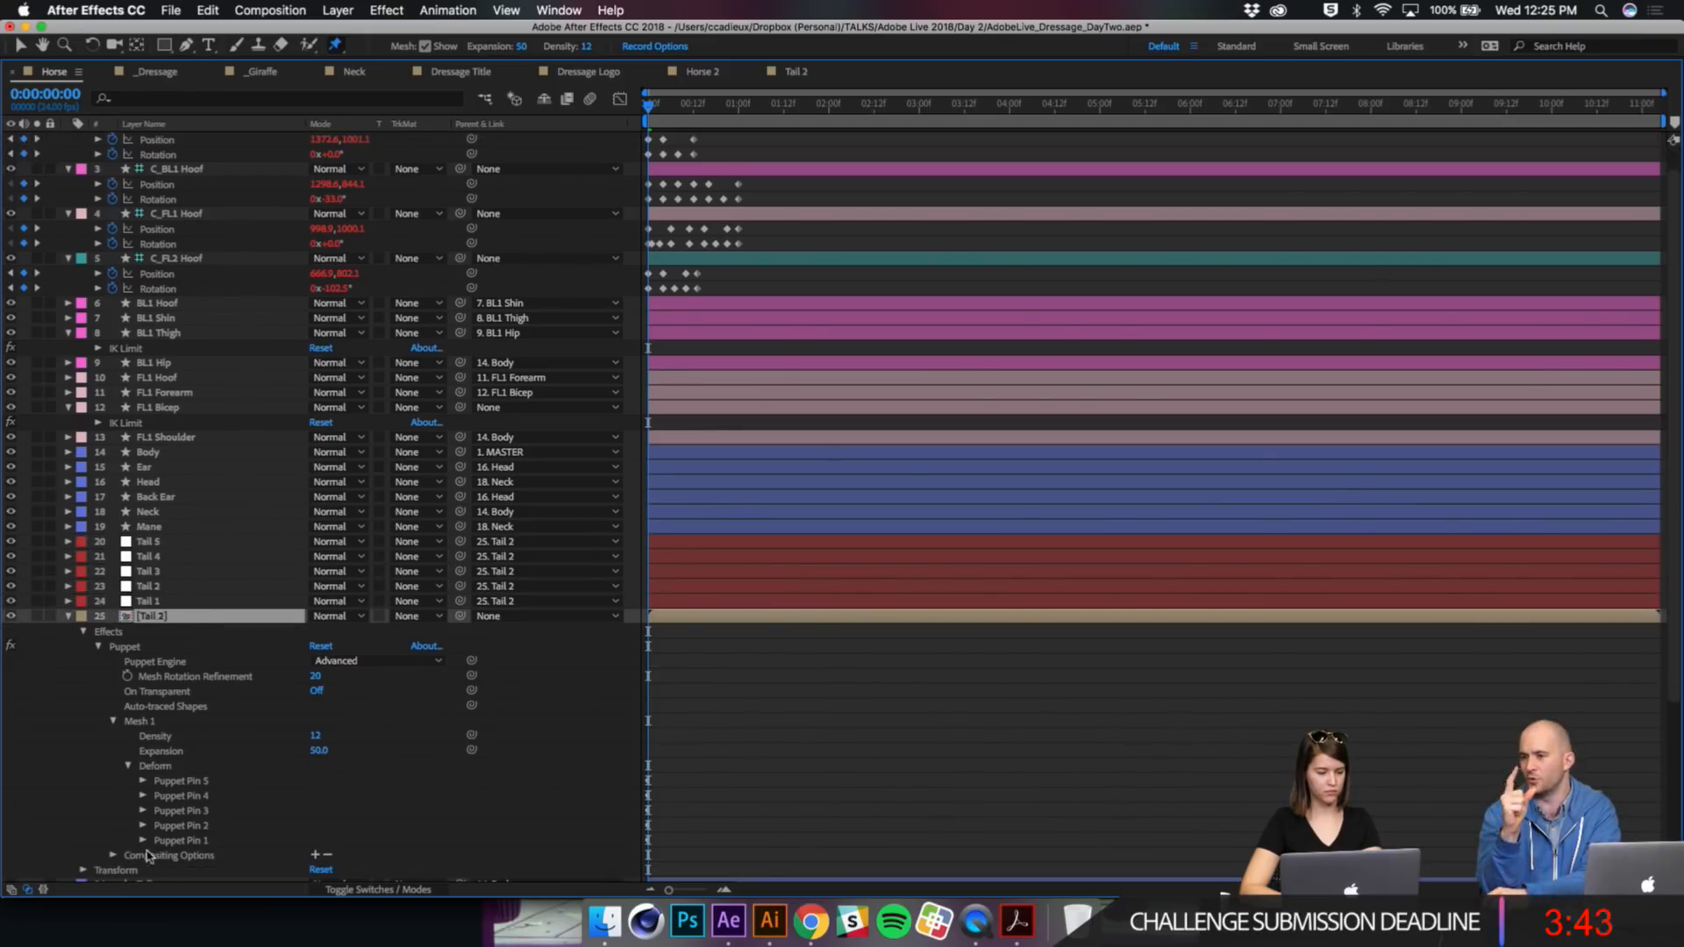
# Step: Show the Position property of the five nulls Tail 1 through Tail 5
pyautogui.click(173, 853)
pyautogui.click(170, 594)
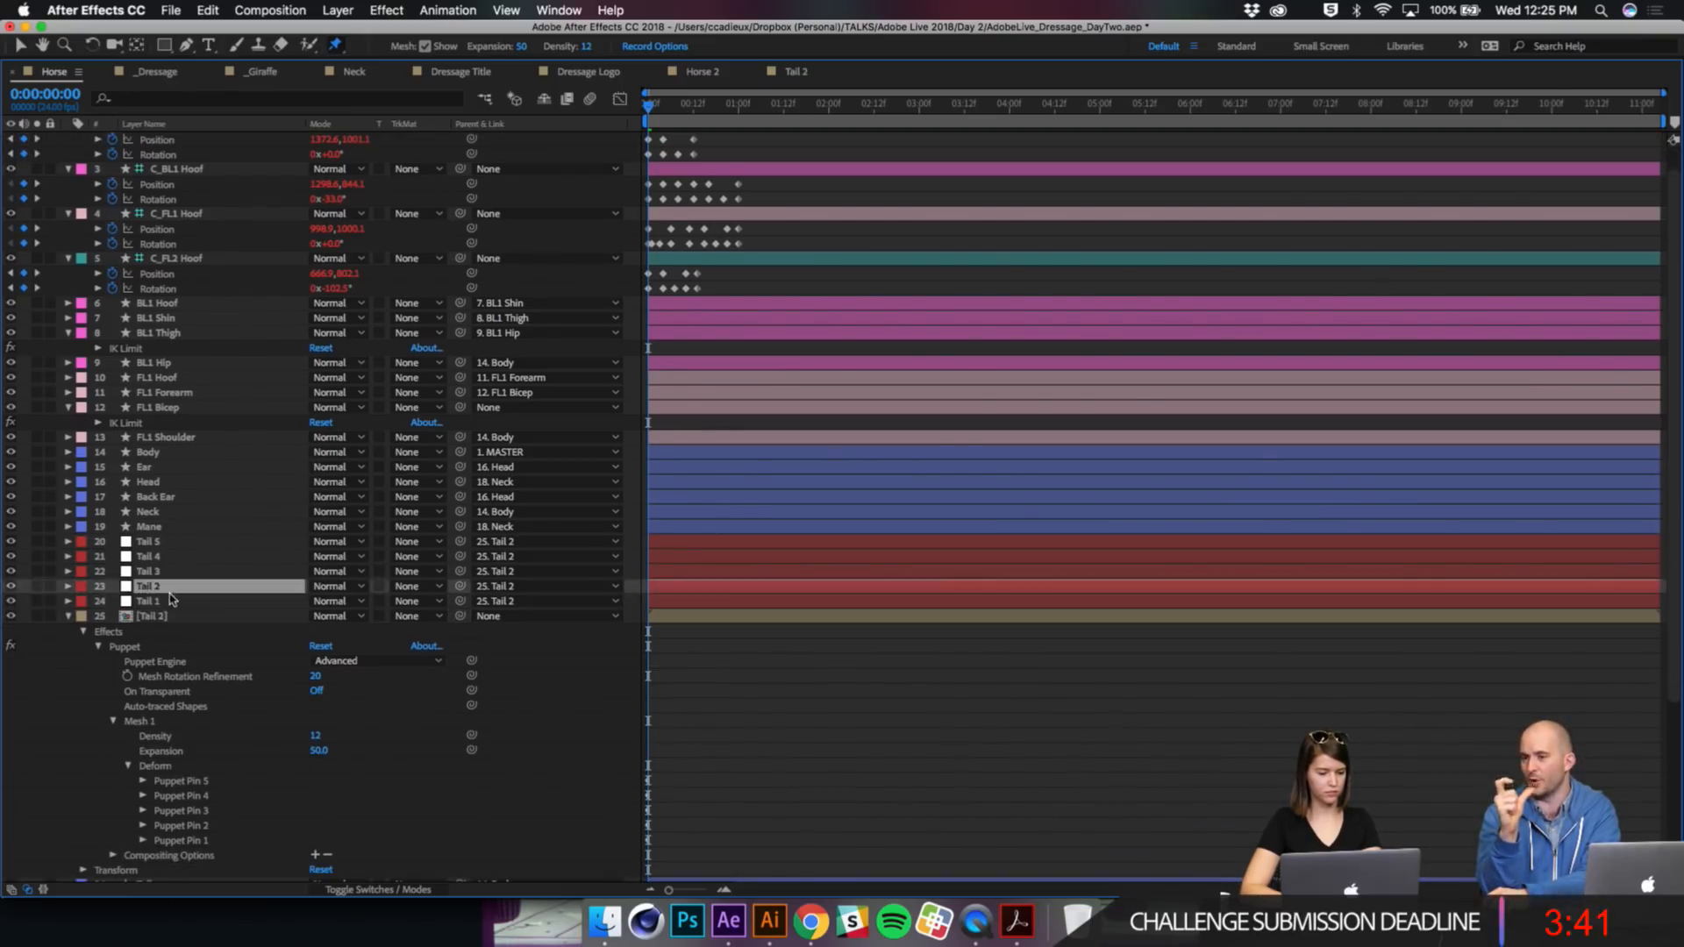
pyautogui.click(171, 542)
pyautogui.keyDown('shift'); pyautogui.click(165, 600); pyautogui.keyUp('shift')
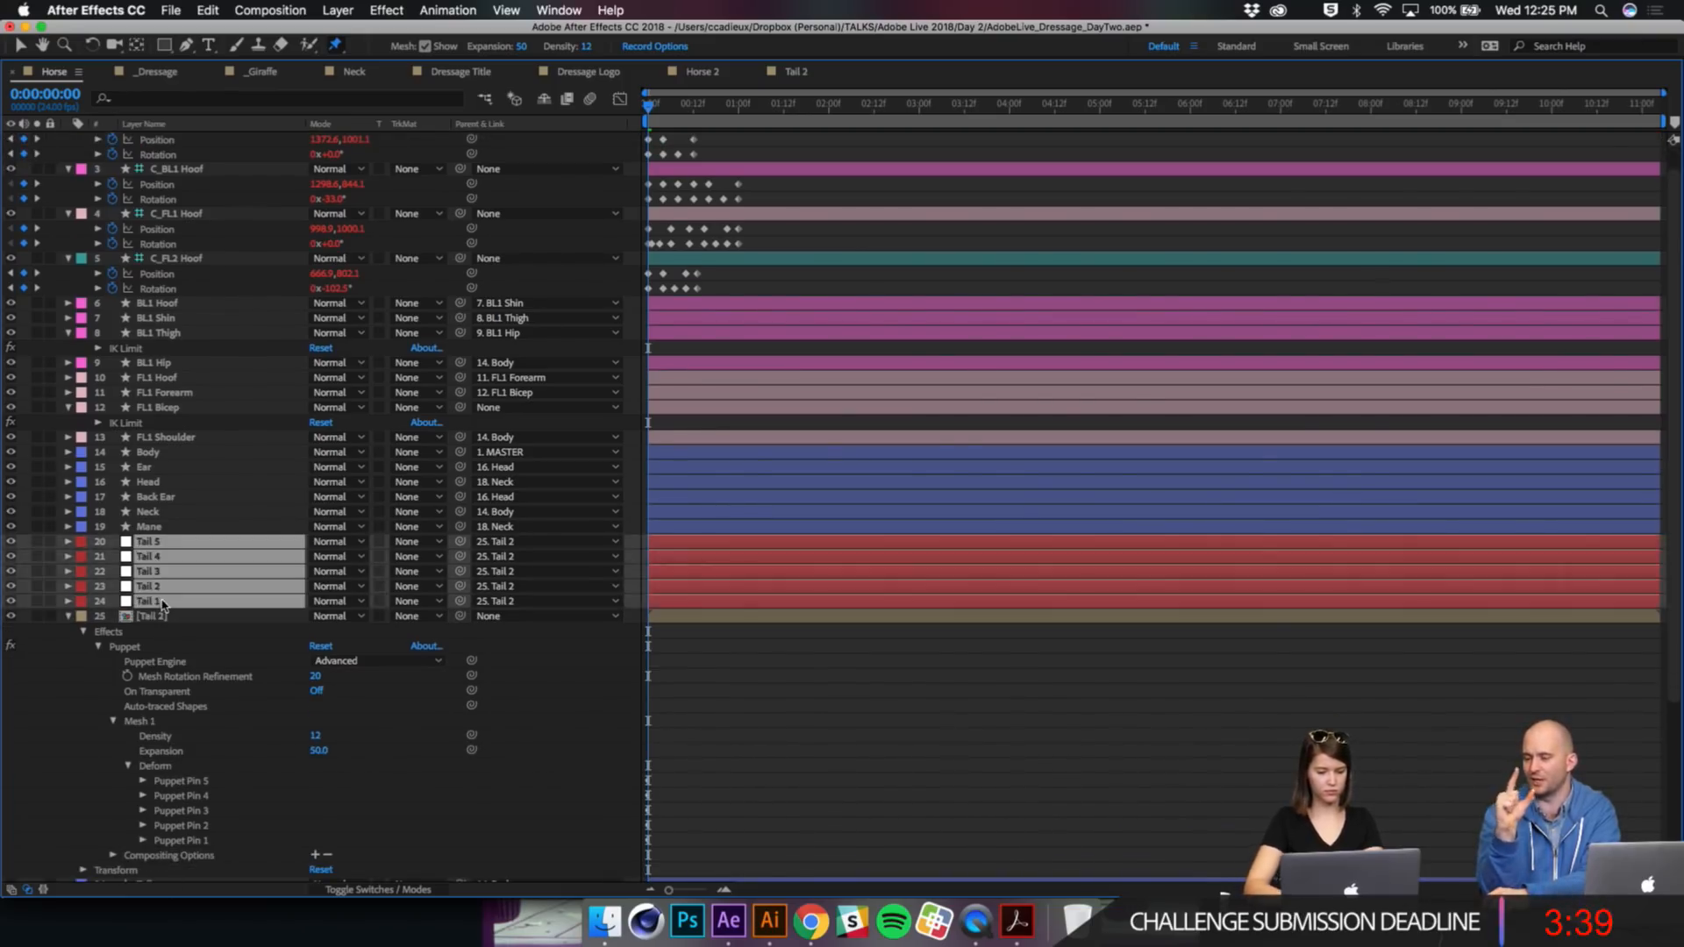
pyautogui.press('p')
# Step: Expand all five puppet pins and remove the keyframes from their Position properties
pyautogui.scroll(-4, 166, 627)
pyautogui.click(166, 680)
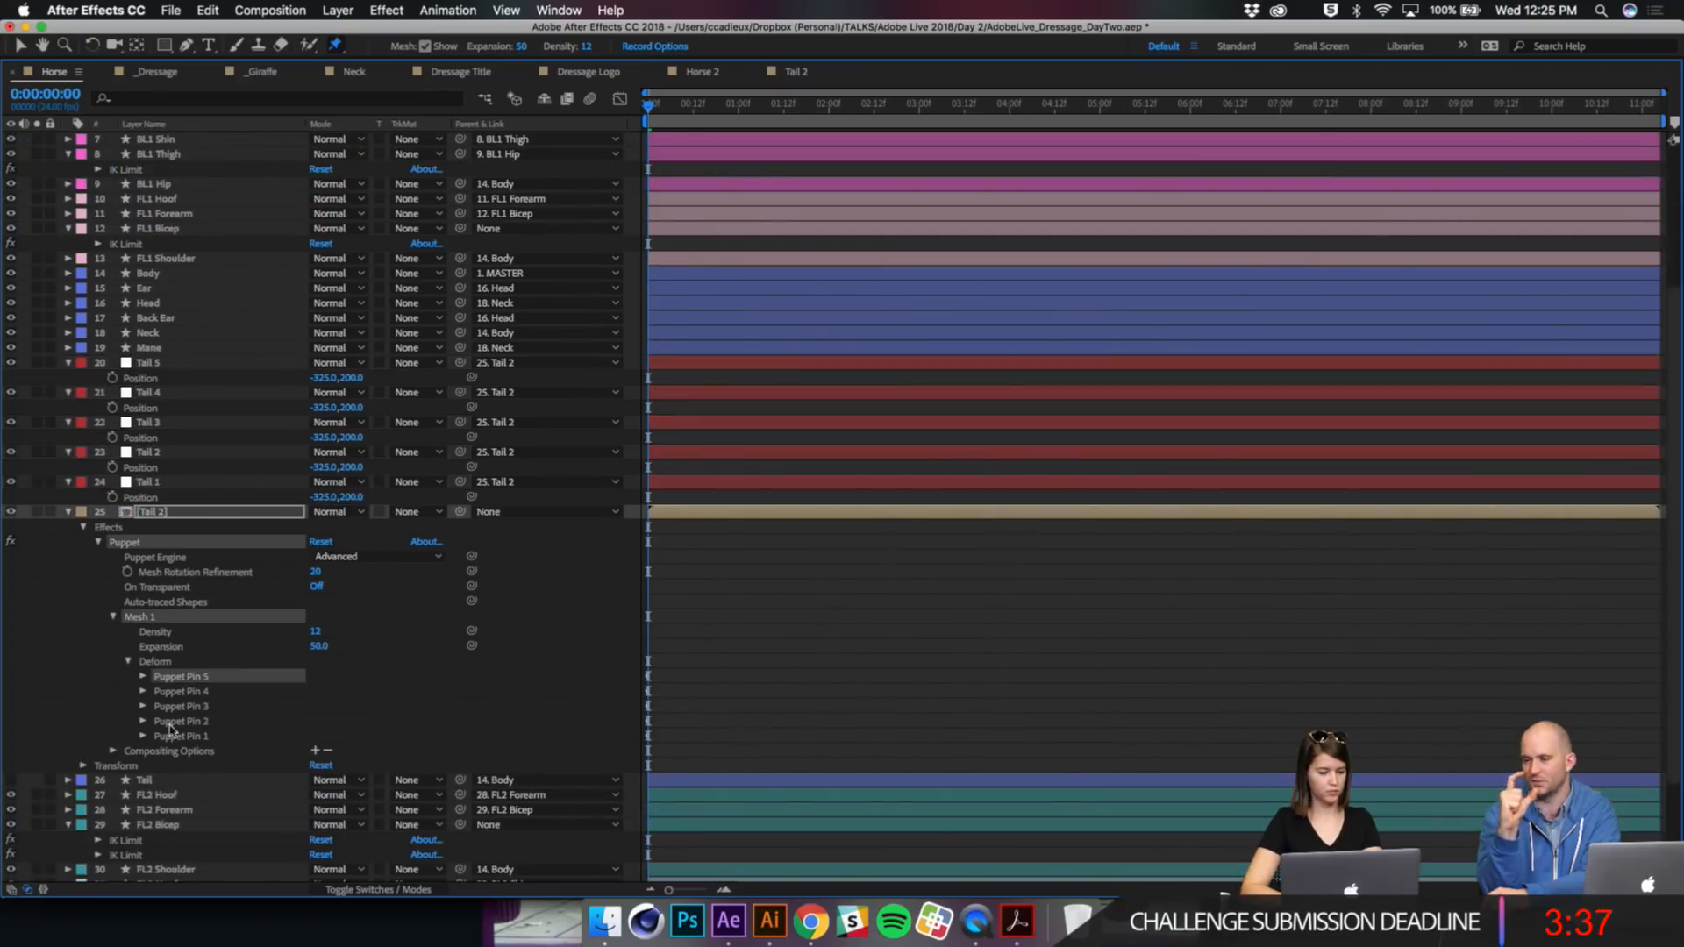
pyautogui.keyDown('shift'); pyautogui.click(171, 737); pyautogui.keyUp('shift')
pyautogui.click(142, 680)
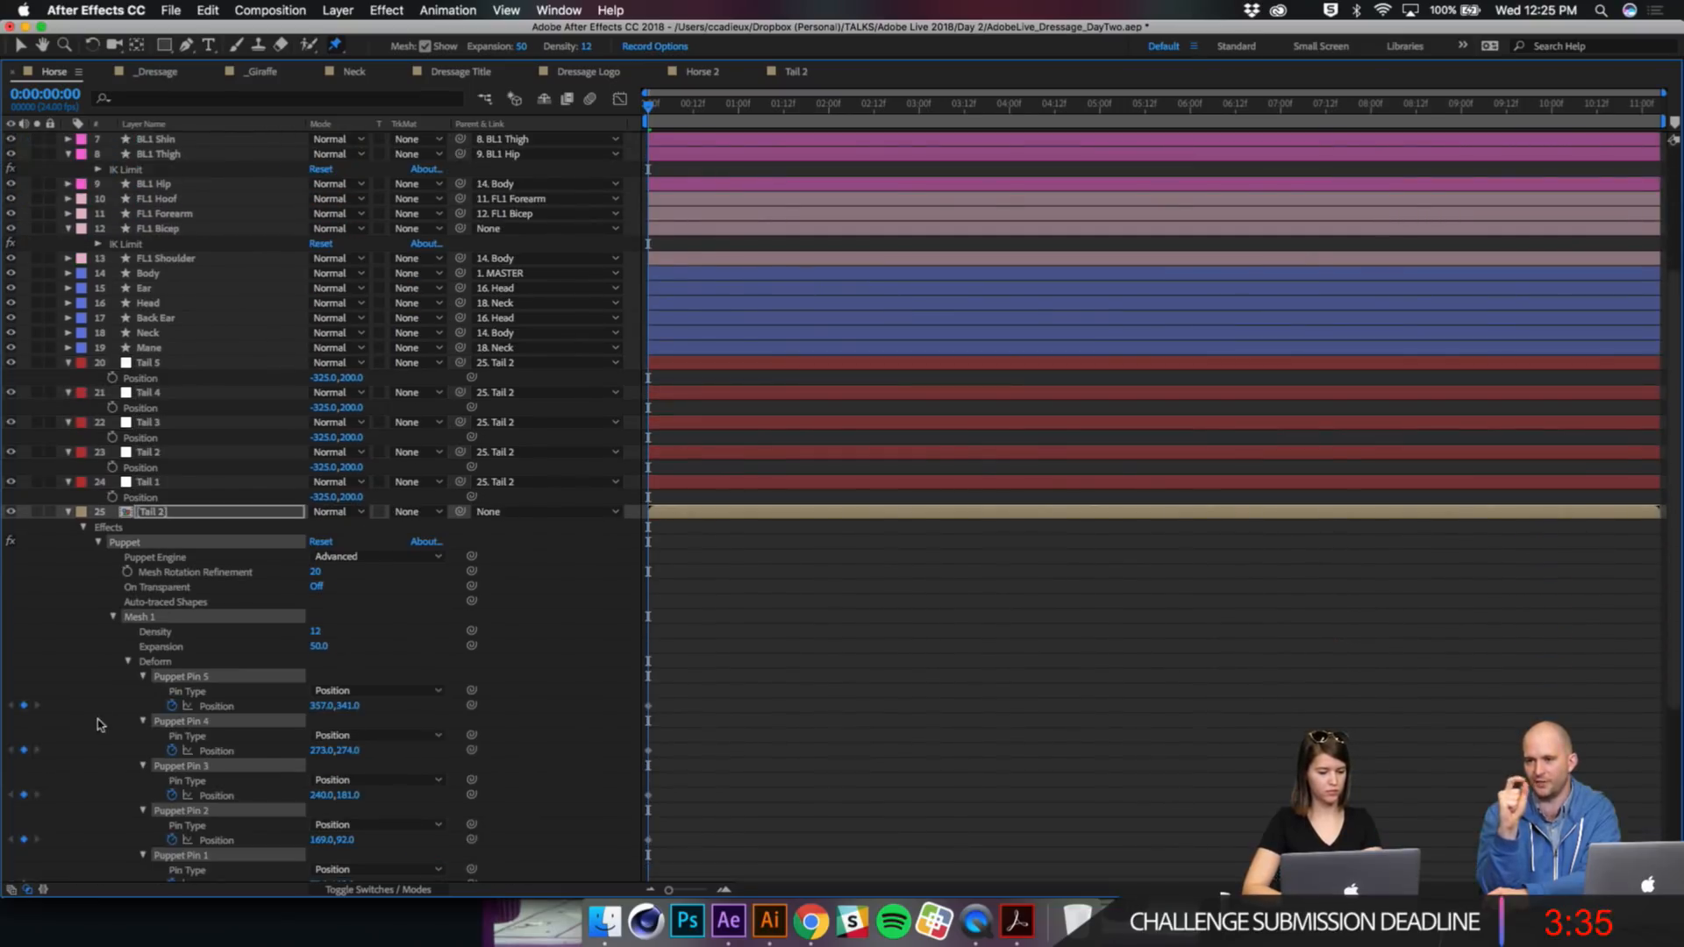
pyautogui.scroll(-1, 171, 698)
pyautogui.moveTo(171, 665); pyautogui.dragTo(171, 843)
pyautogui.click(101, 835)
# Step: Copy the positions of Puppet Pin 1 and Puppet Pin 2 to the Tail 1 and Tail 2 nulls
pyautogui.click(211, 842)
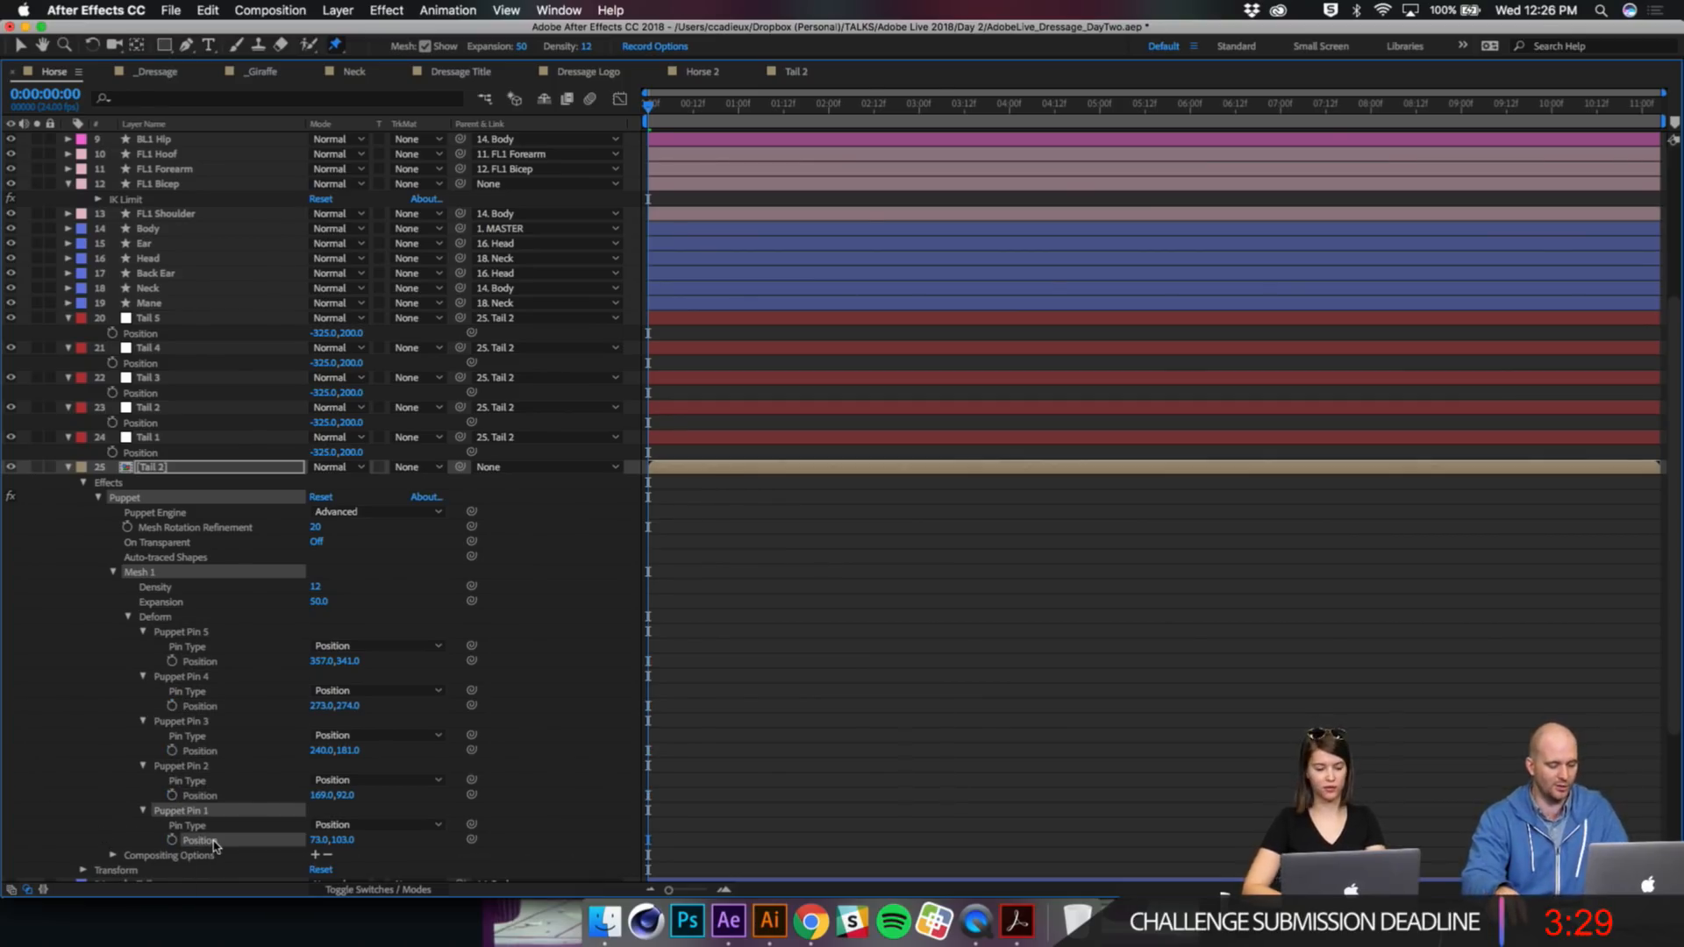
pyautogui.click(141, 454)
pyautogui.hotkey('ctrl', 'v')
pyautogui.click(198, 796)
pyautogui.hotkey('ctrl', 'c')
pyautogui.click(158, 421)
pyautogui.hotkey('ctrl', 'v')
# Step: Copy the positions of Puppet Pin 3, Puppet Pin 4 and Puppet Pin 5 to the Tail 3, Tail 4 and Tail 5 nulls
pyautogui.click(215, 753)
pyautogui.click(160, 394)
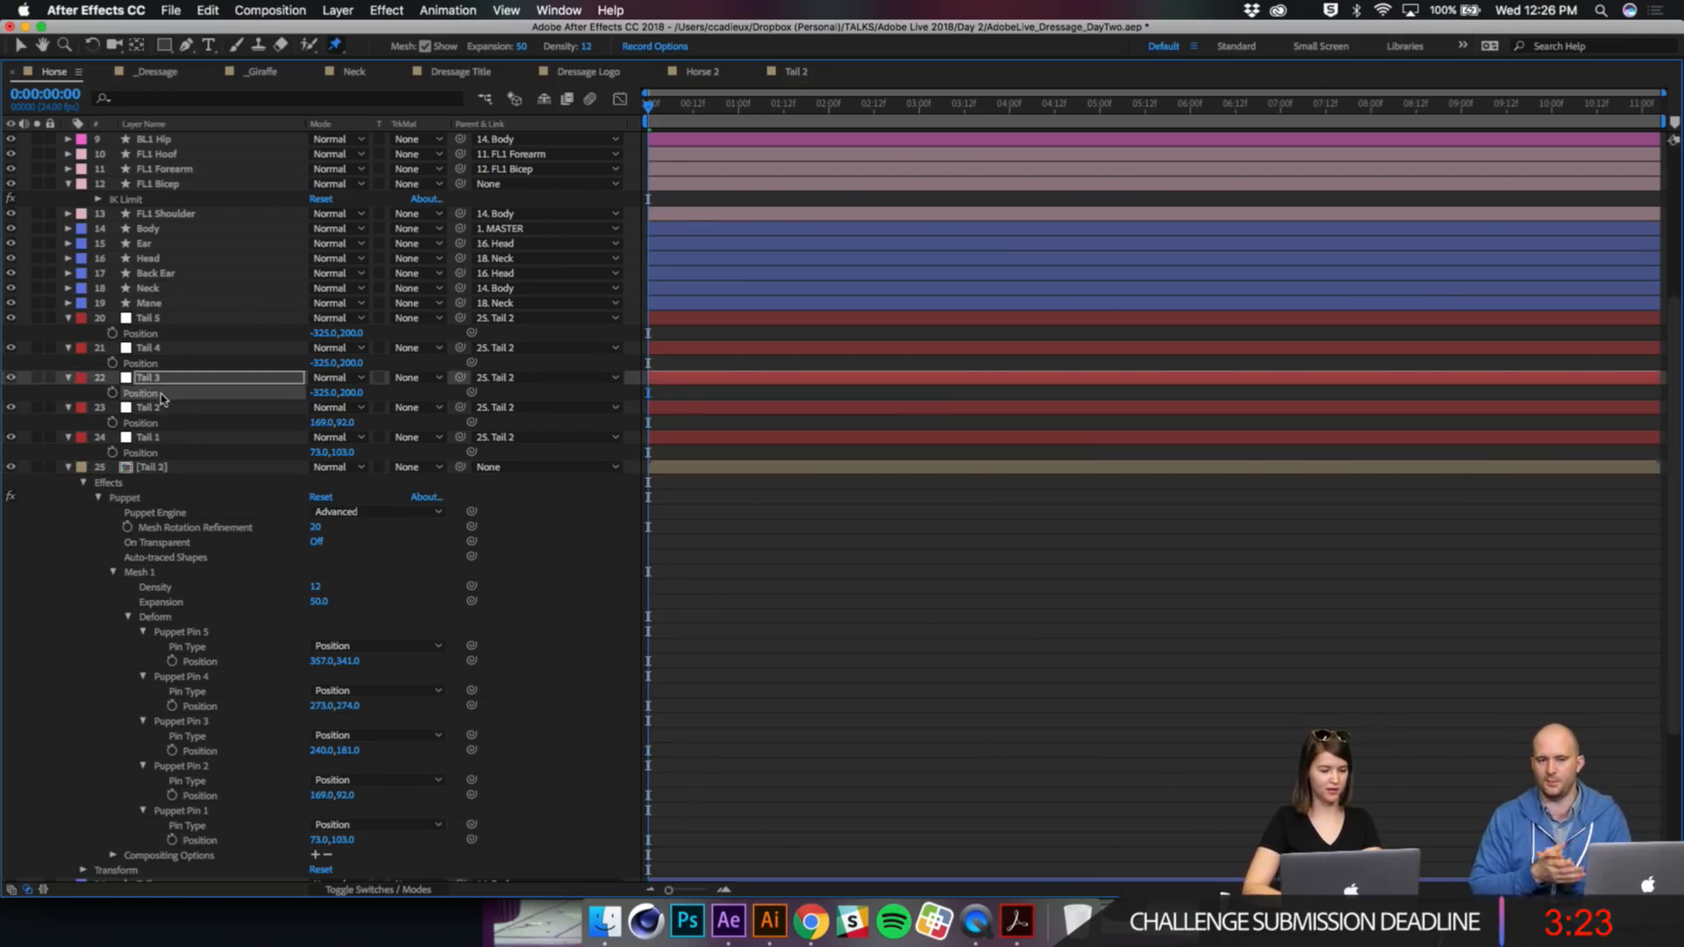
pyautogui.click(200, 707)
pyautogui.hotkey('ctrl', 'c')
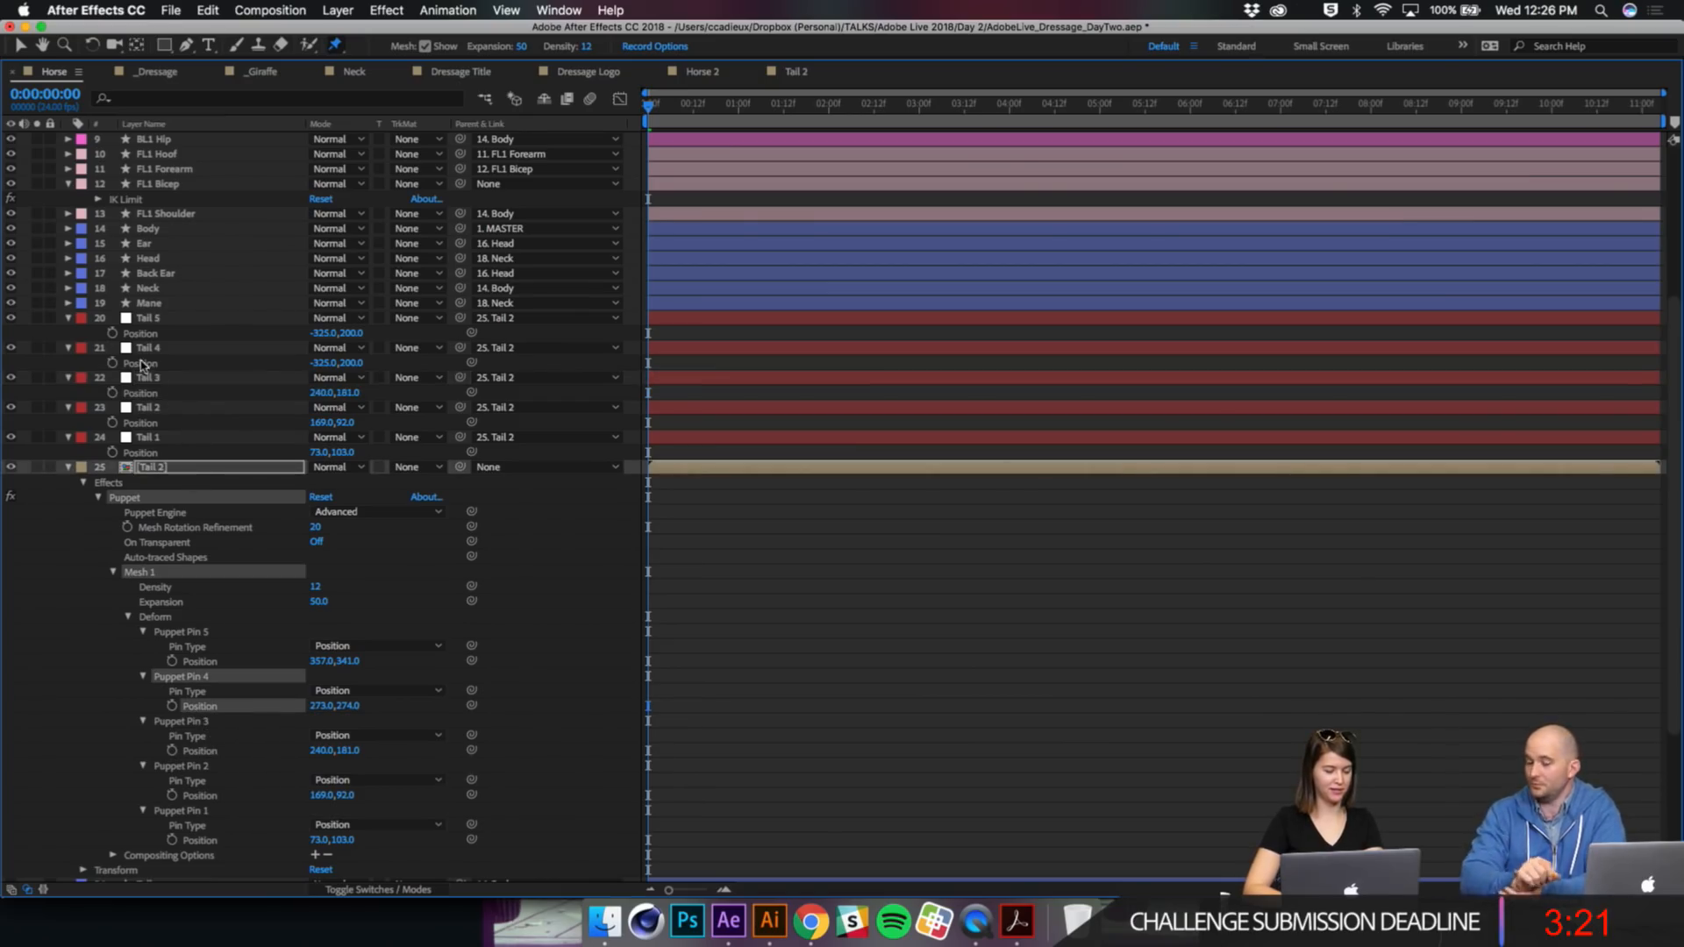
pyautogui.click(142, 364)
pyautogui.hotkey('ctrl', 'v')
pyautogui.click(200, 662)
pyautogui.hotkey('ctrl', 'c')
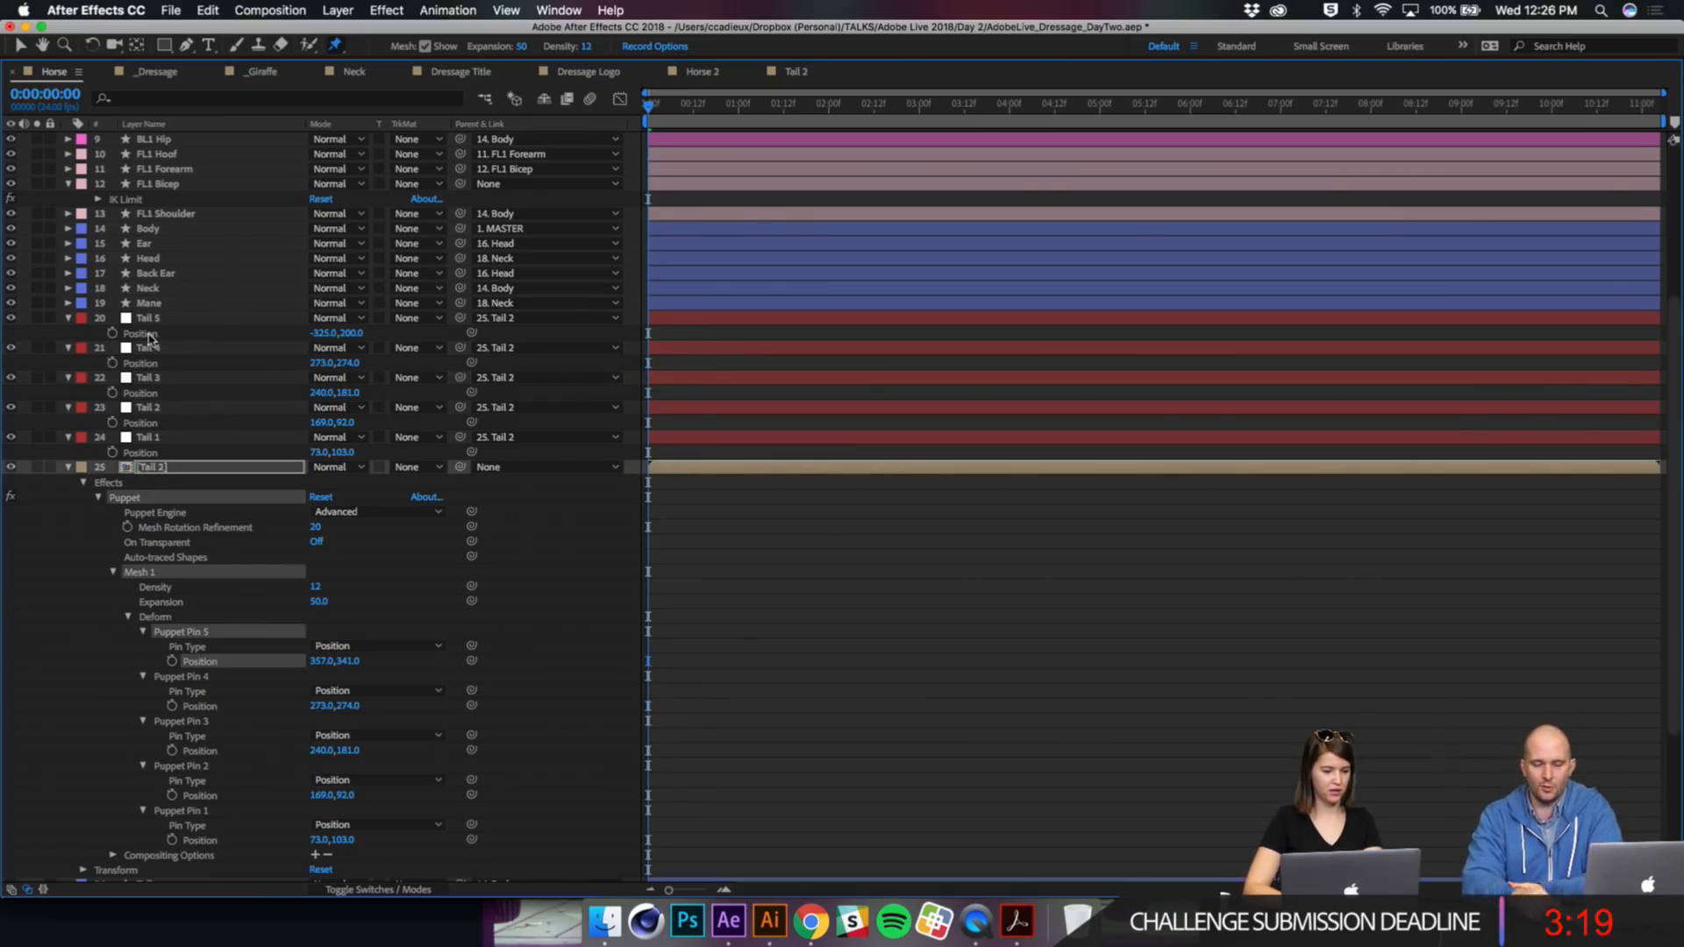
pyautogui.click(145, 335)
pyautogui.hotkey('ctrl', 'v')
pyautogui.click(566, 621)
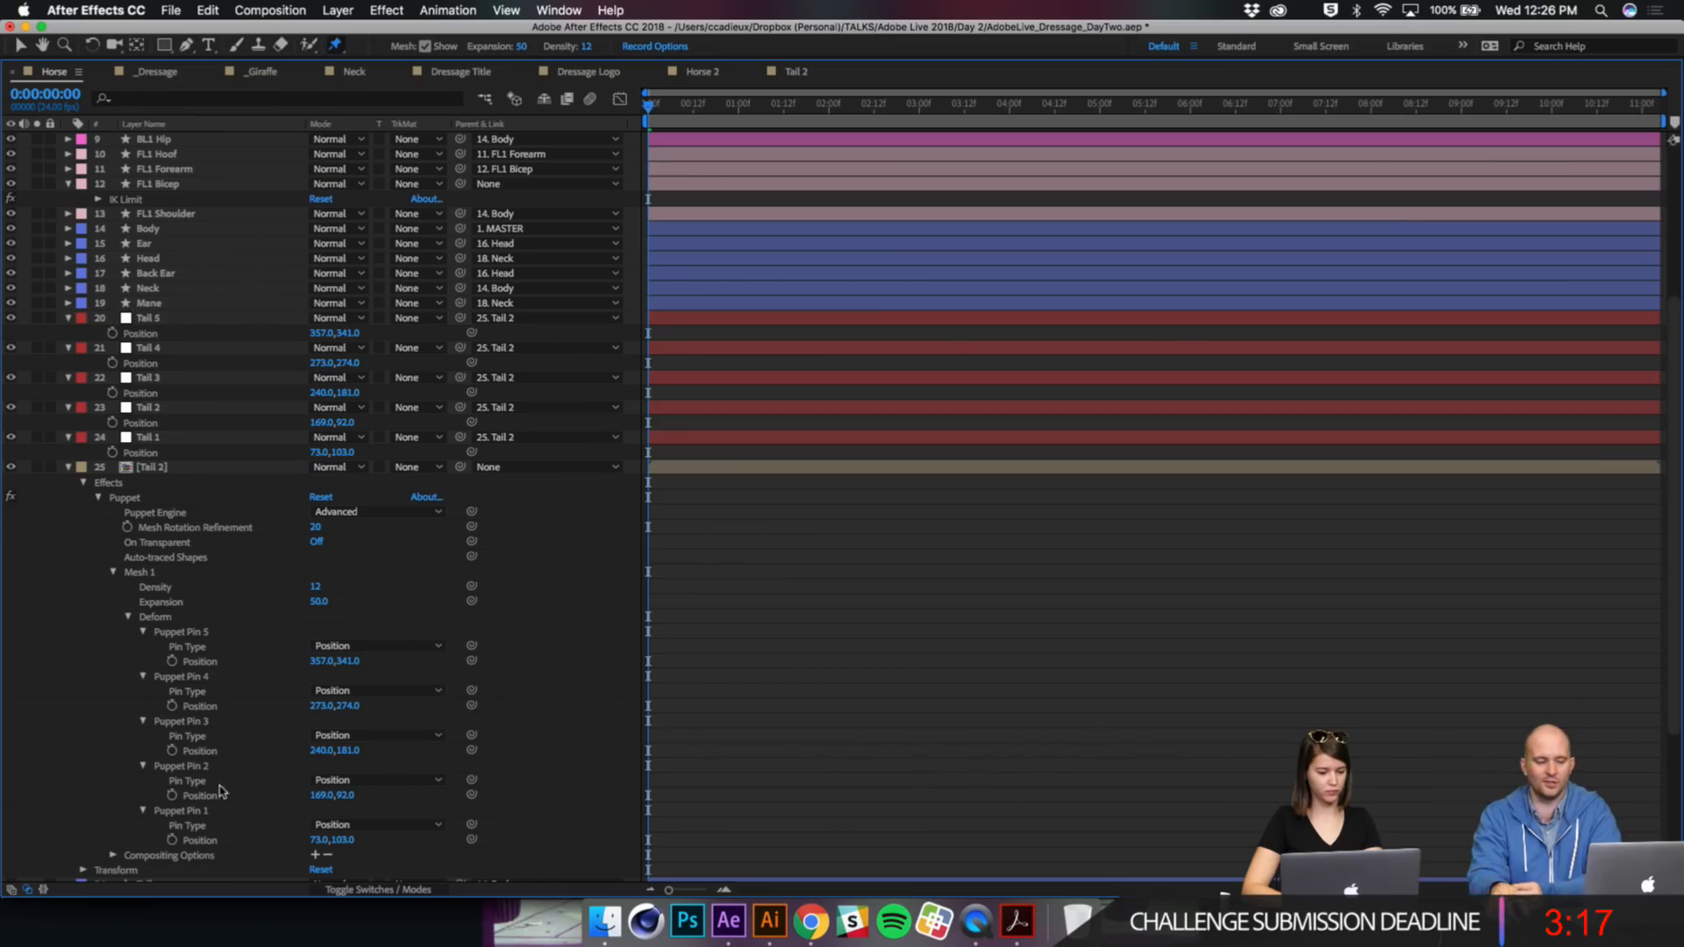
# Step: Link the Position of Puppet Pin 1 and Puppet Pin 2 to the Position of the Tail 1 and Tail 2 nulls
pyautogui.moveTo(472, 840); pyautogui.dragTo(145, 452)
pyautogui.click(542, 777)
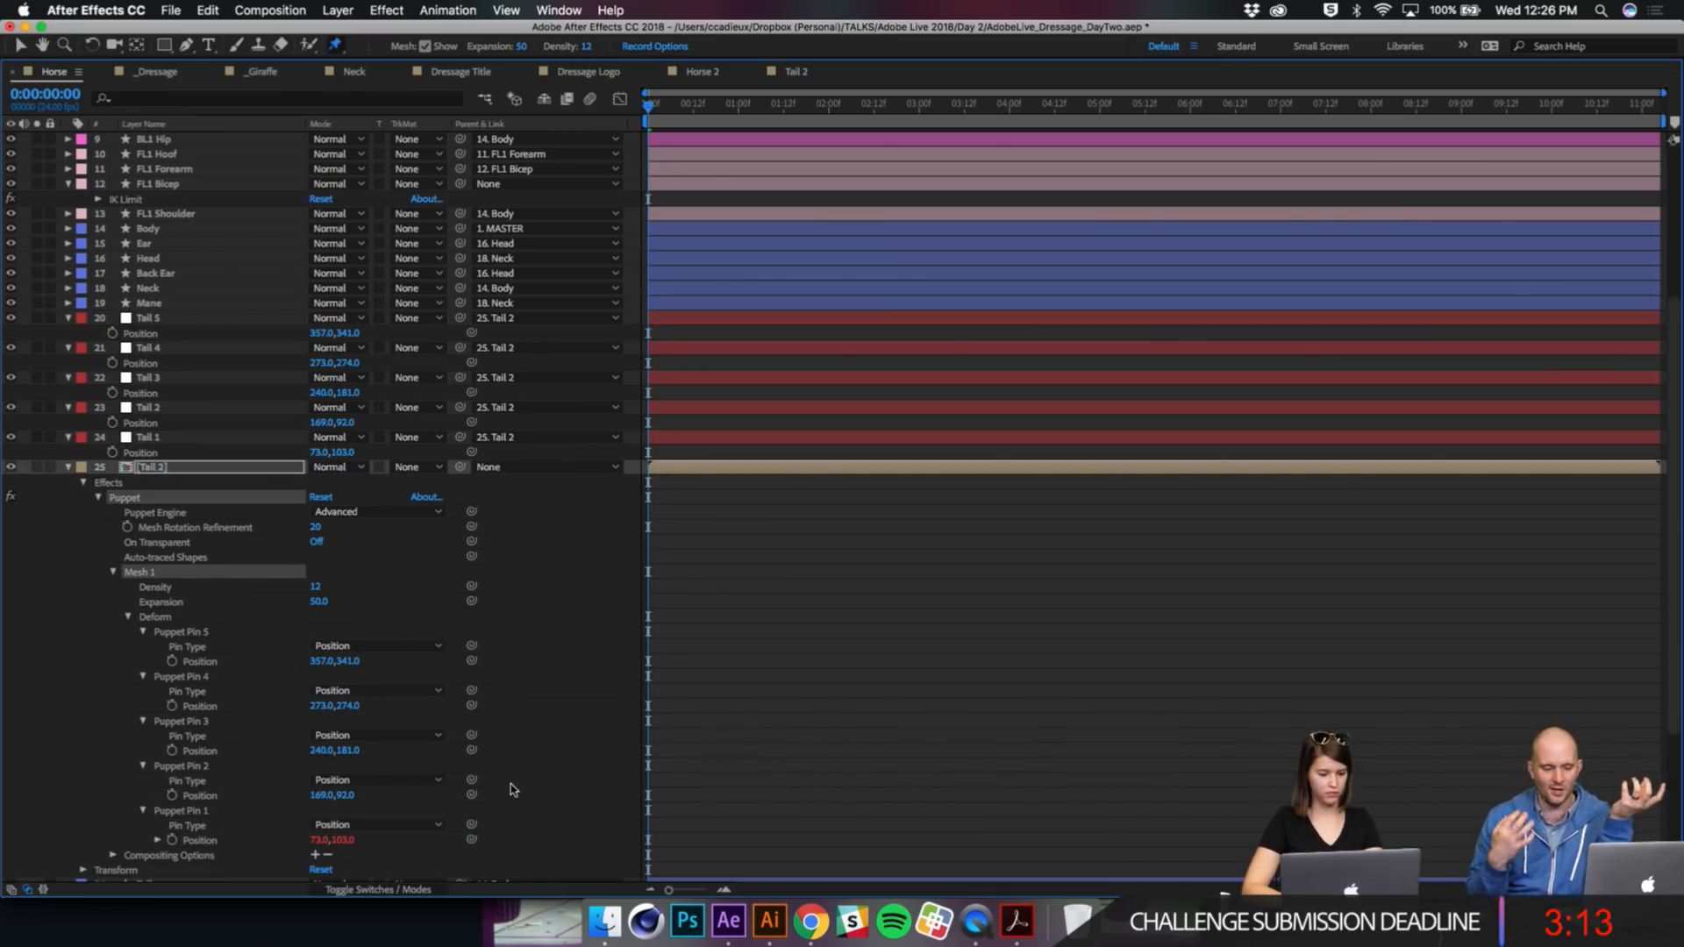
pyautogui.click(477, 800)
pyautogui.moveTo(472, 796); pyautogui.dragTo(131, 424)
pyautogui.click(99, 667)
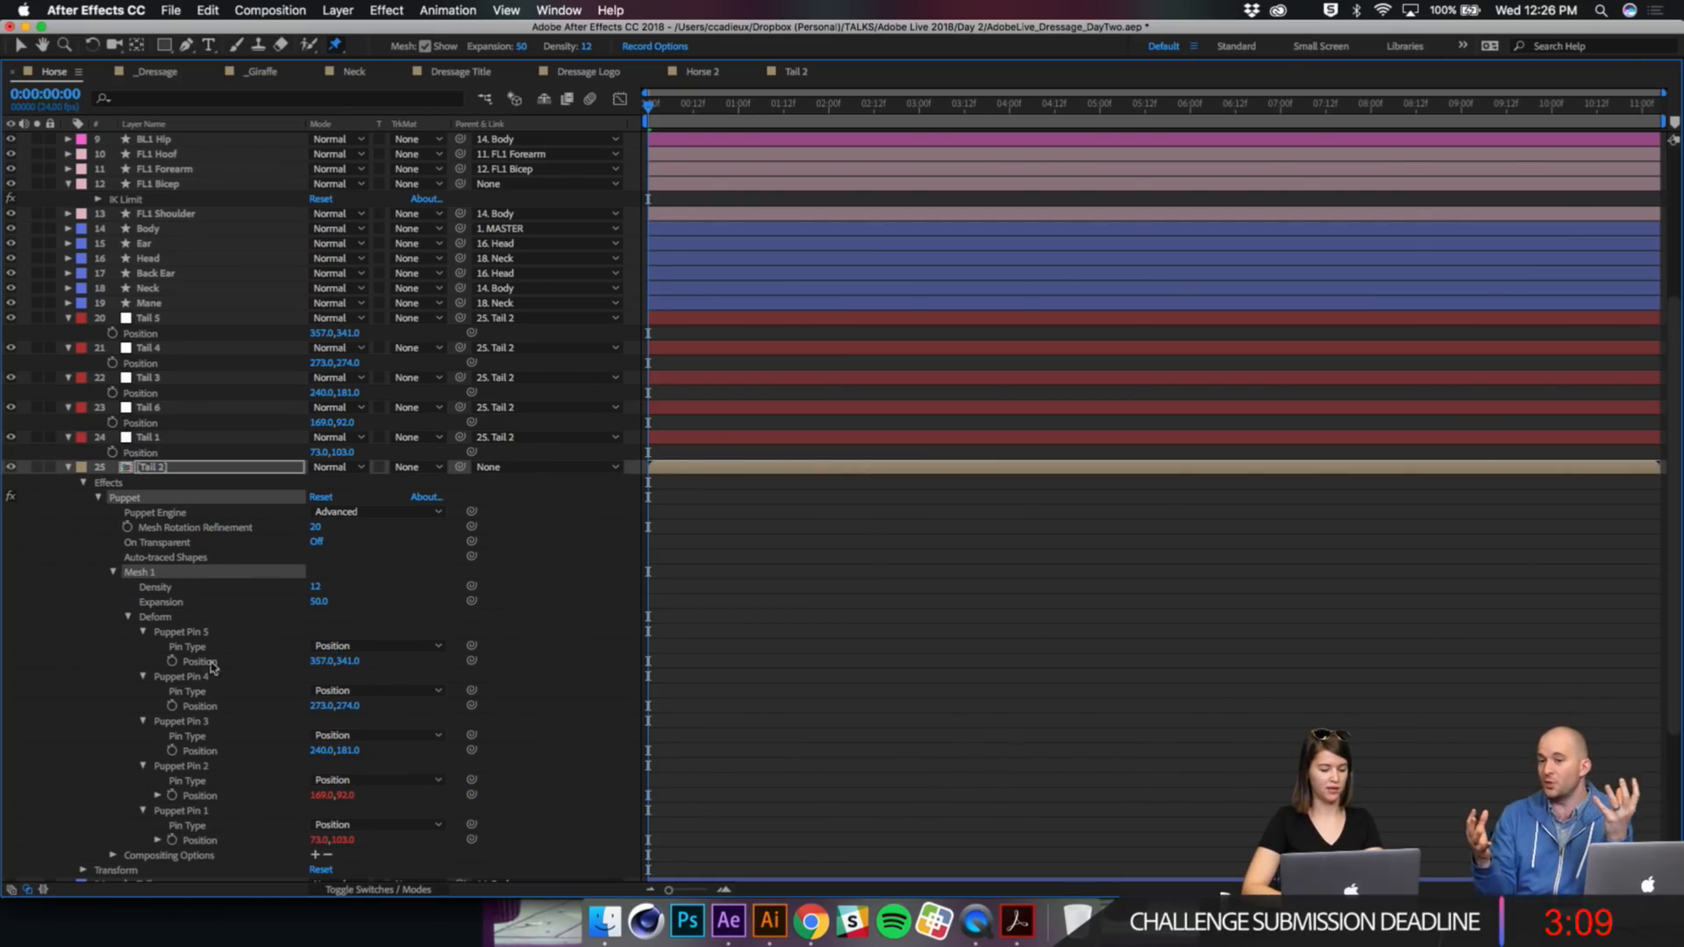
# Step: Link the Position of Puppet Pins 3, 4 and 5 to the Position of the Tail 3, Tail 4 and Tail 5 nulls
pyautogui.moveTo(472, 751); pyautogui.dragTo(132, 395)
pyautogui.click(10, 671)
pyautogui.moveTo(471, 707); pyautogui.dragTo(143, 363)
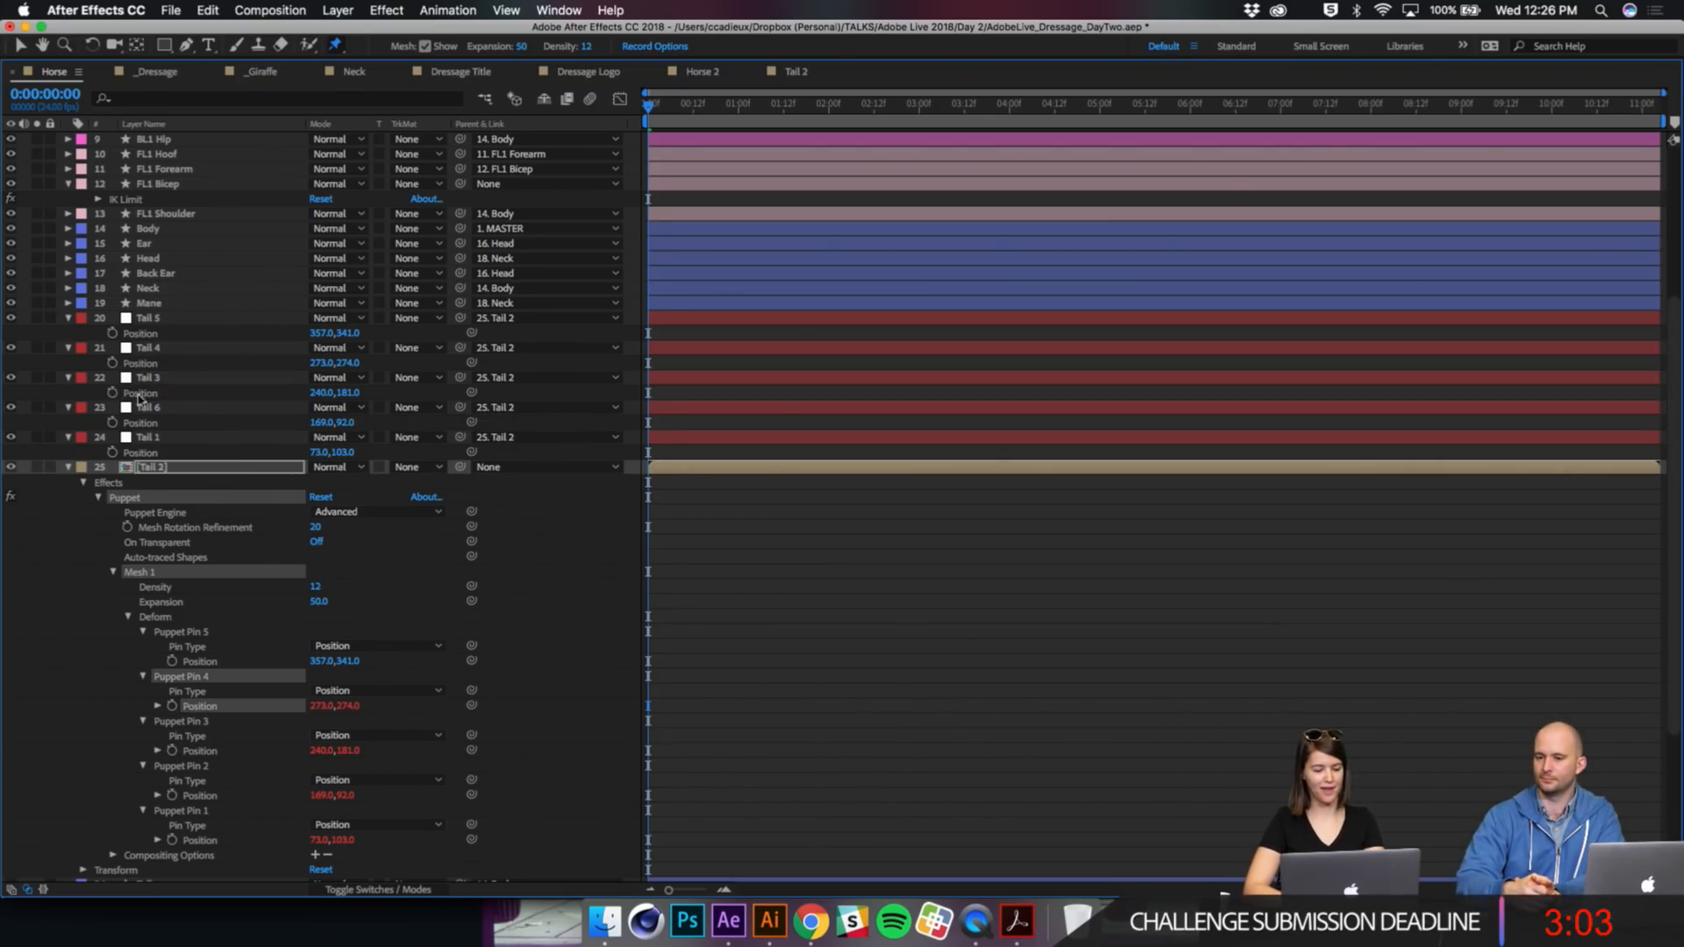
pyautogui.click(88, 593)
pyautogui.moveTo(471, 660); pyautogui.dragTo(127, 333)
pyautogui.click(535, 574)
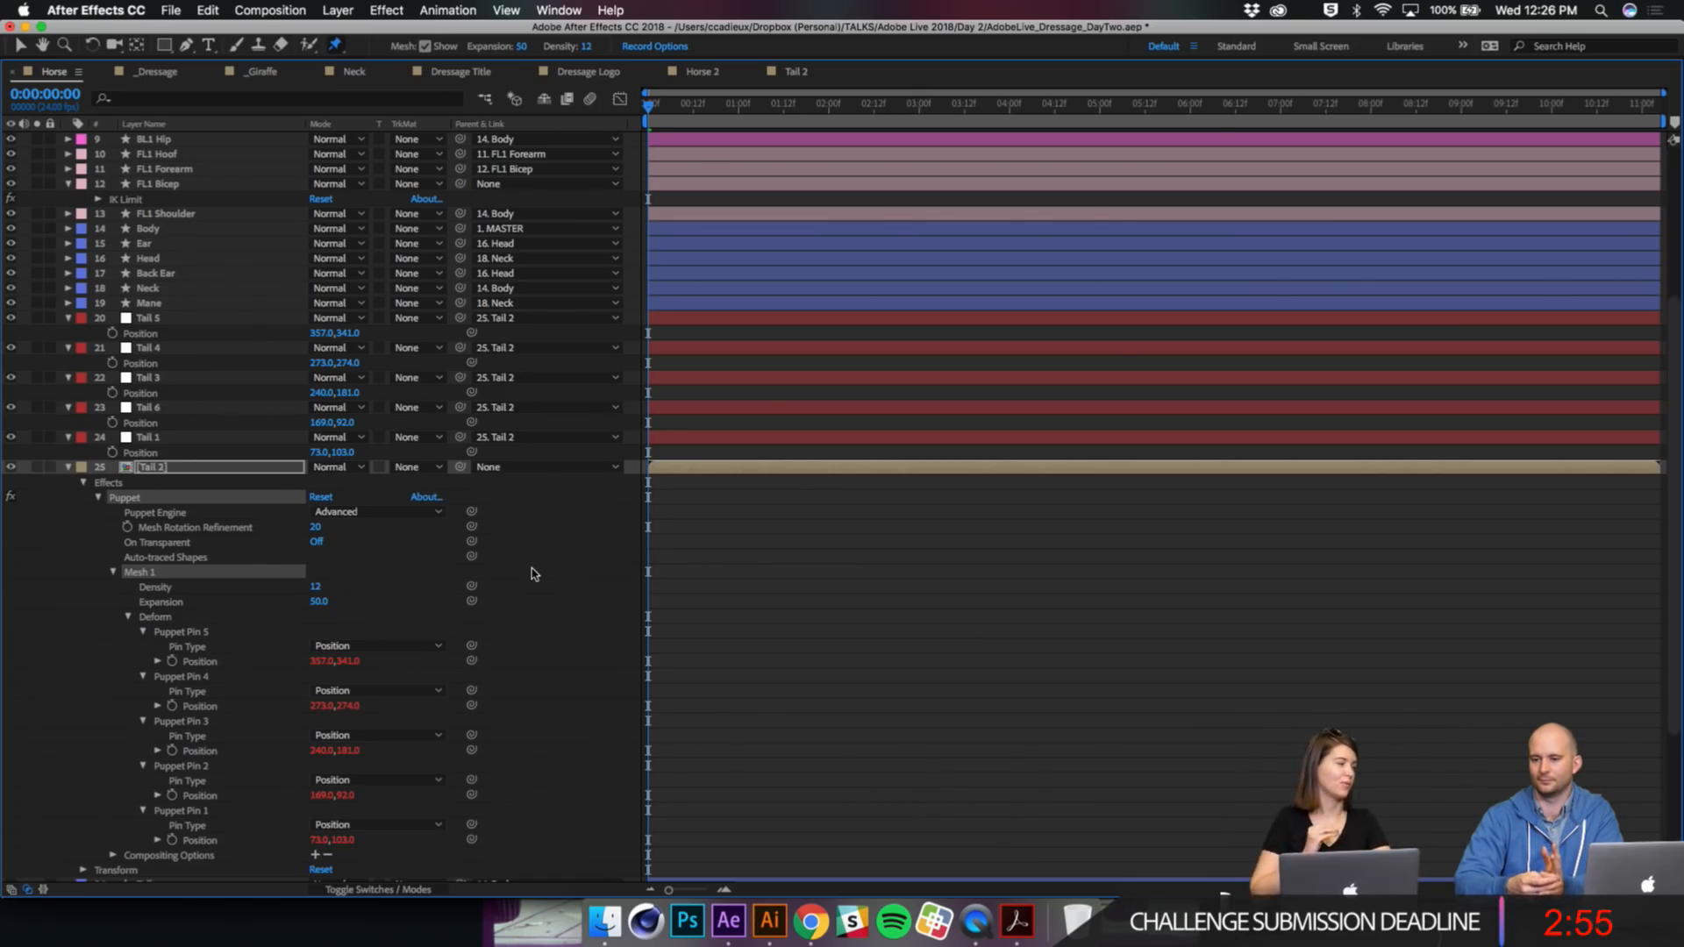
# Step: Move the Tail 5 null up and outward to about 414, 263 so the tail tip curls away from the horse
pyautogui.press('`')
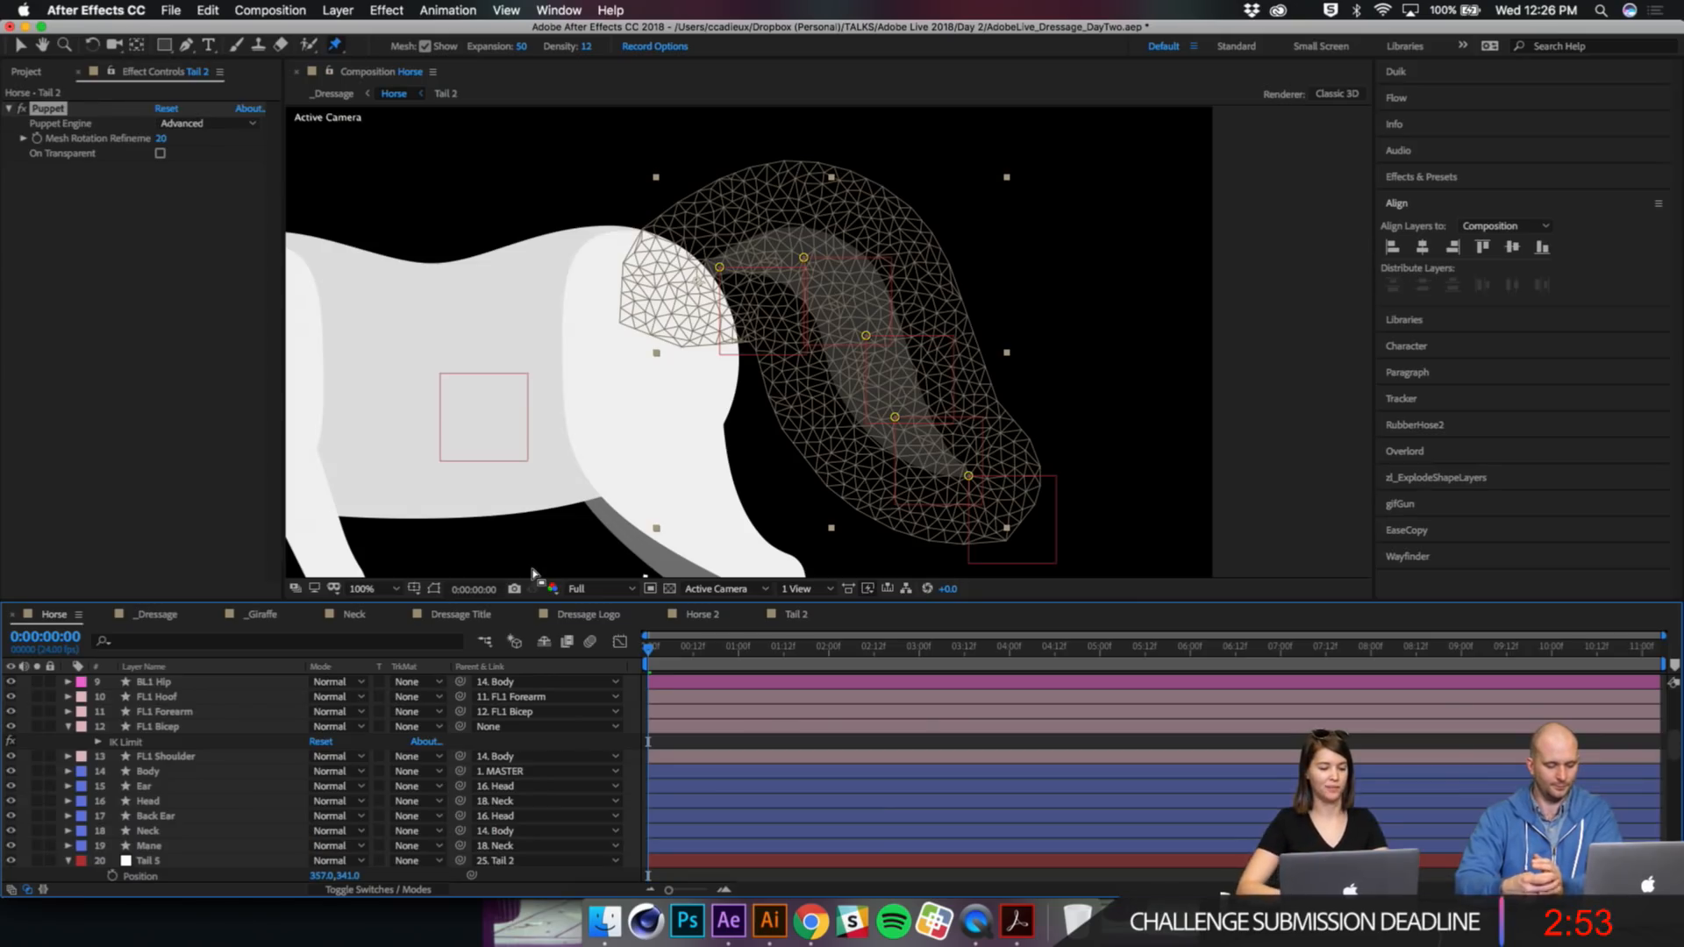
pyautogui.click(1306, 288)
pyautogui.press('v')
pyautogui.moveTo(782, 320)
pyautogui.mouseDown()
pyautogui.moveTo(832, 273)
pyautogui.moveTo(773, 339)
pyautogui.mouseUp()
pyautogui.hscroll(3, 948, 421)
pyautogui.scroll(-2, 948, 421)
pyautogui.moveTo(951, 445); pyautogui.dragTo(1007, 373)
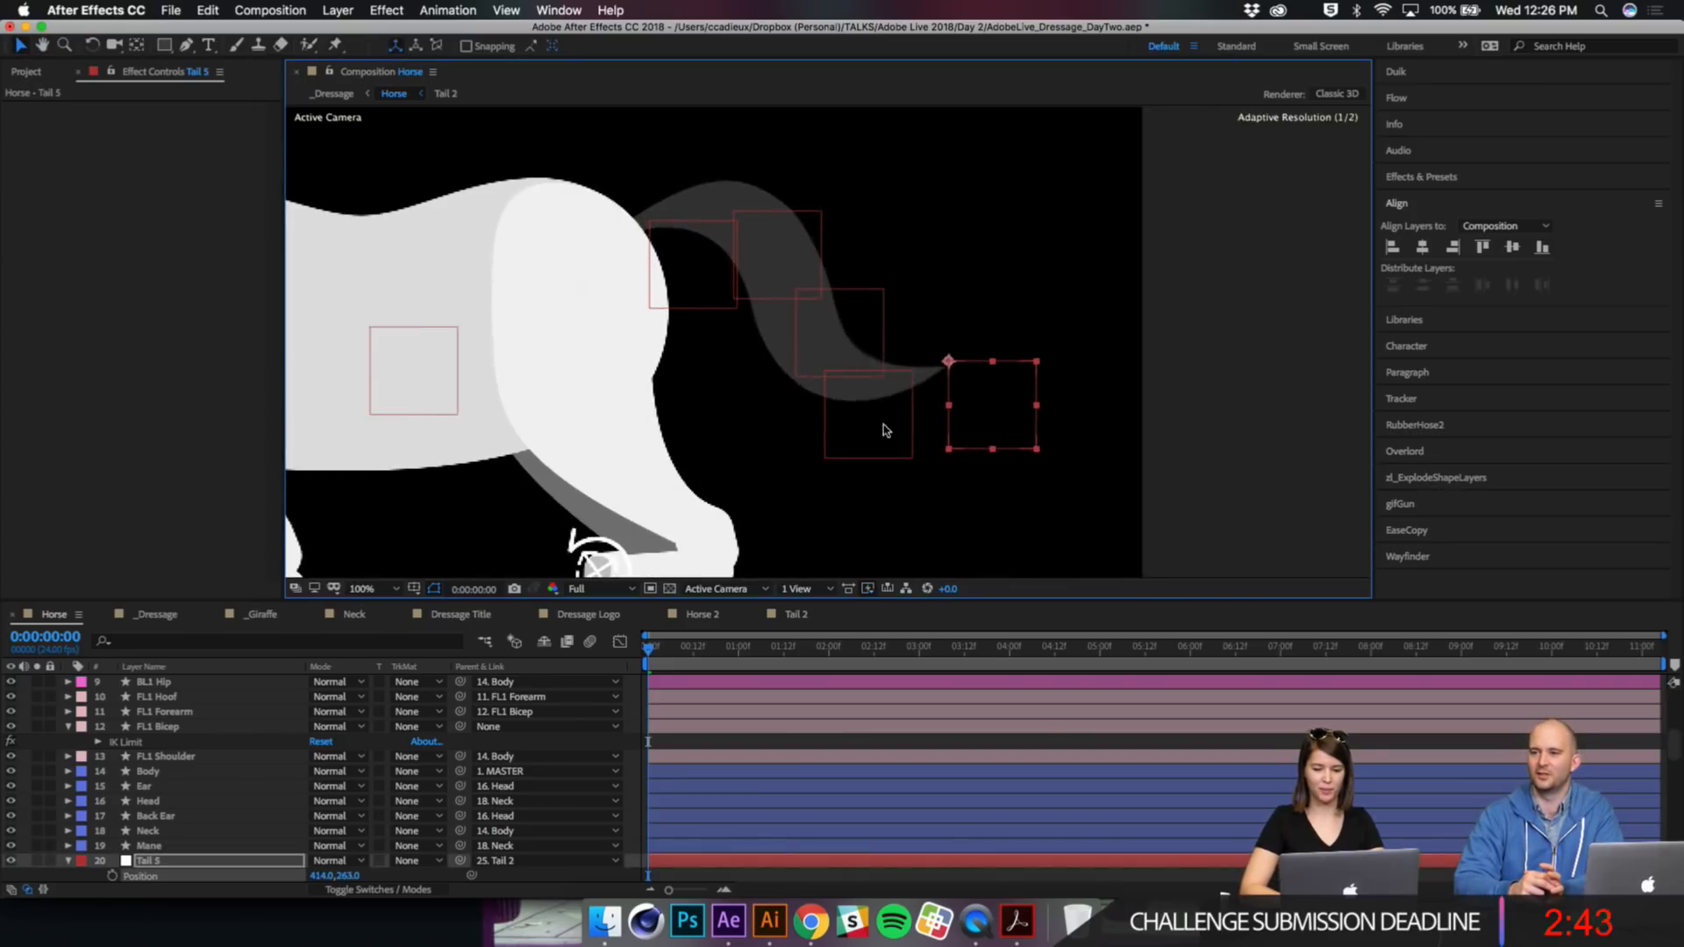
# Step: Reshape the tail's curve by moving the Tail 3 null to about 210, 193, Tail 6 to about 196, 67 and Tail 4 slightly down
pyautogui.moveTo(860, 331); pyautogui.dragTo(833, 373)
pyautogui.moveTo(804, 272)
pyautogui.mouseDown()
pyautogui.moveTo(813, 245)
pyautogui.moveTo(828, 249)
pyautogui.mouseUp()
pyautogui.moveTo(861, 441); pyautogui.dragTo(860, 446)
pyautogui.moveTo(866, 455)
pyautogui.mouseDown()
pyautogui.moveTo(839, 477)
pyautogui.moveTo(865, 467)
pyautogui.mouseUp()
pyautogui.moveTo(818, 393); pyautogui.dragTo(857, 292)
# Step: Collapse the expanded properties of all layers in the Horse composition
pyautogui.scroll(-5, 138, 781)
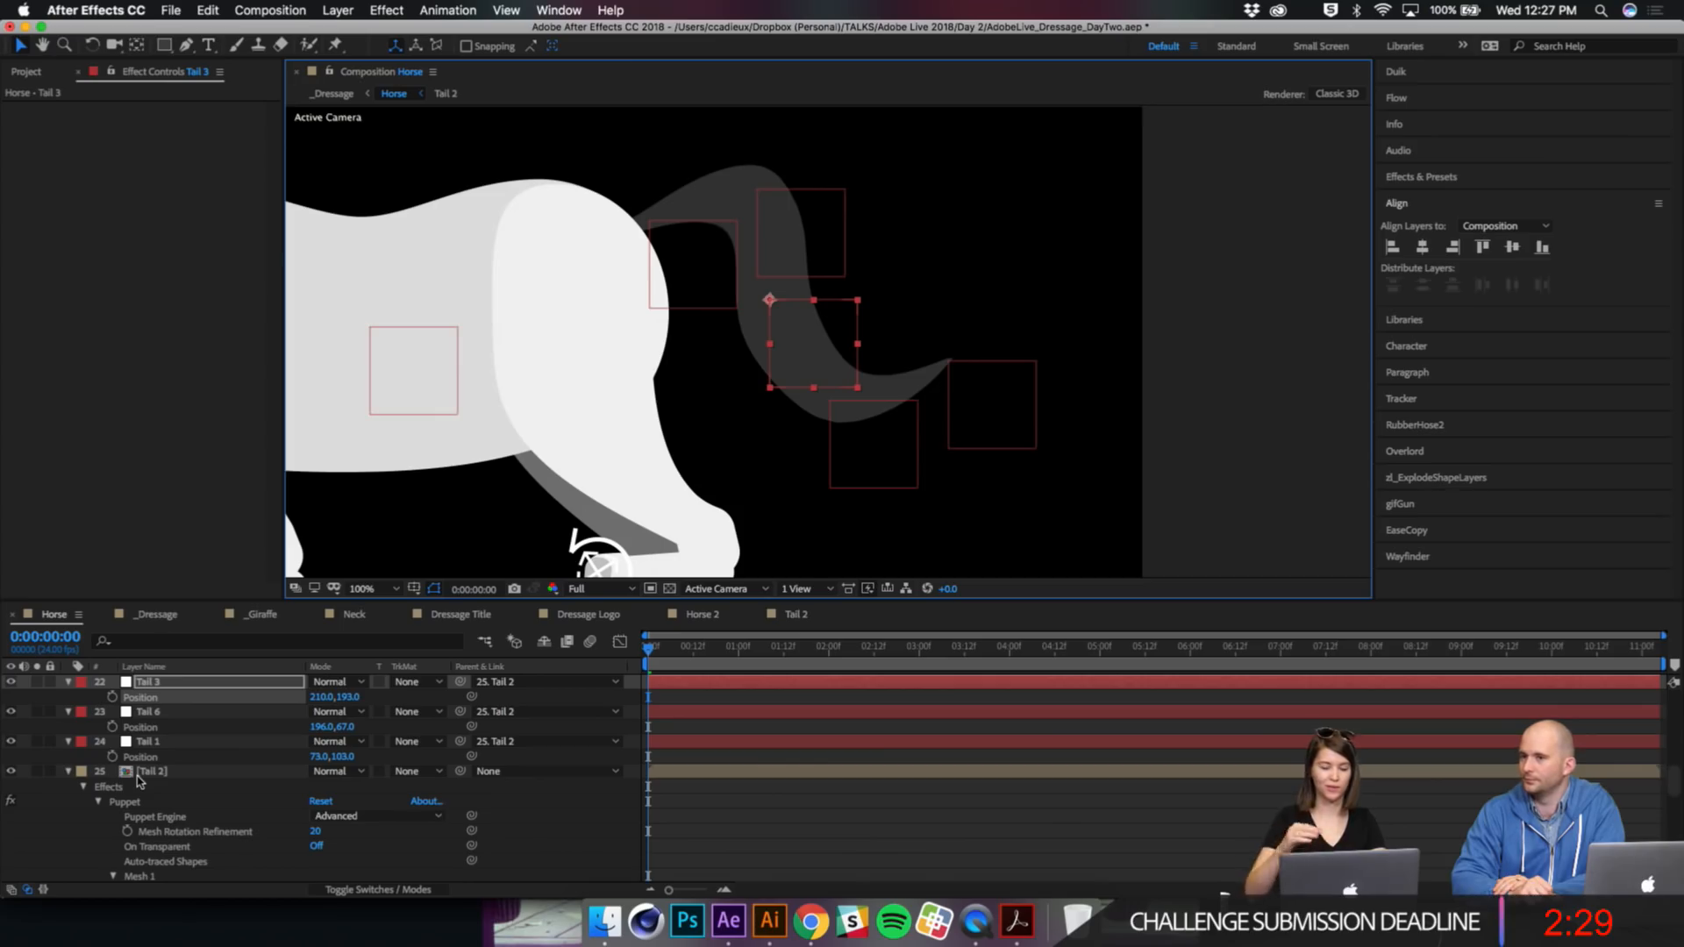
pyautogui.scroll(-1, 101, 699)
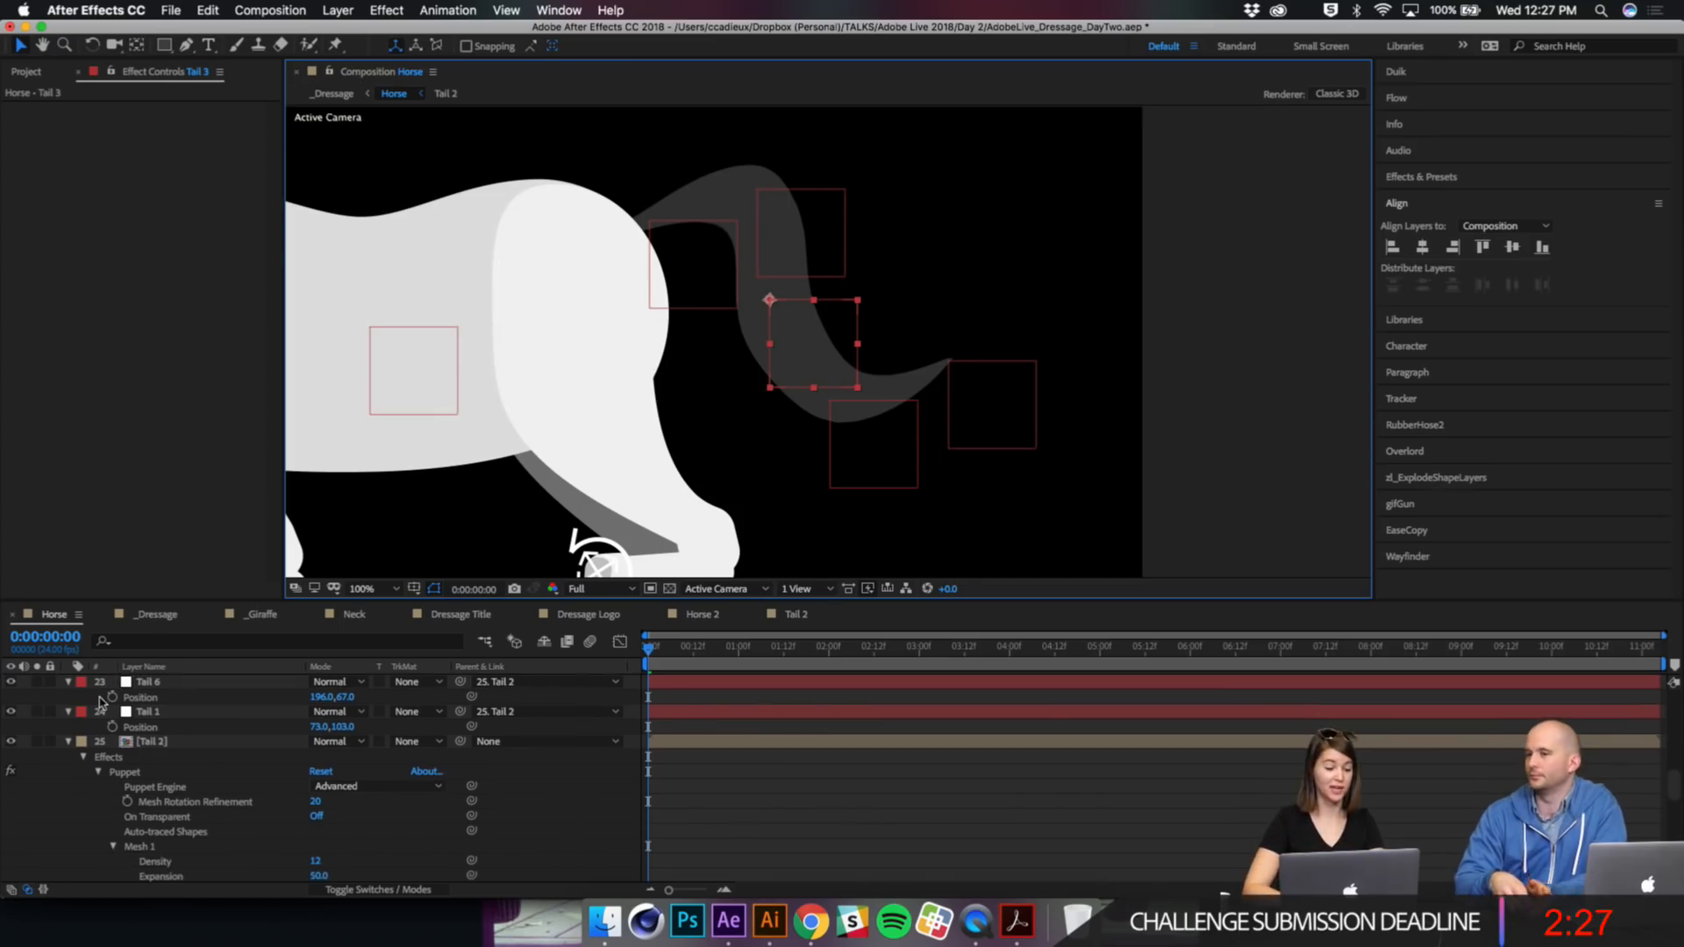
pyautogui.click(145, 741)
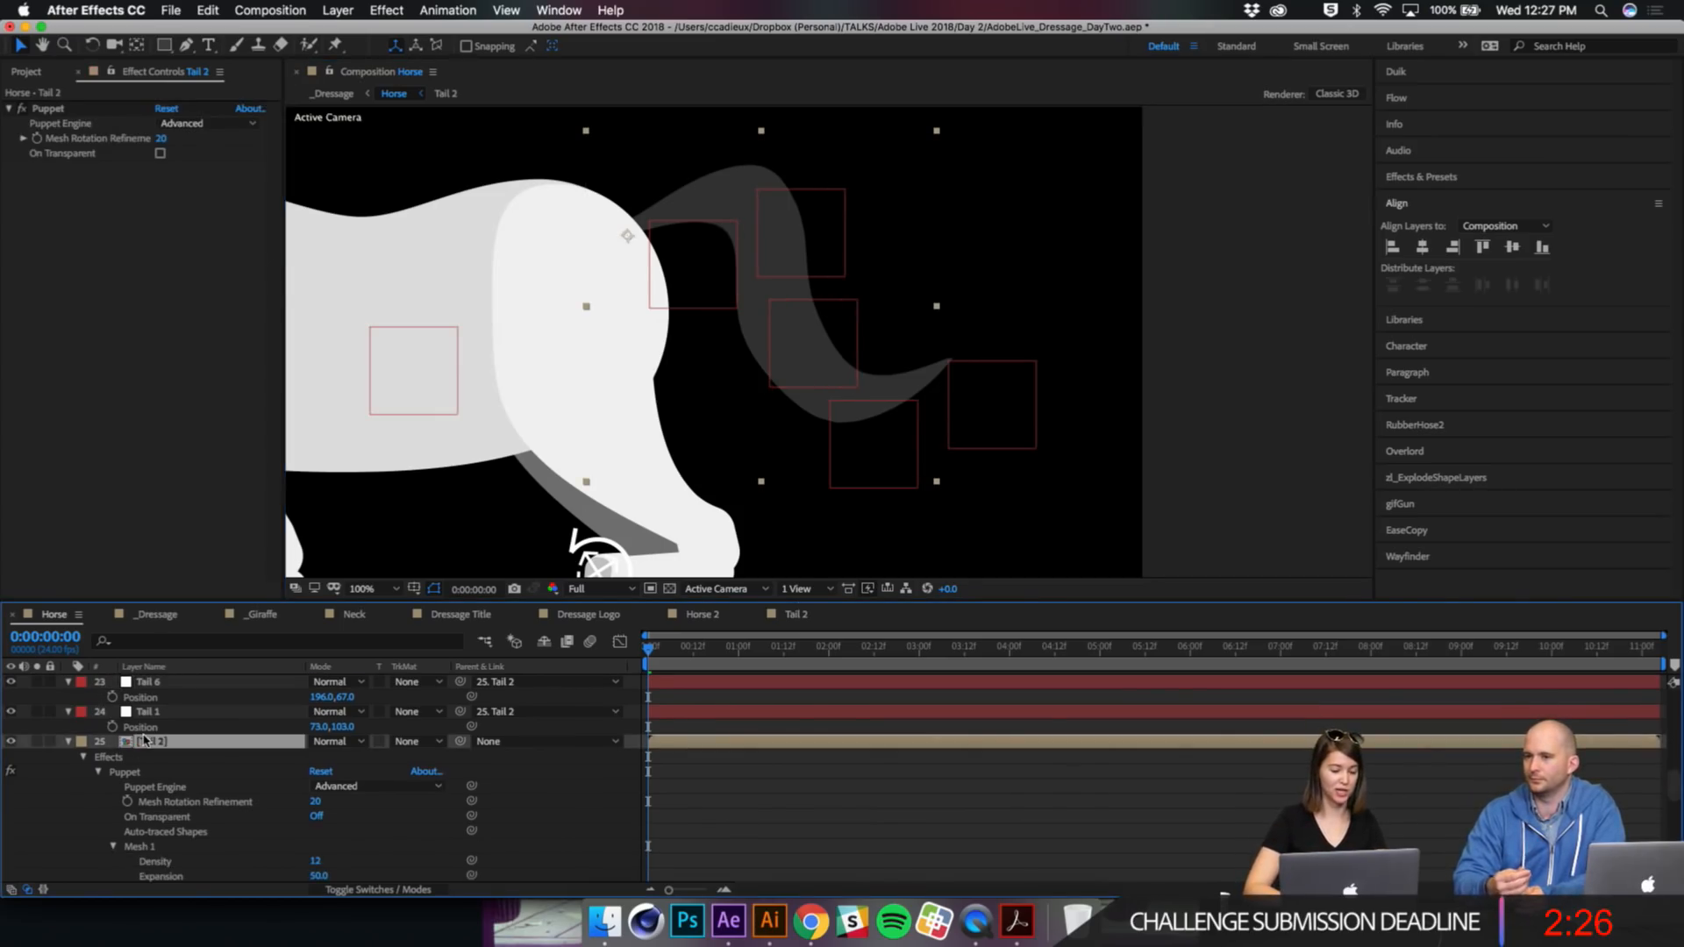
pyautogui.click(426, 825)
pyautogui.scroll(15, 427, 825)
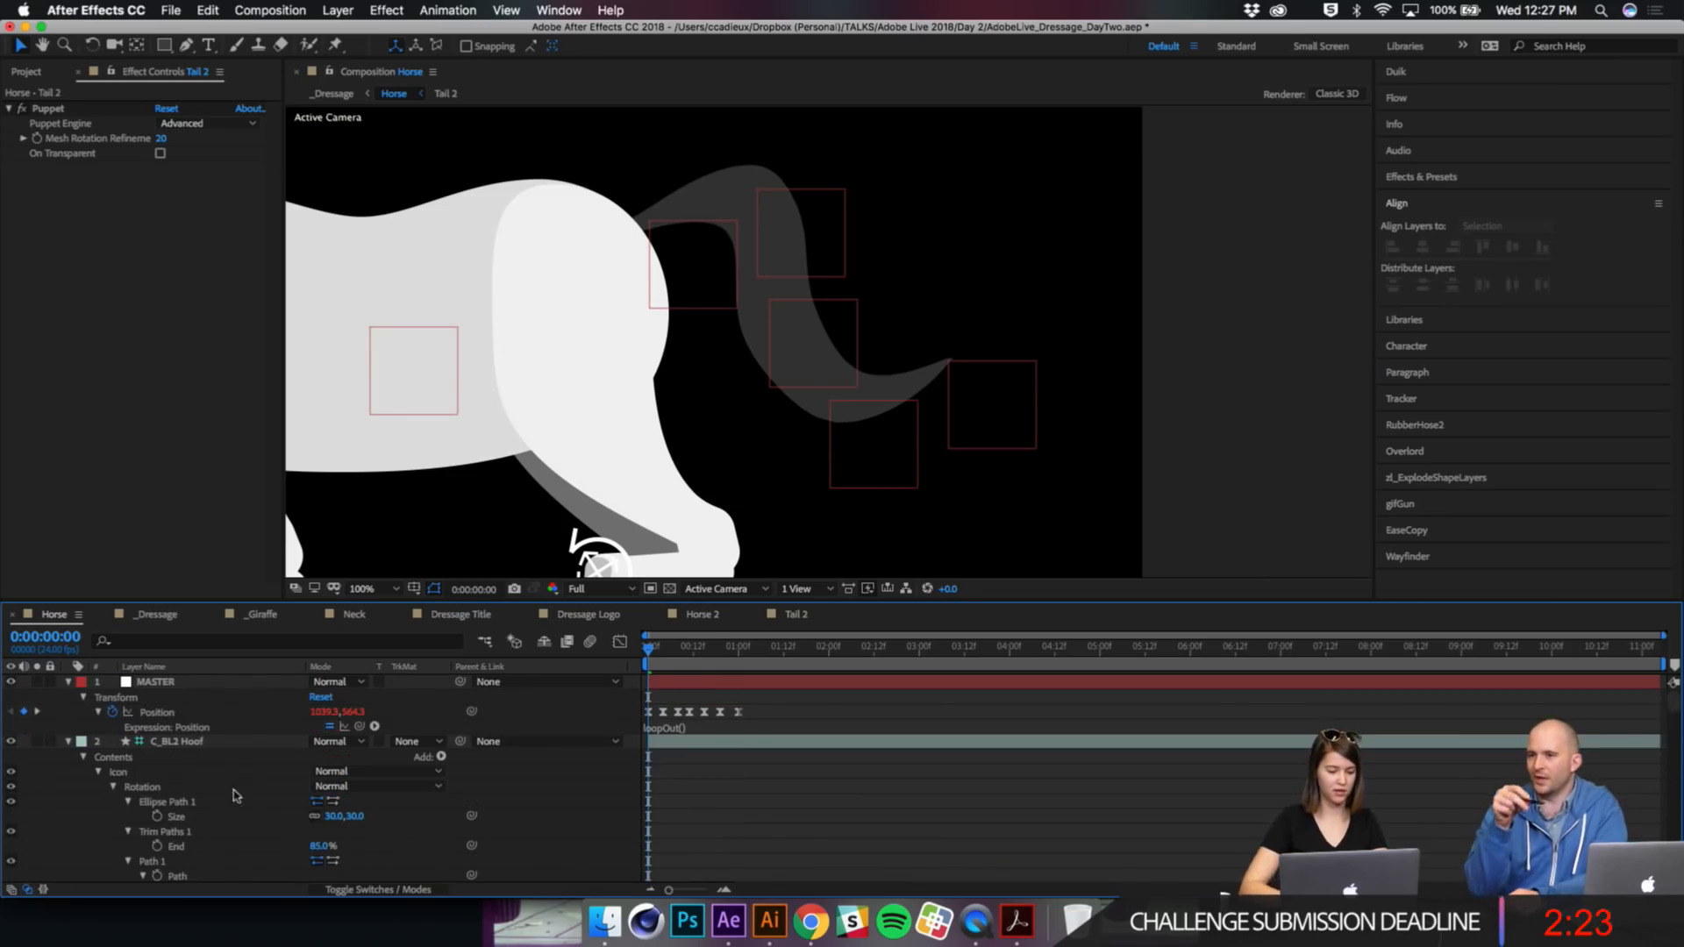
pyautogui.scroll(-15, 227, 793)
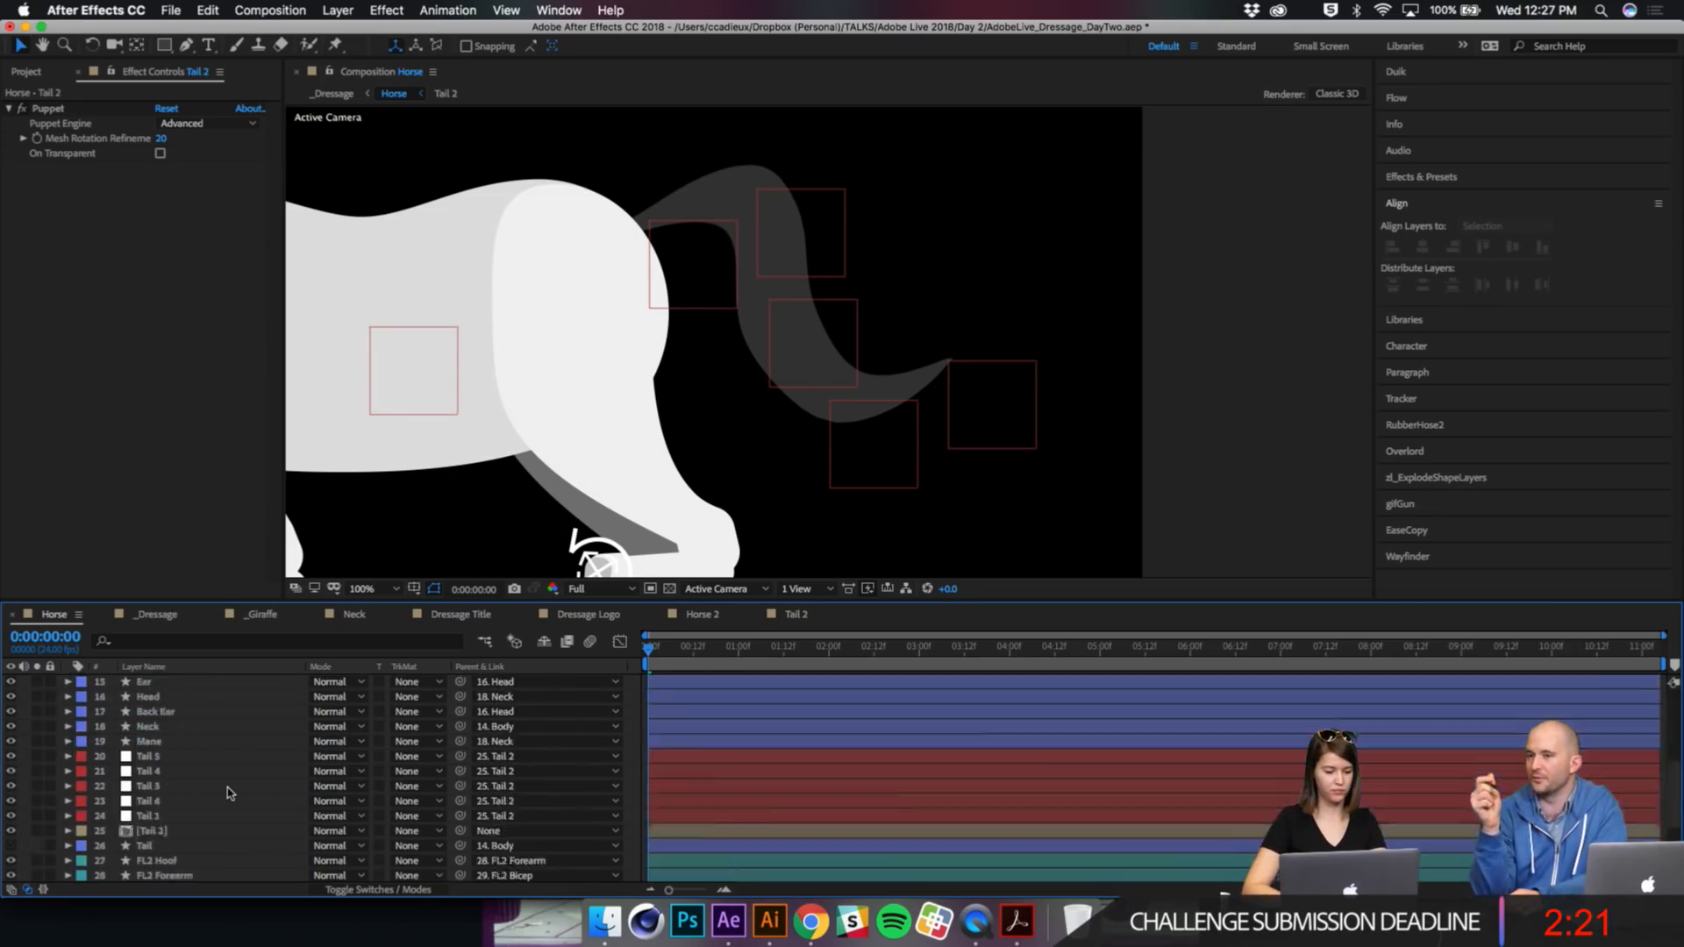
pyautogui.scroll(1, 227, 793)
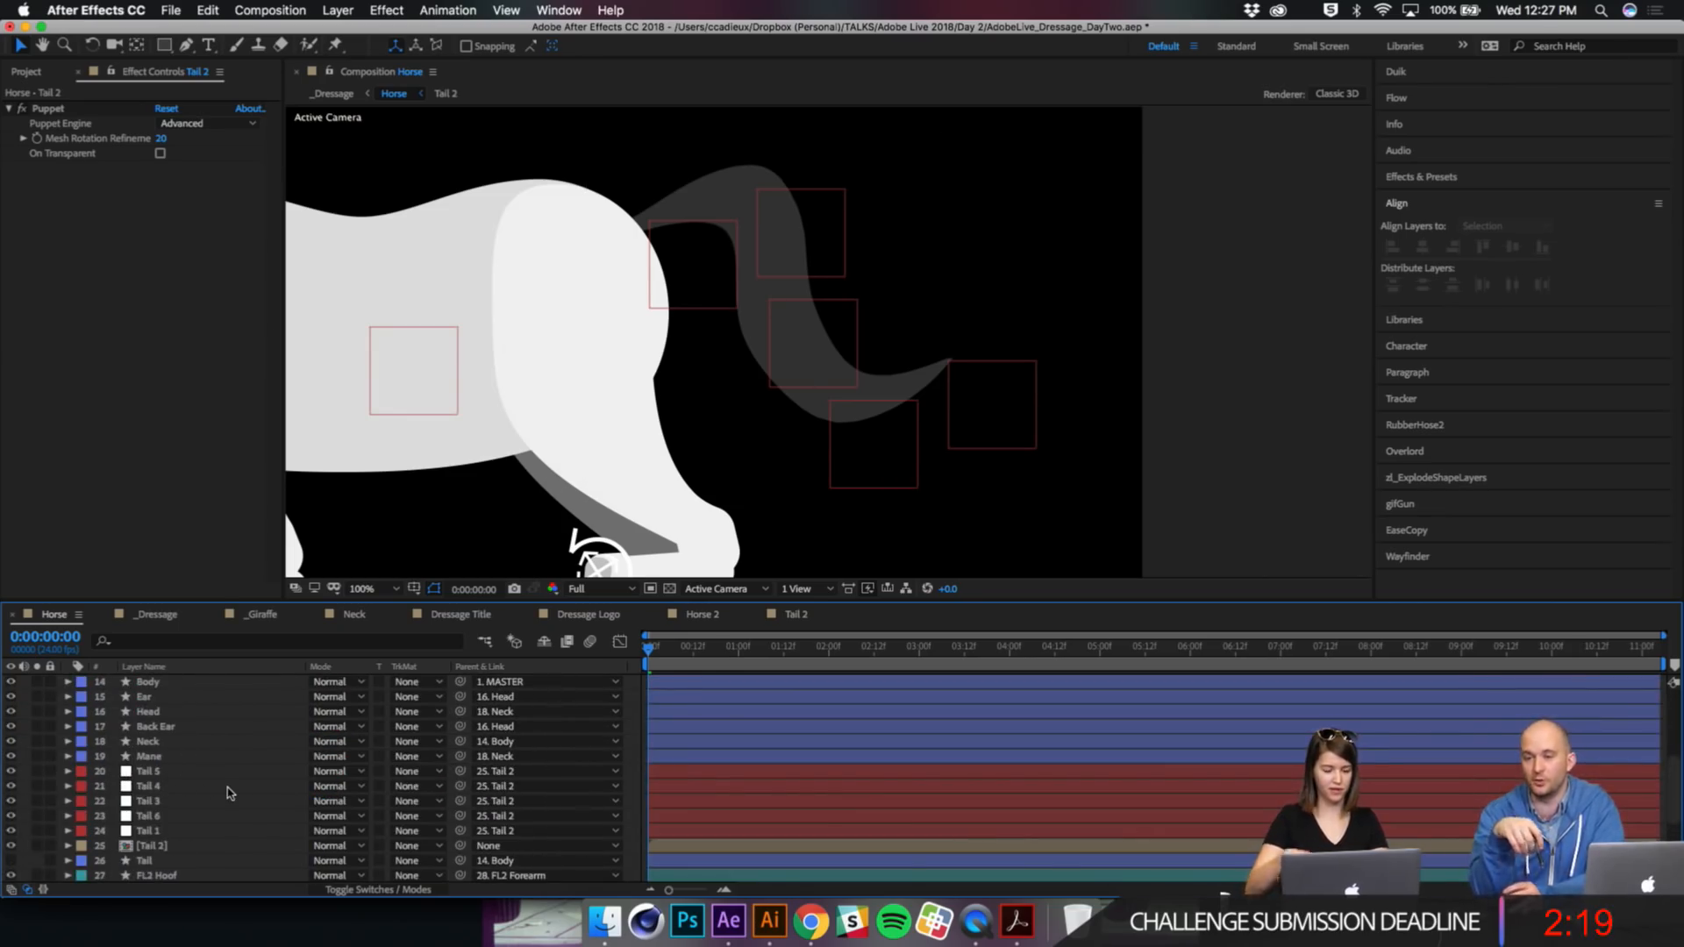
# Step: Copy the looping Rotation animation of the hidden Tail layer to the Tail 2 precomp and preview the motion
pyautogui.click(187, 859)
pyautogui.press('r')
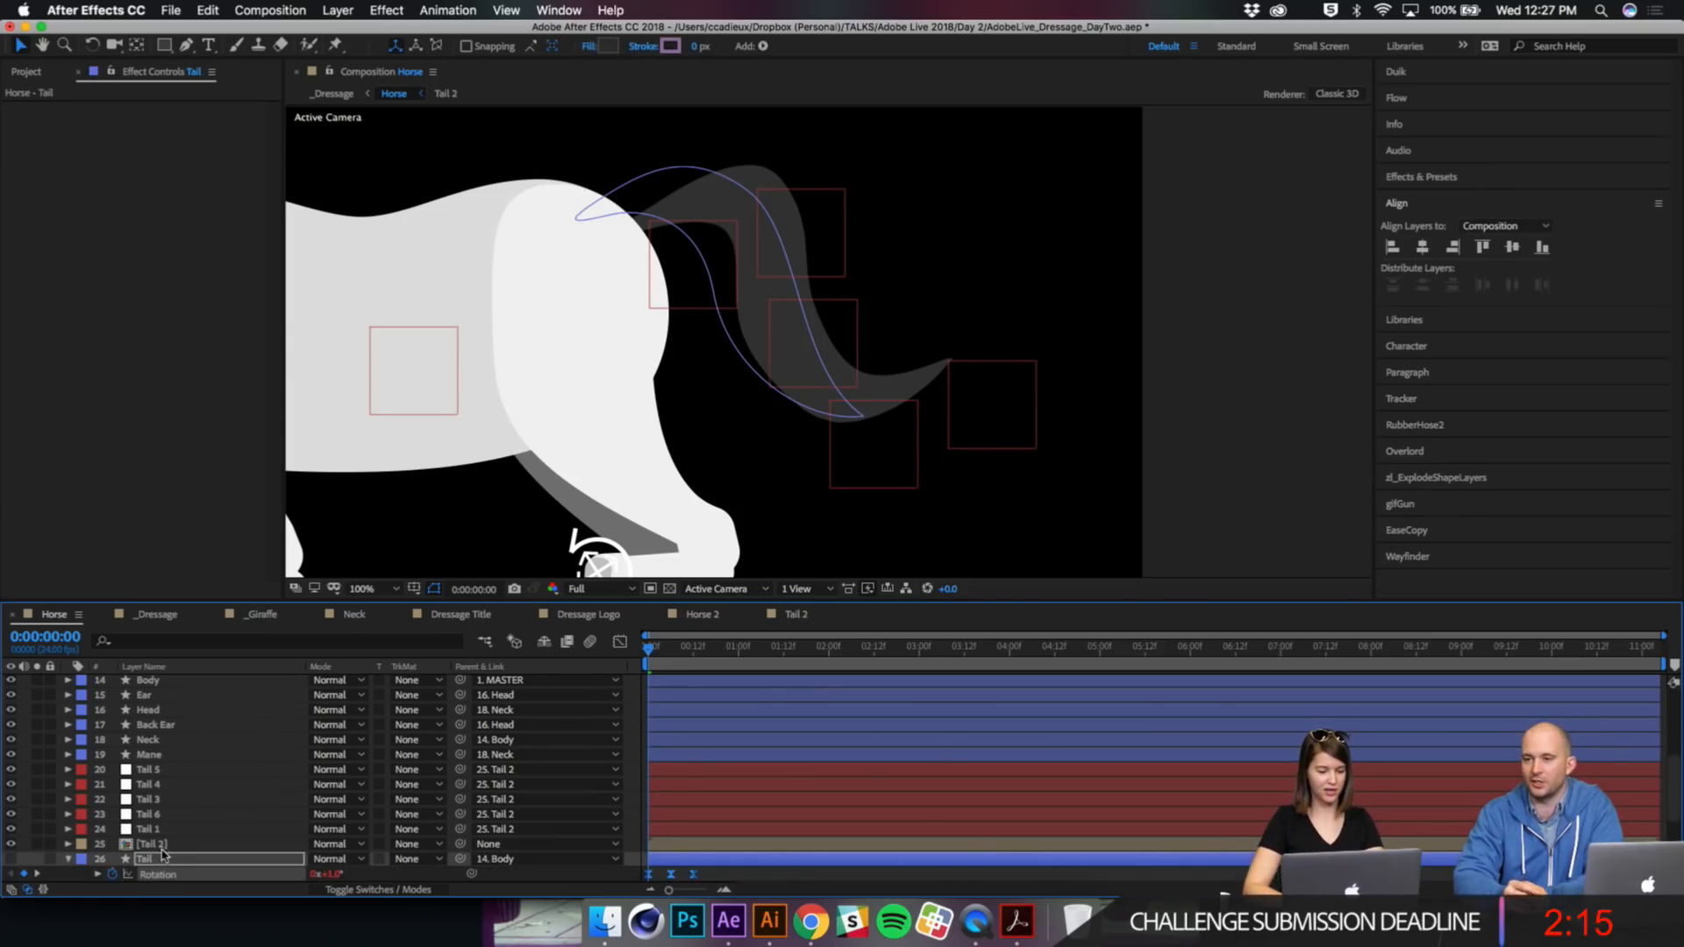
pyautogui.click(163, 845)
pyautogui.press('space')
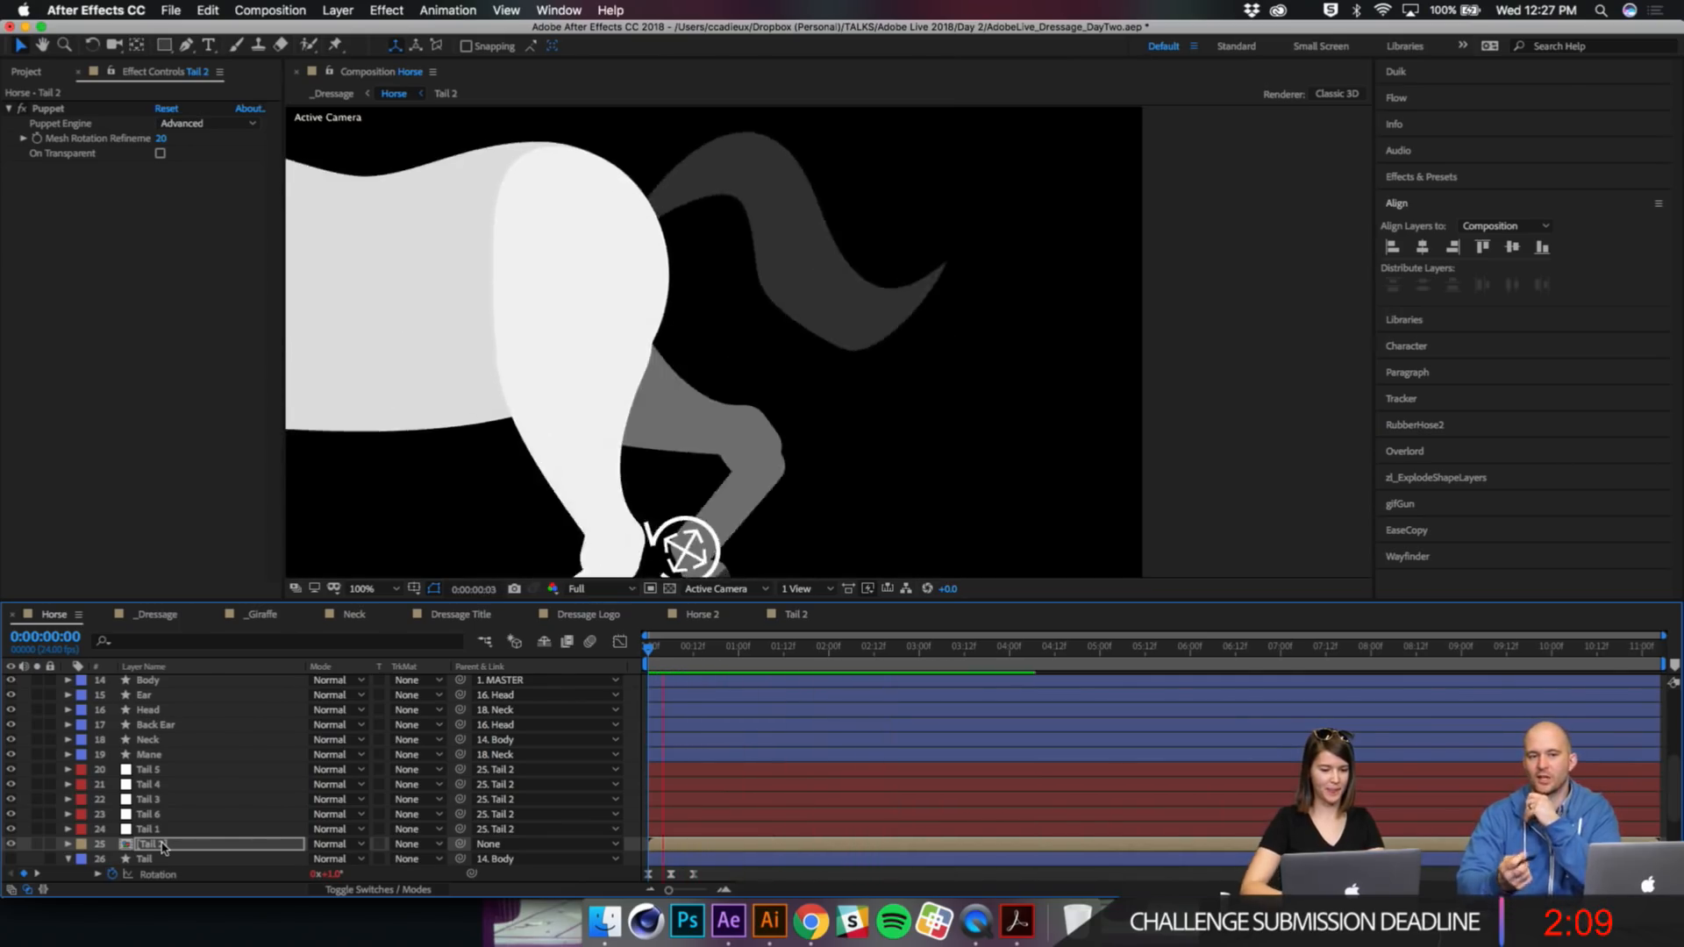
pyautogui.press('space')
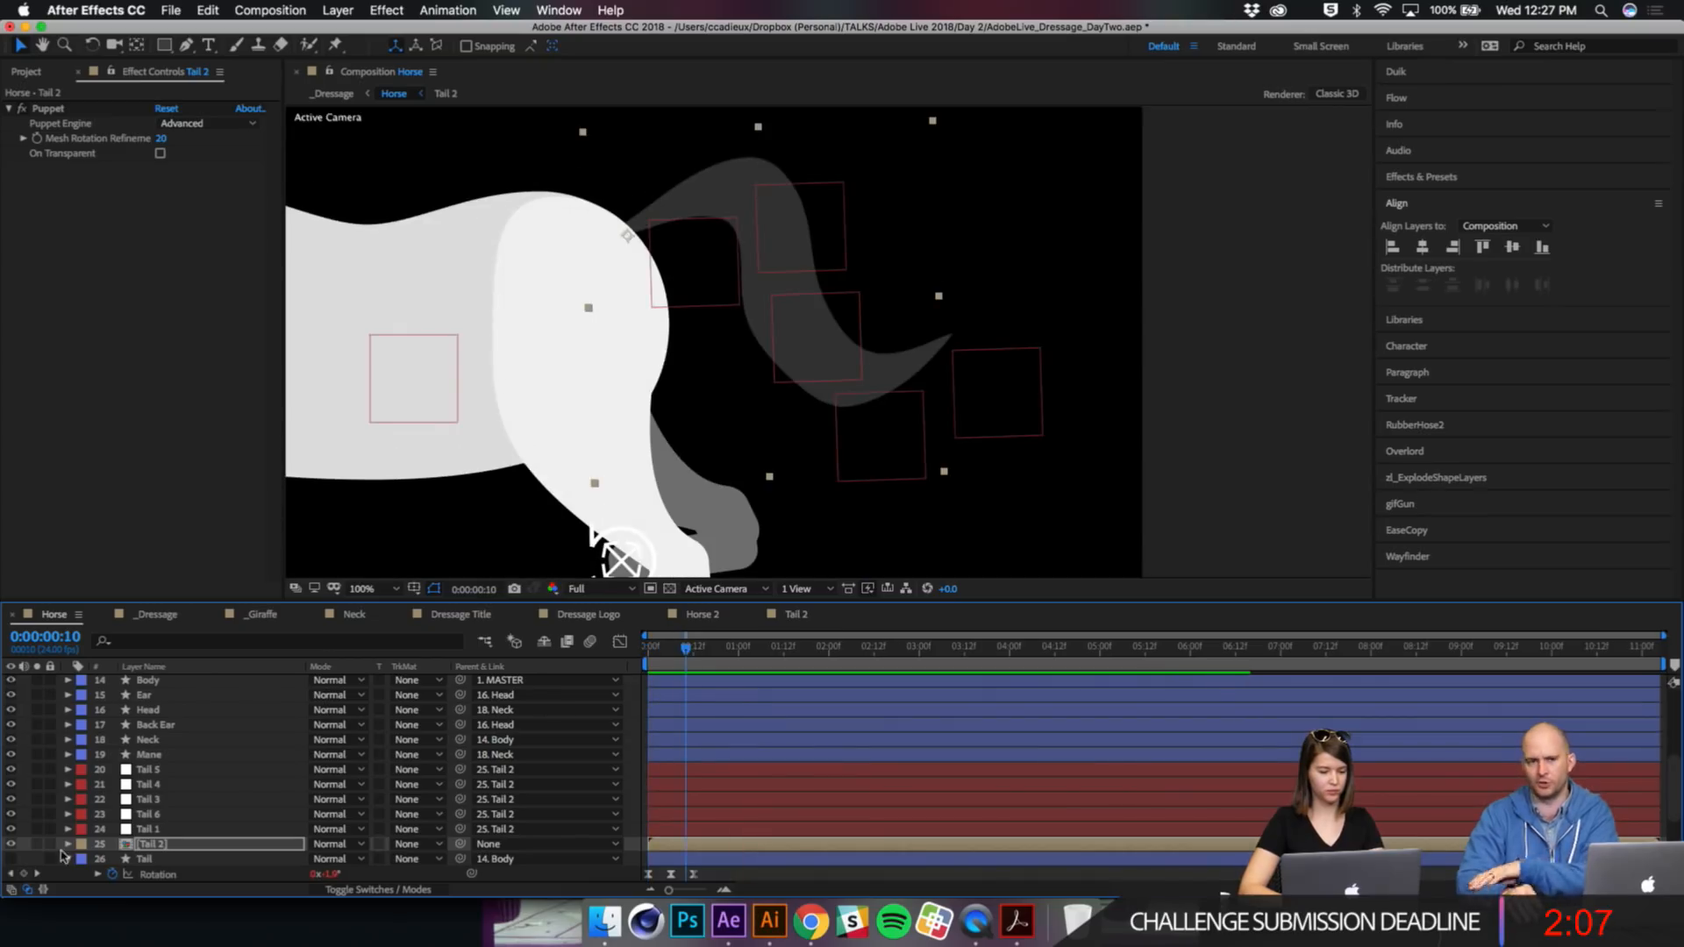
# Step: Set the Mesh Rotation Refinement of the Puppet effect on Tail 2 to 1 and preview the animation
pyautogui.click(67, 845)
pyautogui.click(83, 860)
pyautogui.scroll(-3, 78, 861)
pyautogui.scroll(-3, 78, 866)
pyautogui.click(98, 786)
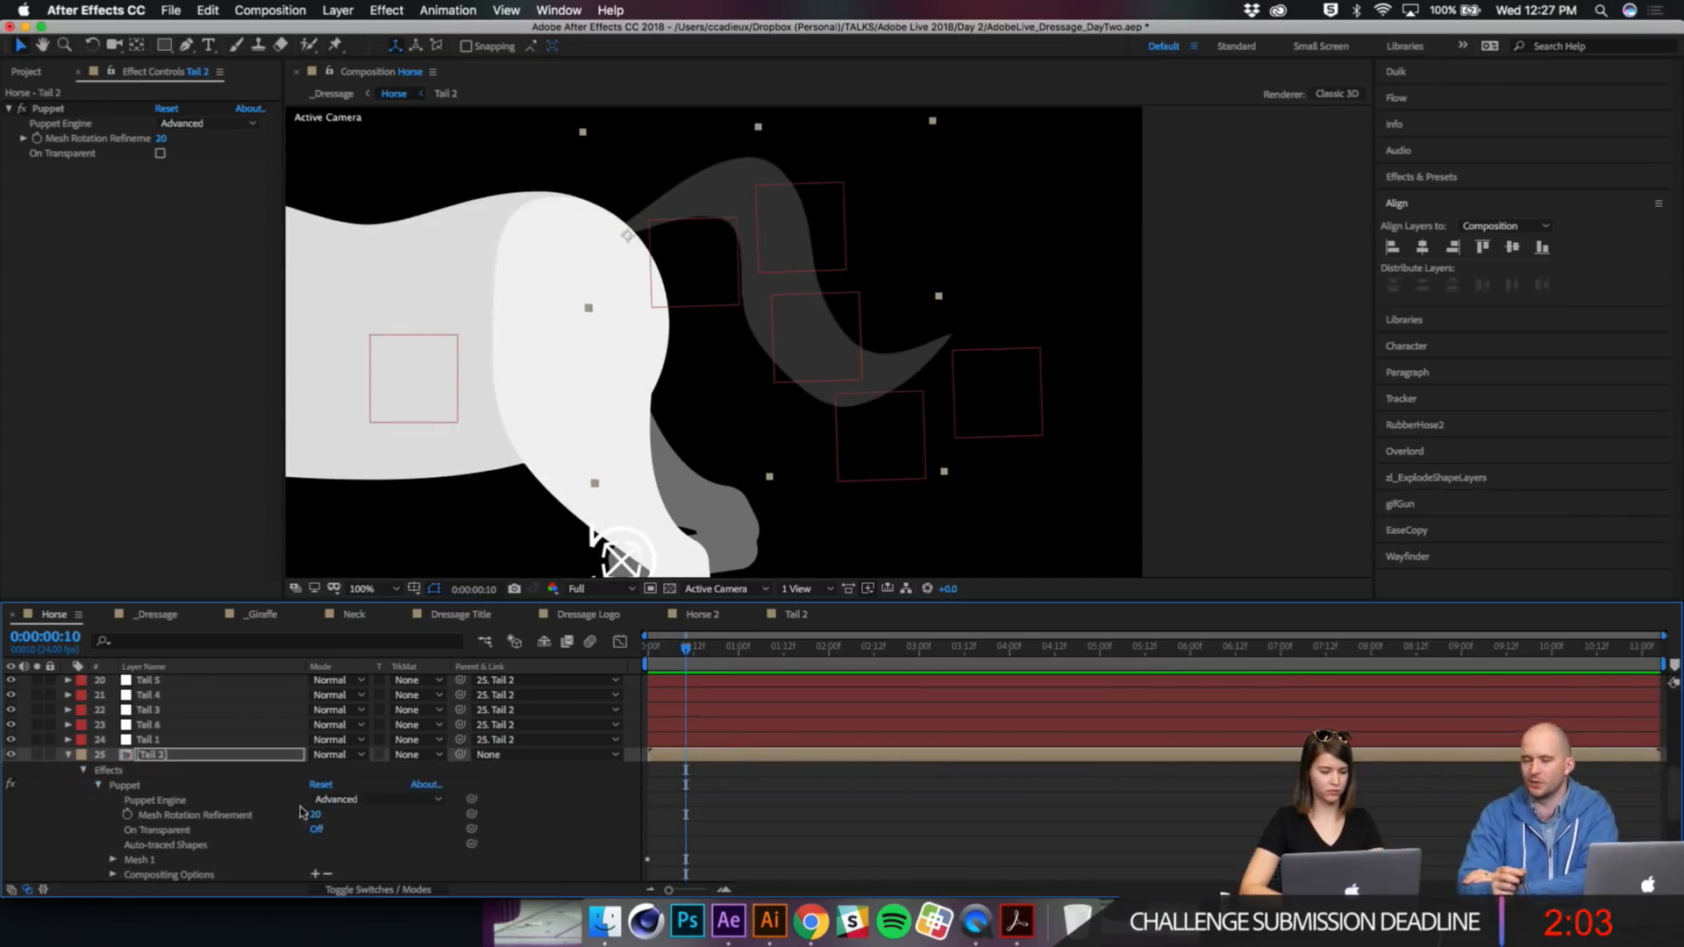
pyautogui.moveTo(319, 816); pyautogui.dragTo(138, 840)
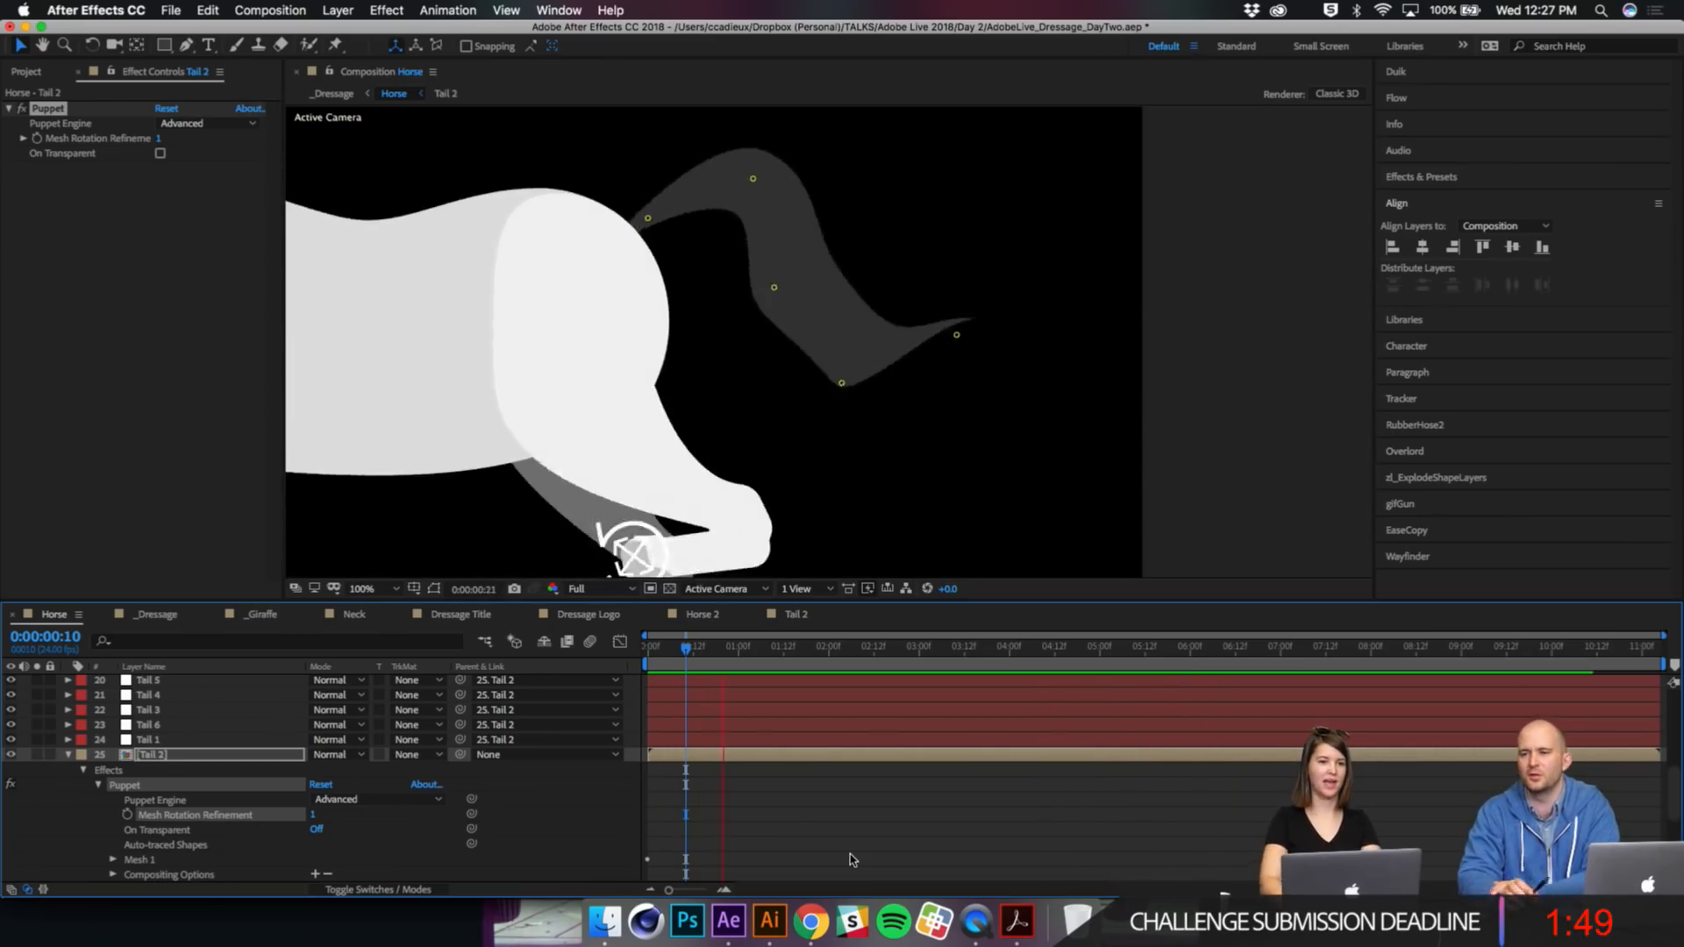
pyautogui.press('space')
pyautogui.press('space')
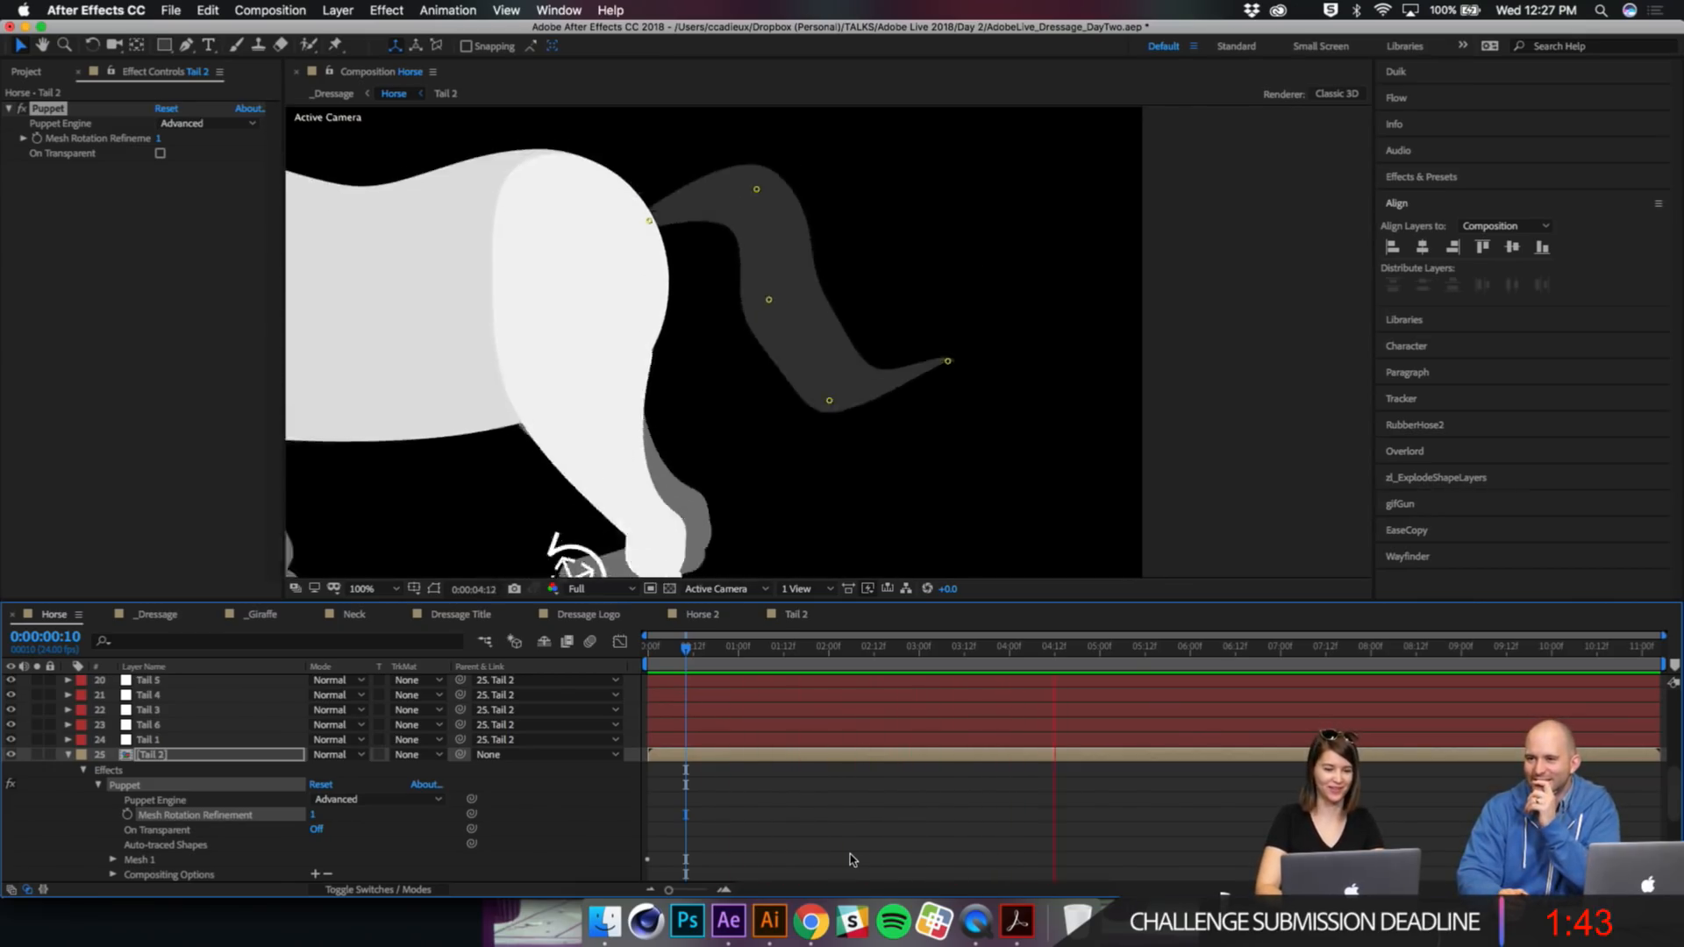
pyautogui.press('space')
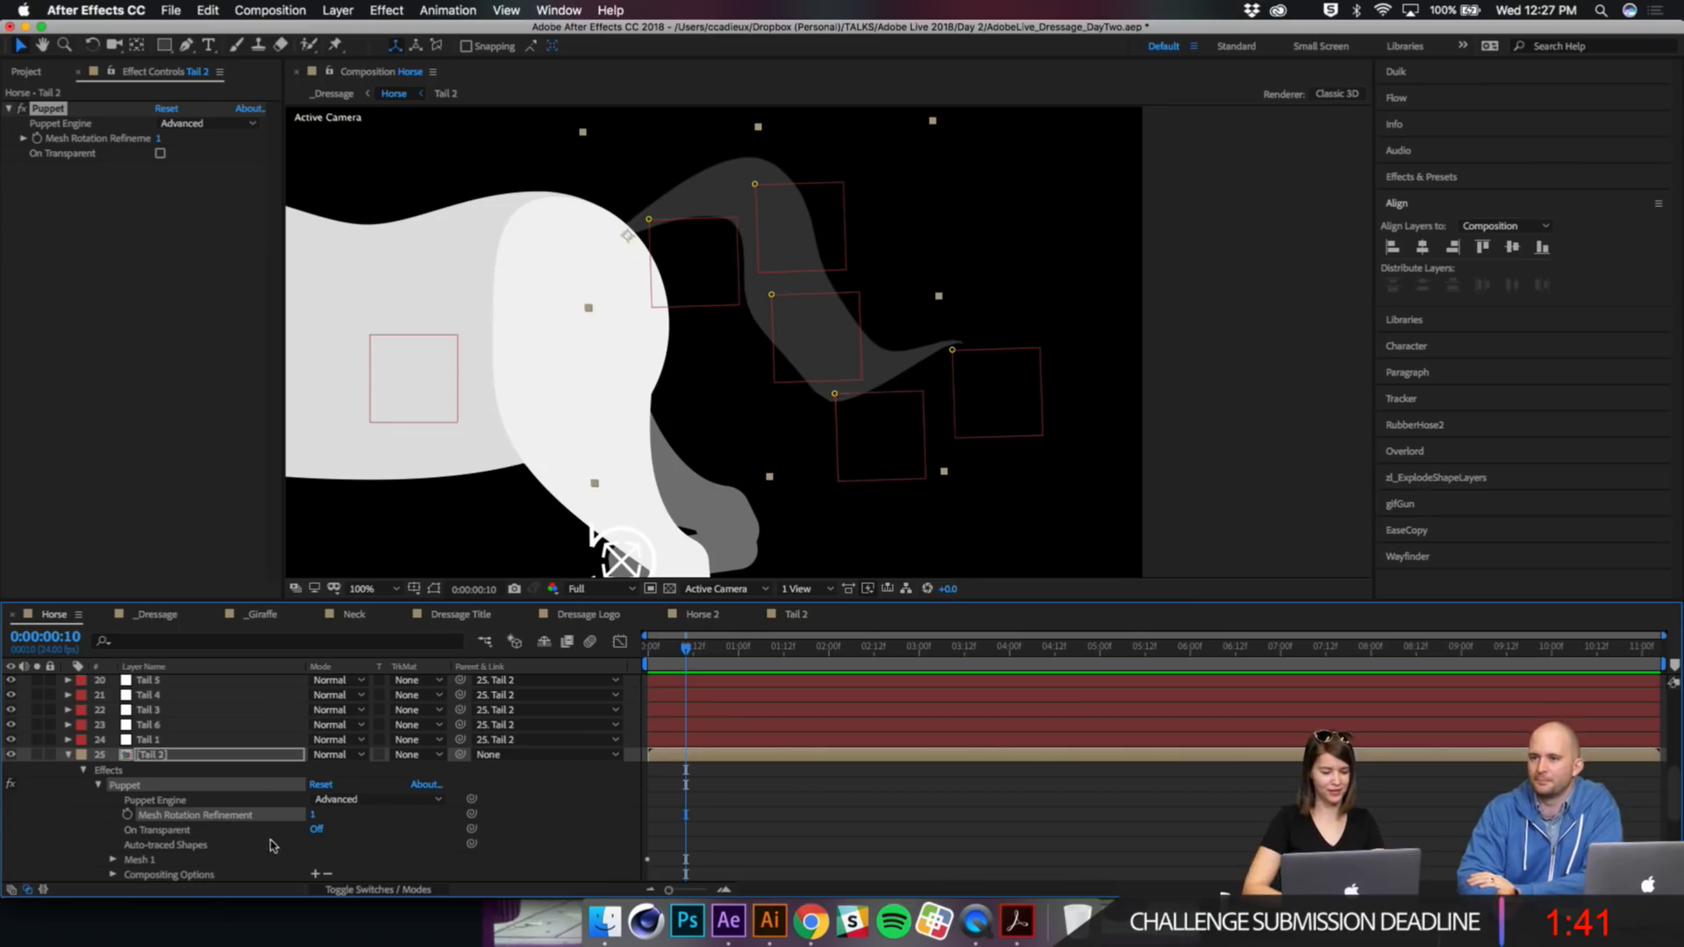
# Step: Add a keyframe for Tail 2's Mesh Rotation Refinement at frame 0, with its transform rotation keyframes shown for reference
pyautogui.moveTo(685, 654); pyautogui.dragTo(660, 654)
pyautogui.press('r')
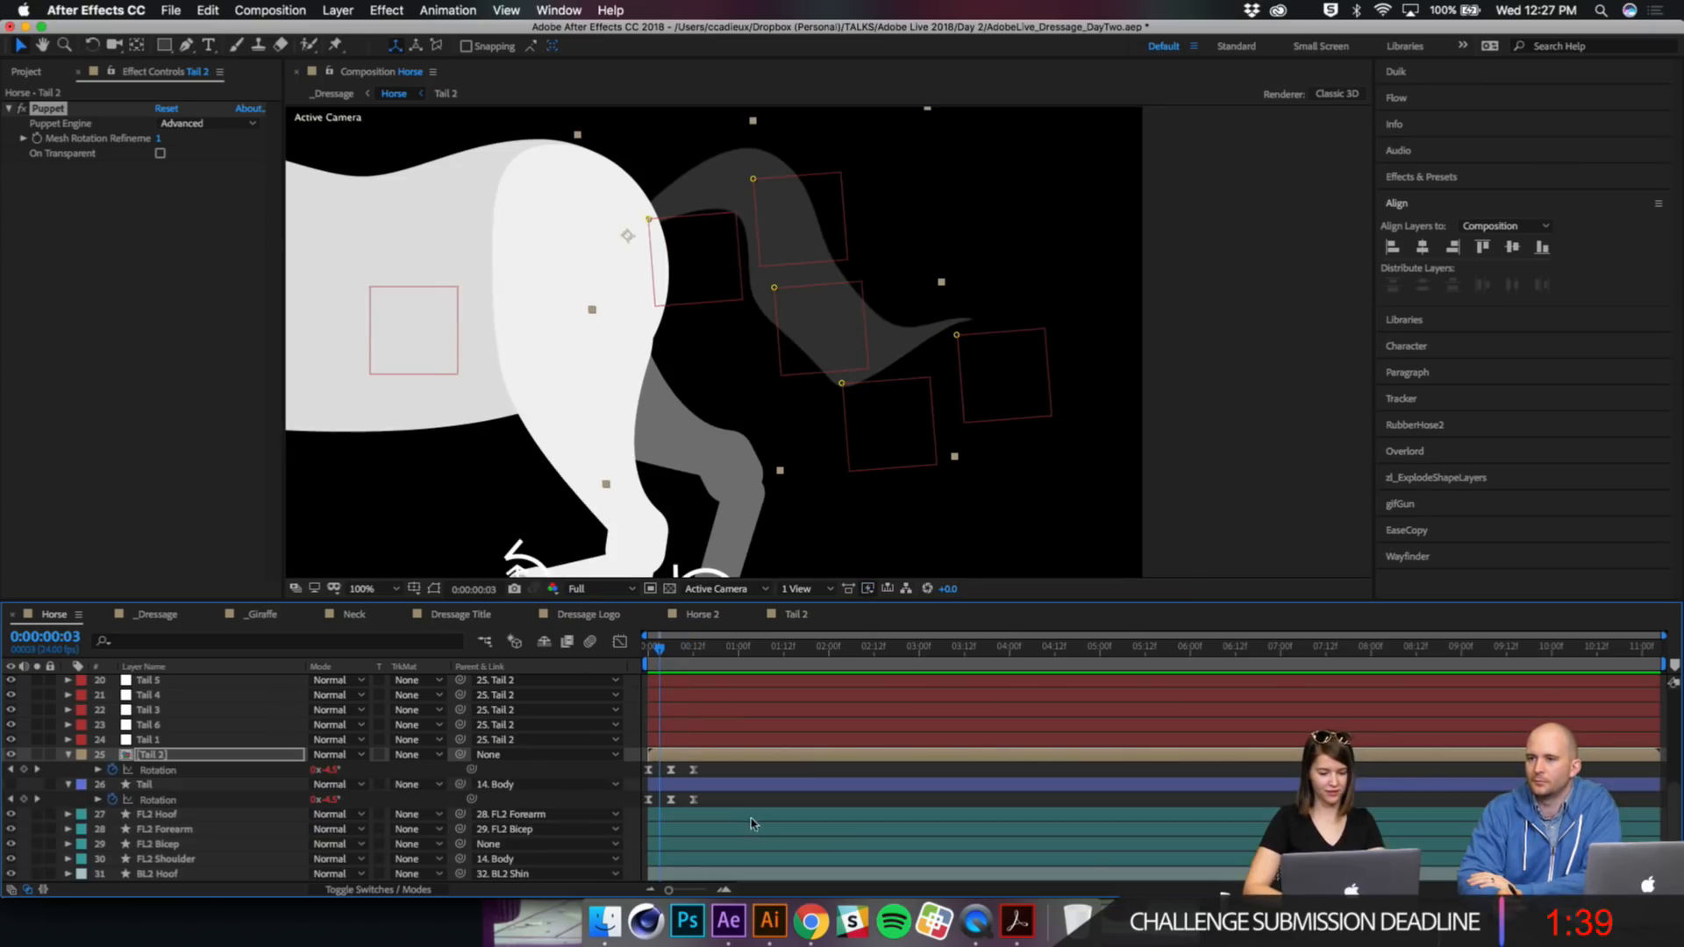
pyautogui.click(68, 754)
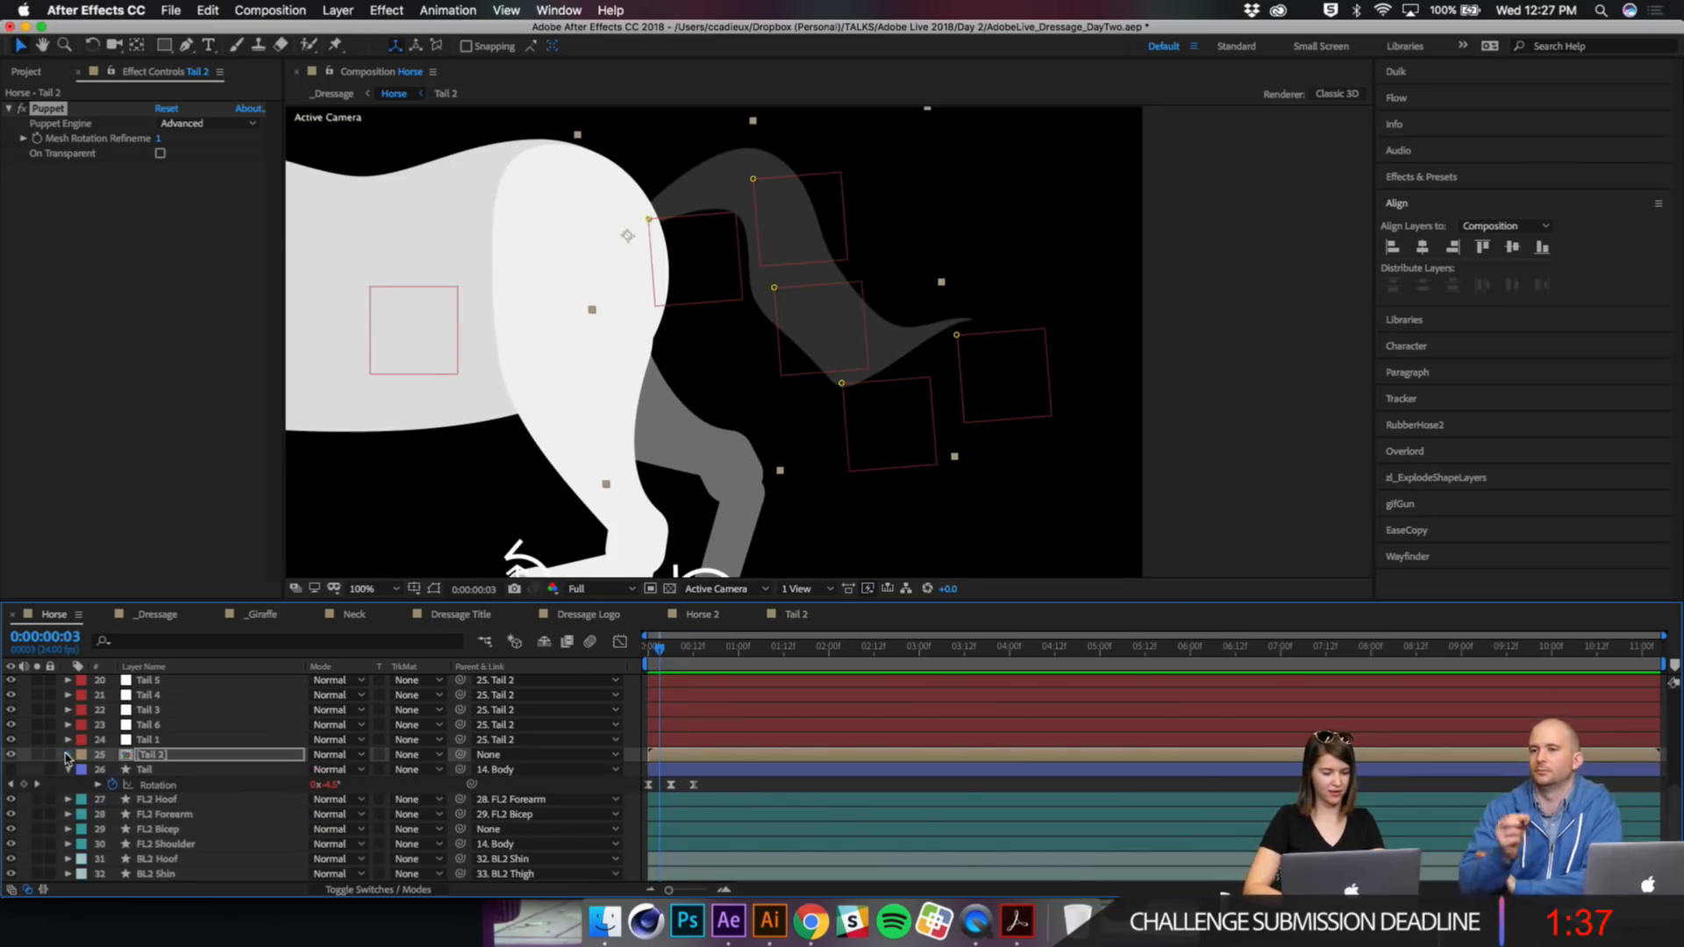
pyautogui.click(69, 755)
pyautogui.click(84, 770)
pyautogui.click(97, 785)
pyautogui.scroll(-2, 145, 750)
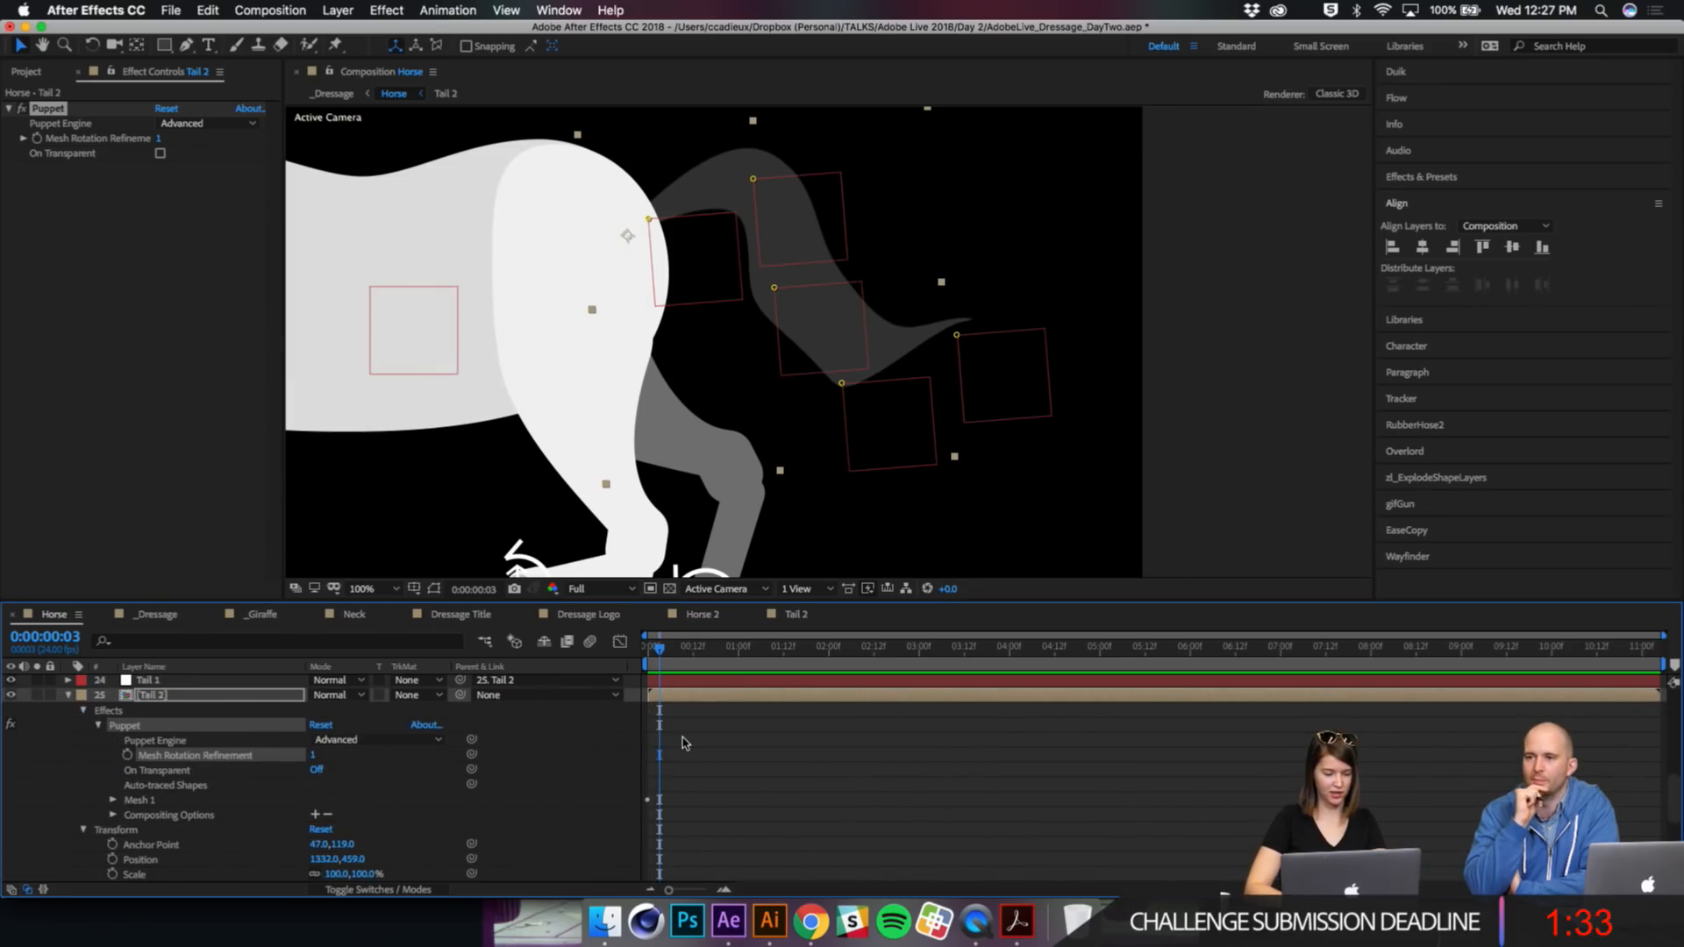
pyautogui.scroll(-3, 687, 744)
pyautogui.moveTo(664, 664); pyautogui.dragTo(645, 664)
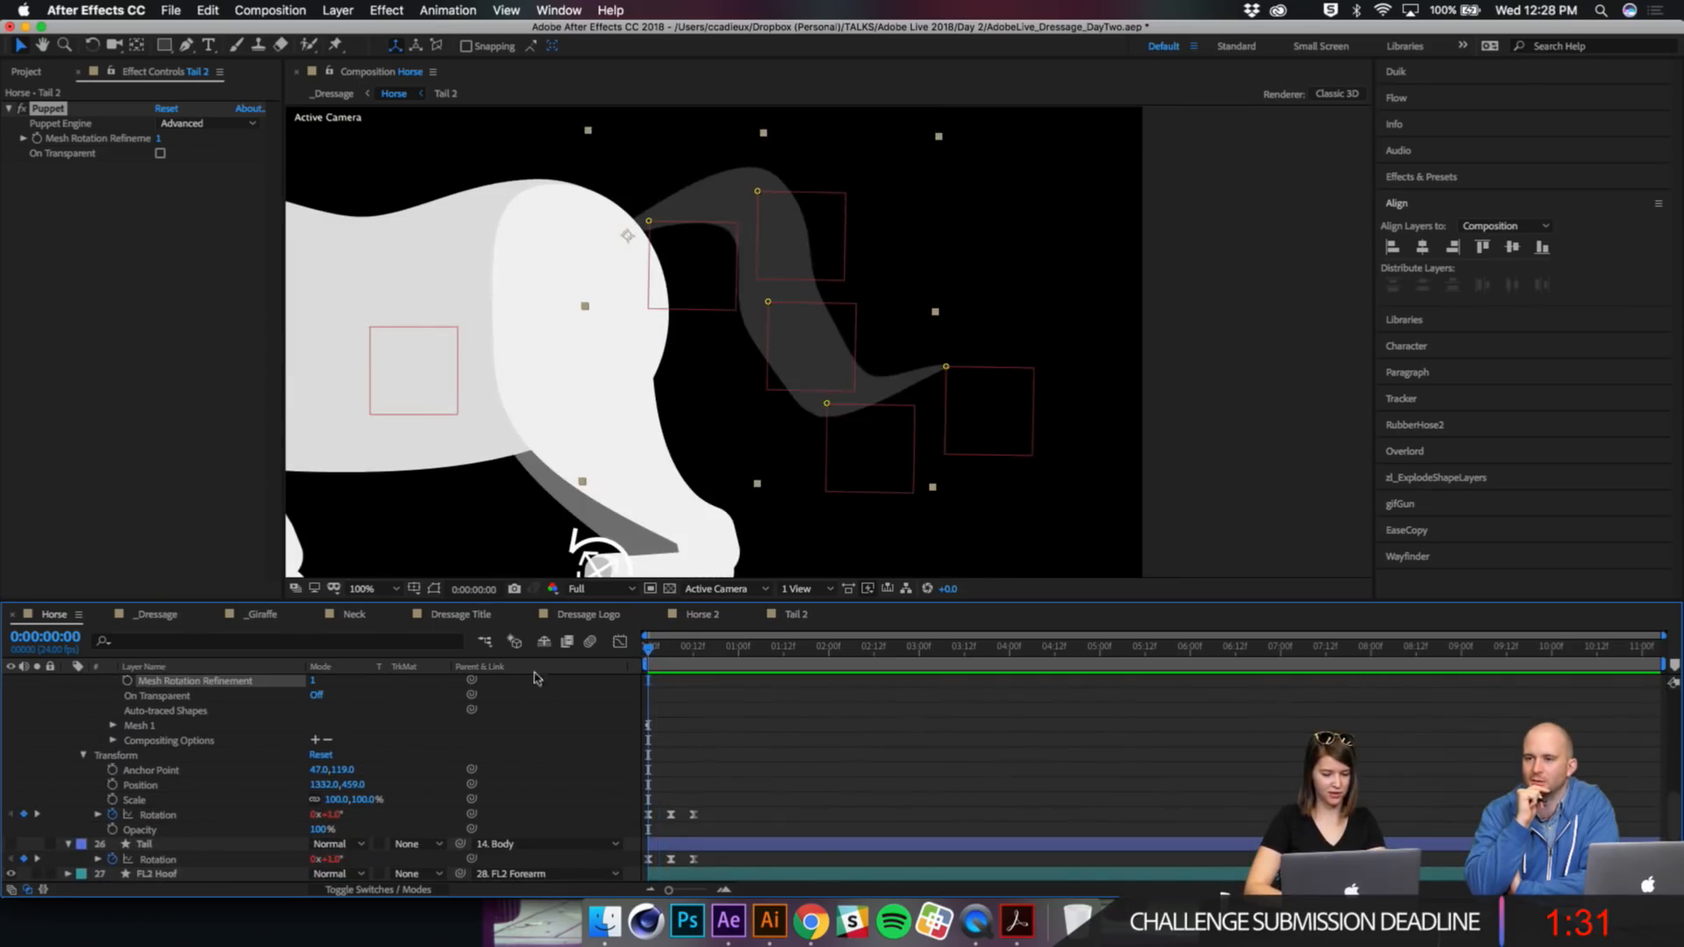
pyautogui.click(127, 681)
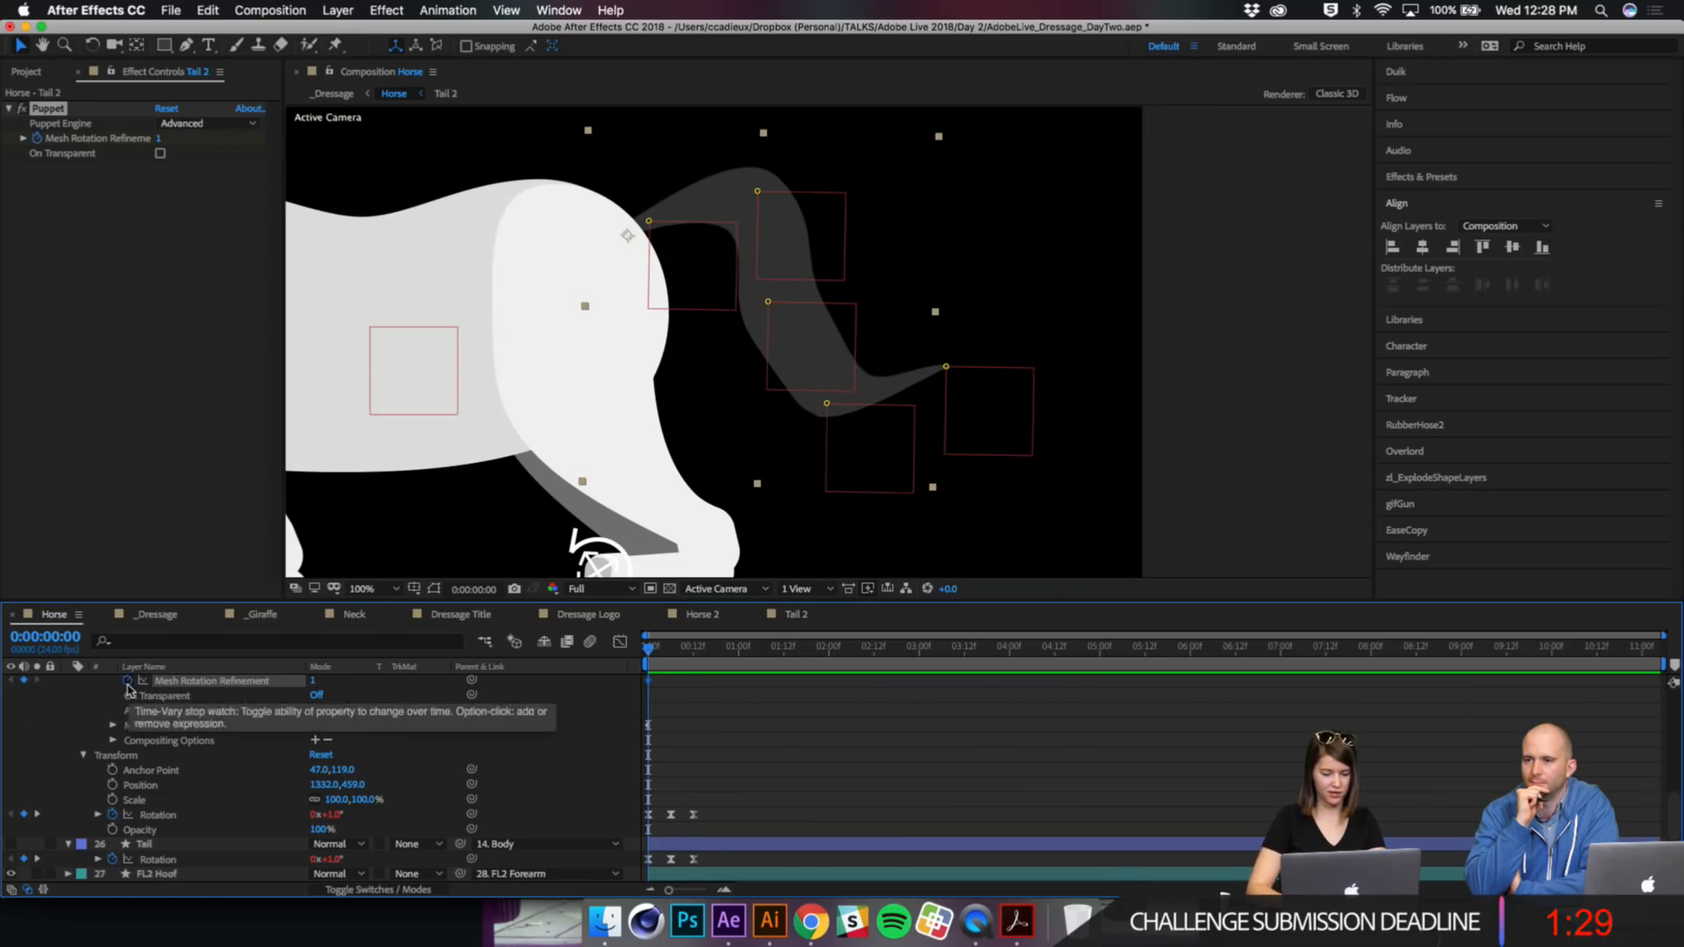
# Step: Set the Mesh Rotation Refinement to 20 at frame 6
pyautogui.press('space')
pyautogui.press('pageup')
pyautogui.press('pageup')
pyautogui.press('pageup')
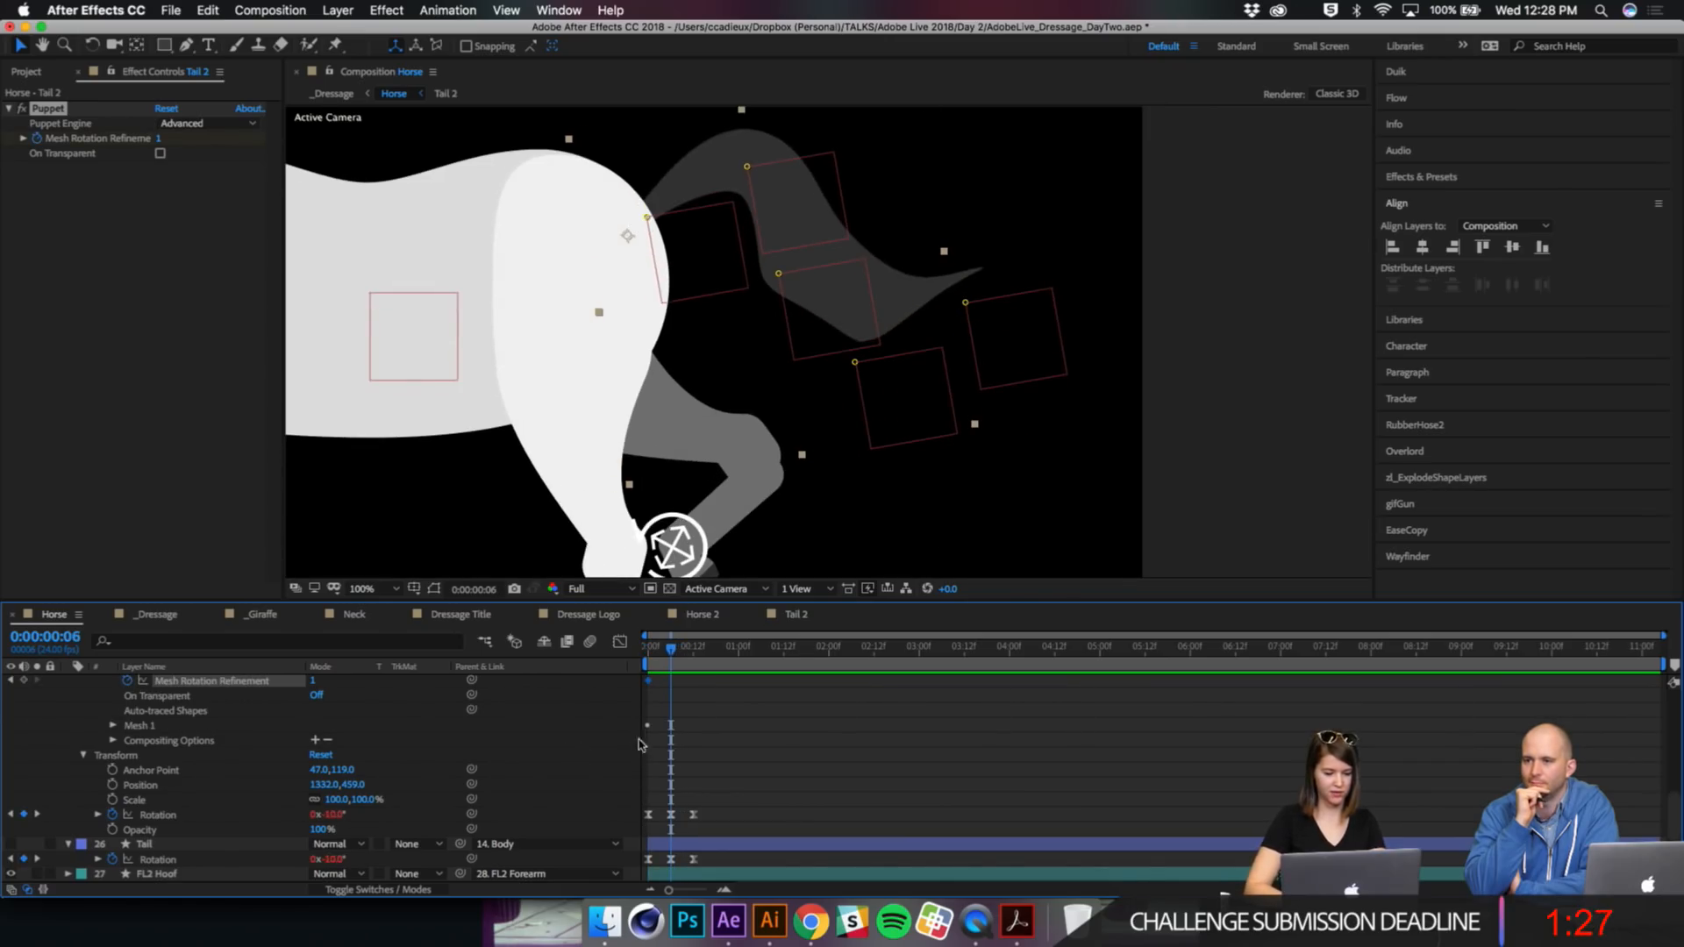
pyautogui.moveTo(352, 682); pyautogui.dragTo(372, 682)
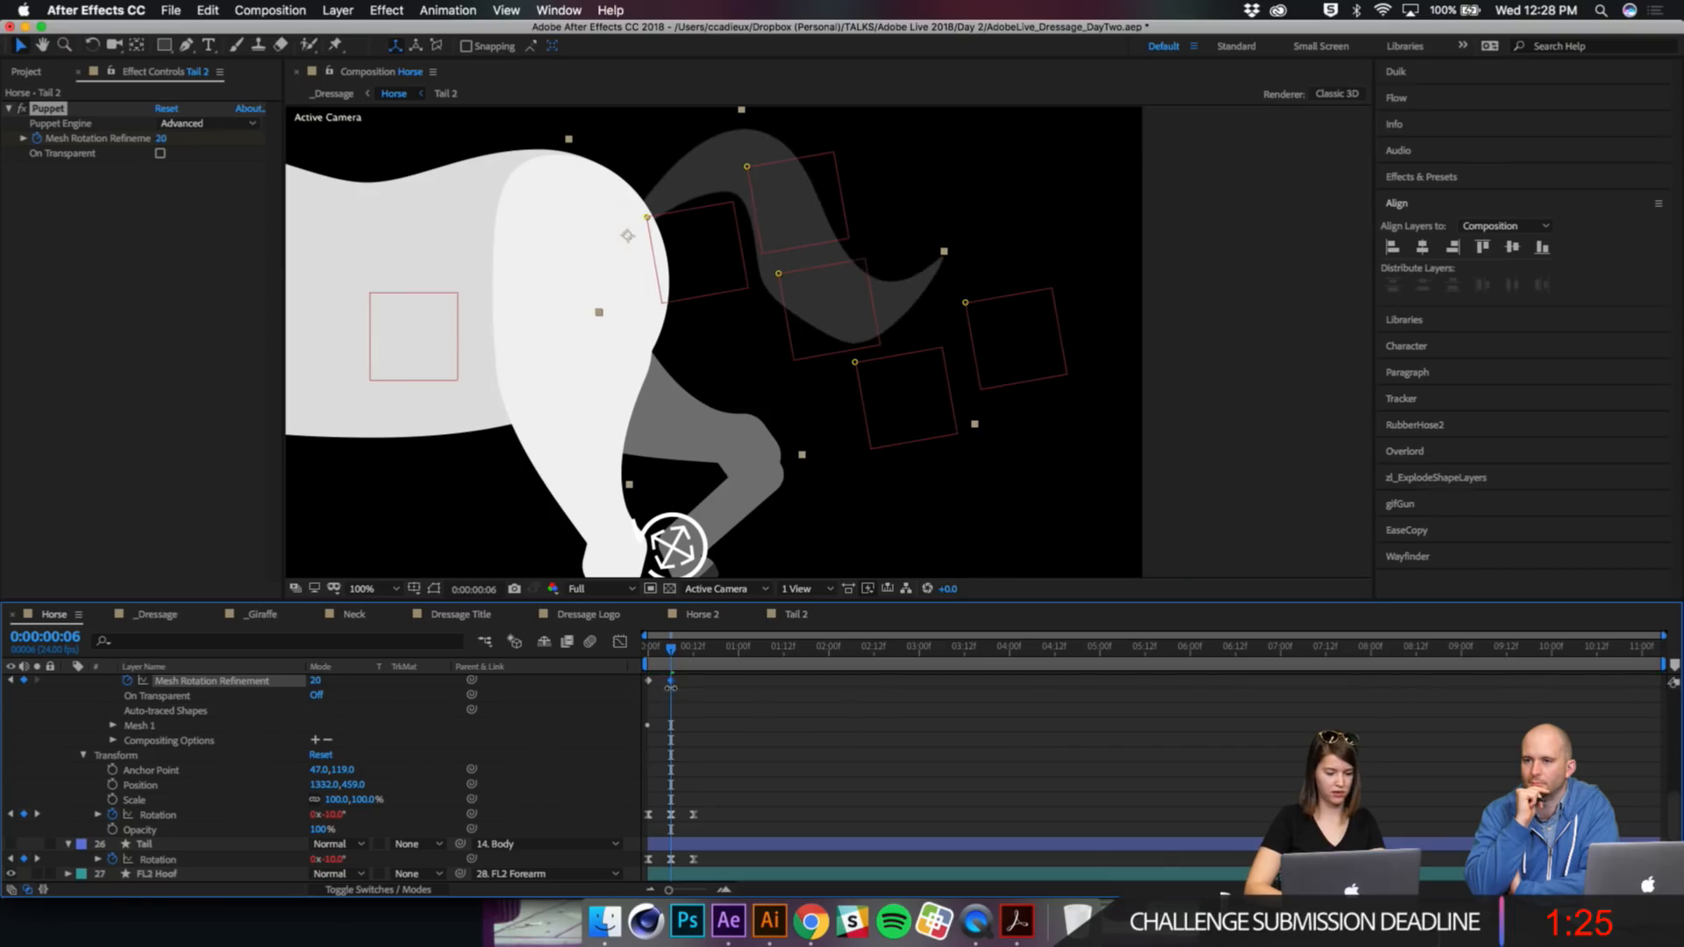
# Step: Copy the first Mesh Rotation Refinement keyframe to frame 12 and apply easing to all three keyframes
pyautogui.click(693, 650)
pyautogui.click(648, 682)
pyautogui.press('super+c')
pyautogui.press('super+v')
pyautogui.moveTo(731, 700); pyautogui.dragTo(639, 685)
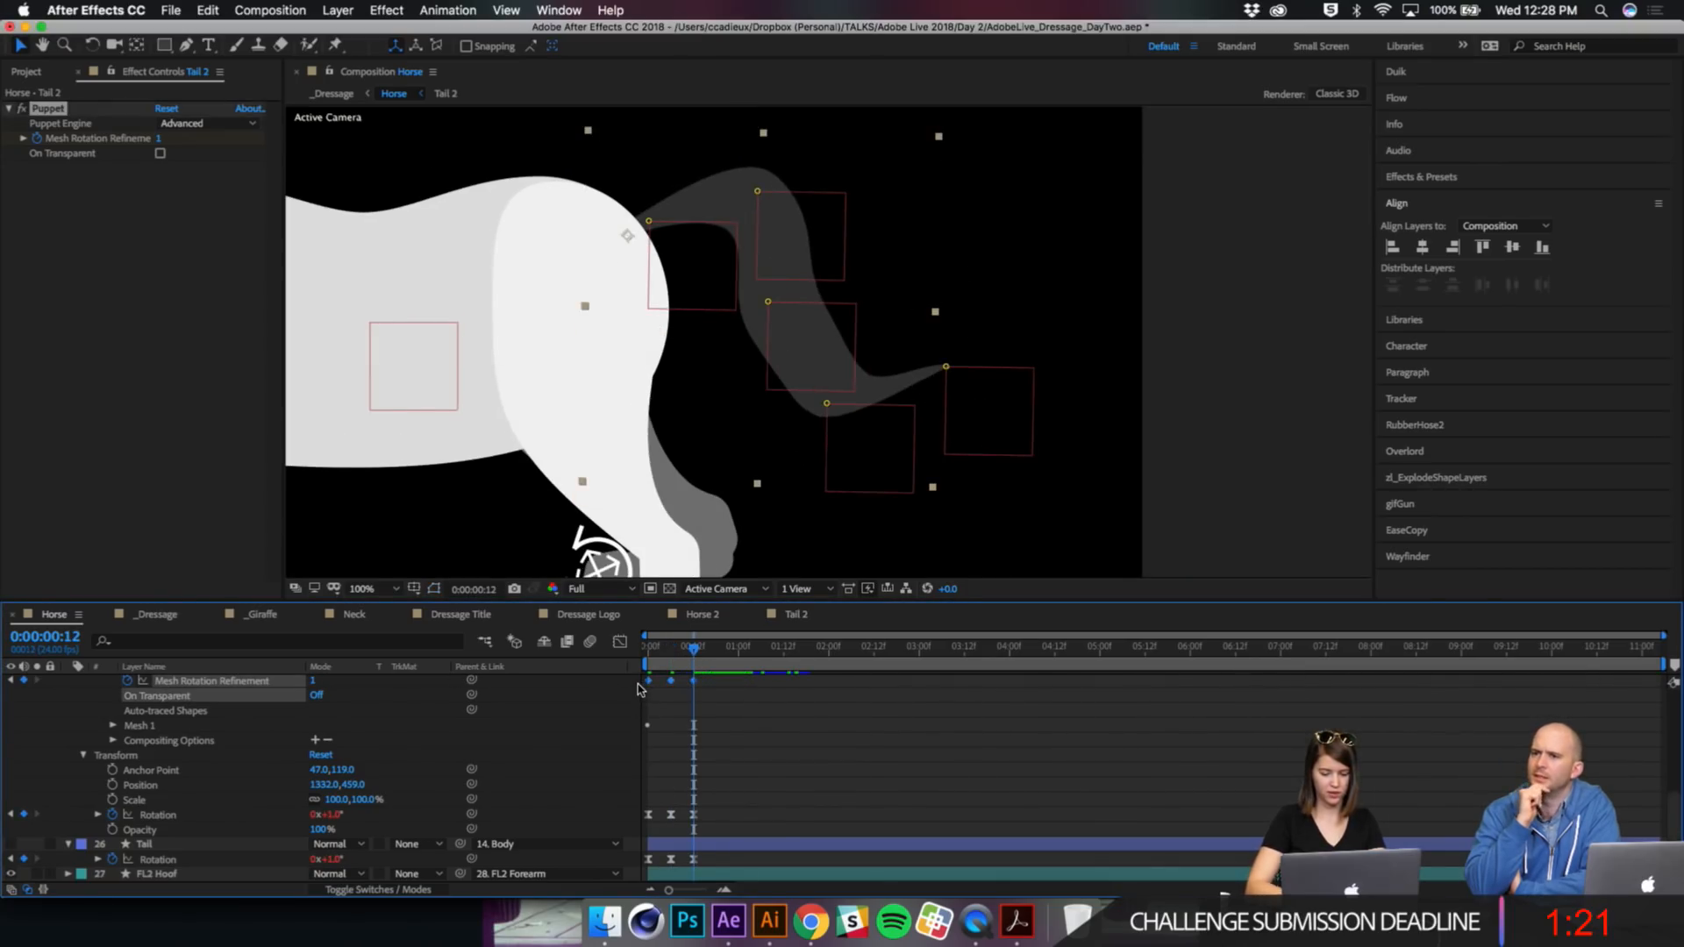
# Step: Add the expression loopOut() to the Mesh Rotation Refinement property and preview the looping tail
pyautogui.keyDown('alt'); pyautogui.click(127, 682); pyautogui.keyUp('alt')
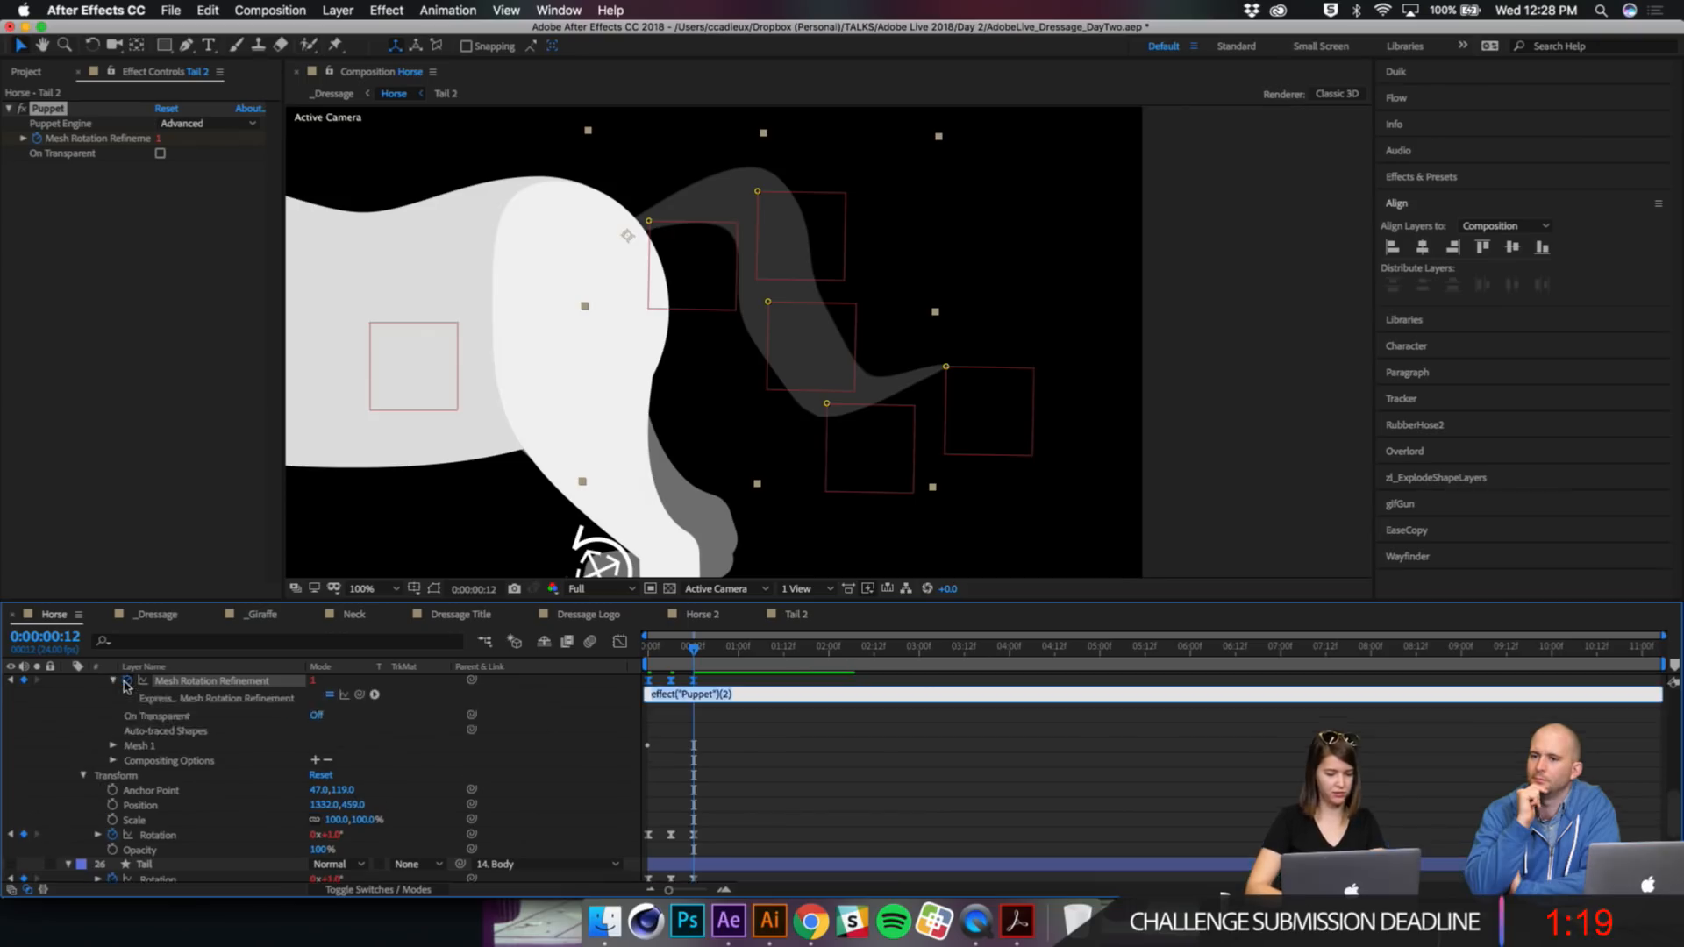
pyautogui.press('super+v')
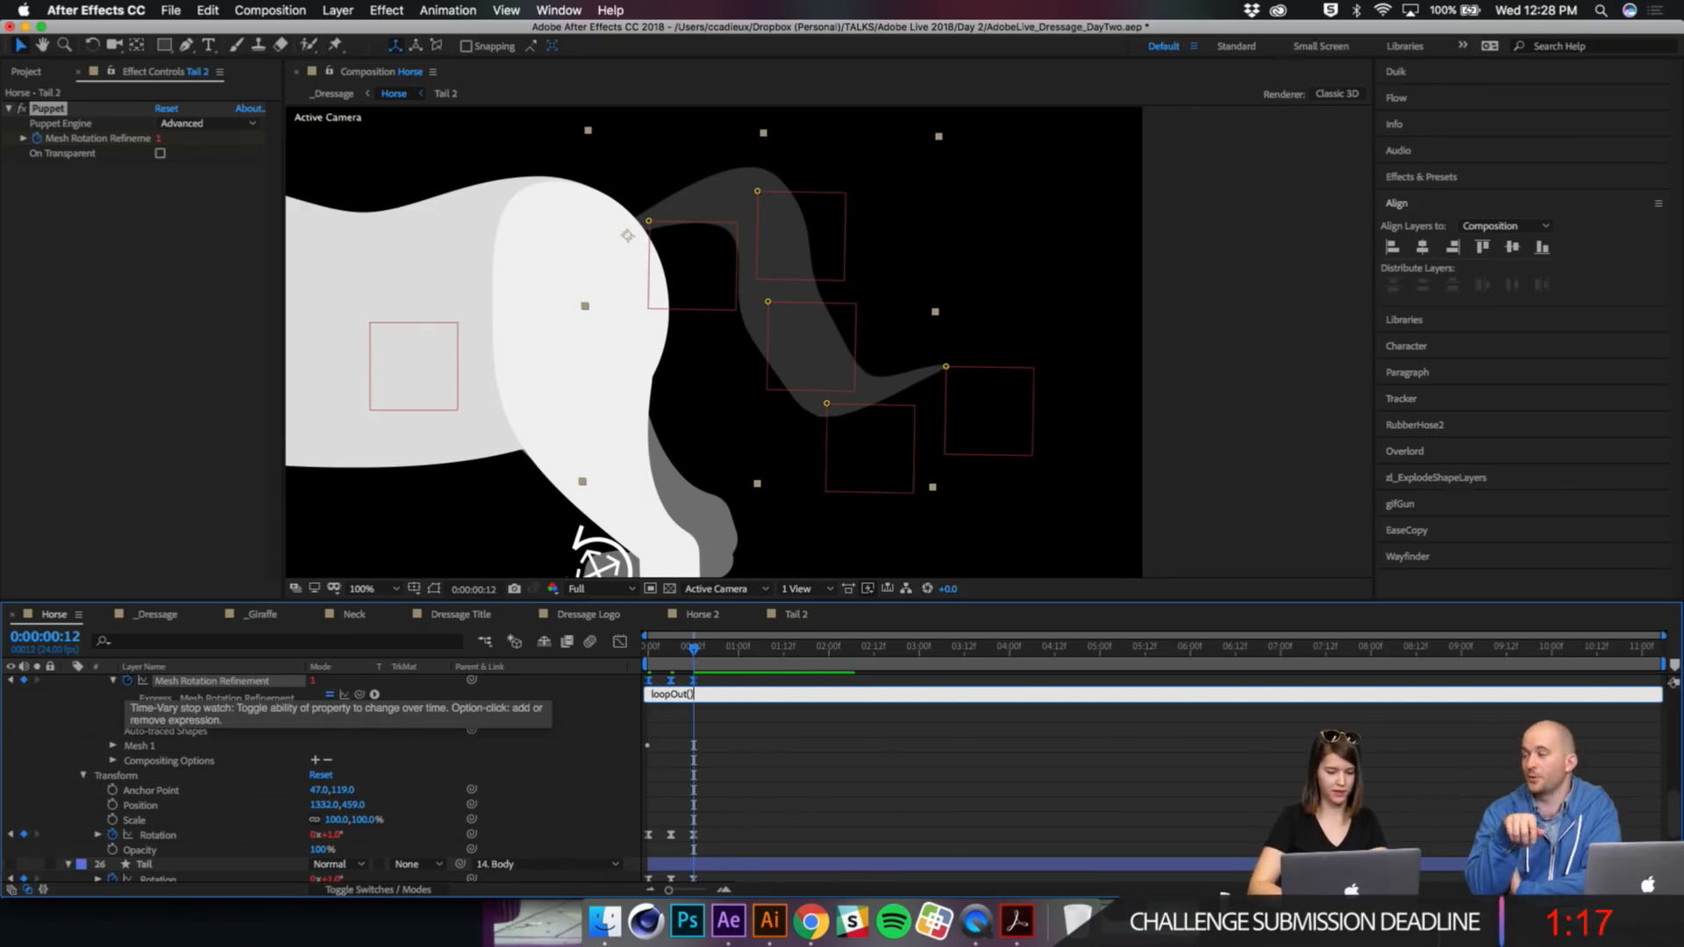
pyautogui.click(726, 729)
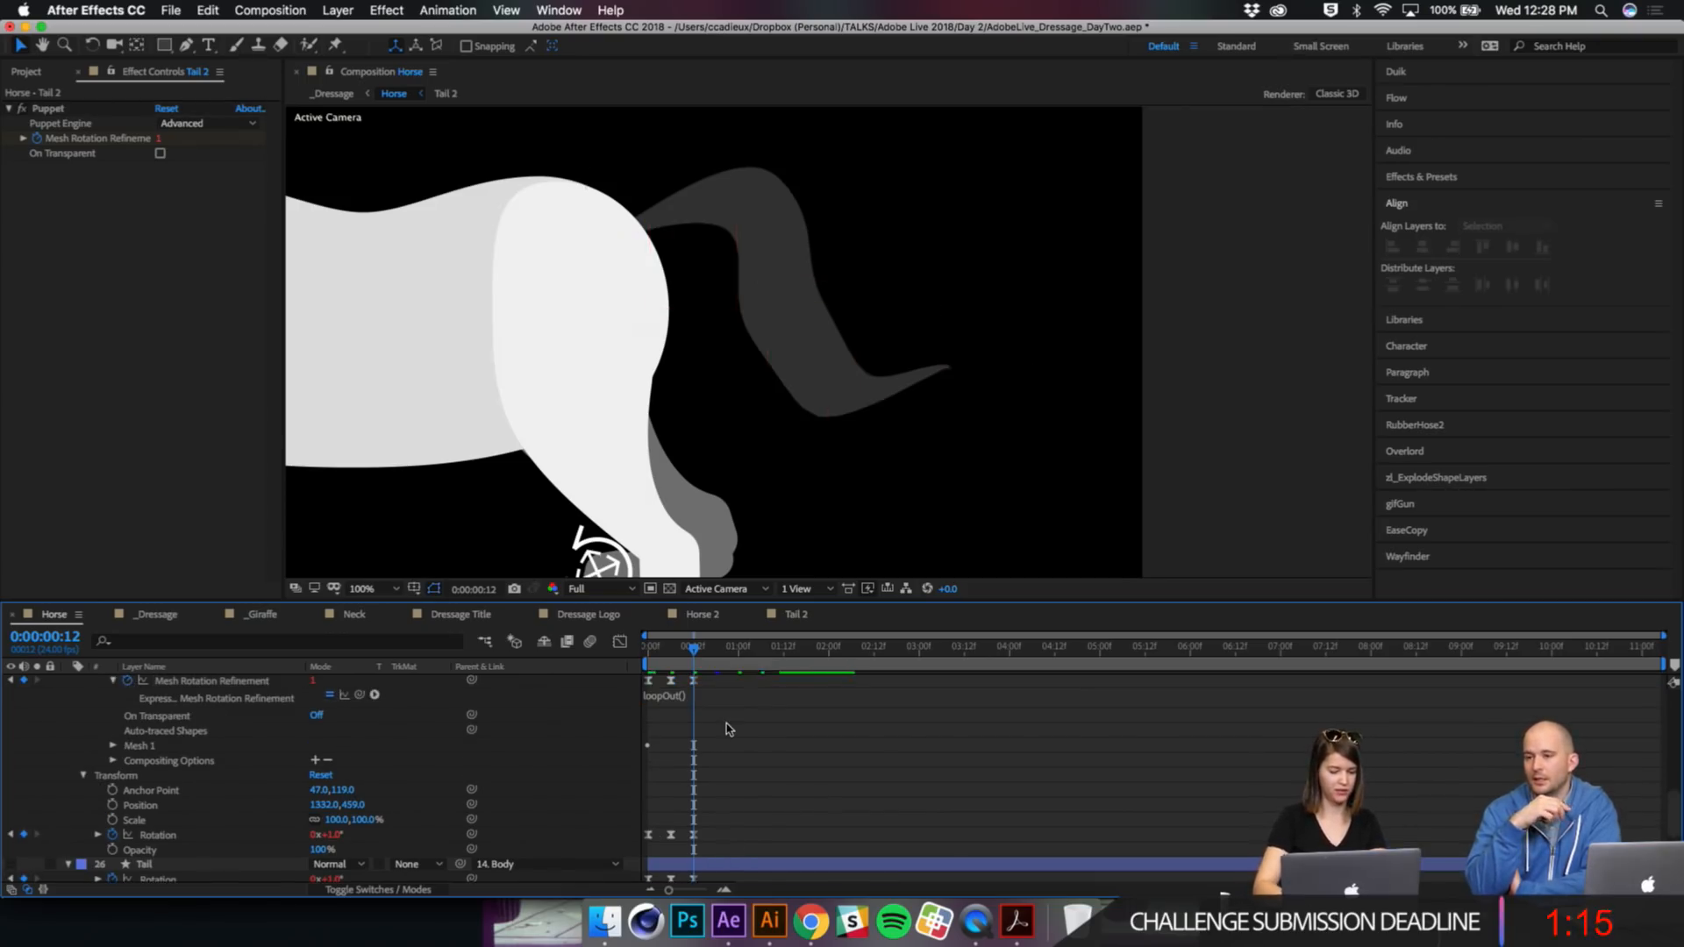
pyautogui.press('space')
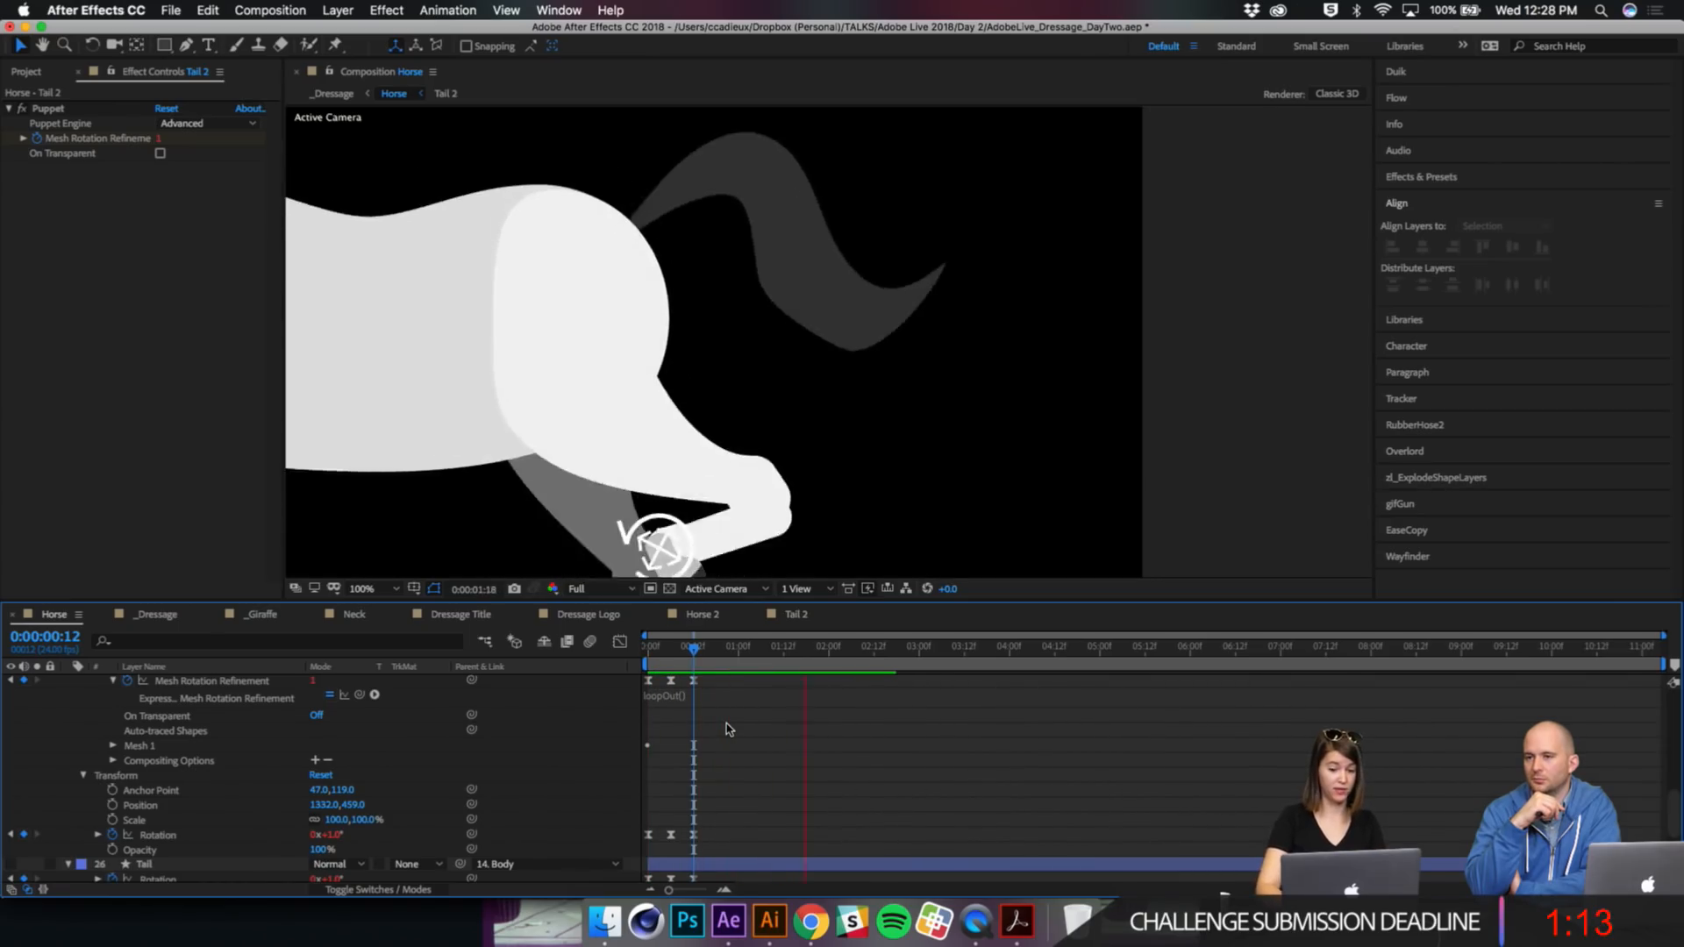
# Step: Stretch Tail 2's Mesh Rotation Refinement keyframes so the last two fall at about frame 18 and 1:12, then preview the horse
pyautogui.click(731, 692)
pyautogui.moveTo(730, 683); pyautogui.dragTo(784, 687)
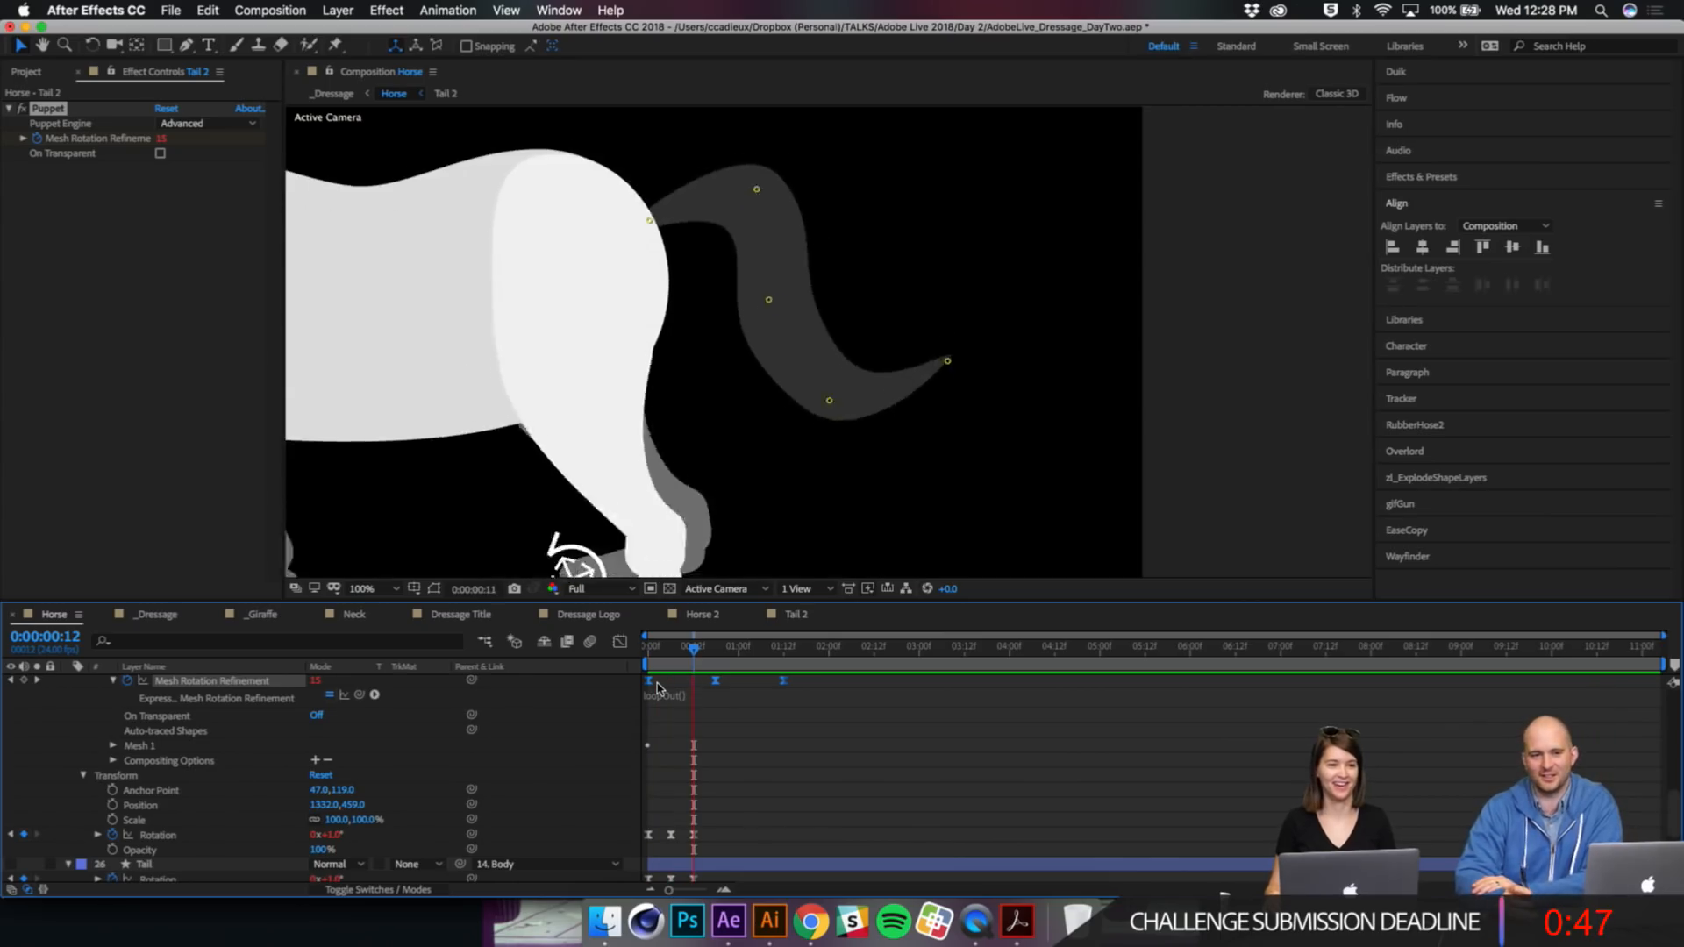
pyautogui.scroll(-4, 564, 340)
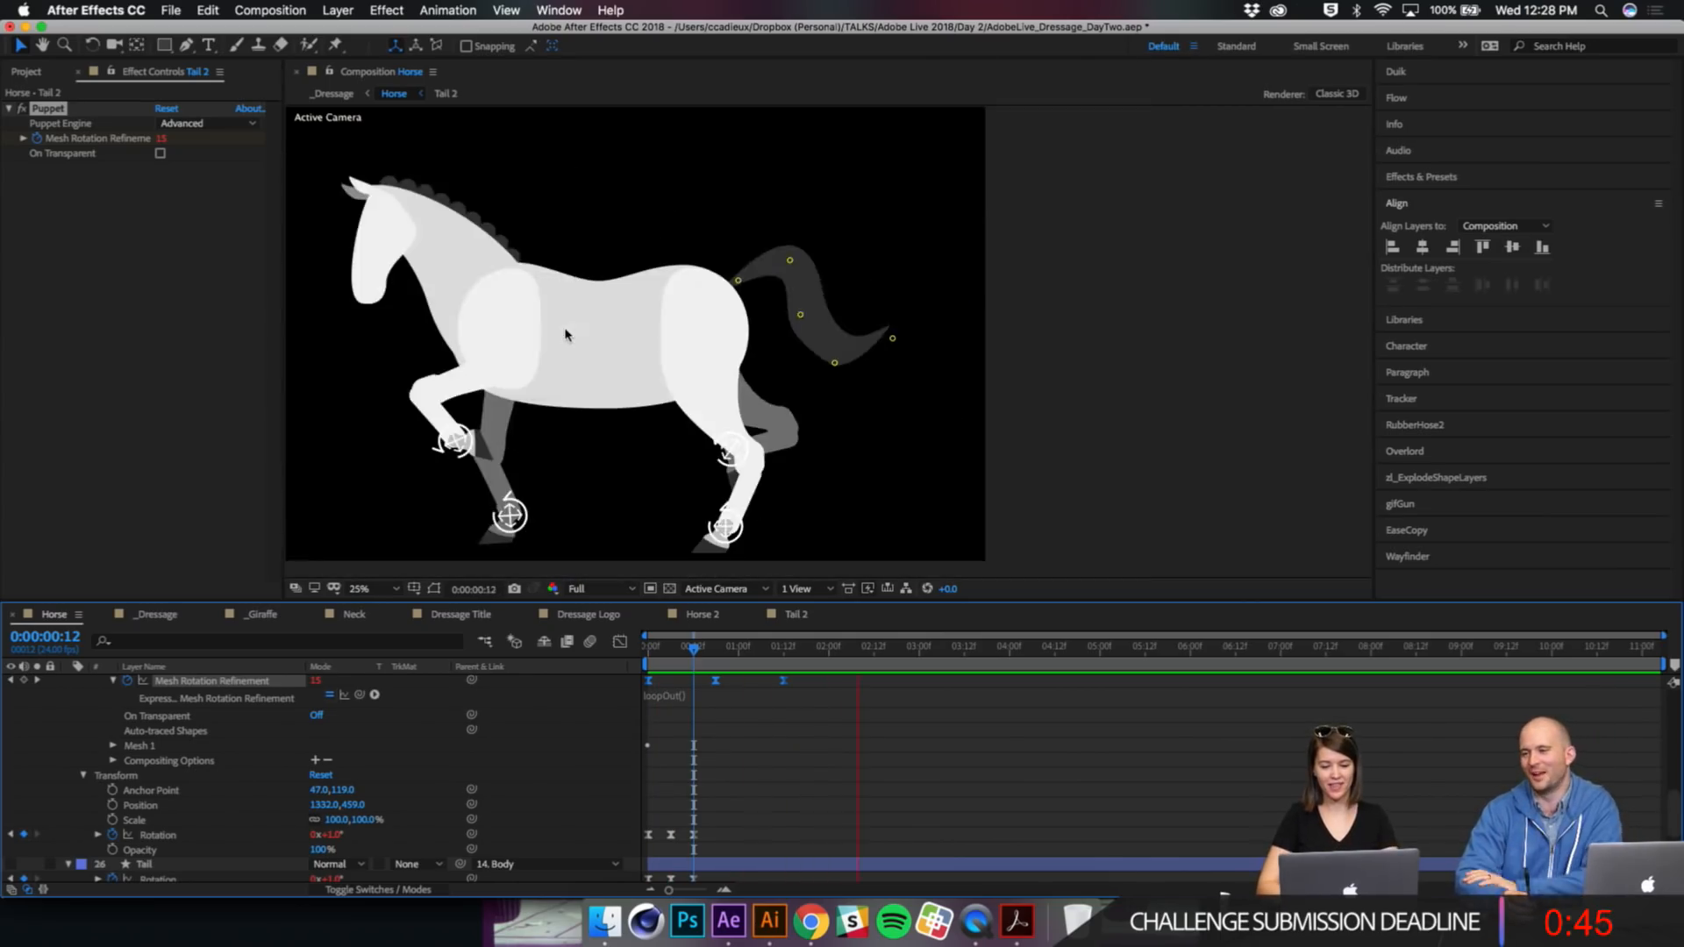
pyautogui.scroll(2, 743, 322)
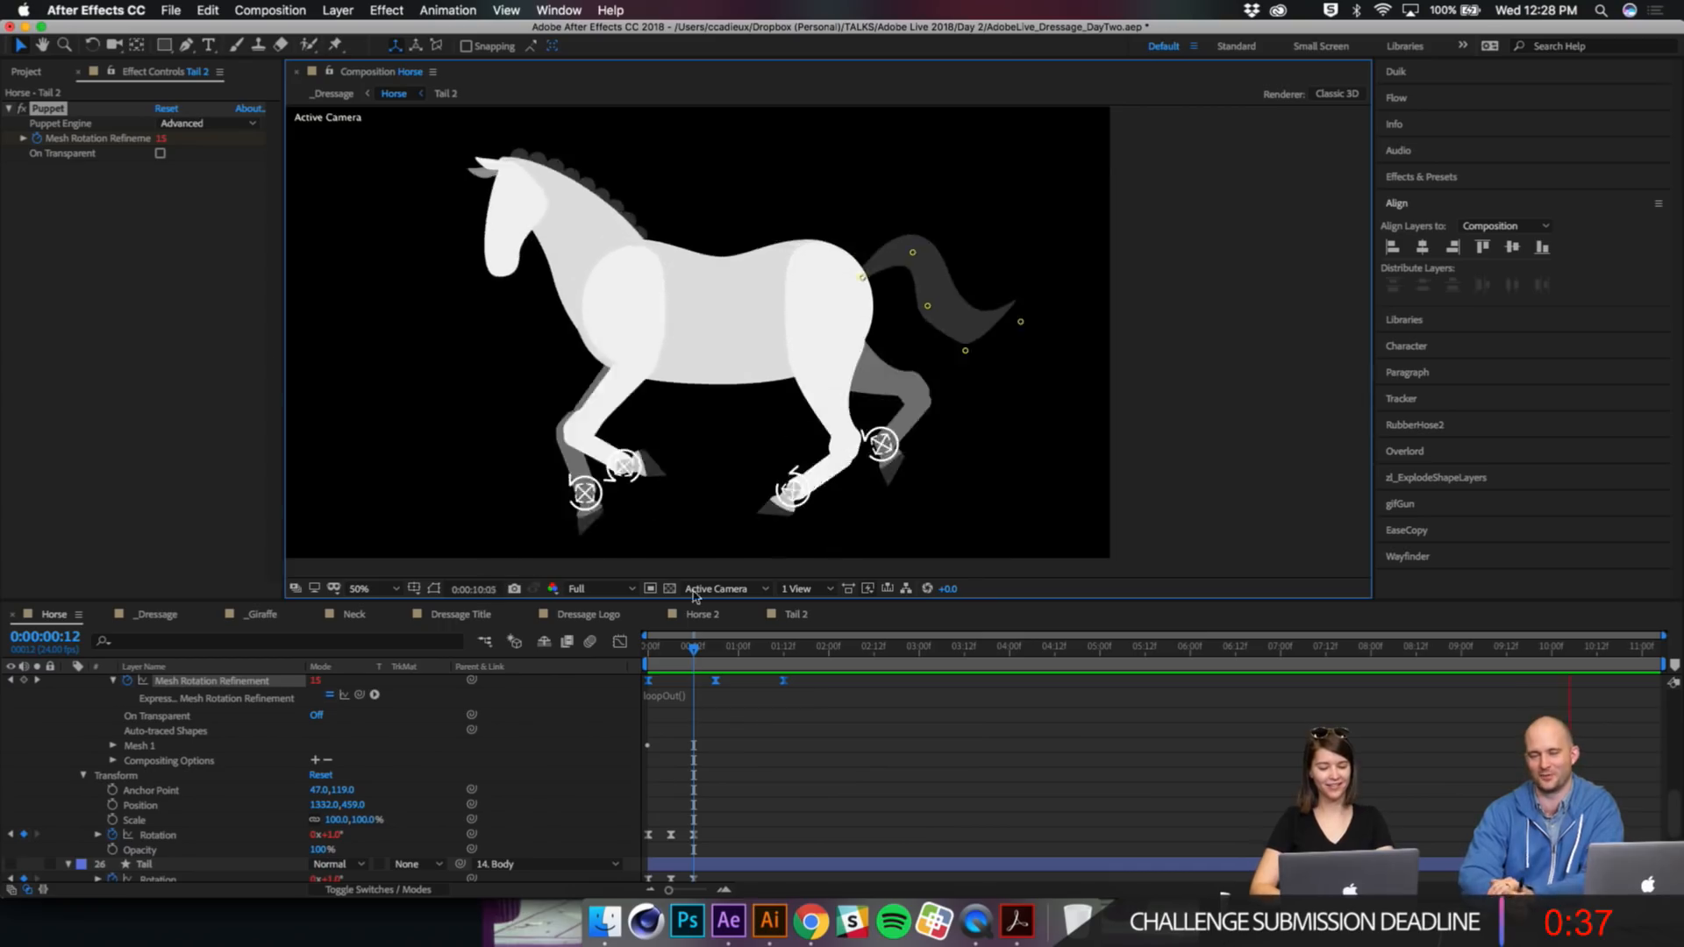
pyautogui.click(739, 647)
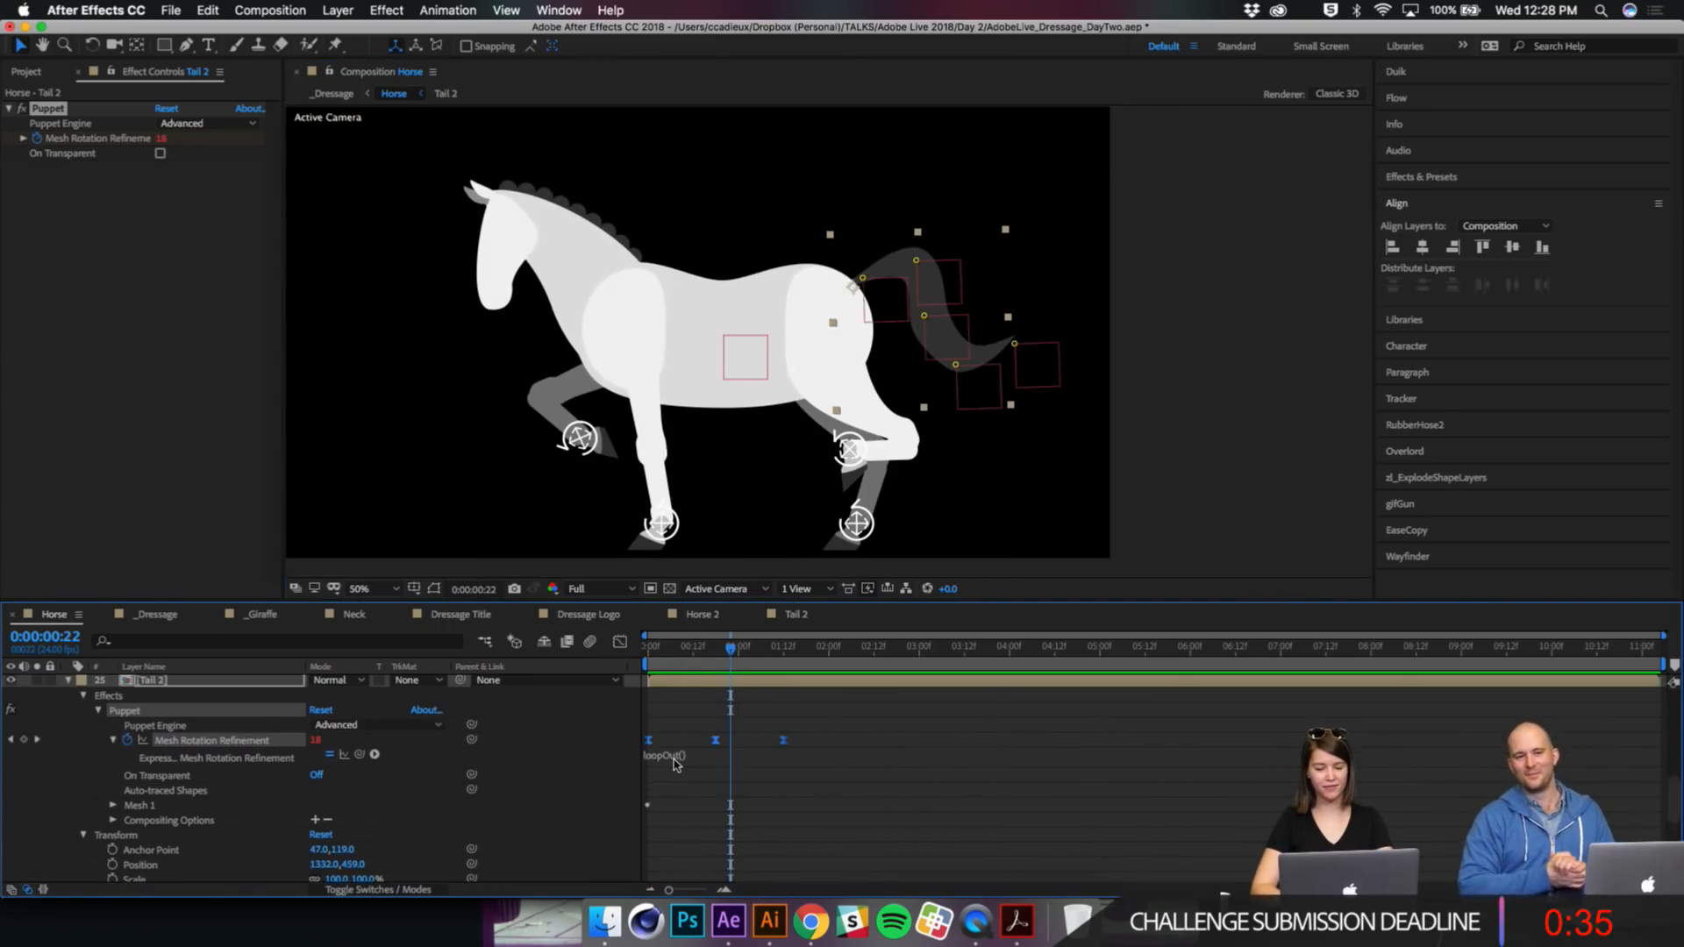
# Step: Reveal Position on the Tail 3, 4, 5 and 6 nulls and add the expression wiggle(3,15) to Tail 5's Position
pyautogui.click(943, 305)
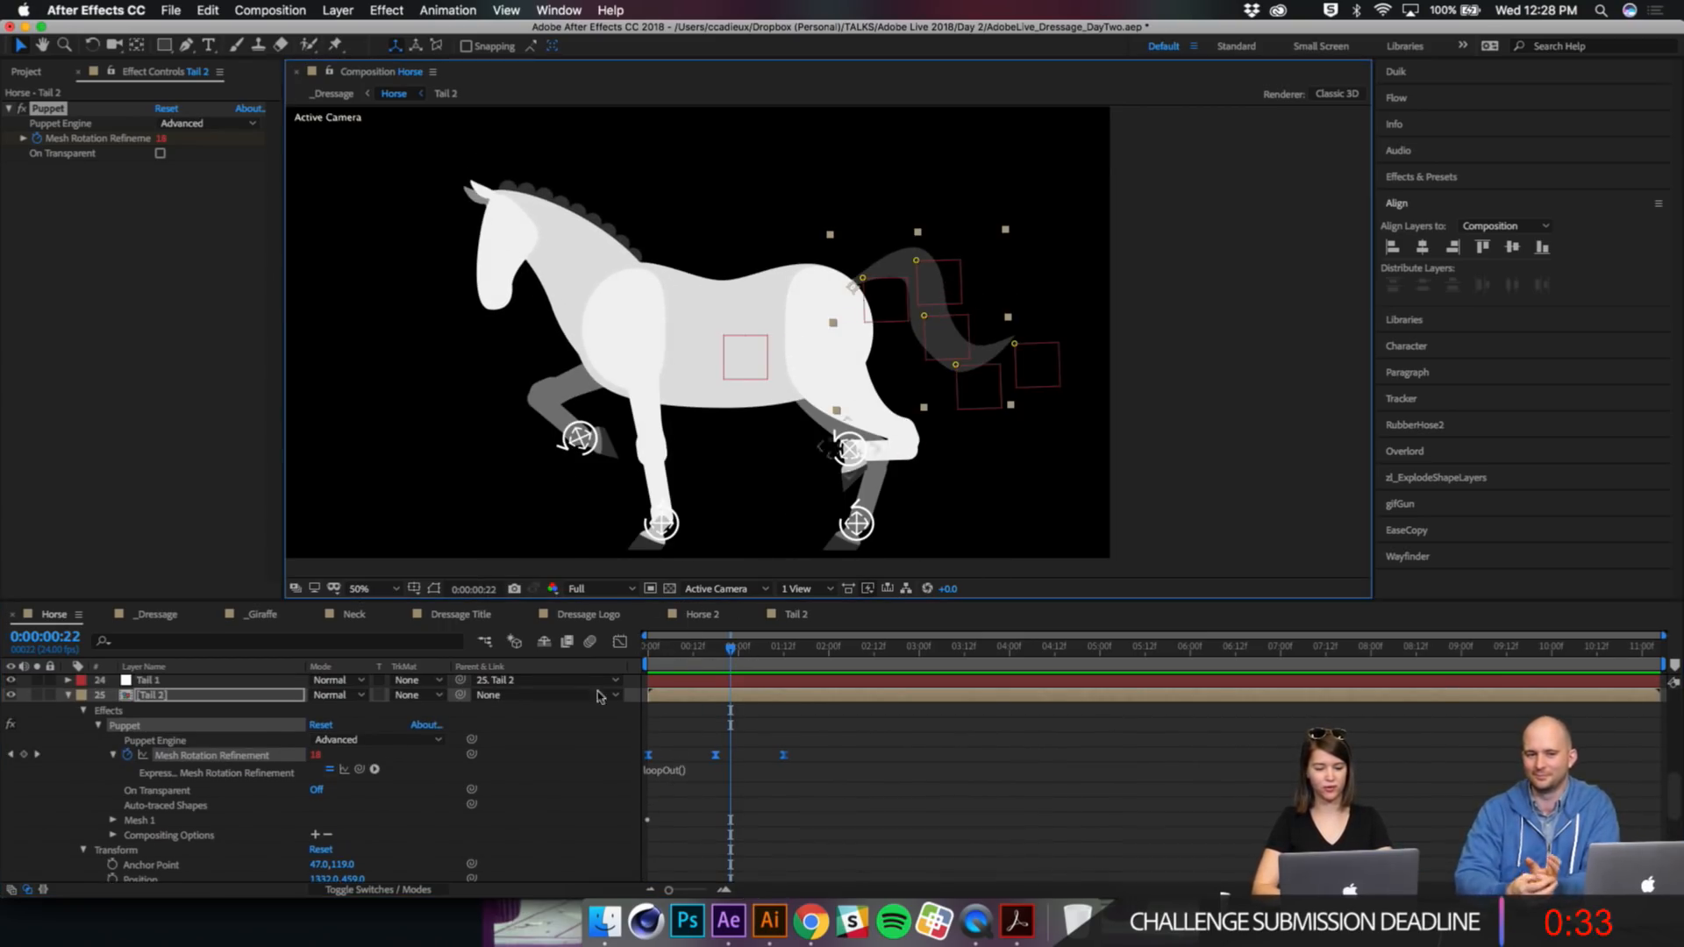
pyautogui.scroll(2, 196, 725)
pyautogui.click(163, 739)
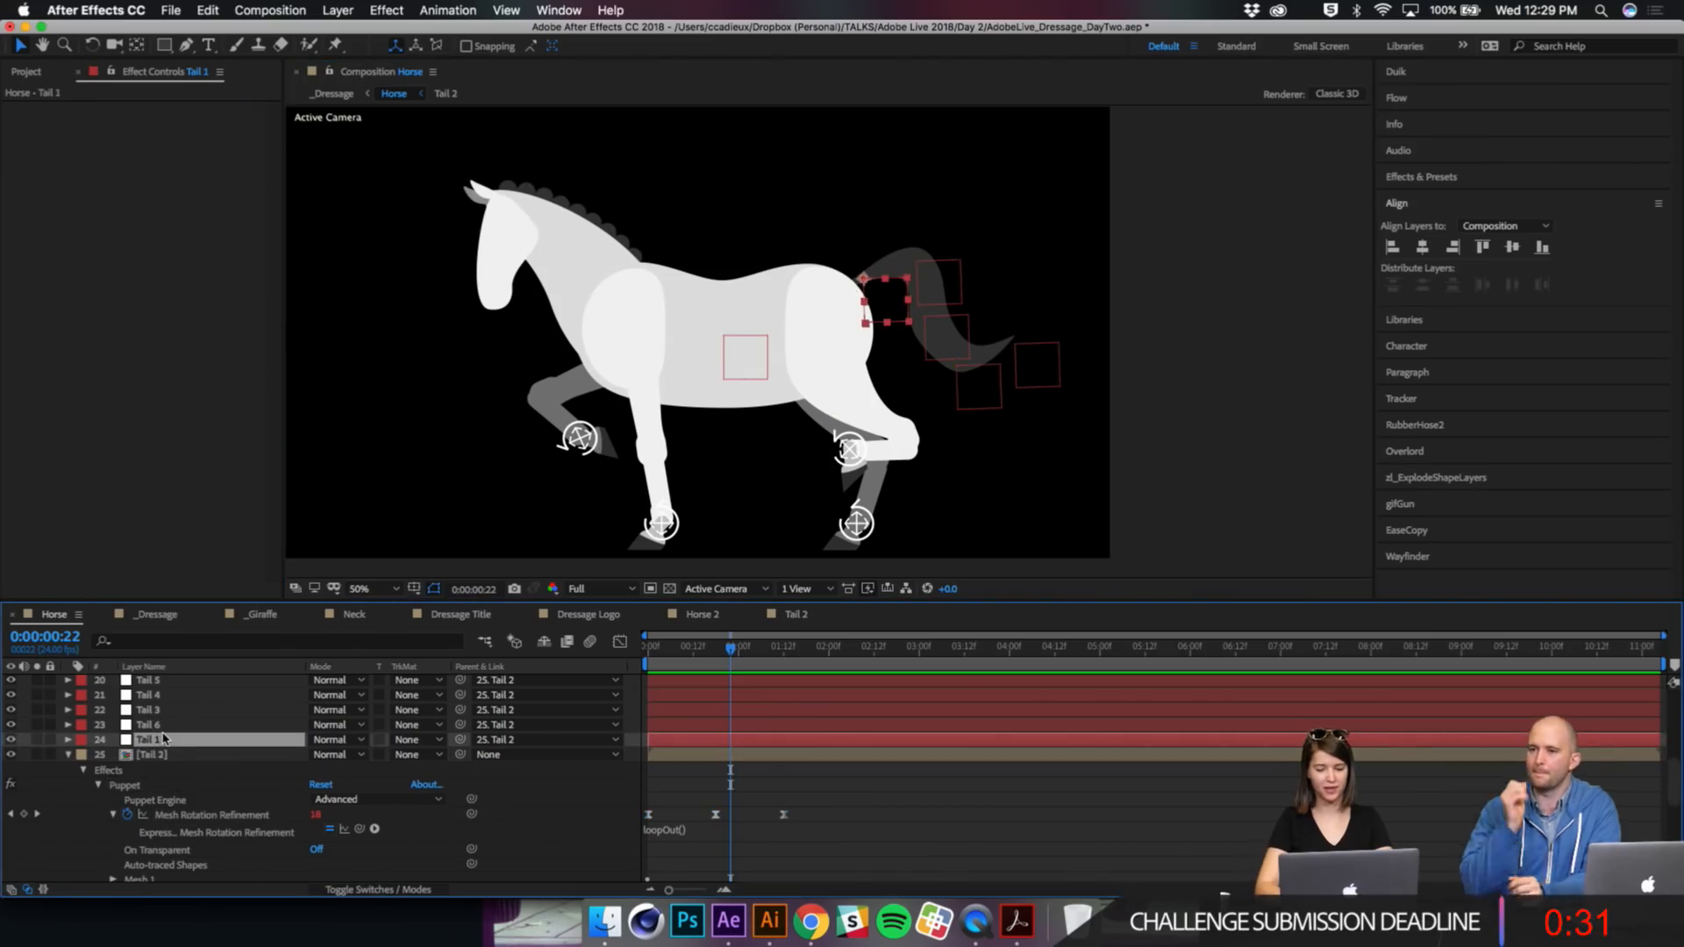
pyautogui.click(154, 725)
pyautogui.scroll(3, 154, 728)
pyautogui.keyDown('shift'); pyautogui.click(154, 756); pyautogui.keyUp('shift')
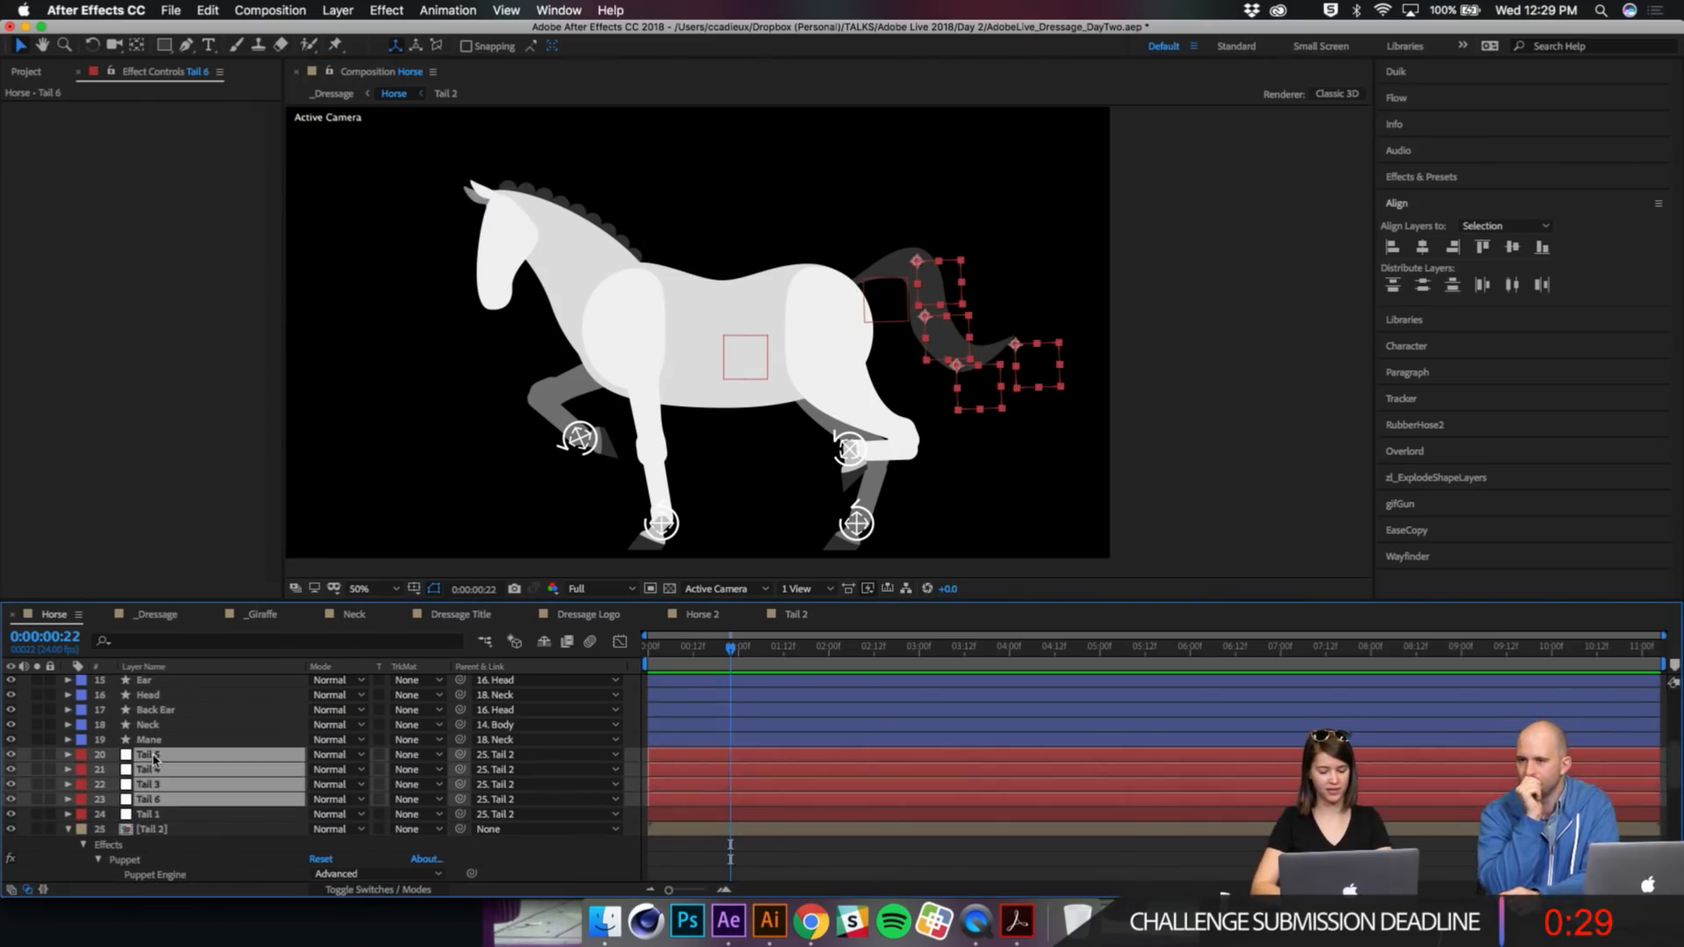
pyautogui.press('p')
pyautogui.keyDown('alt'); pyautogui.click(112, 771); pyautogui.keyUp('alt')
pyautogui.write('wiggle(3,15')
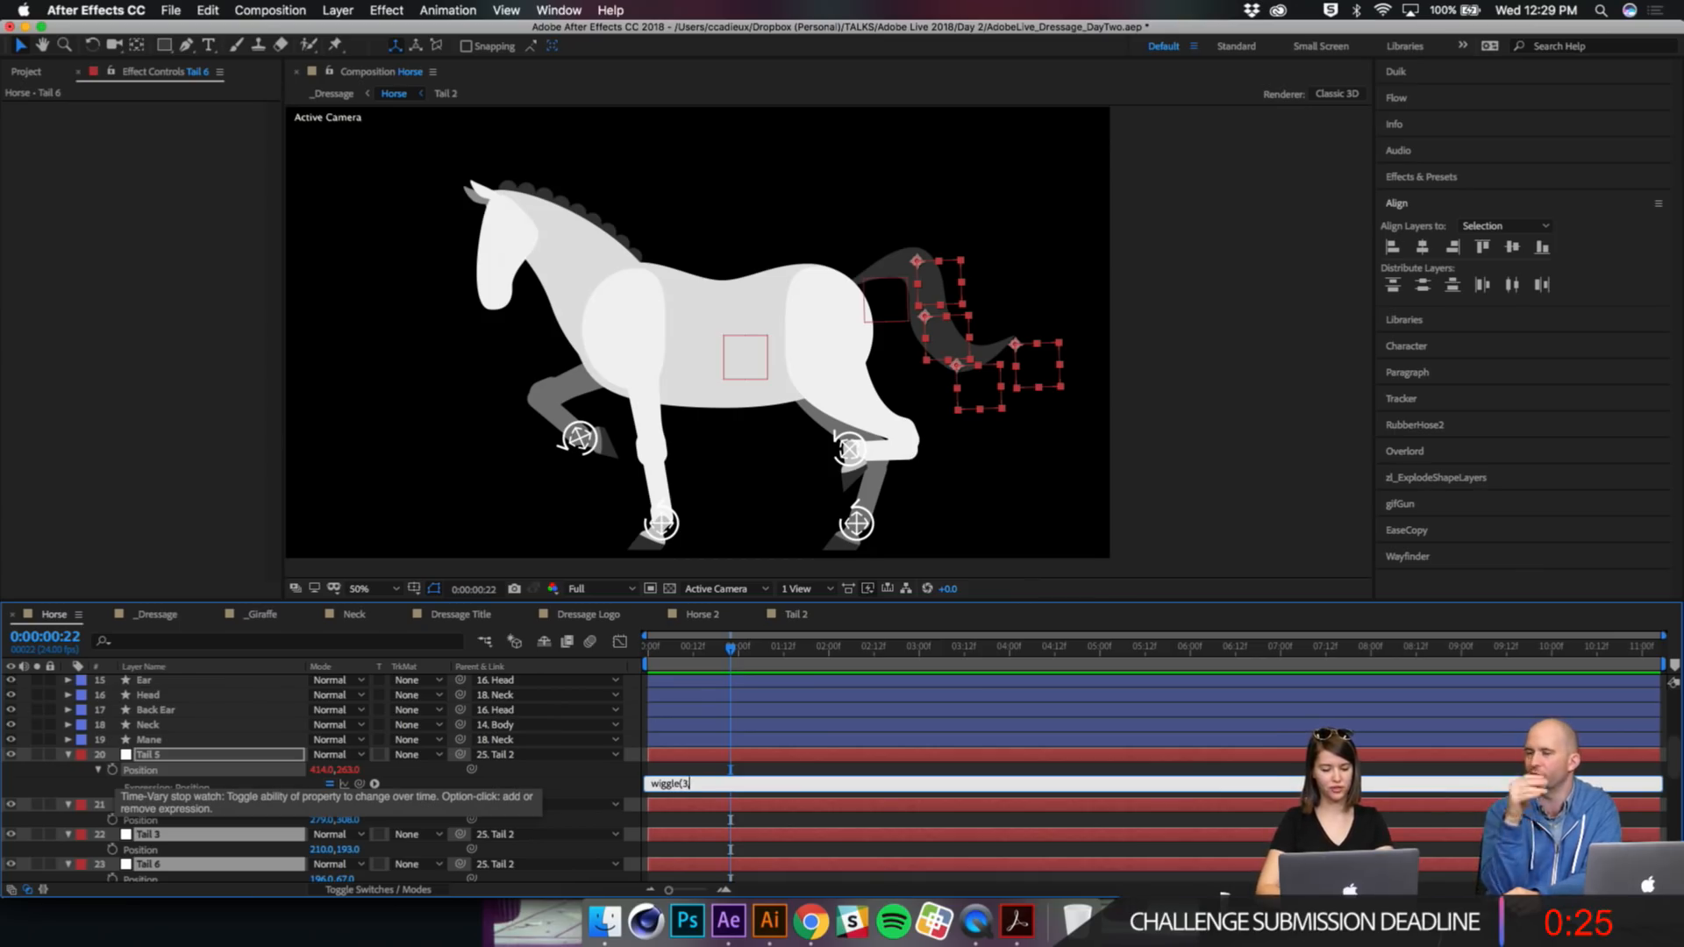
pyautogui.click(50, 790)
# Step: Copy only Tail 5's Position expression onto Tail 4, Tail 3 and Tail 6 and preview the tail
pyautogui.click(155, 770)
pyautogui.click(205, 10)
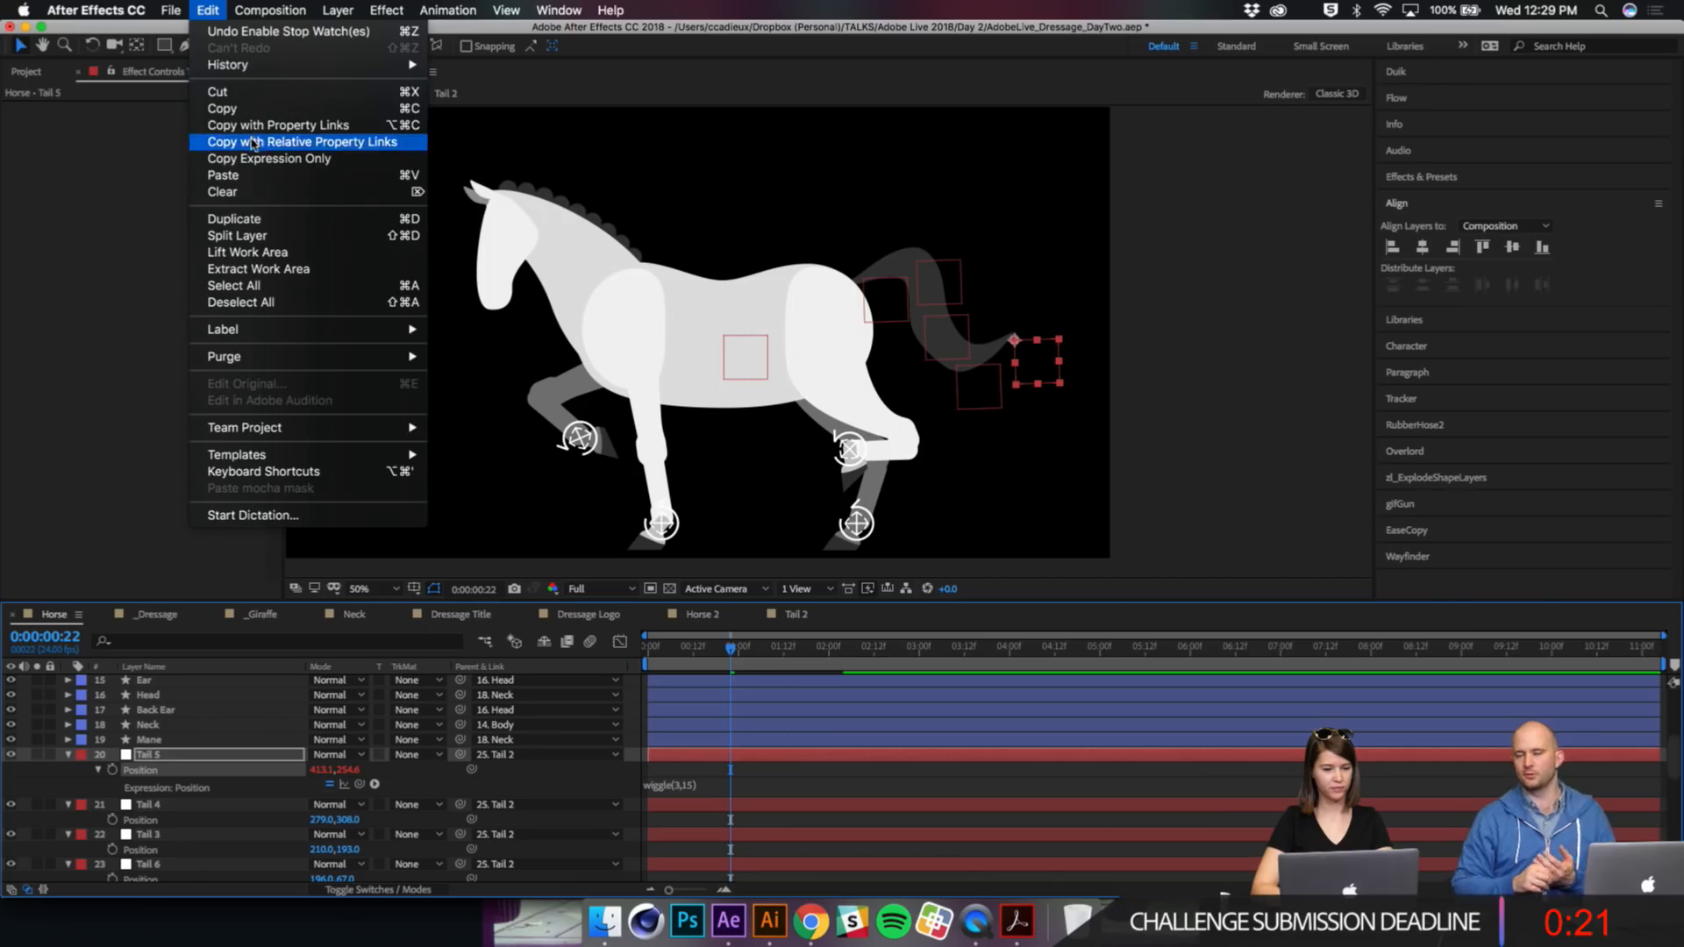
pyautogui.click(303, 142)
pyautogui.click(159, 804)
pyautogui.scroll(-3, 159, 805)
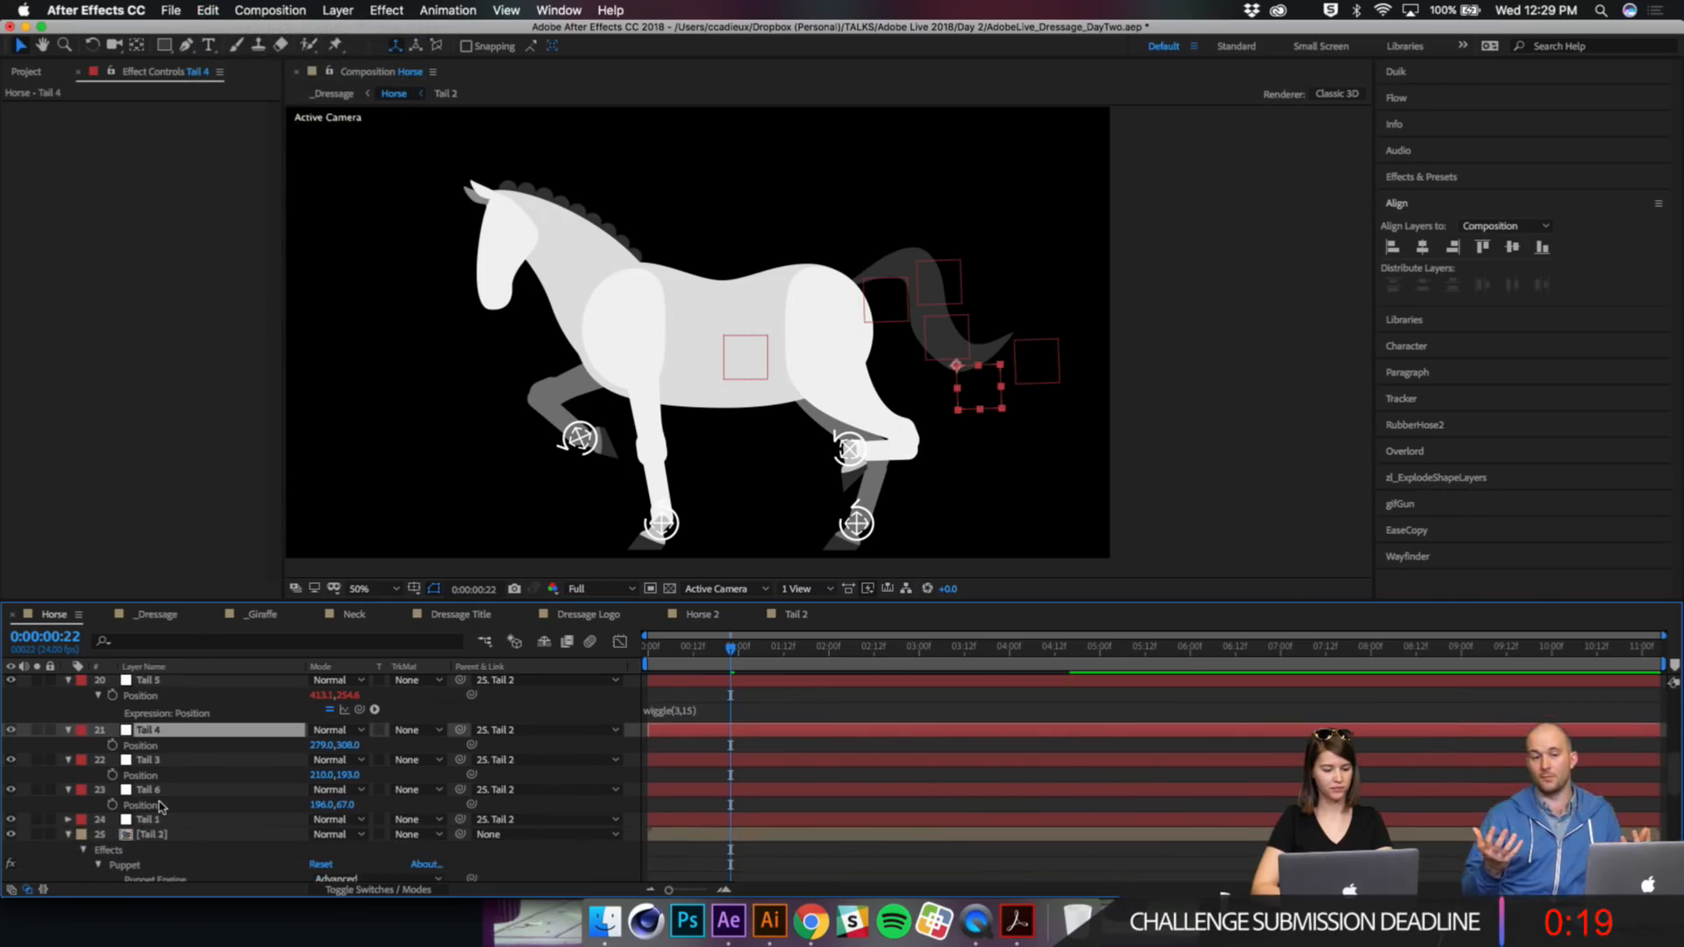
pyautogui.keyDown('shift'); pyautogui.click(149, 790); pyautogui.keyUp('shift')
pyautogui.press('super+v')
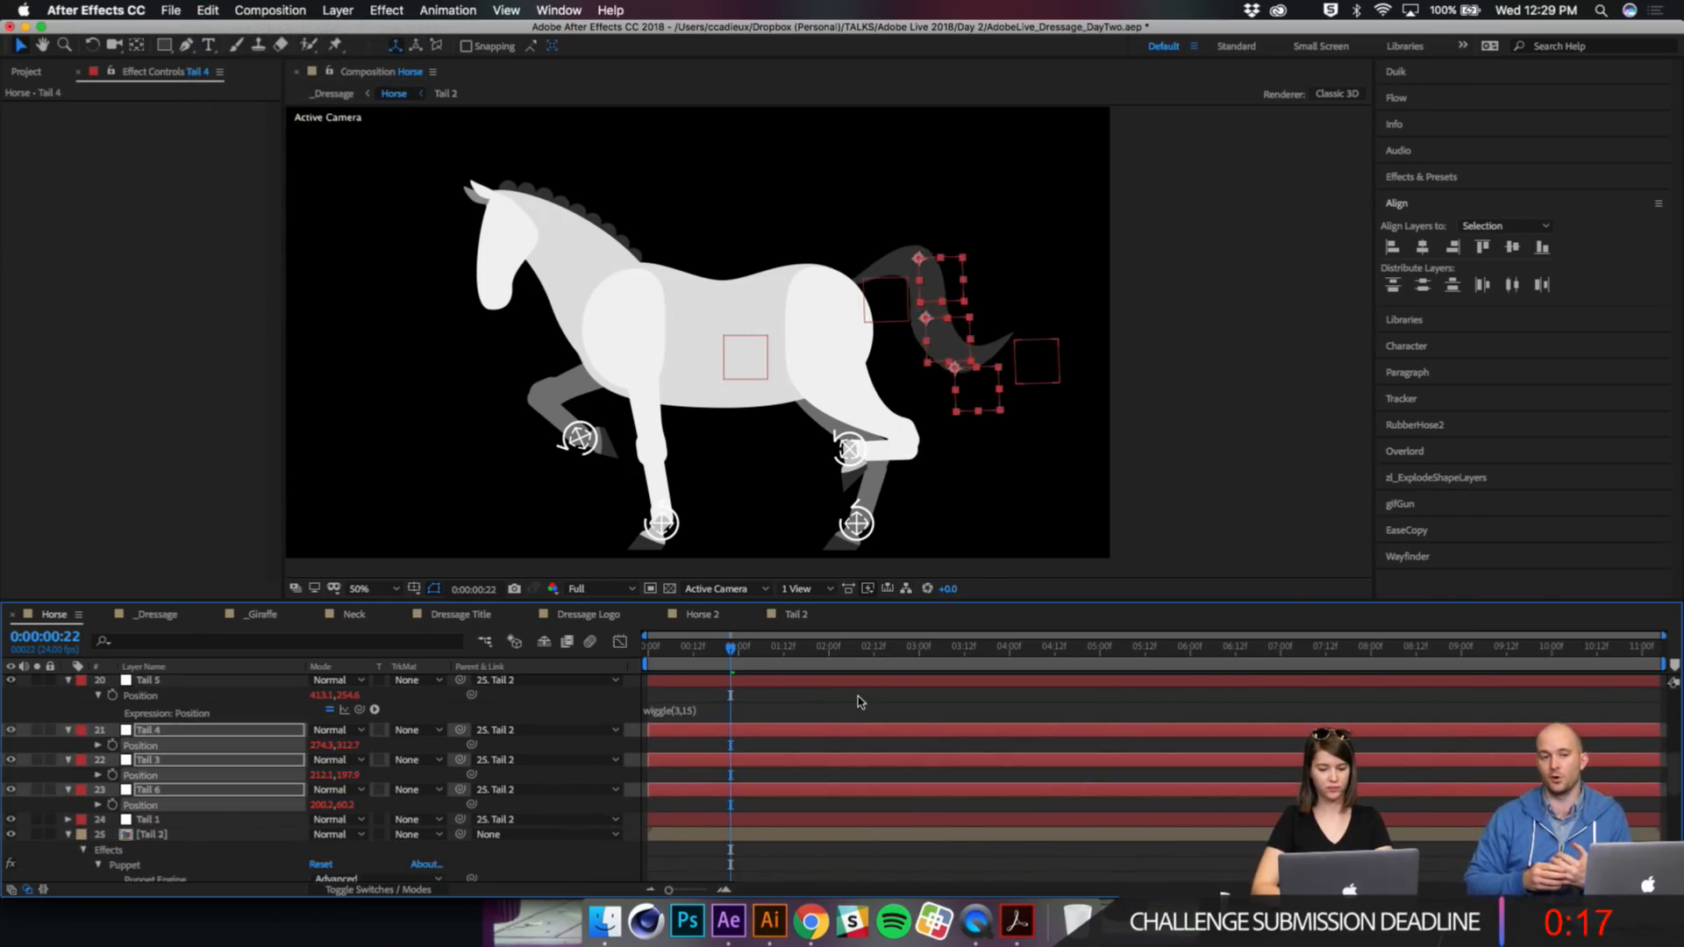
pyautogui.click(860, 702)
pyautogui.press('space')
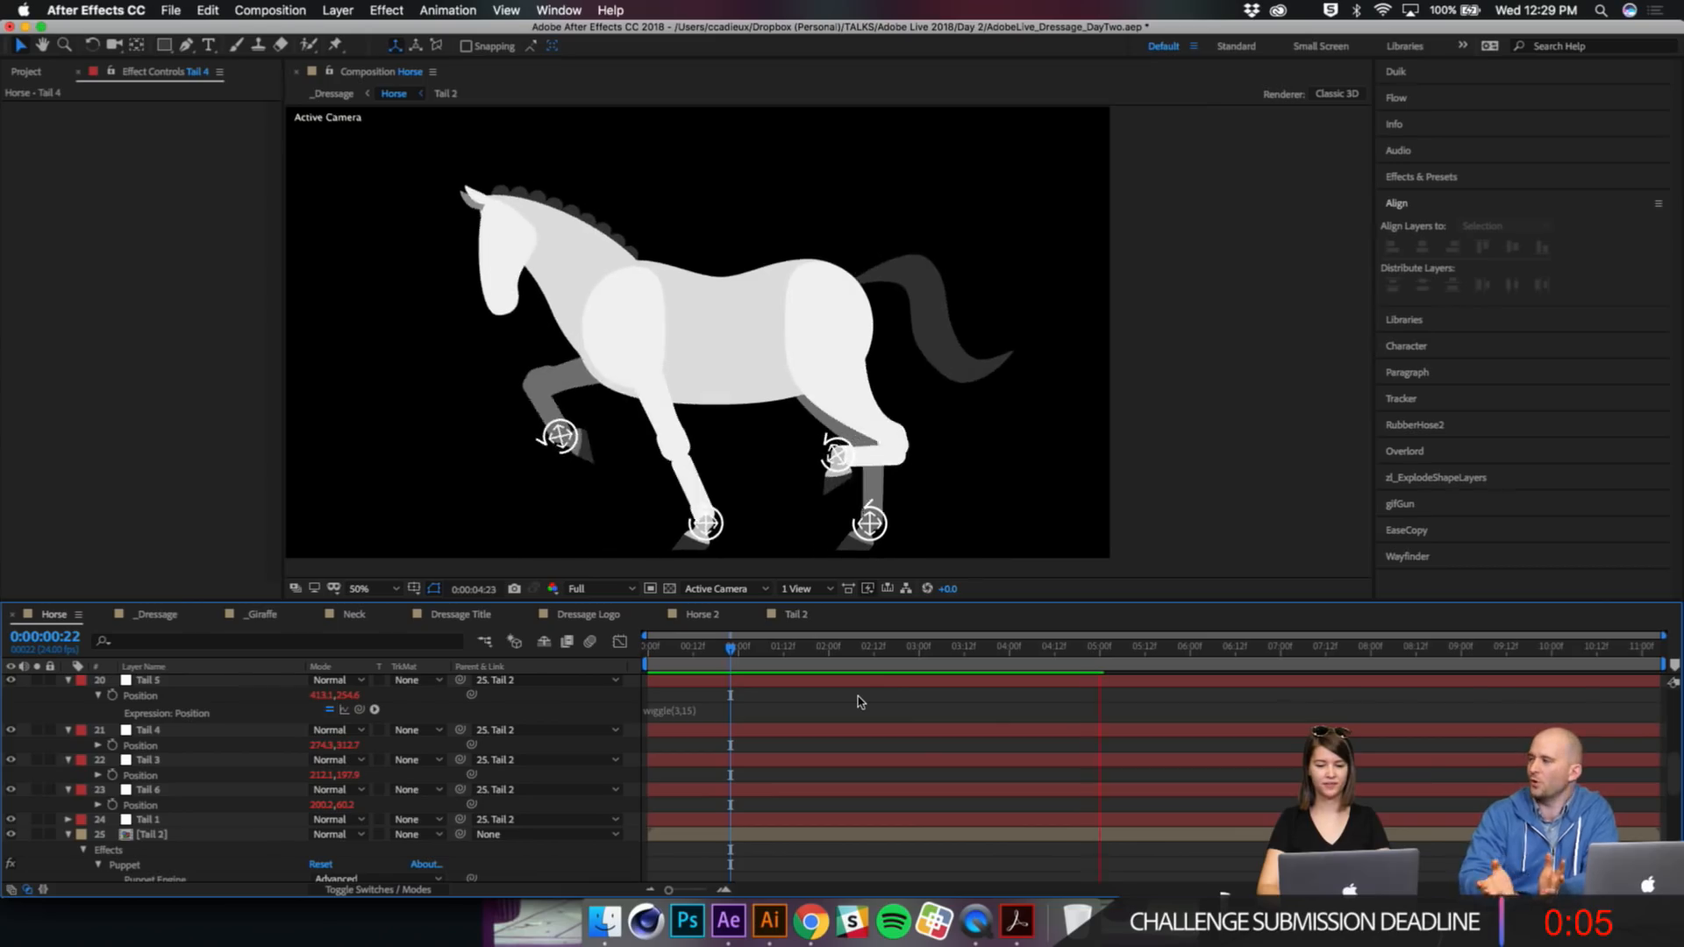
# Step: Stop the preview and change Tail 5's Position expression to wiggle(3,35)
pyautogui.press('space')
pyautogui.click(695, 710)
pyautogui.click(699, 710)
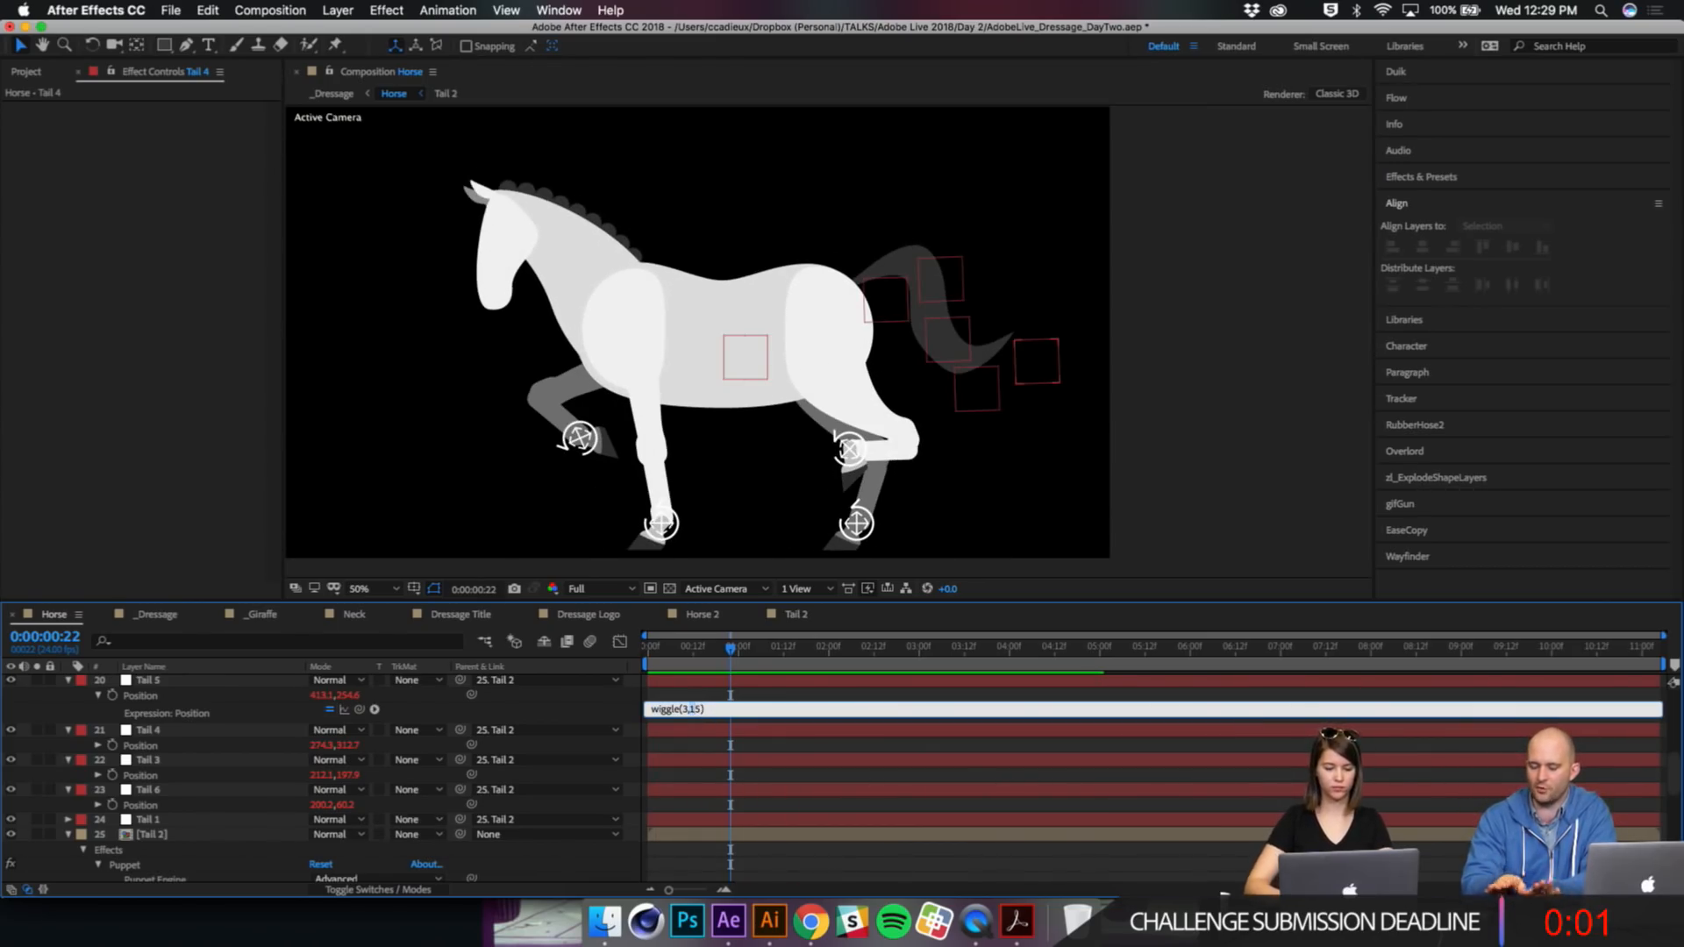
pyautogui.press('KP_Enter')
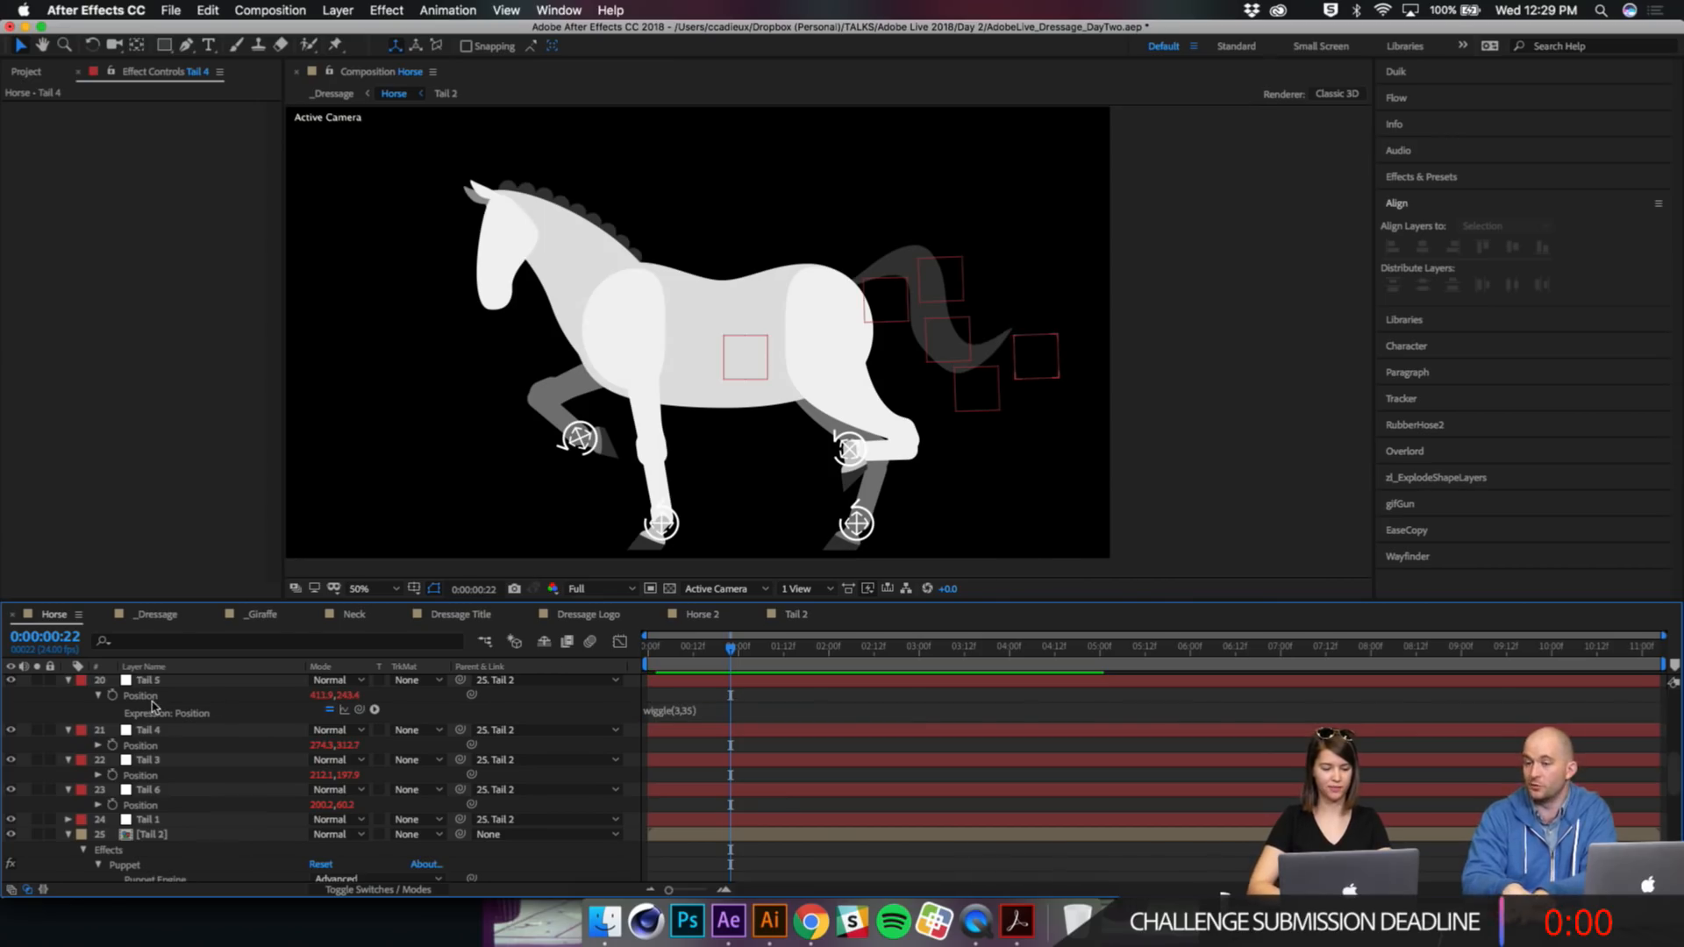
# Step: Paste Tail 5's revised wiggle expression onto the Tail 4, Tail 3 and Tail 6 nulls and preview the motion
pyautogui.click(141, 695)
pyautogui.click(208, 10)
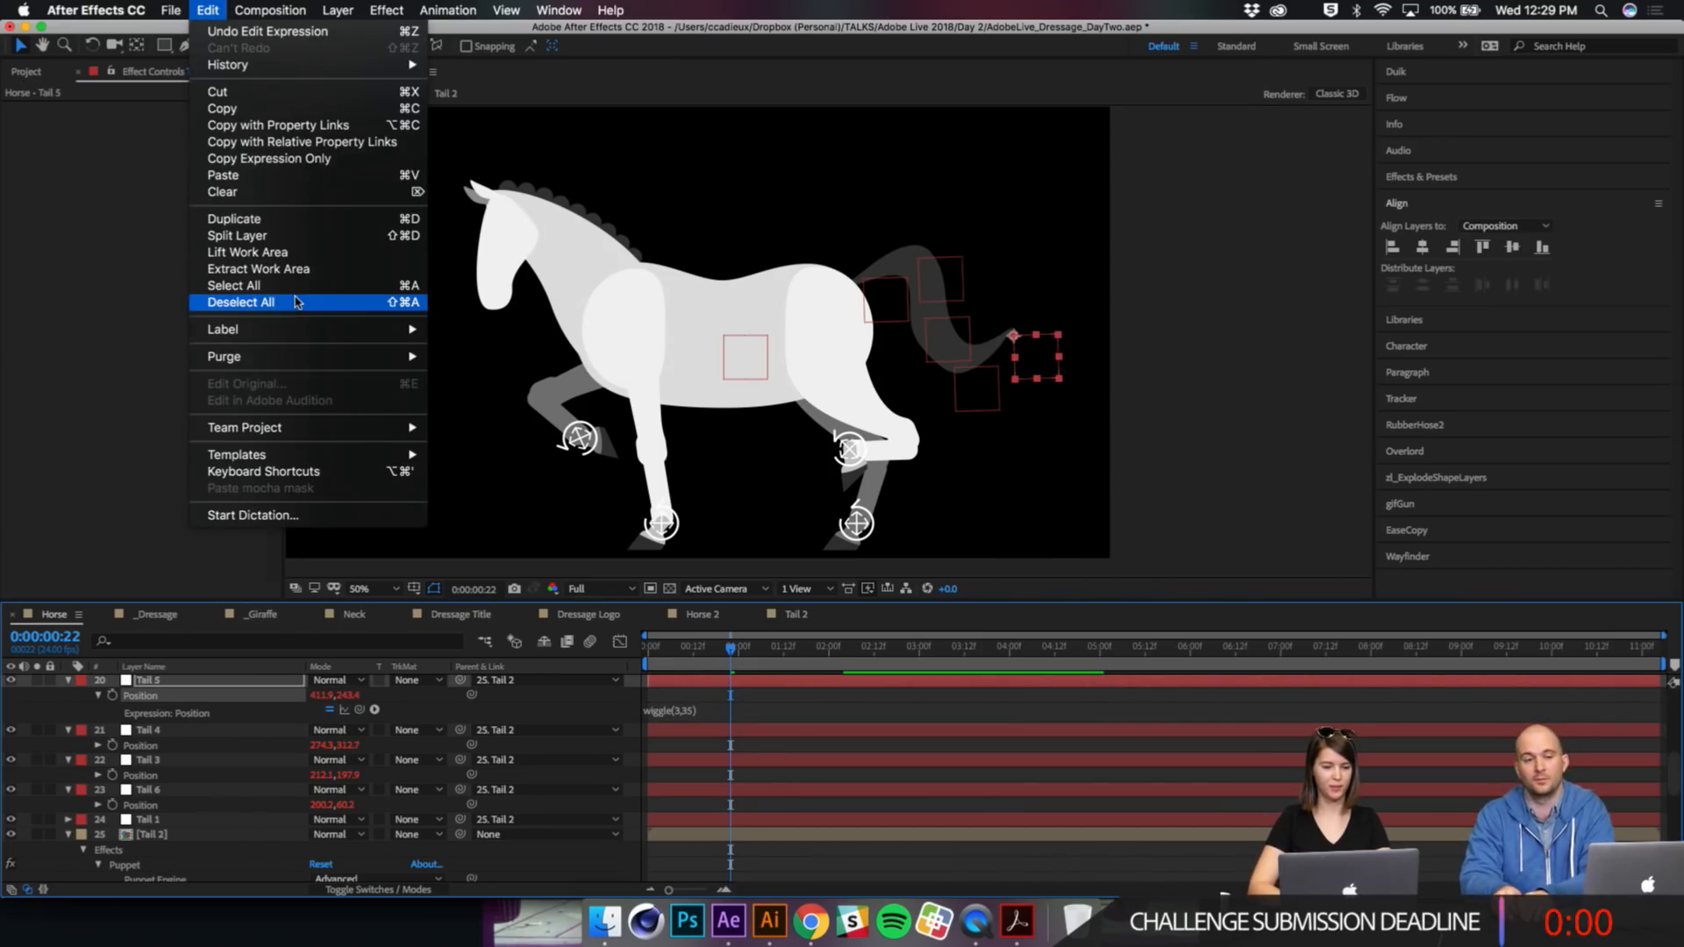
pyautogui.click(263, 158)
pyautogui.click(207, 730)
pyautogui.keyDown('shift'); pyautogui.click(177, 790); pyautogui.keyUp('shift')
pyautogui.press('space')
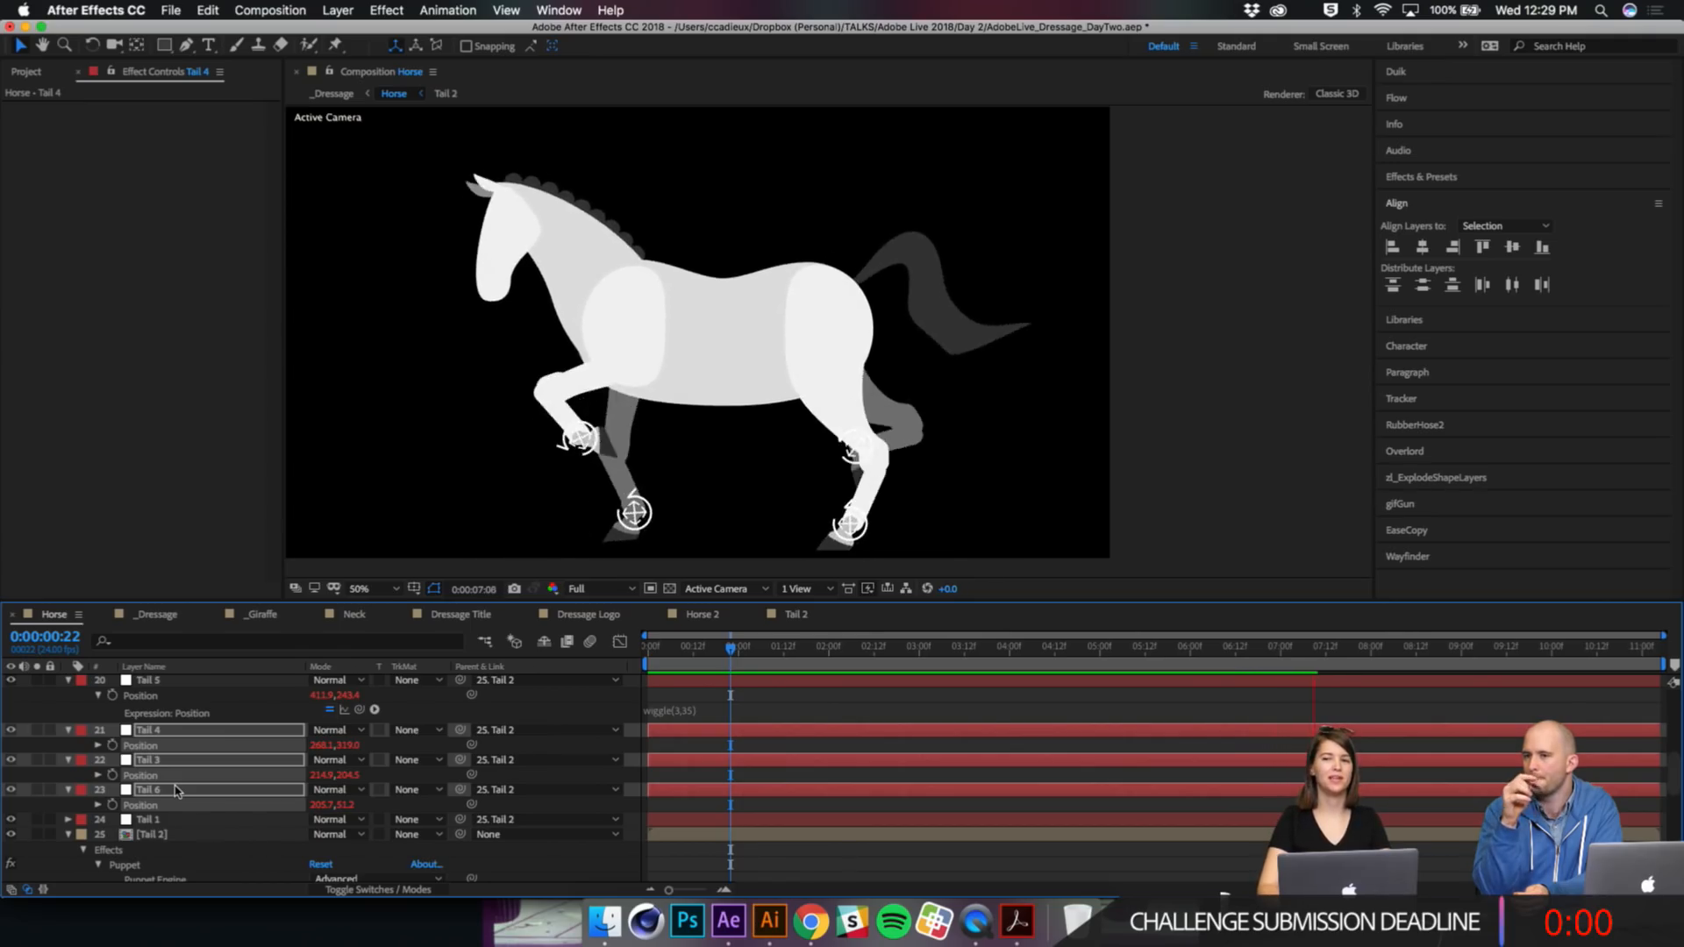
# Step: Compare the original Tail layer with the rigged Tail 2 by switching their visibility during a preview, ending with Tail 2 shown
pyautogui.click(738, 646)
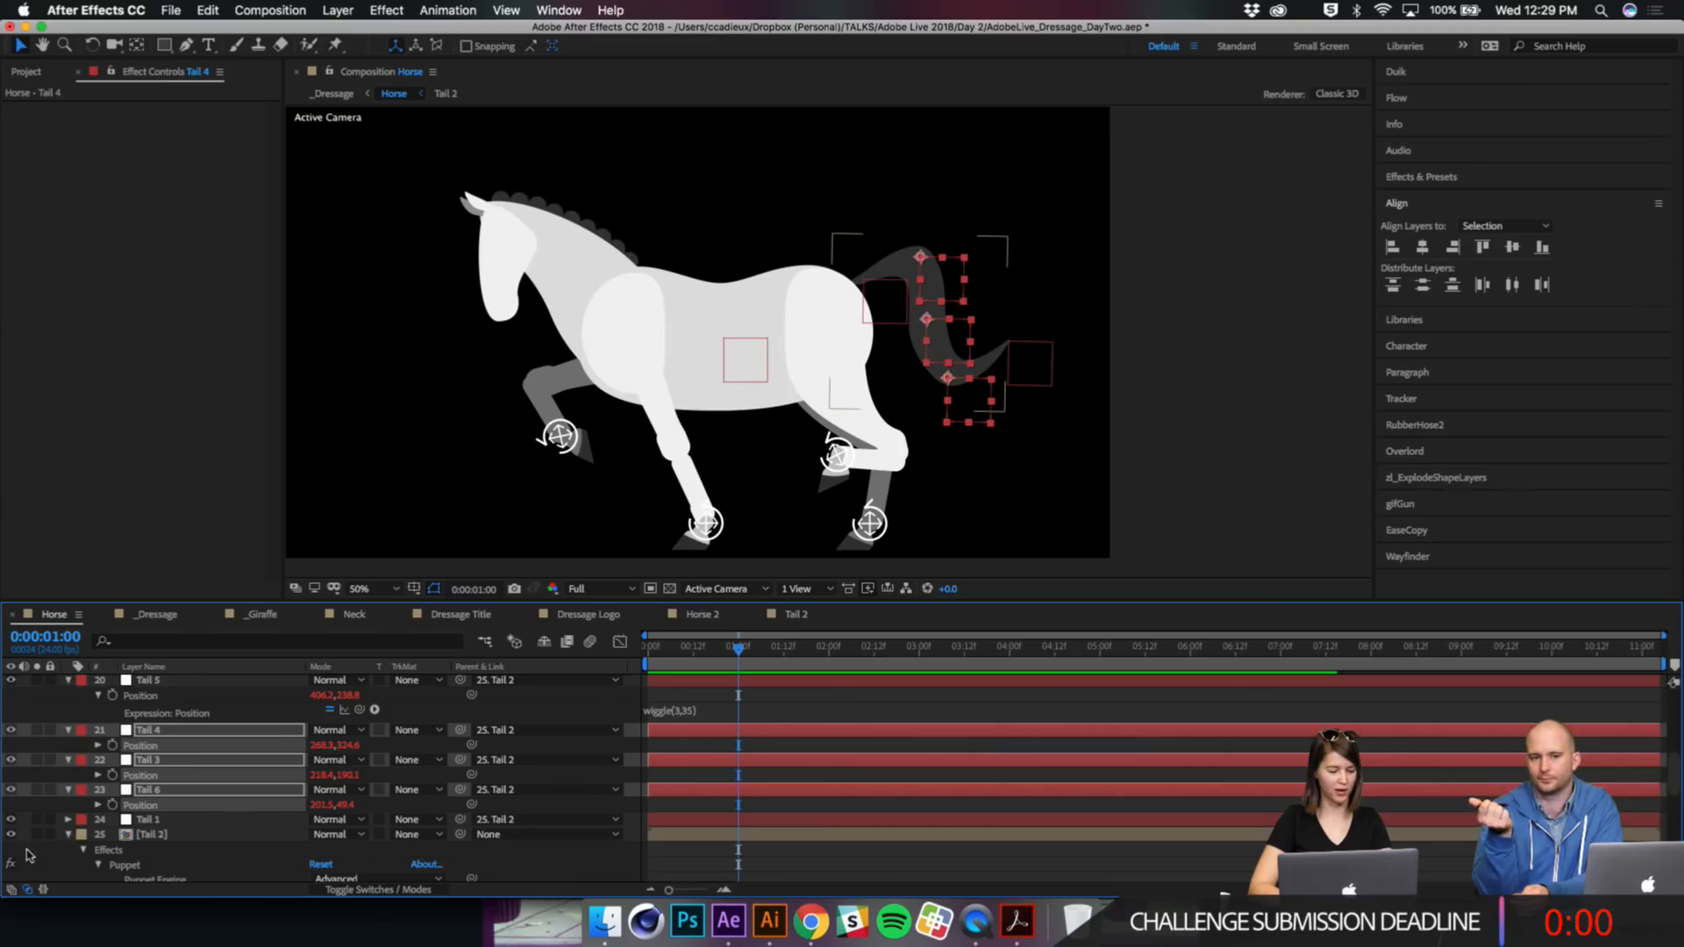
pyautogui.scroll(-2, 26, 855)
pyautogui.scroll(-10, 12, 756)
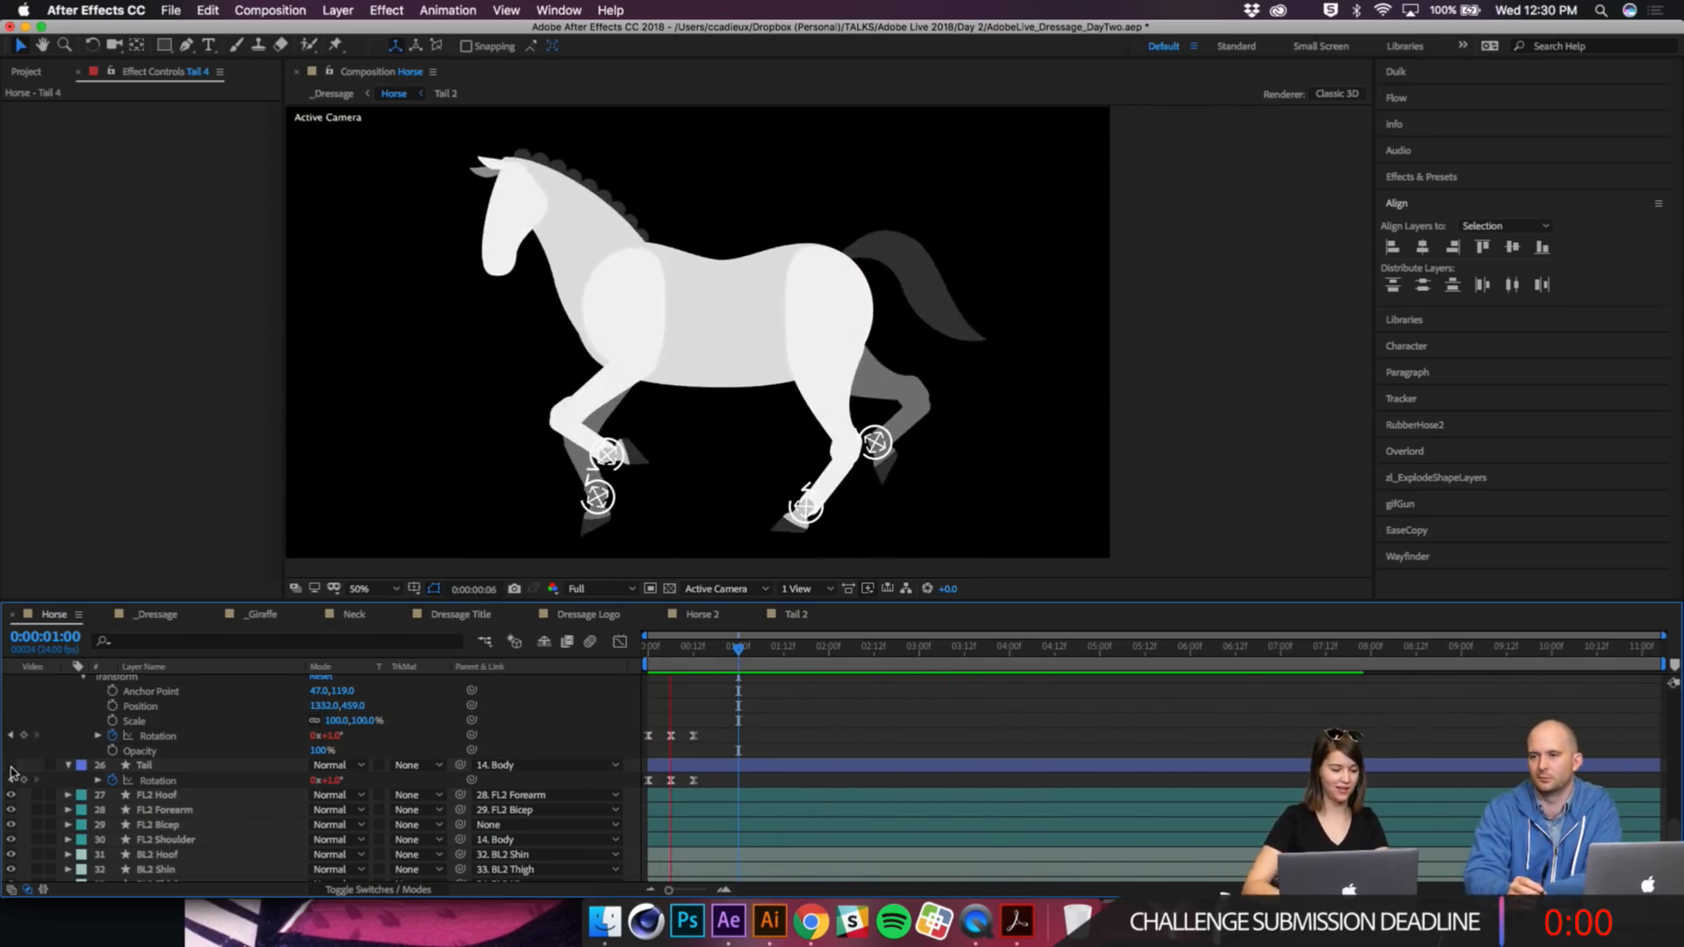
pyautogui.scroll(4, 11, 763)
pyautogui.click(12, 688)
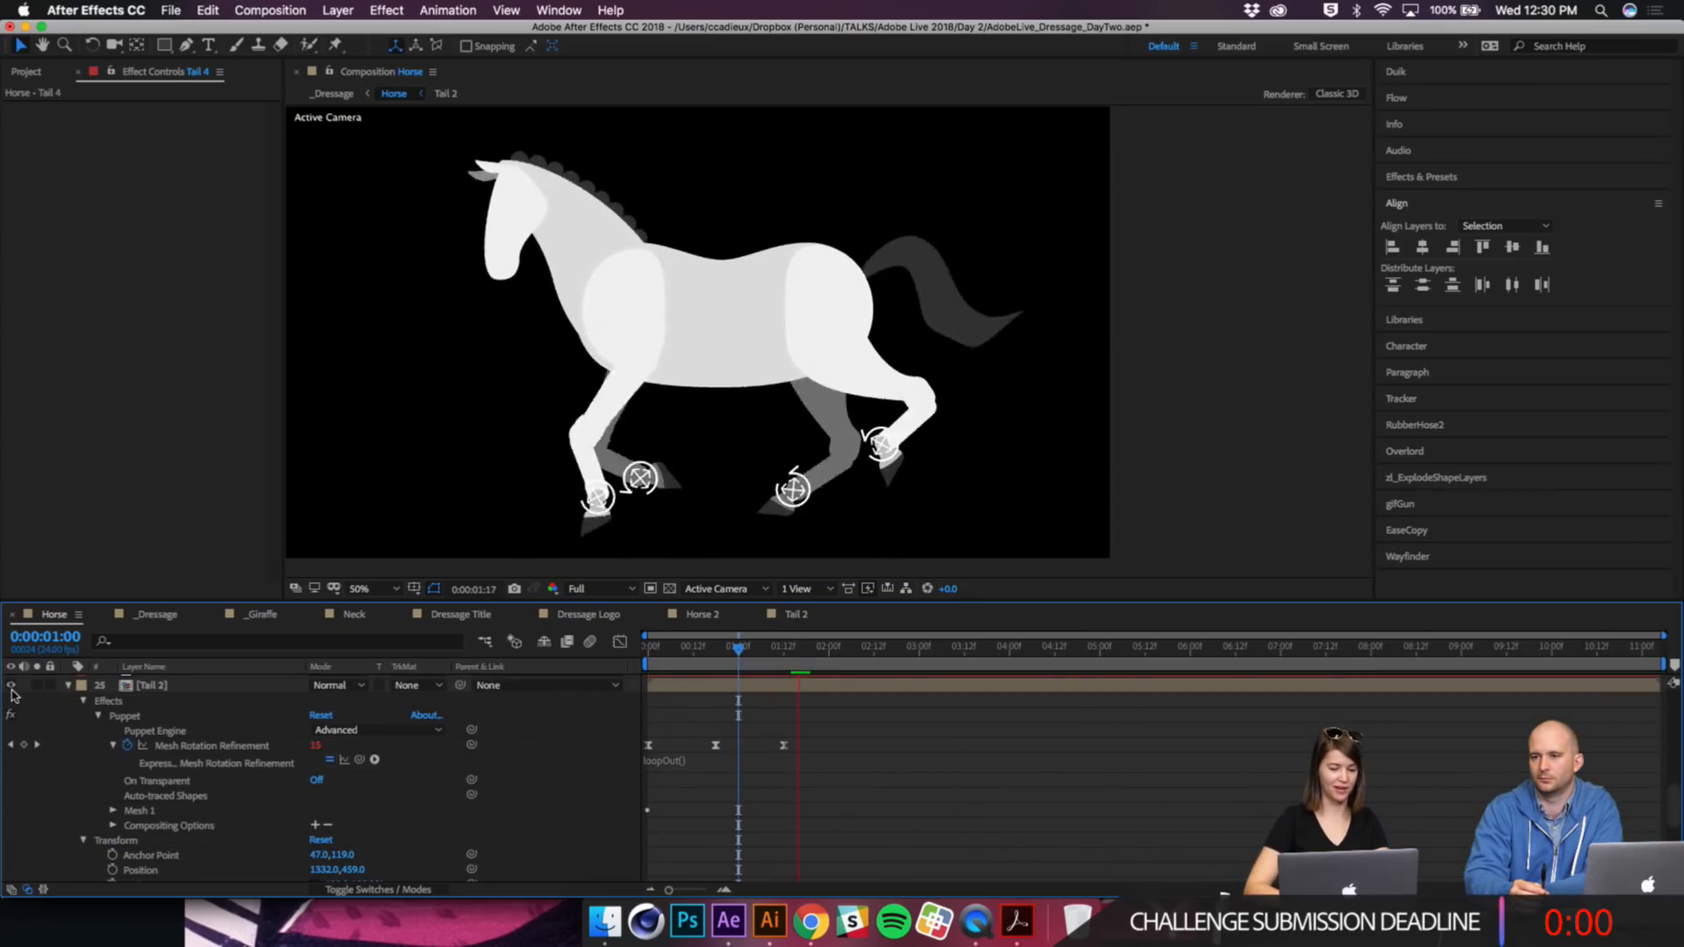
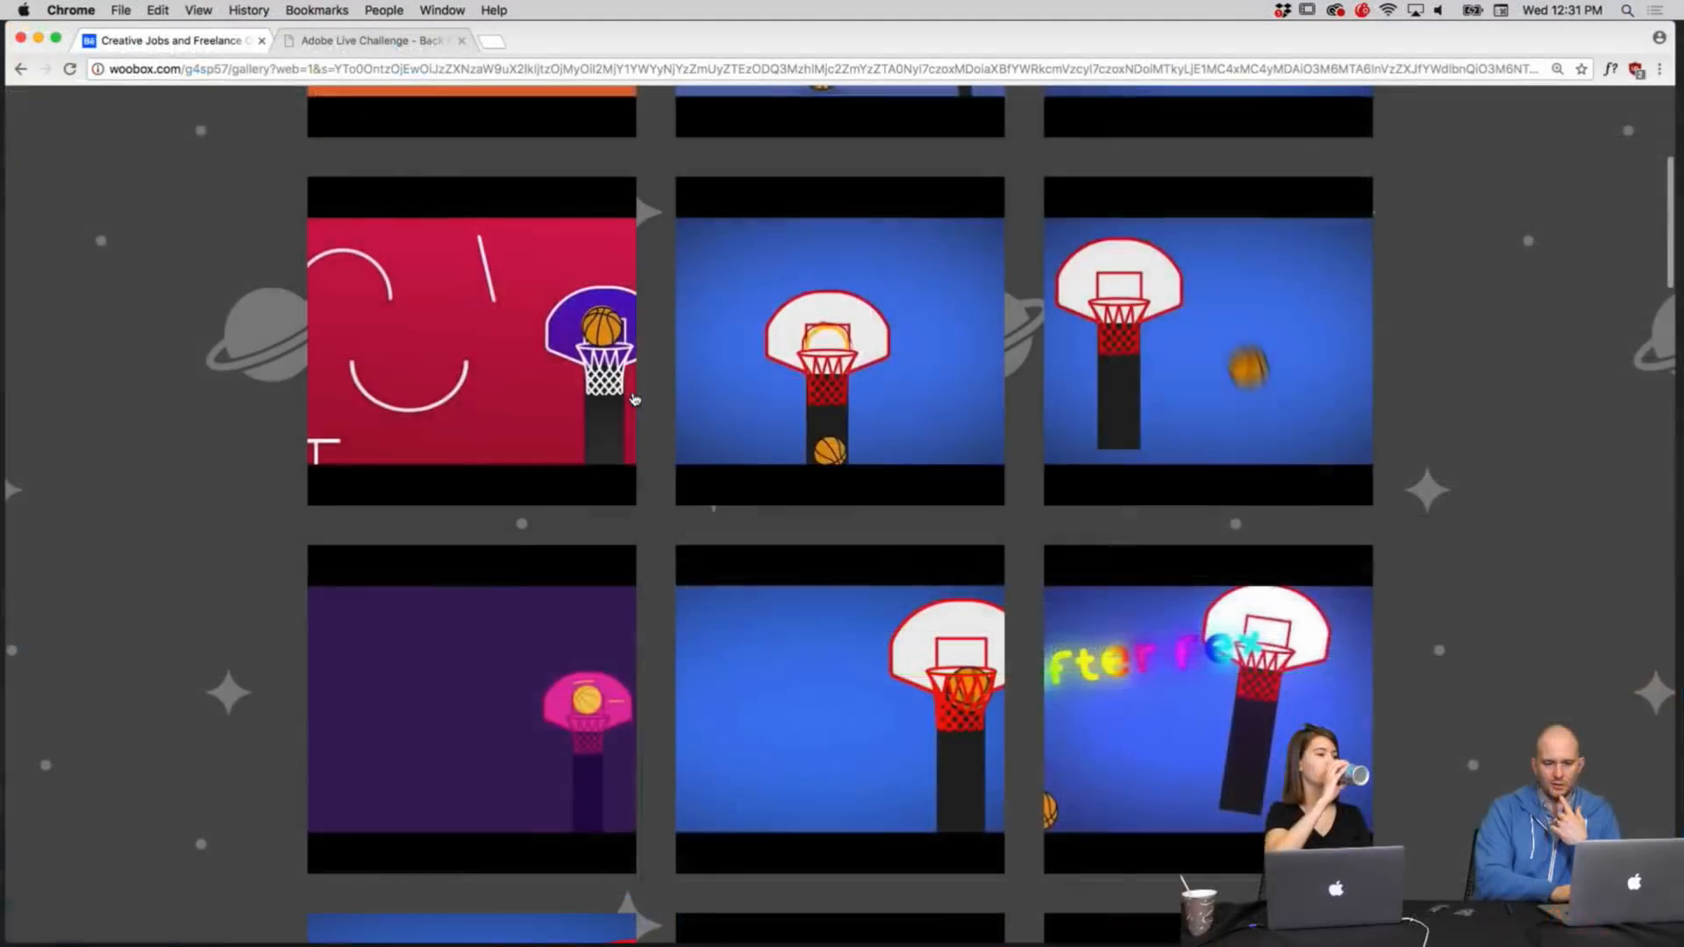
# Step: In Chrome, browse the basketball challenge gallery and open the submission titled Adobe Live 18th April, 2018
pyautogui.scroll(-4, 634, 396)
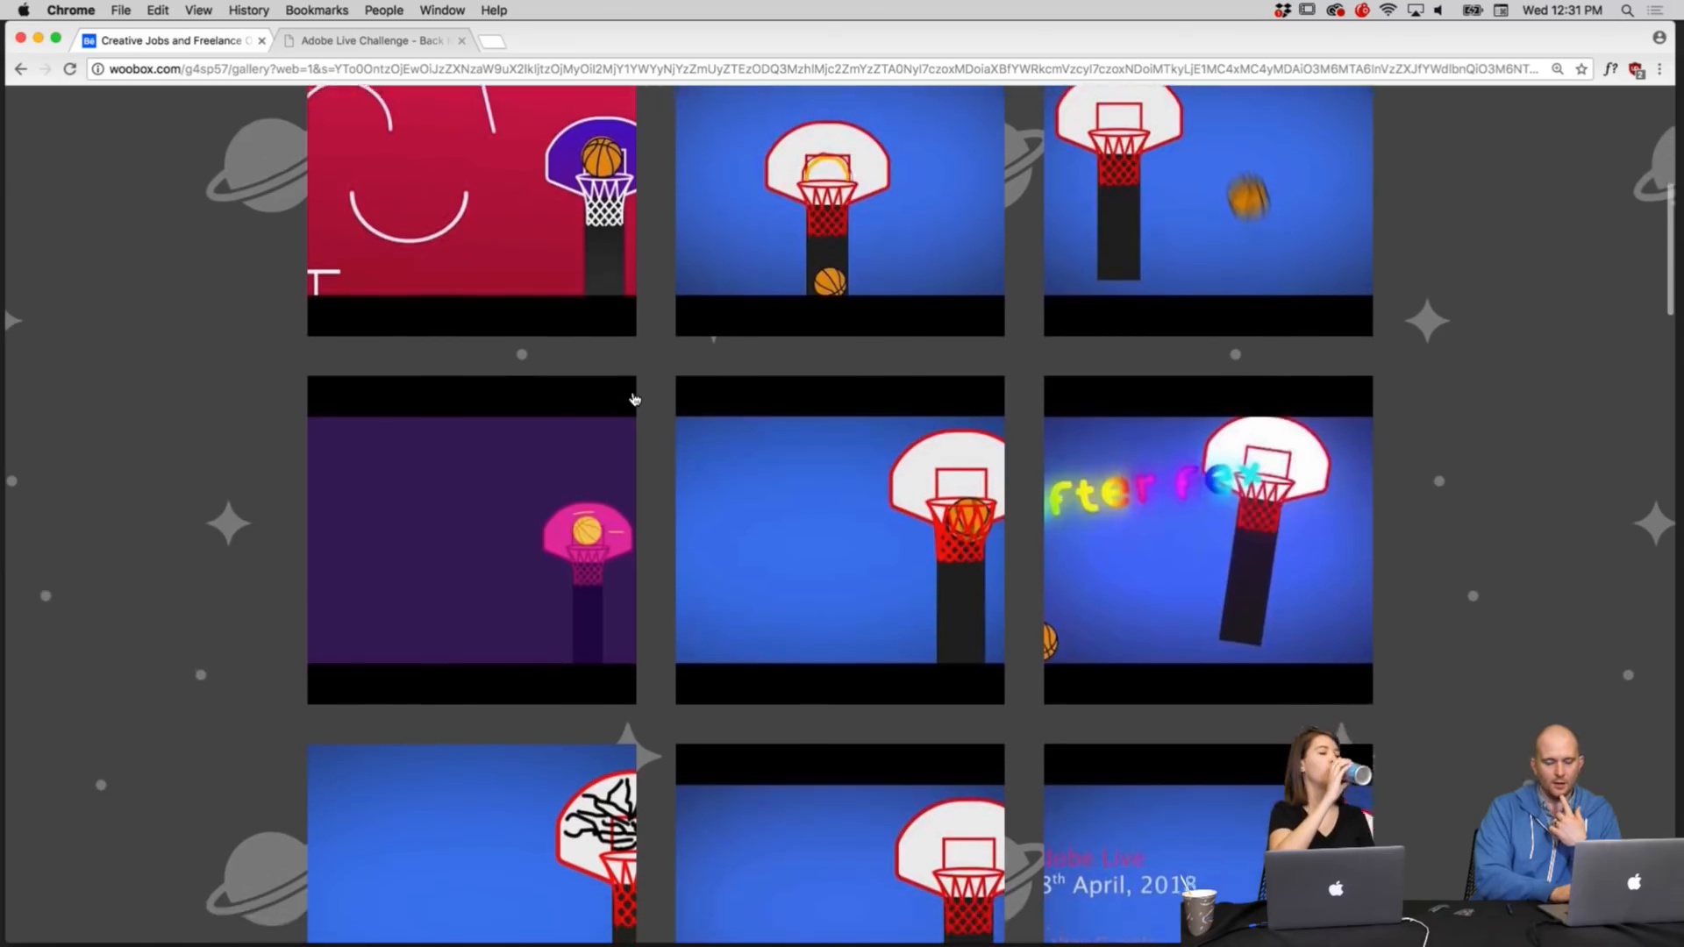
pyautogui.scroll(-7, 634, 399)
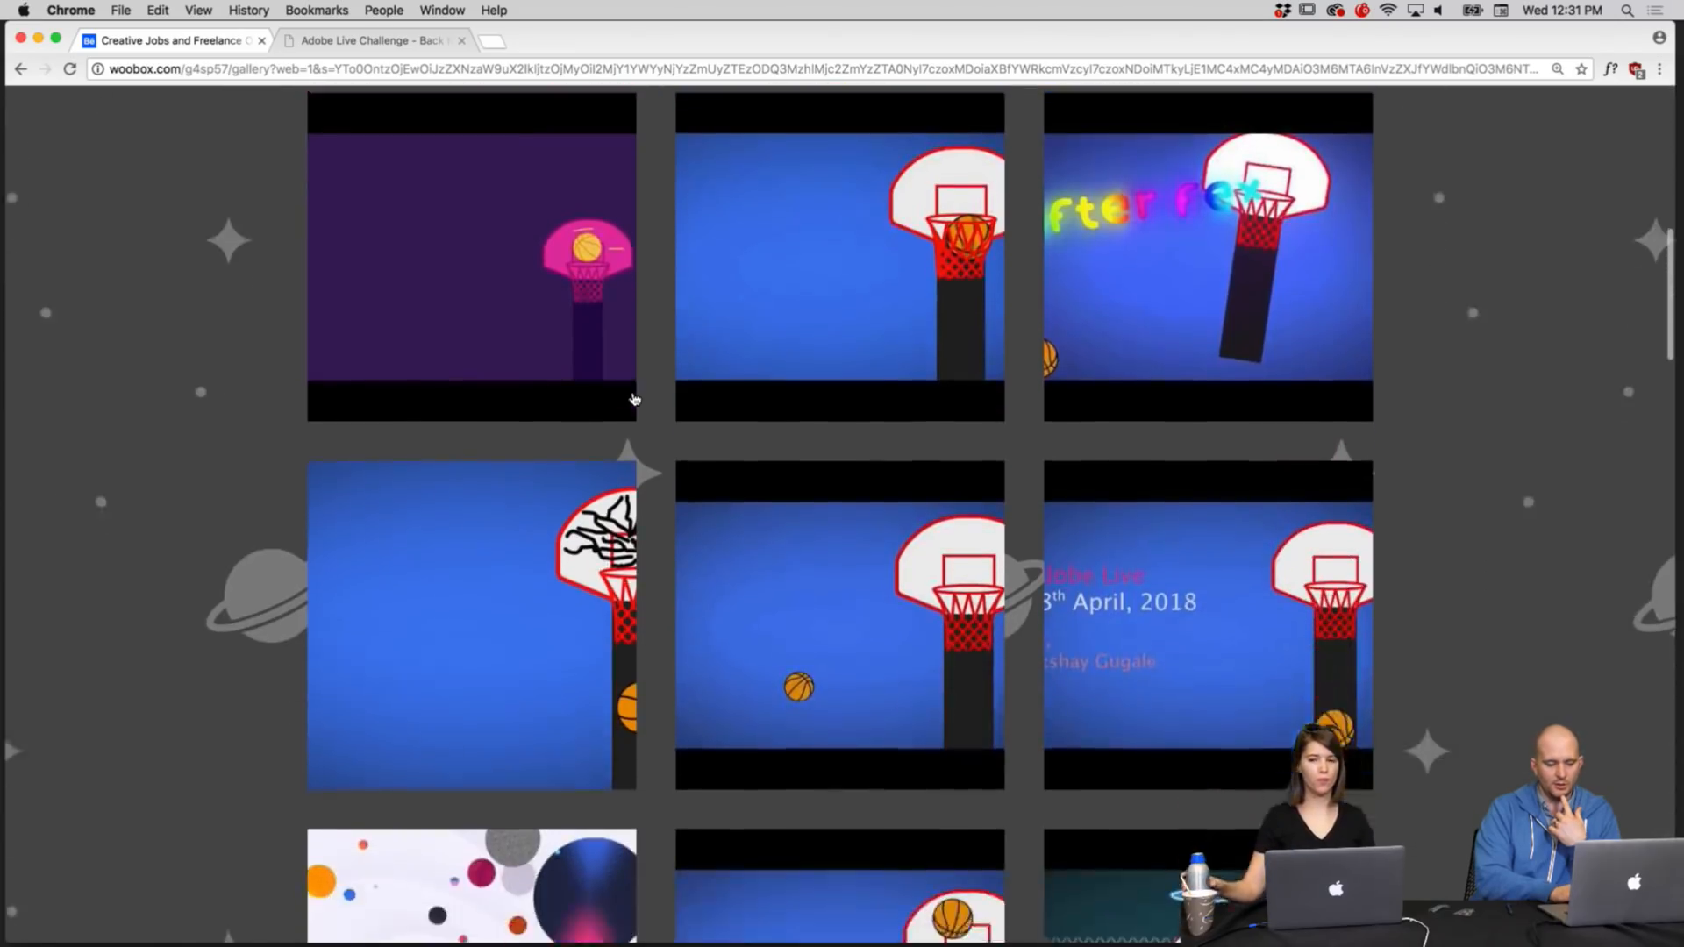
pyautogui.scroll(7, 634, 399)
pyautogui.scroll(15, 635, 399)
pyautogui.scroll(-12, 634, 399)
pyautogui.scroll(-12, 633, 399)
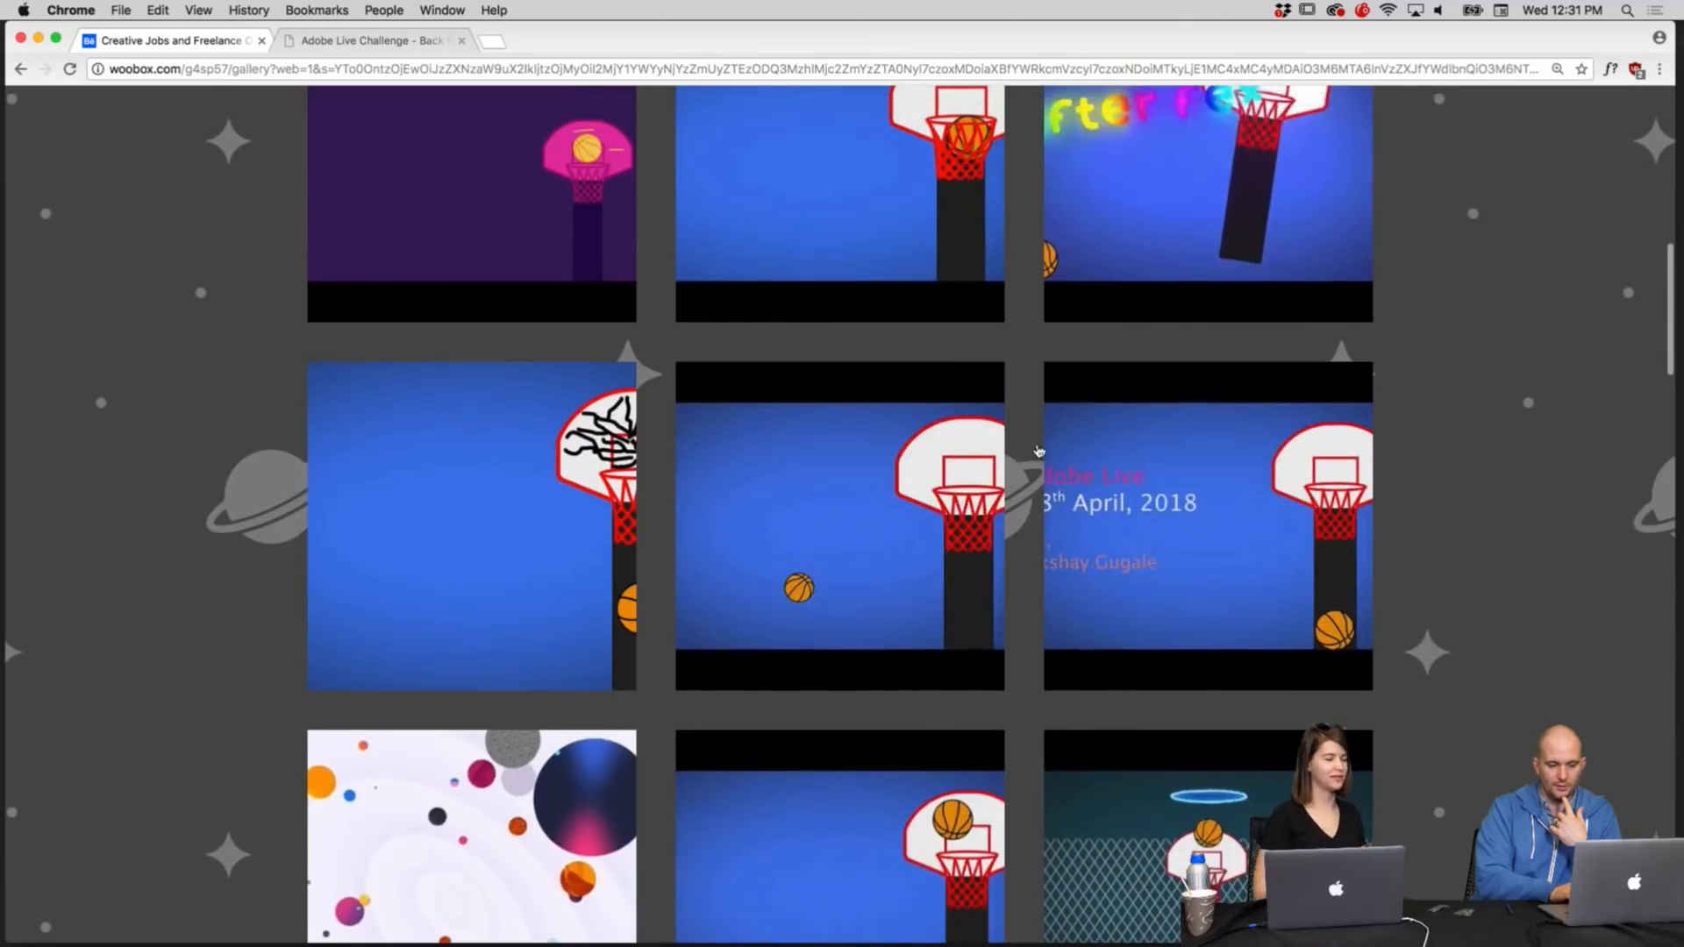
pyautogui.moveTo(1195, 513)
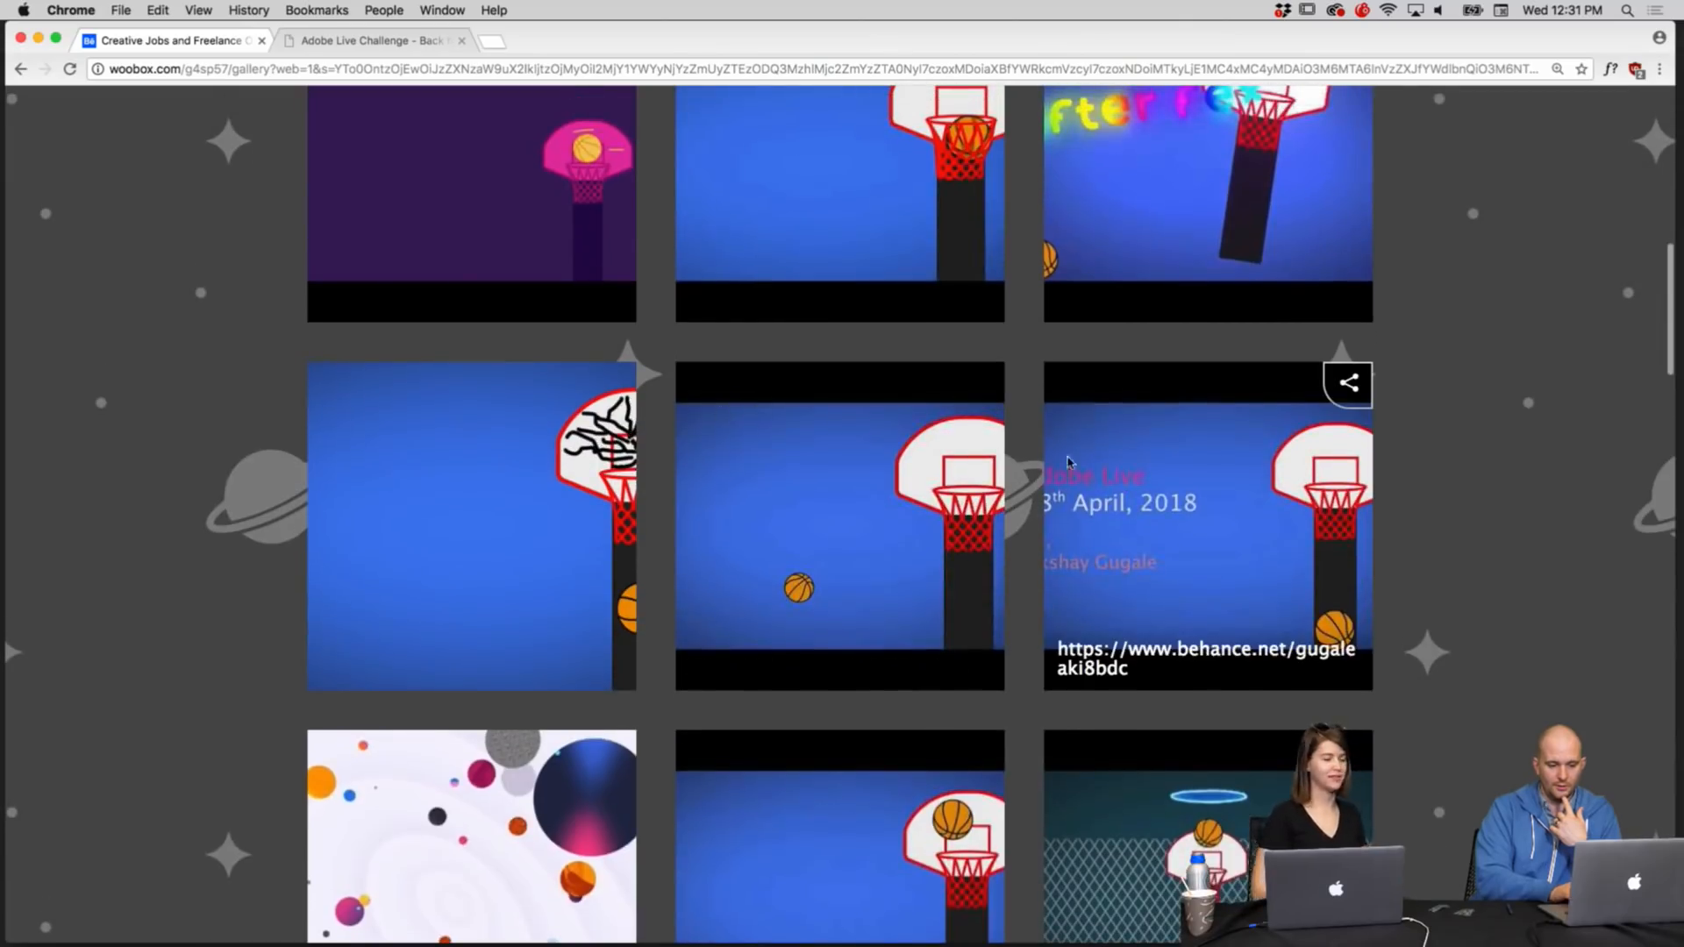
pyautogui.click(1193, 514)
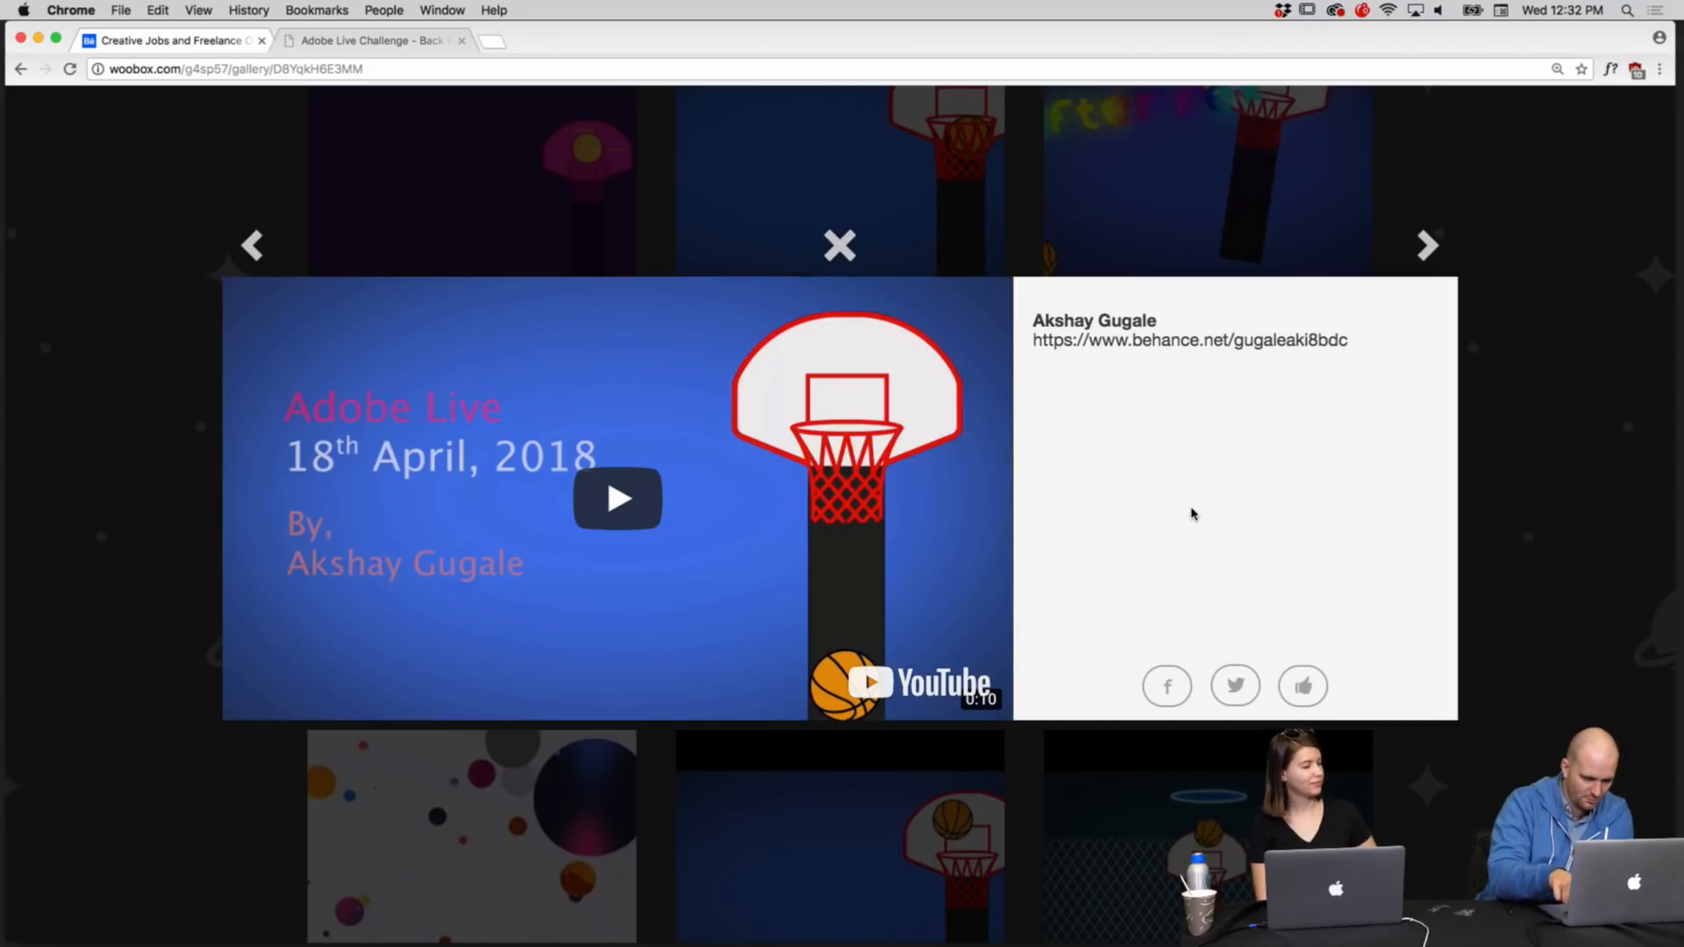
# Step: Raise the system volume and play the opened submission's video
pyautogui.press('XF86AudioRaiseVolume')
pyautogui.press('XF86AudioRaiseVolume')
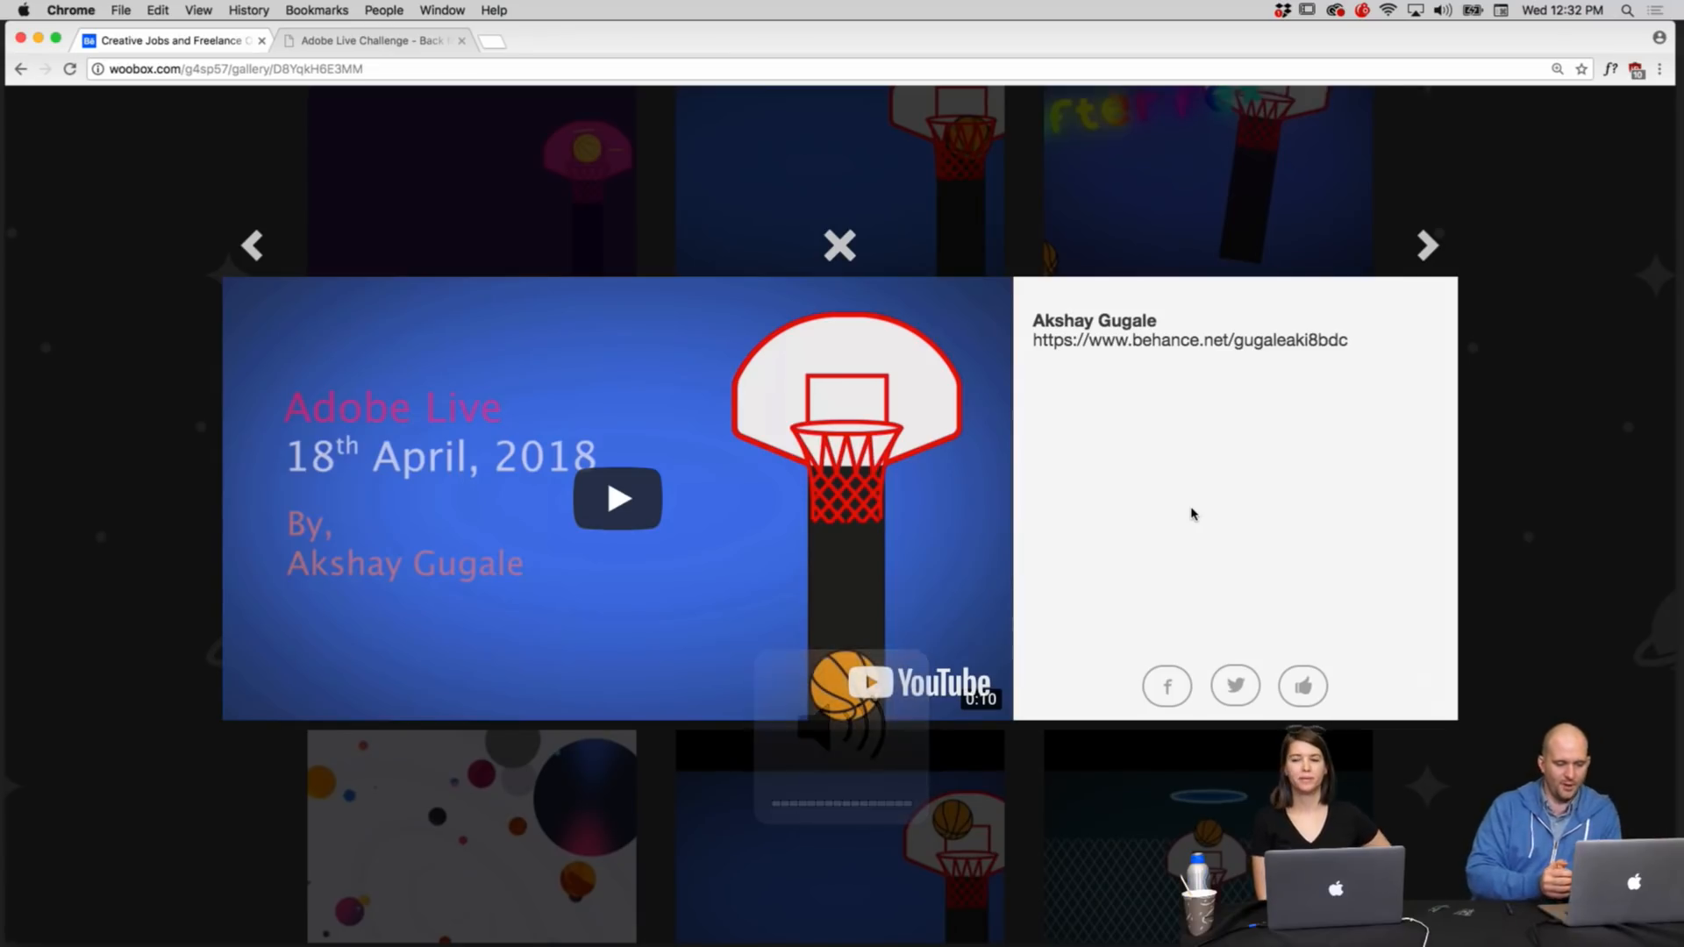
pyautogui.click(653, 527)
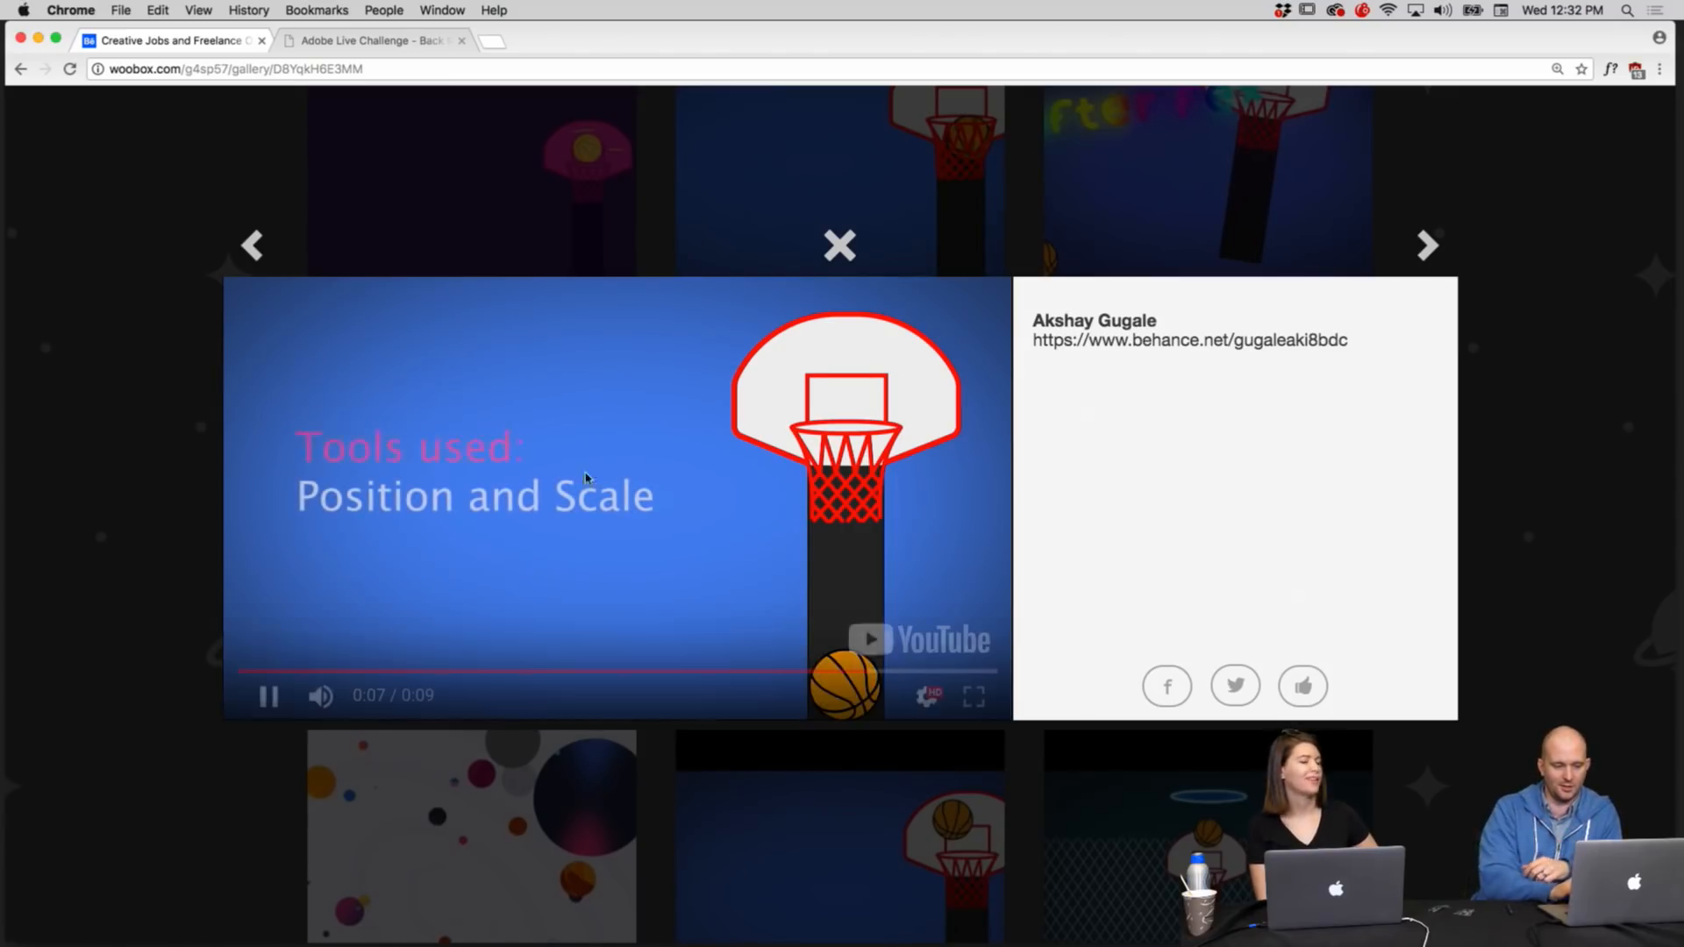
# Step: Go back through the two preceding submissions, playing the plain basketball shot and the Basketball Main Comp_2 video
pyautogui.click(249, 251)
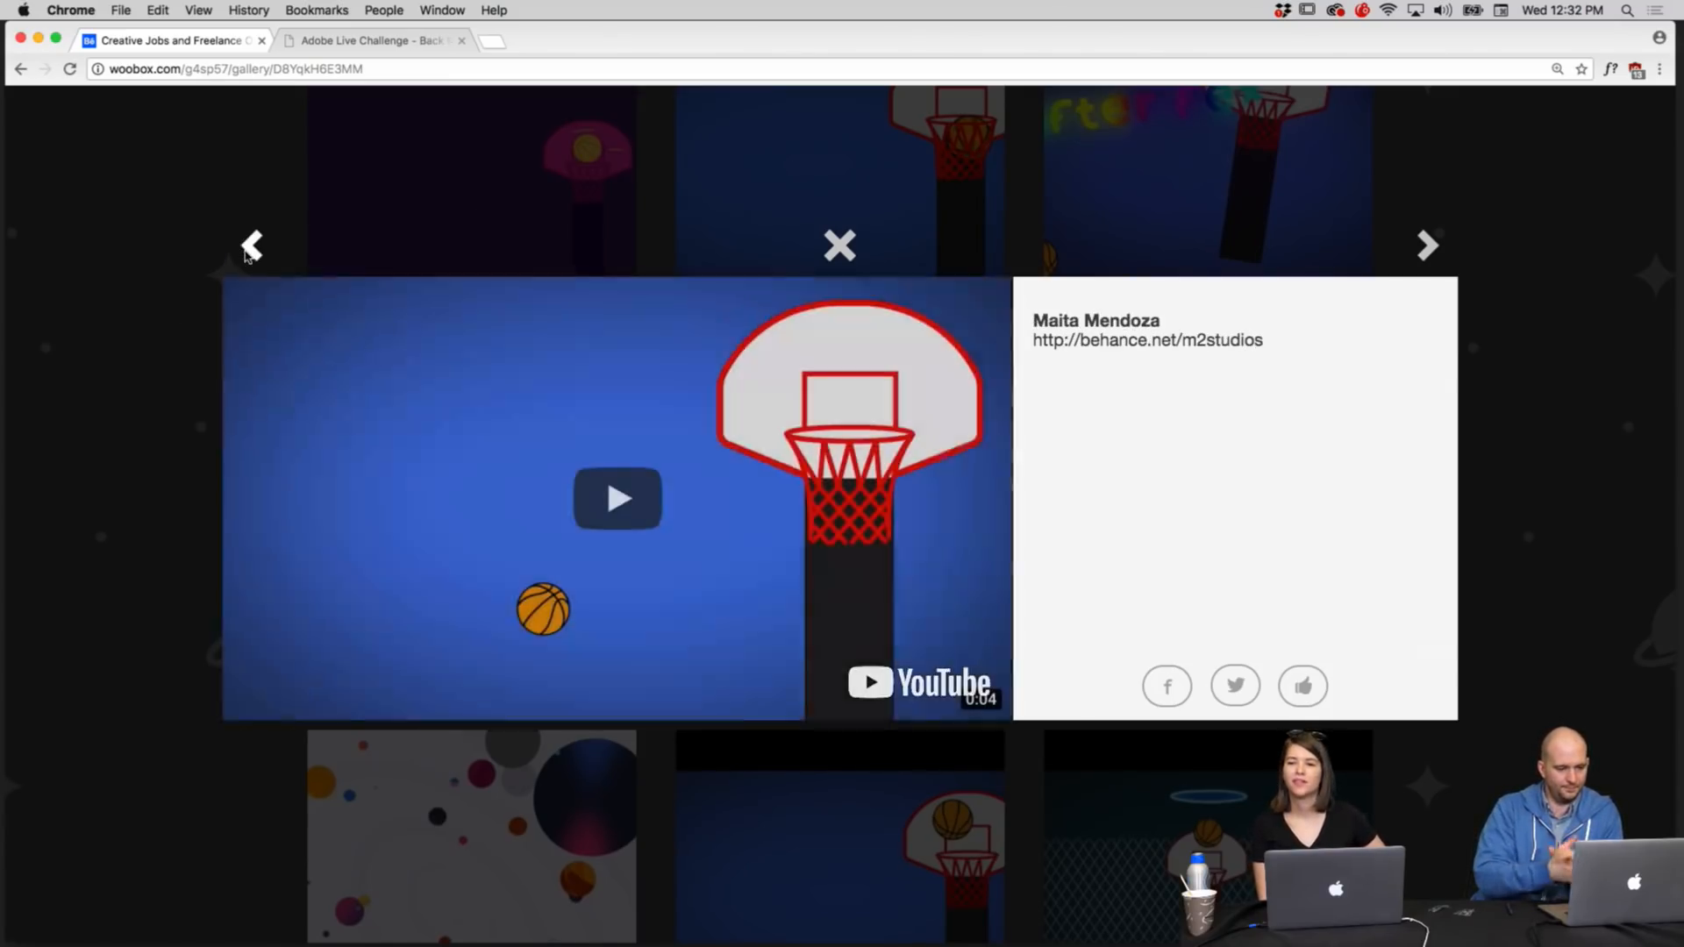
pyautogui.click(574, 437)
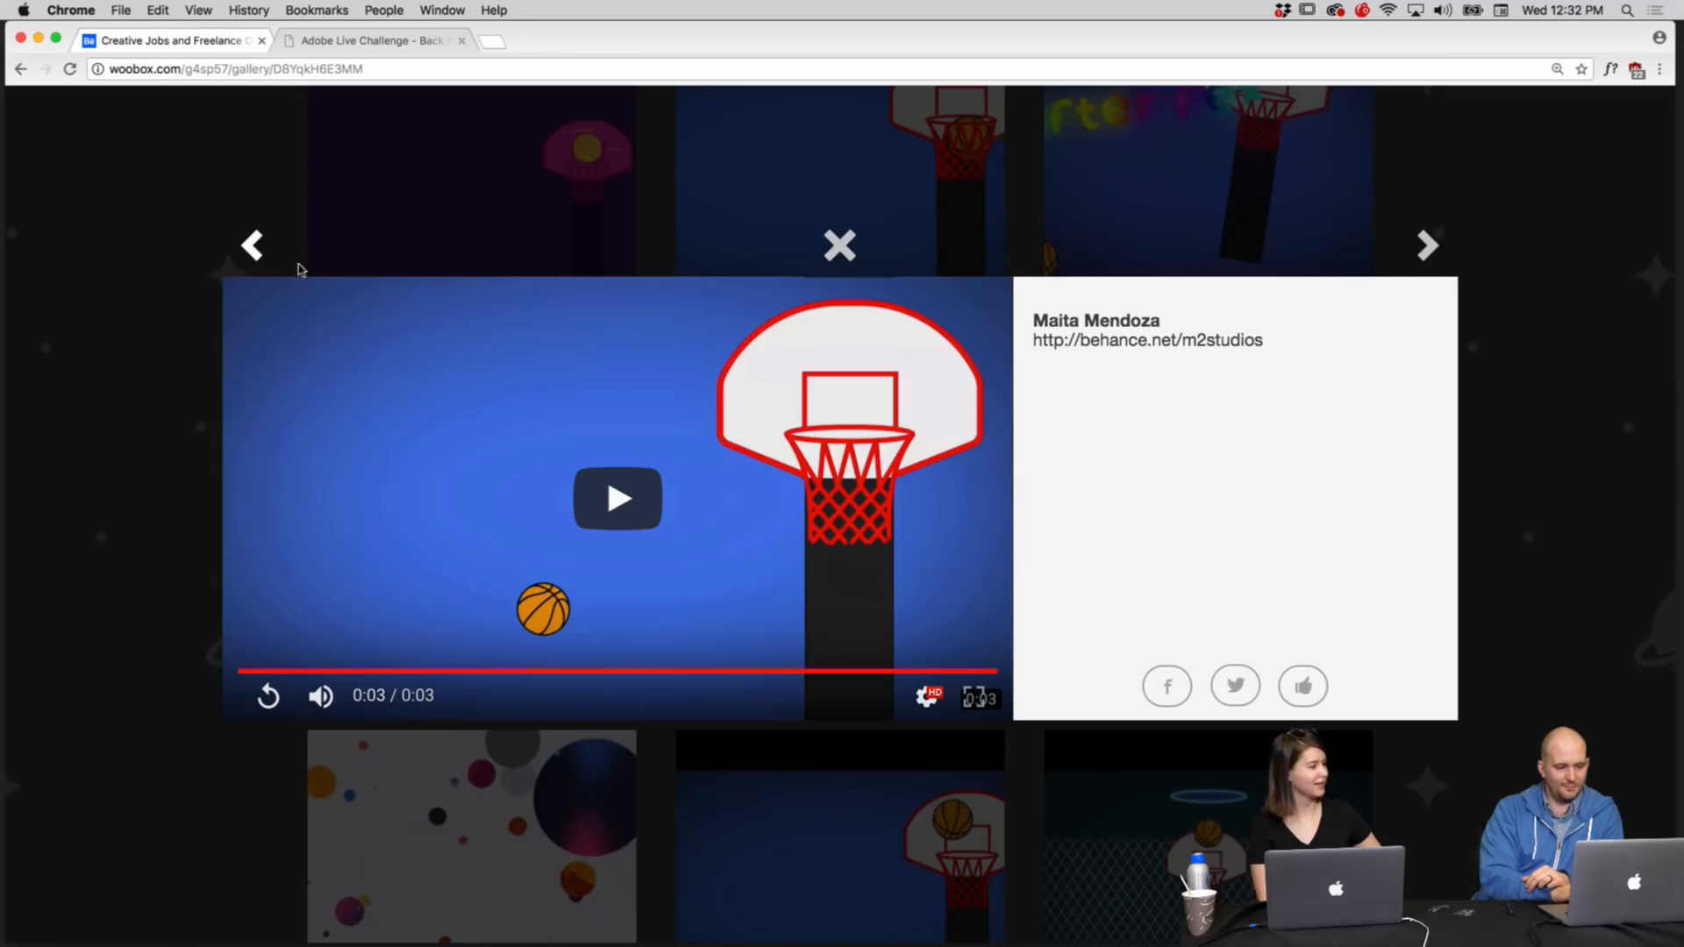
pyautogui.click(252, 249)
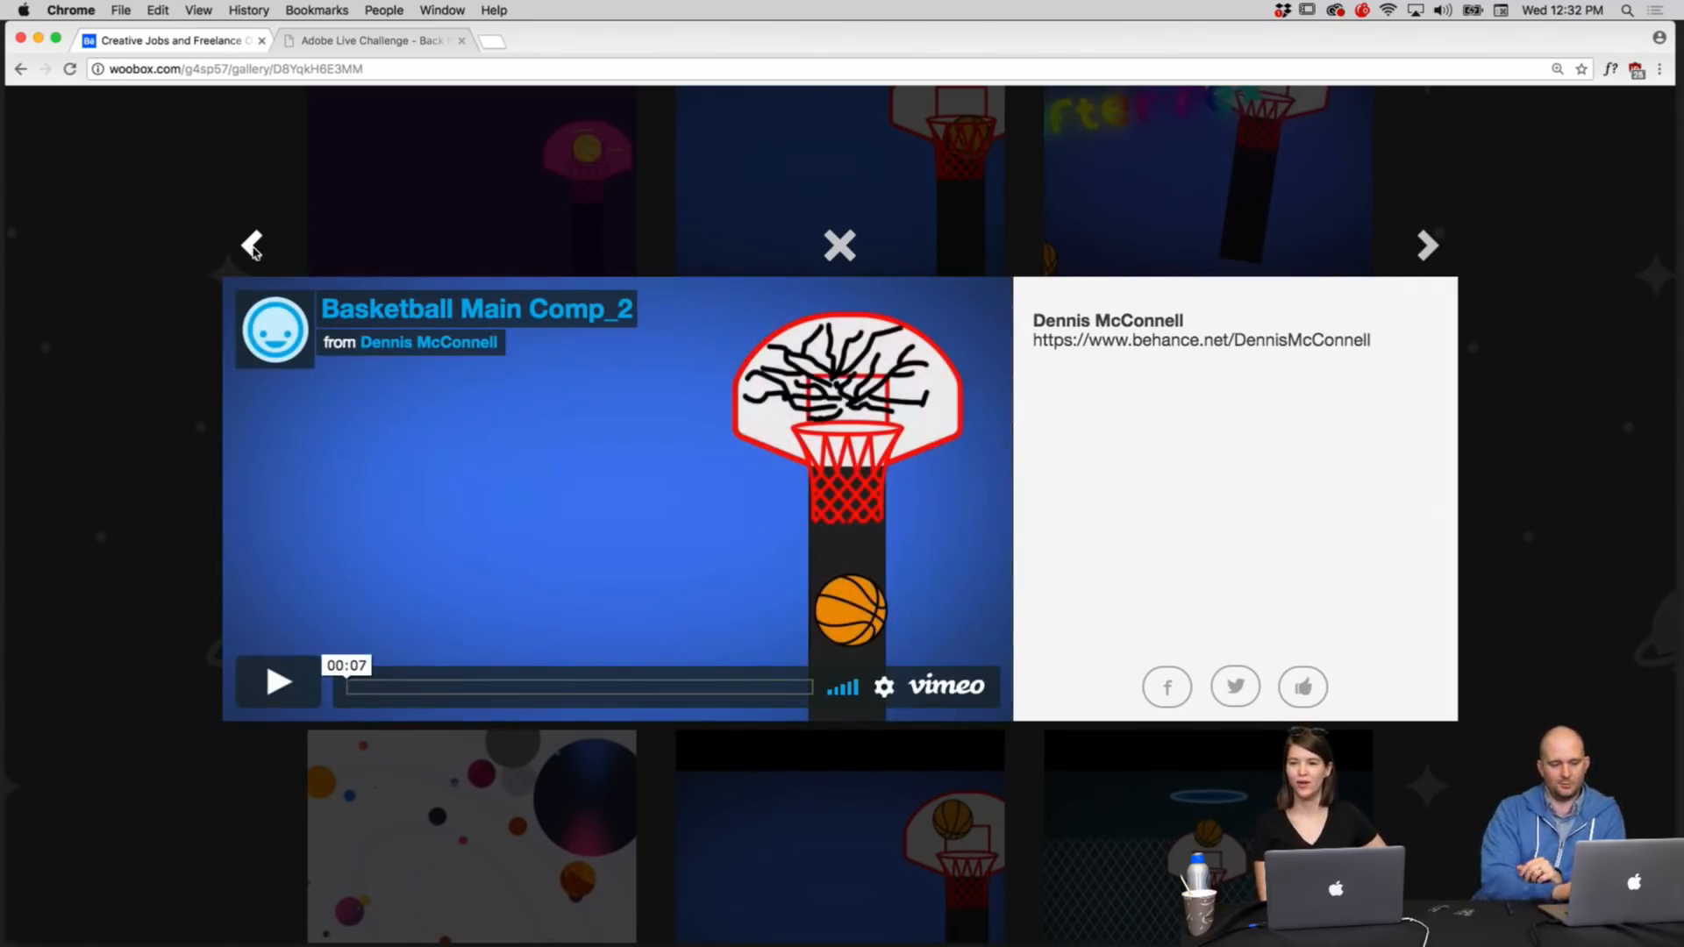
pyautogui.click(298, 677)
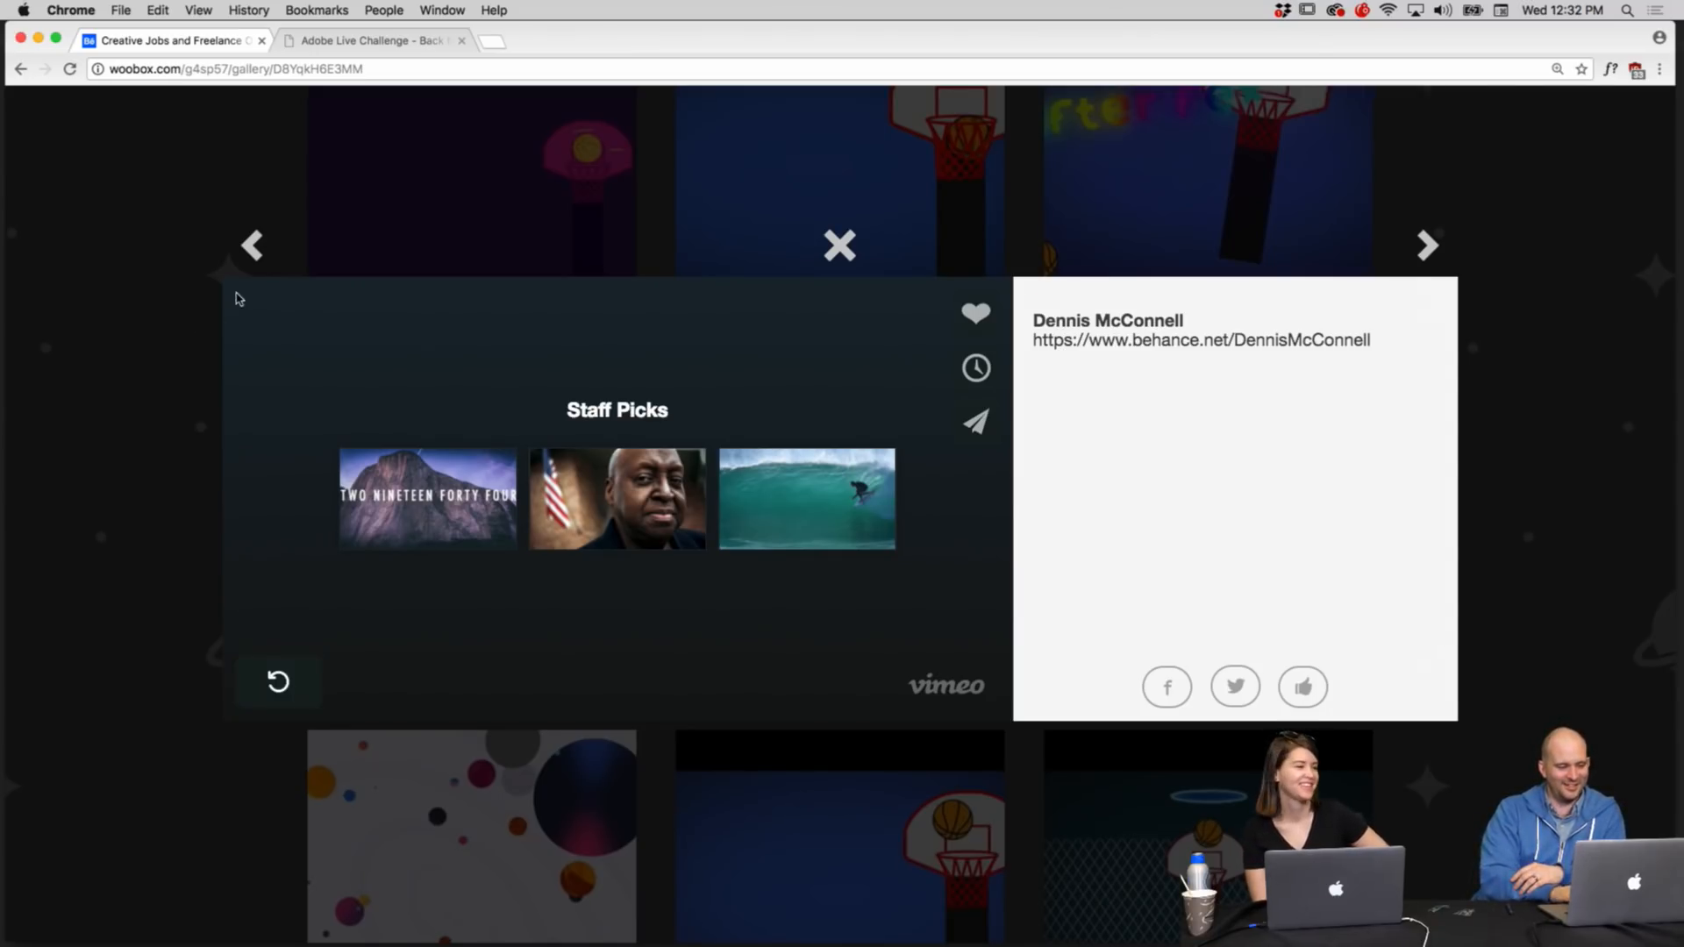
# Step: Go back to the submission with the rainbow "after fex" text and the one before it, playing each video
pyautogui.click(254, 251)
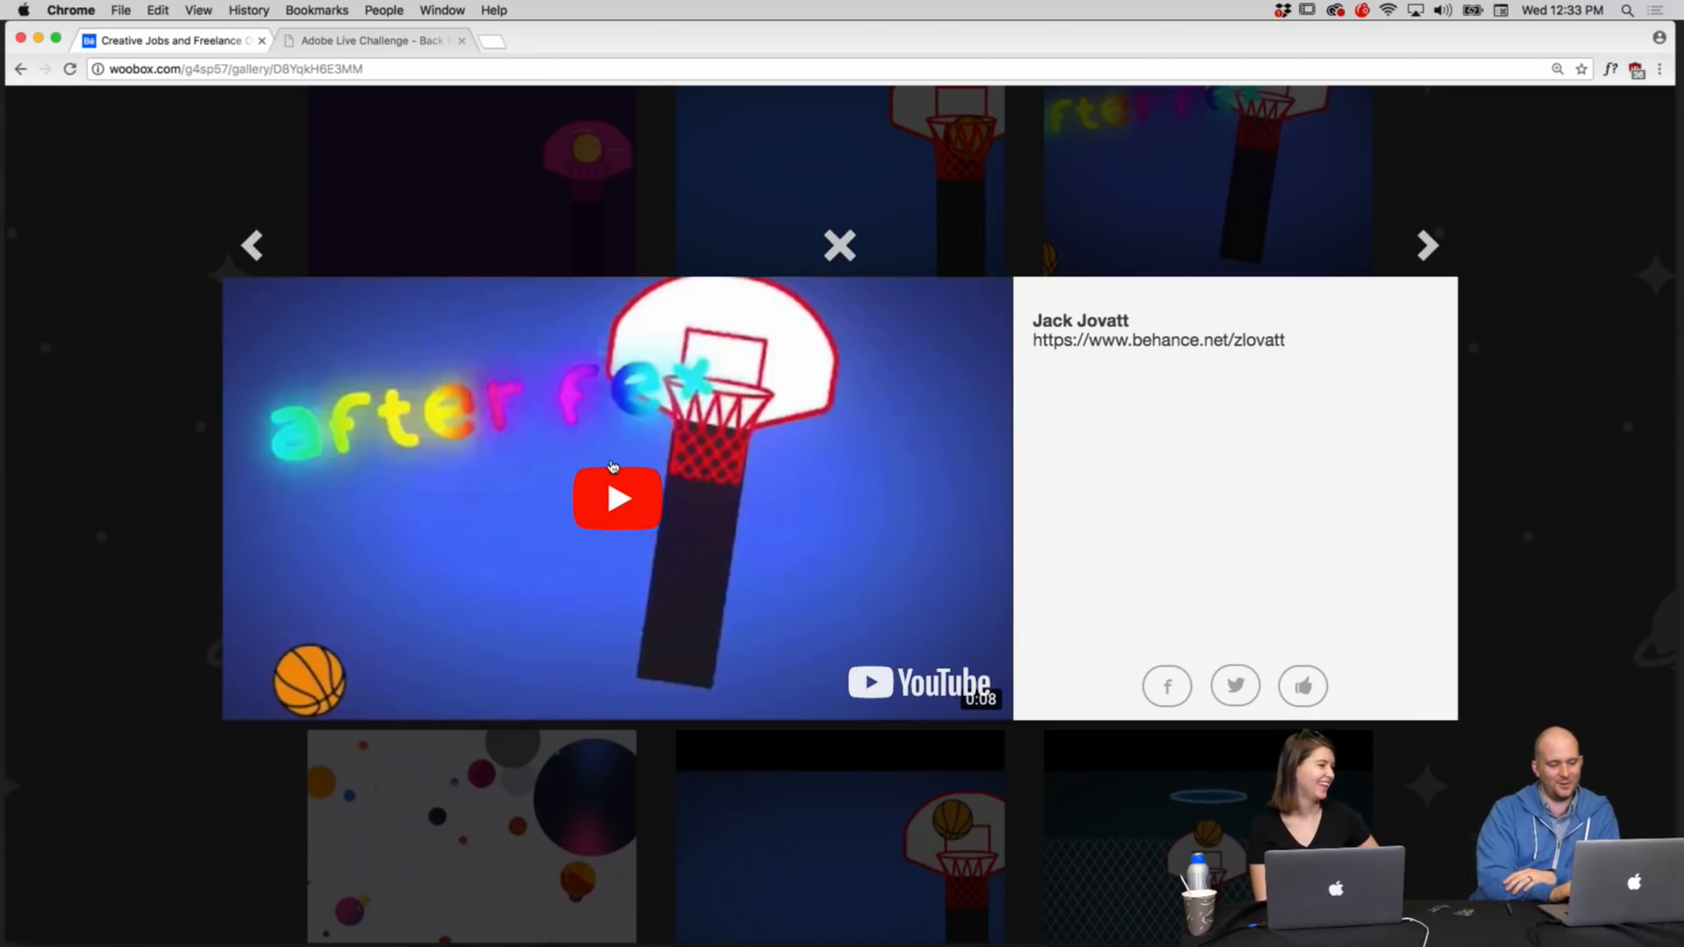
pyautogui.click(613, 466)
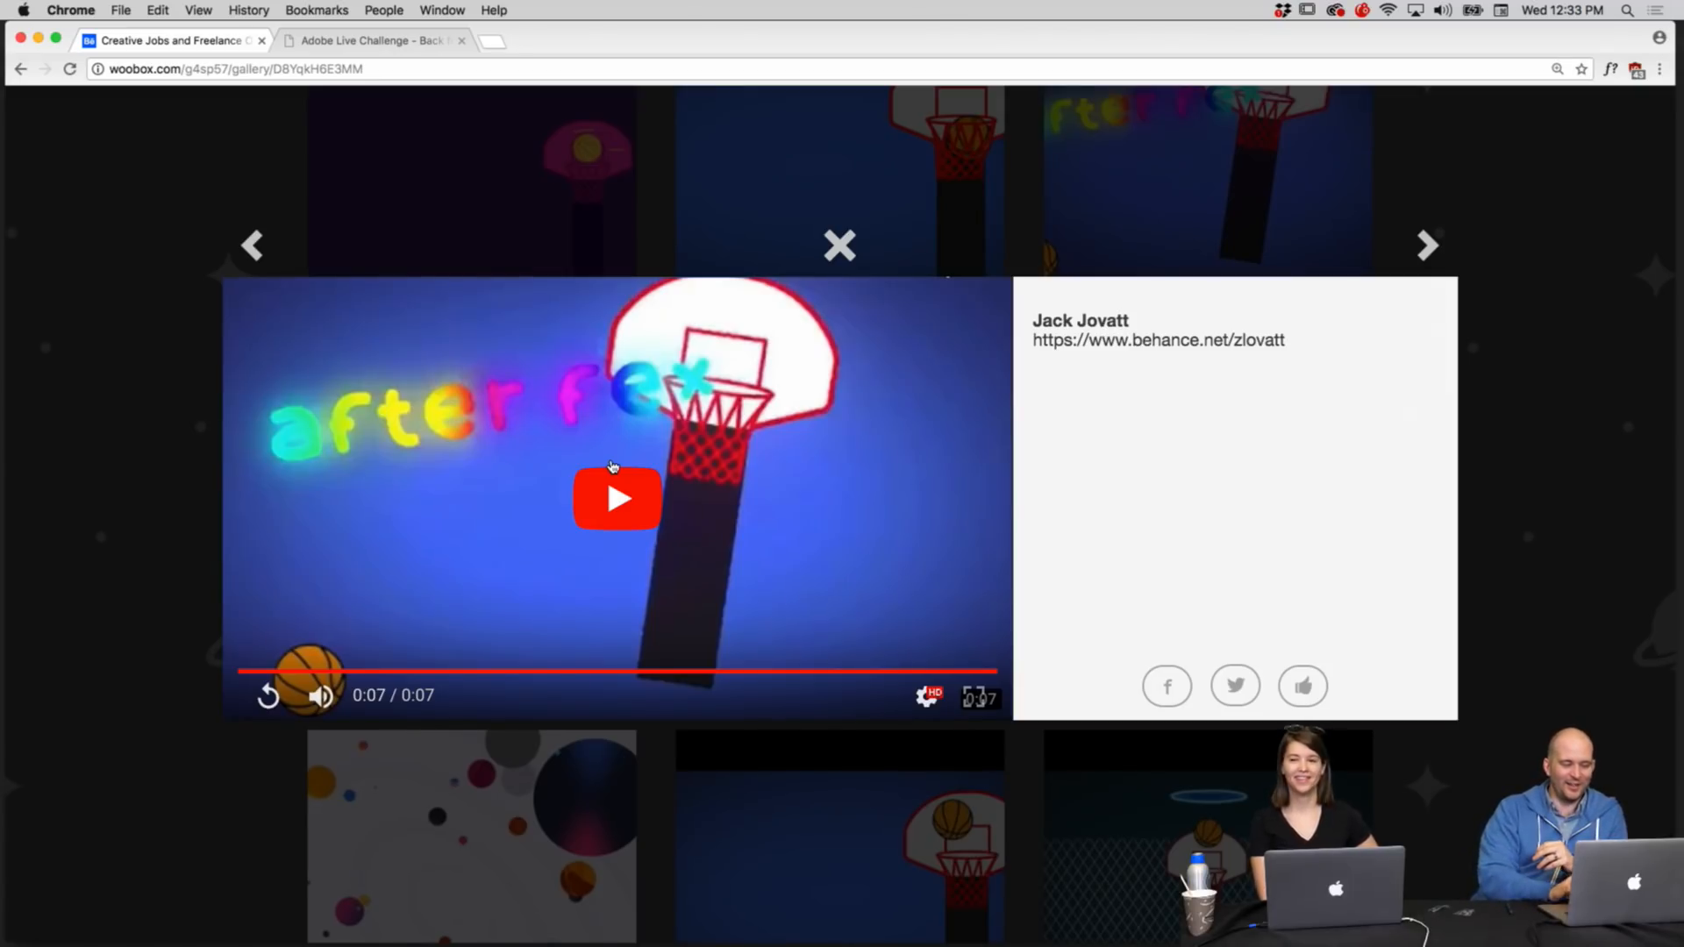
pyautogui.click(253, 247)
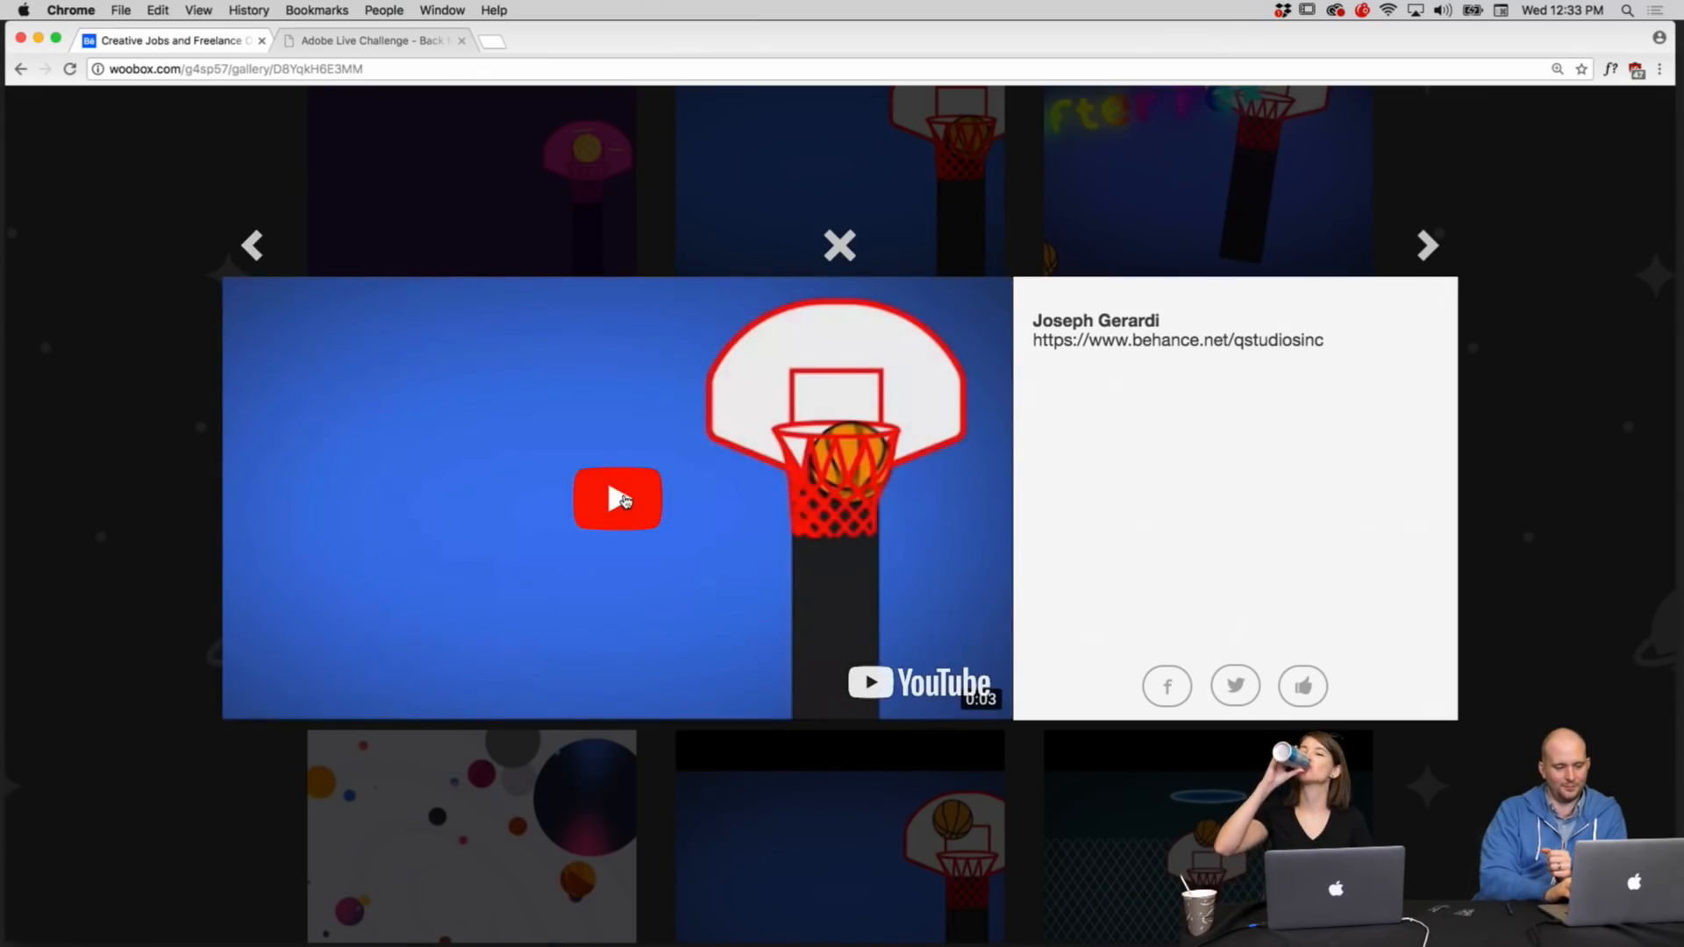
pyautogui.click(622, 498)
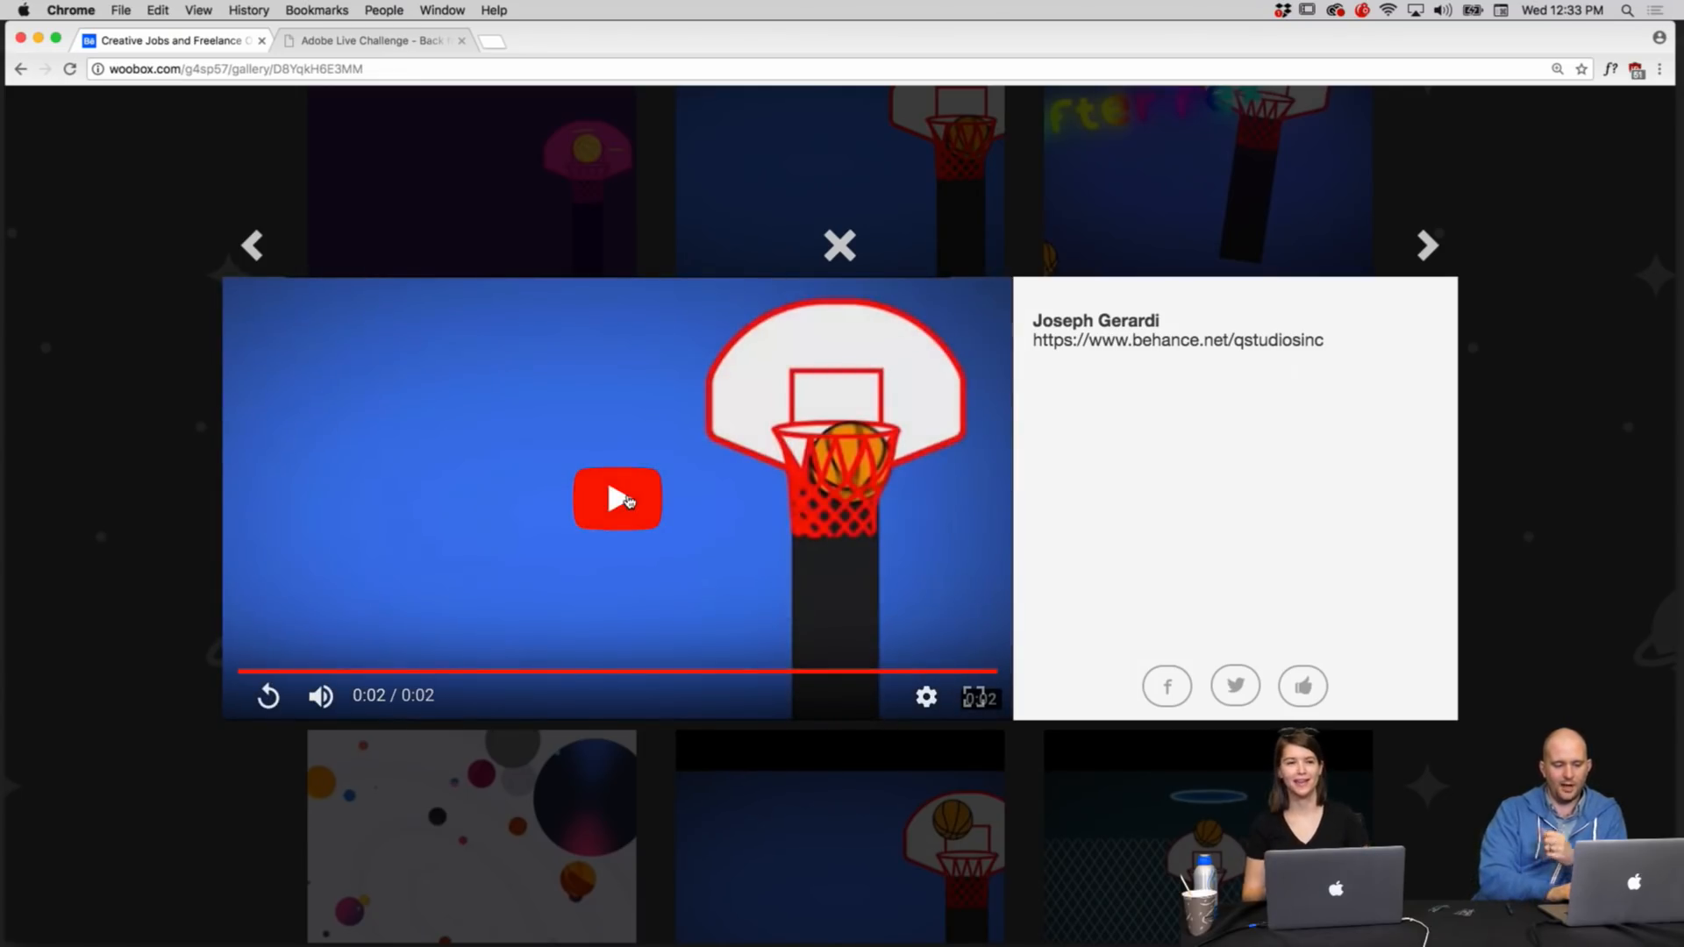
# Step: Replay the open submission's video, then go back to the purple submission with the pink hoop and play it
pyautogui.click(624, 499)
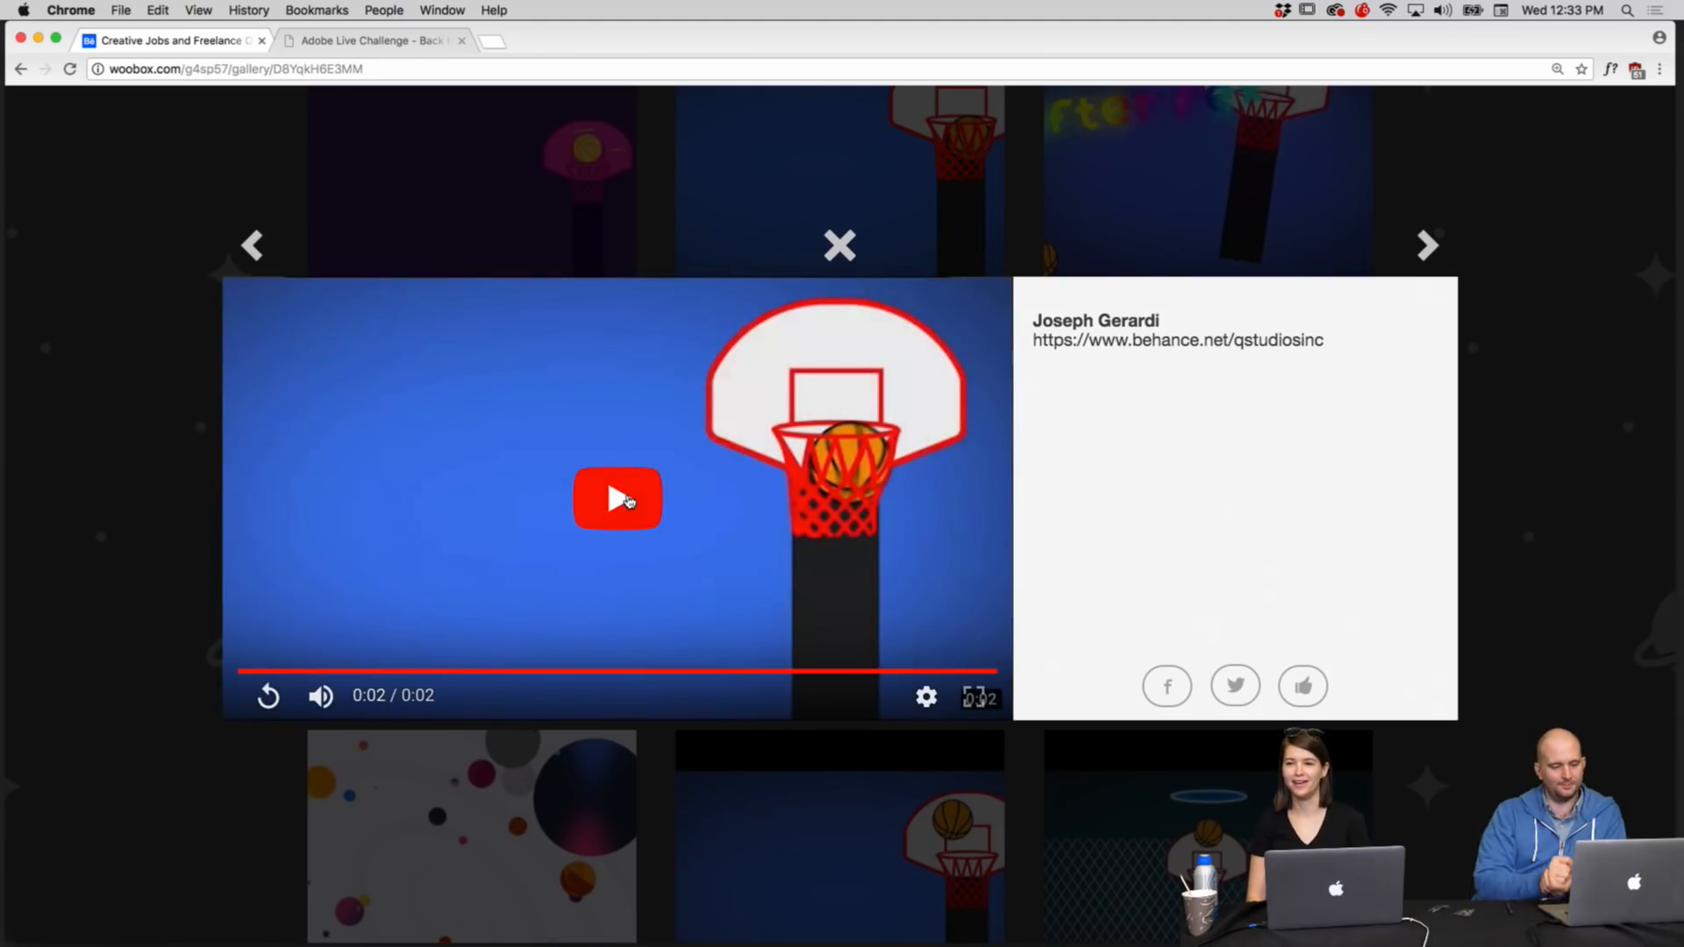
pyautogui.click(252, 246)
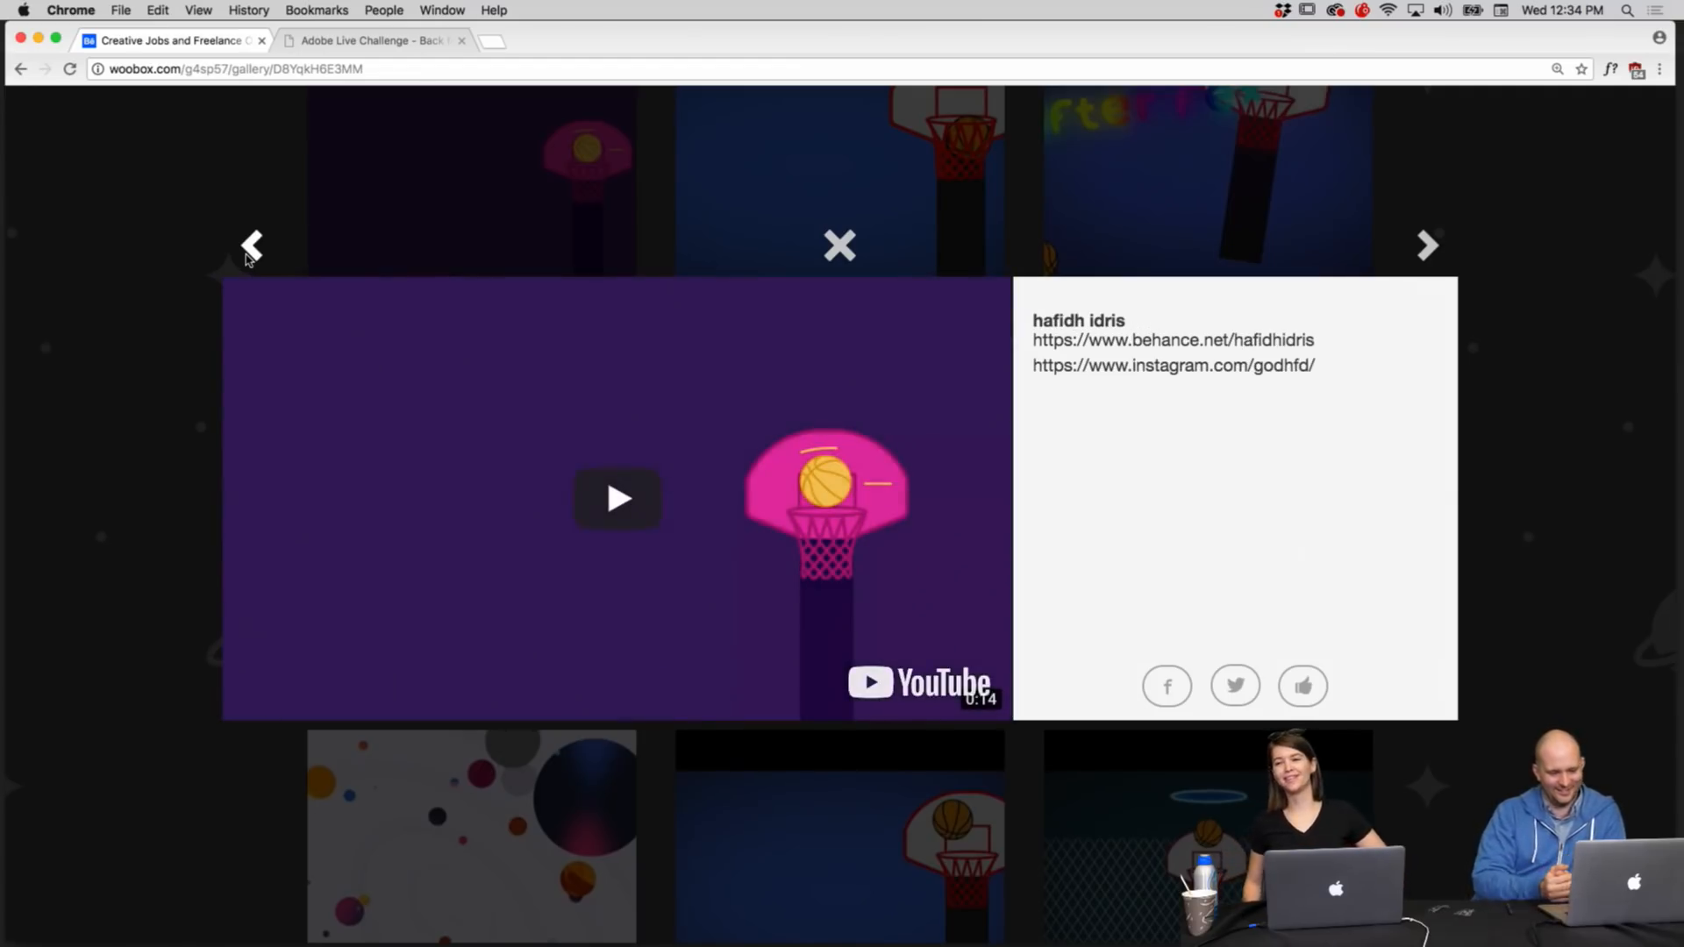
pyautogui.click(643, 503)
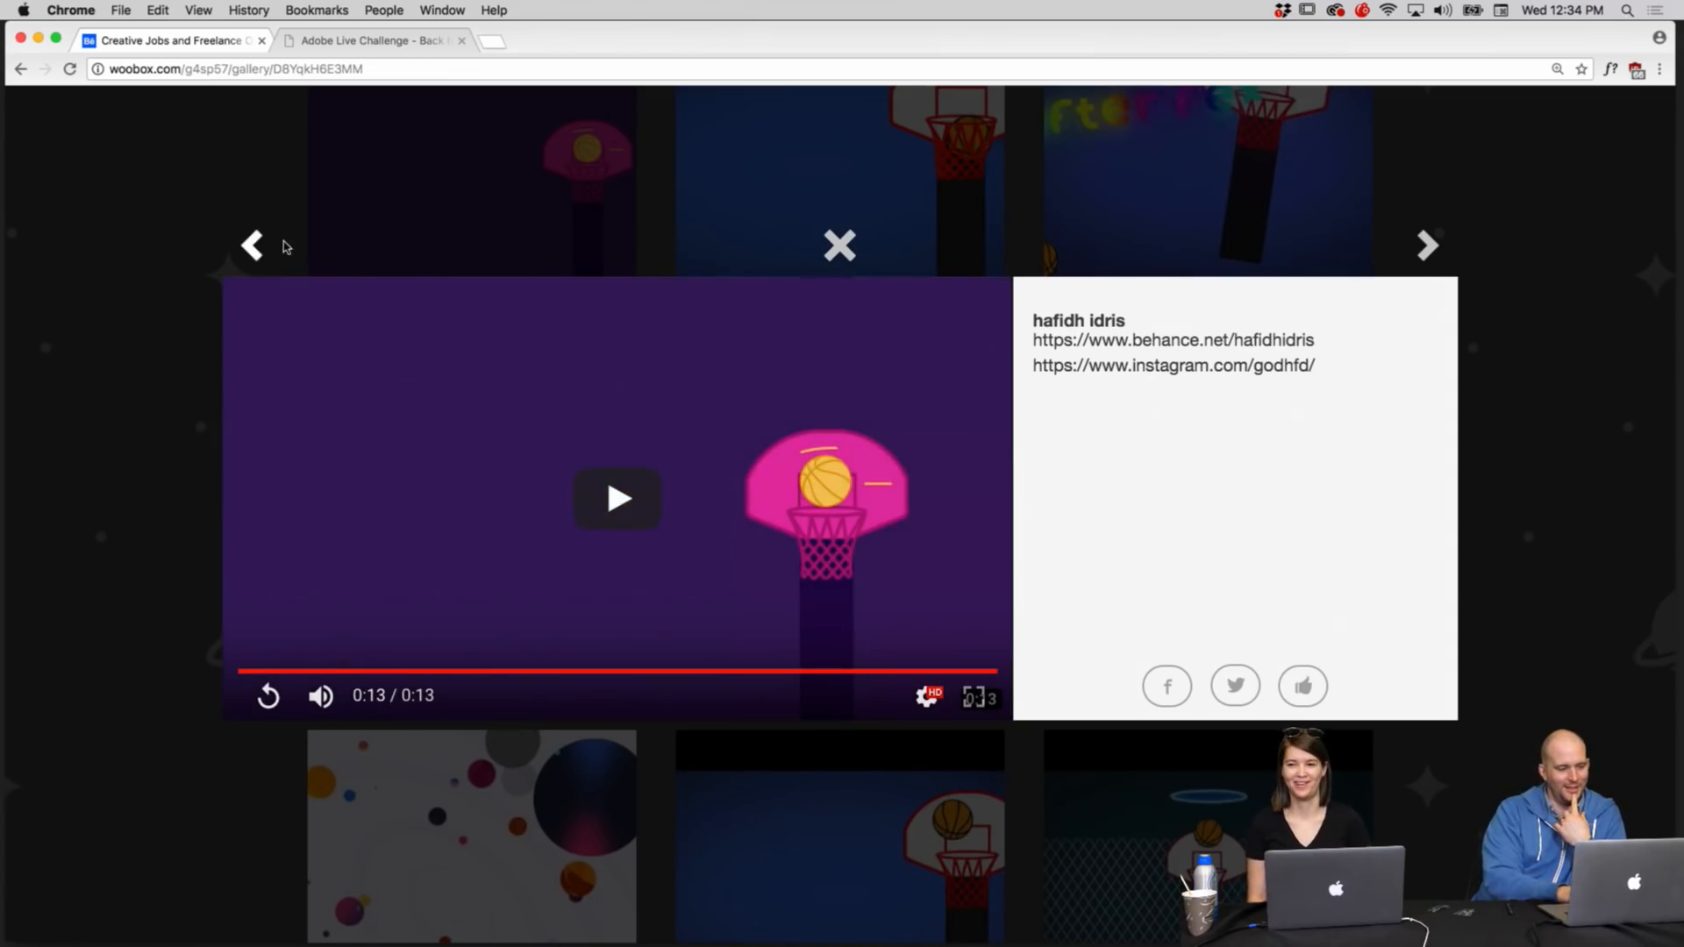
# Step: Go back through the two preceding blue submissions, playing the one with the motion-blurred ball and the one with the centred hoop
pyautogui.click(253, 251)
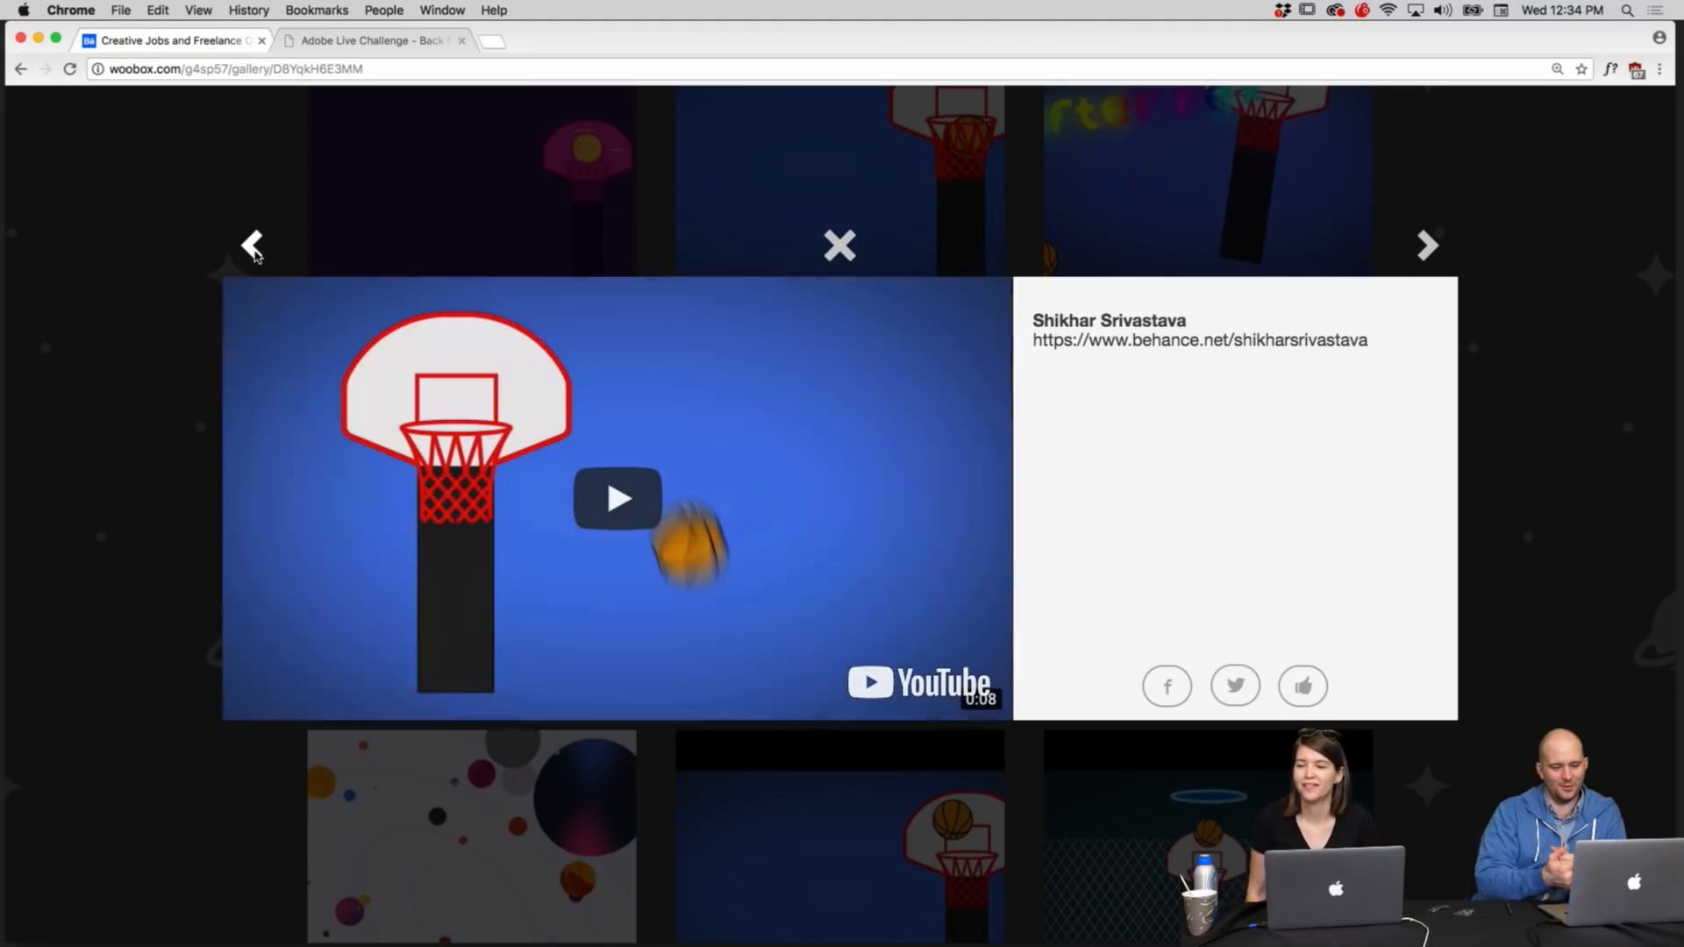
pyautogui.click(578, 427)
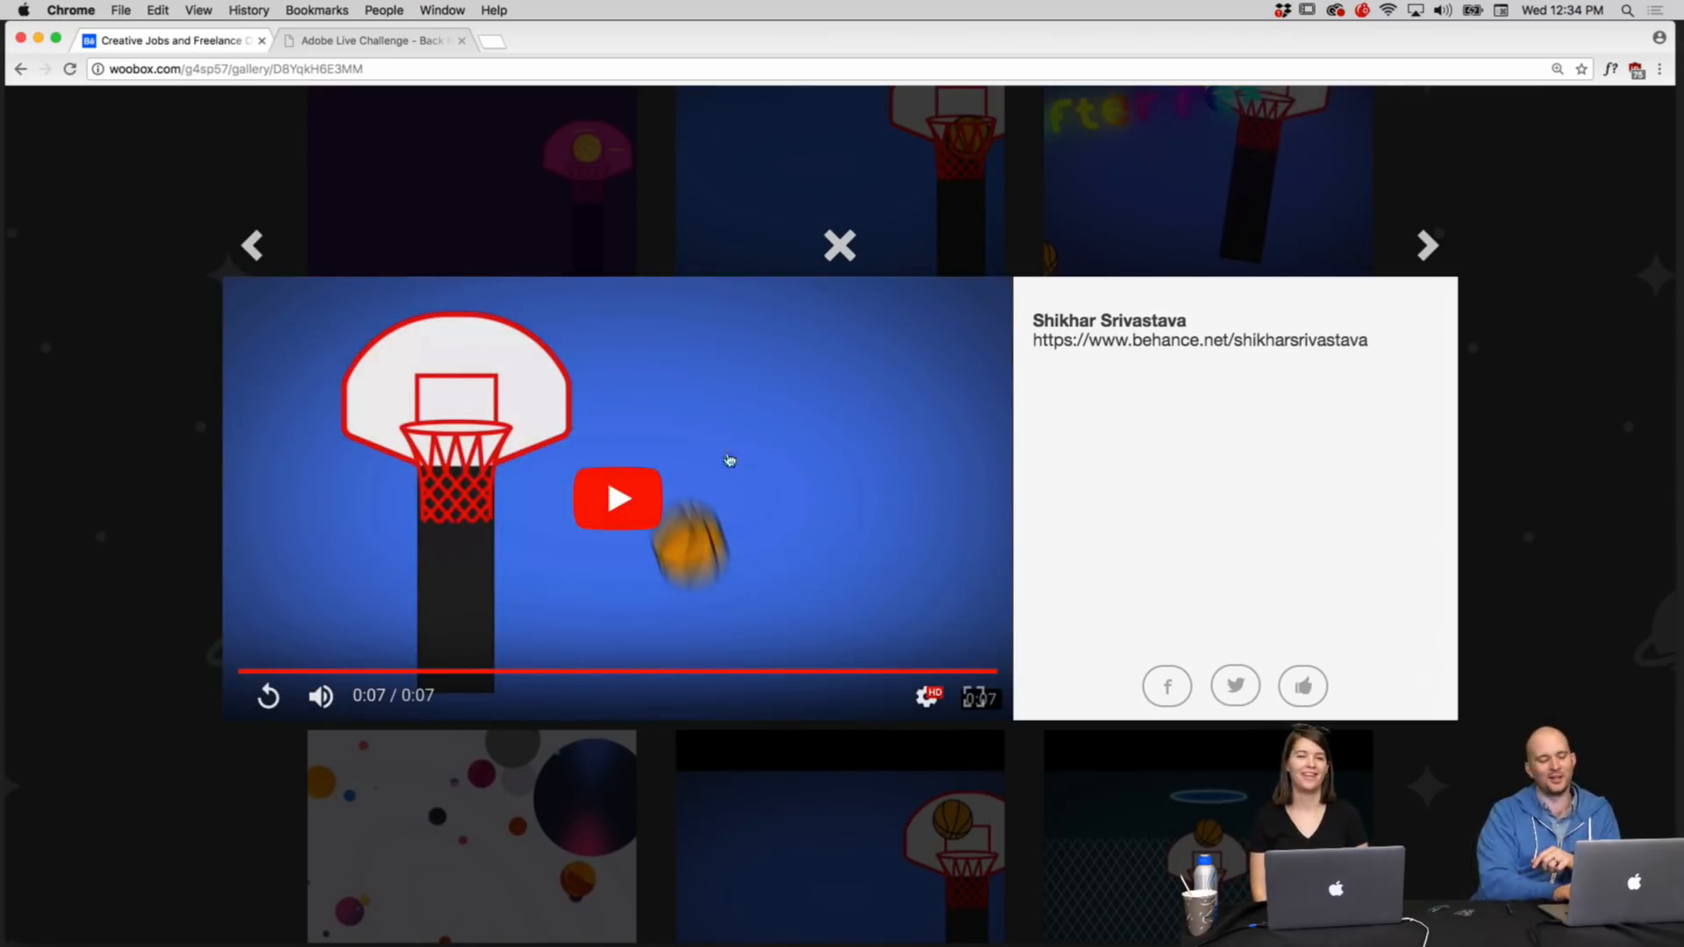
pyautogui.click(702, 485)
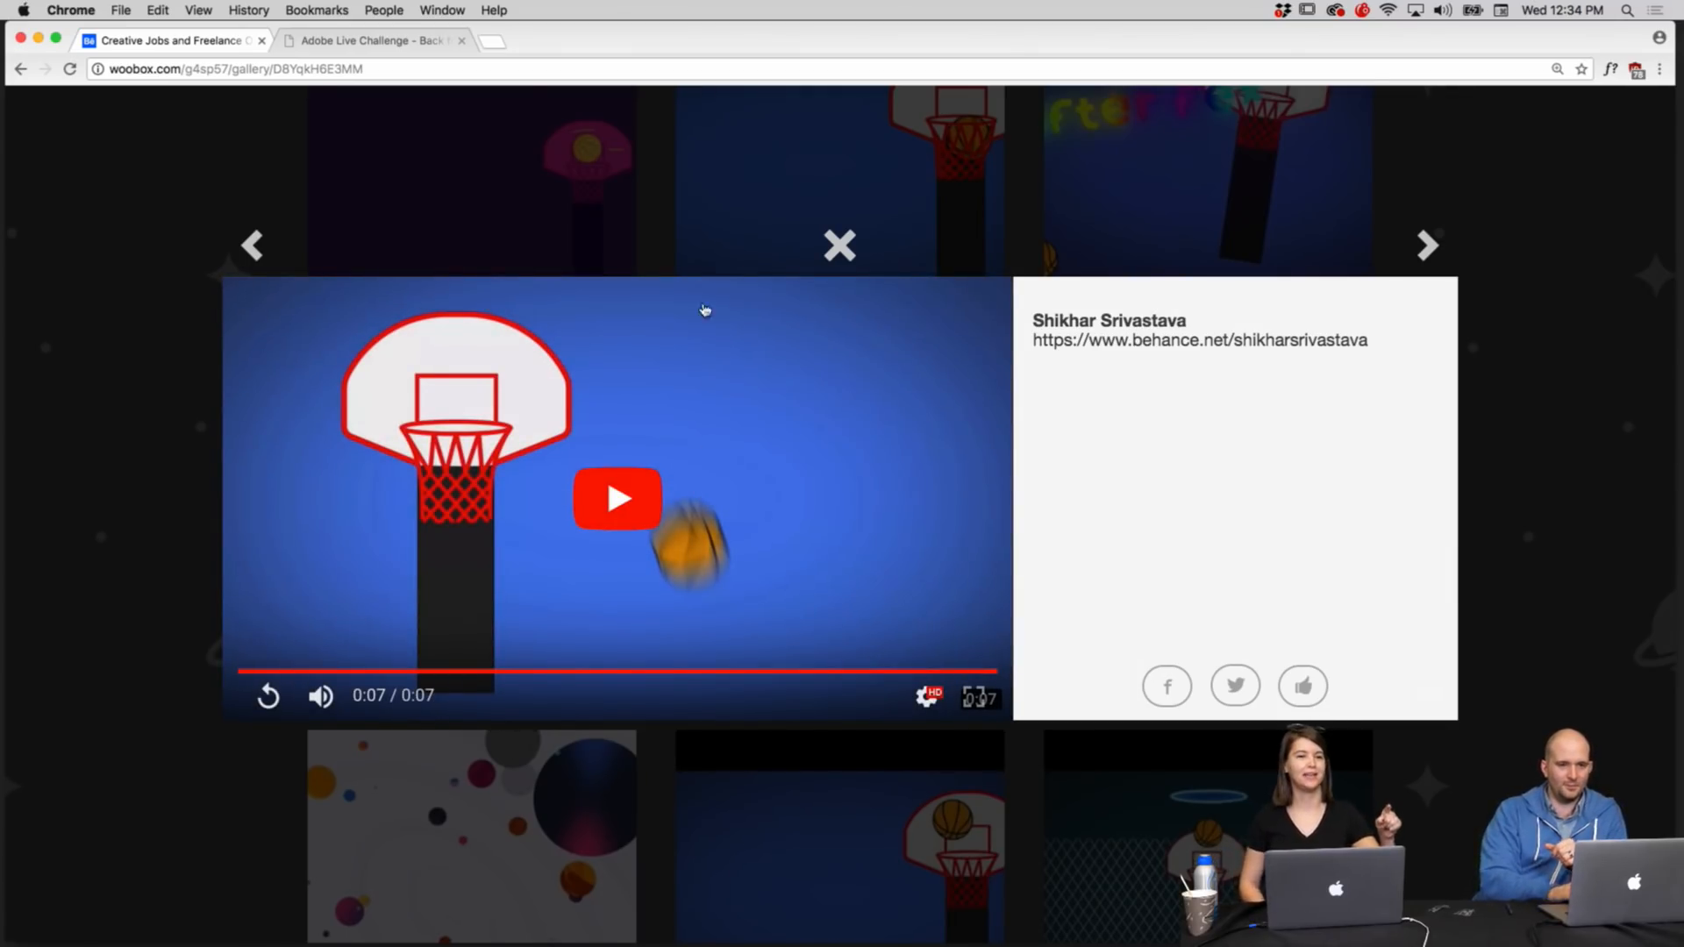
pyautogui.click(253, 245)
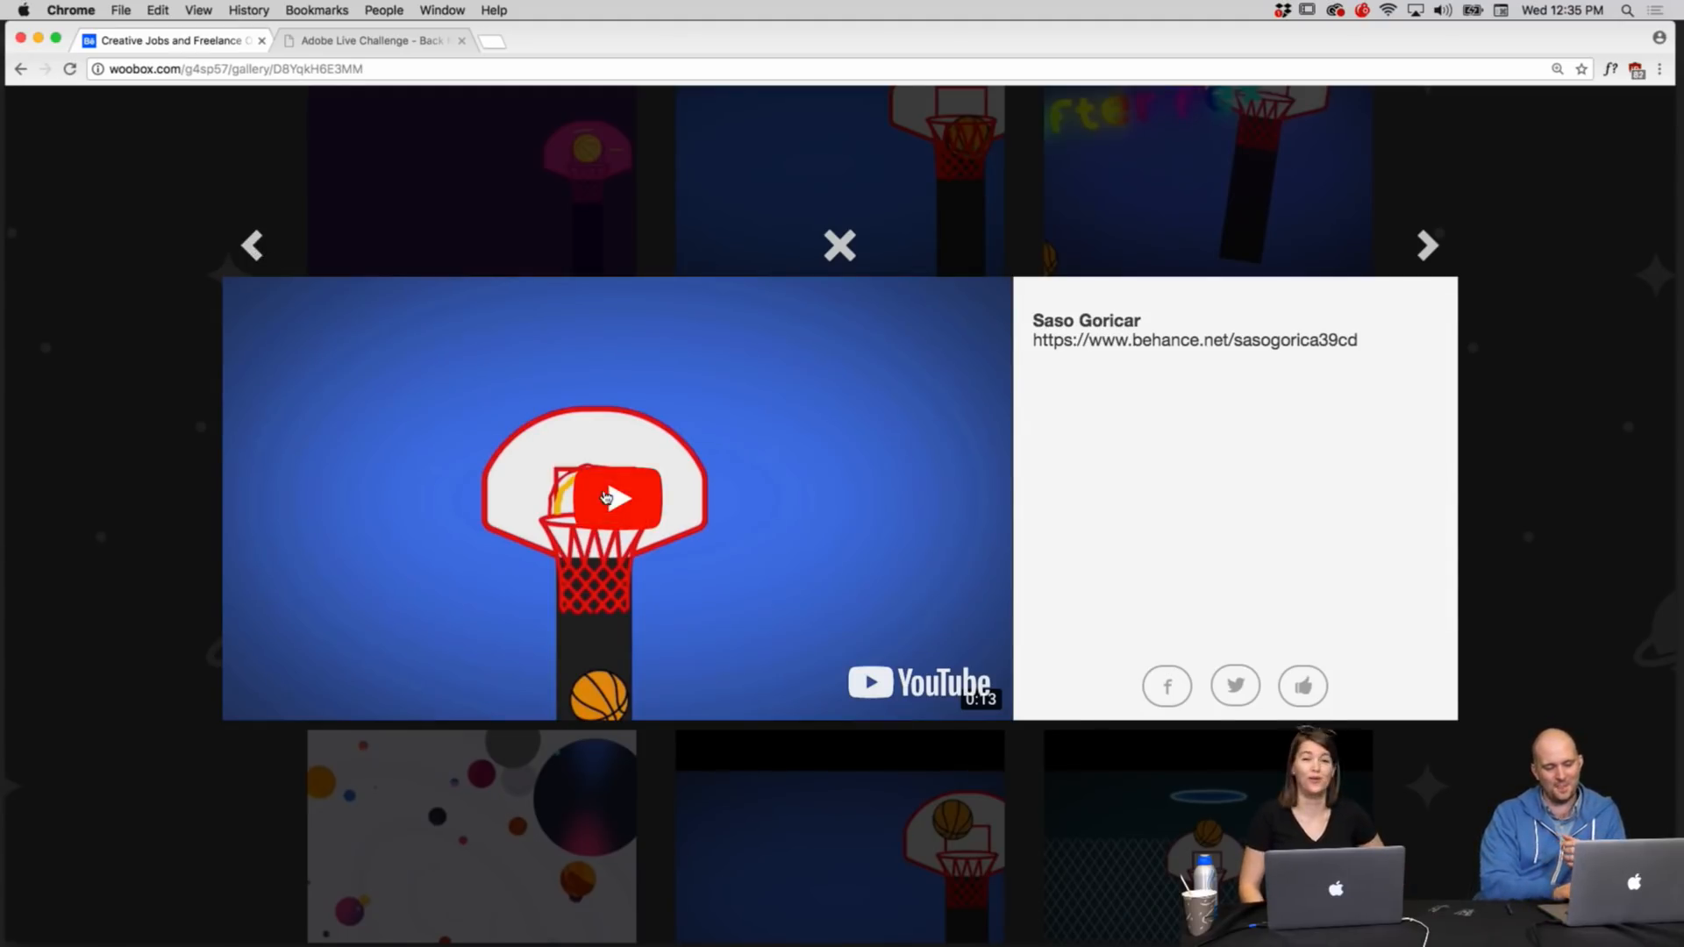
pyautogui.click(605, 498)
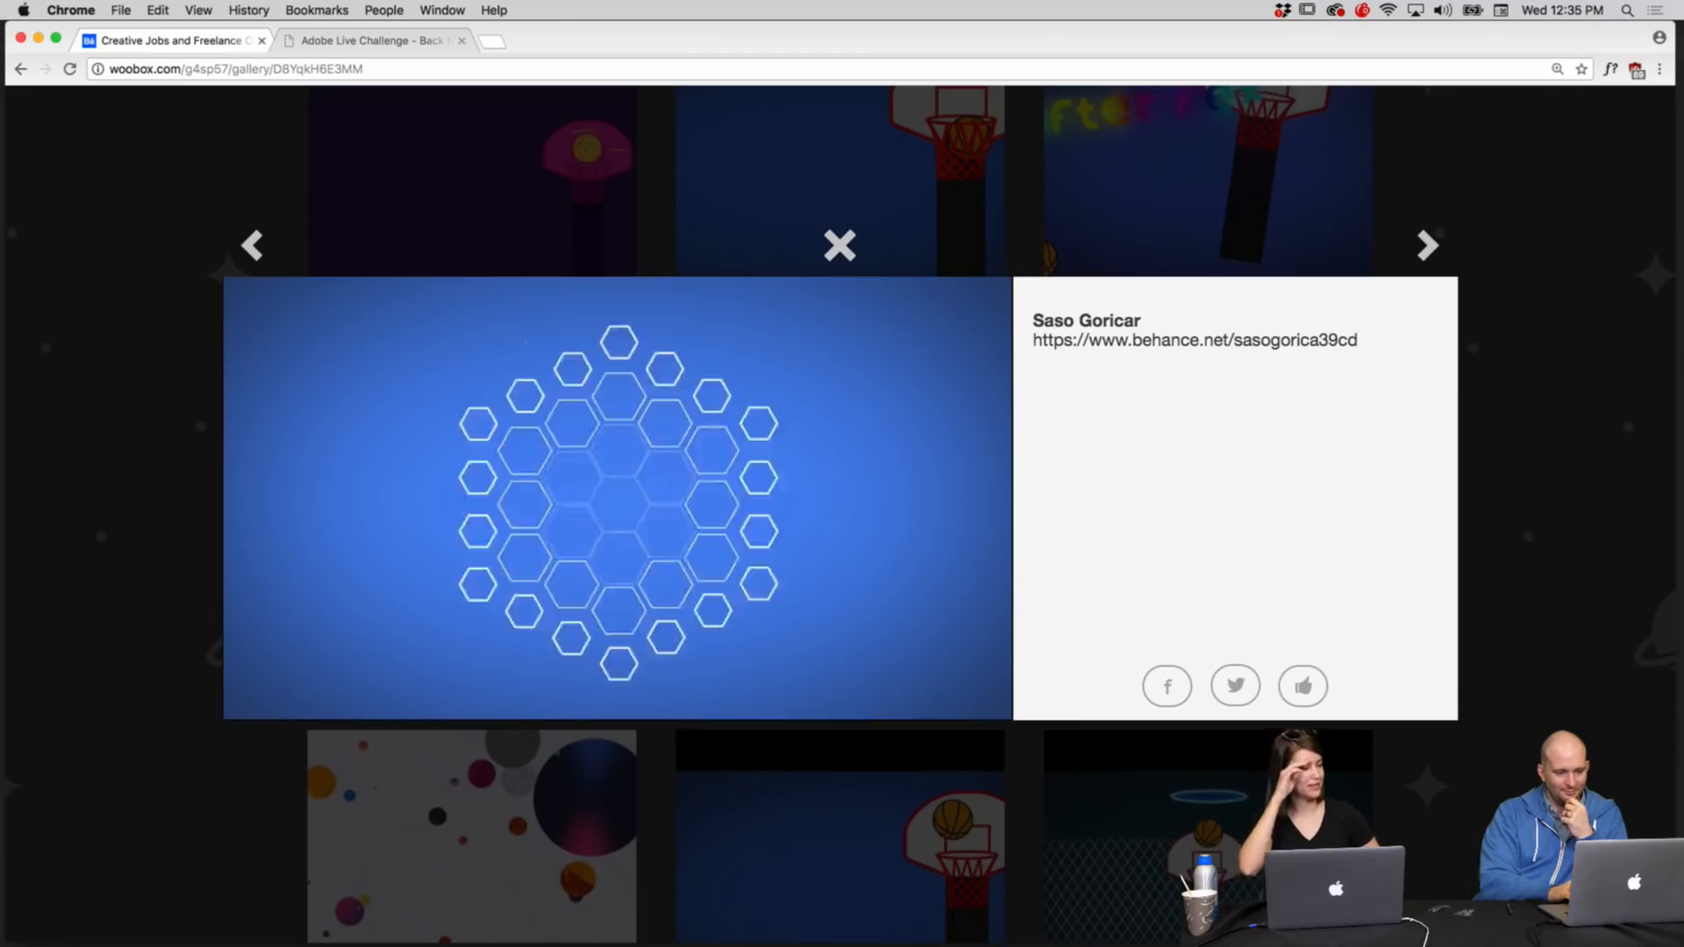
pyautogui.click(619, 464)
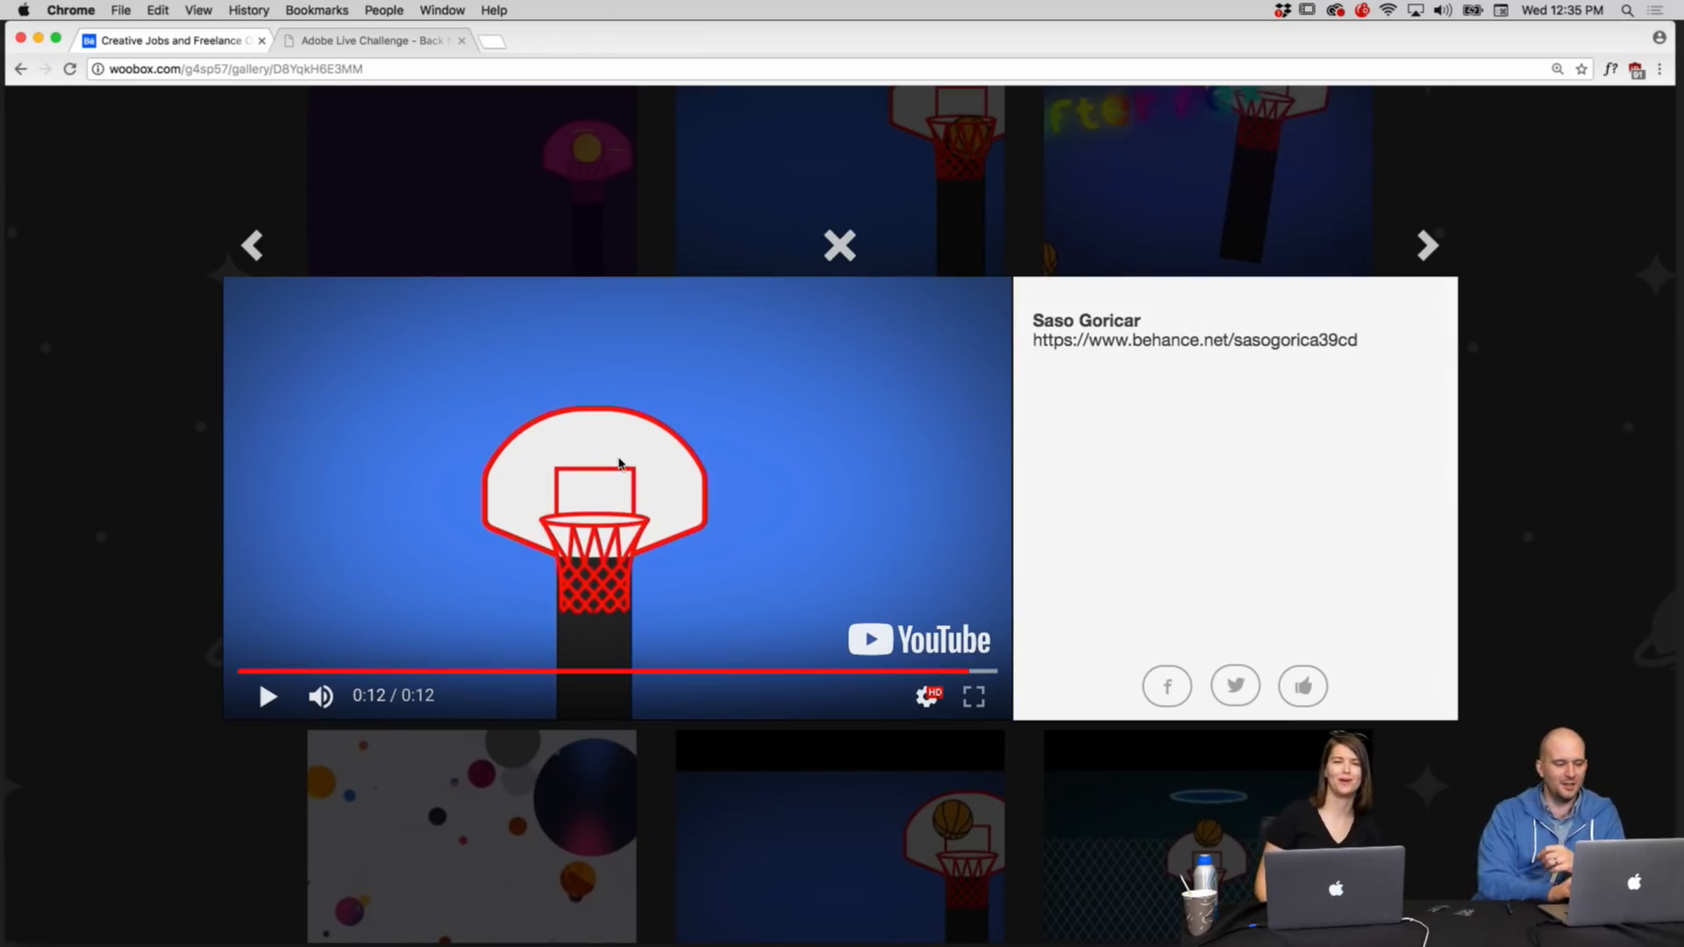
# Step: Go back to the red submission with the purple backboard and the blue one before it, playing each video twice
pyautogui.click(250, 249)
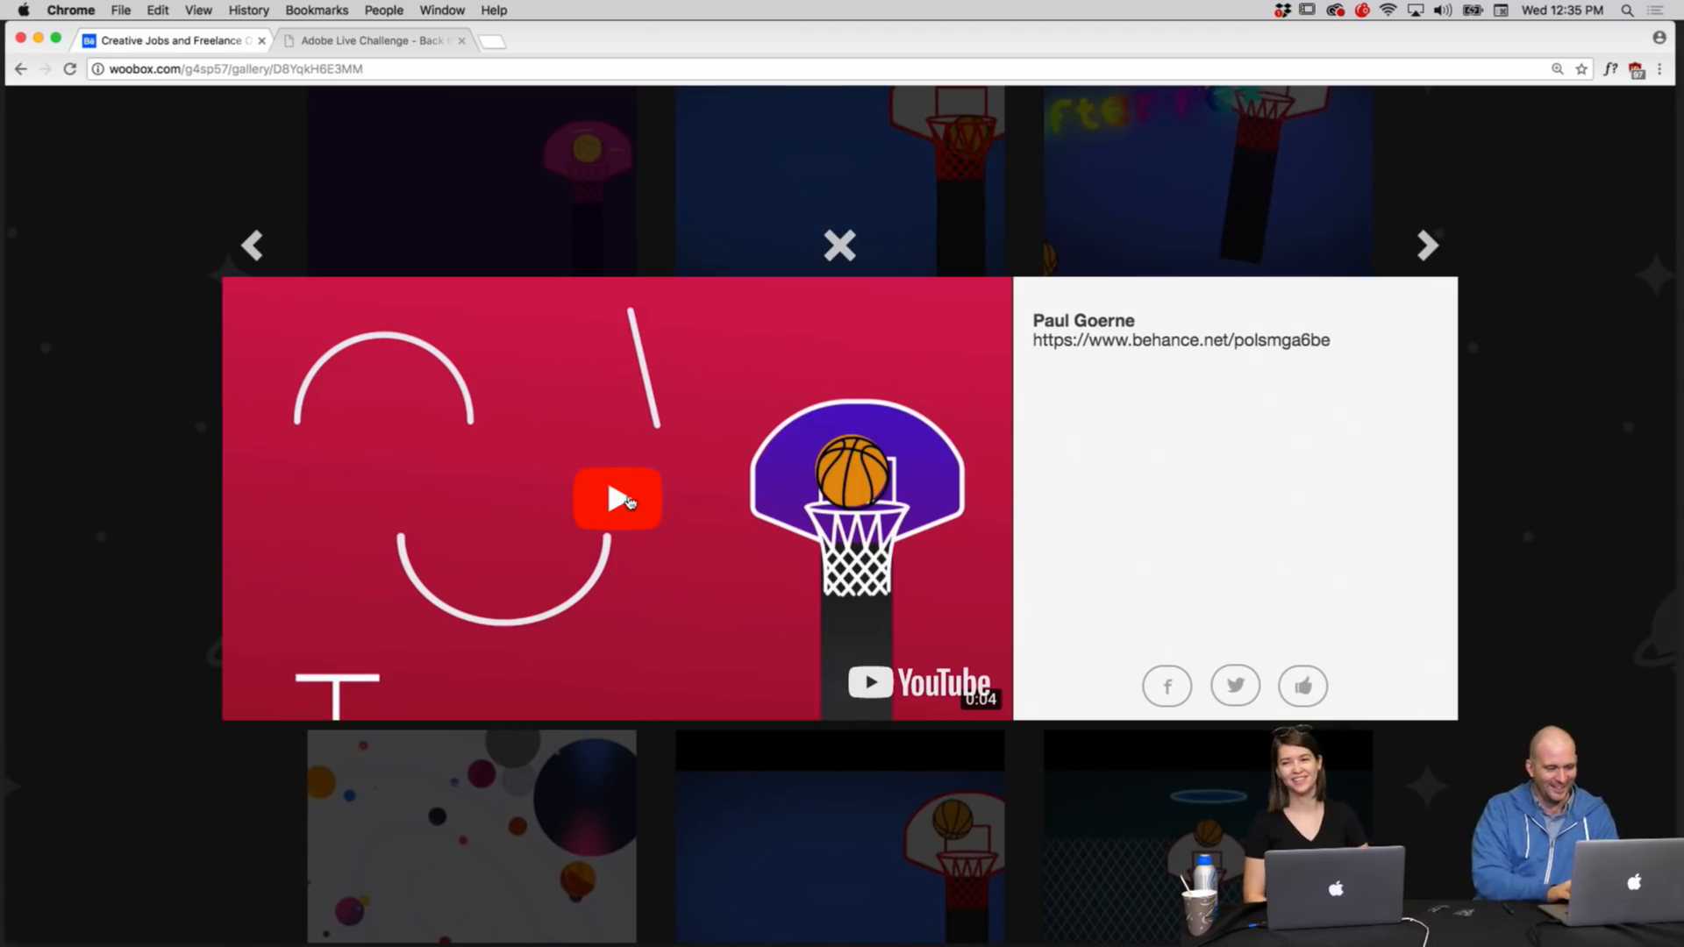
pyautogui.click(628, 502)
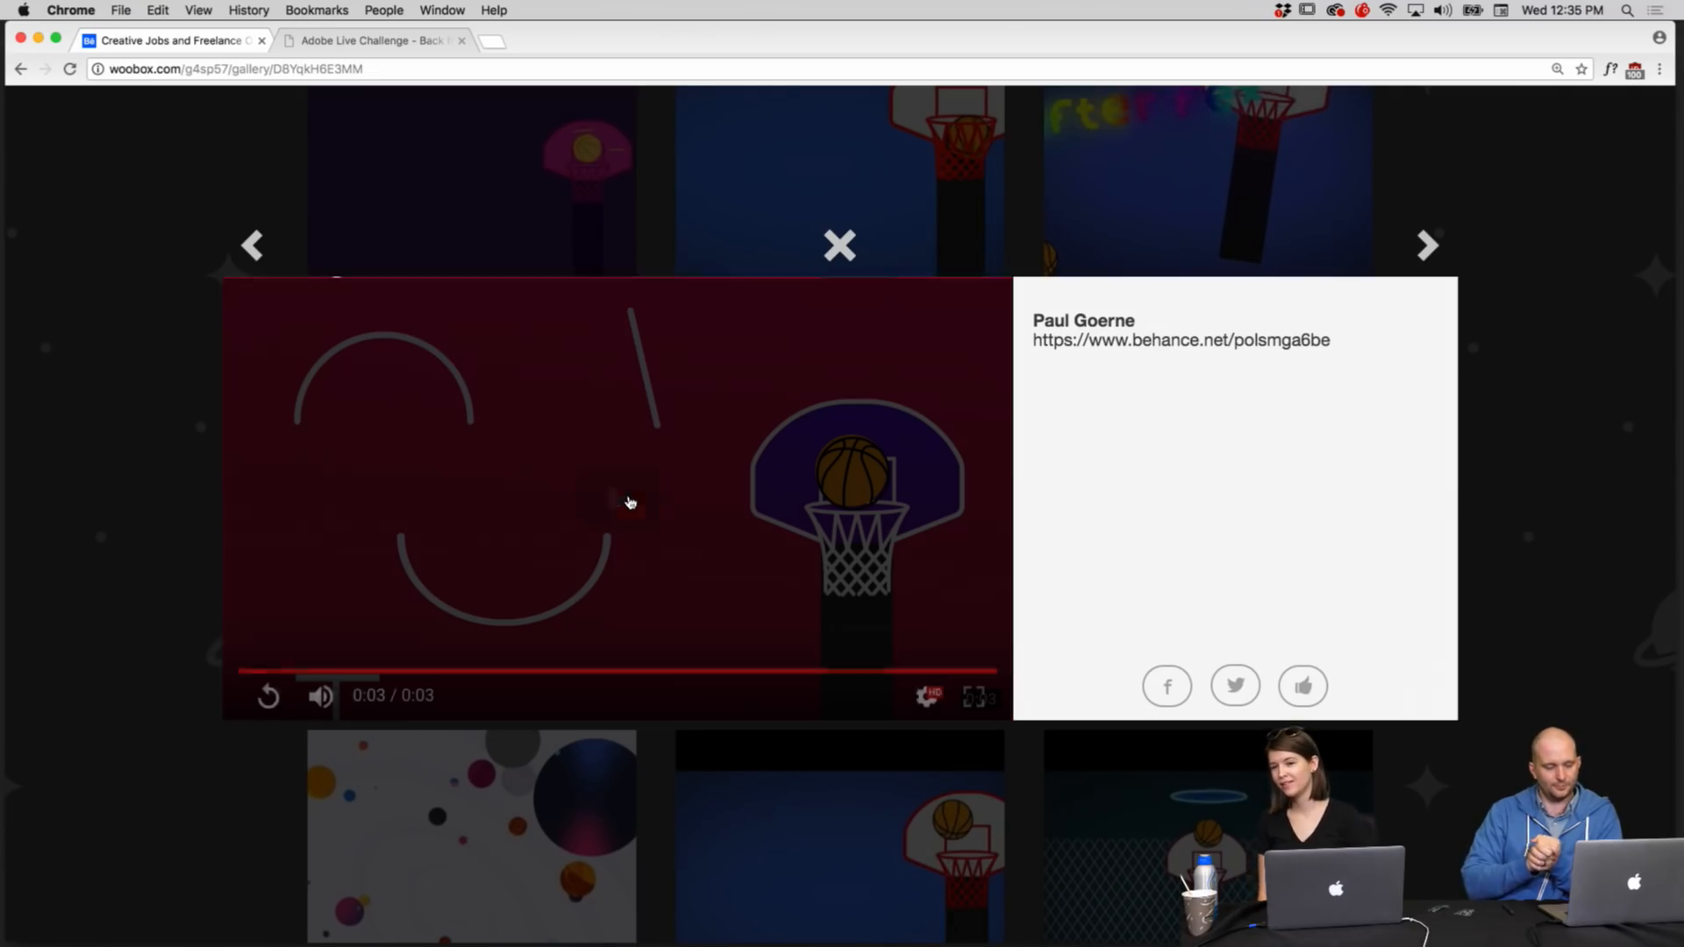
pyautogui.click(630, 501)
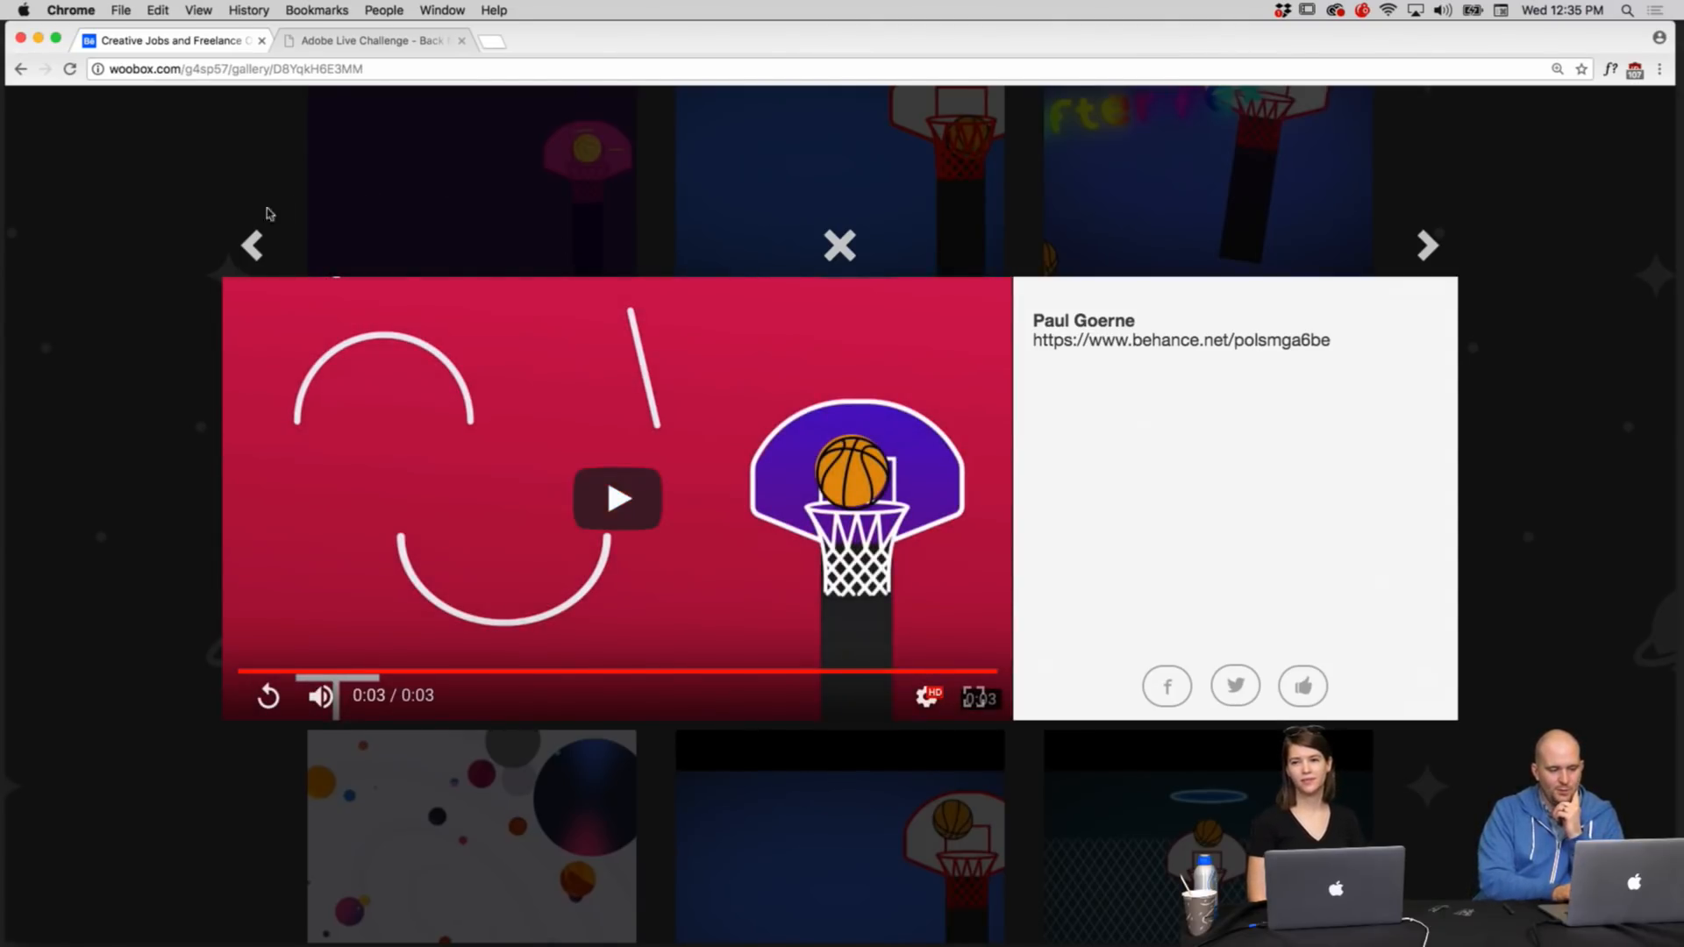
pyautogui.click(255, 247)
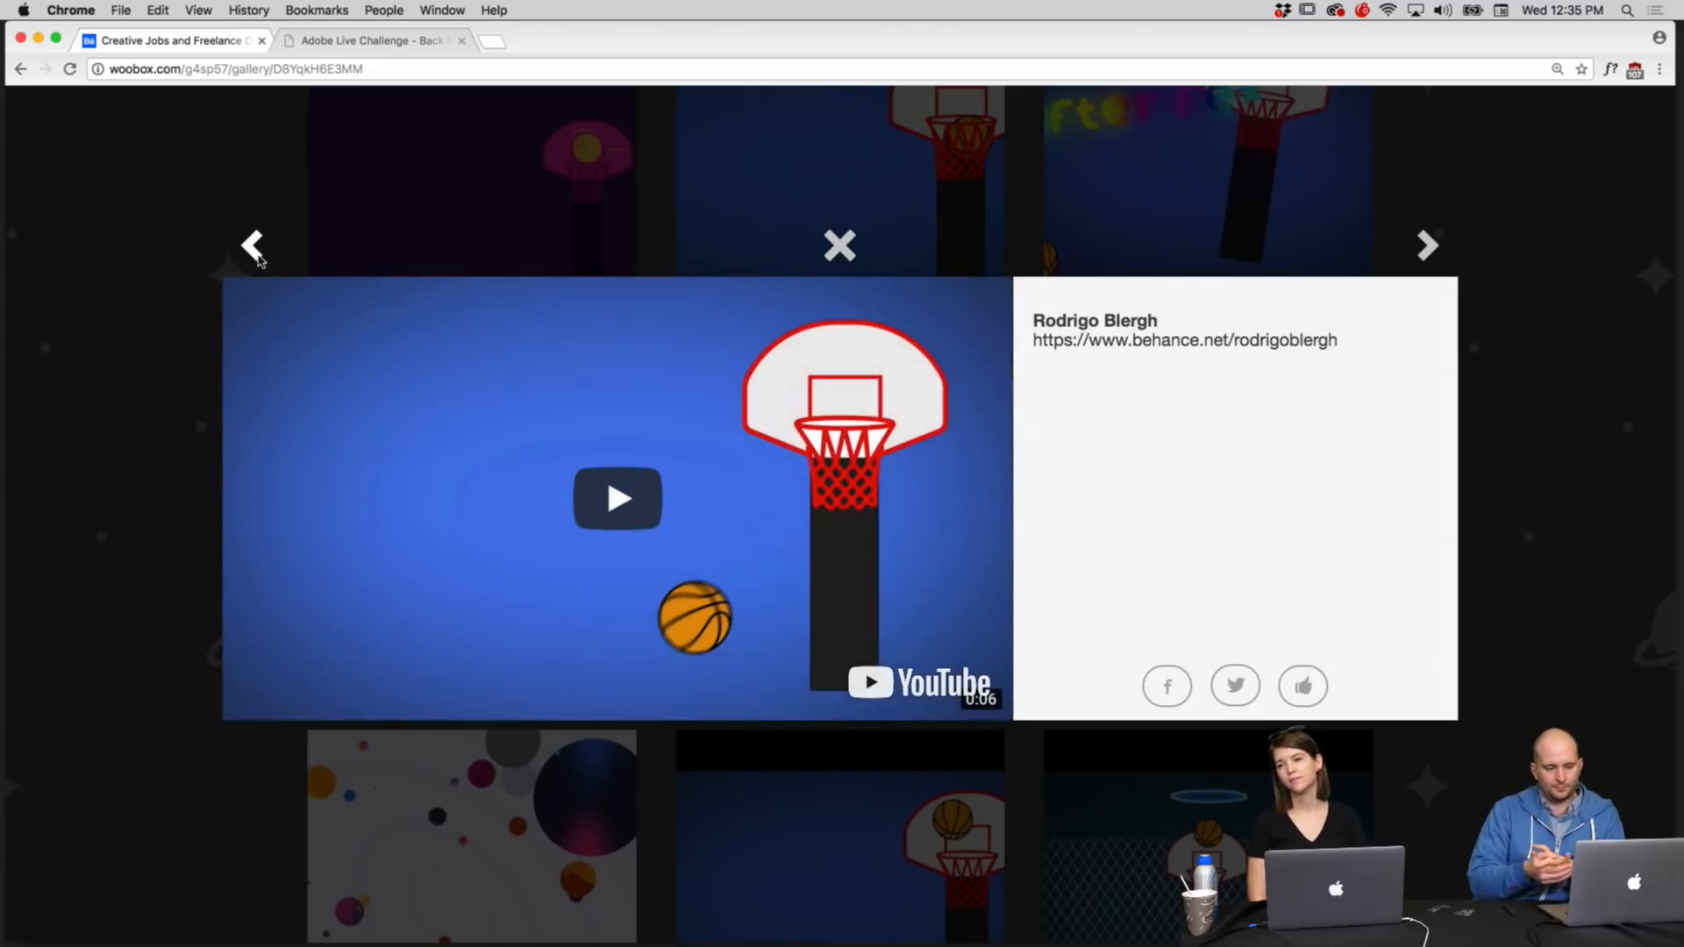
pyautogui.click(648, 492)
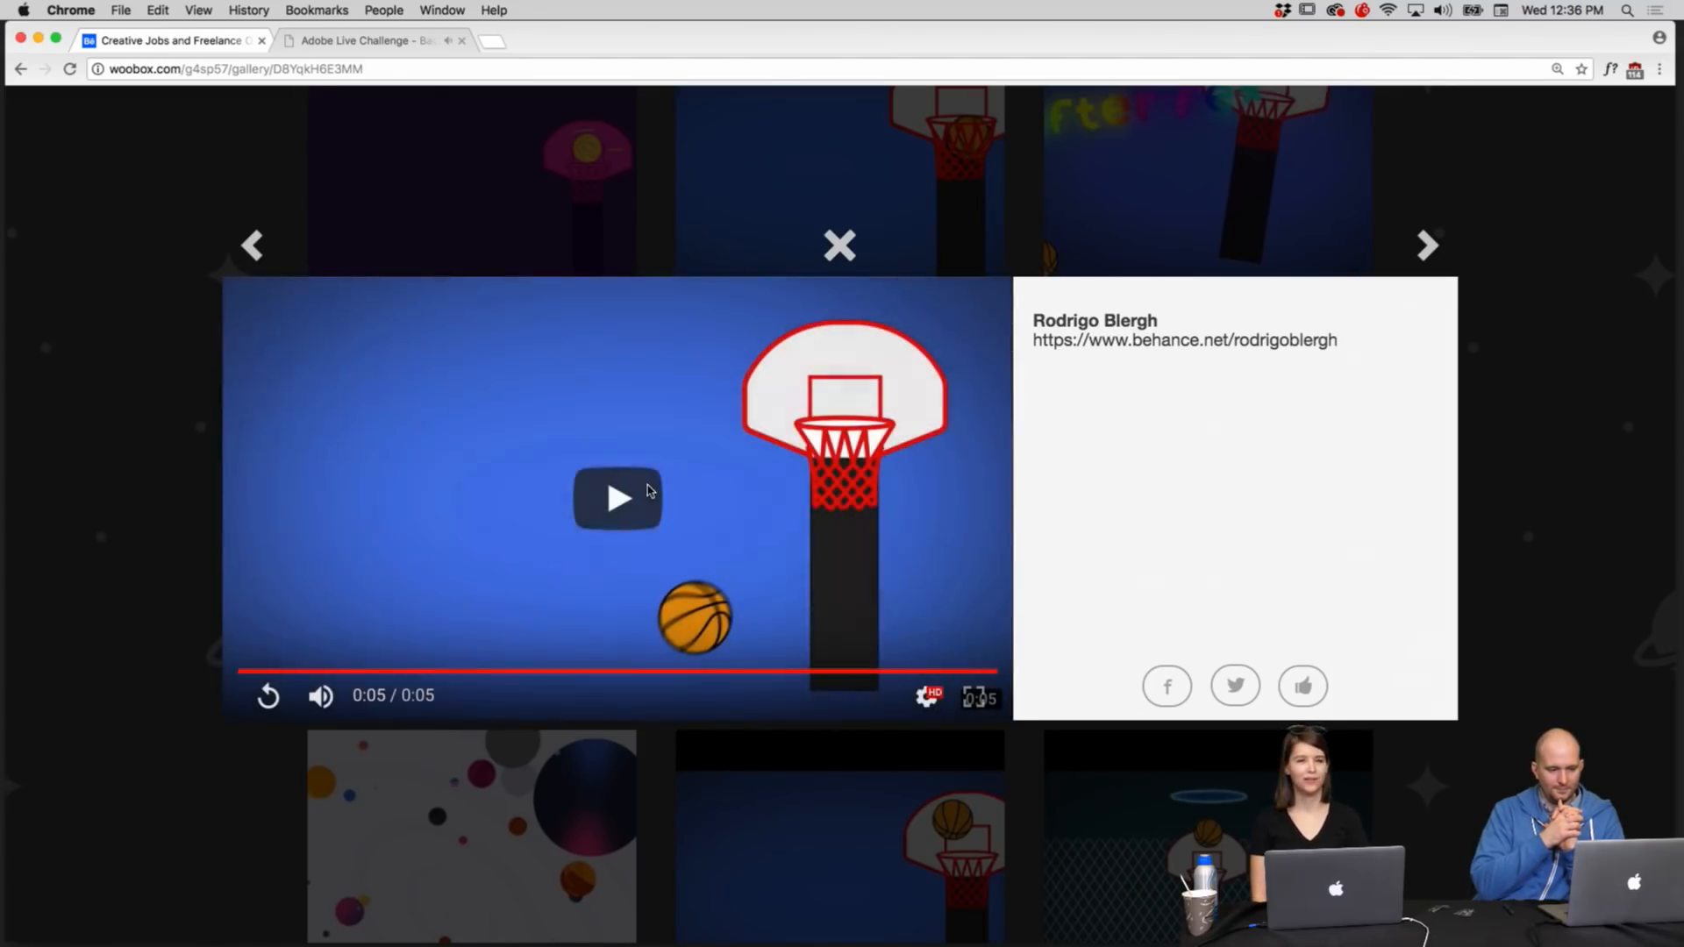
pyautogui.click(649, 492)
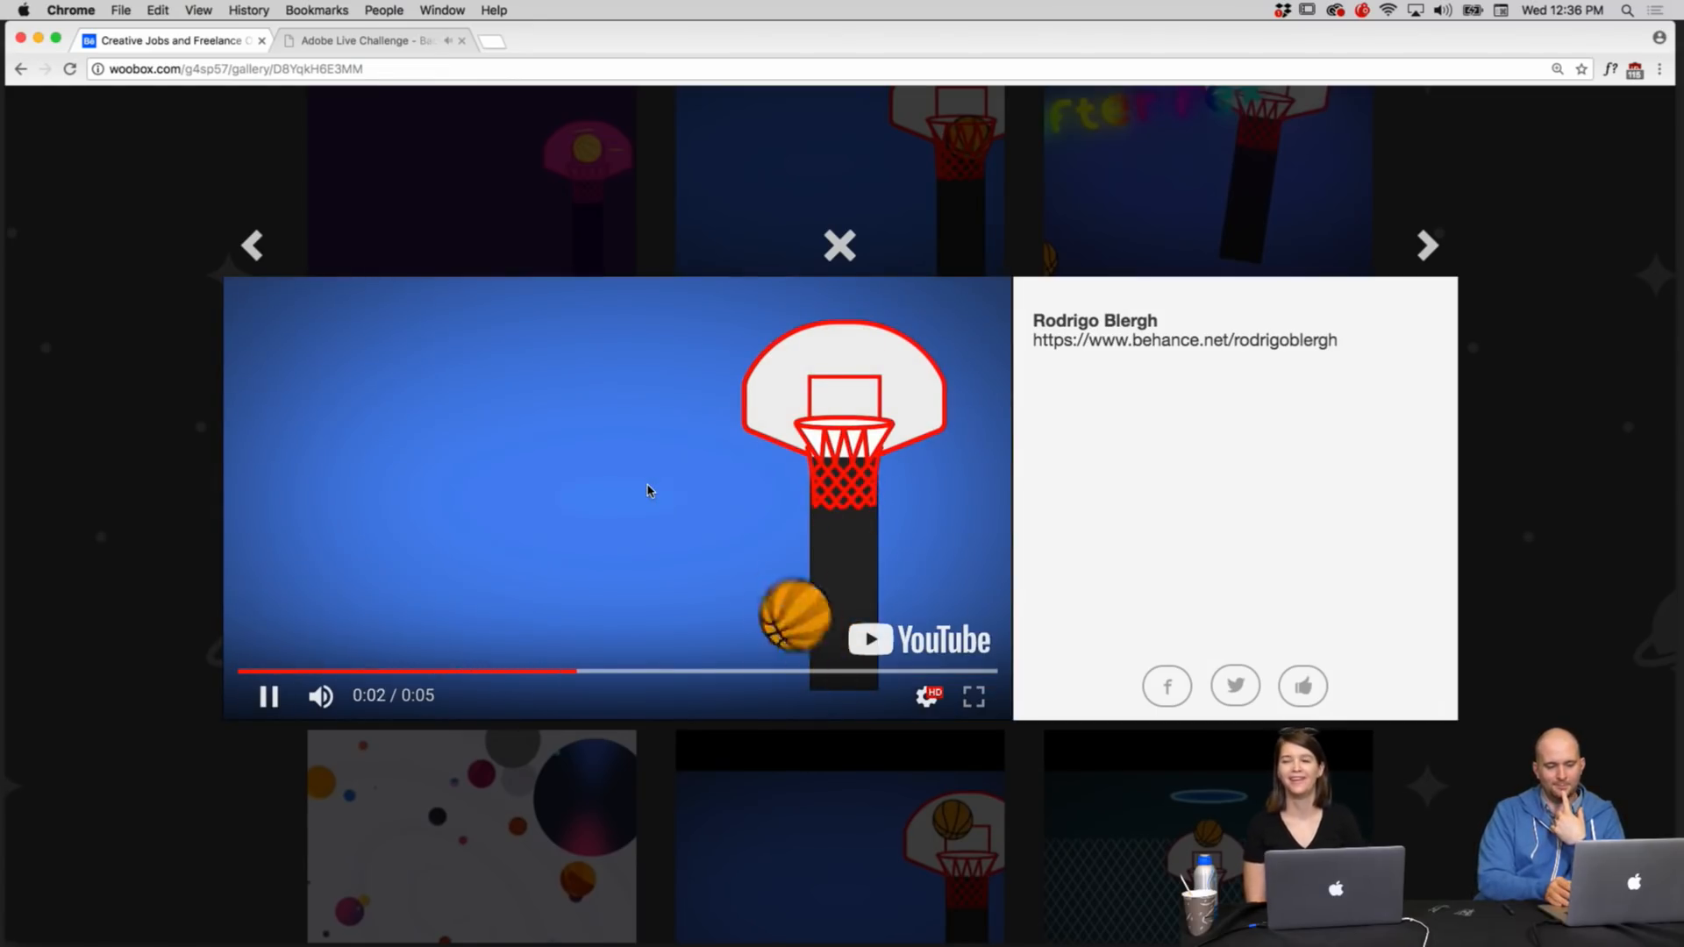
# Step: Go back to the submission with the leaning hoop pole and the orange Nothin' But Net one, playing each video
pyautogui.click(252, 249)
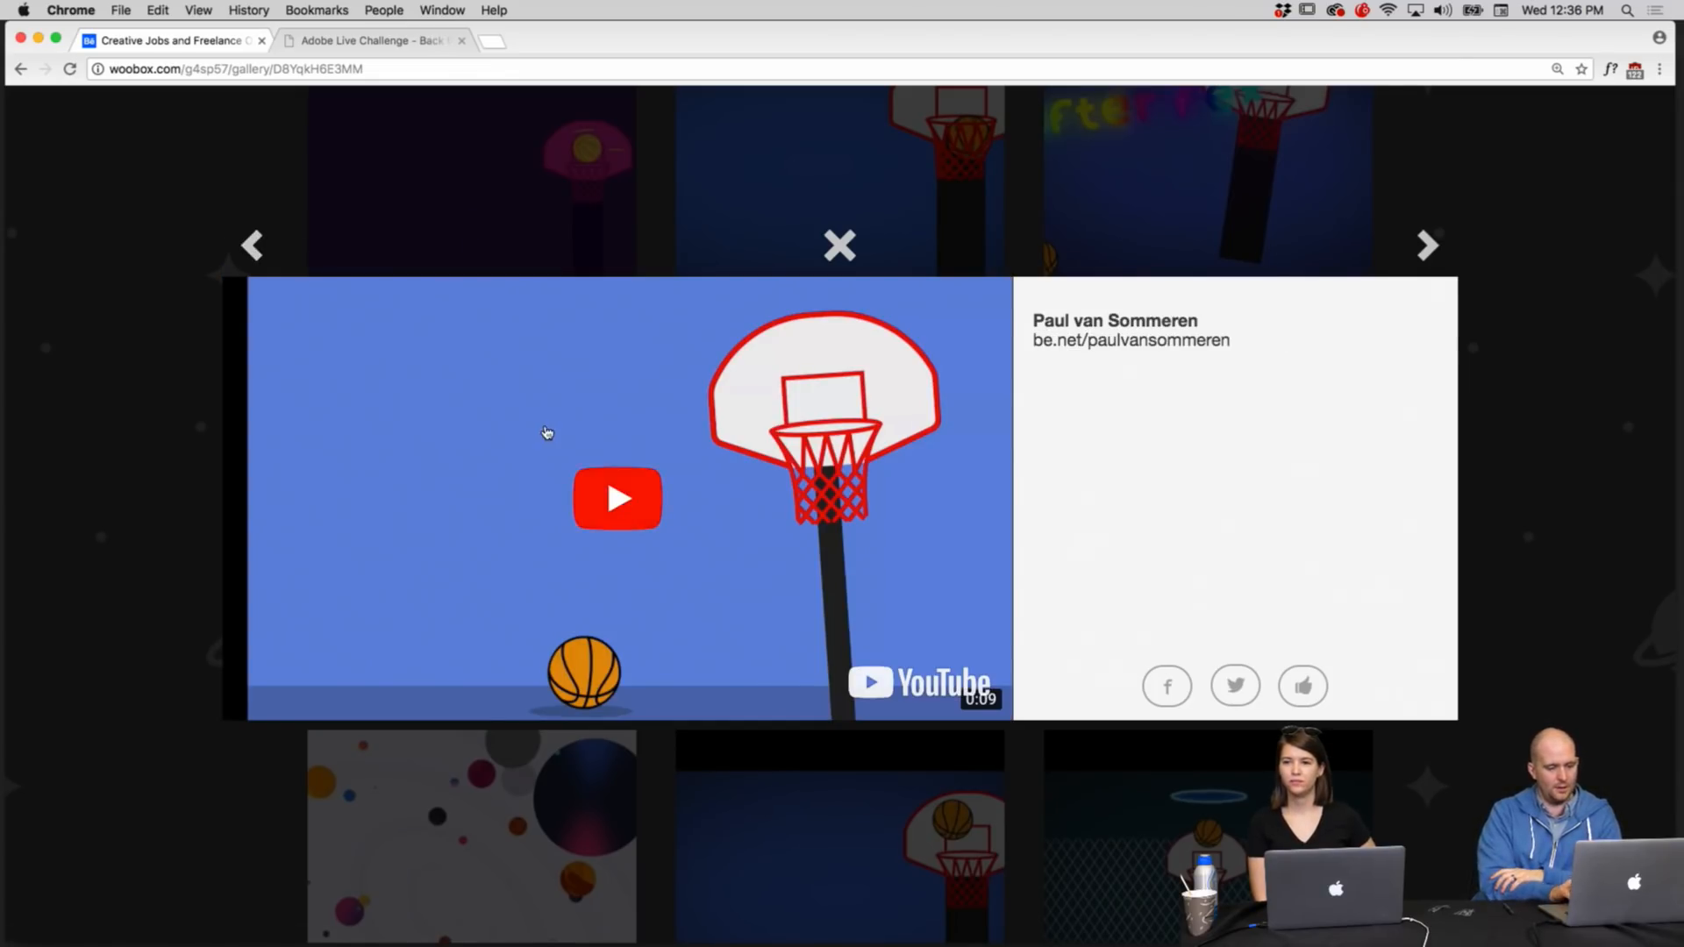
pyautogui.click(611, 556)
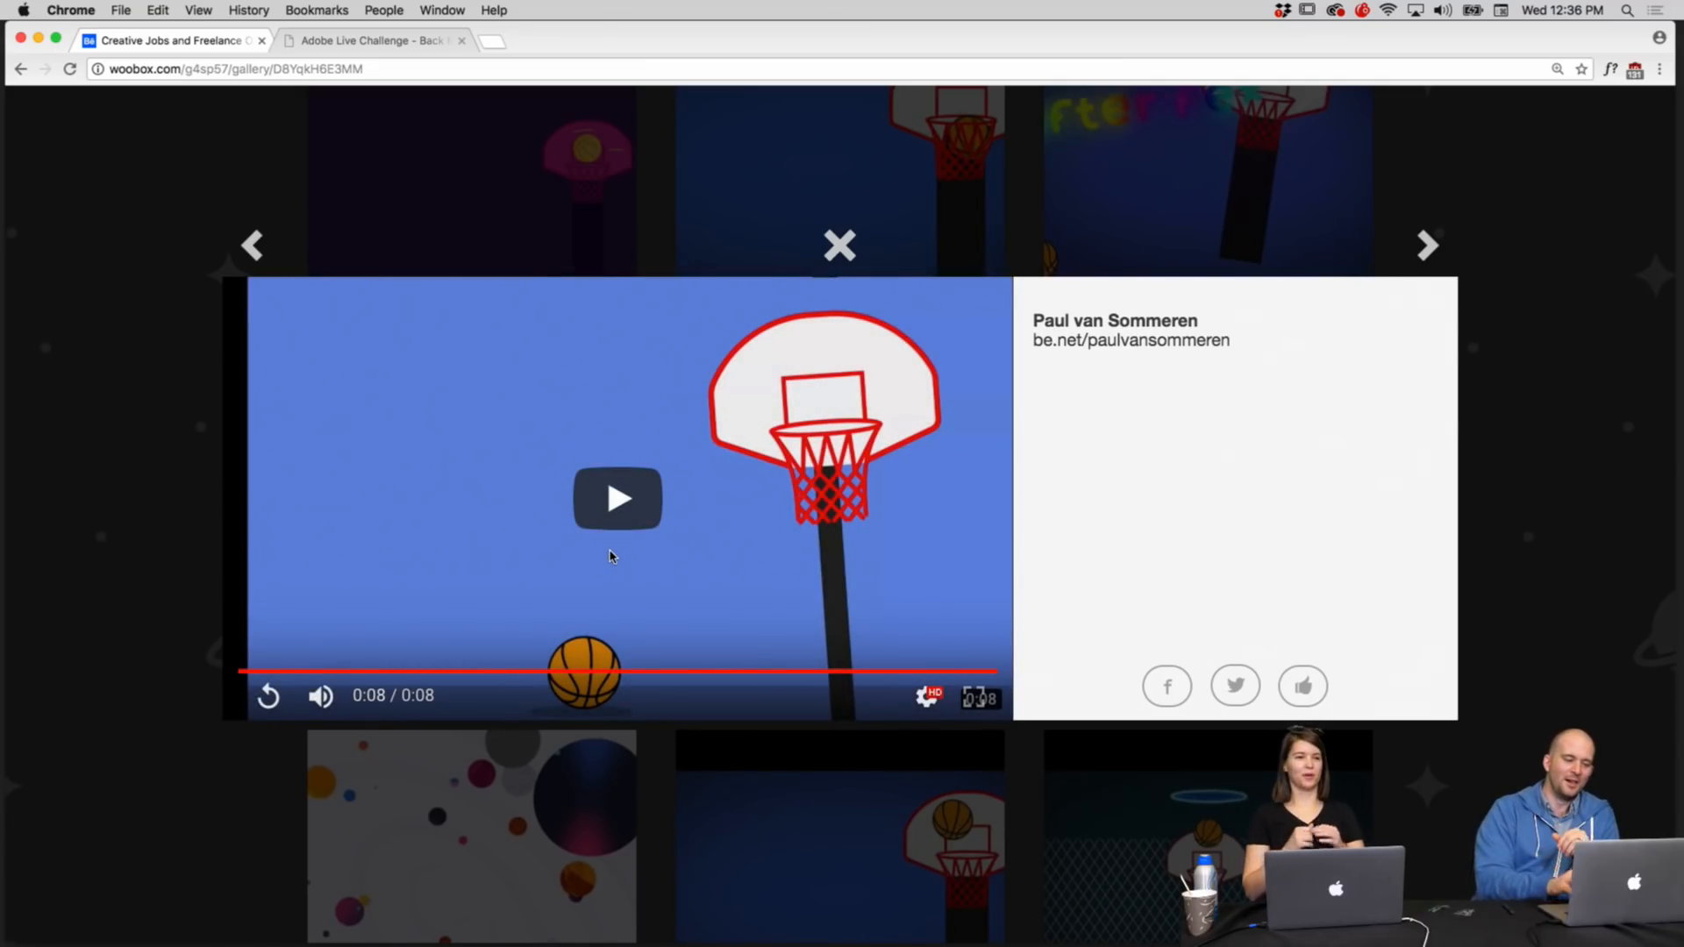
pyautogui.click(253, 247)
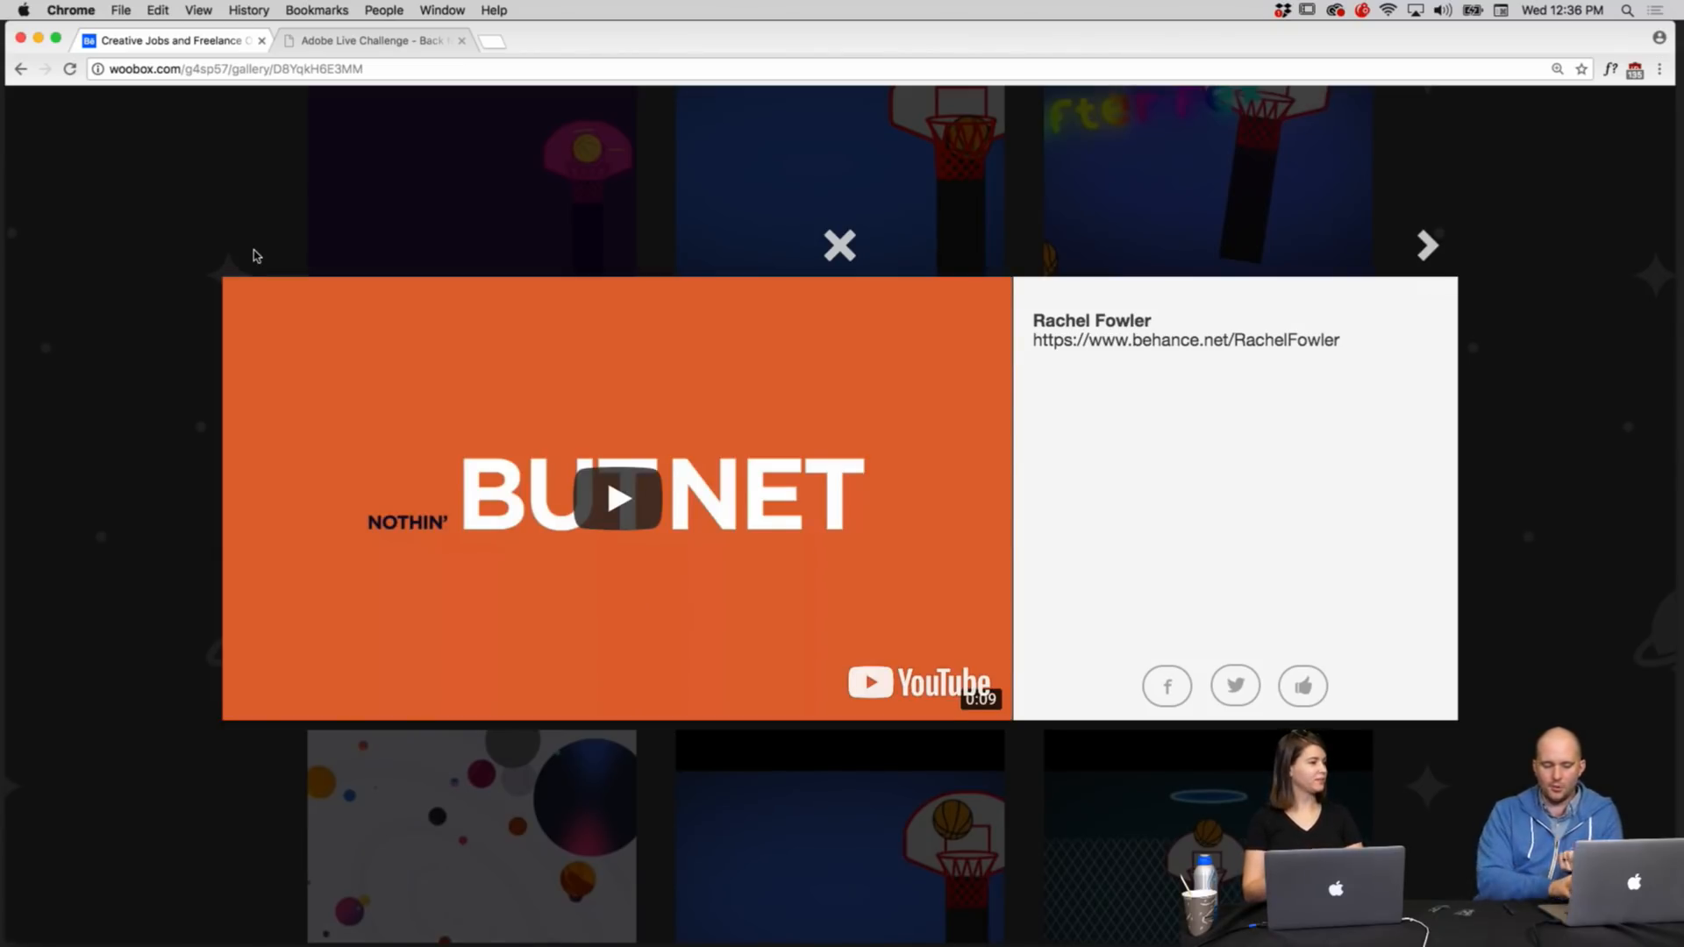
pyautogui.click(589, 474)
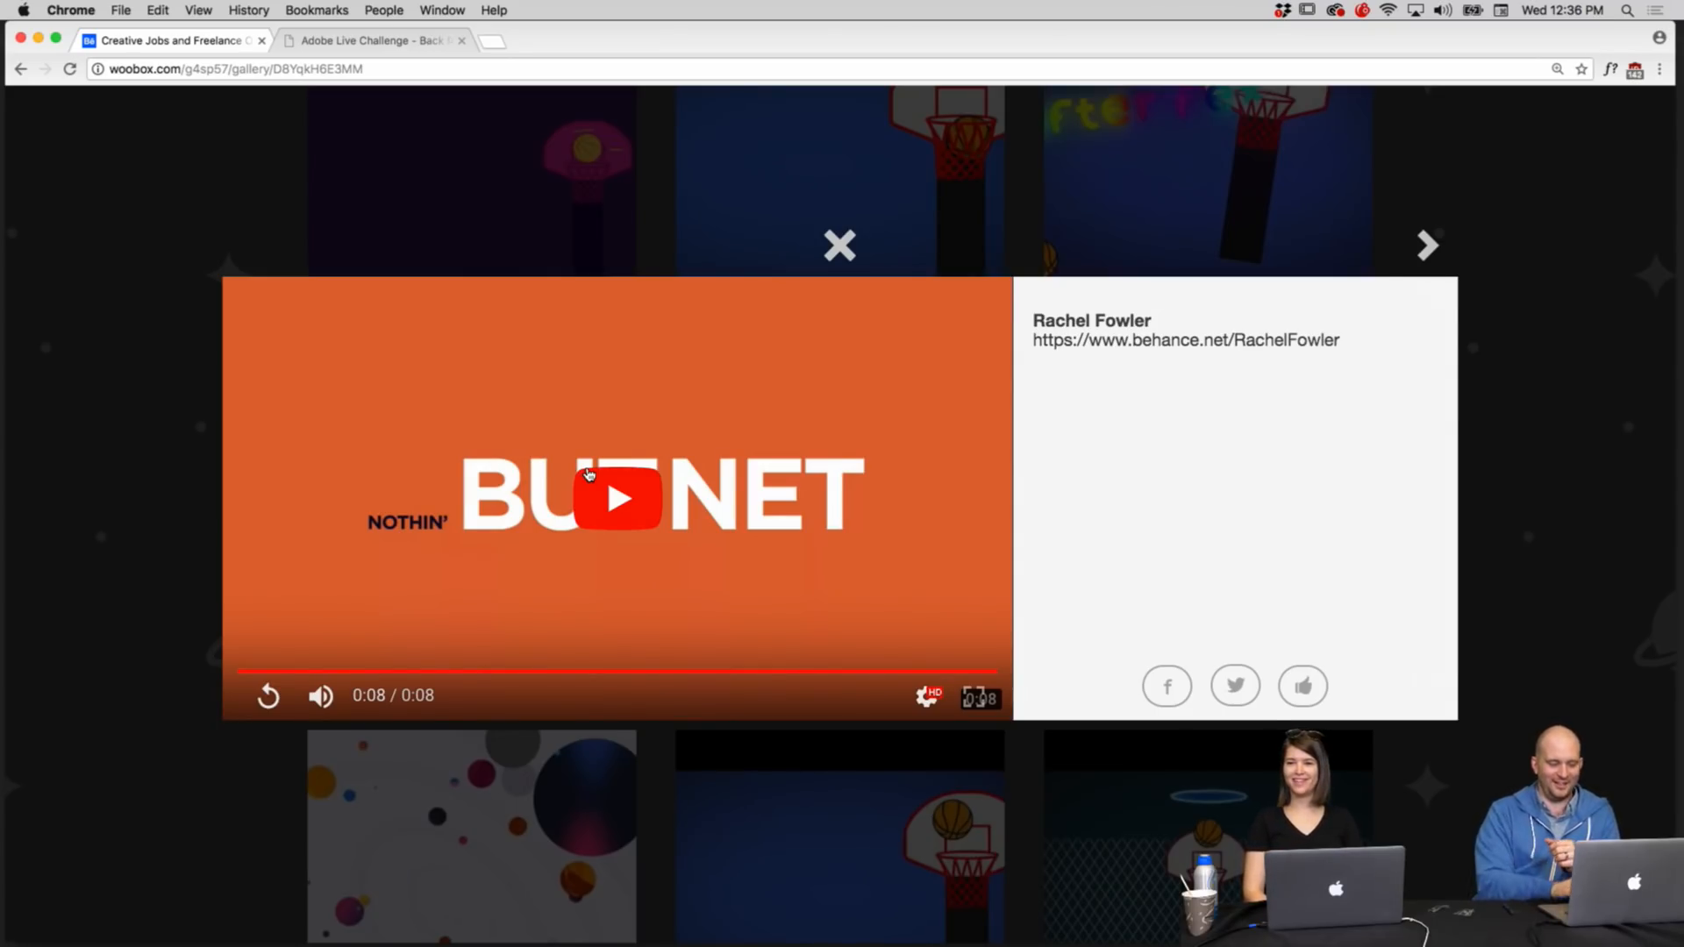
# Step: Close the submission viewer, browse the gallery, and reopen and play the Adobe Live 18th April, 2018 submission
pyautogui.click(840, 246)
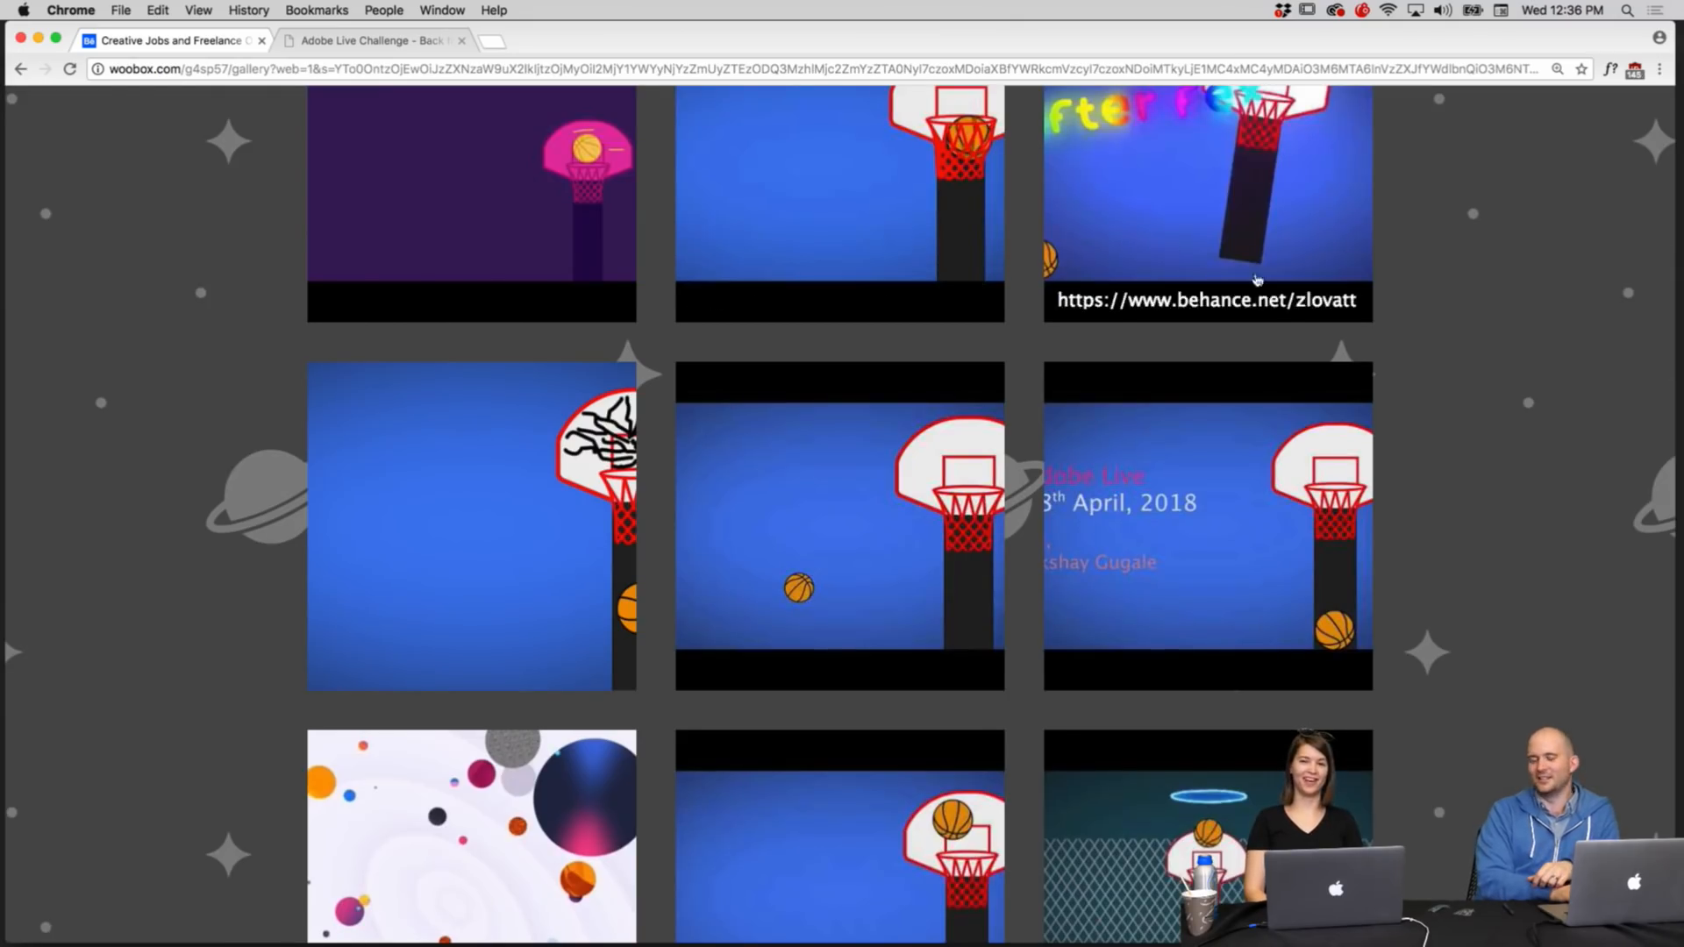
pyautogui.scroll(-2, 1412, 236)
pyautogui.scroll(8, 1414, 250)
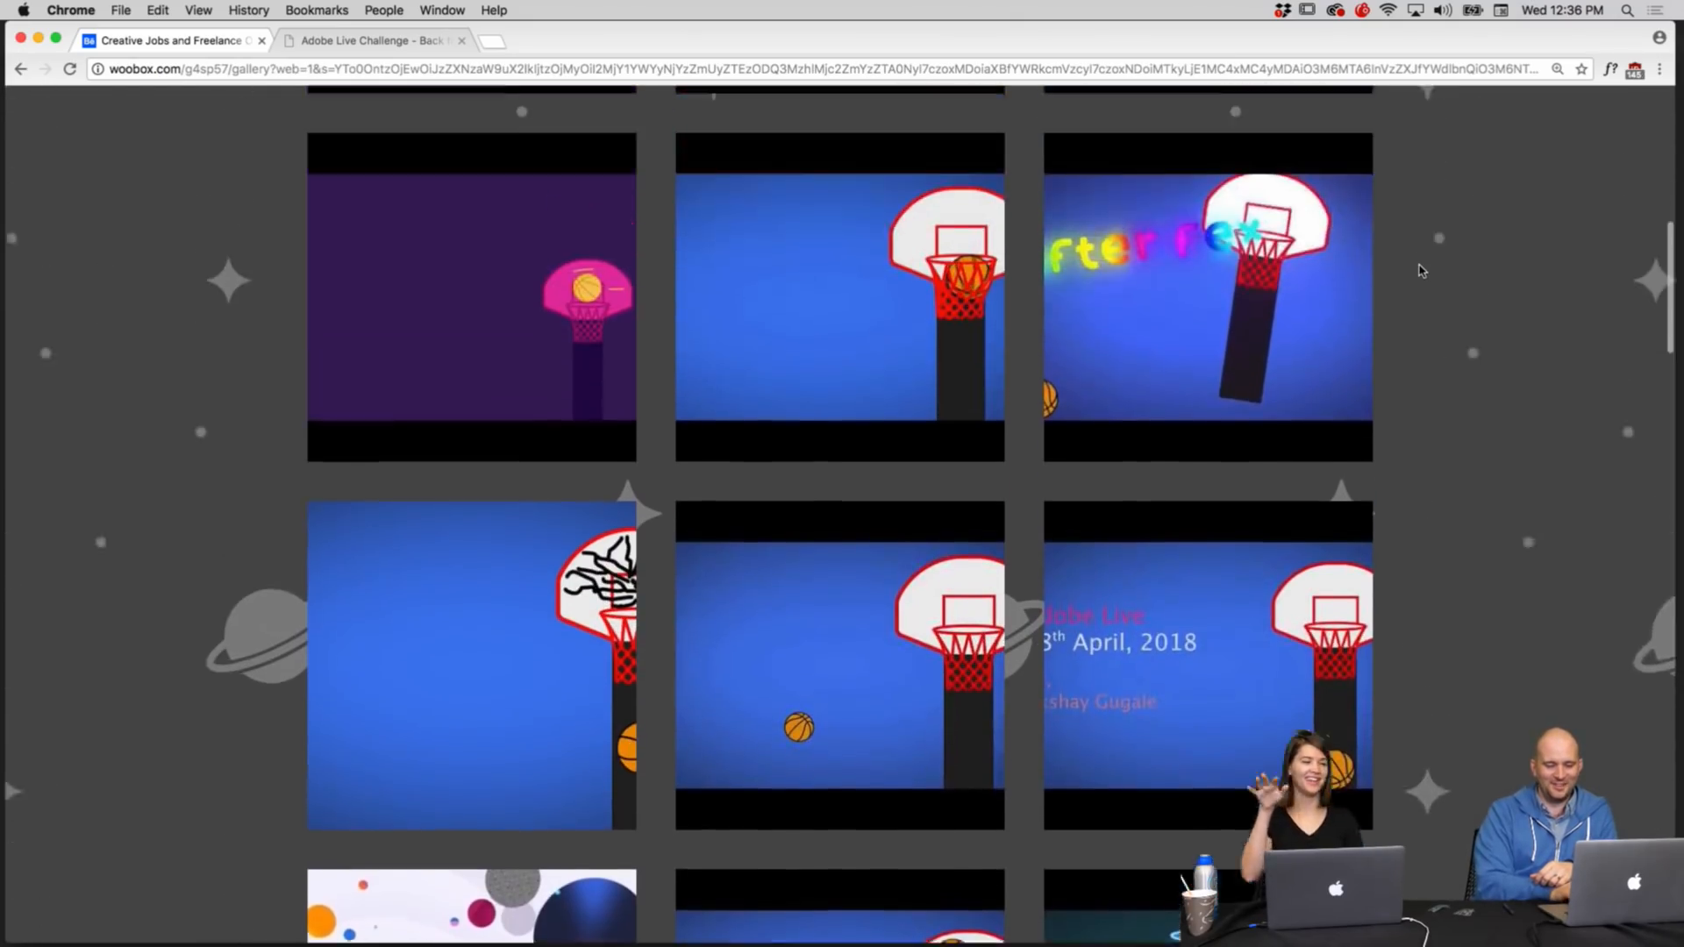
pyautogui.scroll(5, 1422, 270)
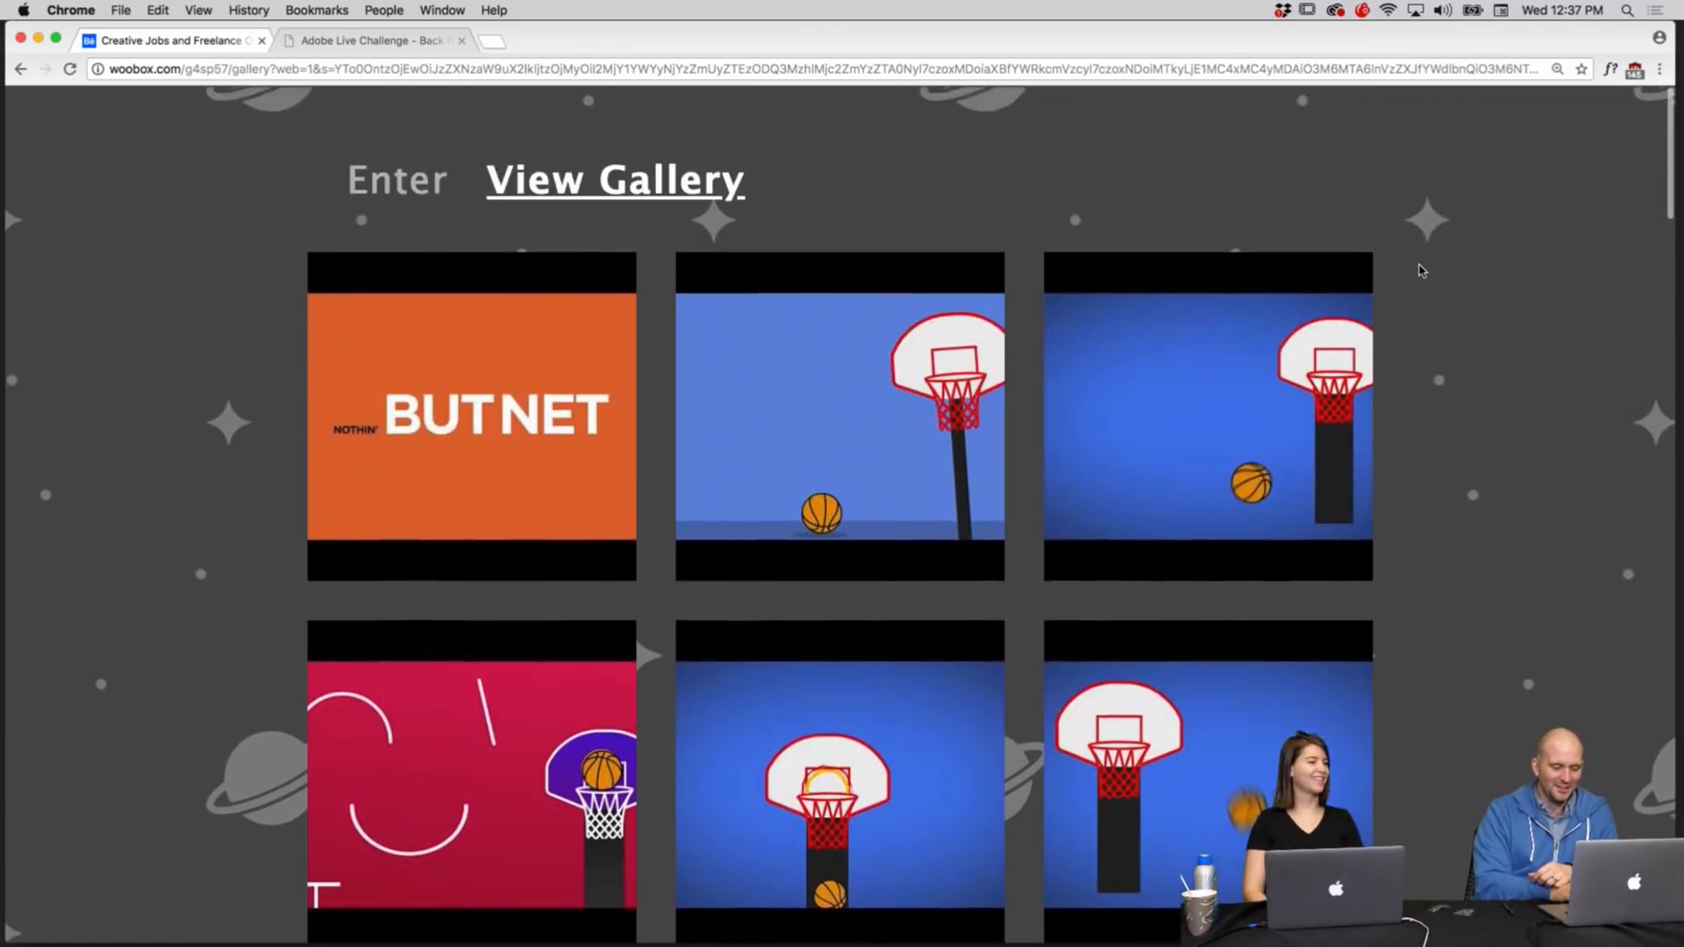
pyautogui.scroll(-5, 1422, 270)
pyautogui.scroll(-10, 1422, 270)
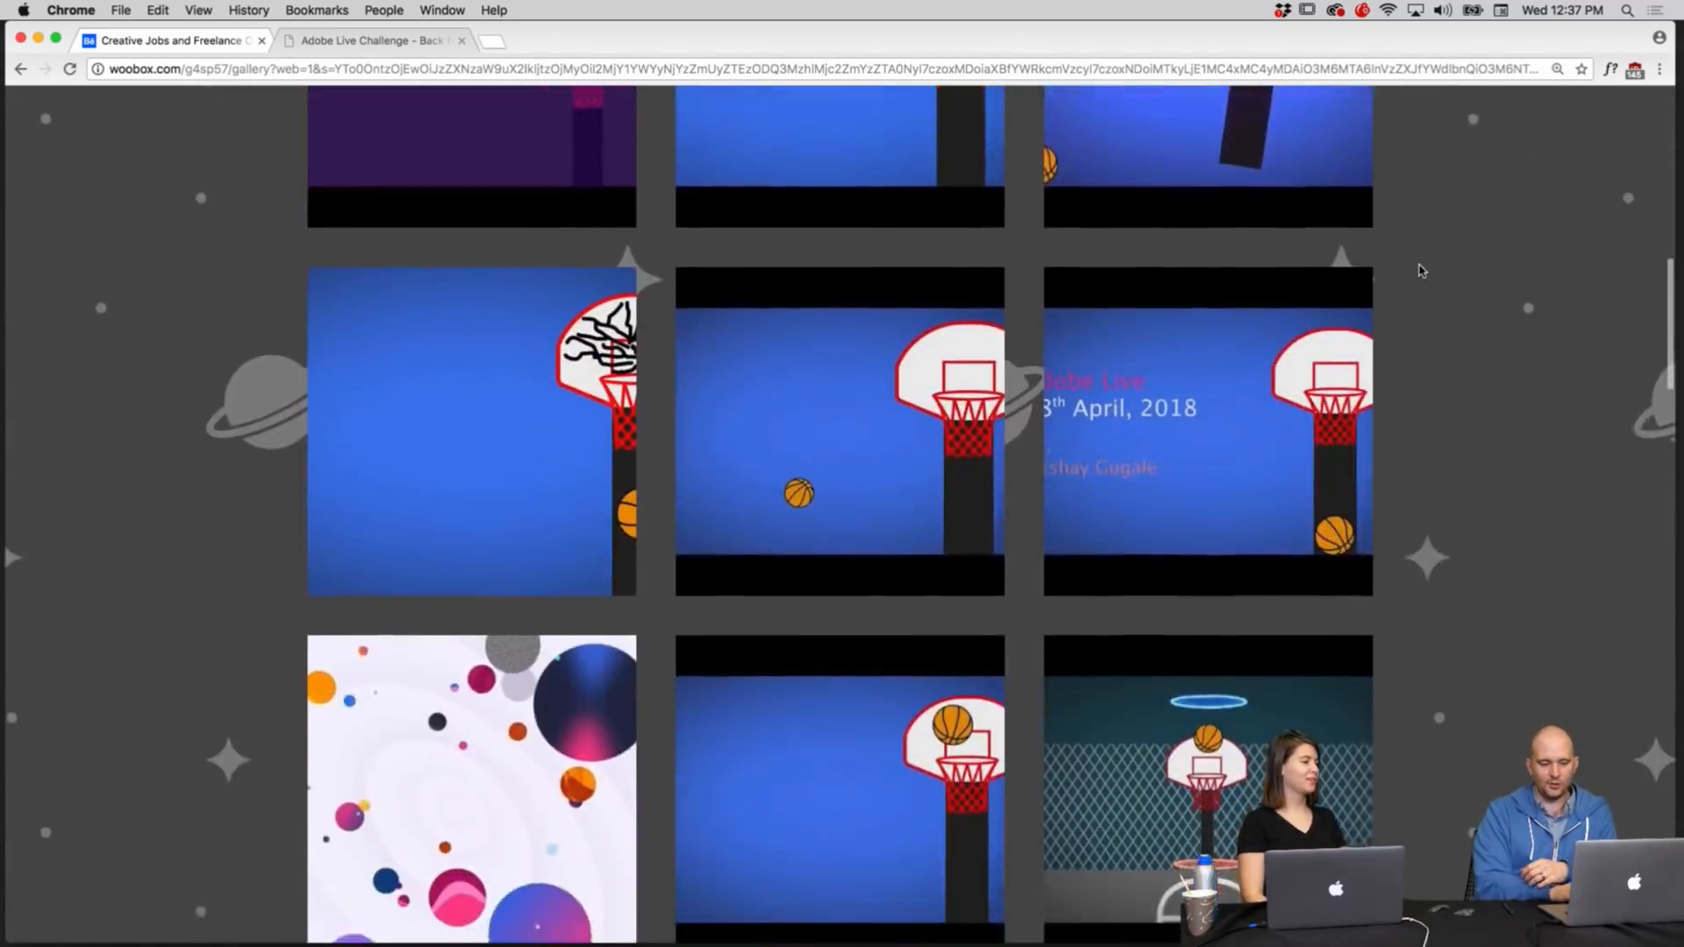
pyautogui.scroll(1, 1422, 271)
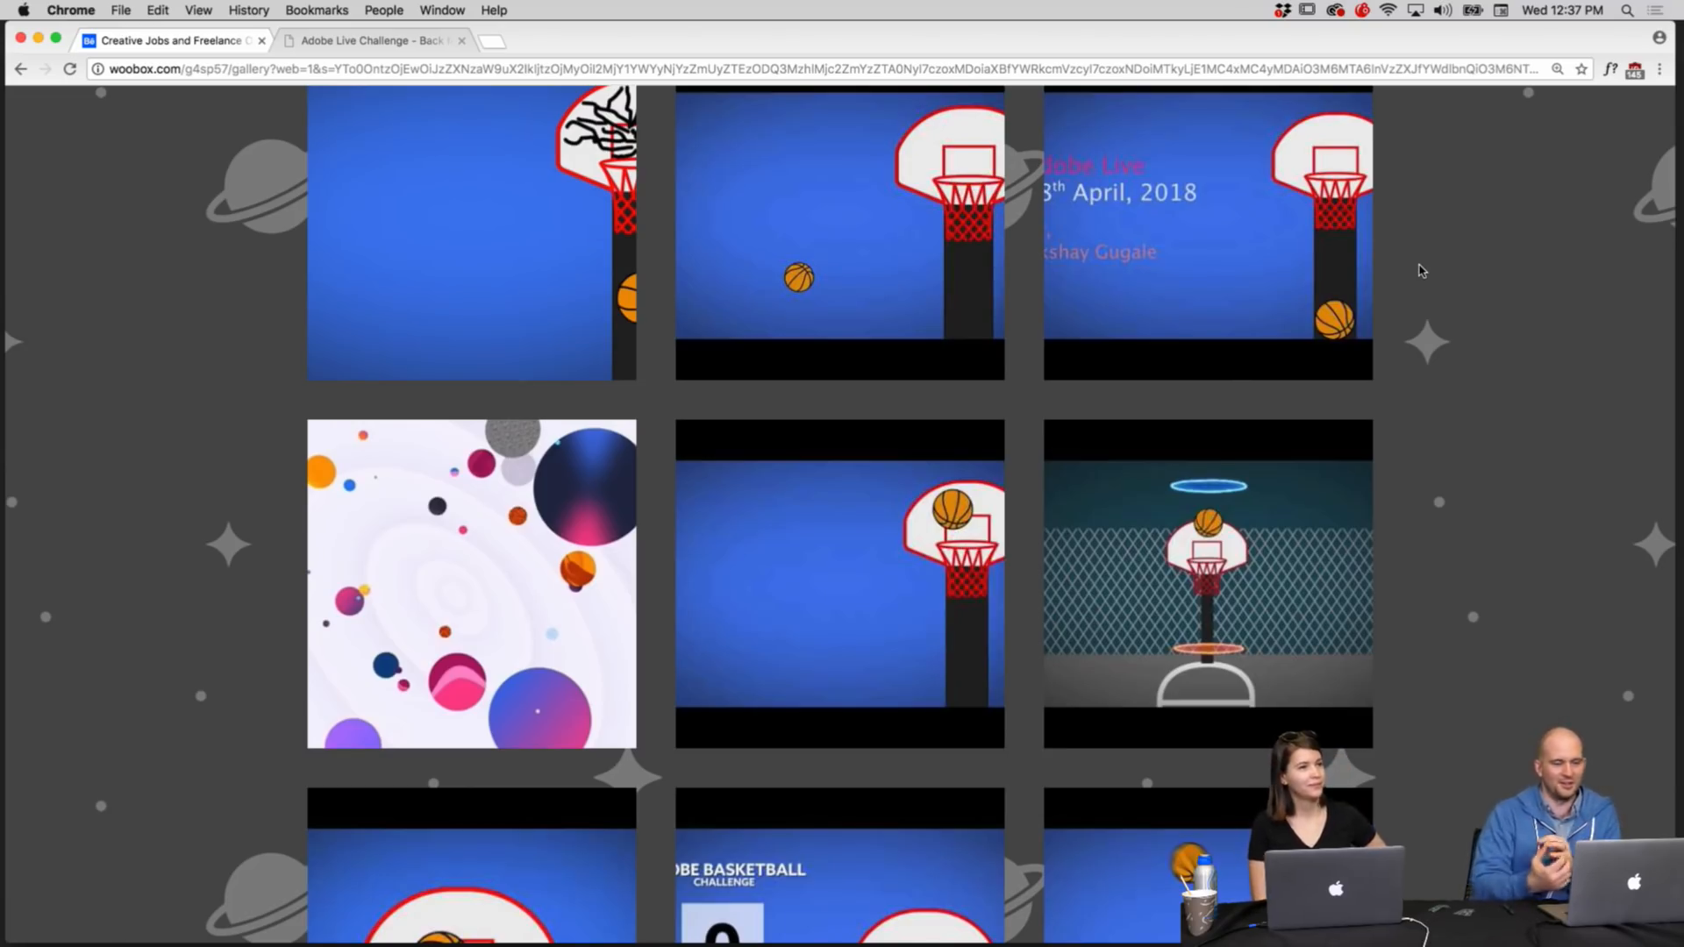
pyautogui.moveTo(1268, 245)
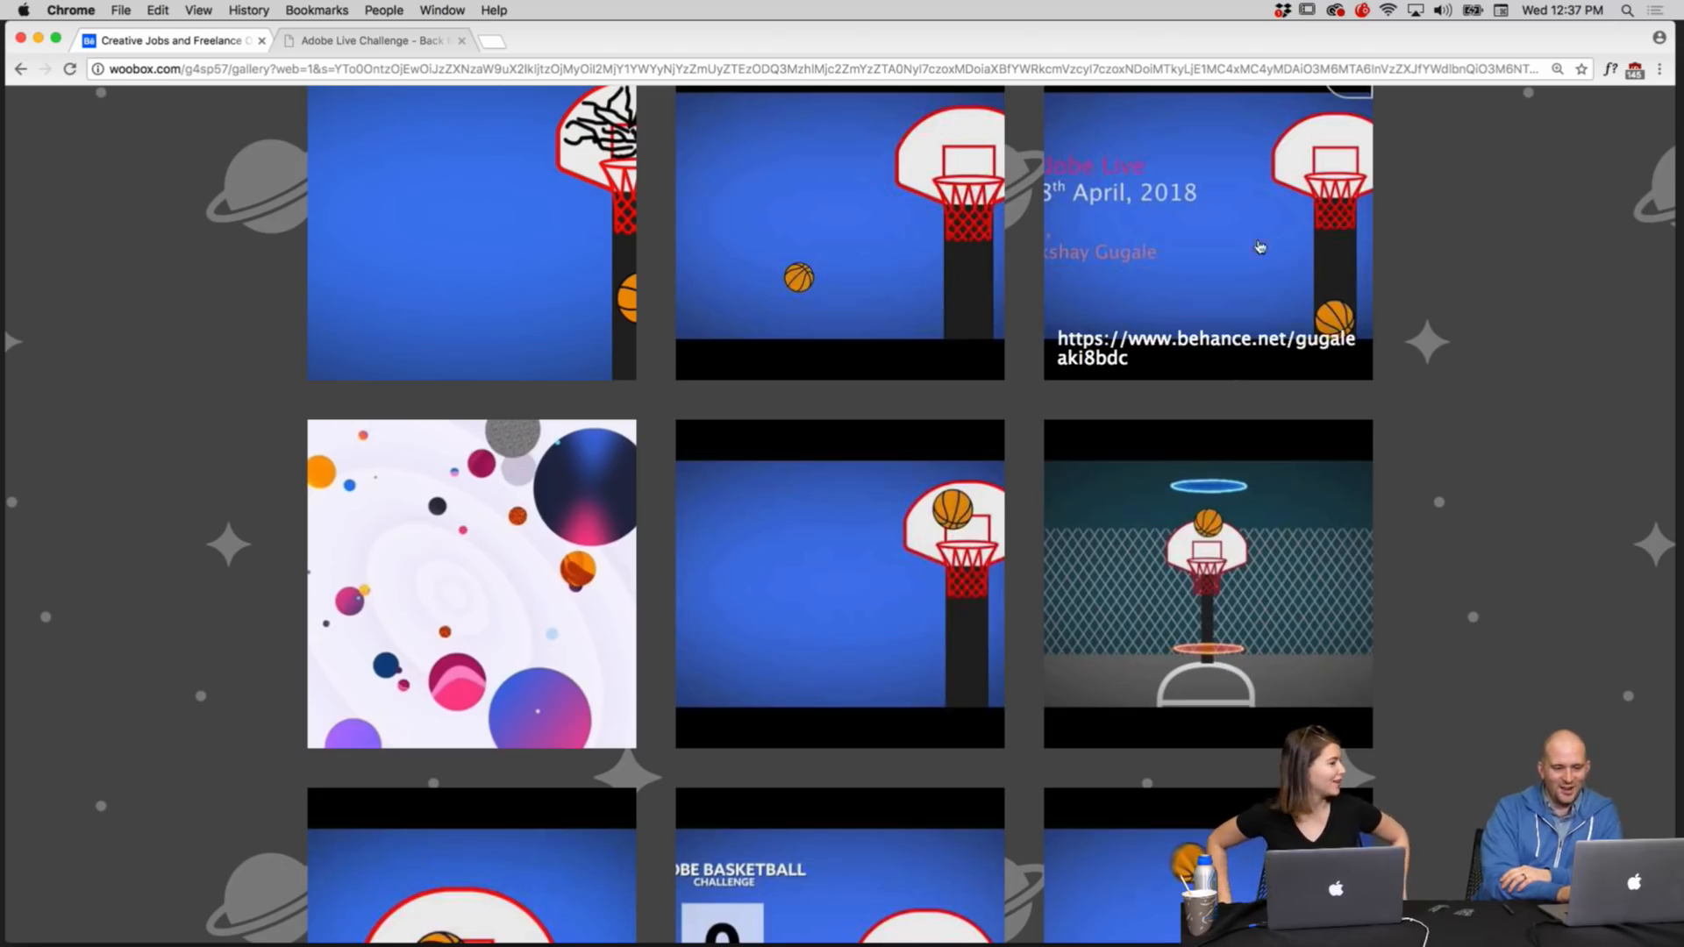
pyautogui.click(1214, 246)
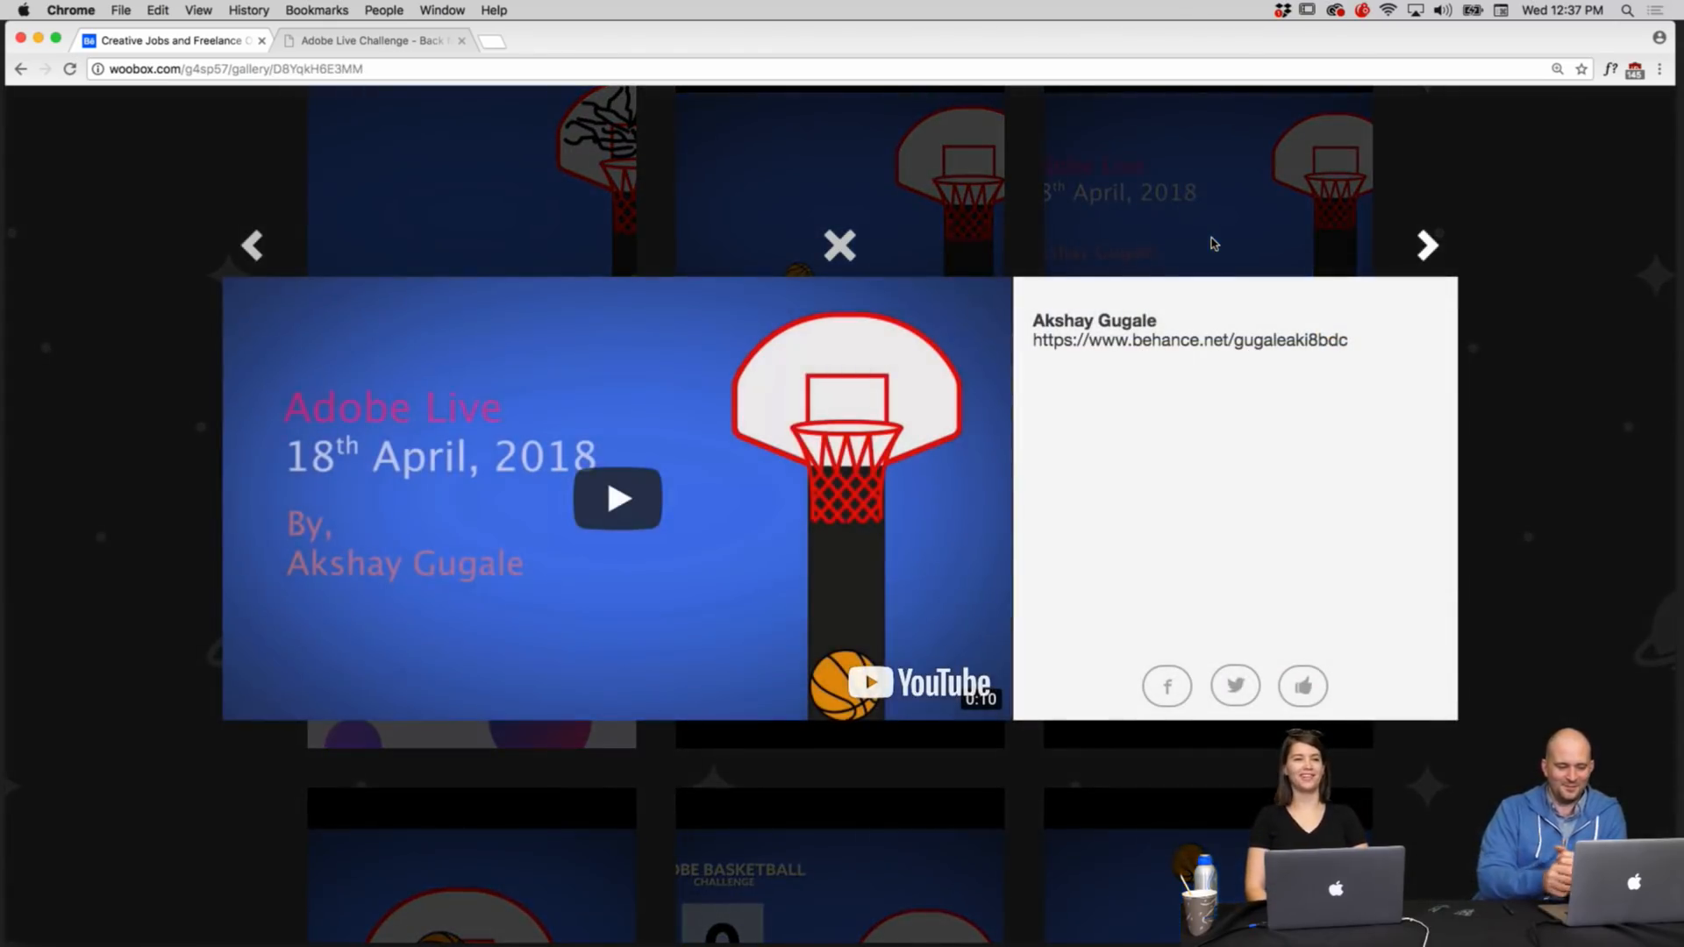
pyautogui.click(614, 474)
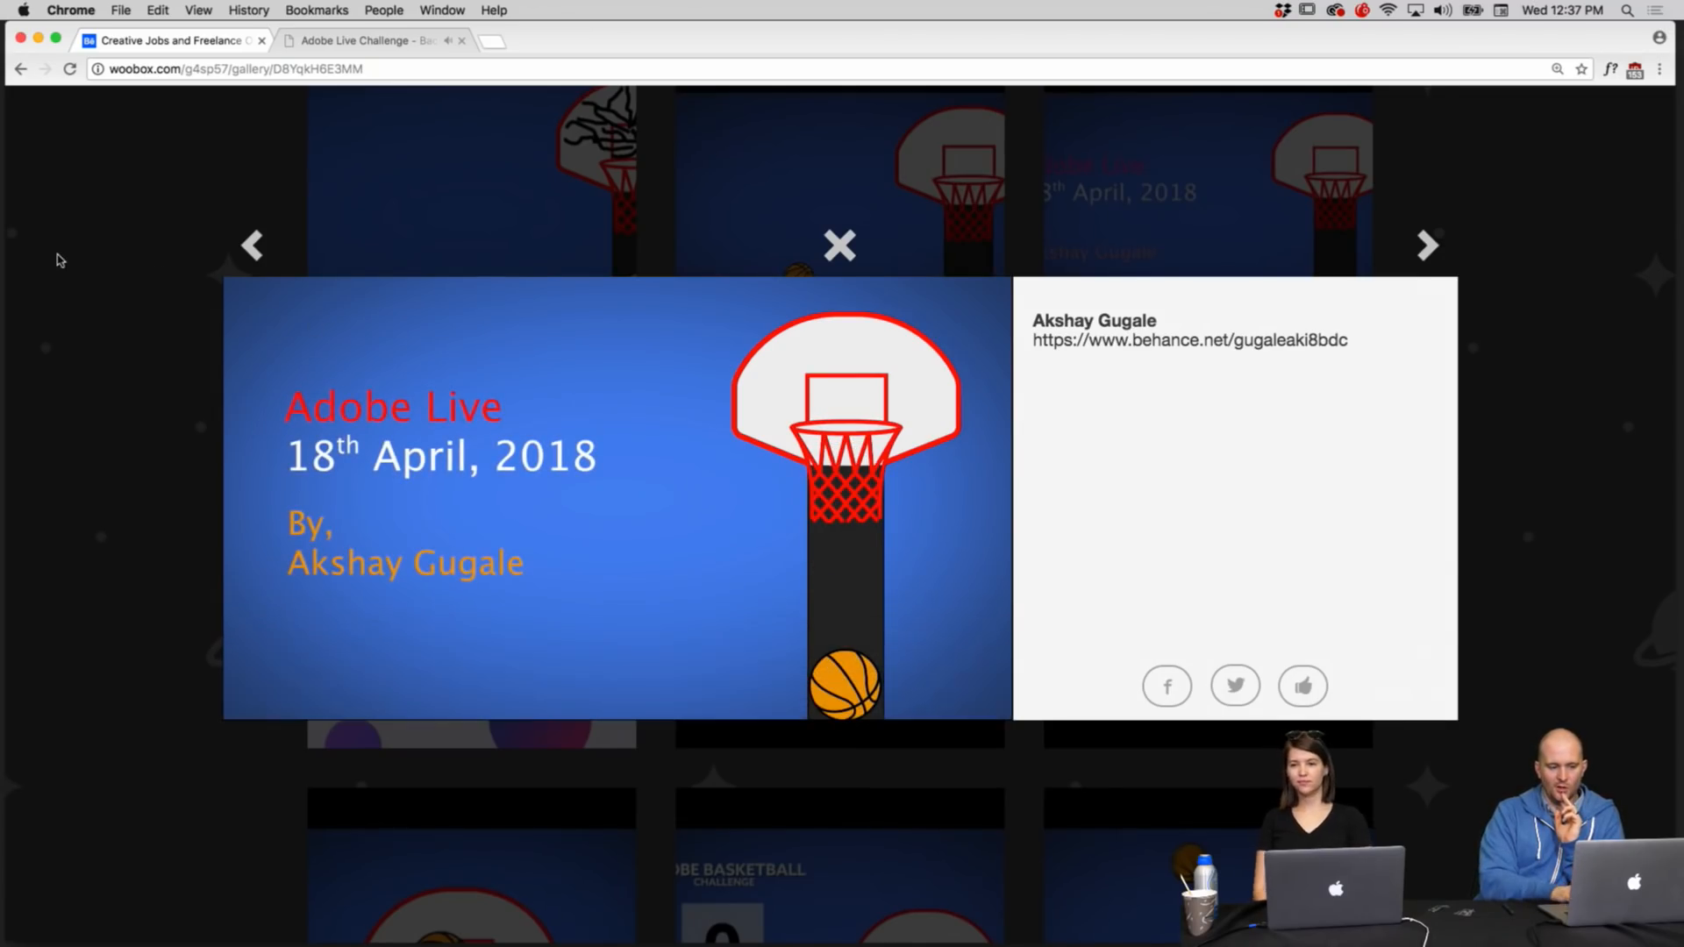
# Step: Go back through the plain basketball shot and the Basketball Main Comp_2 submission, playing both videos again
pyautogui.click(253, 249)
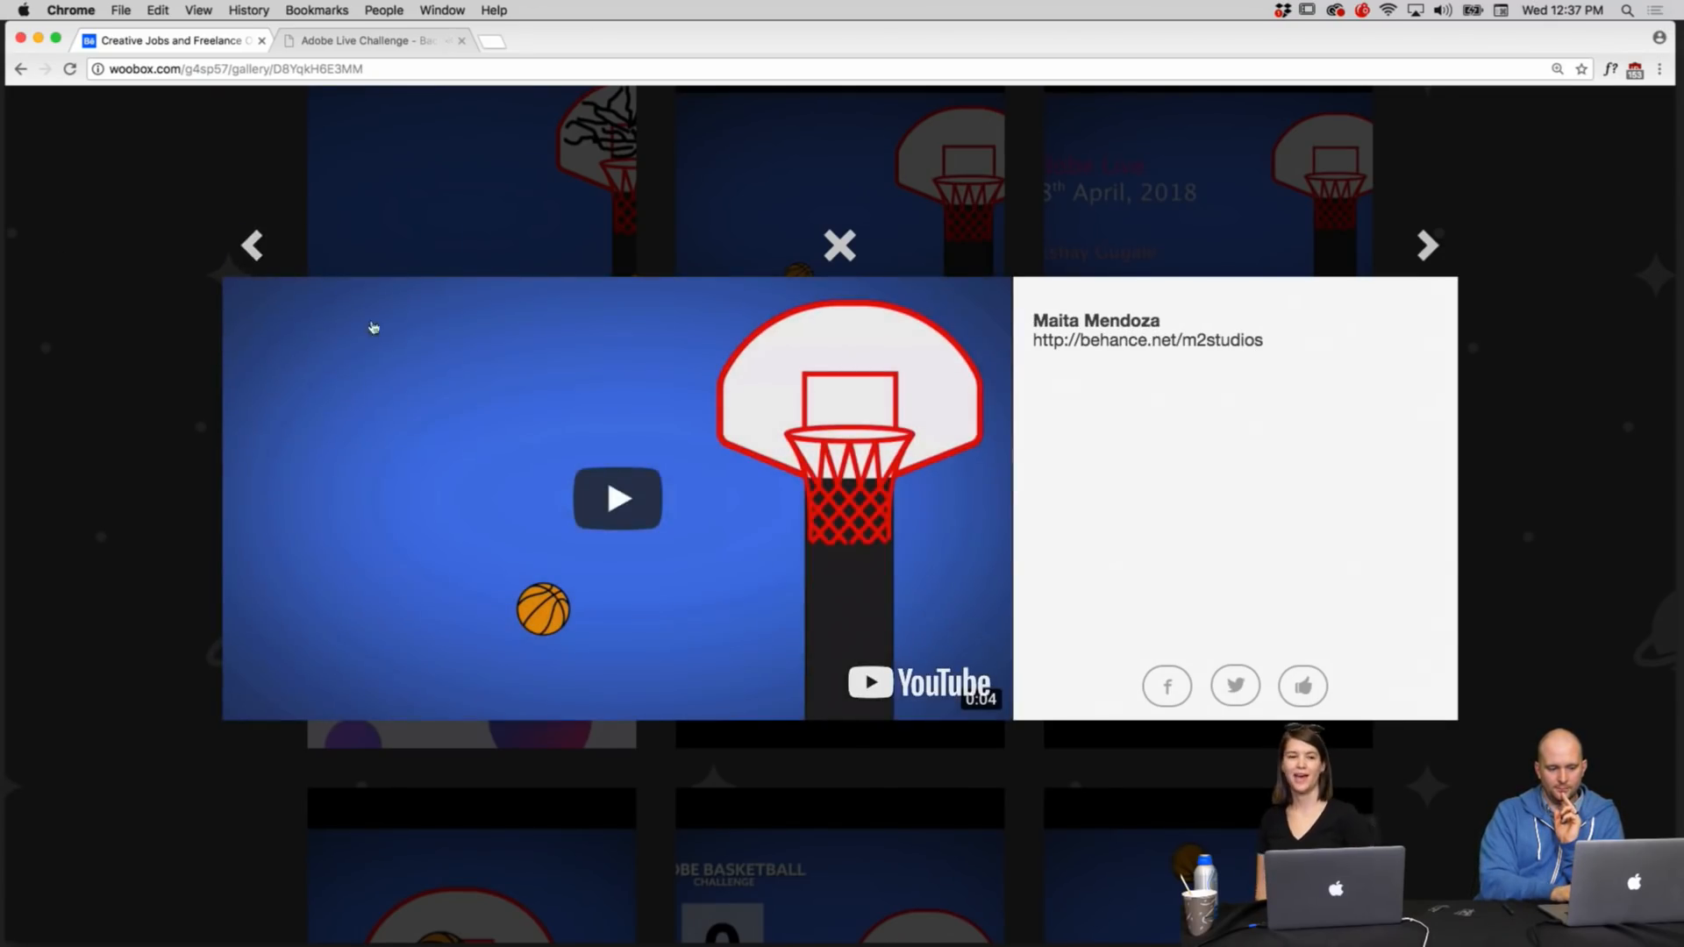
pyautogui.click(604, 479)
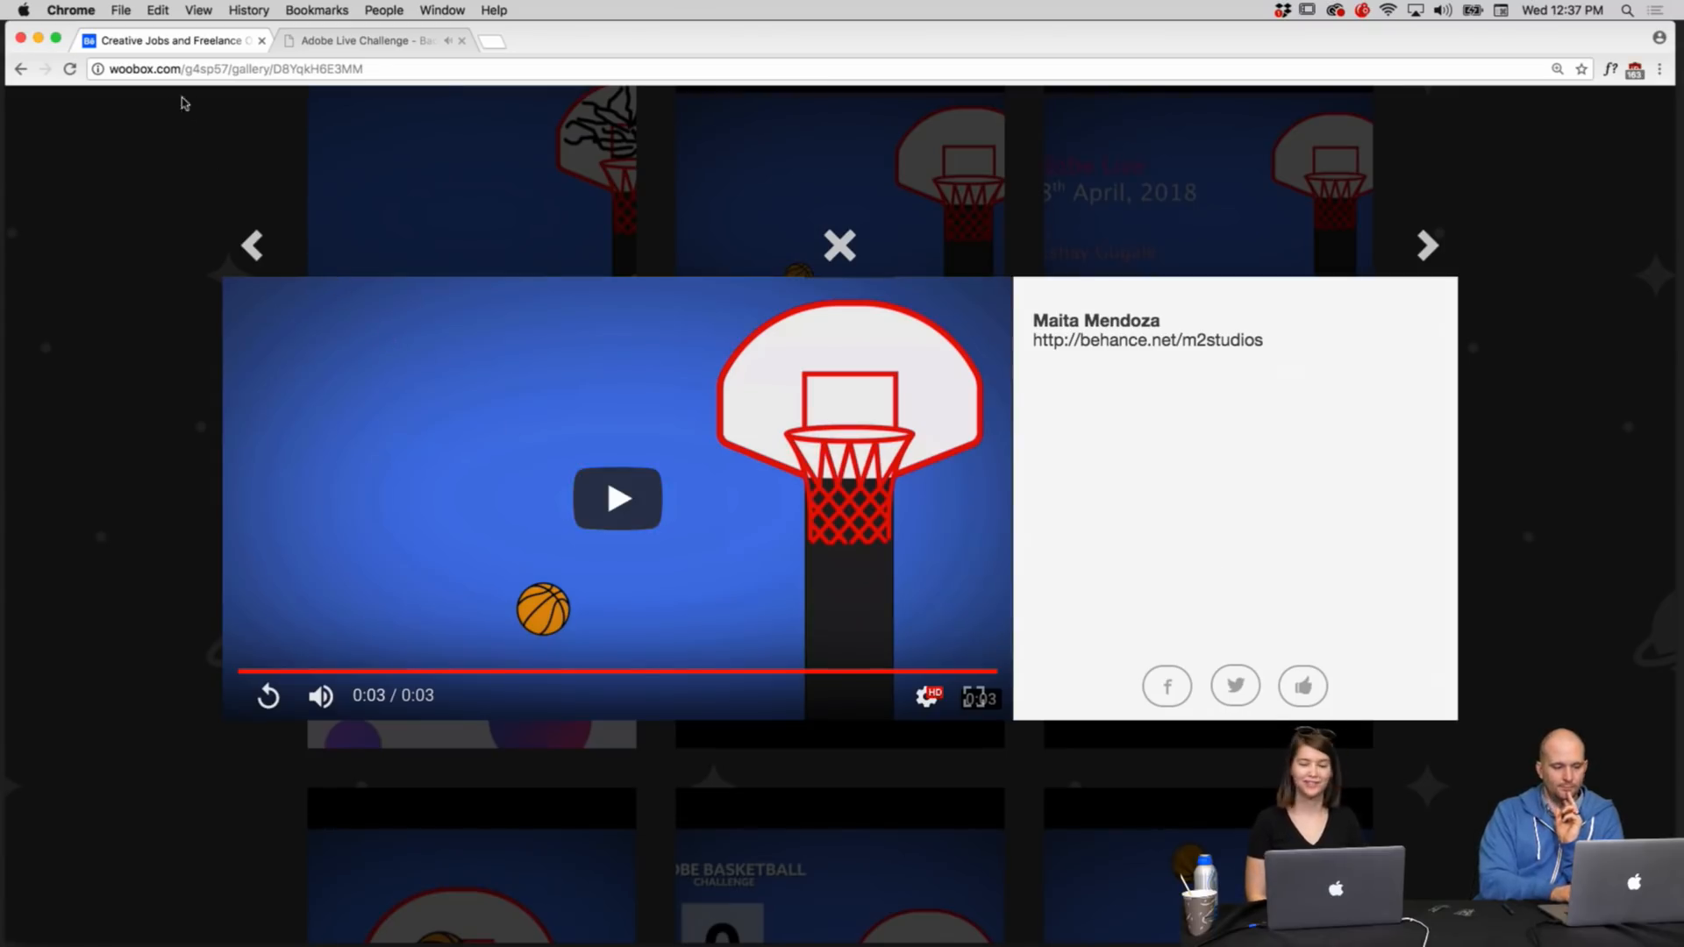
pyautogui.click(247, 253)
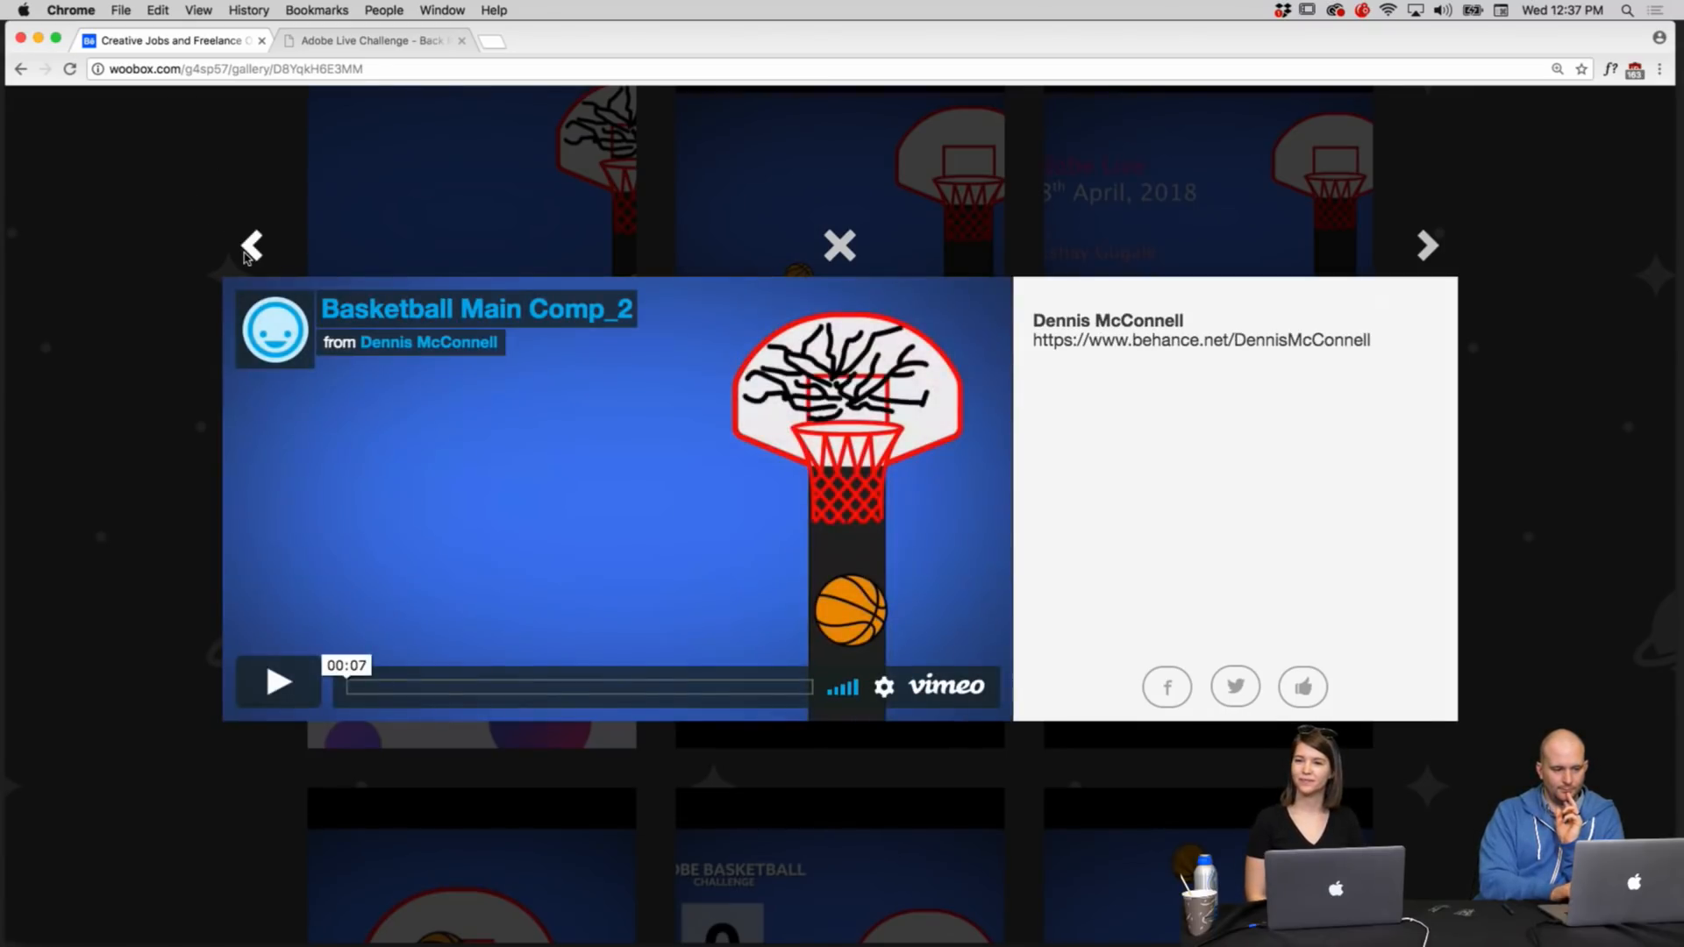
pyautogui.click(283, 684)
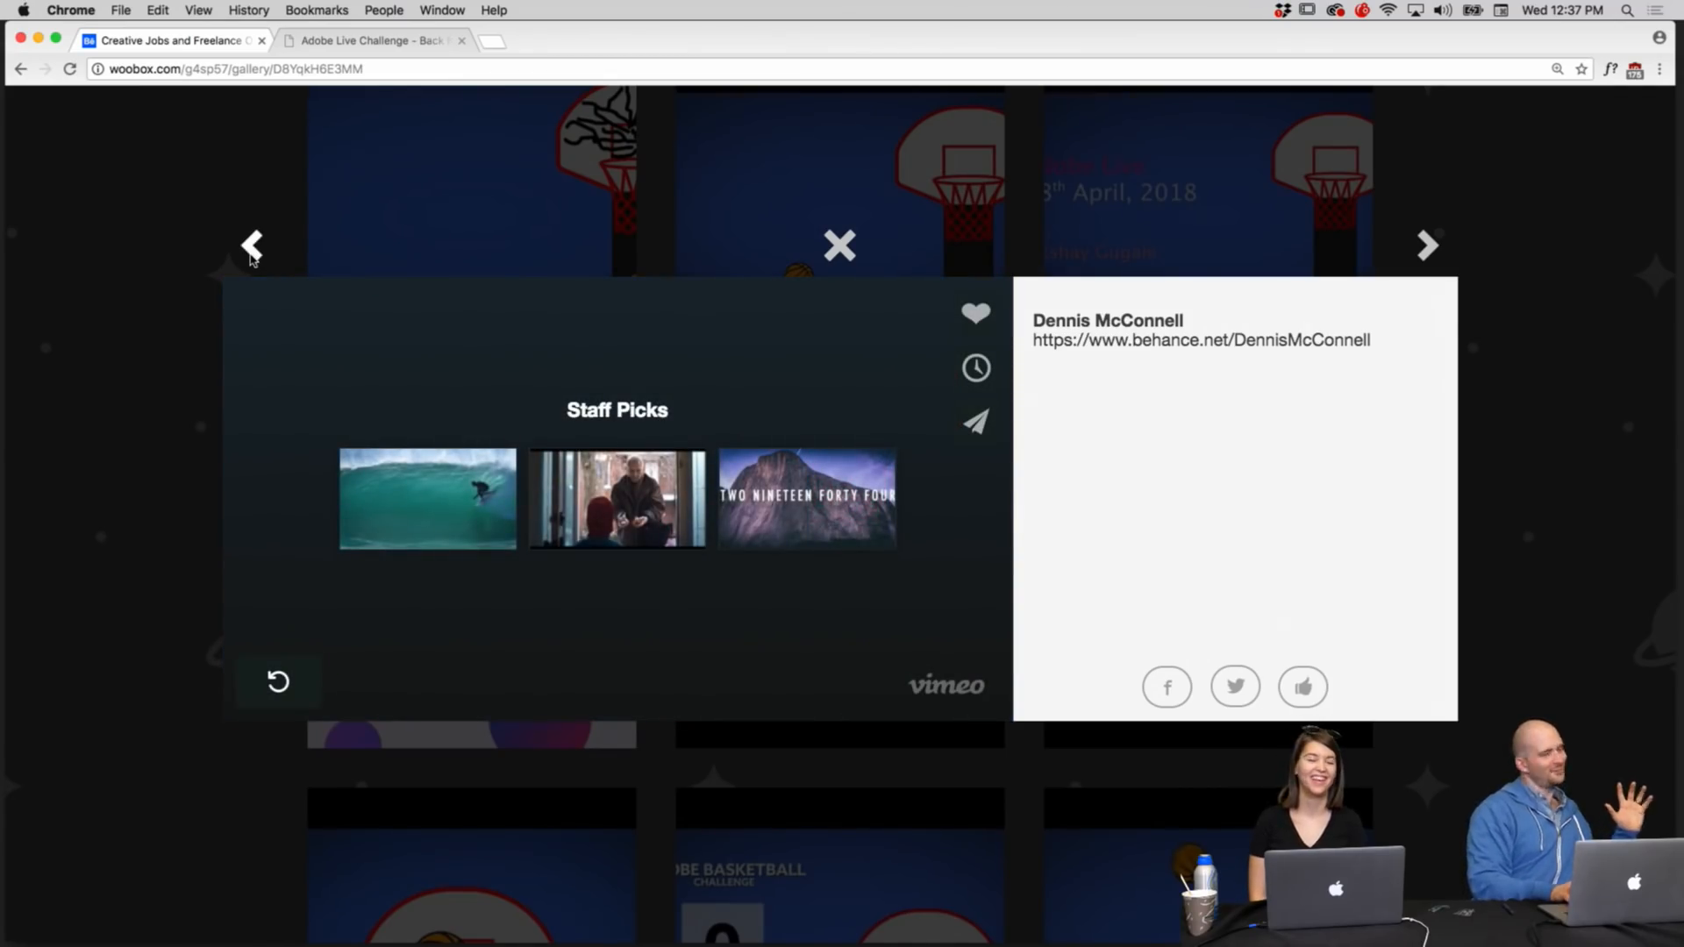
# Step: Go back to the rainbow "after fex" submission and the one before it, playing both videos again
pyautogui.click(252, 248)
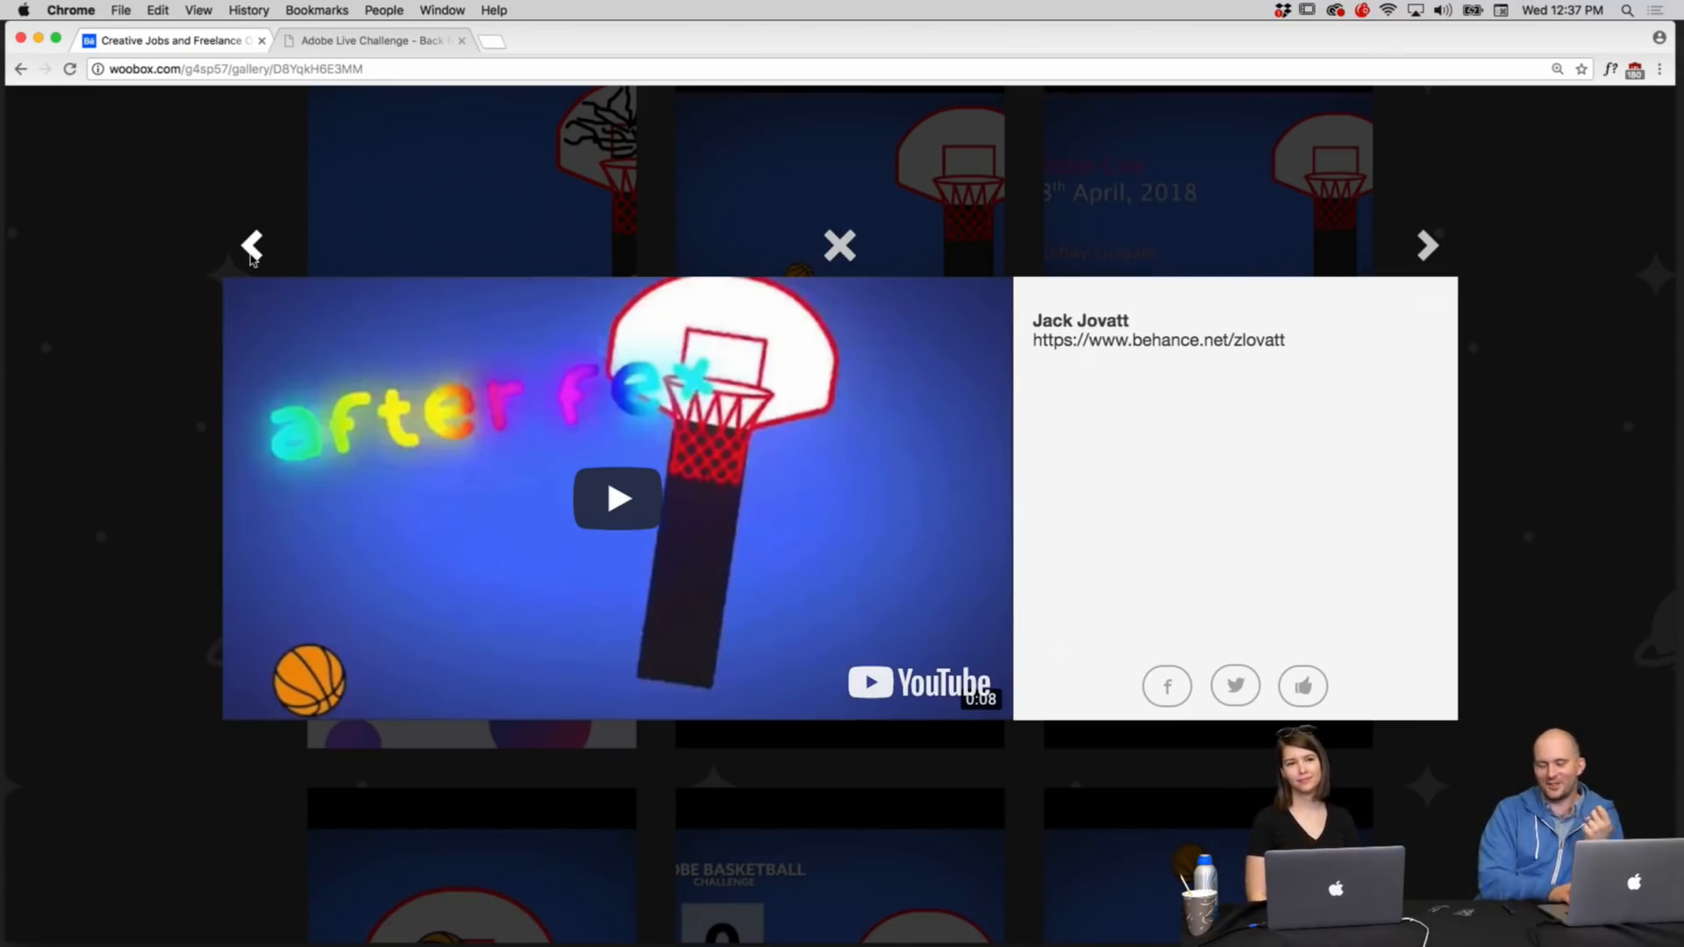
pyautogui.click(574, 442)
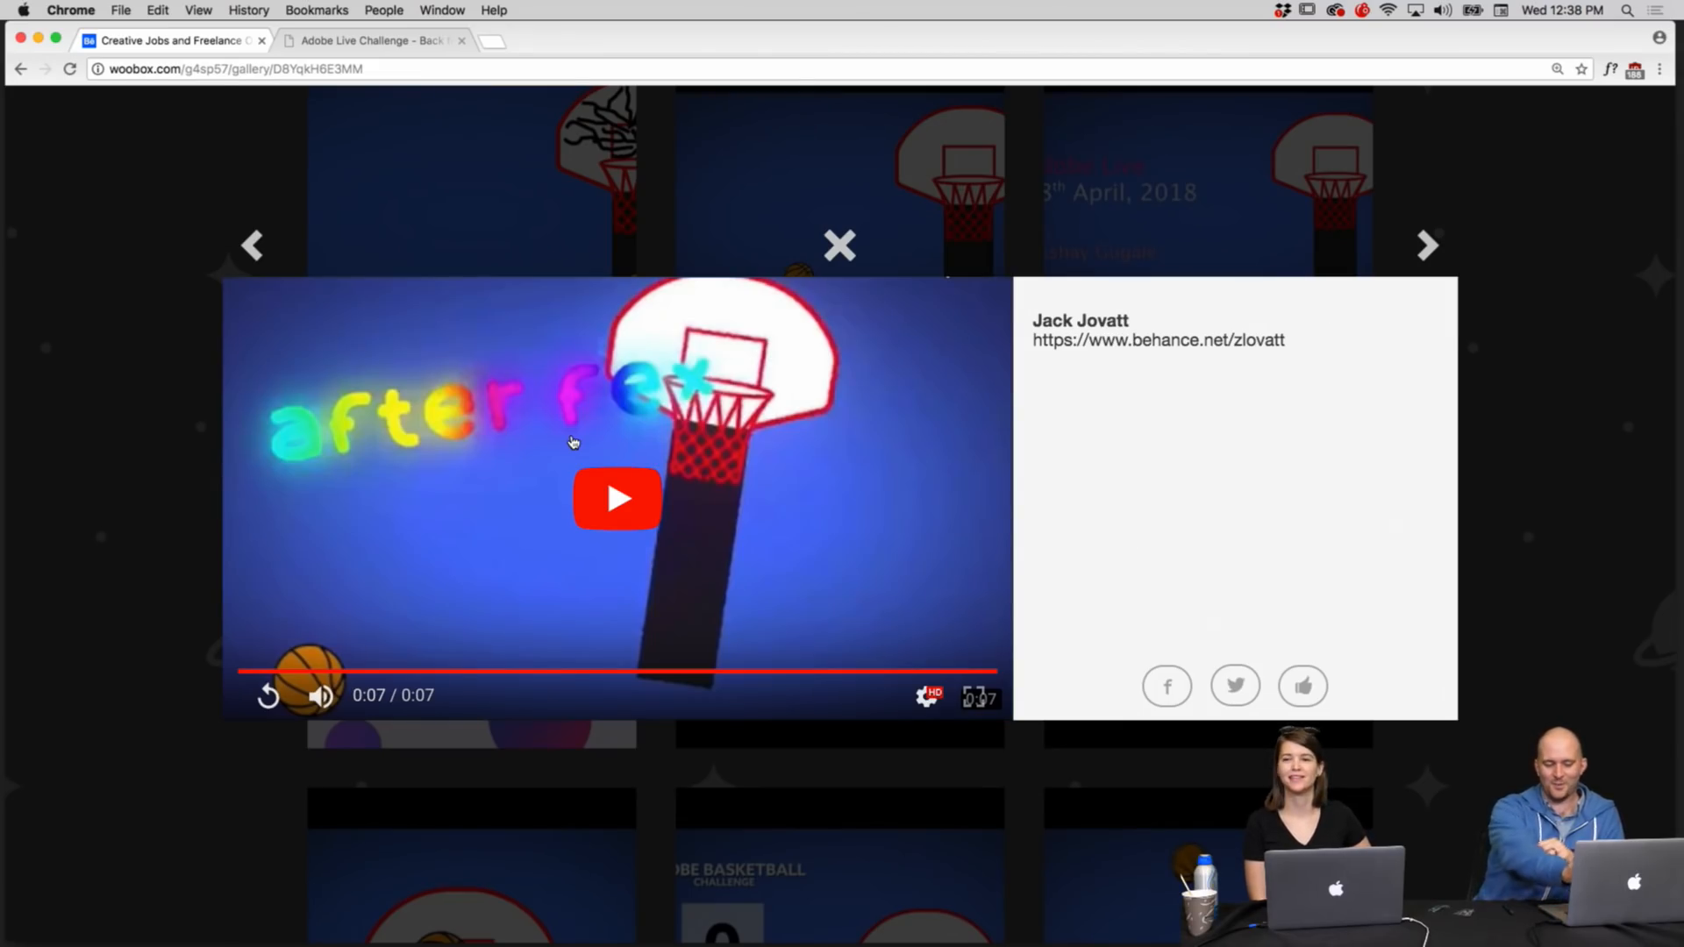
pyautogui.click(252, 247)
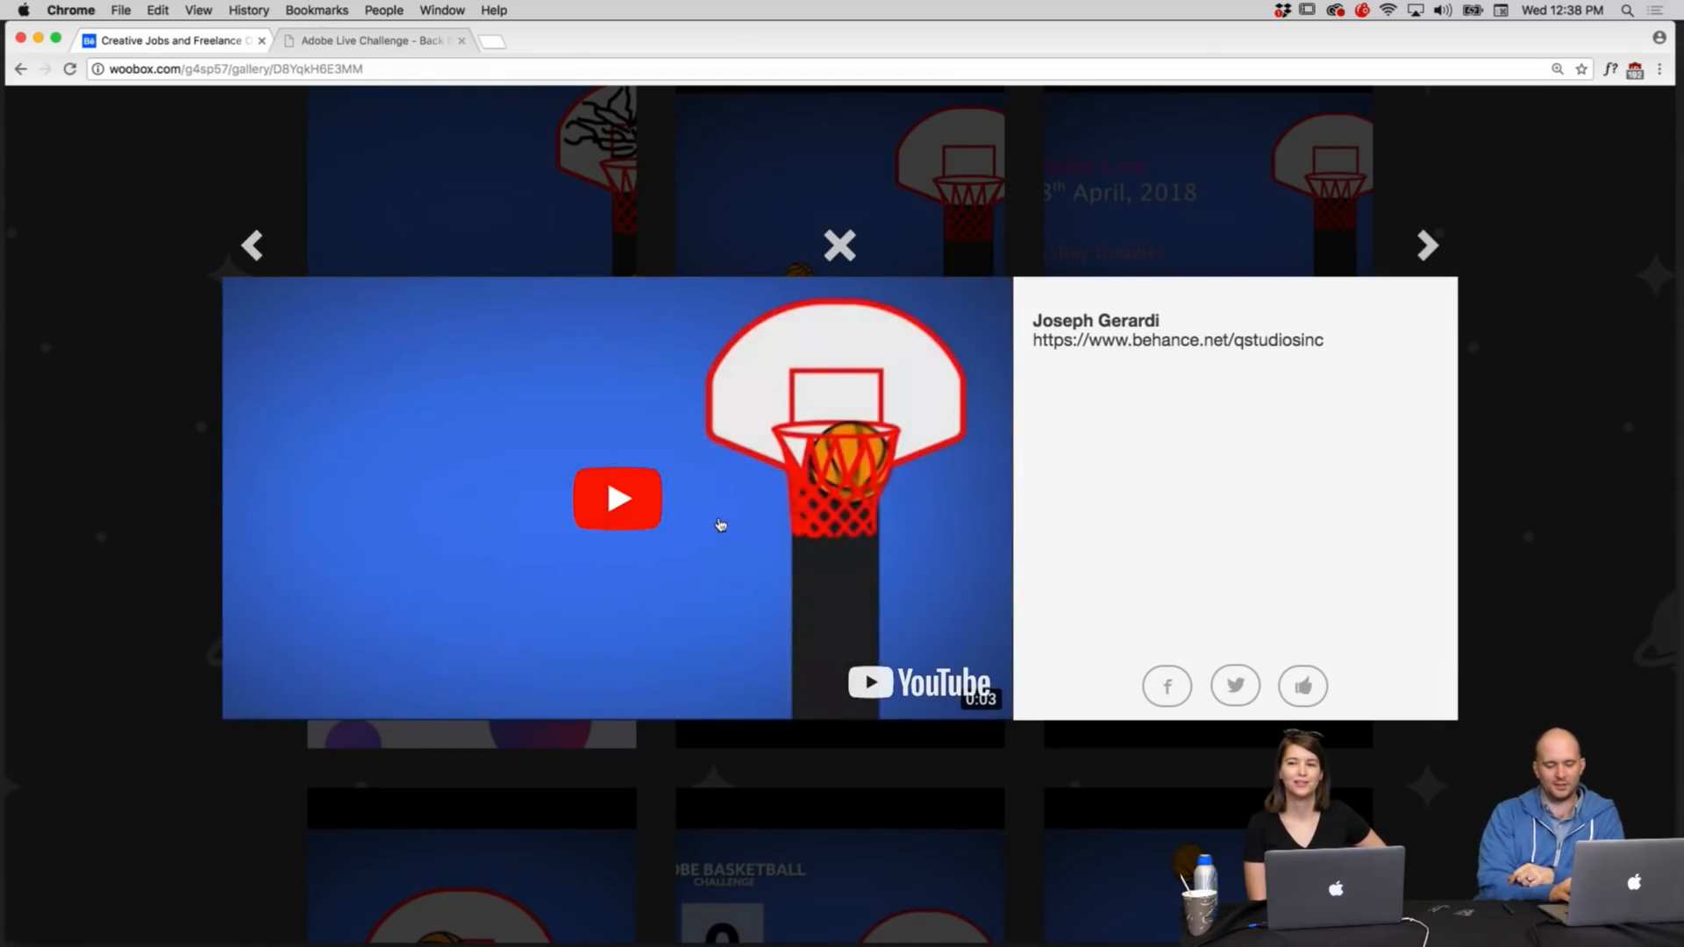
pyautogui.click(618, 491)
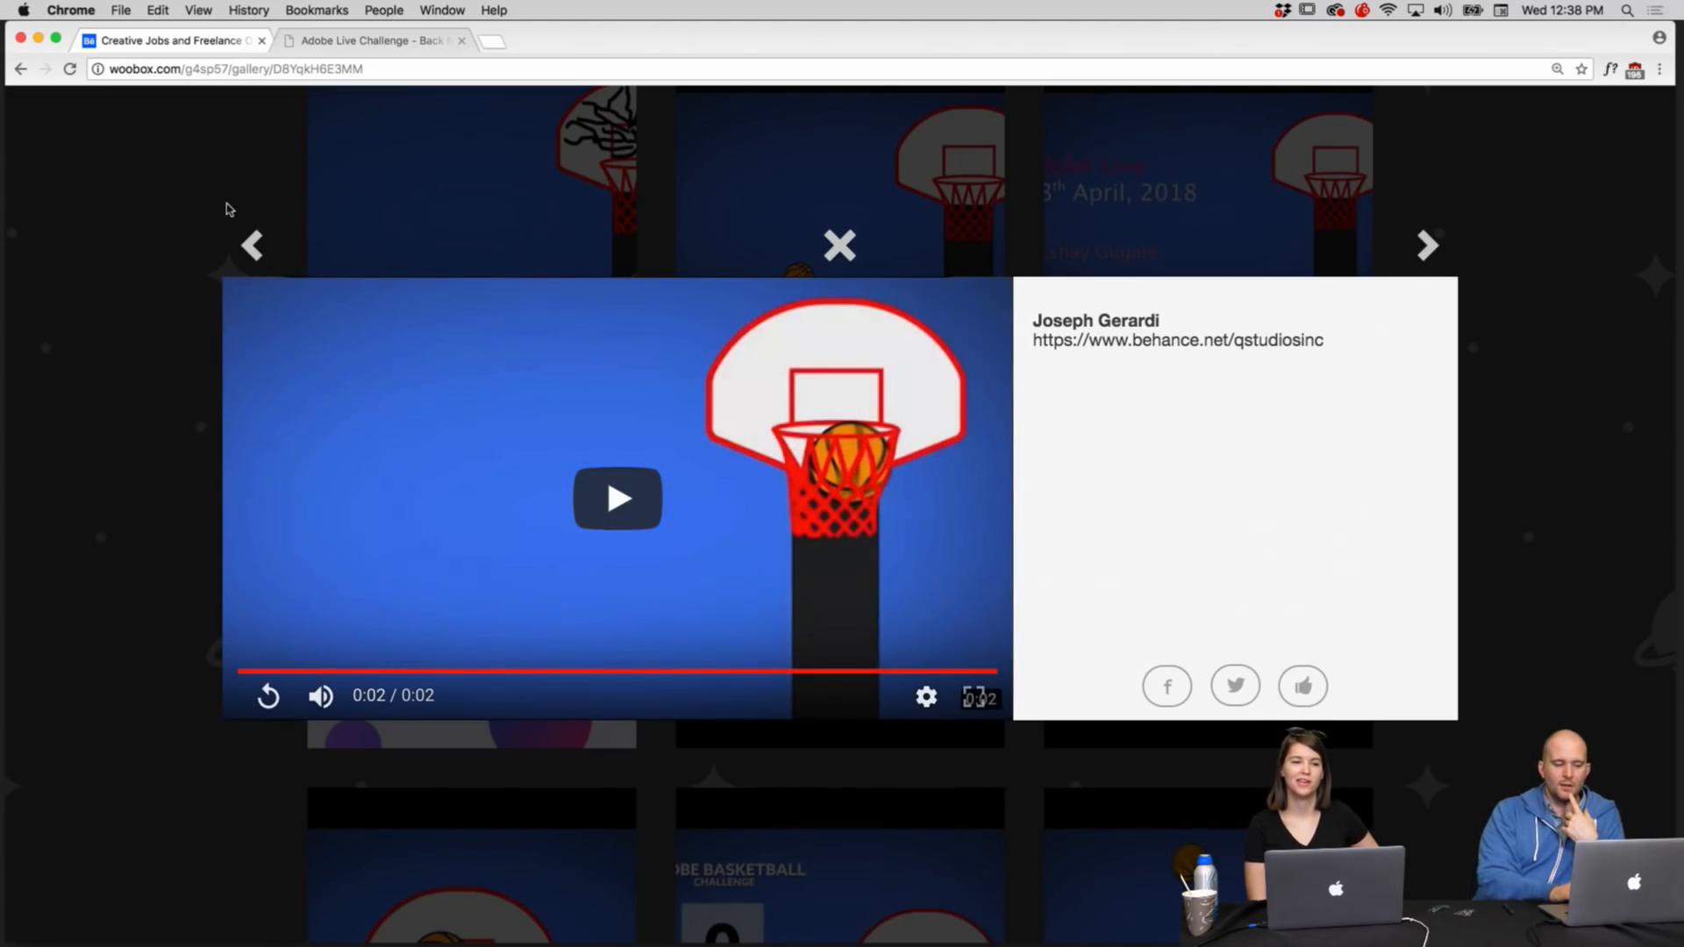
# Step: Go back to the purple submission with the pink backboard and the motion-blurred ball one before it, playing both videos
pyautogui.click(252, 245)
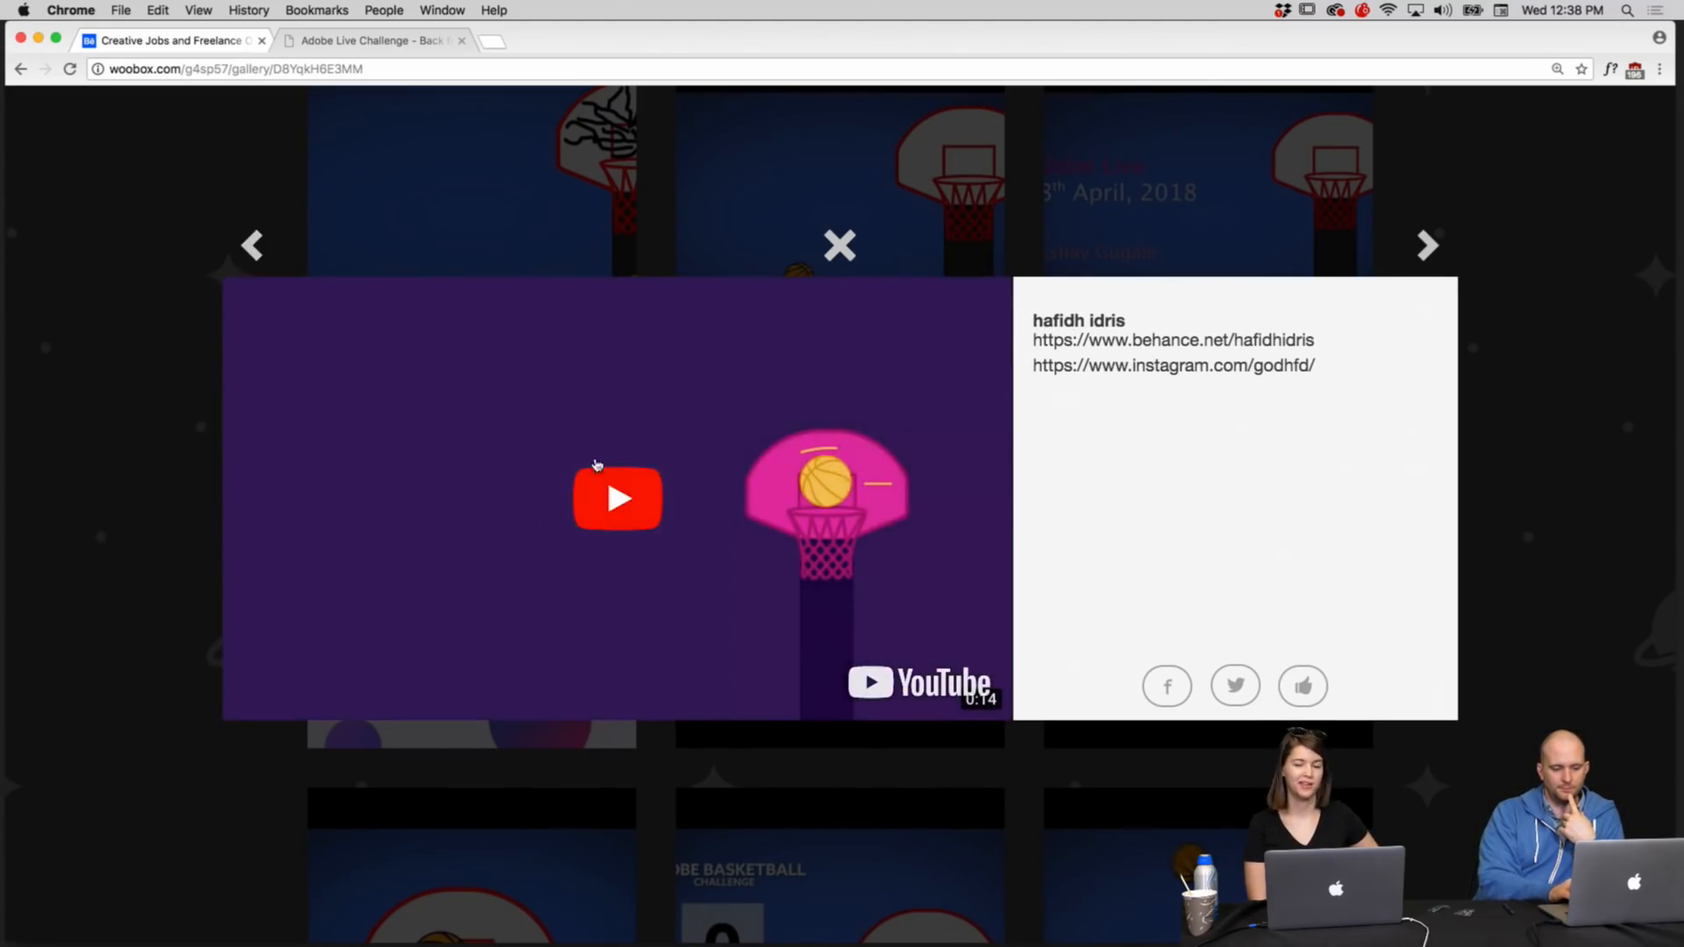
pyautogui.click(611, 507)
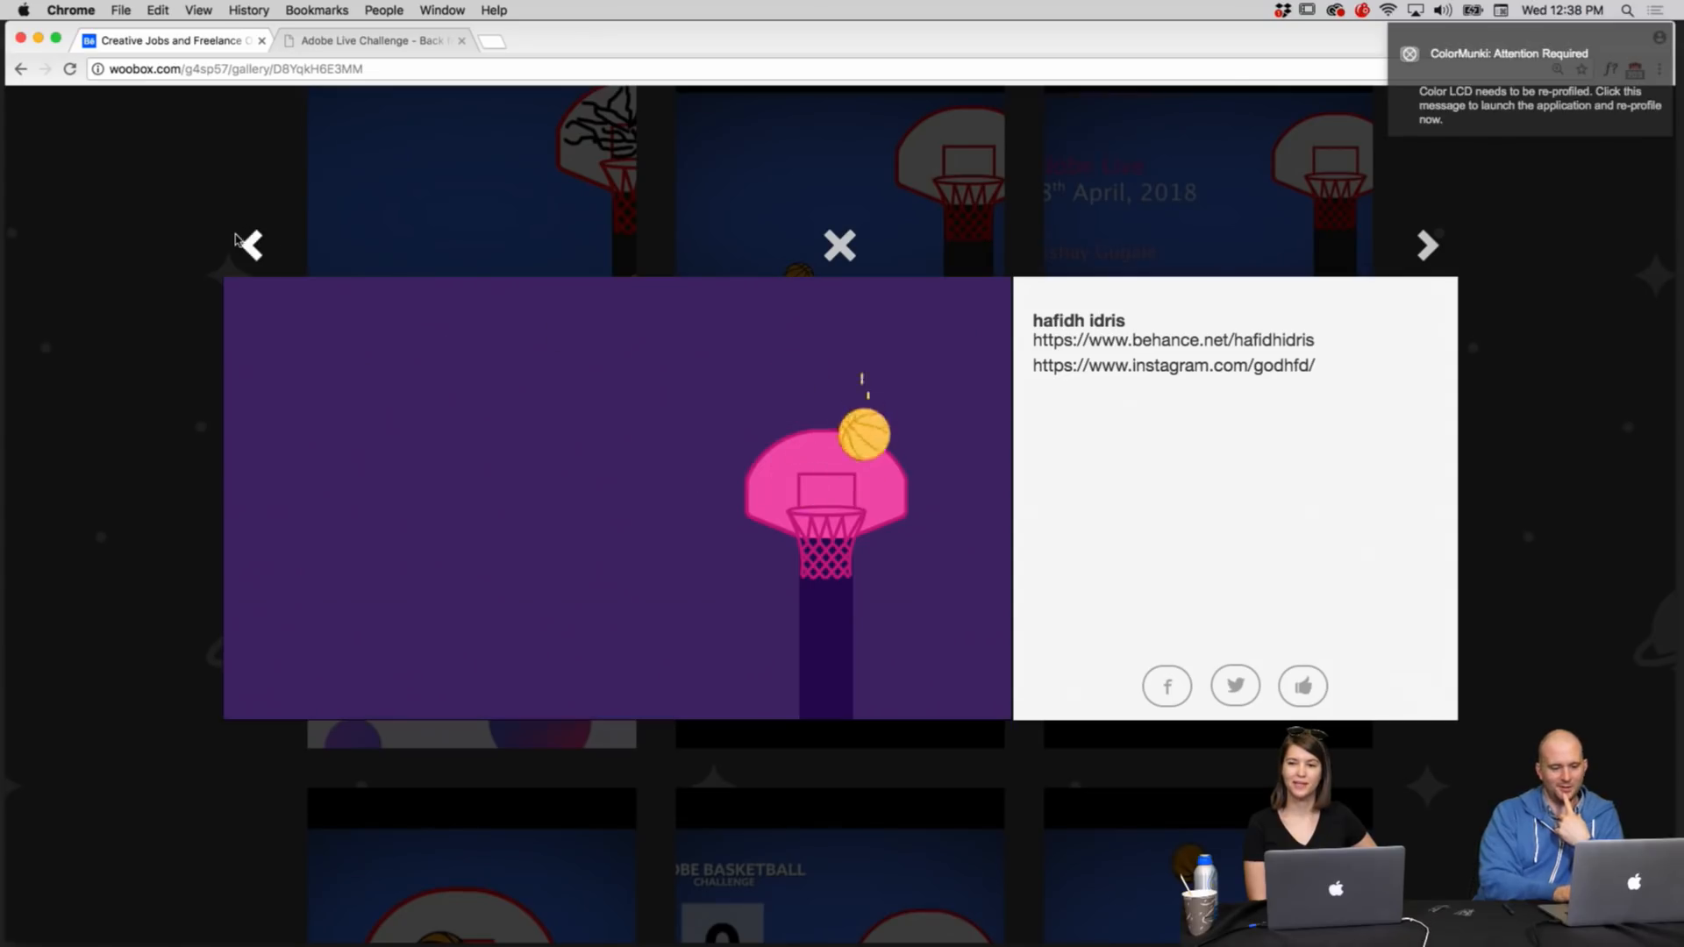
pyautogui.click(249, 262)
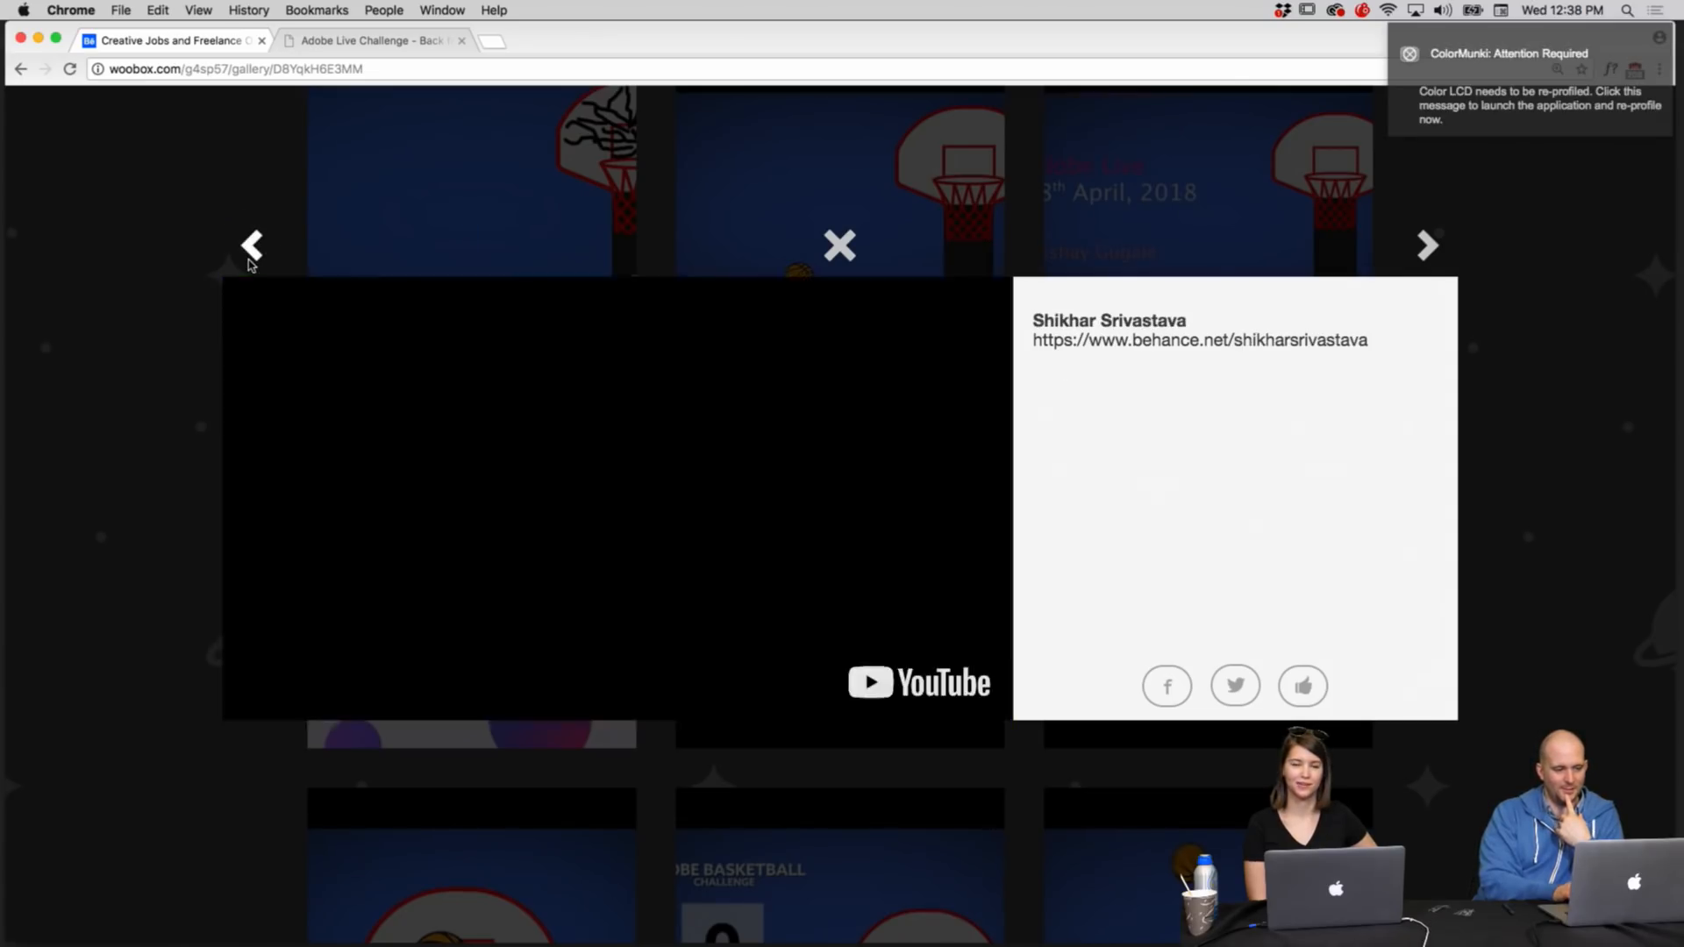
pyautogui.click(643, 516)
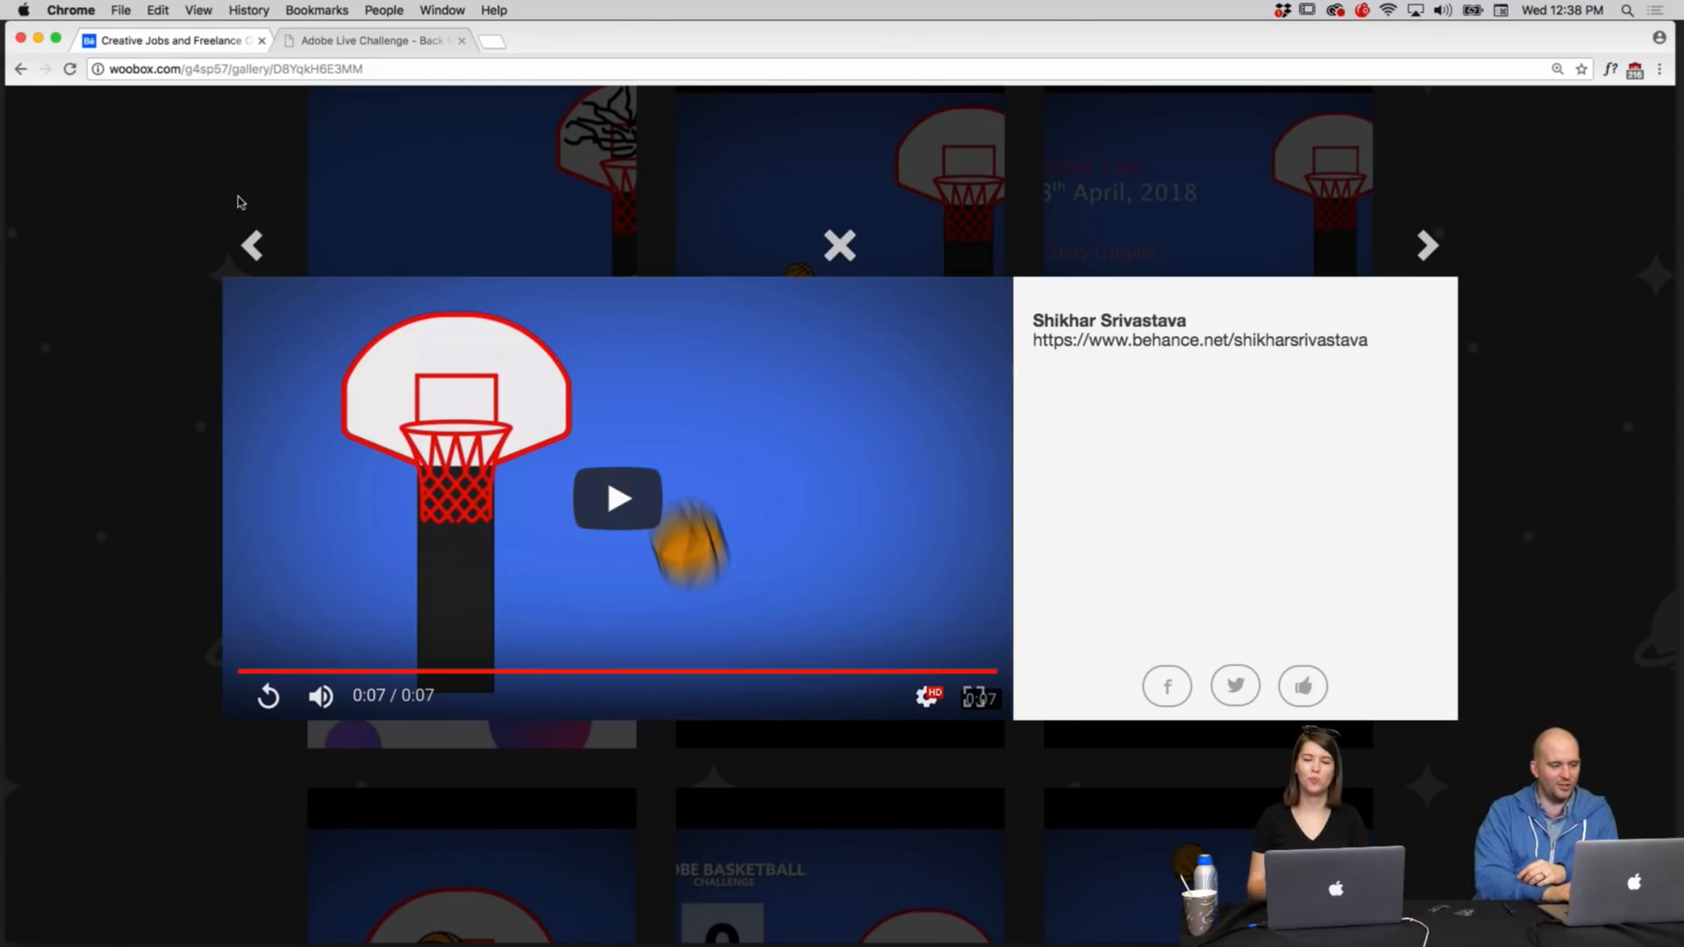
# Step: Go back to the centered-hoop submission and the crimson one with the purple backboard, playing both videos
pyautogui.click(253, 247)
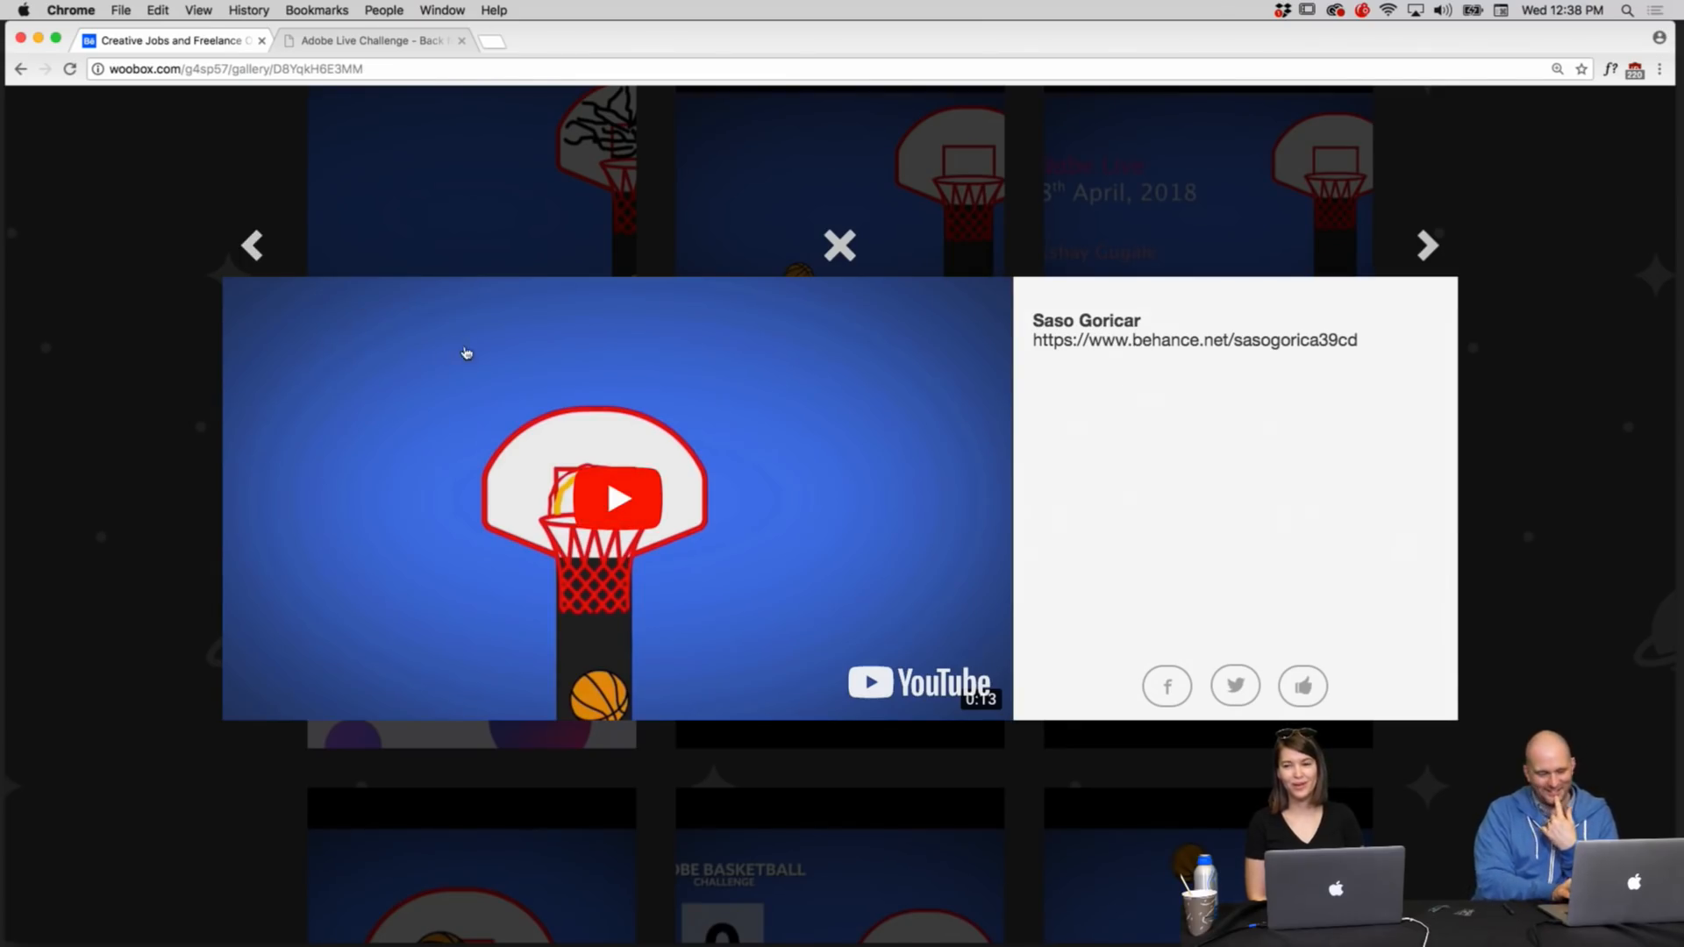
pyautogui.click(609, 476)
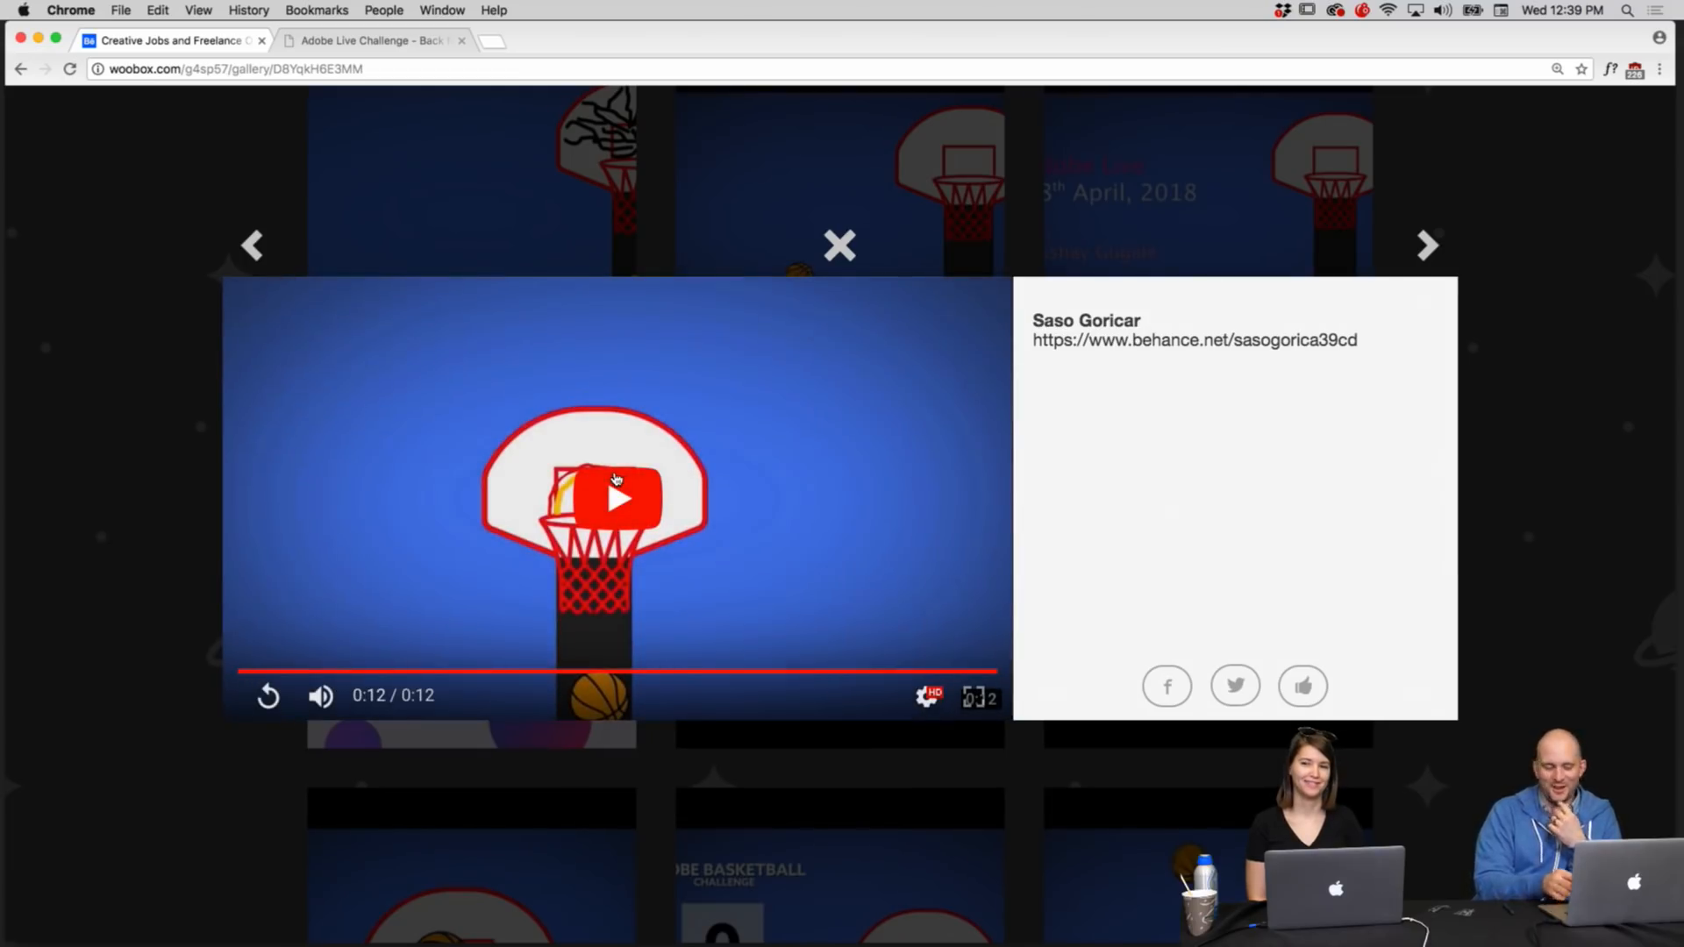
pyautogui.click(251, 252)
pyautogui.click(595, 518)
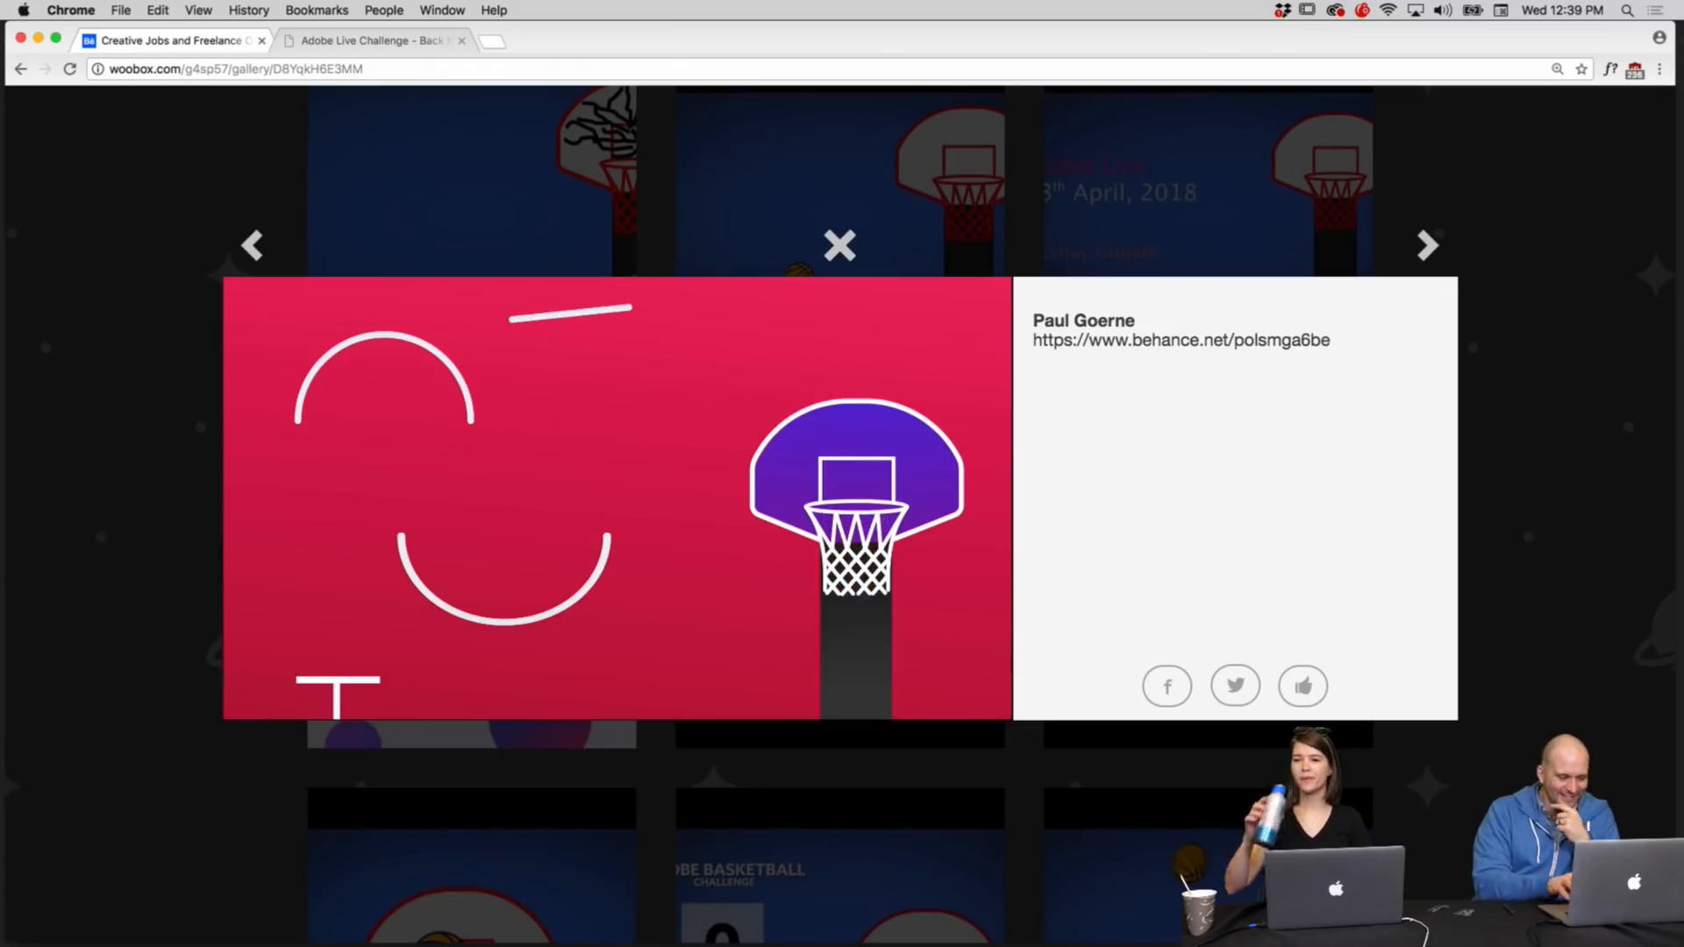
# Step: Go back to the blue submission with the ball below the hoop and the leaning hoop pole one, playing both videos
pyautogui.click(253, 247)
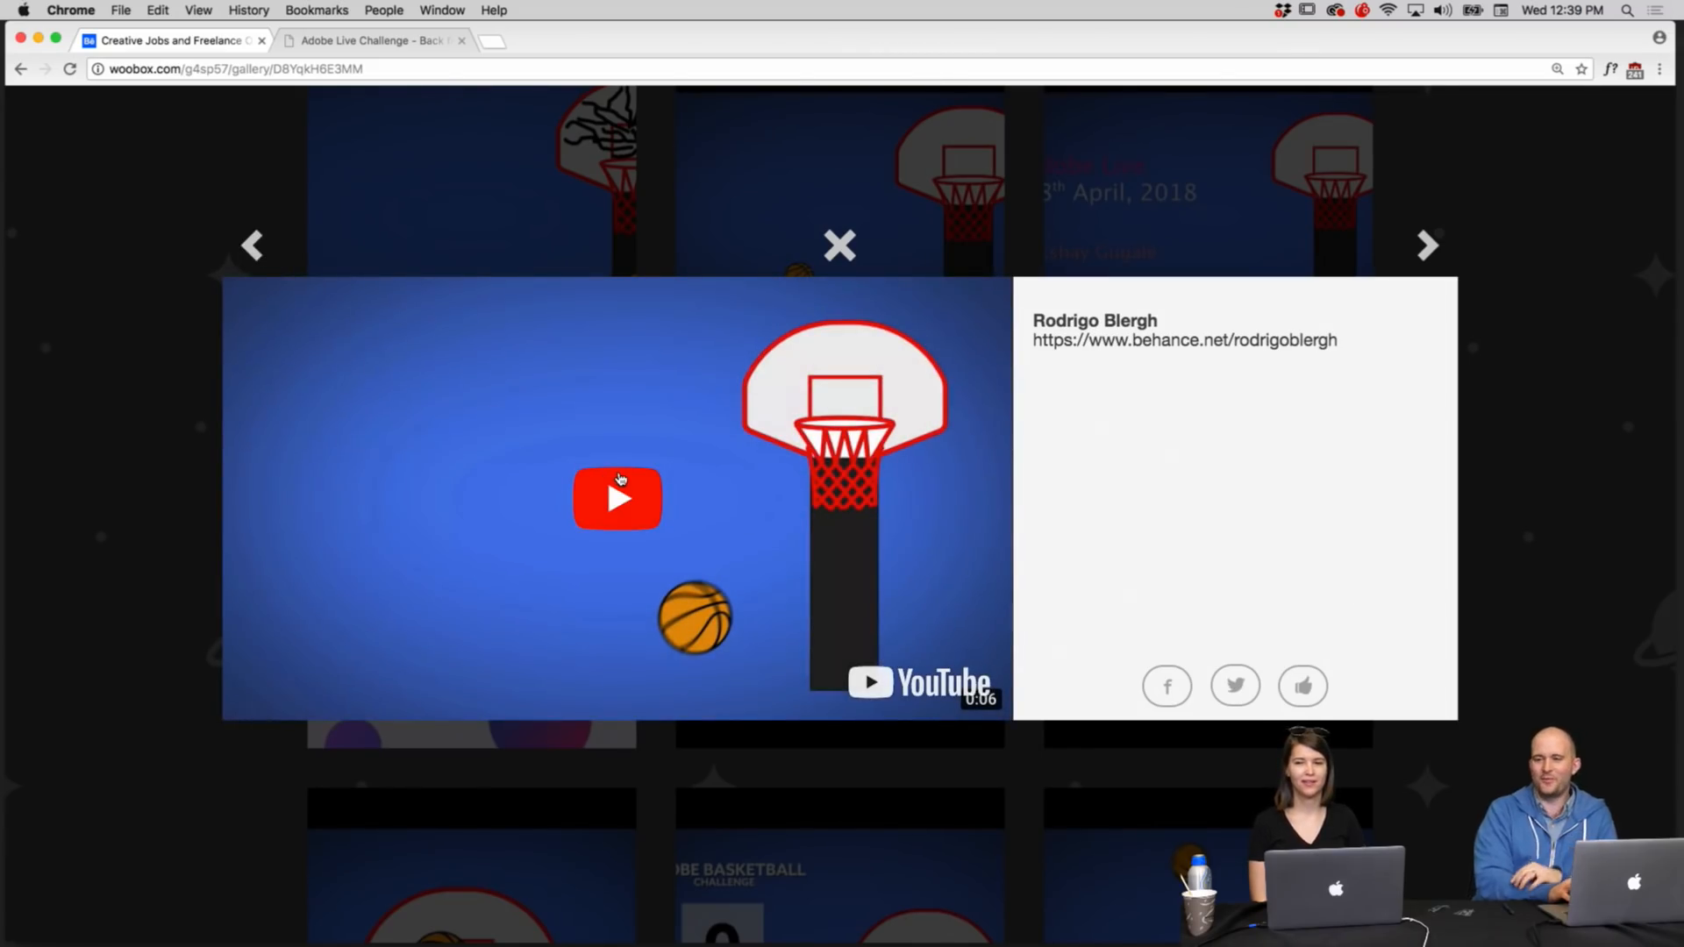
pyautogui.click(619, 479)
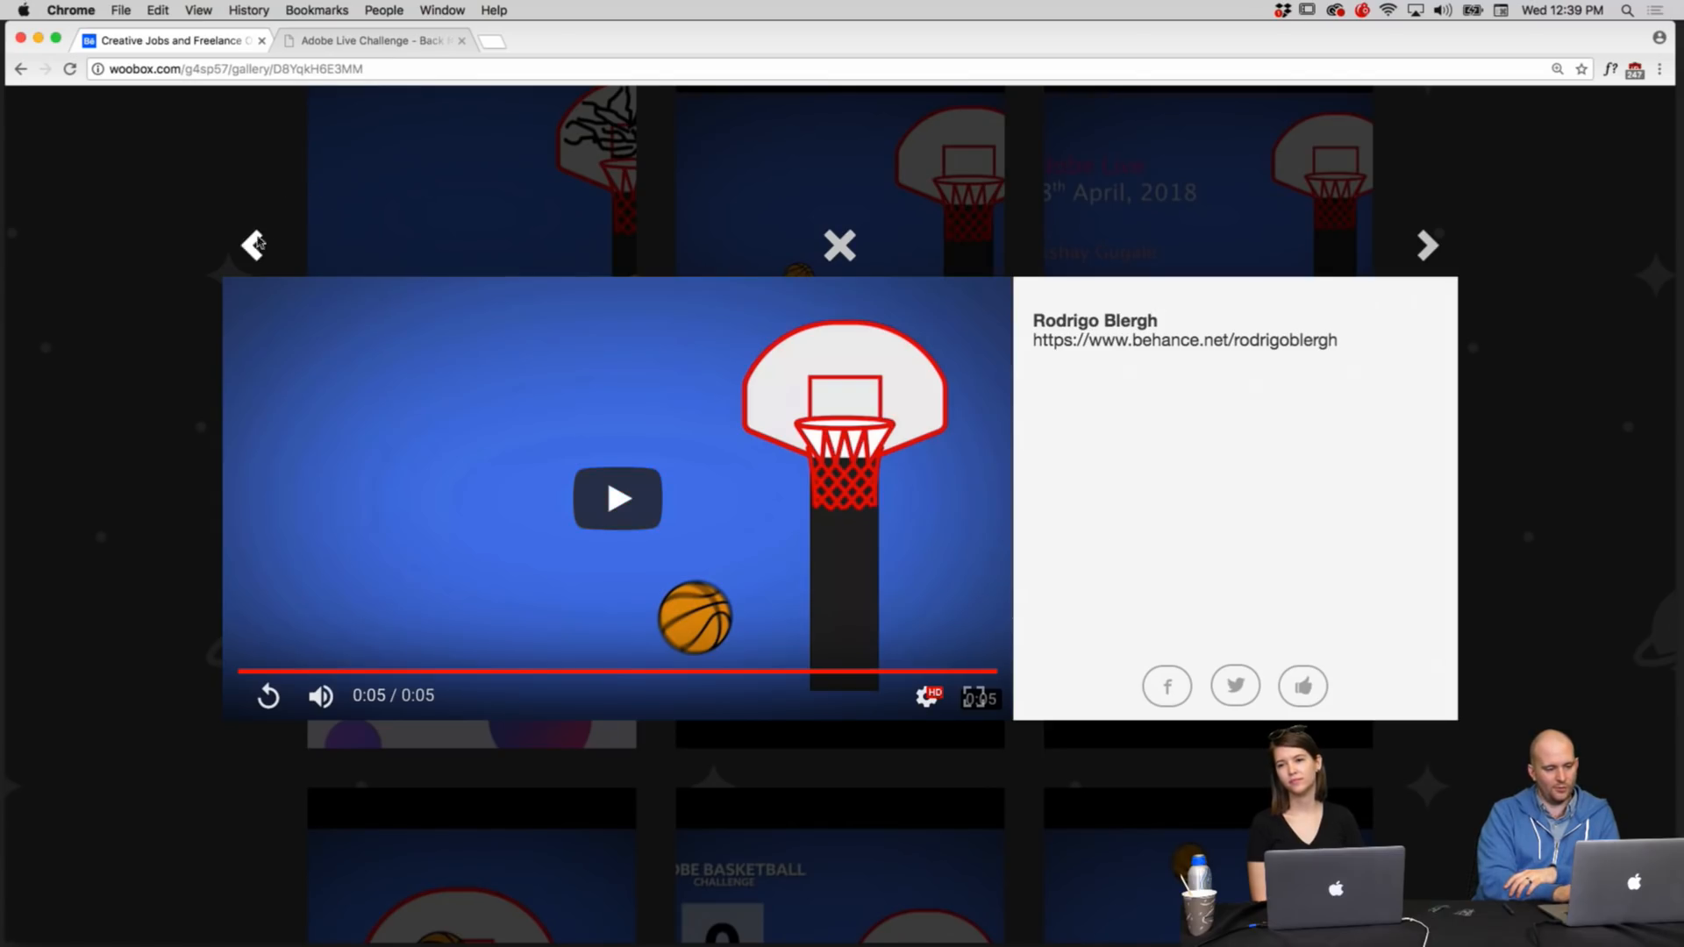
pyautogui.click(251, 247)
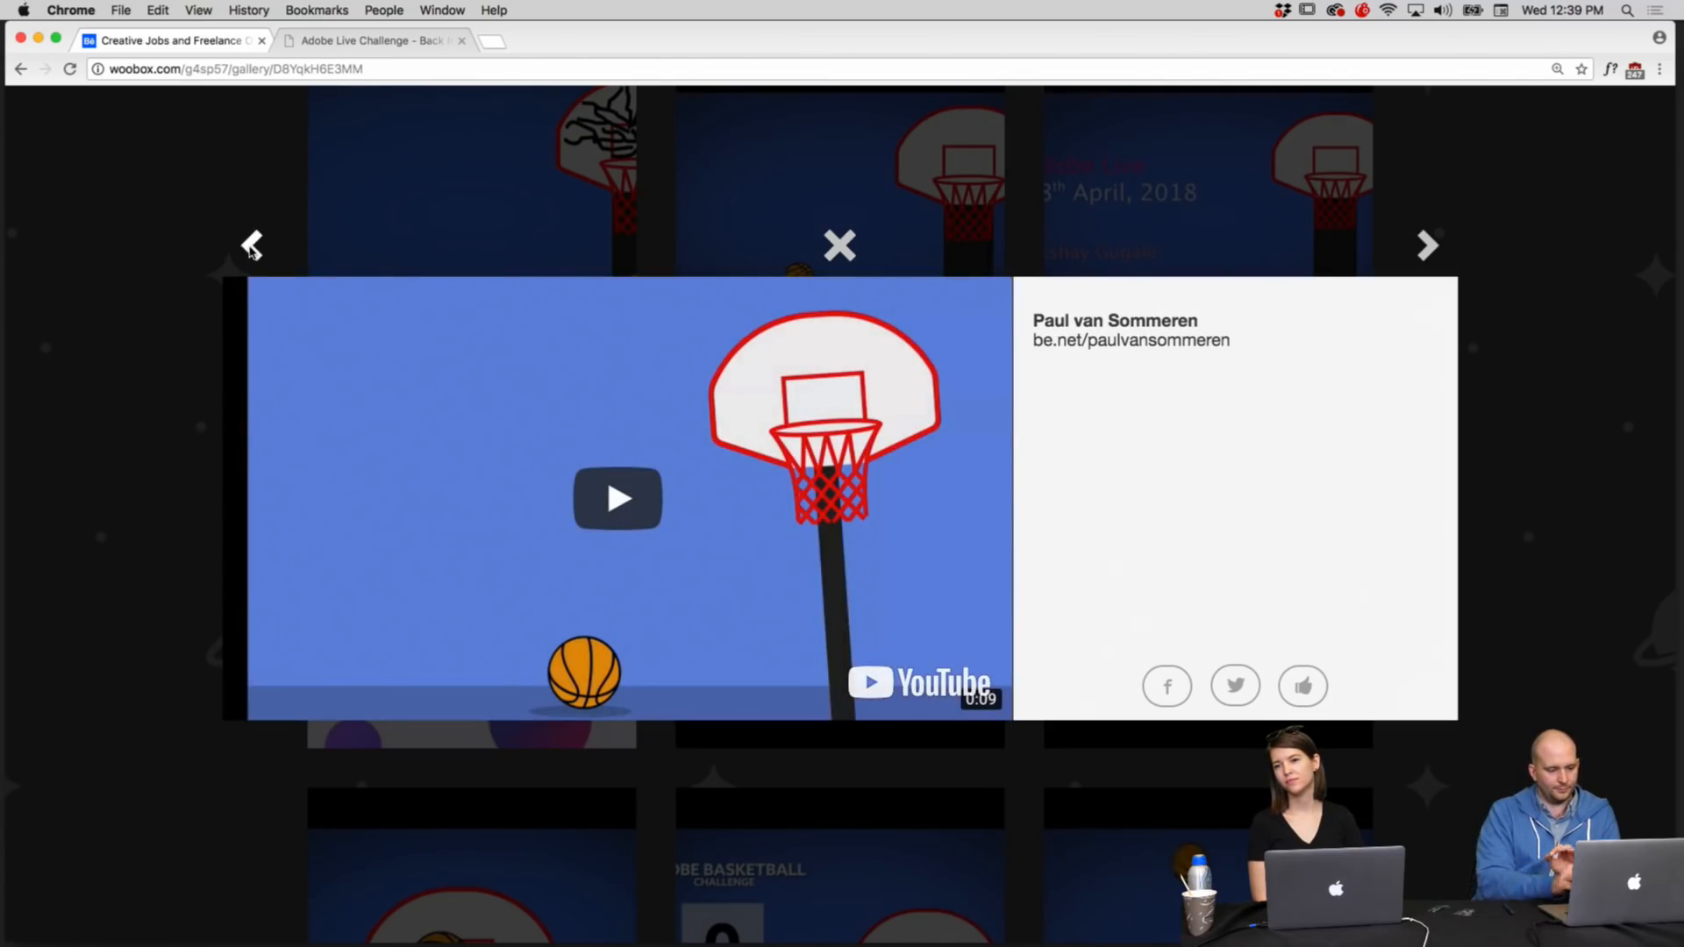
pyautogui.click(641, 503)
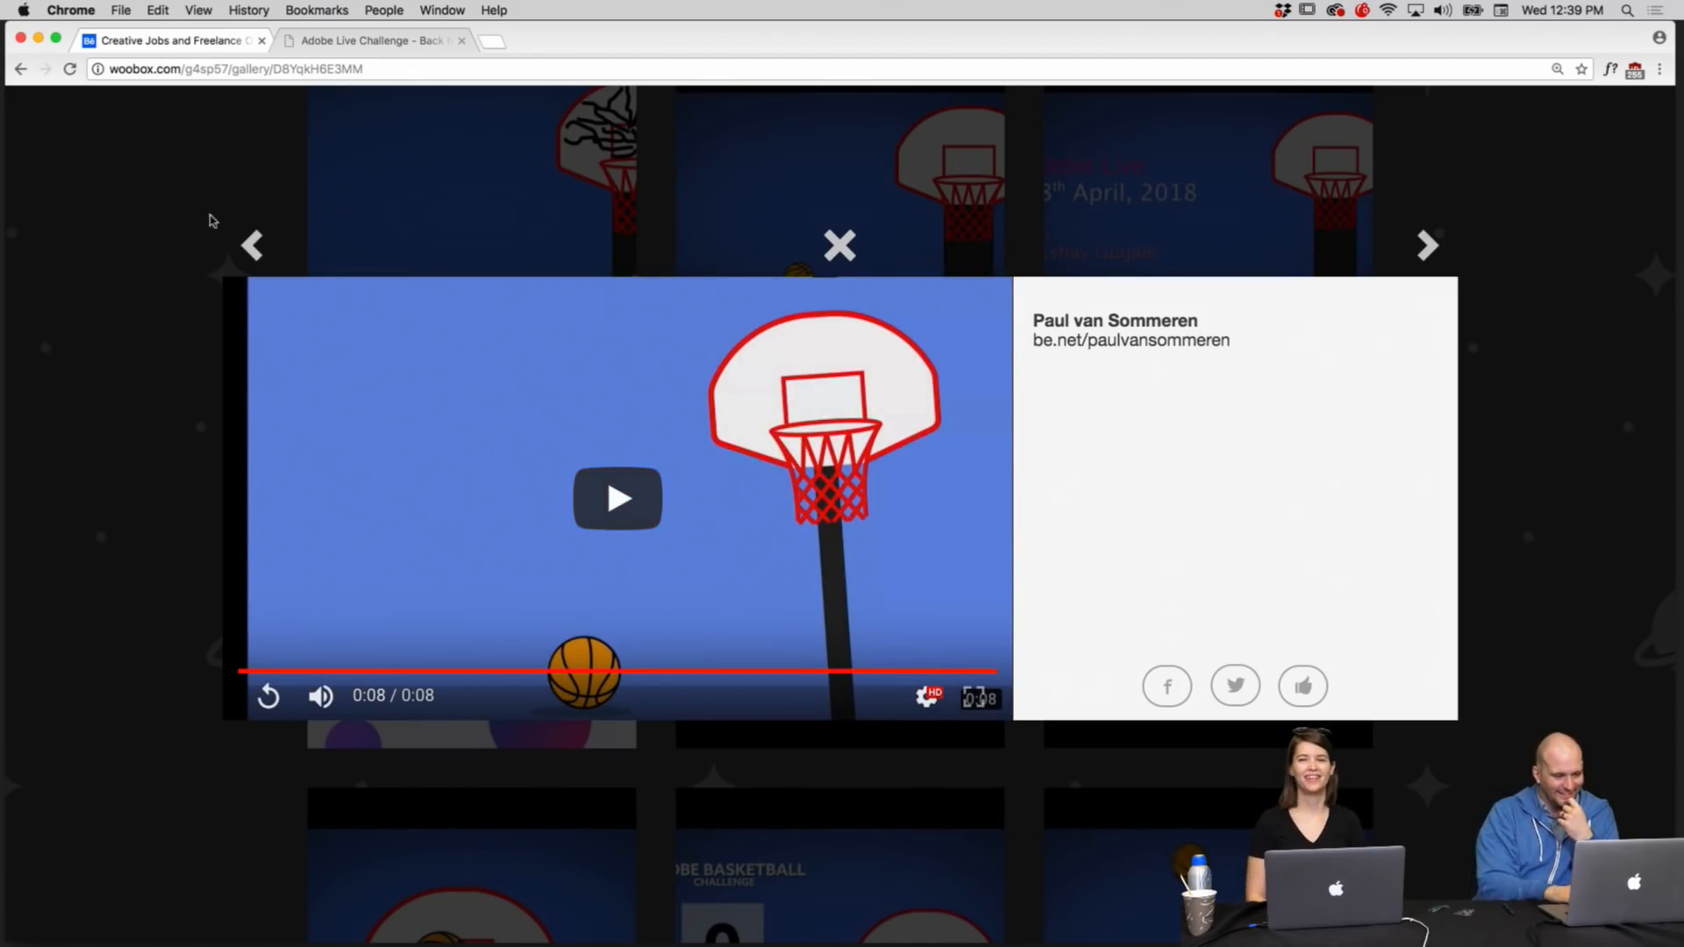
# Step: Play the orange Nothin' But Net submission again, close the viewer, and look over the first rows of the gallery
pyautogui.click(252, 246)
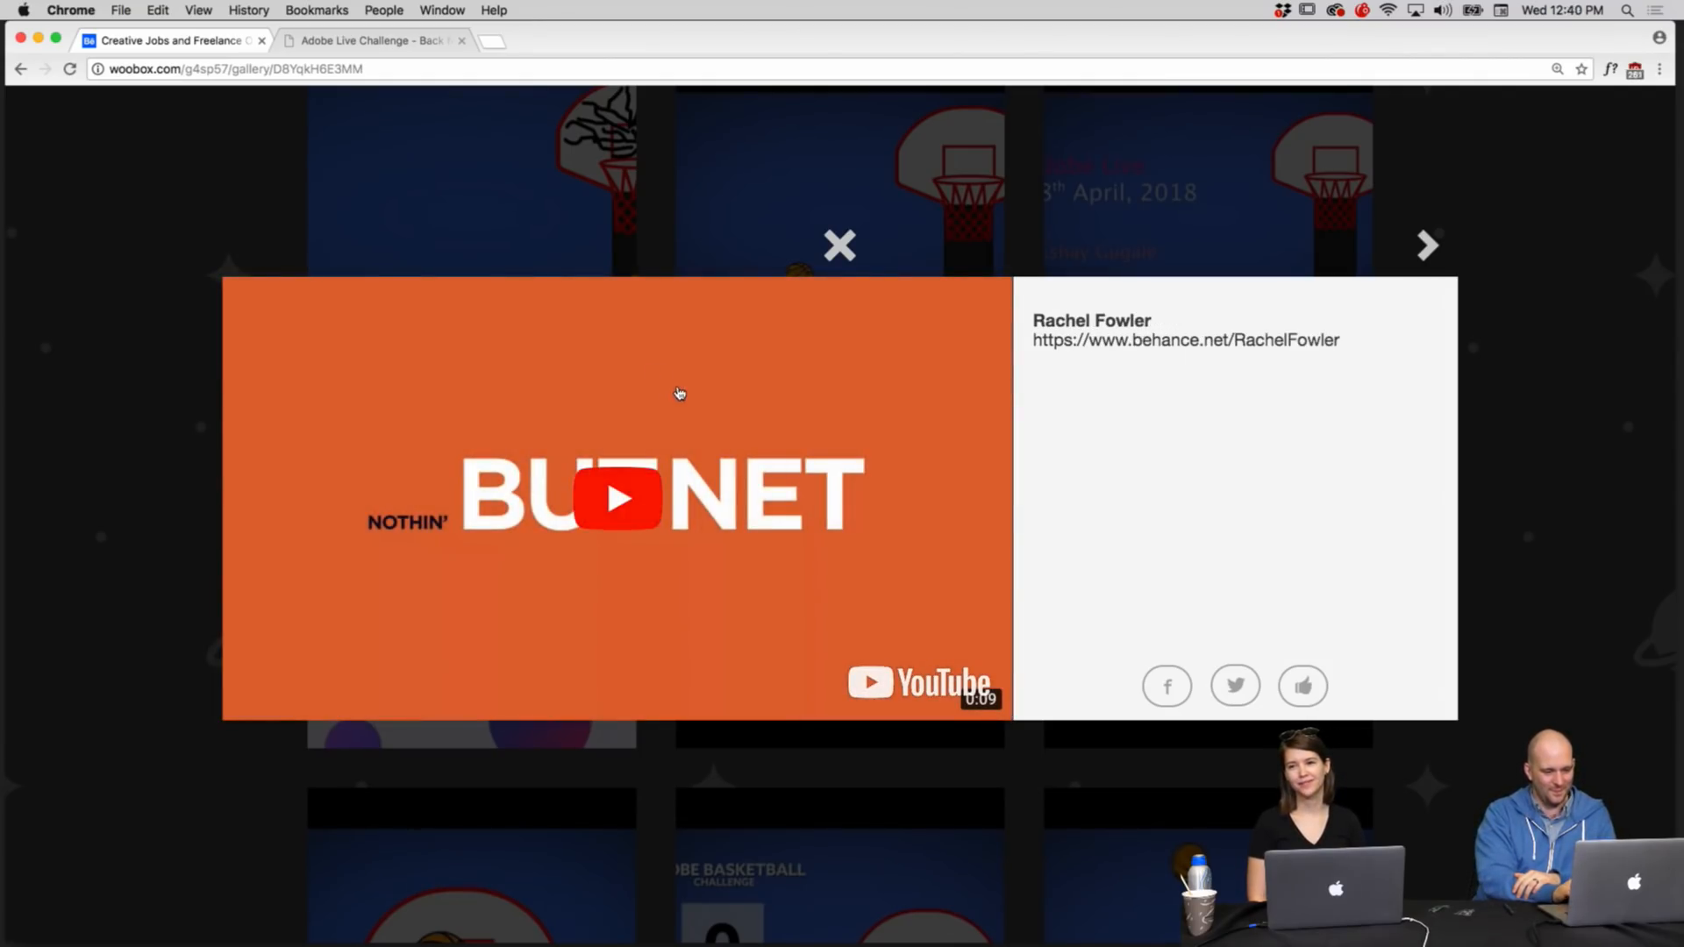
pyautogui.click(610, 512)
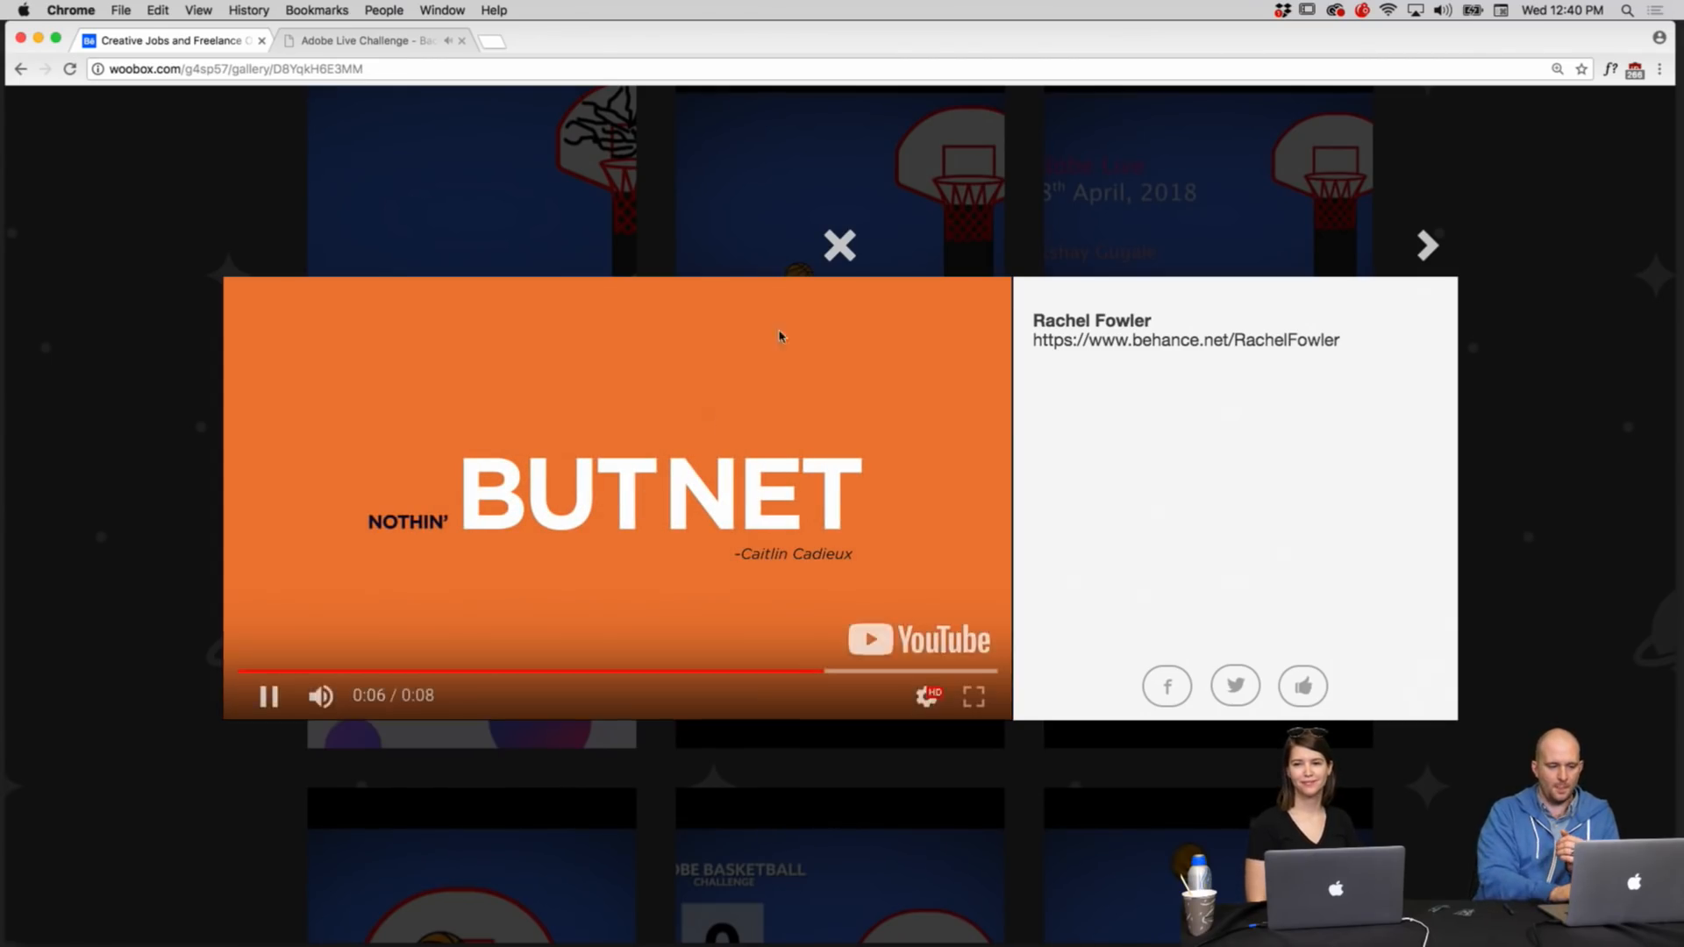
pyautogui.click(840, 246)
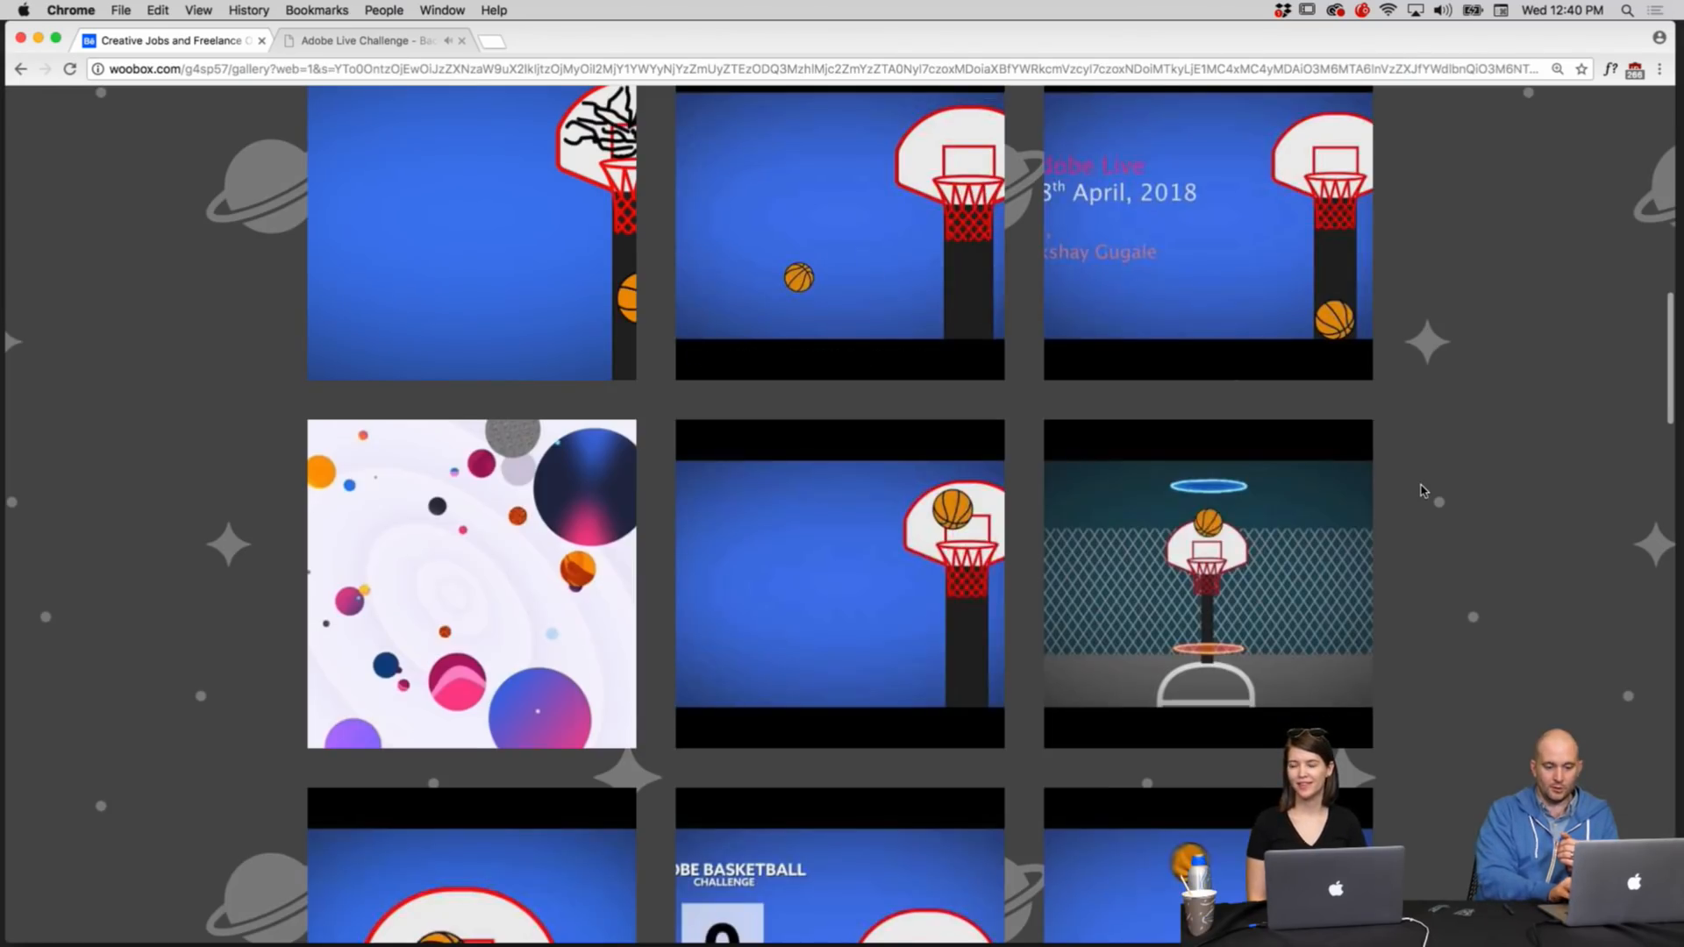
pyautogui.scroll(8, 1424, 491)
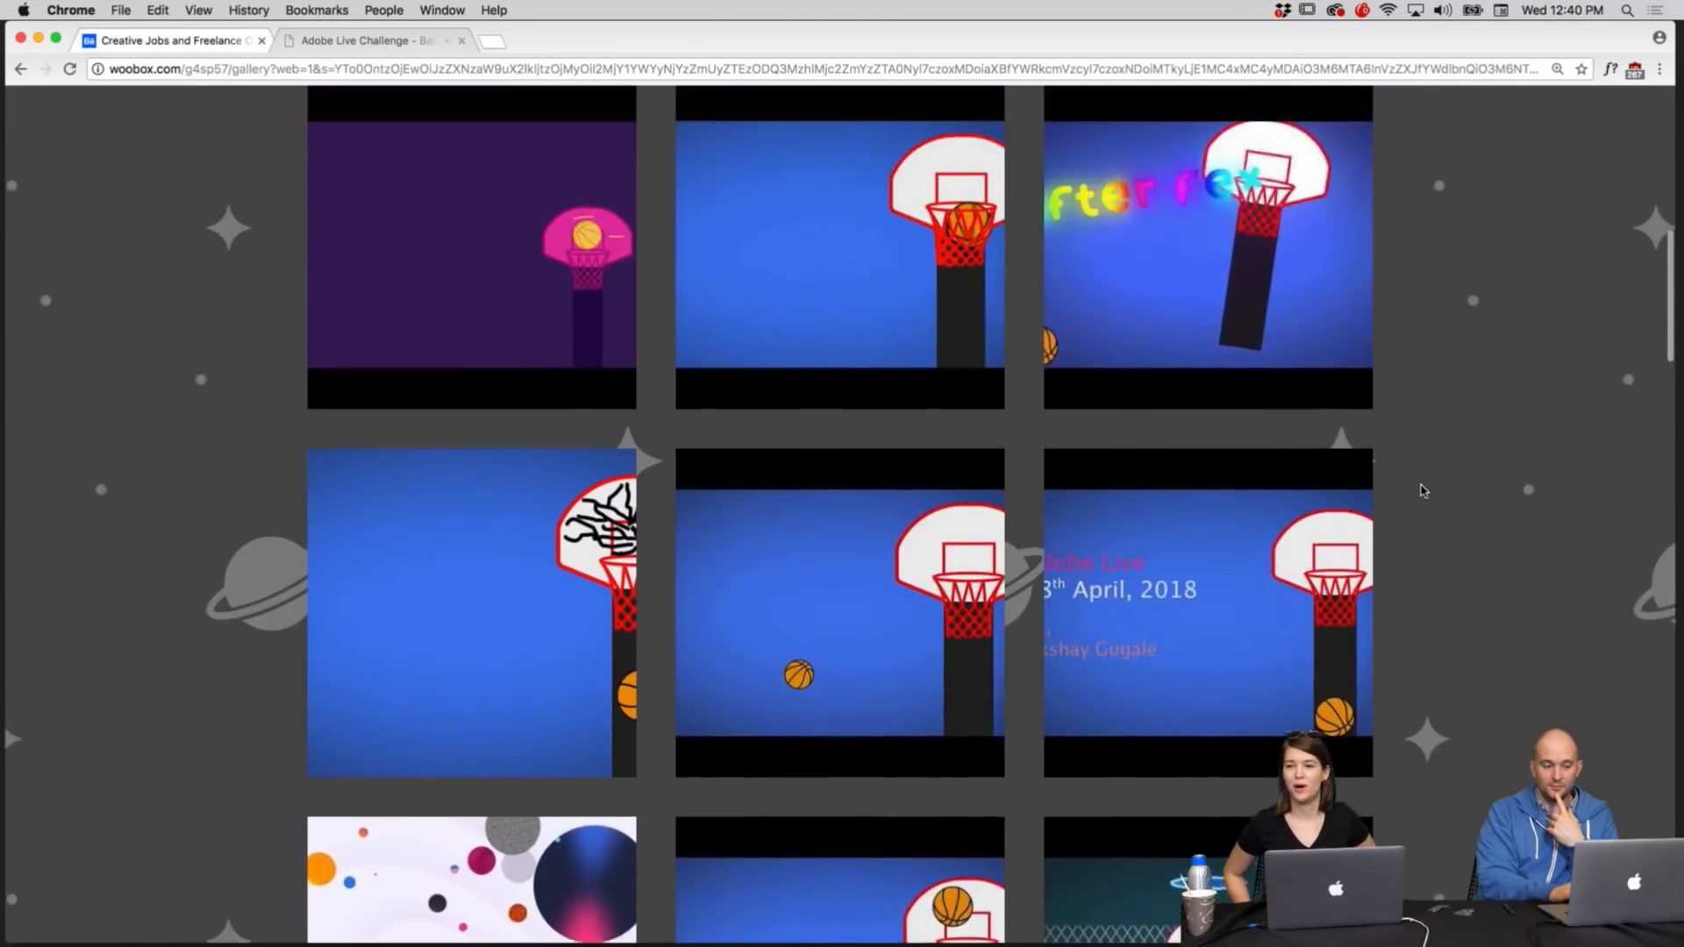
pyautogui.scroll(2, 1423, 492)
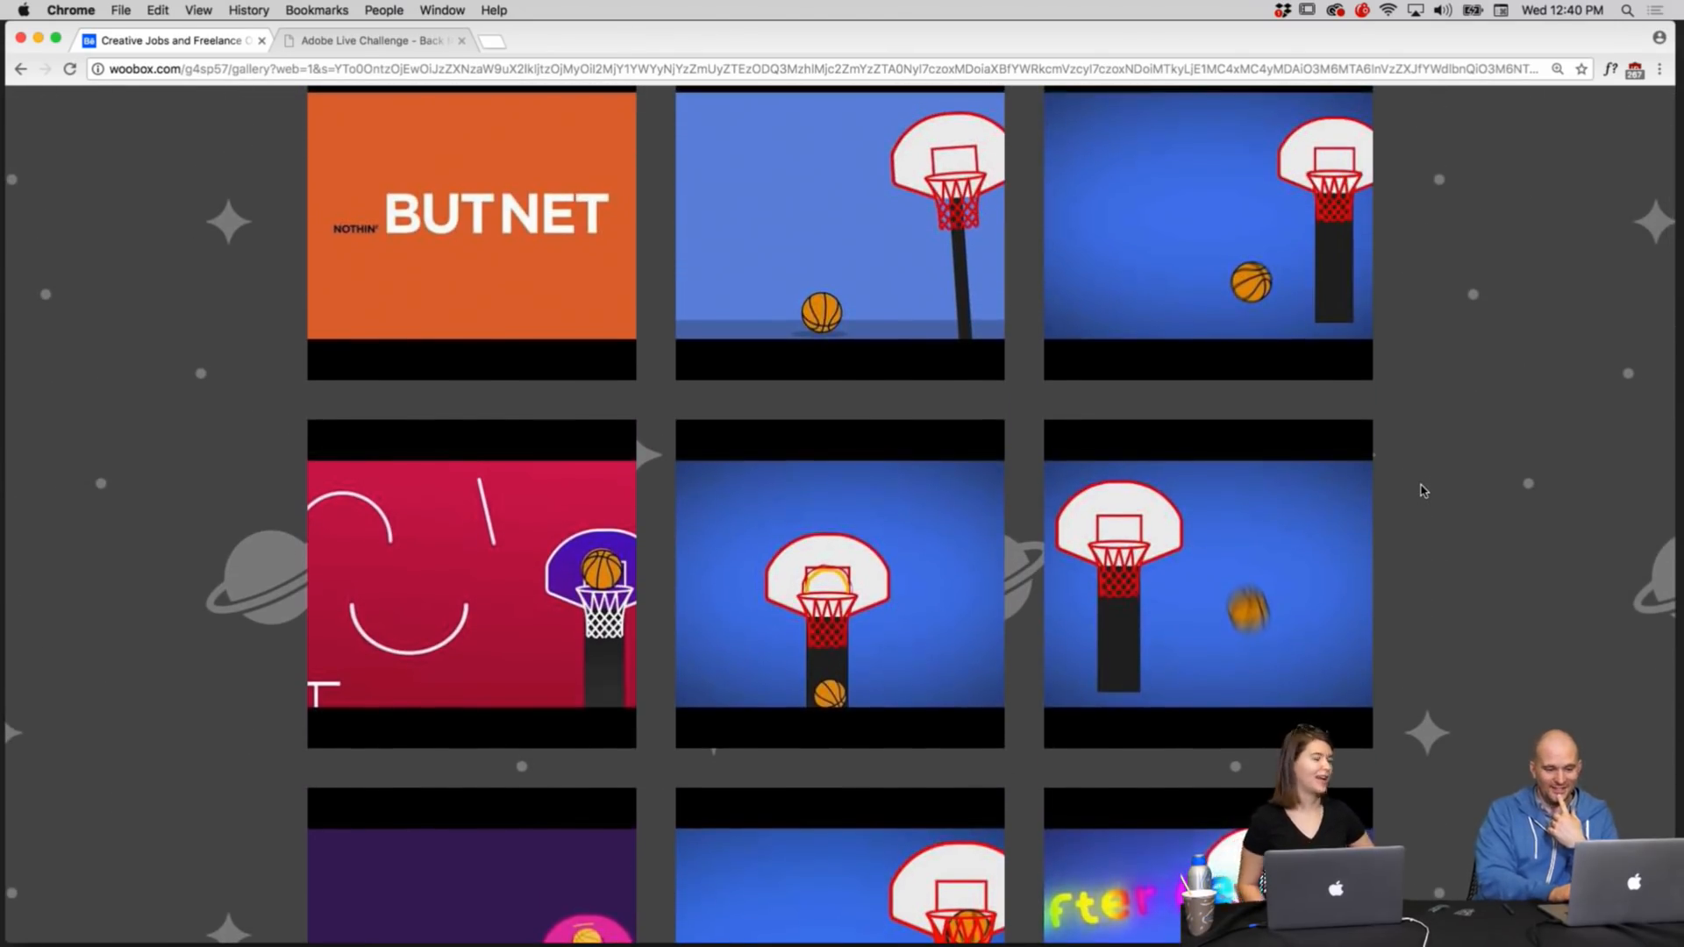
pyautogui.scroll(2, 1423, 491)
pyautogui.scroll(-1, 1423, 491)
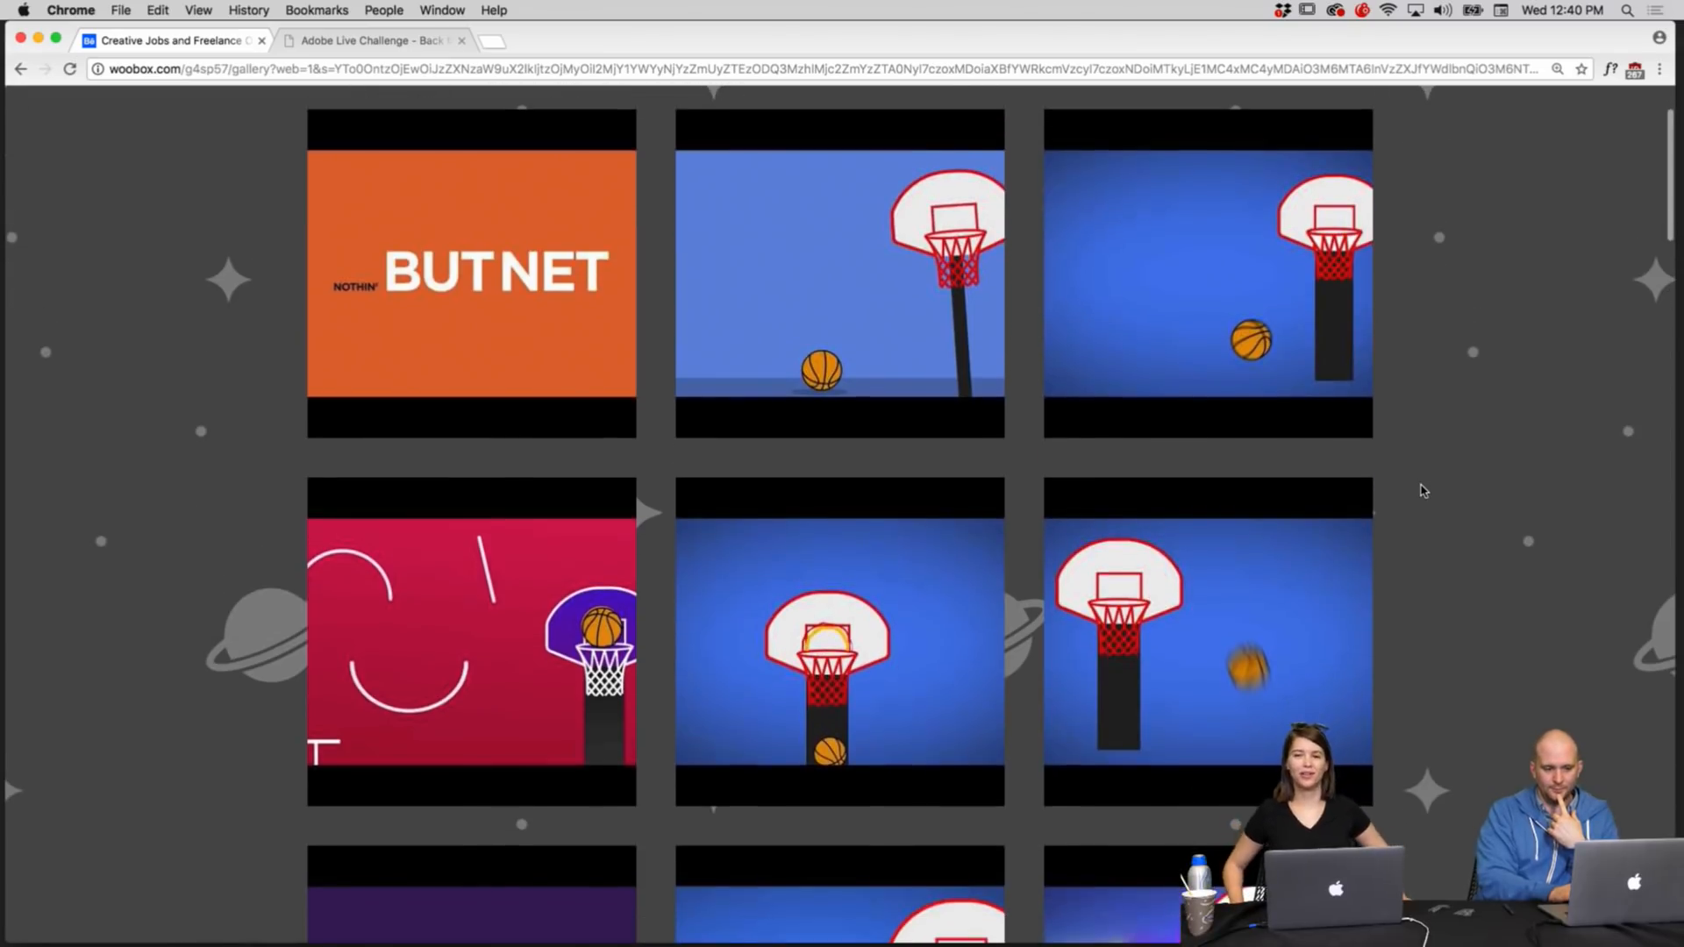
pyautogui.scroll(-1, 1423, 491)
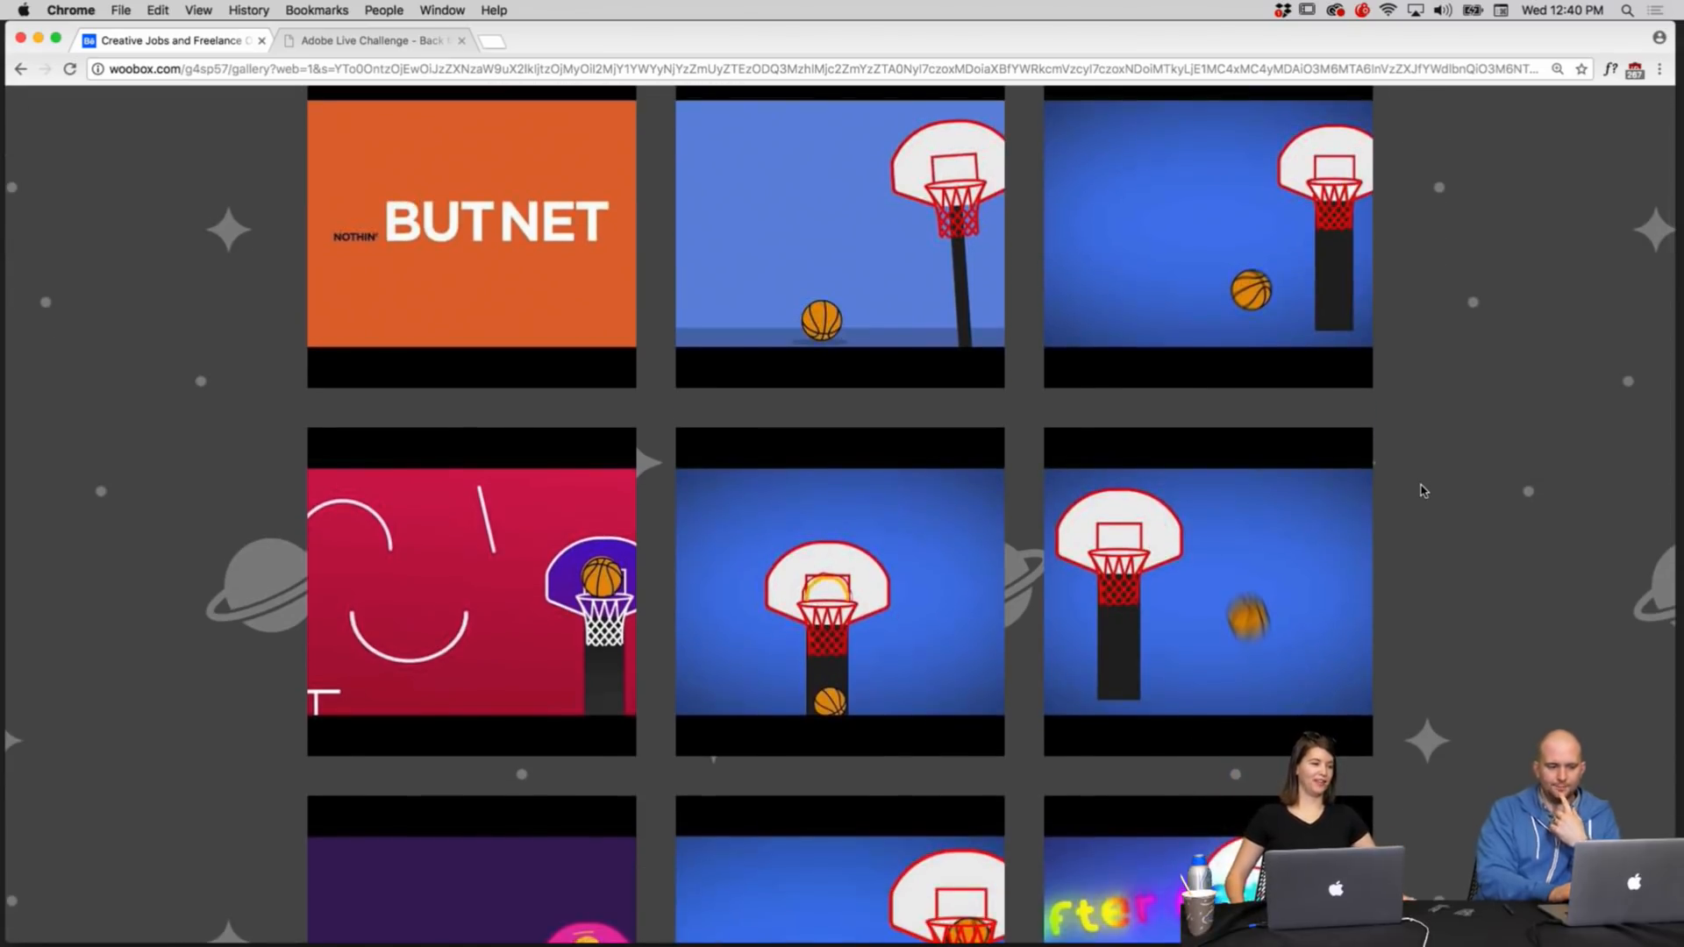
# Step: Reopen the gallery's submission viewer, advance to the motion-blurred ball submission, play its video, and close the viewer
pyautogui.click(1262, 241)
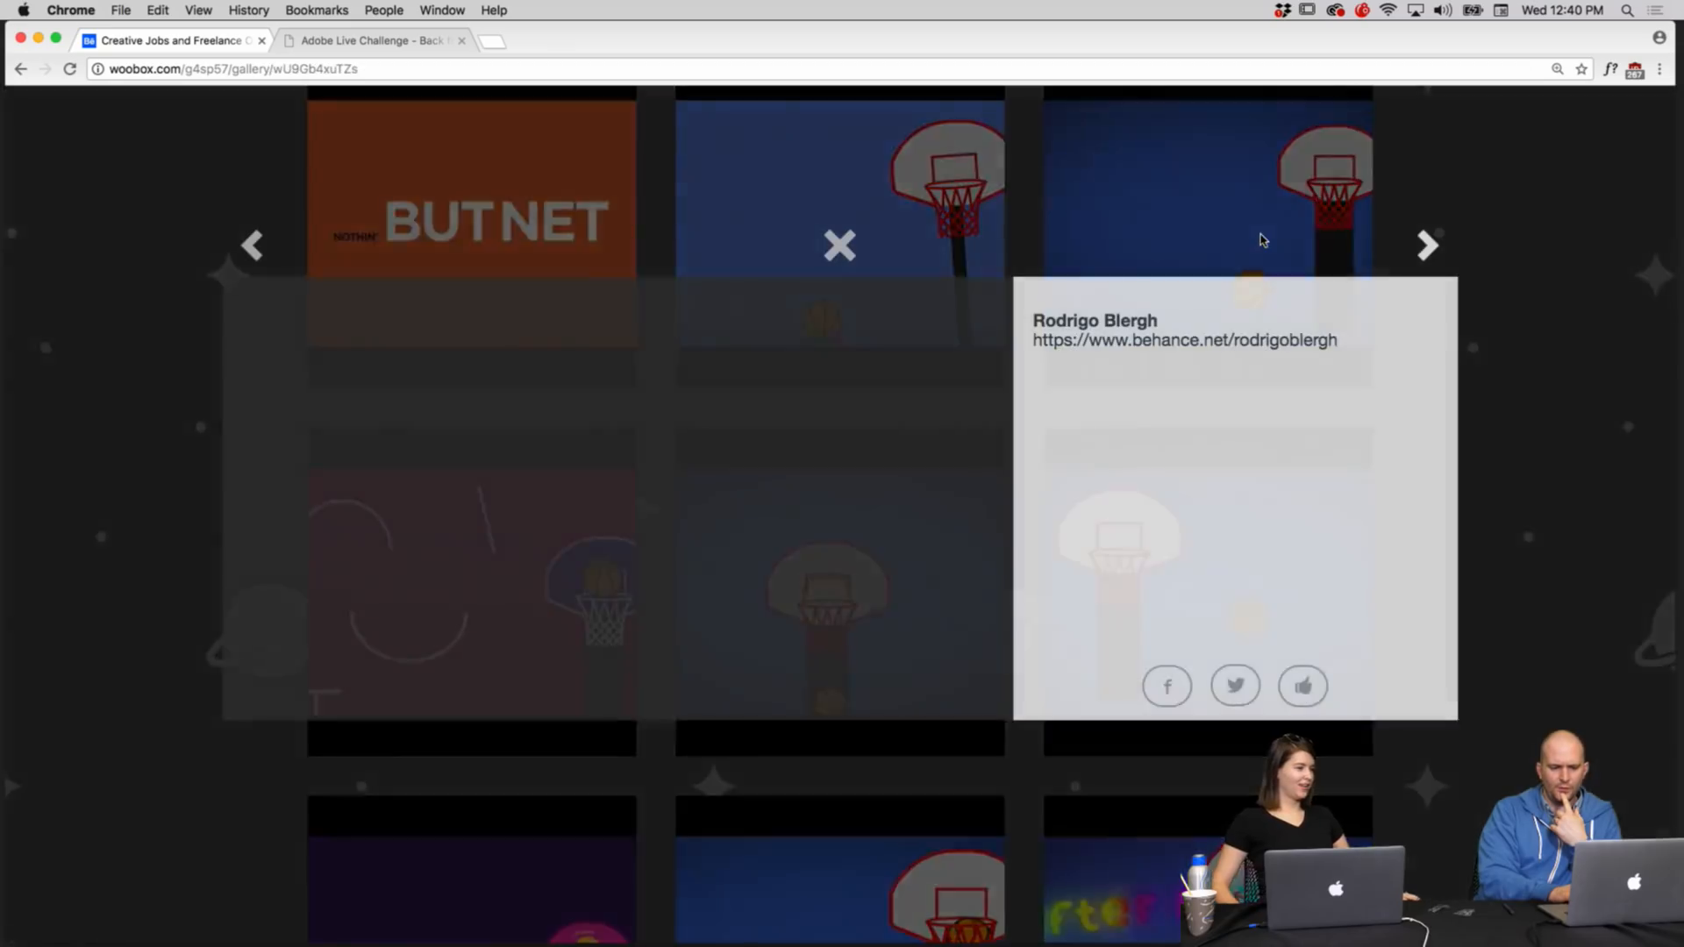
pyautogui.click(1427, 245)
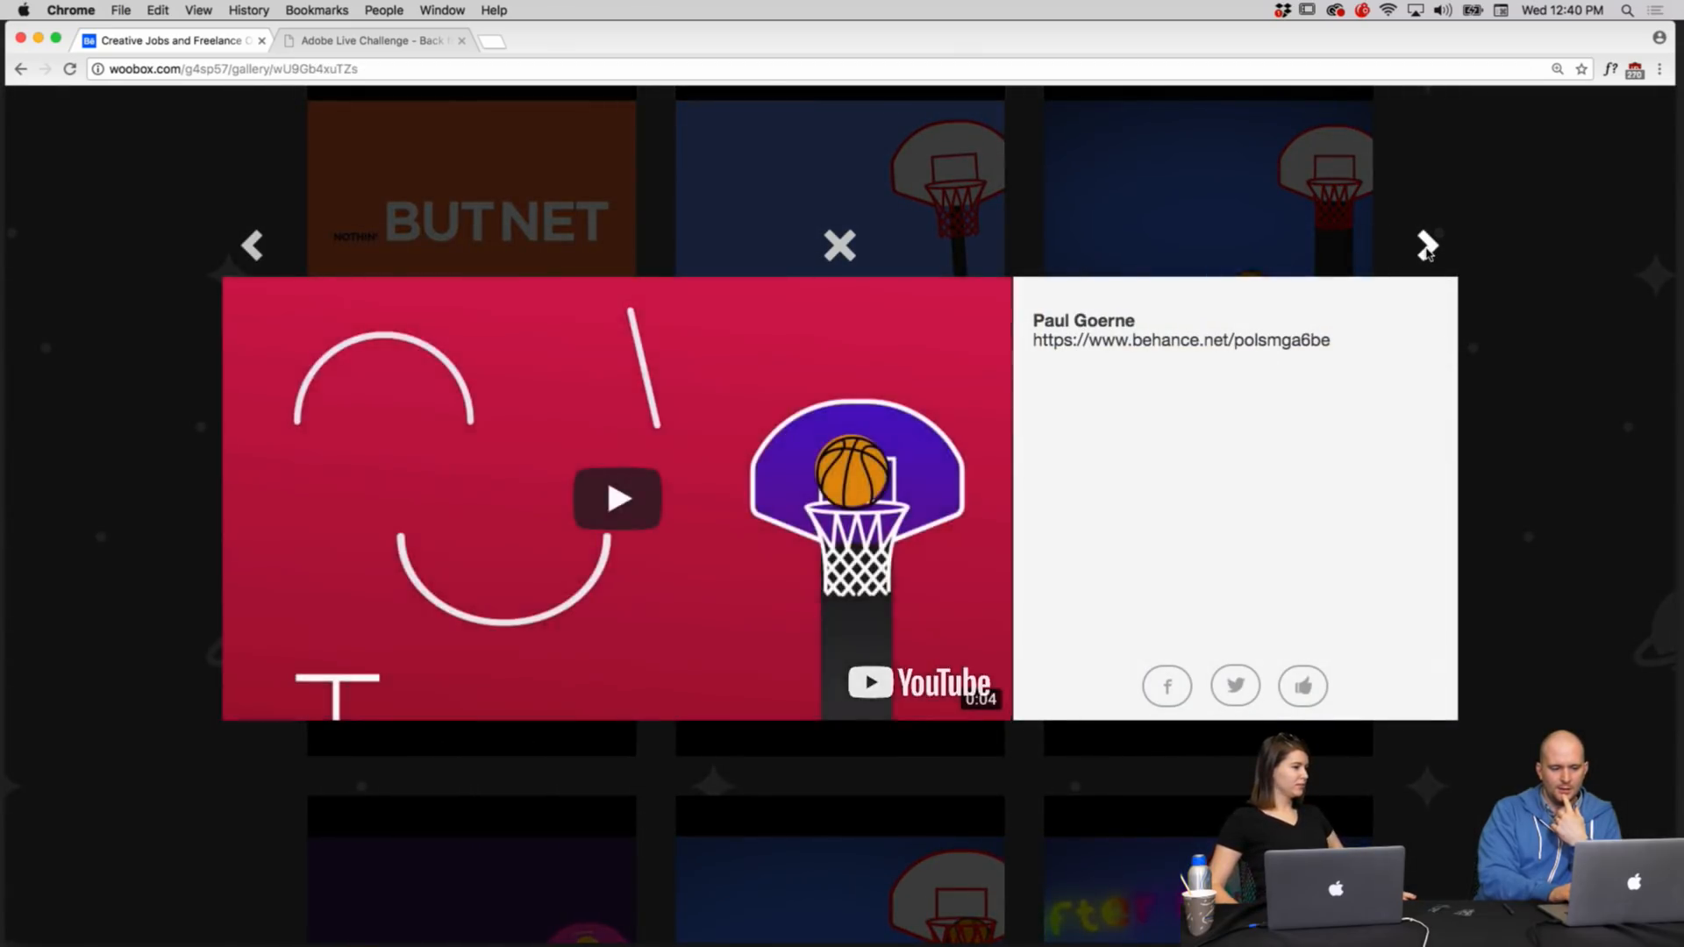
pyautogui.click(1426, 246)
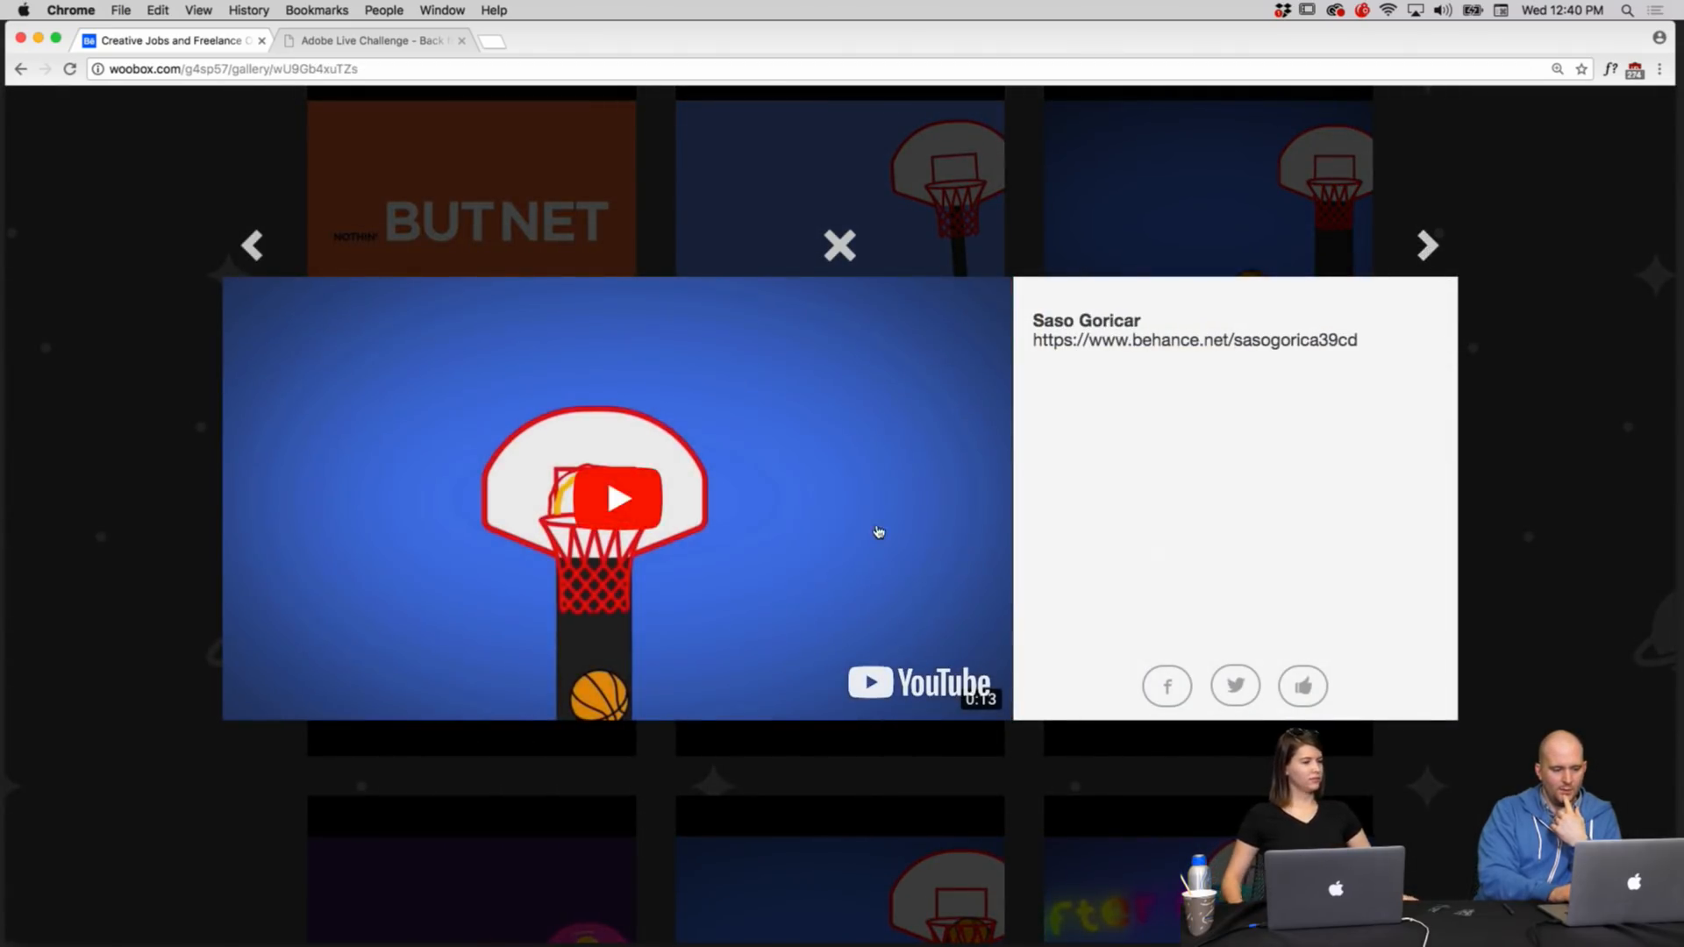
pyautogui.click(878, 531)
pyautogui.click(1423, 245)
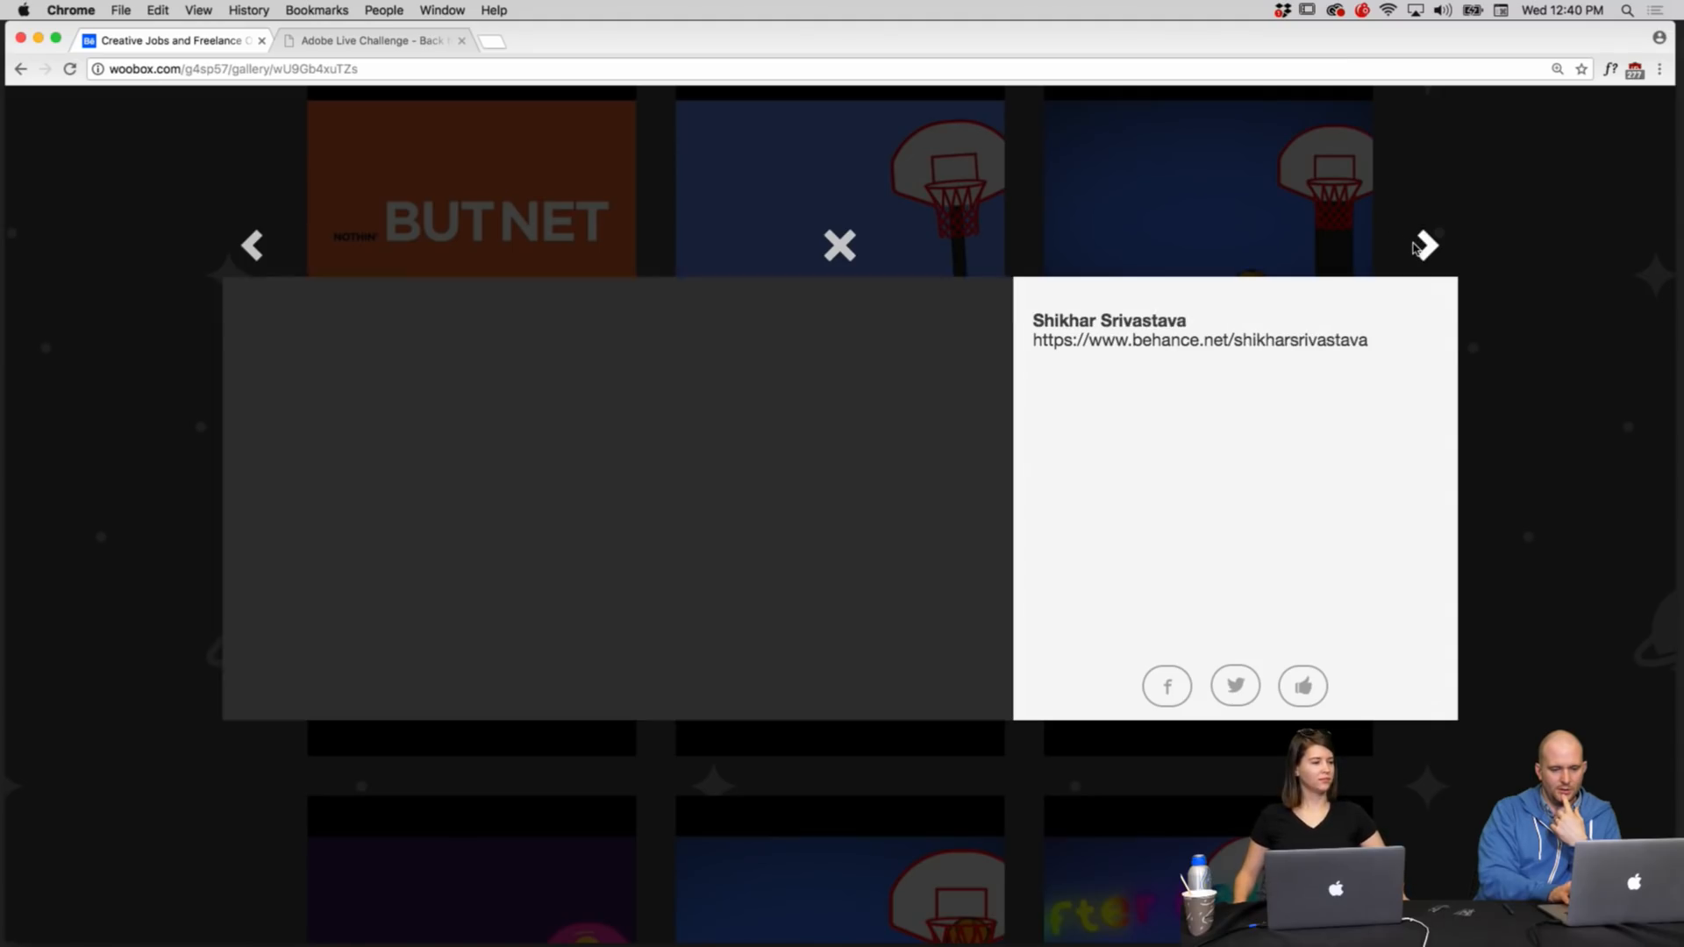
pyautogui.click(766, 519)
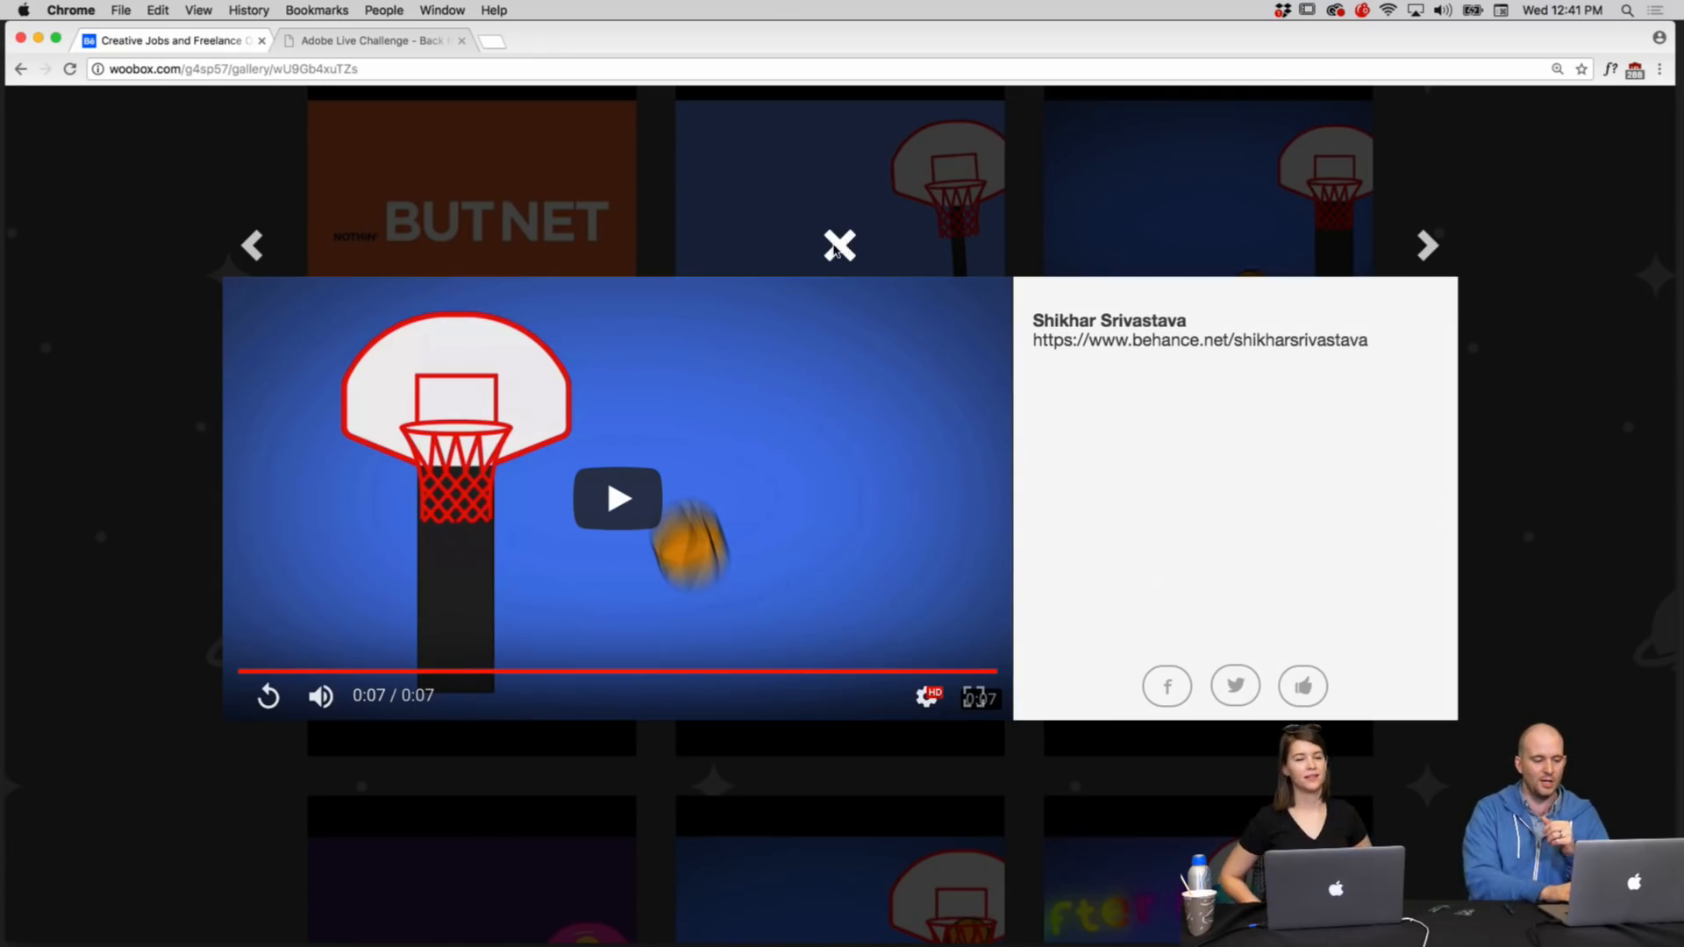
pyautogui.click(840, 246)
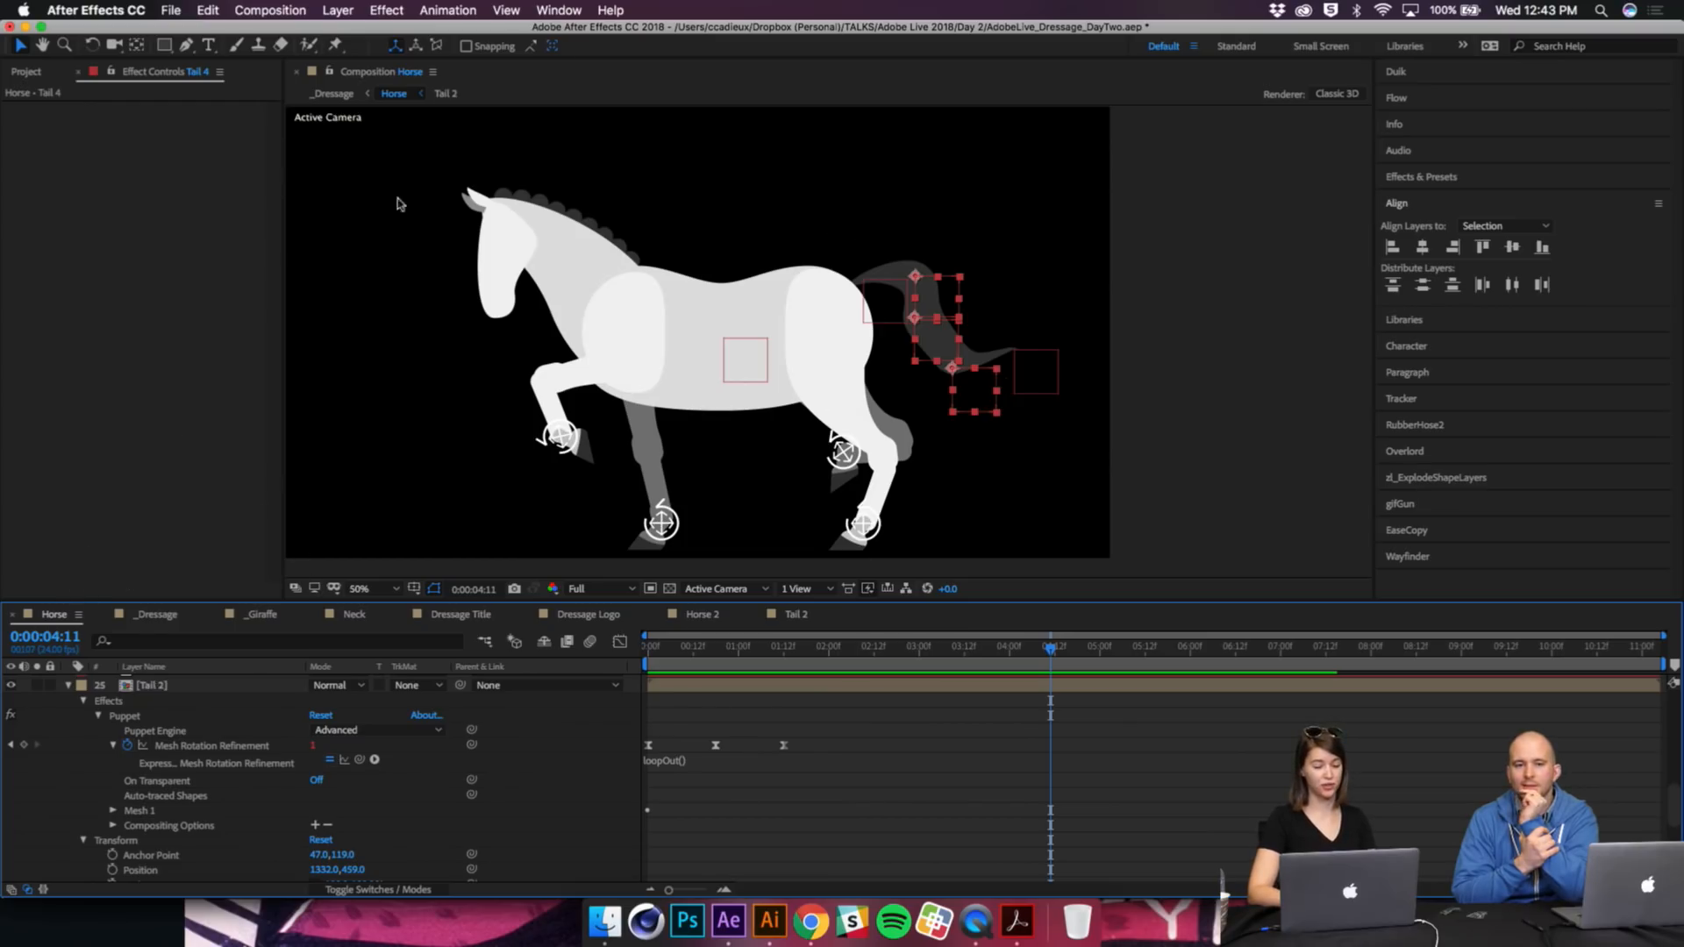
# Step: Switch to the Dressage Logo composition in After Effects and preview the horse head's line-drawing animation
pyautogui.click(606, 616)
pyautogui.moveTo(858, 649); pyautogui.dragTo(1012, 648)
pyautogui.moveTo(667, 665); pyautogui.dragTo(876, 665)
pyautogui.press('.')
pyautogui.click(856, 395)
pyautogui.press('space')
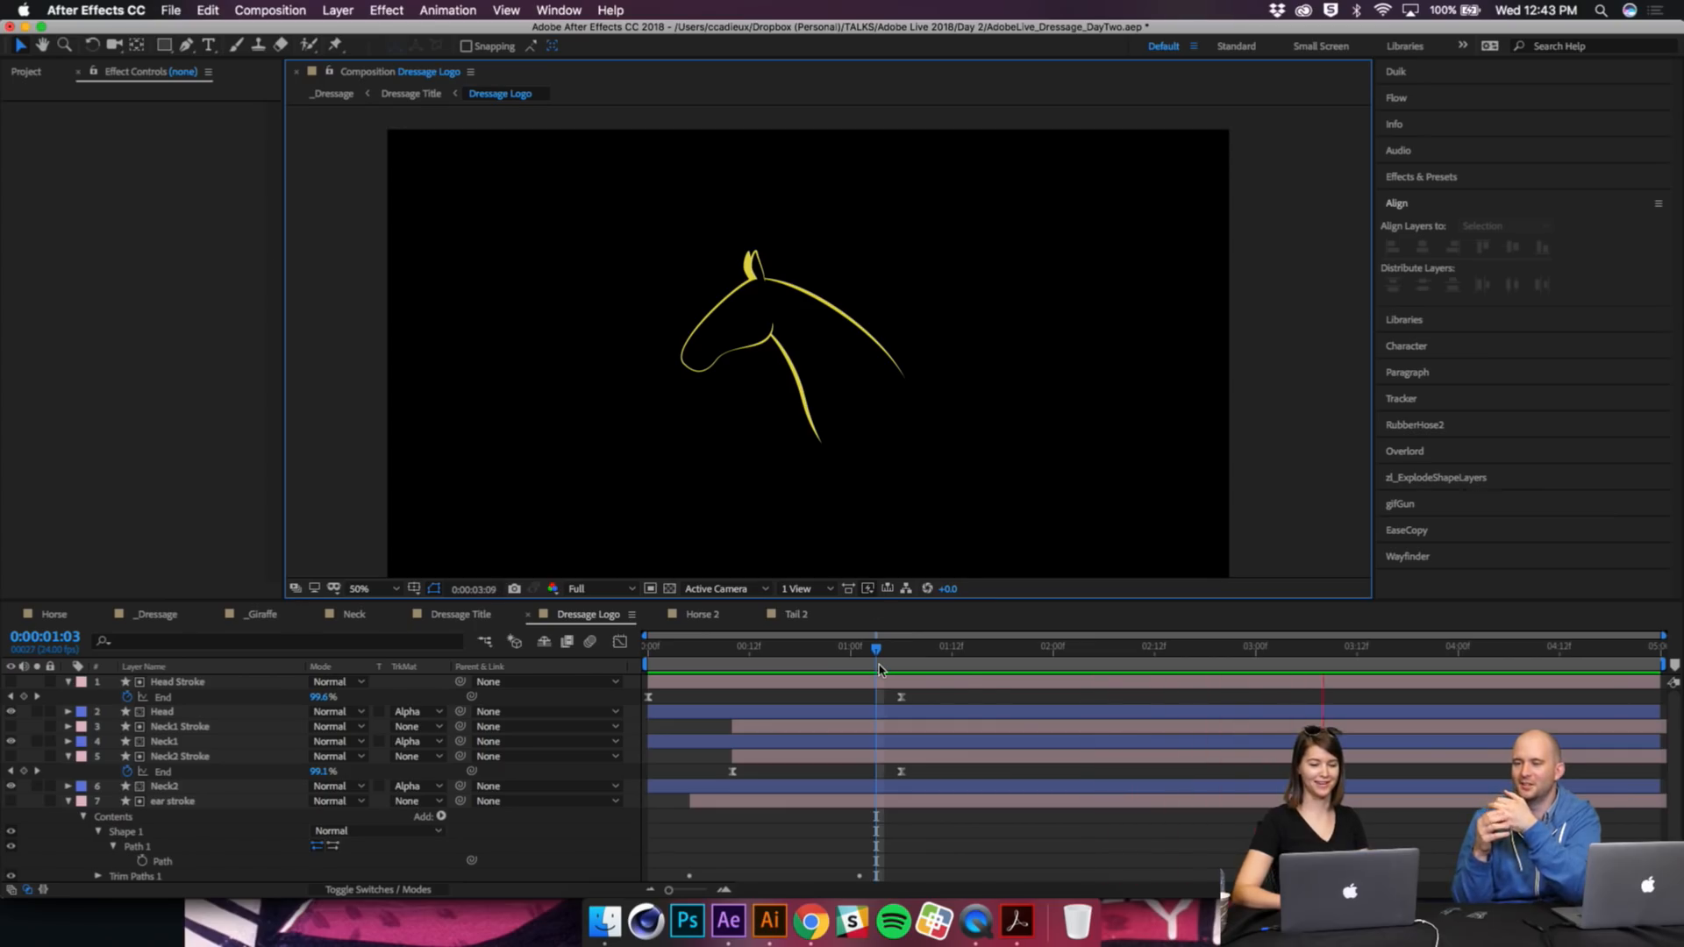
pyautogui.moveTo(880, 665); pyautogui.dragTo(969, 665)
# Step: Switch to Illustrator and open the recent file Dressage Logo.ai
pyautogui.click(760, 919)
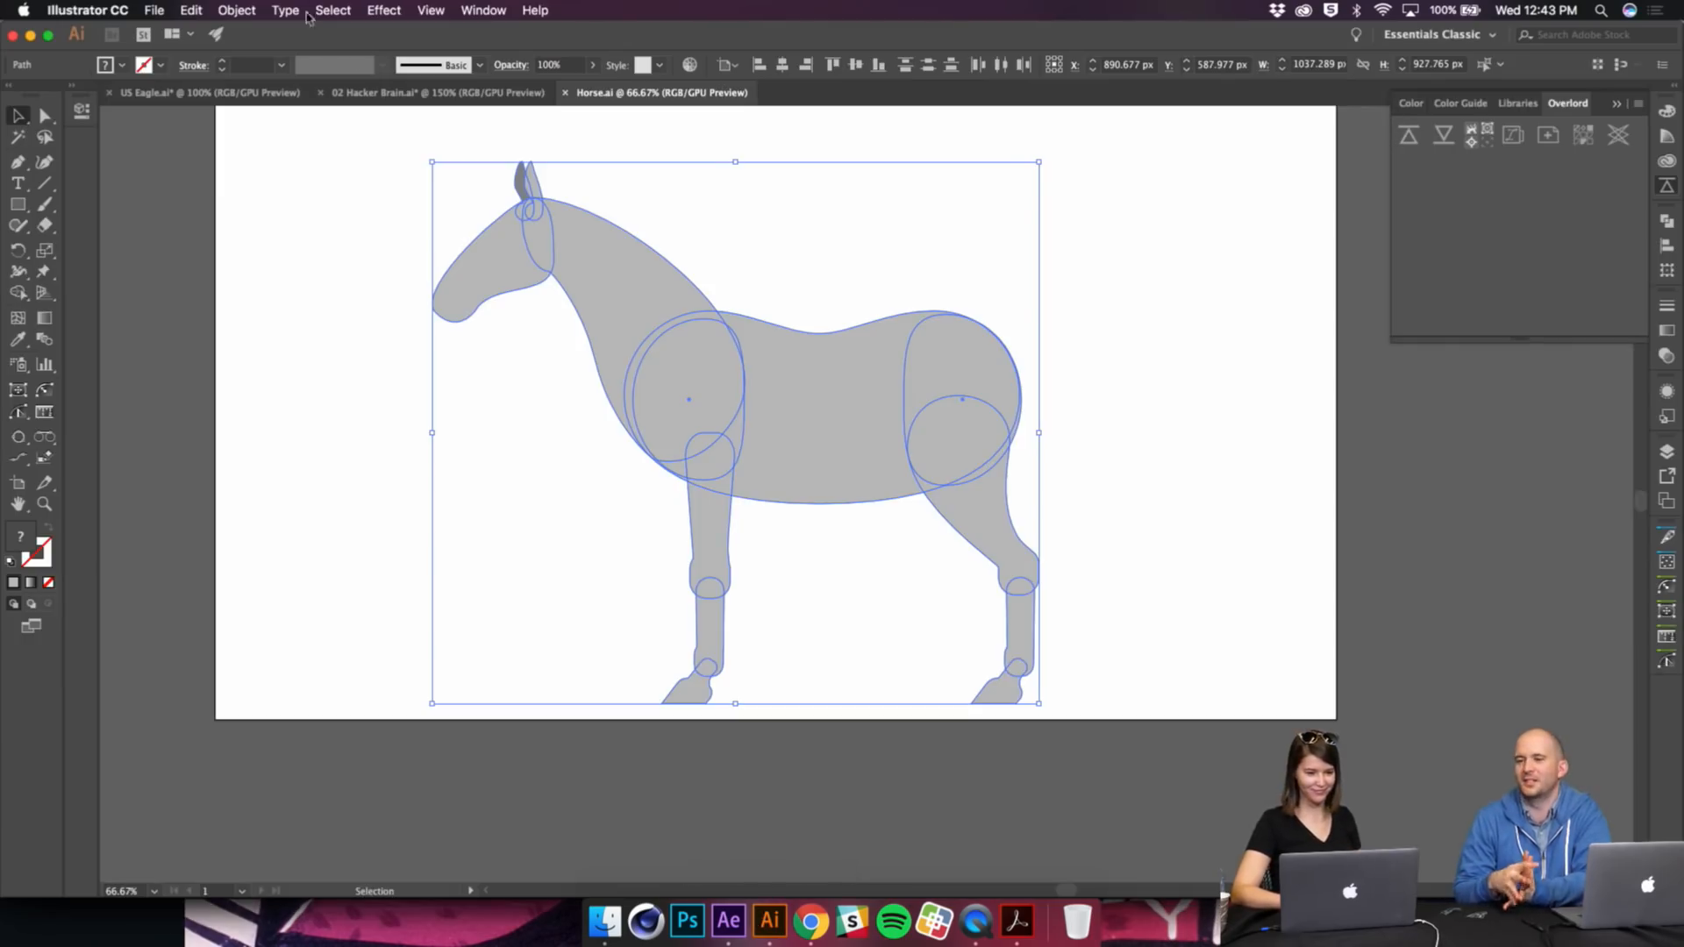
pyautogui.click(154, 9)
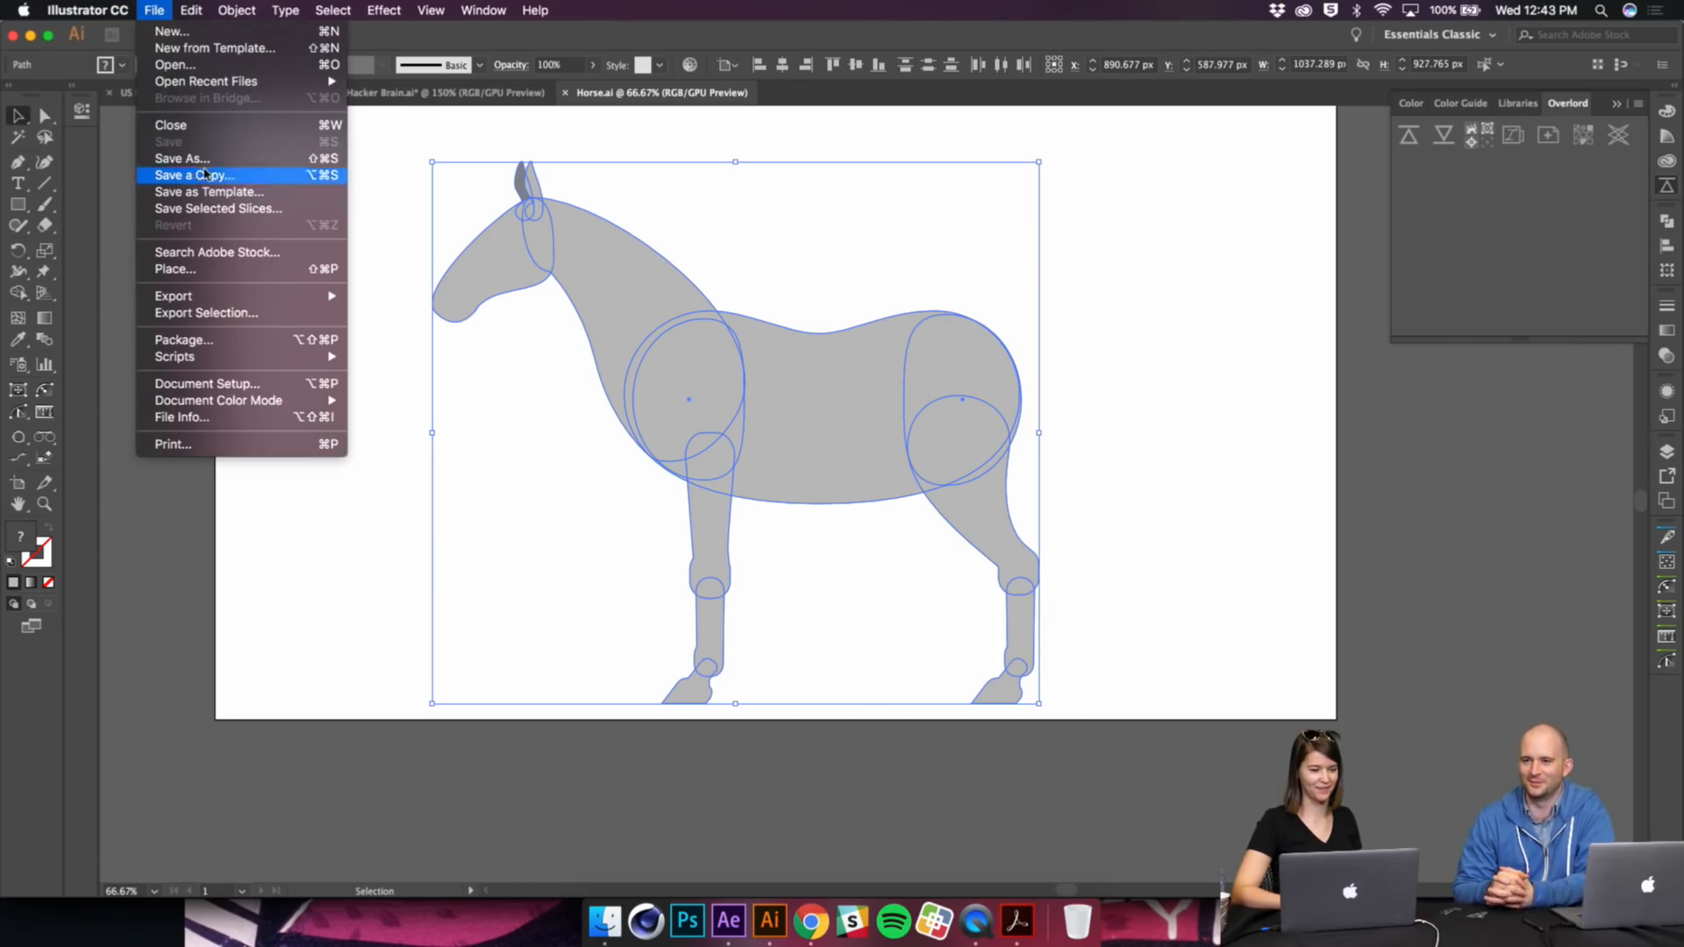
pyautogui.moveTo(259, 87)
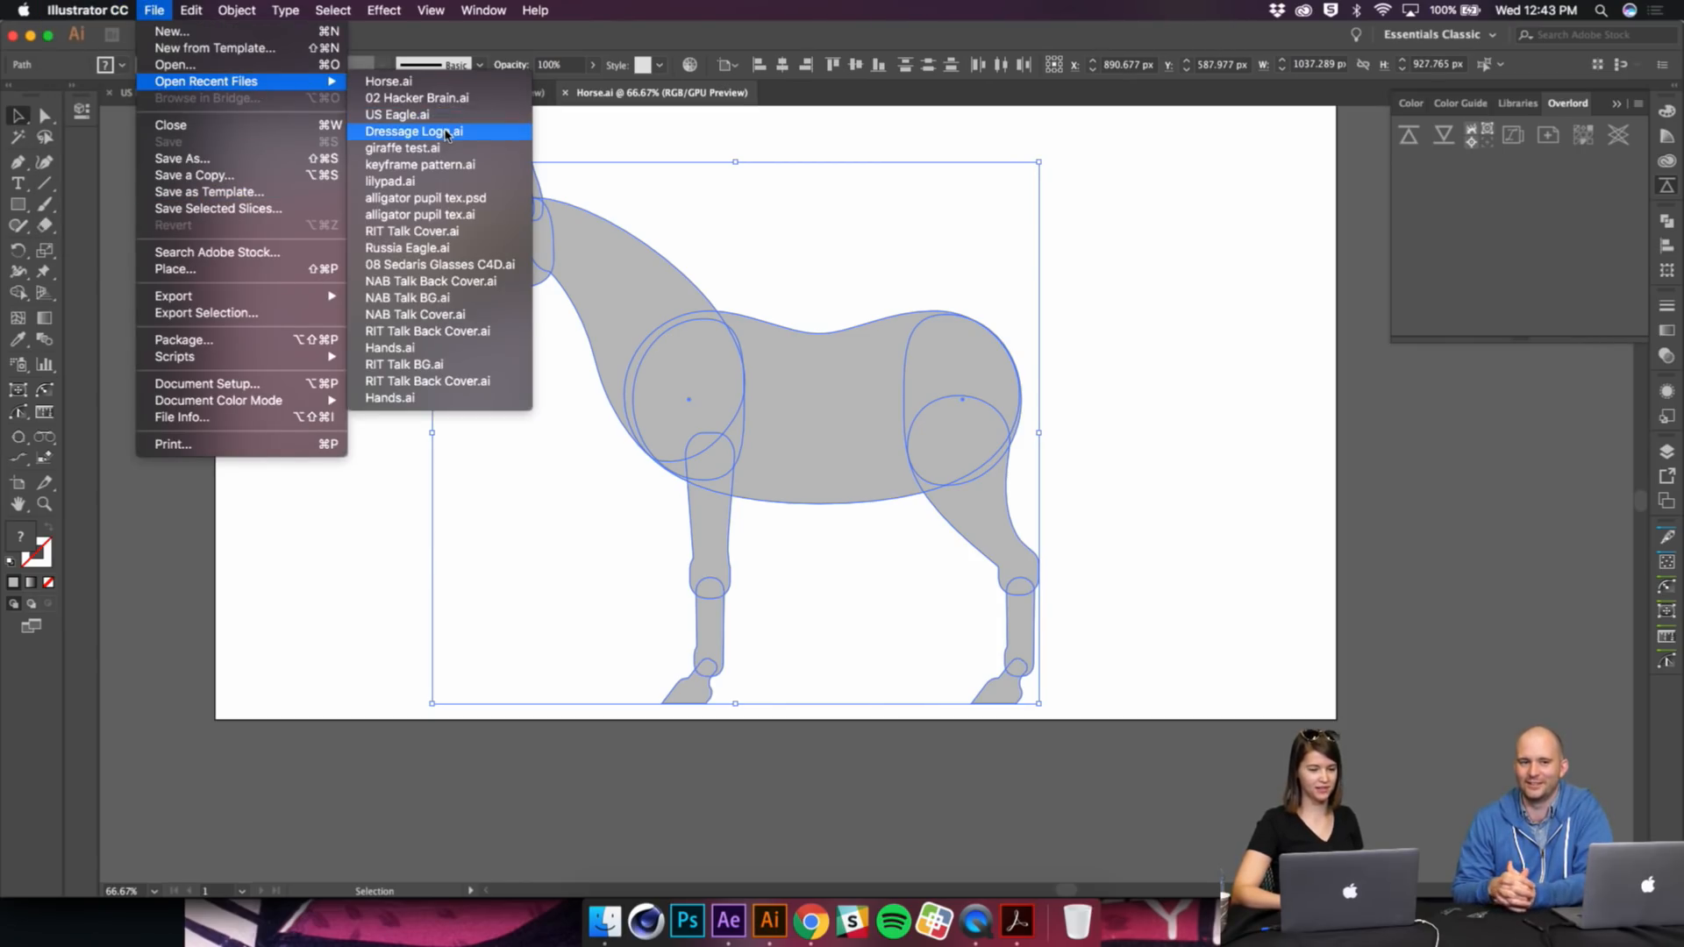
pyautogui.click(444, 136)
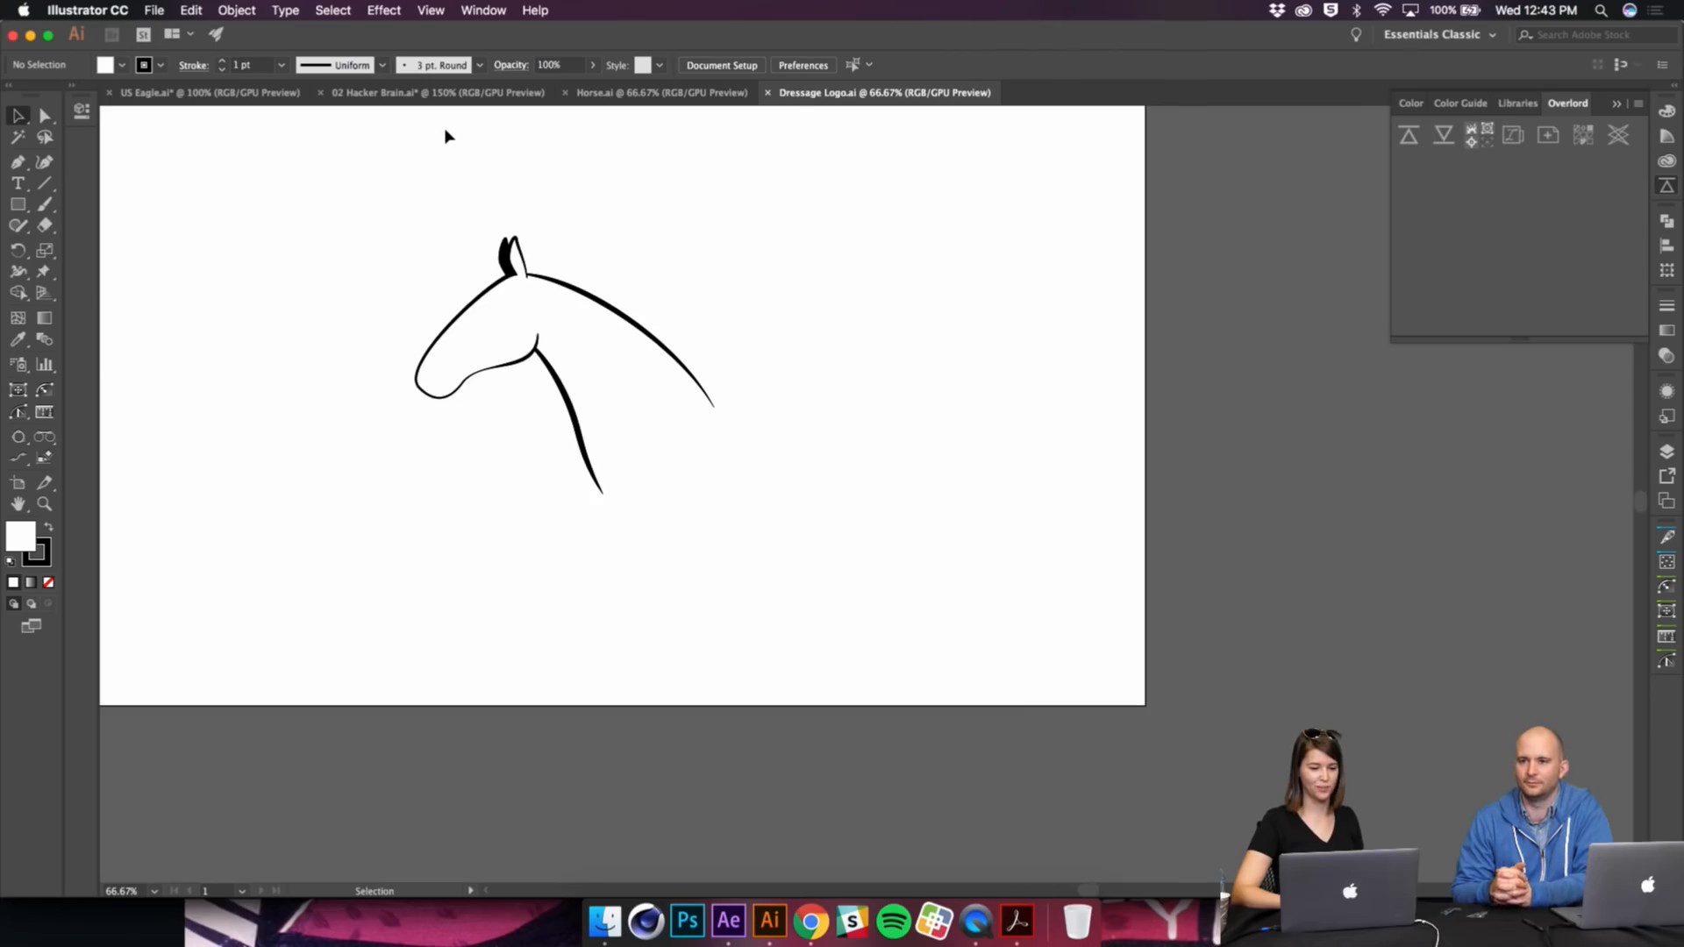
# Step: Compare with the Horse.ai document, return to Dressage Logo.ai, and hide its Fills layer
pyautogui.hotkey('ctrl', 'shift', 'Tab')
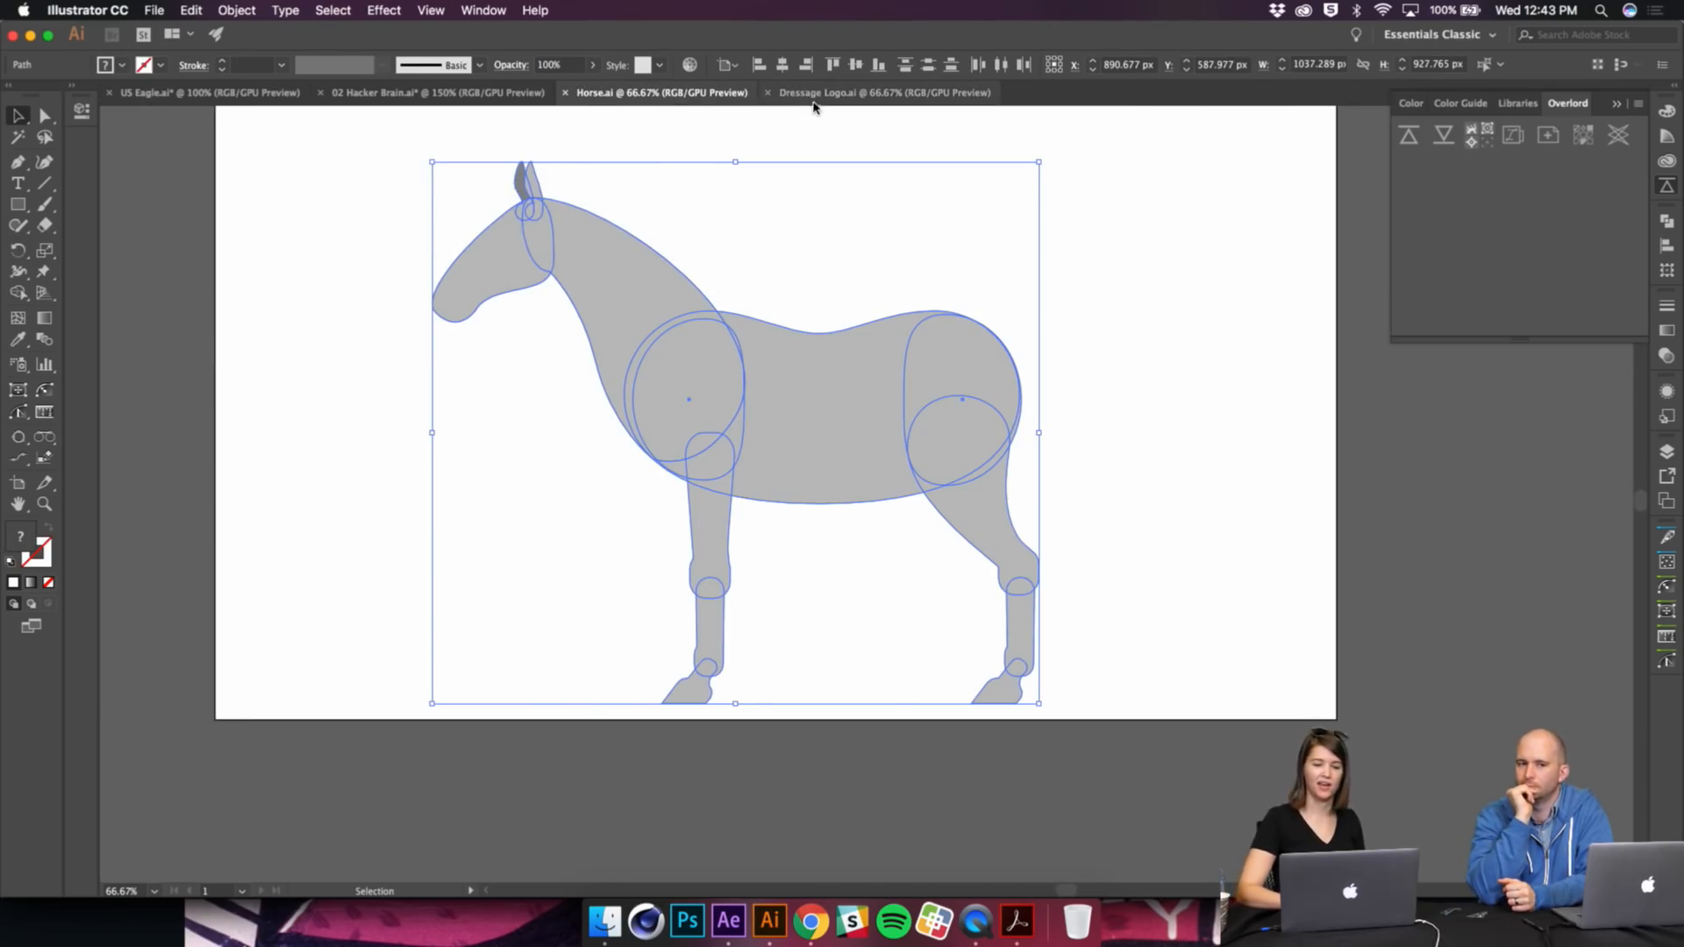
pyautogui.click(882, 92)
pyautogui.click(694, 412)
pyautogui.click(1389, 452)
pyautogui.click(1670, 455)
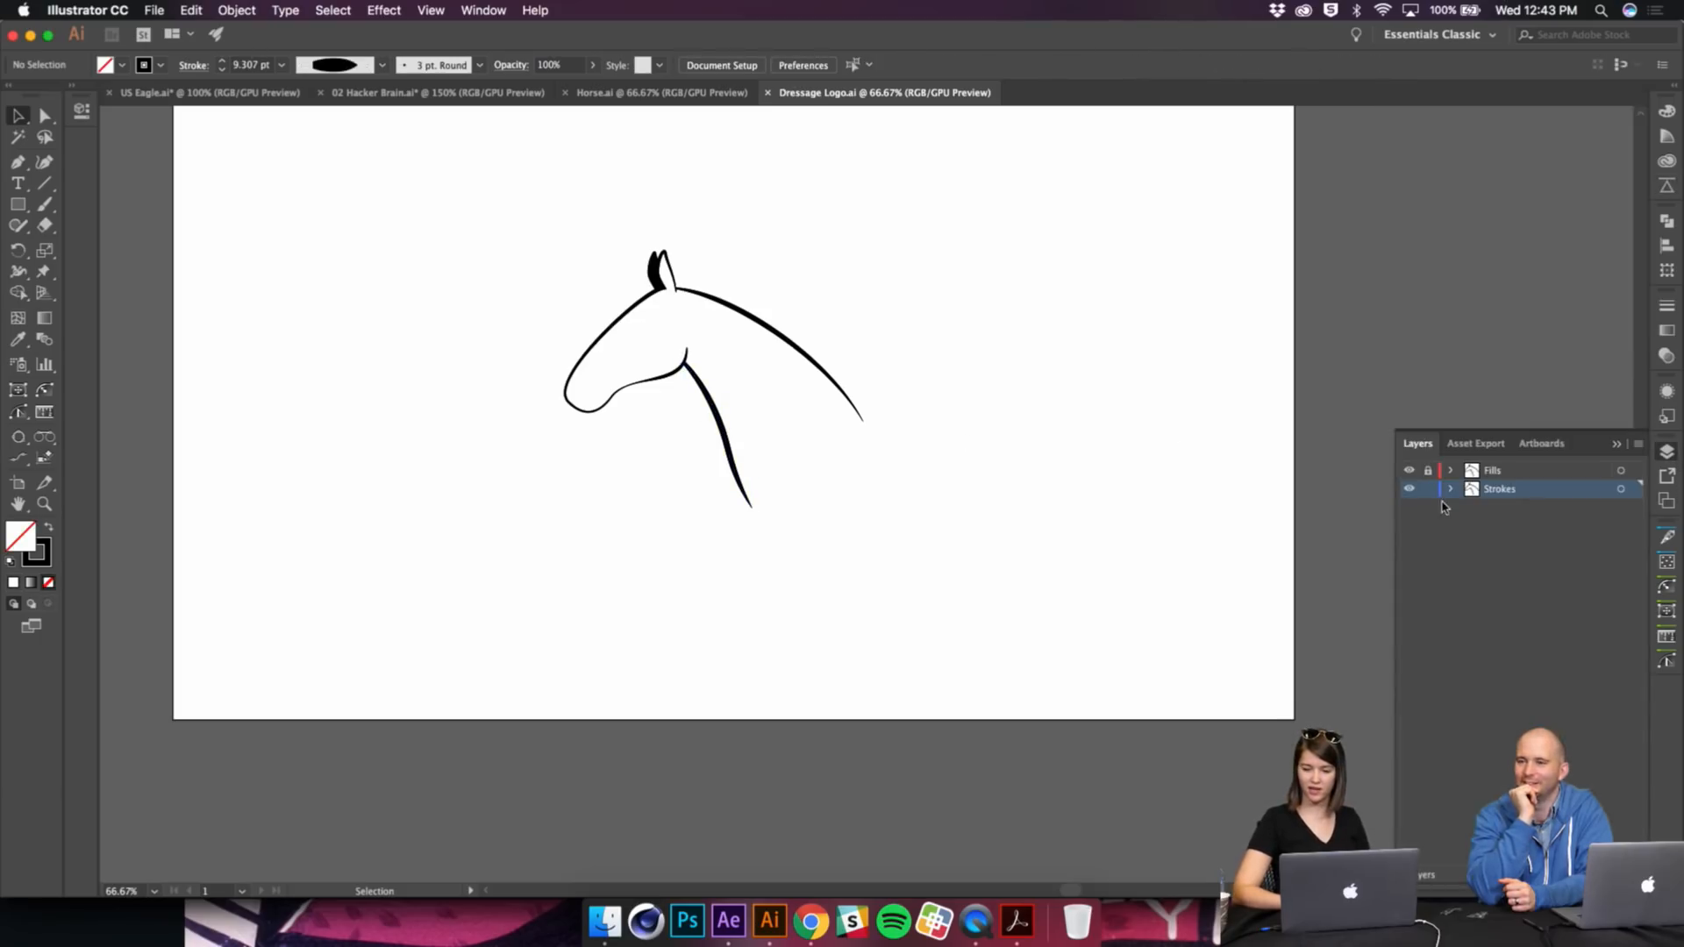
pyautogui.click(1410, 471)
# Step: Select the horse's front neck stroke in the Strokes layer and examine its tapered width against the other outlines
pyautogui.press('super+equal')
pyautogui.press('super+equal')
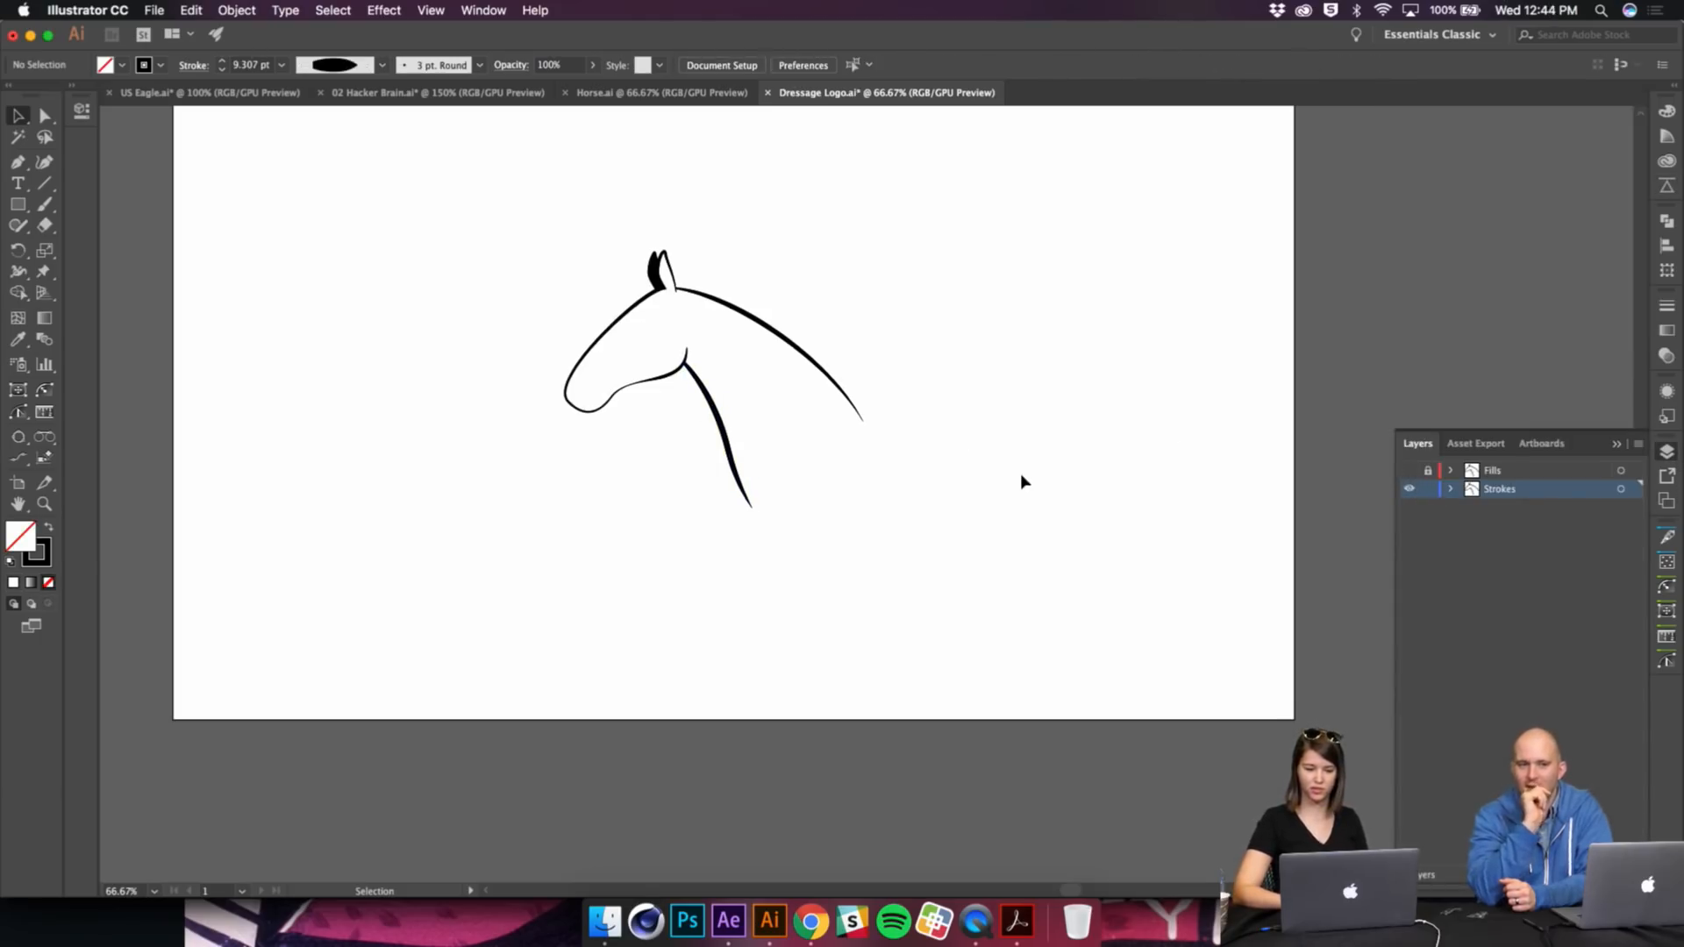
pyautogui.press('super+equal')
pyautogui.moveTo(768, 371); pyautogui.dragTo(1047, 400)
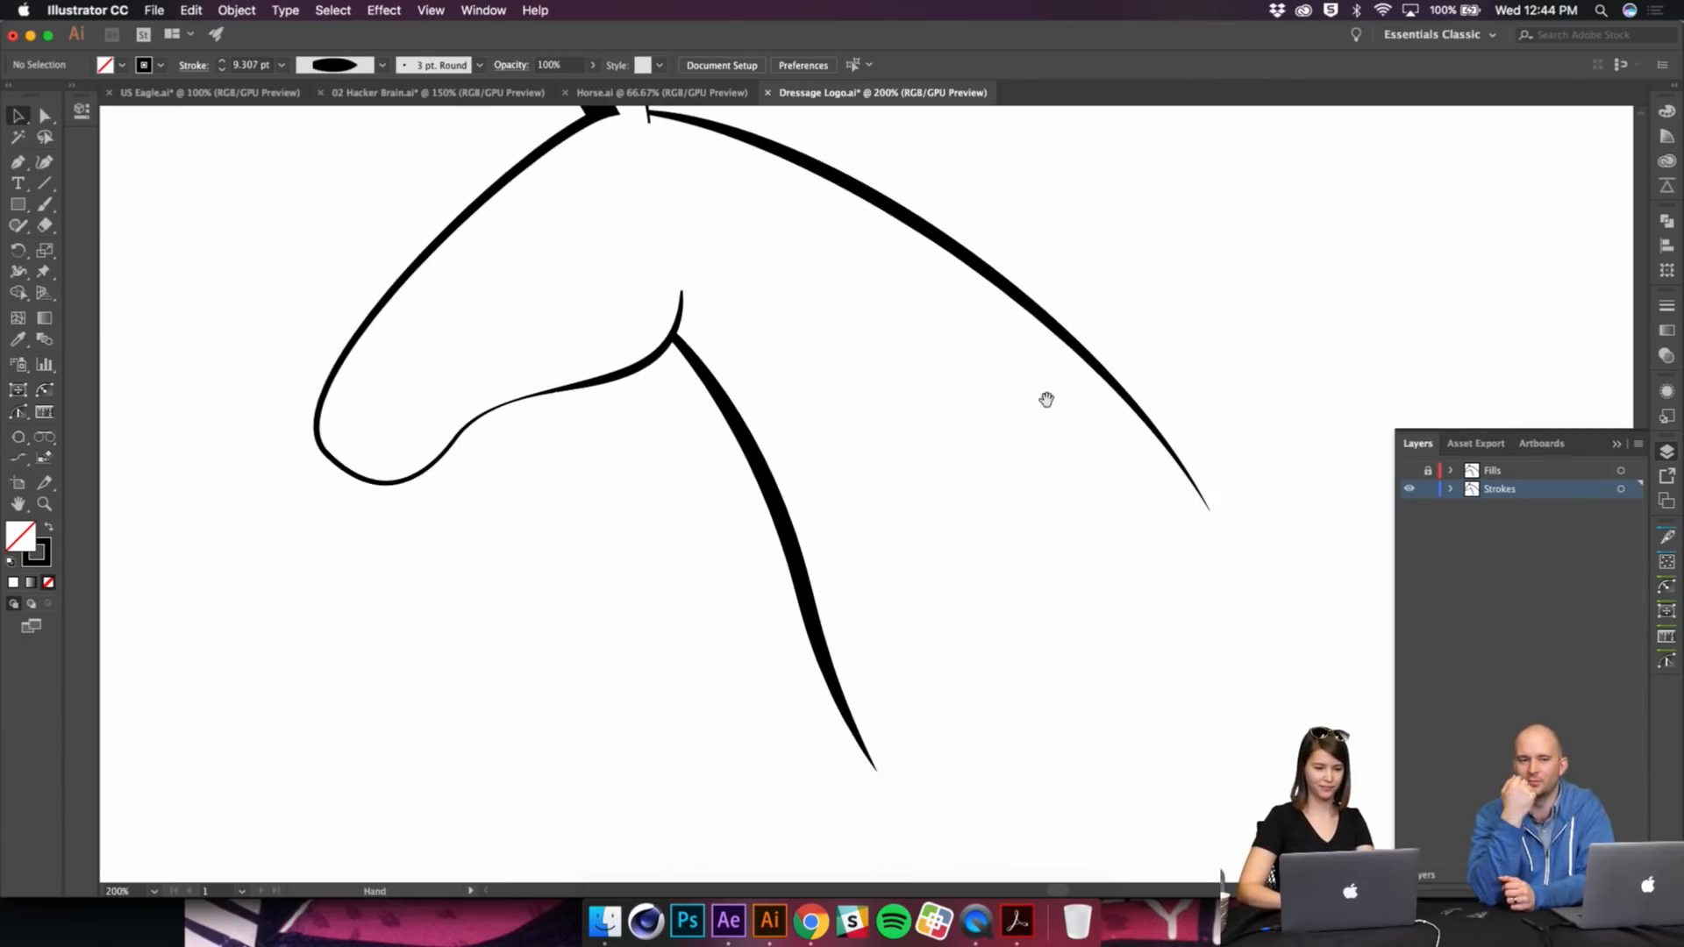
pyautogui.click(762, 457)
pyautogui.moveTo(860, 410); pyautogui.dragTo(855, 529)
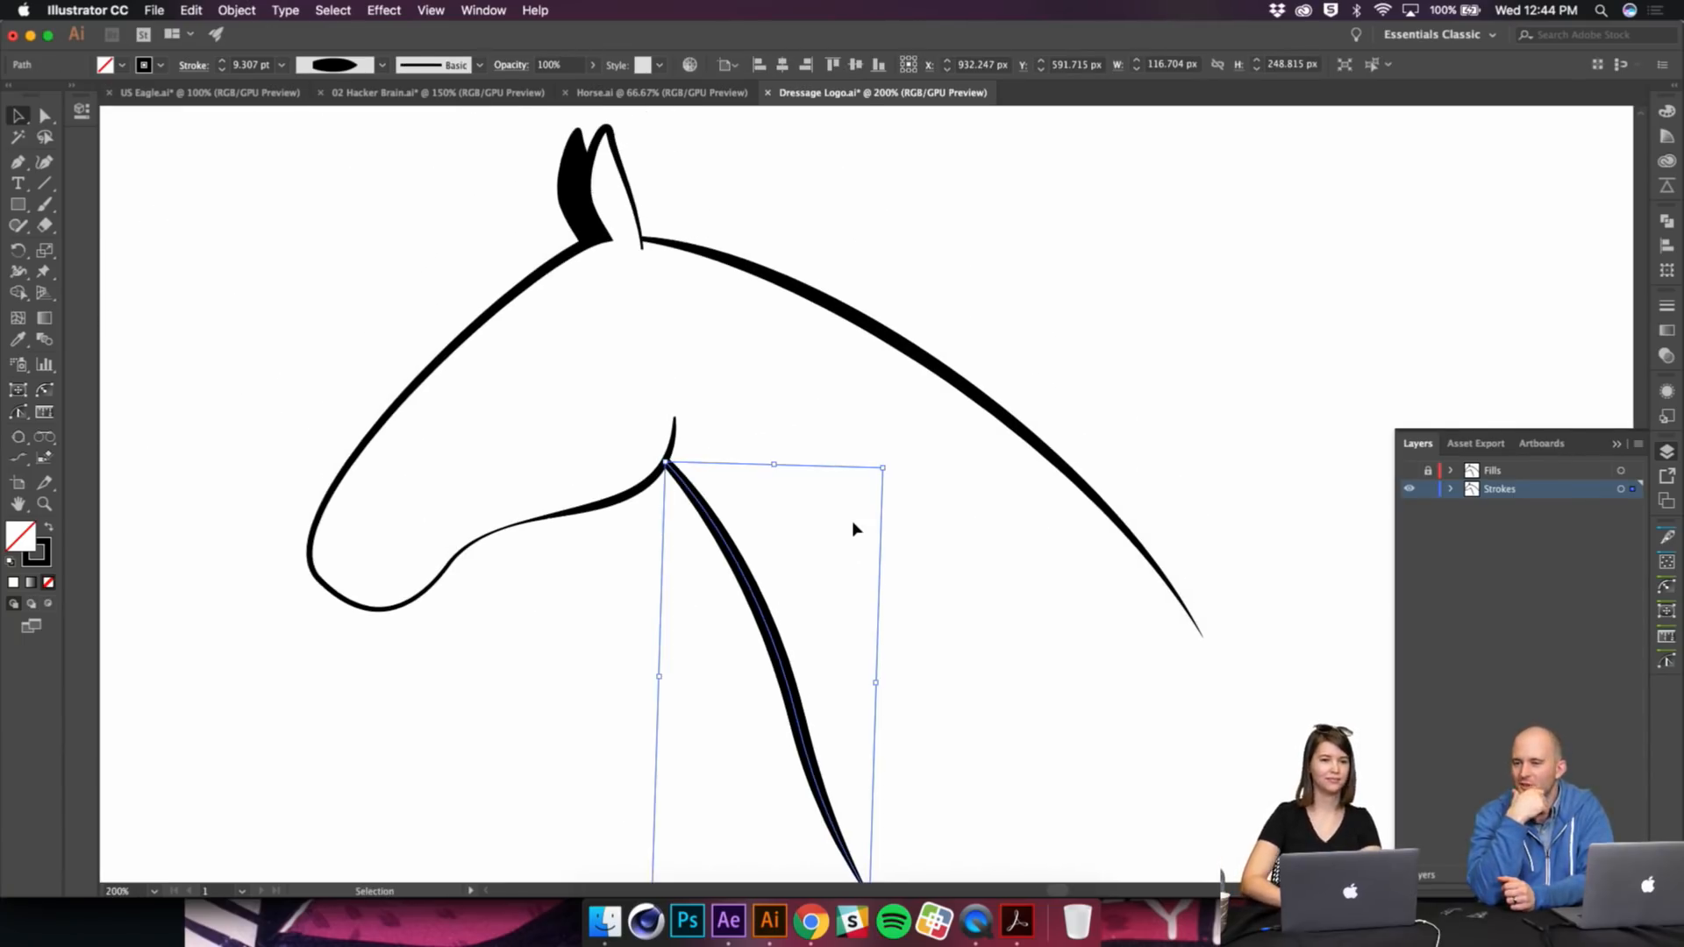
pyautogui.press('super+minus')
pyautogui.press('super+minus')
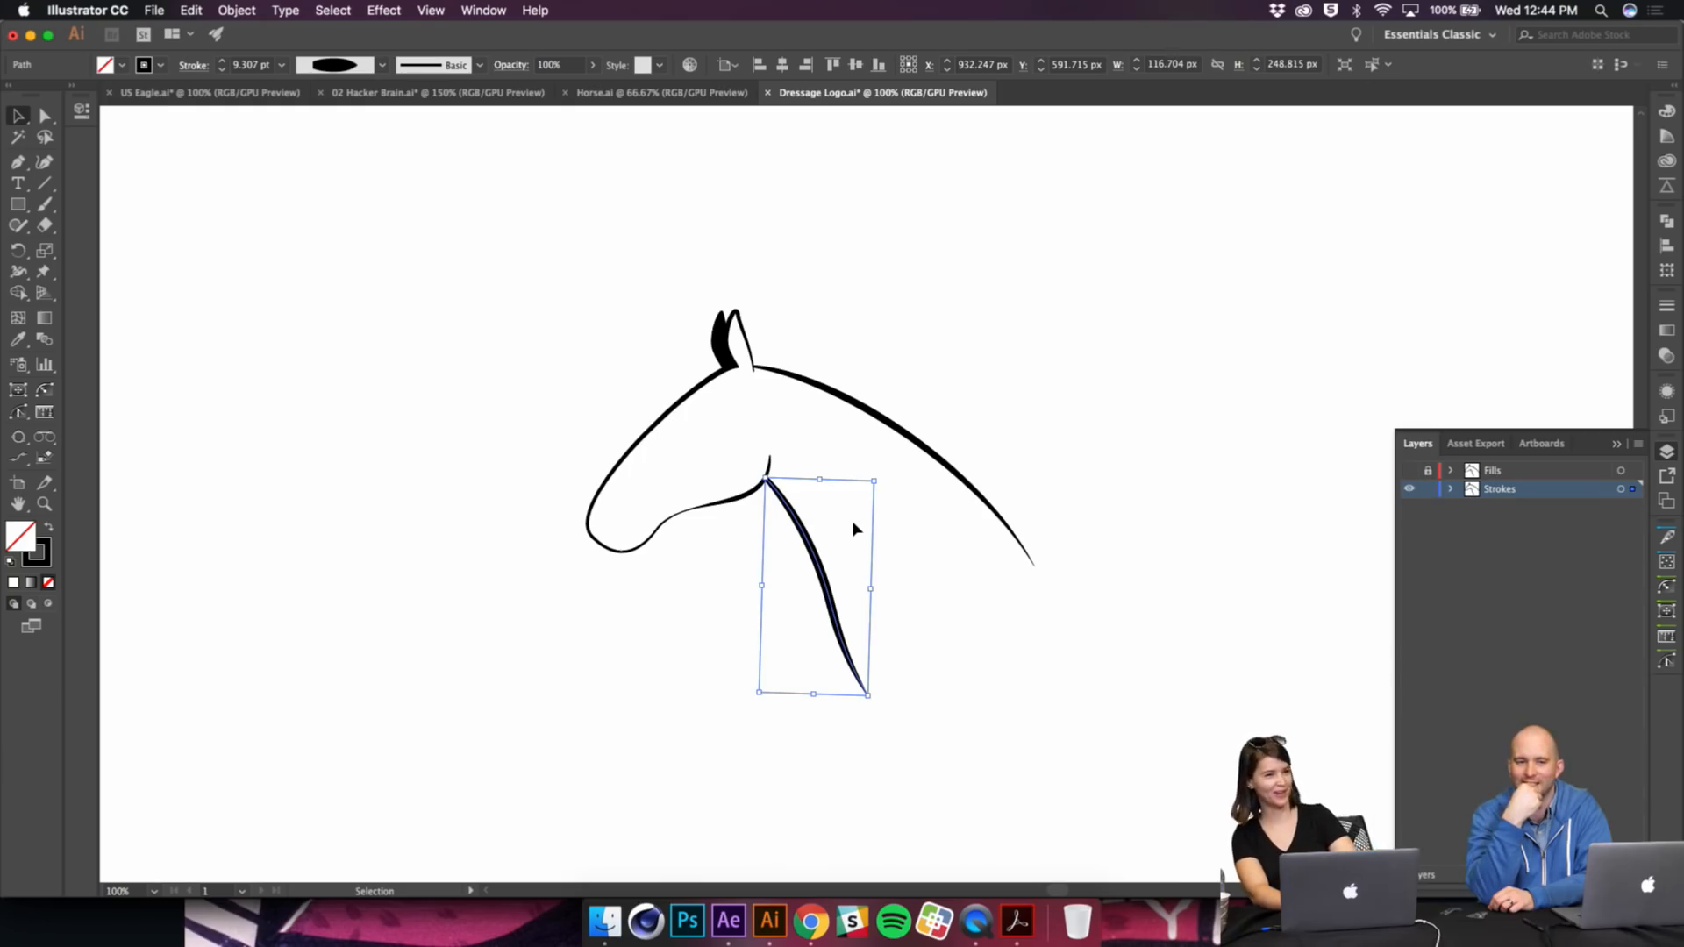
# Step: Try widening the front neck stroke to about 122 px with the Width tool, and undo the change
pyautogui.click(995, 297)
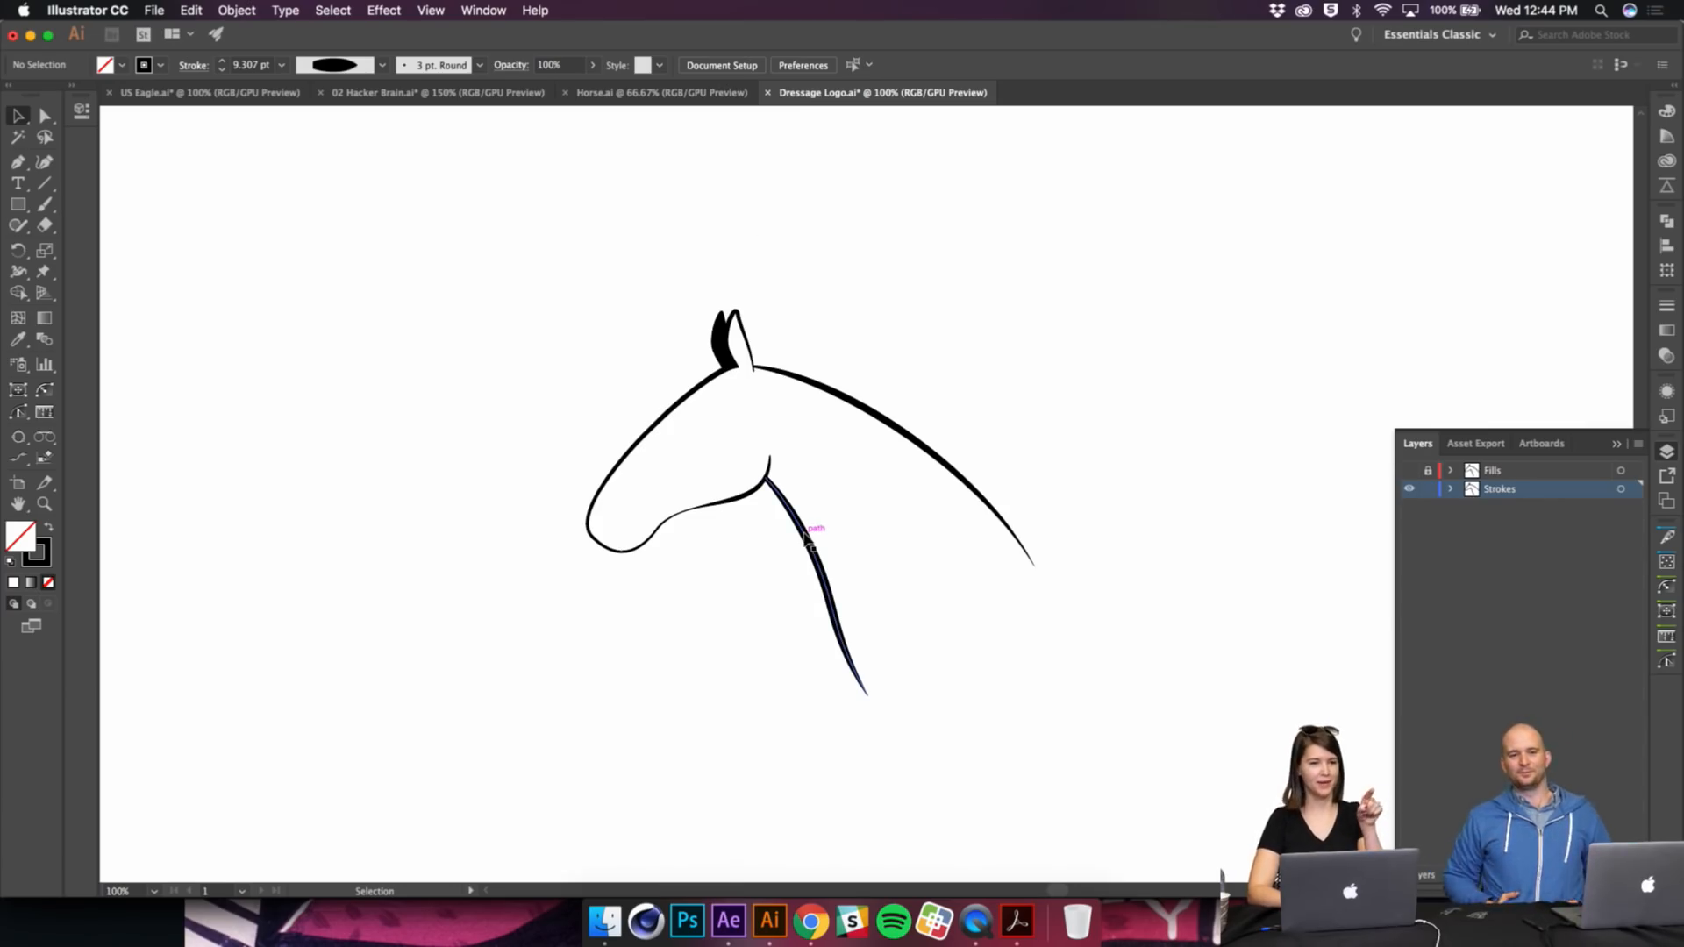
pyautogui.click(808, 542)
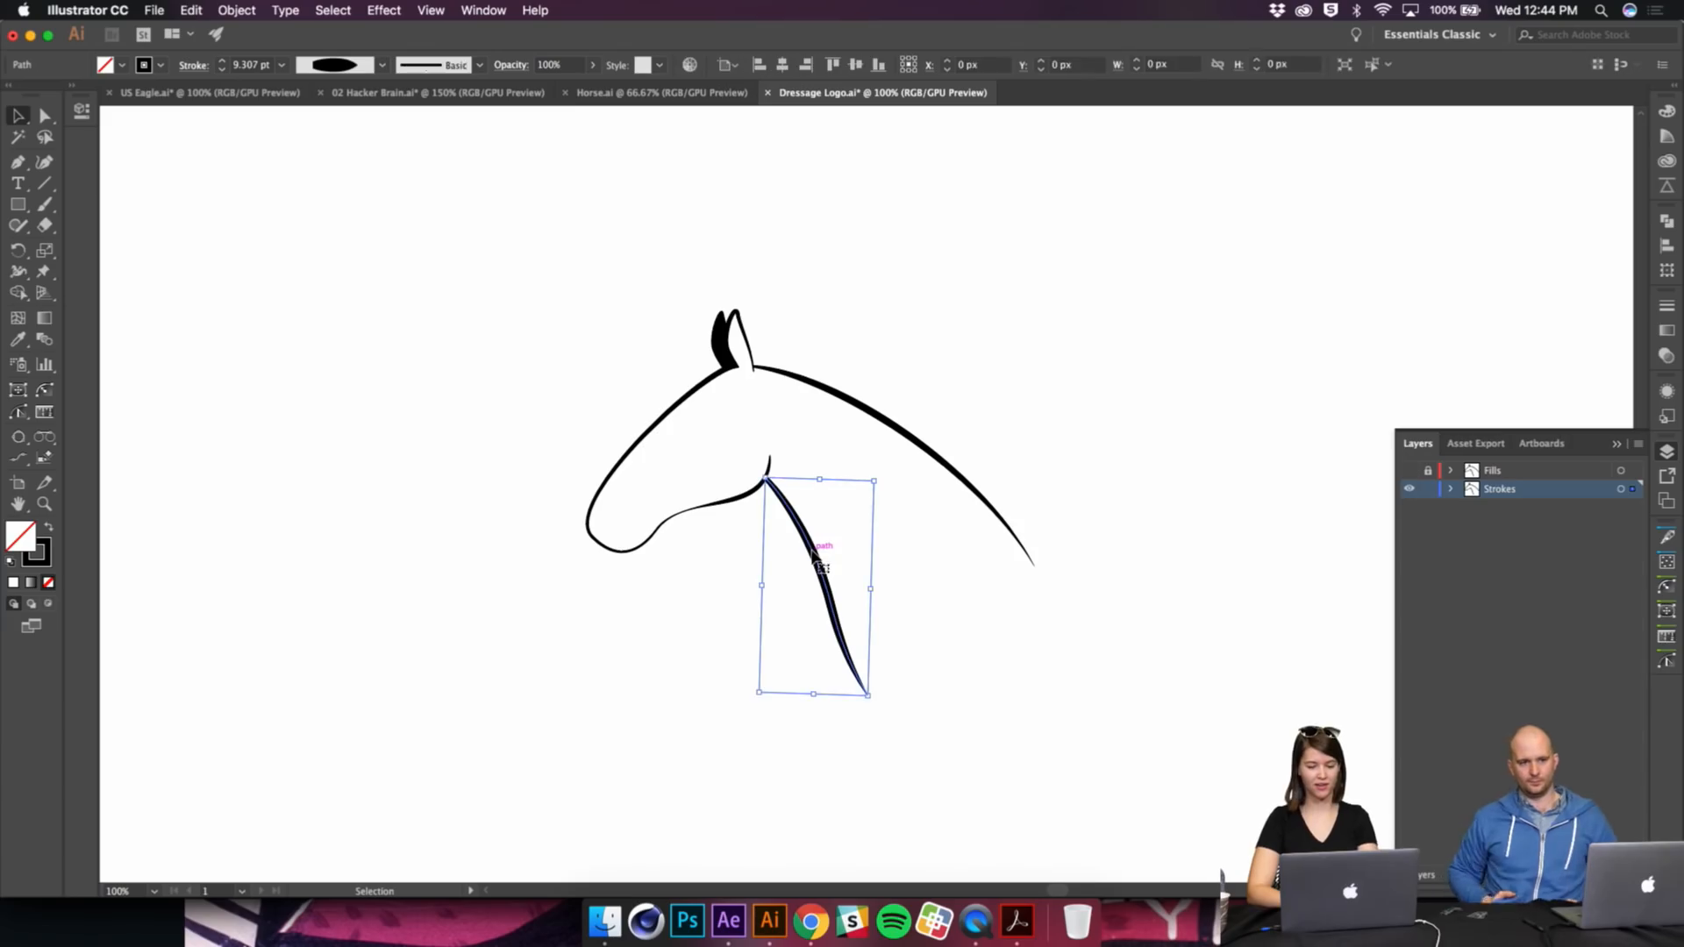
pyautogui.hotkey('shift', 'w')
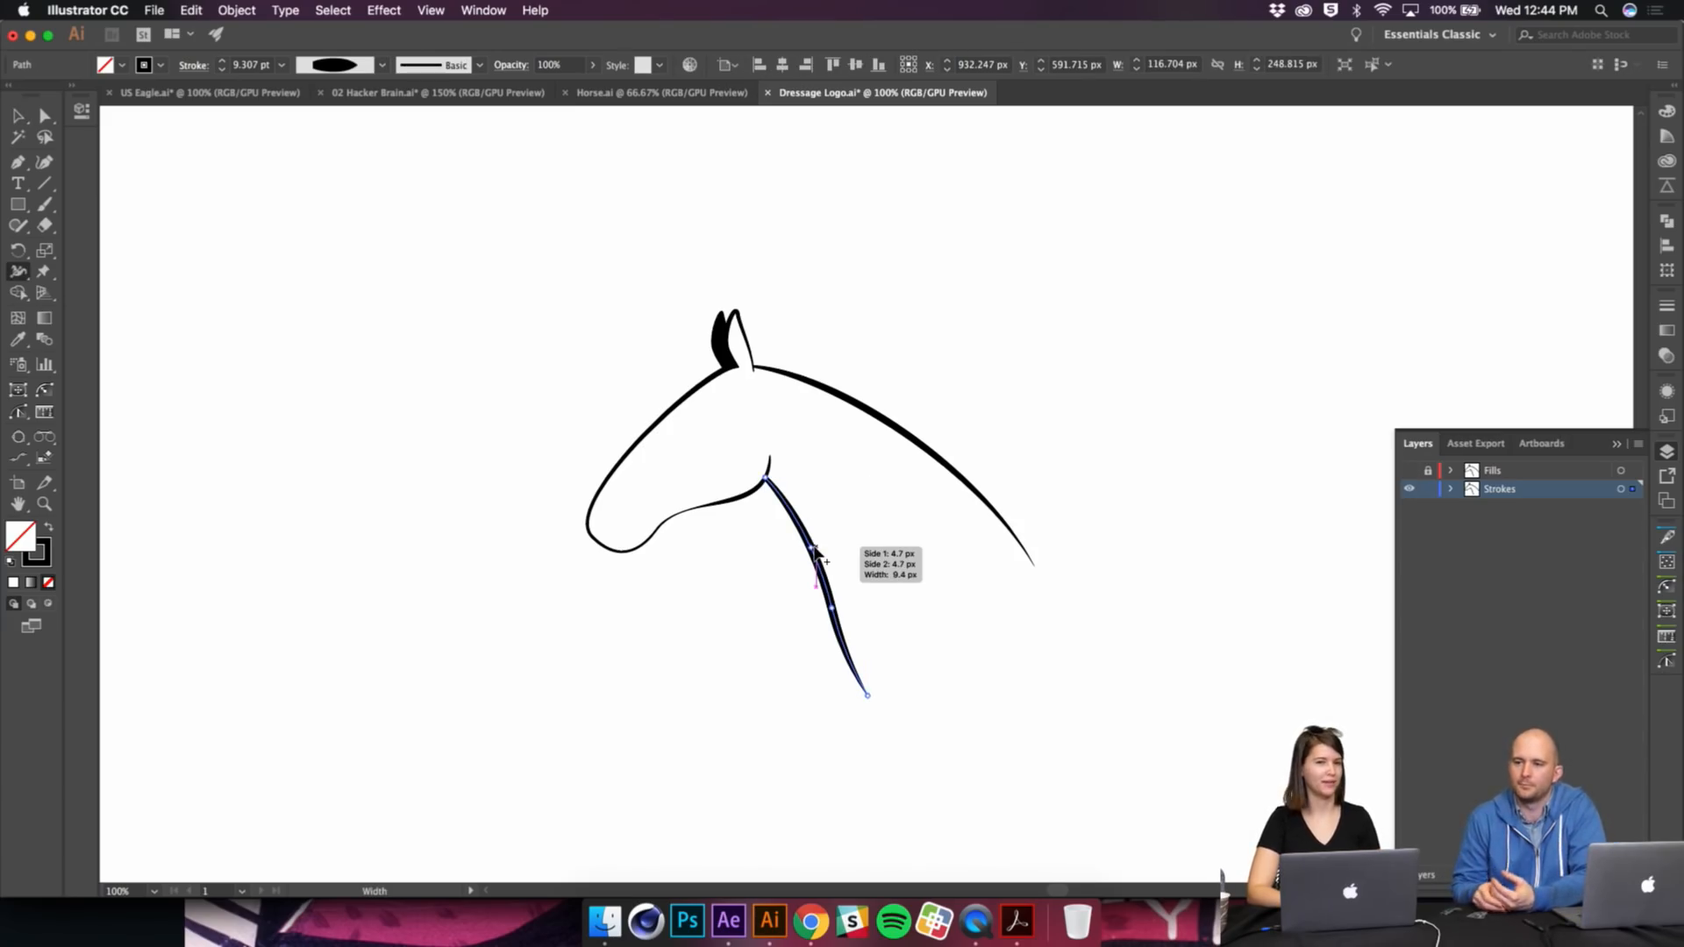
pyautogui.moveTo(815, 550); pyautogui.dragTo(864, 537)
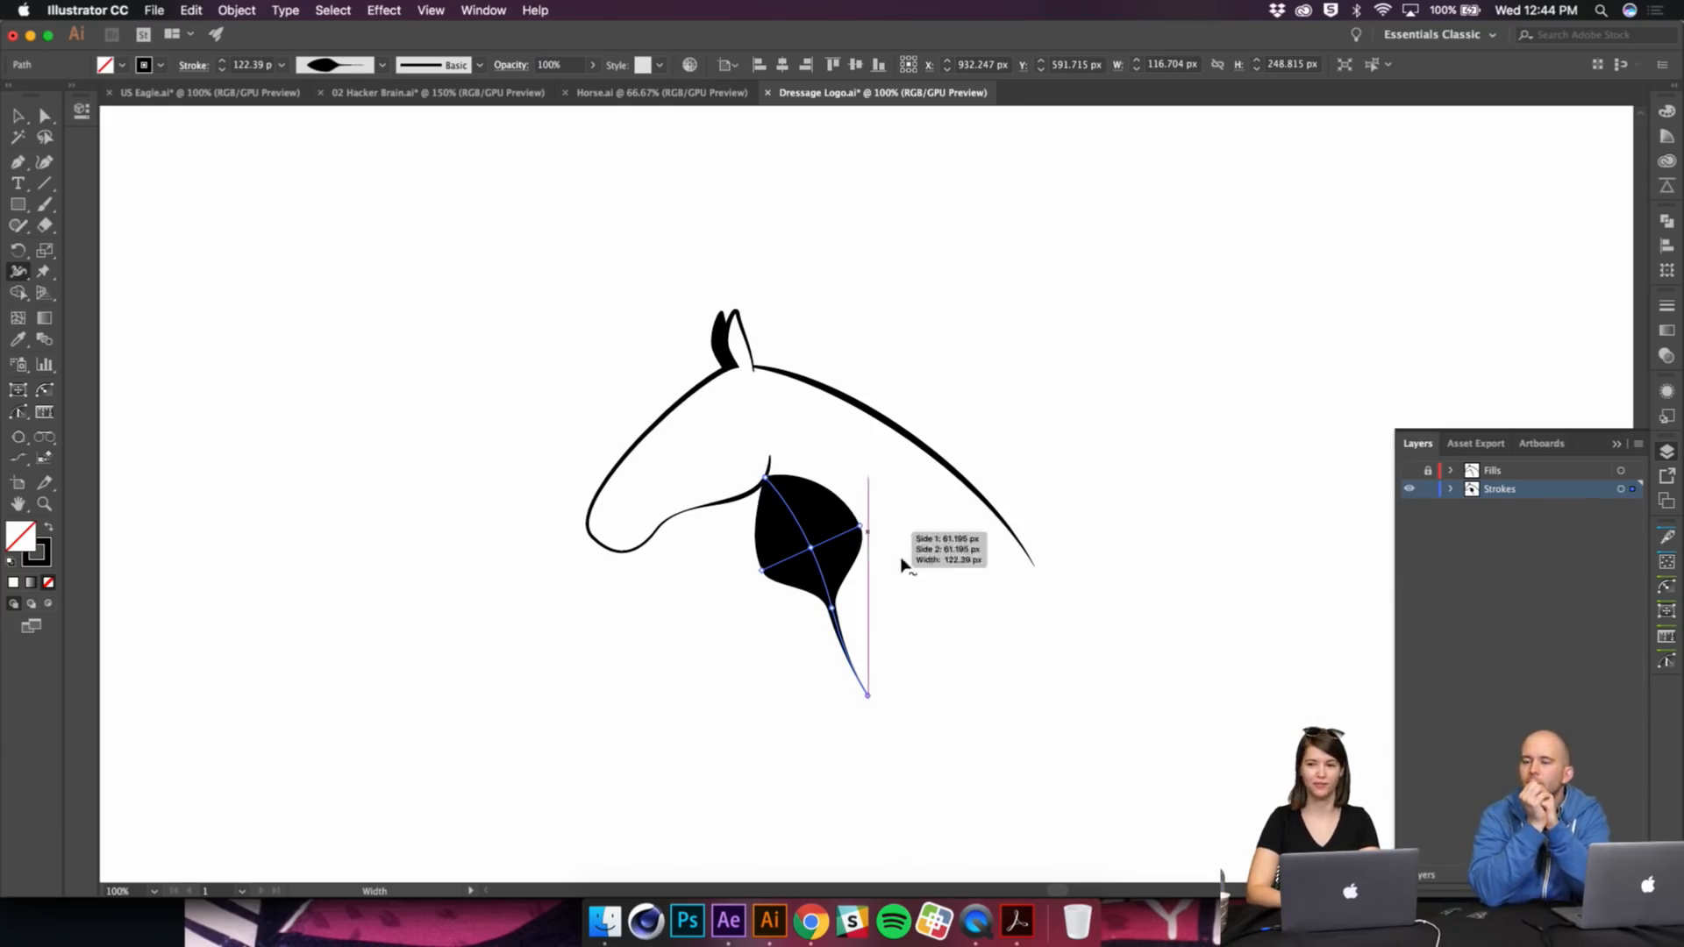
pyautogui.hotkey('ctrl', 'z')
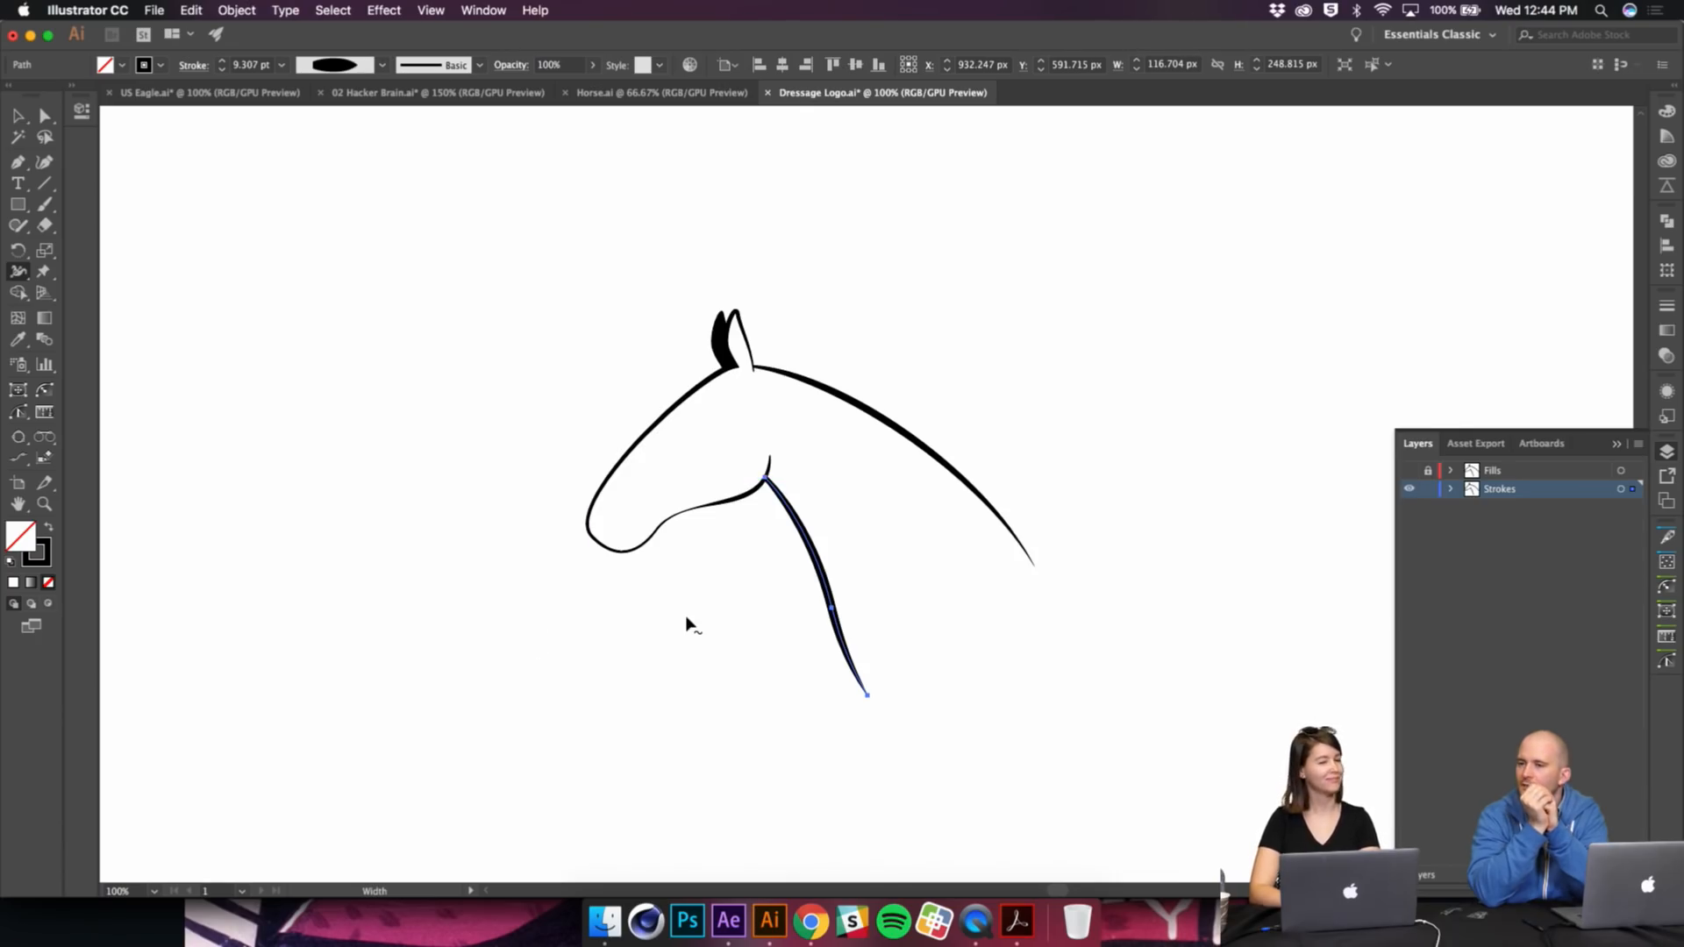
# Step: Examine the front neck stroke's width points up close and clear the selection
pyautogui.press('super+equal')
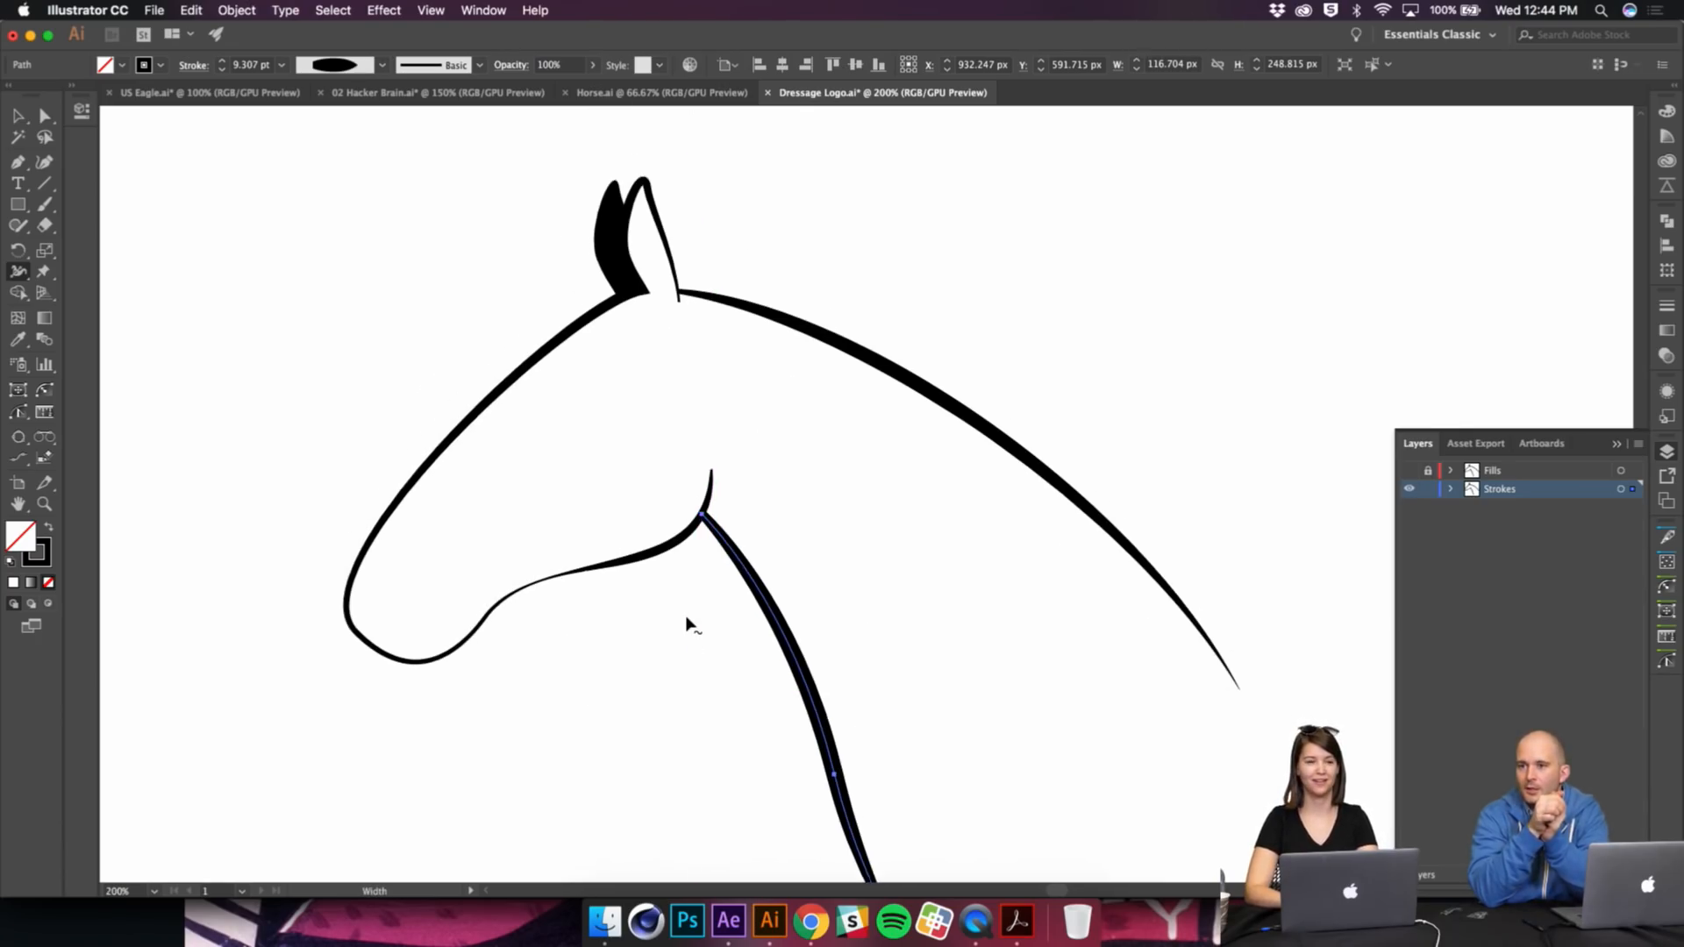
pyautogui.scroll(-3, 733, 421)
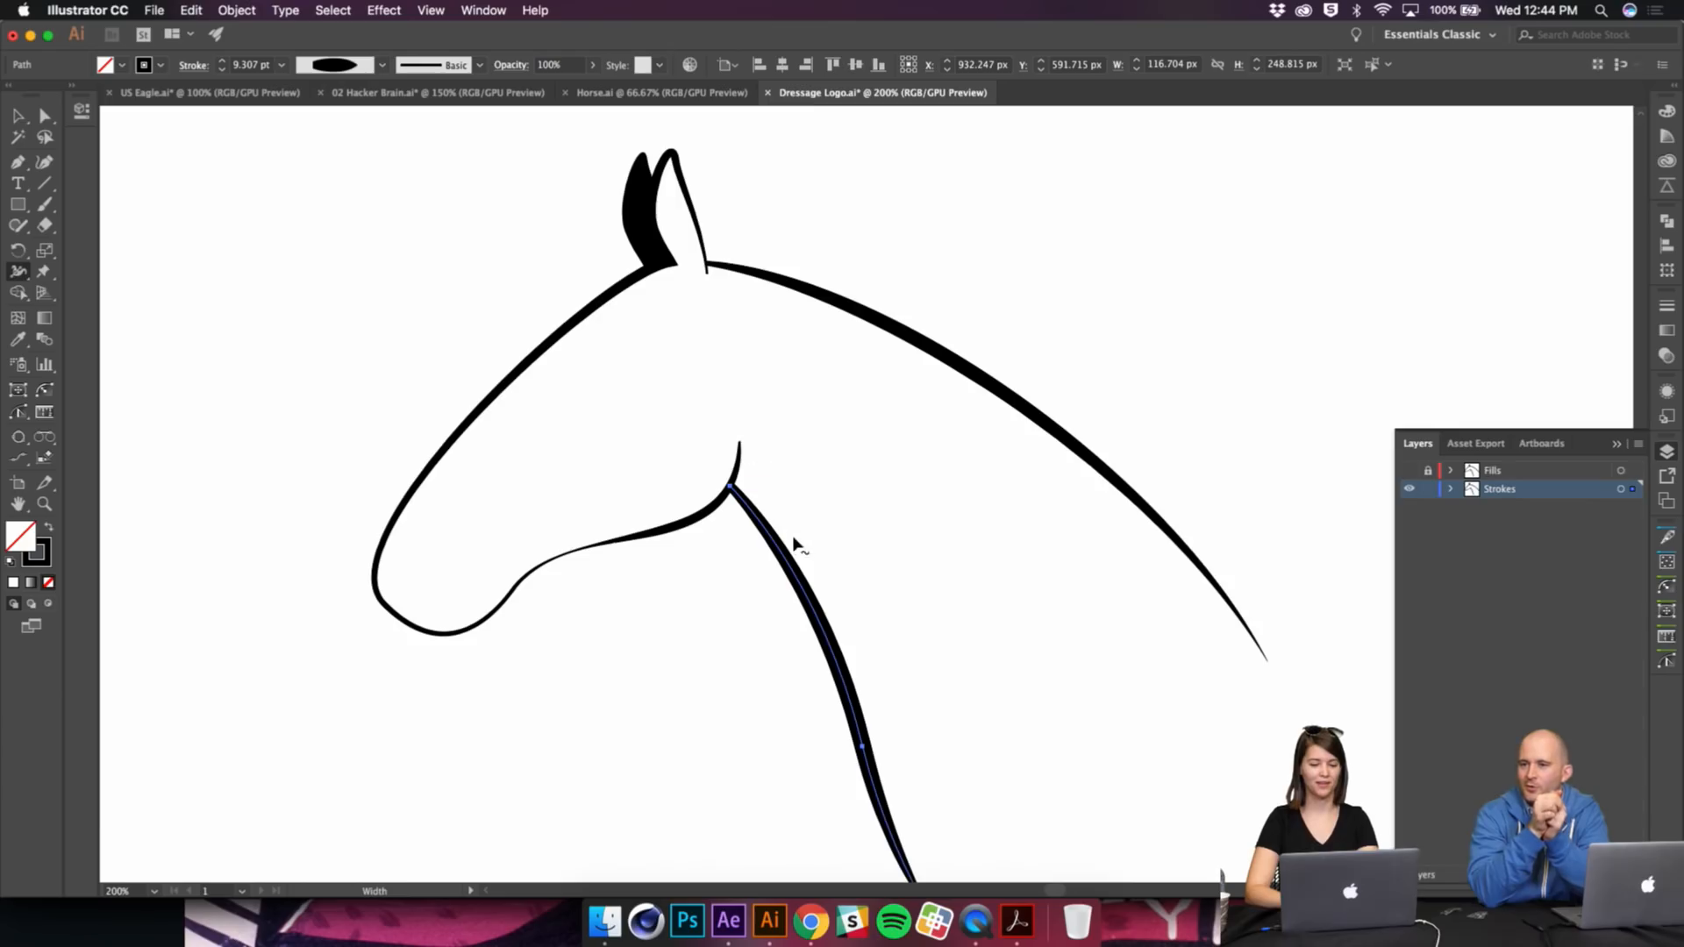
pyautogui.scroll(-1, 795, 542)
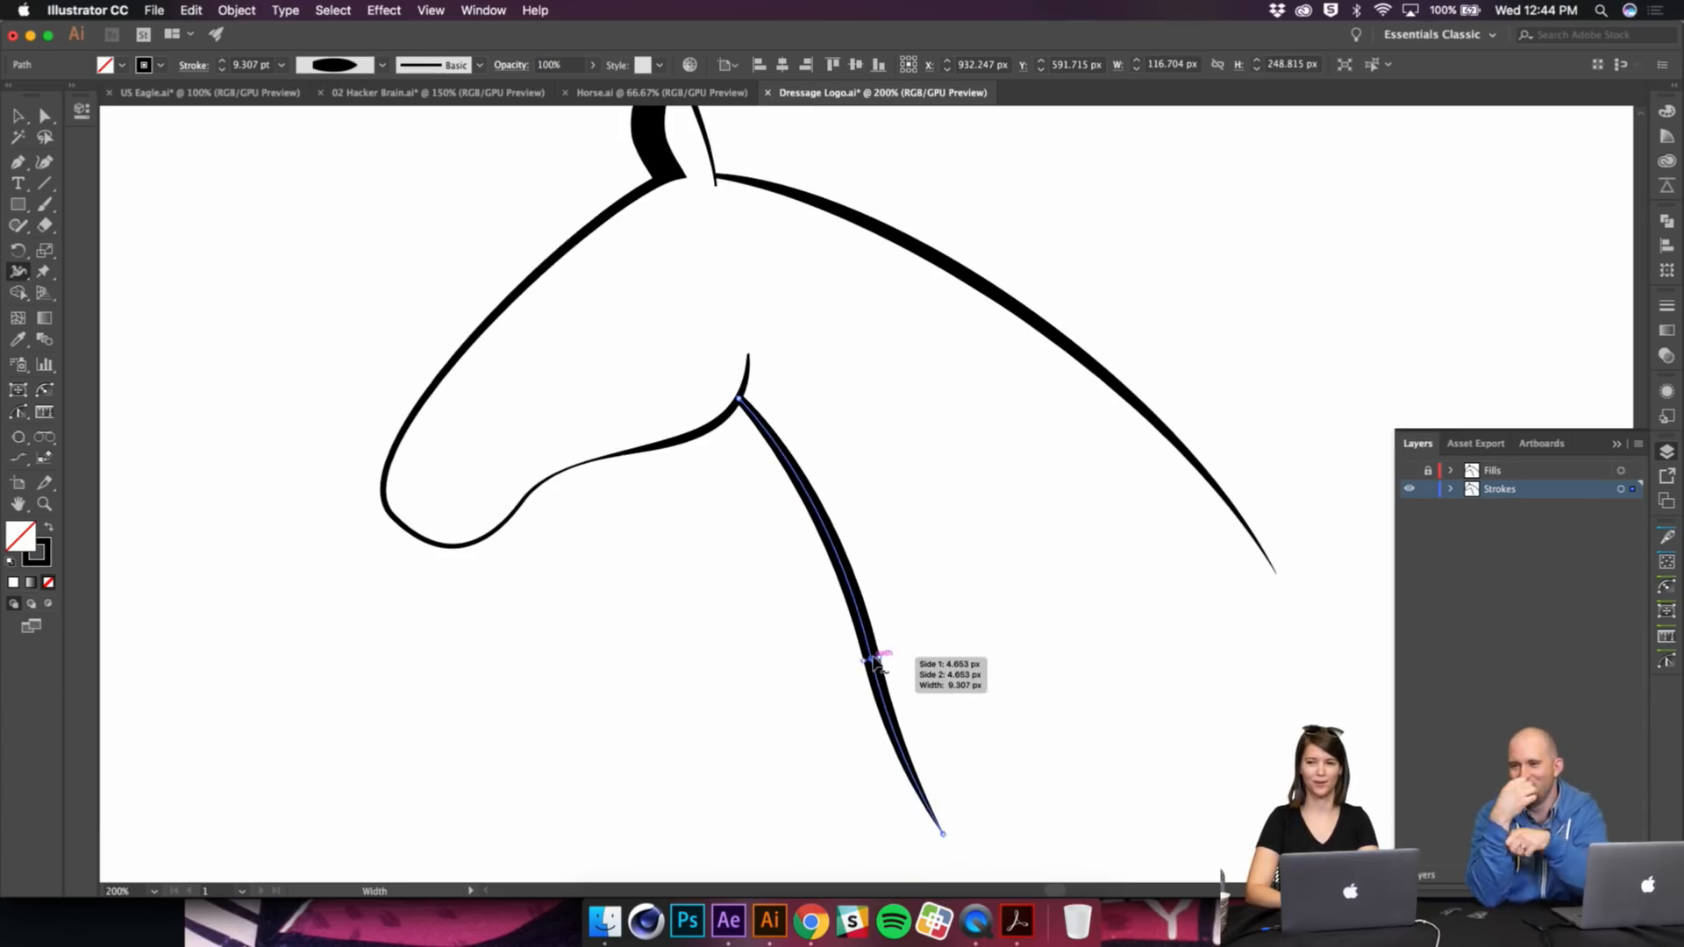
pyautogui.press('v')
pyautogui.click(1035, 569)
pyautogui.click(816, 509)
pyautogui.click(905, 491)
# Step: Draw a straight horizontal line about 320 px long with the Pen tool across the lower end of the neck
pyautogui.press('p')
pyautogui.scroll(-4, 906, 491)
pyautogui.click(515, 633)
pyautogui.click(1077, 632)
pyautogui.press('v')
pyautogui.click(379, 635)
# Step: Widen the horizontal line to about 51 pt near its left end with the Width tool and narrow it toward its right tip
pyautogui.moveTo(506, 584); pyautogui.dragTo(647, 741)
pyautogui.hotkey('shift', 'w')
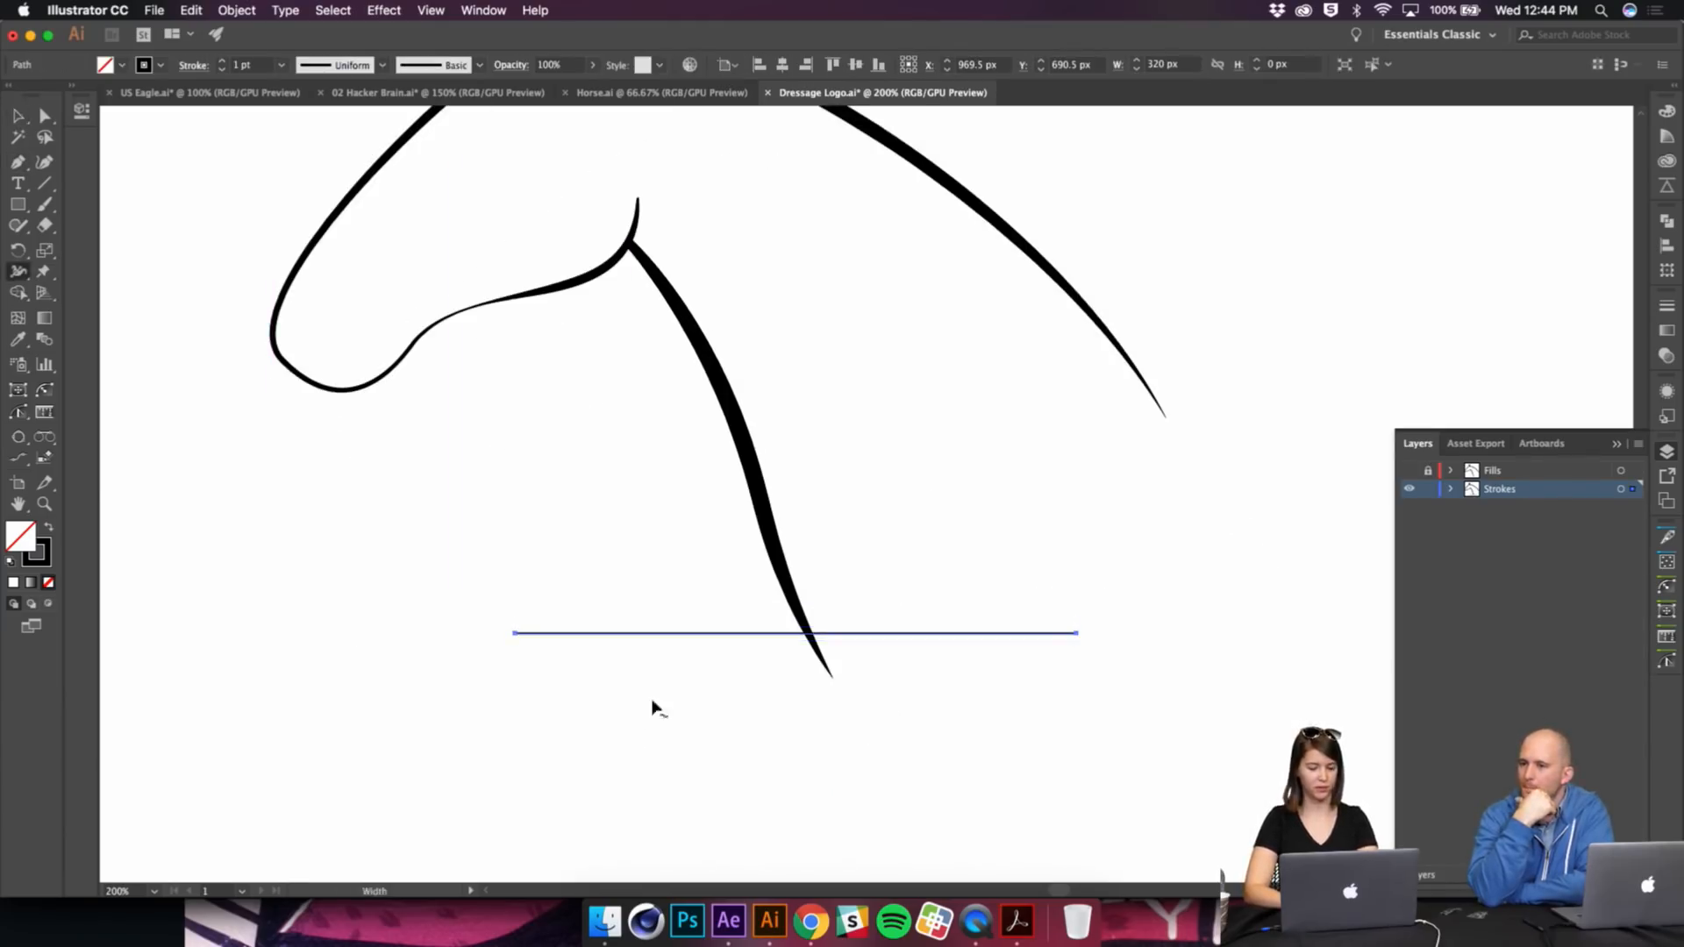
pyautogui.moveTo(659, 632); pyautogui.dragTo(665, 576)
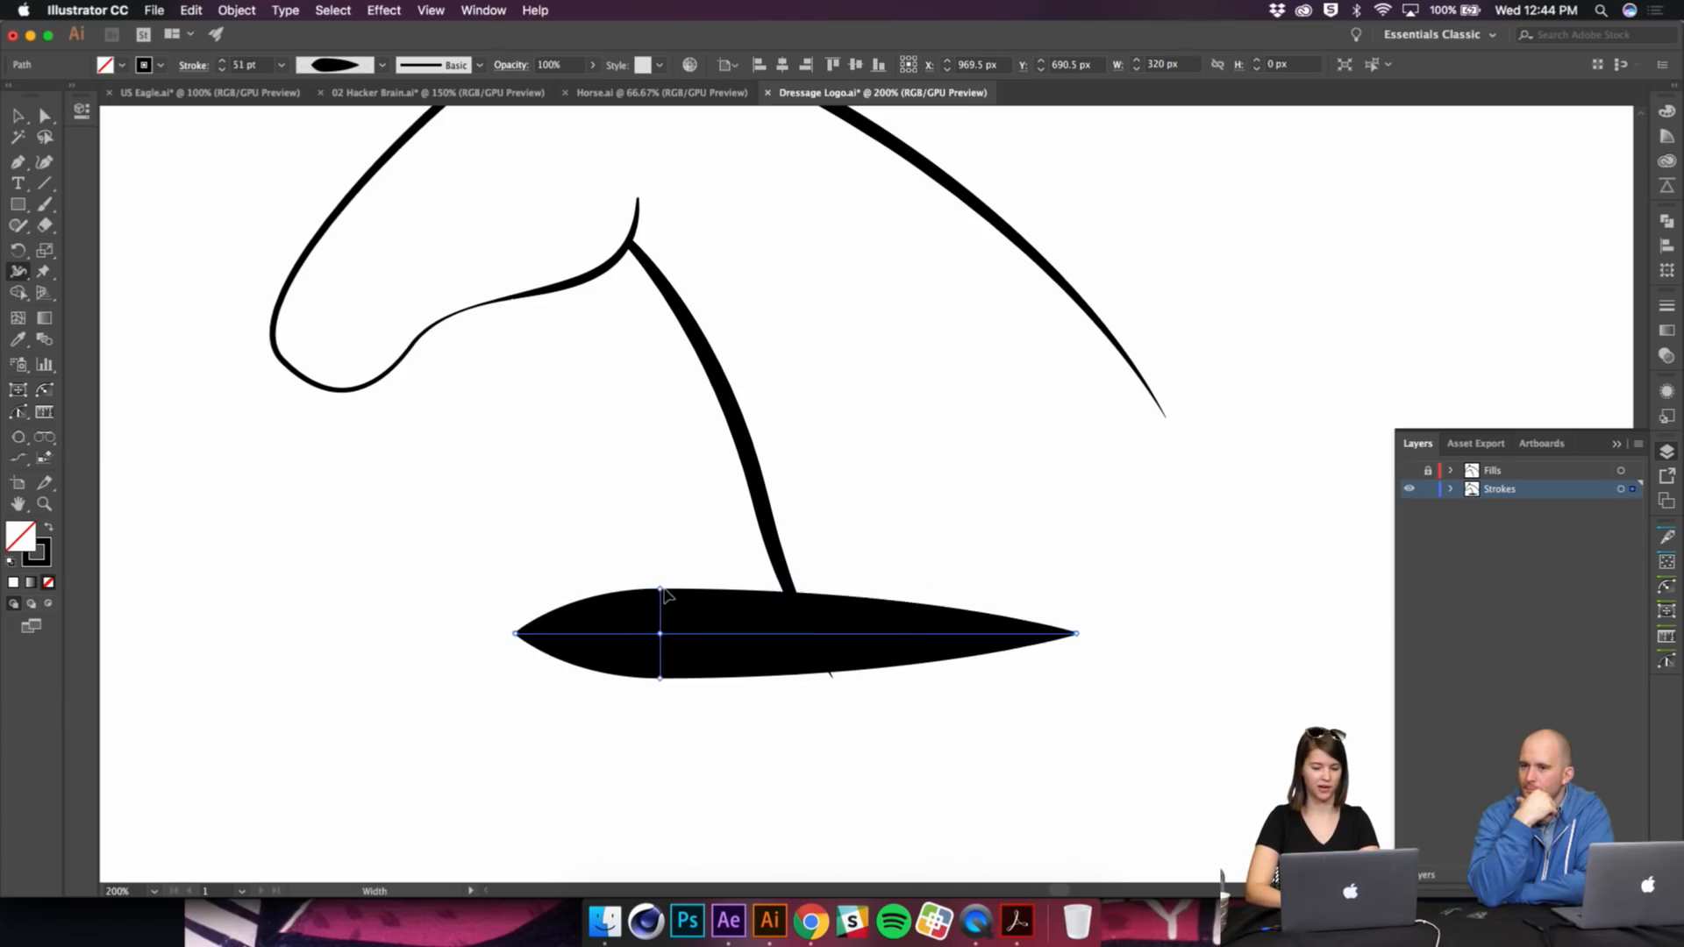
pyautogui.moveTo(921, 620); pyautogui.dragTo(923, 623)
pyautogui.press('v')
pyautogui.click(953, 531)
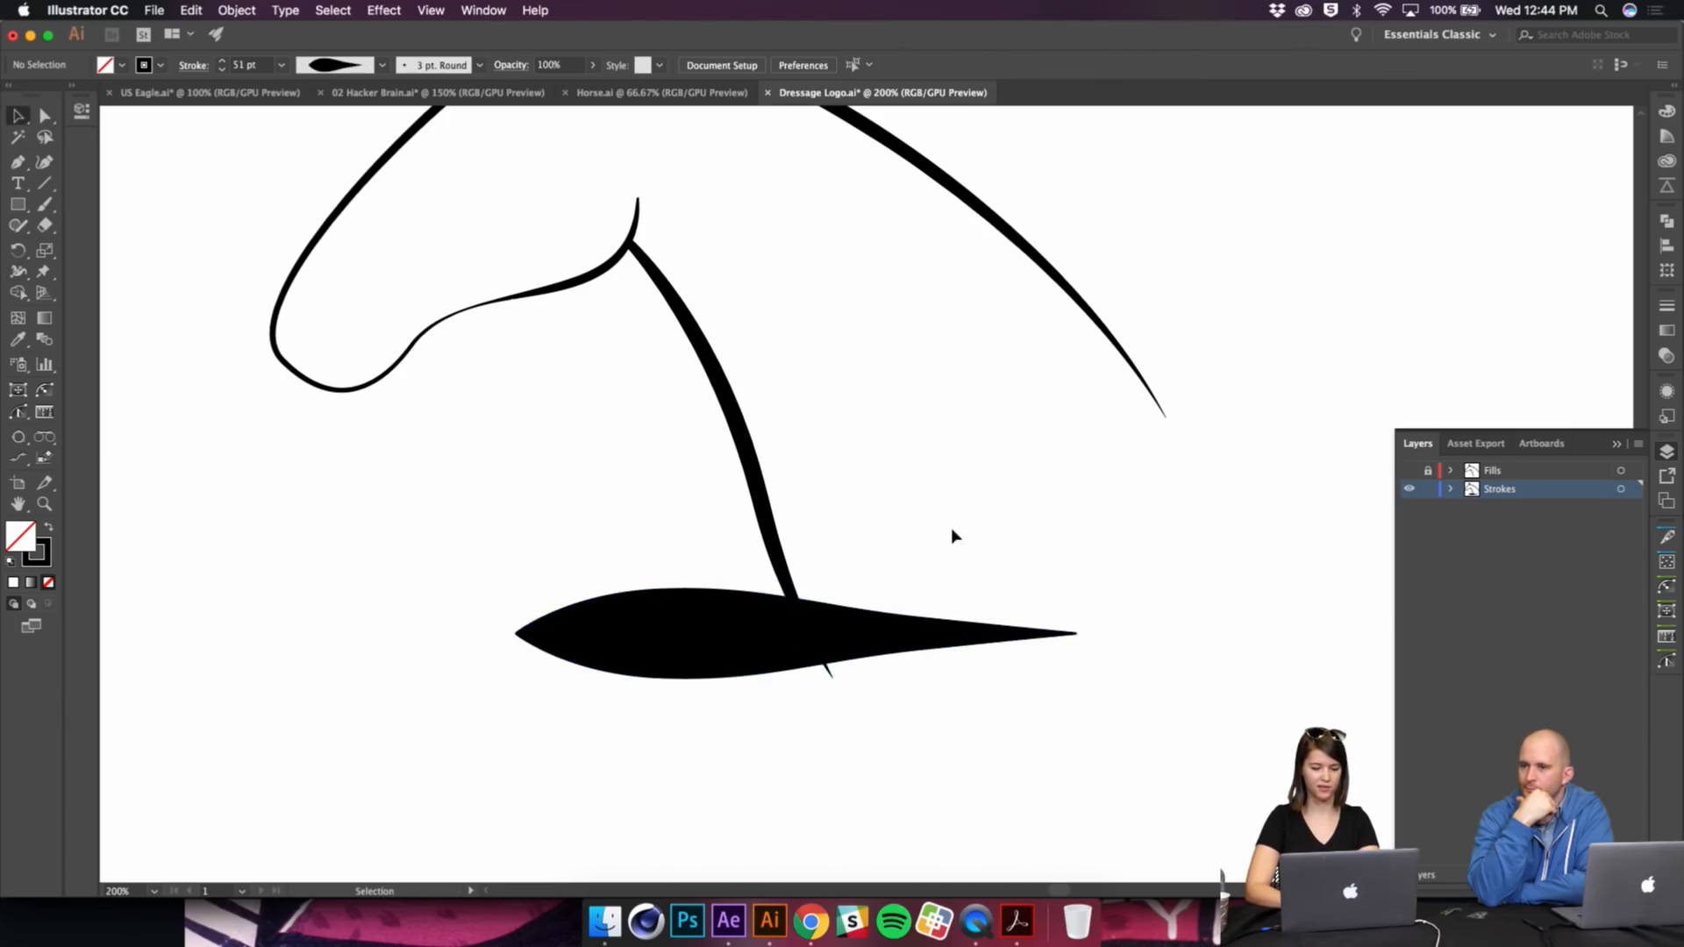
# Step: Delete the tapered horizontal test line below the horse head
pyautogui.moveTo(530, 566); pyautogui.dragTo(627, 684)
pyautogui.press('Delete')
pyautogui.scroll(10, 629, 691)
pyautogui.hscroll(-2, 630, 690)
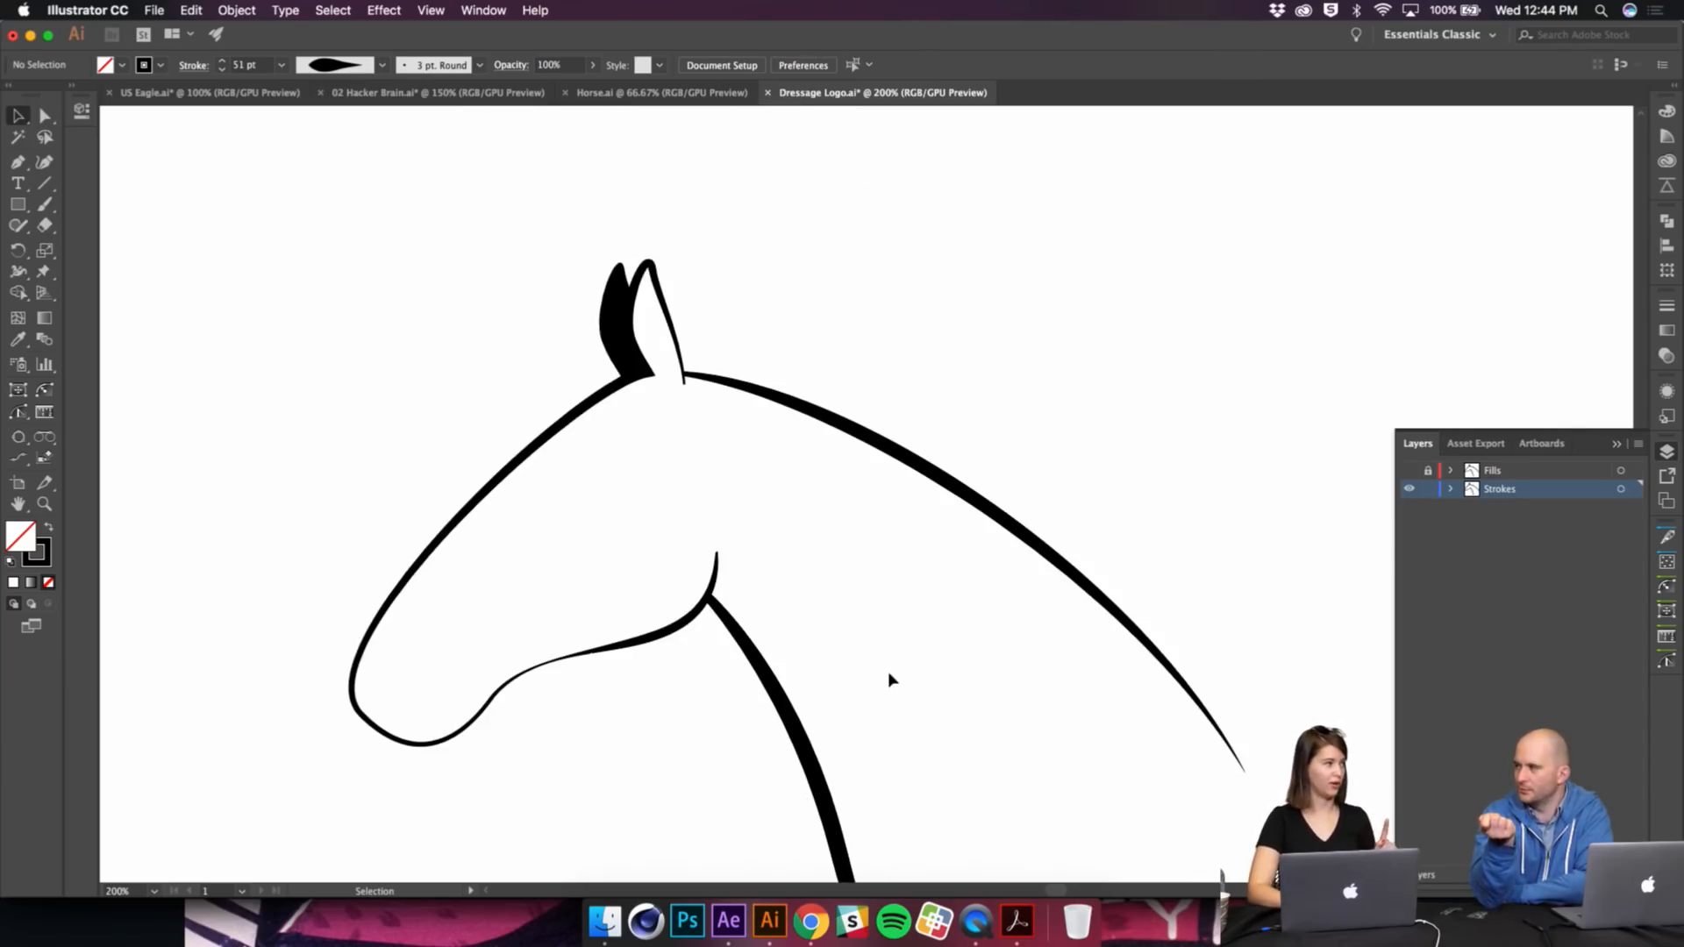
# Step: Hide the Strokes layer, and show and unlock the Fills layer
pyautogui.click(766, 670)
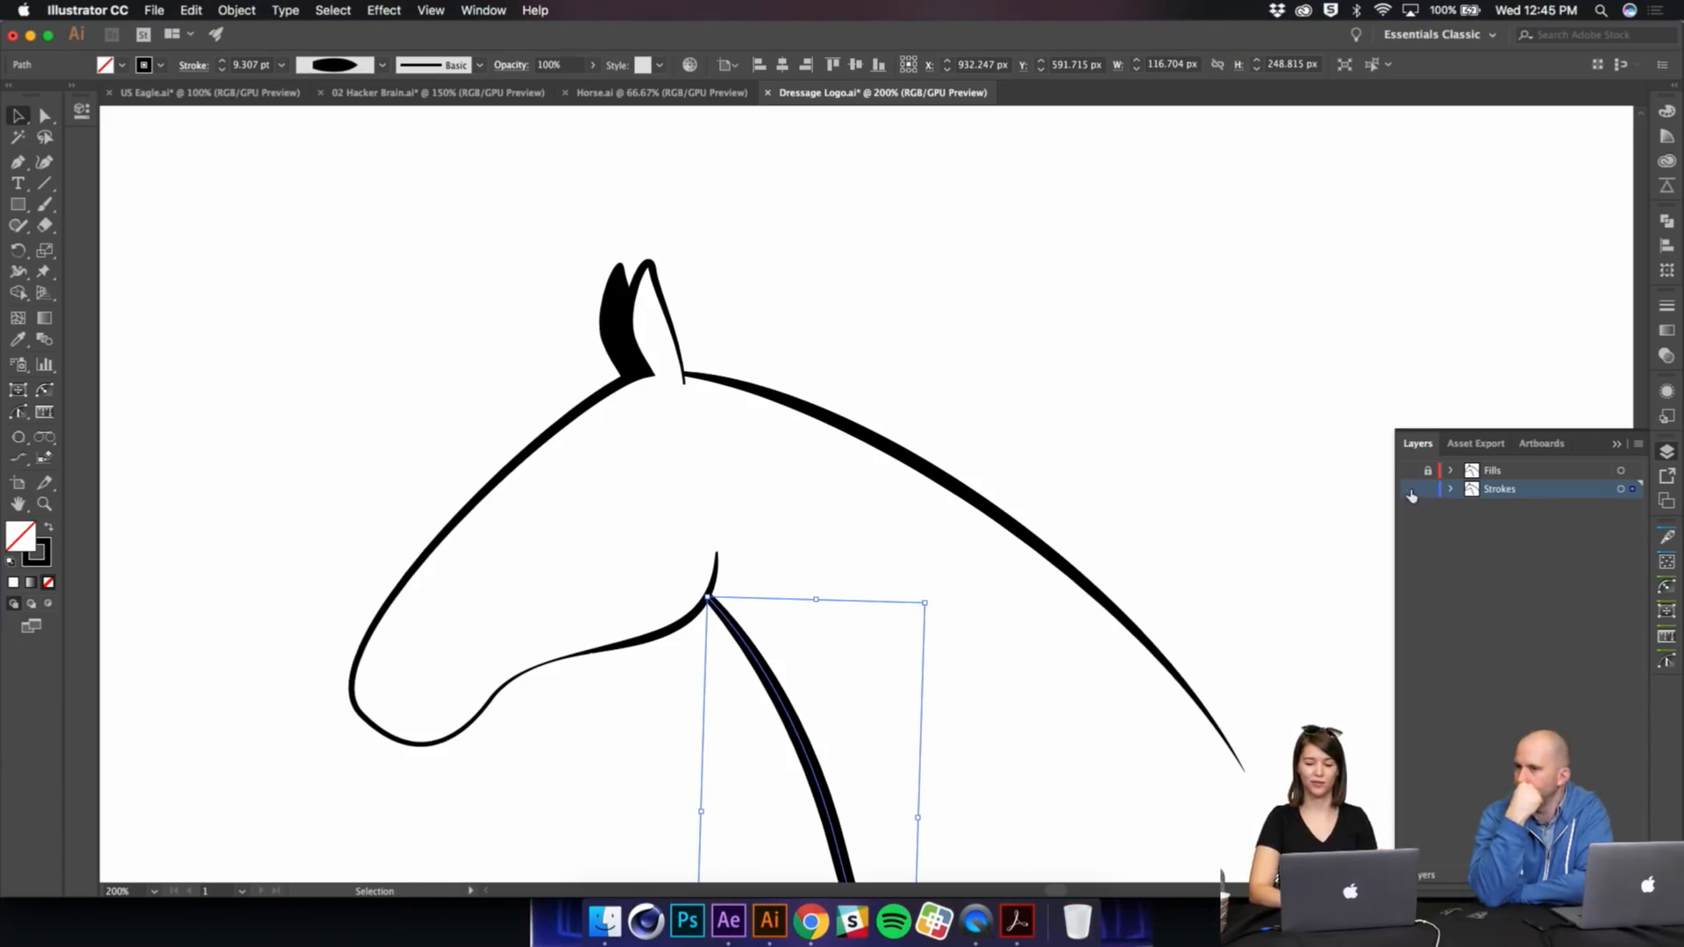
pyautogui.click(1410, 491)
pyautogui.click(1409, 471)
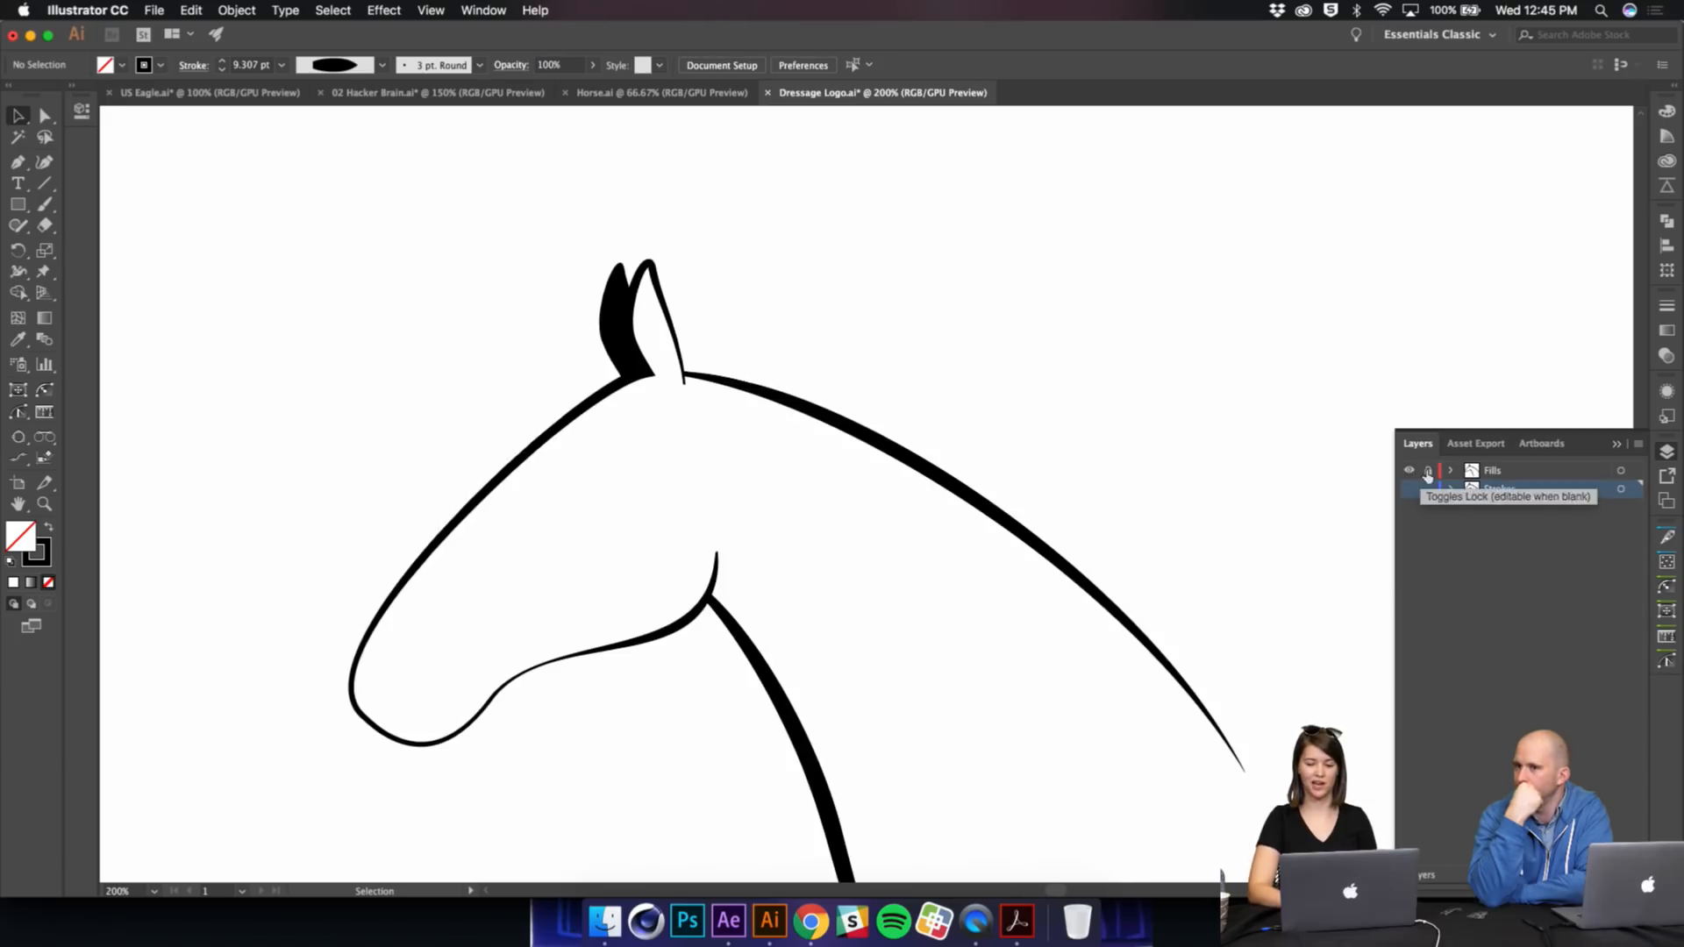
# Step: Select the back-of-neck shape in the Fills layer, locate the Outline Stroke command, and examine the shape's anchor points
pyautogui.click(950, 492)
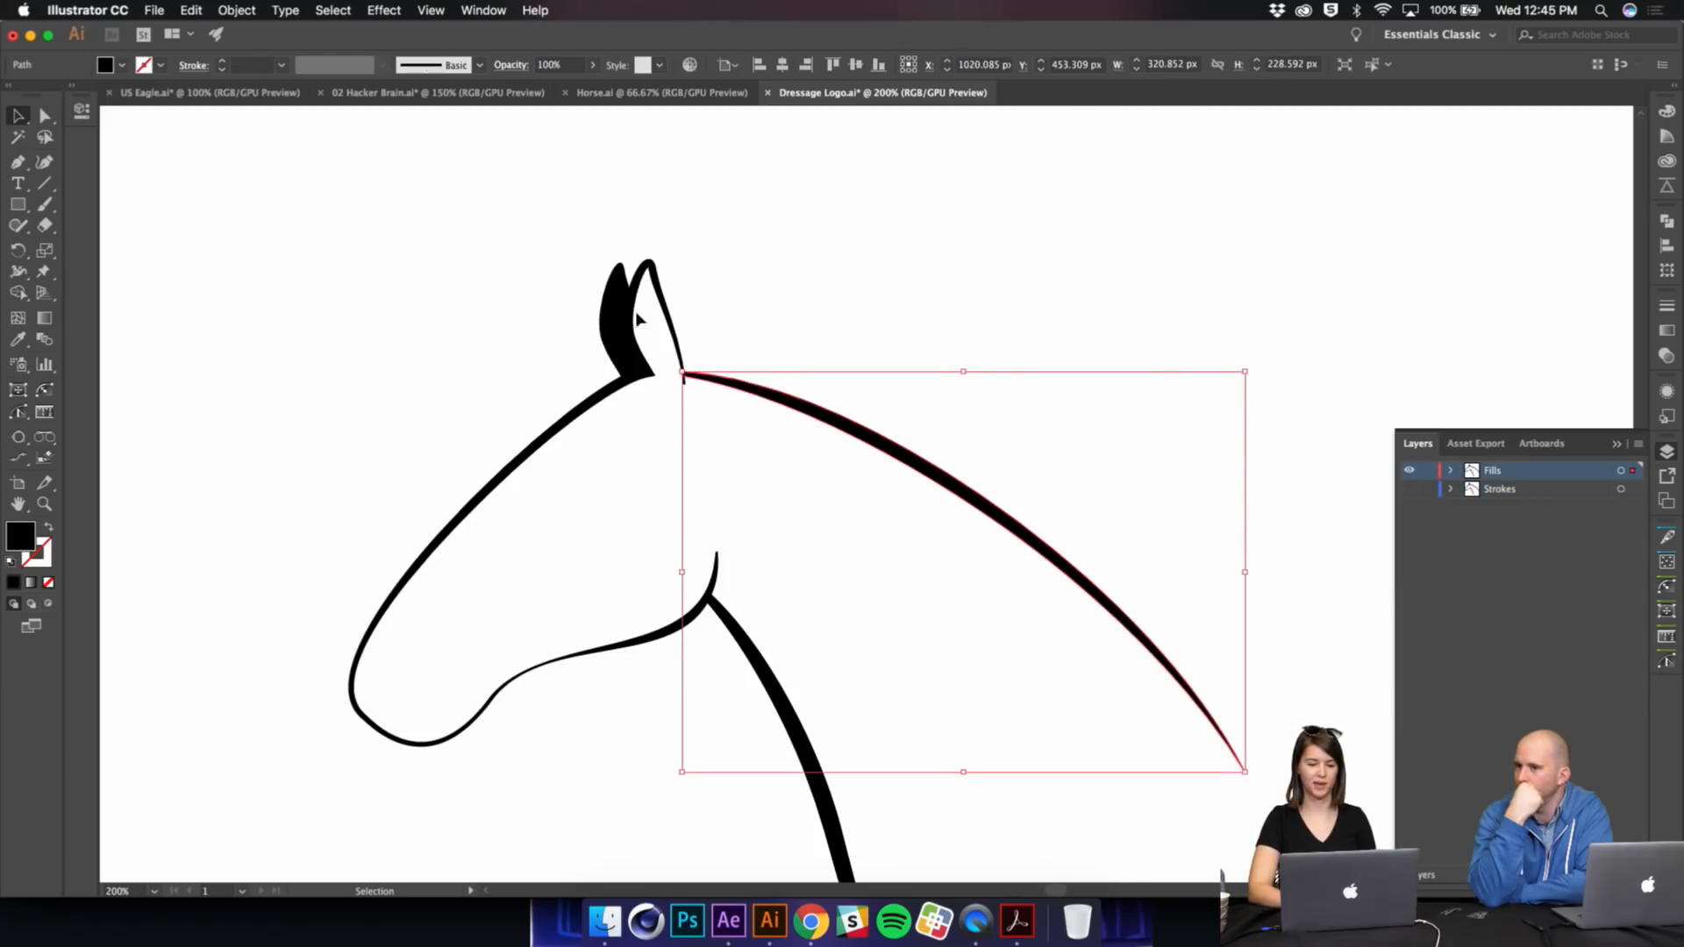
pyautogui.click(237, 10)
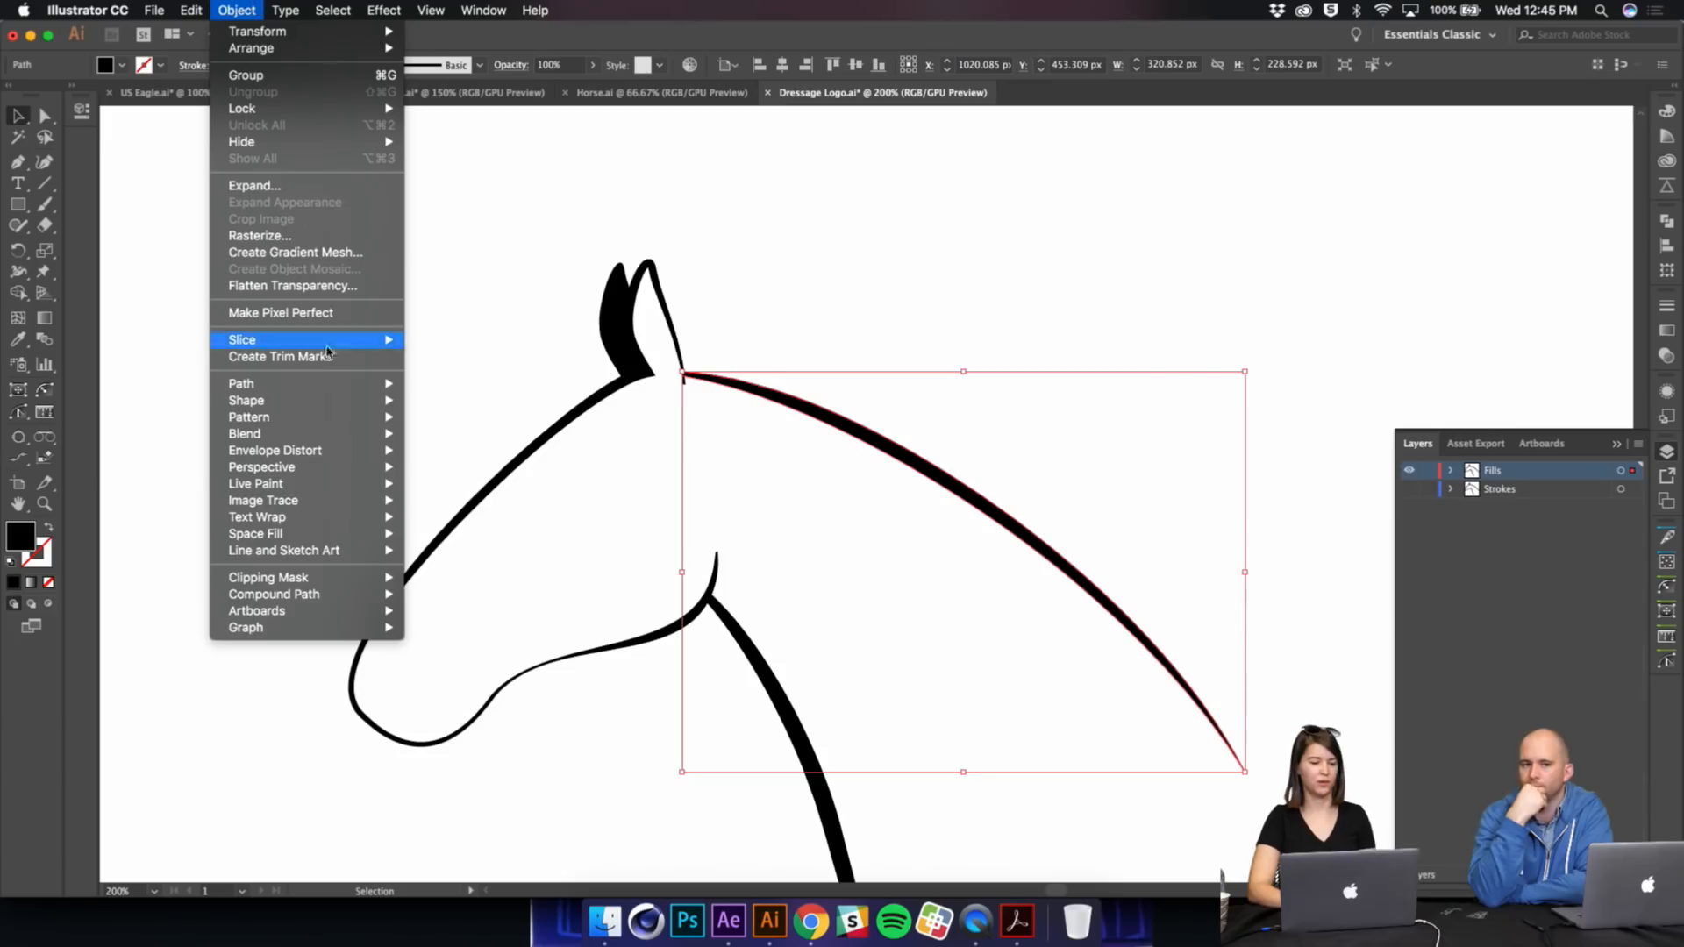
pyautogui.moveTo(332, 386)
pyautogui.click(471, 429)
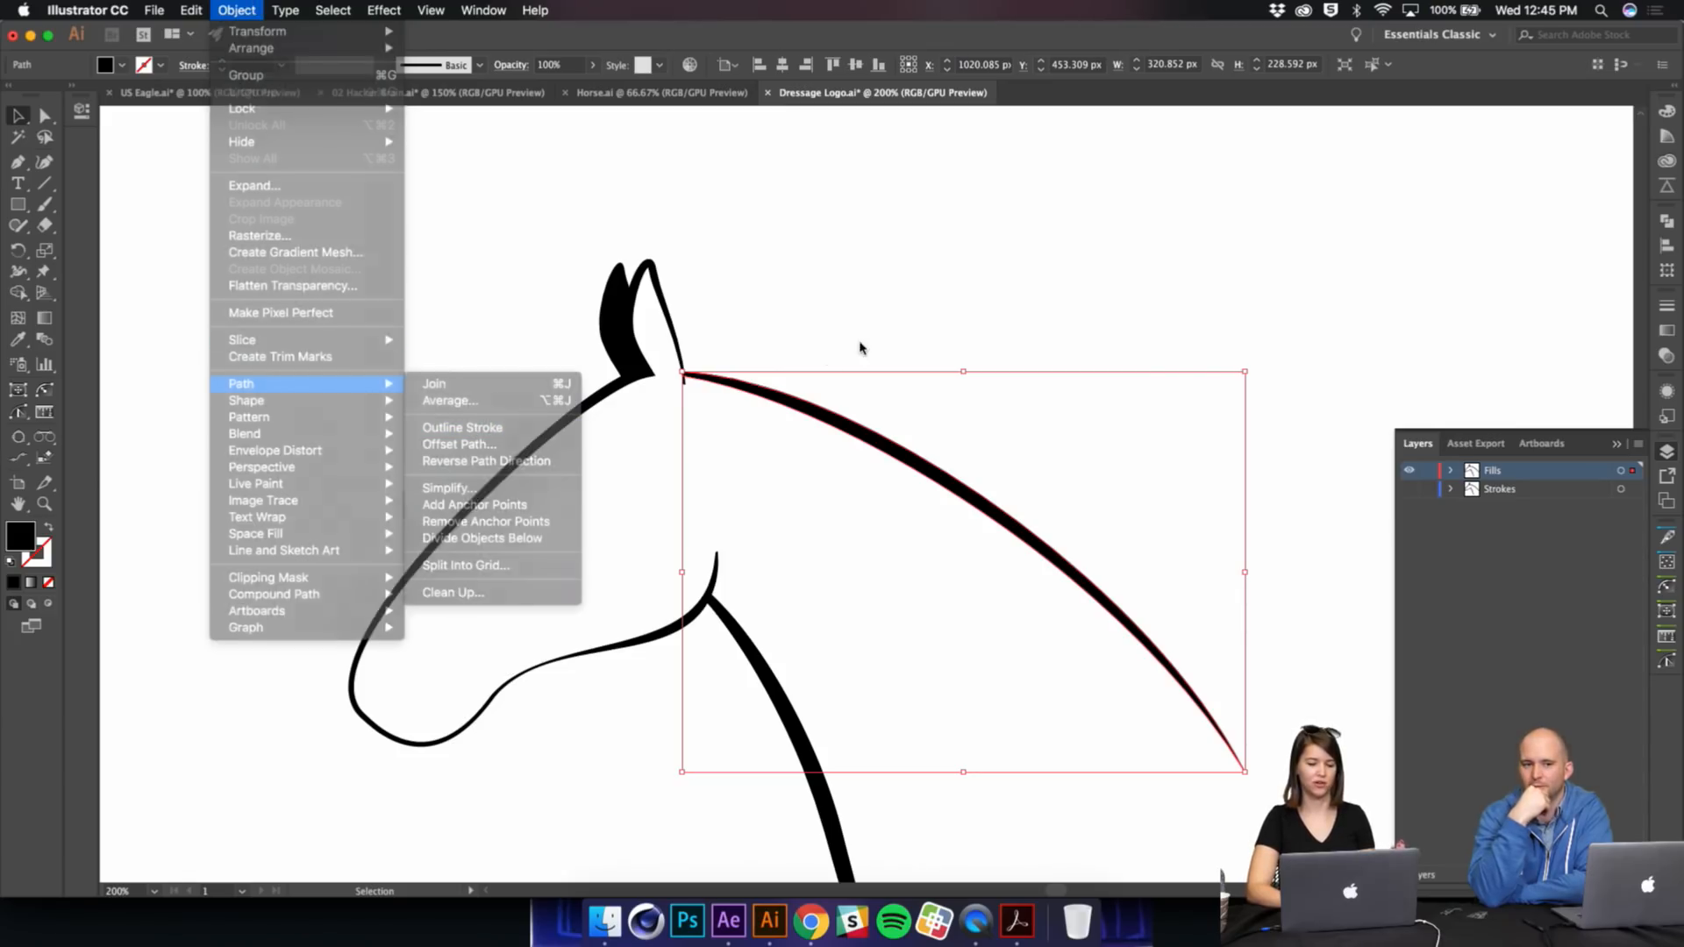
pyautogui.press('a')
pyautogui.scroll(-1, 892, 442)
pyautogui.scroll(-1, 892, 441)
pyautogui.hscroll(1, 892, 441)
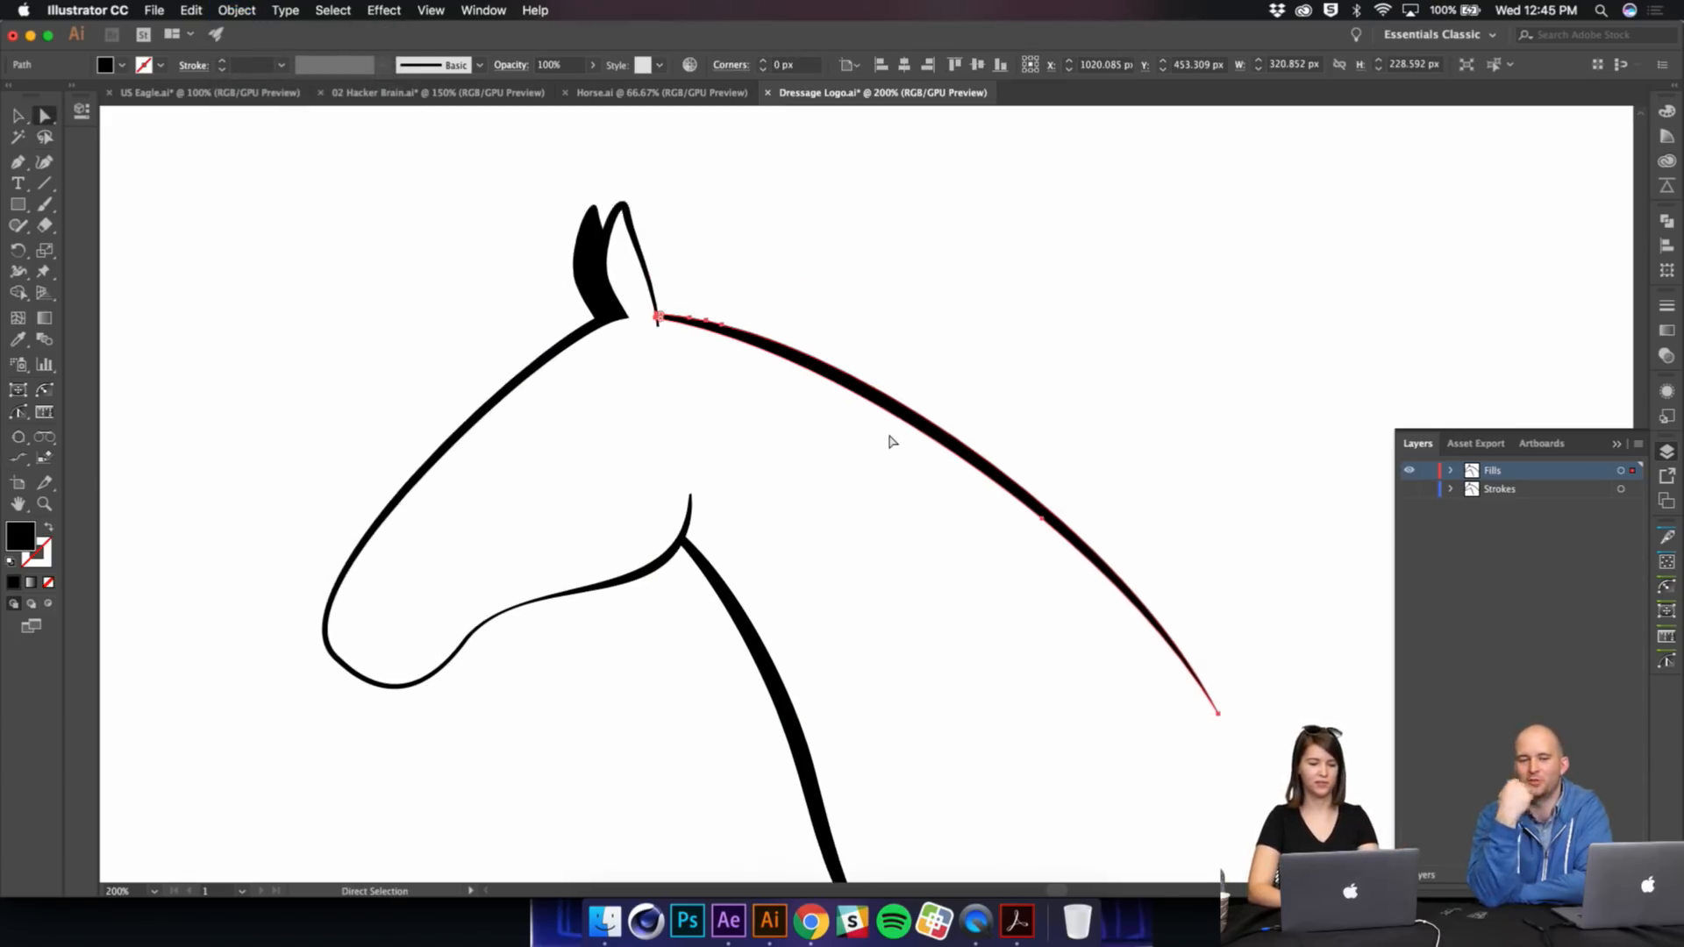
pyautogui.press('v')
pyautogui.click(961, 304)
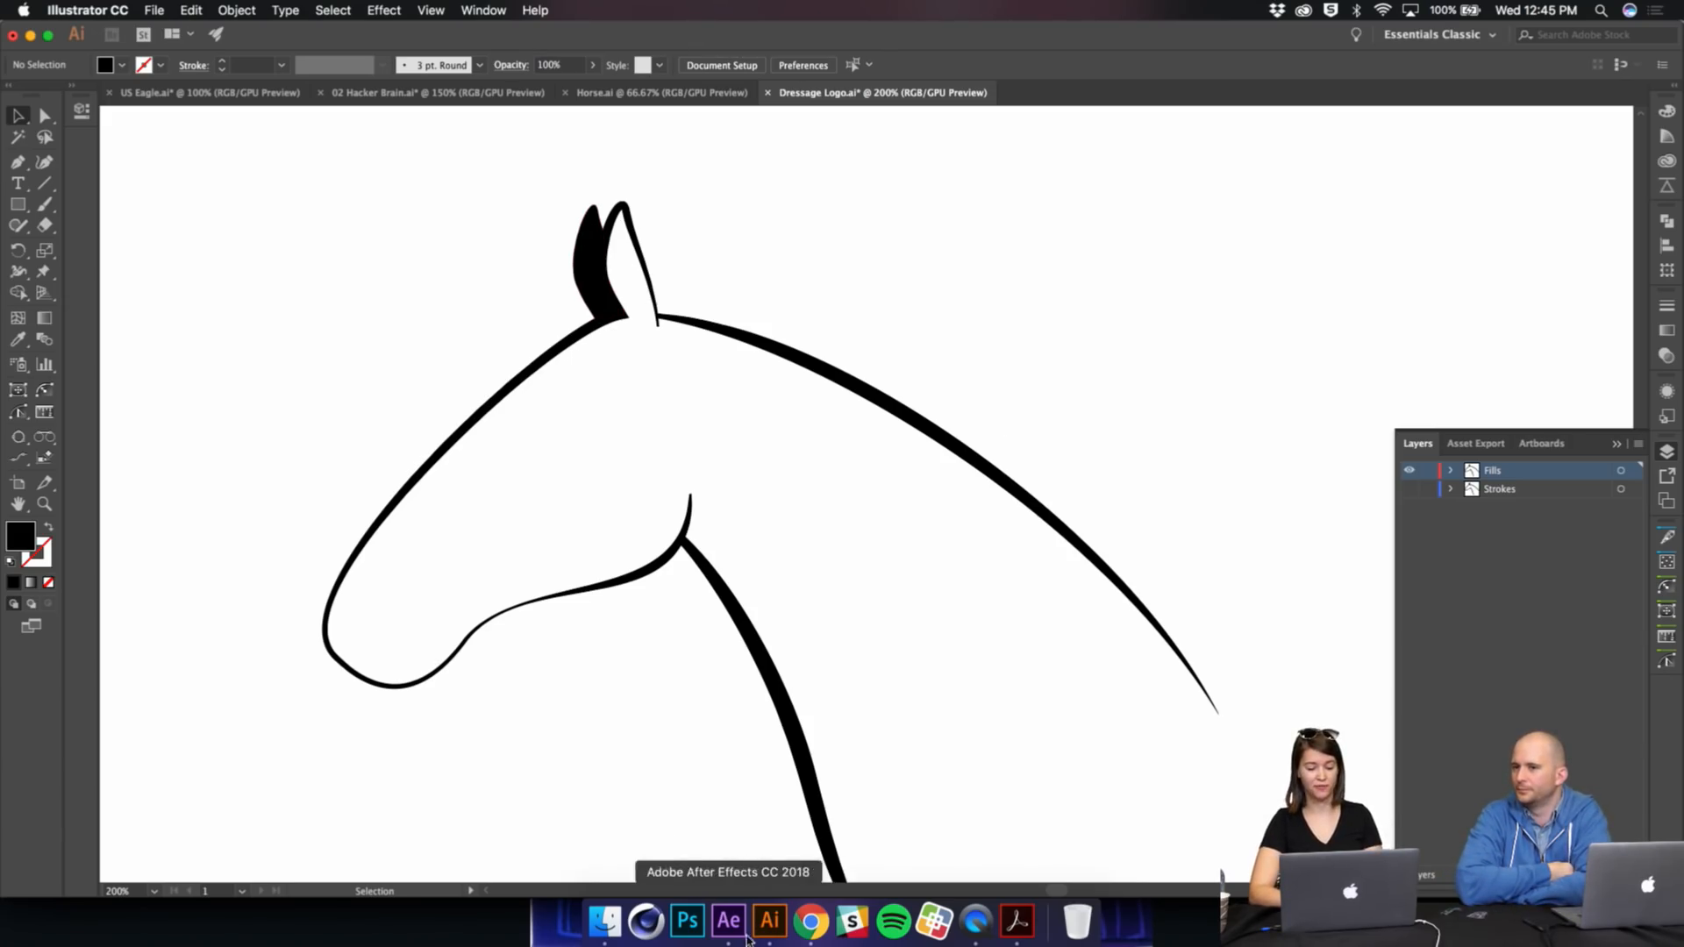
# Step: Check the Head layer's fill in After Effects, return to Illustrator, and make the Strokes layer visible together with Fills
pyautogui.click(731, 934)
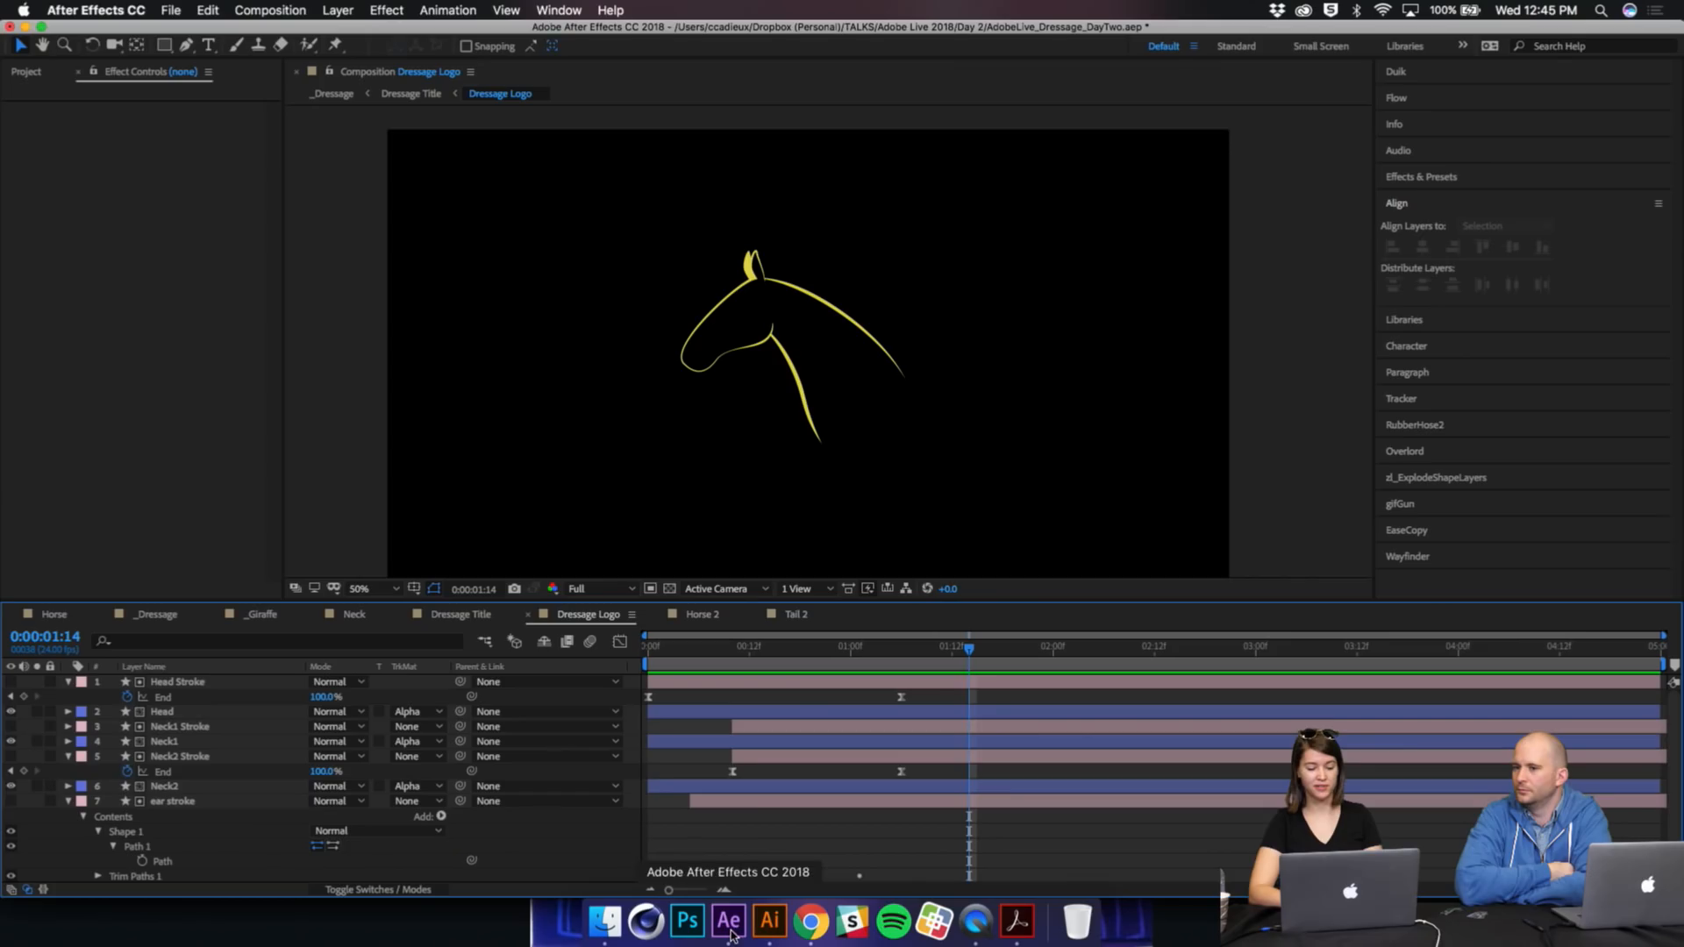
pyautogui.click(193, 712)
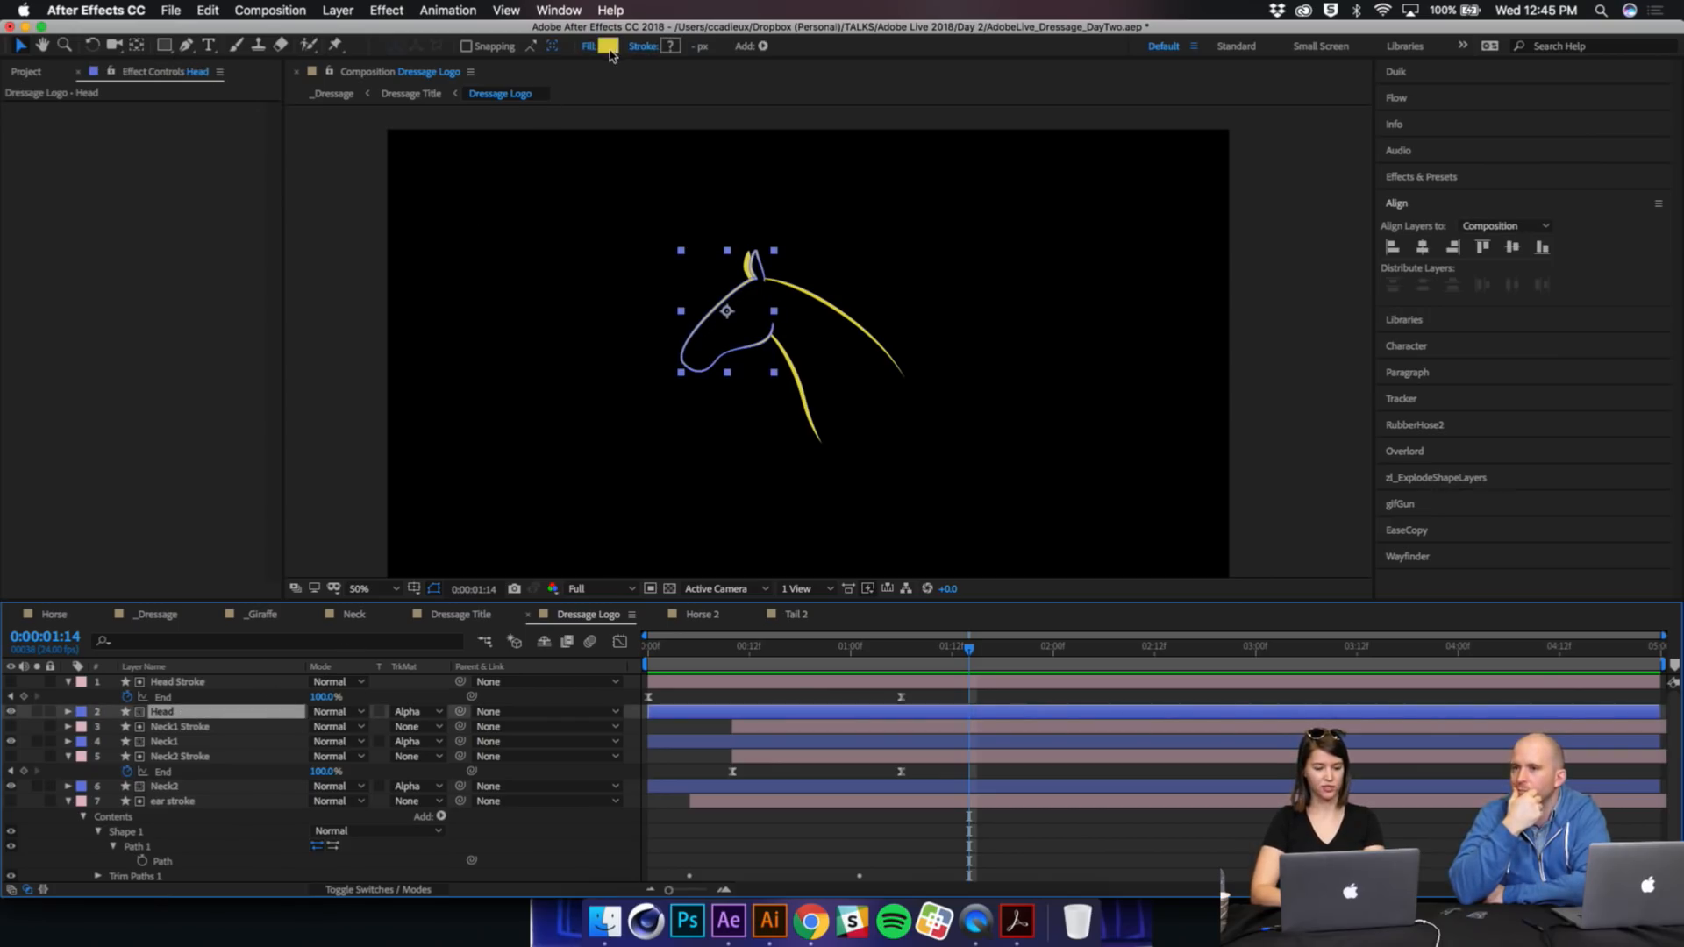
pyautogui.click(770, 932)
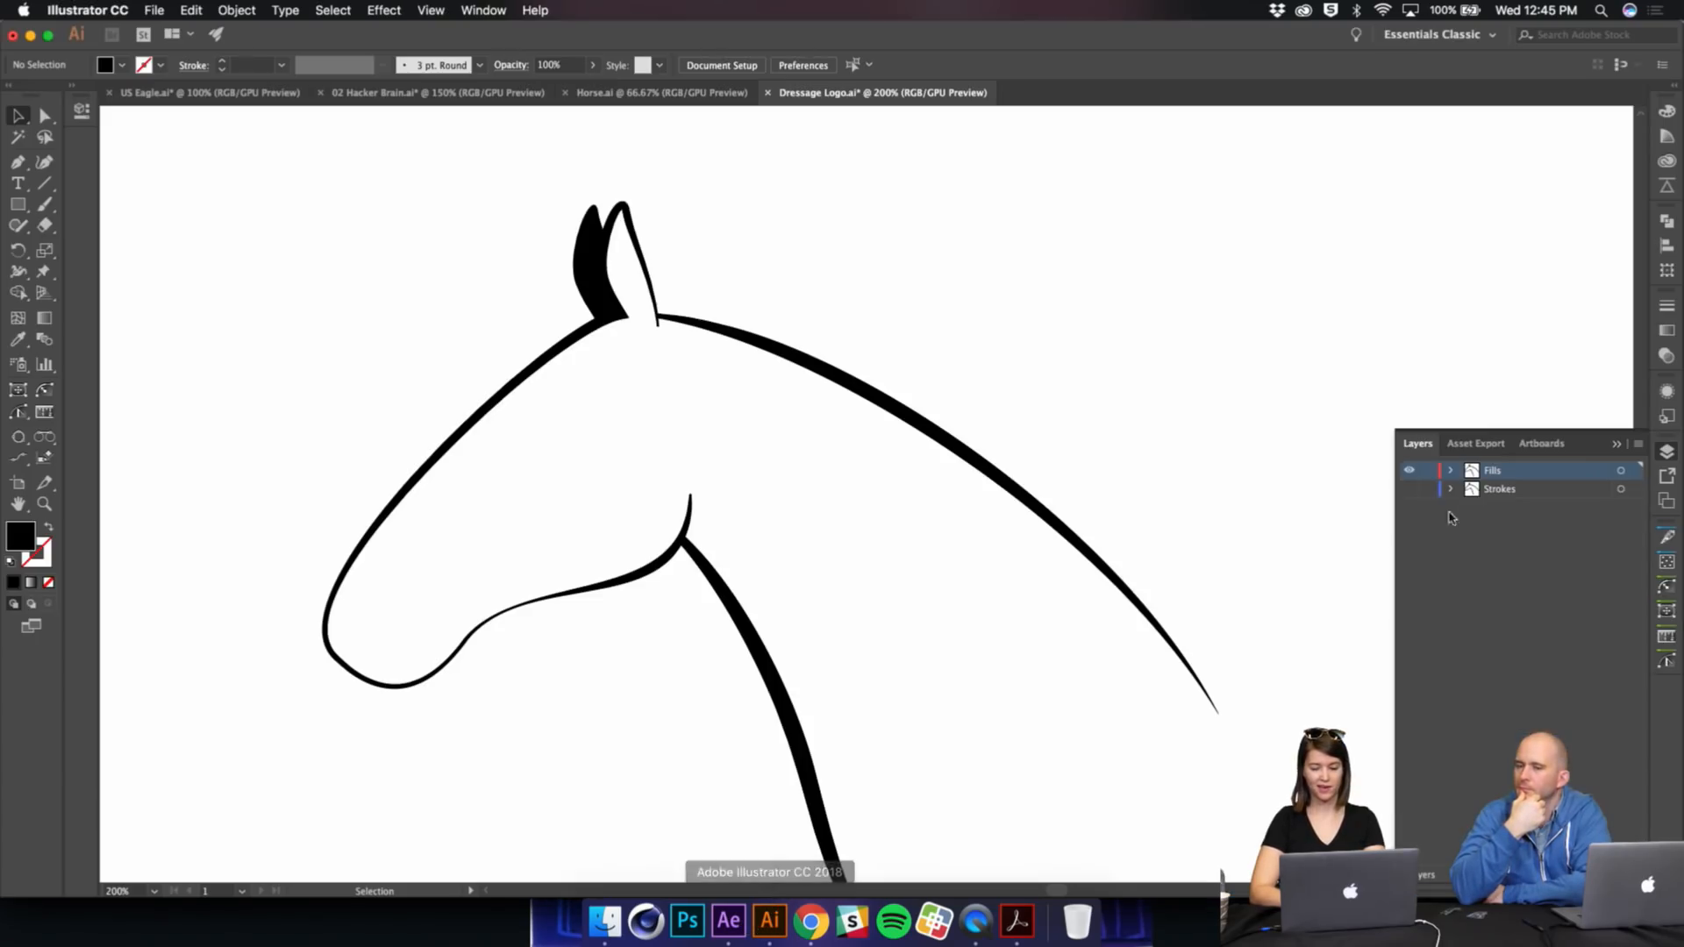
pyautogui.click(1486, 491)
pyautogui.click(1409, 488)
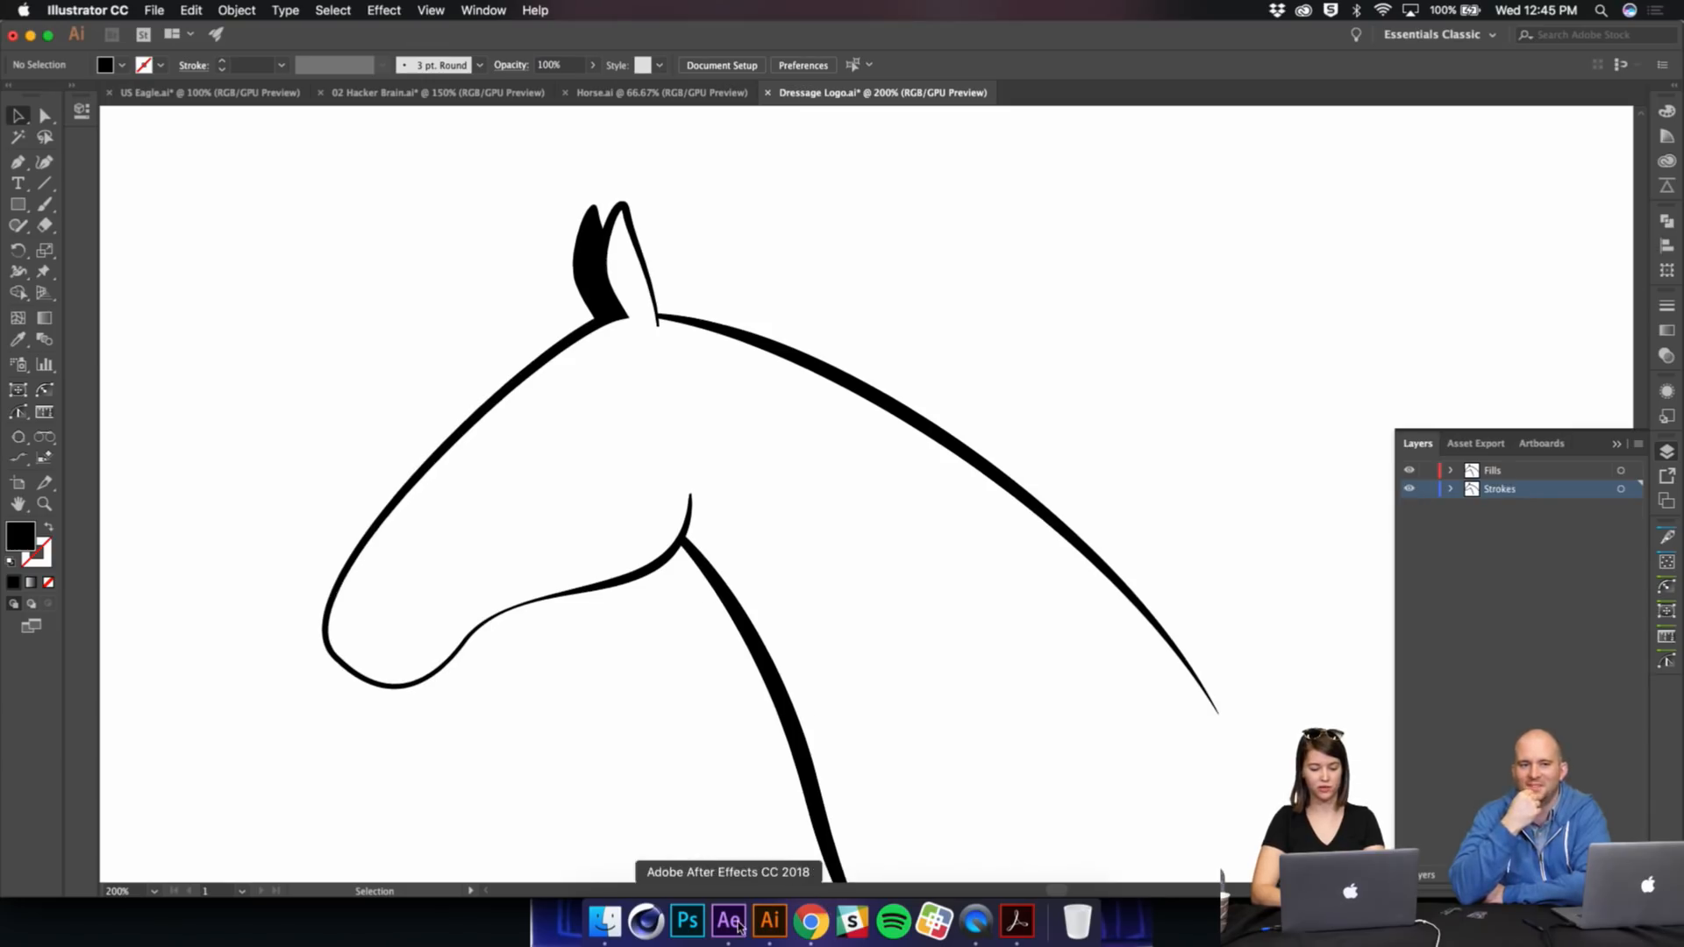
# Step: Switch to After Effects, display the Neck1 Stroke layer, and scrub through the neck's line drawing to 0:00:01:04
pyautogui.click(729, 922)
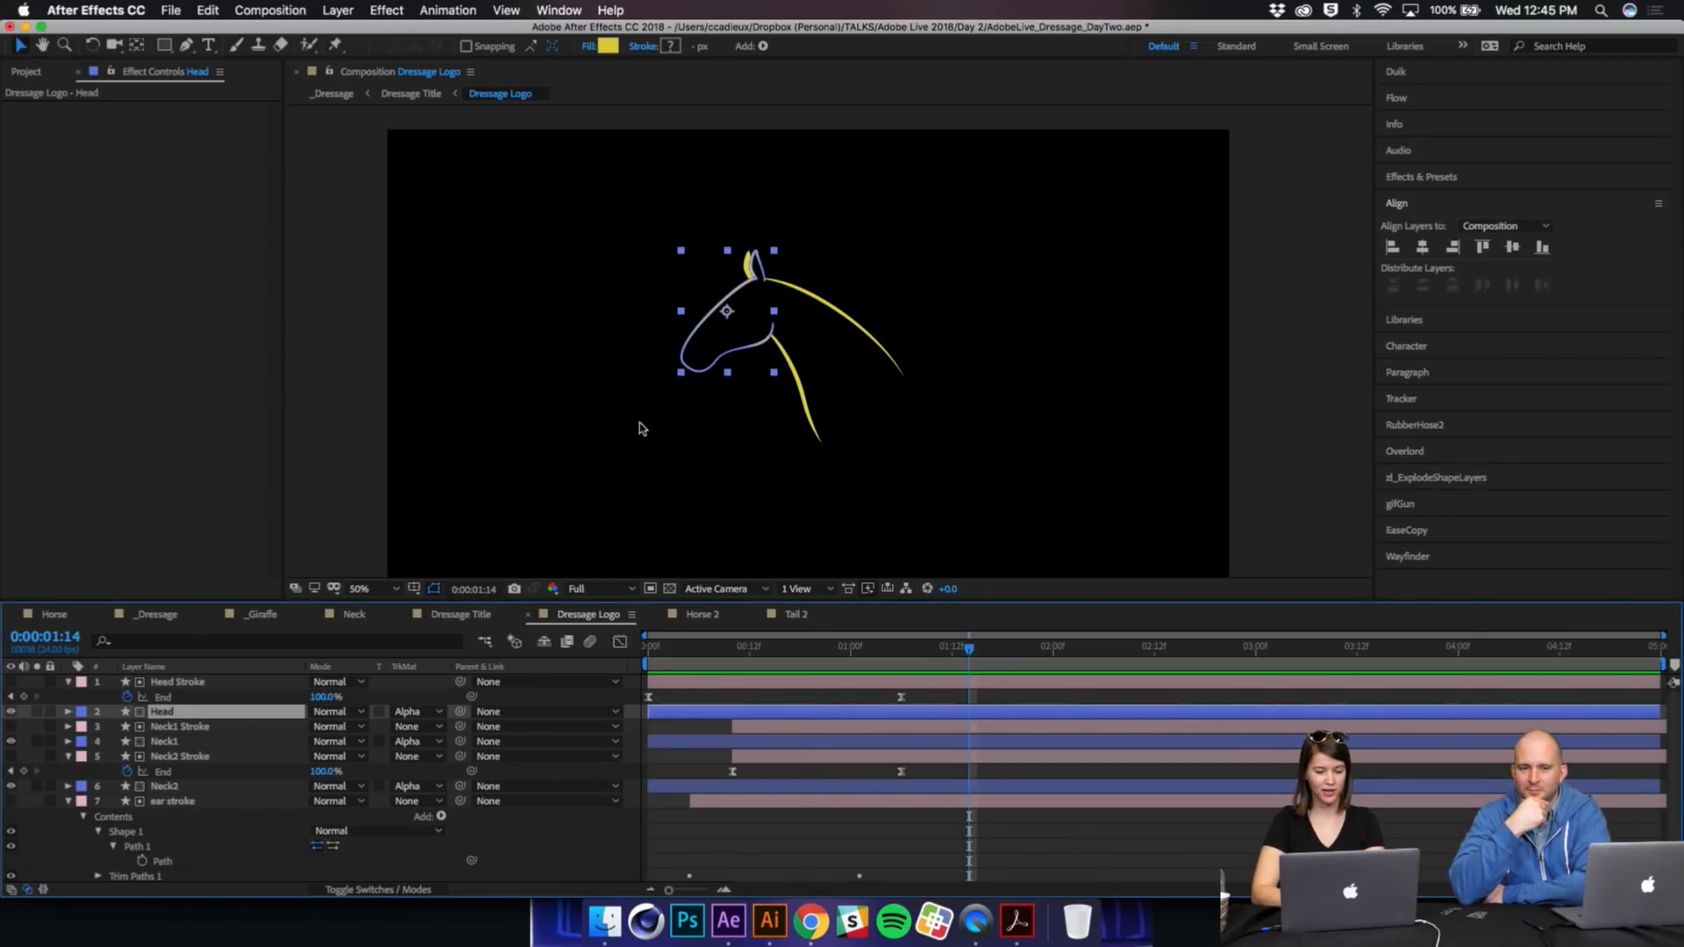
pyautogui.press('space')
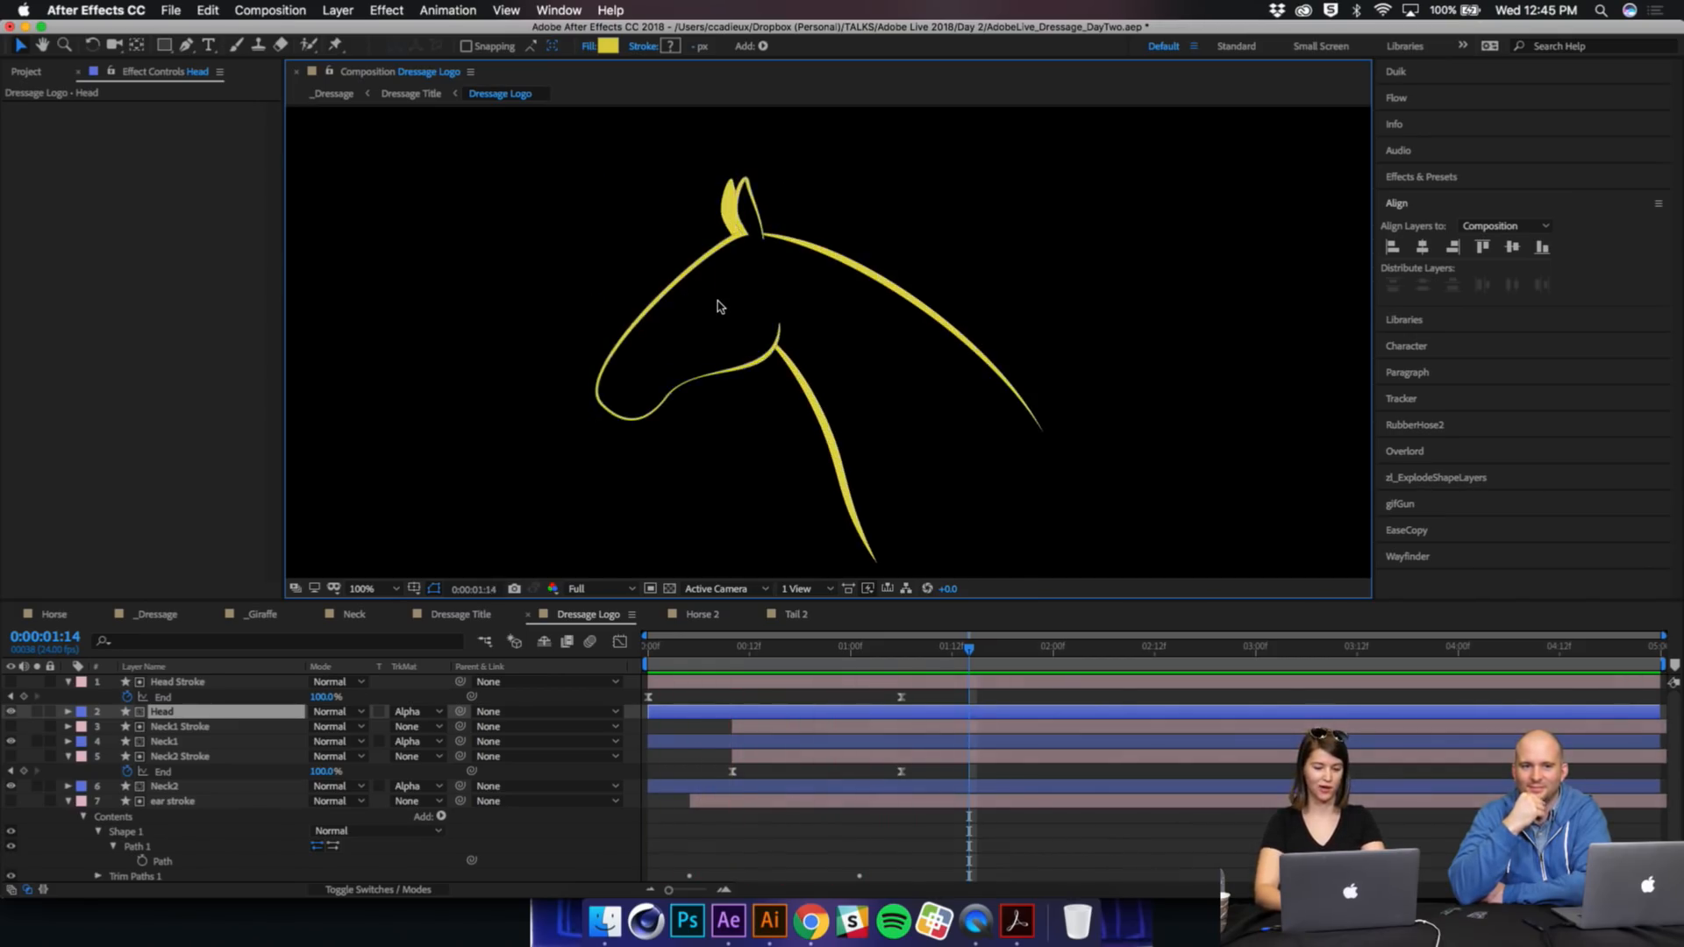
pyautogui.moveTo(669, 648); pyautogui.dragTo(775, 648)
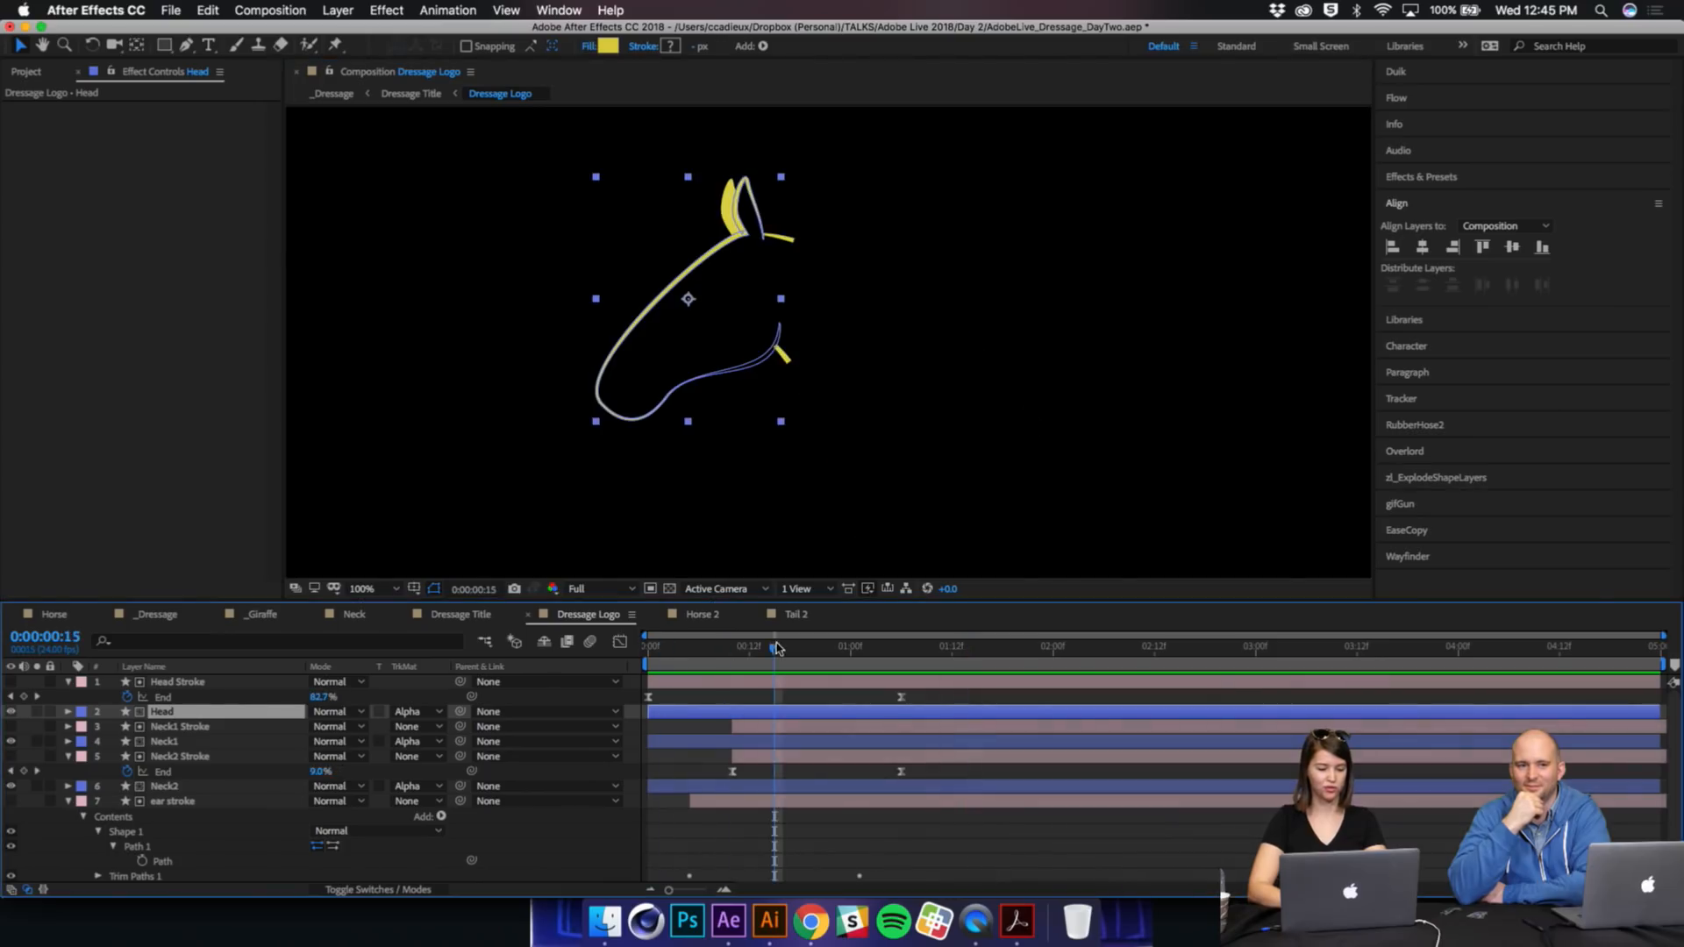
pyautogui.click(10, 727)
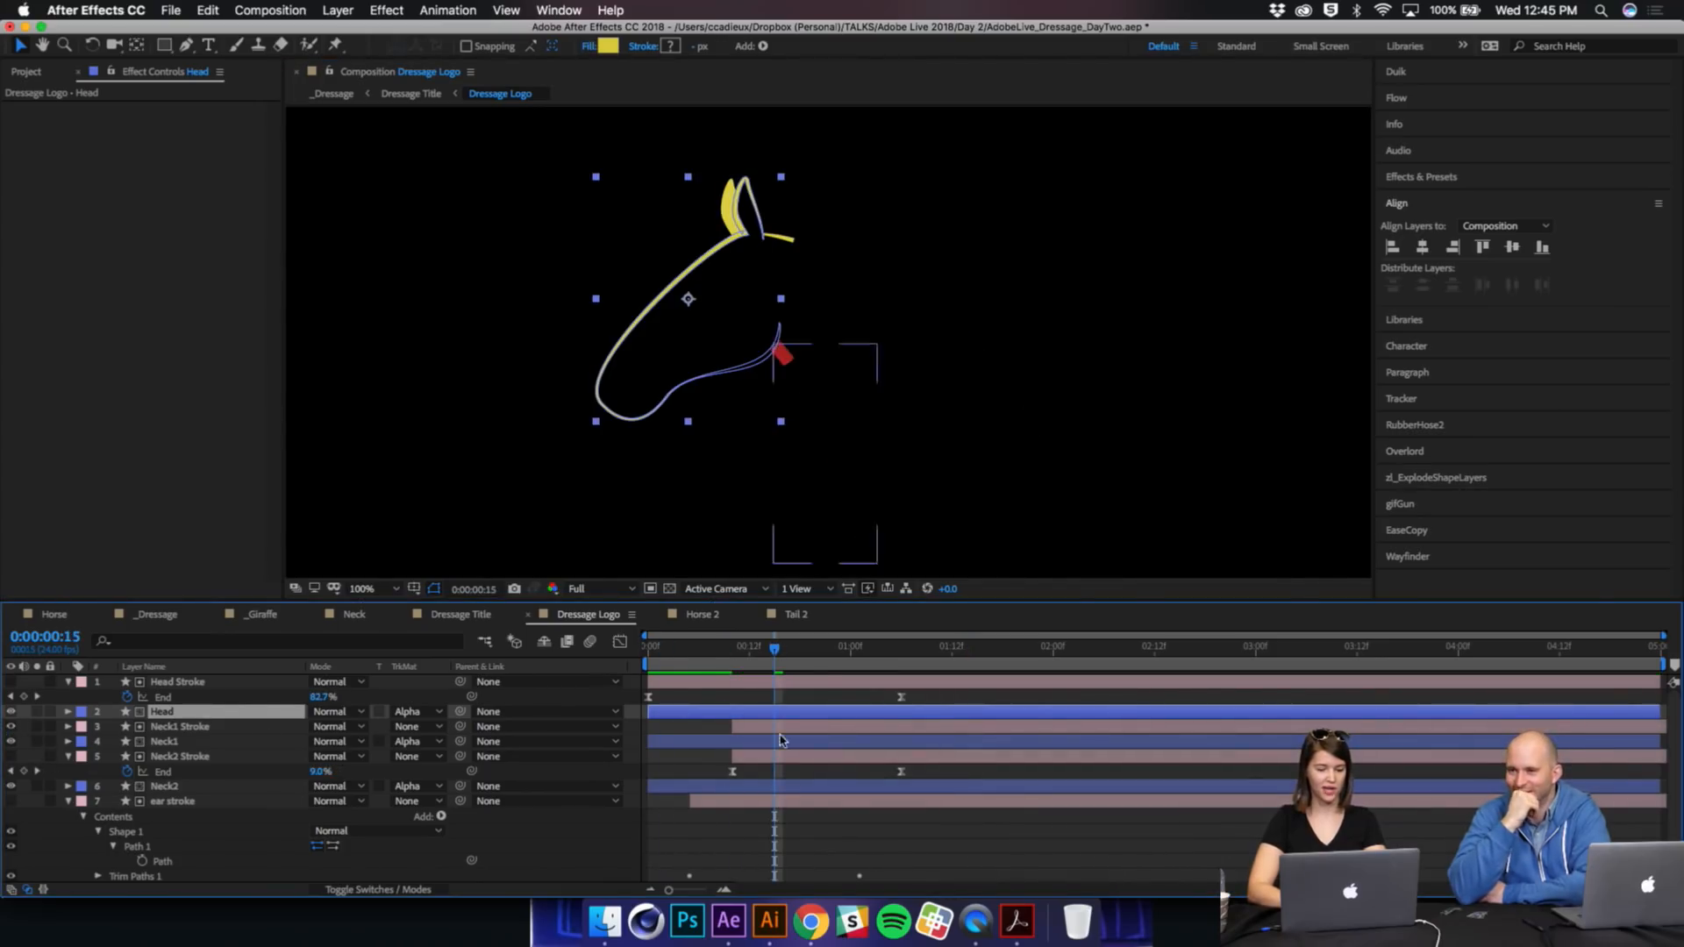
pyautogui.moveTo(775, 658)
pyautogui.mouseDown()
pyautogui.moveTo(709, 660)
pyautogui.moveTo(869, 667)
pyautogui.moveTo(785, 686)
pyautogui.moveTo(888, 691)
pyautogui.mouseUp()
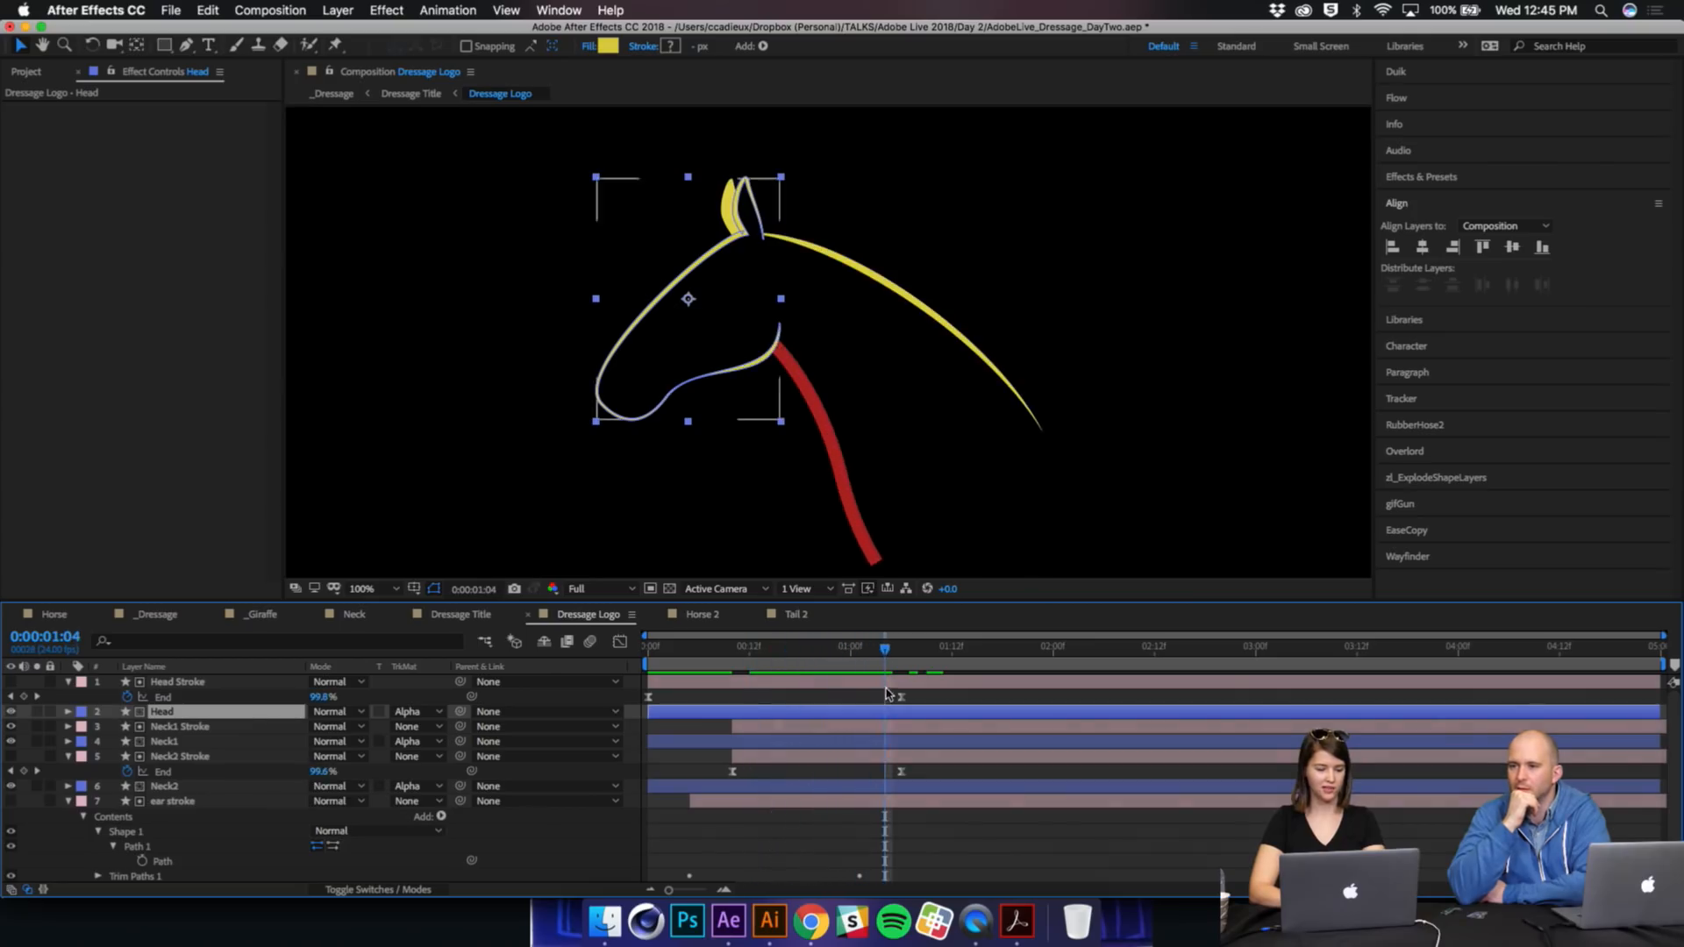
# Step: Check the track matte options of Neck1 Stroke, toggle the Head layer's visibility off and on, and hide Neck1 Stroke
pyautogui.click(414, 727)
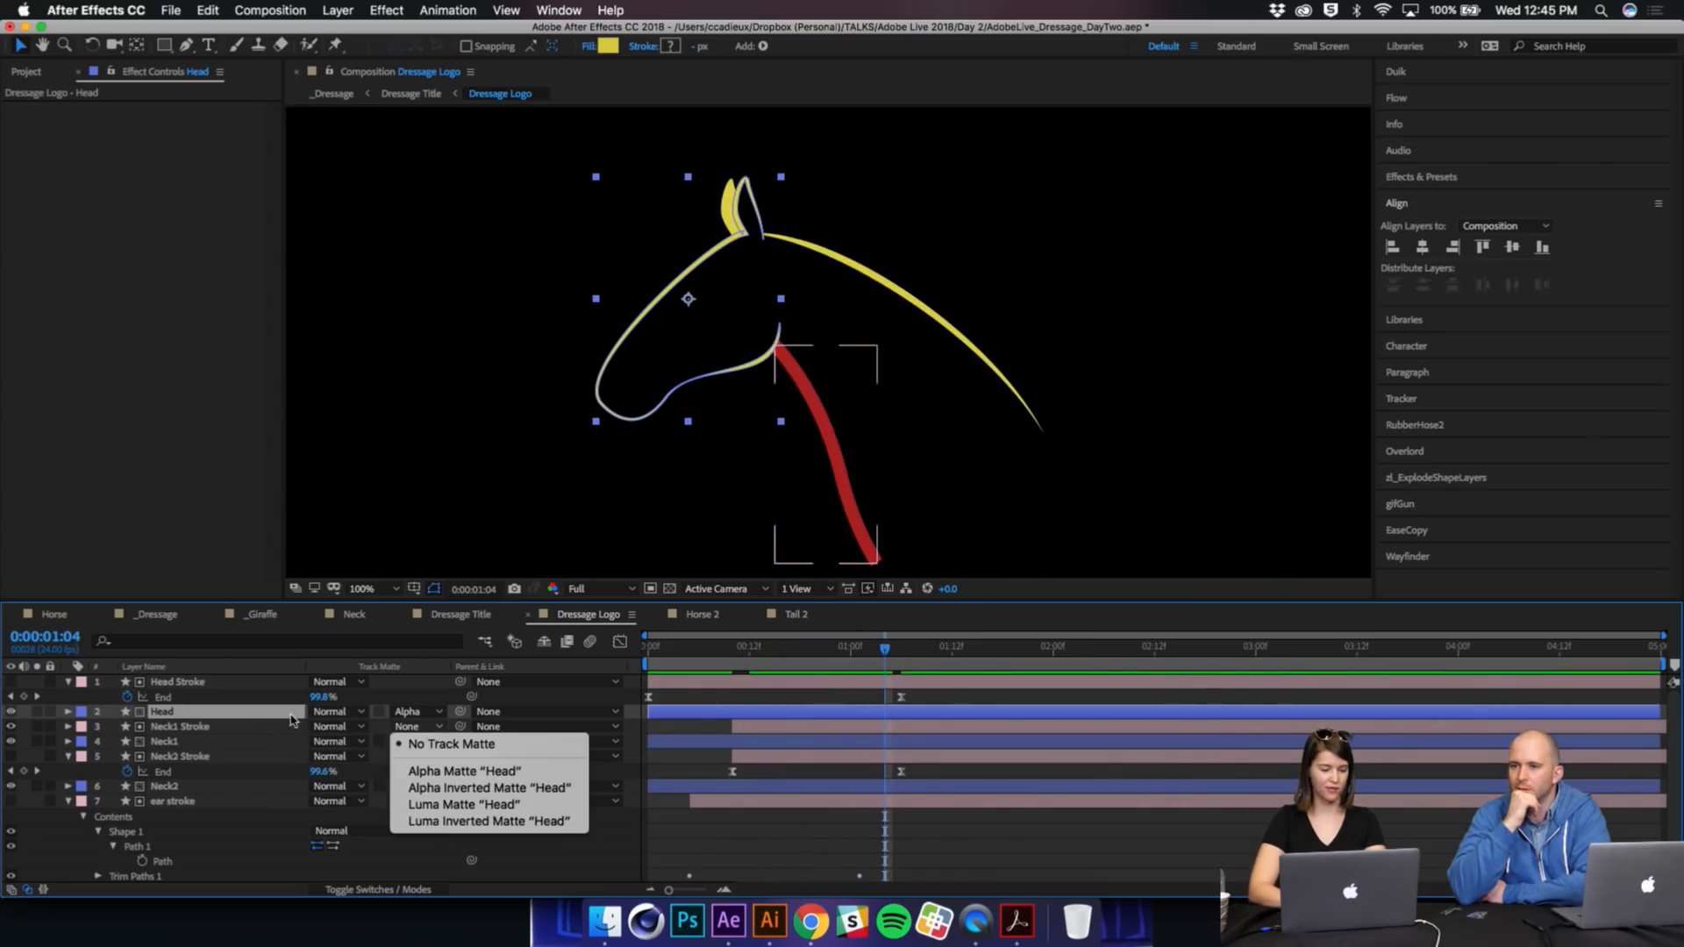
pyautogui.click(228, 717)
pyautogui.click(10, 713)
pyautogui.click(10, 713)
pyautogui.click(10, 726)
# Step: Preview the logo's line animation from 0:00:01:08 and set the preview resolution to Third
pyautogui.moveTo(891, 651)
pyautogui.mouseDown()
pyautogui.moveTo(745, 654)
pyautogui.moveTo(909, 657)
pyautogui.moveTo(649, 707)
pyautogui.moveTo(921, 709)
pyautogui.mouseUp()
pyautogui.press('space')
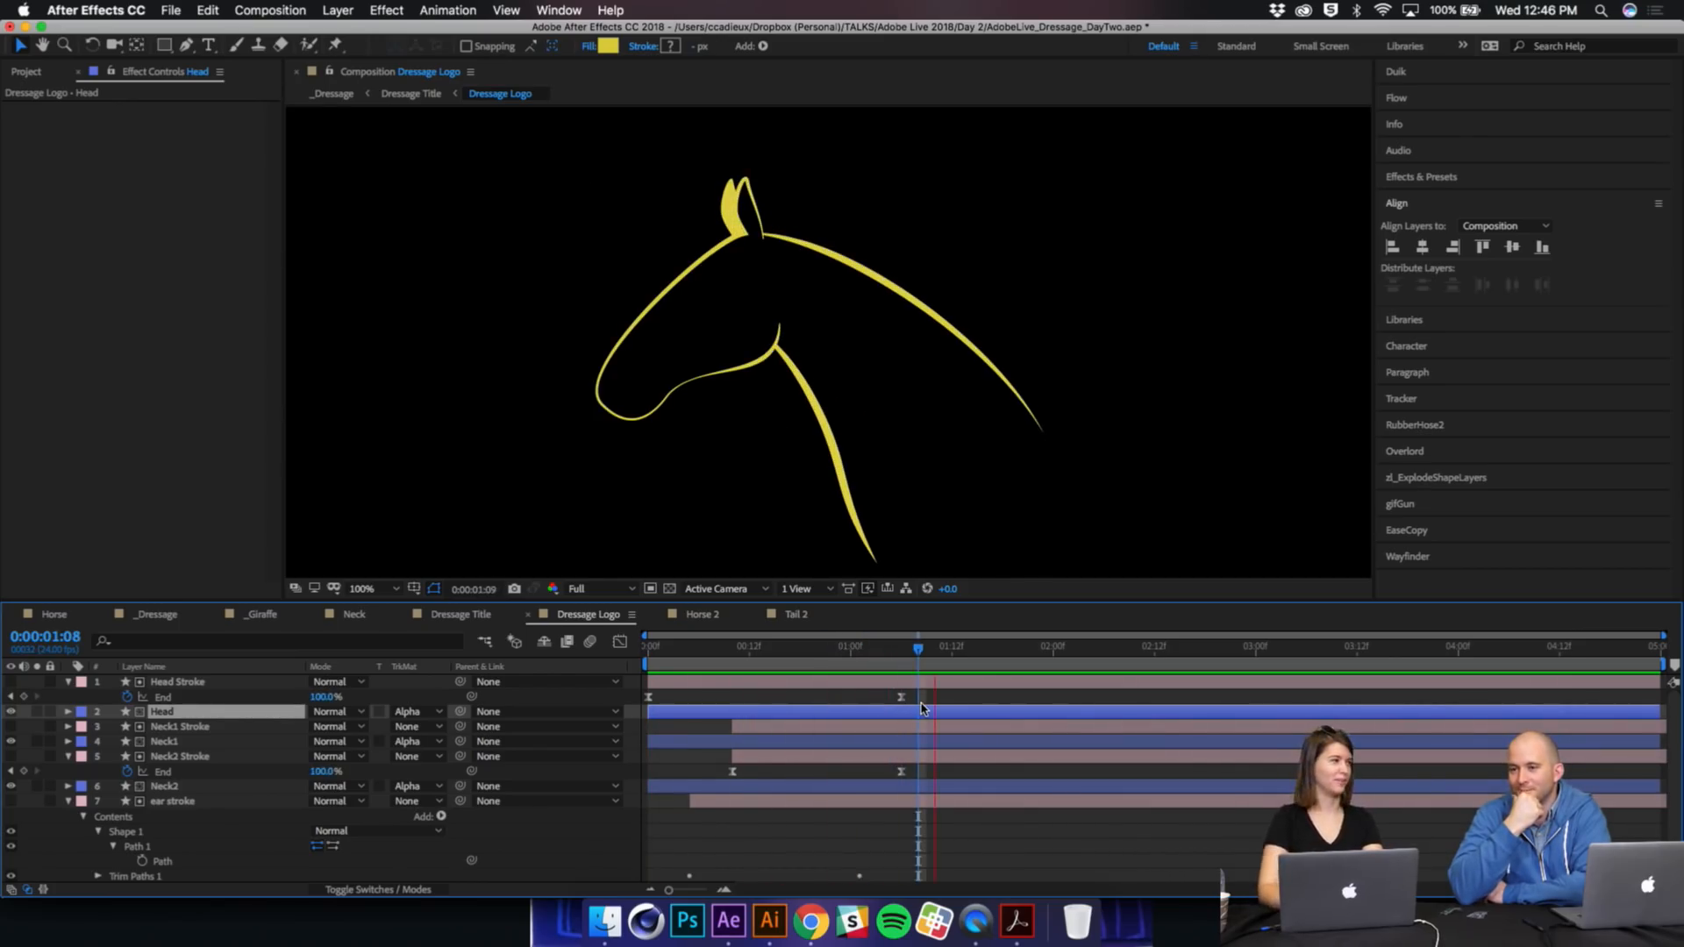
pyautogui.press('space')
pyautogui.click(572, 588)
pyautogui.click(579, 619)
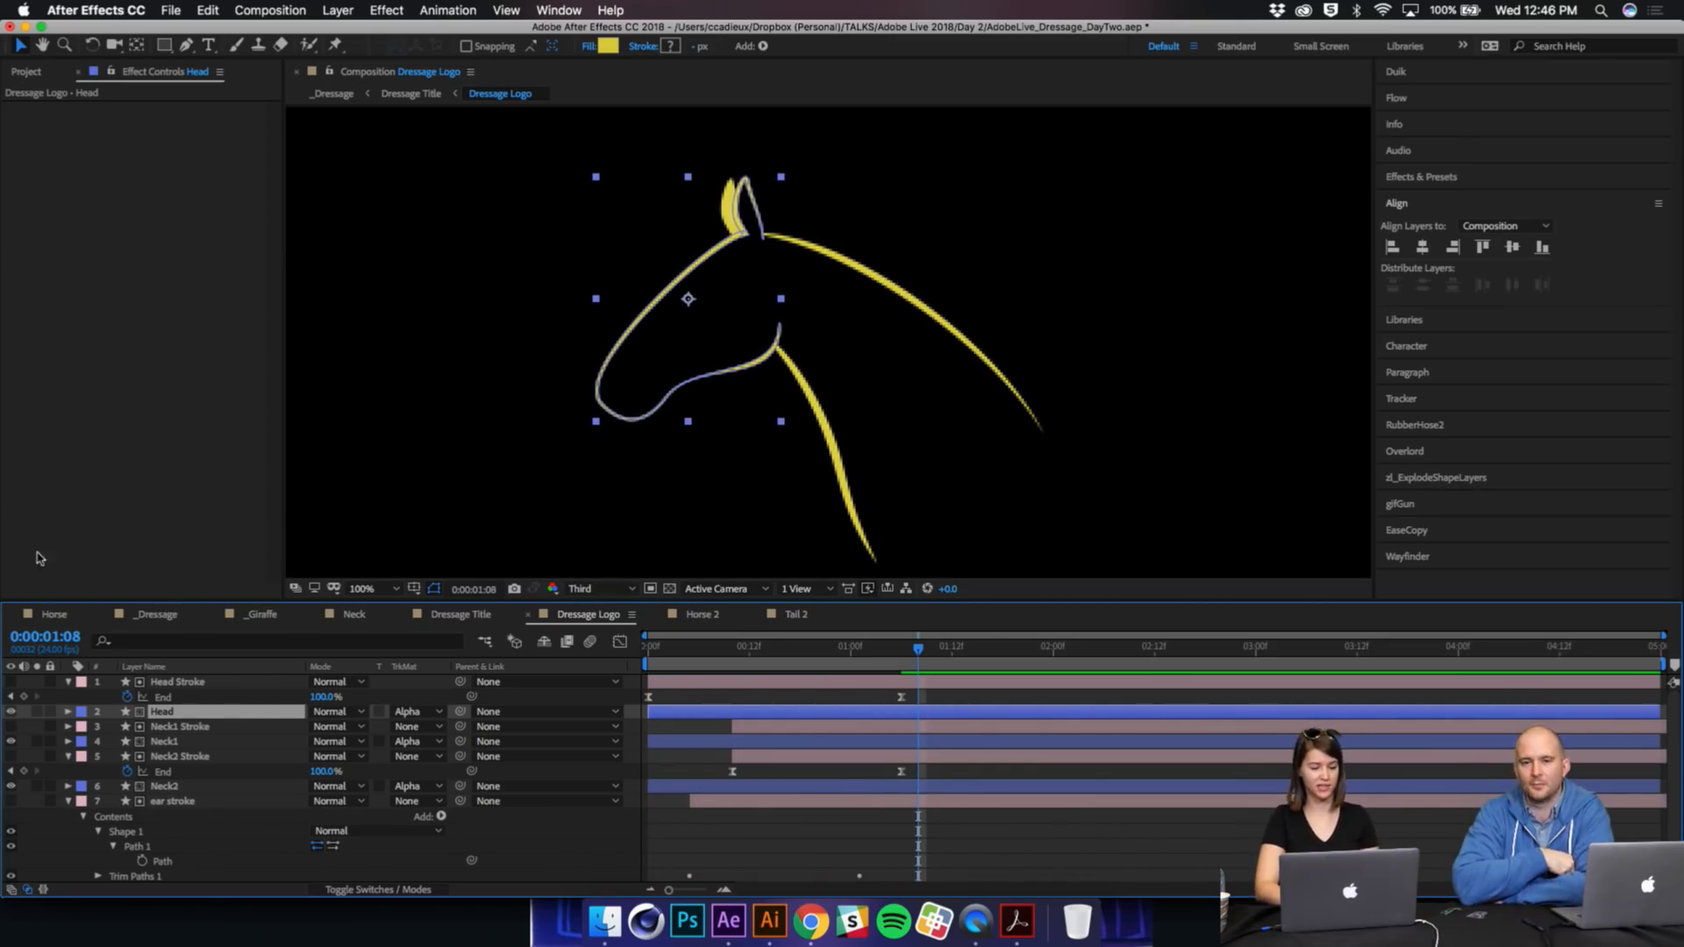
# Step: Open the _Dressage composition, preview the horse animation, and move the playhead to 0:00:06:06
pyautogui.click(145, 614)
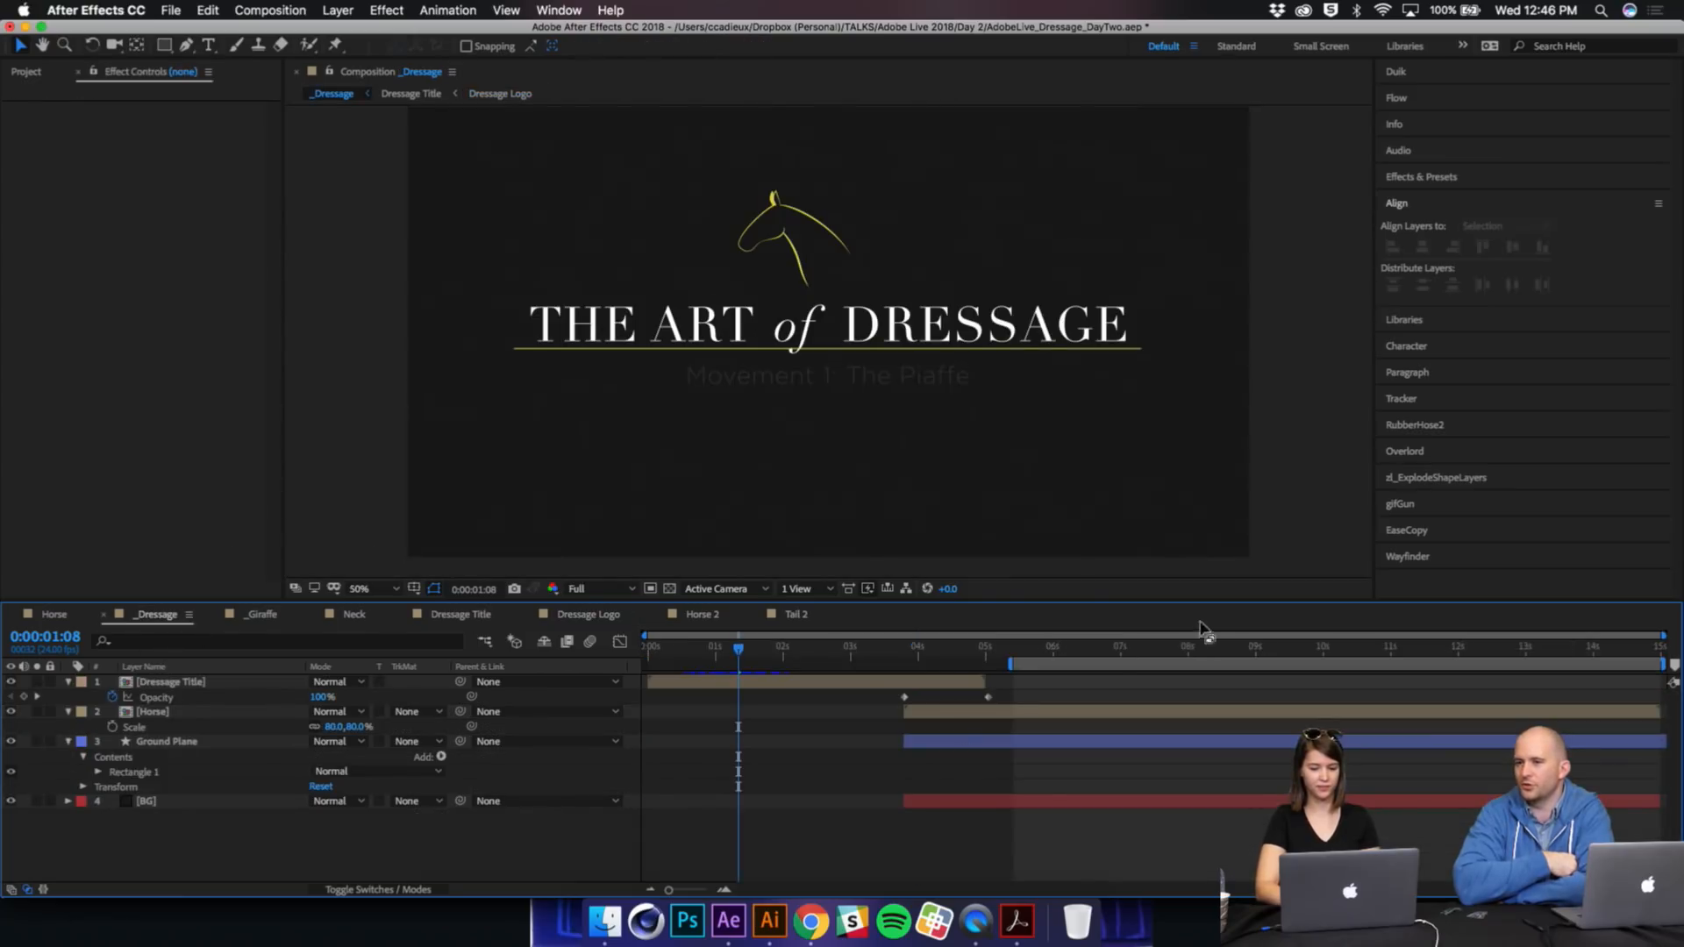
pyautogui.press('space')
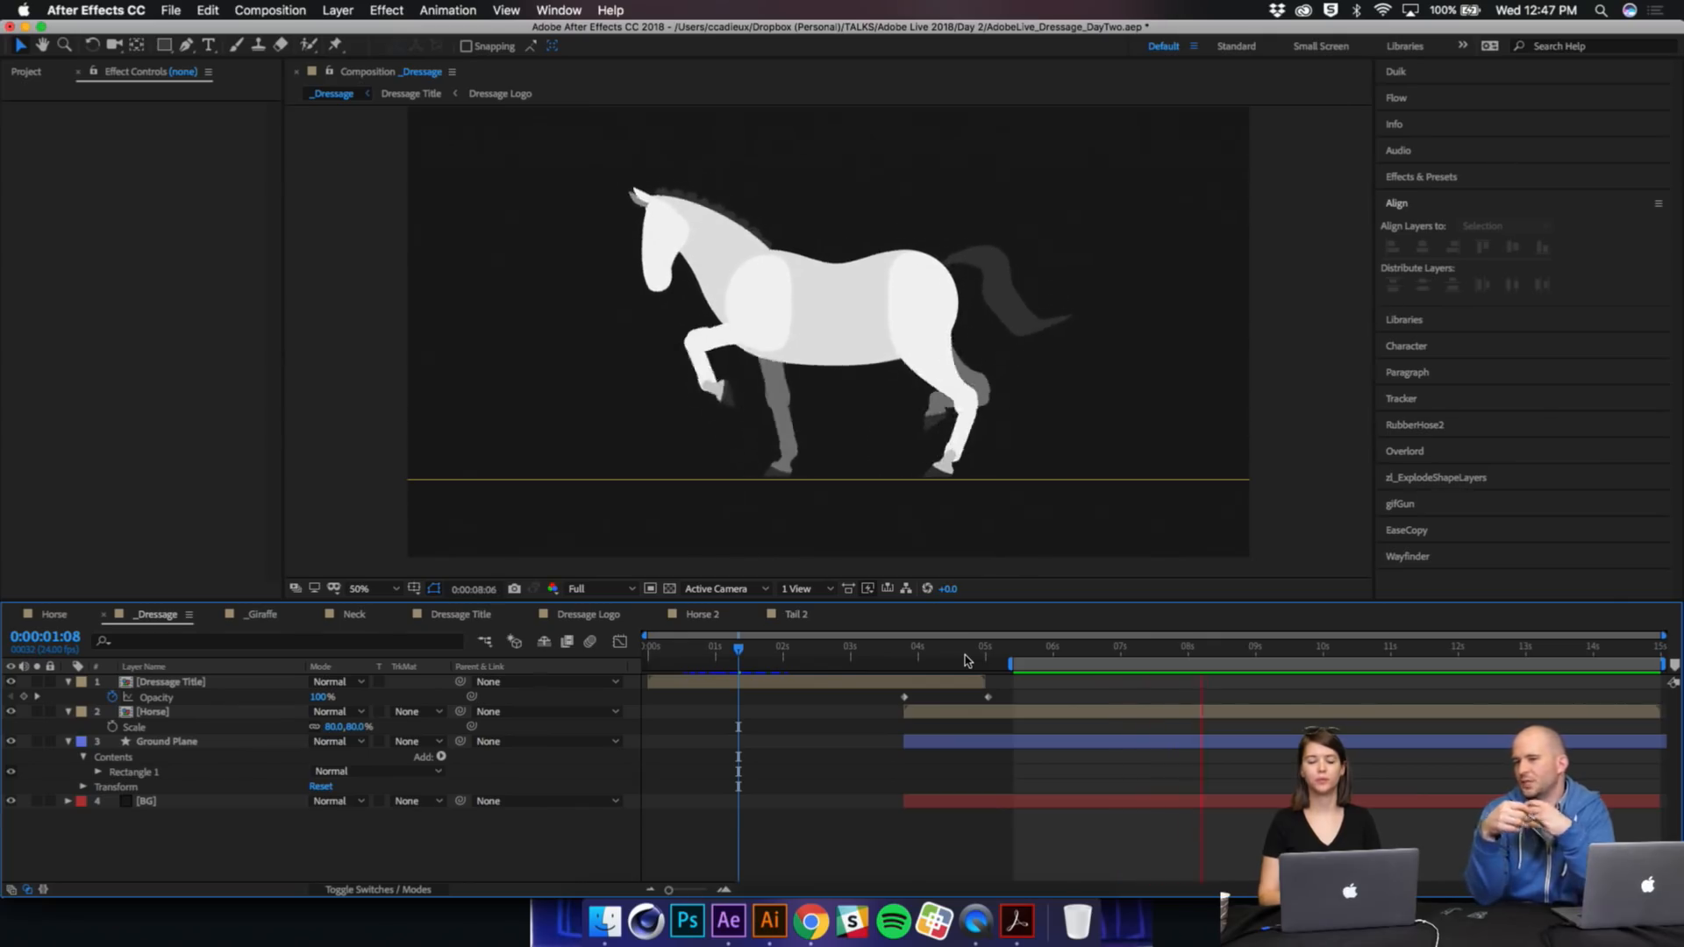
pyautogui.click(1040, 649)
pyautogui.moveTo(1040, 649); pyautogui.dragTo(1070, 649)
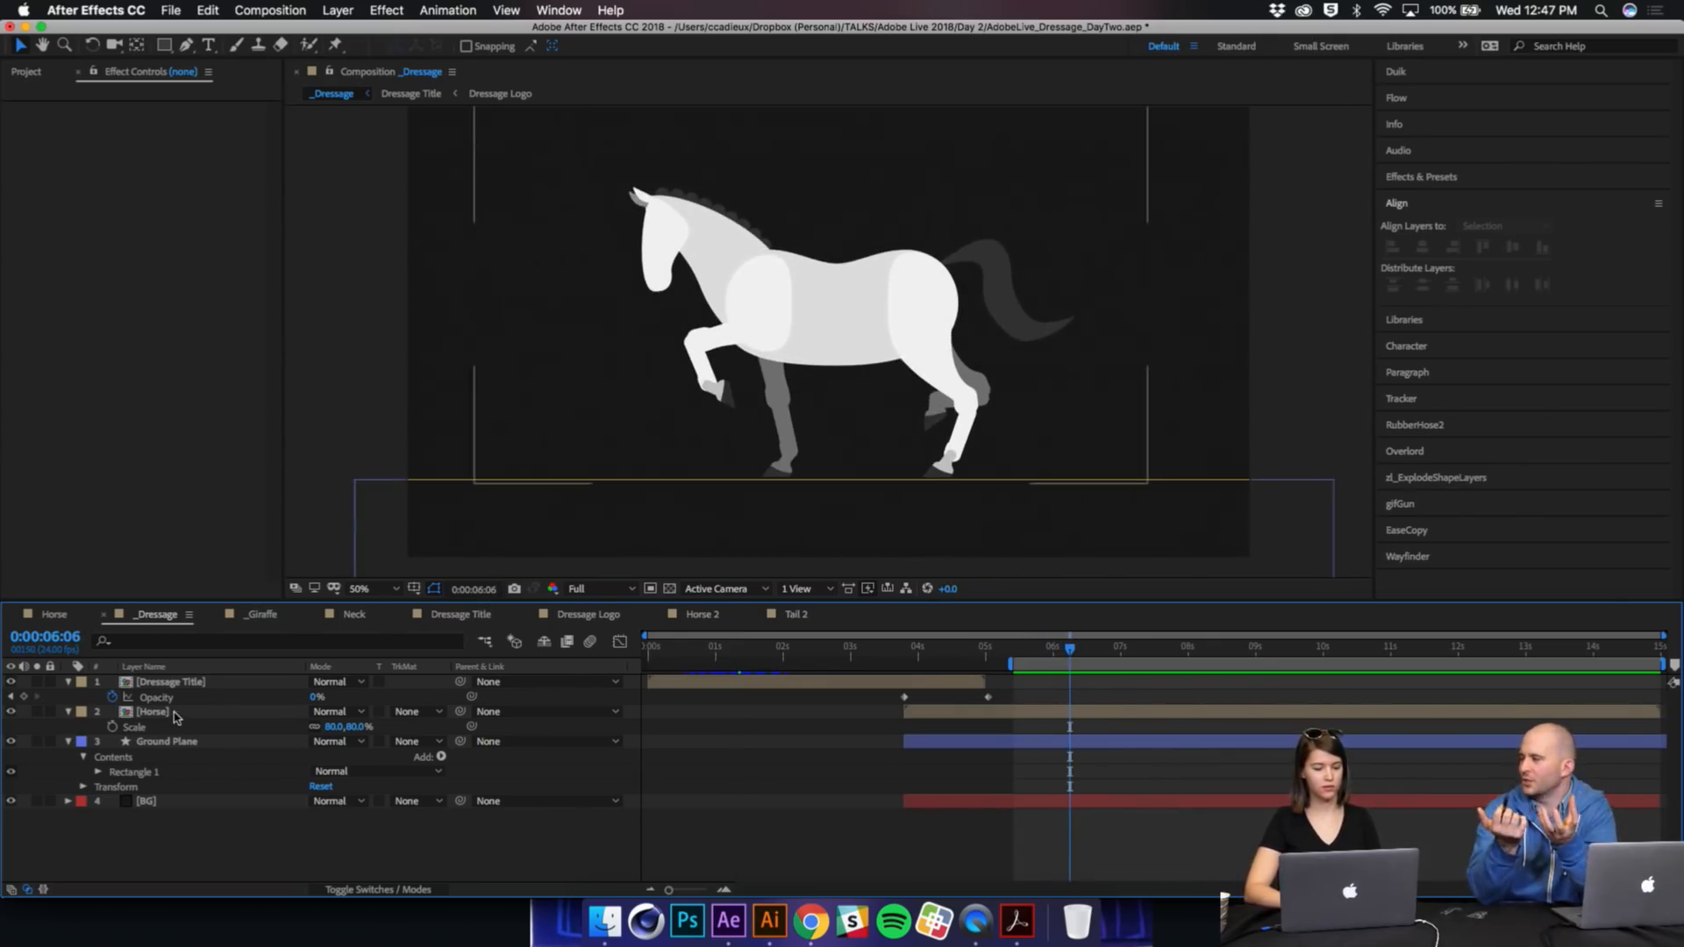
# Step: Open the Horse composition, return to the first frame, and enlarge the timeline around the hoof controllers' first second of keyframes
pyautogui.doubleClick(176, 718)
pyautogui.scroll(-3, 830, 794)
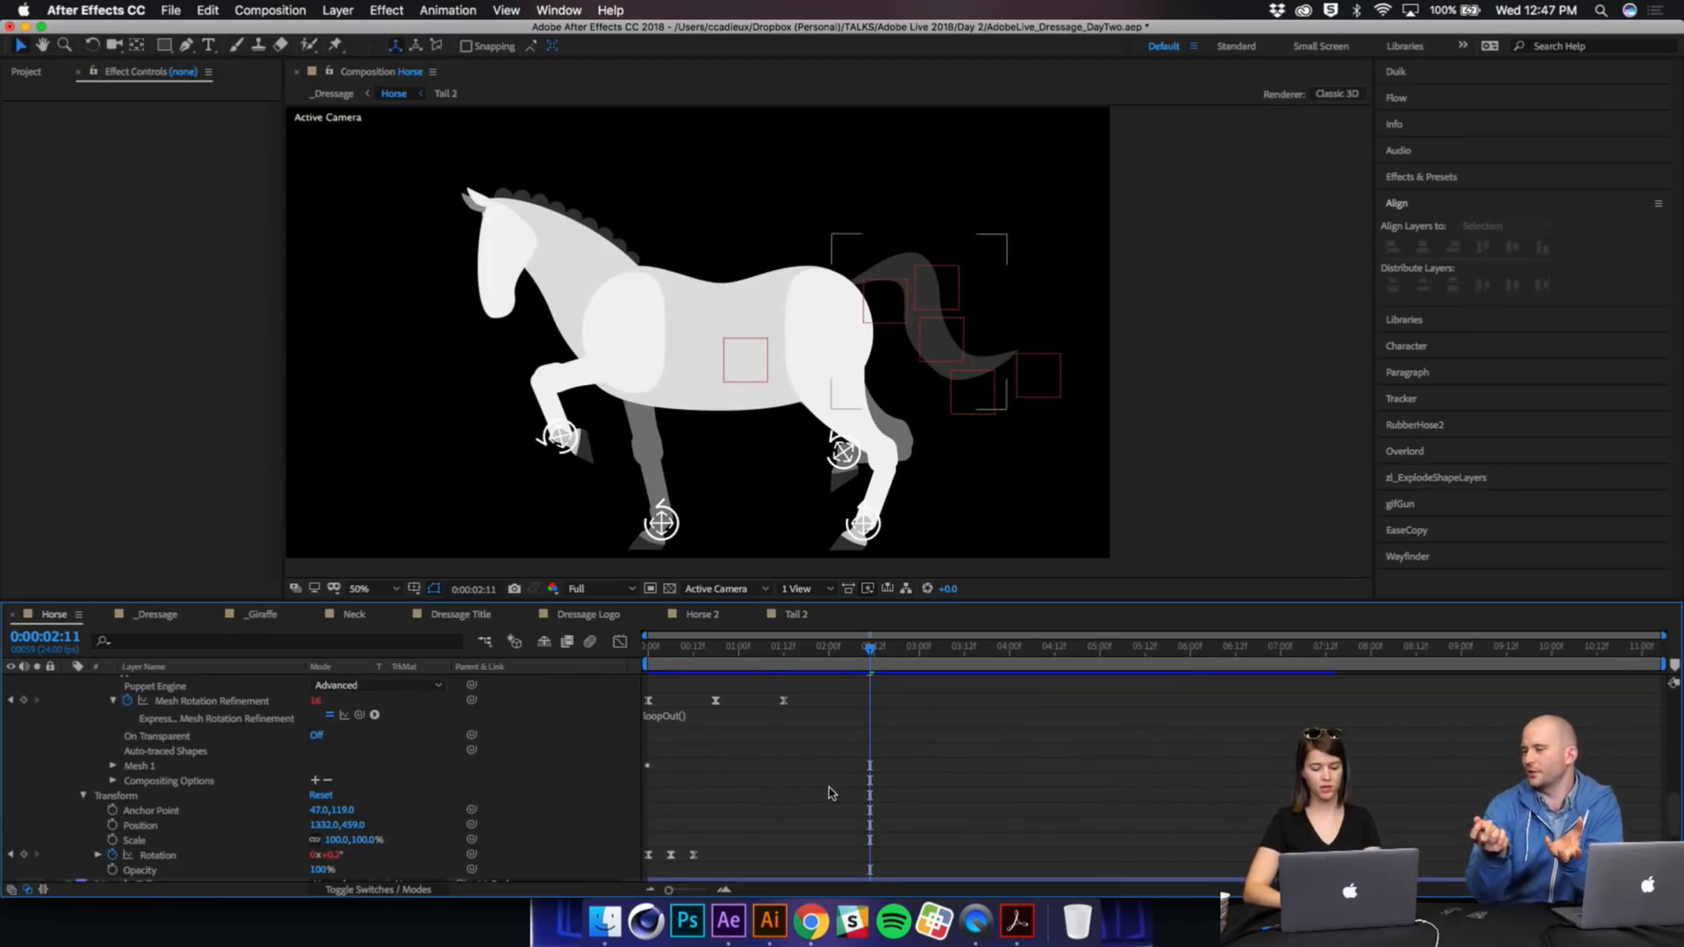
pyautogui.scroll(5, 829, 793)
pyautogui.moveTo(679, 704)
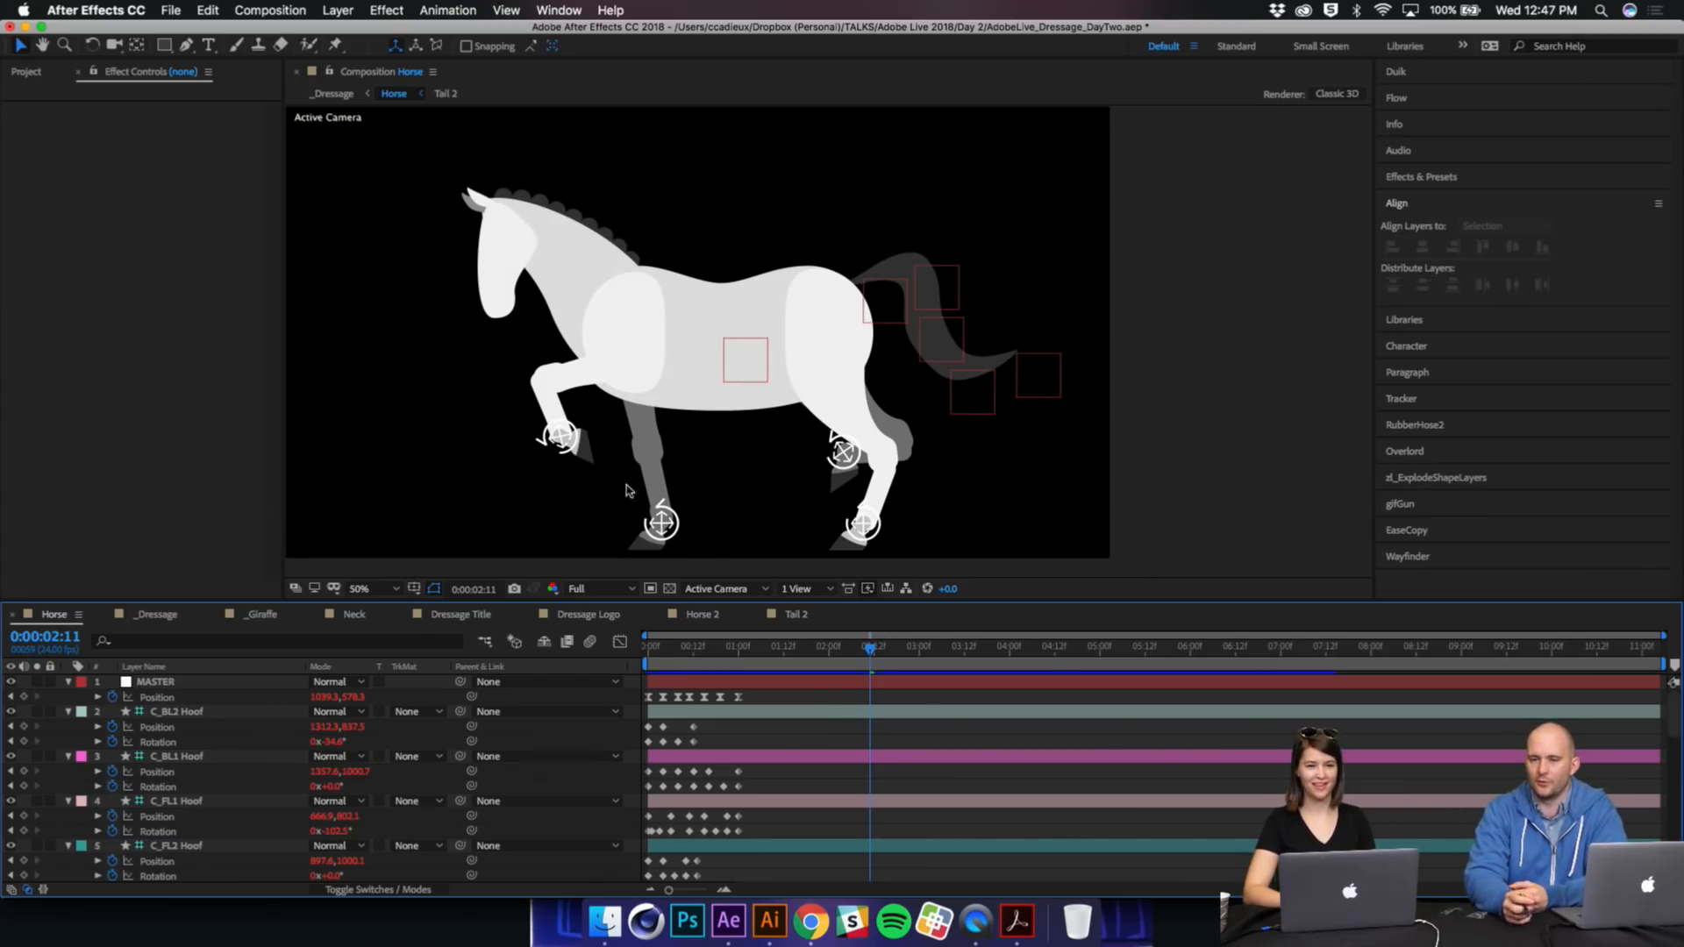
pyautogui.moveTo(674, 649); pyautogui.dragTo(650, 649)
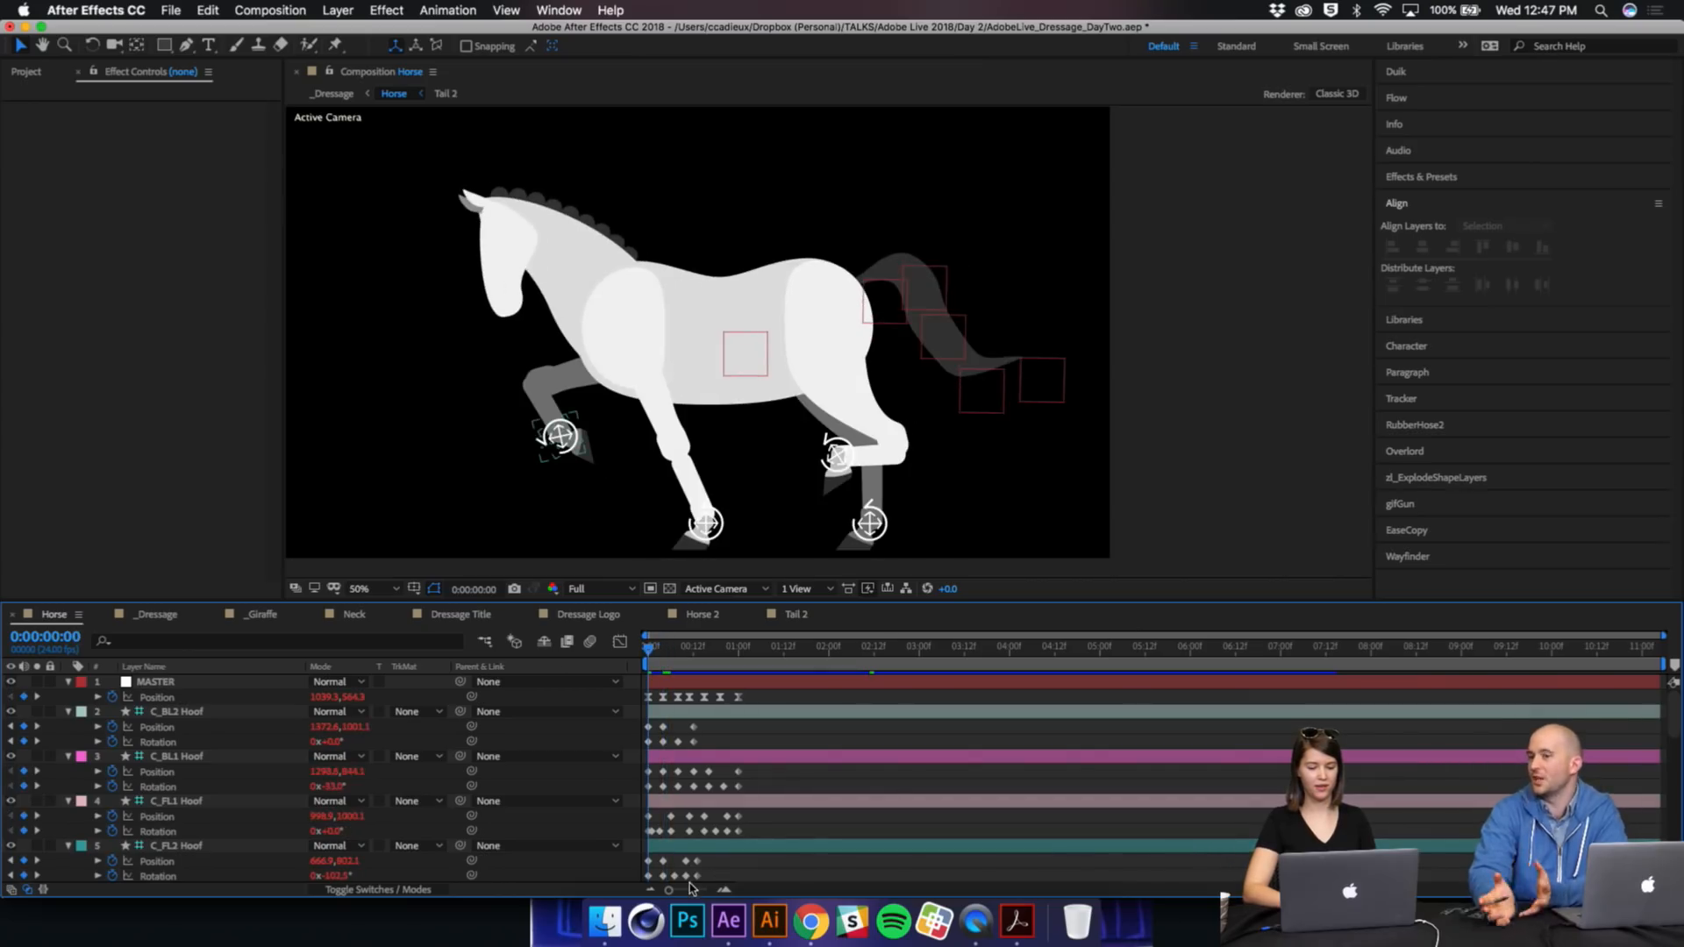
pyautogui.moveTo(690, 889); pyautogui.dragTo(701, 892)
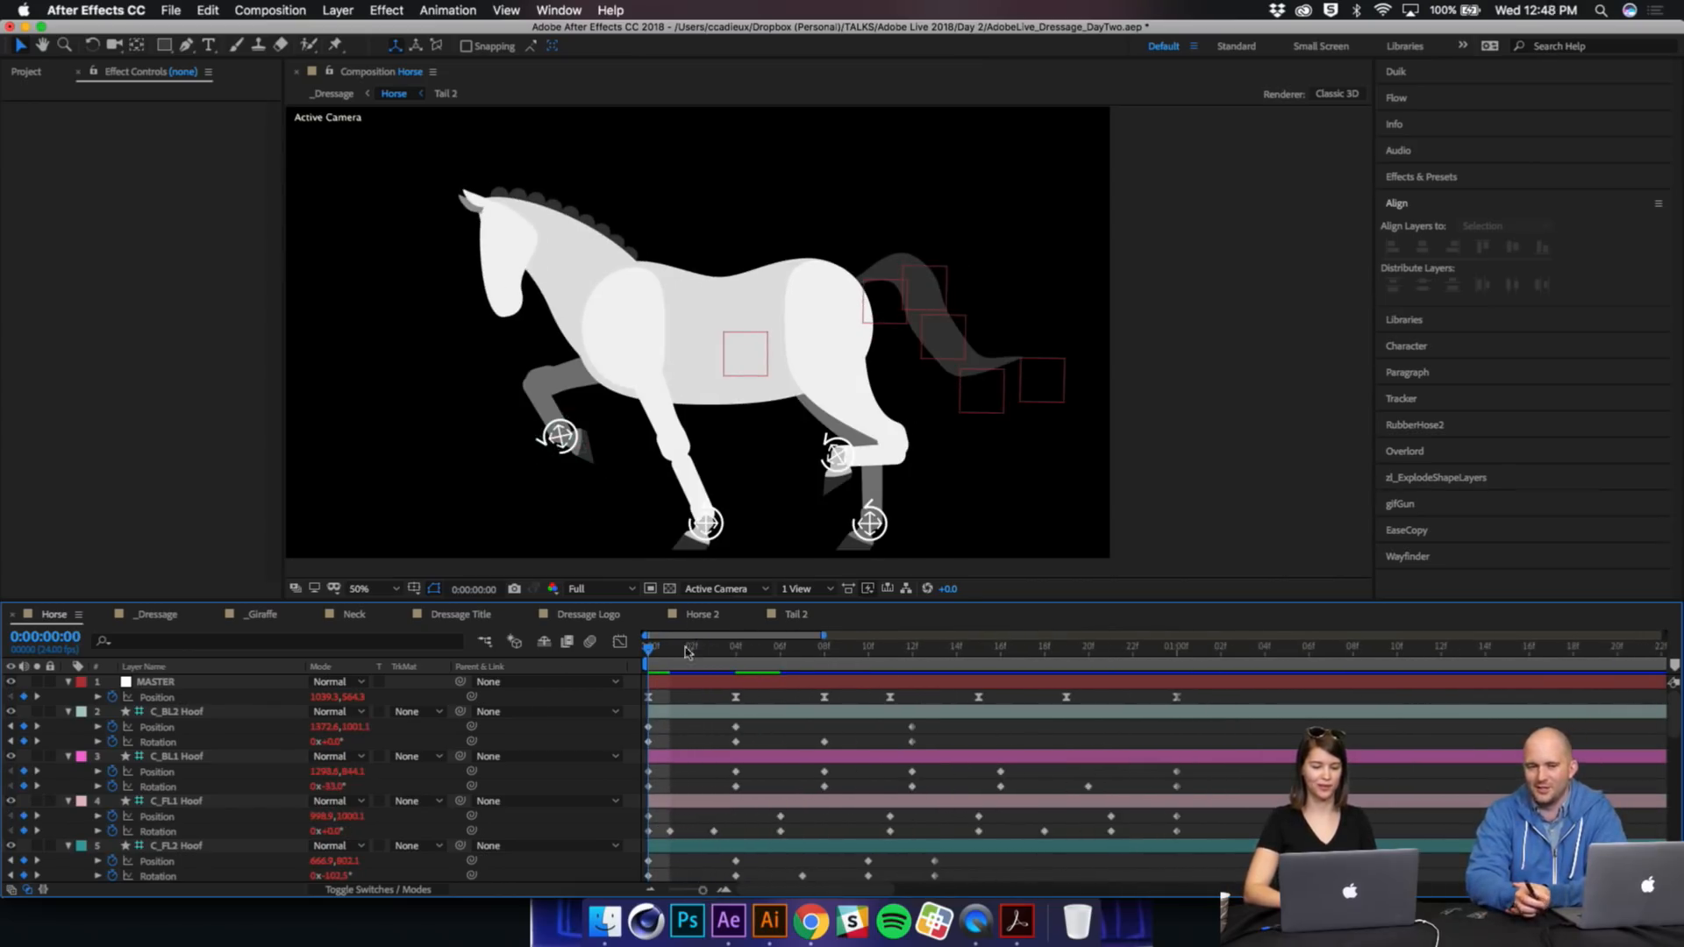
# Step: Examine the position and rotation keyframes of C_BL2 Hoof and the position keyframes of C_BL1 Hoof
pyautogui.click(219, 772)
pyautogui.click(201, 727)
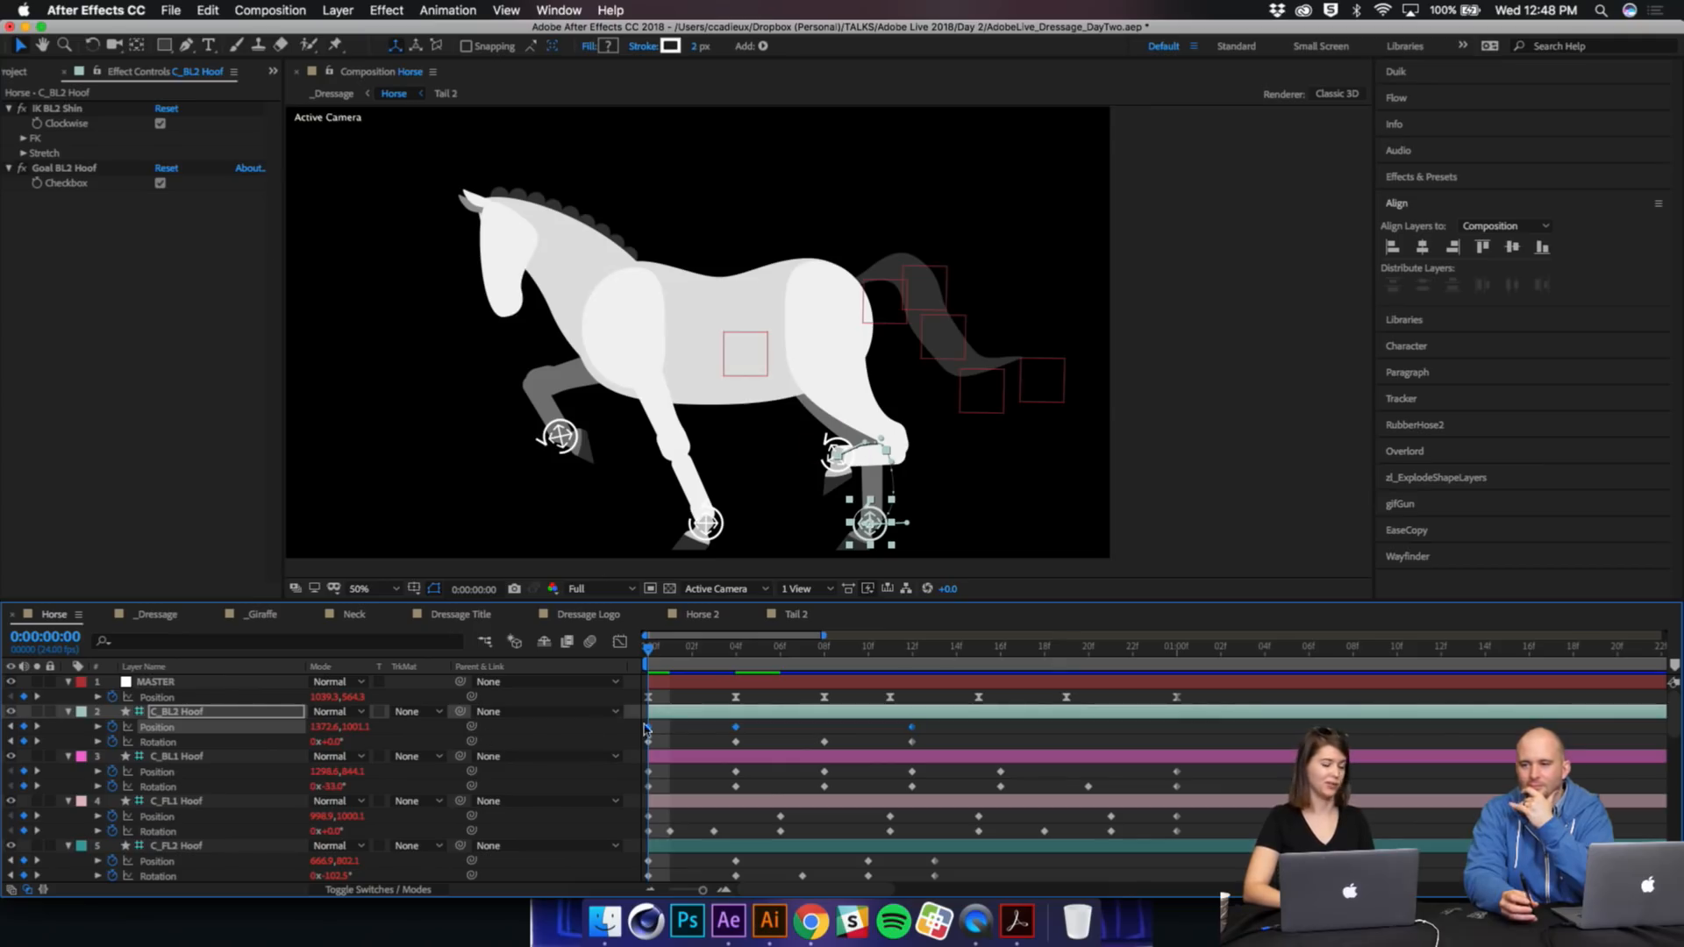
pyautogui.click(223, 743)
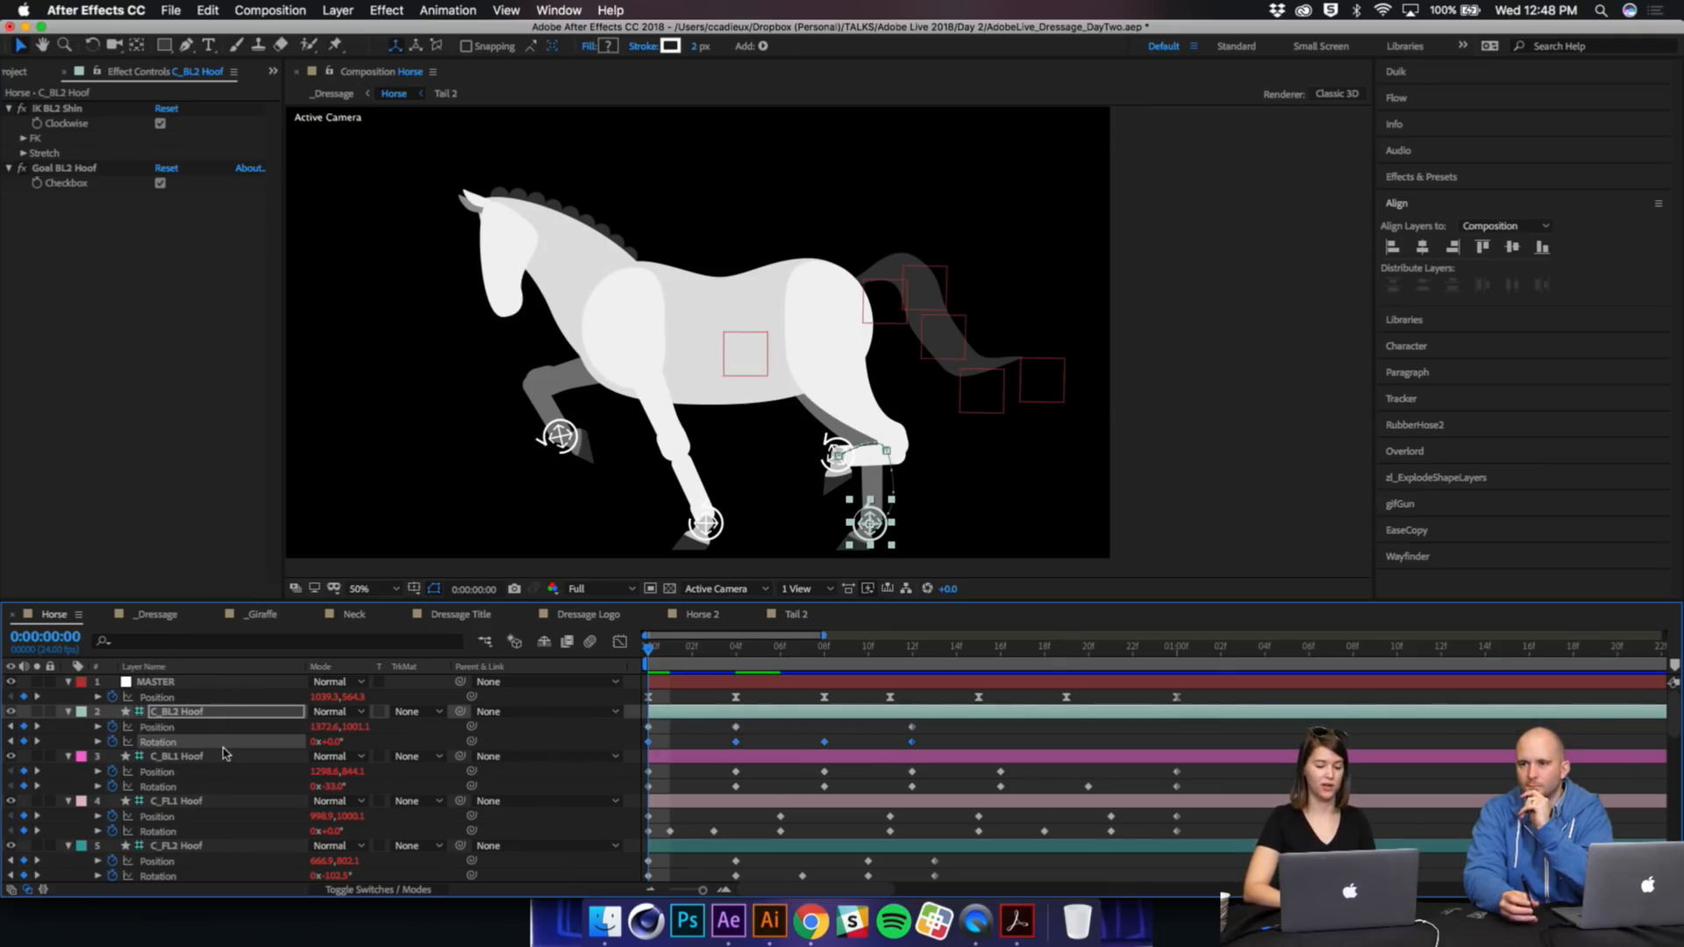
pyautogui.click(174, 772)
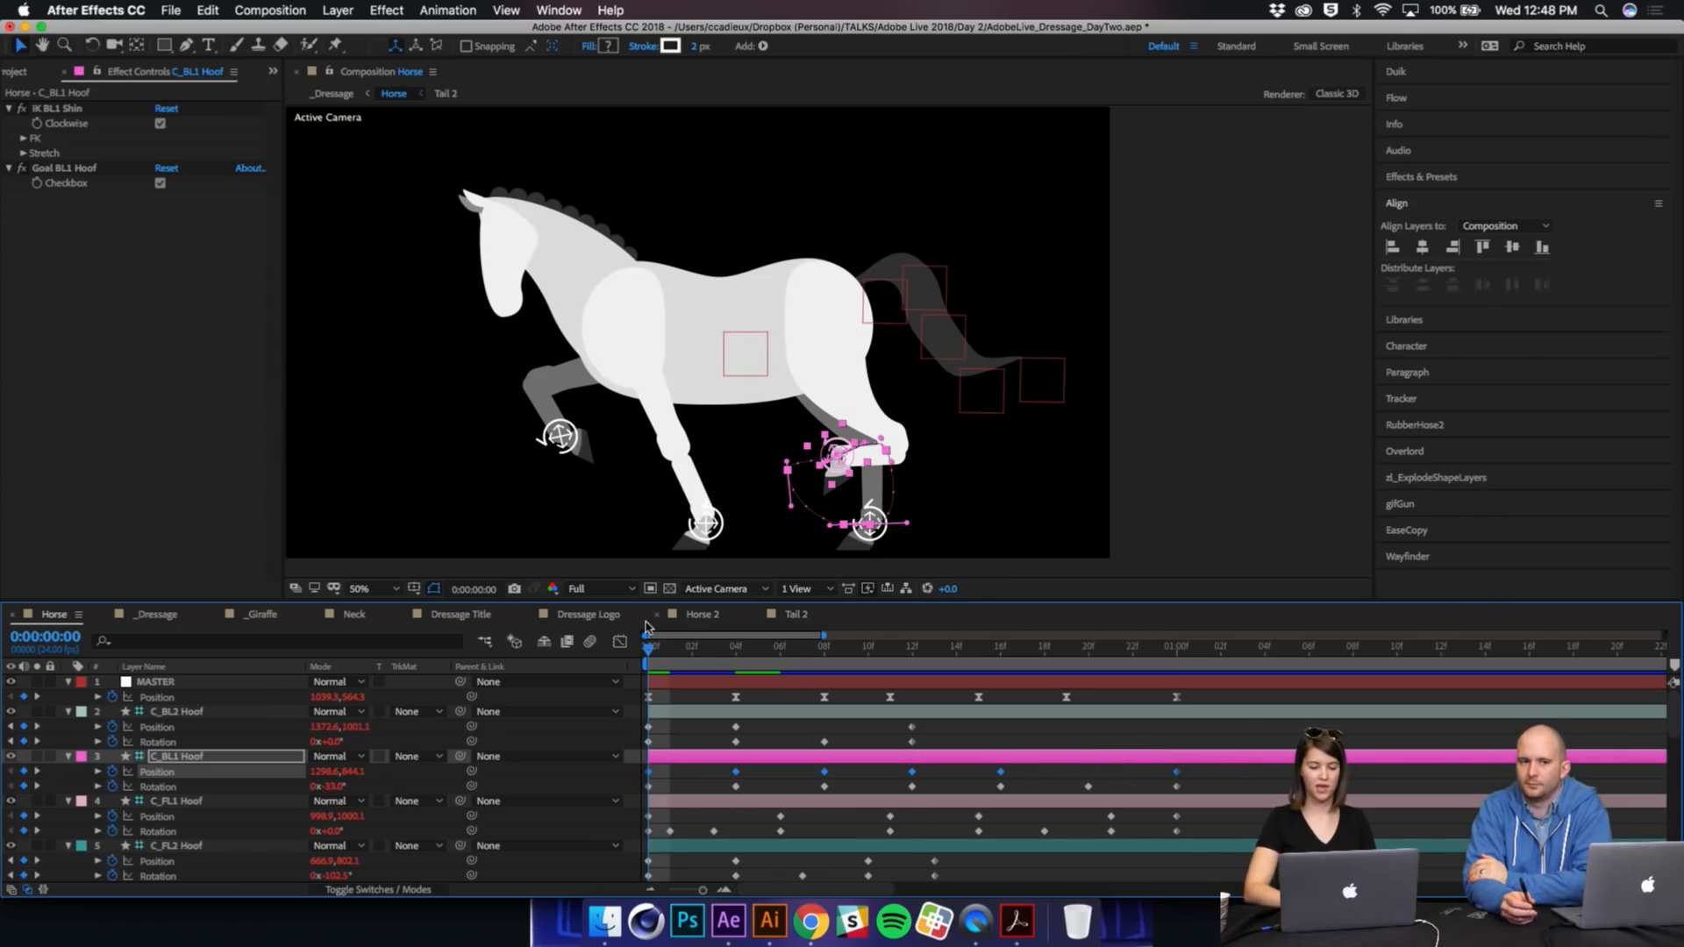
# Step: Examine the C_BL1 Hoof motion path at 100% magnification and preview the horse's walk cycle
pyautogui.scroll(2, 848, 492)
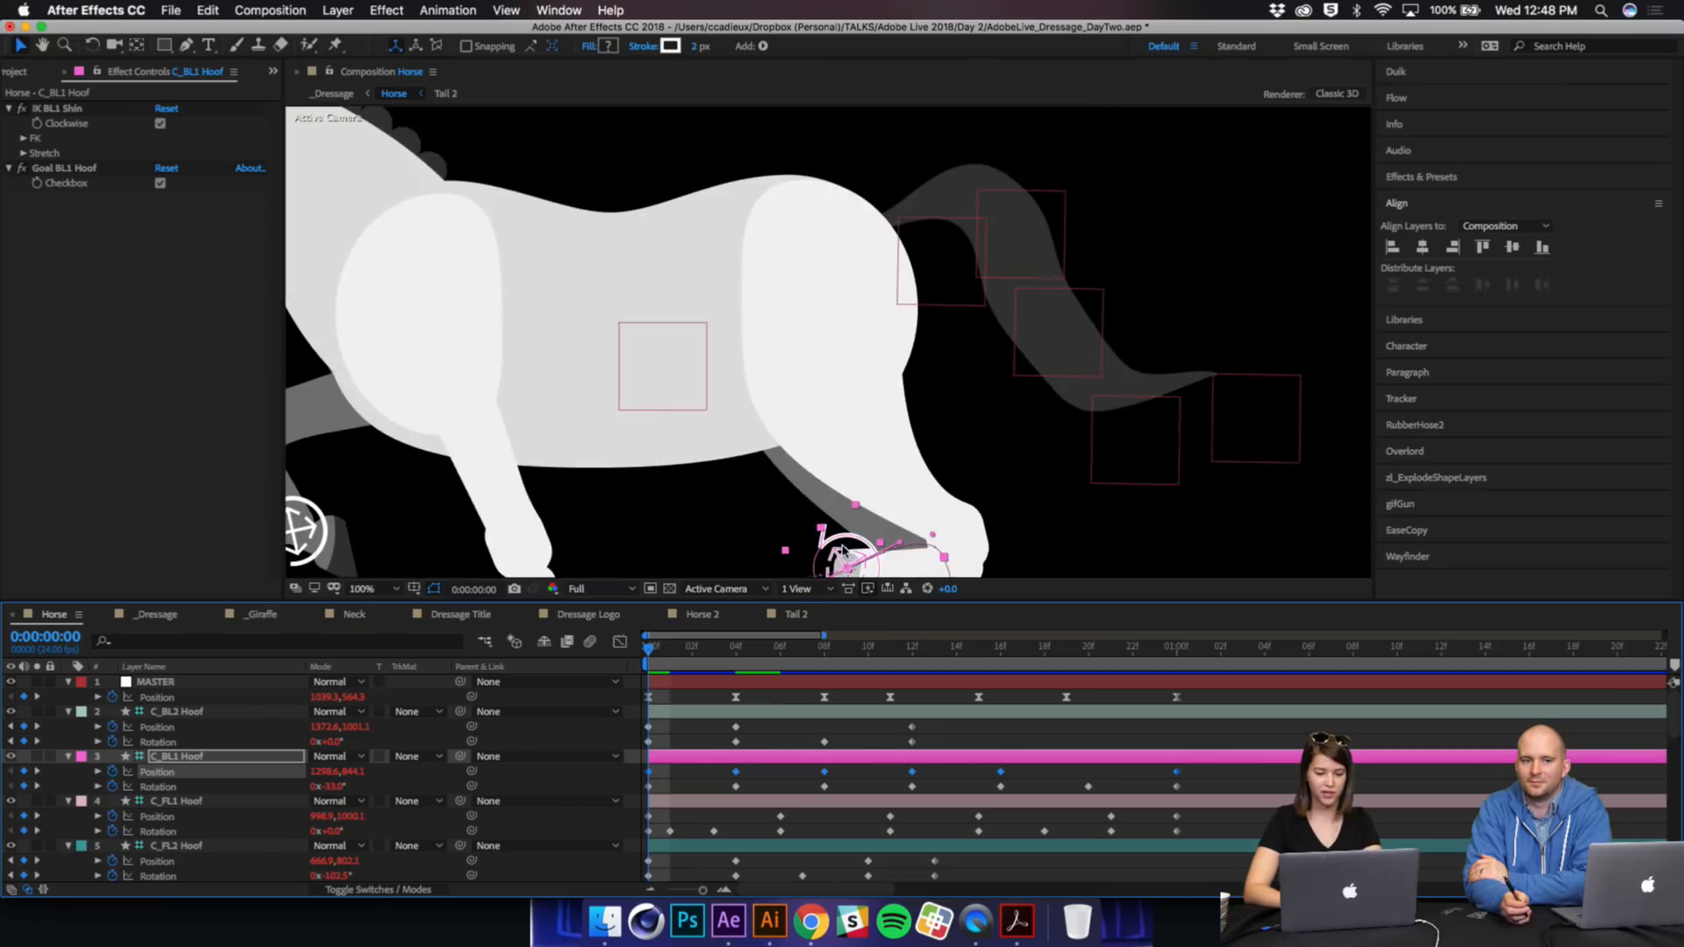
pyautogui.moveTo(849, 493); pyautogui.dragTo(836, 278)
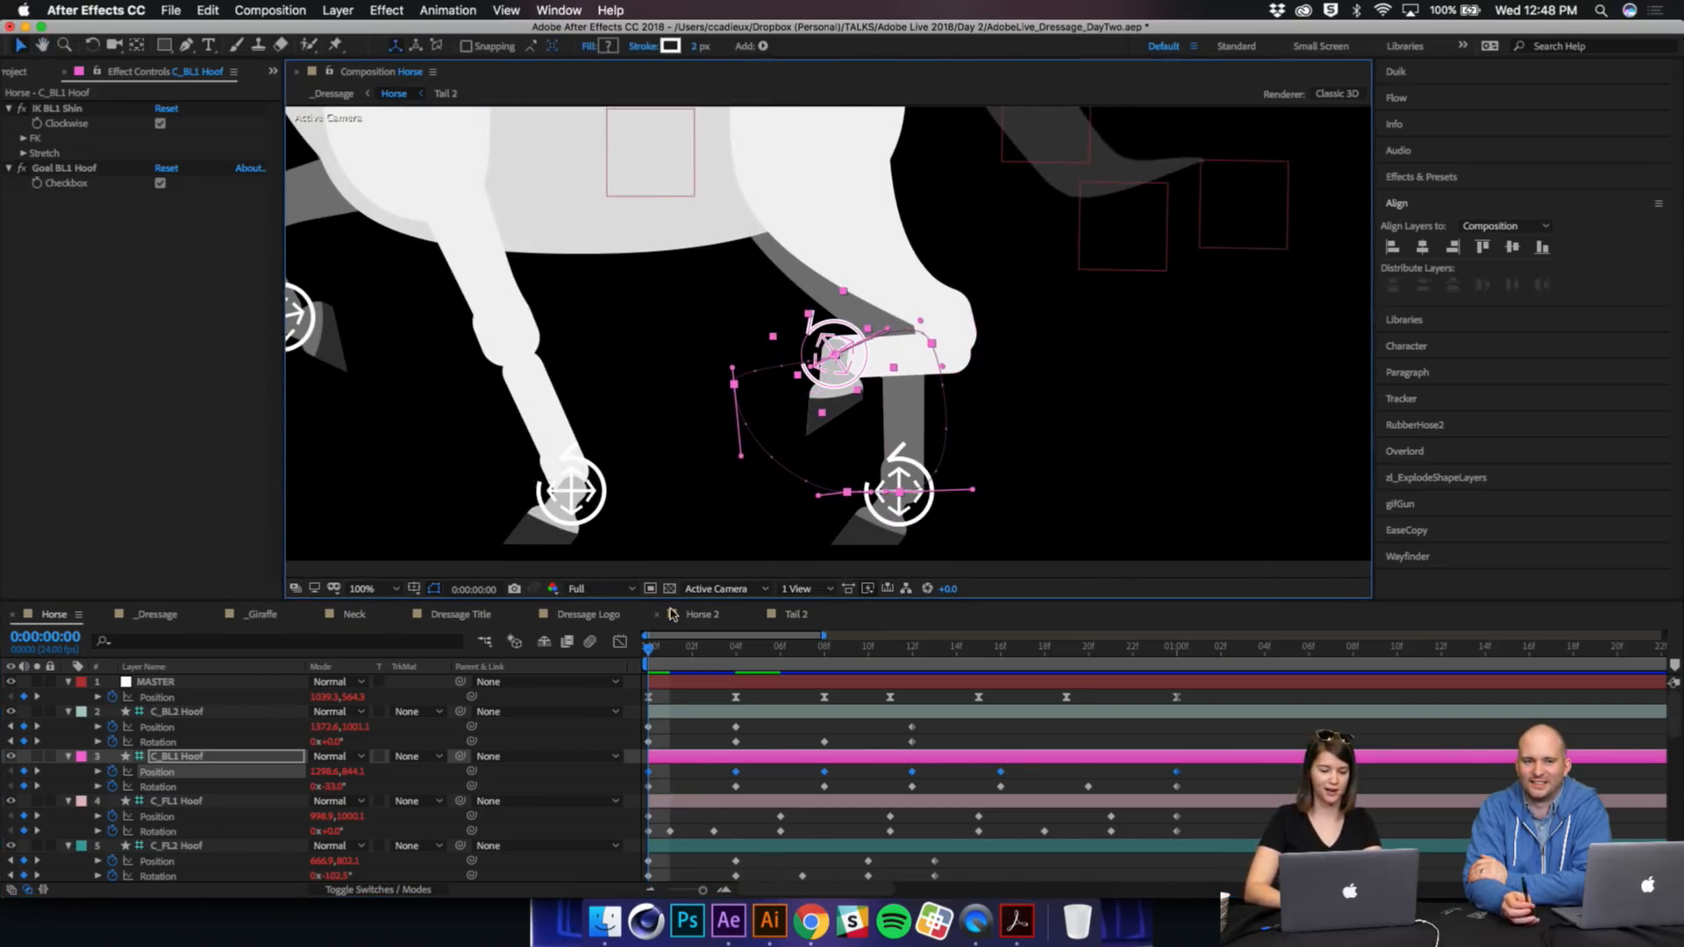
pyautogui.moveTo(651, 649); pyautogui.dragTo(630, 711)
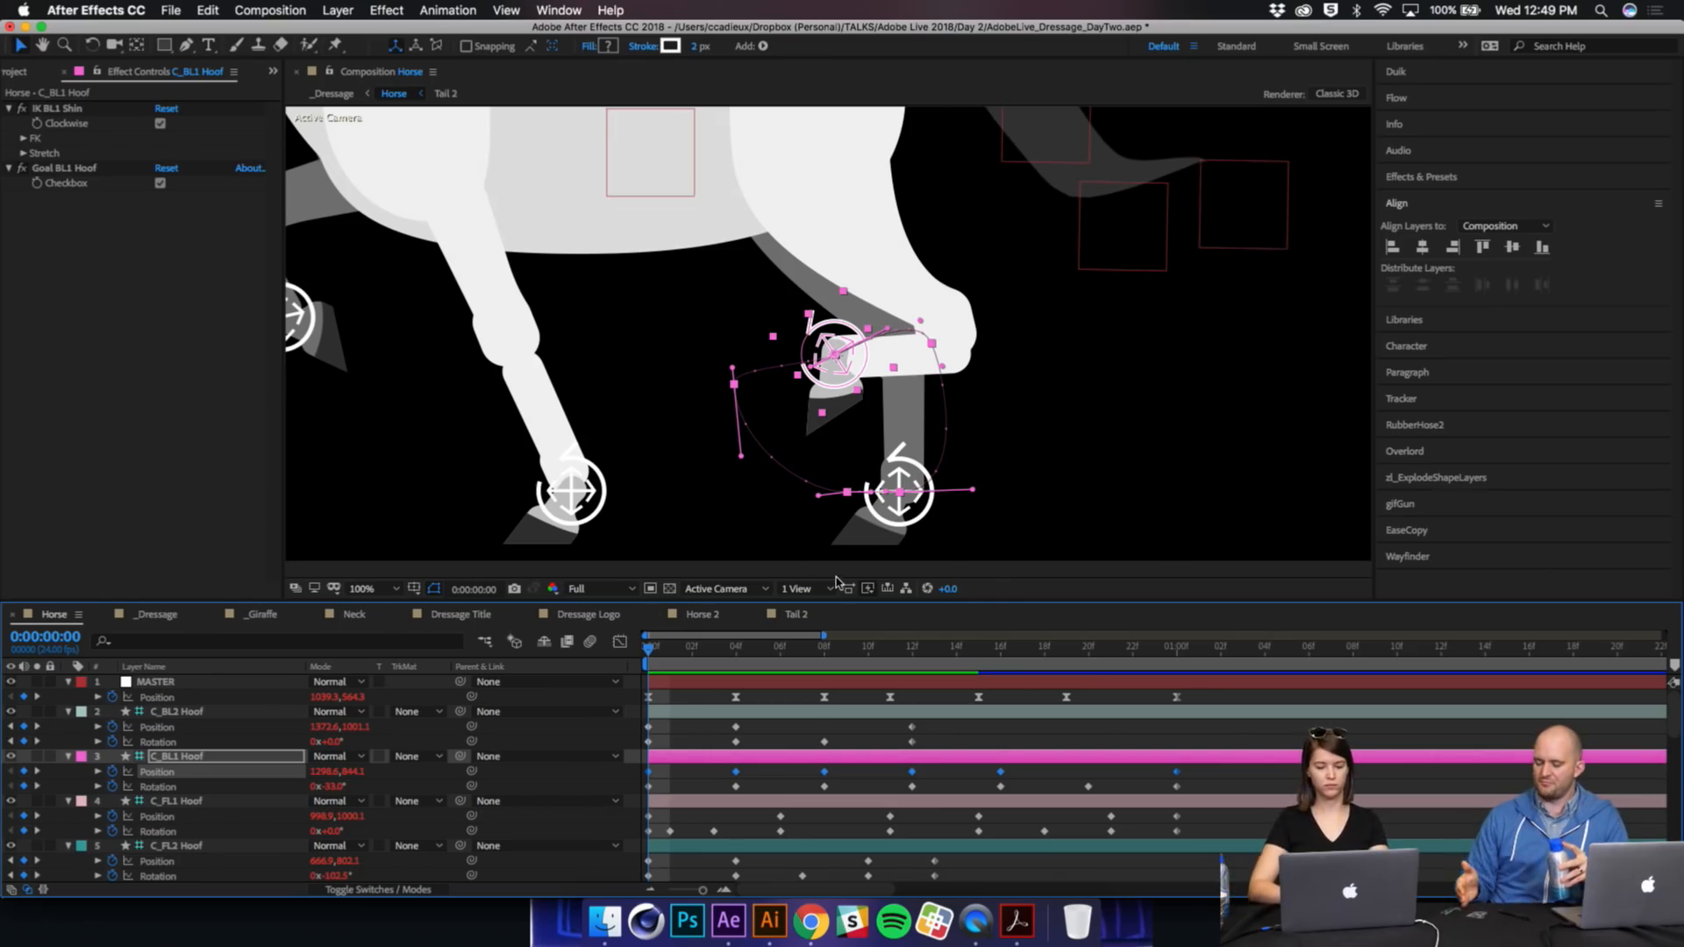
pyautogui.press('space')
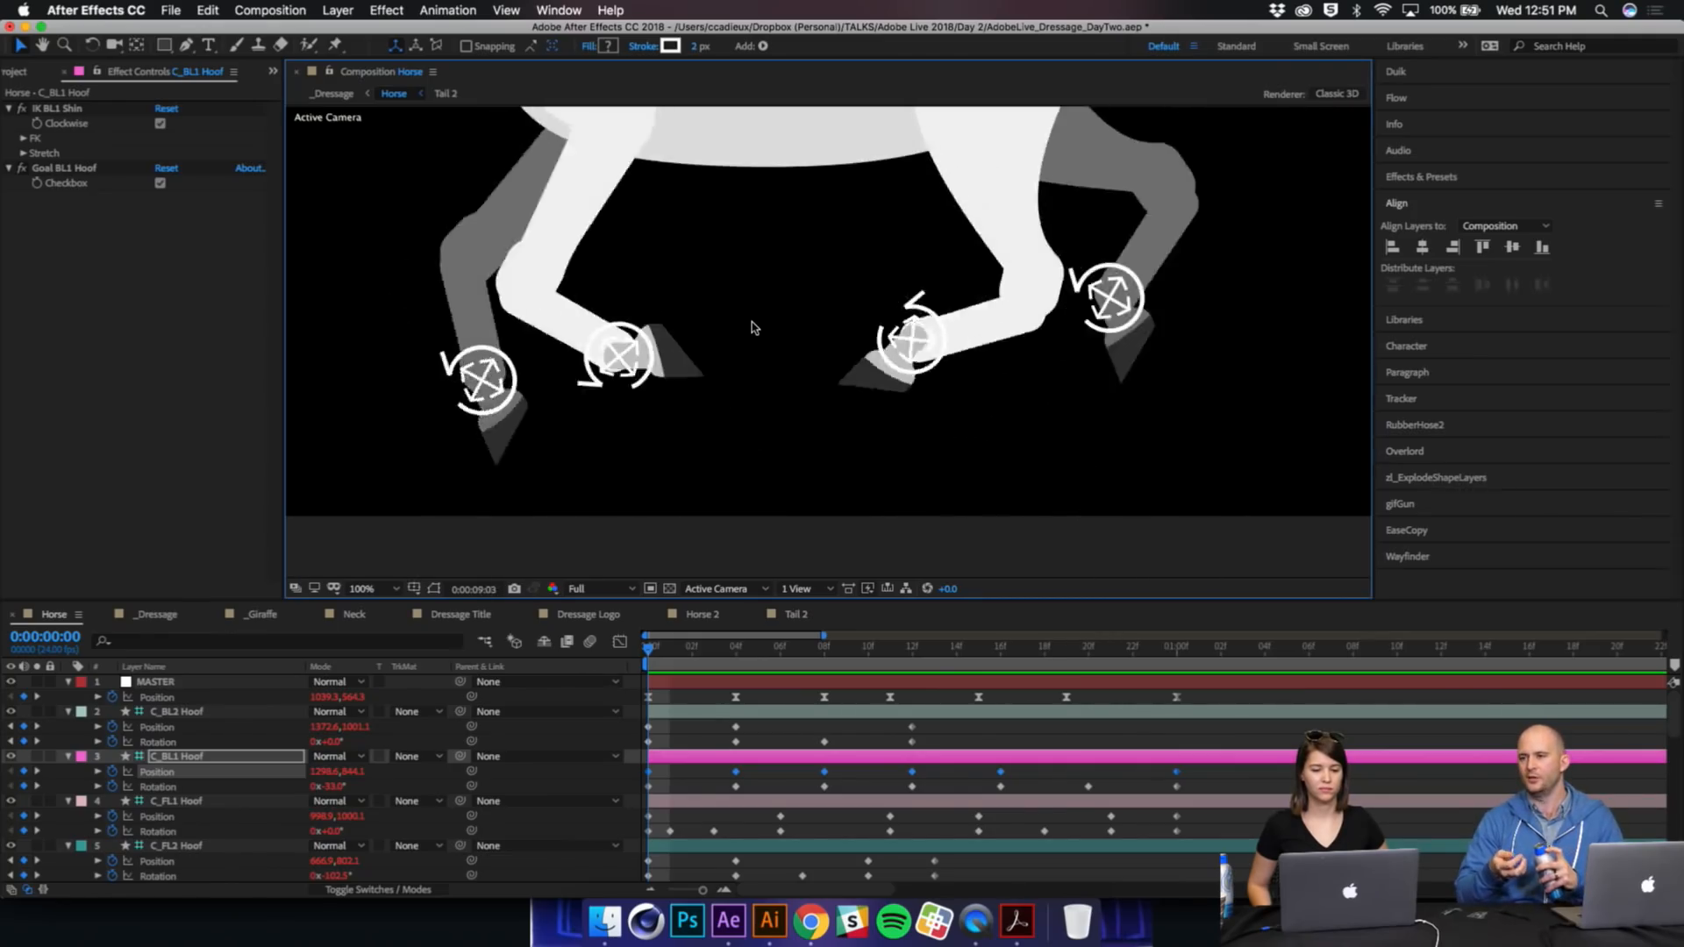
pyautogui.press('space')
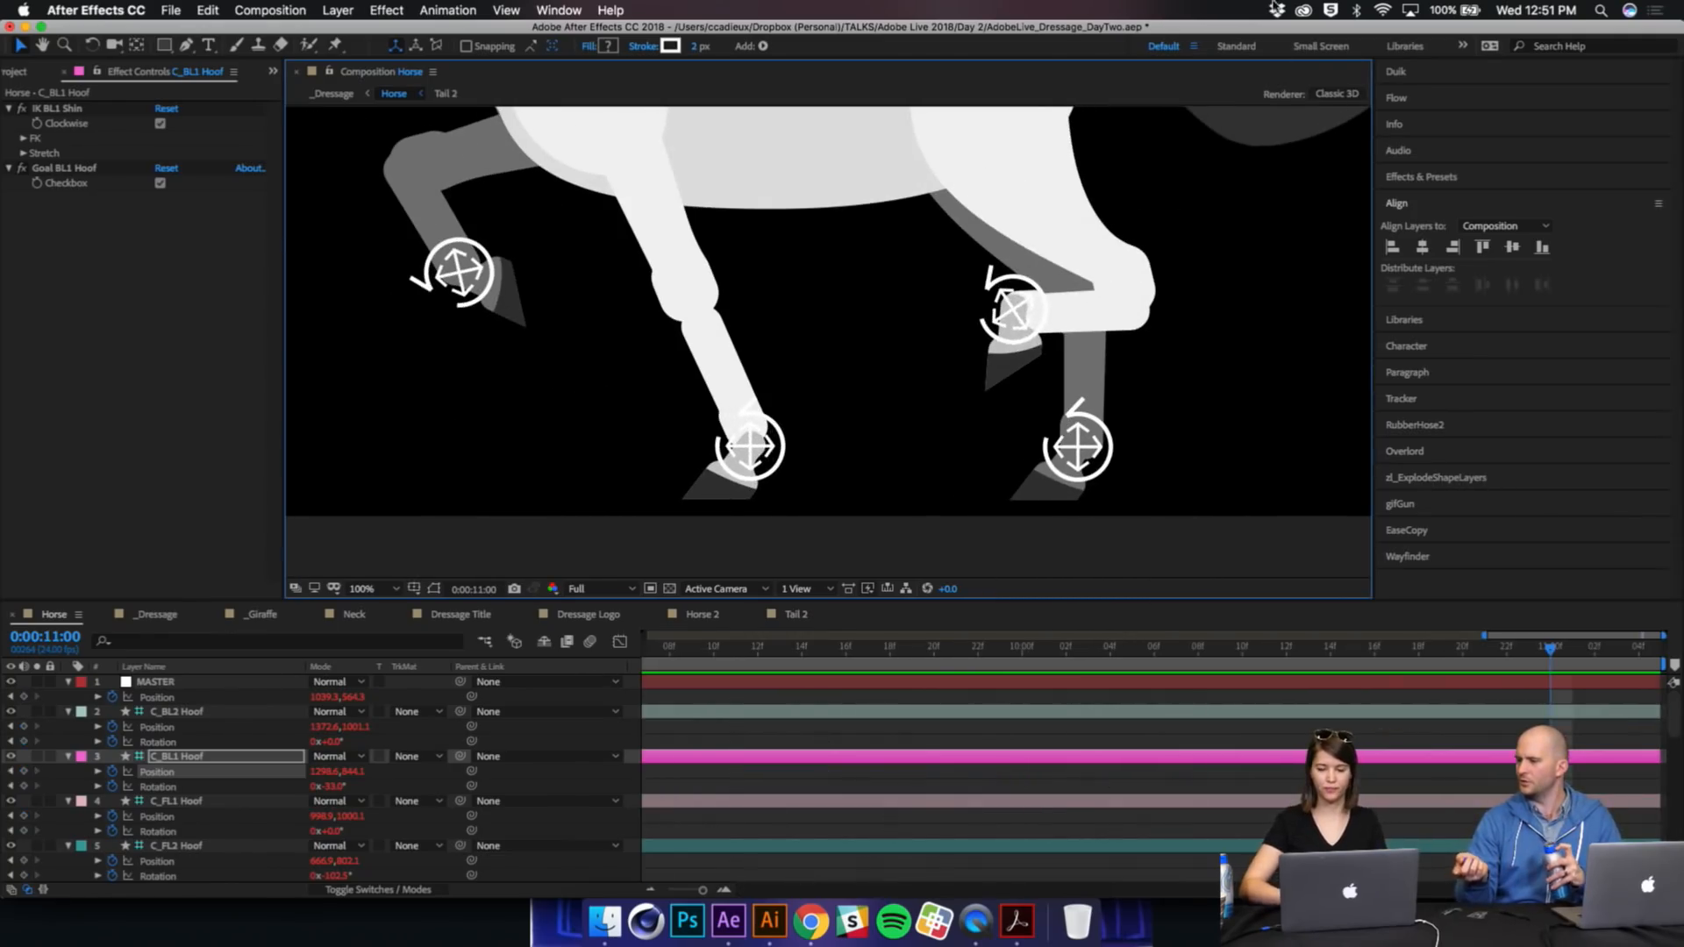
# Step: Show the Flow easing curve and reshape it to 0.98, -0.06, 0.00, 1.00
pyautogui.click(1398, 99)
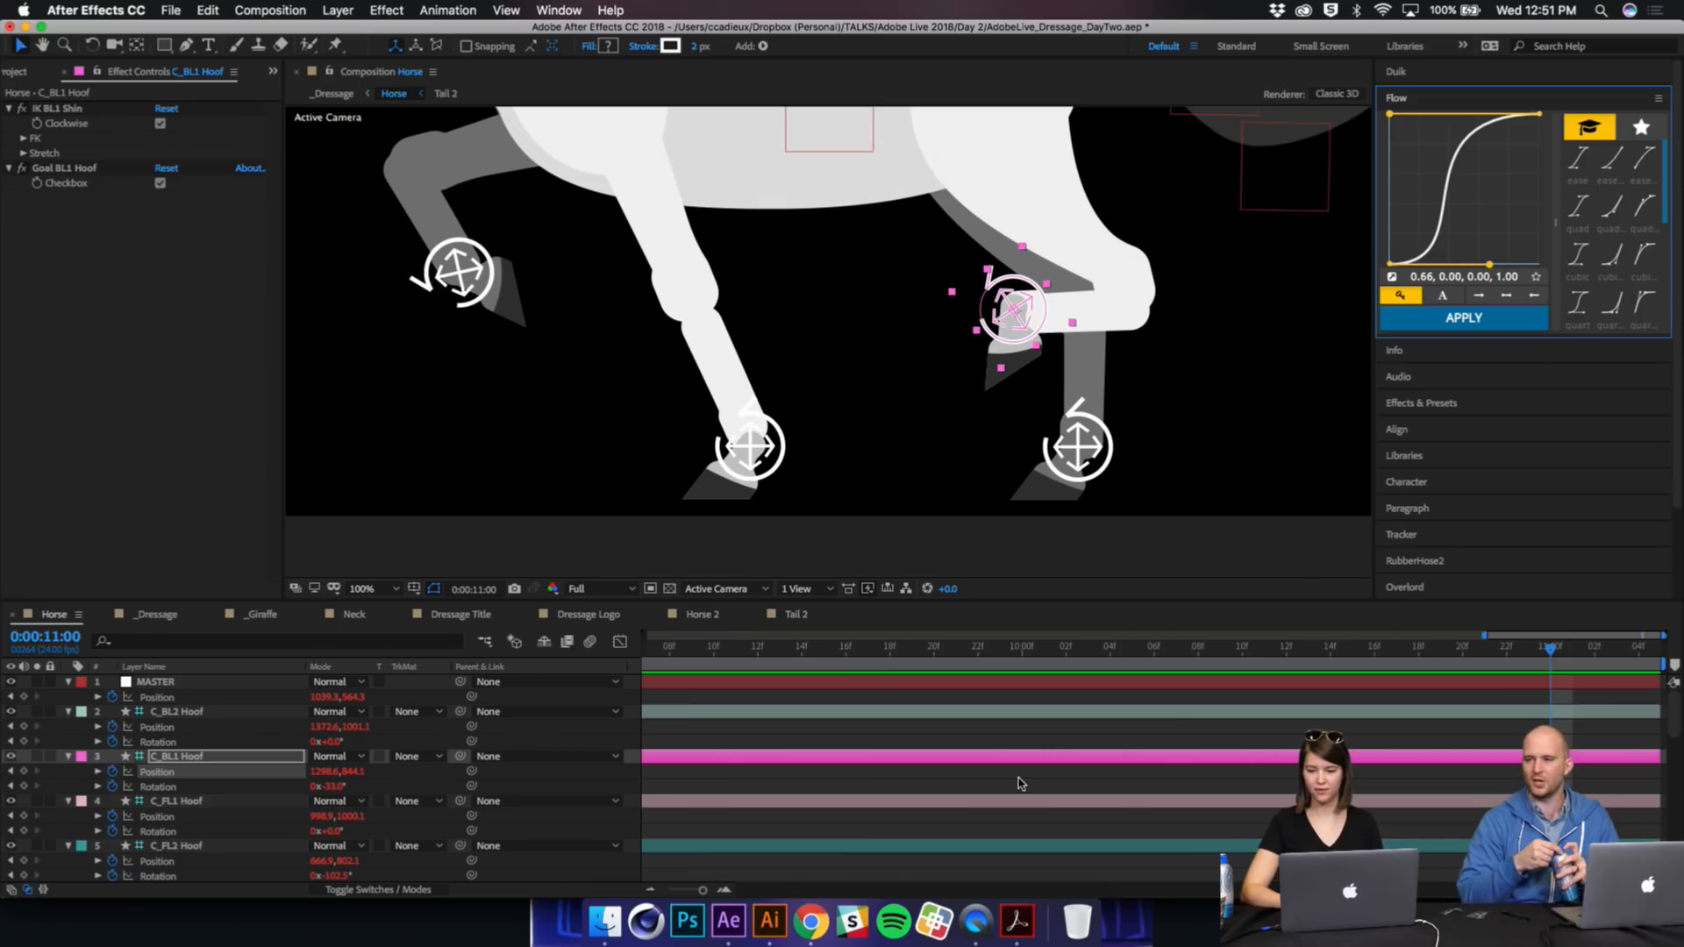
pyautogui.hscroll(-20, 1021, 782)
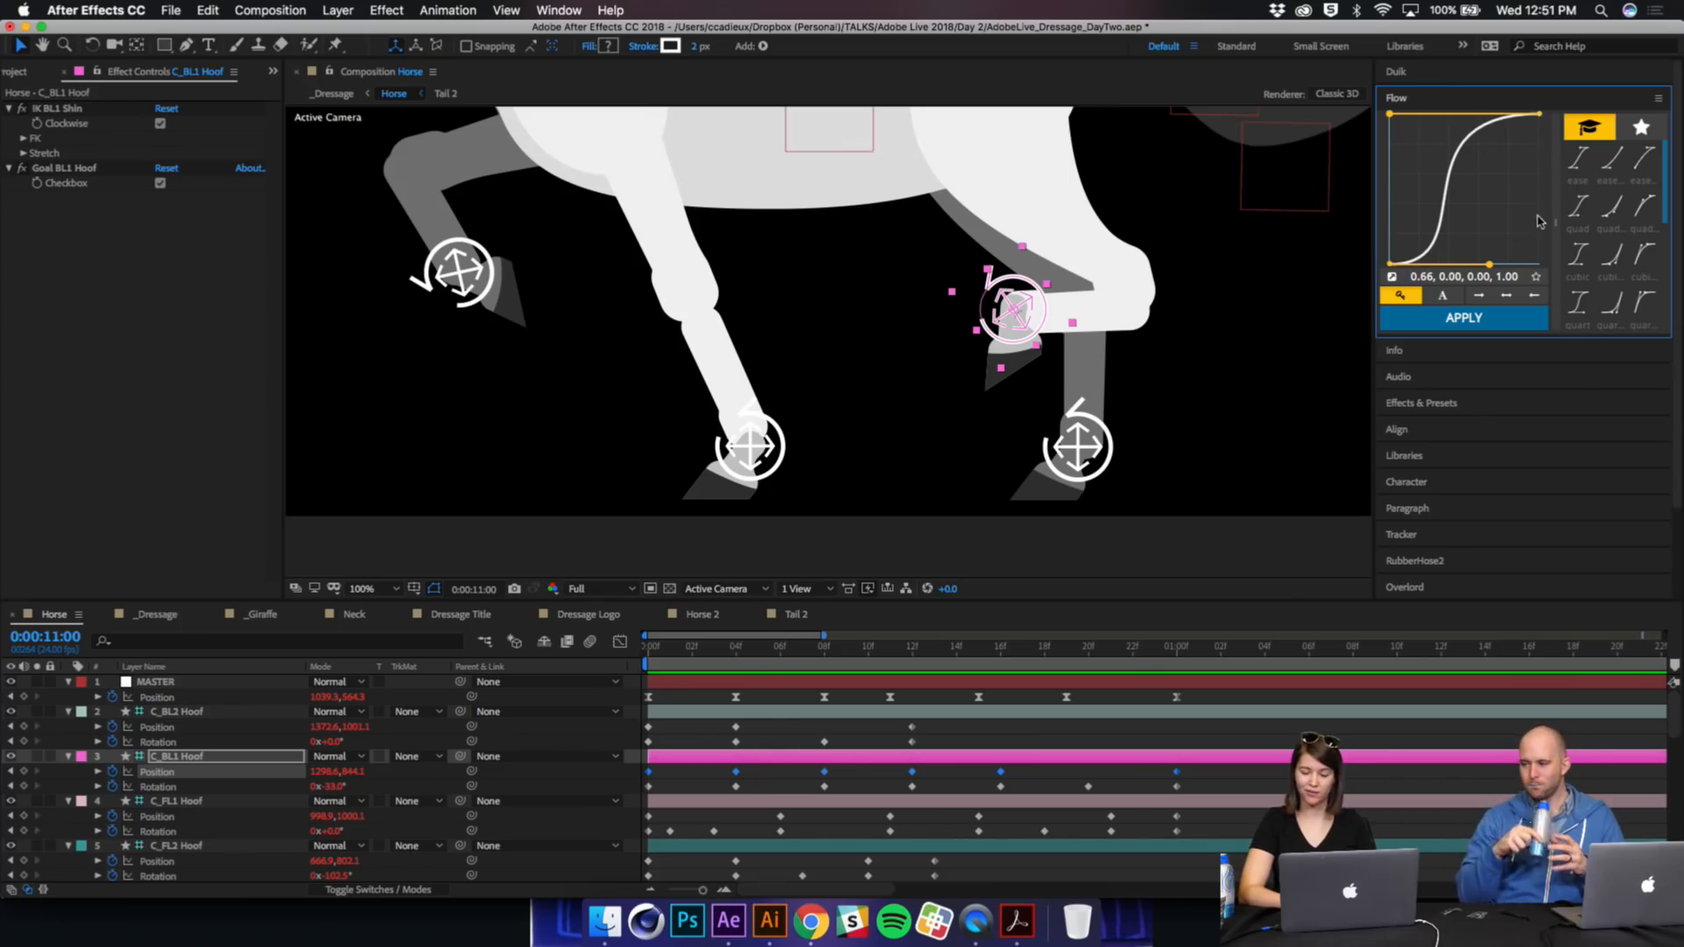
pyautogui.moveTo(1537, 258)
pyautogui.mouseDown()
pyautogui.moveTo(1513, 195)
pyautogui.moveTo(1487, 185)
pyautogui.moveTo(1526, 275)
pyautogui.mouseUp()
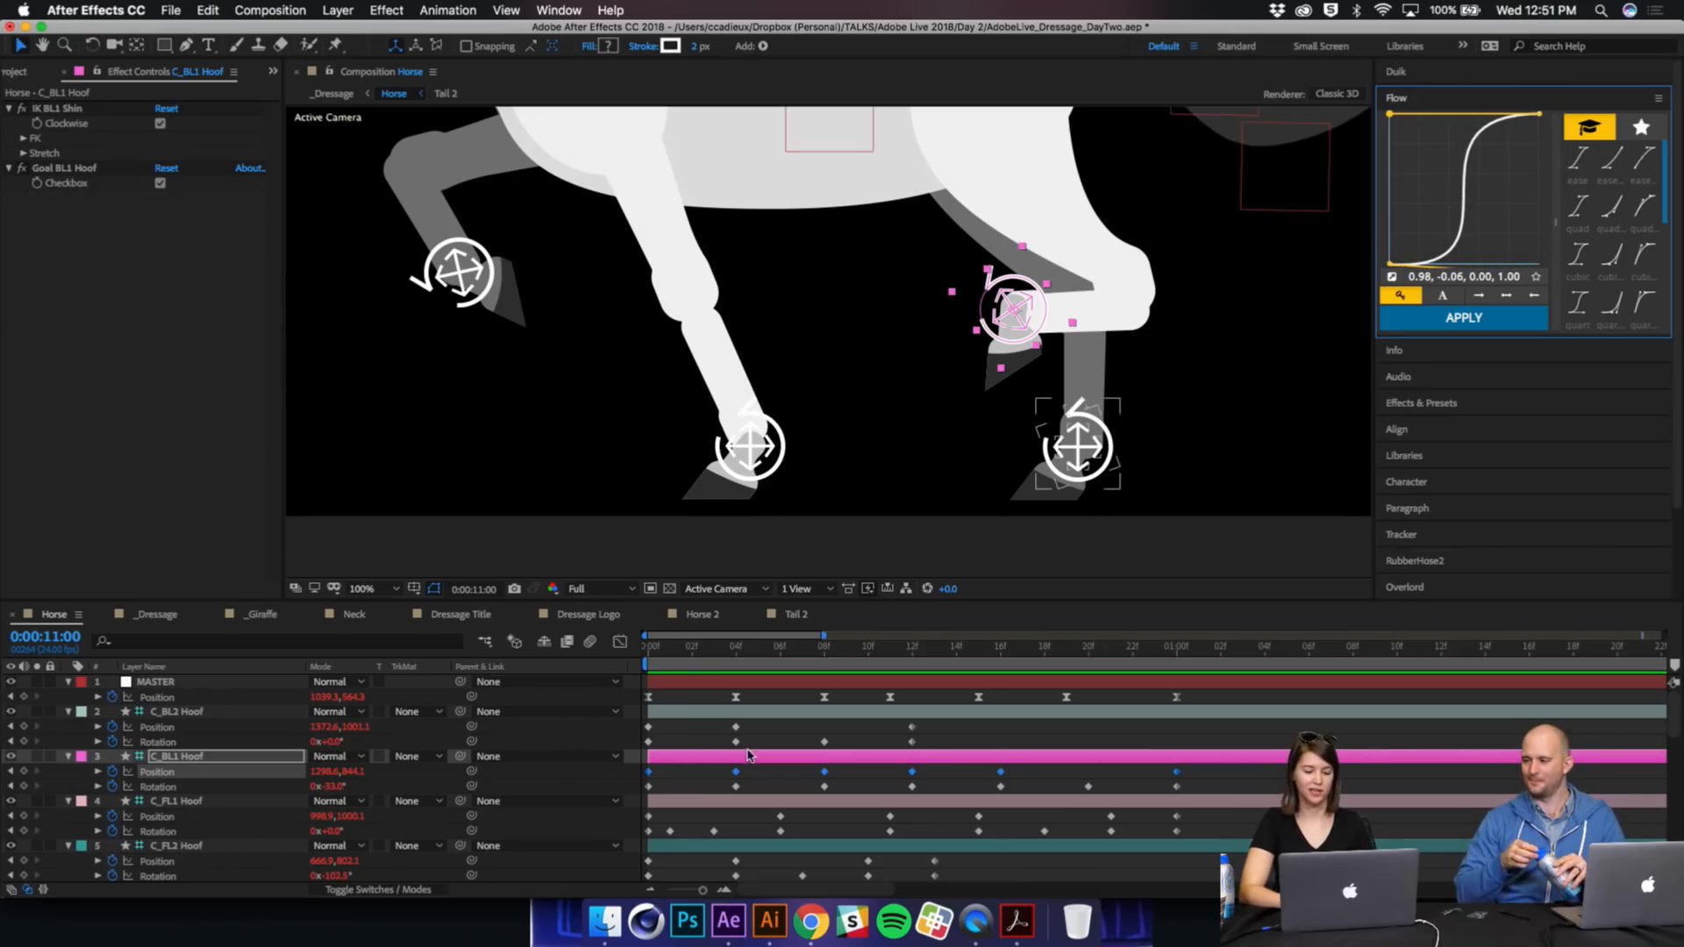
# Step: Try to apply the Flow curve to the first two position keyframes of C_BL2 Hoof, choosing to skip the property
pyautogui.moveTo(753, 733); pyautogui.dragTo(639, 719)
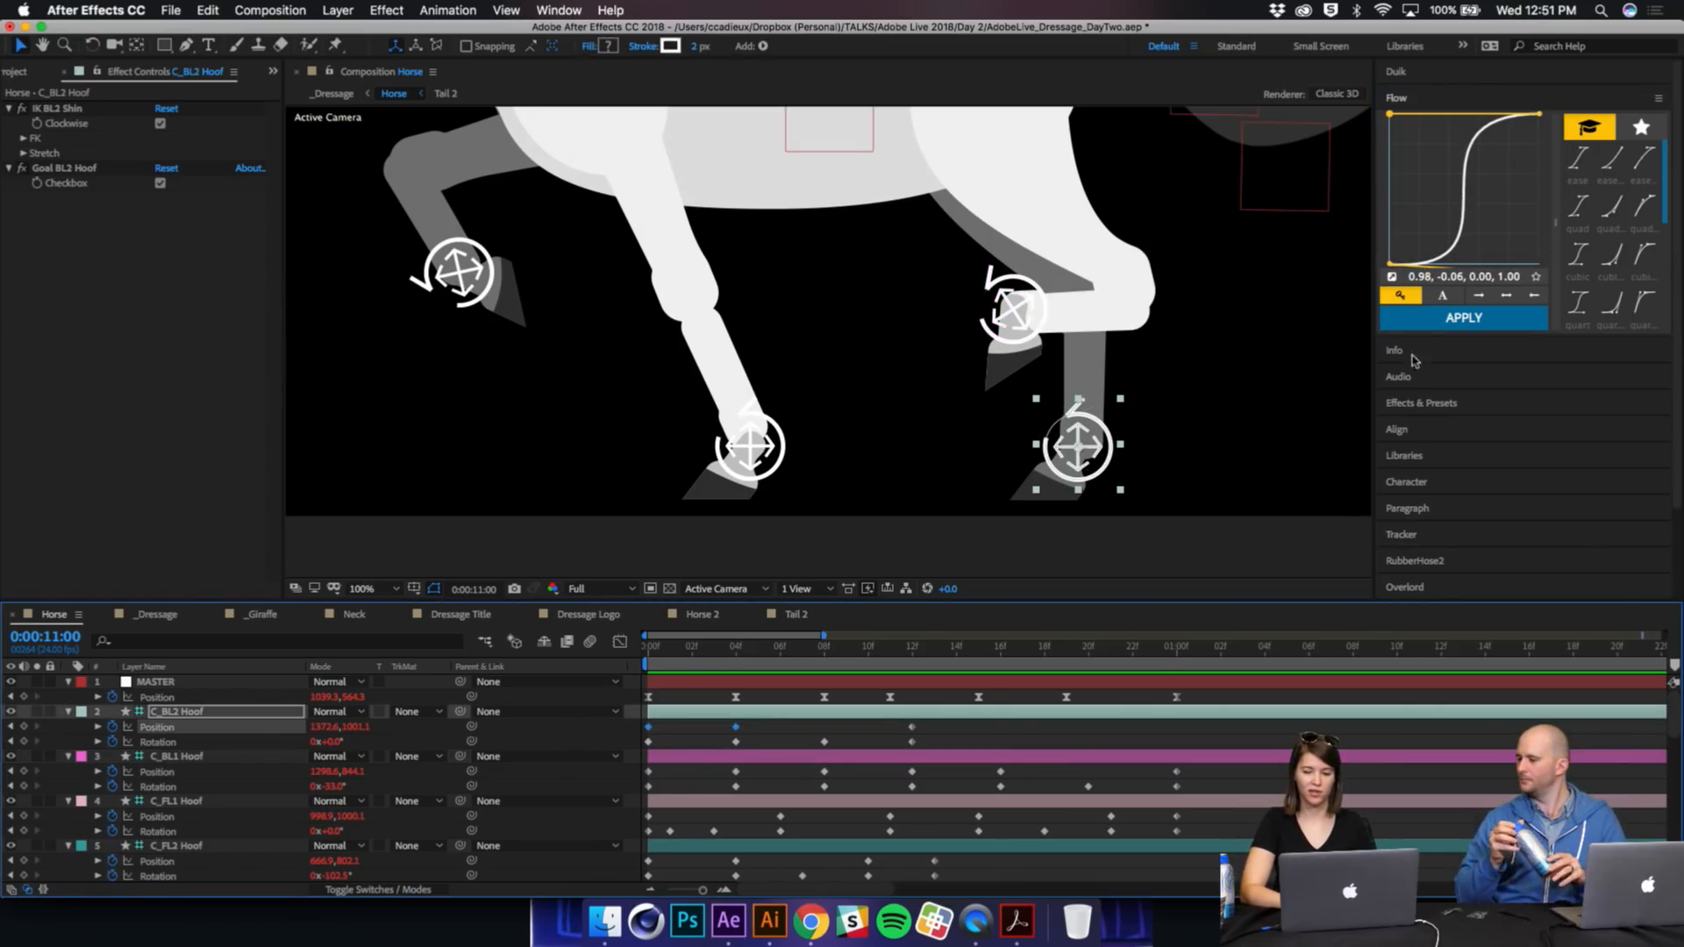
pyautogui.click(1441, 324)
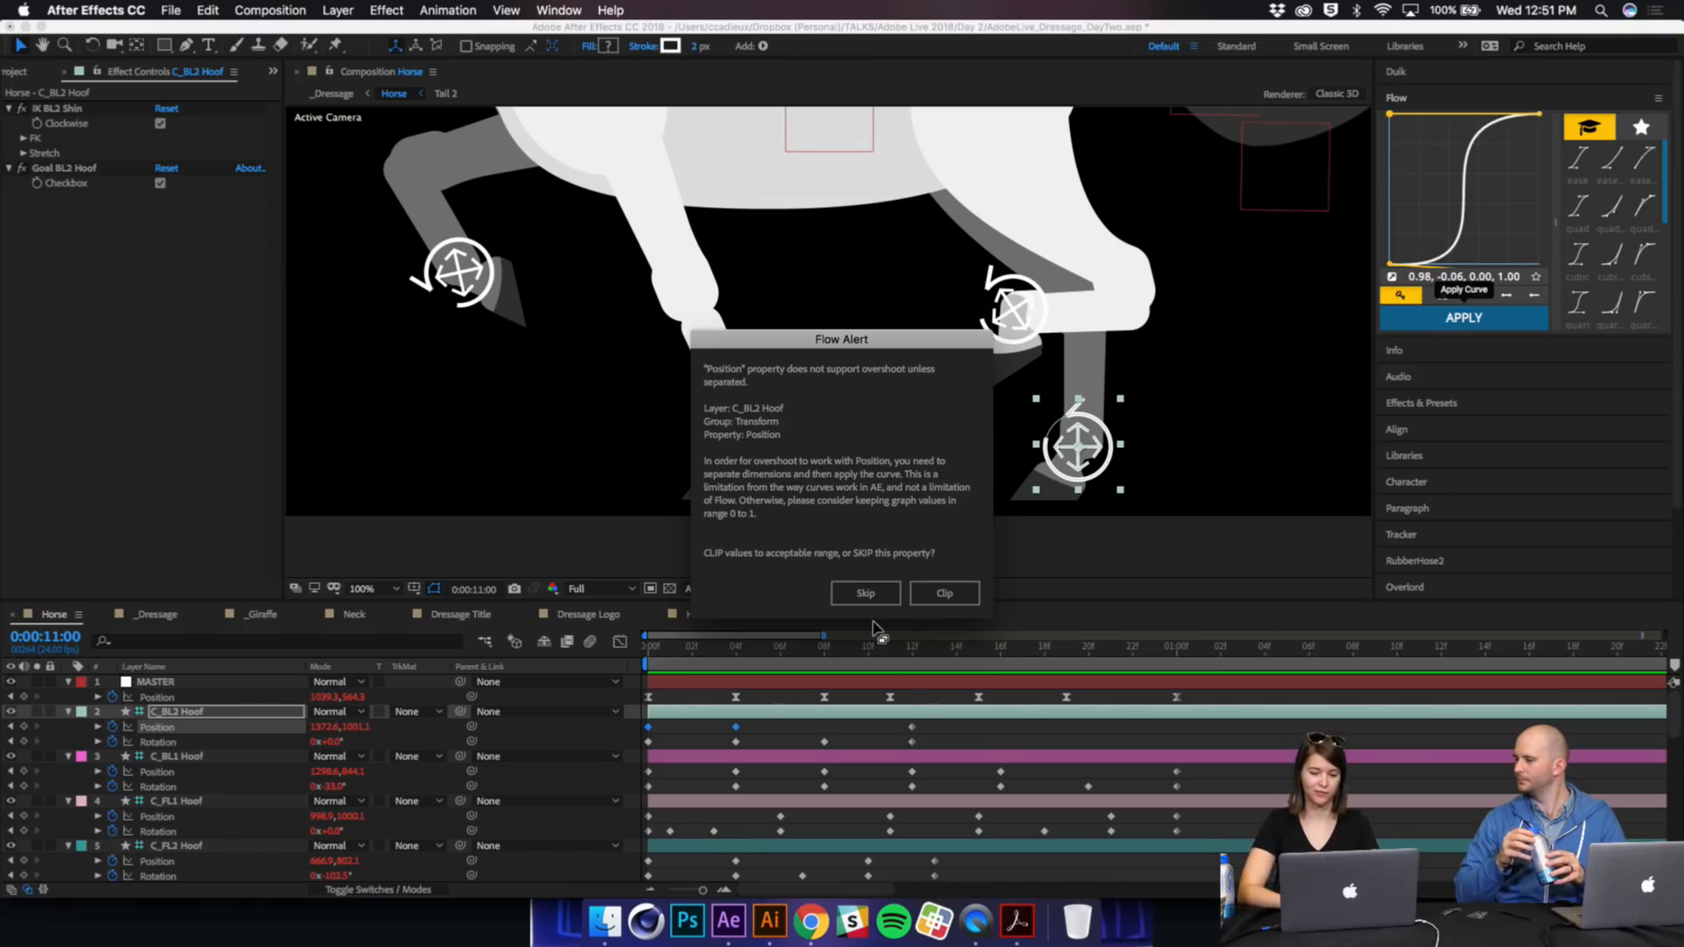
pyautogui.click(868, 594)
pyautogui.click(860, 735)
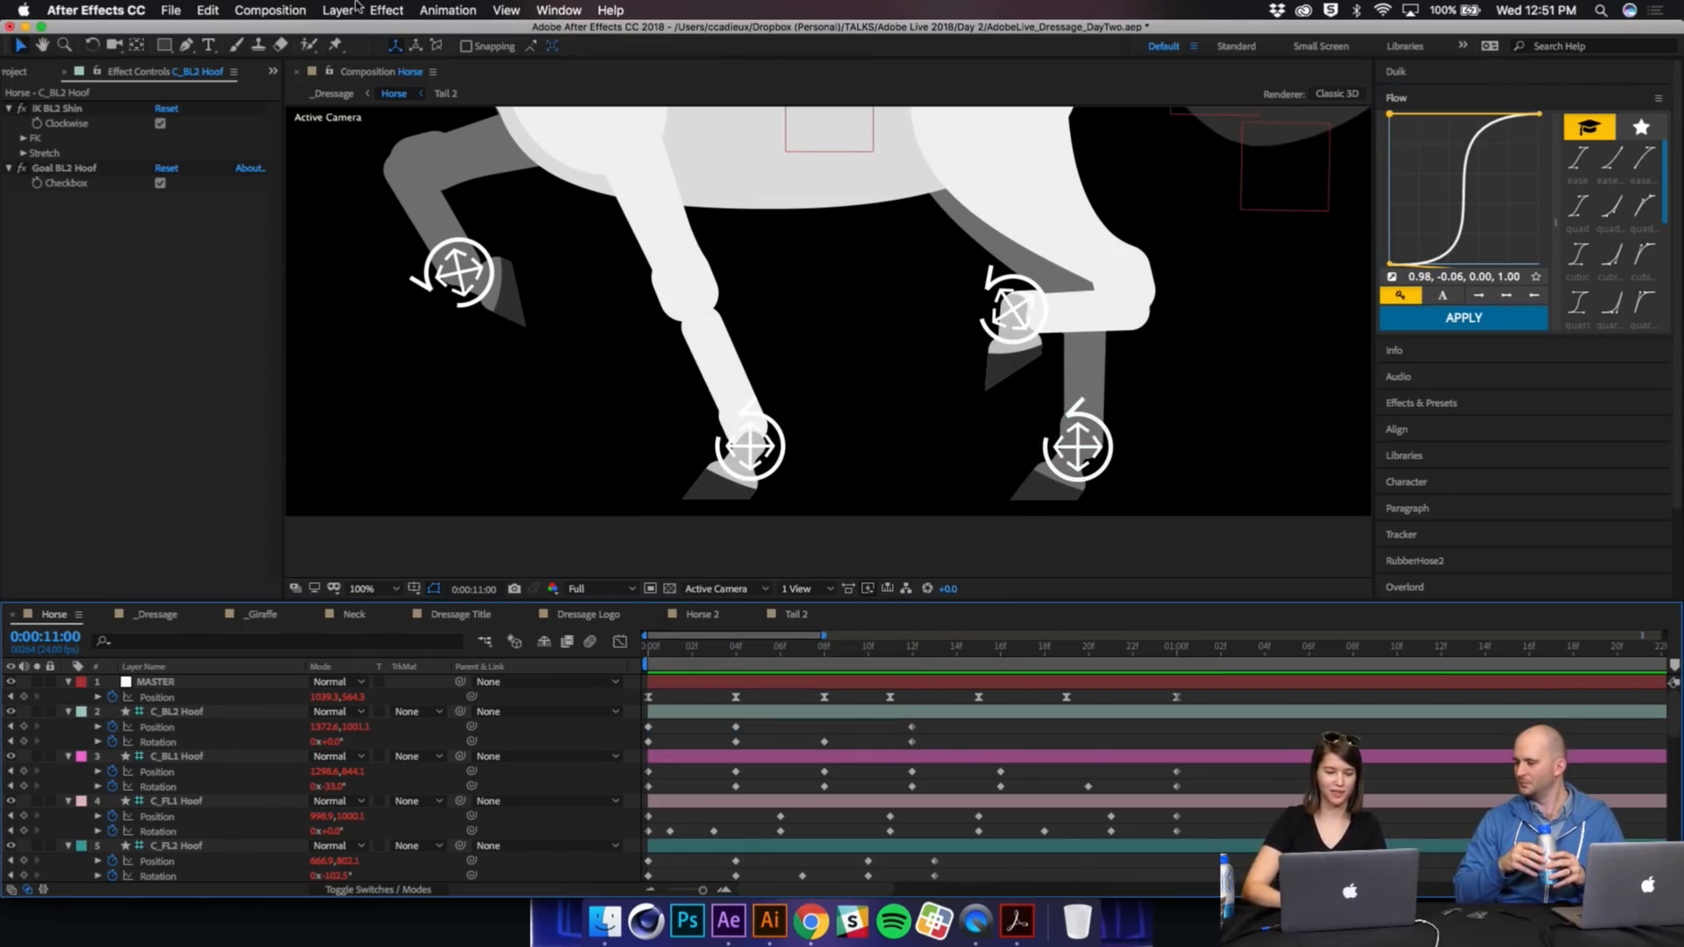
# Step: Bring up the list of project items with nothing selected
pyautogui.click(136, 9)
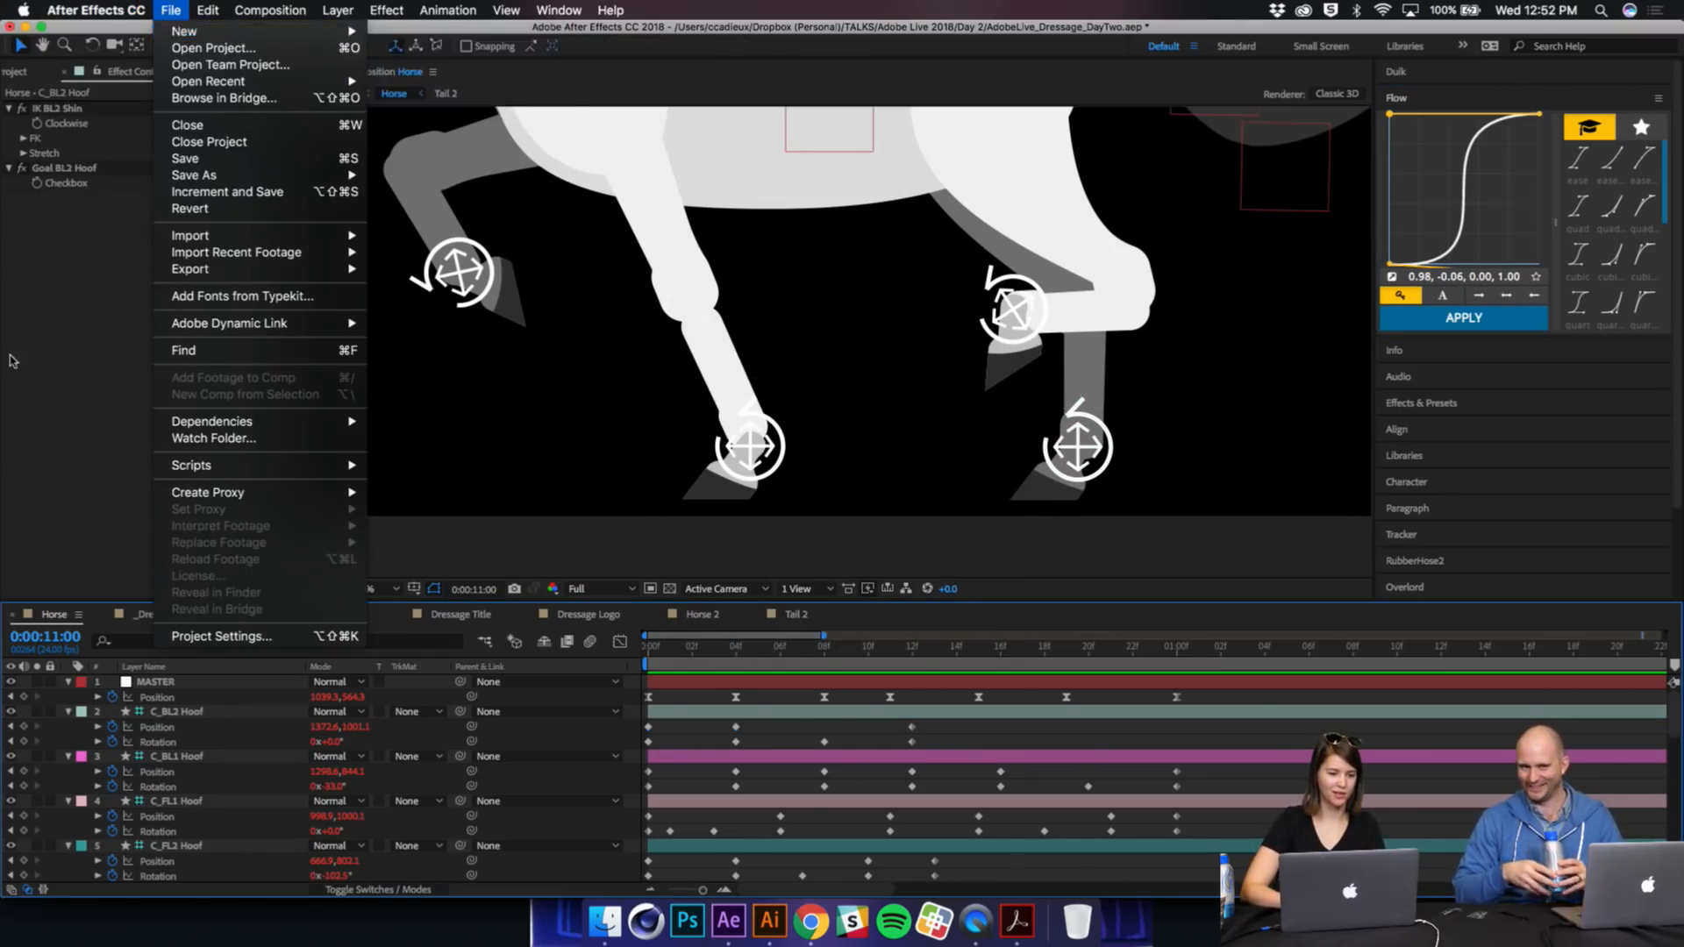
pyautogui.click(47, 314)
pyautogui.click(14, 74)
pyautogui.click(79, 432)
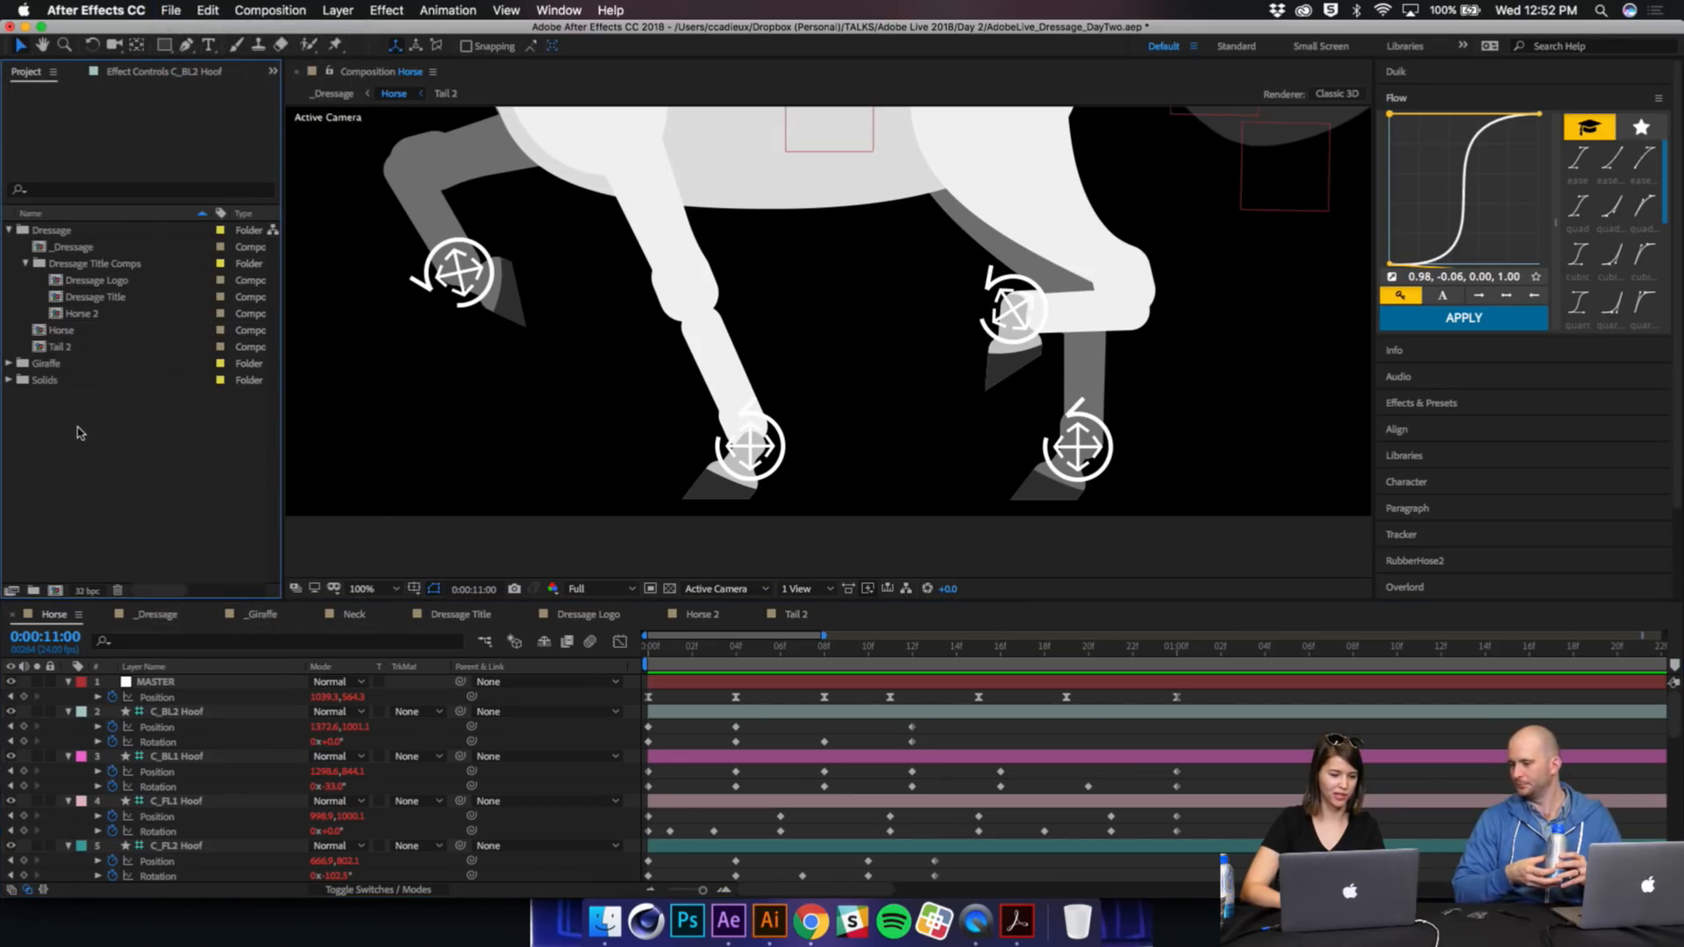
pyautogui.press('super+i')
pyautogui.click(1201, 570)
# Step: Create a new composition named Comp 1 and set it to the HDTV 1080 24 preset
pyautogui.click(55, 592)
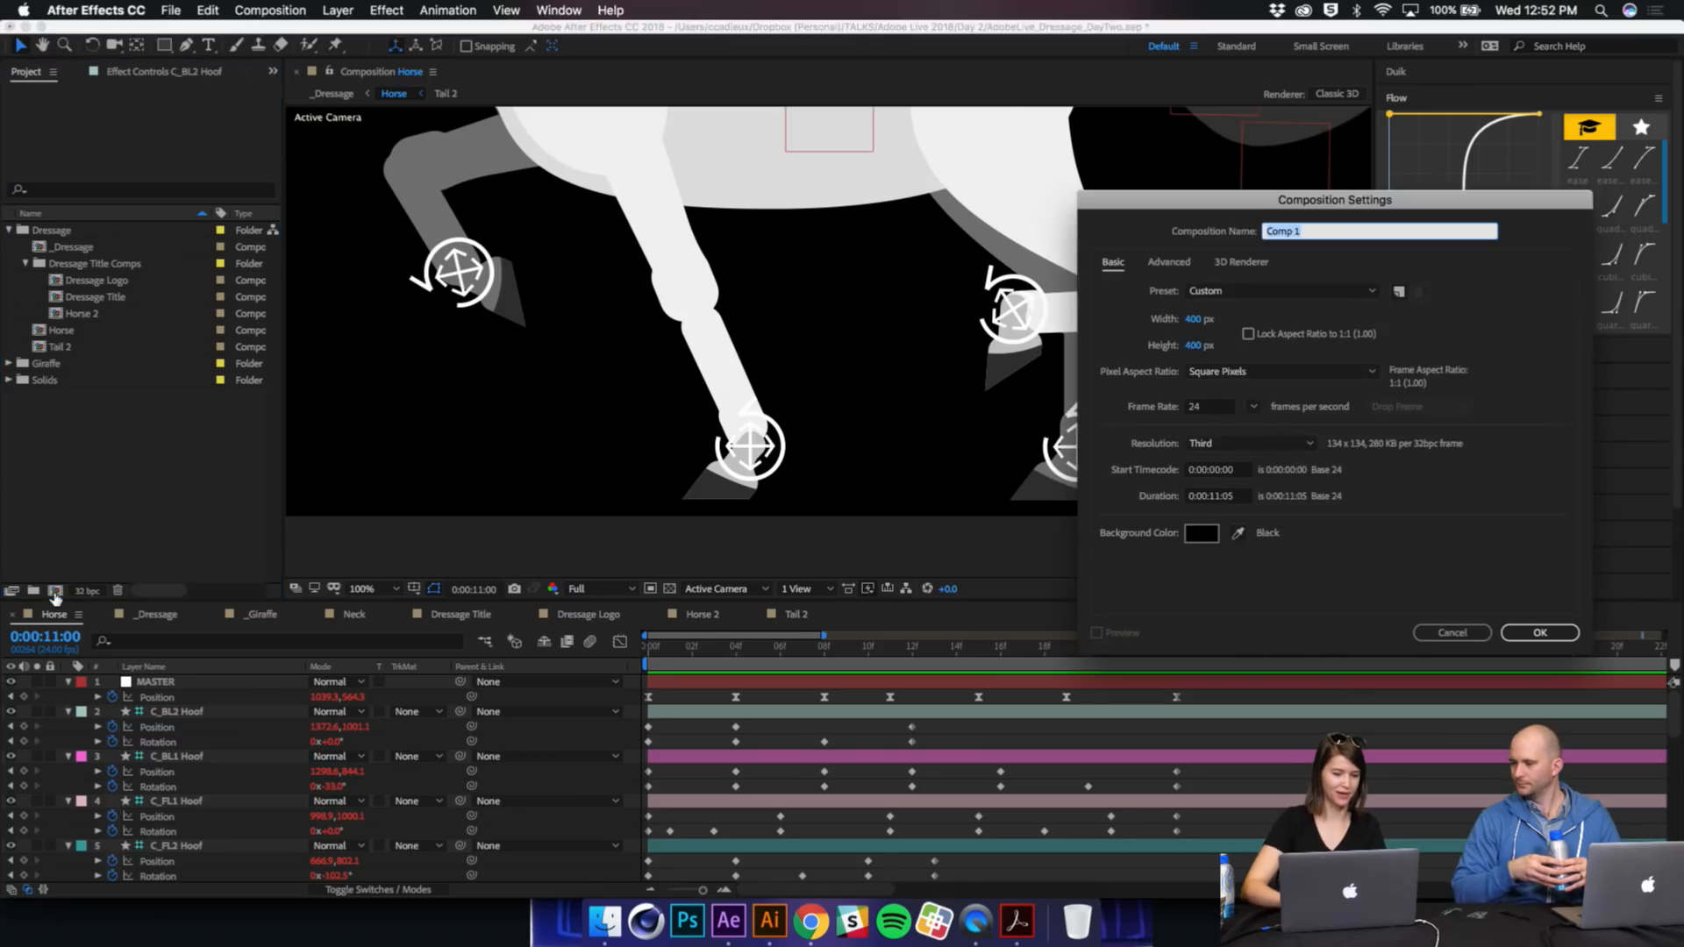
pyautogui.press('Return')
pyautogui.press('super+k')
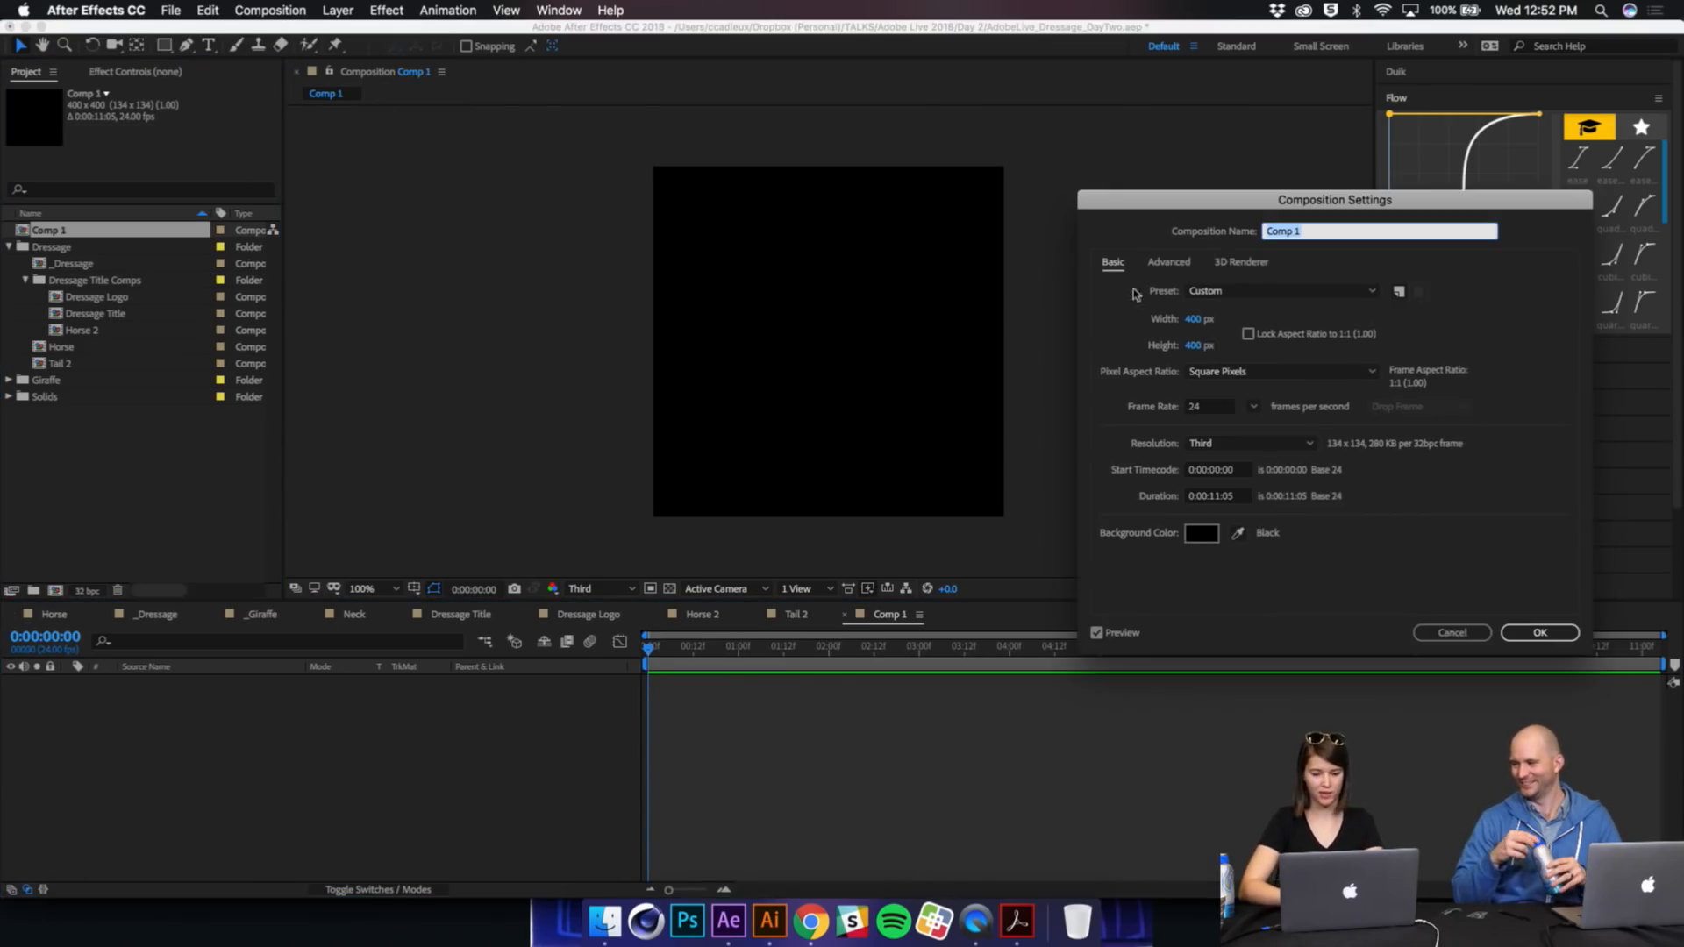
pyautogui.click(1255, 289)
pyautogui.click(1233, 724)
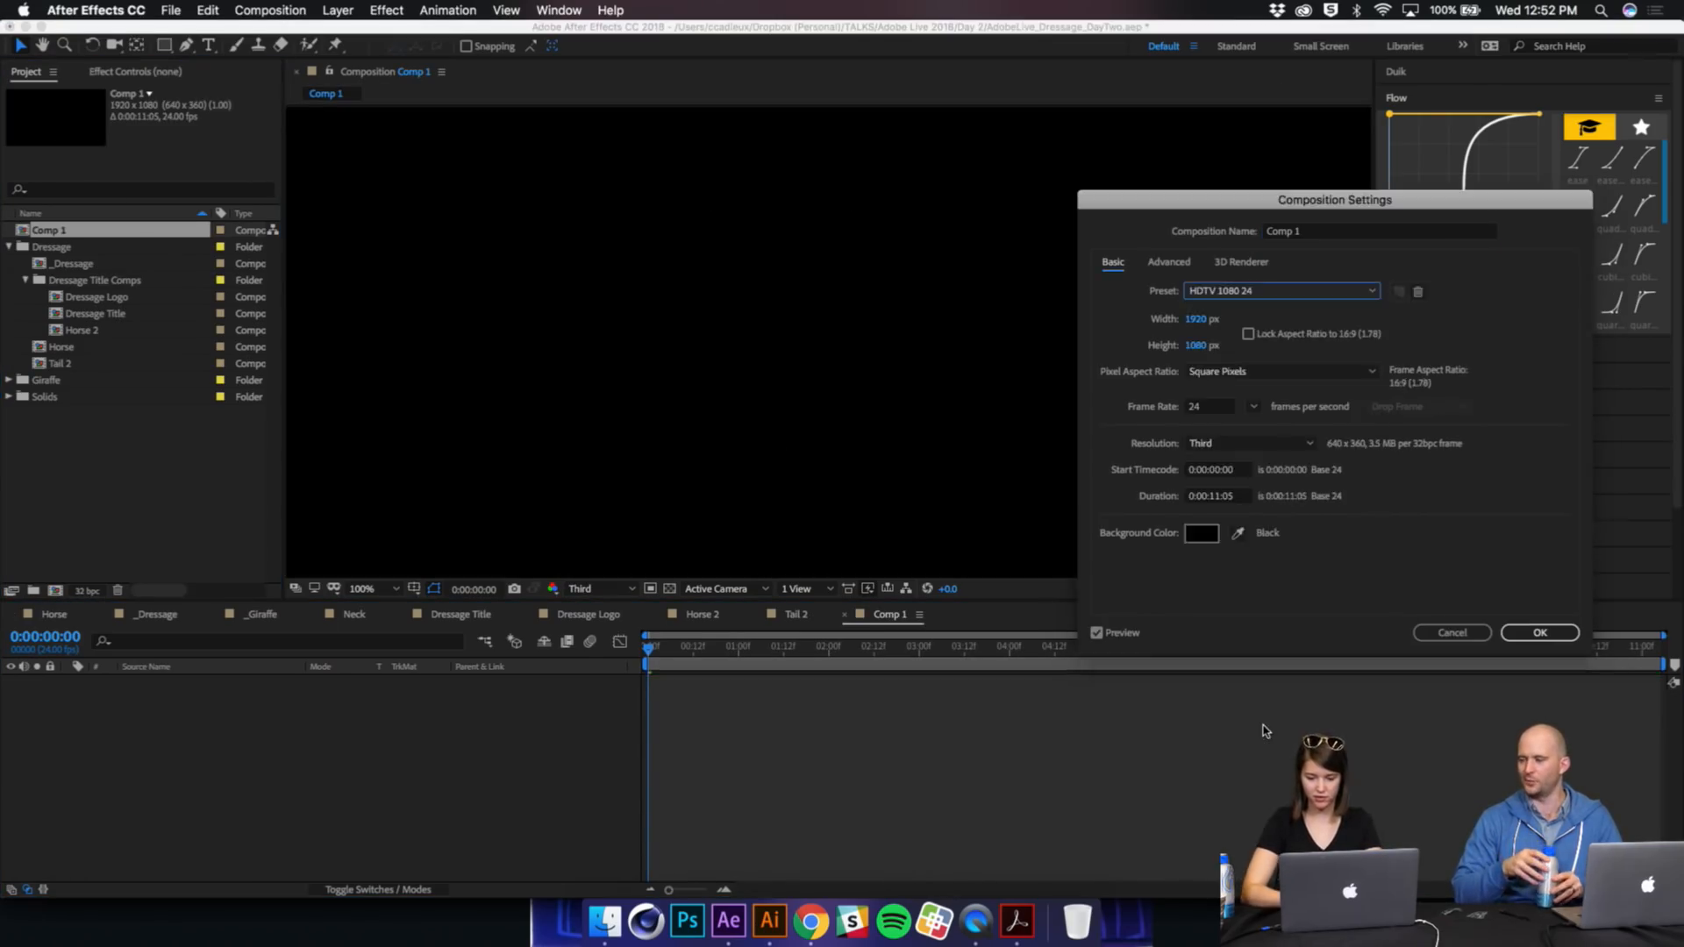
pyautogui.press('Return')
# Step: Draw a dark red square shape in the upper-left part of Comp 1, centred at about 570, 430
pyautogui.click(164, 44)
pyautogui.moveTo(414, 317); pyautogui.dragTo(558, 174)
pyautogui.press('v')
pyautogui.click(511, 258)
pyautogui.press('y')
pyautogui.press(',')
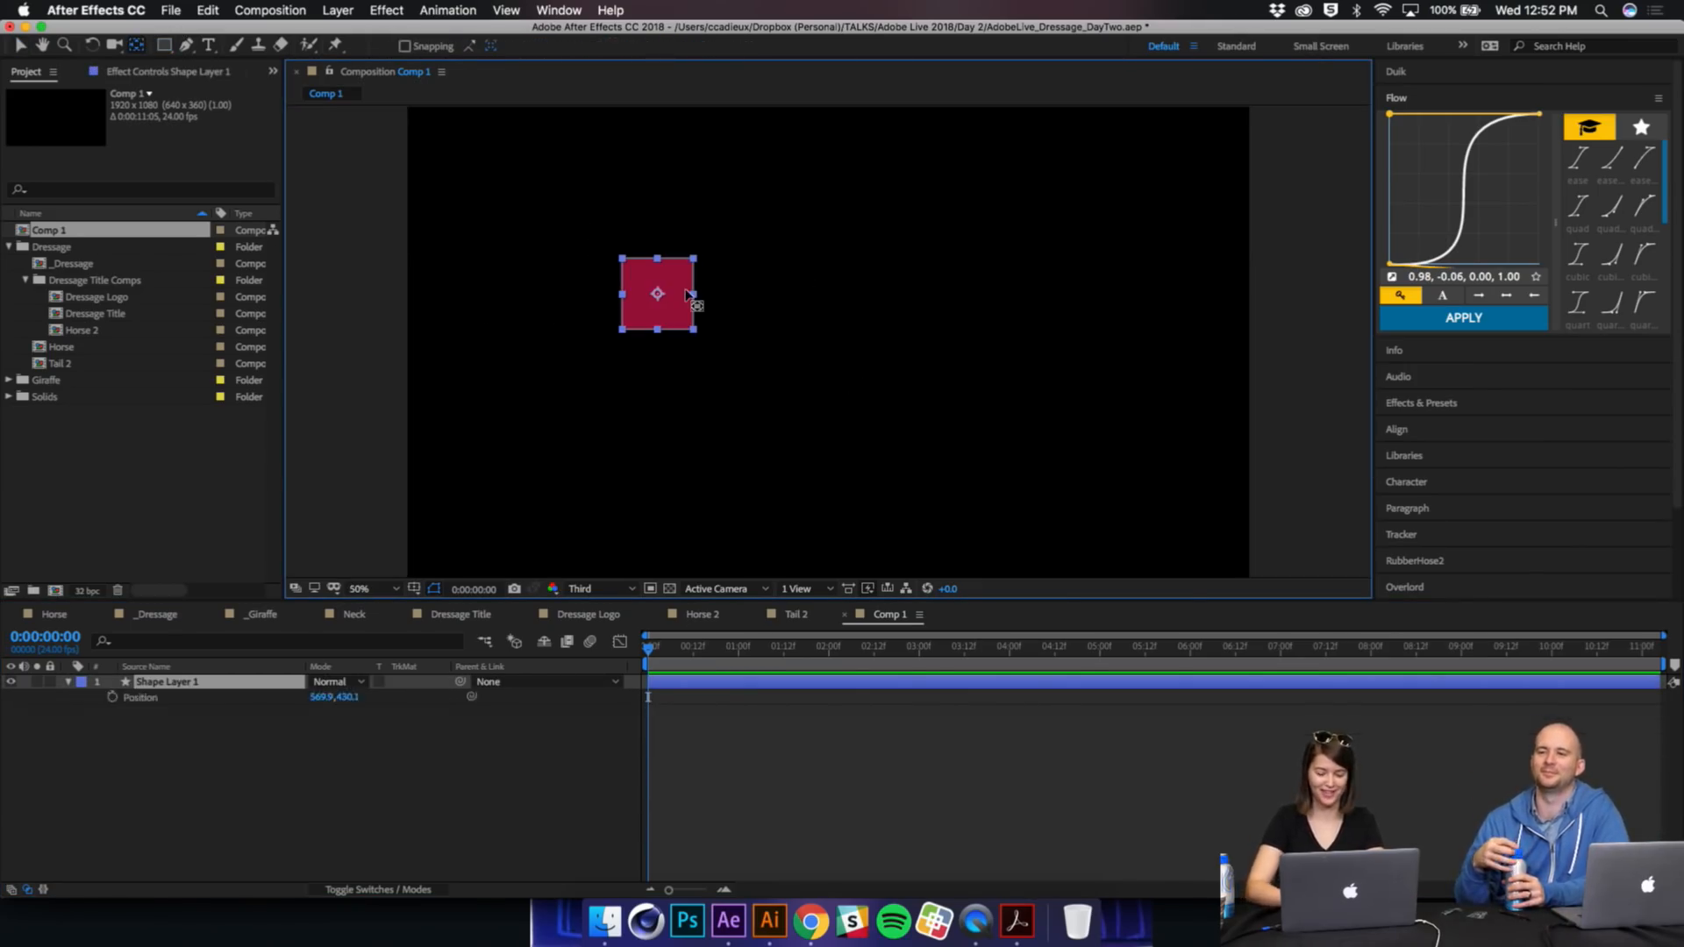
# Step: Keyframe the square's position at the first frame and move it horizontally to about 1588, 430 at 0:00:00:20
pyautogui.click(113, 697)
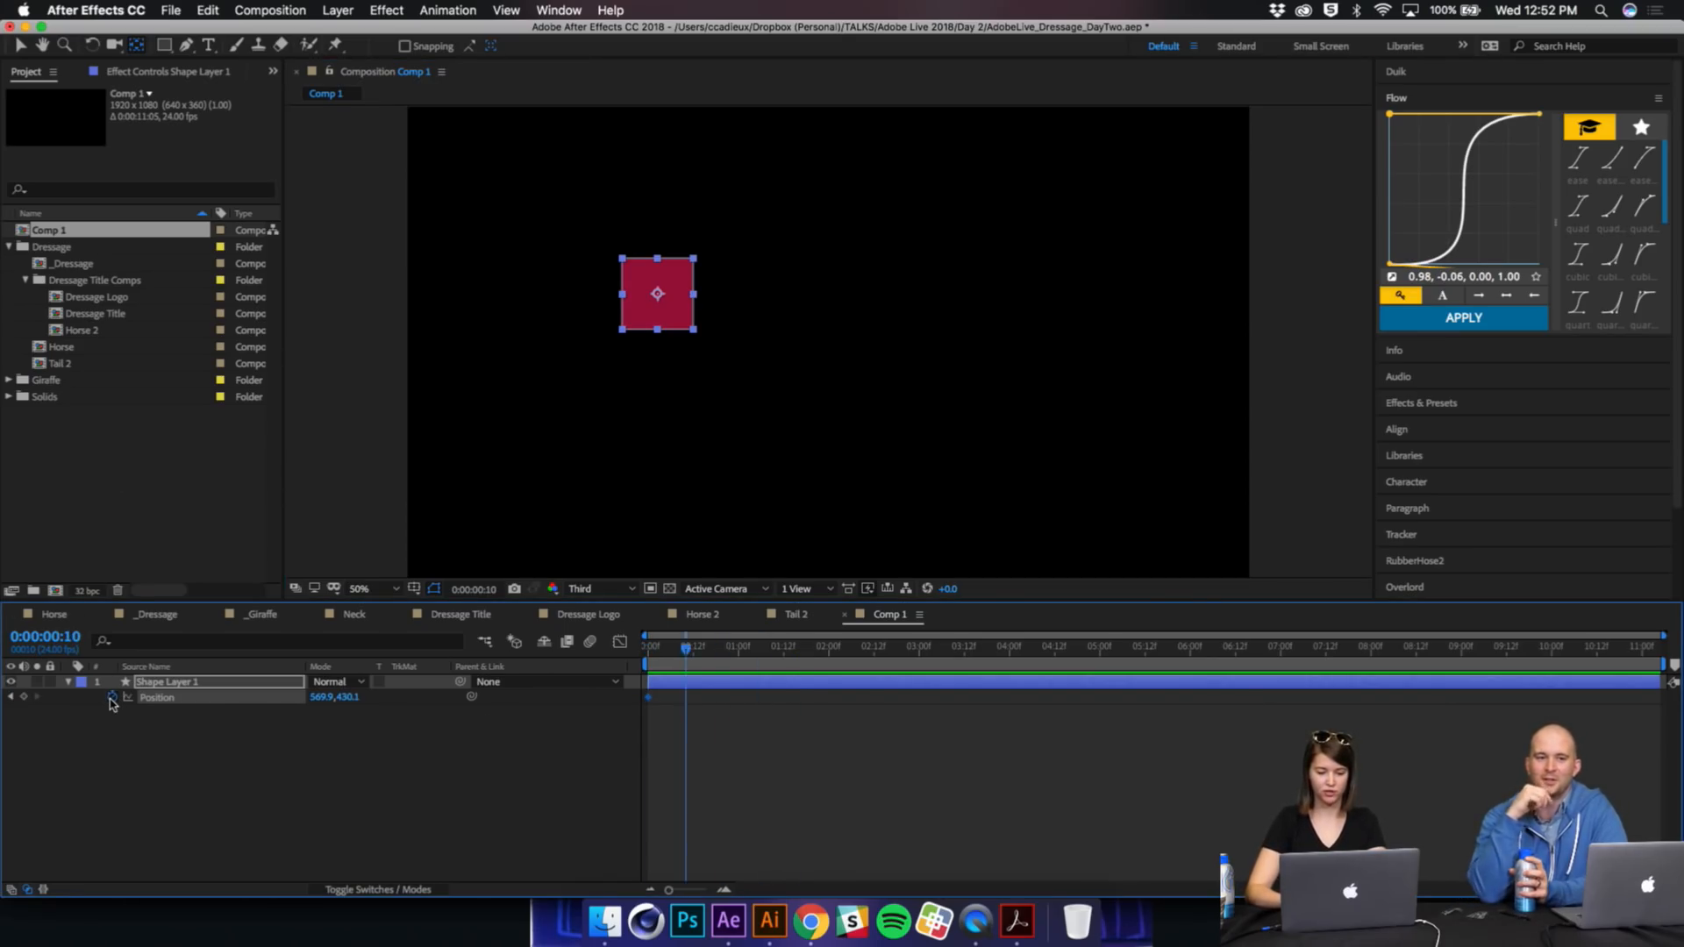
pyautogui.press('v')
pyautogui.moveTo(663, 302); pyautogui.dragTo(1108, 303)
# Step: Apply Flow's ease preset to both of the square's position keyframes and preview the motion
pyautogui.click(752, 707)
pyautogui.moveTo(753, 708); pyautogui.dragTo(635, 679)
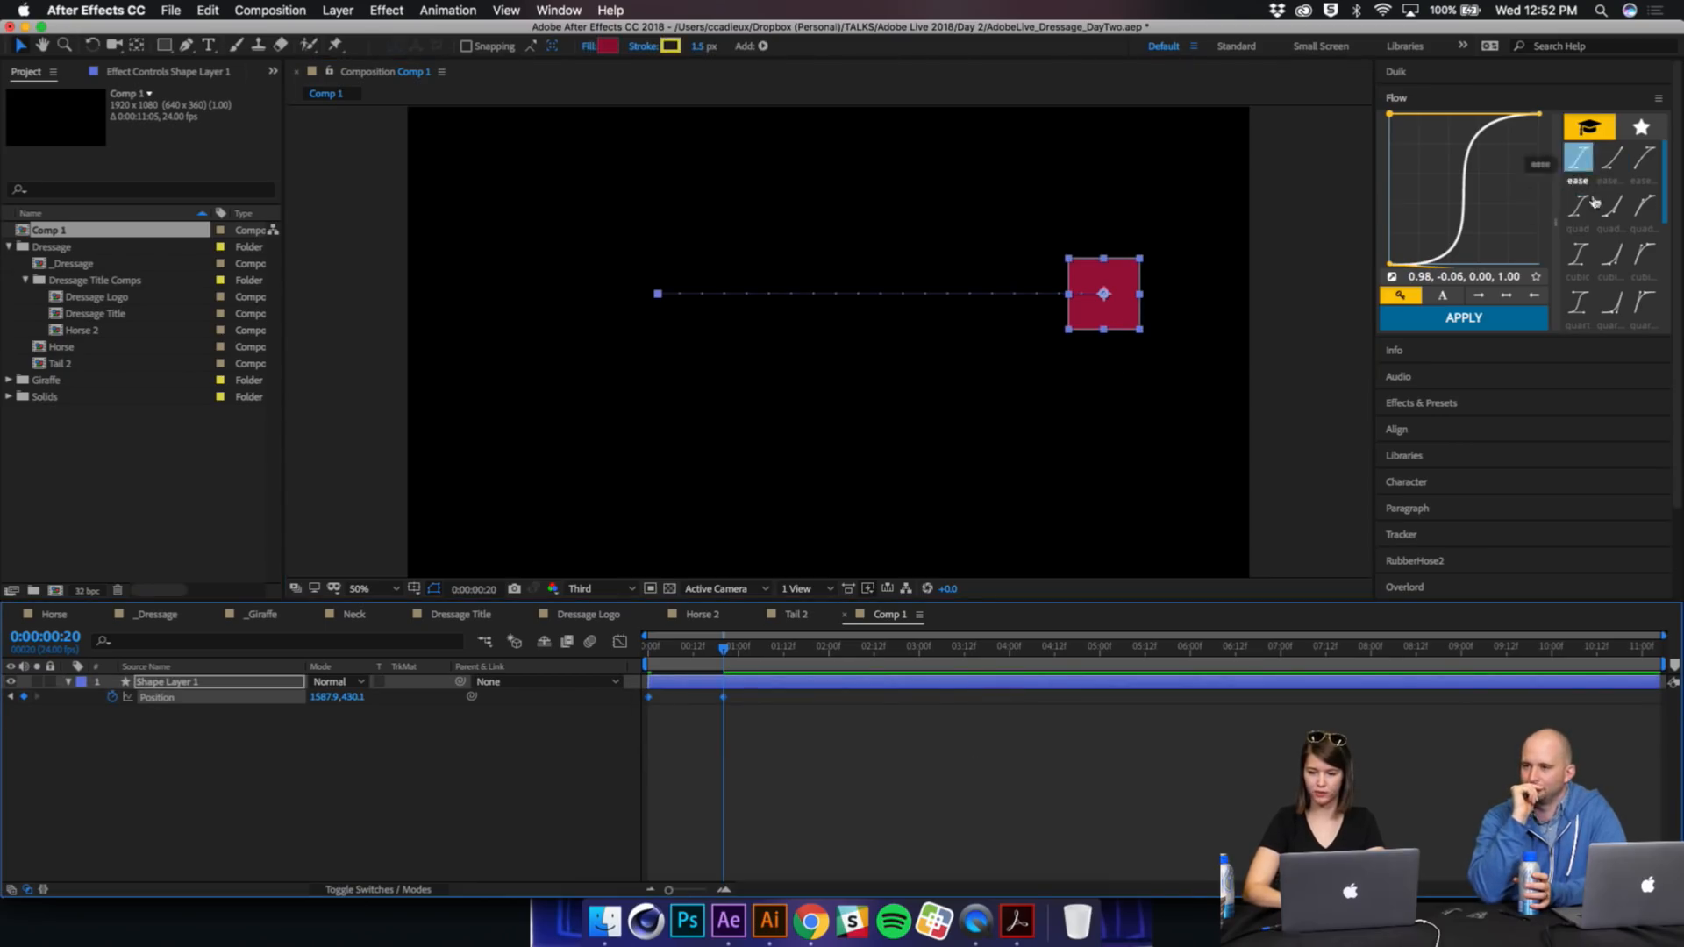
pyautogui.click(1574, 160)
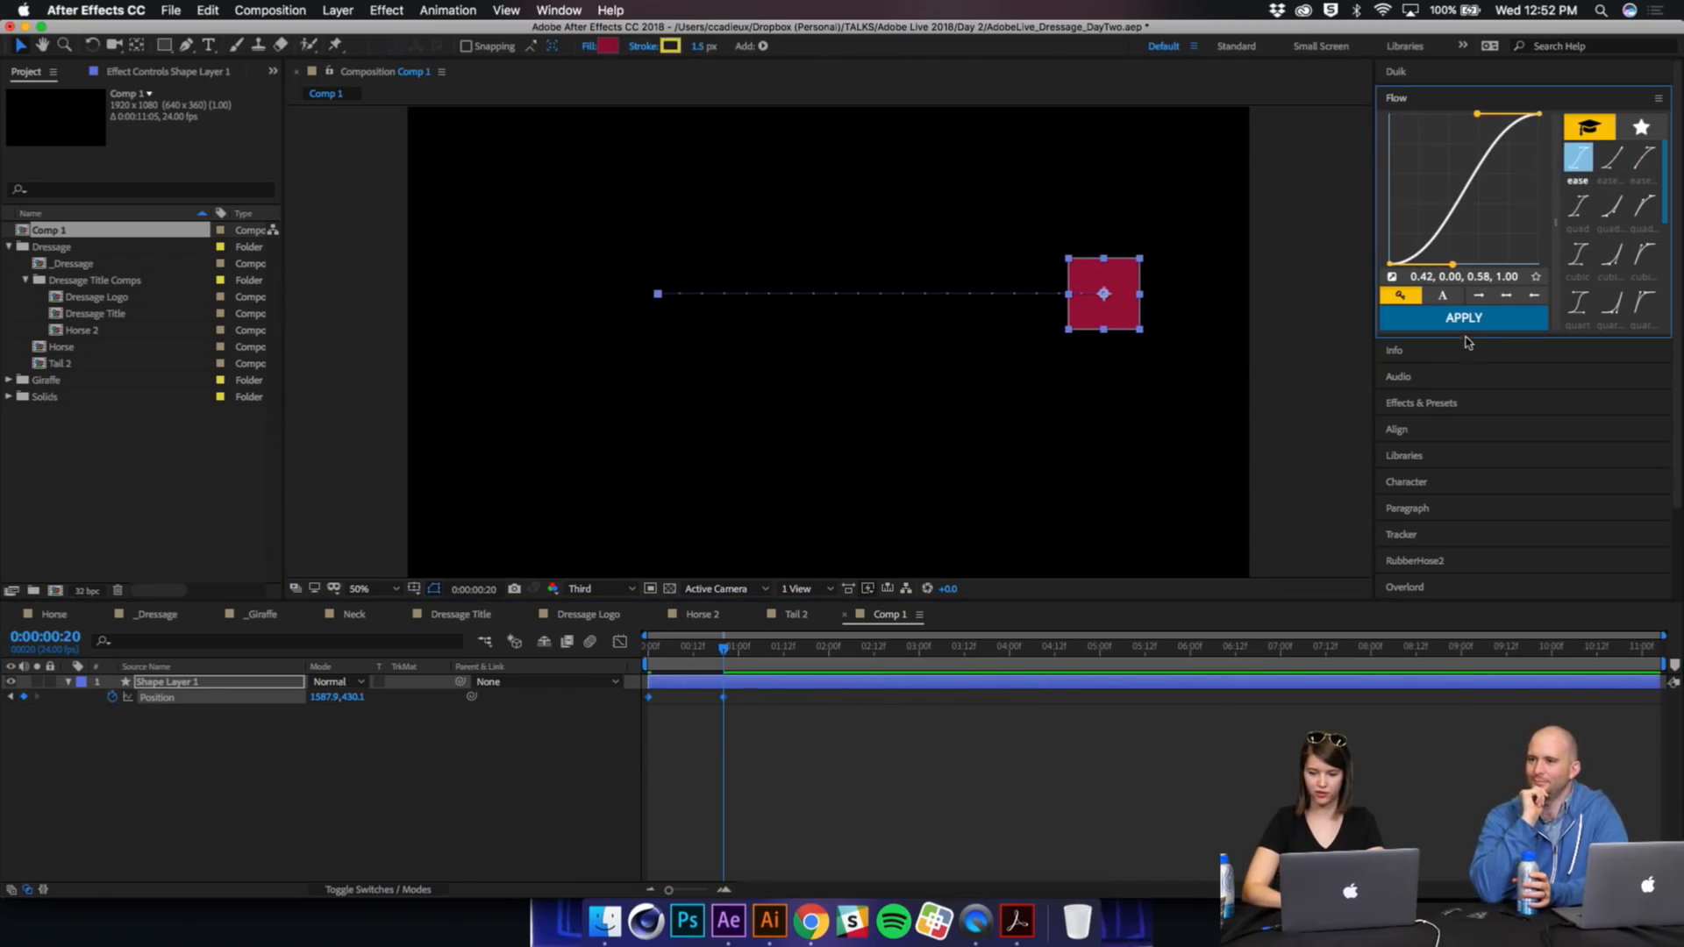
pyautogui.press('space')
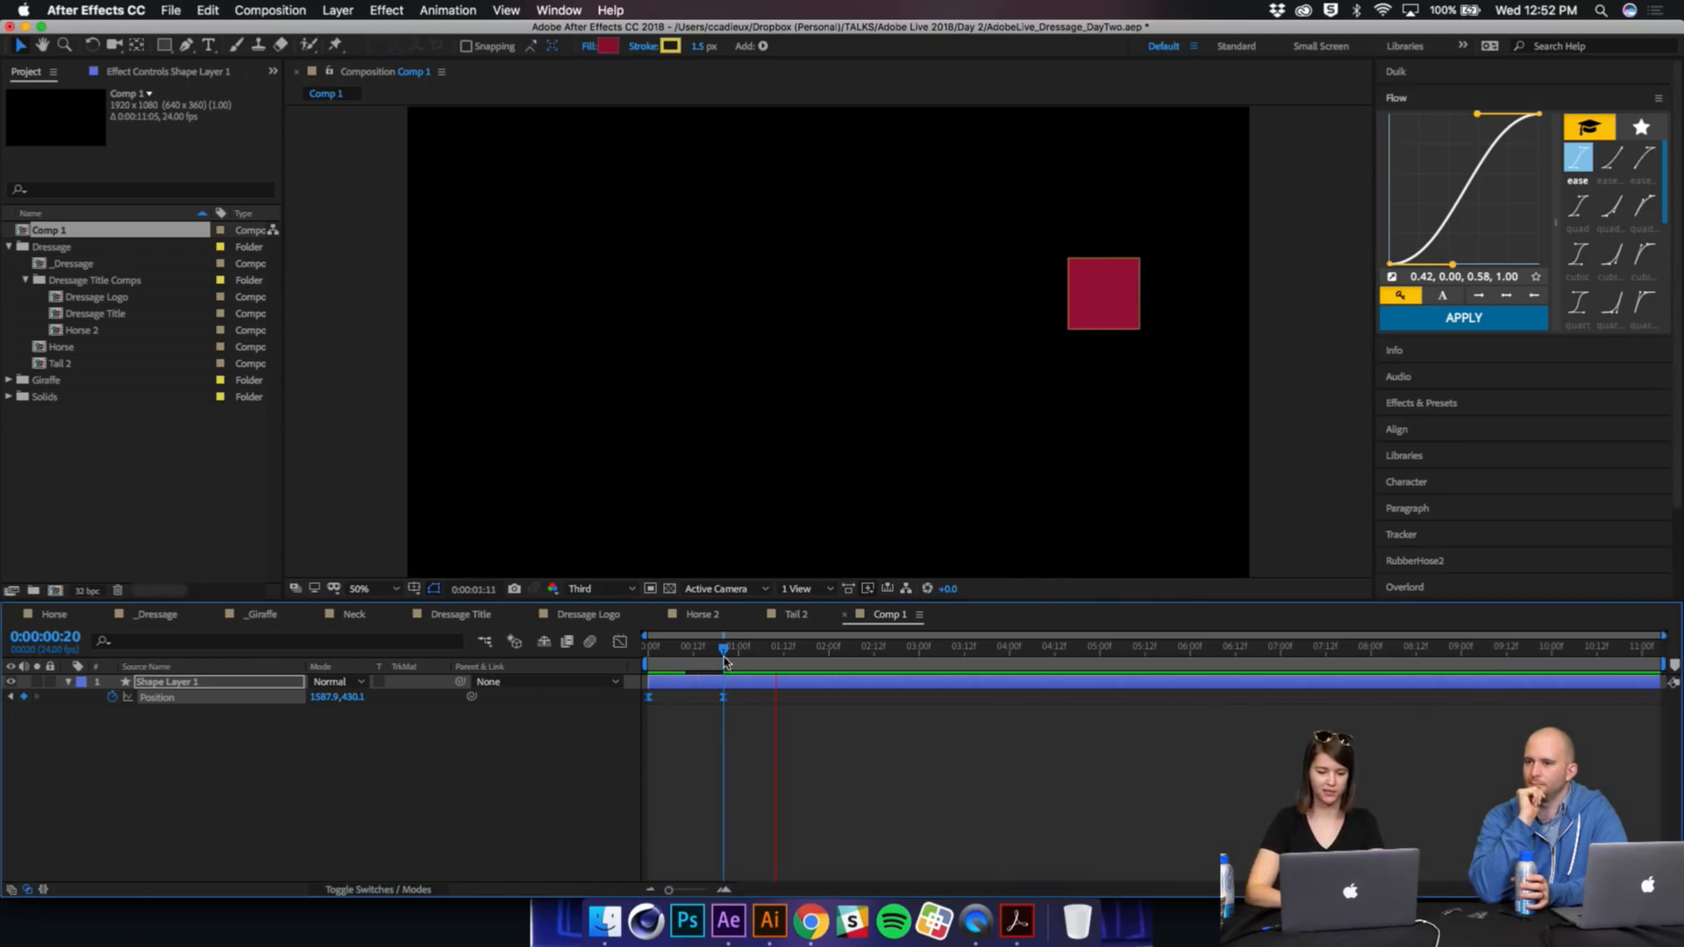
# Step: Apply Flow's expo preset (0.90, 0.00, 0.10, 1.00) to the square's position keyframes and preview the motion
pyautogui.click(1587, 302)
pyautogui.scroll(-3, 1610, 254)
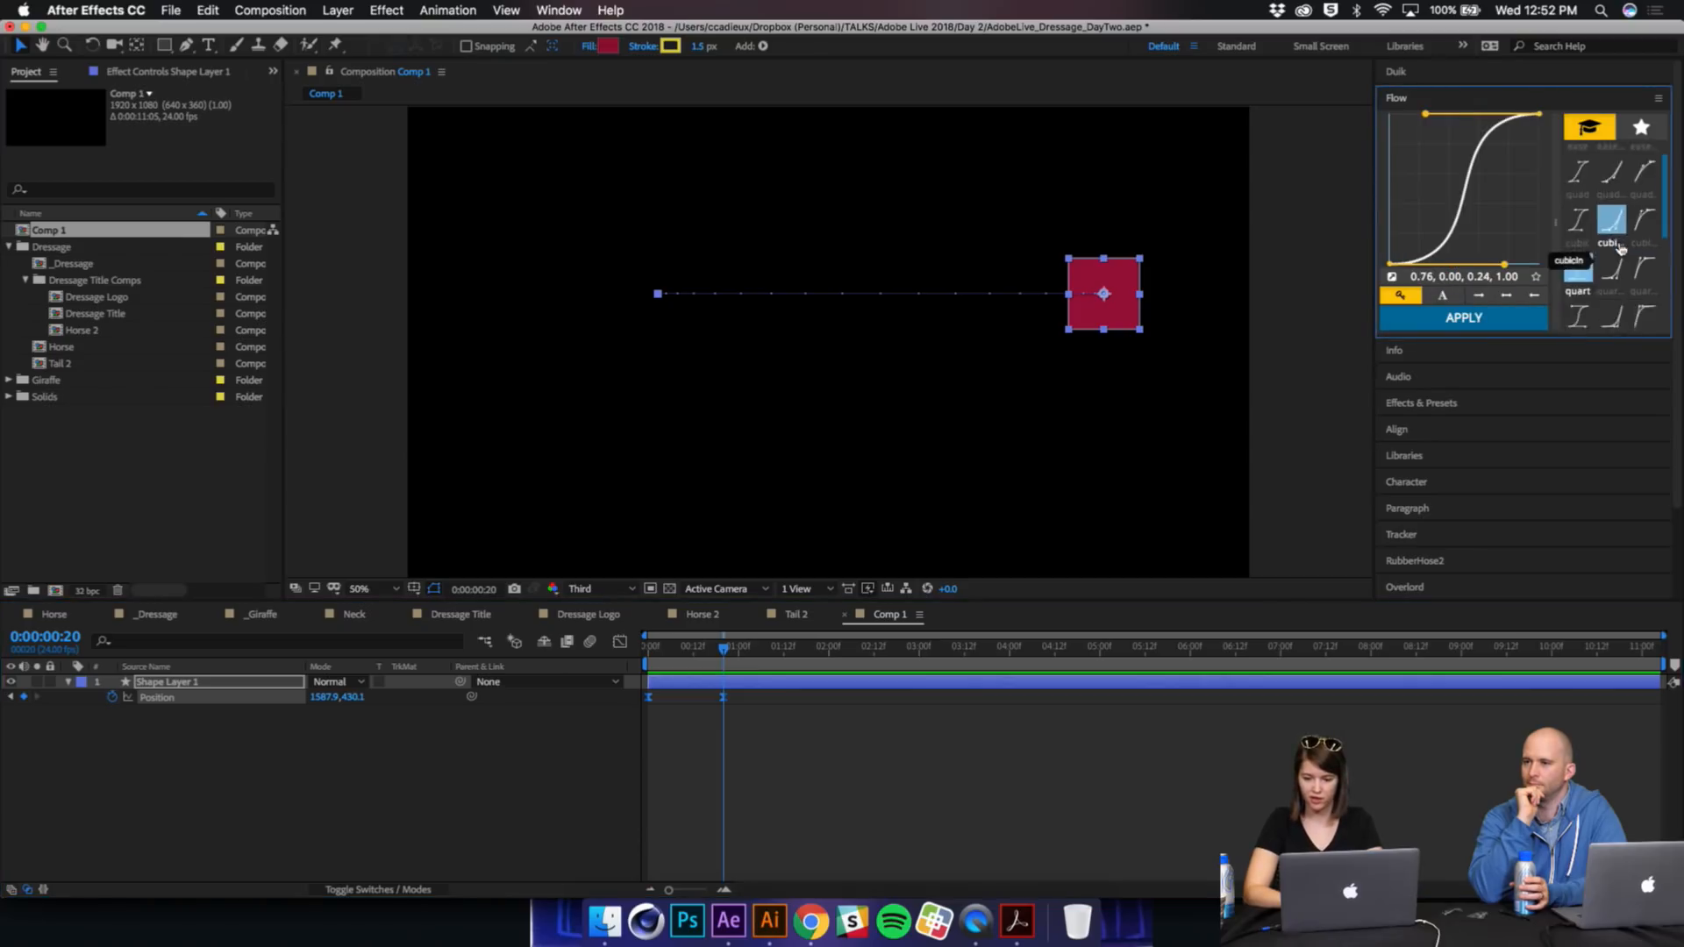
pyautogui.click(1584, 300)
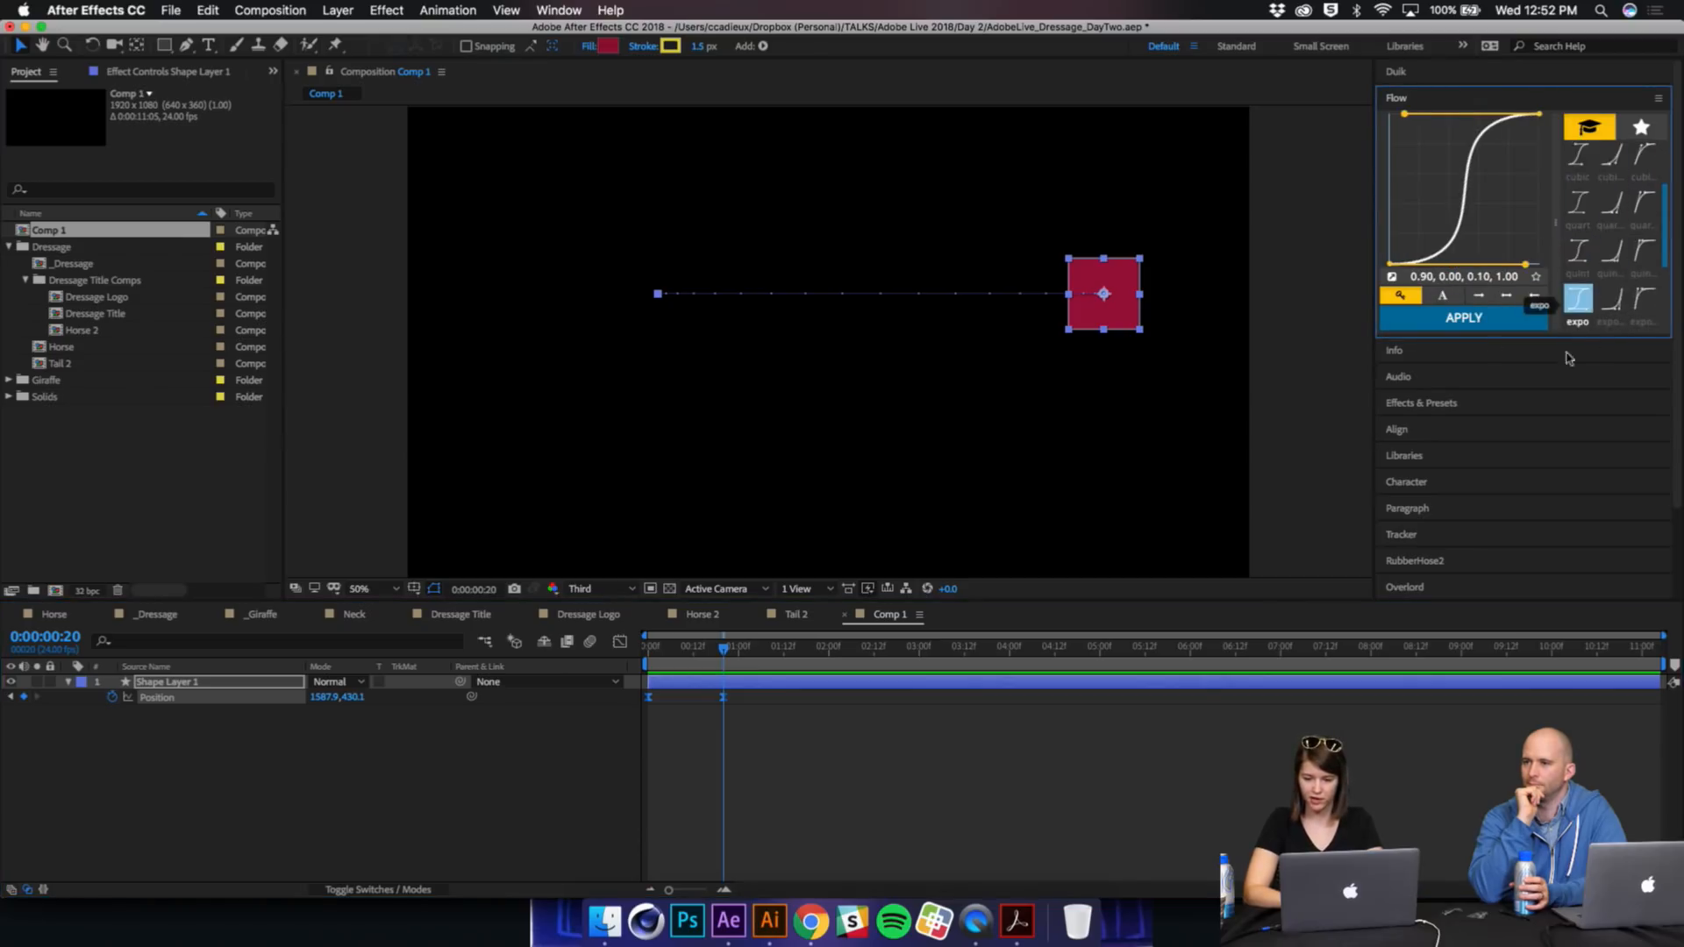
pyautogui.click(1478, 319)
pyautogui.press('space')
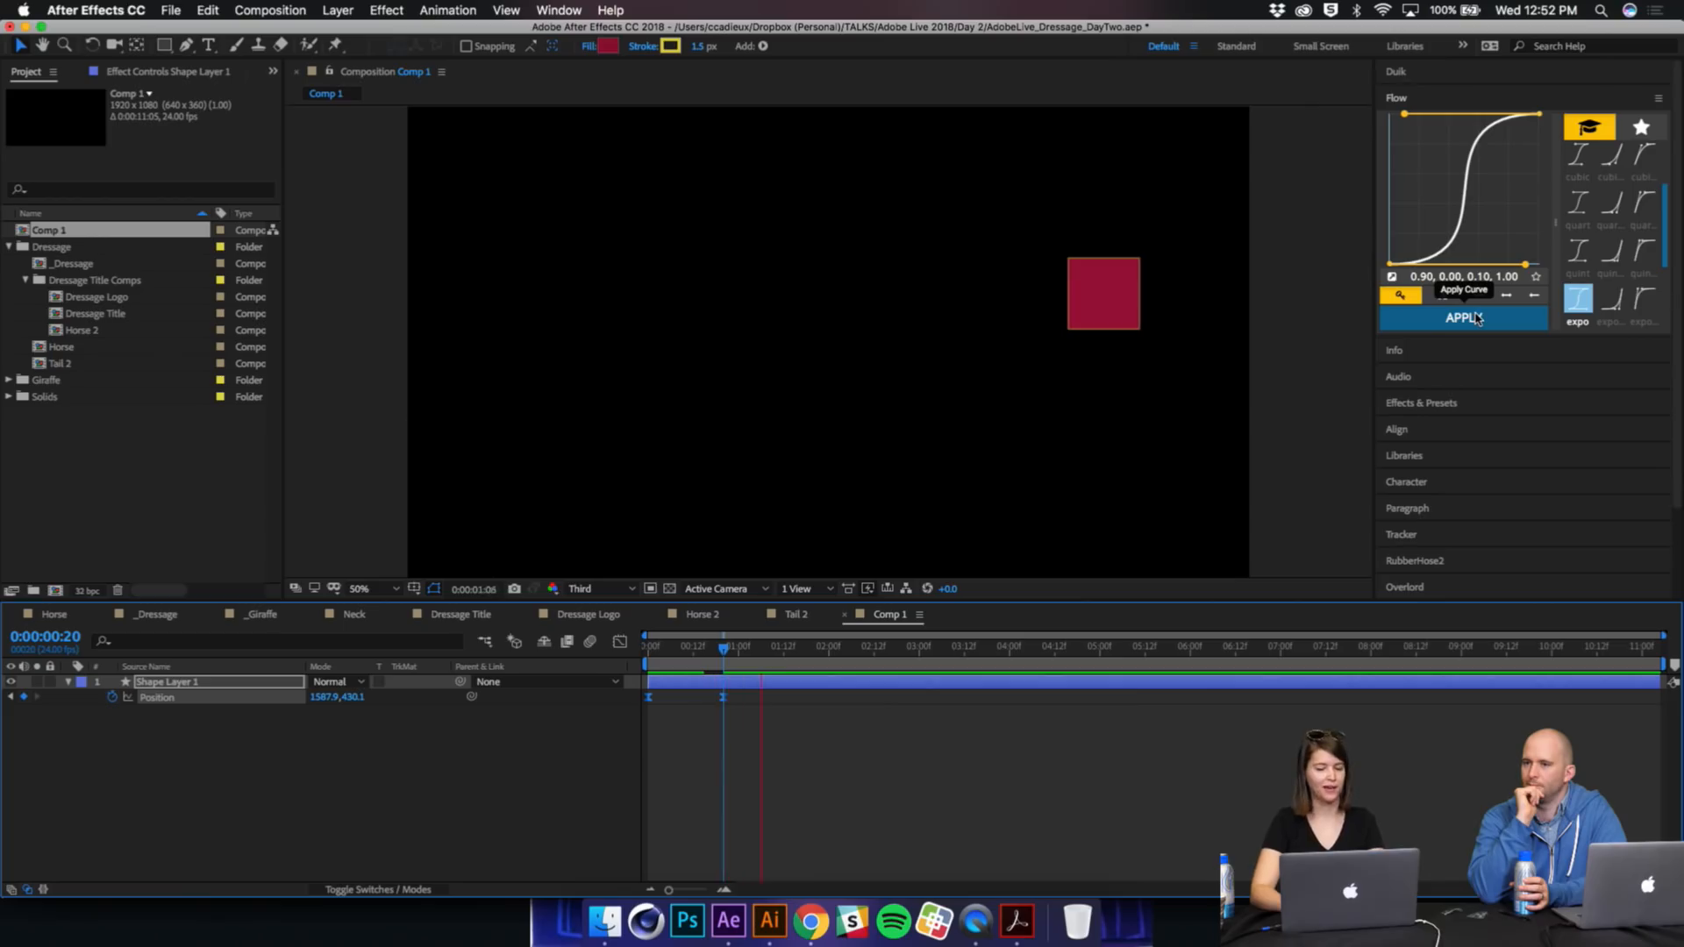
# Step: Reshape the Flow curve to 1.00, 0.03, 0.59, 0.98 for the square's position keyframes and preview the motion
pyautogui.click(1527, 268)
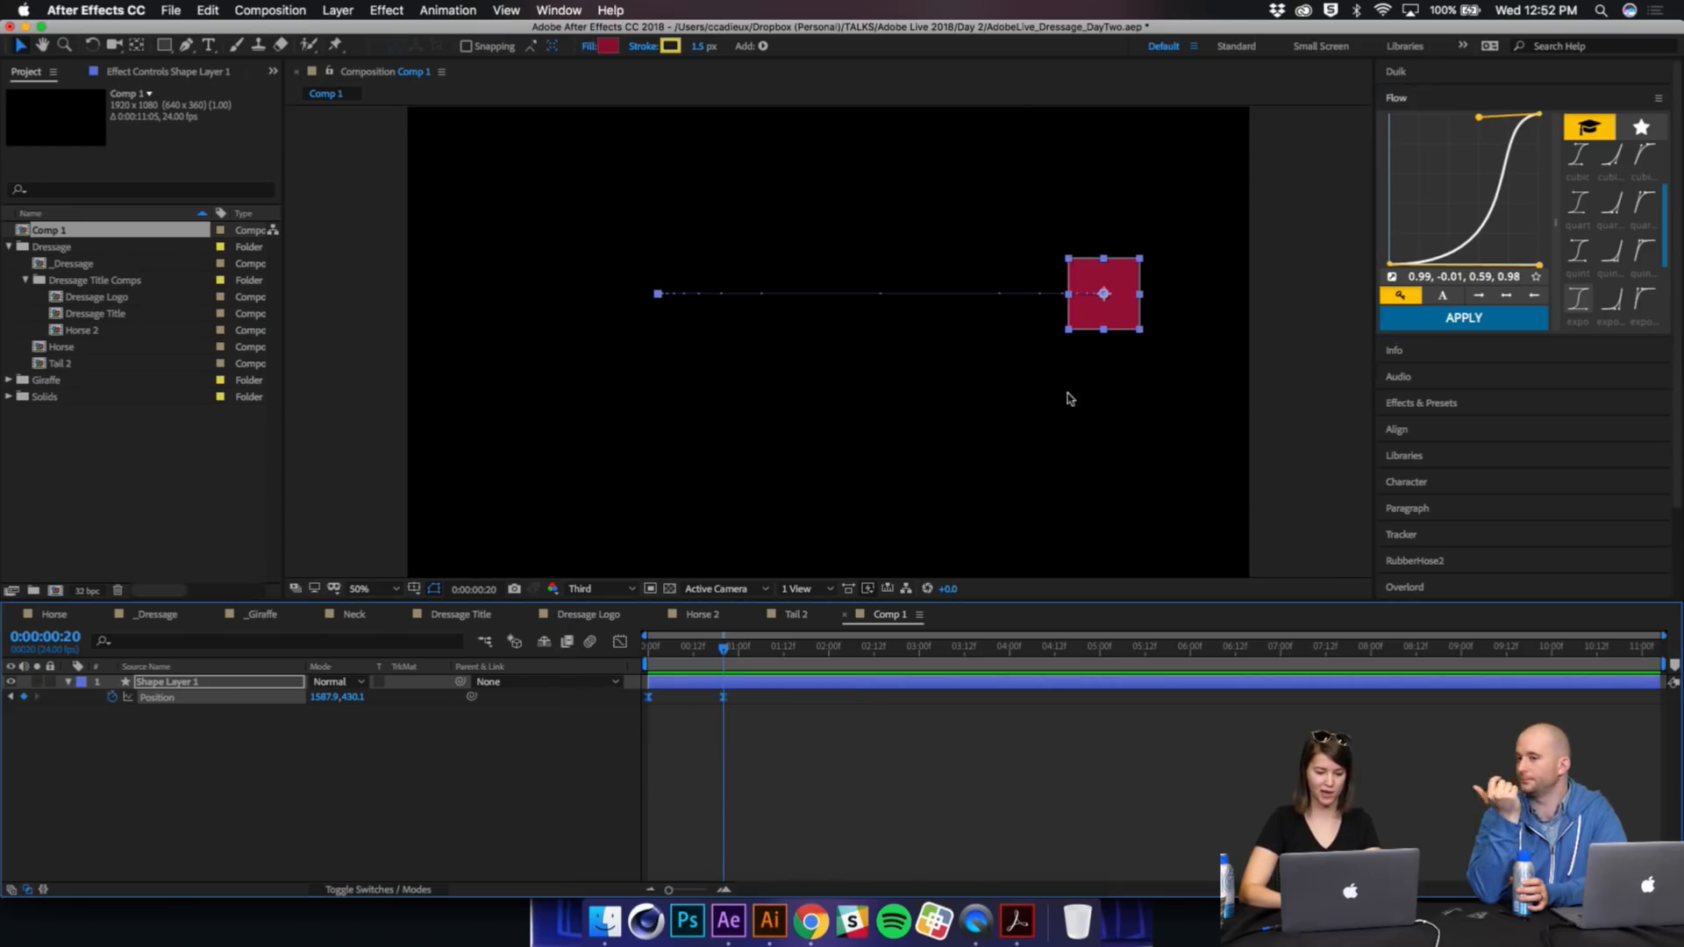
pyautogui.click(1481, 317)
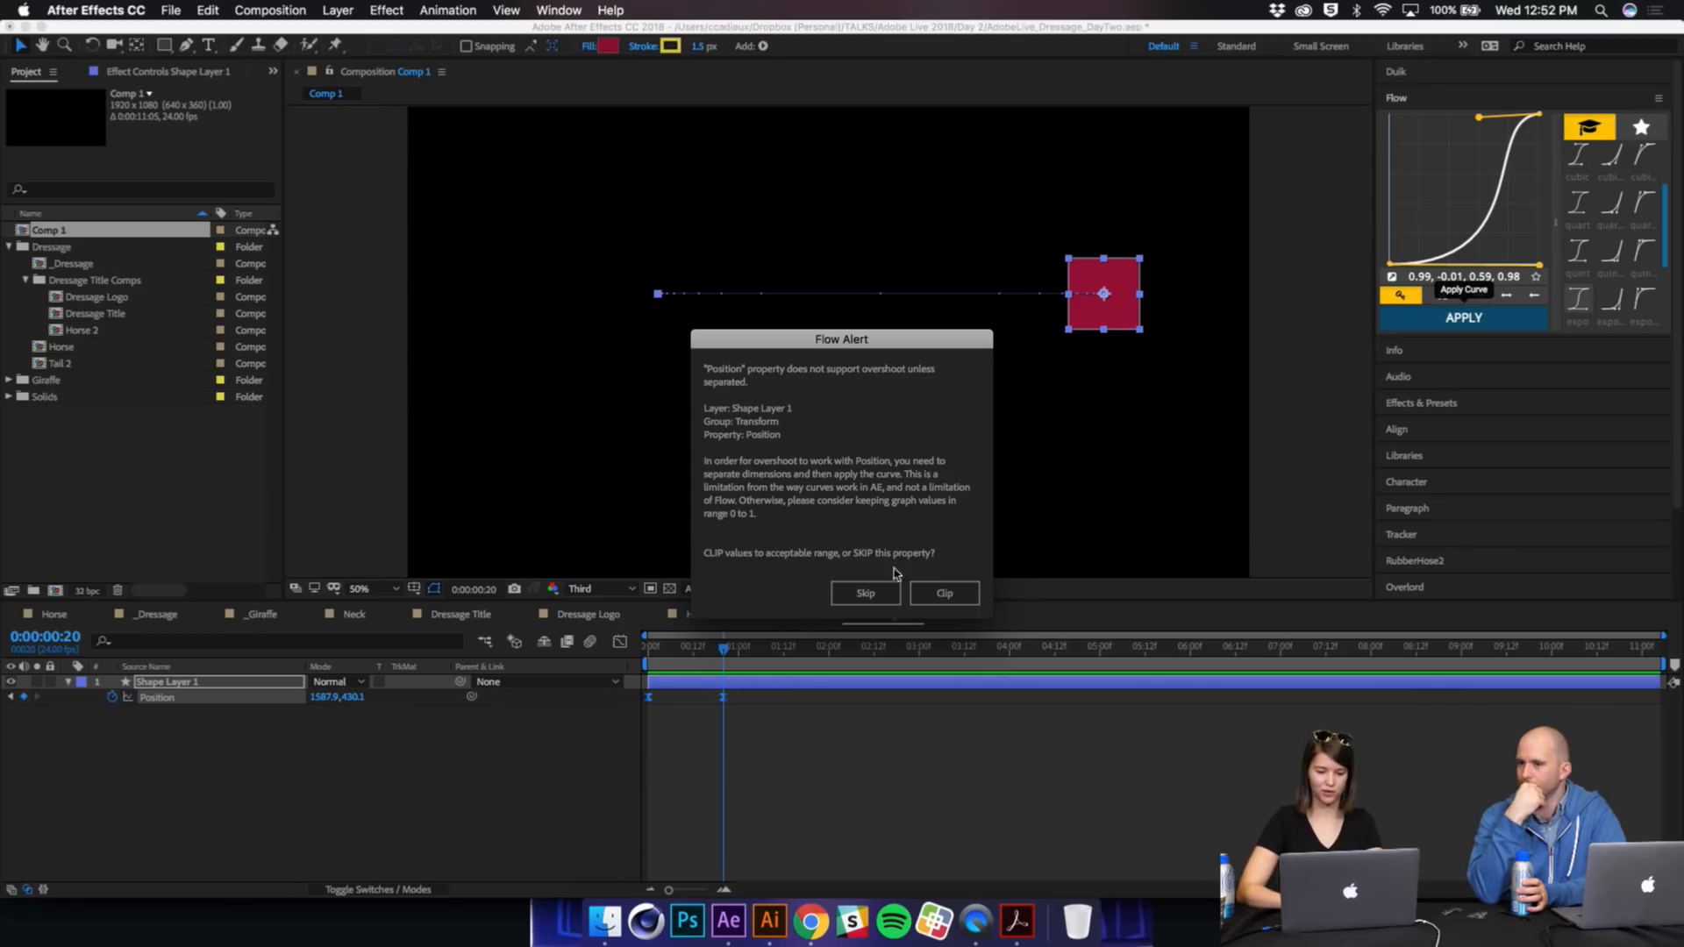
pyautogui.click(891, 594)
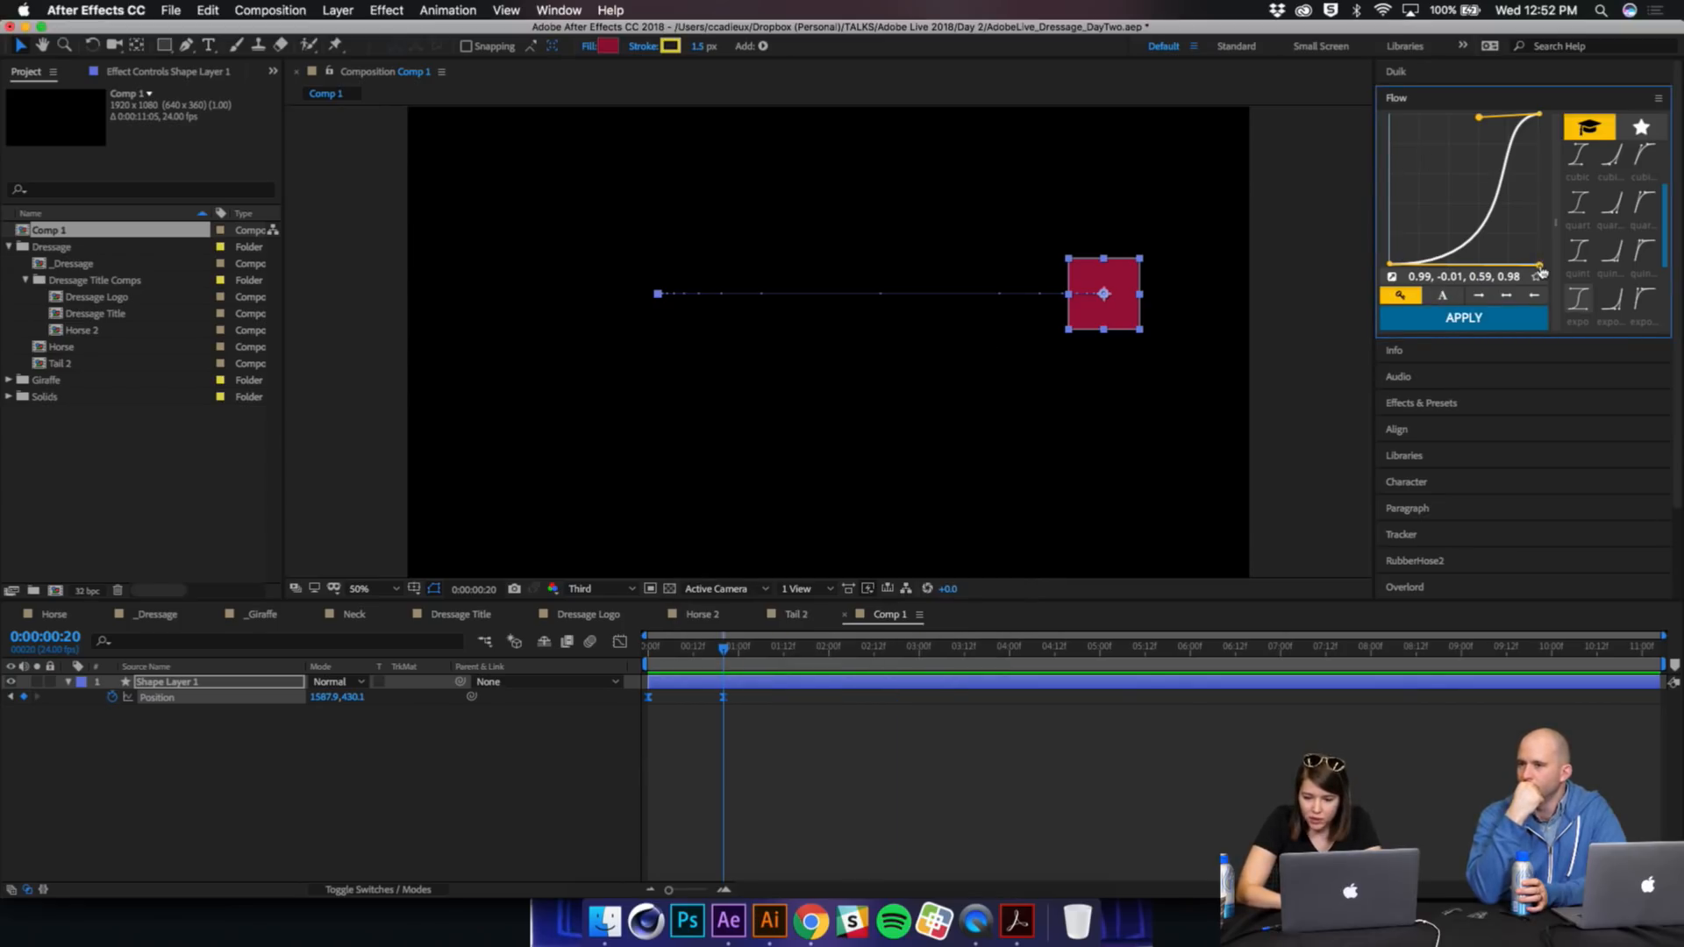
pyautogui.click(1246, 714)
pyautogui.press('space')
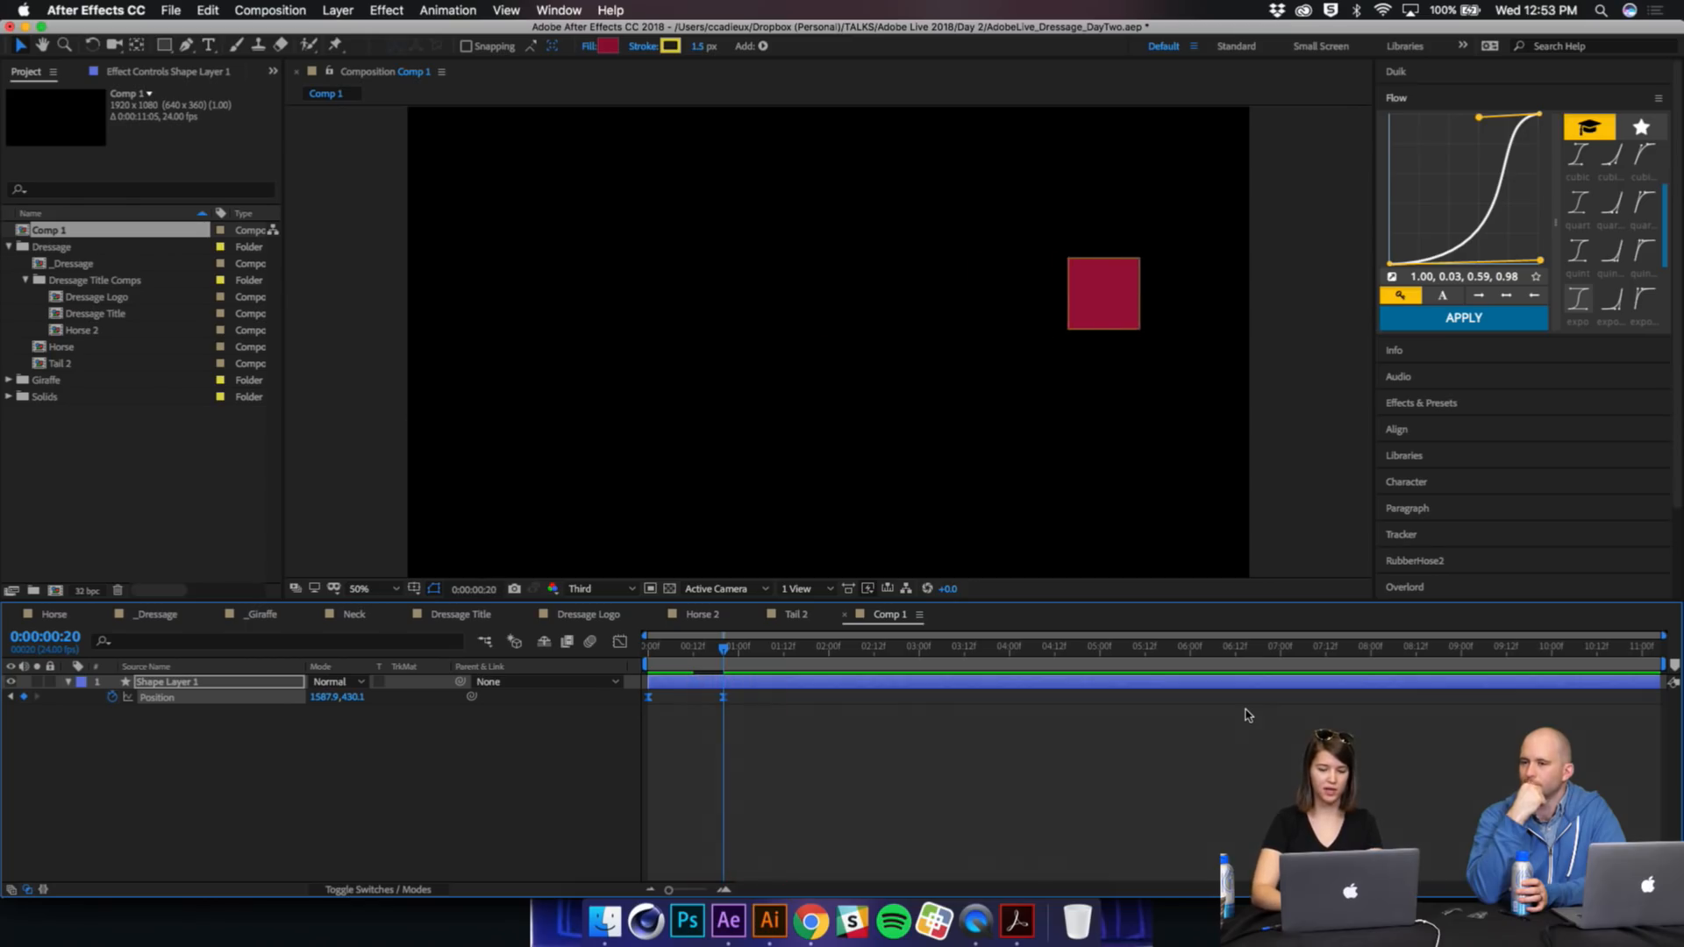
# Step: Open the speed graph for the square's position and paste the starting keyframe at 0:00:01:16
pyautogui.press('space')
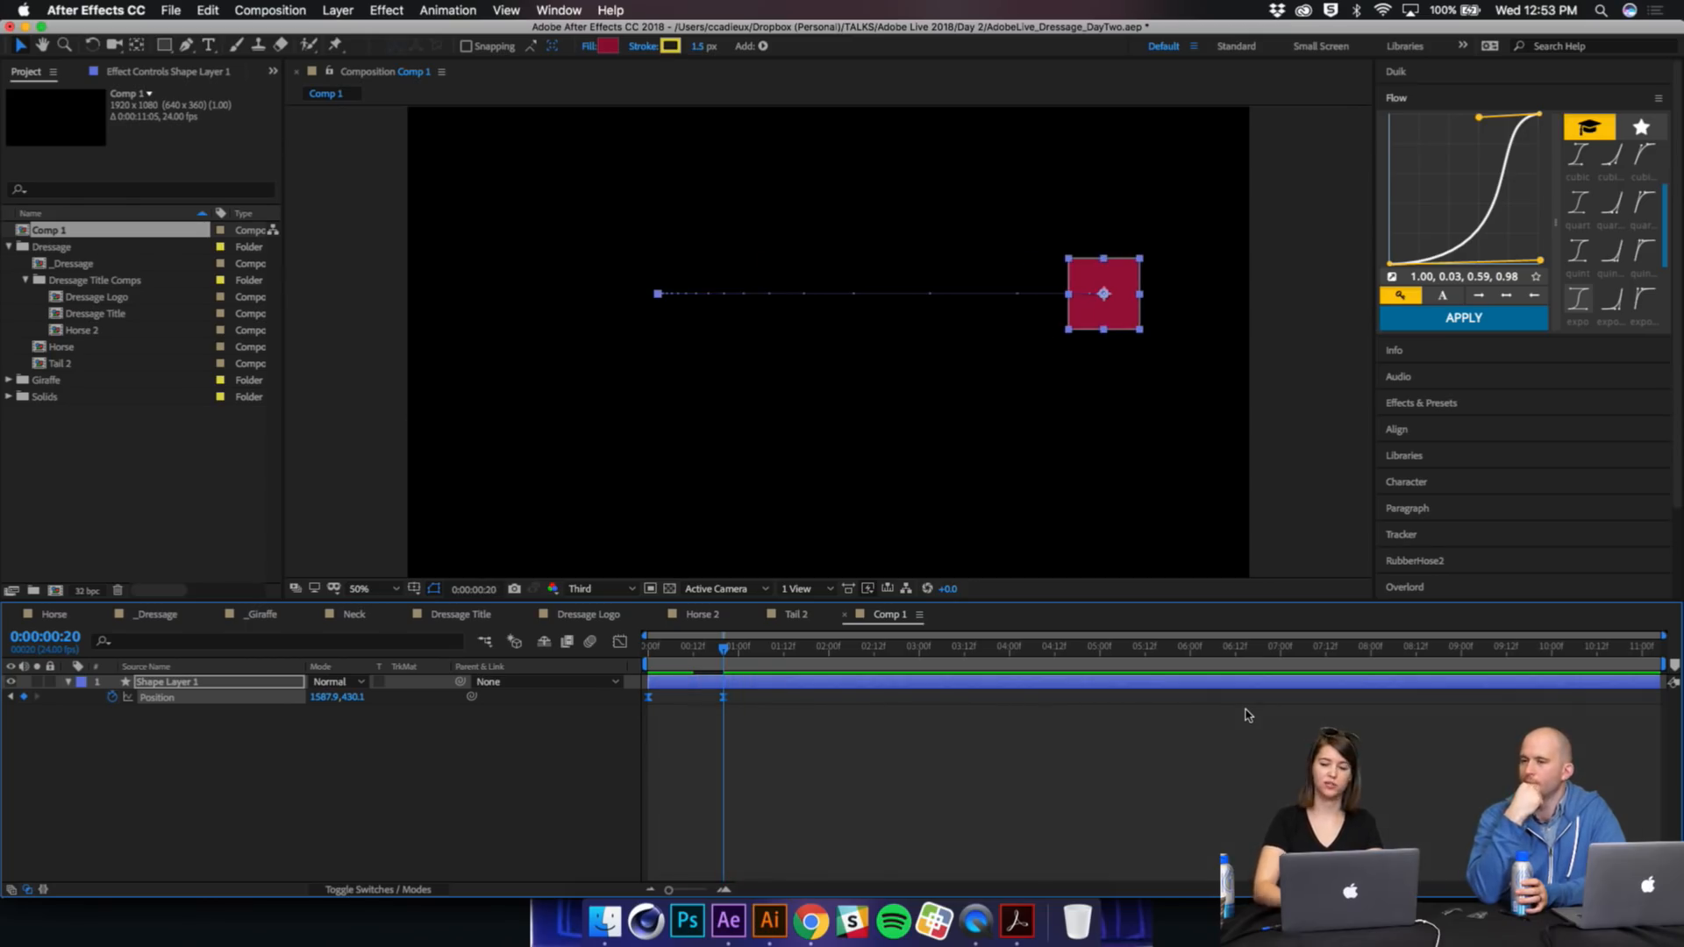
pyautogui.click(620, 642)
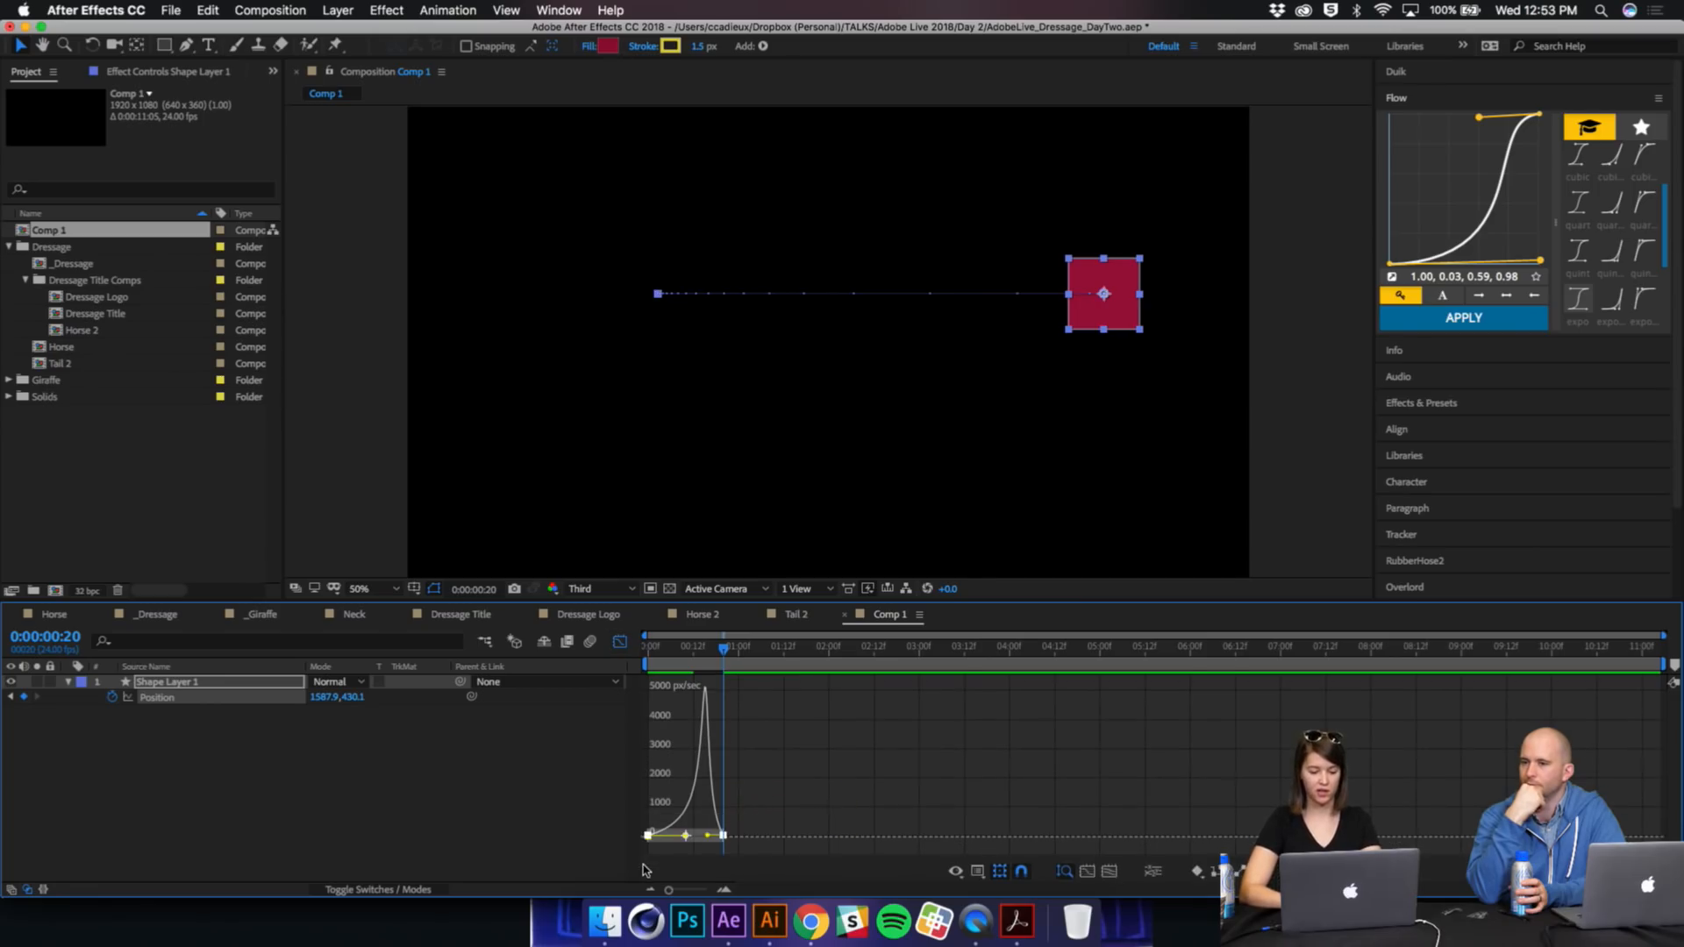
pyautogui.click(775, 752)
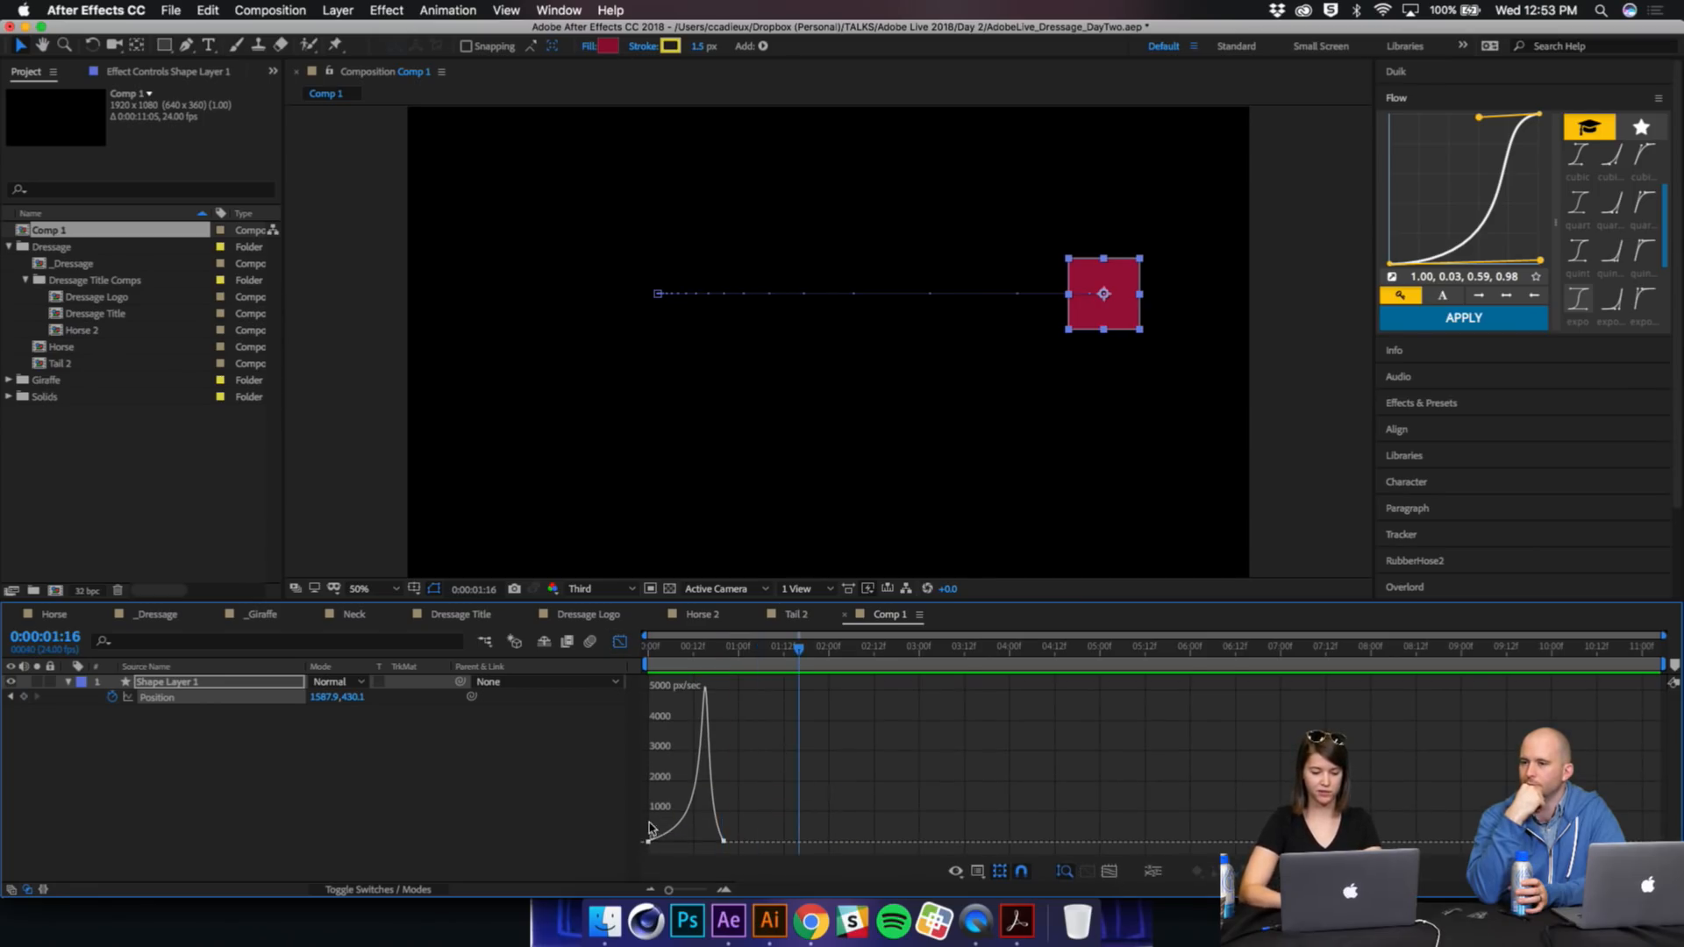
pyautogui.press('super+v')
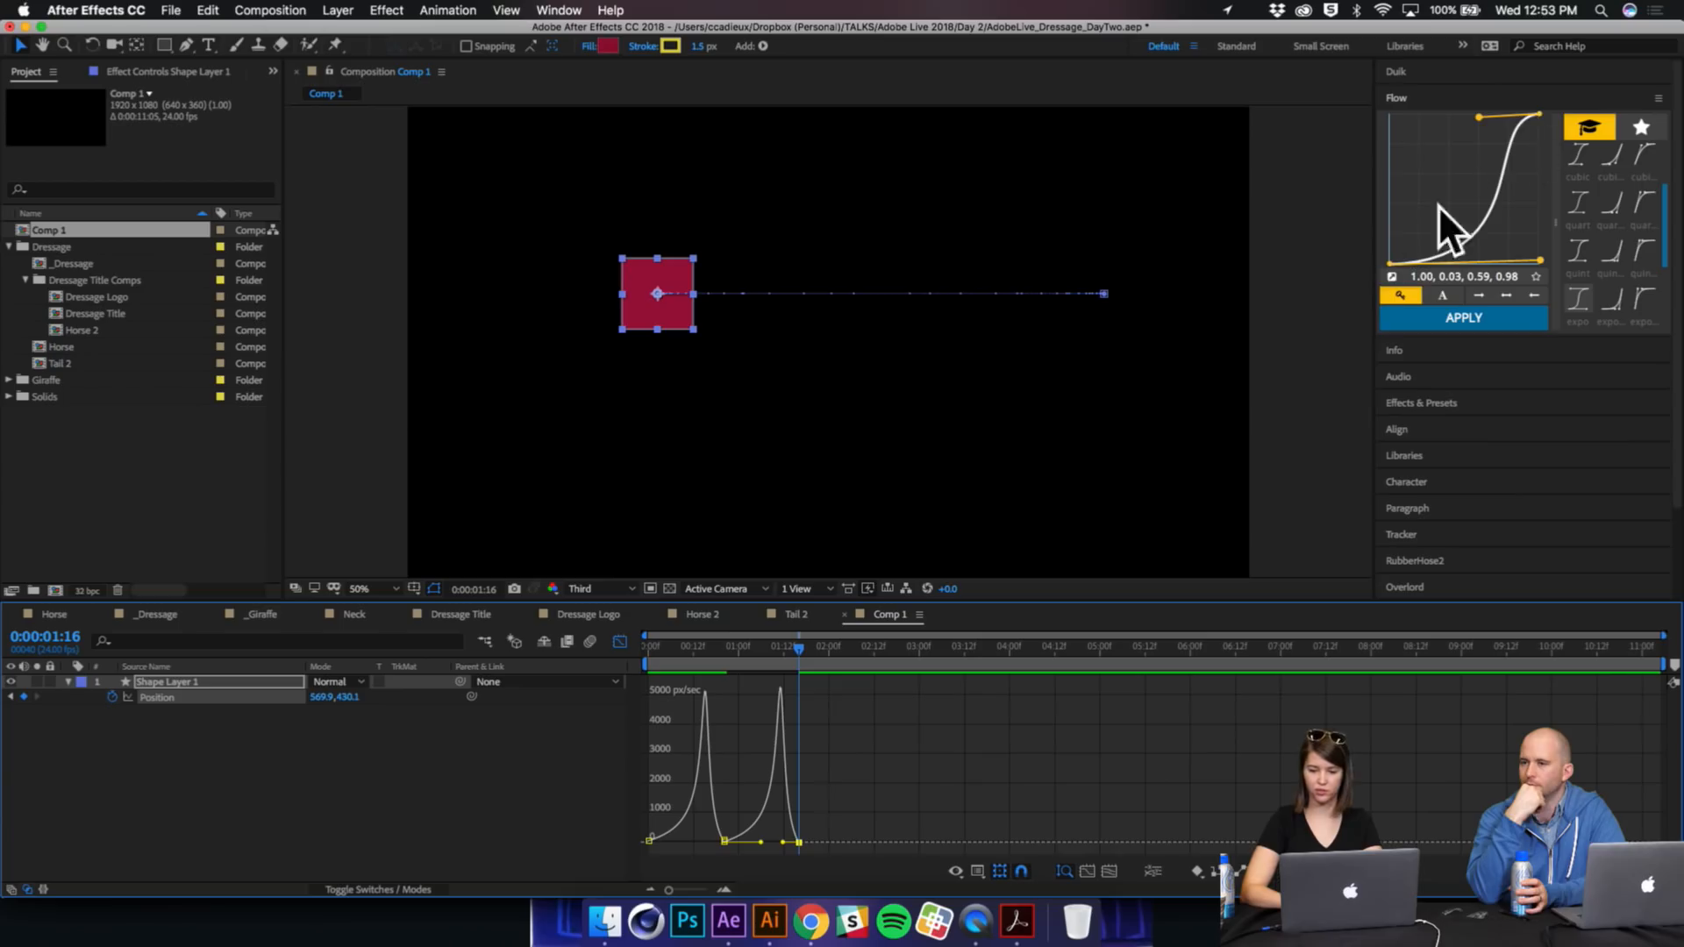
# Step: Apply the Flow curve 1.00, 0.03, 0.59, 0.98 to all three position keyframes, adjust the return move's ease handles, and preview the motion
pyautogui.moveTo(914, 852); pyautogui.dragTo(642, 678)
pyautogui.click(1492, 321)
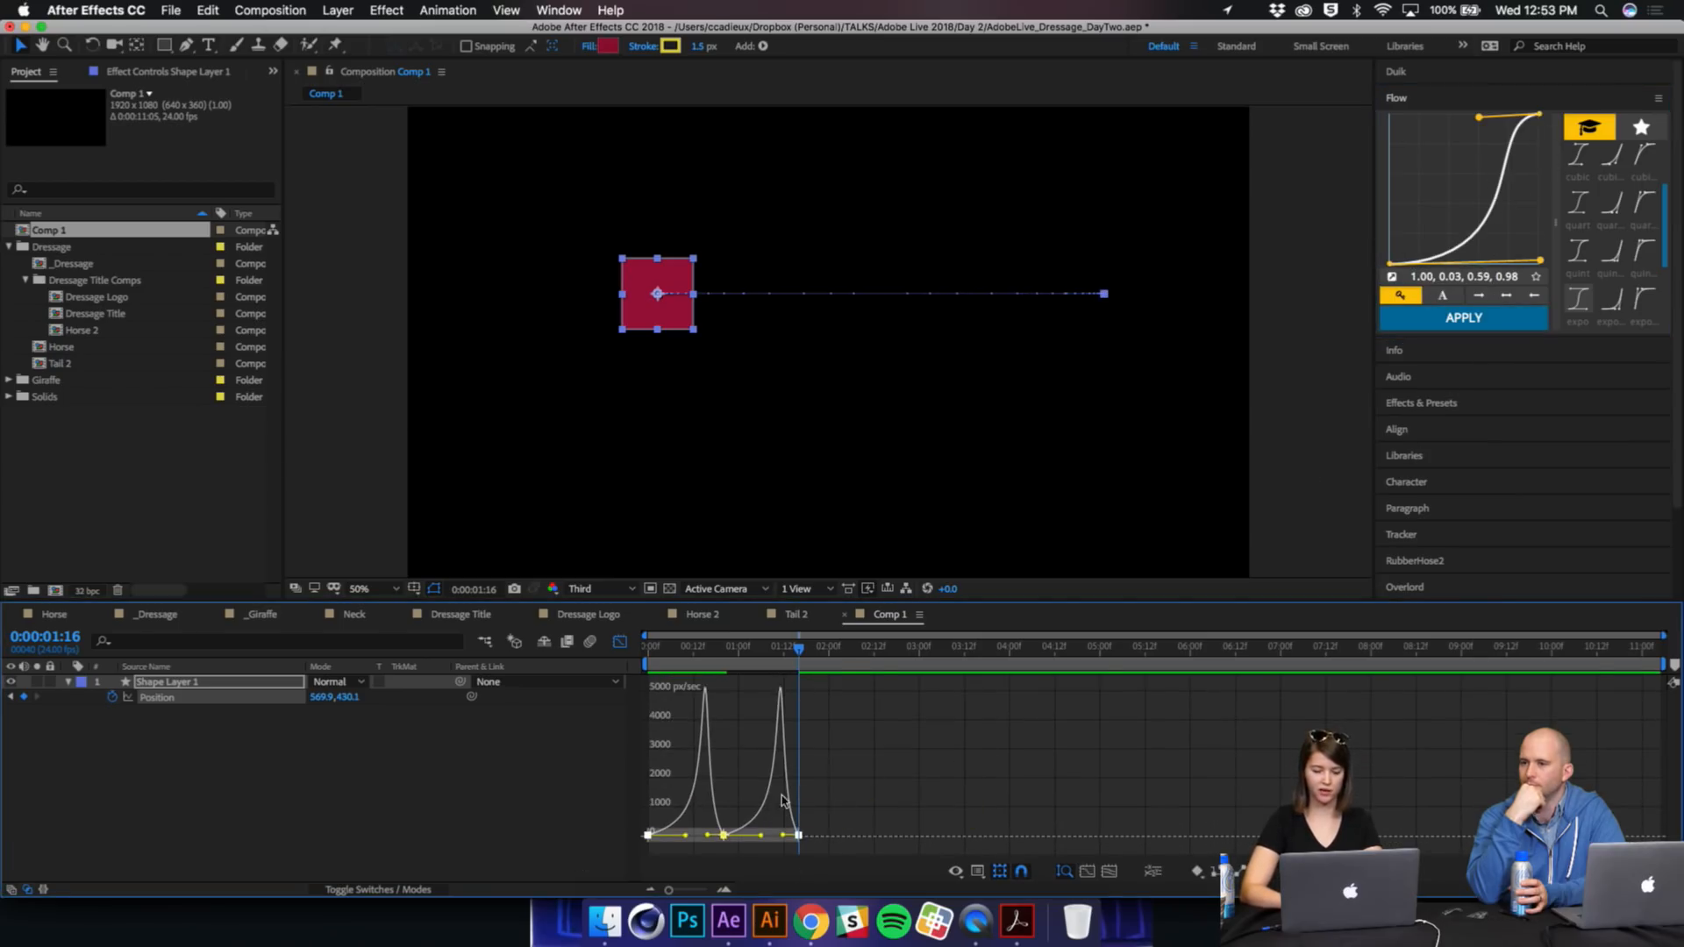
pyautogui.moveTo(760, 844)
pyautogui.mouseDown()
pyautogui.moveTo(741, 847)
pyautogui.moveTo(758, 844)
pyautogui.mouseUp()
pyautogui.press('space')
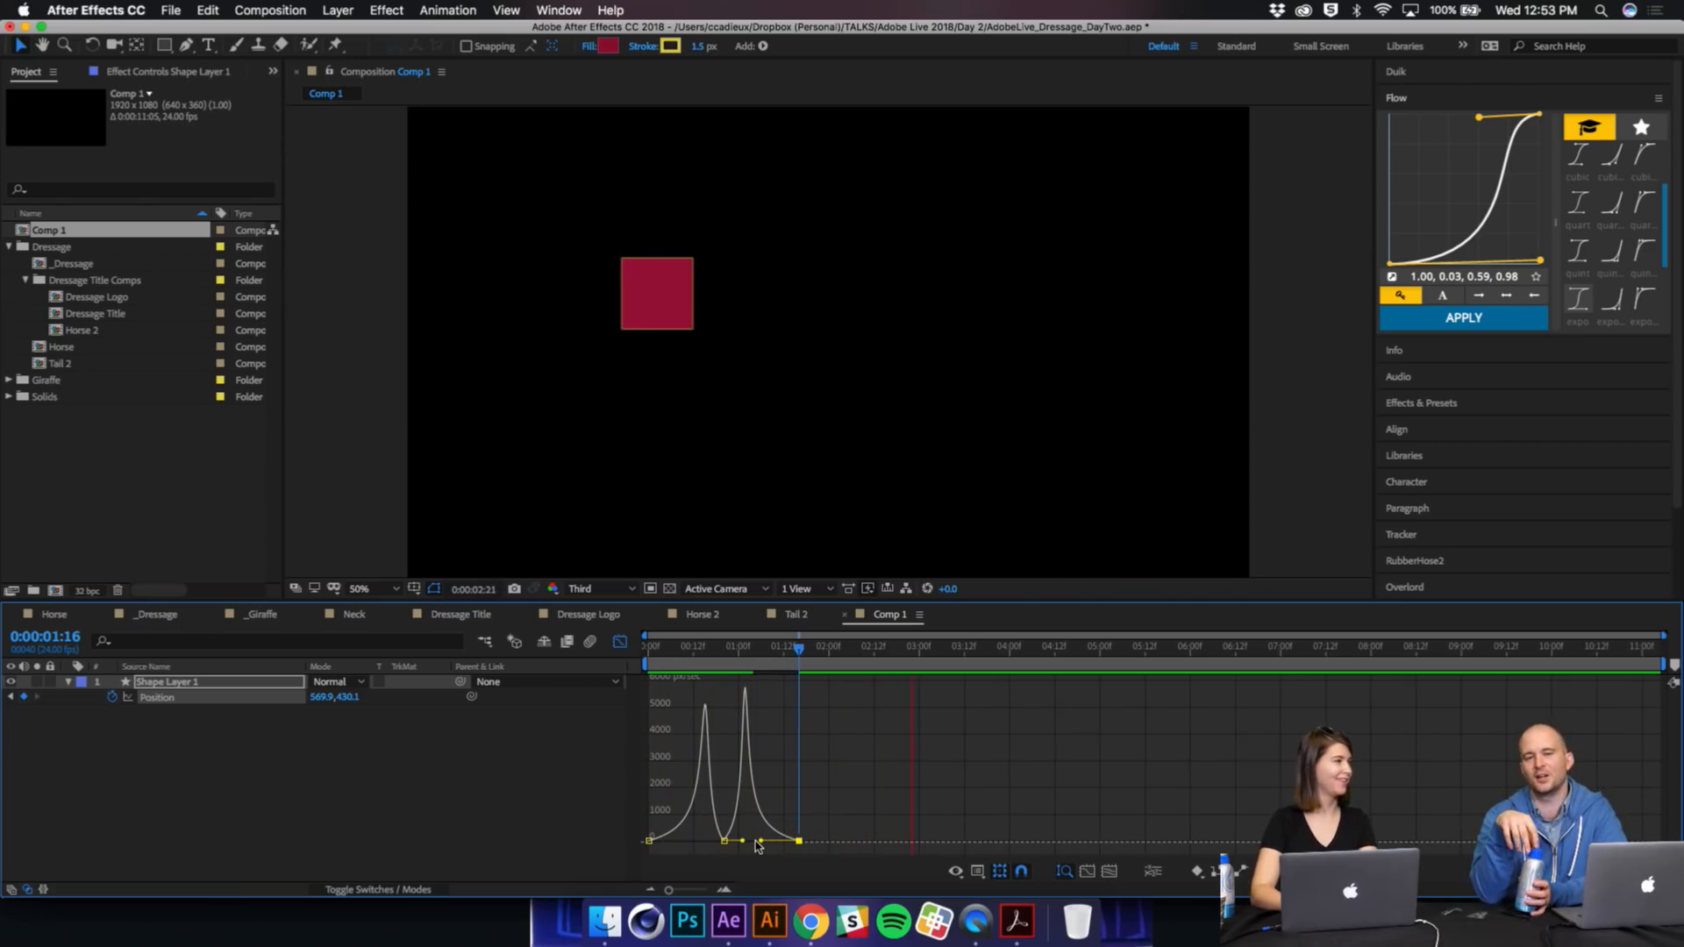
pyautogui.press('space')
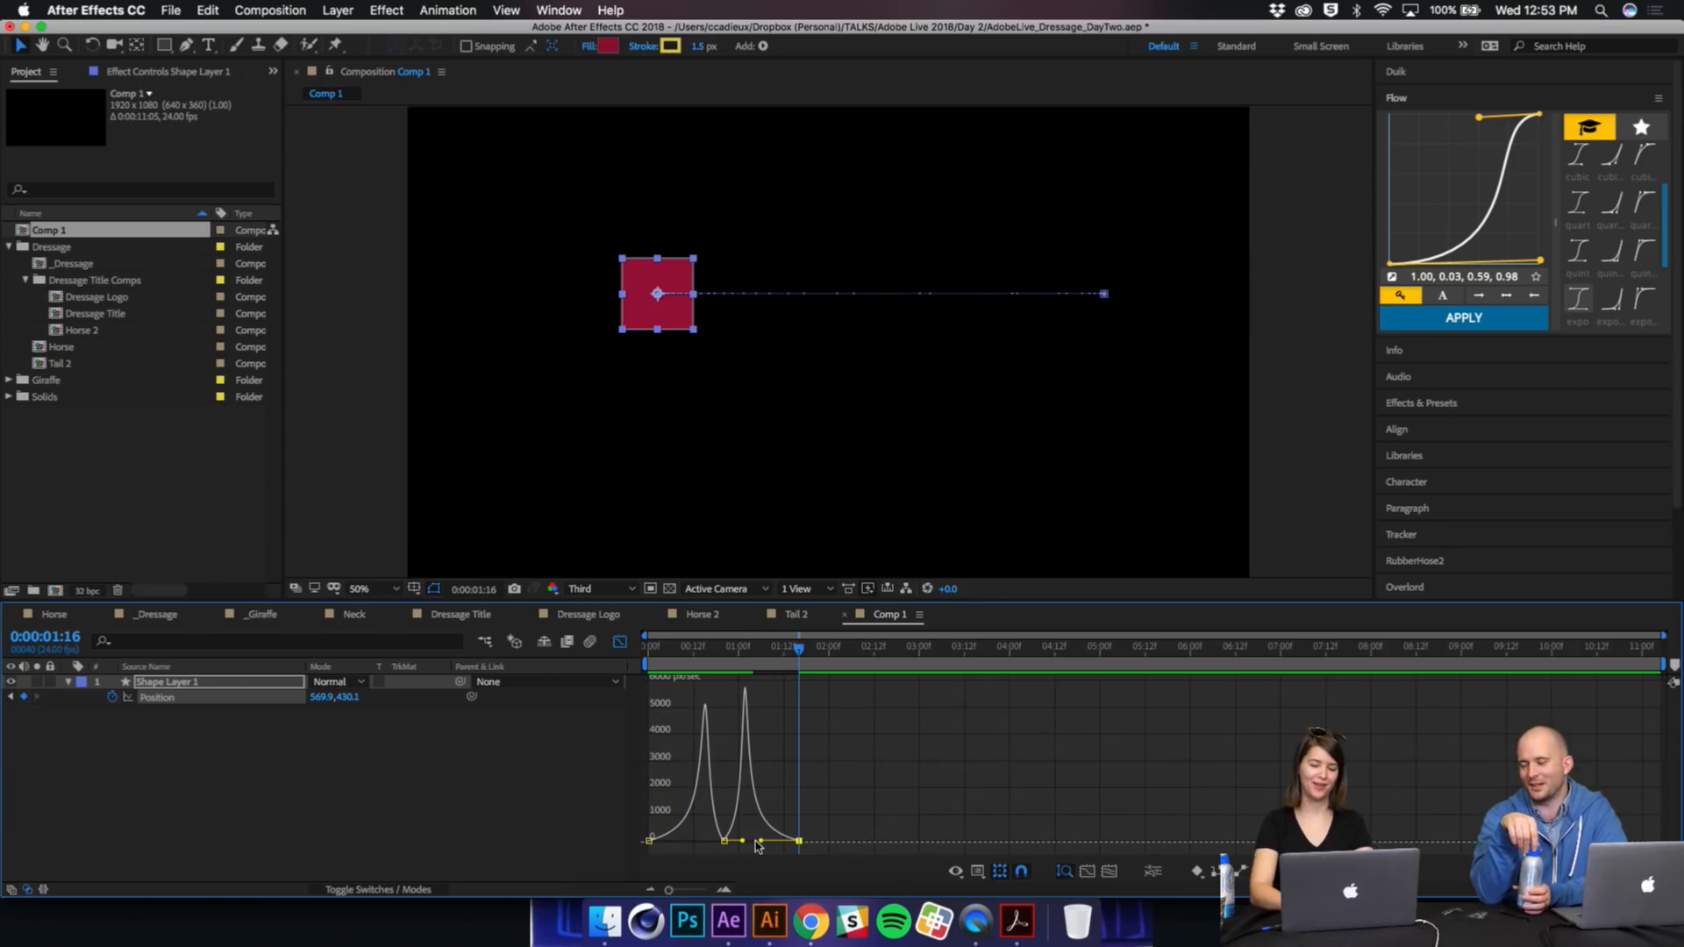
# Step: Switch the graph to values and separate the square's position dimensions, showing the X Position curve
pyautogui.click(980, 873)
pyautogui.click(1017, 723)
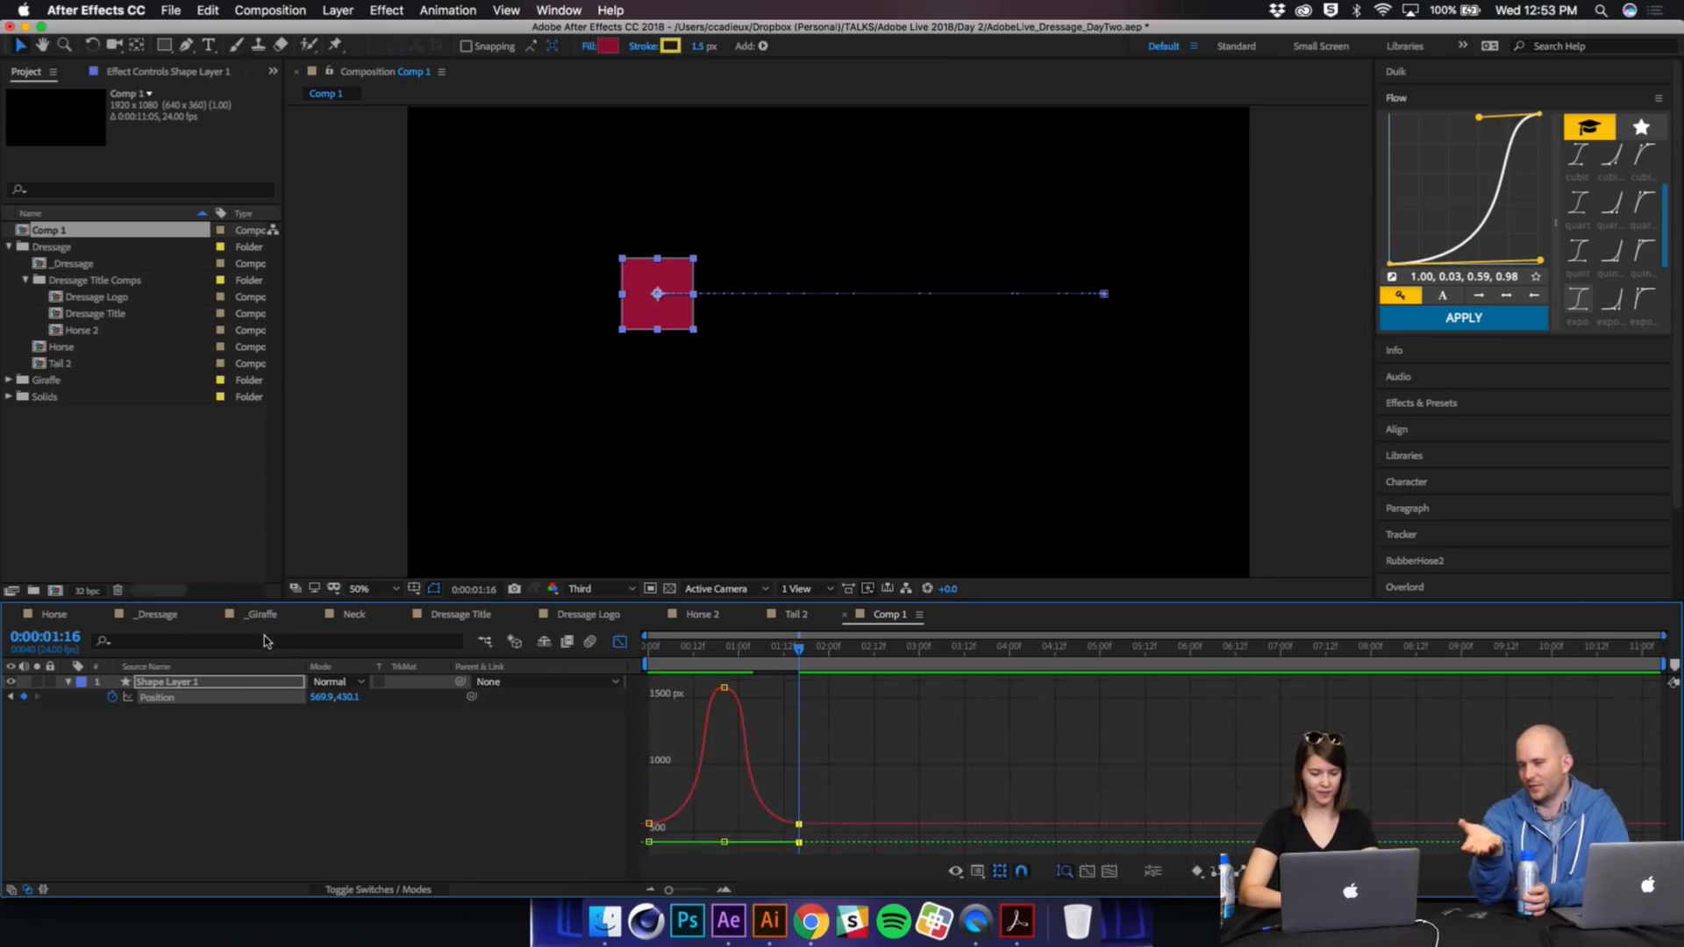
pyautogui.rightClick(176, 698)
pyautogui.click(202, 721)
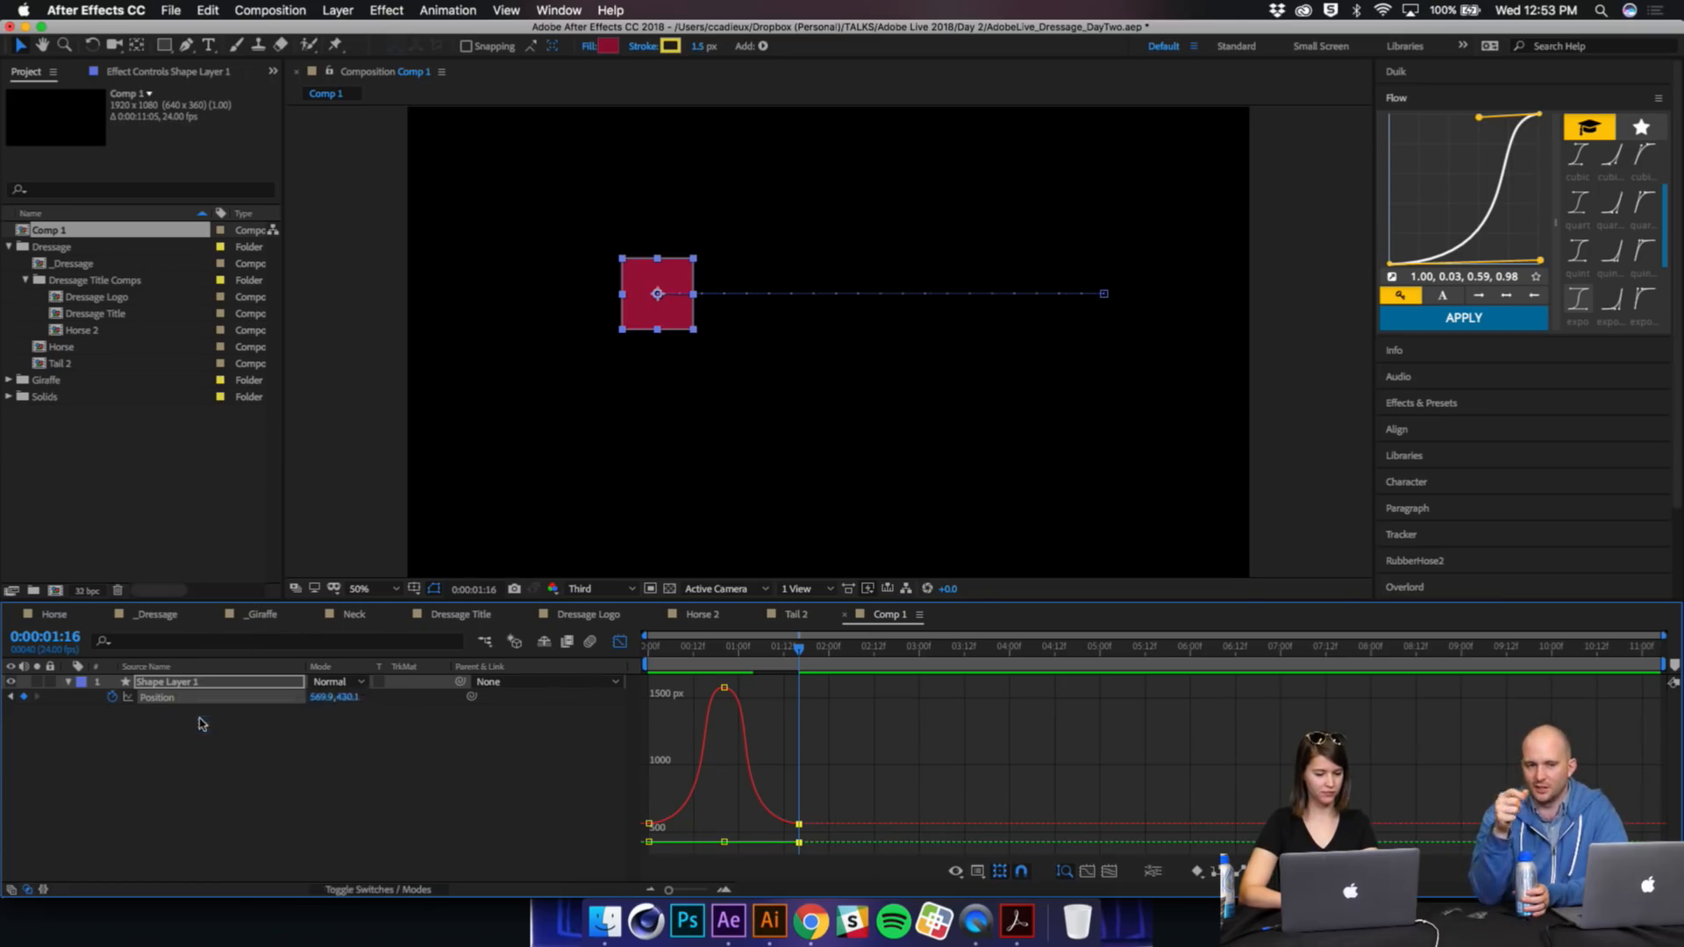
pyautogui.click(161, 700)
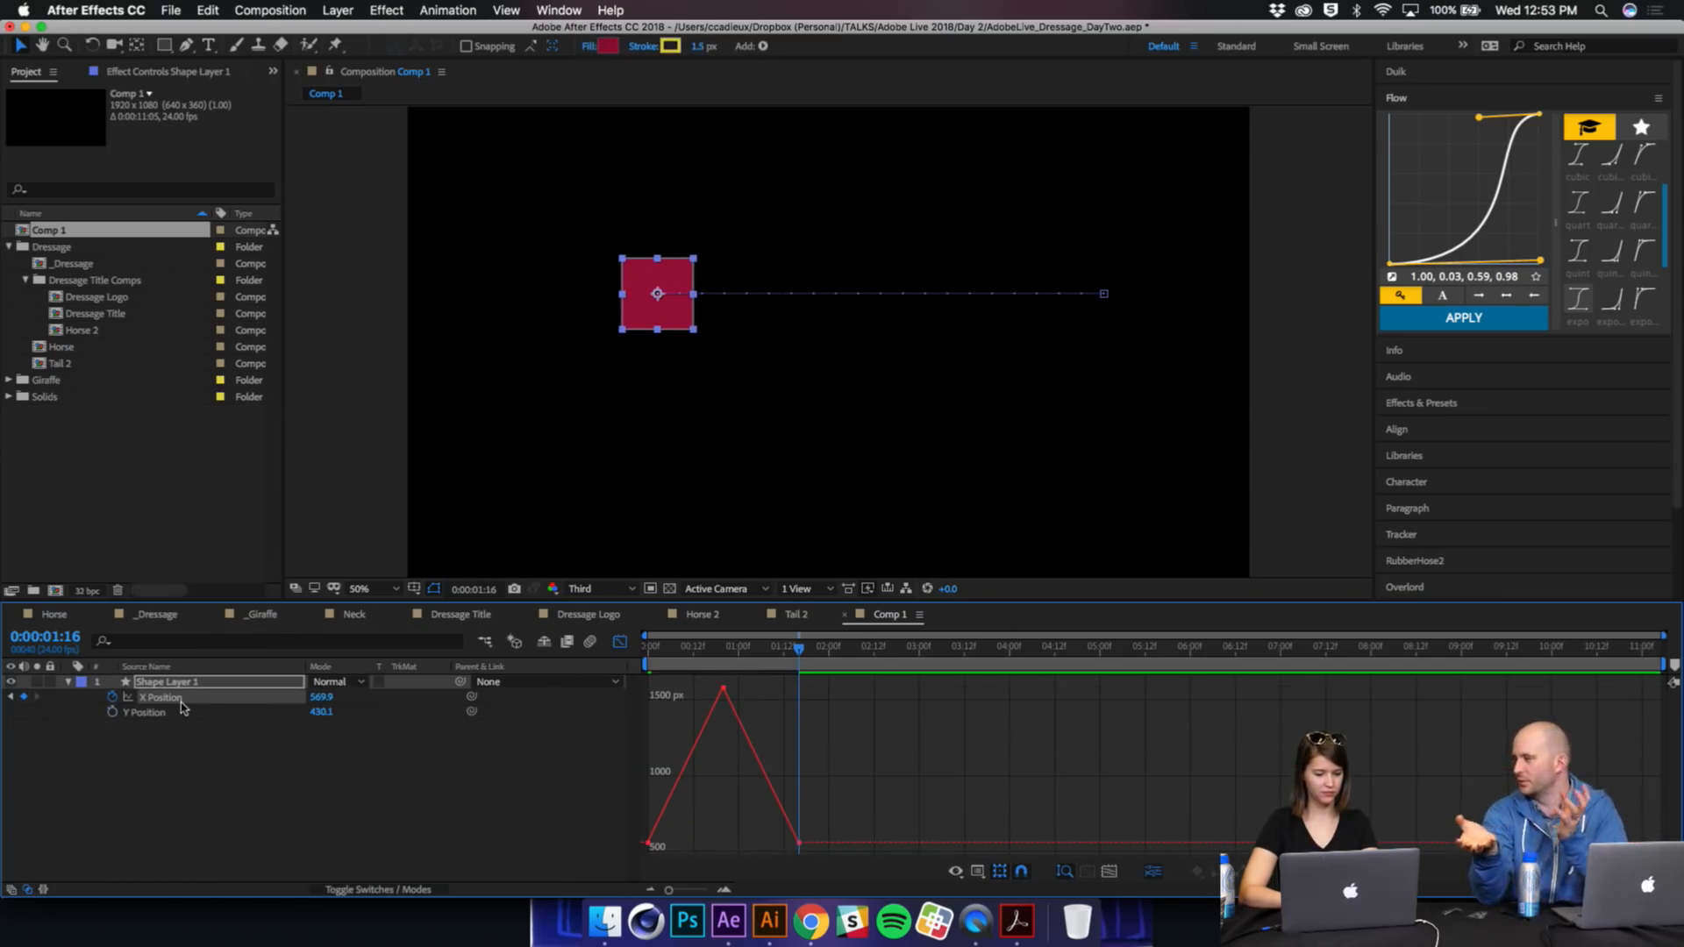
pyautogui.click(836, 783)
pyautogui.click(156, 698)
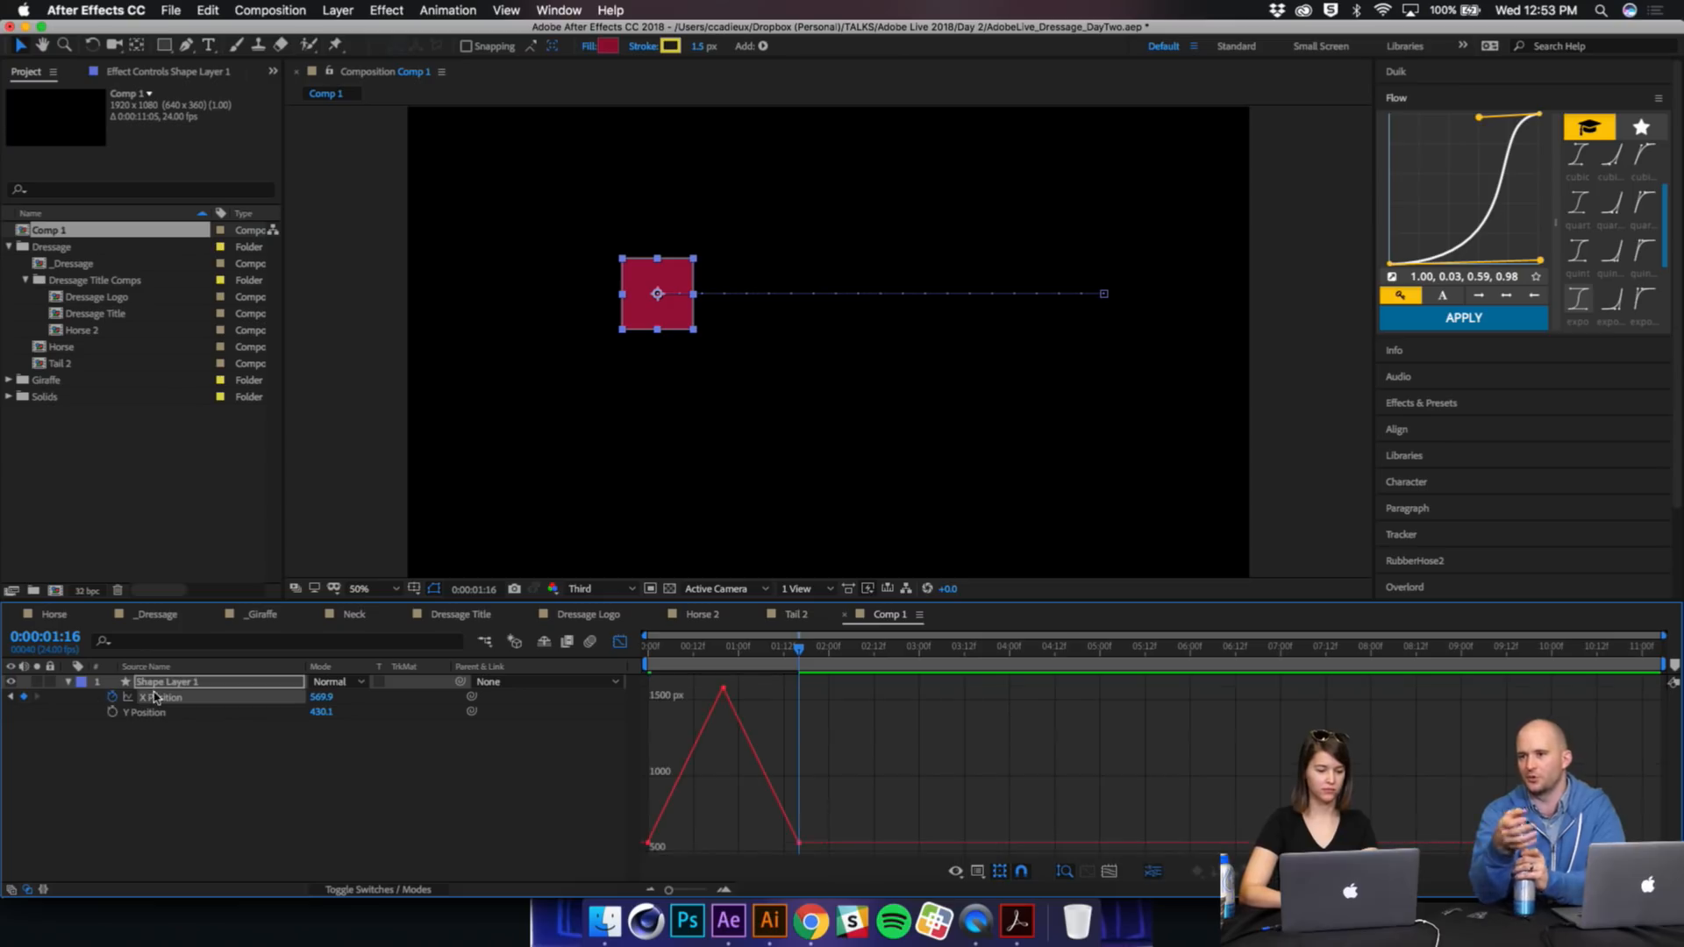
# Step: Apply the Flow curve 1.00, 0.03, 0.59, 0.98 to all X Position keyframes and preview the motion
pyautogui.moveTo(858, 692); pyautogui.dragTo(571, 897)
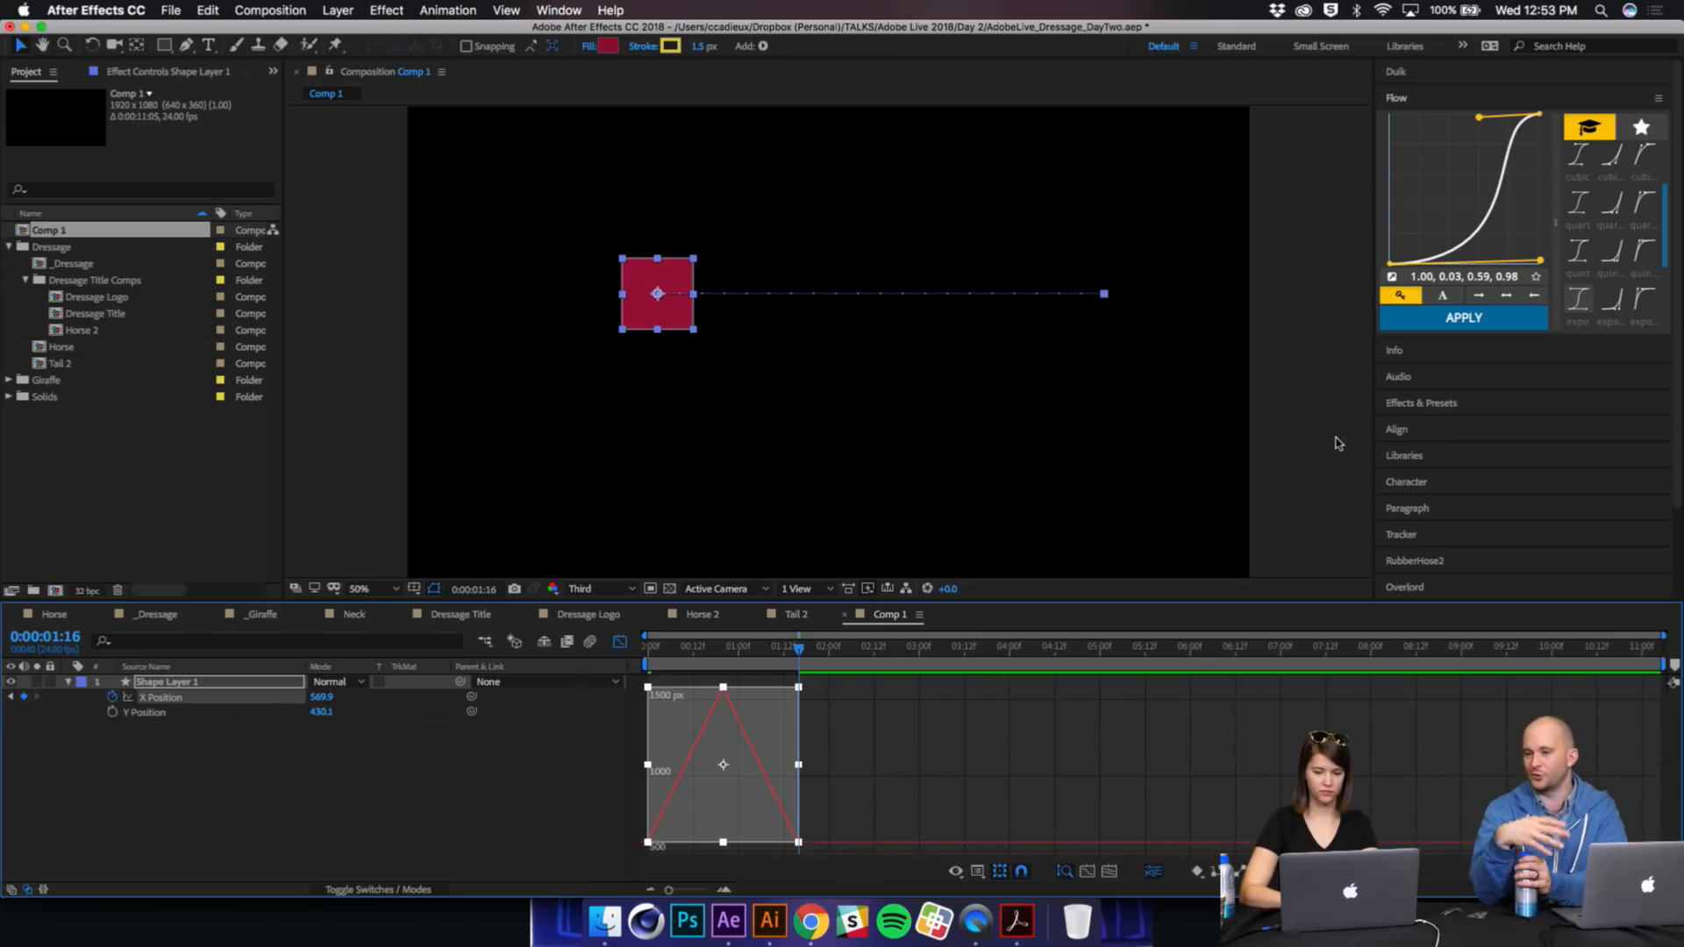
pyautogui.click(1480, 333)
pyautogui.press('space')
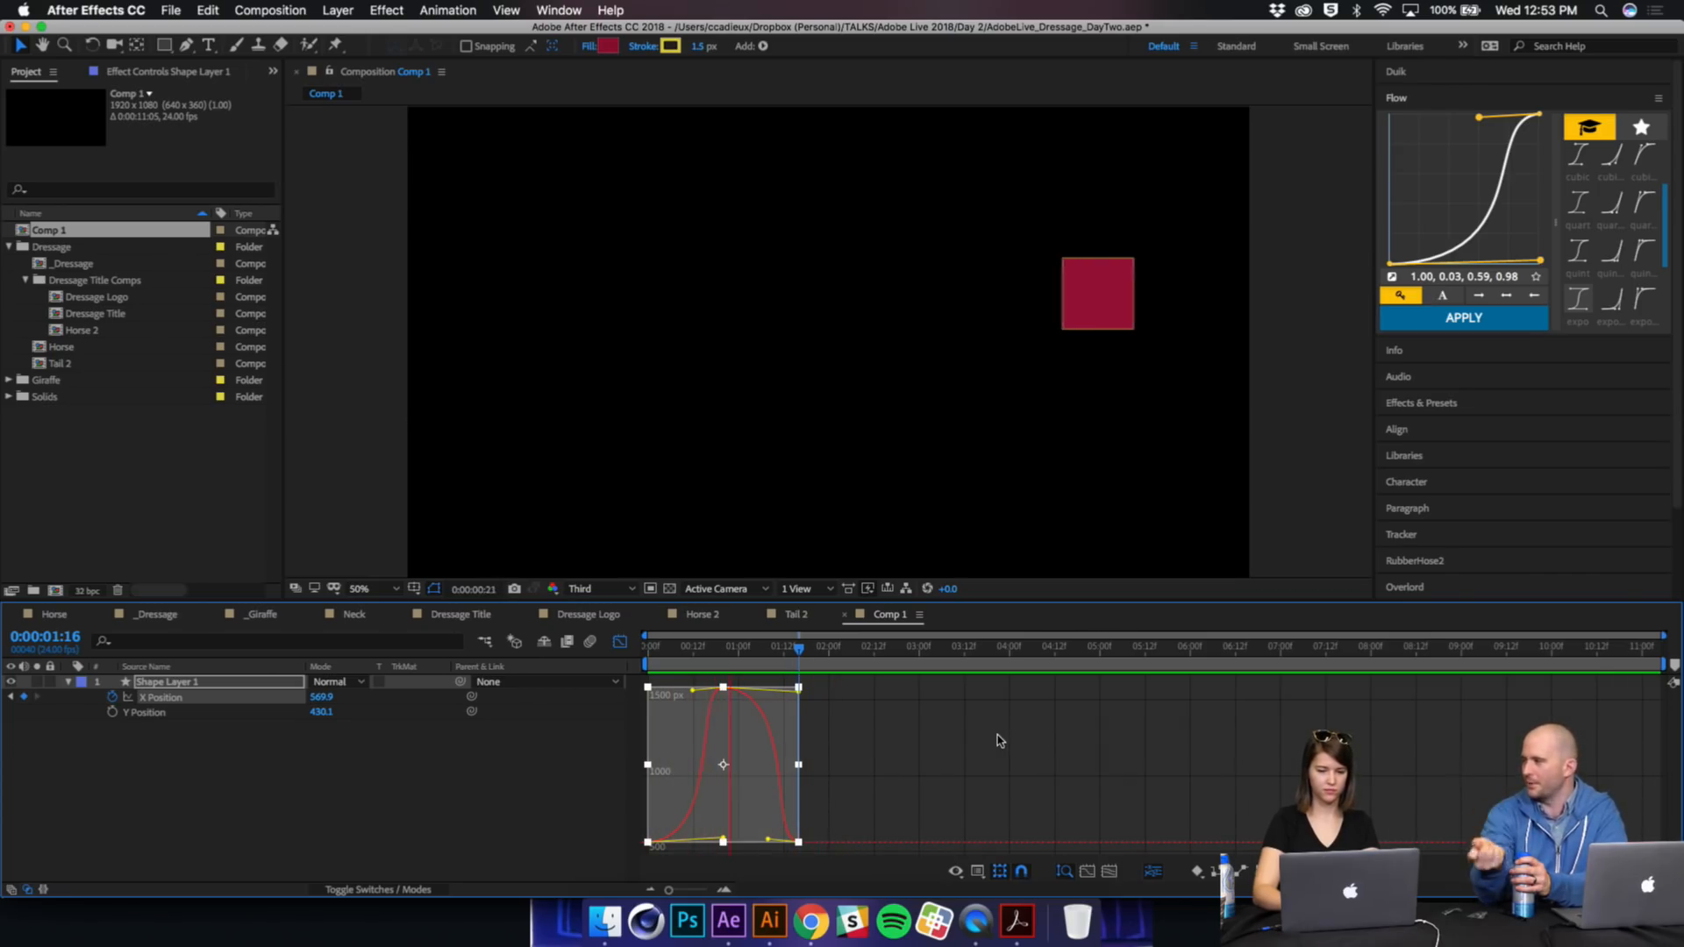
pyautogui.press('space')
# Step: Lengthen the last X Position keyframe's incoming handle, shorten the middle keyframe's outgoing handle, and preview the motion up to 0:00:01:17
pyautogui.click(1000, 741)
pyautogui.click(724, 688)
pyautogui.moveTo(770, 840); pyautogui.dragTo(726, 840)
pyautogui.moveTo(801, 696); pyautogui.dragTo(754, 696)
pyautogui.press('space')
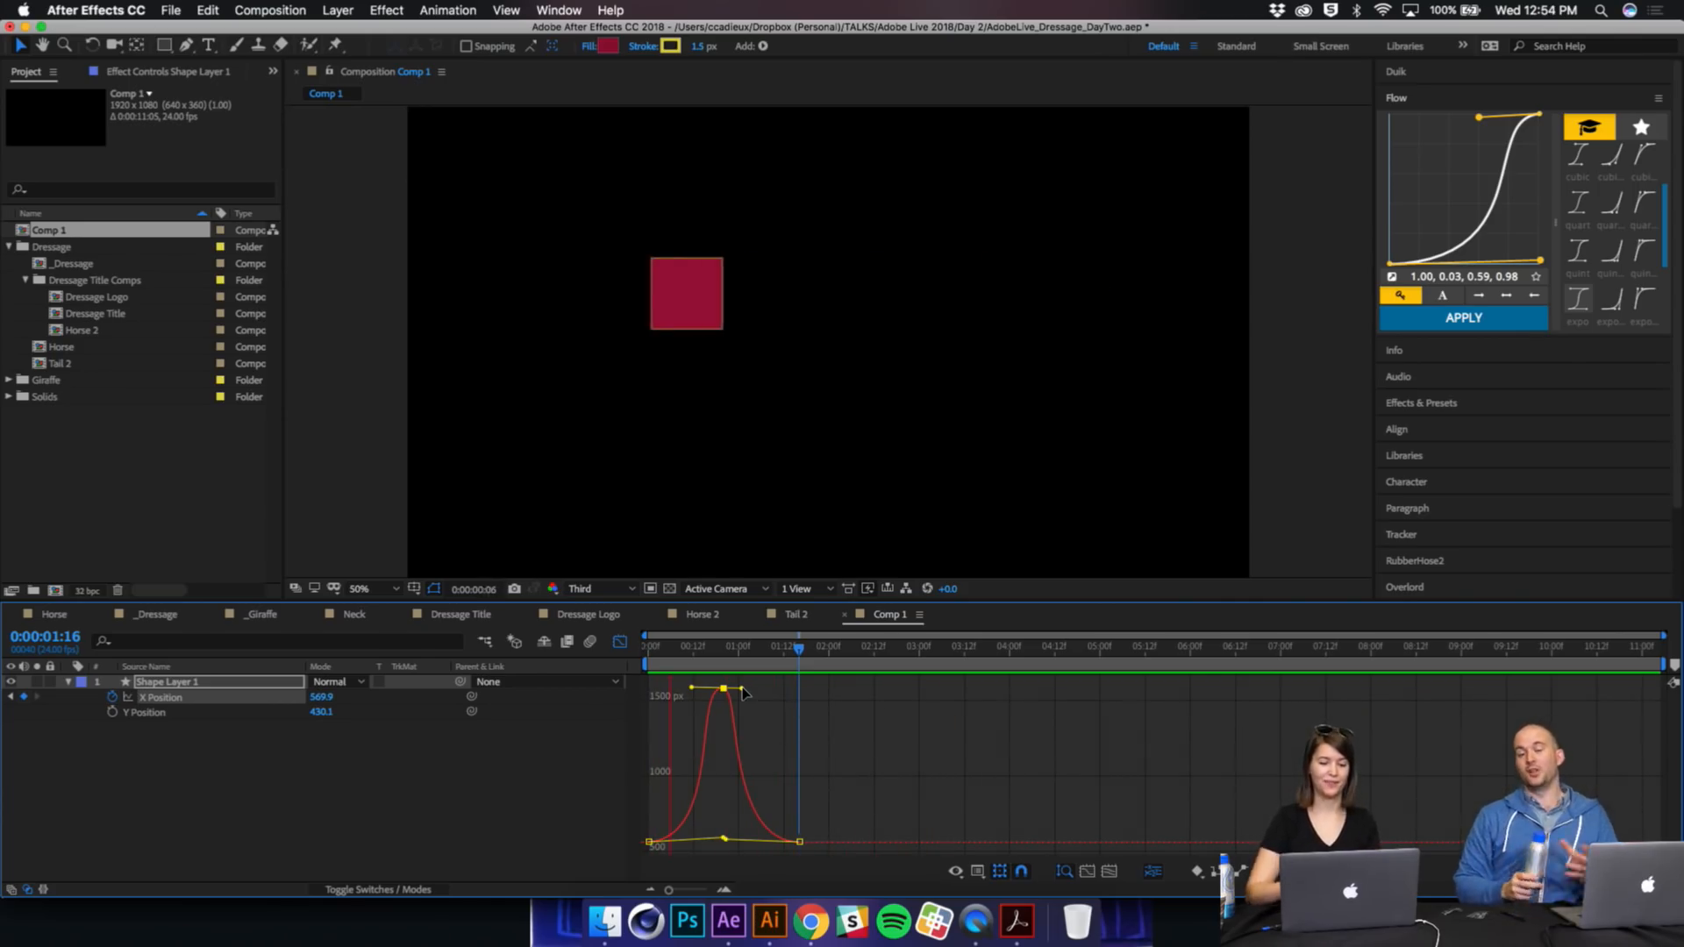
pyautogui.moveTo(765, 655); pyautogui.dragTo(802, 656)
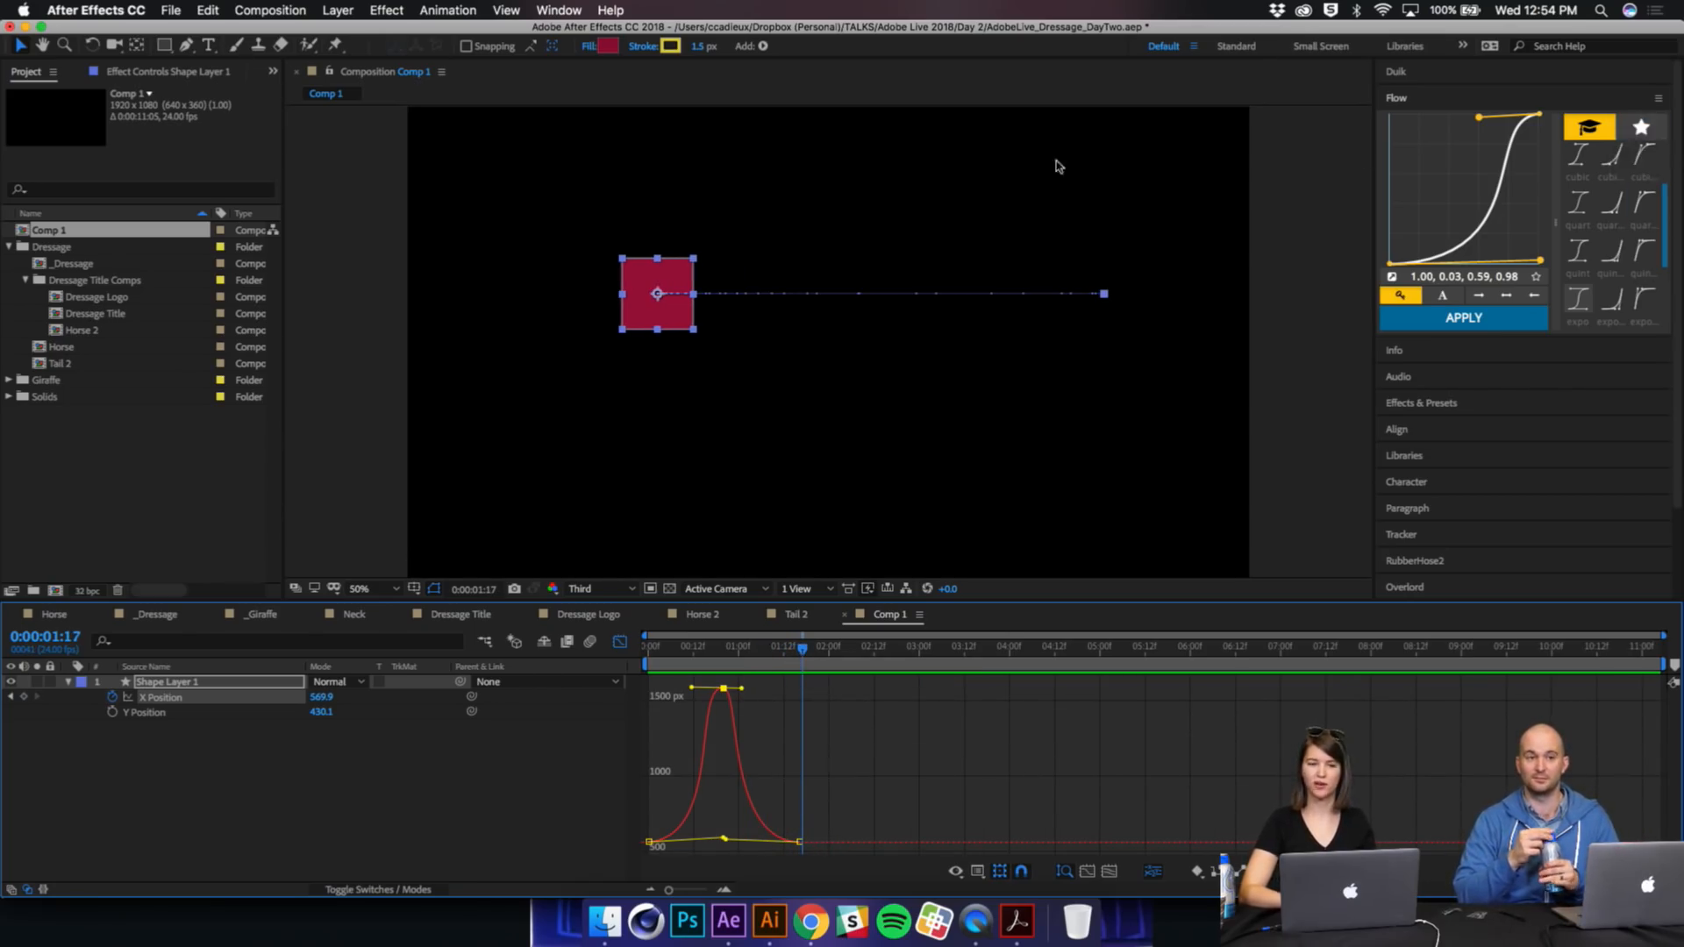
# Step: Look over Flow's favorites and default presets, collapse Flow, and expand EaseCopy
pyautogui.click(1641, 128)
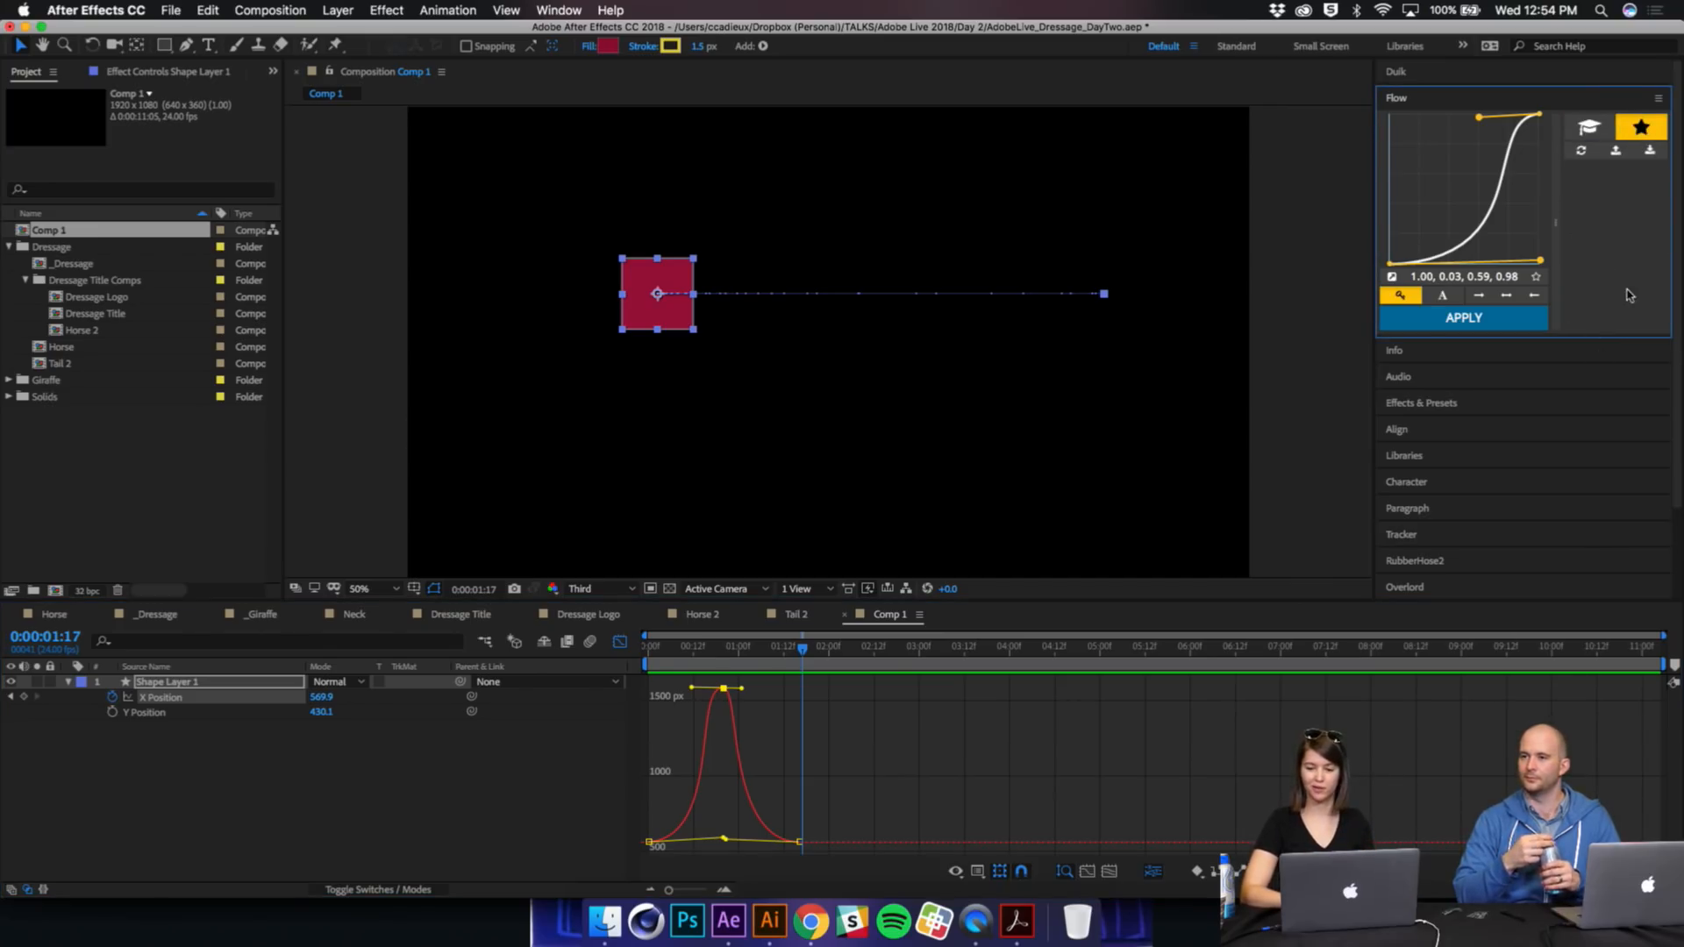
pyautogui.click(1589, 127)
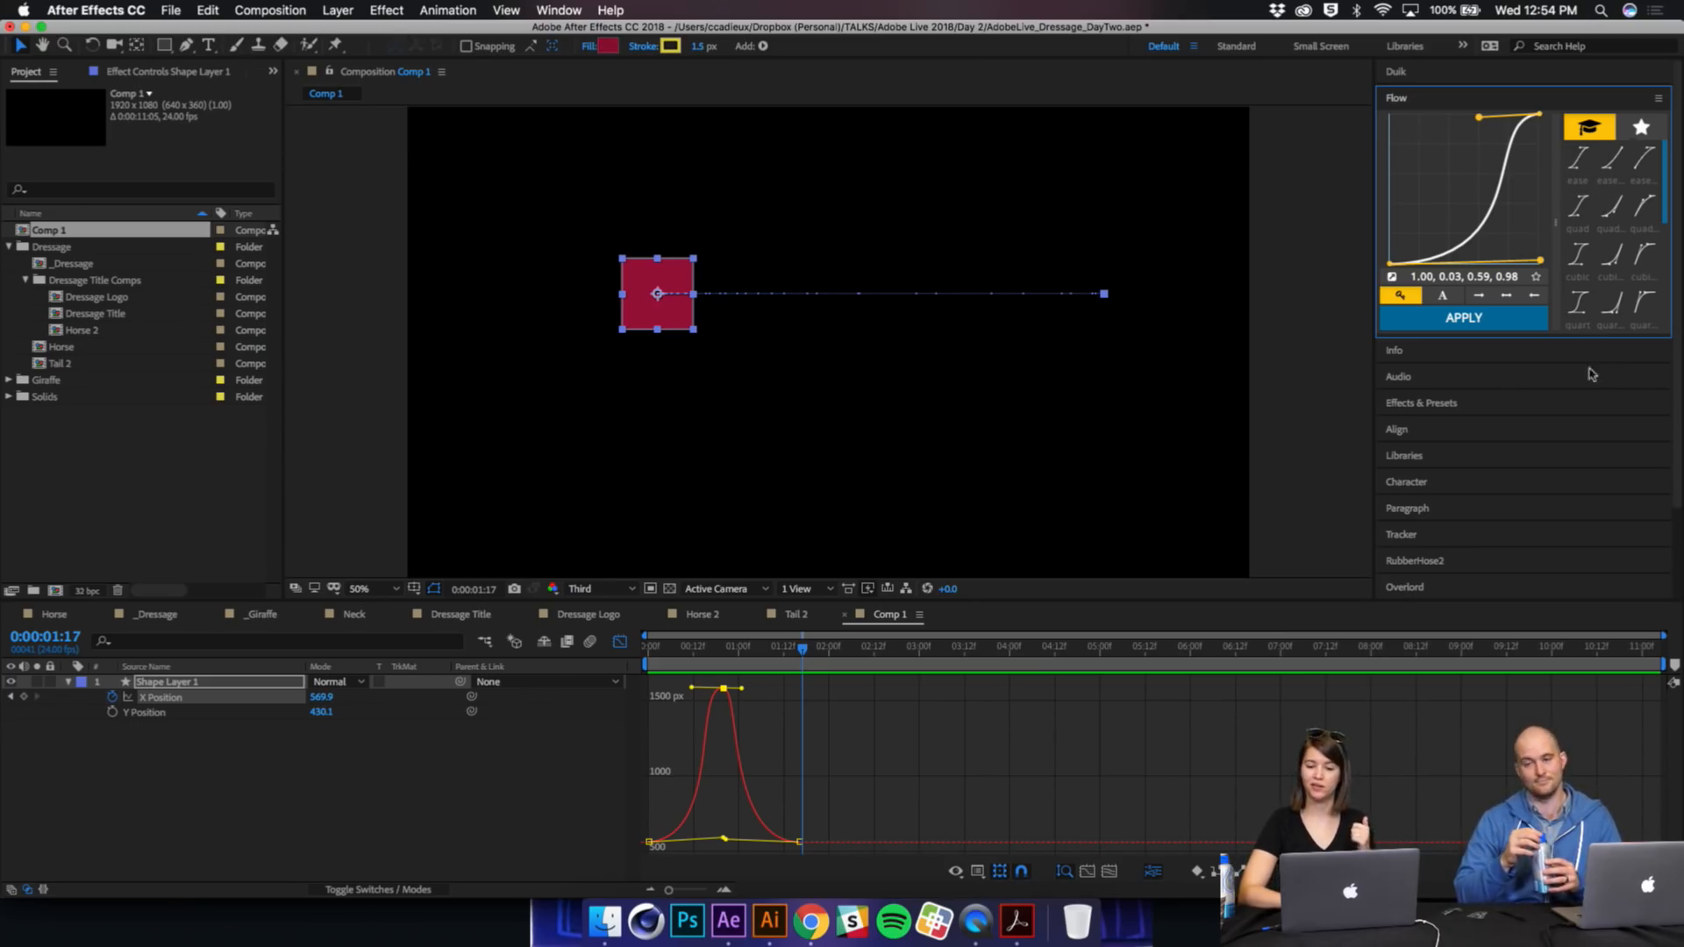
pyautogui.click(1398, 100)
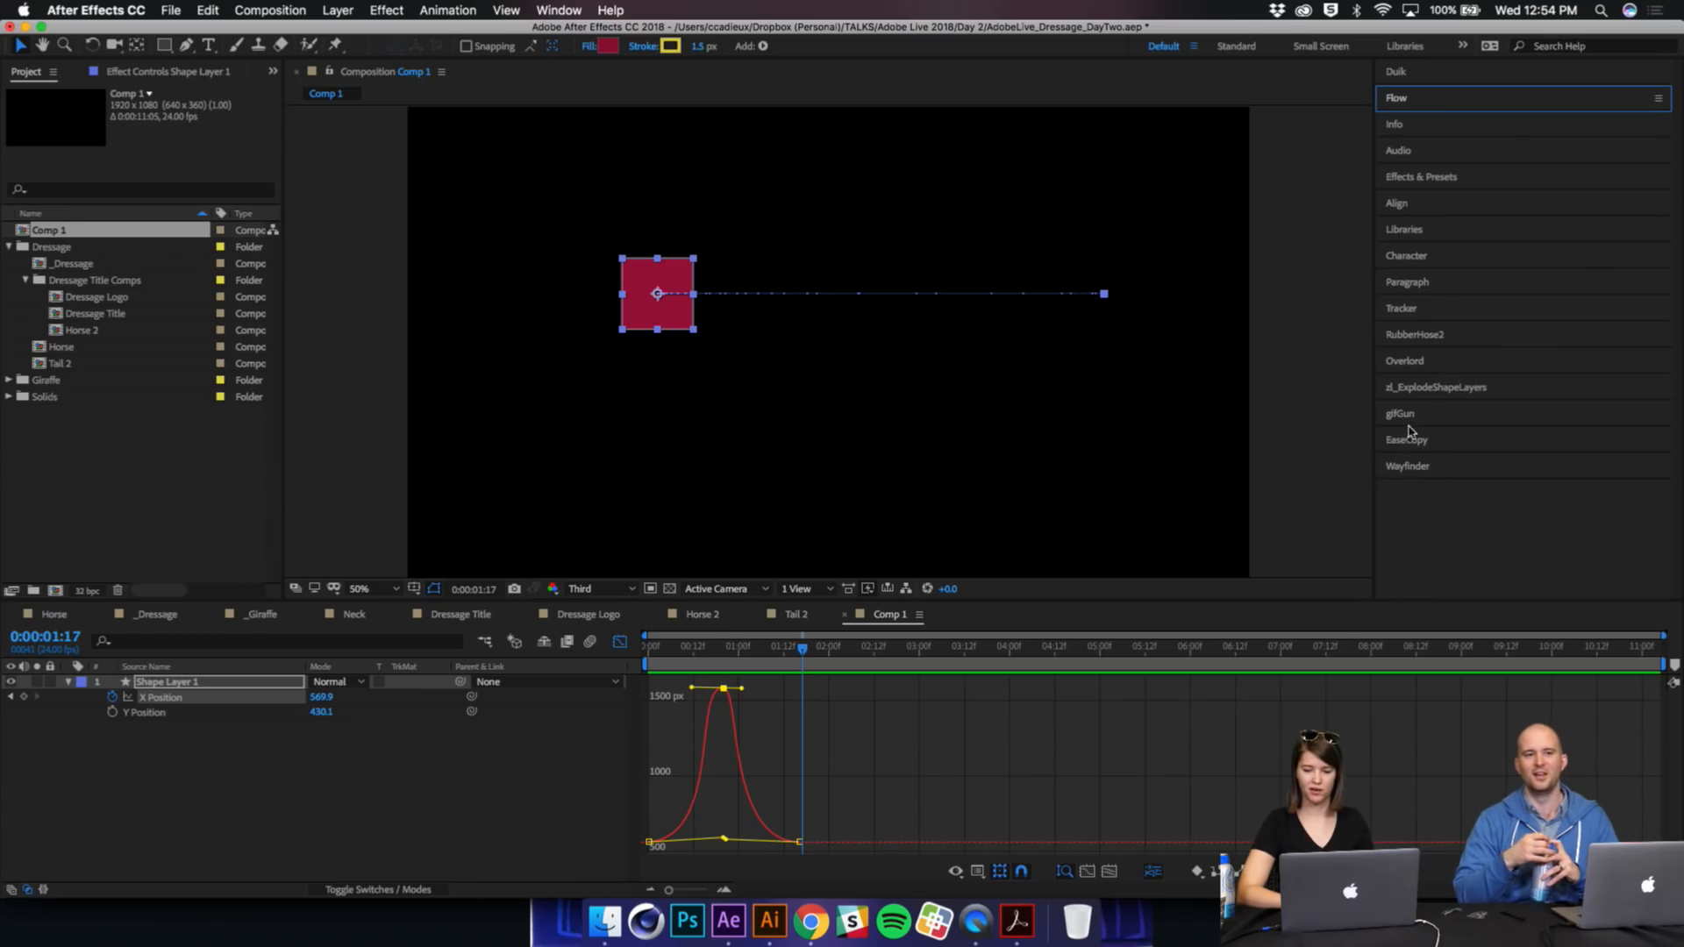
pyautogui.click(1407, 441)
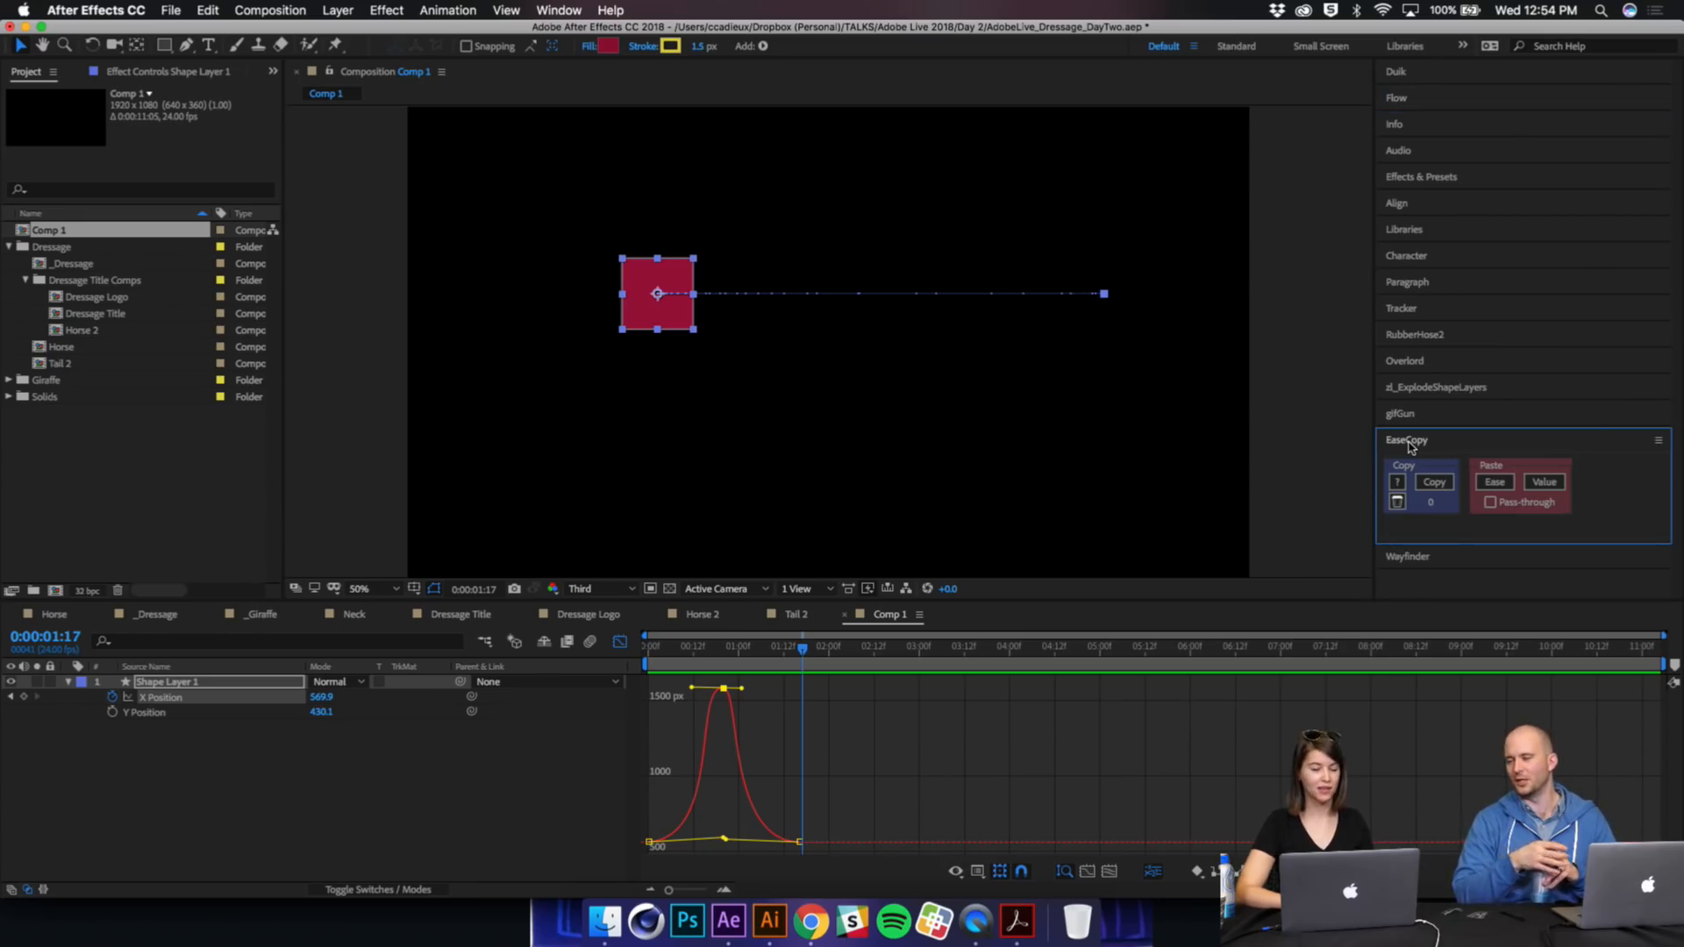
# Step: Open the Mac's system overview
pyautogui.click(24, 9)
pyautogui.click(44, 35)
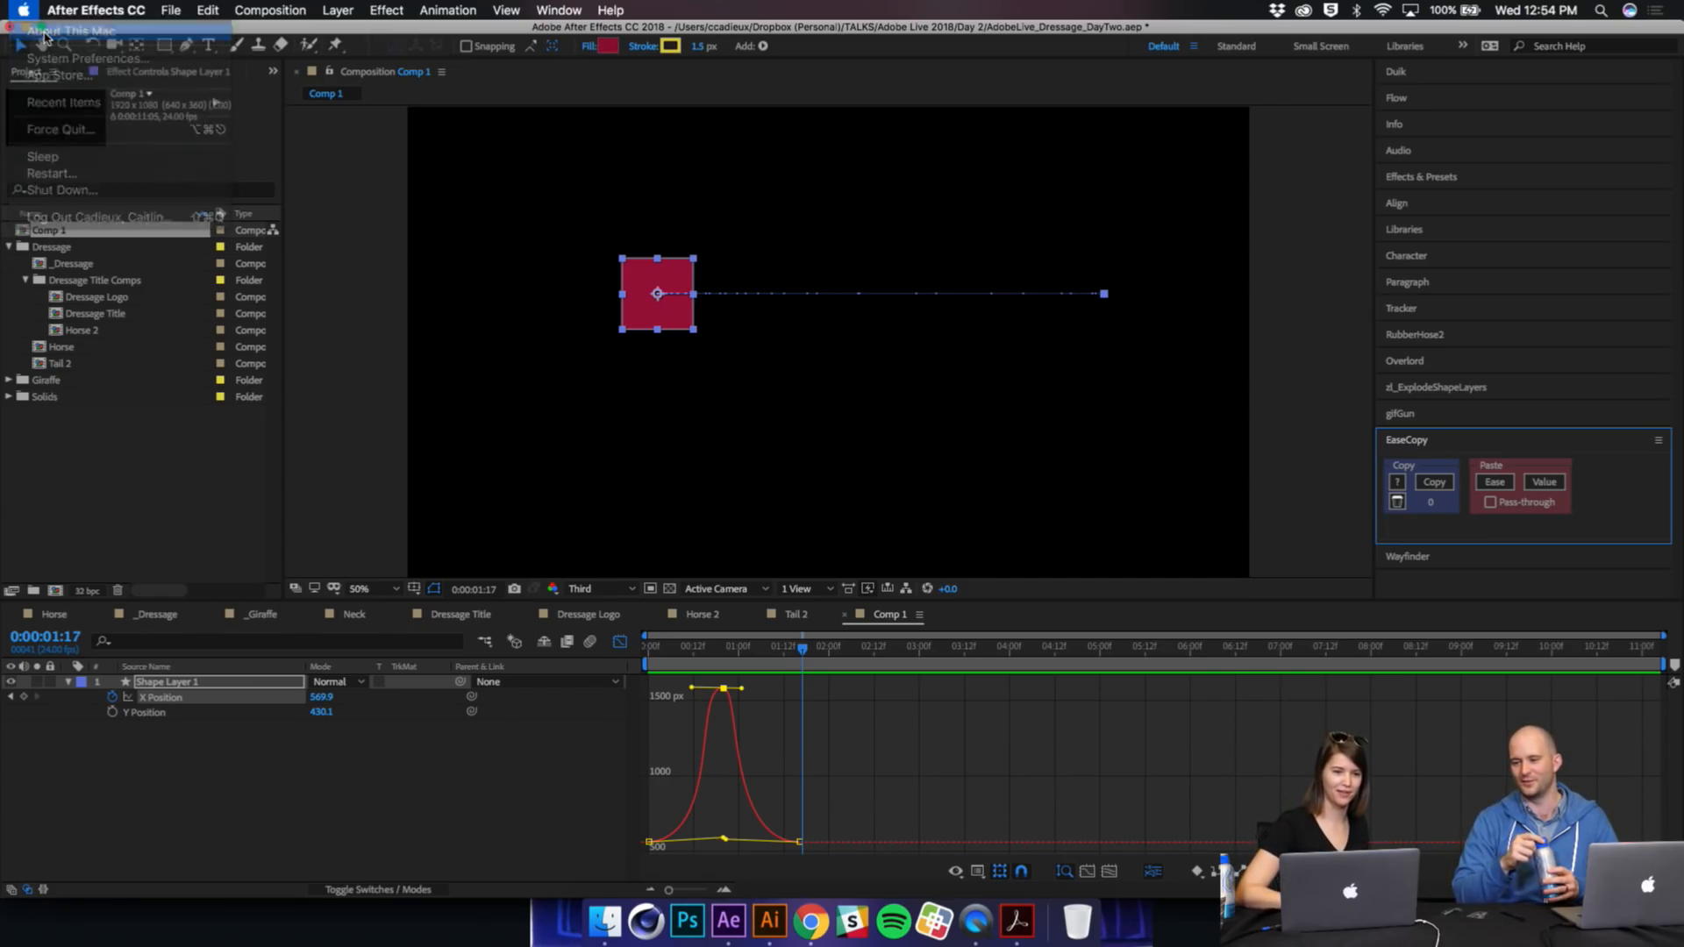